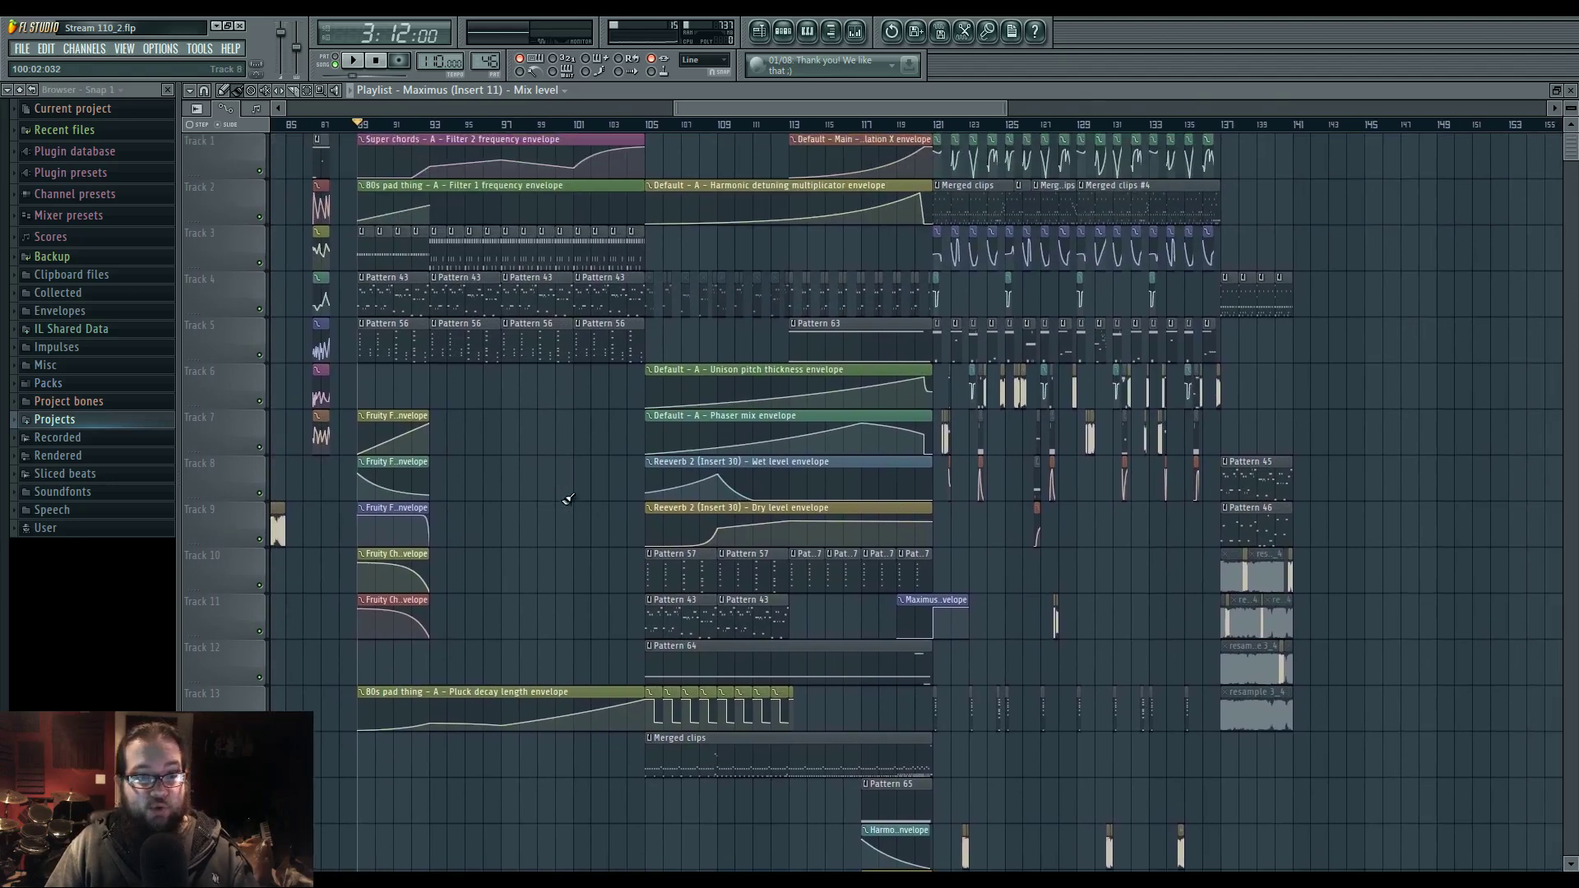
- Play the arrangement from bar 89, following the Super chords and 80s pad section into the build-up at bar 105
{"action": "left_click", "coordinate": [856, 33]}
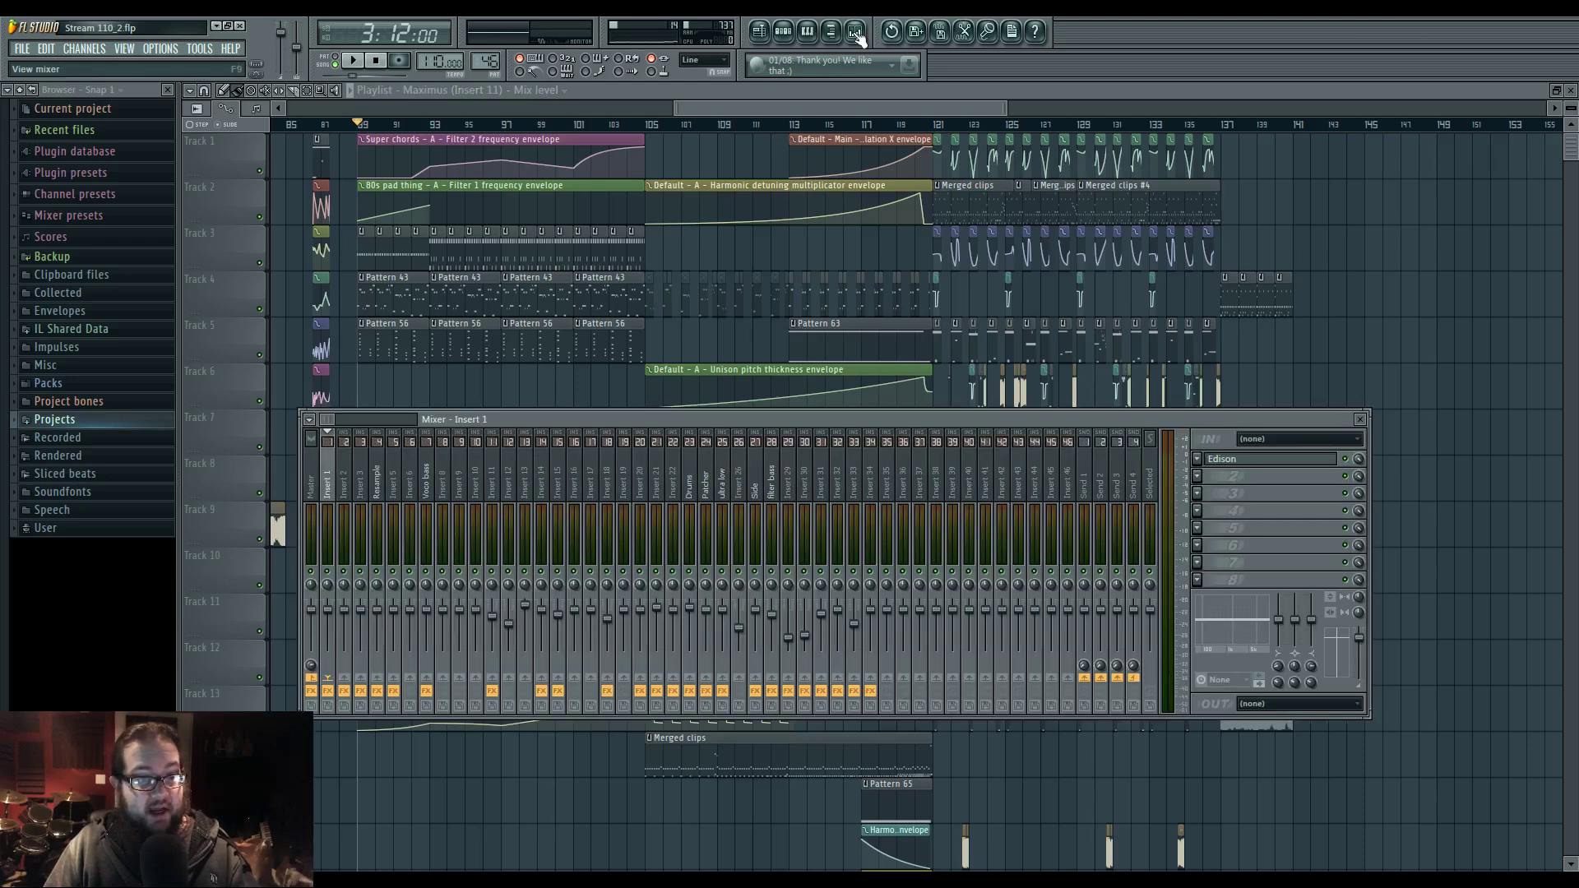
{"action": "key", "text": "F9"}
{"action": "key", "text": "space"}
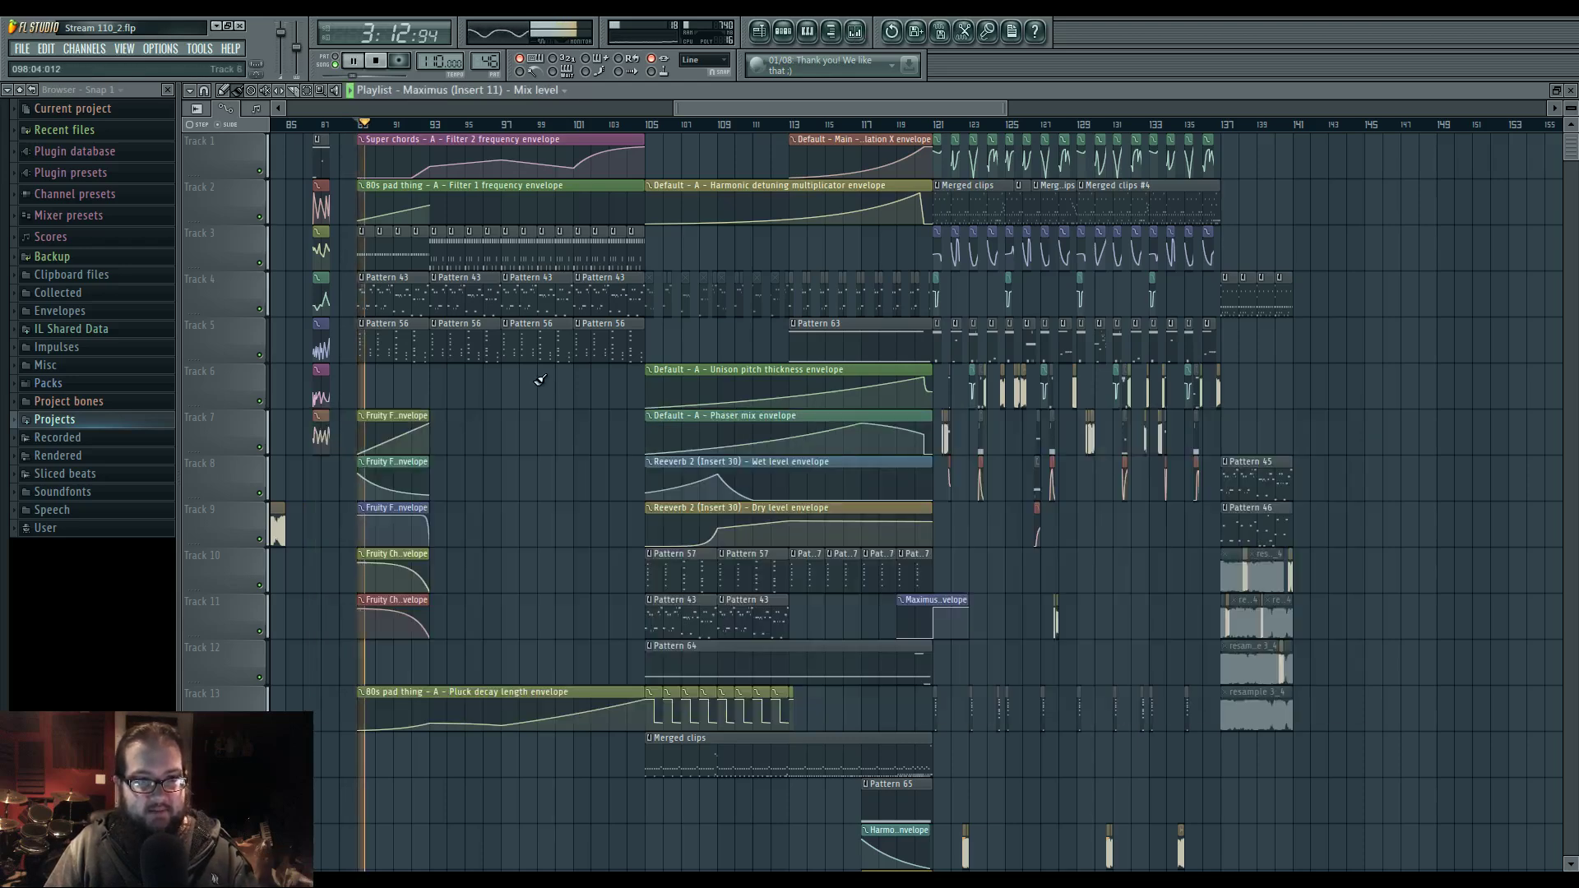
{"action": "left_click_drag", "start_coordinate": [556, 438], "coordinate": [510, 443]}
{"action": "scroll", "coordinate": [510, 442], "scroll_direction": "down", "scroll_amount": 4}
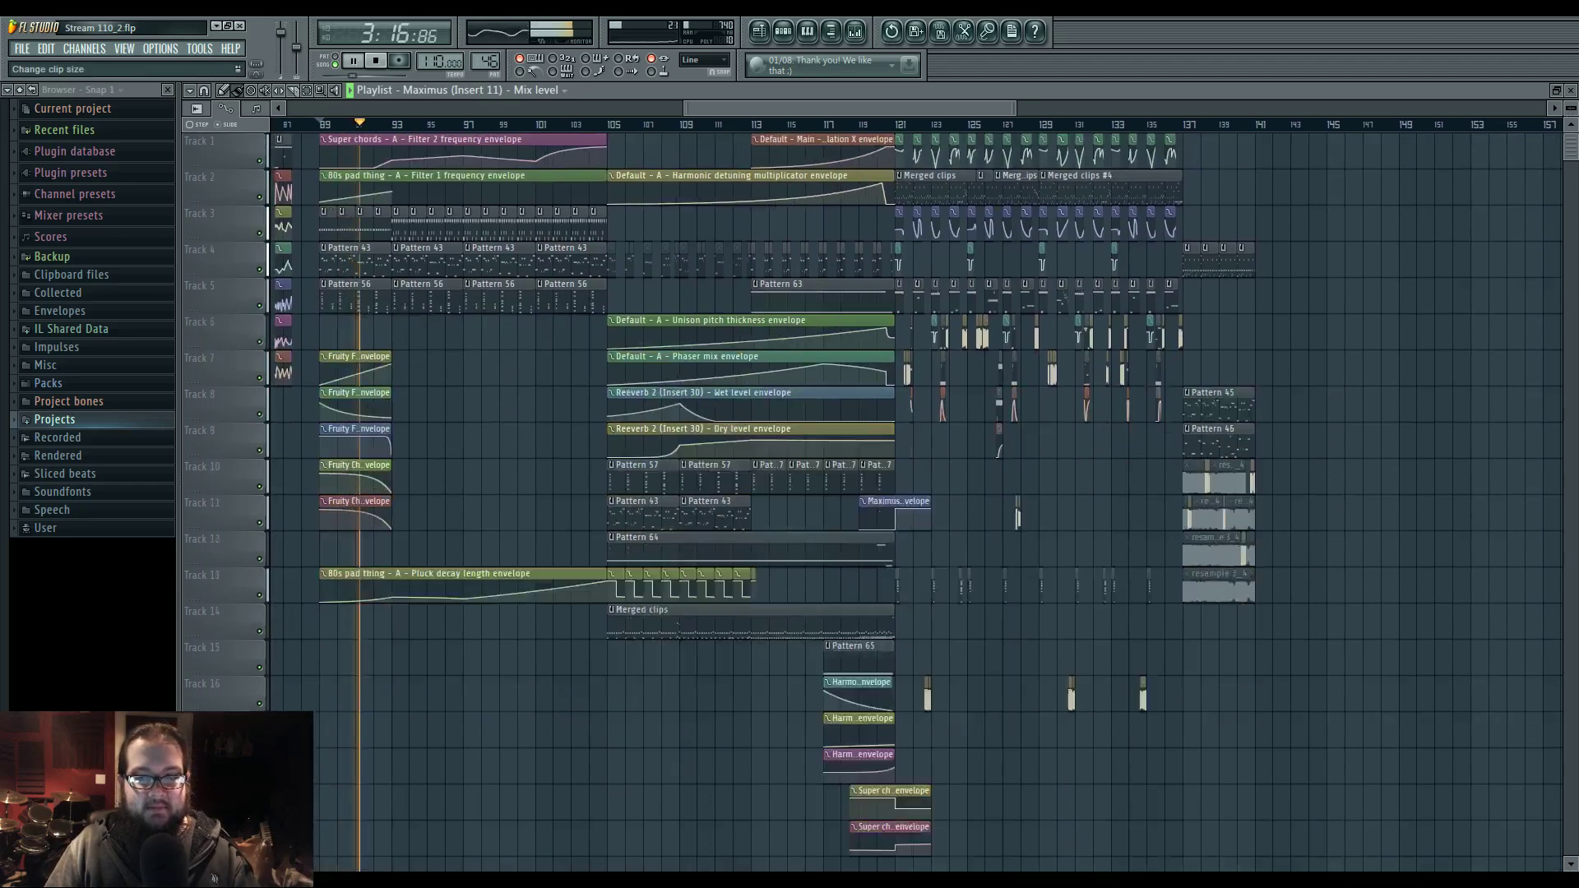
{"action": "scroll", "coordinate": [503, 390], "scroll_direction": "up", "scroll_amount": 2}
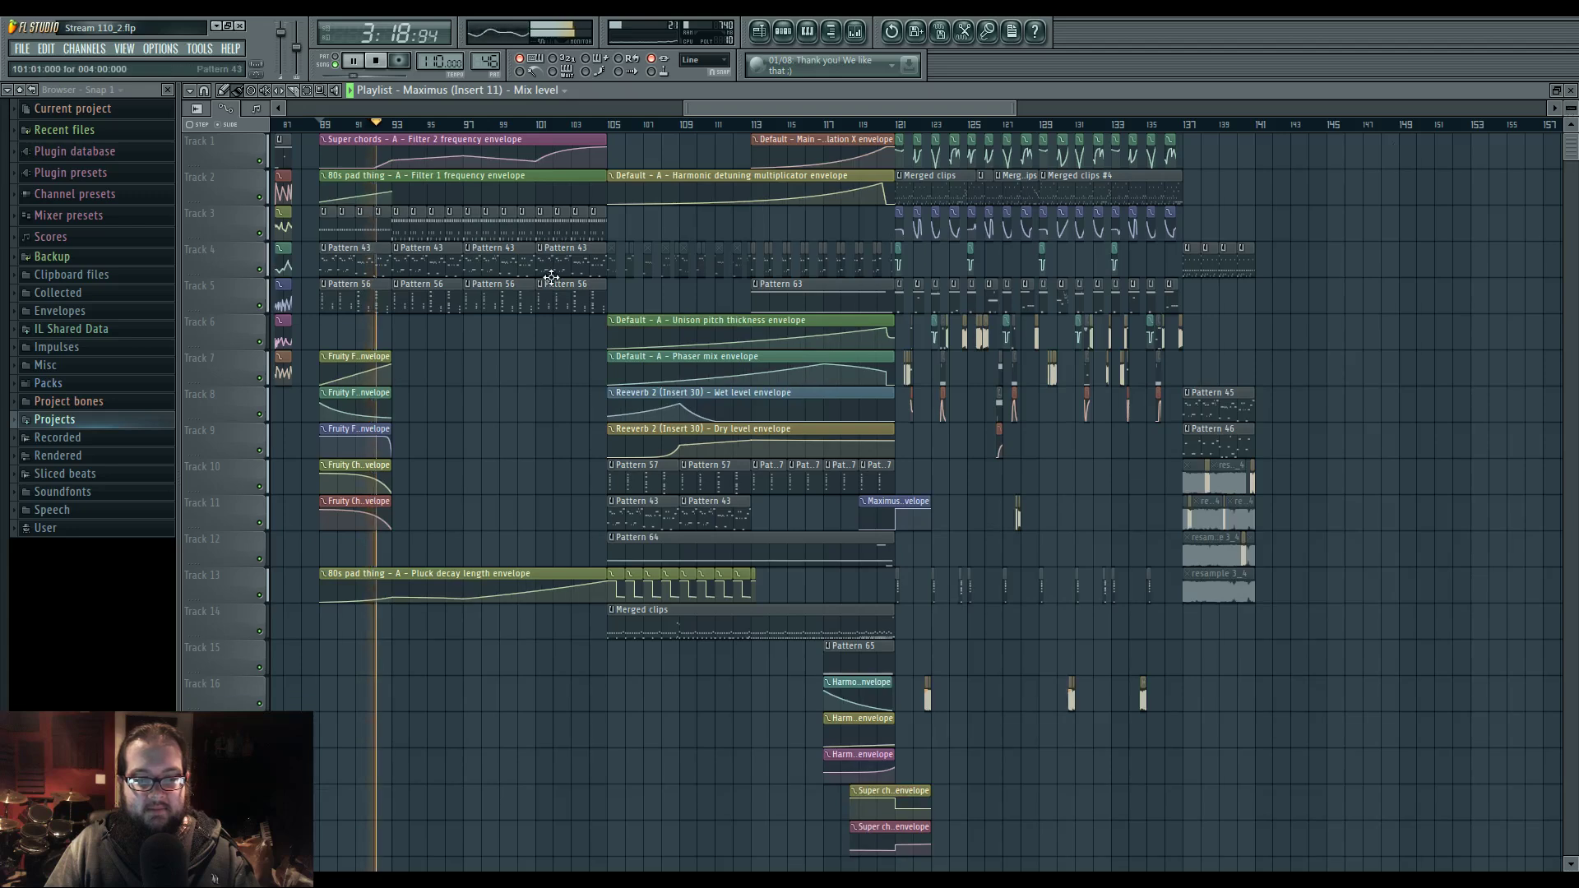
{"action": "left_click_drag", "start_coordinate": [503, 390], "coordinate": [540, 396]}
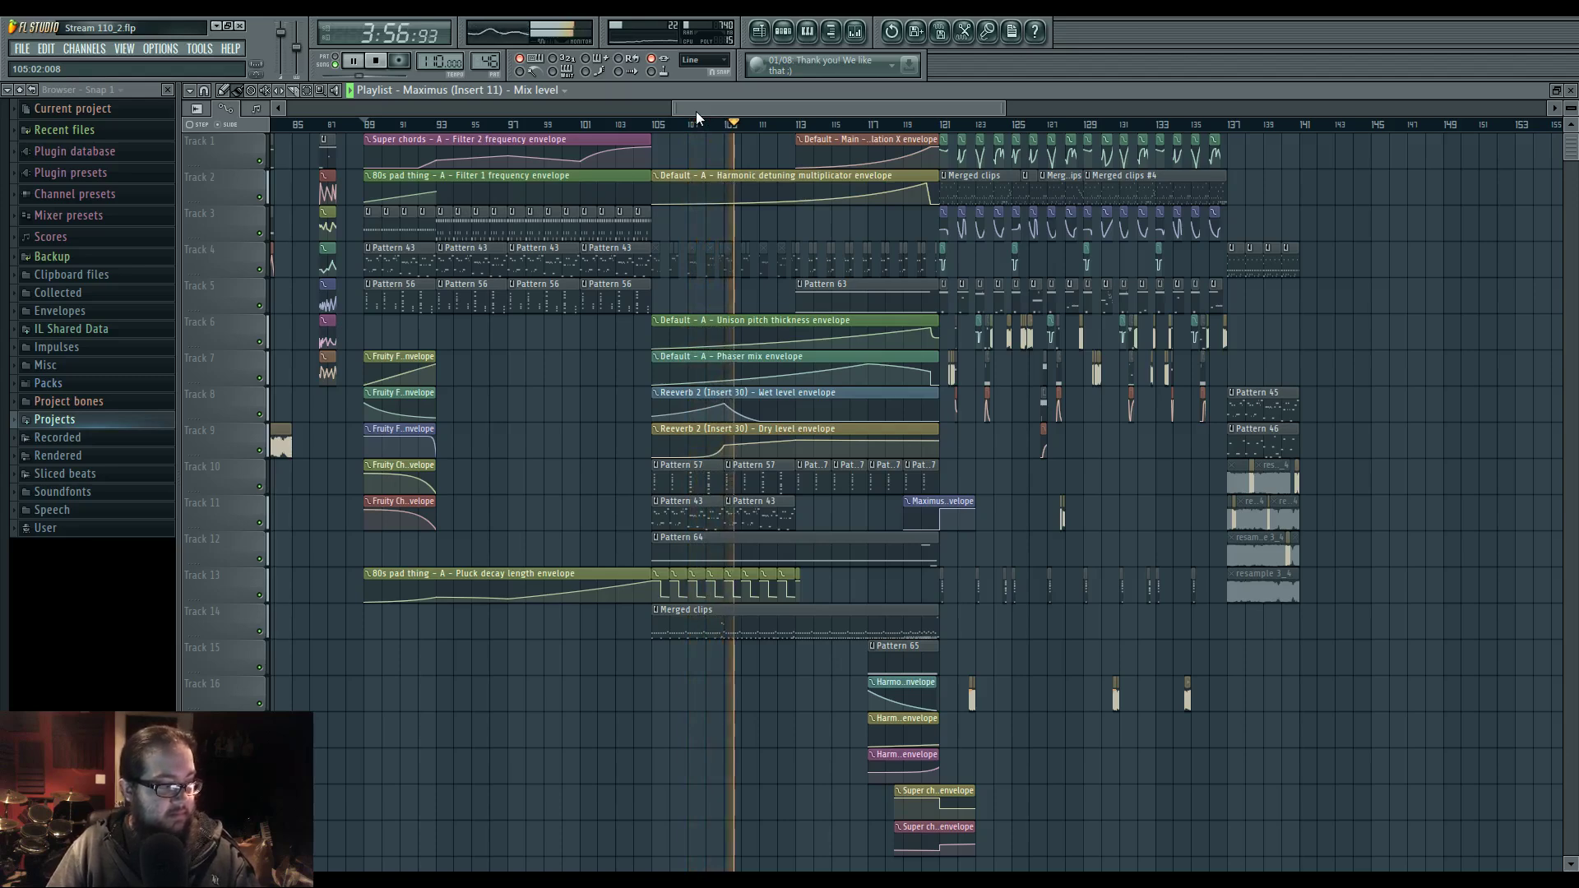
{"action": "left_click_drag", "start_coordinate": [709, 107], "coordinate": [743, 103]}
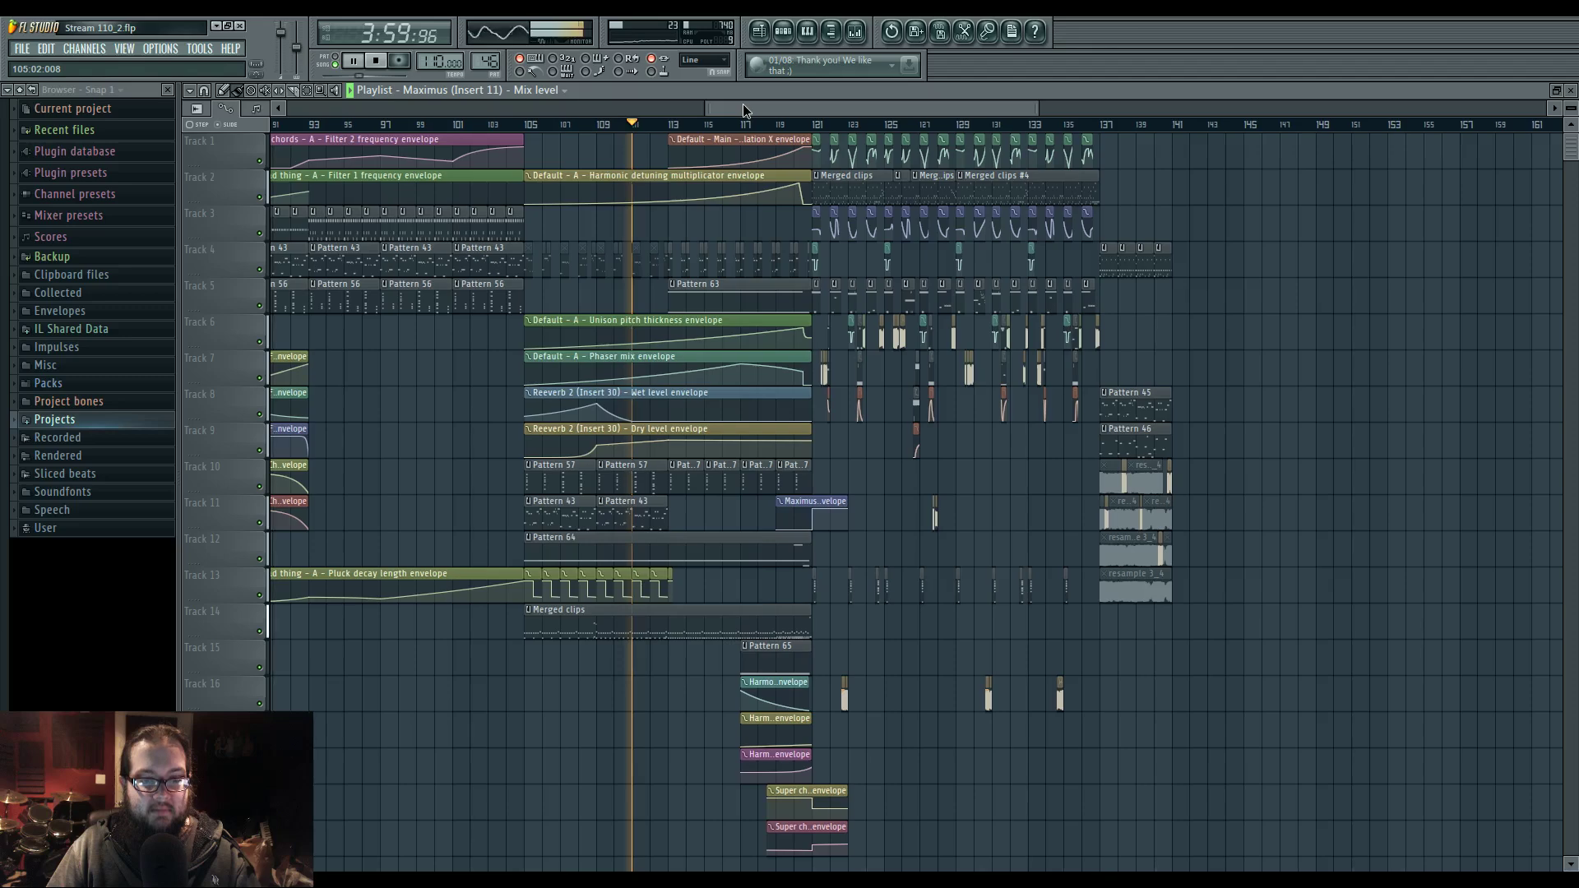
- Check the mixer levels during the build-up, follow the drop to bar 137 and stop playback
{"action": "left_click", "coordinate": [856, 36]}
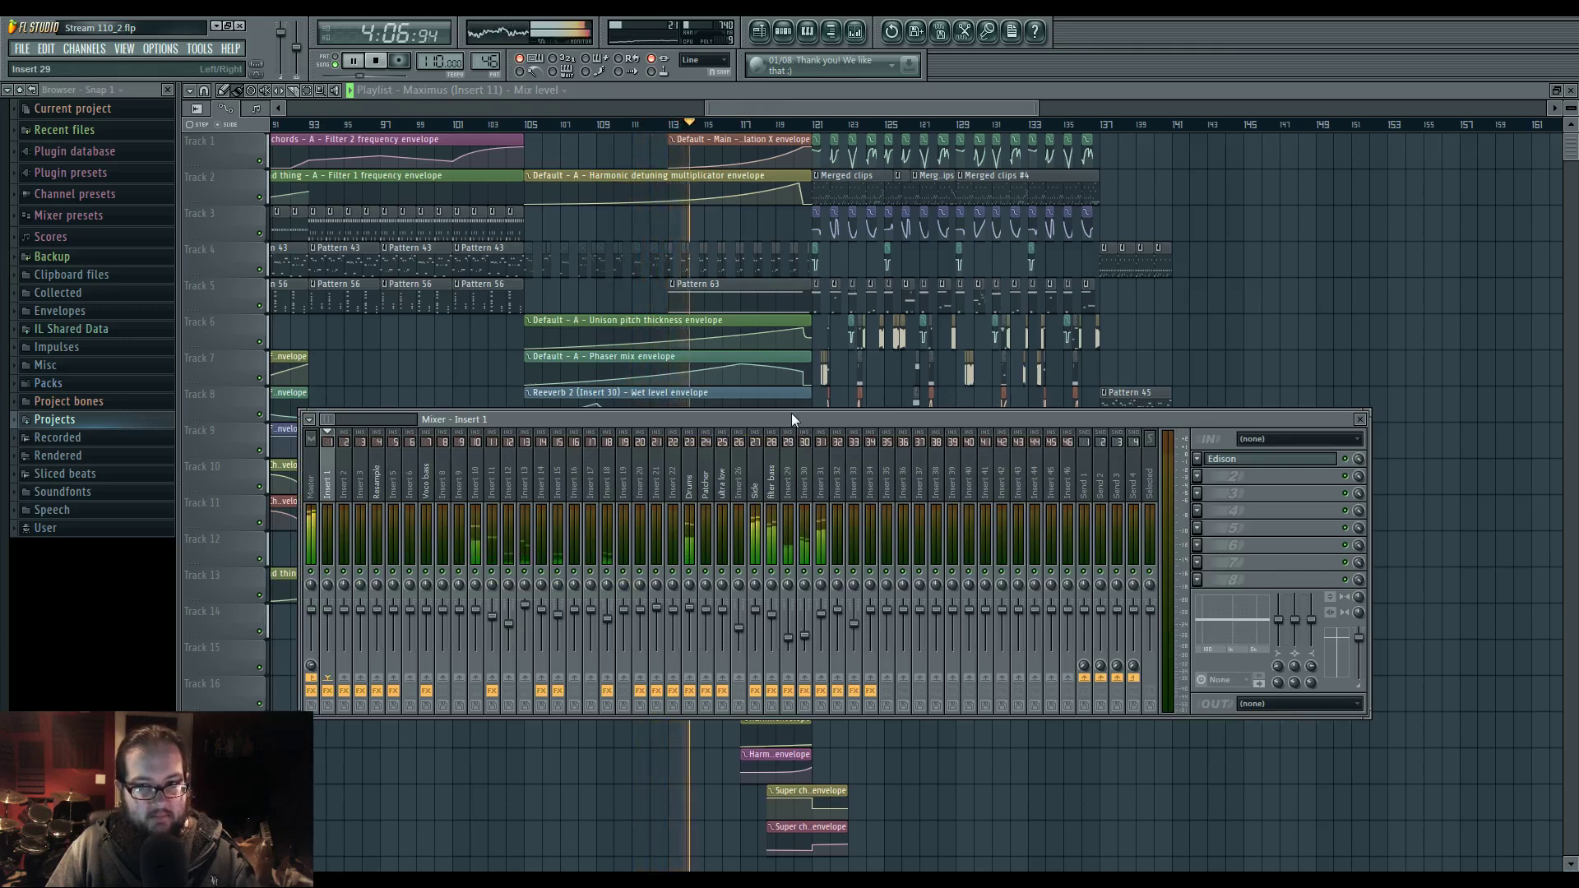
{"action": "key", "text": "F9"}
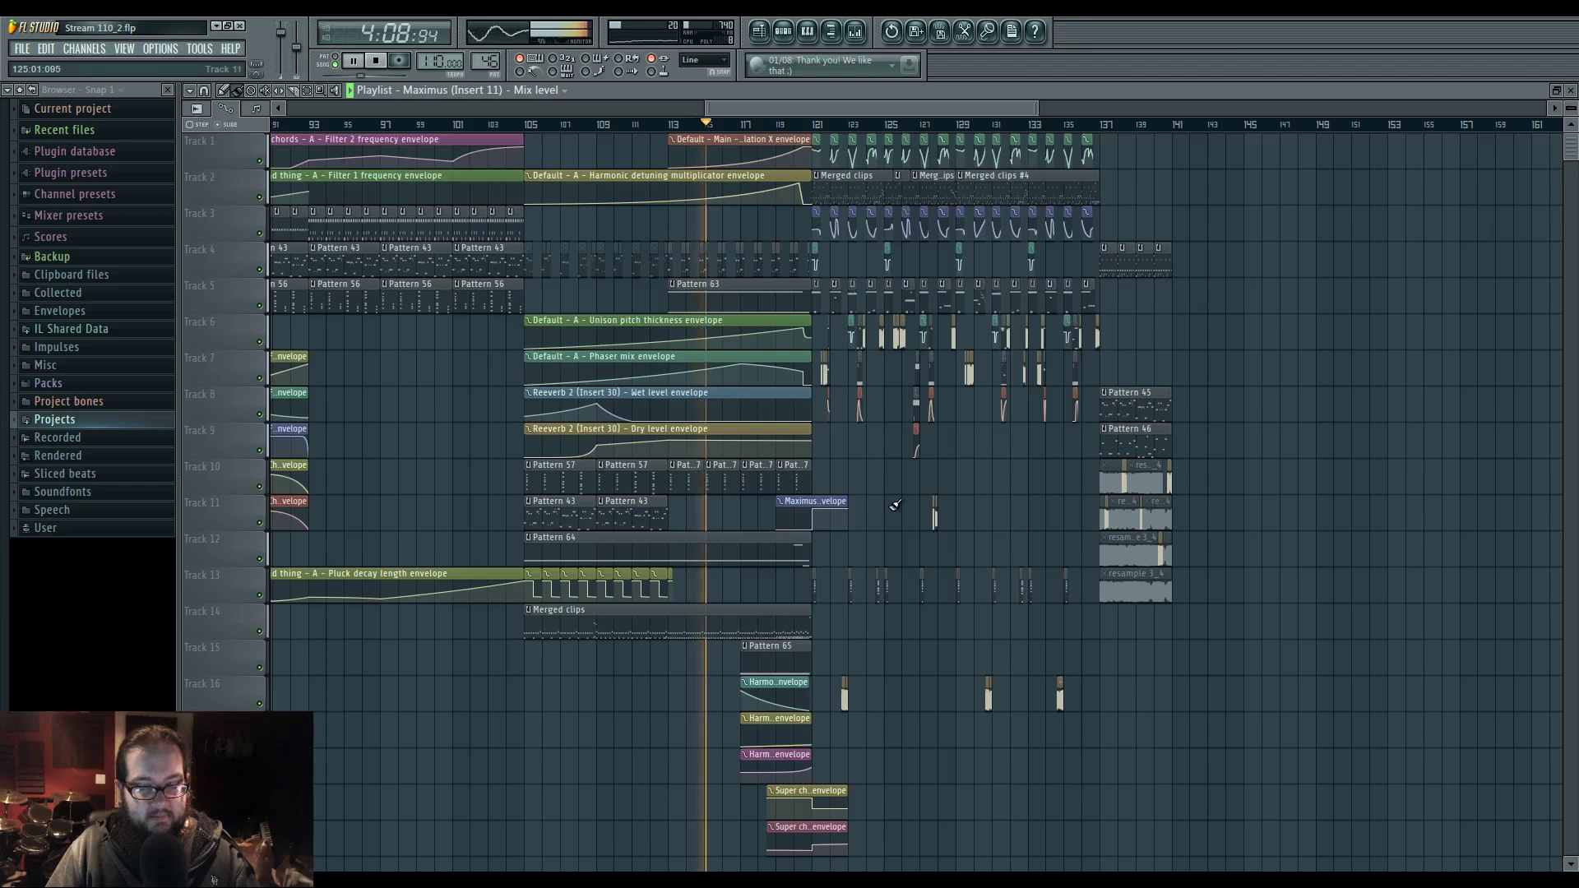
{"action": "left_click_drag", "start_coordinate": [879, 516], "coordinate": [835, 493]}
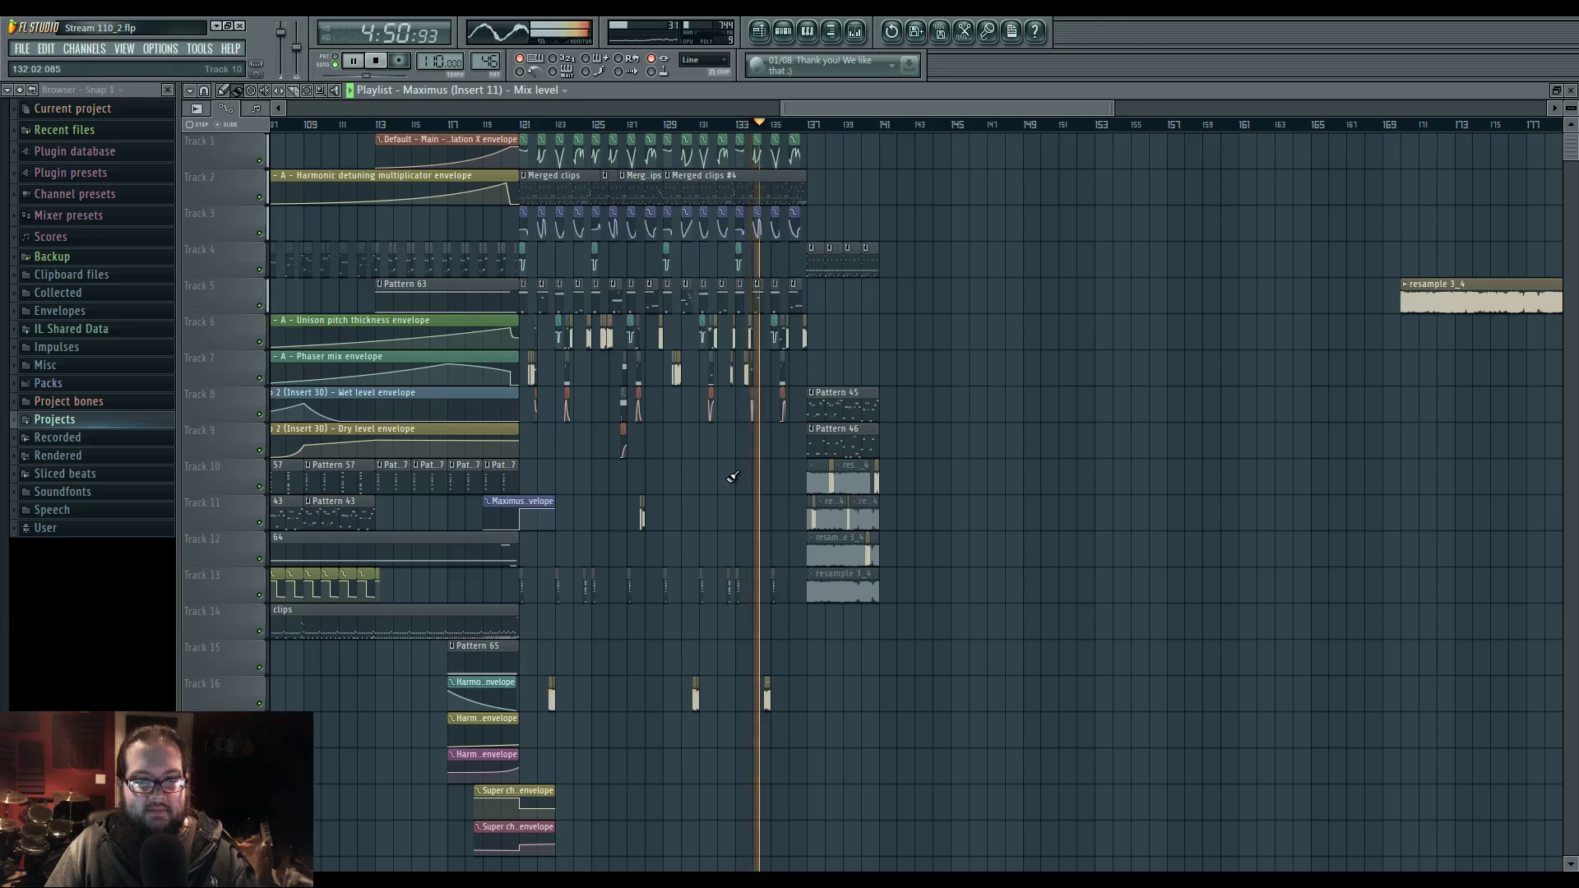
{"action": "left_click_drag", "start_coordinate": [732, 476], "coordinate": [802, 477]}
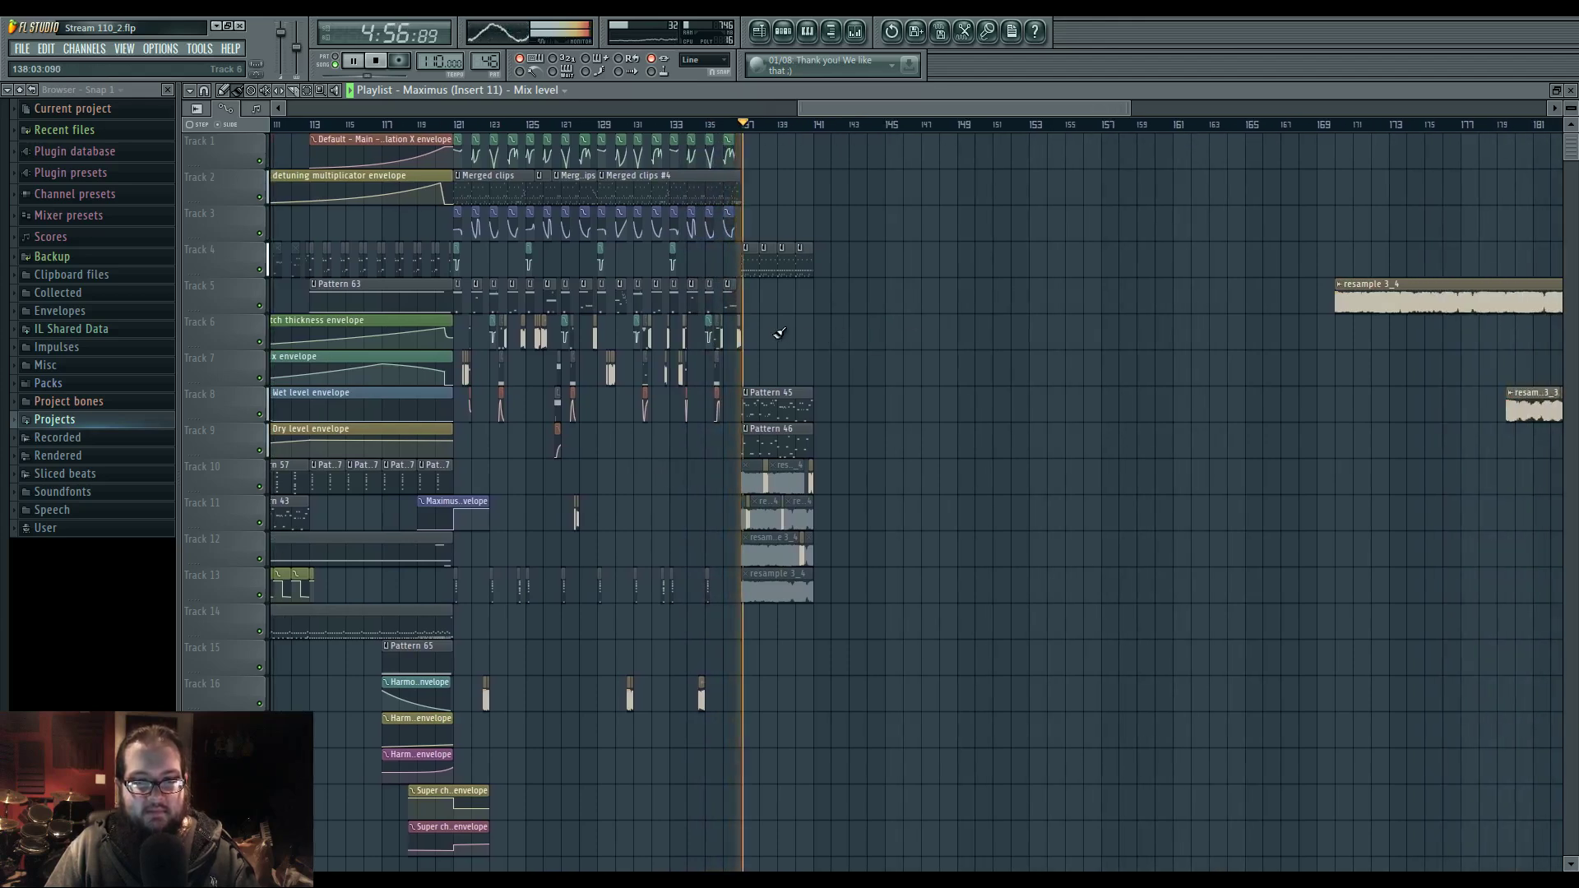
{"action": "key", "text": "space"}
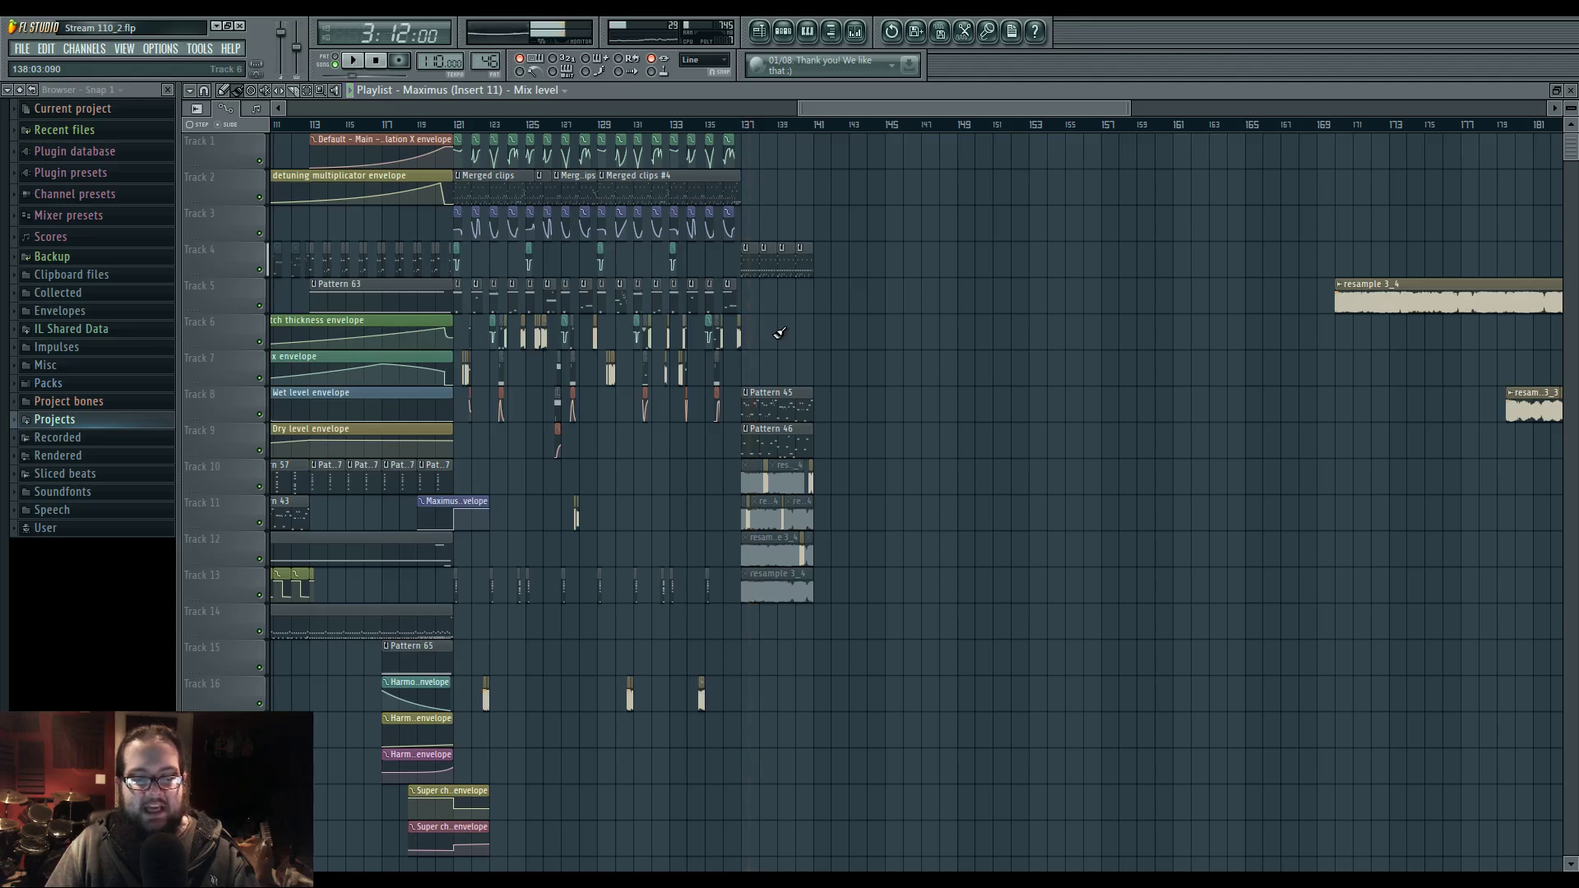
- Delete the leftover clips after bar 137: the track 4 patterns, Pattern 45, Pattern 46 and the muted resample clips on tracks 10 to 13
{"action": "scroll", "coordinate": [790, 331], "scroll_direction": "left", "scroll_amount": 3}
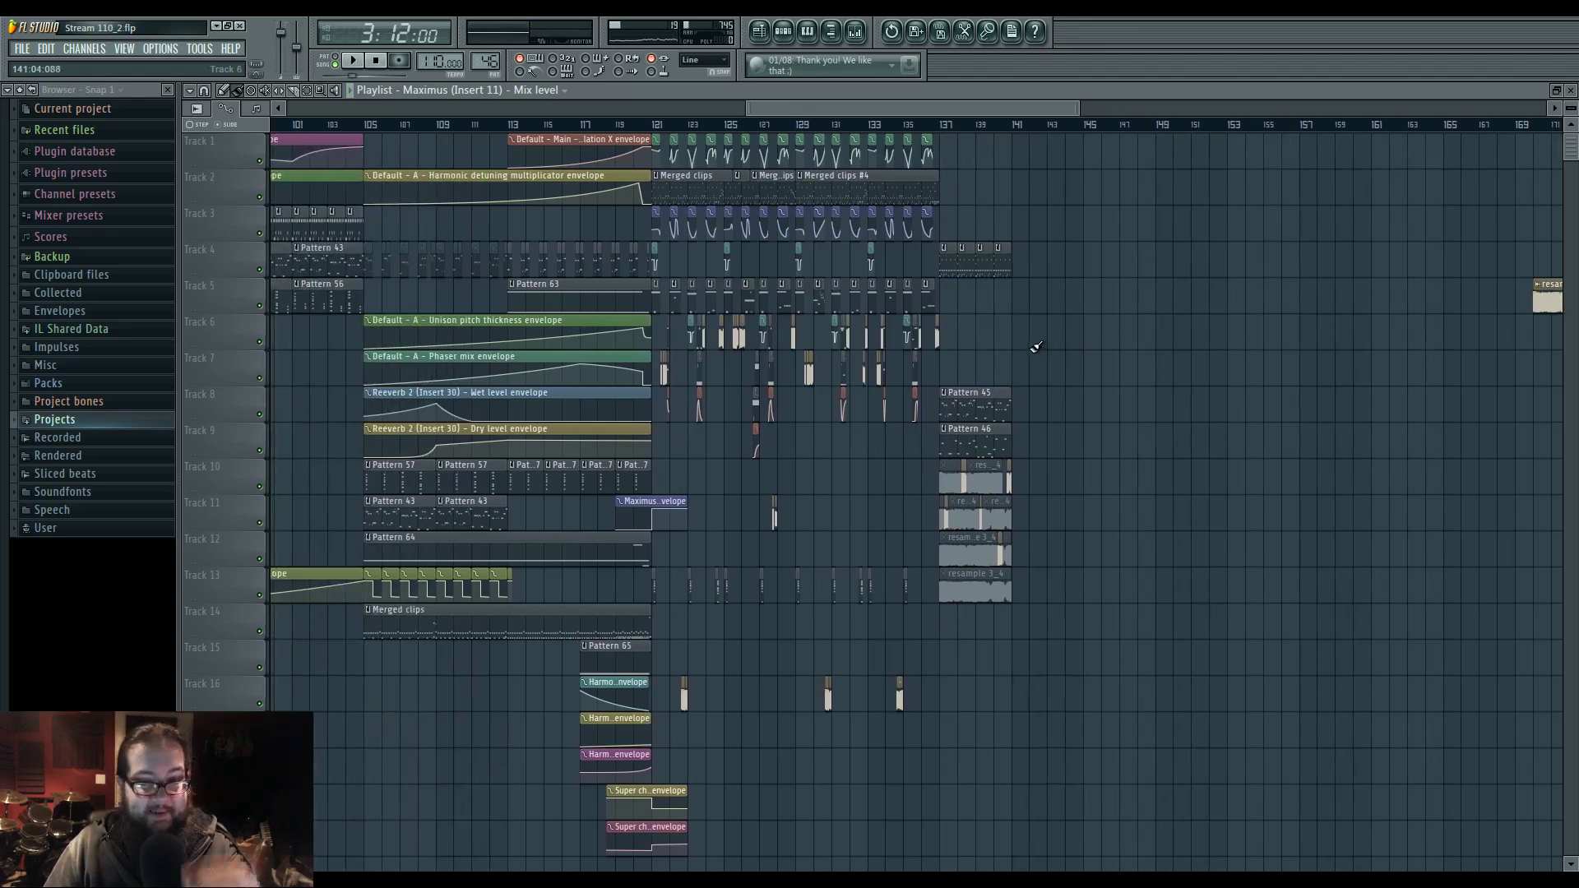
{"action": "right_click", "coordinate": [976, 275]}
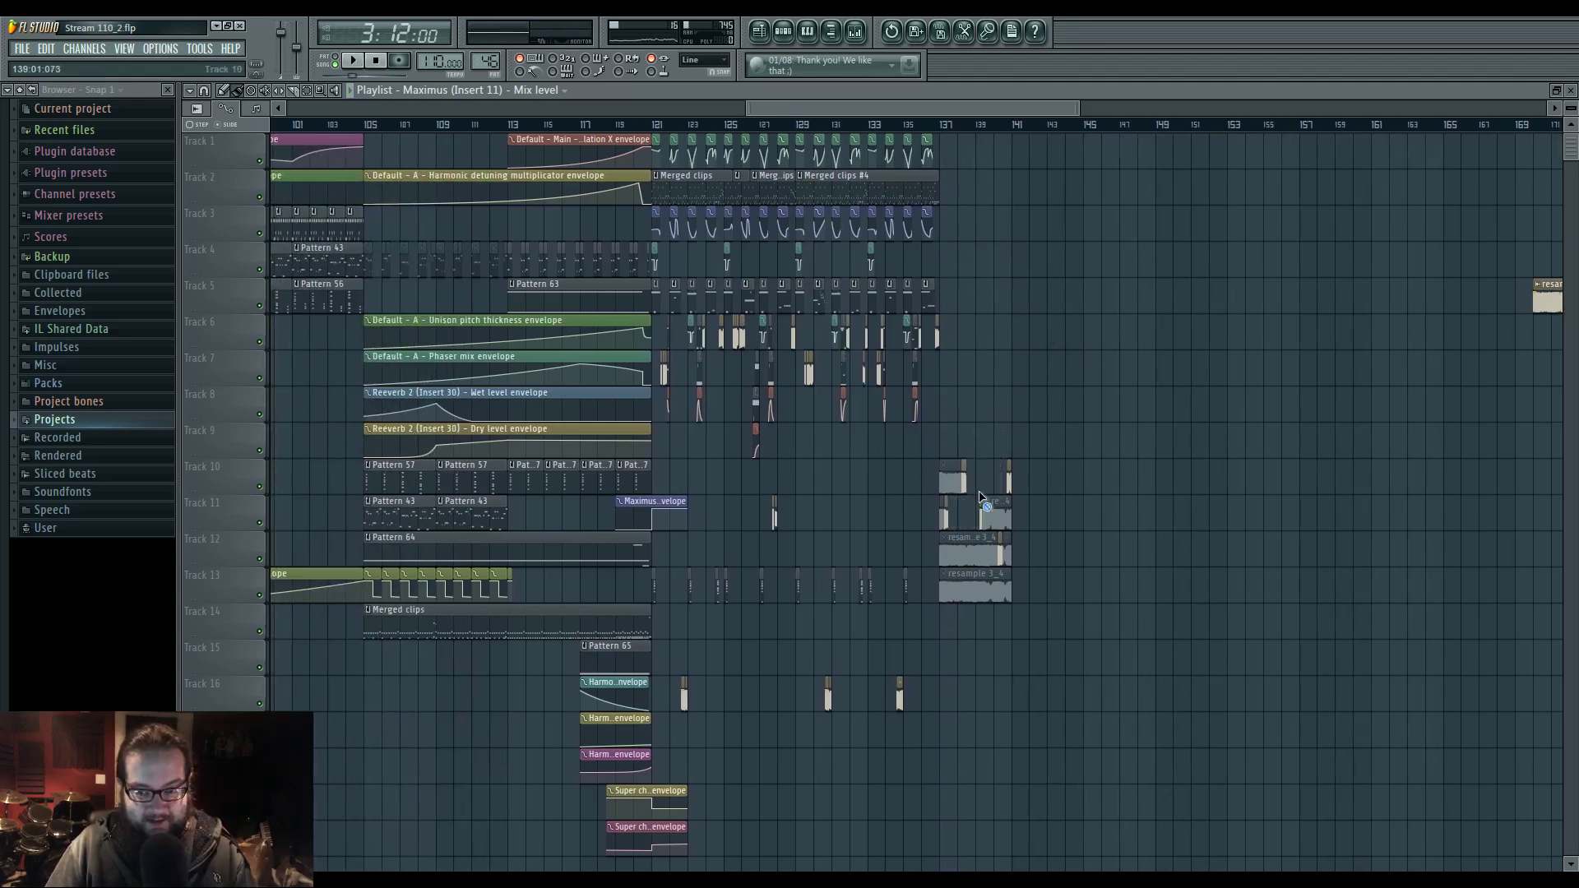
{"action": "right_click", "coordinate": [999, 547]}
{"action": "right_click", "coordinate": [1008, 586]}
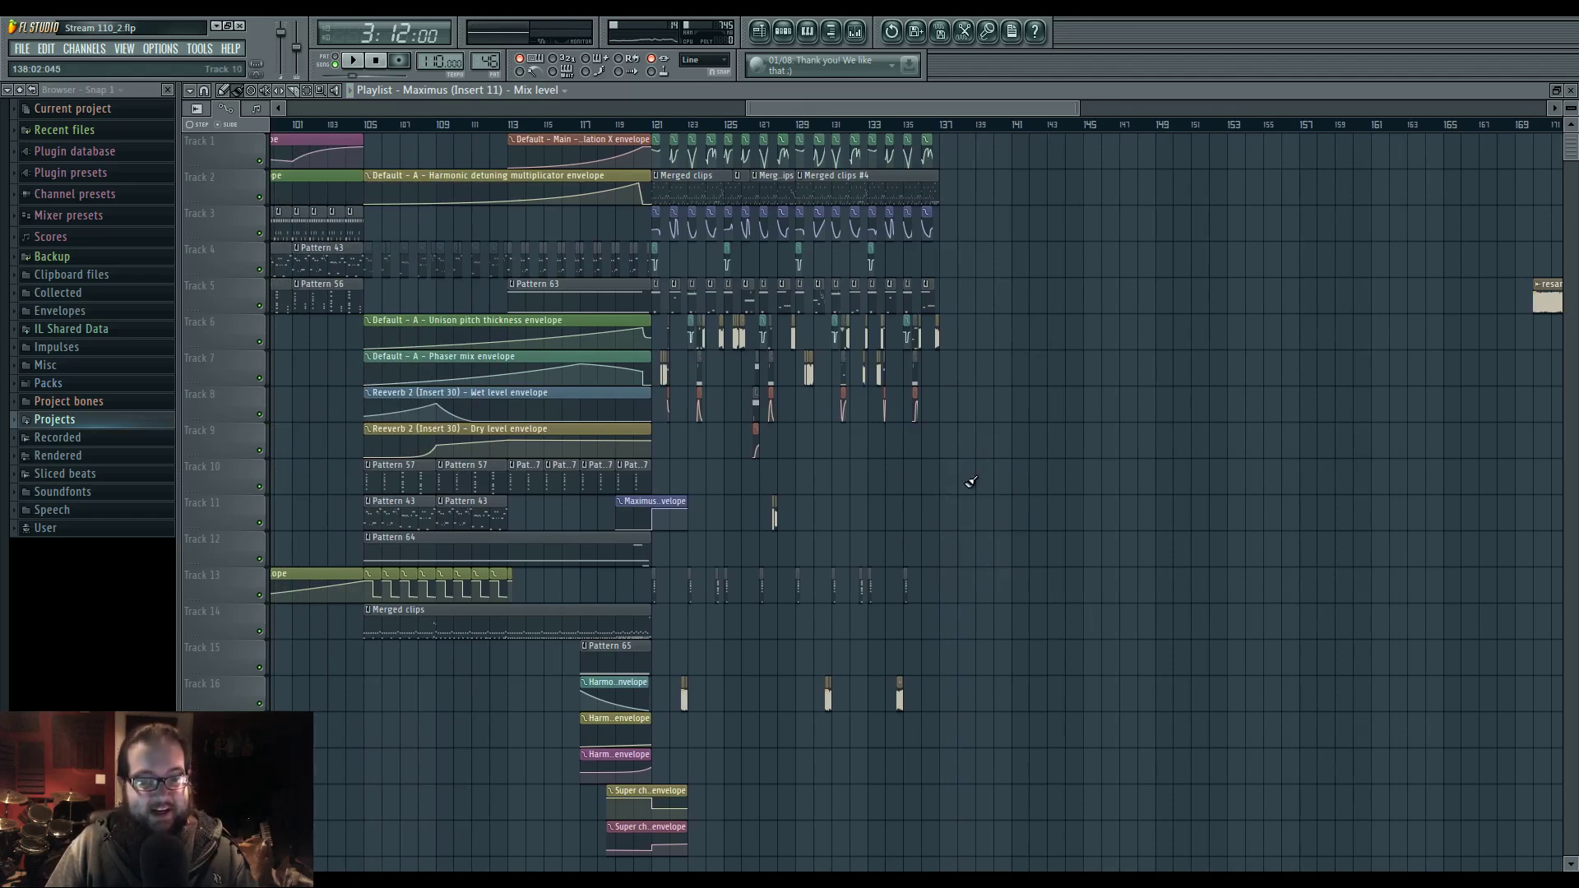
- Examine the Maximus effect on the Master mixer track and close the mixer
{"action": "scroll", "coordinate": [621, 137], "scroll_direction": "left", "scroll_amount": 1}
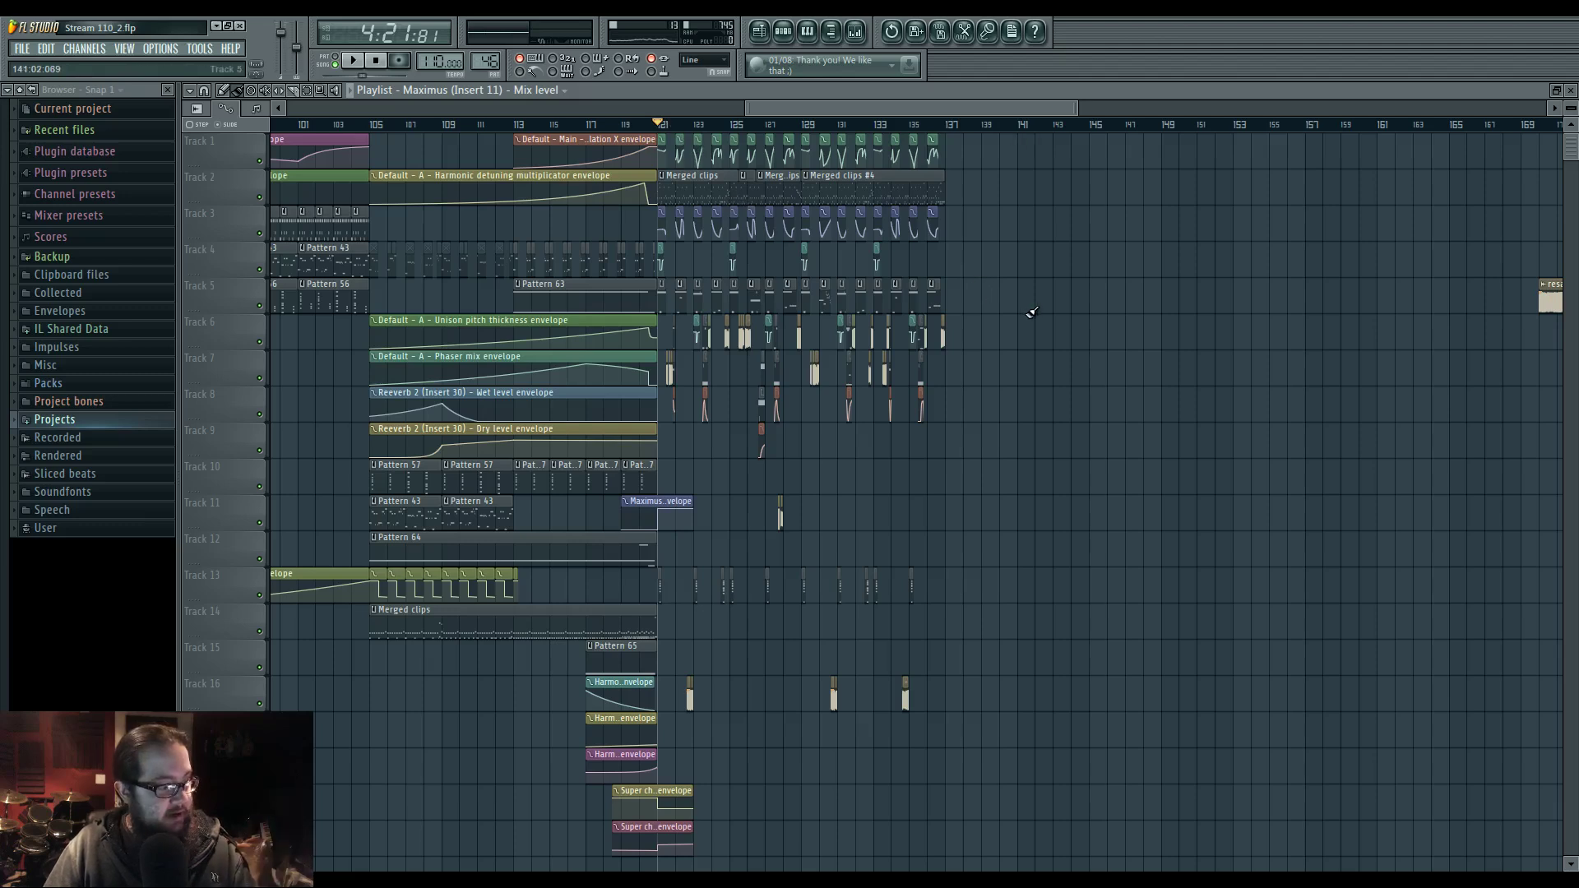
{"action": "scroll", "coordinate": [980, 326], "scroll_direction": "left", "scroll_amount": 5}
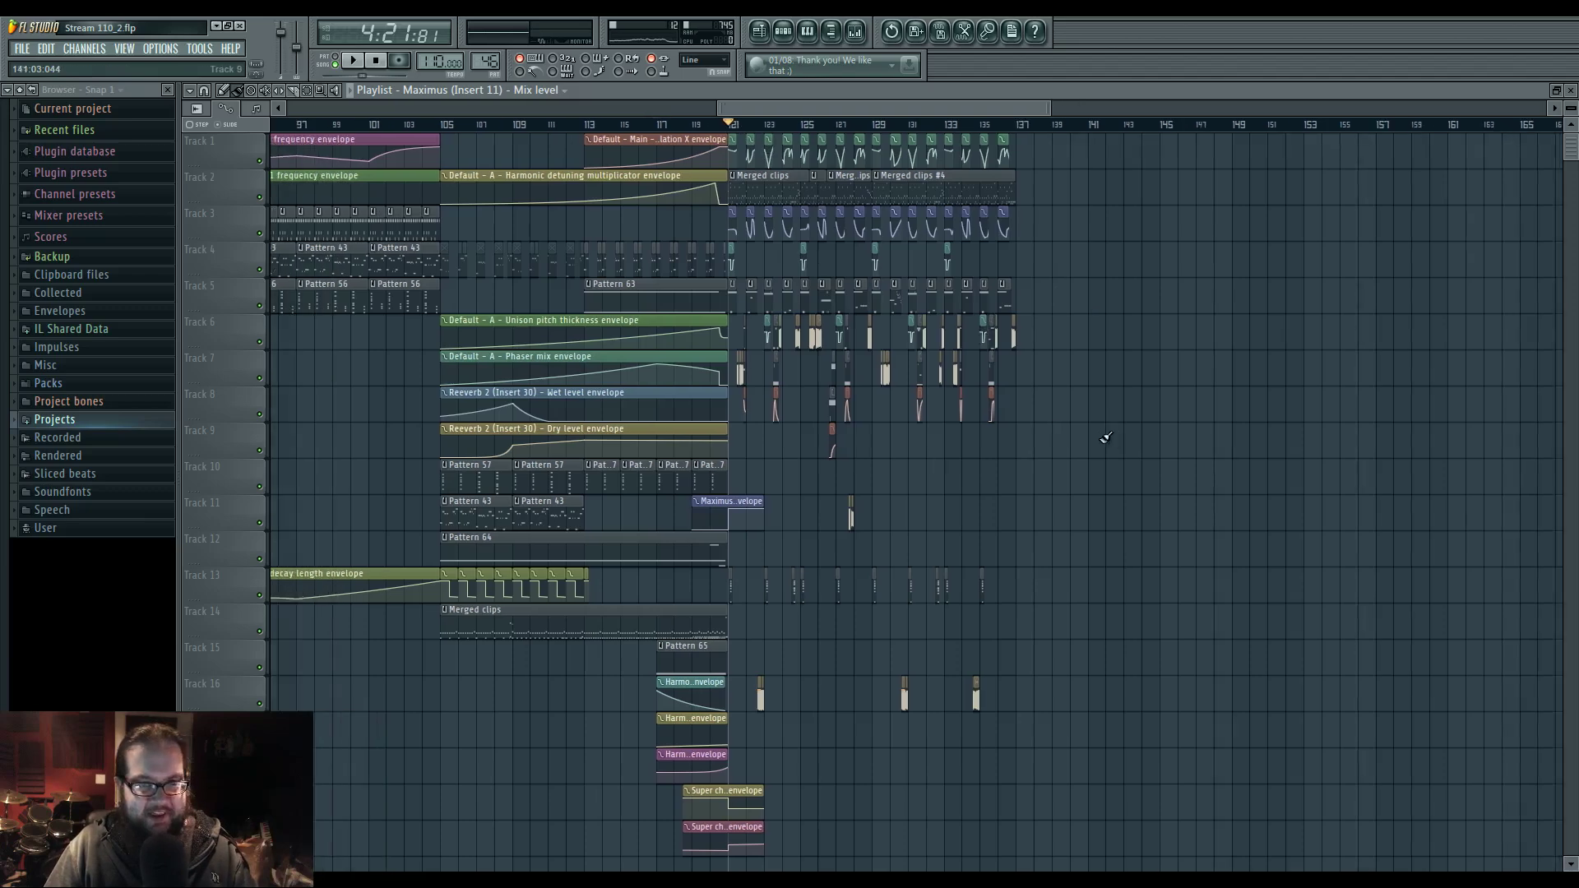
{"action": "scroll", "coordinate": [850, 599], "scroll_direction": "down", "scroll_amount": 5}
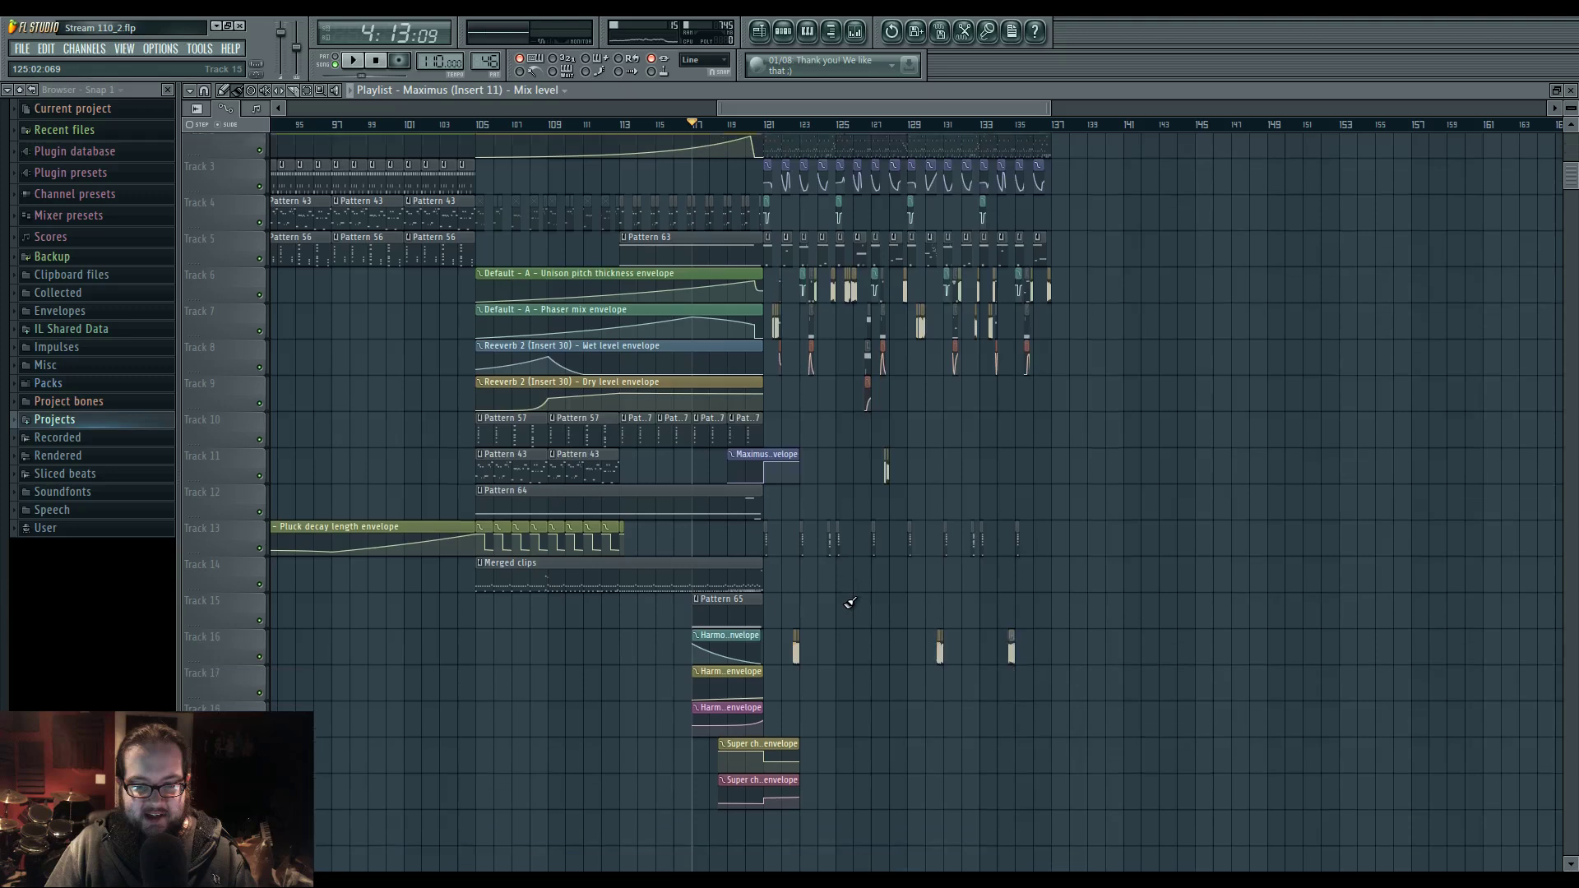
{"action": "scroll", "coordinate": [849, 599], "scroll_direction": "up", "scroll_amount": 5}
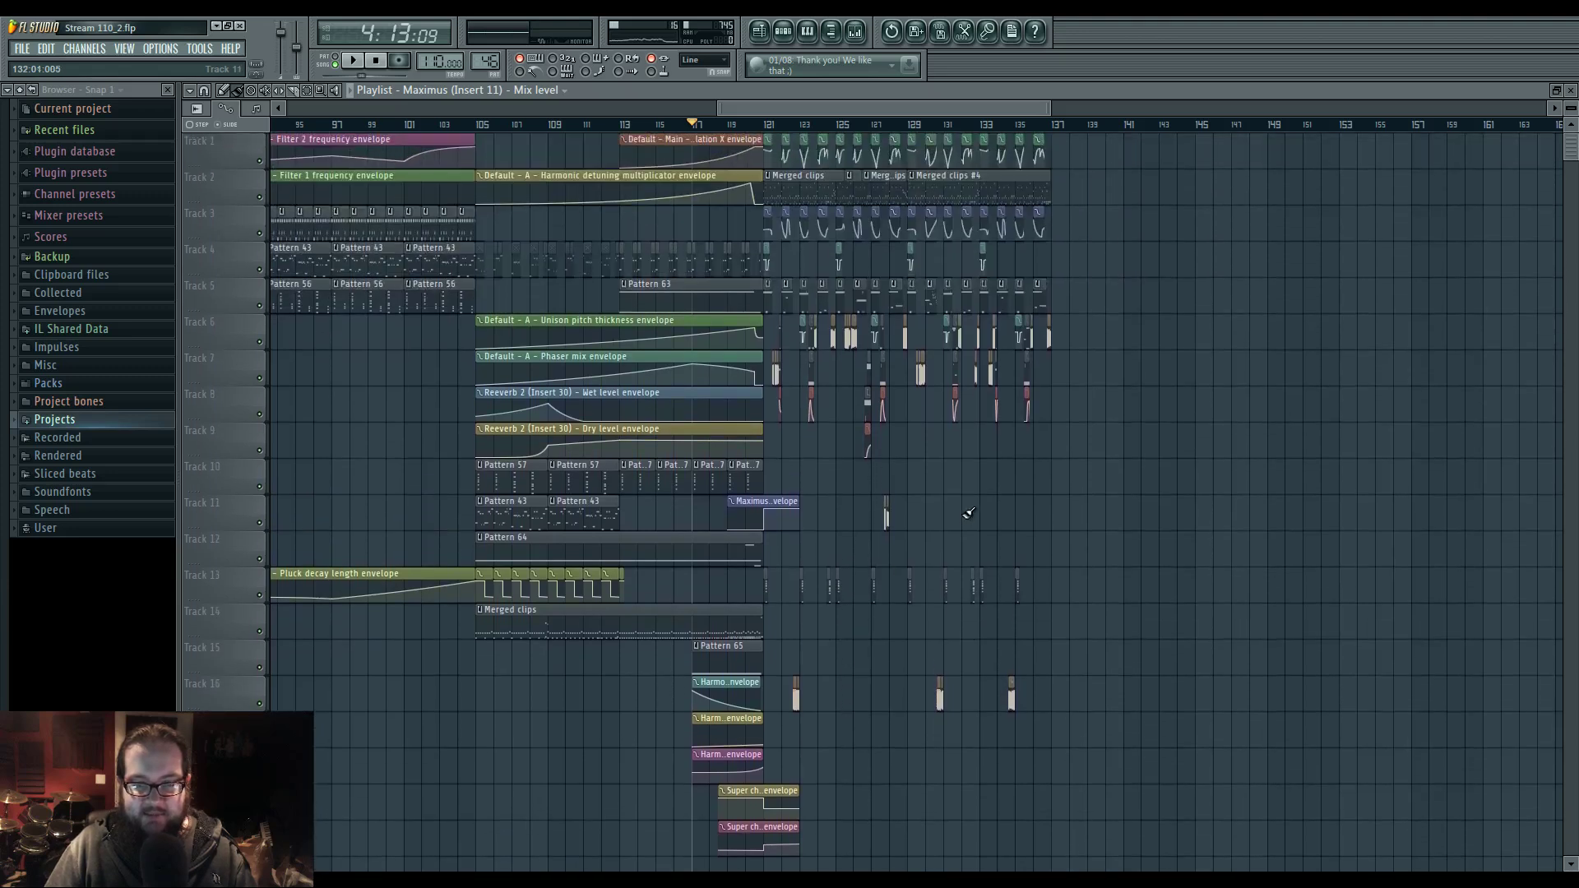
{"action": "mouse_move", "coordinate": [838, 473]}
{"action": "left_mouse_down"}
{"action": "mouse_move", "coordinate": [978, 473]}
{"action": "mouse_move", "coordinate": [856, 471]}
{"action": "left_mouse_up"}
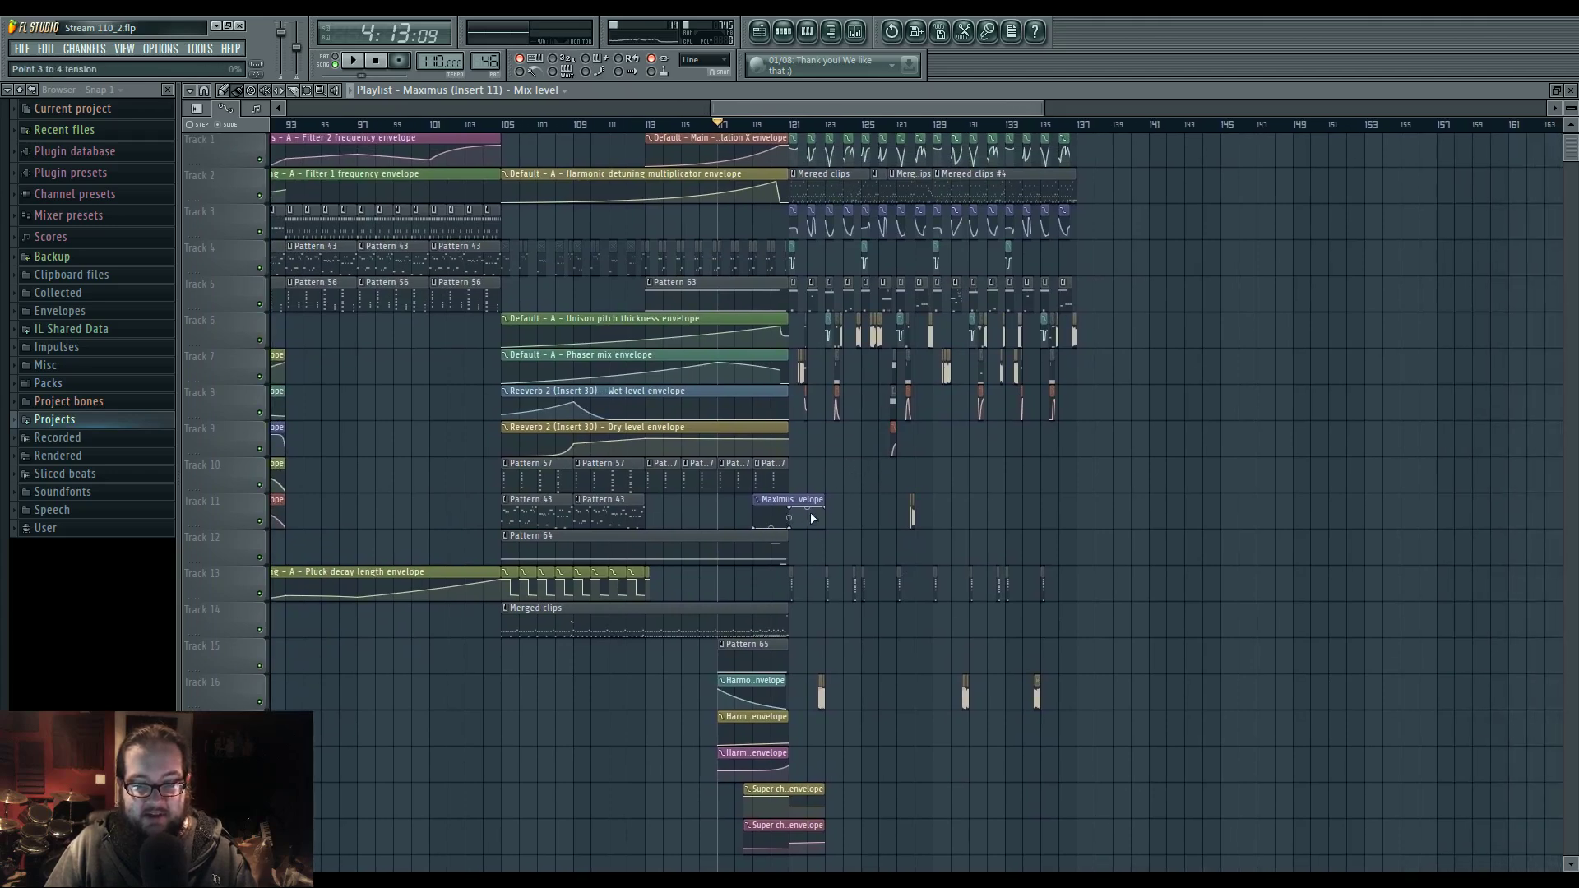
{"action": "left_click", "coordinate": [867, 32]}
{"action": "left_click", "coordinate": [321, 487]}
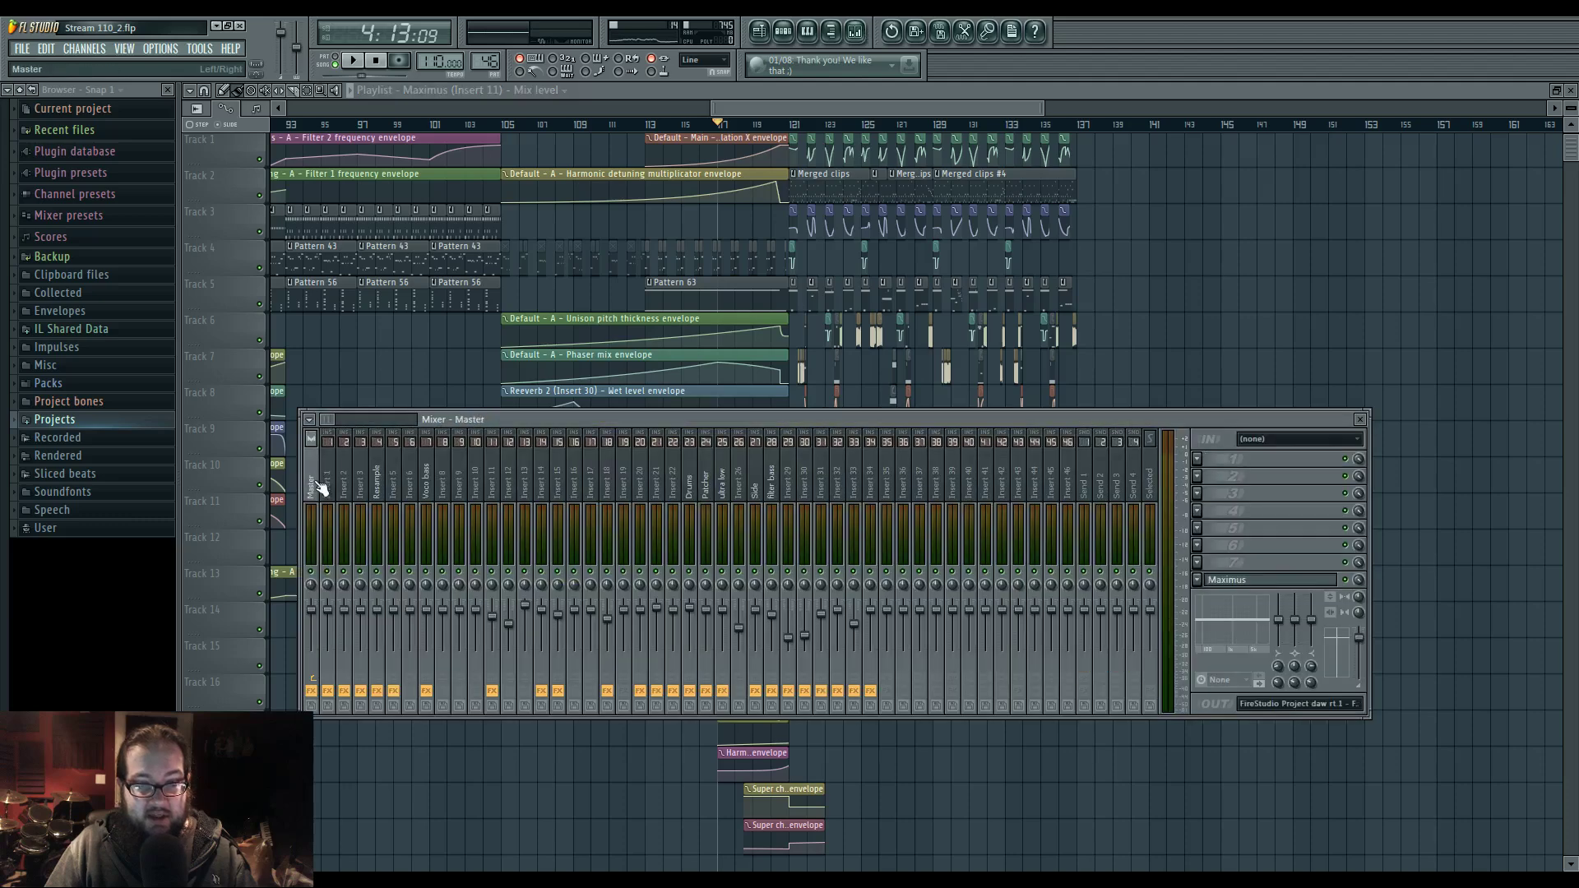
{"action": "left_click", "coordinate": [1239, 583]}
{"action": "left_click", "coordinate": [1239, 583]}
{"action": "left_click", "coordinate": [1360, 419]}
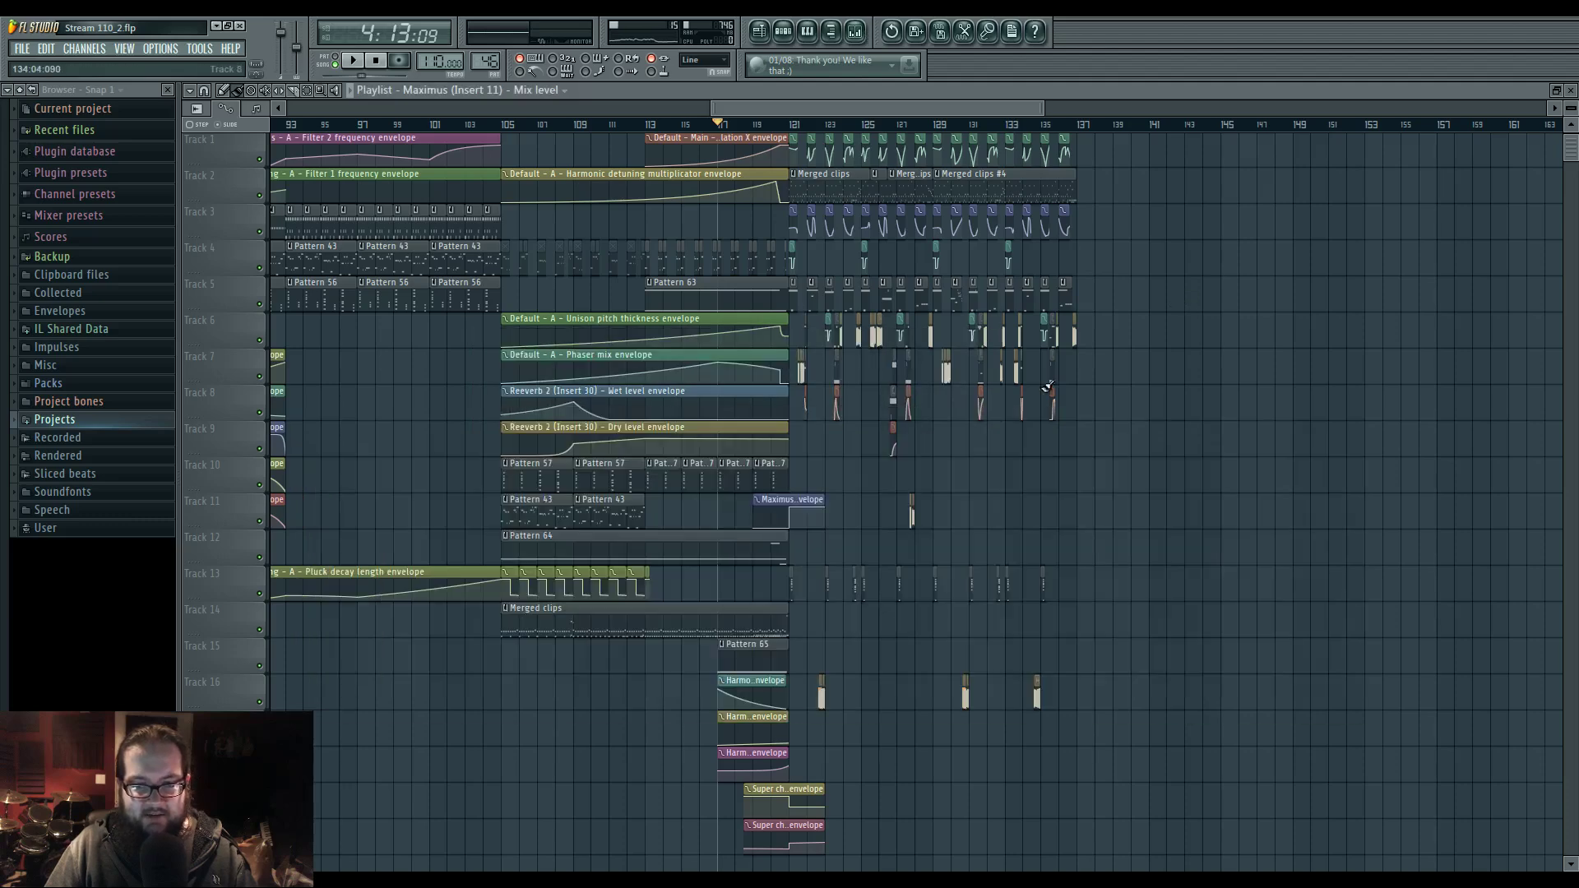
- Select Insert 11 in the mixer, play from bar 117 towards the drop while watching its level, and close the mixer
{"action": "scroll", "coordinate": [847, 466], "scroll_direction": "up", "scroll_amount": 6}
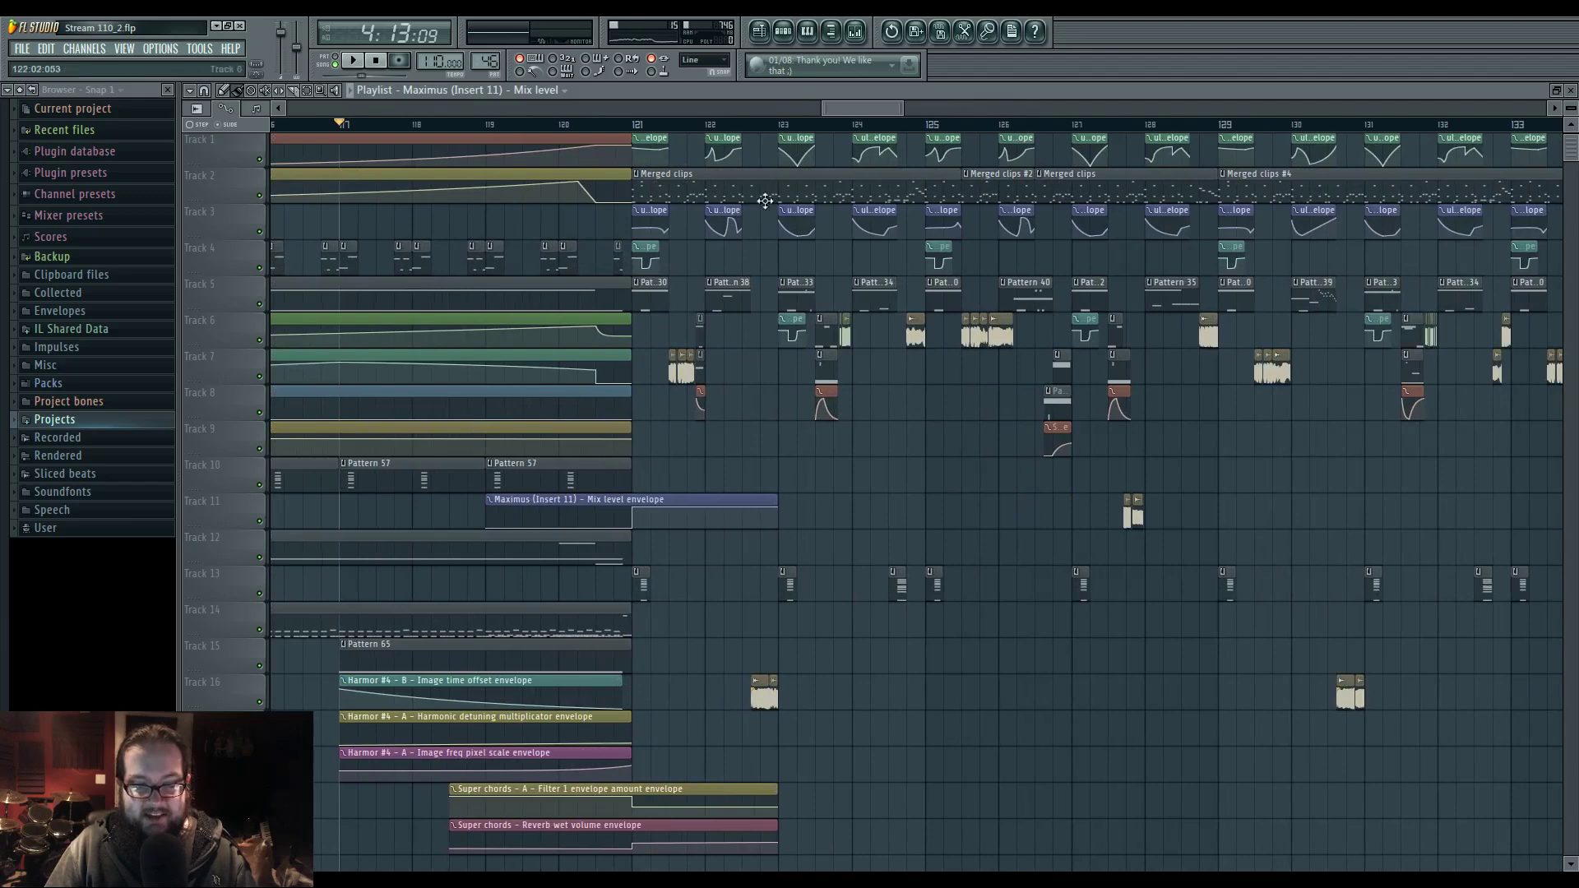
{"action": "left_click", "coordinate": [855, 33]}
{"action": "left_click", "coordinate": [492, 478]}
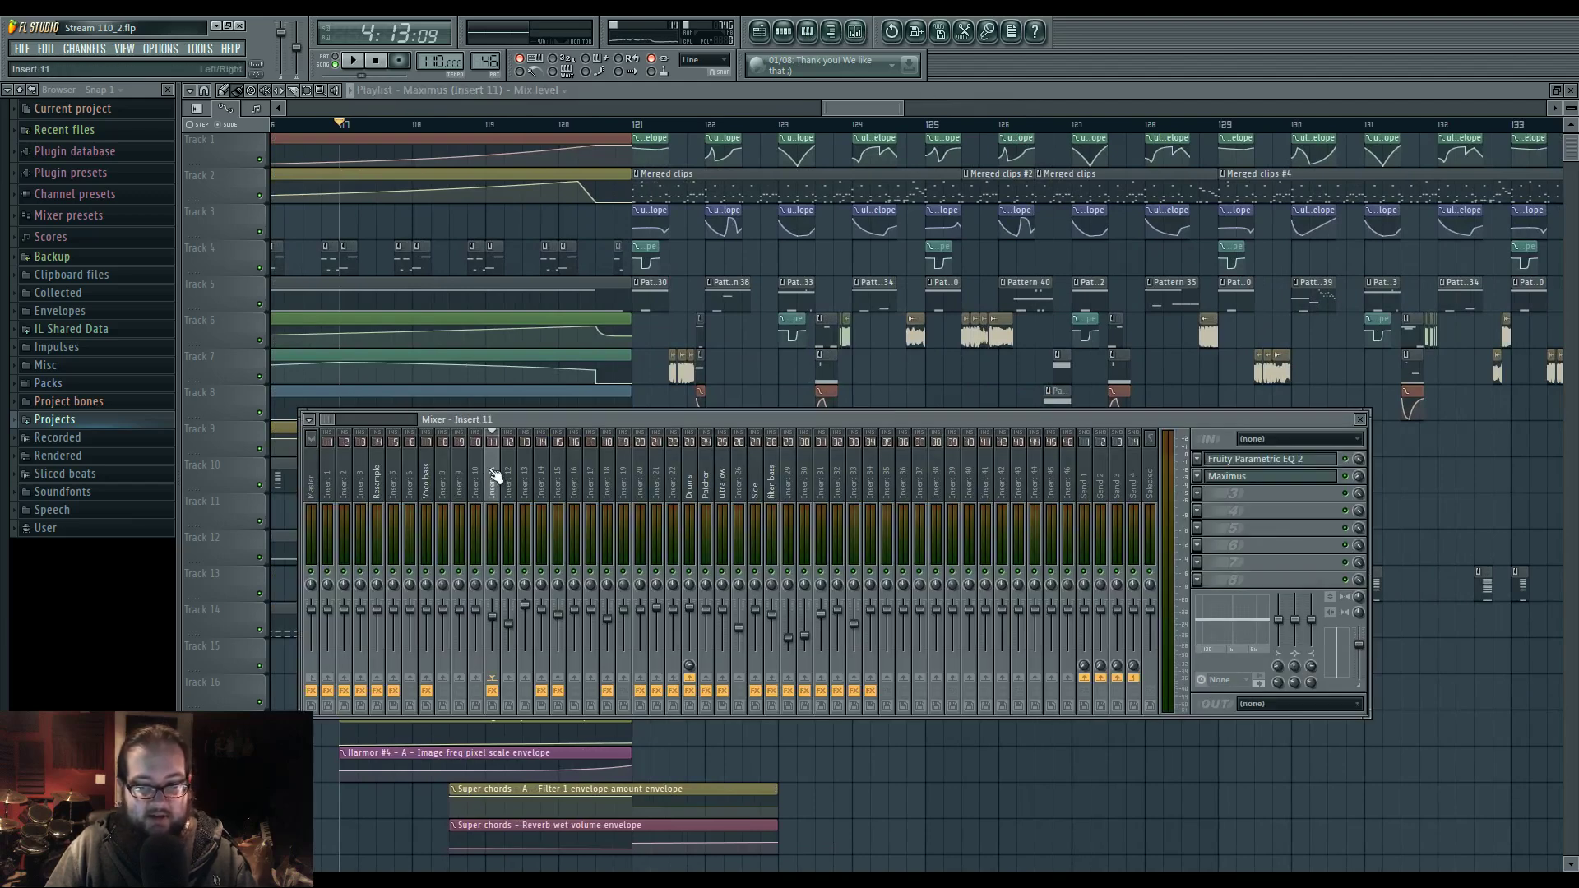
{"action": "key", "text": "space"}
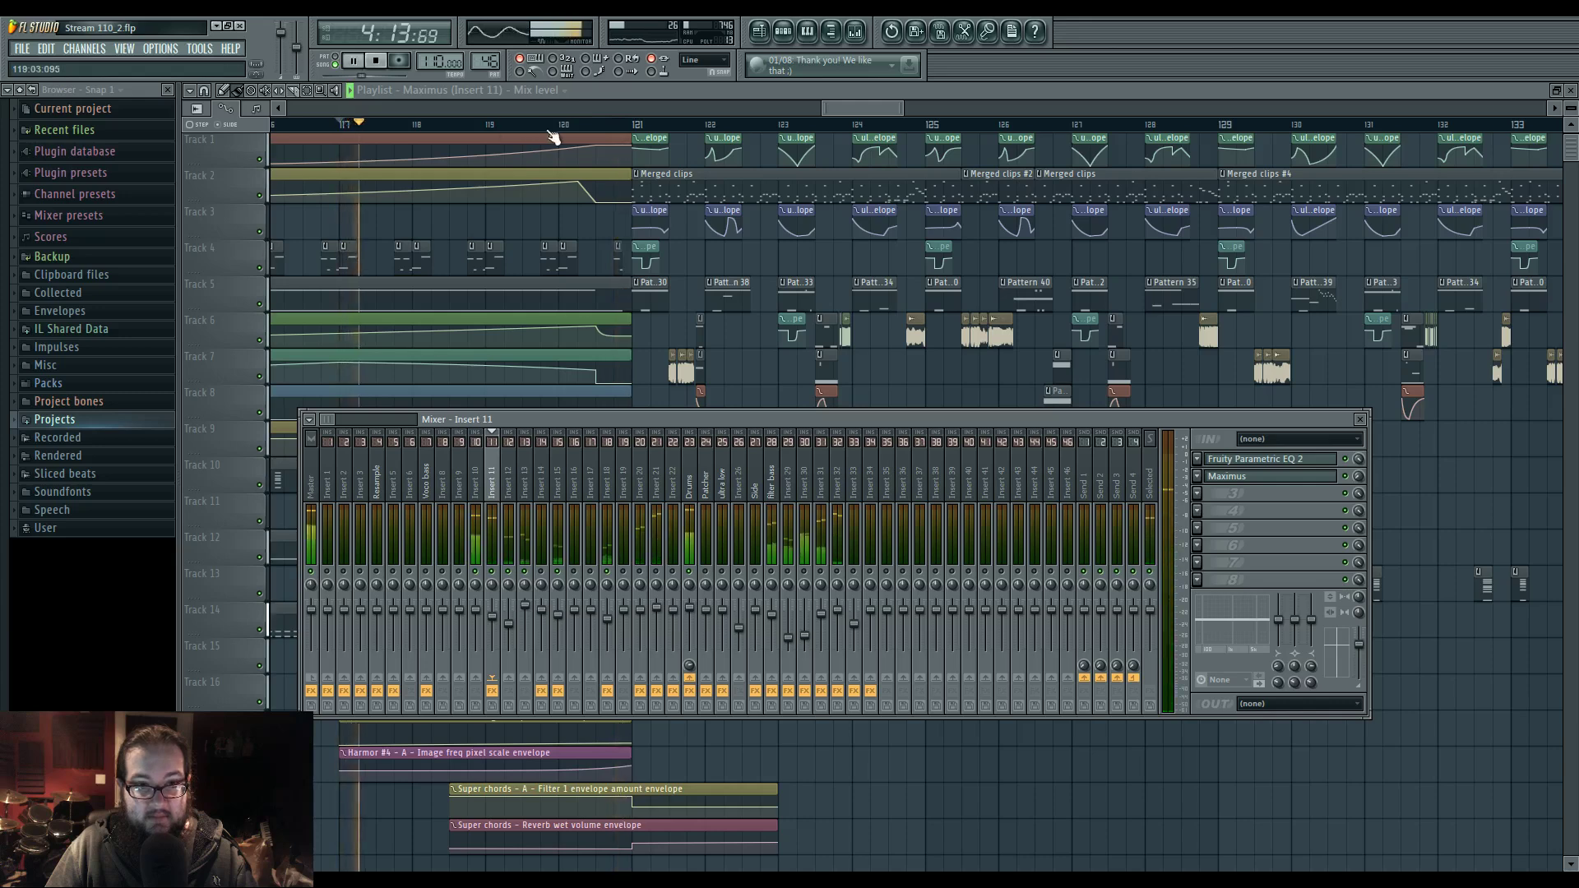
{"action": "left_click", "coordinate": [869, 34]}
{"action": "left_click", "coordinate": [870, 34]}
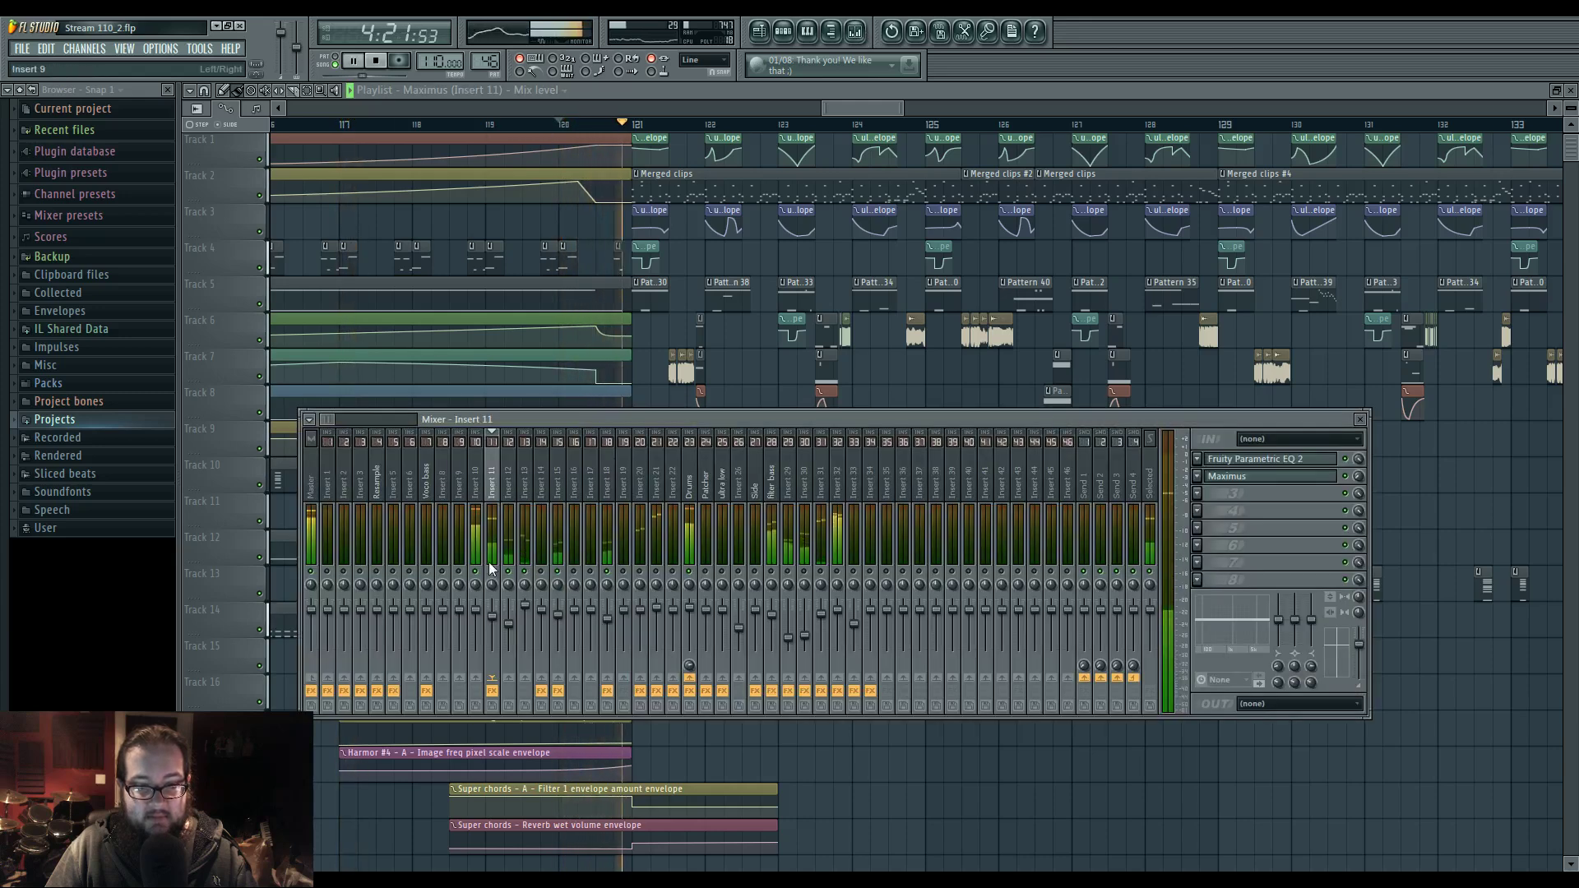
{"action": "key", "text": "space"}
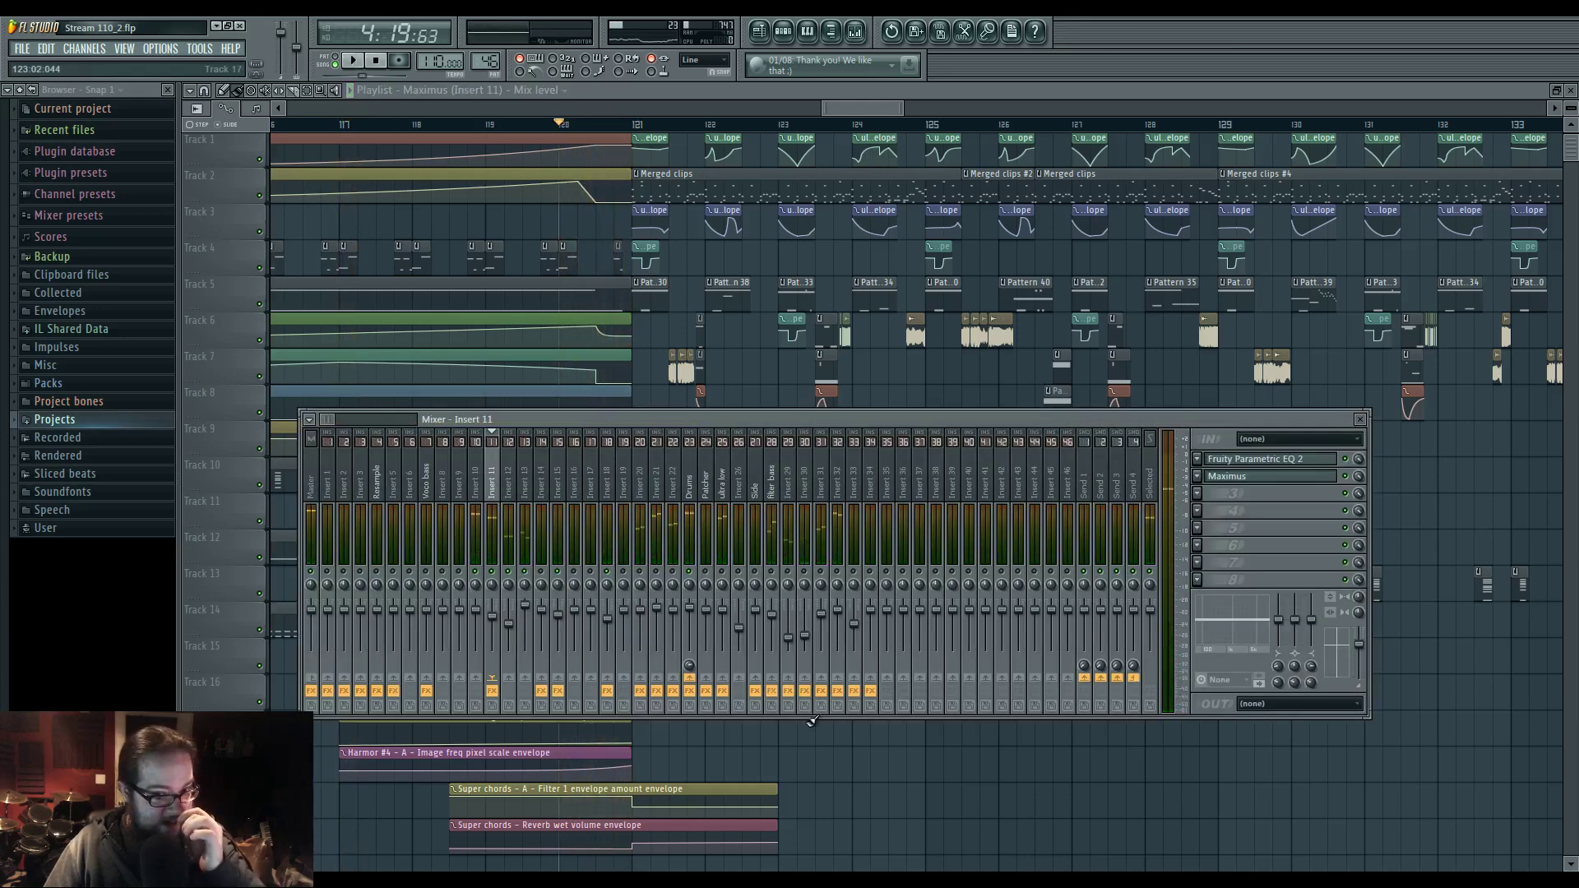
{"action": "key", "text": "F9"}
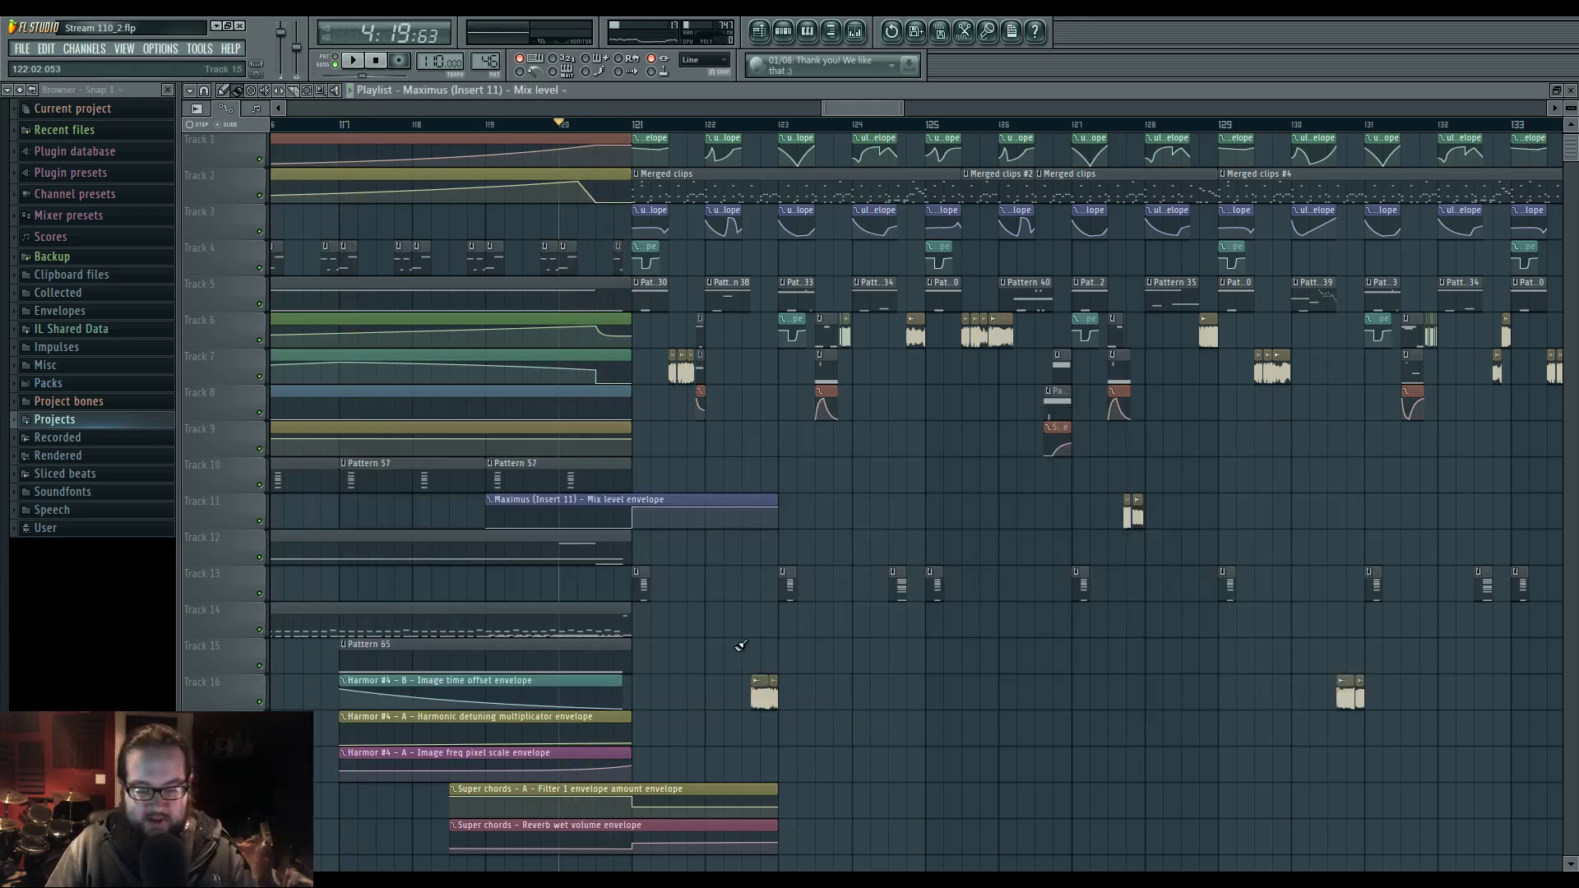
- Play the build-up from bar 113 towards the drop, checking the mixer levels on the way, and stop playback
{"action": "scroll", "coordinate": [740, 646], "scroll_direction": "down", "scroll_amount": 5}
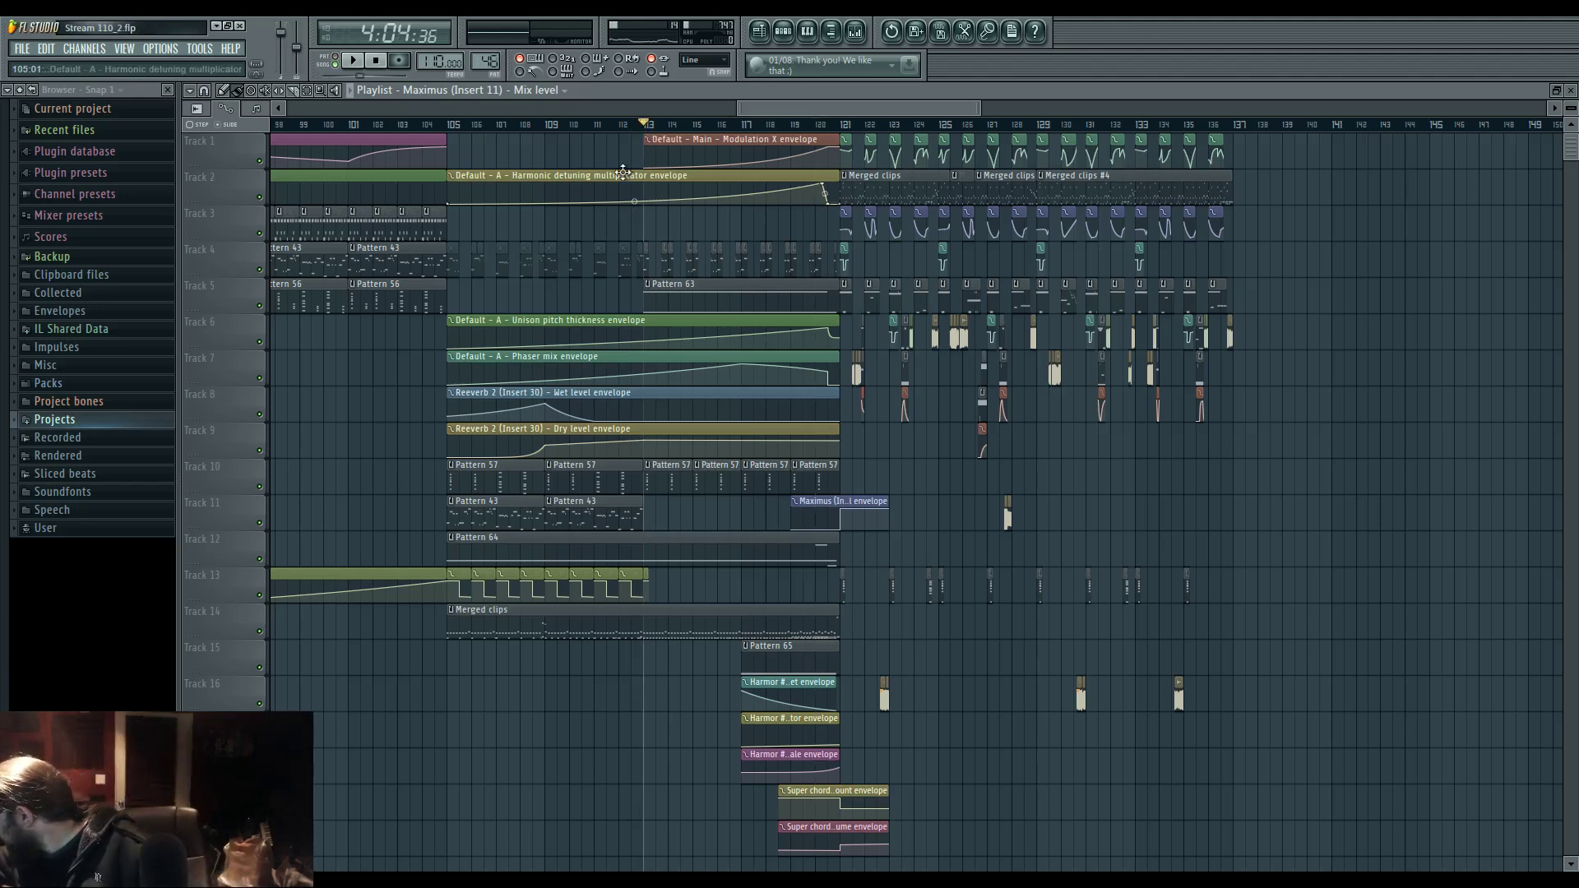
{"action": "key", "text": "space"}
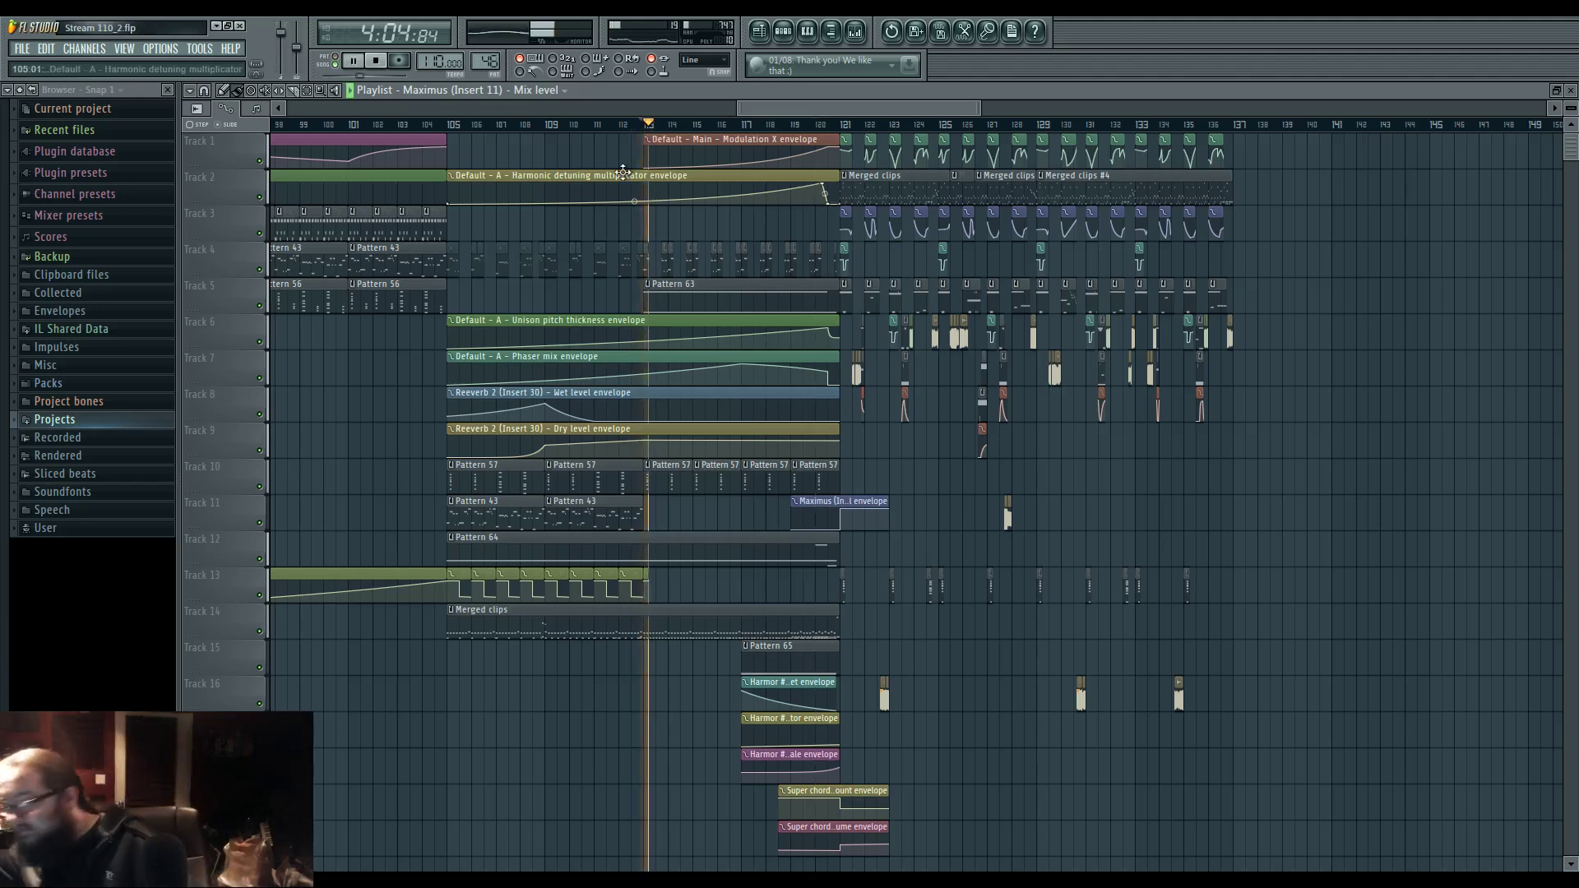
{"action": "left_click", "coordinate": [857, 32]}
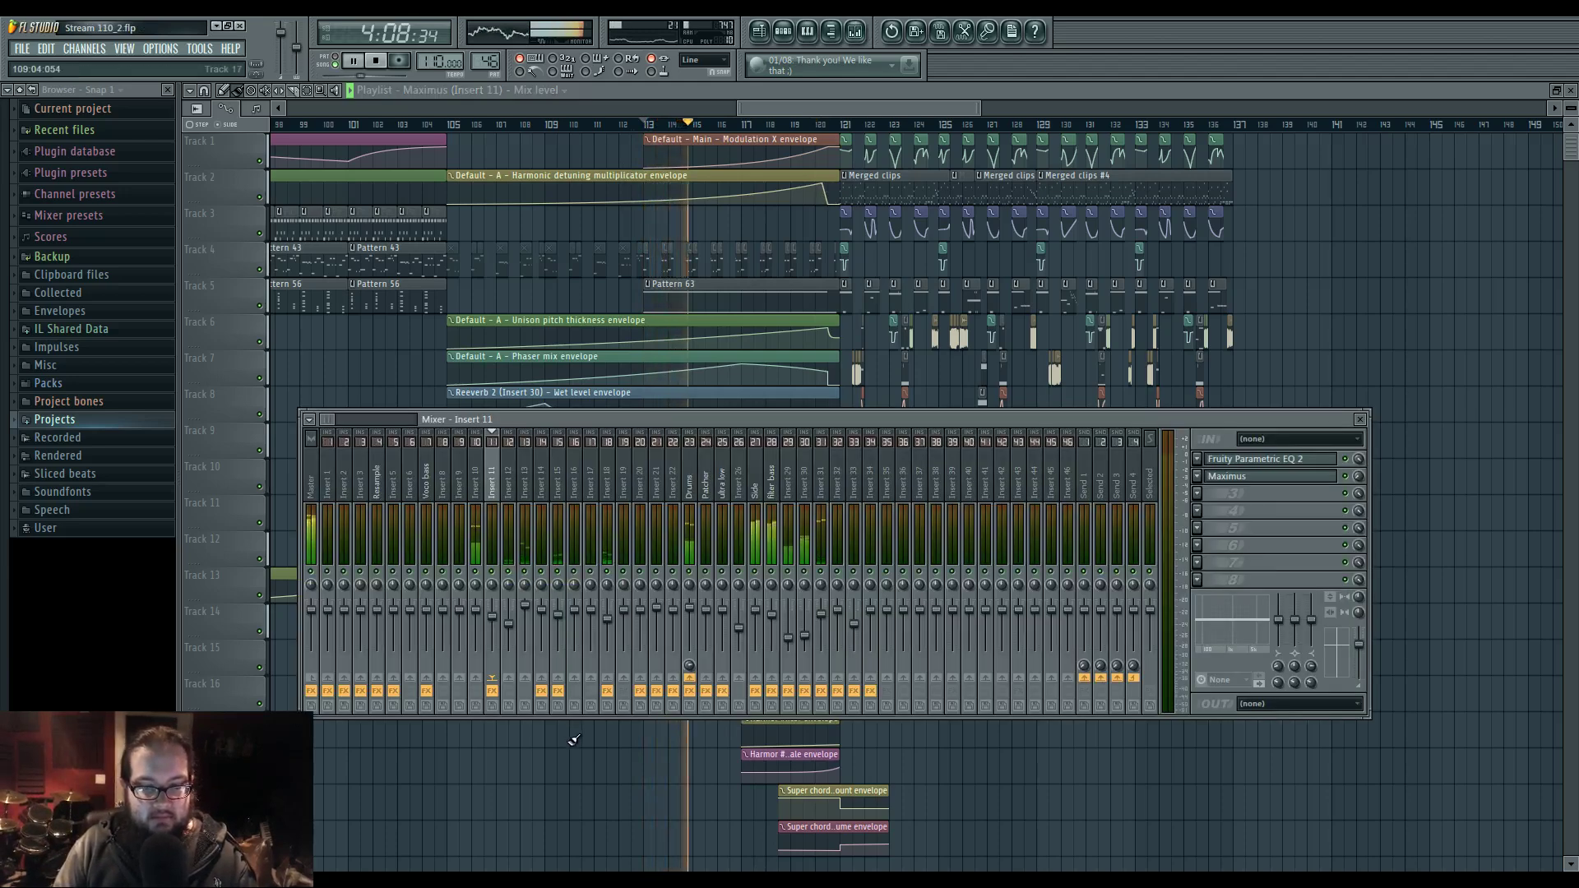
{"action": "key", "text": "F9"}
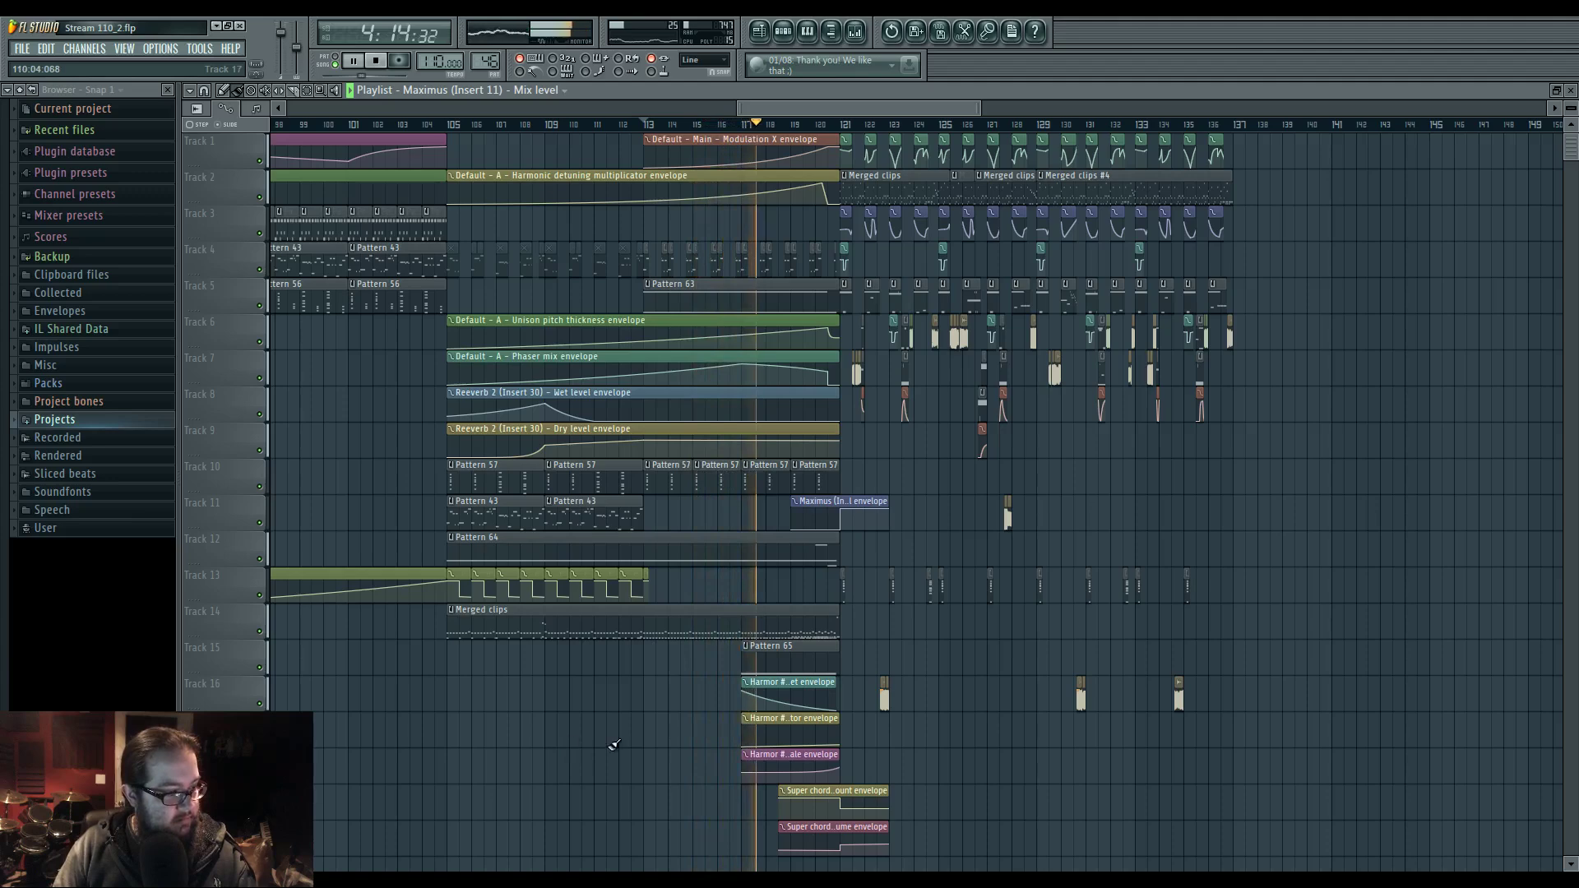
{"action": "scroll", "coordinate": [576, 744], "scroll_direction": "right", "scroll_amount": 4}
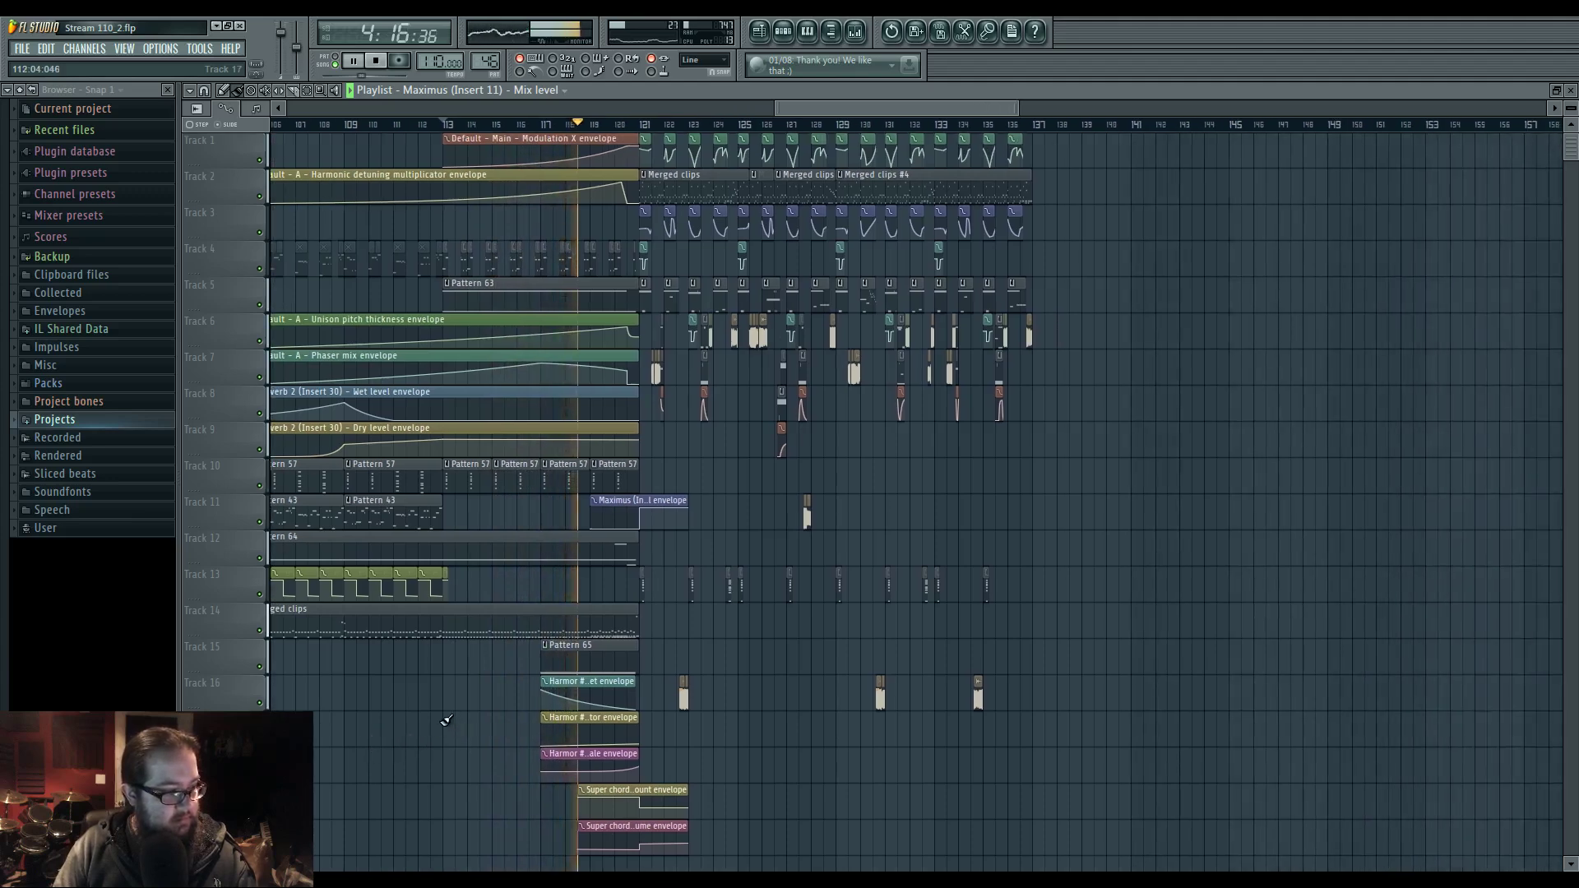
{"action": "left_click_drag", "start_coordinate": [444, 721], "coordinate": [479, 721]}
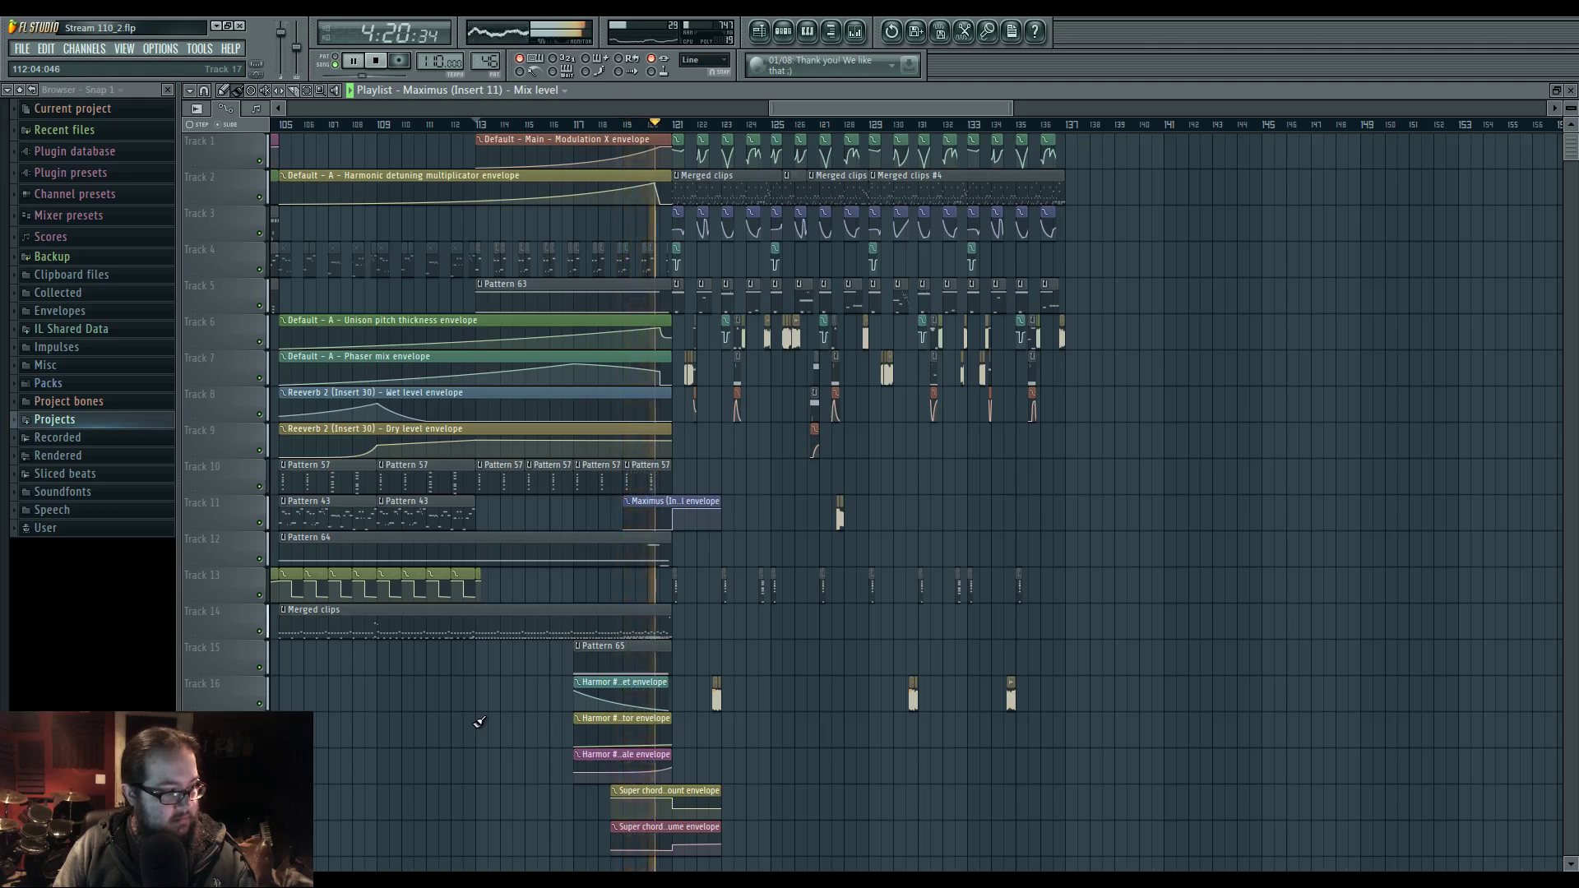
{"action": "key", "text": "space"}
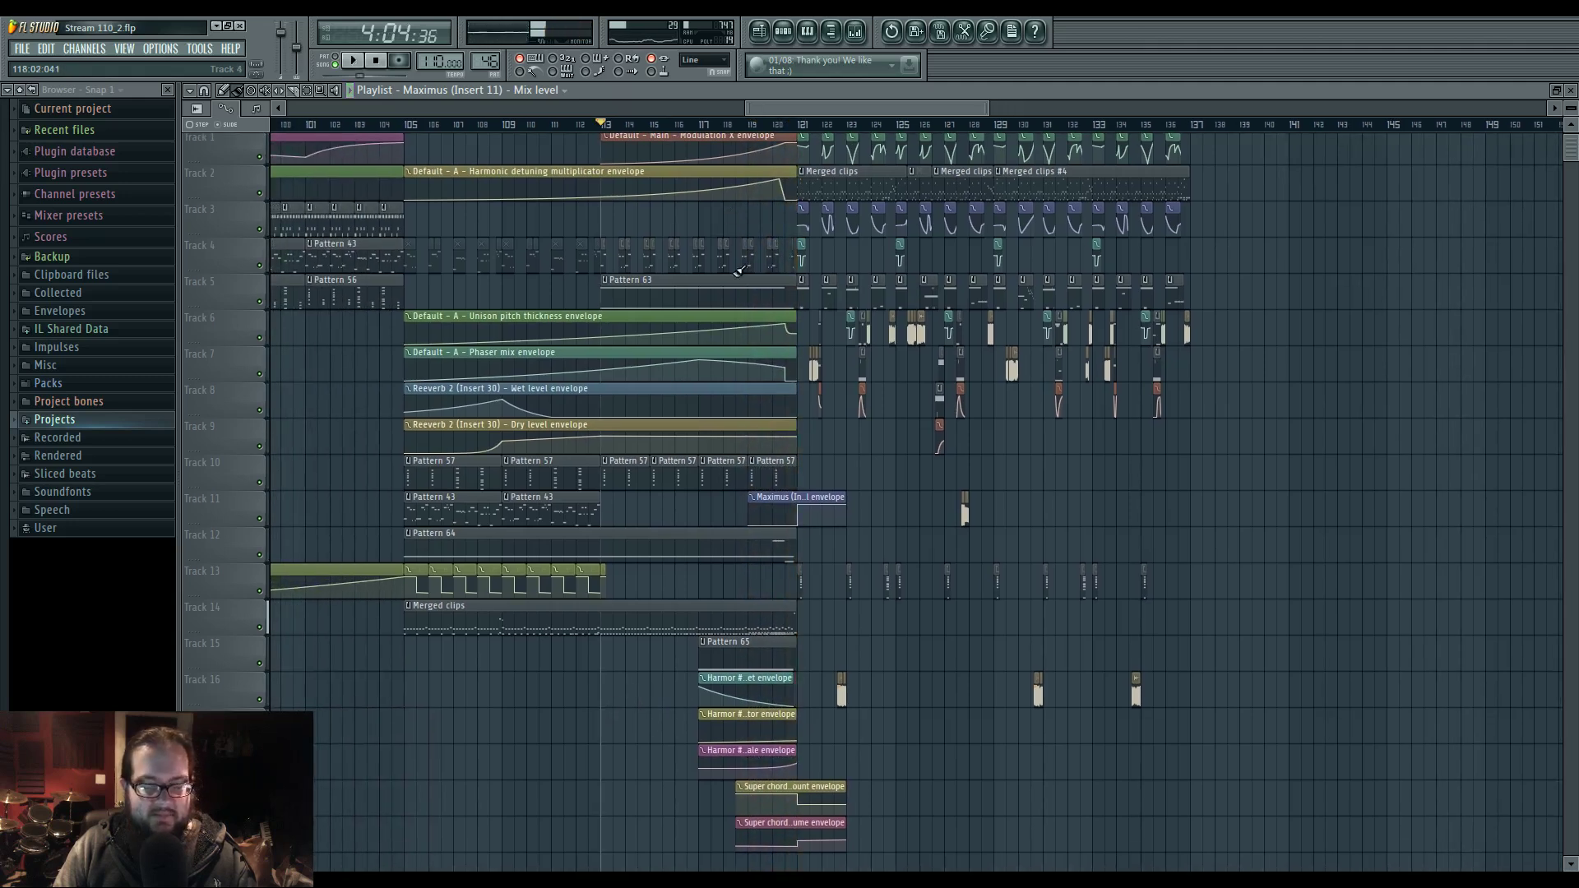
- Replay a short stretch from bar 113 with the mixer open, stop playback and return to the playlist
{"action": "key", "text": "space"}
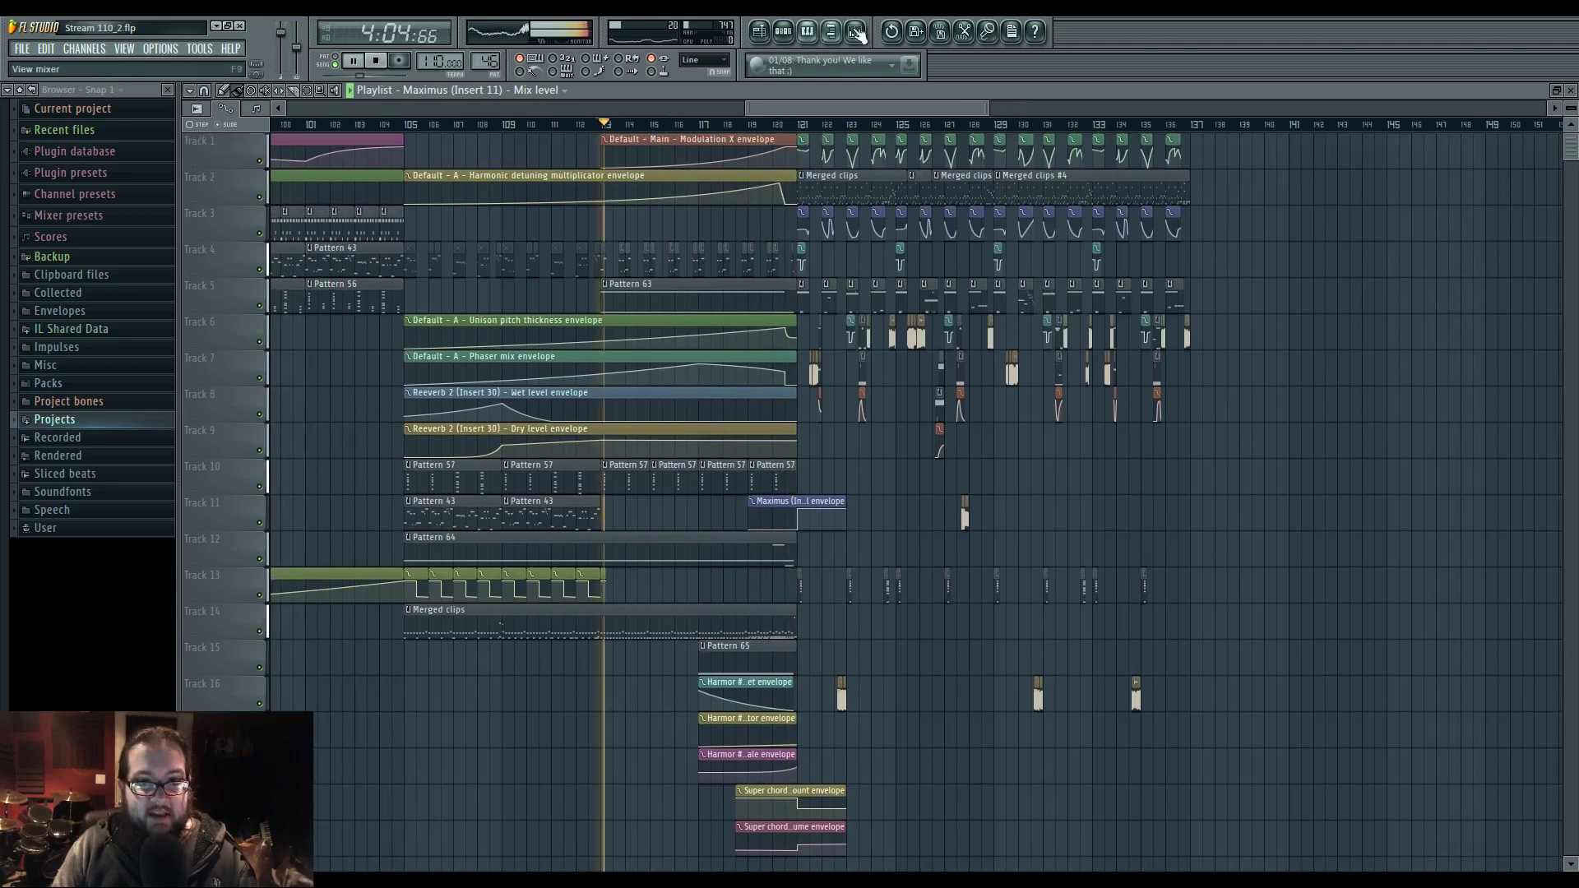
{"action": "key", "text": "F9"}
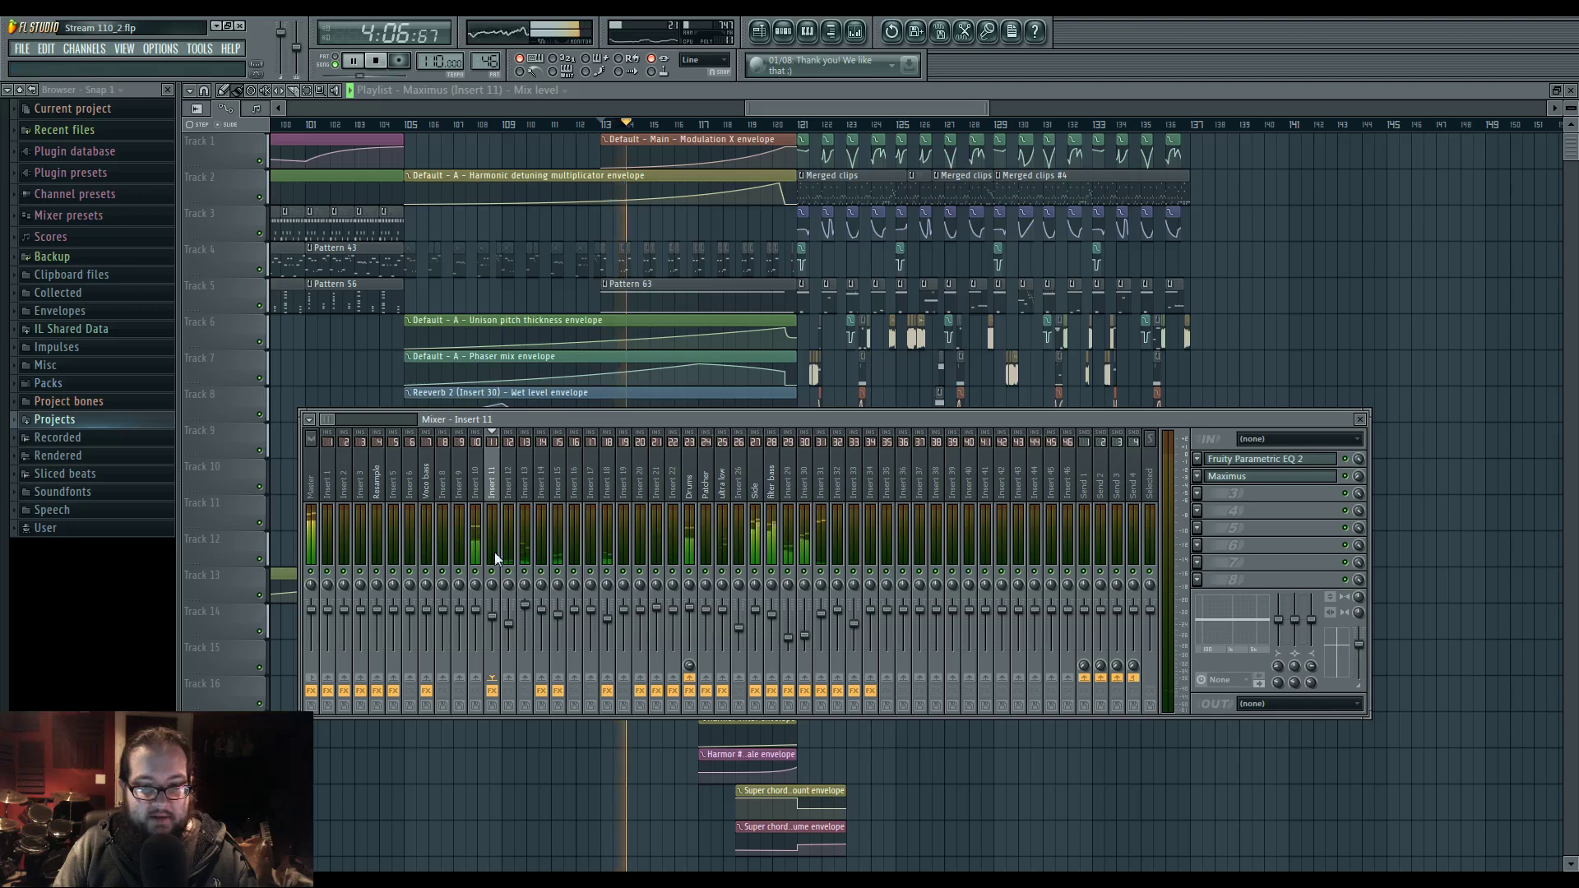
{"action": "key", "text": "space"}
{"action": "key", "text": "F9"}
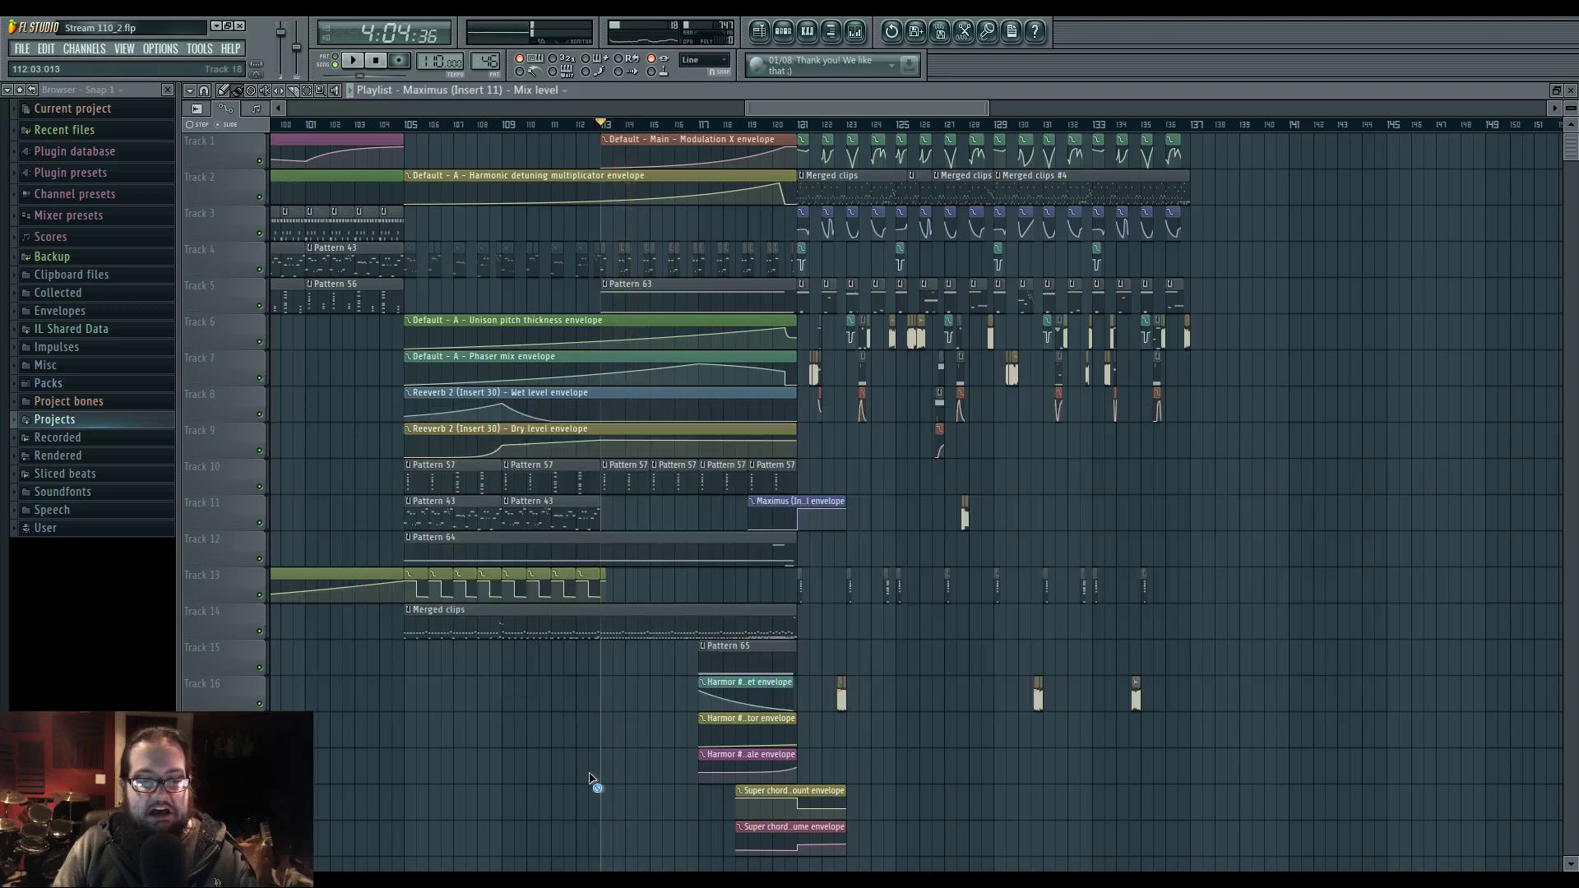
{"action": "left_click", "coordinate": [856, 40]}
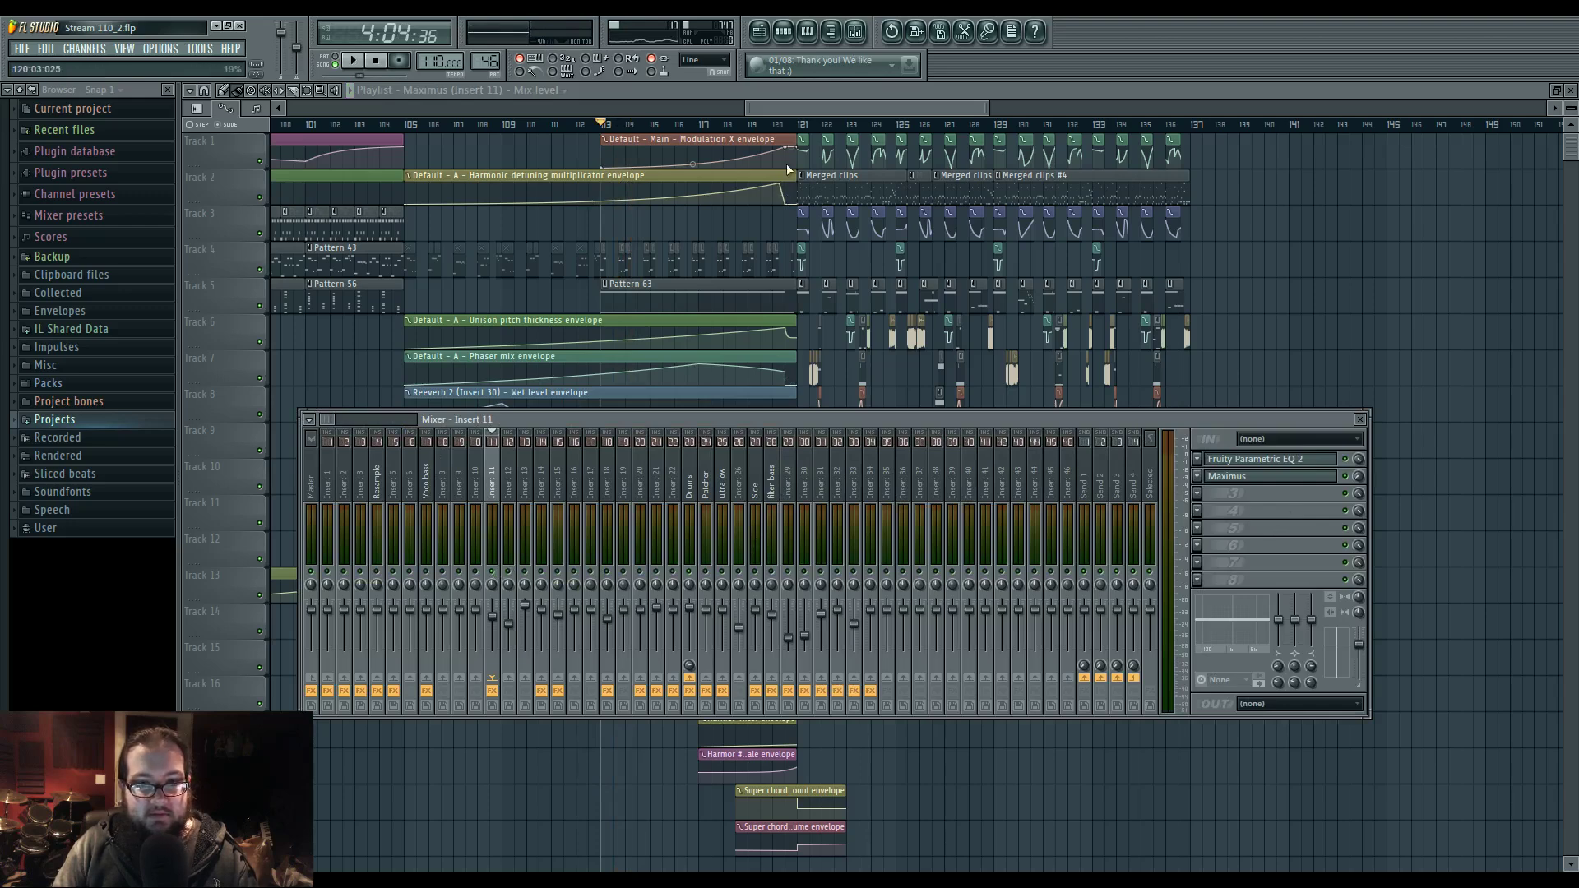
{"action": "key", "text": "F9"}
- Play from bar 119 into the drop and examine the Maximus effect on Insert 11 in its bands and monitor displays
{"action": "left_click", "coordinate": [788, 125]}
{"action": "key", "text": "space"}
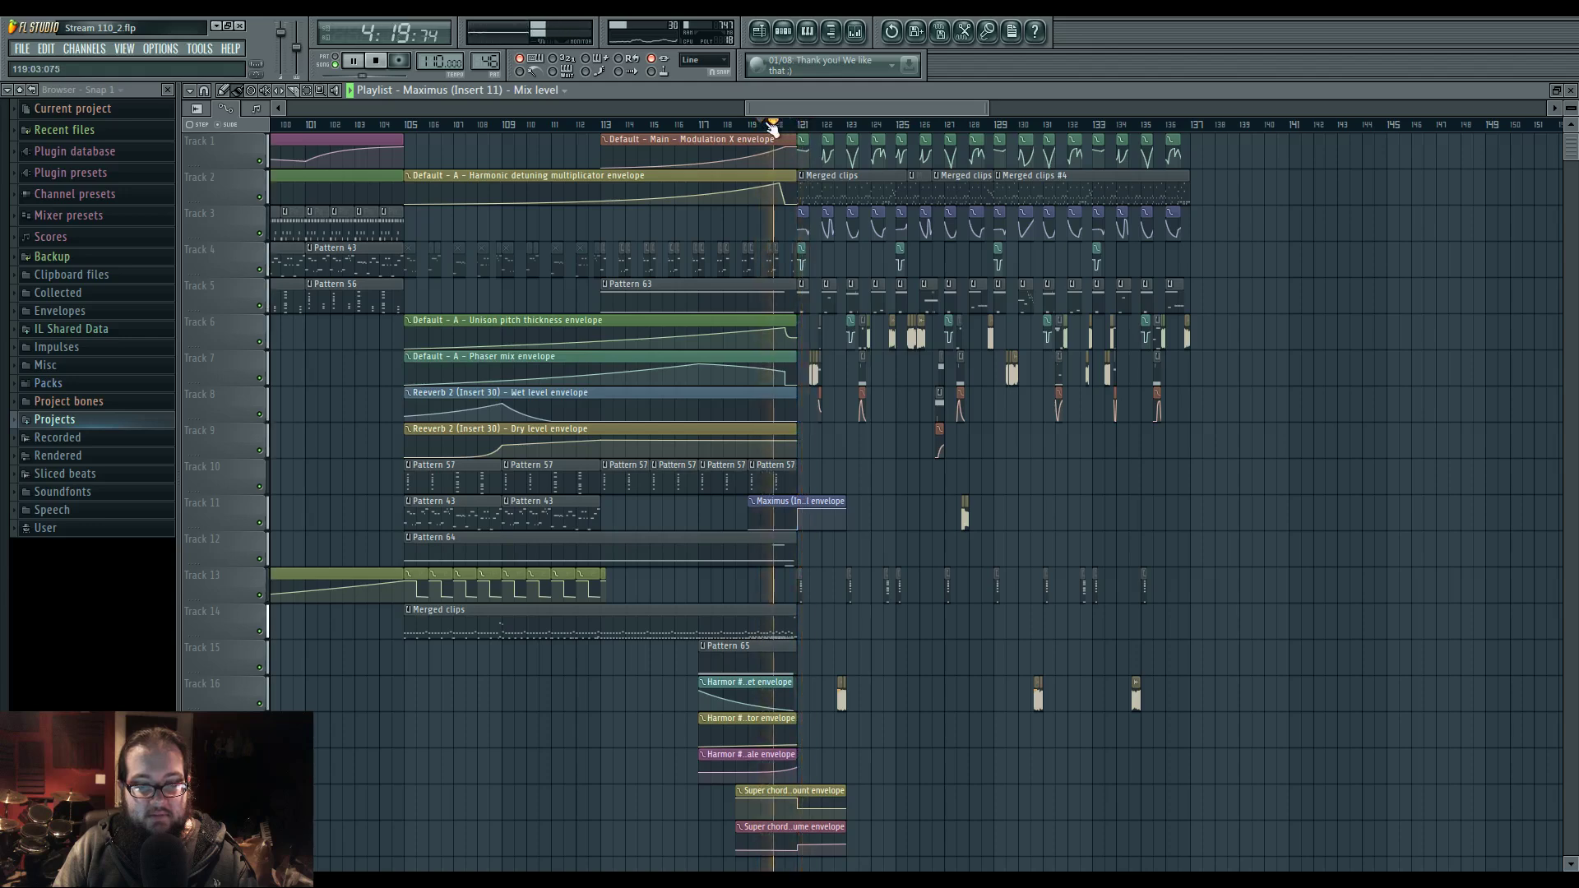
{"action": "left_click", "coordinate": [857, 32]}
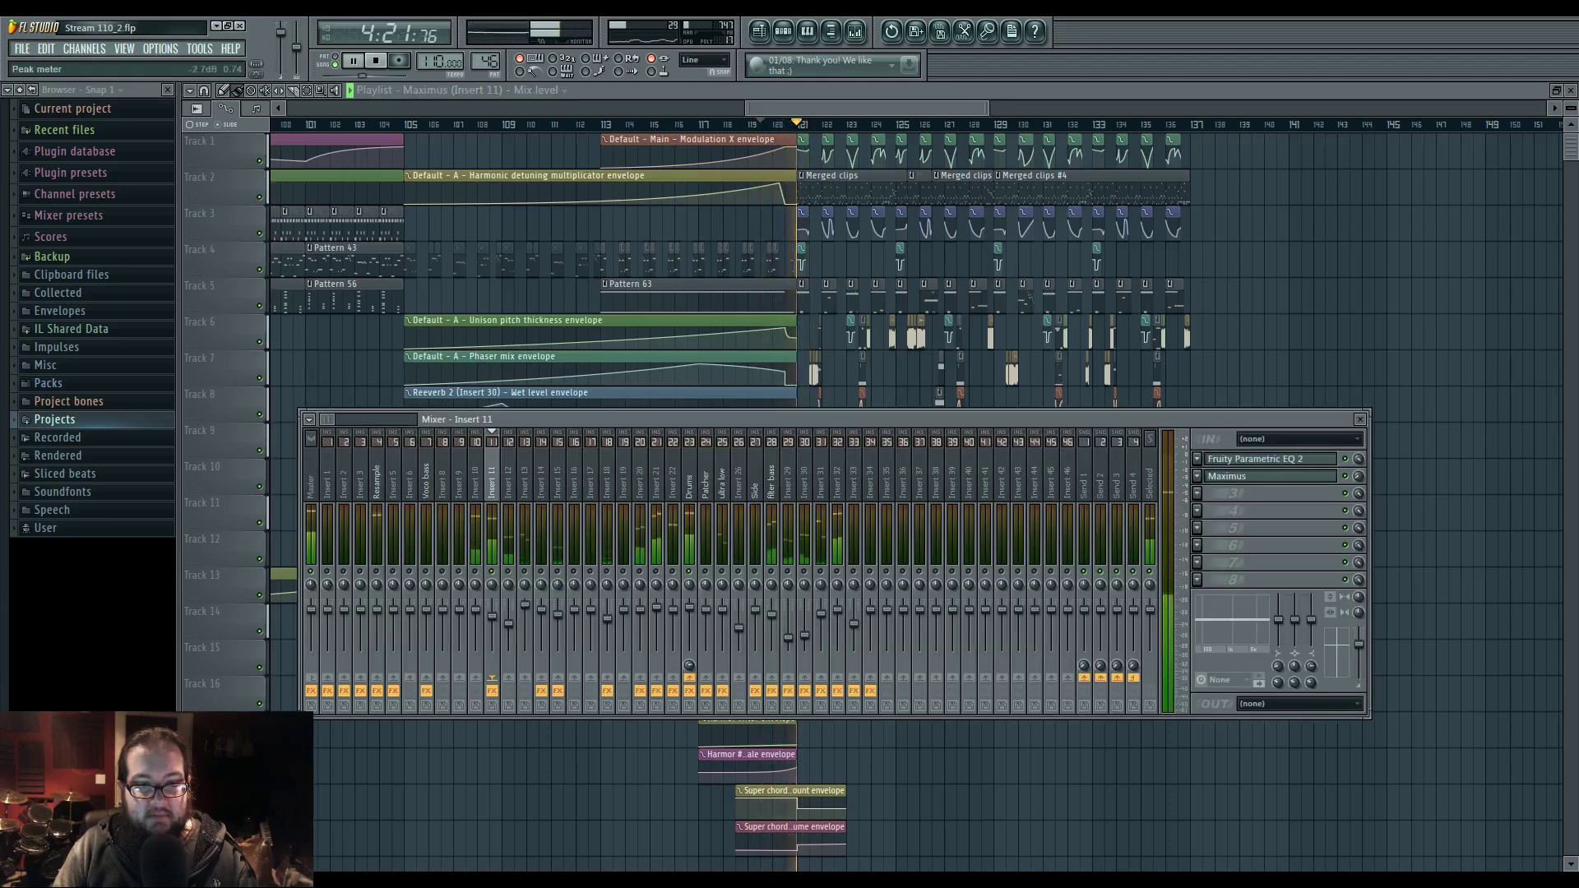
{"action": "left_click", "coordinate": [1250, 479]}
{"action": "left_click", "coordinate": [785, 441]}
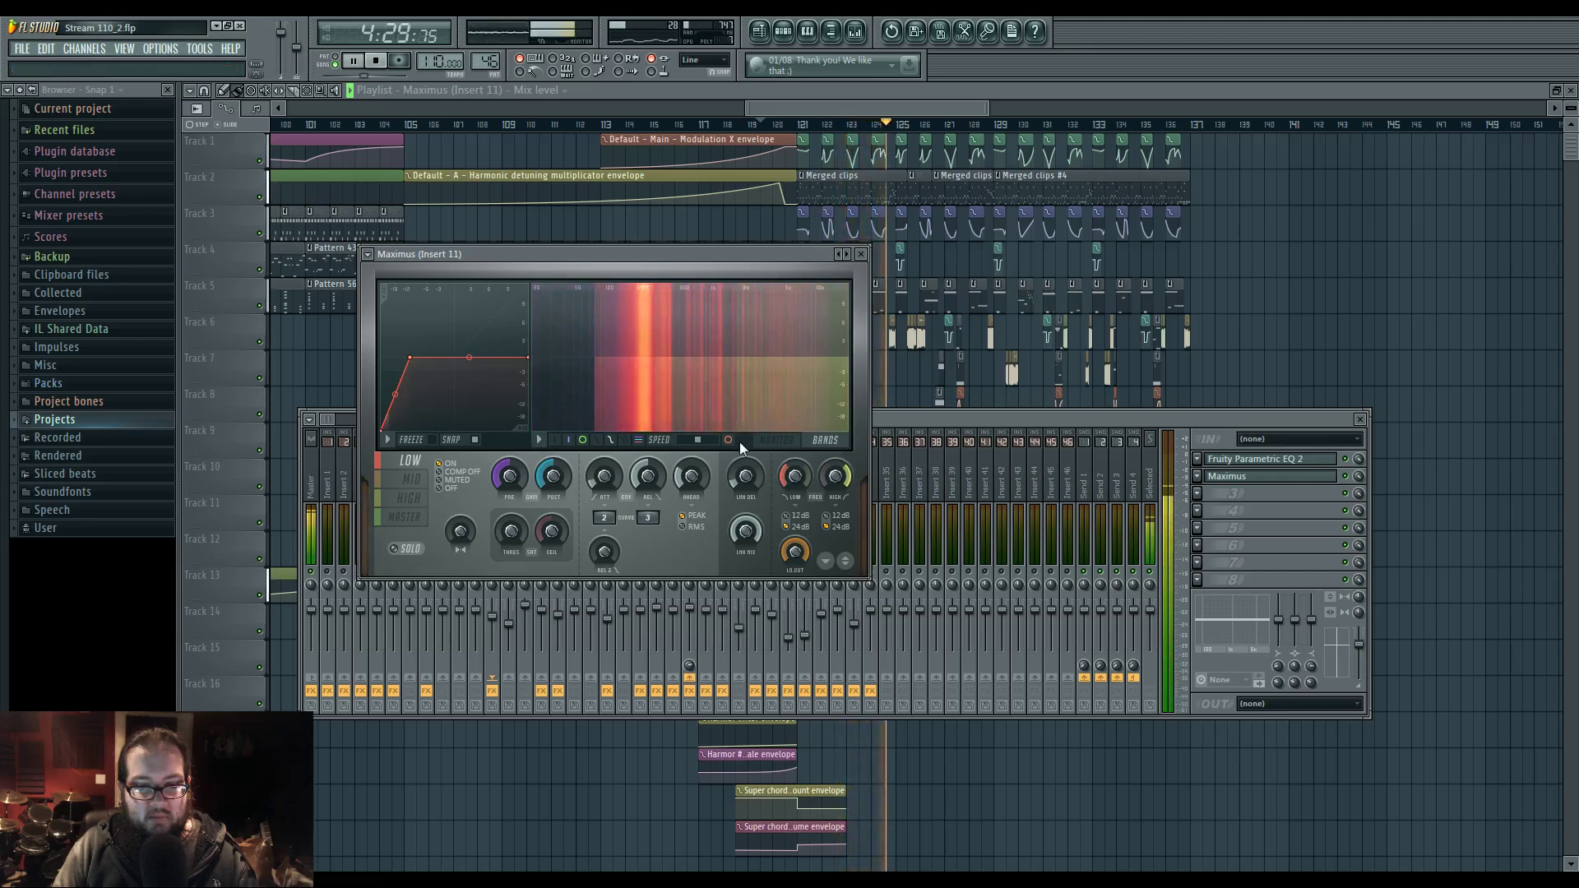
{"action": "left_click", "coordinate": [790, 441]}
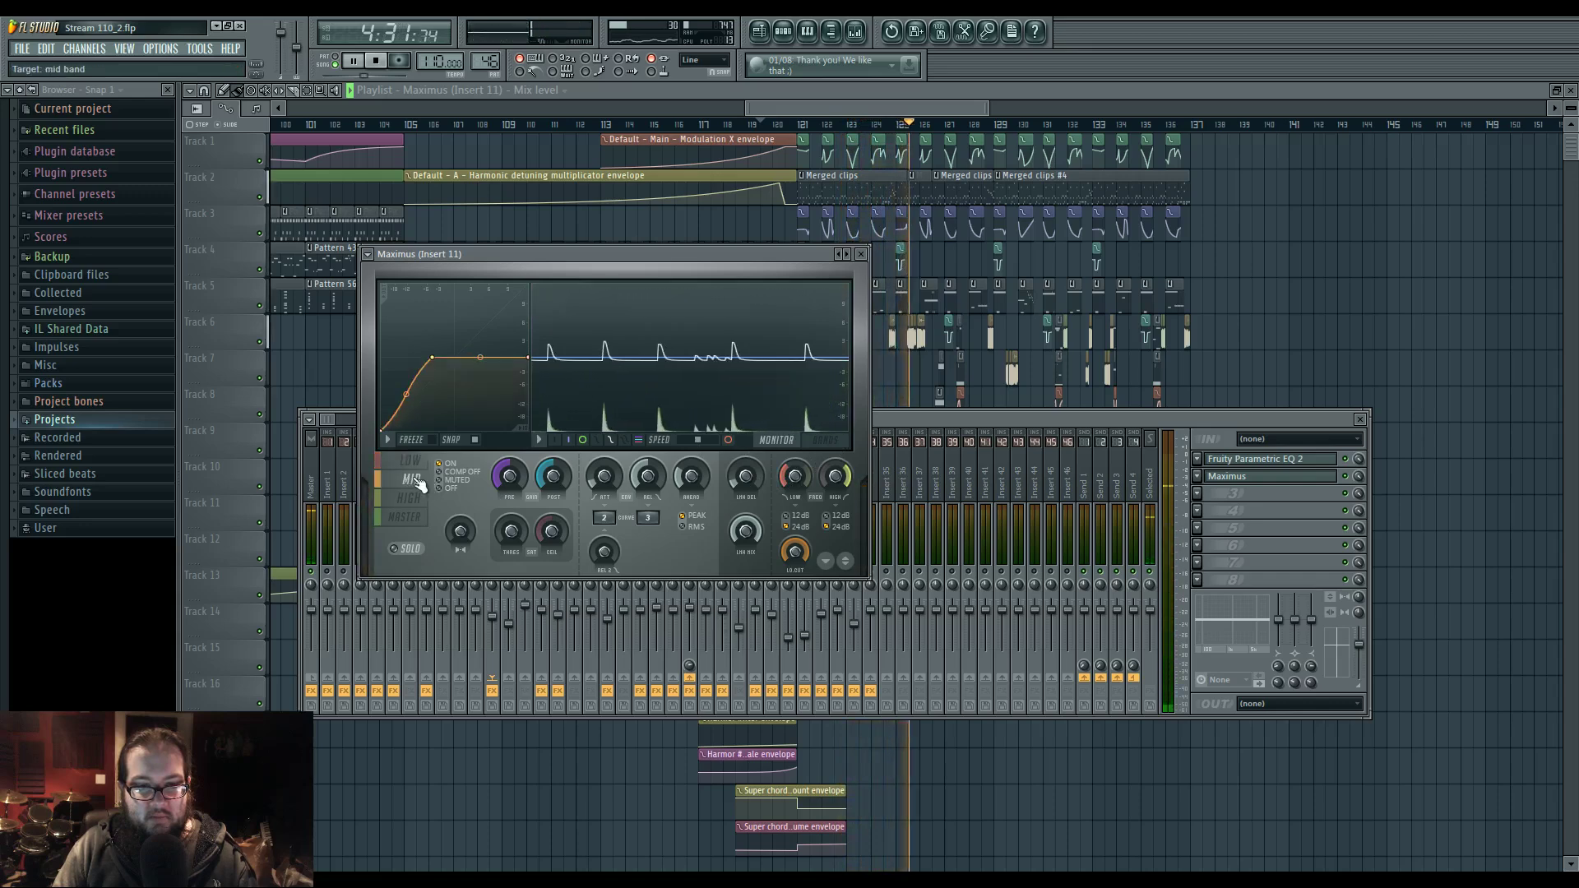
- On the Insert 11 Maximus master band, set the release to about 467 ms and bend the lower curve segment into an S-shape with 20% tension
{"action": "left_click", "coordinate": [415, 516]}
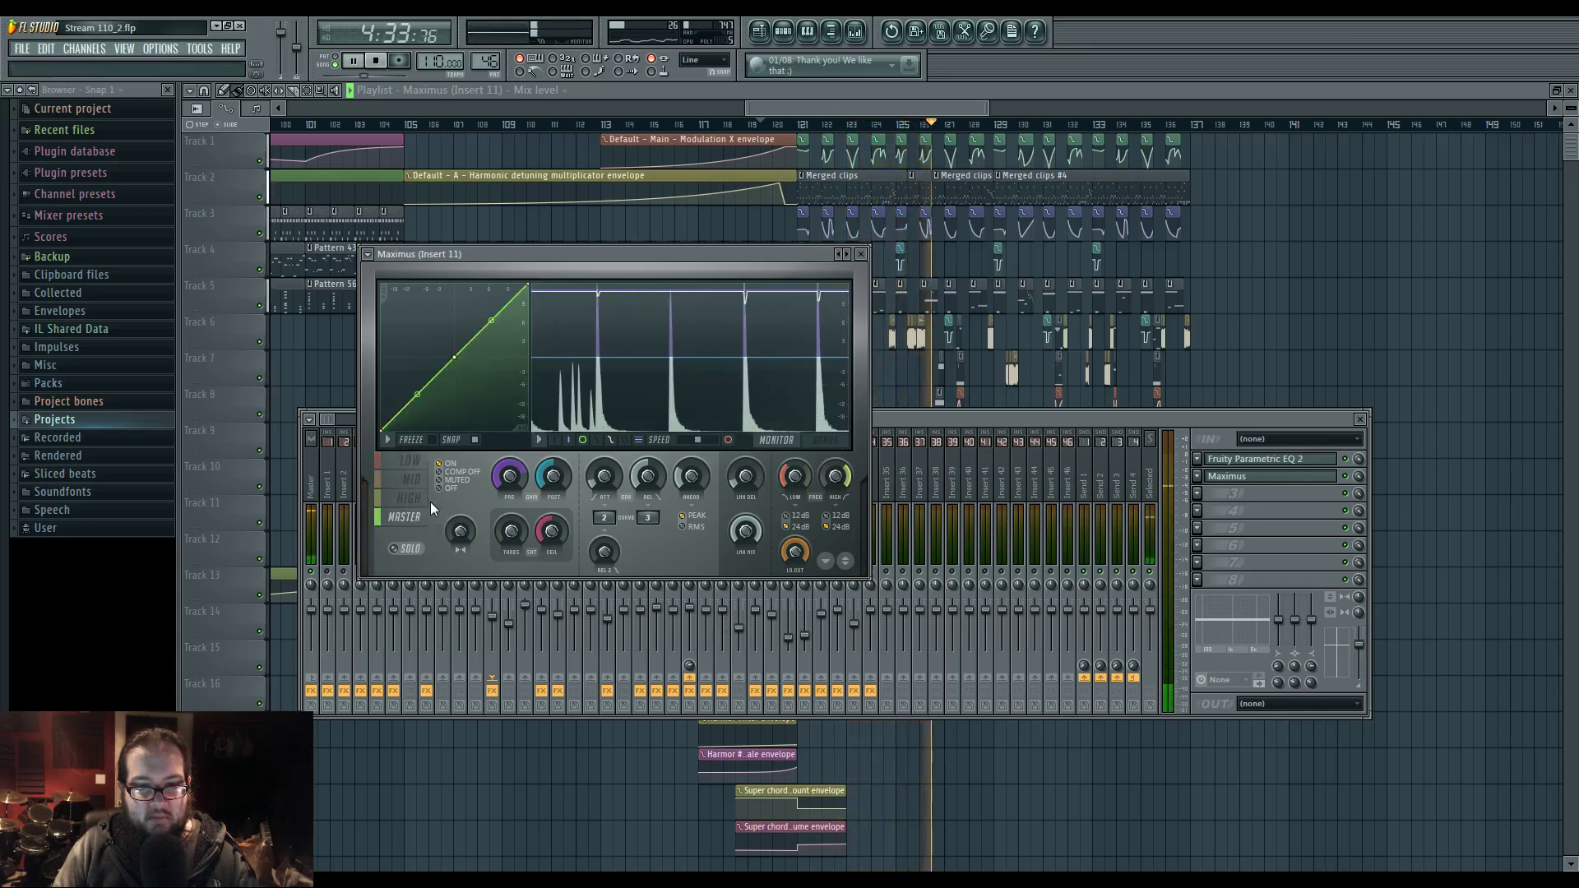
{"action": "left_click_drag", "start_coordinate": [650, 477], "coordinate": [653, 481]}
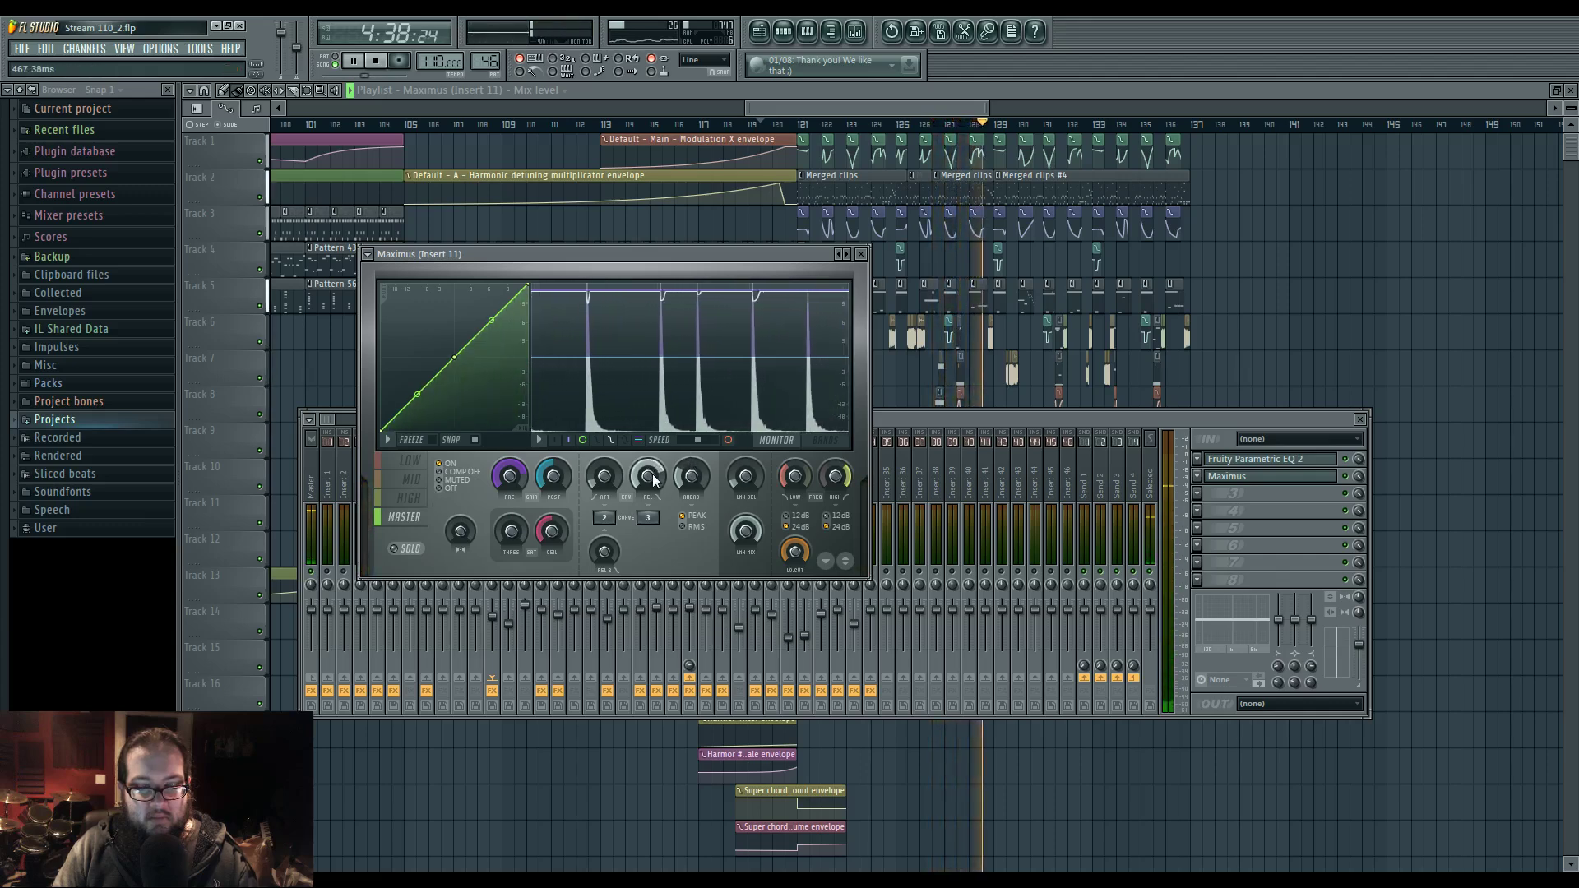
{"action": "right_click", "coordinate": [454, 360]}
{"action": "left_click", "coordinate": [477, 420]}
{"action": "left_click_drag", "start_coordinate": [417, 395], "coordinate": [418, 393]}
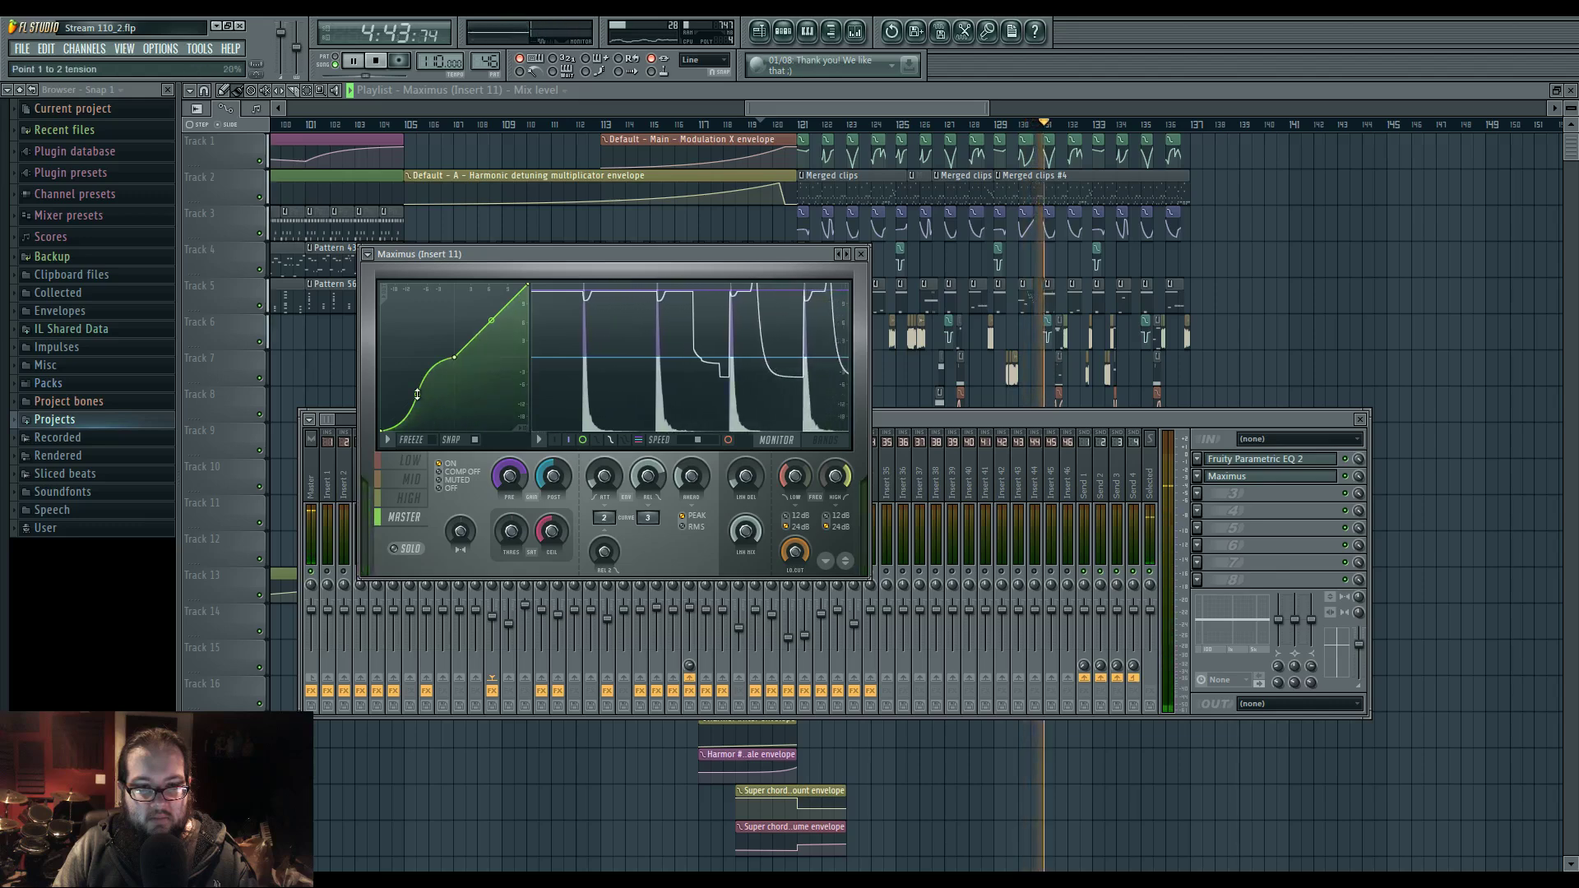
- Leave Maximus, play from bar 113 through to the drop, check the mixer levels and close the mixer
{"action": "left_click", "coordinate": [889, 421]}
{"action": "left_click", "coordinate": [1216, 370]}
{"action": "key", "text": "space"}
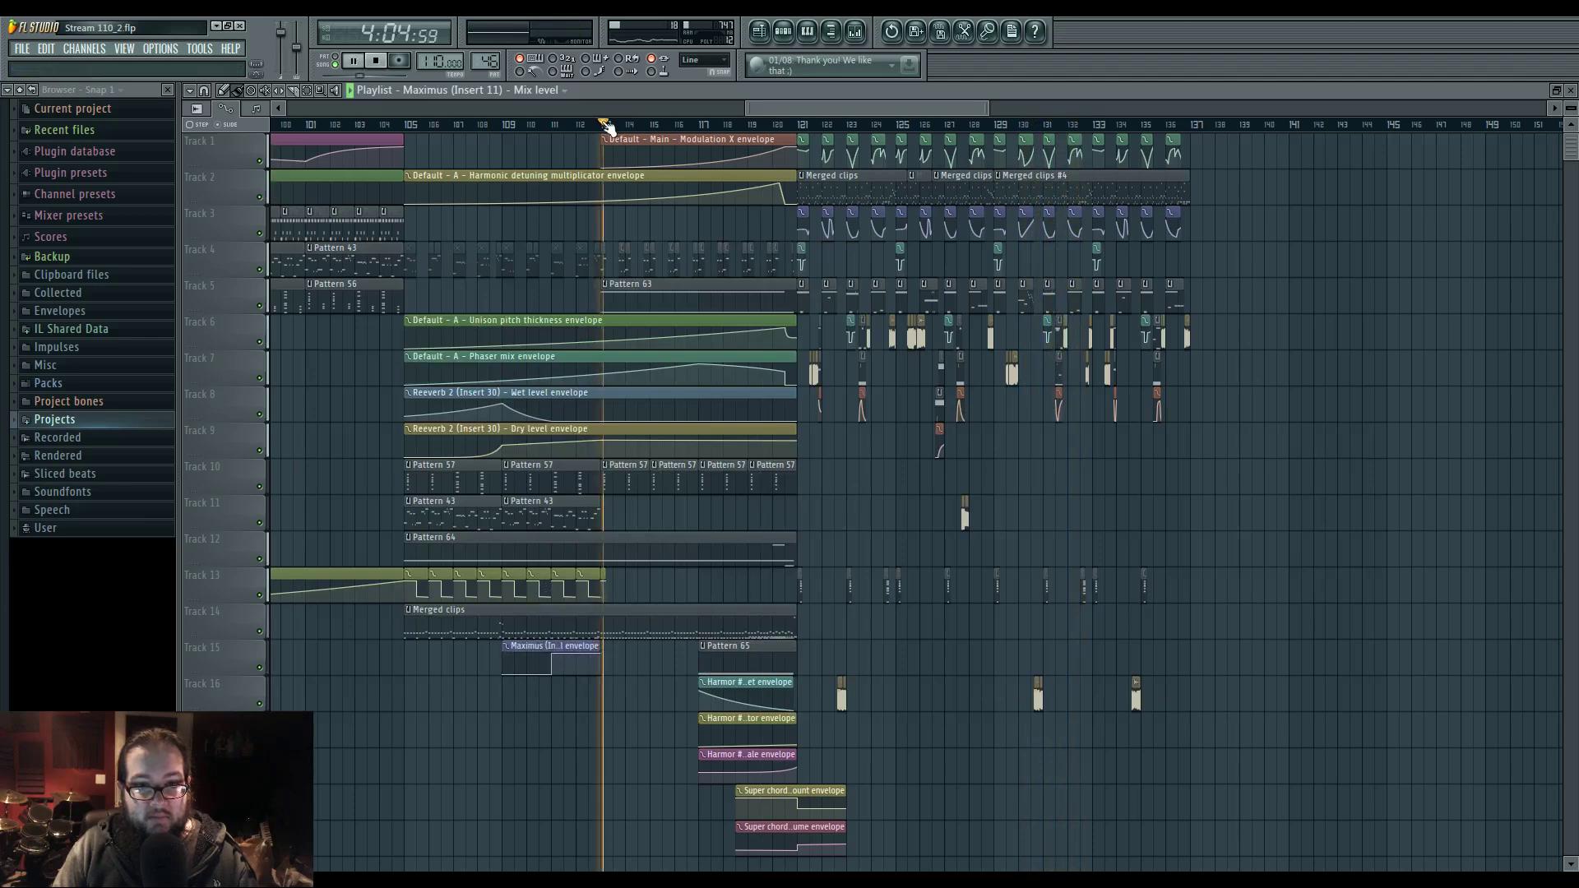
{"action": "left_click", "coordinate": [855, 33]}
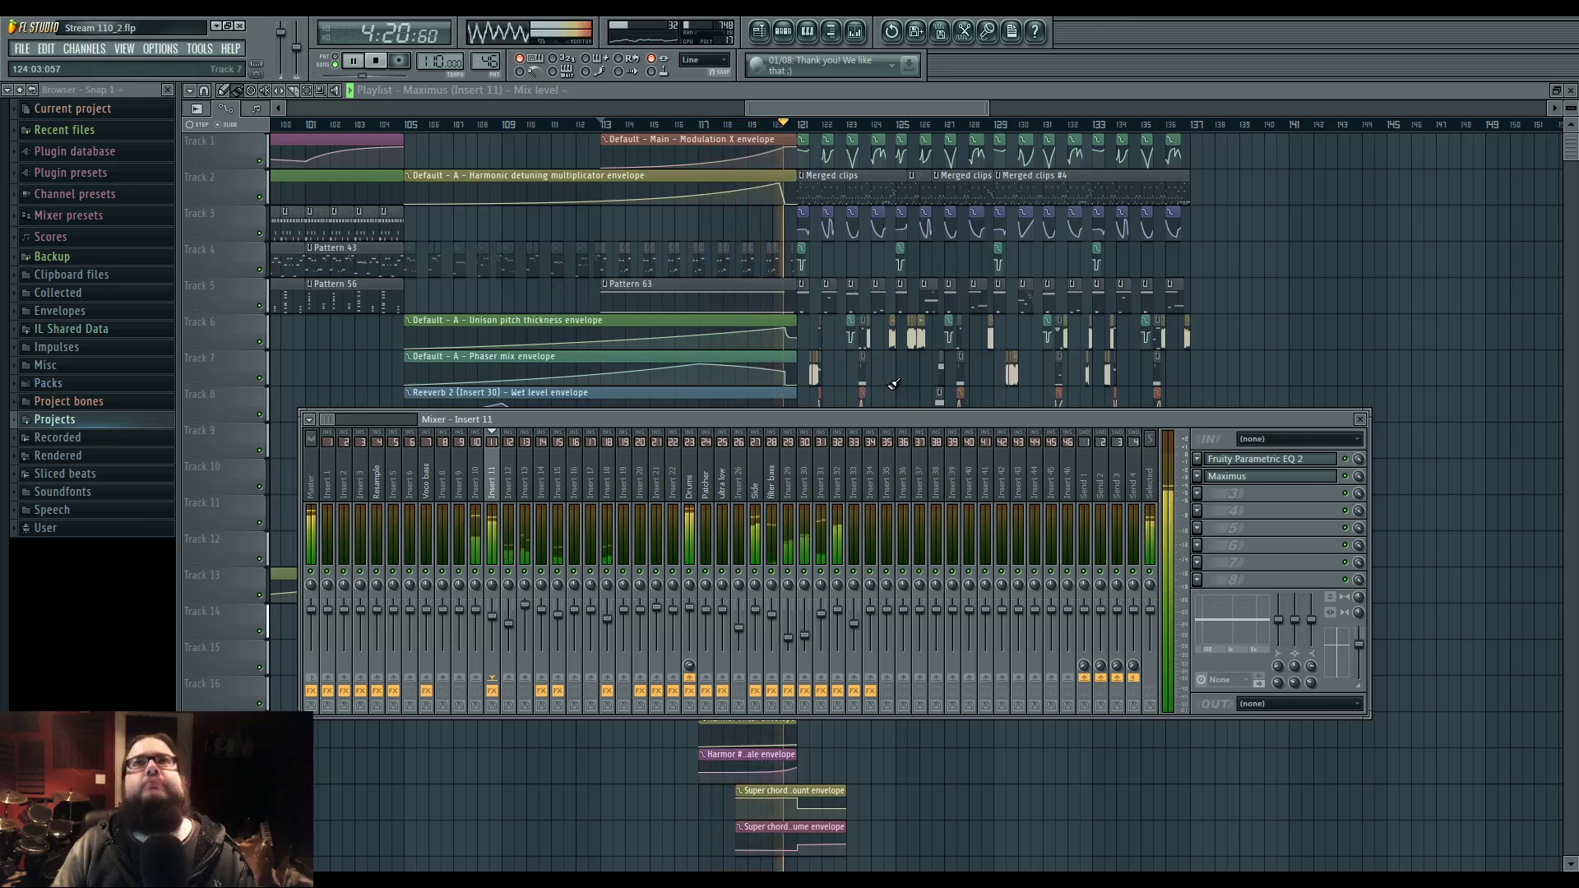
{"action": "key", "text": "F9"}
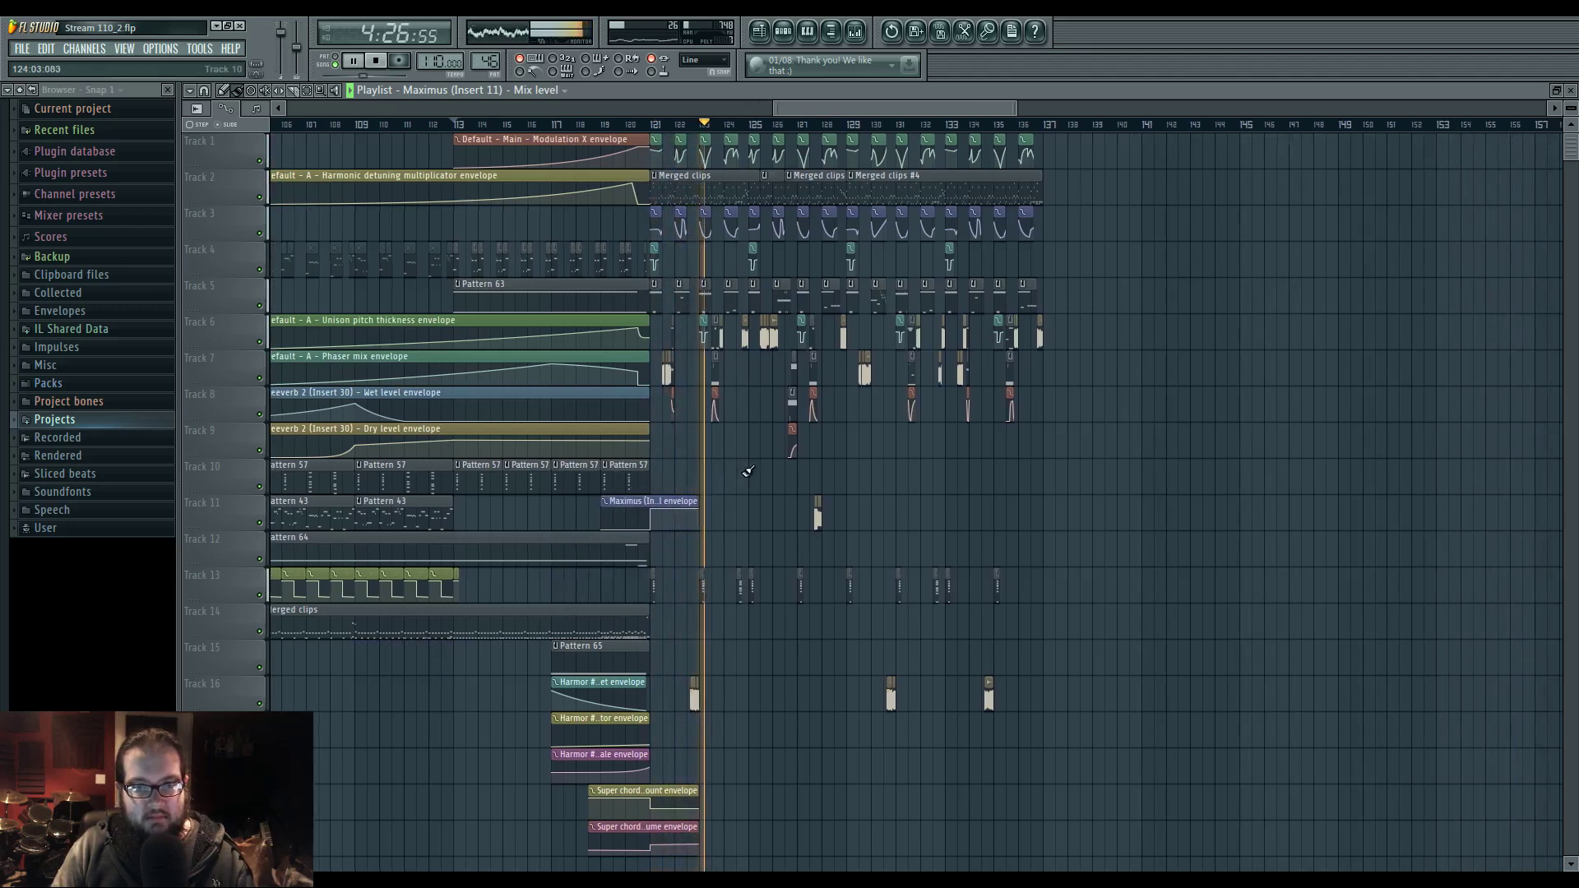
- Replay the drop from around bar 125 and examine the clips around Pattern 40
{"action": "scroll", "coordinate": [733, 467], "scroll_direction": "up", "scroll_amount": 8}
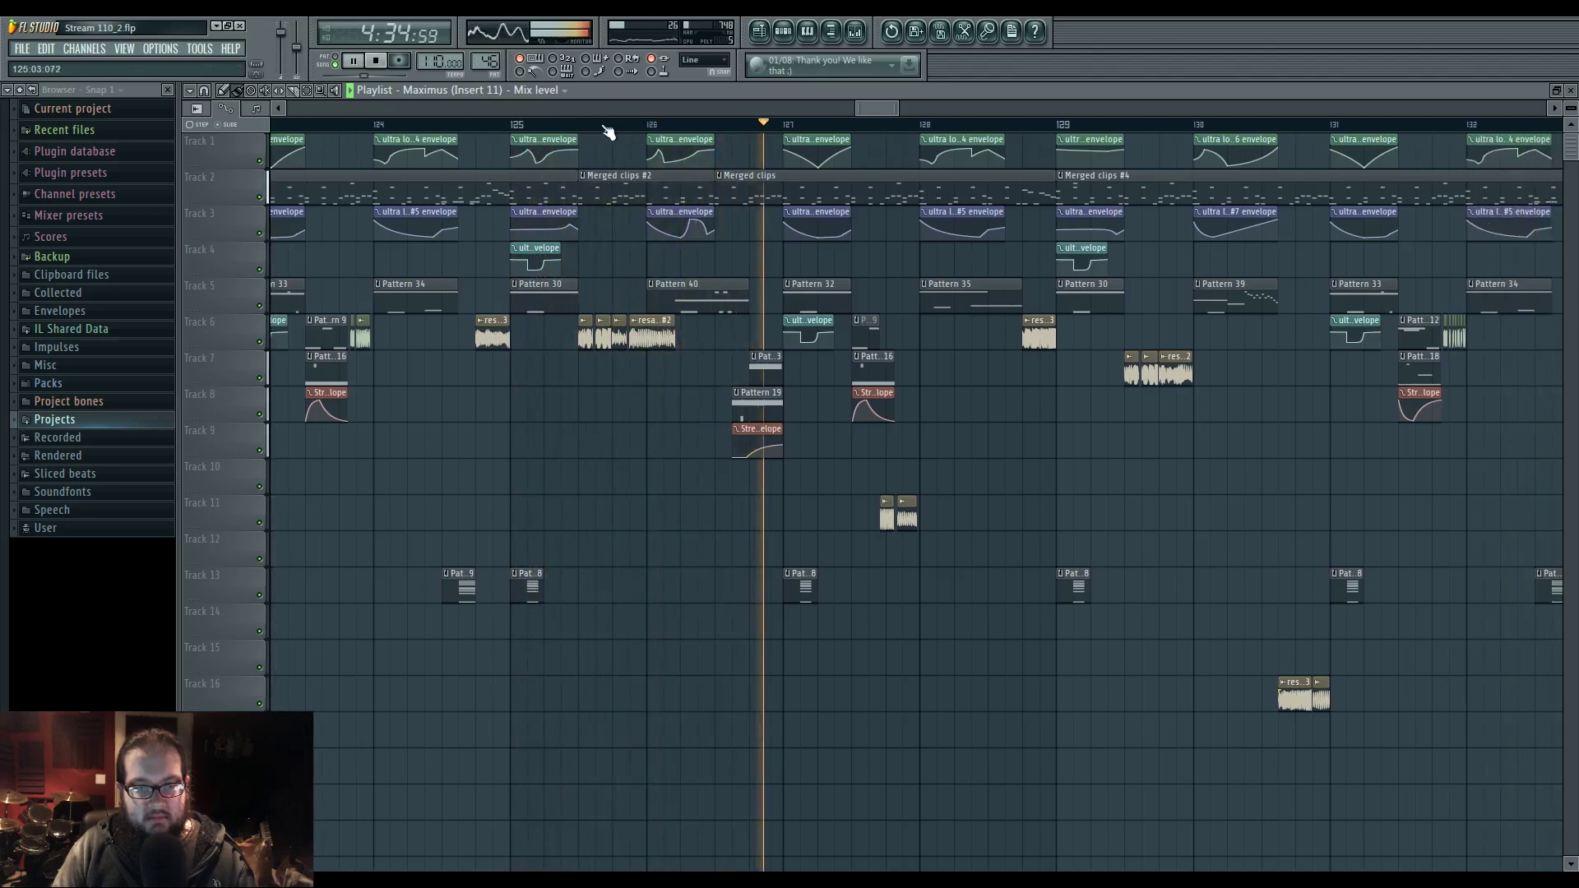
{"action": "left_click", "coordinate": [579, 123]}
{"action": "scroll", "coordinate": [669, 450], "scroll_direction": "up", "scroll_amount": 3}
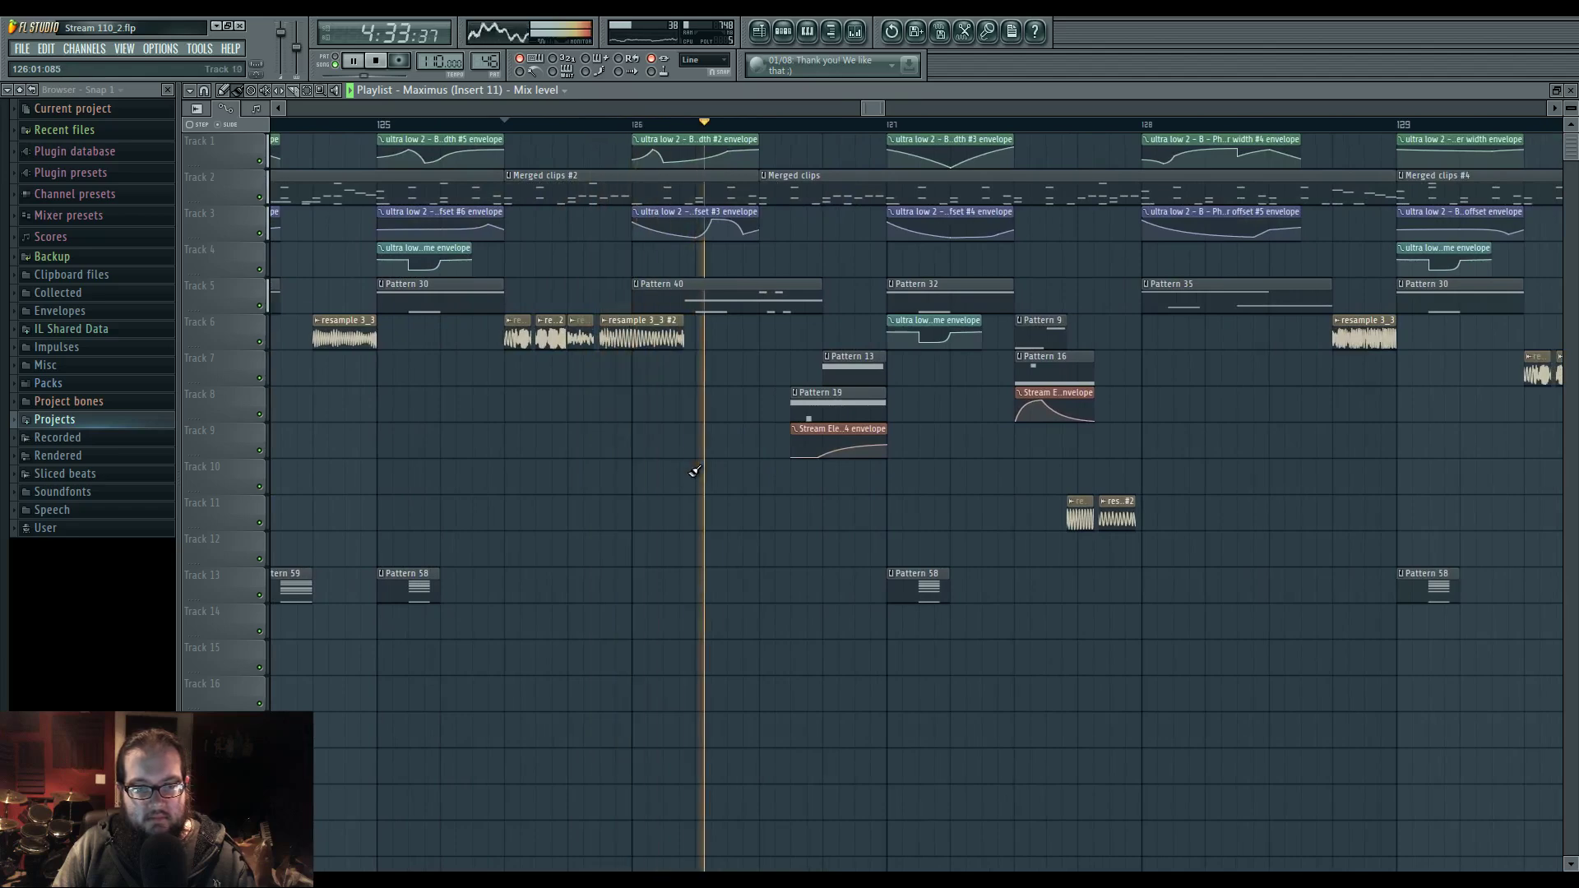
{"action": "scroll", "coordinate": [645, 395], "scroll_direction": "up", "scroll_amount": 2}
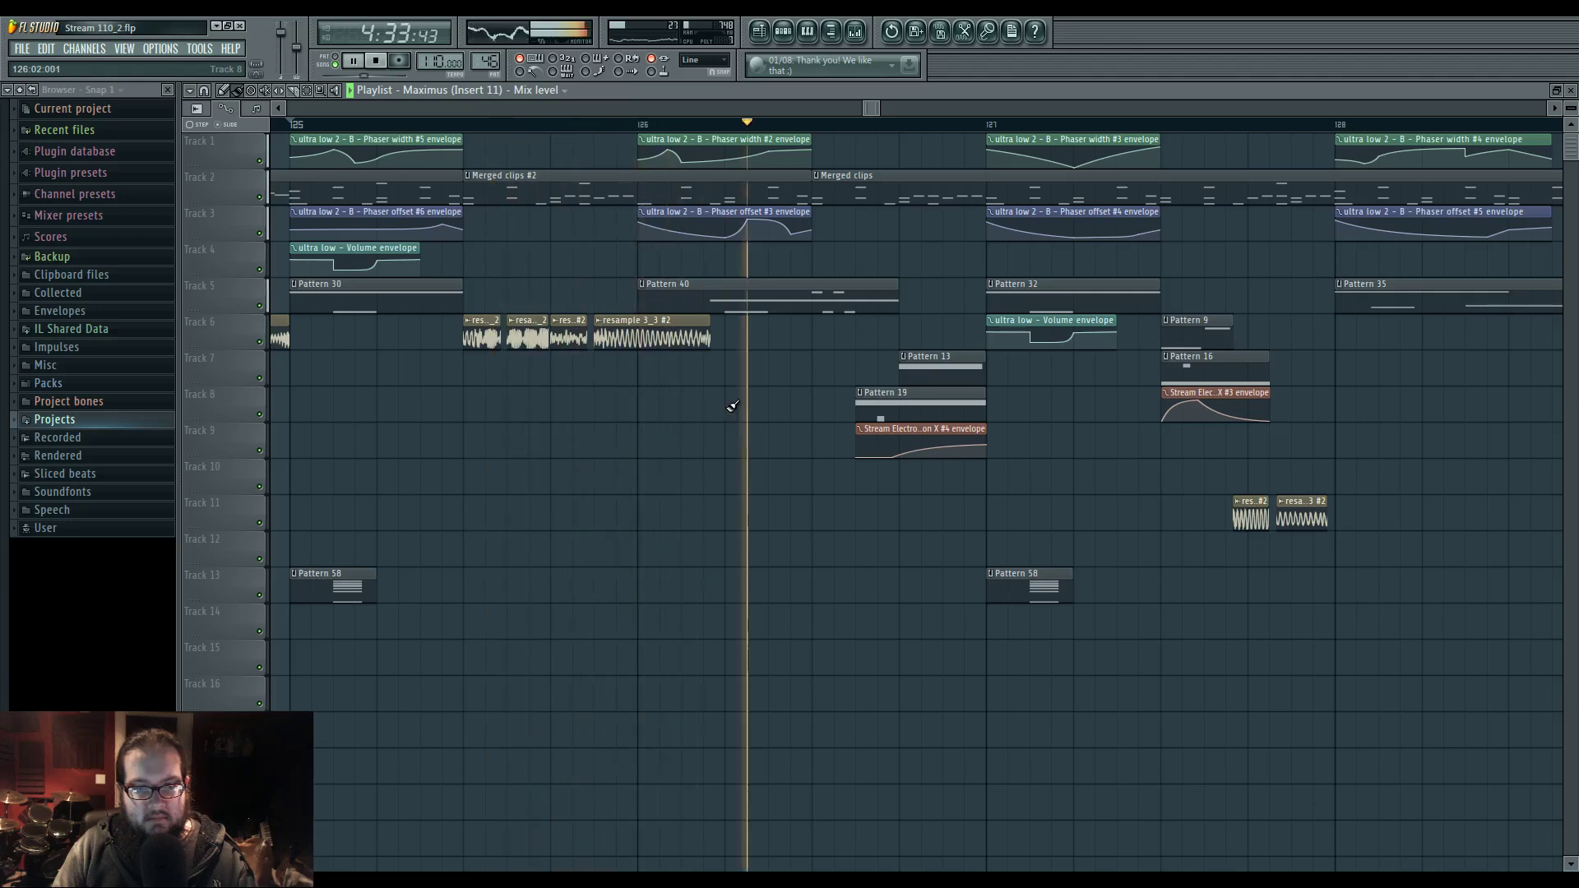
{"action": "left_click", "coordinate": [643, 285]}
{"action": "left_click", "coordinate": [679, 361]}
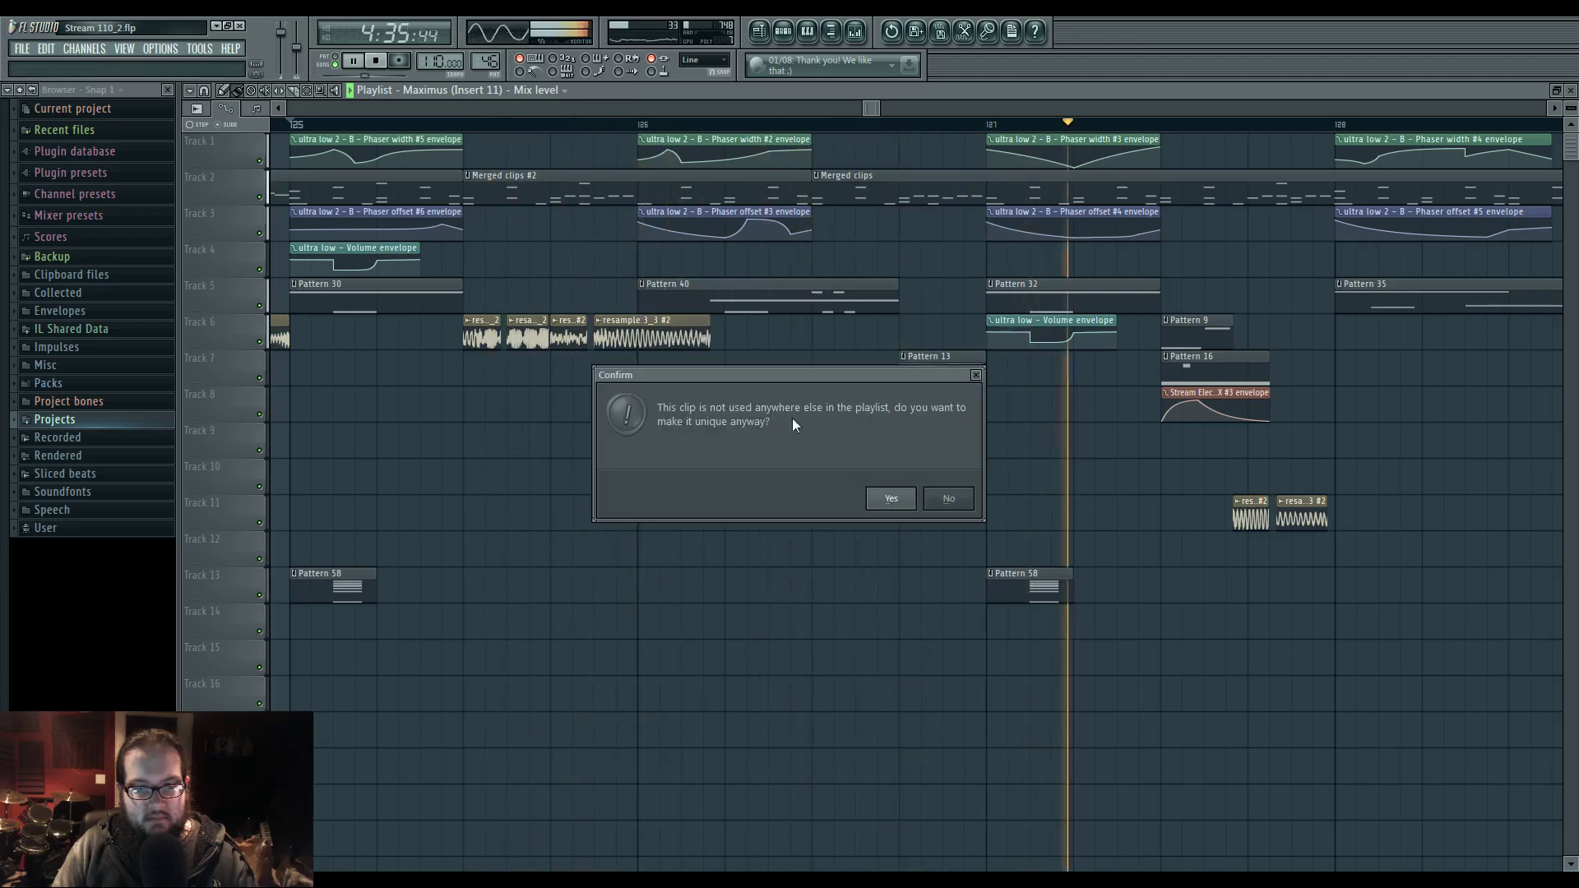
{"action": "left_click", "coordinate": [946, 498]}
- Shorten the long E6 note in Pattern 40 so it starts together with the first A5 note, and return to the playlist
{"action": "double_click", "coordinate": [794, 306]}
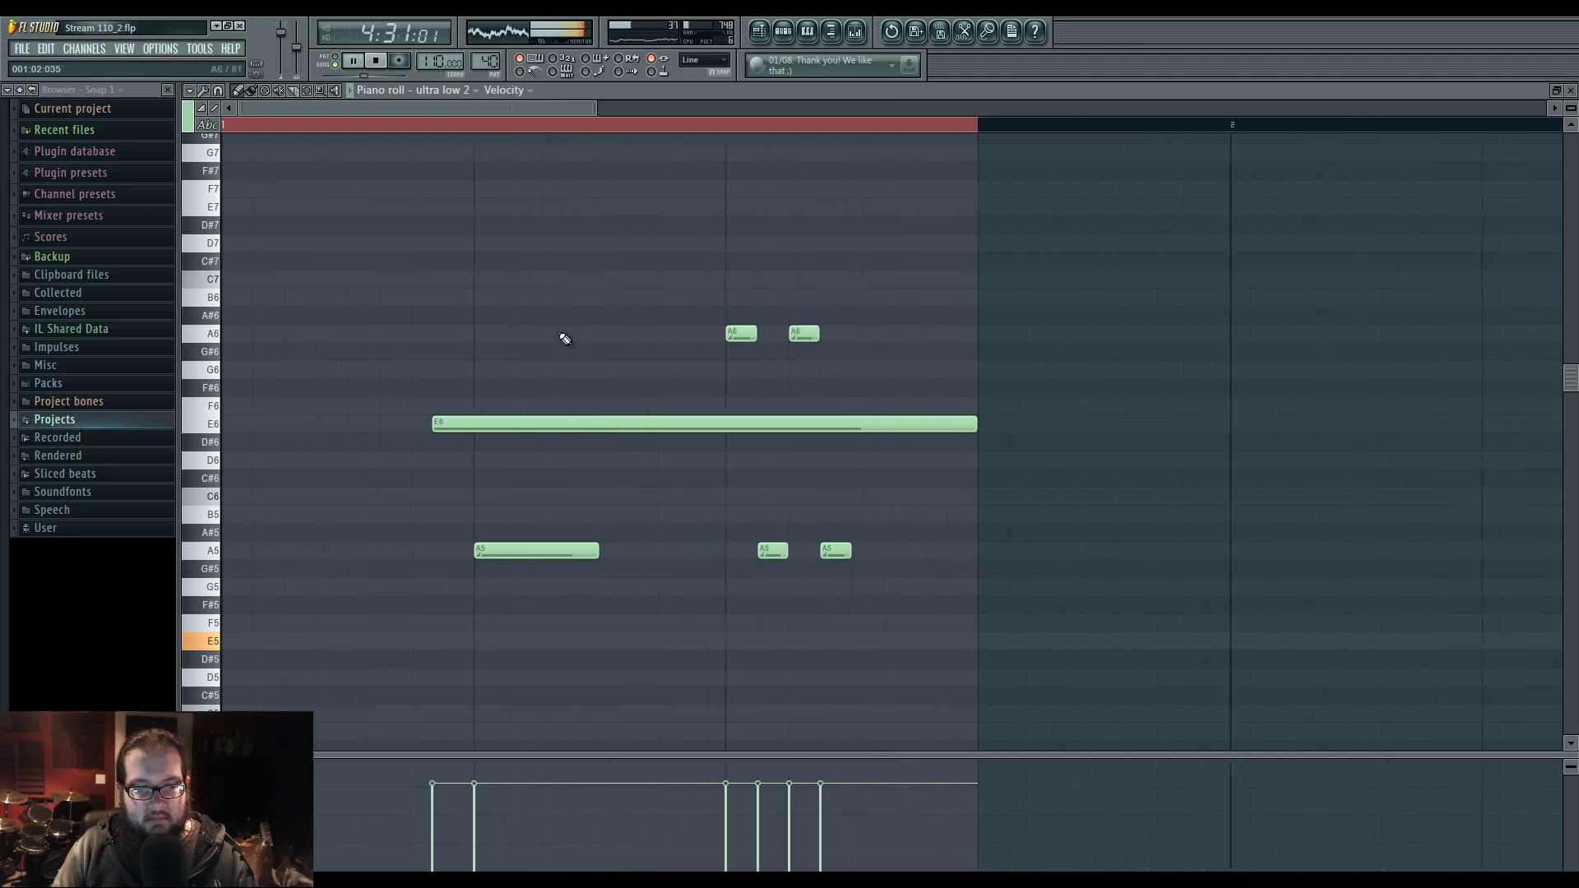
{"action": "left_click_drag", "start_coordinate": [465, 429], "coordinate": [468, 433]}
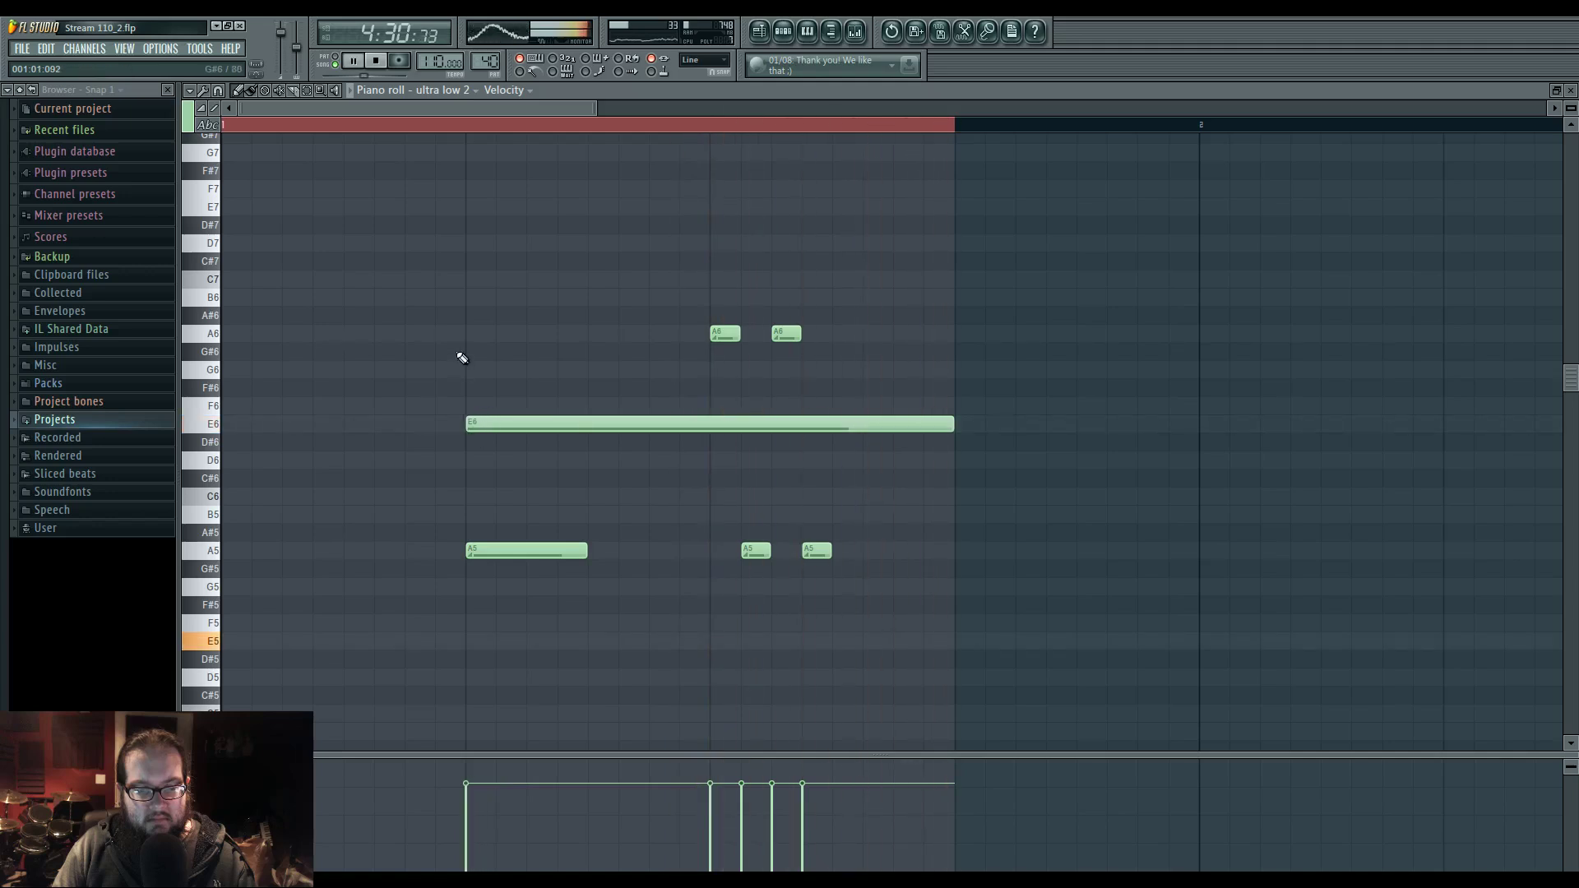
{"action": "mouse_move", "coordinate": [452, 350]}
{"action": "left_mouse_down"}
{"action": "mouse_move", "coordinate": [641, 351]}
{"action": "mouse_move", "coordinate": [575, 371]}
{"action": "left_mouse_up"}
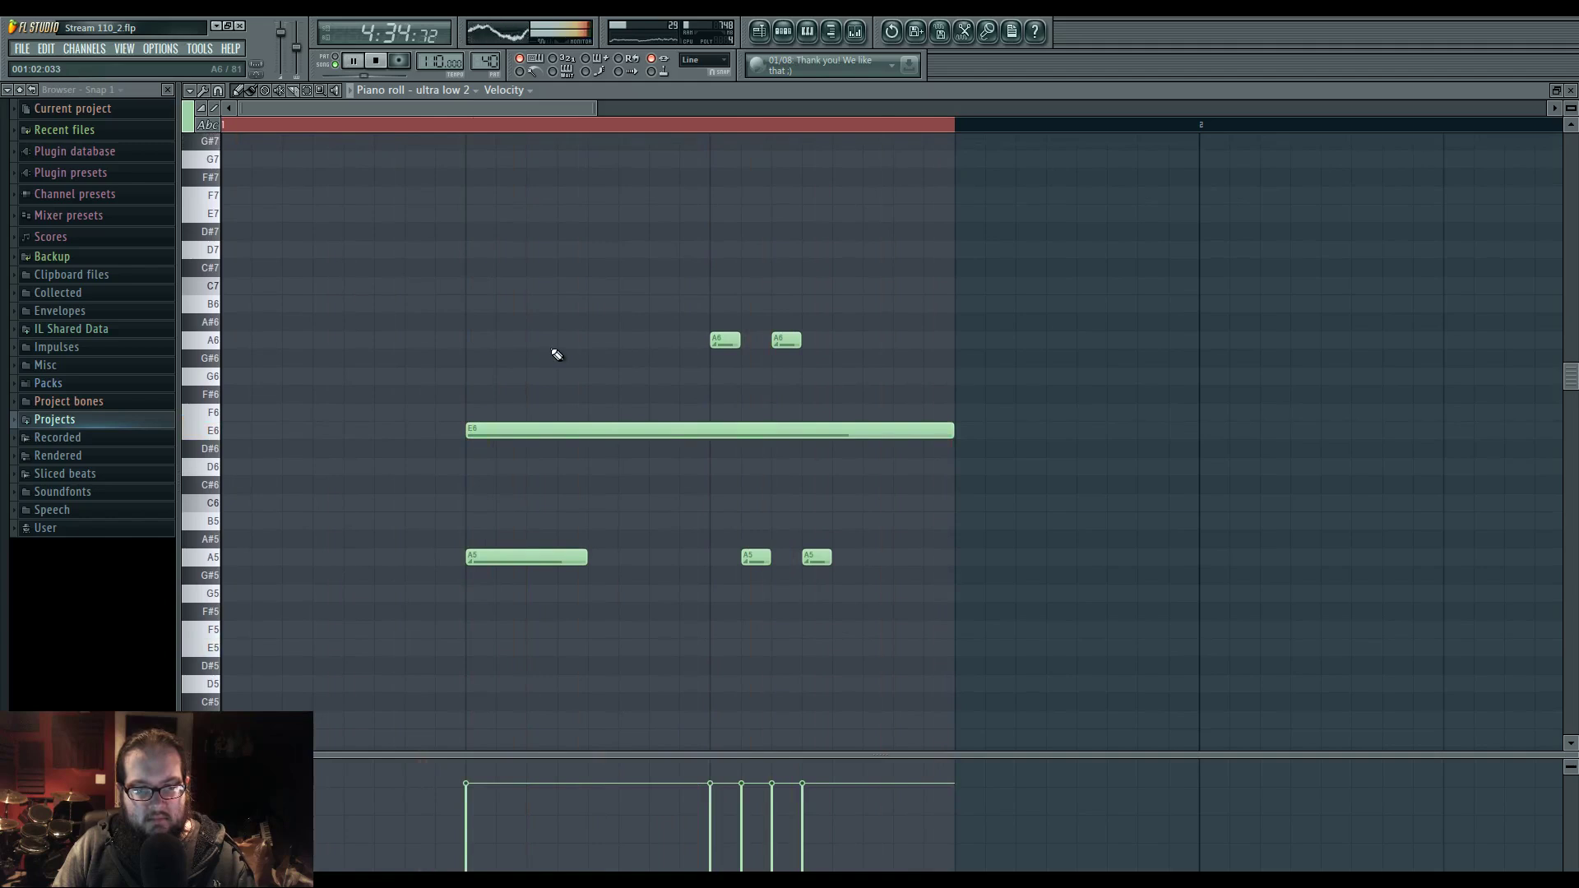
{"action": "key", "text": "F5"}
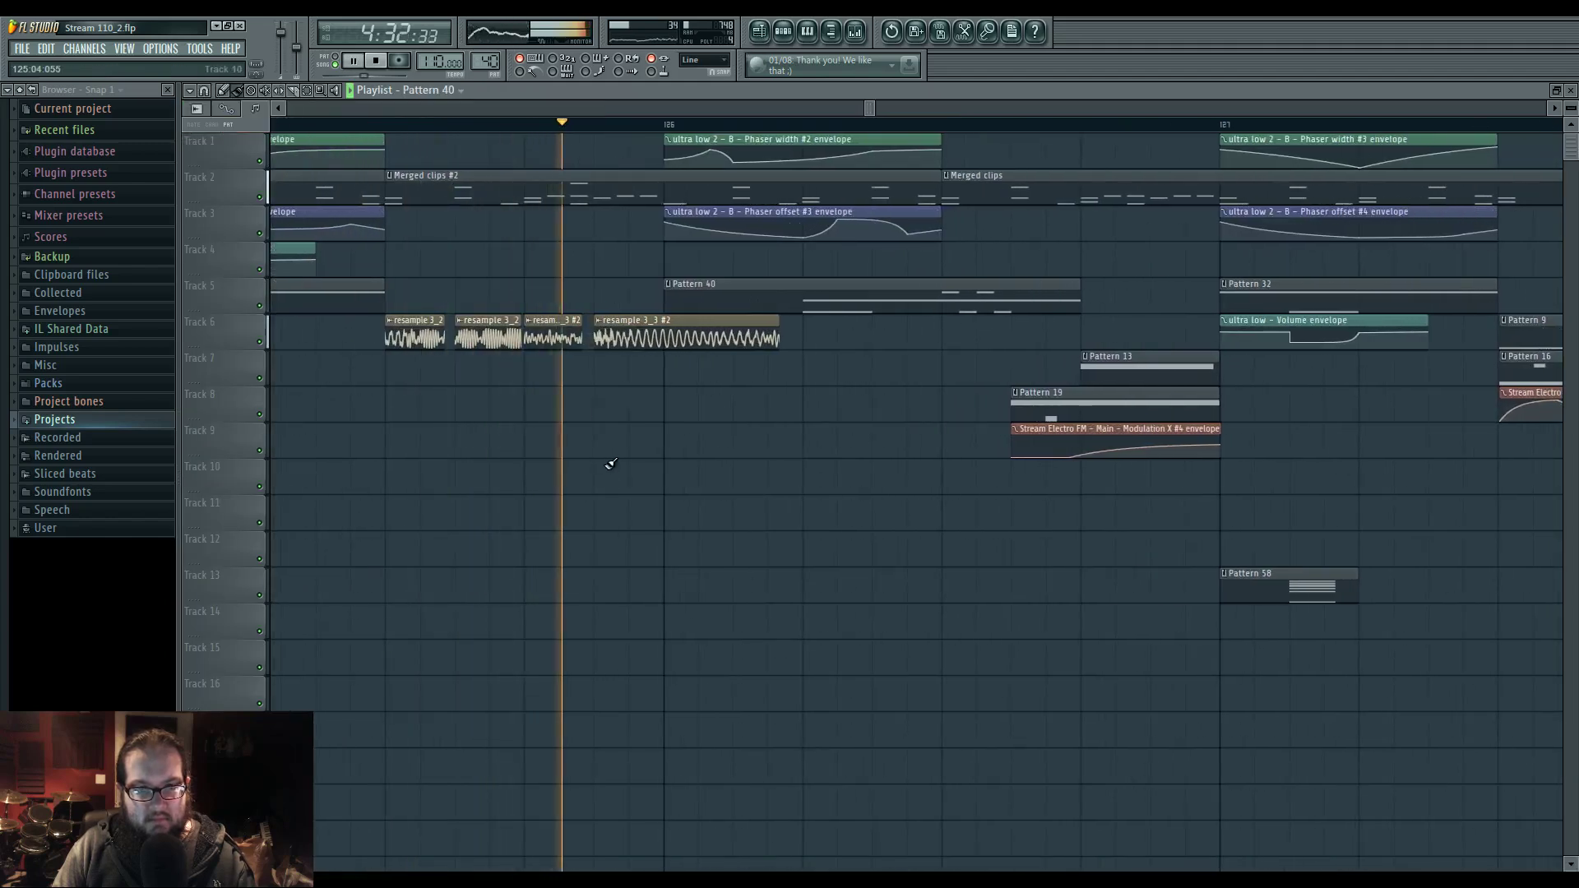
- Restore the earlier start of Pattern 40's long E6 note, ahead of the first A5 note, and return to the playlist
{"action": "double_click", "coordinate": [817, 304]}
{"action": "left_click", "coordinate": [218, 90]}
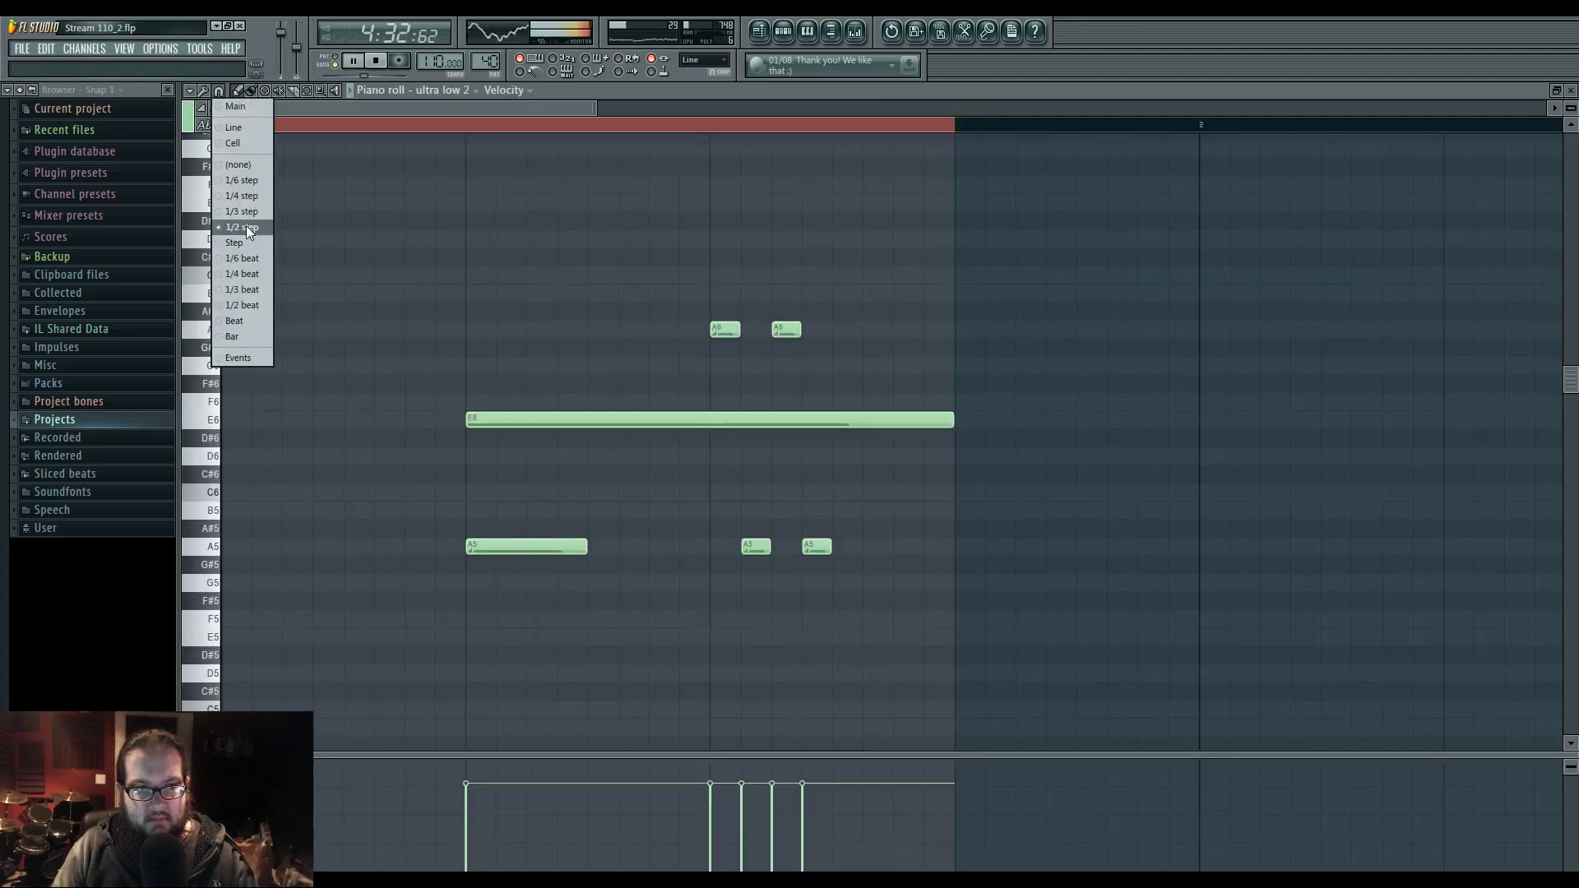
{"action": "left_click", "coordinate": [247, 224]}
{"action": "left_click_drag", "start_coordinate": [395, 247], "coordinate": [904, 567], "text": "ctrl"}
{"action": "left_click", "coordinate": [468, 435], "text": "ctrl"}
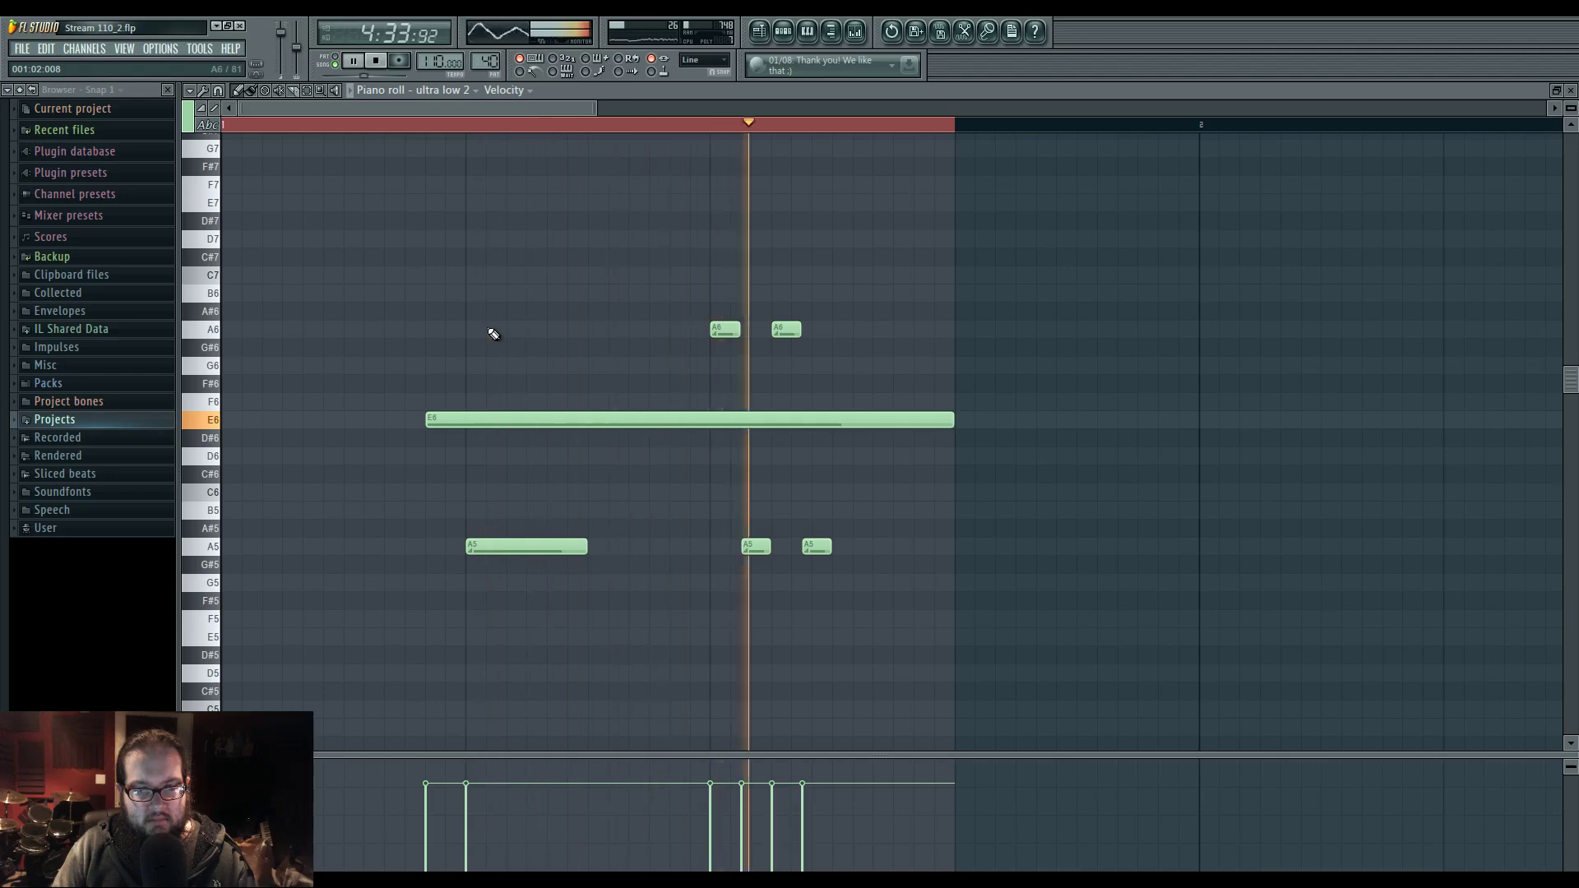
{"action": "left_click", "coordinate": [770, 36]}
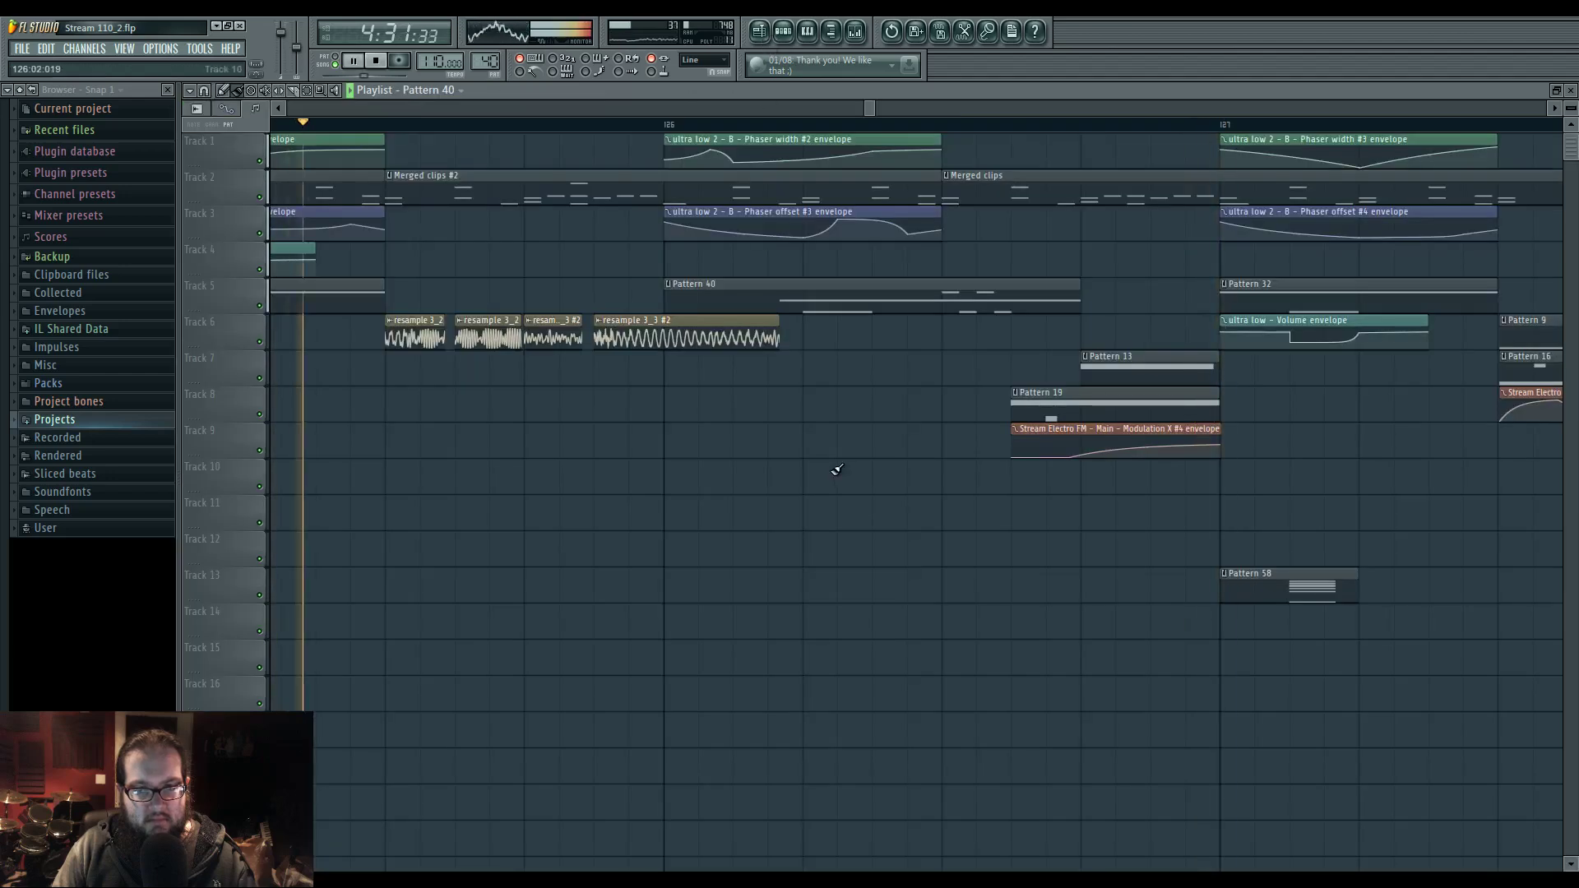
- In Pattern 40, delete the second A6 and both short A5 notes, and move the remaining A6 note earlier and lengthen it
{"action": "scroll", "coordinate": [649, 473], "scroll_direction": "down", "scroll_amount": 3}
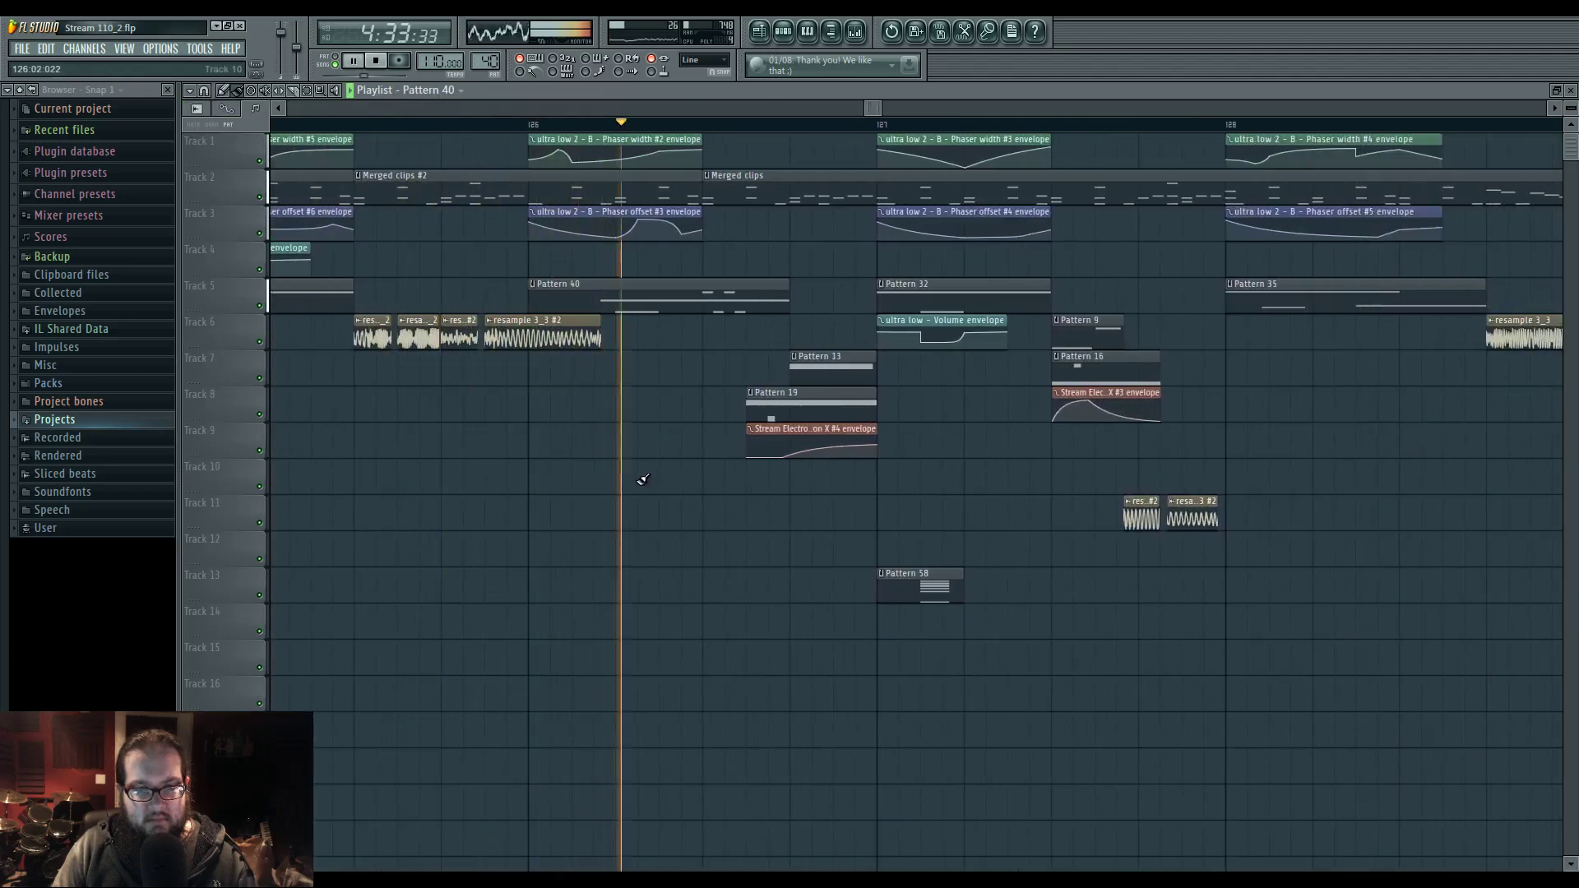
{"action": "double_click", "coordinate": [696, 296]}
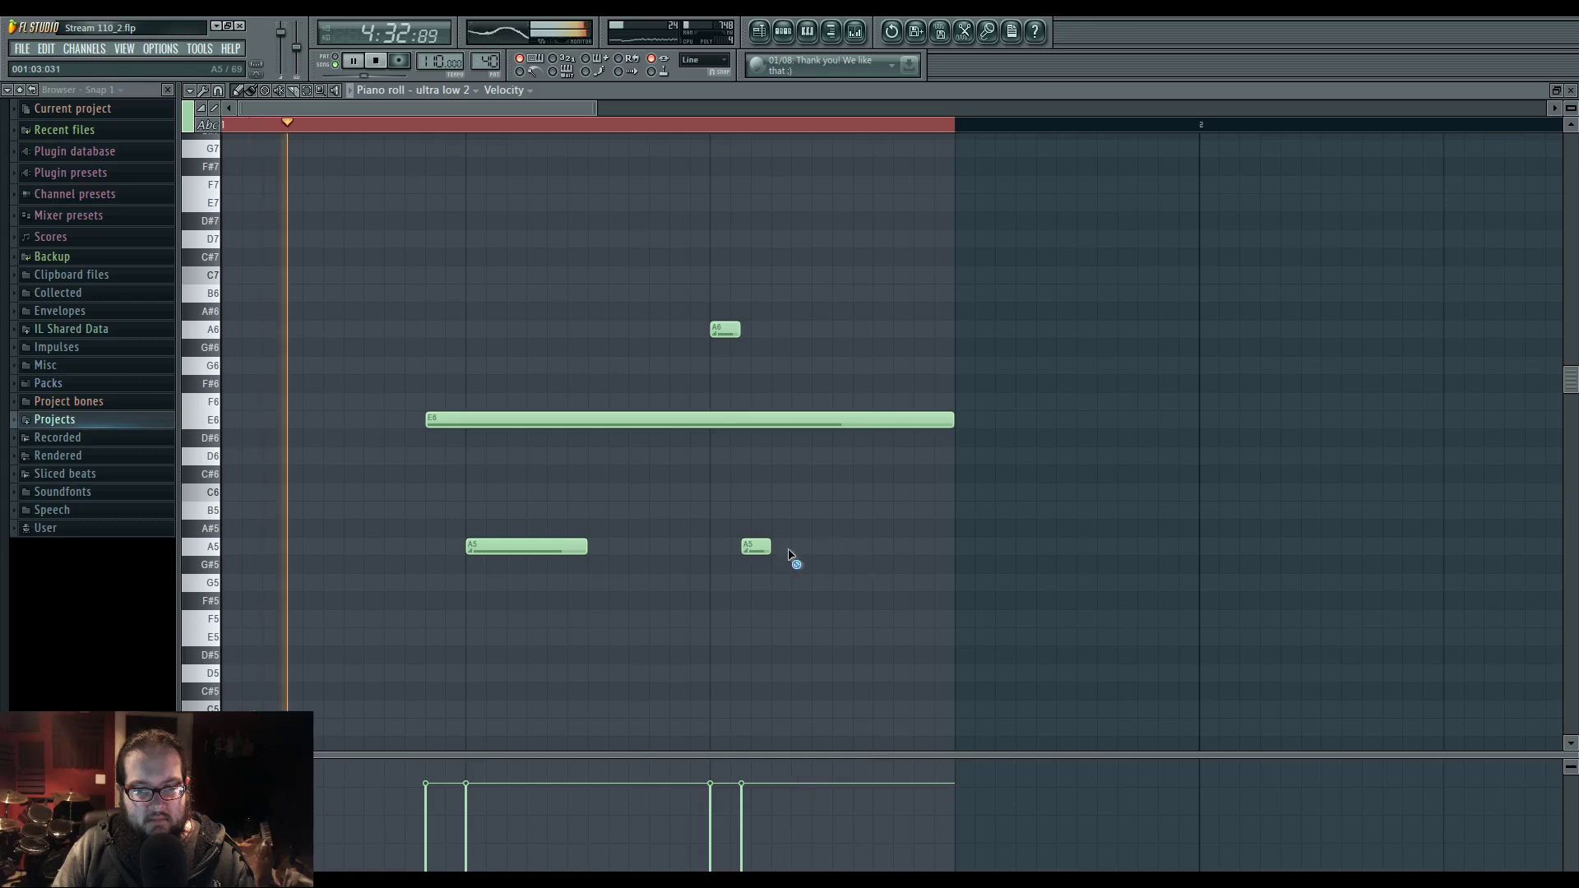
{"action": "right_click", "coordinate": [753, 548]}
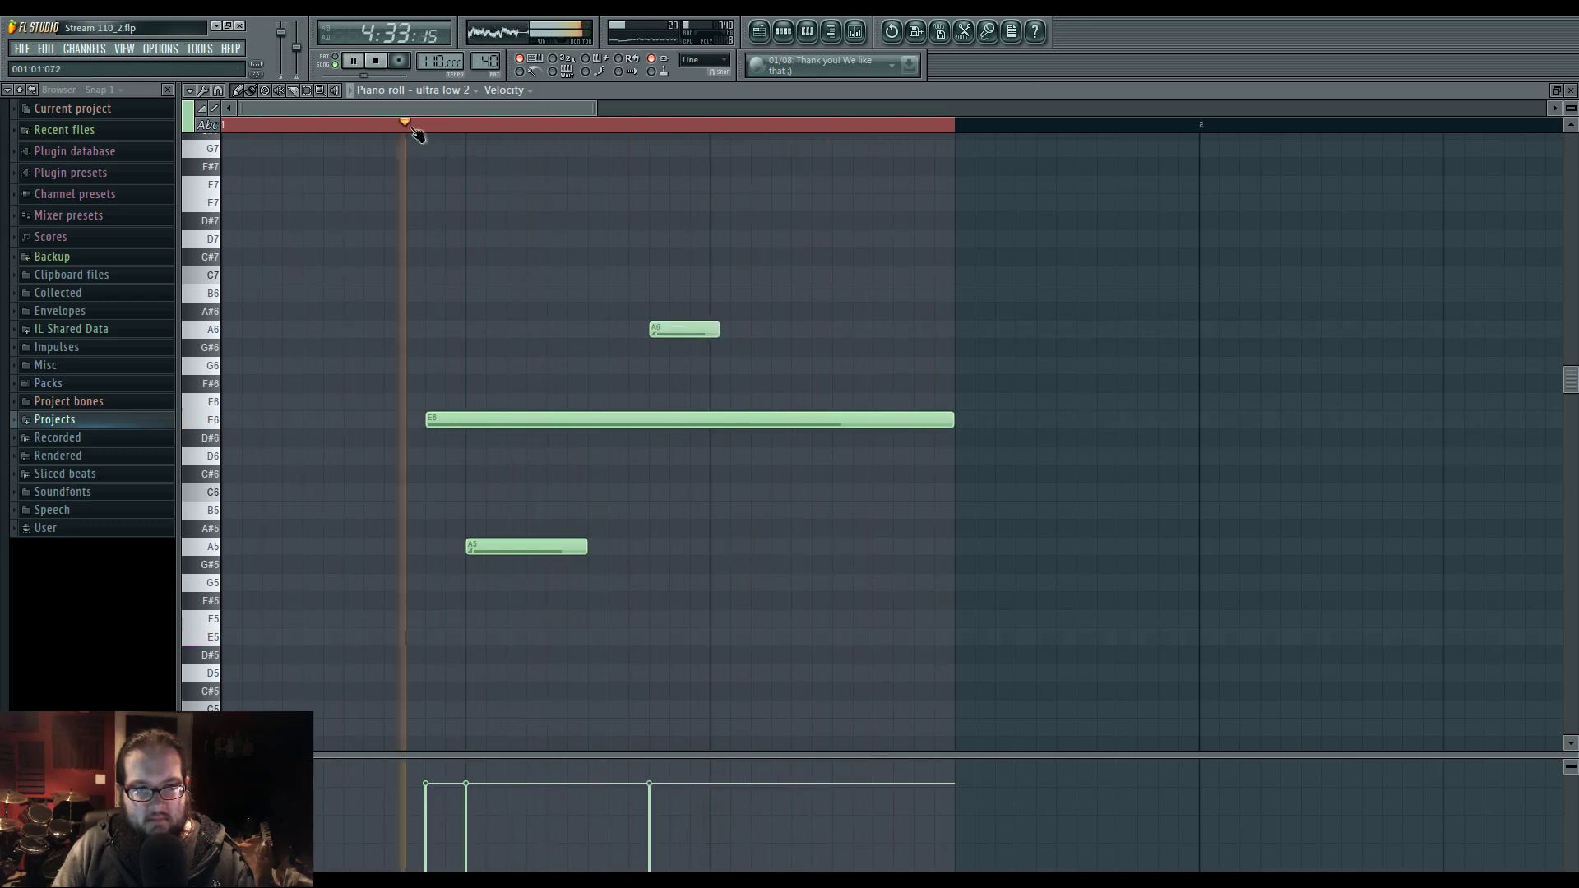
- Add a short A5 note after the A6 note in Pattern 40, return to the playlist and replay the passage
{"action": "left_click", "coordinate": [796, 547]}
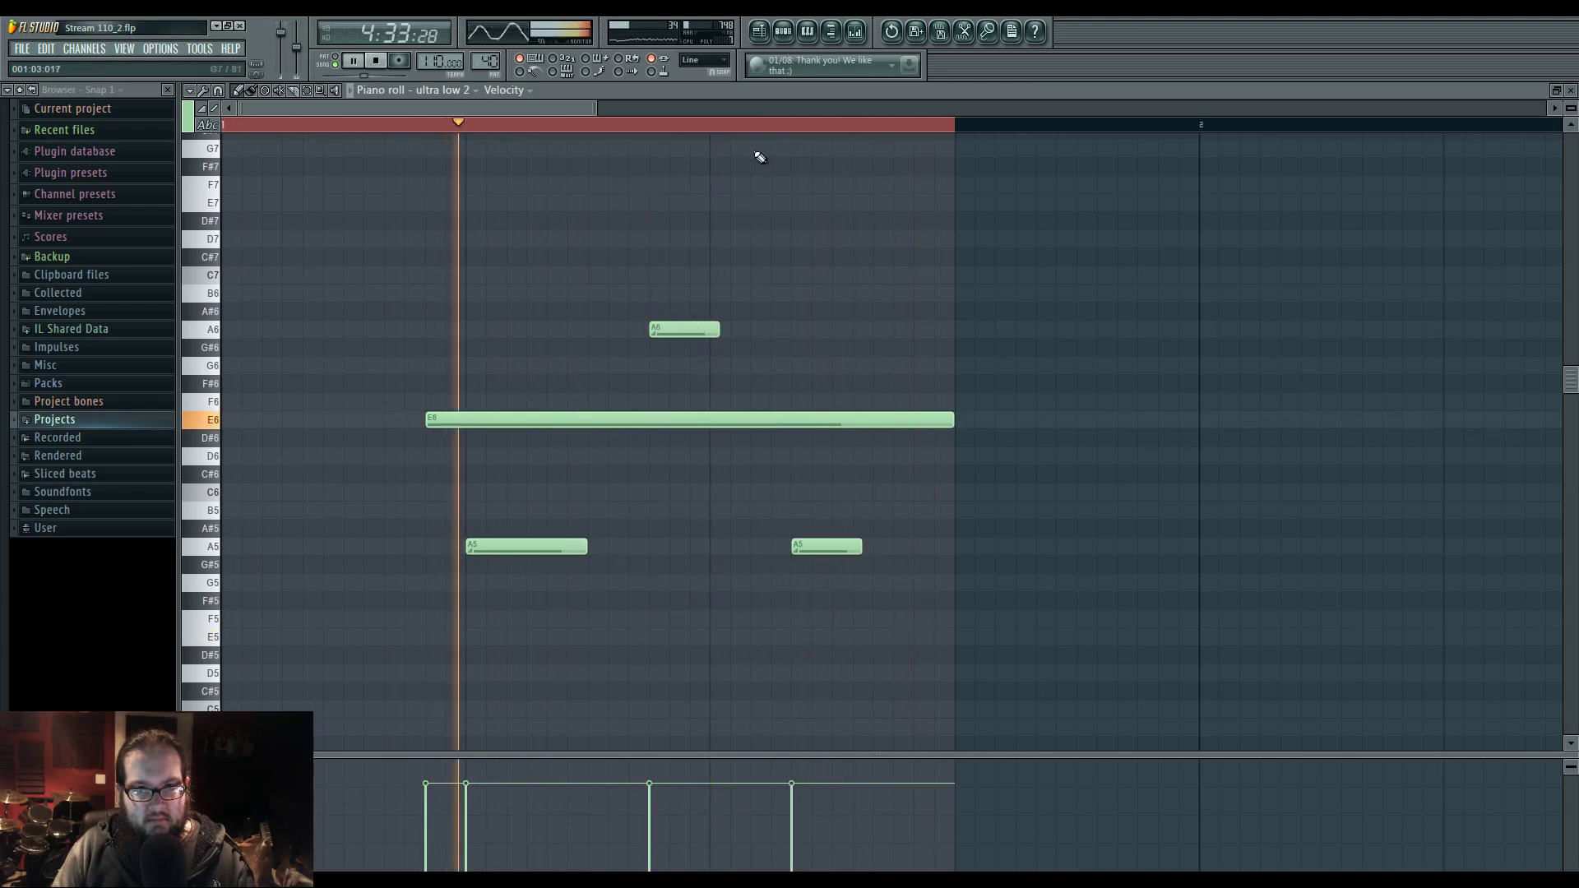
{"action": "left_click", "coordinate": [759, 32]}
{"action": "left_click", "coordinate": [359, 125]}
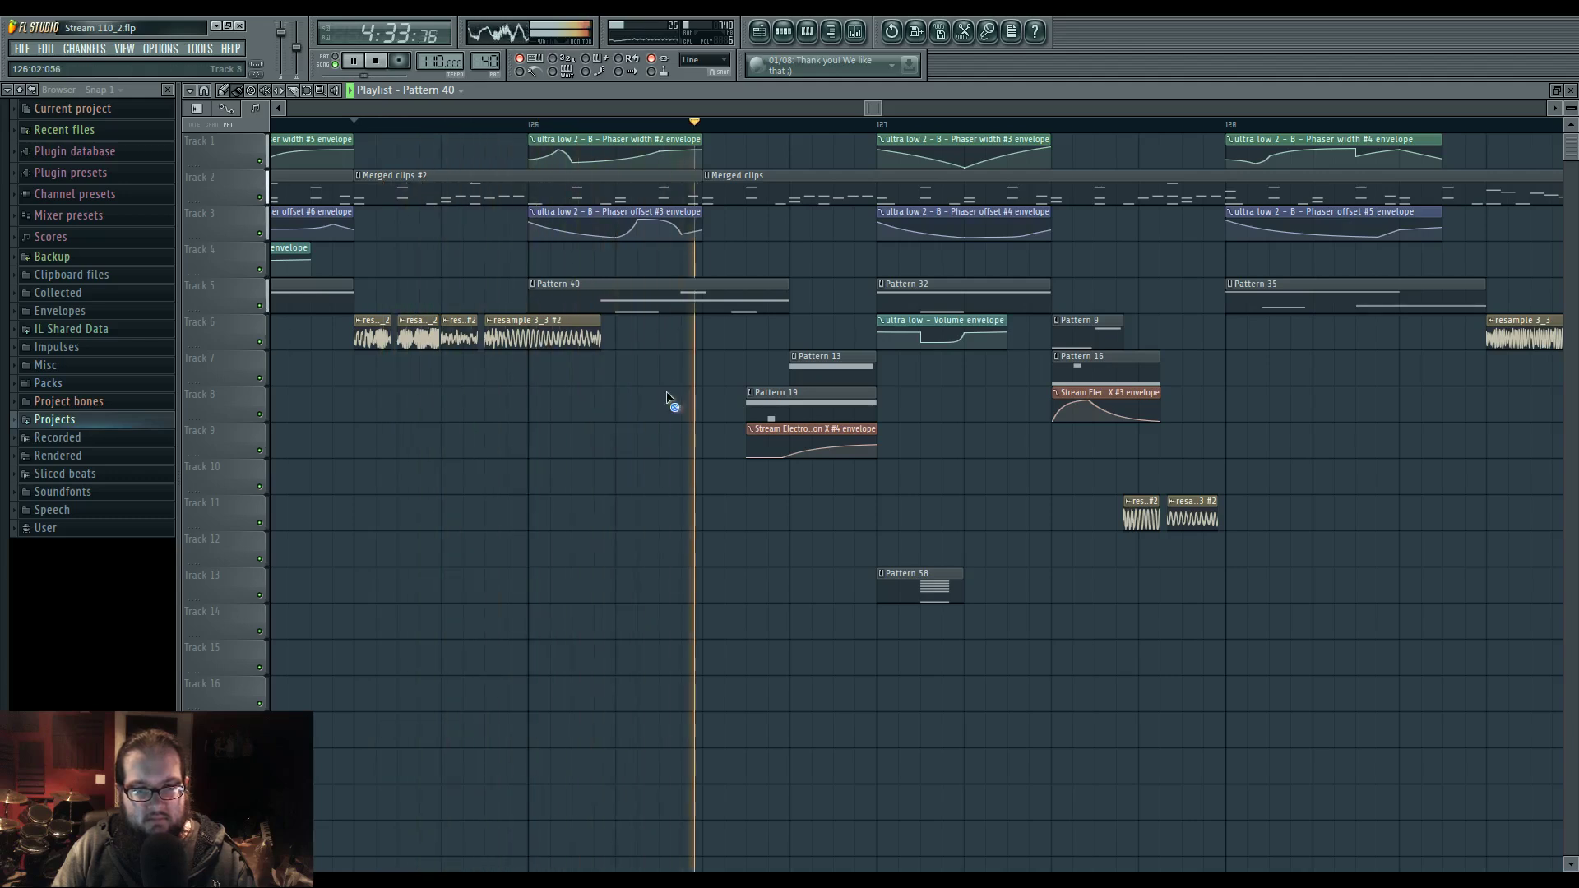
- Check the notes of Pattern 13 in the piano roll, and replay and examine the playlist clips from mid-bar 127 onward
{"action": "double_click", "coordinate": [821, 402]}
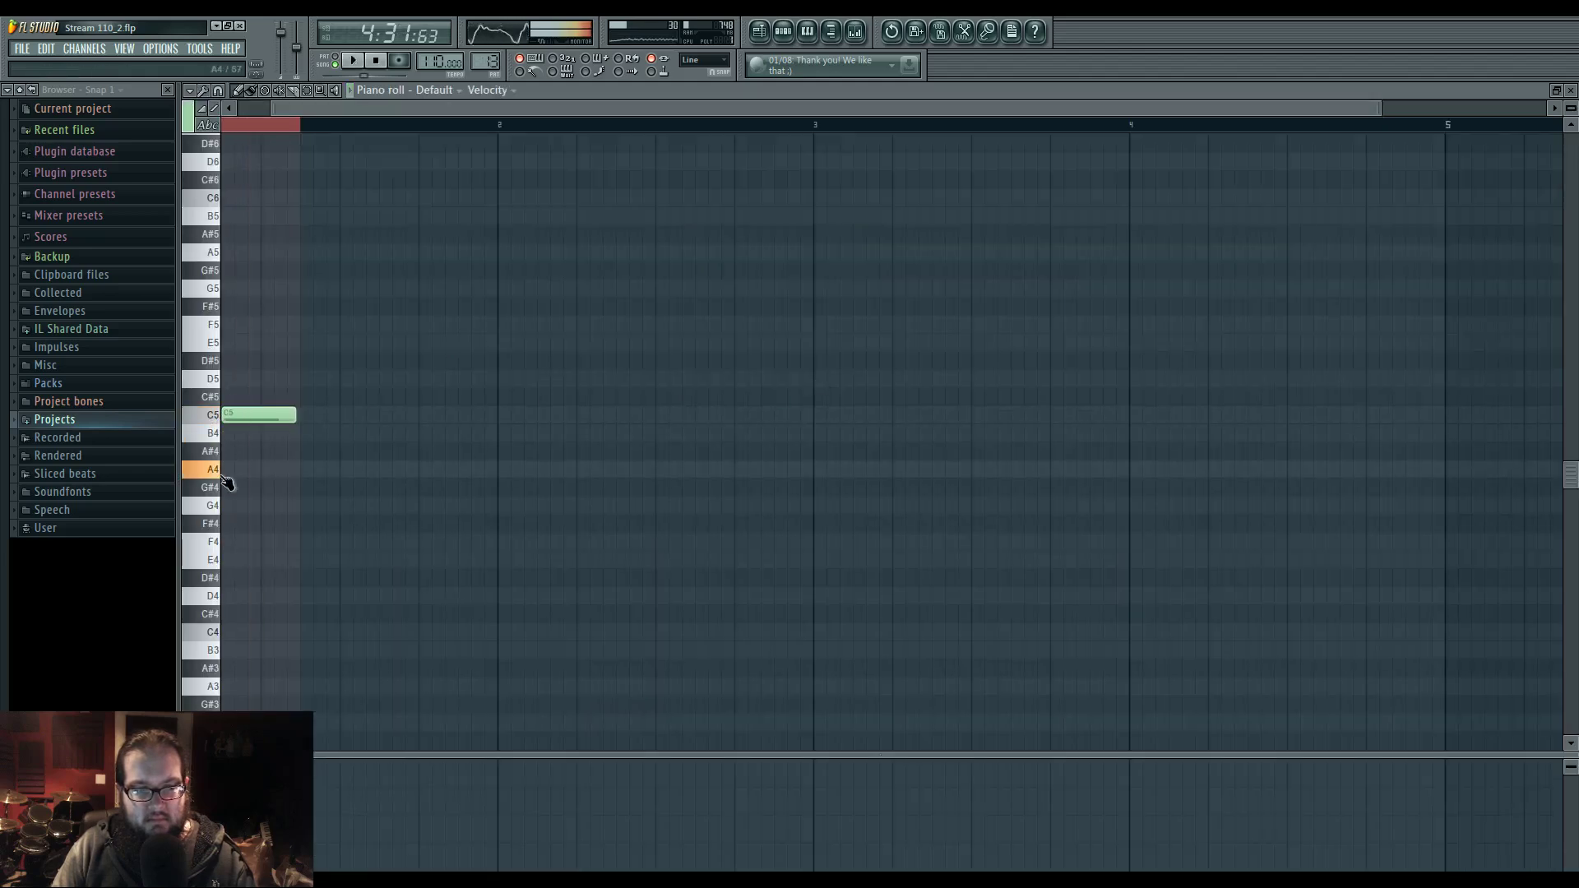
{"action": "left_click", "coordinate": [760, 32]}
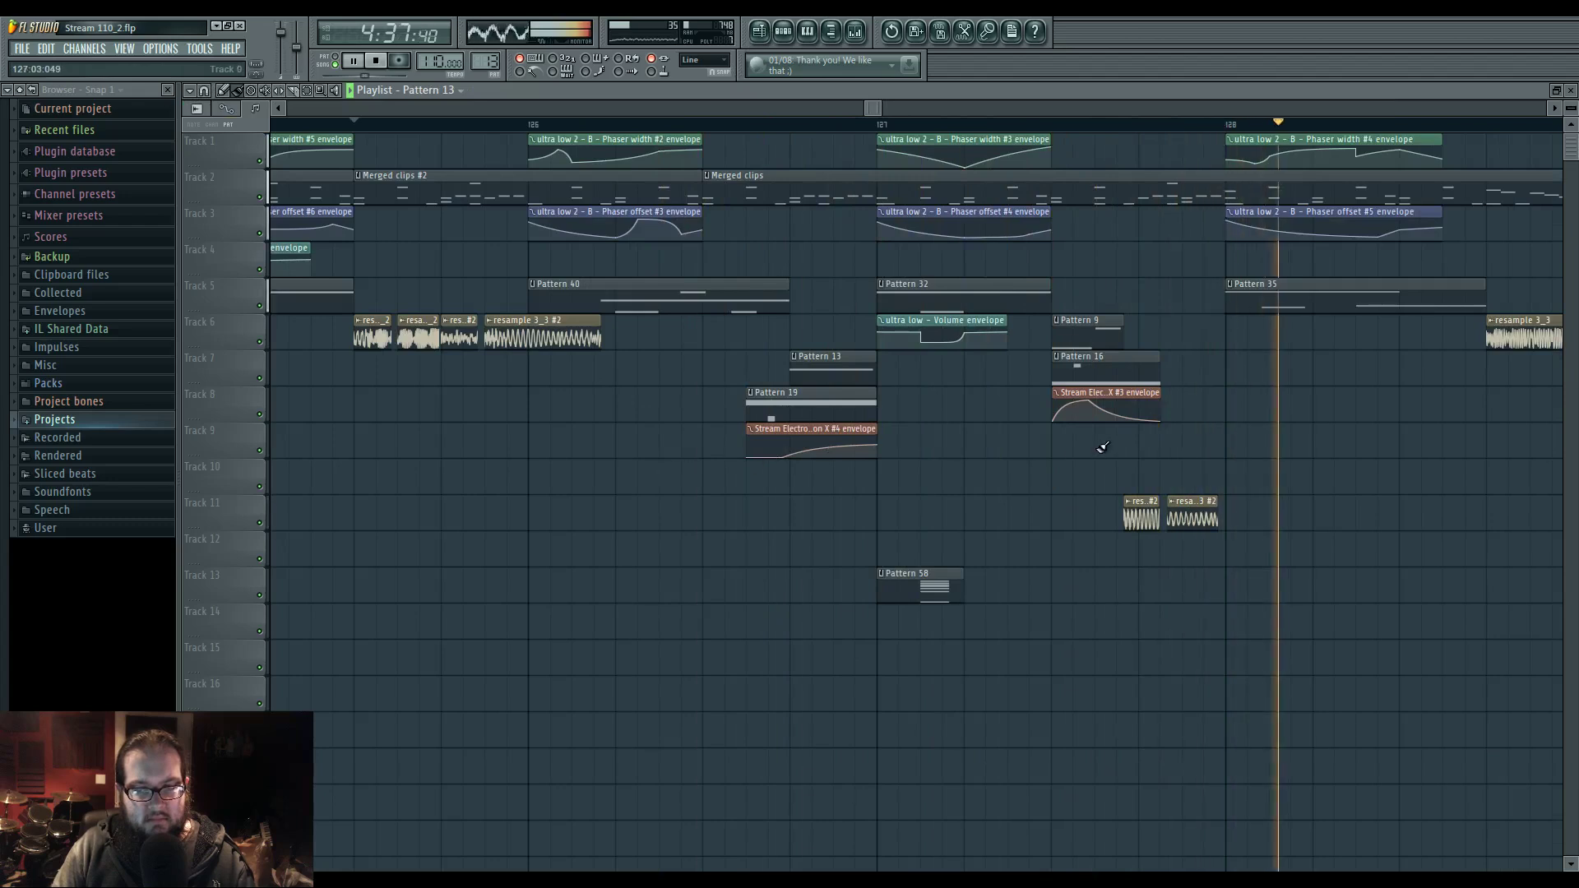
{"action": "scroll", "coordinate": [971, 296], "scroll_direction": "right", "scroll_amount": 2}
{"action": "left_click", "coordinate": [856, 124]}
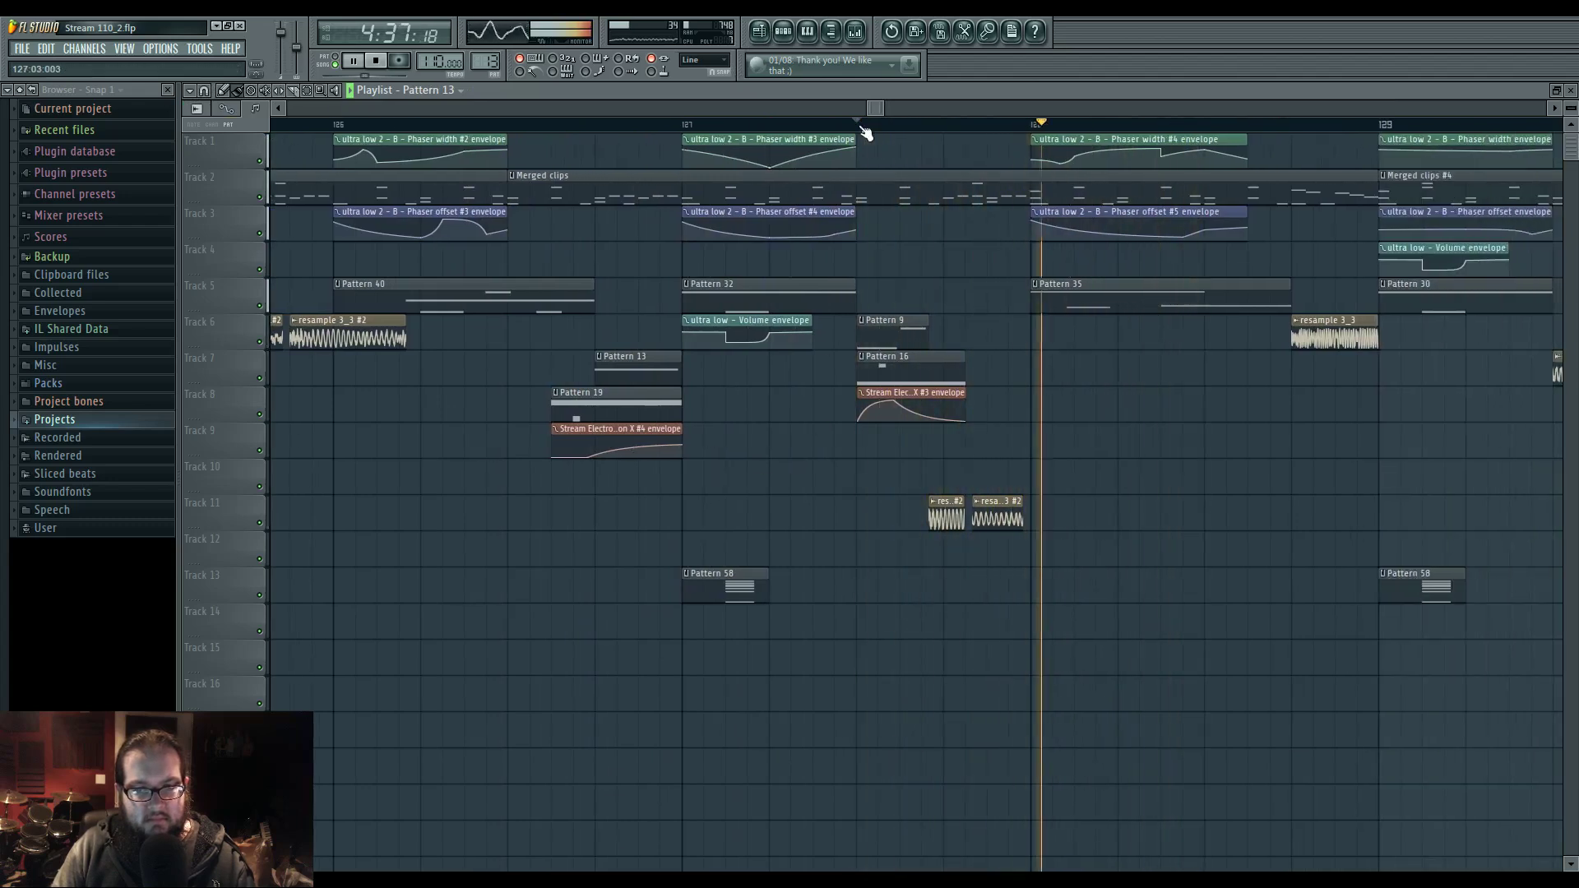
{"action": "left_click", "coordinate": [859, 125]}
{"action": "scroll", "coordinate": [911, 525], "scroll_direction": "left", "scroll_amount": 4}
{"action": "scroll", "coordinate": [901, 525], "scroll_direction": "down", "scroll_amount": 3}
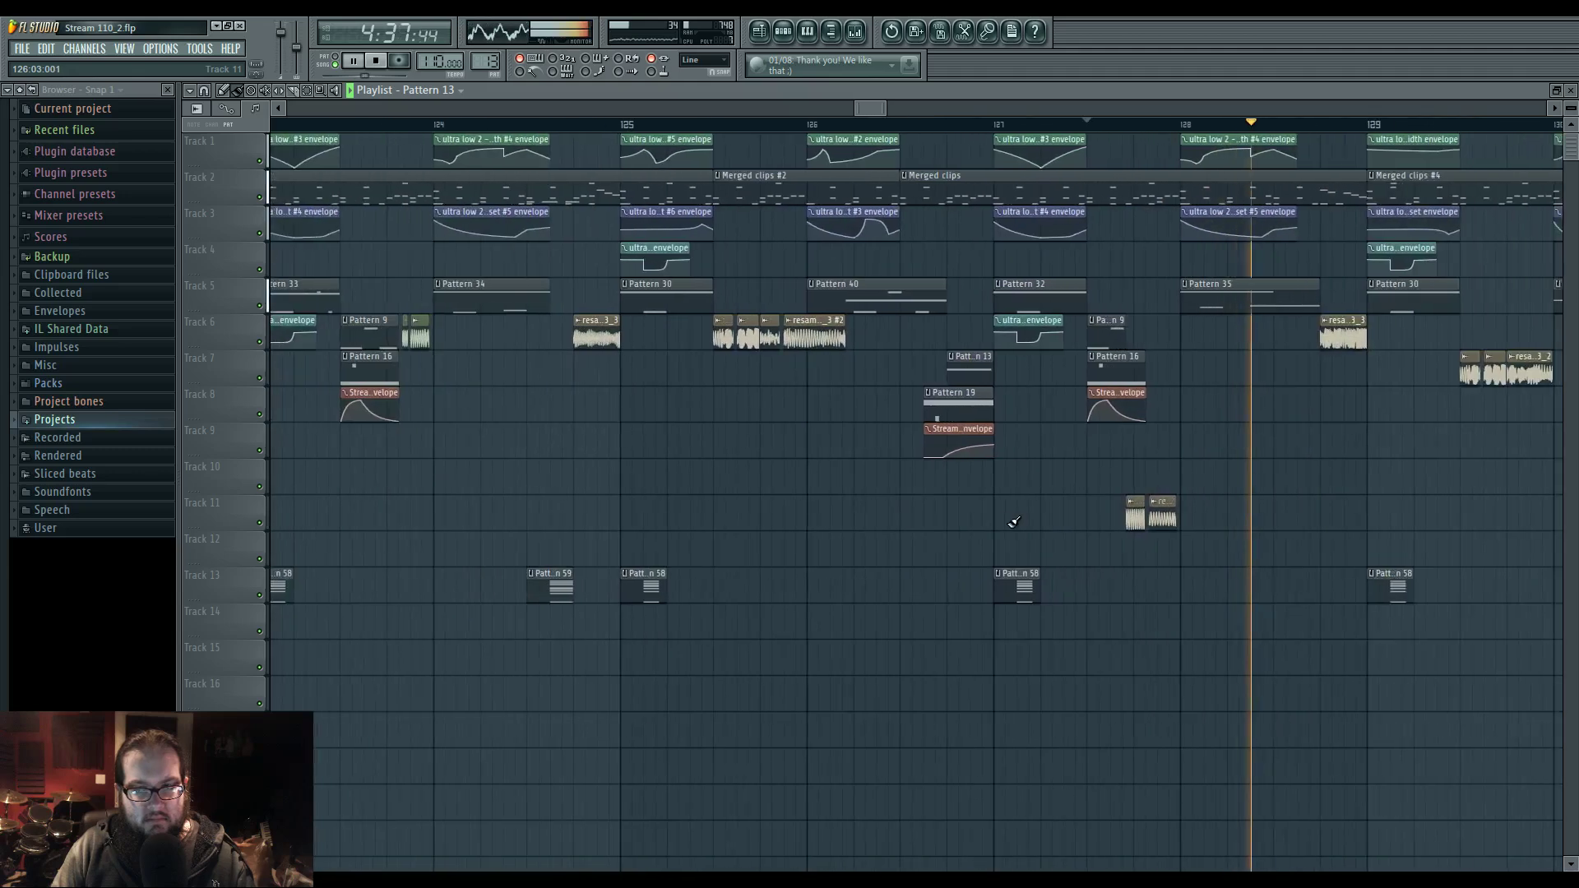
{"action": "scroll", "coordinate": [905, 531], "scroll_direction": "right", "scroll_amount": 2}
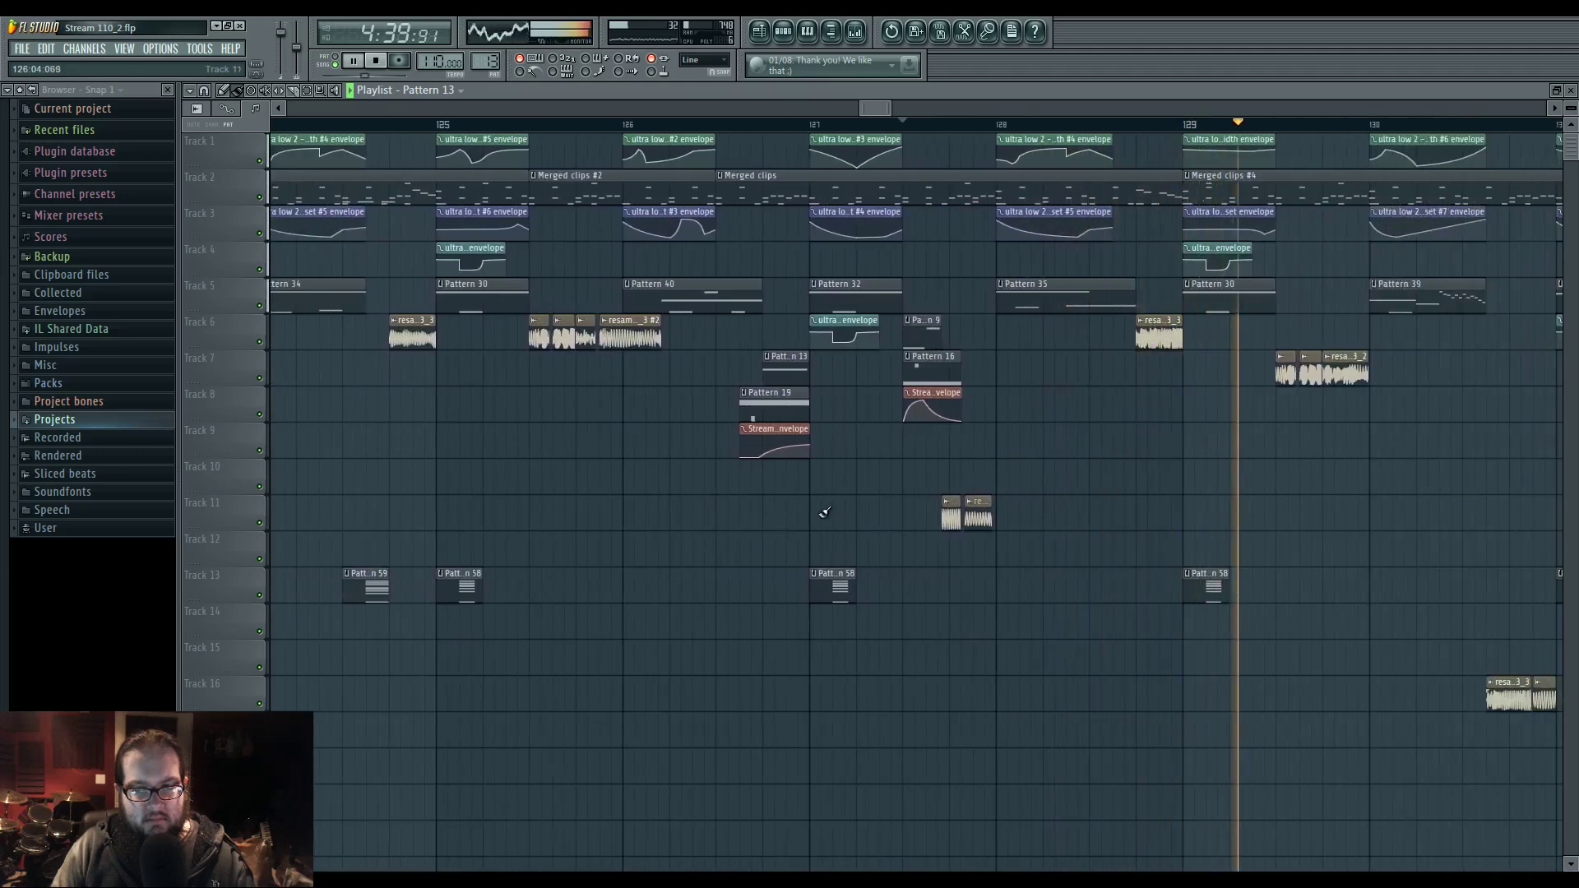
{"action": "scroll", "coordinate": [822, 461], "scroll_direction": "right", "scroll_amount": 4}
{"action": "scroll", "coordinate": [806, 469], "scroll_direction": "right", "scroll_amount": 1}
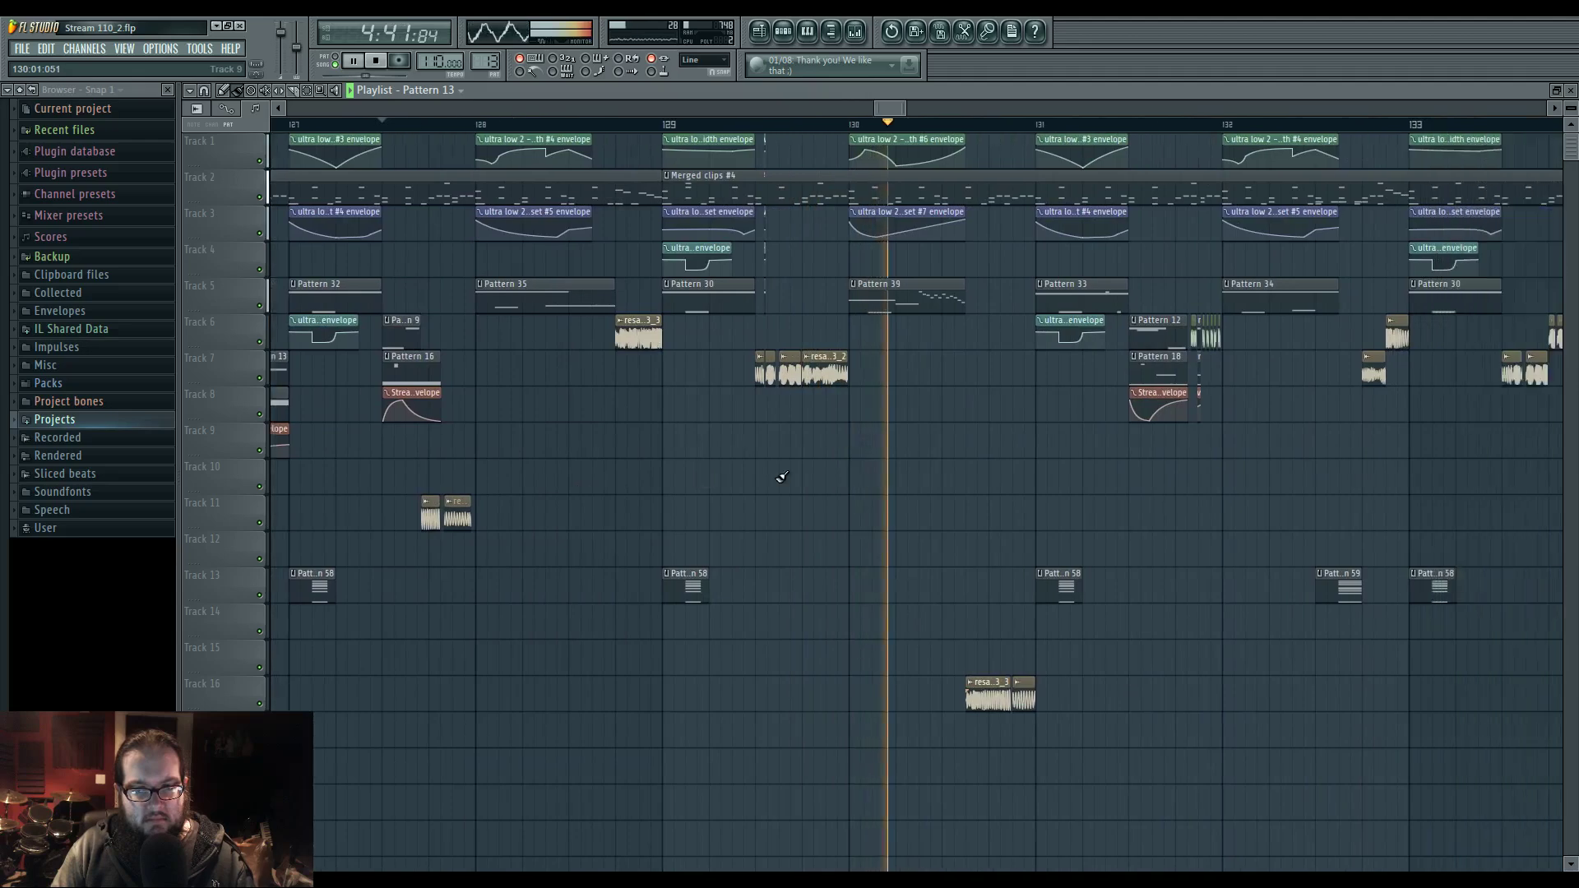
{"action": "scroll", "coordinate": [781, 477], "scroll_direction": "right", "scroll_amount": 1}
- Replay from bar 130, shape the velocities of Pattern 39's run of short notes into a rising ramp, and return to the playlist
{"action": "left_click", "coordinate": [752, 125]}
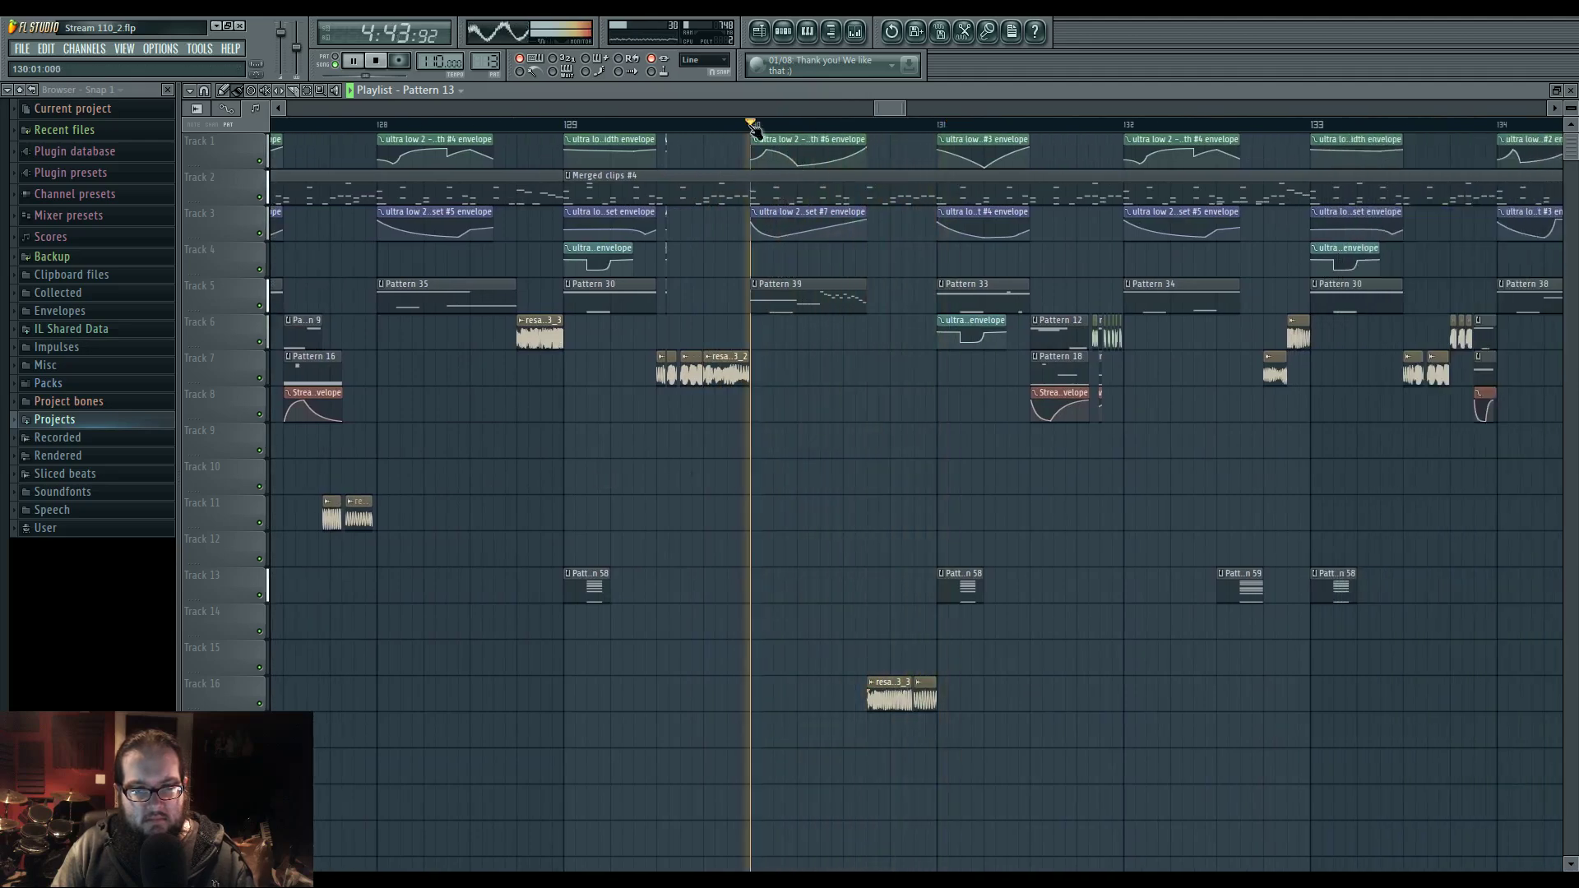
{"action": "key", "text": "space"}
{"action": "key", "text": "space"}
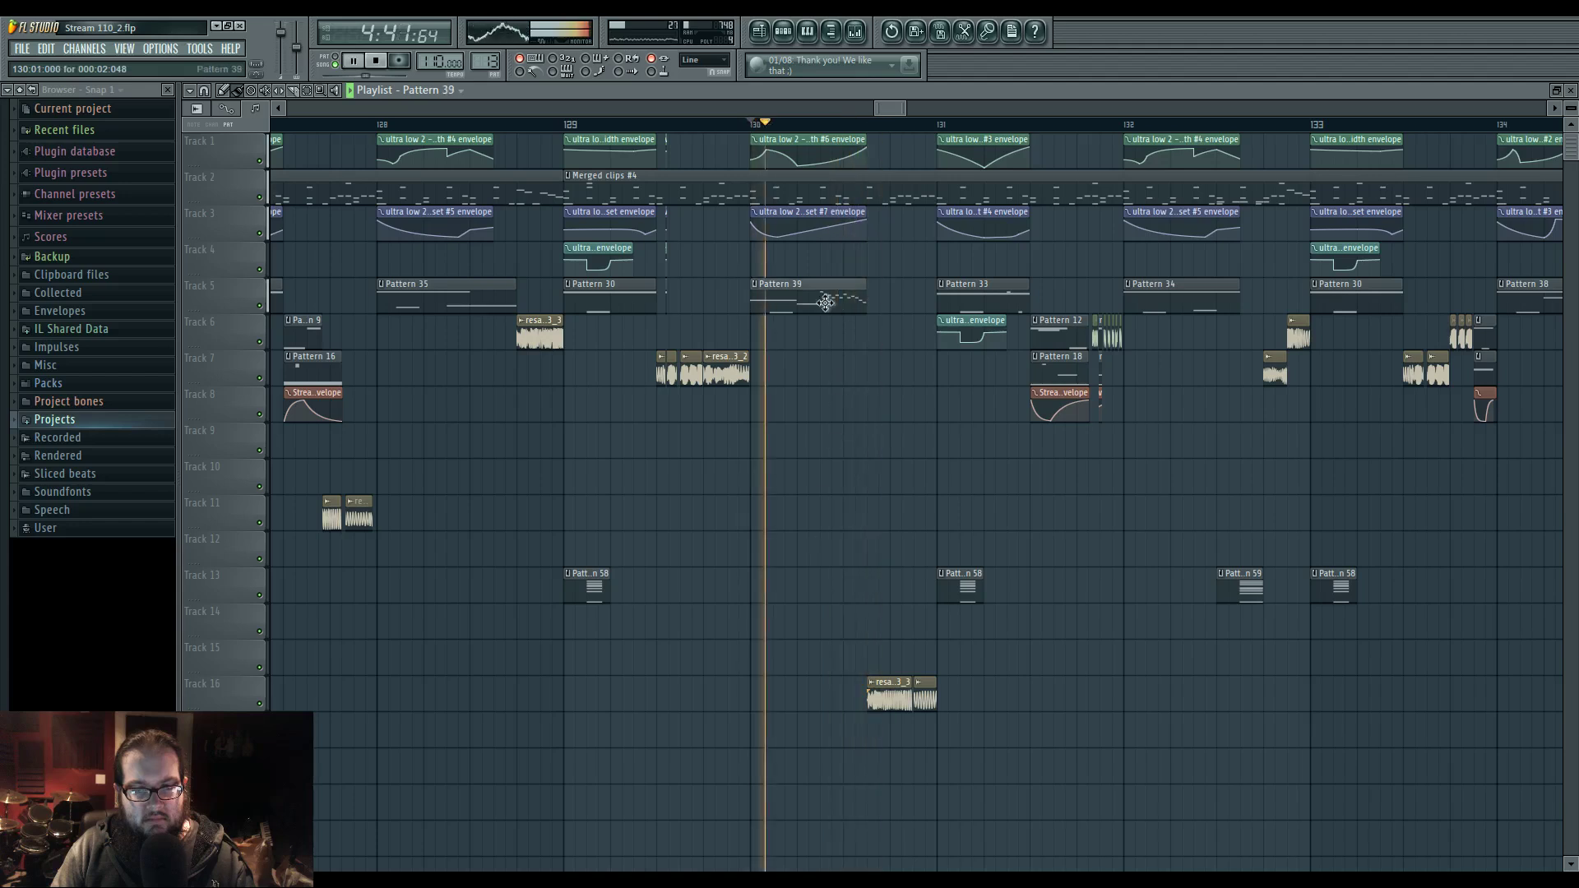
{"action": "left_click", "coordinate": [829, 301]}
{"action": "double_click", "coordinate": [835, 301]}
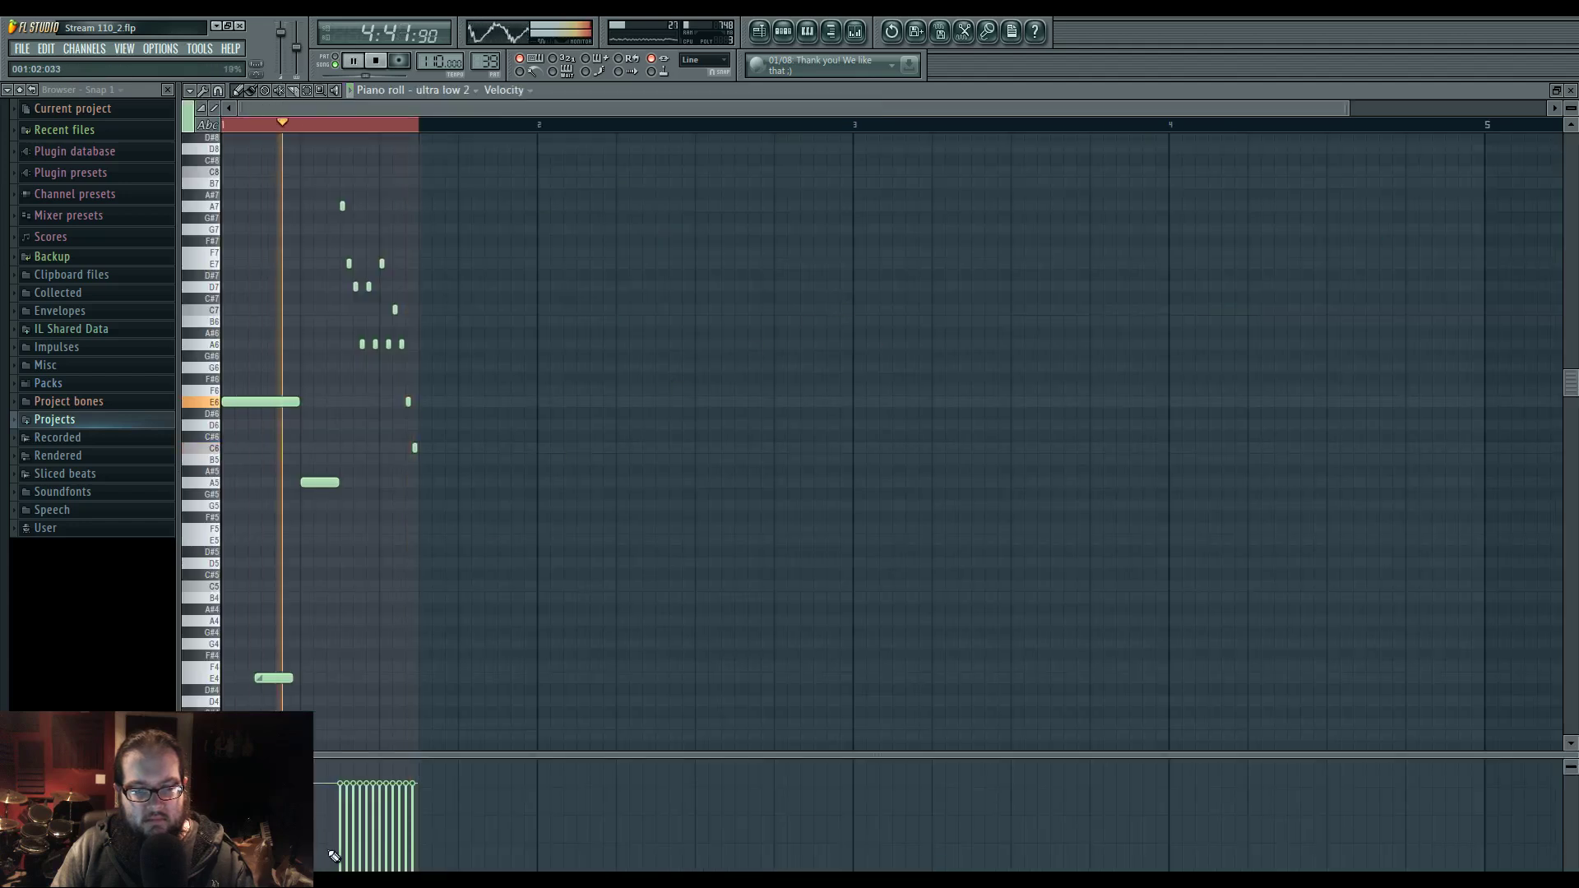
{"action": "left_click_drag", "start_coordinate": [337, 840], "coordinate": [377, 792]}
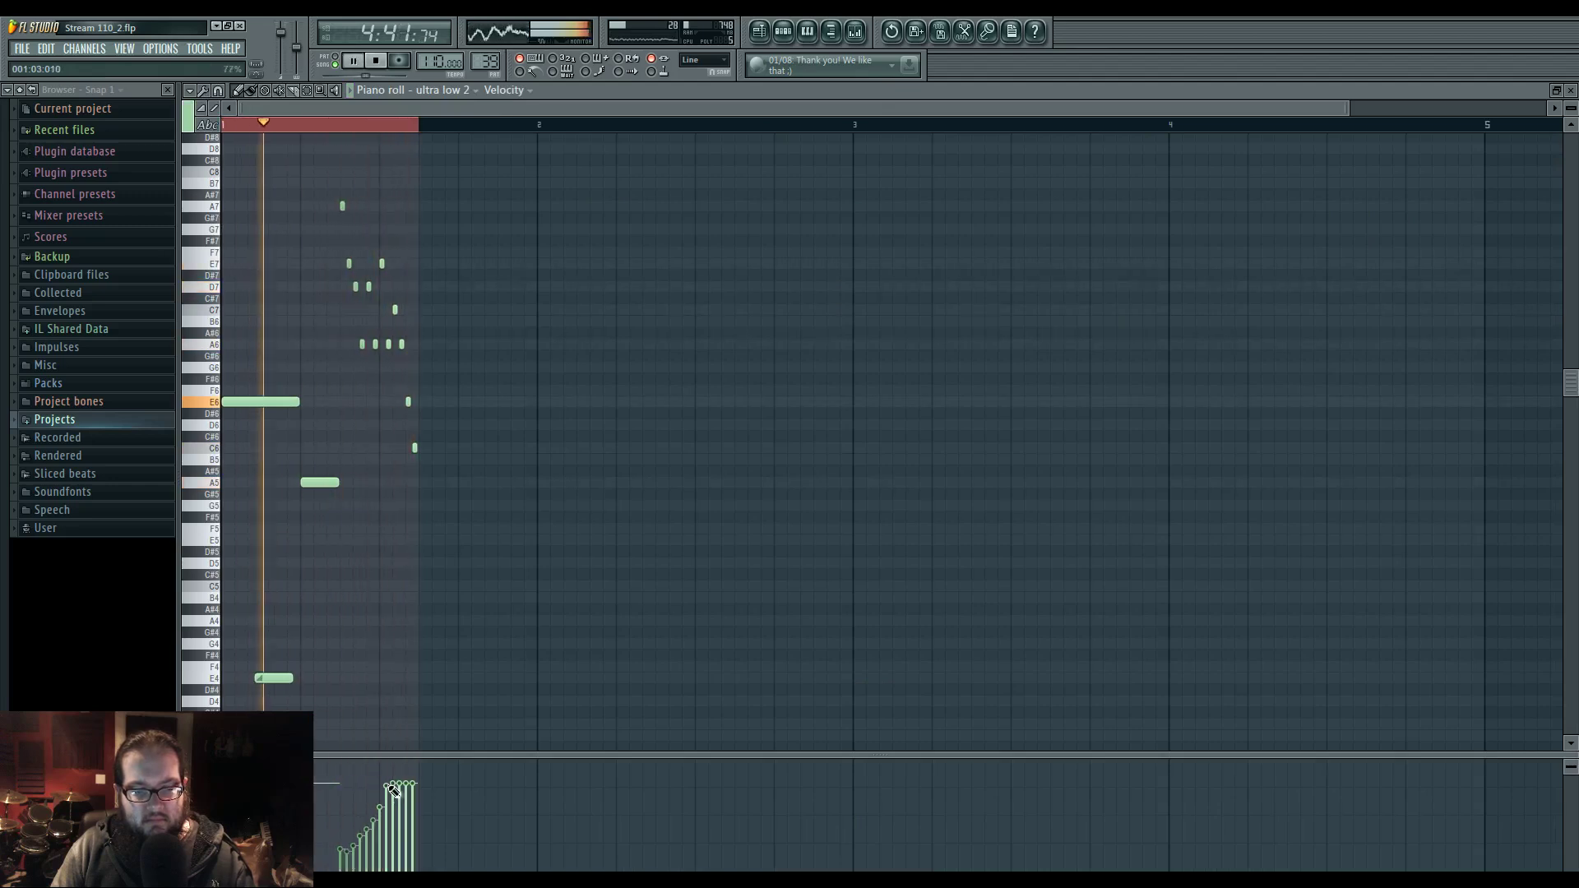
{"action": "left_click", "coordinate": [760, 31]}
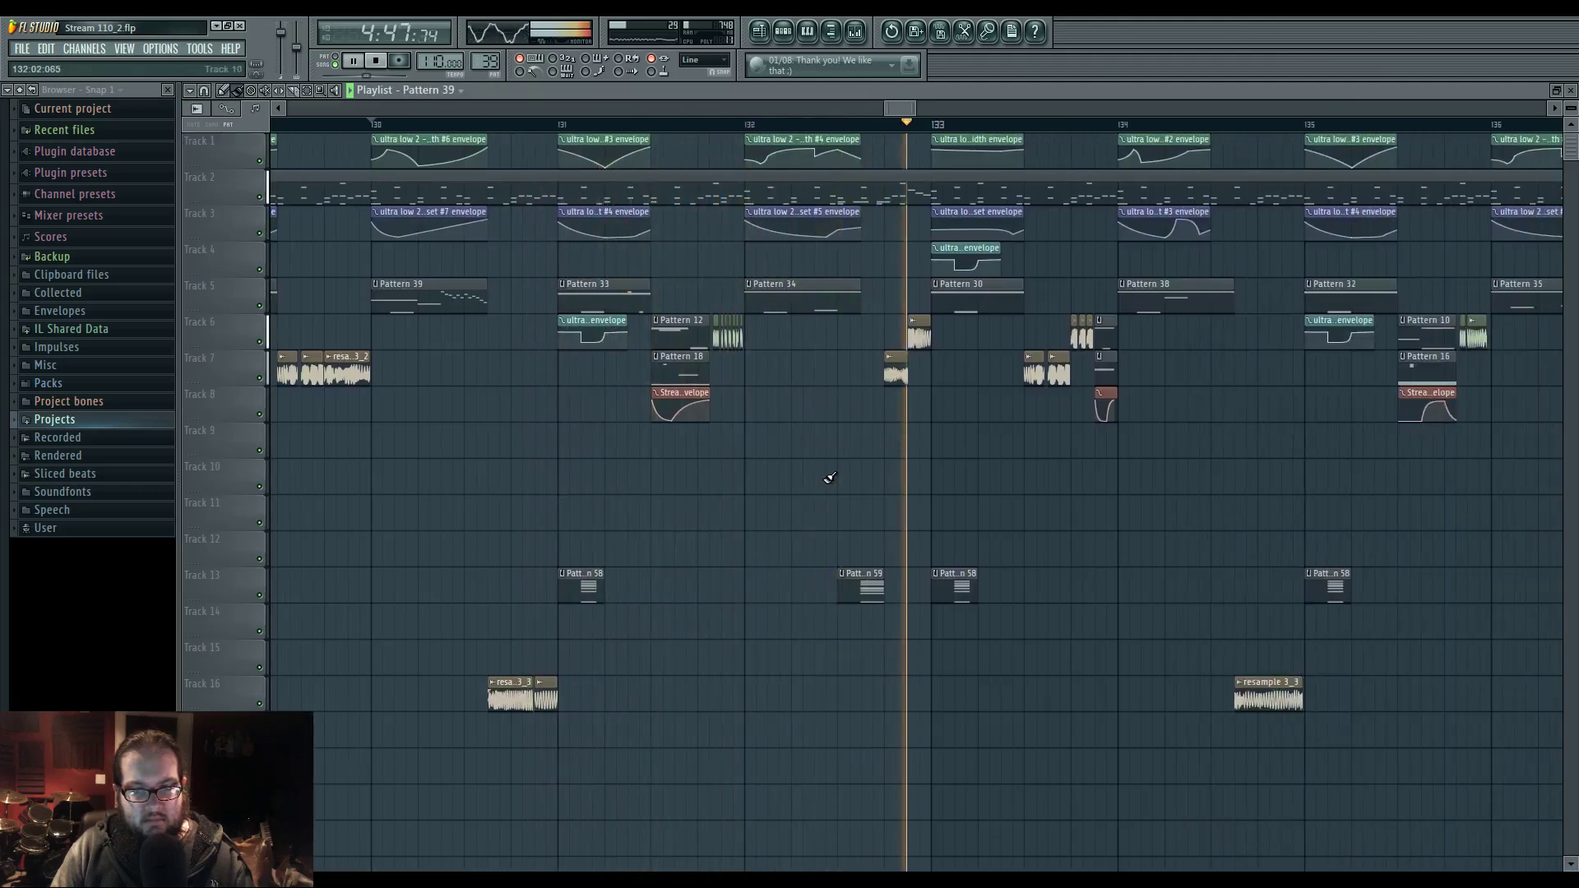
- Replay from bar 132 and check the Super chords notes of Pattern 59, returning to the playlist
{"action": "left_click", "coordinate": [695, 125]}
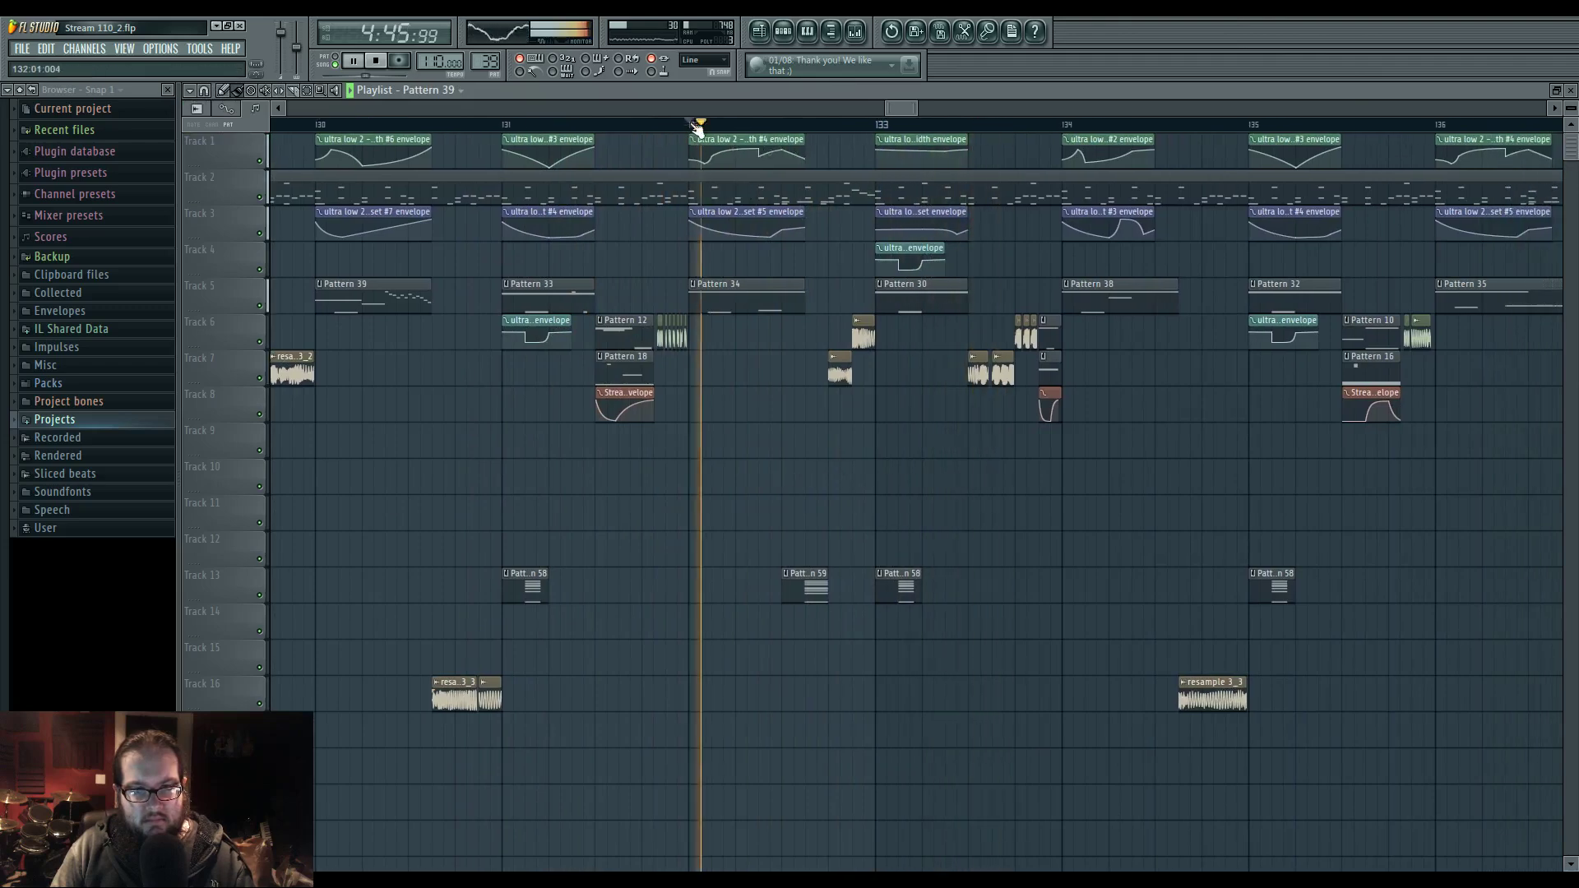
{"action": "scroll", "coordinate": [814, 449], "scroll_direction": "up", "scroll_amount": 3}
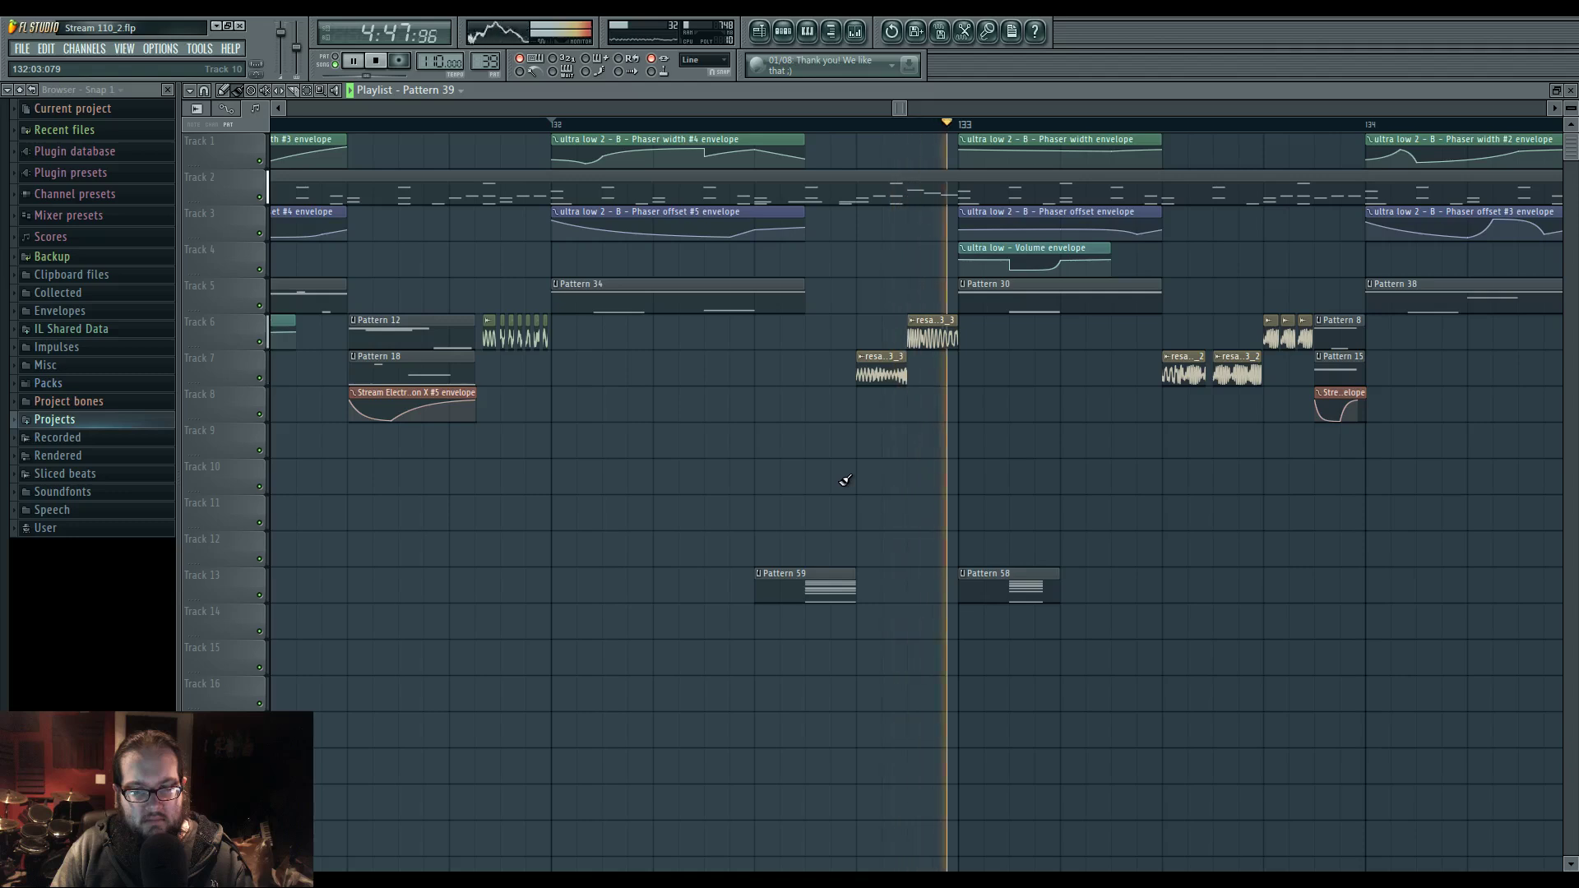
{"action": "double_click", "coordinate": [825, 578]}
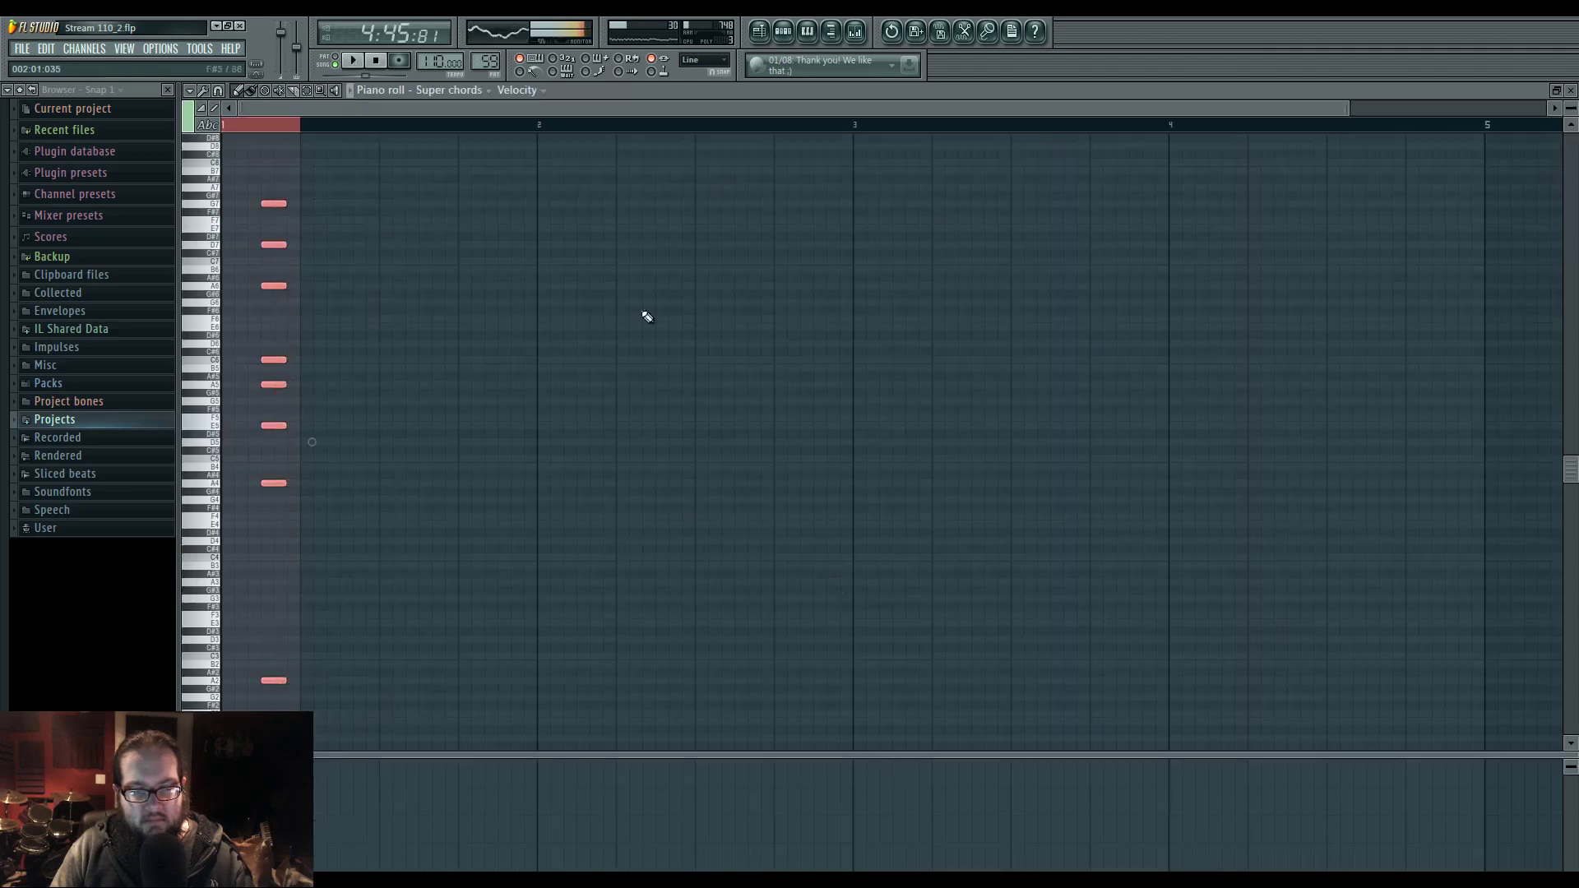
{"action": "left_click", "coordinate": [781, 33]}
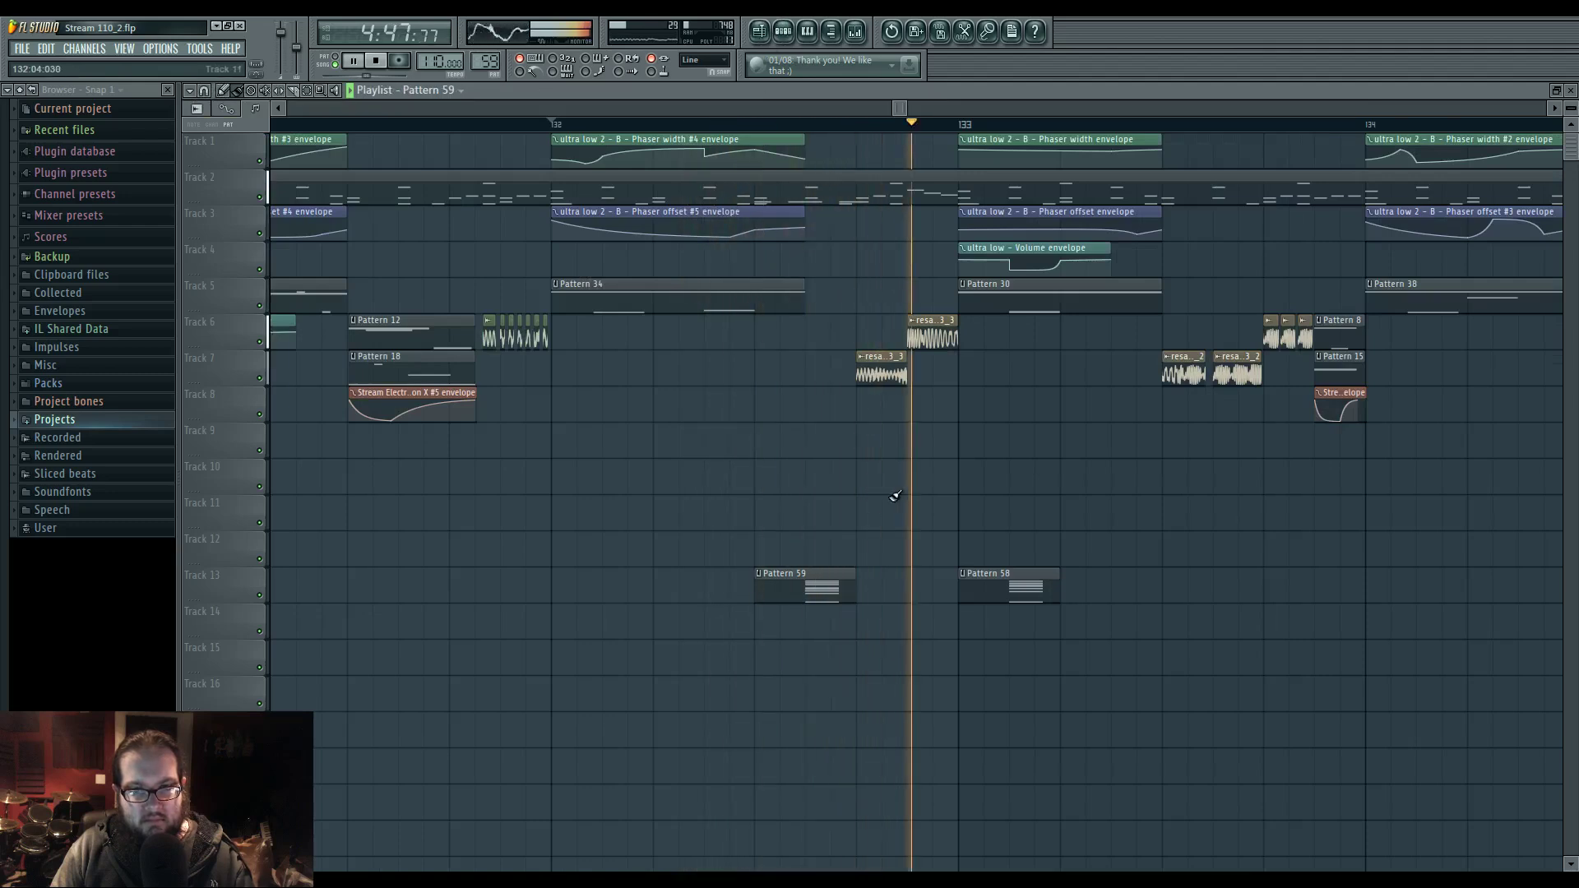
- Select the two resample 3_3 clips just before bar 133 and shorten their ends slightly with snap set to 1/3 step
{"action": "scroll", "coordinate": [1004, 468], "scroll_direction": "right", "scroll_amount": 3}
{"action": "left_click_drag", "start_coordinate": [761, 331], "coordinate": [815, 375]}
{"action": "scroll", "coordinate": [815, 377], "scroll_direction": "up", "scroll_amount": 4}
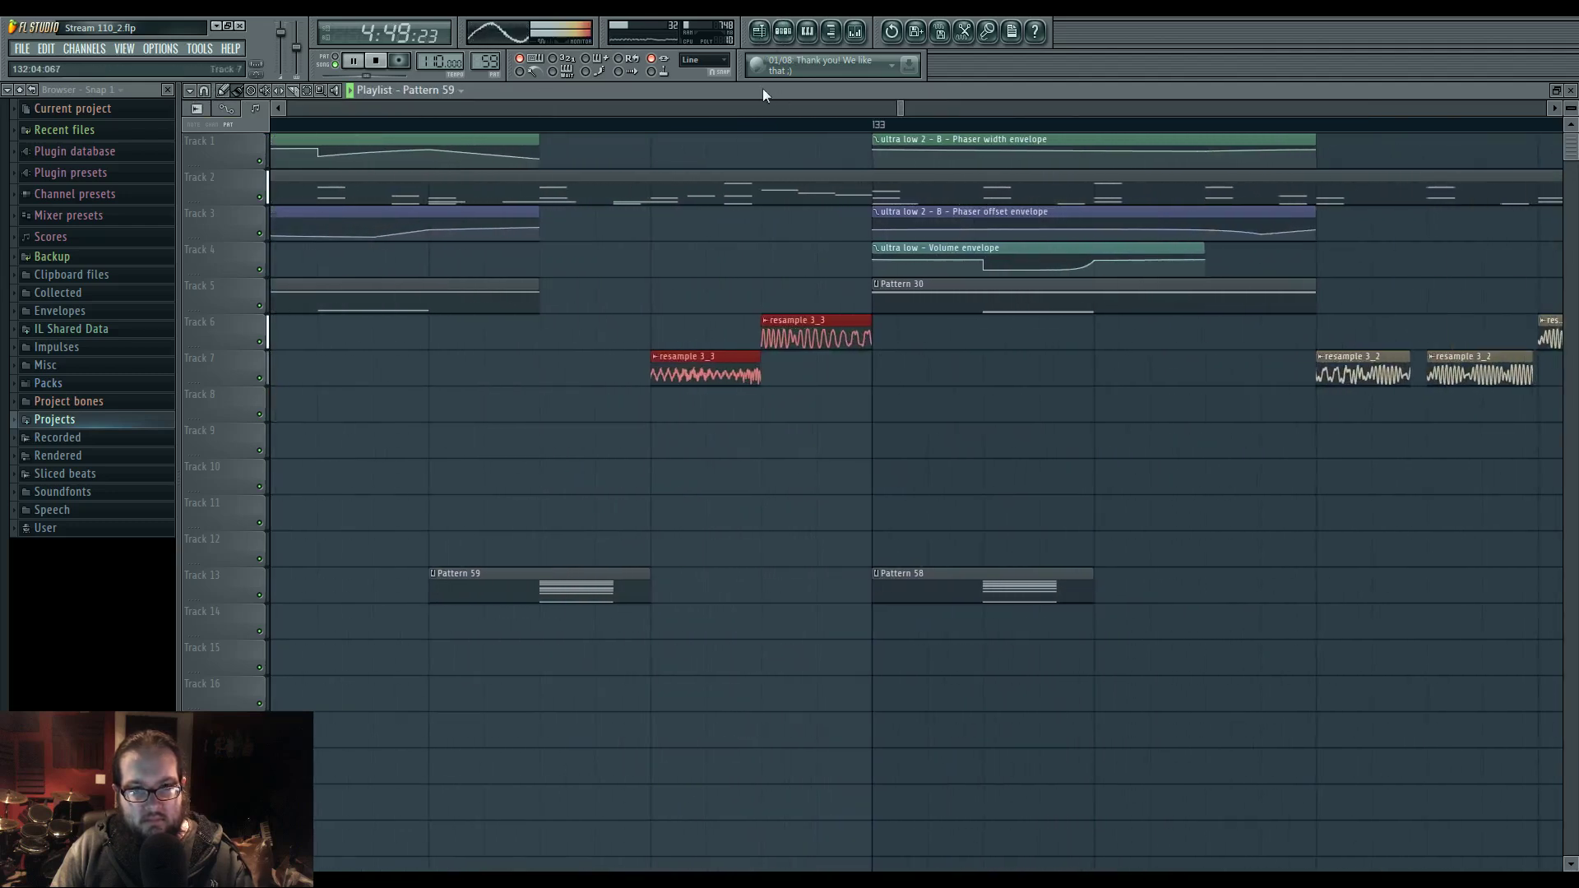
{"action": "left_click", "coordinate": [703, 61]}
{"action": "left_click_drag", "start_coordinate": [646, 313], "coordinate": [837, 422]}
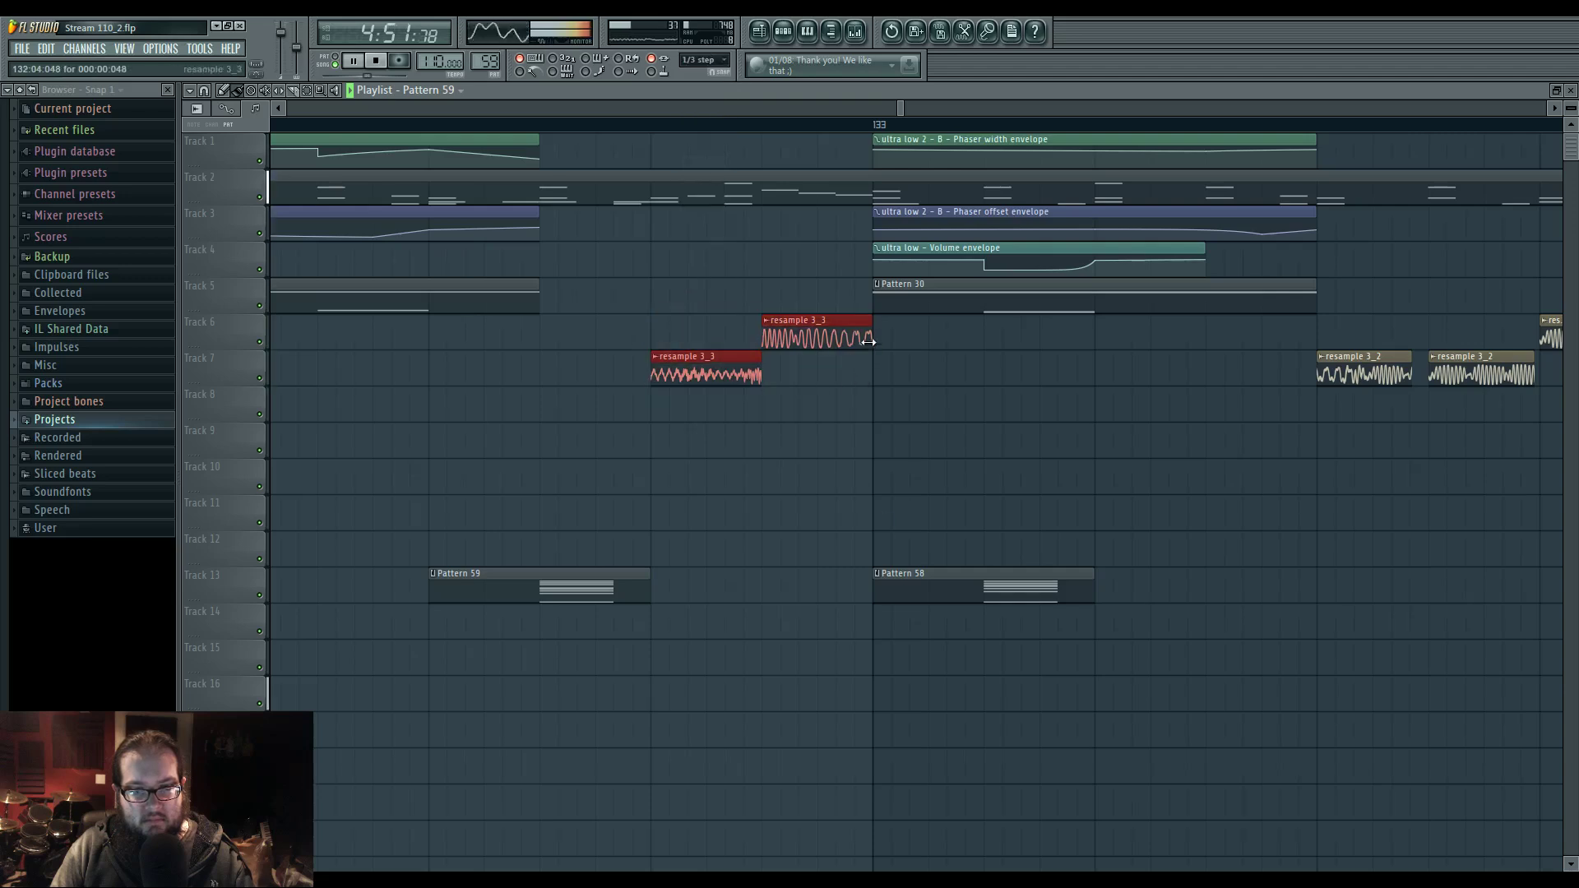
{"action": "scroll", "coordinate": [748, 518], "scroll_direction": "down", "scroll_amount": 4}
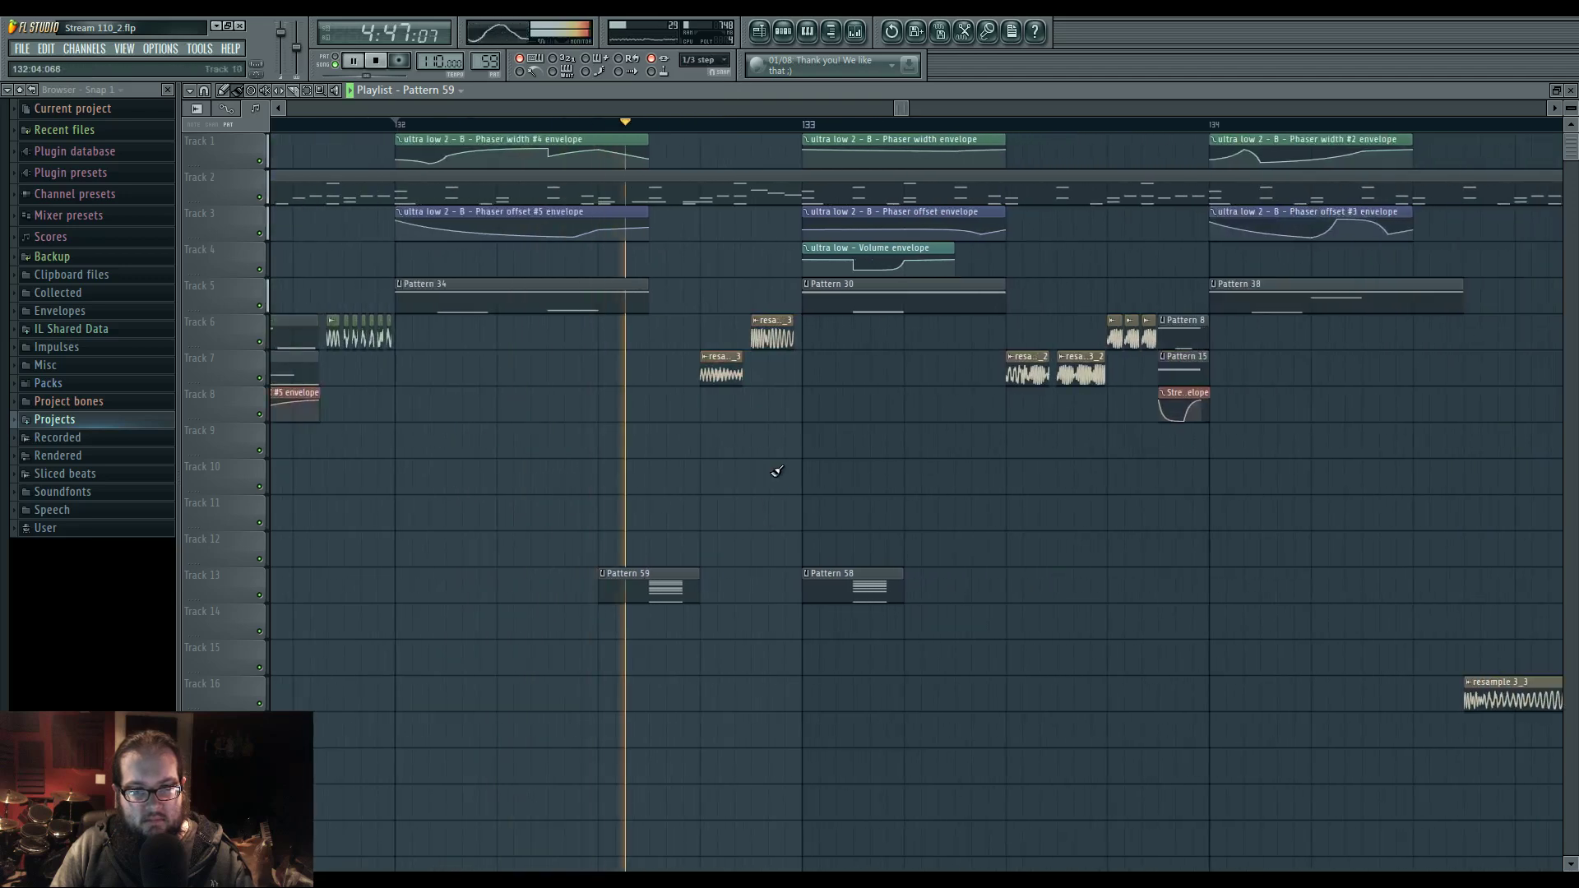
- Listen through the rest of the drop to its end around bar 137 and stop playback
{"action": "scroll", "coordinate": [765, 477], "scroll_direction": "right", "scroll_amount": 3}
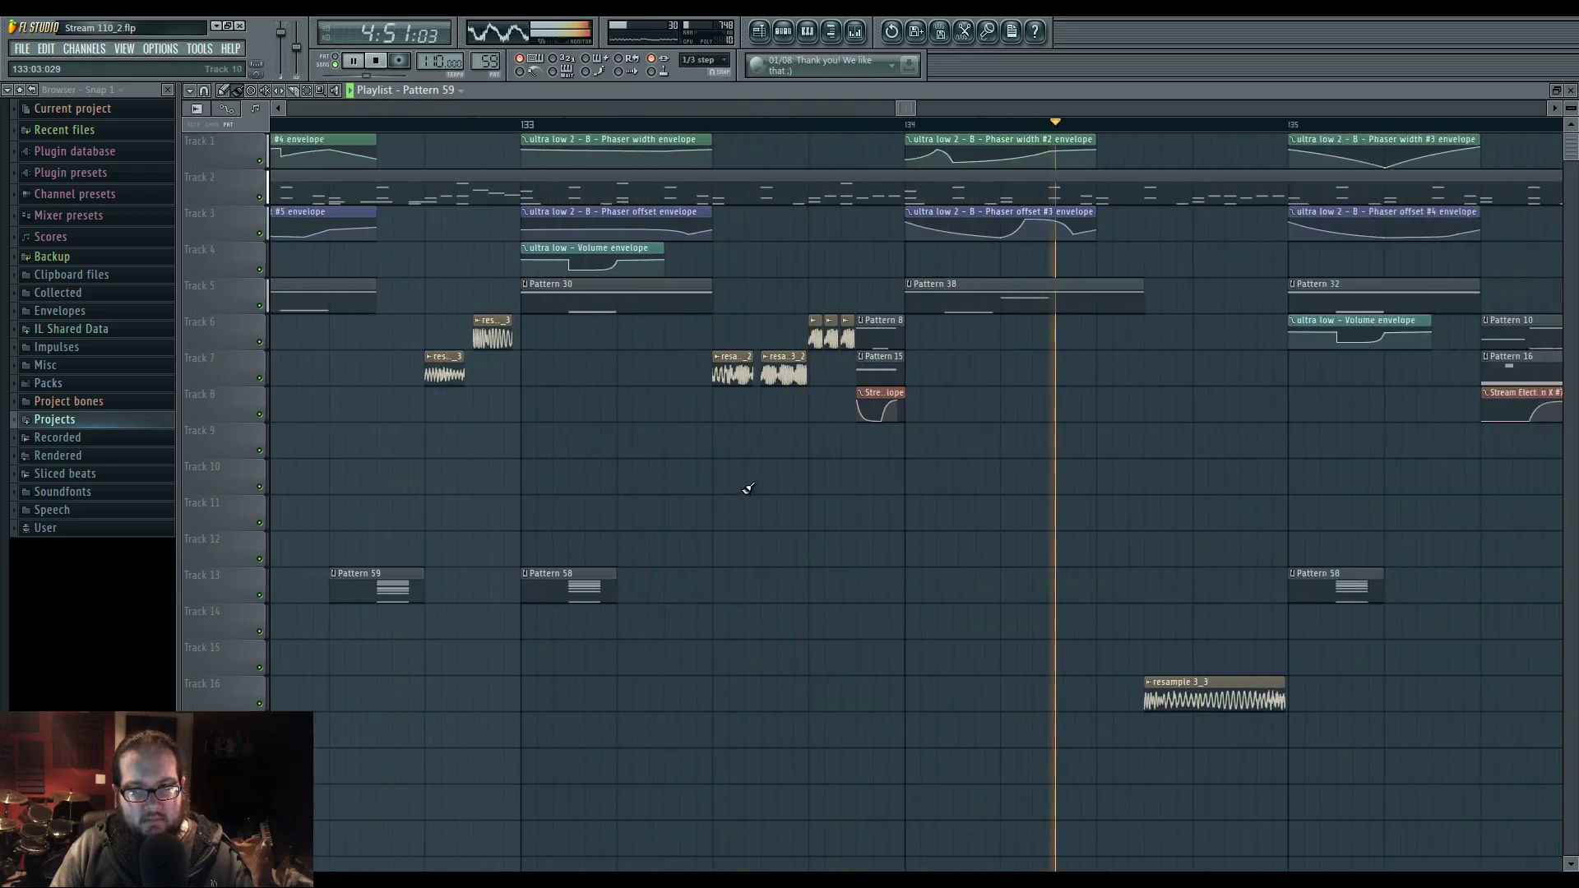
{"action": "scroll", "coordinate": [744, 490], "scroll_direction": "down", "scroll_amount": 2}
{"action": "scroll", "coordinate": [976, 479], "scroll_direction": "right", "scroll_amount": 3}
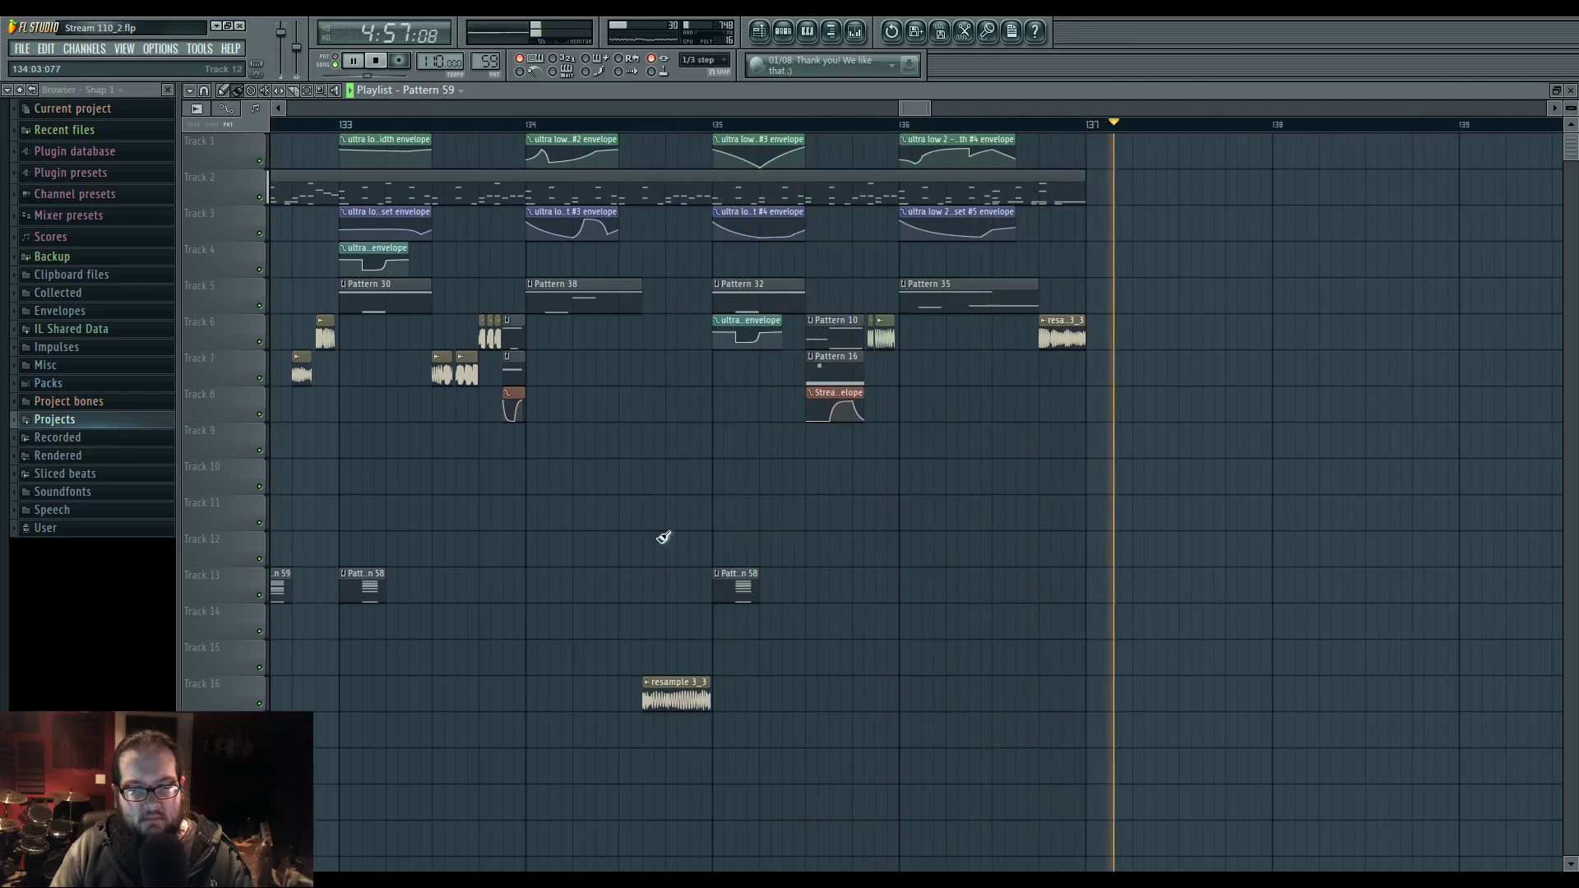
{"action": "key", "text": "space"}
- Replay the build-up from bars 105 and 101 and check the level of Insert 11 in the mixer
{"action": "left_click_drag", "start_coordinate": [434, 526], "coordinate": [834, 519]}
{"action": "scroll", "coordinate": [834, 519], "scroll_direction": "down", "scroll_amount": 4}
{"action": "scroll", "coordinate": [919, 536], "scroll_direction": "left", "scroll_amount": 8}
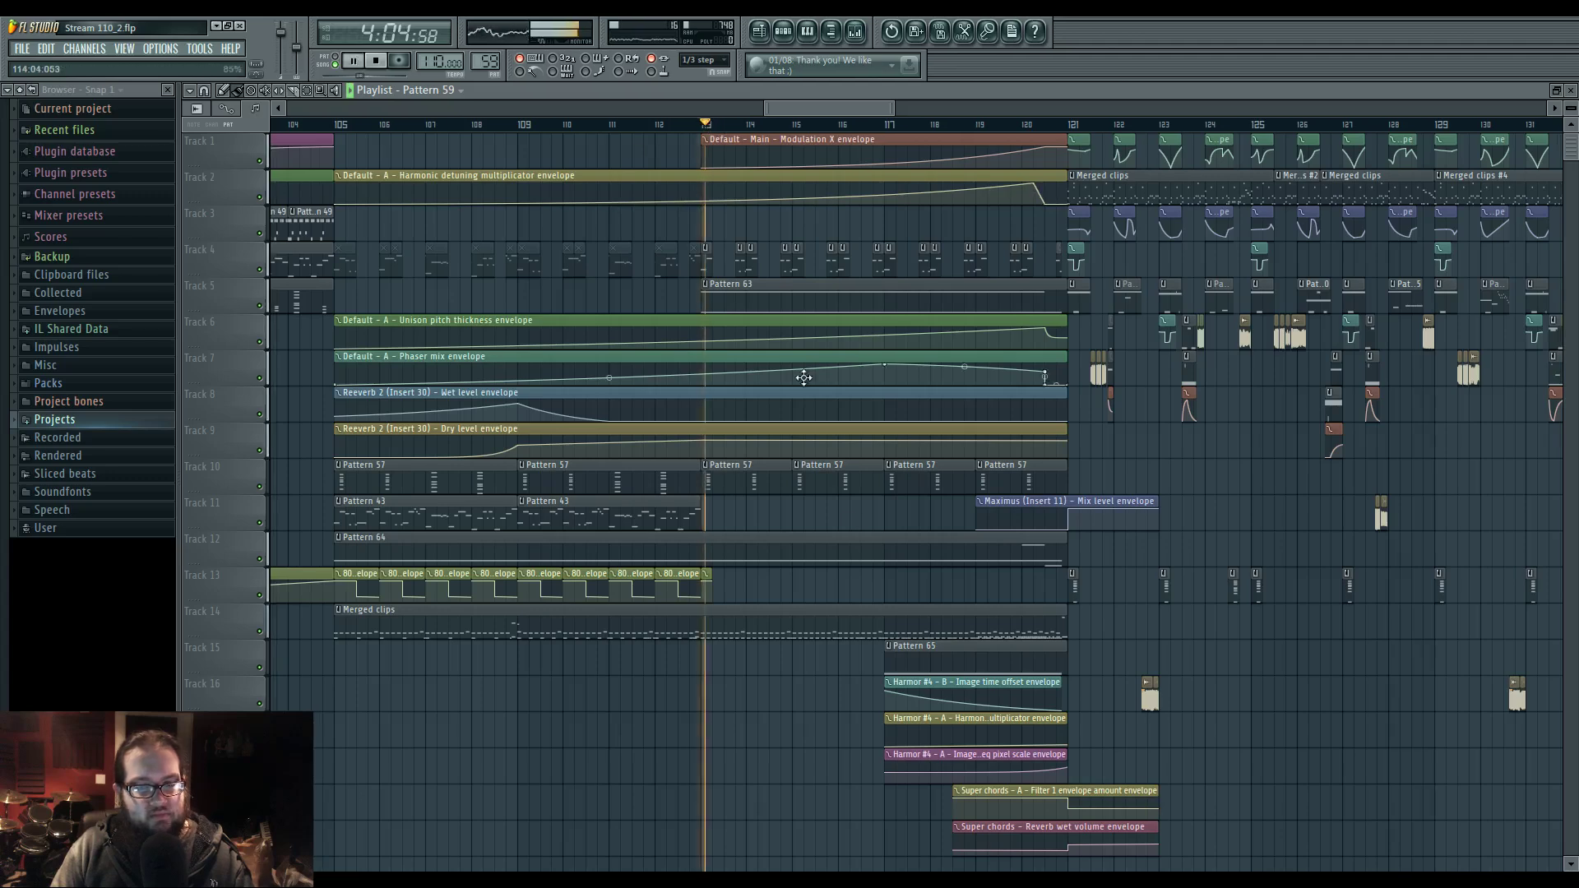
{"action": "left_click", "coordinate": [335, 125]}
{"action": "scroll", "coordinate": [436, 253], "scroll_direction": "left", "scroll_amount": 4}
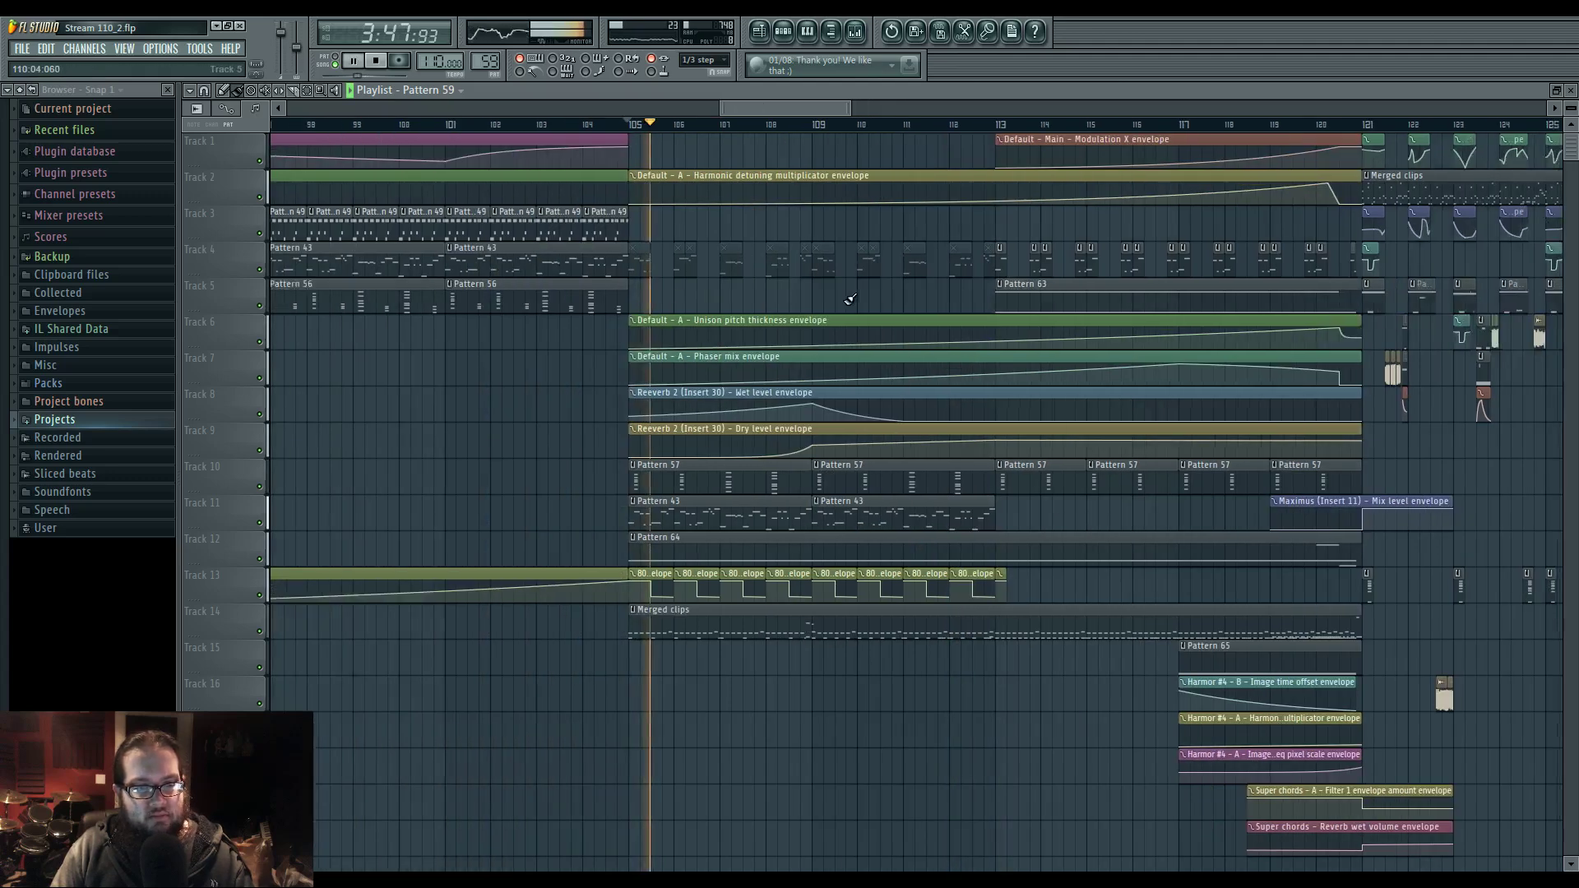
{"action": "left_click", "coordinate": [588, 125]}
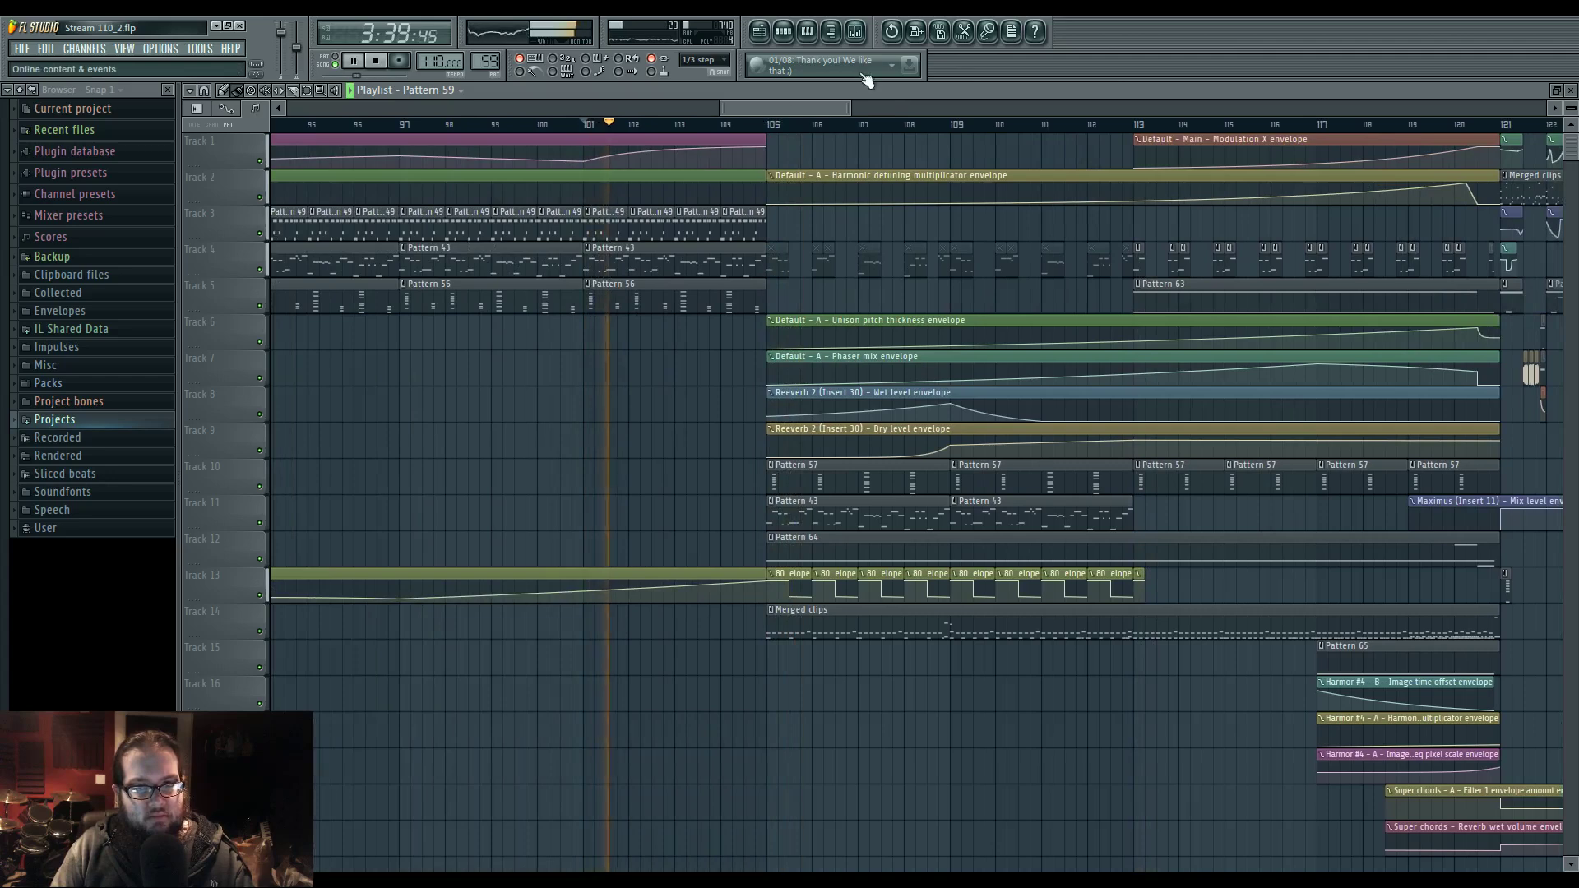
{"action": "left_click", "coordinate": [859, 35]}
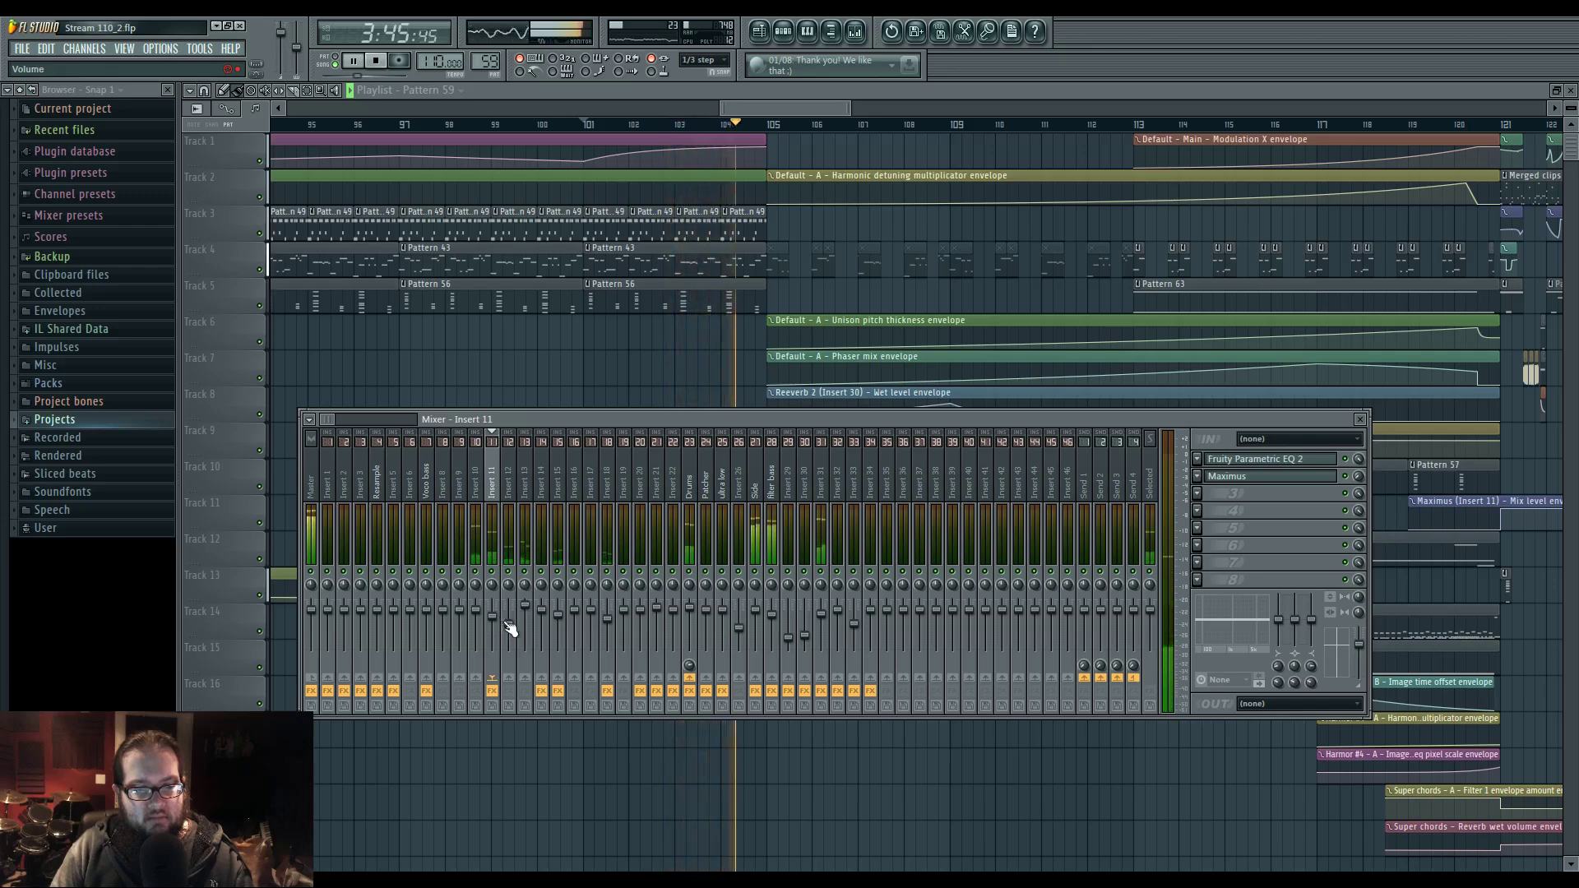
{"action": "key", "text": "F9"}
- With snap set to Line, select bars 89 to 121 and create an automation clip for the volume of Insert 11
{"action": "scroll", "coordinate": [670, 394], "scroll_direction": "down", "scroll_amount": 7}
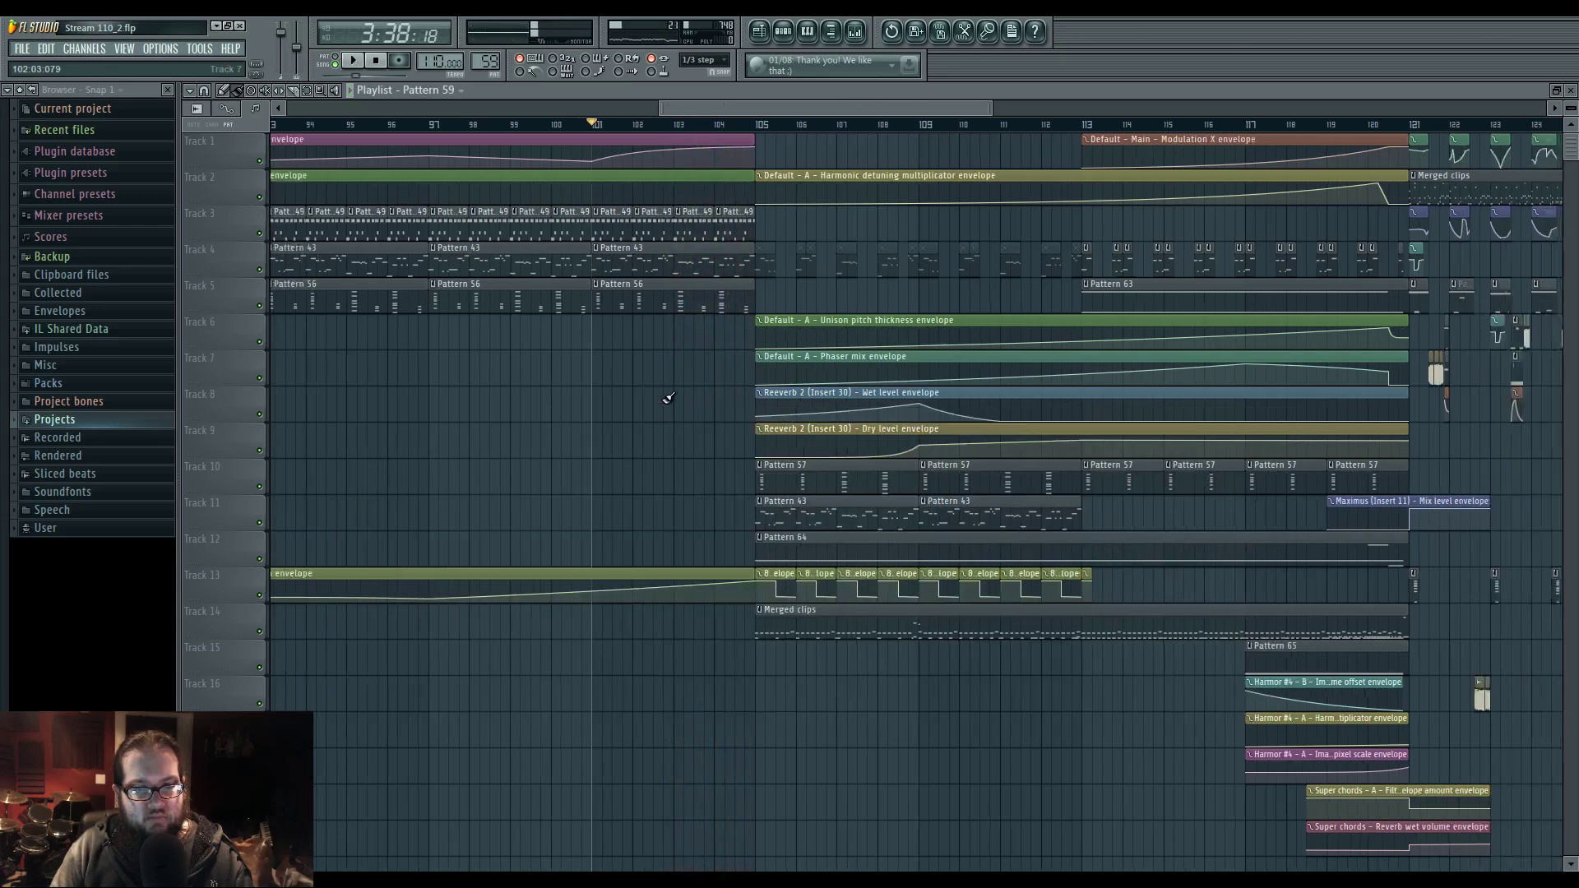
{"action": "scroll", "coordinate": [645, 359], "scroll_direction": "up", "scroll_amount": 3}
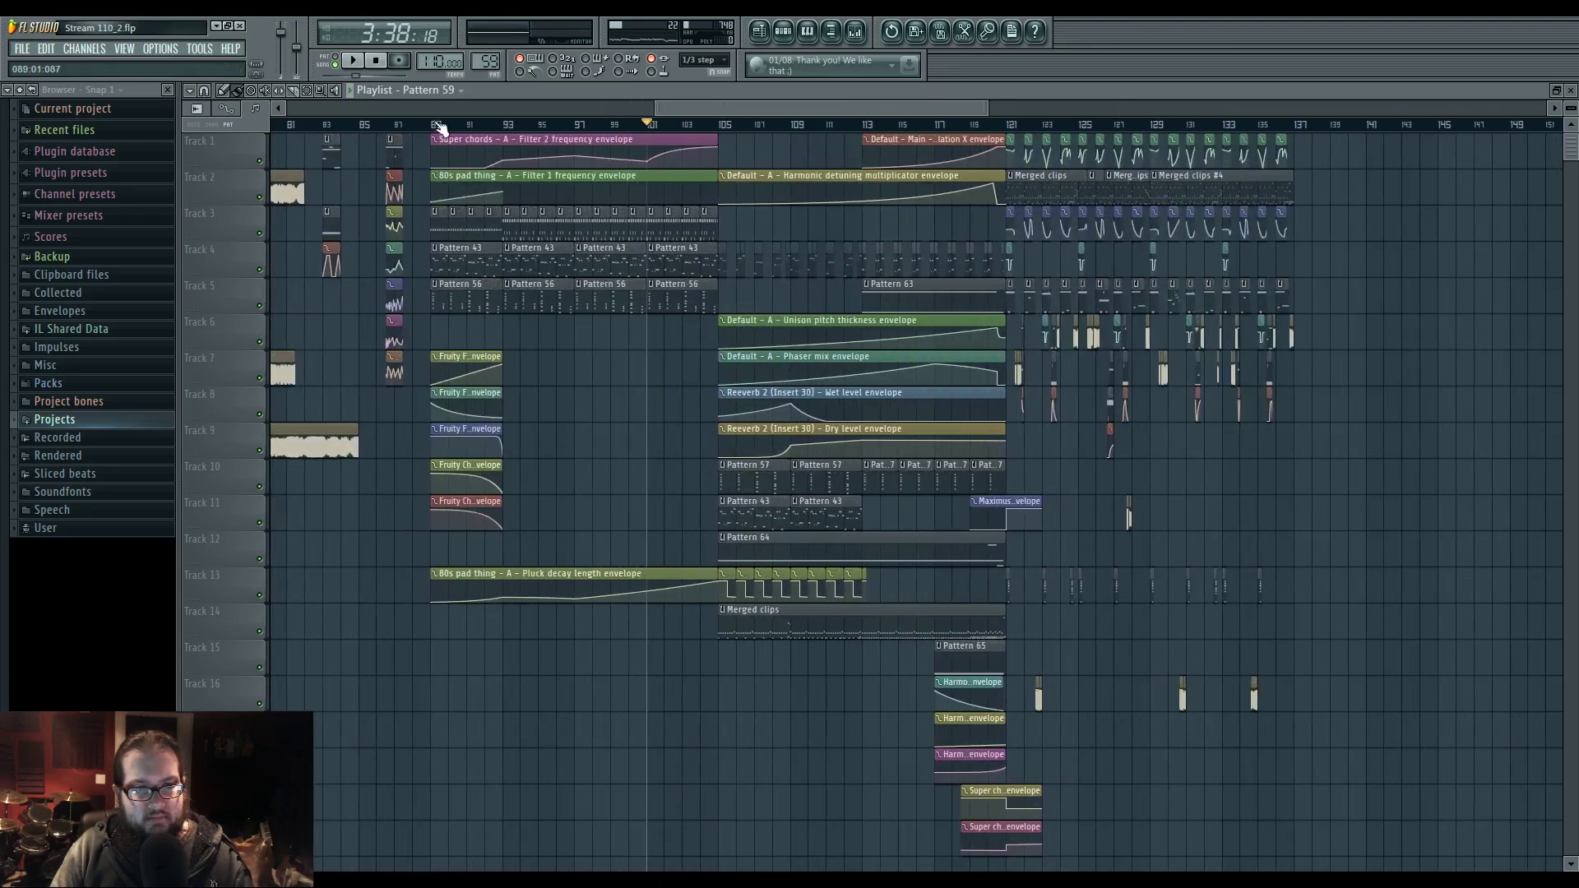
{"action": "left_click", "coordinate": [727, 60]}
{"action": "left_click", "coordinate": [713, 76]}
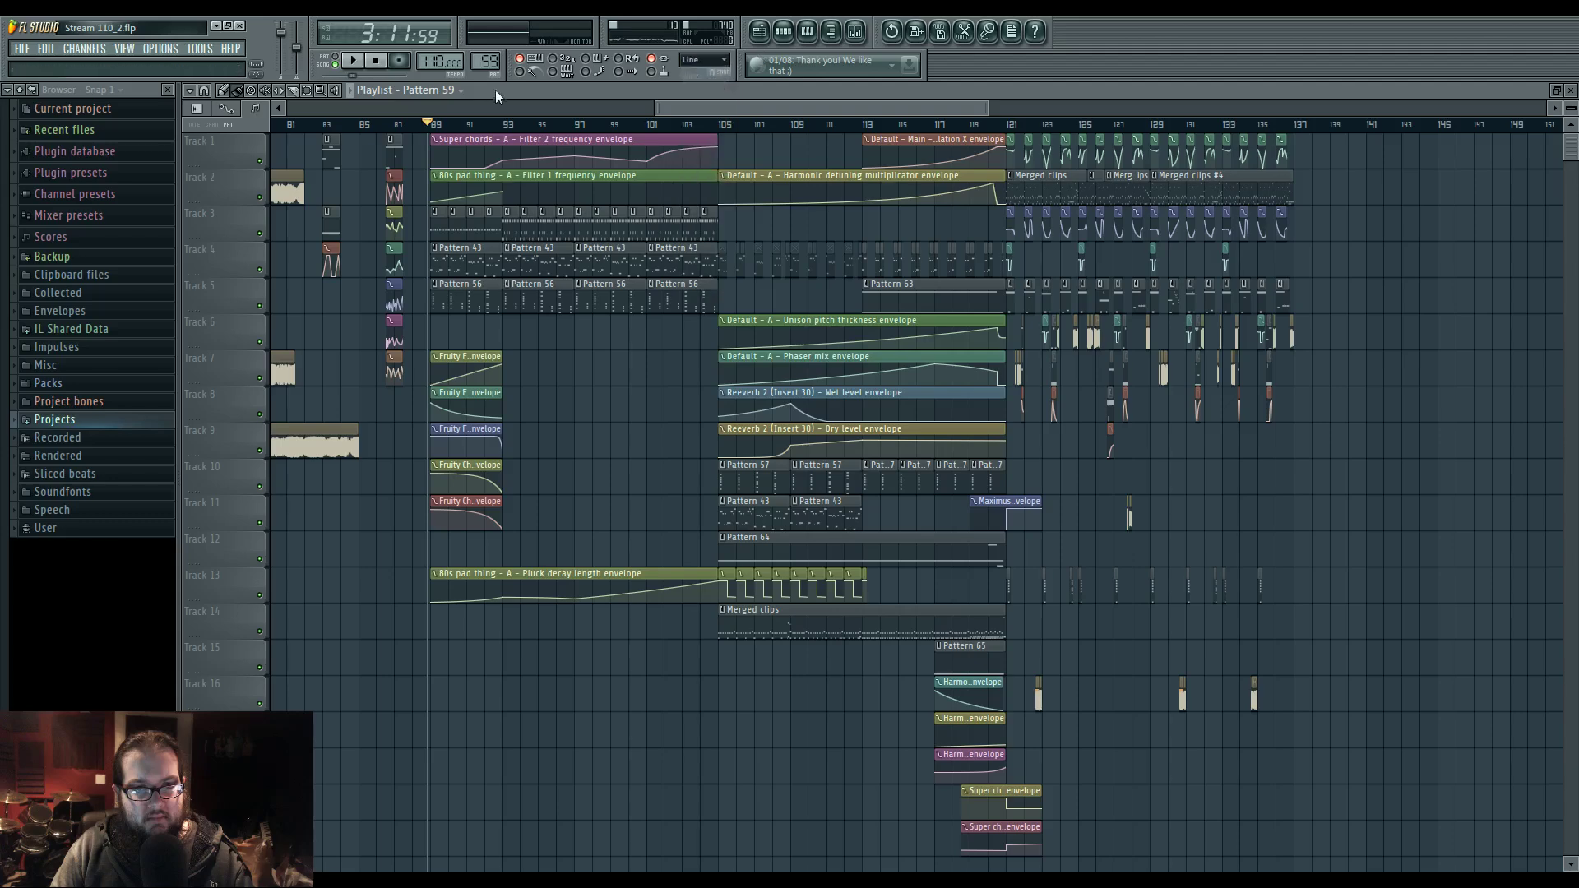
{"action": "left_click_drag", "start_coordinate": [432, 124], "coordinate": [1013, 127]}
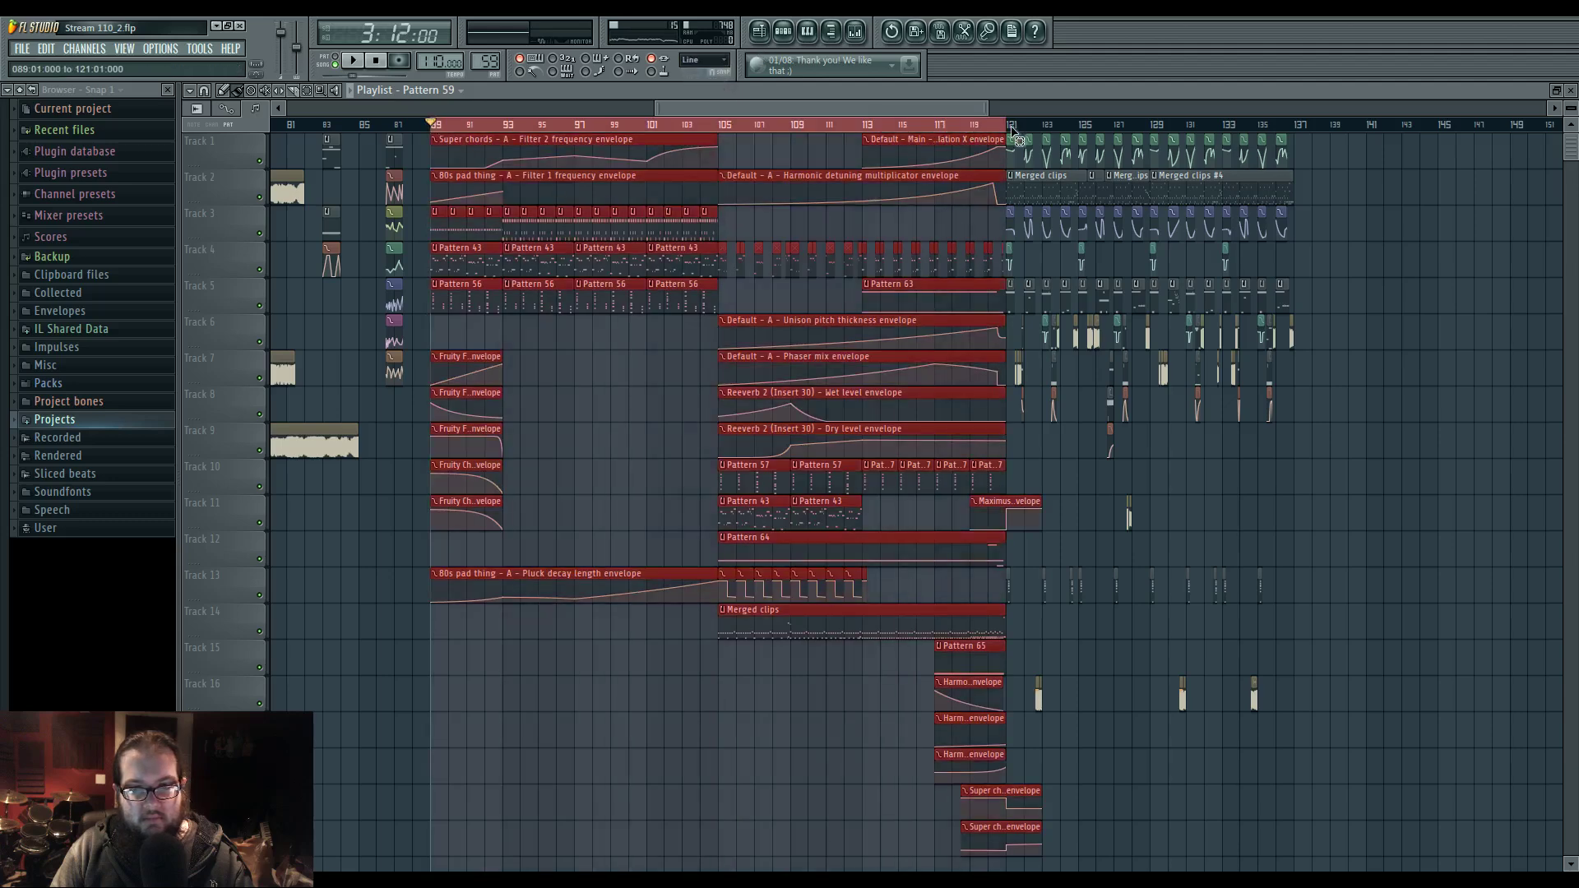
{"action": "left_click", "coordinate": [858, 32]}
{"action": "right_click", "coordinate": [502, 625]}
{"action": "left_click", "coordinate": [536, 714]}
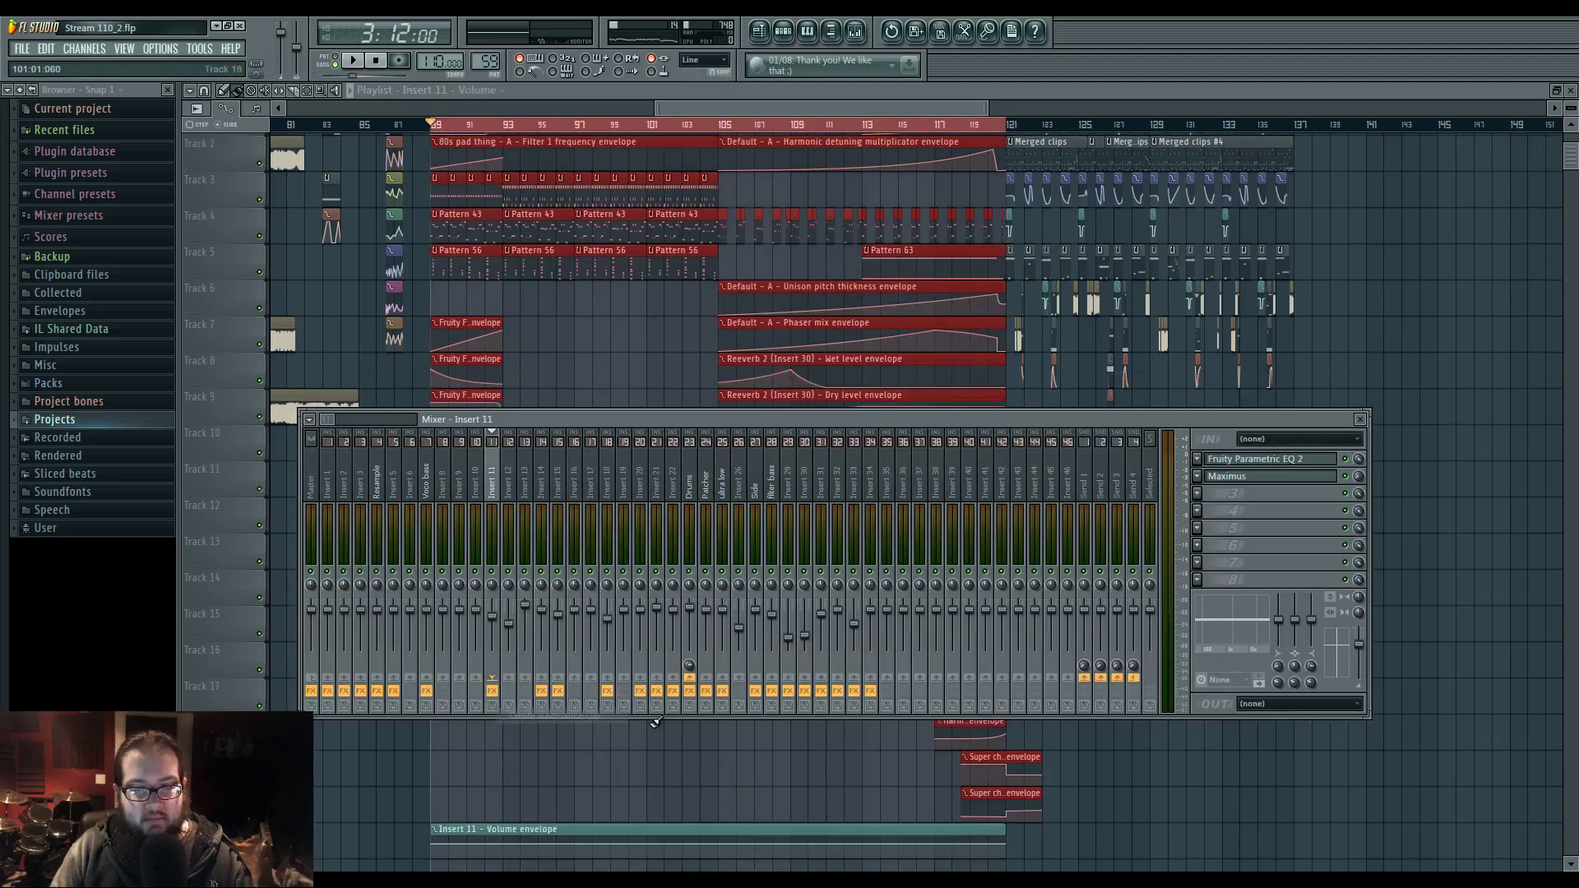
- Shape the Insert 11 volume envelope to stay raised through the build-up and drop just before bar 121, and play it from bar 89
{"action": "scroll", "coordinate": [987, 809], "scroll_direction": "up", "scroll_amount": 2, "text": "ctrl"}
{"action": "scroll", "coordinate": [1149, 666], "scroll_direction": "down", "scroll_amount": 2}
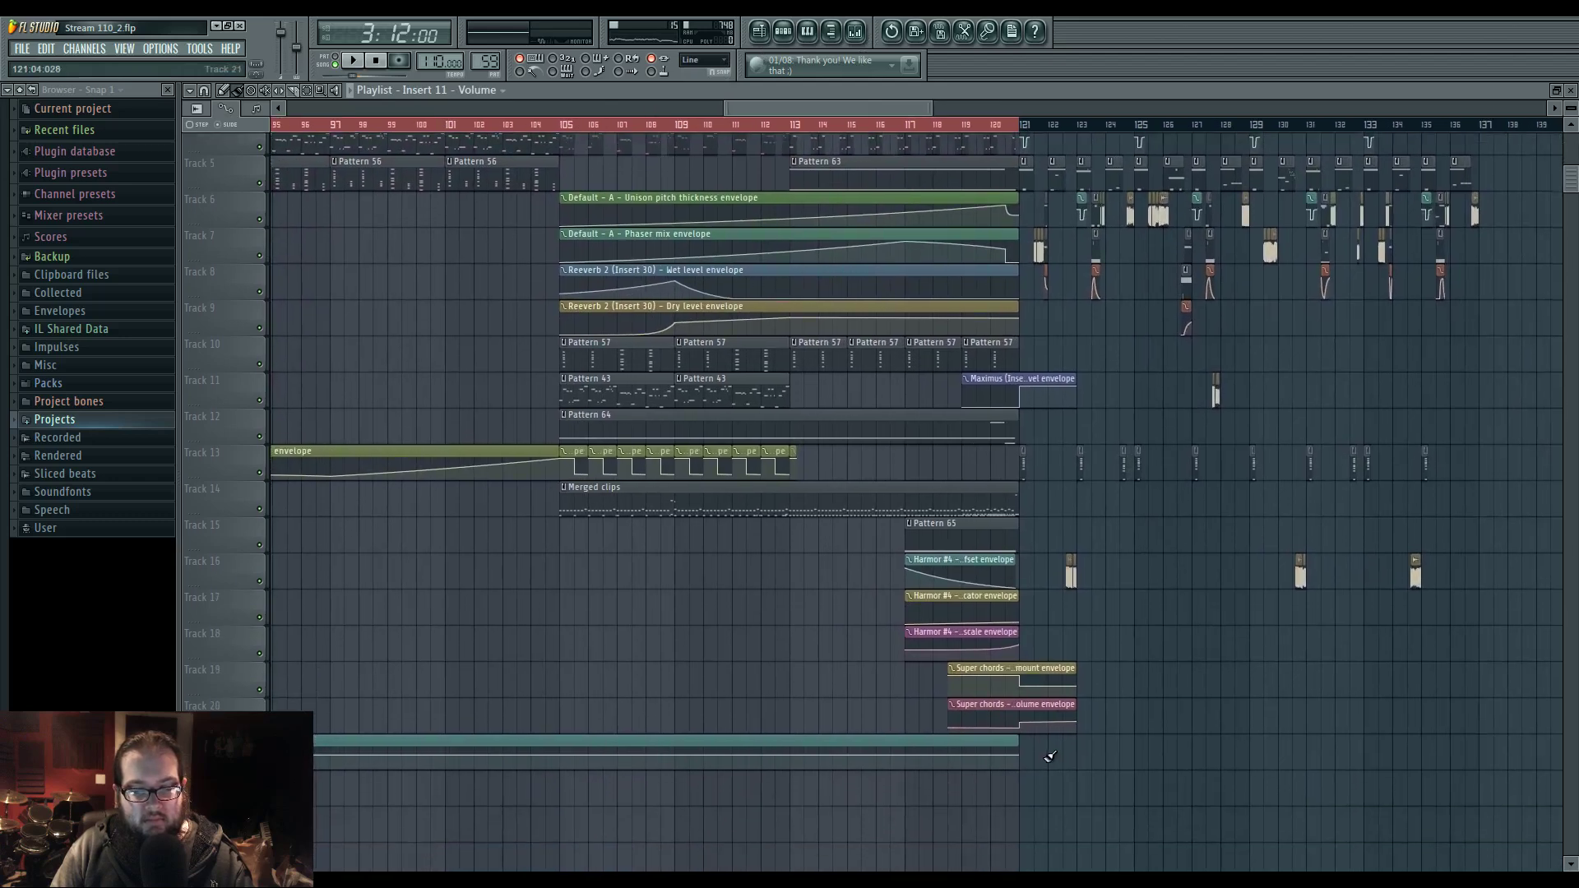
{"action": "left_click_drag", "start_coordinate": [1022, 758], "coordinate": [1116, 758]}
{"action": "left_click", "coordinate": [1097, 764]}
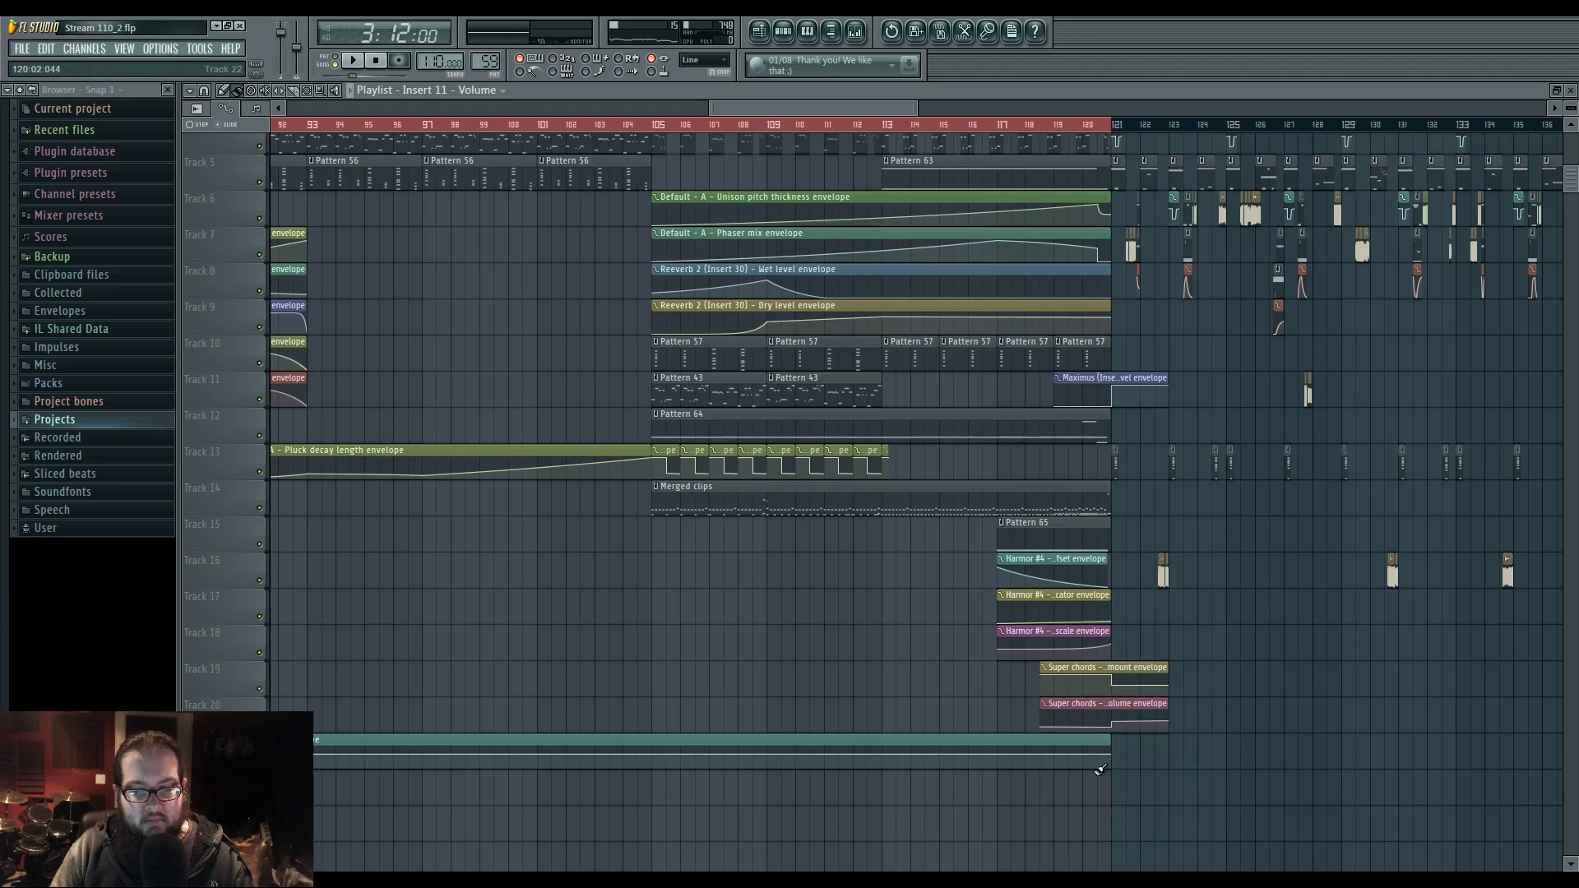
{"action": "right_click", "coordinate": [1101, 751]}
{"action": "left_click_drag", "start_coordinate": [776, 669], "coordinate": [928, 683]}
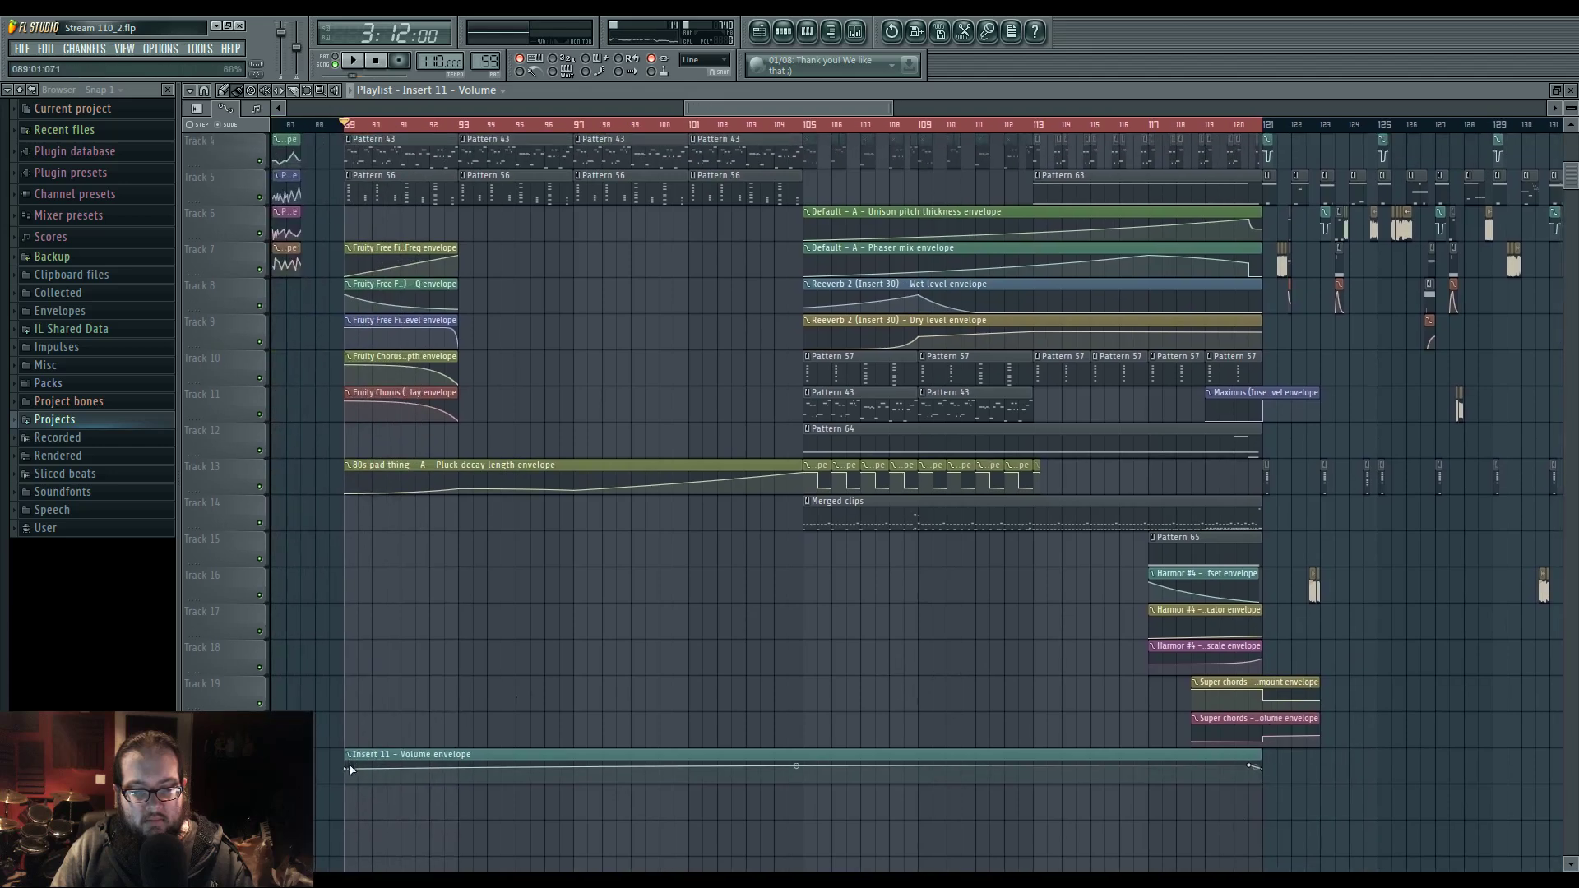
{"action": "key", "text": "space"}
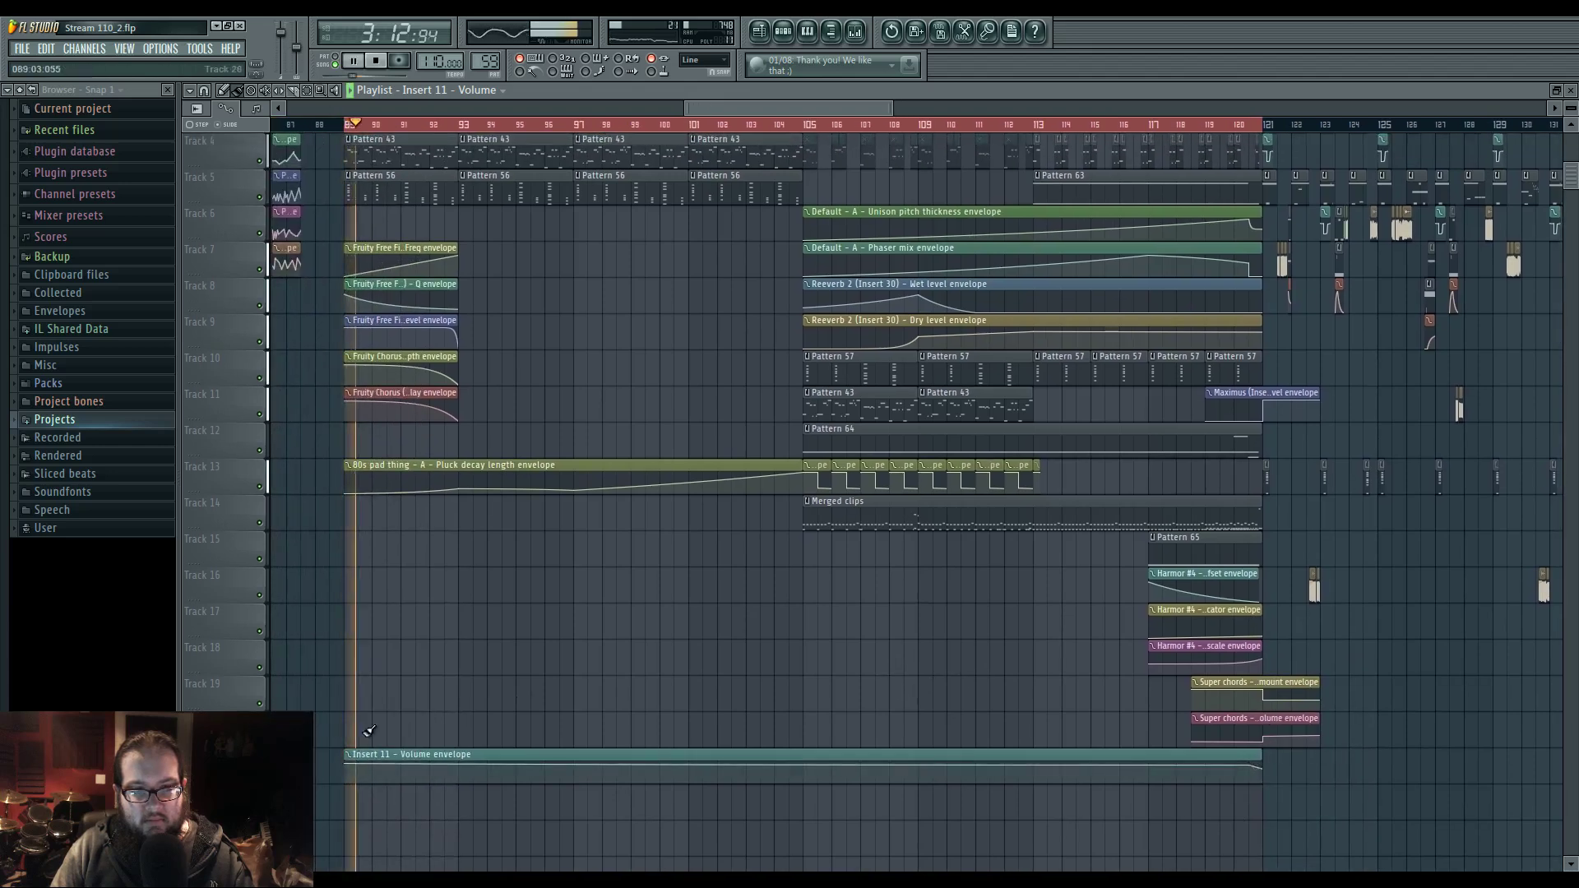
- Continue checking the build-up by playing it from bars 97 and 117, with a brief look at the mixer
{"action": "left_click", "coordinate": [579, 125]}
{"action": "left_click_drag", "start_coordinate": [735, 367], "coordinate": [543, 351]}
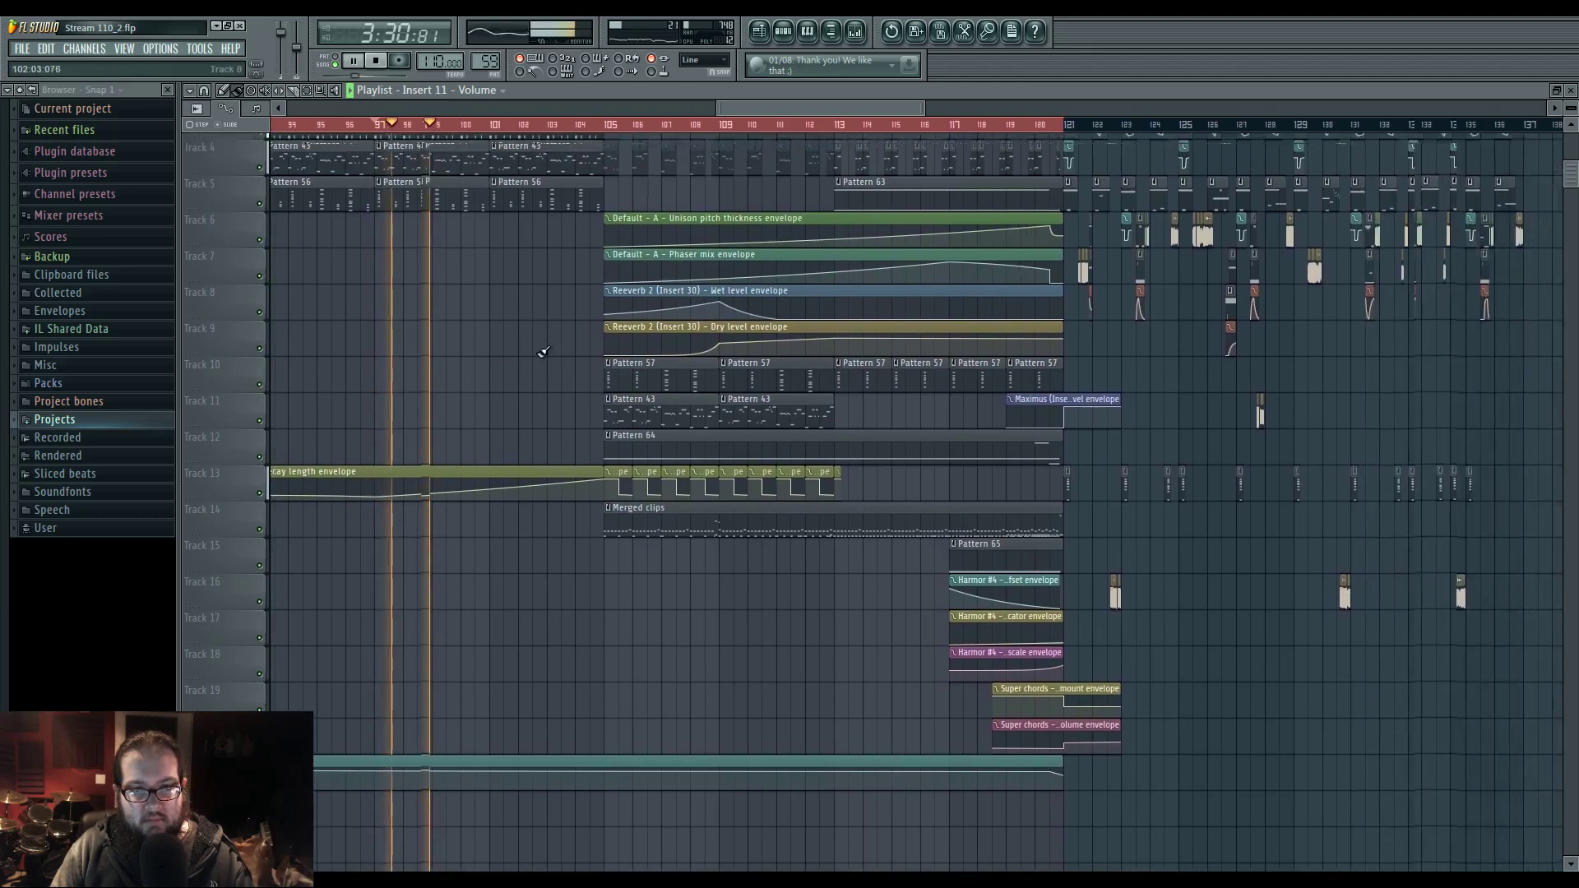
{"action": "left_click", "coordinate": [858, 37]}
{"action": "left_click", "coordinate": [858, 37]}
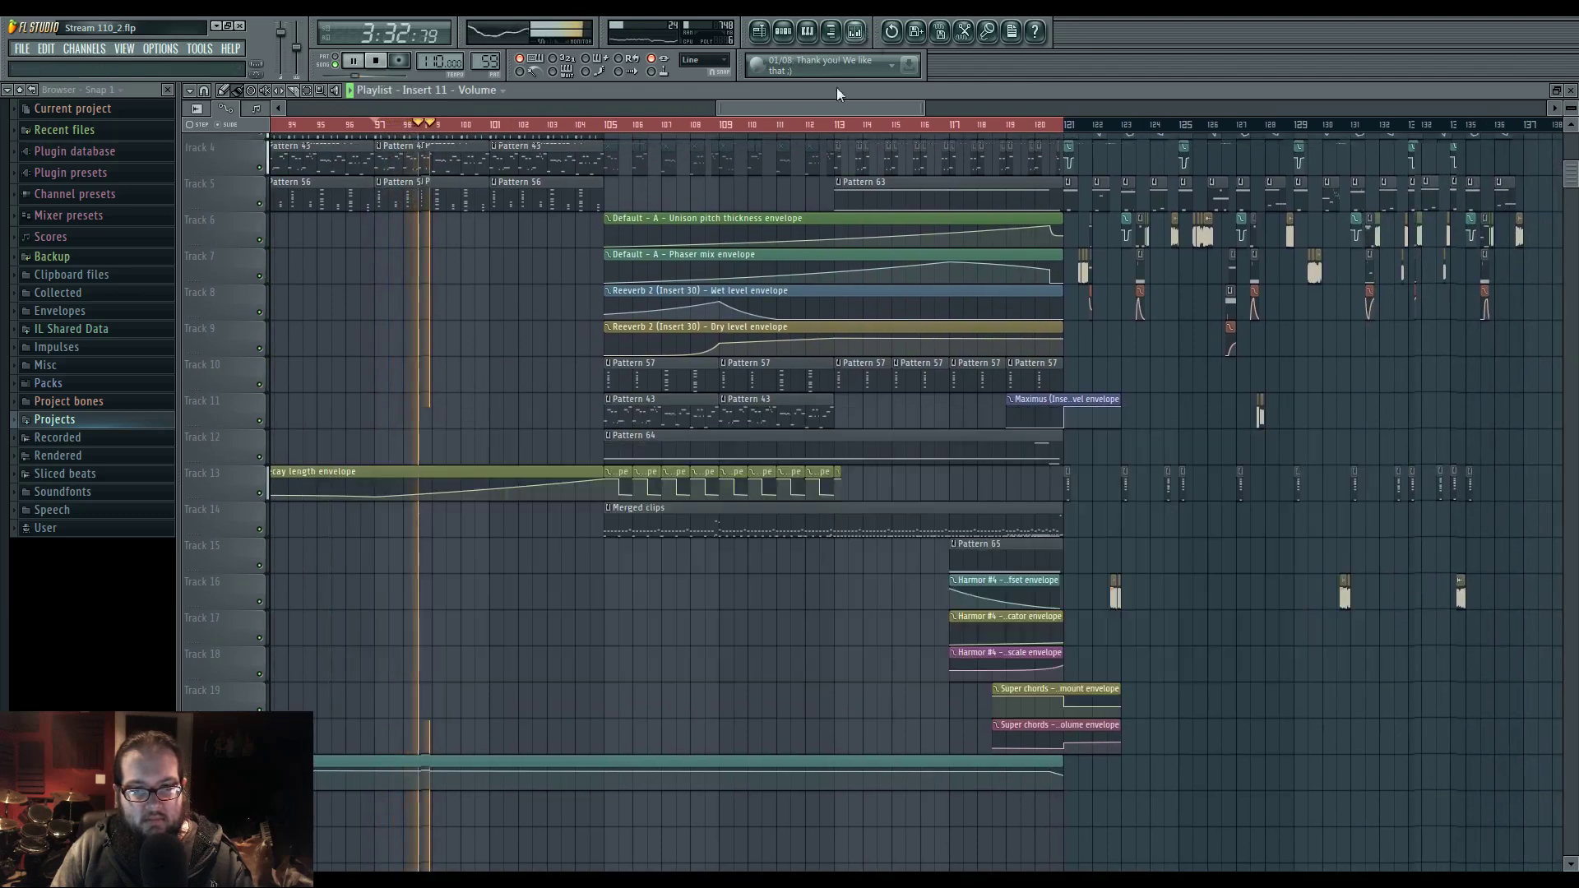
{"action": "left_click", "coordinate": [965, 125]}
{"action": "scroll", "coordinate": [1097, 636], "scroll_direction": "up", "scroll_amount": 3}
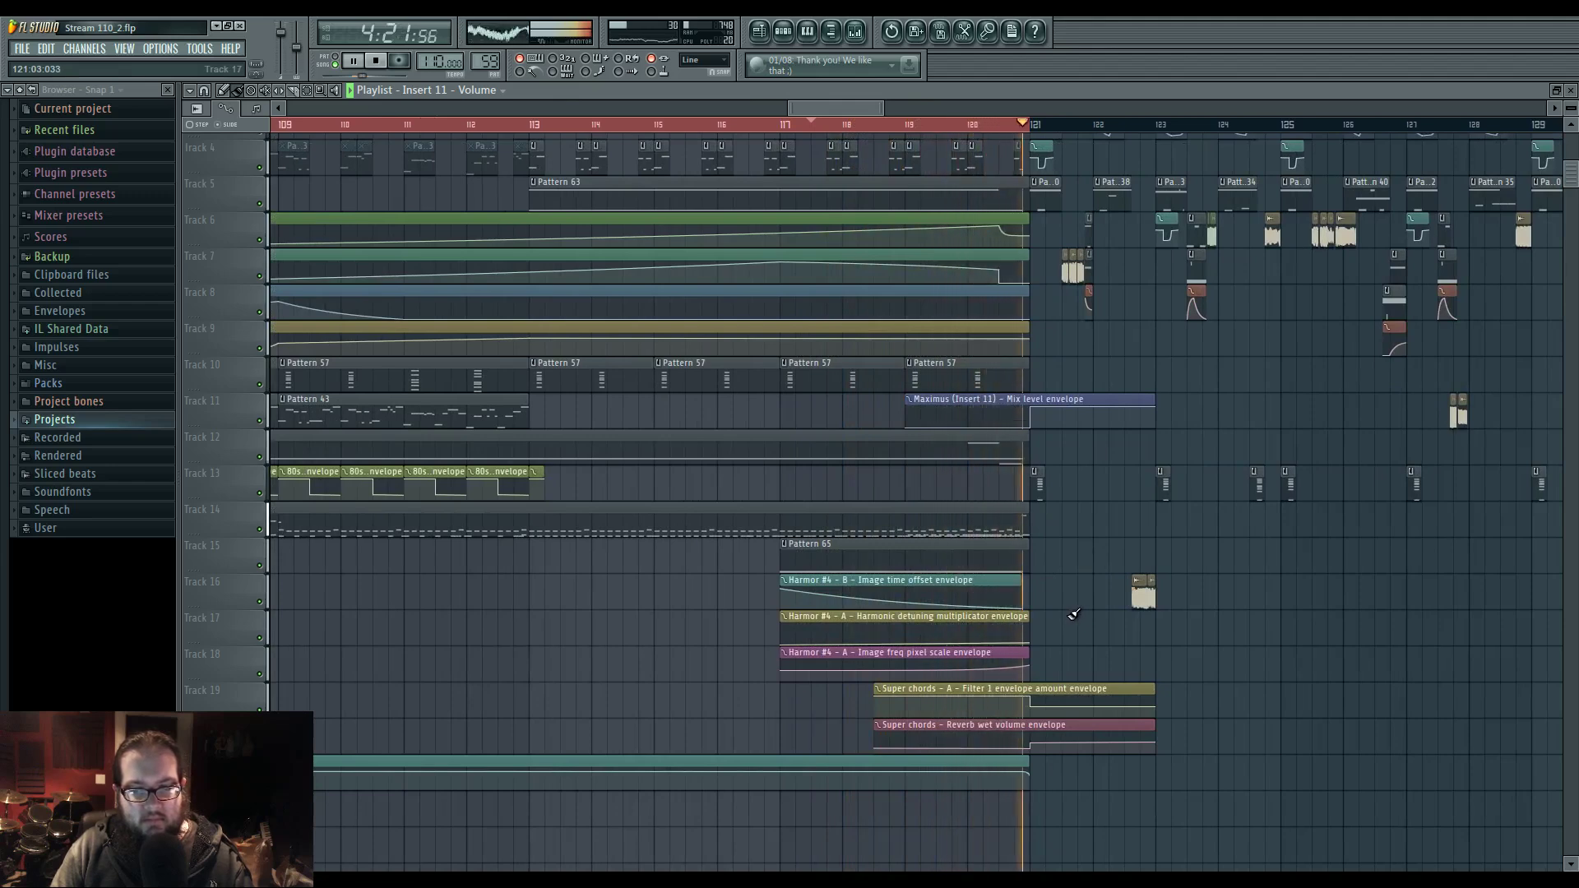
- Replay the transition from bar 119 into the drop and stop playback
{"action": "left_click", "coordinate": [918, 124]}
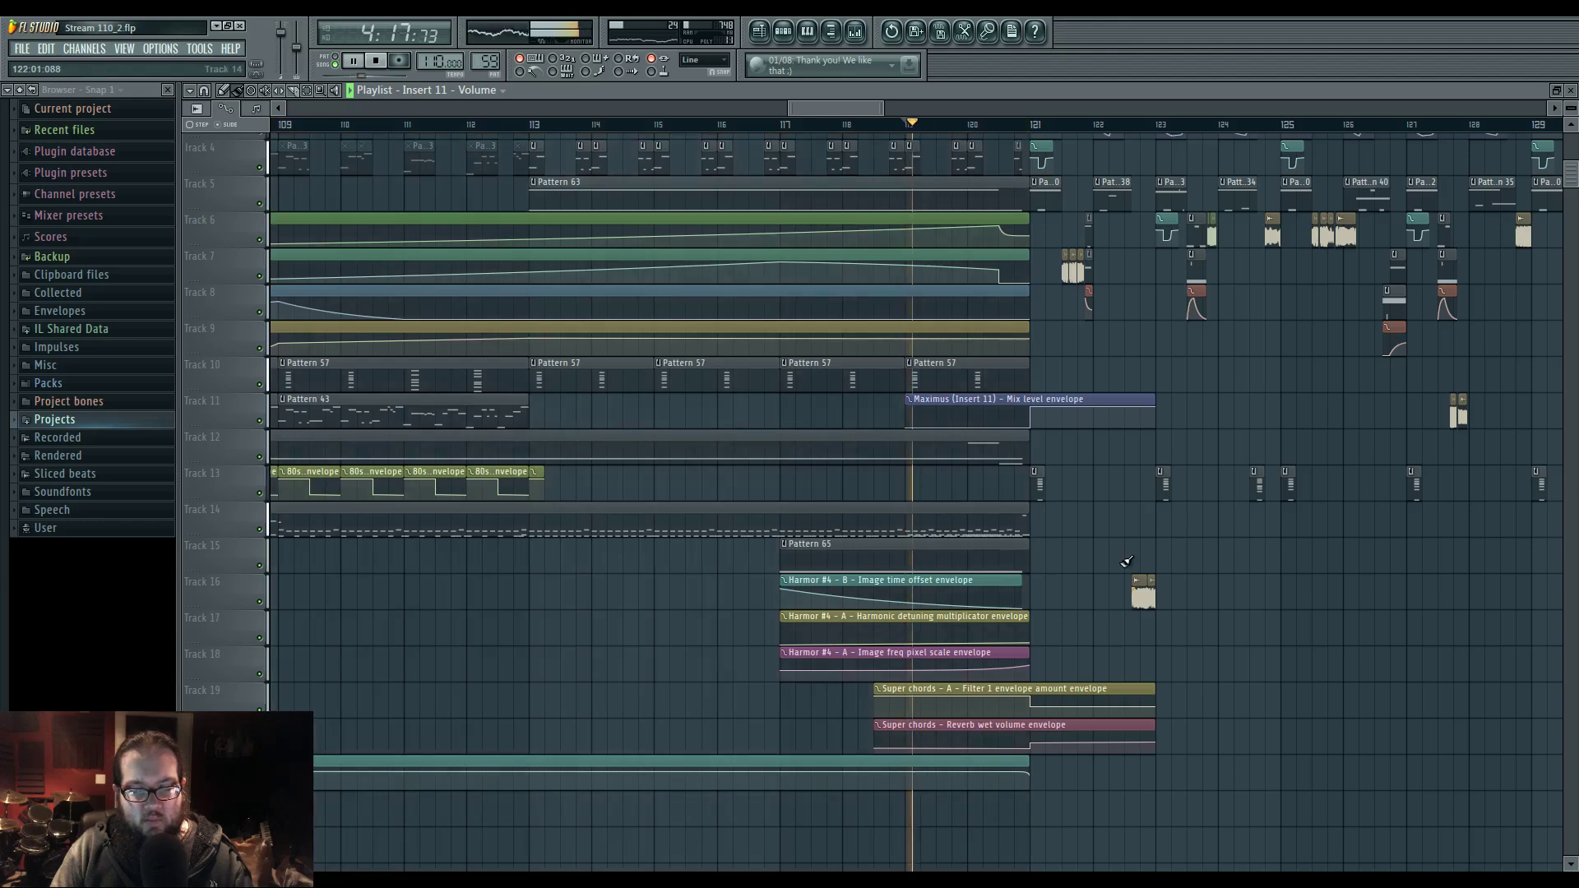
{"action": "left_click_drag", "start_coordinate": [1064, 535], "coordinate": [897, 565]}
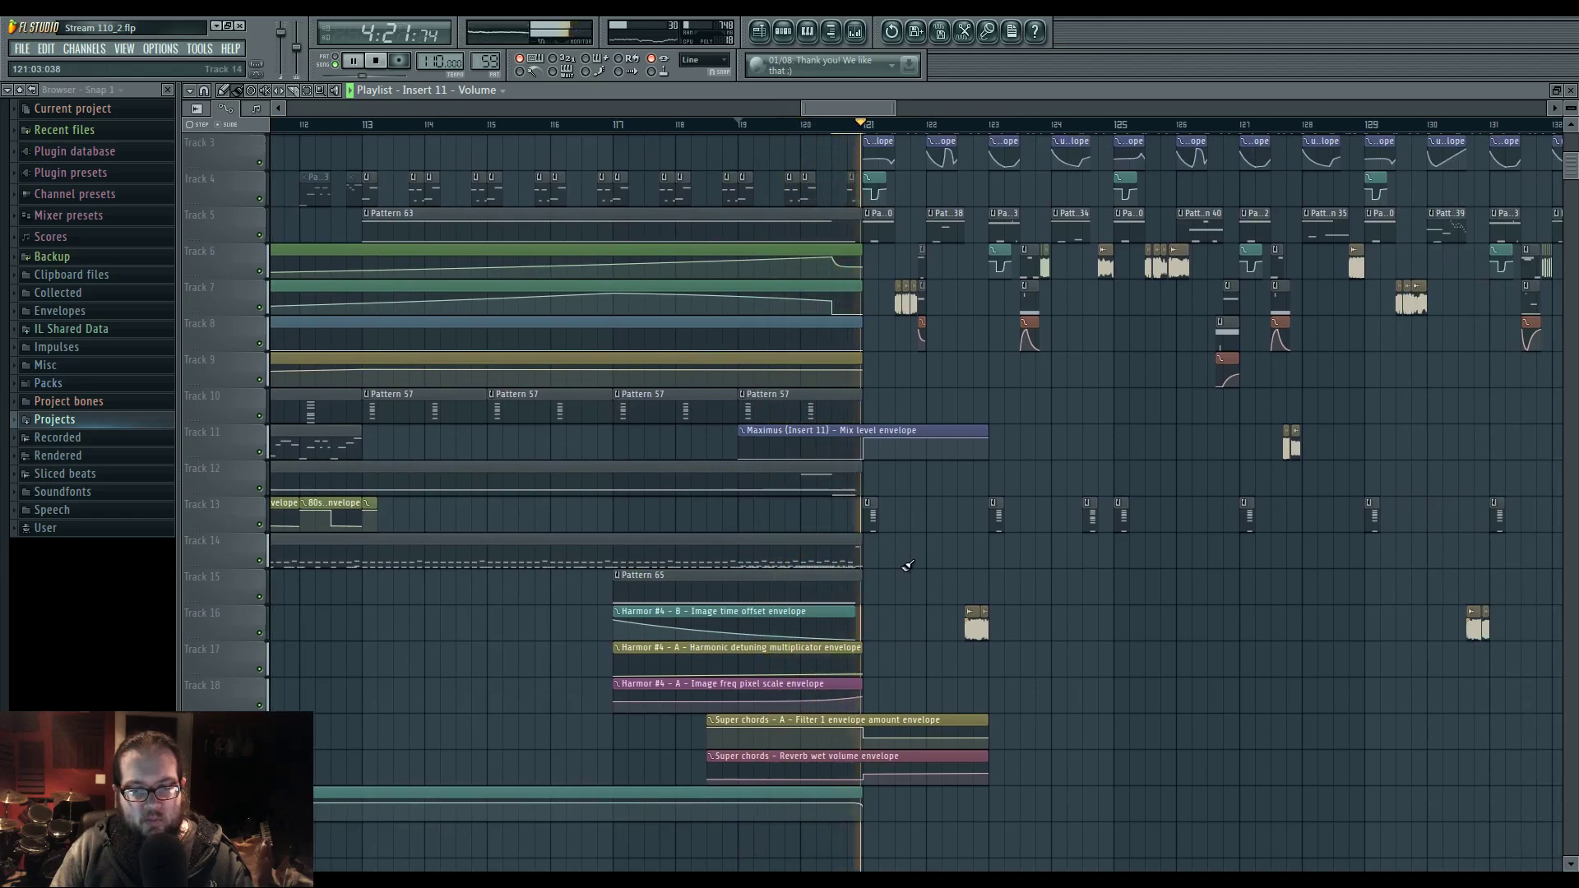
{"action": "left_click_drag", "start_coordinate": [916, 566], "coordinate": [773, 575]}
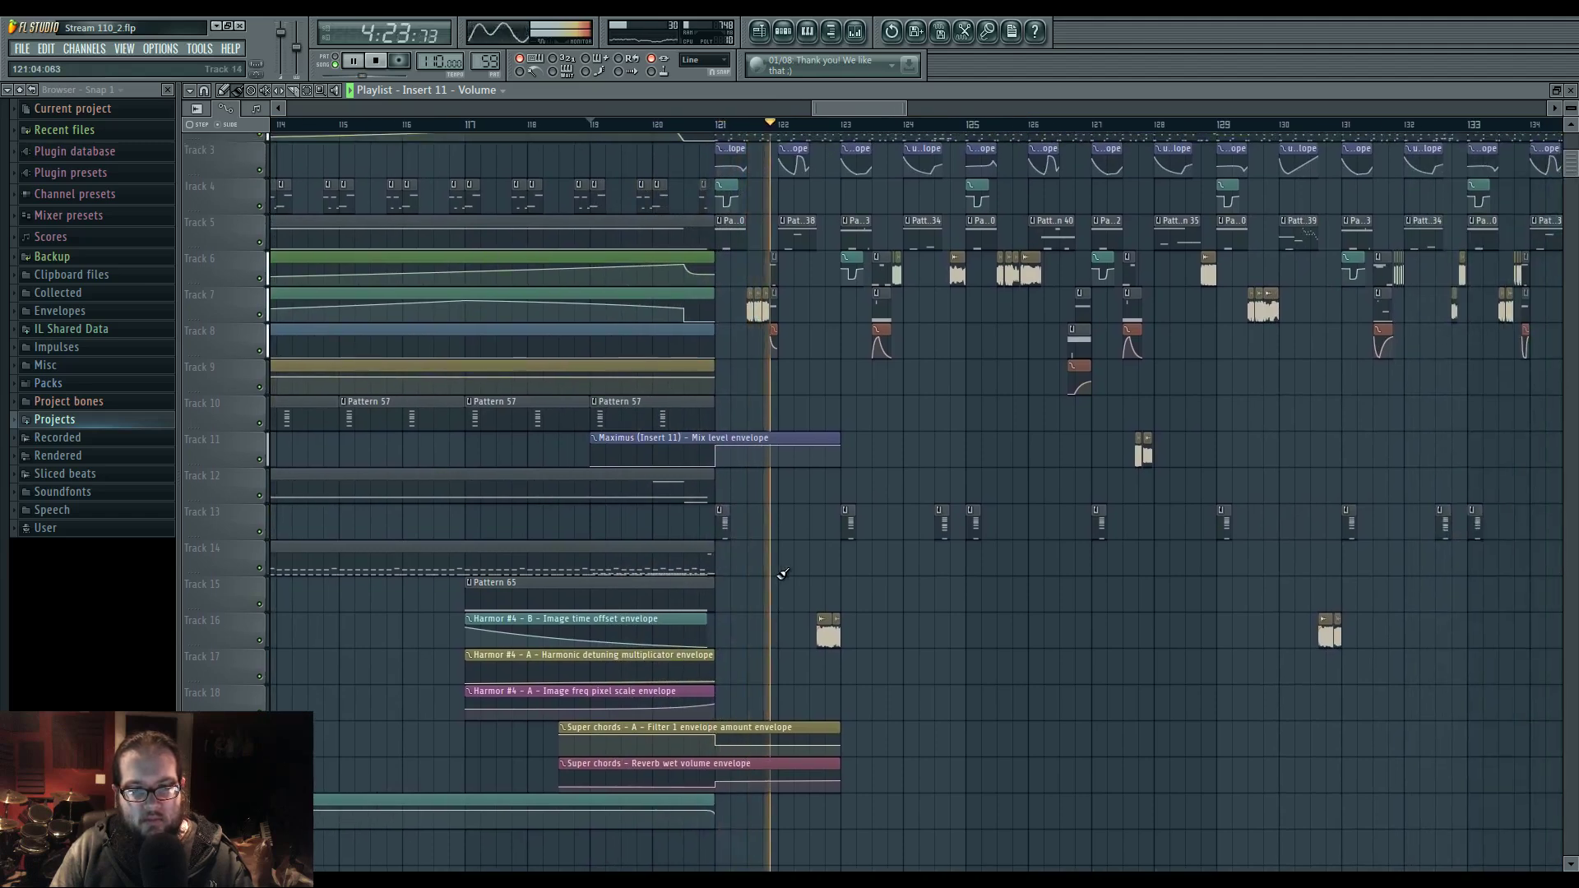
{"action": "scroll", "coordinate": [799, 568], "scroll_direction": "down", "scroll_amount": 2}
{"action": "scroll", "coordinate": [799, 568], "scroll_direction": "down", "scroll_amount": 2}
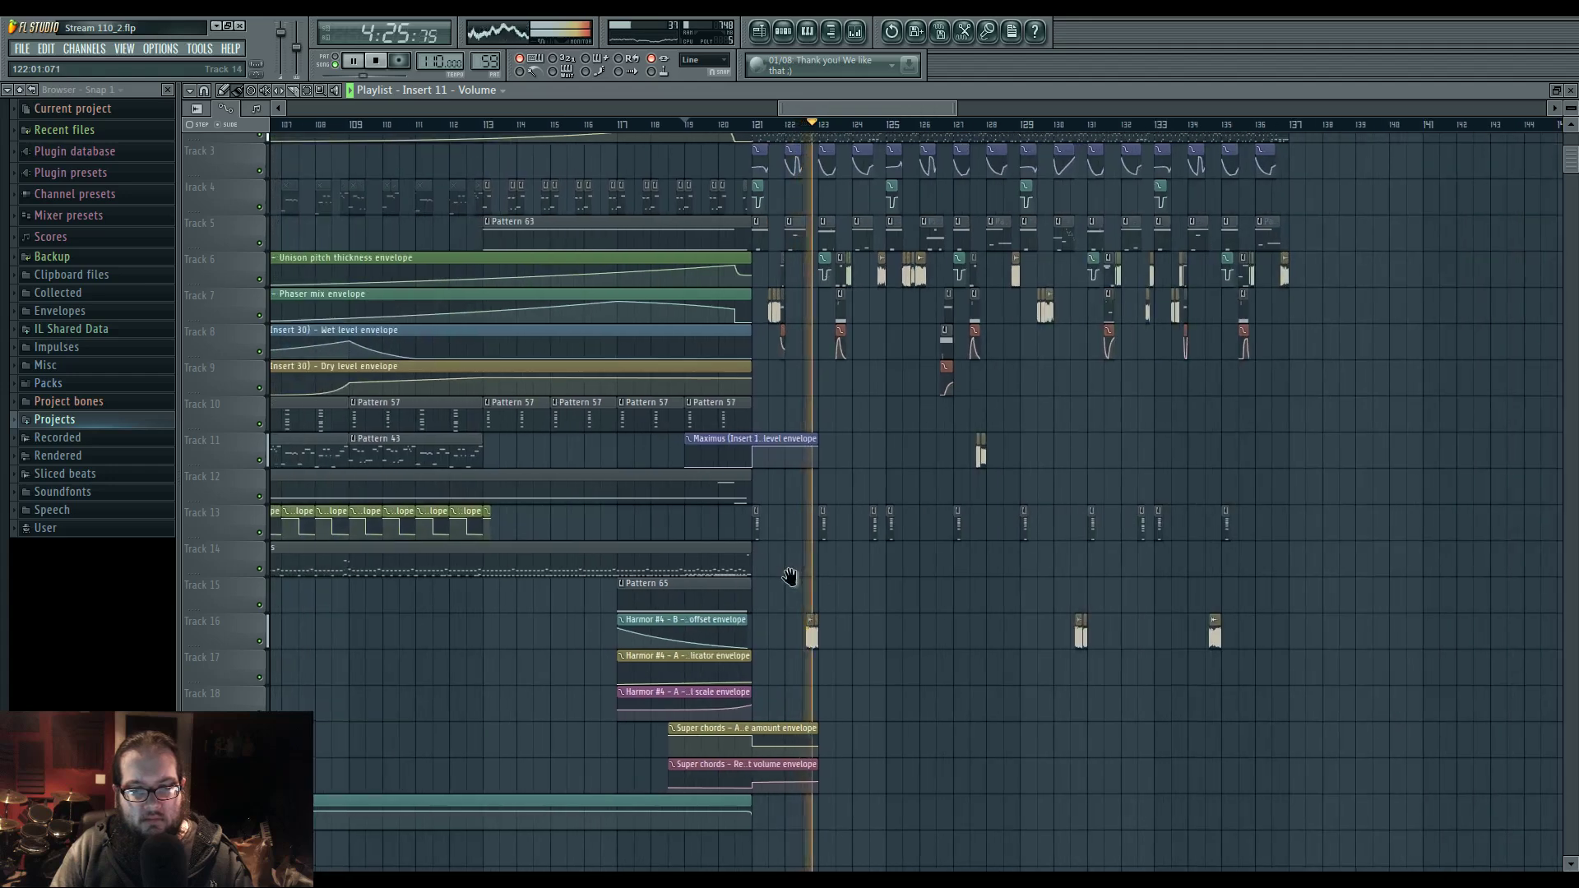
{"action": "left_click_drag", "start_coordinate": [790, 569], "coordinate": [800, 416]}
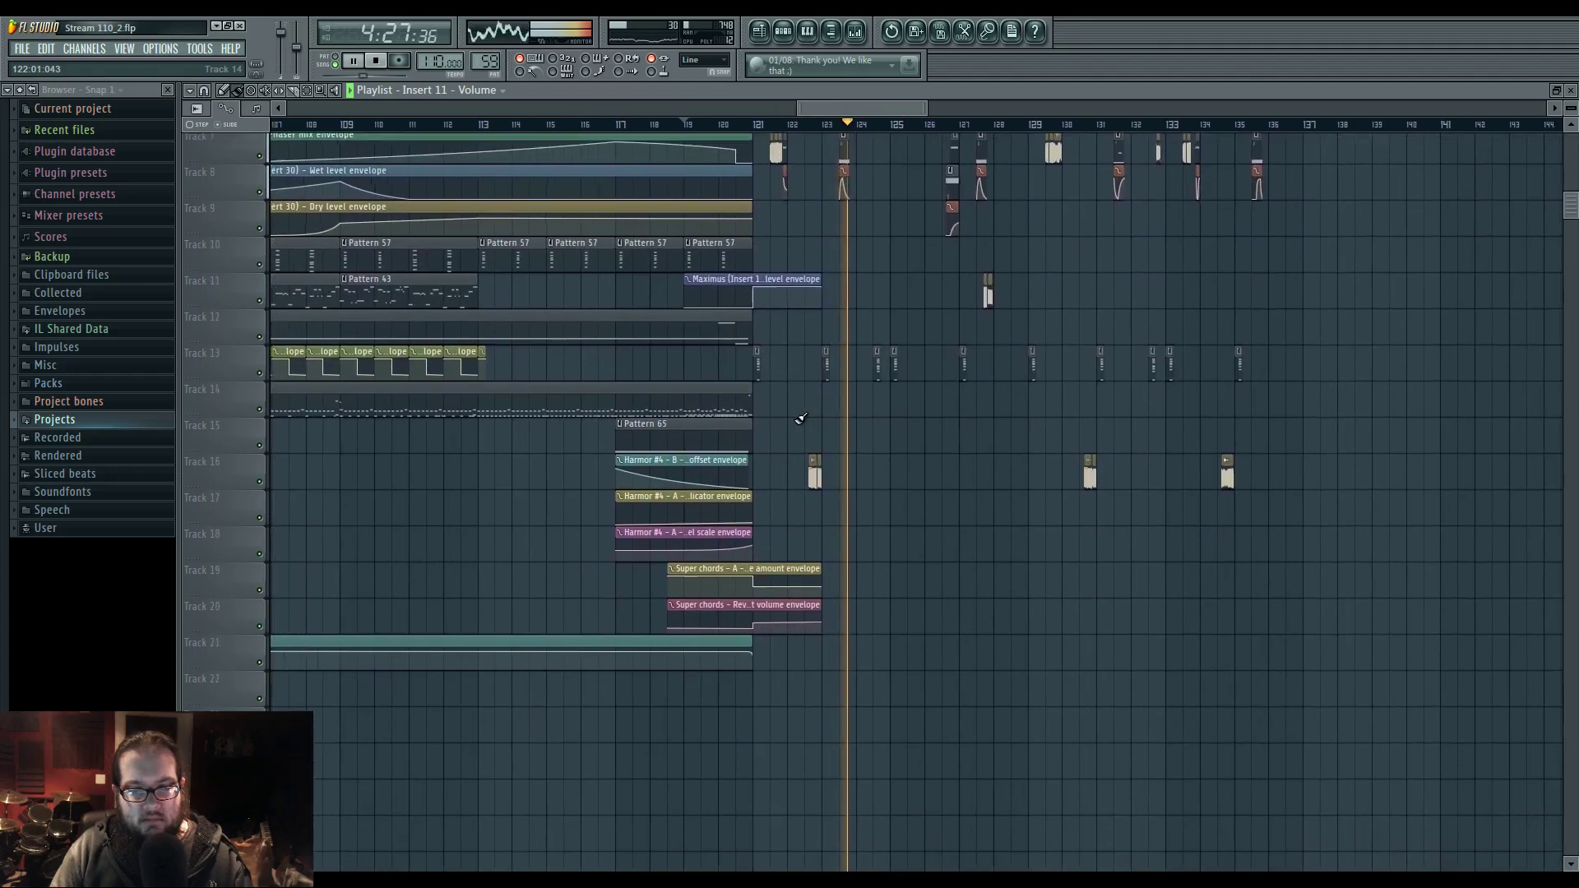
{"action": "scroll", "coordinate": [800, 416], "scroll_direction": "up", "scroll_amount": 3}
{"action": "left_click_drag", "start_coordinate": [987, 508], "coordinate": [769, 484]}
{"action": "key", "text": "space"}
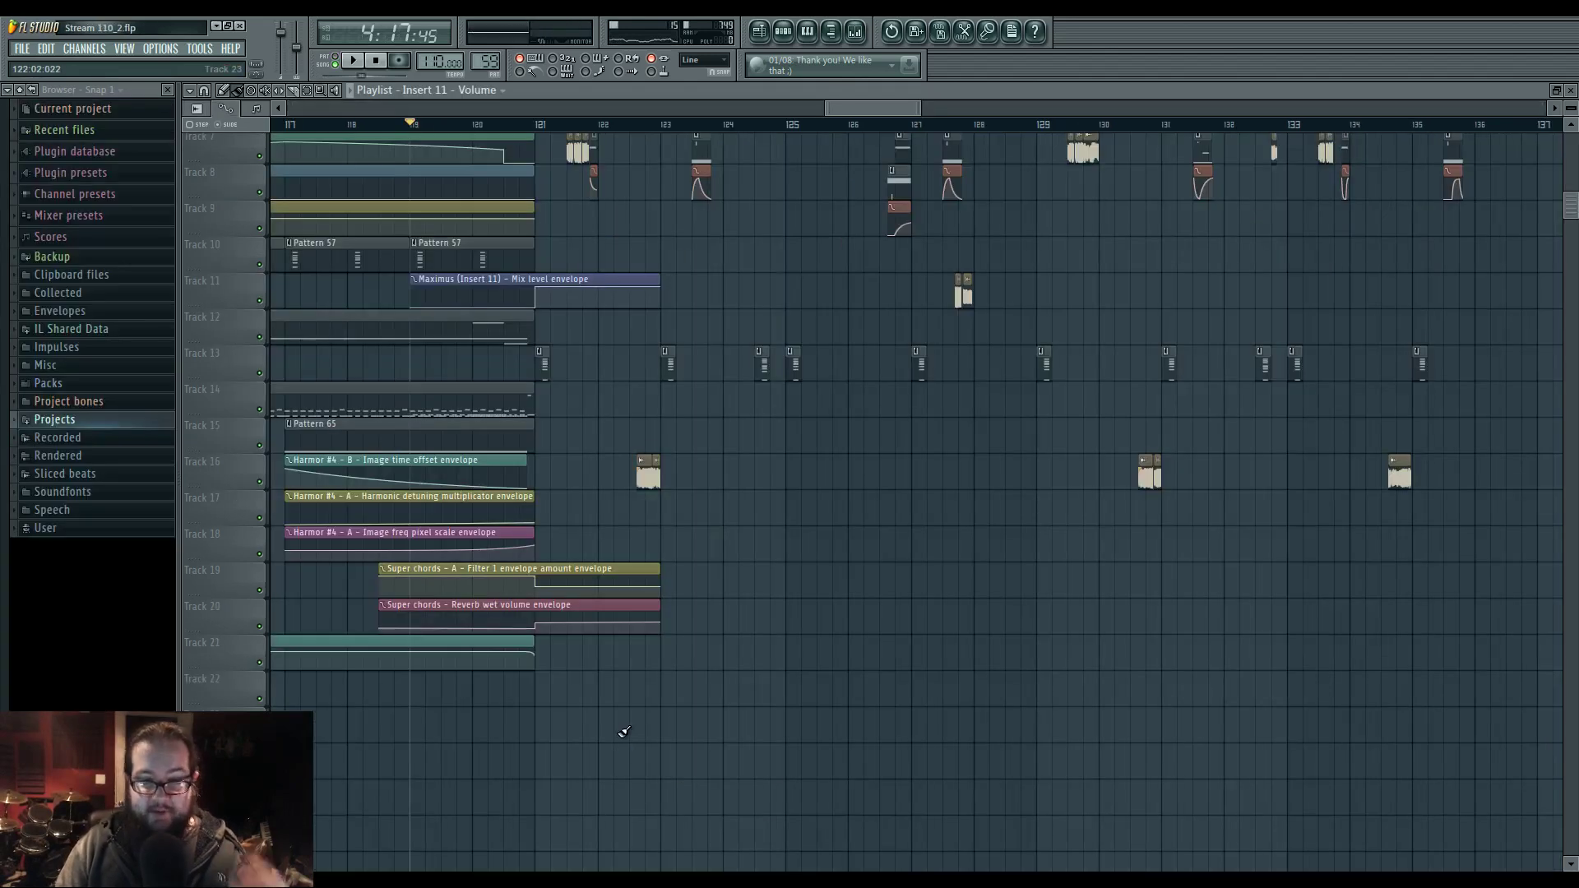
- Check which effects sit on Insert 11 in the mixer alongside the Maximus mix level automation clip
{"action": "left_click", "coordinate": [573, 280]}
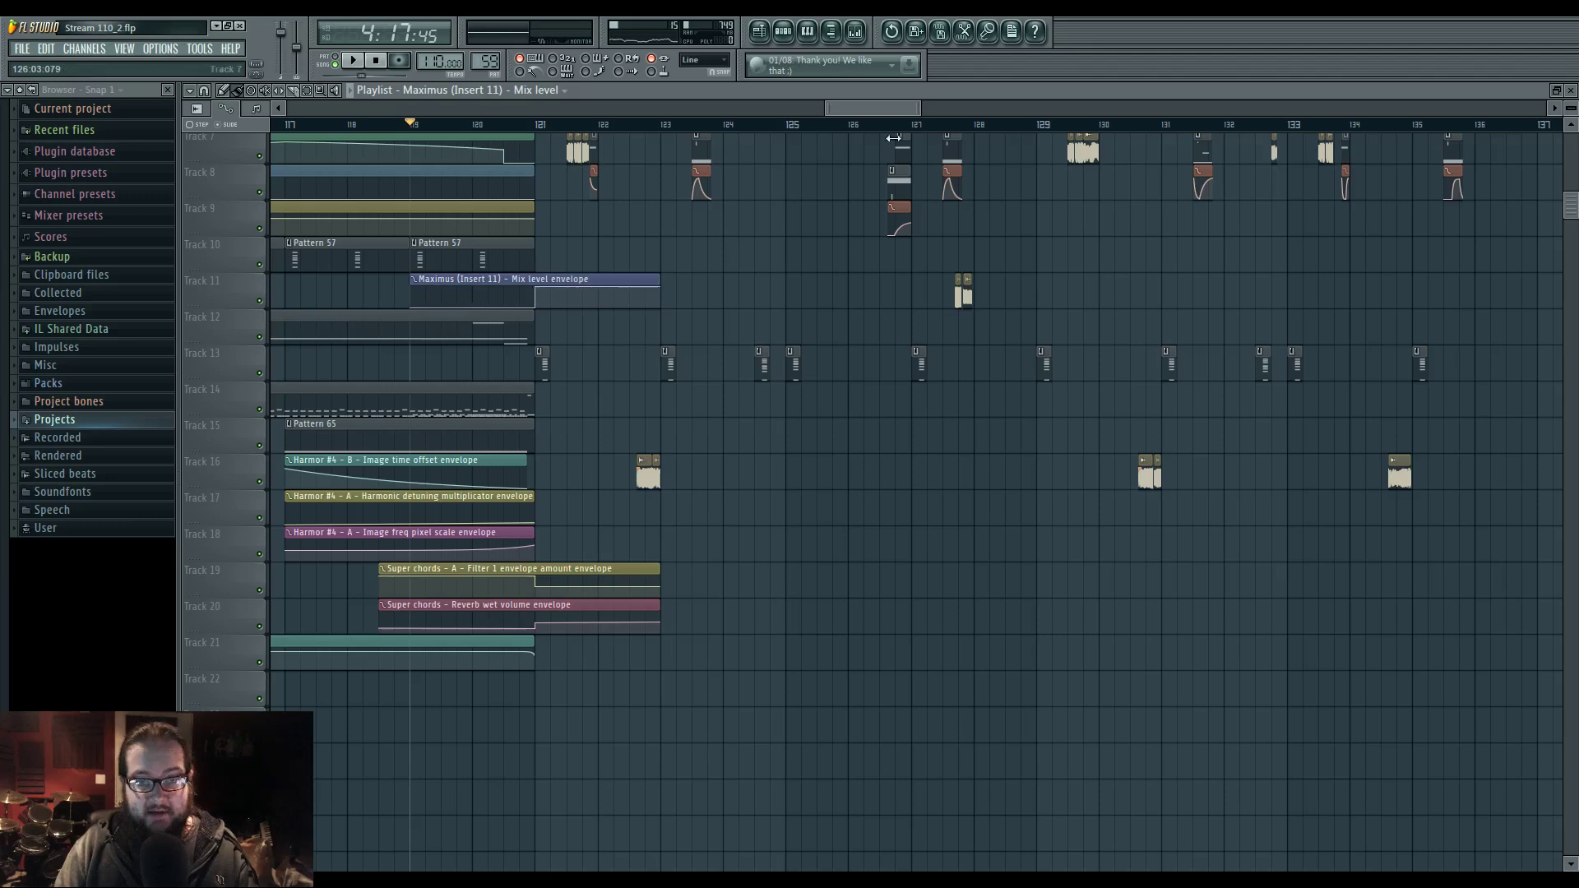
{"action": "left_click", "coordinate": [862, 37]}
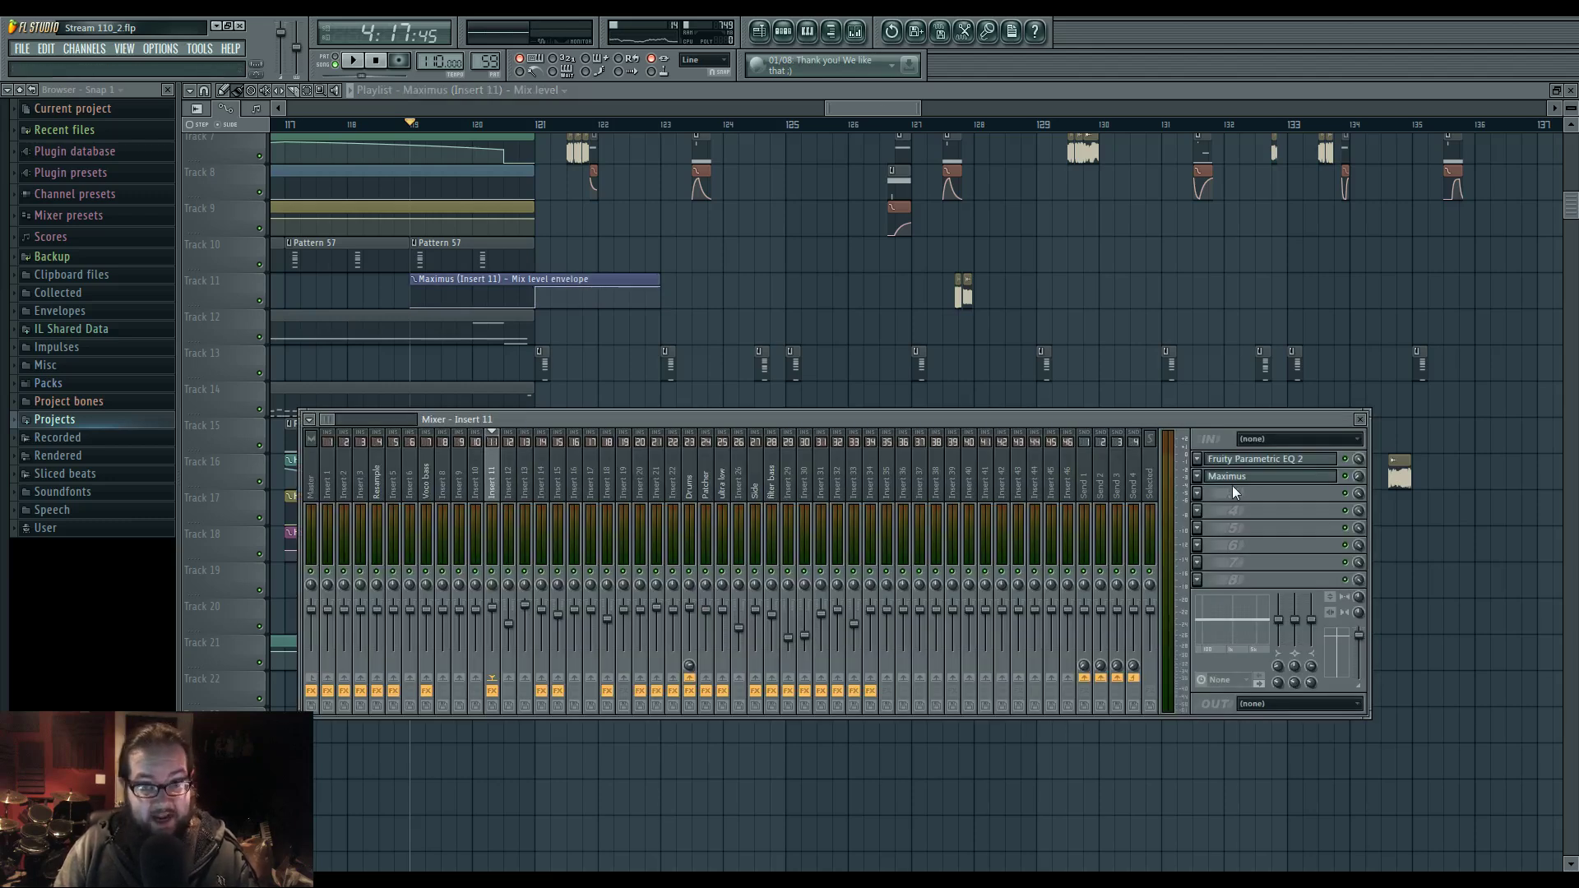
{"action": "key", "text": "F9"}
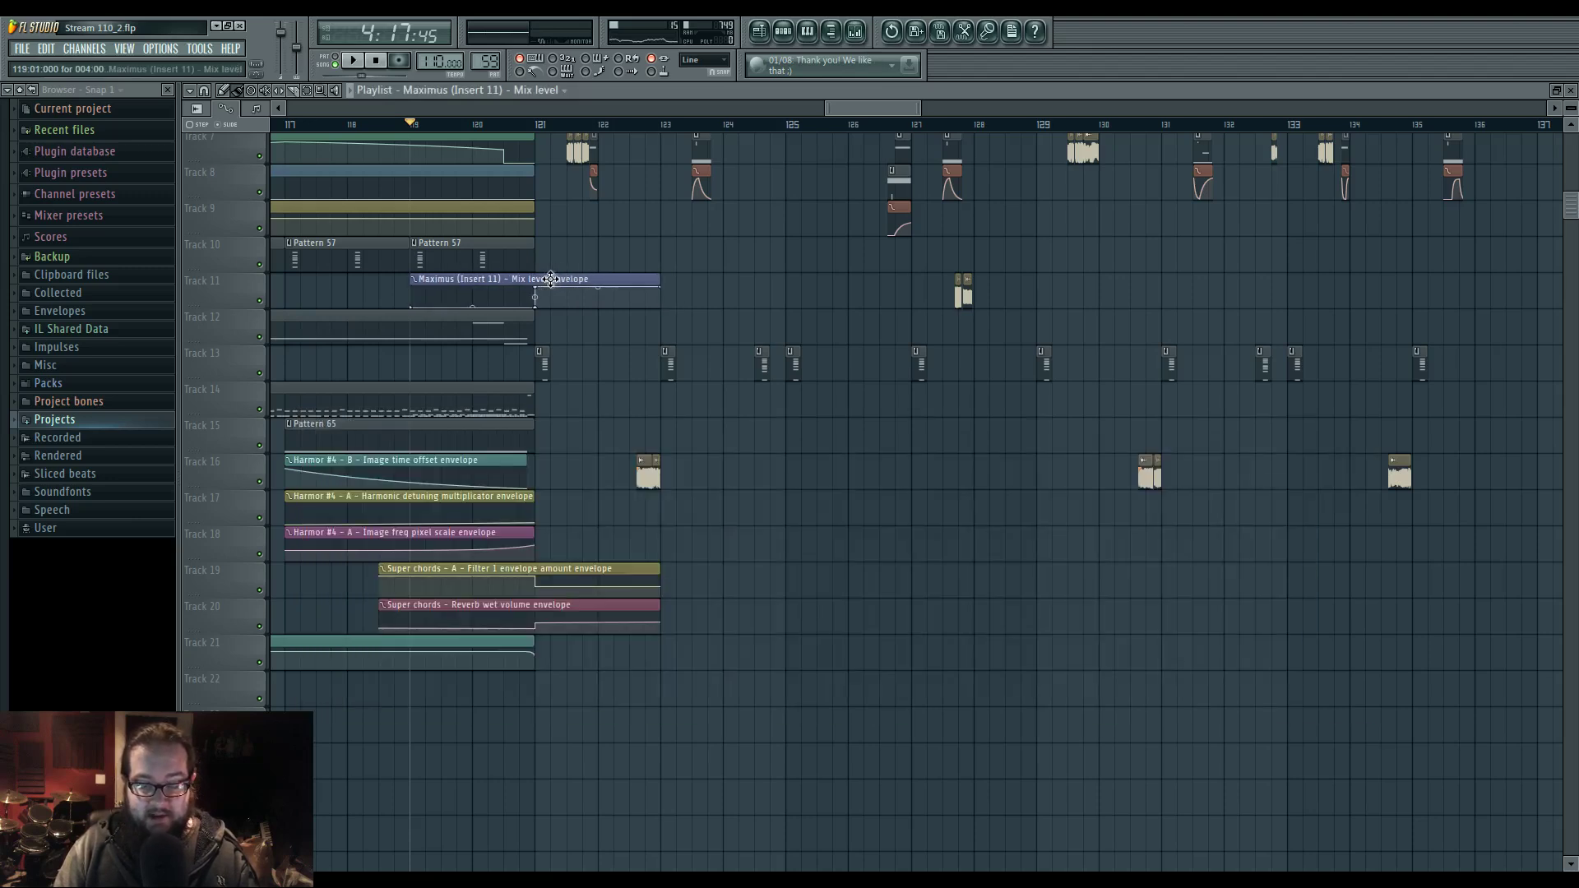
{"action": "scroll", "coordinate": [613, 355], "scroll_direction": "down", "scroll_amount": 4}
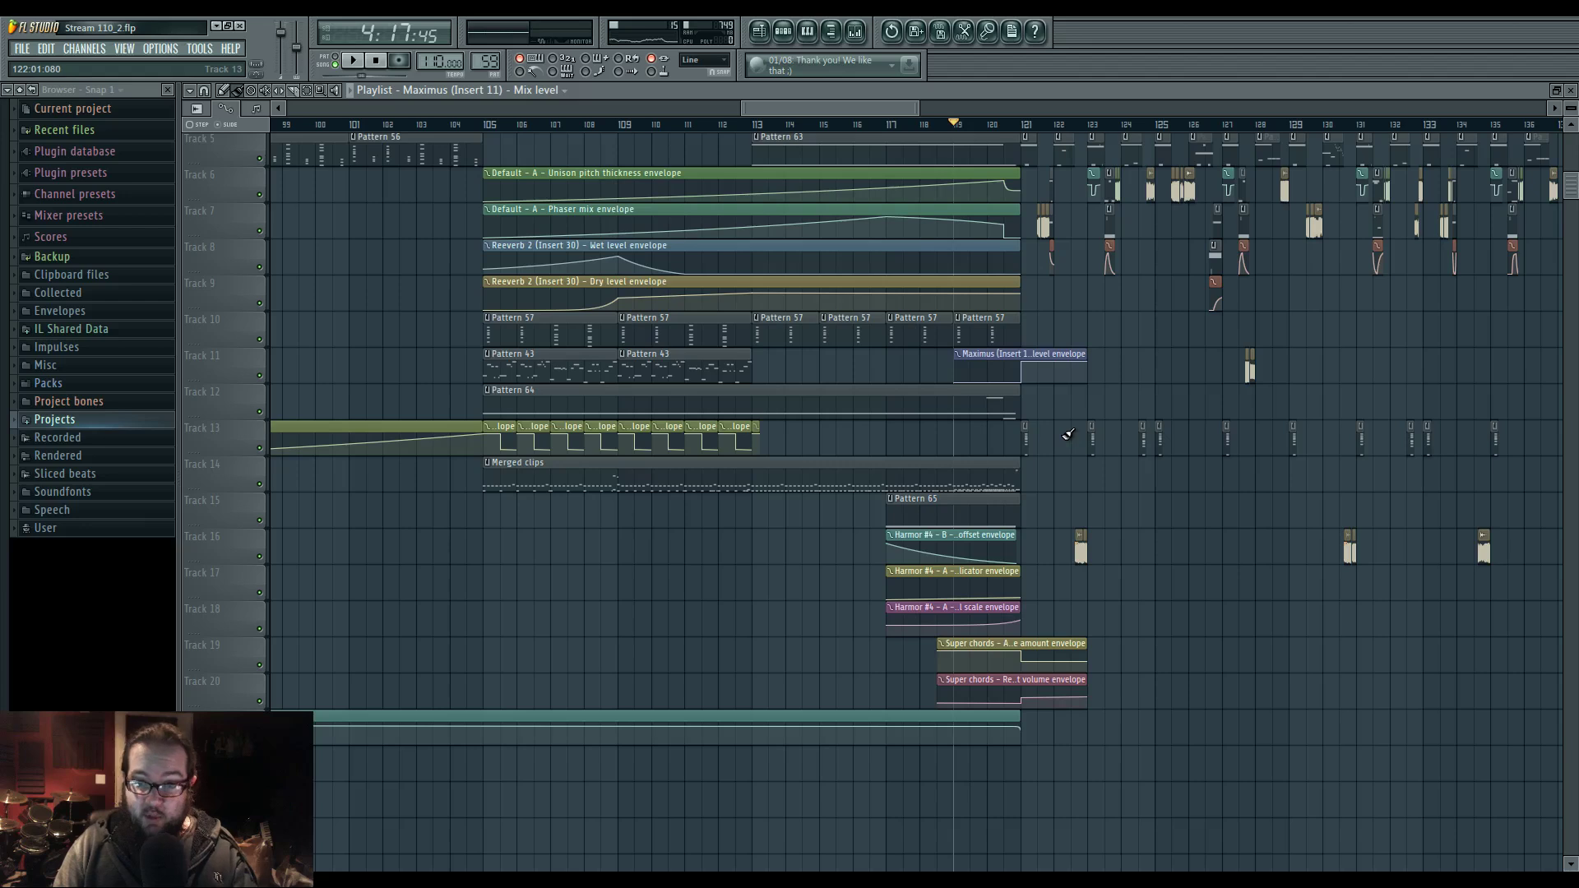
{"action": "left_click_drag", "start_coordinate": [802, 400], "coordinate": [604, 576]}
{"action": "left_click_drag", "start_coordinate": [589, 445], "coordinate": [703, 446]}
{"action": "scroll", "coordinate": [931, 444], "scroll_direction": "down", "scroll_amount": 2}
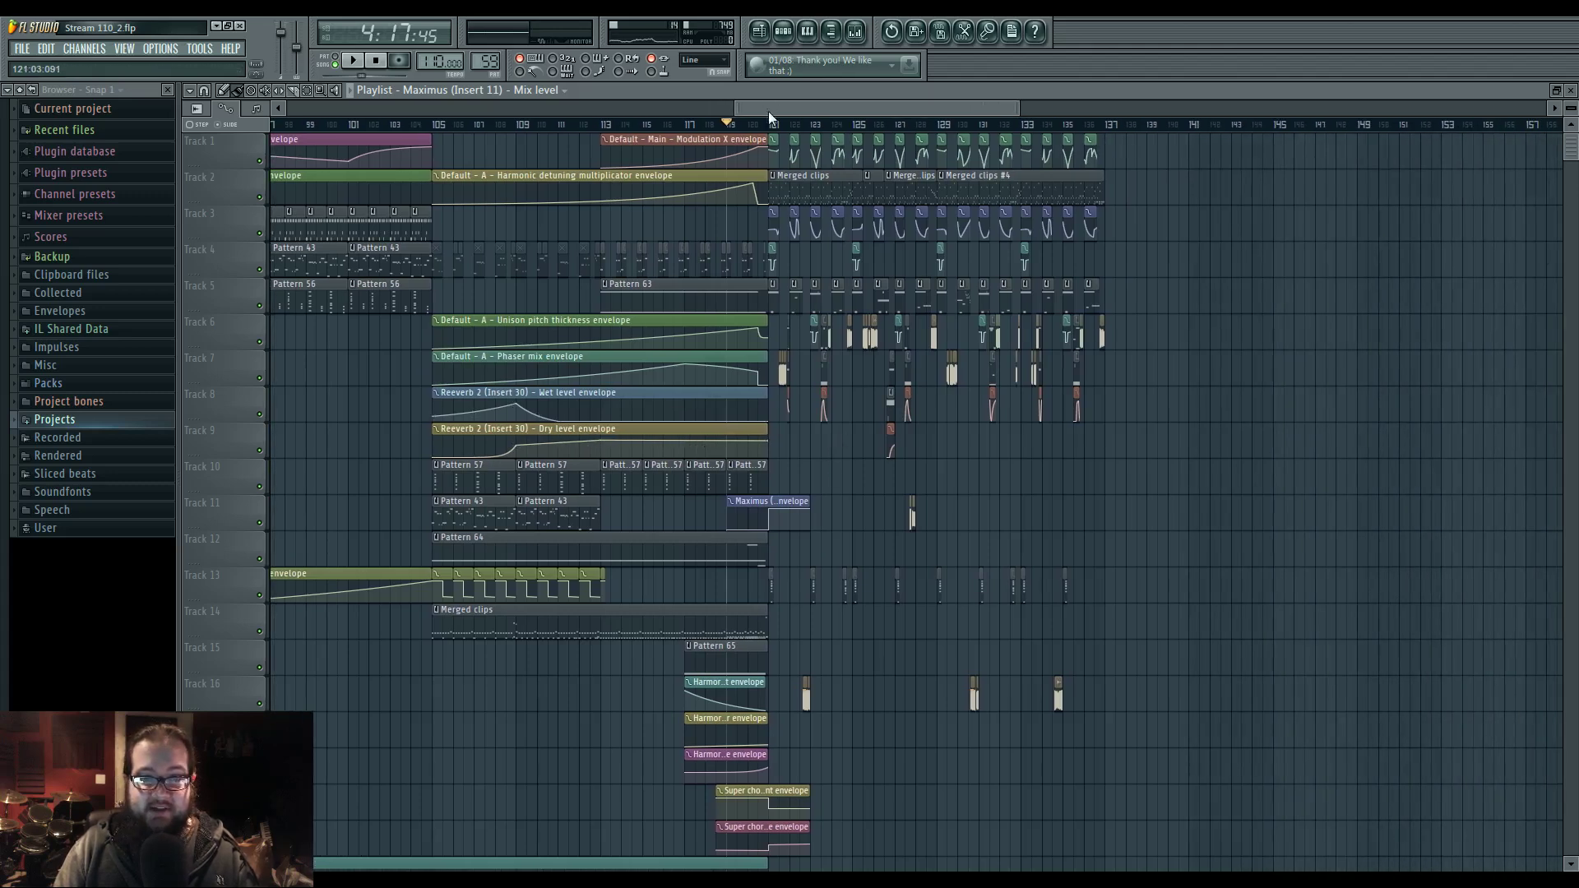
{"action": "left_click_drag", "start_coordinate": [890, 447], "coordinate": [1008, 465]}
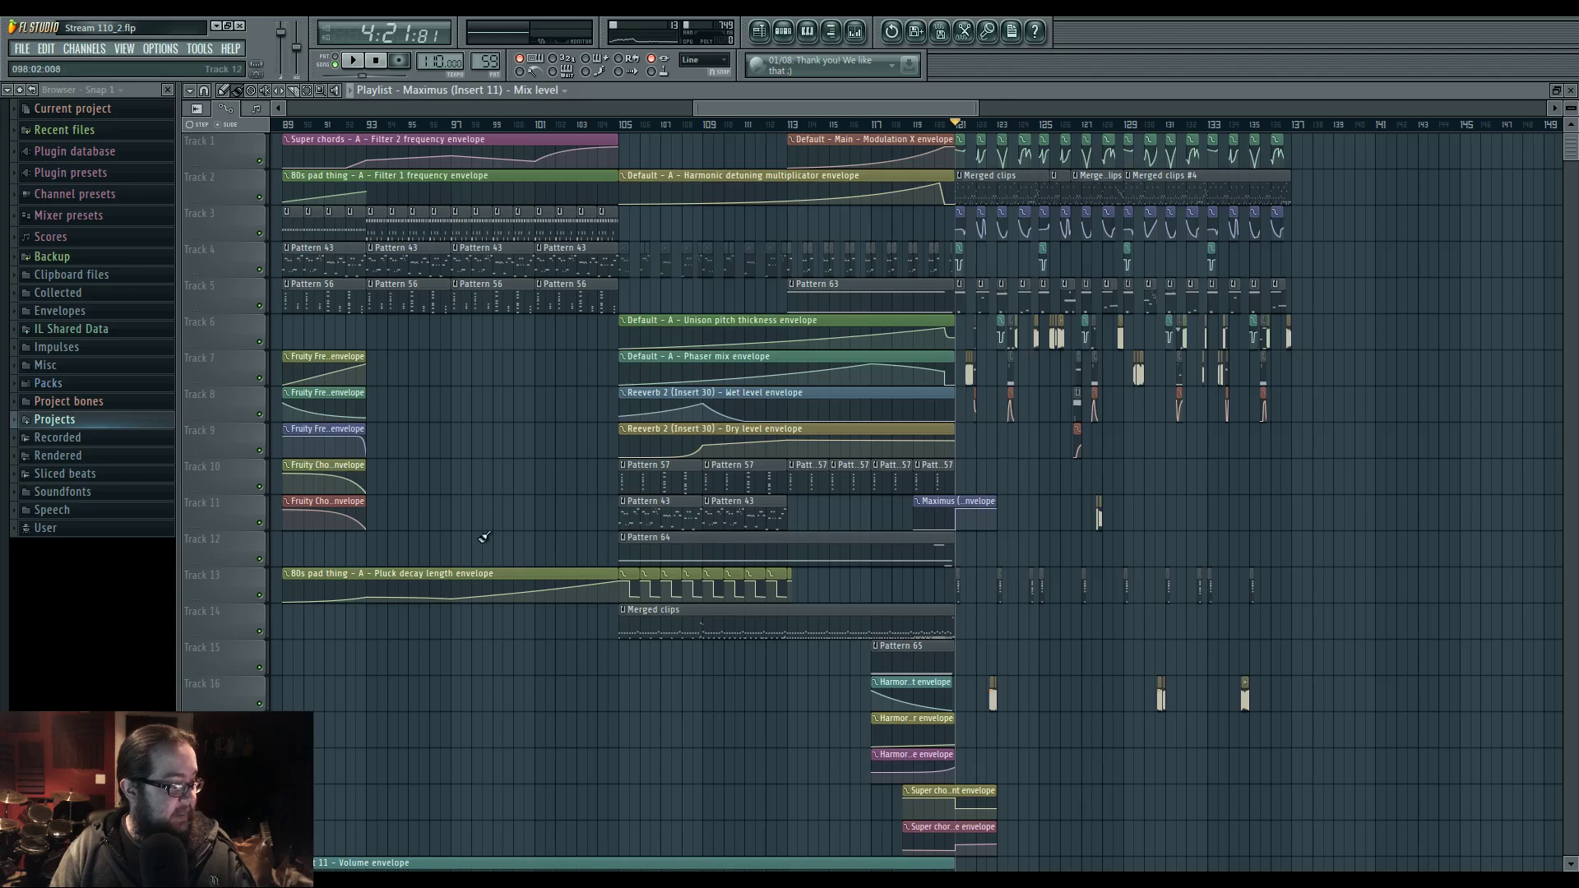
- Select all the spare resample and pattern clips beyond bar 165 and move them further along the timeline, away from the drop
{"action": "scroll", "coordinate": [503, 633], "scroll_direction": "down", "scroll_amount": 3}
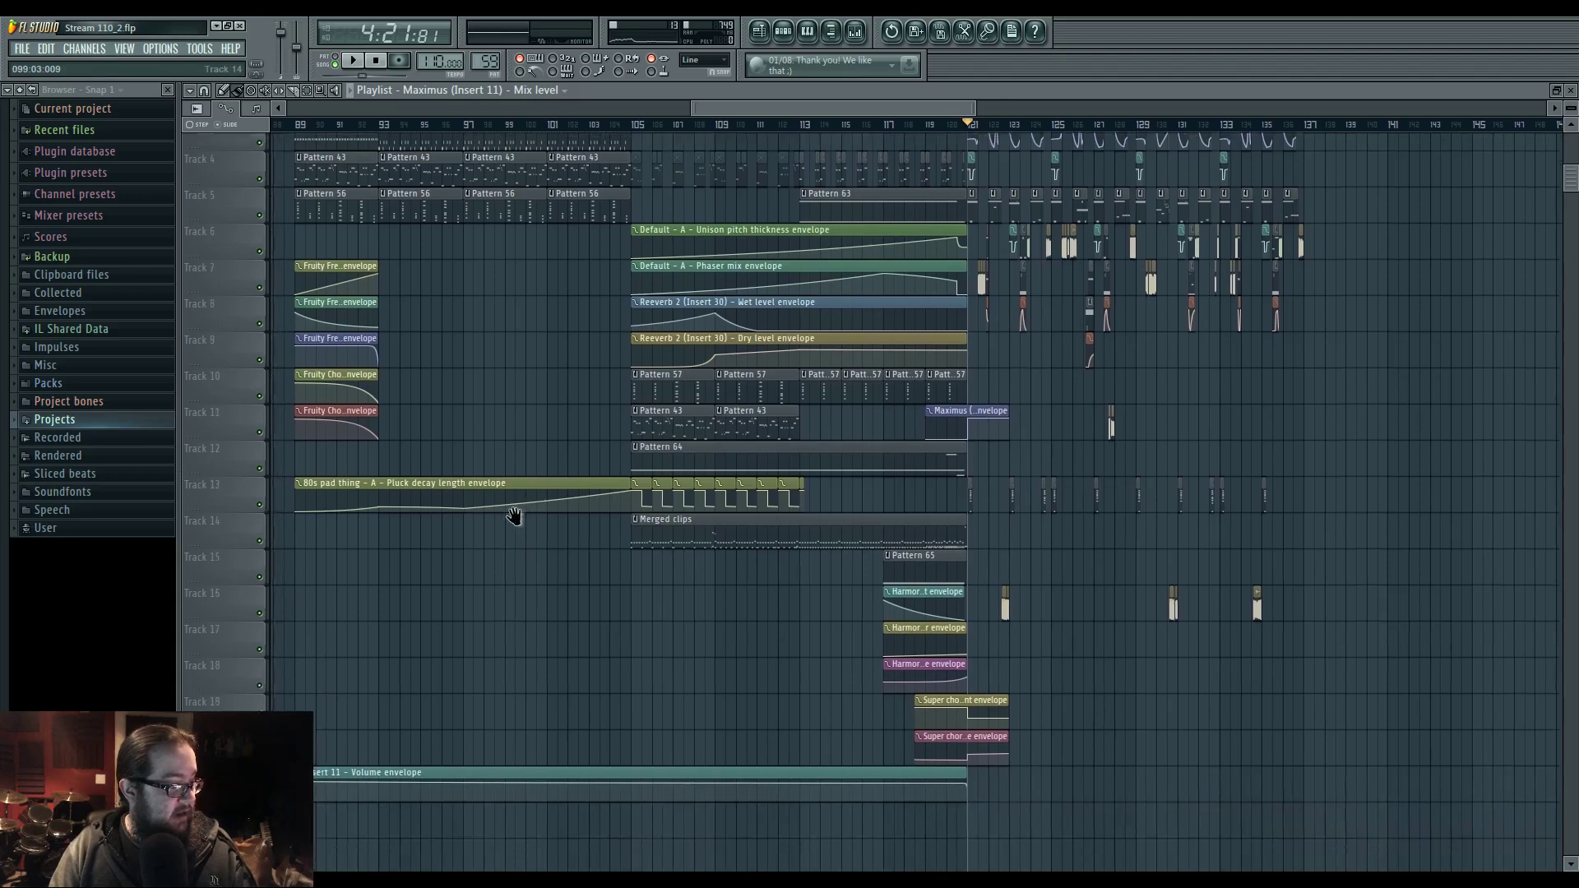
{"action": "scroll", "coordinate": [537, 578], "scroll_direction": "down", "scroll_amount": 2, "text": "ctrl"}
{"action": "left_click_drag", "start_coordinate": [528, 579], "coordinate": [330, 617]}
{"action": "left_click_drag", "start_coordinate": [762, 429], "coordinate": [358, 514]}
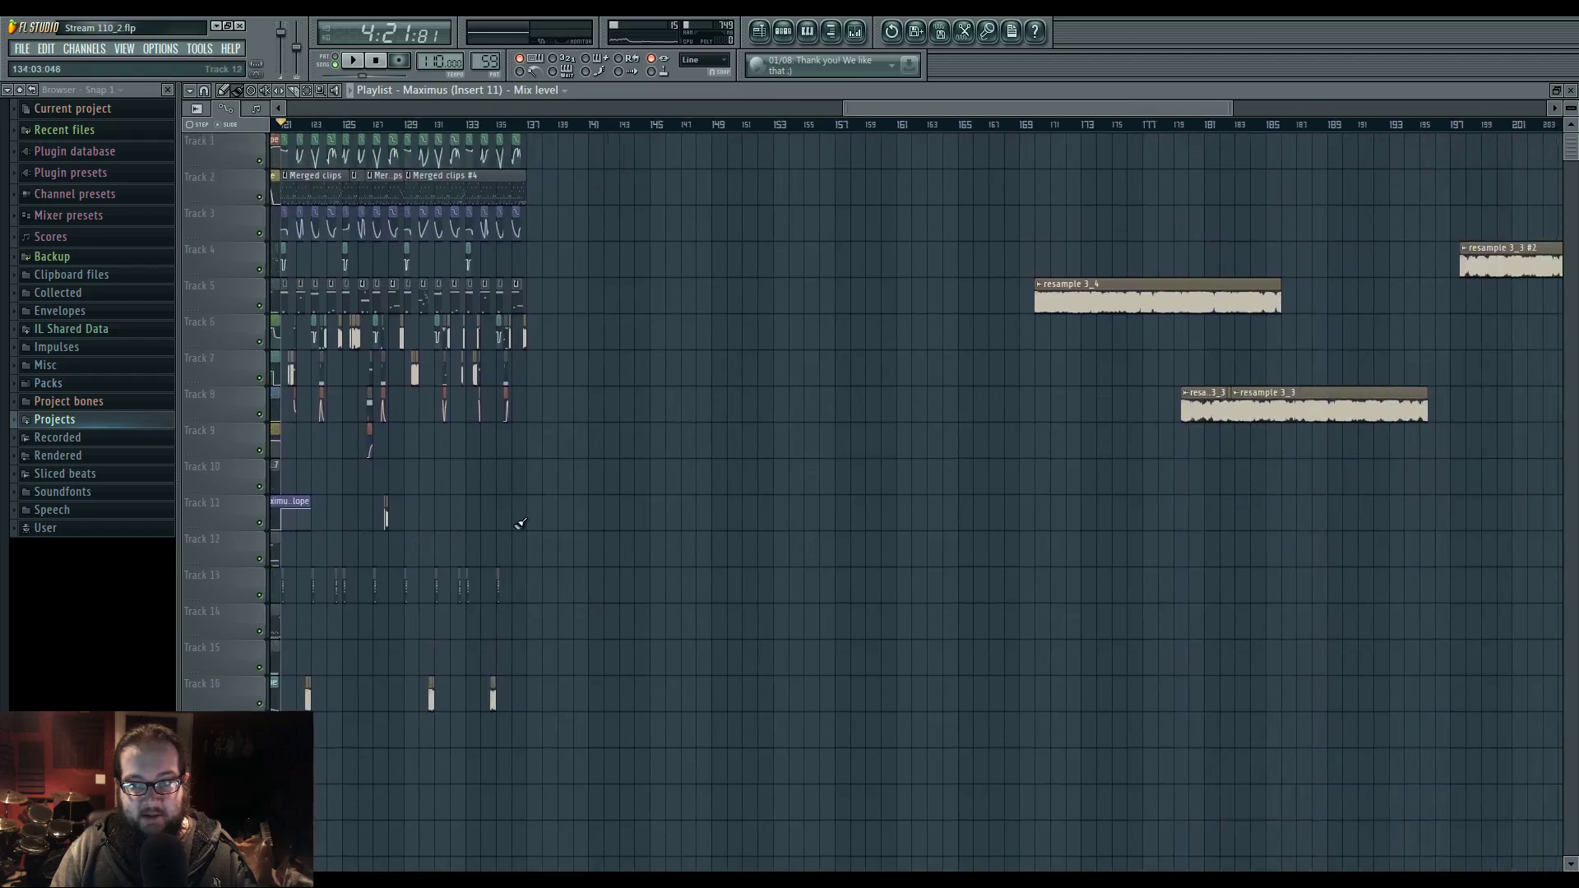
{"action": "left_click_drag", "start_coordinate": [946, 473], "coordinate": [530, 481]}
{"action": "scroll", "coordinate": [839, 346], "scroll_direction": "down", "scroll_amount": 2, "text": "ctrl"}
{"action": "left_click_drag", "start_coordinate": [714, 148], "coordinate": [1411, 431], "text": "ctrl"}
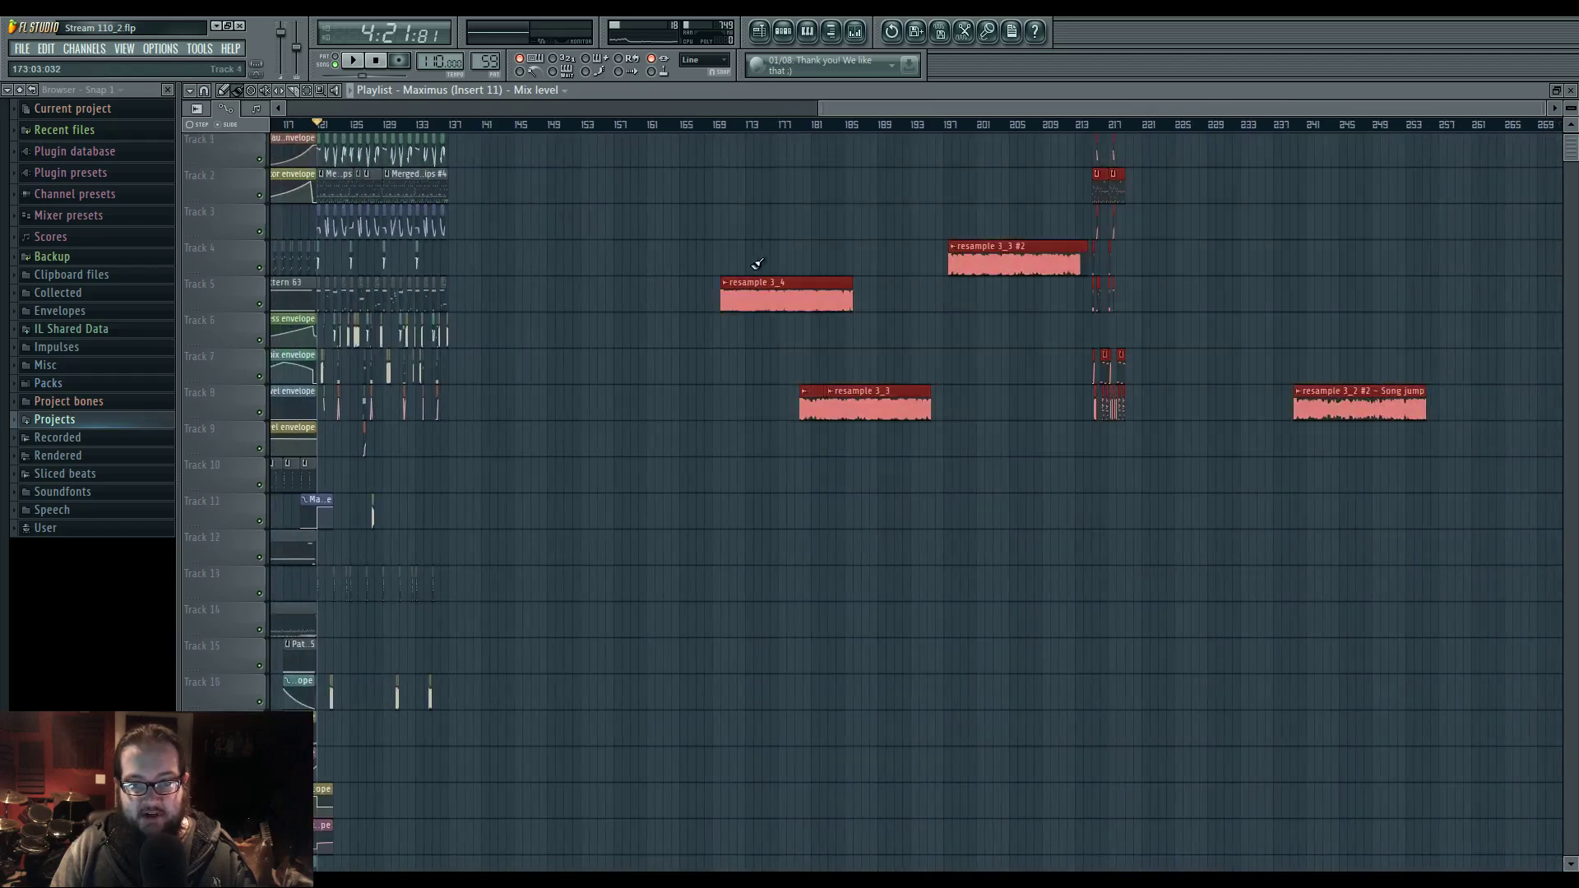
{"action": "left_click_drag", "start_coordinate": [733, 295], "coordinate": [1064, 297]}
- Play the first bars of the drop from bar 121 and stop playback
{"action": "left_click_drag", "start_coordinate": [358, 471], "coordinate": [876, 473]}
{"action": "scroll", "coordinate": [876, 473], "scroll_direction": "up", "scroll_amount": 2, "text": "ctrl"}
{"action": "scroll", "coordinate": [876, 473], "scroll_direction": "up", "scroll_amount": 4, "text": "ctrl"}
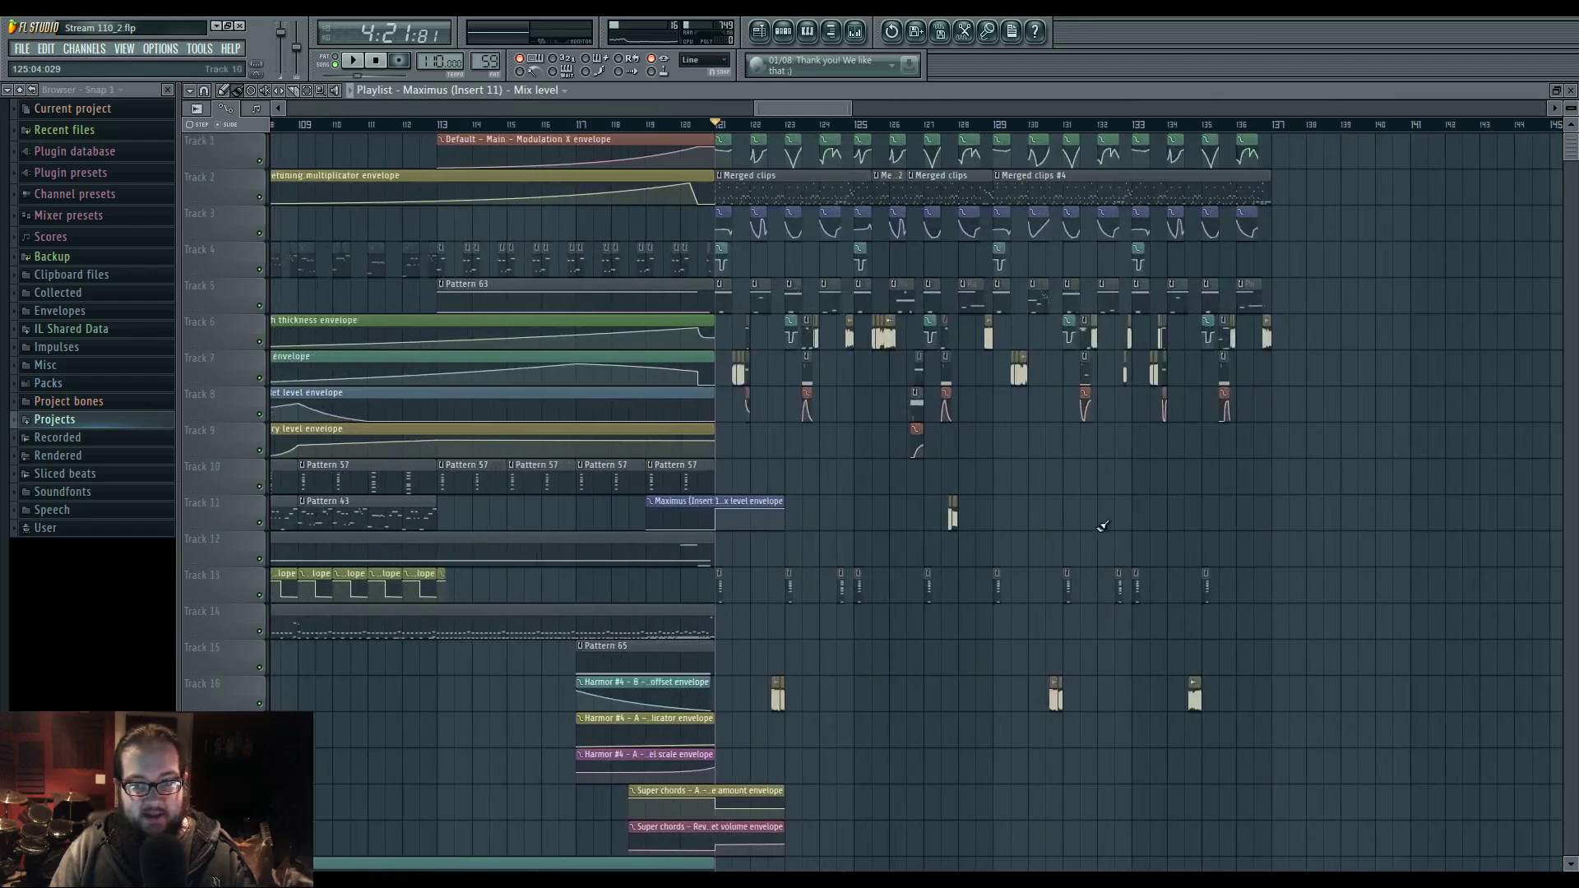
{"action": "scroll", "coordinate": [650, 481], "scroll_direction": "down", "scroll_amount": 3, "text": "ctrl"}
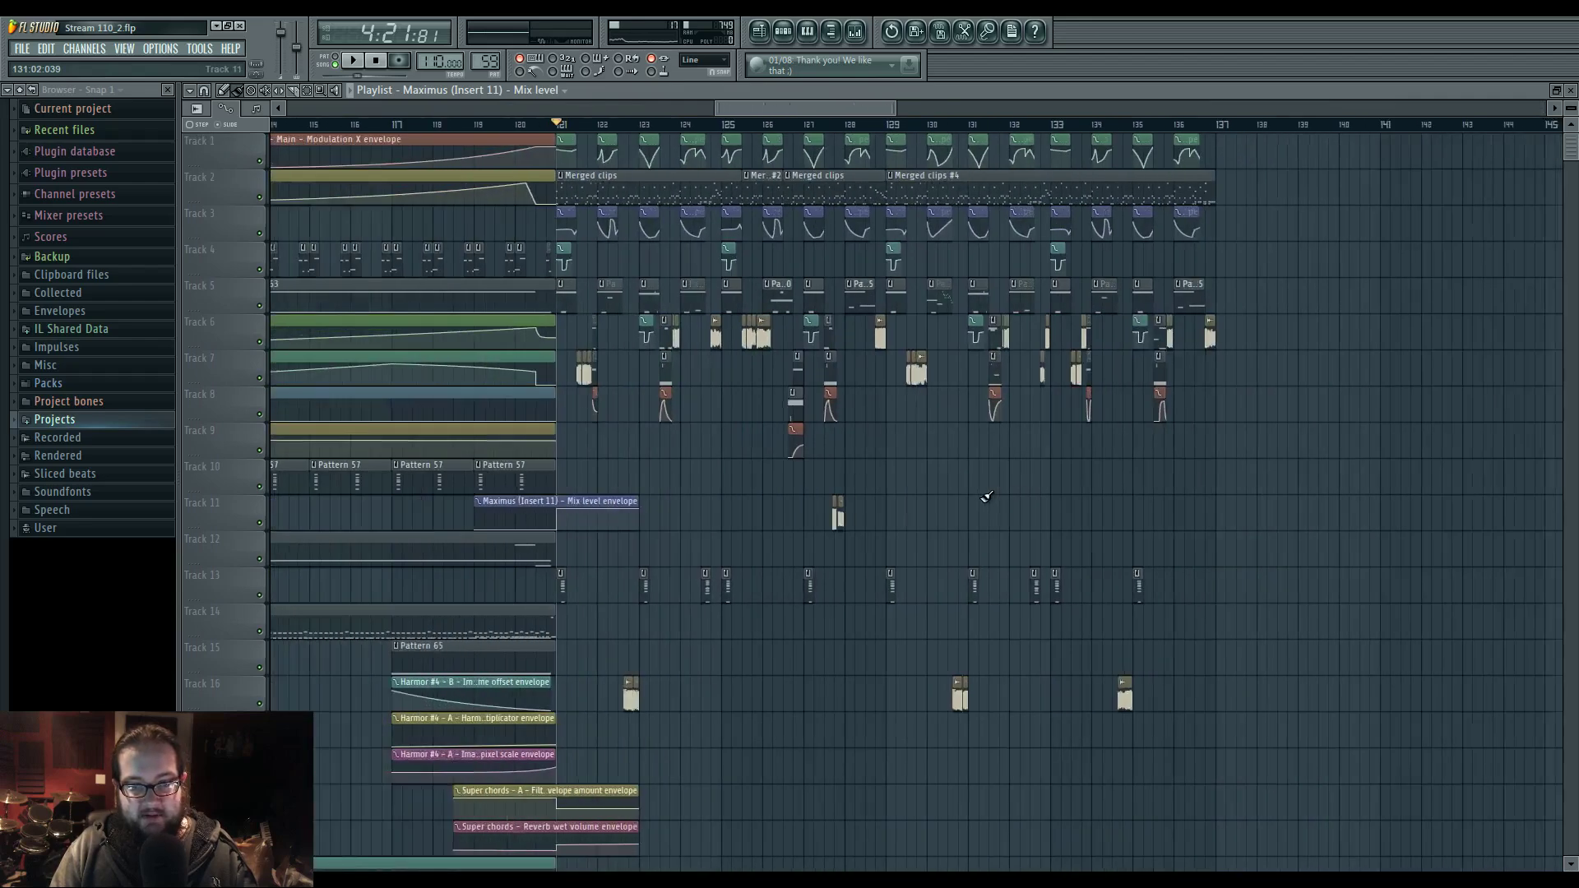
{"action": "key", "text": "space"}
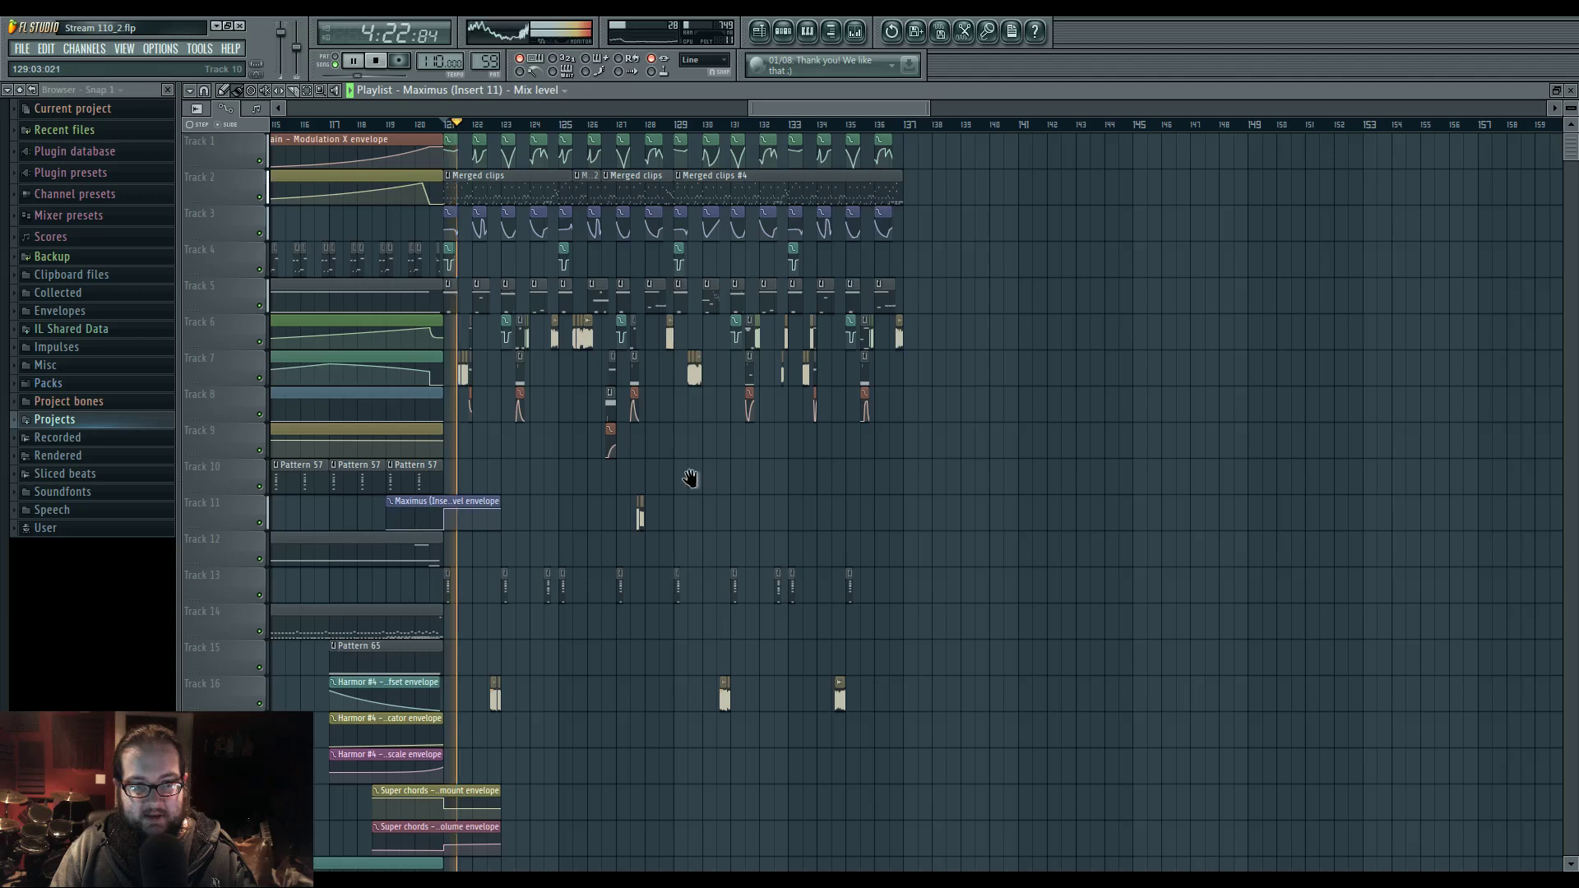
{"action": "scroll", "coordinate": [740, 469], "scroll_direction": "left", "scroll_amount": 1}
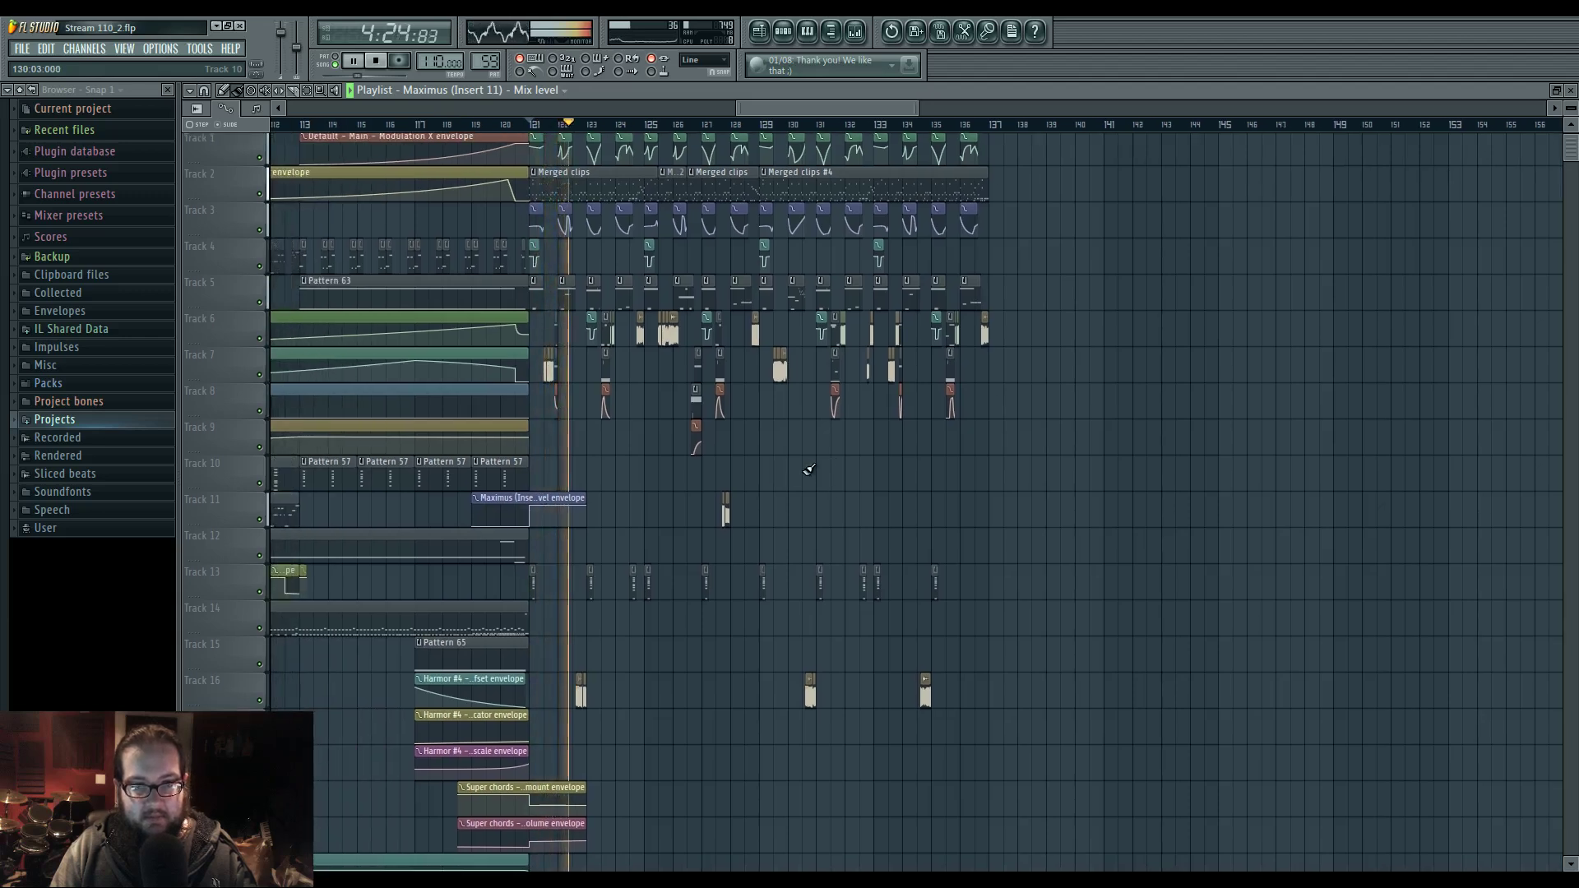
{"action": "key", "text": "space"}
{"action": "scroll", "coordinate": [905, 352], "scroll_direction": "down", "scroll_amount": 1}
{"action": "scroll", "coordinate": [904, 351], "scroll_direction": "down", "scroll_amount": 3}
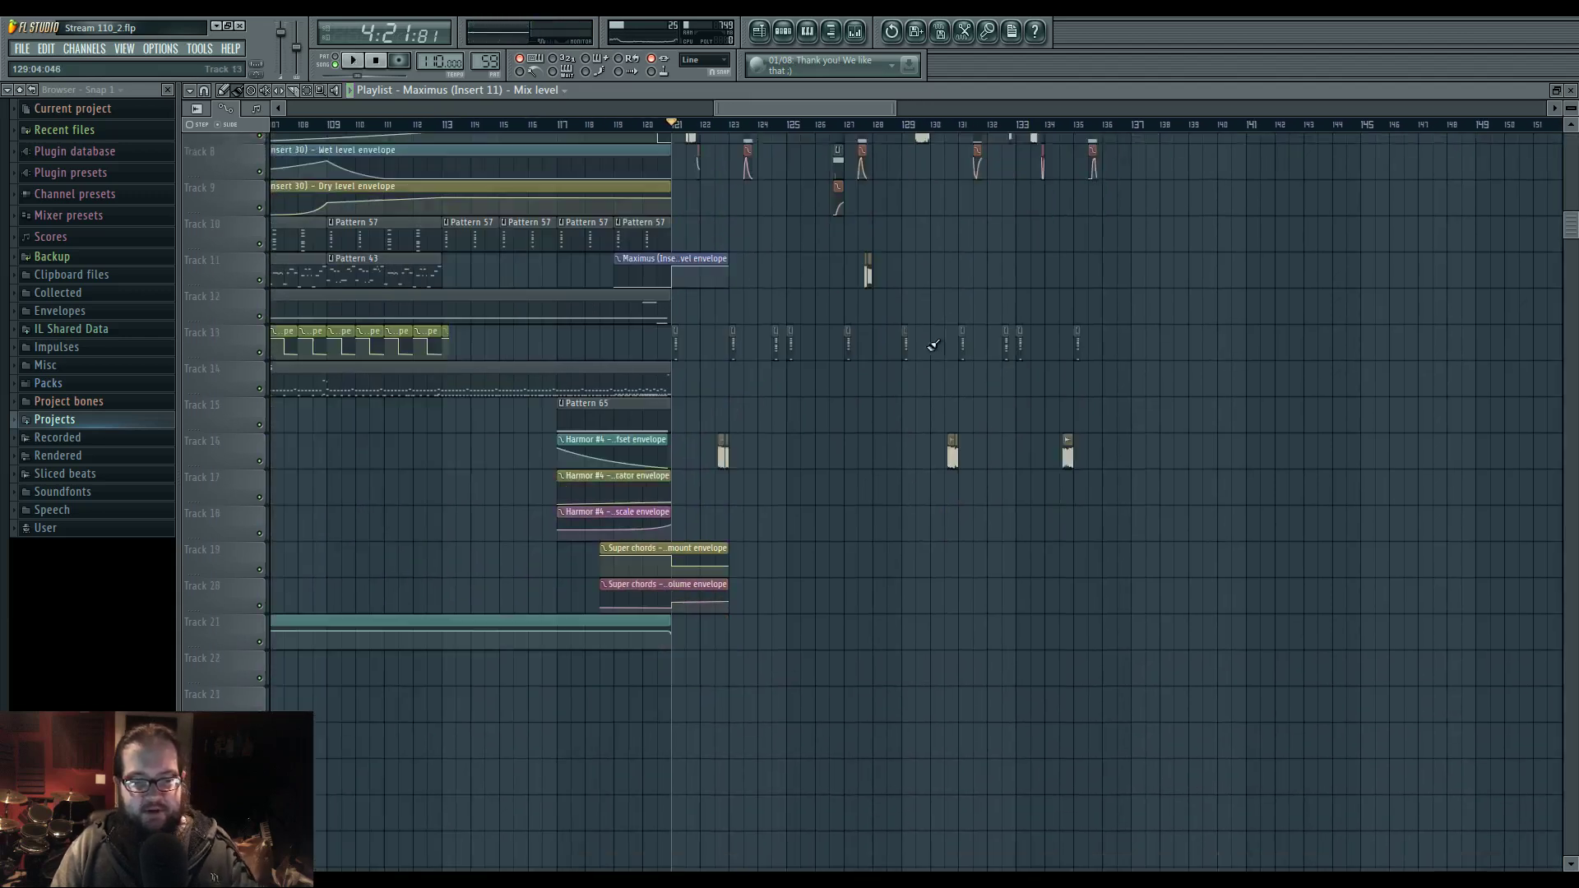
- Show the Unsorted channels in the channel rack and switch to the empty Pattern 67
{"action": "key", "text": "F6"}
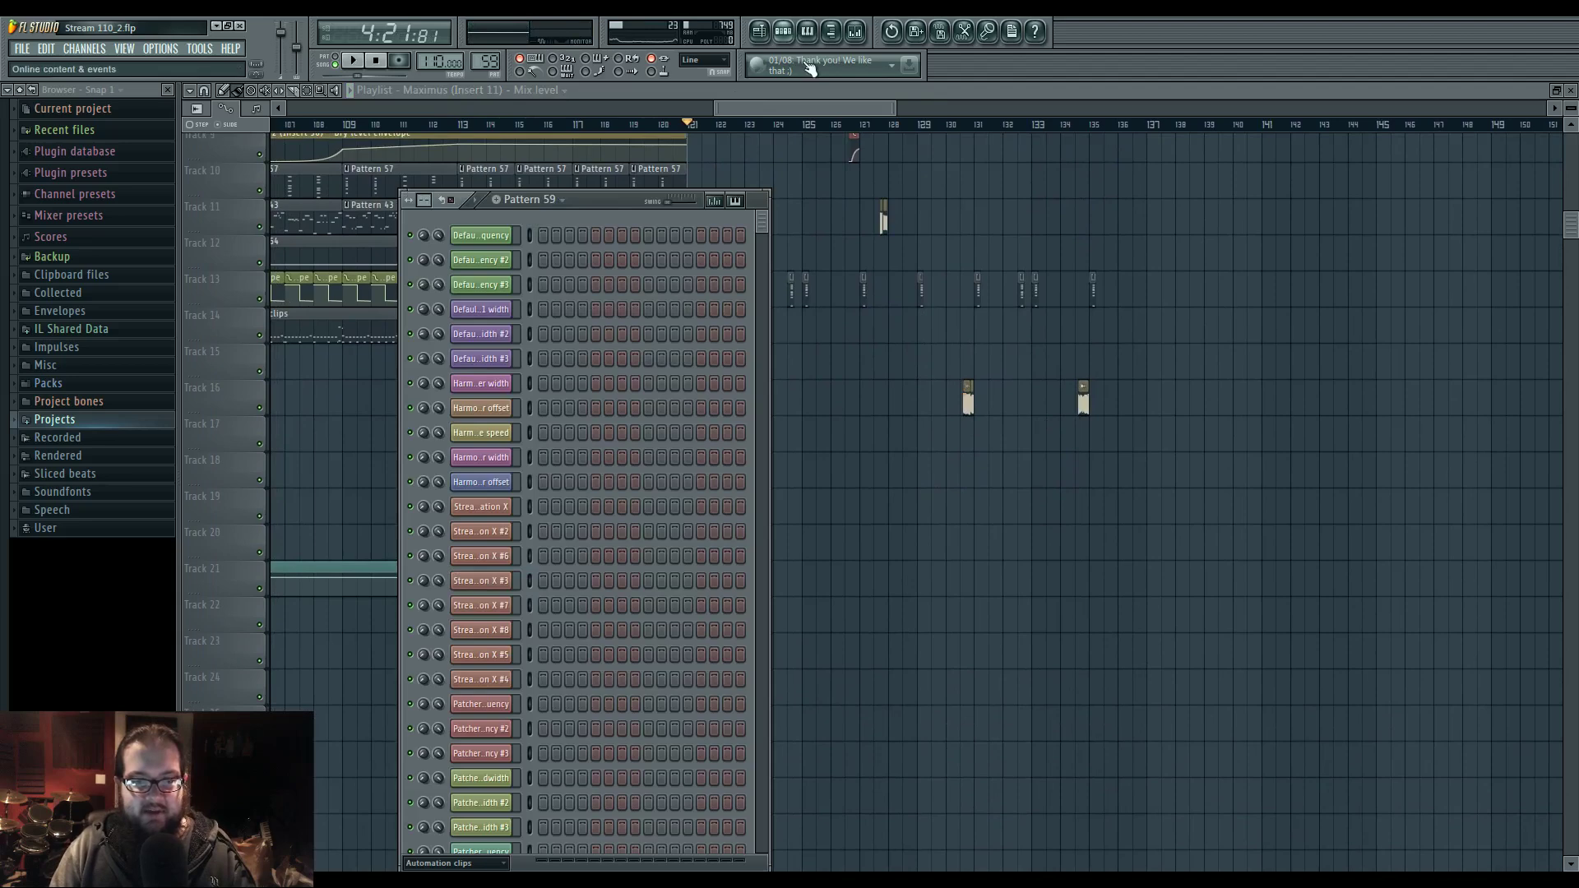
{"action": "left_click", "coordinate": [490, 862]}
{"action": "left_click", "coordinate": [480, 851]}
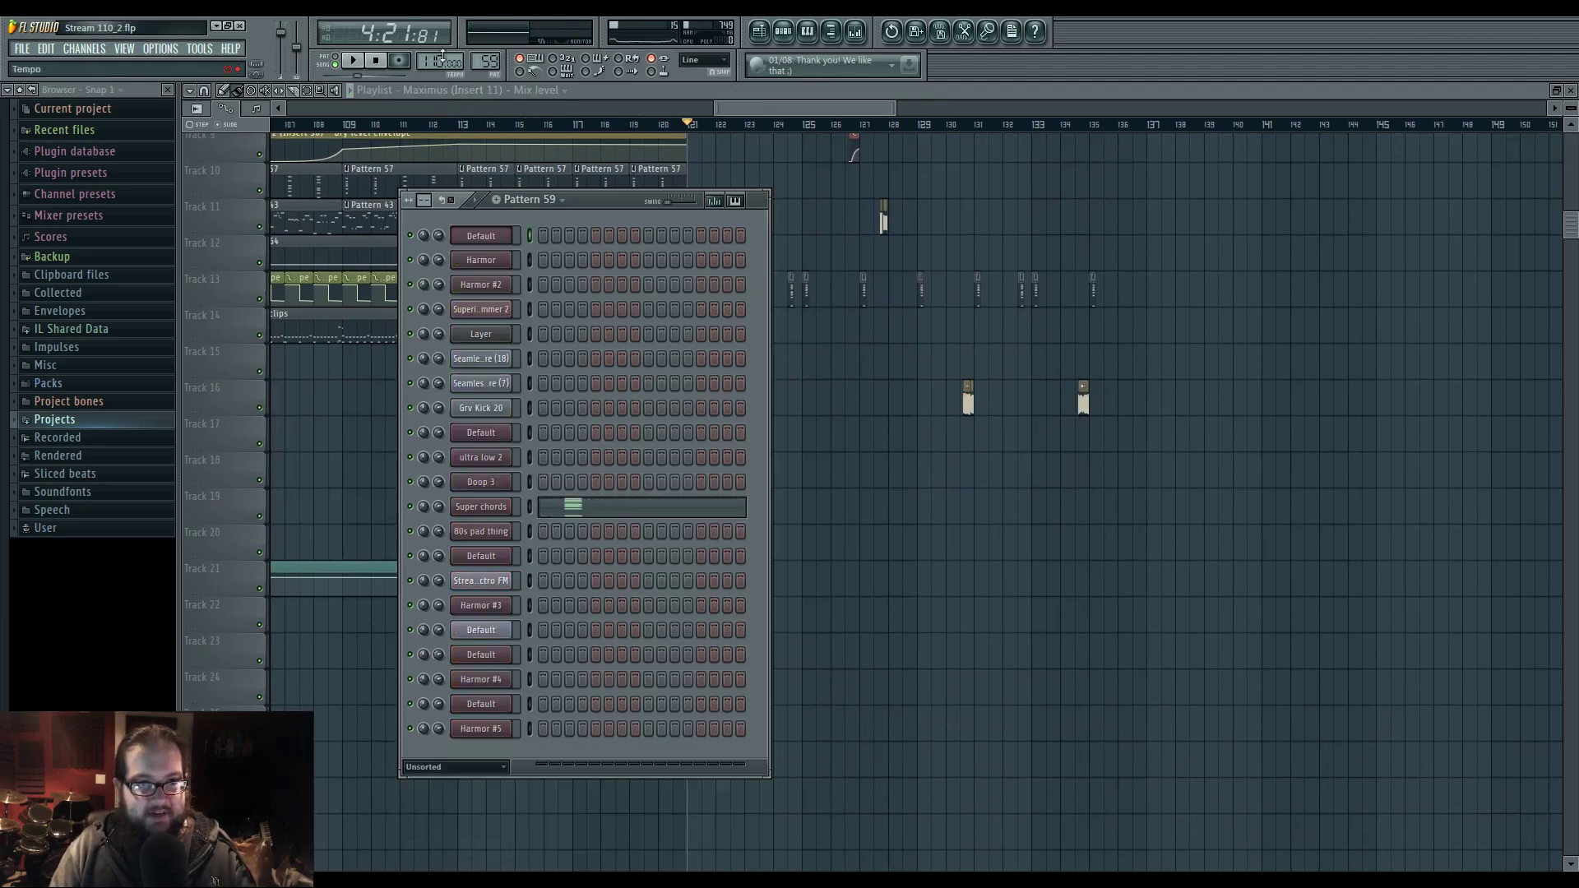
{"action": "left_click", "coordinate": [481, 61]}
{"action": "left_click", "coordinate": [471, 81]}
{"action": "left_click", "coordinate": [483, 62]}
{"action": "left_click", "coordinate": [684, 54]}
{"action": "left_click", "coordinate": [668, 25]}
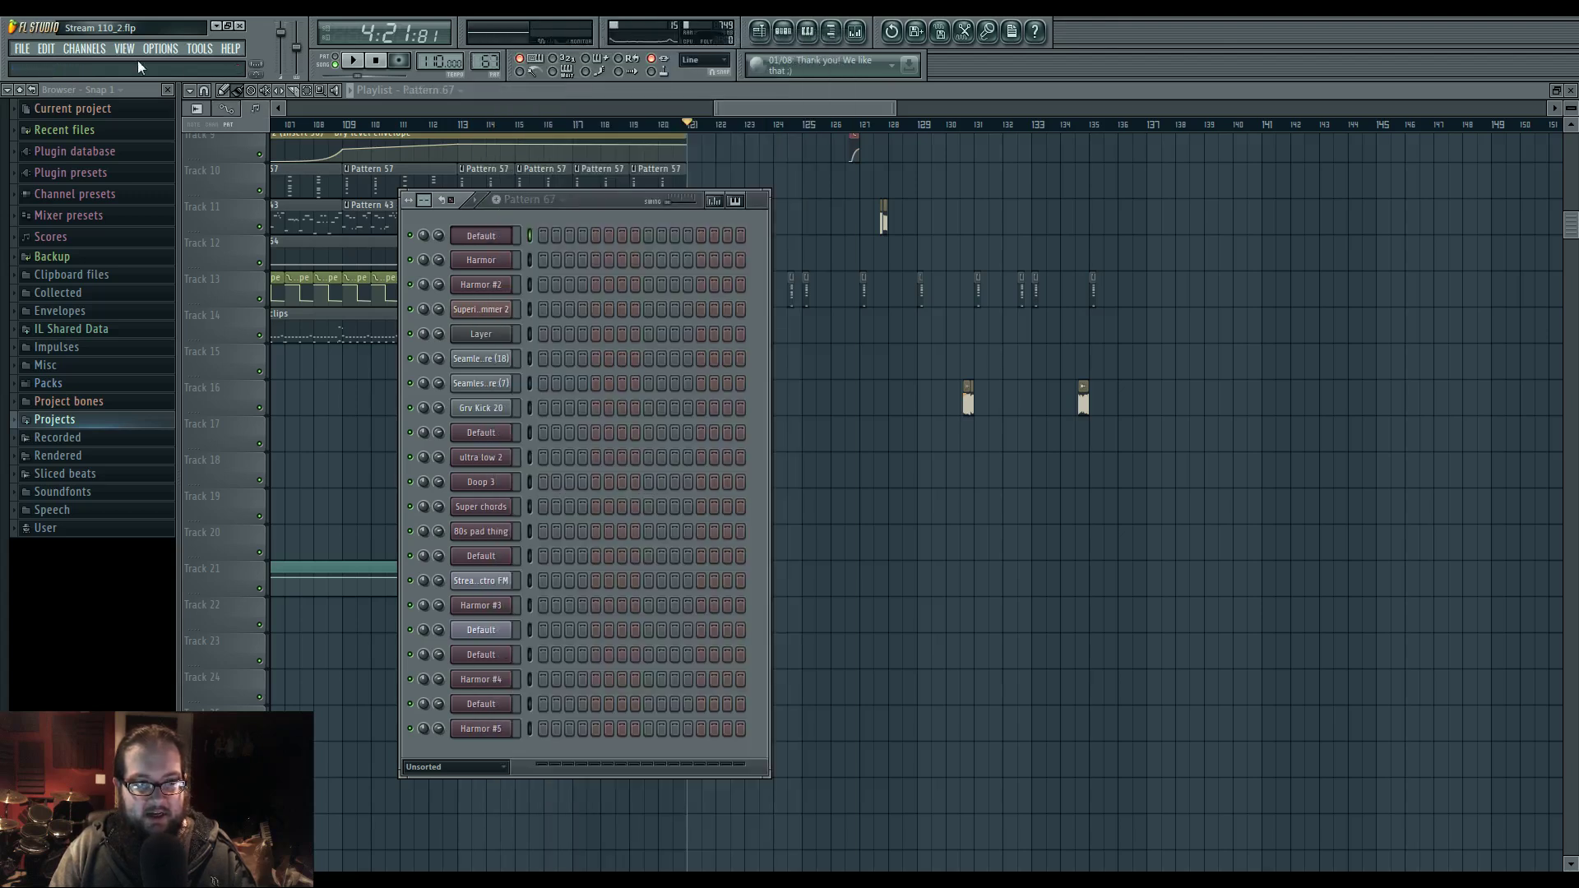
- Add a new Harmor channel, assign it to mixer Insert 35 and route that insert to the Side track instead of the master
{"action": "left_click", "coordinate": [85, 49]}
{"action": "mouse_move", "coordinate": [91, 65]}
{"action": "left_click", "coordinate": [283, 469]}
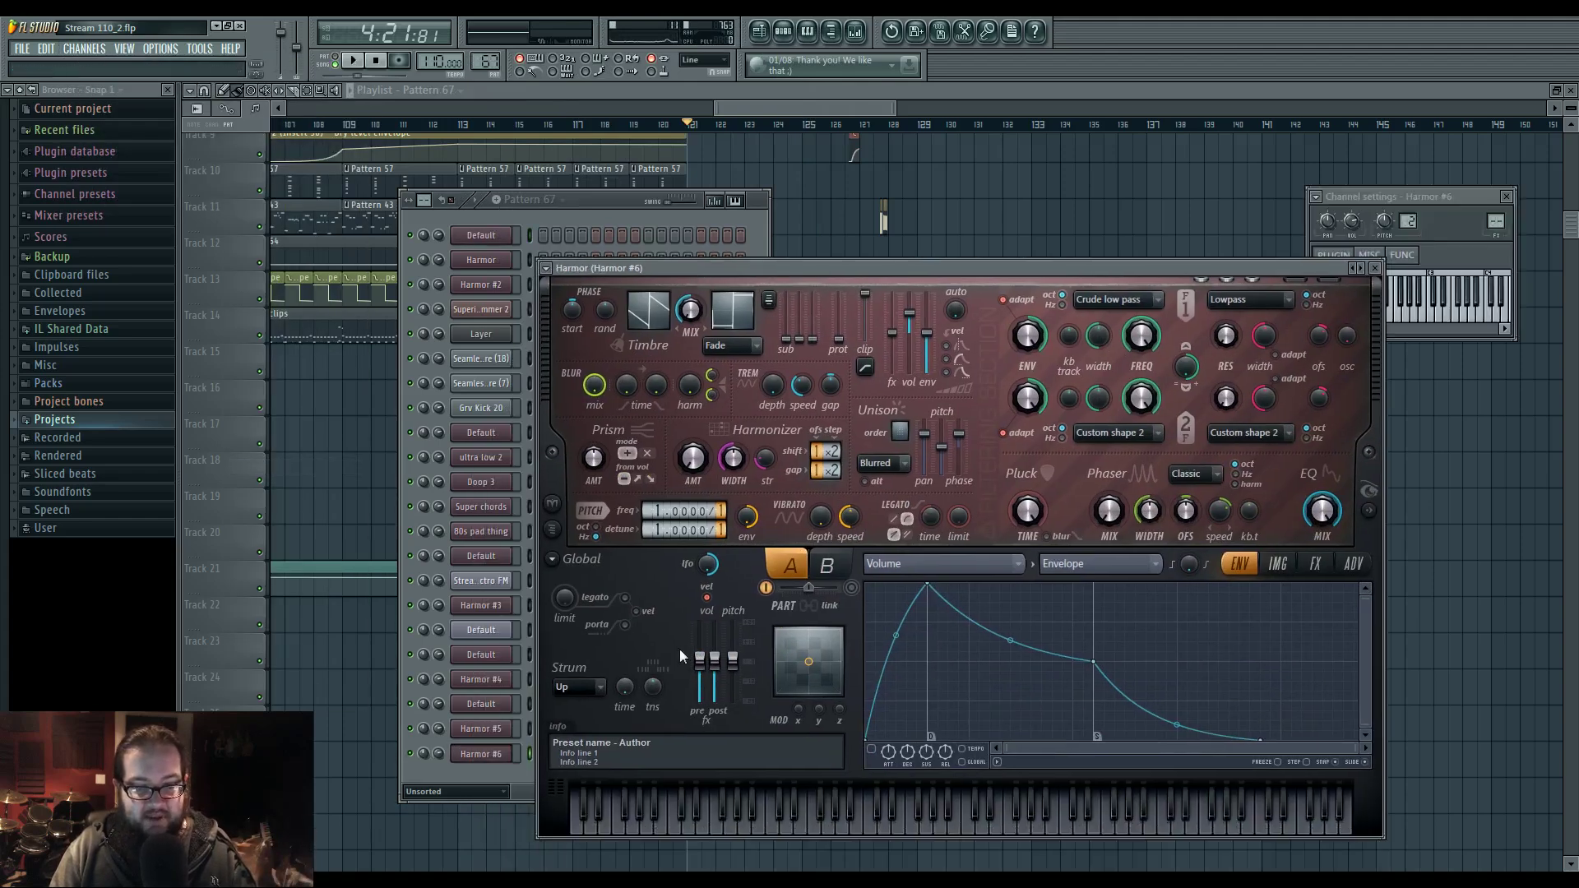
{"action": "left_click_drag", "start_coordinate": [1496, 222], "coordinate": [1496, 158]}
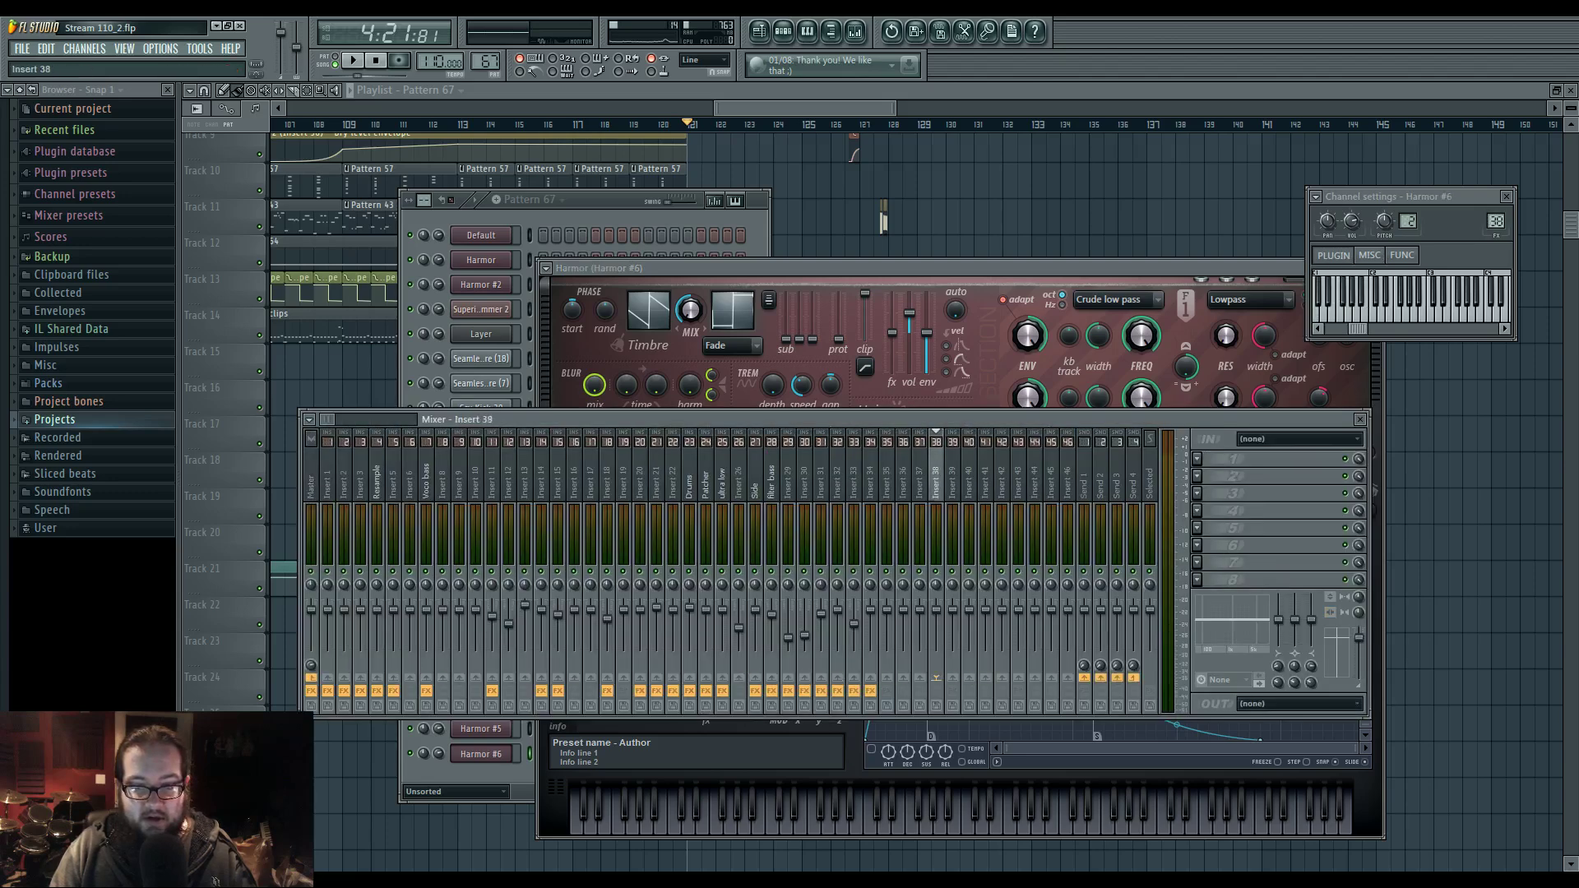
{"action": "left_click", "coordinate": [756, 680]}
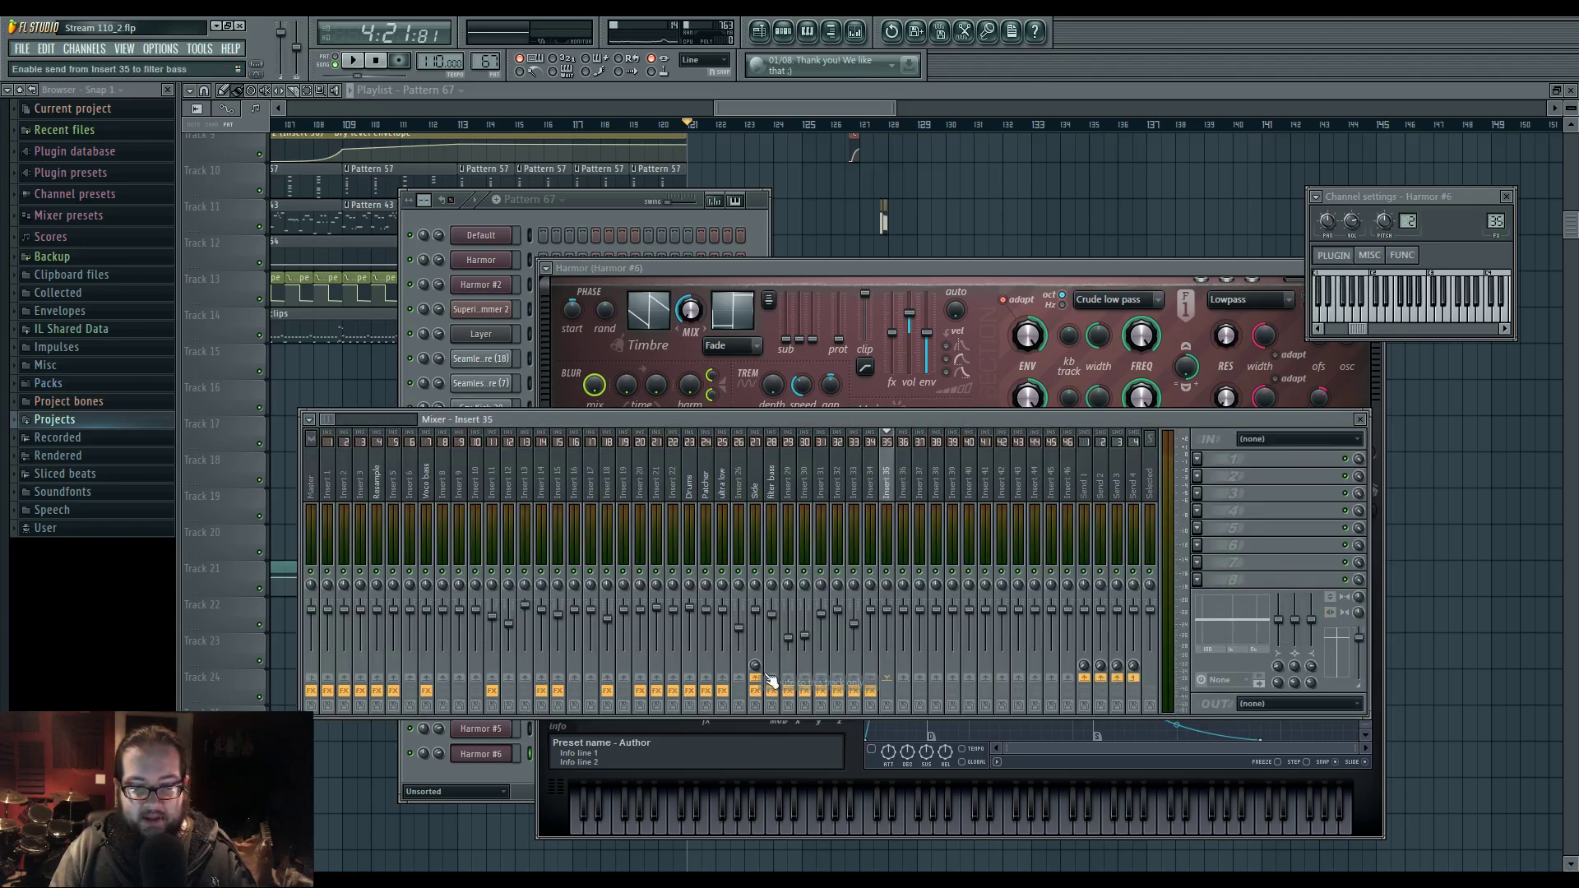
- Browse the plucky presets in the new Harmor and load Plucky 3
{"action": "left_click", "coordinate": [665, 256]}
{"action": "left_click", "coordinate": [891, 268]}
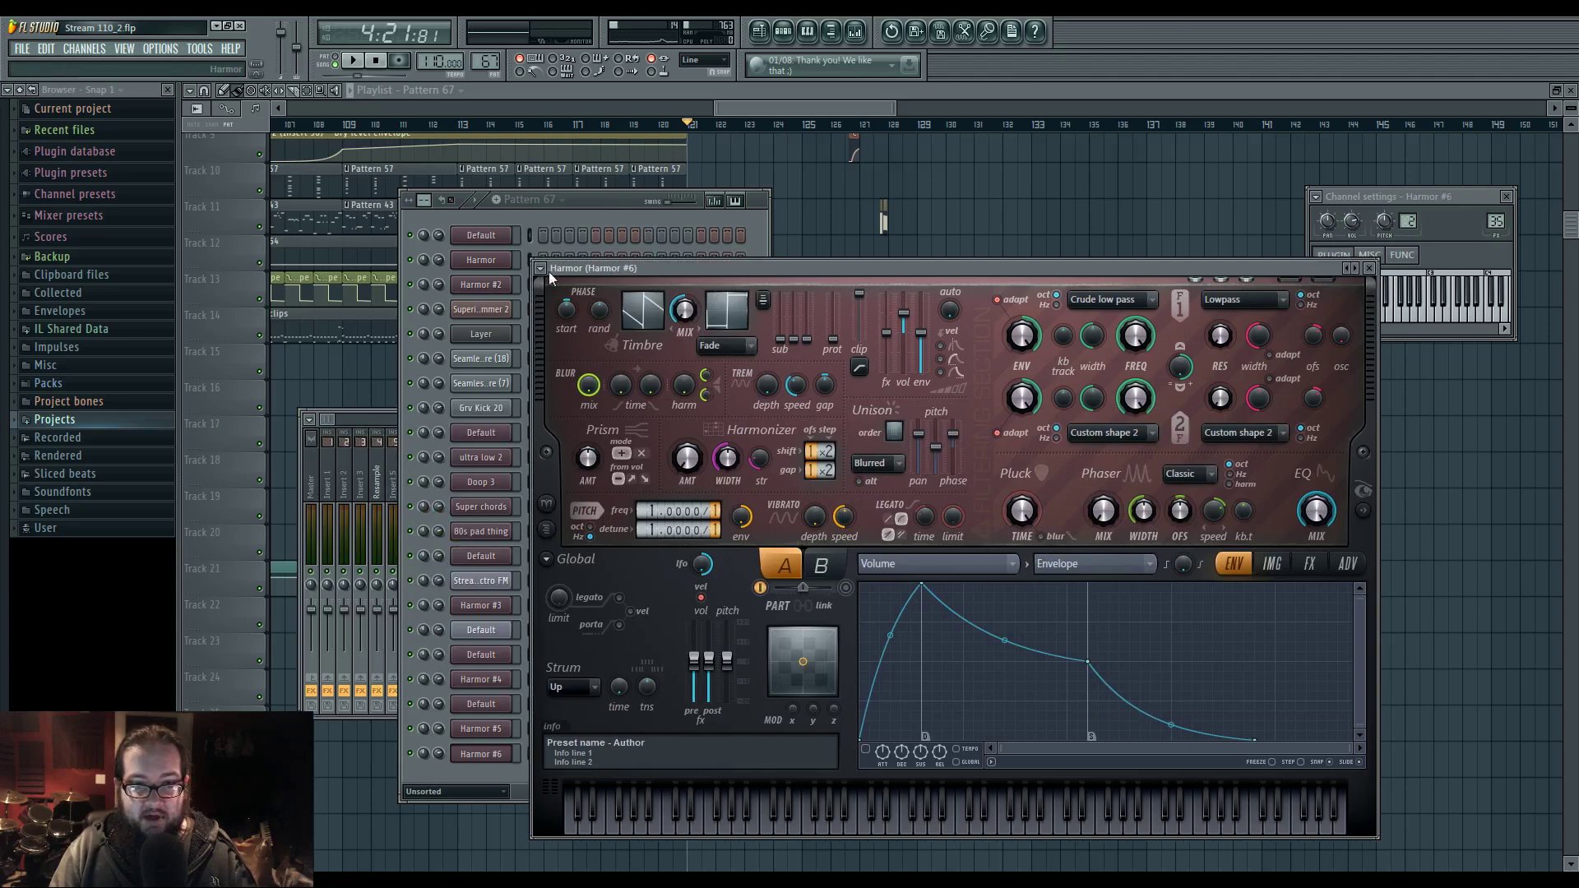
{"action": "left_click", "coordinate": [543, 270]}
{"action": "mouse_move", "coordinate": [554, 312]}
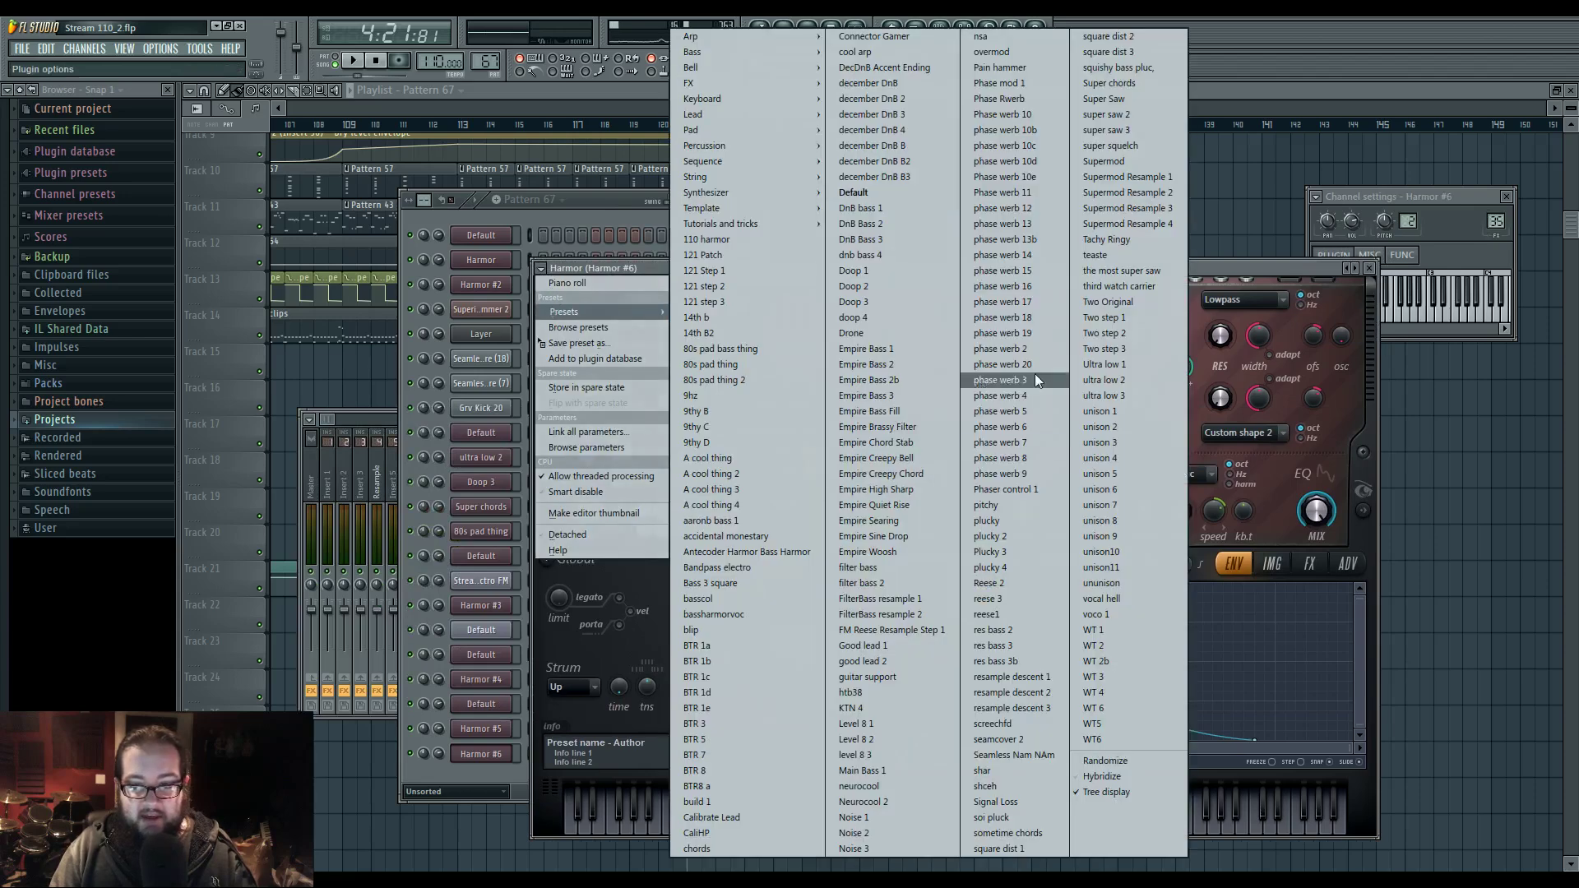
{"action": "left_click", "coordinate": [1034, 569]}
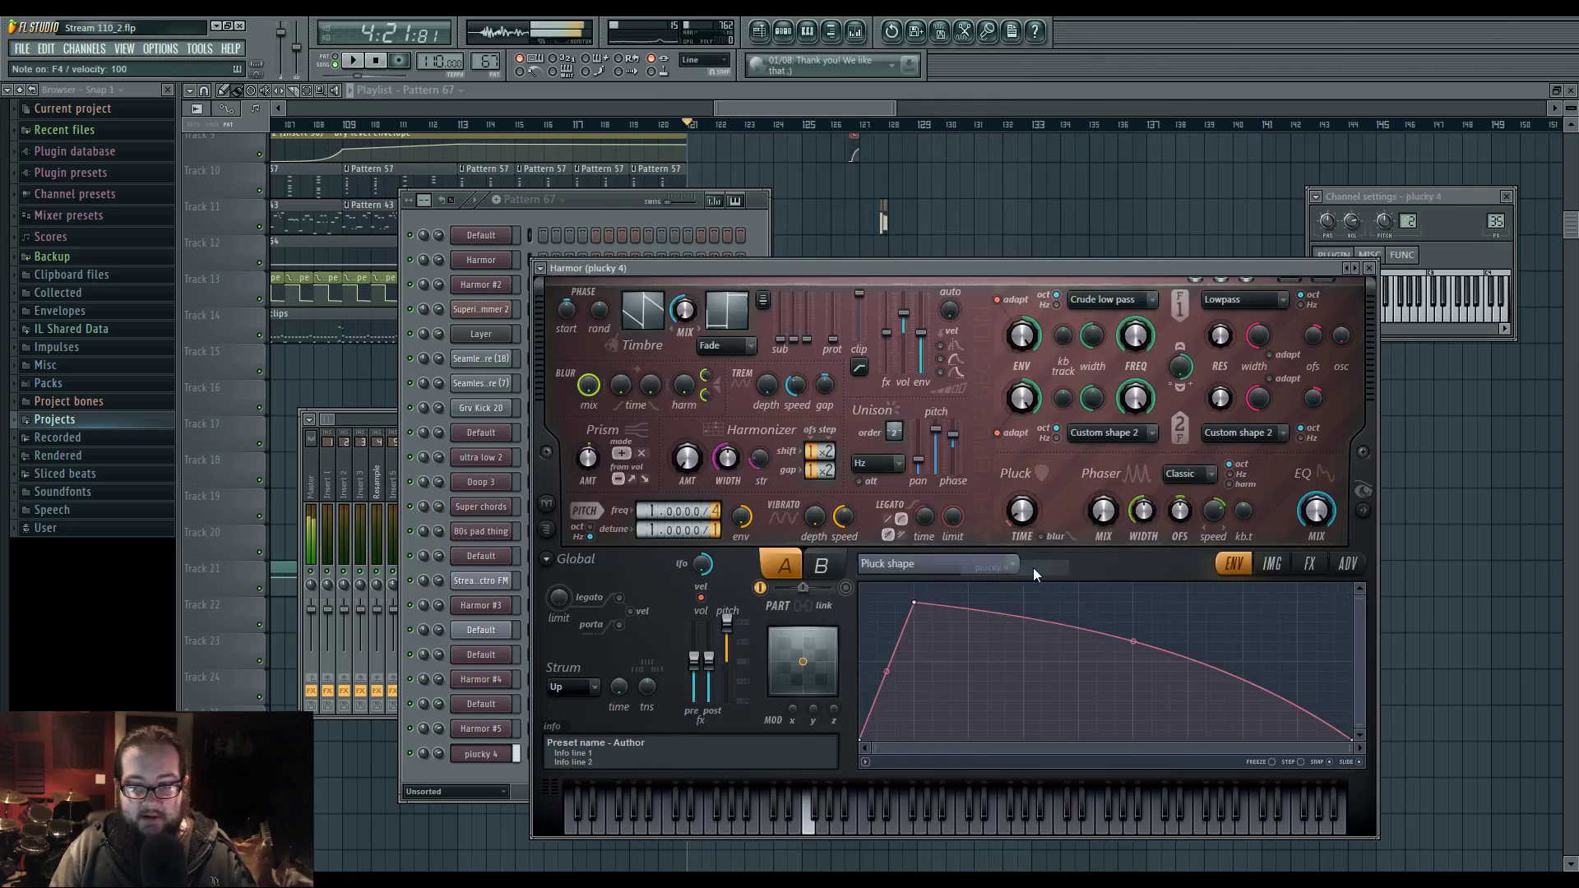
{"action": "left_click", "coordinate": [1349, 270]}
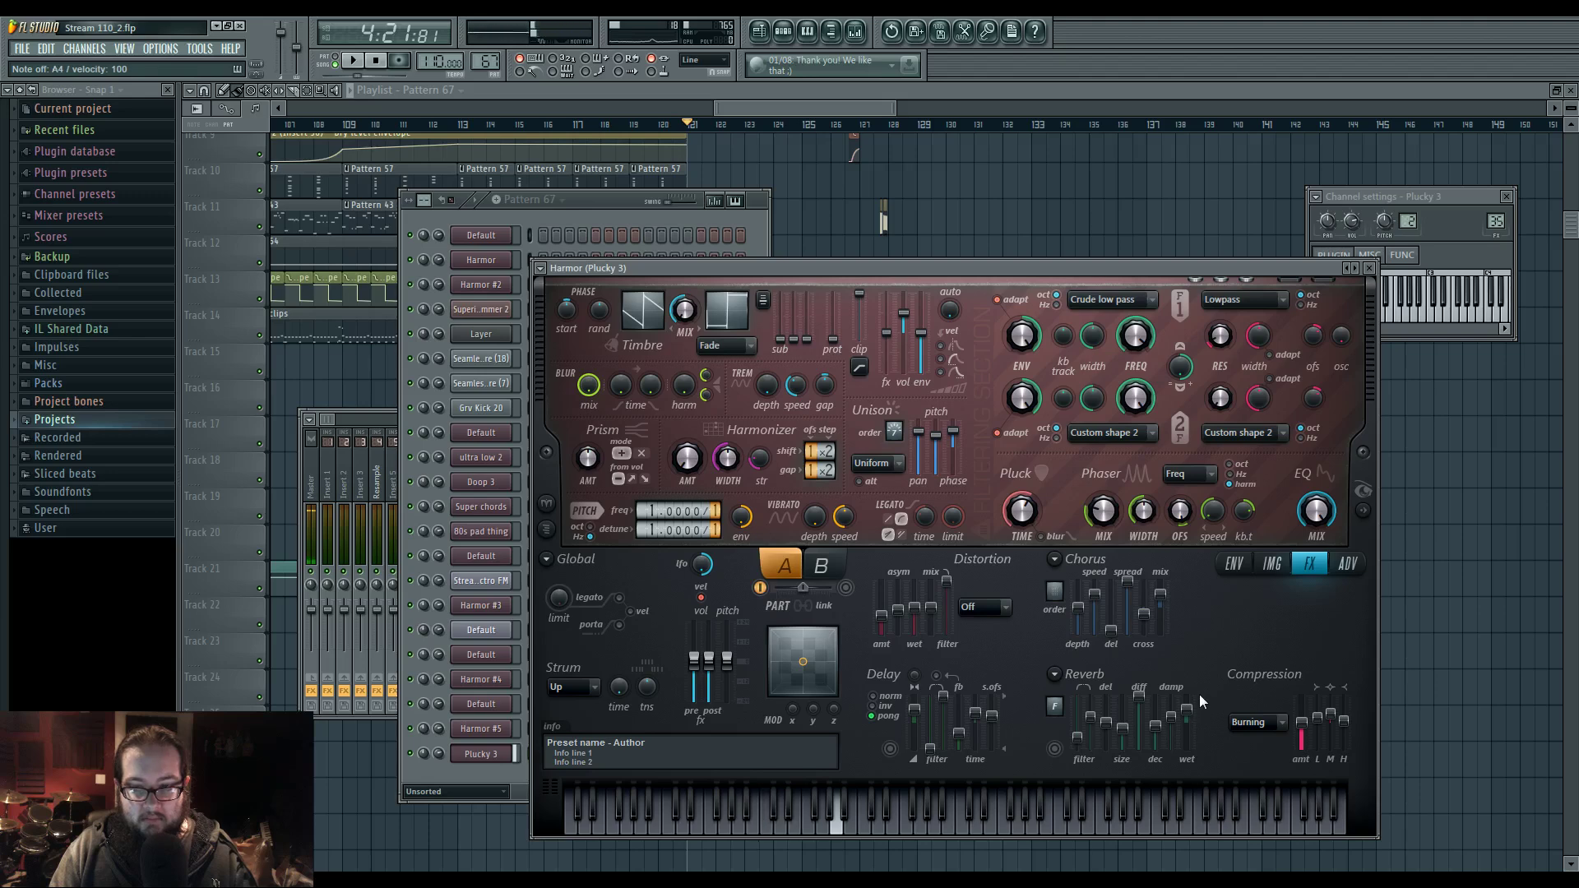
- Turn on the reverb of the Plucky 3 Harmor and return to the playlist
{"action": "left_click", "coordinate": [1054, 749]}
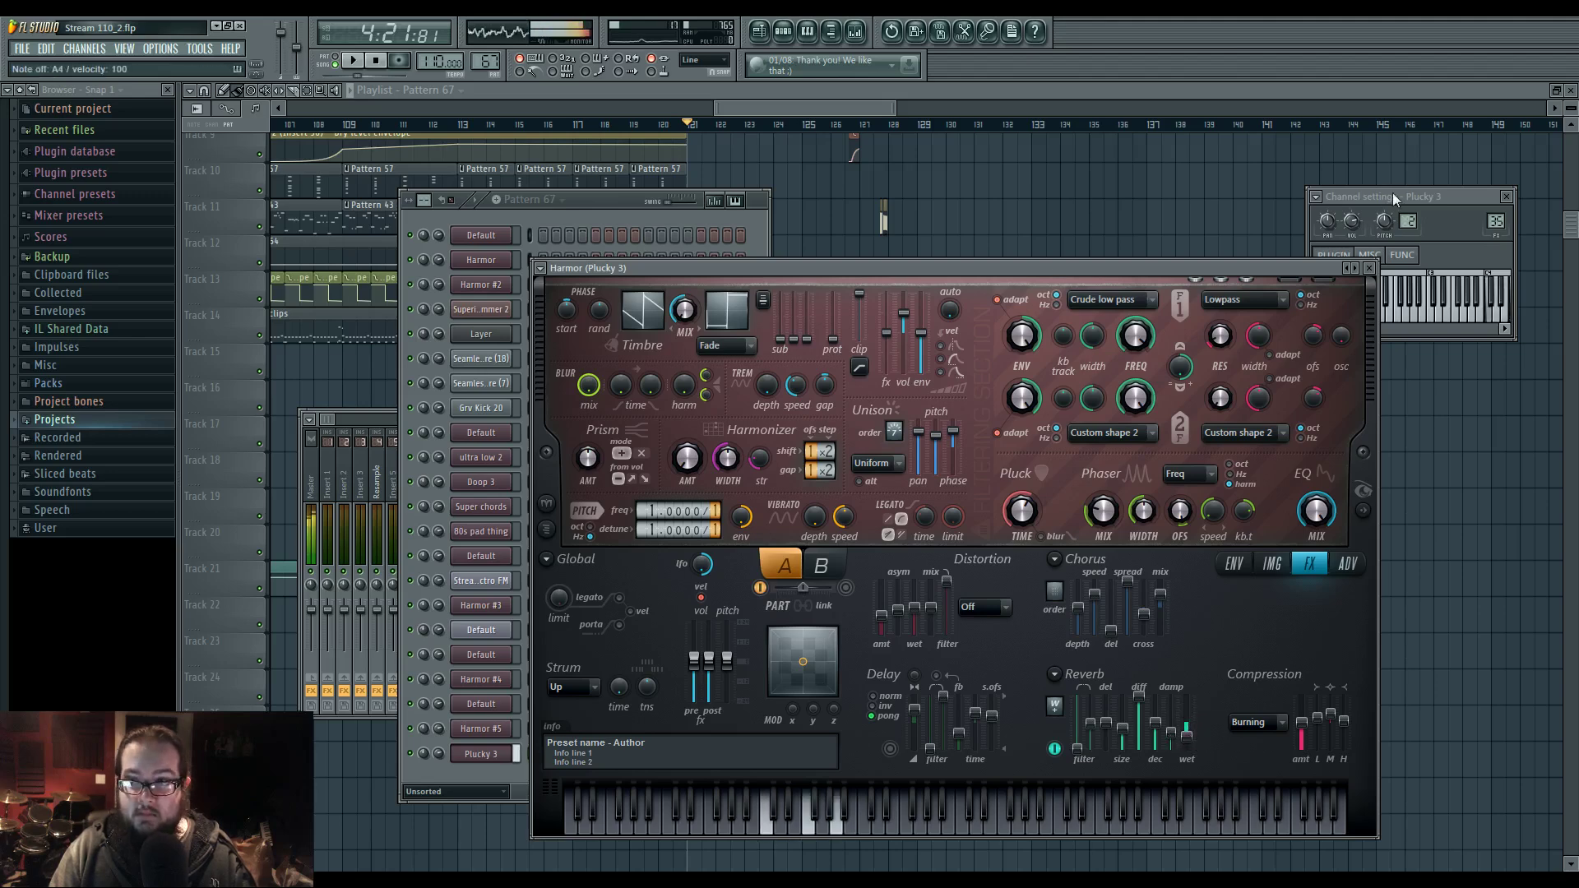
{"action": "left_click", "coordinate": [626, 222]}
{"action": "left_click", "coordinate": [811, 111]}
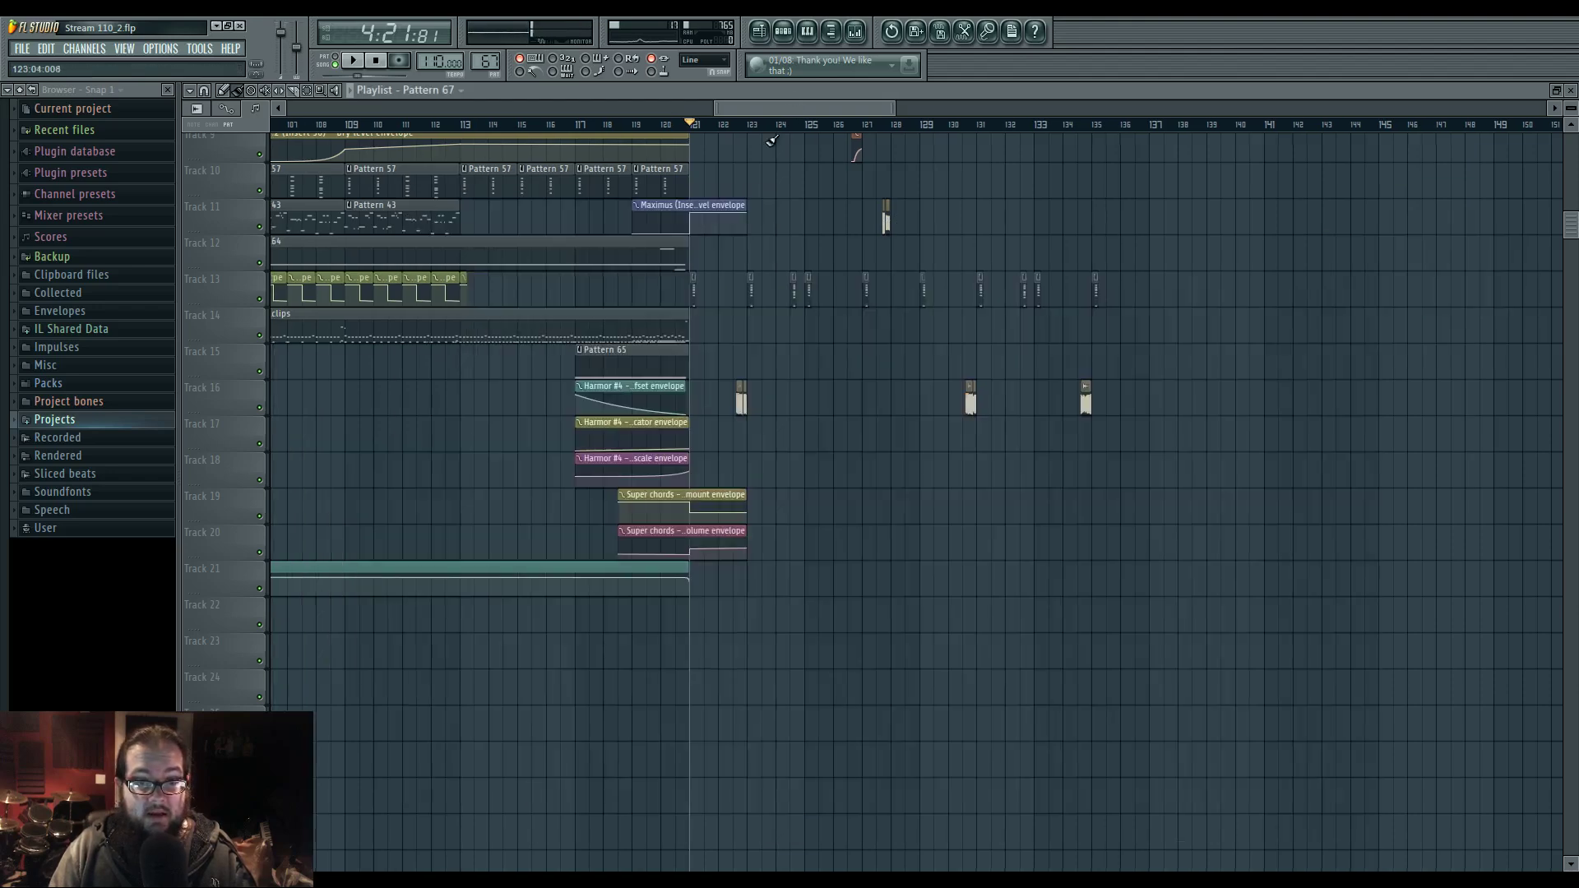
- Listen to the drop from bar 121 and select bars 121 up to 125 in the playlist
{"action": "scroll", "coordinate": [740, 352], "scroll_direction": "up", "scroll_amount": 7}
{"action": "key", "text": "space"}
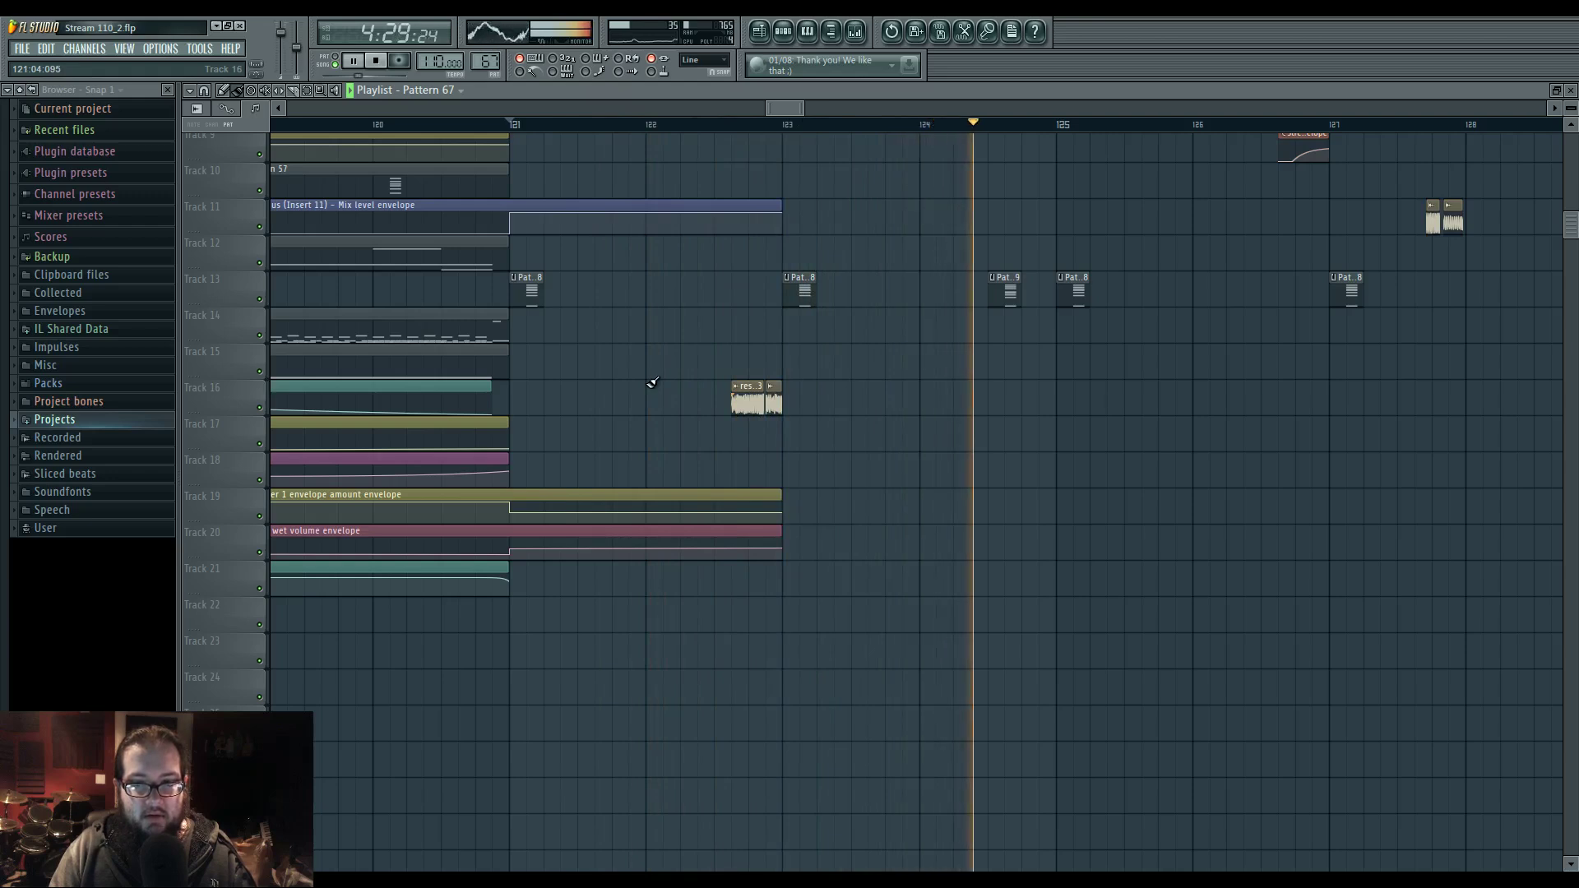
{"action": "key", "text": "space"}
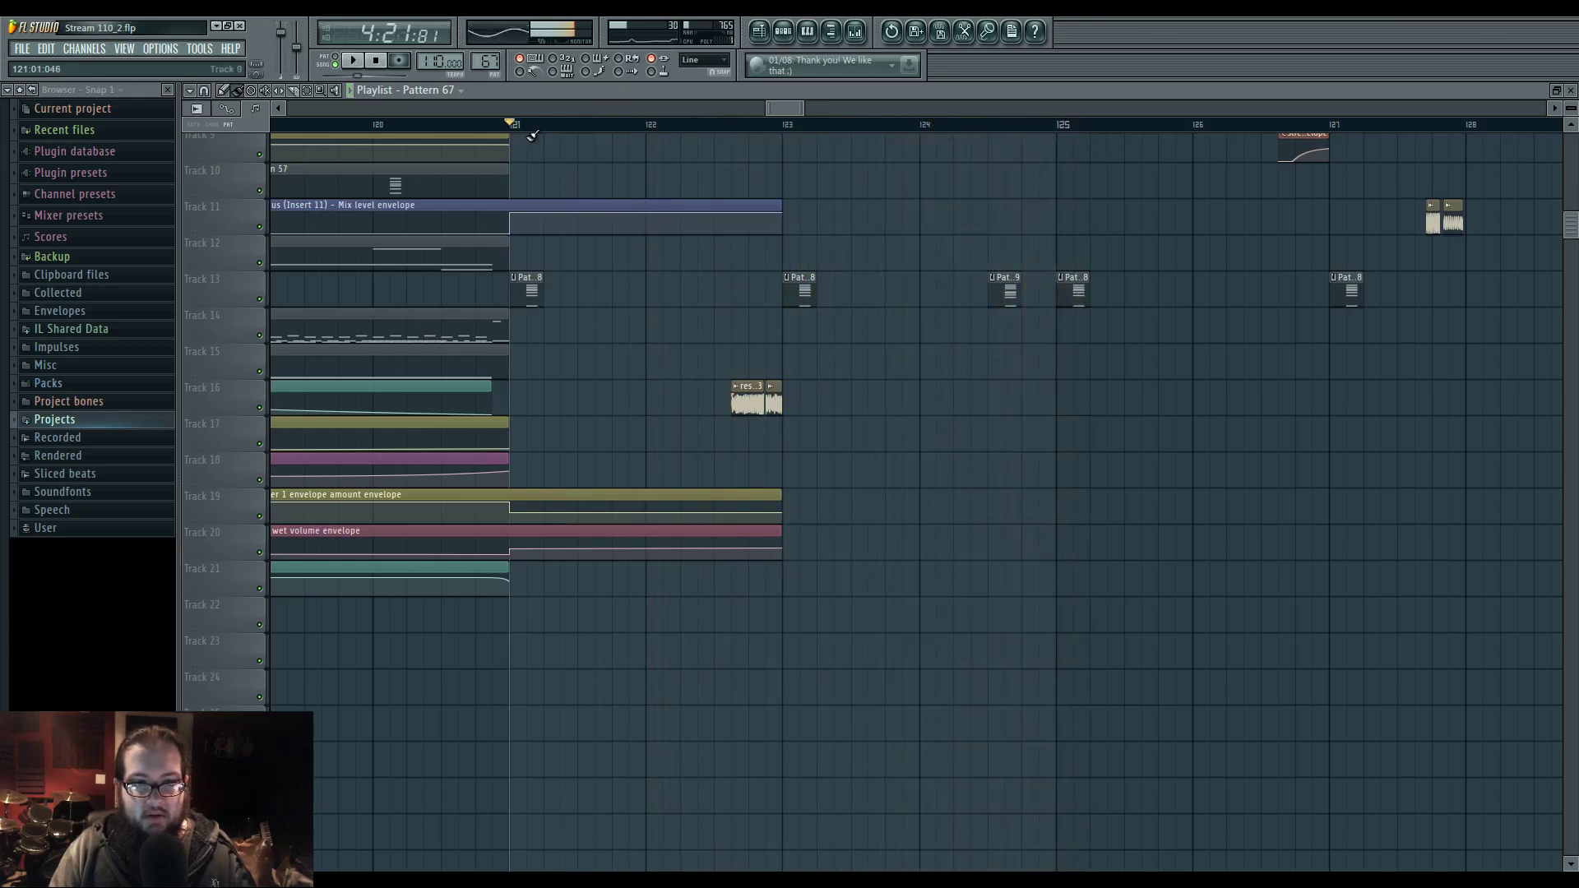
{"action": "left_click_drag", "start_coordinate": [513, 130], "coordinate": [1057, 136]}
- Open the piano roll of Plucky 3 and place eight short E4 notes on the off-beats of the first two bars
{"action": "key", "text": "F6"}
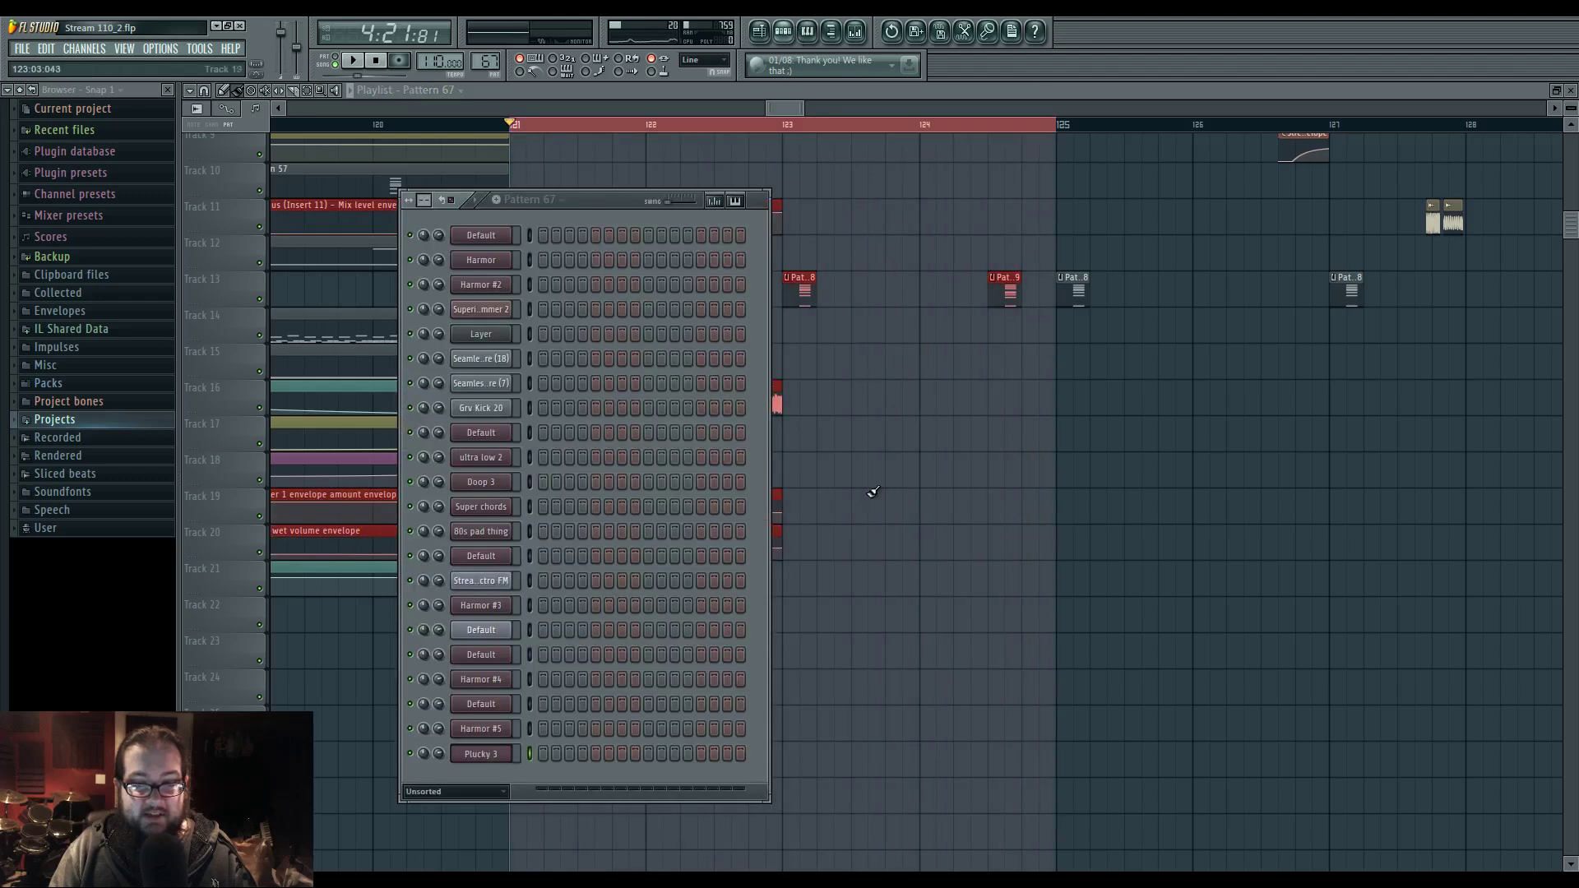
{"action": "right_click", "coordinate": [510, 754]}
{"action": "left_click", "coordinate": [556, 650]}
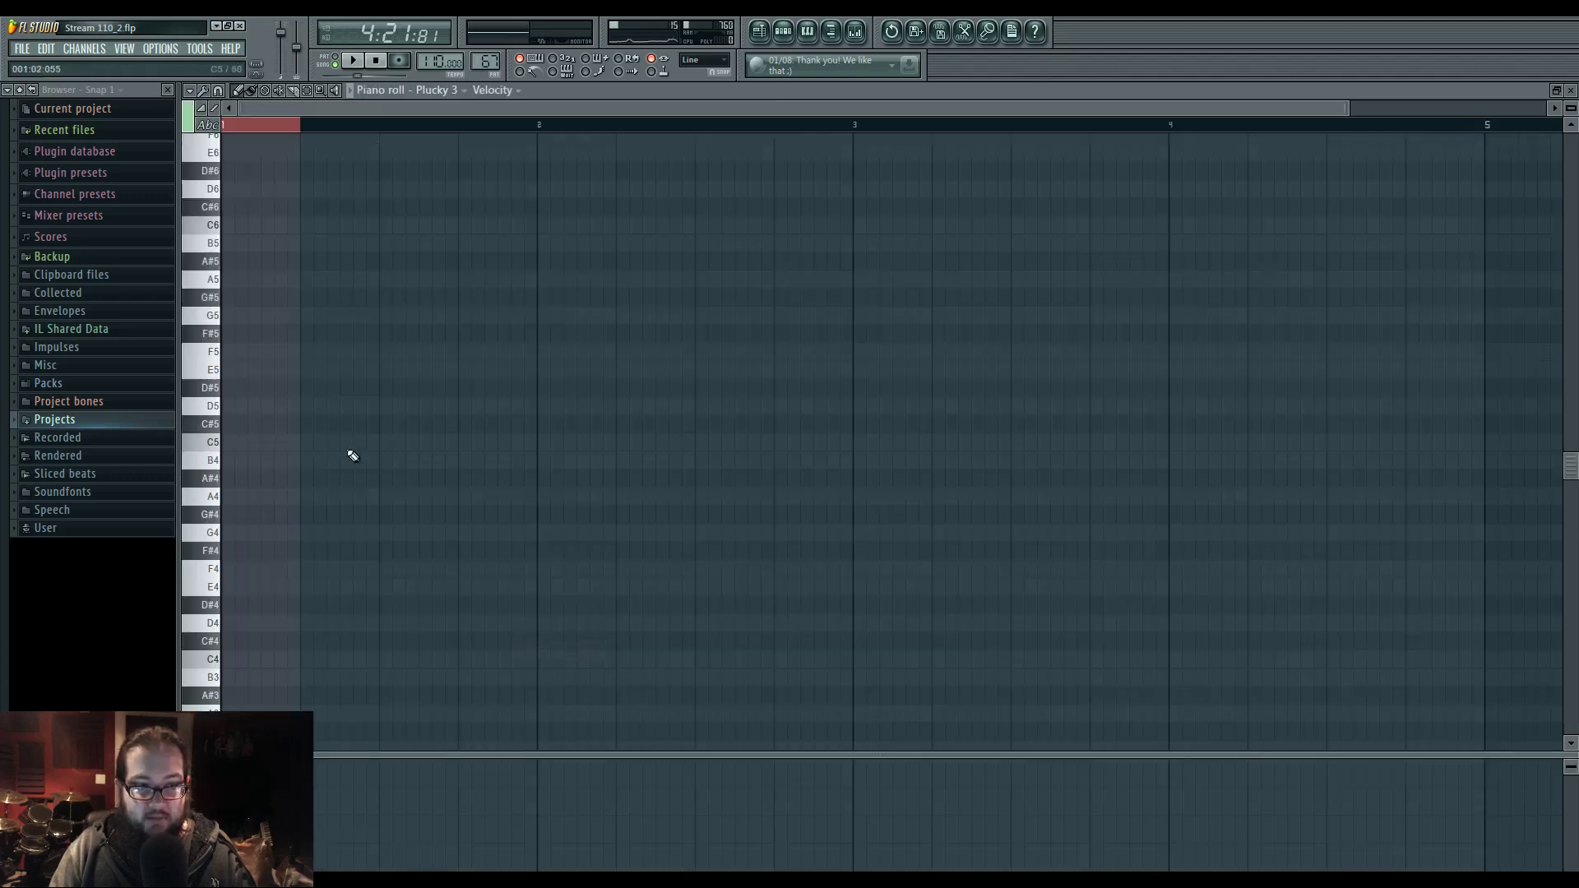
{"action": "right_click", "coordinate": [282, 131]}
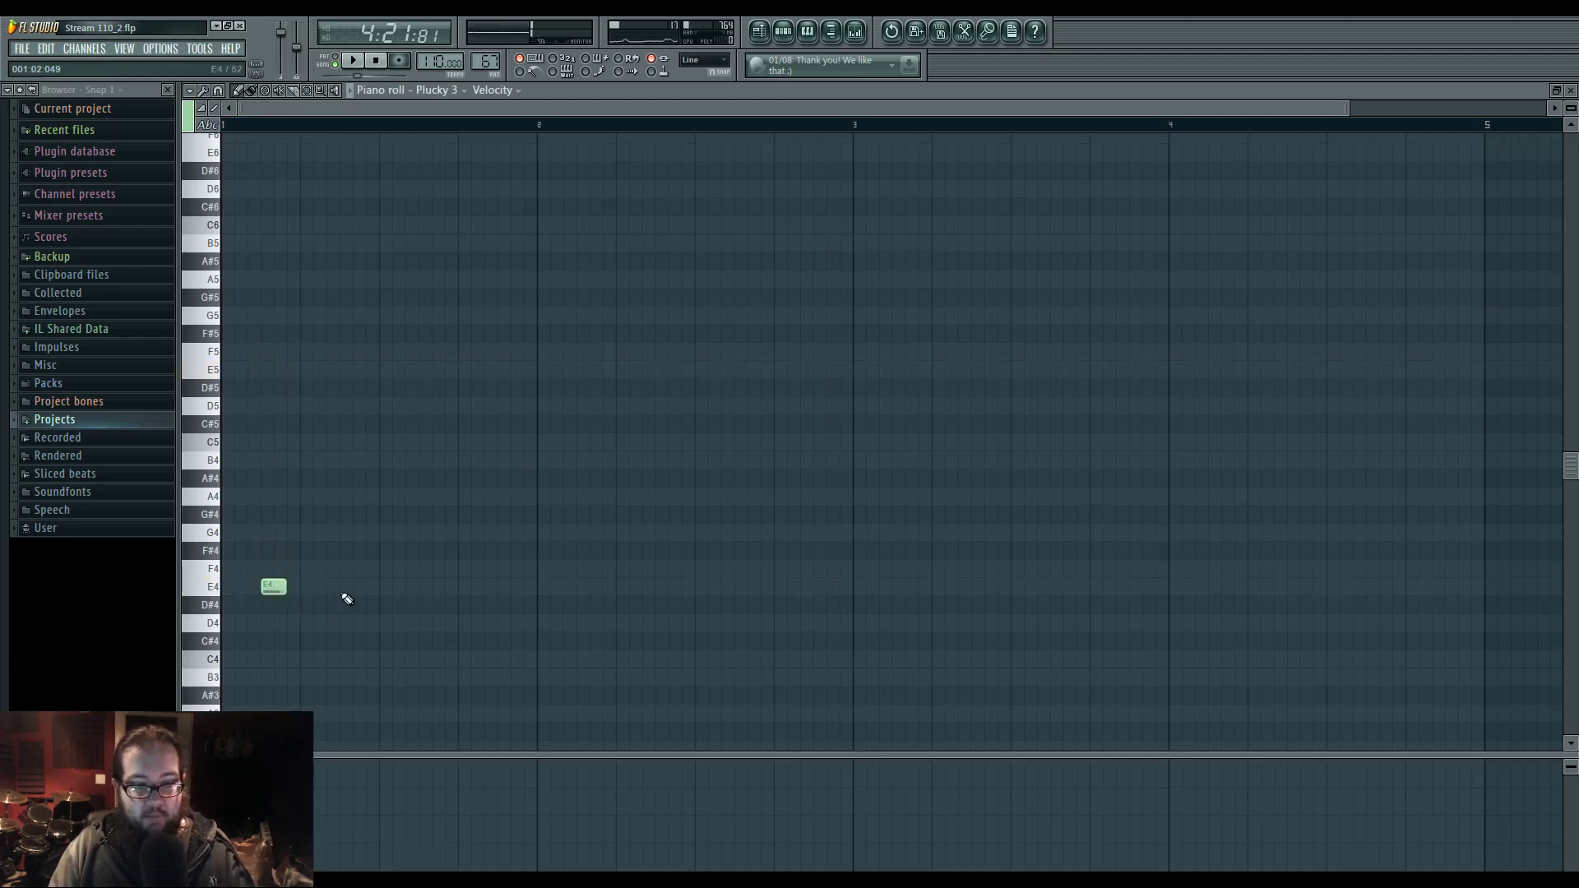
{"action": "left_click_drag", "start_coordinate": [352, 587], "coordinate": [345, 589]}
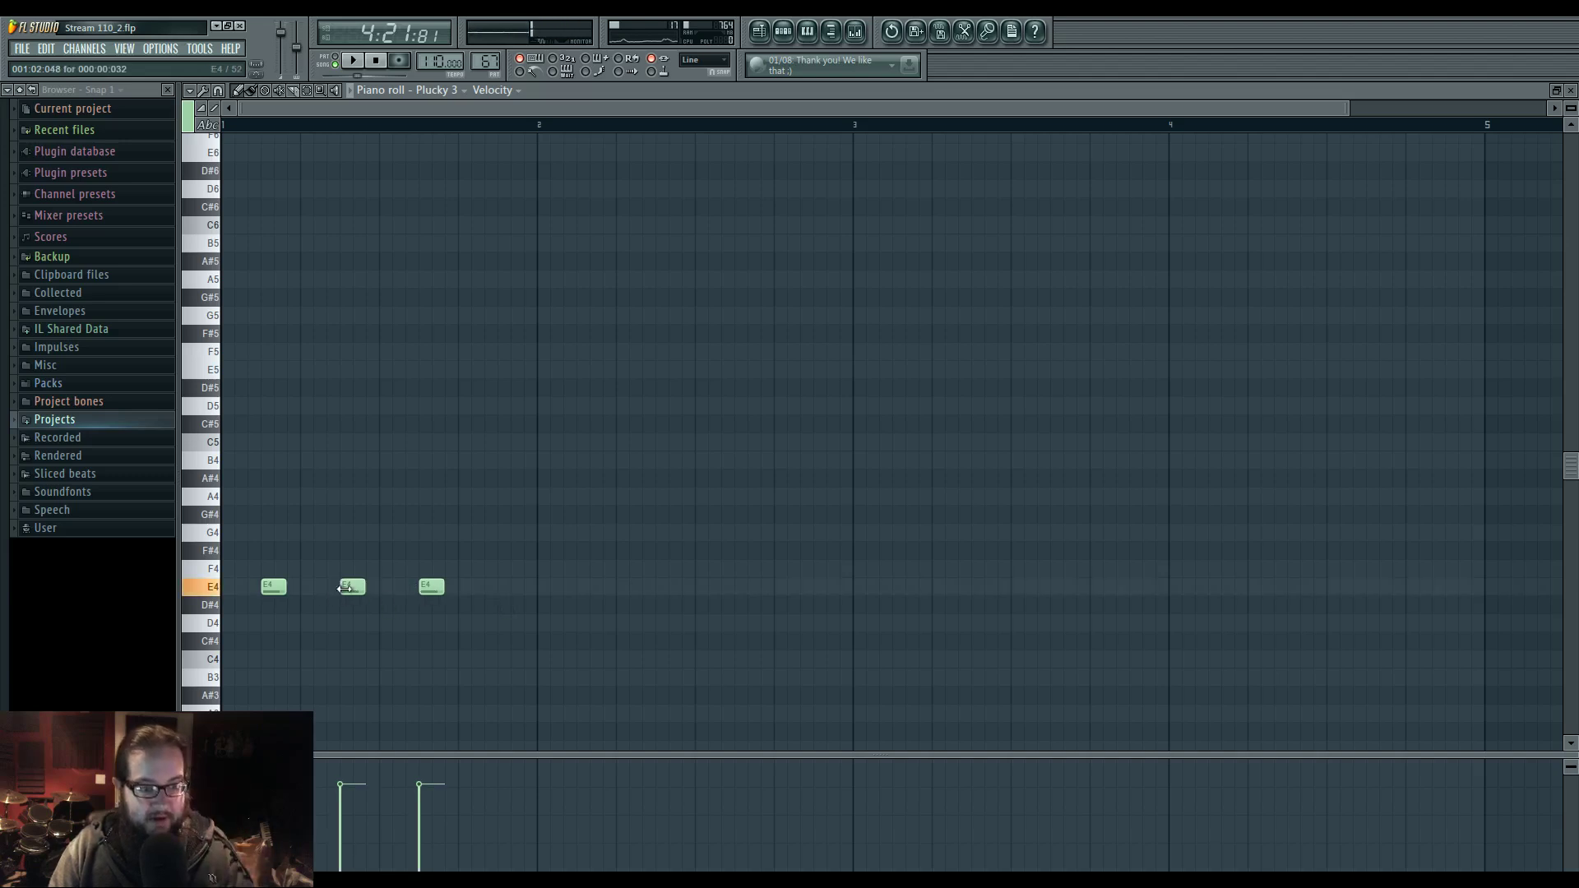
{"action": "left_click", "coordinate": [580, 595]}
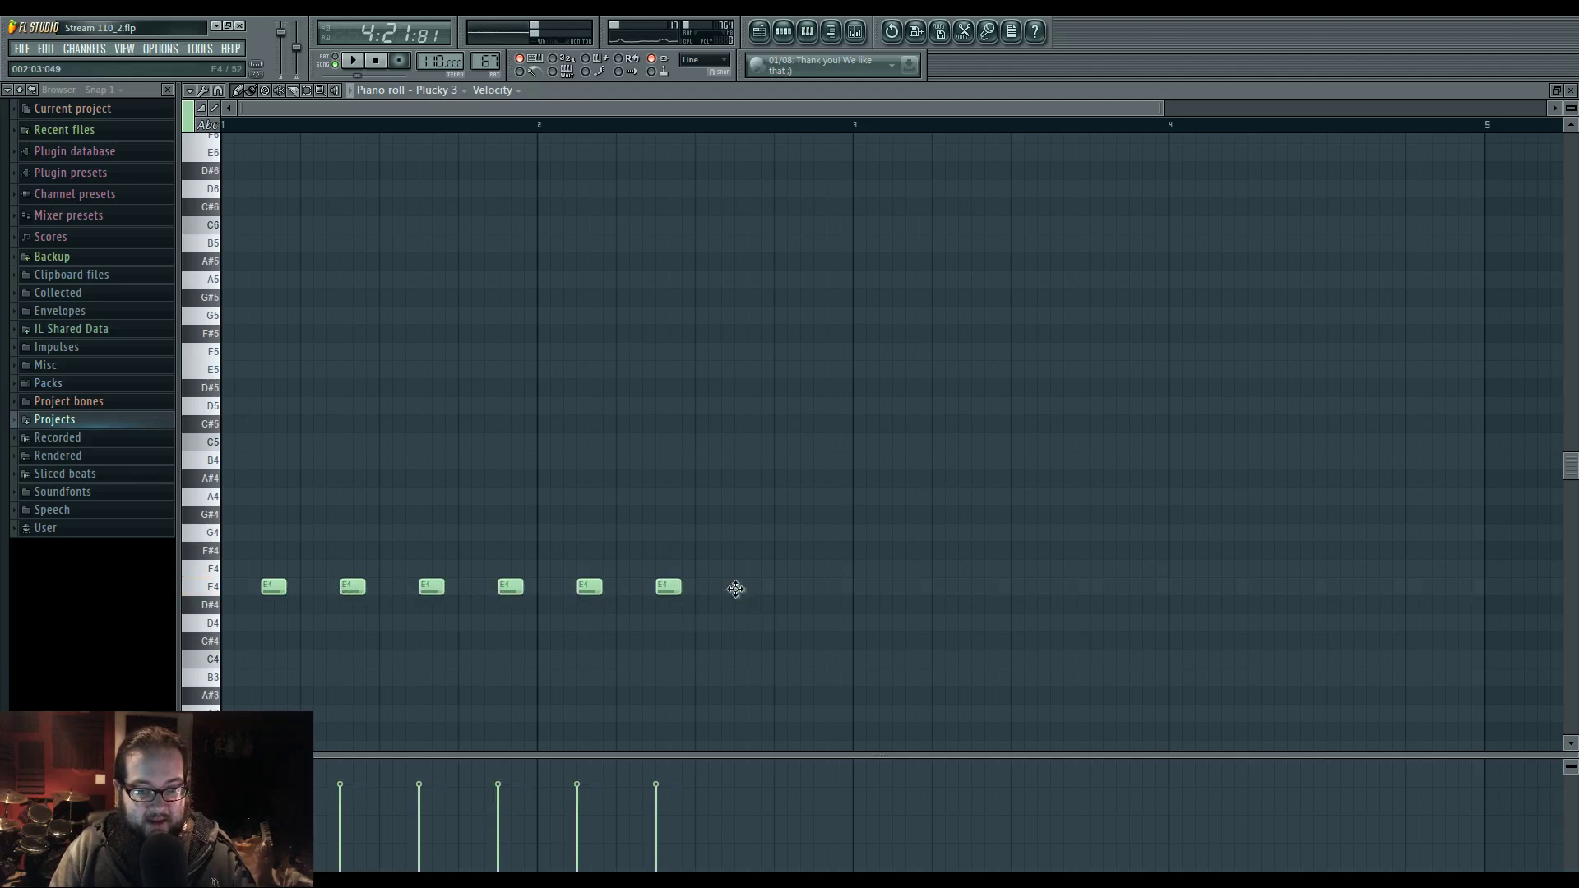
- Place two consecutive Pattern 67 clips on Track 23, covering bar 121 up to bar 125
{"action": "left_click", "coordinate": [761, 37]}
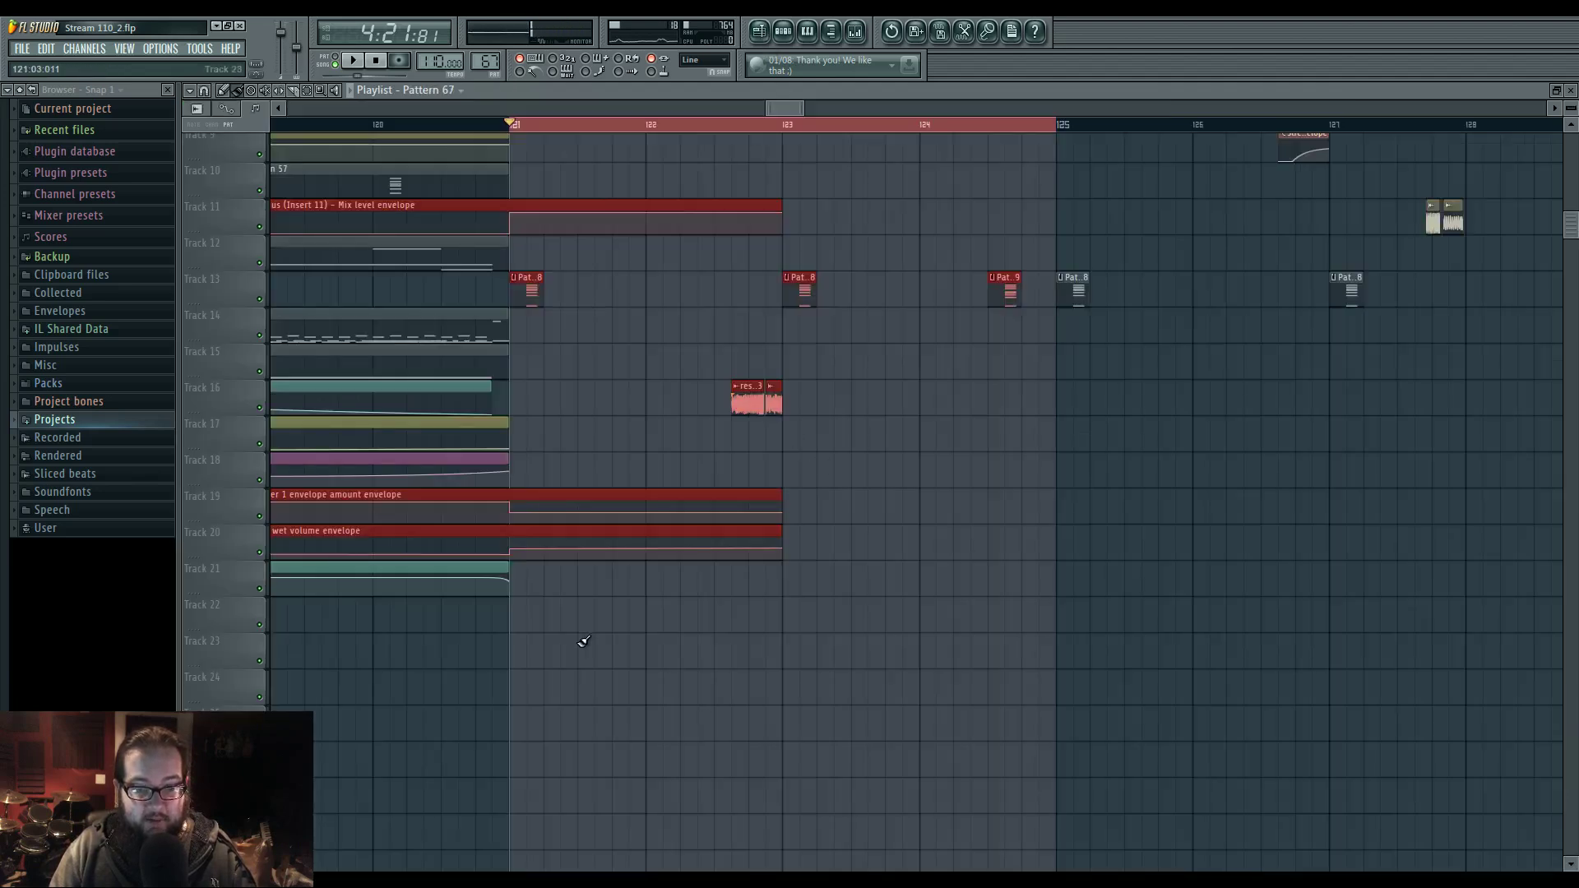
{"action": "left_click", "coordinate": [527, 651]}
{"action": "mouse_move", "coordinate": [564, 649]}
{"action": "left_mouse_down"}
{"action": "mouse_move", "coordinate": [792, 652]}
{"action": "mouse_move", "coordinate": [760, 653]}
{"action": "left_mouse_up"}
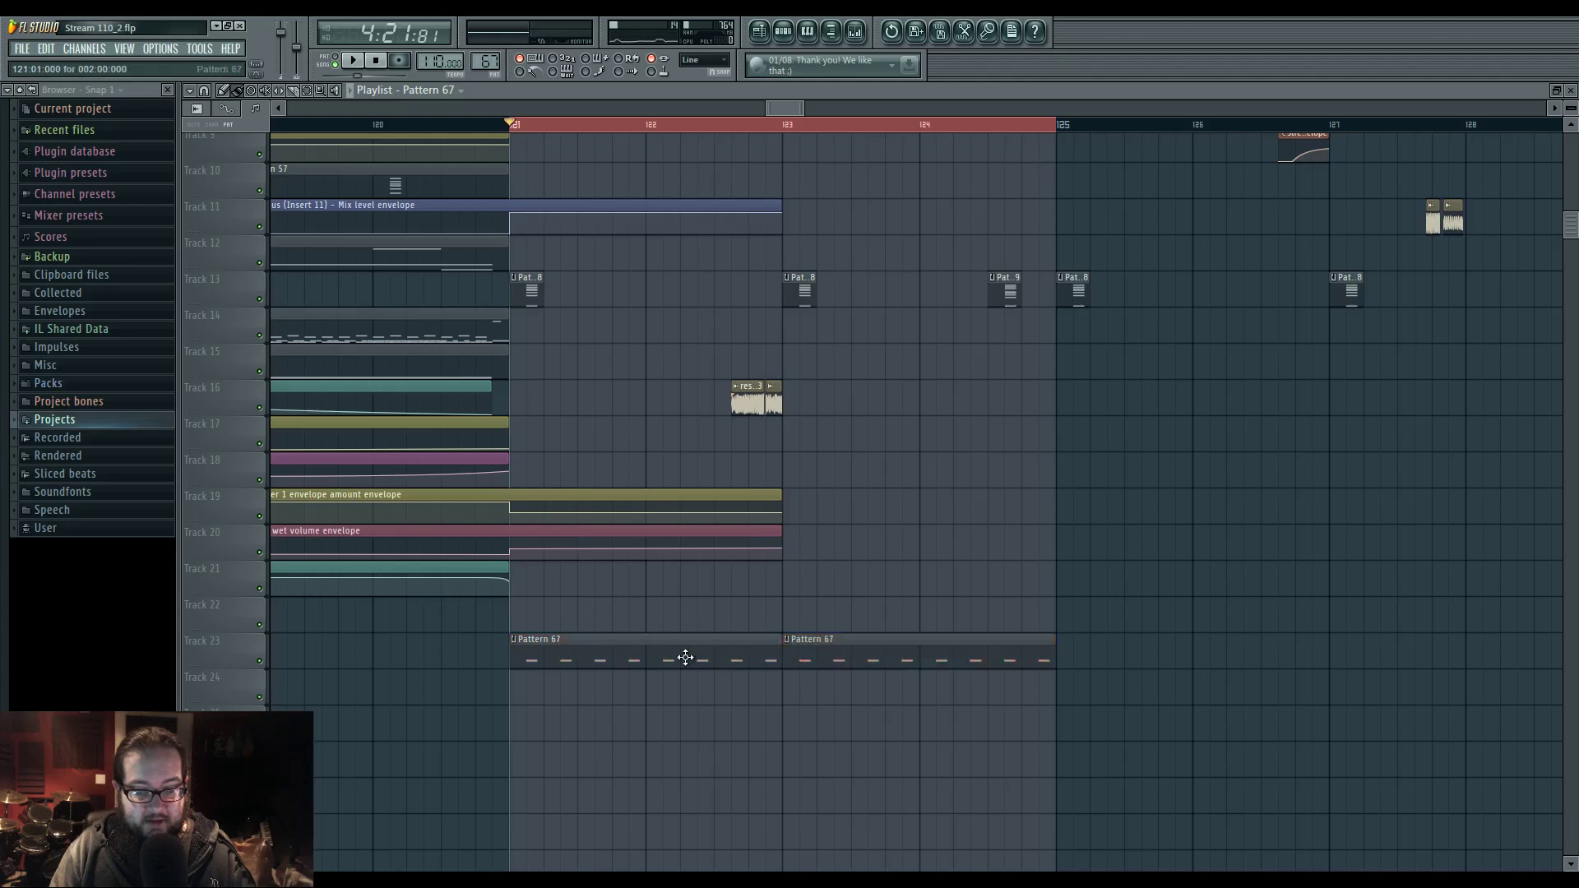
- Audition Pattern 67 and raise the last three E4 notes of its second bar to A4
{"action": "double_click", "coordinate": [686, 657]}
{"action": "key", "text": "space"}
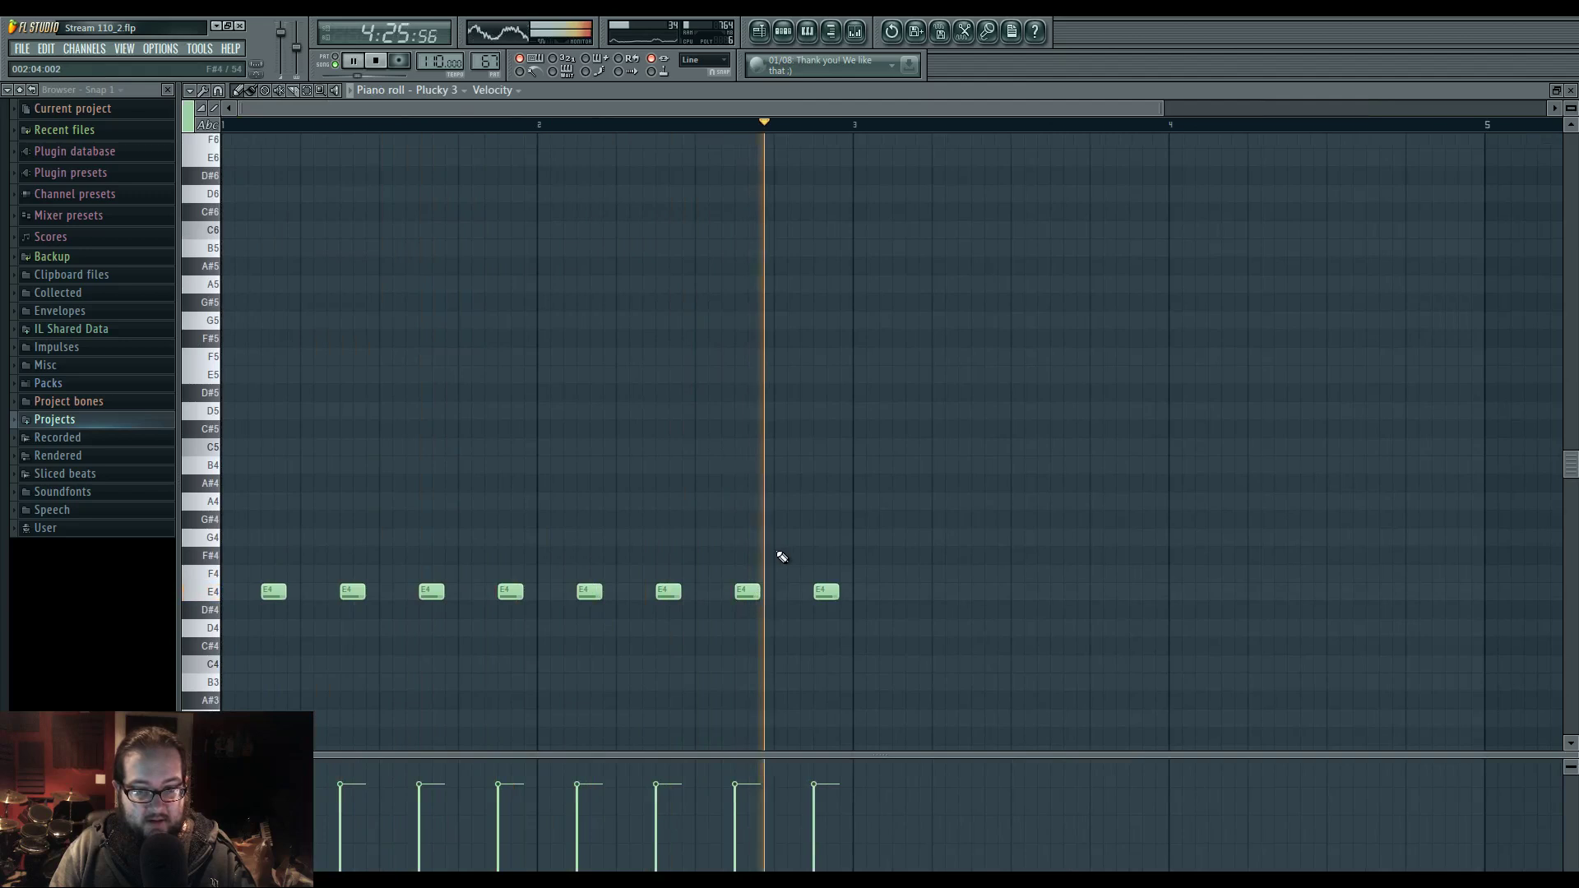
{"action": "key", "text": "space"}
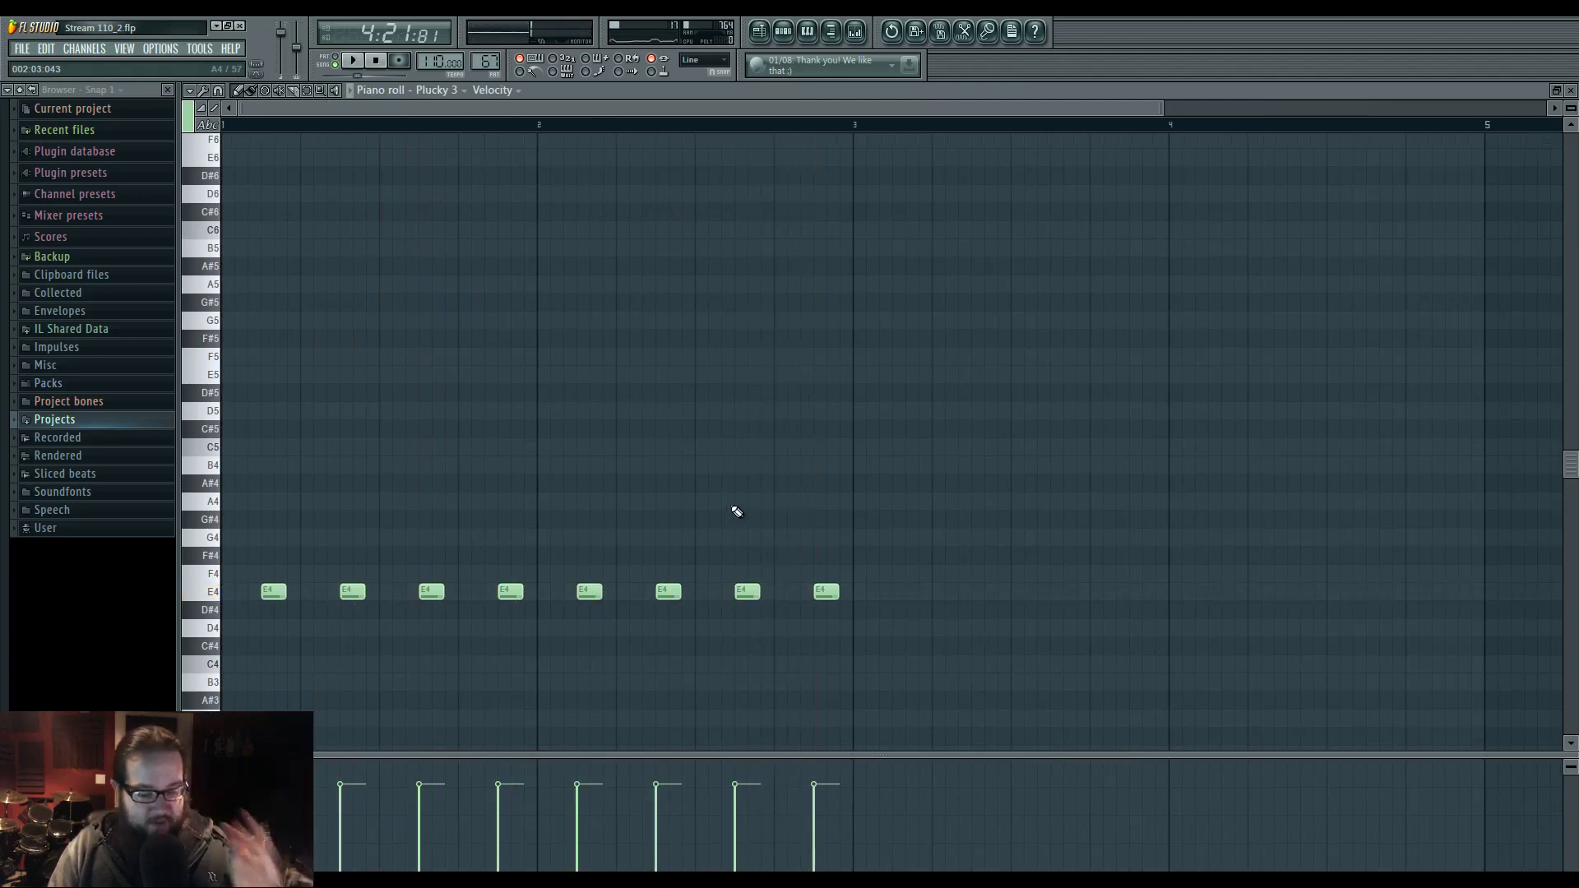
{"action": "key", "text": "space"}
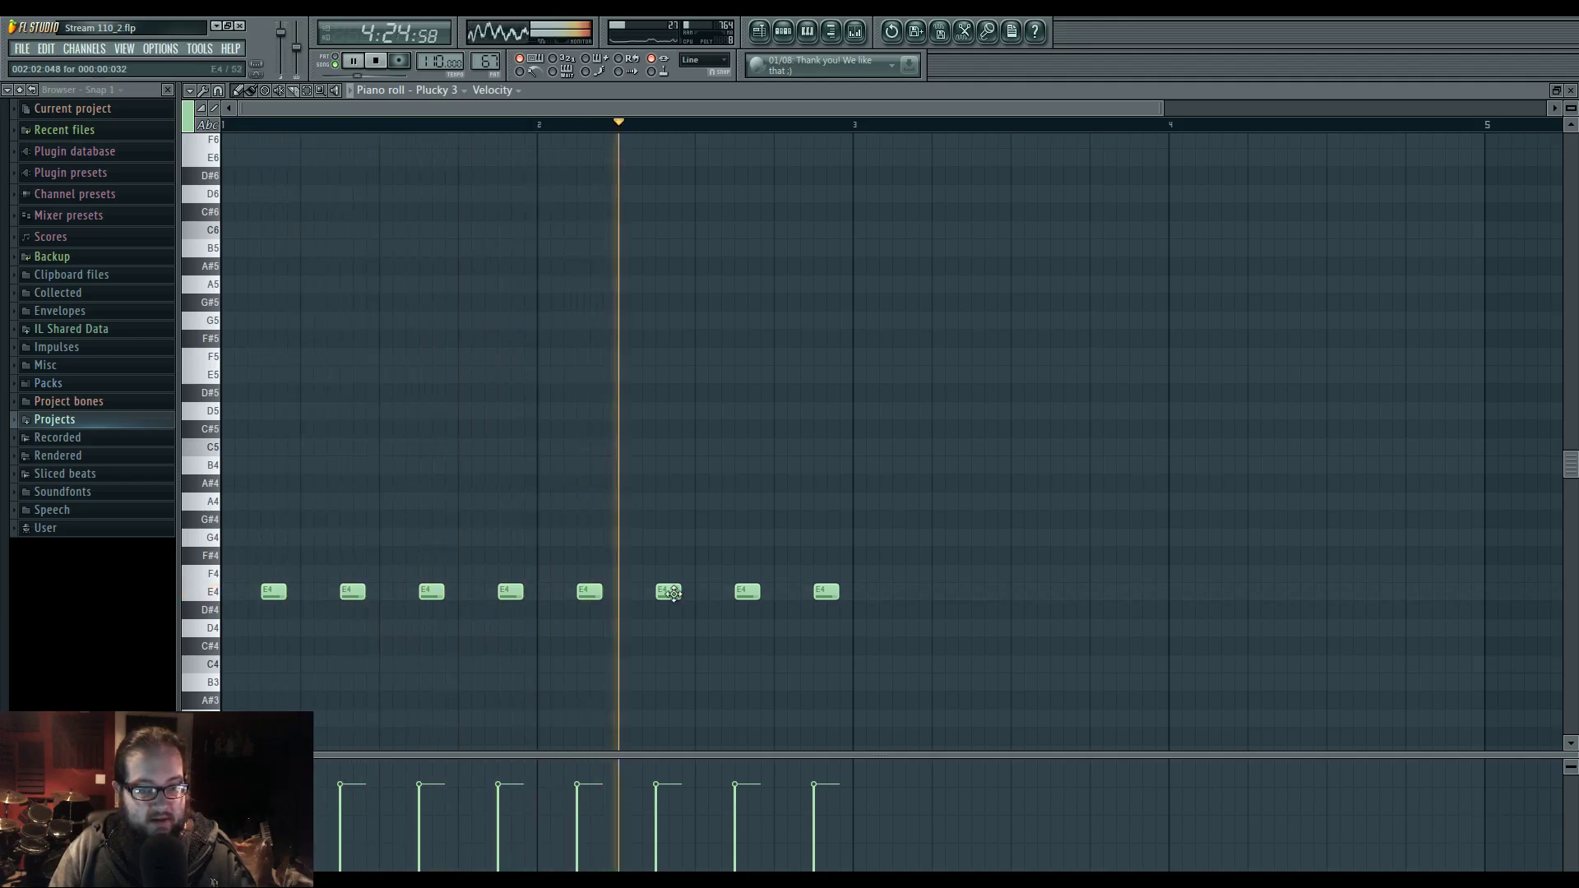
{"action": "key", "text": "space"}
{"action": "left_click_drag", "start_coordinate": [672, 588], "coordinate": [672, 496]}
{"action": "key", "text": "space"}
{"action": "left_click_drag", "start_coordinate": [748, 588], "coordinate": [748, 497]}
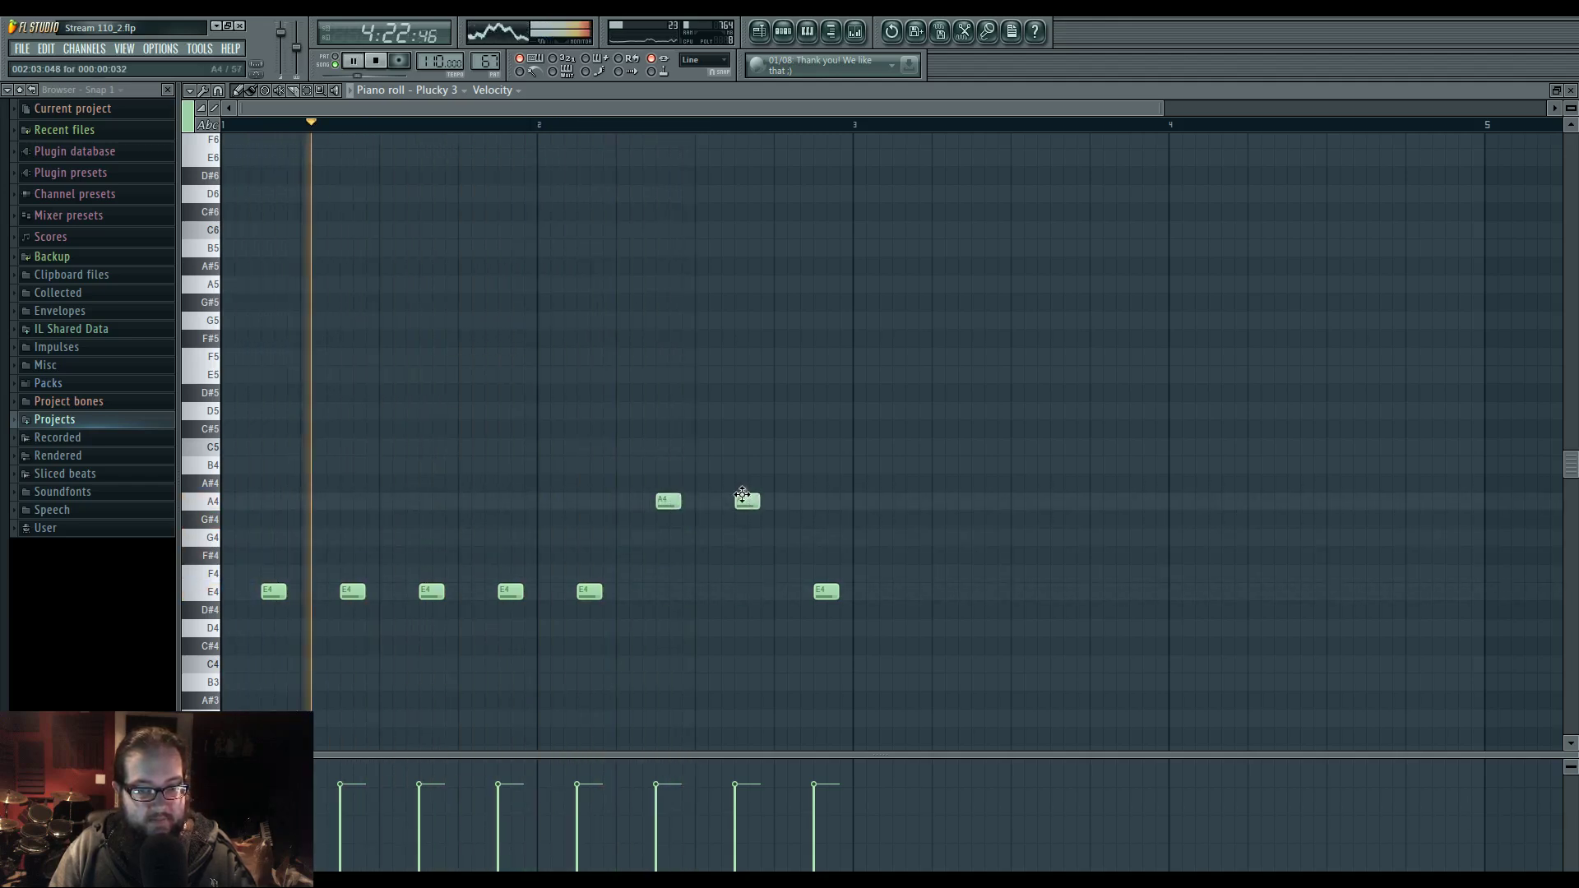
{"action": "left_click_drag", "start_coordinate": [826, 589], "coordinate": [825, 491]}
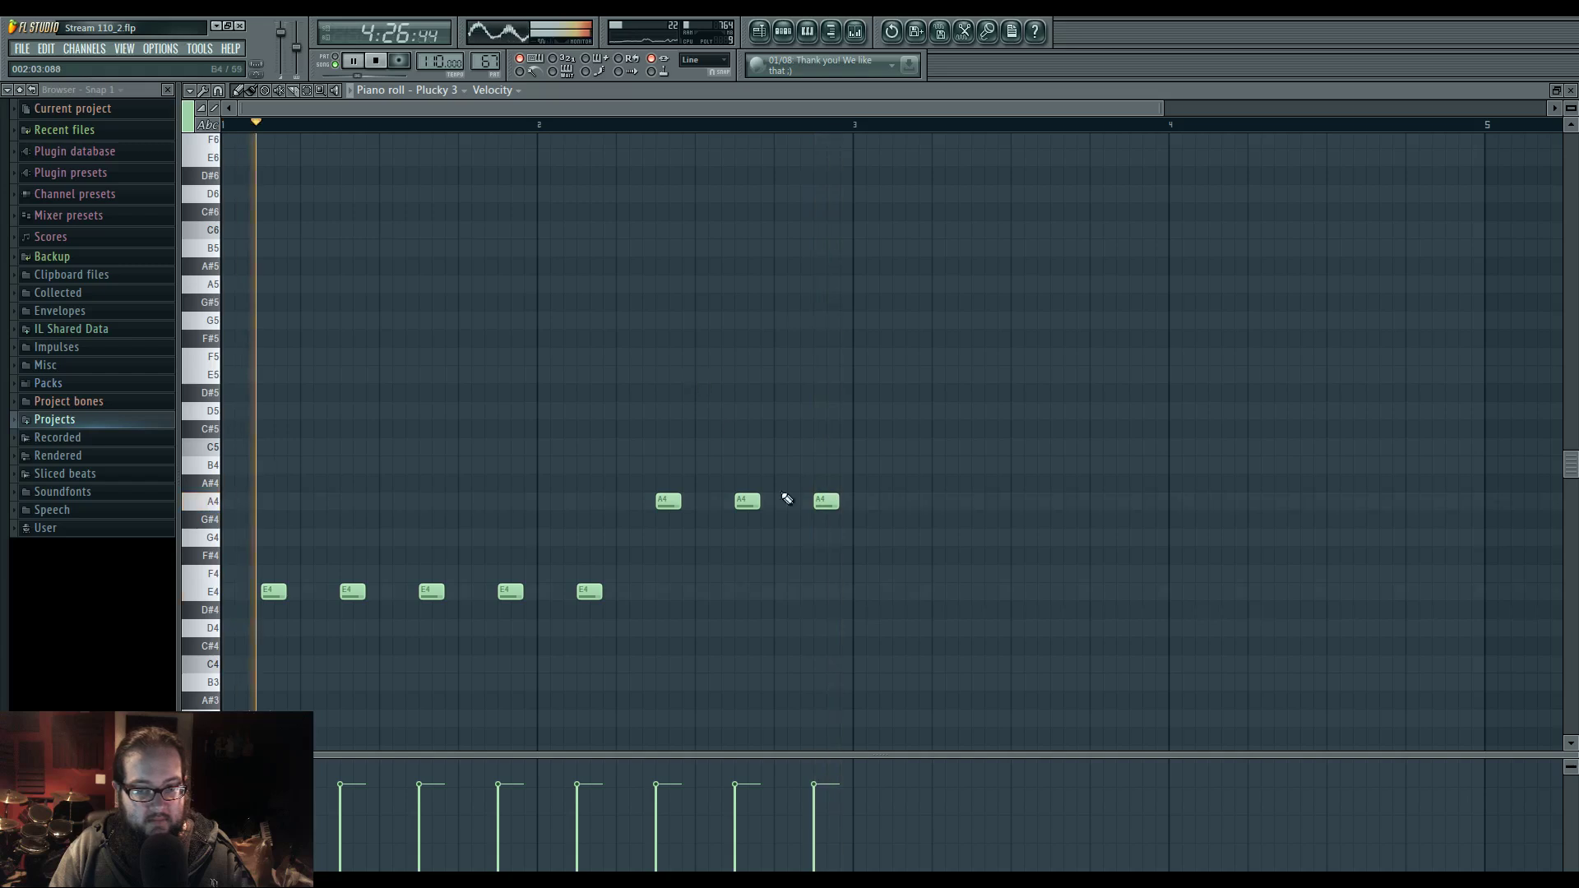
{"action": "mouse_move", "coordinate": [824, 502]}
{"action": "left_mouse_down"}
{"action": "mouse_move", "coordinate": [821, 446]}
{"action": "mouse_move", "coordinate": [824, 505]}
{"action": "left_mouse_up"}
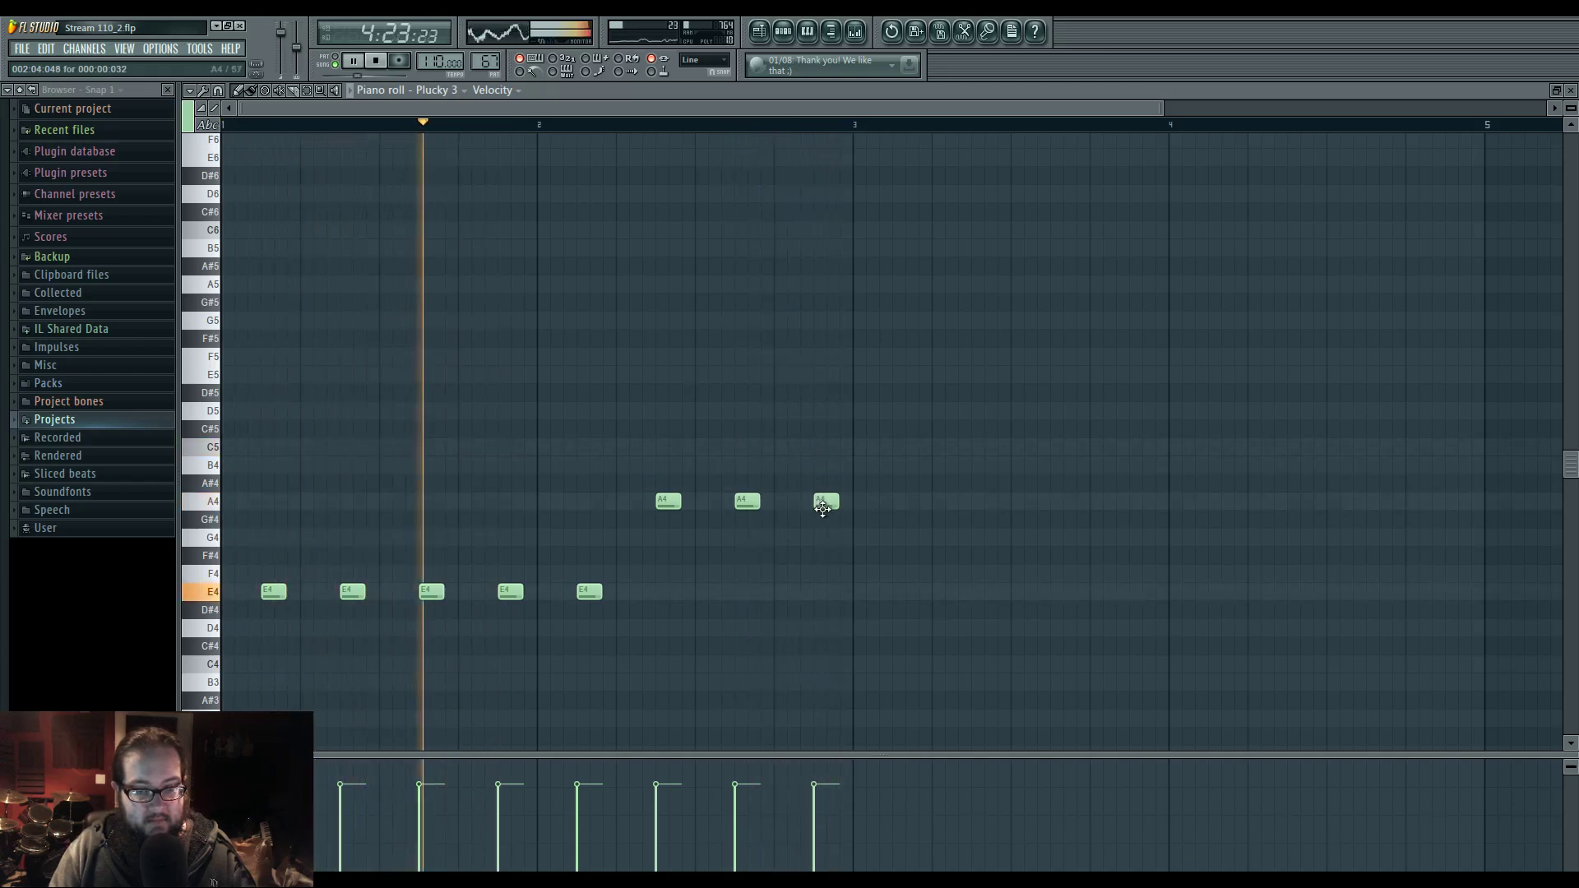
{"action": "key", "text": "space"}
- Delete the second Pattern 67 clip on Track 23 and extend the first one to bar 125
{"action": "left_click", "coordinate": [761, 32]}
{"action": "right_click", "coordinate": [846, 658]}
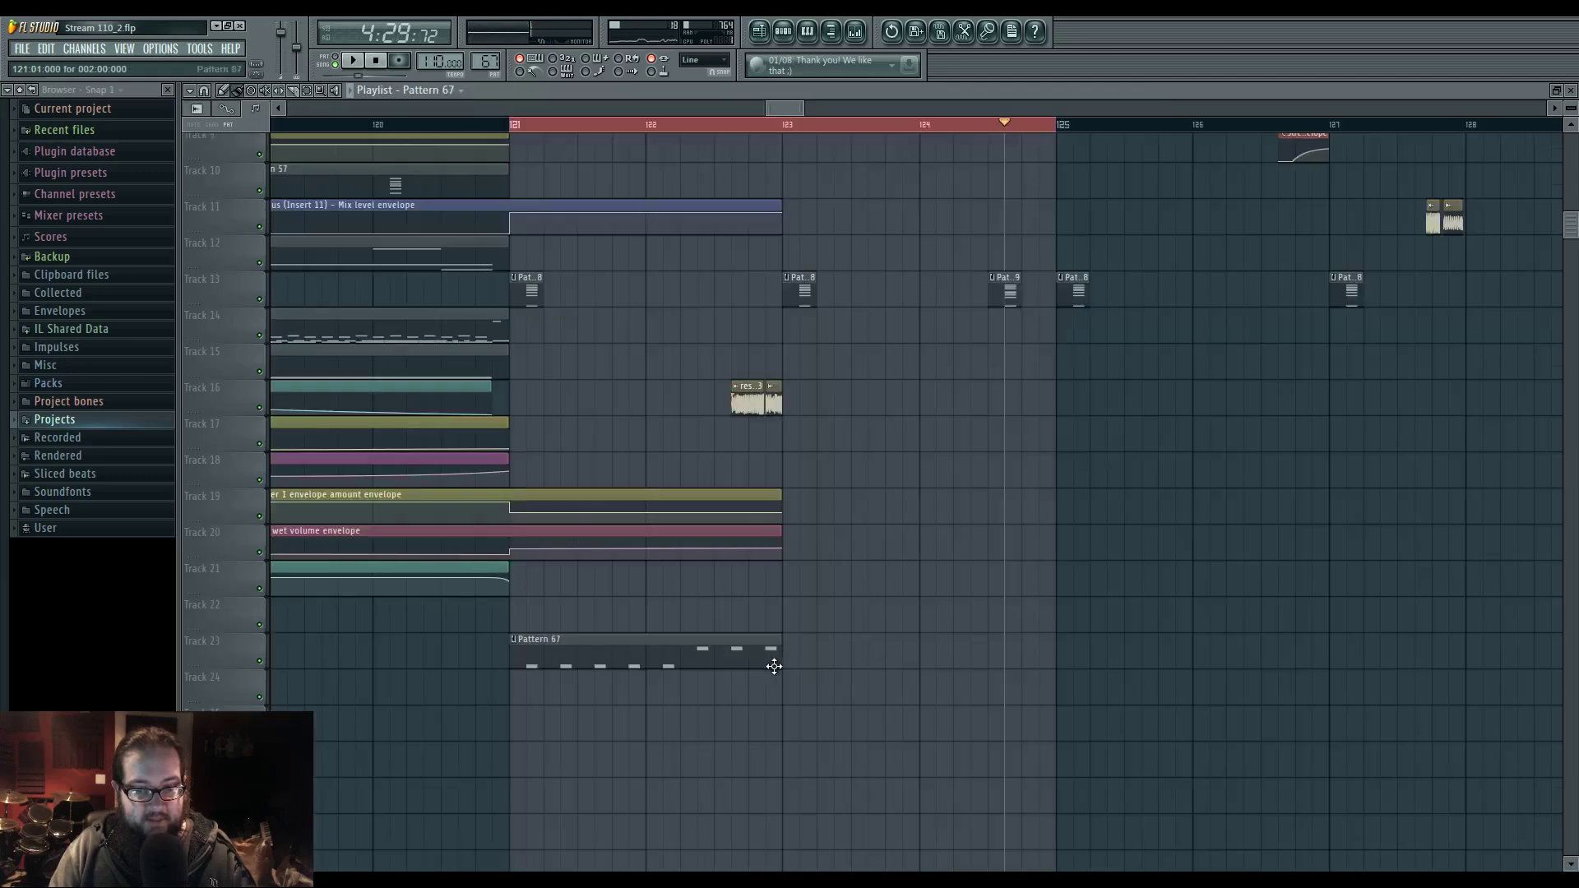
{"action": "left_click_drag", "start_coordinate": [774, 666], "coordinate": [1056, 665]}
- Duplicate the two-bar phrase of Pattern 67 into bars 3 and 4 and raise its last note to C5
{"action": "double_click", "coordinate": [999, 662]}
{"action": "scroll", "coordinate": [844, 511], "scroll_direction": "down", "scroll_amount": 2}
{"action": "left_click_drag", "start_coordinate": [832, 671], "coordinate": [237, 379]}
{"action": "left_click_drag", "start_coordinate": [260, 612], "coordinate": [707, 606]}
{"action": "key", "text": "ctrl+d"}
{"action": "scroll", "coordinate": [813, 477], "scroll_direction": "down", "scroll_amount": 1}
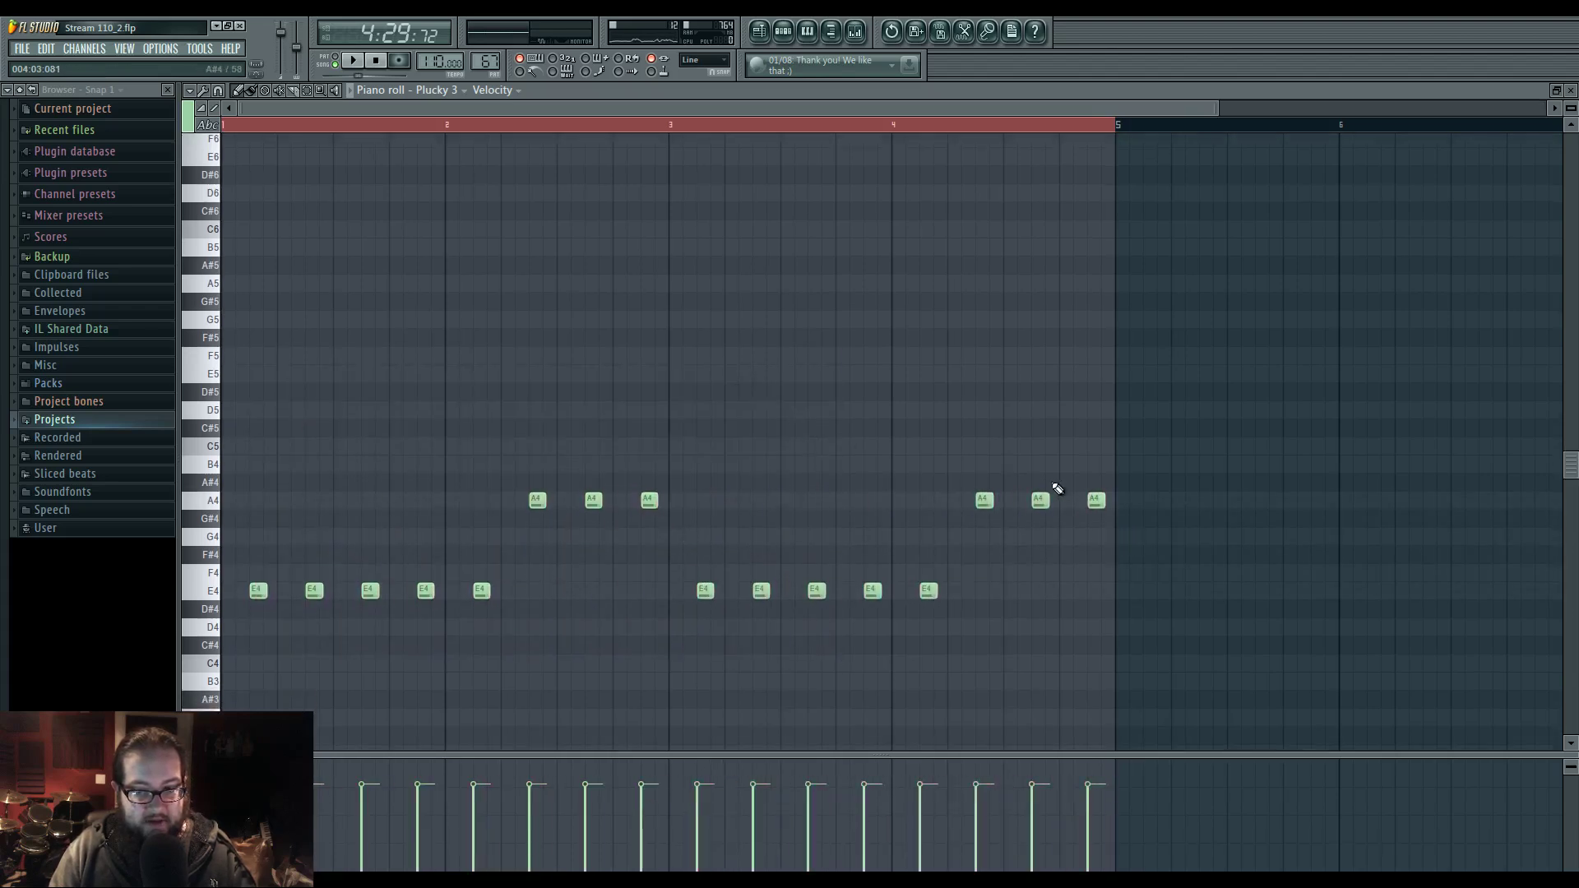
{"action": "left_click_drag", "start_coordinate": [1097, 500], "coordinate": [1097, 445]}
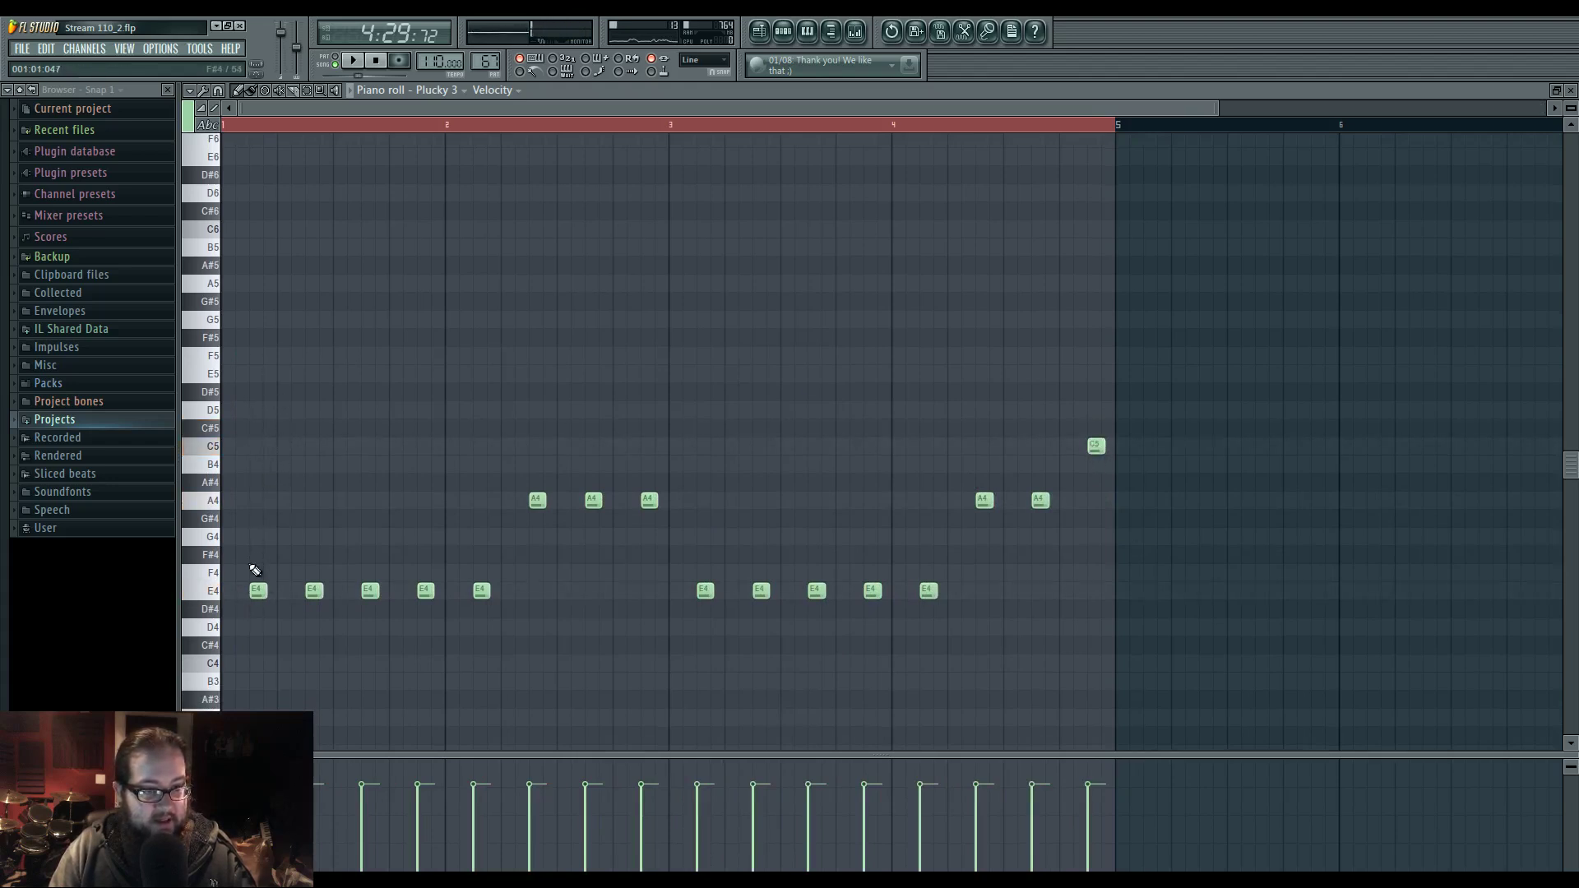
- Stack B4 and G5 notes above each of the first five E4 notes
{"action": "left_click", "coordinate": [257, 591]}
{"action": "left_click", "coordinate": [259, 463]}
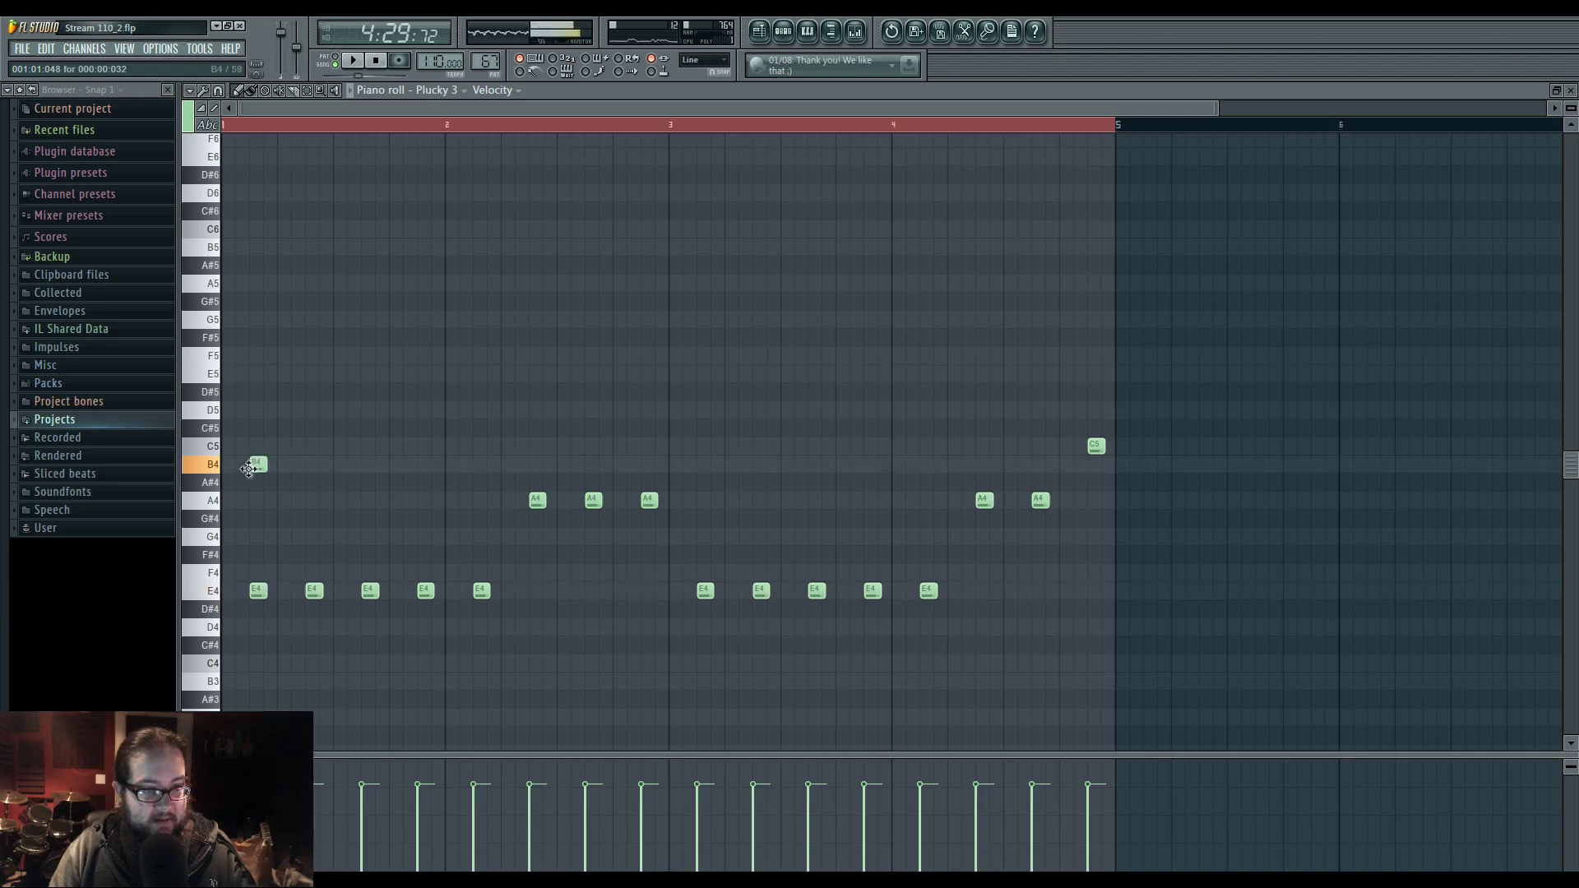
{"action": "left_click", "coordinate": [258, 321]}
{"action": "left_click_drag", "start_coordinate": [258, 324], "coordinate": [426, 465]}
{"action": "left_click", "coordinate": [556, 434]}
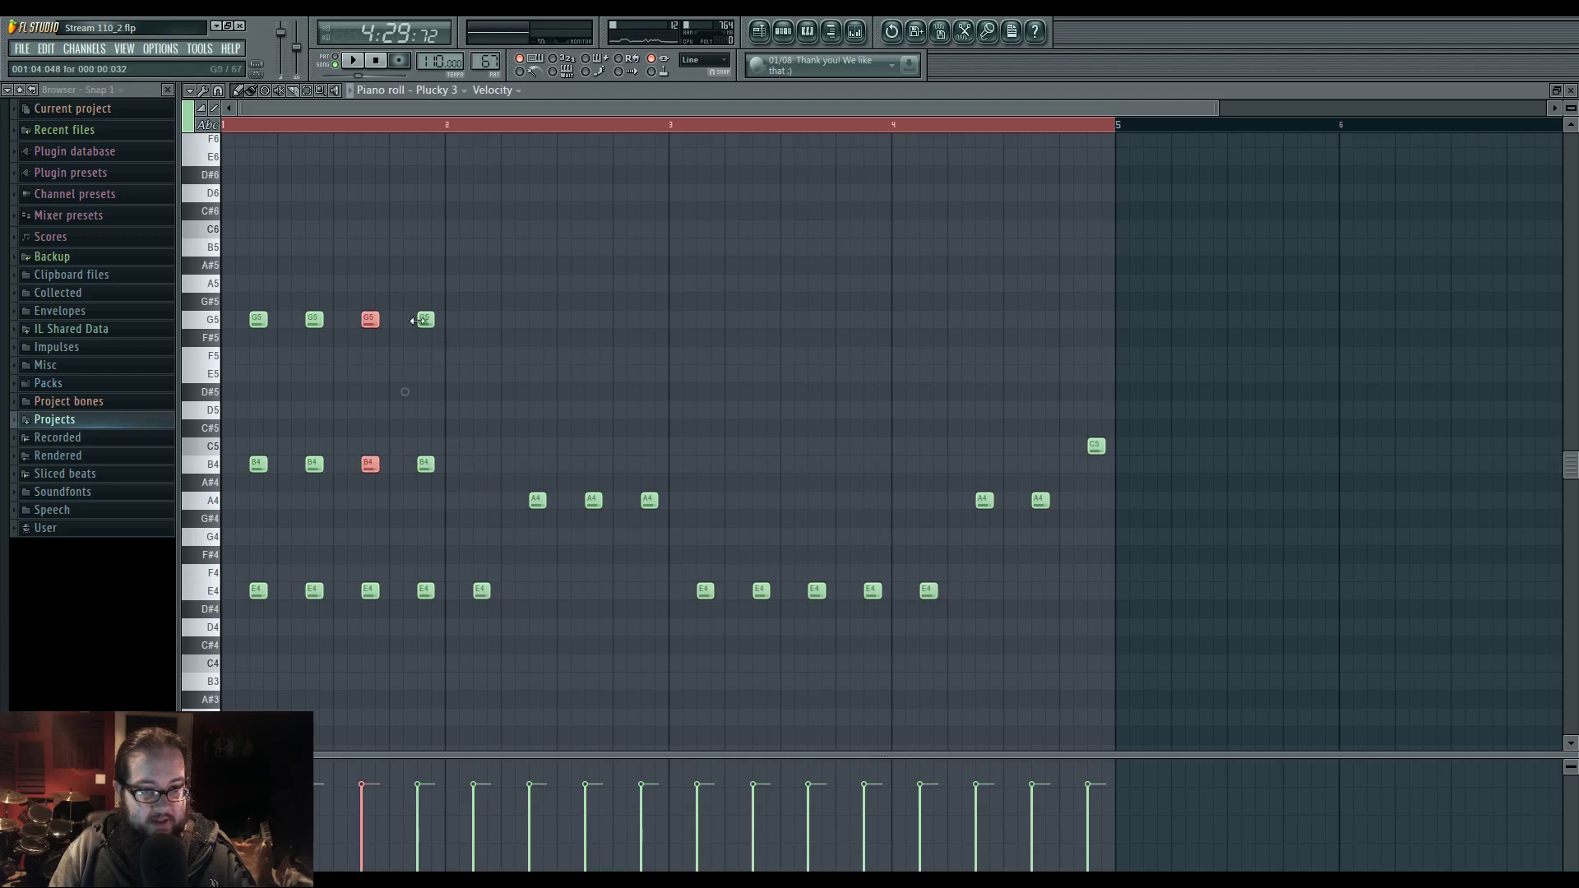
{"action": "left_click_drag", "start_coordinate": [370, 319], "coordinate": [481, 319]}
{"action": "left_click", "coordinate": [561, 409]}
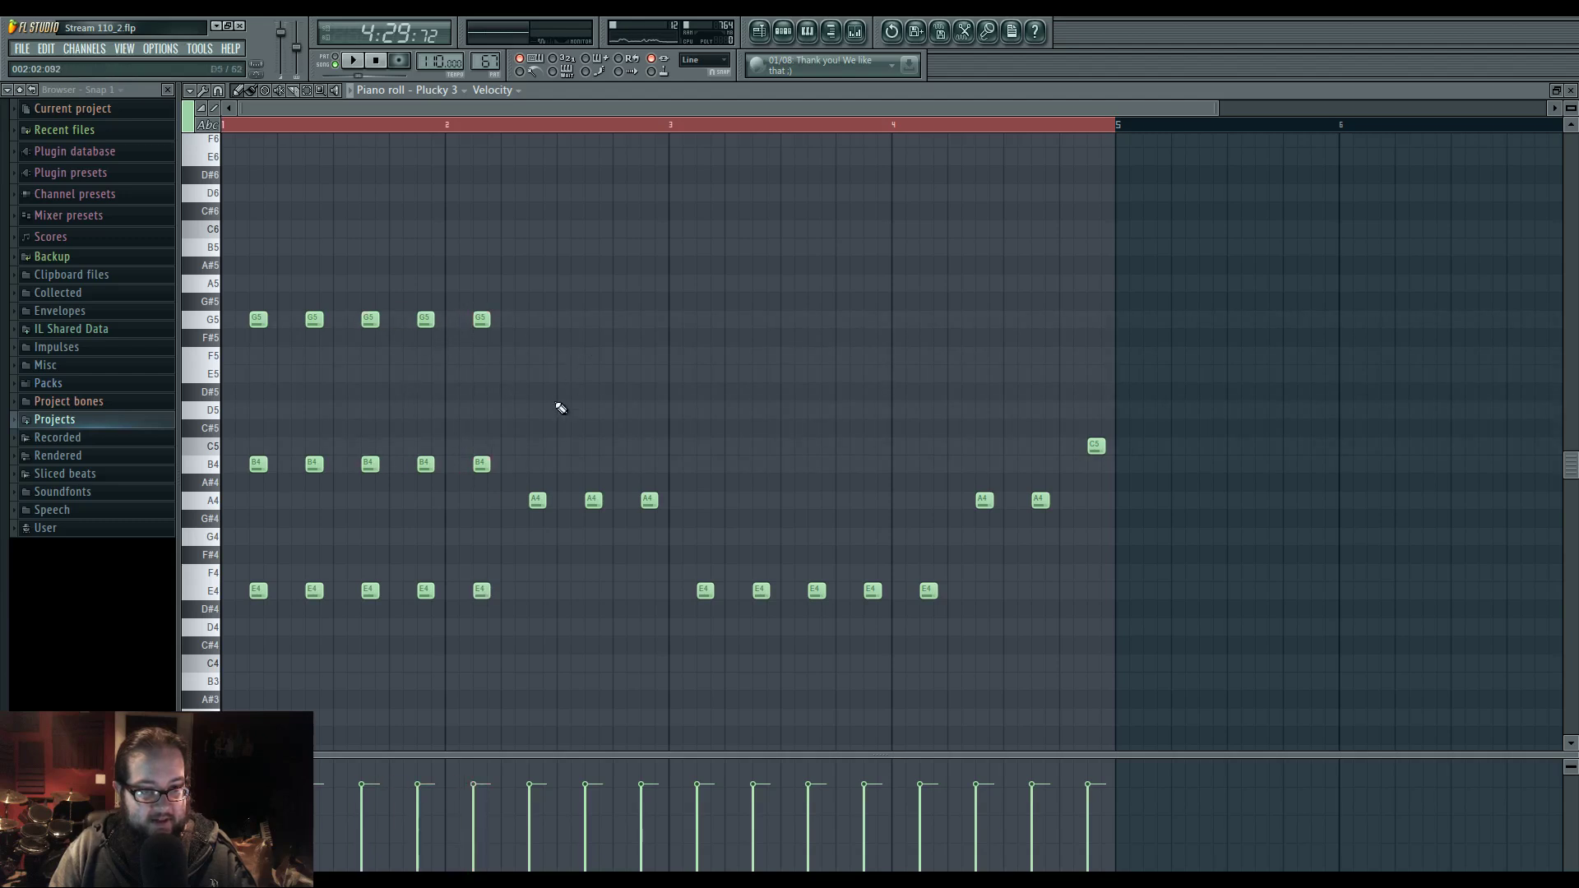
- Stack E5 and C6 notes above the three A4 notes in bar 2 and play the chords back
{"action": "left_click", "coordinate": [538, 502]}
{"action": "left_click_drag", "start_coordinate": [537, 626], "coordinate": [542, 391]}
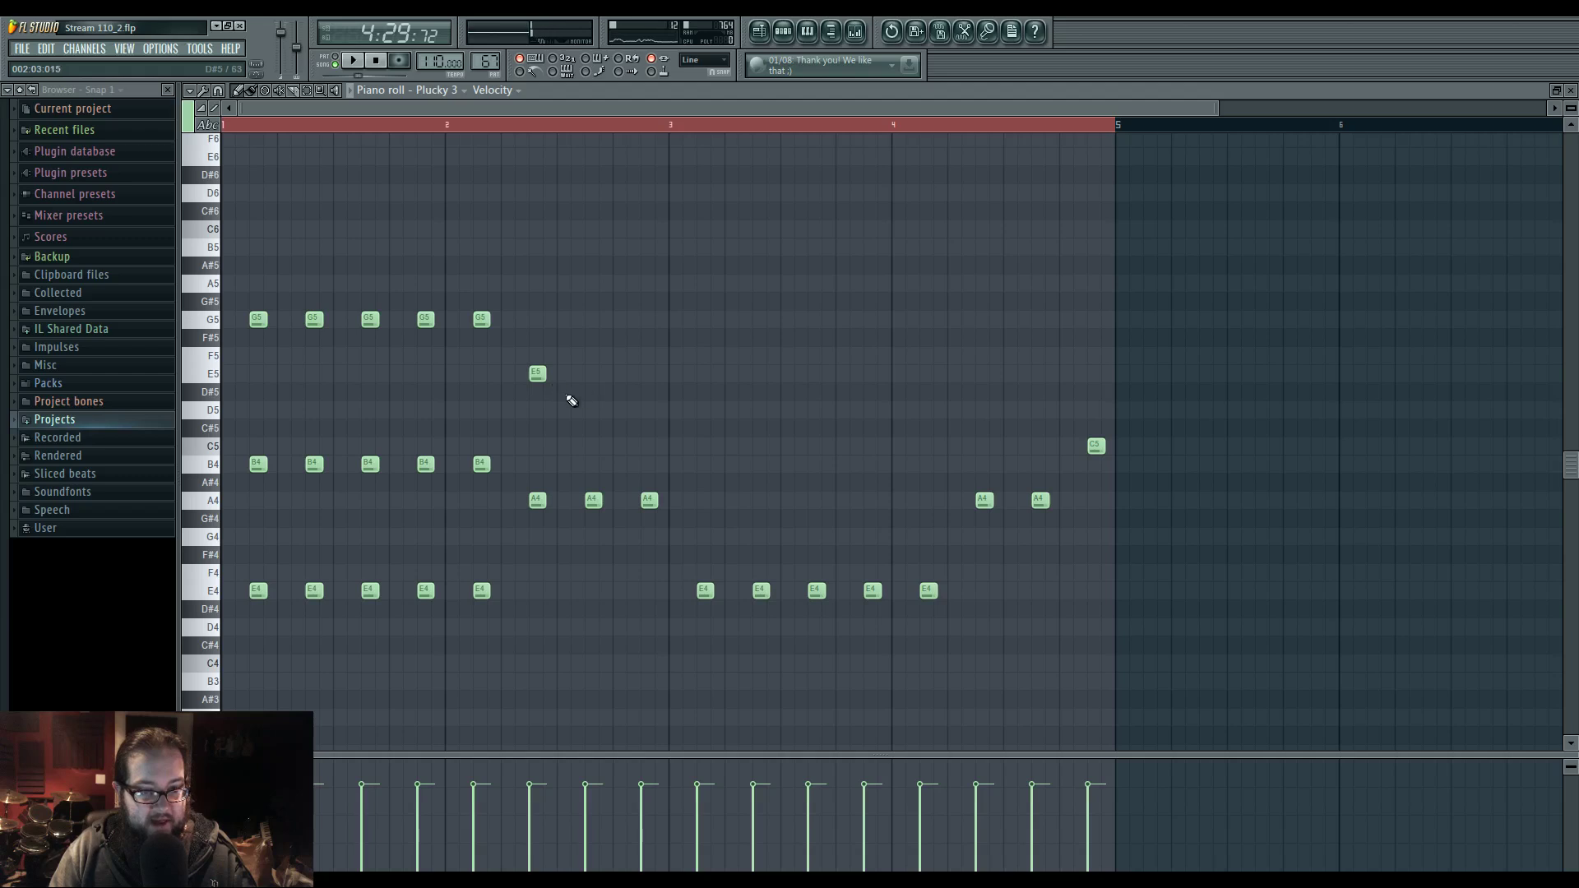
{"action": "left_click", "coordinate": [537, 229]}
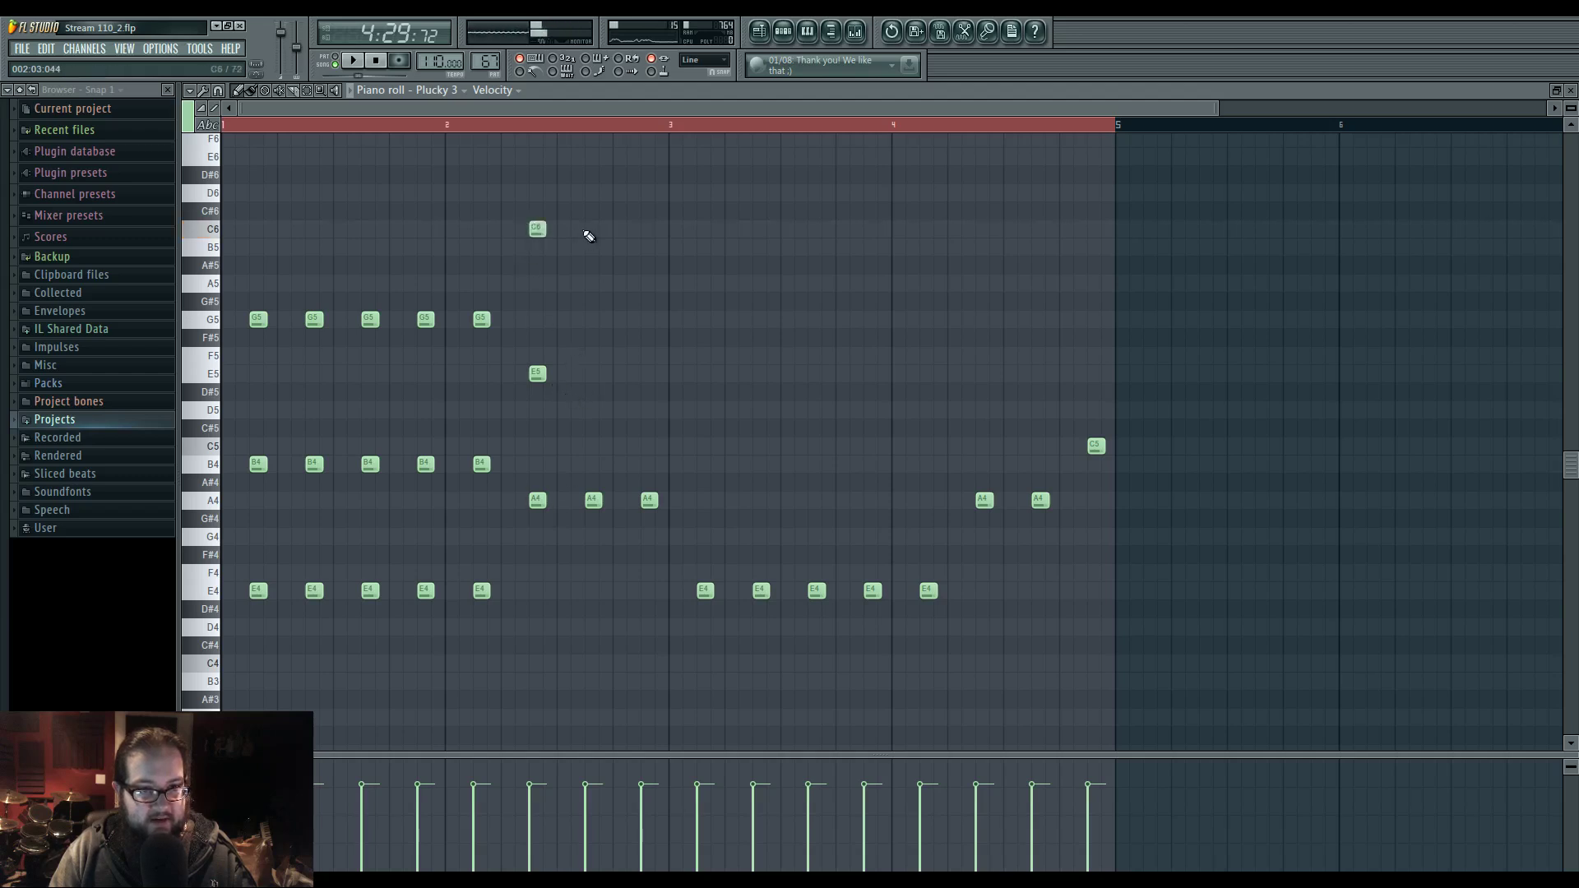
{"action": "left_click", "coordinate": [594, 229]}
{"action": "left_click", "coordinate": [649, 230]}
{"action": "left_click", "coordinate": [600, 374]}
{"action": "left_click_drag", "start_coordinate": [601, 375], "coordinate": [594, 375]}
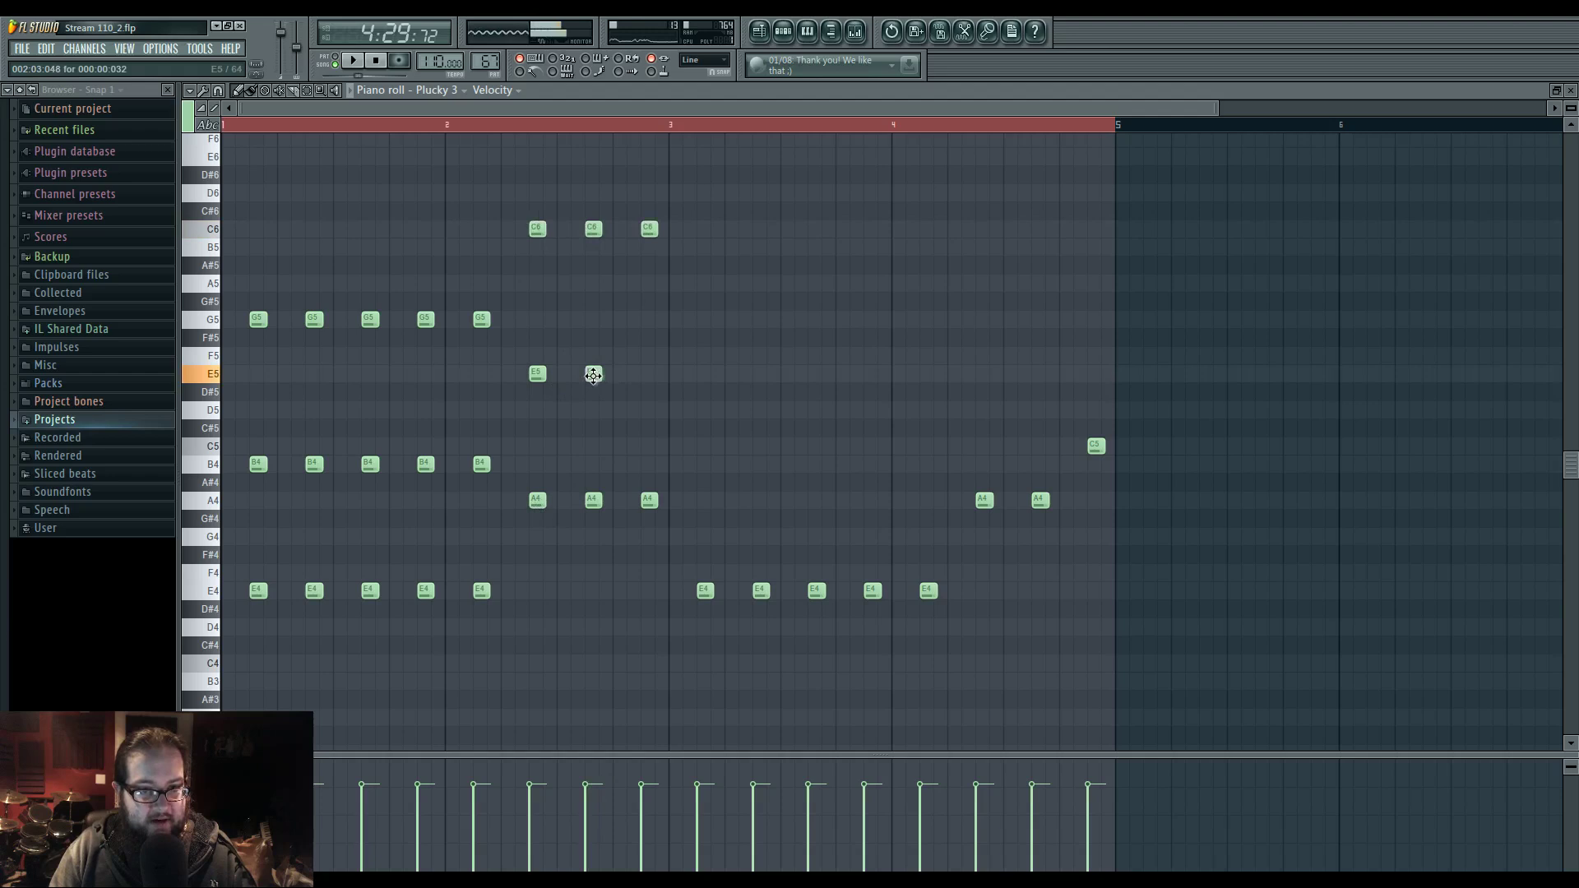
{"action": "left_click", "coordinate": [649, 374]}
{"action": "key", "text": "space"}
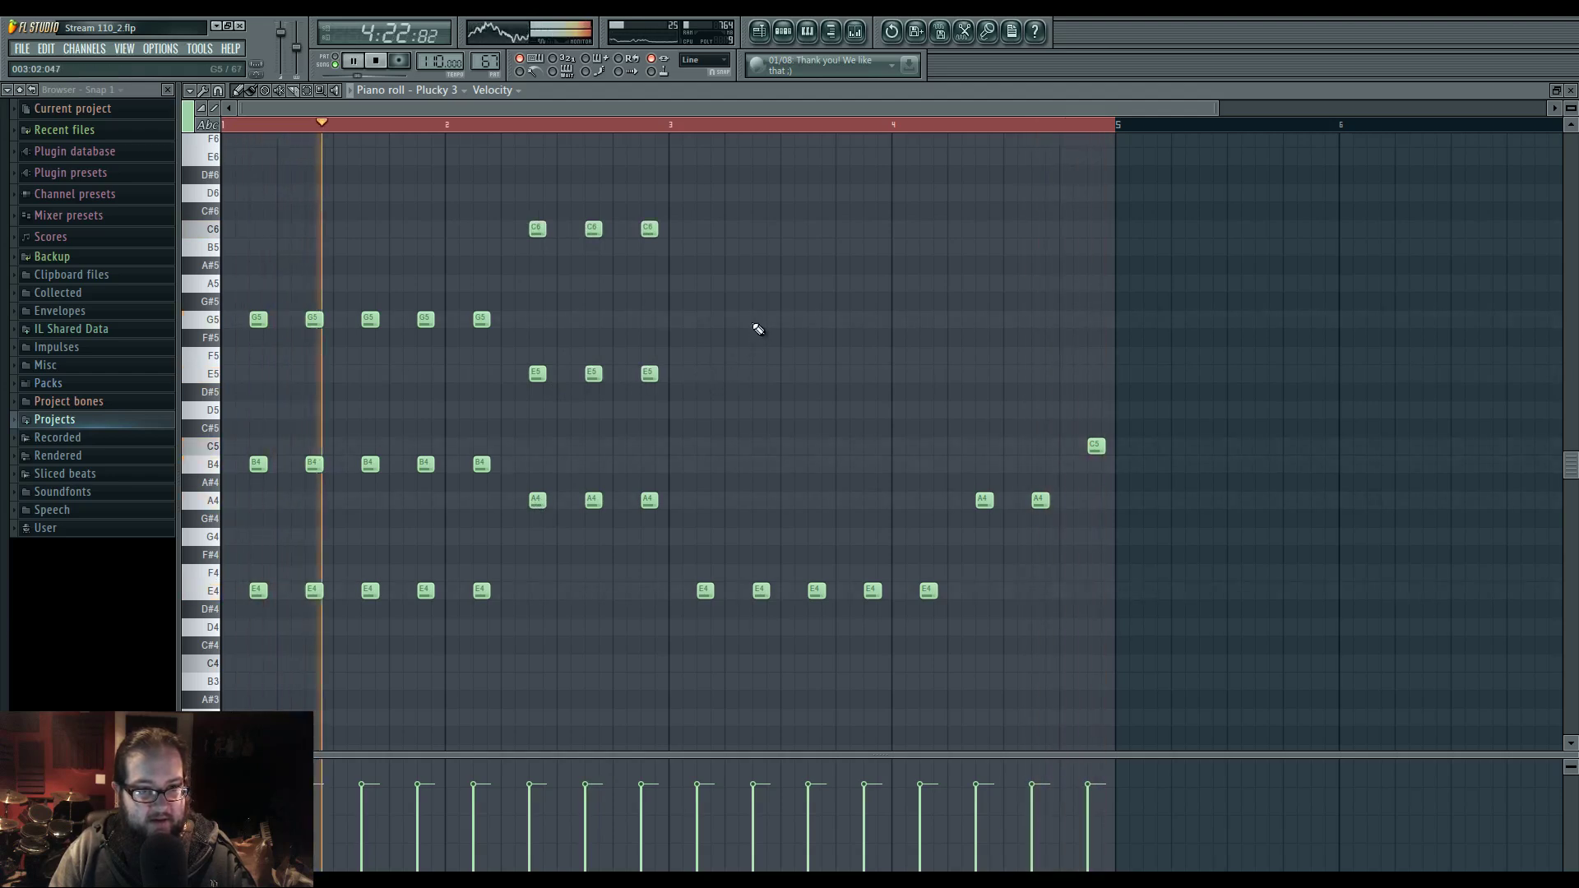
{"action": "key", "text": "space"}
- Open the Super chords pattern at bar 121 on Track 13 and examine the notes of its chord while listening
{"action": "key", "text": "F5"}
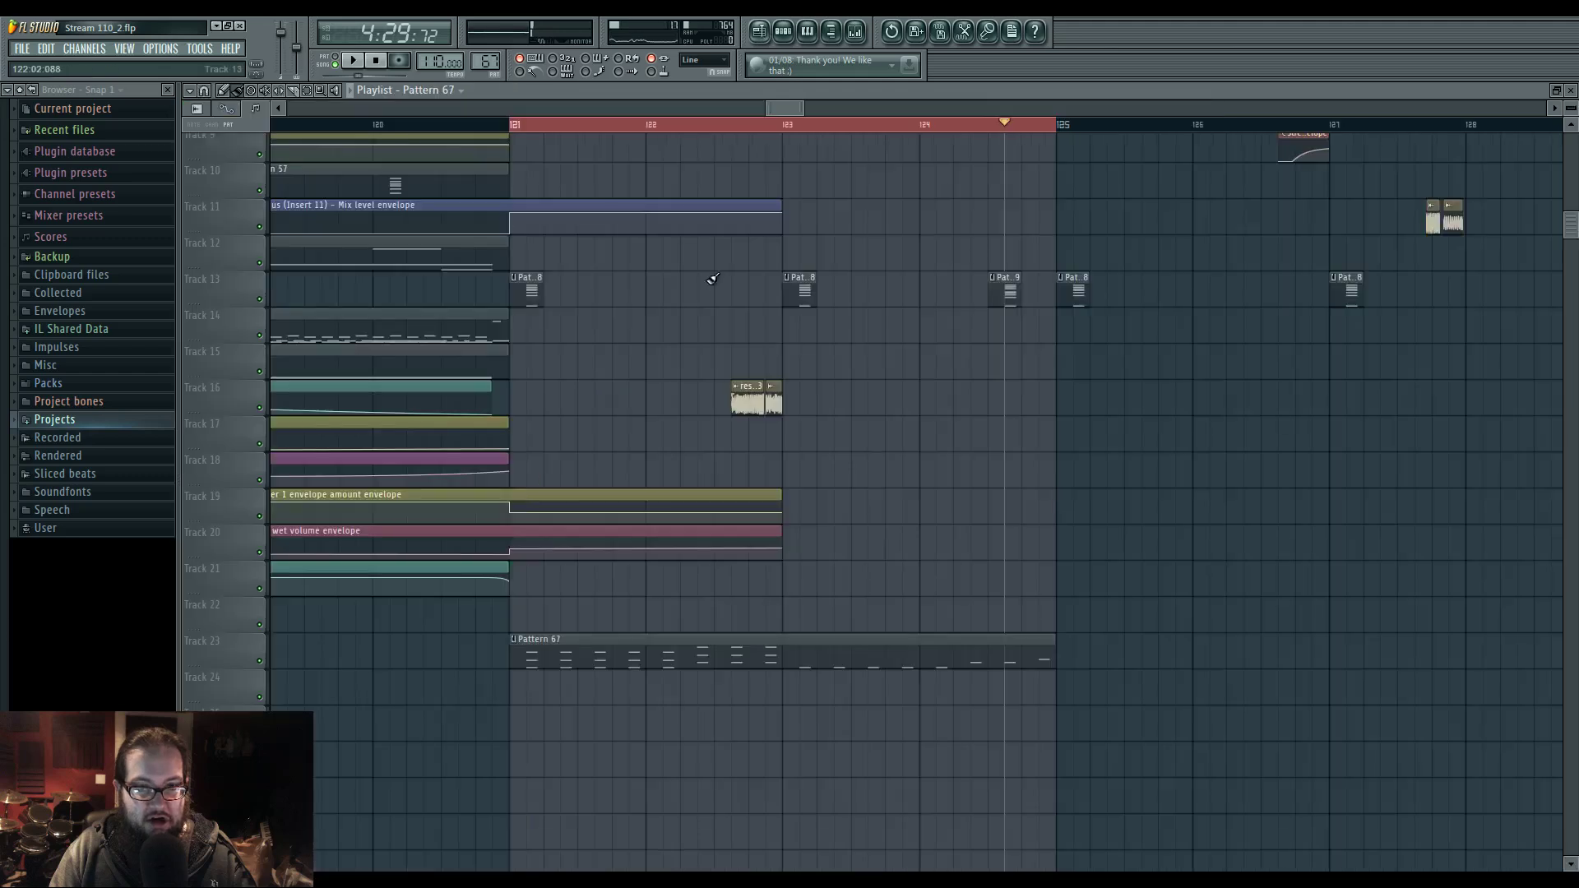
{"action": "double_click", "coordinate": [527, 294]}
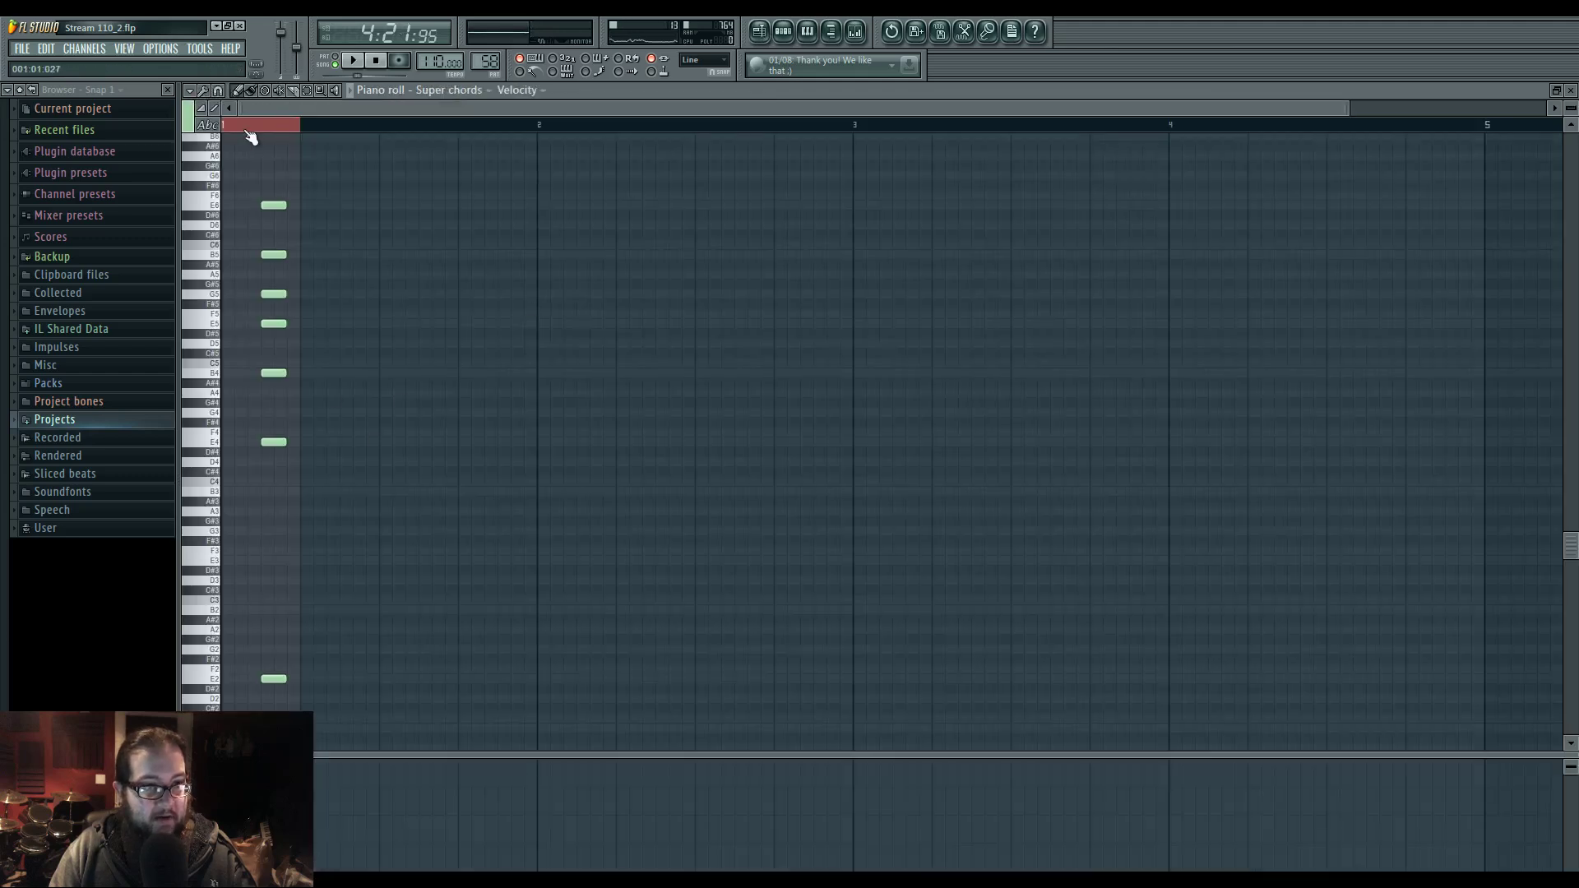
{"action": "key", "text": "space"}
{"action": "key", "text": "space"}
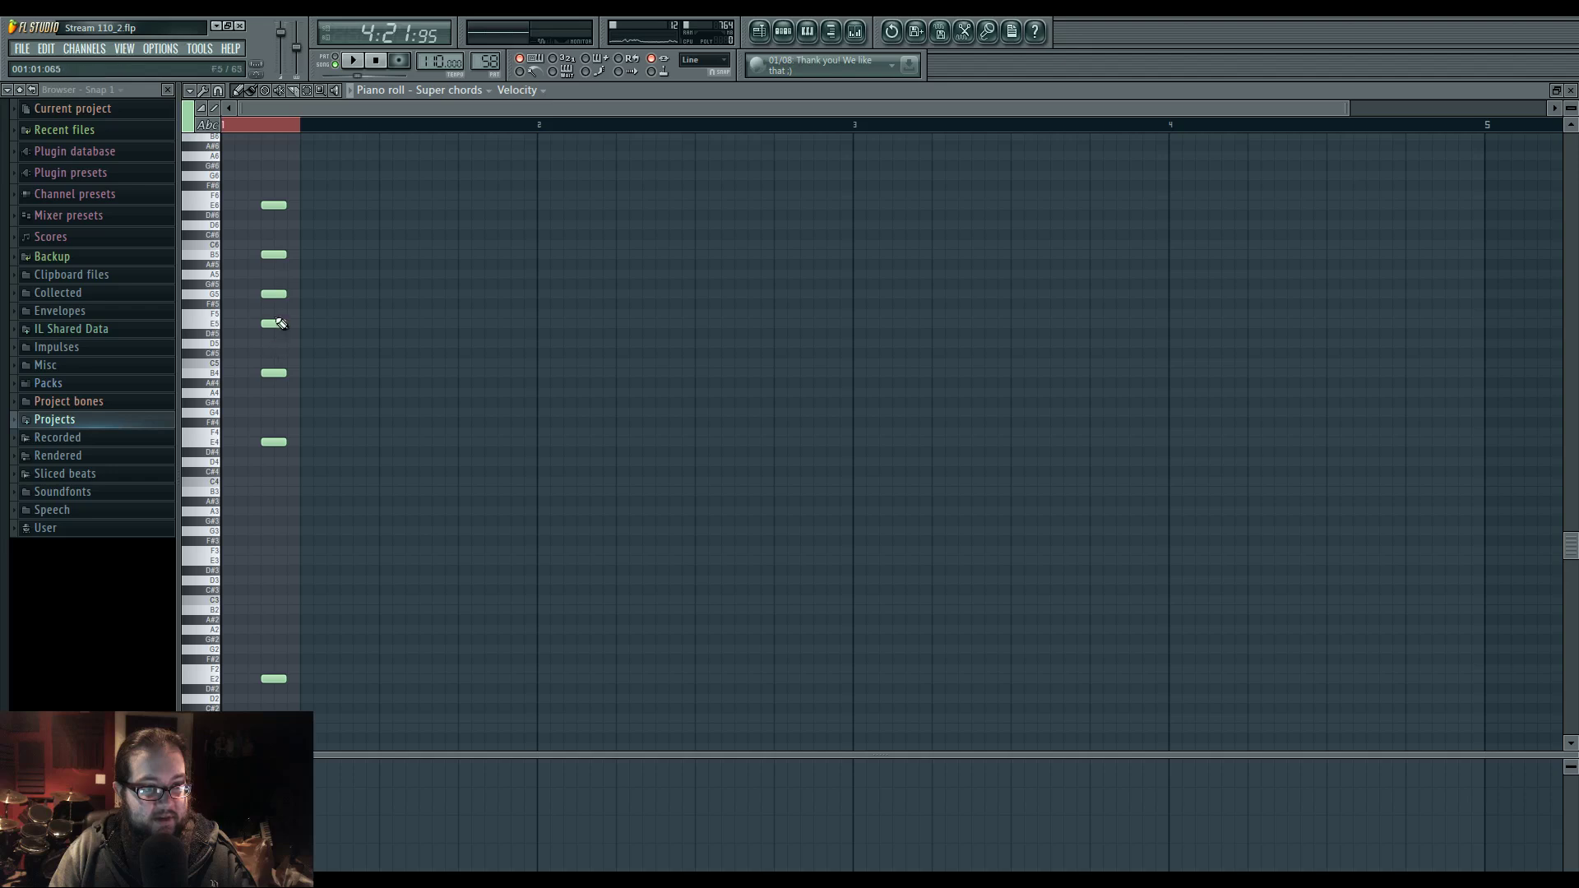
{"action": "key", "text": "space"}
{"action": "key", "text": "space"}
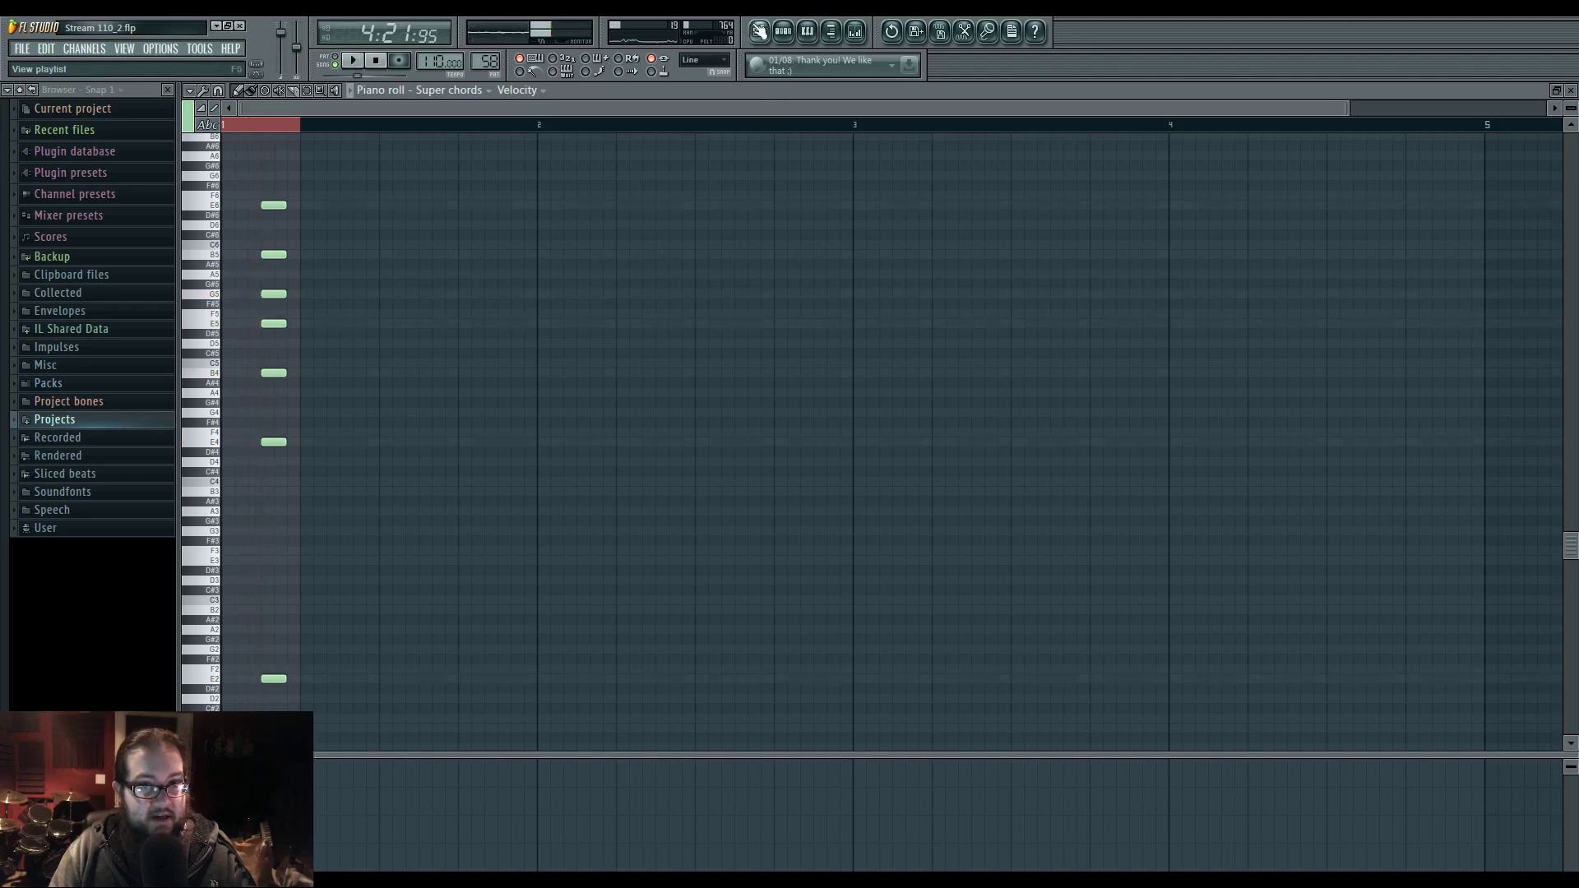
- Reopen Pattern 67, lower the first four G5 notes to E5 and listen to the new voicing
{"action": "left_click", "coordinate": [760, 32]}
{"action": "double_click", "coordinate": [565, 665]}
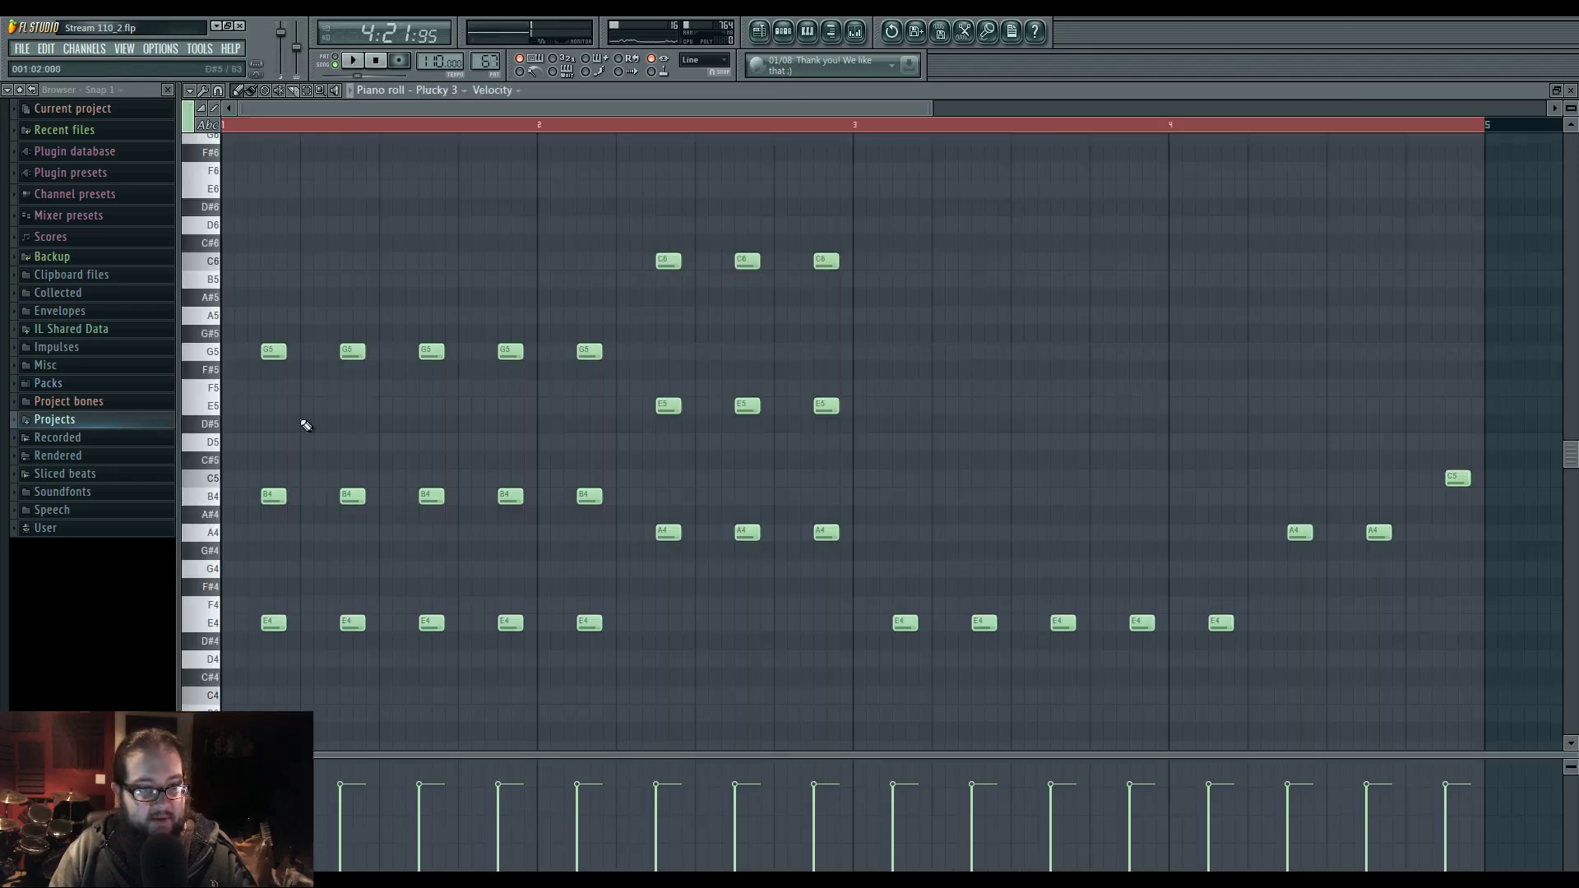
{"action": "left_click_drag", "start_coordinate": [262, 325], "coordinate": [511, 445]}
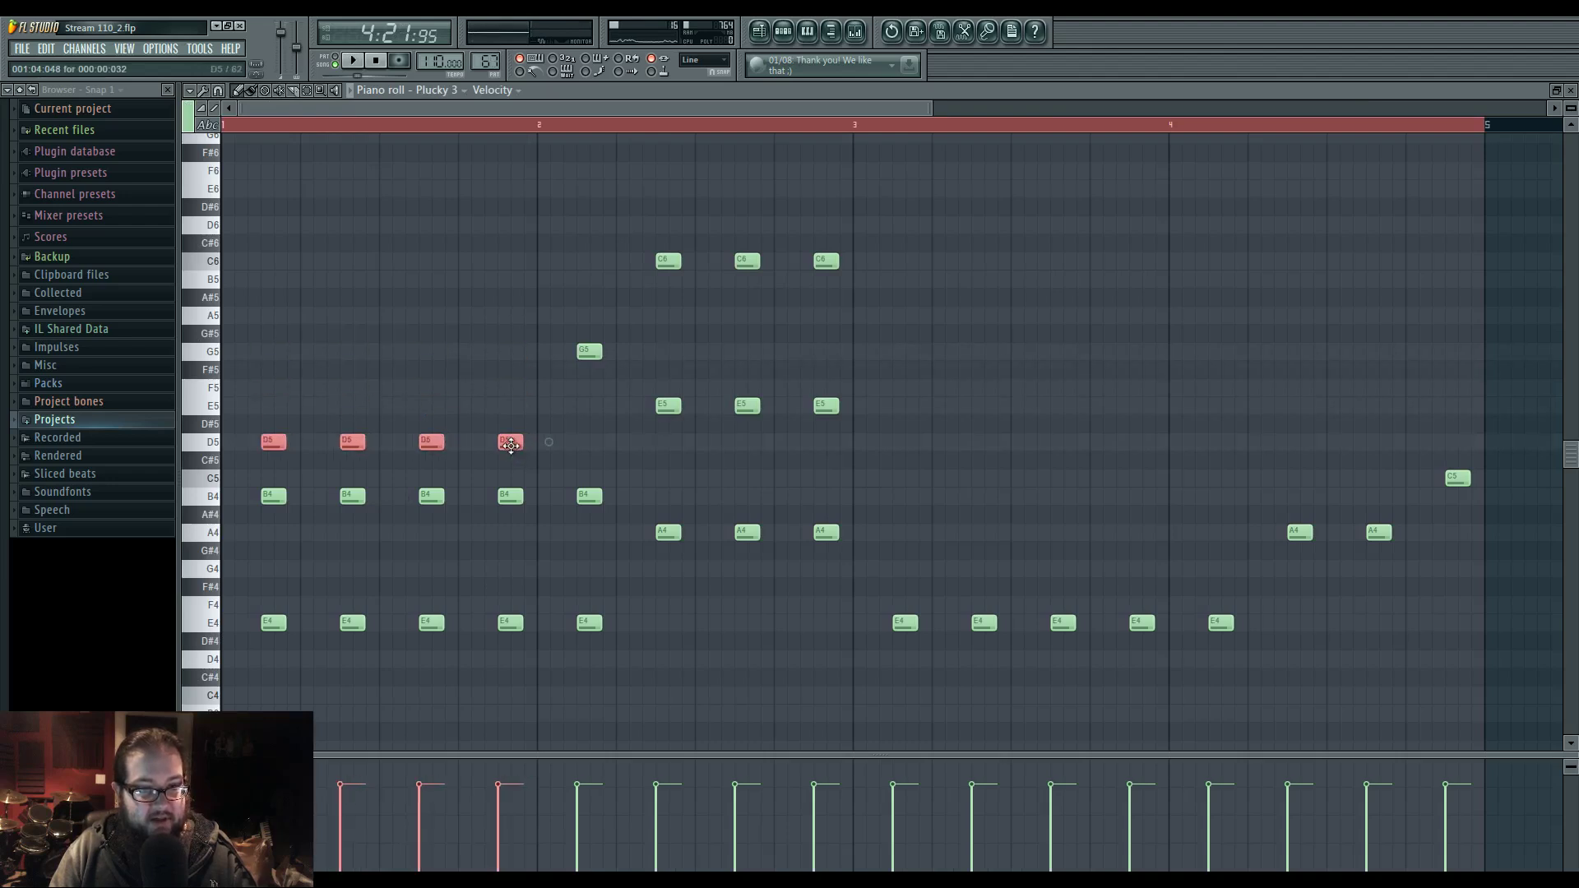
{"action": "key", "text": "space"}
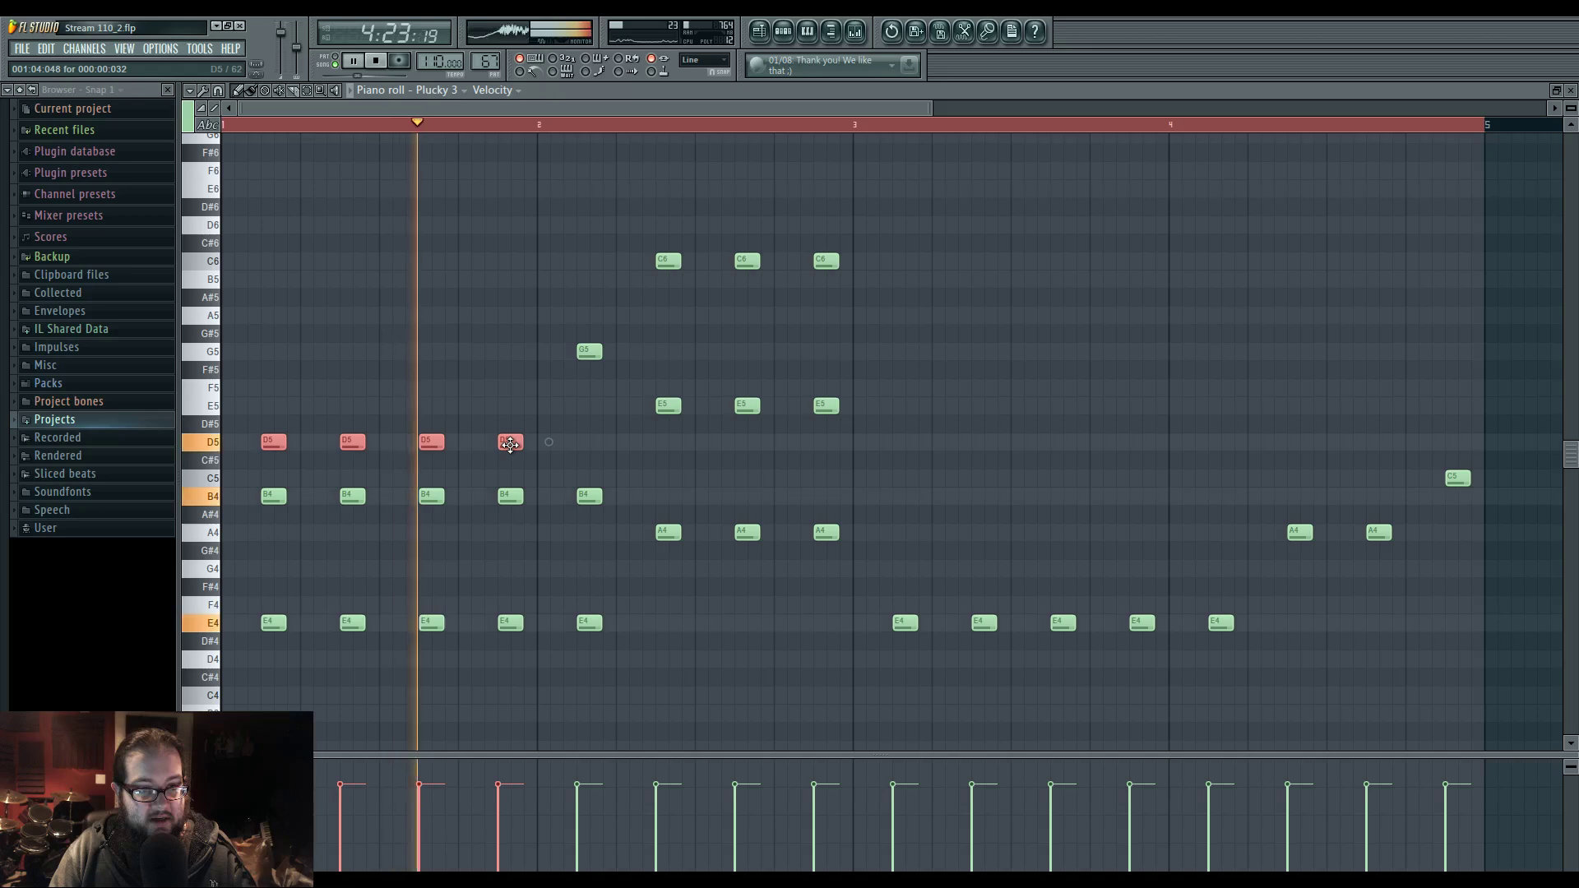
{"action": "left_click_drag", "start_coordinate": [510, 445], "coordinate": [514, 405]}
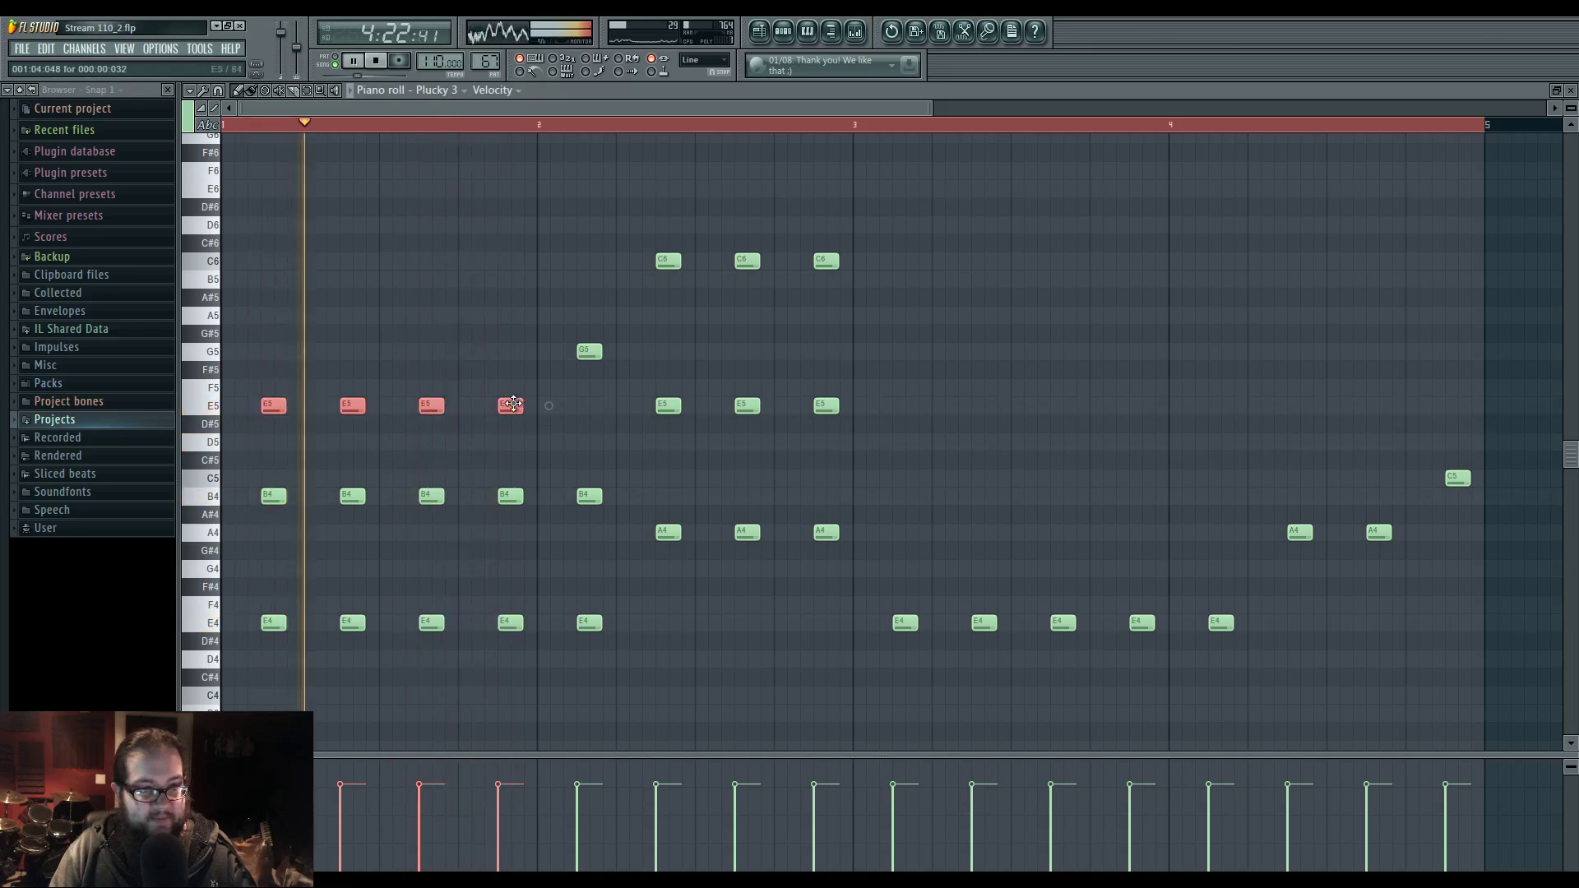
{"action": "left_click", "coordinate": [528, 456], "text": "ctrl"}
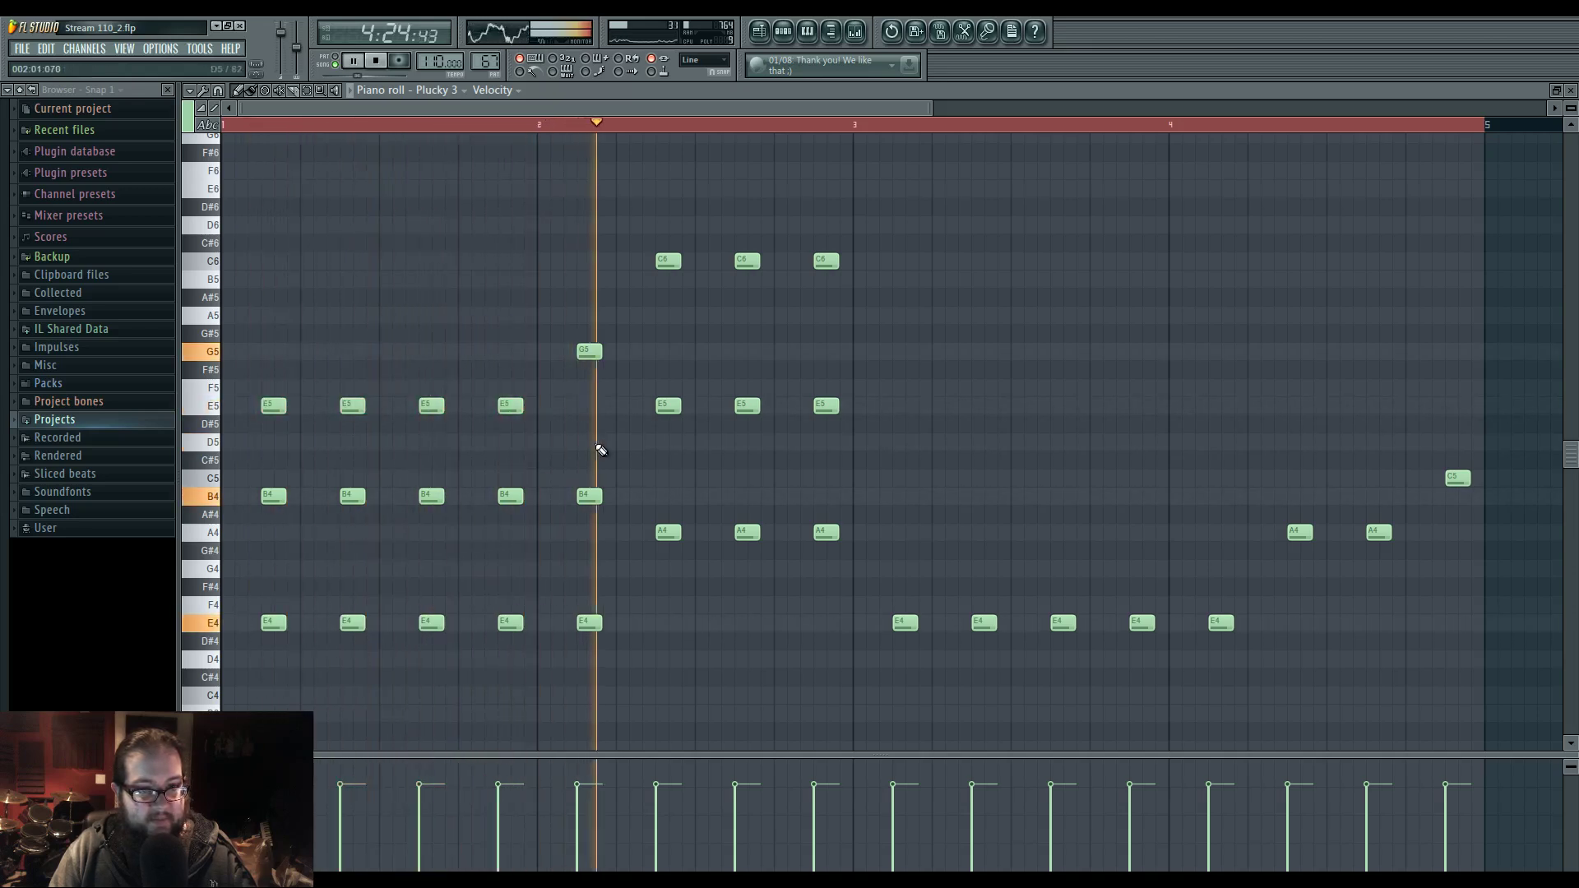
{"action": "key", "text": "space"}
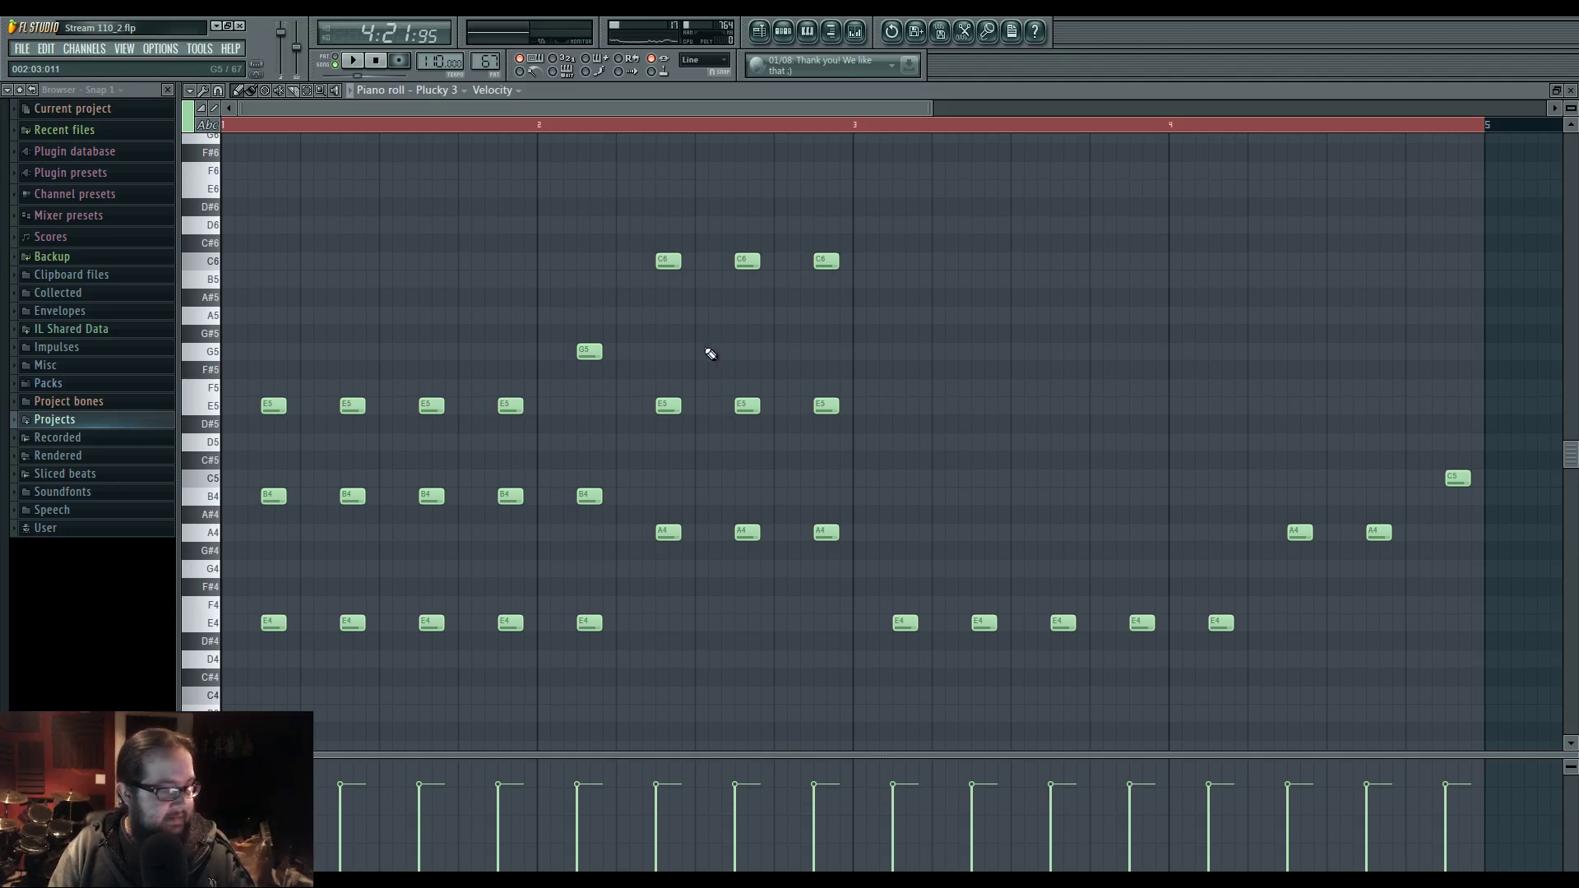
- Play the pattern briefly and lower the top G5 note at the start of bar 2 to D5
{"action": "key", "text": "space"}
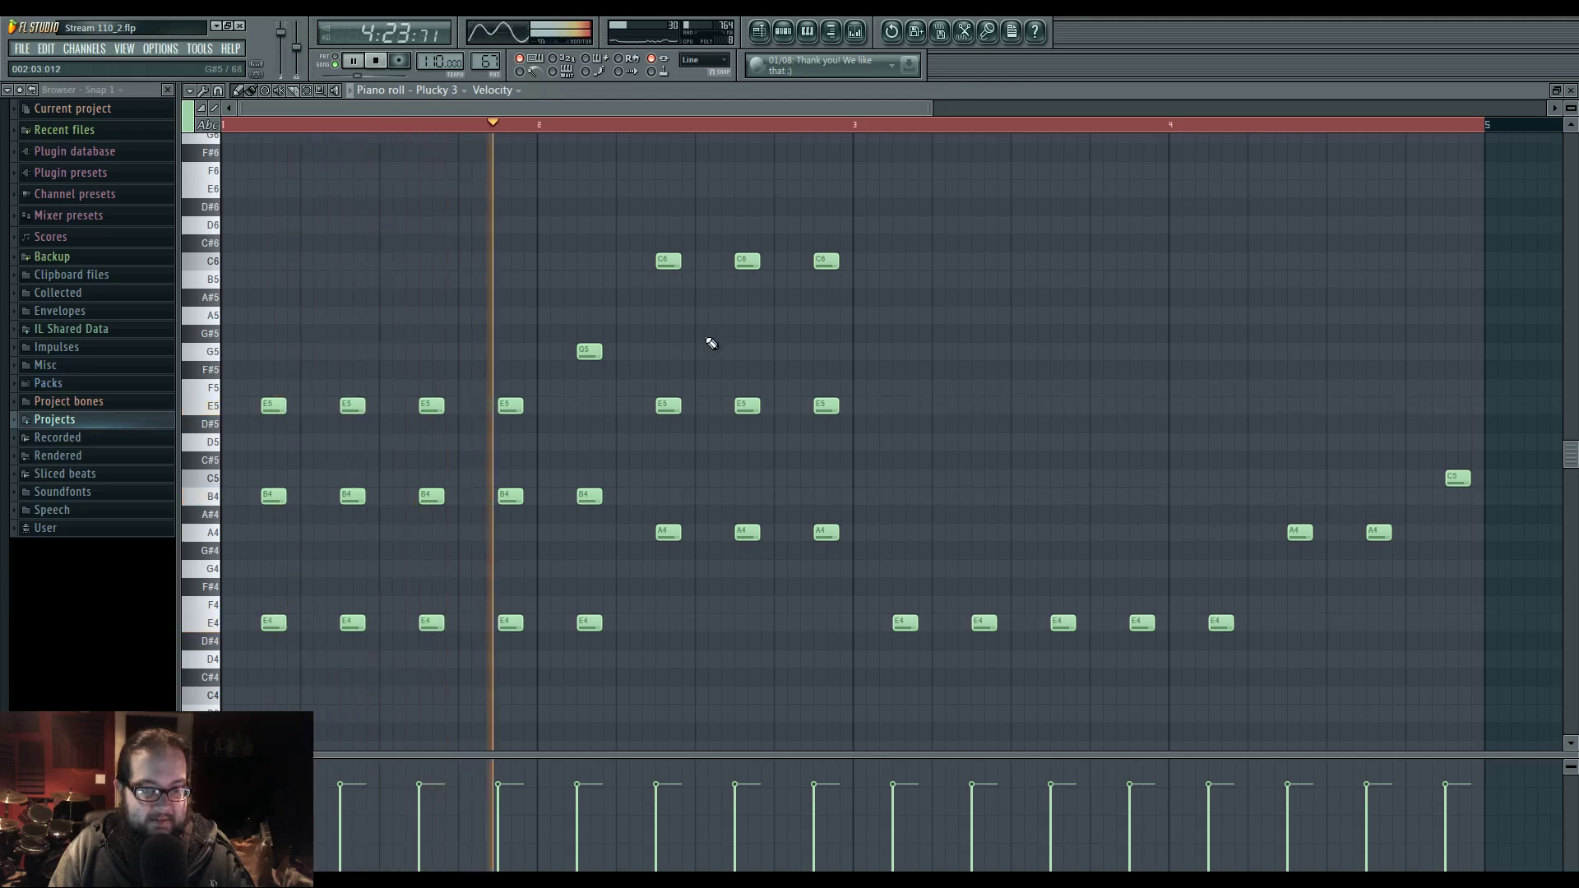
{"action": "key", "text": "space"}
{"action": "left_click_drag", "start_coordinate": [587, 356], "coordinate": [587, 449]}
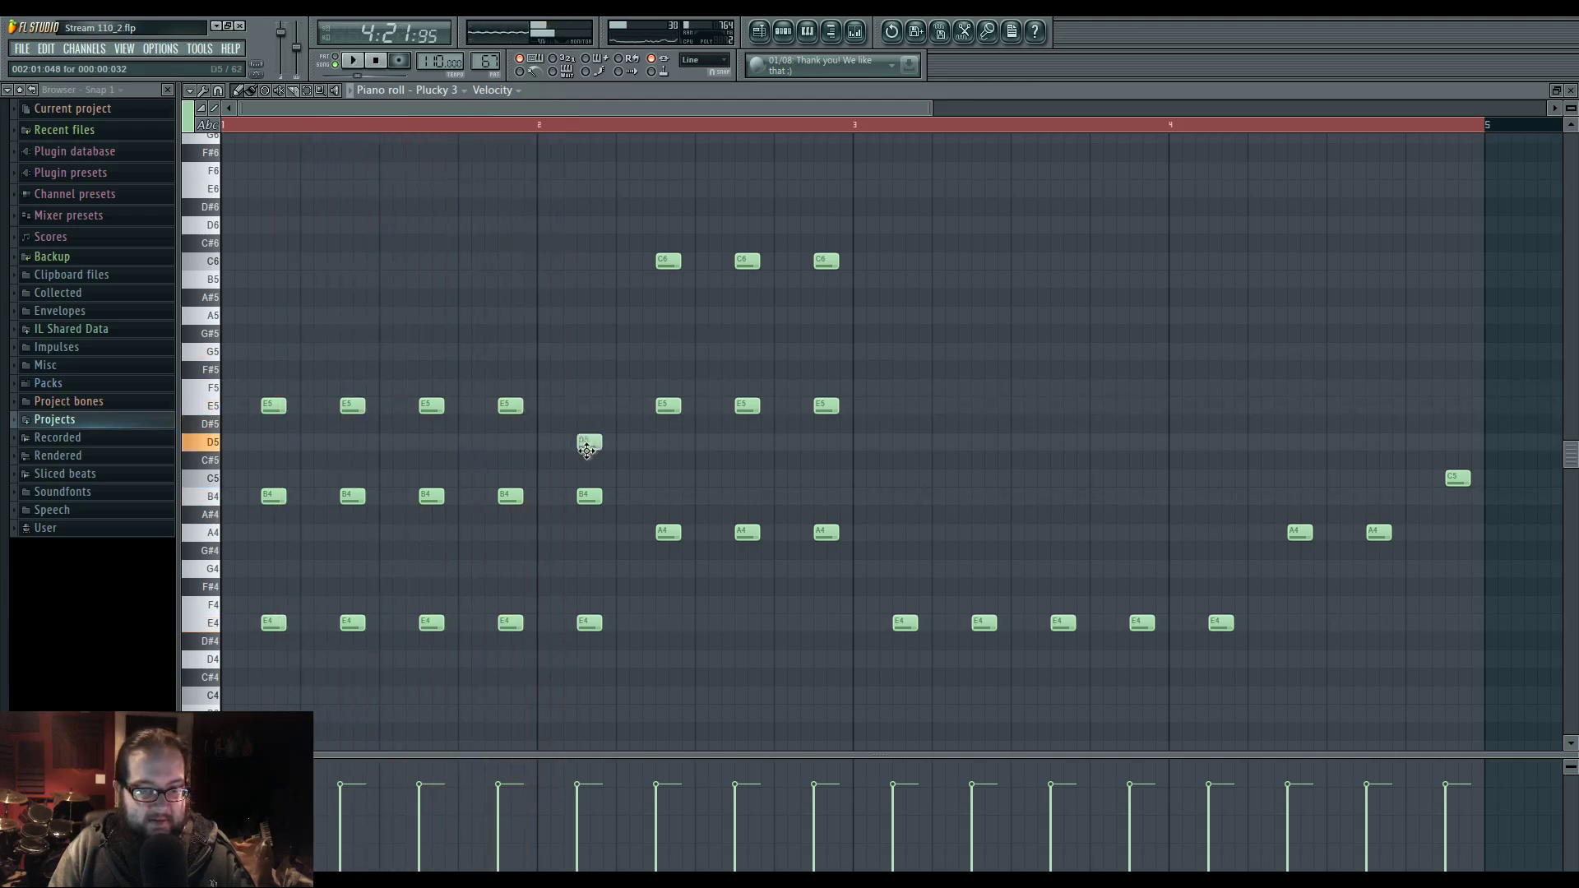
- Replace the three C6 notes in bar 2 with A5 notes and play the chords back
{"action": "mouse_move", "coordinate": [668, 264]}
{"action": "left_mouse_down"}
{"action": "mouse_move", "coordinate": [668, 243]}
{"action": "mouse_move", "coordinate": [745, 243]}
{"action": "mouse_move", "coordinate": [747, 261]}
{"action": "mouse_move", "coordinate": [667, 262]}
{"action": "left_mouse_up"}
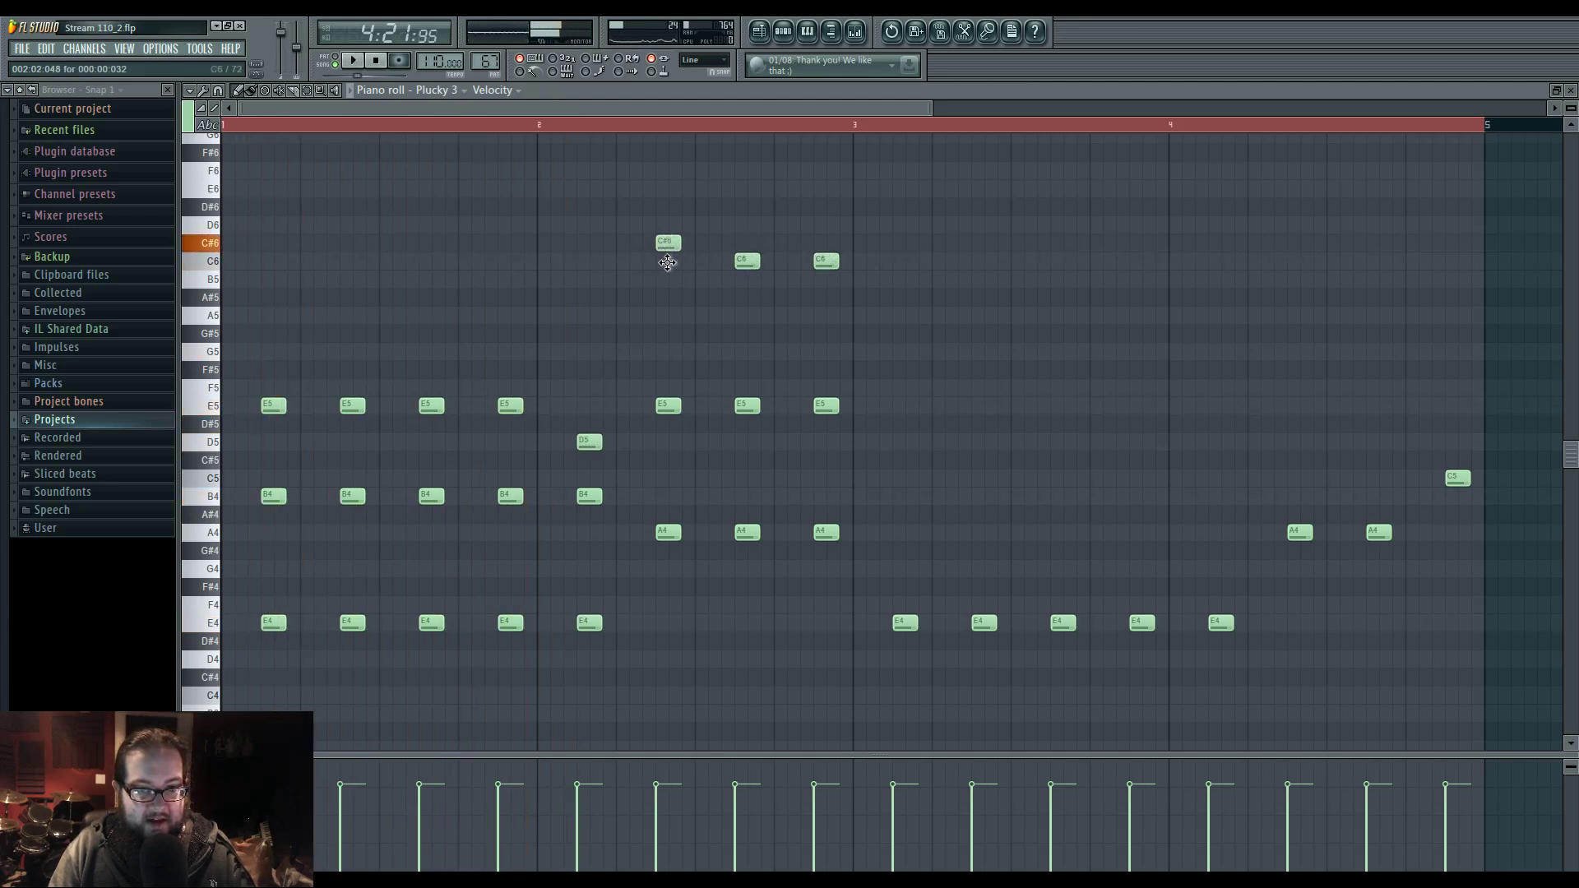
{"action": "right_click", "coordinate": [667, 262]}
{"action": "left_click", "coordinate": [665, 316]}
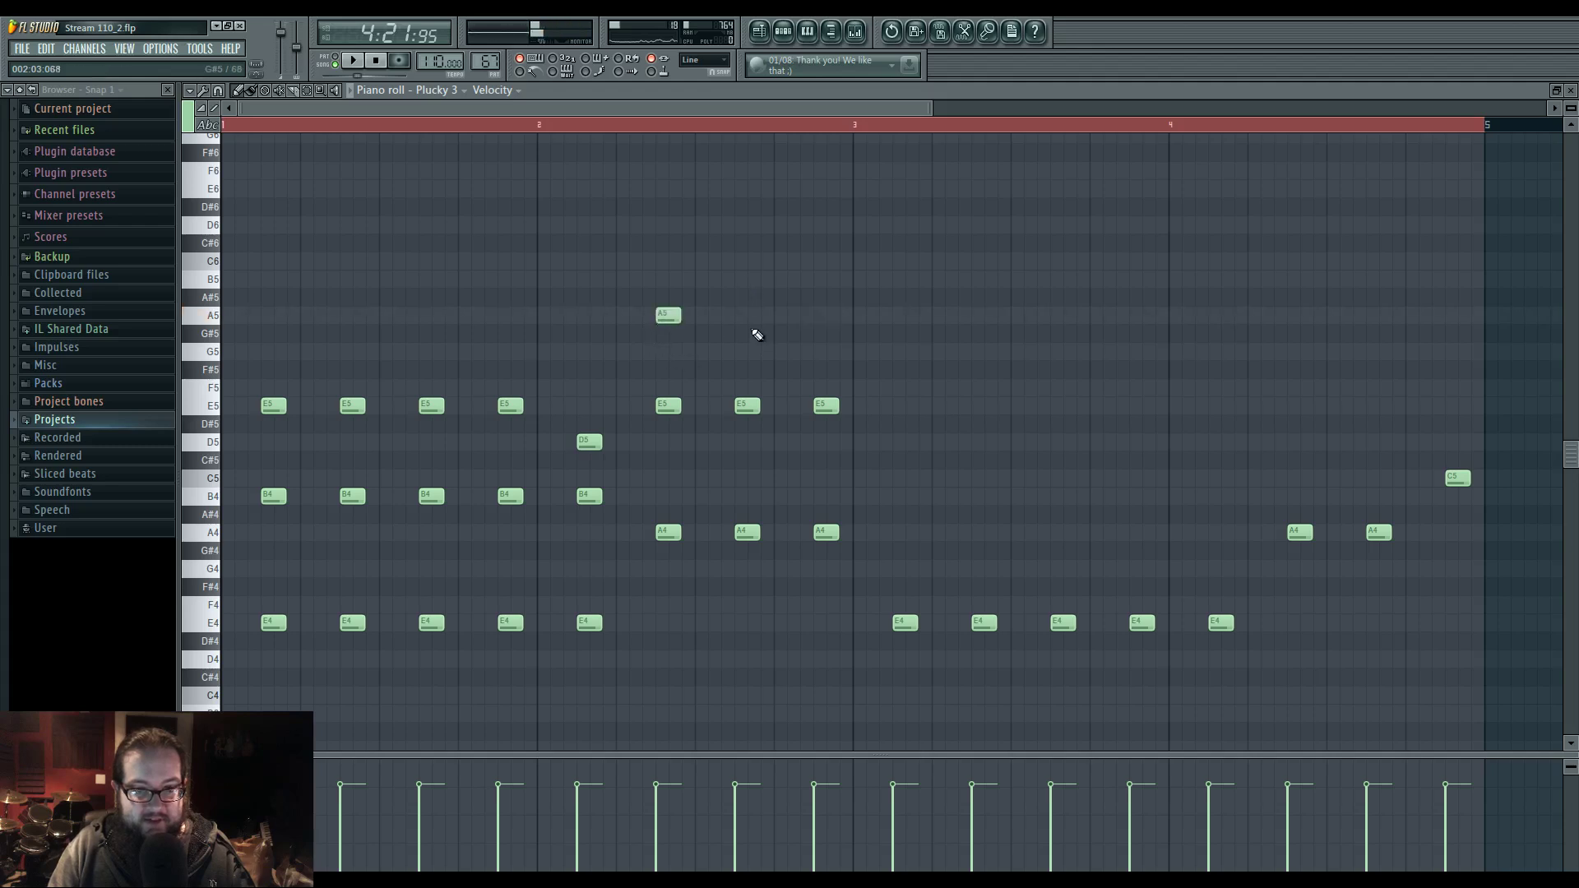
{"action": "left_click", "coordinate": [744, 315]}
{"action": "key", "text": "space"}
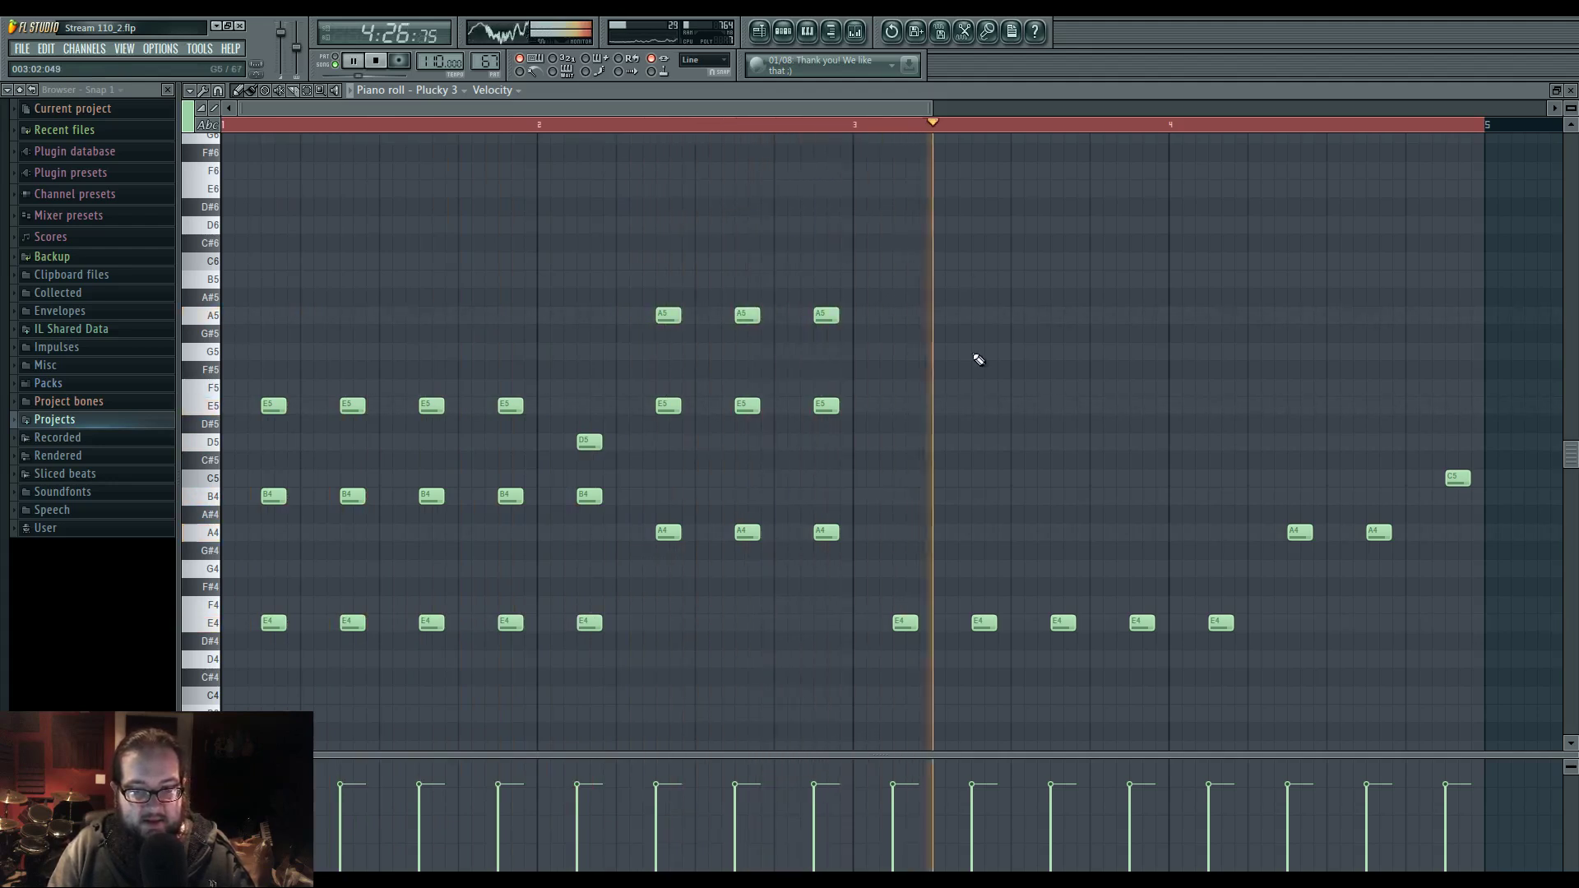
{"action": "key", "text": "space"}
- Delete all the single E4, A4 and C5 notes in bars 3 and 4
{"action": "right_click", "coordinate": [905, 623]}
{"action": "right_click", "coordinate": [984, 623]}
{"action": "right_click", "coordinate": [1064, 622]}
{"action": "right_click", "coordinate": [1221, 623]}
{"action": "right_click", "coordinate": [1458, 478]}
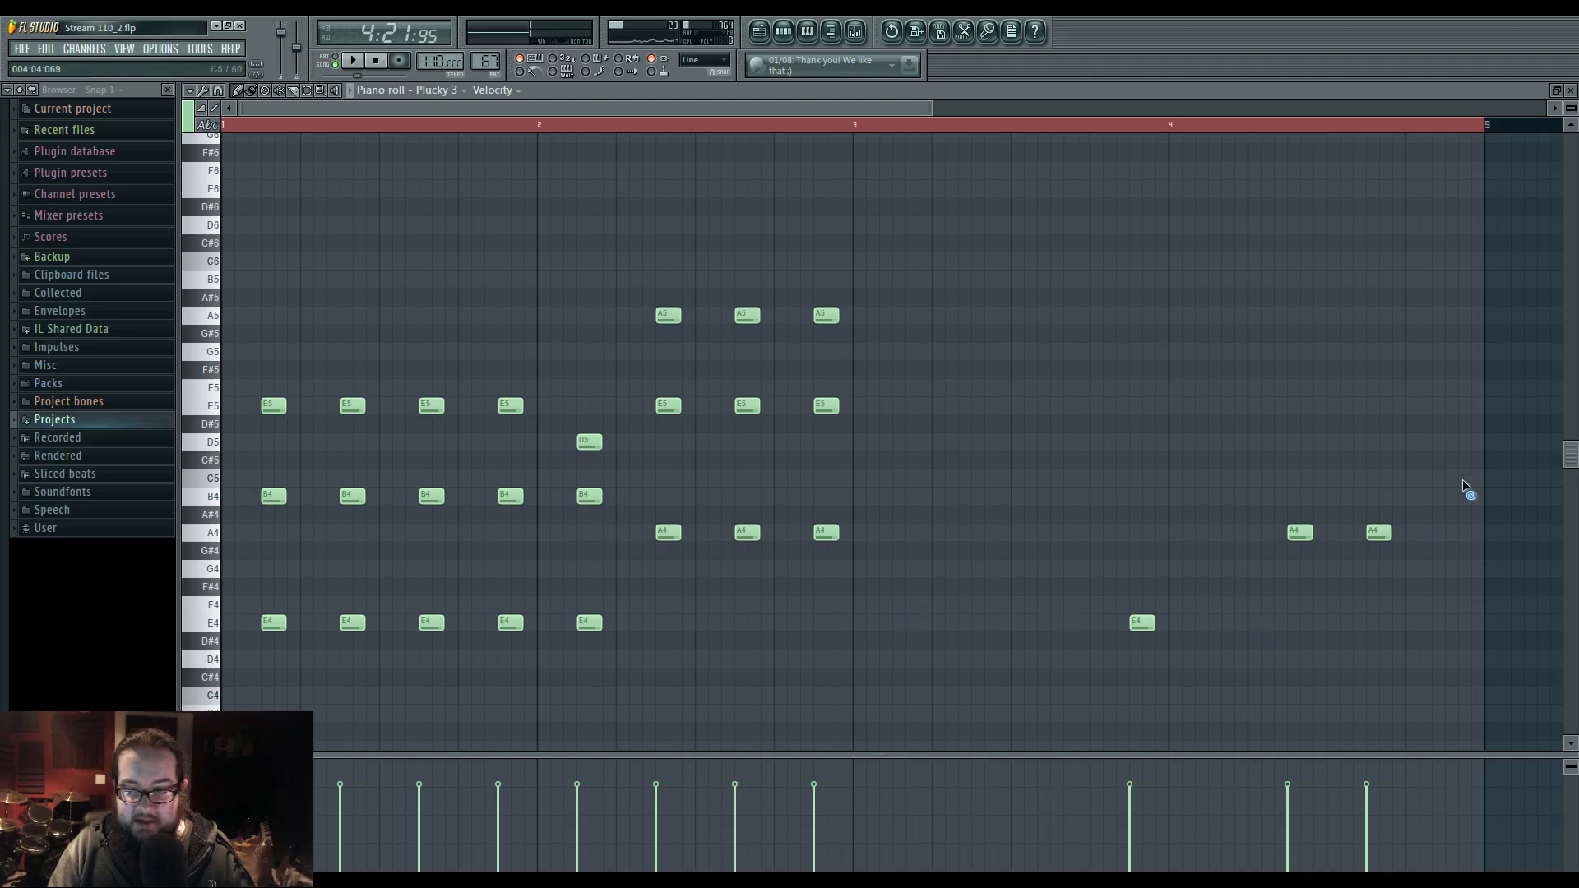
{"action": "right_click", "coordinate": [1379, 532]}
{"action": "right_click", "coordinate": [1300, 532]}
{"action": "right_click", "coordinate": [1142, 623]}
- Duplicate all the chords from bars 1–2 into bars 3–4
{"action": "left_click_drag", "start_coordinate": [1041, 688], "coordinate": [272, 298]}
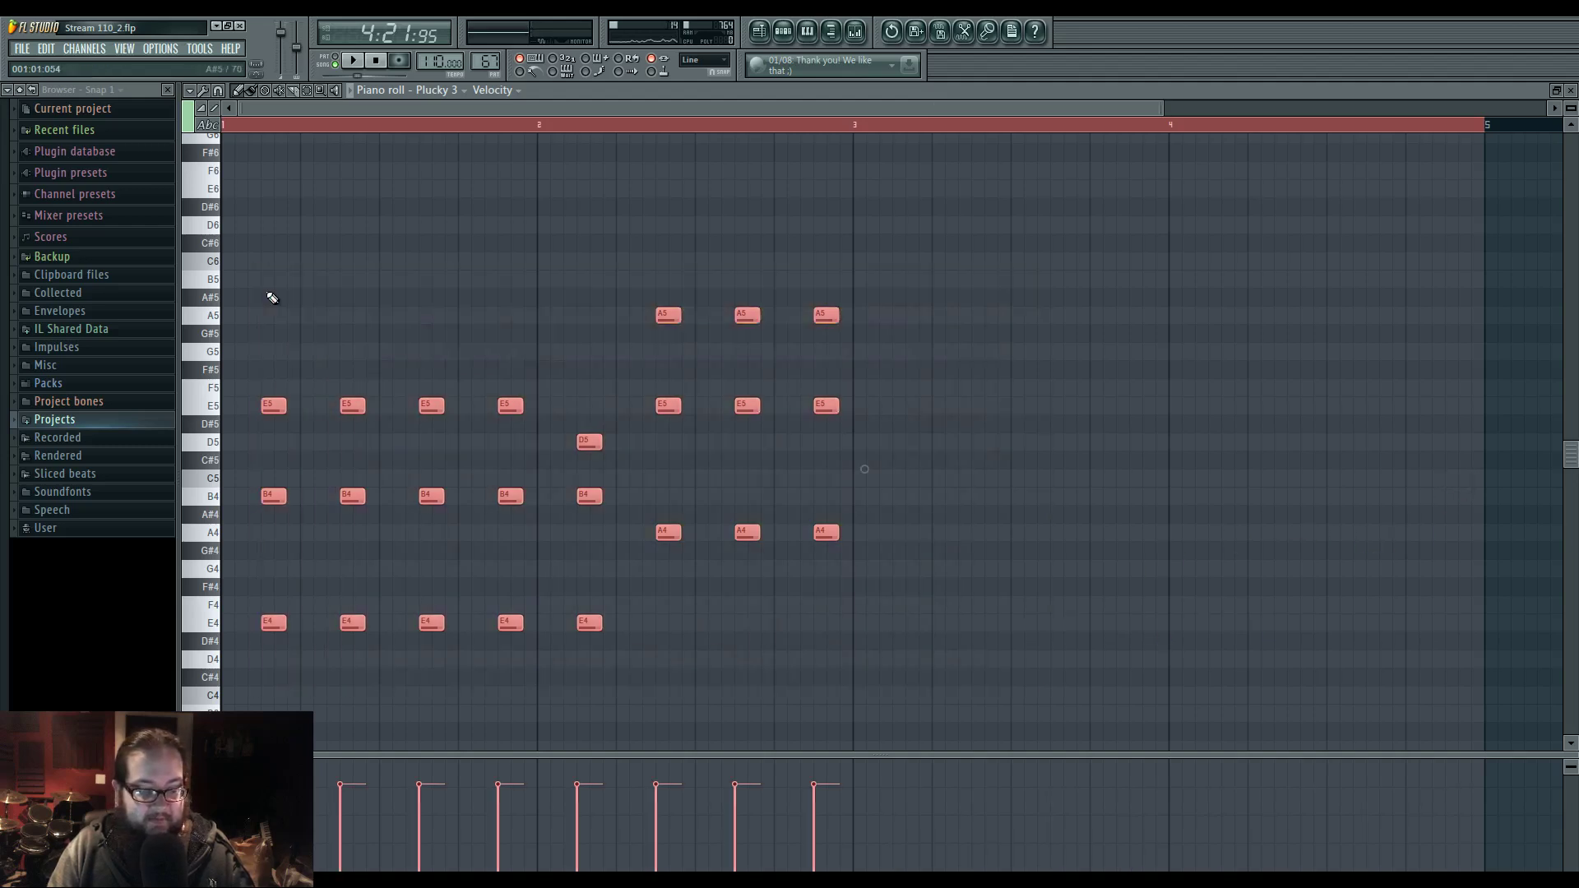
{"action": "left_click_drag", "start_coordinate": [273, 623], "coordinate": [904, 623]}
{"action": "left_click", "coordinate": [904, 566]}
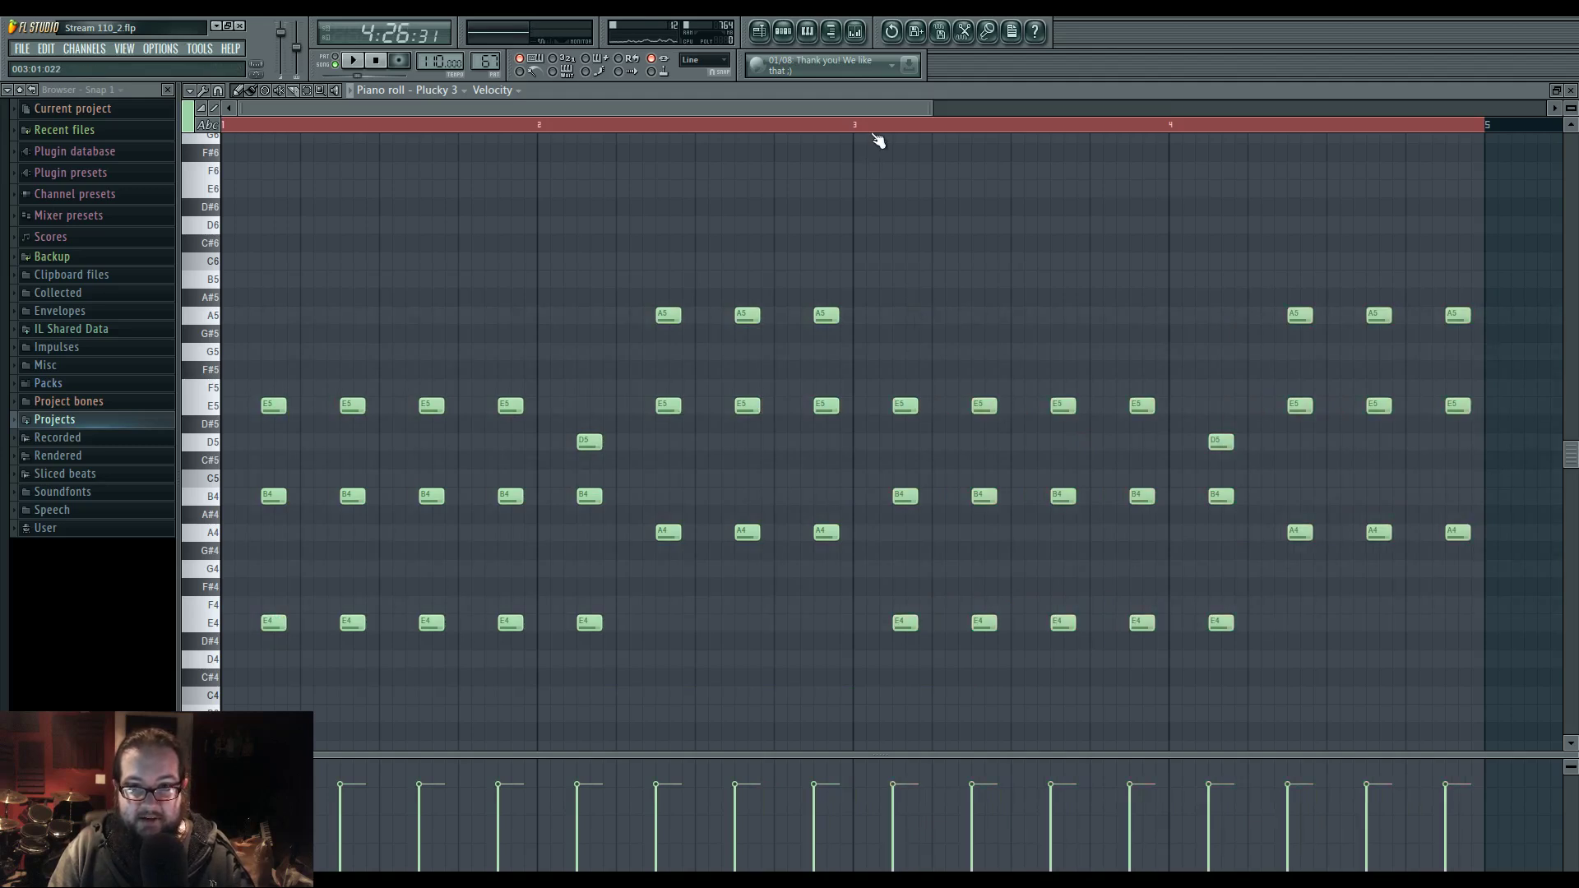
- Play the copied bars and raise the last chord's A4 to C5 and its A5 to C6
{"action": "key", "text": "space"}
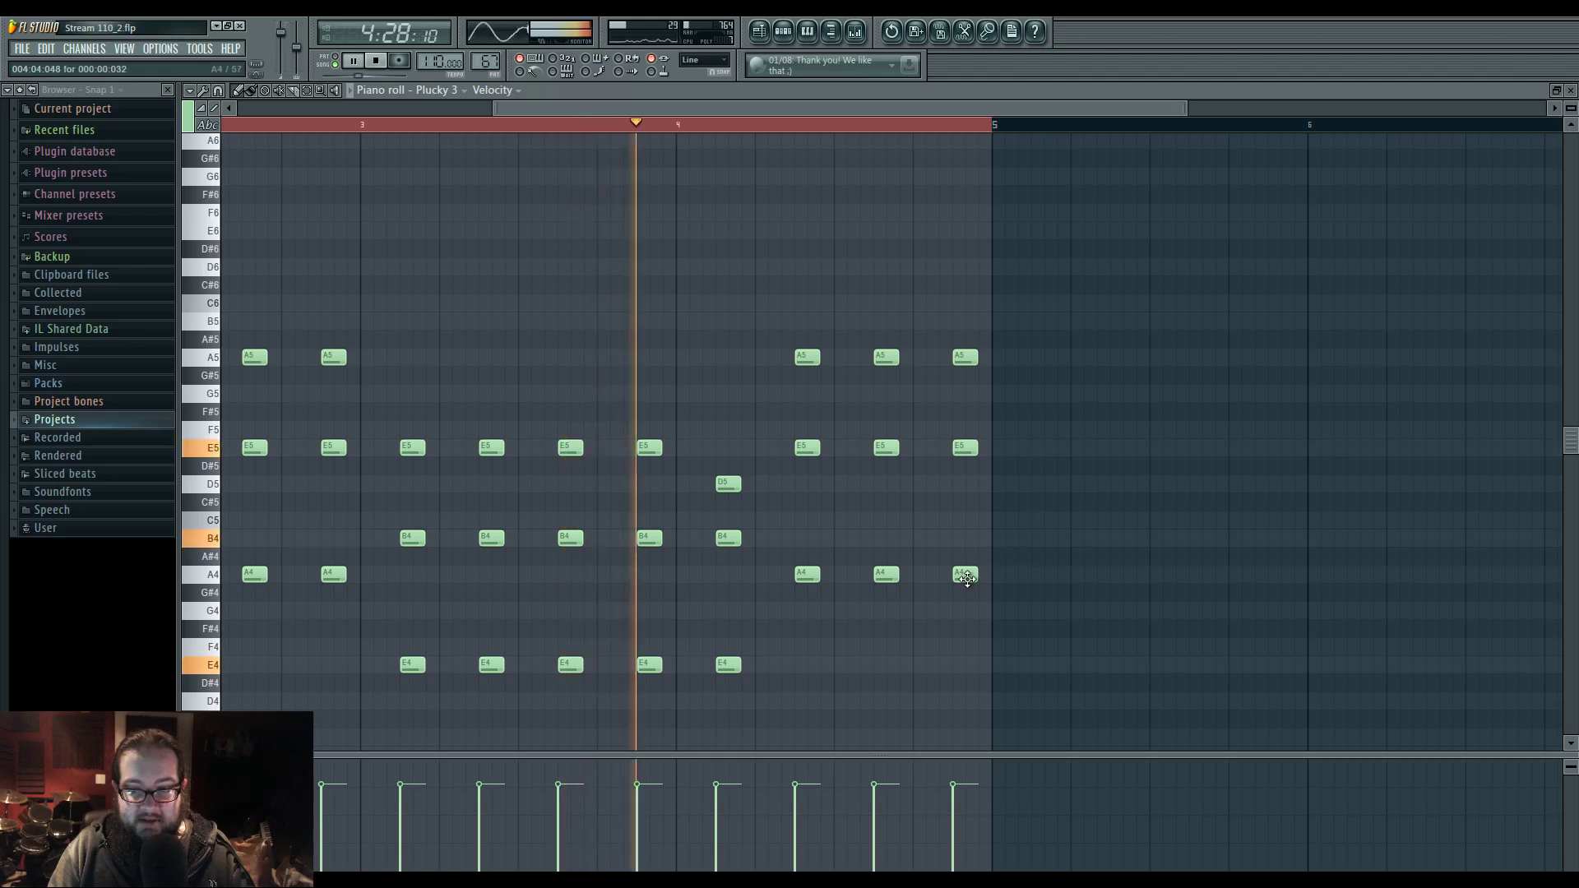
{"action": "left_click_drag", "start_coordinate": [967, 578], "coordinate": [967, 523]}
{"action": "left_click_drag", "start_coordinate": [968, 360], "coordinate": [968, 307]}
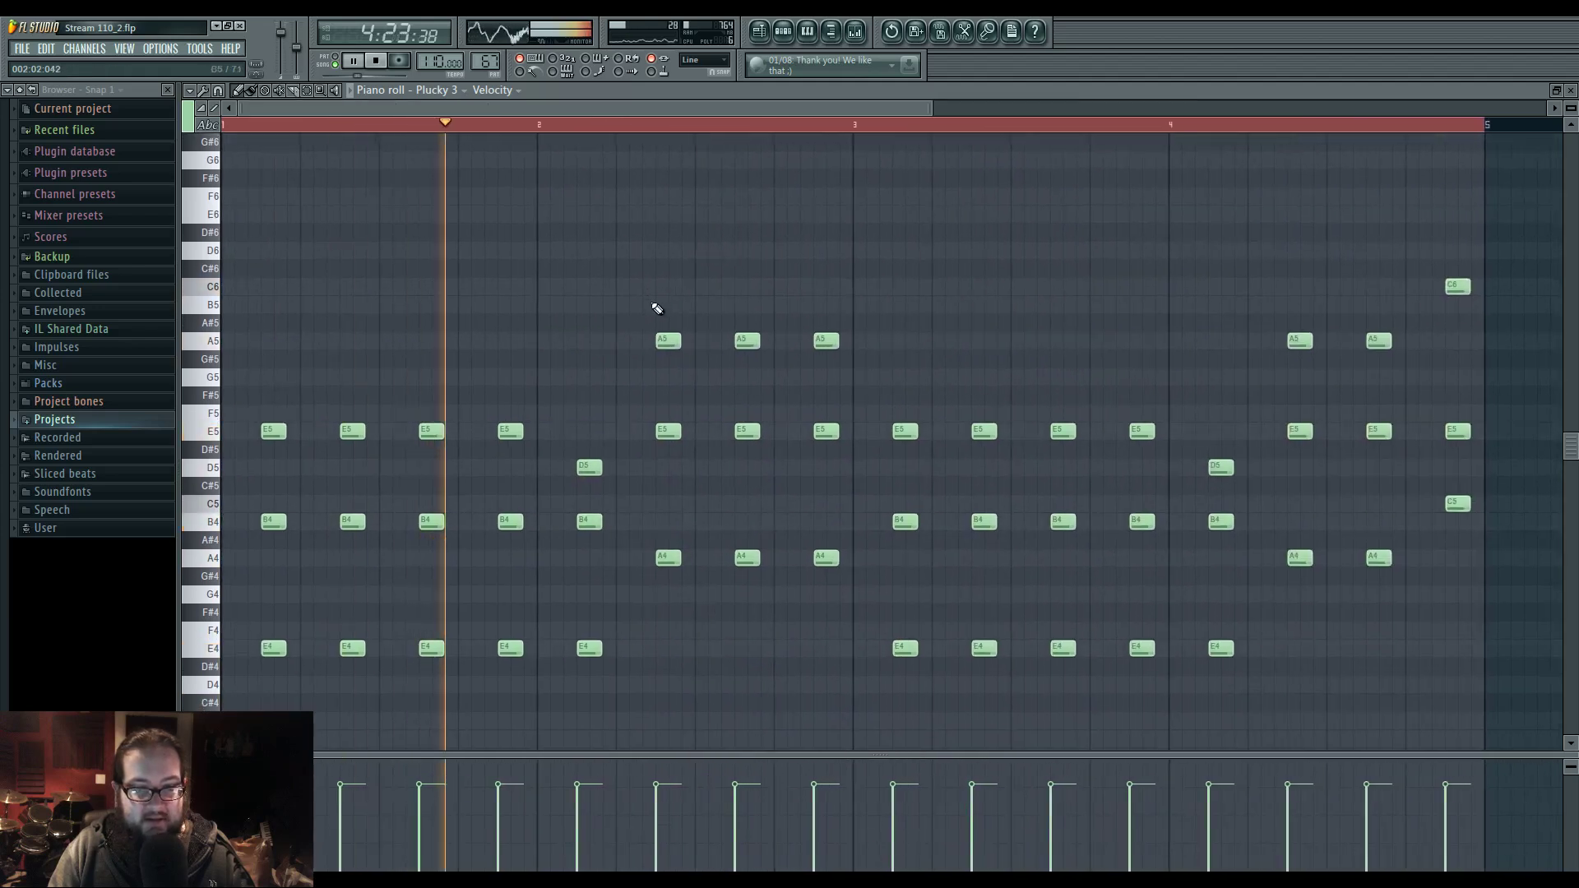
- Transpose all the chord notes up one octave and shorten them slightly while the song plays
{"action": "scroll", "coordinate": [657, 309], "scroll_direction": "down", "scroll_amount": 1}
{"action": "left_click_drag", "start_coordinate": [248, 171], "coordinate": [1269, 706]}
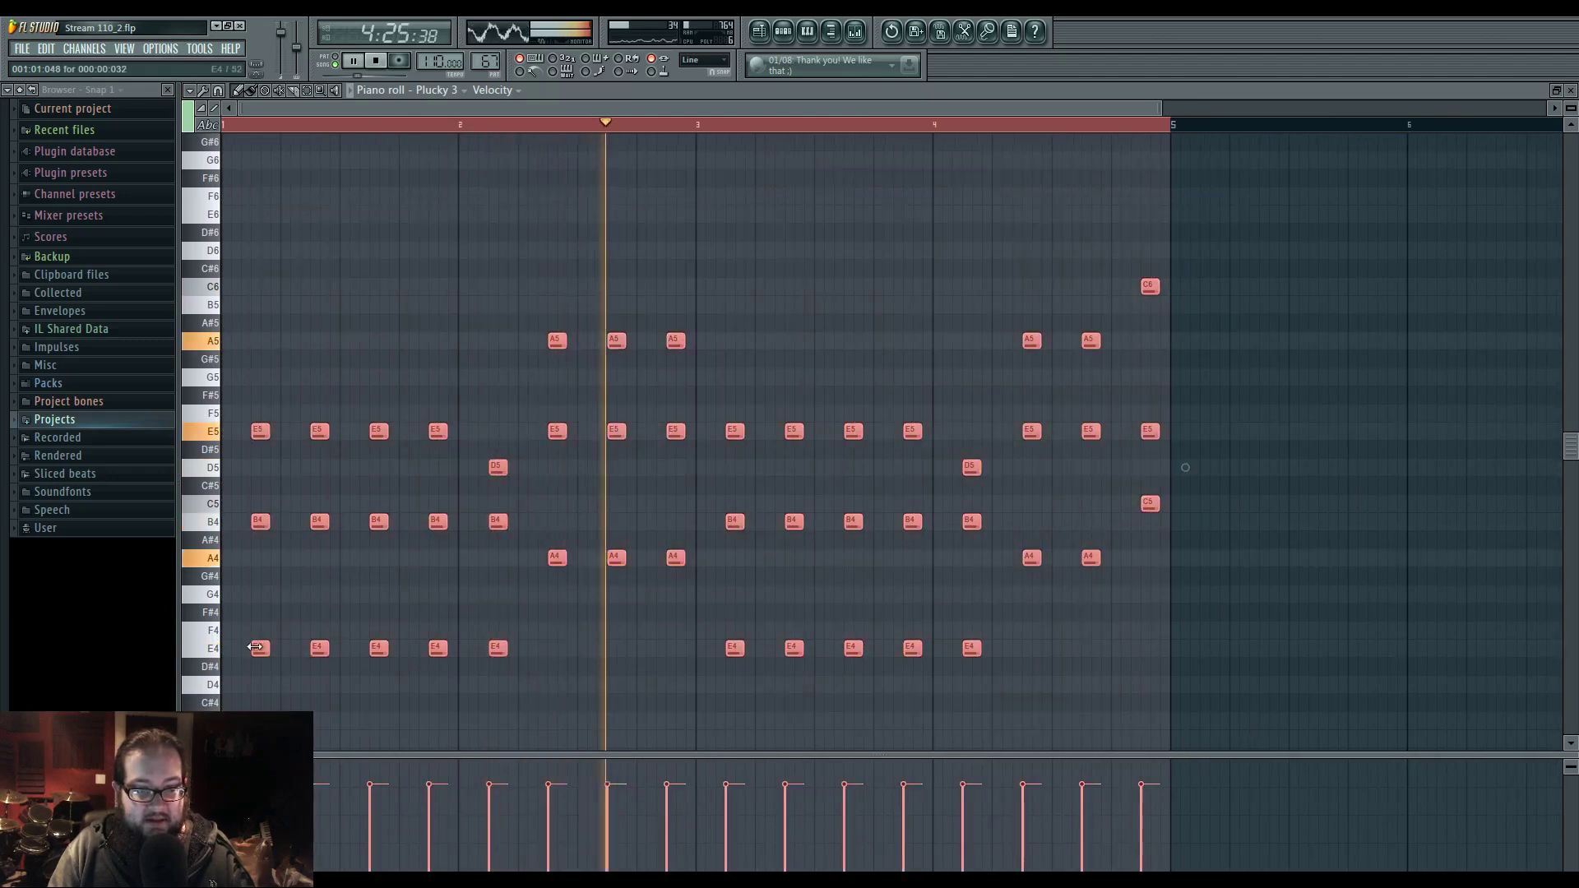
{"action": "left_click_drag", "start_coordinate": [256, 647], "coordinate": [256, 431]}
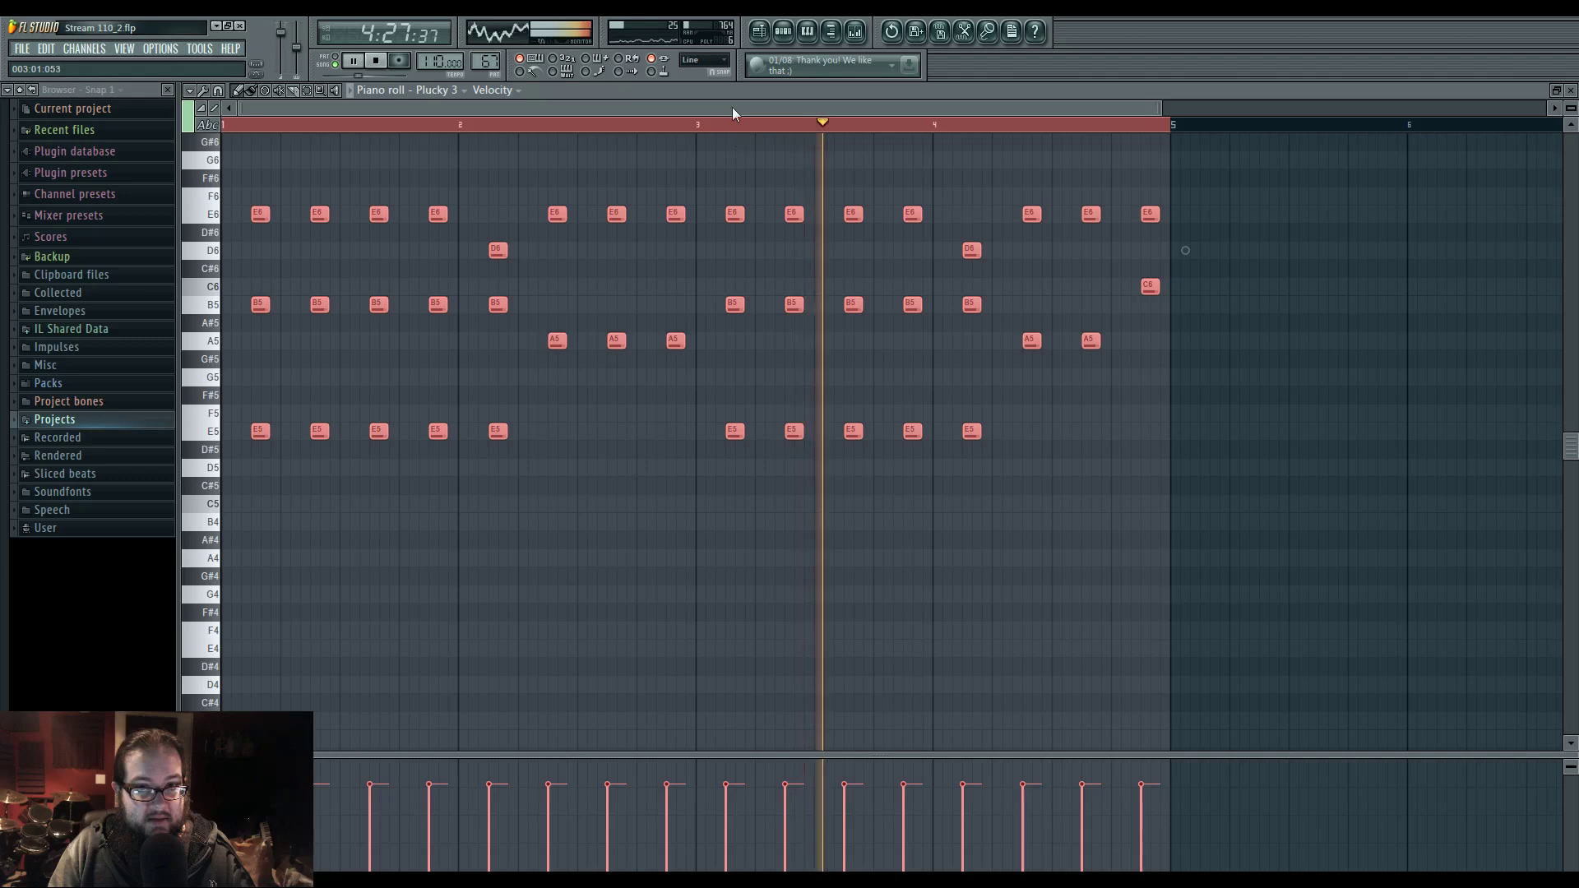
{"action": "left_click_drag", "start_coordinate": [742, 435], "coordinate": [738, 435]}
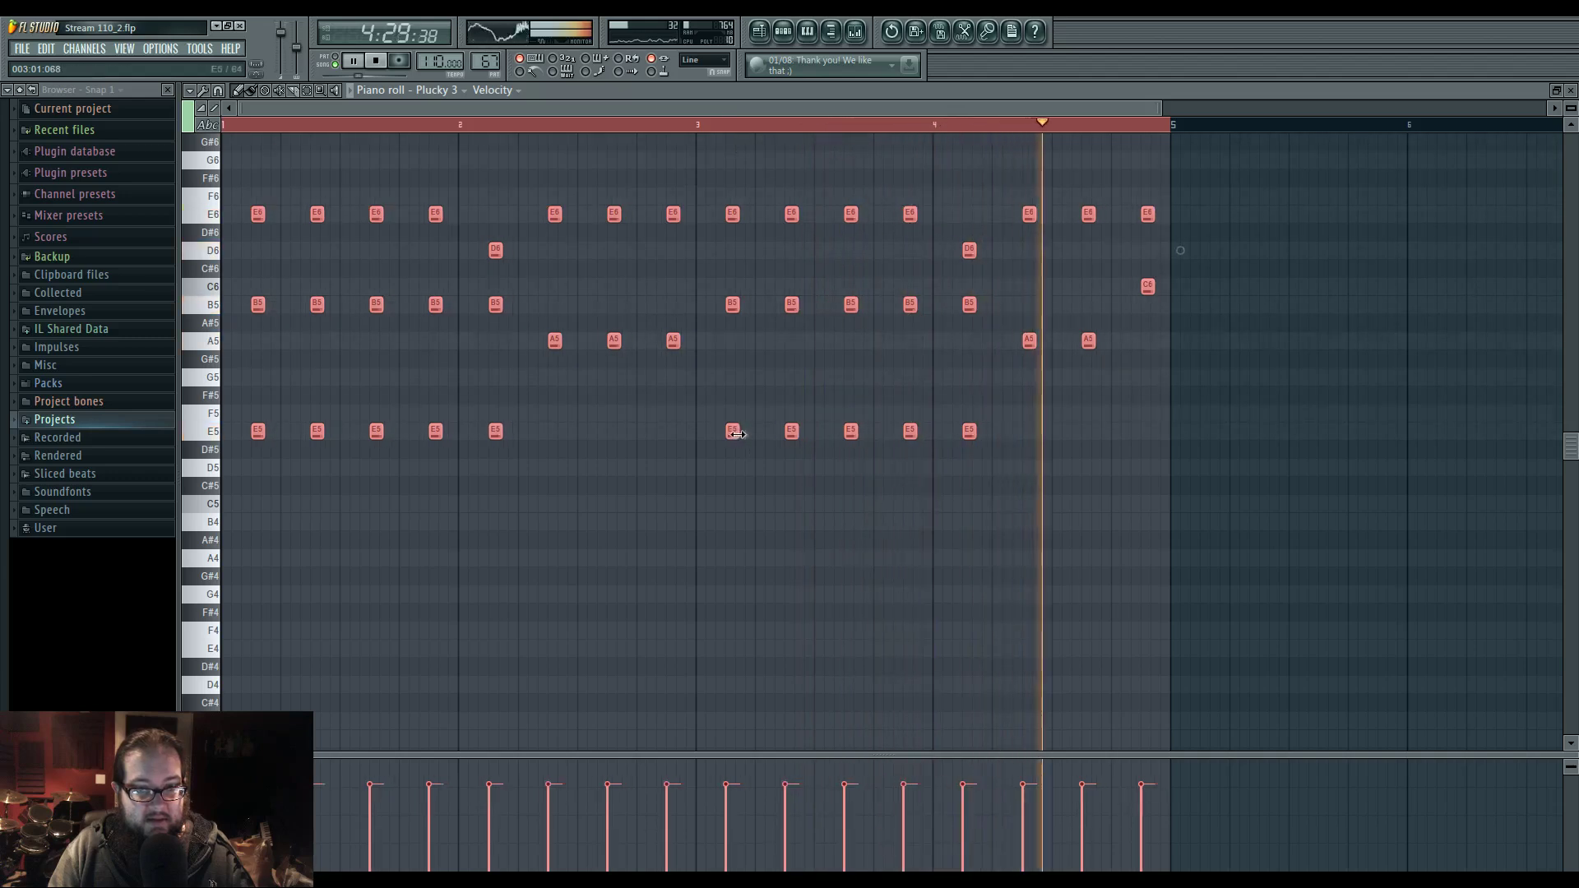
- Open the Plucky 3 Harmor, enable its delay and raise the delay time stereo offset
{"action": "key", "text": "F6"}
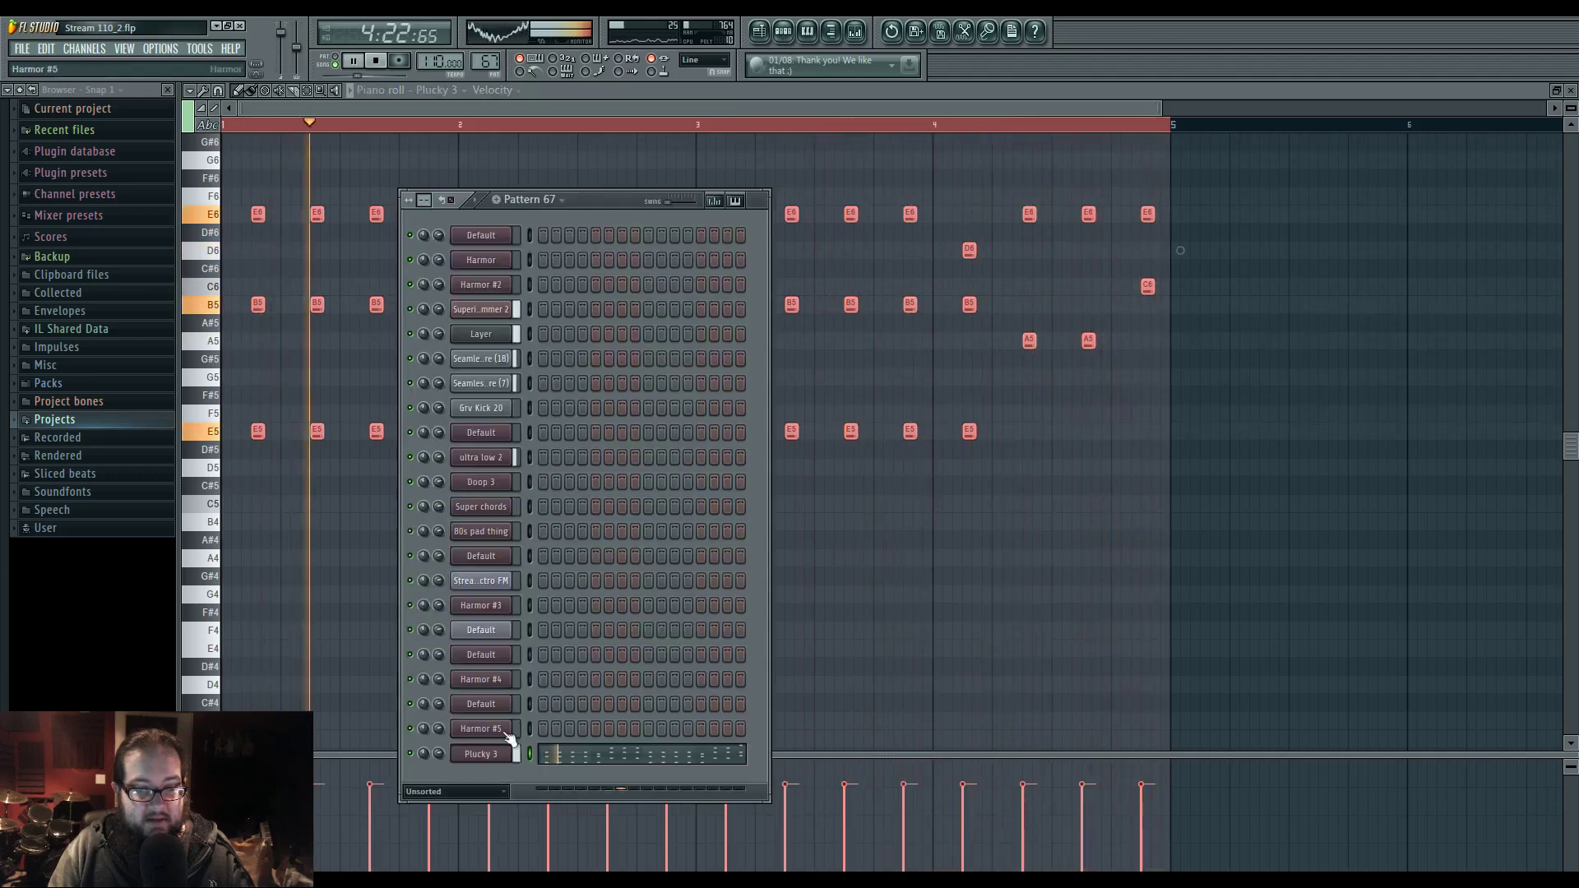
{"action": "left_click", "coordinate": [493, 752]}
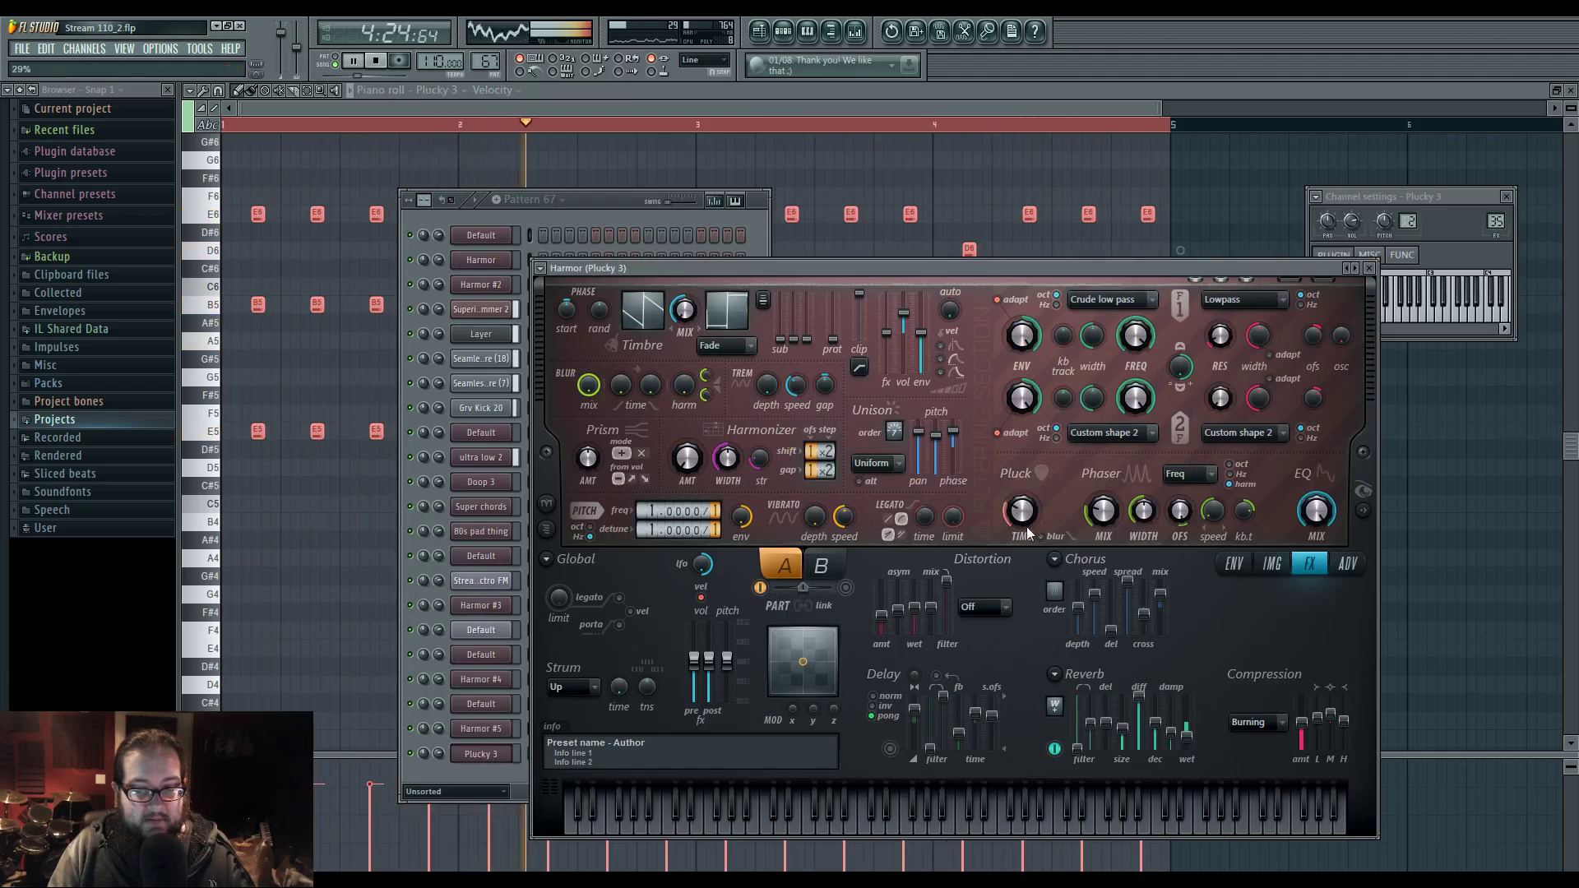
{"action": "left_click_drag", "start_coordinate": [836, 265], "coordinate": [801, 243]}
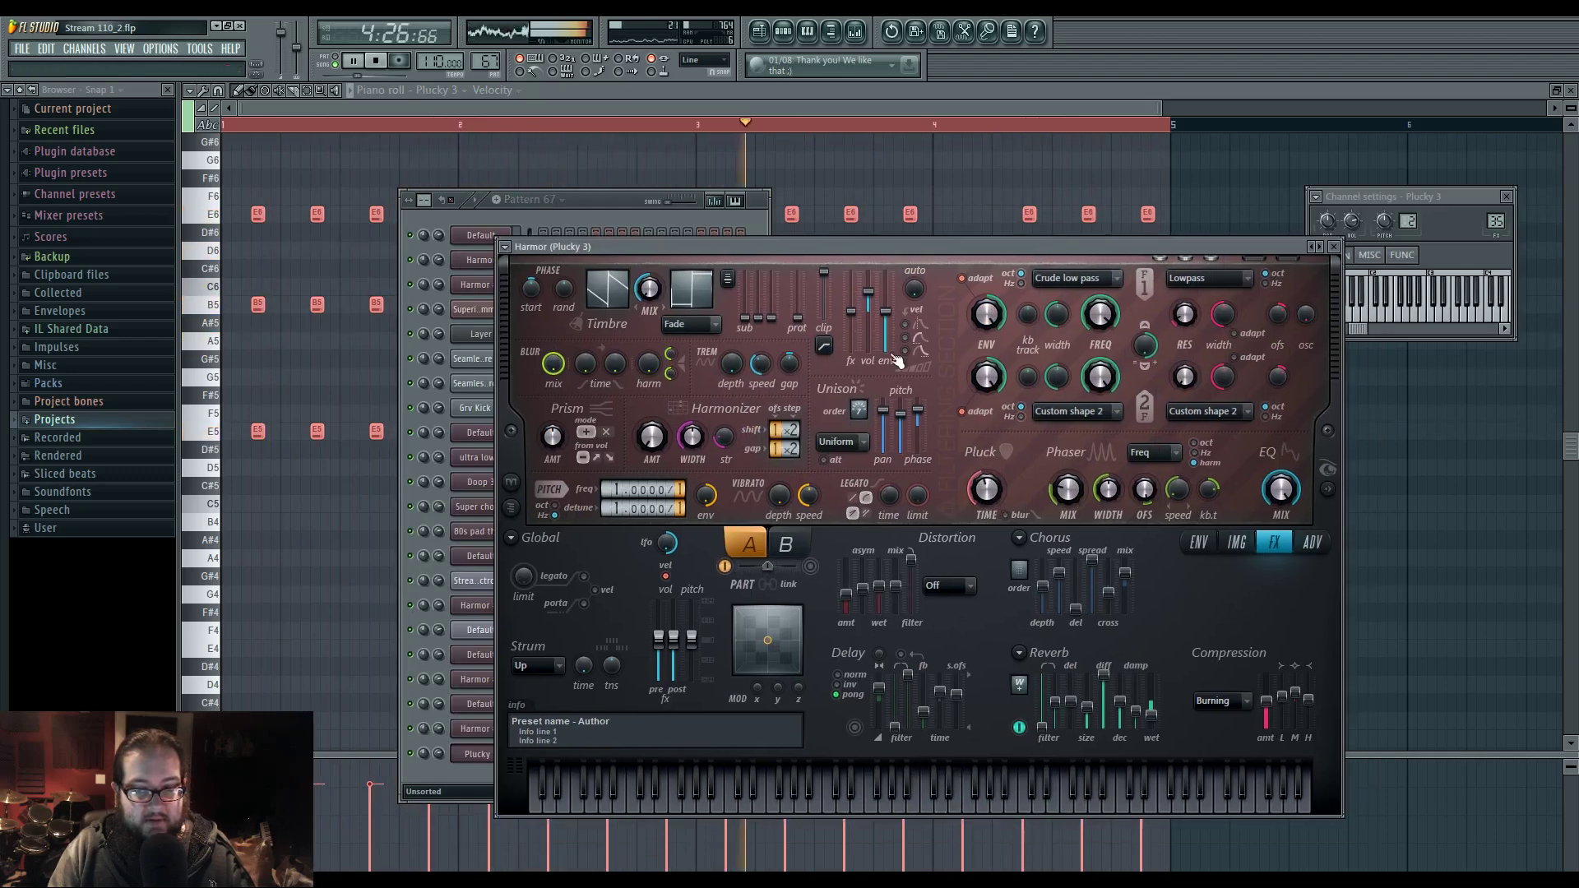
{"action": "left_click", "coordinate": [855, 727]}
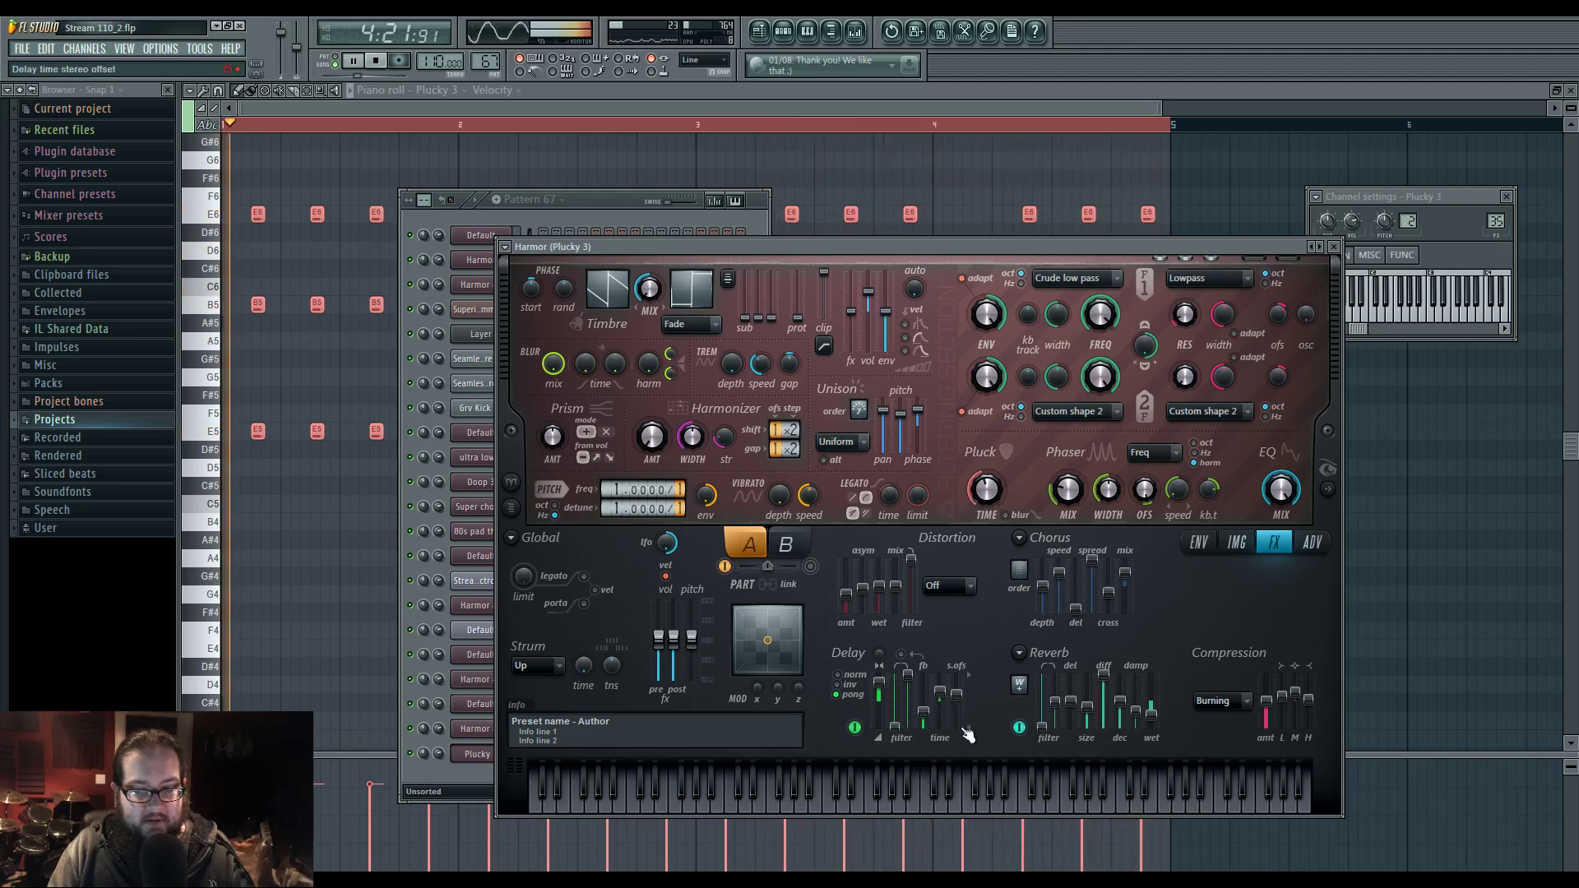
{"action": "left_click_drag", "start_coordinate": [958, 697], "coordinate": [960, 689]}
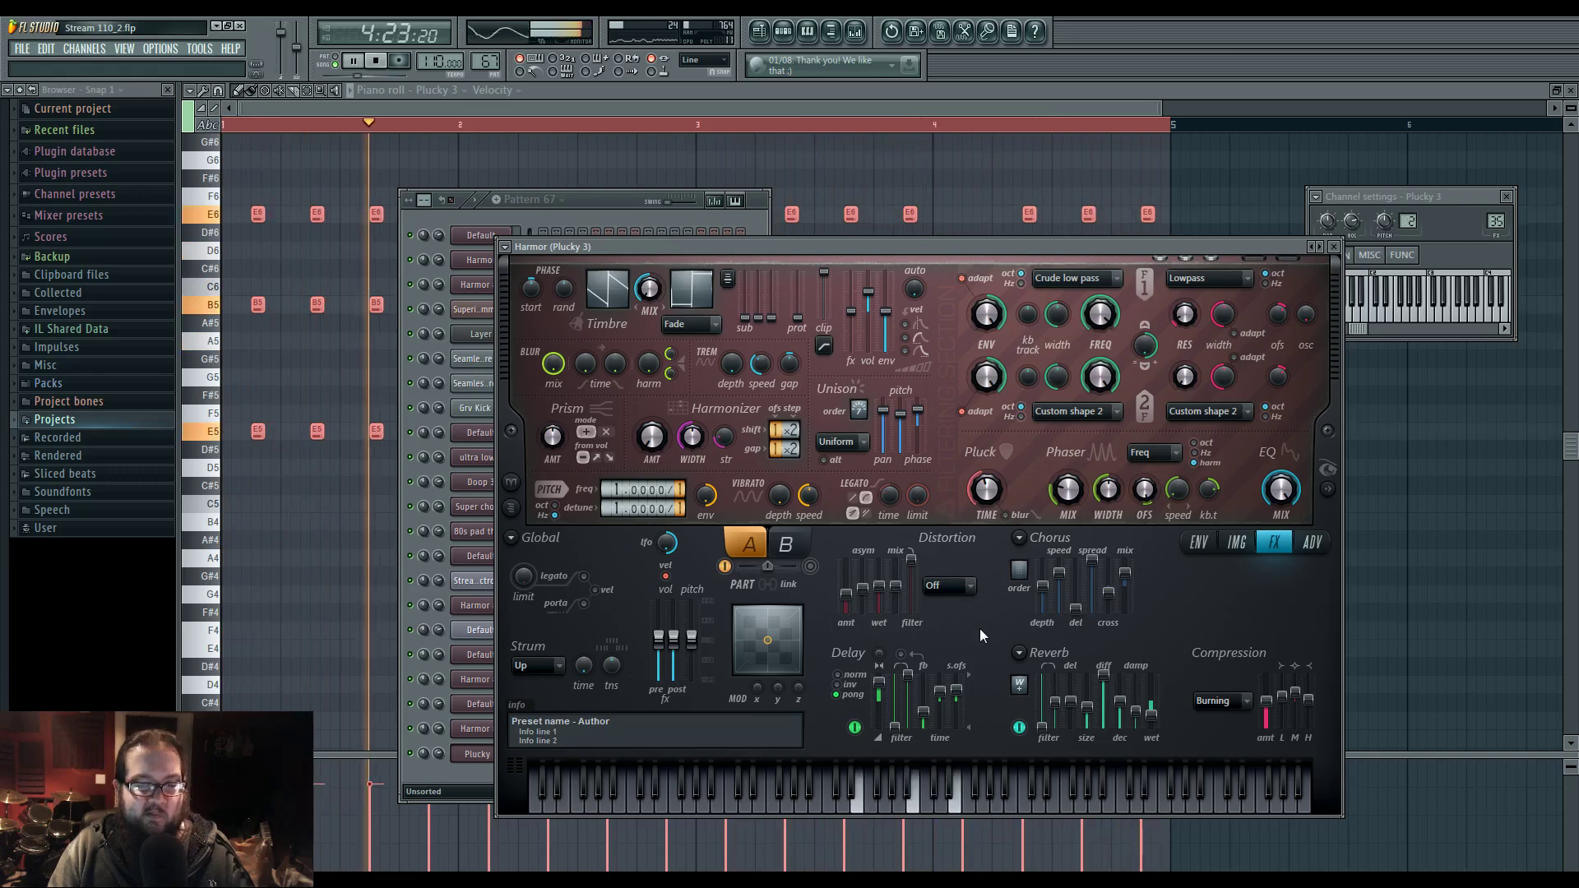
- Lower Plucky 3's unison pan and raise its reverb decay to 4389 ms
{"action": "left_click", "coordinate": [884, 441]}
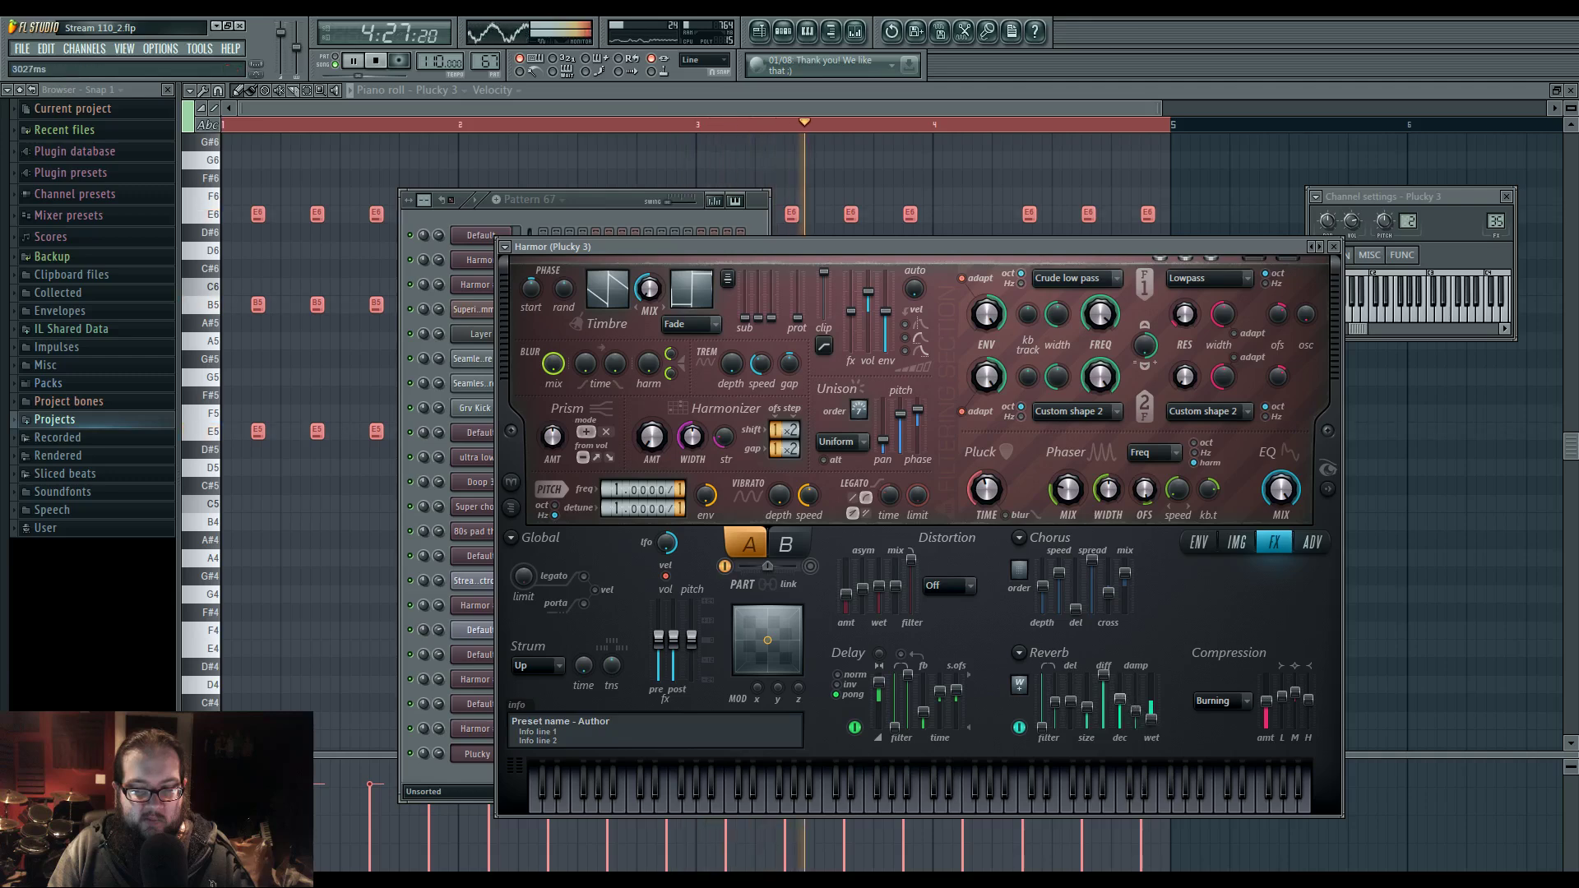
{"action": "left_click_drag", "start_coordinate": [1120, 699], "coordinate": [1122, 694]}
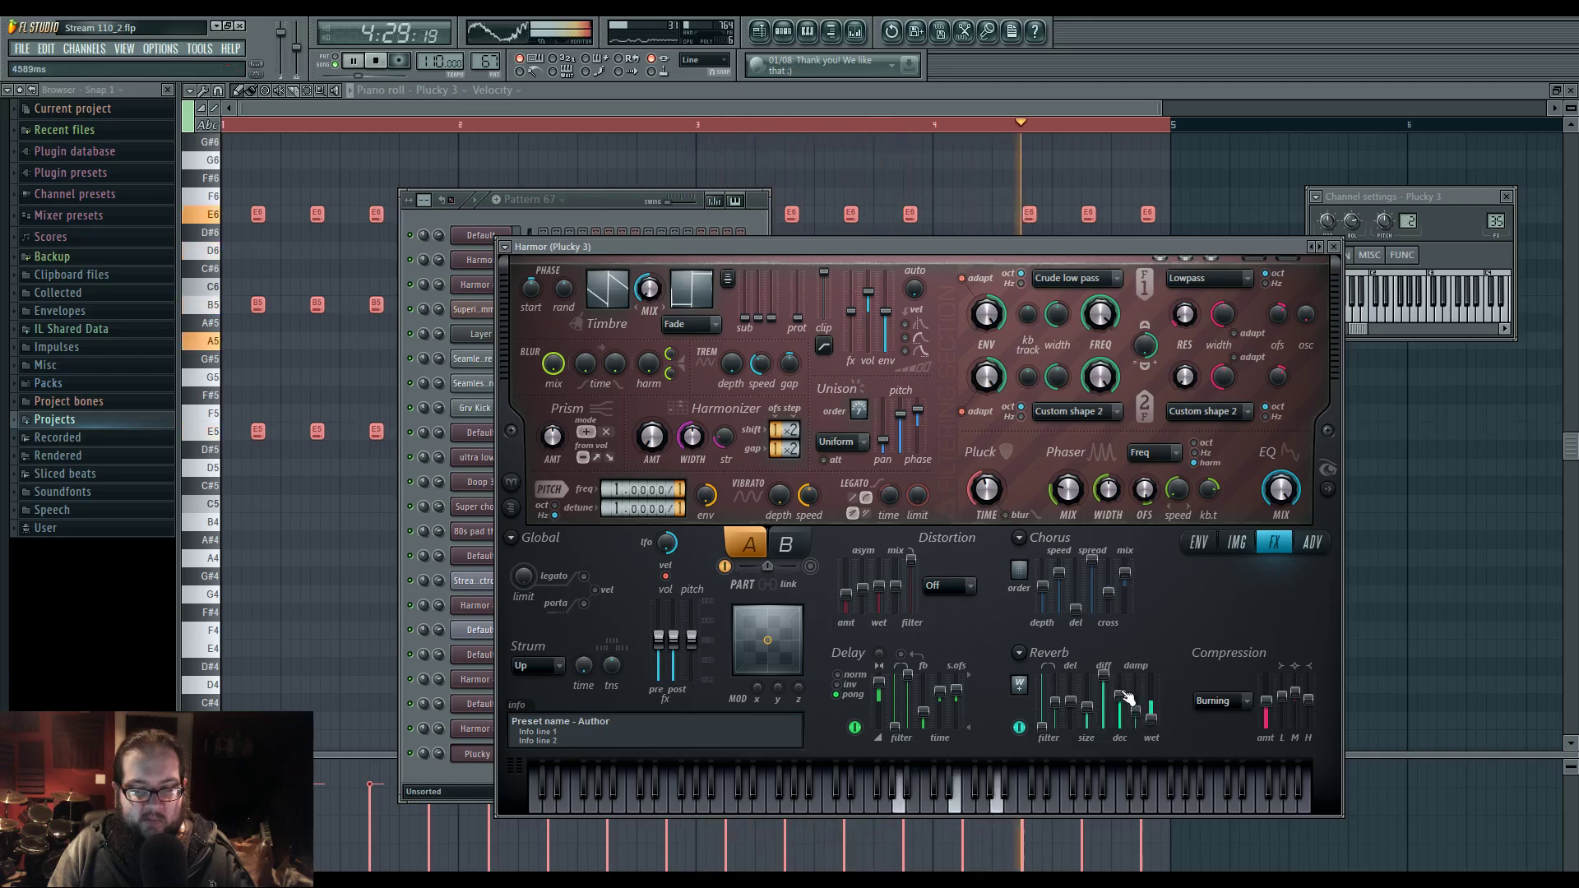
- Reorder Plucky 3's effects so the delay comes after the reverb, and stop playback
{"action": "left_click", "coordinate": [1312, 542]}
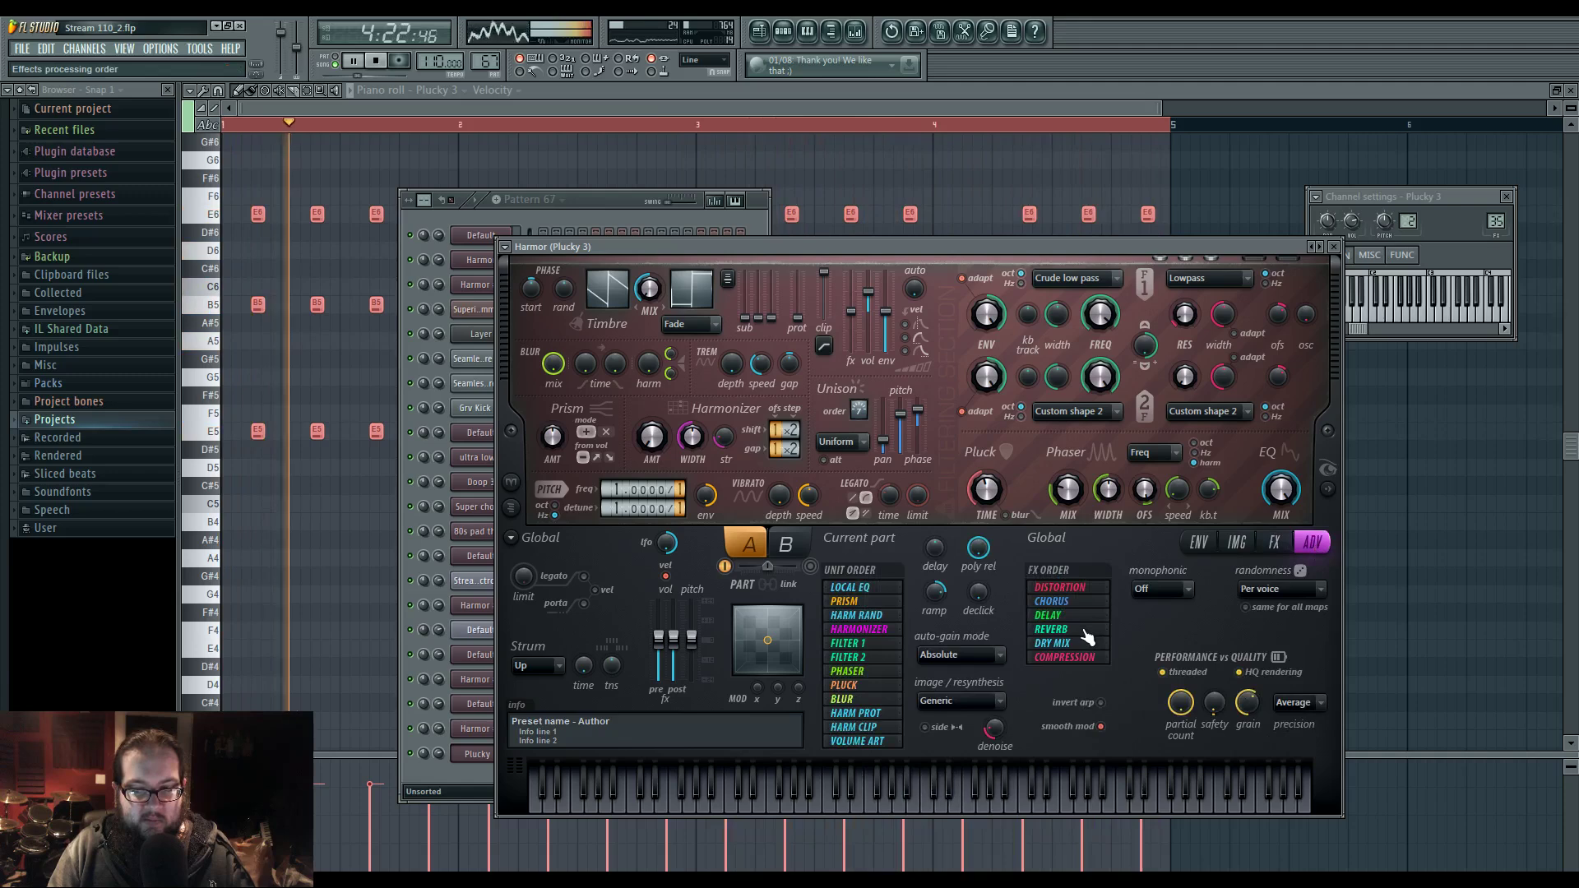
{"action": "left_click_drag", "start_coordinate": [1085, 616], "coordinate": [1085, 632]}
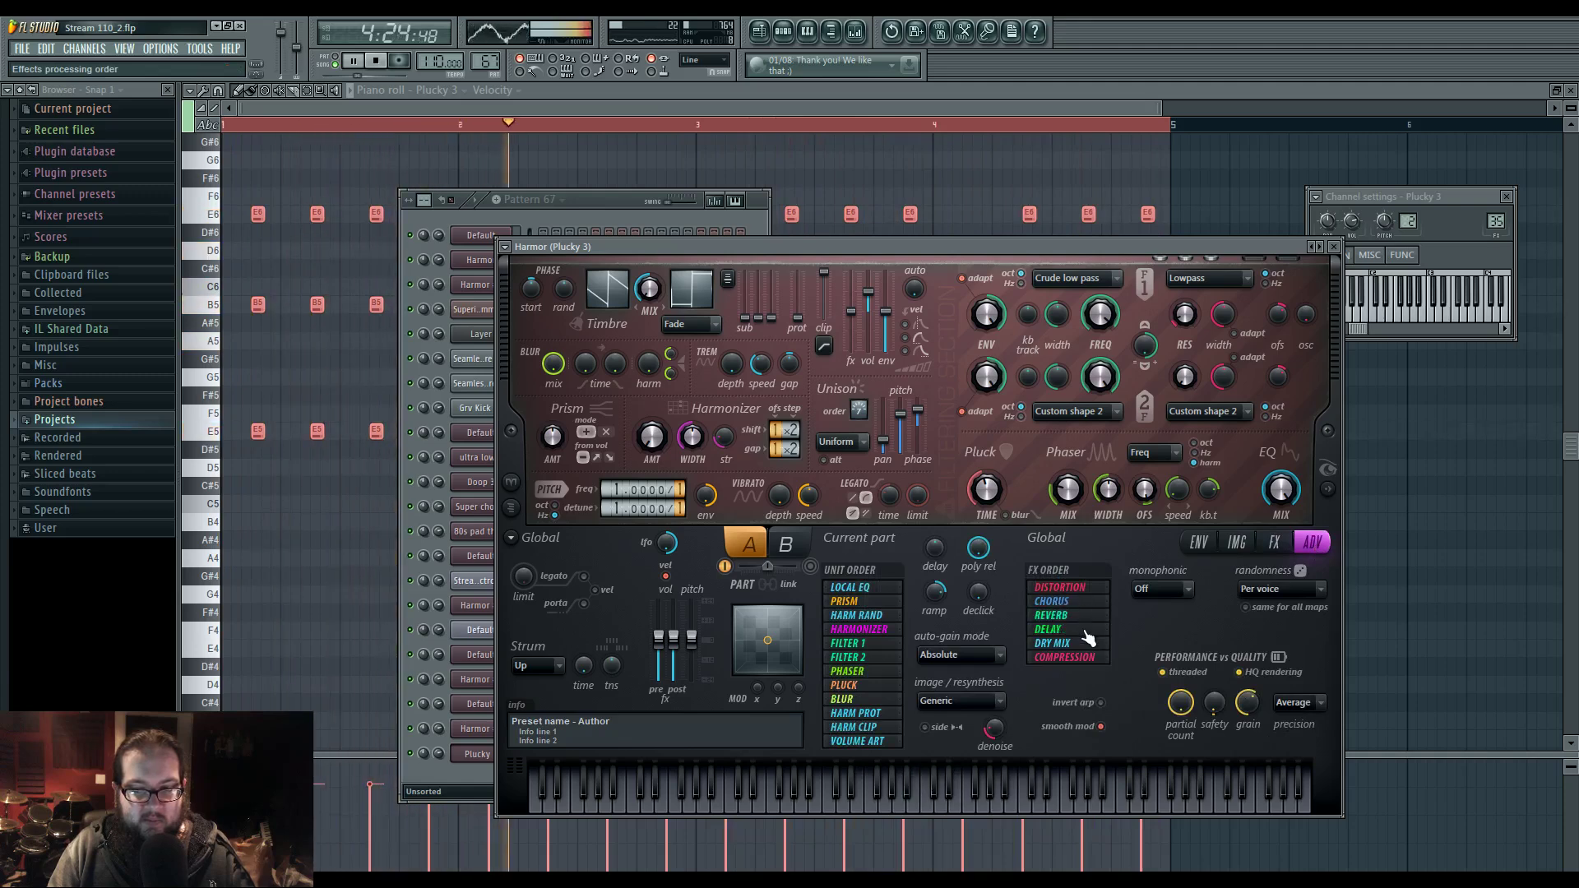
{"action": "key", "text": "space"}
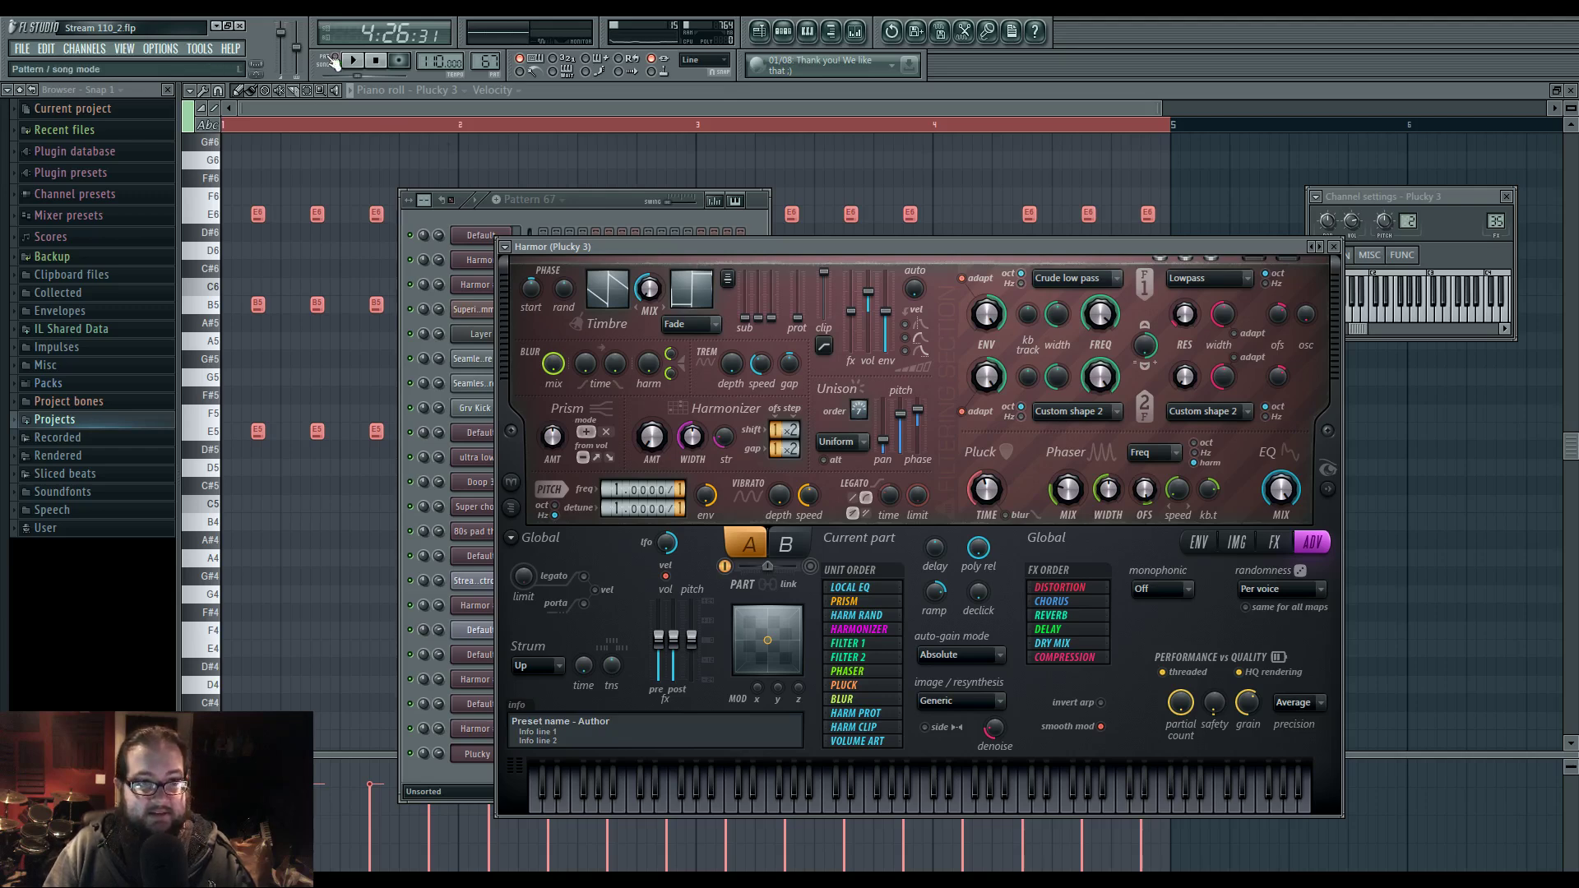
- Resume playback, add a Fruity Parametric EQ 2 to mixer Insert 35 and close the open windows
{"action": "key", "text": "space"}
{"action": "left_click_drag", "start_coordinate": [813, 246], "coordinate": [771, 200]}
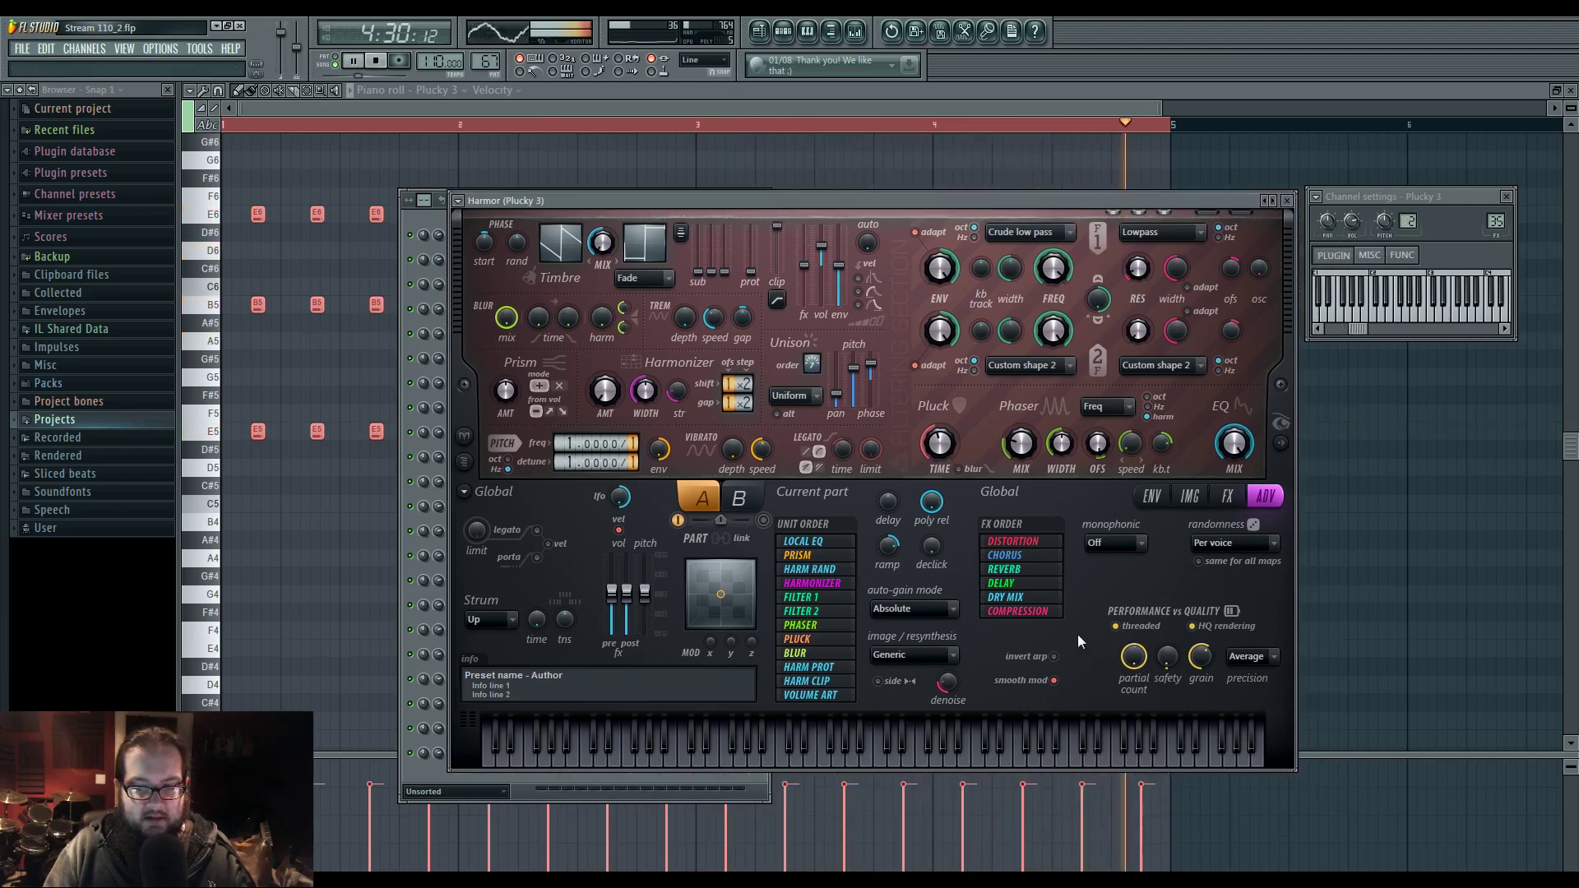
{"action": "key", "text": "F9"}
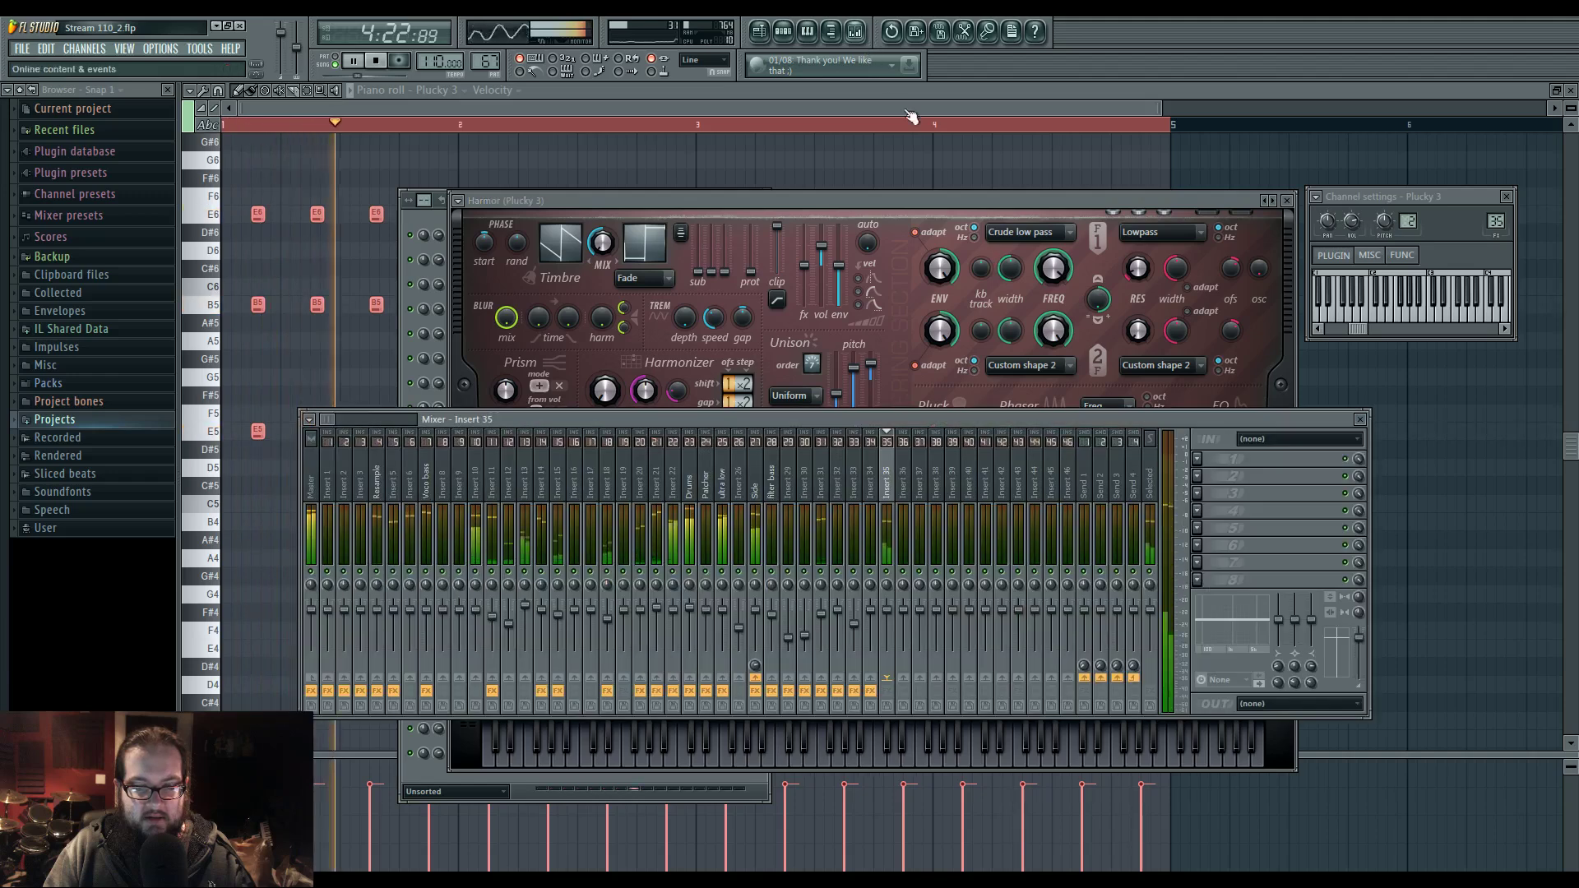
{"action": "left_click", "coordinate": [1217, 466]}
{"action": "left_click", "coordinate": [1357, 594]}
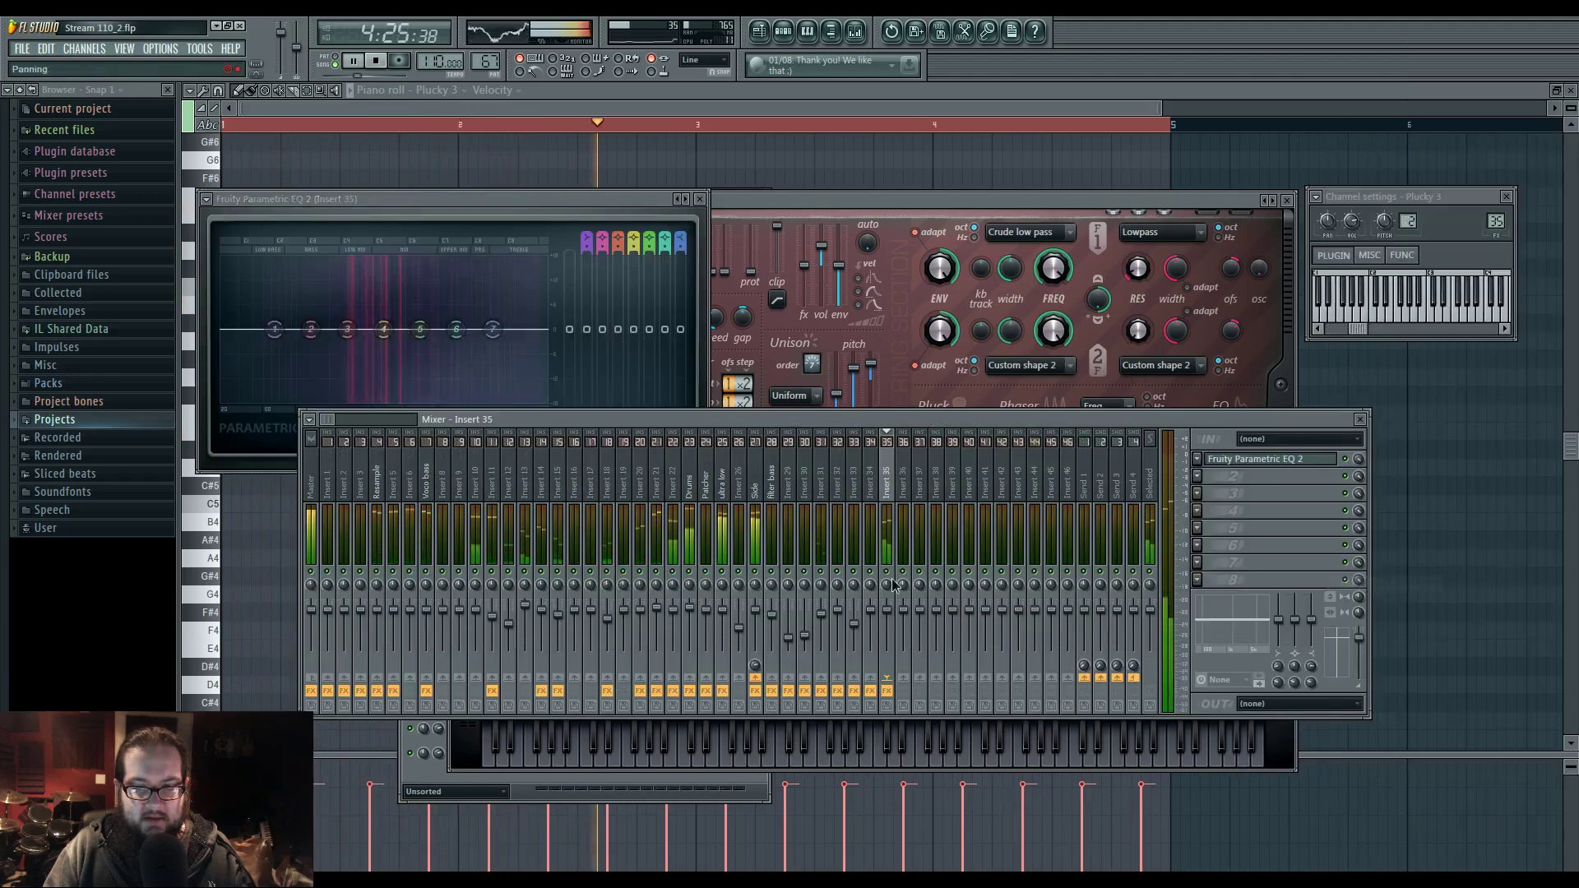
{"action": "key", "text": "F12"}
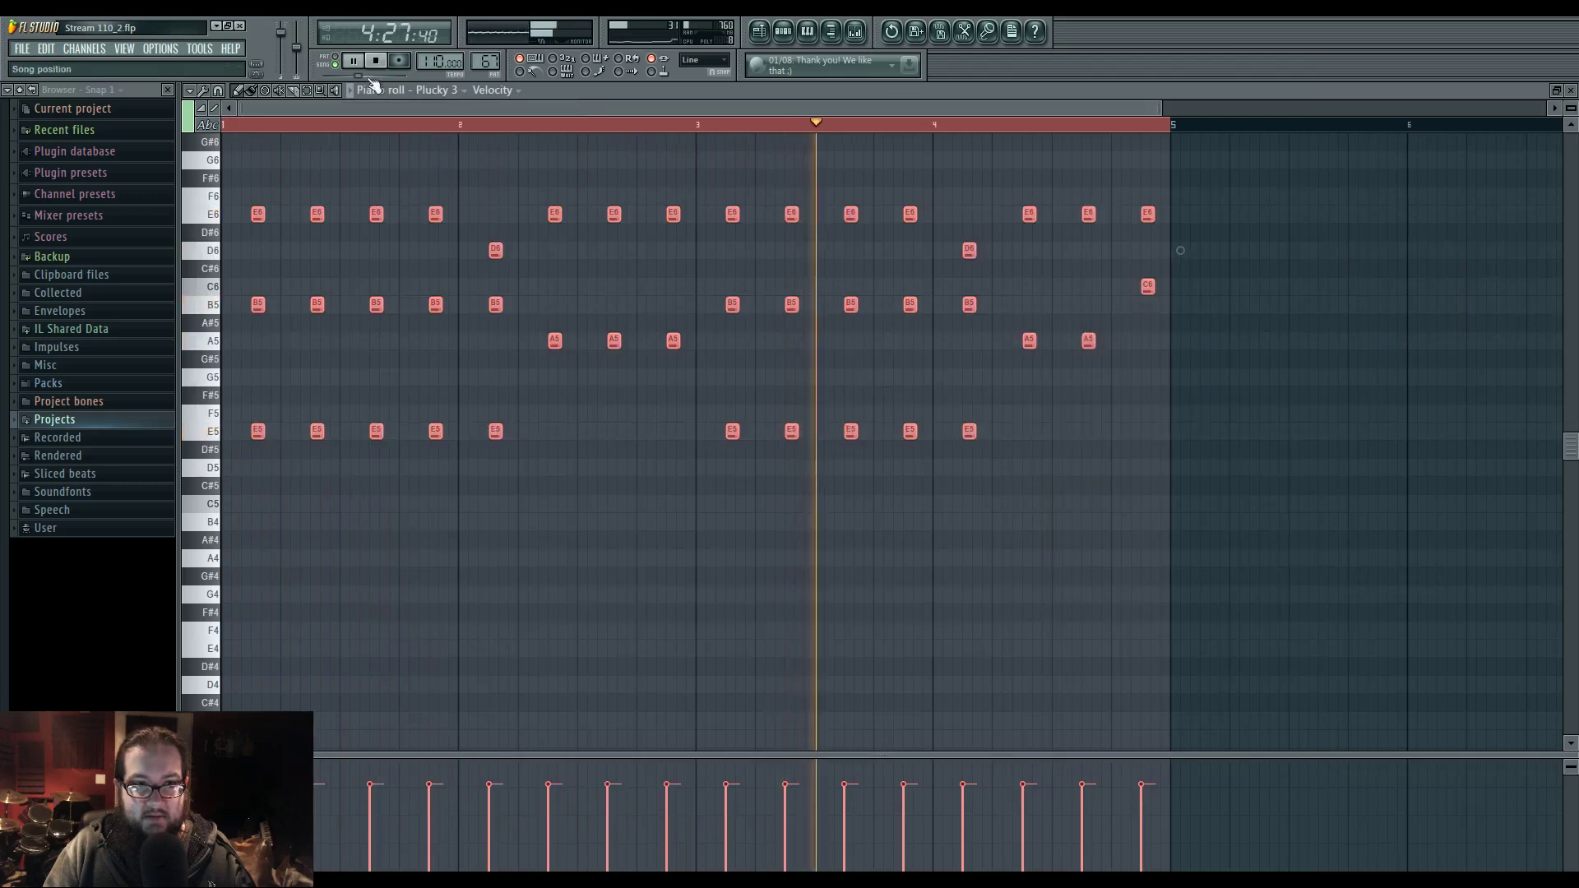
- Thin out the chords by deleting their middle notes and the D6 in bar 2, and play the result
{"action": "left_click", "coordinate": [376, 64]}
{"action": "scroll", "coordinate": [383, 355], "scroll_direction": "up", "scroll_amount": 2}
{"action": "right_click", "coordinate": [378, 366]}
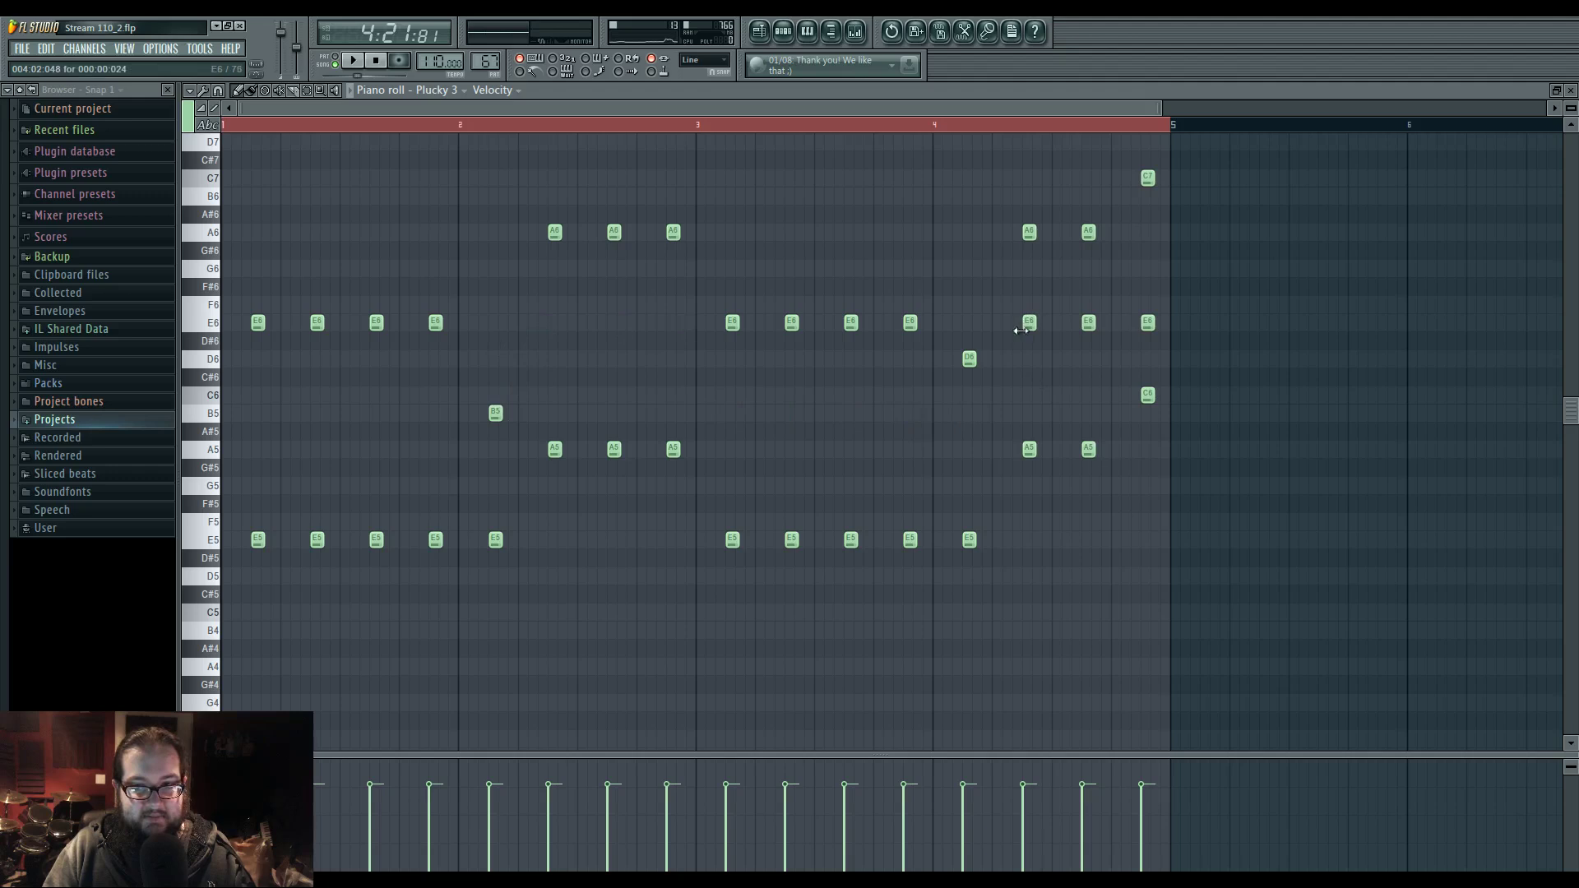
{"action": "key", "text": "space"}
- Reopen the Plucky 3 Harmor, set its pluck time to 34% and raise the unison pan
{"action": "left_click", "coordinate": [855, 31]}
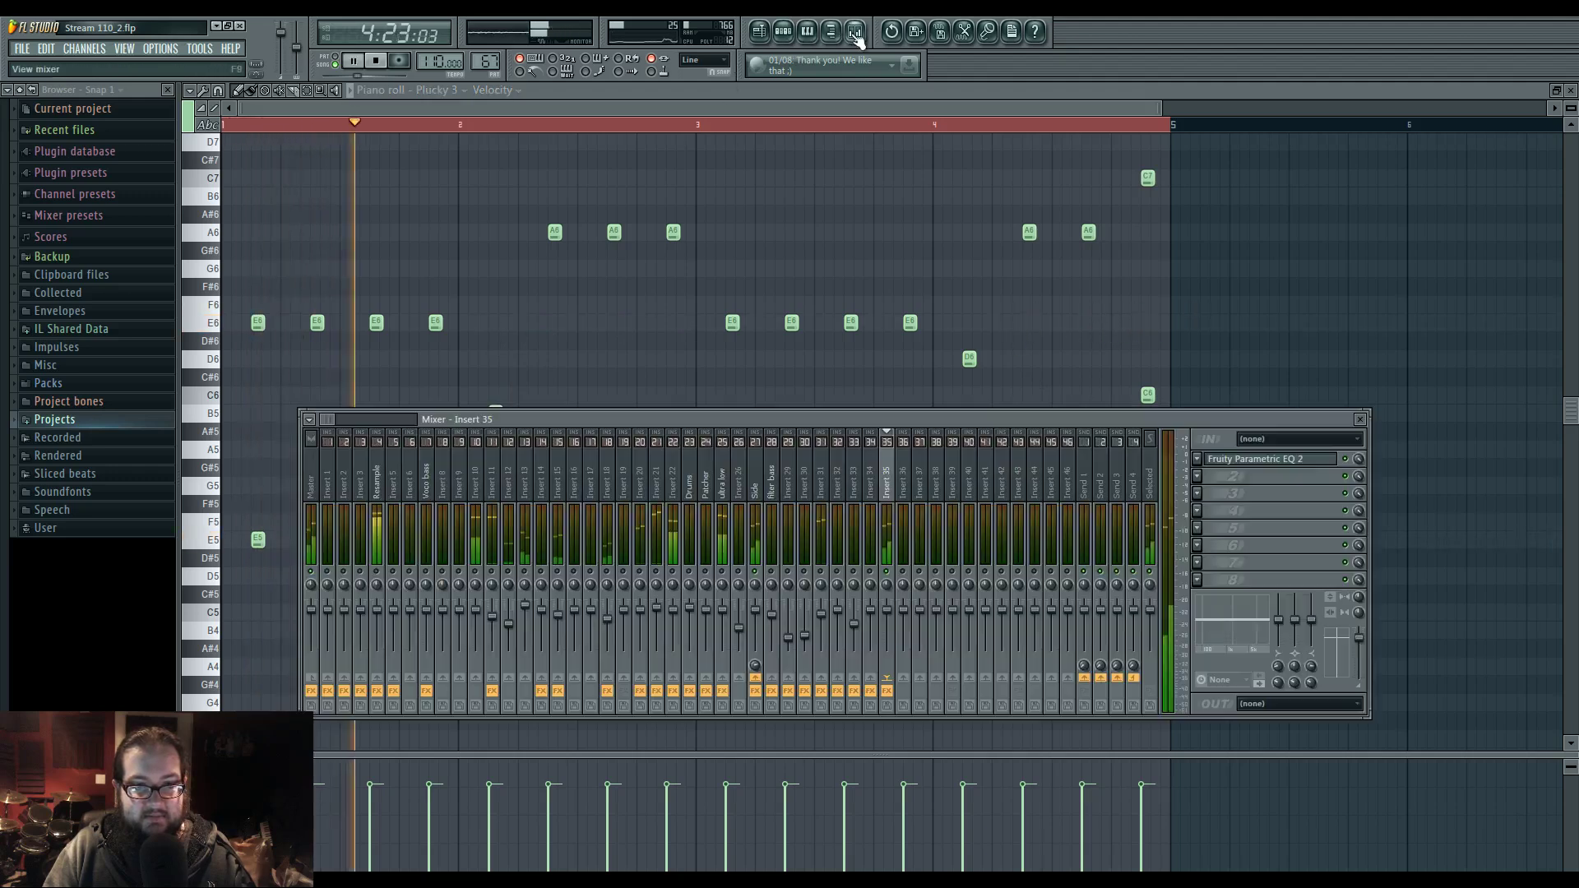
{"action": "left_click", "coordinate": [785, 33]}
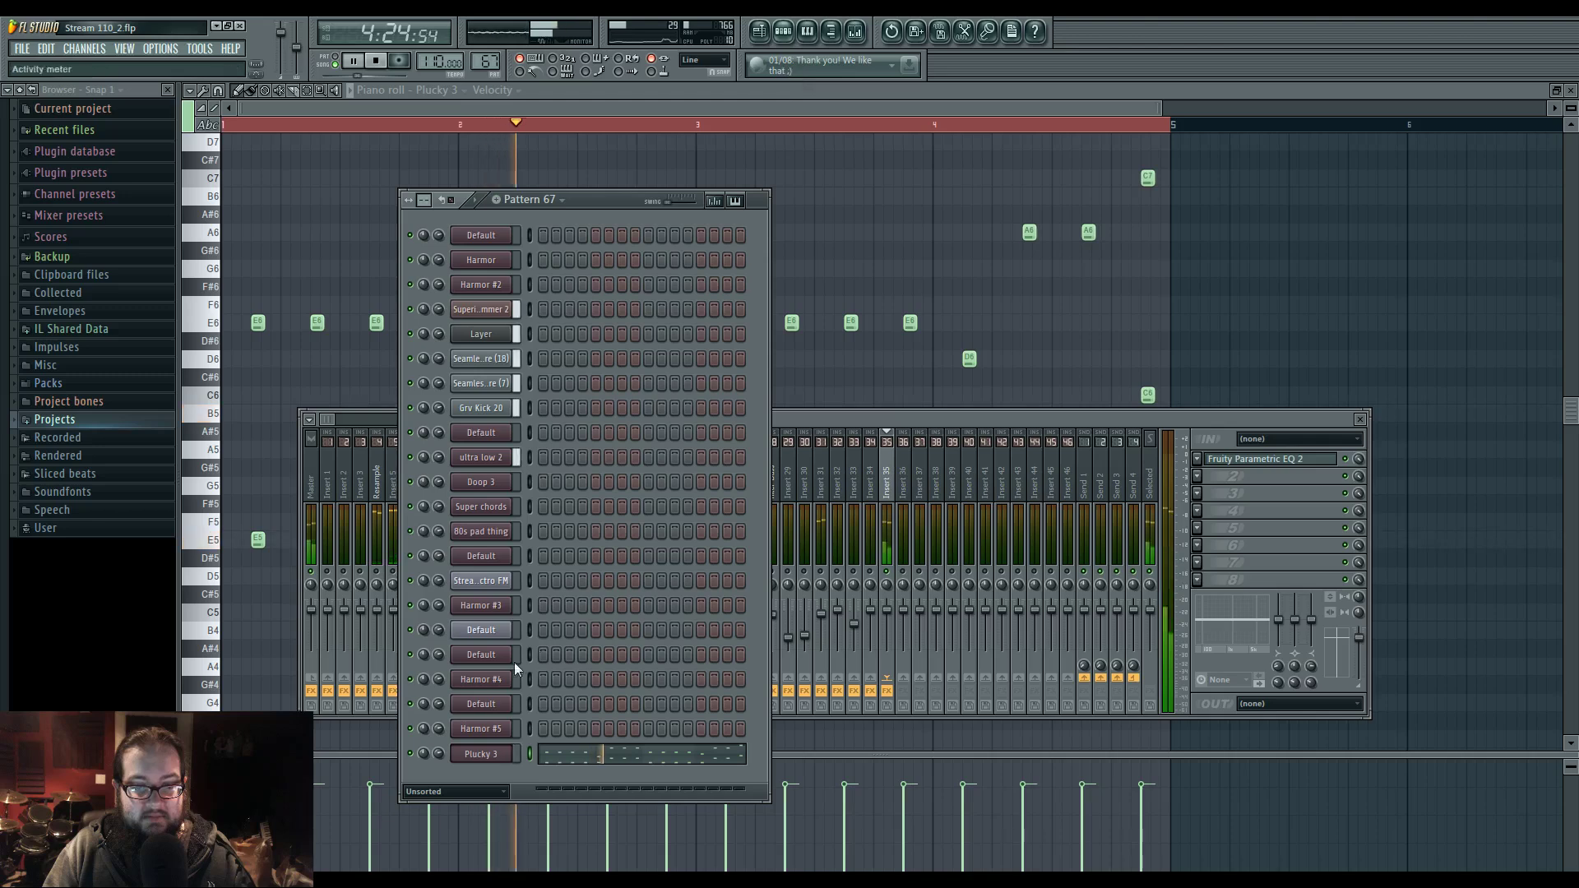
{"action": "left_click", "coordinate": [495, 755]}
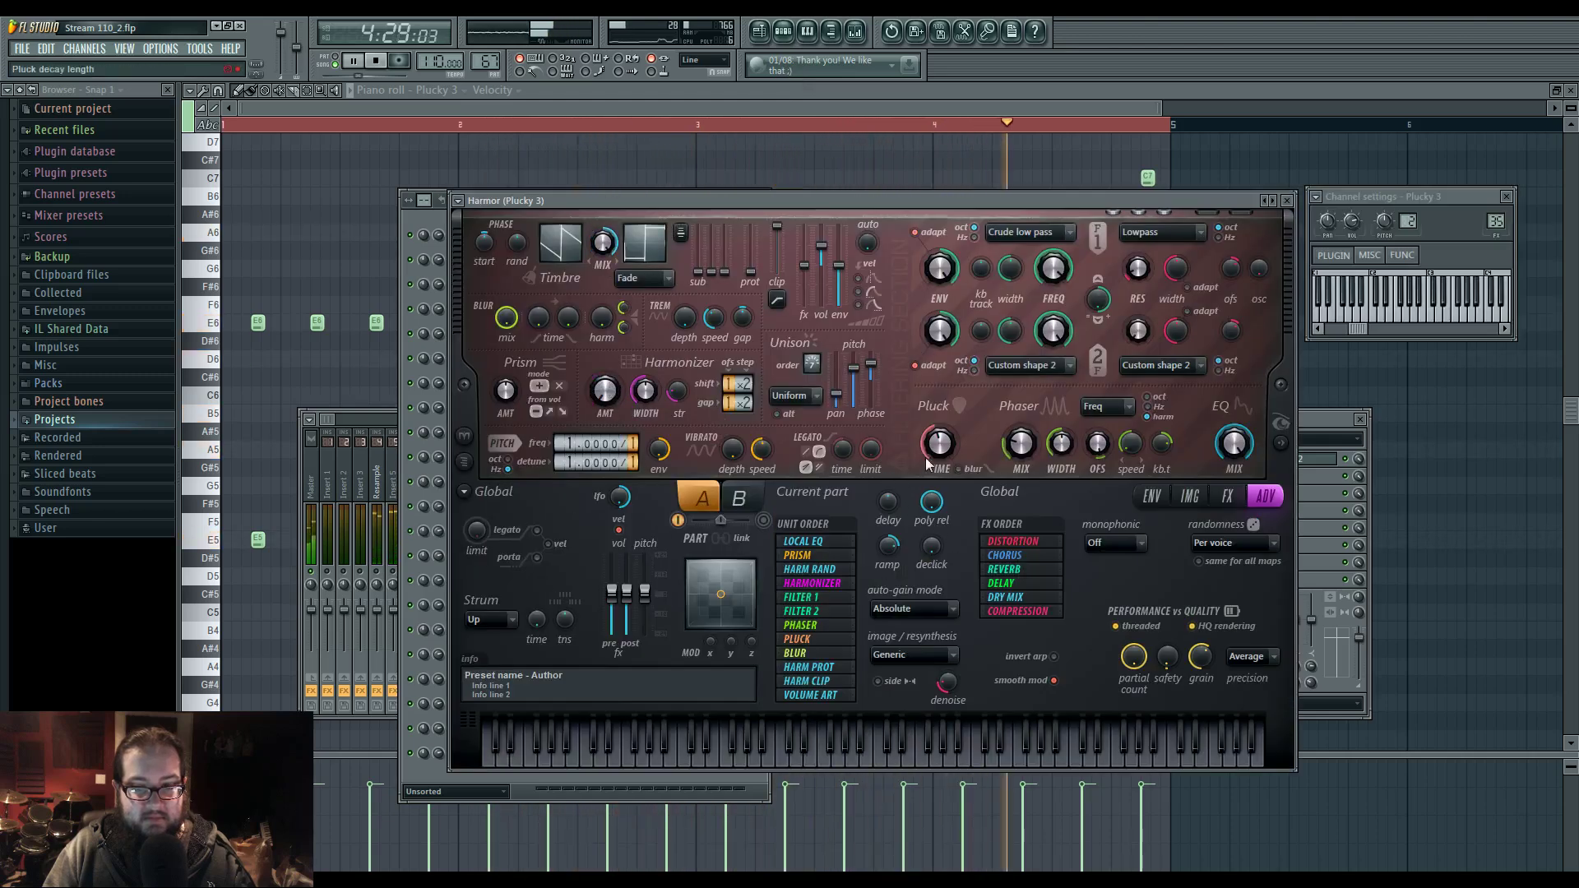
{"action": "left_click_drag", "start_coordinate": [937, 436], "coordinate": [936, 442]}
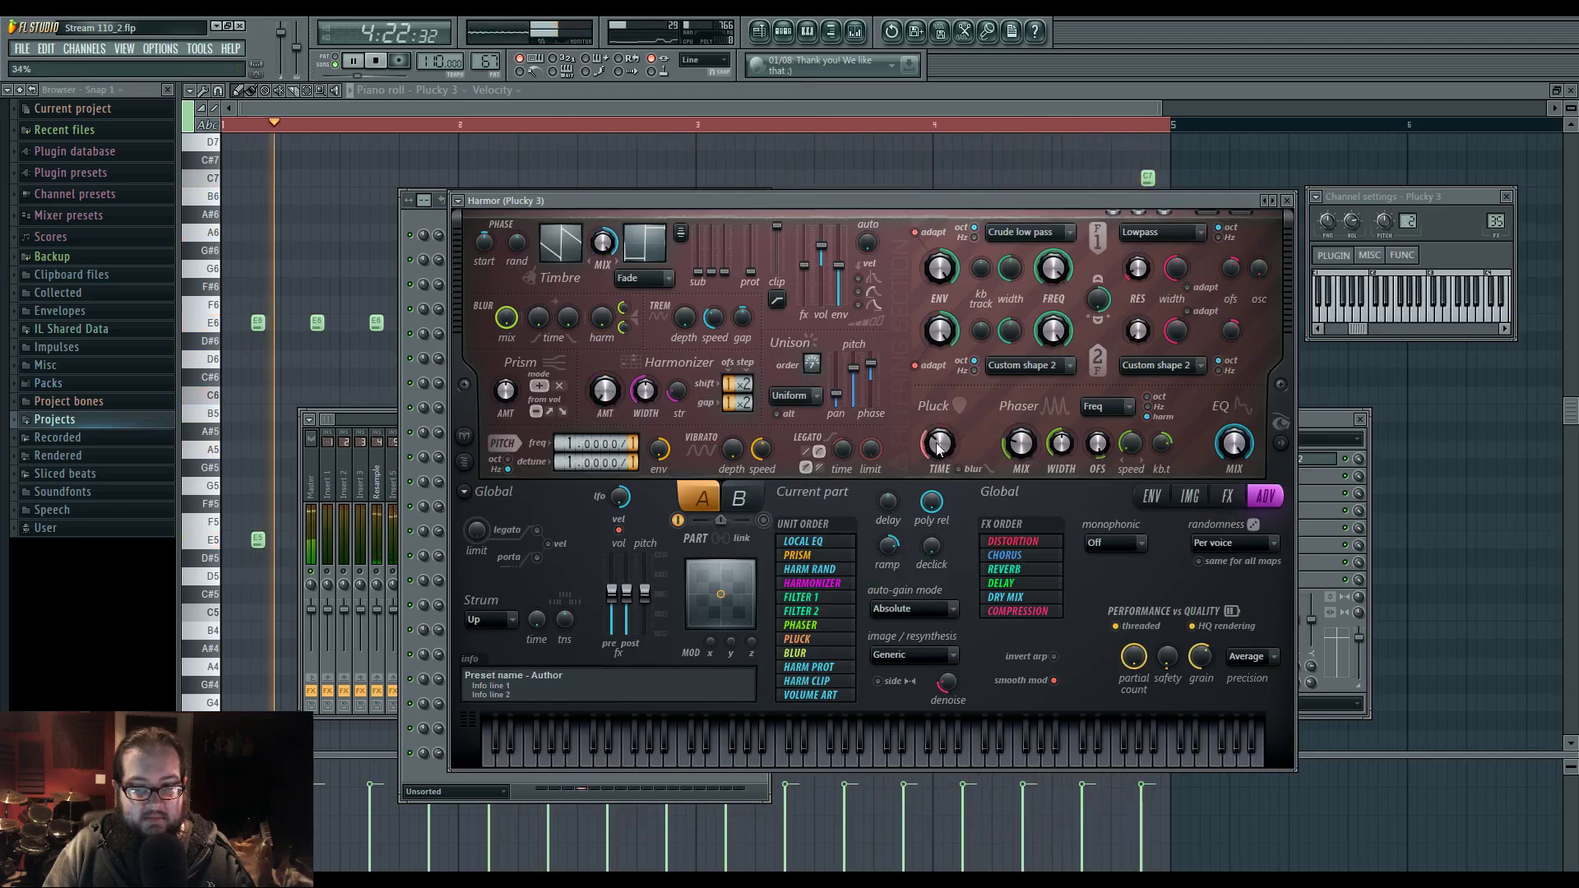
{"action": "left_click_drag", "start_coordinate": [837, 395], "coordinate": [836, 375]}
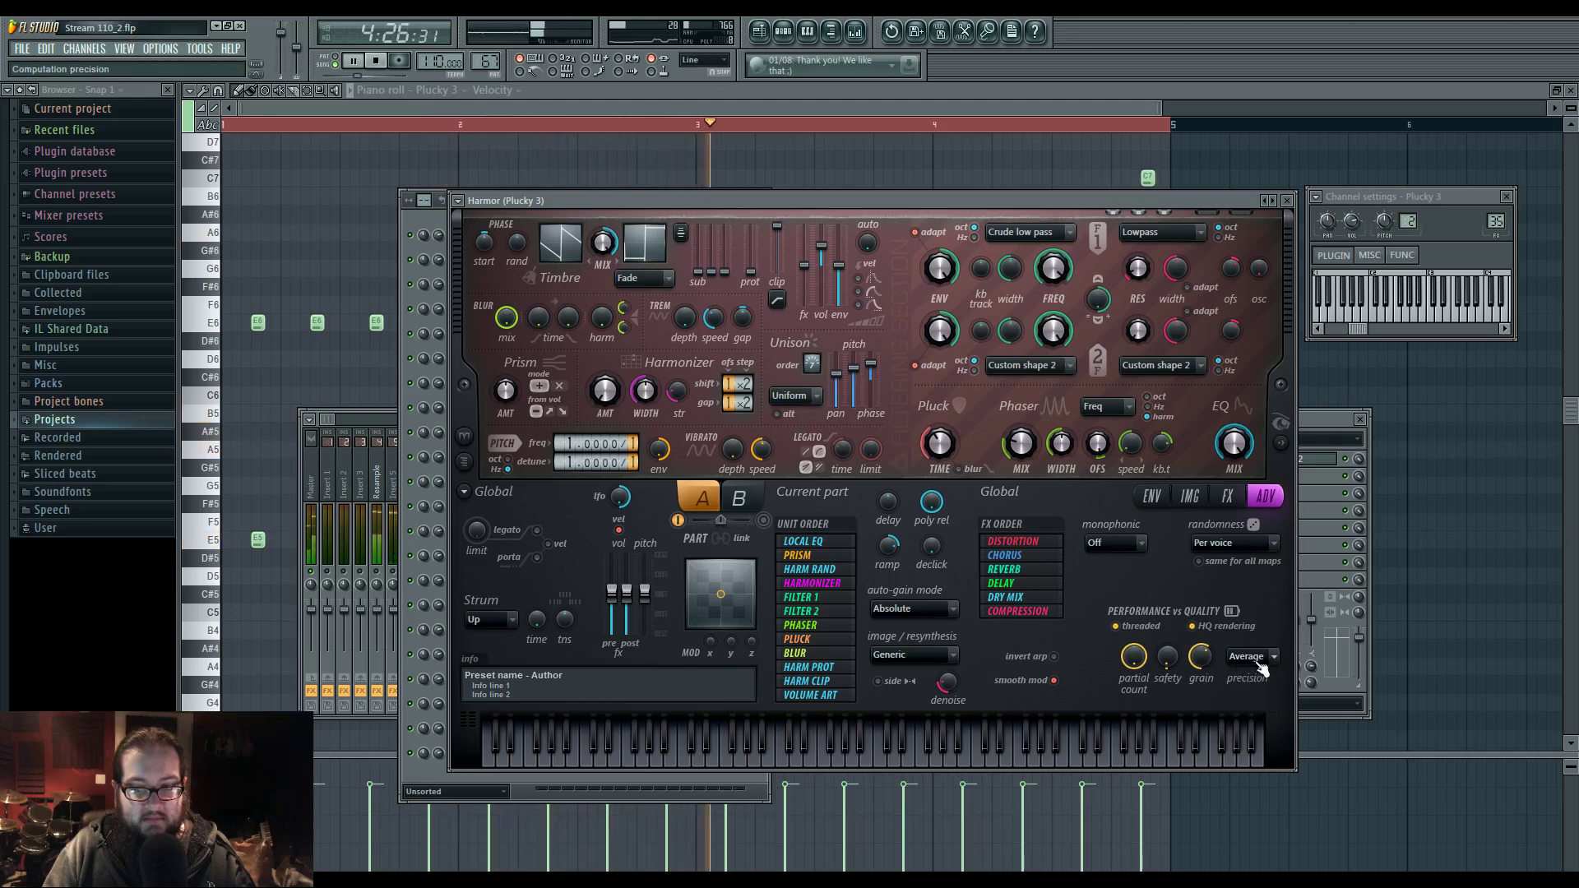
- Fine-tune Plucky 3's delay time in its effects section while the pattern plays
{"action": "left_click", "coordinate": [1189, 496]}
{"action": "left_click", "coordinate": [1227, 496]}
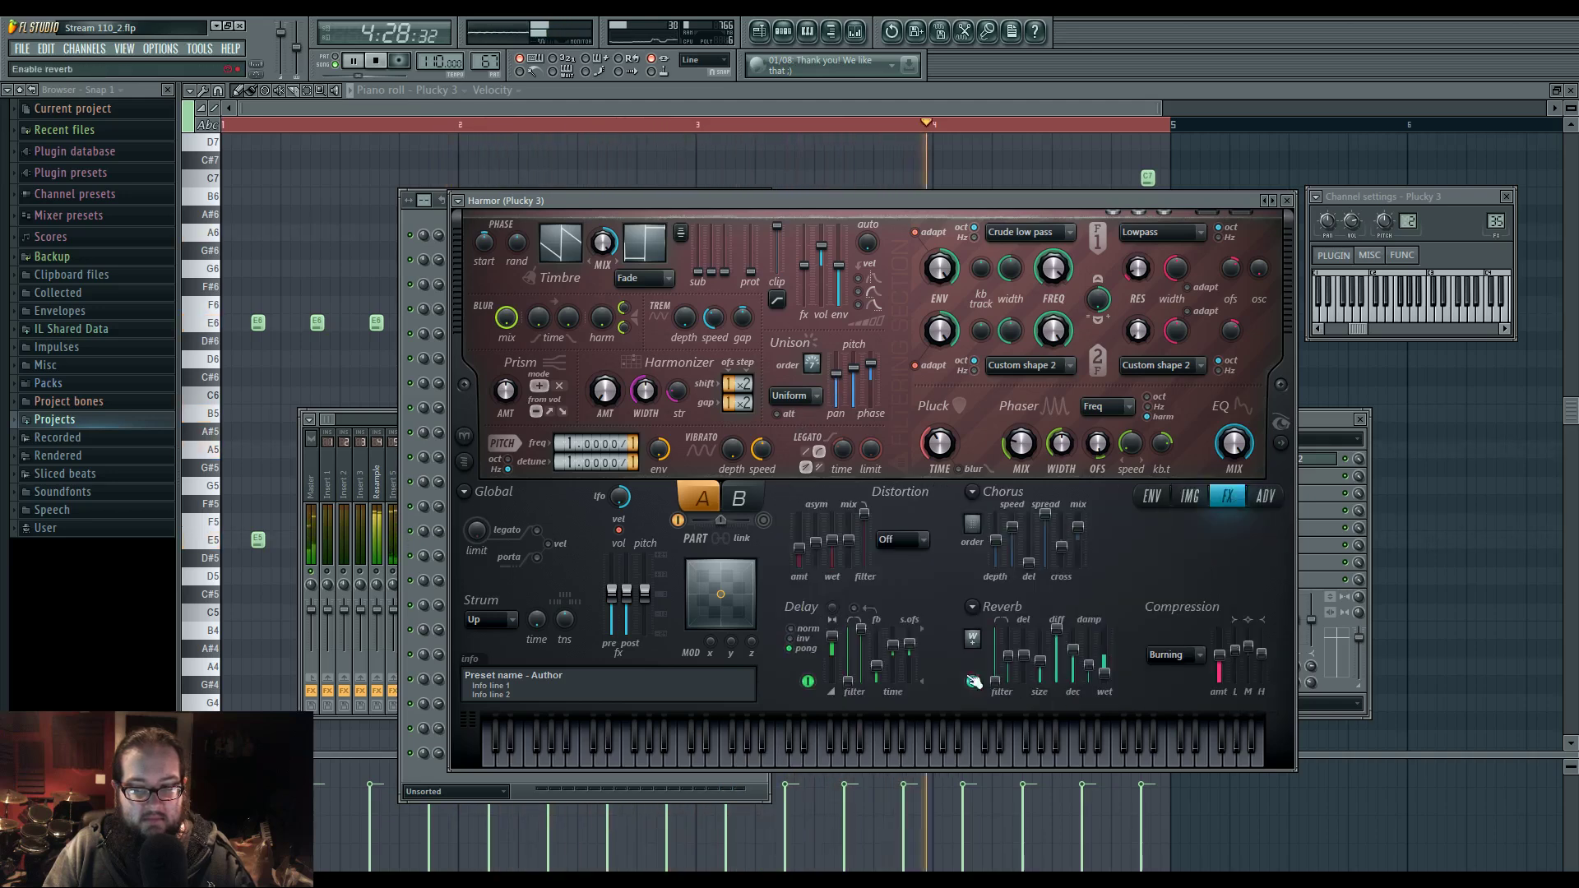
{"action": "left_click_drag", "start_coordinate": [893, 648], "coordinate": [894, 648]}
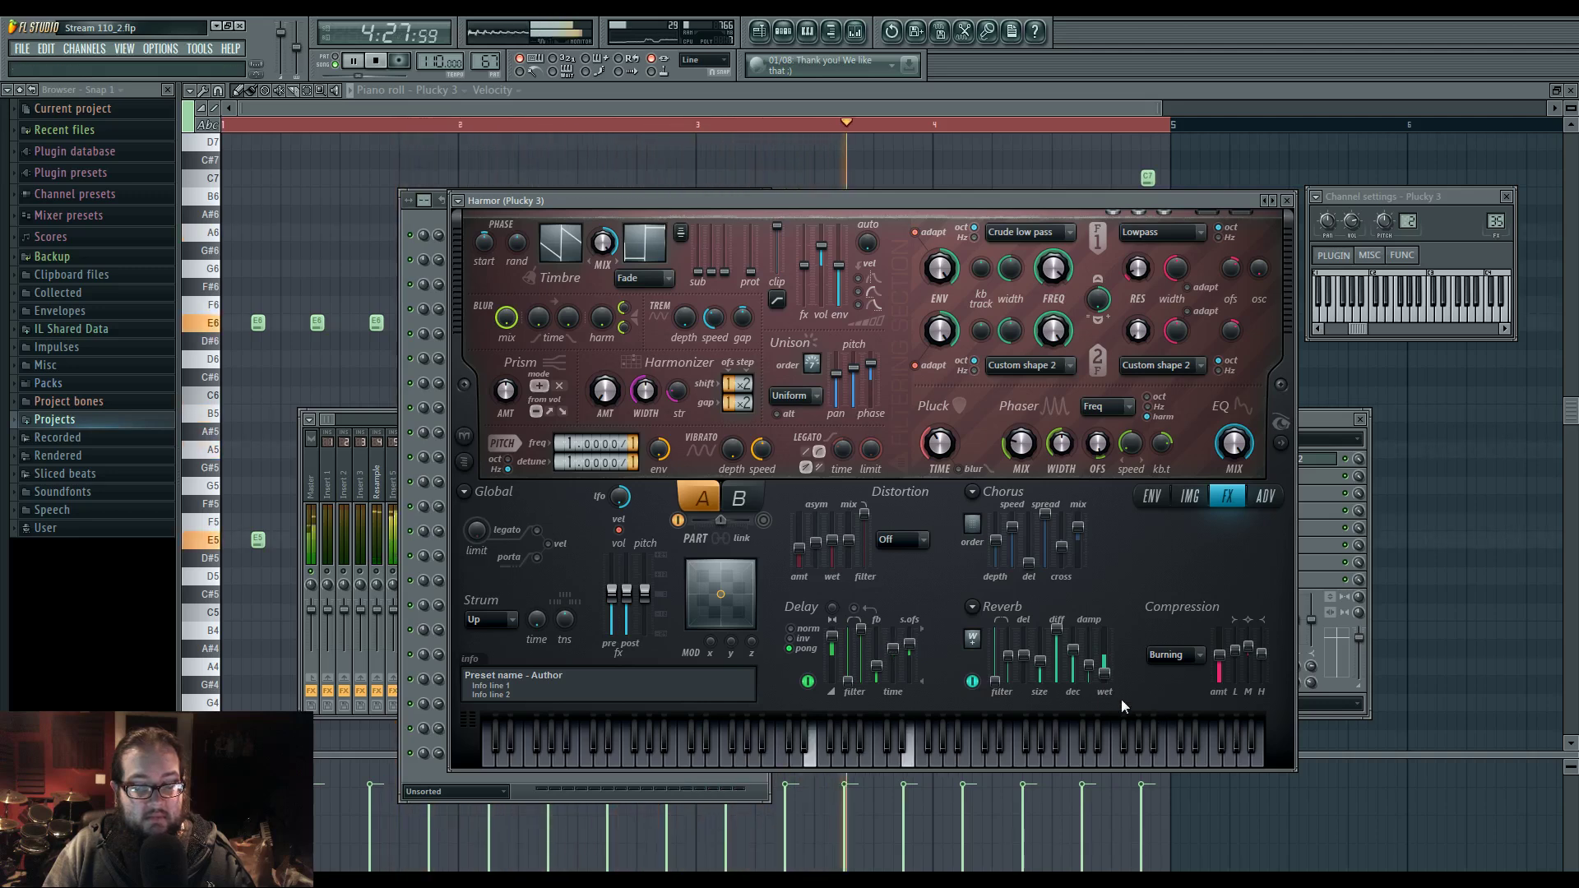
- Adjust Plucky 3's reverb wet level and delay sliders, checking Insert 35 in the mixer
{"action": "left_click_drag", "start_coordinate": [1109, 675], "coordinate": [1110, 669]}
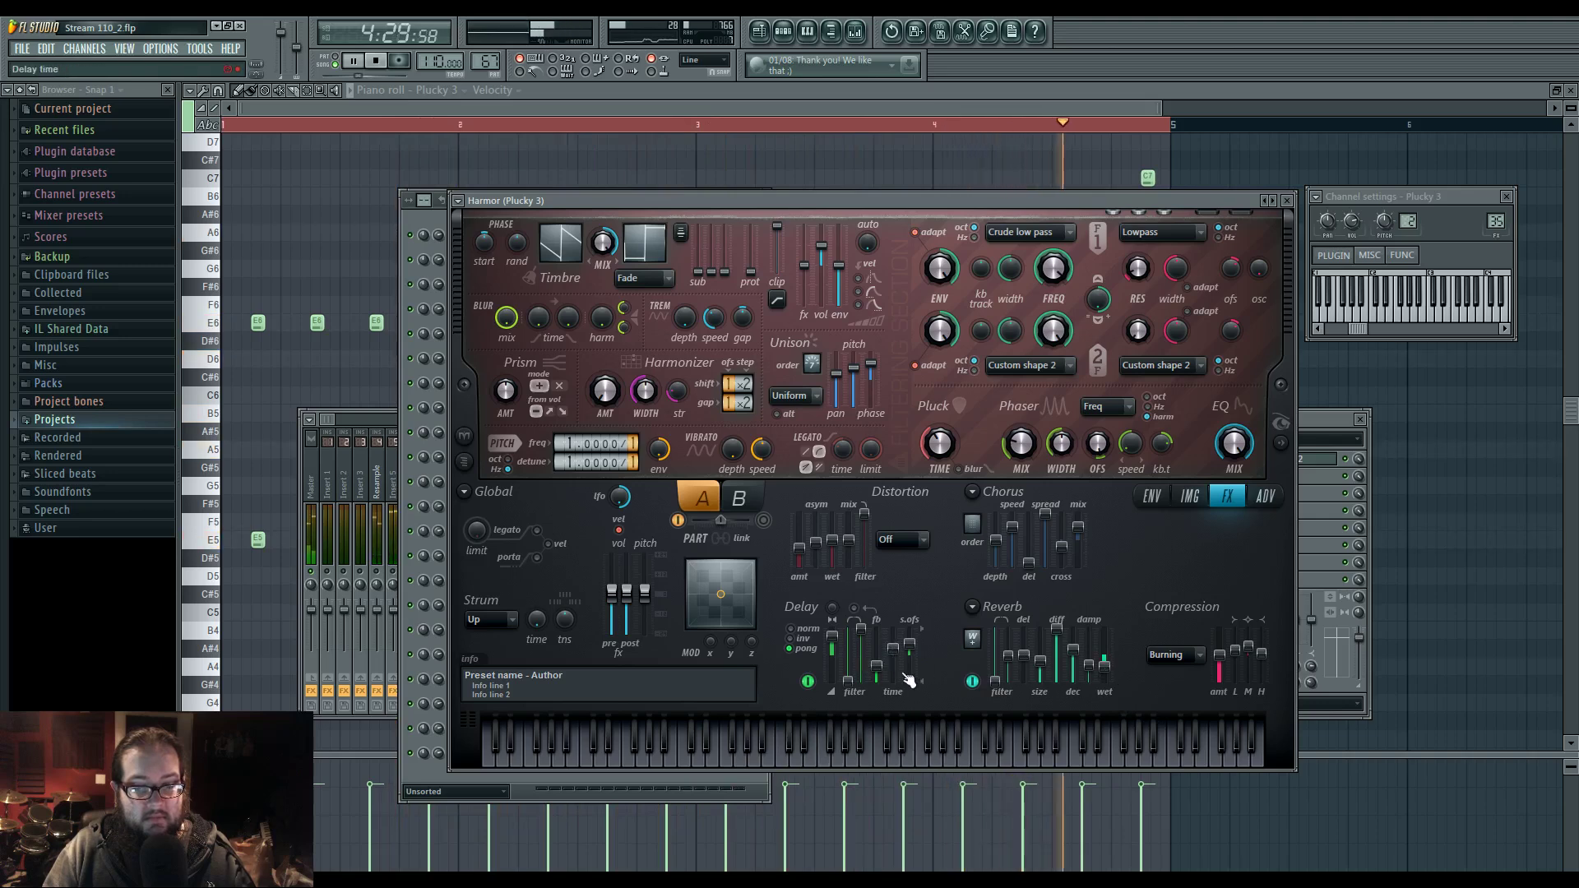
{"action": "left_click_drag", "start_coordinate": [832, 638], "coordinate": [912, 636]}
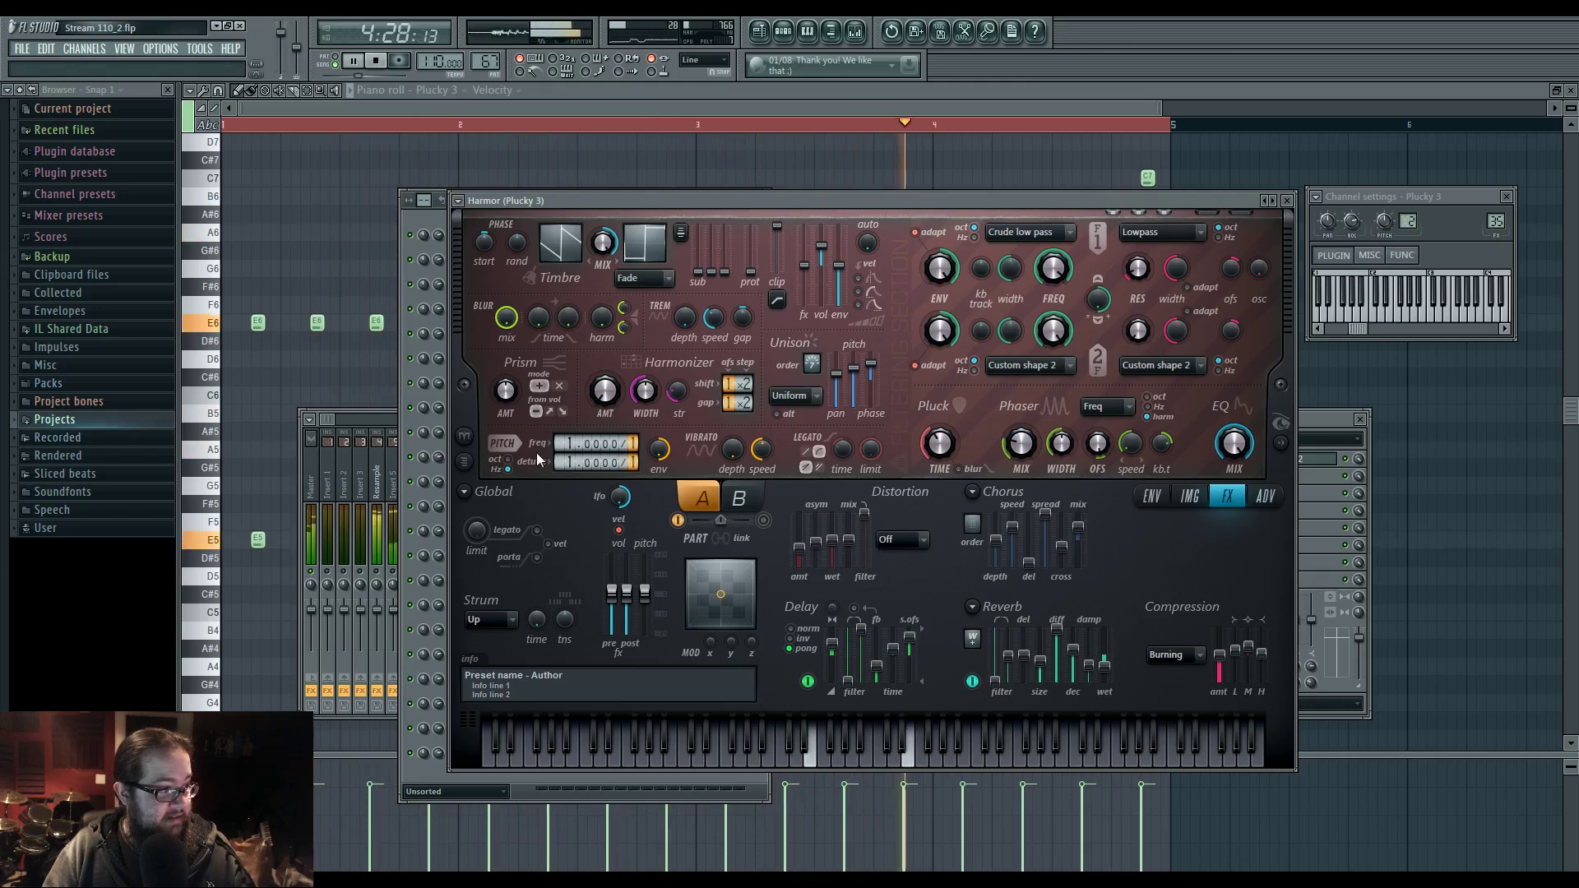
{"action": "left_click", "coordinate": [855, 31]}
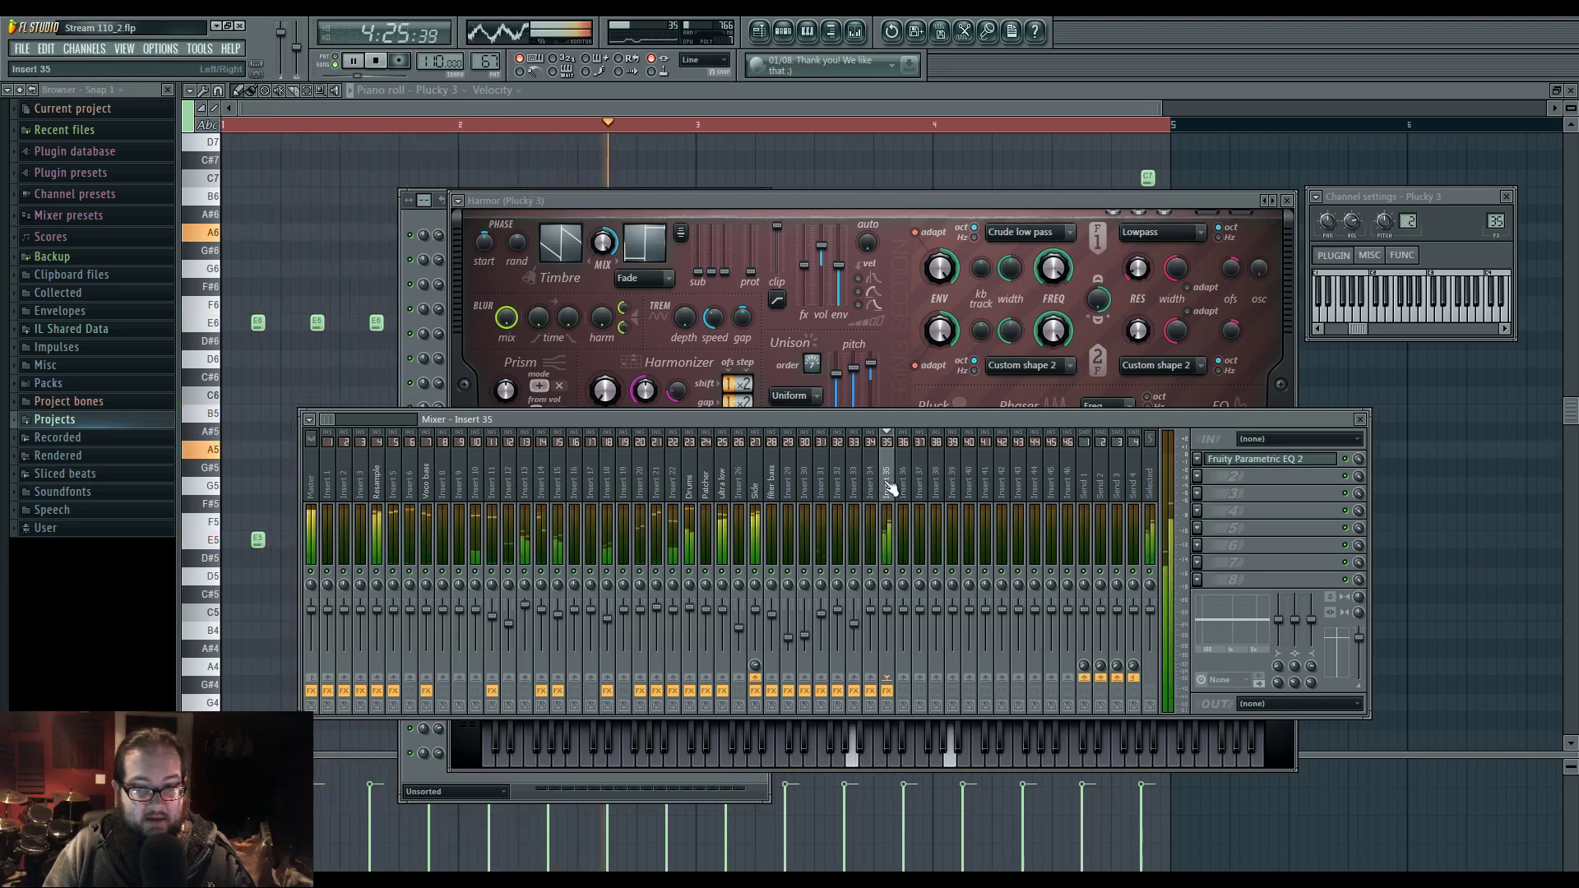
{"action": "left_click", "coordinate": [738, 200]}
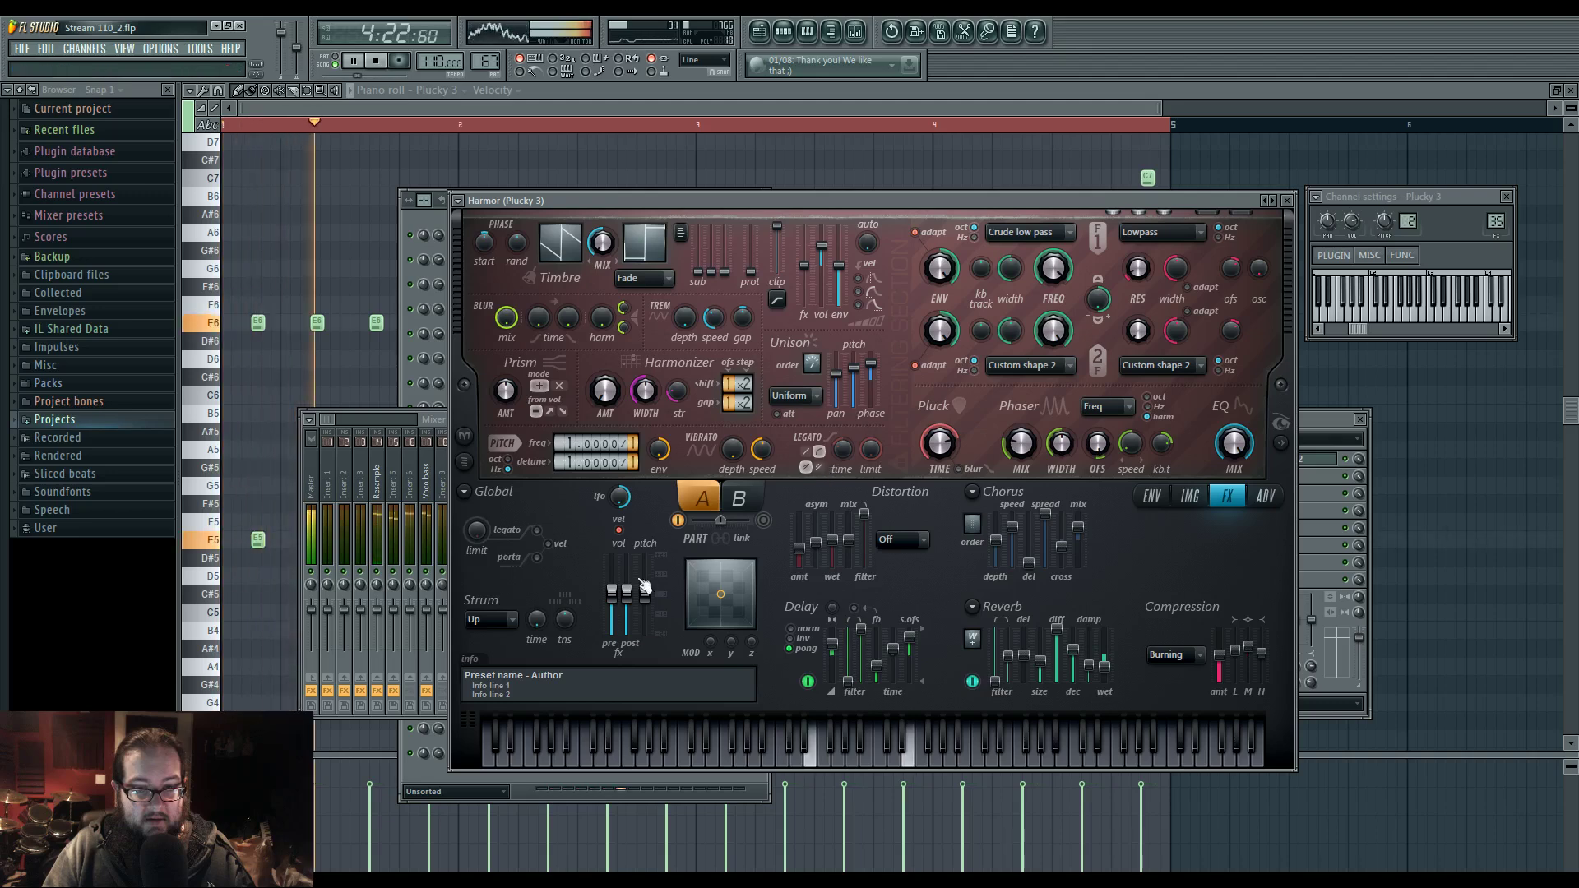
{"action": "mouse_move", "coordinate": [656, 600]}
{"action": "left_mouse_down"}
{"action": "mouse_move", "coordinate": [646, 634]}
{"action": "mouse_move", "coordinate": [660, 595]}
{"action": "left_mouse_up"}
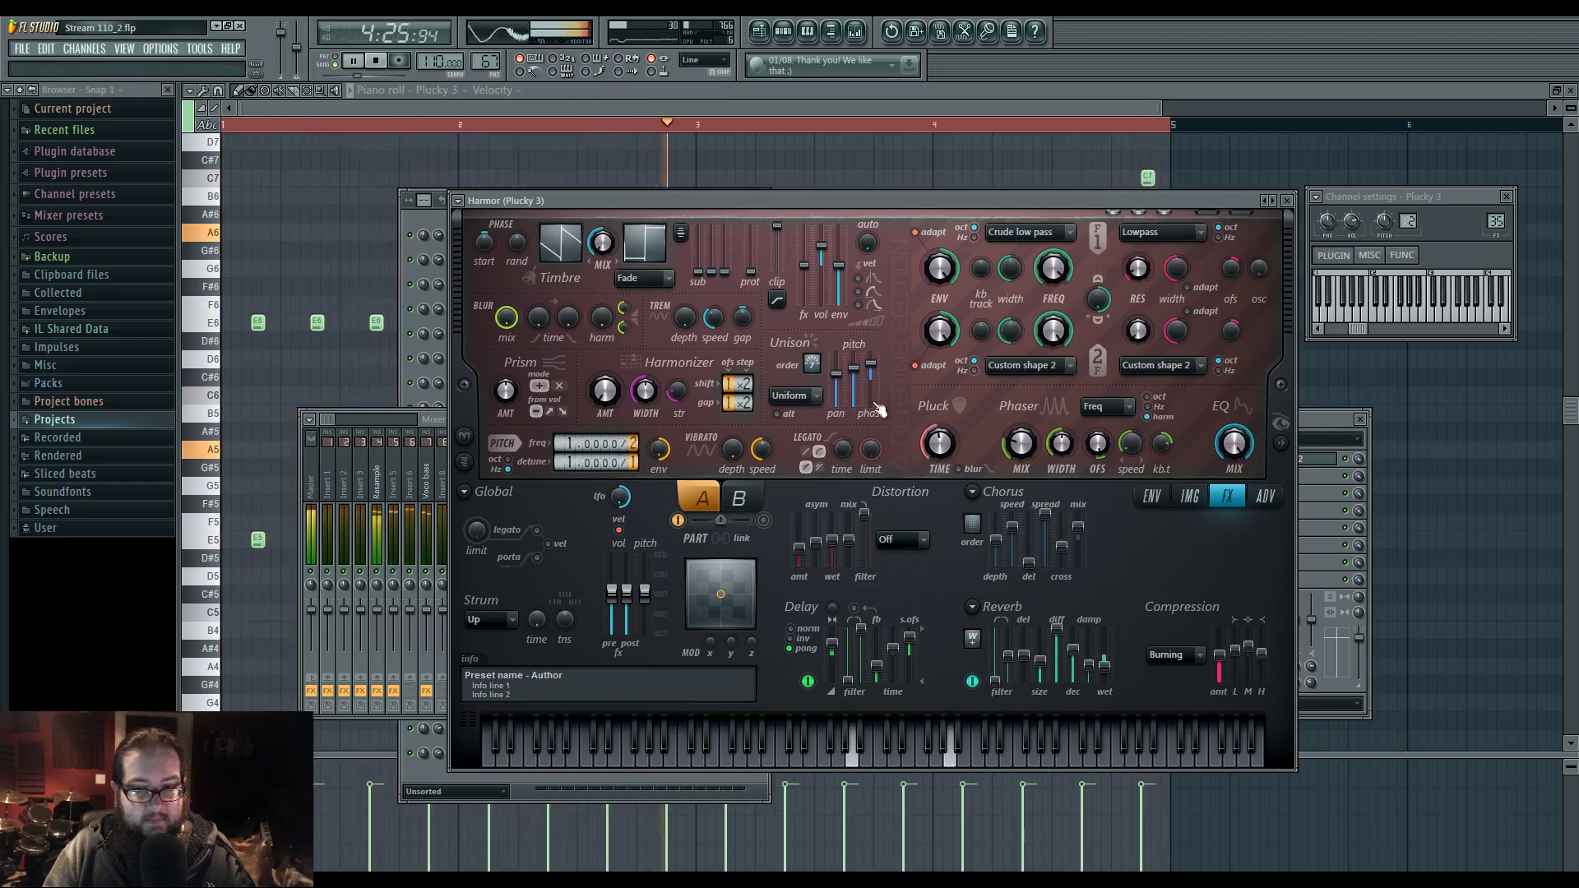
- Set Plucky 3's distortion type to Log with an amount of about 48%, and fine-tune the pluck time
{"action": "left_click", "coordinate": [902, 540]}
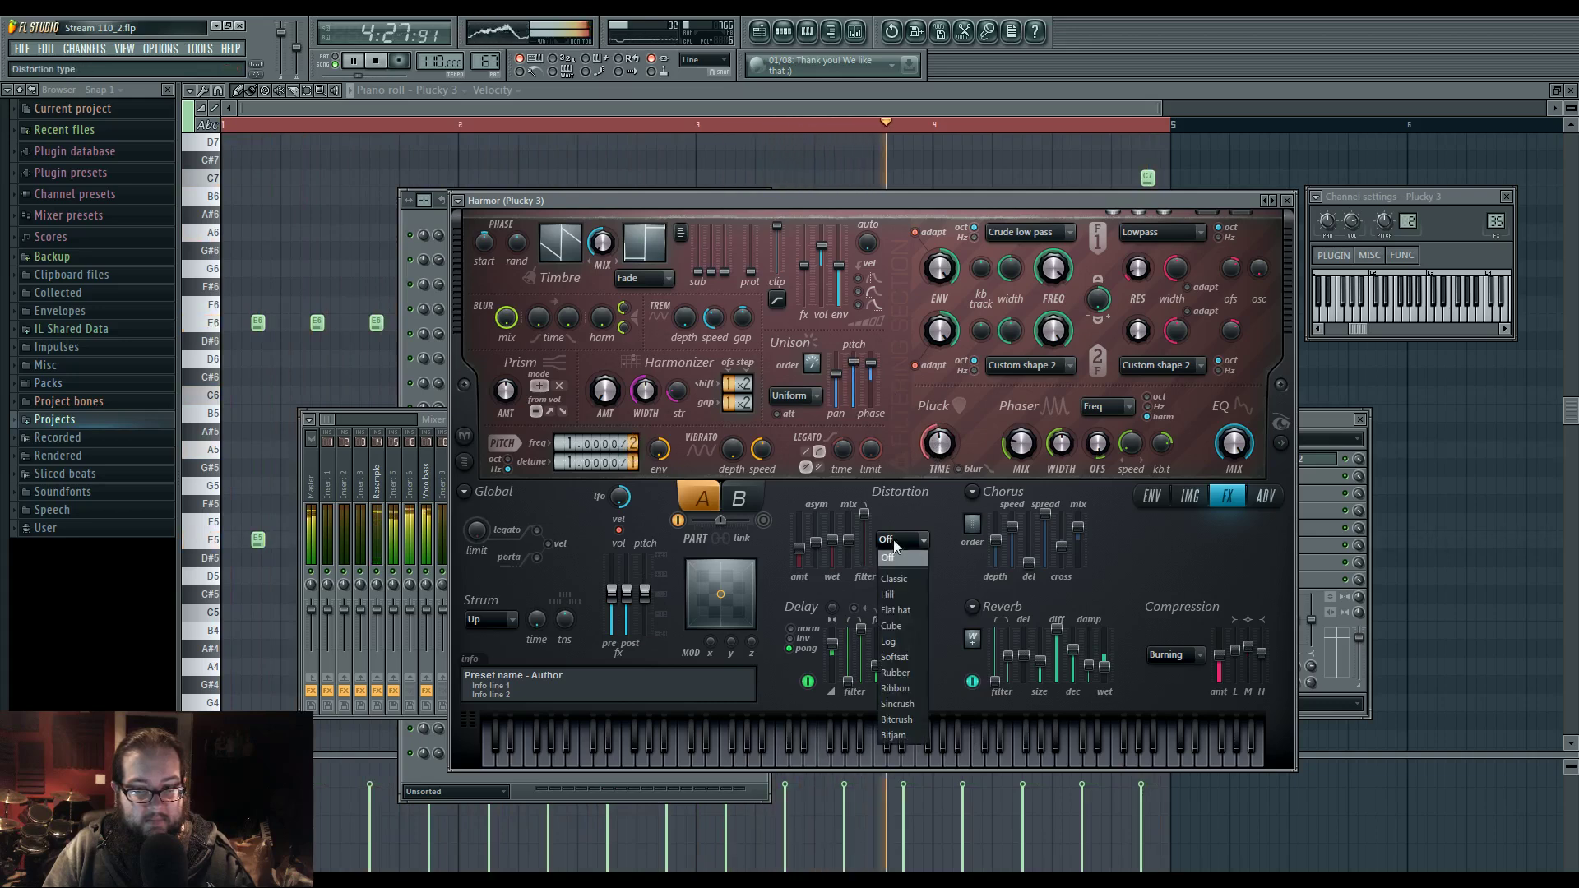
{"action": "left_click", "coordinate": [902, 641]}
{"action": "left_click_drag", "start_coordinate": [799, 548], "coordinate": [802, 549]}
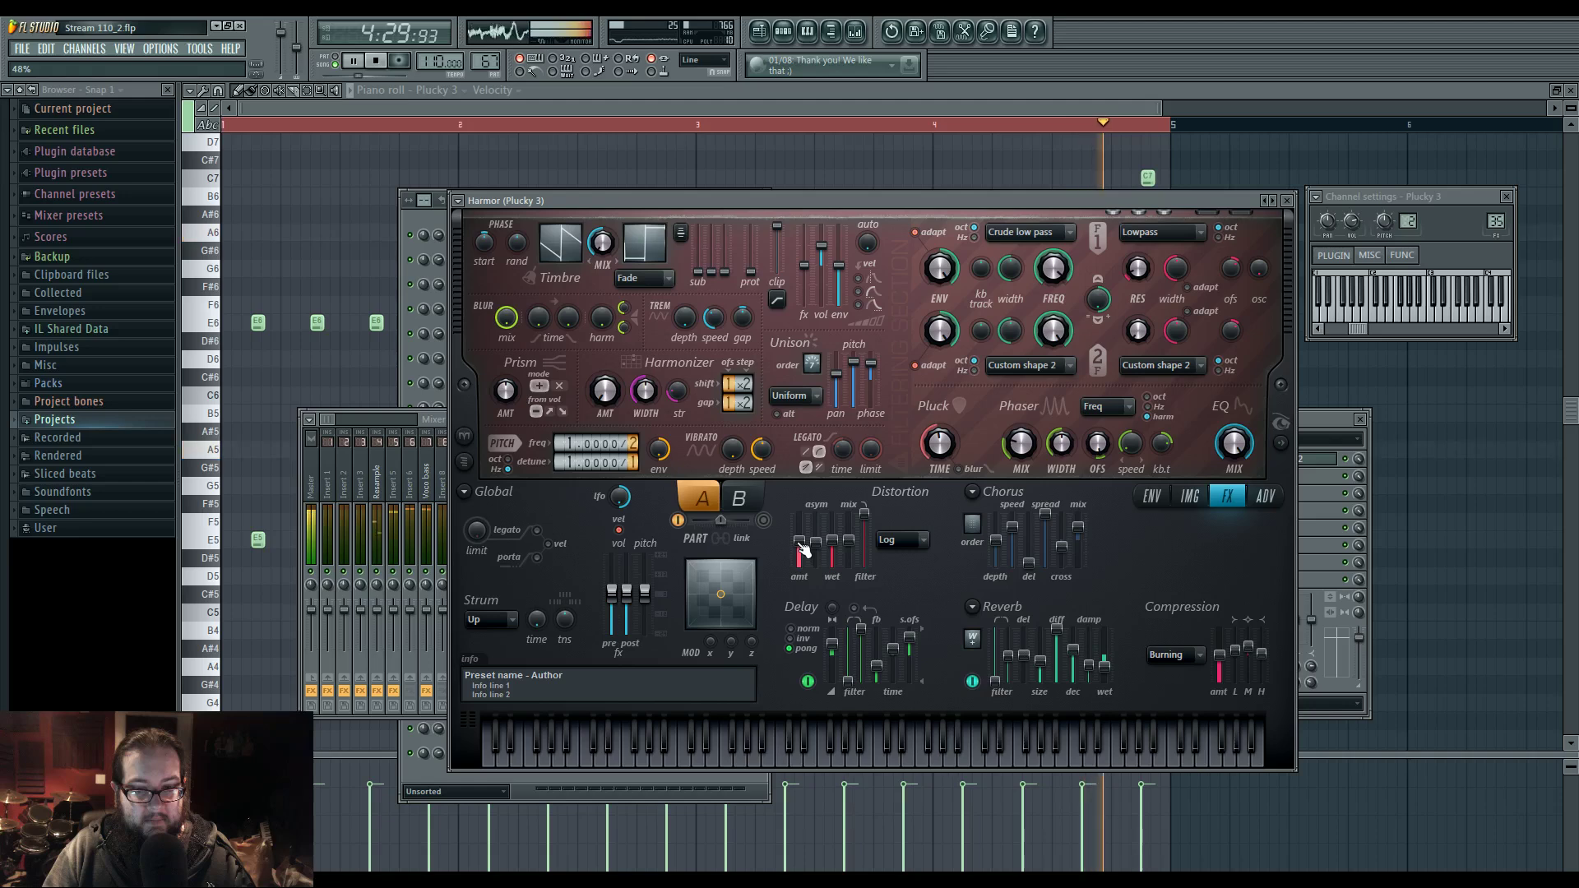
{"action": "left_click_drag", "start_coordinate": [936, 454], "coordinate": [936, 440]}
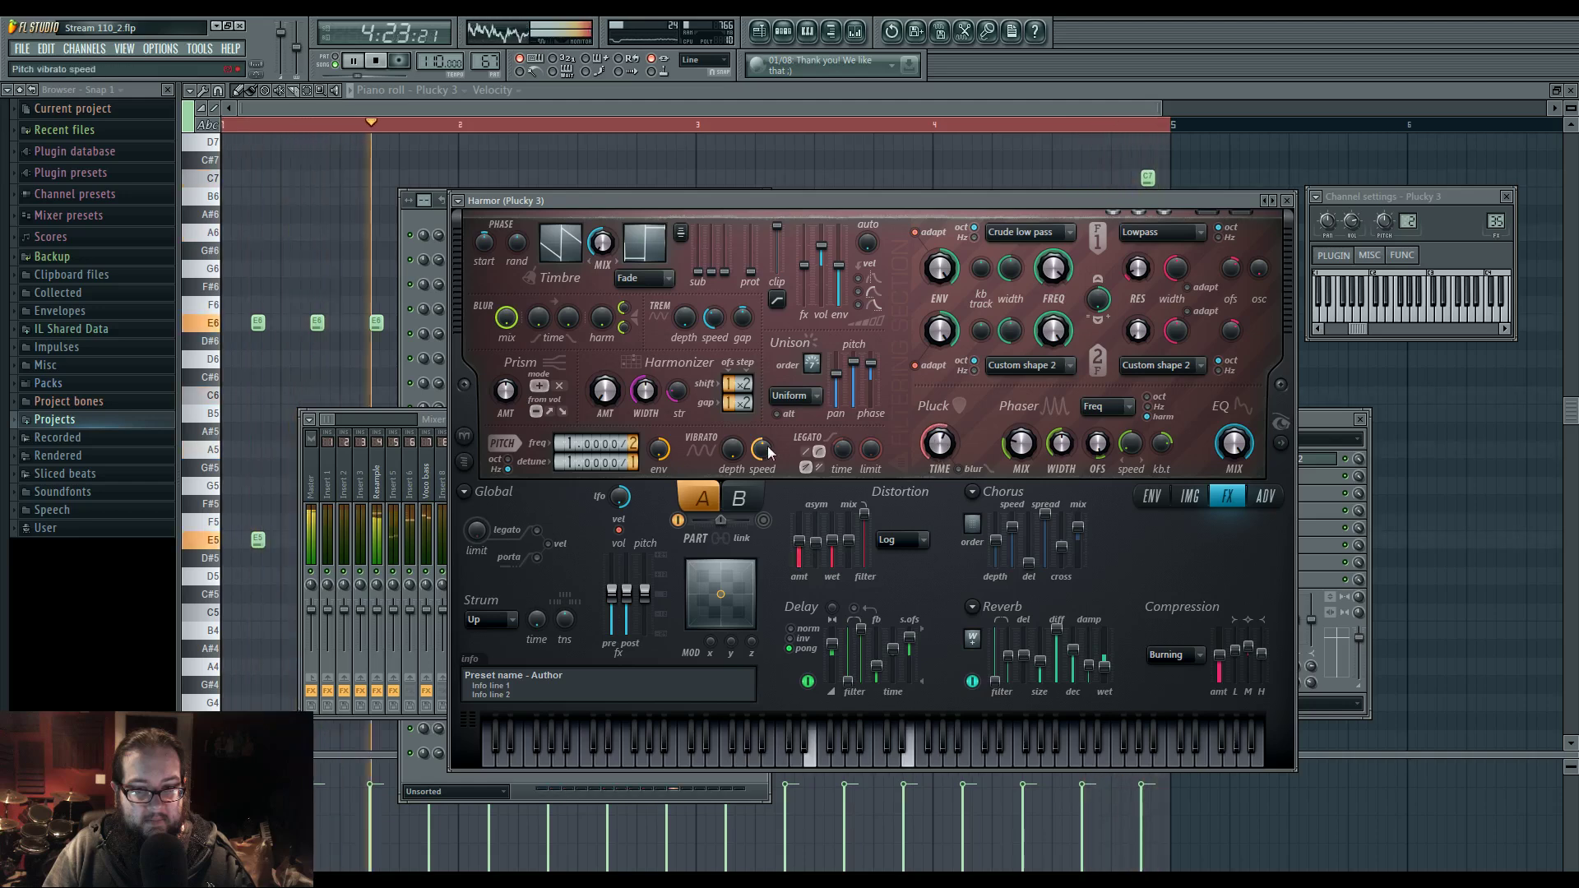
- Set Plucky 3's unison pitch to about 68%, enable the unison pitch thickness envelope and return to the effects section
{"action": "left_click_drag", "start_coordinate": [854, 362], "coordinate": [866, 387]}
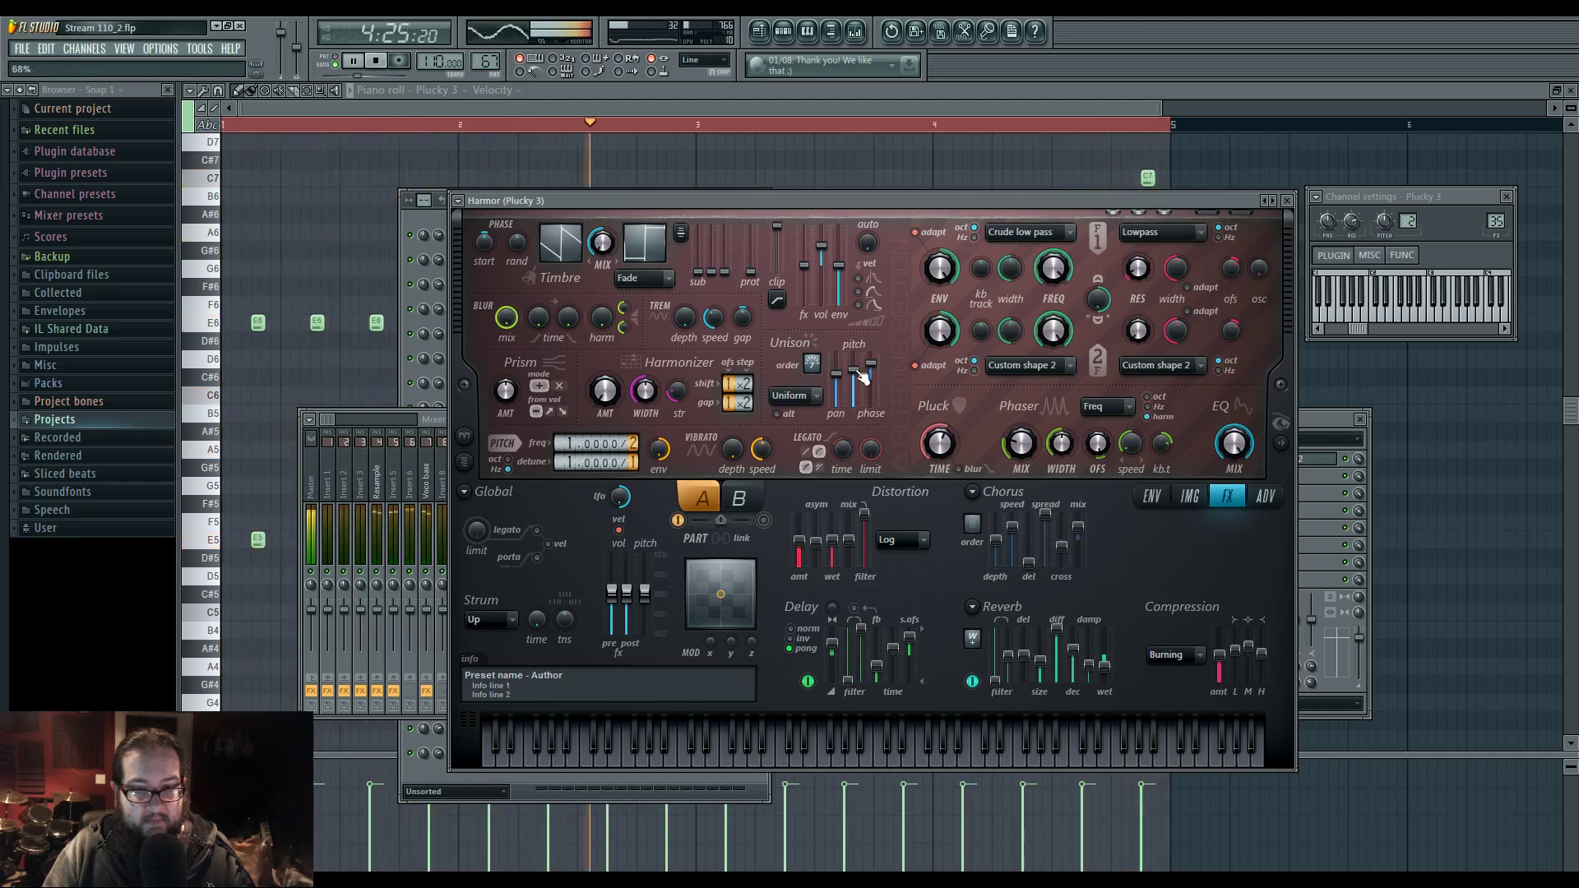
{"action": "right_click", "coordinate": [857, 371]}
{"action": "left_click", "coordinate": [895, 412]}
{"action": "left_click", "coordinate": [782, 683]}
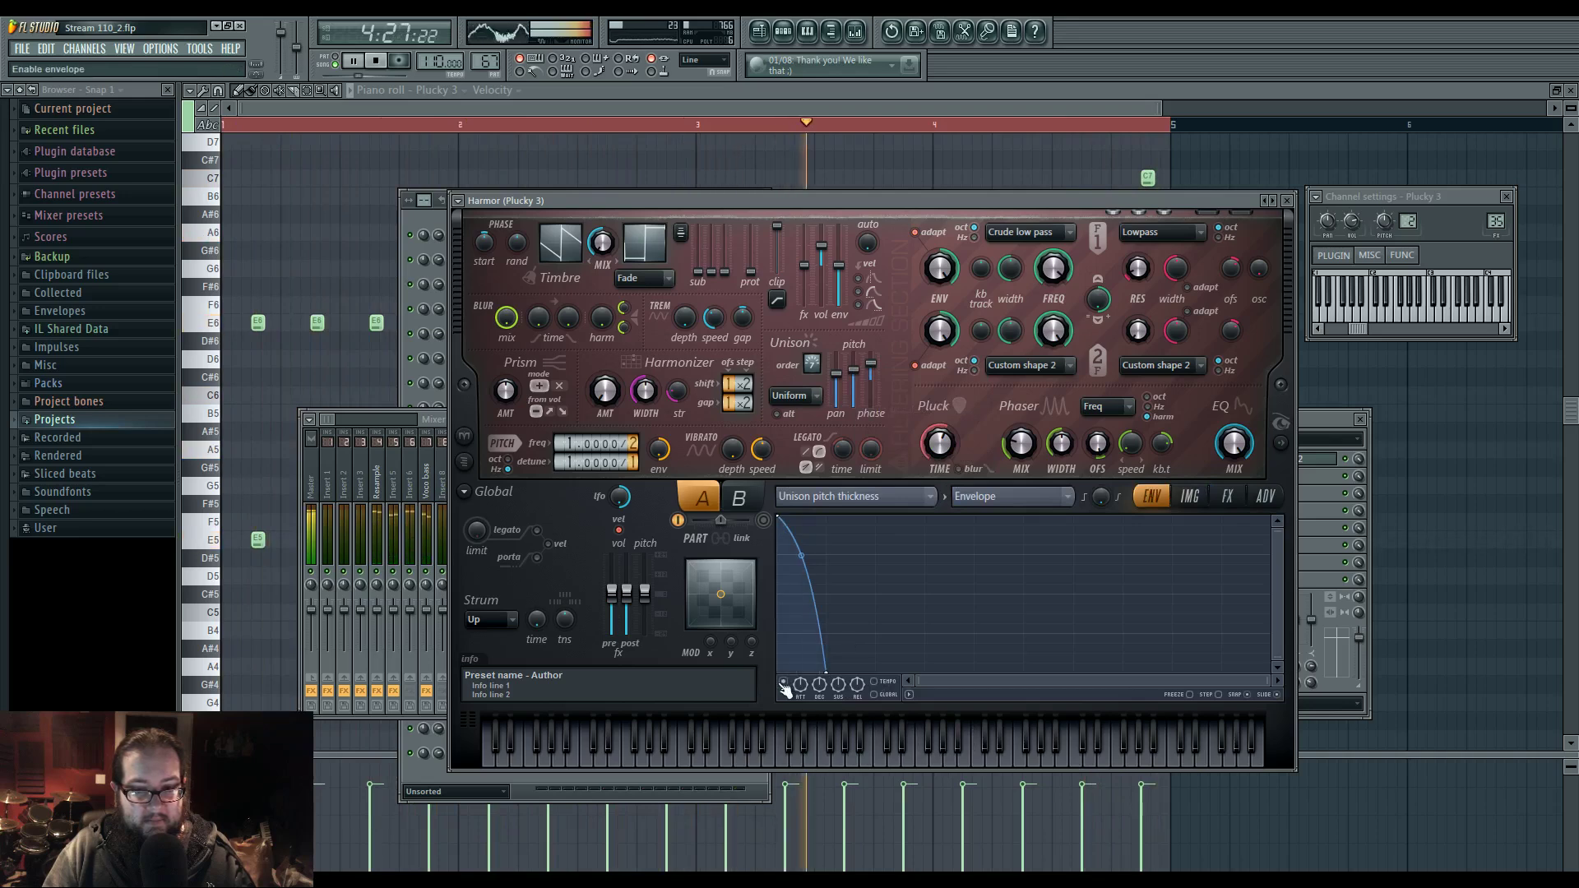
{"action": "left_click", "coordinate": [1225, 497]}
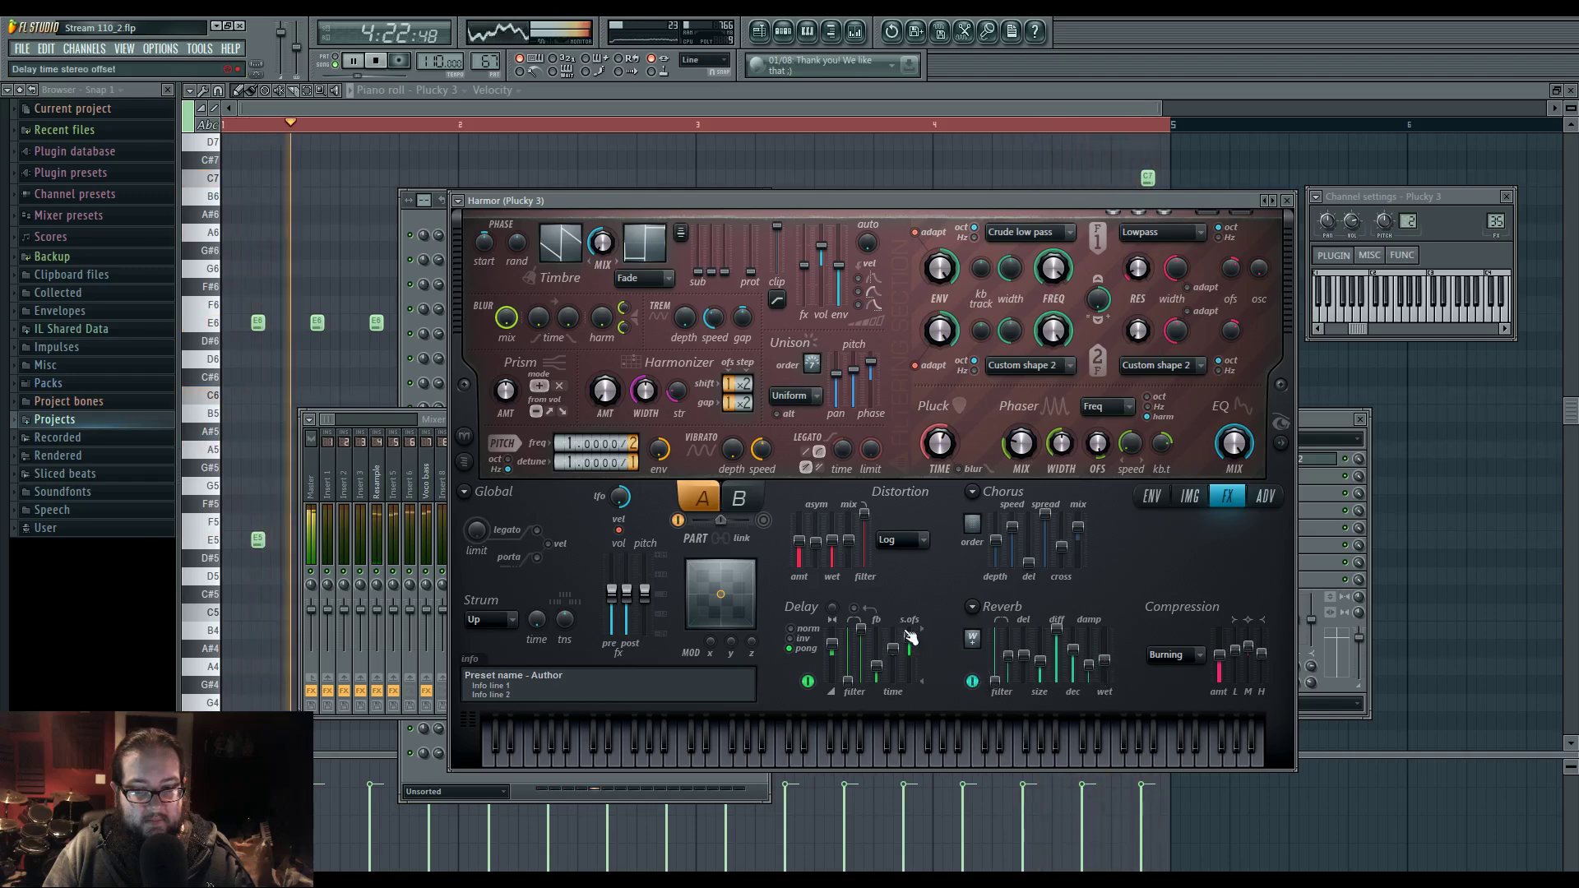
- In Insert 35's Parametric EQ 2, turn band 1 into a low cut, lower band 6 and slightly raise high shelf band 7
{"action": "key", "text": "F9"}
{"action": "left_click", "coordinate": [1256, 458]}
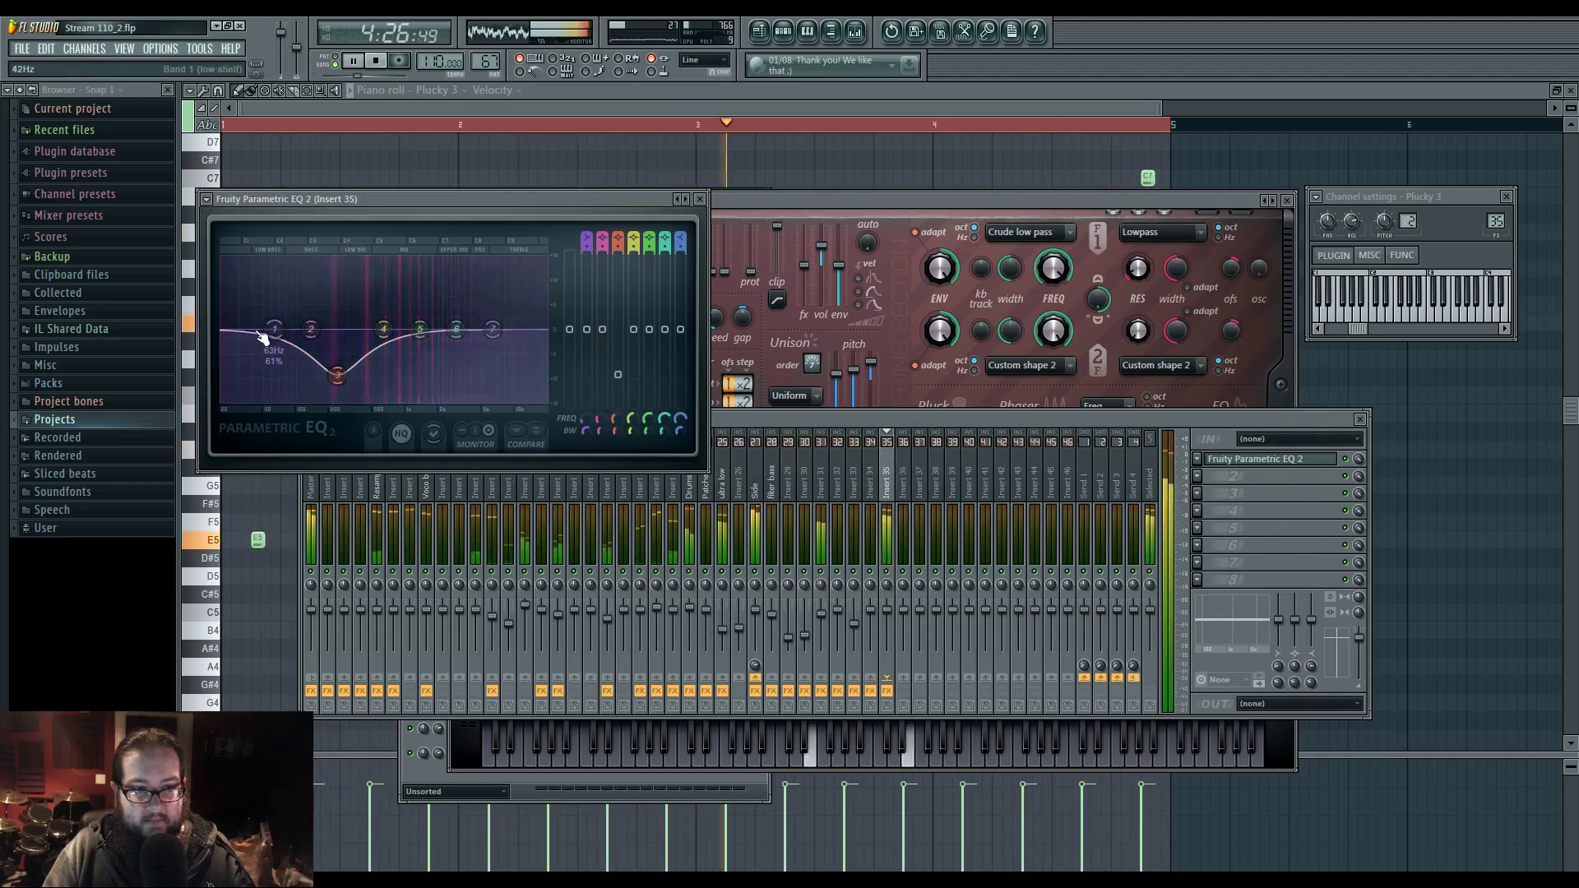
{"action": "right_click", "coordinate": [274, 330]}
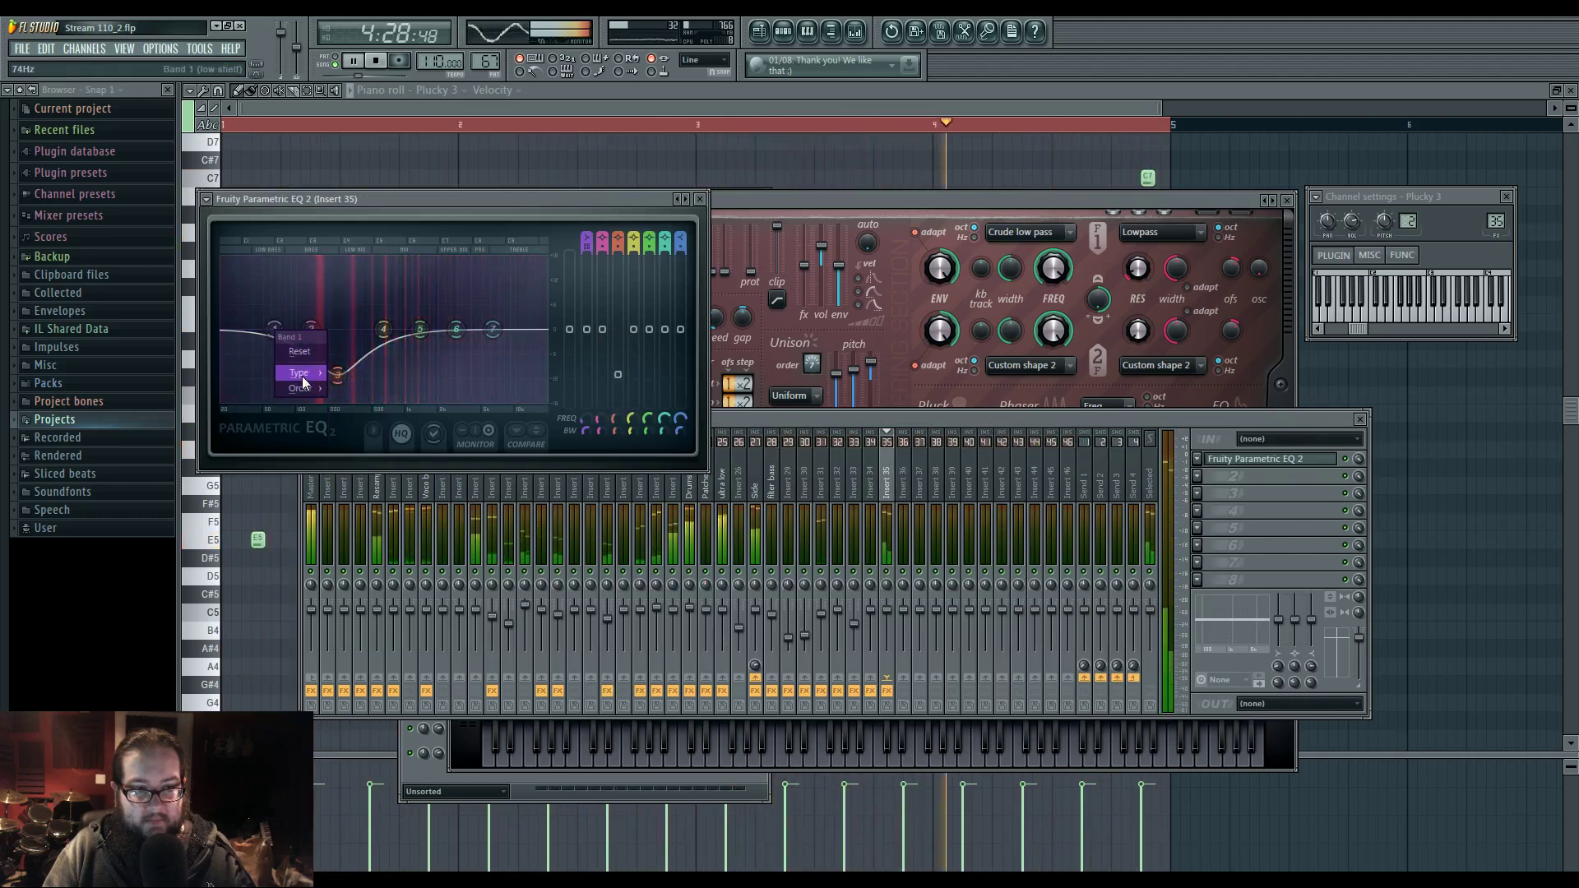
{"action": "mouse_move", "coordinate": [302, 377]}
{"action": "left_click", "coordinate": [375, 420]}
{"action": "left_click_drag", "start_coordinate": [276, 331], "coordinate": [311, 331]}
{"action": "left_click_drag", "start_coordinate": [456, 330], "coordinate": [409, 367]}
{"action": "mouse_move", "coordinate": [509, 327]}
{"action": "left_mouse_down"}
{"action": "mouse_move", "coordinate": [495, 305]}
{"action": "mouse_move", "coordinate": [499, 319]}
{"action": "left_mouse_up"}
{"action": "left_click_drag", "start_coordinate": [410, 364], "coordinate": [417, 358]}
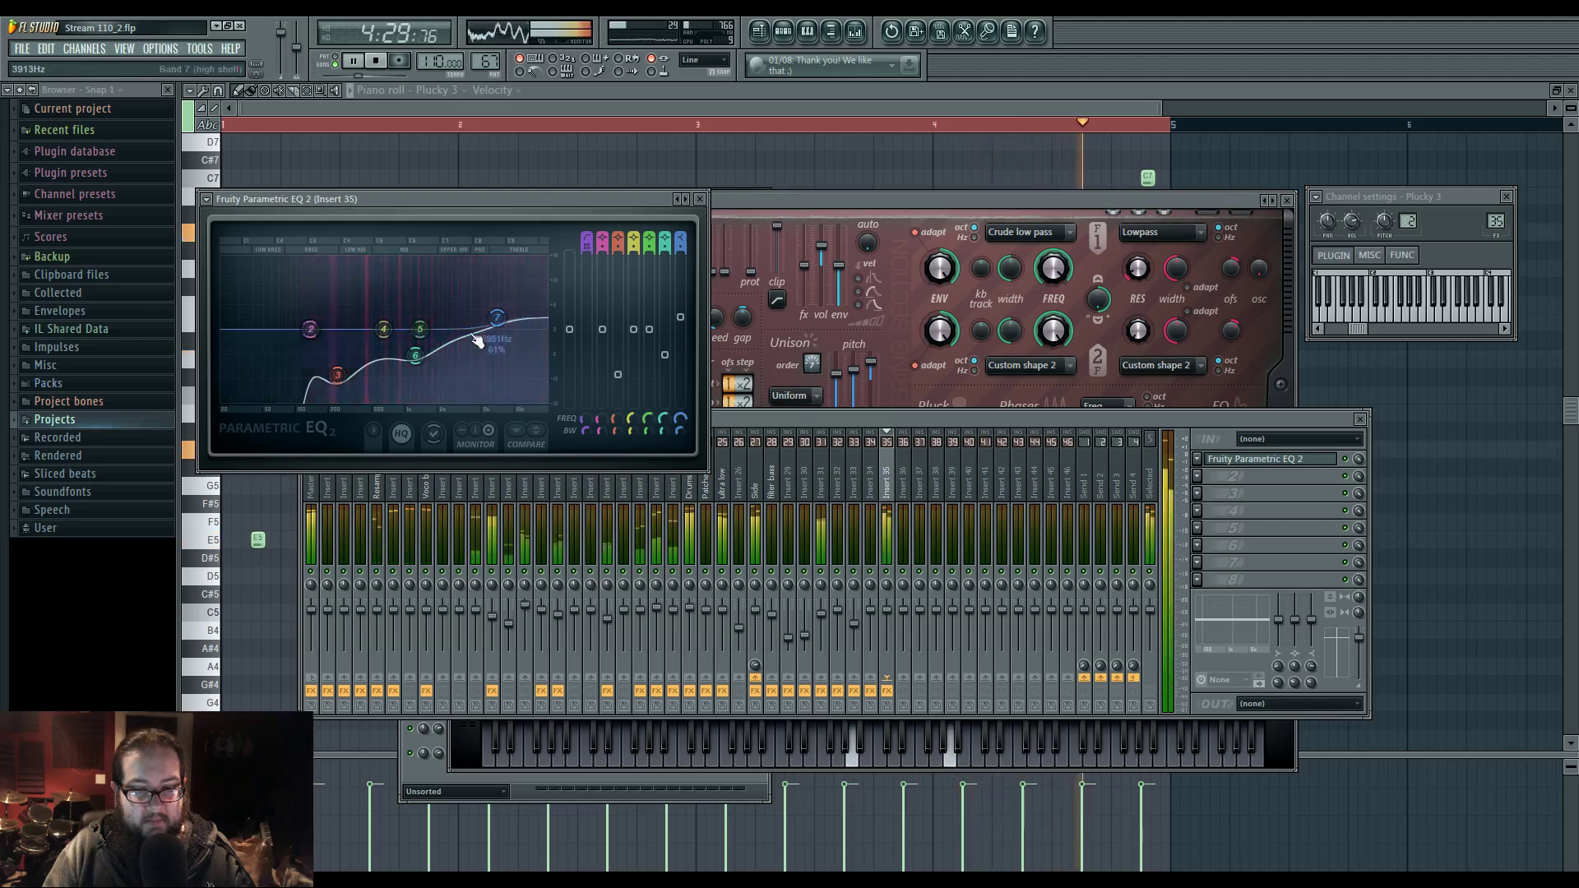
- Adjust Plucky 3's pitch ratios, setting the detune multiplier to 2.0000, and stop playback
{"action": "left_click", "coordinate": [801, 207]}
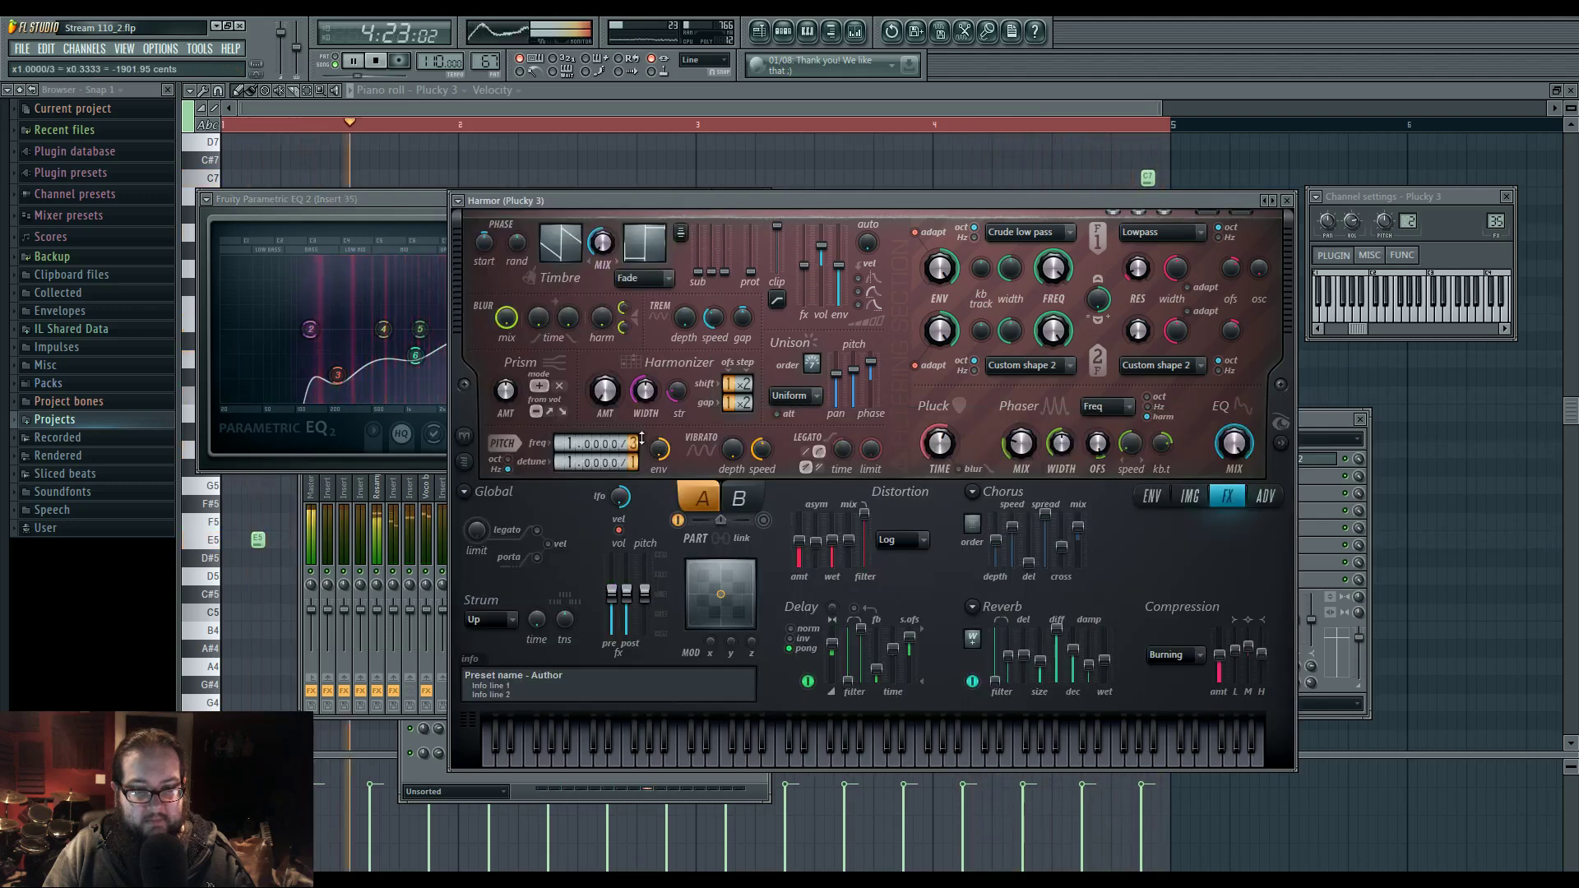
{"action": "left_click_drag", "start_coordinate": [641, 438], "coordinate": [566, 464]}
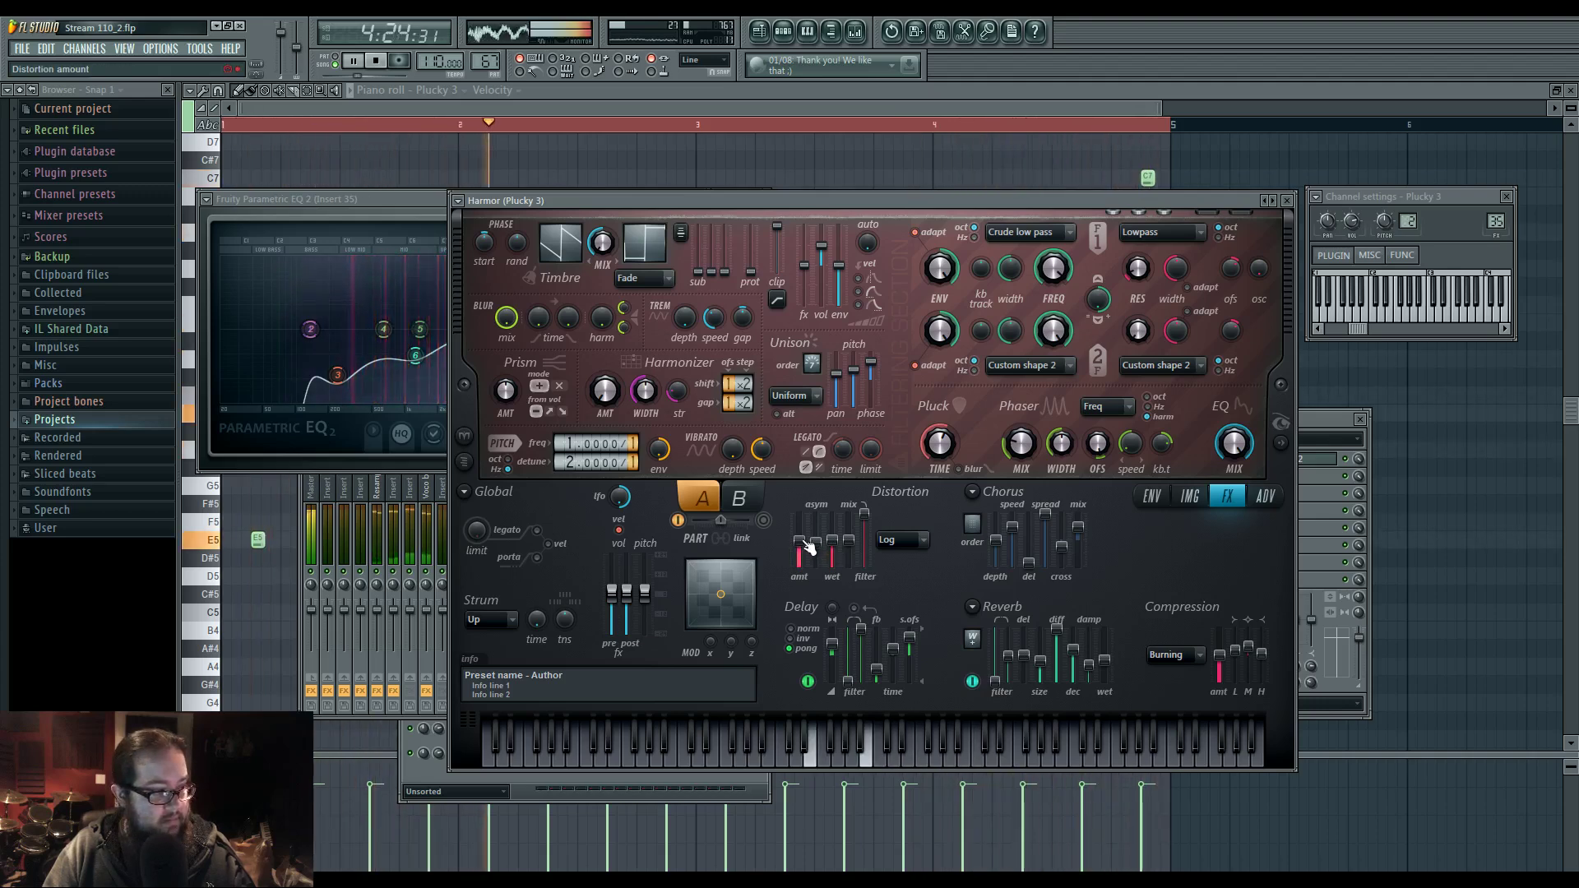
{"action": "left_click", "coordinate": [379, 63]}
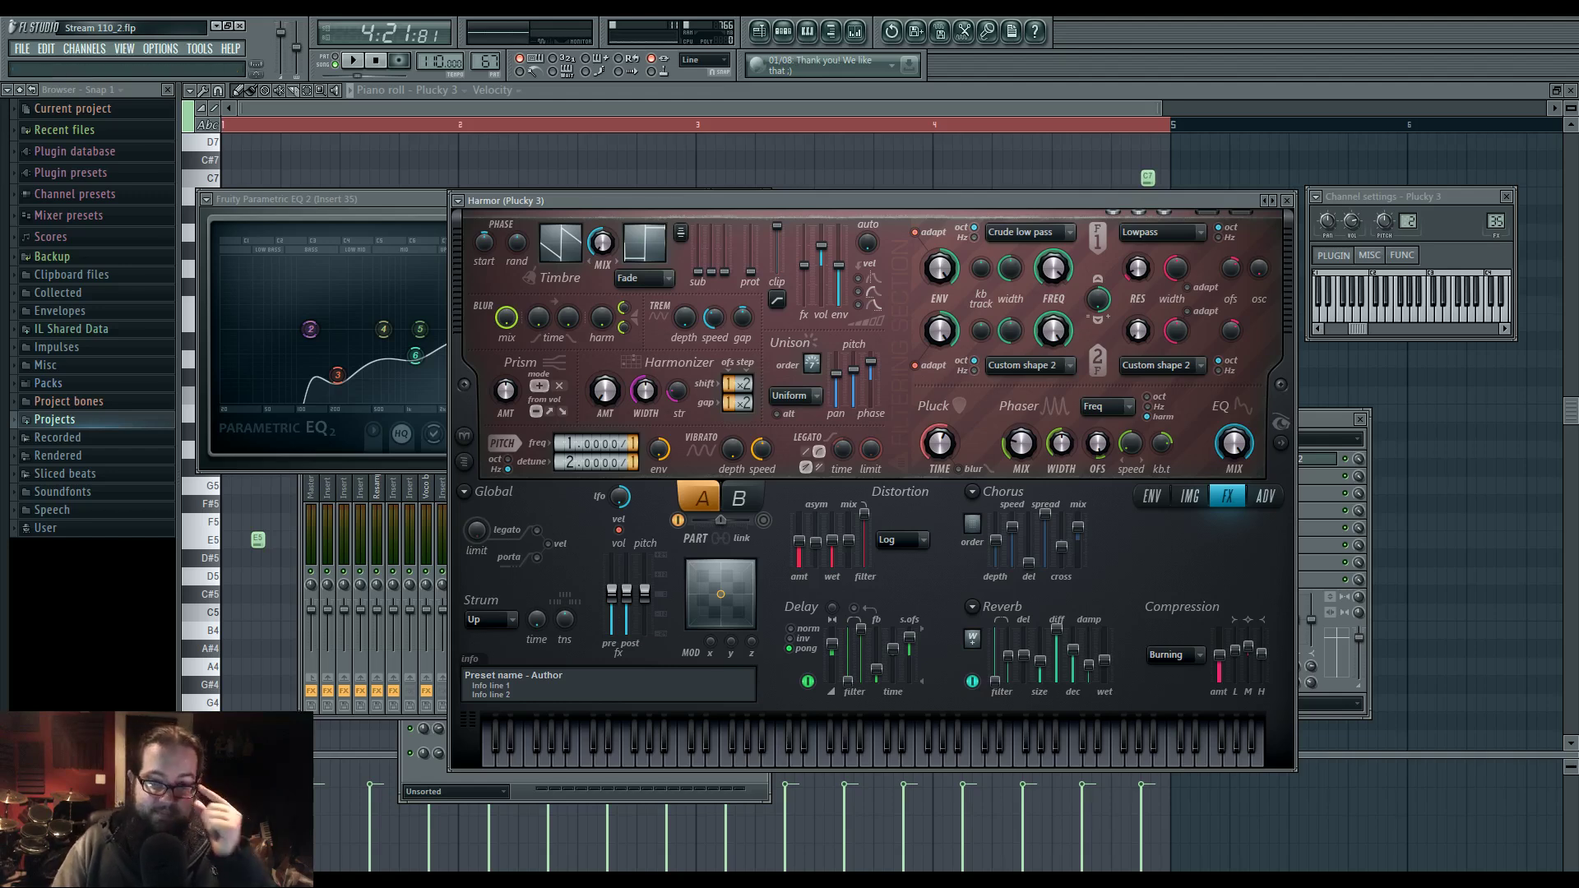
- Replay the pattern, turn off the delay in Plucky 3 and raise its frequency divider
{"action": "left_click", "coordinate": [733, 106]}
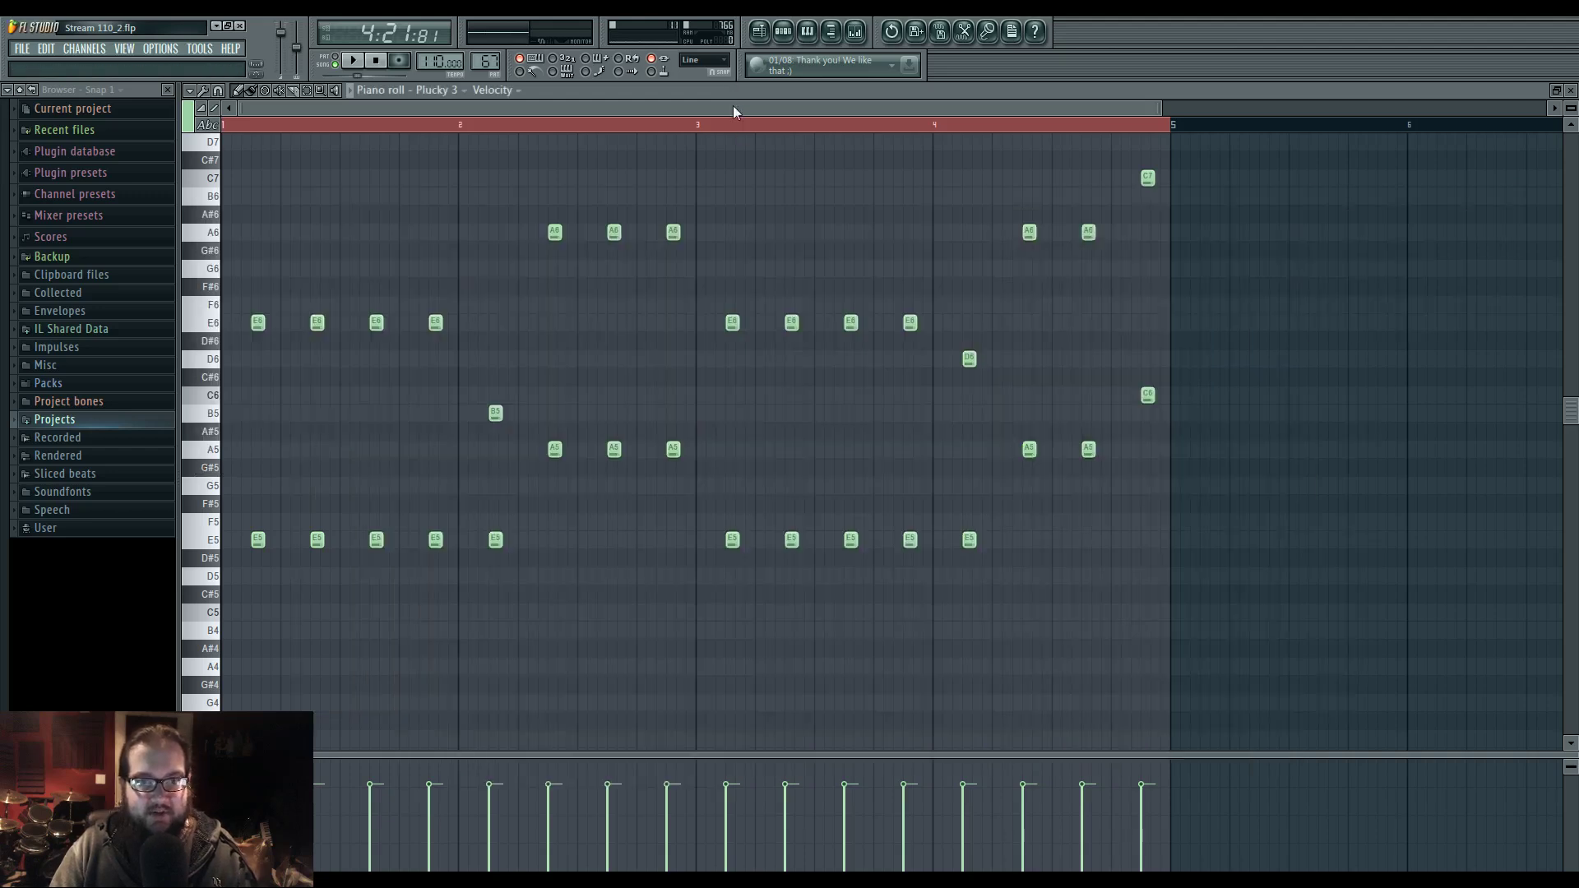
{"action": "key", "text": "space"}
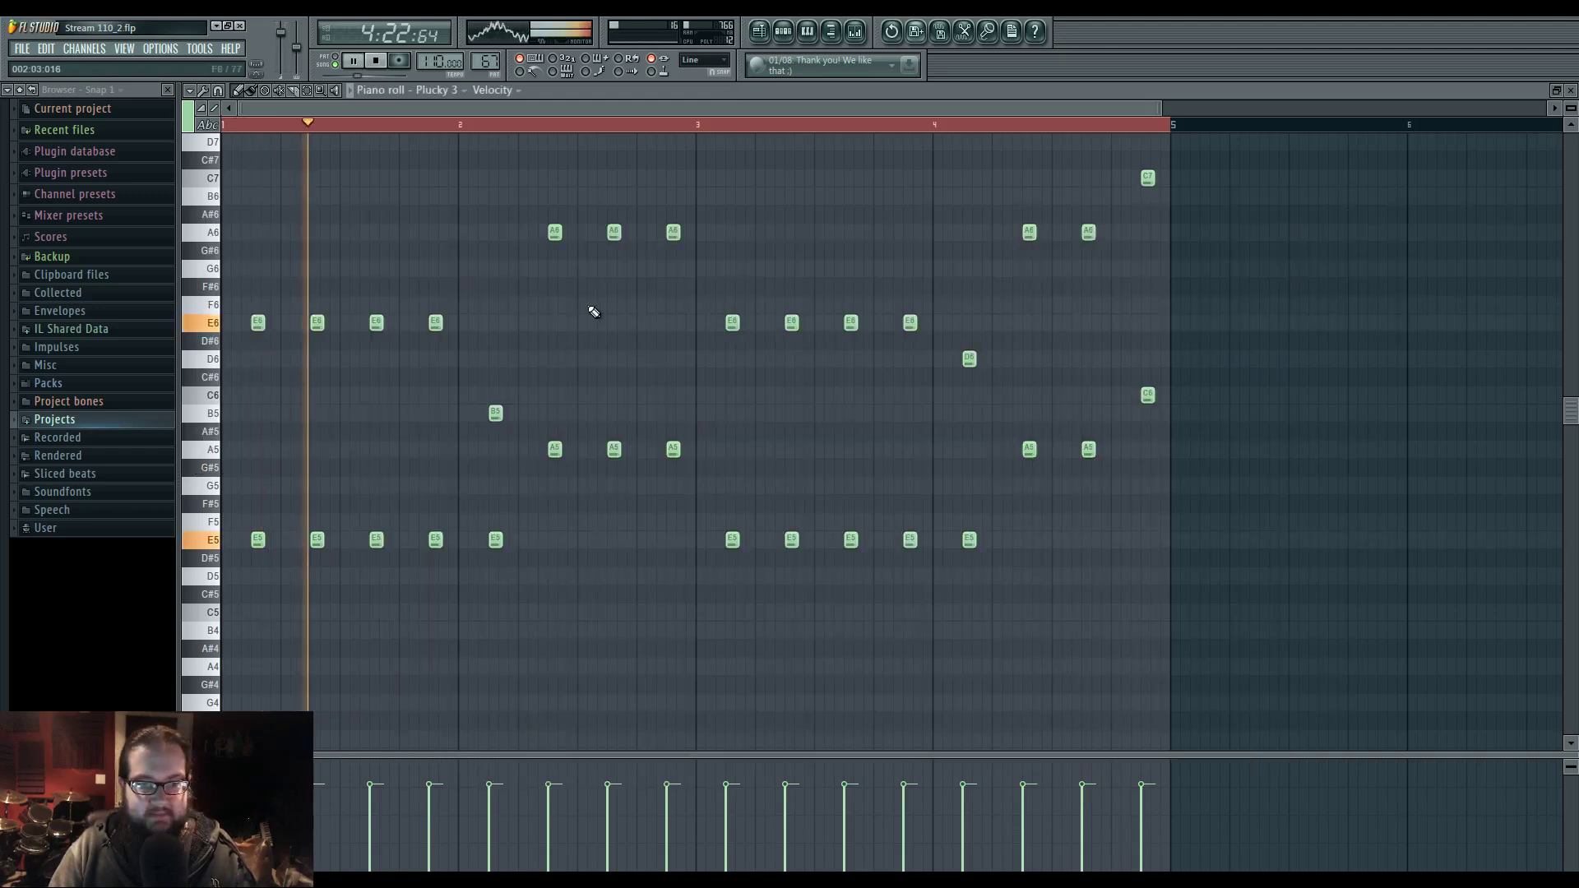
{"action": "scroll", "coordinate": [644, 338], "scroll_direction": "up", "scroll_amount": 1}
{"action": "left_click", "coordinate": [854, 30]}
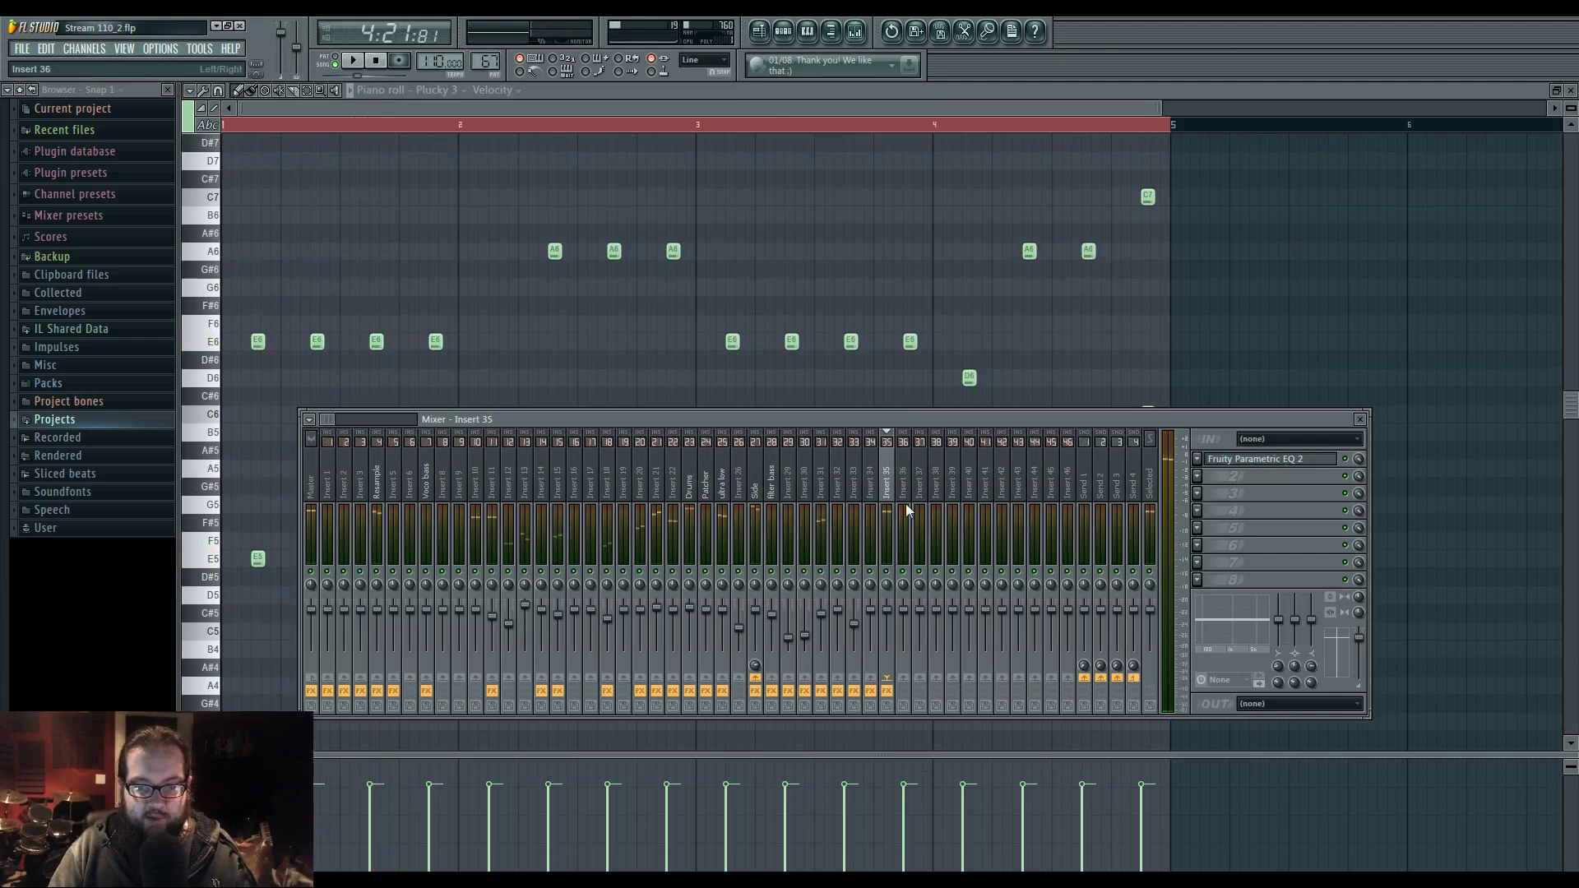
{"action": "left_click", "coordinate": [783, 30]}
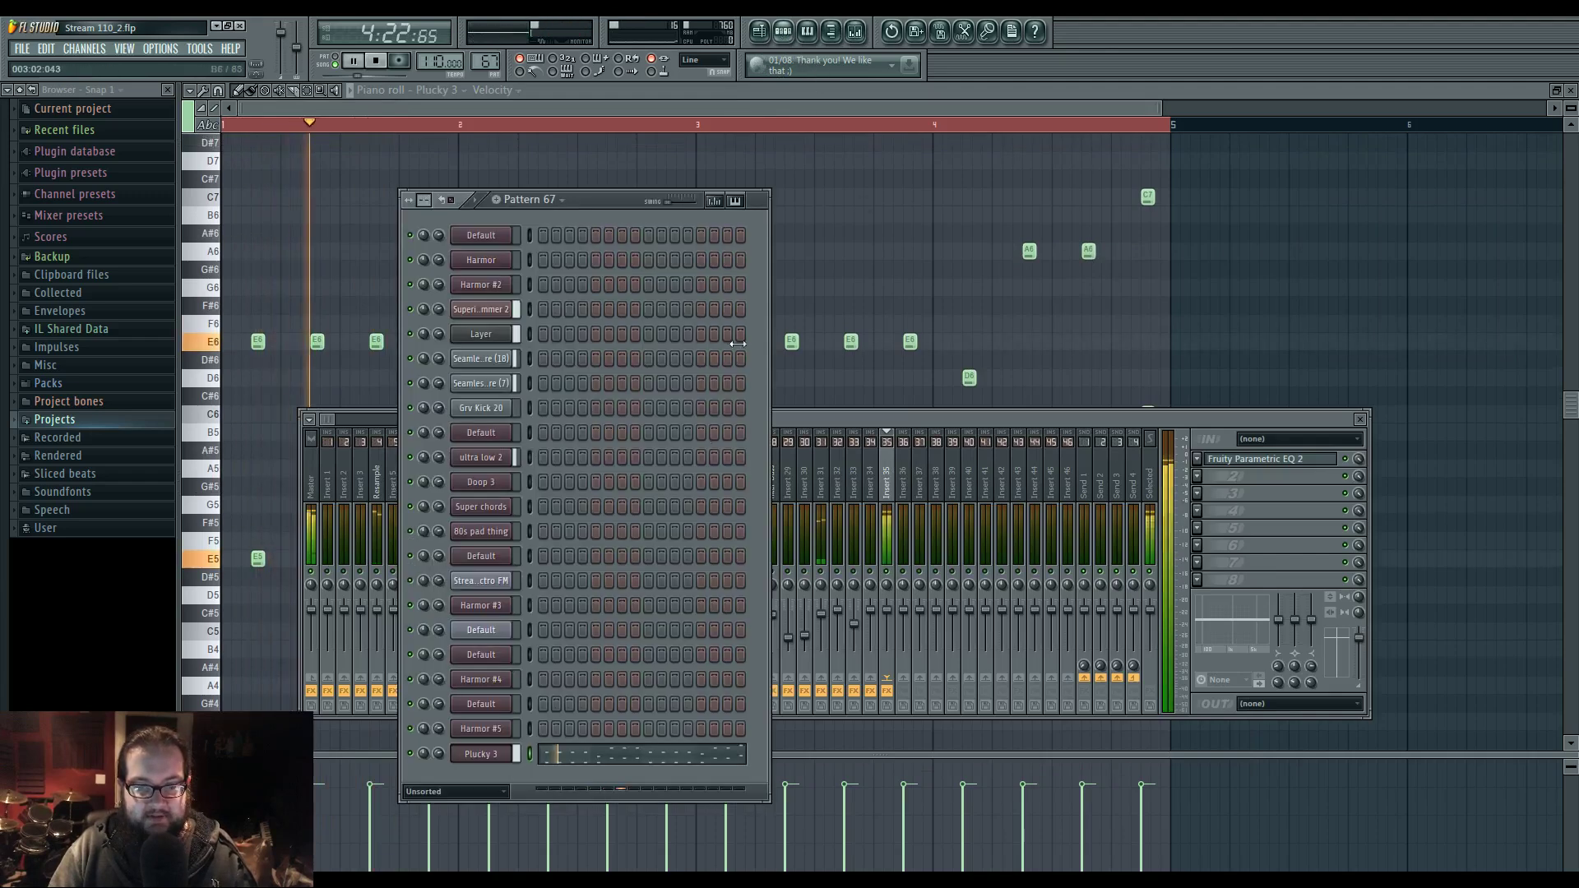
{"action": "left_click", "coordinate": [494, 751]}
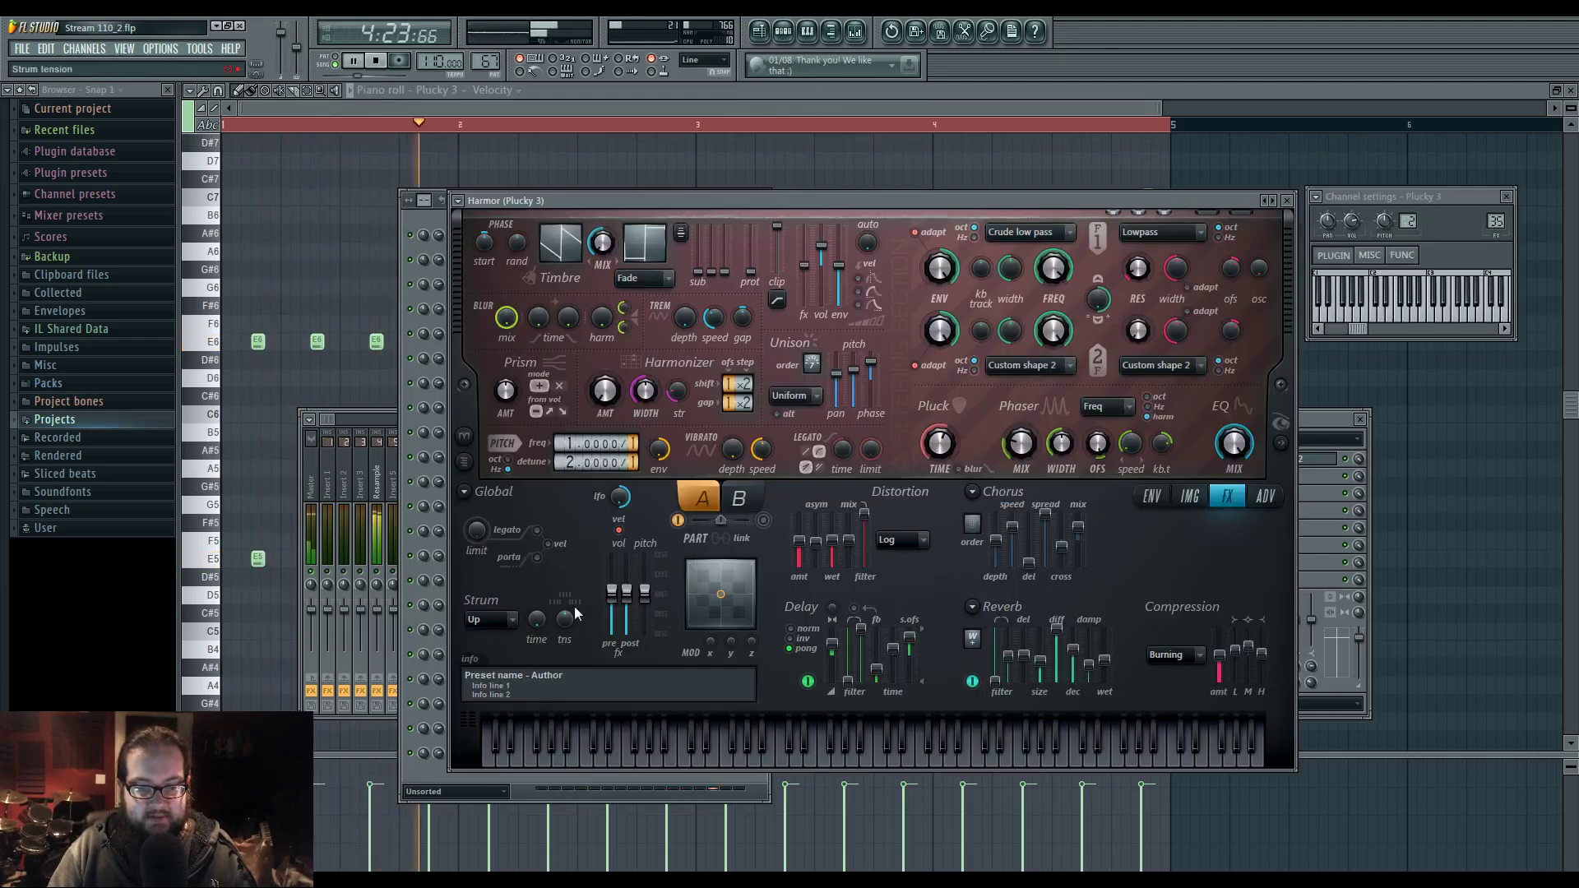
{"action": "left_click", "coordinate": [808, 681]}
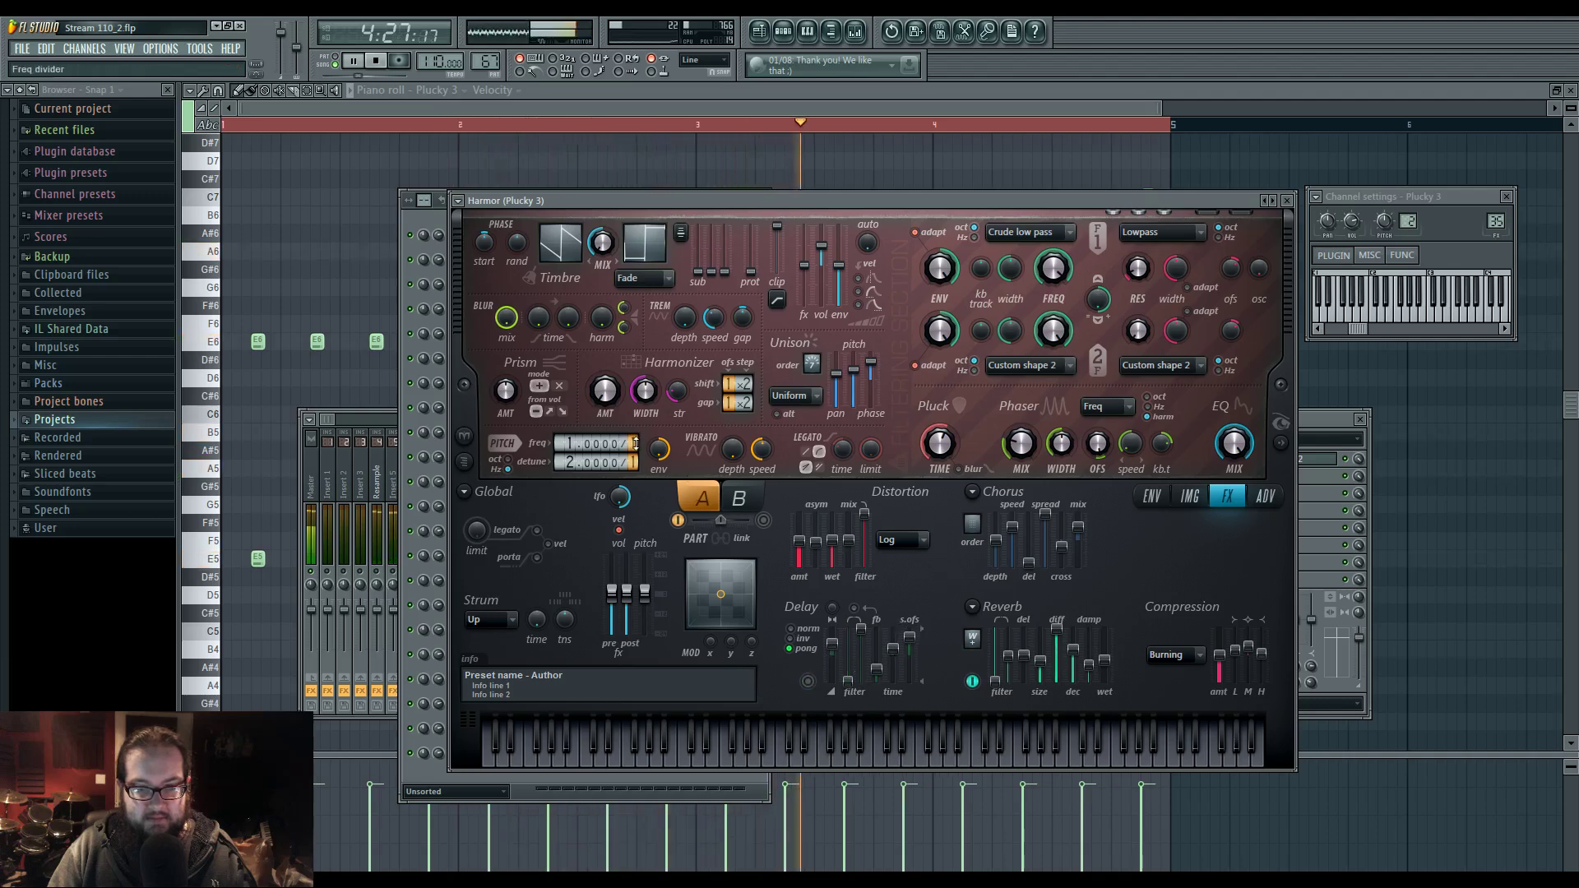
{"action": "scroll", "coordinate": [635, 444], "scroll_direction": "down", "scroll_amount": 4}
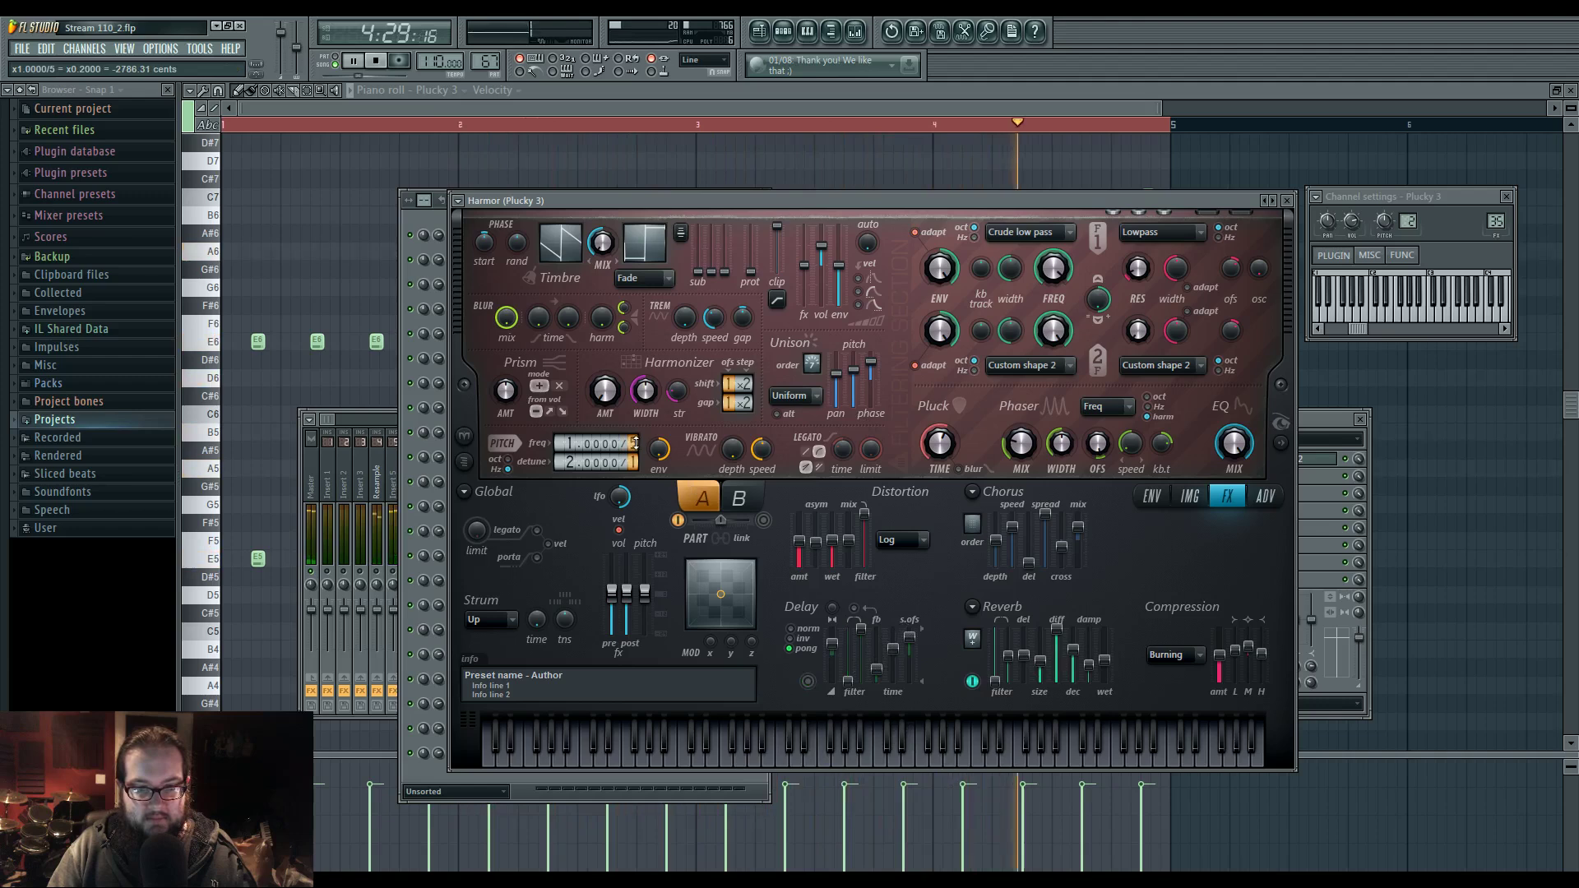
{"action": "scroll", "coordinate": [636, 443], "scroll_direction": "down", "scroll_amount": 2}
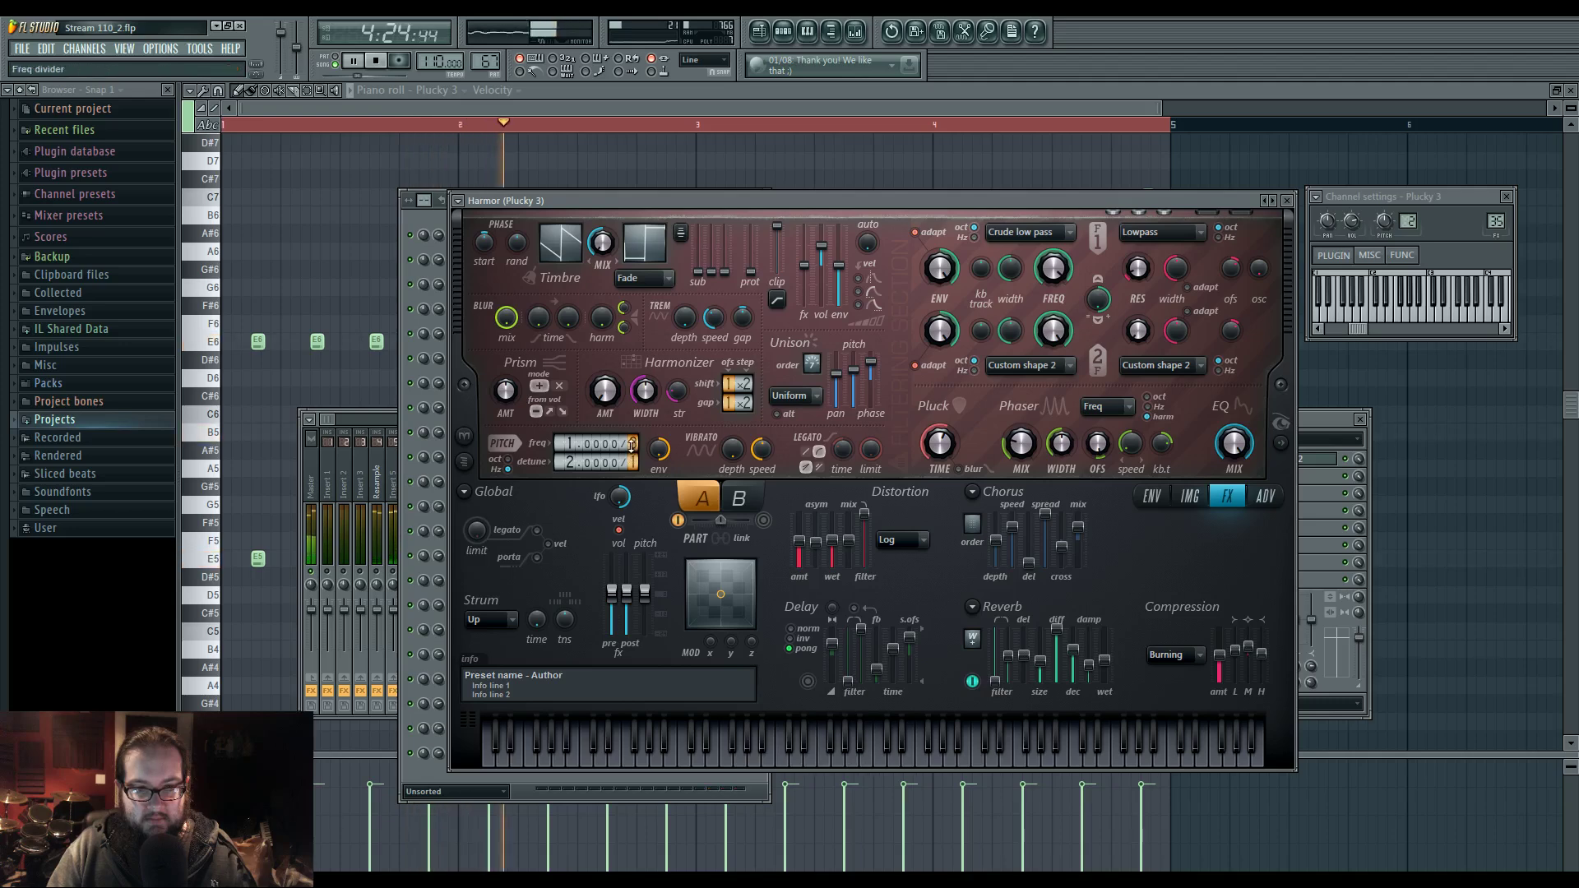
- Reshape Insert 35's Parametric EQ 2 by moving the low cut higher, lowering bands 2 and 5 and boosting band 7
{"action": "left_click", "coordinate": [855, 33]}
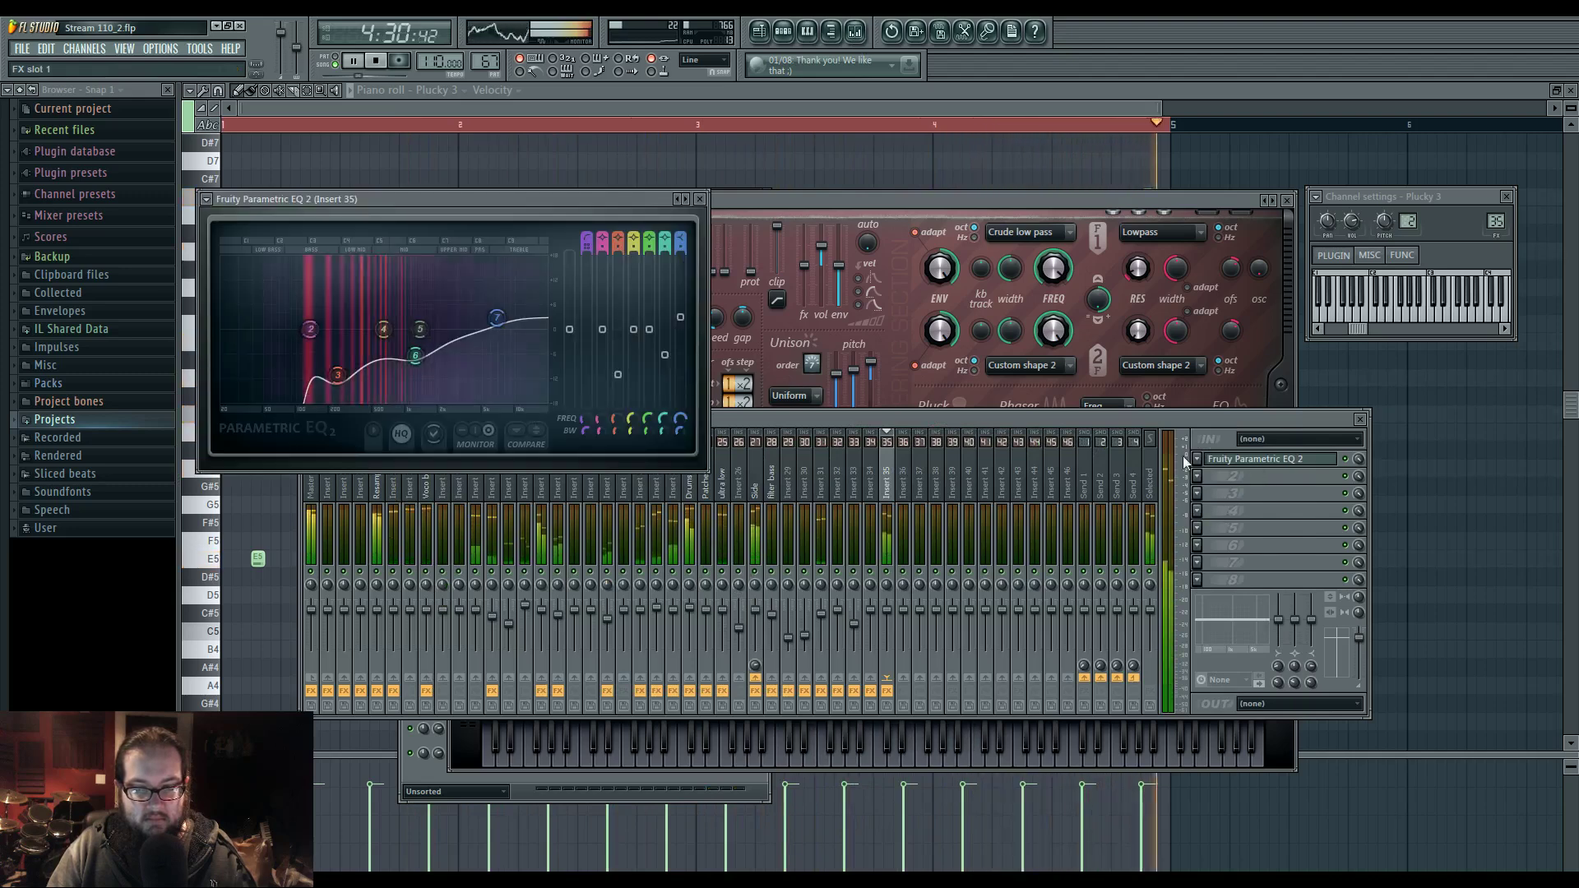
{"action": "left_click", "coordinate": [1271, 458]}
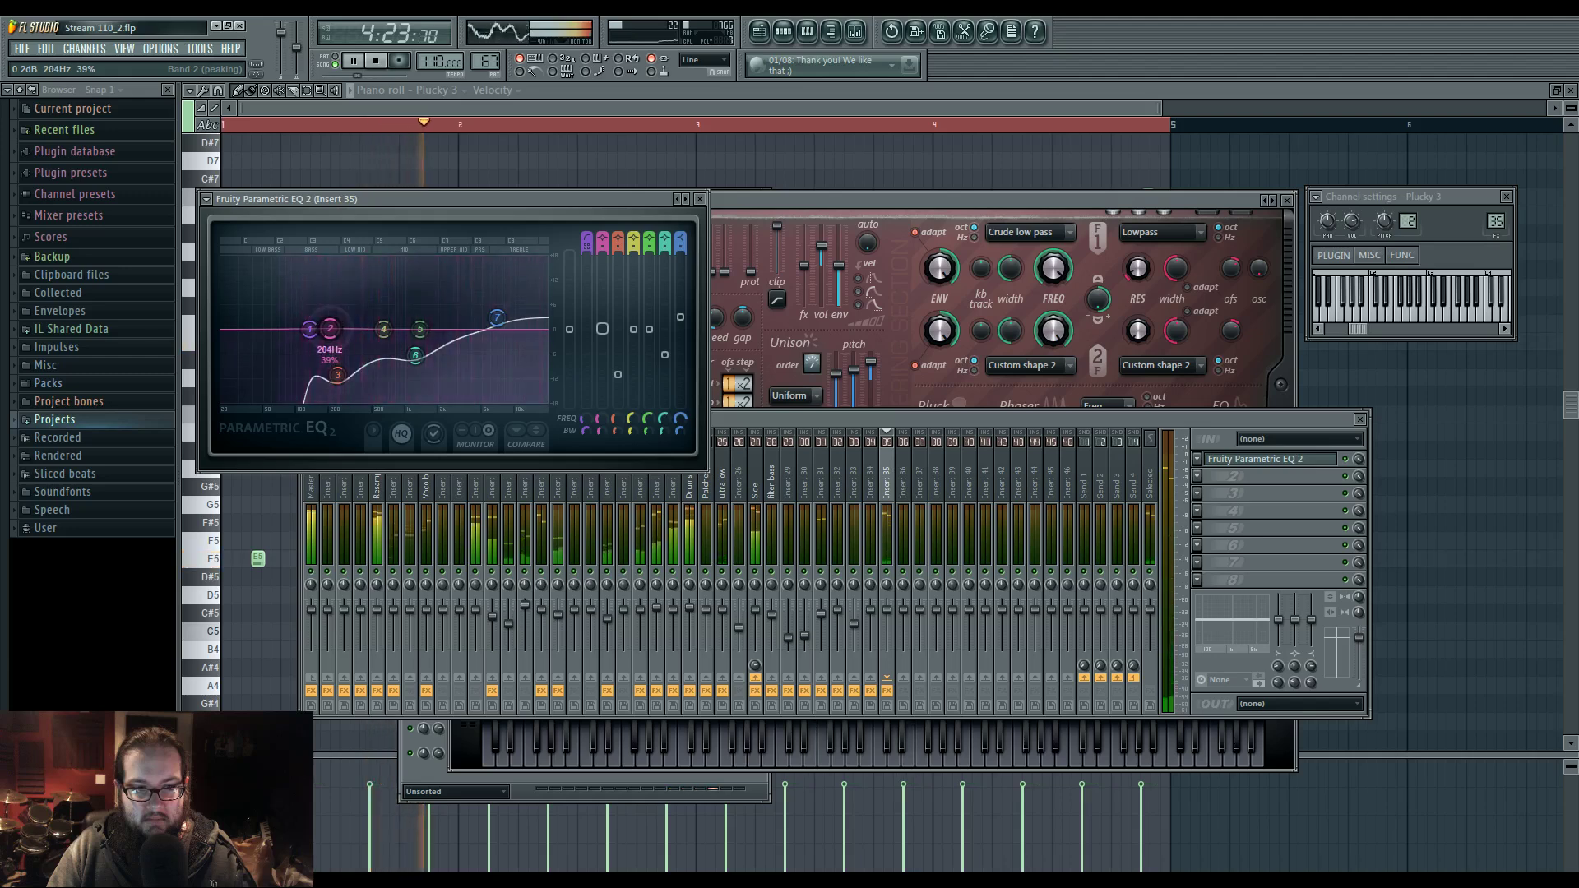
{"action": "left_click_drag", "start_coordinate": [310, 329], "coordinate": [445, 344]}
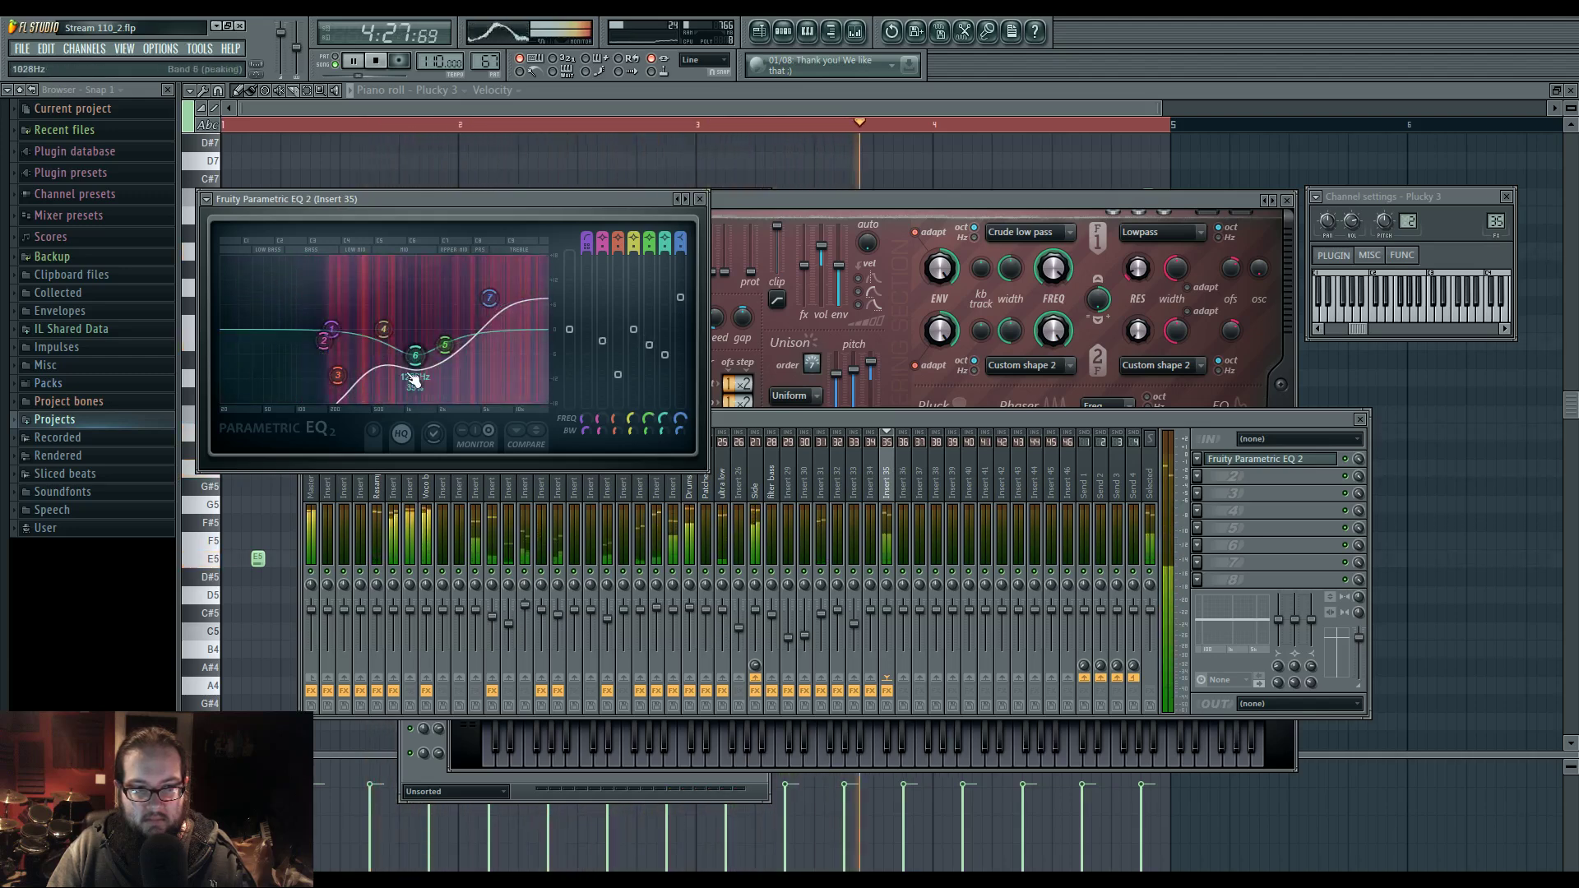
- Set Plucky 3's pluck time to 33% and replay the pattern from the start
{"action": "left_click", "coordinate": [799, 250]}
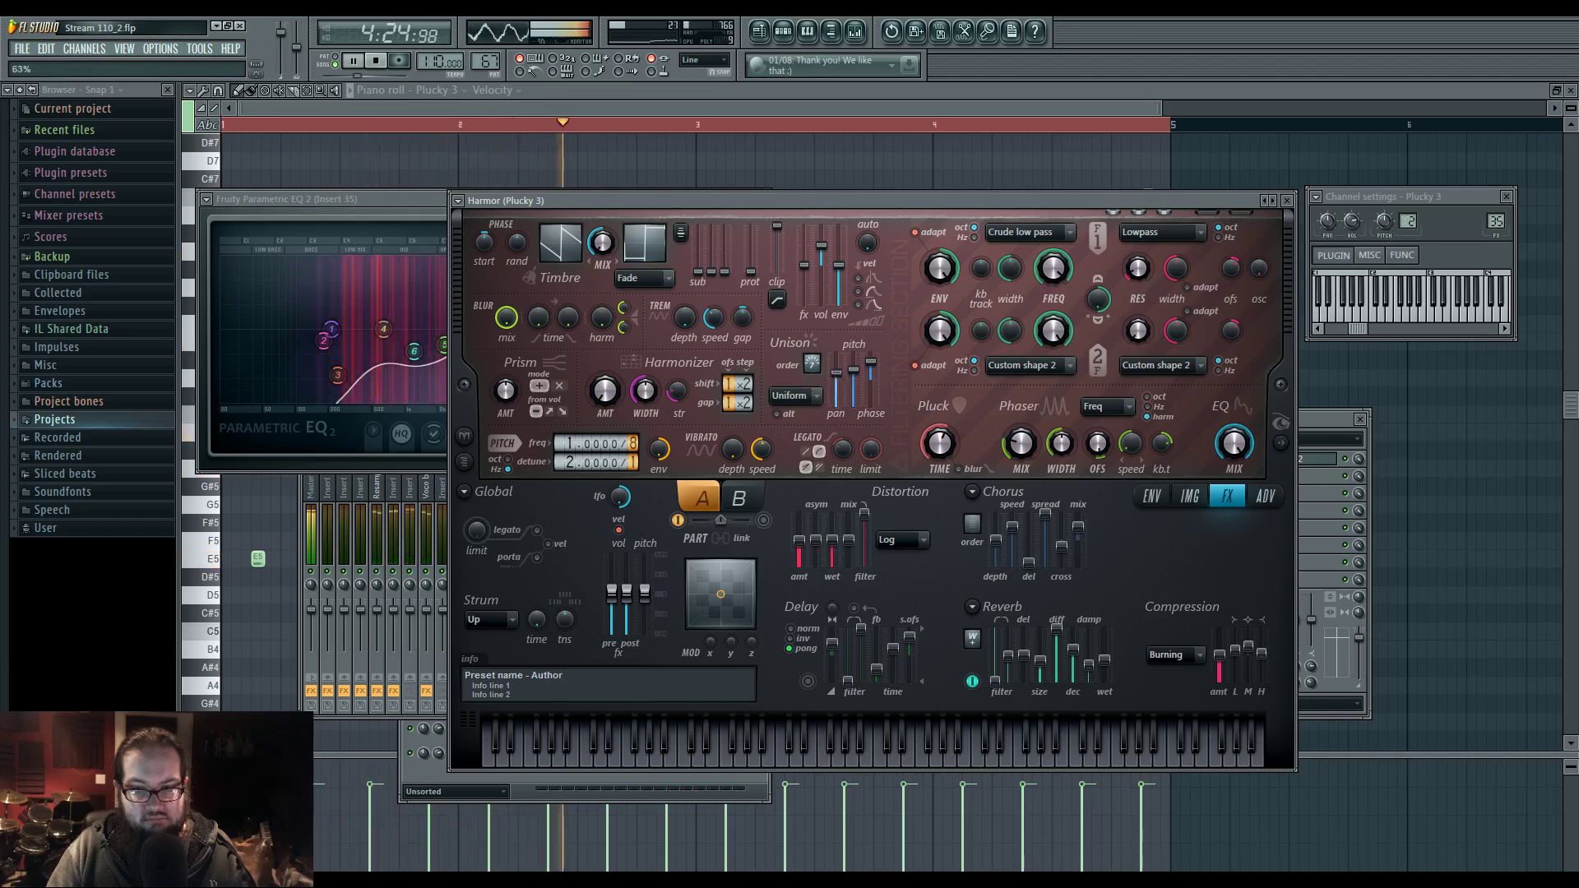
{"action": "left_click_drag", "start_coordinate": [932, 444], "coordinate": [927, 441]}
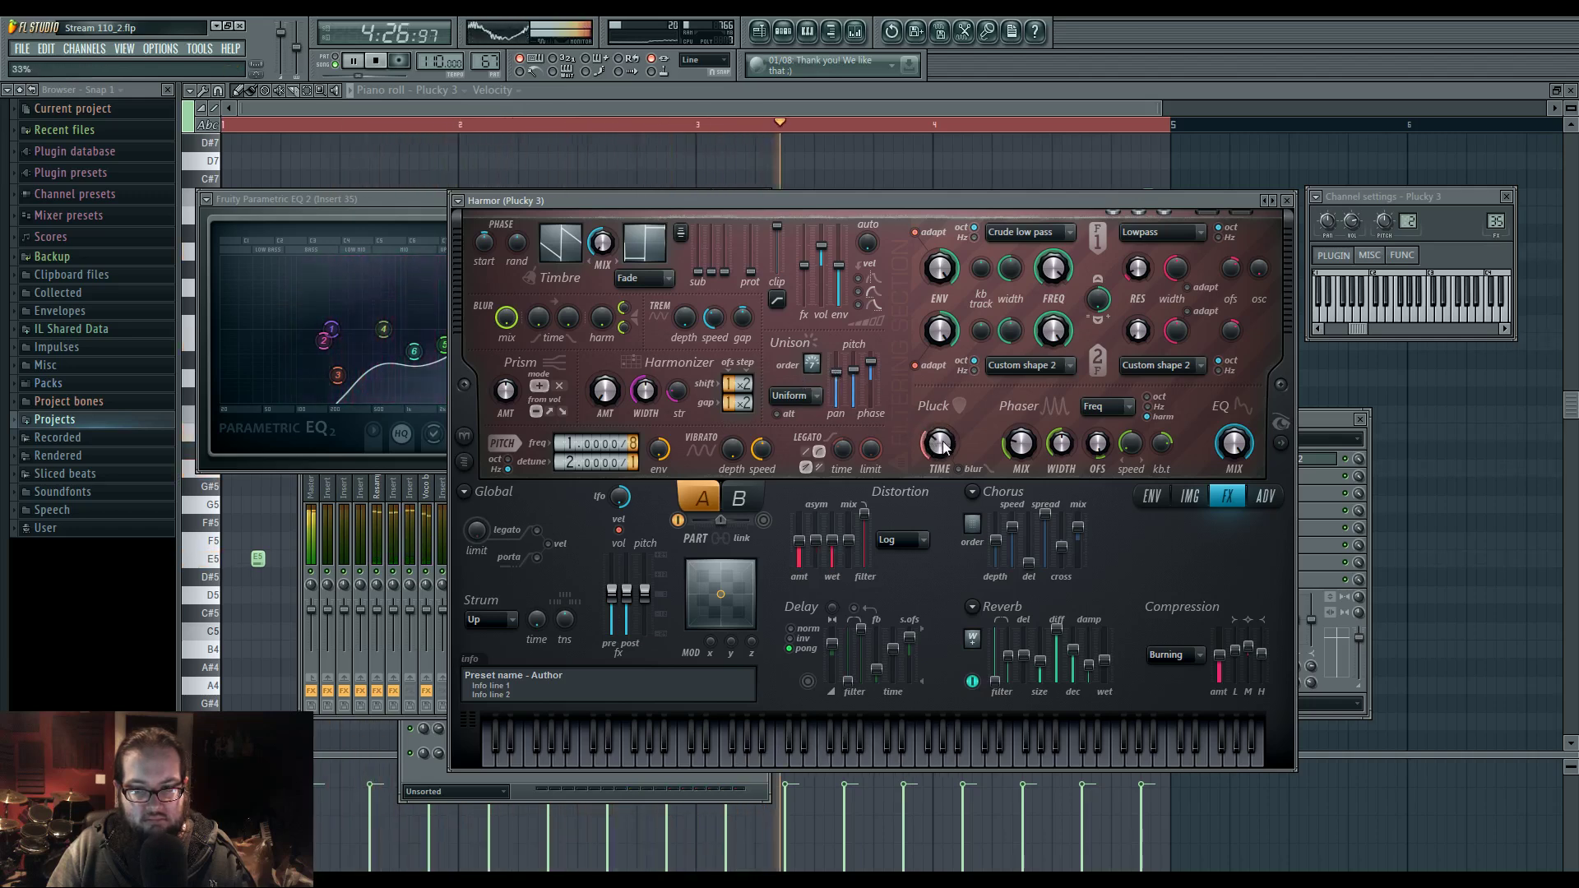
{"action": "left_click", "coordinate": [1299, 429]}
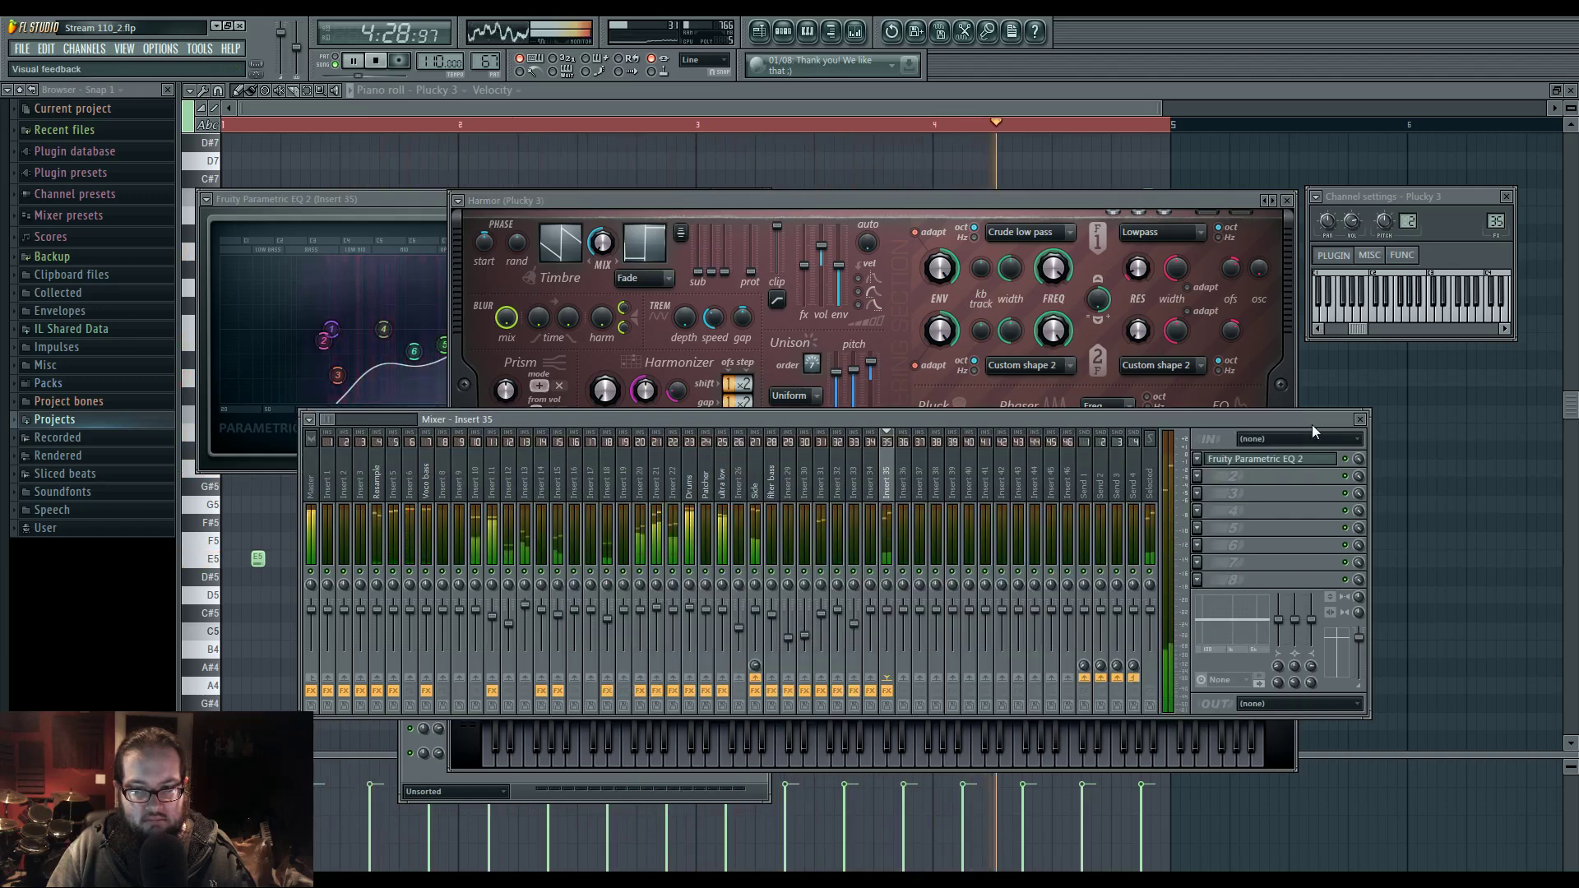
{"action": "left_click", "coordinate": [379, 61]}
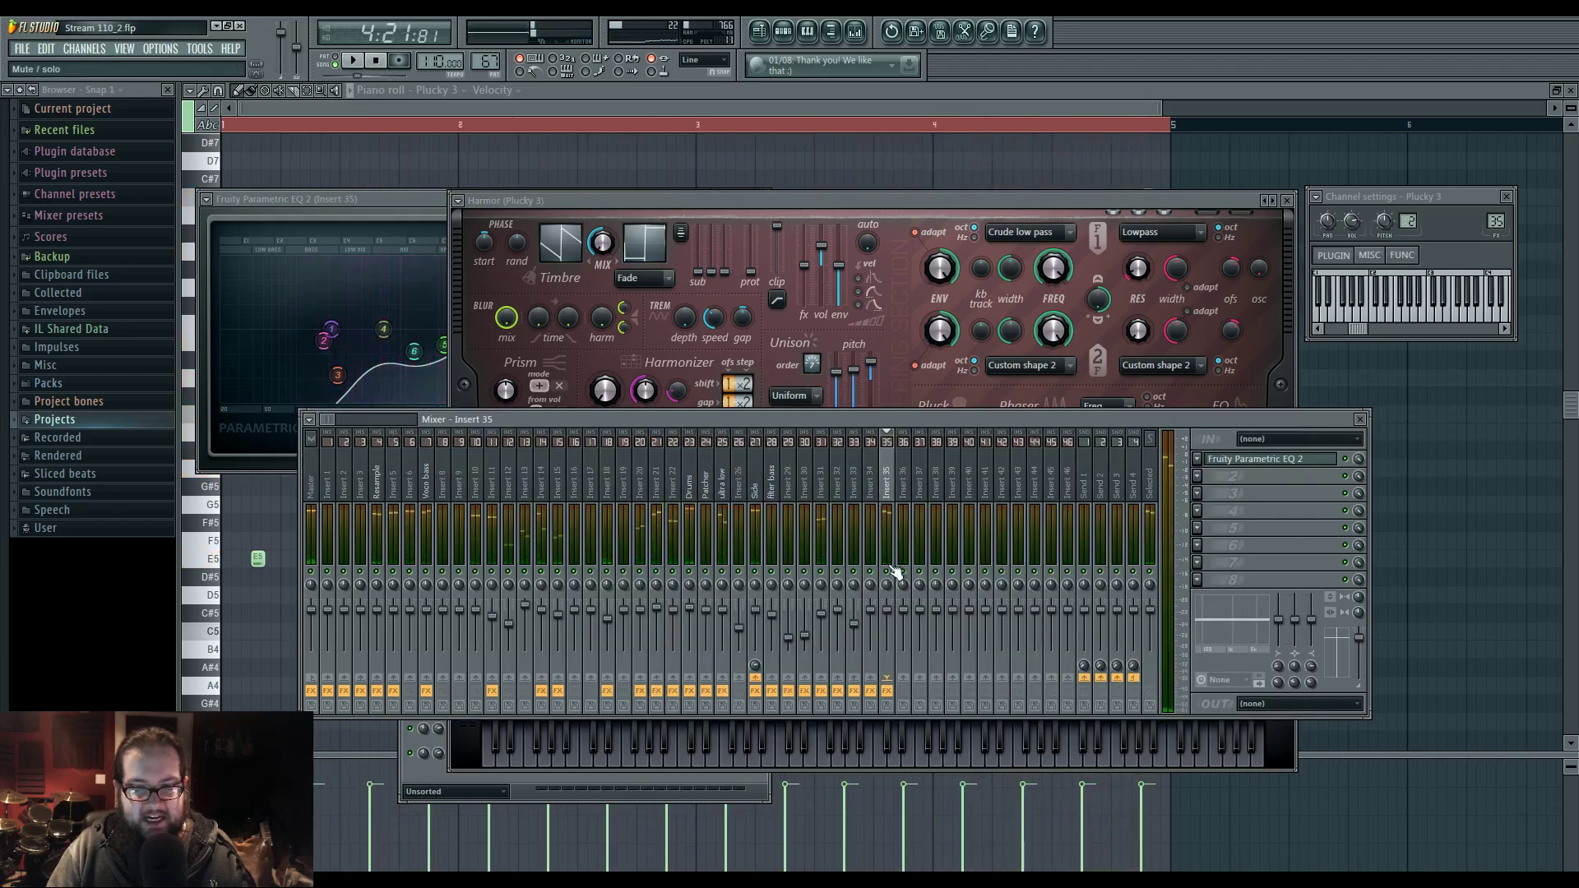
{"action": "key", "text": "space"}
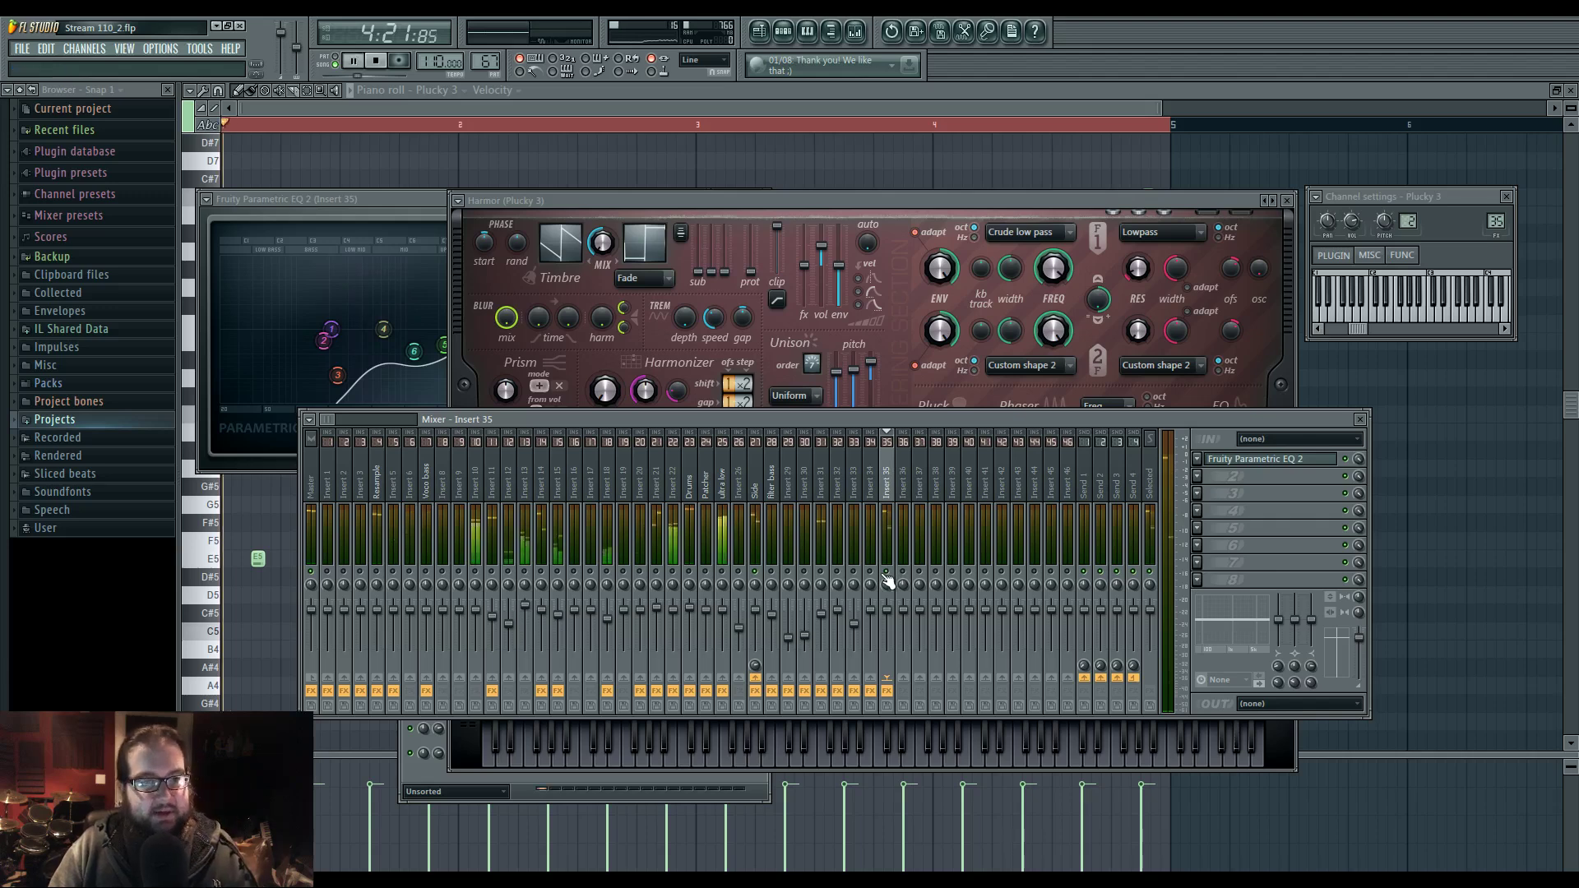
{"action": "left_click", "coordinate": [912, 210]}
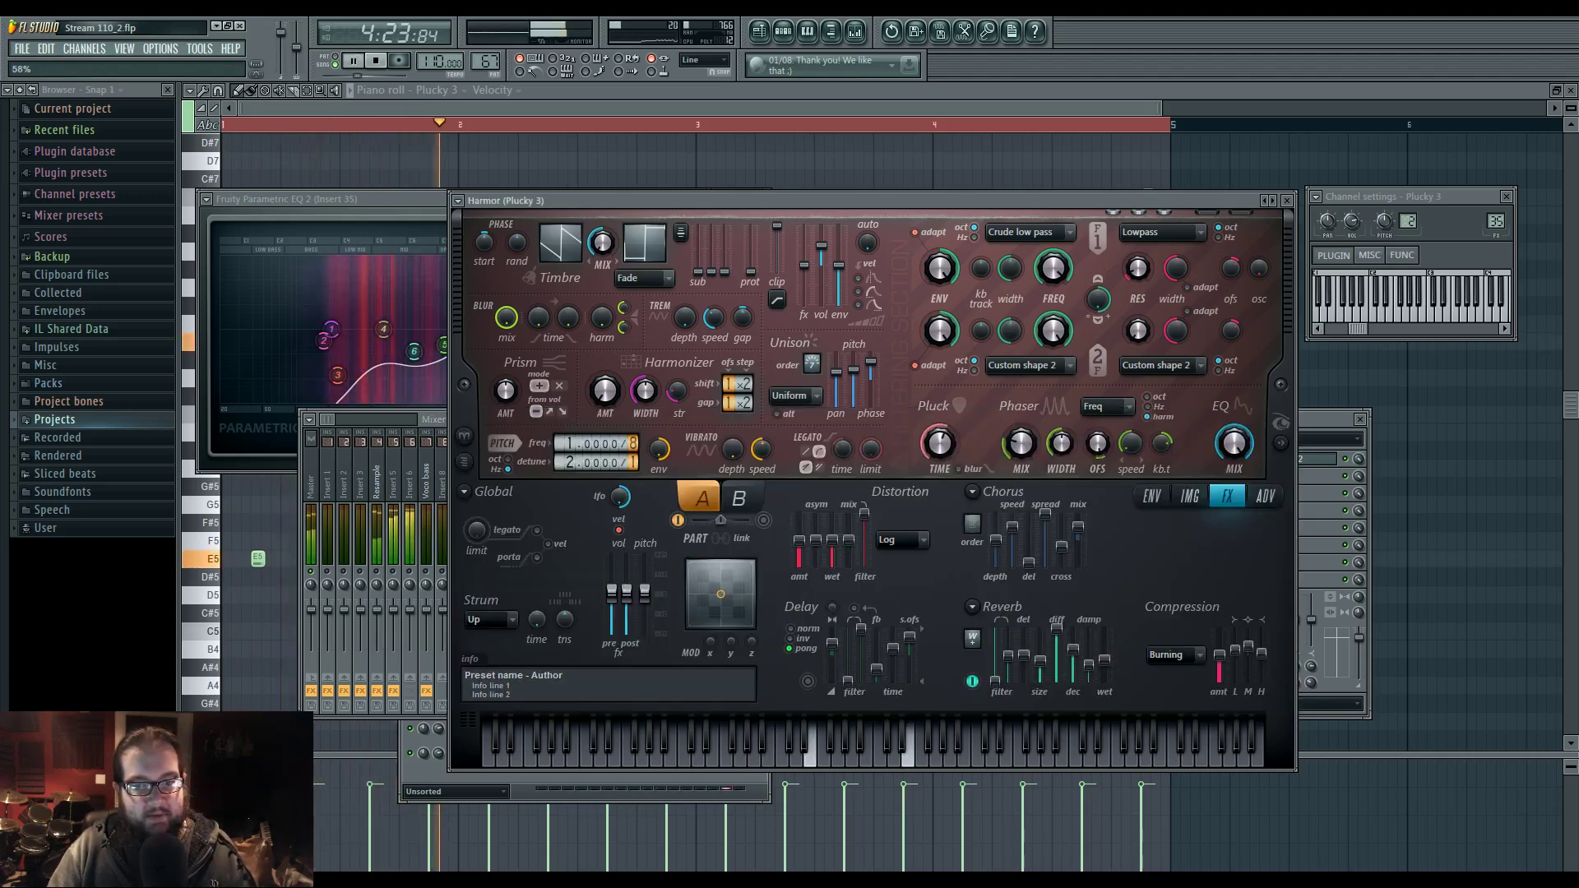
- Return to Plucky 3's piano roll and move the B5 note at the start of bar 2 up to E6
{"action": "left_click", "coordinate": [535, 159]}
{"action": "left_click_drag", "start_coordinate": [495, 432], "coordinate": [496, 342]}
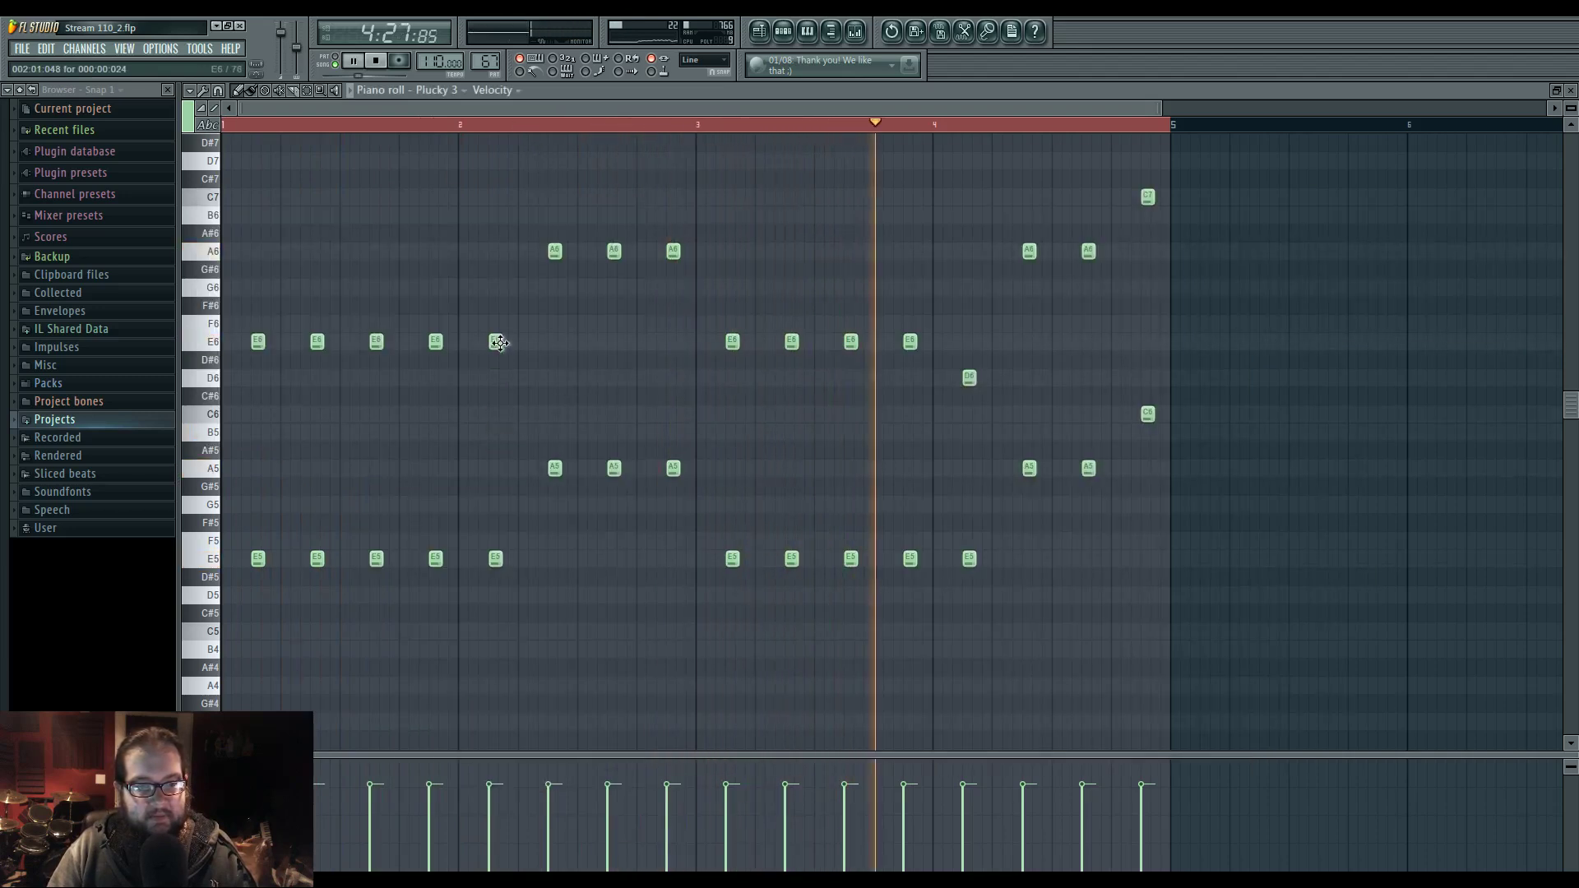
- Move the D6 note near the start of bar 4 up to E6 and stop playback
{"action": "scroll", "coordinate": [522, 512], "scroll_direction": "up", "scroll_amount": 3}
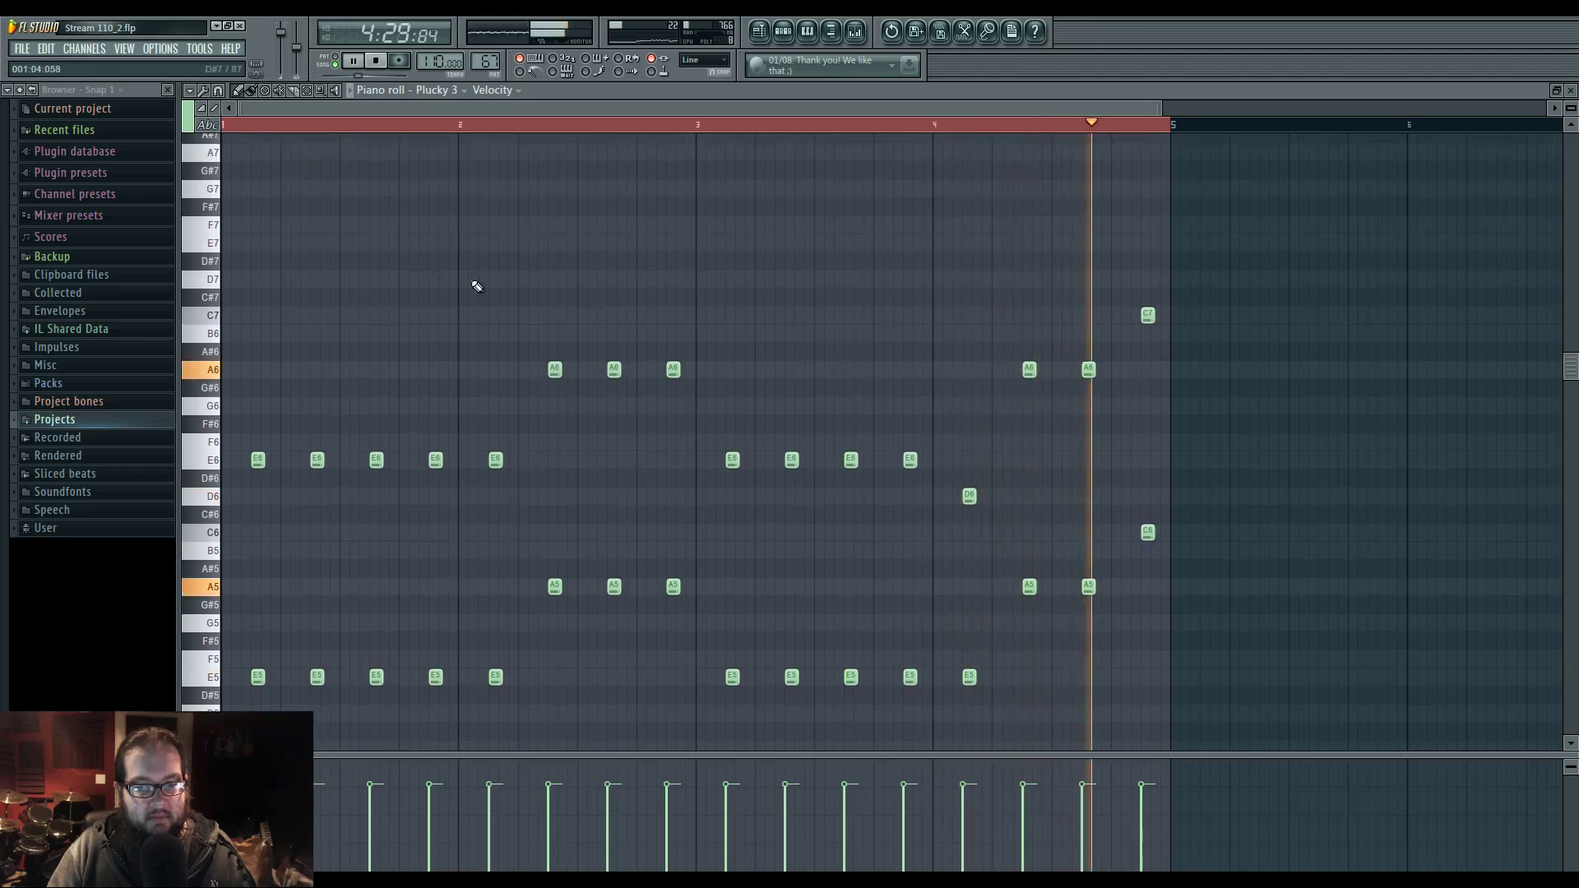
{"action": "left_click_drag", "start_coordinate": [969, 496], "coordinate": [969, 460]}
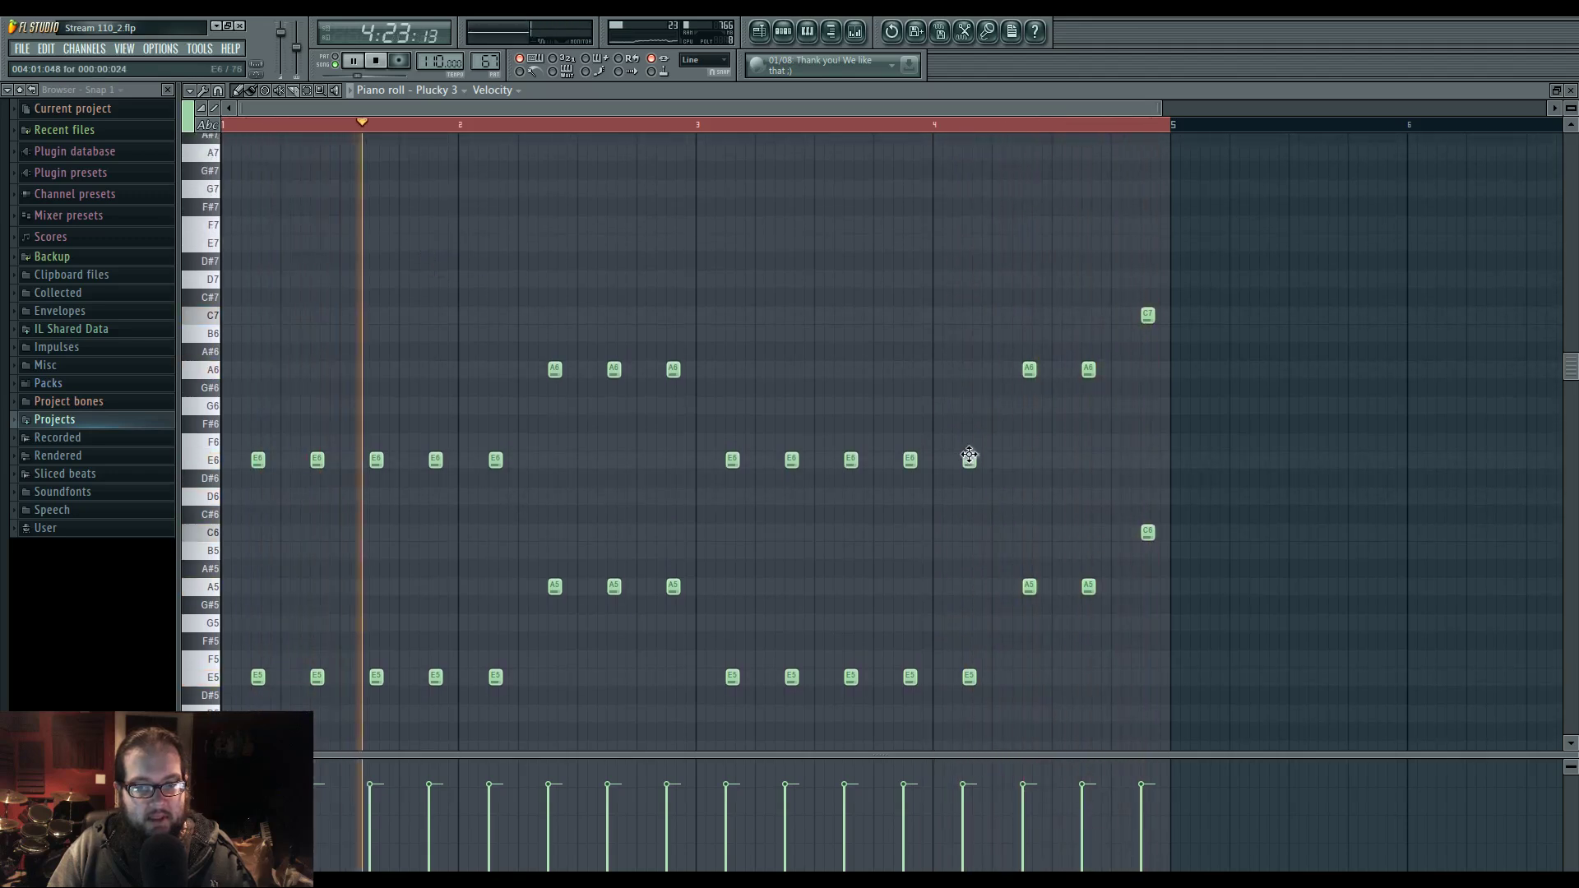
{"action": "key", "text": "space"}
- Open Plucky 3's Harmor settings during playback and bring up the articulator for unison pitch thickness
{"action": "left_click", "coordinate": [783, 32]}
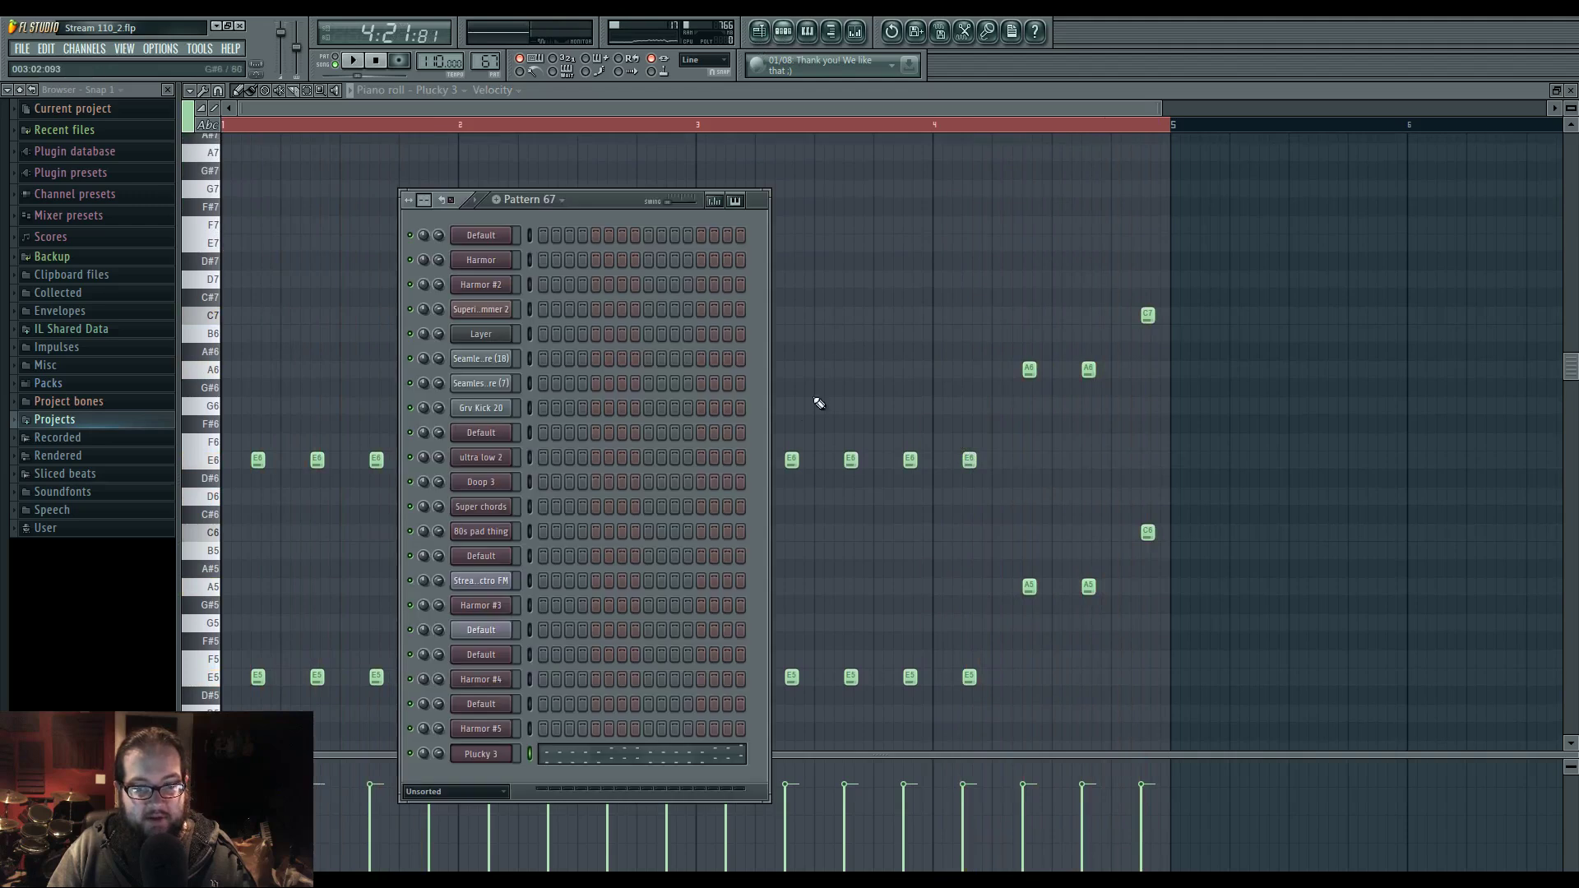
{"action": "left_click", "coordinate": [504, 753]}
{"action": "key", "text": "space"}
{"action": "right_click", "coordinate": [853, 376]}
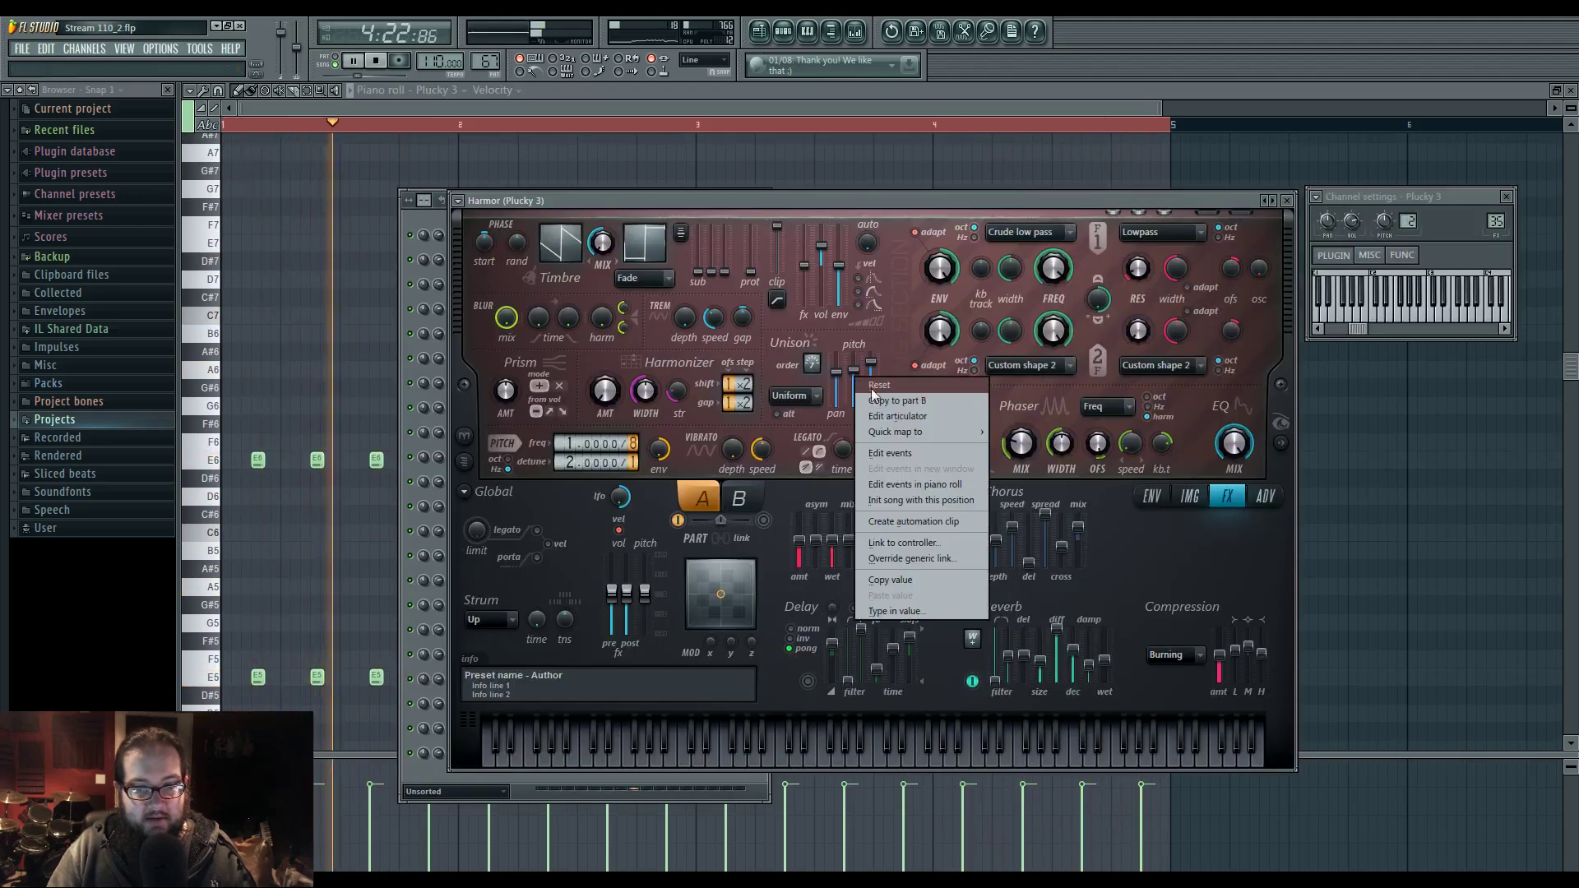
{"action": "left_click", "coordinate": [892, 413]}
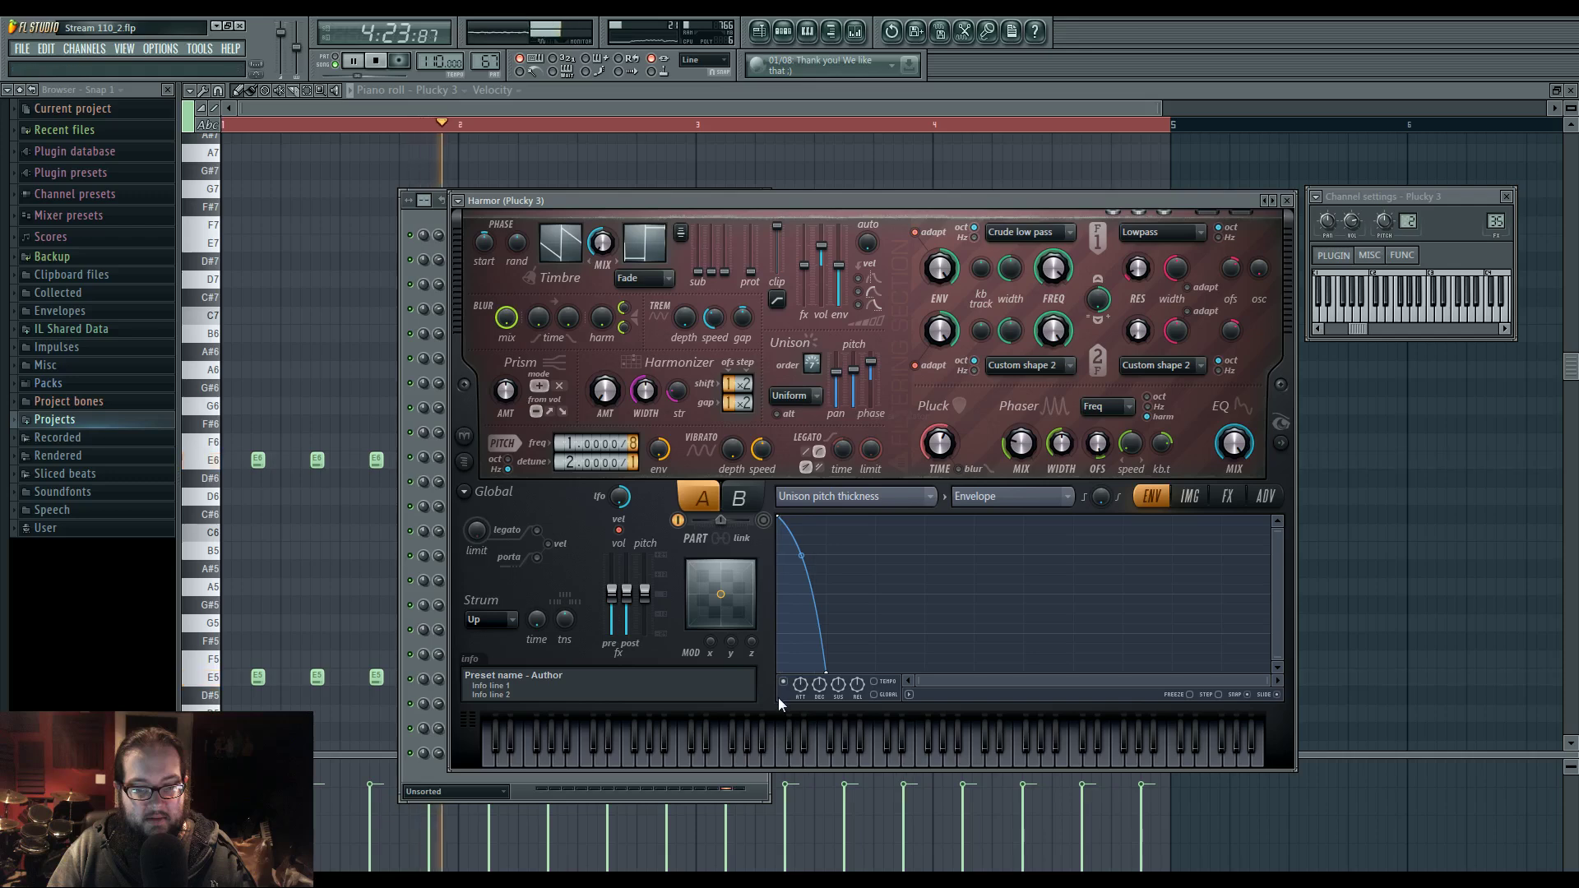
- Shape Plucky 3's Harmonic unison pitch curve to rise from the minimum to the centre level, then bend down to the minimum at its end
{"action": "right_click", "coordinate": [874, 370]}
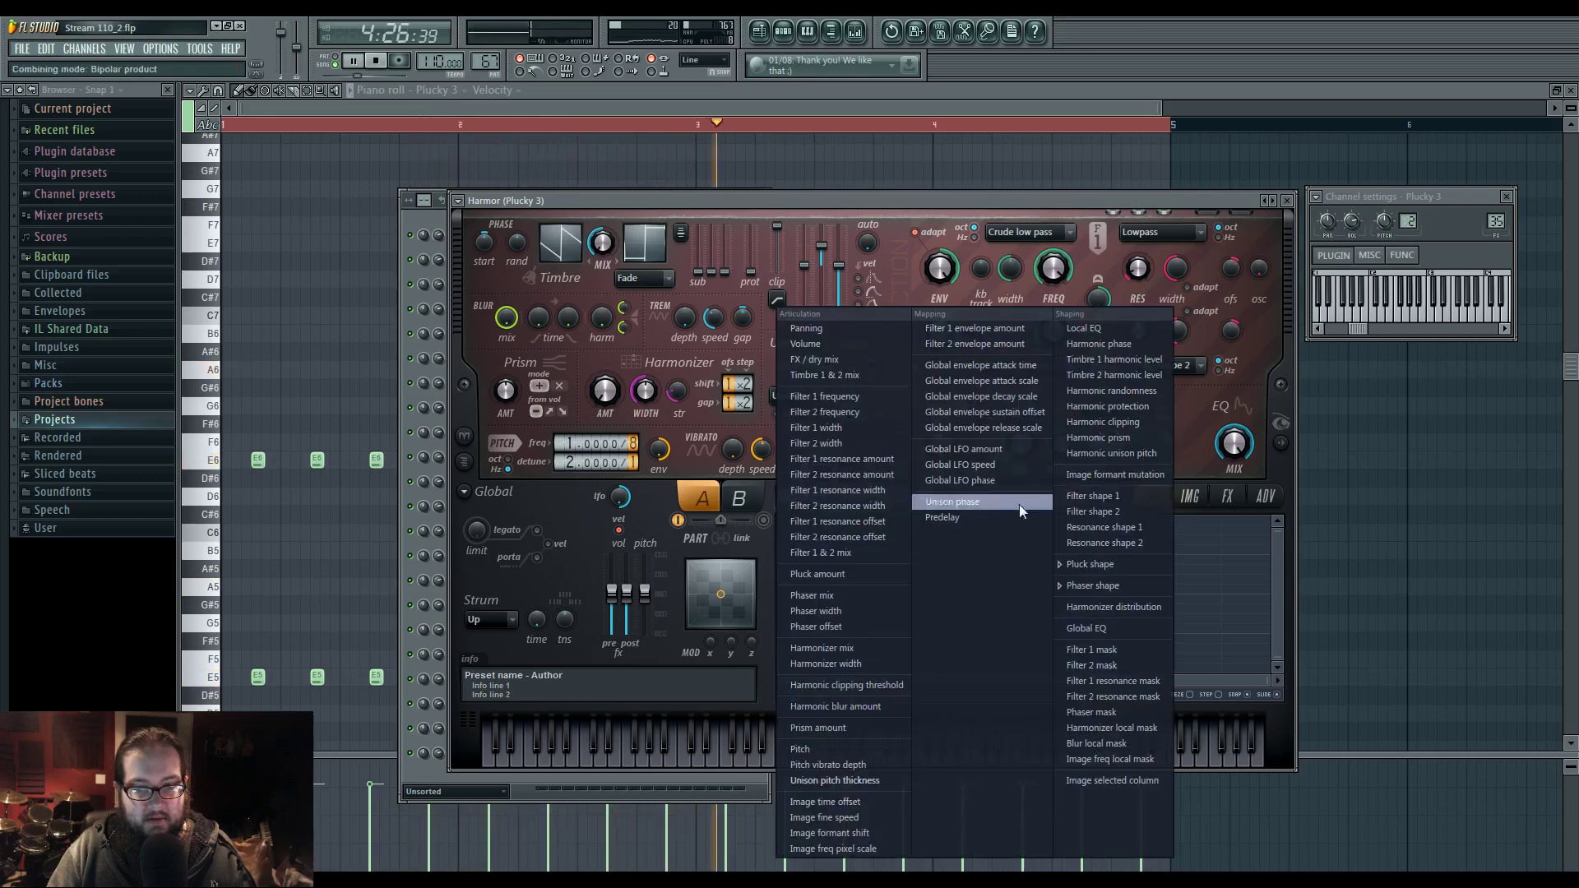
{"action": "left_click", "coordinate": [1120, 457]}
{"action": "left_click_drag", "start_coordinate": [851, 551], "coordinate": [858, 595]}
{"action": "left_click_drag", "start_coordinate": [1271, 594], "coordinate": [1272, 517]}
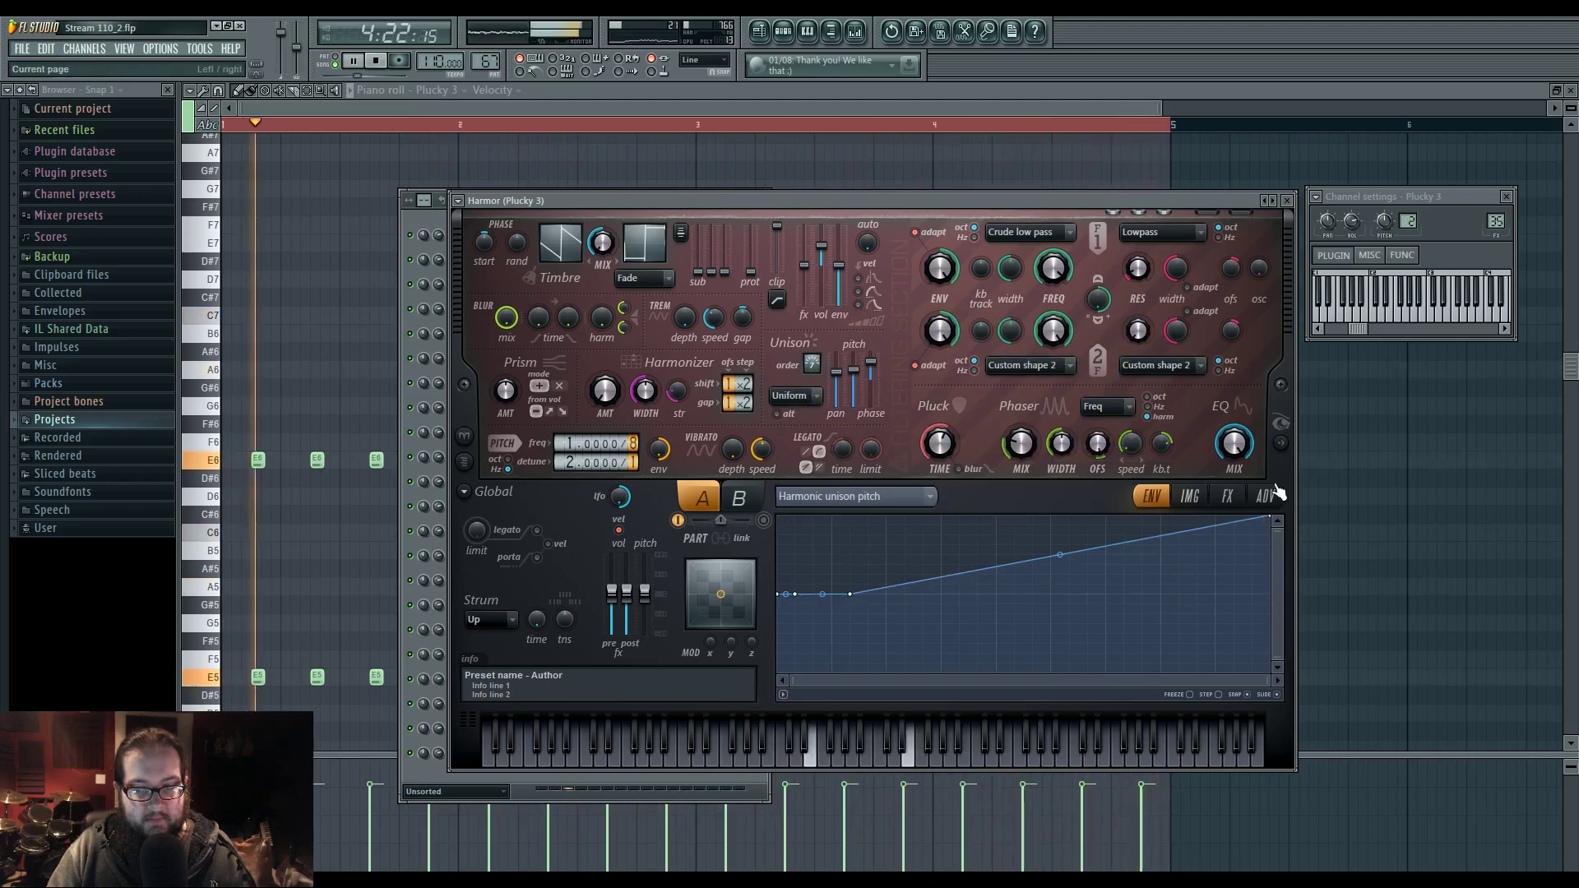
{"action": "left_click_drag", "start_coordinate": [1060, 555], "coordinate": [1061, 585]}
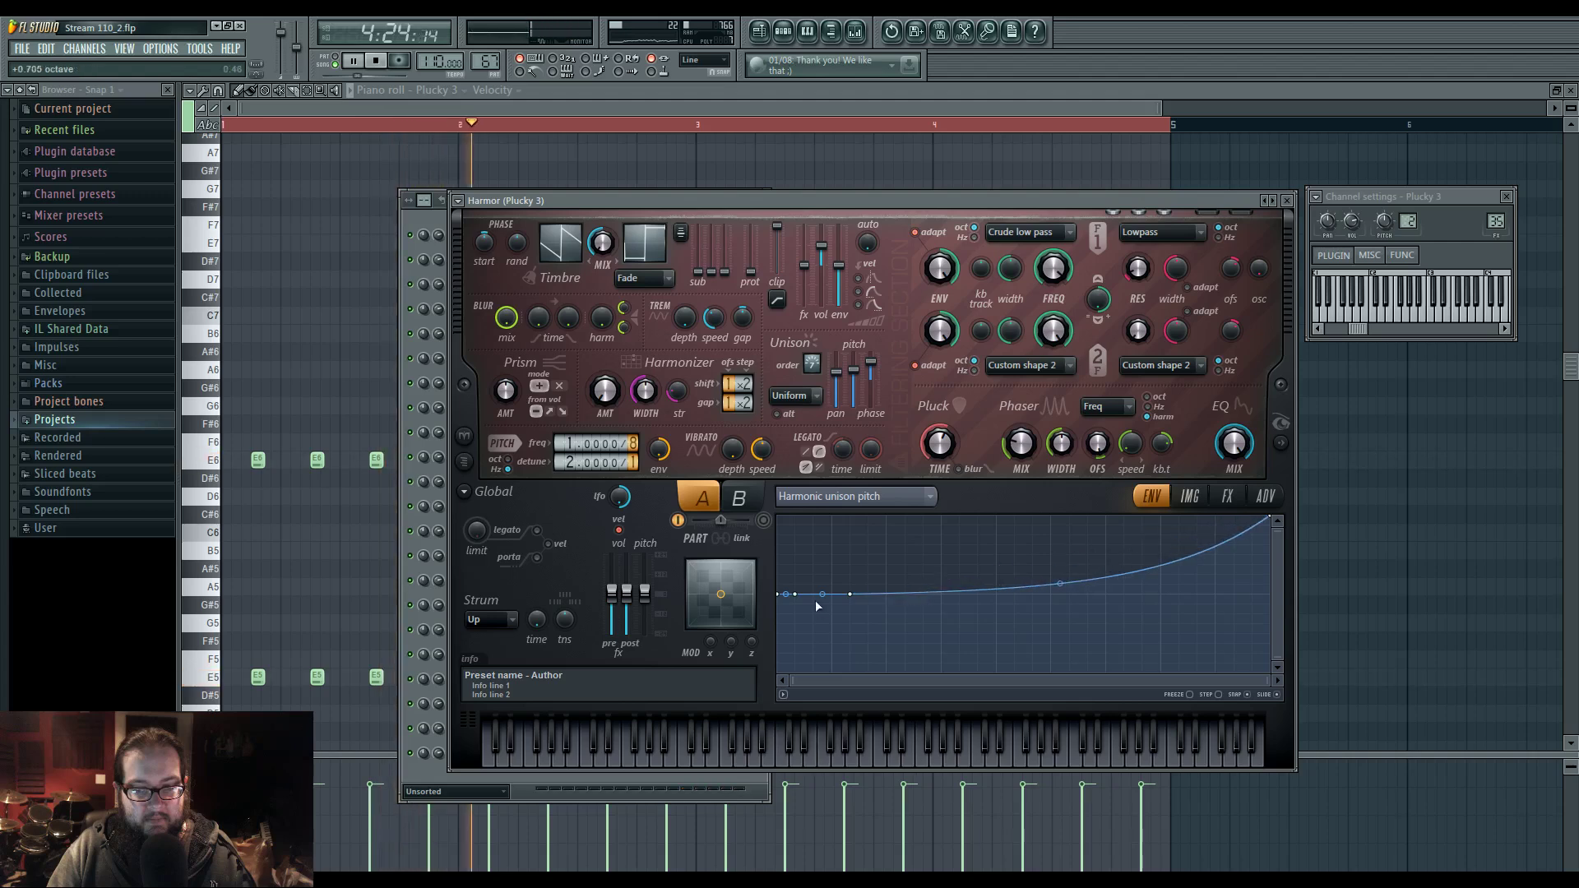
{"action": "left_click_drag", "start_coordinate": [786, 594], "coordinate": [804, 673]}
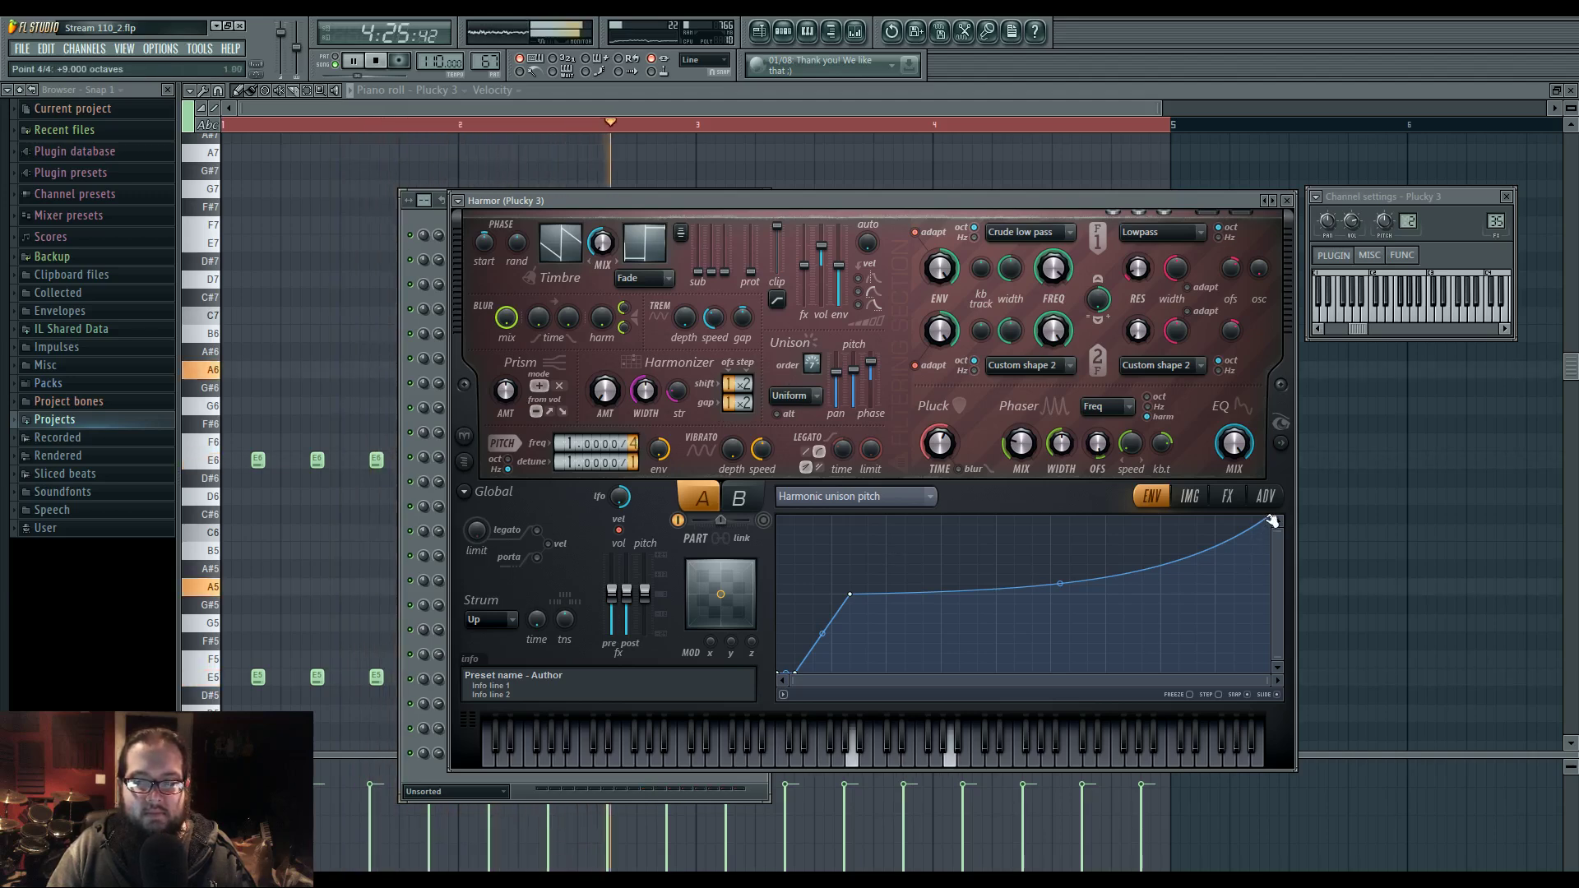
{"action": "left_click_drag", "start_coordinate": [1271, 519], "coordinate": [1271, 673]}
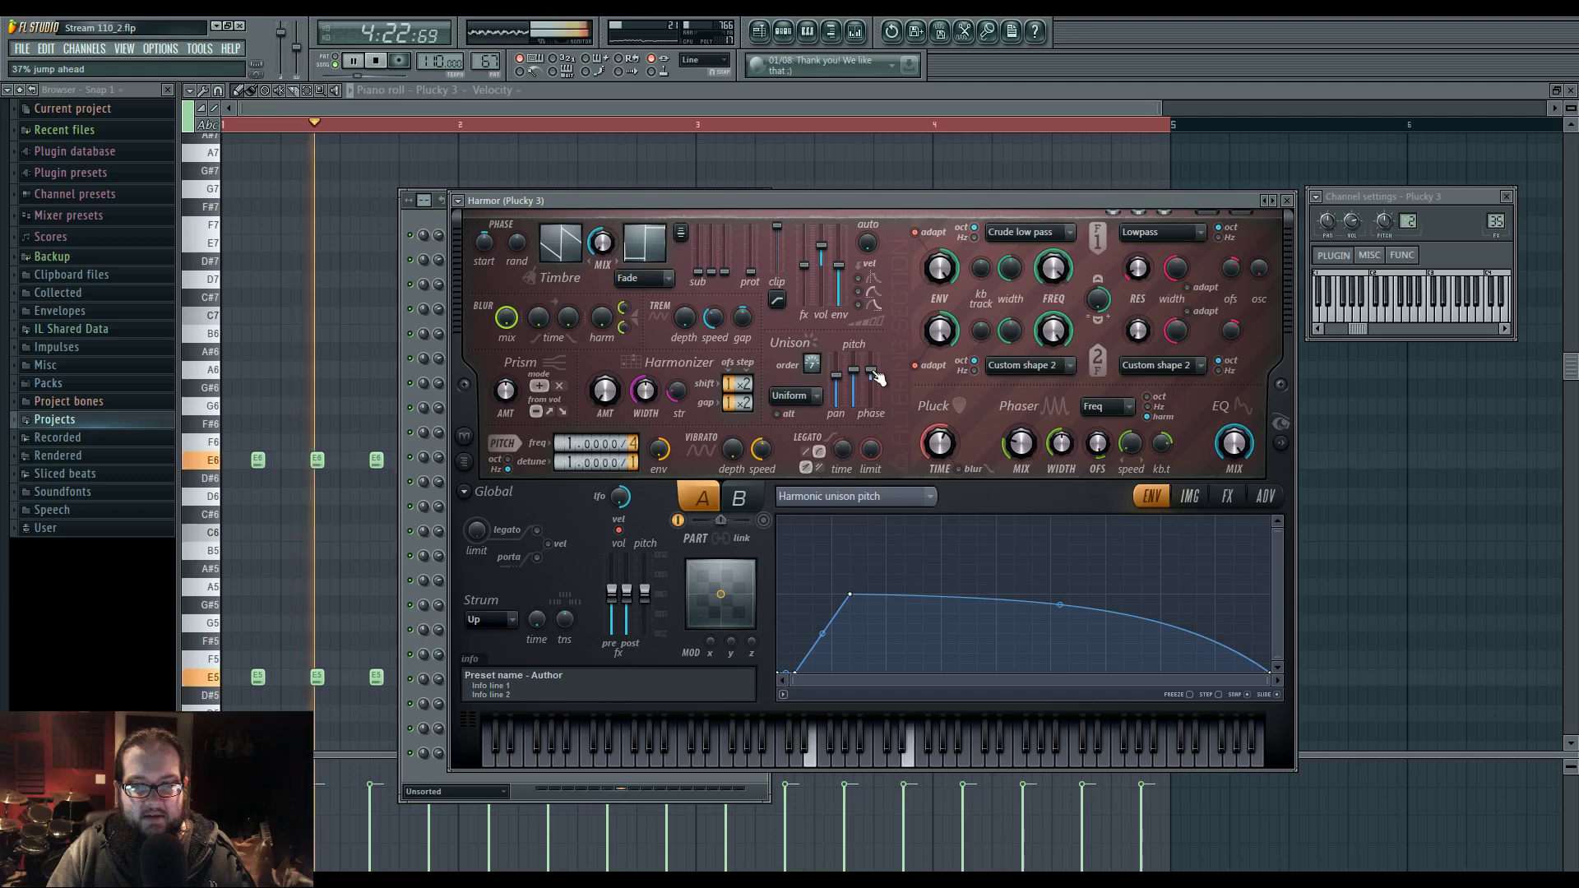
- Check the mixer levels and Plucky 3's effects settings while the pattern plays
{"action": "left_click", "coordinate": [855, 37]}
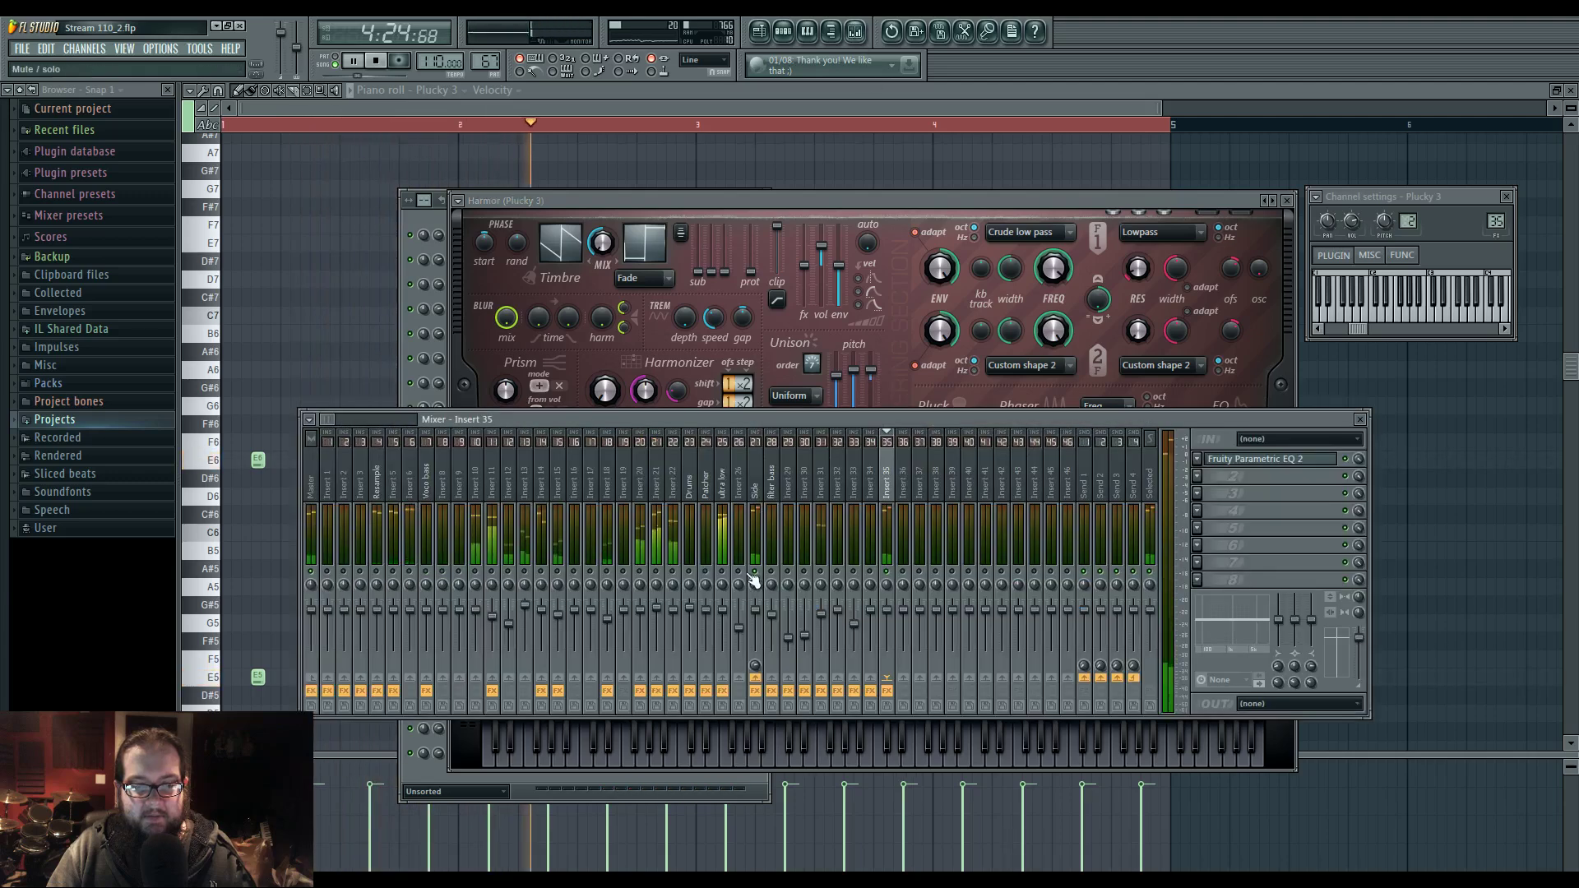
{"action": "left_click", "coordinate": [1029, 204]}
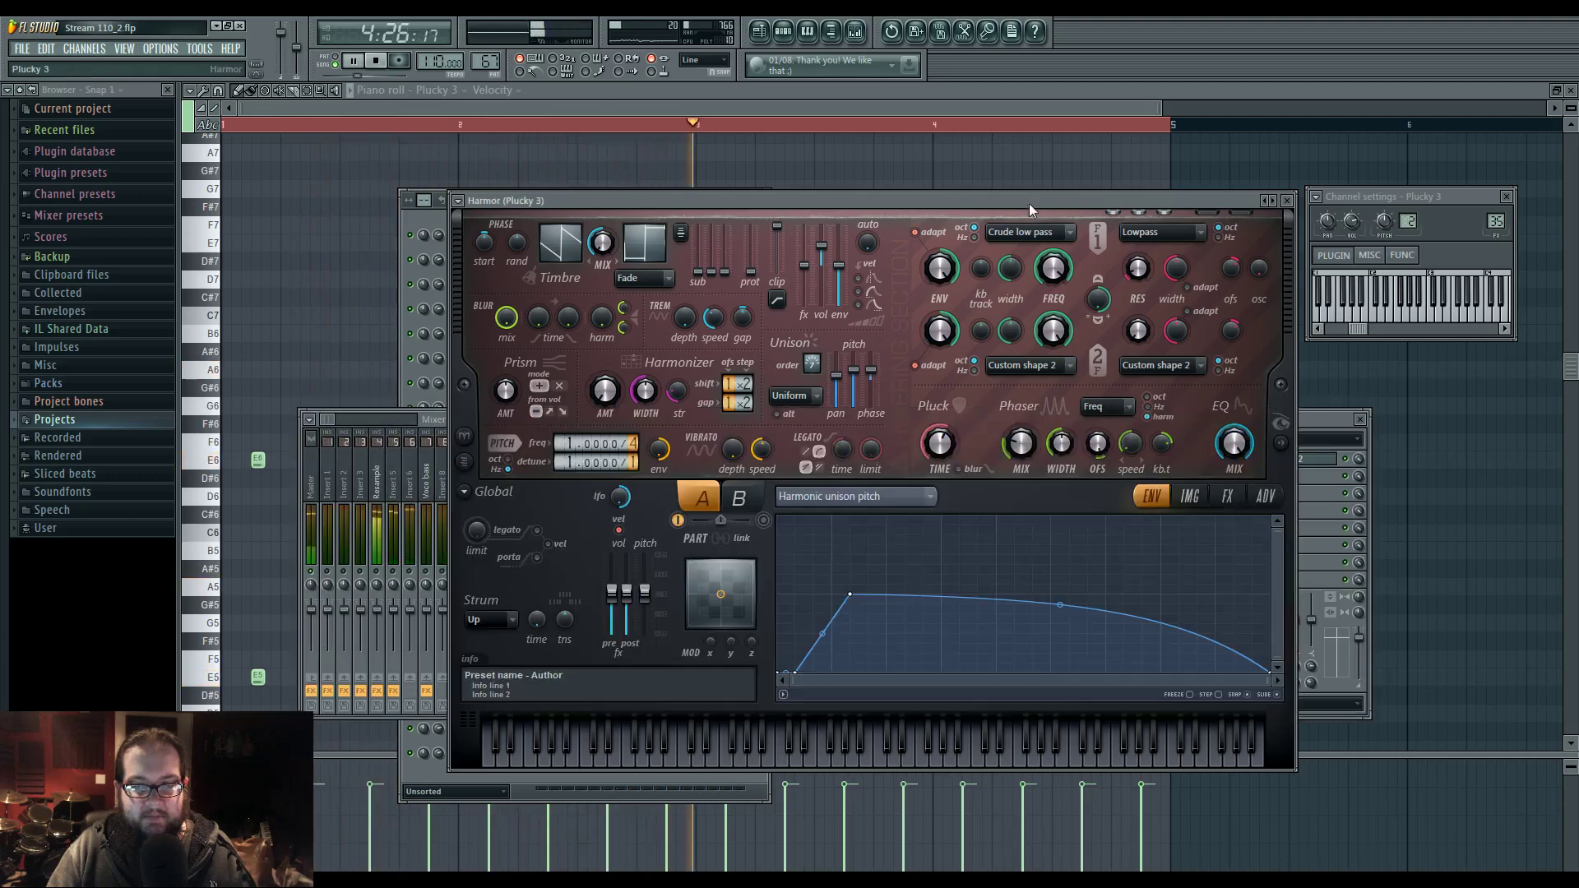
{"action": "left_click", "coordinate": [1228, 497]}
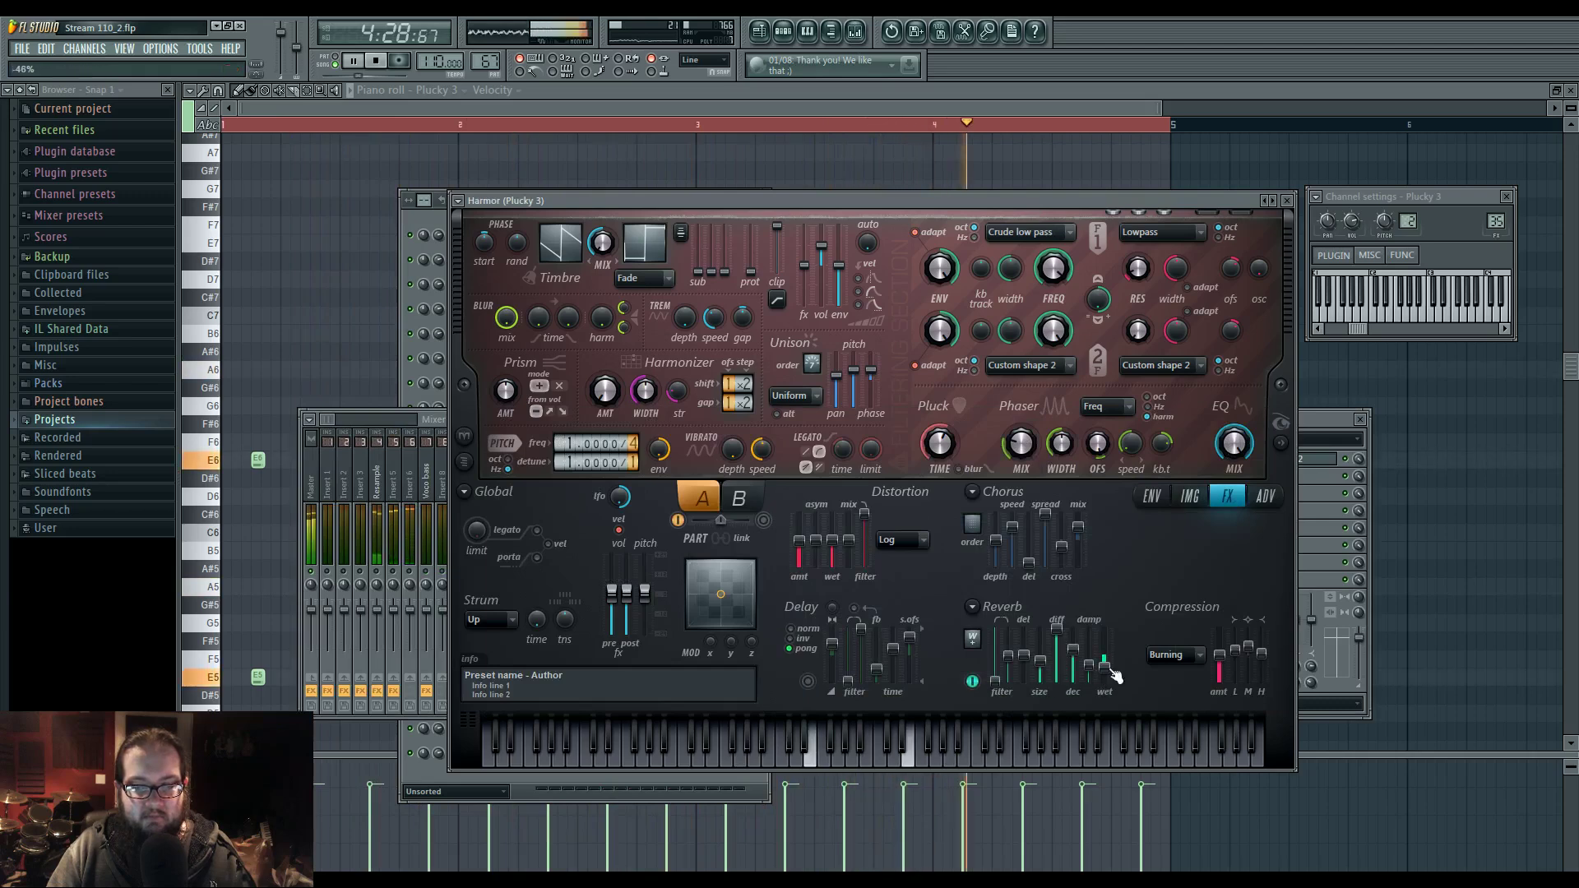
{"action": "left_click", "coordinate": [855, 35]}
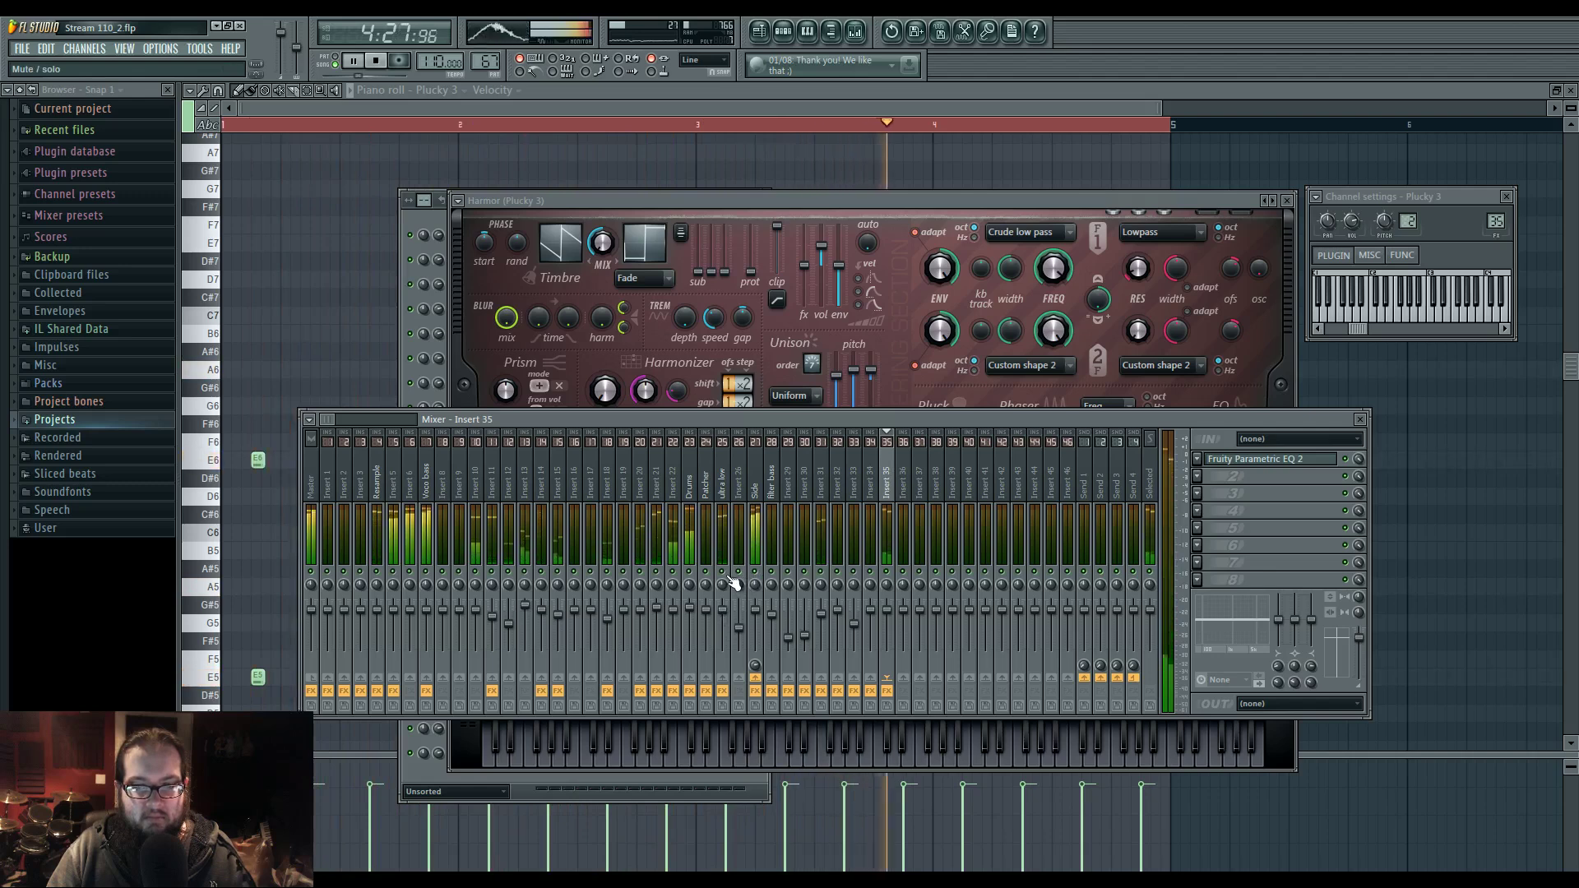
- Stop playback and repeat the Pattern 67 clip on Track 23 from bar 121 up to bar 137
{"action": "left_click", "coordinate": [757, 32]}
{"action": "scroll", "coordinate": [885, 472], "scroll_direction": "down", "scroll_amount": 4}
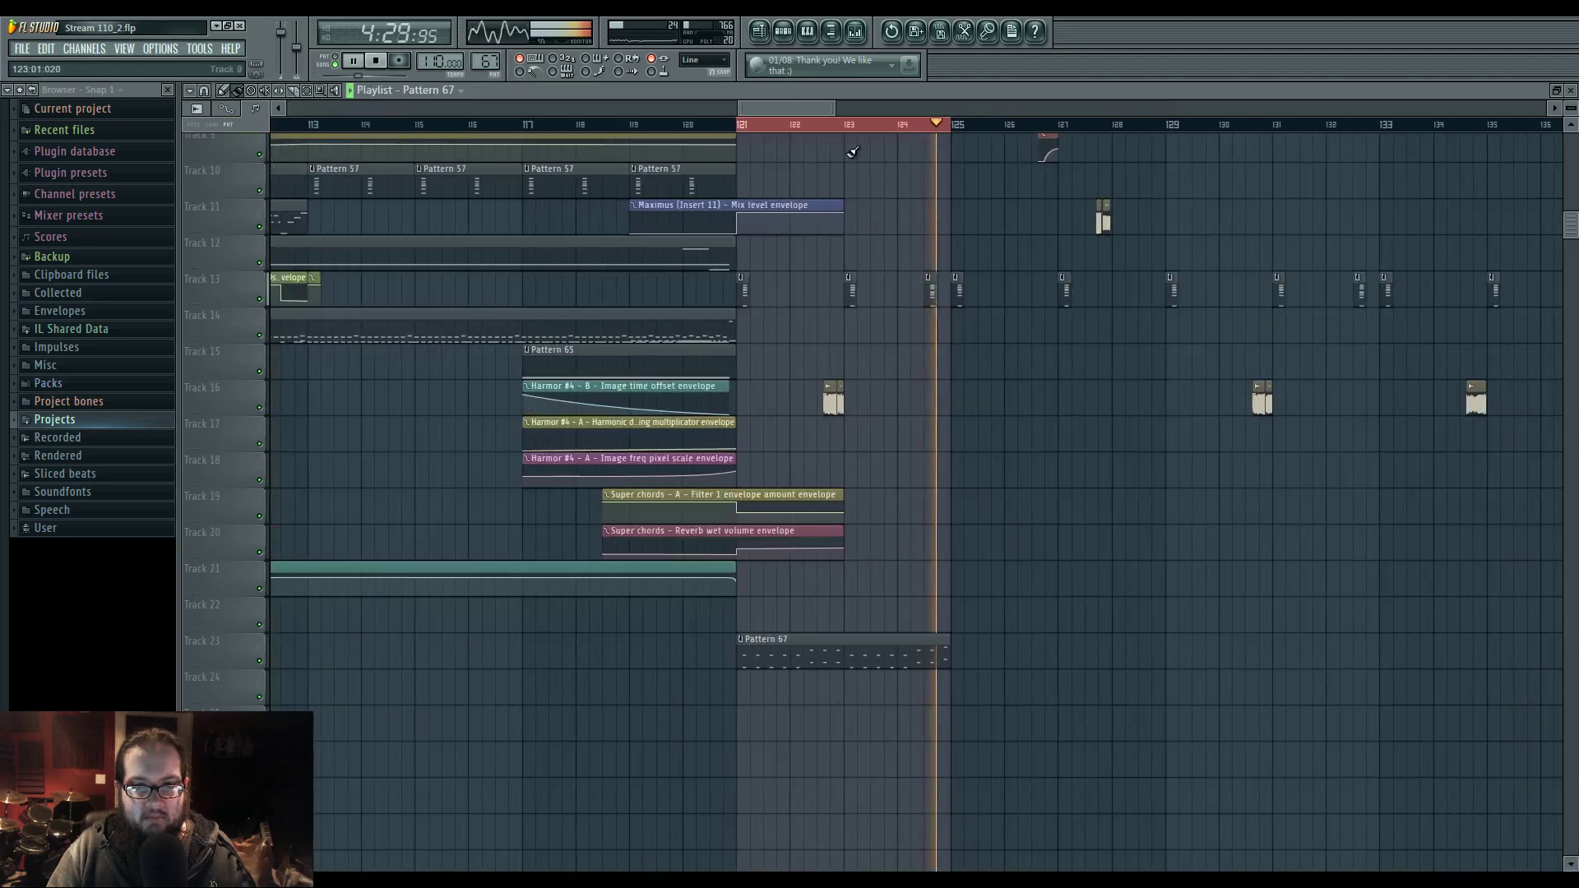
{"action": "key", "text": "space"}
{"action": "key", "text": "ctrl+d"}
{"action": "left_click_drag", "start_coordinate": [946, 465], "coordinate": [634, 515]}
{"action": "scroll", "coordinate": [634, 514], "scroll_direction": "down", "scroll_amount": 3}
{"action": "left_click_drag", "start_coordinate": [506, 699], "coordinate": [520, 709]}
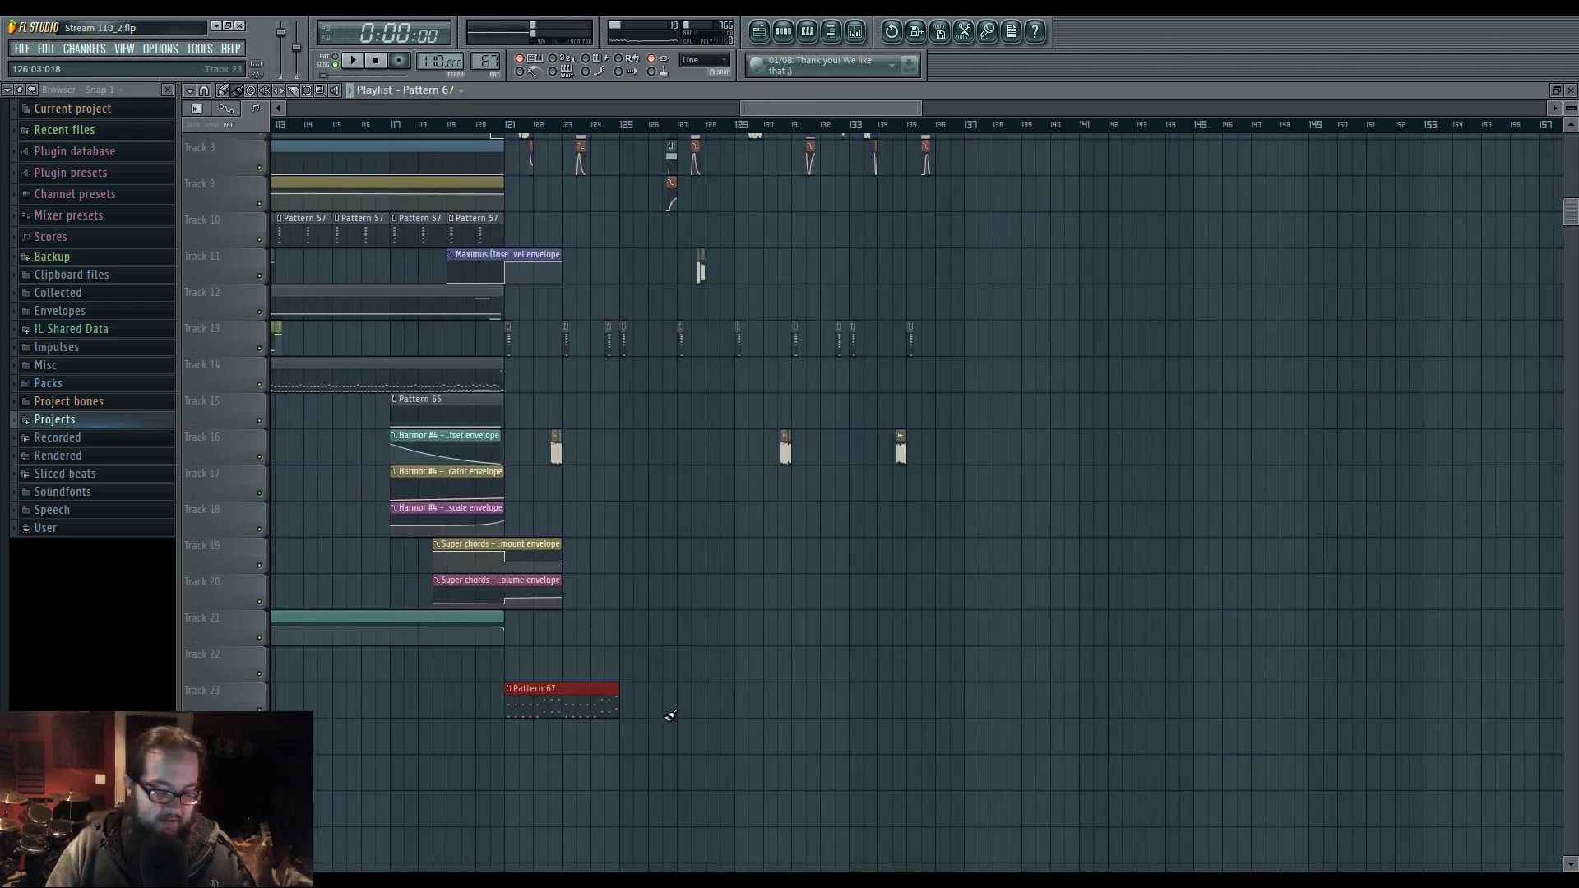
- Play the song from the end of the build-up into the drop and follow the repeated Pattern 67 clips
{"action": "scroll", "coordinate": [848, 539], "scroll_direction": "up", "scroll_amount": 5}
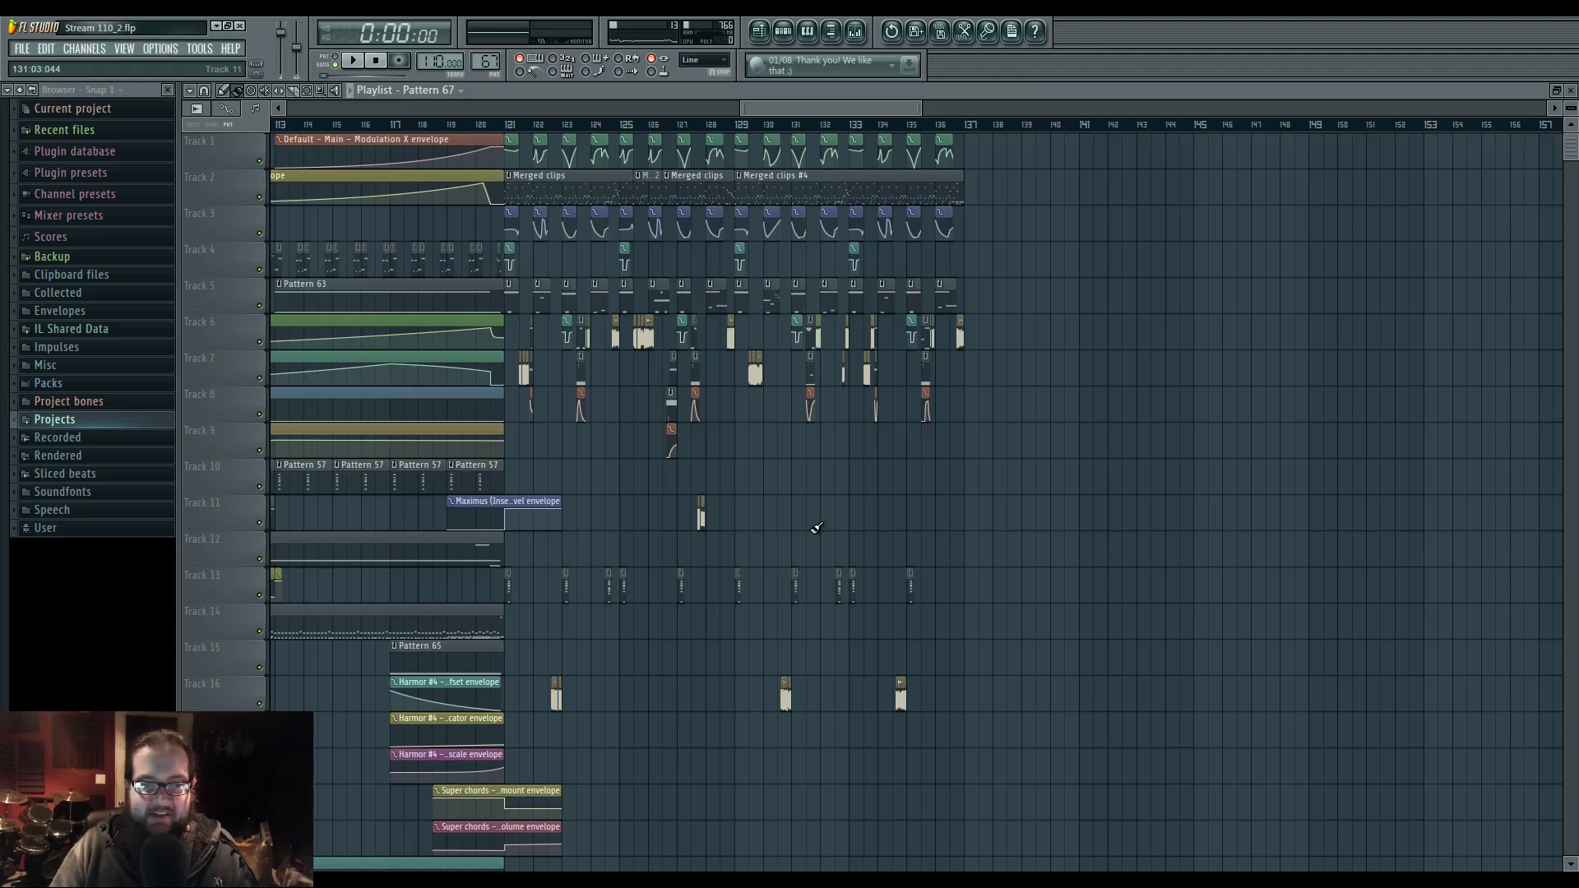
{"action": "scroll", "coordinate": [1012, 506], "scroll_direction": "left", "scroll_amount": 4}
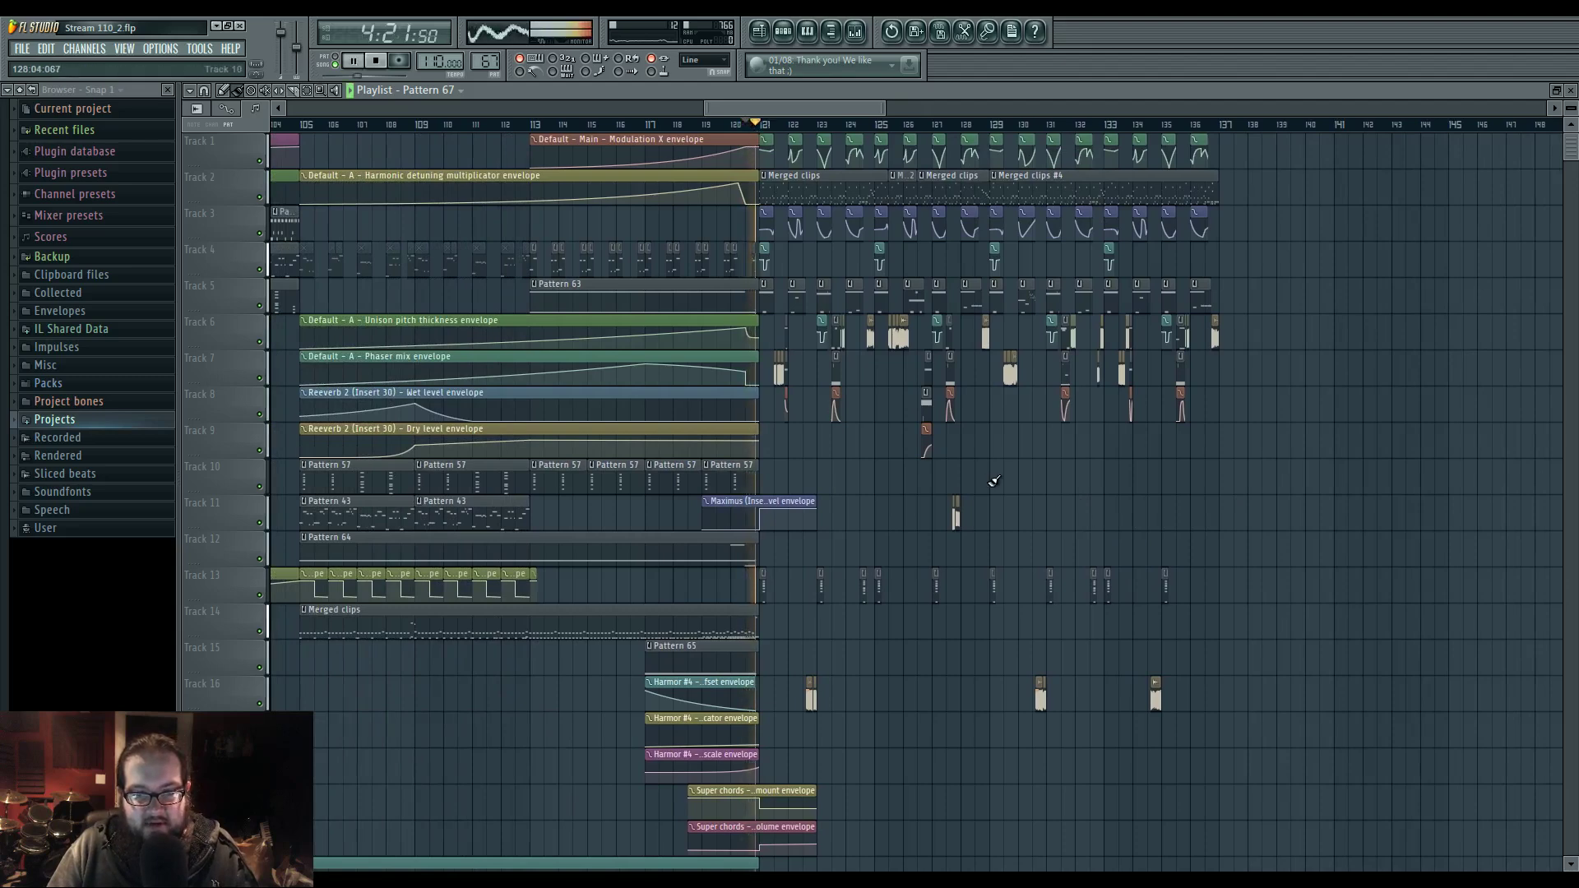
{"action": "scroll", "coordinate": [835, 497], "scroll_direction": "right", "scroll_amount": 4}
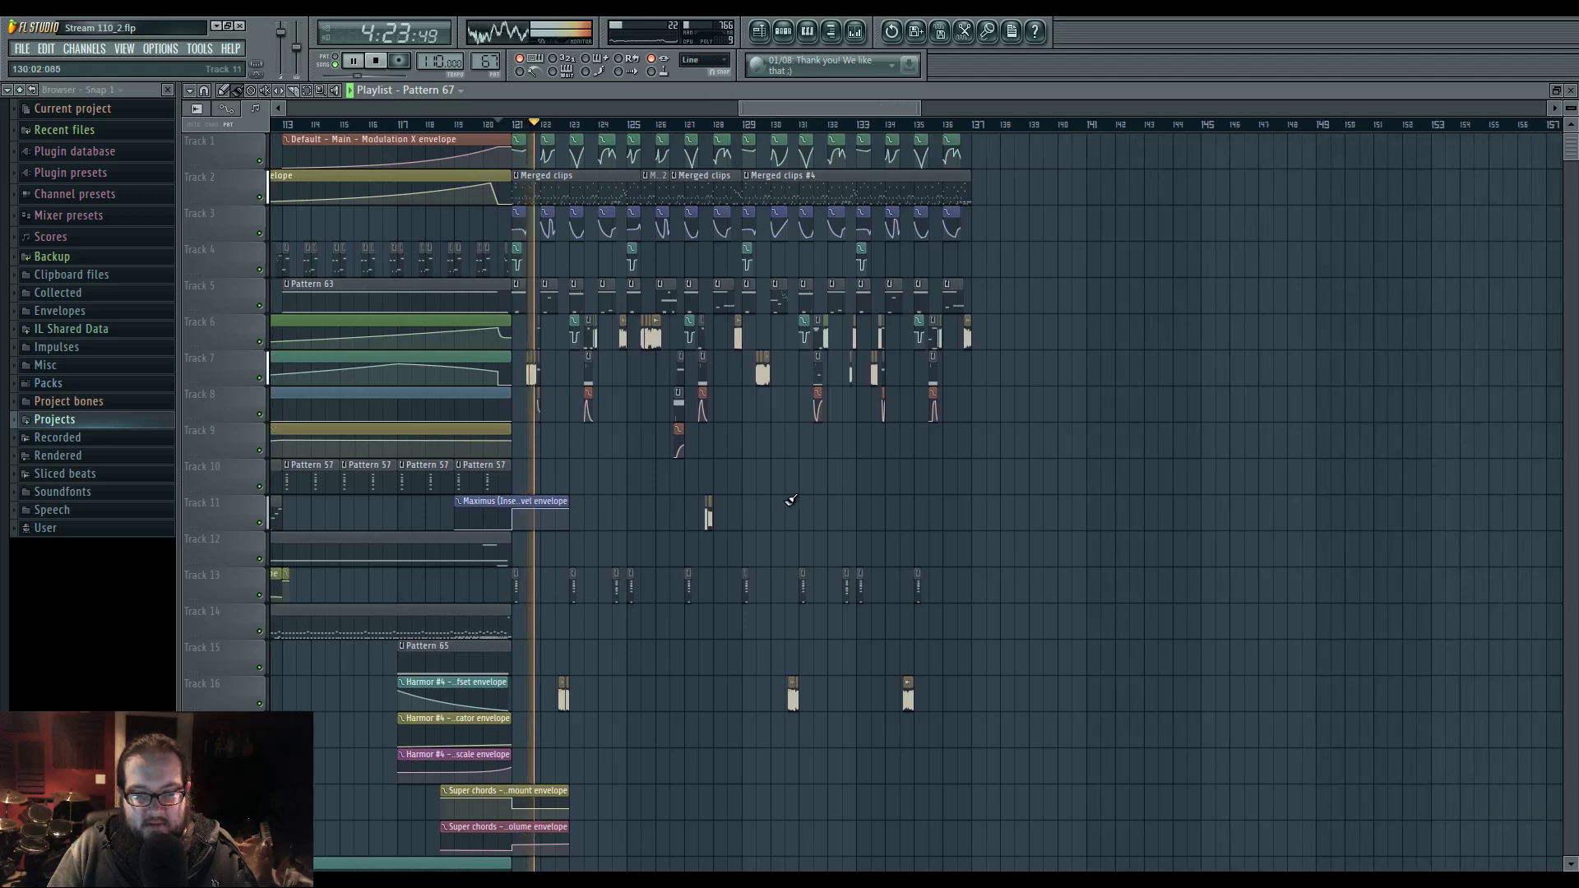
{"action": "scroll", "coordinate": [803, 535], "scroll_direction": "down", "scroll_amount": 4}
{"action": "scroll", "coordinate": [688, 511], "scroll_direction": "down", "scroll_amount": 1}
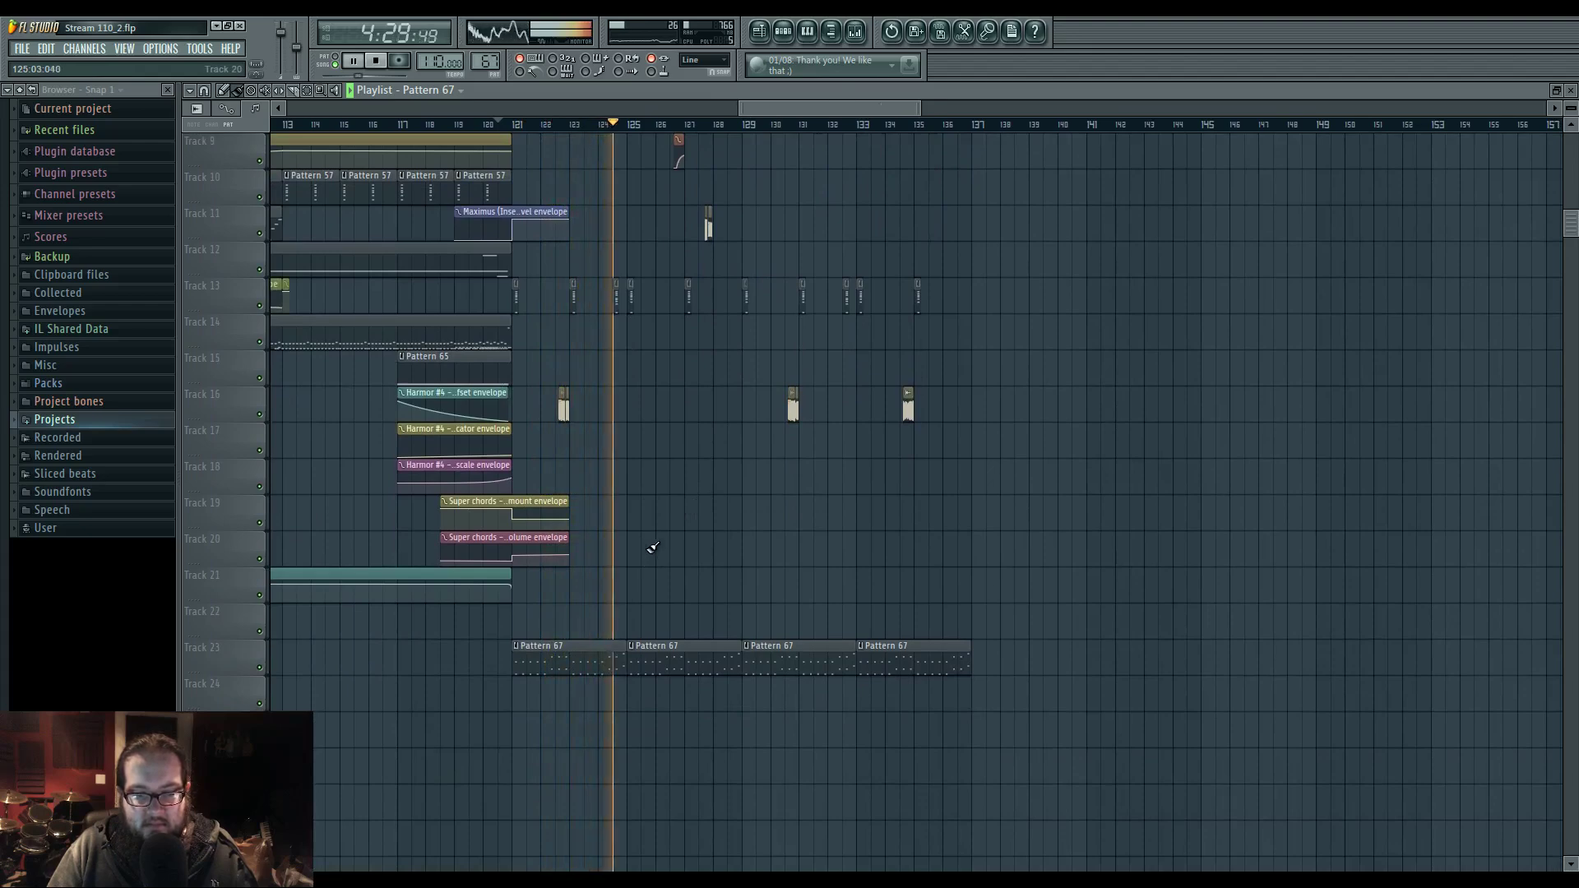
- Move Plucky 3's E6 and E5 note pairs near the start of bars 2 and 4 up to G6 and G5
{"action": "key", "text": "F7"}
{"action": "scroll", "coordinate": [559, 527], "scroll_direction": "left", "scroll_amount": 3}
{"action": "left_click_drag", "start_coordinate": [474, 412], "coordinate": [494, 619]}
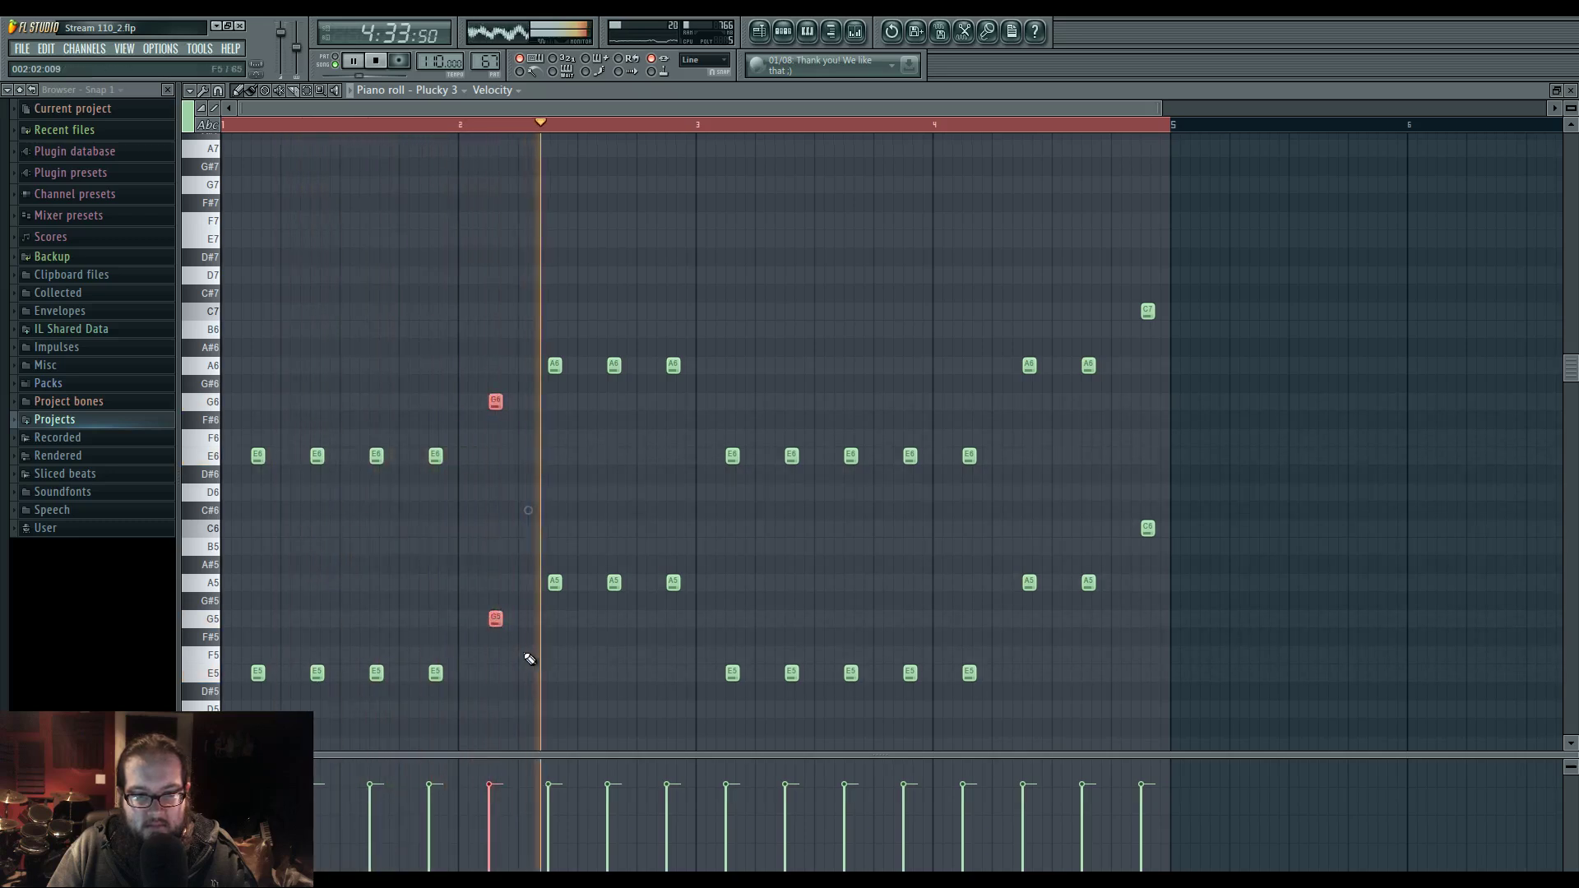
{"action": "left_click_drag", "start_coordinate": [946, 429], "coordinate": [987, 718]}
{"action": "left_click_drag", "start_coordinate": [968, 455], "coordinate": [969, 402]}
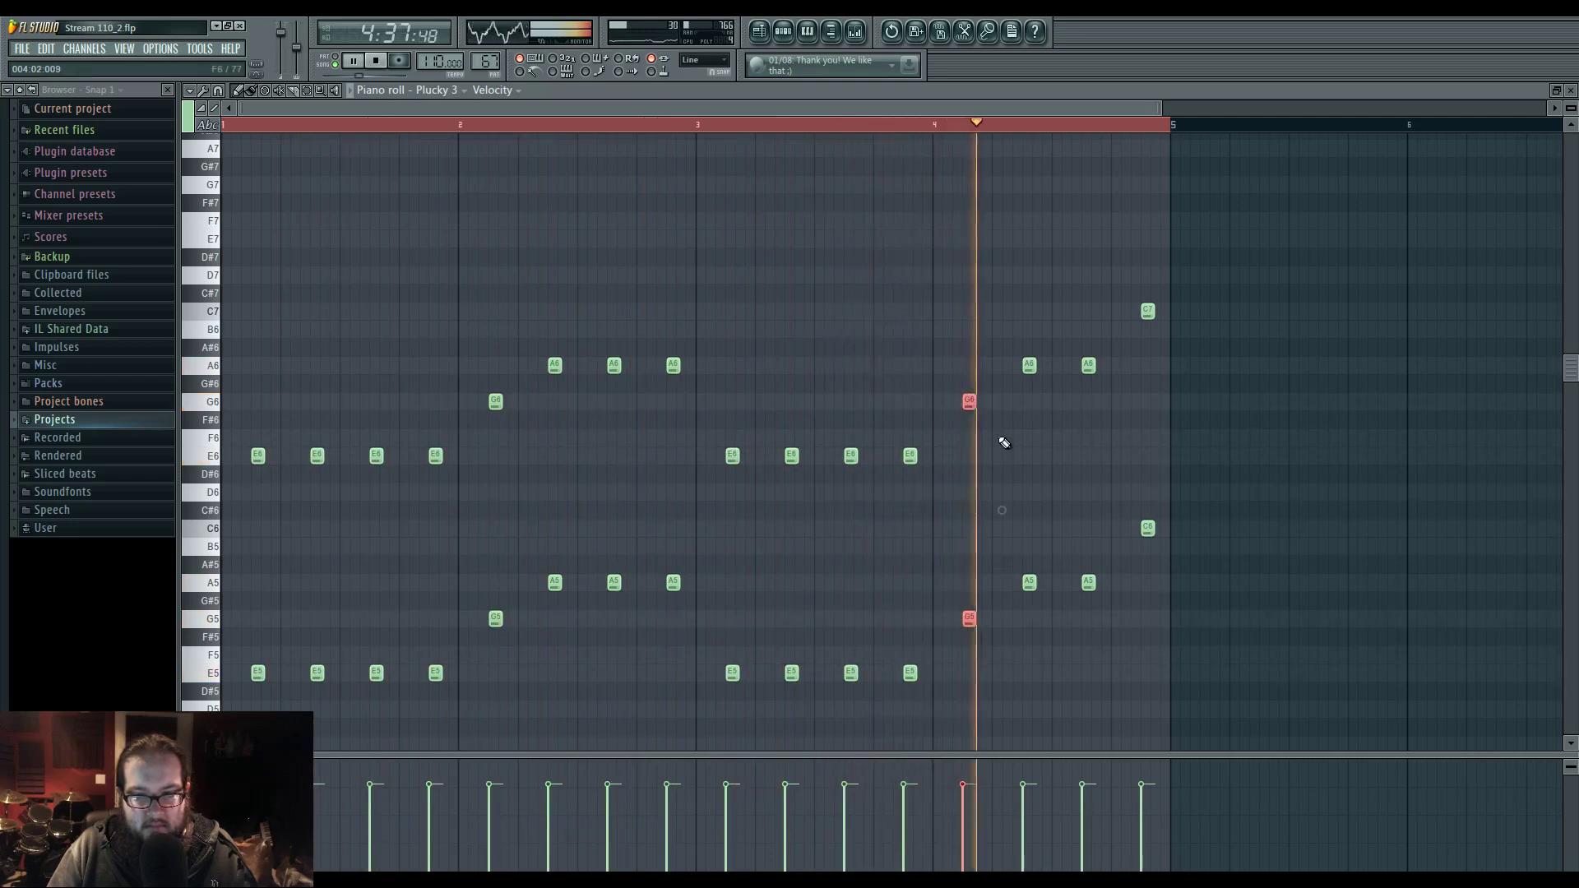
- Return to the playlist, listen through the rest of the drop and replay it from bar 133
{"action": "left_click", "coordinate": [760, 35]}
{"action": "scroll", "coordinate": [730, 522], "scroll_direction": "up", "scroll_amount": 5}
{"action": "scroll", "coordinate": [802, 472], "scroll_direction": "up", "scroll_amount": 3}
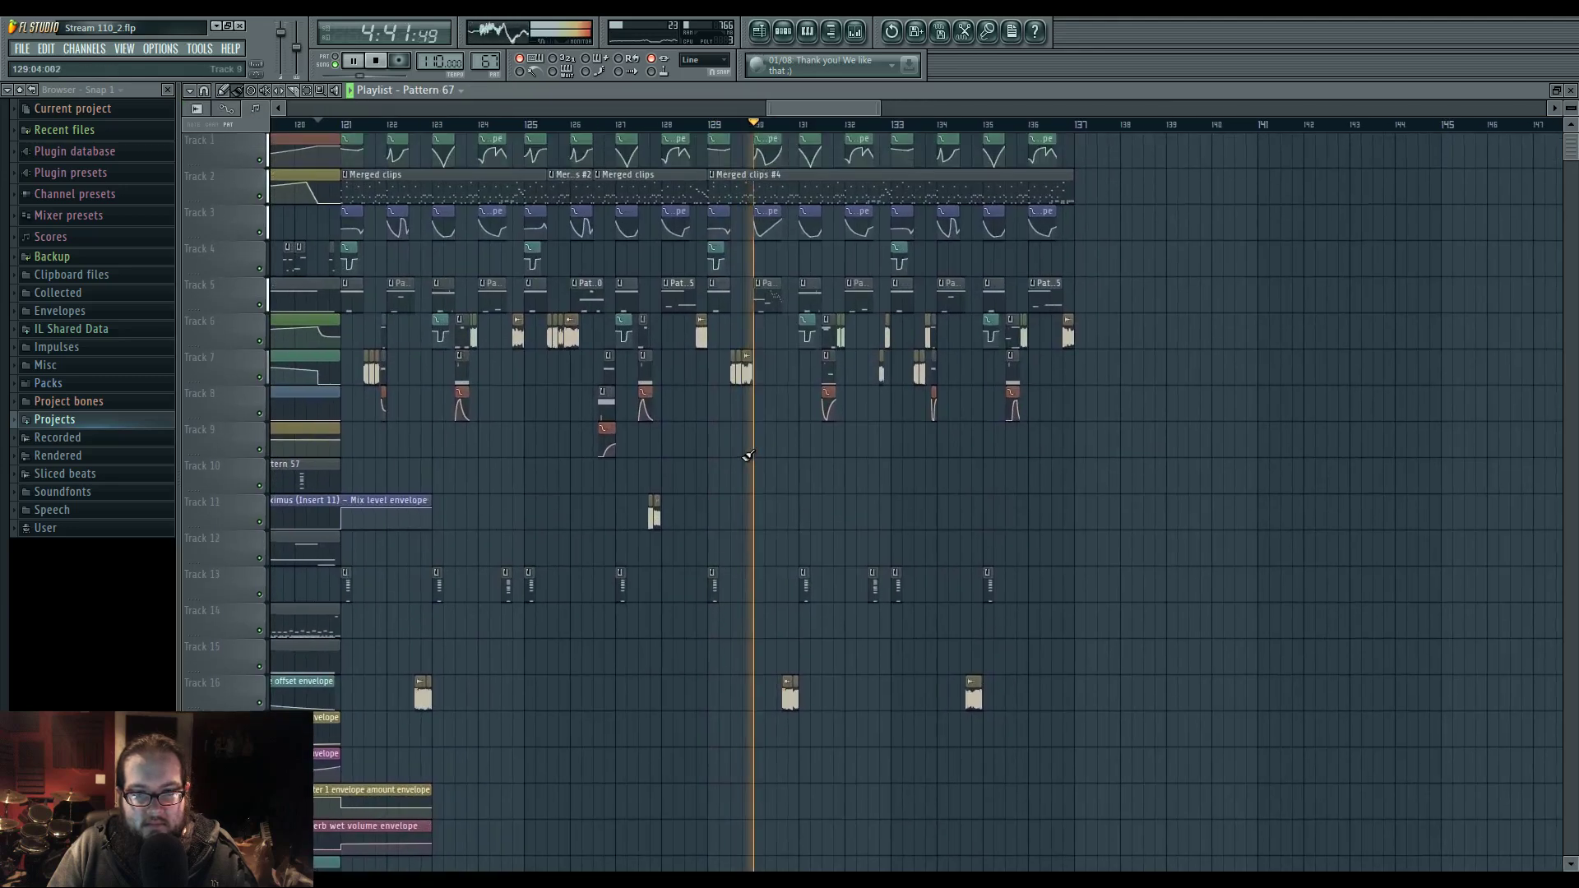
{"action": "scroll", "coordinate": [781, 484], "scroll_direction": "up", "scroll_amount": 2}
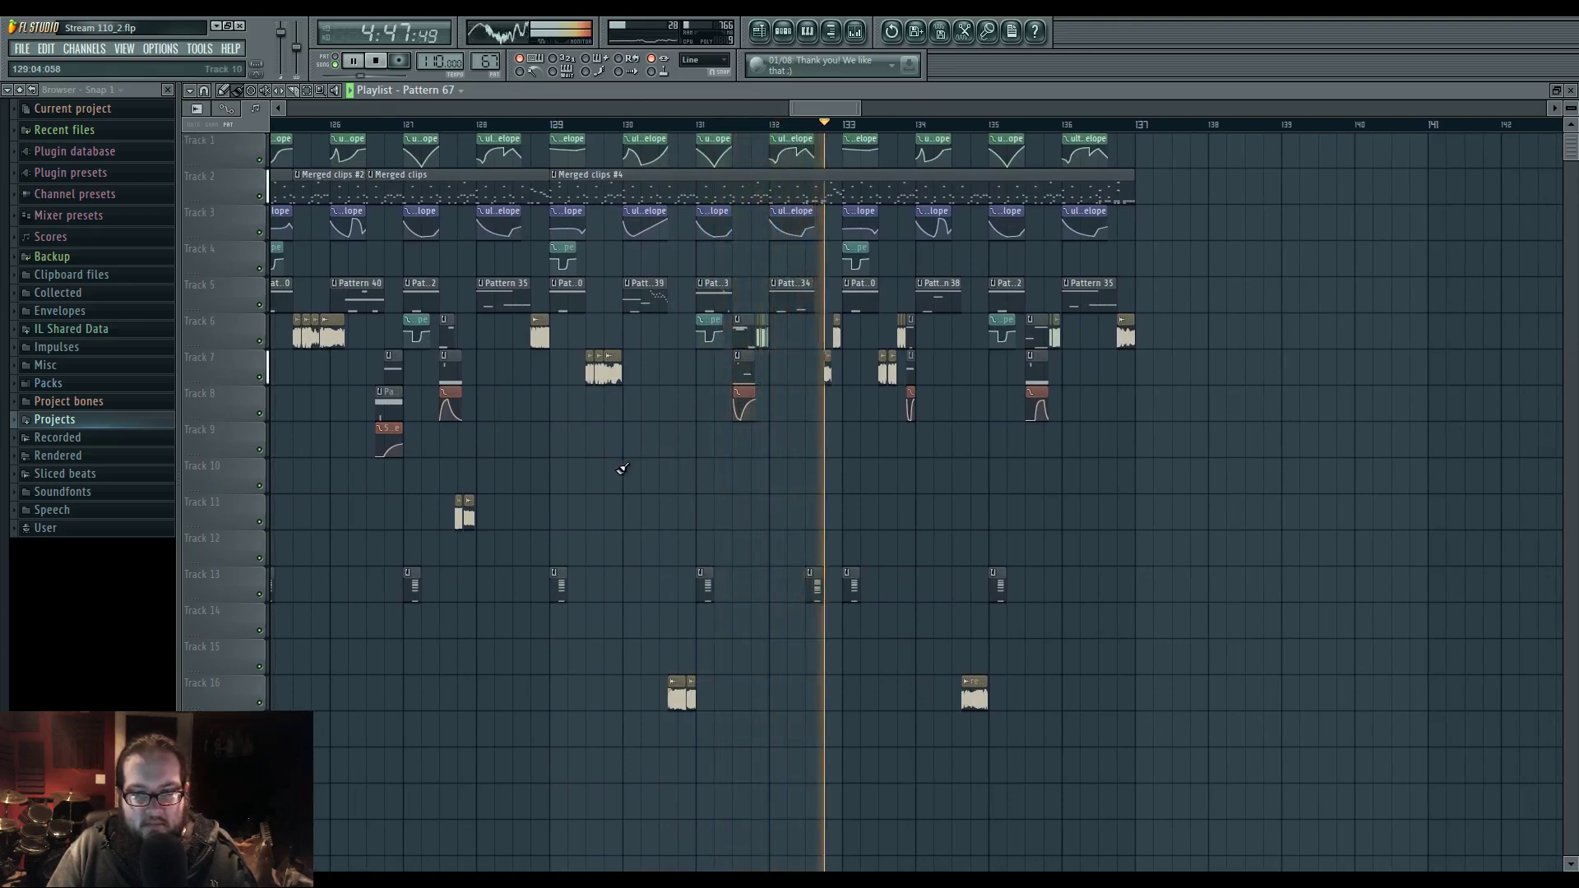
{"action": "left_click_drag", "start_coordinate": [622, 469], "coordinate": [741, 458]}
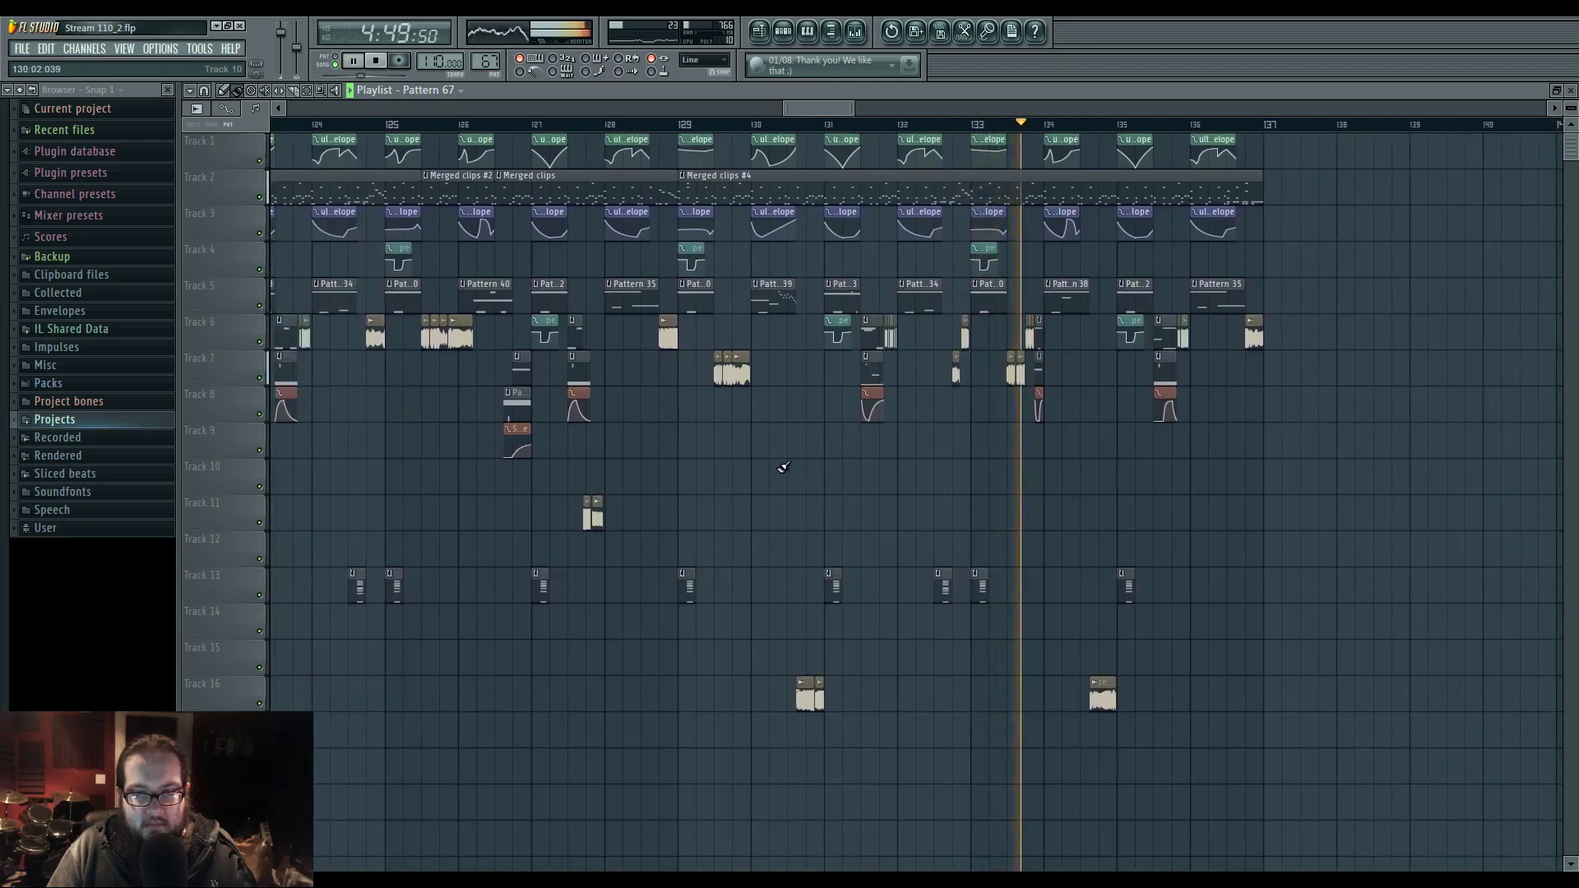
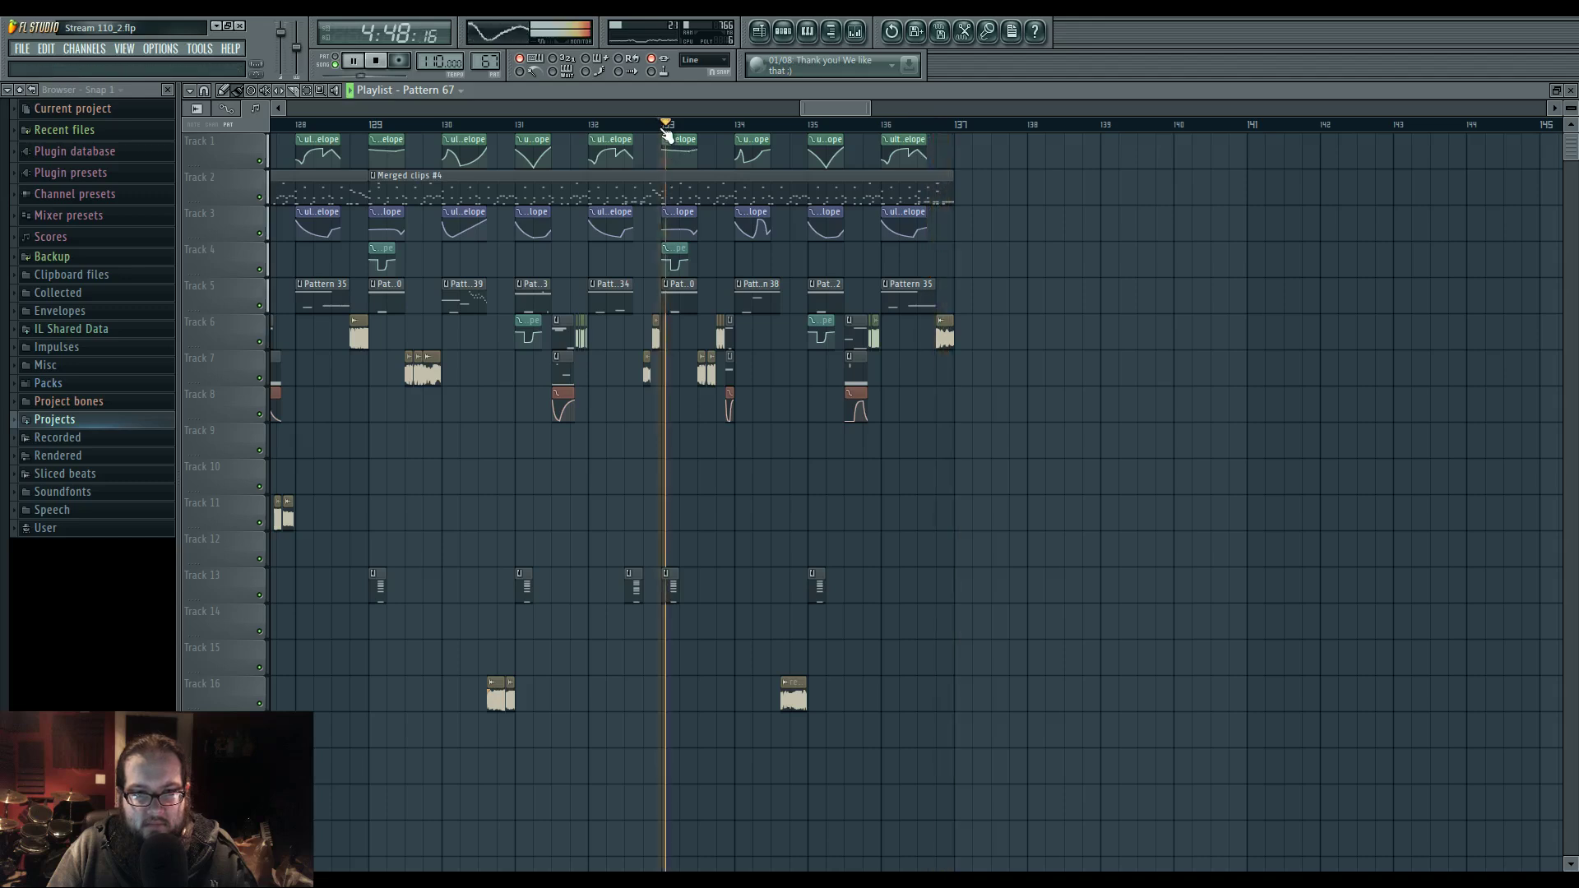
{"action": "key", "text": "space"}
{"action": "scroll", "coordinate": [677, 362], "scroll_direction": "up", "scroll_amount": 4}
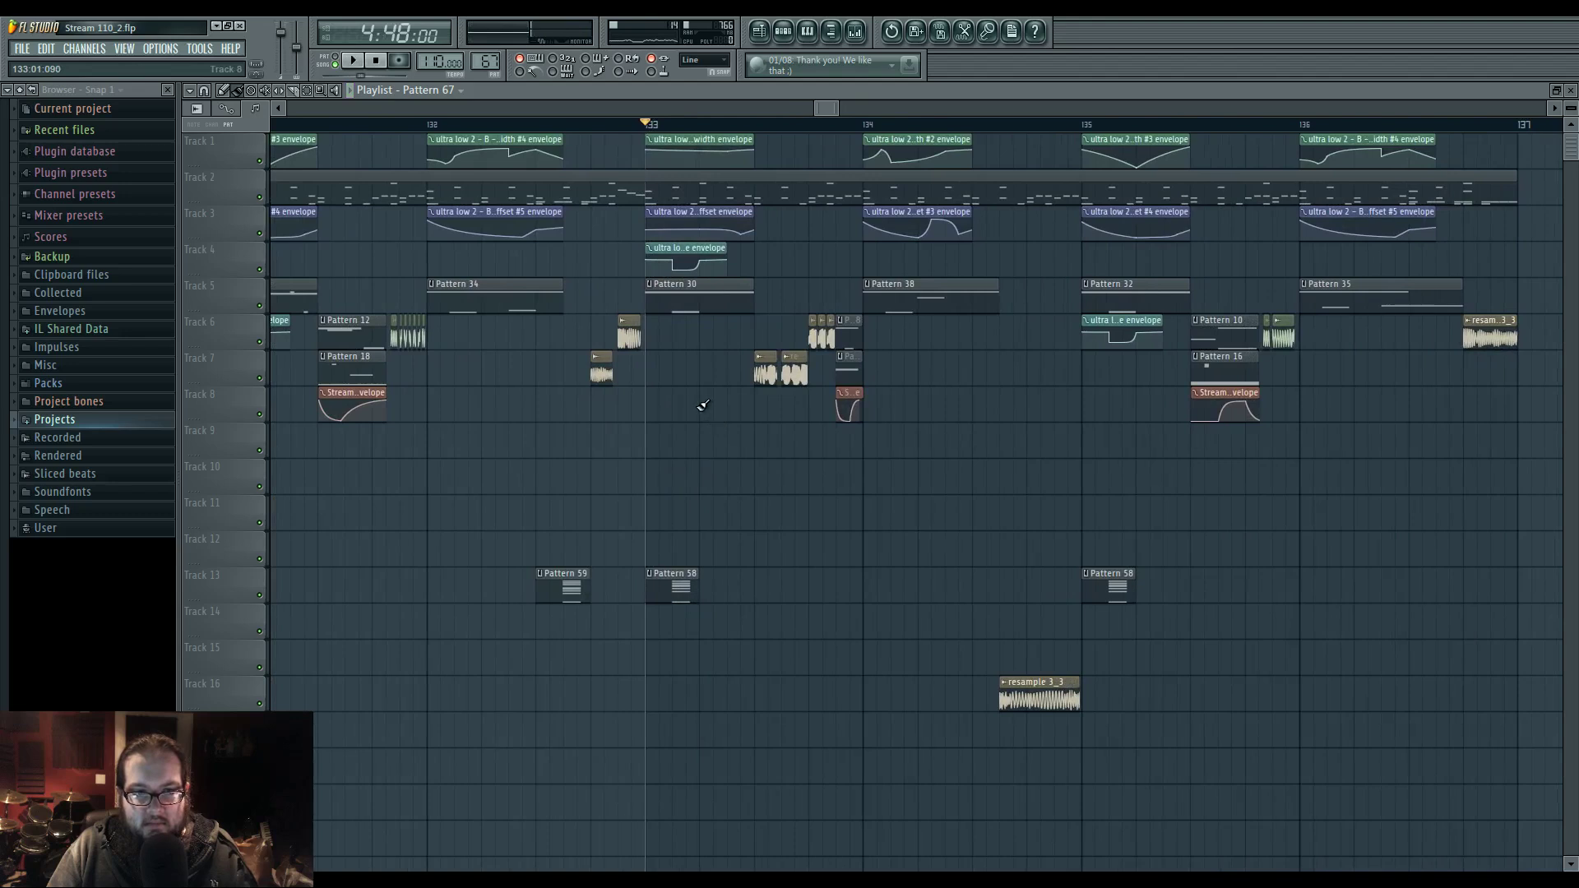
{"action": "key", "text": "space"}
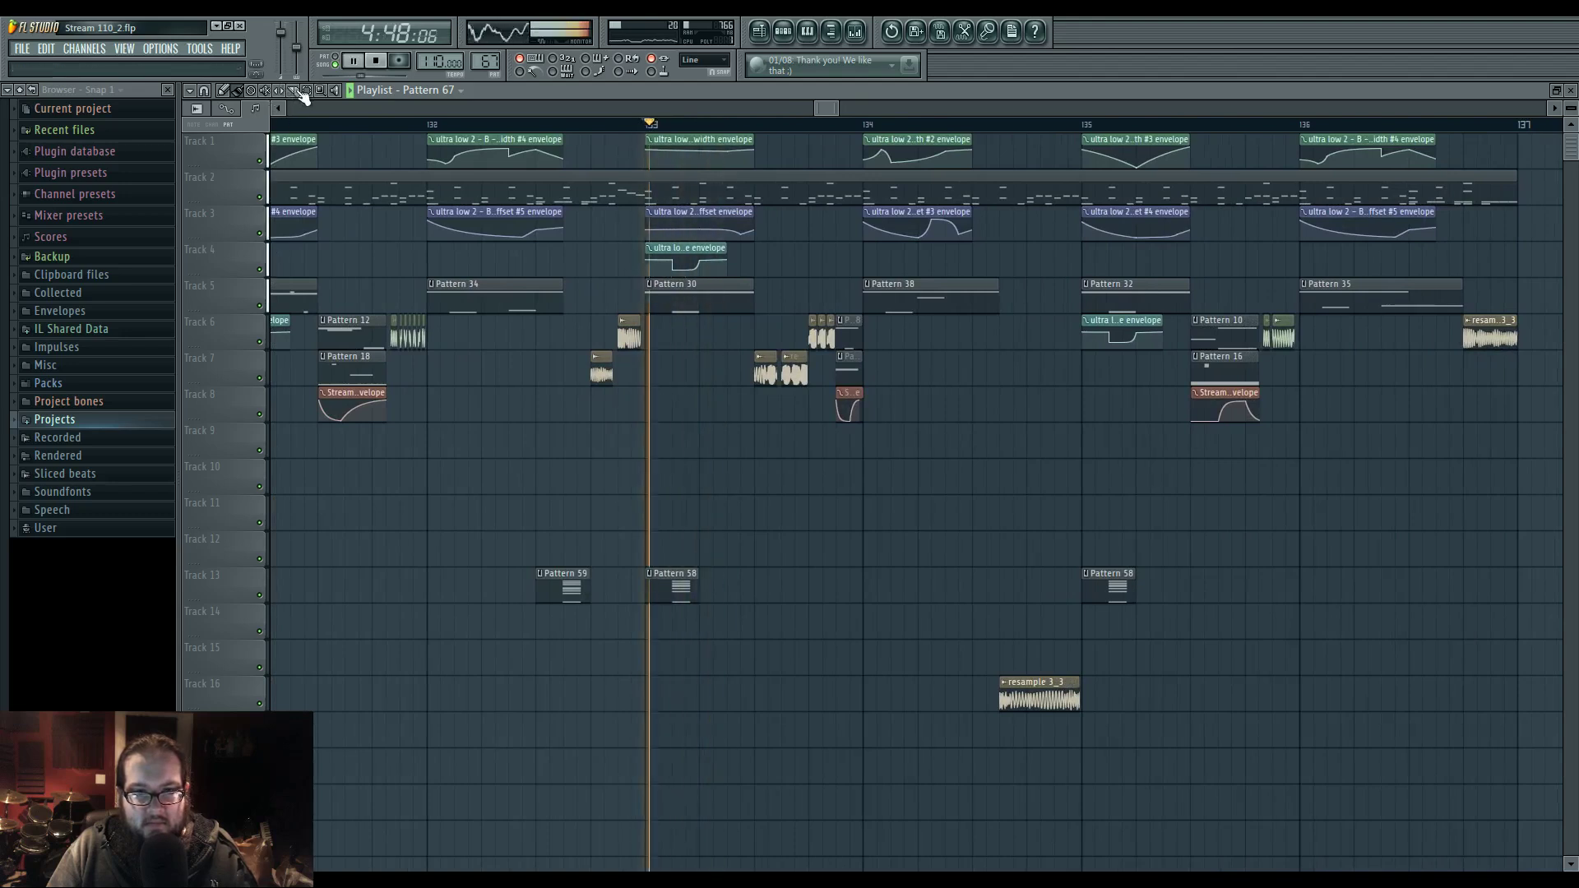
{"action": "key", "text": "space"}
- Extend the drop at bar 137 with copies of Merged clips, Pattern 30 and the ultra low phaser width, phaser offset and volume envelopes
{"action": "scroll", "coordinate": [563, 279], "scroll_direction": "down", "scroll_amount": 4}
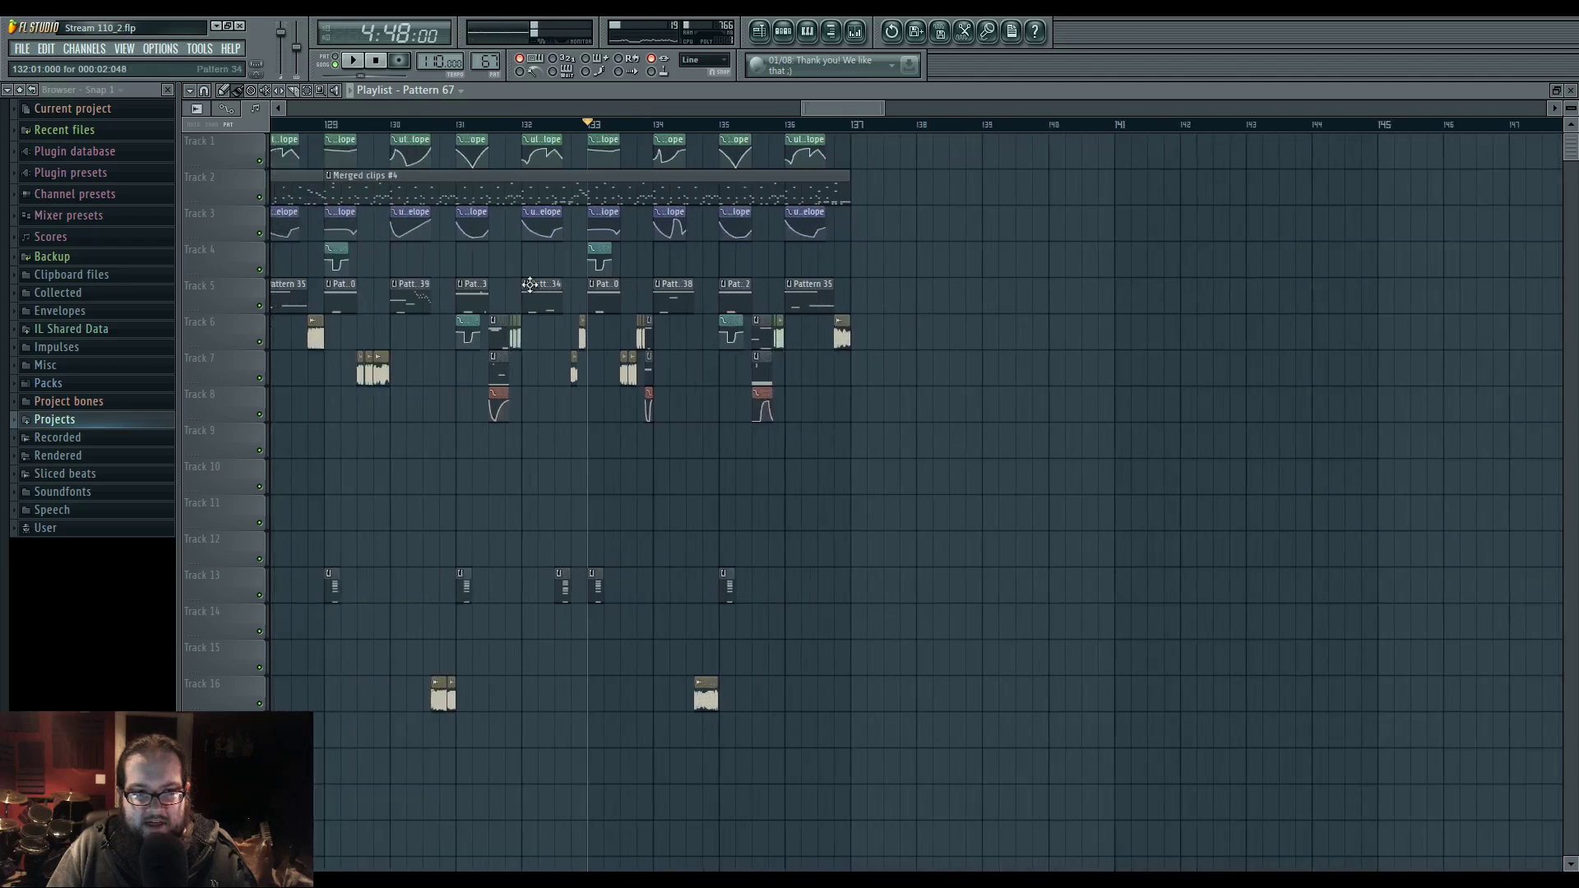
{"action": "left_click_drag", "start_coordinate": [530, 282], "coordinate": [867, 282]}
{"action": "left_click_drag", "start_coordinate": [732, 282], "coordinate": [719, 194]}
{"action": "scroll", "coordinate": [769, 286], "scroll_direction": "up", "scroll_amount": 2}
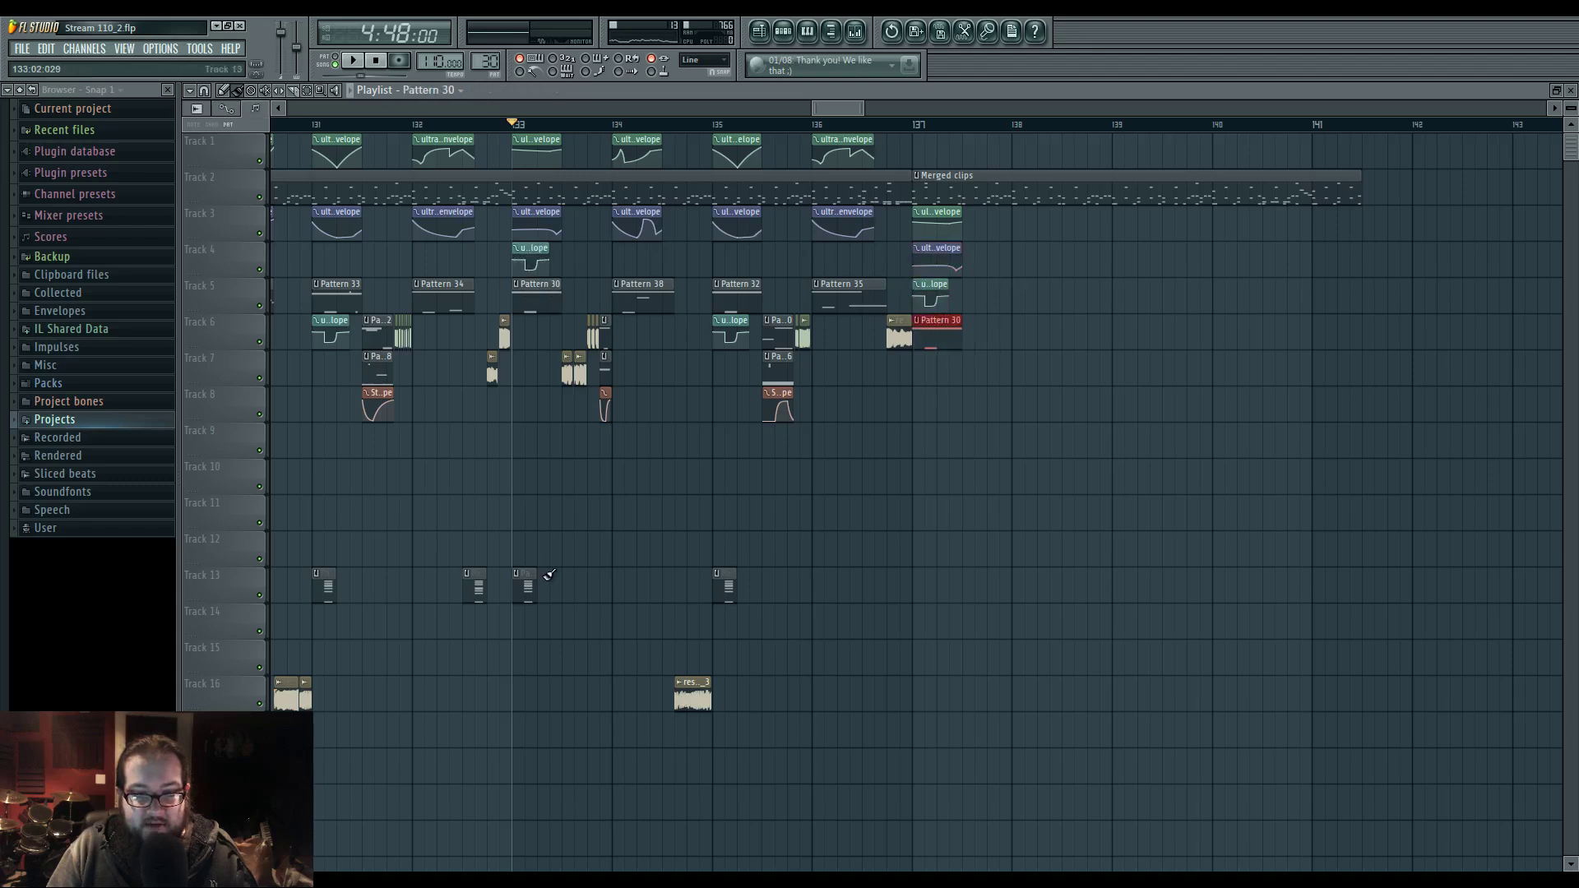
- Place a Pattern 58 clip on Track 9 at the start of bar 137
{"action": "scroll", "coordinate": [885, 518], "scroll_direction": "up", "scroll_amount": 3}
{"action": "left_click", "coordinate": [822, 439]}
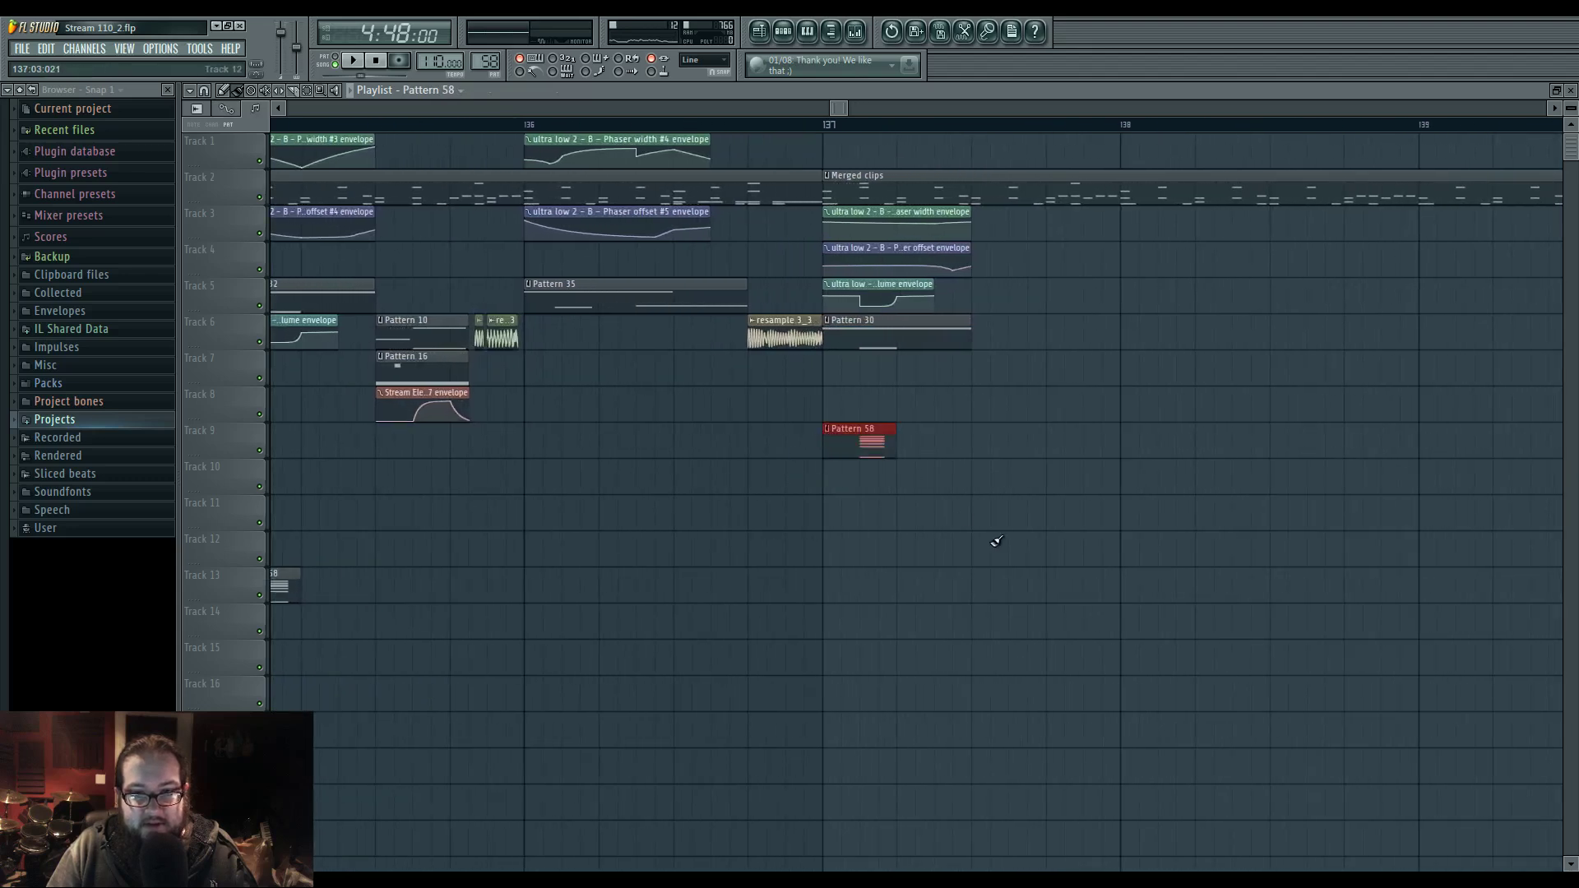
{"action": "scroll", "coordinate": [934, 412], "scroll_direction": "up", "scroll_amount": 2}
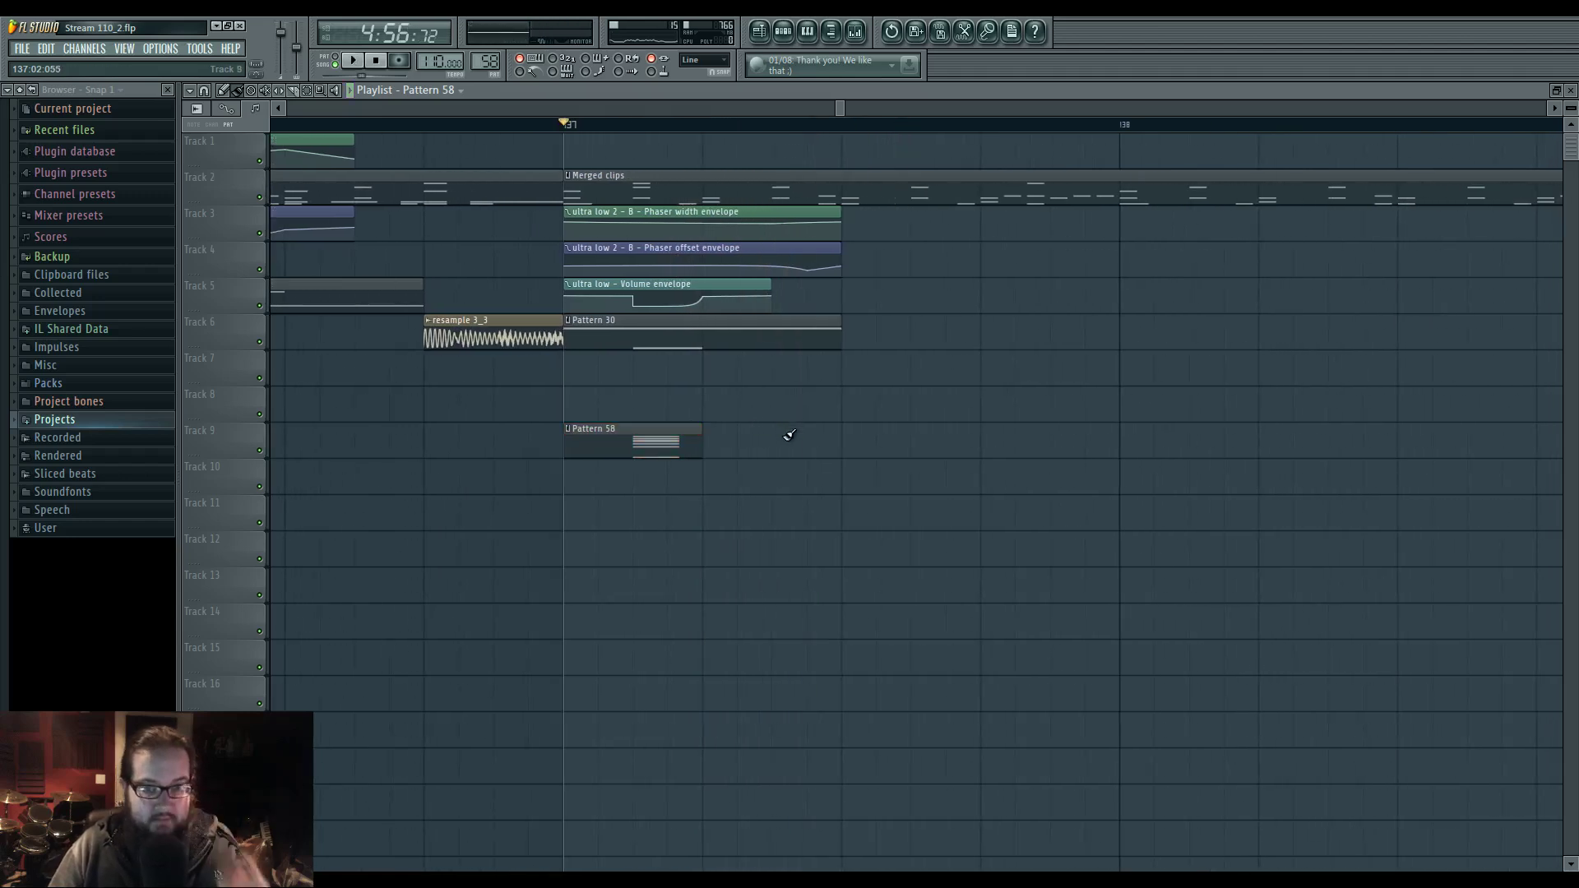
- Trim bar 137's ultra low Volume envelope to one beat and repeat both it and Pattern 58 on the second beat, replaying the section
{"action": "key", "text": "space"}
{"action": "key", "text": "space"}
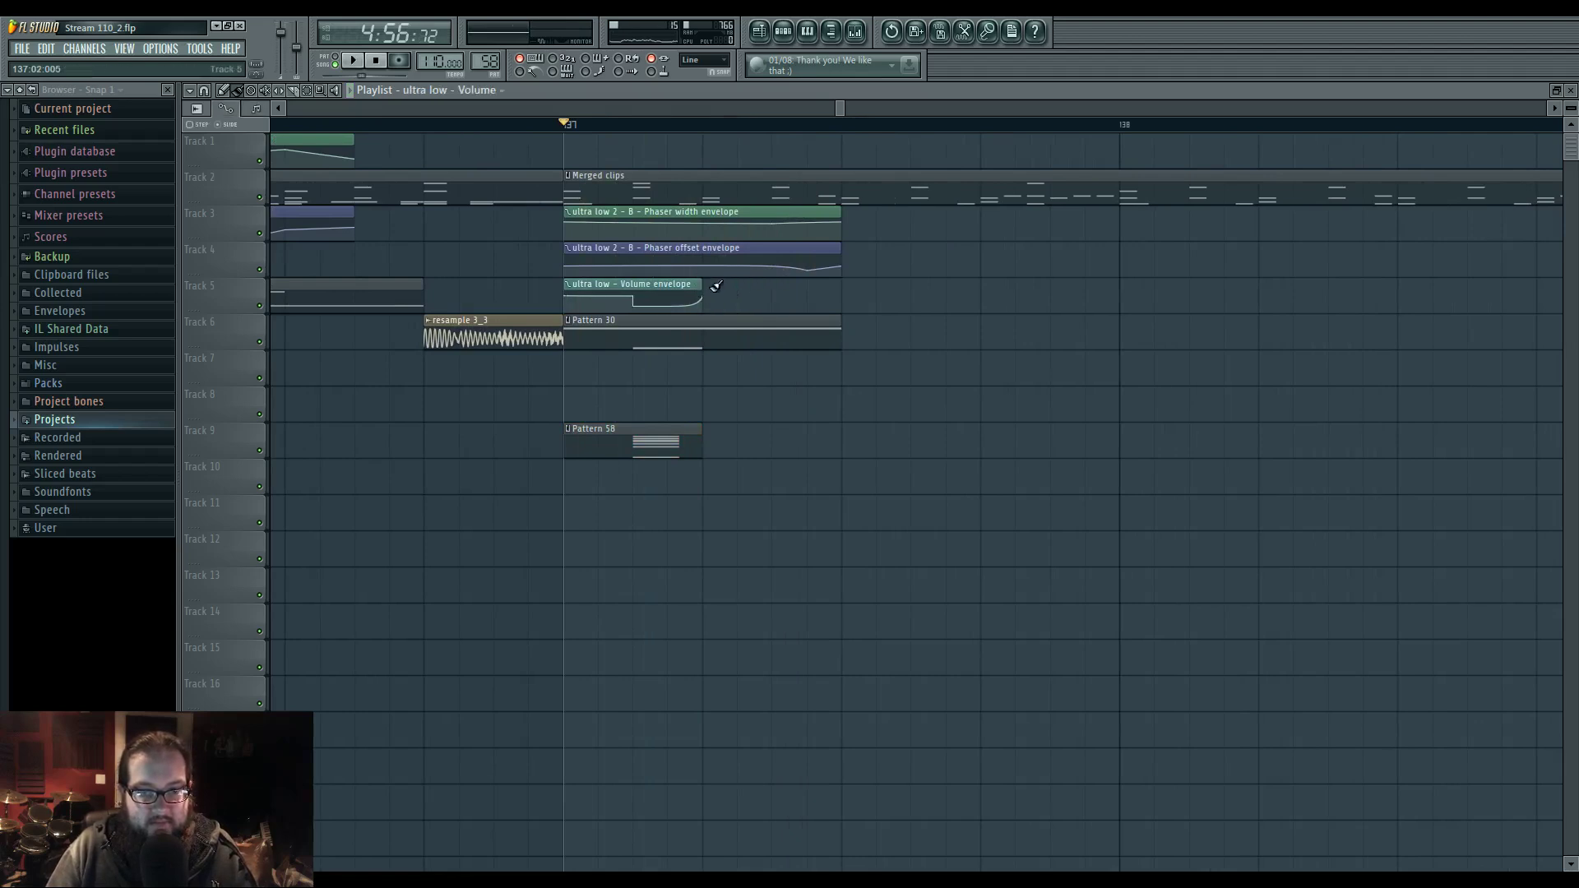
{"action": "left_click", "coordinate": [716, 285]}
{"action": "key", "text": "space"}
{"action": "left_click", "coordinate": [670, 438]}
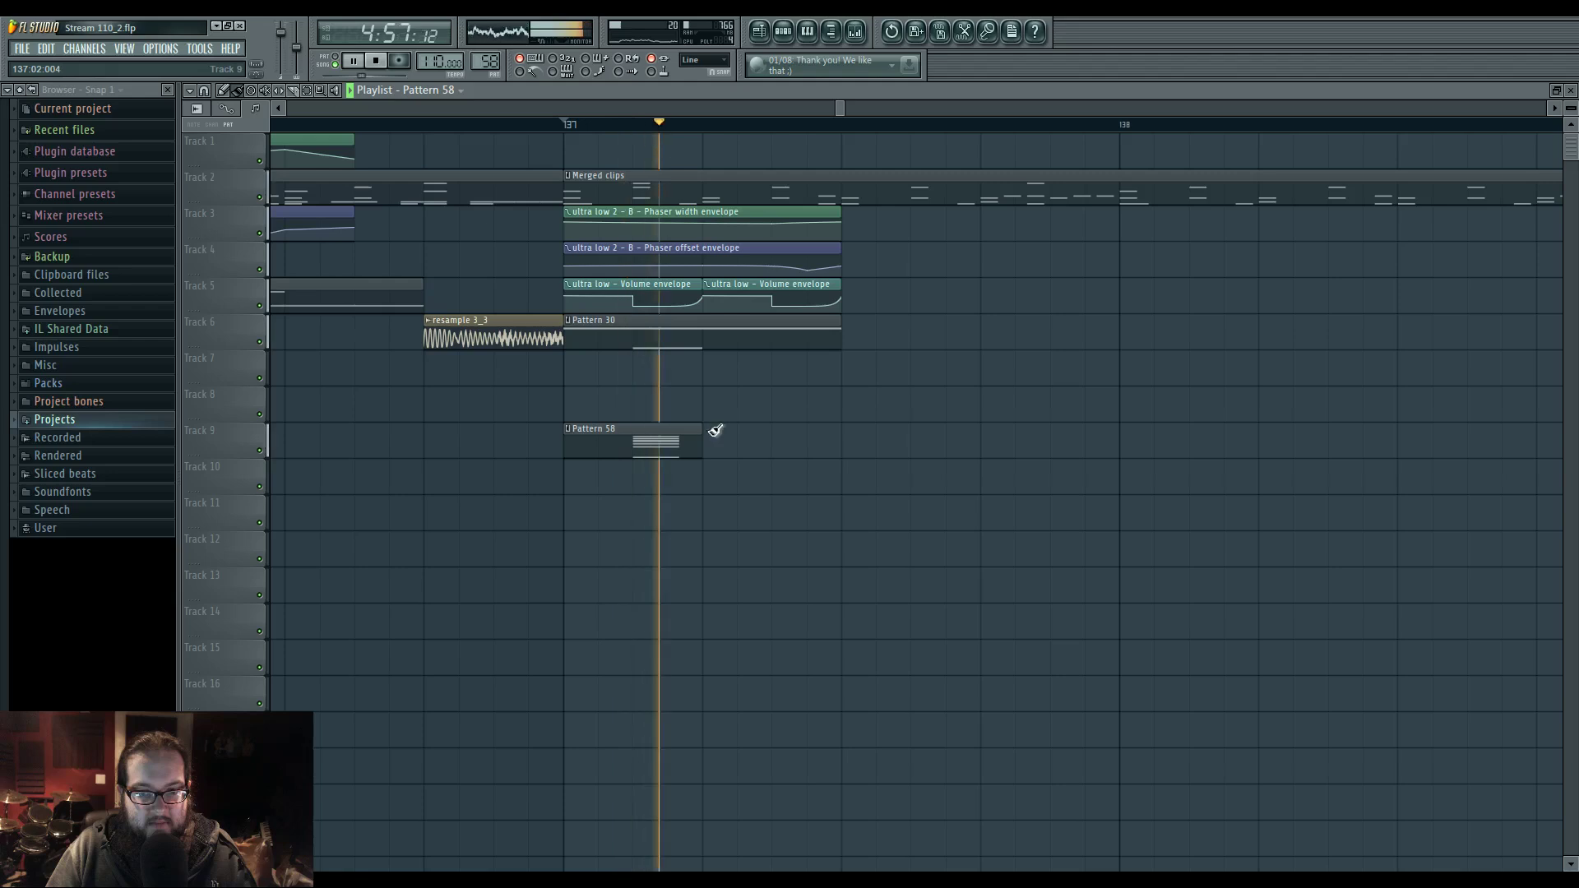
{"action": "left_click", "coordinate": [716, 430]}
{"action": "key", "text": "space"}
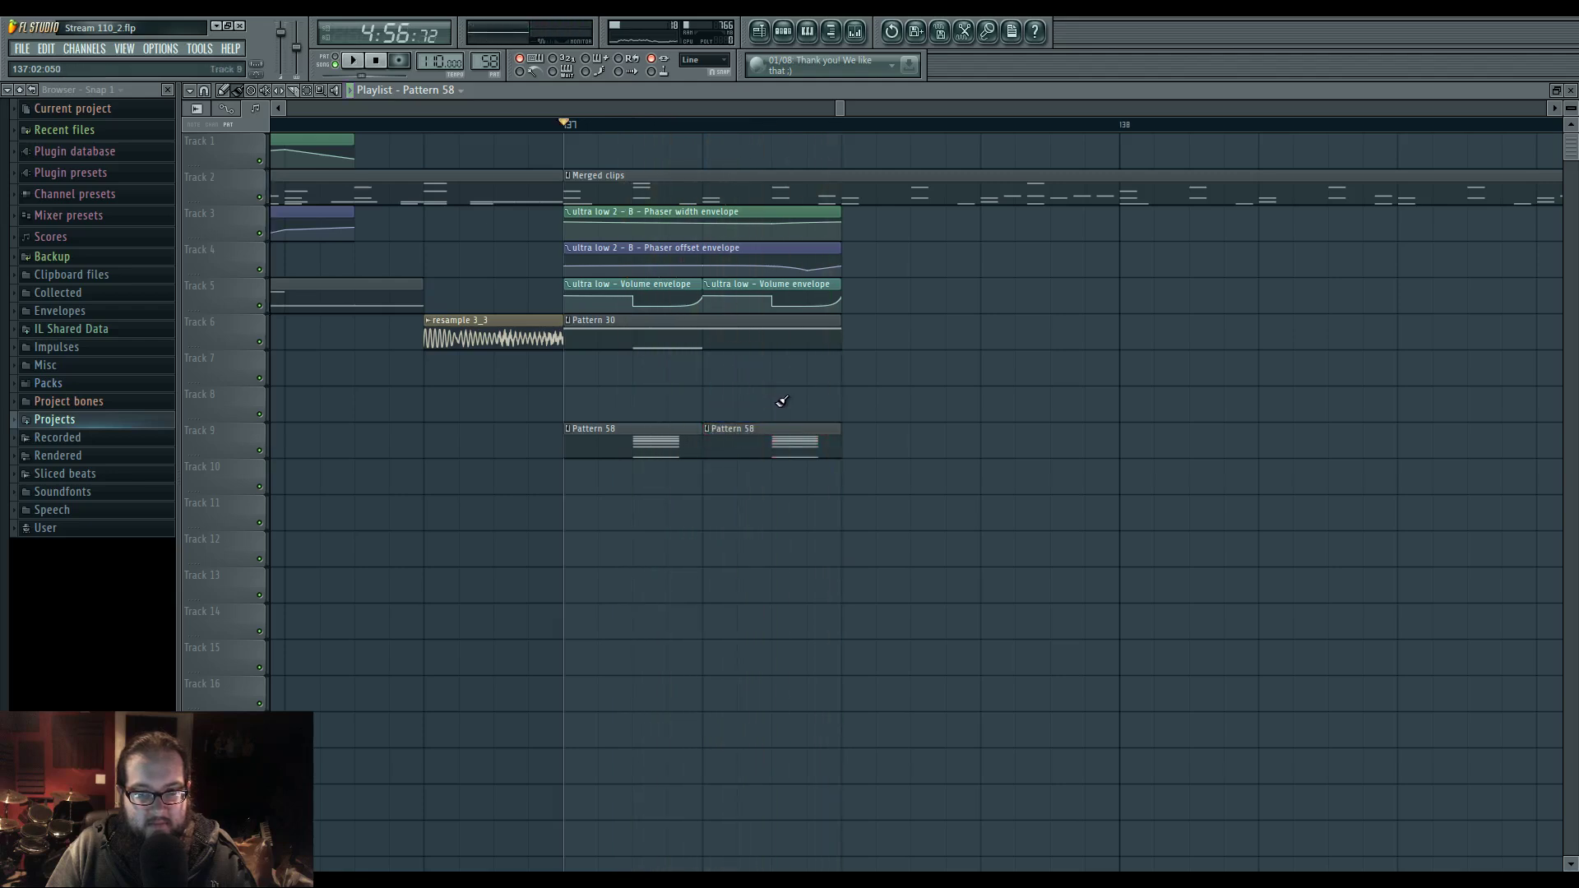
- Delete the Pattern 58 clip from the second beat of bar 137 while replaying the section
{"action": "key", "text": "space"}
{"action": "right_click", "coordinate": [791, 445]}
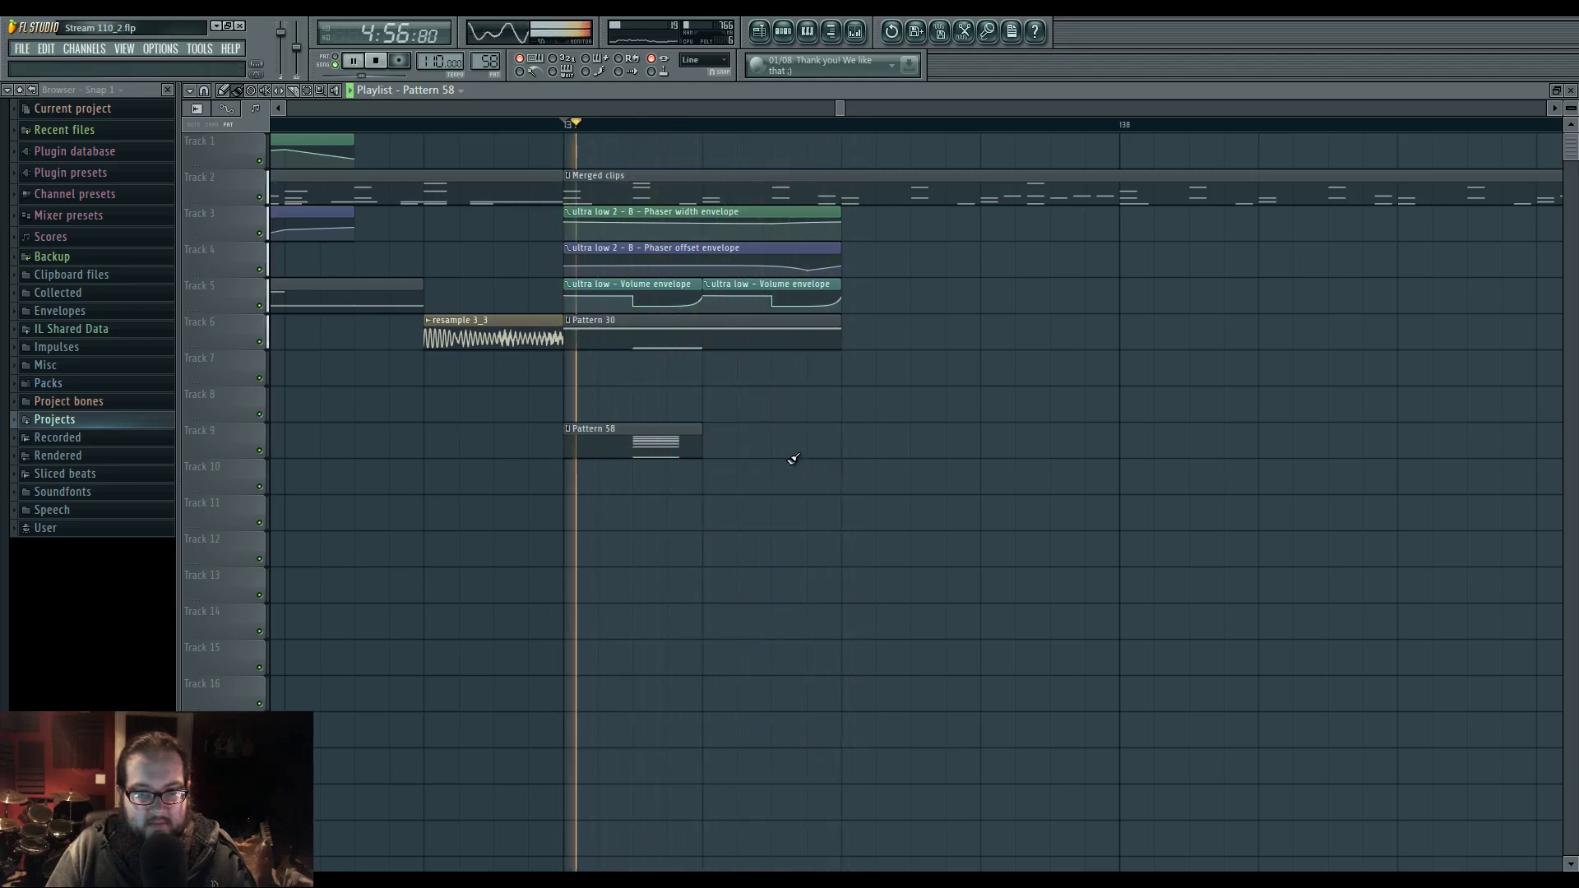
{"action": "key", "text": "space"}
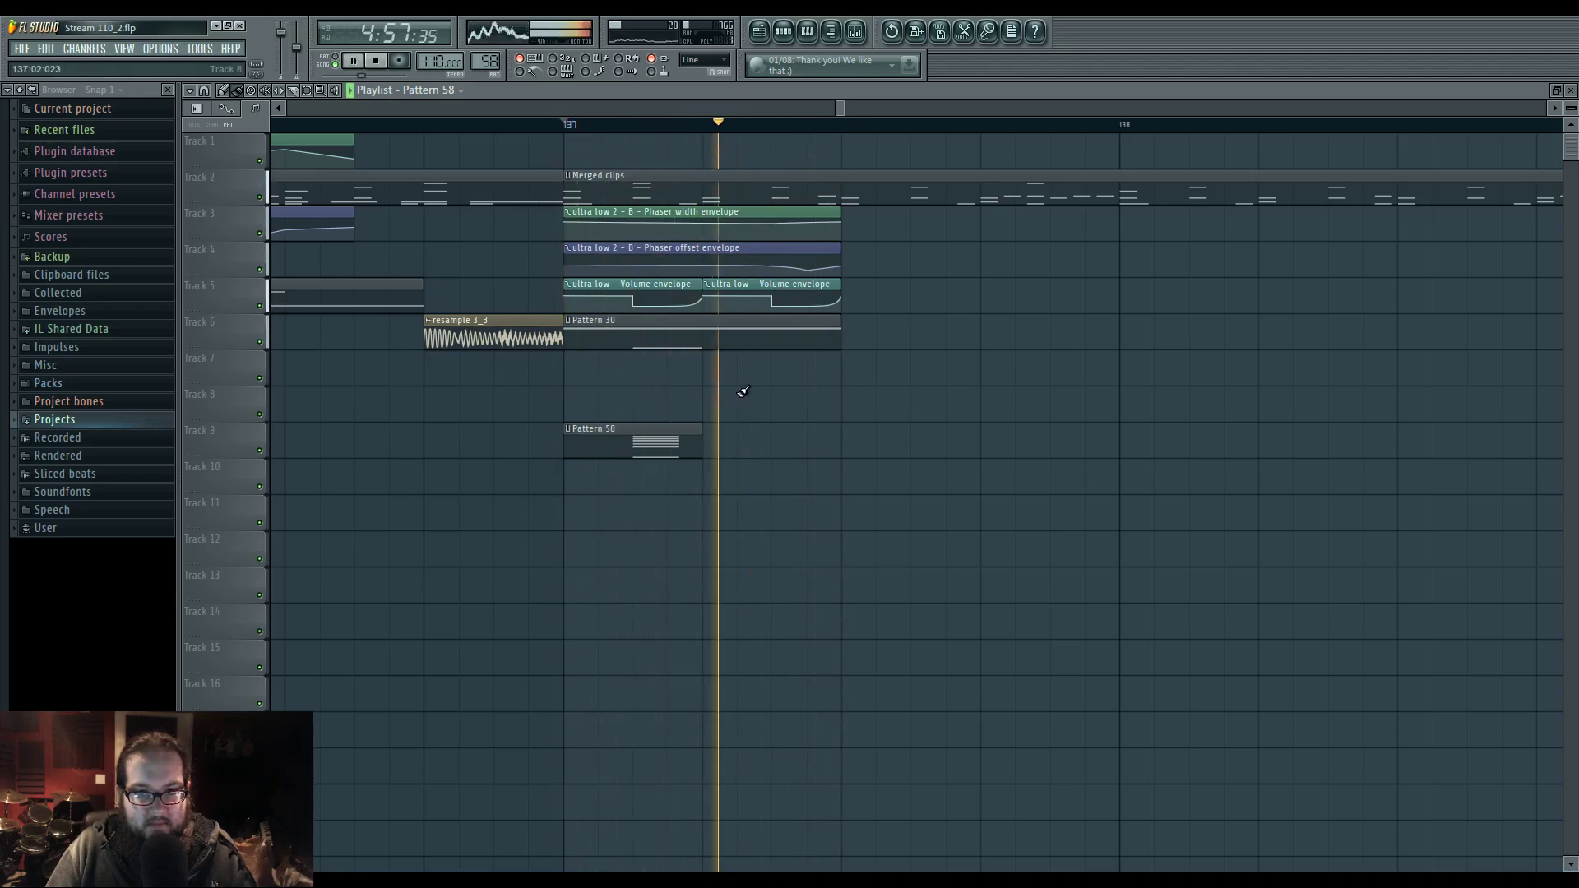
{"action": "key", "text": "space"}
- Make bar 137's ultra low 2 Phaser offset and Phaser width envelope clips unique and replay them
{"action": "left_click", "coordinate": [567, 248]}
{"action": "left_click", "coordinate": [598, 328]}
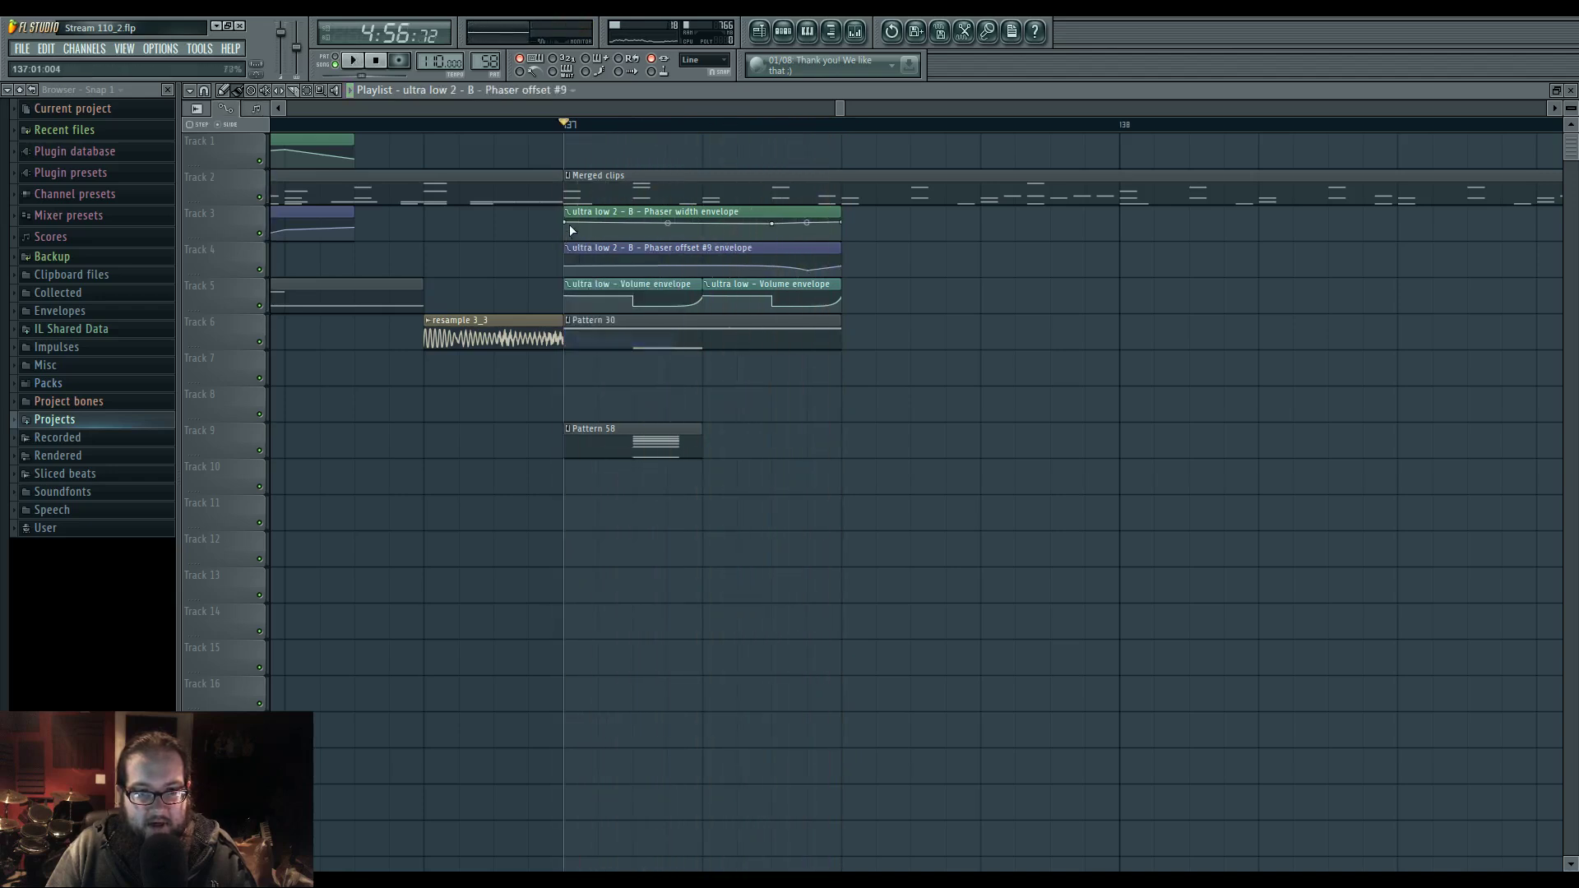
{"action": "left_click", "coordinate": [567, 213]}
{"action": "left_click", "coordinate": [587, 287]}
{"action": "key", "text": "space"}
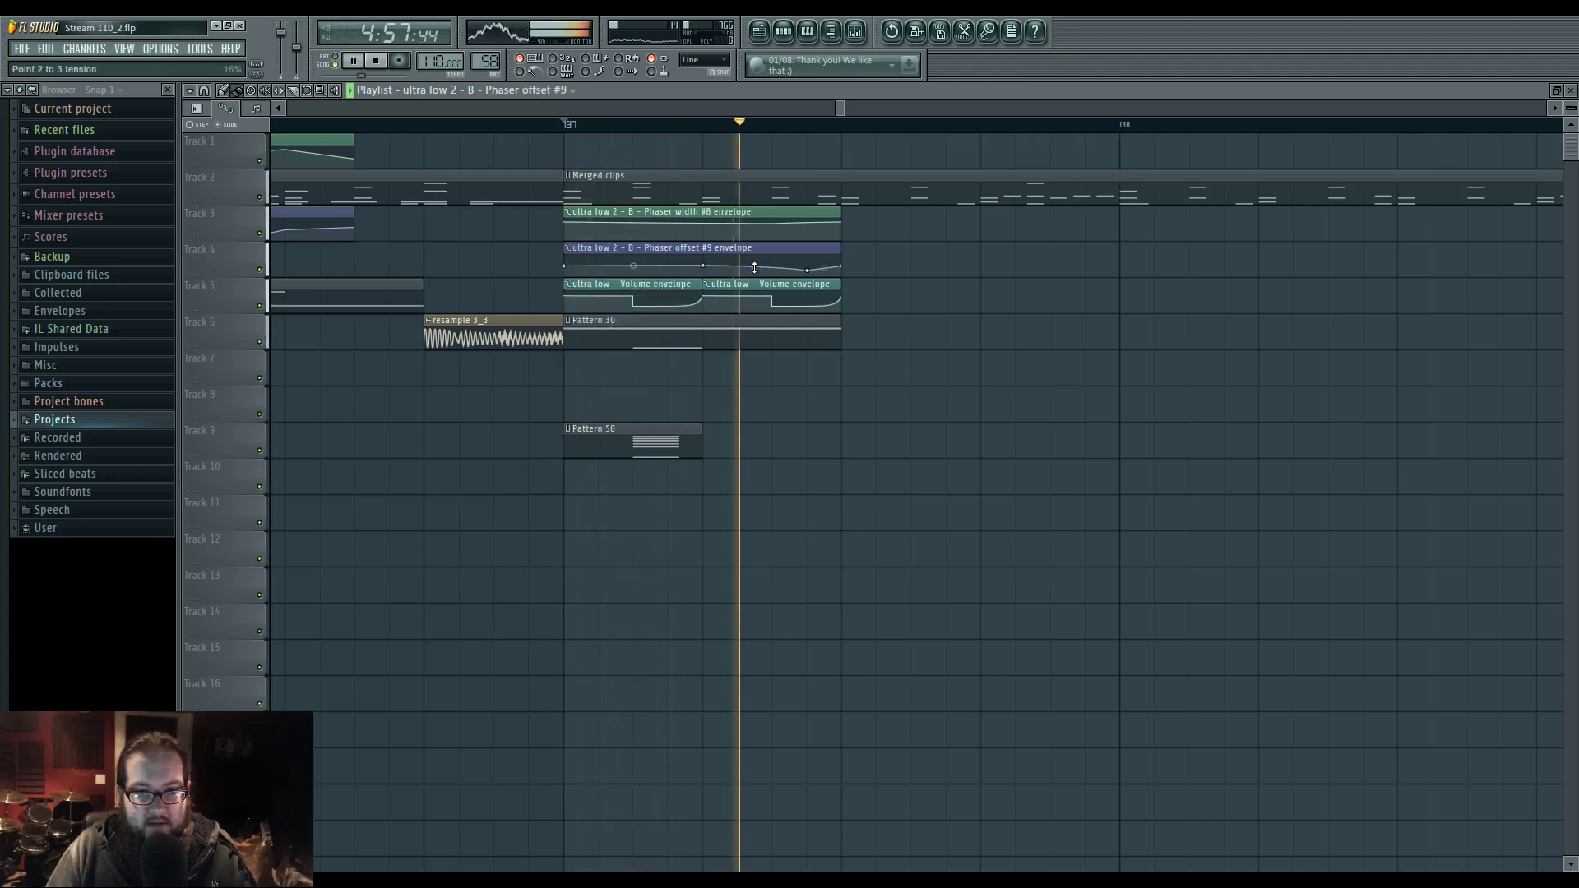
- Raise the middle of the Phaser offset #9 curve and set the Phaser width #8 envelope's middle point to about 73%, replaying bar 137
{"action": "key", "text": "space"}
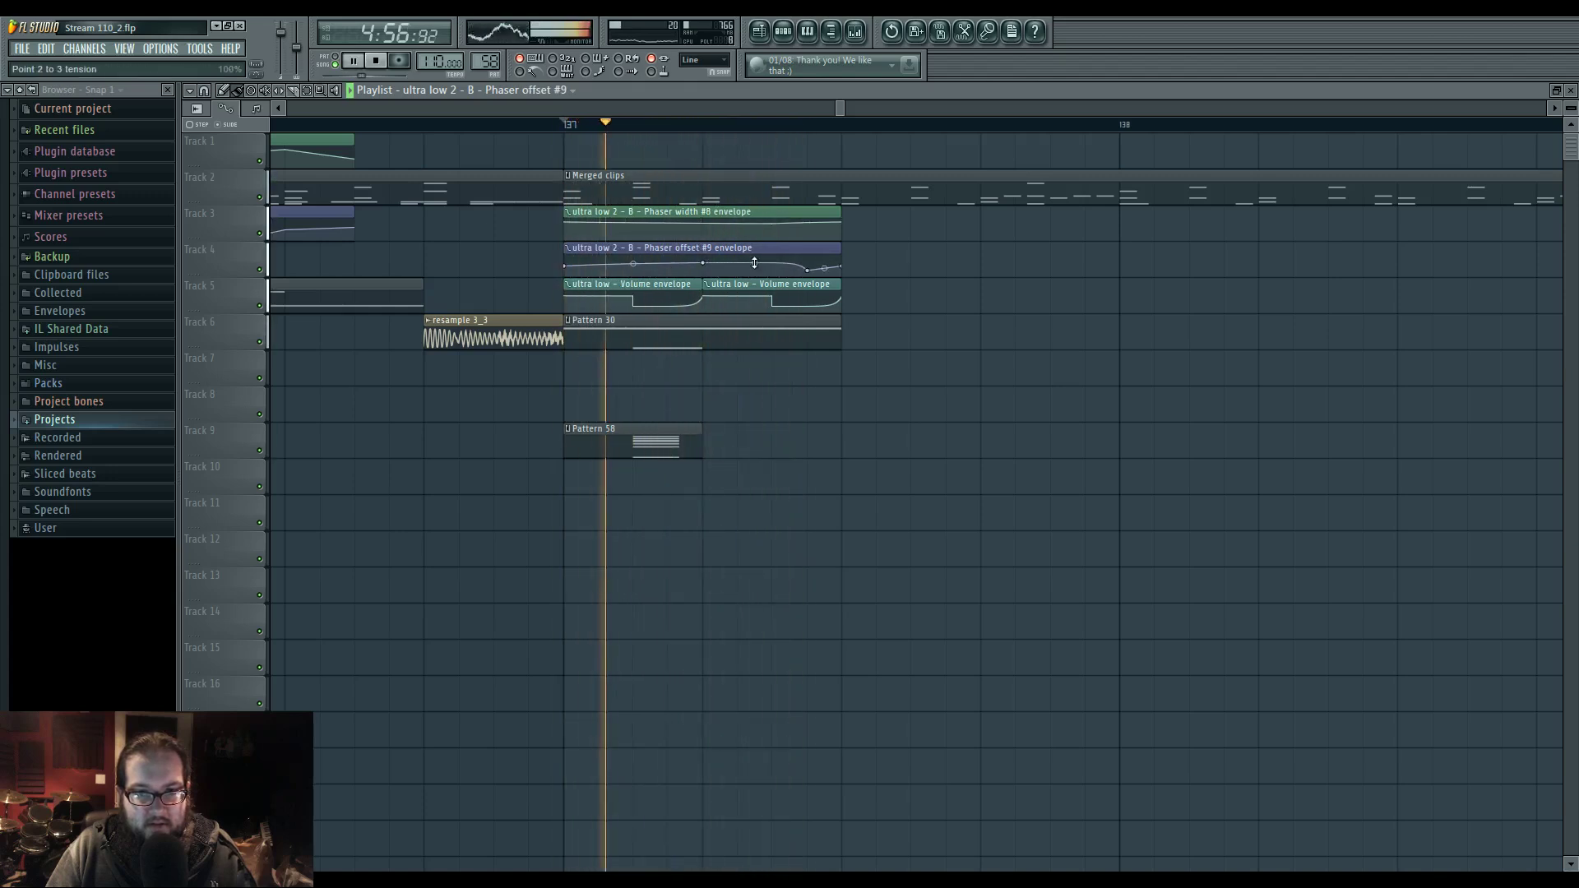
{"action": "key", "text": "space"}
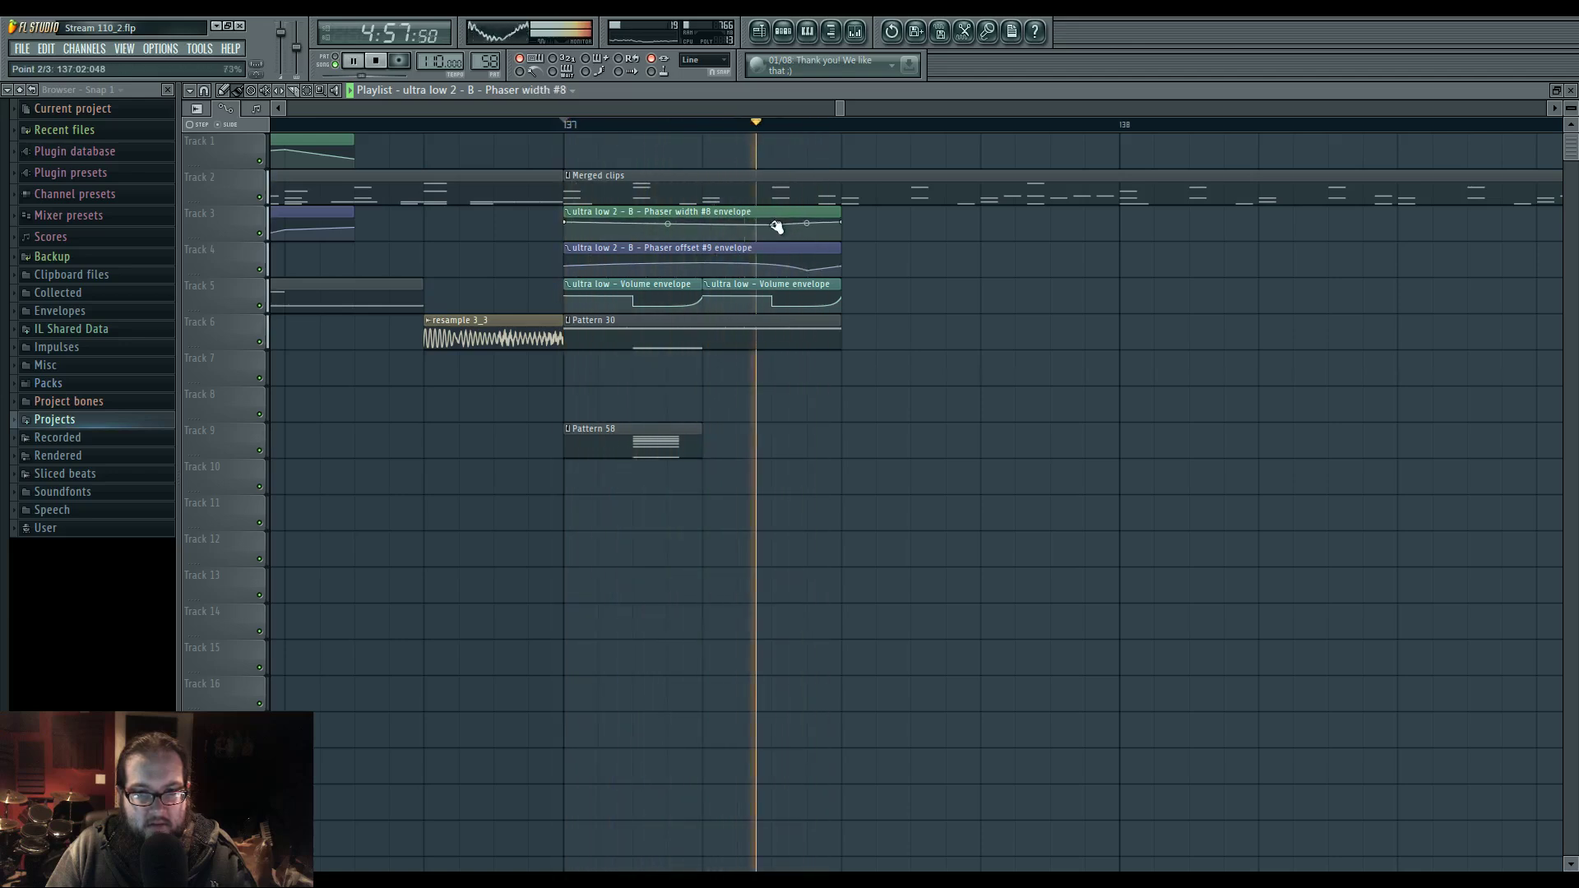
{"action": "key", "text": "space"}
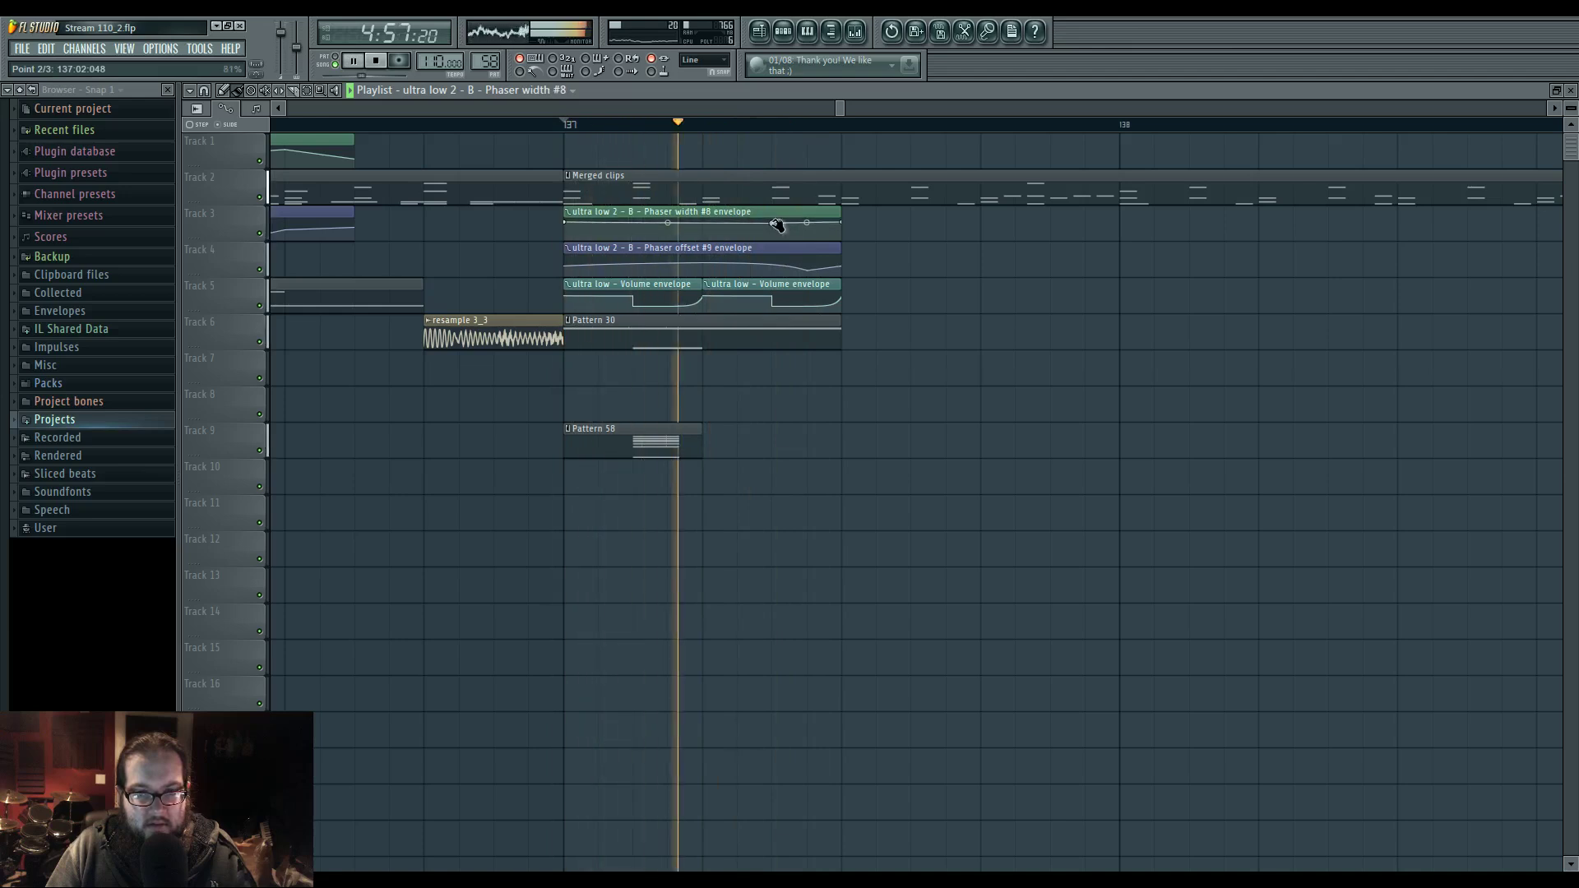
{"action": "left_click_drag", "start_coordinate": [757, 264], "coordinate": [774, 227]}
{"action": "key", "text": "space"}
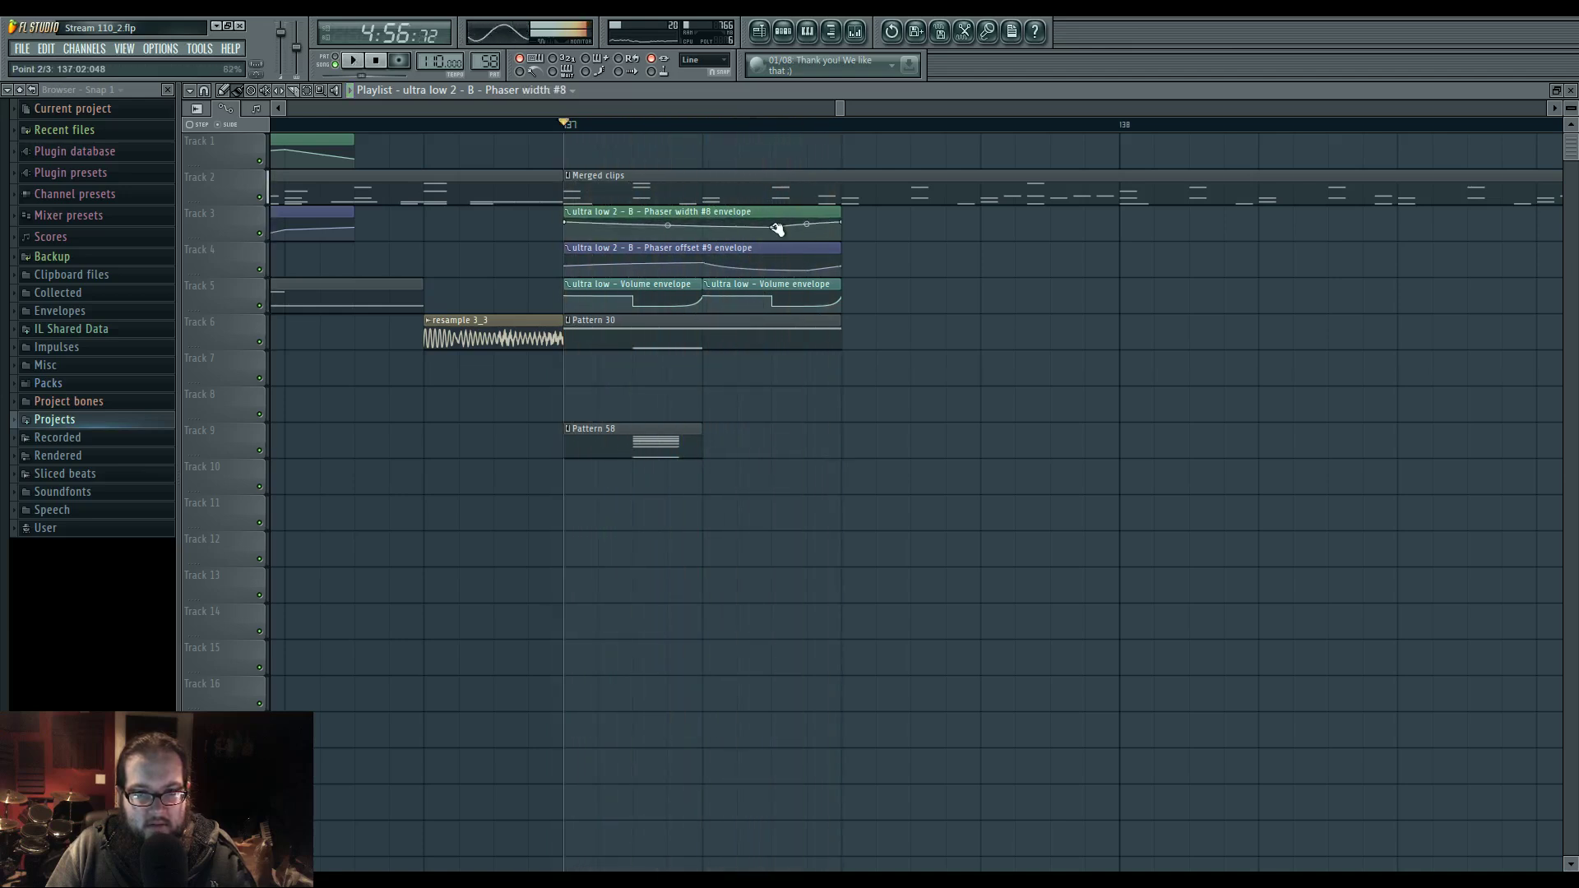
{"action": "key", "text": "space"}
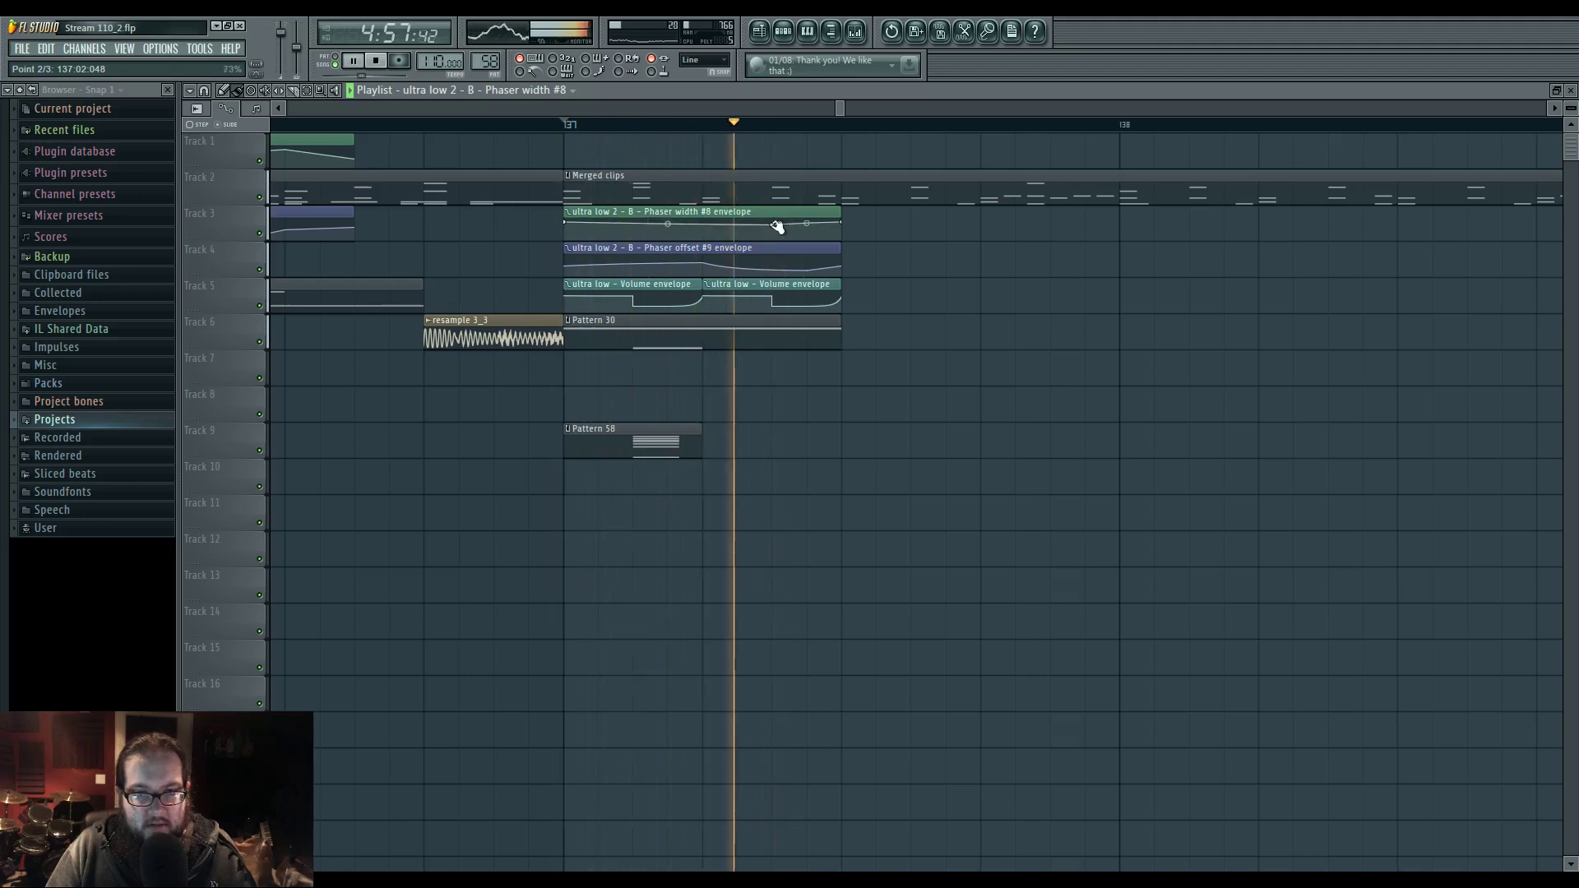
- Reset the curve tension after the middle point of the Phaser offset #9 envelope, replaying bar 137
{"action": "key", "text": "space"}
{"action": "key", "text": "space"}
{"action": "key", "text": "space"}
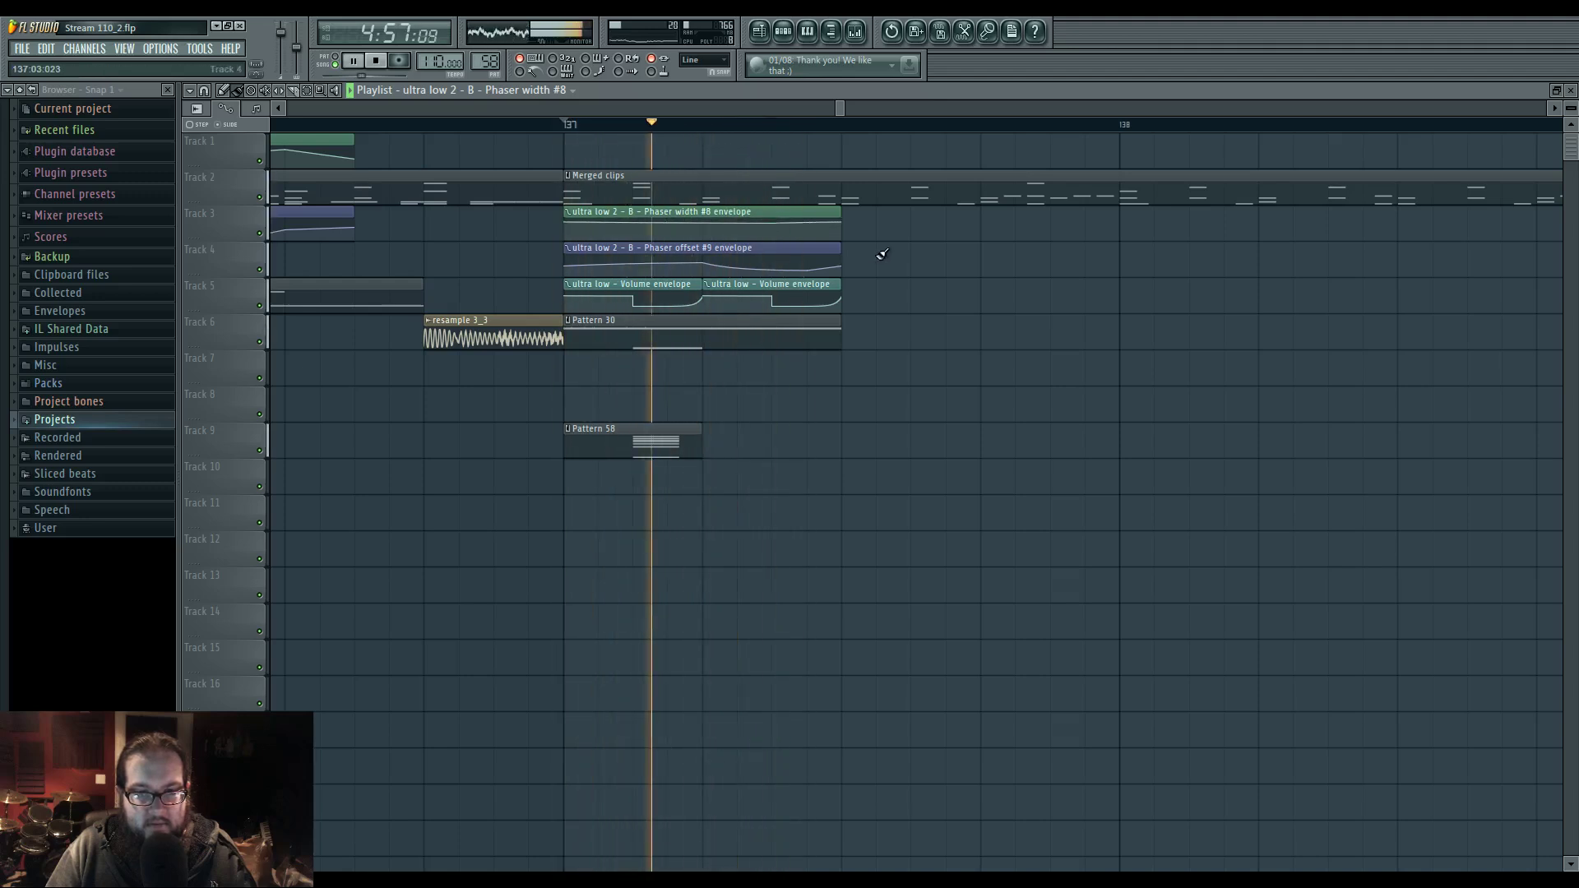
{"action": "right_click", "coordinate": [750, 271]}
{"action": "key", "text": "space"}
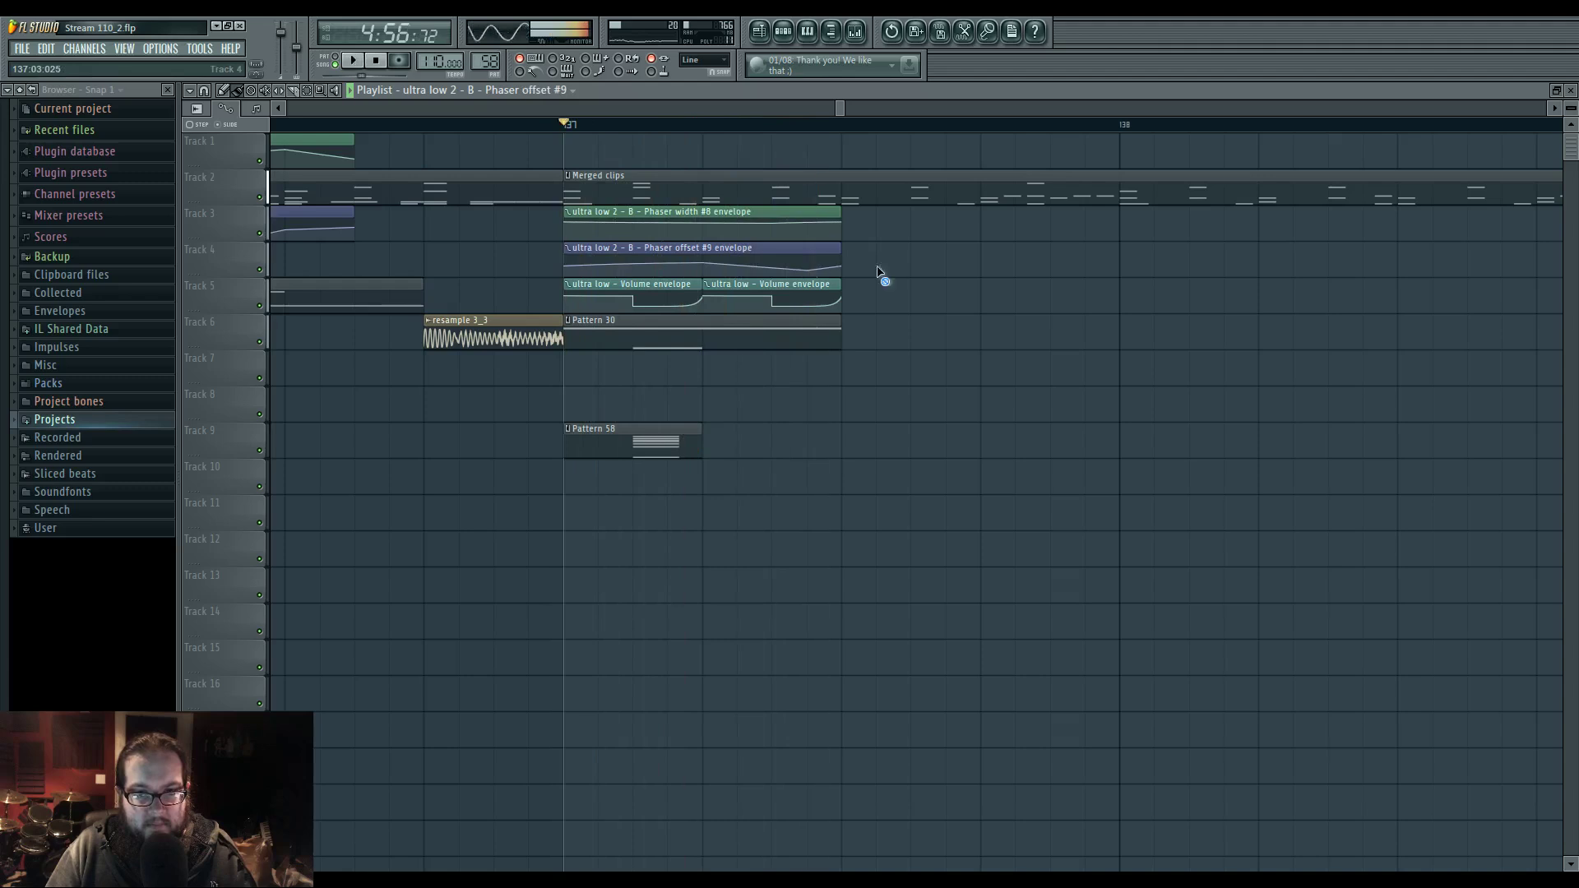
- Slice Merged clips midway through bar 137, move the remainder past bar 139 and repeat the half-bar slice on the third beat
{"action": "key", "text": "space"}
{"action": "scroll", "coordinate": [779, 388], "scroll_direction": "down", "scroll_amount": 4}
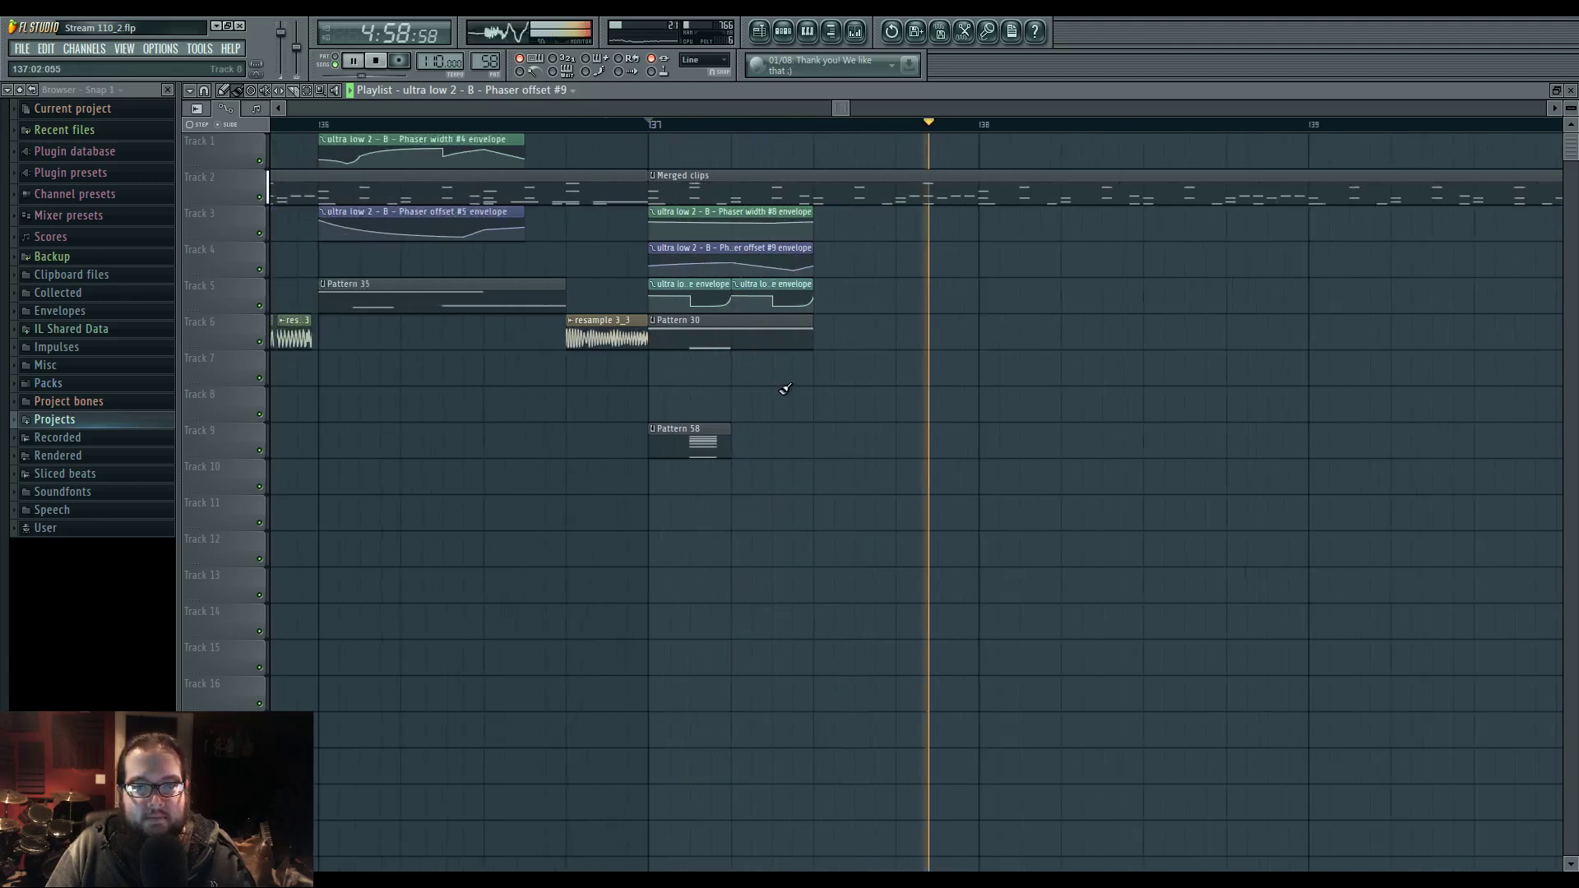
{"action": "scroll", "coordinate": [693, 395], "scroll_direction": "down", "scroll_amount": 1}
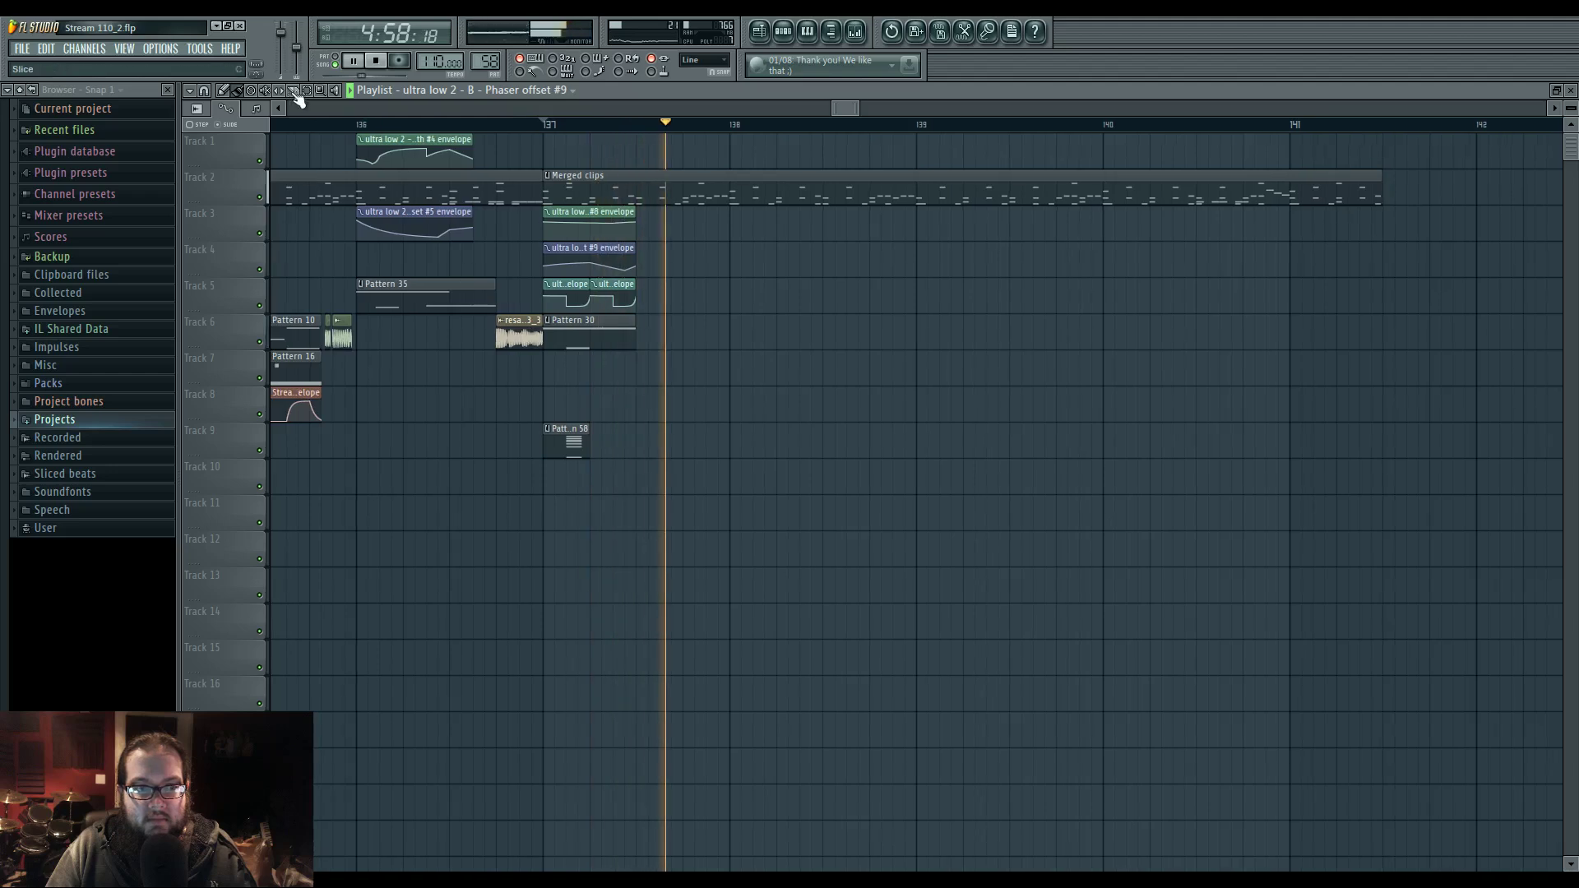
{"action": "key", "text": "space"}
{"action": "left_click_drag", "start_coordinate": [673, 200], "coordinate": [963, 201]}
{"action": "left_click", "coordinate": [625, 196]}
{"action": "left_click", "coordinate": [643, 195]}
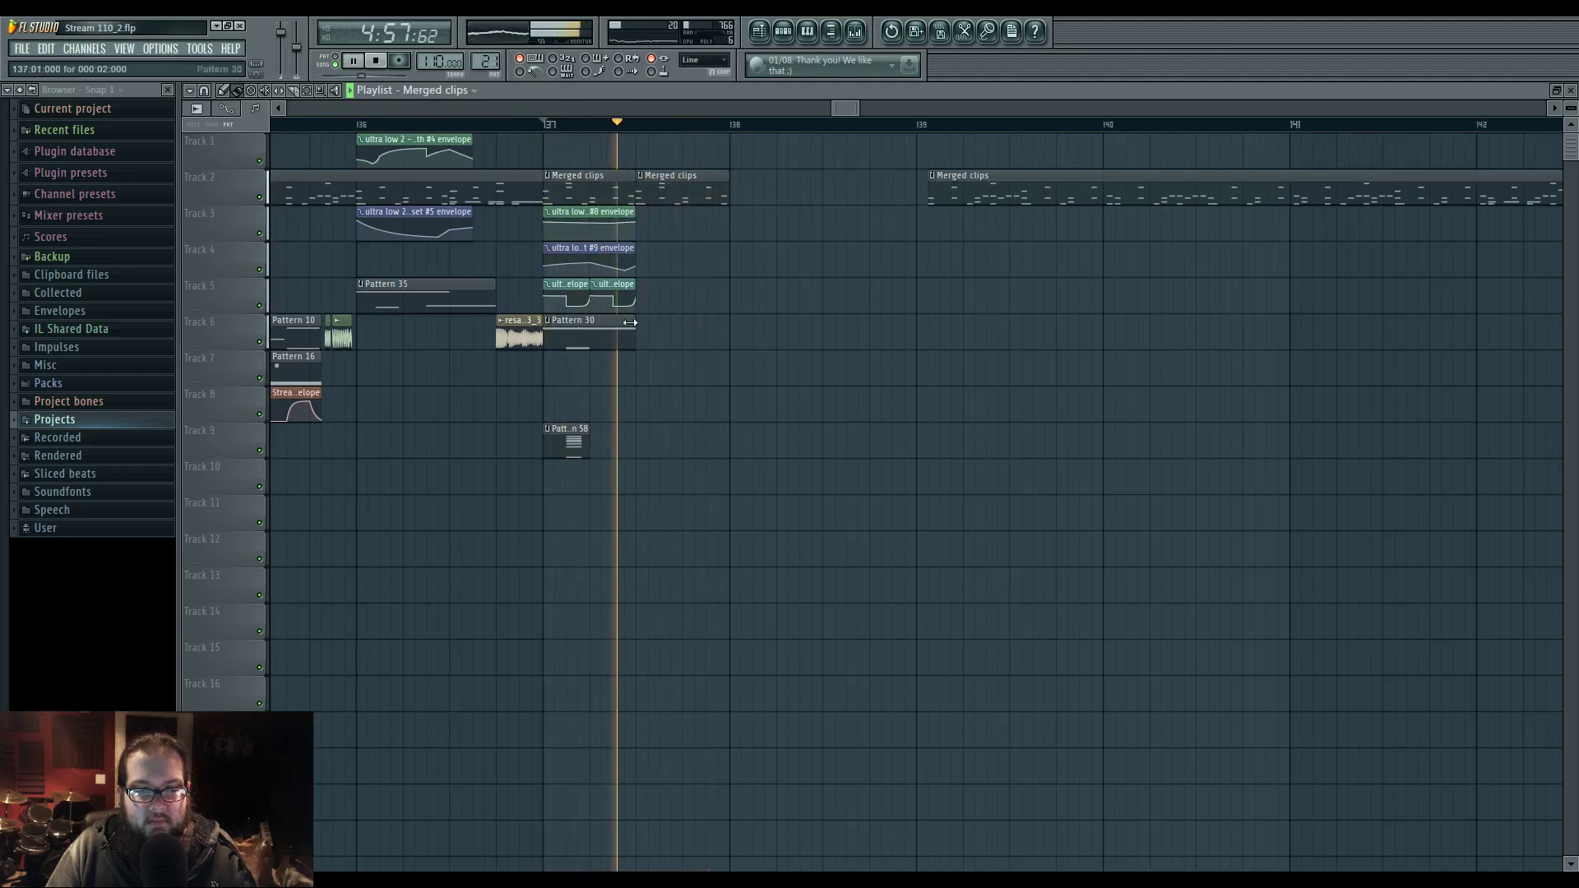
- Duplicate bar 137's envelopes and Pattern 30 into its second half and place another Pattern 58 on the third beat of Track 9
{"action": "key", "text": "space"}
{"action": "left_click_drag", "start_coordinate": [662, 381], "coordinate": [570, 232]}
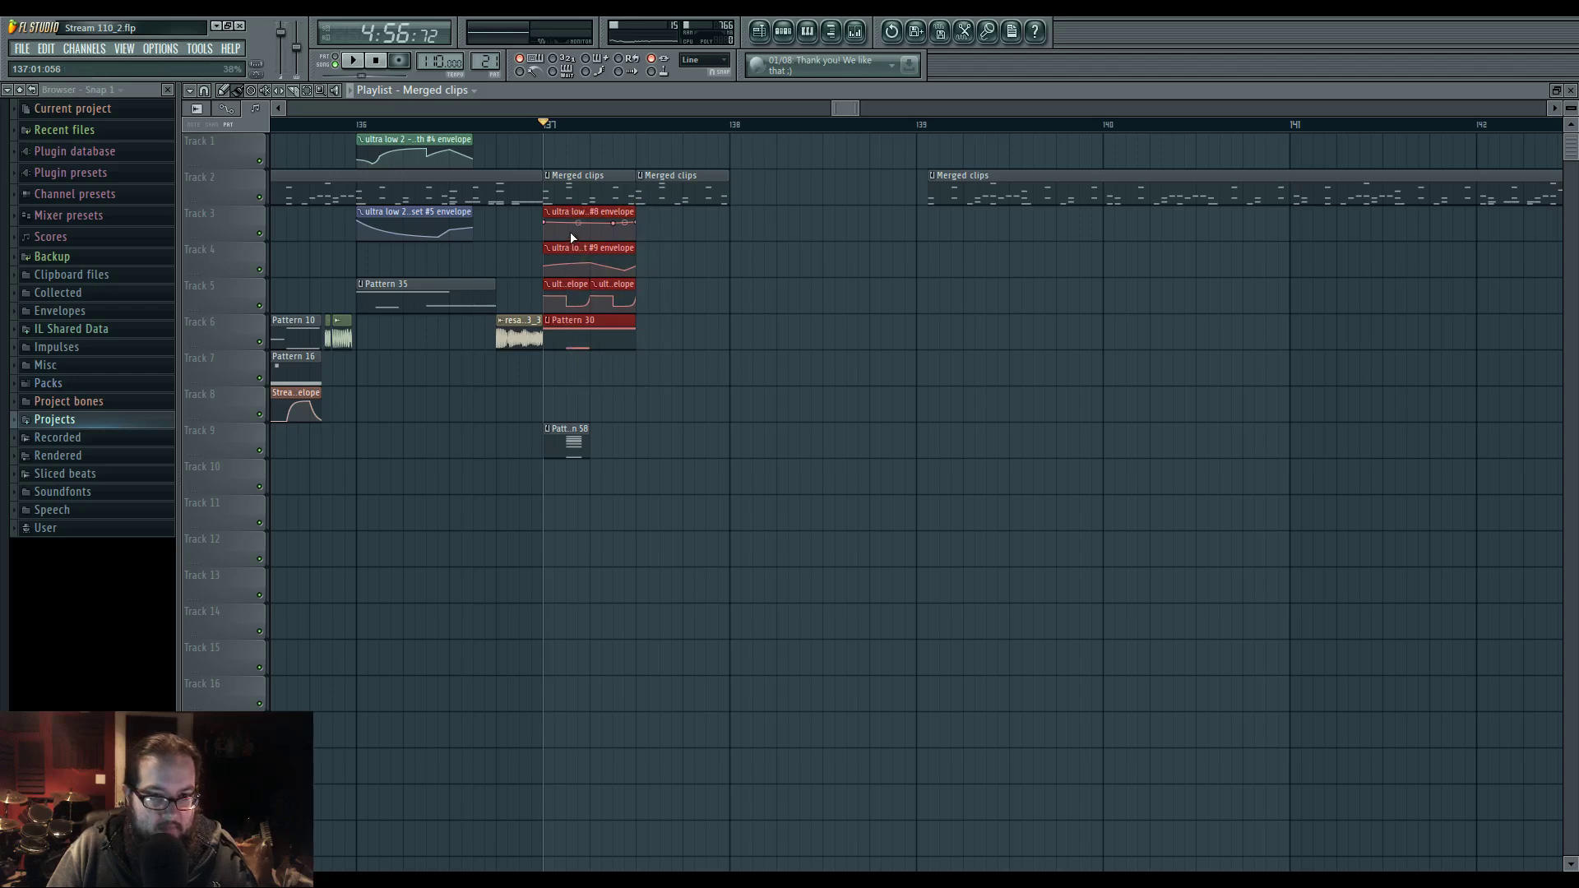
{"action": "key", "text": "ctrl+b"}
{"action": "key", "text": "space"}
{"action": "left_click", "coordinate": [642, 436]}
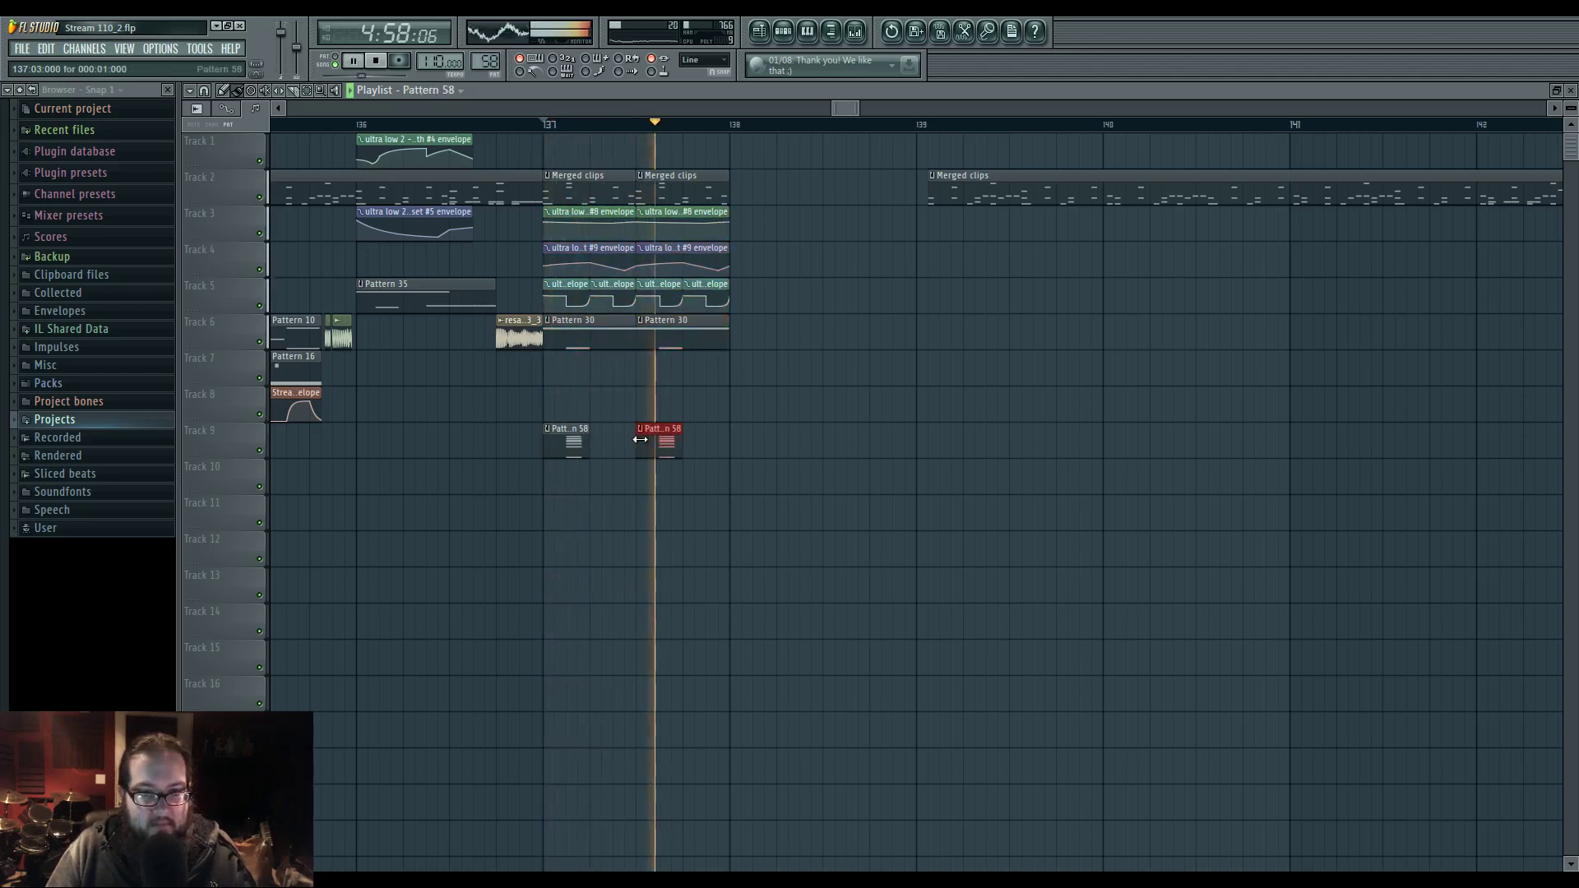
{"action": "scroll", "coordinate": [609, 436], "scroll_direction": "up", "scroll_amount": 3}
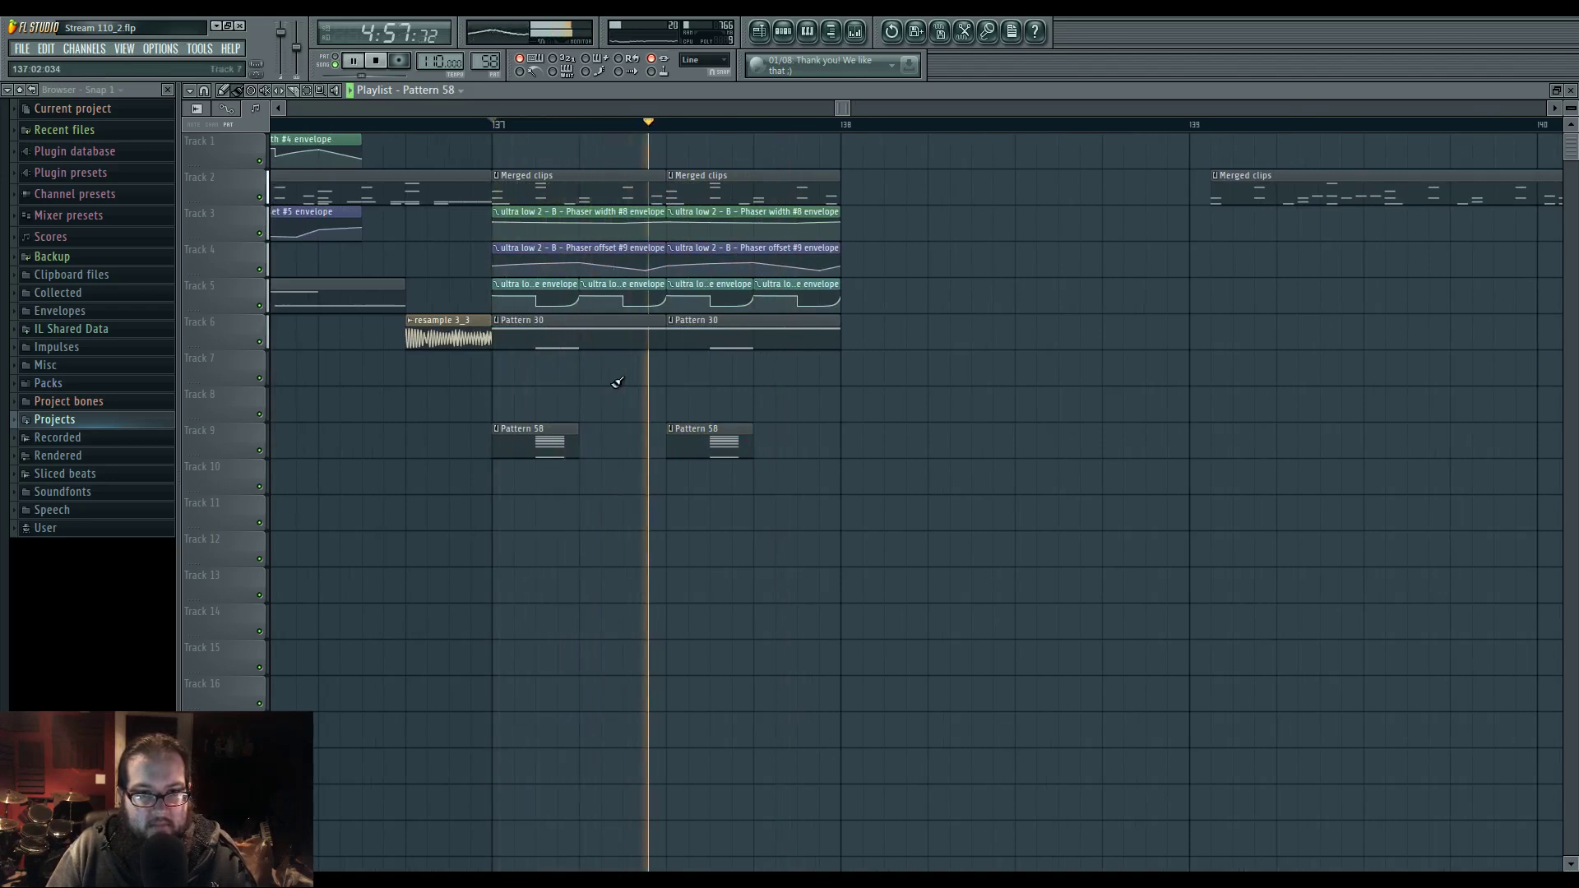
- Make the Pattern 30 clip at bar 137 unique and open its ultra low 2 notes in the piano roll
{"action": "key", "text": "space"}
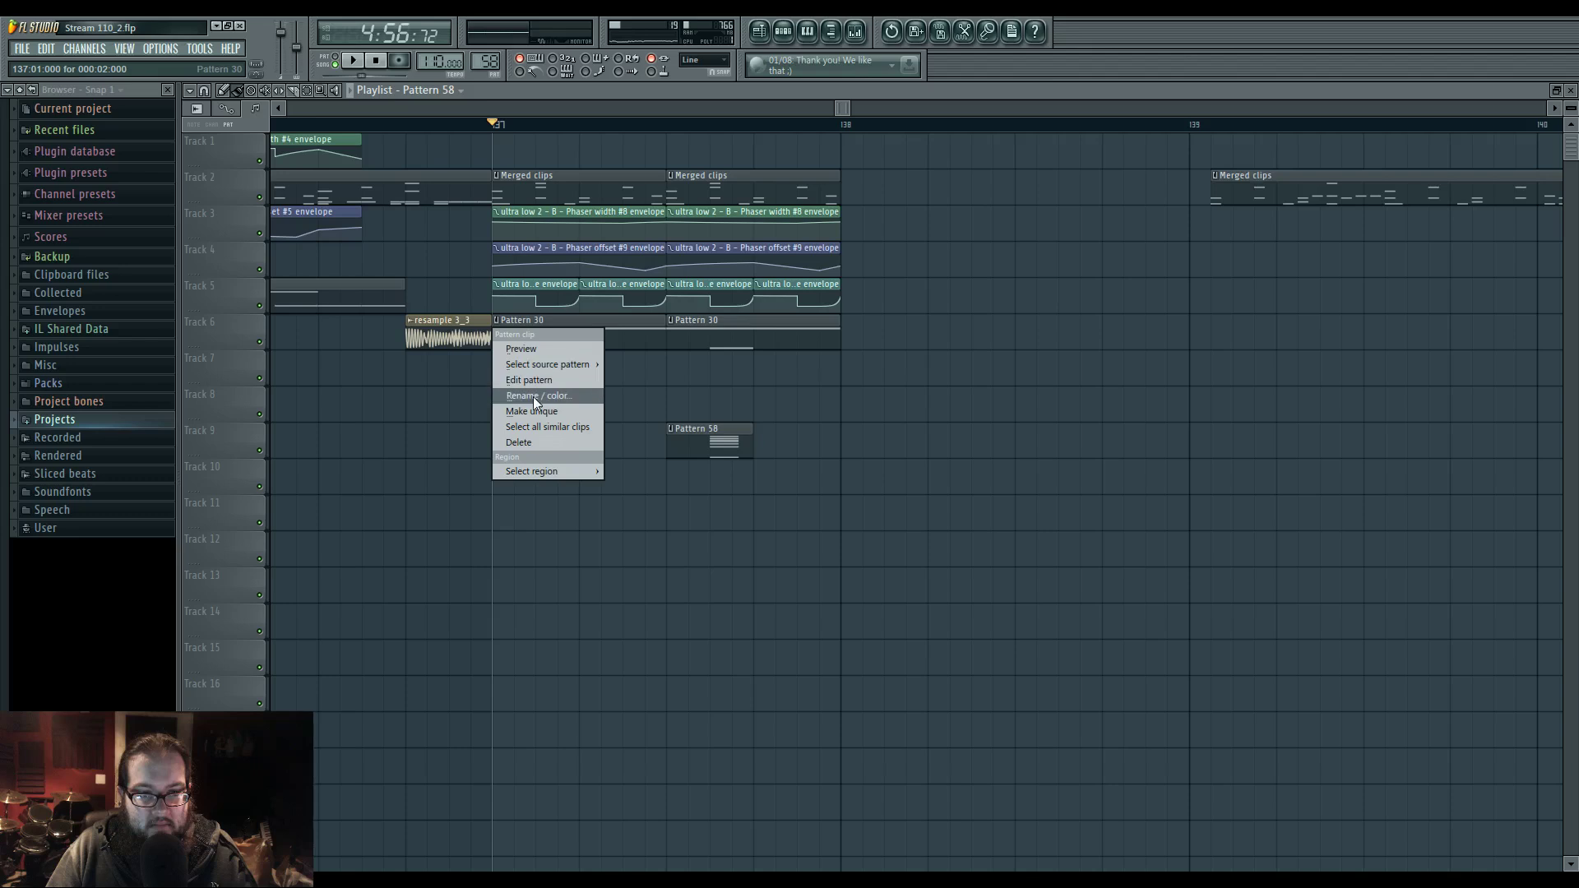
{"action": "left_click", "coordinate": [532, 410]}
{"action": "double_click", "coordinate": [679, 337]}
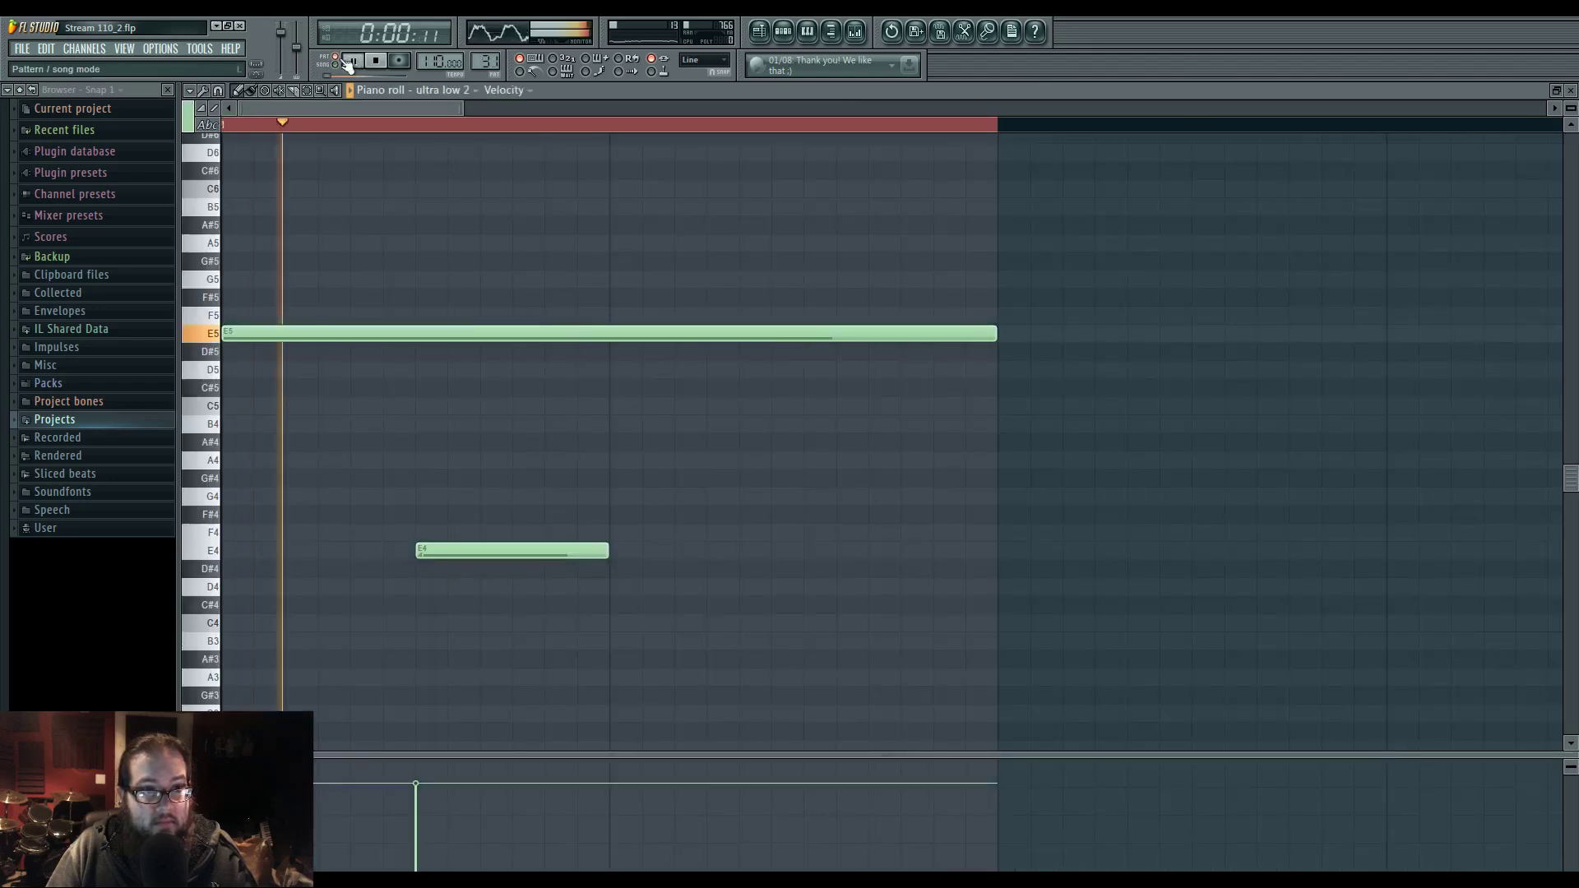
- Raise the pattern's long E5 note and add a short slide note at the start, trying E4 and D#5, and replay it in the playlist
{"action": "scroll", "coordinate": [335, 298], "scroll_direction": "down", "scroll_amount": 3}
{"action": "key", "text": "space"}
{"action": "scroll", "coordinate": [332, 316], "scroll_direction": "up", "scroll_amount": 1}
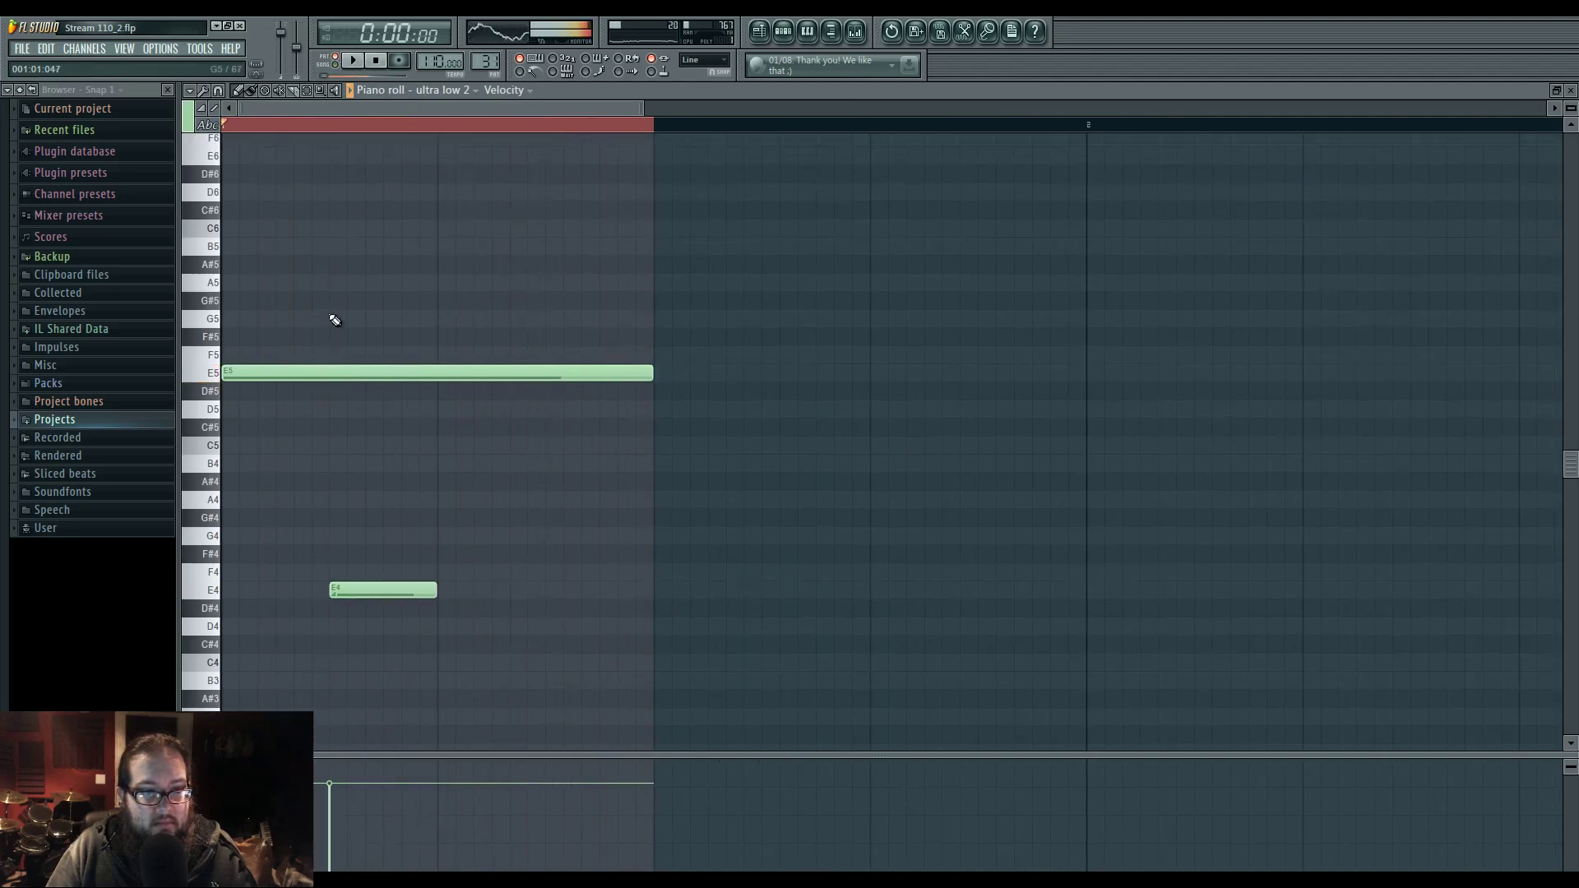
{"action": "left_click_drag", "start_coordinate": [231, 358], "coordinate": [223, 177]}
{"action": "left_click_drag", "start_coordinate": [216, 108], "coordinate": [252, 502]}
{"action": "key", "text": "space"}
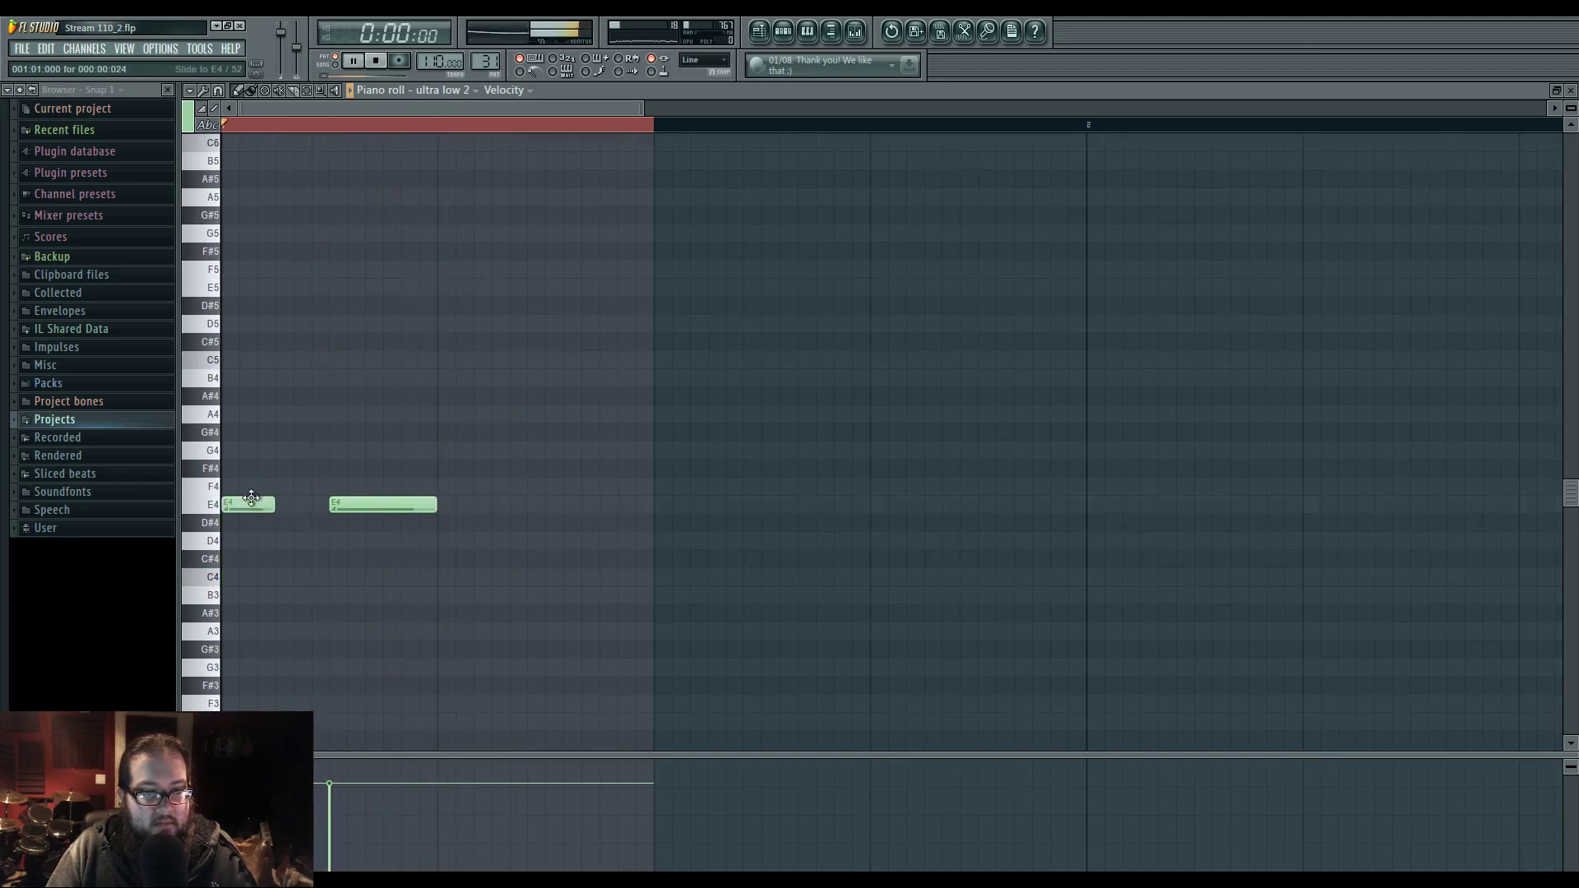
{"action": "scroll", "coordinate": [280, 518], "scroll_direction": "up", "scroll_amount": 4}
{"action": "key", "text": "space"}
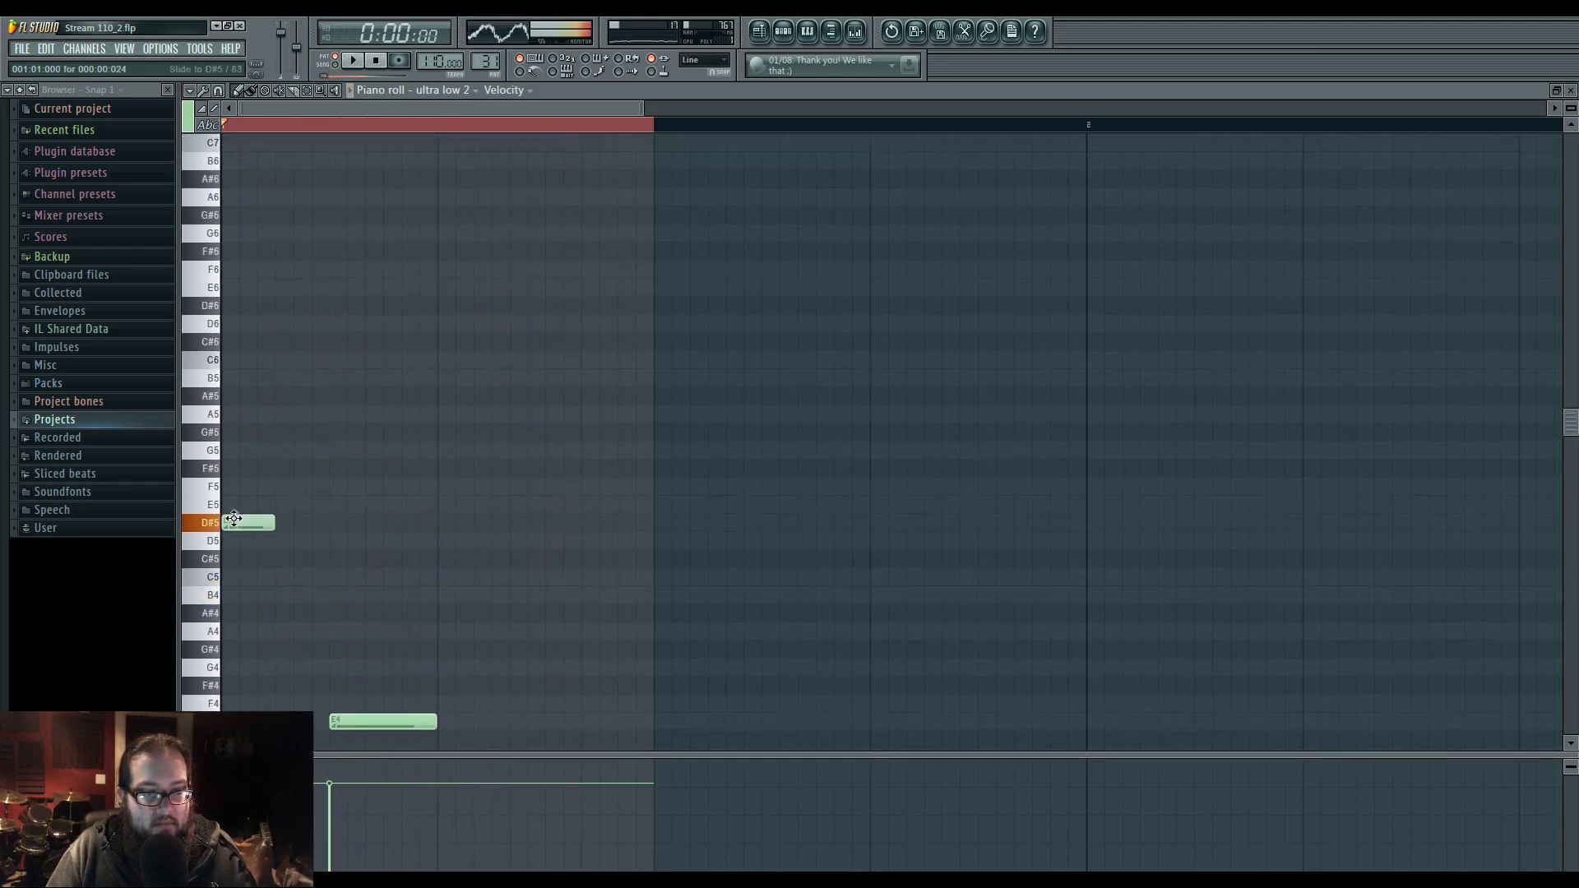
{"action": "key", "text": "F5"}
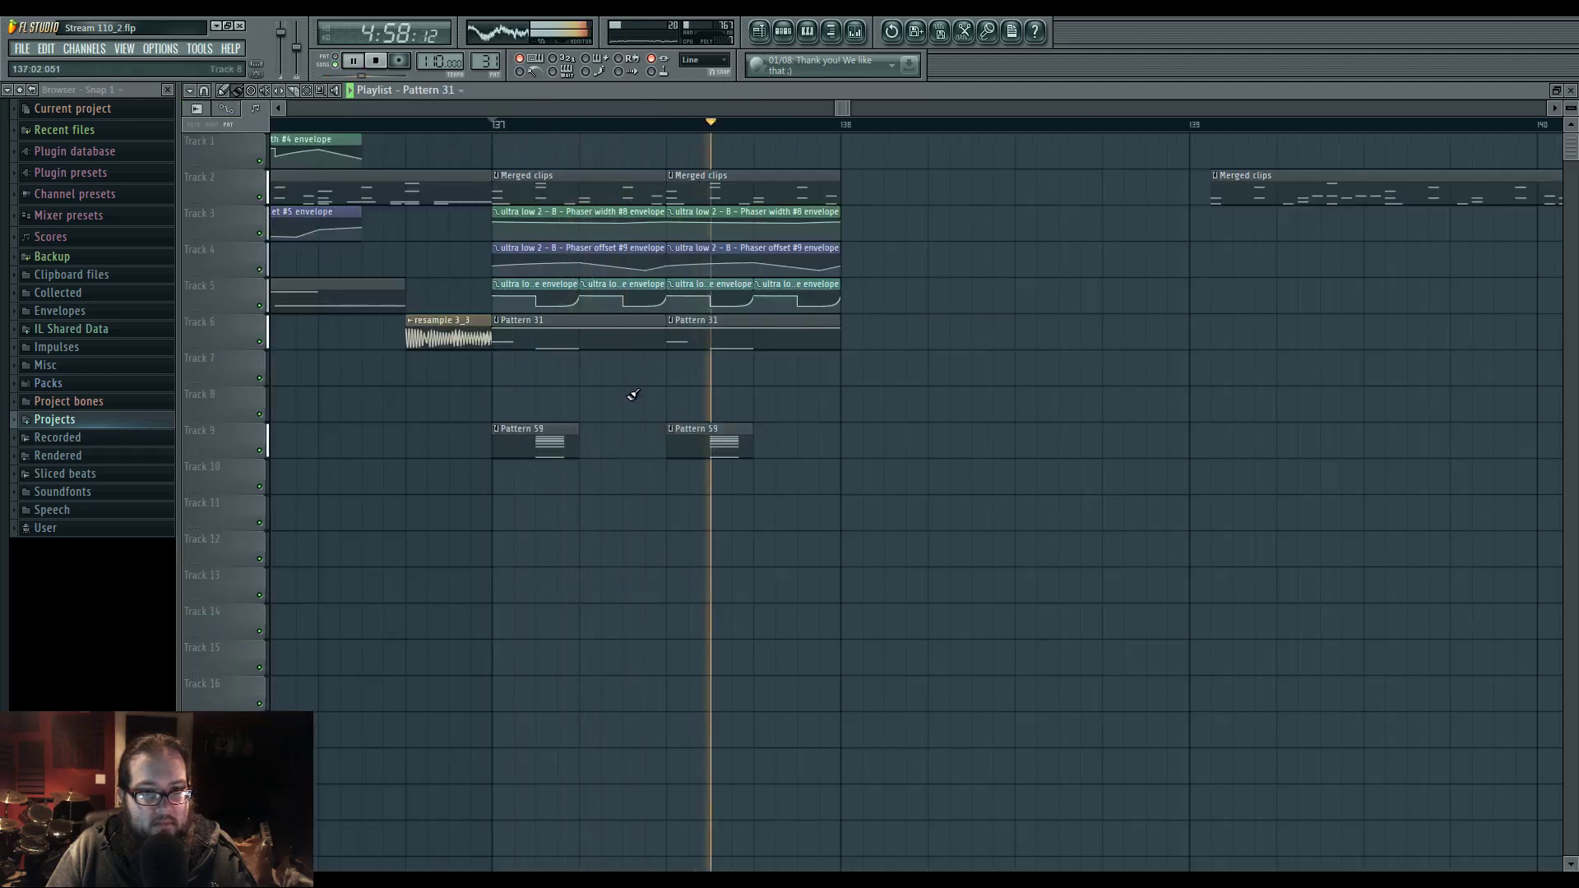
{"action": "key", "text": "space"}
- Find the unused resample clips far past the drop and move resample 3_4 on Track 5 to start at bar 193
{"action": "left_click_drag", "start_coordinate": [604, 394], "coordinate": [636, 378]}
{"action": "scroll", "coordinate": [634, 378], "scroll_direction": "down", "scroll_amount": 2}
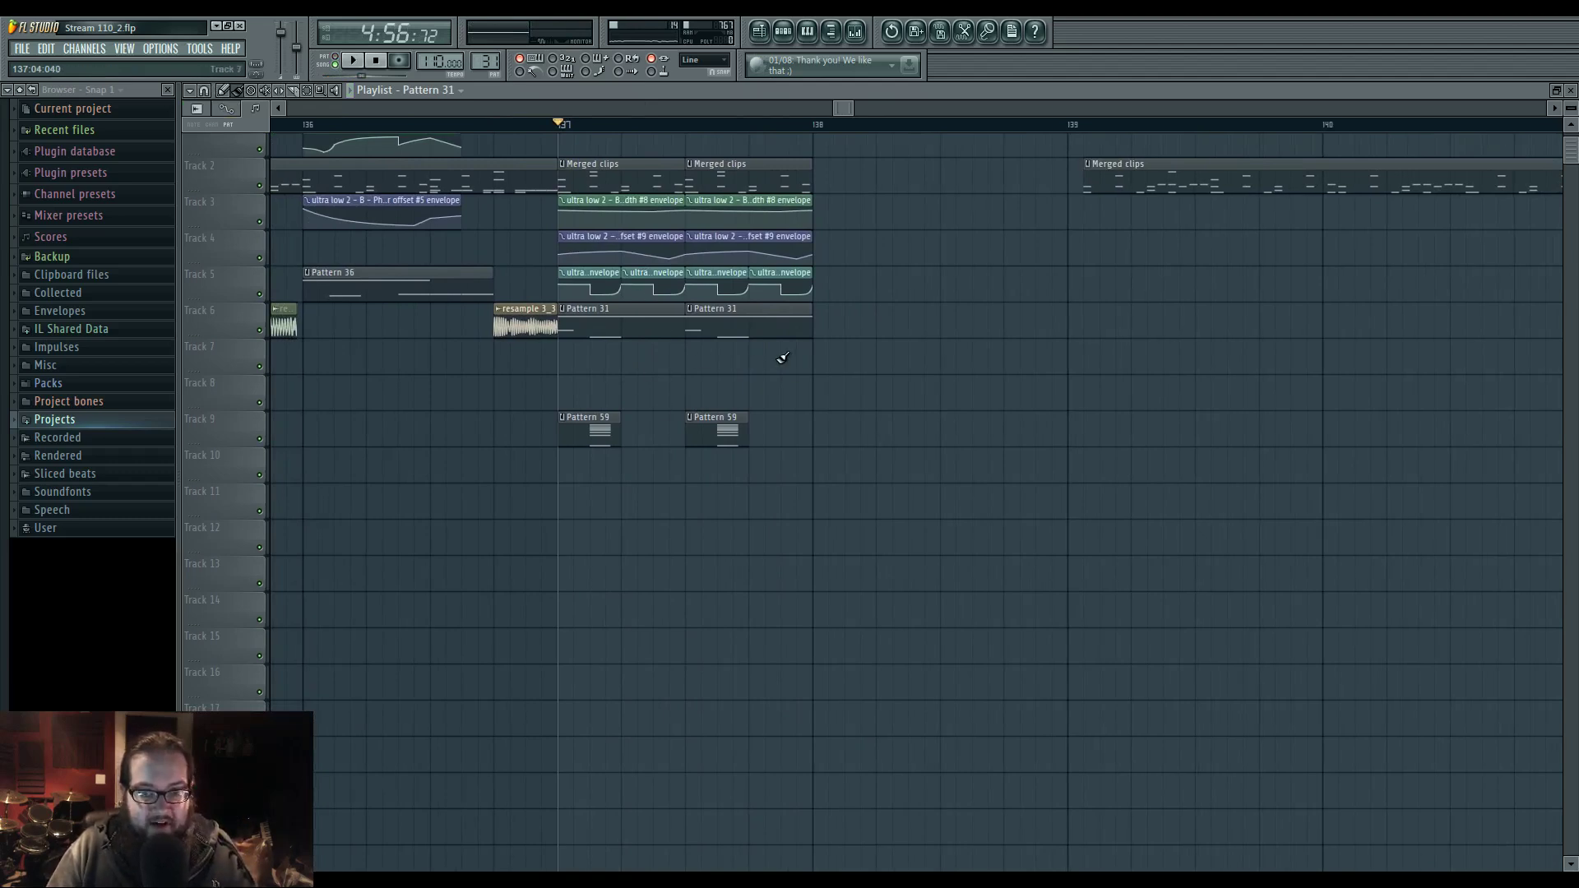
{"action": "left_click_drag", "start_coordinate": [782, 357], "coordinate": [688, 370]}
{"action": "scroll", "coordinate": [688, 370], "scroll_direction": "down", "scroll_amount": 3}
{"action": "scroll", "coordinate": [634, 370], "scroll_direction": "down", "scroll_amount": 3}
{"action": "left_click_drag", "start_coordinate": [498, 390], "coordinate": [798, 413]}
{"action": "scroll", "coordinate": [818, 420], "scroll_direction": "up", "scroll_amount": 3}
{"action": "left_click_drag", "start_coordinate": [847, 461], "coordinate": [979, 475]}
{"action": "scroll", "coordinate": [981, 473], "scroll_direction": "down", "scroll_amount": 3}
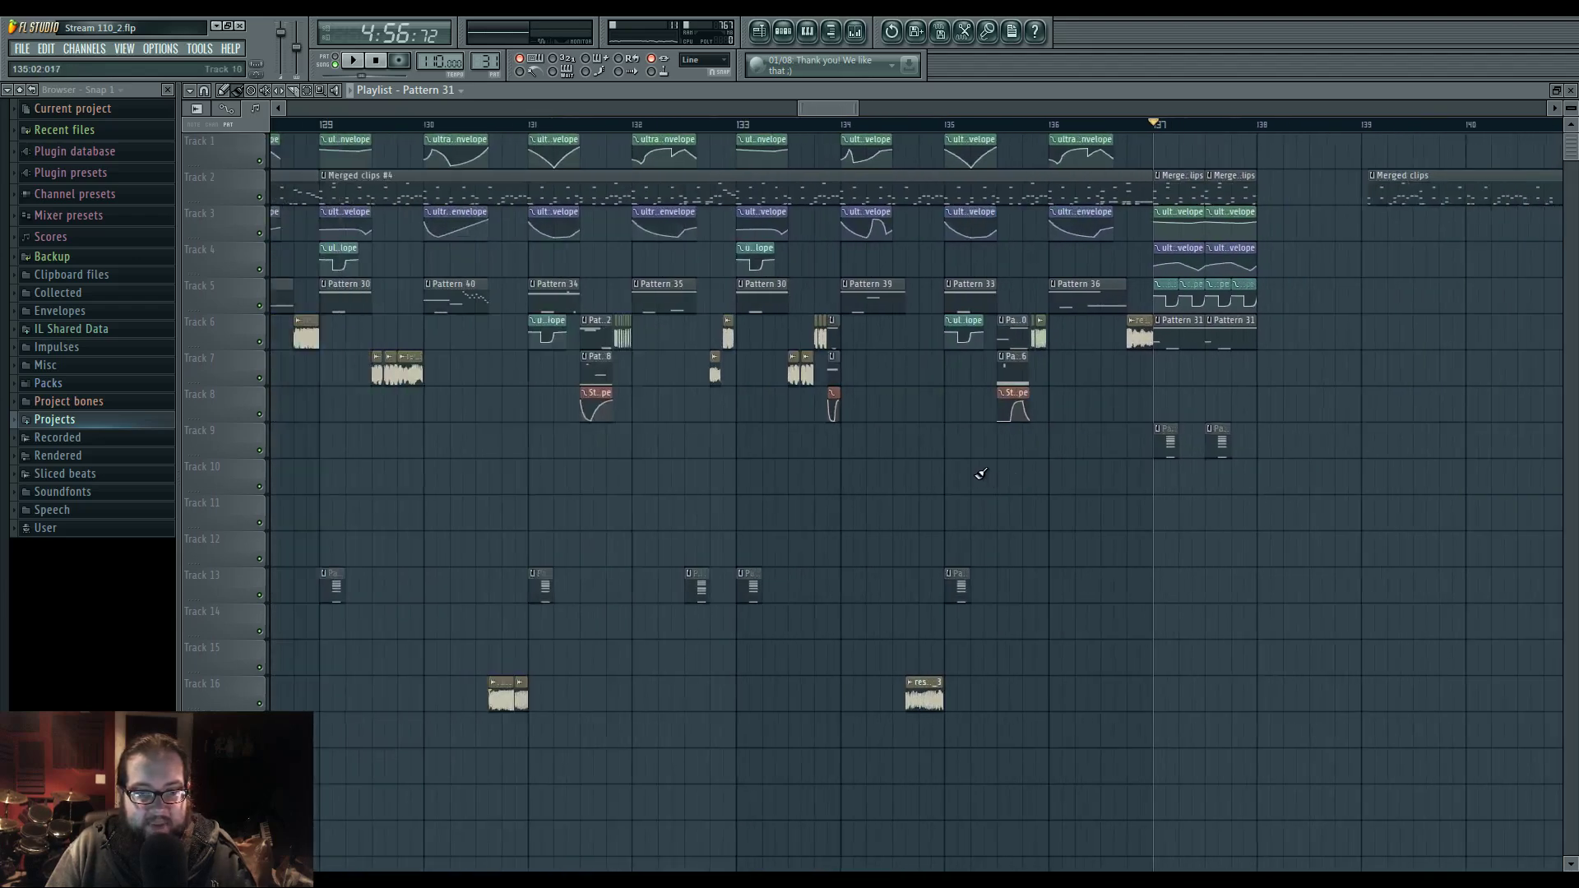
{"action": "scroll", "coordinate": [981, 474], "scroll_direction": "down", "scroll_amount": 5}
{"action": "left_click_drag", "start_coordinate": [1349, 456], "coordinate": [632, 435]}
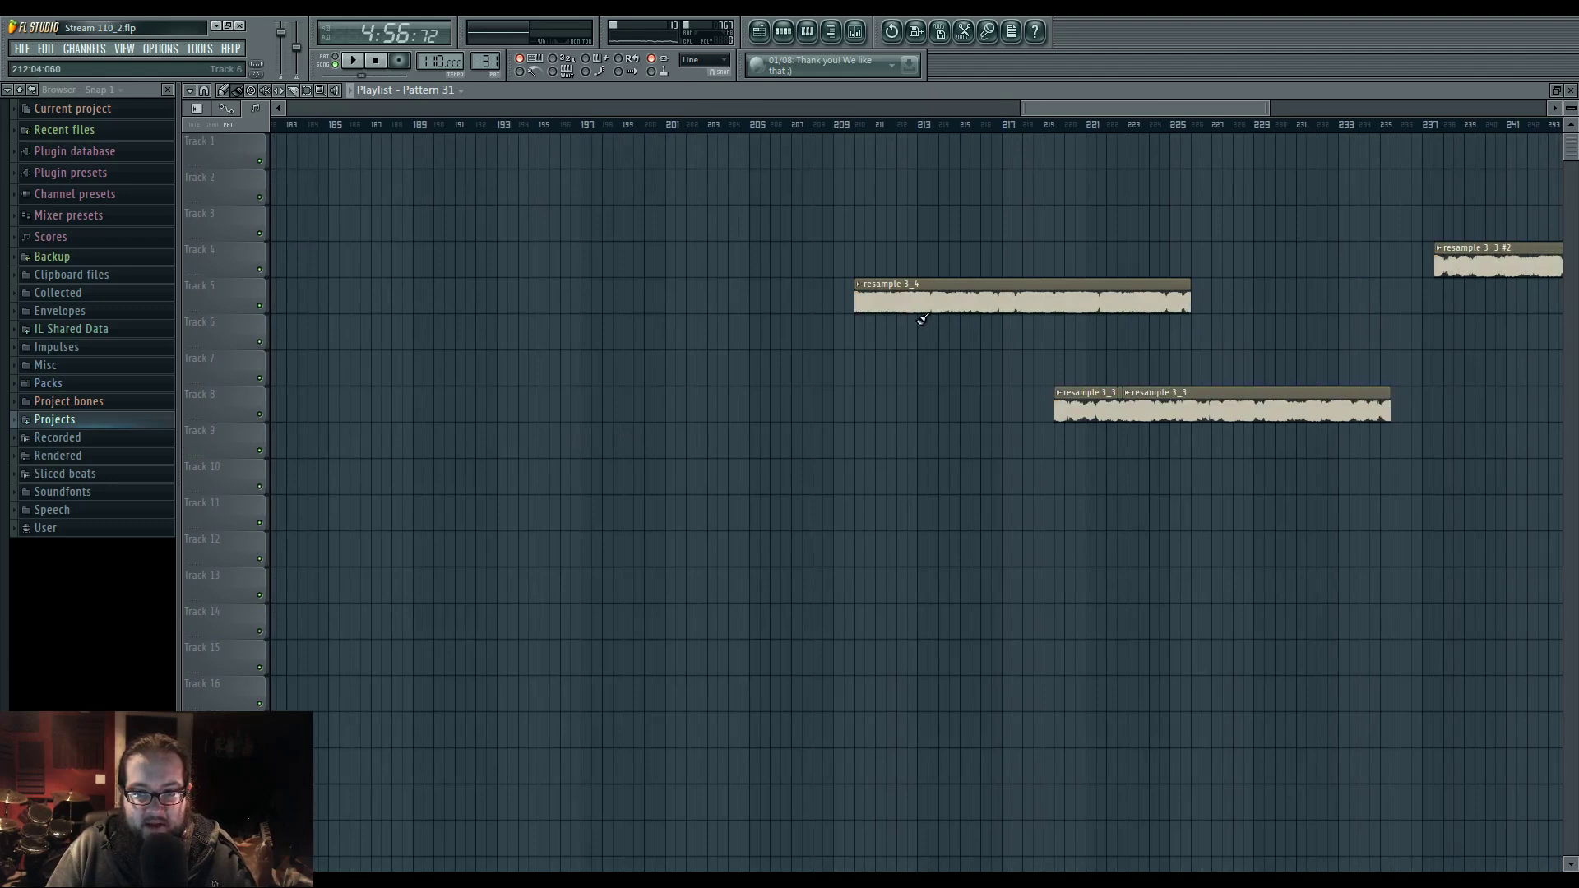
{"action": "left_click_drag", "start_coordinate": [942, 301], "coordinate": [593, 279]}
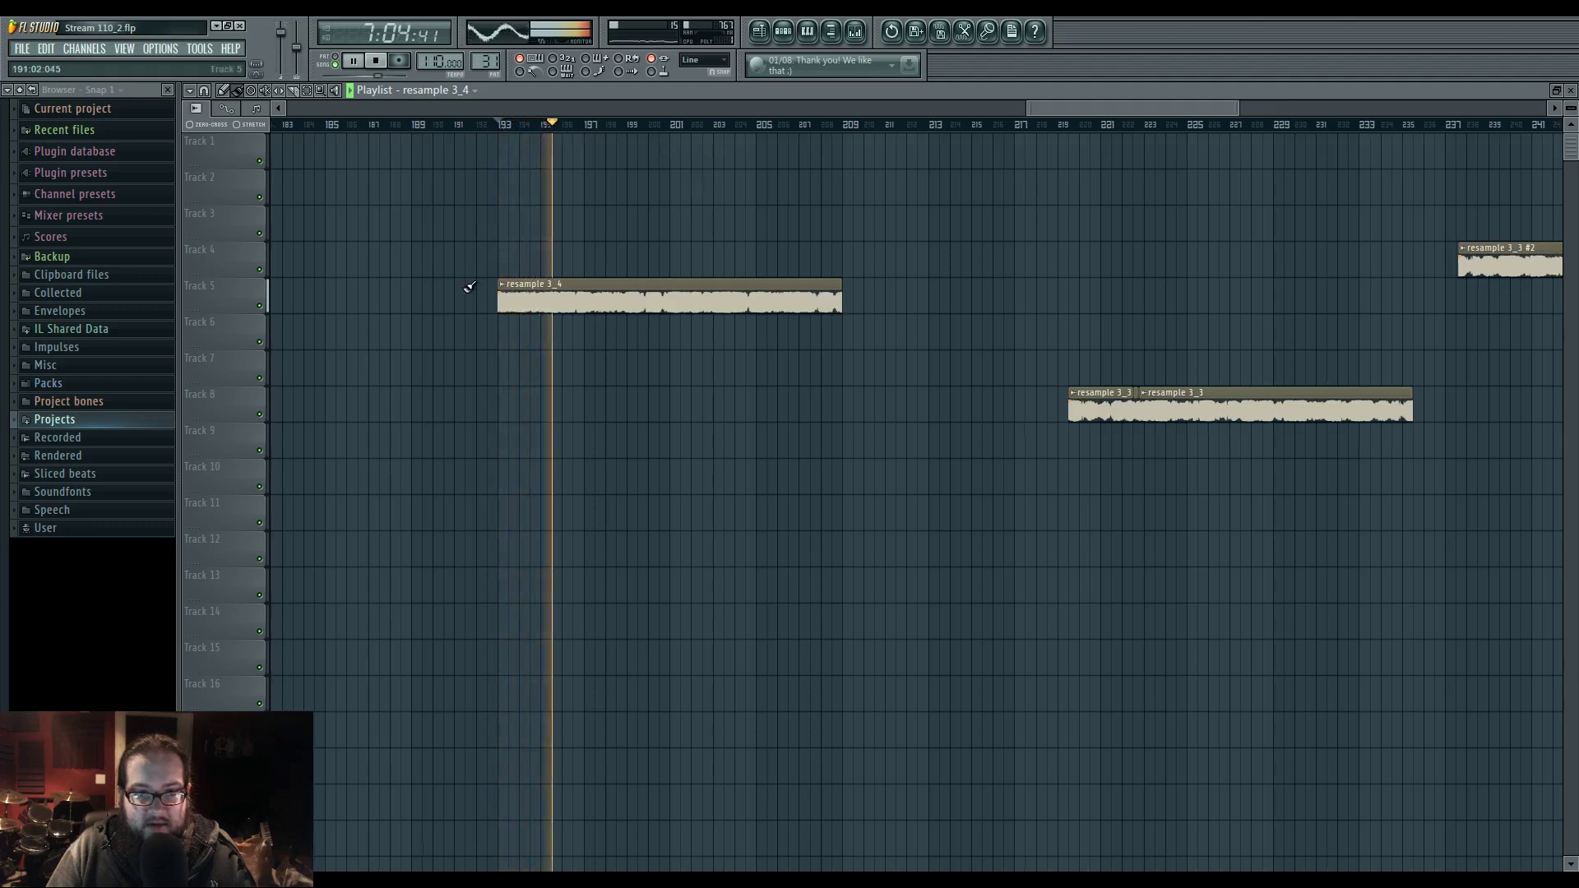
- Listen to resample 3_4 from bar 193 to bar 195 for sounds to reuse in the drop
{"action": "scroll", "coordinate": [466, 289], "scroll_direction": "up", "scroll_amount": 5}
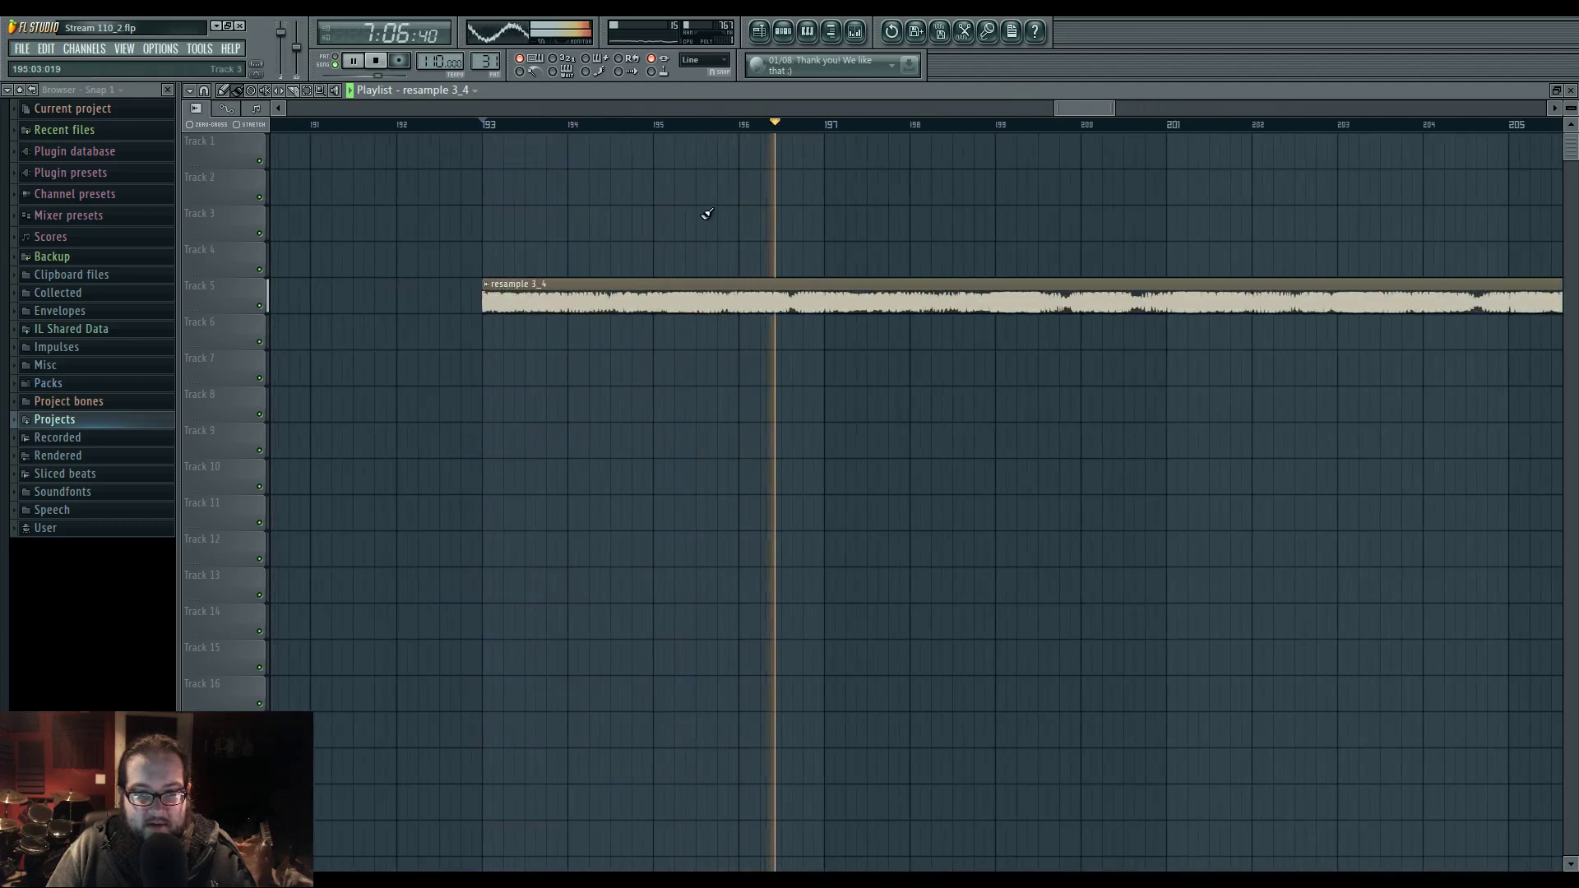
{"action": "key", "text": "space"}
{"action": "key", "text": "space"}
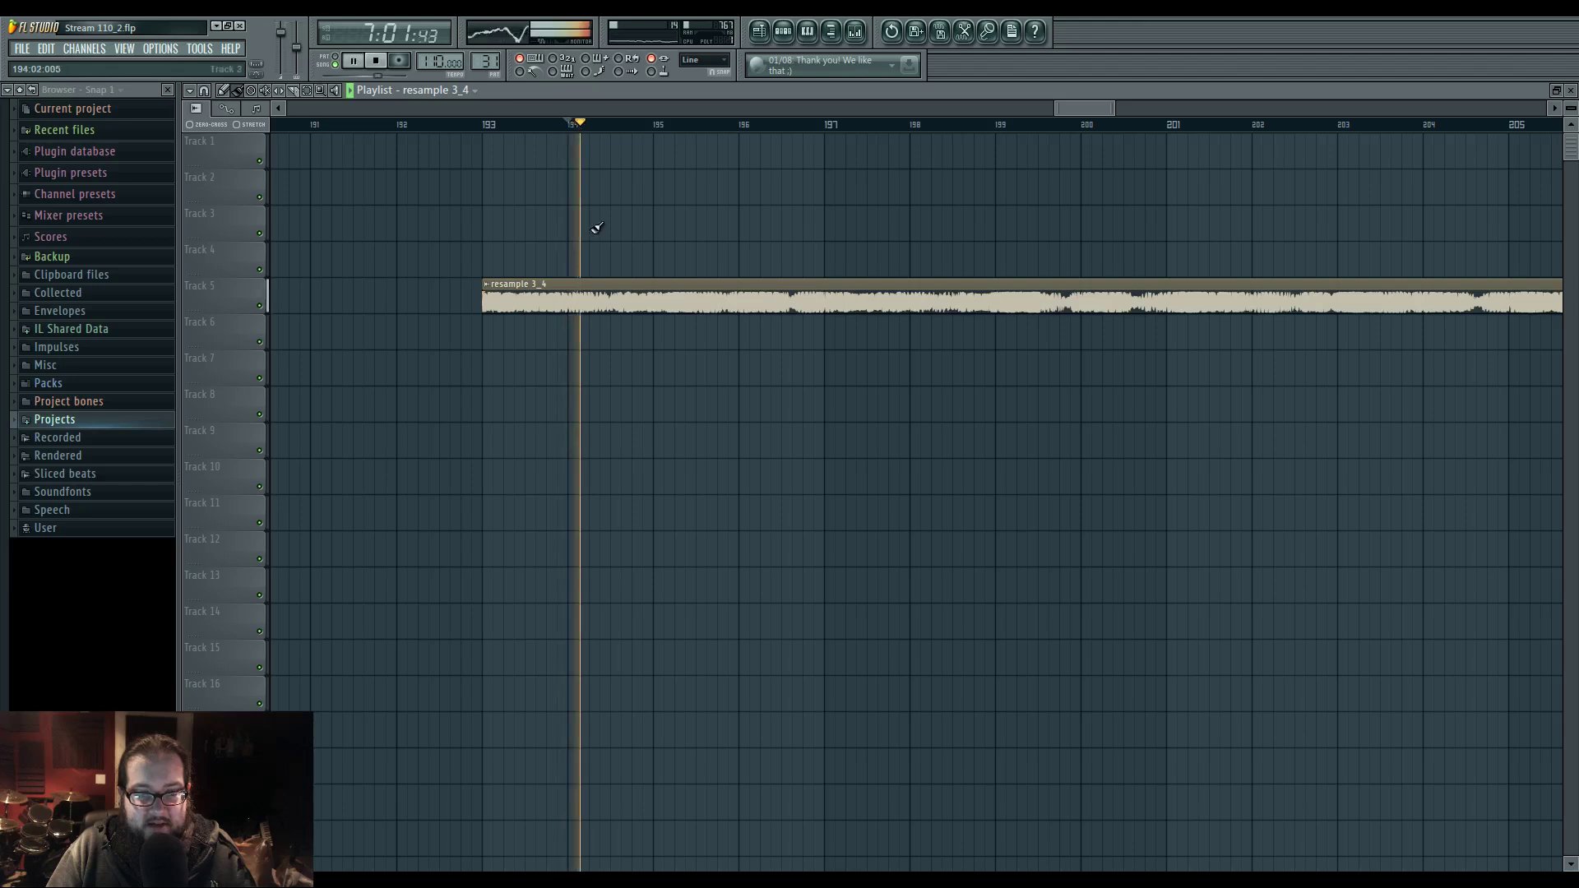
{"action": "scroll", "coordinate": [596, 233], "scroll_direction": "up", "scroll_amount": 3}
{"action": "key", "text": "space"}
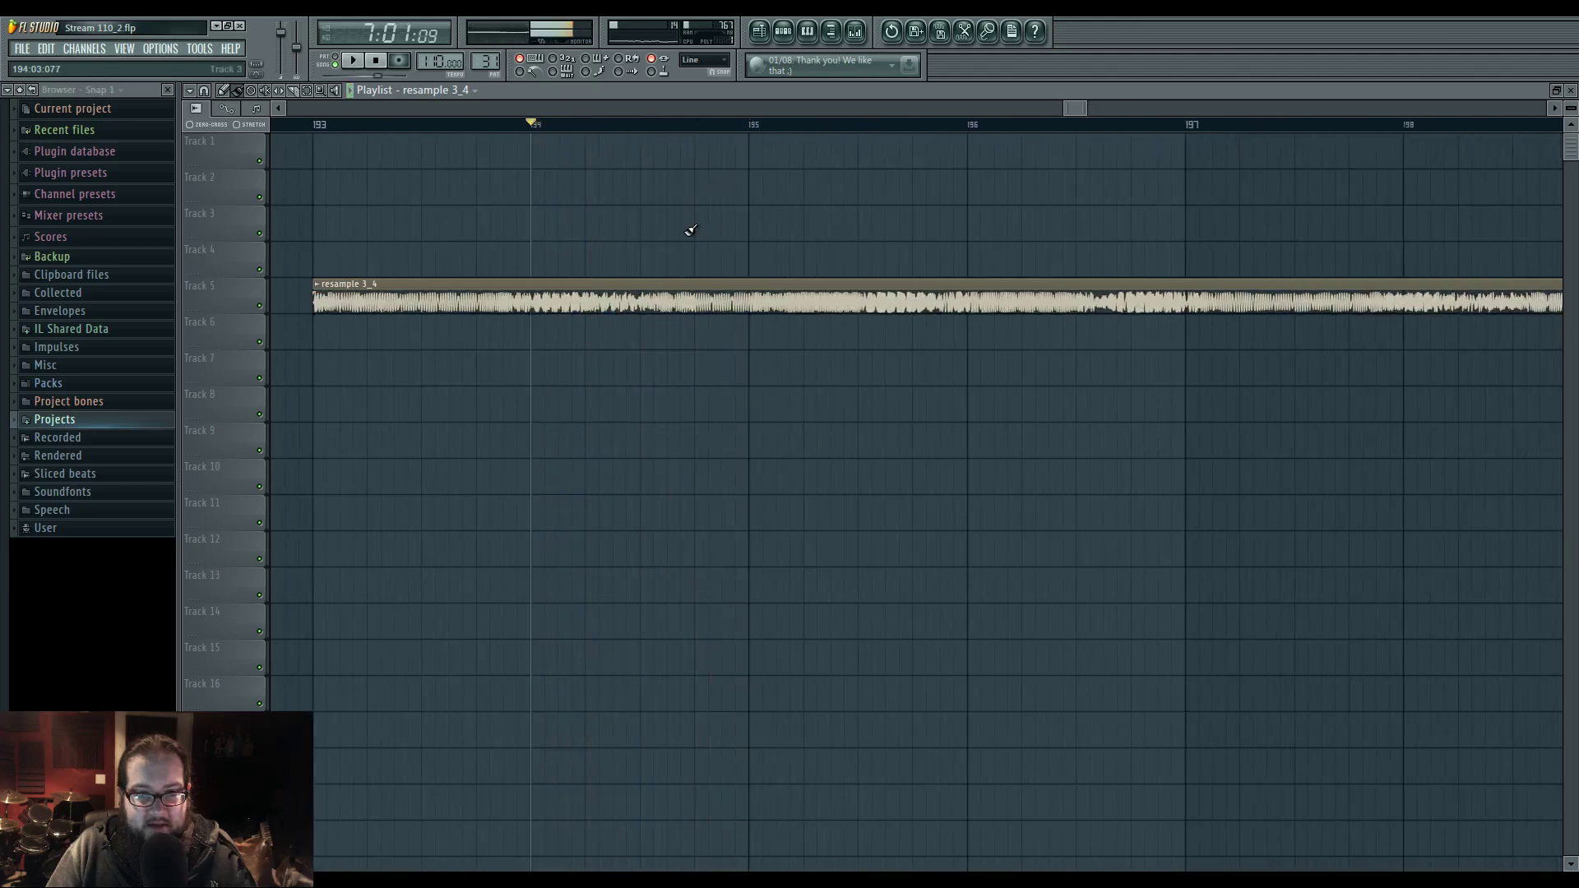
{"action": "left_click", "coordinate": [669, 127]}
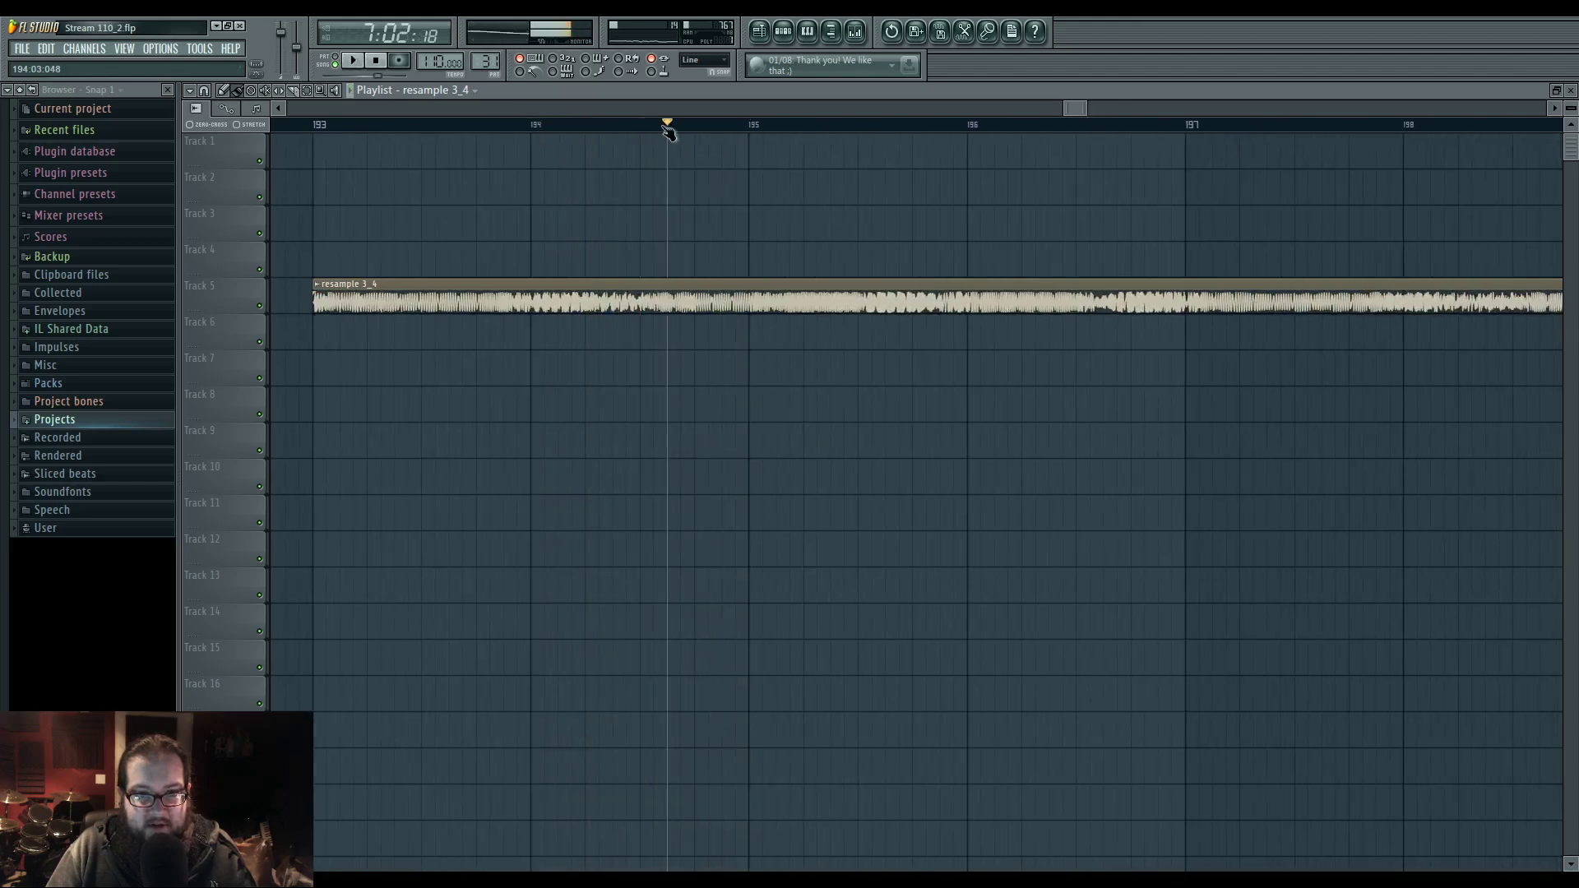
{"action": "left_click", "coordinate": [696, 129]}
{"action": "key", "text": "space"}
{"action": "key", "text": "space"}
{"action": "left_click", "coordinate": [620, 129]}
{"action": "left_click_drag", "start_coordinate": [922, 205], "coordinate": [604, 157]}
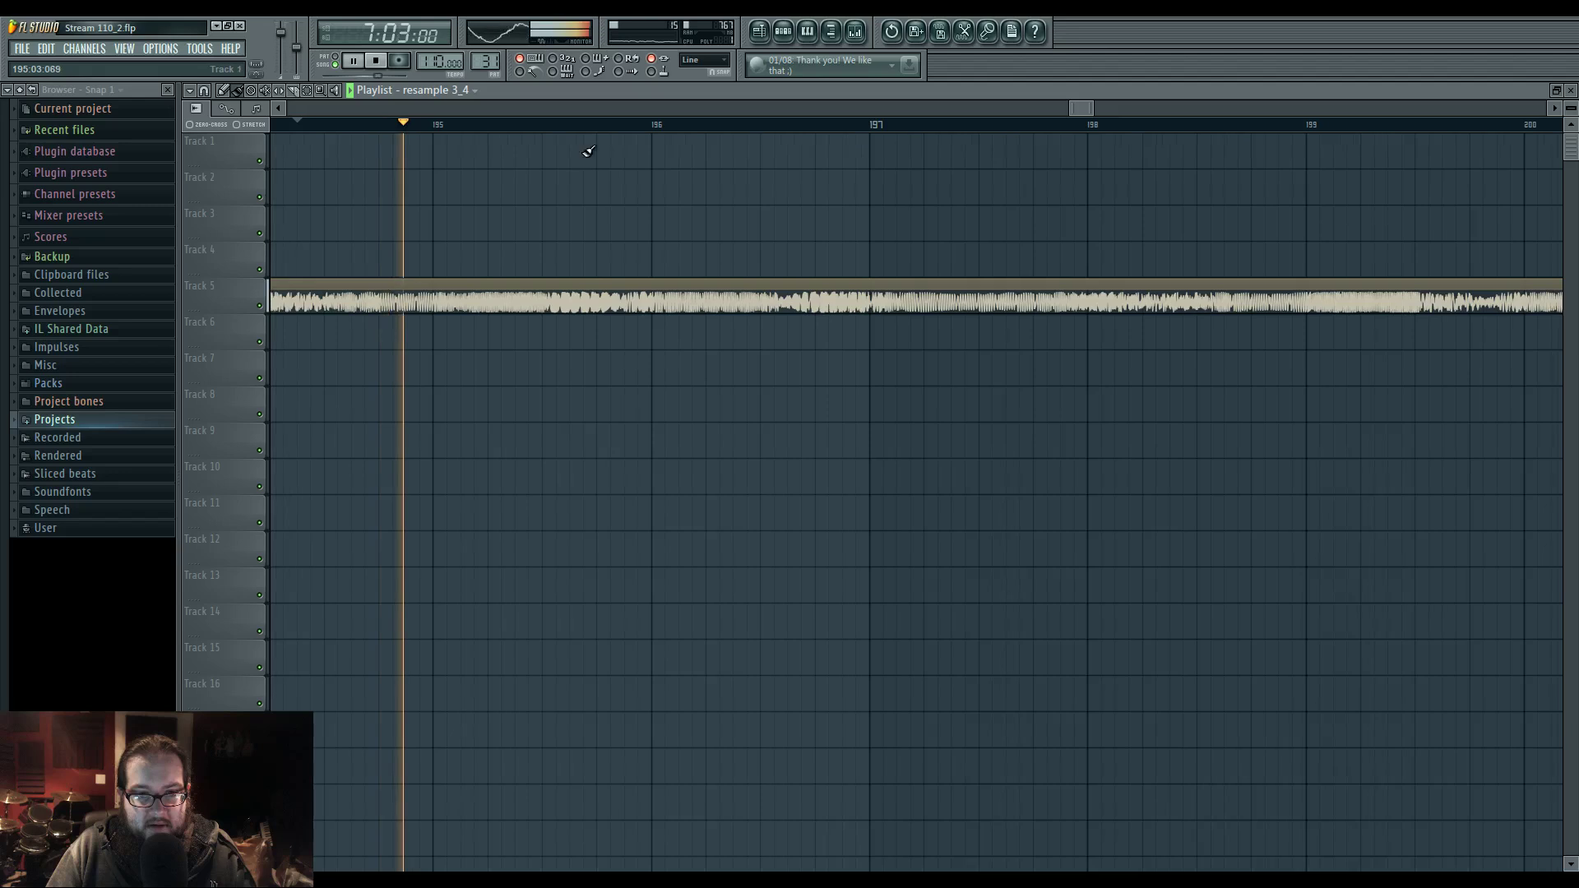
- Listen through resample 3_4 on Track 5 from bar 195 to about bar 198 for usable sounds
{"action": "left_click", "coordinate": [569, 129]}
{"action": "left_click", "coordinate": [566, 128]}
{"action": "left_click", "coordinate": [554, 128]}
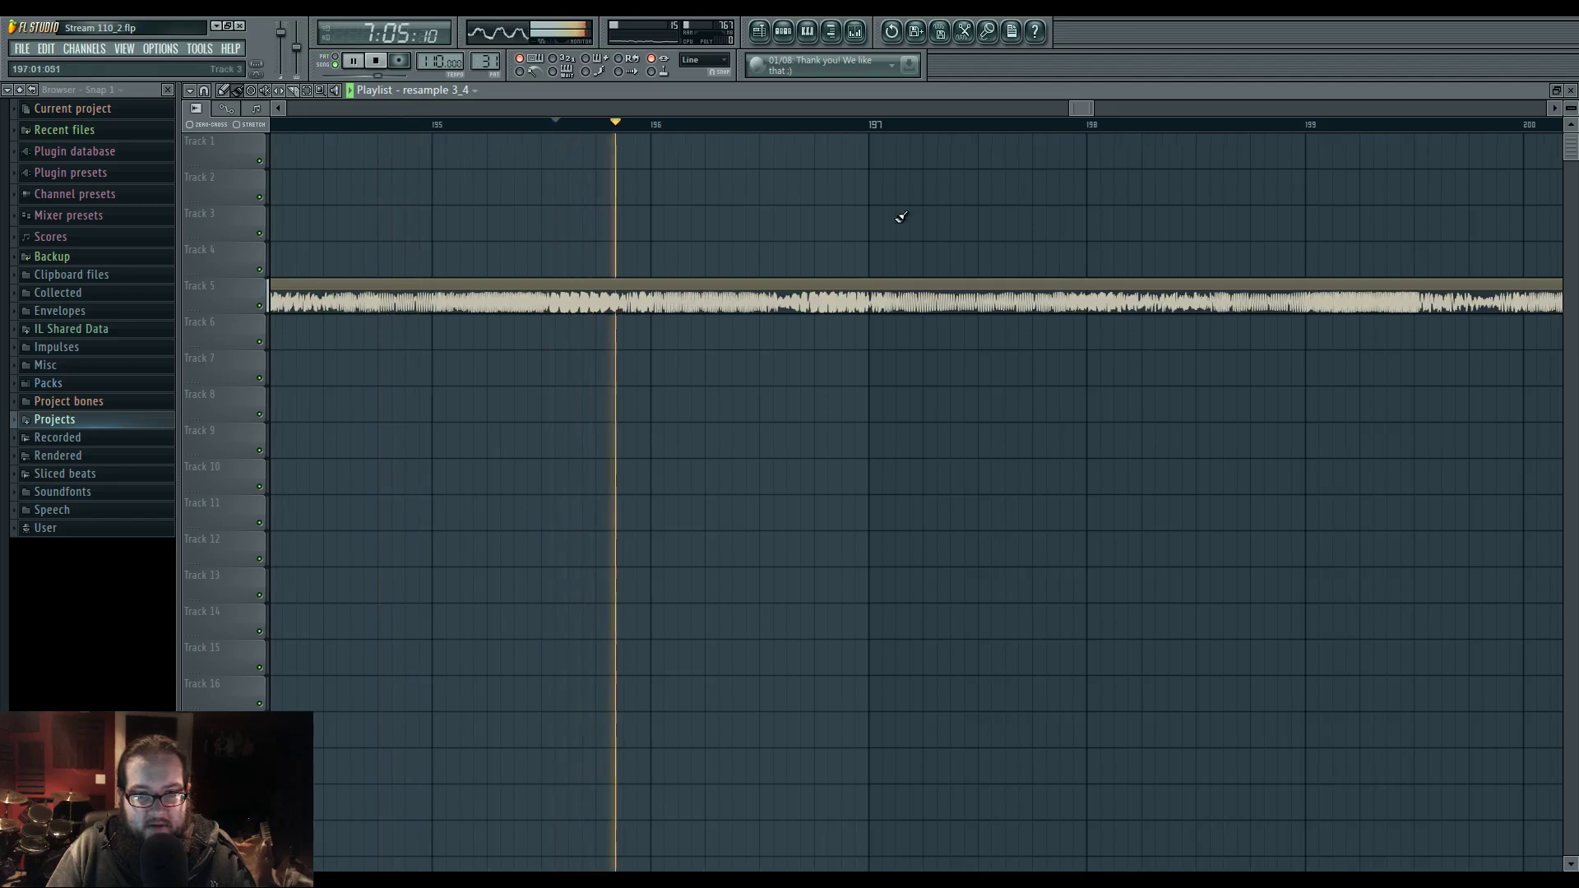
{"action": "left_click", "coordinate": [815, 128]}
{"action": "left_click", "coordinate": [741, 131]}
{"action": "left_click_drag", "start_coordinate": [906, 197], "coordinate": [641, 203]}
{"action": "left_click", "coordinate": [419, 127]}
{"action": "left_click", "coordinate": [390, 136]}
{"action": "left_click", "coordinate": [387, 128]}
{"action": "right_click", "coordinate": [414, 144]}
{"action": "left_click", "coordinate": [385, 128]}
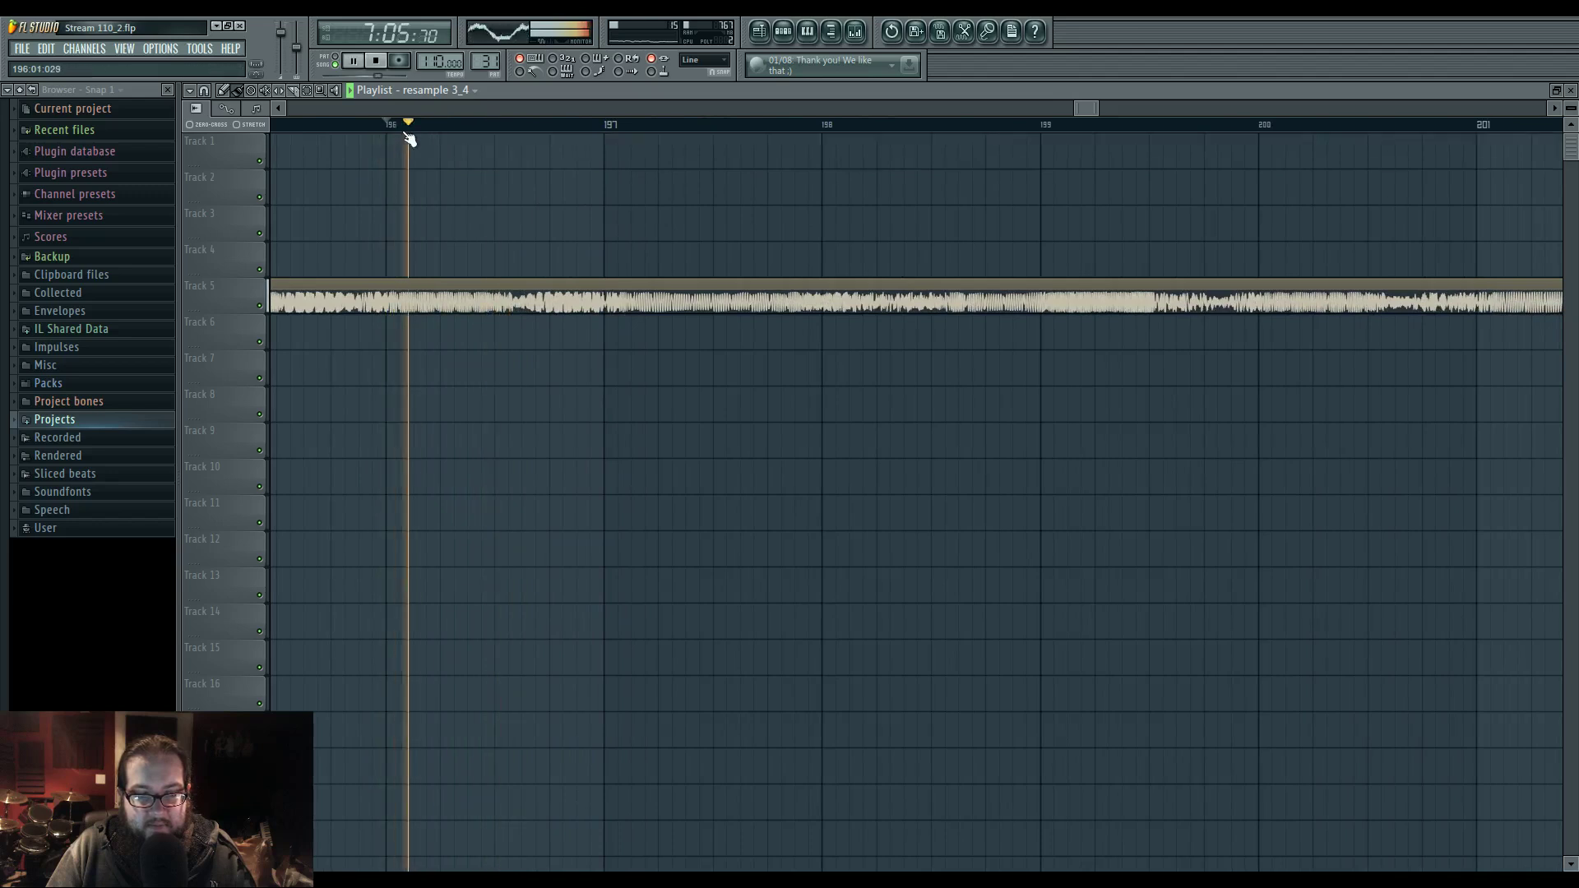
{"action": "left_click", "coordinate": [617, 128]}
{"action": "left_click_drag", "start_coordinate": [853, 226], "coordinate": [651, 236]}
{"action": "left_click", "coordinate": [512, 129]}
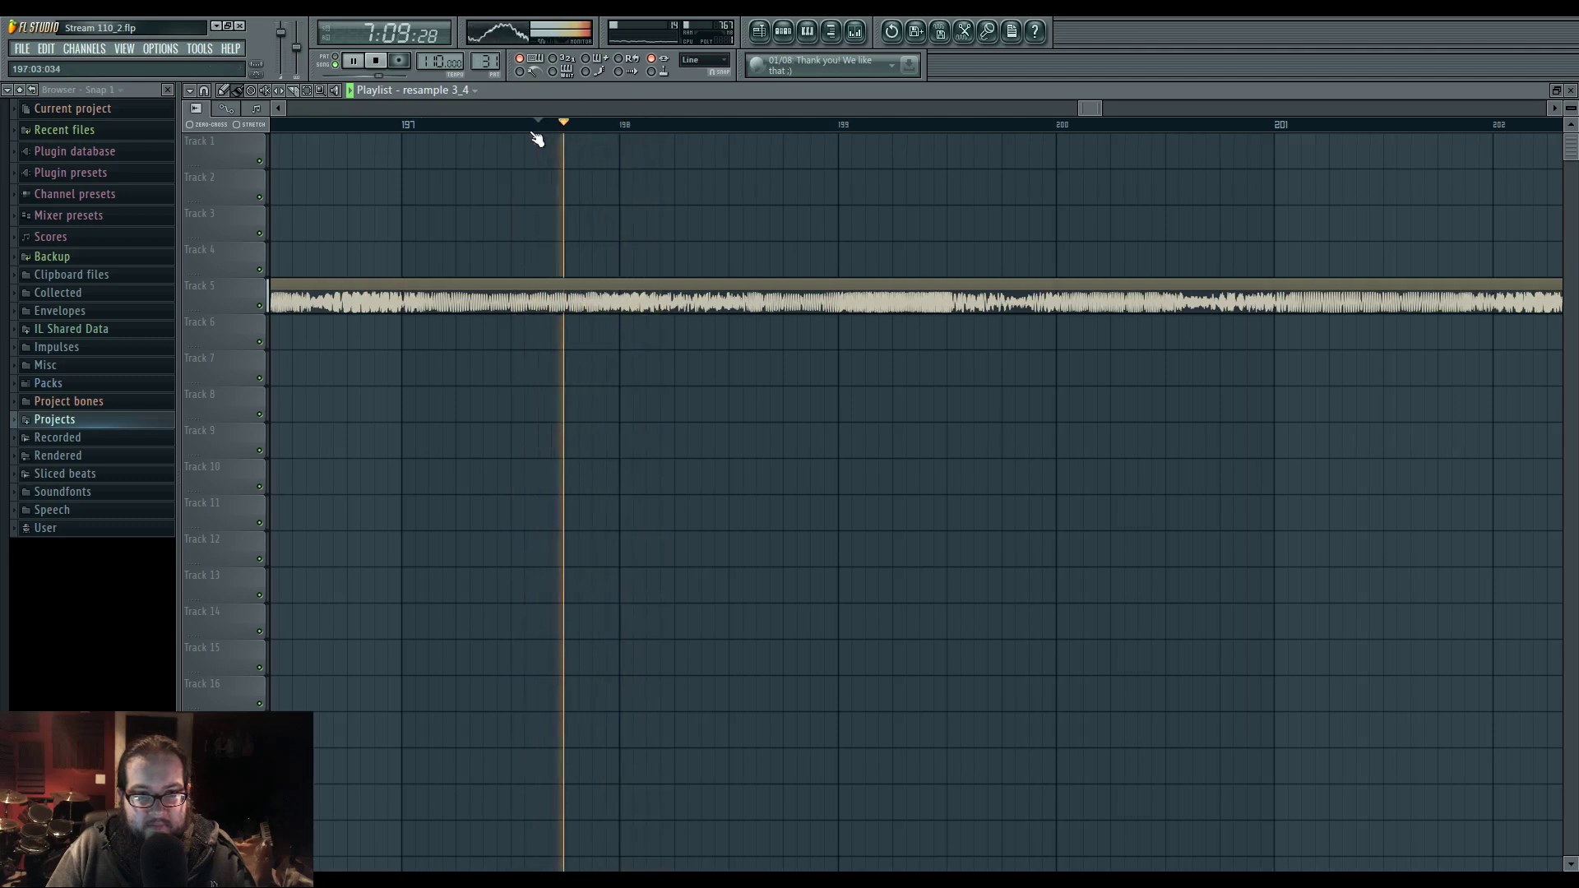
- Replay the end of bar 197 in short bursts and slice a half-beat section out of resample 3_4 at bar 198
{"action": "left_click", "coordinate": [527, 129]}
{"action": "left_click", "coordinate": [519, 129]}
{"action": "key", "text": "space"}
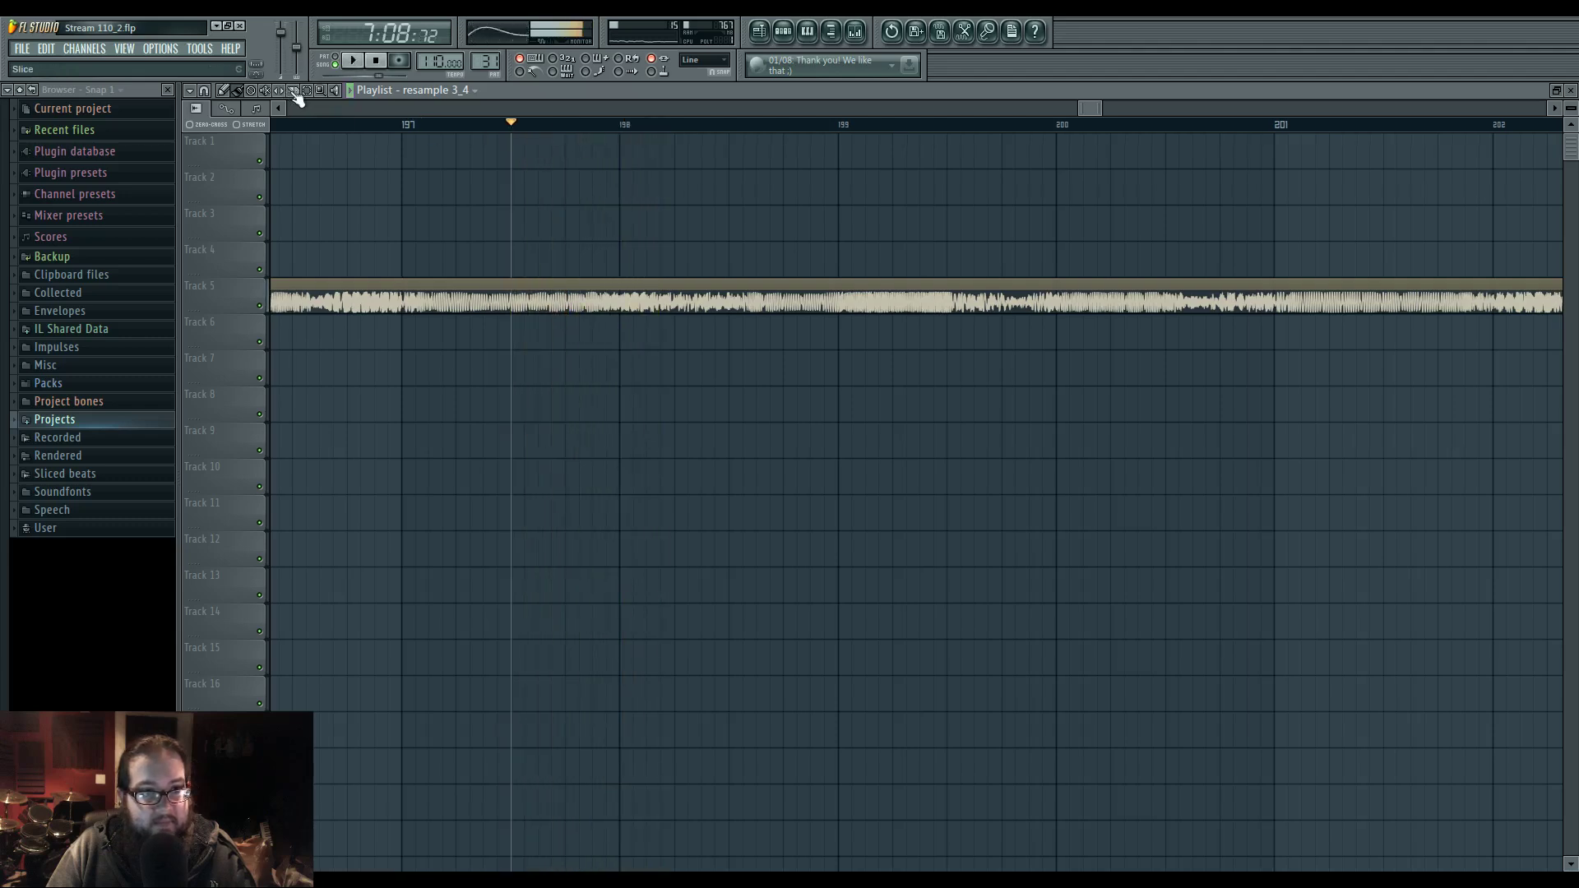
{"action": "key", "text": "space"}
{"action": "key", "text": "space"}
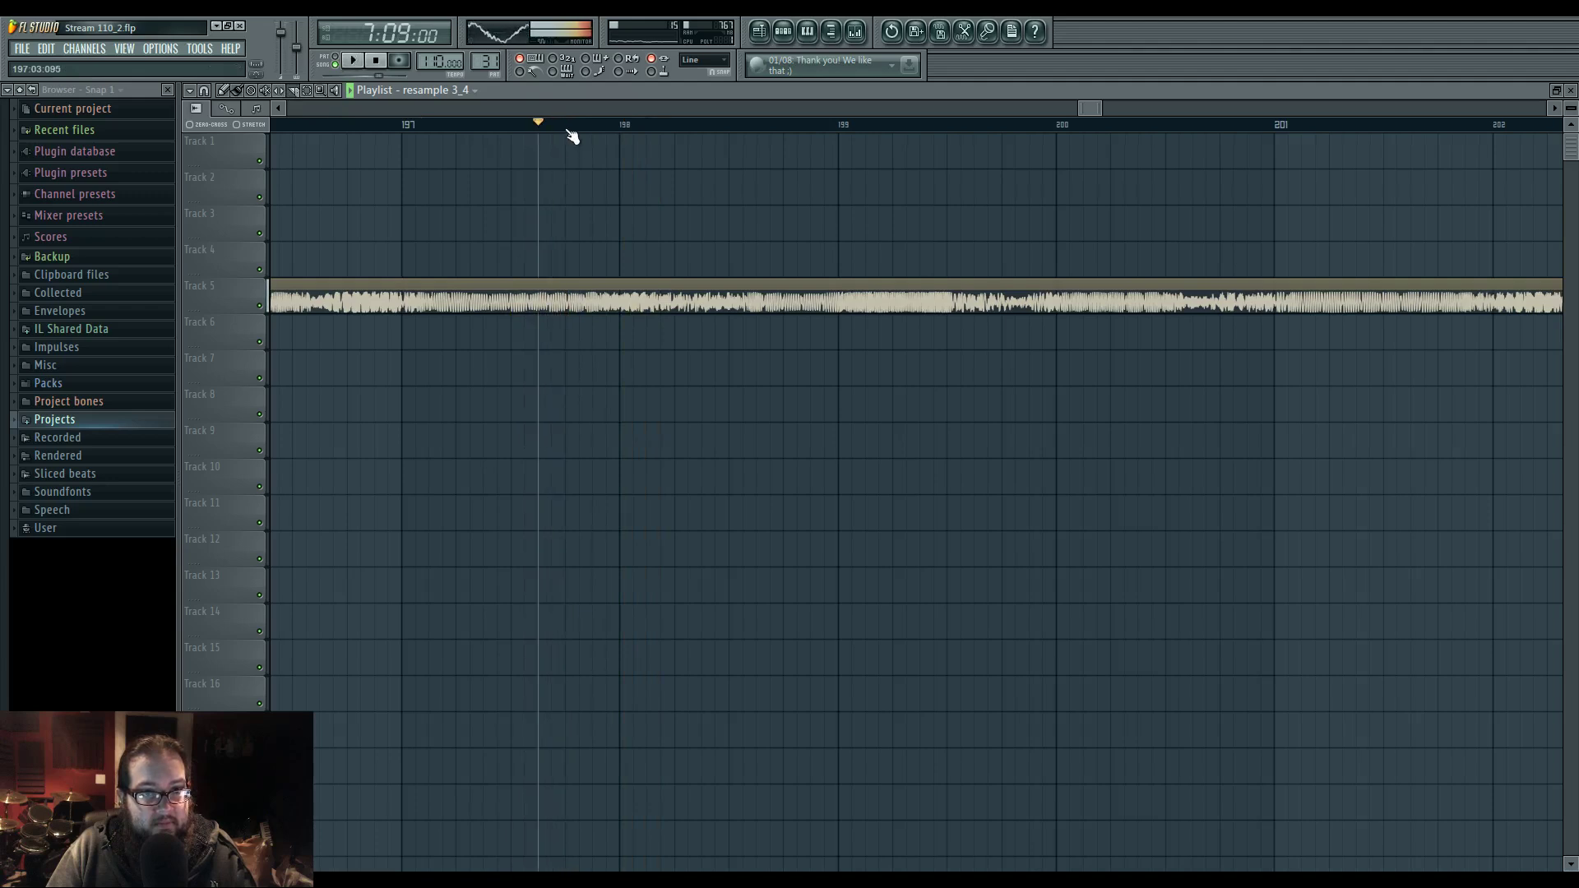
{"action": "key", "text": "space"}
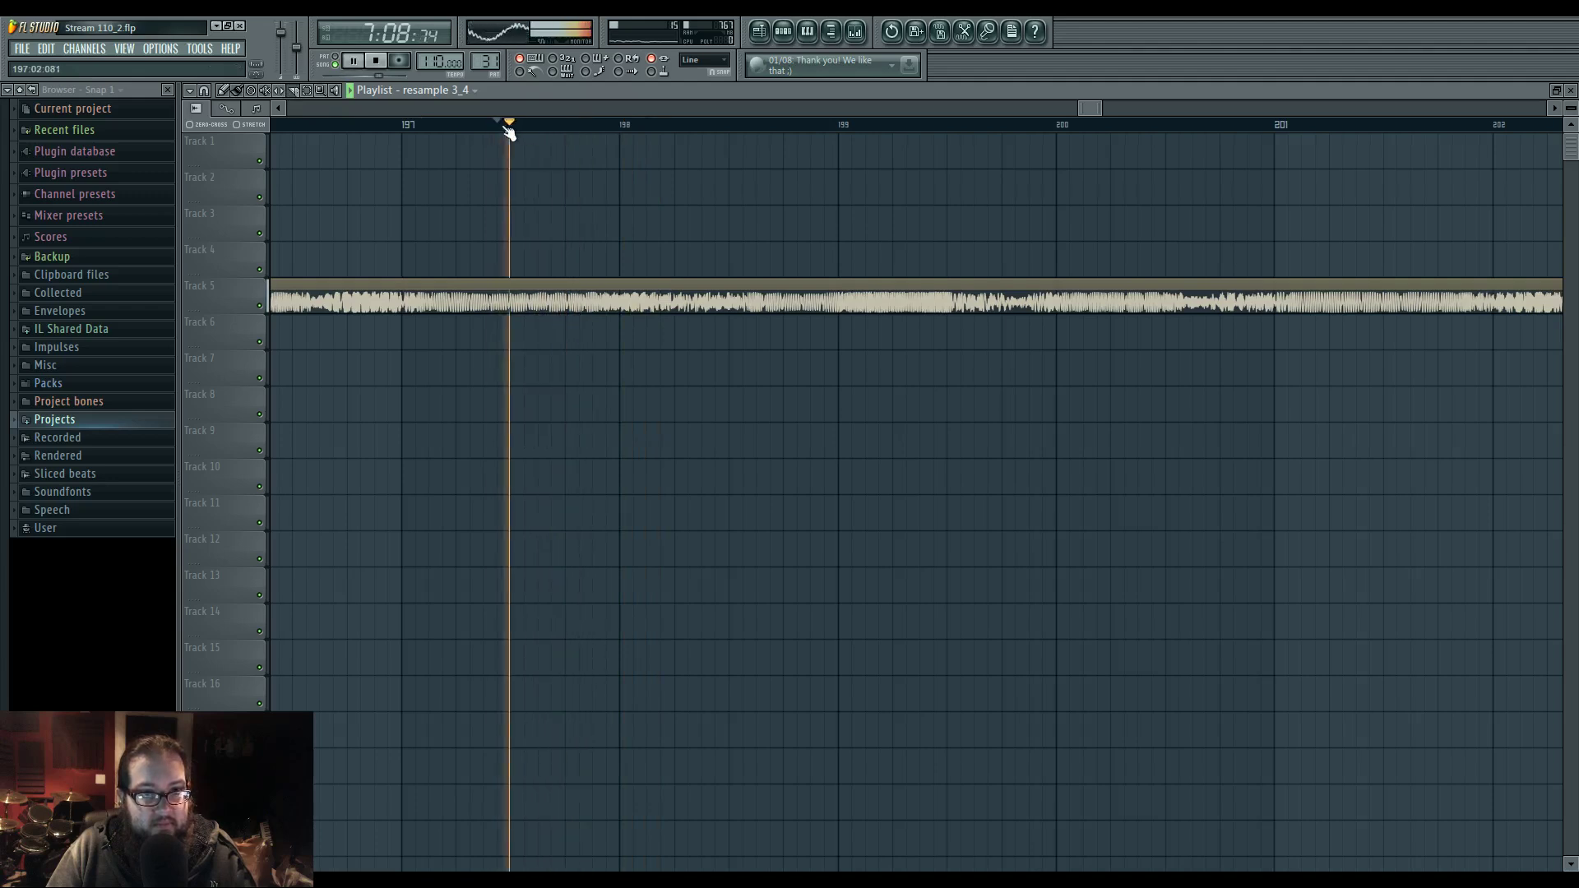
{"action": "key", "text": "space"}
{"action": "left_click", "coordinate": [587, 125]}
{"action": "key", "text": "space"}
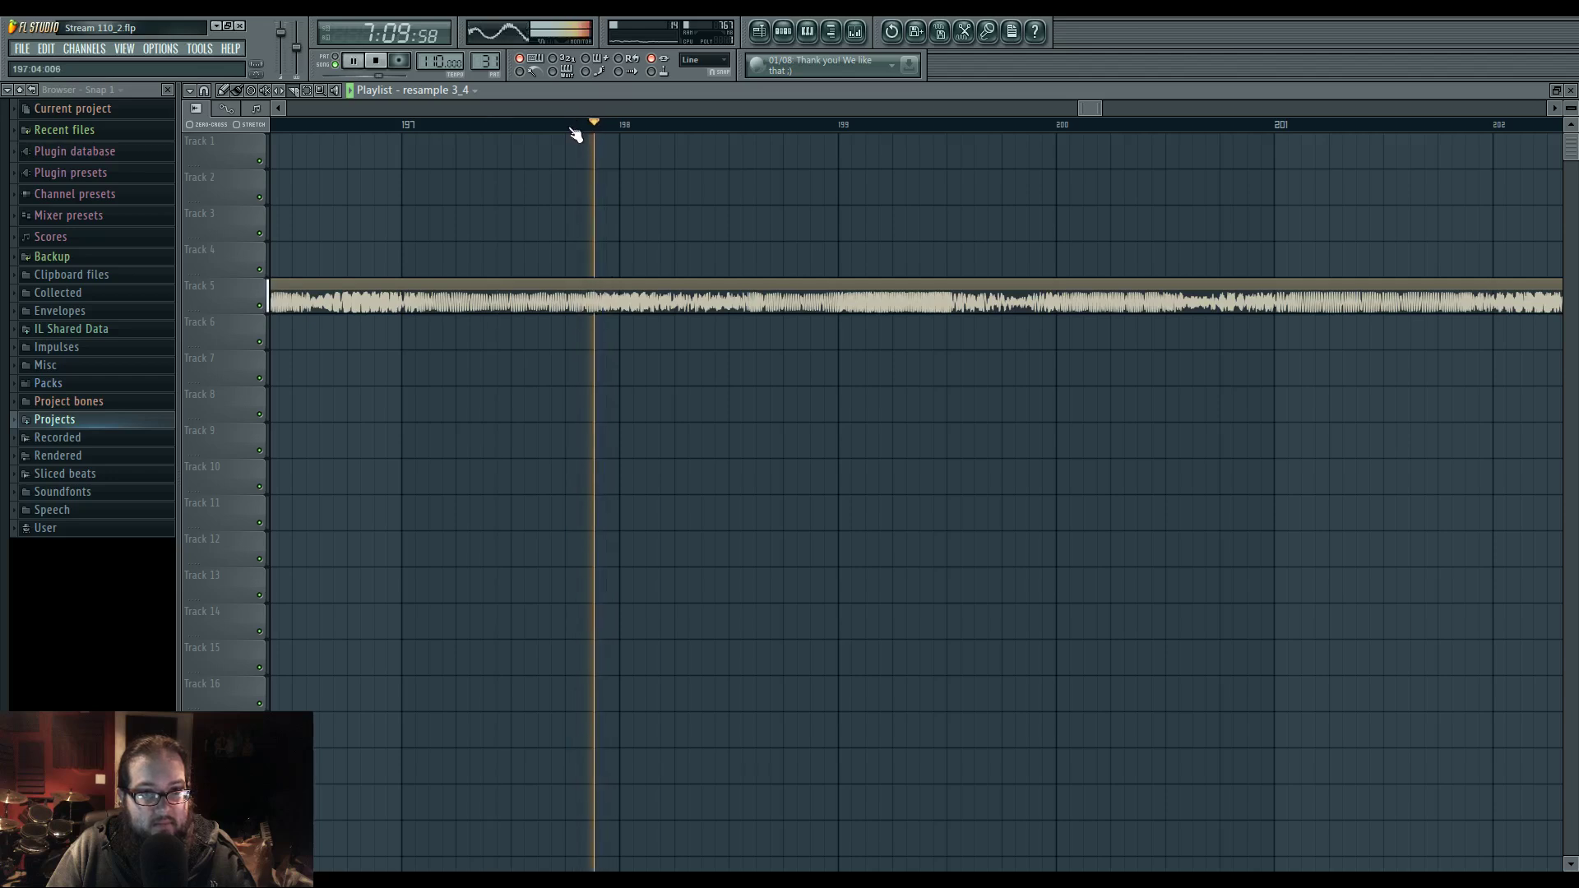
{"action": "left_click", "coordinate": [626, 125]}
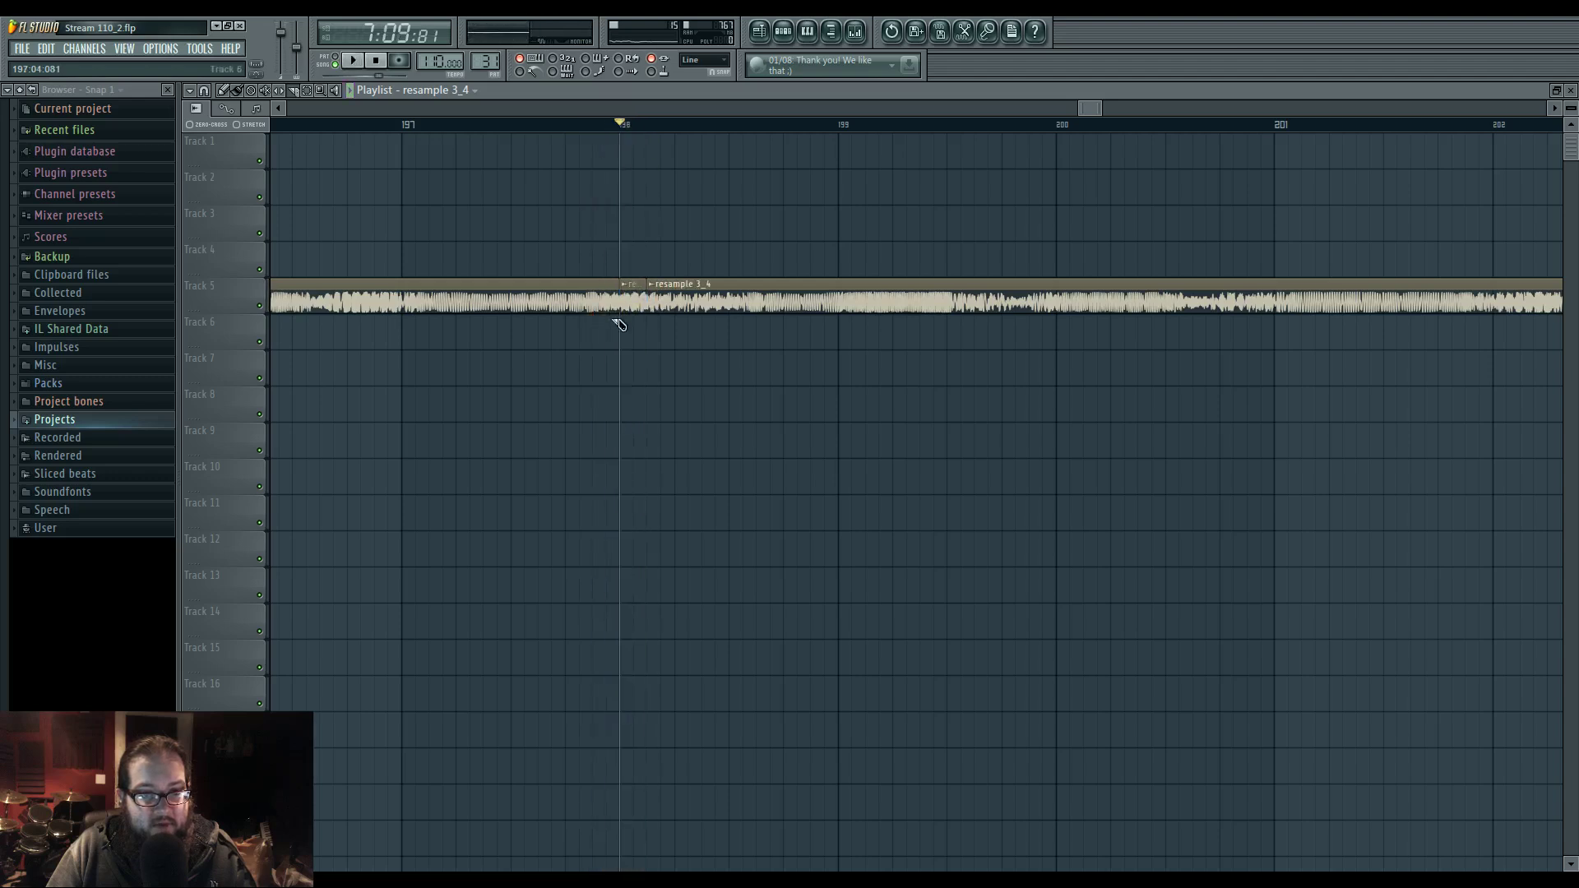
- Place the resample 3_4 slice on Track 7 in the half beat before the middle of bar 137 and play it back
{"action": "left_click_drag", "start_coordinate": [736, 433], "coordinate": [1152, 395]}
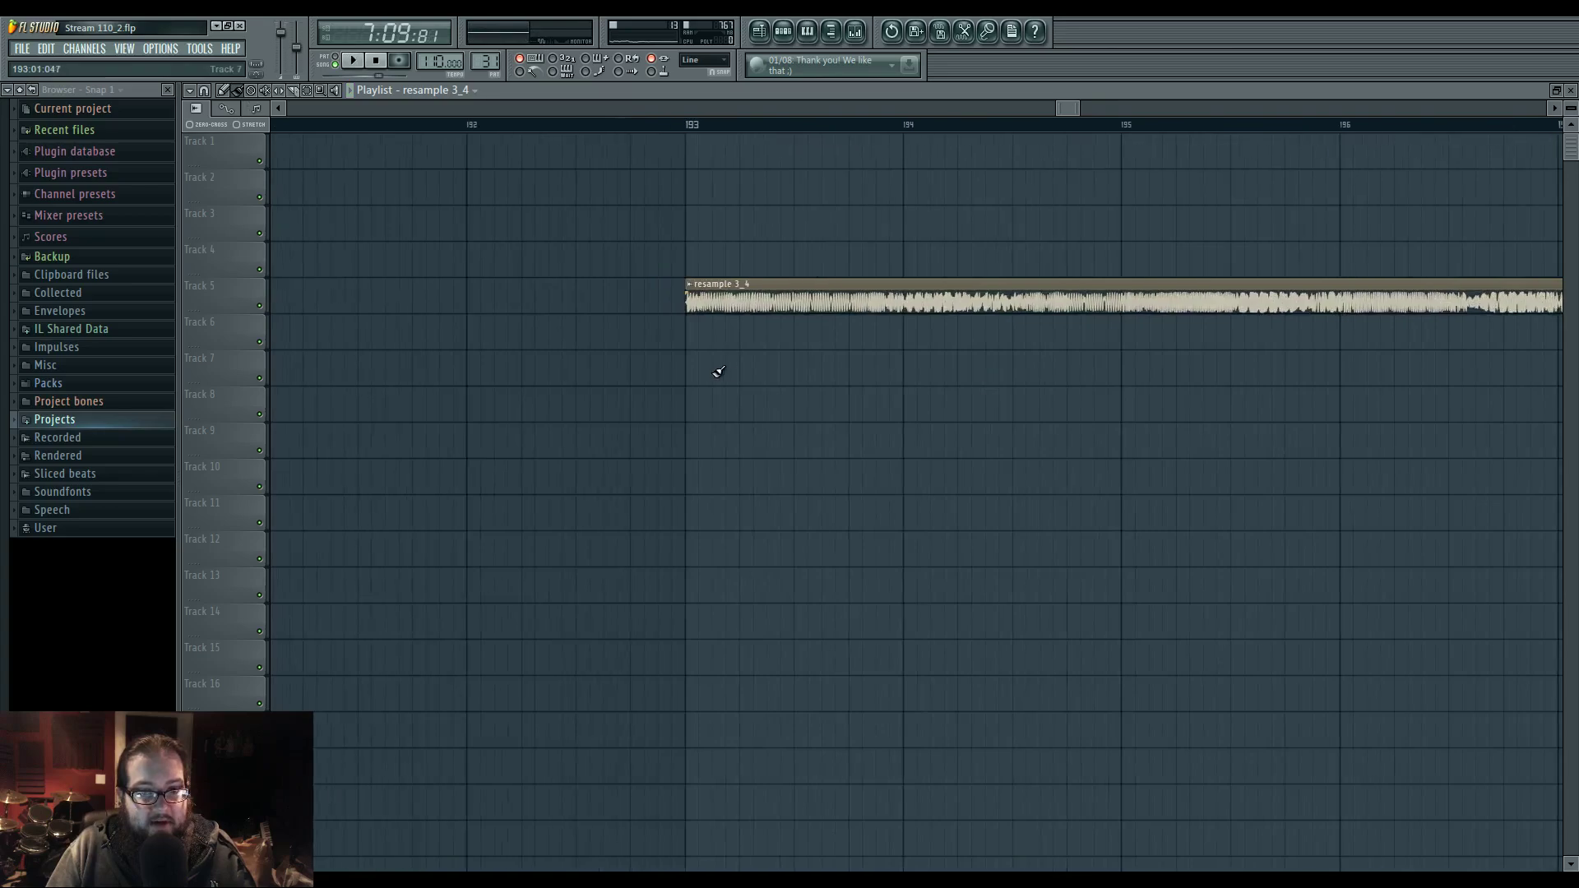
{"action": "scroll", "coordinate": [711, 374], "scroll_direction": "down", "scroll_amount": 4}
{"action": "left_click_drag", "start_coordinate": [624, 427], "coordinate": [1217, 389]}
{"action": "left_click_drag", "start_coordinate": [609, 411], "coordinate": [1244, 458]}
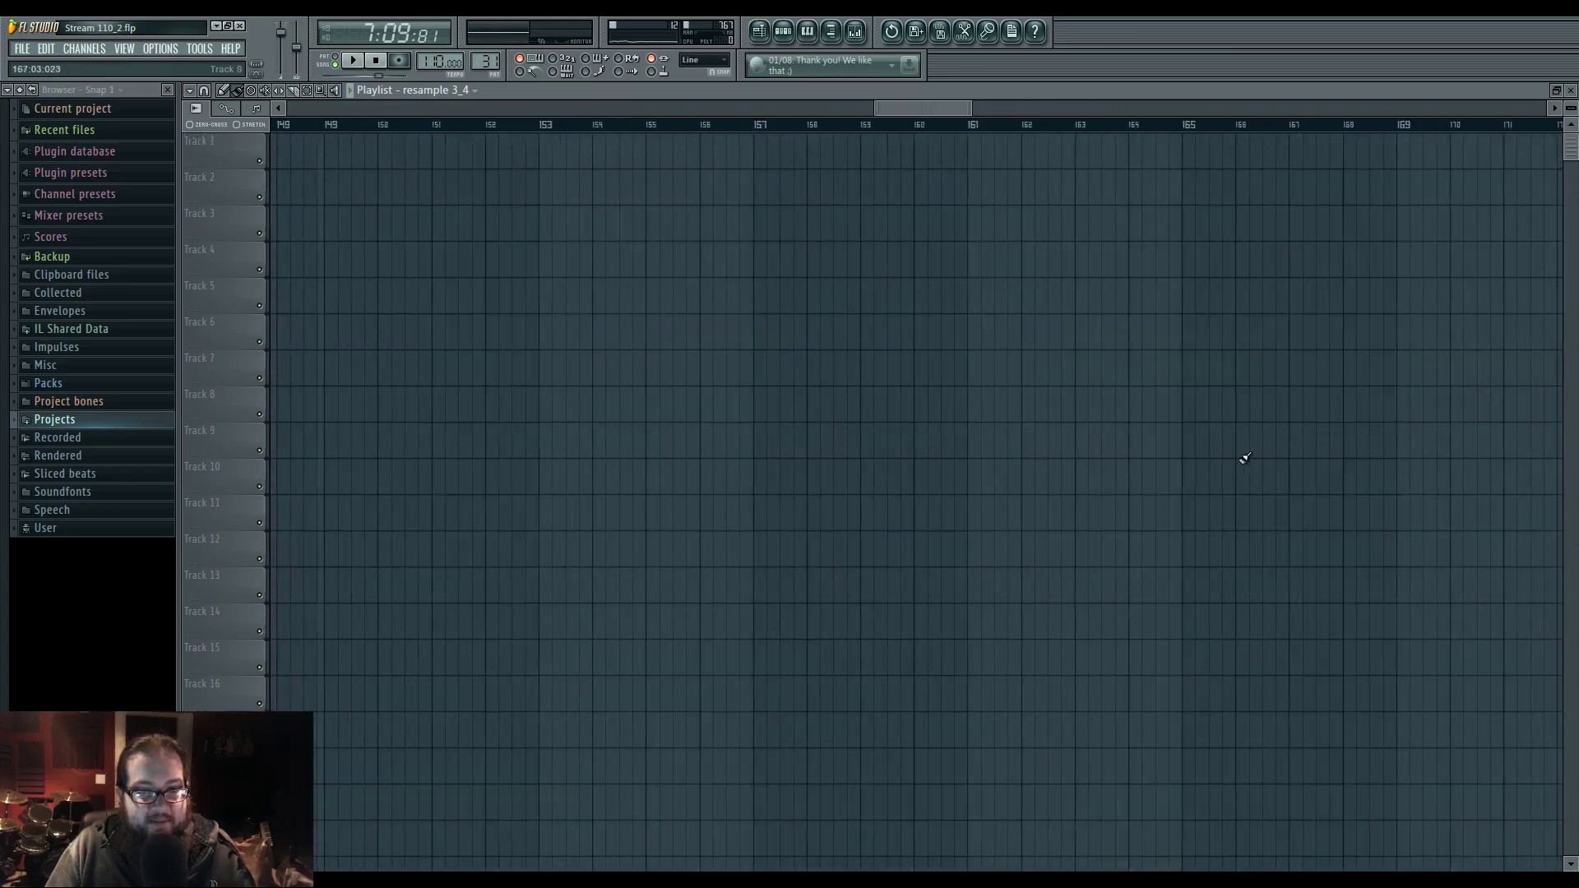
{"action": "scroll", "coordinate": [861, 468], "scroll_direction": "down", "scroll_amount": 6}
{"action": "left_click_drag", "start_coordinate": [601, 467], "coordinate": [644, 464]}
{"action": "scroll", "coordinate": [646, 466], "scroll_direction": "up", "scroll_amount": 8}
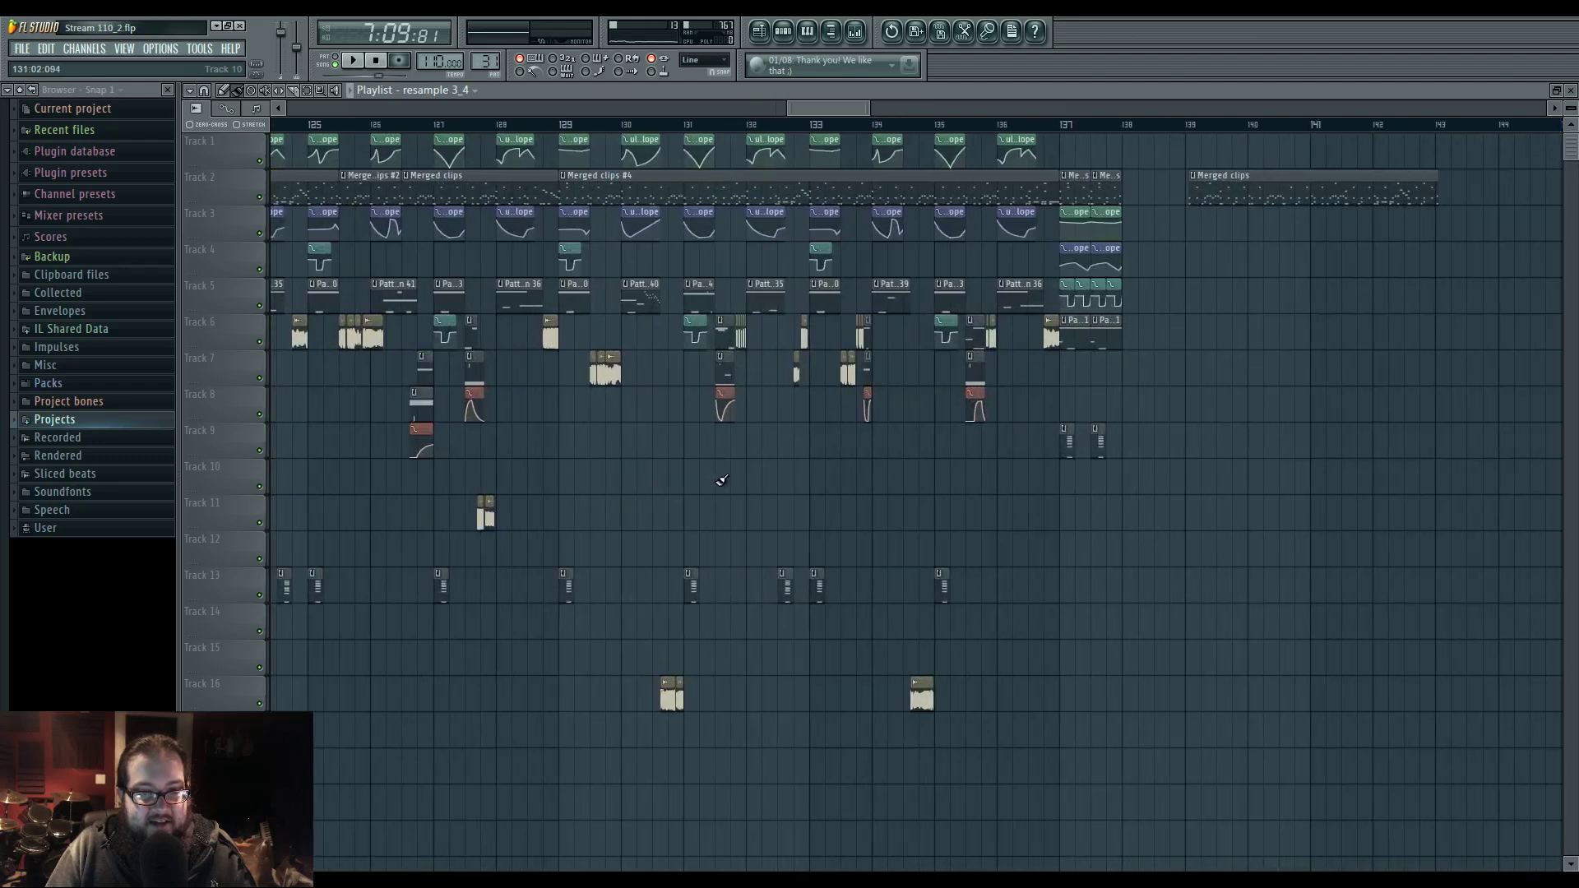
{"action": "left_click_drag", "start_coordinate": [866, 479], "coordinate": [550, 485]}
{"action": "scroll", "coordinate": [753, 492], "scroll_direction": "up", "scroll_amount": 5}
{"action": "scroll", "coordinate": [754, 491], "scroll_direction": "up", "scroll_amount": 3}
{"action": "left_click", "coordinate": [852, 378]}
{"action": "left_click_drag", "start_coordinate": [709, 486], "coordinate": [530, 486]}
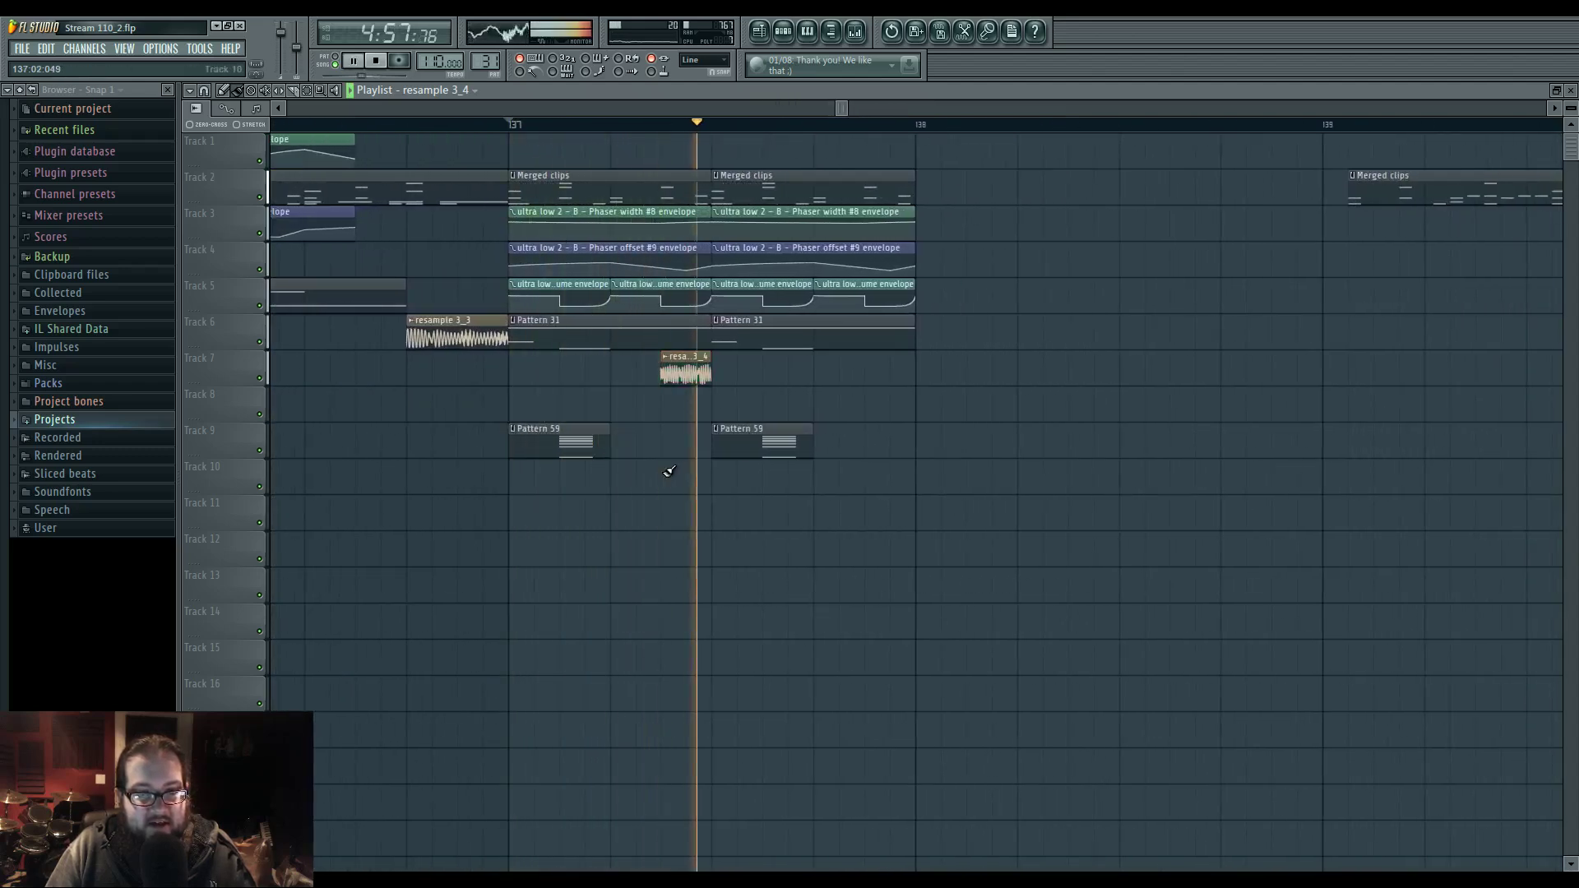
{"action": "left_click_drag", "start_coordinate": [753, 493], "coordinate": [546, 500]}
{"action": "key", "text": "space"}
- Return to the resample 3_4 clip on Track 5 and listen from about bar 199 into bar 200
{"action": "scroll", "coordinate": [650, 497], "scroll_direction": "down", "scroll_amount": 8}
{"action": "left_click_drag", "start_coordinate": [648, 490], "coordinate": [198, 416]}
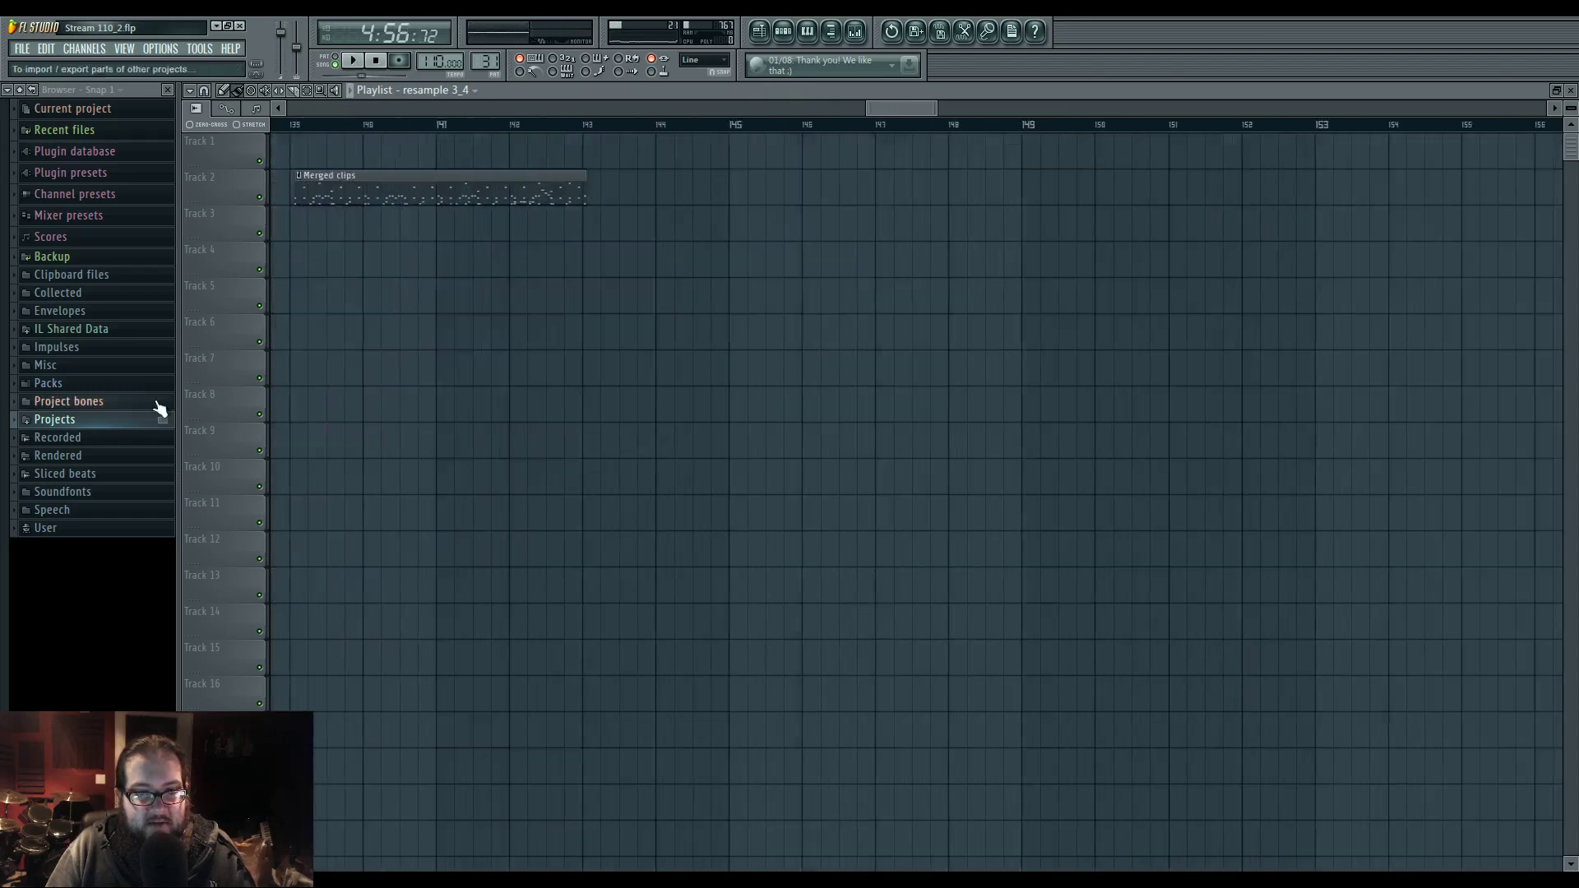
{"action": "left_click_drag", "start_coordinate": [987, 436], "coordinate": [466, 436]}
{"action": "scroll", "coordinate": [477, 431], "scroll_direction": "down", "scroll_amount": 8}
{"action": "scroll", "coordinate": [1020, 431], "scroll_direction": "up", "scroll_amount": 4}
{"action": "scroll", "coordinate": [1059, 428], "scroll_direction": "down", "scroll_amount": 5}
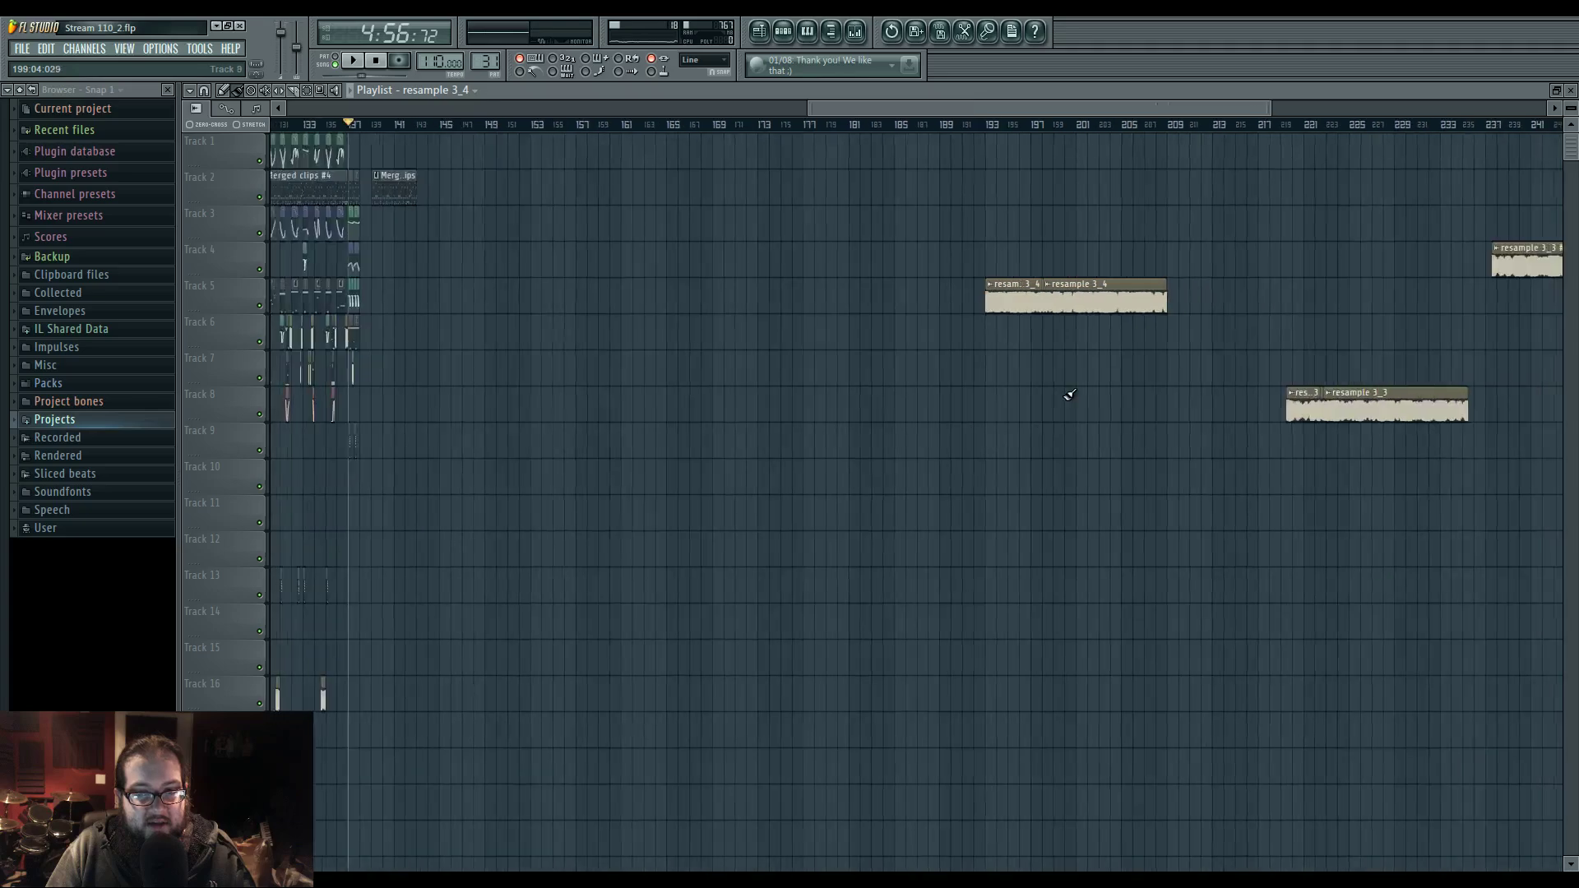
{"action": "scroll", "coordinate": [1069, 394], "scroll_direction": "up", "scroll_amount": 4}
{"action": "scroll", "coordinate": [688, 381], "scroll_direction": "up", "scroll_amount": 2}
{"action": "left_click", "coordinate": [673, 110]}
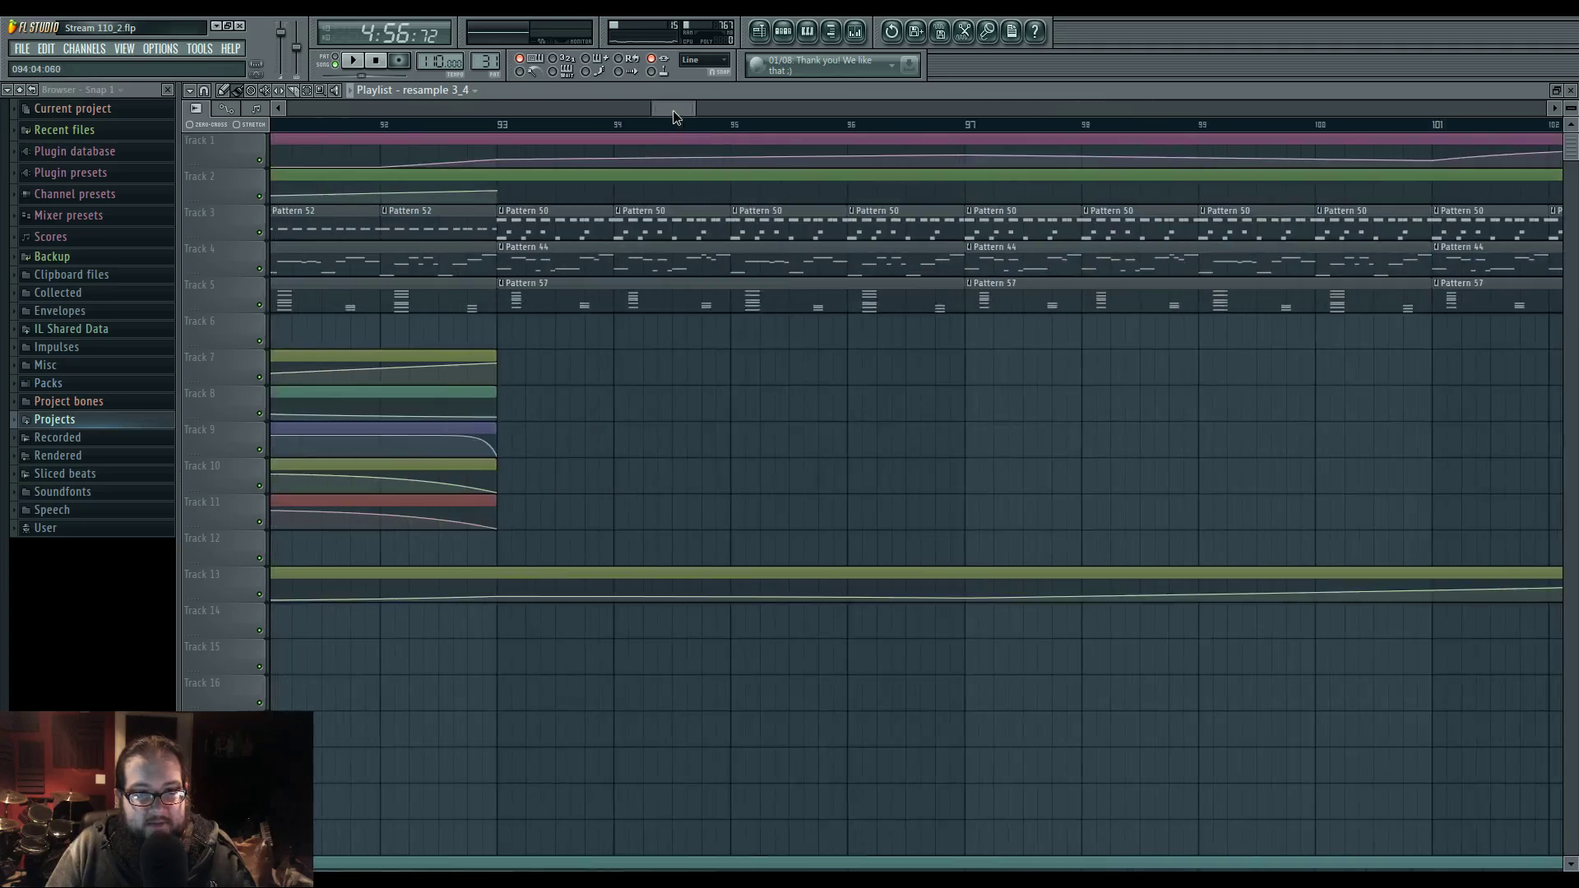
{"action": "left_click_drag", "start_coordinate": [672, 111], "coordinate": [1083, 129]}
{"action": "left_click_drag", "start_coordinate": [1167, 333], "coordinate": [719, 254]}
{"action": "left_click", "coordinate": [834, 125]}
{"action": "key", "text": "space"}
{"action": "scroll", "coordinate": [721, 255], "scroll_direction": "up", "scroll_amount": 2}
{"action": "left_click_drag", "start_coordinate": [855, 264], "coordinate": [708, 236]}
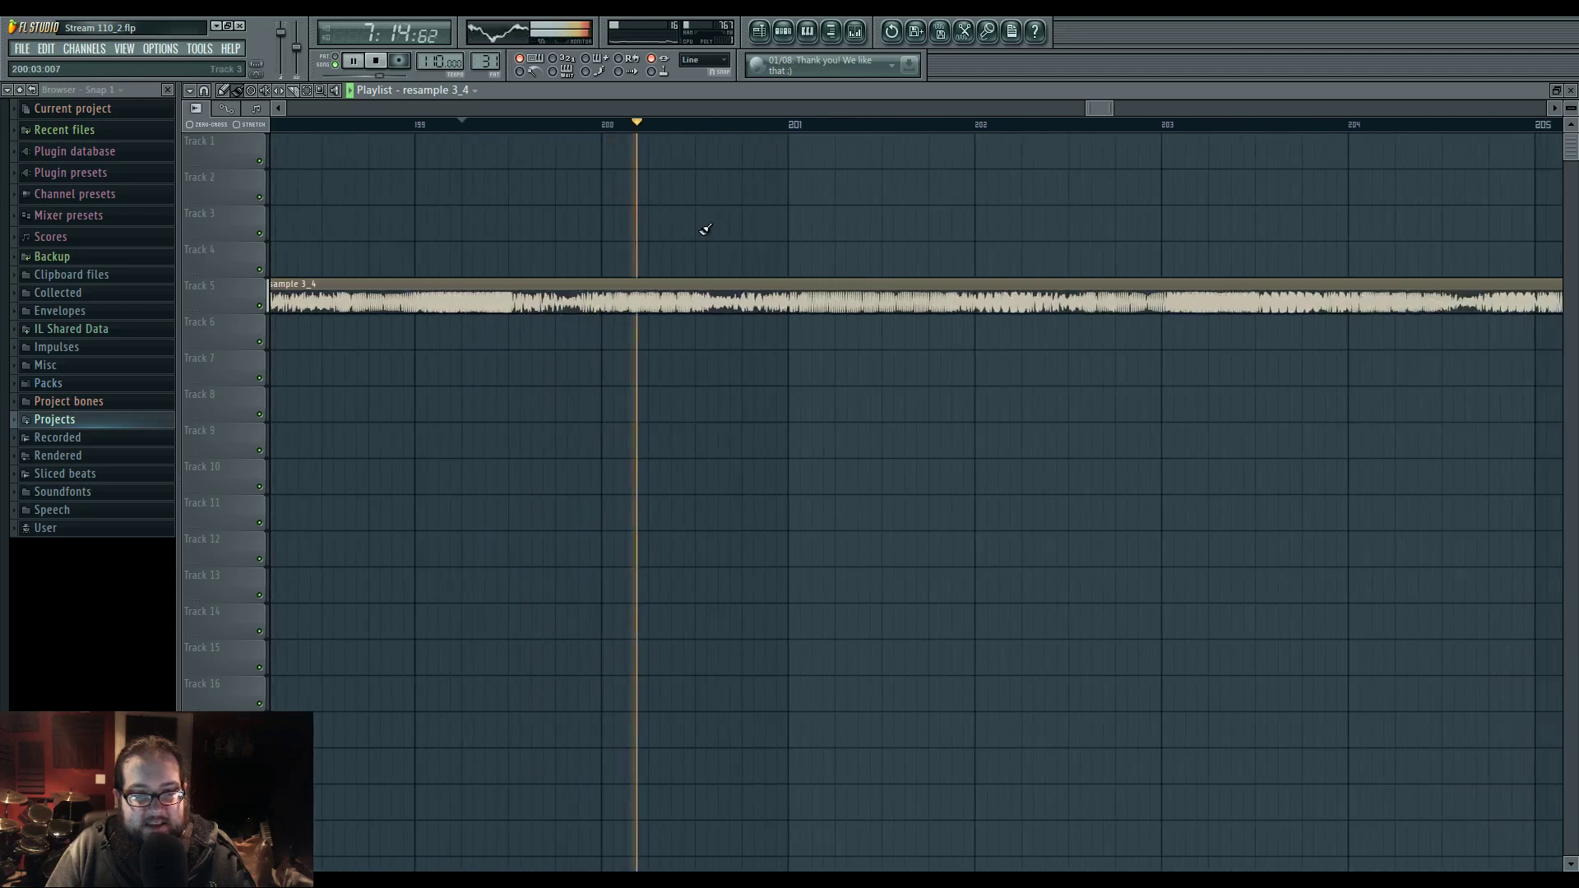
- Audition resample 3_4 through bars 200 and 201 and slice out a half-beat section at beat 4 of bar 201
{"action": "left_click", "coordinate": [664, 126]}
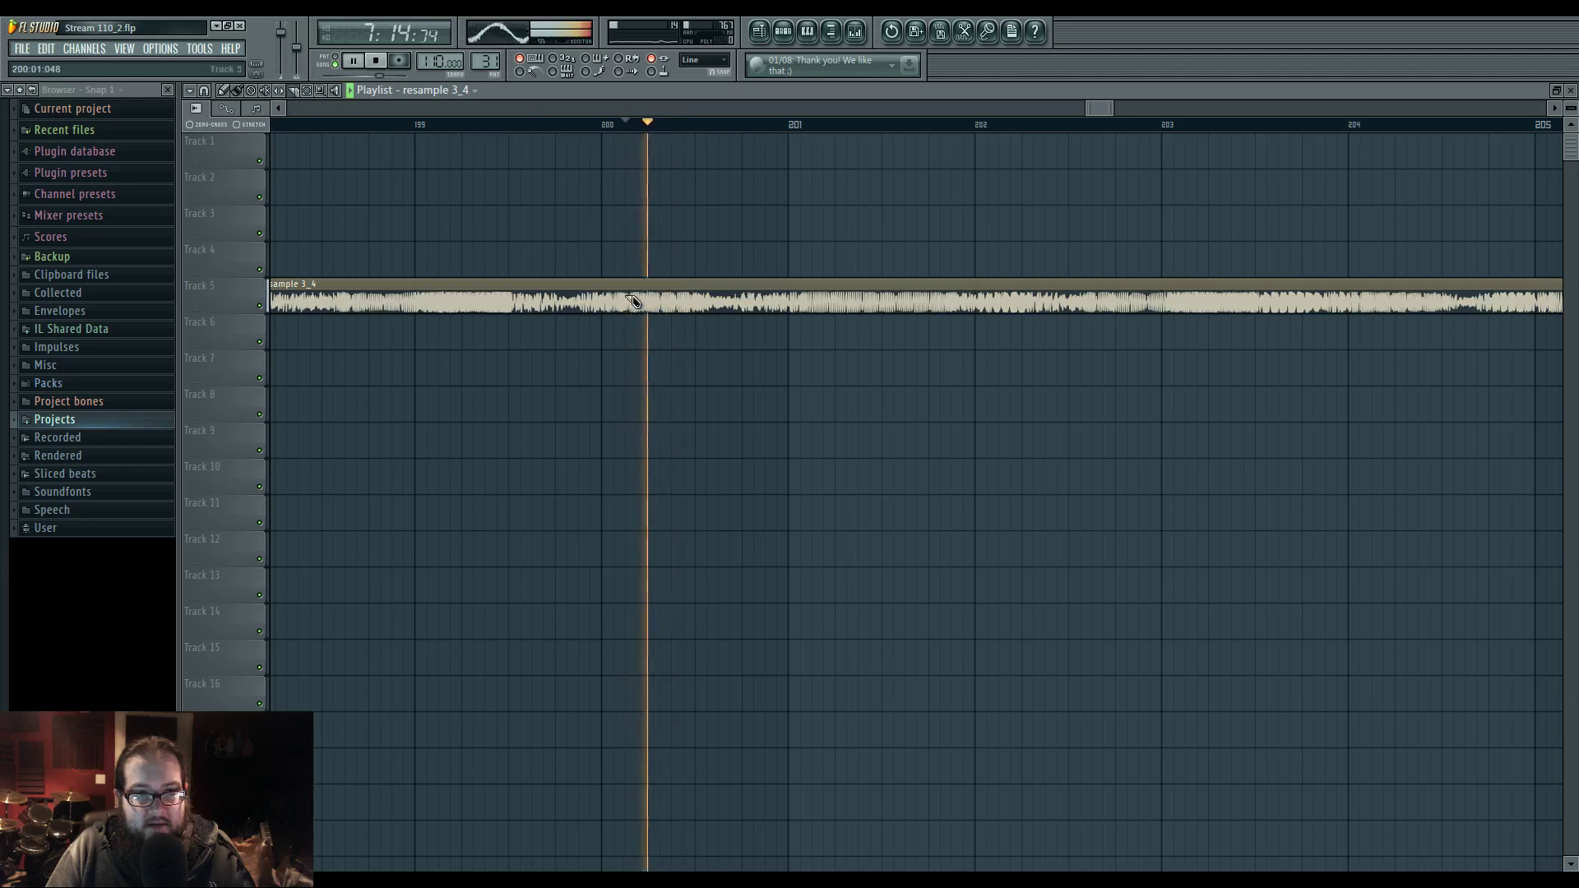
{"action": "scroll", "coordinate": [633, 301], "scroll_direction": "up", "scroll_amount": 2}
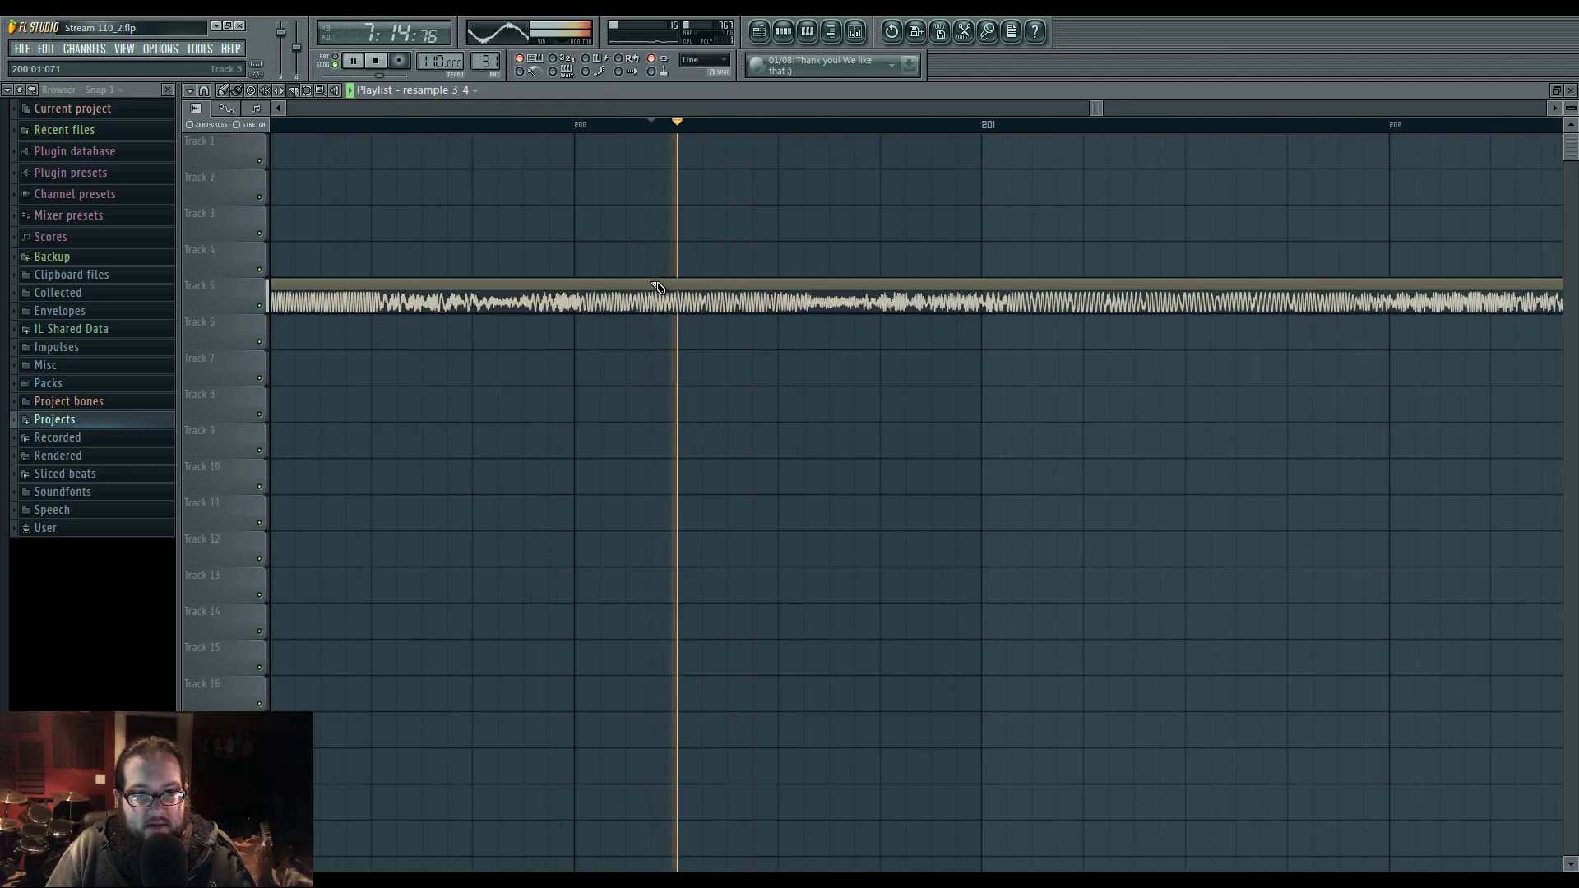
{"action": "key", "text": "space"}
{"action": "mouse_move", "coordinate": [896, 177]}
{"action": "left_mouse_down"}
{"action": "mouse_move", "coordinate": [669, 225]}
{"action": "mouse_move", "coordinate": [562, 216]}
{"action": "left_mouse_up"}
{"action": "key", "text": "space"}
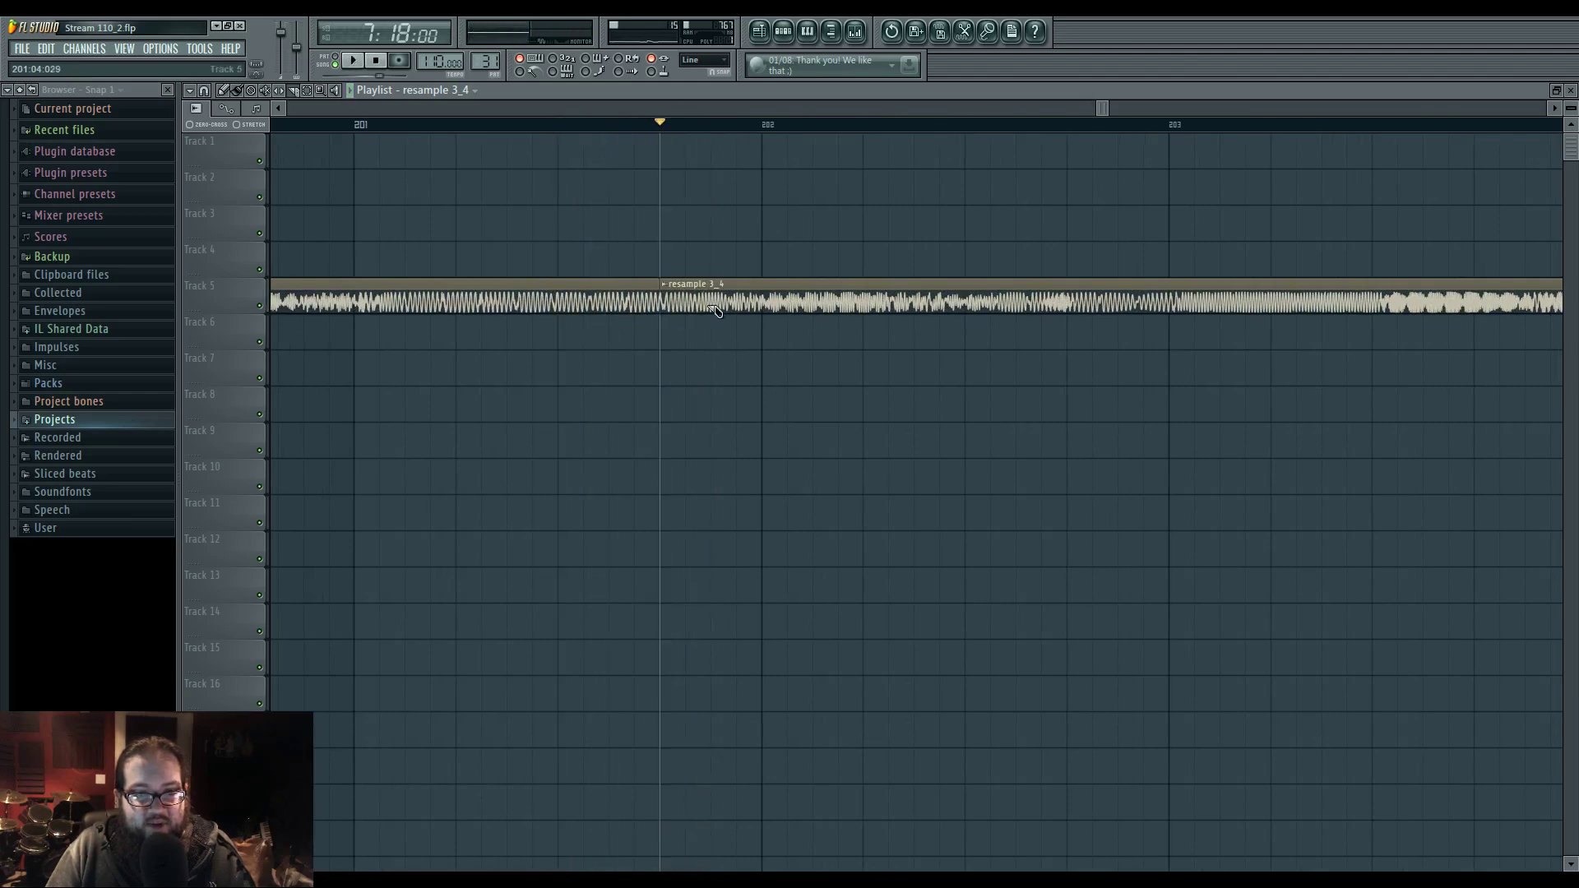
{"action": "scroll", "coordinate": [716, 326], "scroll_direction": "down", "scroll_amount": 3}
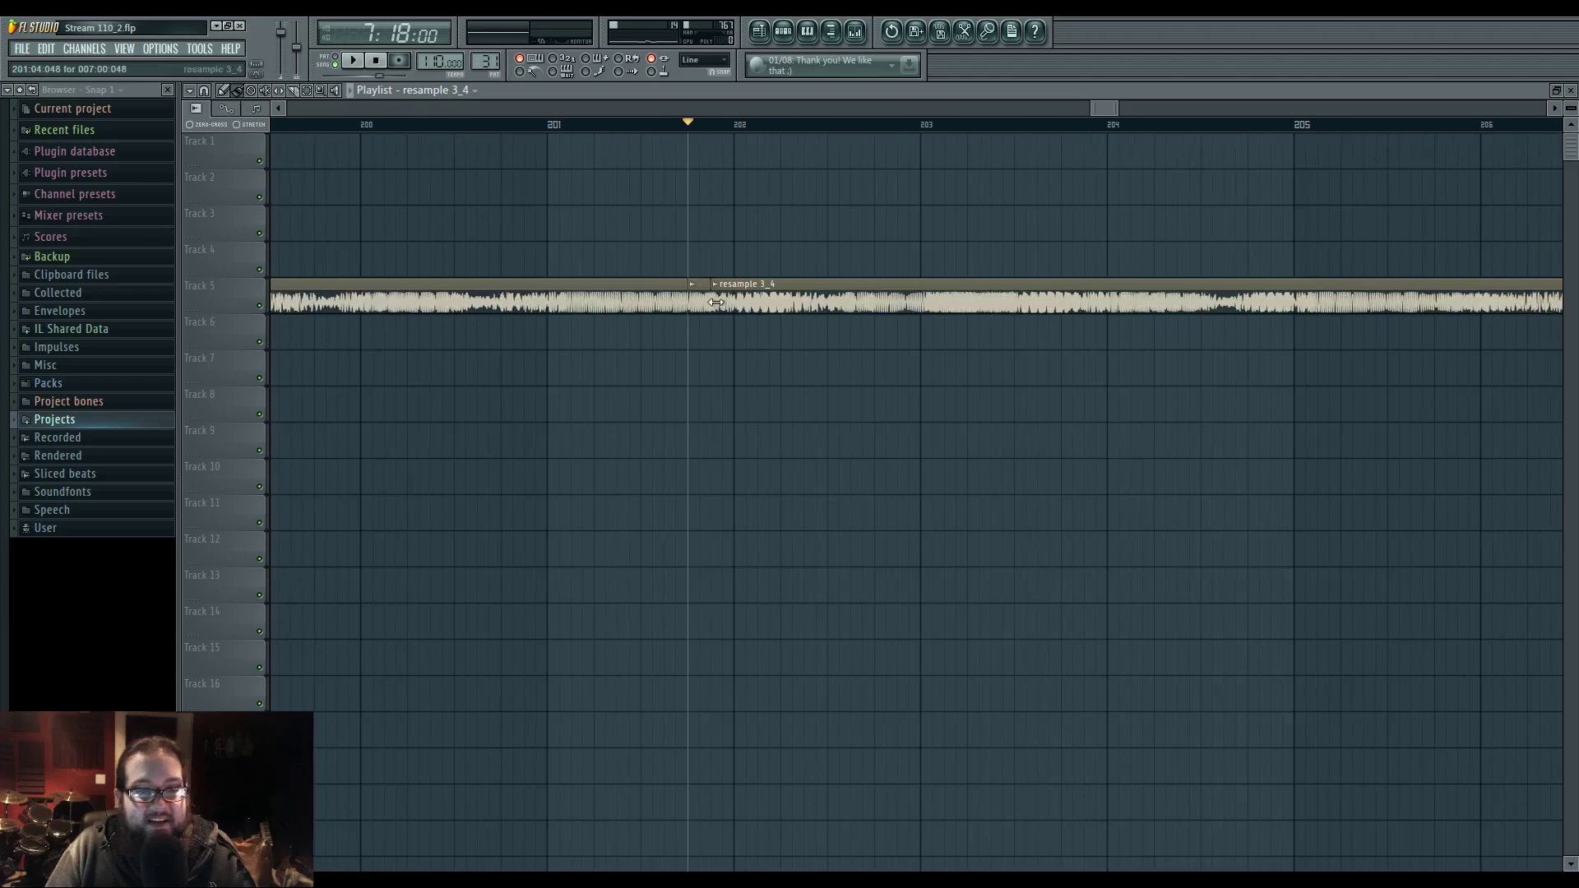
- Place the second resample 3_4 slice on Track 7 in the last half beat of bar 137 and replay the bar
{"action": "scroll", "coordinate": [583, 360], "scroll_direction": "down", "scroll_amount": 8}
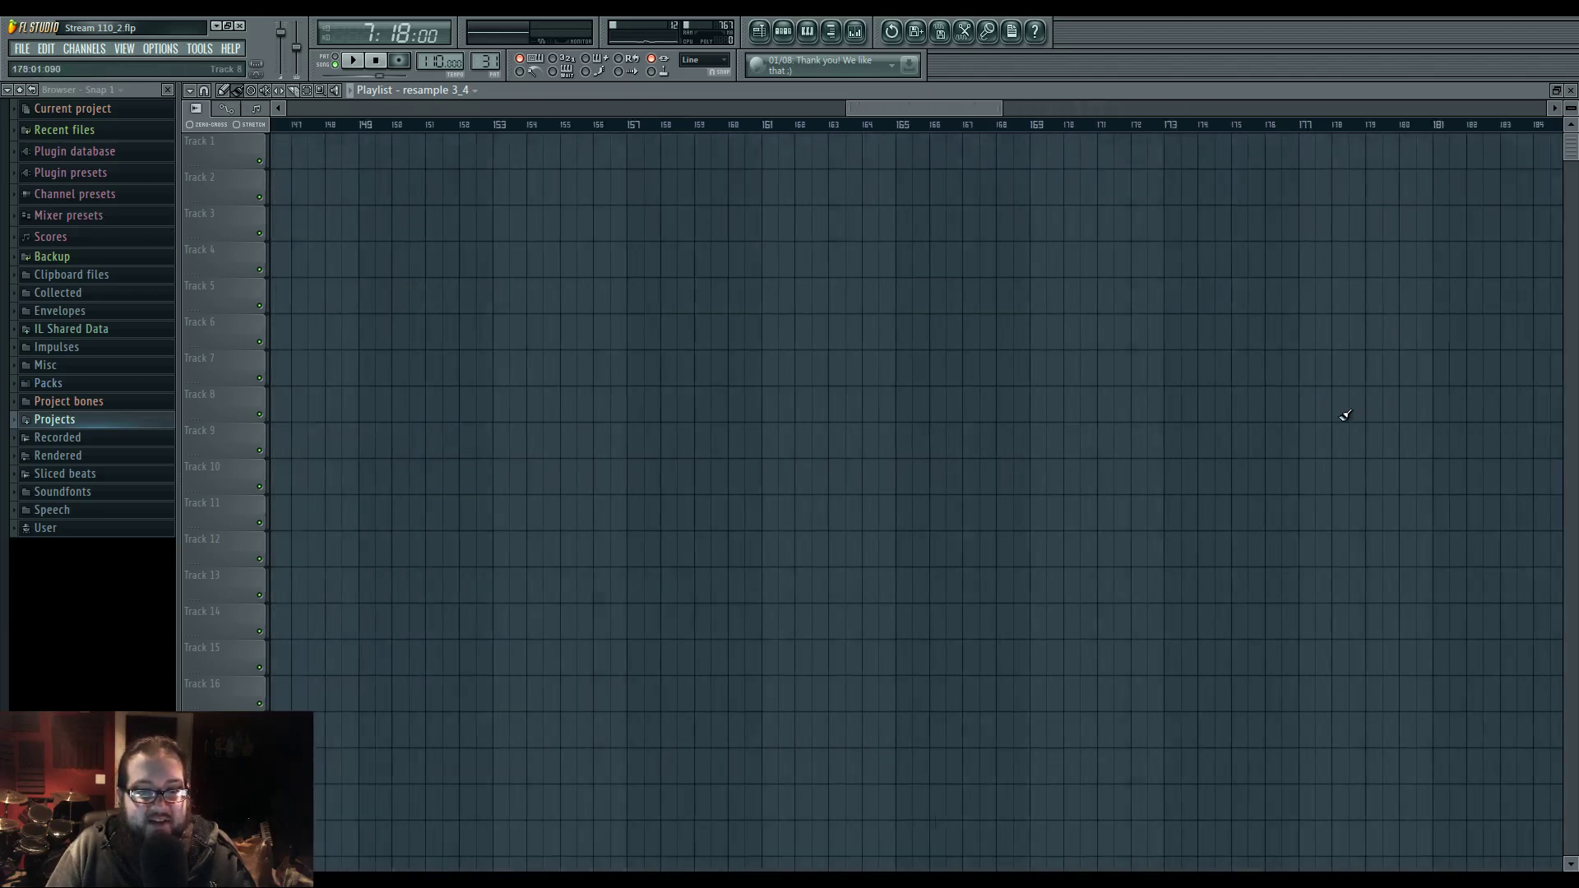
{"action": "scroll", "coordinate": [782, 431], "scroll_direction": "up", "scroll_amount": 8}
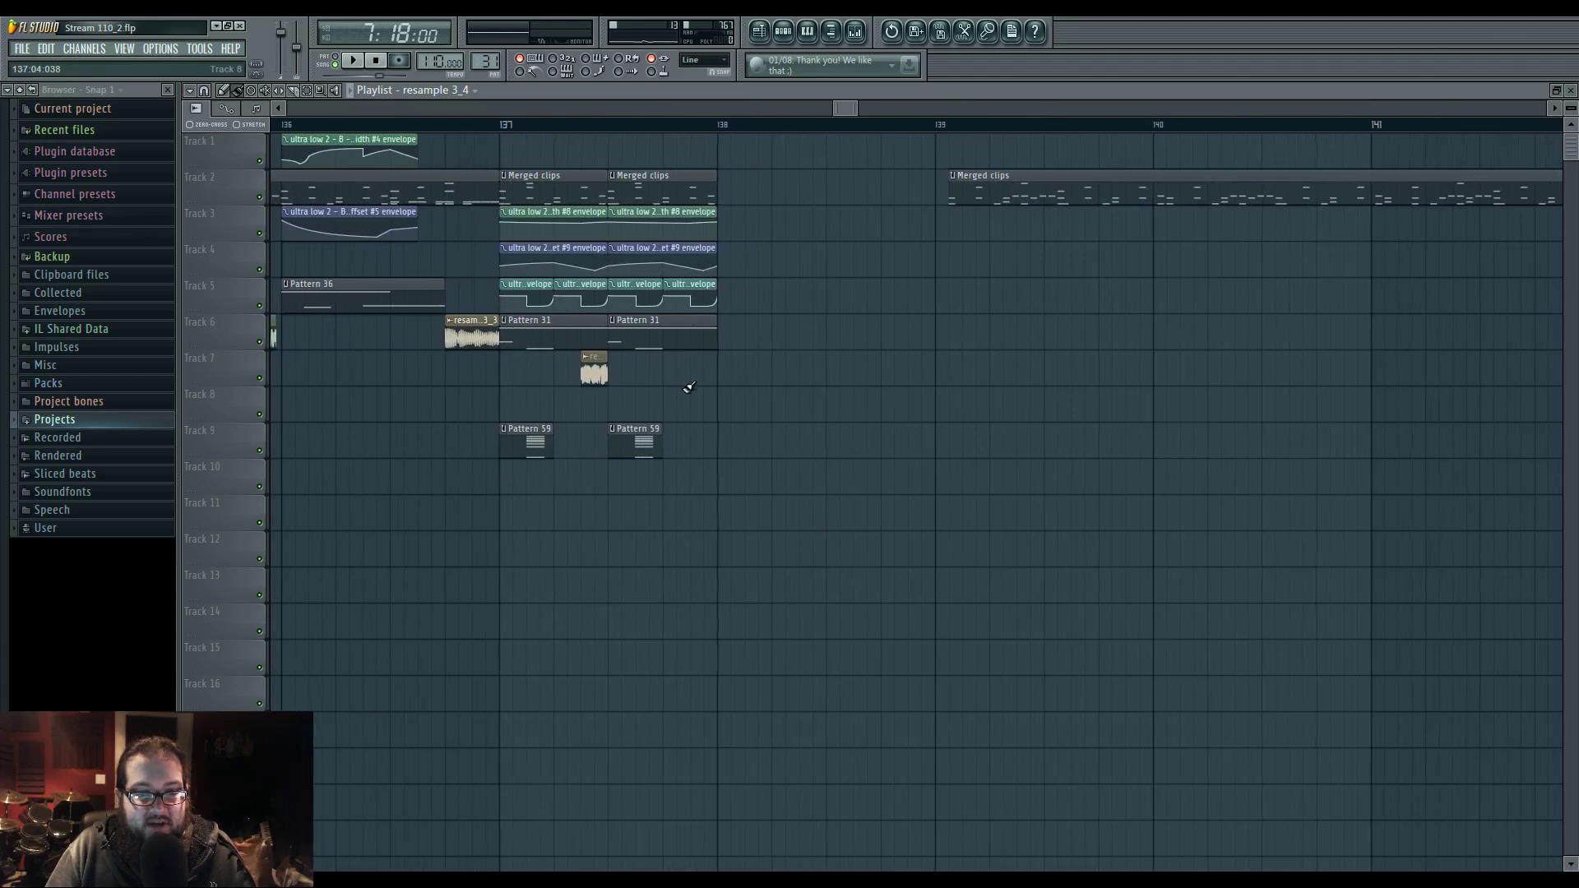
{"action": "key", "text": "space"}
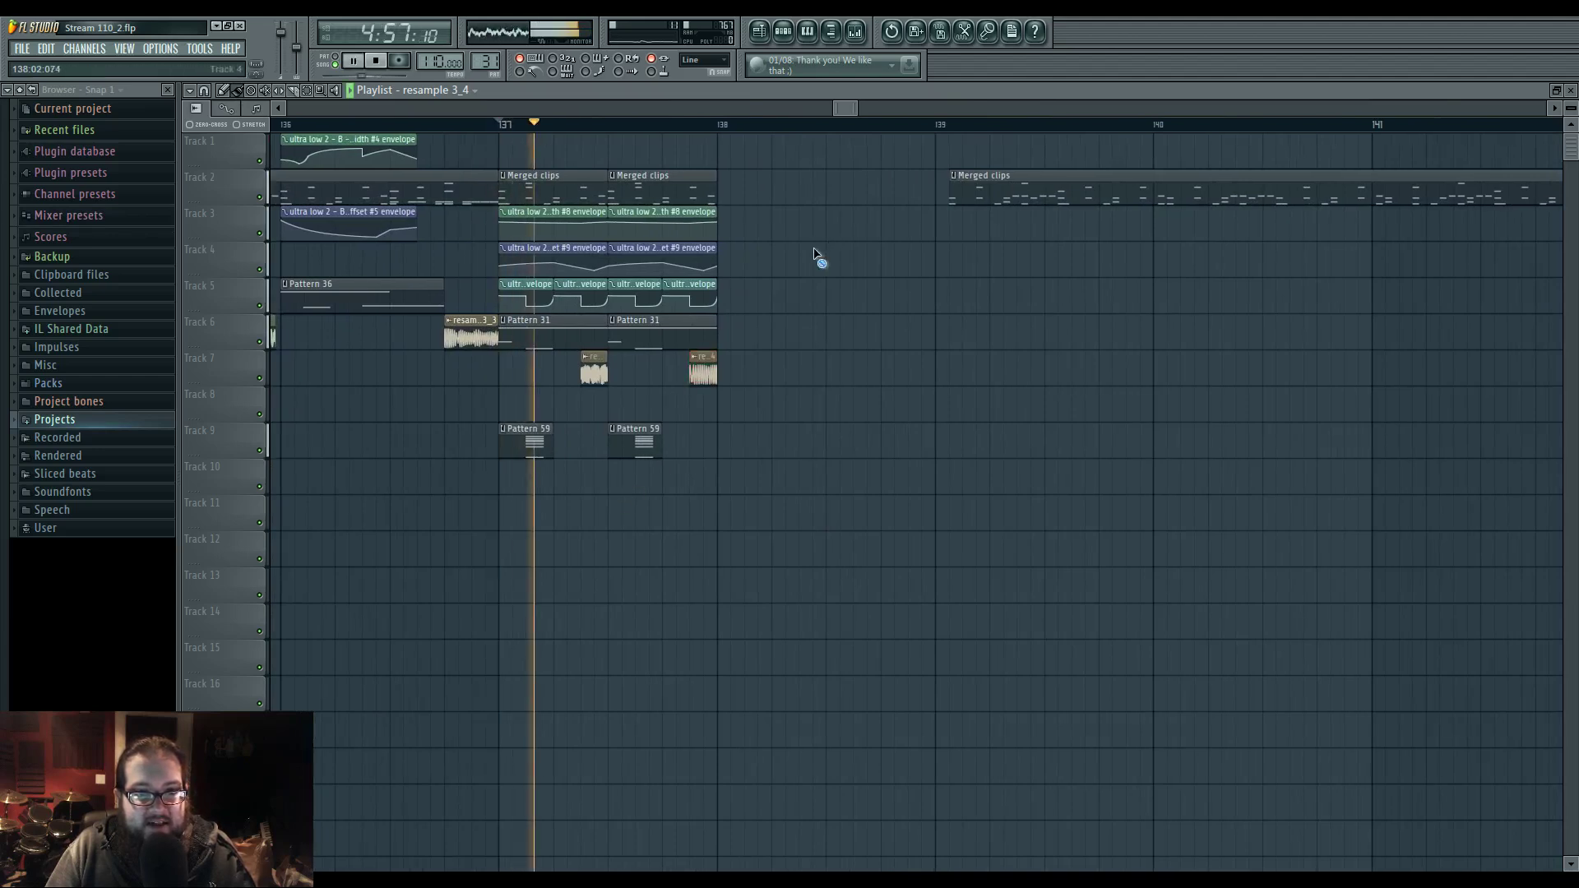
{"action": "key", "text": "space"}
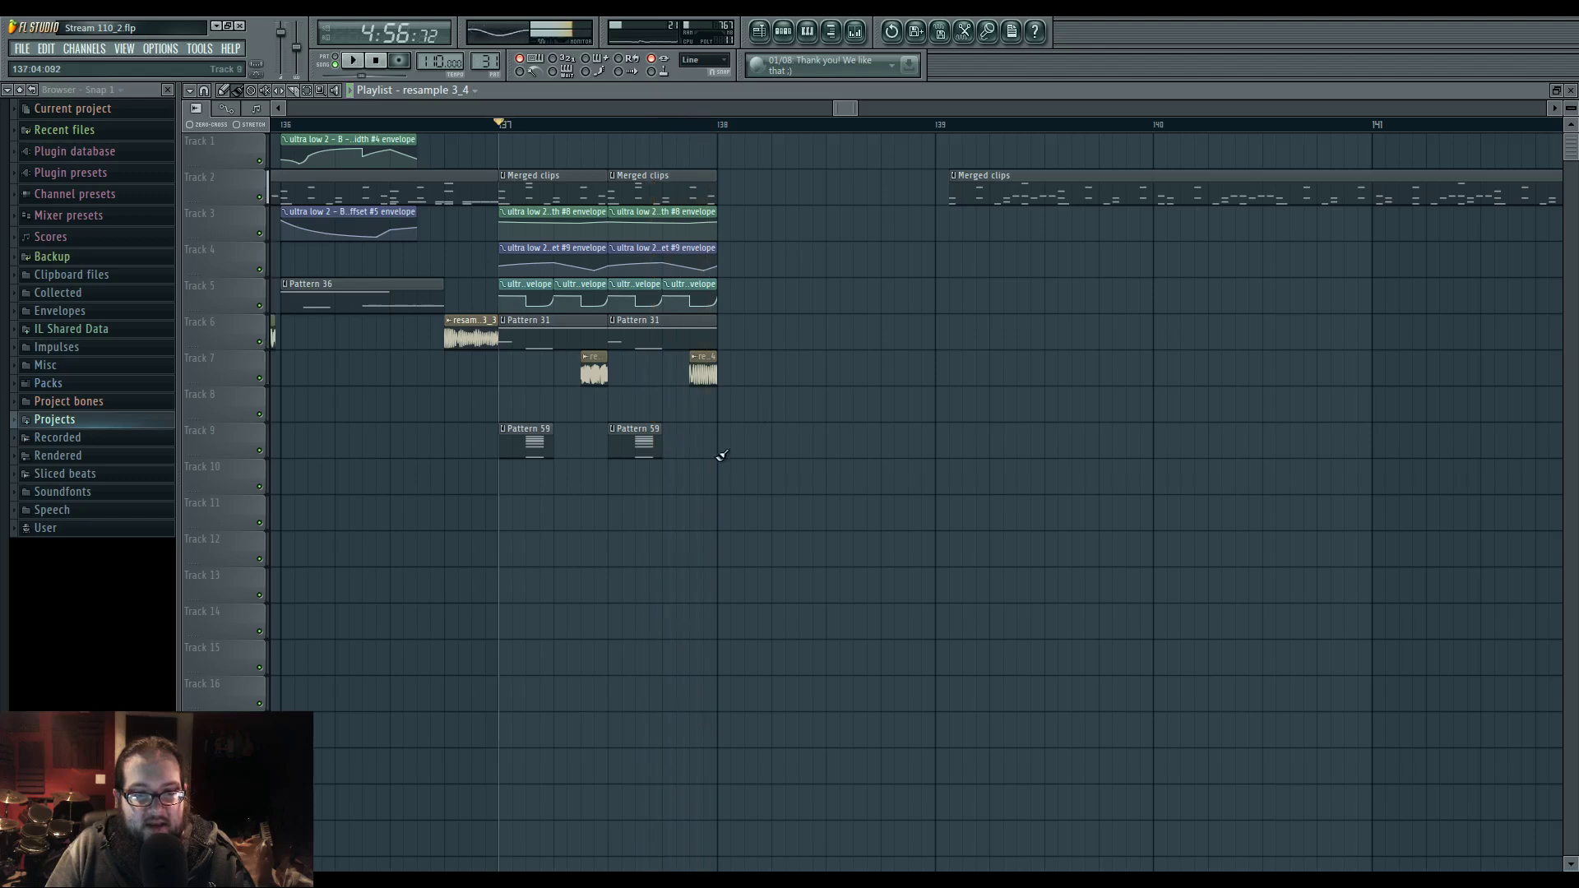
- Place a Pattern 68 clip on Track 11 at bar 137, play it with the drop and make the clip unique
{"action": "left_click_drag", "start_coordinate": [670, 493], "coordinate": [744, 437]}
{"action": "scroll", "coordinate": [589, 529], "scroll_direction": "down", "scroll_amount": 3}
{"action": "left_click_drag", "start_coordinate": [642, 509], "coordinate": [695, 478]}
{"action": "left_click", "coordinate": [1001, 281]}
{"action": "key", "text": "space"}
{"action": "scroll", "coordinate": [1110, 346], "scroll_direction": "up", "scroll_amount": 2}
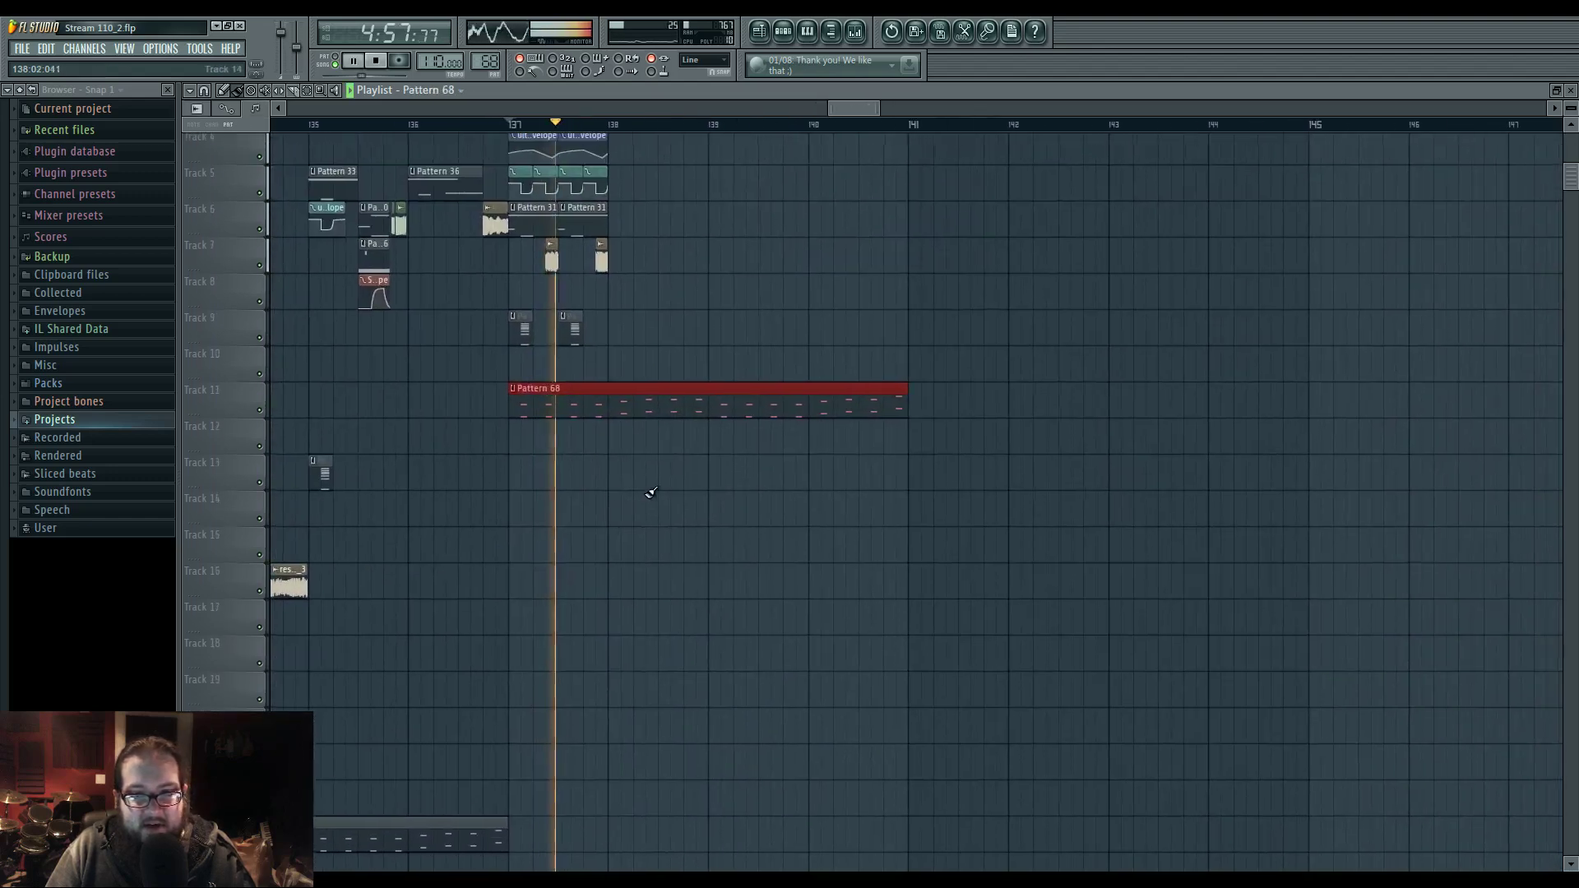
{"action": "left_click", "coordinate": [507, 387]}
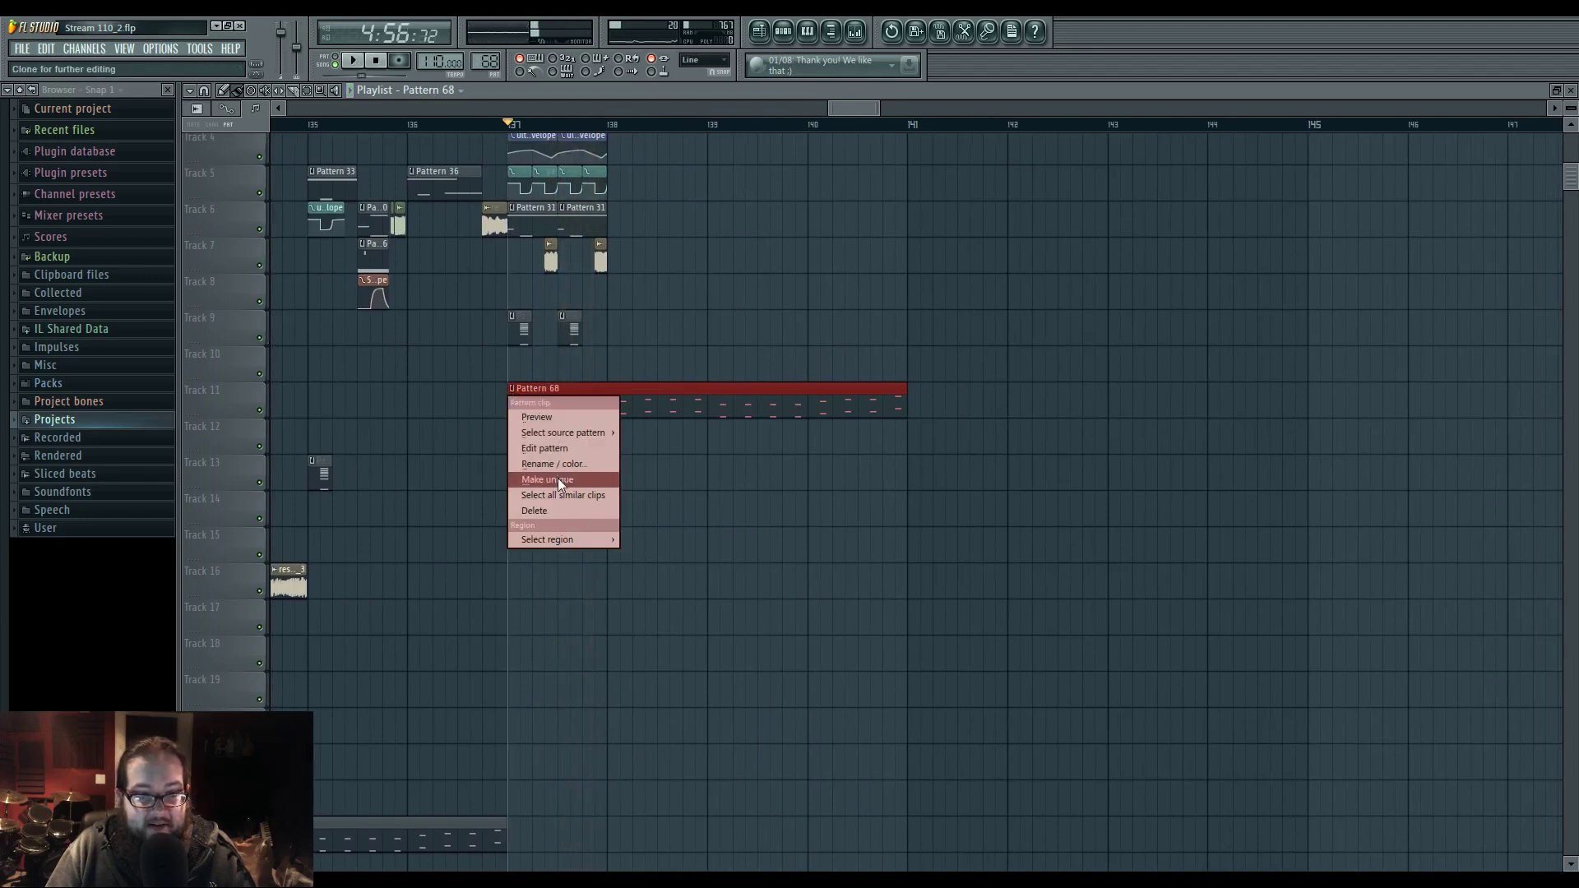
{"action": "left_click", "coordinate": [557, 477]}
- Clear the unique pattern's old Plucky 3 notes and build four evenly spaced short E5 notes from its start
{"action": "left_click_drag", "start_coordinate": [478, 199], "coordinate": [1297, 642]}
{"action": "key", "text": "Delete"}
{"action": "scroll", "coordinate": [287, 521], "scroll_direction": "up", "scroll_amount": 2}
{"action": "right_click", "coordinate": [299, 409]}
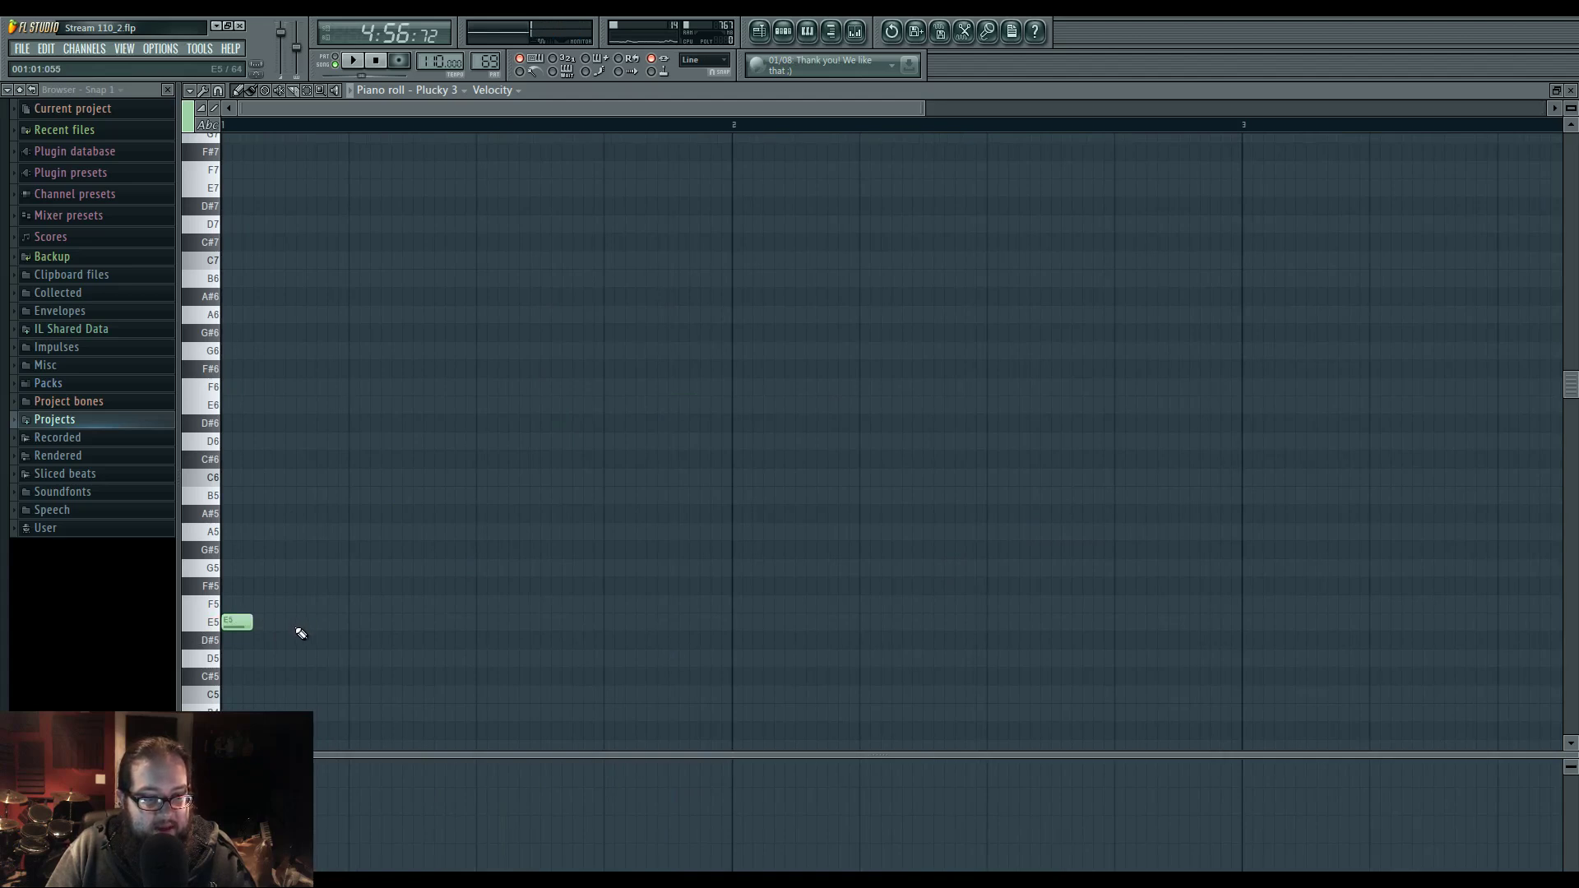
{"action": "scroll", "coordinate": [283, 646], "scroll_direction": "down", "scroll_amount": 3}
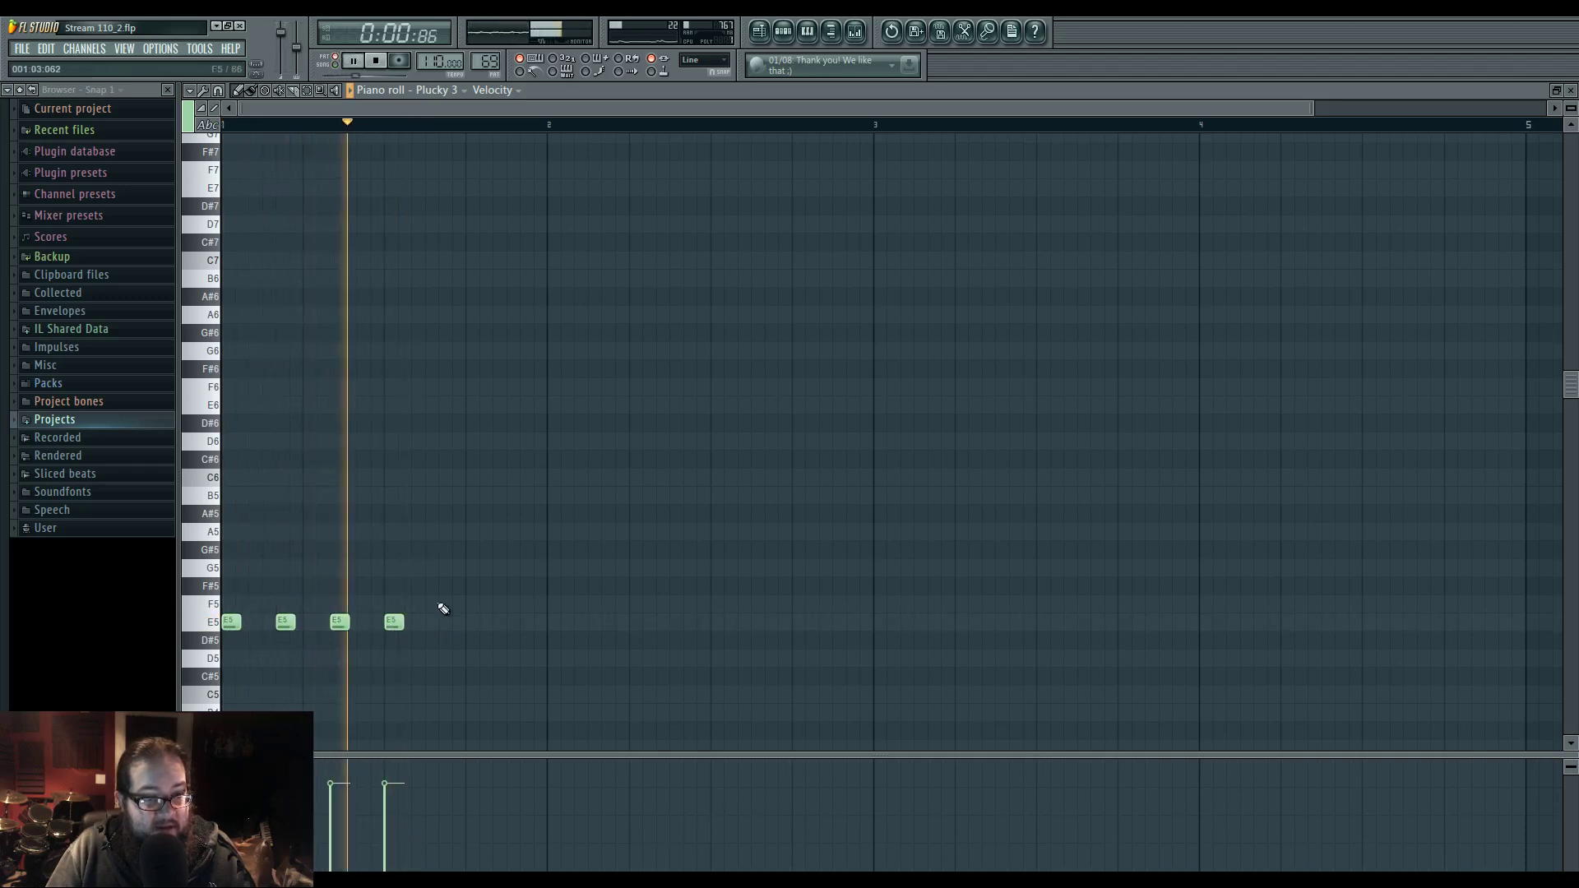
- Add three more short E5 notes in the second half of bar 1, shifting the final one close to the bar's end
{"action": "left_click", "coordinate": [436, 621]}
{"action": "left_click", "coordinate": [449, 622]}
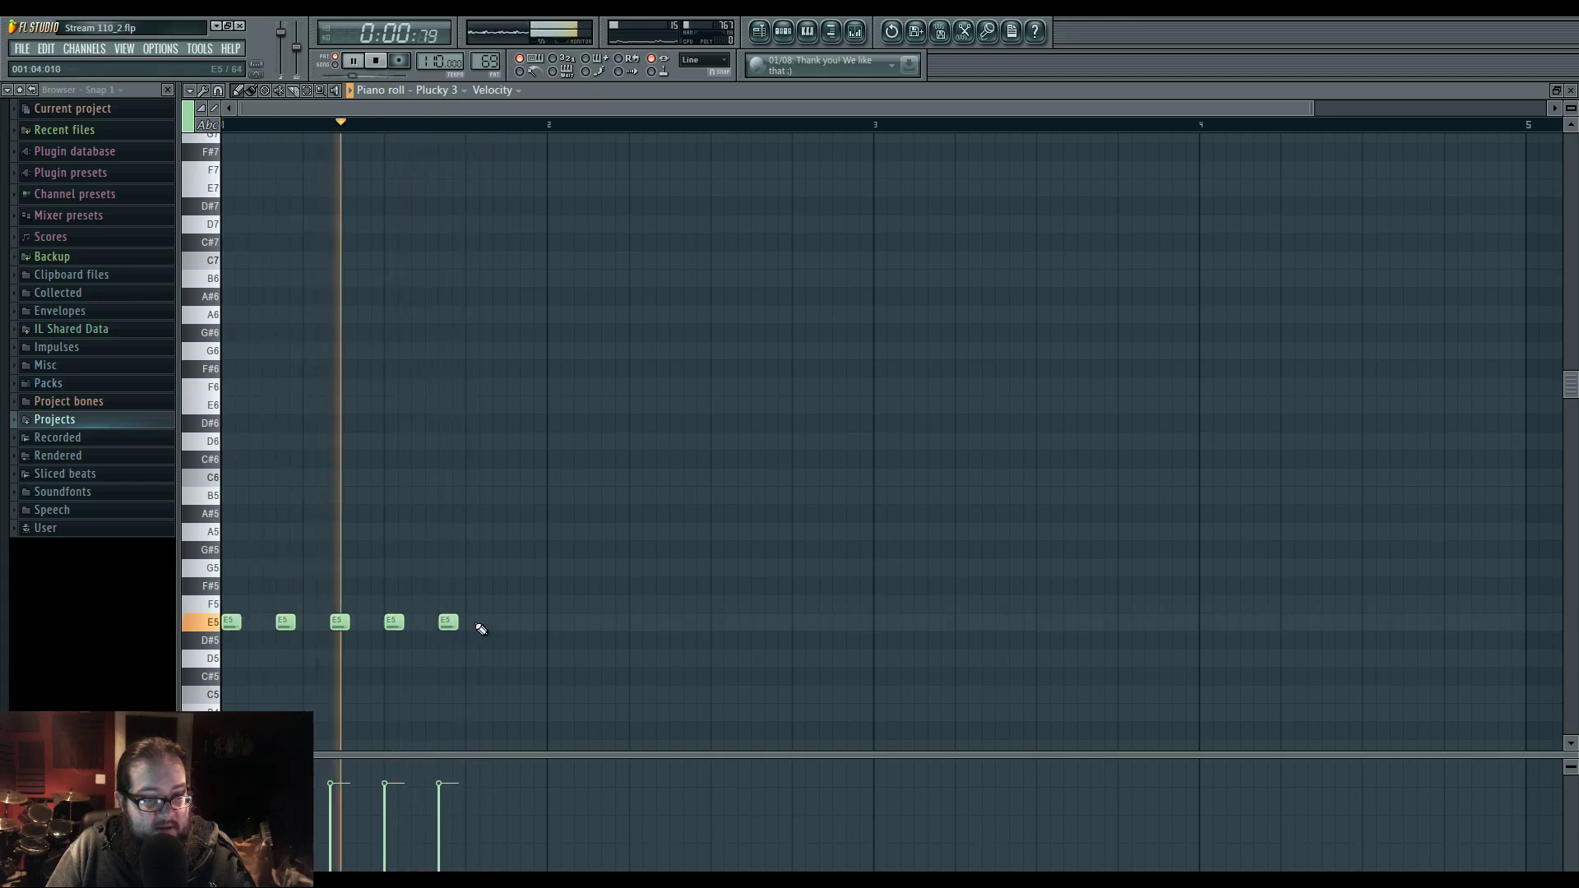
{"action": "left_click", "coordinate": [475, 623]}
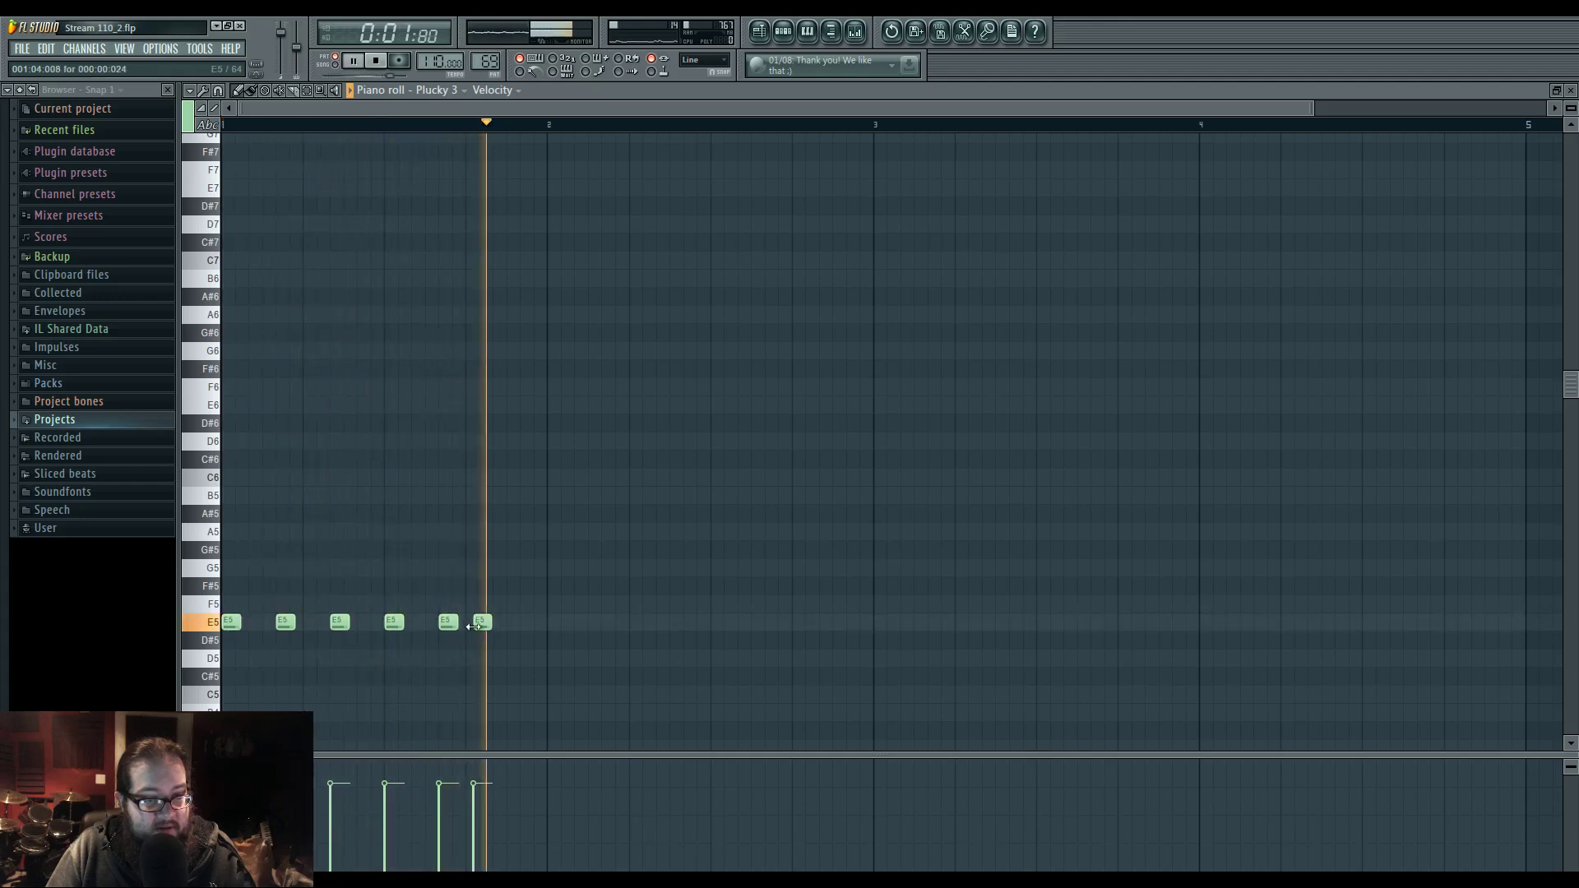
{"action": "left_click", "coordinate": [516, 623]}
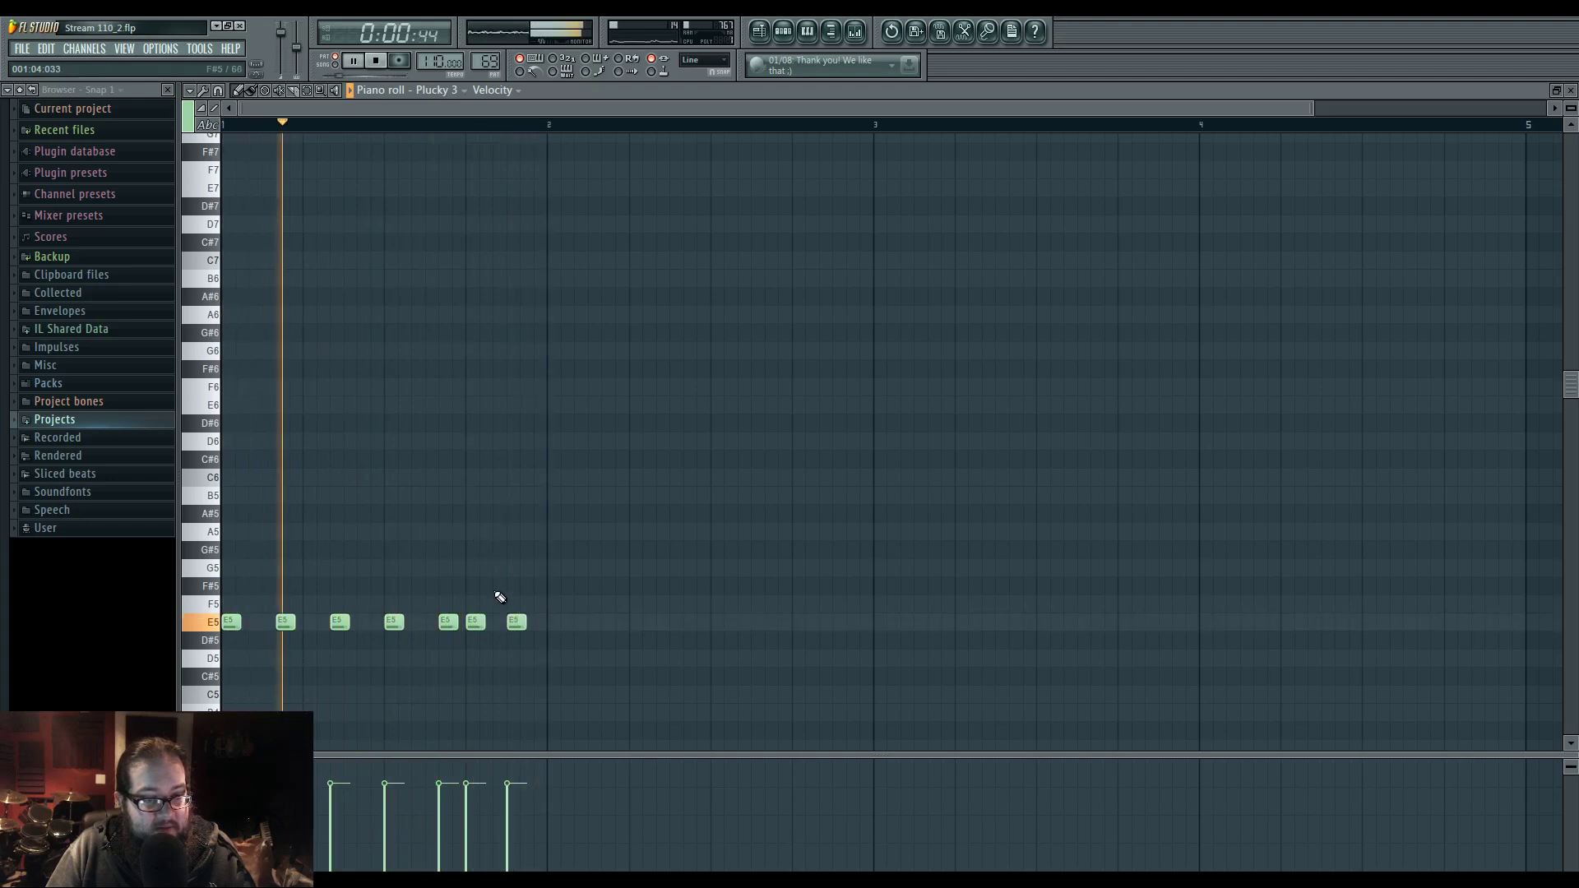
{"action": "left_click_drag", "start_coordinate": [505, 624], "coordinate": [518, 625]}
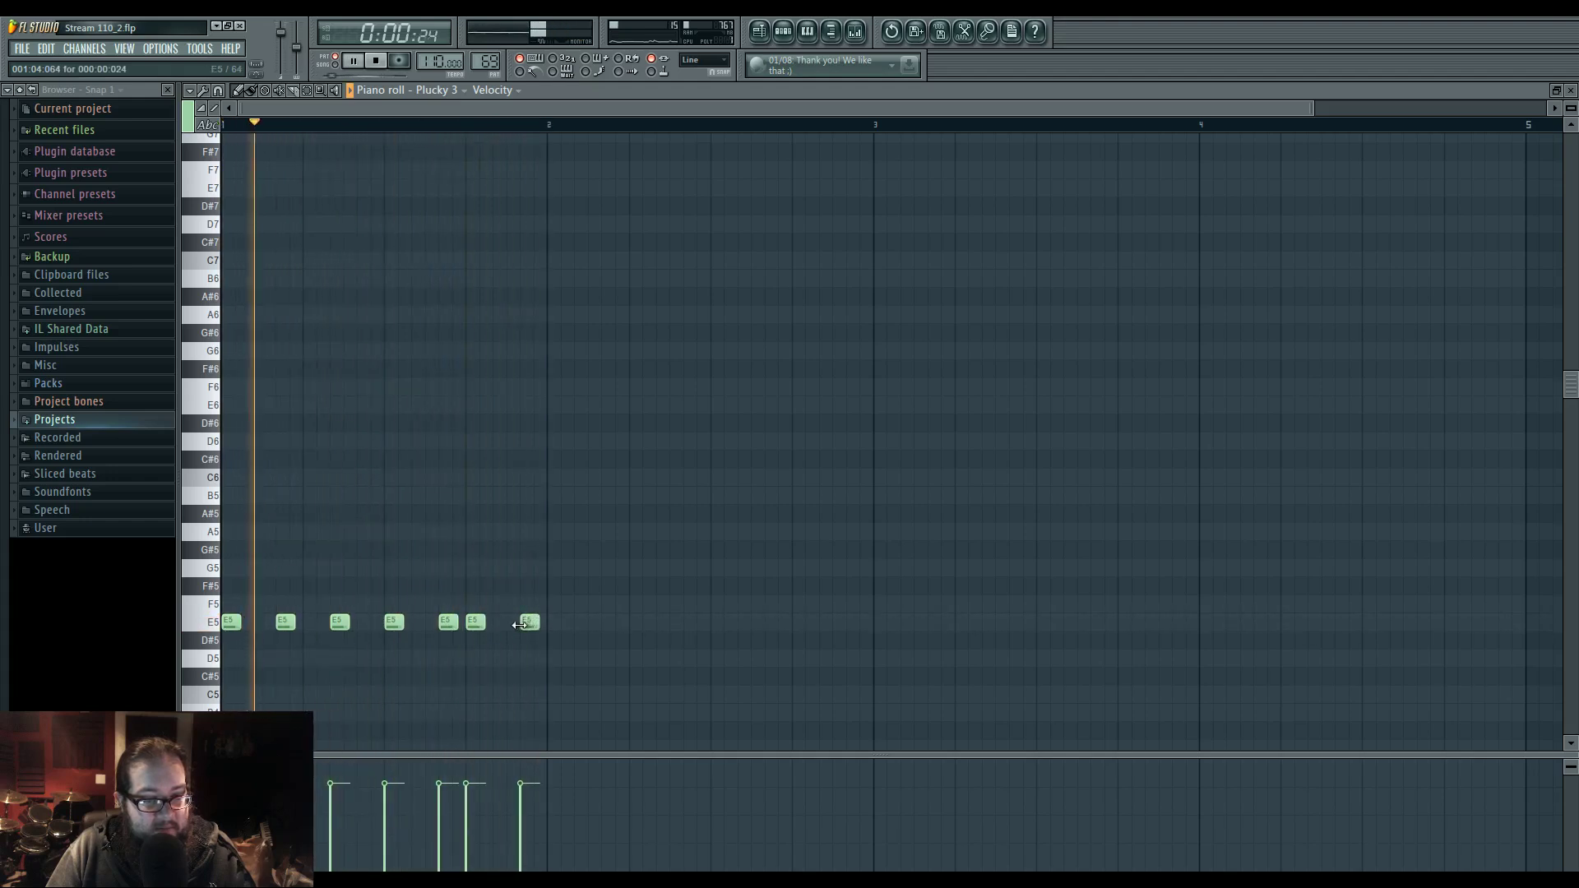
- Add a short note between the two closely spaced E5 notes and raise it to E6
{"action": "scroll", "coordinate": [453, 567], "scroll_direction": "up", "scroll_amount": 1}
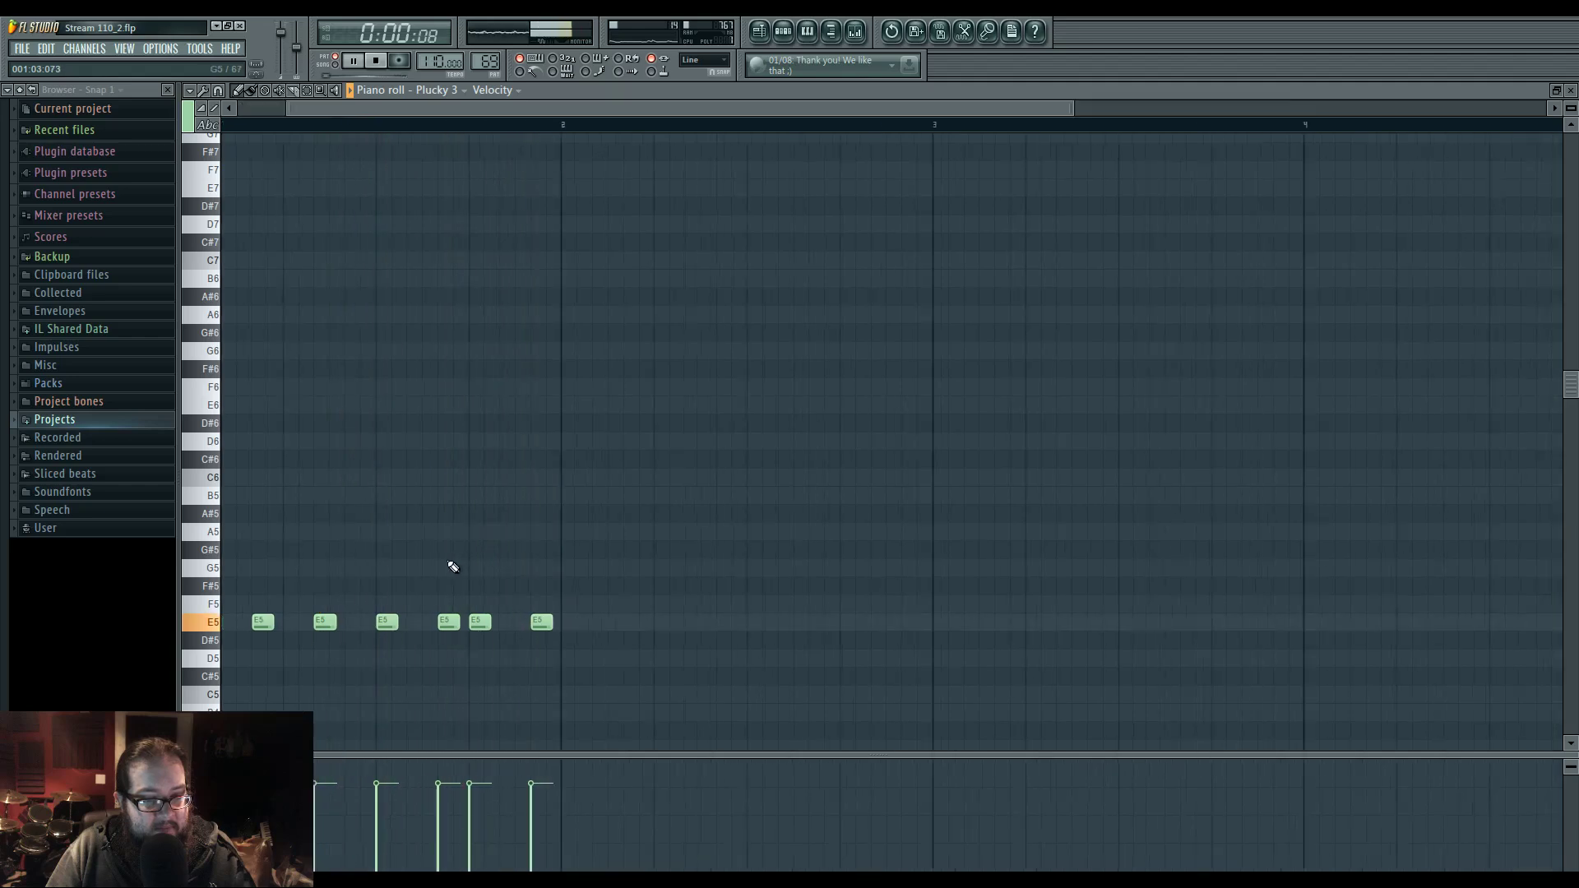
{"action": "left_click", "coordinate": [543, 596]}
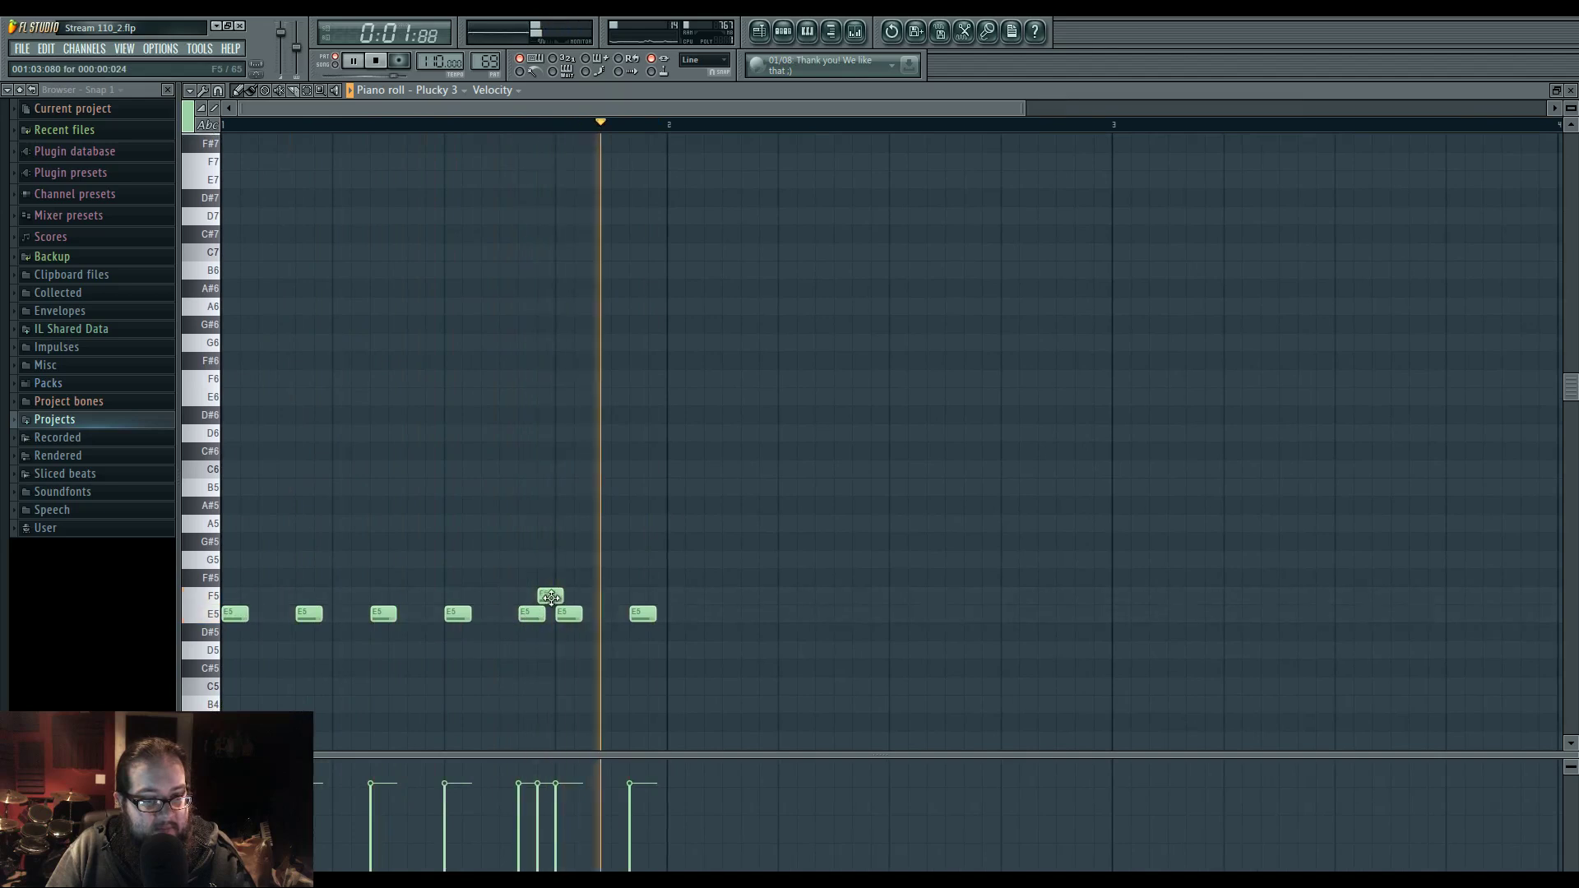
{"action": "left_click_drag", "start_coordinate": [551, 598], "coordinate": [551, 398]}
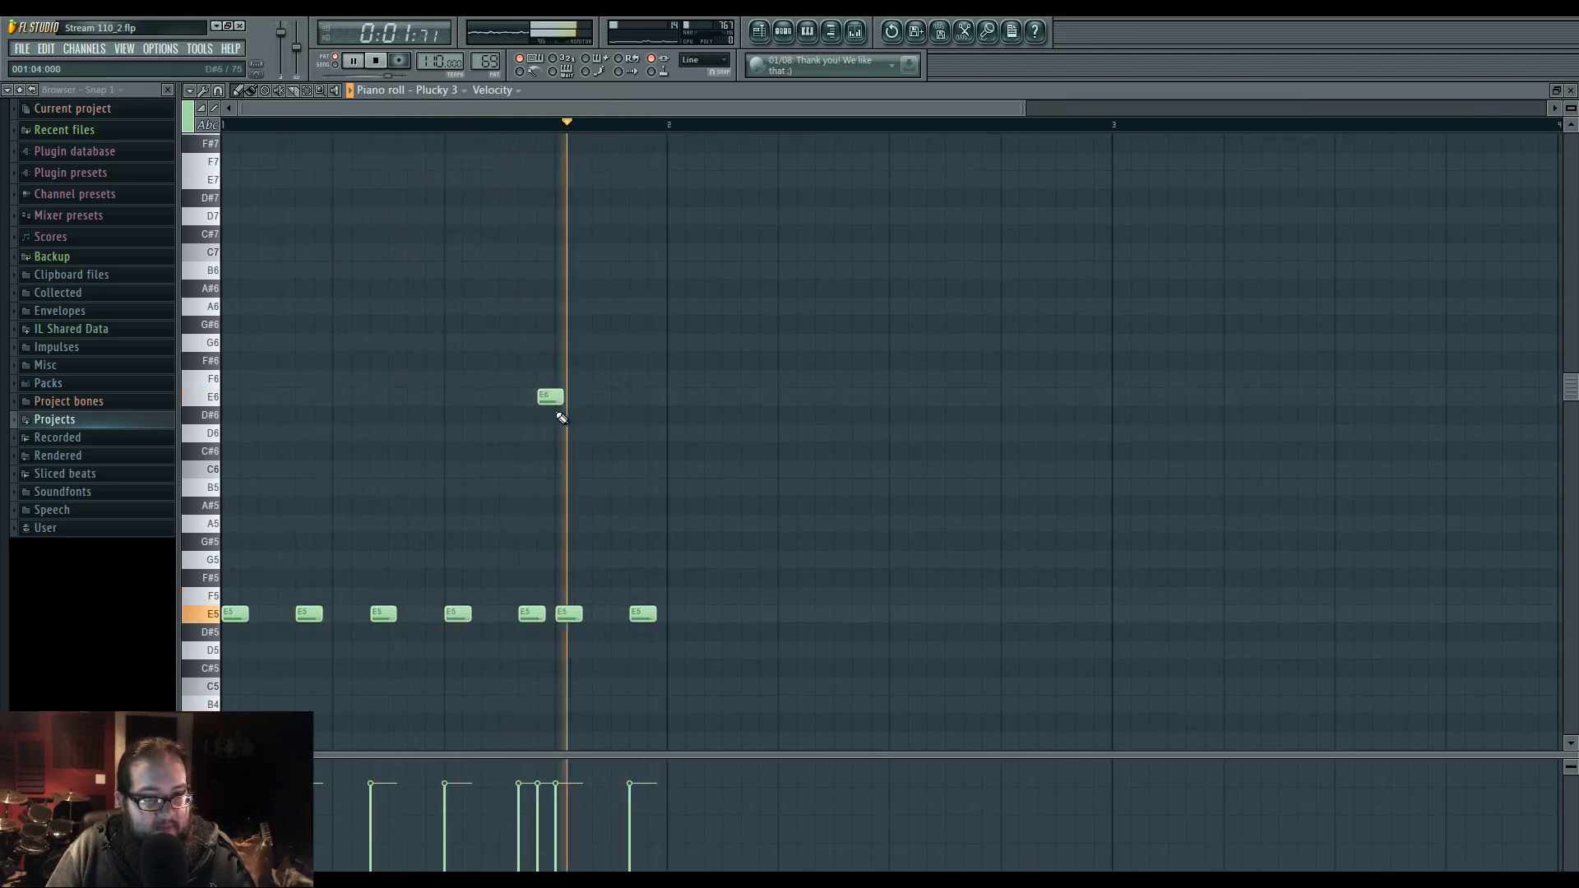
- Return to the Playlist and delete the Pattern 69 clip from Track 11 at bar 137
{"action": "key", "text": "F5"}
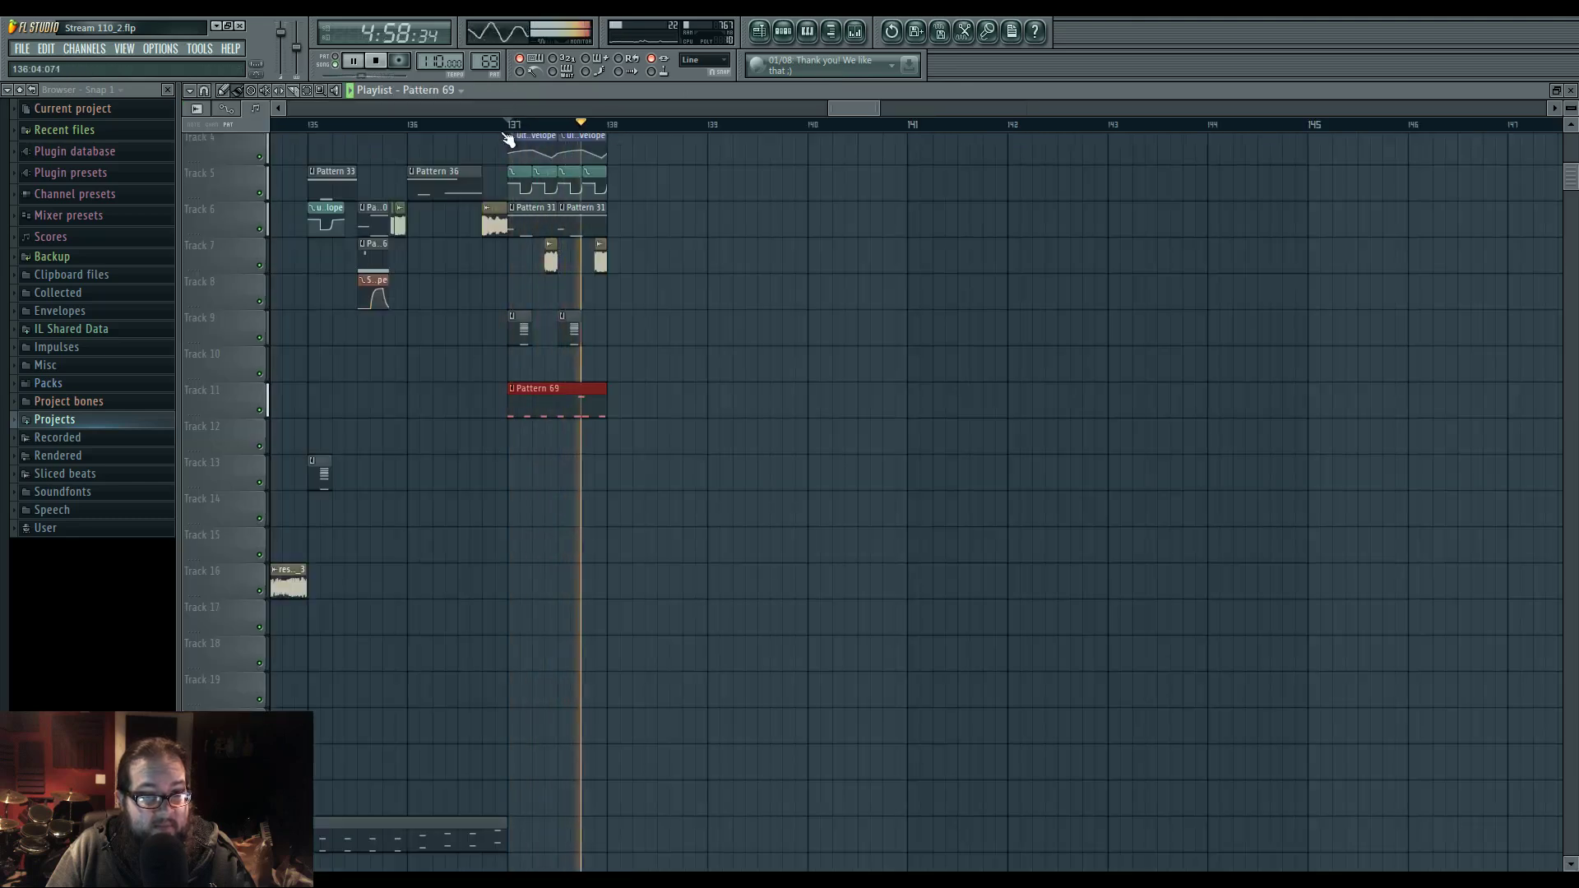
{"action": "right_click", "coordinate": [543, 406]}
{"action": "key", "text": "space"}
- Audition the drop from bar 122 and place a copy of its Pattern 39 clip on Track 8 at bar 138
{"action": "left_click_drag", "start_coordinate": [666, 418], "coordinate": [889, 457]}
{"action": "scroll", "coordinate": [888, 457], "scroll_direction": "down", "scroll_amount": 3}
{"action": "left_click_drag", "start_coordinate": [682, 450], "coordinate": [1128, 523]}
{"action": "key", "text": "space"}
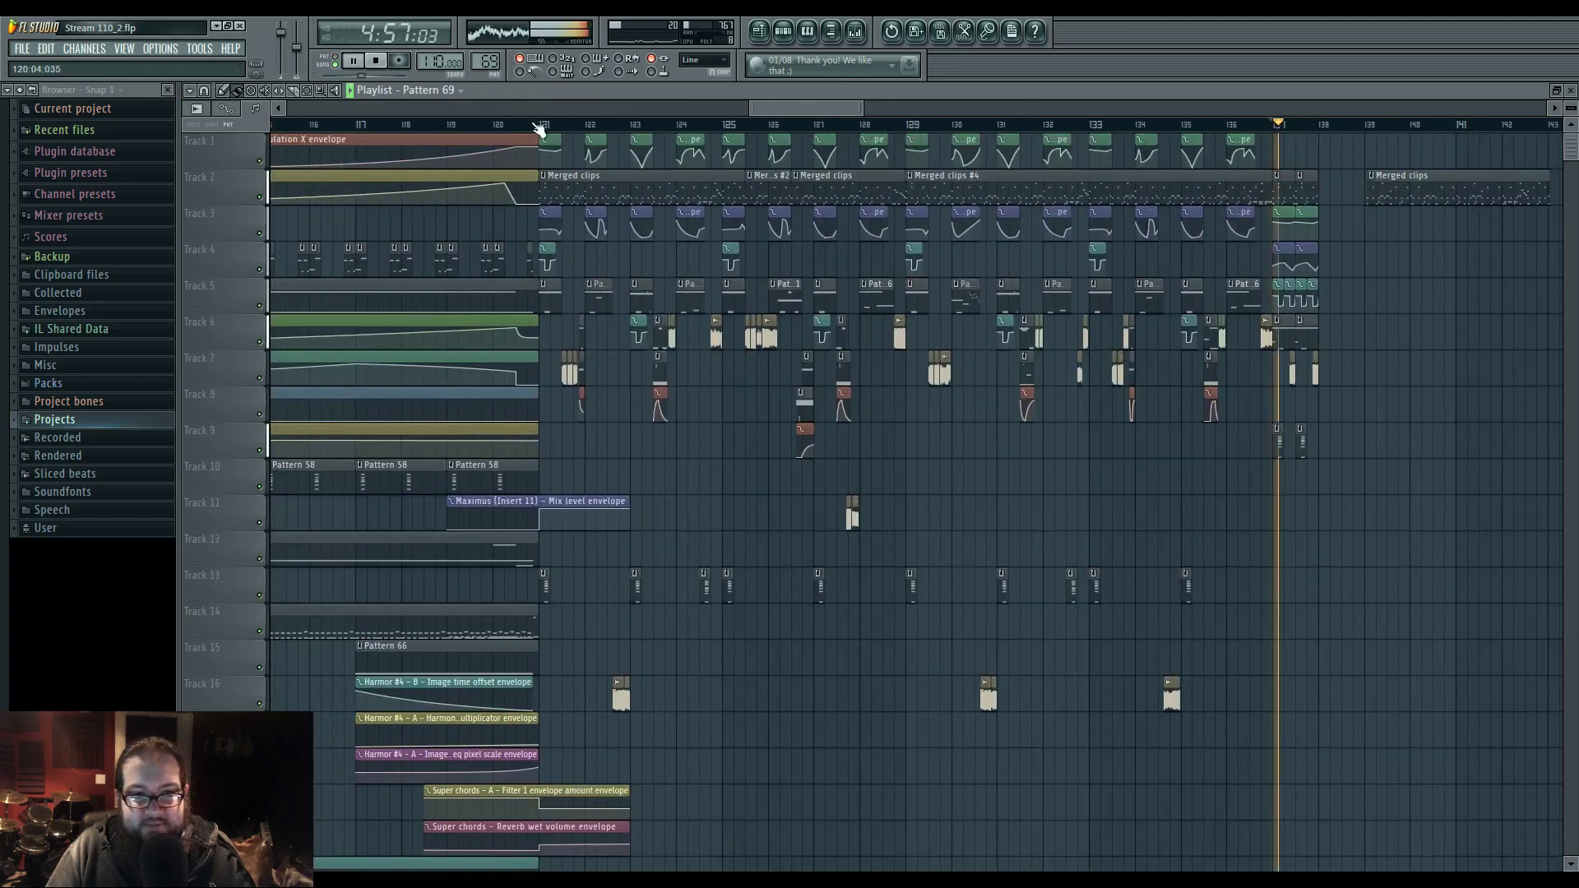
{"action": "left_click", "coordinate": [591, 128]}
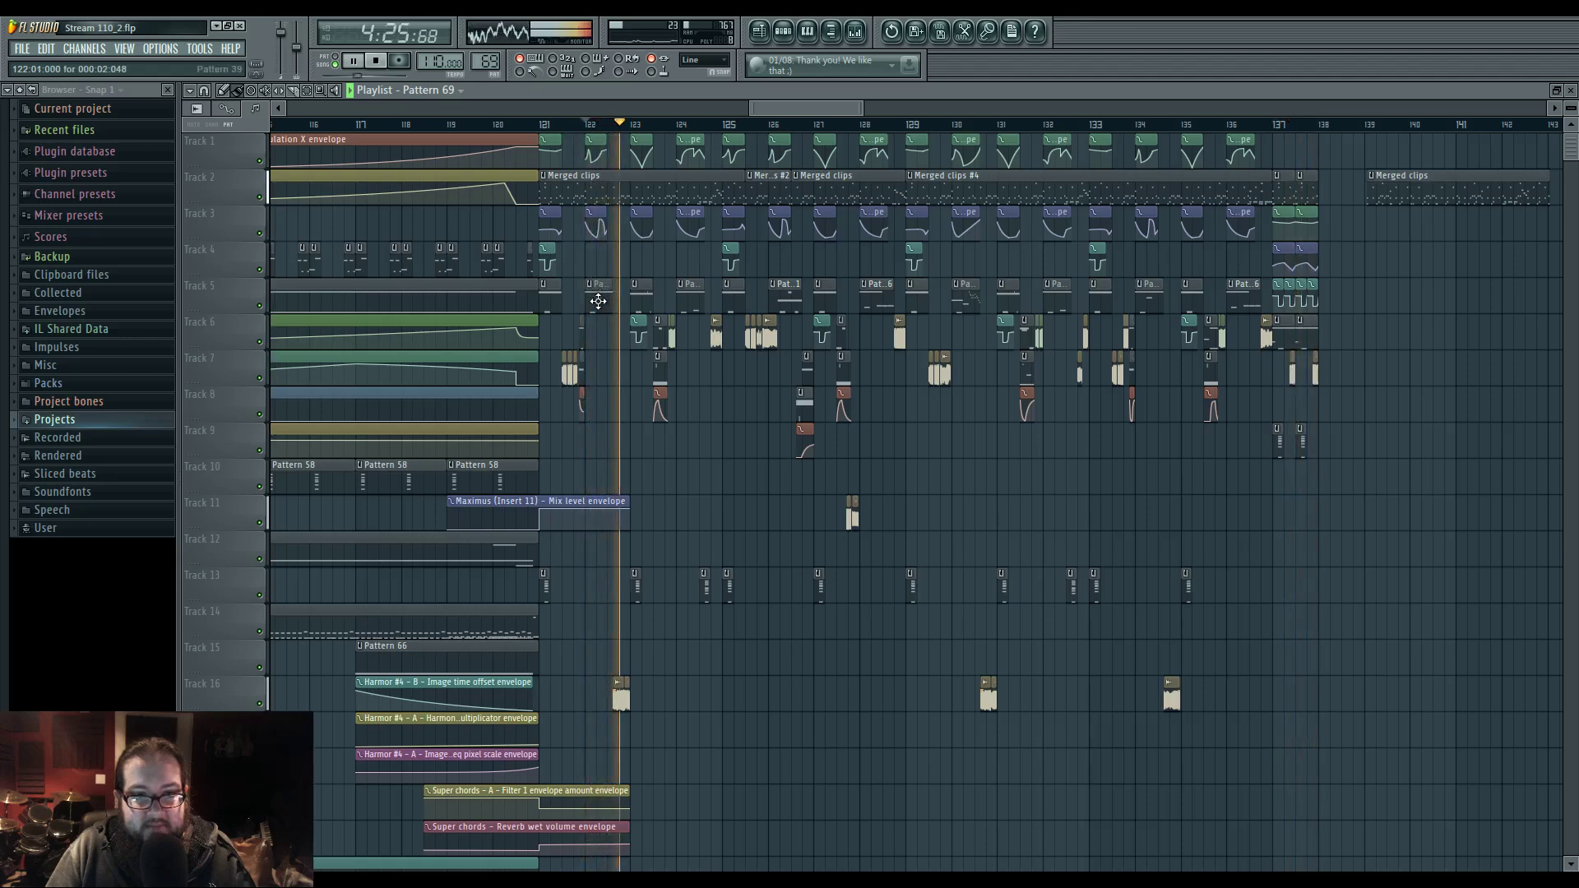
{"action": "scroll", "coordinate": [924, 466], "scroll_direction": "up", "scroll_amount": 5}
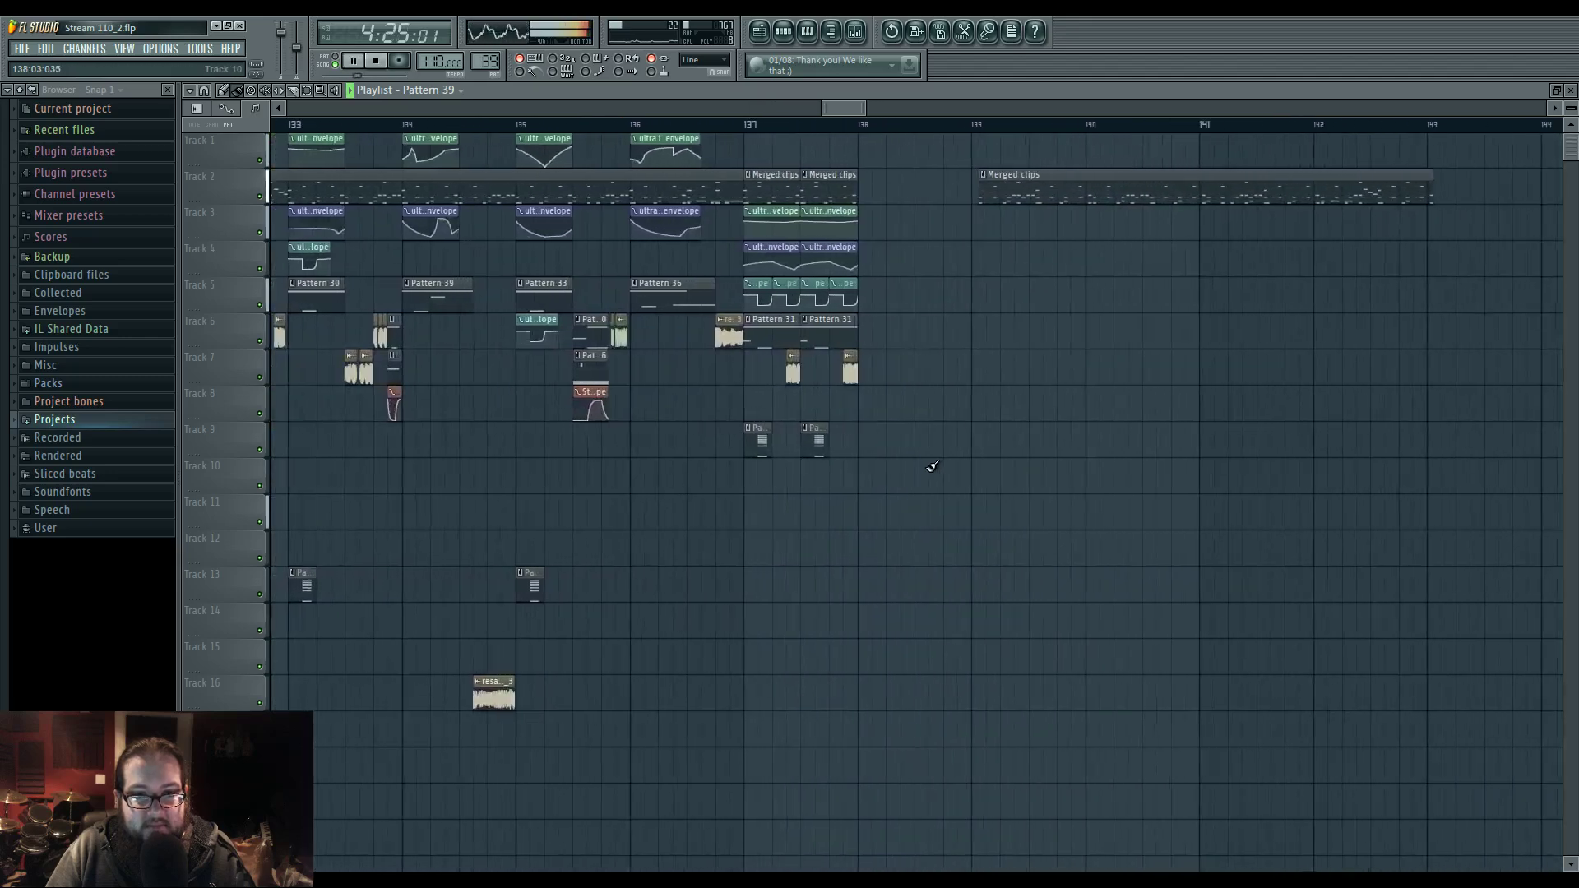
{"action": "left_click_drag", "start_coordinate": [844, 466], "coordinate": [739, 447]}
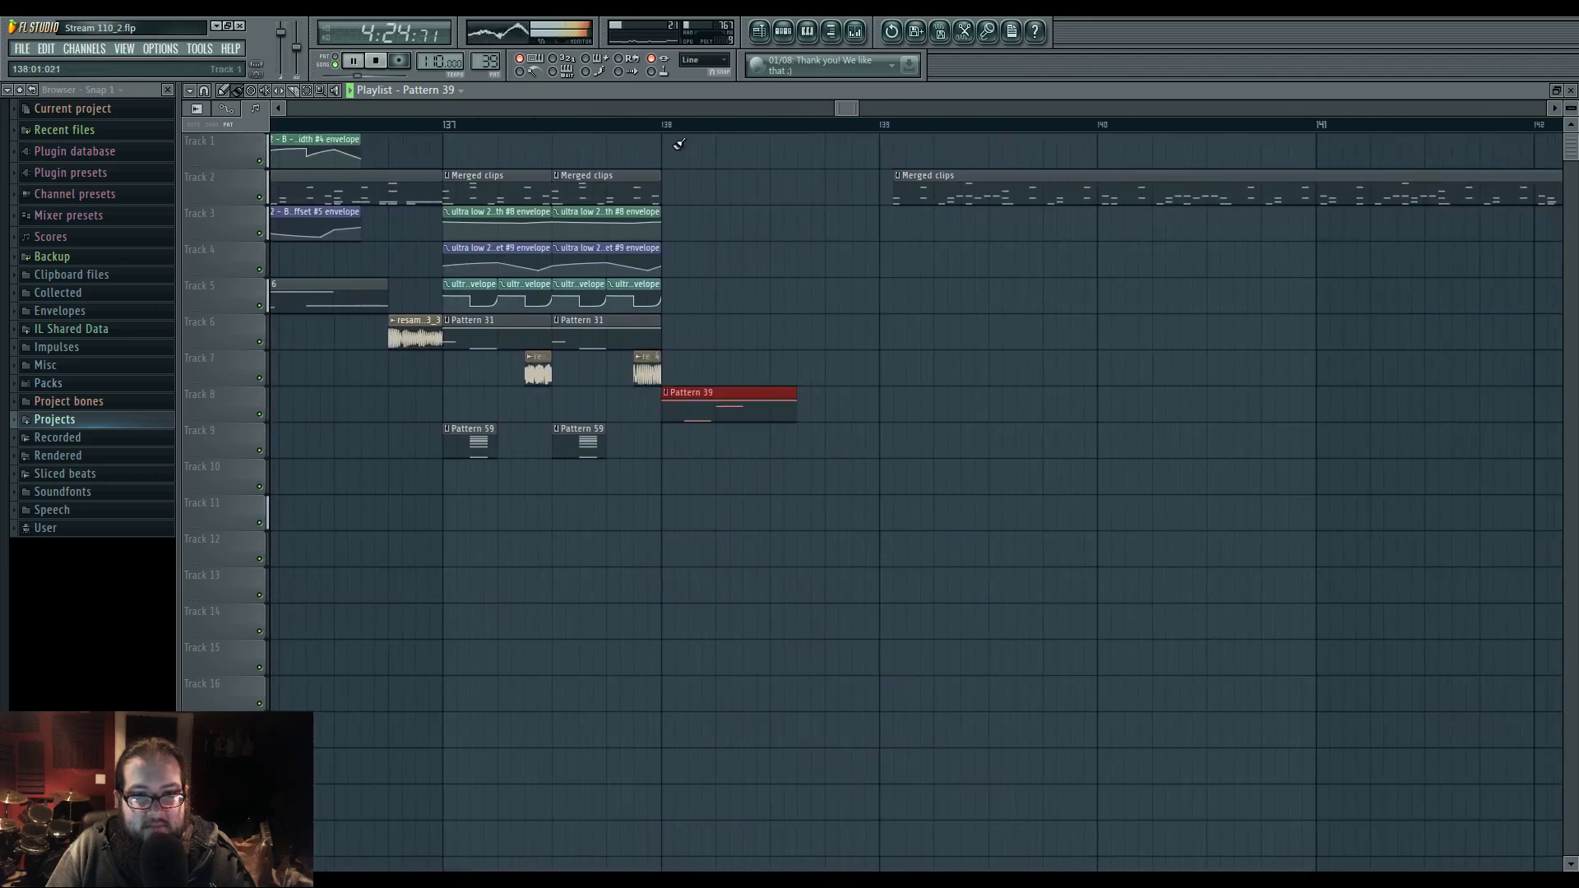
- Replay from bar 122 and place a copy of its ultra low 2 Phaser width #2 envelope on Track 1 at bar 138
{"action": "left_click_drag", "start_coordinate": [574, 271], "coordinate": [910, 298]}
{"action": "scroll", "coordinate": [910, 299], "scroll_direction": "down", "scroll_amount": 6}
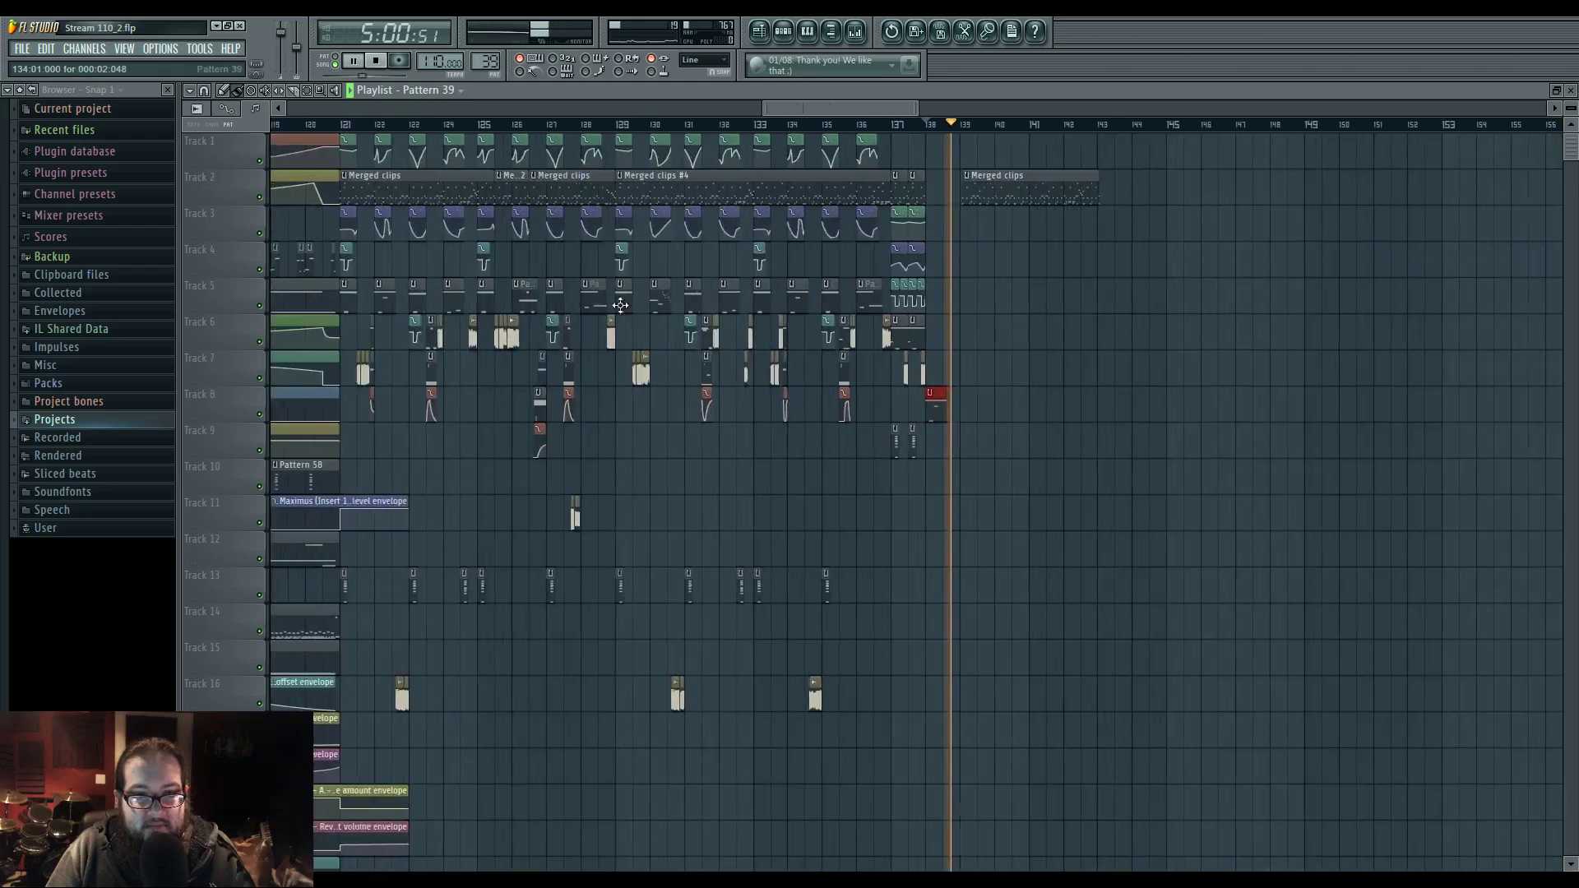
{"action": "key", "text": "space"}
{"action": "left_click_drag", "start_coordinate": [341, 238], "coordinate": [781, 218]}
{"action": "key", "text": "space"}
{"action": "scroll", "coordinate": [923, 169], "scroll_direction": "up", "scroll_amount": 3}
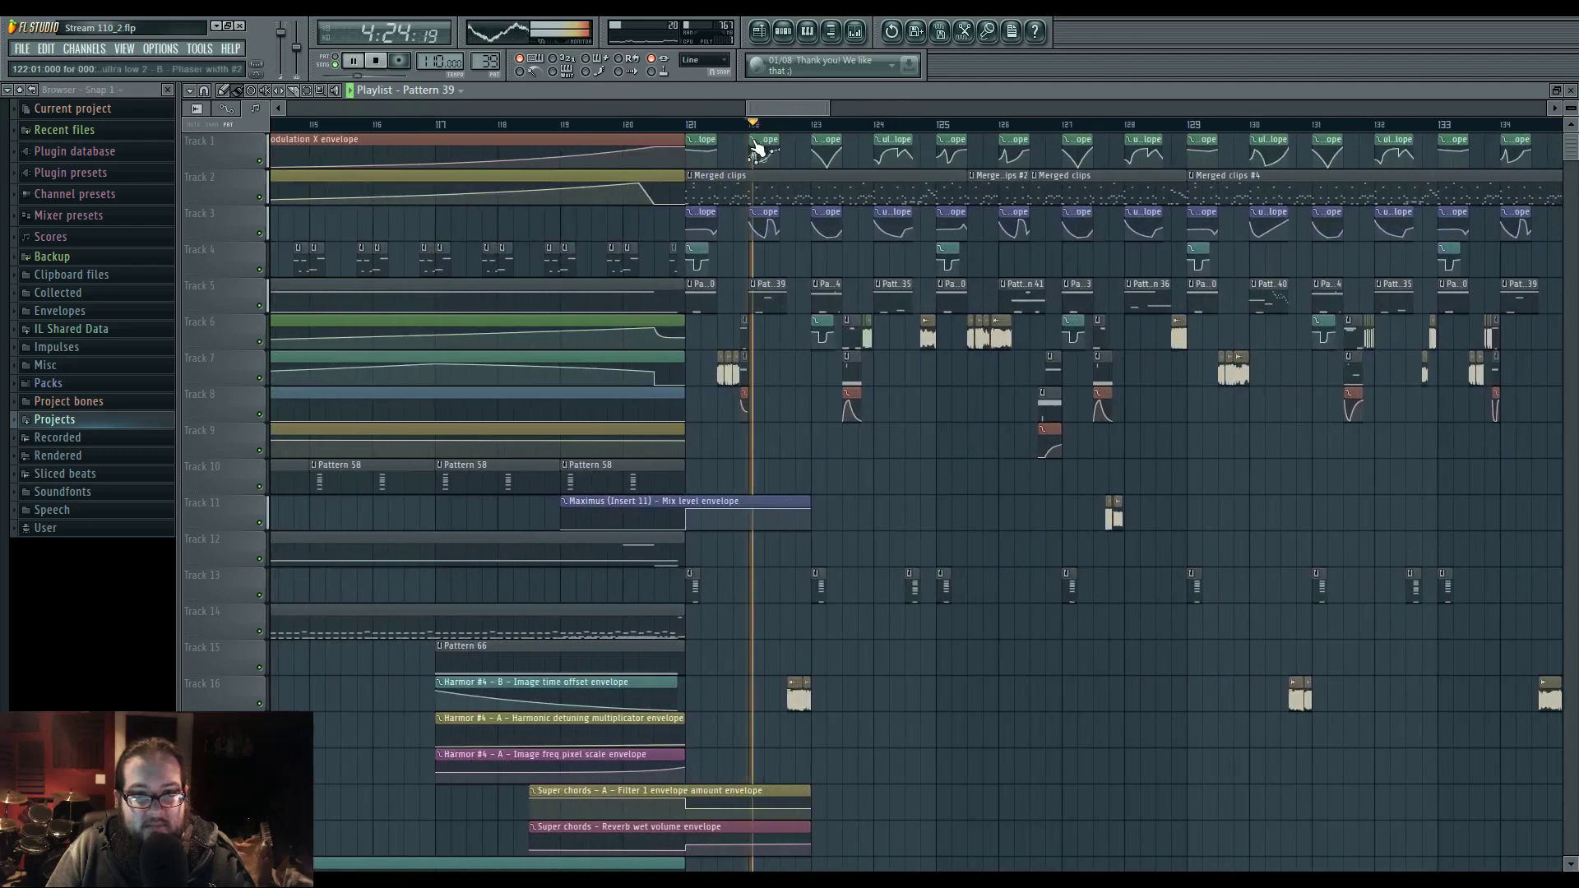
{"action": "left_click", "coordinate": [755, 148]}
{"action": "left_click_drag", "start_coordinate": [1217, 198], "coordinate": [506, 198]}
{"action": "left_click", "coordinate": [1053, 151]}
- Place a copy of bar 122's Phaser offset #3 envelope on Track 4 at bar 138 and move the Phaser width #2 envelope to Track 3
{"action": "left_click_drag", "start_coordinate": [824, 239], "coordinate": [1402, 235]}
{"action": "left_click", "coordinate": [634, 218]}
{"action": "left_click_drag", "start_coordinate": [1505, 218], "coordinate": [751, 211]}
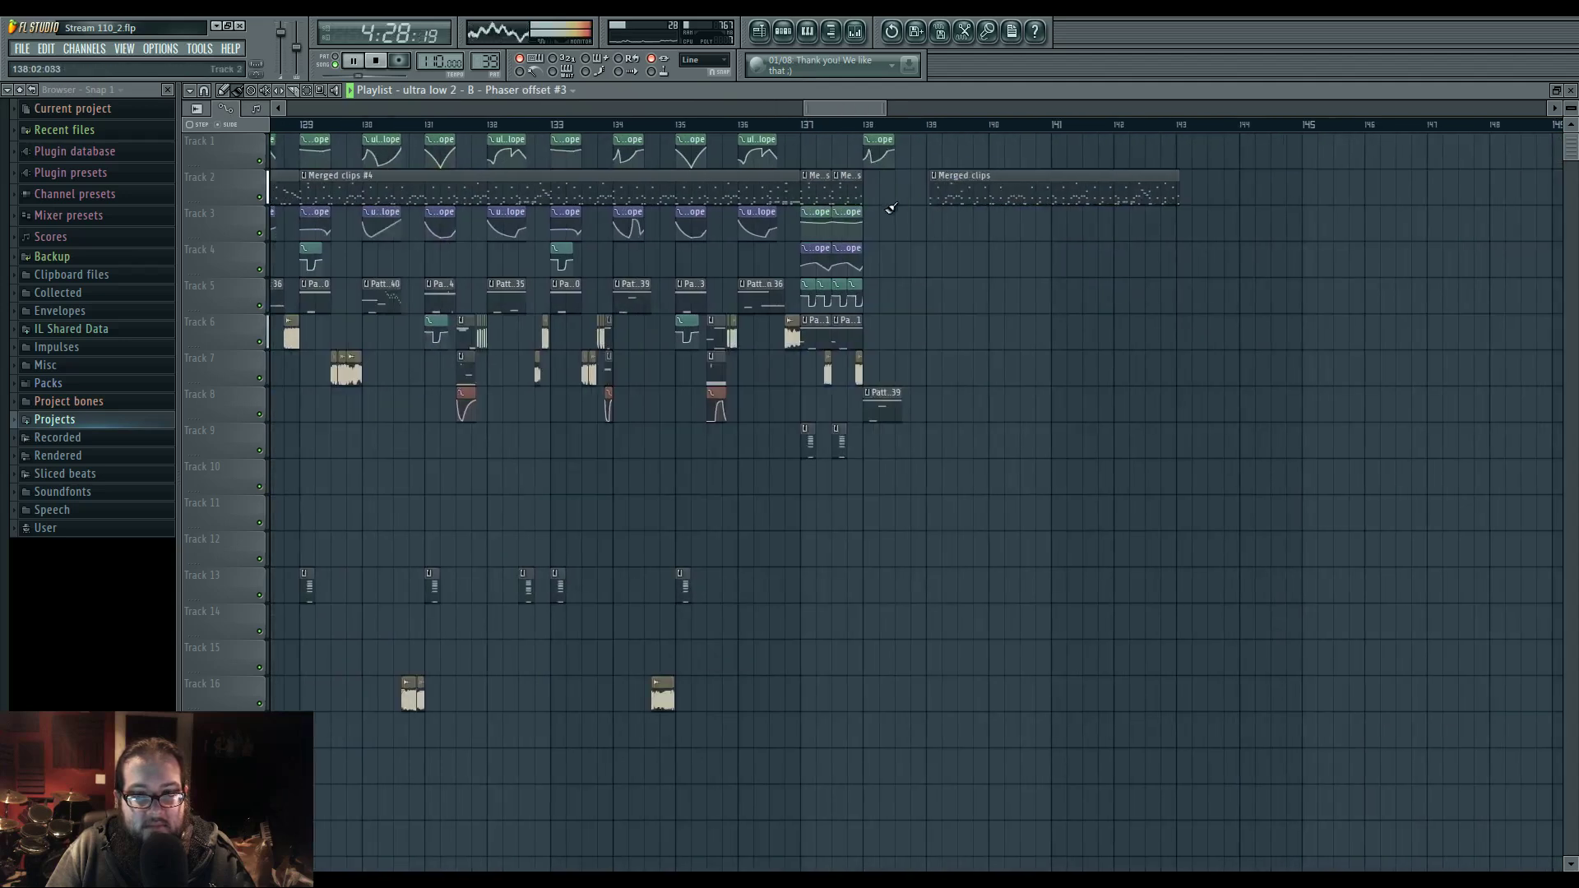
{"action": "scroll", "coordinate": [877, 230], "scroll_direction": "up", "scroll_amount": 5}
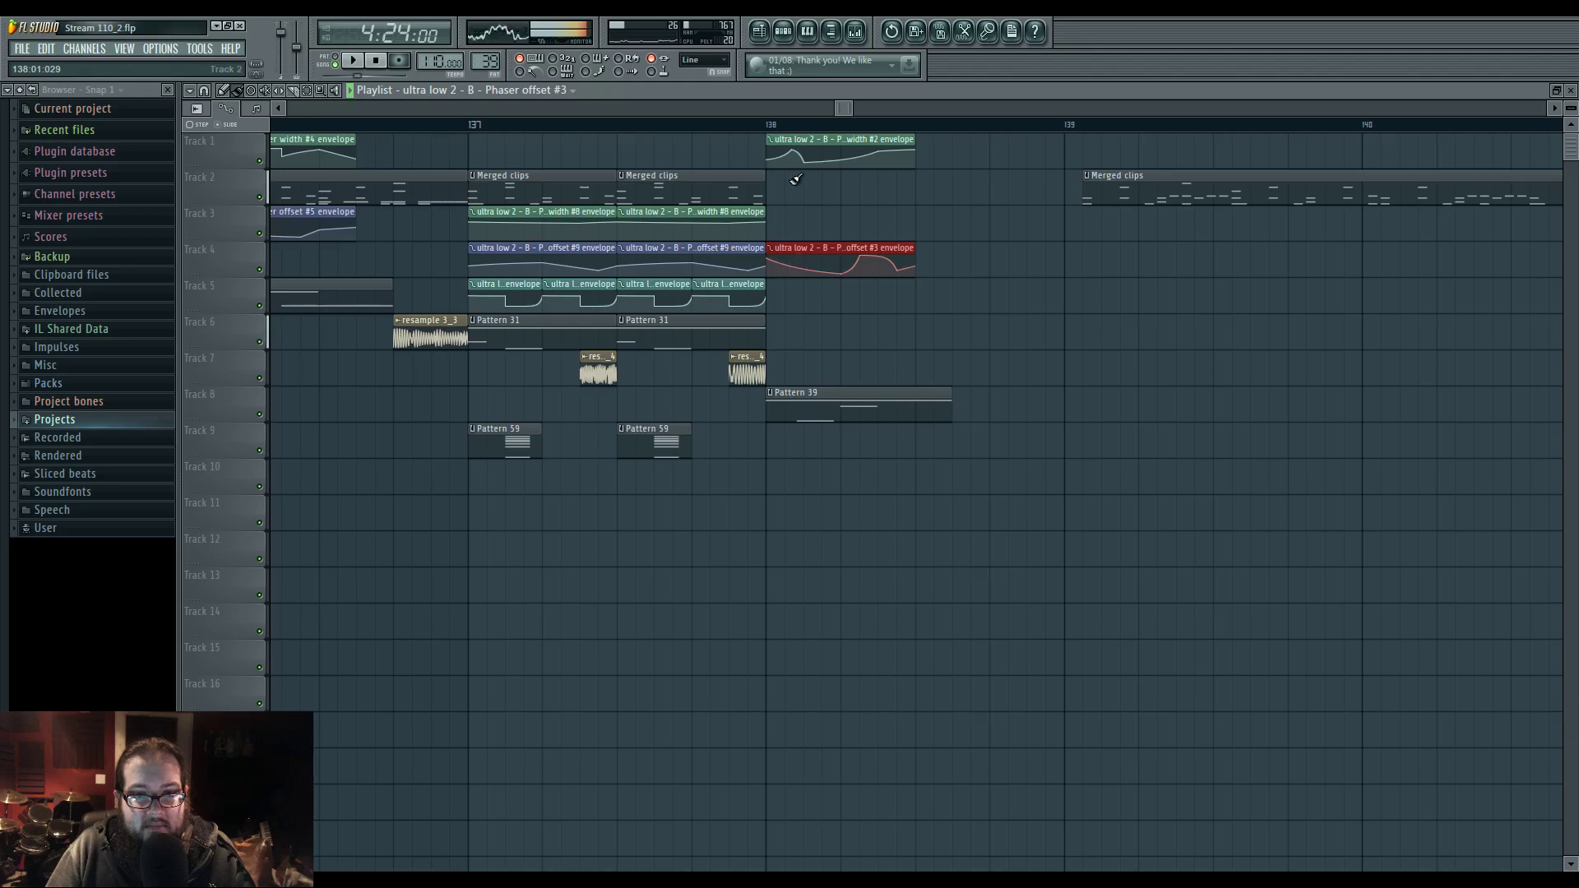
{"action": "left_click_drag", "start_coordinate": [795, 148], "coordinate": [790, 209]}
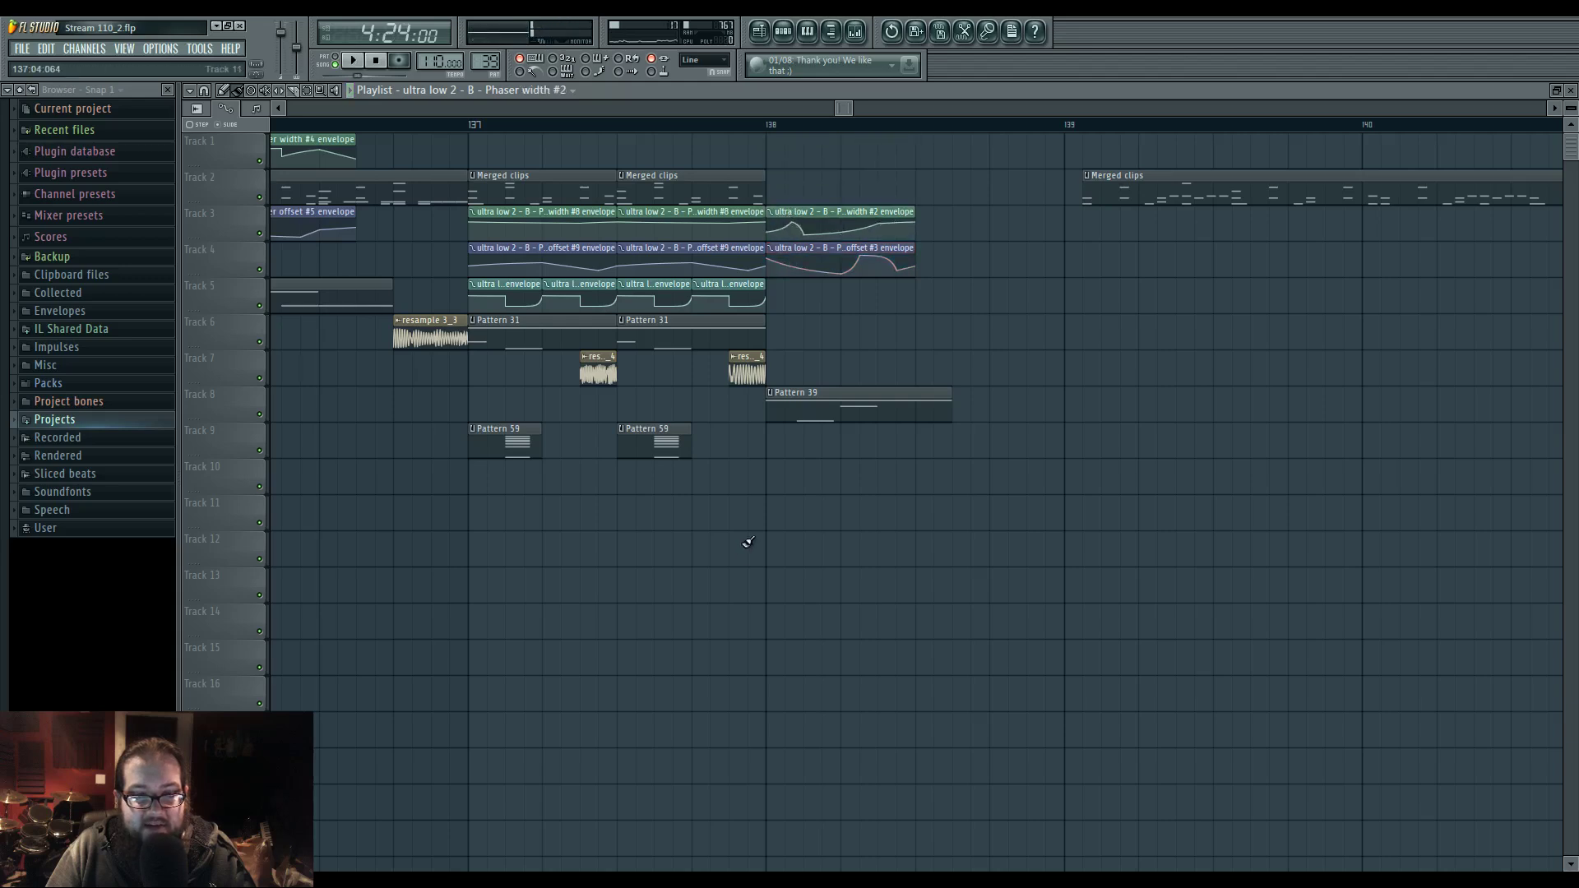
- Move the Pattern 39 clip from Track 8 up to Track 6, directly after the Pattern 31 clips, and play the section
{"action": "scroll", "coordinate": [752, 538], "scroll_direction": "down", "scroll_amount": 5}
{"action": "scroll", "coordinate": [746, 537], "scroll_direction": "up", "scroll_amount": 5}
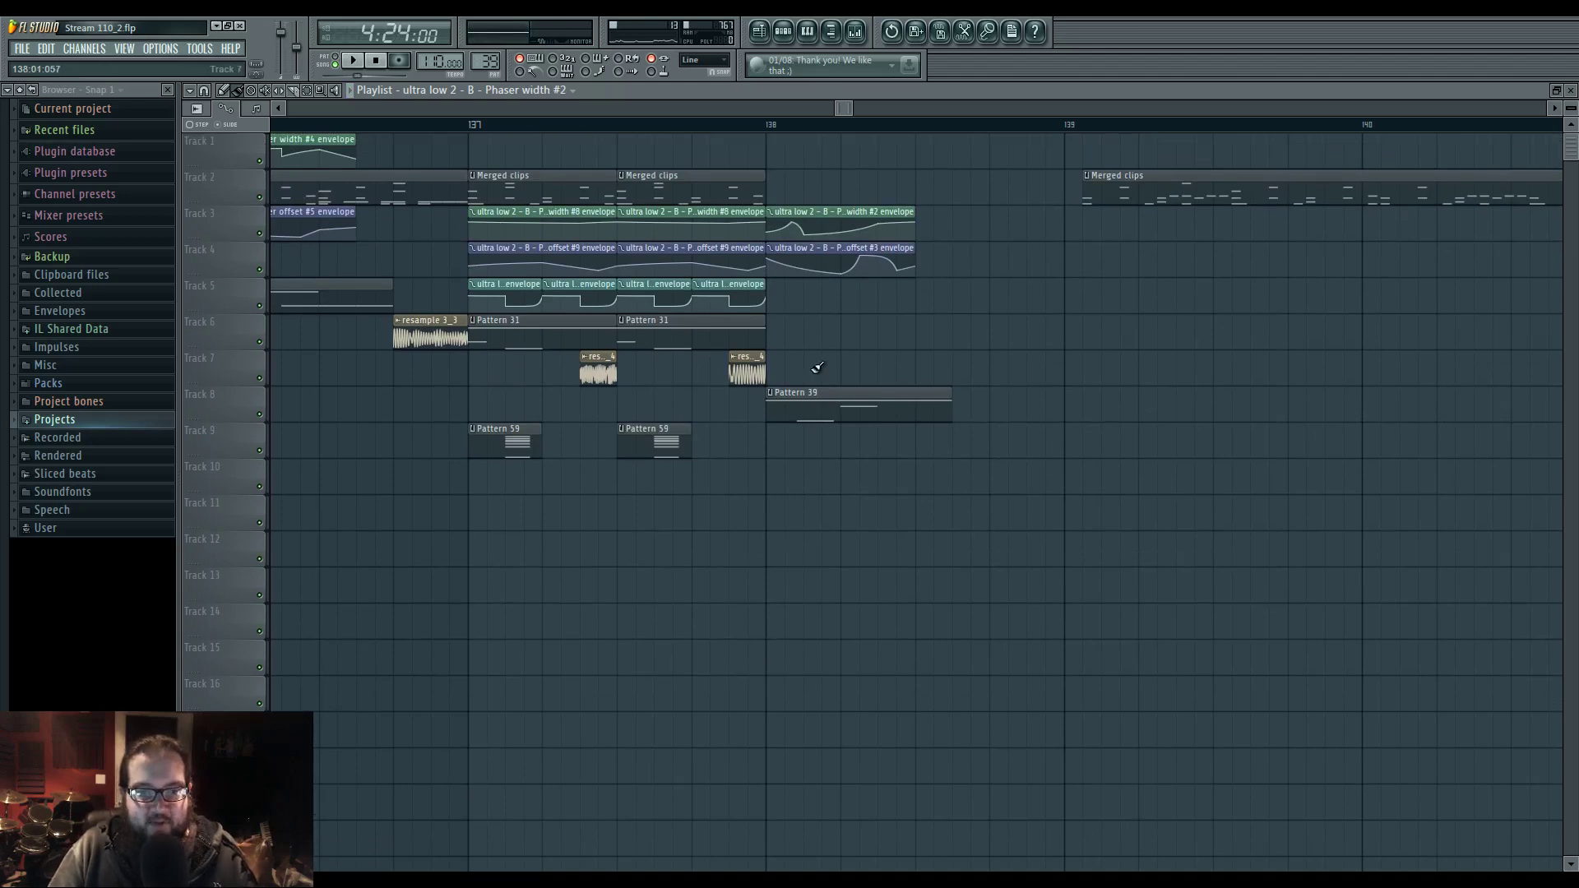
{"action": "left_click_drag", "start_coordinate": [812, 392], "coordinate": [812, 320]}
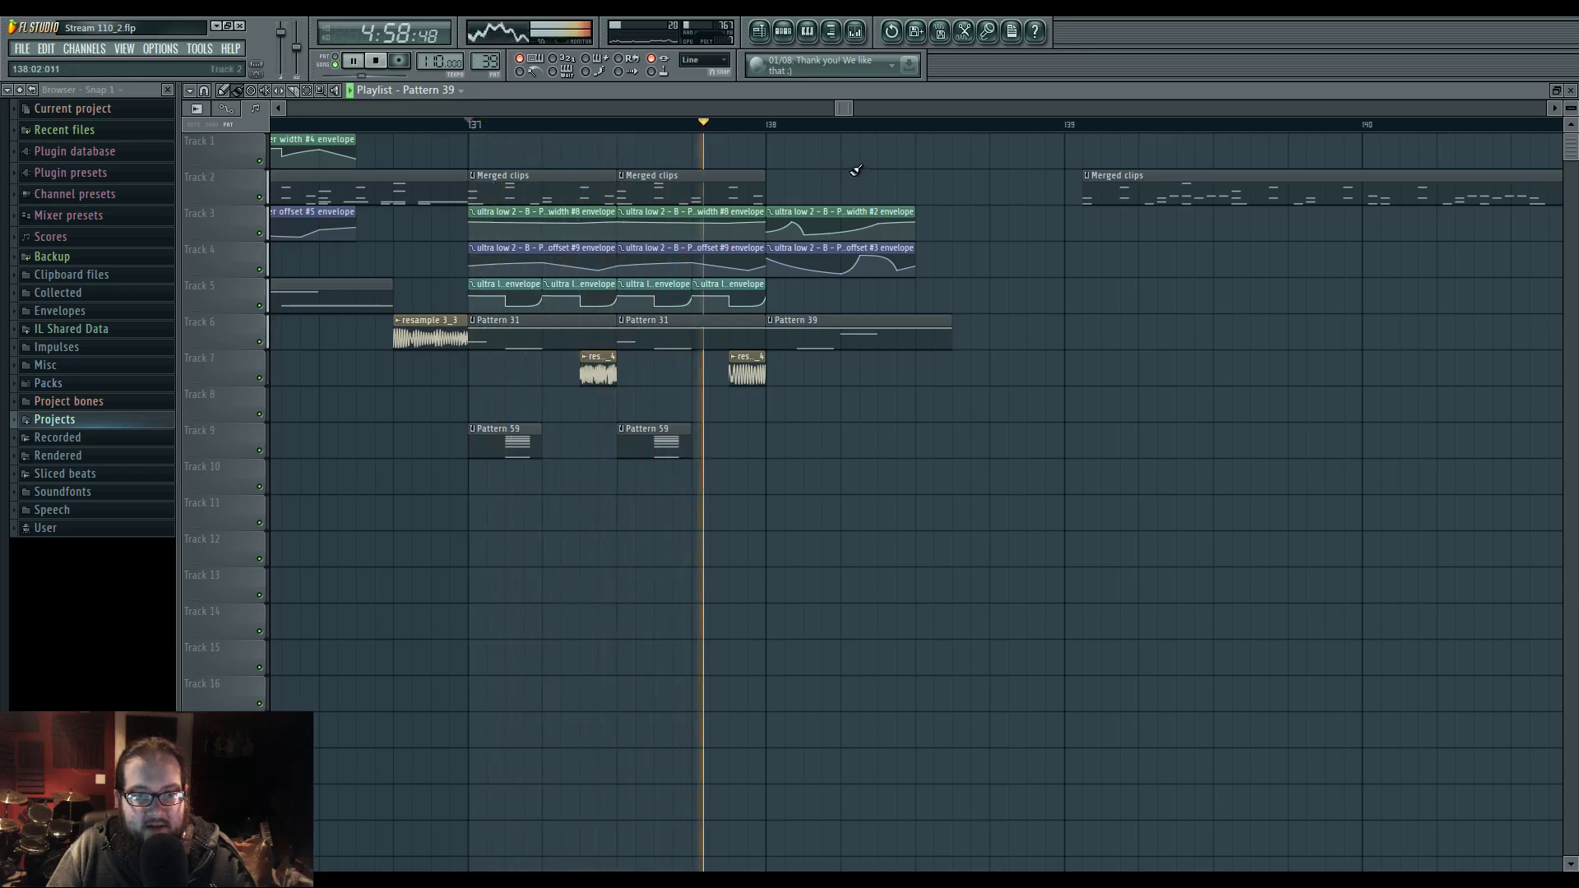
{"action": "key", "text": "space"}
{"action": "left_click_drag", "start_coordinate": [791, 178], "coordinate": [738, 194]}
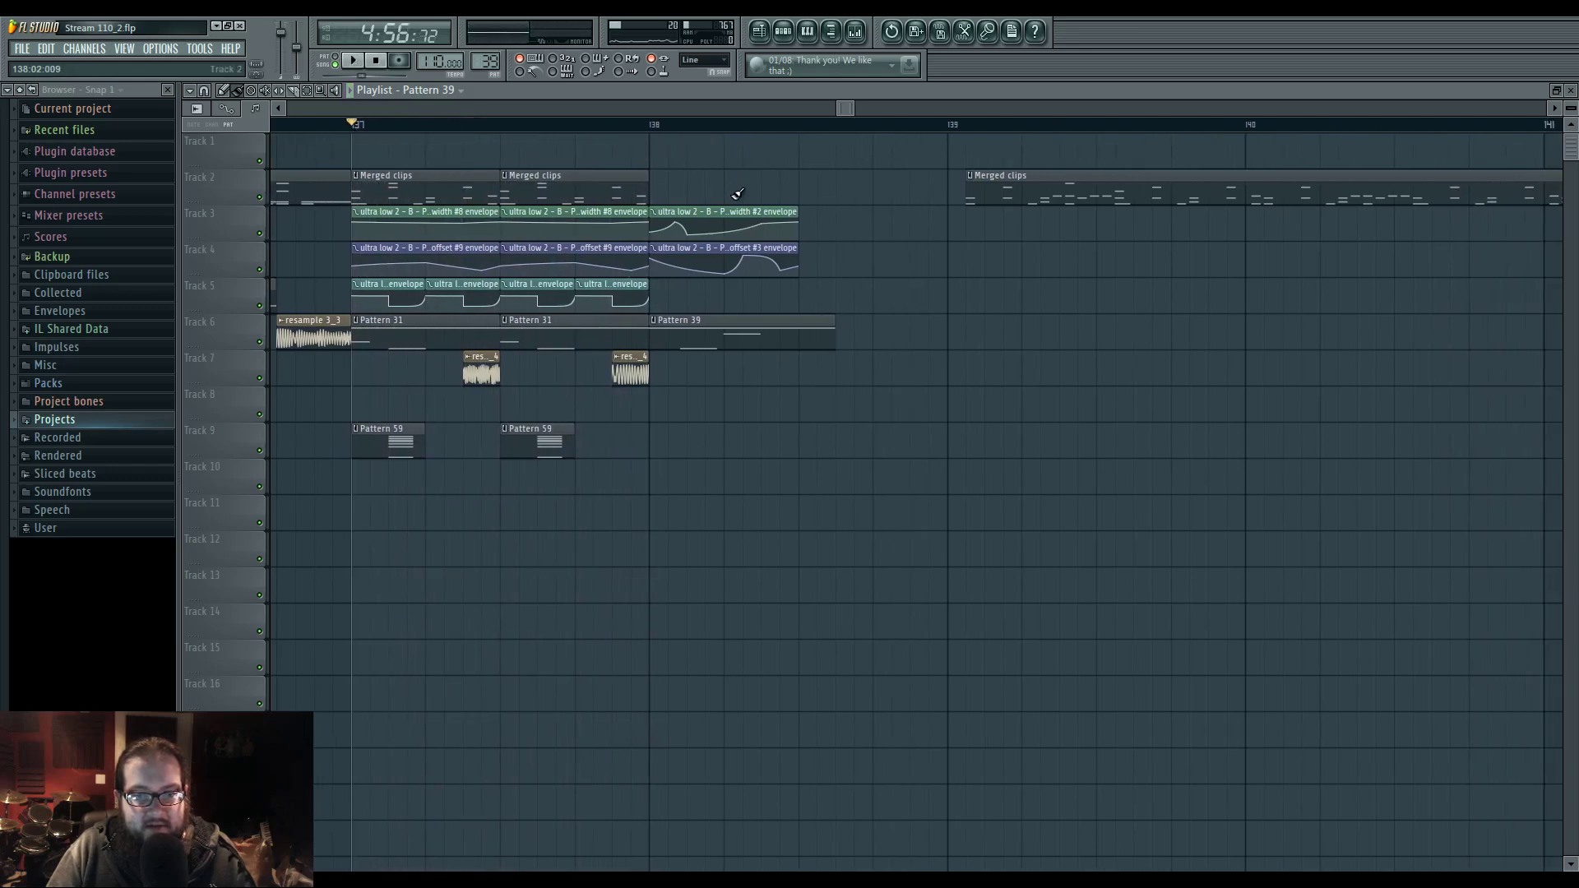
- Make the Pattern 39 clip at bar 138 on Track 6 a unique pattern and check the playback from there
{"action": "left_click", "coordinate": [652, 321]}
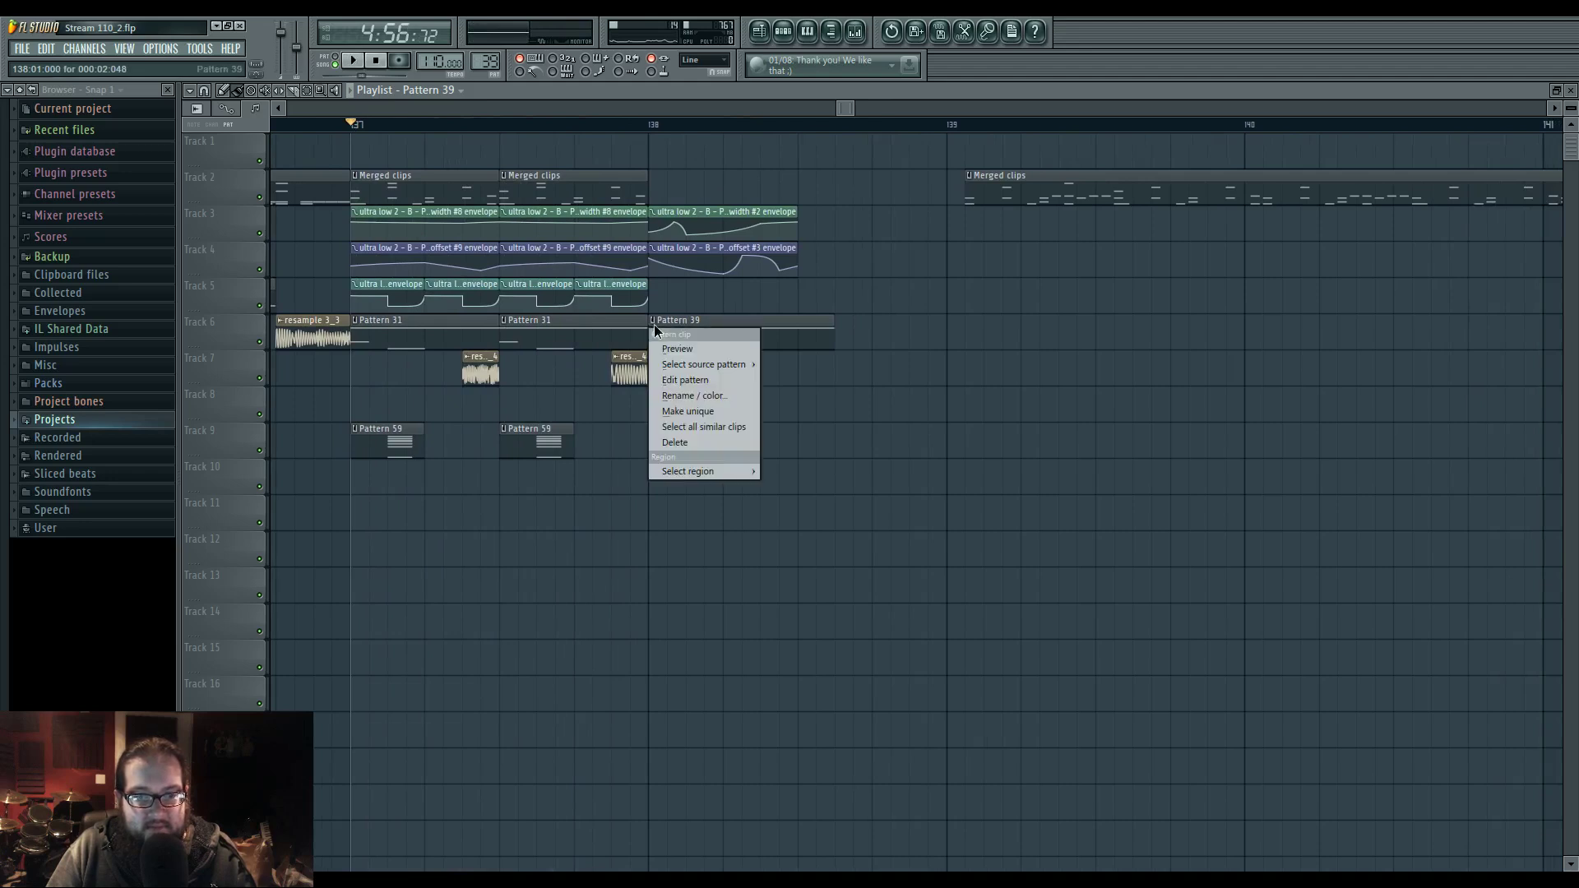
{"action": "left_click", "coordinate": [712, 413]}
{"action": "key", "text": "space"}
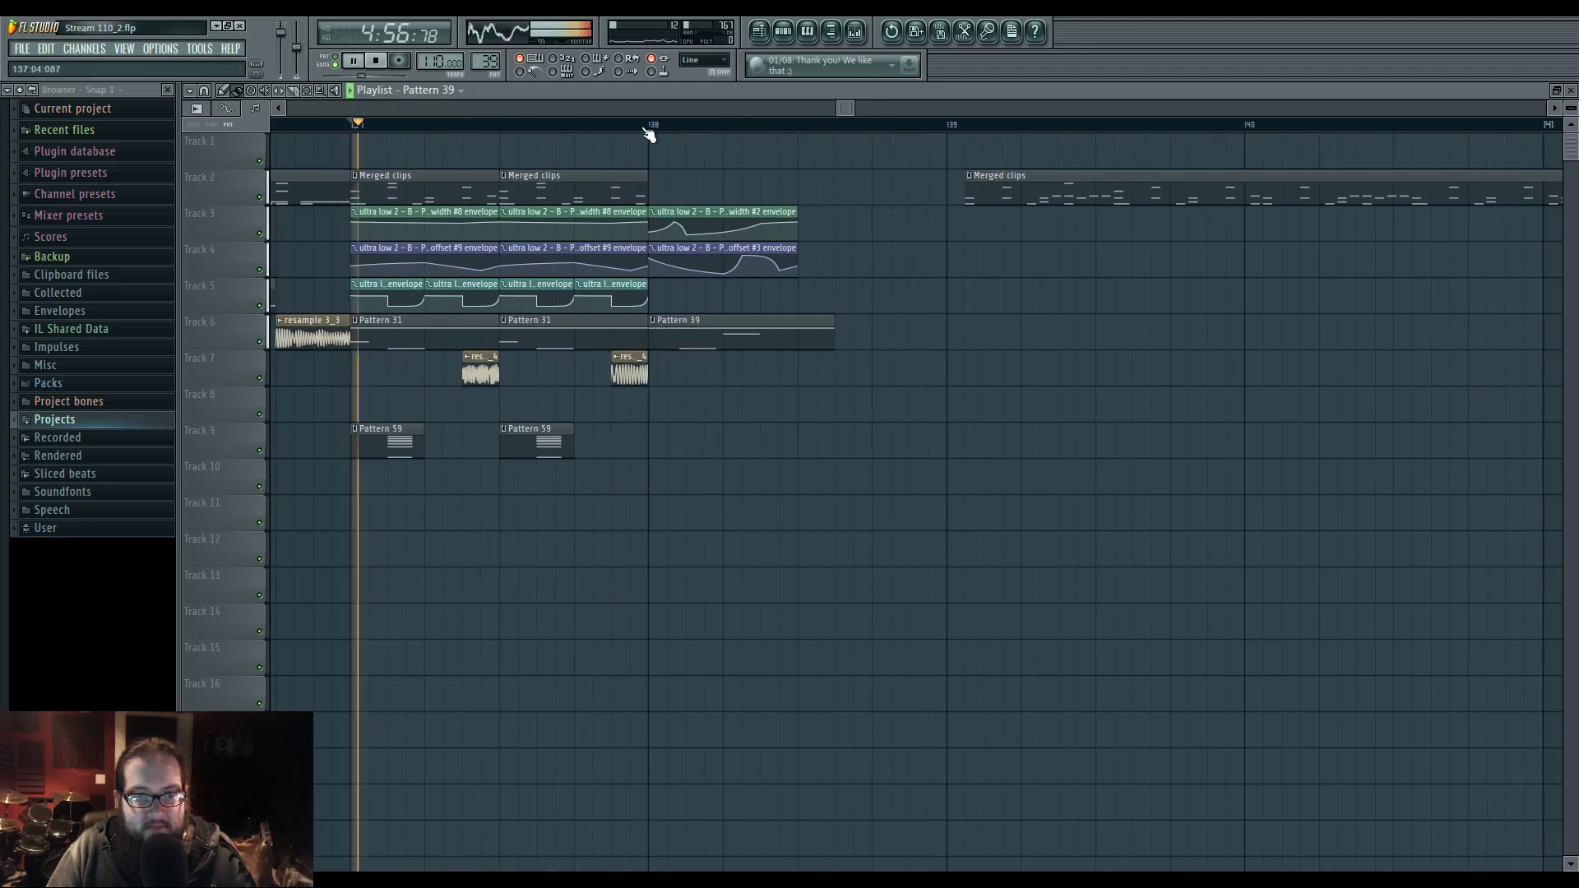
{"action": "key", "text": "space"}
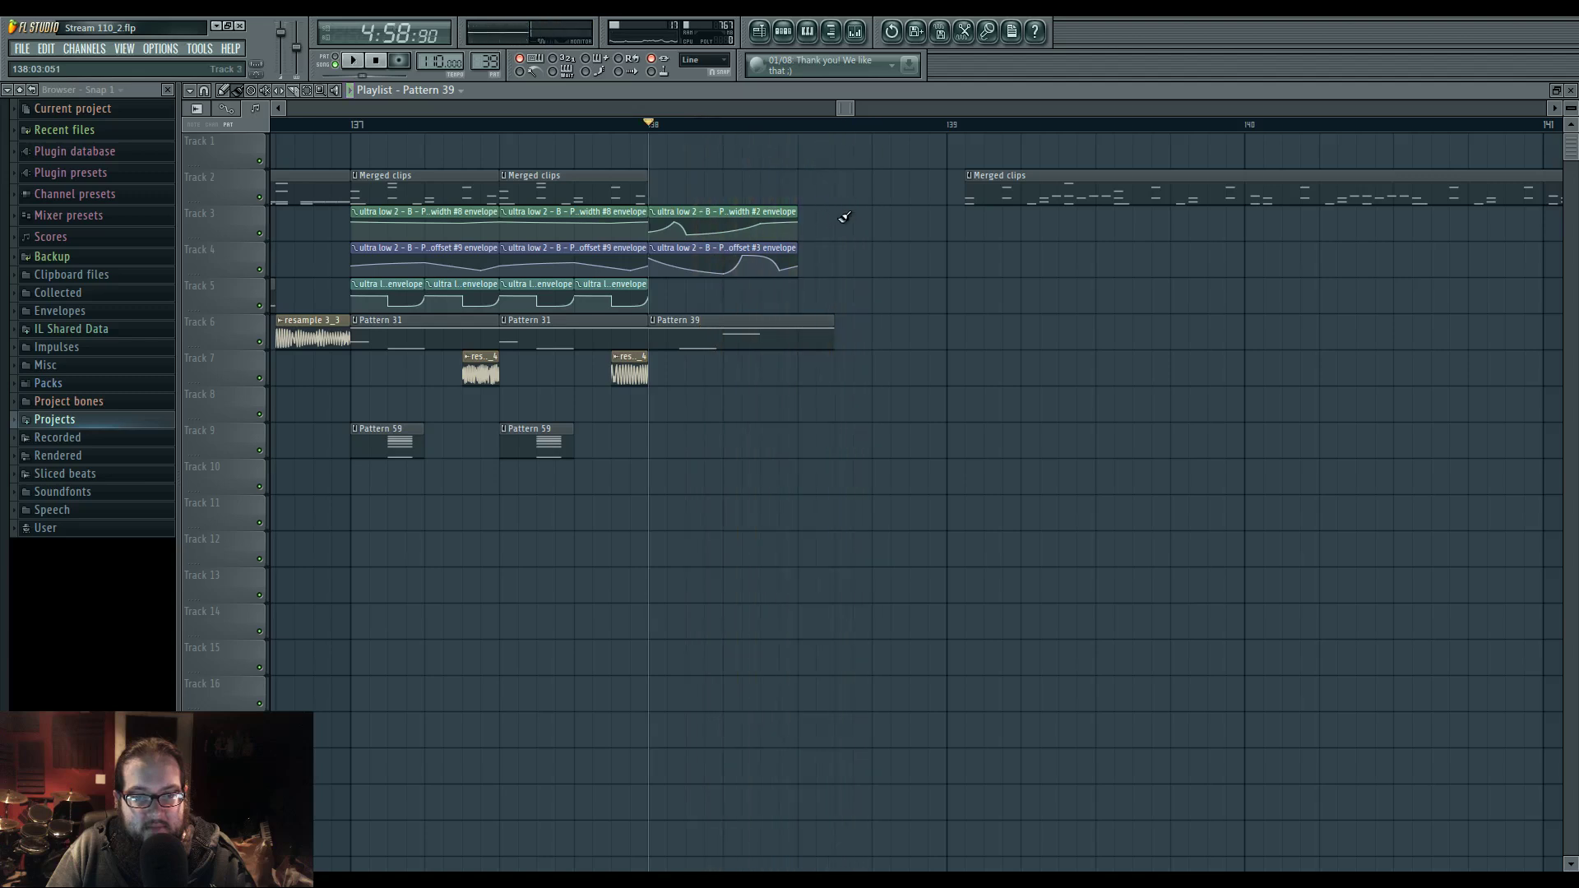
{"action": "left_click", "coordinate": [658, 326]}
{"action": "left_click", "coordinate": [712, 413]}
- In the new pattern's notes, shorten the long E6 note to end at beat 3 and fill beats 3 and 4 with four A5 notes
{"action": "double_click", "coordinate": [716, 334]}
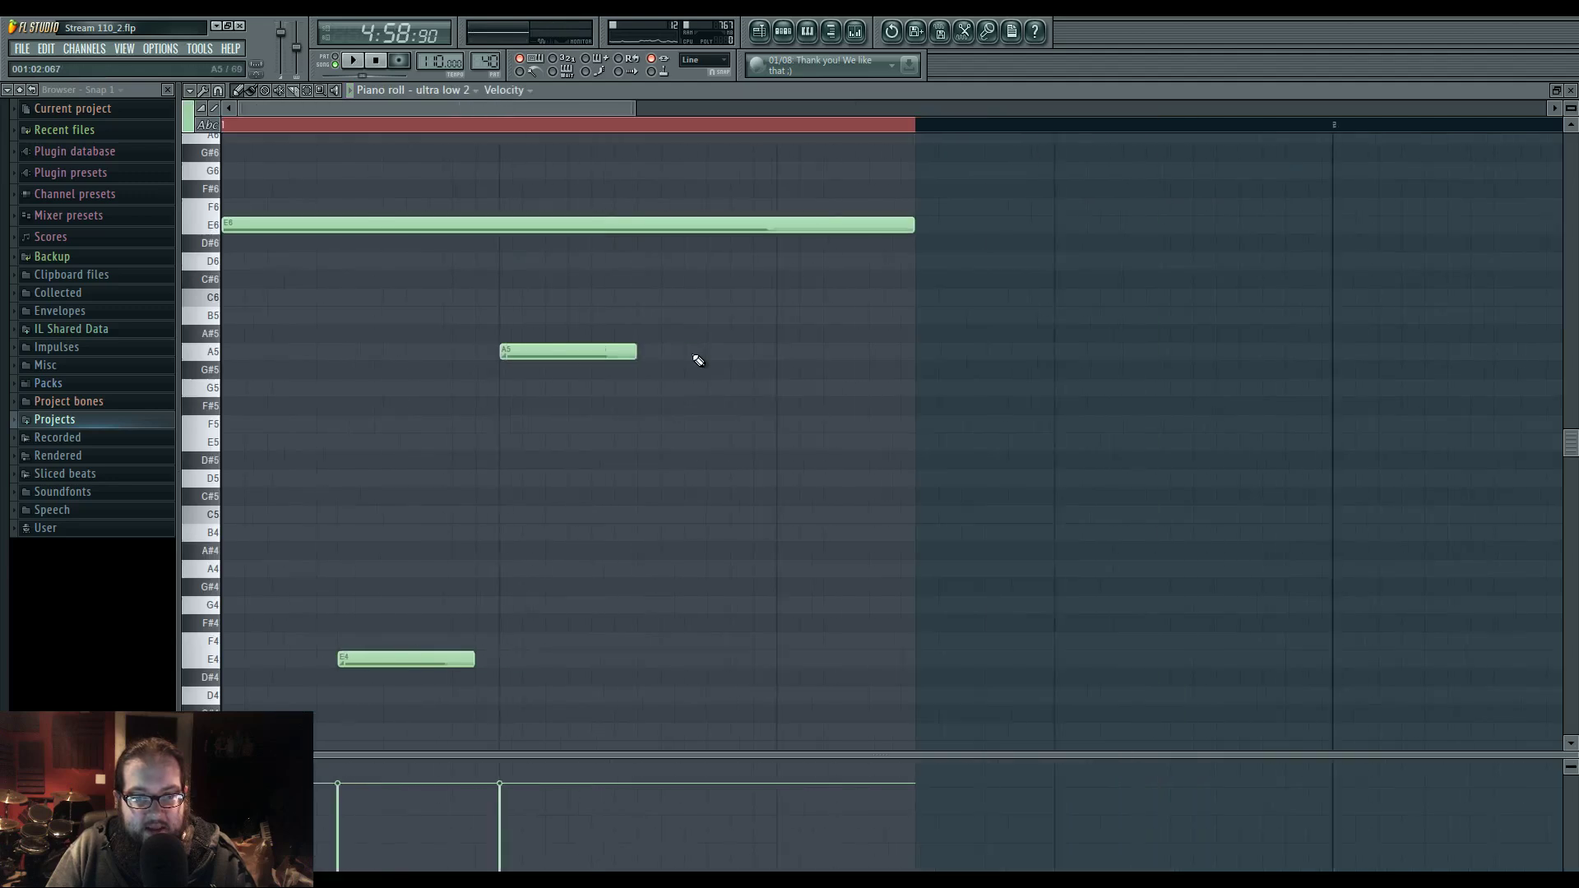
{"action": "left_click", "coordinate": [673, 231]}
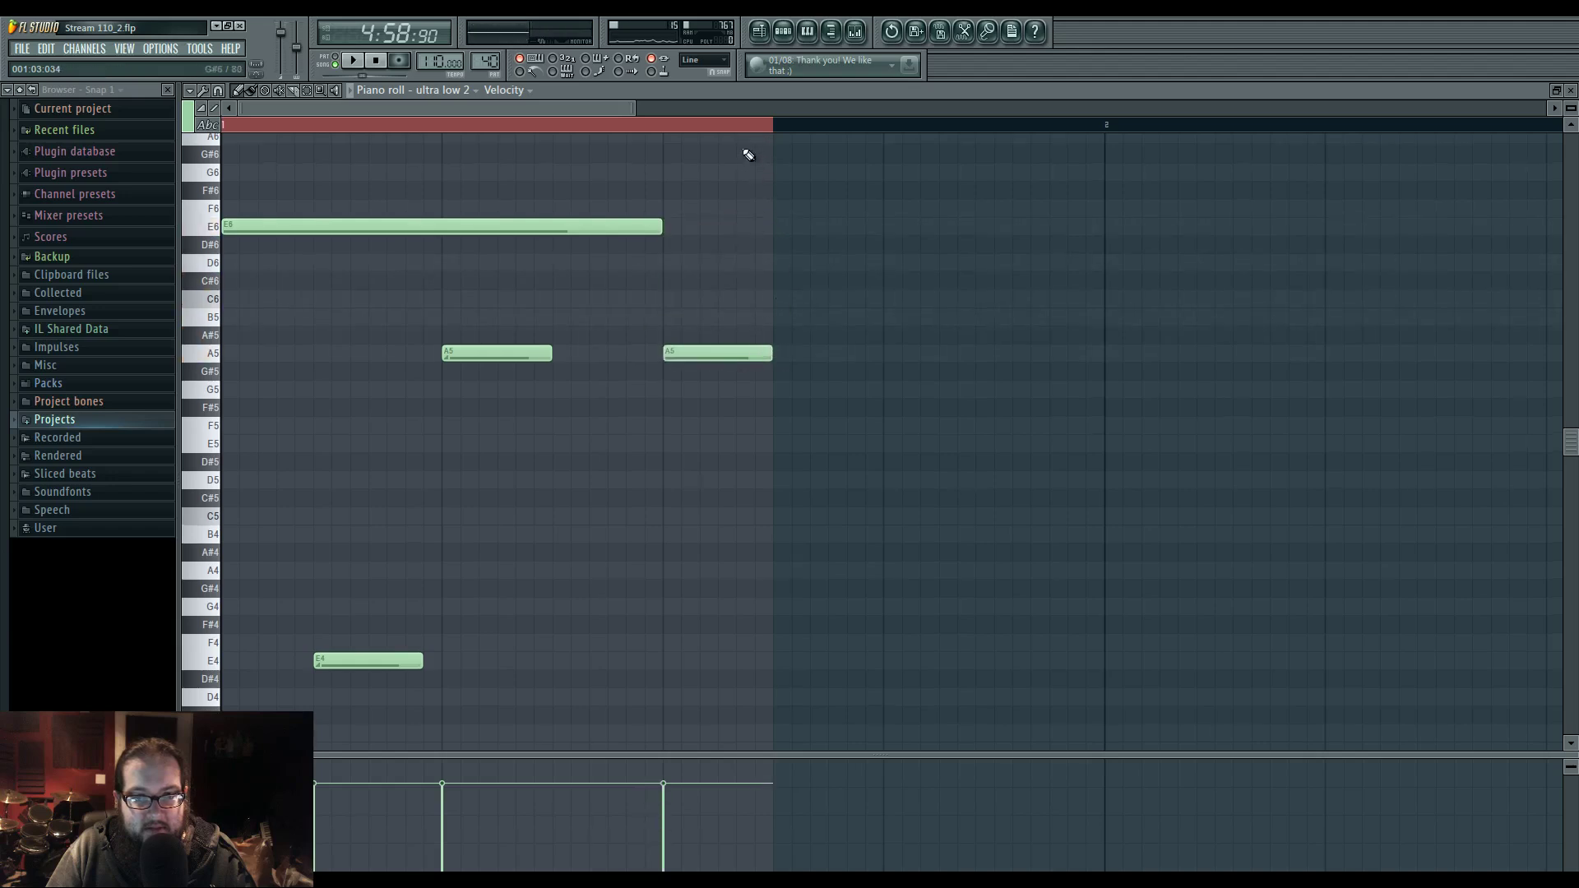
{"action": "key", "text": "ctrl+d"}
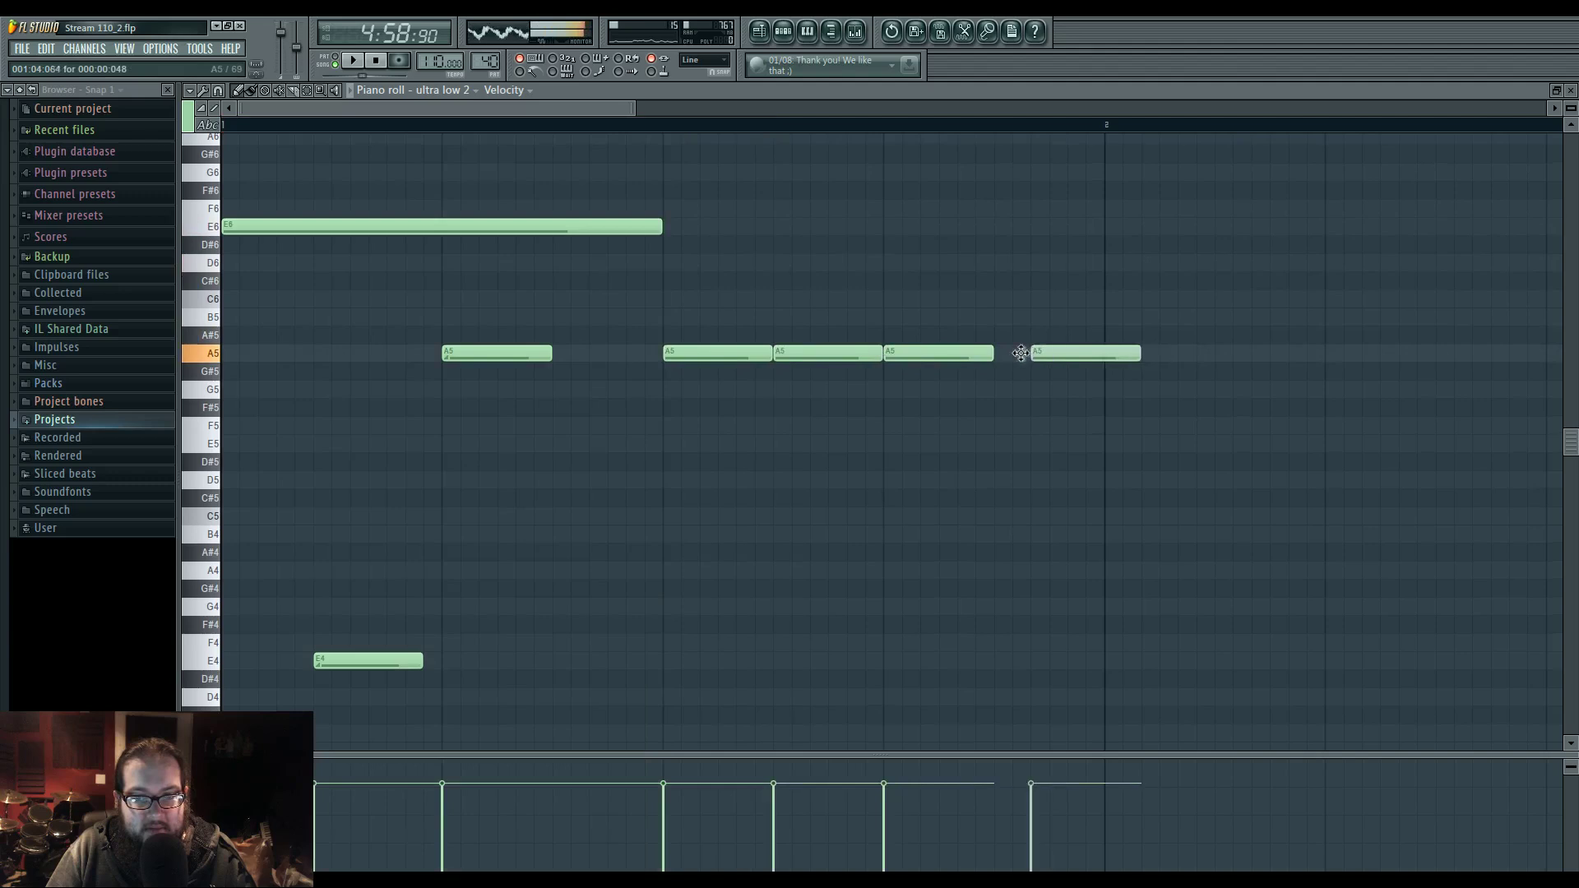
{"action": "key", "text": "space"}
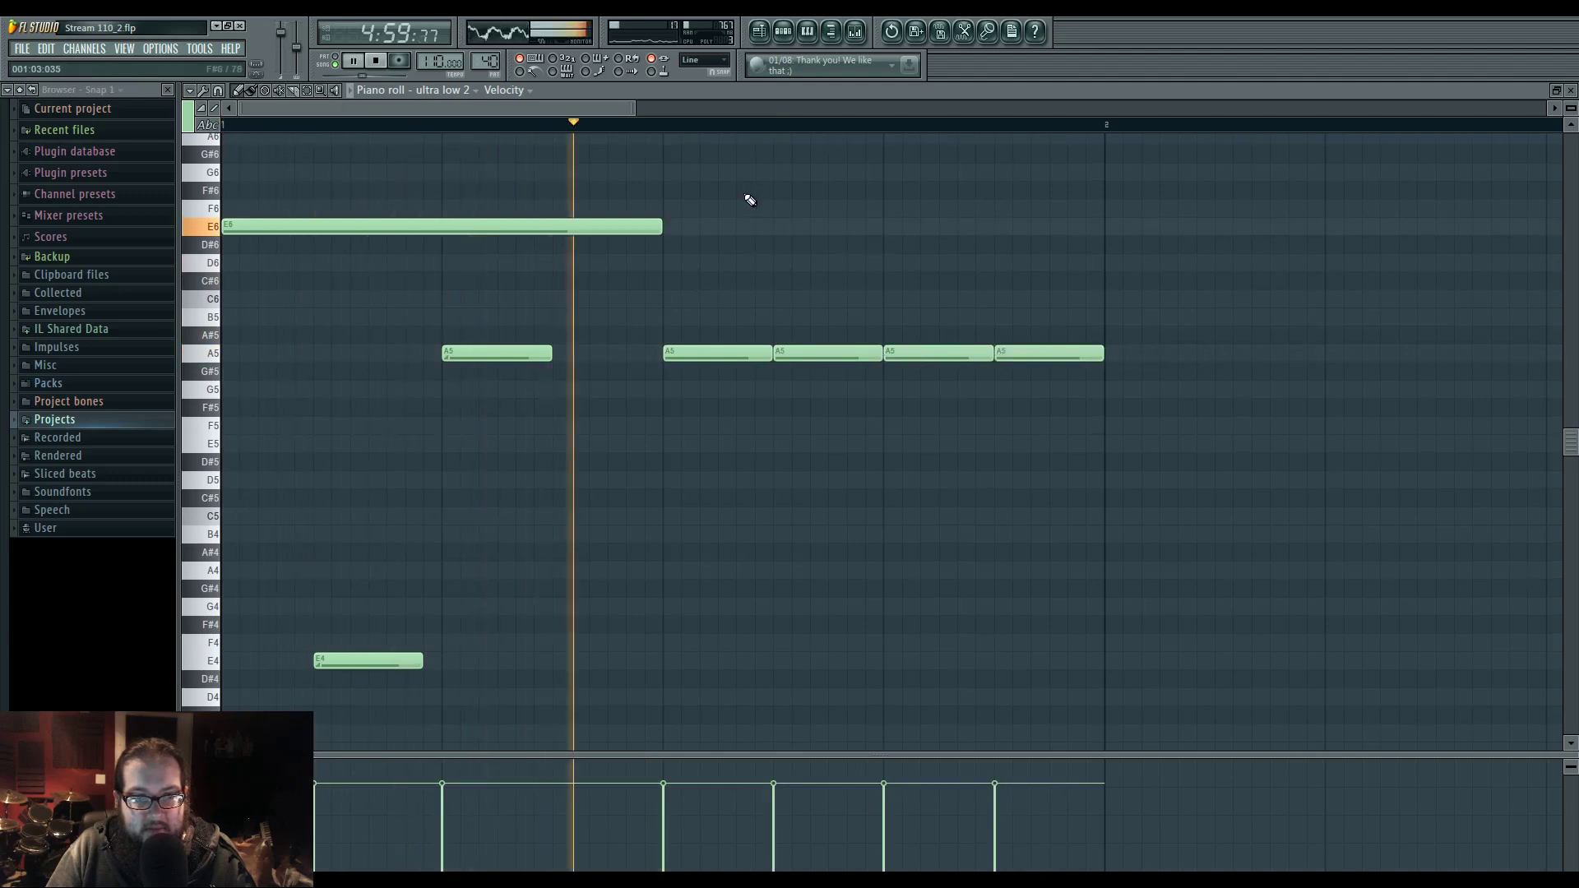
- Shorten the four repeated A5 notes together to leave small gaps between them, and return to the playlist
{"action": "left_click", "coordinate": [773, 32]}
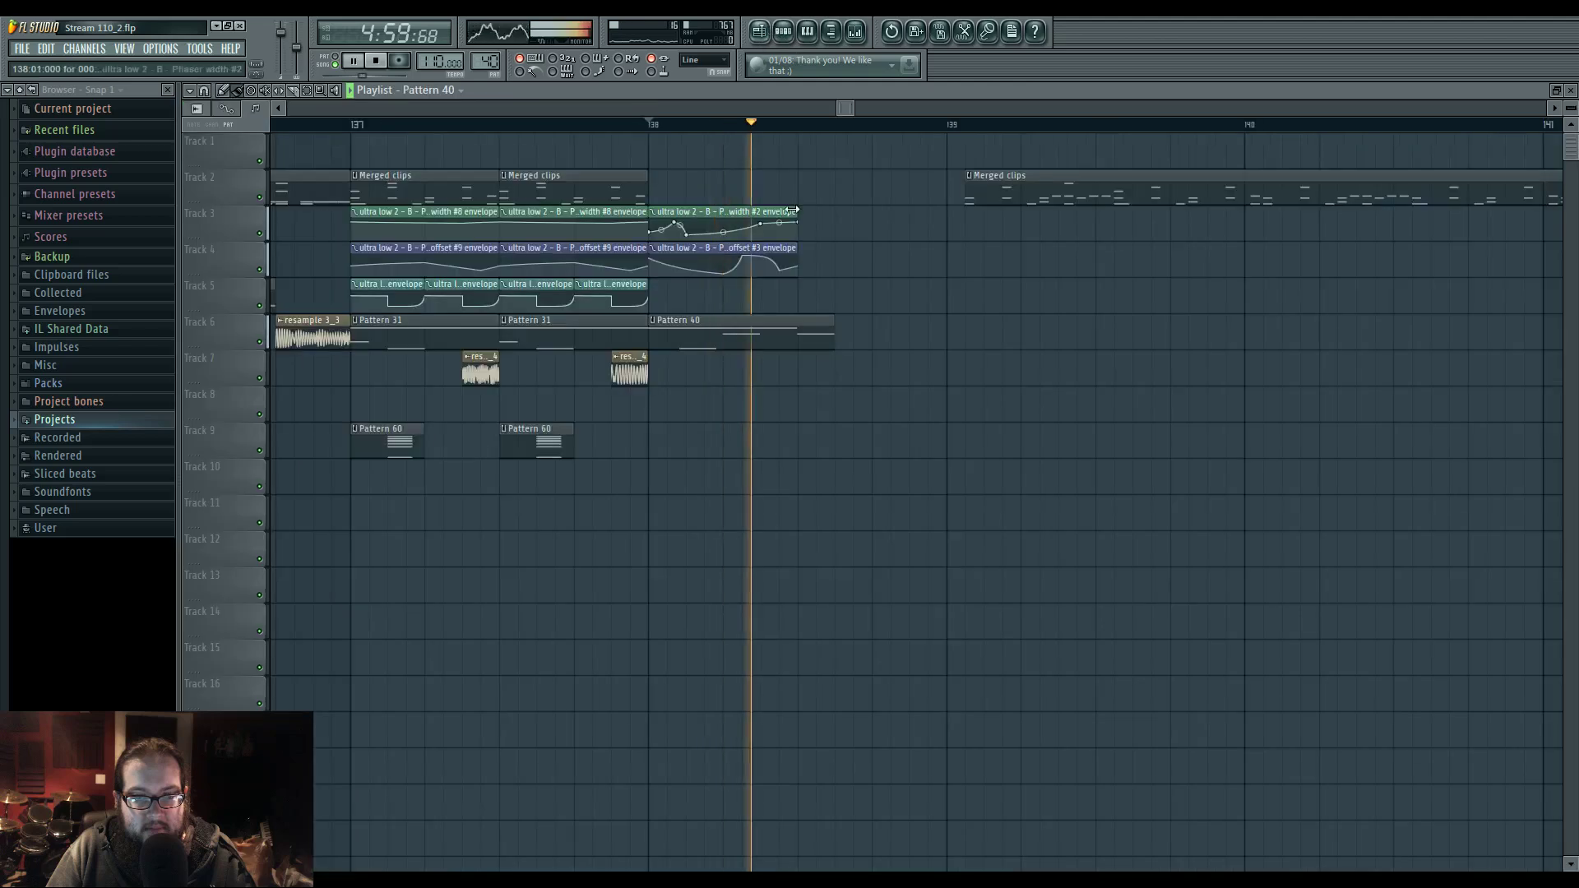
{"action": "double_click", "coordinate": [934, 333]}
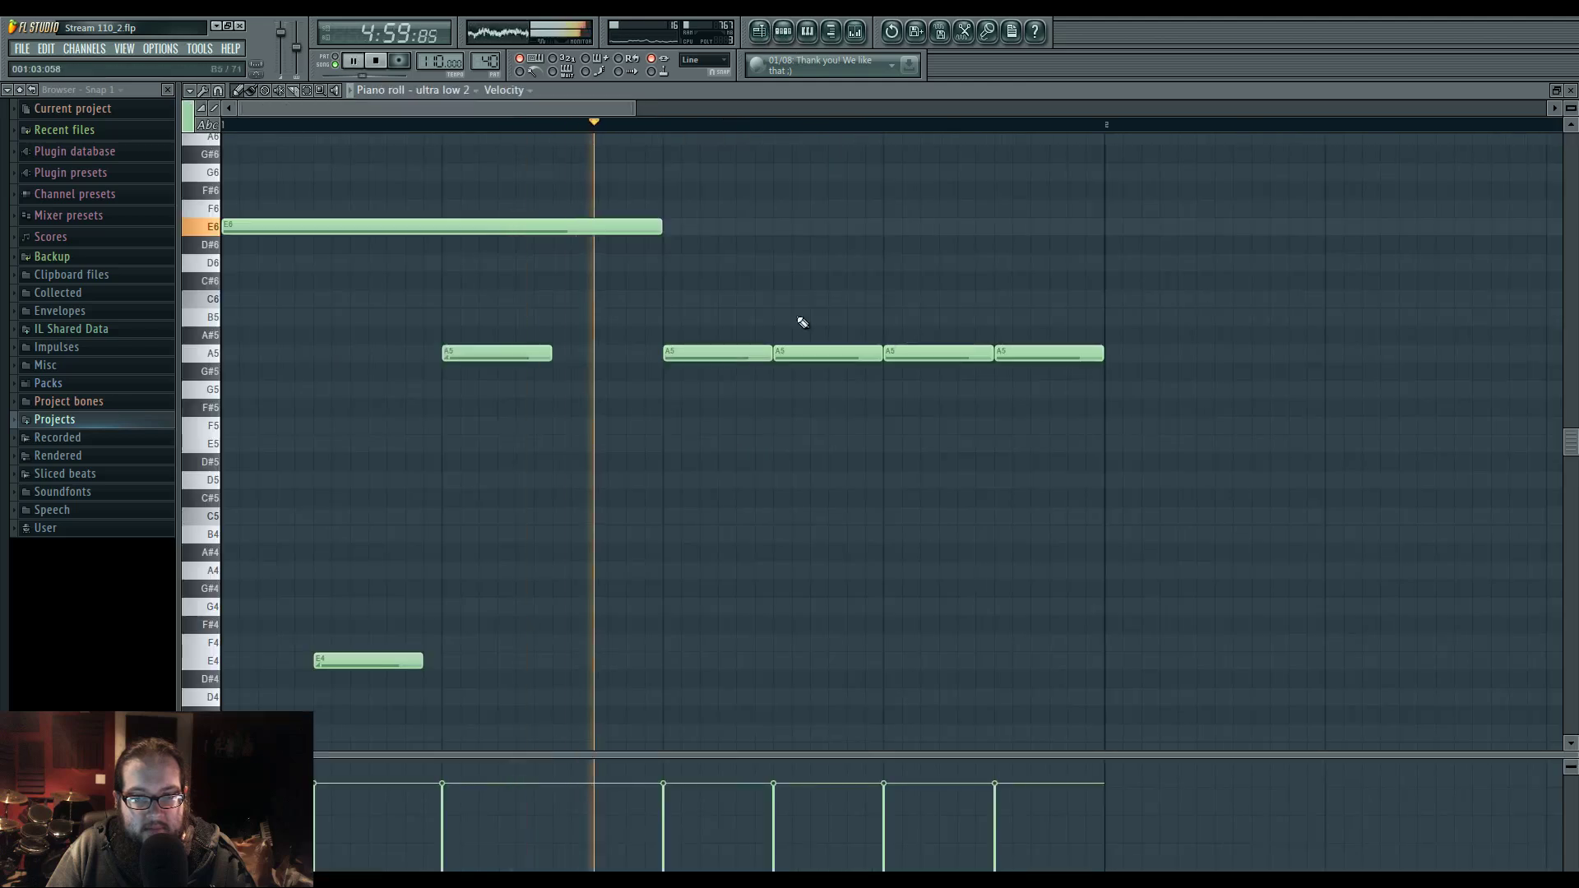
{"action": "left_click_drag", "start_coordinate": [731, 293], "coordinate": [1085, 360]}
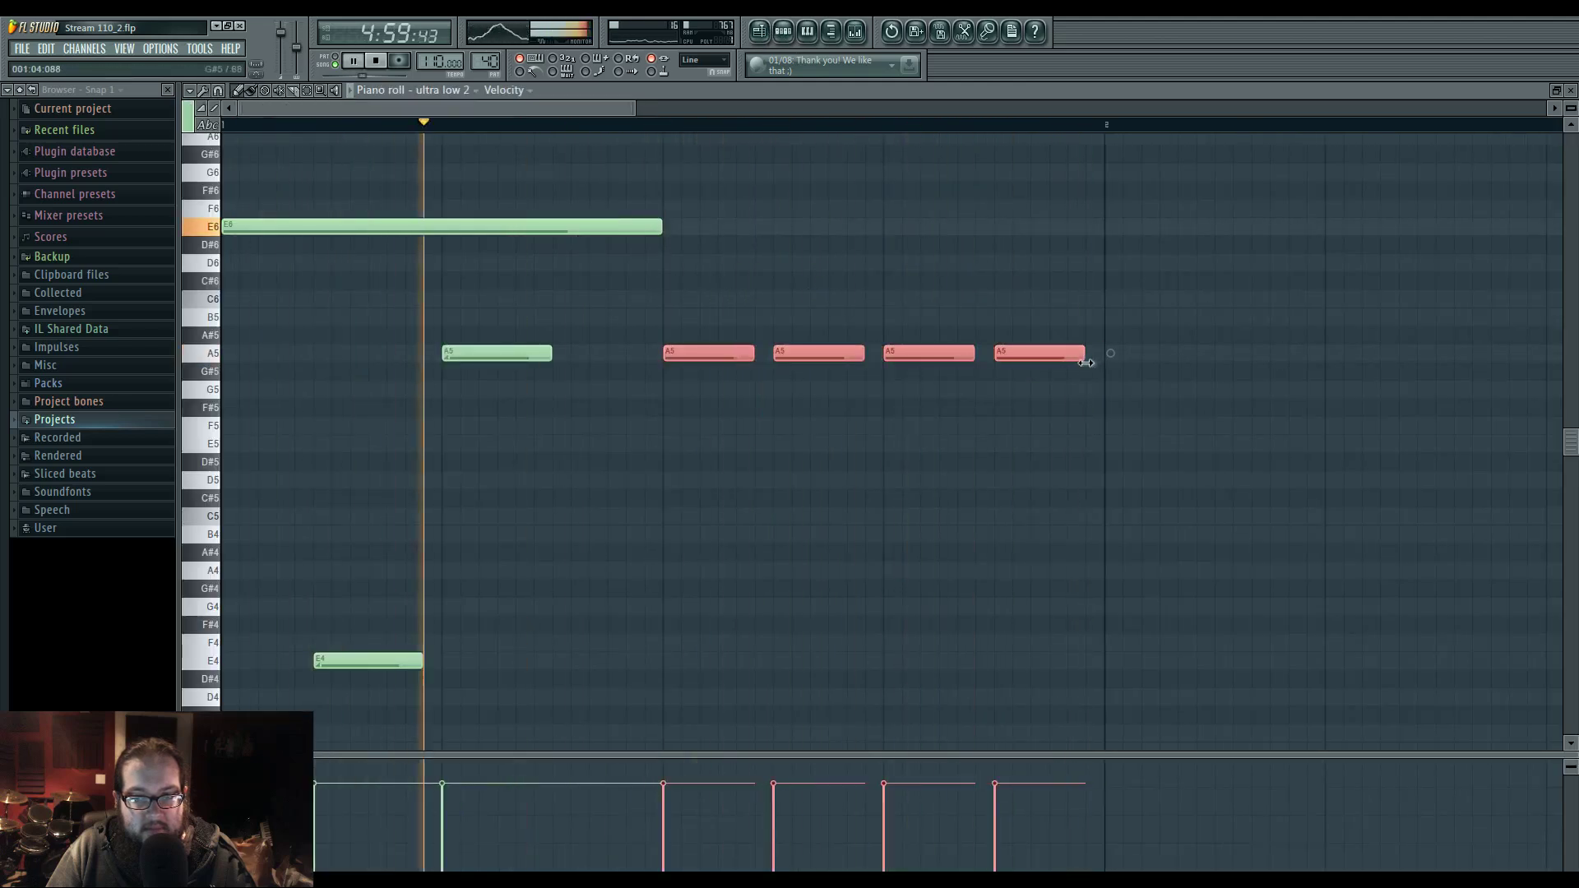
{"action": "left_click", "coordinate": [998, 293]}
{"action": "left_click", "coordinate": [760, 31]}
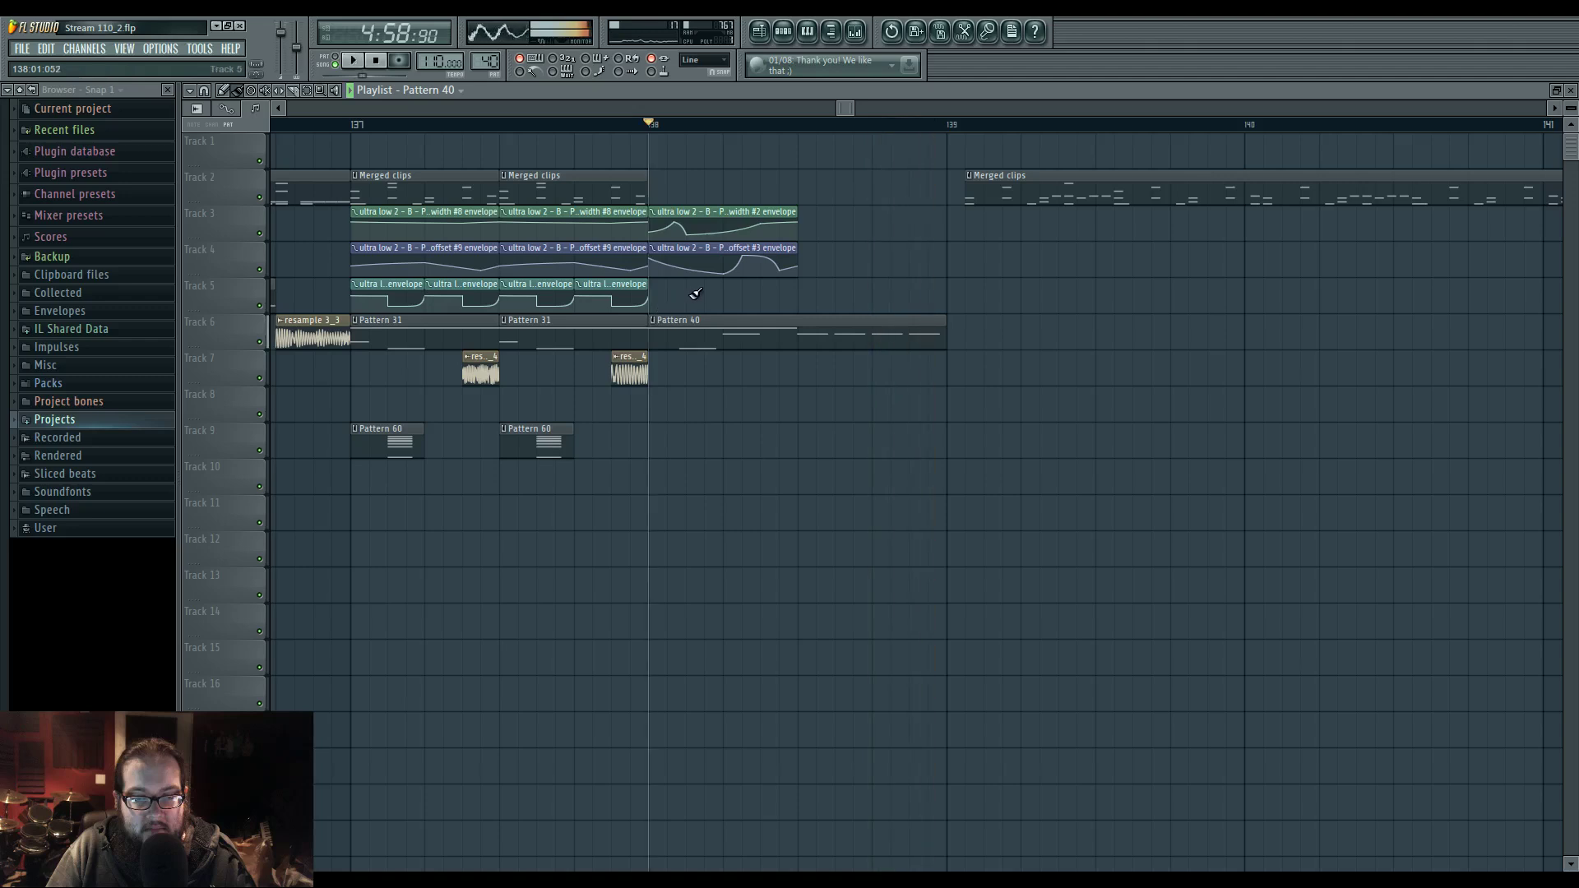
- Play from bar 138 and make the Phaser width #2 and Phaser offset #3 automation clips there unique
{"action": "scroll", "coordinate": [699, 296], "scroll_direction": "up", "scroll_amount": 2}
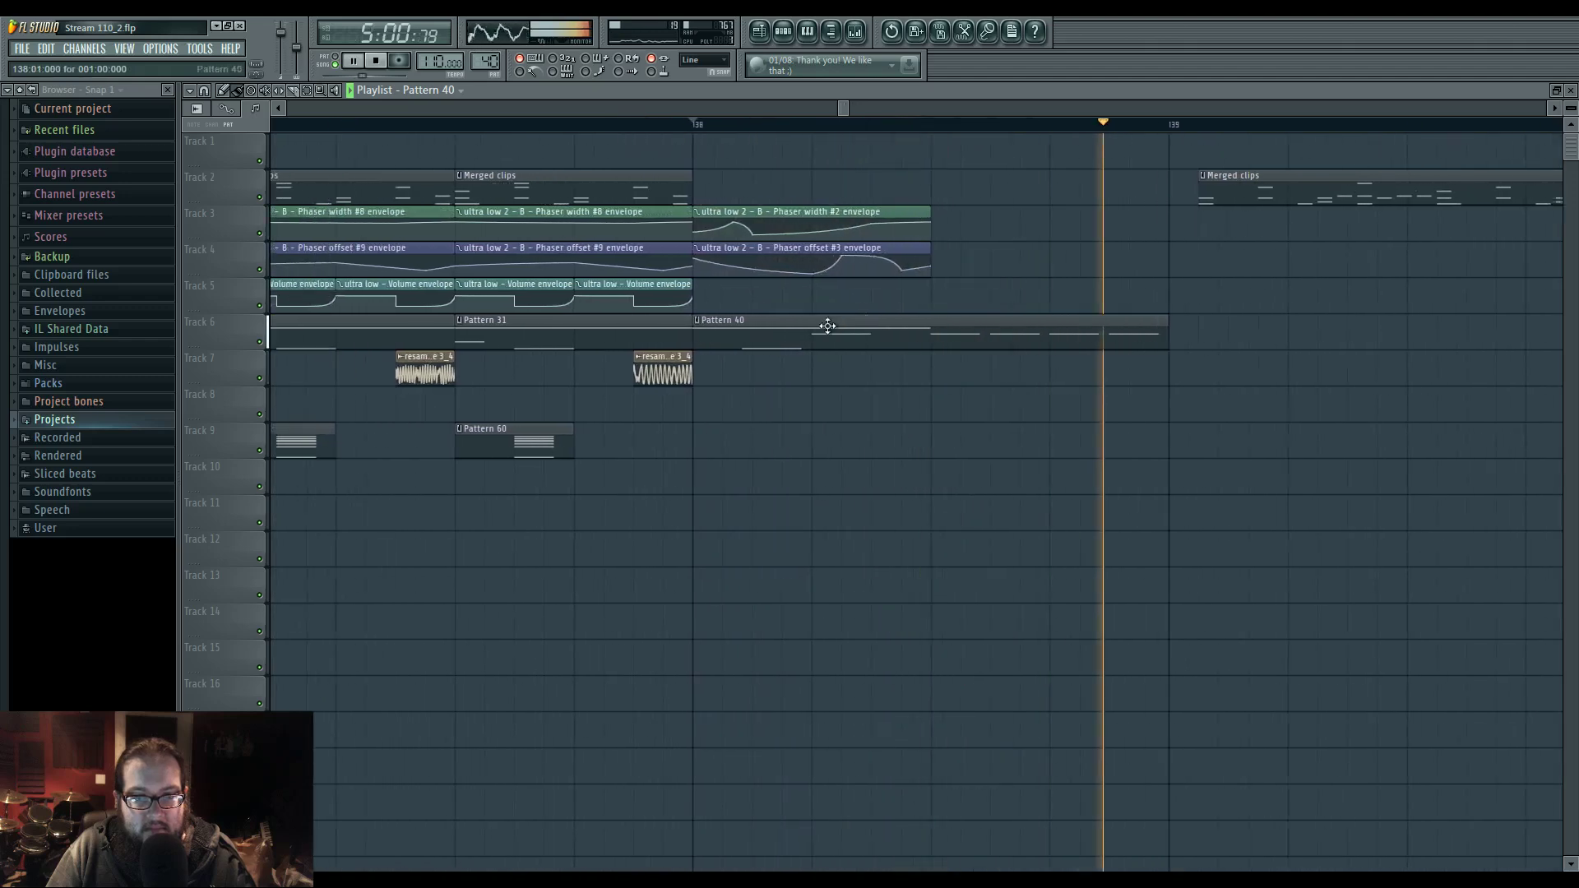
{"action": "key", "text": "space"}
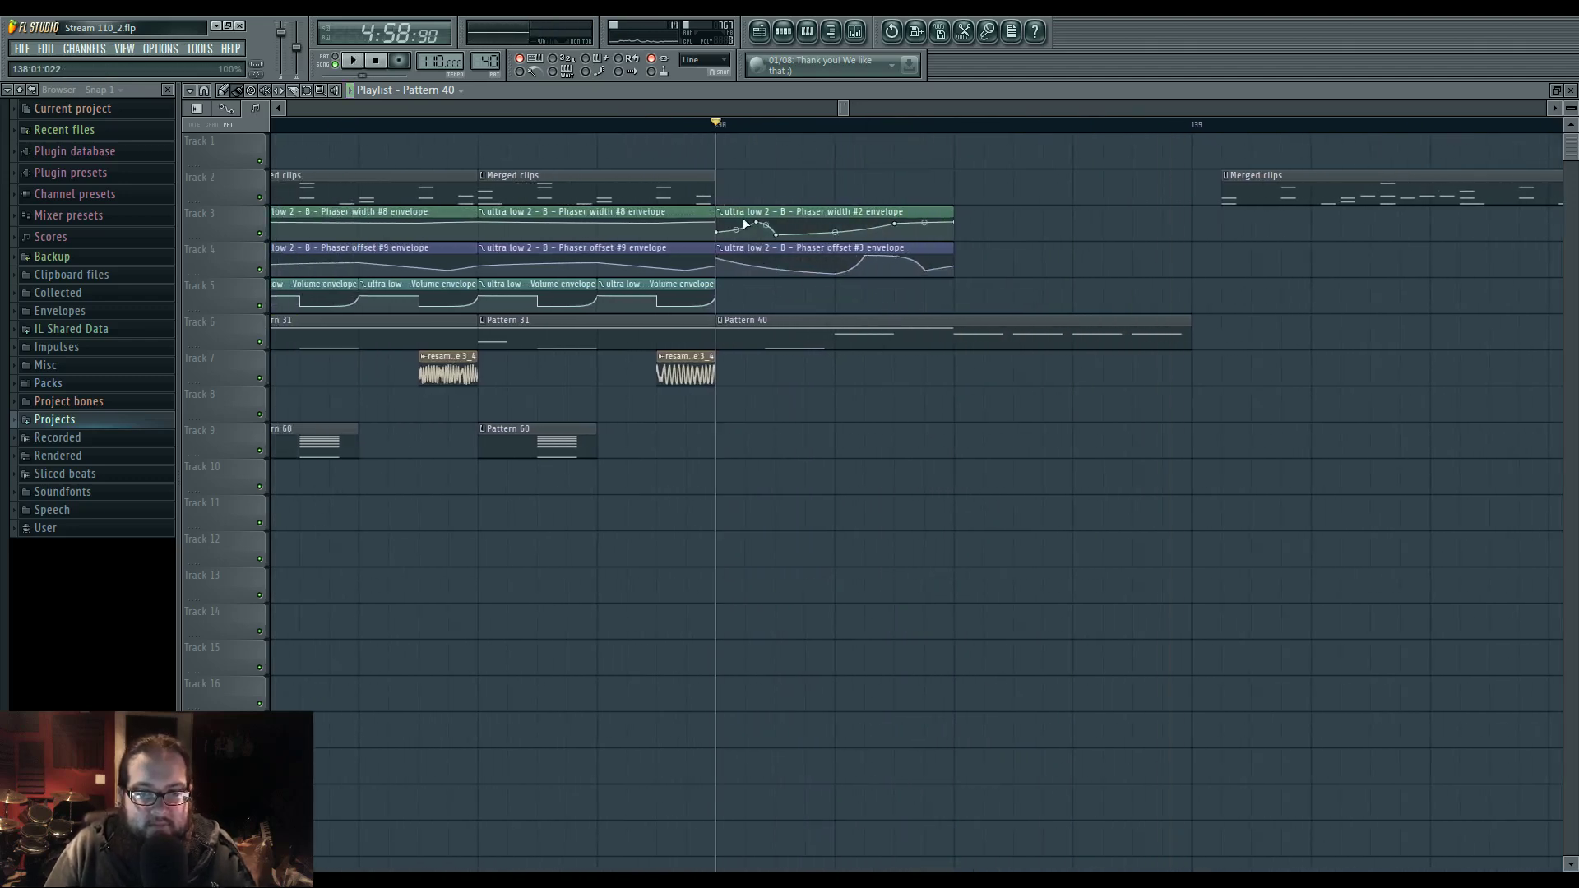
{"action": "key", "text": "space"}
{"action": "key", "text": "space"}
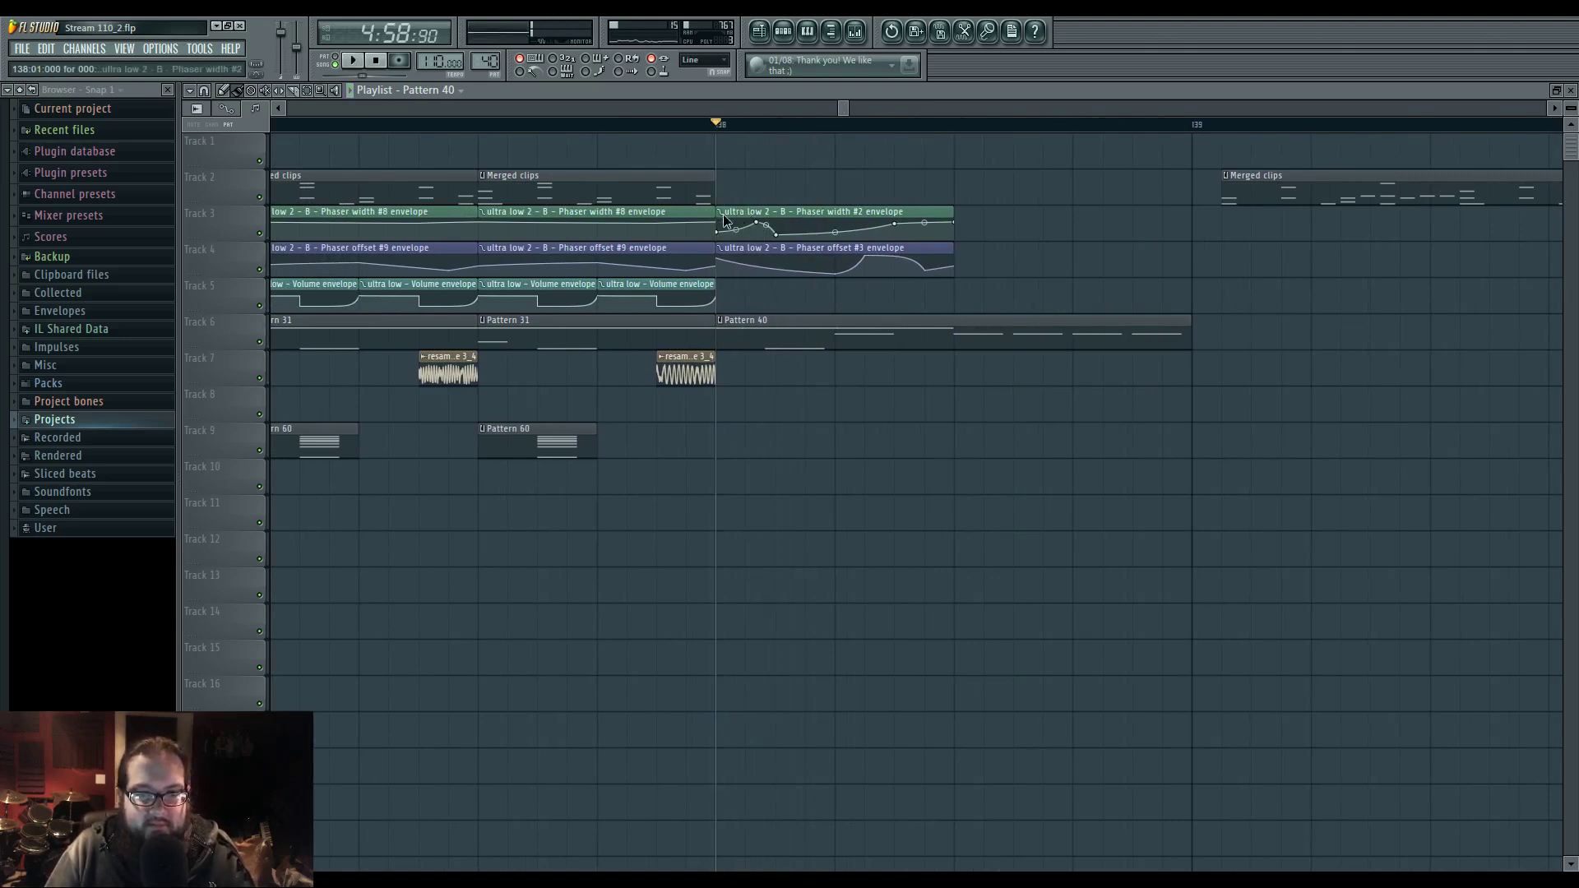
{"action": "left_click", "coordinate": [721, 213]}
{"action": "left_click", "coordinate": [757, 302]}
{"action": "left_click", "coordinate": [763, 340]}
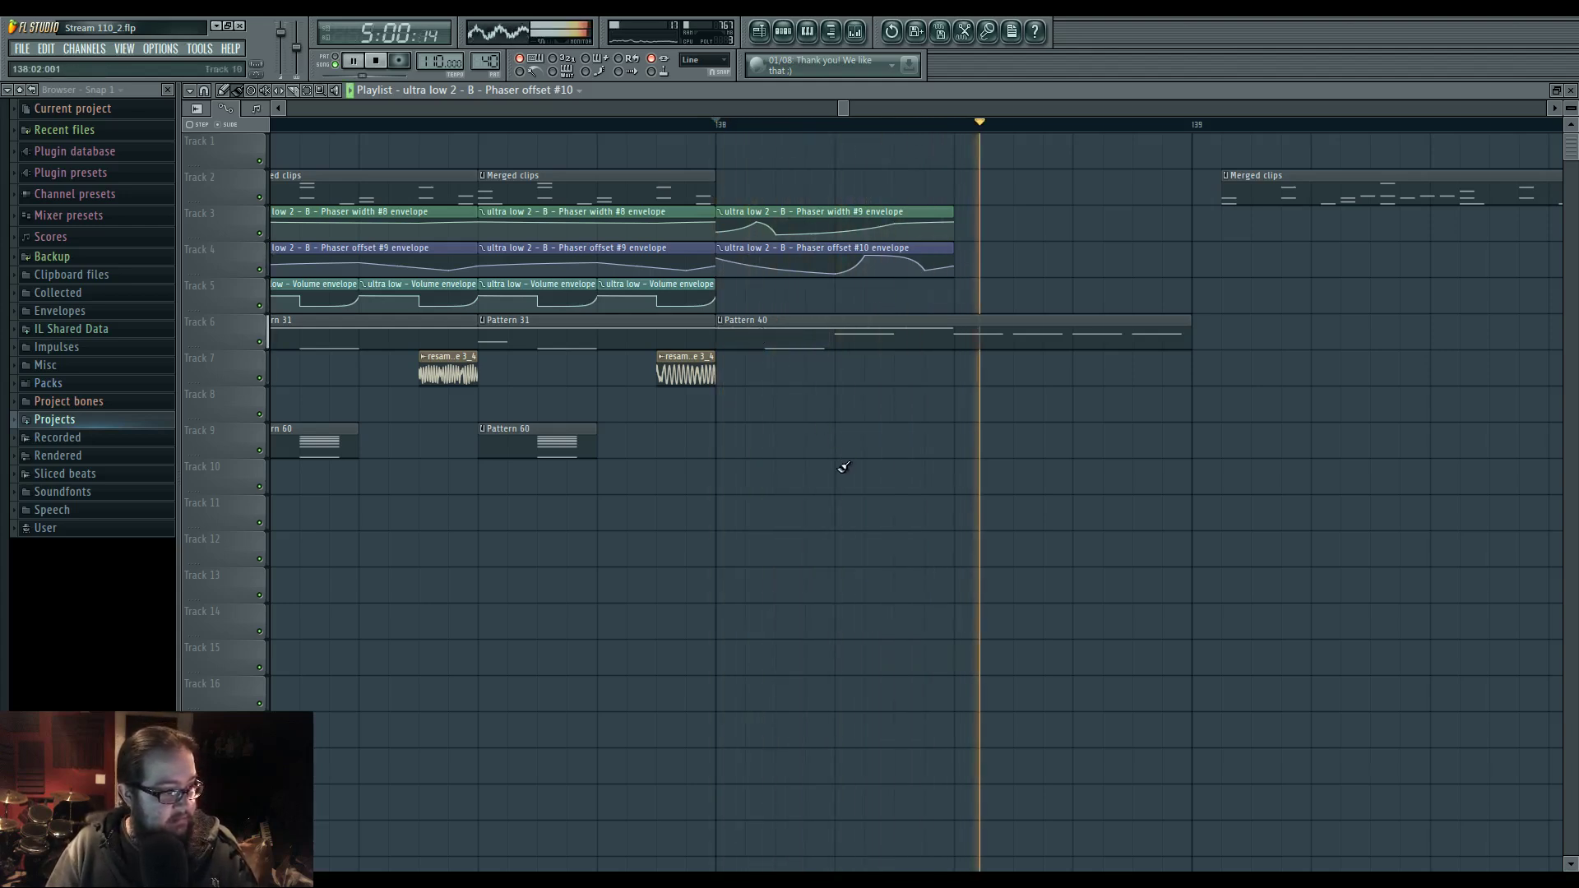
- Raise the low point after the first peak of the Phaser width #9 envelope so the curve stays high, and audition it
{"action": "key", "text": "space"}
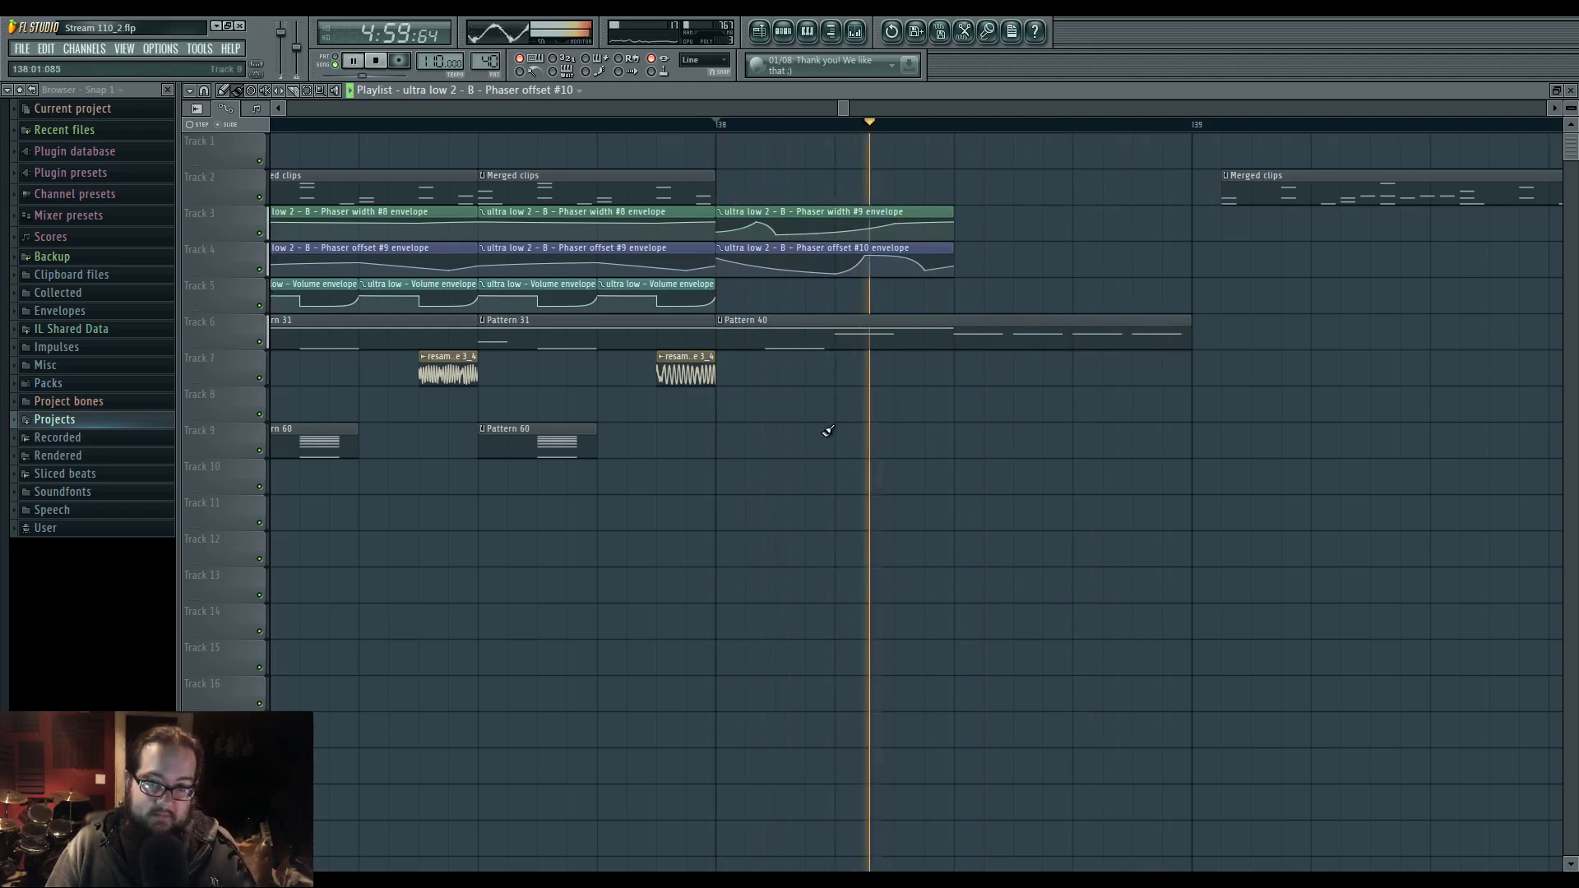
{"action": "key", "text": "space"}
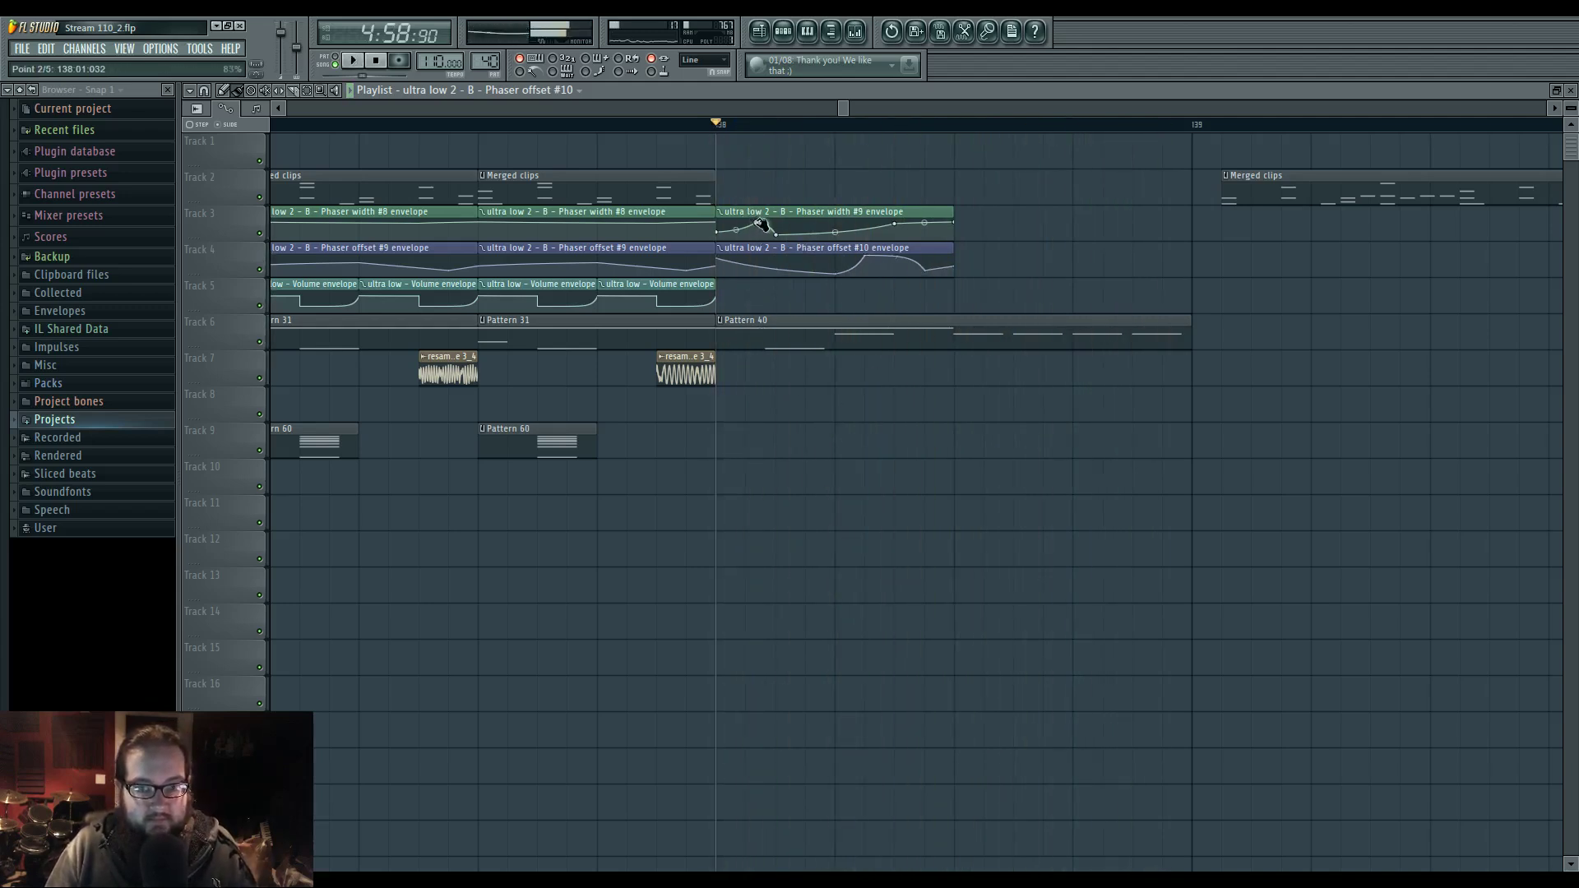
{"action": "key", "text": "space"}
{"action": "left_click_drag", "start_coordinate": [762, 223], "coordinate": [786, 201]}
{"action": "key", "text": "space"}
{"action": "key", "text": "space"}
{"action": "key", "text": "space"}
{"action": "key", "text": "space"}
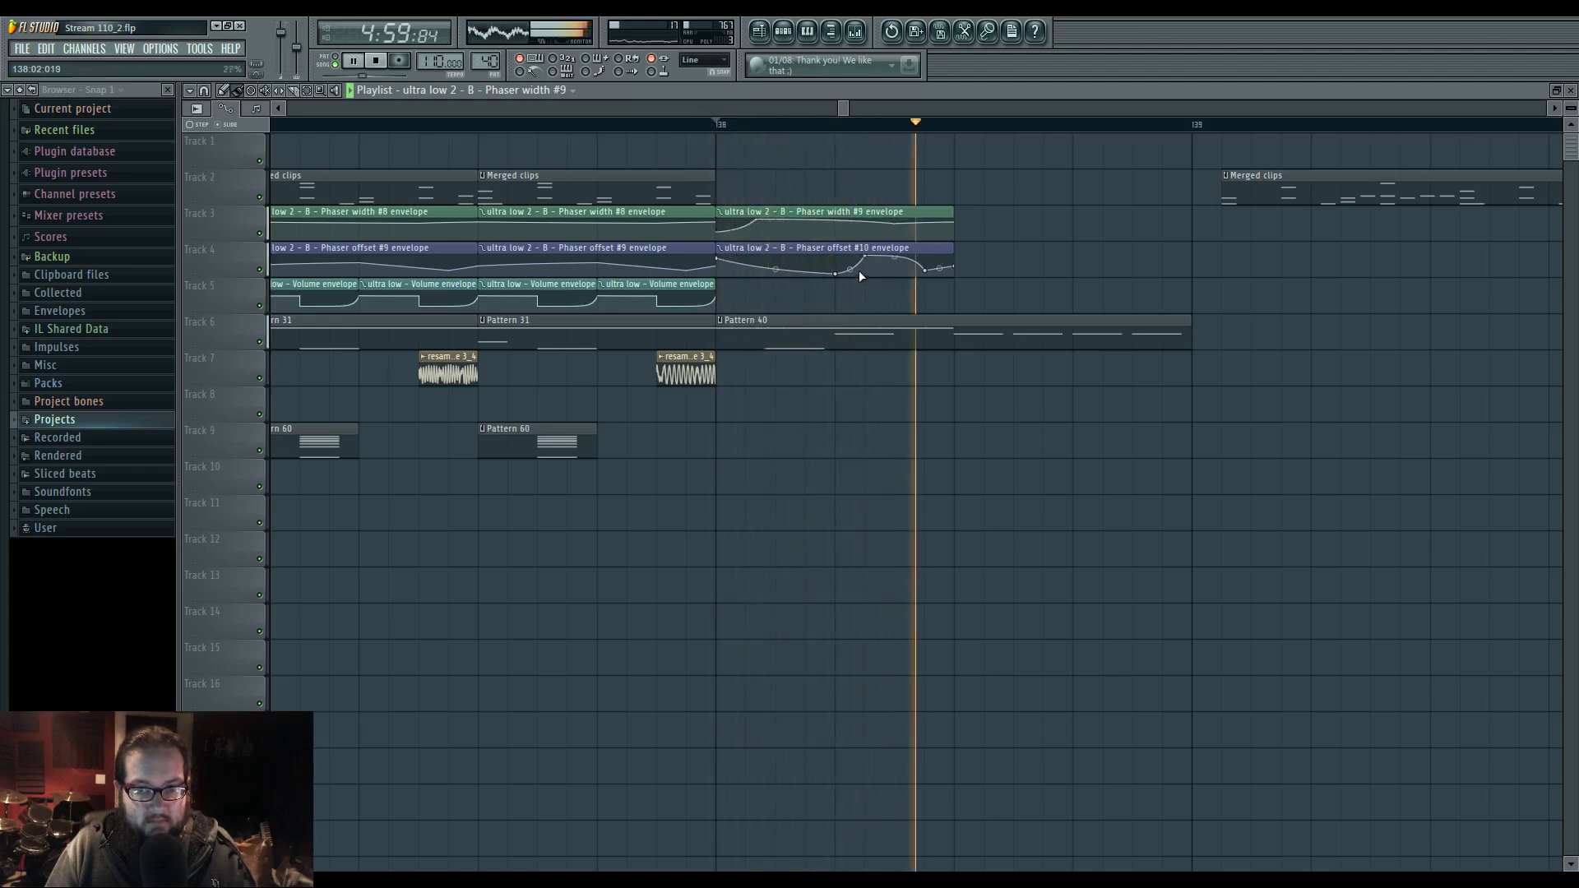
- Add a high point at beat 2 of the Phaser offset #10 envelope and lower its starting point
{"action": "right_click", "coordinate": [833, 259]}
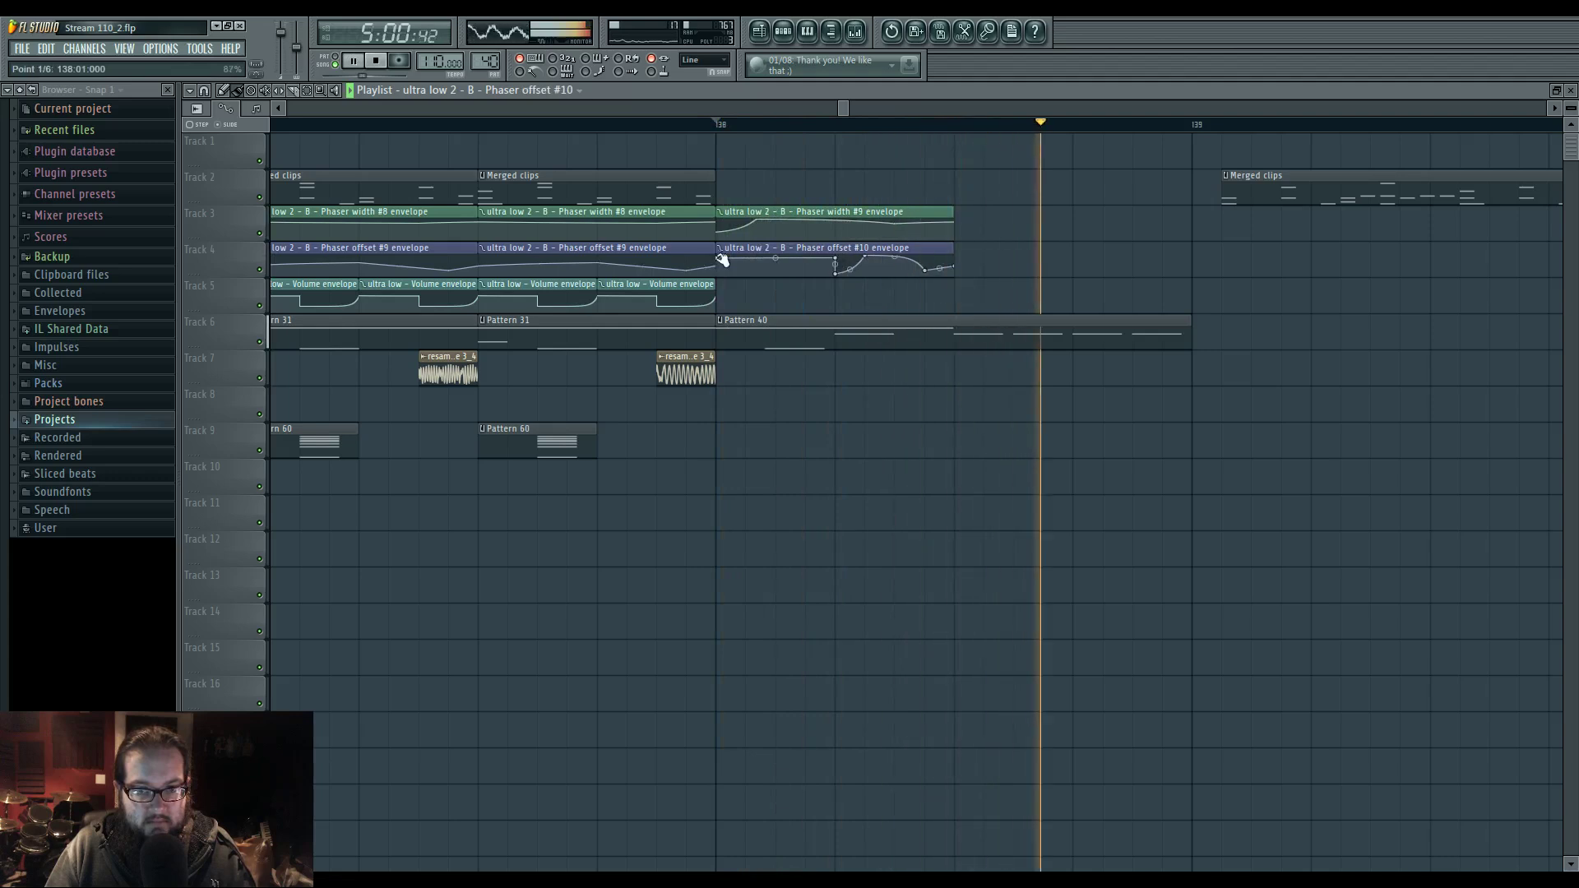
{"action": "left_click_drag", "start_coordinate": [718, 258], "coordinate": [720, 277]}
{"action": "key", "text": "space"}
{"action": "key", "text": "space"}
- Lower the second point of the Phaser width #9 envelope and add a dip at beat 2, auditioning the changes
{"action": "left_click_drag", "start_coordinate": [757, 220], "coordinate": [756, 233]}
{"action": "key", "text": "space"}
{"action": "key", "text": "space"}
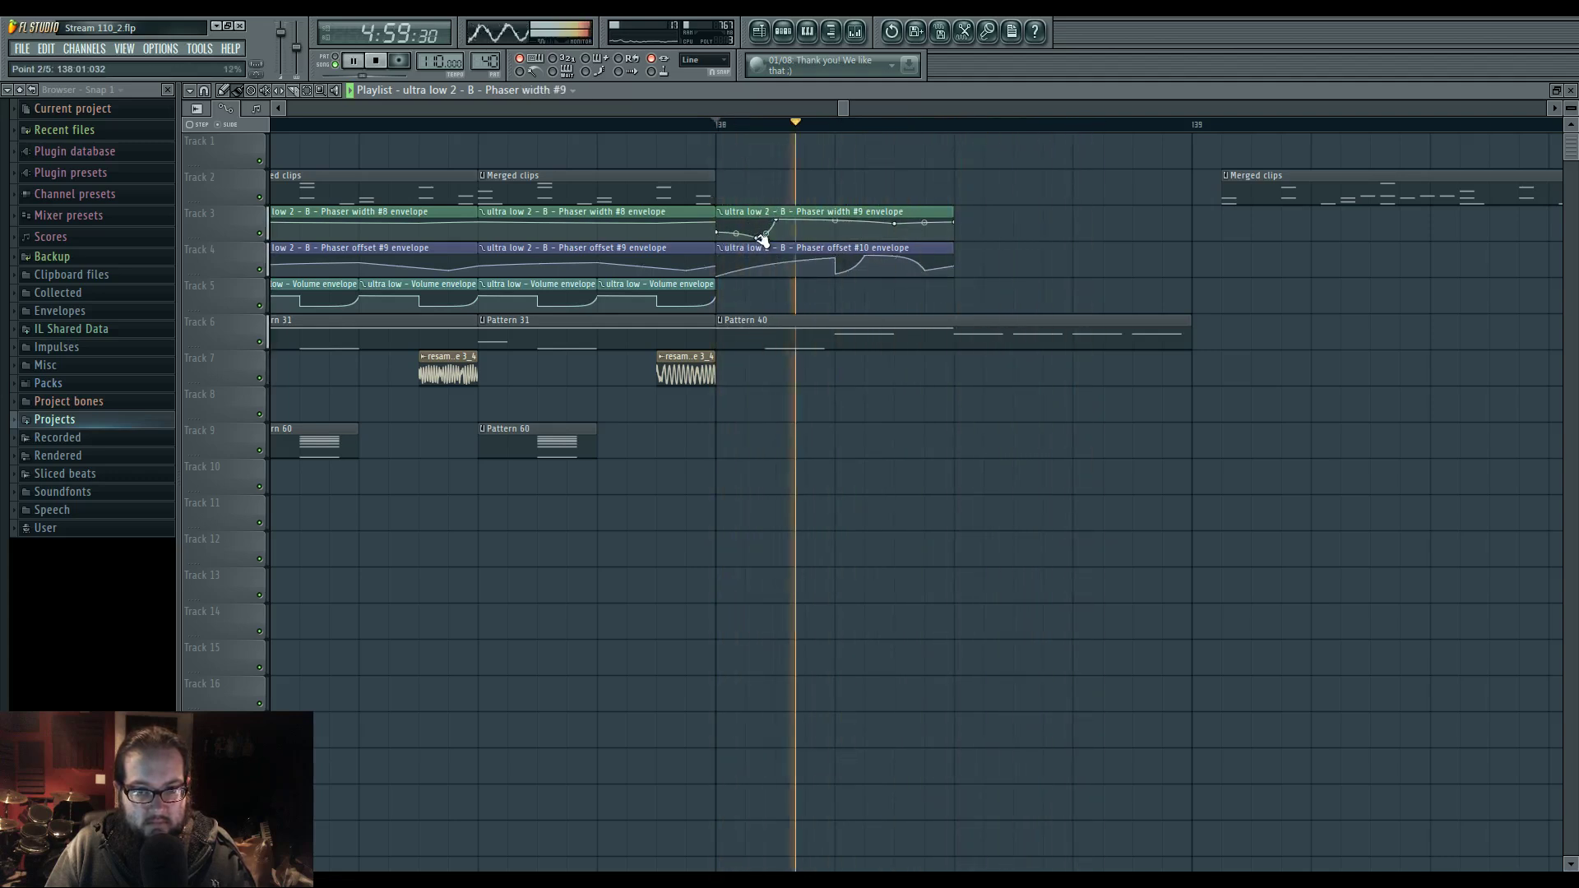
{"action": "key", "text": "space"}
{"action": "key", "text": "space"}
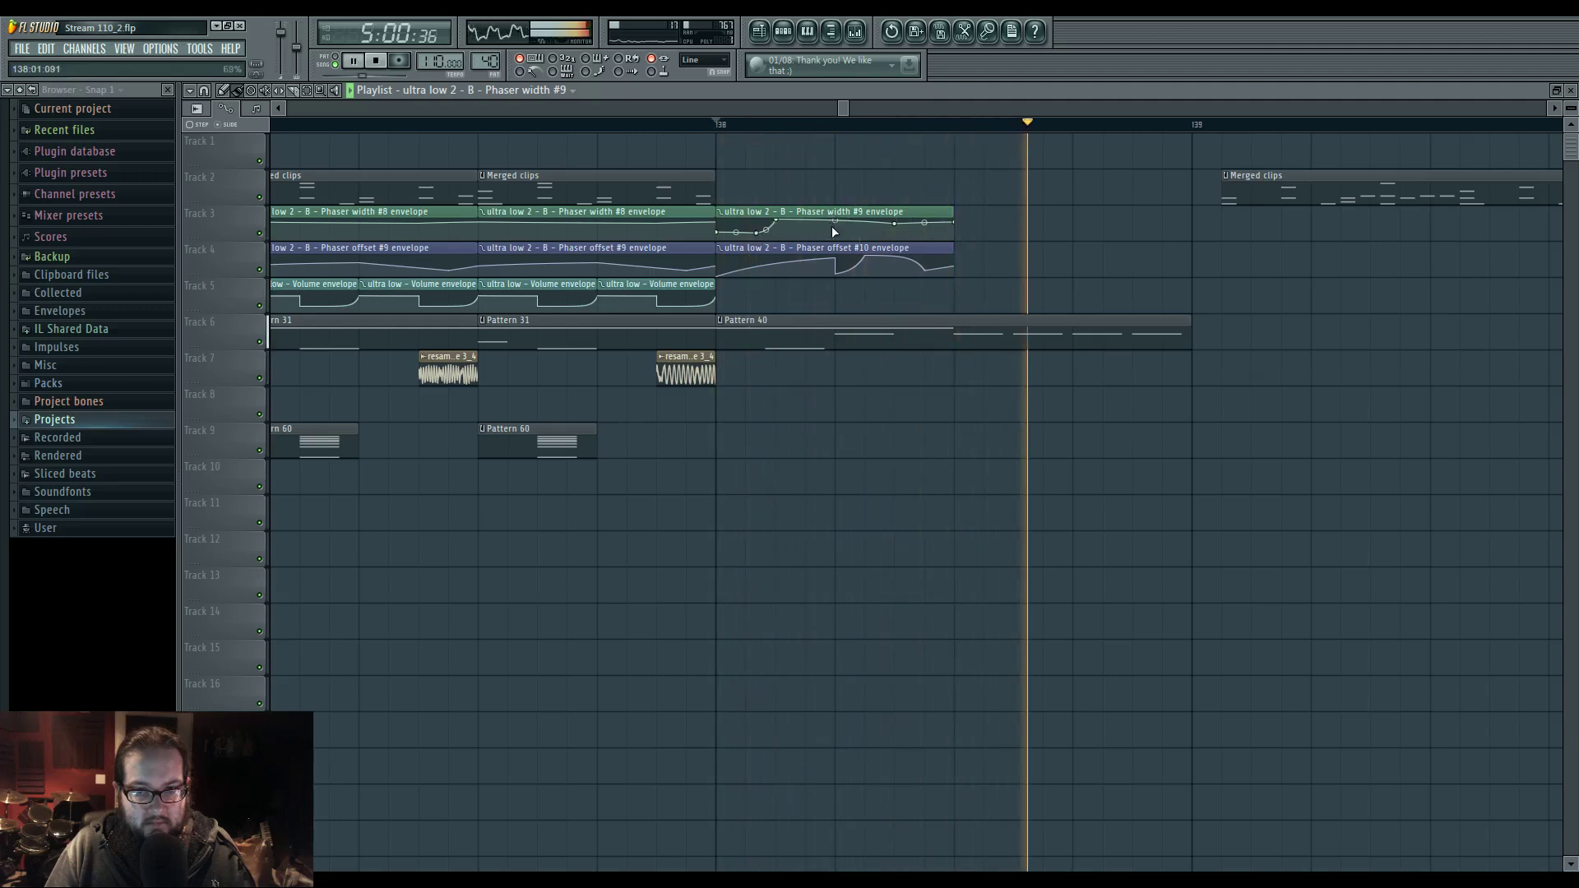
{"action": "left_click_drag", "start_coordinate": [834, 222], "coordinate": [839, 237]}
{"action": "key", "text": "space"}
{"action": "key", "text": "space"}
- Delete the low point at beat 2 of the Phaser offset #10 envelope and replay the section
{"action": "right_click", "coordinate": [837, 273]}
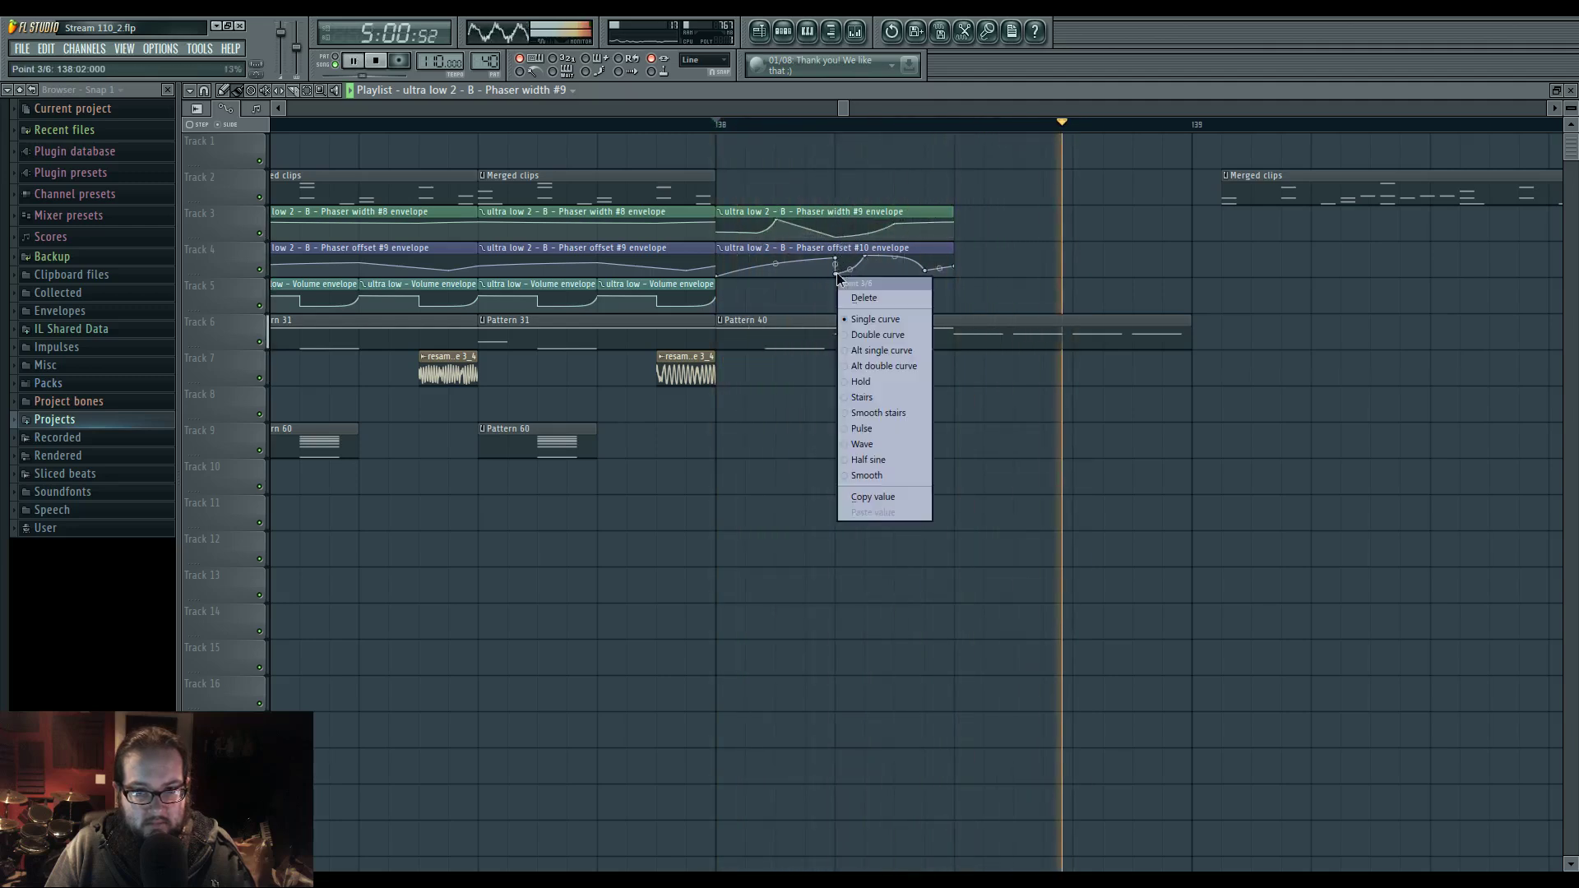
{"action": "left_click", "coordinate": [859, 294]}
{"action": "key", "text": "space"}
{"action": "key", "text": "space"}
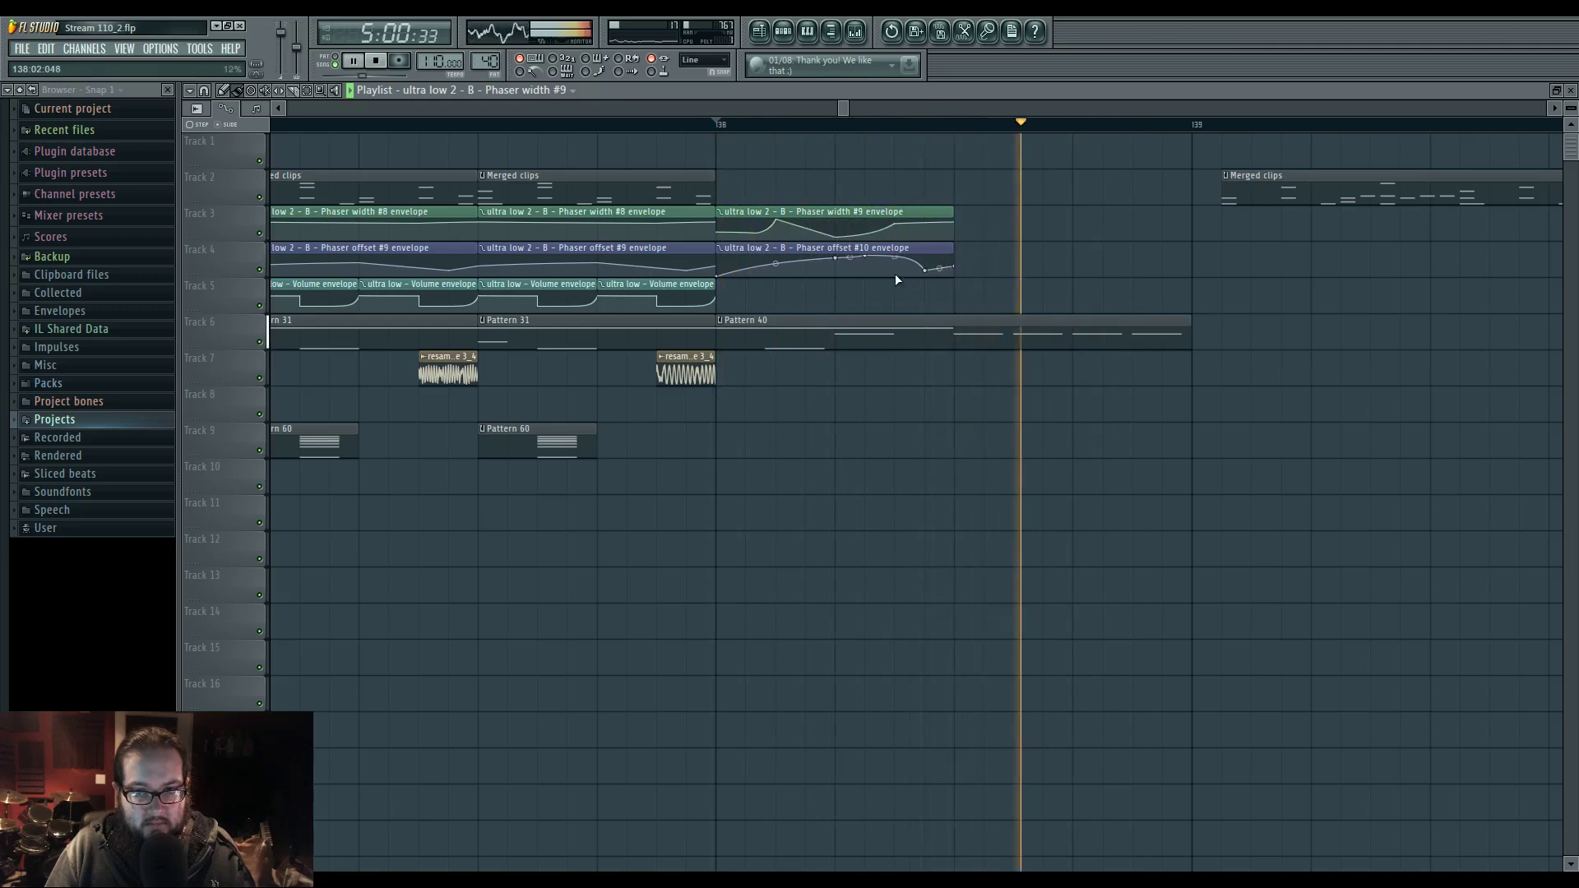
- Extend the Phaser offset #10 and Phaser width #9 clips to bar 139, adding an end point to each envelope
{"action": "key", "text": "space"}
{"action": "key", "text": "space"}
{"action": "left_click_drag", "start_coordinate": [955, 258], "coordinate": [1195, 258]}
{"action": "right_click", "coordinate": [1191, 261]}
{"action": "key", "text": "space"}
{"action": "key", "text": "space"}
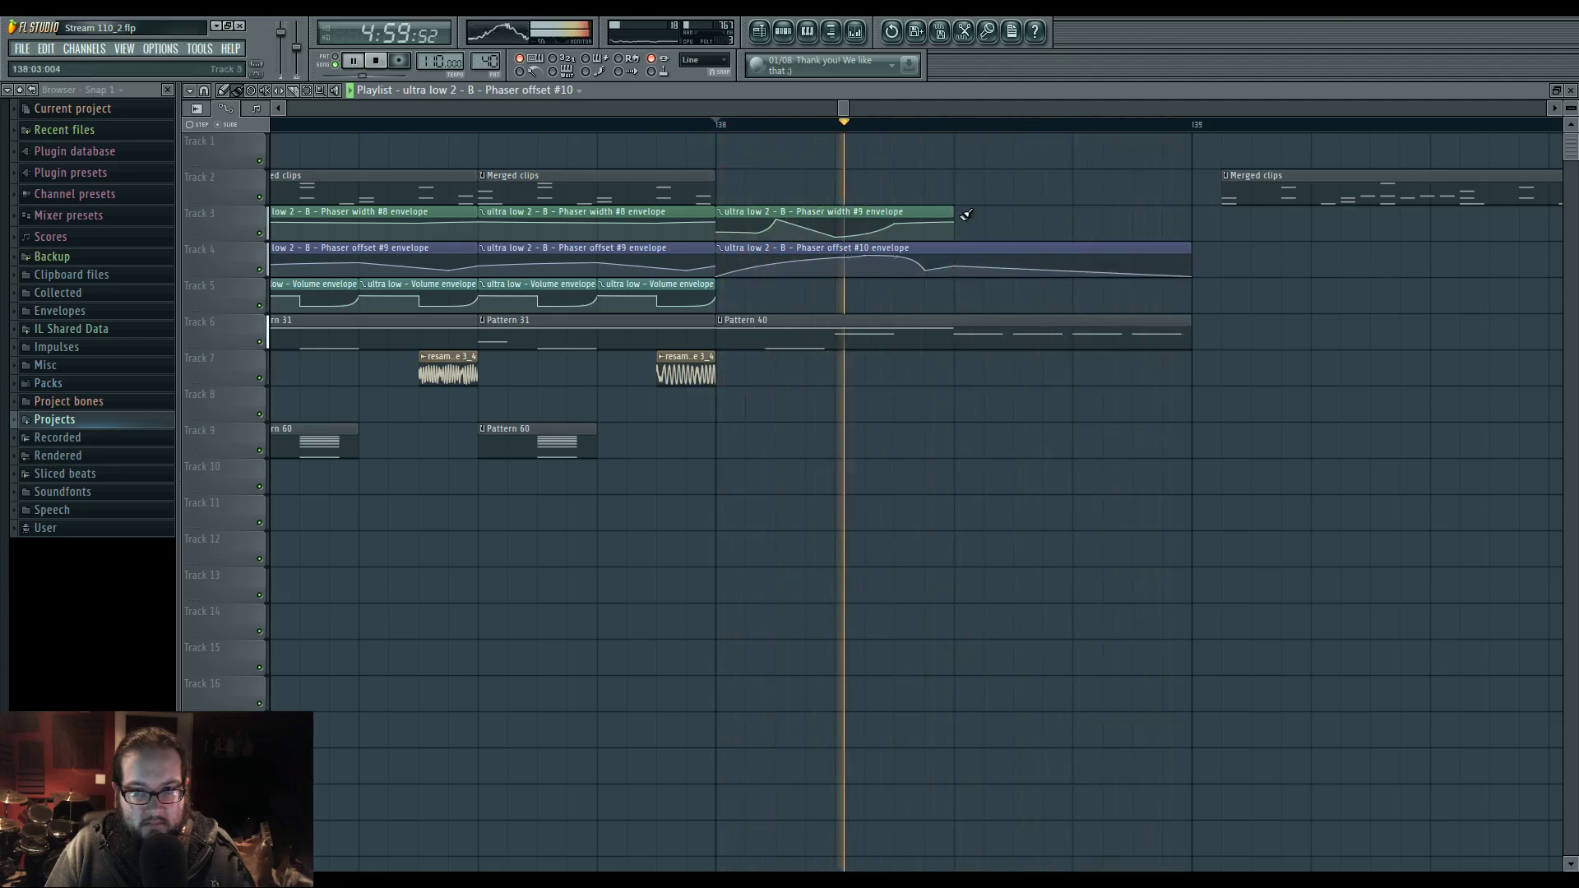
{"action": "left_click_drag", "start_coordinate": [954, 223], "coordinate": [1203, 226]}
{"action": "right_click", "coordinate": [1190, 229]}
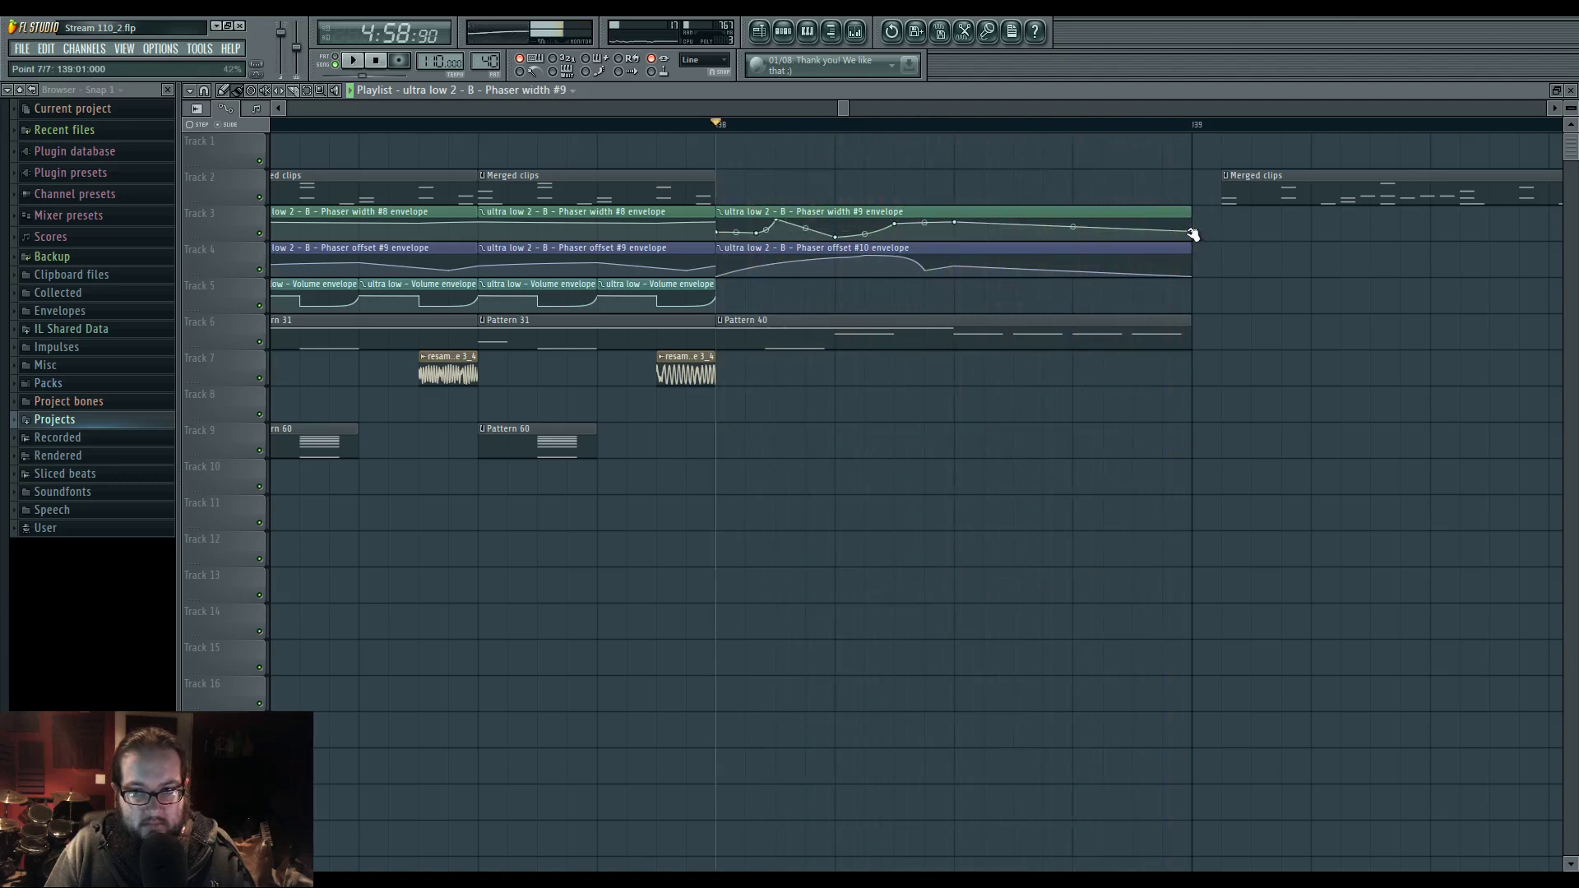
- Adjust the end points at bar 139 of the Phaser offset #10 and Phaser width #9 envelopes, setting the width to about 50%
{"action": "left_click_drag", "start_coordinate": [1194, 277], "coordinate": [1198, 263]}
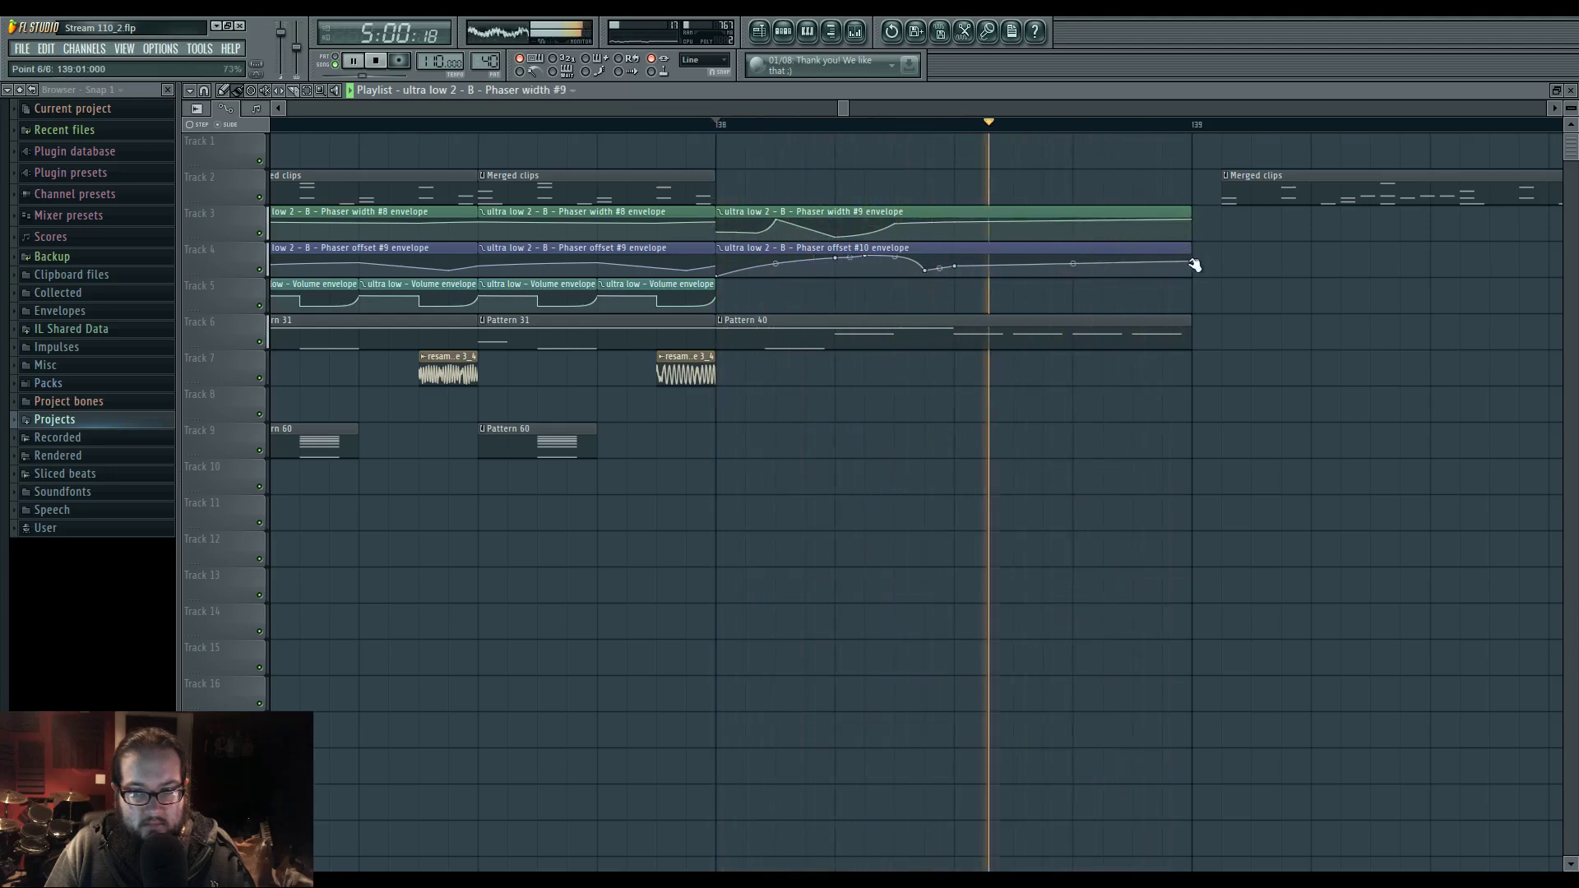
{"action": "left_click_drag", "start_coordinate": [1195, 264], "coordinate": [1199, 271]}
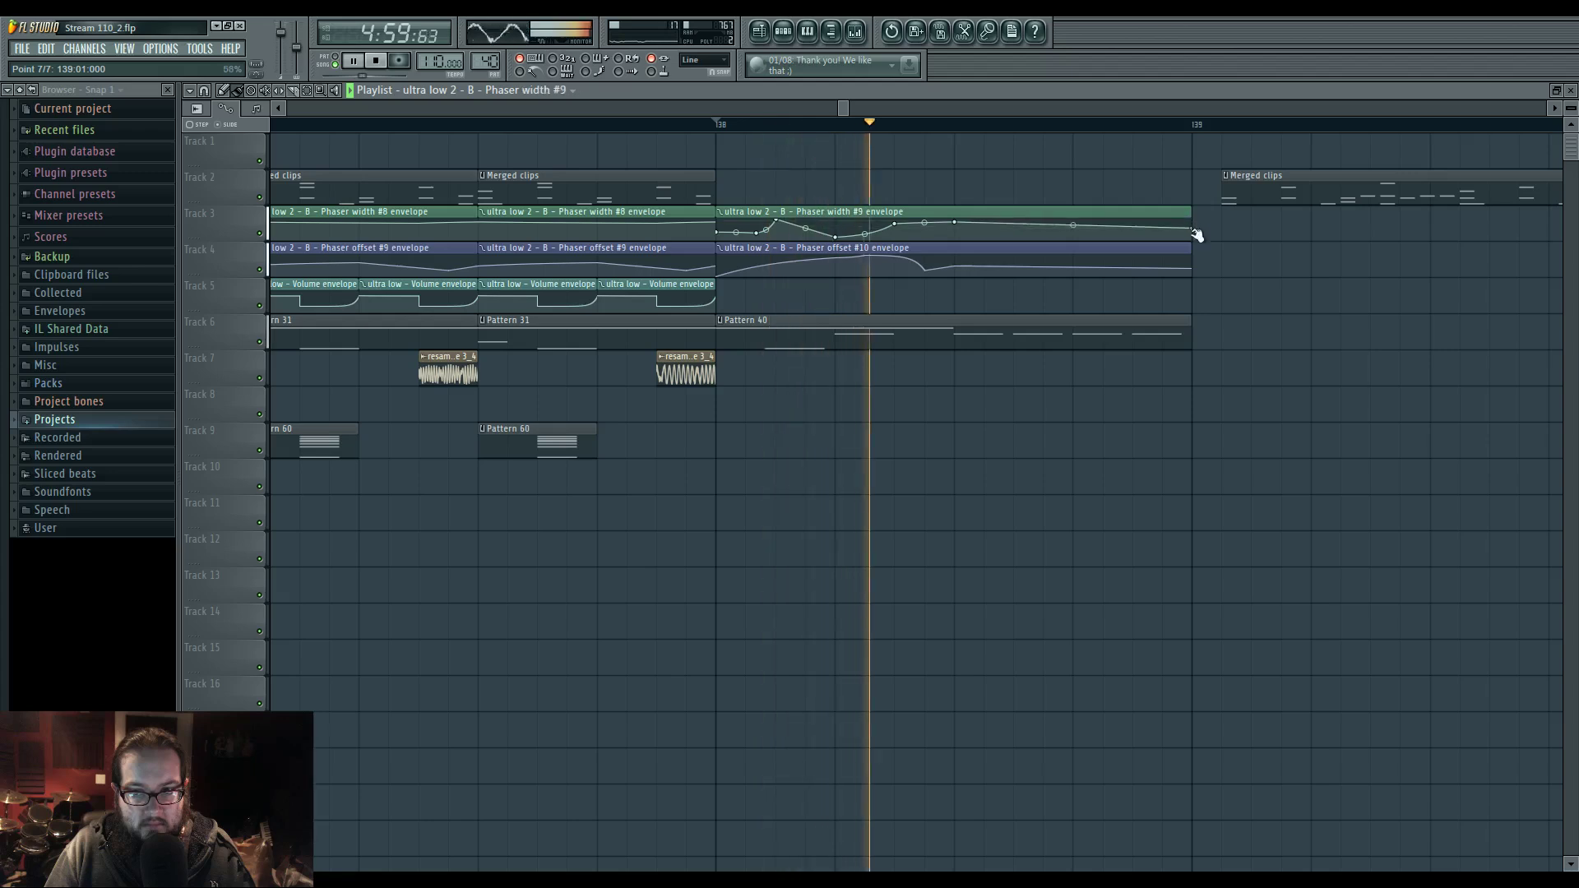
{"action": "key", "text": "space"}
{"action": "key", "text": "space"}
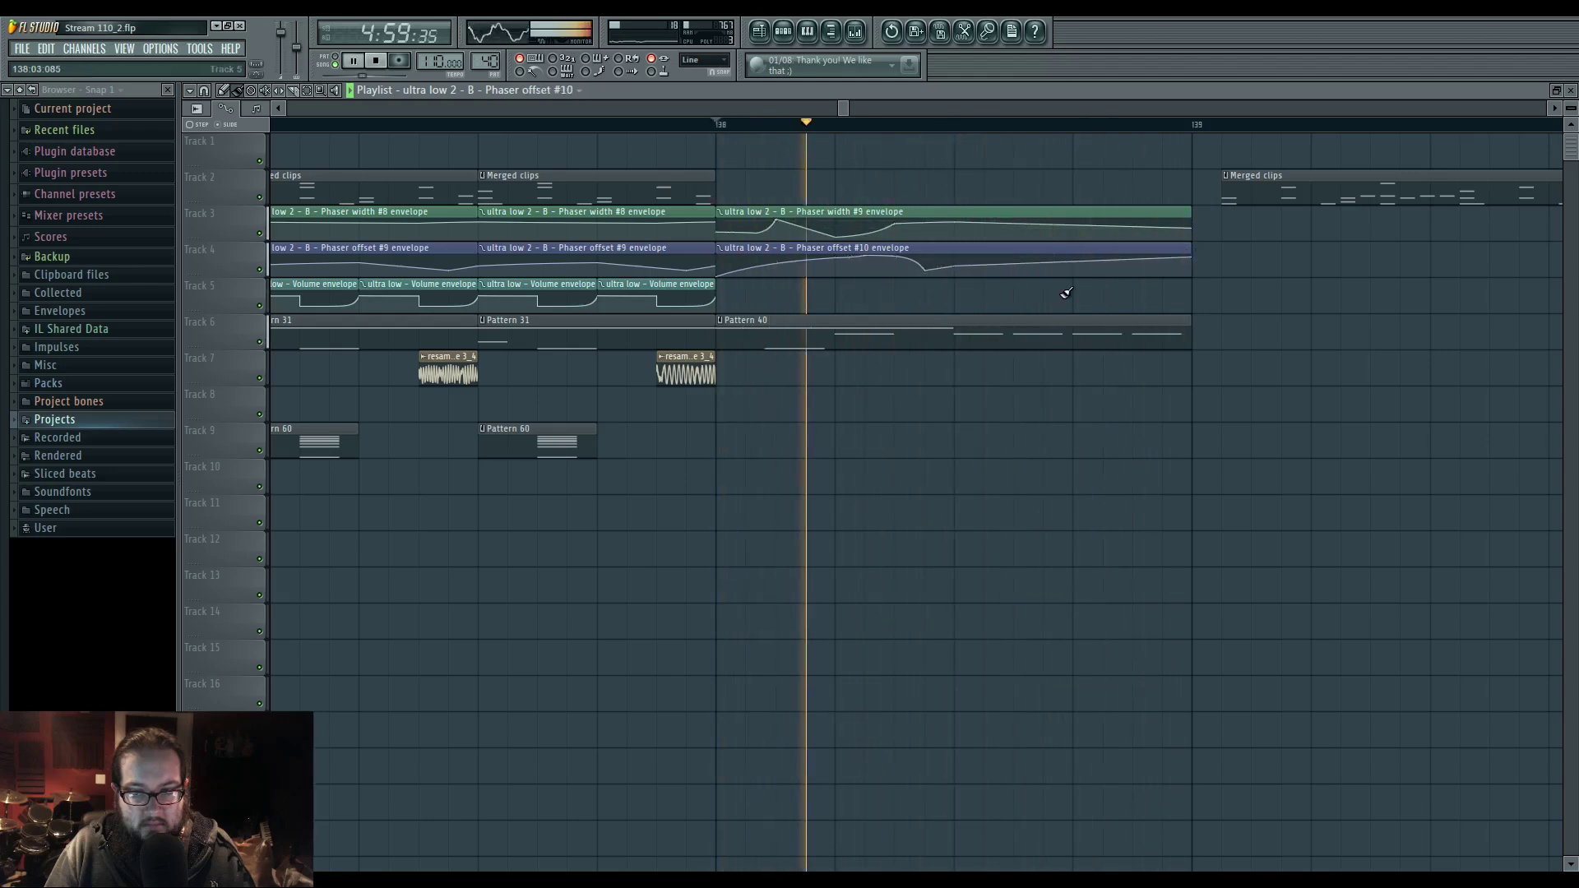
- Add beat 4 points to the Phaser offset #10 and width #9 envelopes, then raise the width's end and add a point midway through beat 4
{"action": "right_click", "coordinate": [1074, 261]}
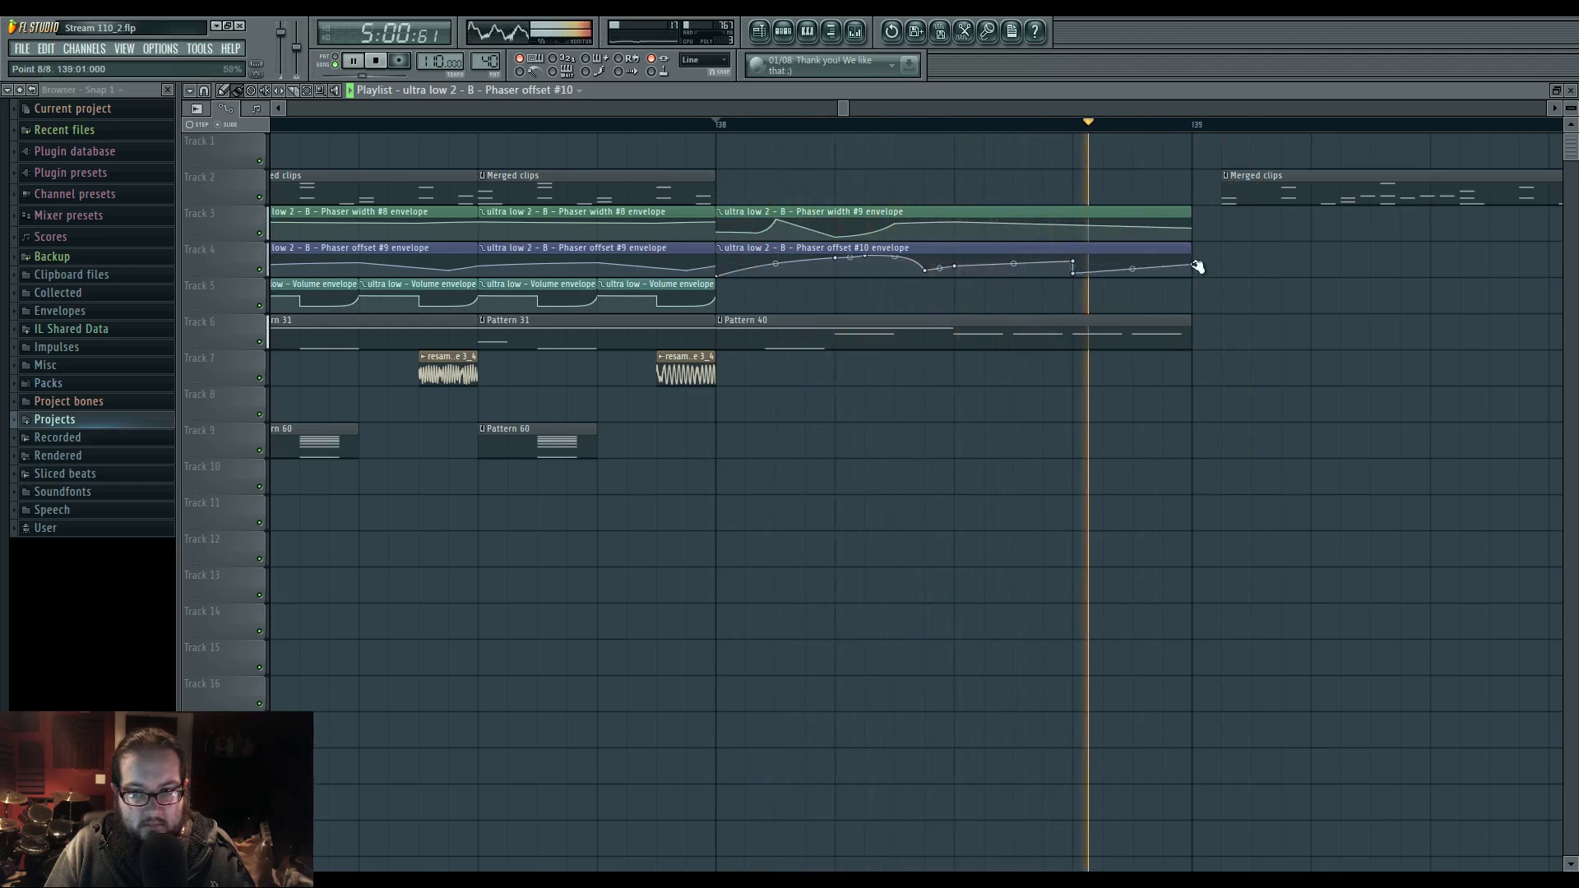
{"action": "right_click", "coordinate": [1073, 229]}
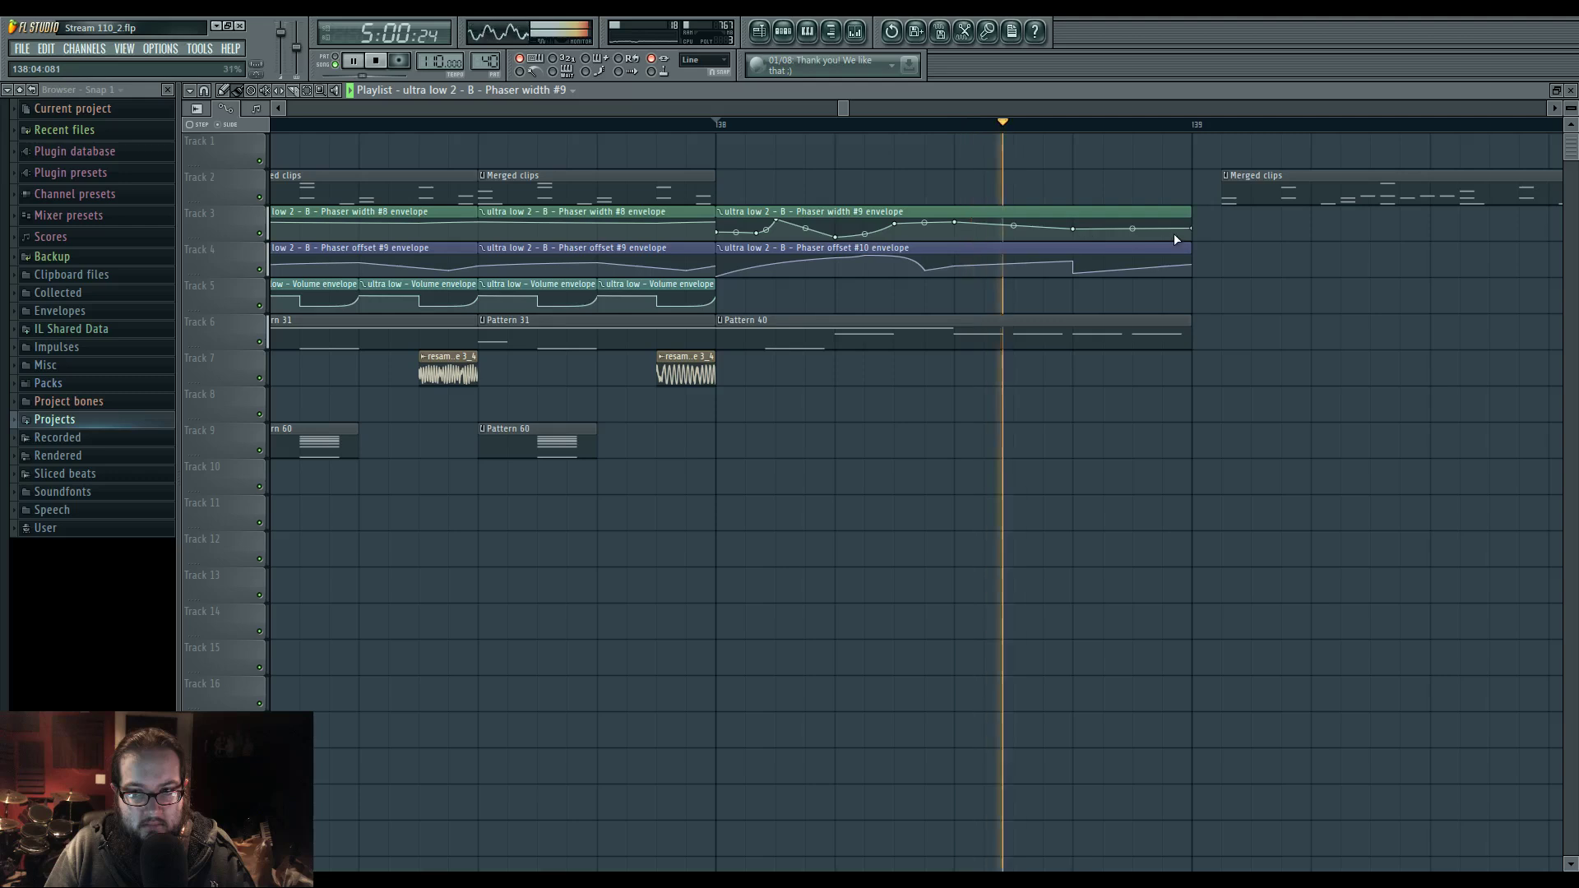
{"action": "left_click_drag", "start_coordinate": [1194, 230], "coordinate": [1197, 227]}
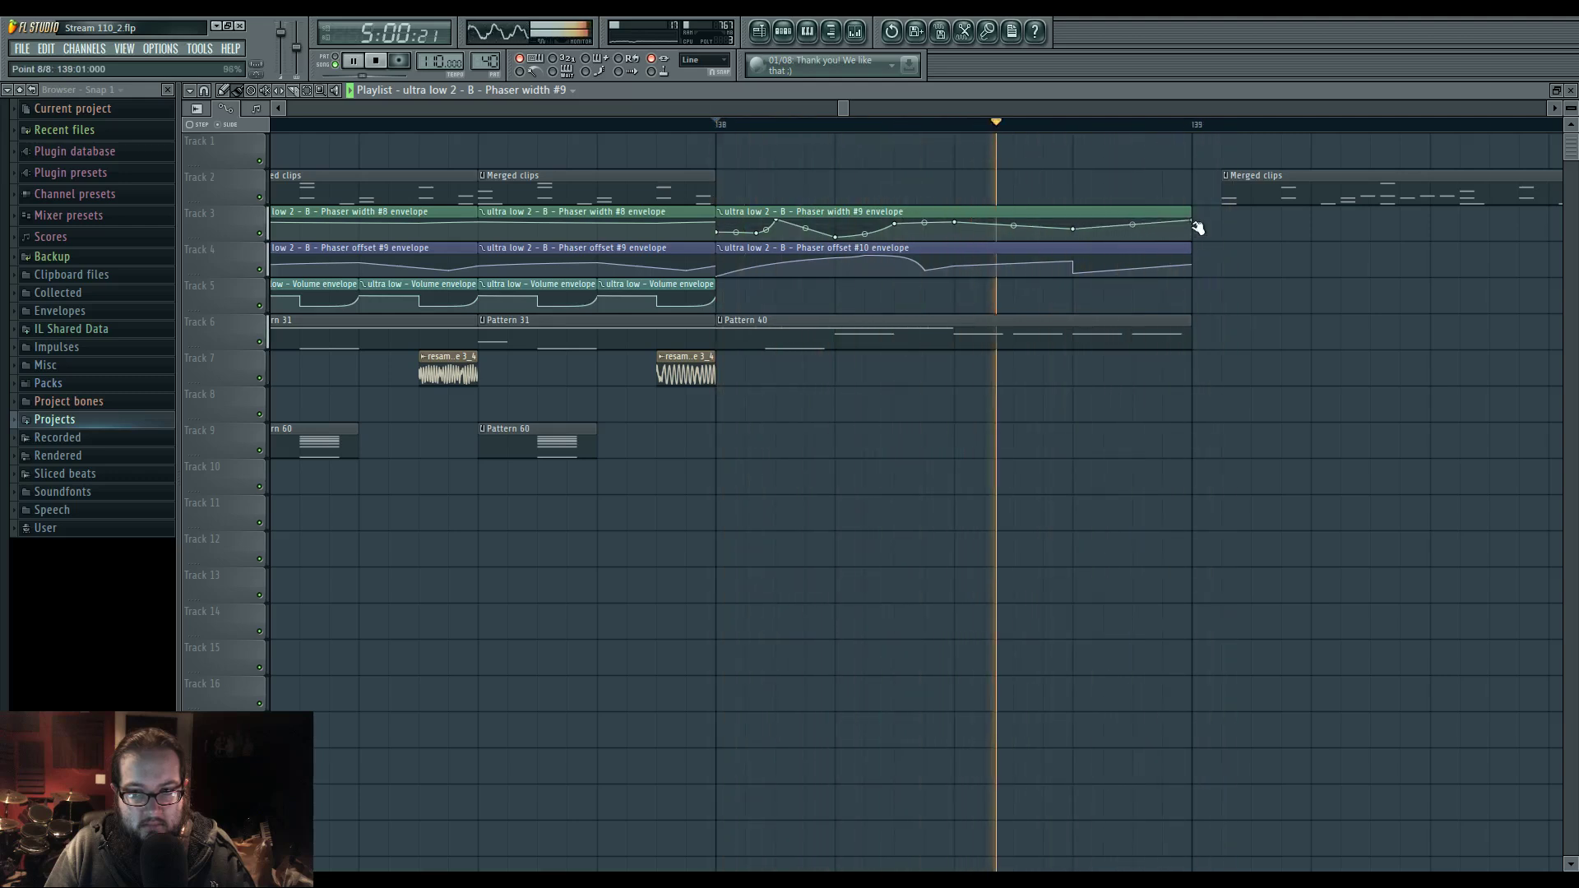
{"action": "right_click", "coordinate": [1134, 236]}
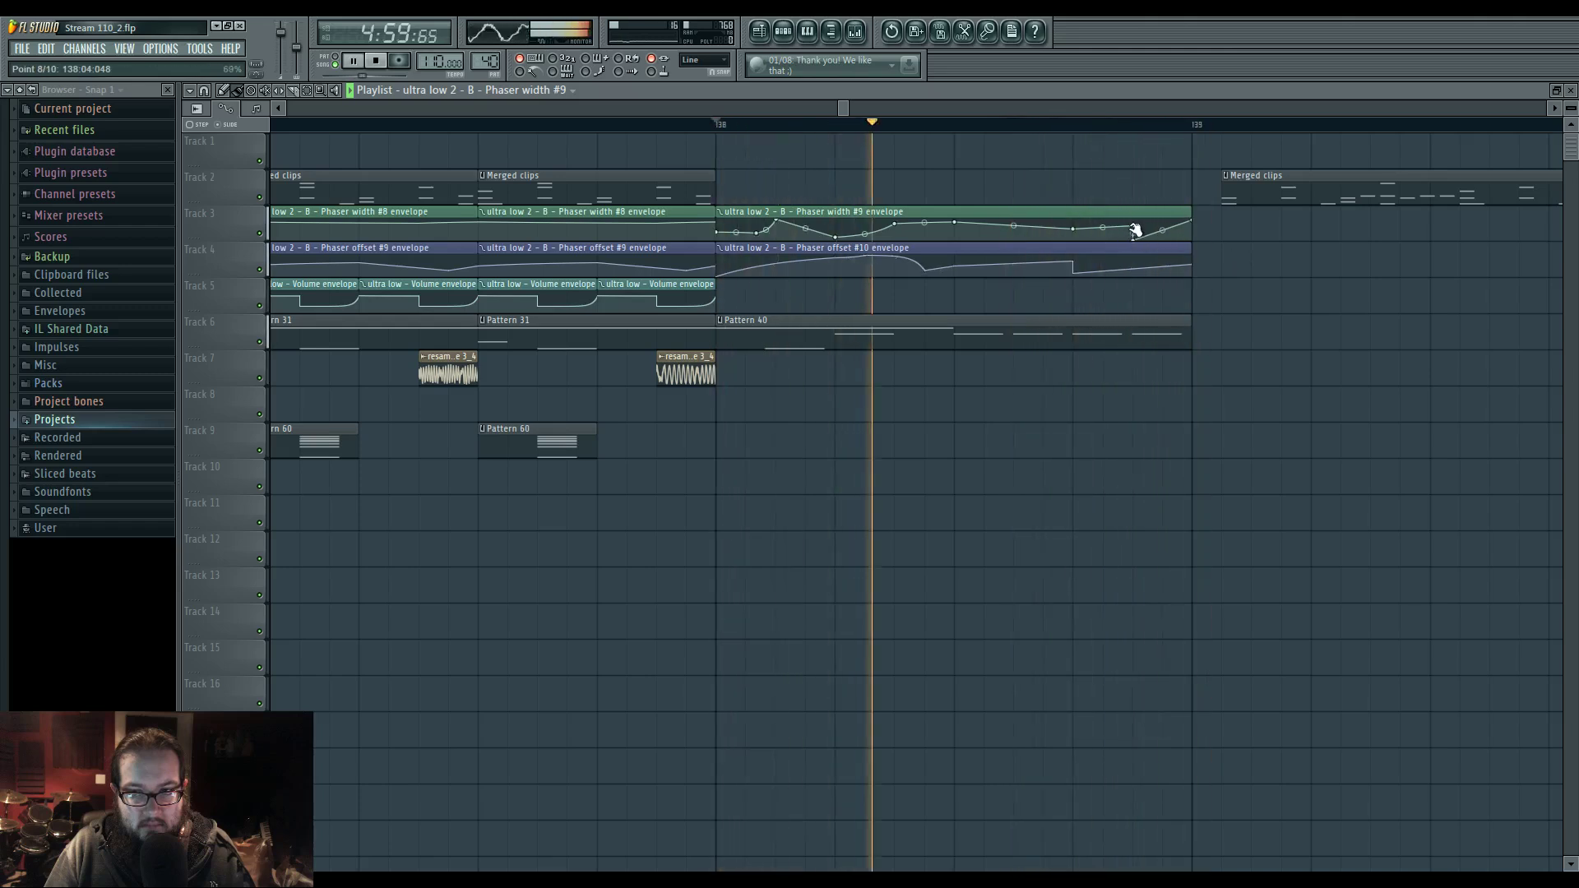
- Set snapping to 1/3 step, shape a zigzag of high and low points at the end of Phaser width #9 and offset #10, and replay
{"action": "scroll", "coordinate": [1217, 289], "scroll_direction": "up", "scroll_amount": 3}
{"action": "key", "text": "space"}
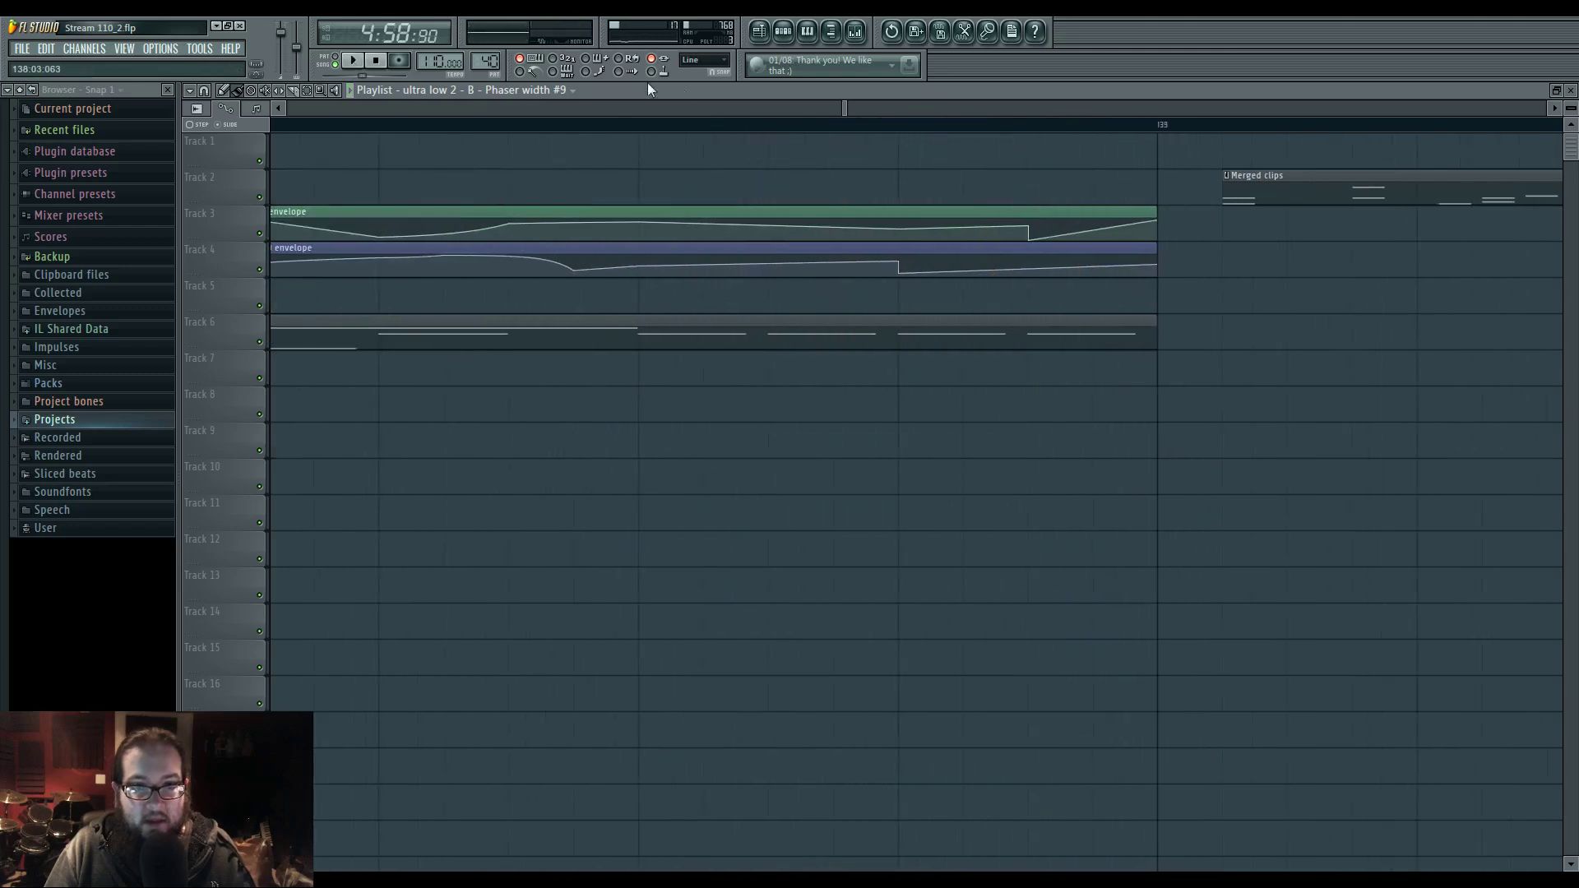
{"action": "left_click", "coordinate": [704, 60]}
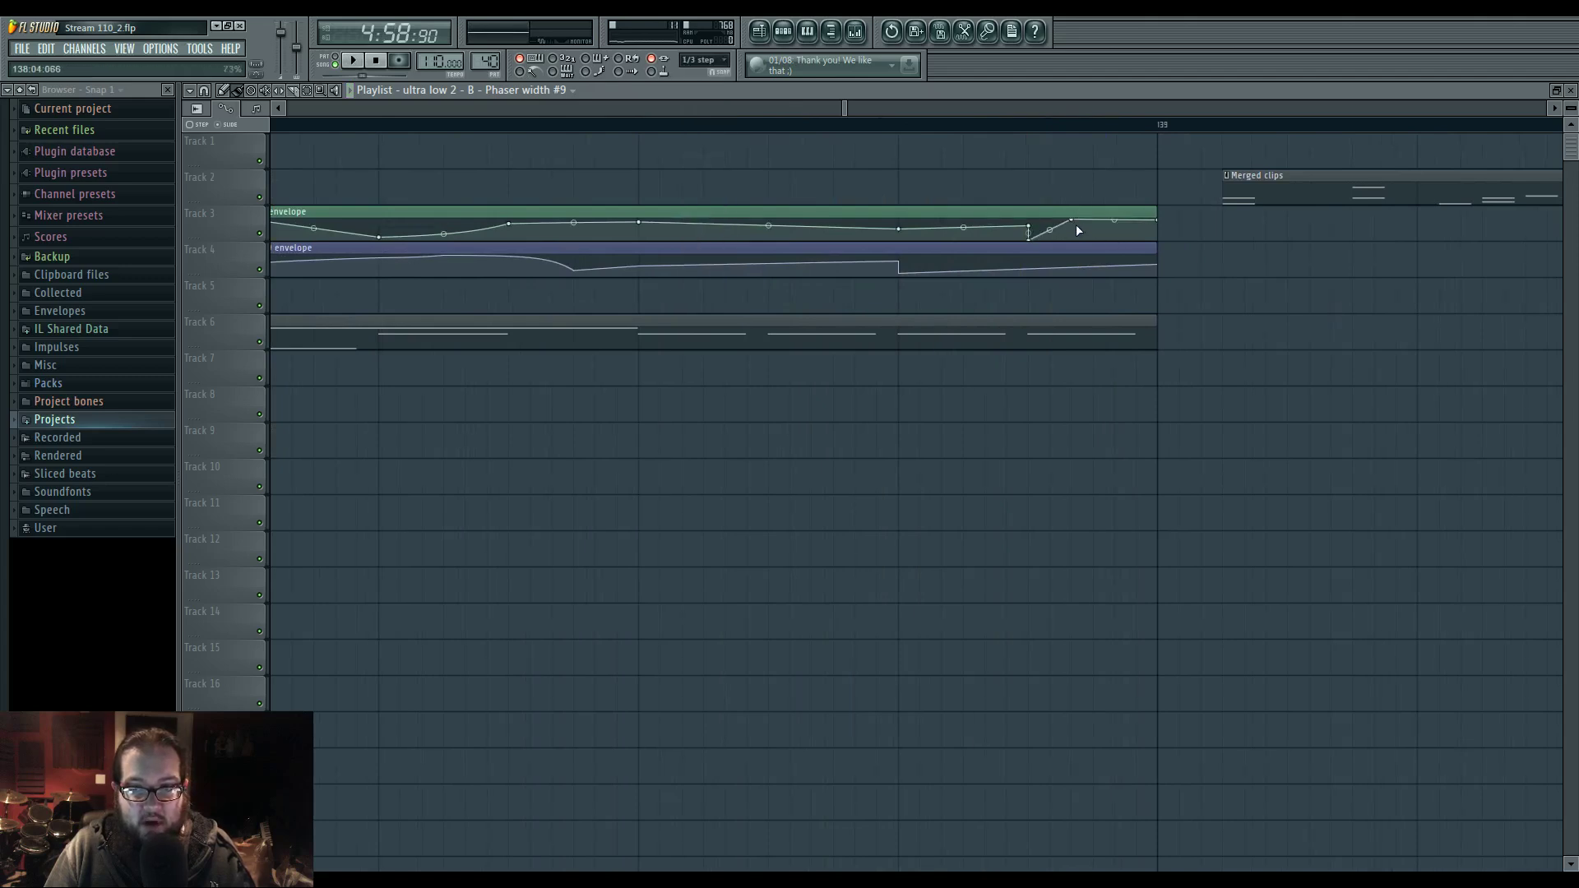
{"action": "left_click_drag", "start_coordinate": [1072, 220], "coordinate": [1061, 216]}
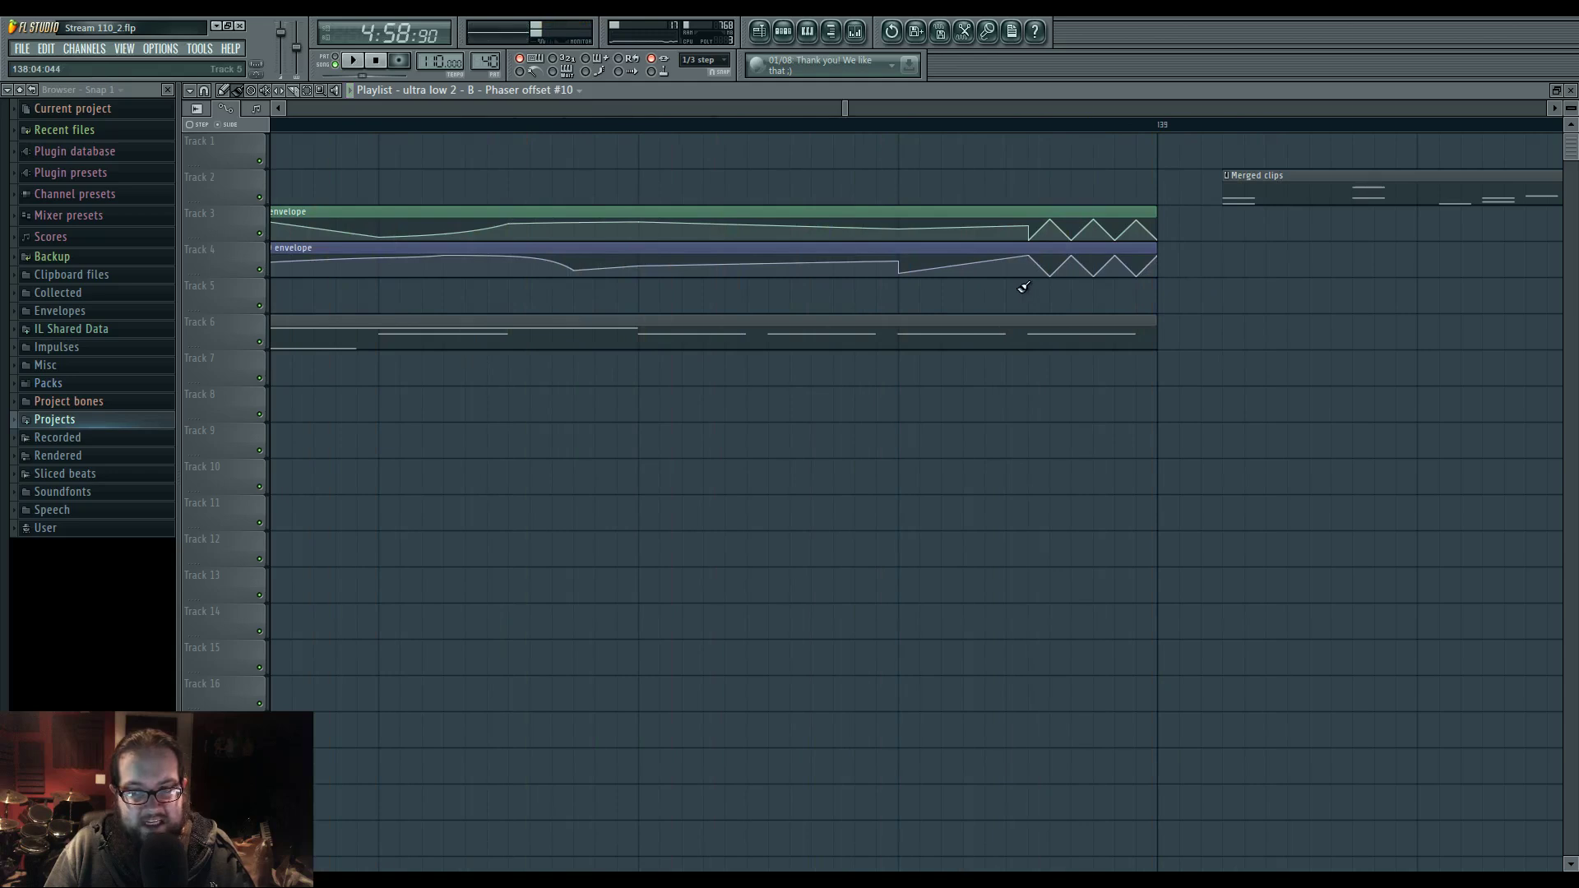
{"action": "scroll", "coordinate": [1024, 287], "scroll_direction": "down", "scroll_amount": 4}
{"action": "key", "text": "space"}
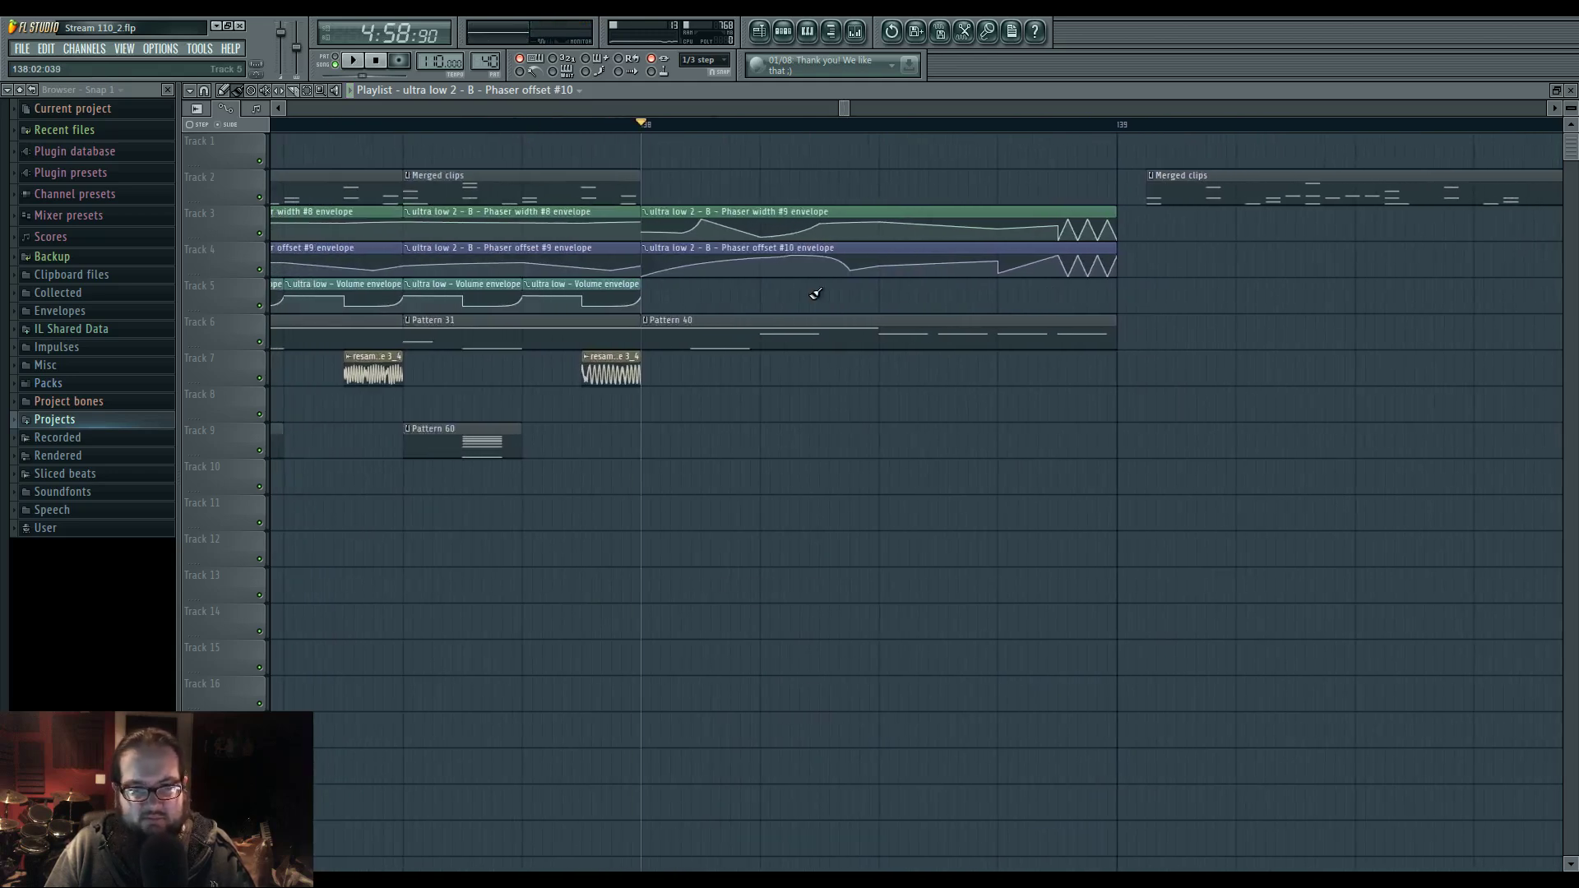
- Move the long Merged clips clip on track 2 to start exactly at bar 139 and play the arrangement from bar 121
{"action": "scroll", "coordinate": [752, 297], "scroll_direction": "down", "scroll_amount": 2}
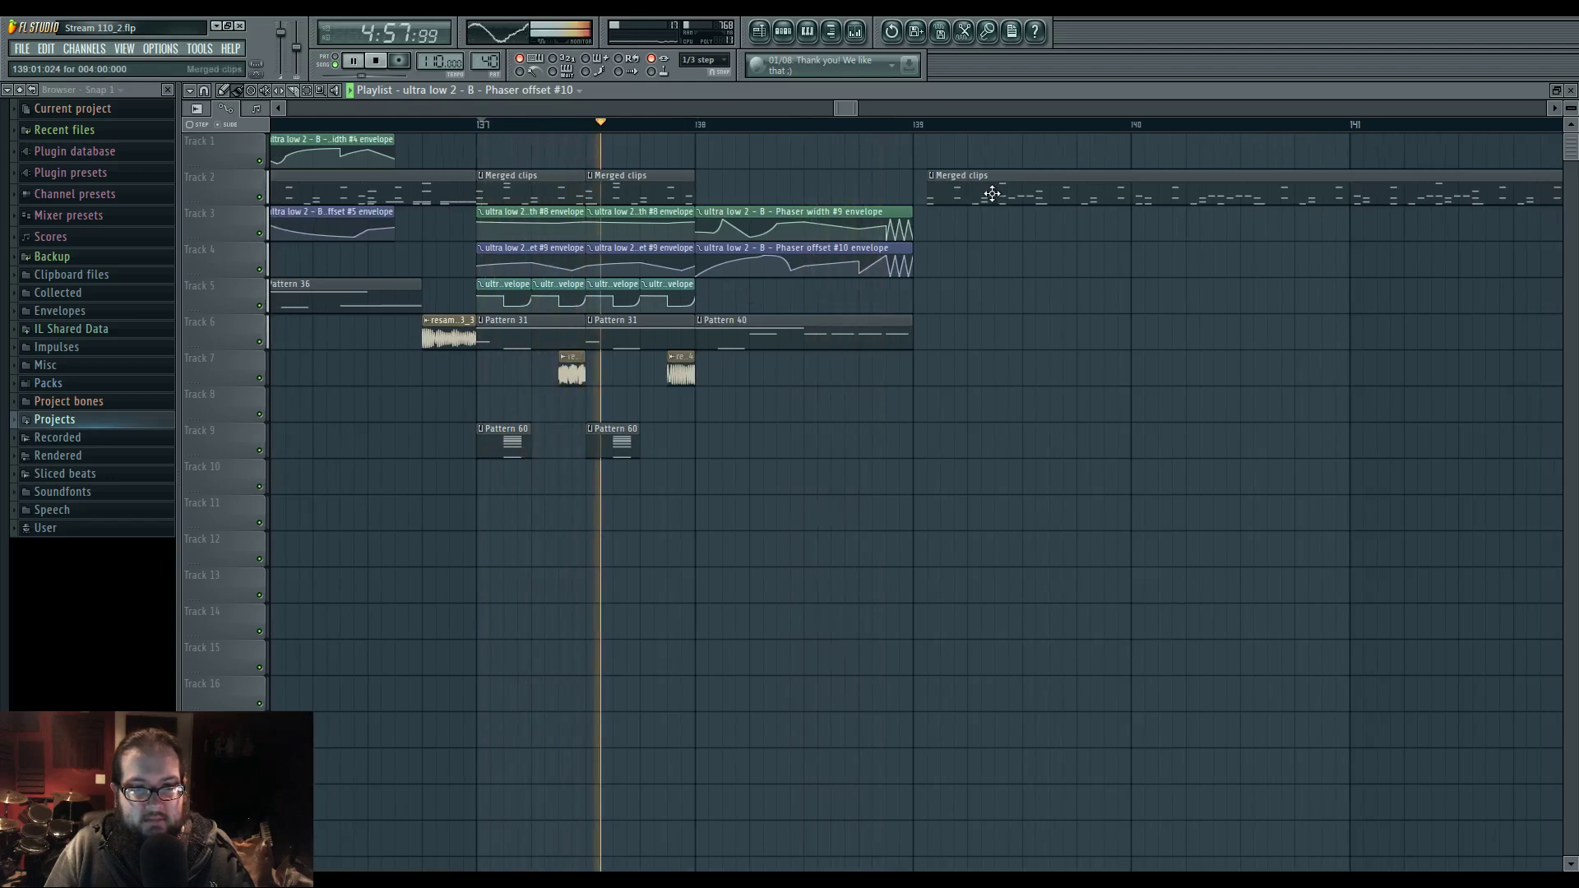
{"action": "left_click_drag", "start_coordinate": [993, 195], "coordinate": [981, 193]}
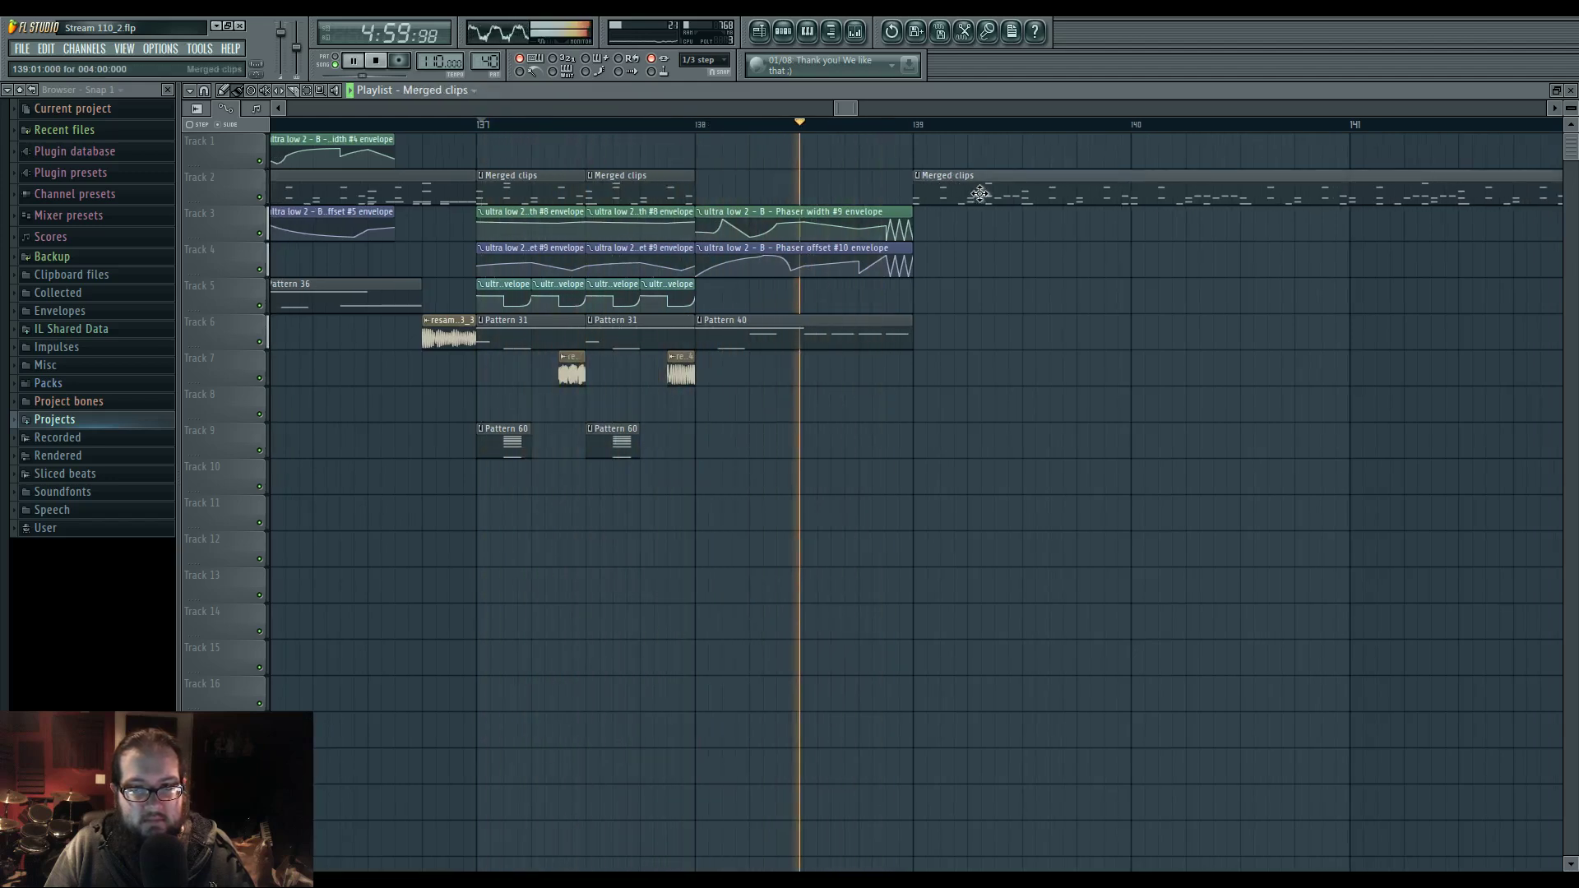
{"action": "scroll", "coordinate": [930, 194], "scroll_direction": "down", "scroll_amount": 5}
{"action": "key", "text": "space"}
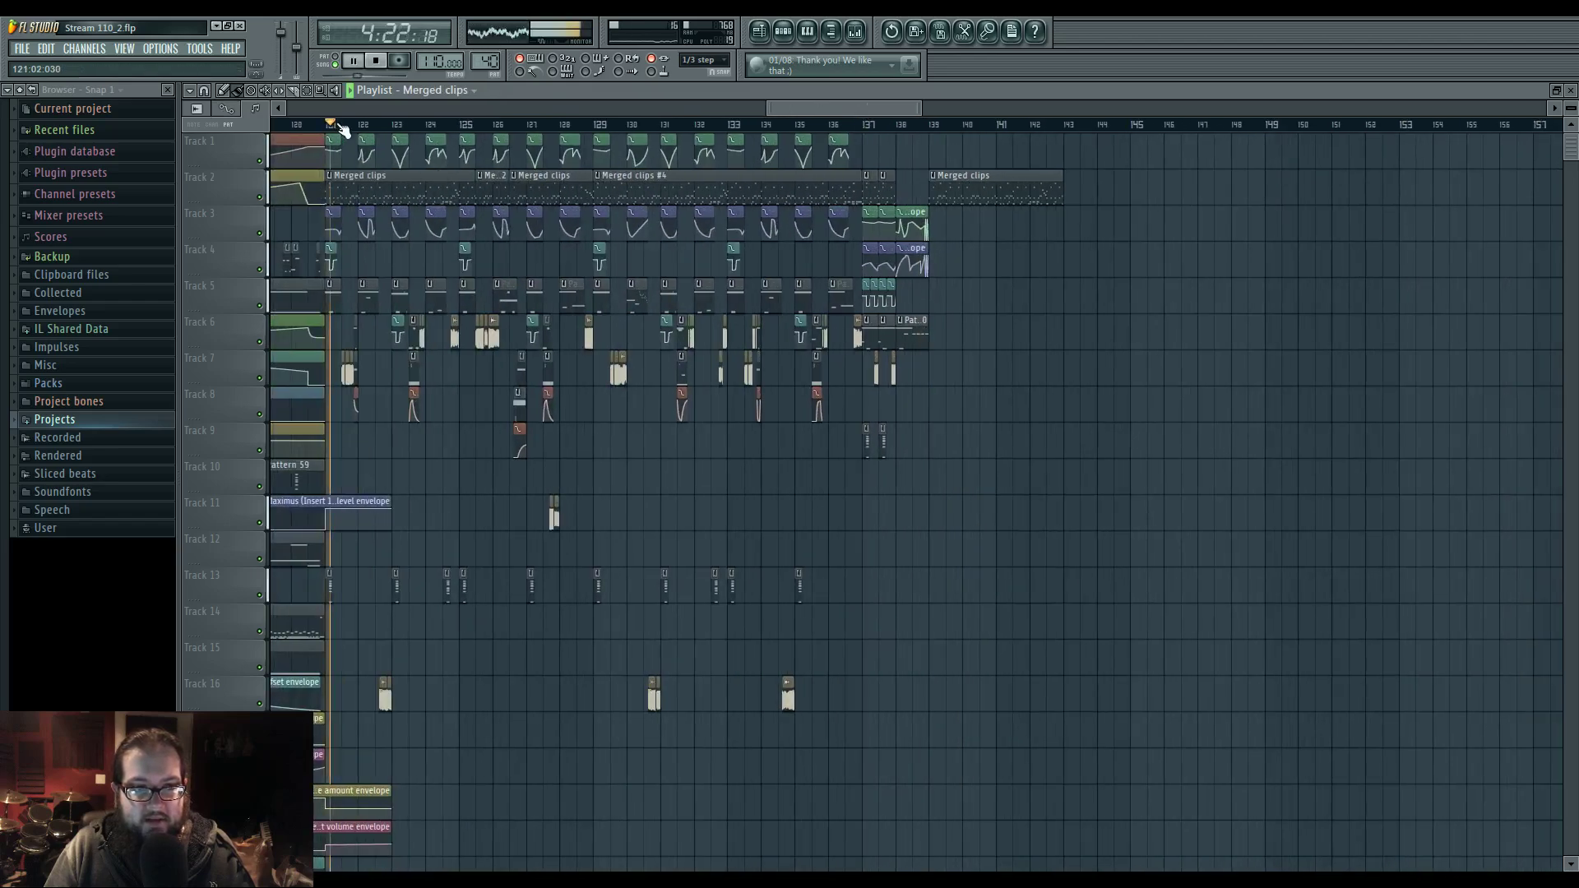
- Place the long Merged clips clip on track 1 with its start trimmed to bar 138, and split it at bar 139
{"action": "scroll", "coordinate": [946, 197], "scroll_direction": "up", "scroll_amount": 5}
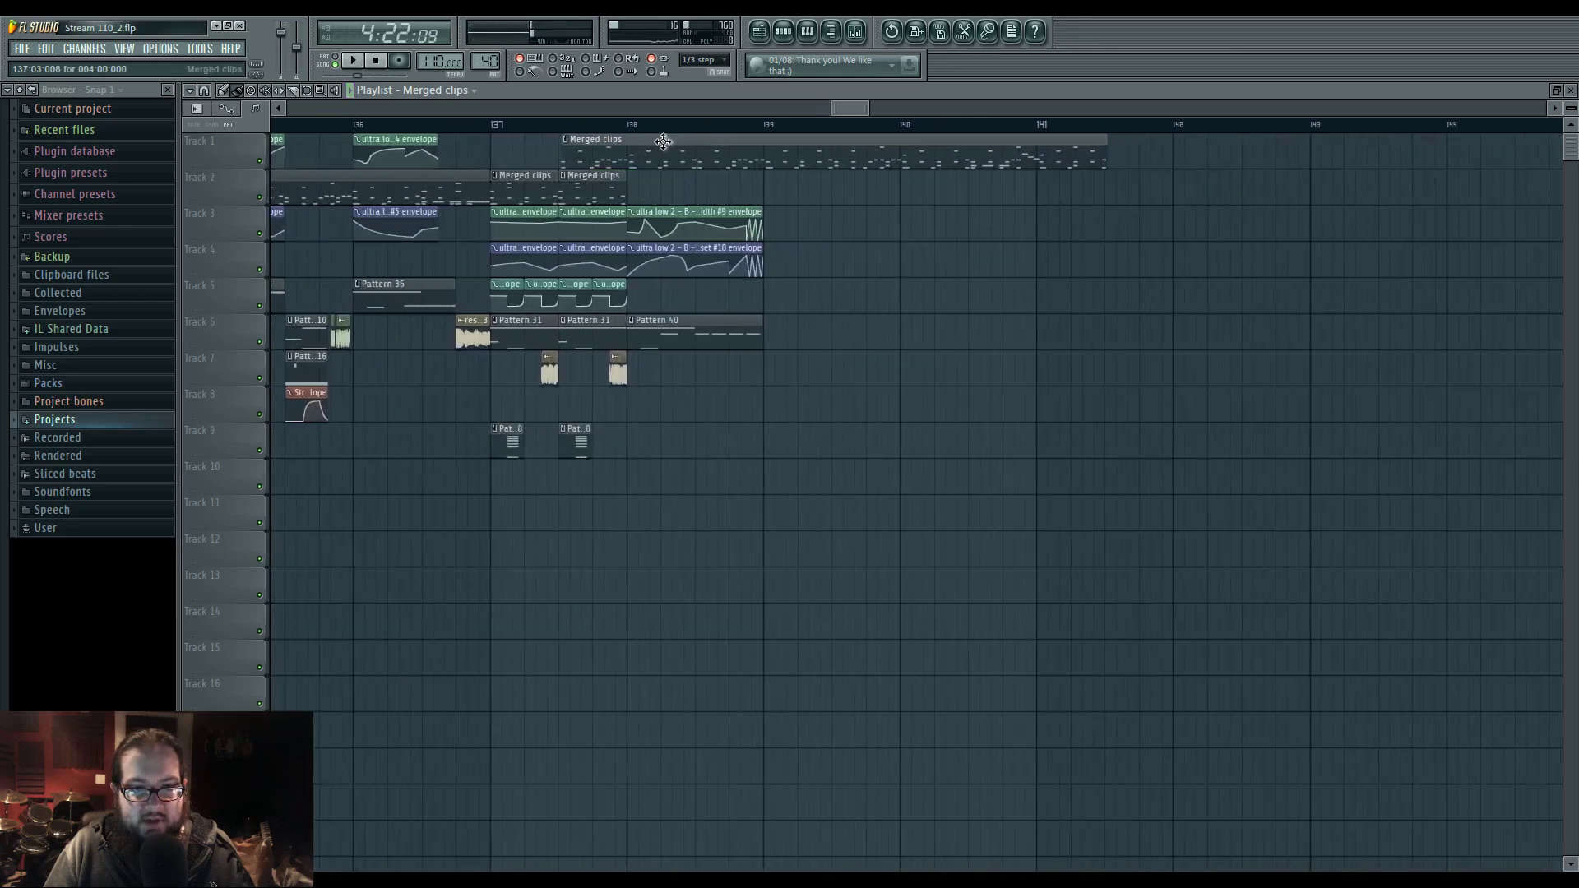
{"action": "scroll", "coordinate": [580, 144], "scroll_direction": "up", "scroll_amount": 4}
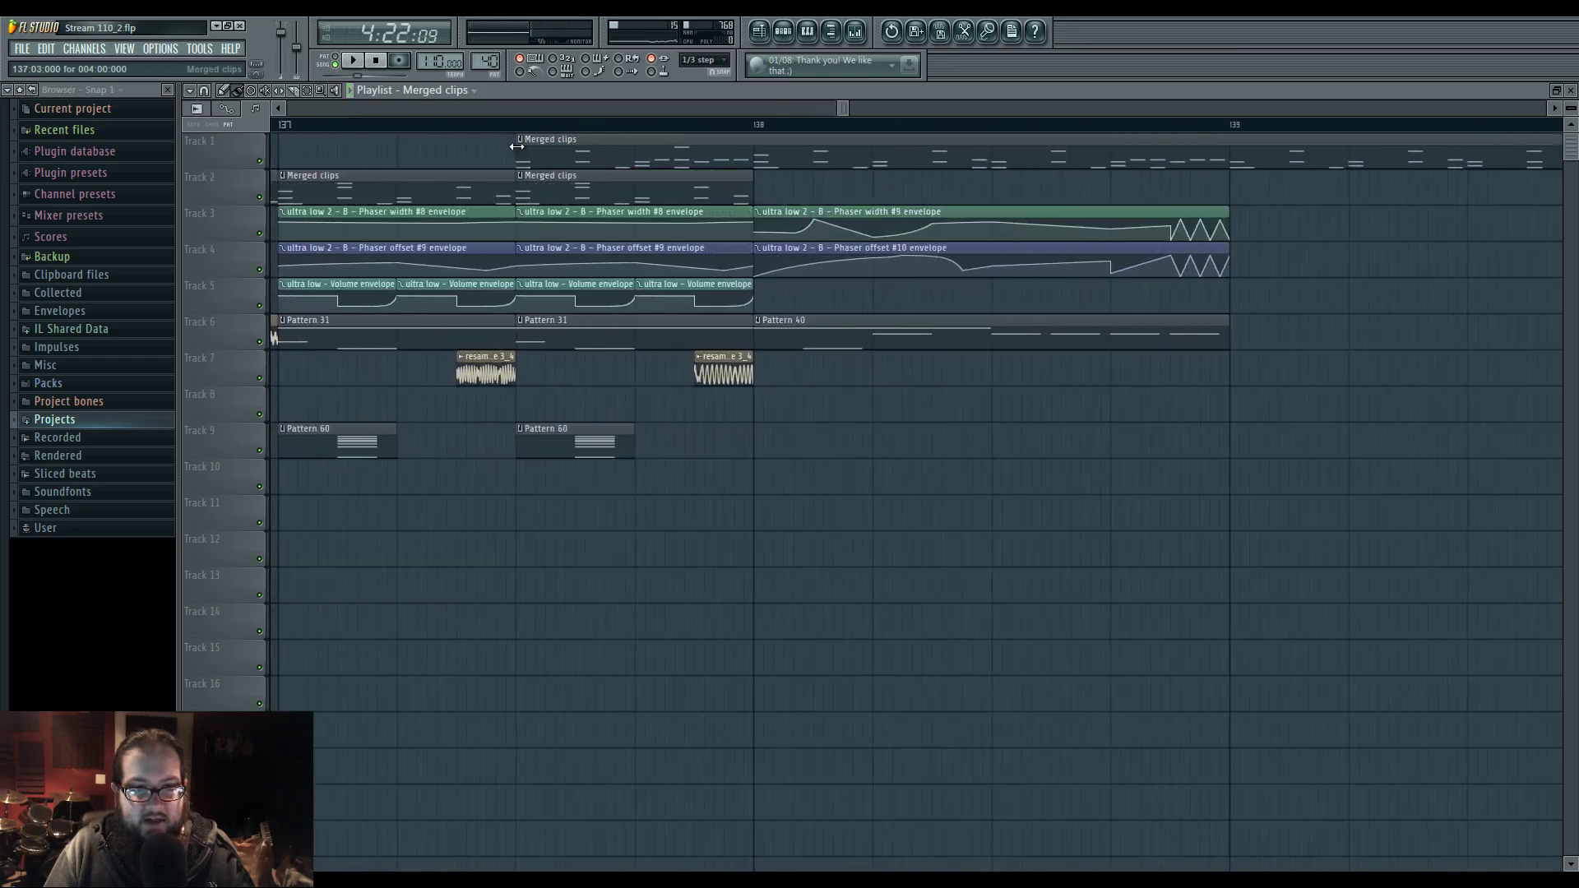
{"action": "left_click_drag", "start_coordinate": [517, 141], "coordinate": [732, 146]}
{"action": "key", "text": "space"}
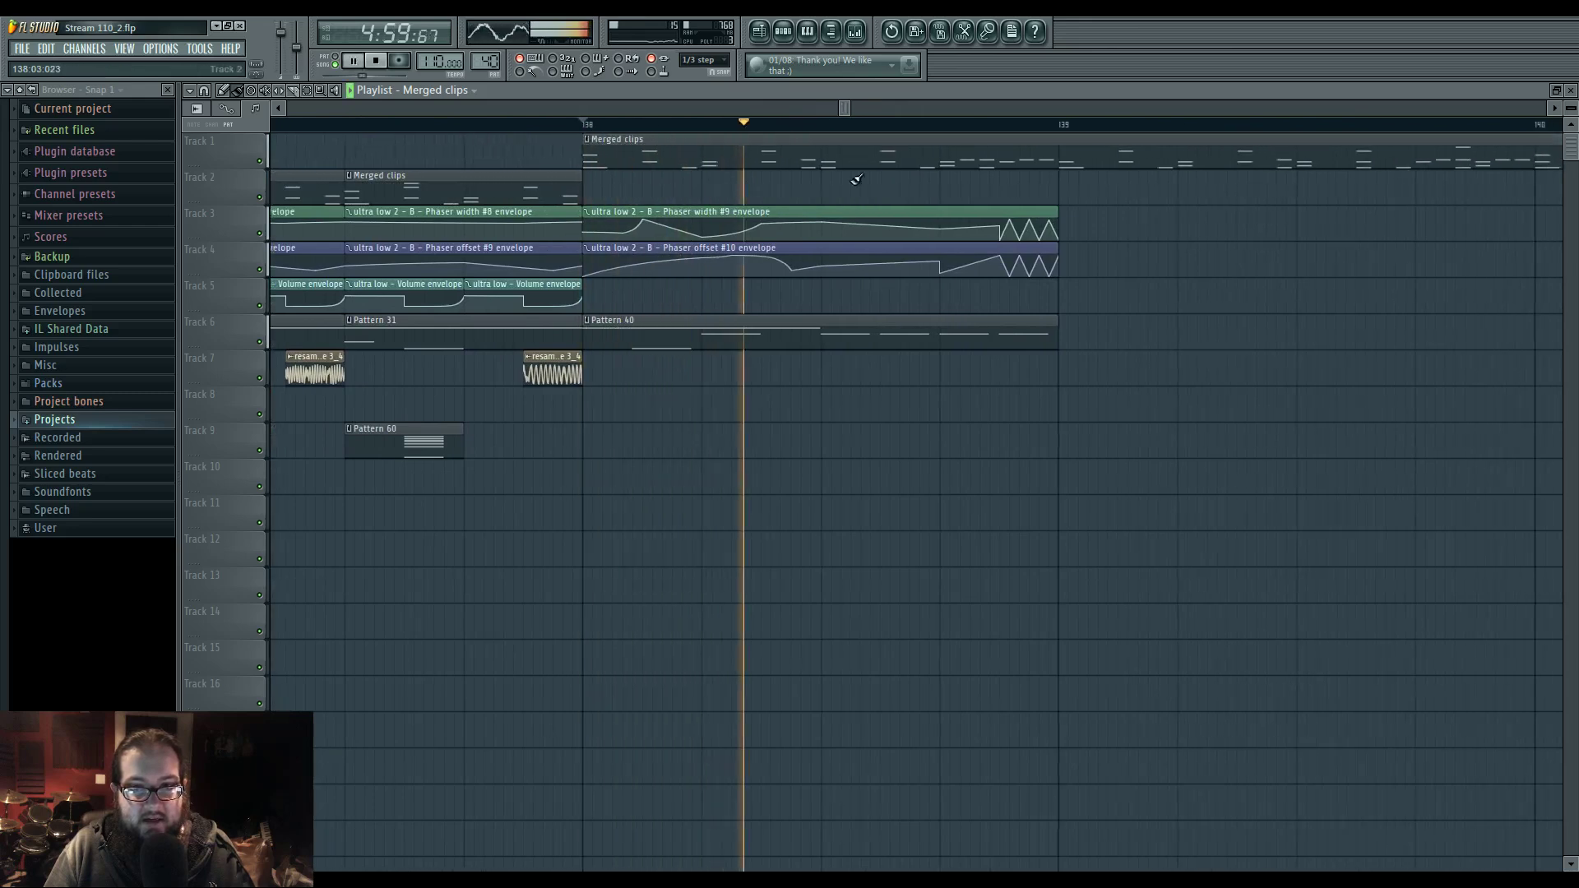
{"action": "key", "text": "space"}
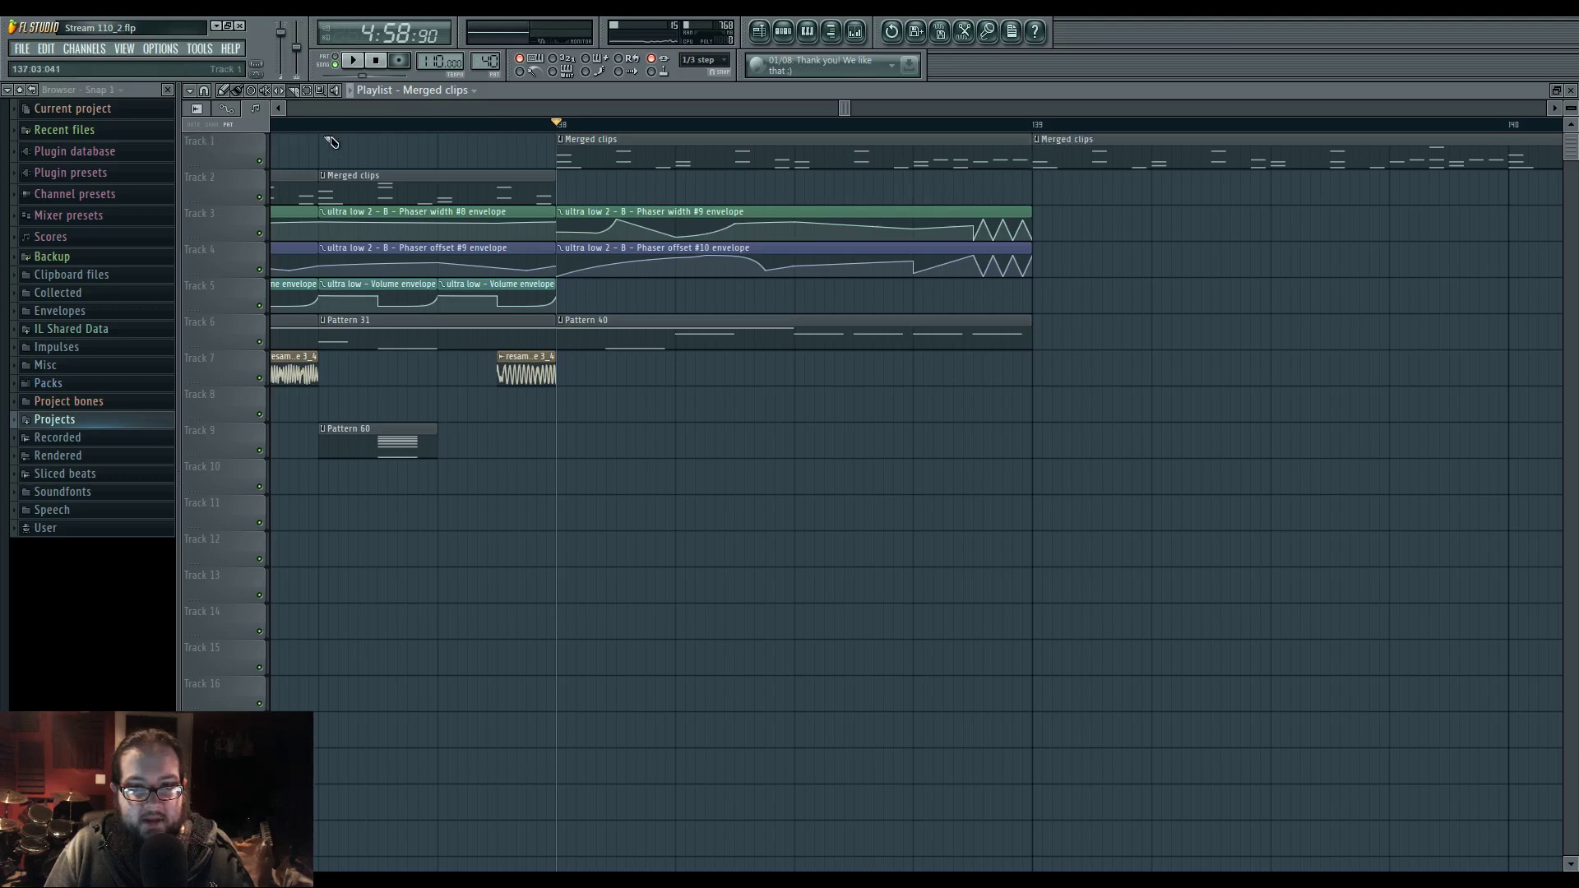
- Make the Merged clips piece at bar 138 unique and open its notes in the piano roll
{"action": "left_click", "coordinate": [560, 139]}
{"action": "left_click", "coordinate": [620, 225]}
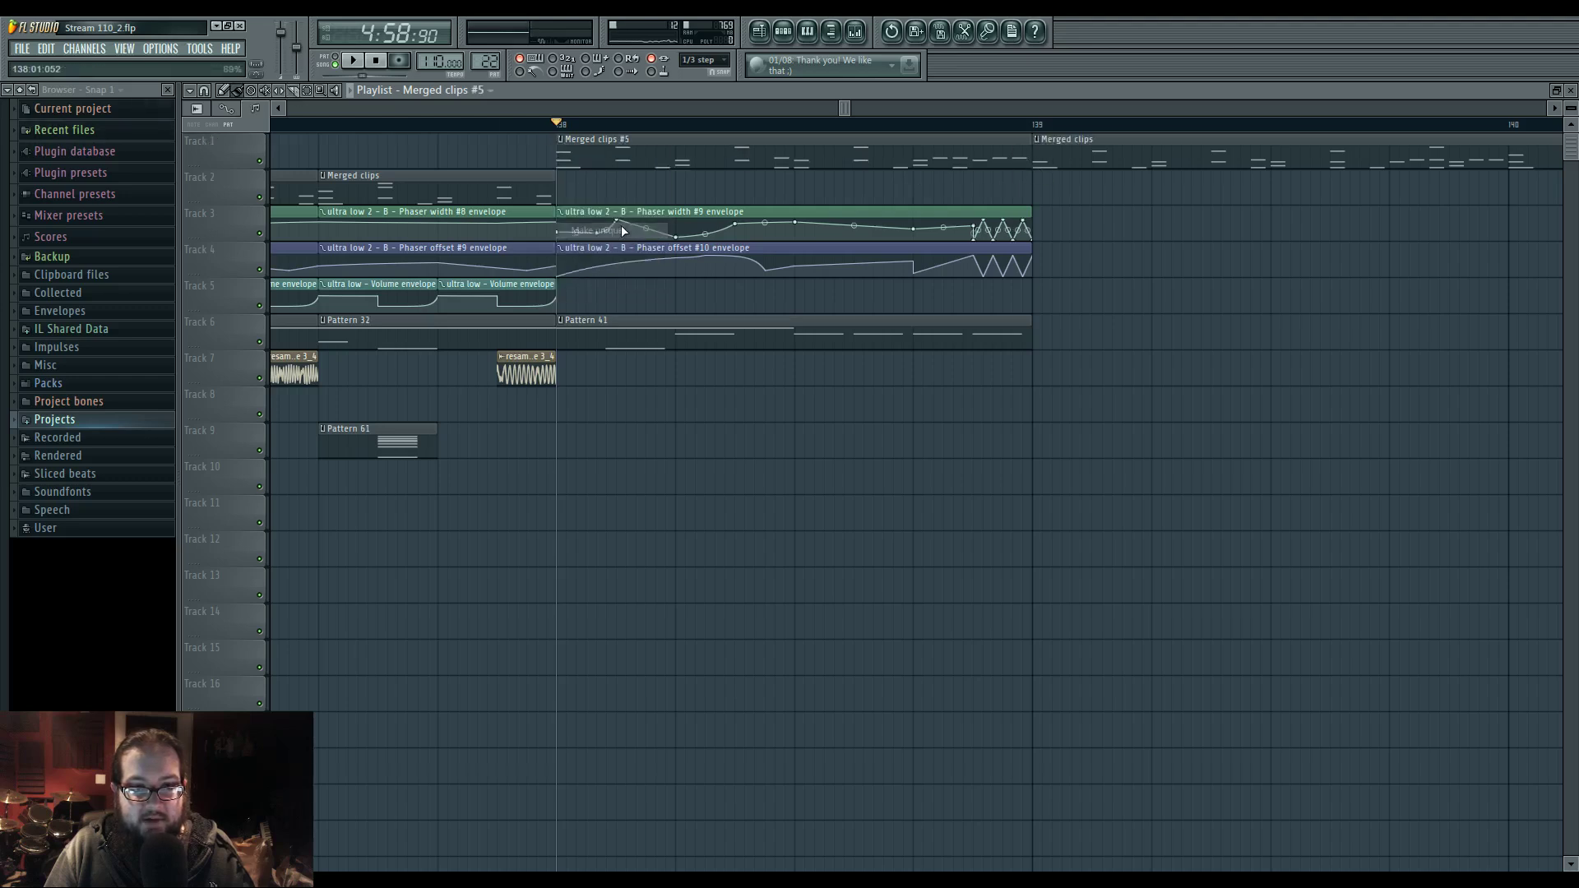
{"action": "scroll", "coordinate": [644, 275], "scroll_direction": "down", "scroll_amount": 2}
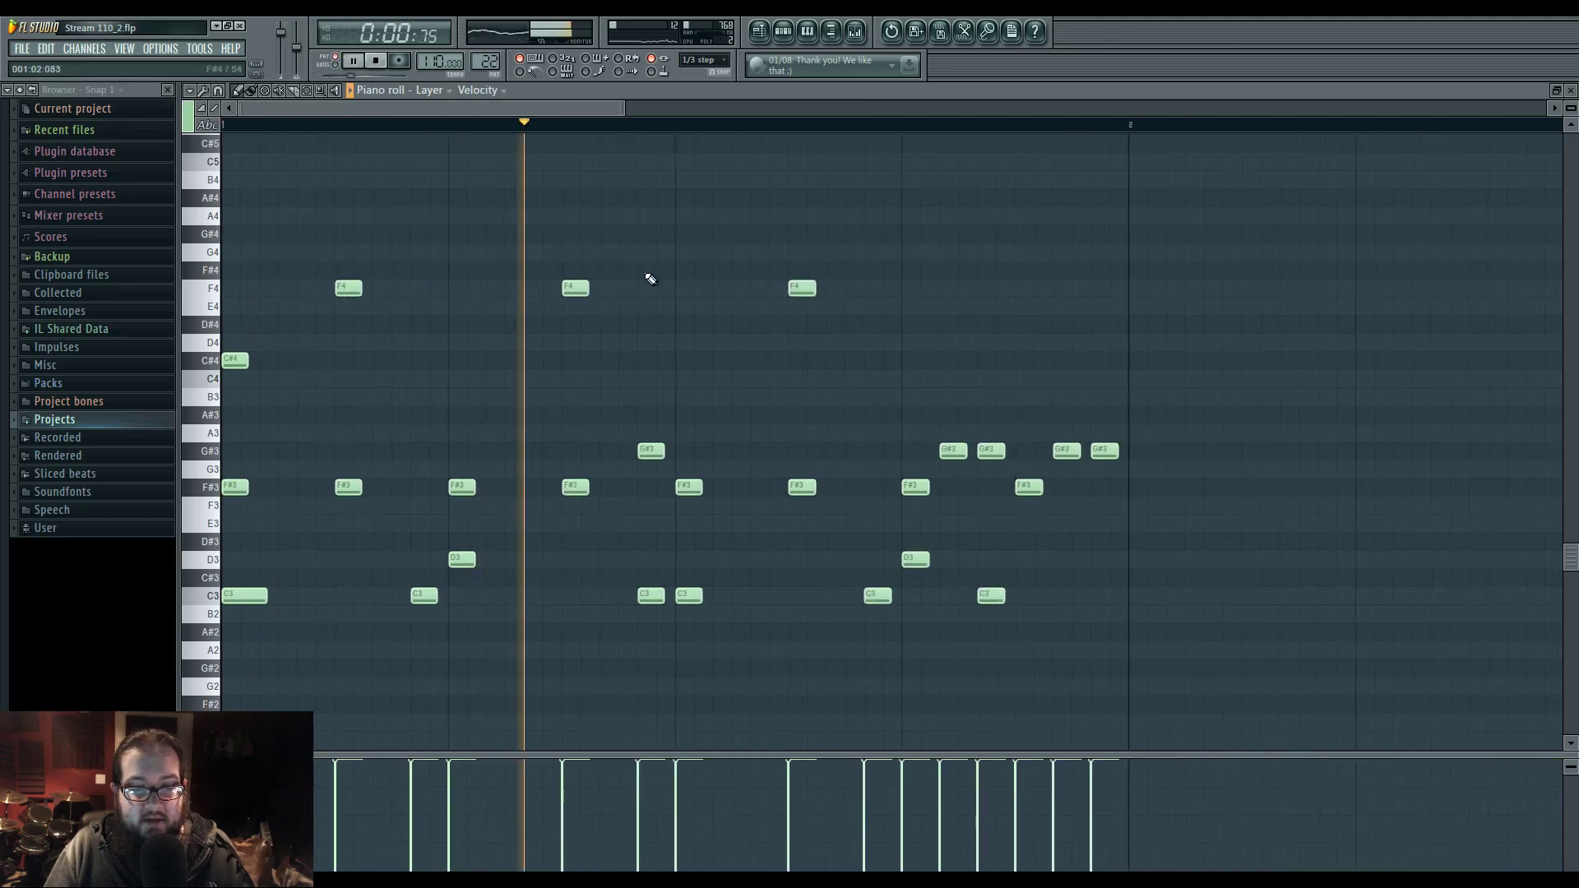
{"action": "key", "text": "space"}
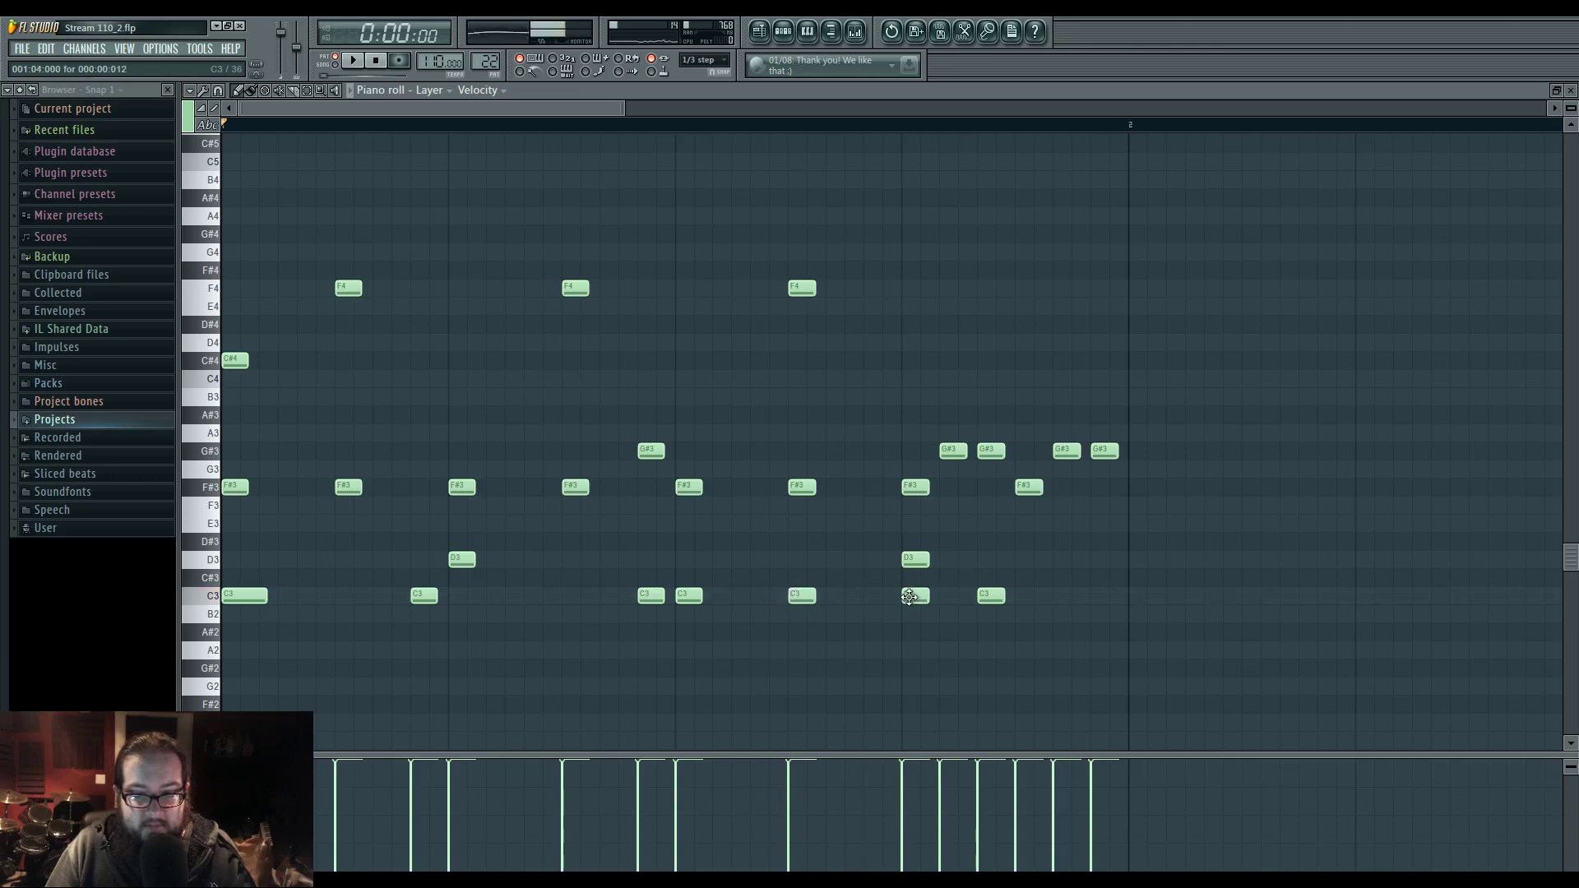
- Rework the C3 notes in the bar's second half, placing hits midway through beats 3 and 4 and deleting the hit on beat 4
{"action": "right_click", "coordinate": [919, 599]}
{"action": "key", "text": "space"}
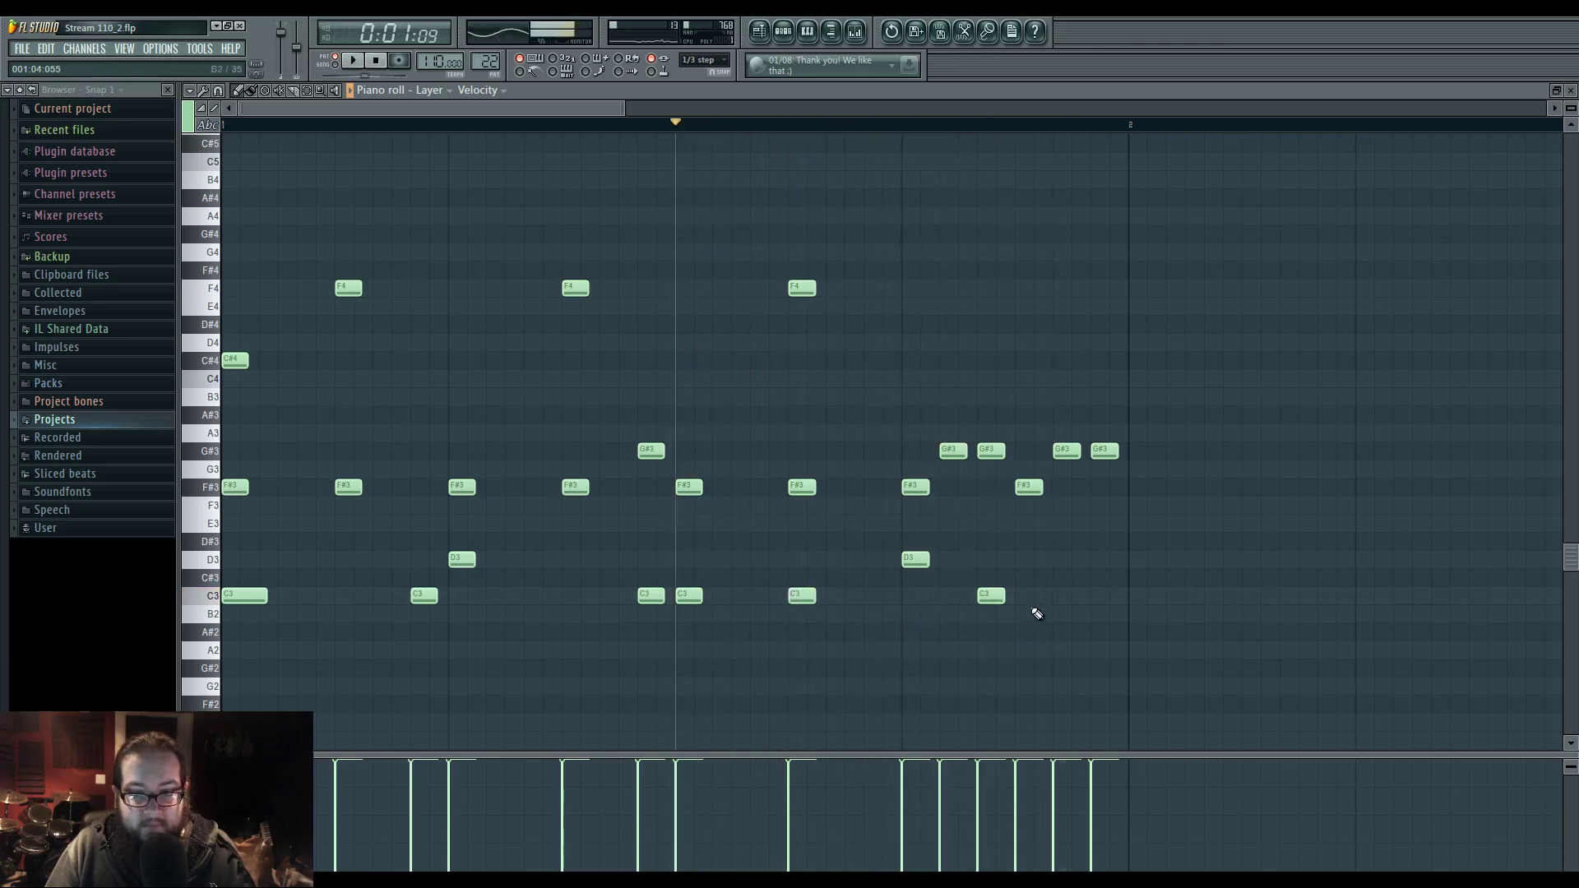
{"action": "key", "text": "space"}
{"action": "left_click", "coordinate": [1061, 599]}
{"action": "left_click_drag", "start_coordinate": [1086, 615], "coordinate": [1055, 614]}
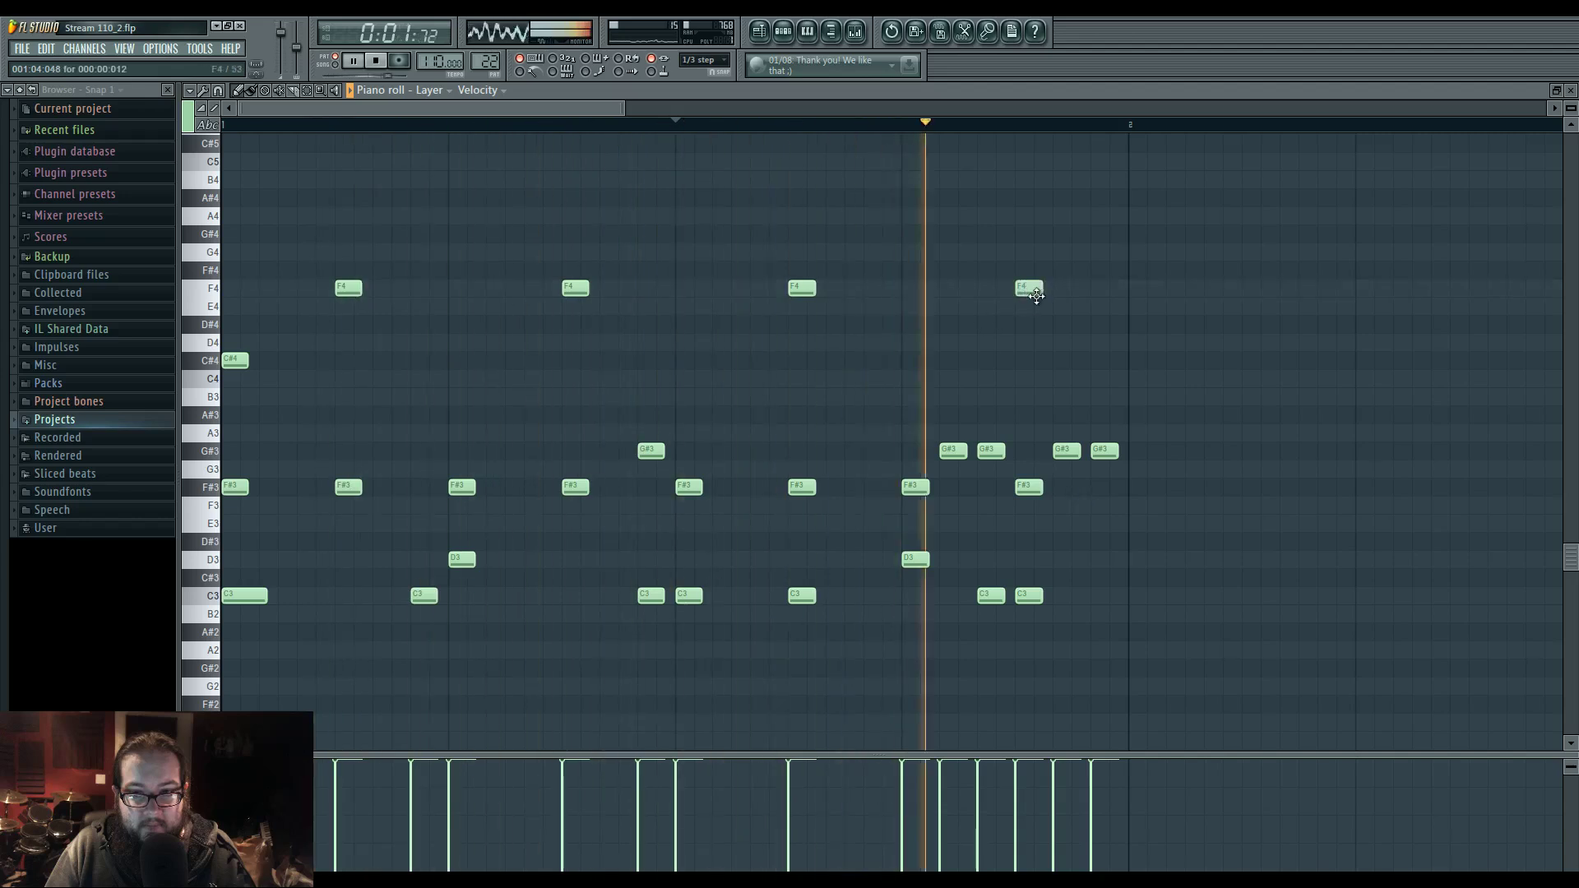
- Replace the trial F4 note midway through beat 4 with F4 notes late in beat 3, at 1:04:024 and in beat 4's second half, and replay
{"action": "left_click", "coordinate": [1028, 289]}
{"action": "left_click_drag", "start_coordinate": [917, 290], "coordinate": [871, 293]}
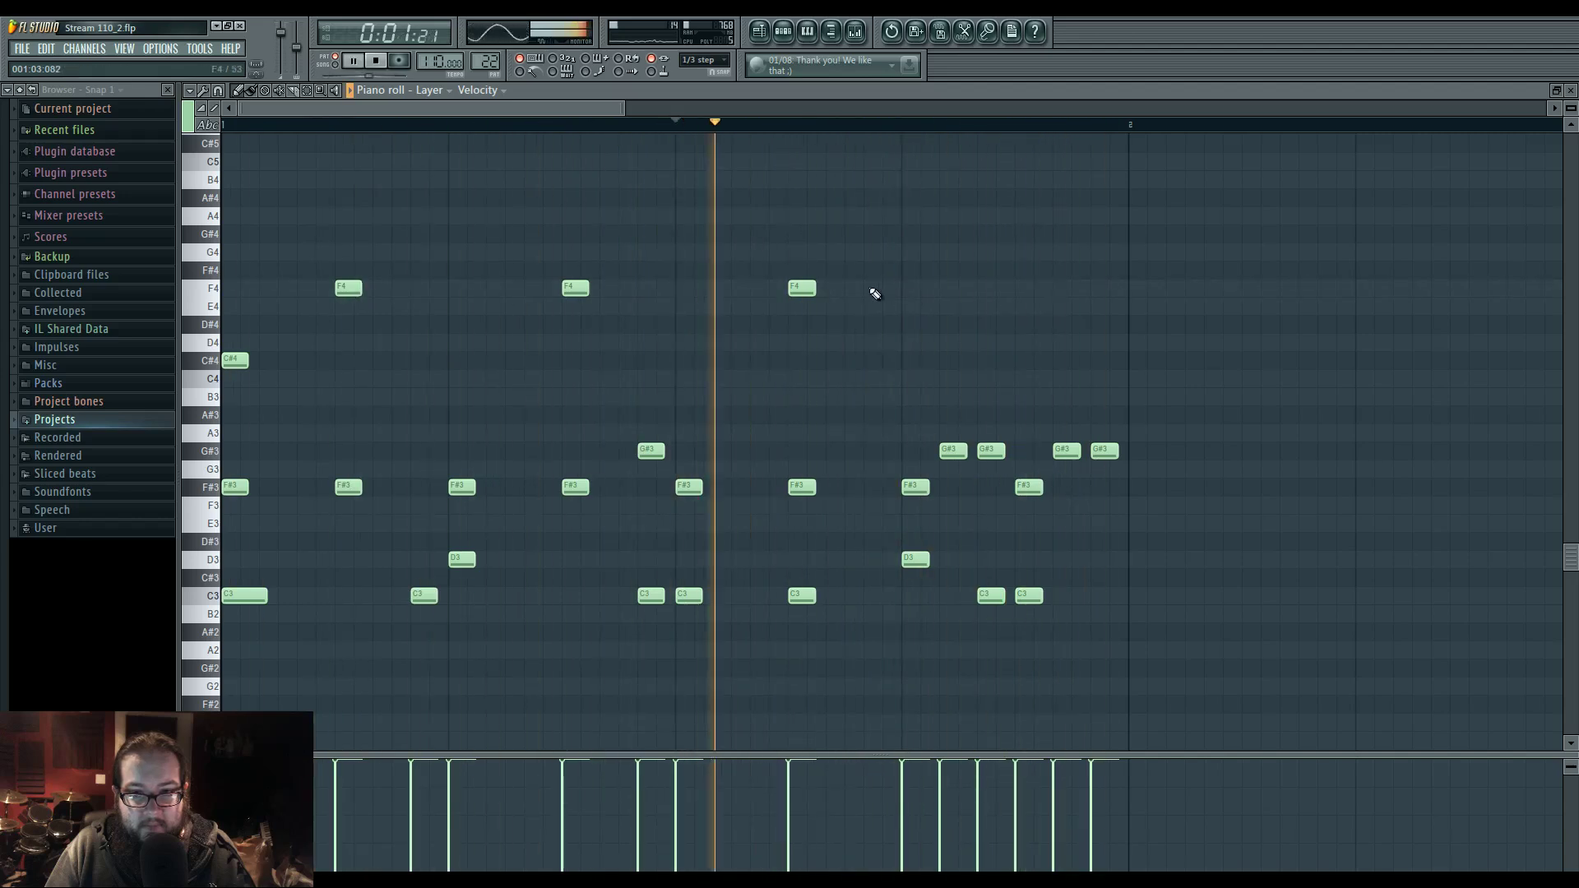
{"action": "left_click", "coordinate": [967, 289]}
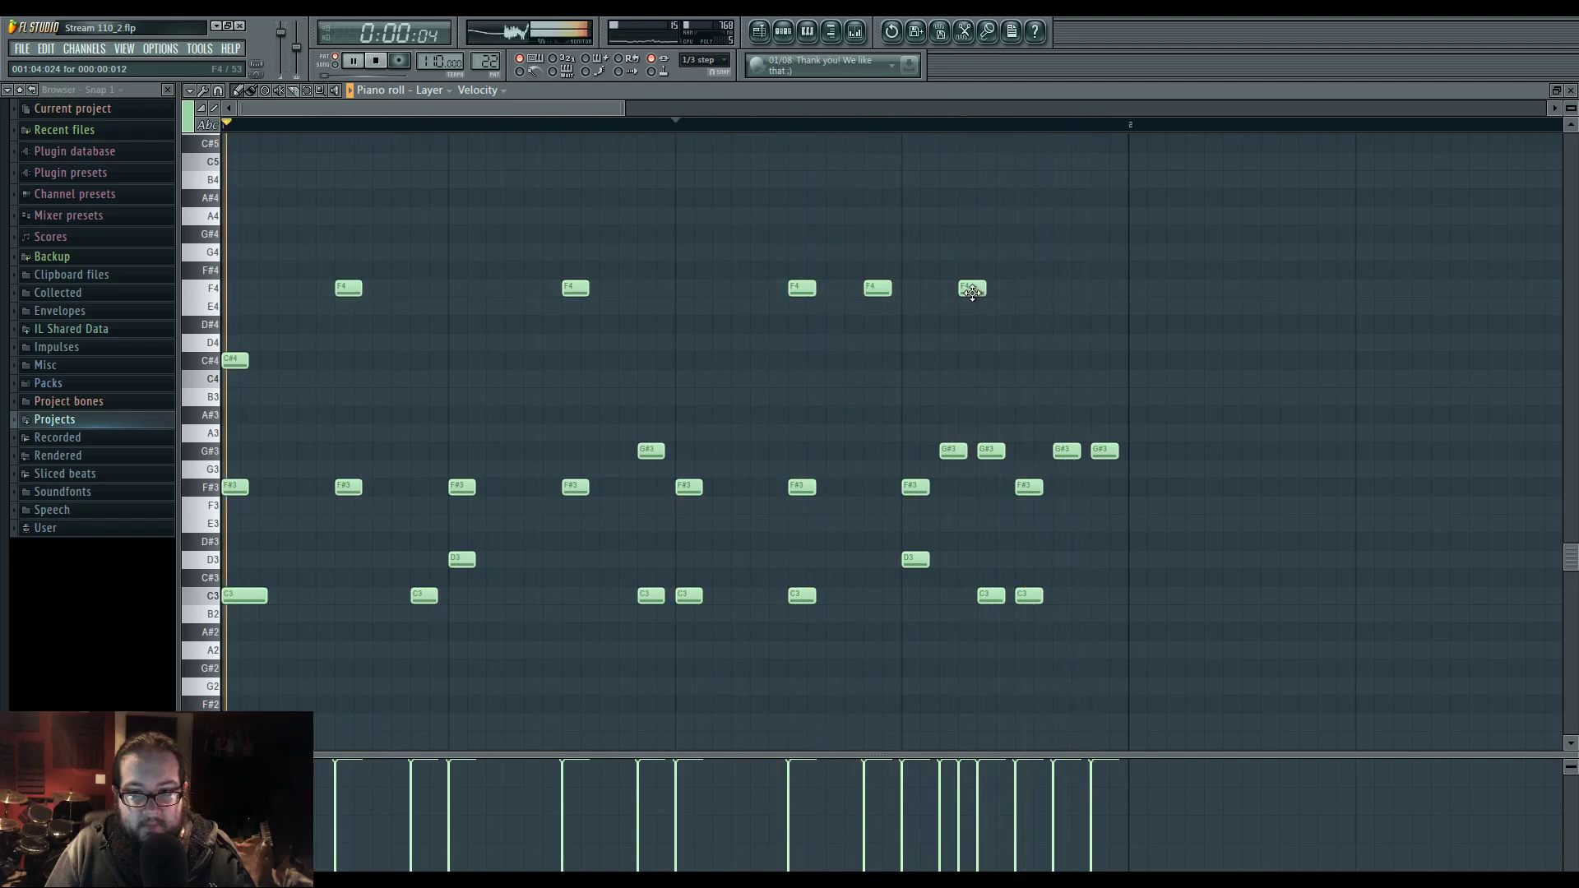
{"action": "left_click", "coordinate": [1041, 289]}
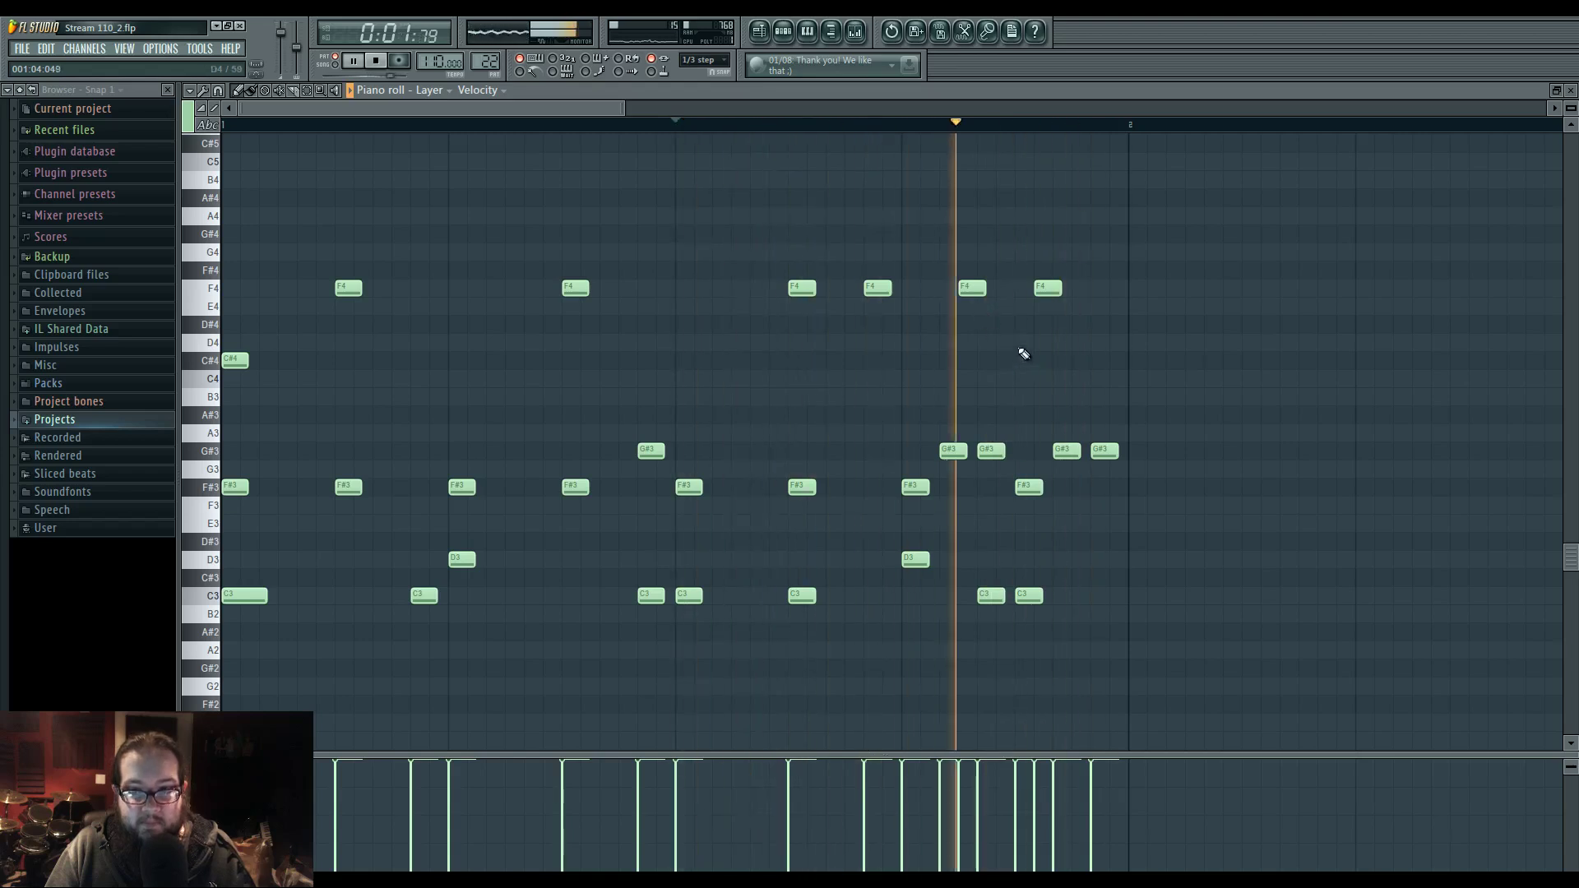
{"action": "key", "text": "space"}
{"action": "key", "text": "space"}
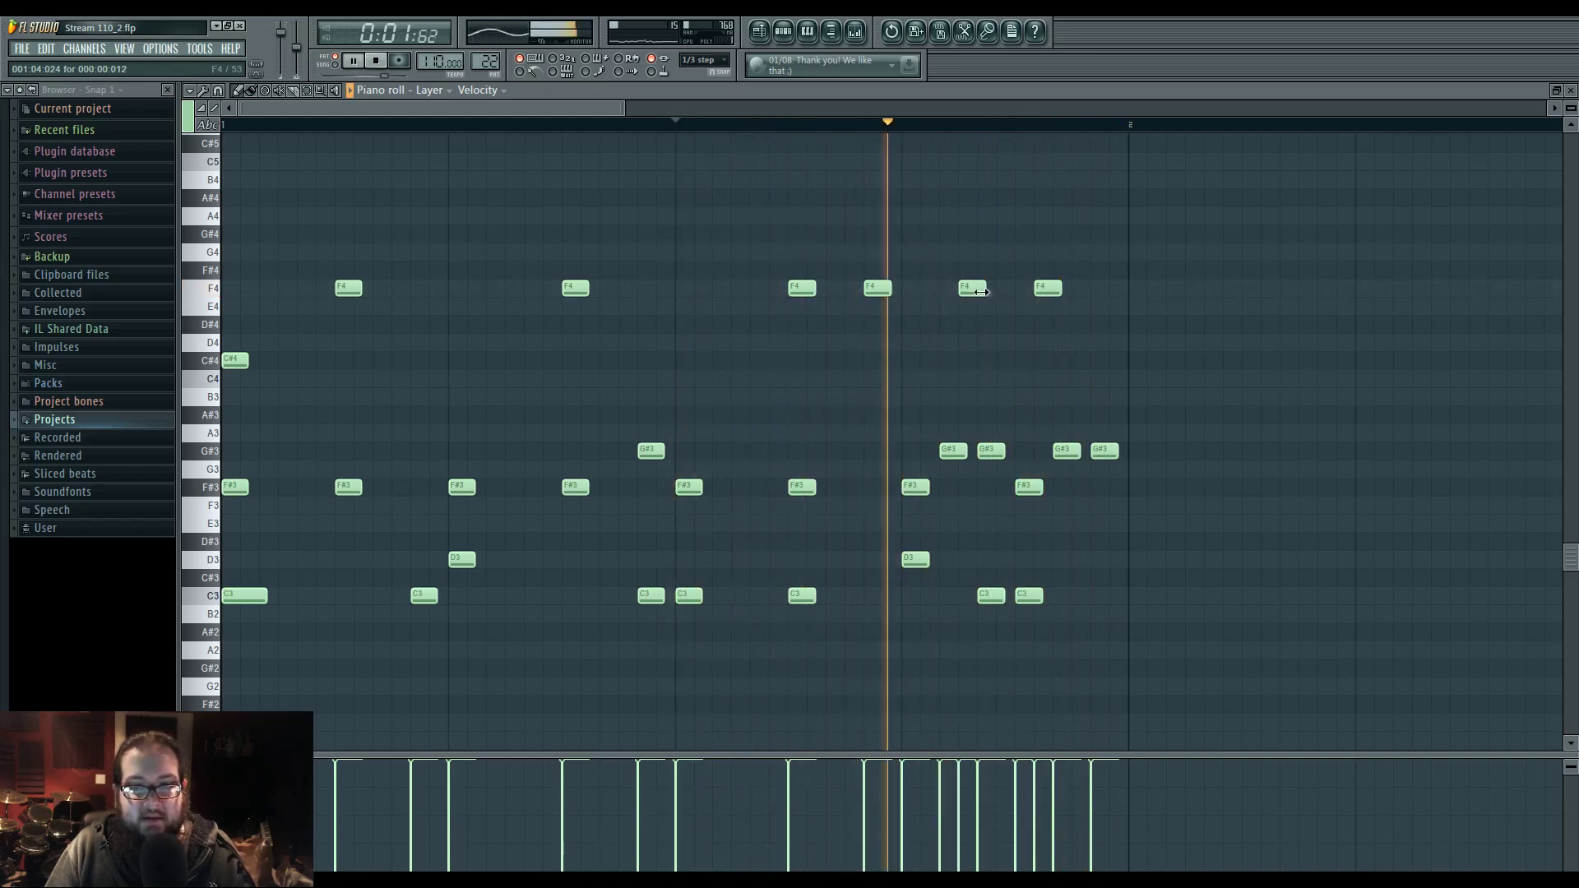
{"action": "key", "text": "space"}
- Open the bass pattern at bar 138 on track 6 and lower its last three A5 notes to A4
{"action": "left_click", "coordinate": [762, 31]}
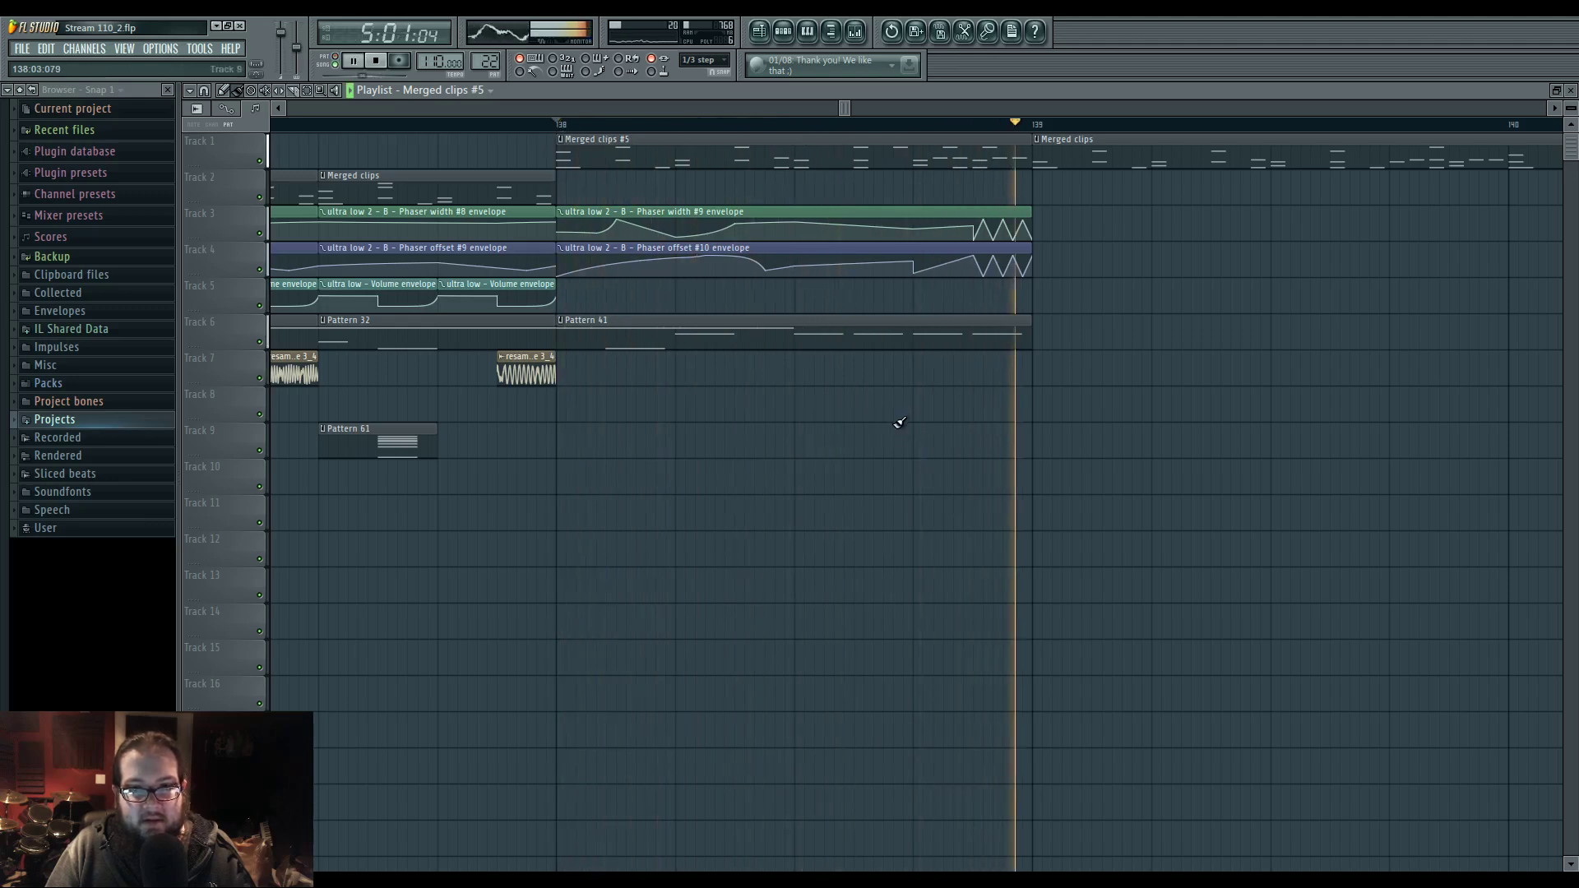
{"action": "scroll", "coordinate": [1023, 417], "scroll_direction": "down", "scroll_amount": 3}
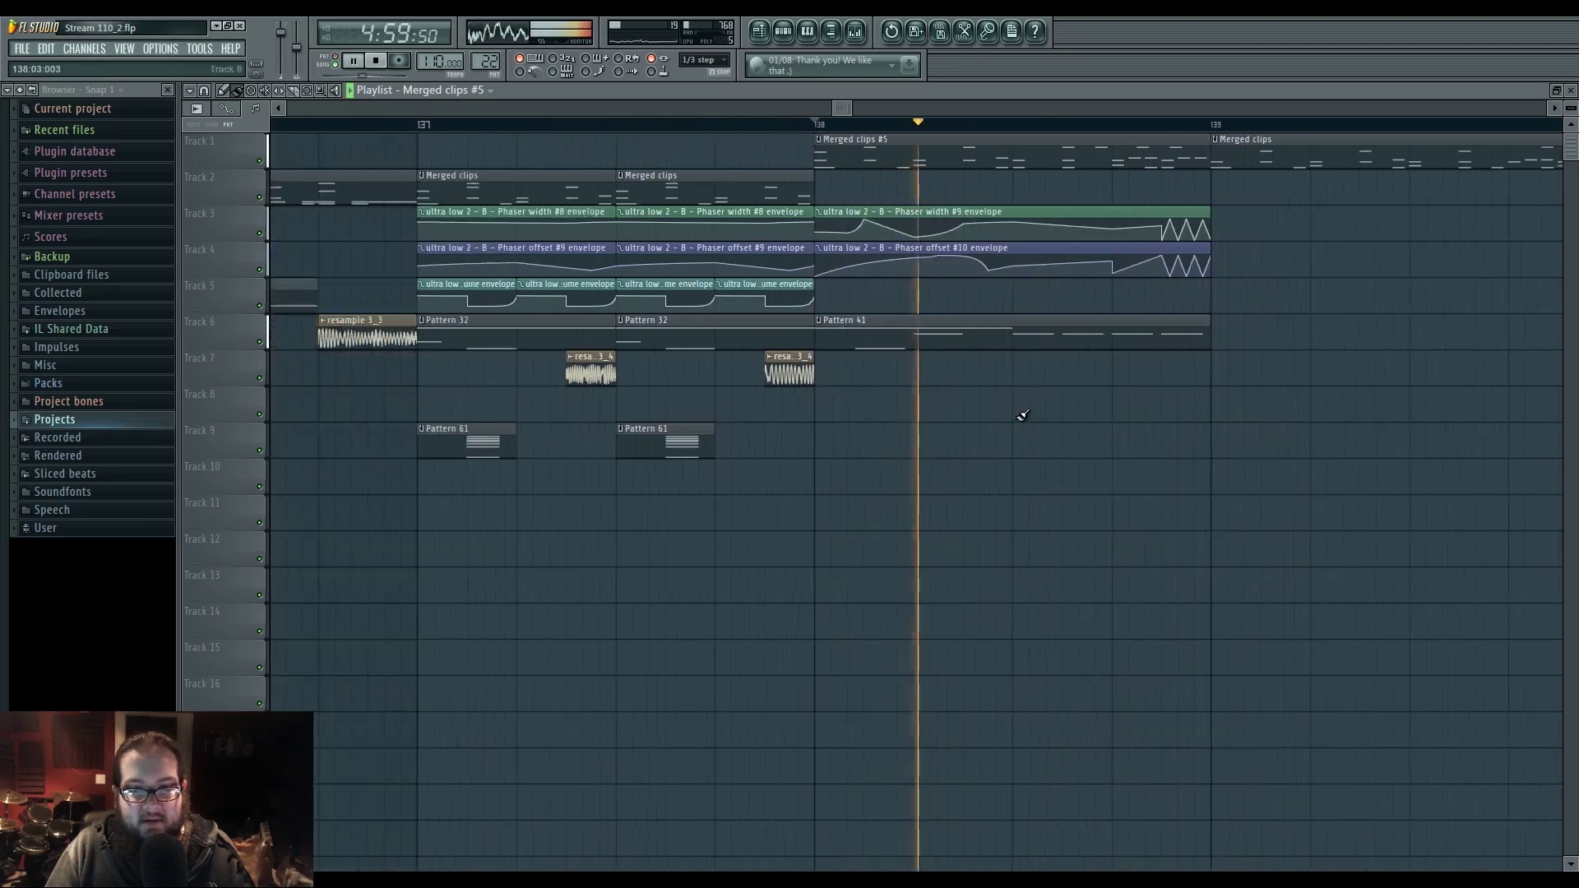
{"action": "double_click", "coordinate": [943, 332]}
{"action": "left_click_drag", "start_coordinate": [437, 355], "coordinate": [431, 572]}
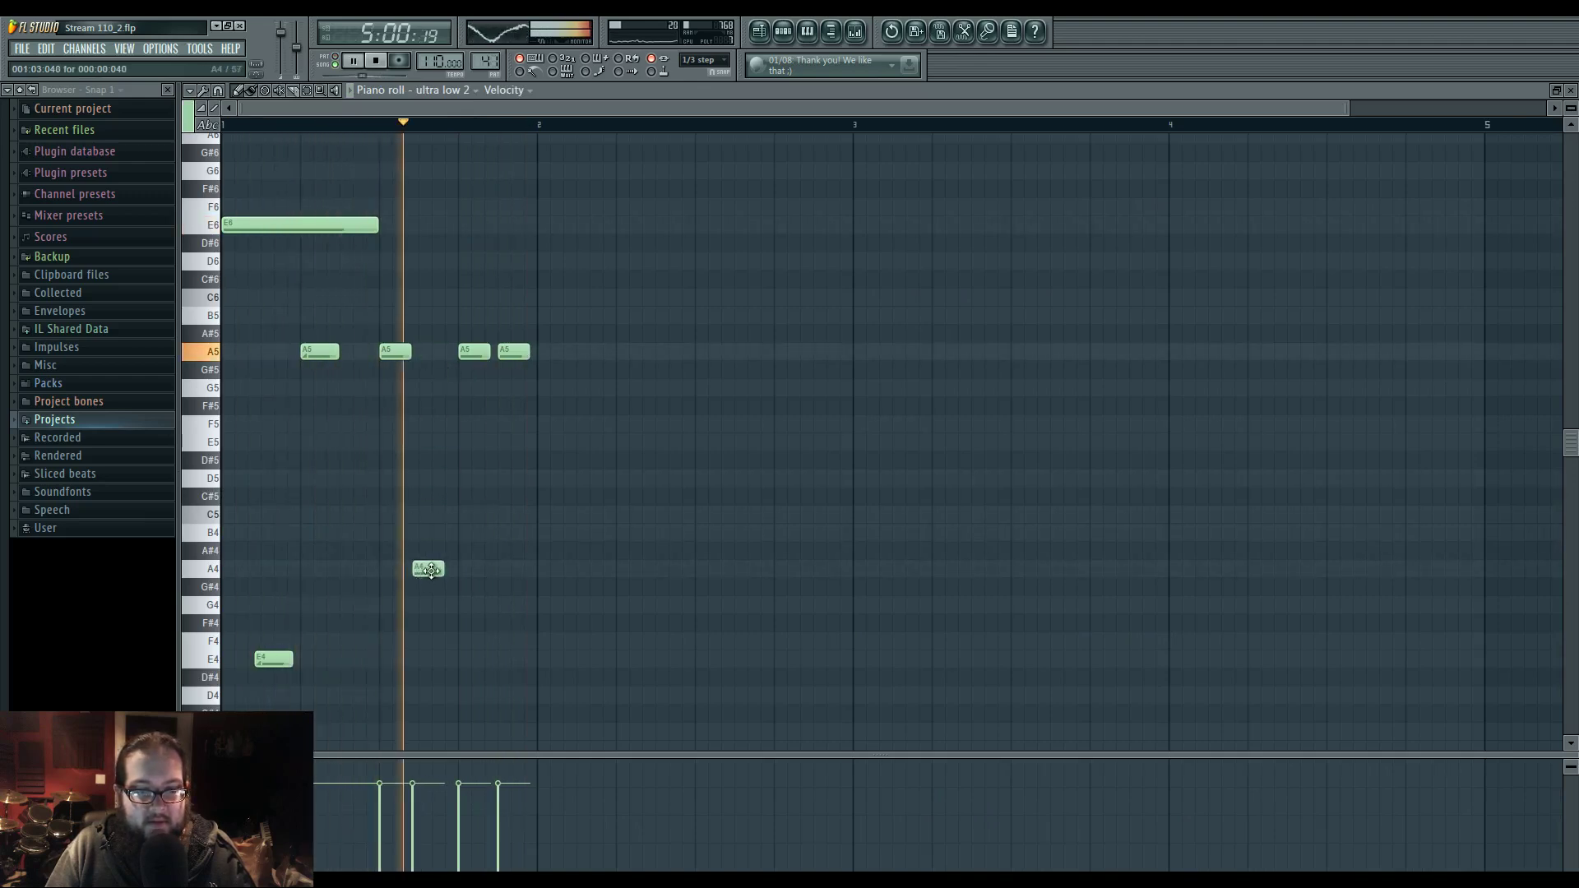
{"action": "left_click_drag", "start_coordinate": [511, 357], "coordinate": [504, 523]}
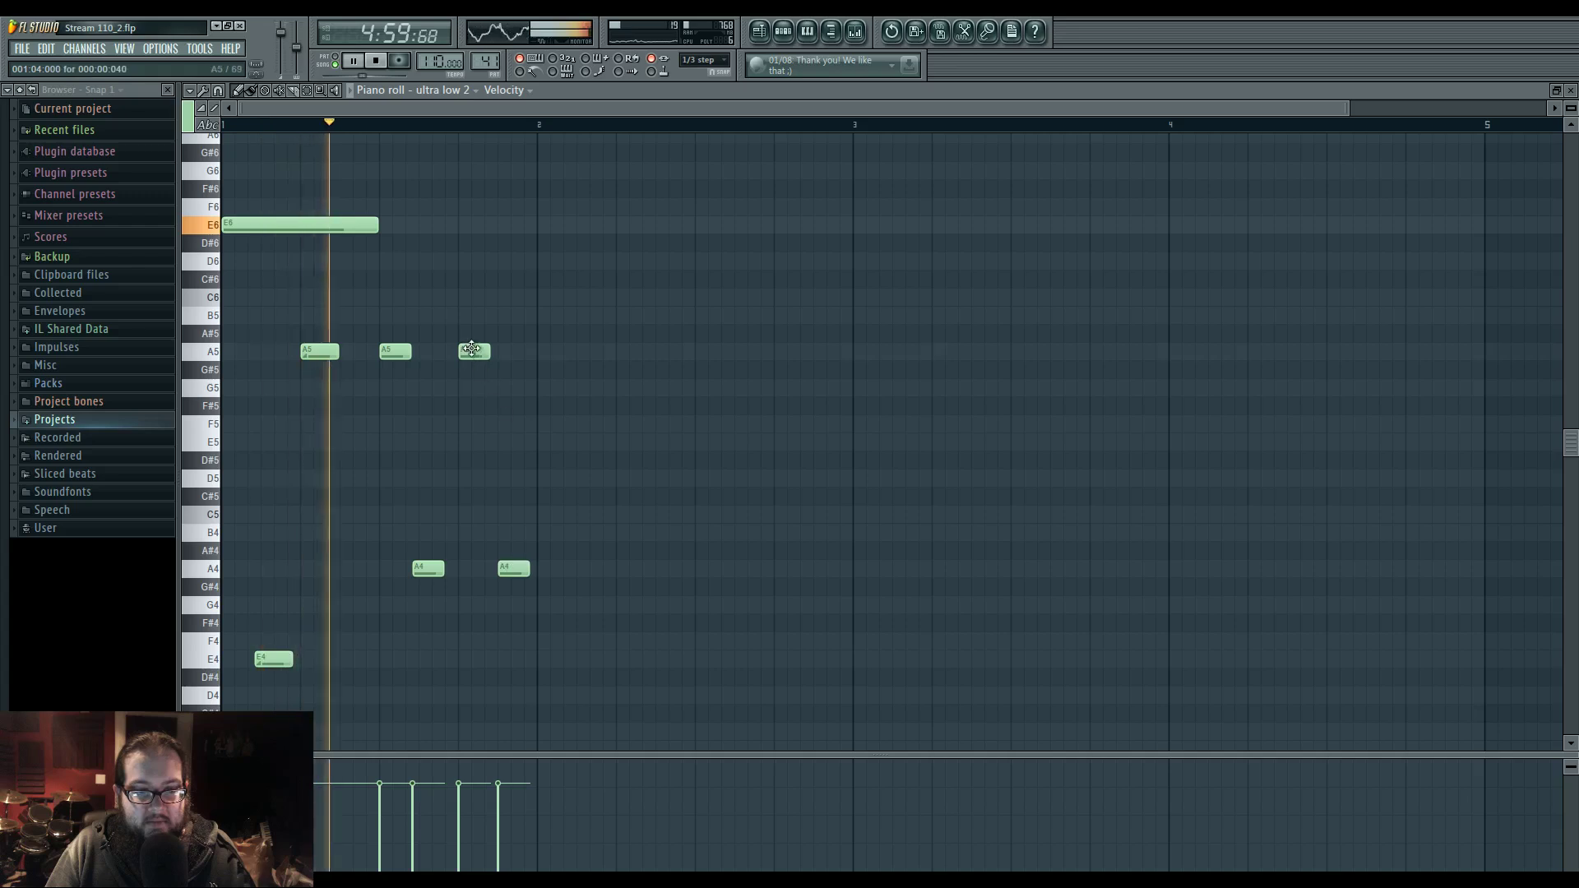
{"action": "left_click_drag", "start_coordinate": [472, 348], "coordinate": [471, 565]}
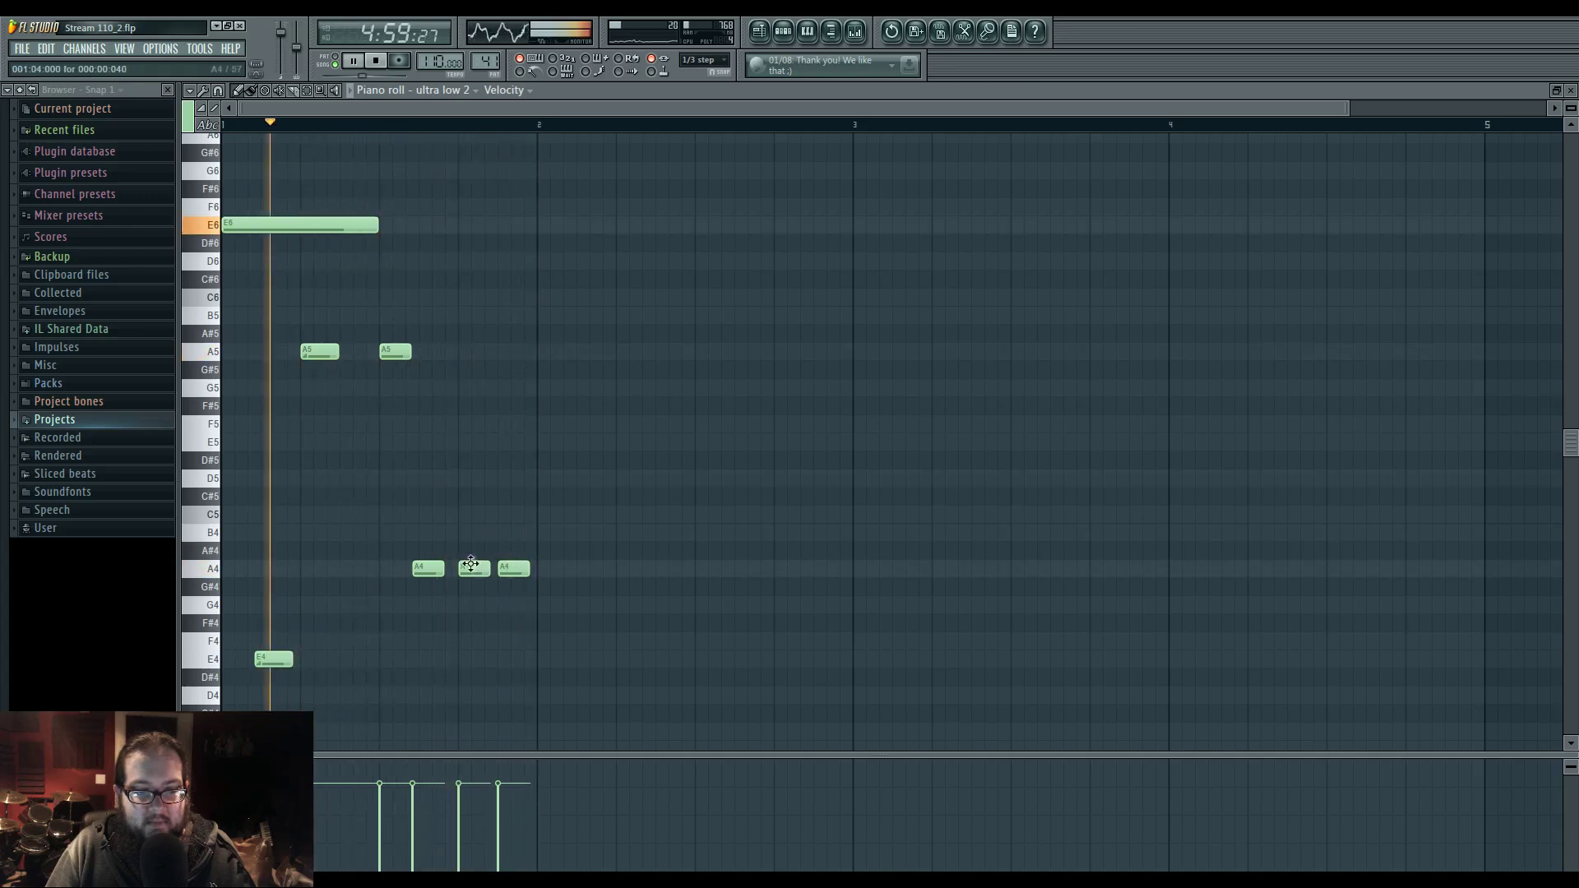
{"action": "scroll", "coordinate": [470, 563], "scroll_direction": "up", "scroll_amount": 3}
{"action": "key", "text": "space"}
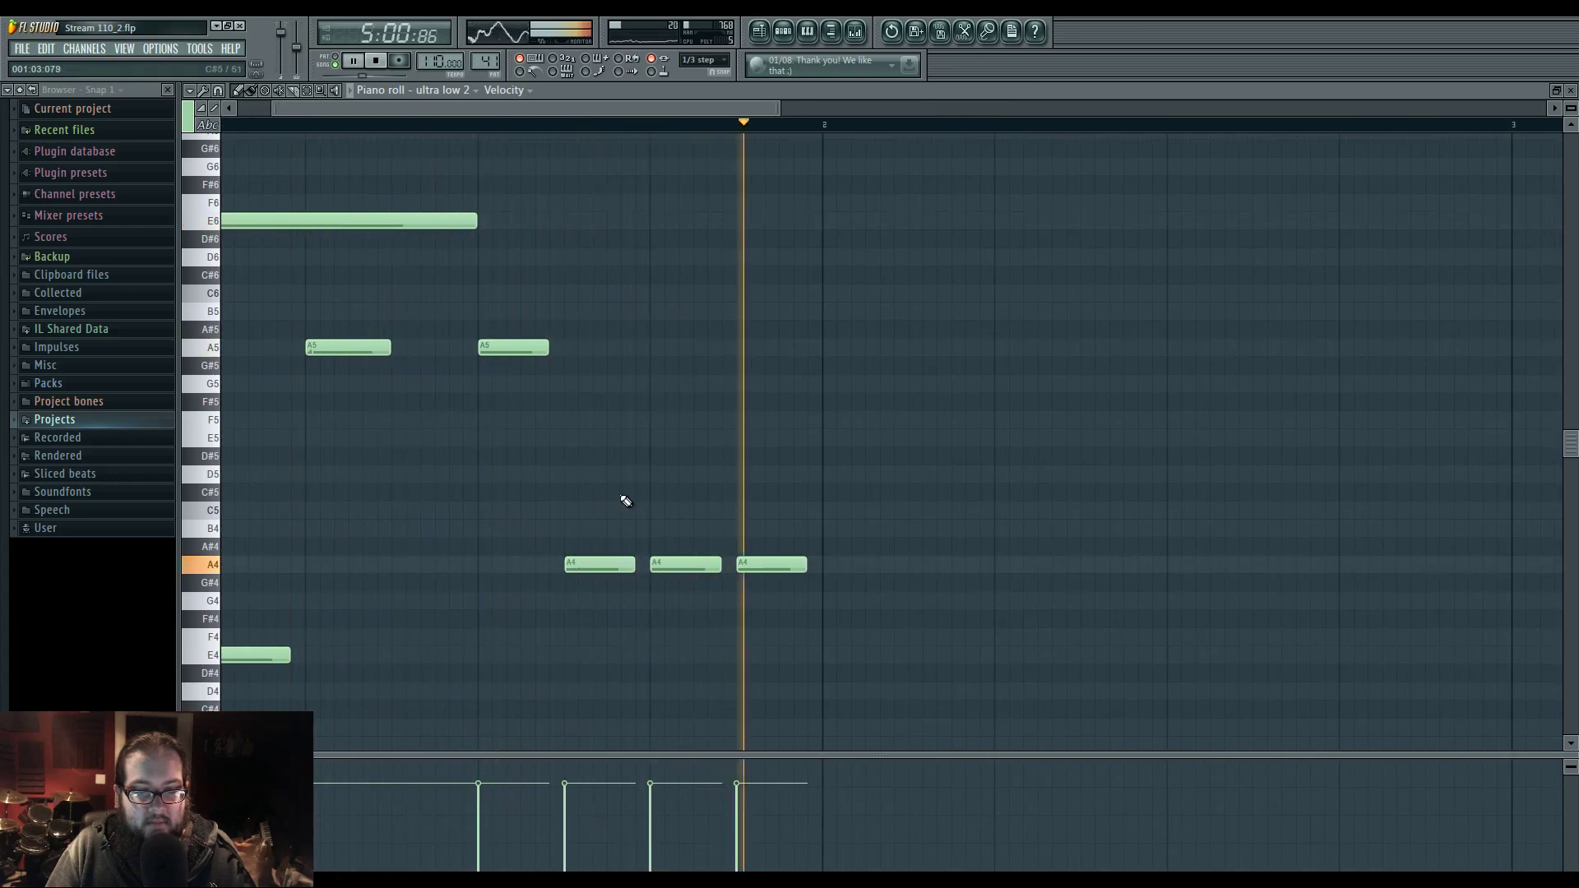
- Return to the playlist and play from bar 137 to hear the transition into the bar 138 variation
{"action": "scroll", "coordinate": [737, 169], "scroll_direction": "down", "scroll_amount": 2}
{"action": "key", "text": "space"}
{"action": "key", "text": "space"}
{"action": "key", "text": "F5"}
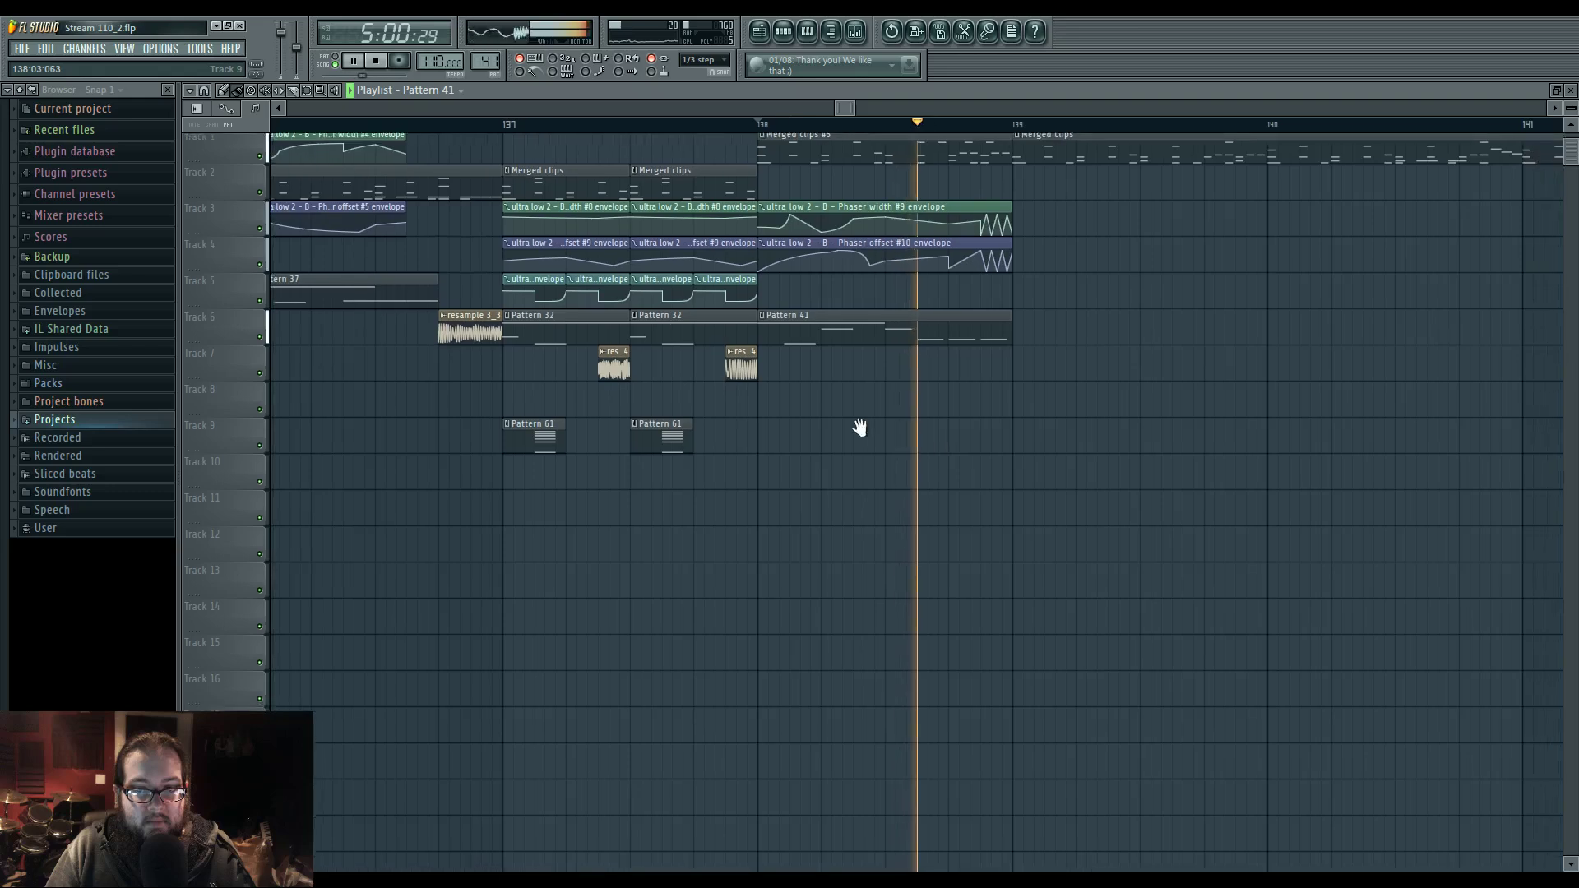
{"action": "key", "text": "space"}
{"action": "left_click_drag", "start_coordinate": [512, 152], "coordinate": [576, 171]}
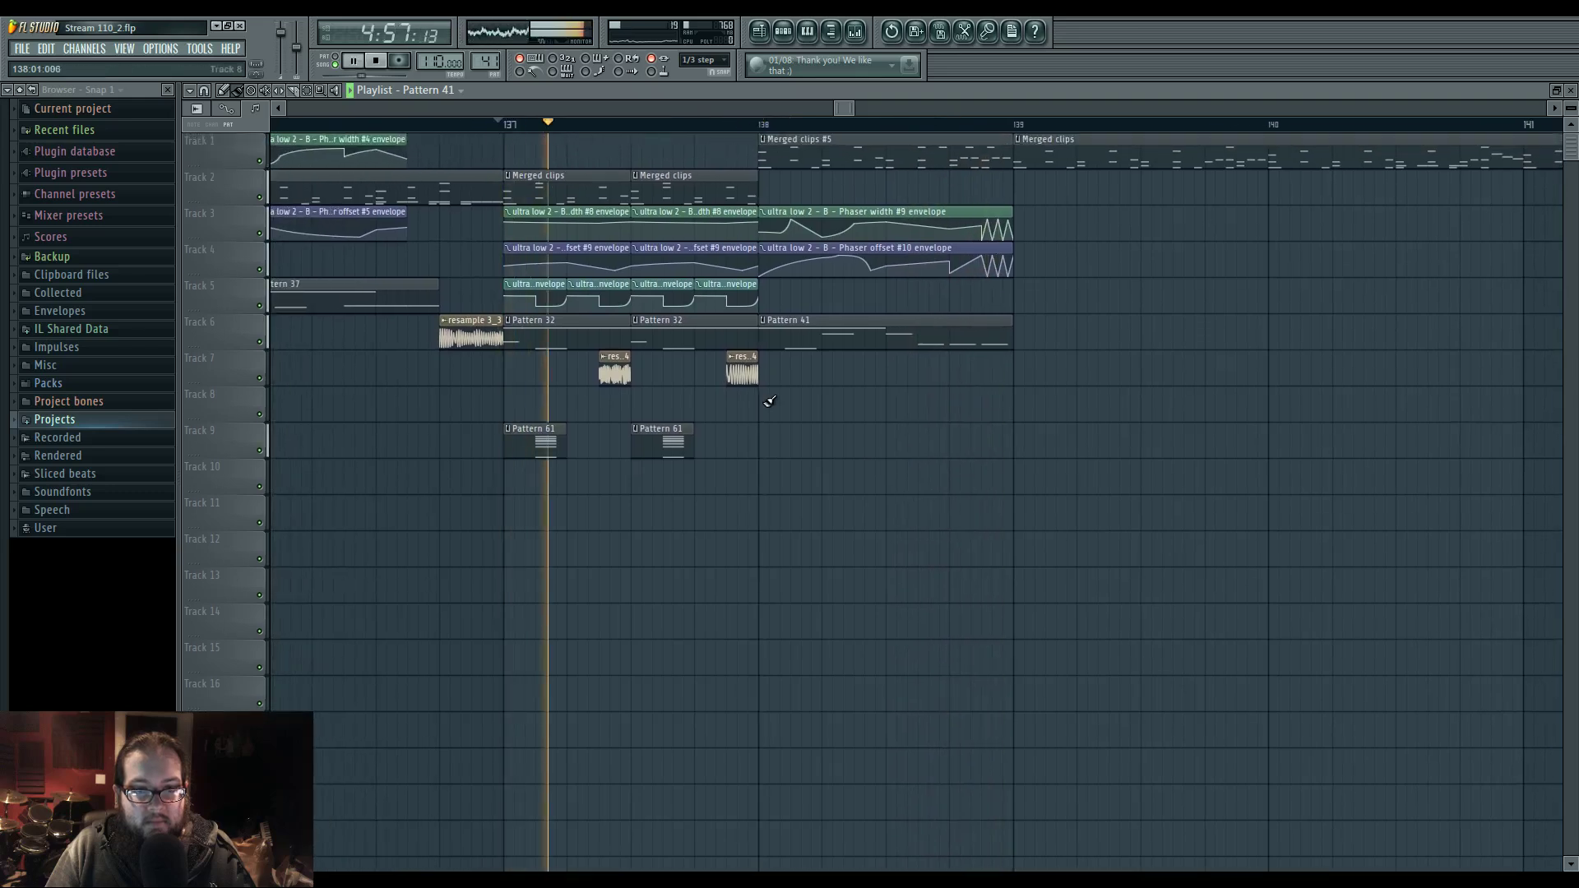
{"action": "left_click_drag", "start_coordinate": [769, 401], "coordinate": [713, 459]}
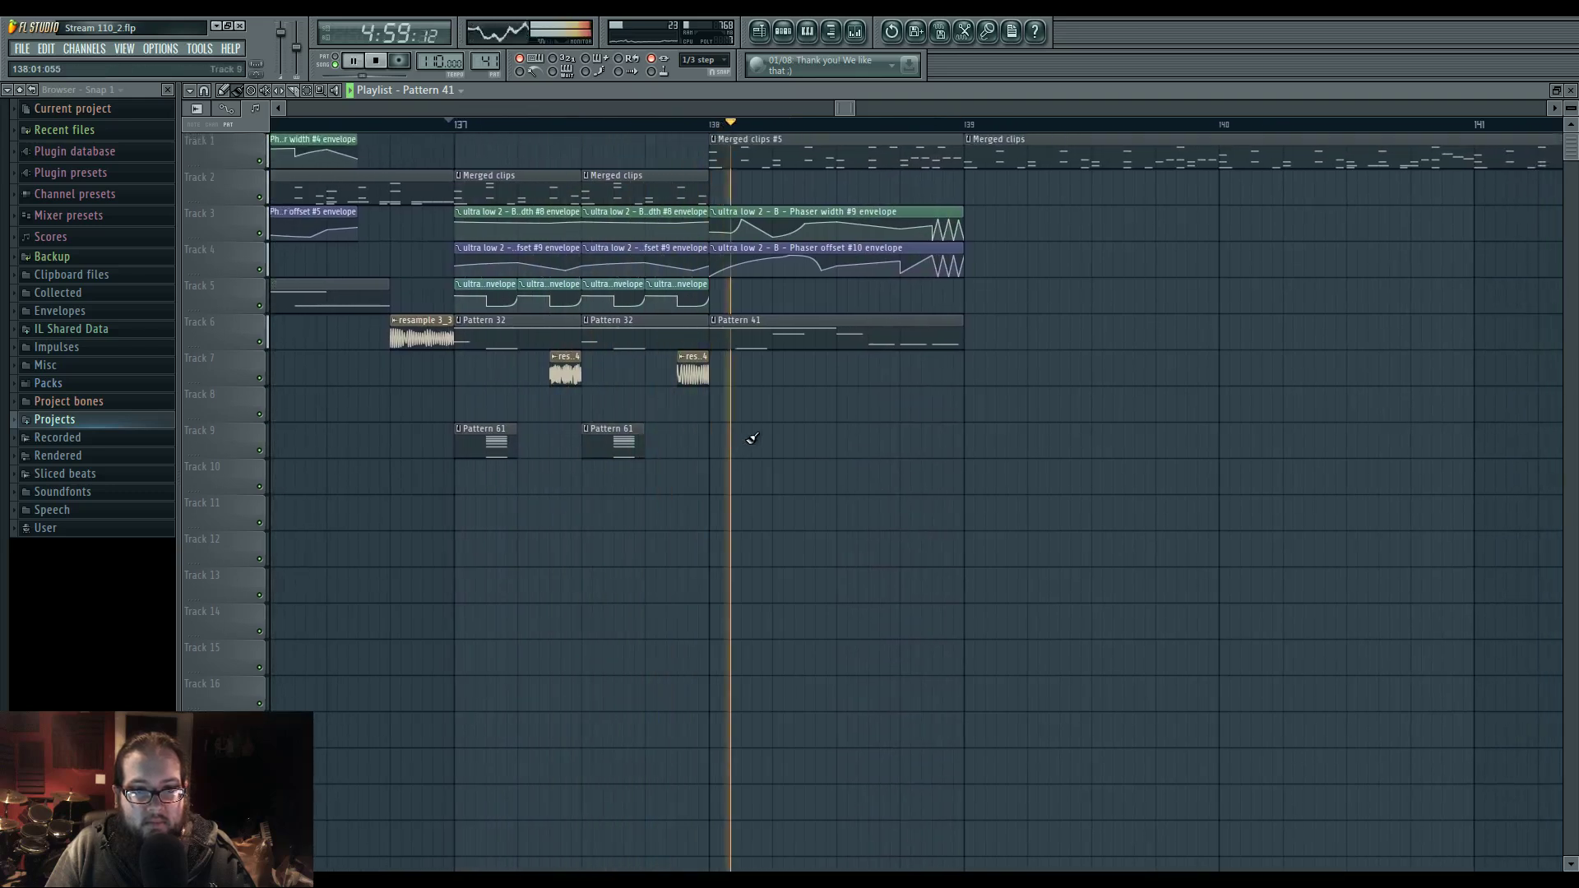
{"action": "key", "text": "space"}
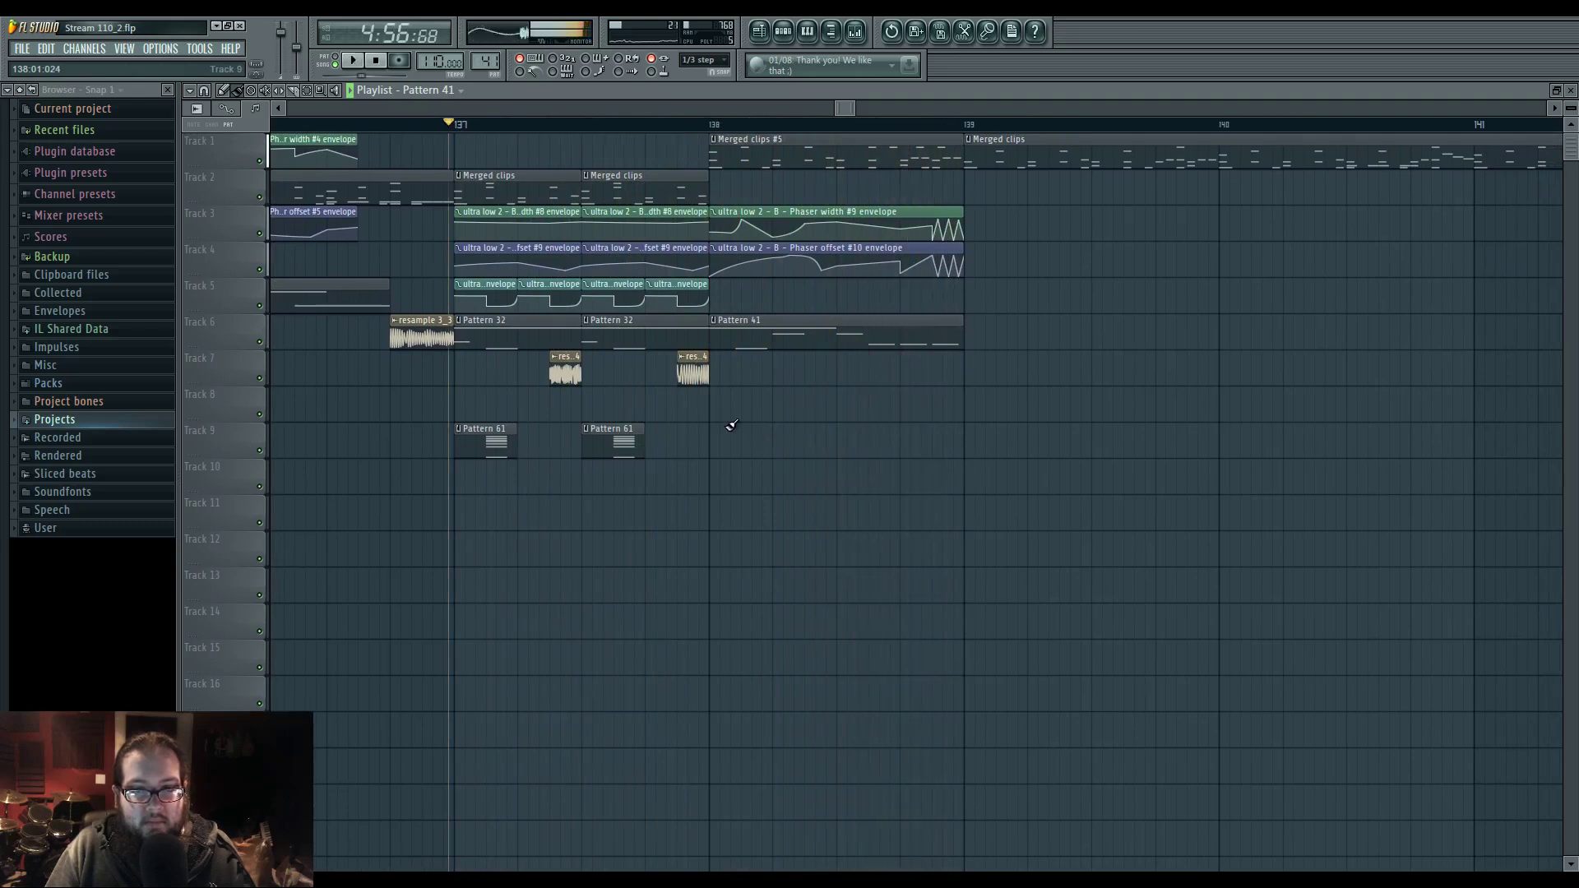
{"action": "key", "text": "space"}
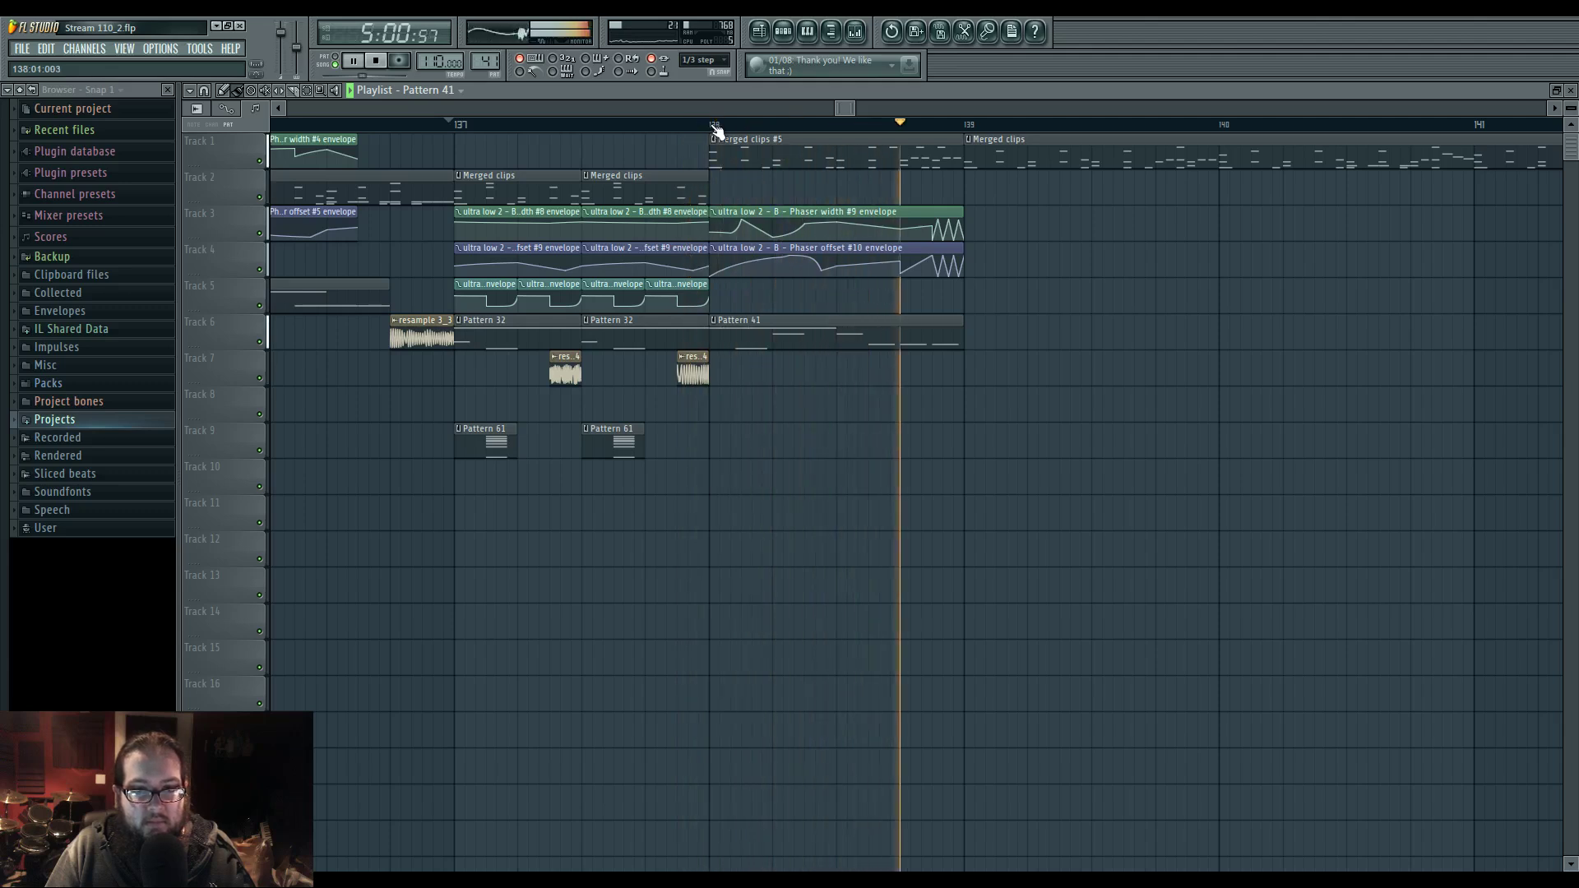
- Replay the variation from bar 138, and play the earlier arrangement from about bar 132 for comparison
{"action": "left_click_drag", "start_coordinate": [765, 463], "coordinate": [912, 489]}
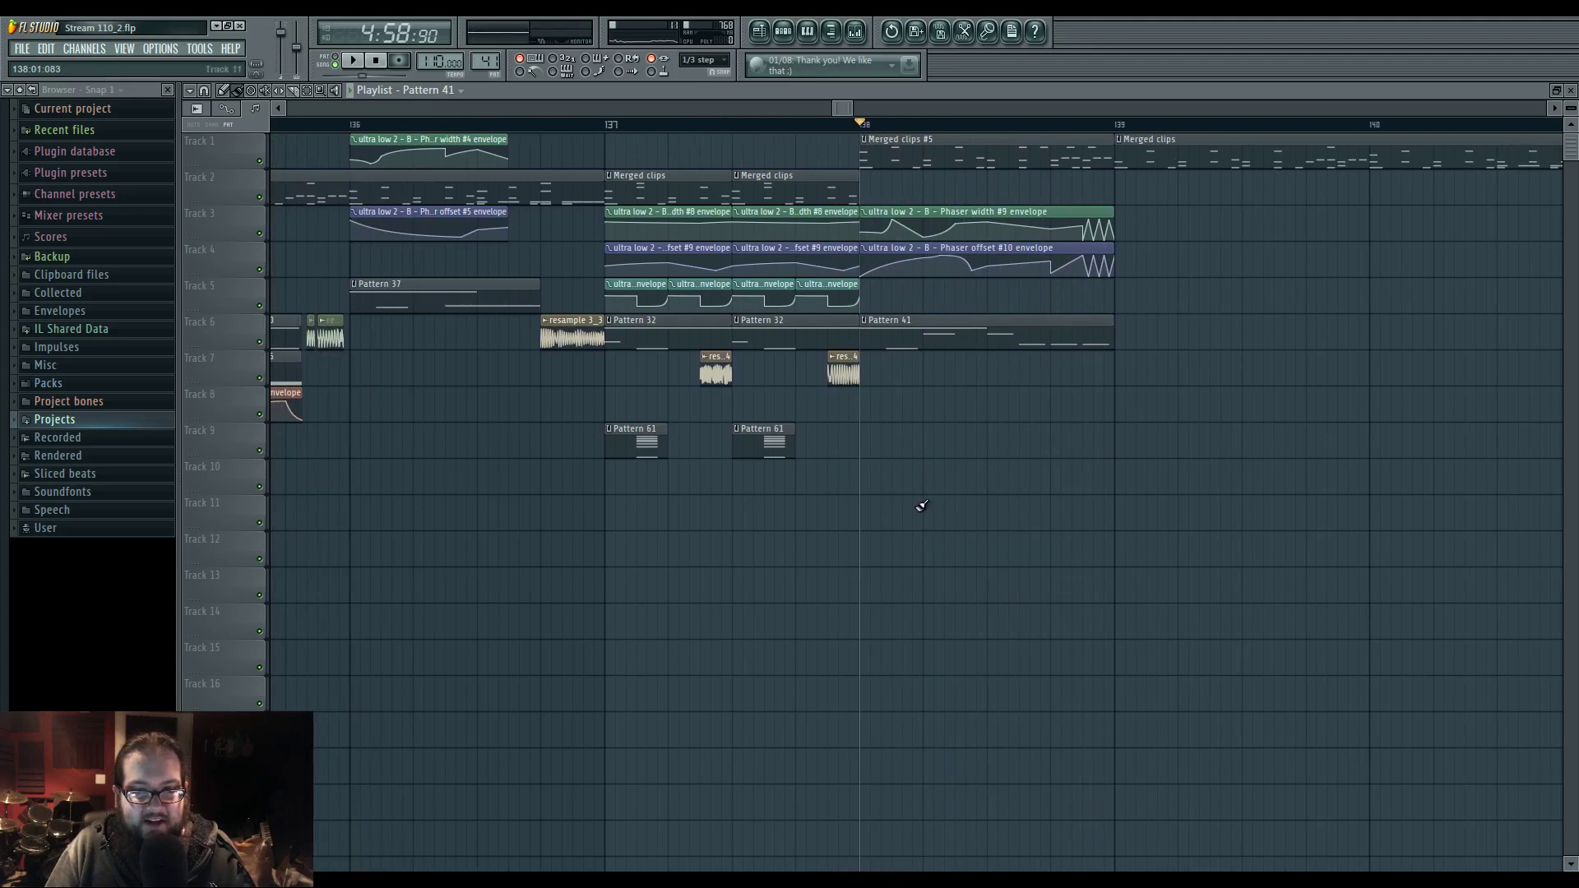
{"action": "left_click_drag", "start_coordinate": [917, 510], "coordinate": [775, 519]}
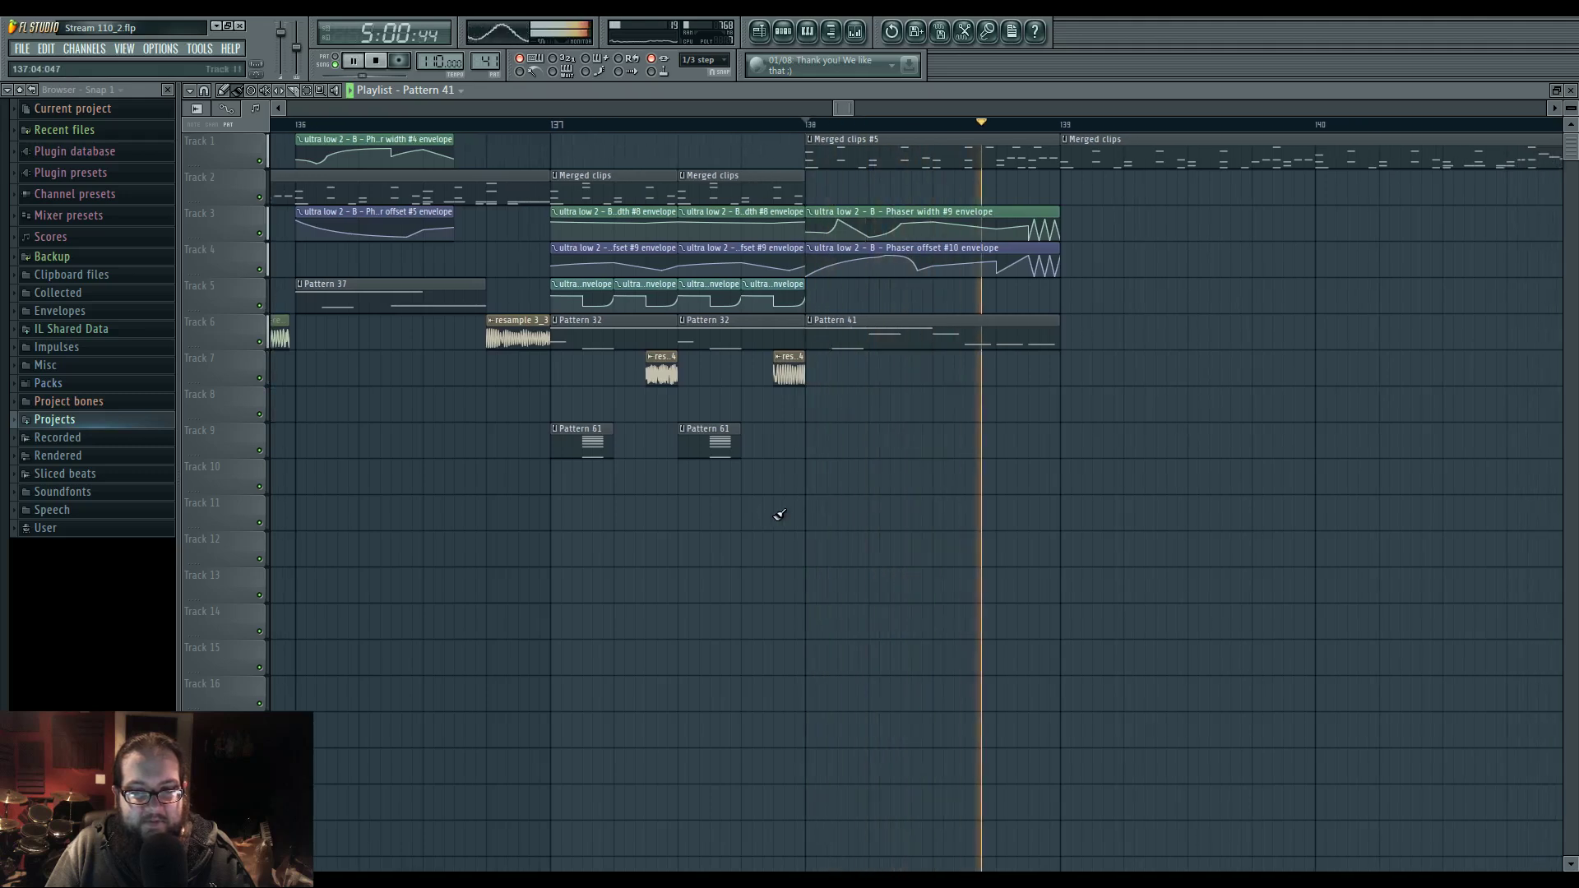
{"action": "left_click_drag", "start_coordinate": [741, 512], "coordinate": [970, 540]}
{"action": "scroll", "coordinate": [979, 540], "scroll_direction": "down", "scroll_amount": 3}
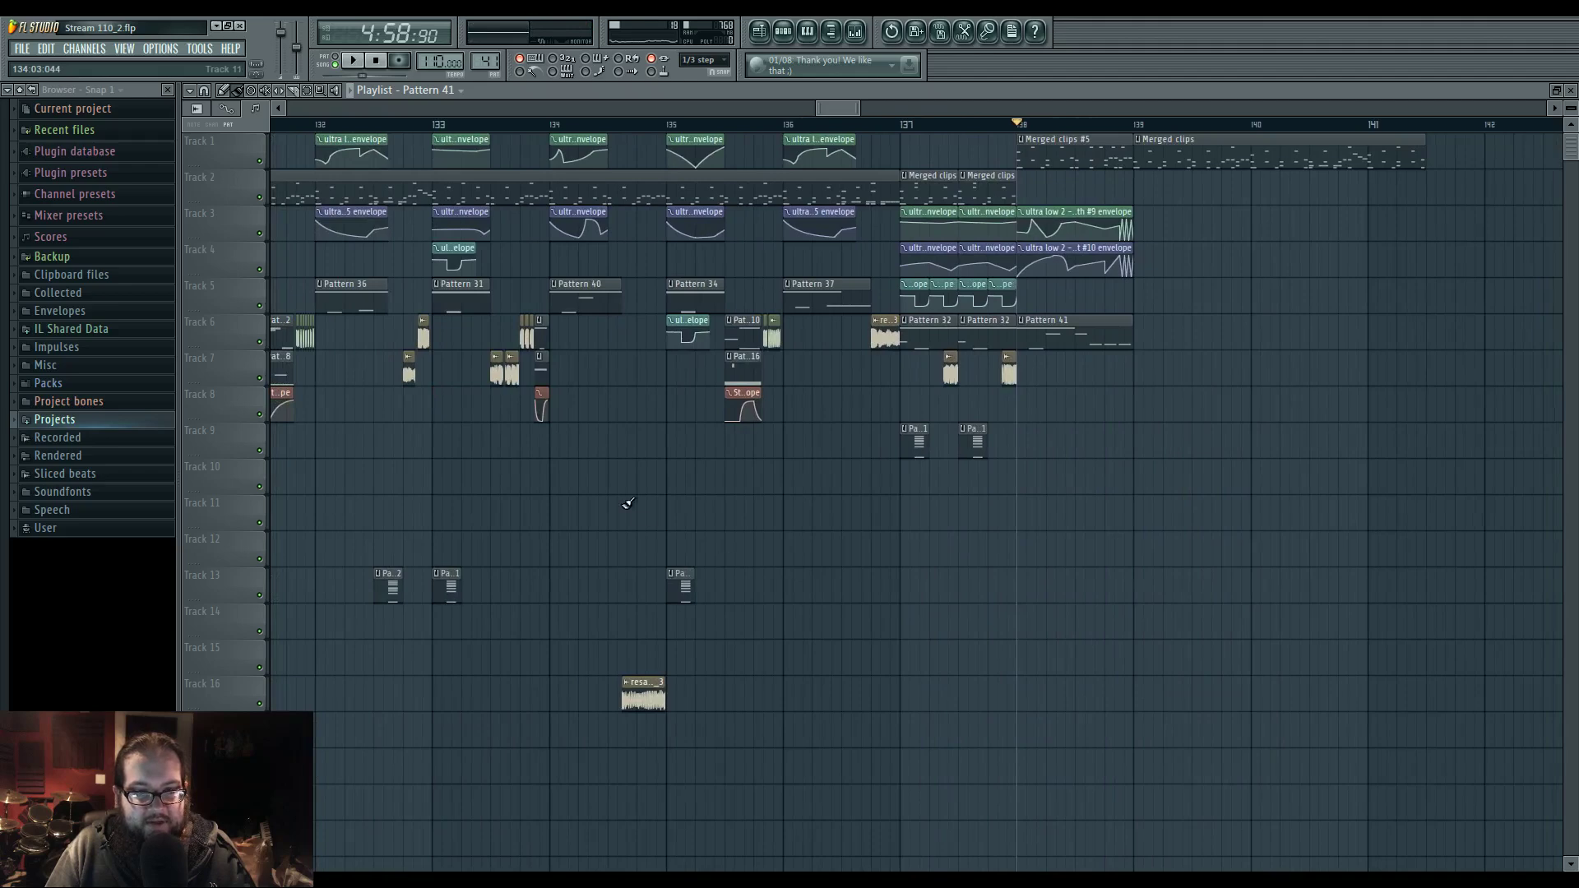
{"action": "left_click_drag", "start_coordinate": [613, 502], "coordinate": [1041, 521]}
{"action": "scroll", "coordinate": [1042, 522], "scroll_direction": "down", "scroll_amount": 1}
{"action": "key", "text": "space"}
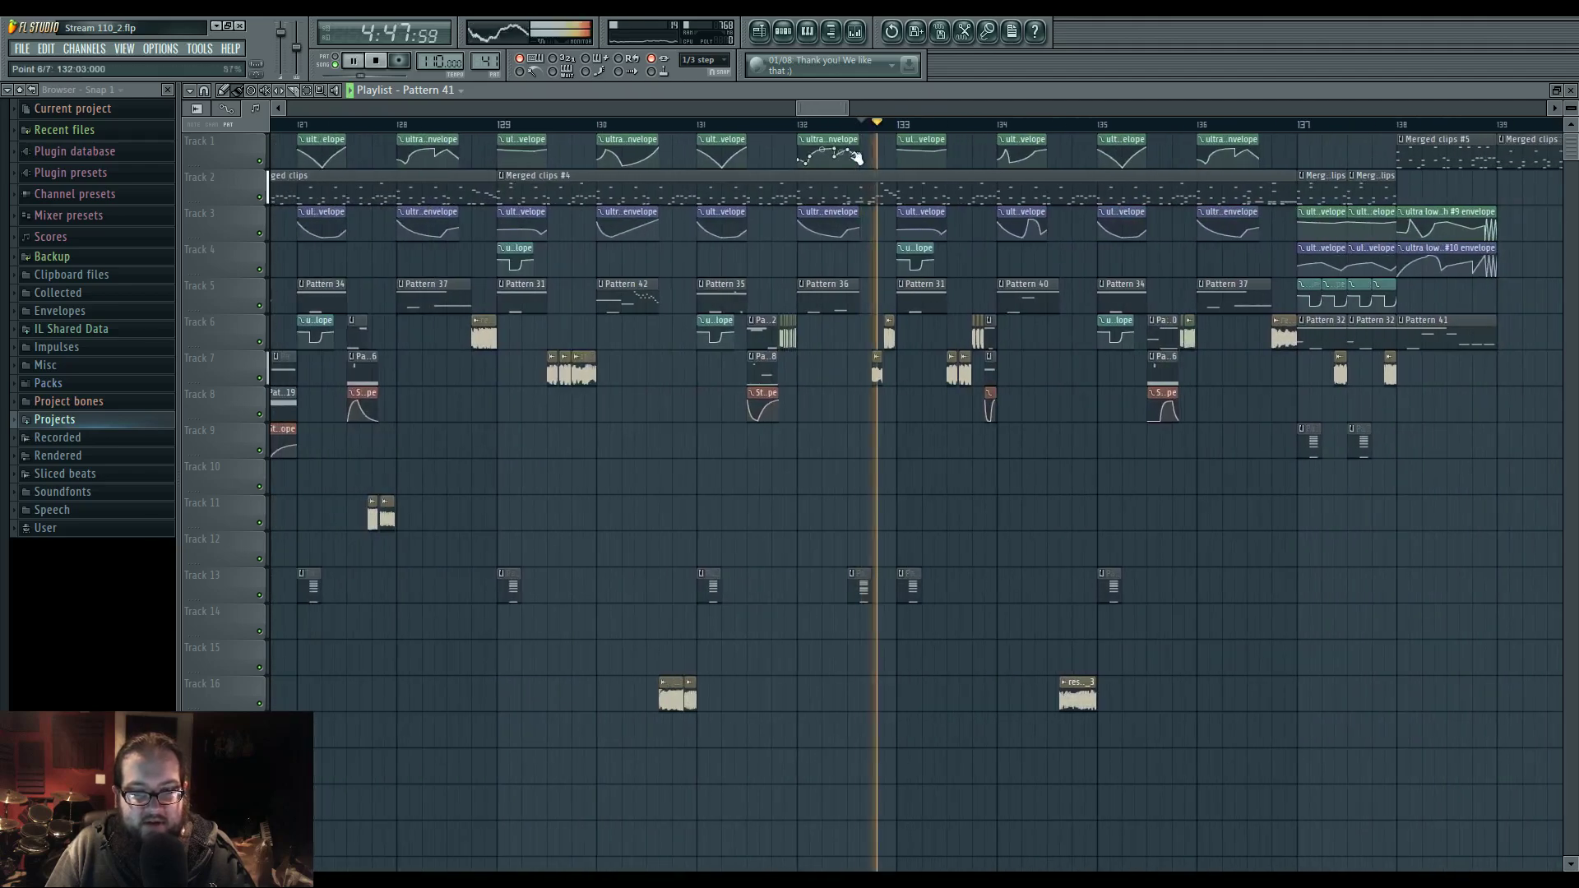
- Place a copy of the short Pattern 62 clip from track 13 near bar 133 on track 9 in the last beat of bar 138
{"action": "key", "text": "space"}
{"action": "left_click", "coordinate": [863, 583]}
{"action": "scroll", "coordinate": [1329, 555], "scroll_direction": "up", "scroll_amount": 8}
{"action": "left_click_drag", "start_coordinate": [1188, 567], "coordinate": [368, 617]}
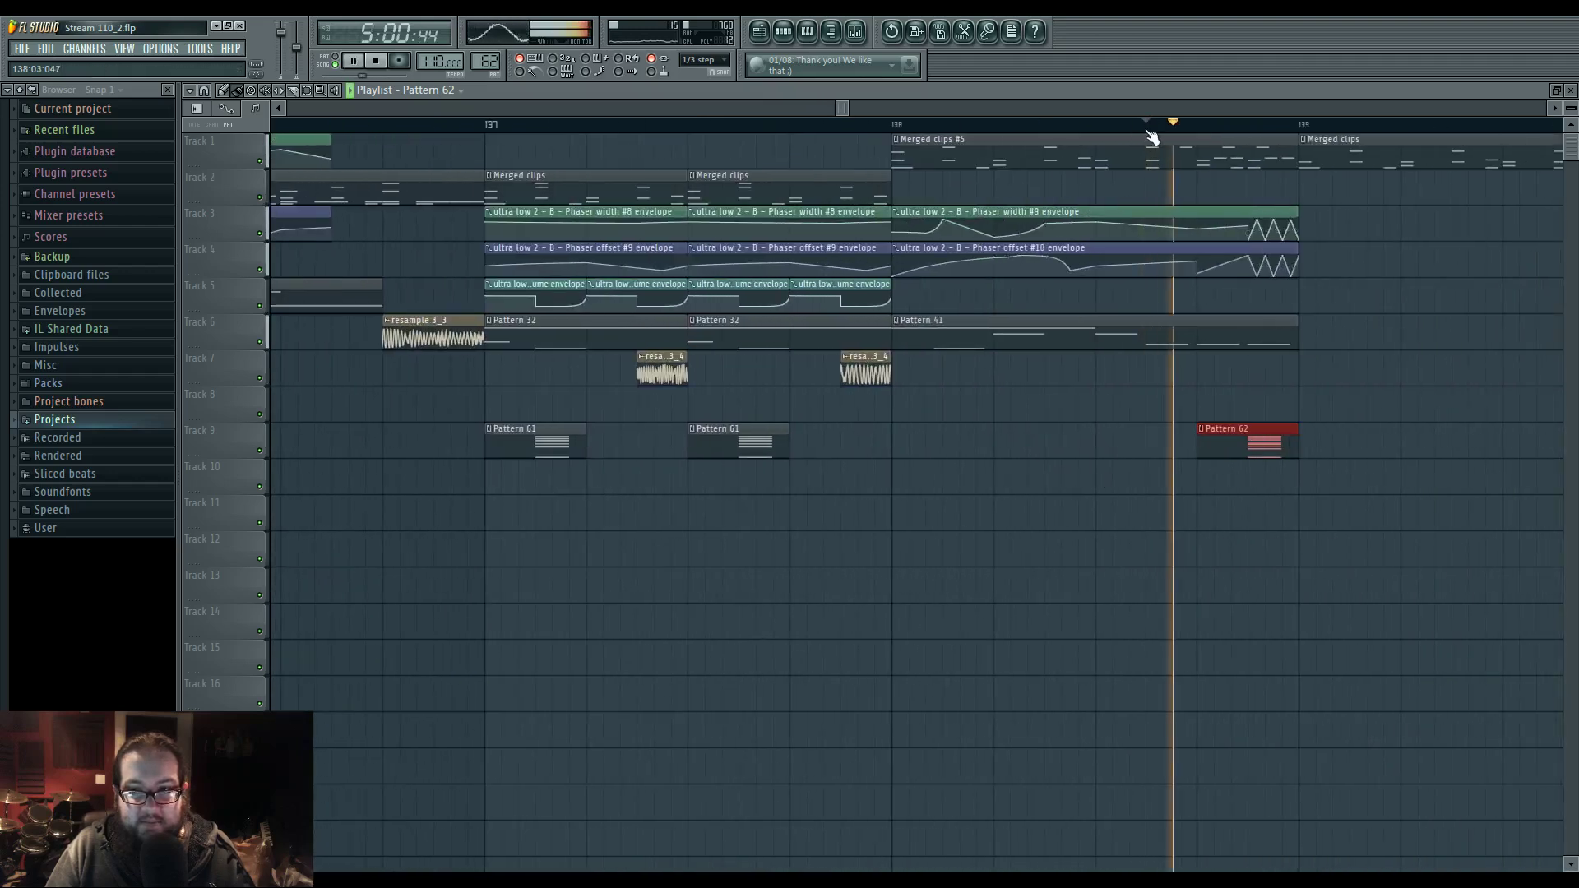
- Shorten the Pattern 41 clip on track 6 to end halfway through beat 4 of bar 138, and play the section back
{"action": "left_click", "coordinate": [898, 125]}
{"action": "left_click_drag", "start_coordinate": [1294, 323], "coordinate": [1250, 328]}
{"action": "key", "text": "space"}
{"action": "left_click", "coordinate": [492, 125]}
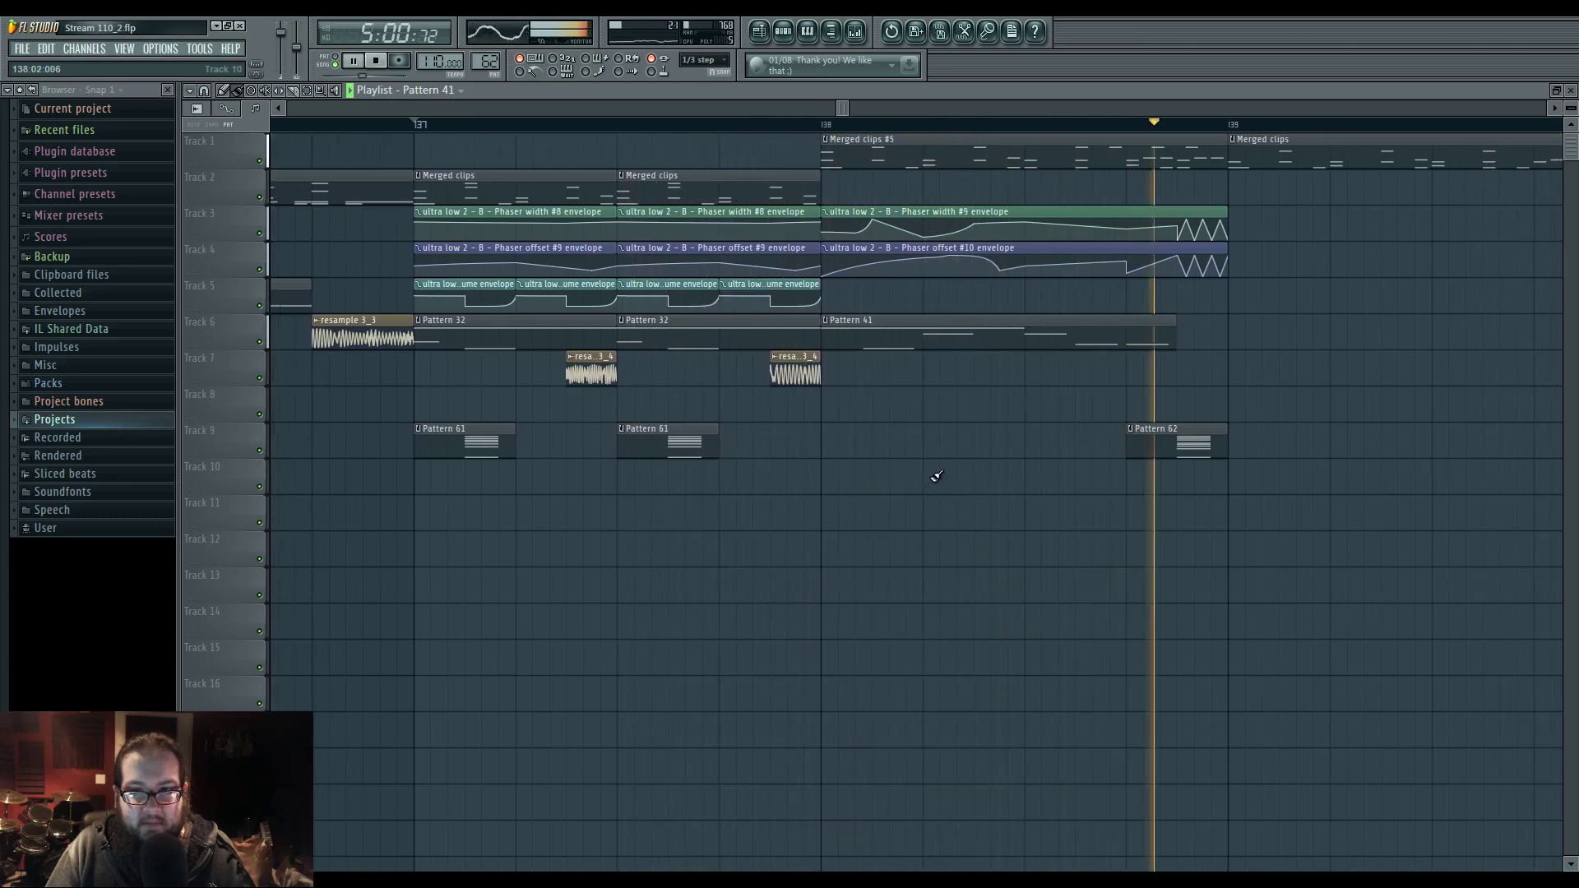
- Move Merged clips #5 down to track 2, and duplicate all clips of bars 137–138 into bars 139–140
{"action": "left_click_drag", "start_coordinate": [917, 151], "coordinate": [916, 188]}
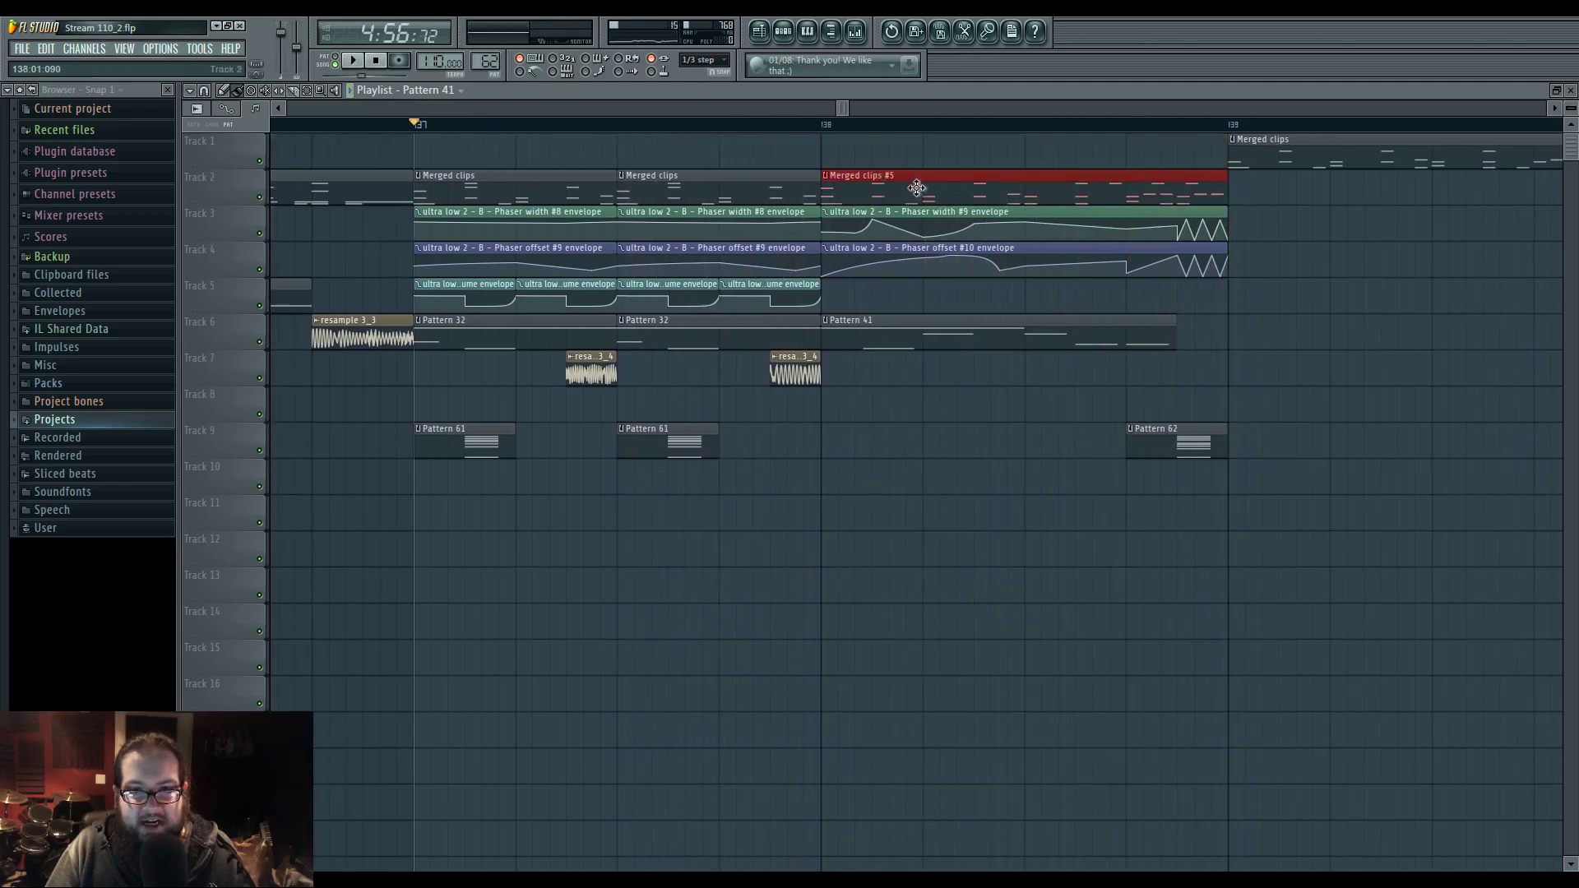
{"action": "scroll", "coordinate": [899, 505], "scroll_direction": "down", "scroll_amount": 6}
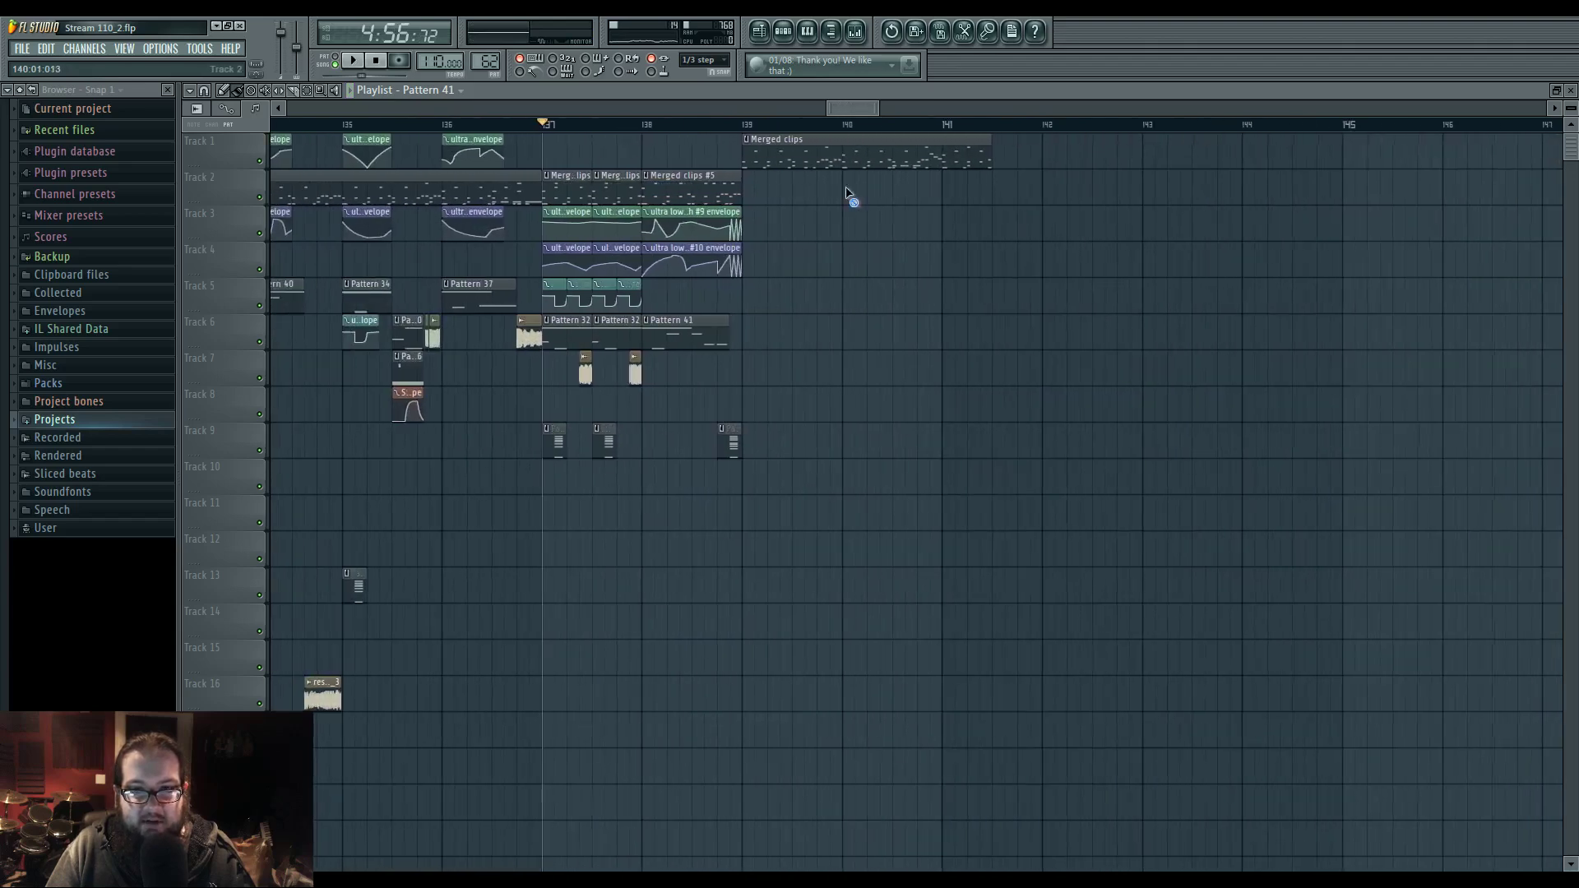
{"action": "left_click_drag", "start_coordinate": [544, 136], "coordinate": [885, 452]}
{"action": "key", "text": "ctrl+b"}
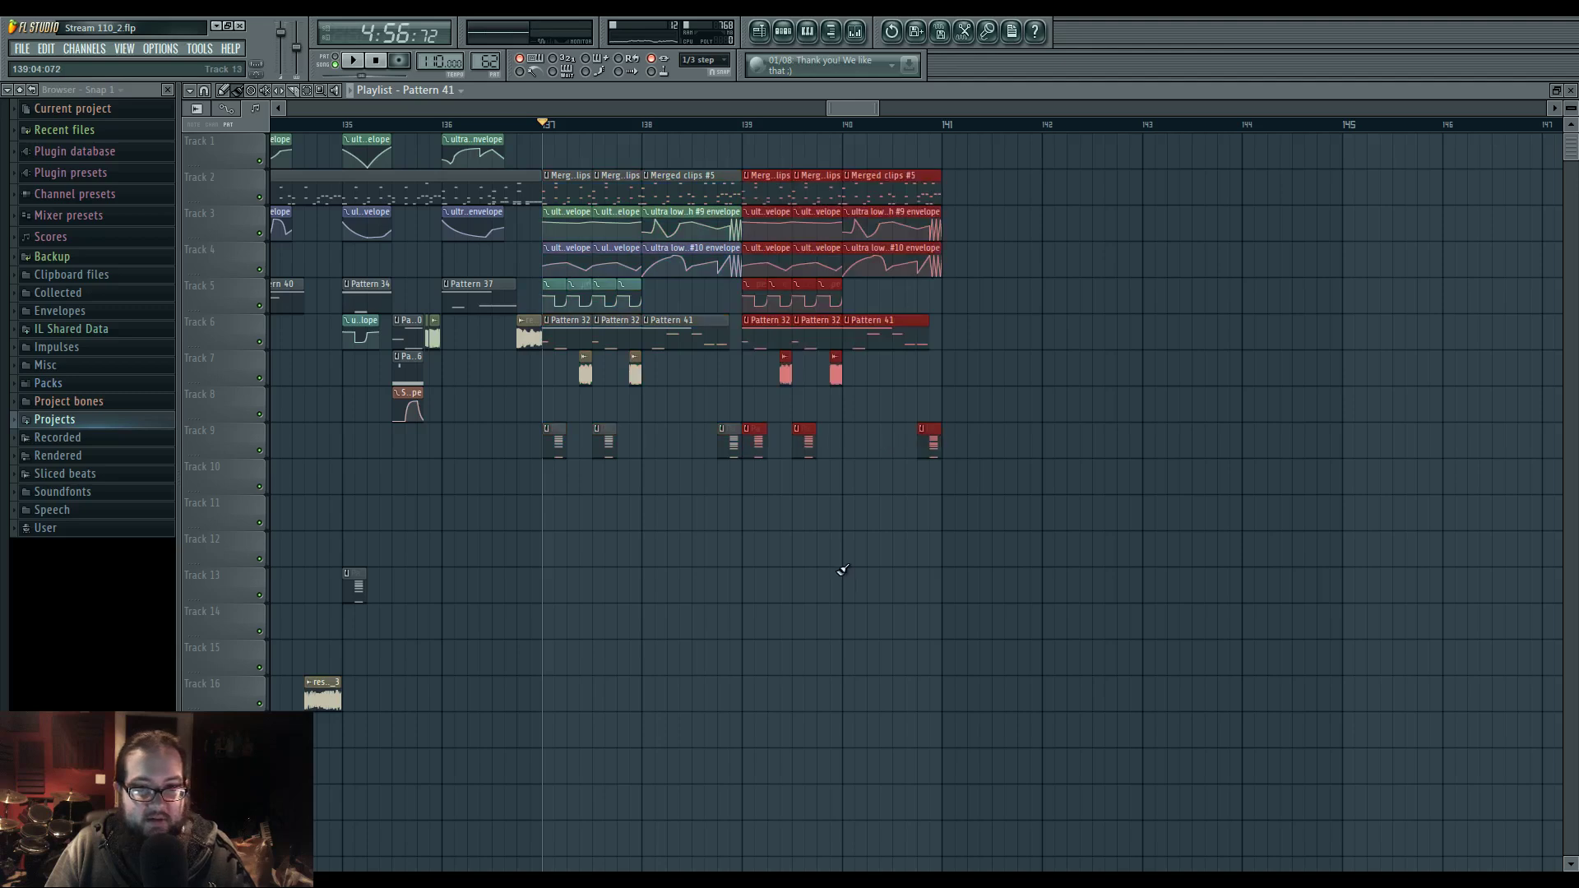
{"action": "key", "text": "space"}
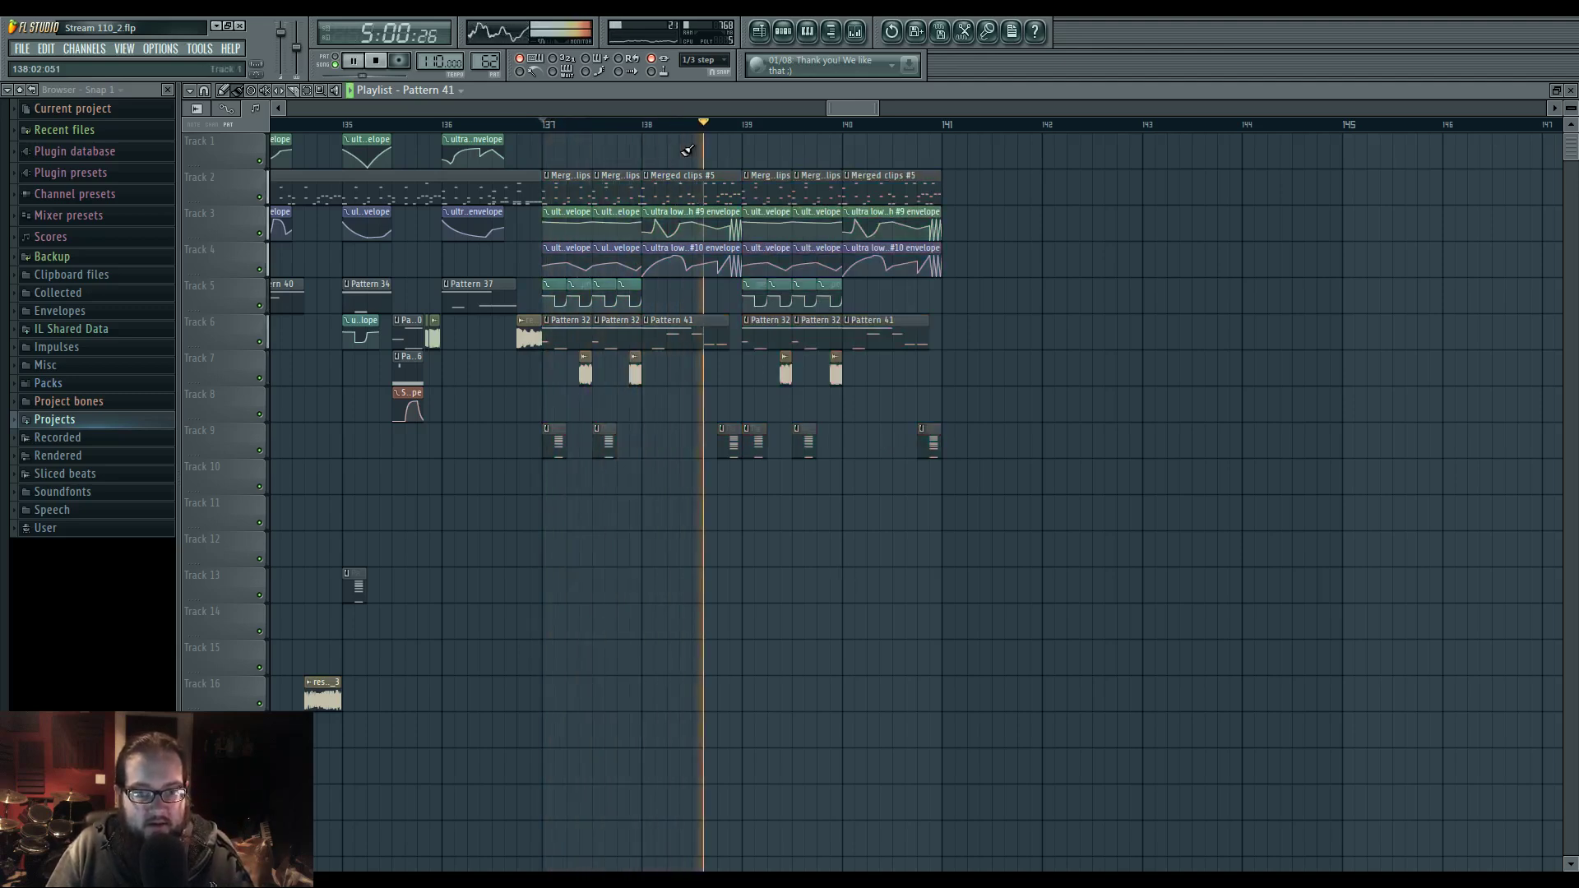
- Make the second Merged clips pattern of bar 139 on track 2 unique and open it in the piano roll
{"action": "scroll", "coordinate": [769, 414], "scroll_direction": "up", "scroll_amount": 2}
{"action": "scroll", "coordinate": [769, 413], "scroll_direction": "up", "scroll_amount": 2}
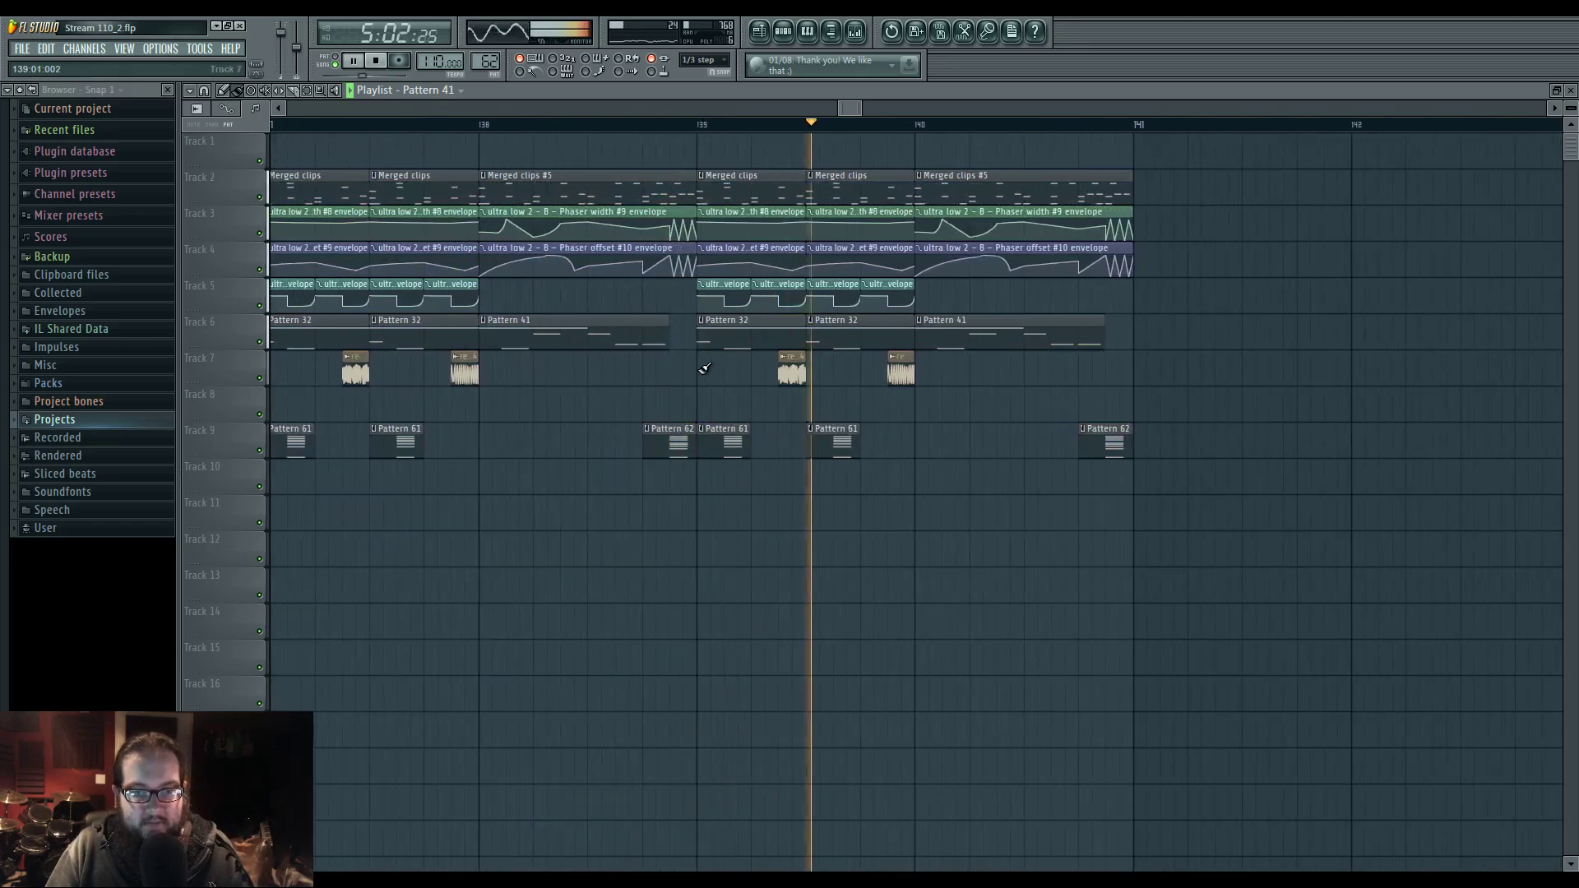
{"action": "scroll", "coordinate": [815, 261], "scroll_direction": "up", "scroll_amount": 2}
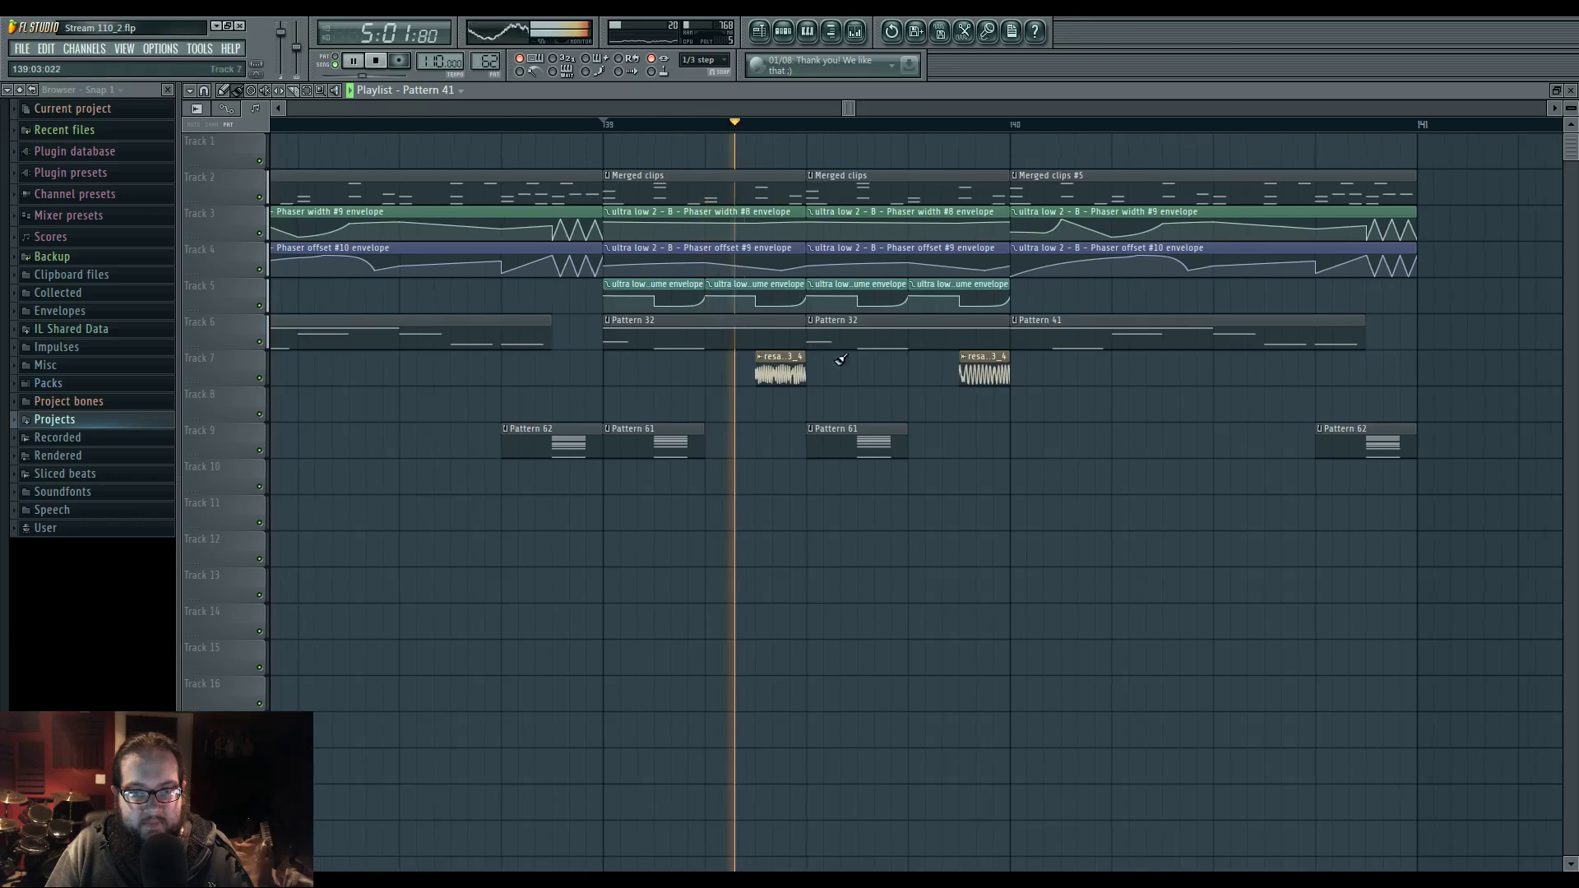
{"action": "key", "text": "space"}
{"action": "right_click", "coordinate": [815, 181]}
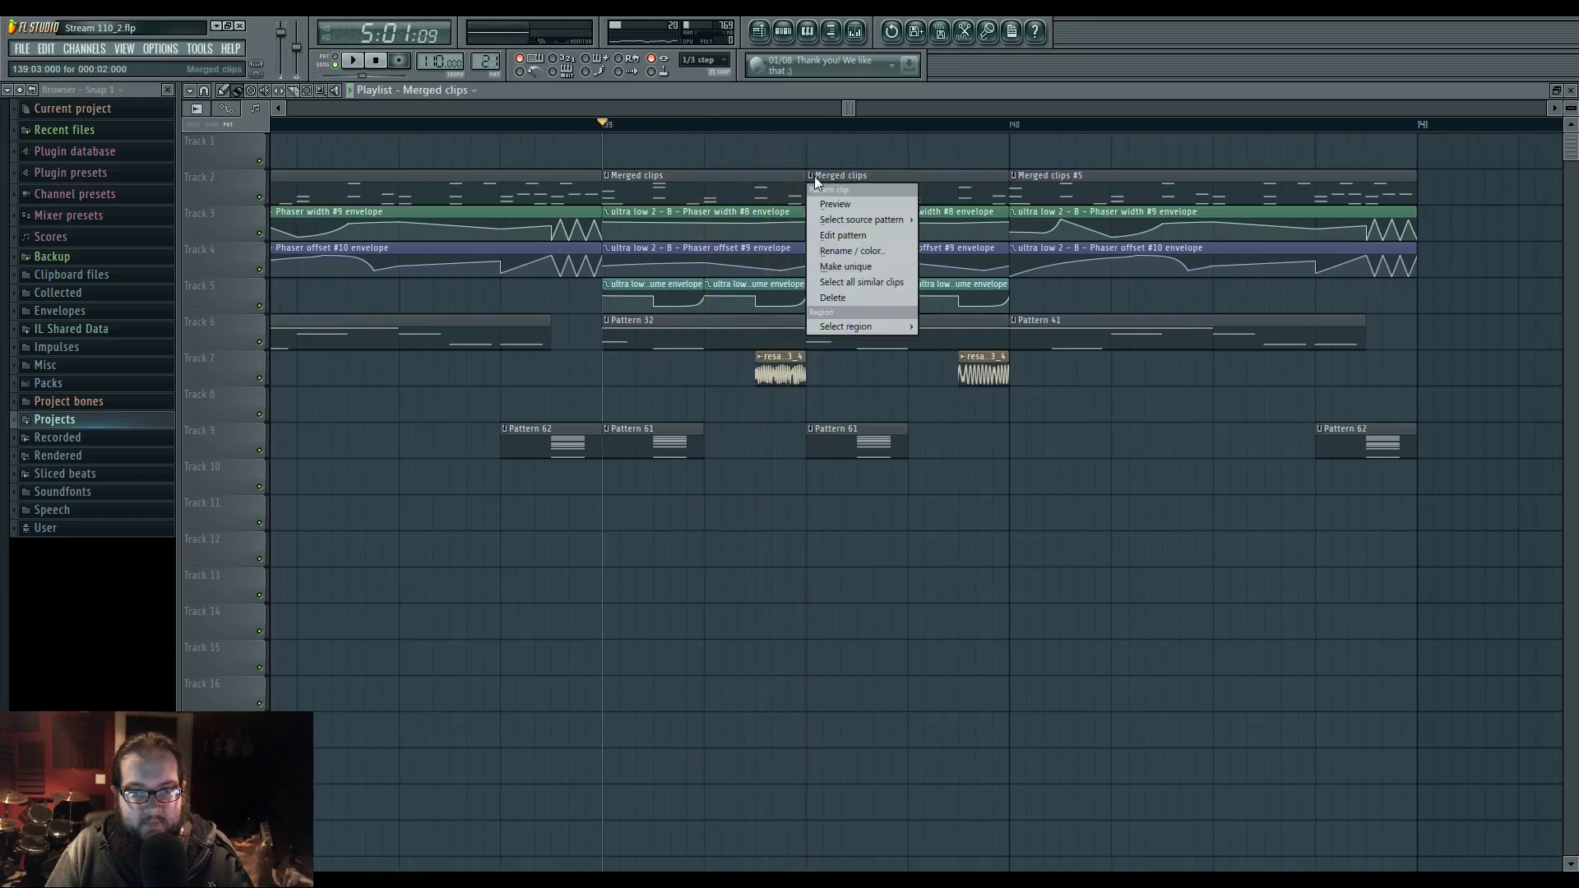
{"action": "left_click", "coordinate": [847, 267]}
{"action": "key", "text": "space"}
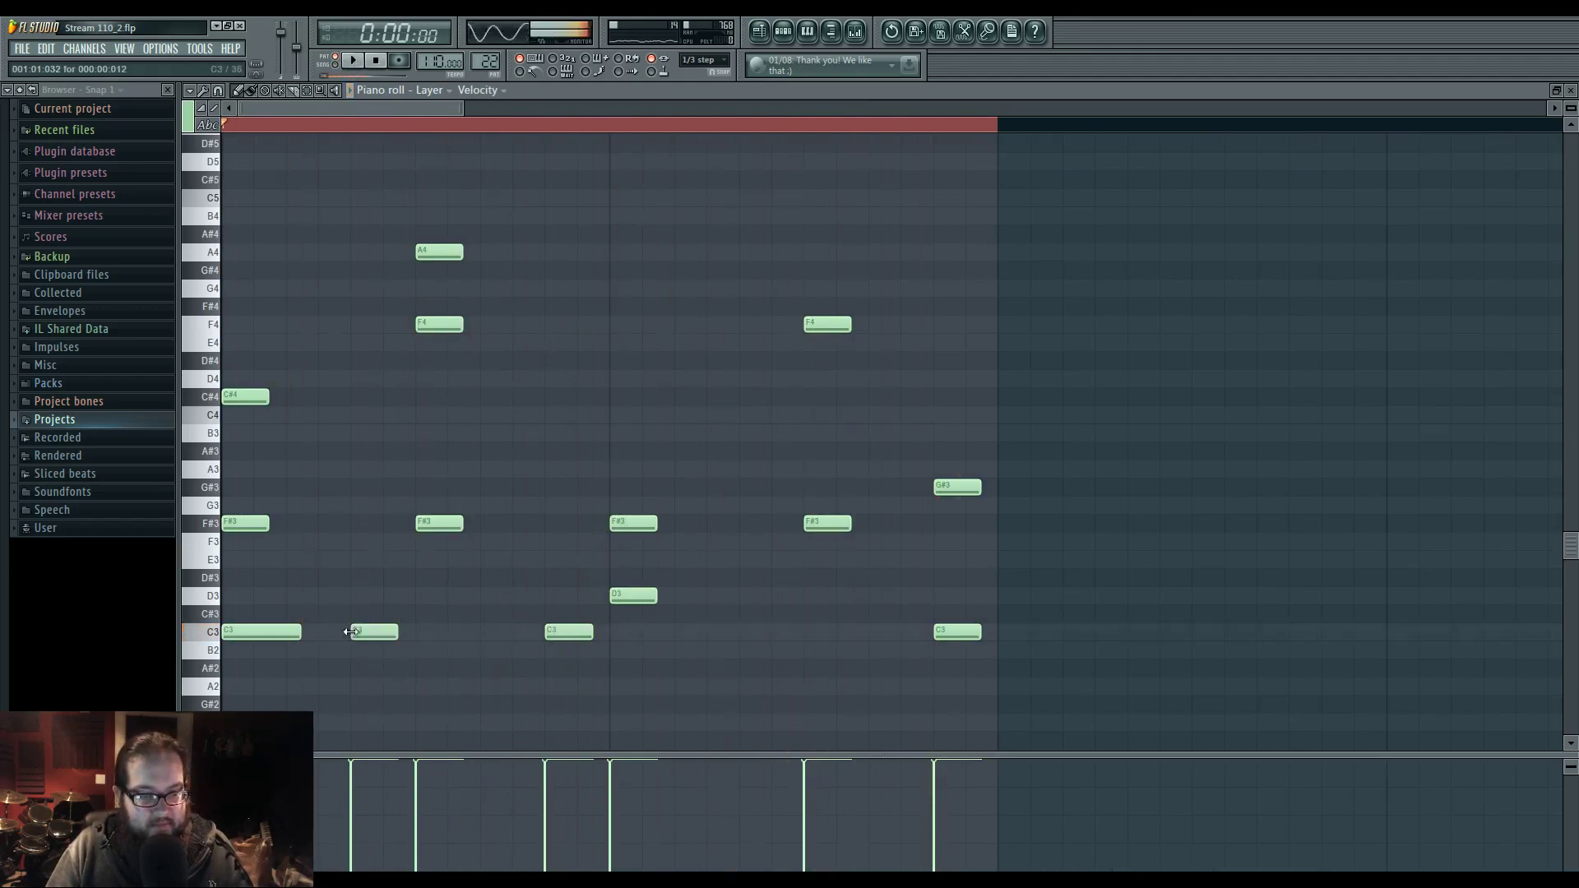
- Add C3 notes at 1:01:064 and twice between the second D3-F#3 beat and the last F4, and delete the C3 just before 1:02:000
{"action": "left_click", "coordinate": [498, 633]}
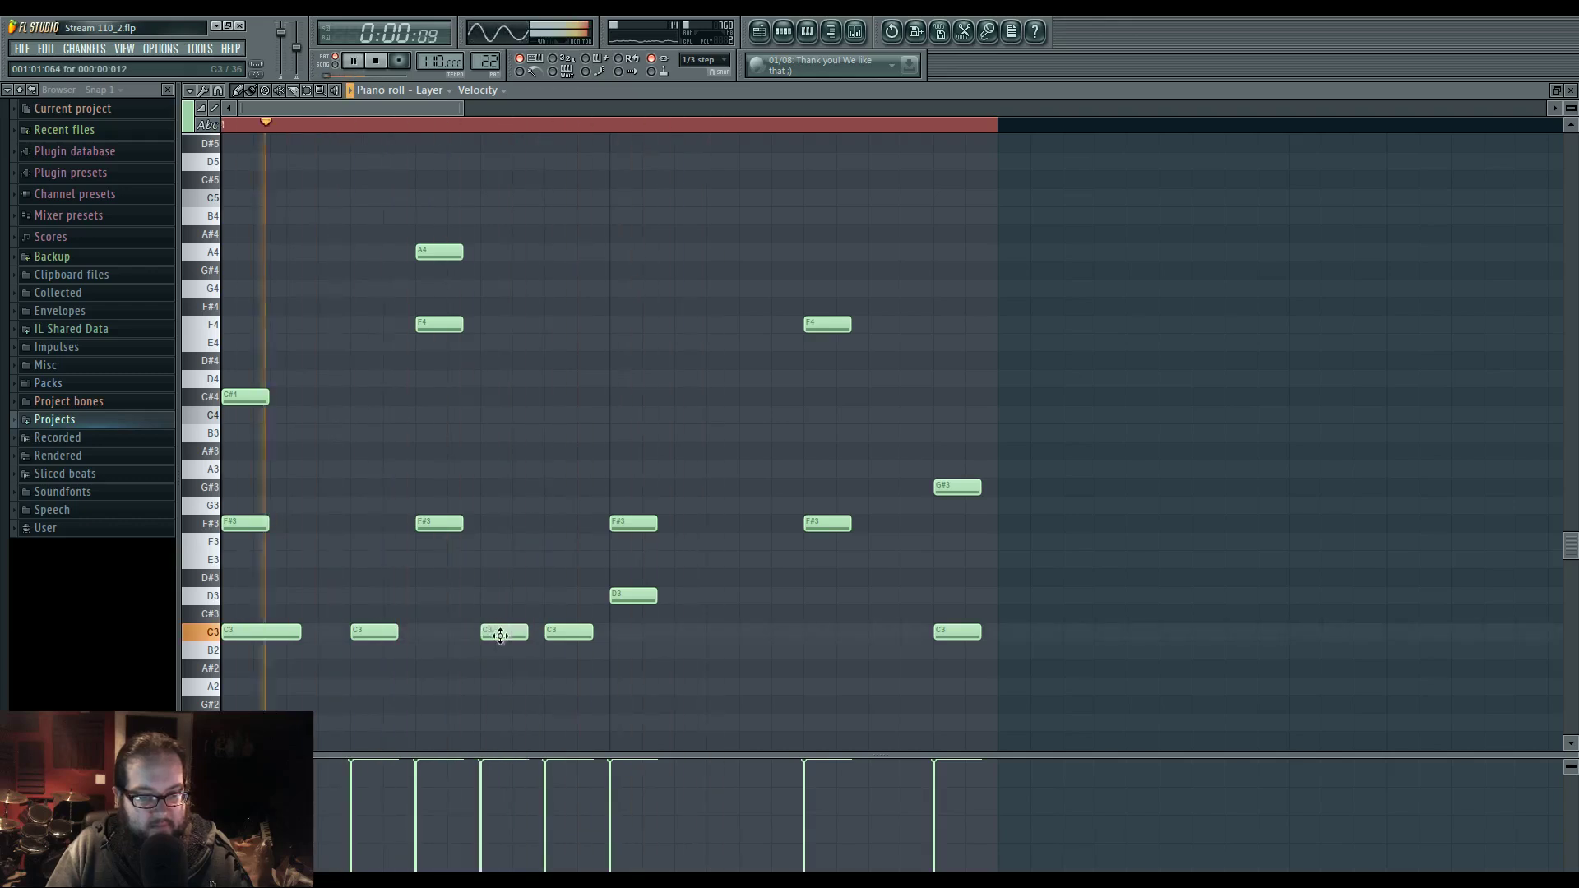
{"action": "right_click", "coordinate": [567, 633]}
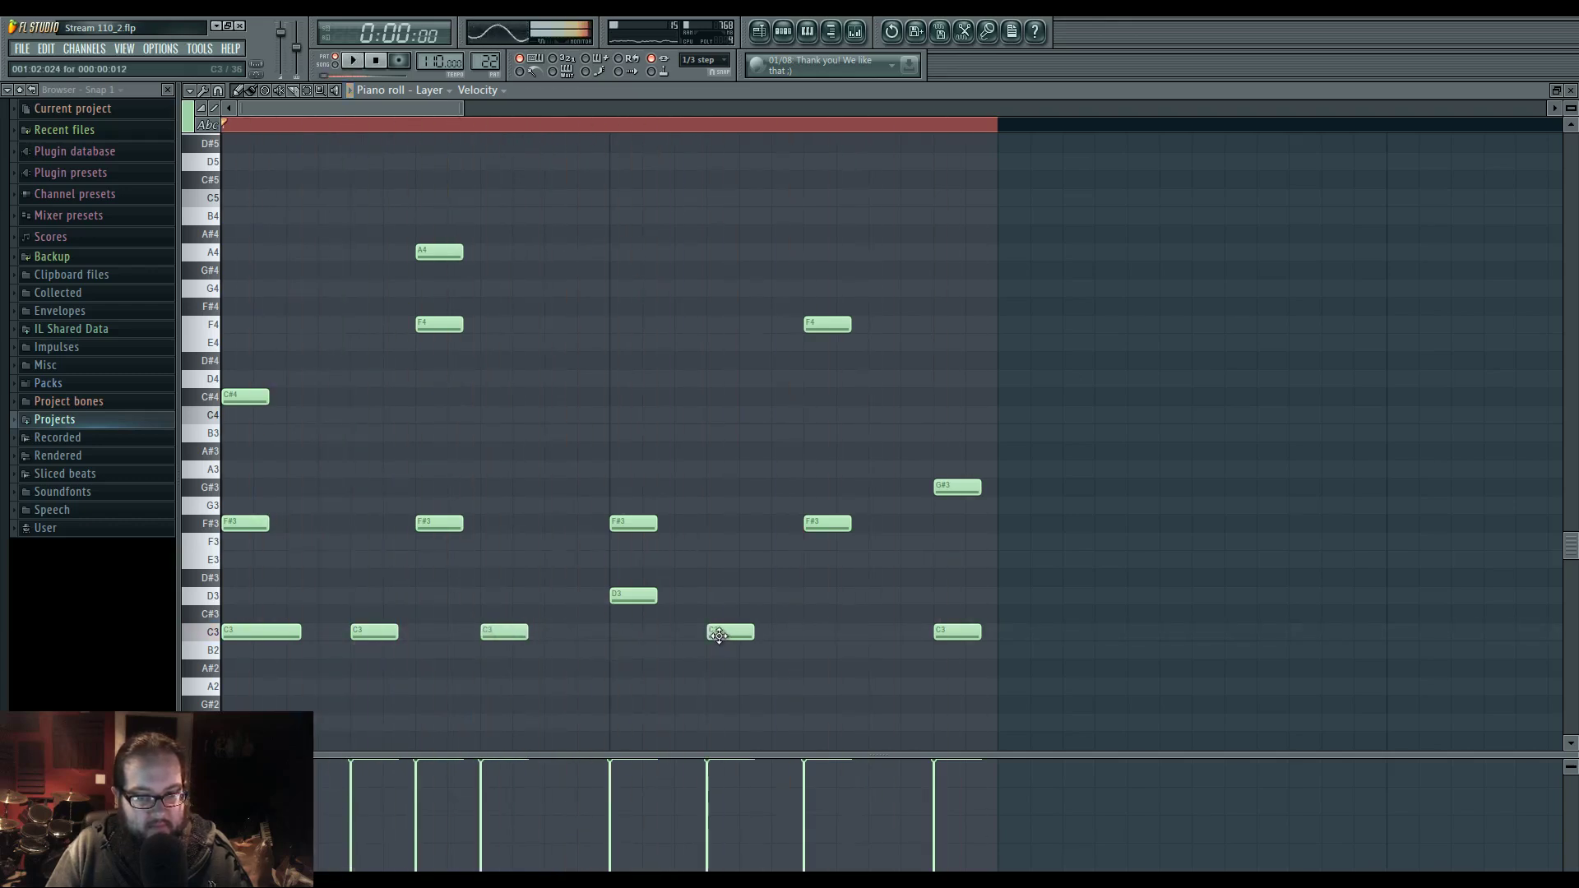
{"action": "left_click", "coordinate": [693, 632]}
{"action": "left_click", "coordinate": [765, 635]}
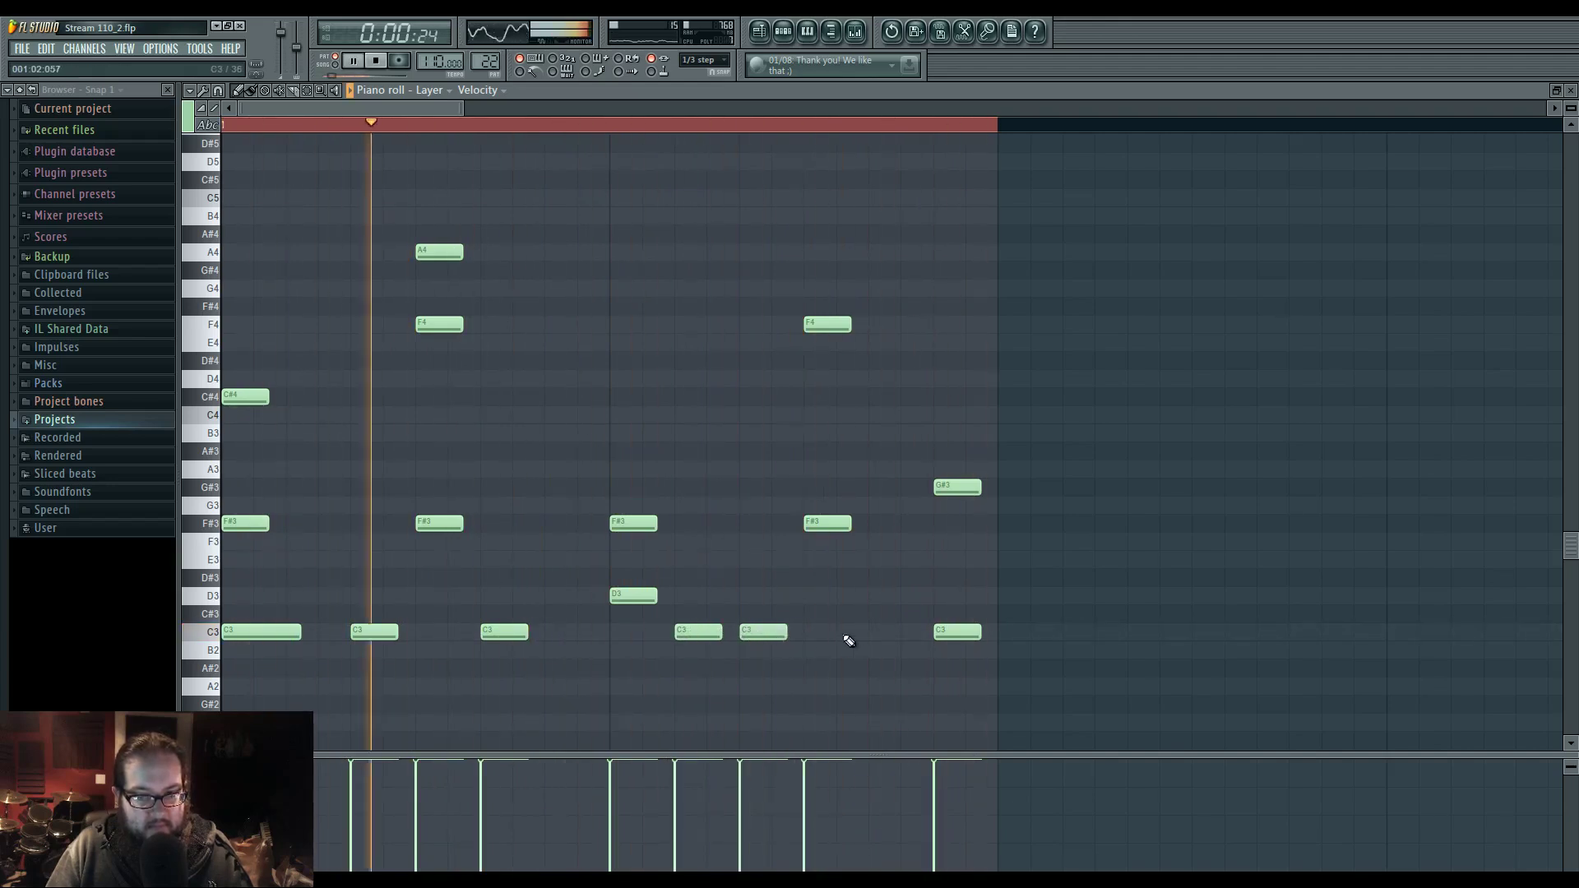
- Add D3, C#4 and A4 notes at 1:02:048 in place of the F4, and delete the final C3 note
{"action": "left_click", "coordinate": [814, 597]}
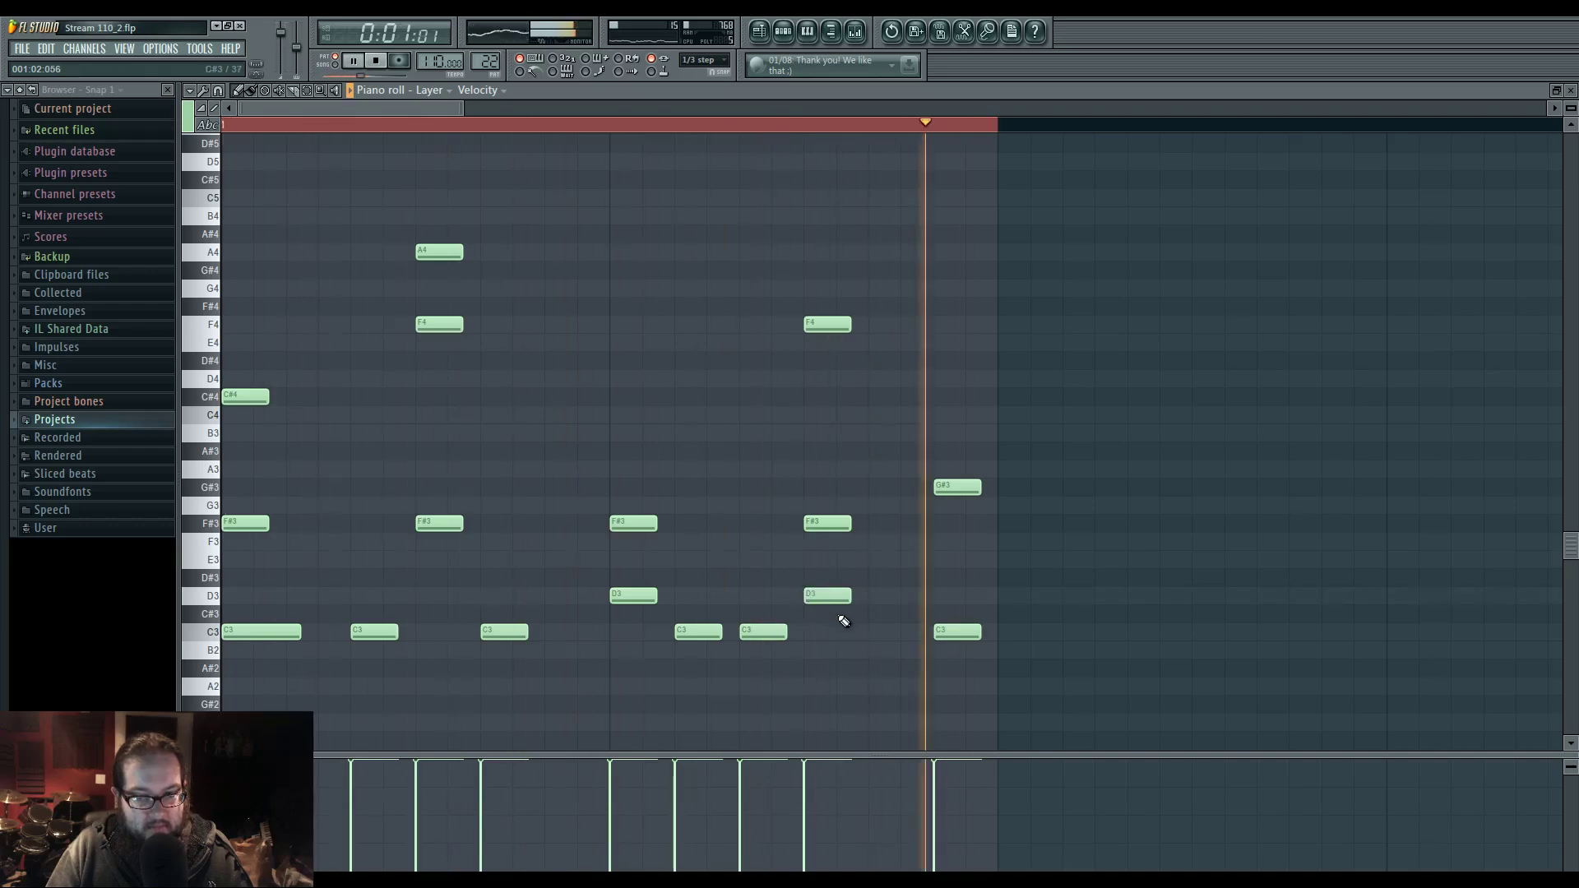
{"action": "right_click", "coordinate": [954, 632]}
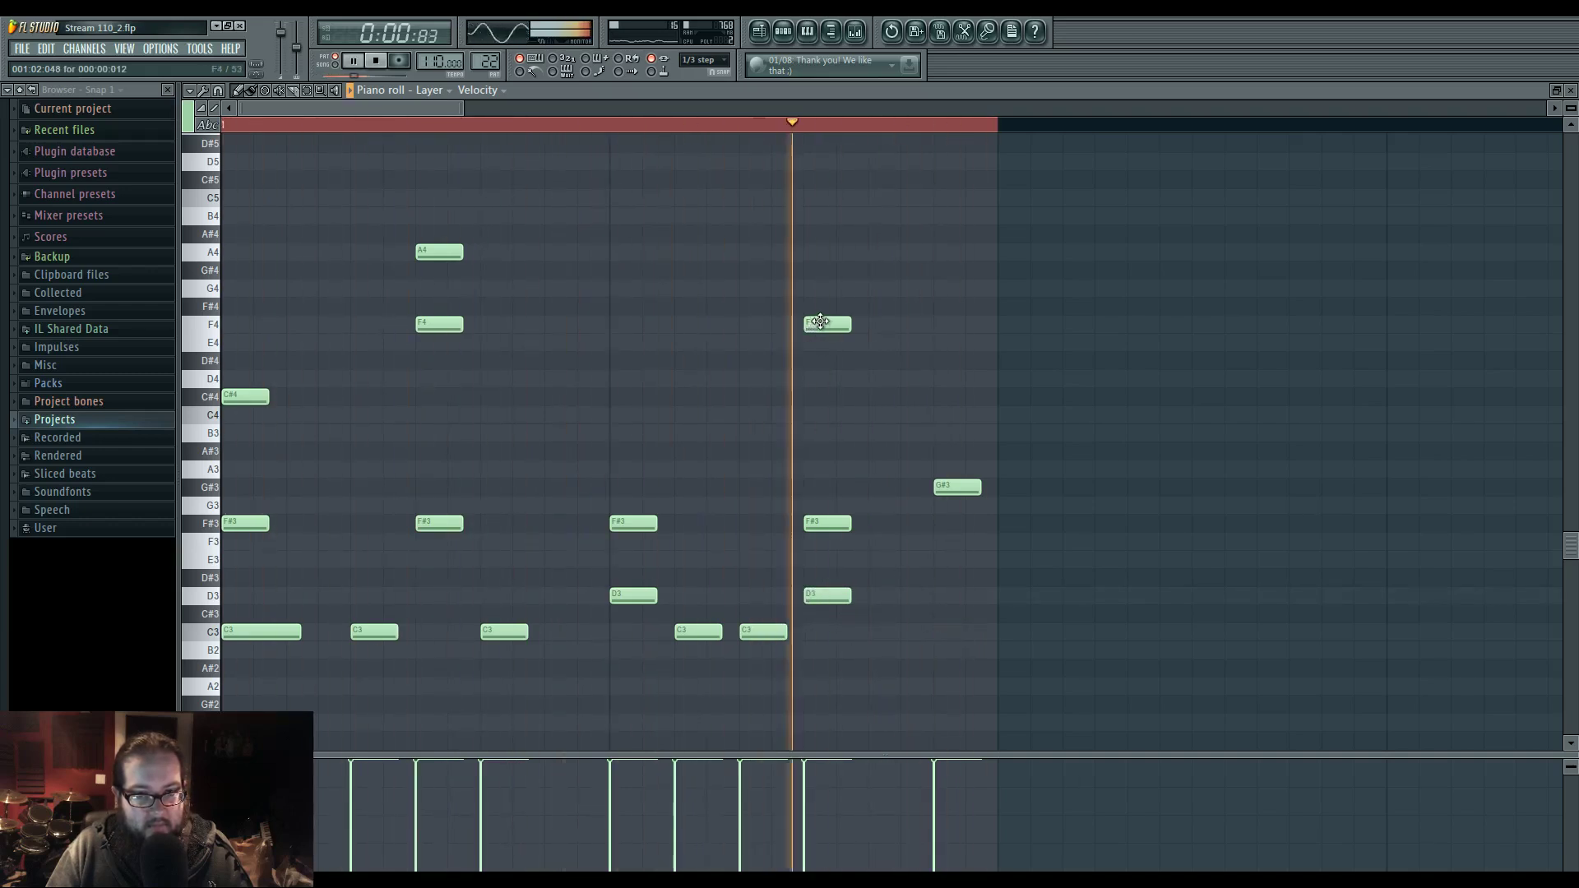
{"action": "left_click", "coordinate": [822, 397]}
{"action": "right_click", "coordinate": [823, 325]}
{"action": "left_click", "coordinate": [822, 252]}
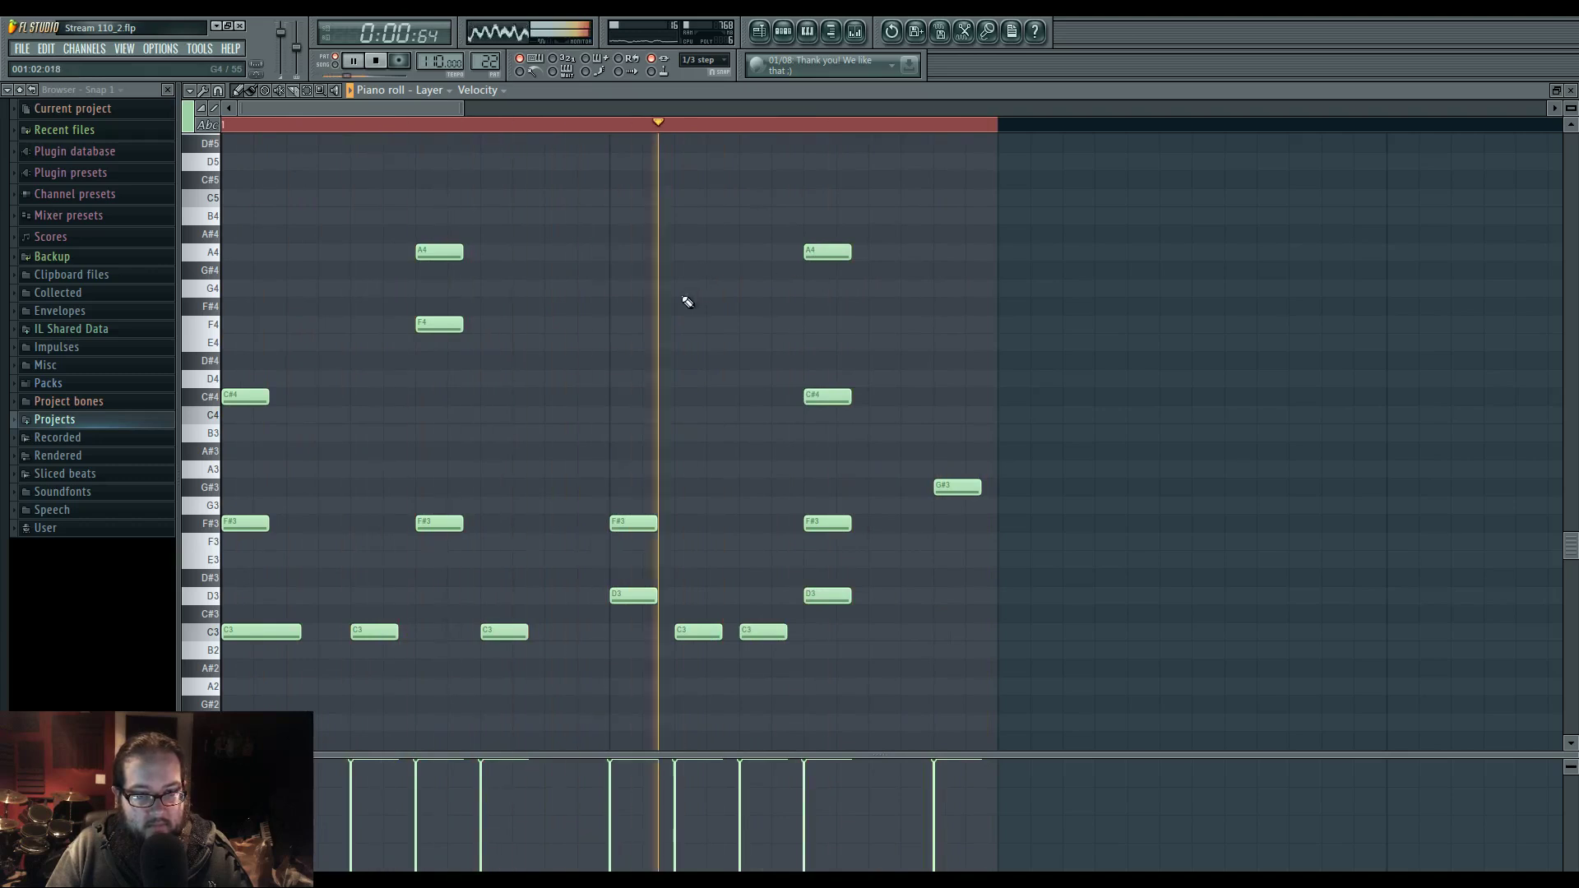
- Play the edit from bar 139, reopen it, and rework the C3 notes into D3 at 1:01:032 and C3 at 1:01:048 and 1:01:080
{"action": "left_click", "coordinate": [759, 31]}
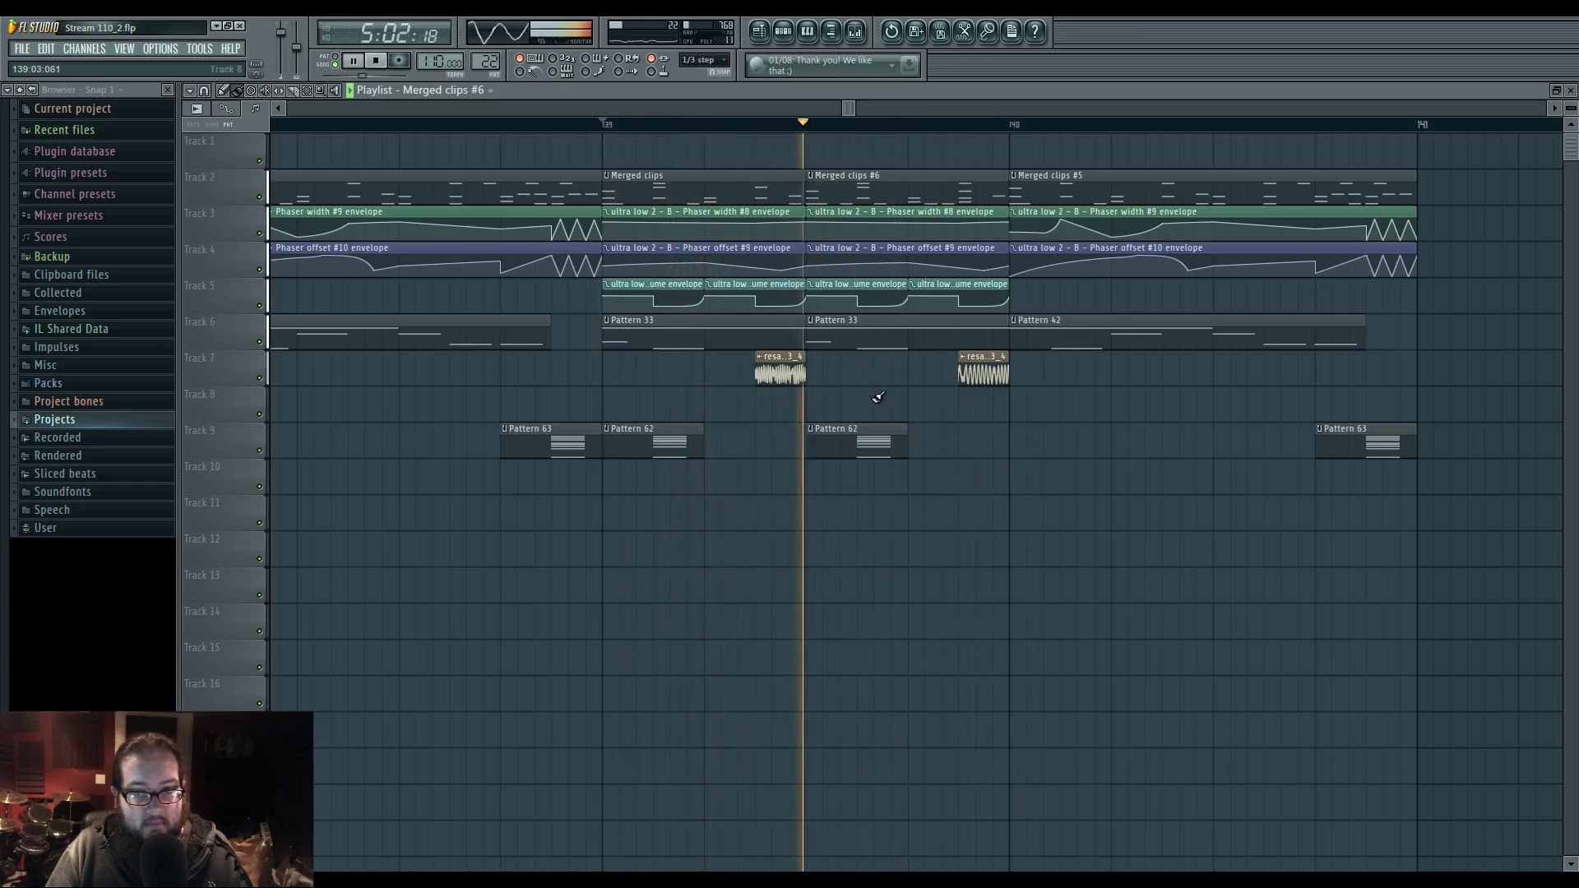
{"action": "double_click", "coordinate": [850, 196]}
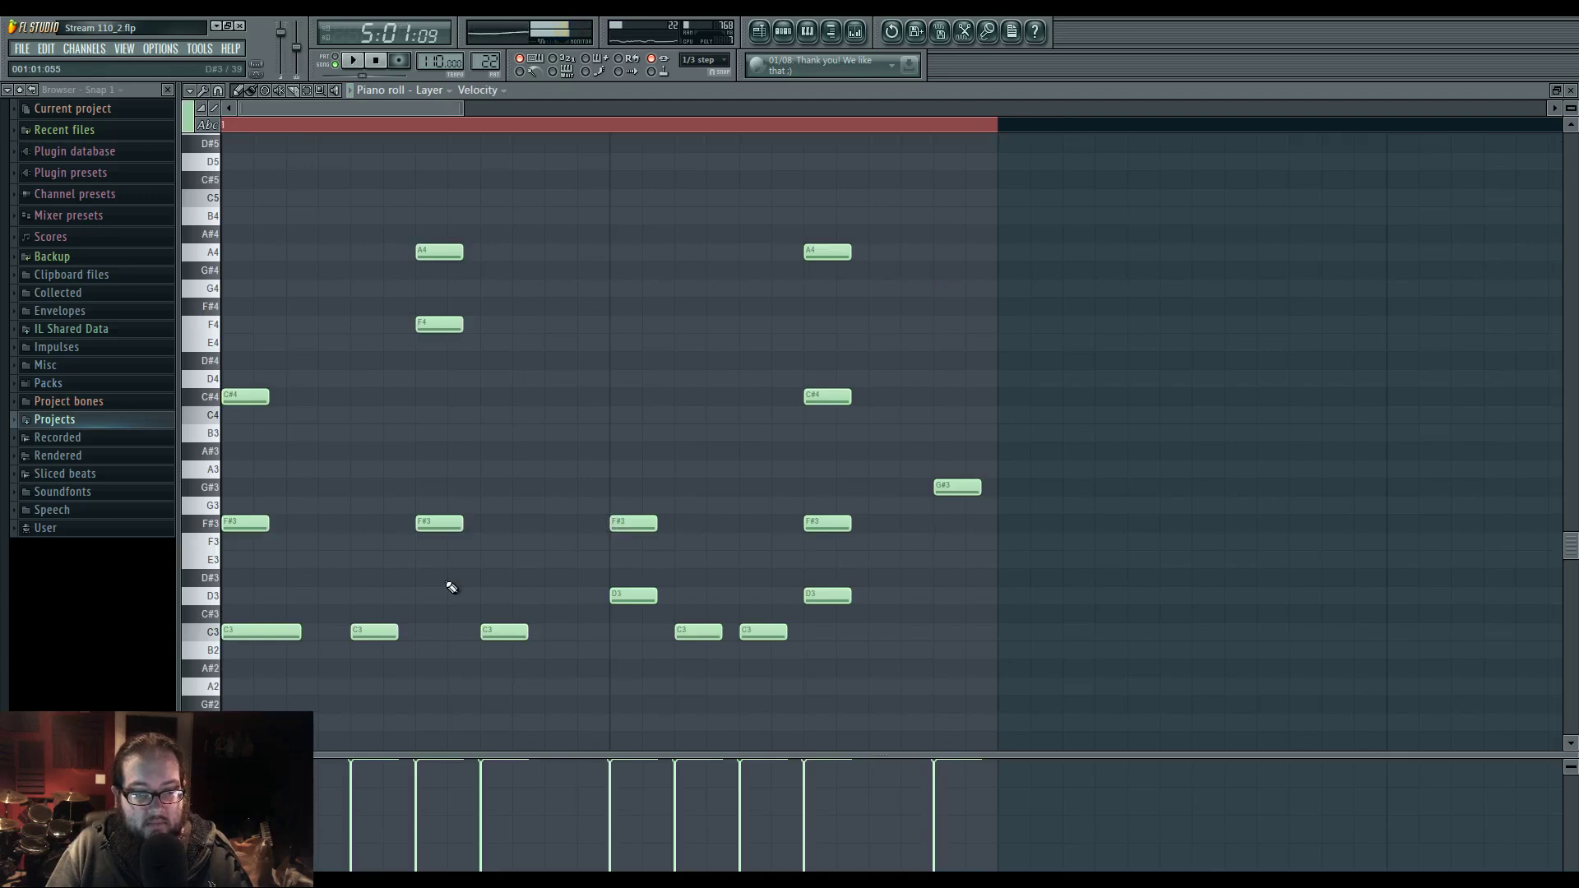
{"action": "left_click_drag", "start_coordinate": [372, 607], "coordinate": [508, 666]}
{"action": "left_click_drag", "start_coordinate": [495, 631], "coordinate": [495, 596]}
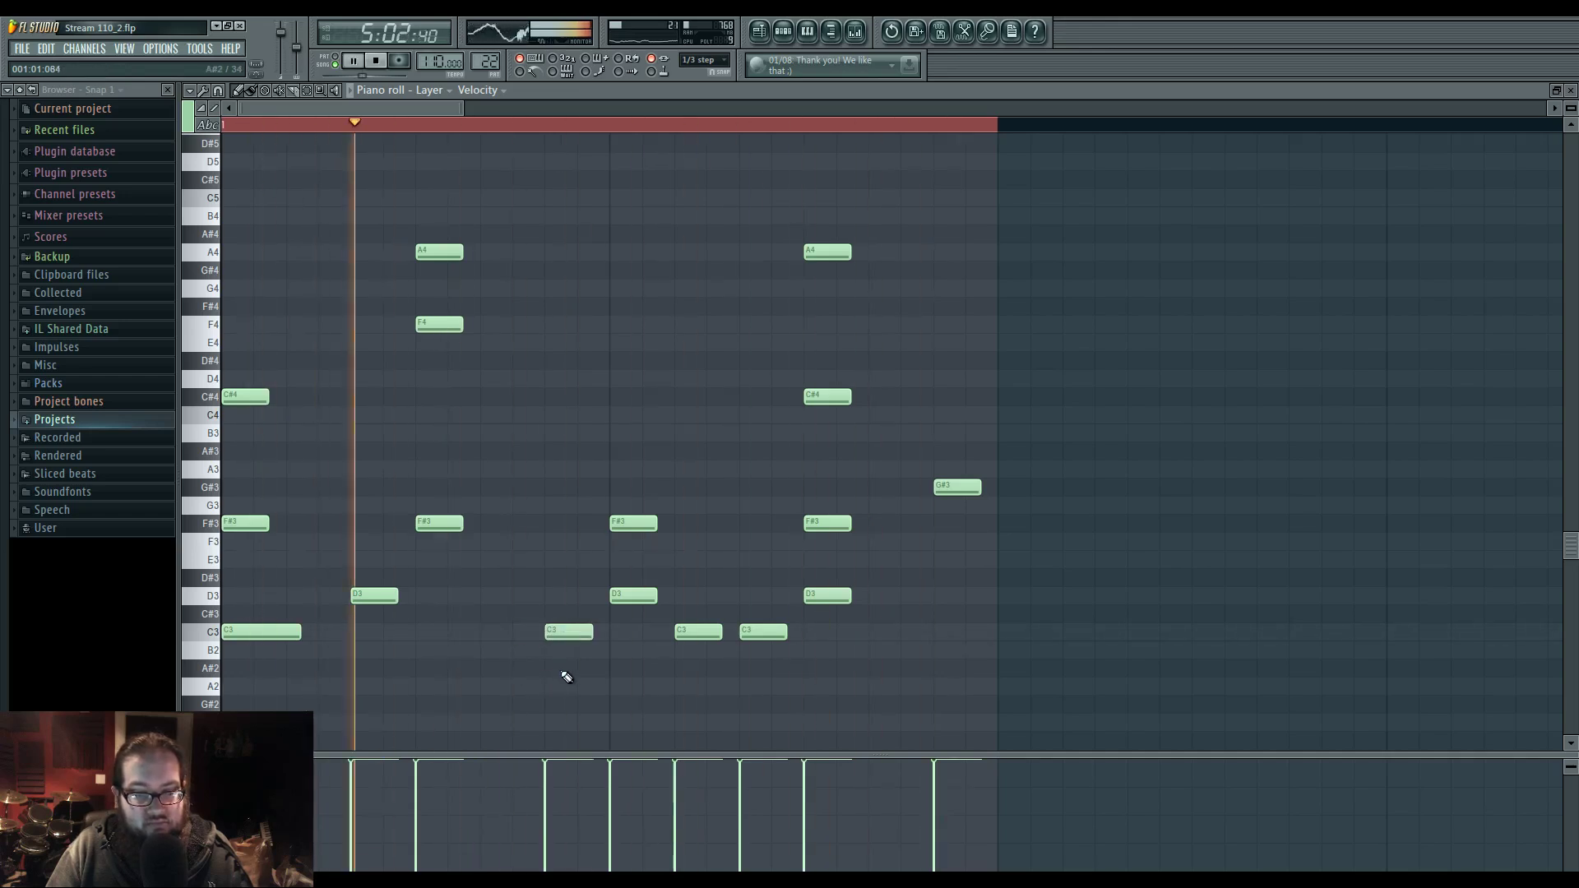
{"action": "key", "text": "space"}
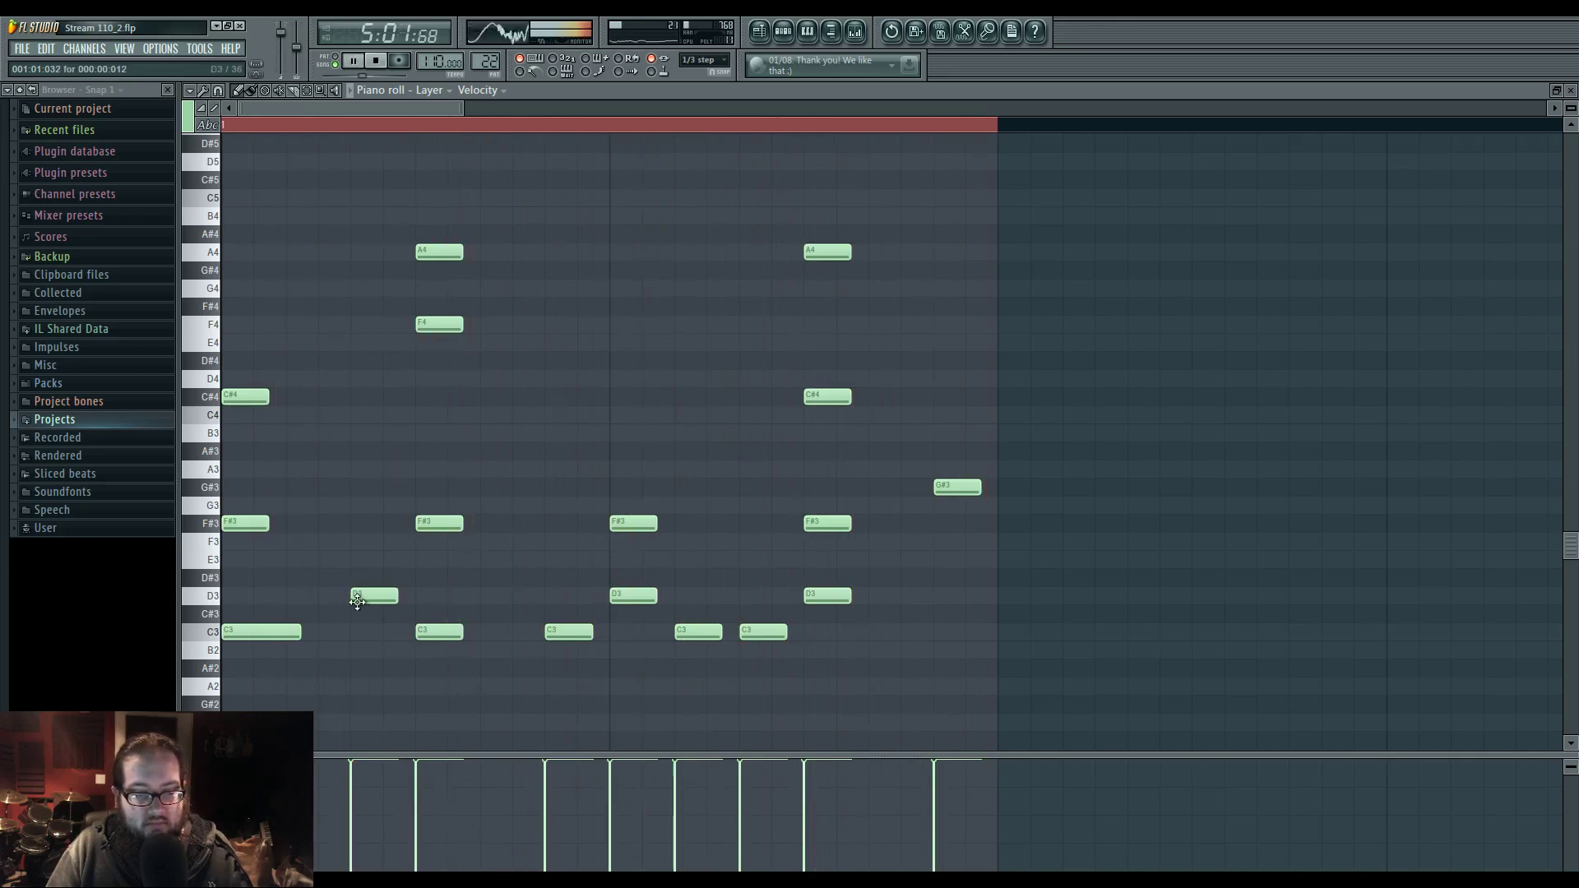
- Lower the velocity of the D3 note at 1:01:032 to about half and move the note up to A#5
{"action": "left_click_drag", "start_coordinate": [356, 792], "coordinate": [362, 813]}
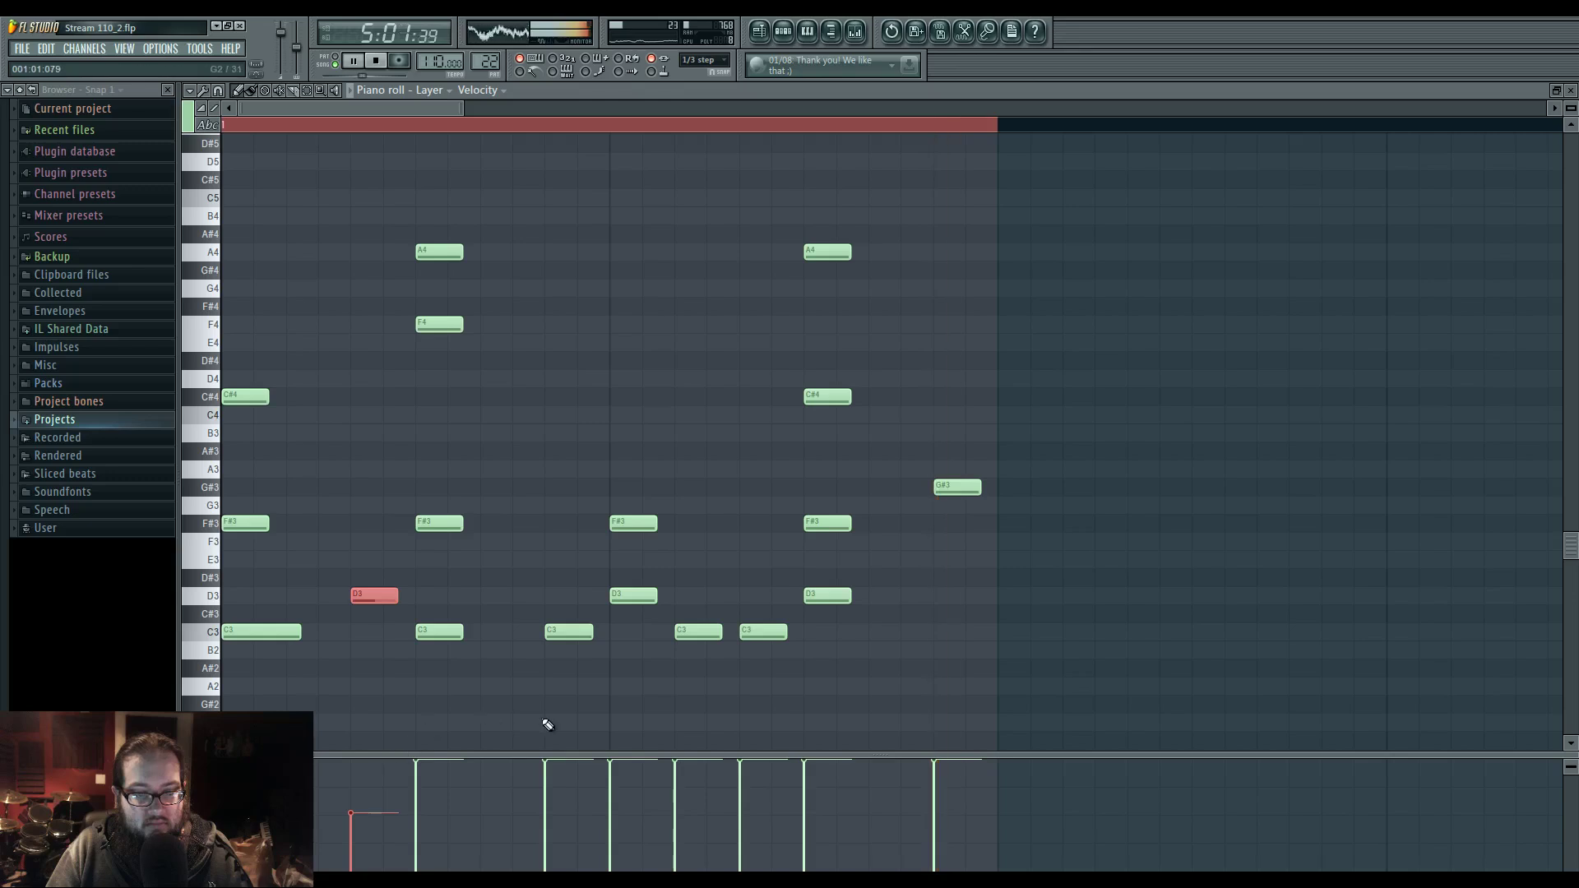
{"action": "left_click_drag", "start_coordinate": [363, 595], "coordinate": [362, 561]}
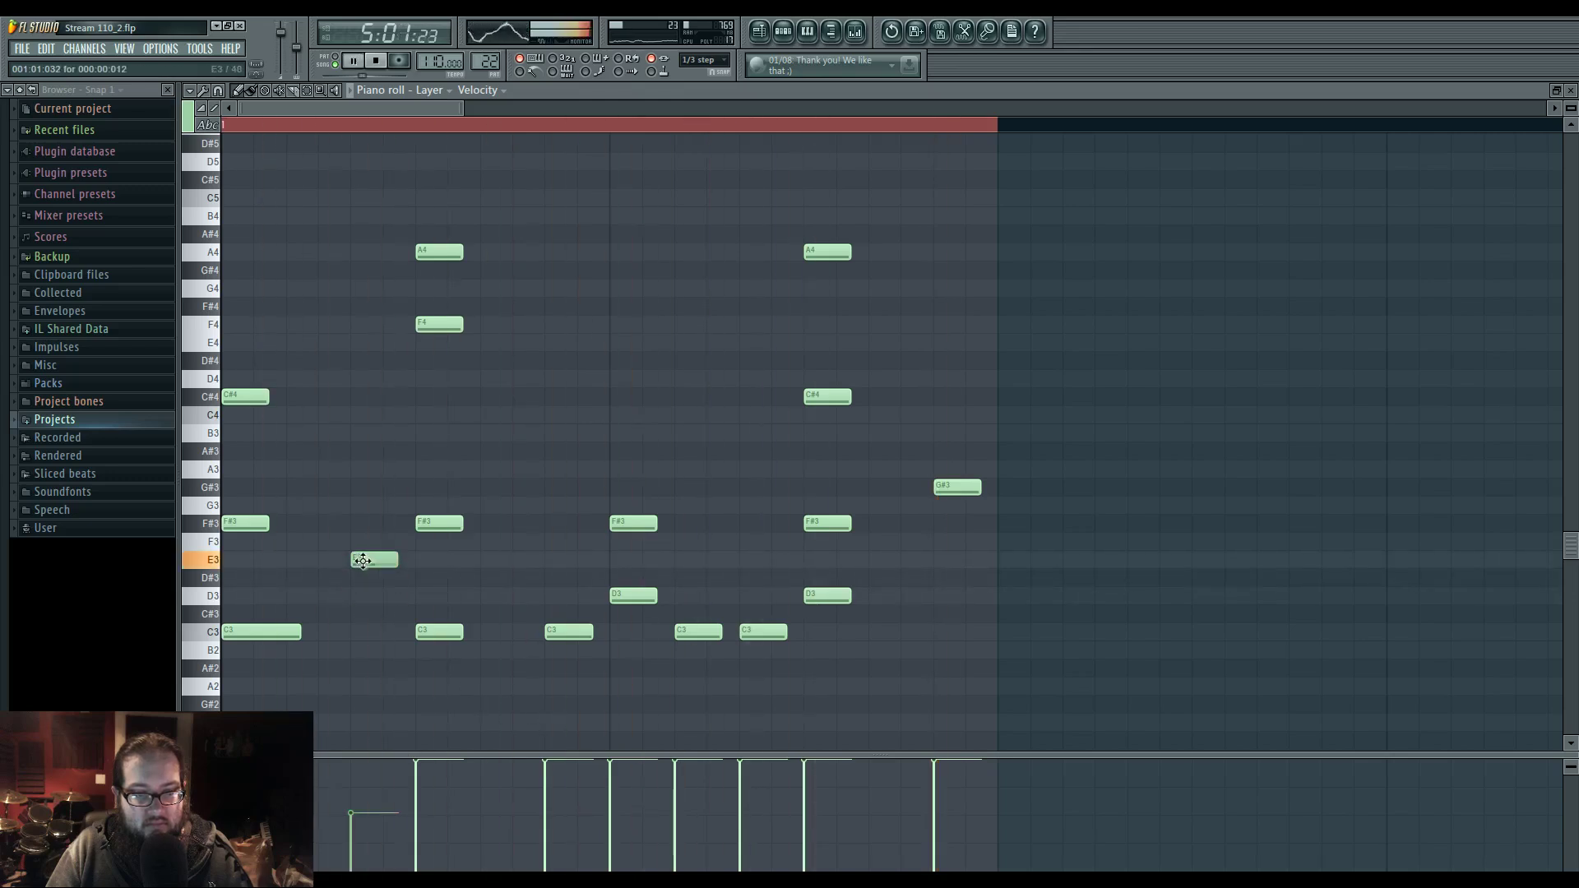
{"action": "key", "text": "space"}
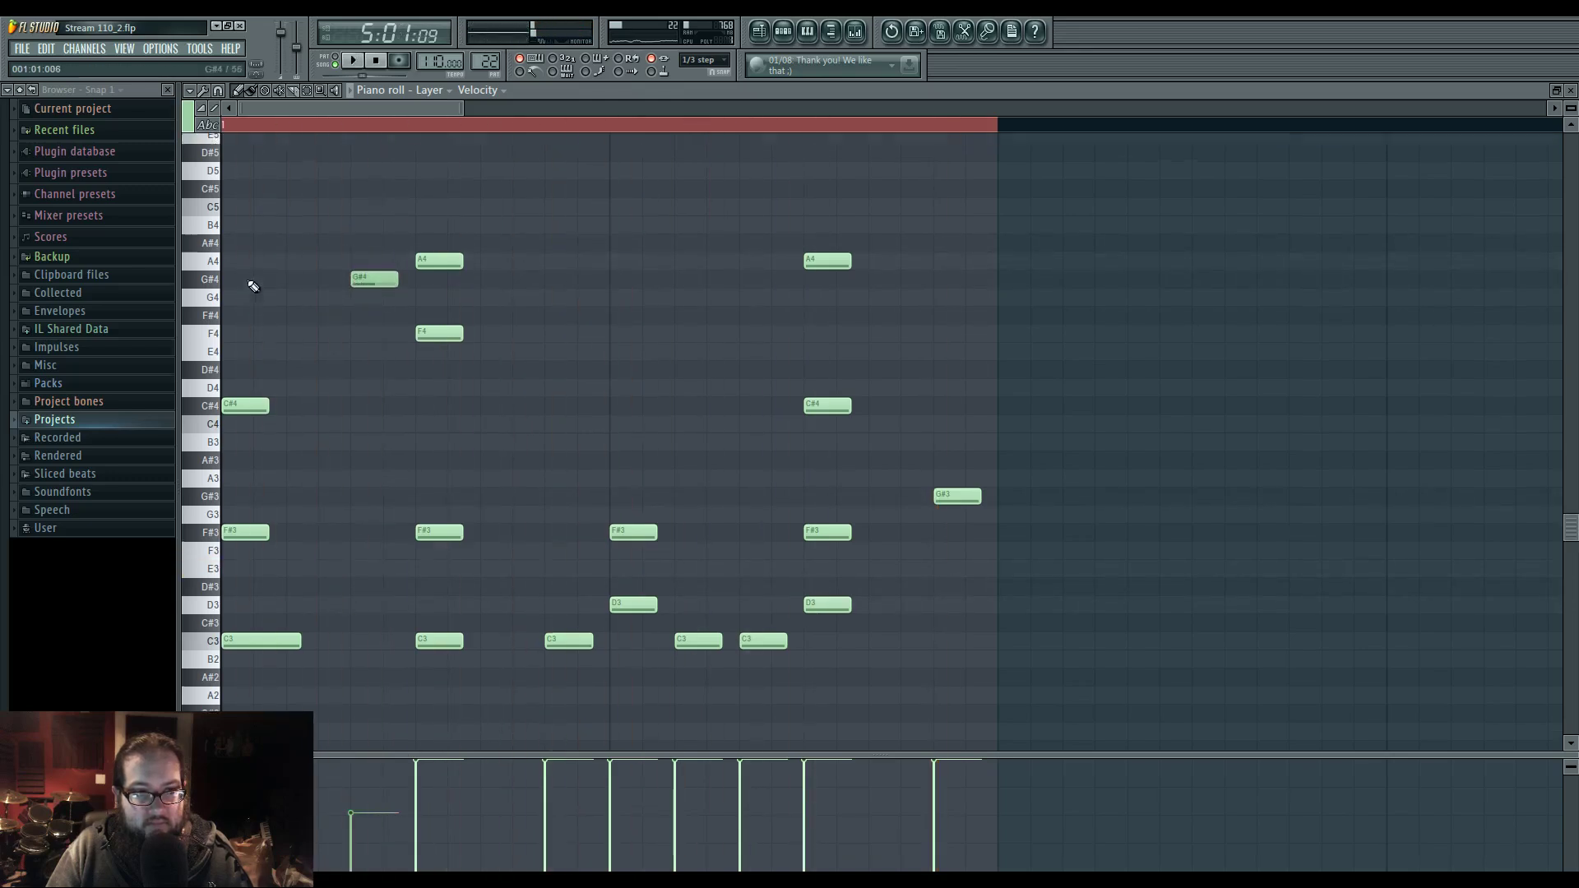
{"action": "scroll", "coordinate": [210, 252], "scroll_direction": "up", "scroll_amount": 3}
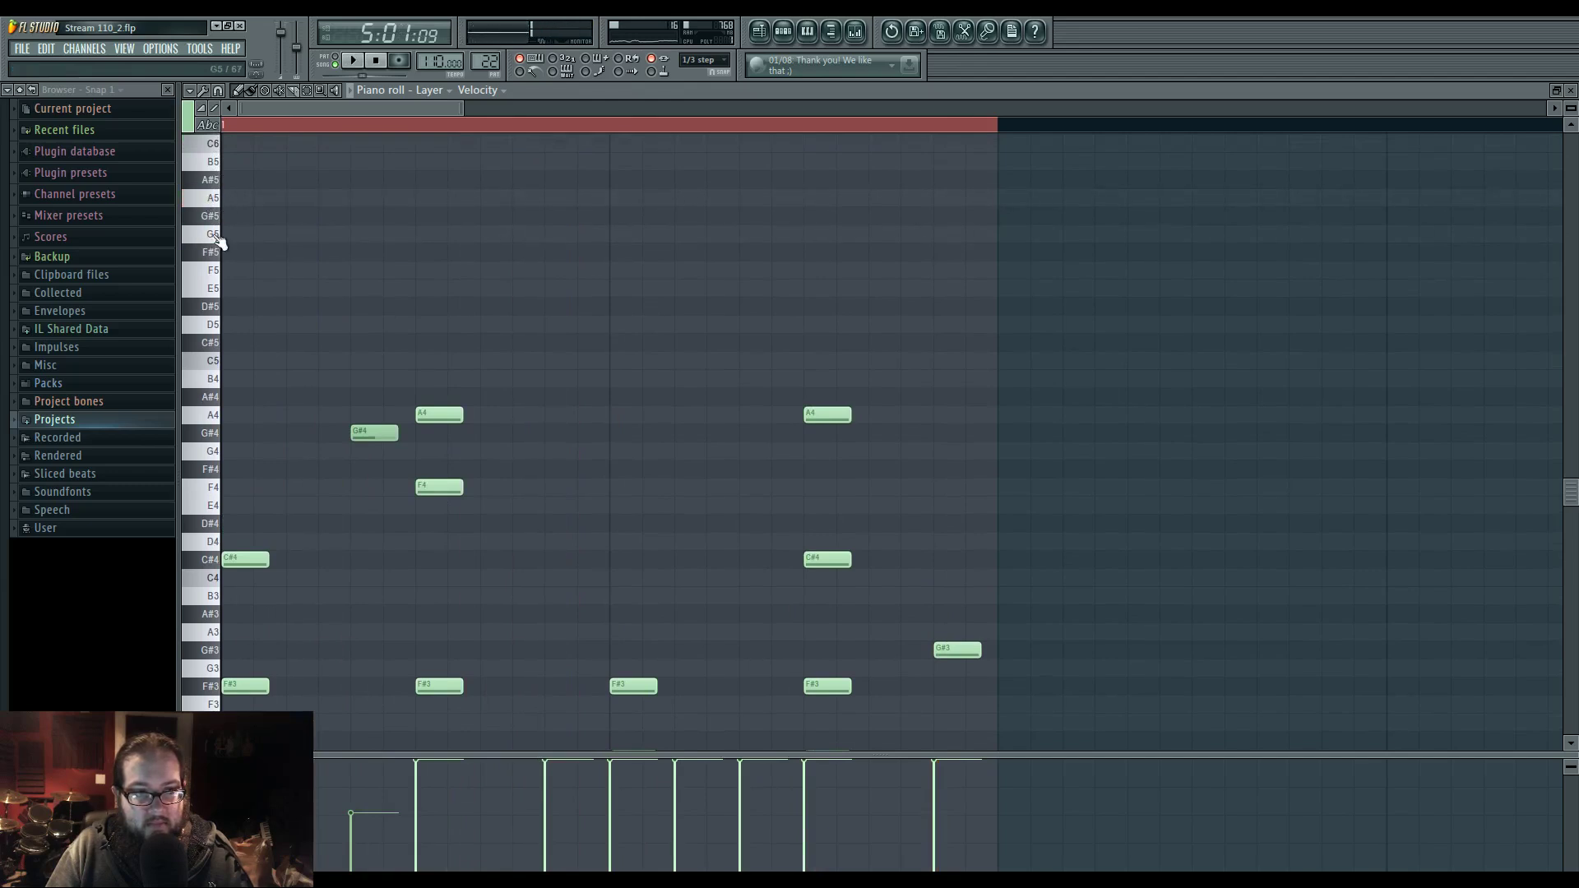
{"action": "scroll", "coordinate": [216, 240], "scroll_direction": "up", "scroll_amount": 1}
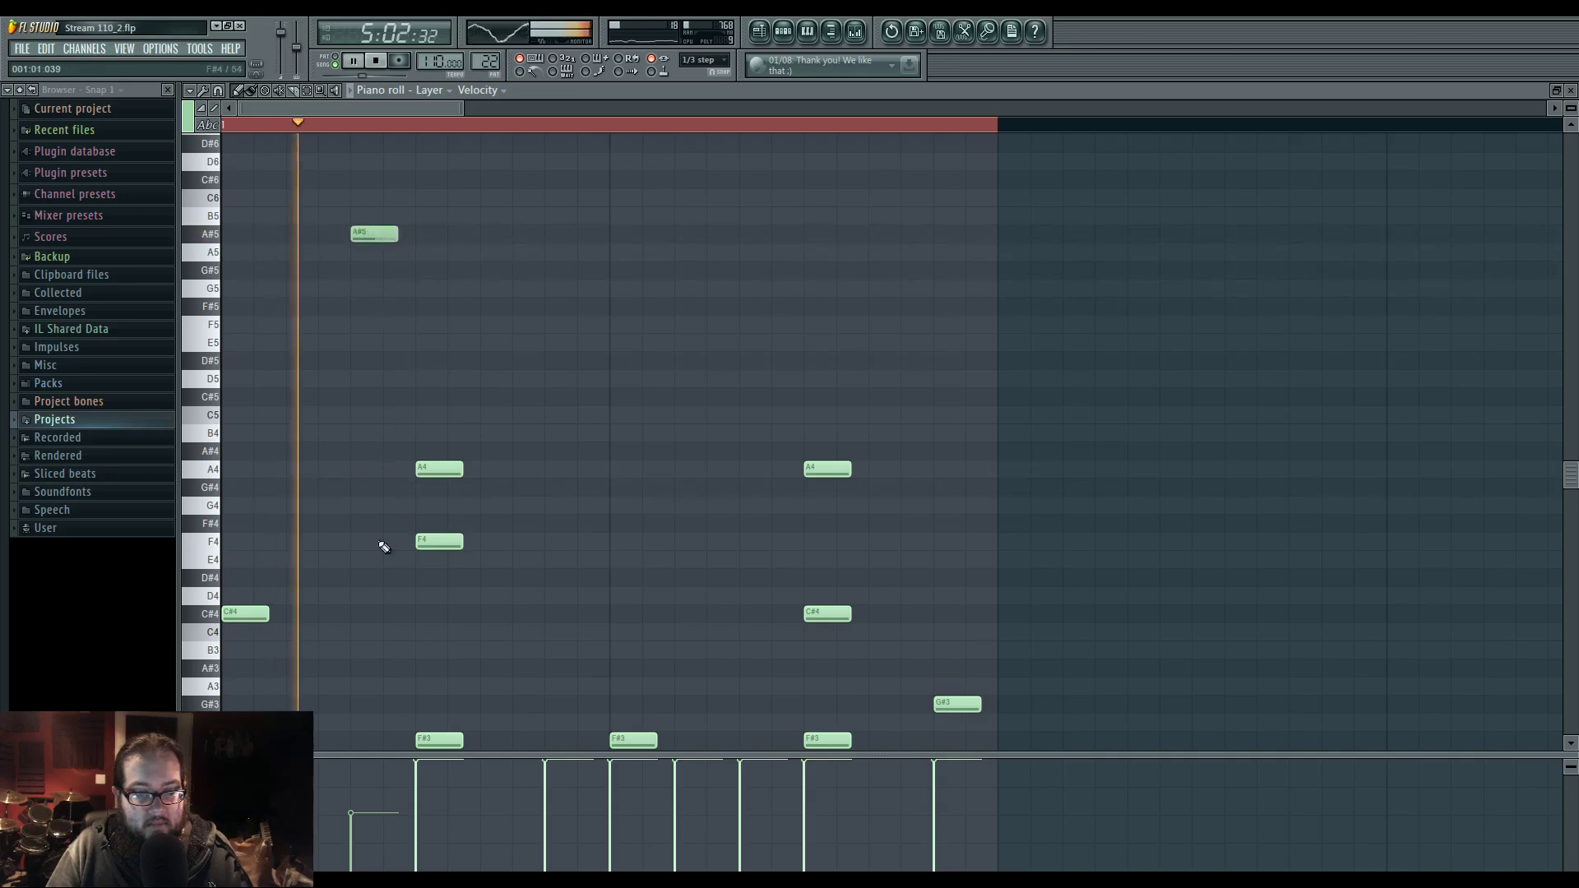
- Add an A#5 note at 1:01:024, raise both A#5 notes to full velocity, and replay the pattern
{"action": "left_click", "coordinate": [380, 236], "text": "ctrl"}
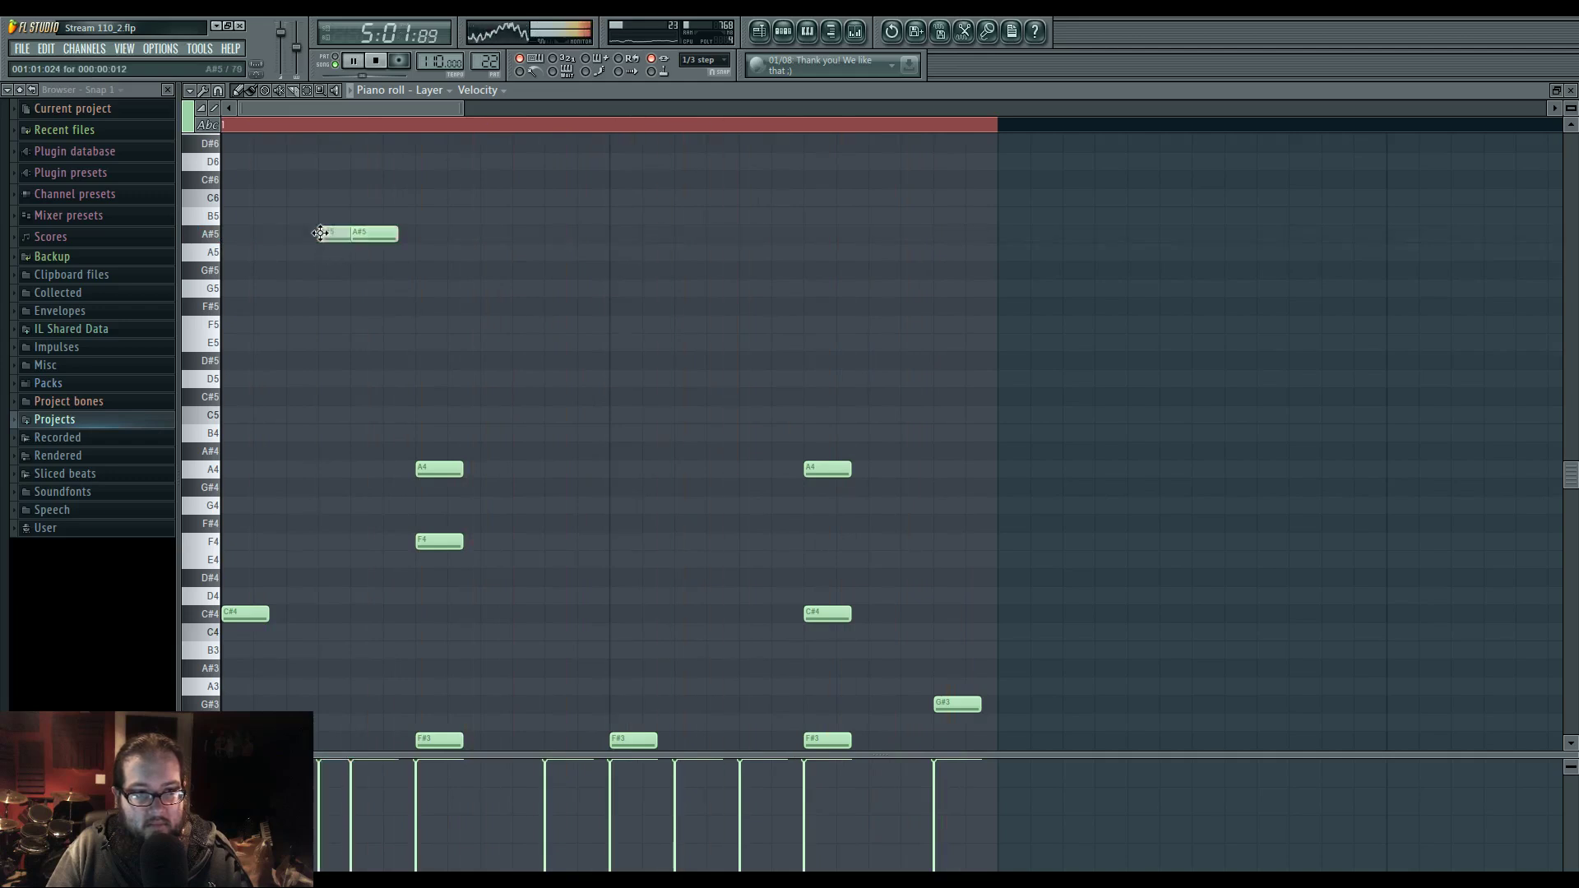
{"action": "key", "text": "space"}
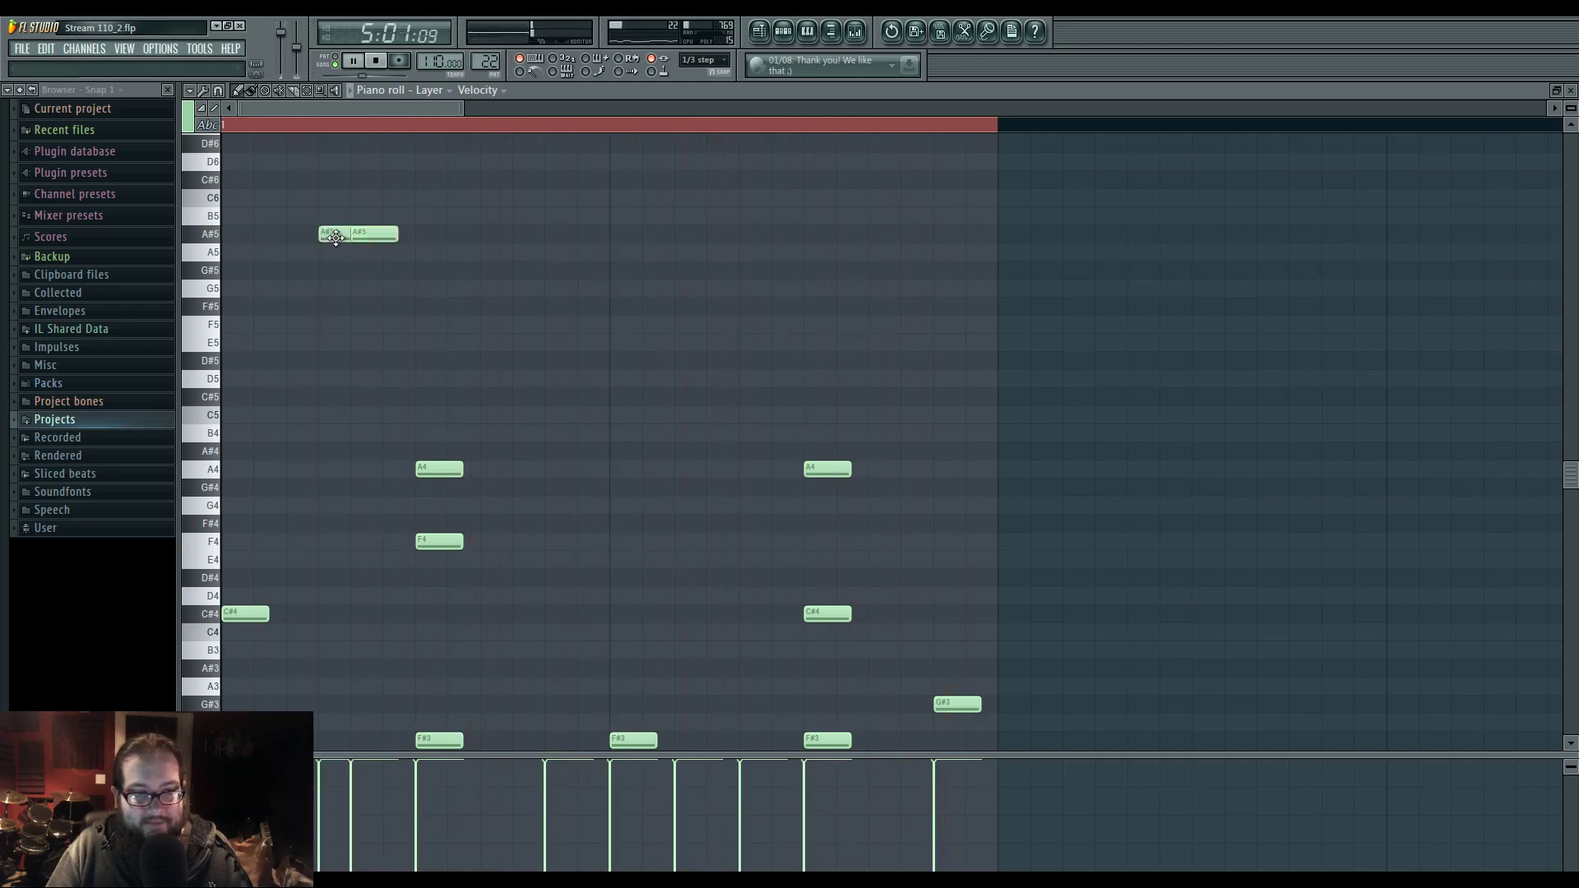
{"action": "scroll", "coordinate": [555, 386], "scroll_direction": "down", "scroll_amount": 3}
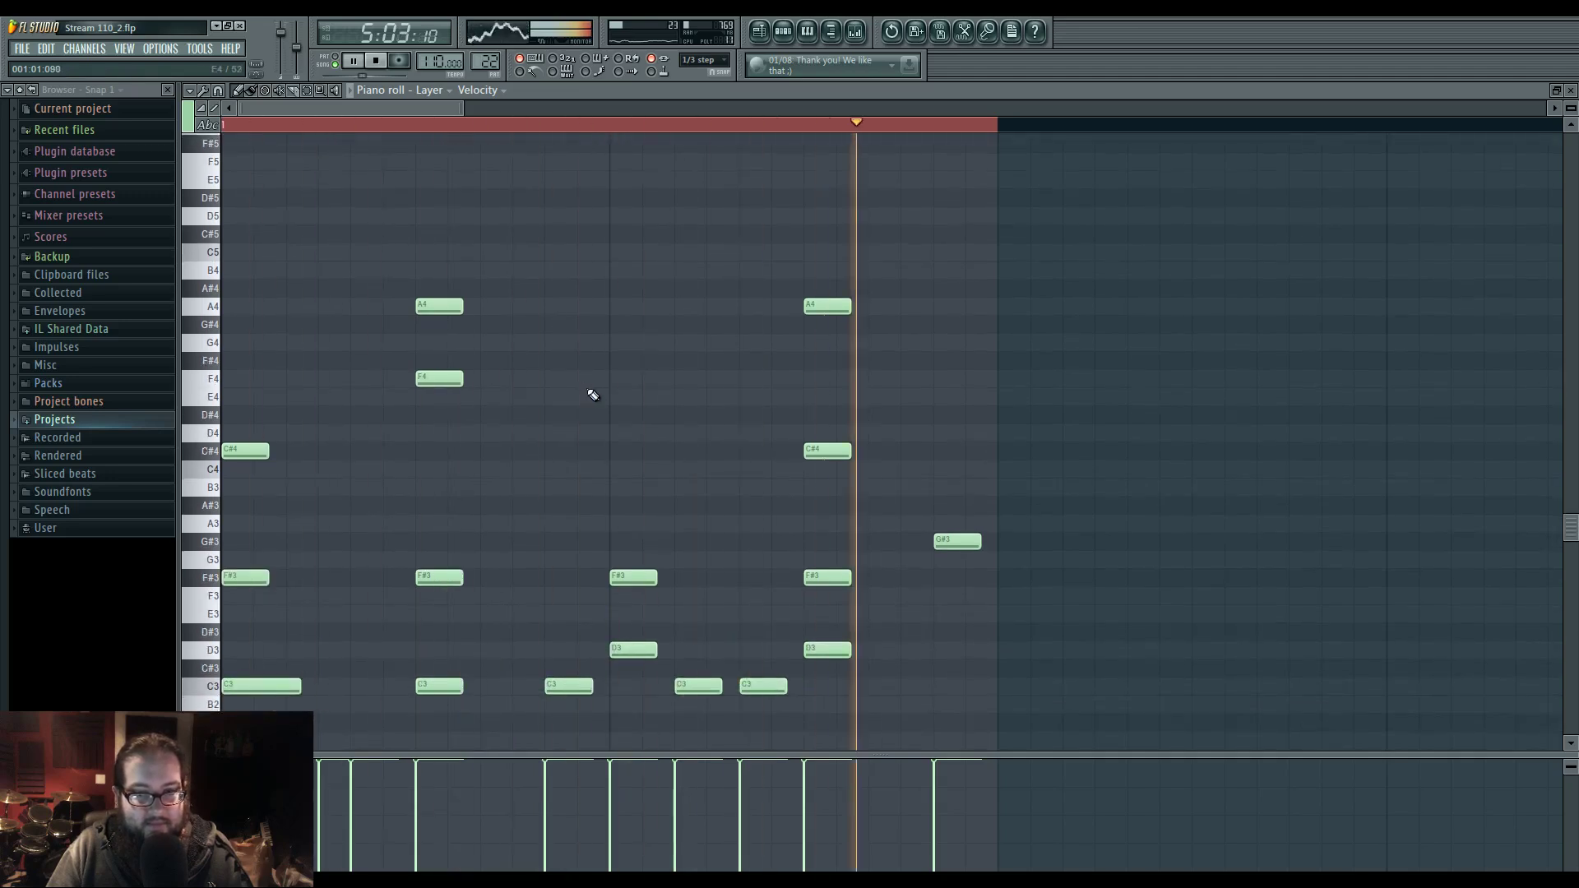
{"action": "key", "text": "space"}
- Return to the playlist and play from bar 137 into the duplicated section
{"action": "left_click", "coordinate": [760, 33]}
{"action": "scroll", "coordinate": [722, 348], "scroll_direction": "down", "scroll_amount": 3}
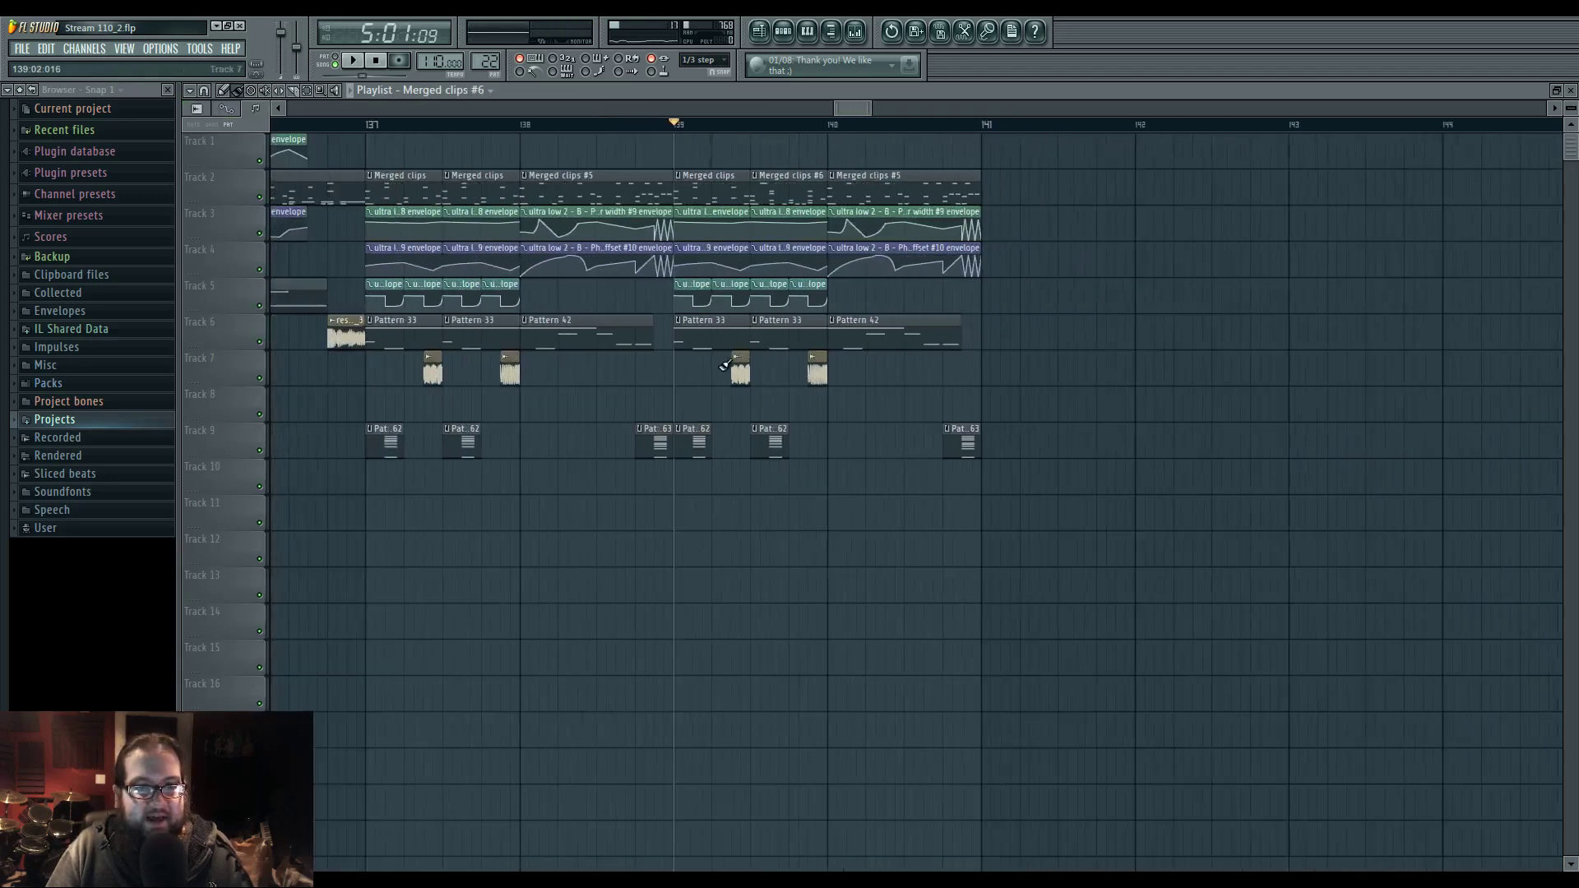
{"action": "left_click", "coordinate": [409, 126]}
{"action": "key", "text": "space"}
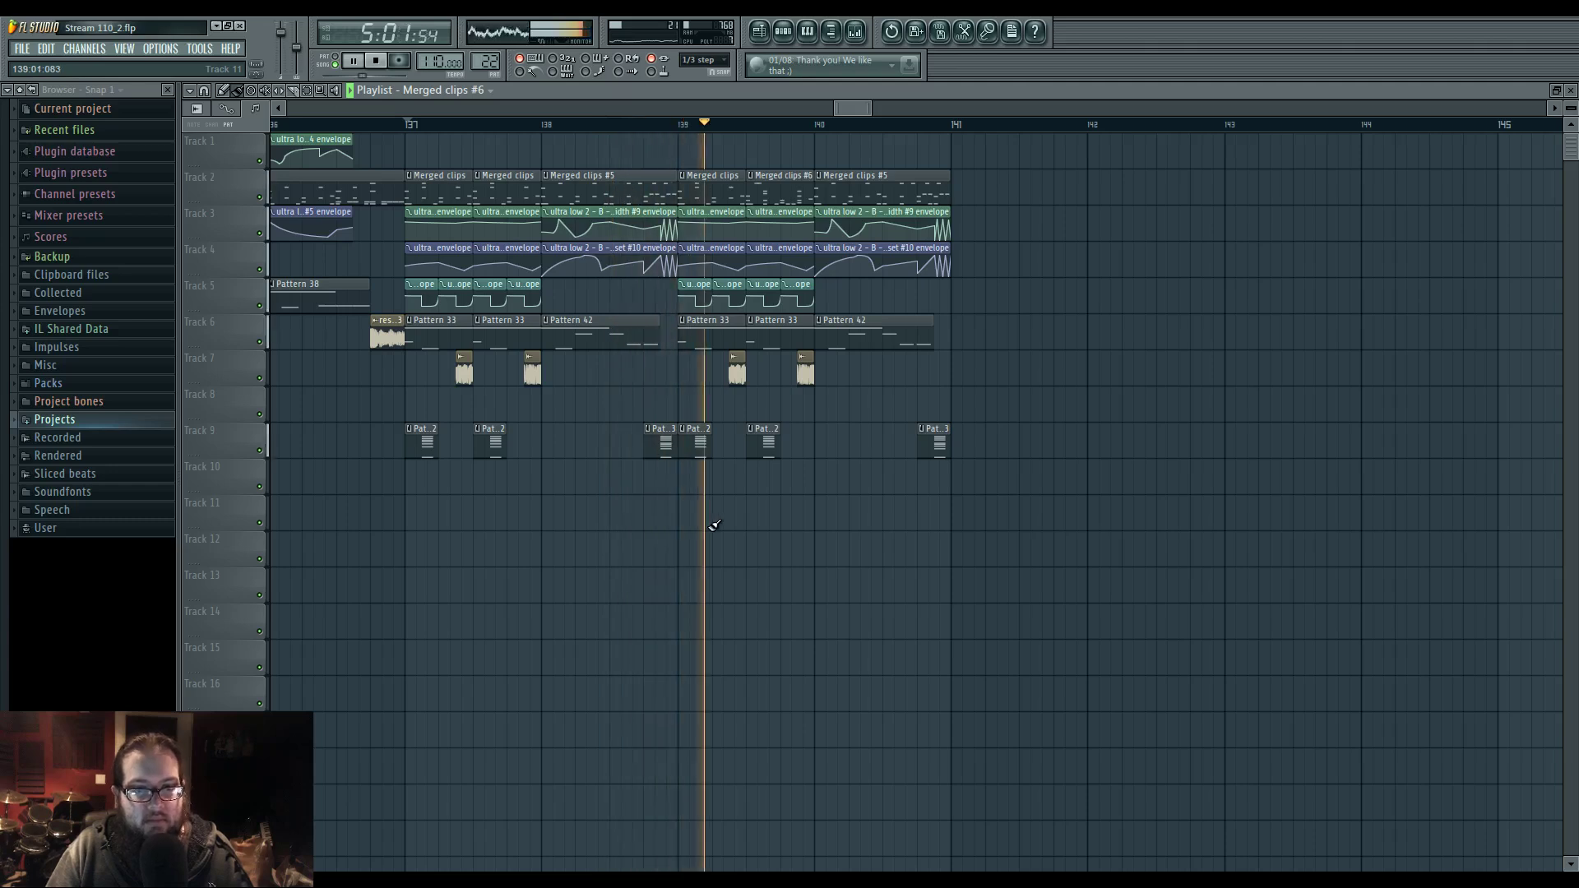
- Lengthen the Pattern 42 clip at bar 138 on track 6 to the end of the bar, and replay into bar 139
{"action": "scroll", "coordinate": [712, 529], "scroll_direction": "up", "scroll_amount": 2}
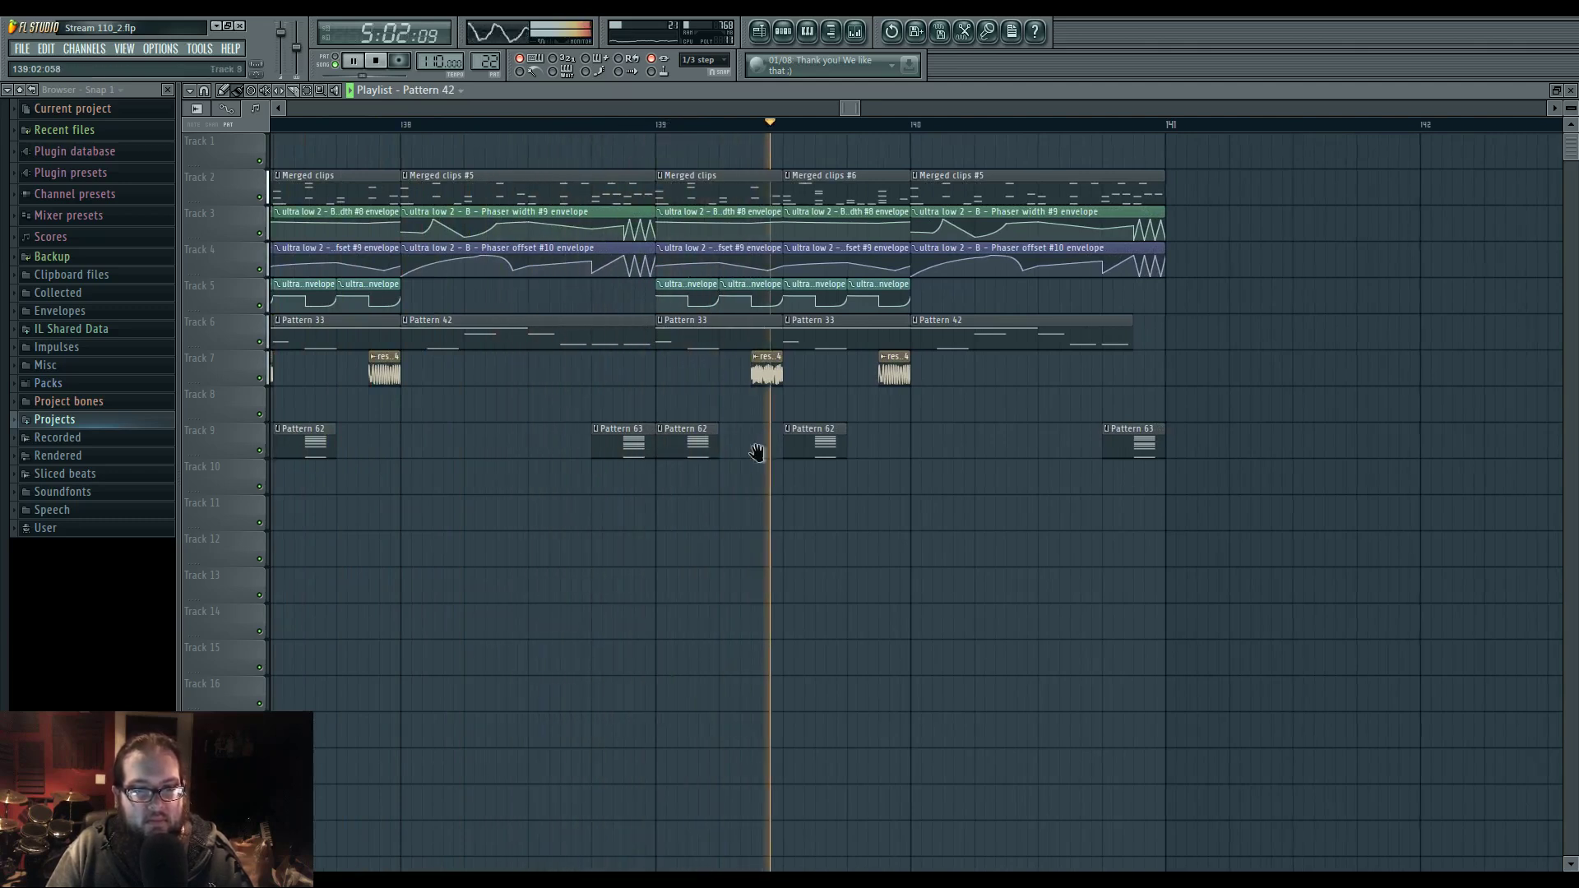
{"action": "scroll", "coordinate": [610, 501], "scroll_direction": "down", "scroll_amount": 3}
{"action": "left_click_drag", "start_coordinate": [500, 112], "coordinate": [861, 112]}
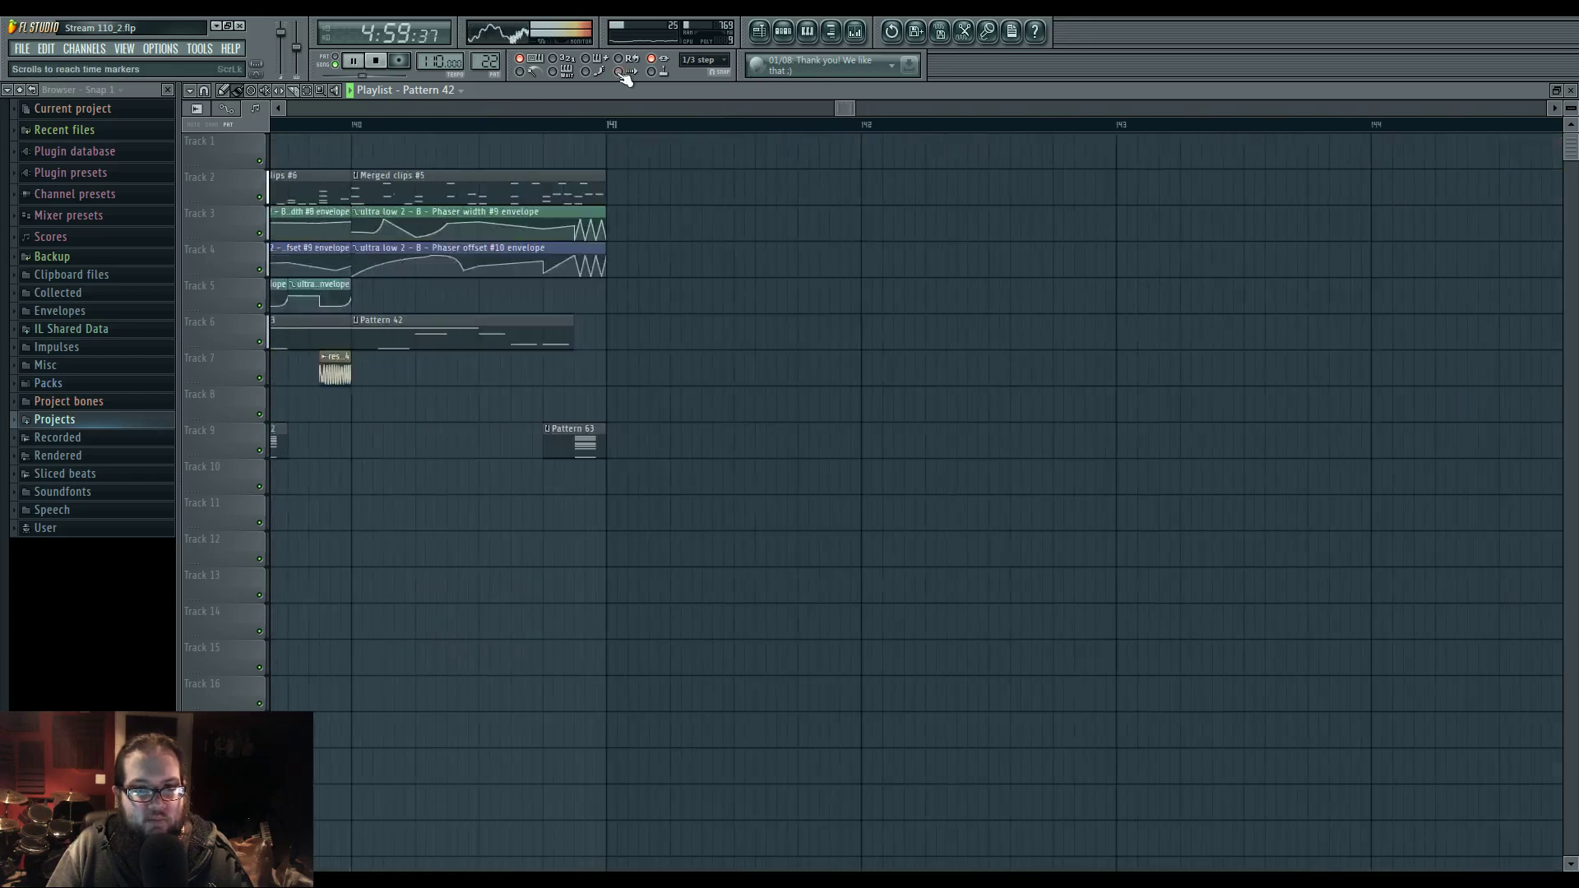
{"action": "scroll", "coordinate": [807, 511], "scroll_direction": "up", "scroll_amount": 3}
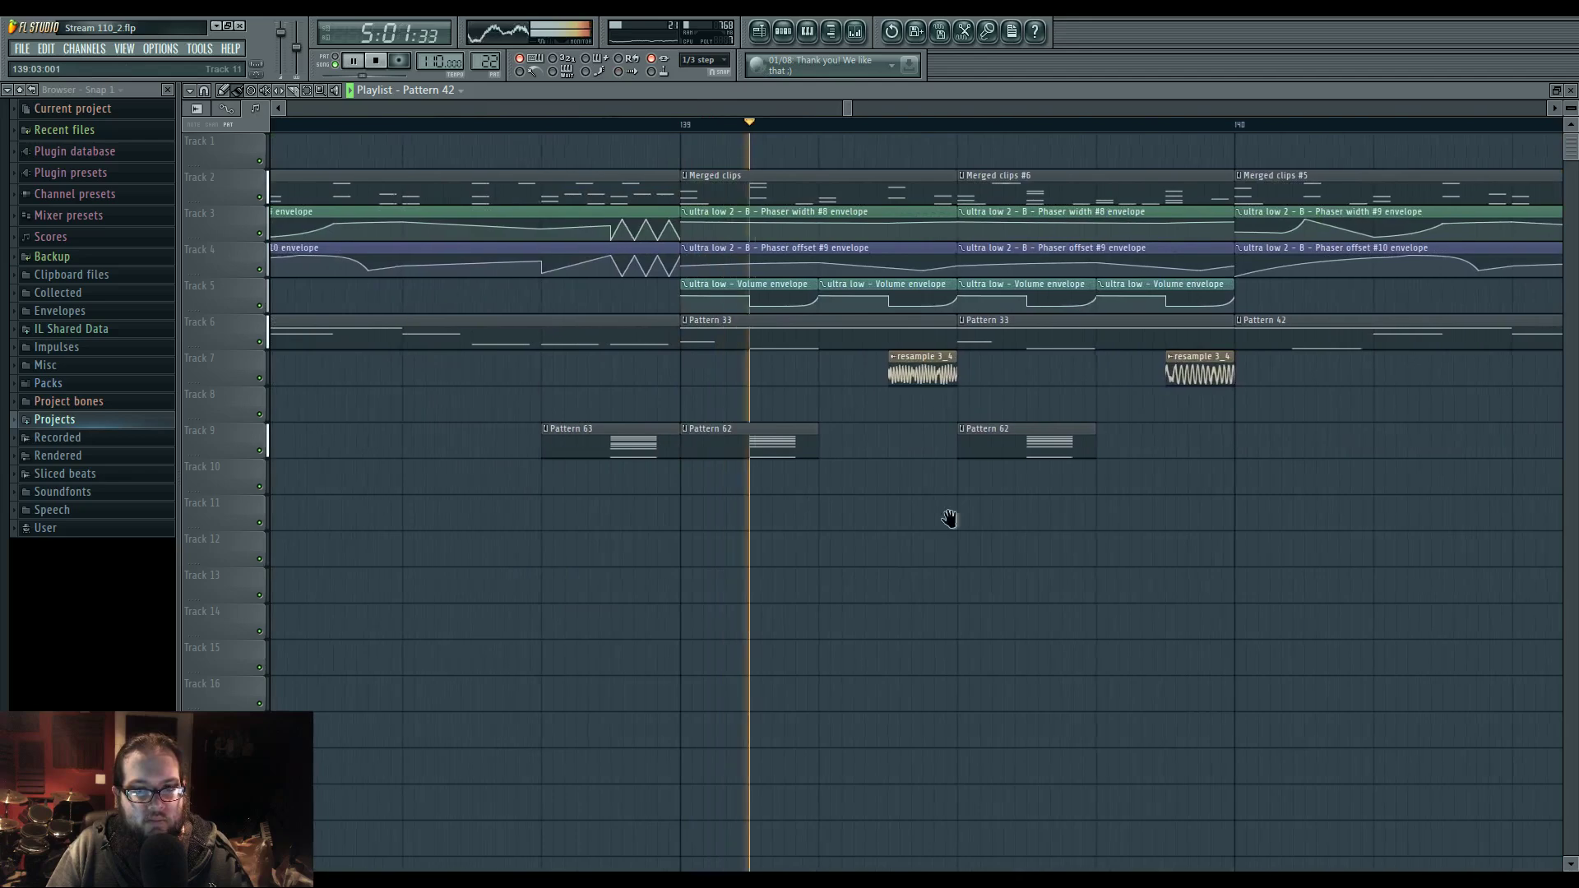
- Move bar 139's second Pattern 62 clip on track 9 to 139:02:072 and make it unique
{"action": "left_click_drag", "start_coordinate": [948, 519], "coordinate": [786, 518]}
{"action": "key", "text": "space"}
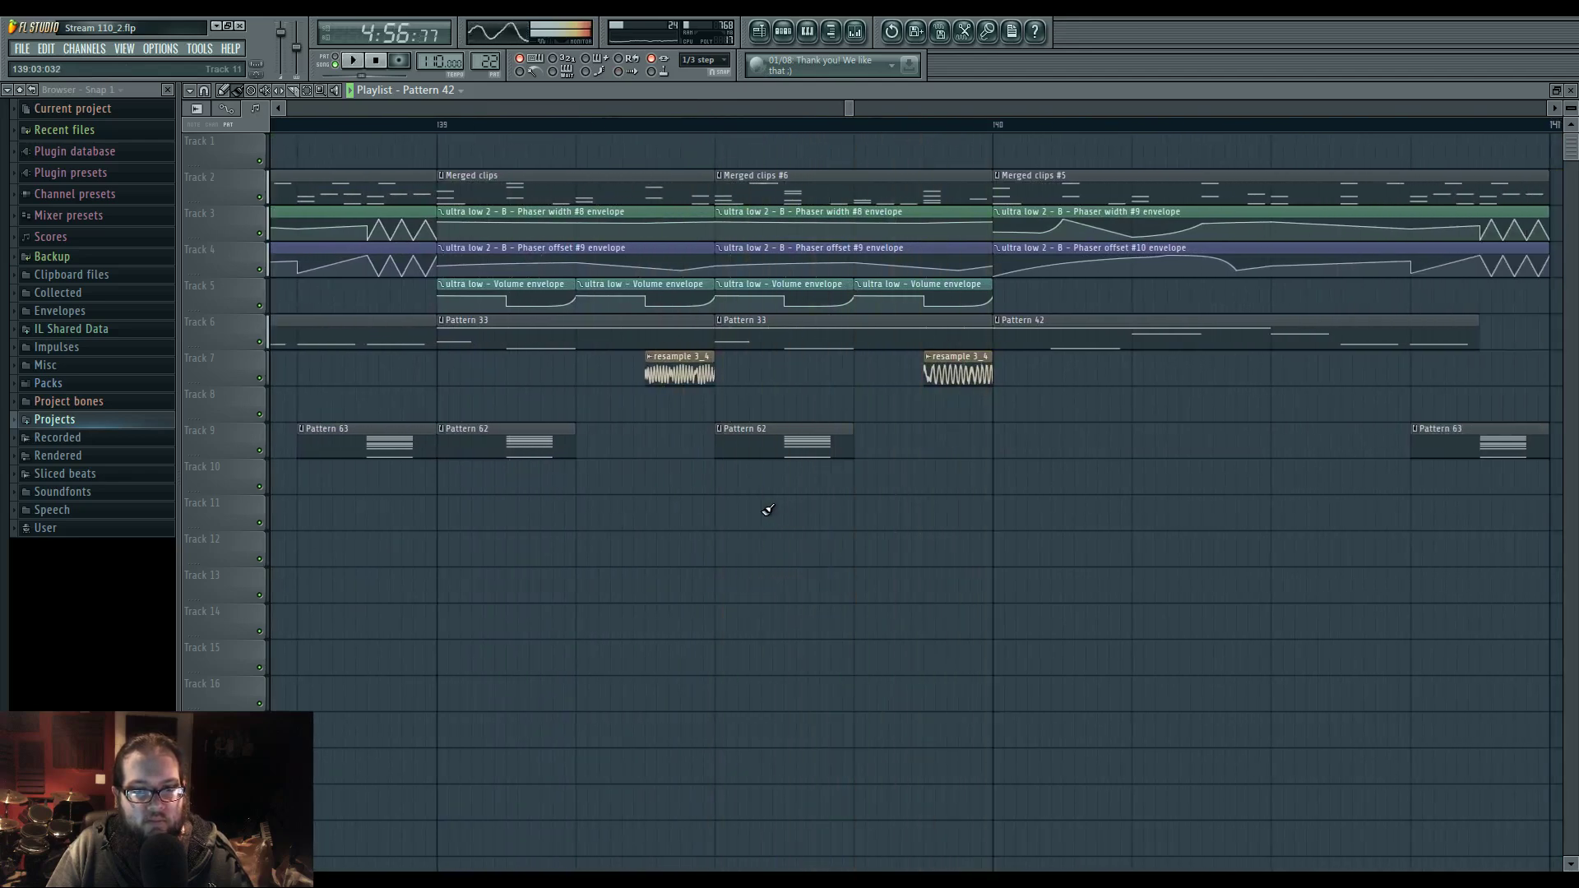
{"action": "scroll", "coordinate": [758, 458], "scroll_direction": "up", "scroll_amount": 3}
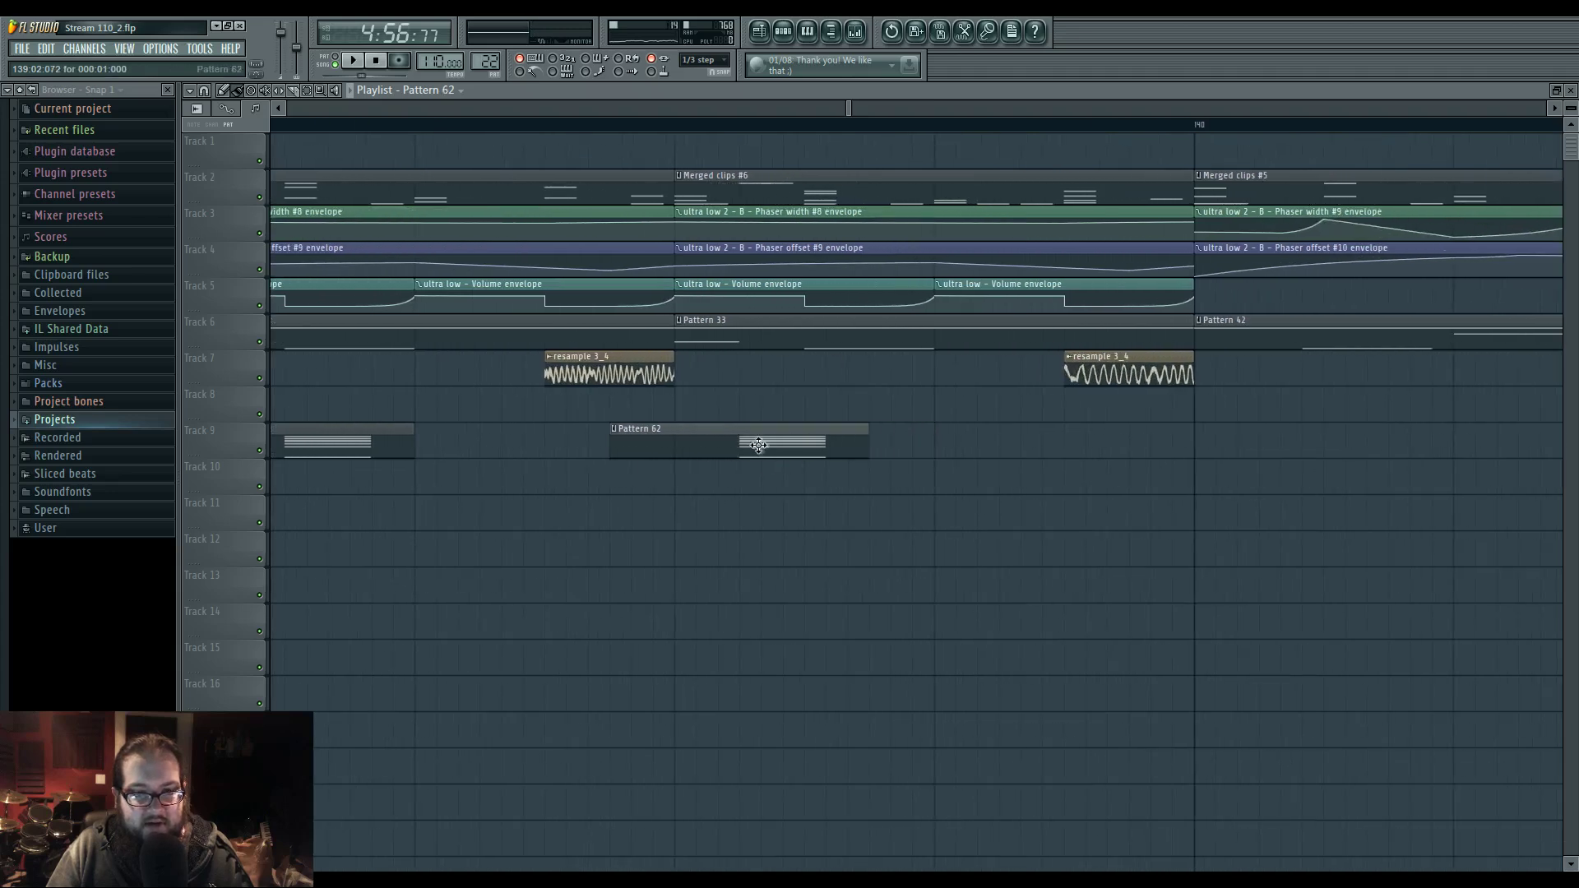
{"action": "left_click", "coordinate": [611, 429]}
{"action": "left_click", "coordinate": [658, 519]}
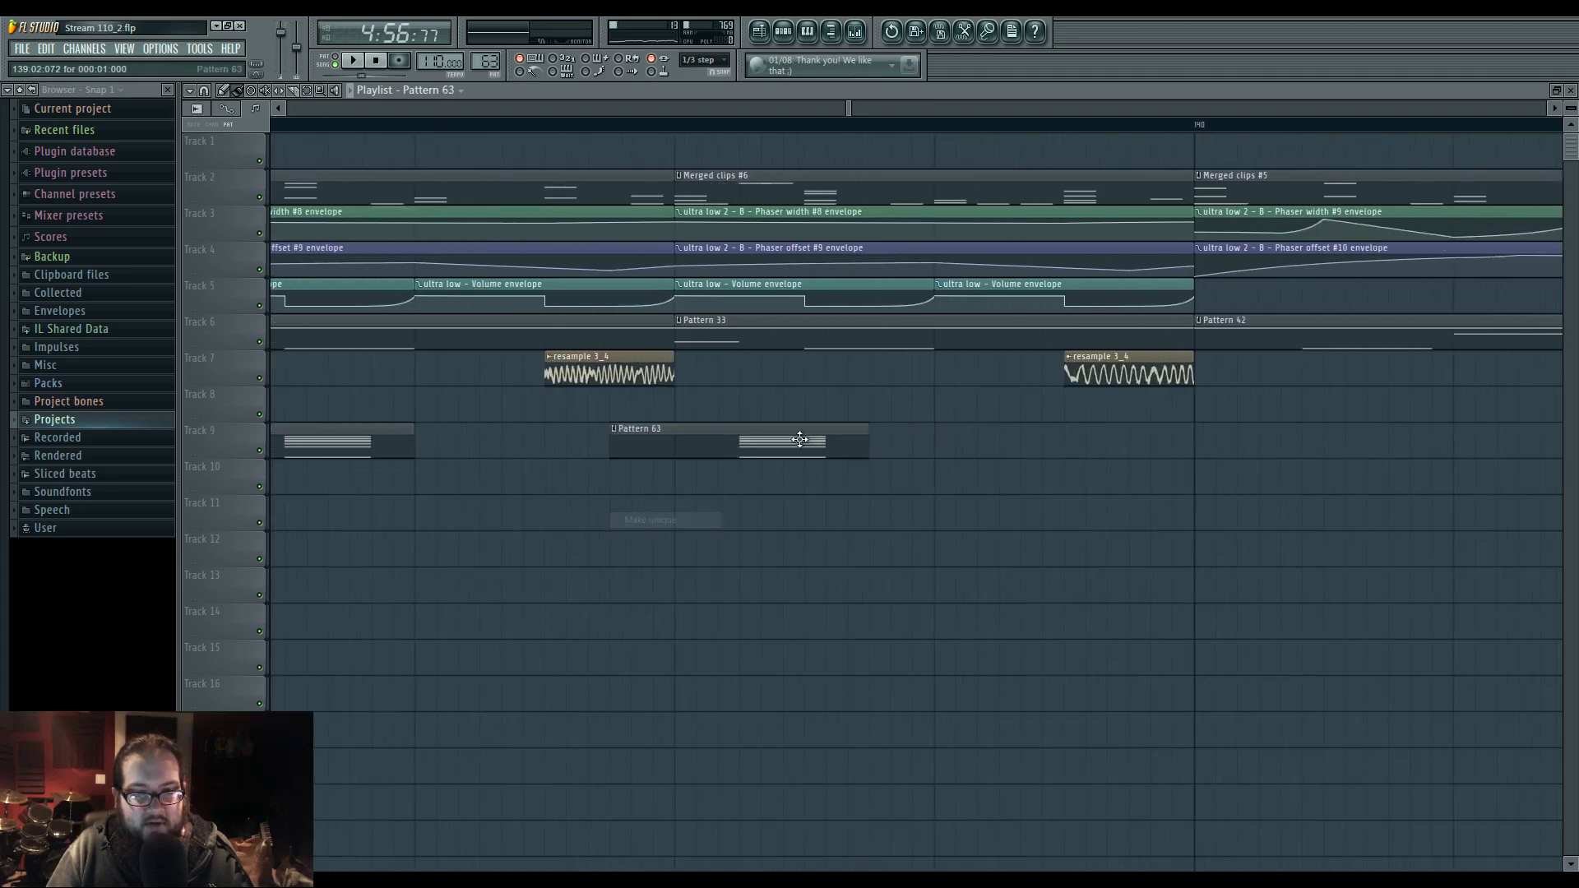
- Lengthen all the Super chords notes in the unique pattern by about one step, and return to the playlist
{"action": "double_click", "coordinate": [886, 442]}
{"action": "left_click_drag", "start_coordinate": [504, 180], "coordinate": [608, 699]}
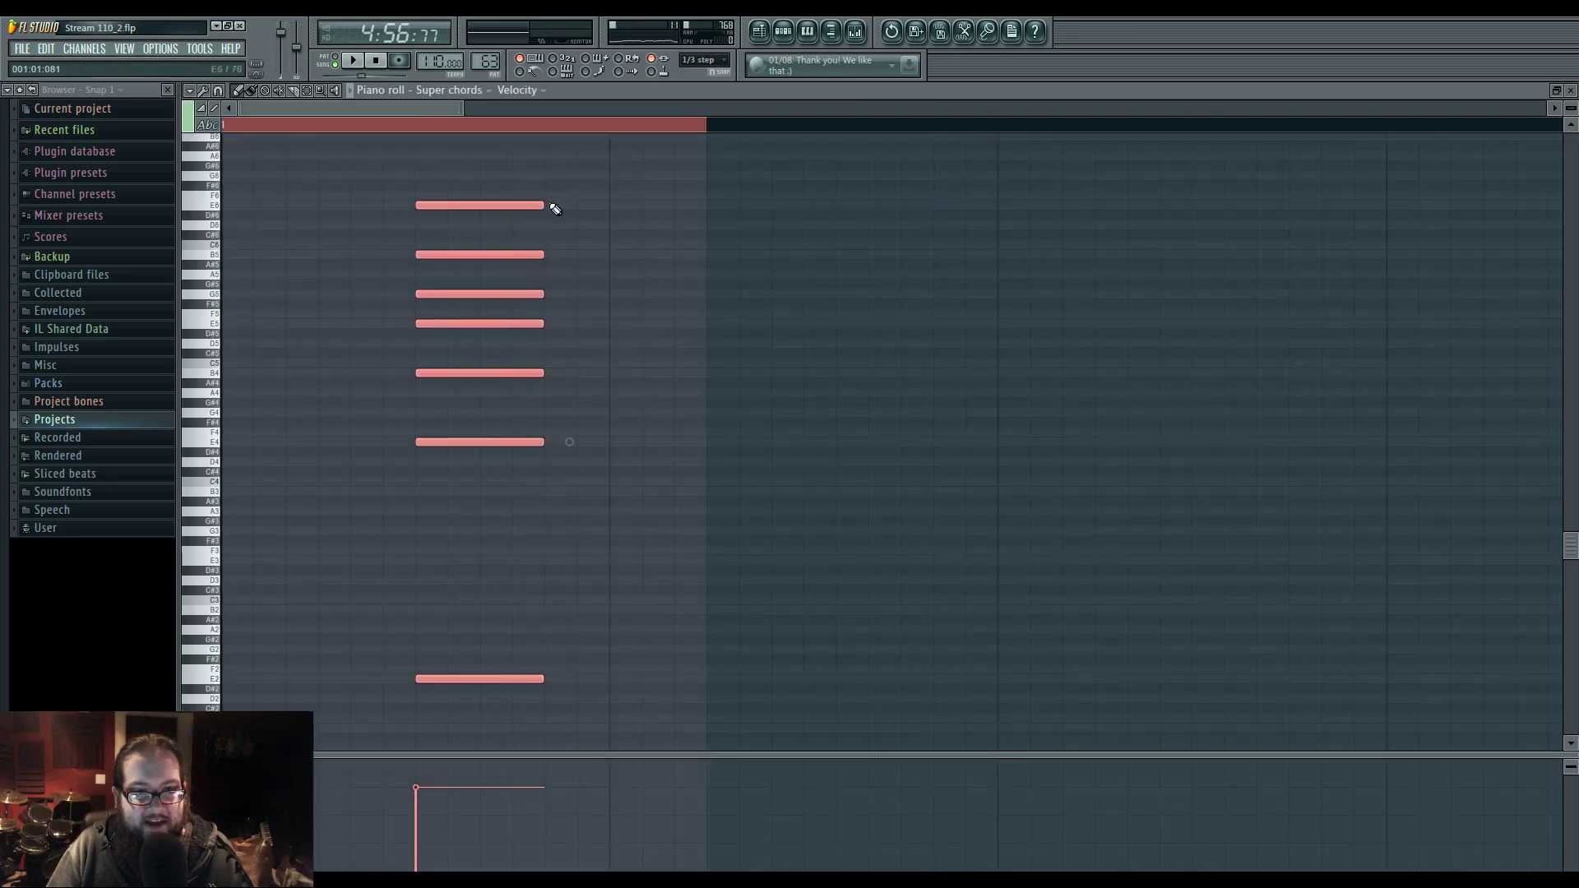
{"action": "left_click", "coordinate": [762, 34]}
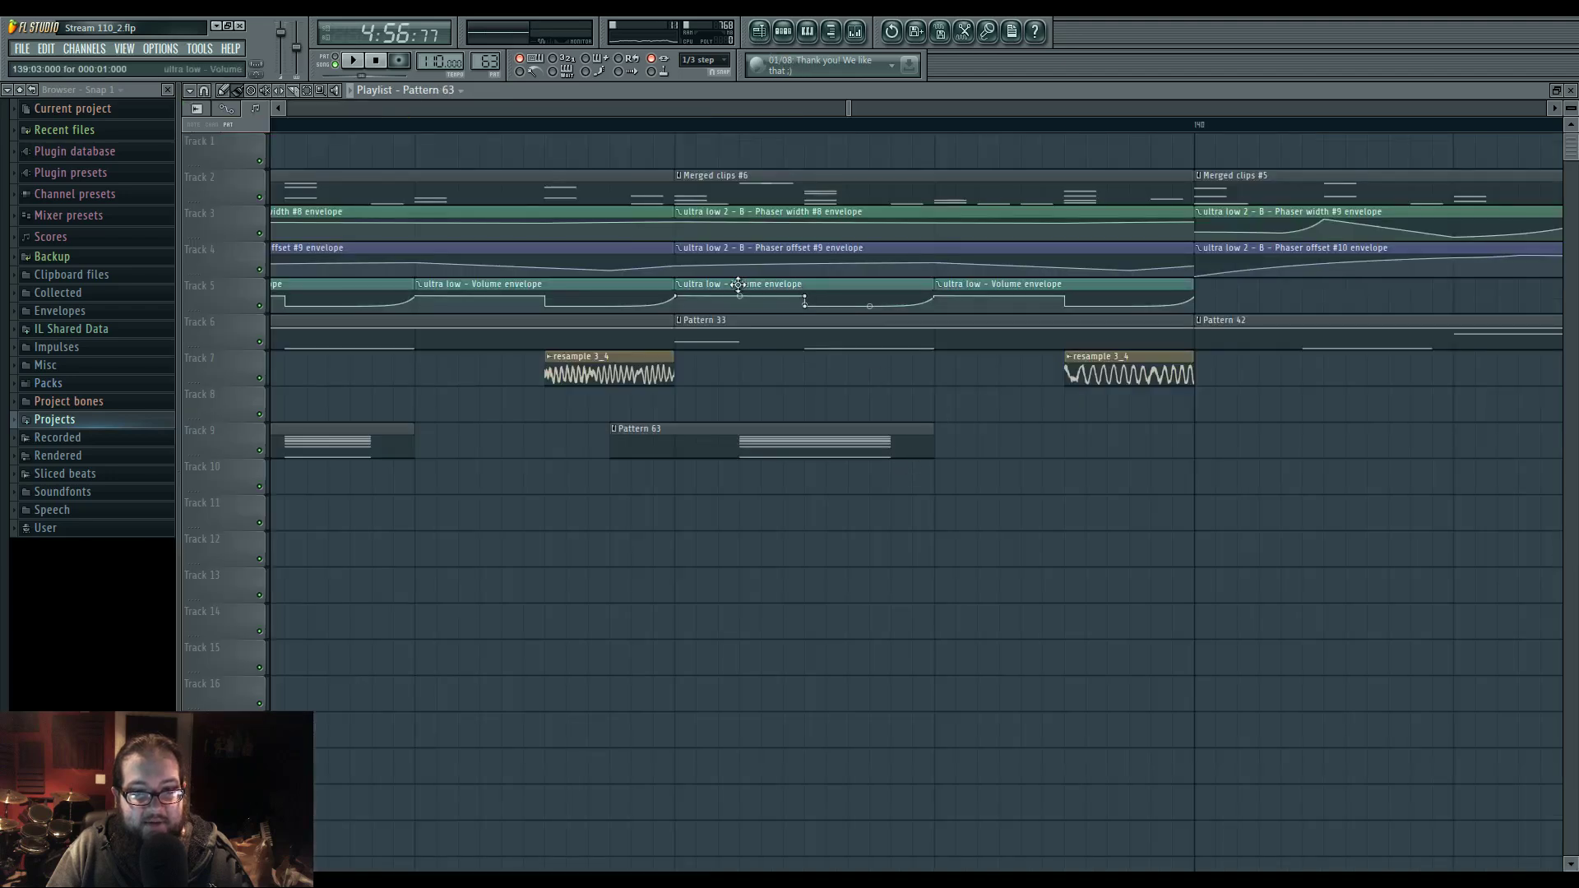
- Make the ultra low volume envelope clip at 139:03 unique, shift its dip about one step earlier, and replay the section
{"action": "left_click", "coordinate": [679, 284]}
{"action": "left_click", "coordinate": [718, 376]}
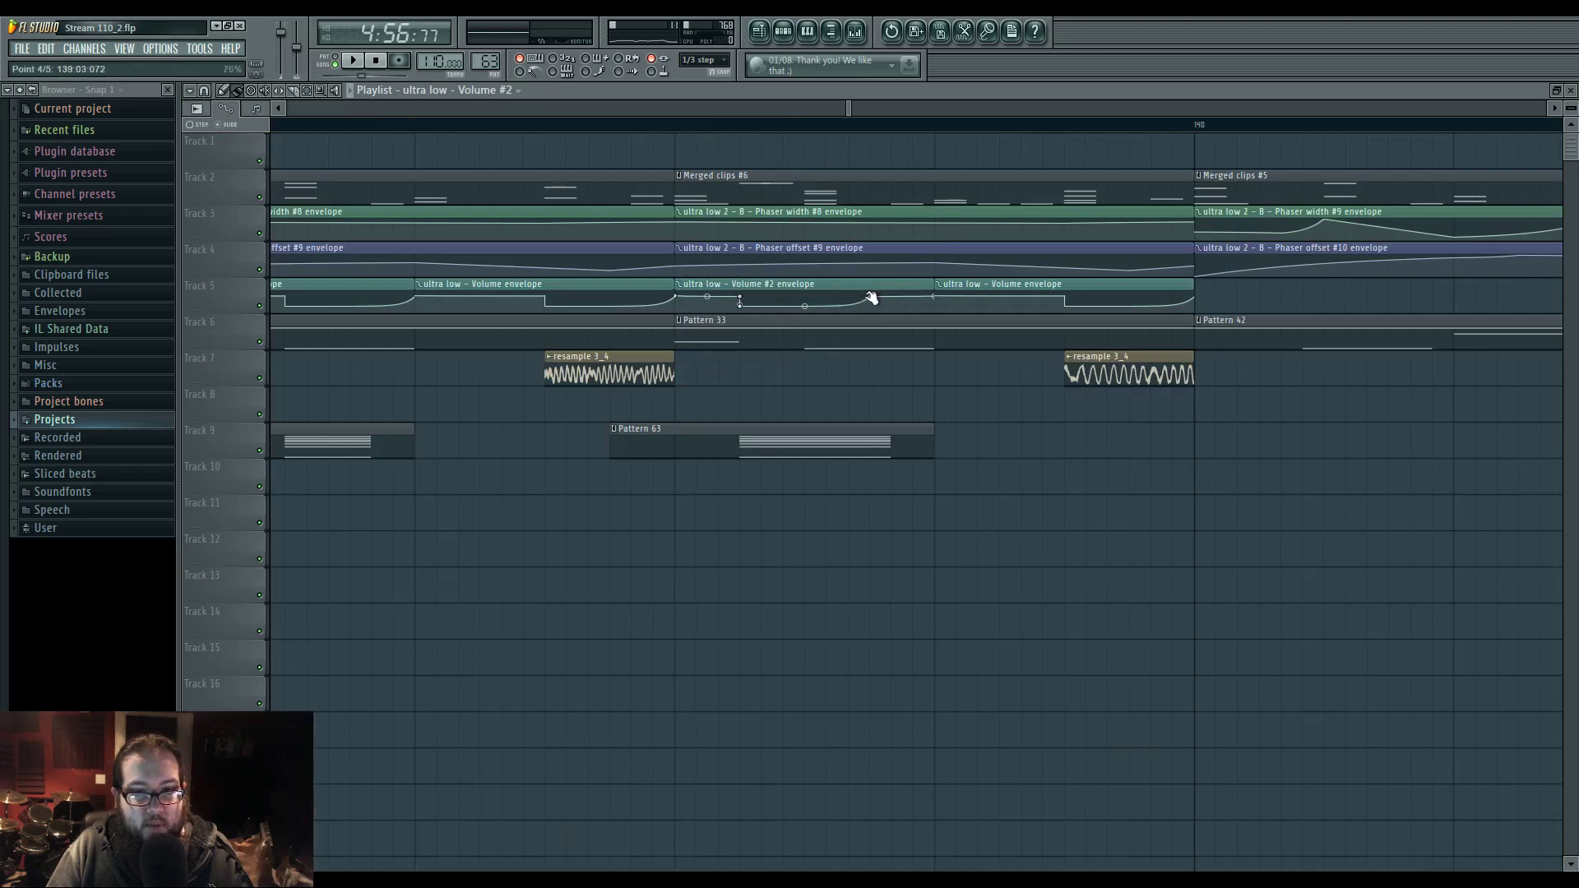
{"action": "scroll", "coordinate": [639, 537], "scroll_direction": "down", "scroll_amount": 3}
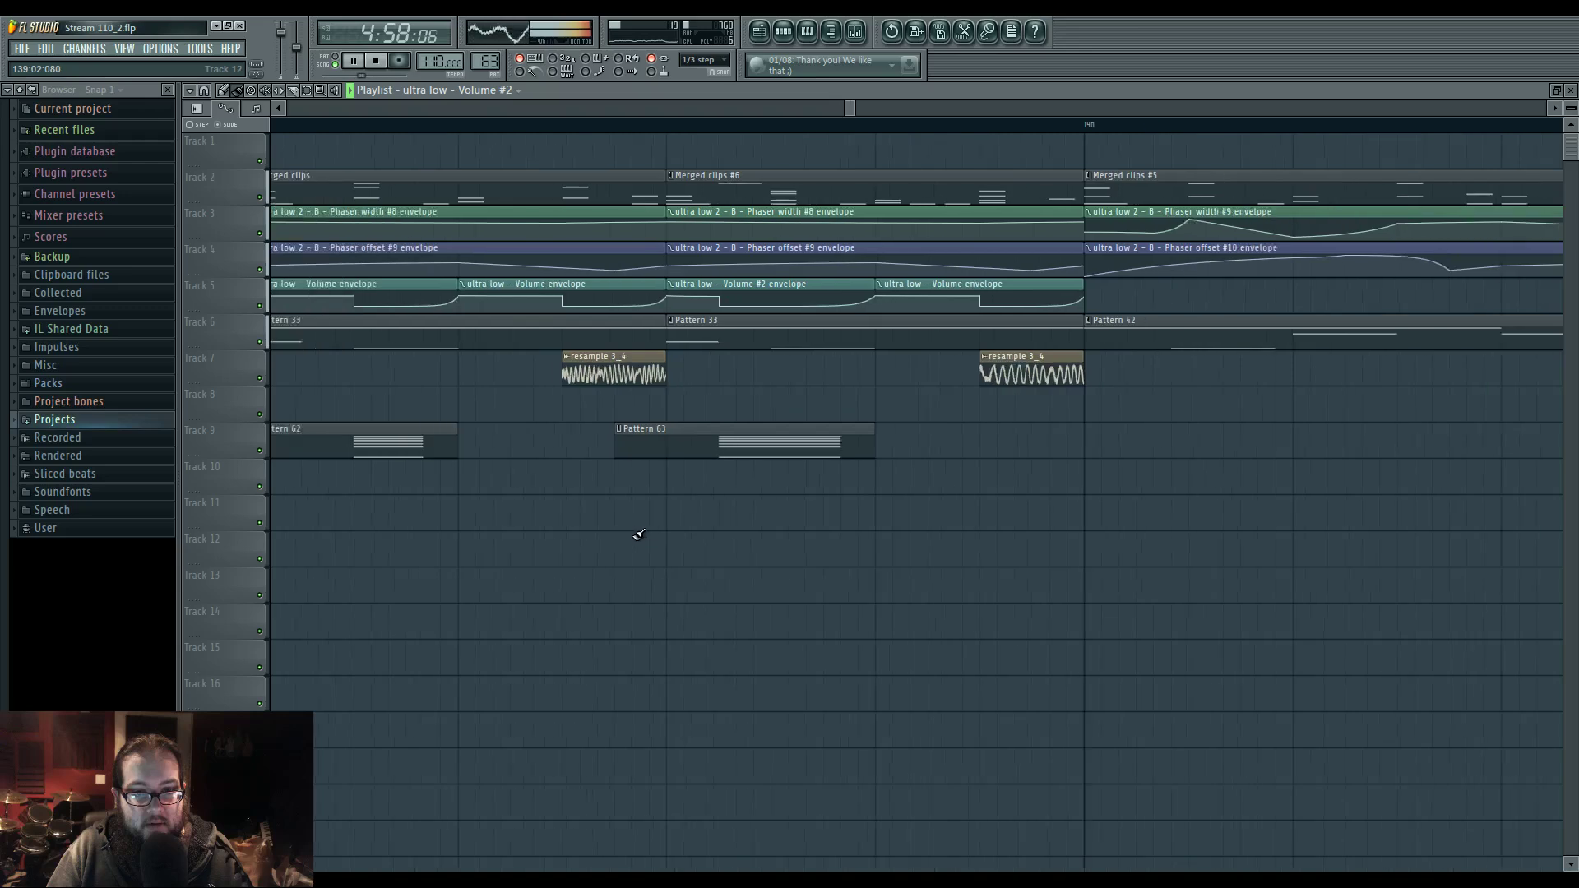
{"action": "left_click_drag", "start_coordinate": [638, 538], "coordinate": [792, 546]}
{"action": "scroll", "coordinate": [798, 547], "scroll_direction": "down", "scroll_amount": 3}
{"action": "scroll", "coordinate": [791, 545], "scroll_direction": "right", "scroll_amount": 2}
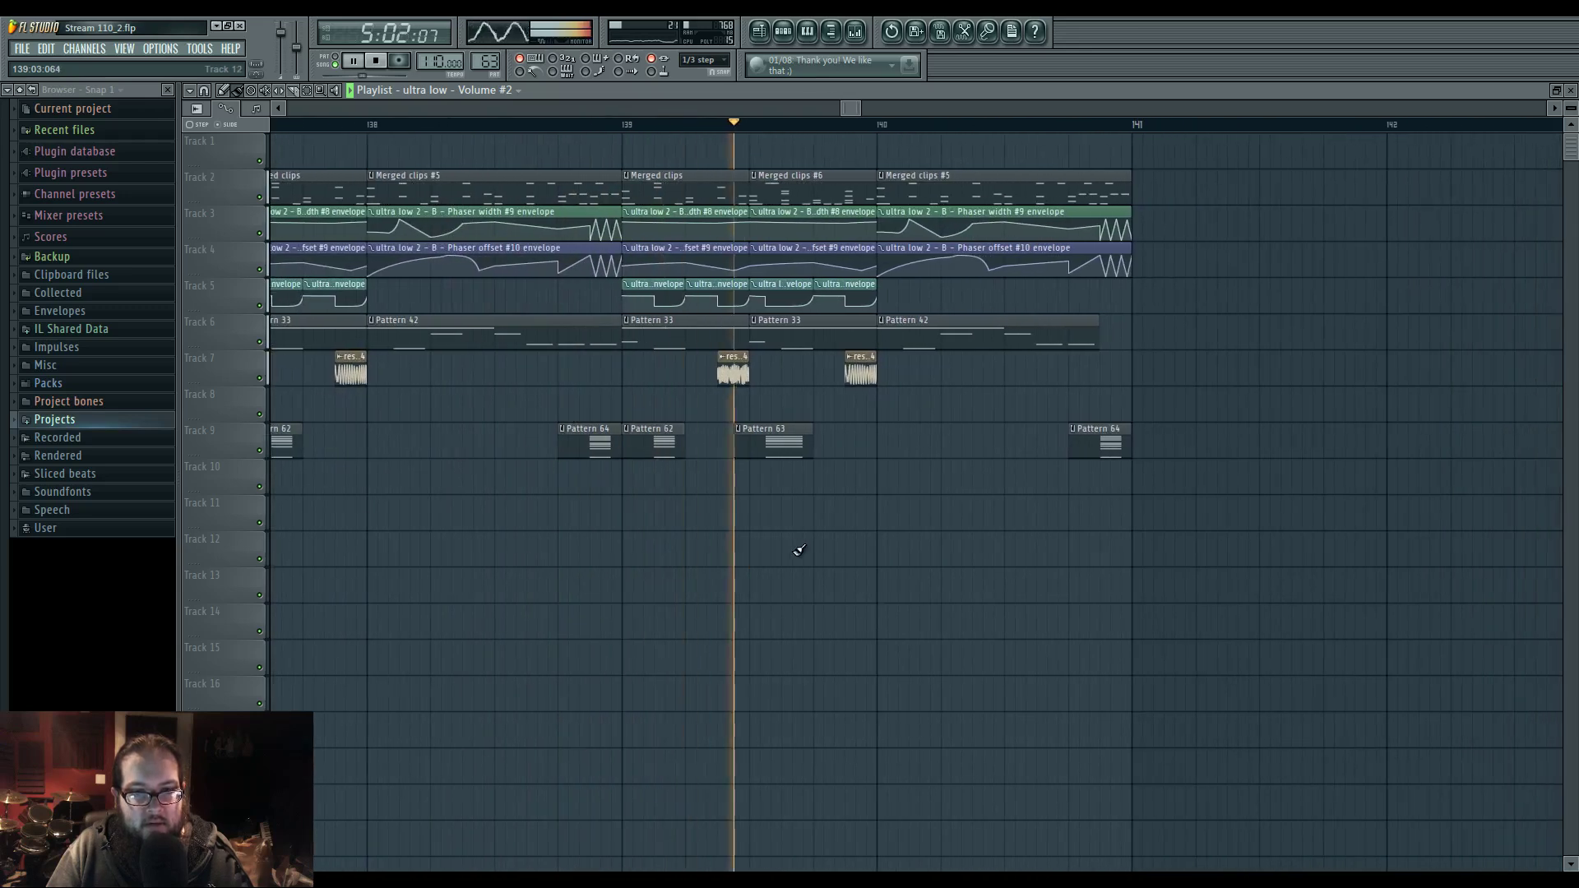
{"action": "mouse_move", "coordinate": [930, 481]}
{"action": "left_mouse_down"}
{"action": "mouse_move", "coordinate": [881, 476]}
{"action": "mouse_move", "coordinate": [922, 455]}
{"action": "left_mouse_up"}
{"action": "key", "text": "space"}
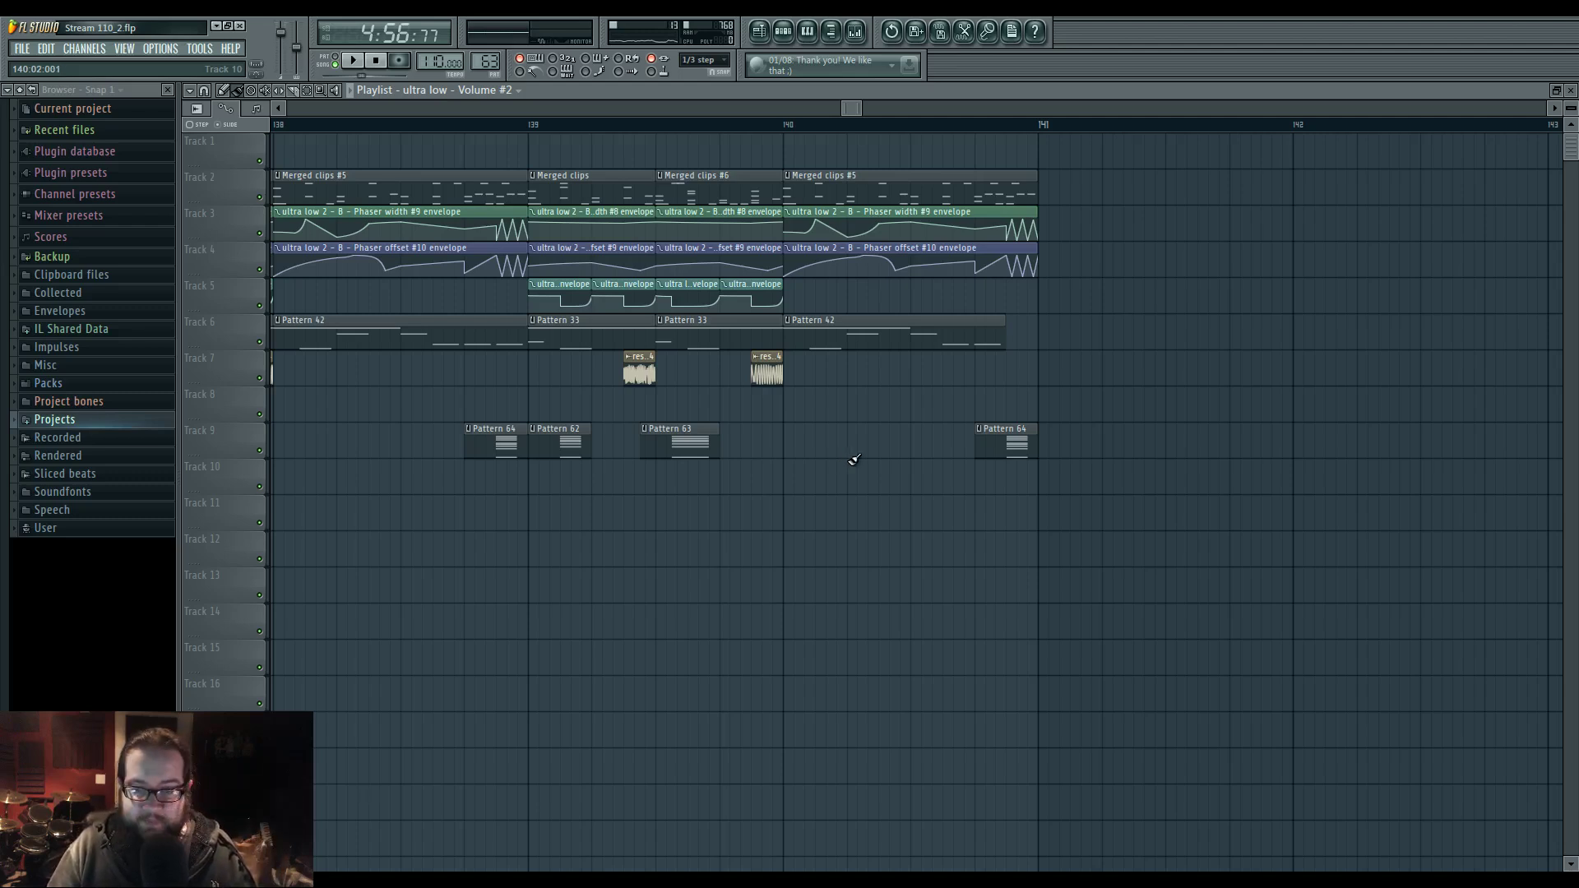
- Replay from bar 137 and make the Merged clips #5 clip at bar 140 on track 2 unique
{"action": "scroll", "coordinate": [853, 501], "scroll_direction": "down", "scroll_amount": 8}
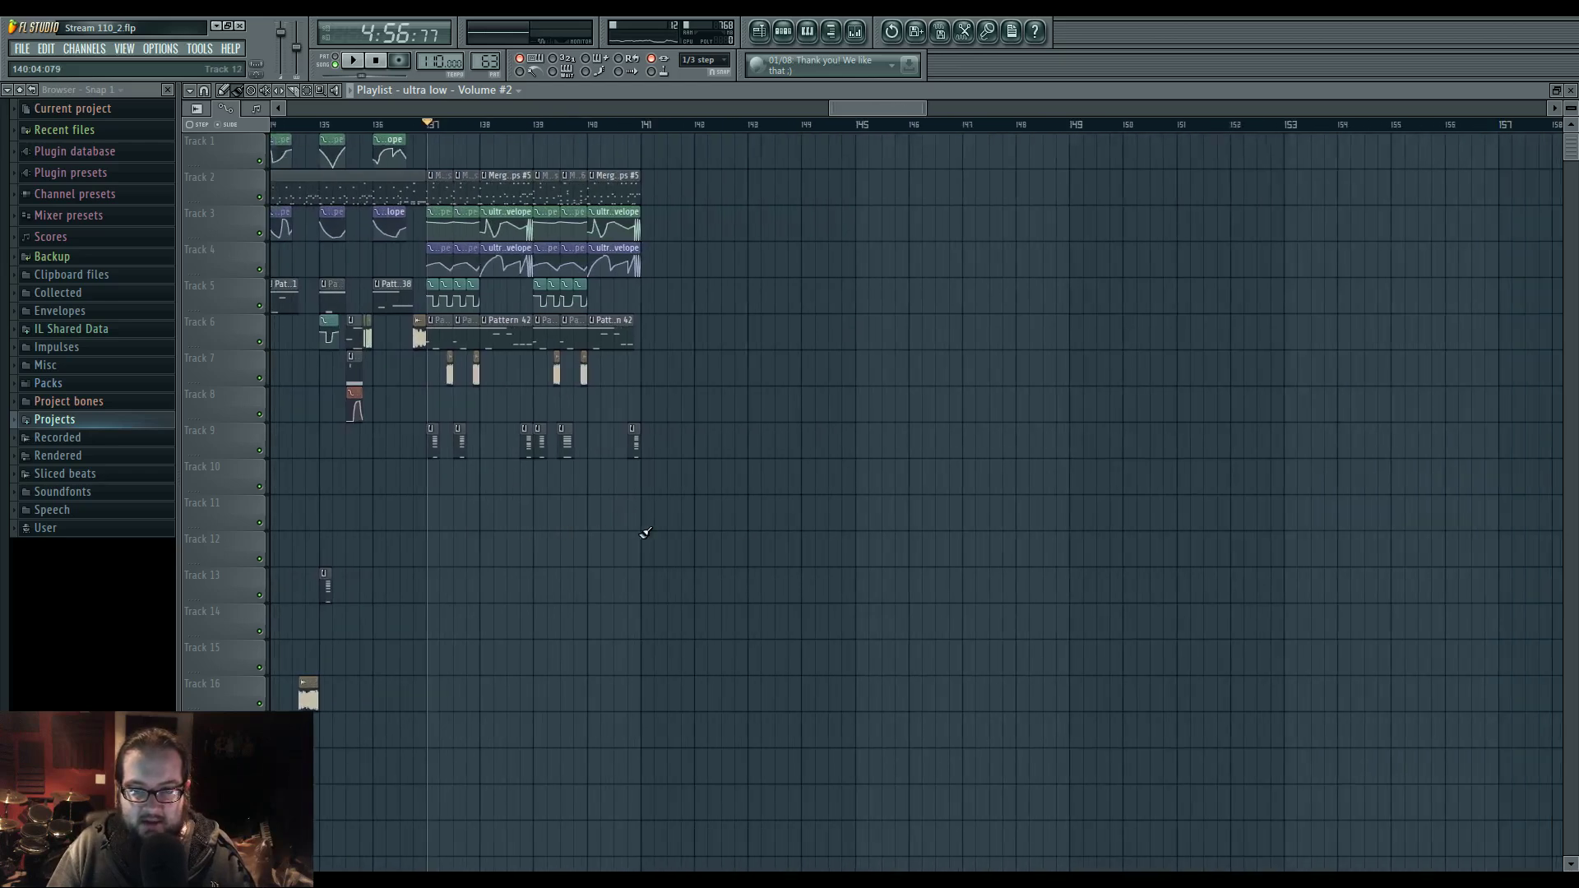
{"action": "scroll", "coordinate": [645, 533], "scroll_direction": "up", "scroll_amount": 5}
{"action": "key", "text": "space"}
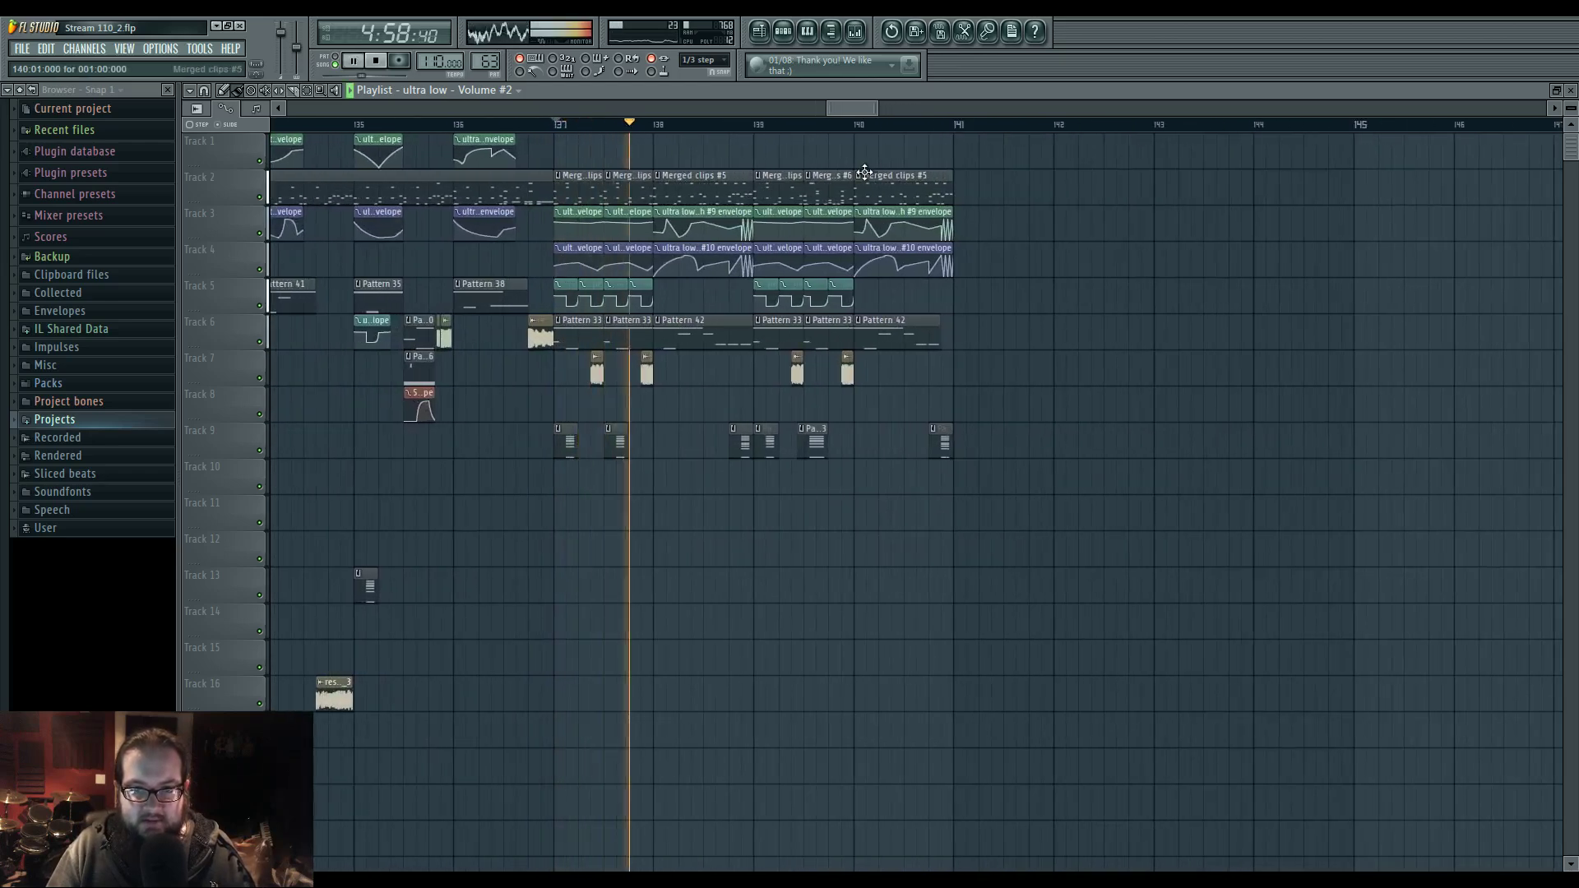
{"action": "left_click", "coordinate": [860, 175]}
{"action": "left_click", "coordinate": [884, 264]}
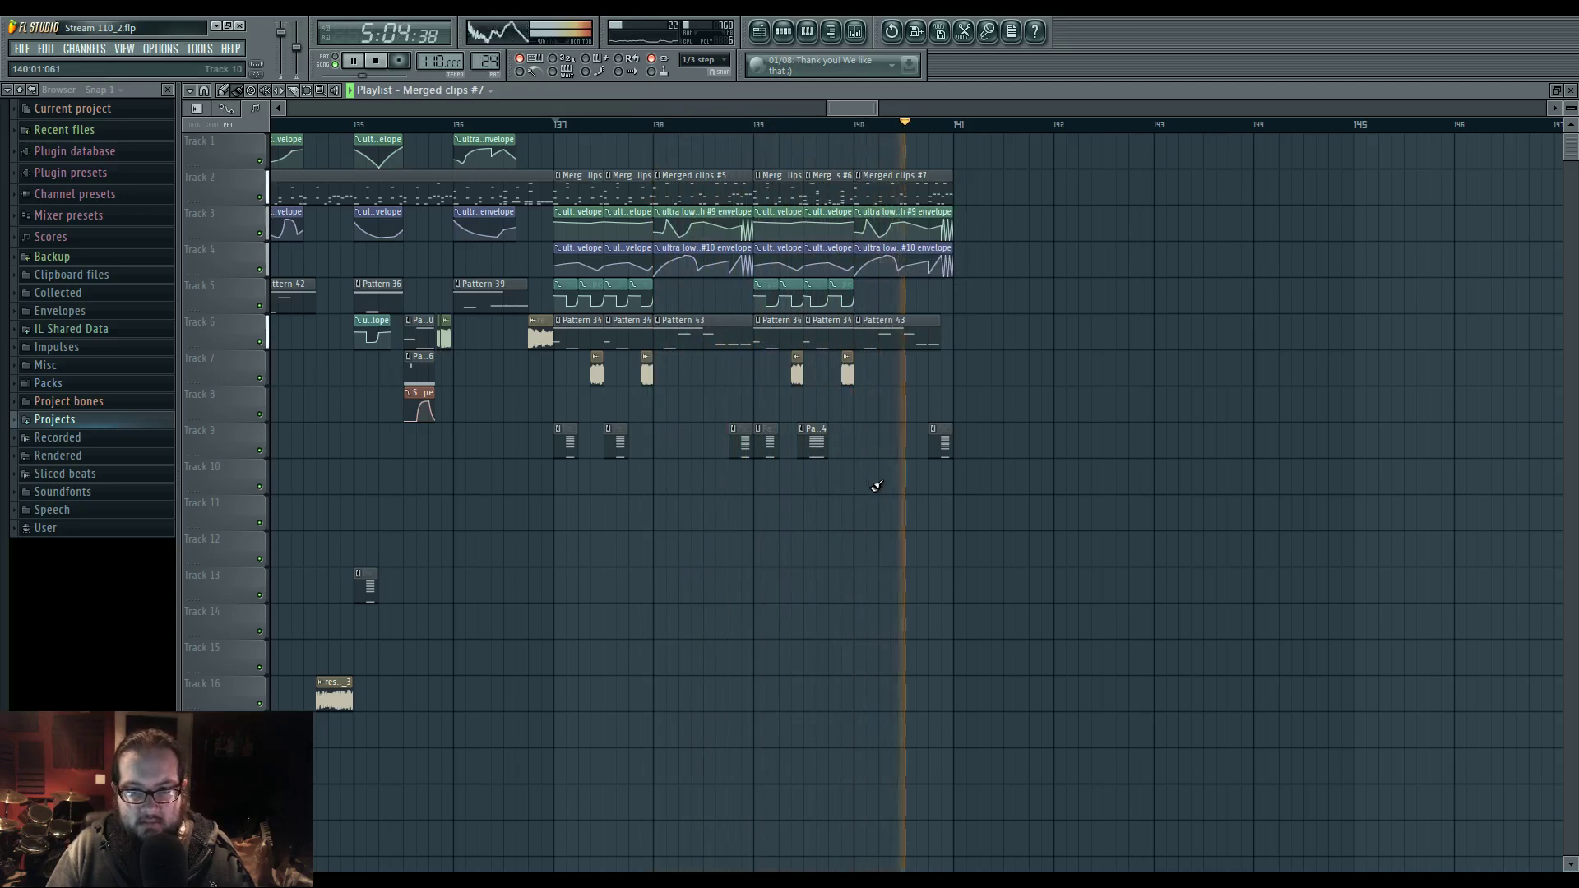
{"action": "key", "text": "space"}
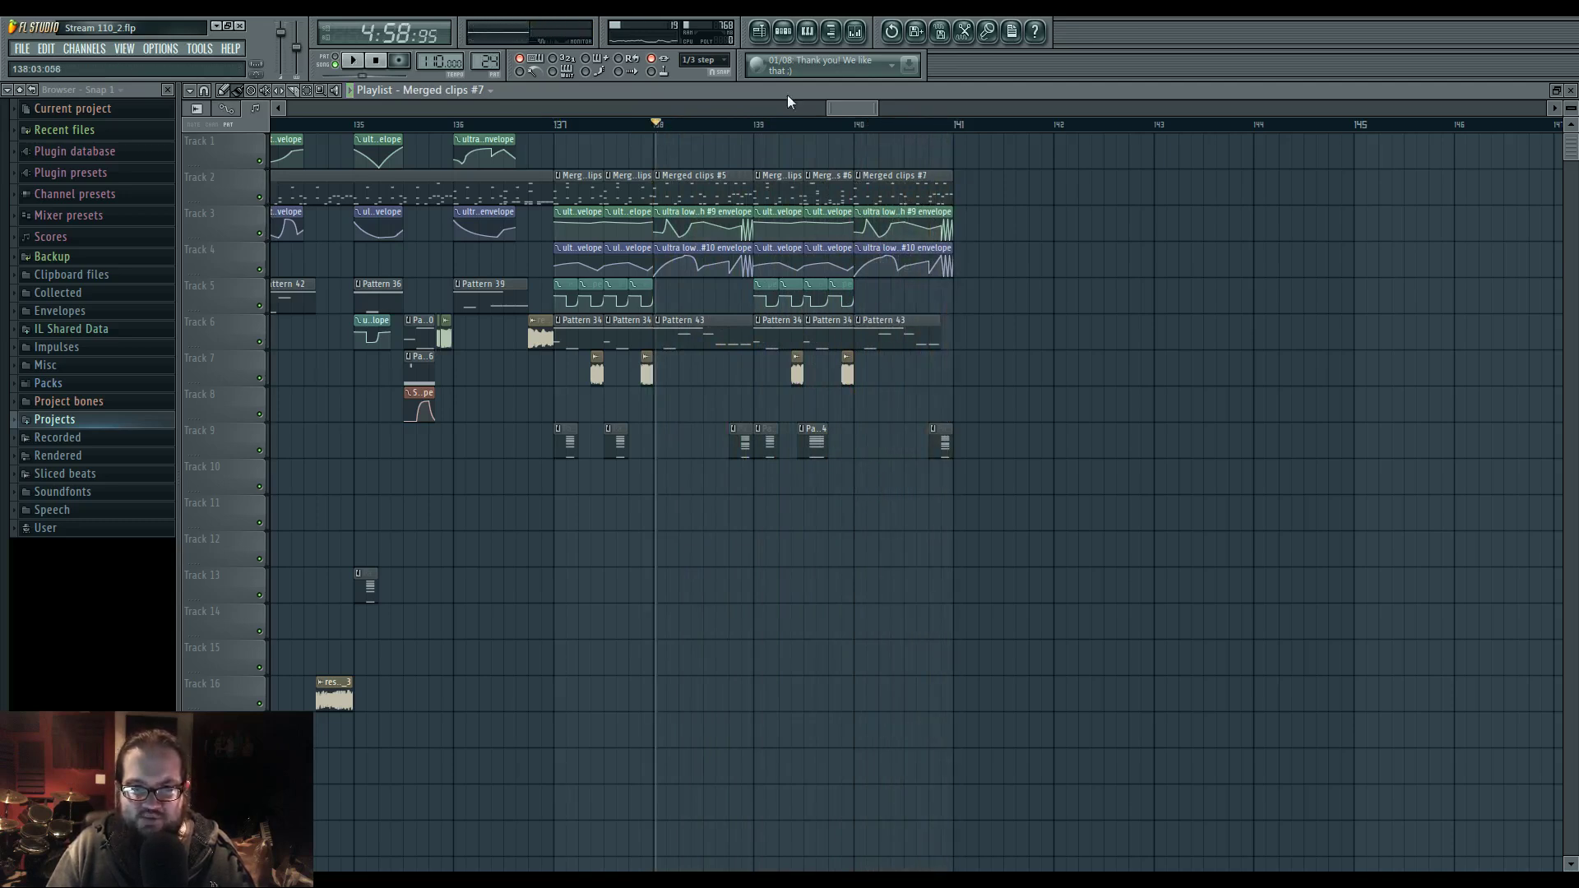
- Set the snap to Line, place the playback start at bar 137, and play the section with the mixer open
{"action": "left_click", "coordinate": [855, 32]}
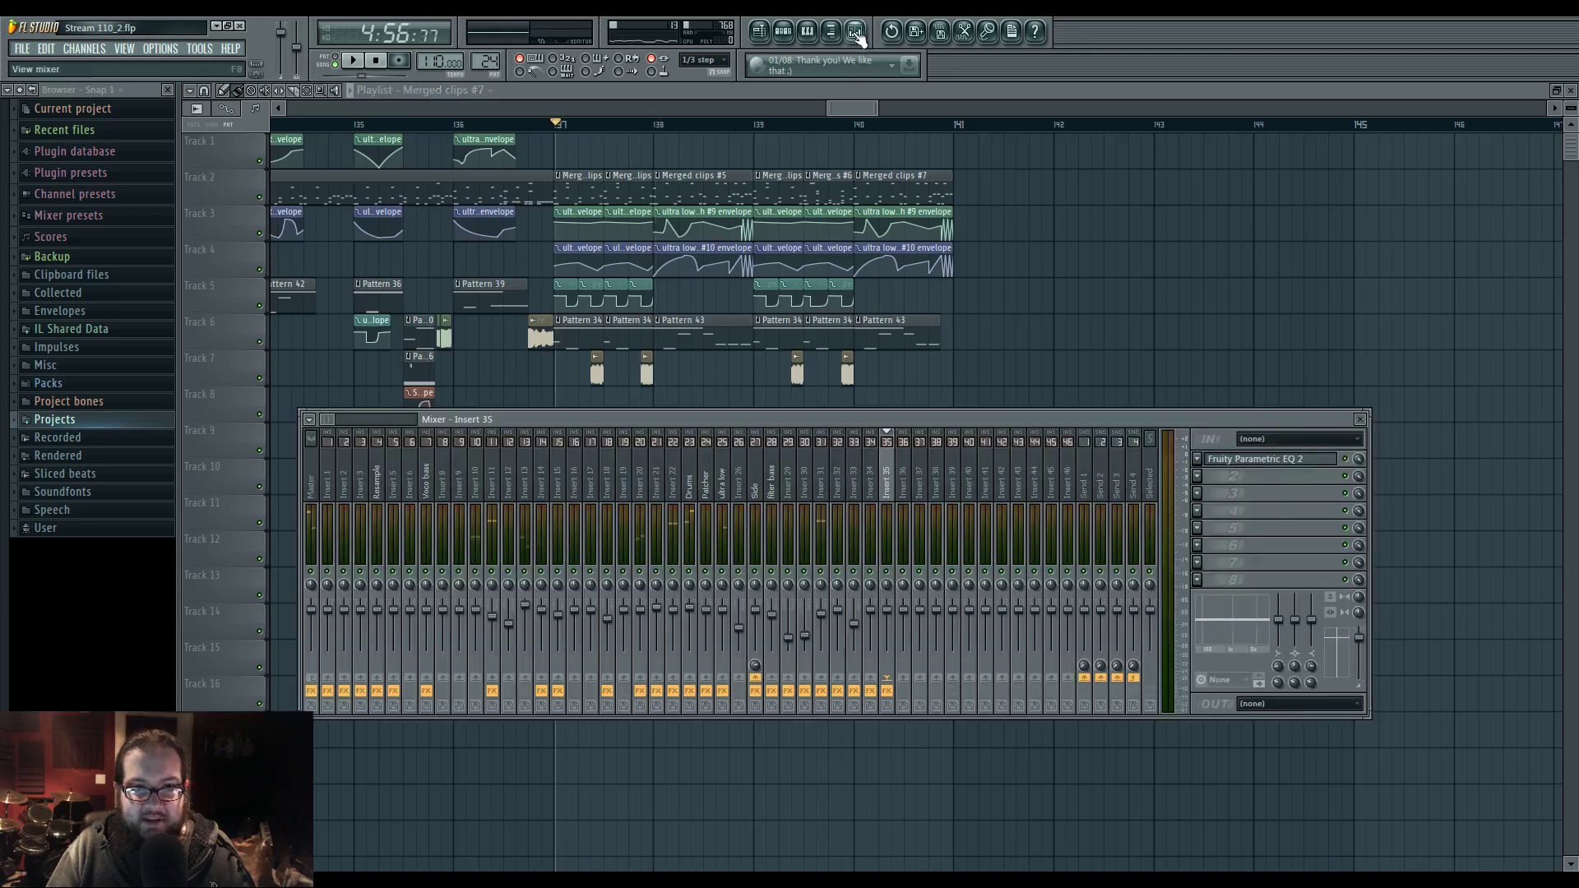
{"action": "left_click", "coordinate": [716, 61]}
{"action": "left_click", "coordinate": [713, 77]}
{"action": "left_click", "coordinate": [556, 125]}
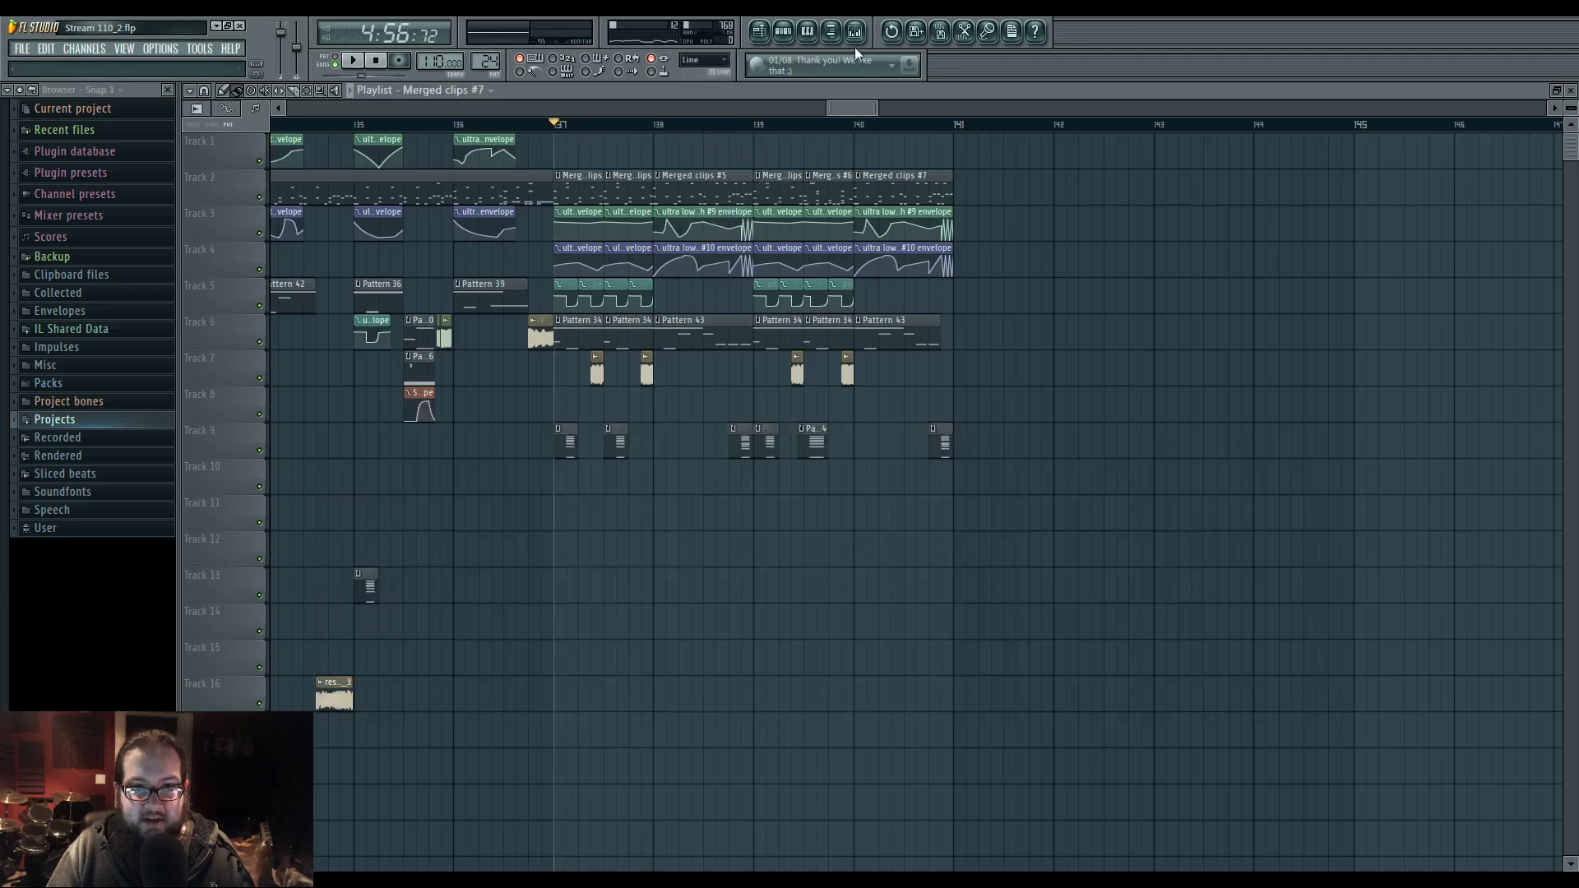
{"action": "left_click", "coordinate": [855, 33]}
{"action": "key", "text": "space"}
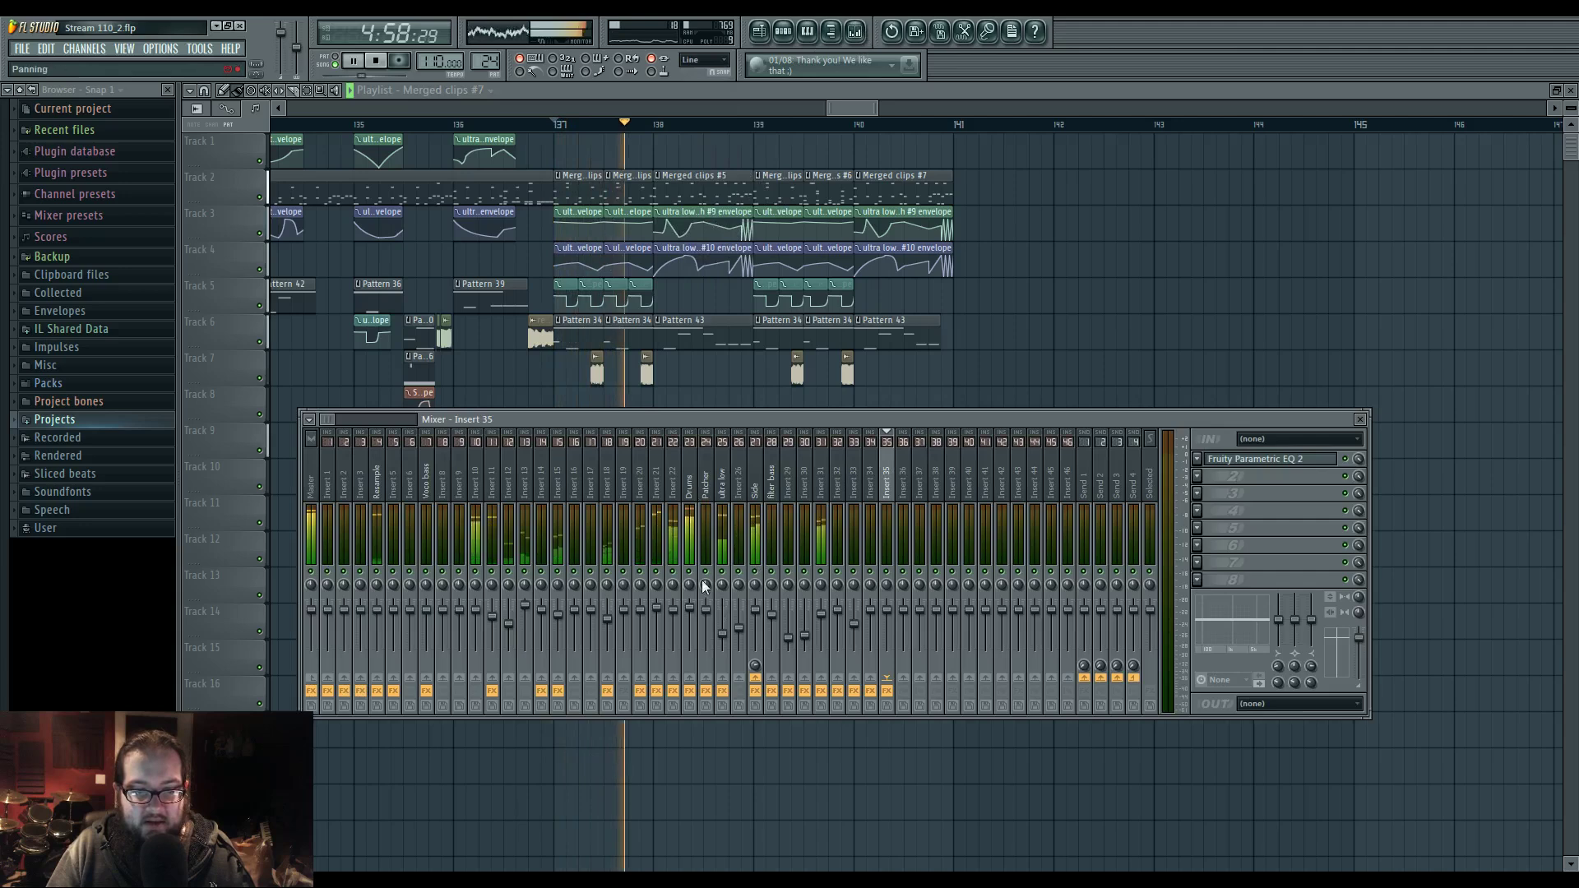
- Load Fruity Reeverb 2 into the third effect slot of the ultra low mixer track
{"action": "left_click", "coordinate": [757, 490]}
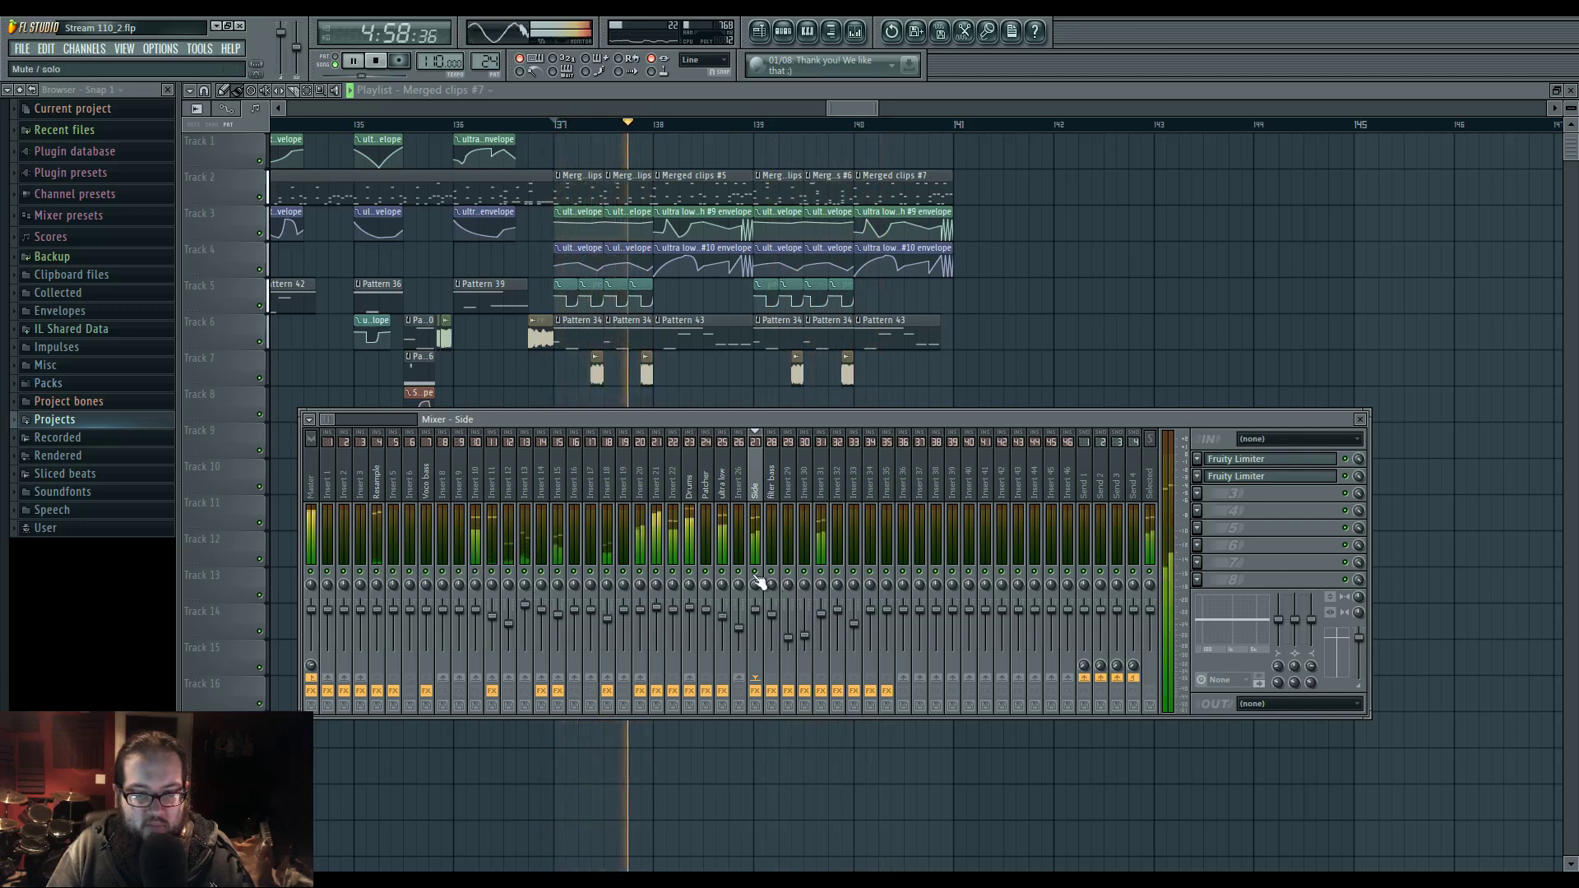
{"action": "left_click", "coordinate": [724, 493]}
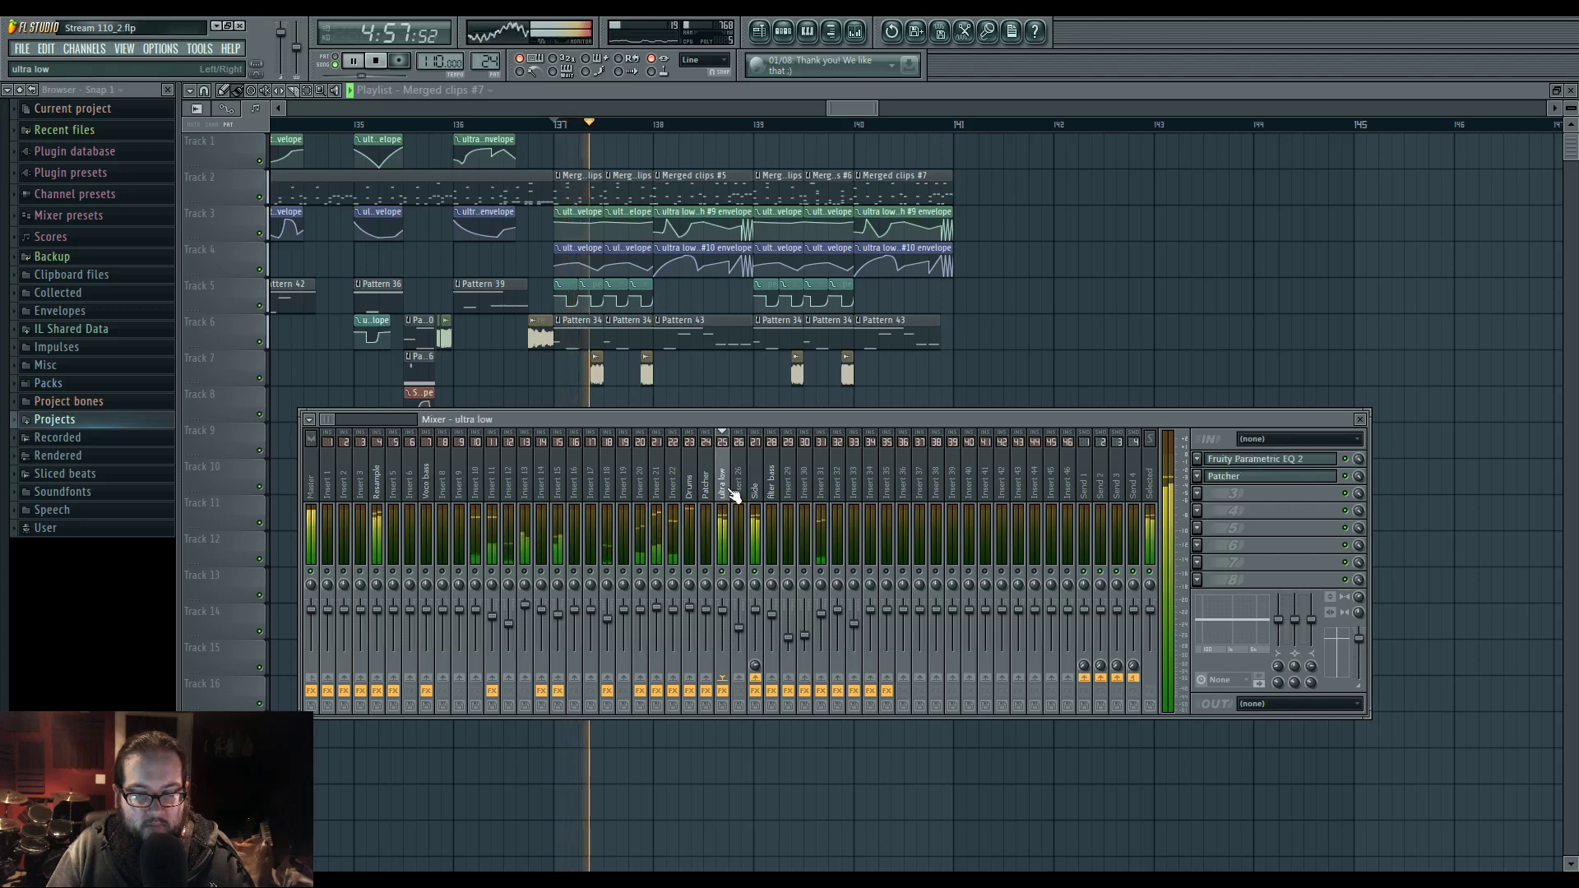
{"action": "left_click", "coordinate": [1238, 494]}
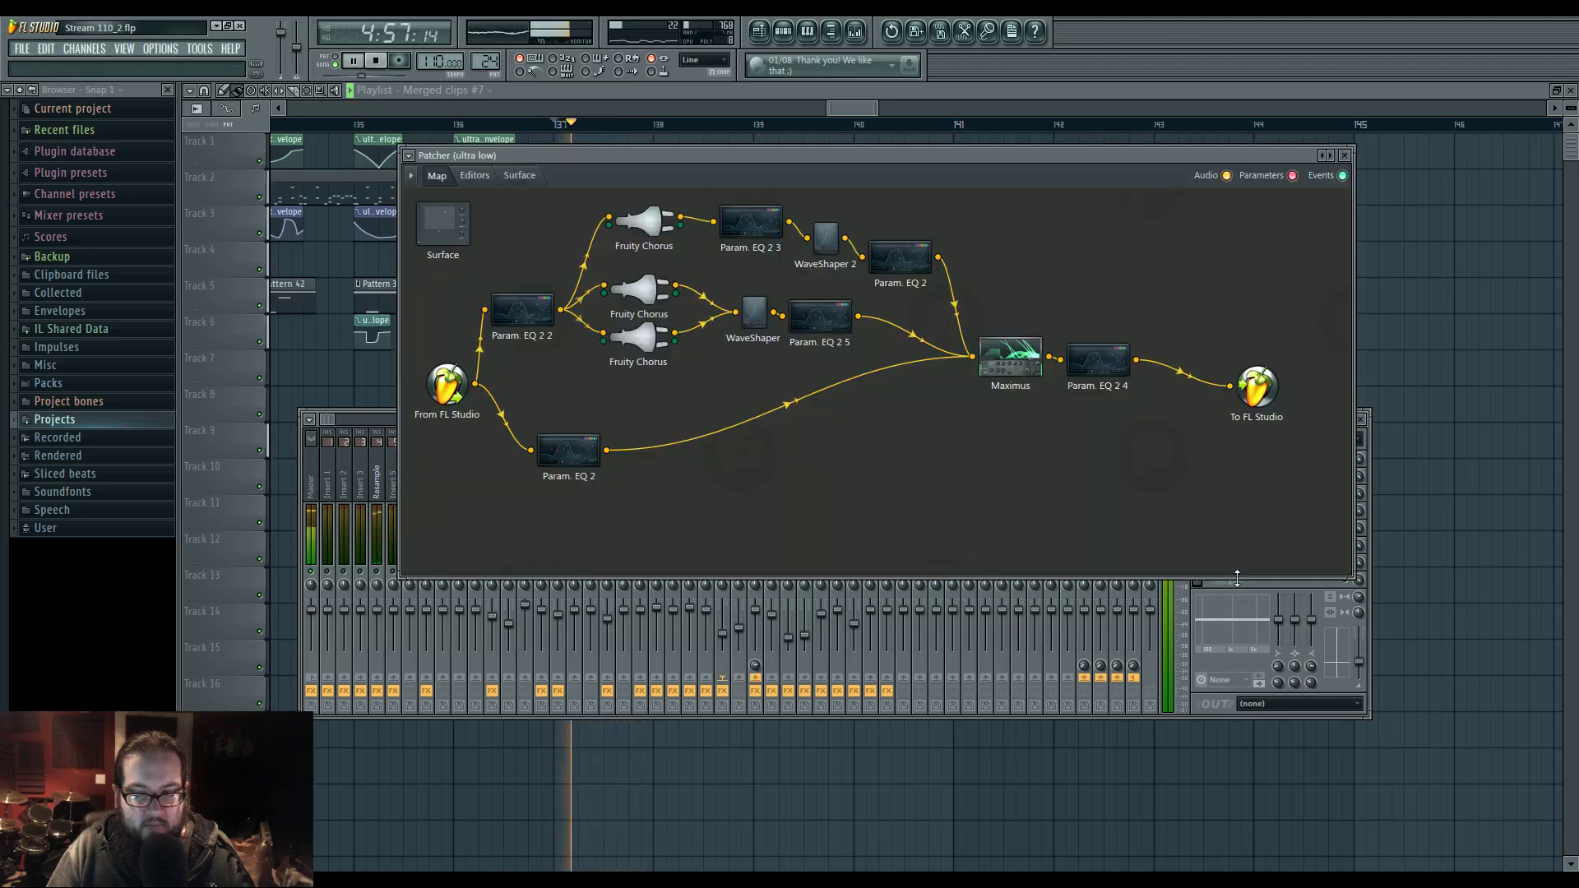
{"action": "left_click", "coordinate": [1239, 587]}
{"action": "left_click", "coordinate": [1200, 494]}
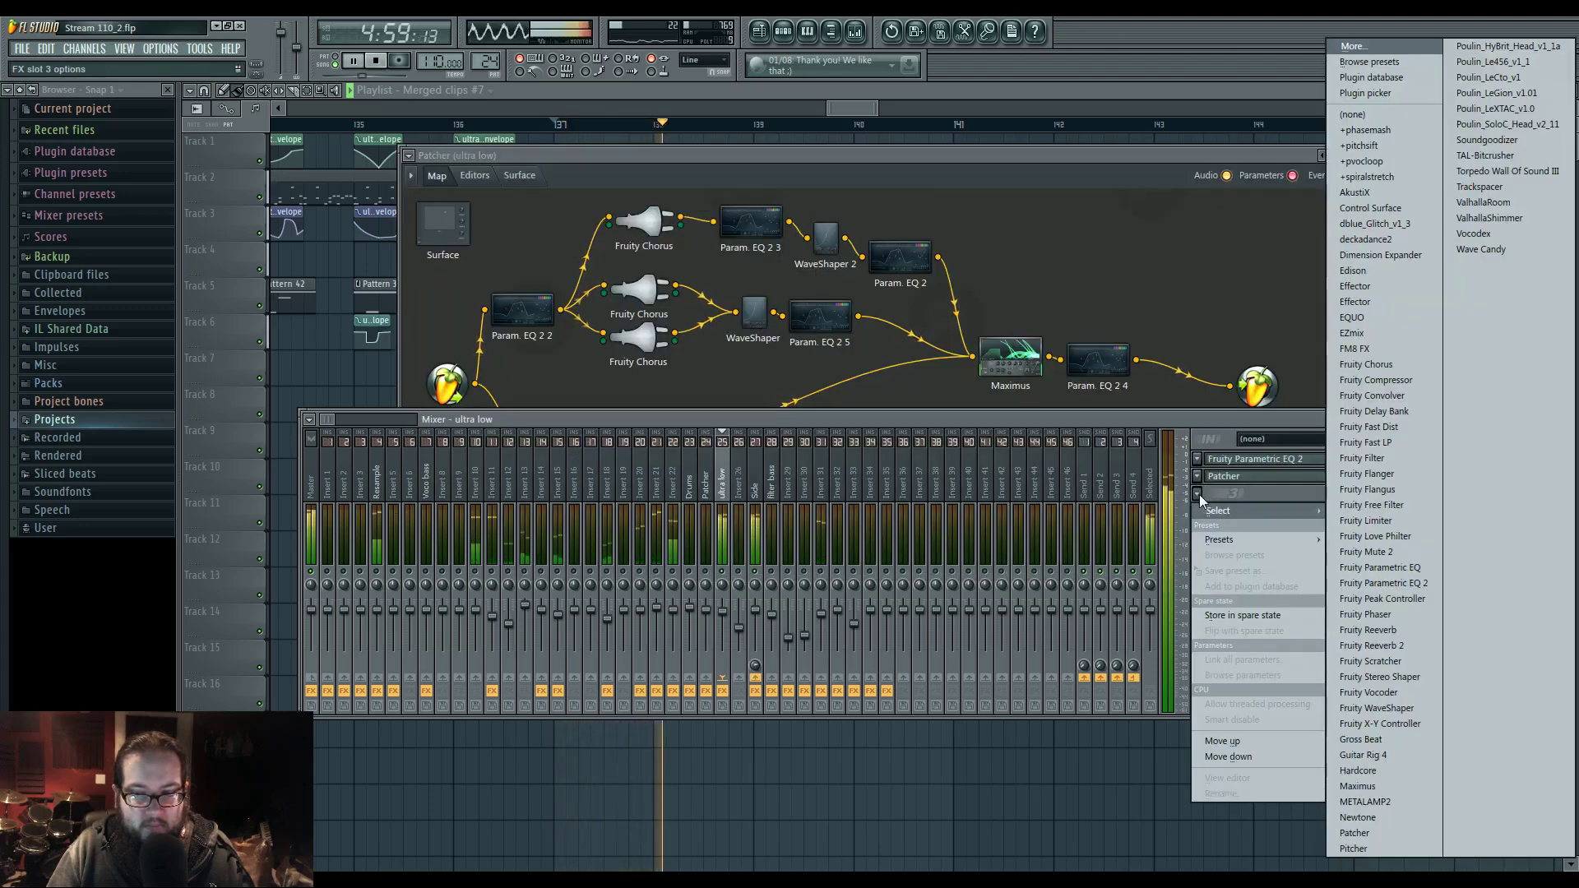
{"action": "left_click", "coordinate": [1393, 649]}
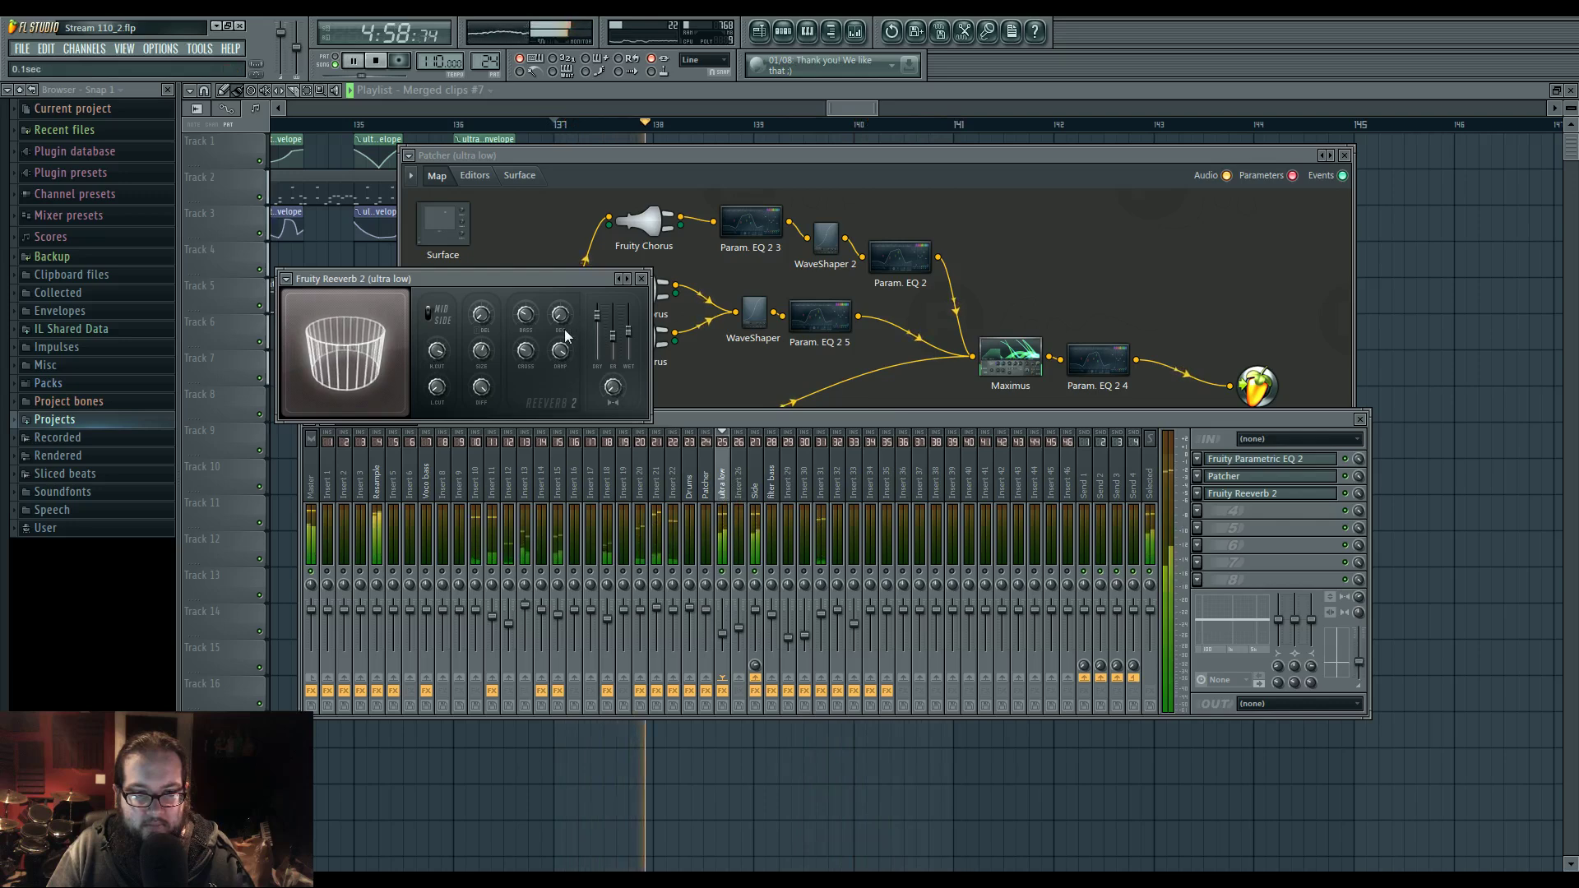
- Enlarge the Fruity Reeverb 2 room and fine-tune the reverb by ear, then stop playback in the mixer
{"action": "left_click_drag", "start_coordinate": [366, 360], "coordinate": [440, 354]}
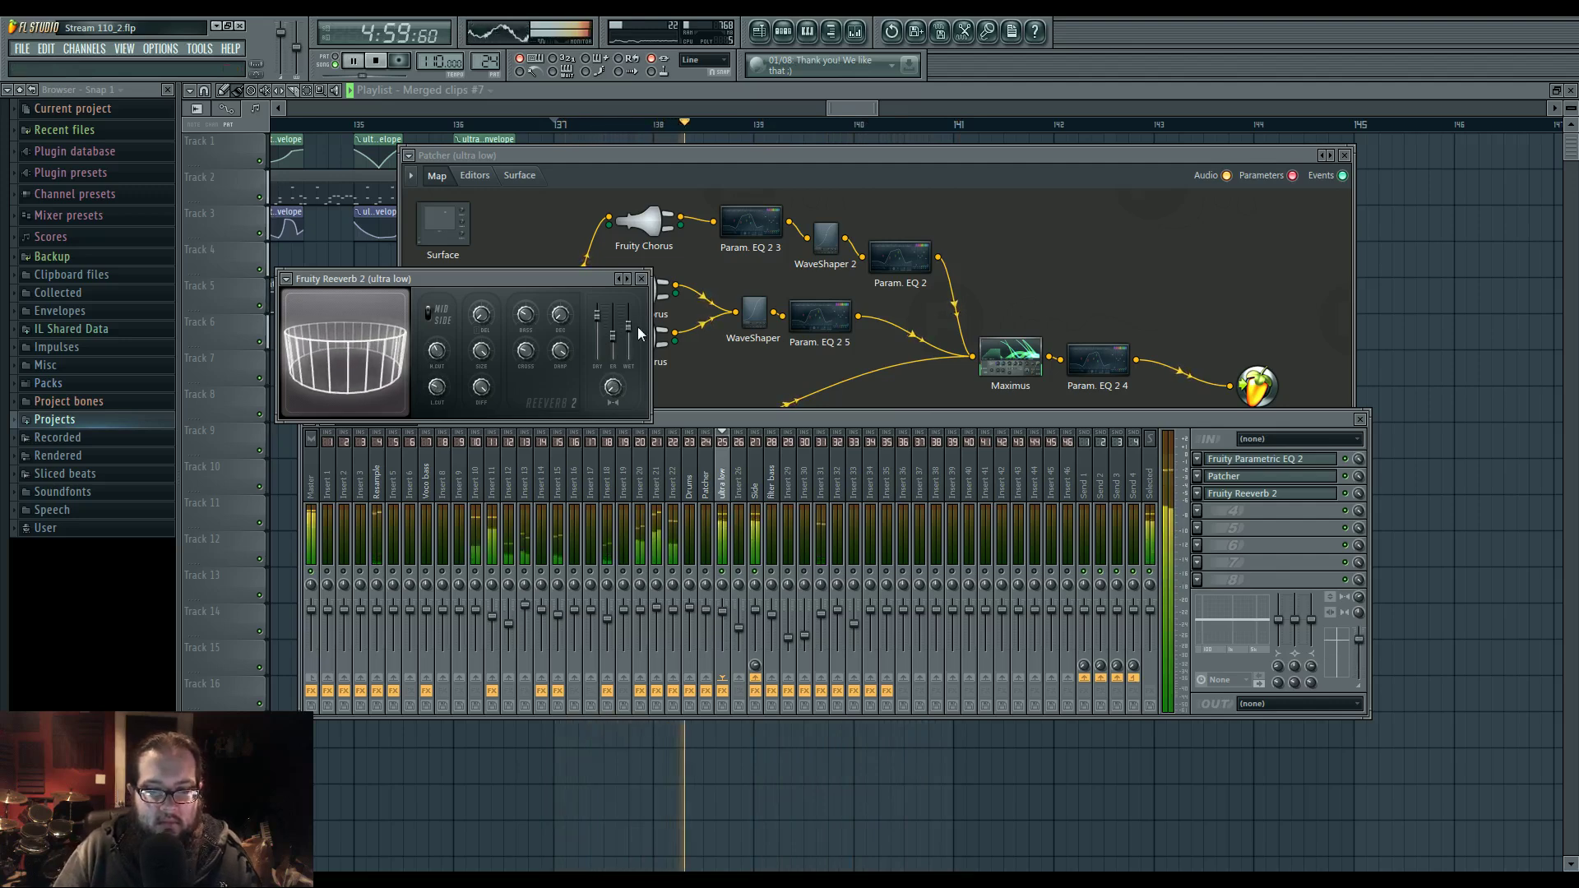
{"action": "left_click", "coordinate": [1274, 527]}
{"action": "key", "text": "space"}
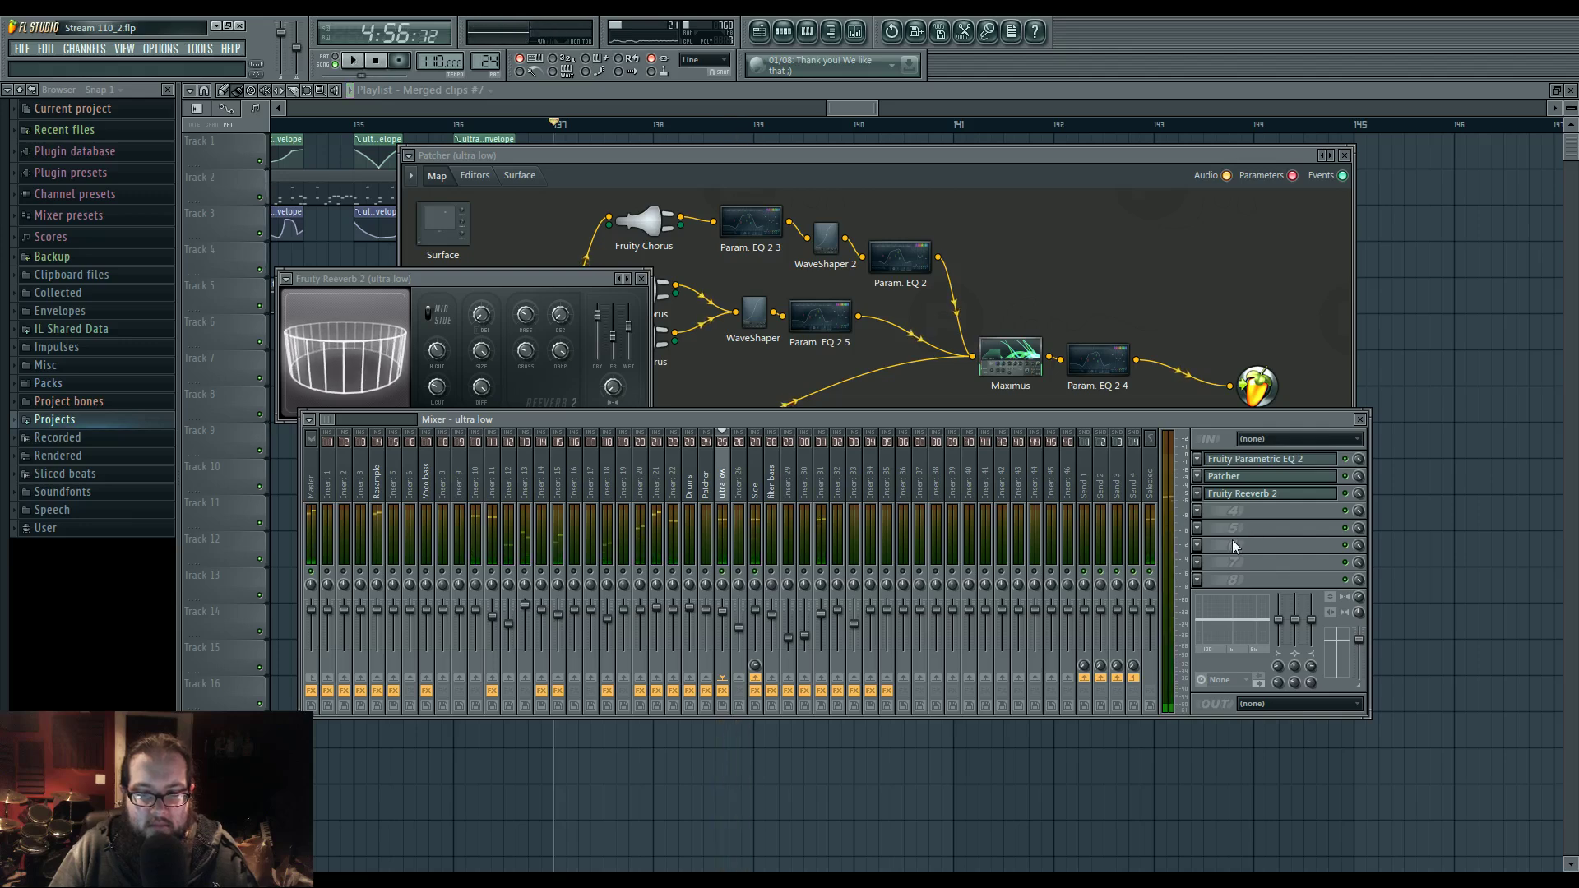
- Load Fruity Delay Bank into the fourth effect slot of the ultra low track and audition it
{"action": "left_click", "coordinate": [1212, 520]}
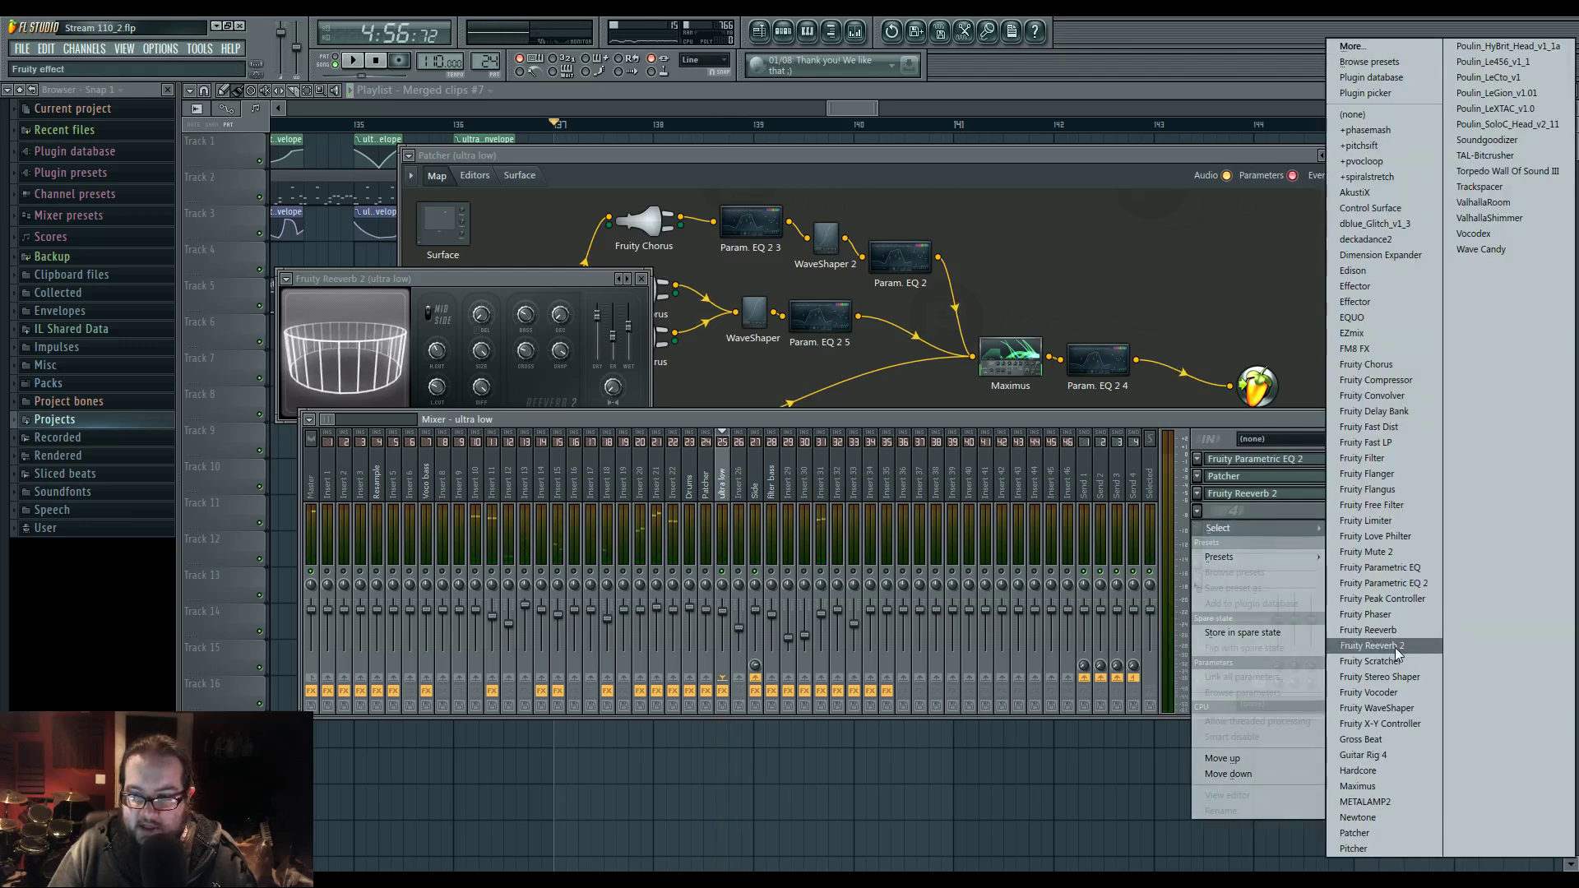
{"action": "left_click", "coordinate": [1389, 414]}
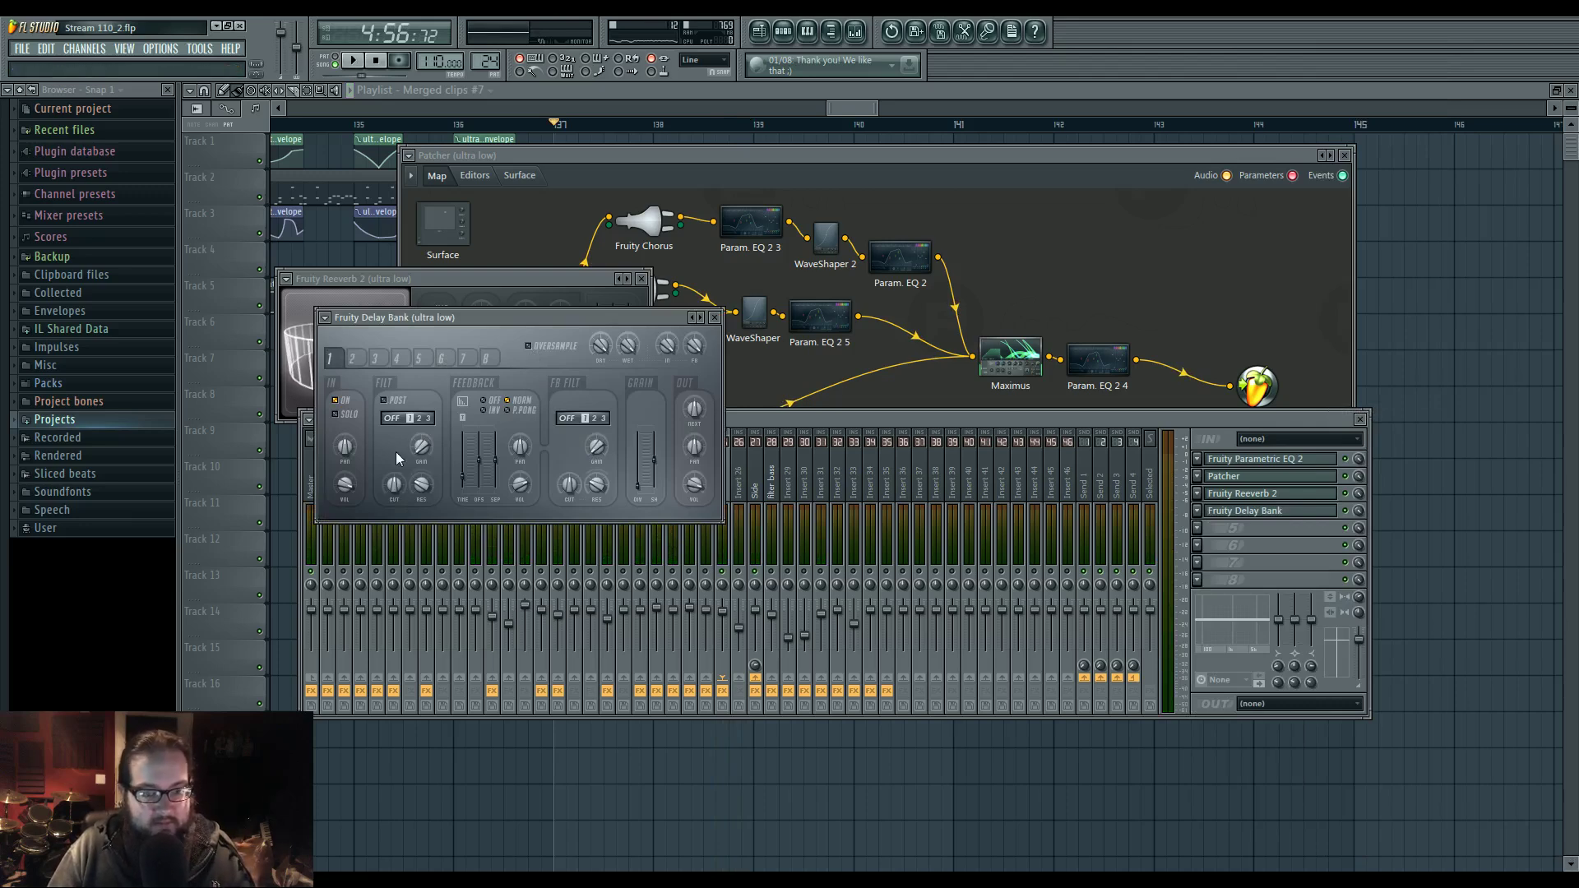
{"action": "key", "text": "space"}
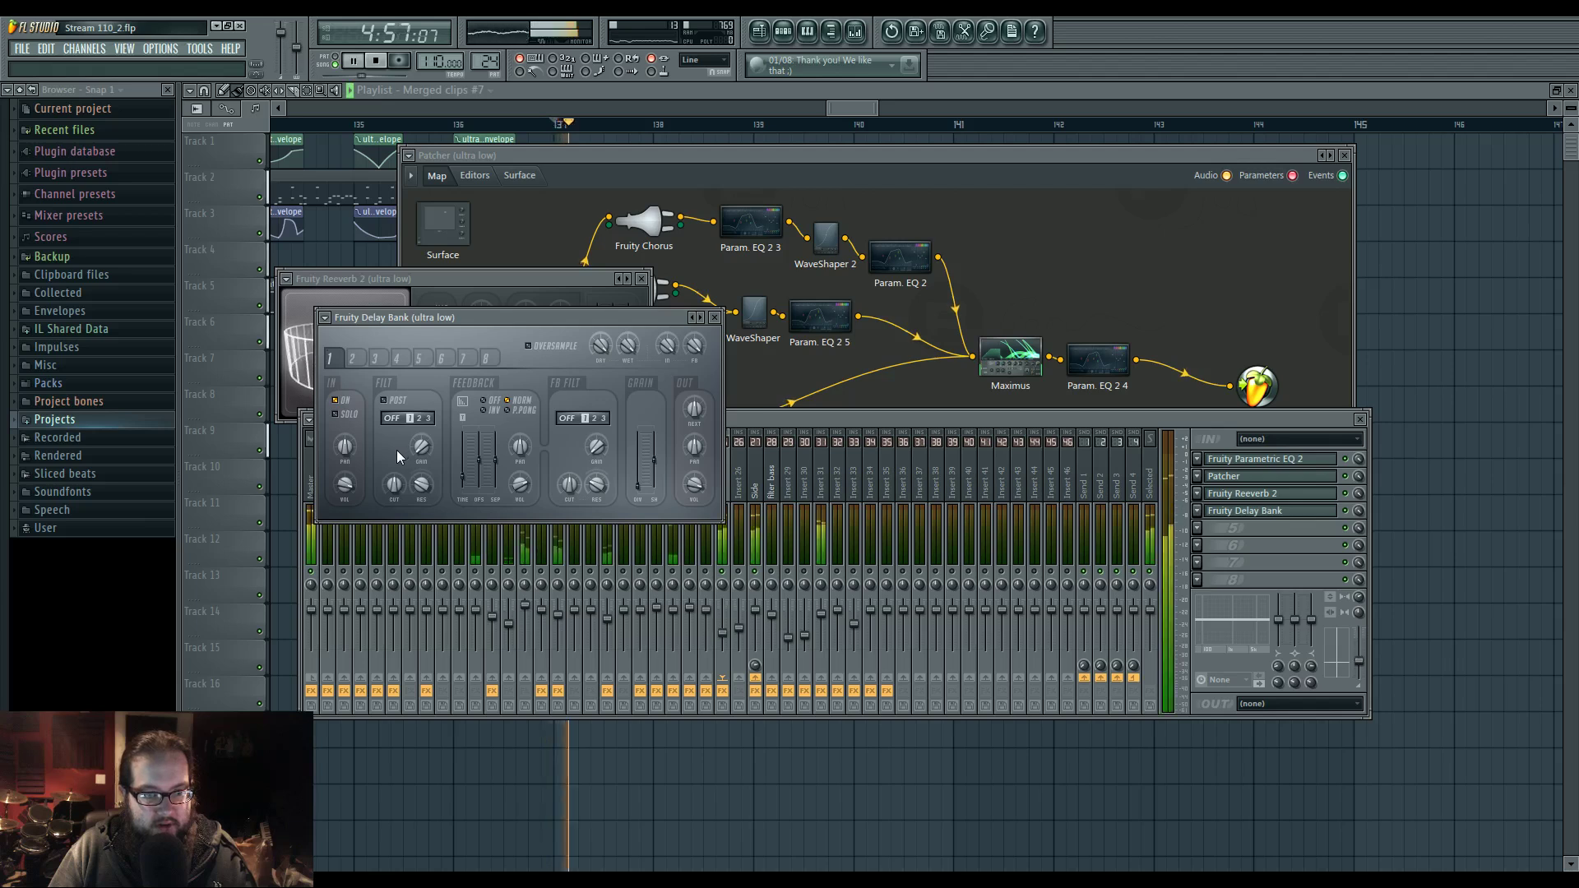
{"action": "key", "text": "space"}
{"action": "key", "text": "space"}
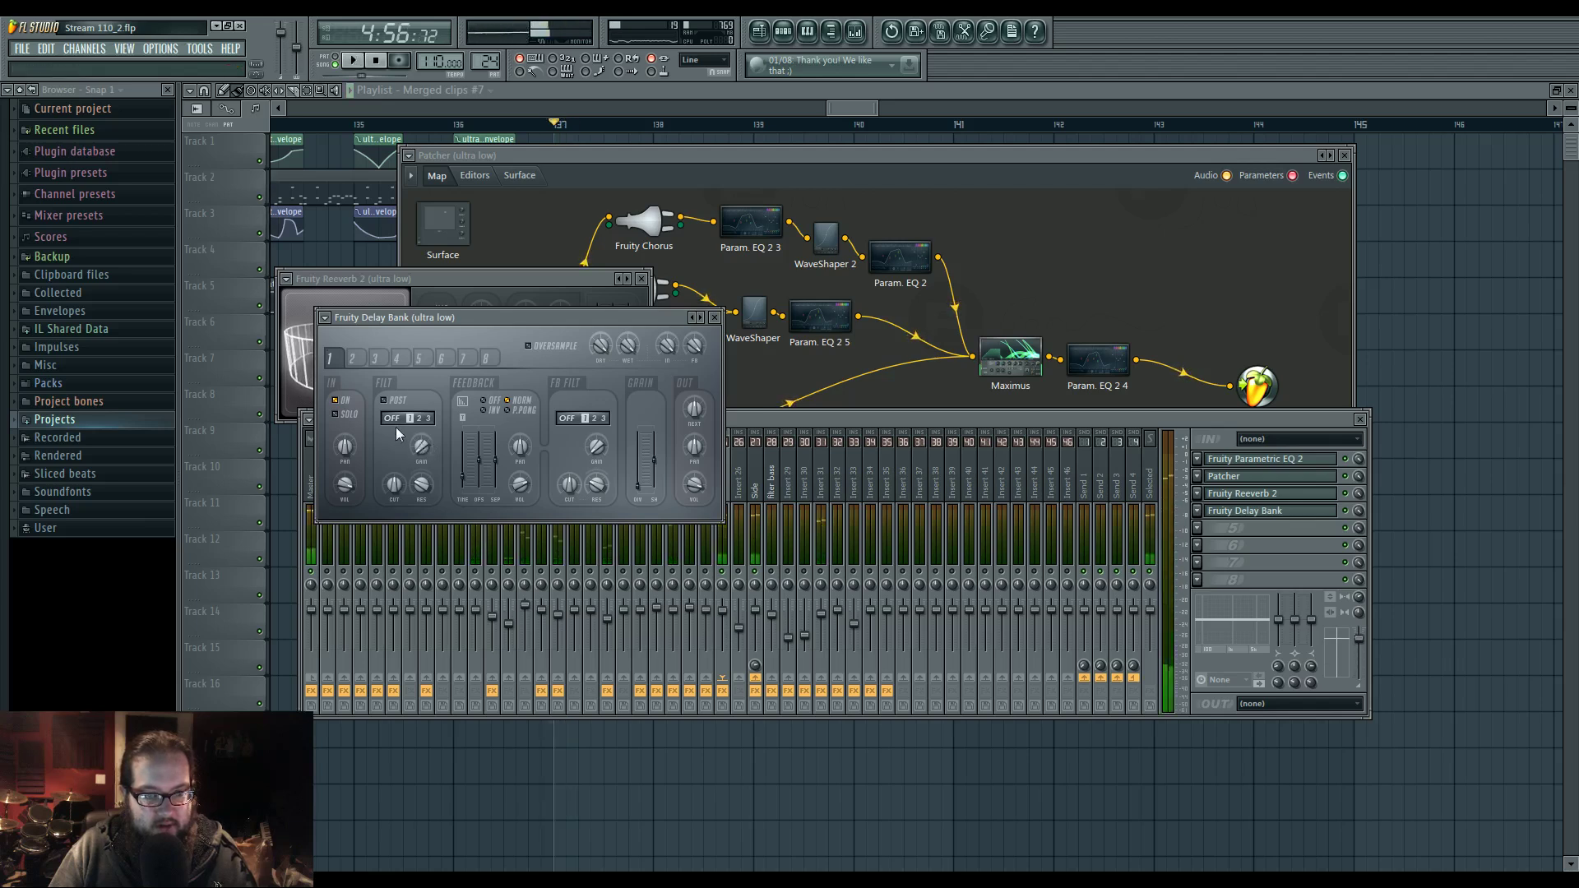
- Set the first delay's input filter to HP and its feedback mode to ping pong, adjusting the filter and feedback during playback
{"action": "left_click", "coordinate": [392, 418]}
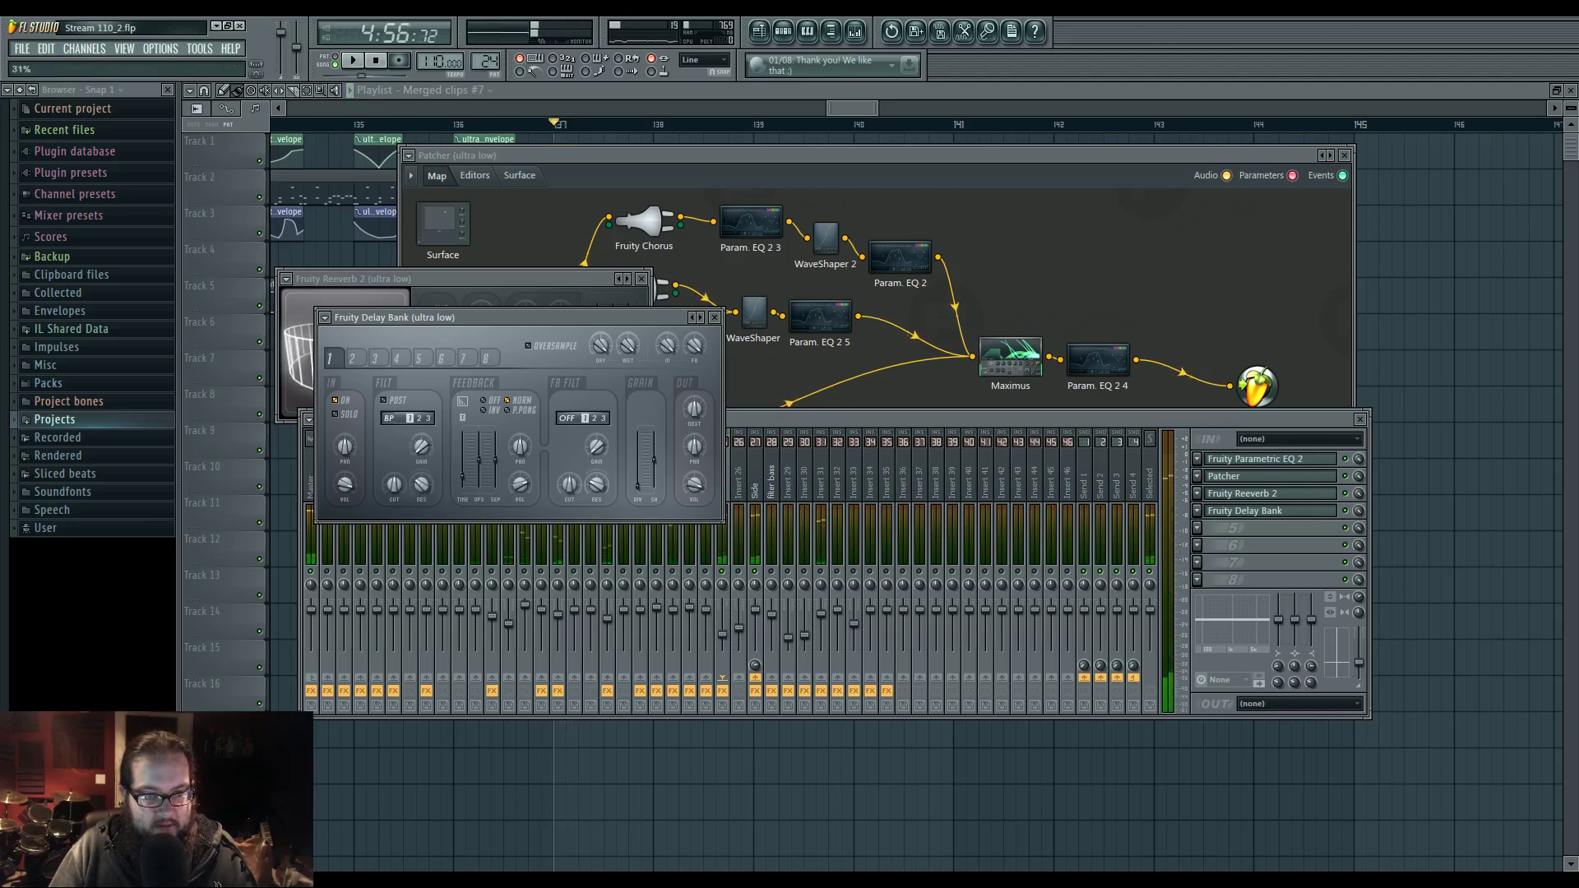
{"action": "key", "text": "space"}
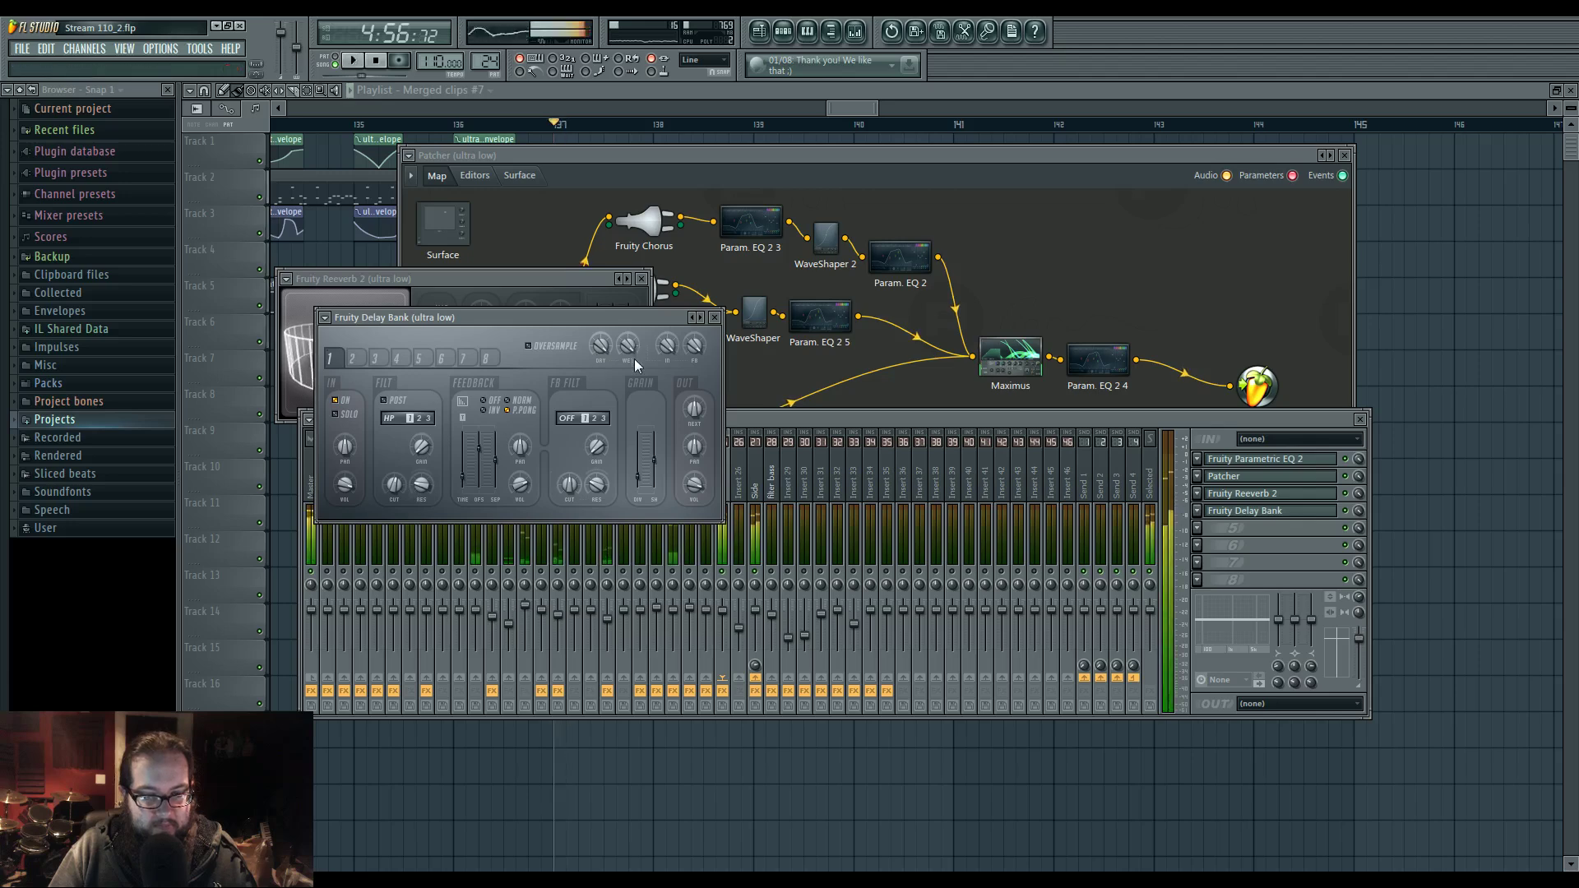
{"action": "left_click", "coordinate": [673, 570]}
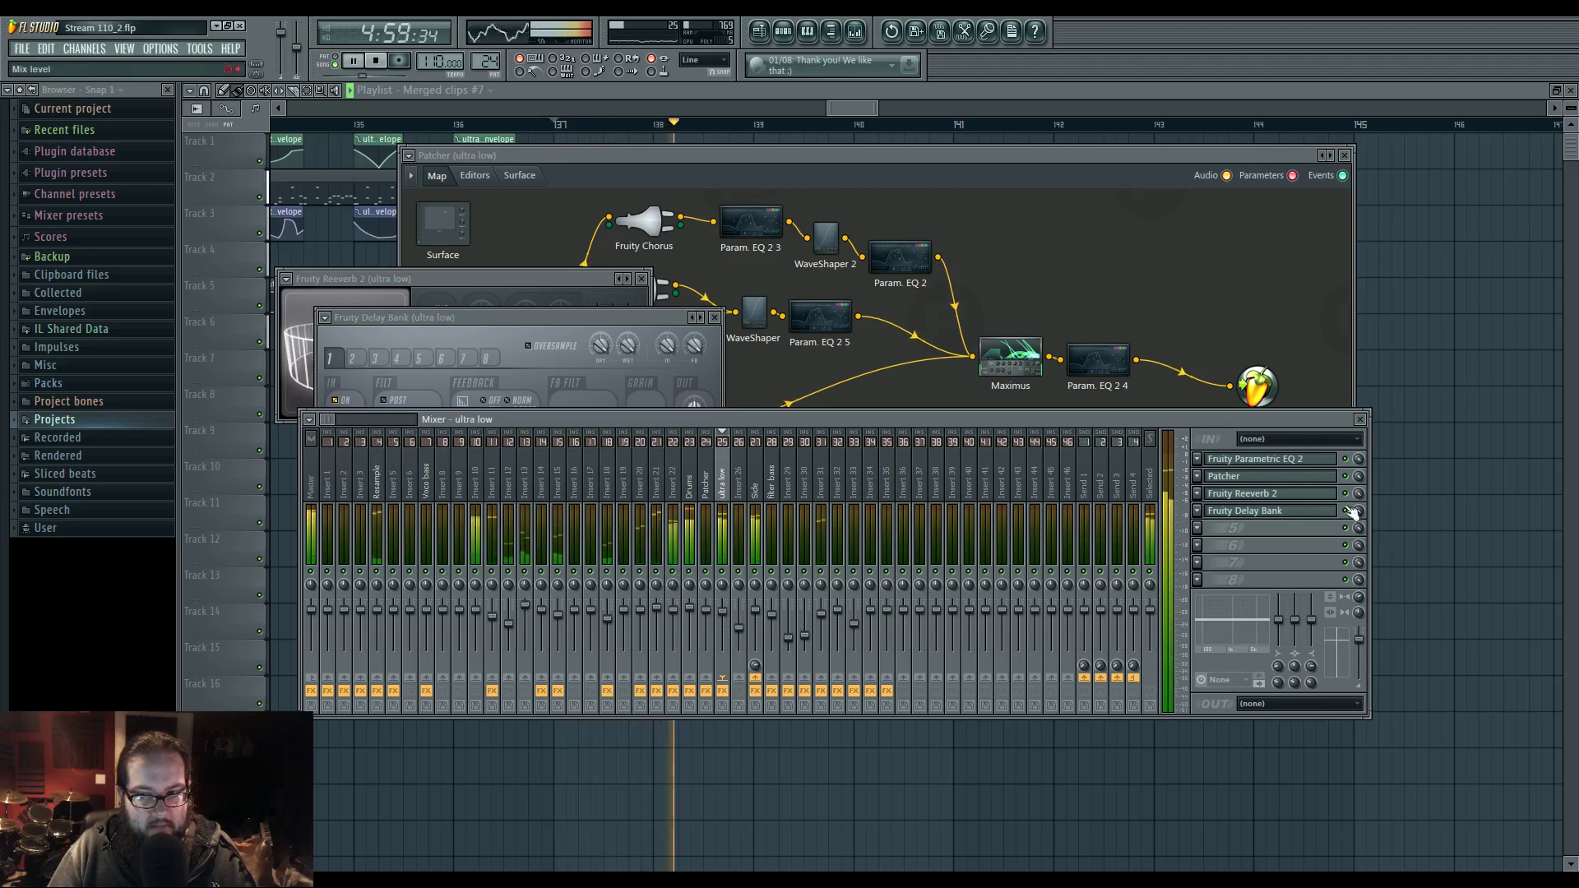
{"action": "left_click", "coordinate": [1270, 514]}
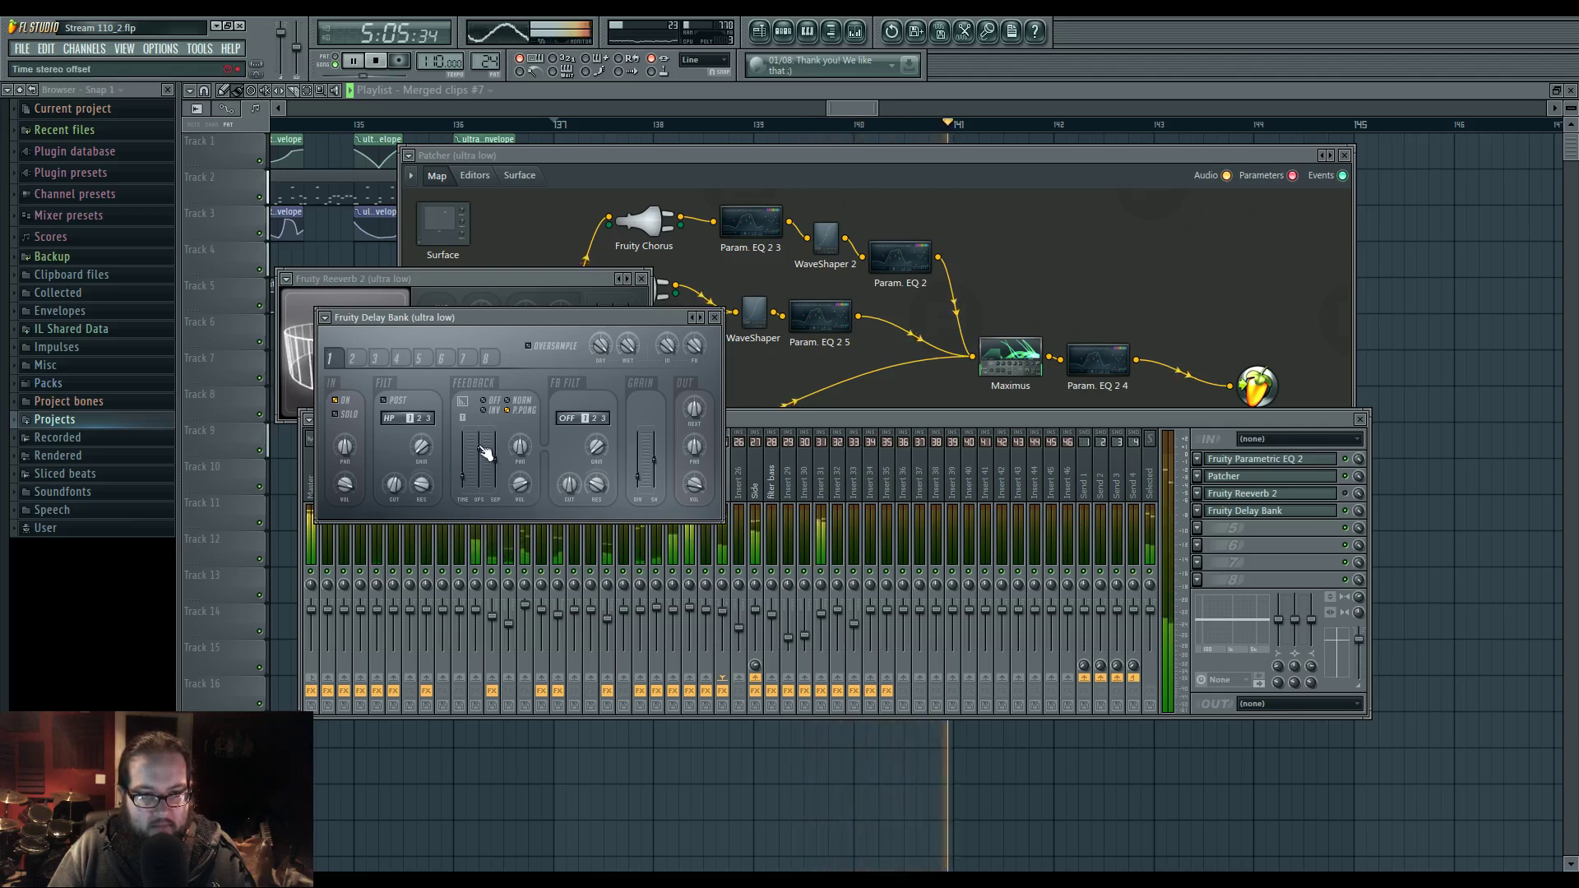
{"action": "key", "text": "space"}
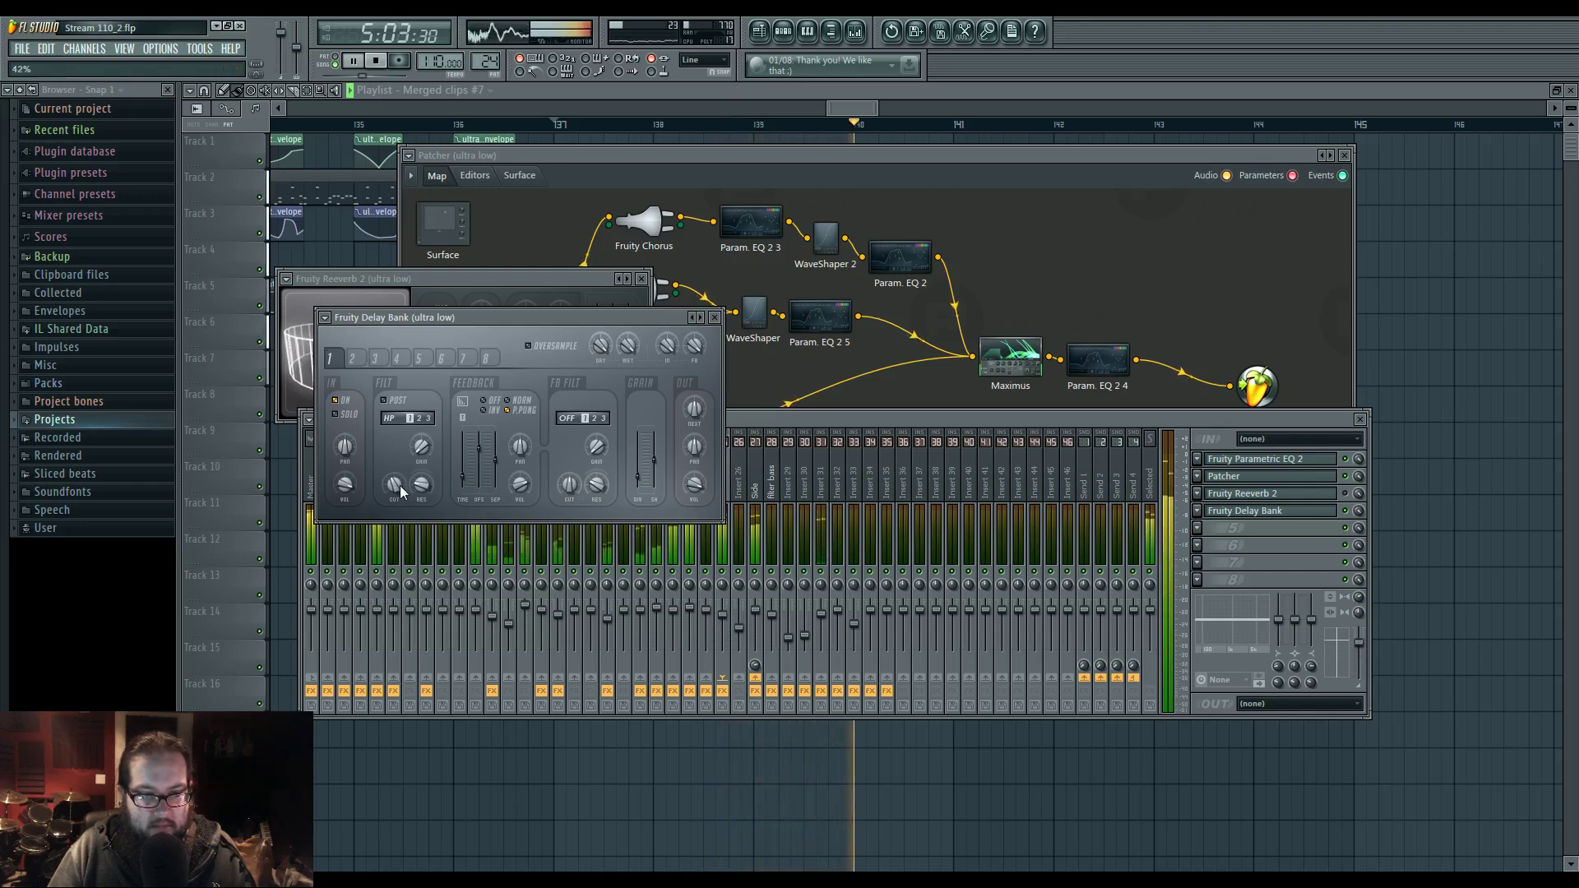
- Listen to the section in the playlist, and switch off Fruity Delay Bank on the ultra low mixer track
{"action": "left_click", "coordinate": [1396, 344]}
{"action": "scroll", "coordinate": [917, 342], "scroll_direction": "up", "scroll_amount": 3}
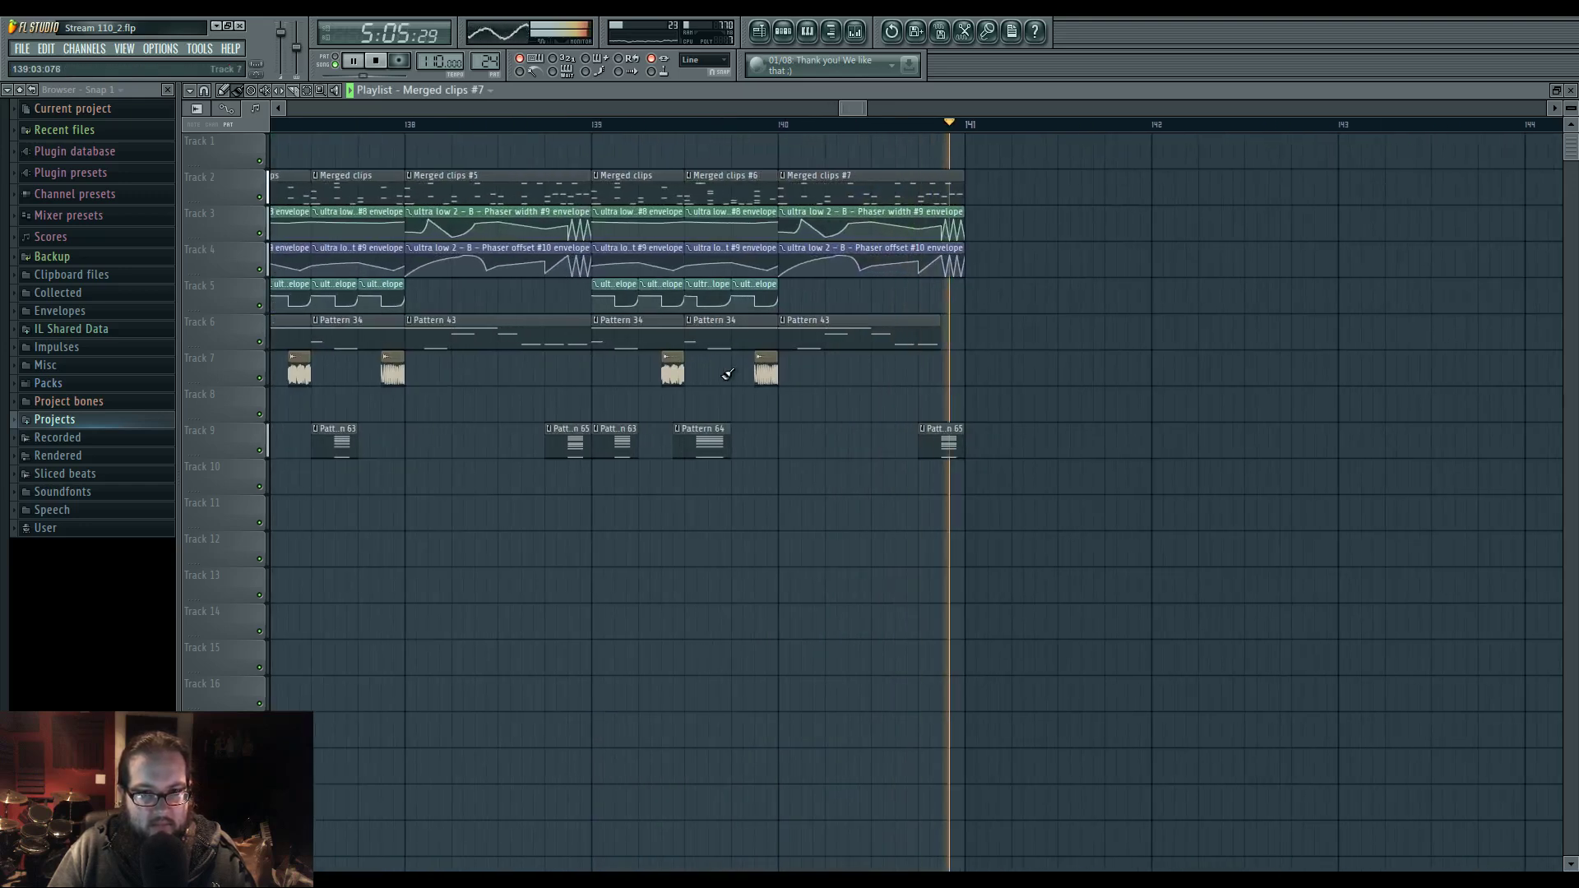
{"action": "key", "text": "space"}
{"action": "left_click", "coordinate": [856, 31]}
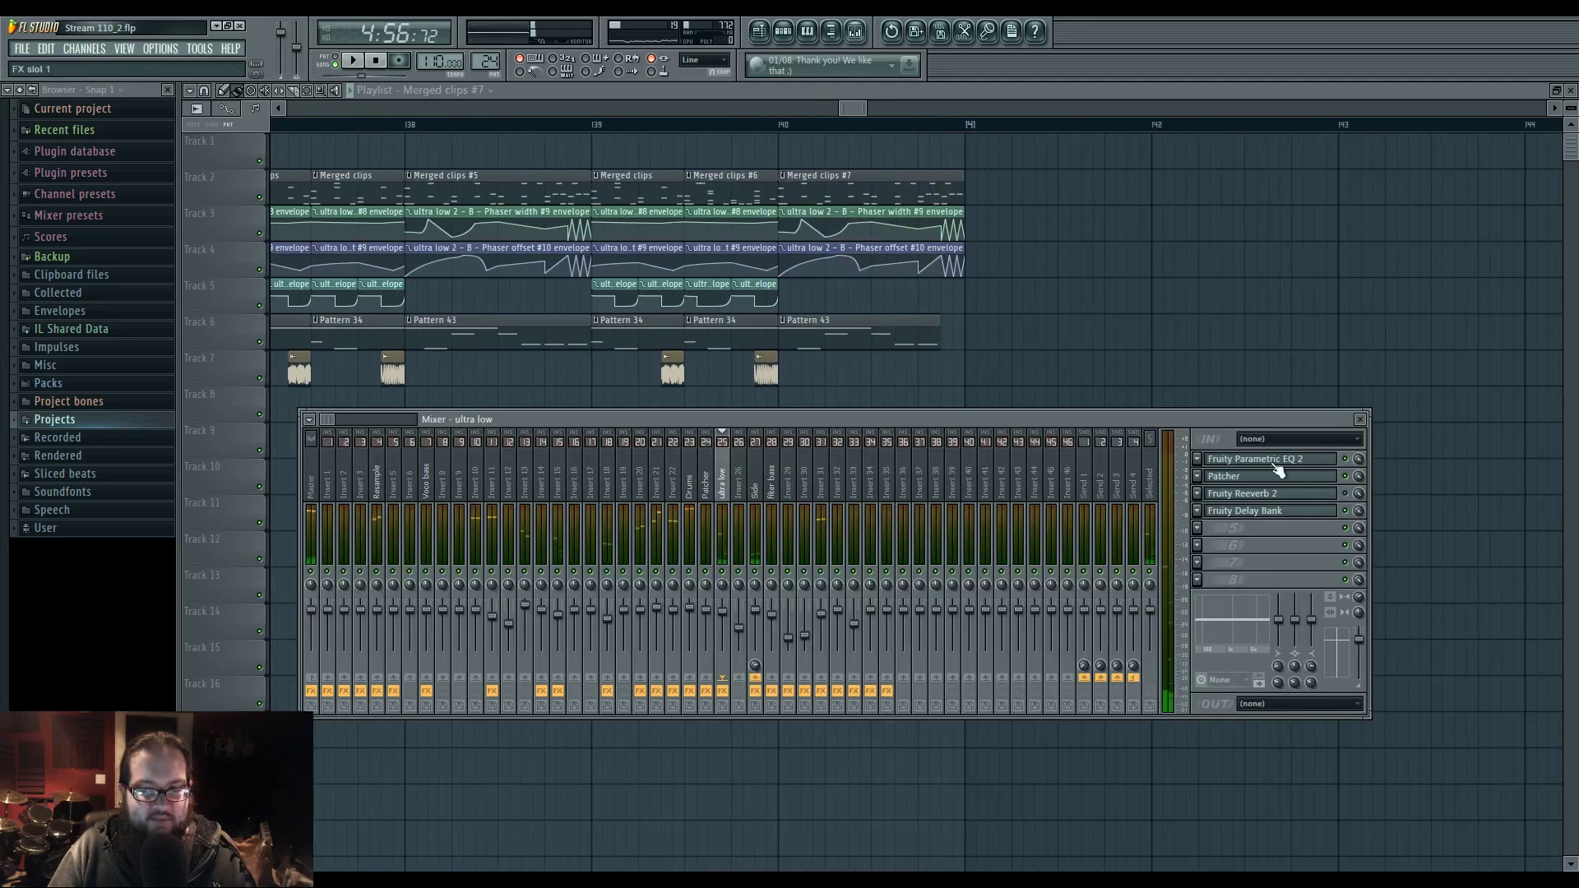
{"action": "left_click", "coordinate": [1345, 511]}
{"action": "left_click", "coordinate": [1125, 283]}
{"action": "key", "text": "space"}
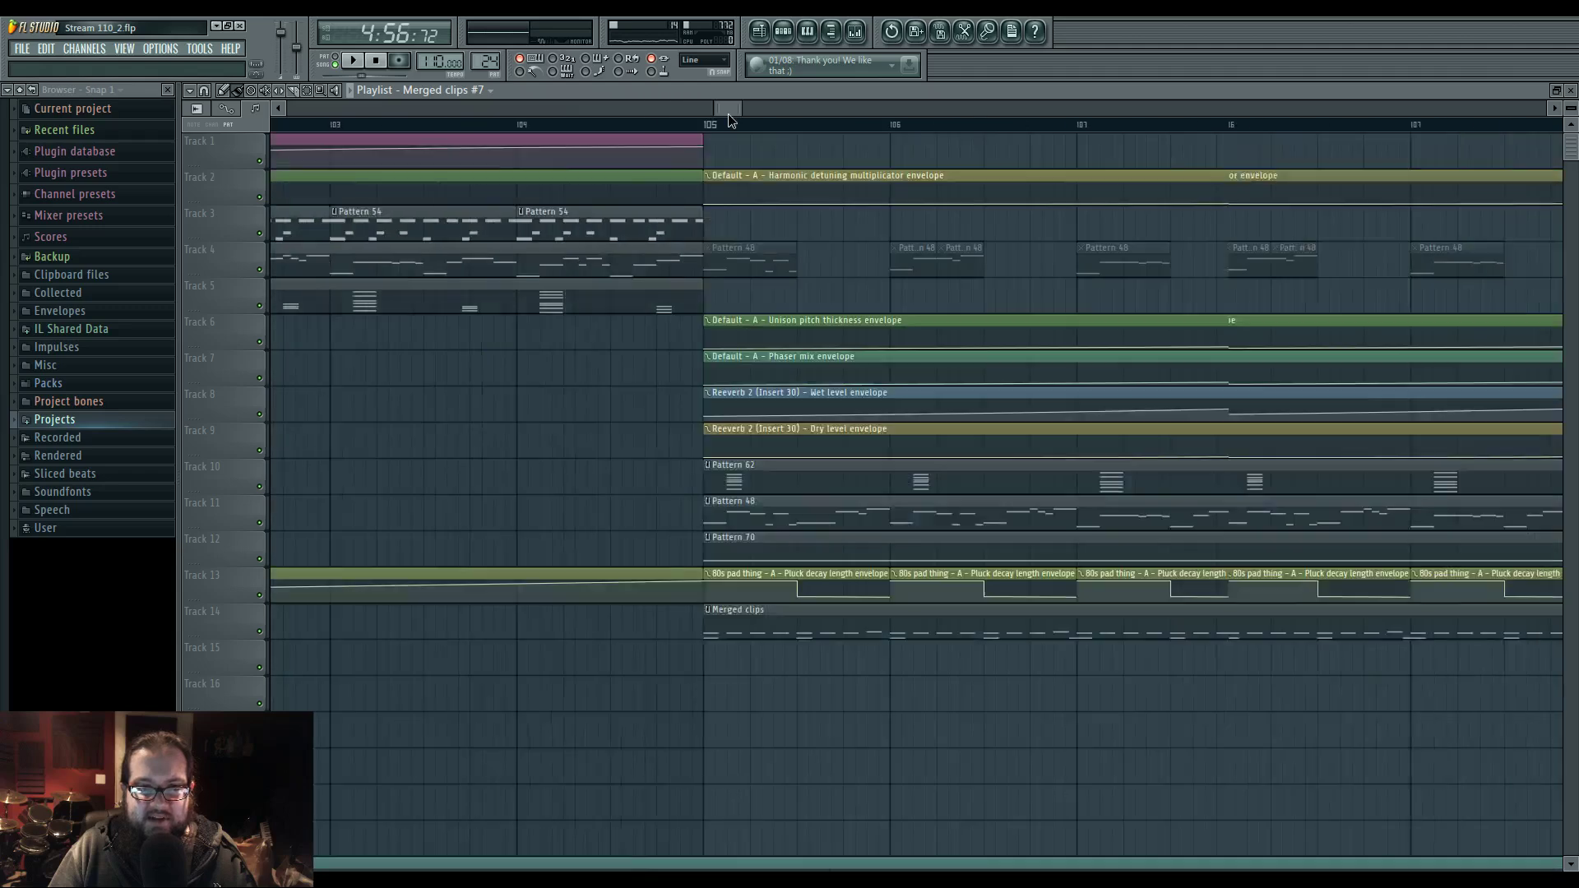
- Play the extended bass and drum section from bar 137 in the playlist
{"action": "left_click", "coordinate": [619, 72]}
{"action": "key", "text": "space"}
{"action": "left_click", "coordinate": [627, 73]}
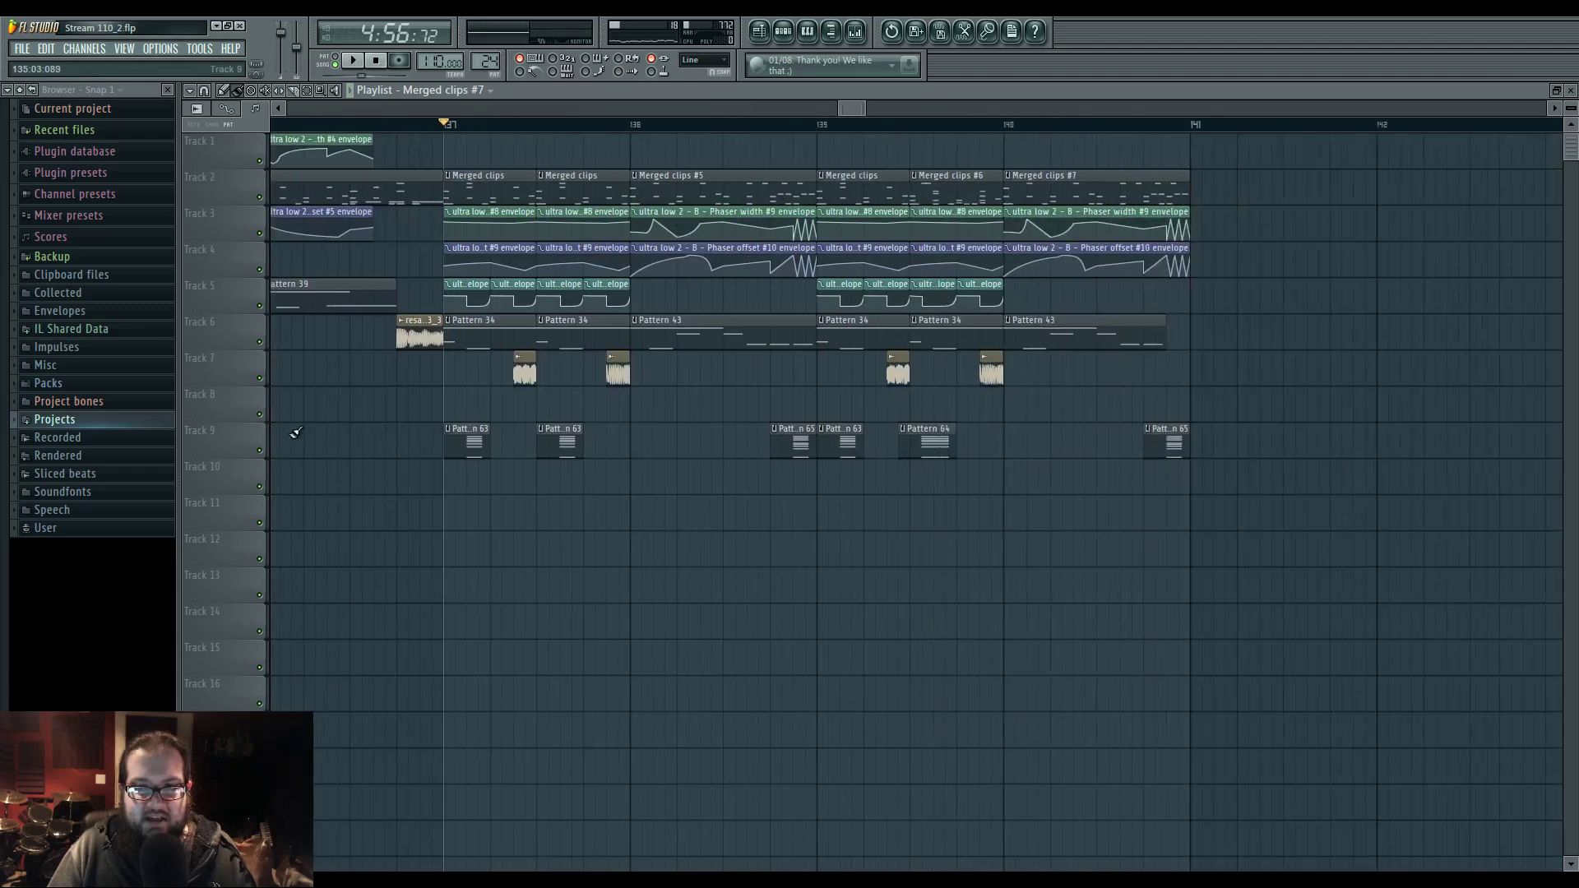
{"action": "key", "text": "space"}
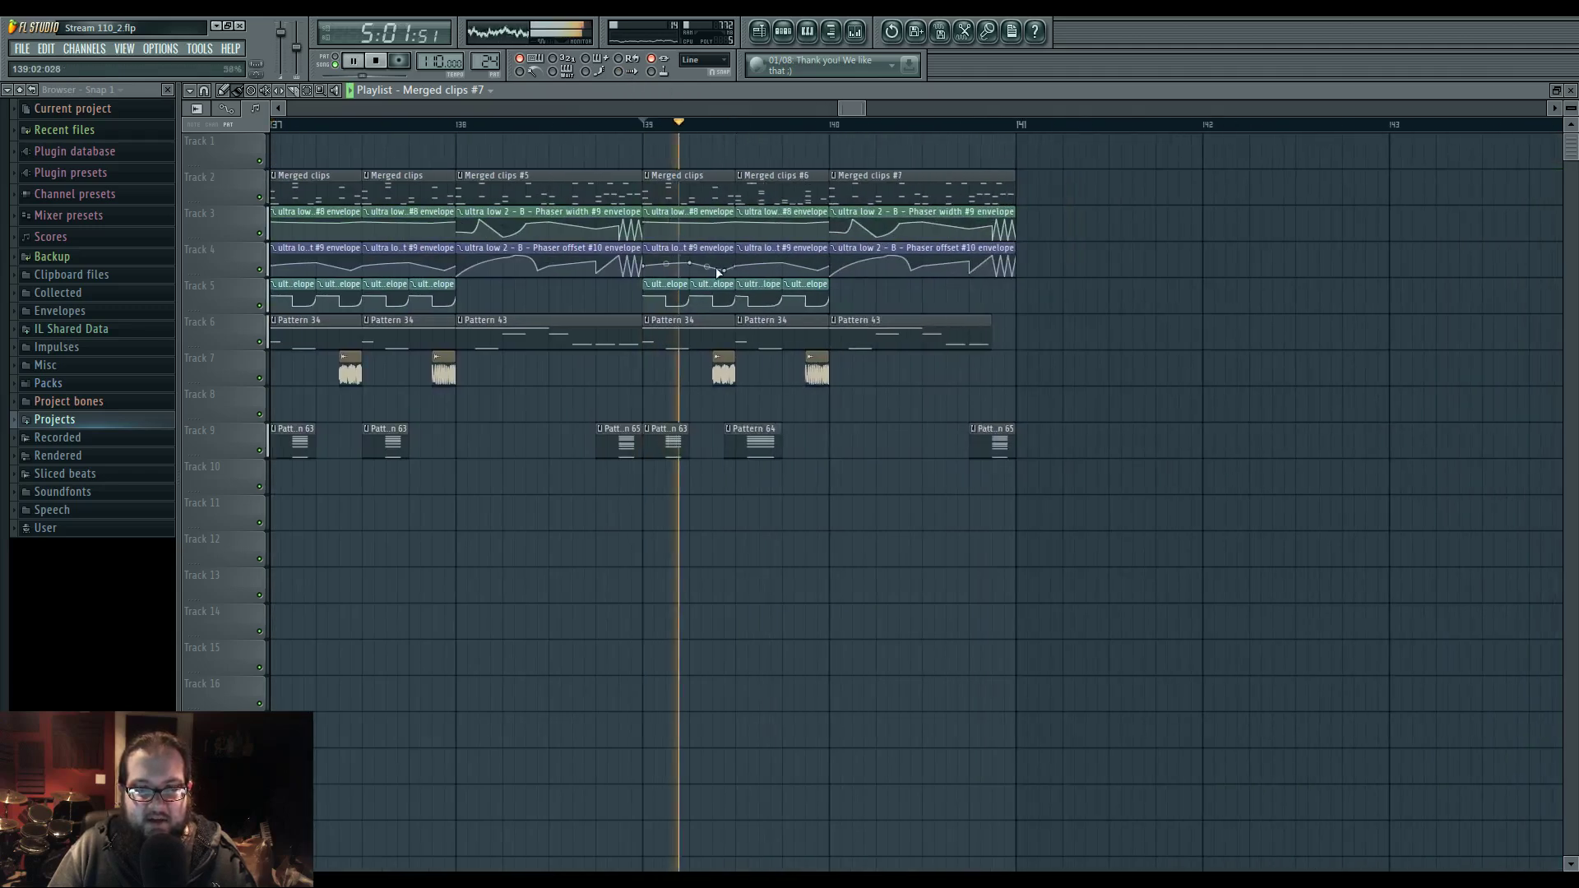
- Replace the two A#5 notes near the start of the Merged clips #6 Layer part with D3 and E3, auditioning the pattern
{"action": "scroll", "coordinate": [780, 518], "scroll_direction": "up", "scroll_amount": 3}
{"action": "double_click", "coordinate": [740, 201]}
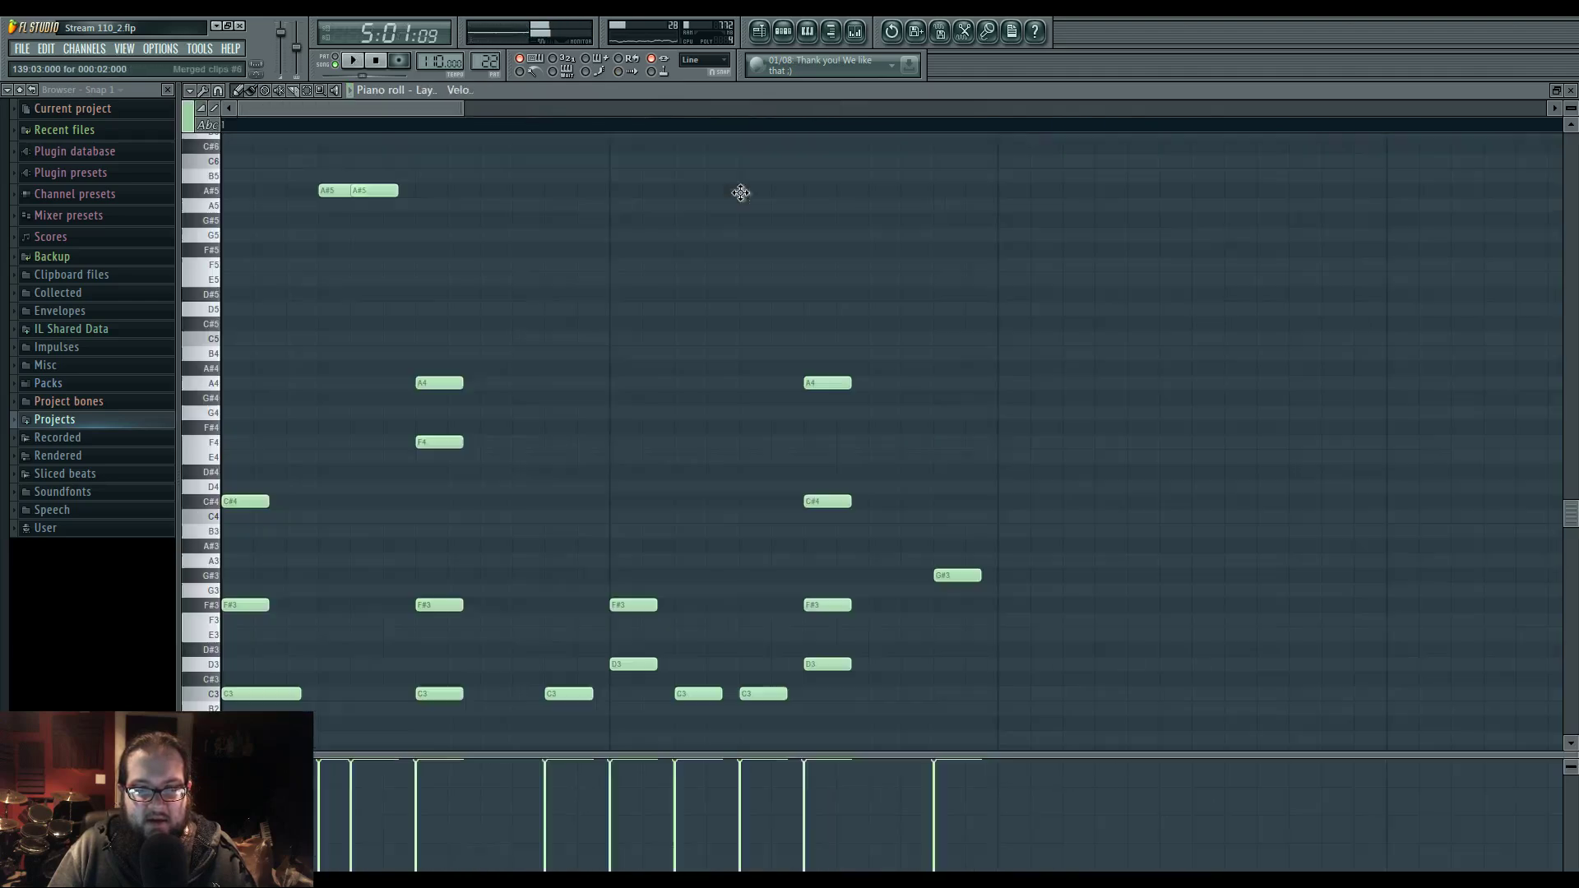
{"action": "key", "text": "space"}
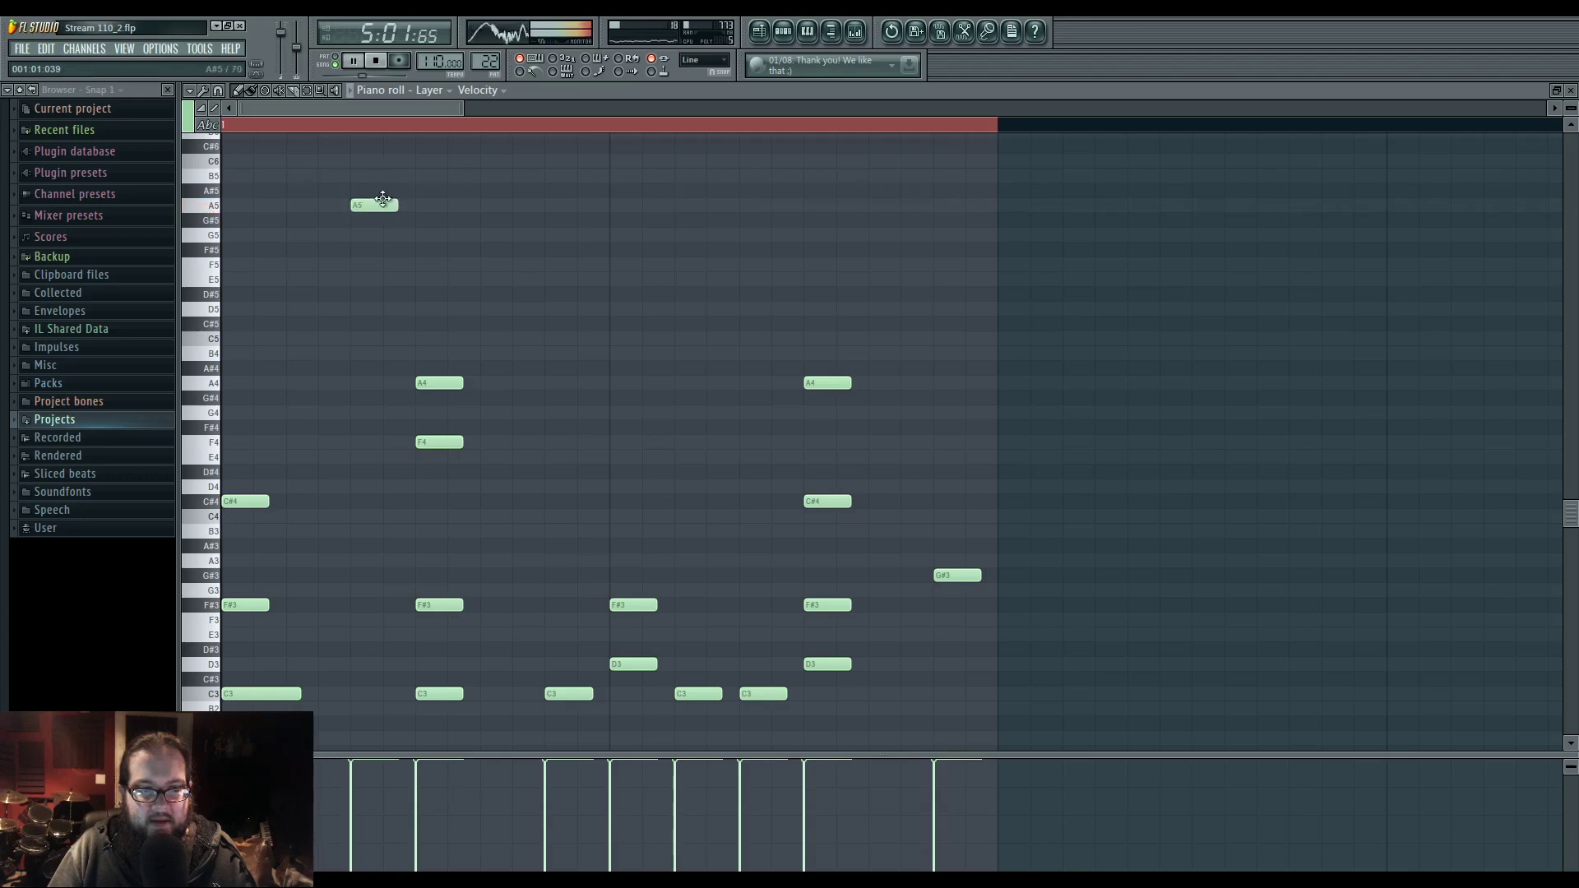
{"action": "left_click_drag", "start_coordinate": [378, 209], "coordinate": [346, 209]}
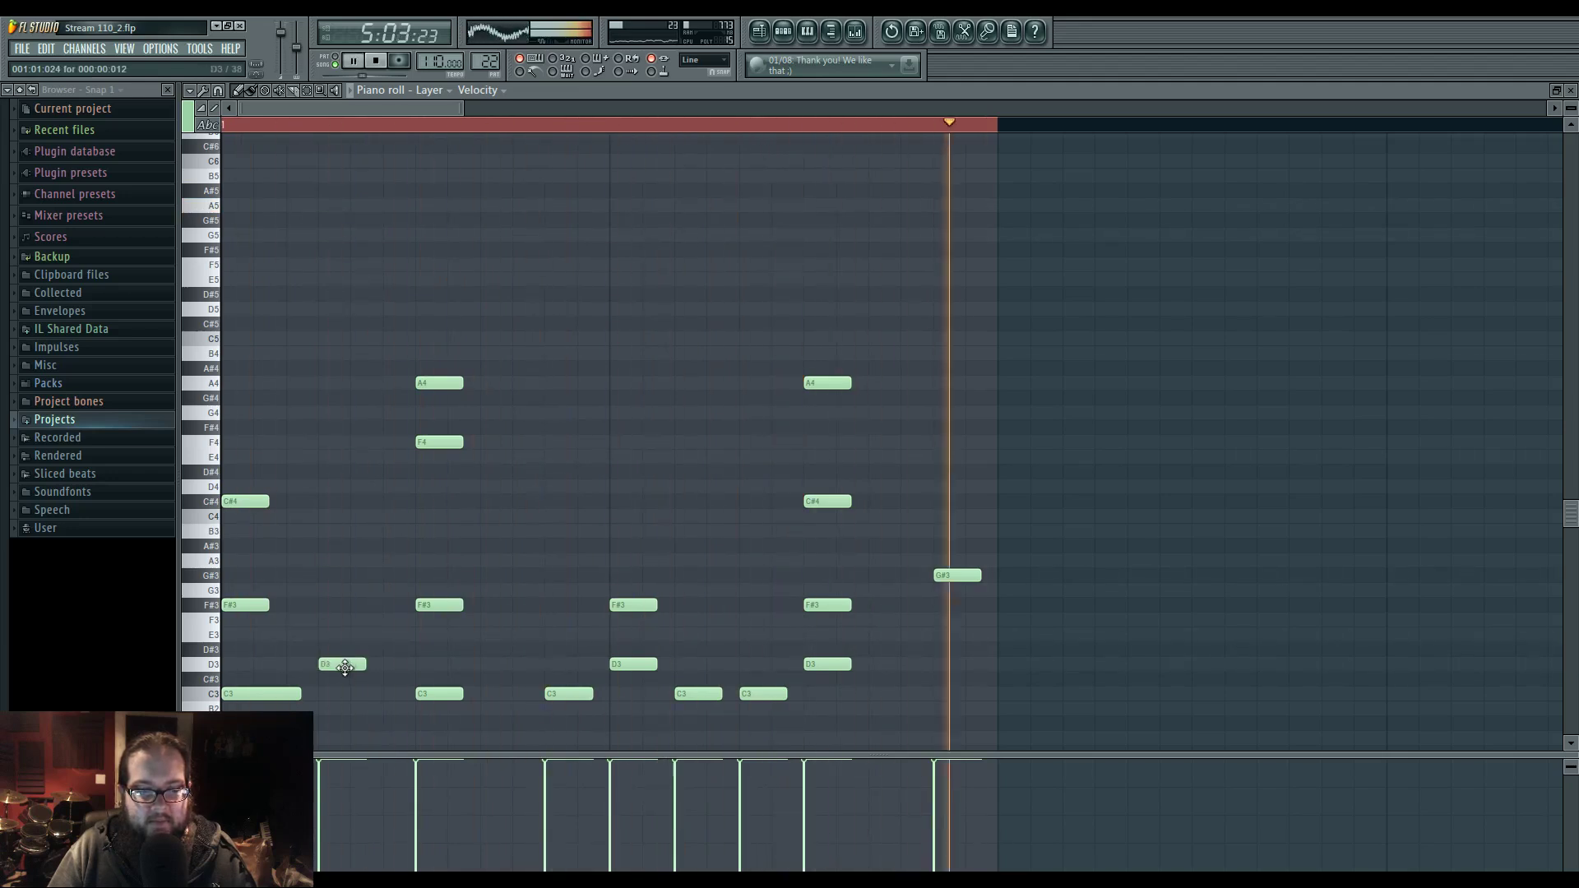
{"action": "left_click_drag", "start_coordinate": [324, 635], "coordinate": [356, 635]}
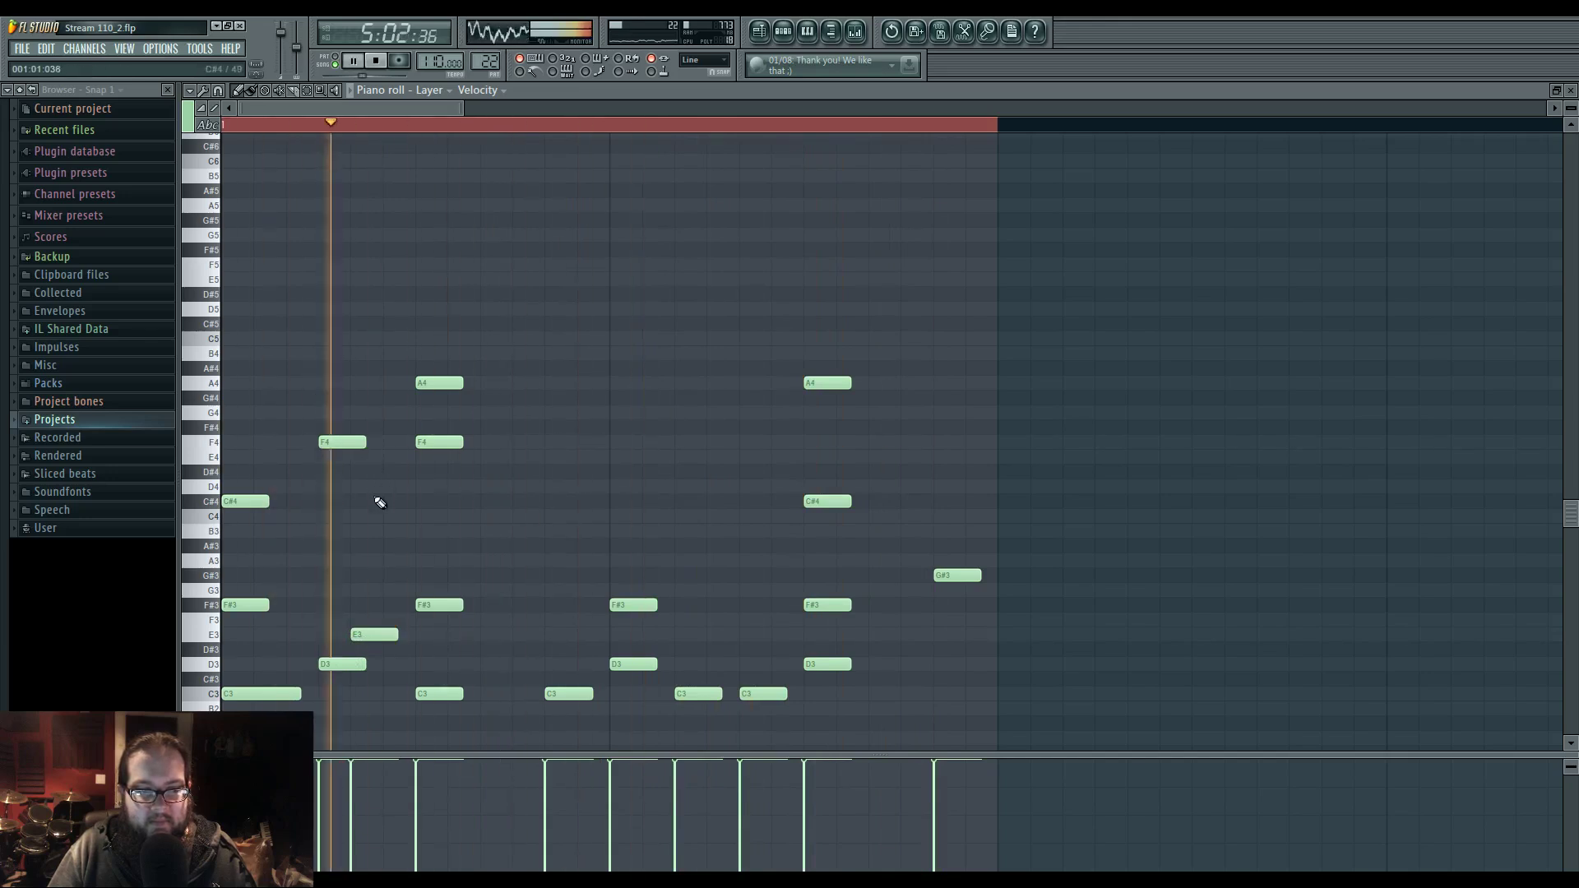
{"action": "key", "text": "space"}
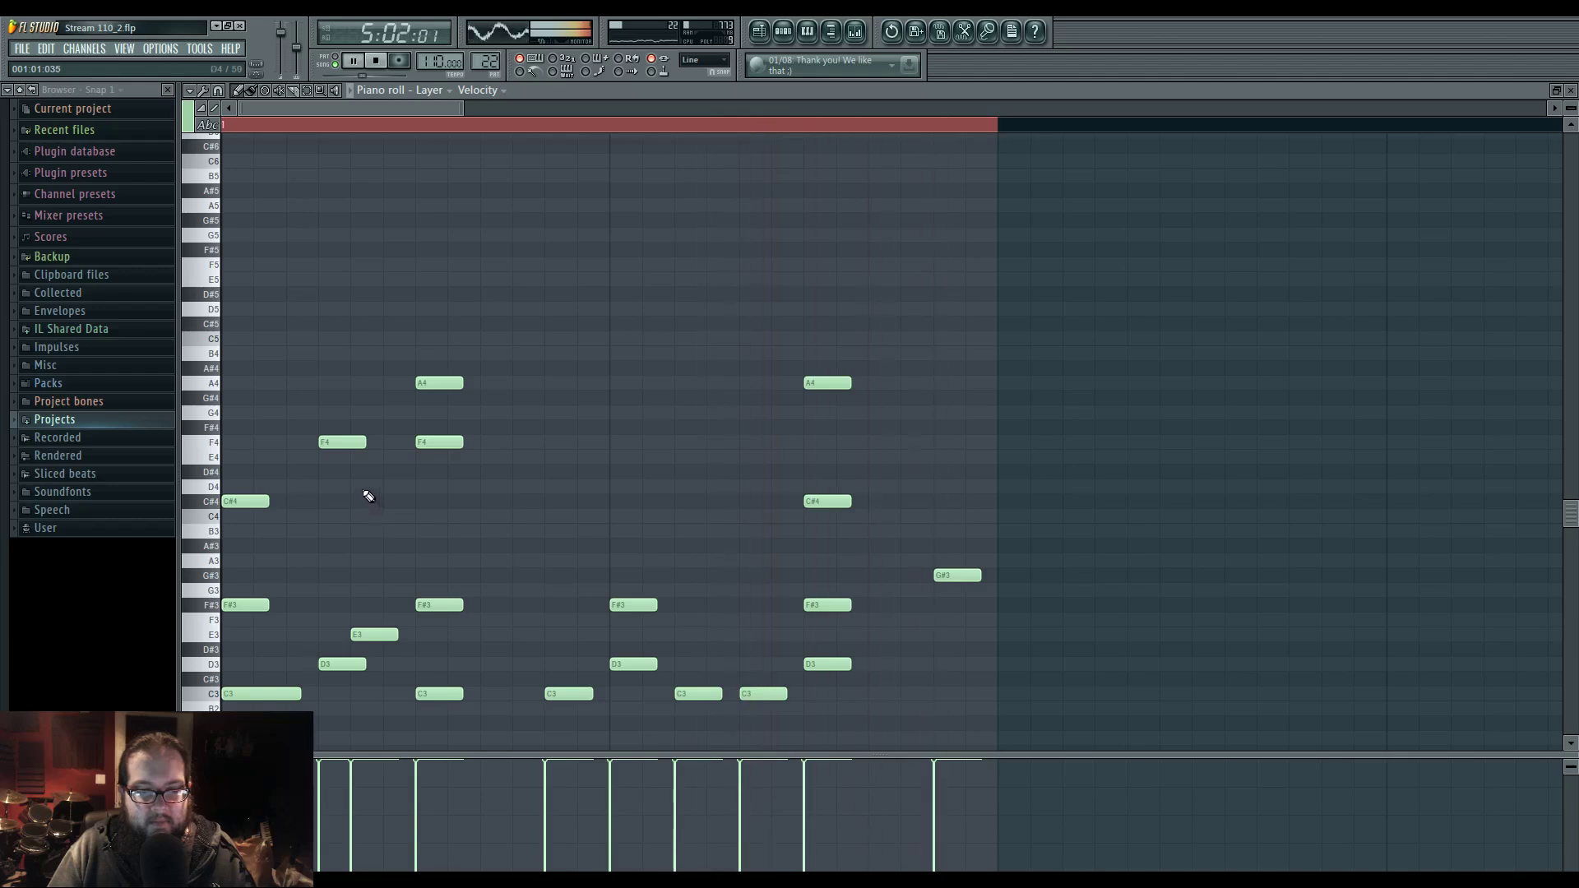
{"action": "key", "text": "space"}
{"action": "right_click", "coordinate": [337, 442]}
{"action": "scroll", "coordinate": [346, 494], "scroll_direction": "down", "scroll_amount": 4}
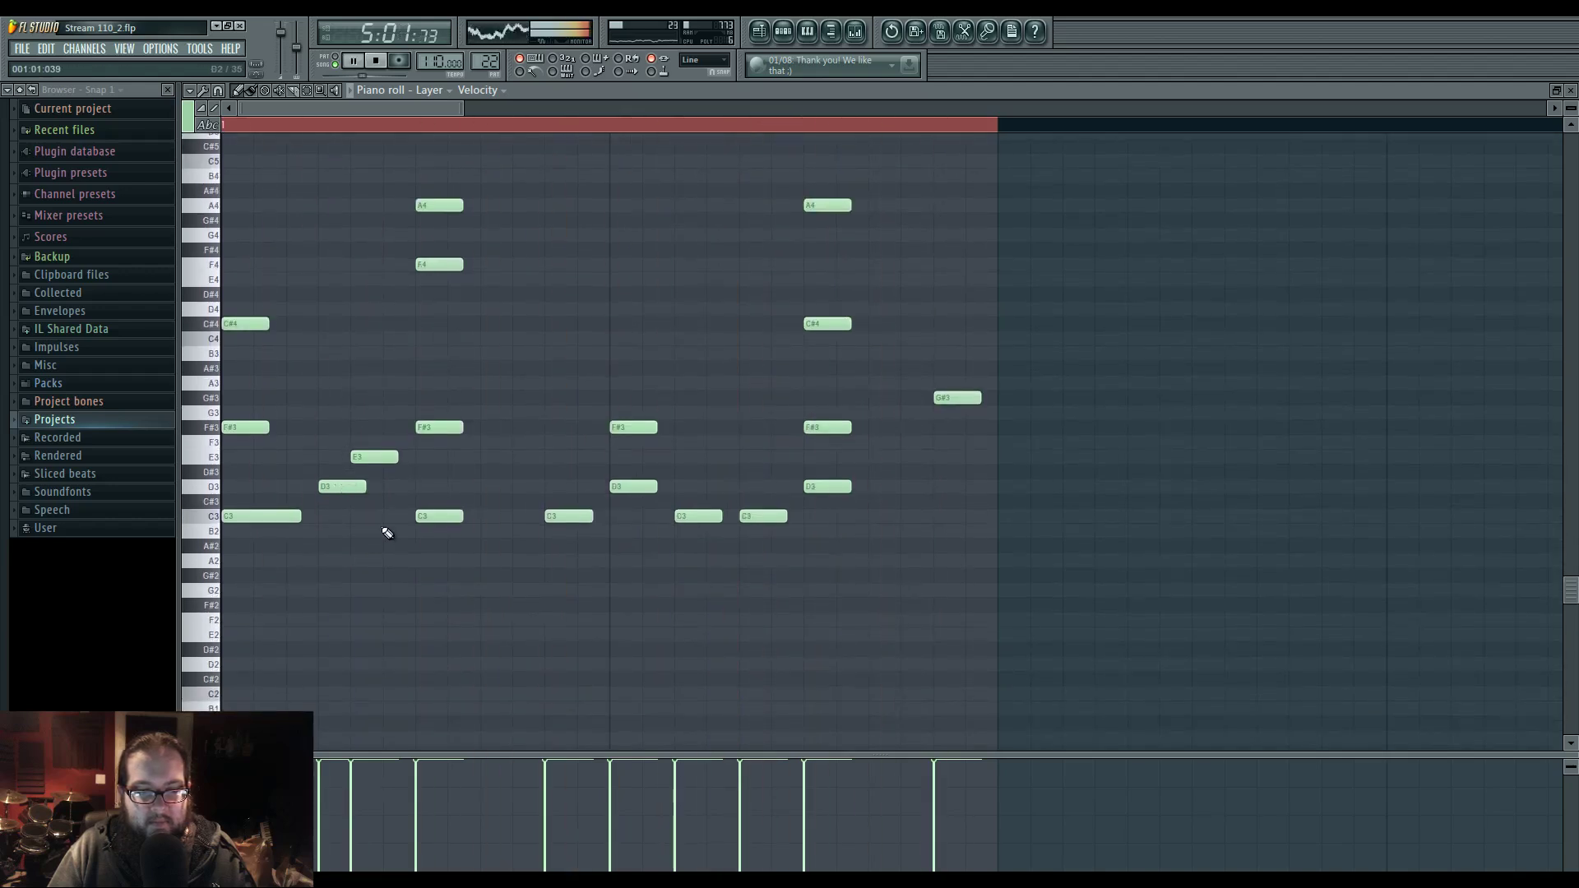
{"action": "key", "text": "space"}
- Return to the playlist and listen to the edited drums from bar 139
{"action": "left_click", "coordinate": [759, 31]}
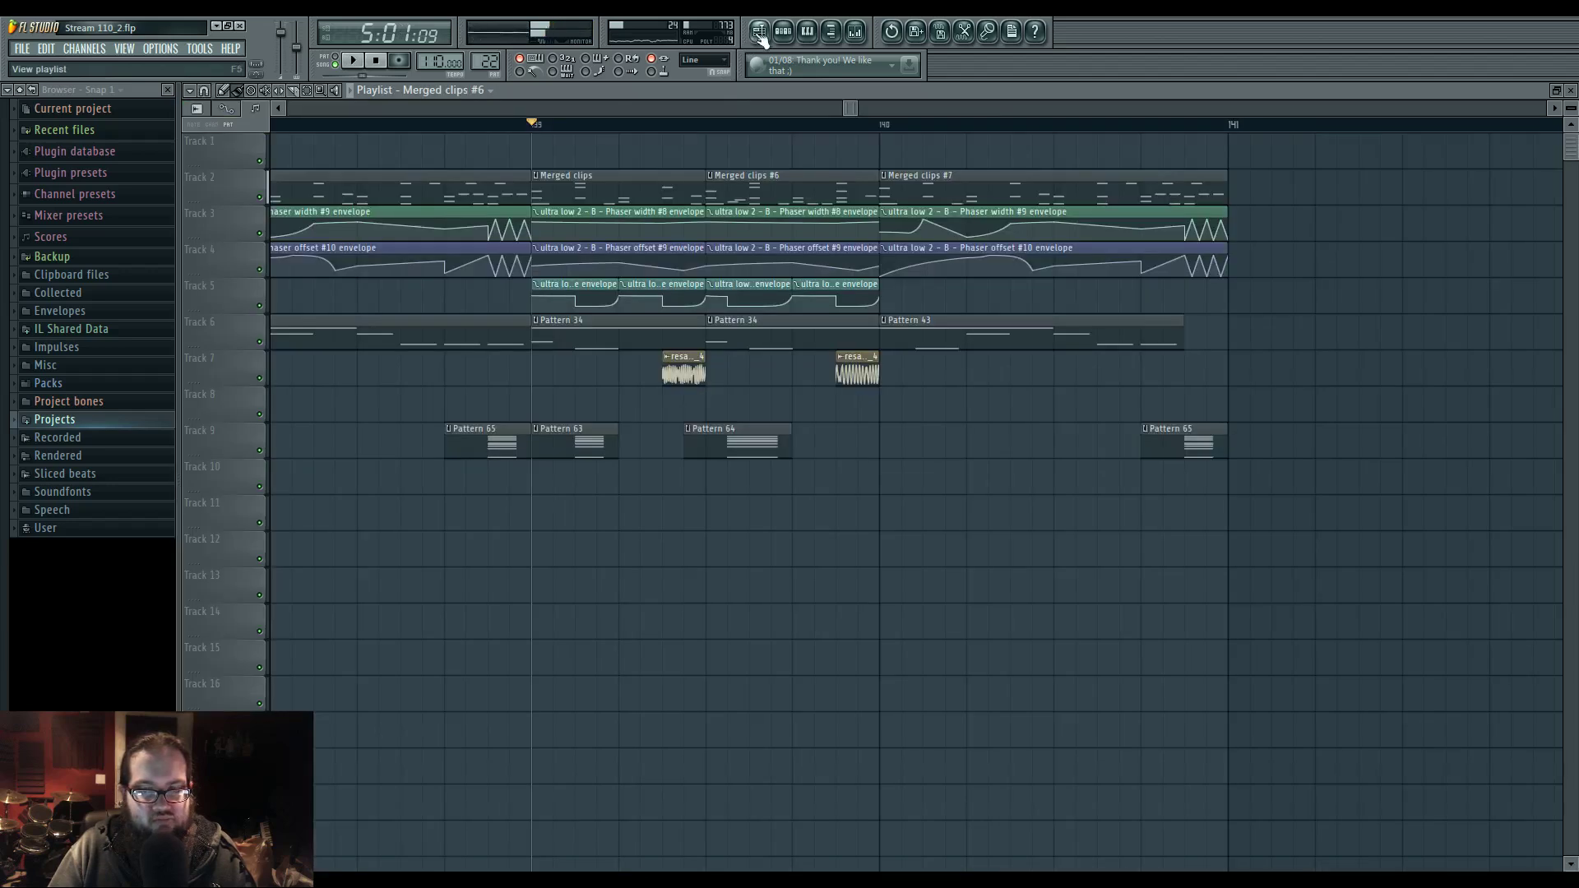
{"action": "key", "text": "space"}
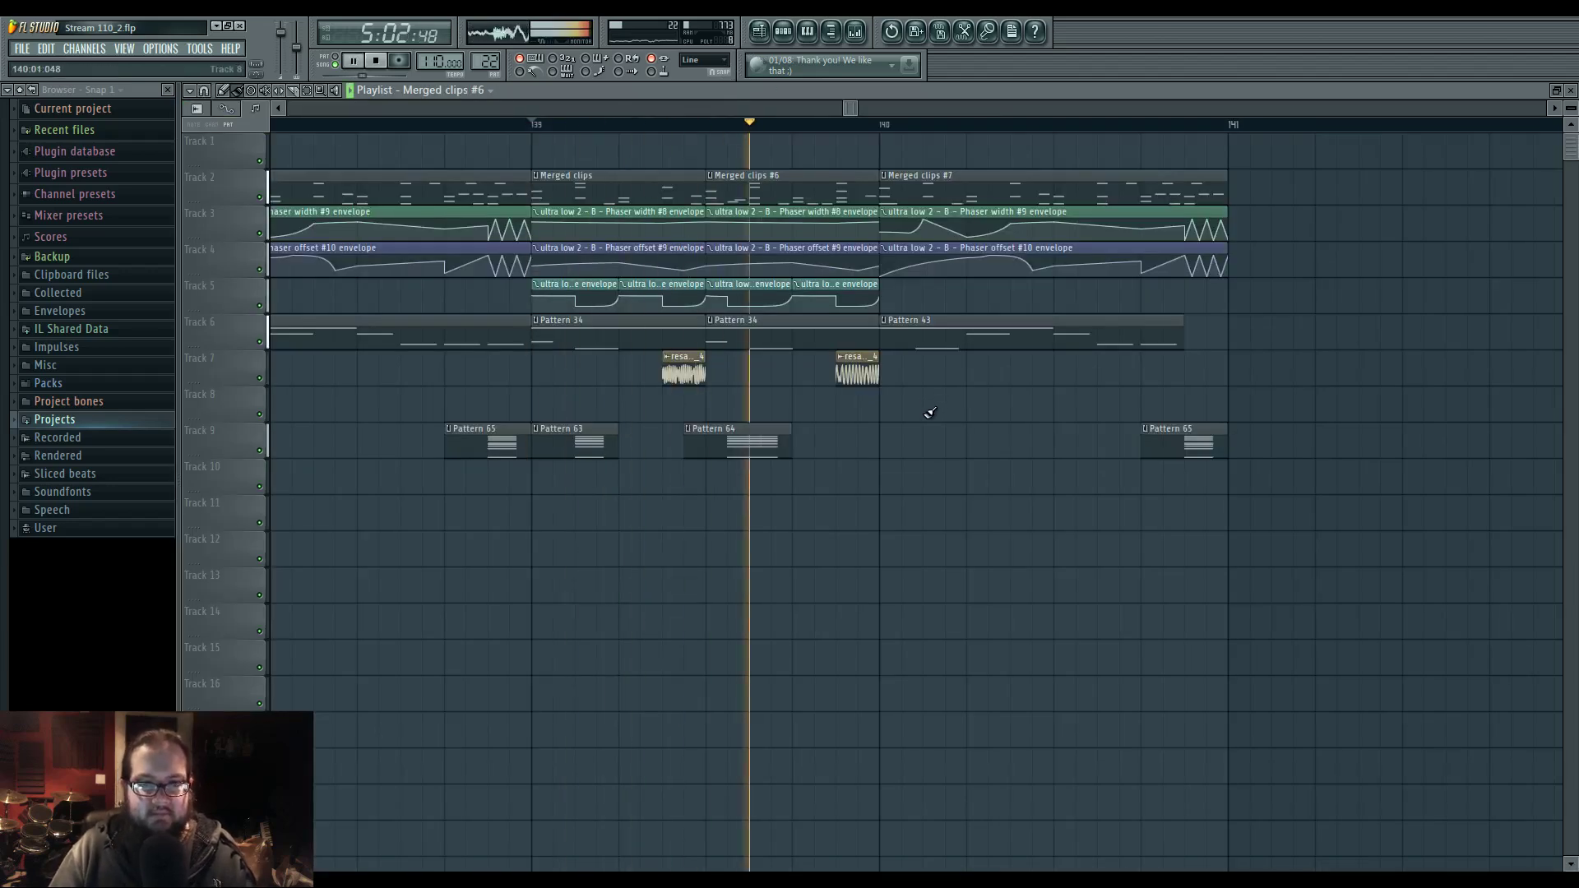
{"action": "scroll", "coordinate": [863, 493], "scroll_direction": "down", "scroll_amount": 3}
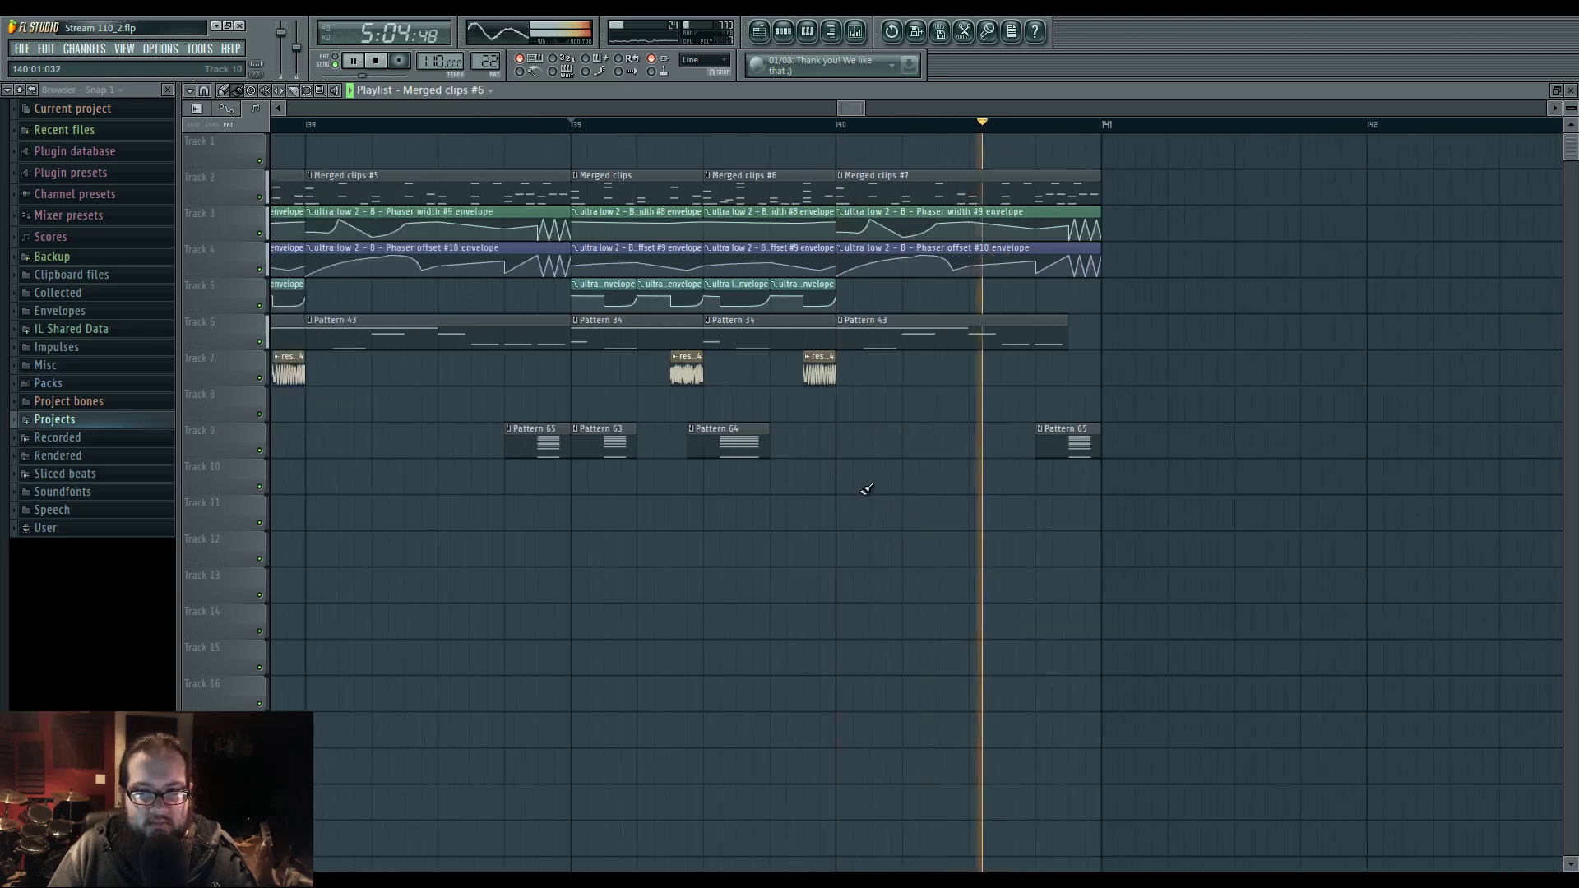
- Check the ultra low mixer track and inspect the ultra low 2 synth's part B effect and pitch settings during playback
{"action": "left_click", "coordinate": [855, 31]}
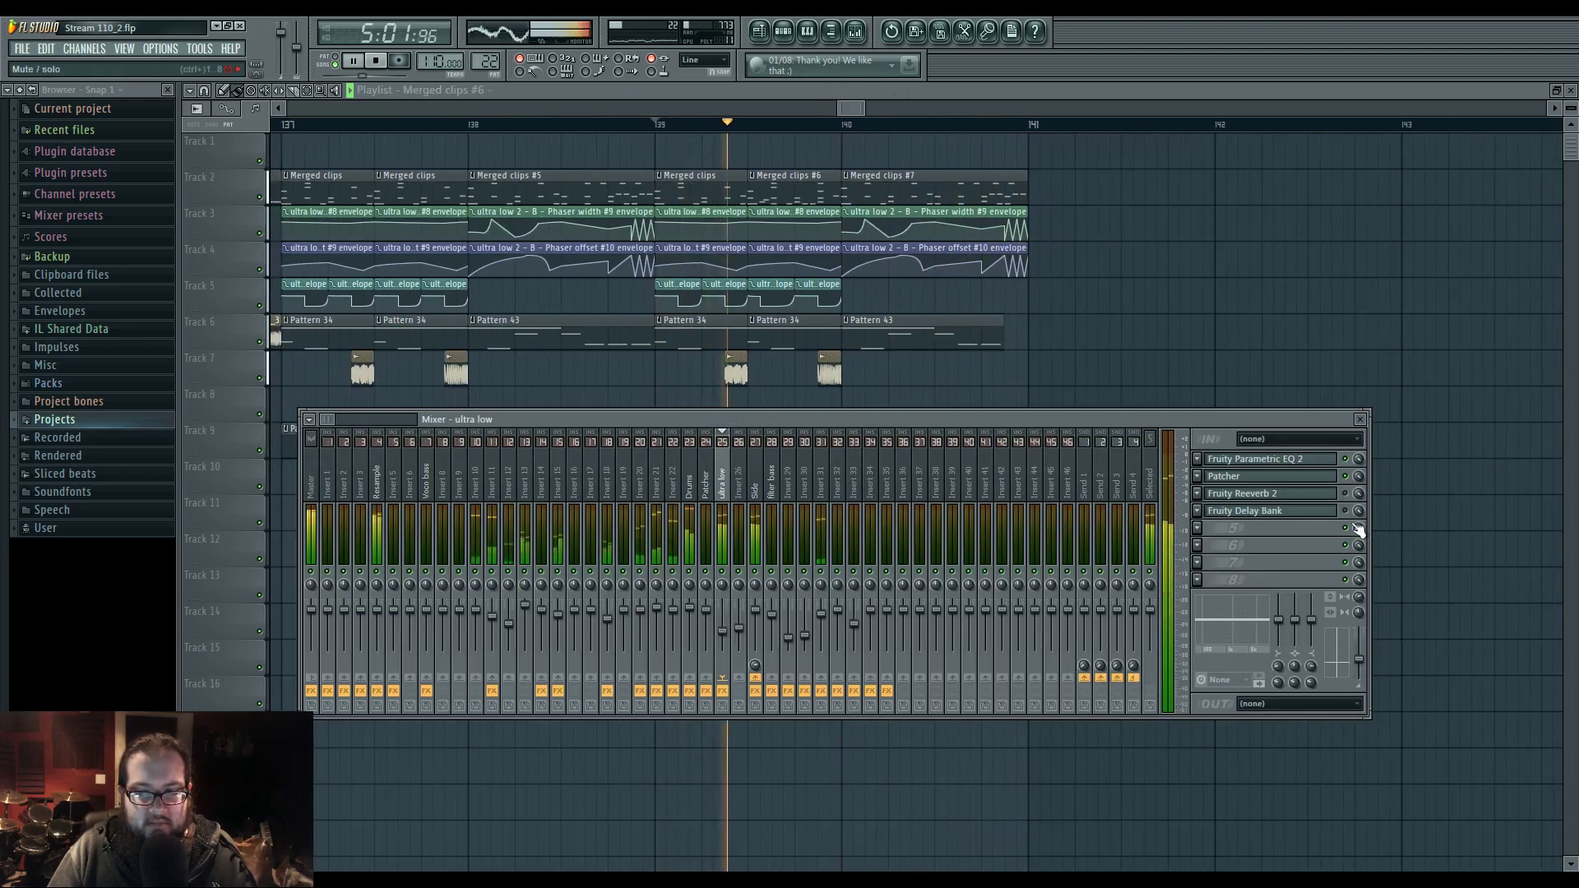
{"action": "left_click", "coordinate": [1361, 420]}
{"action": "left_click", "coordinate": [784, 32]}
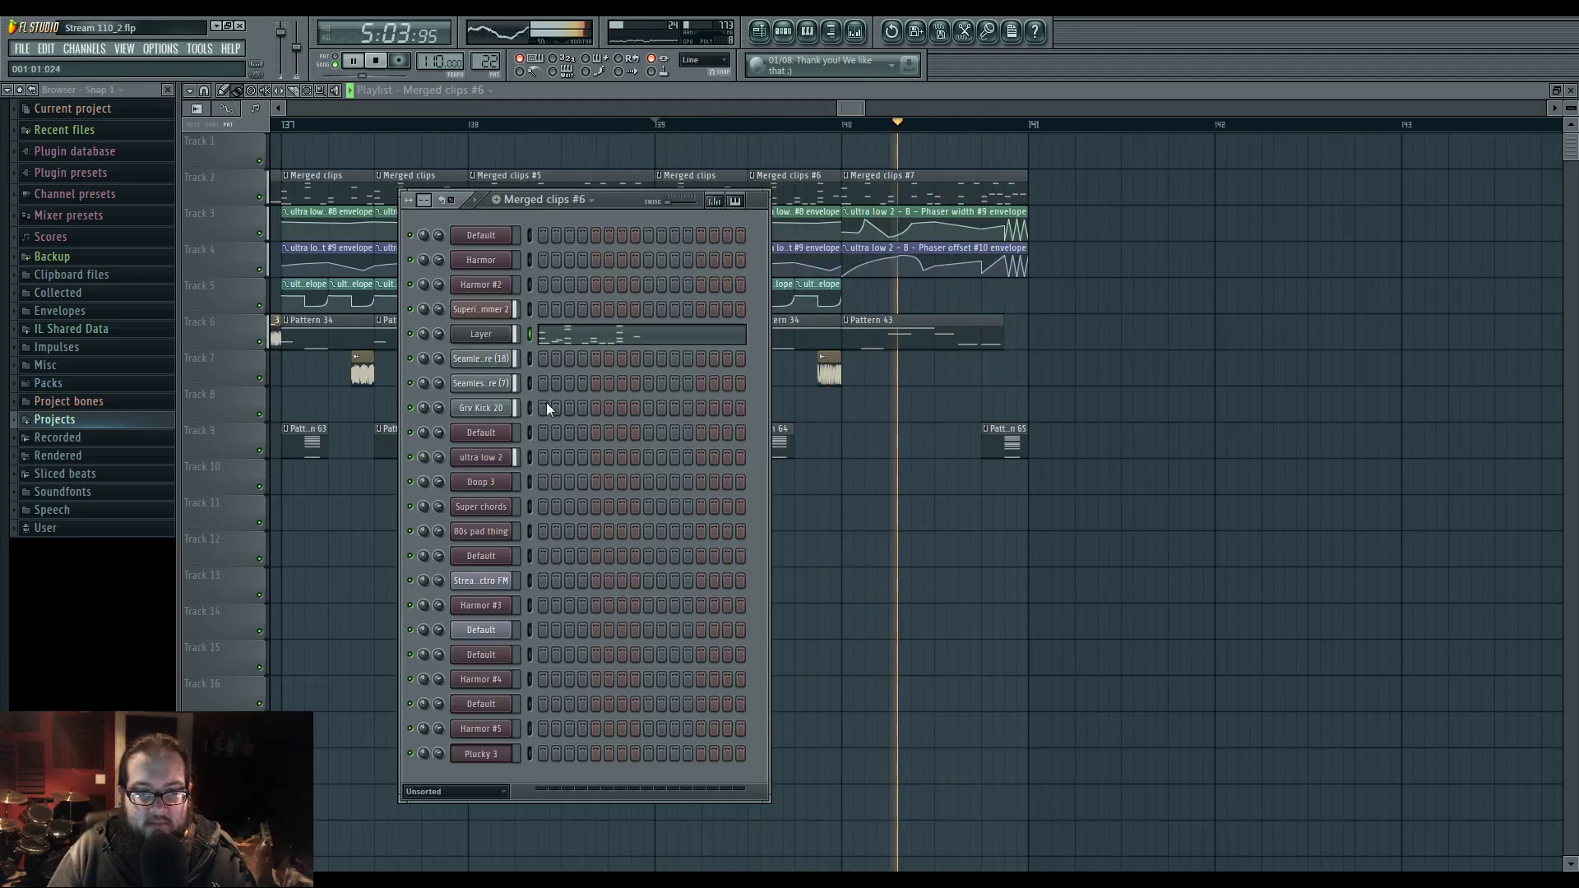
{"action": "left_click", "coordinate": [485, 457]}
{"action": "key", "text": "space"}
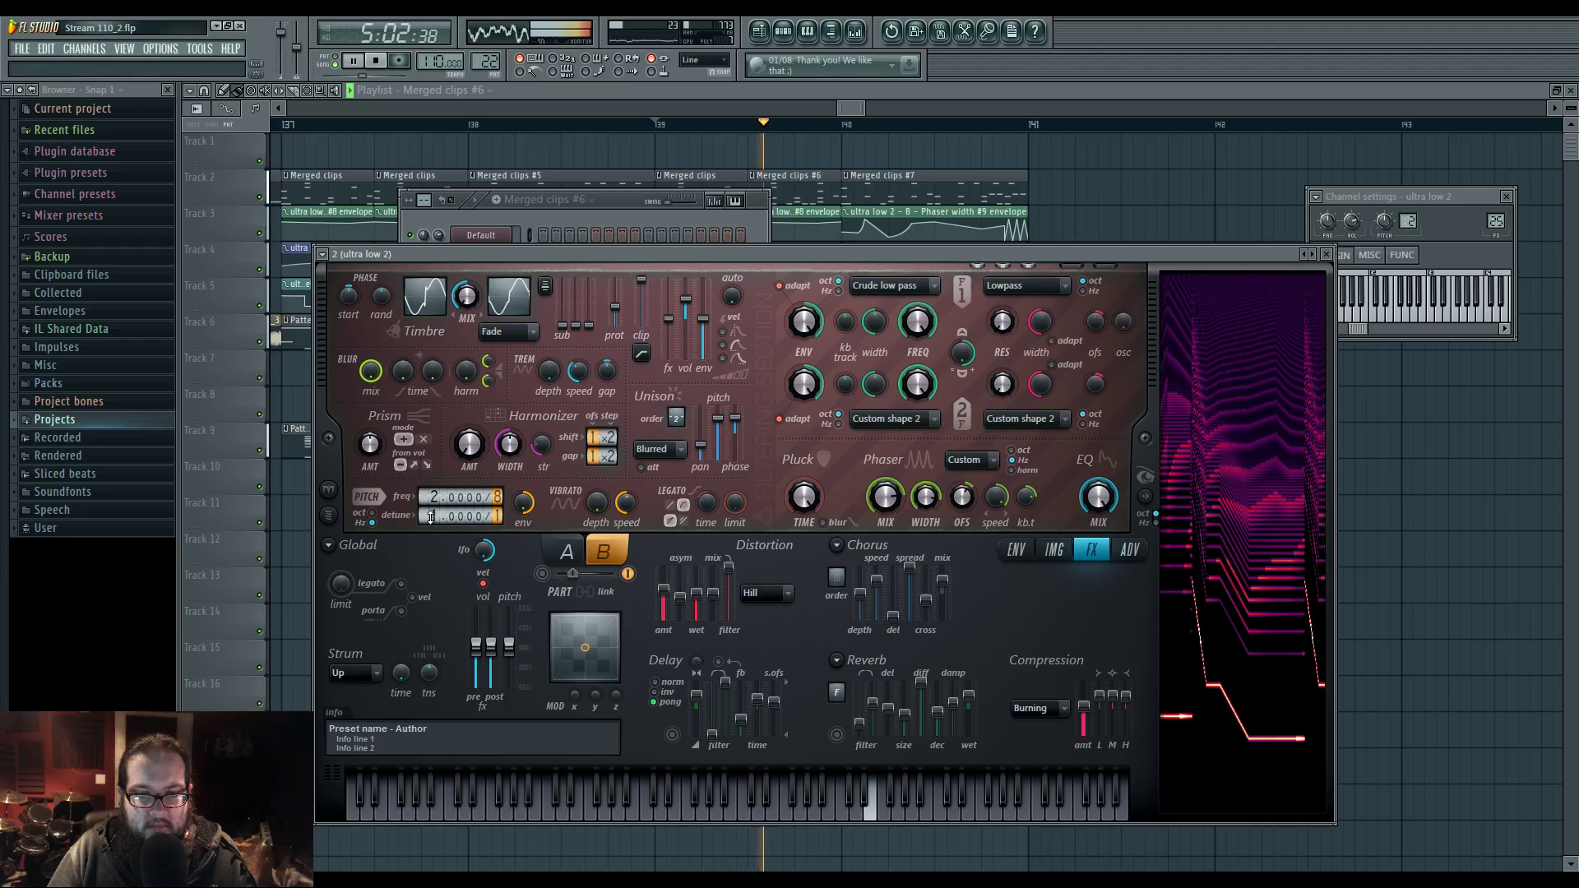
{"action": "key", "text": "F12"}
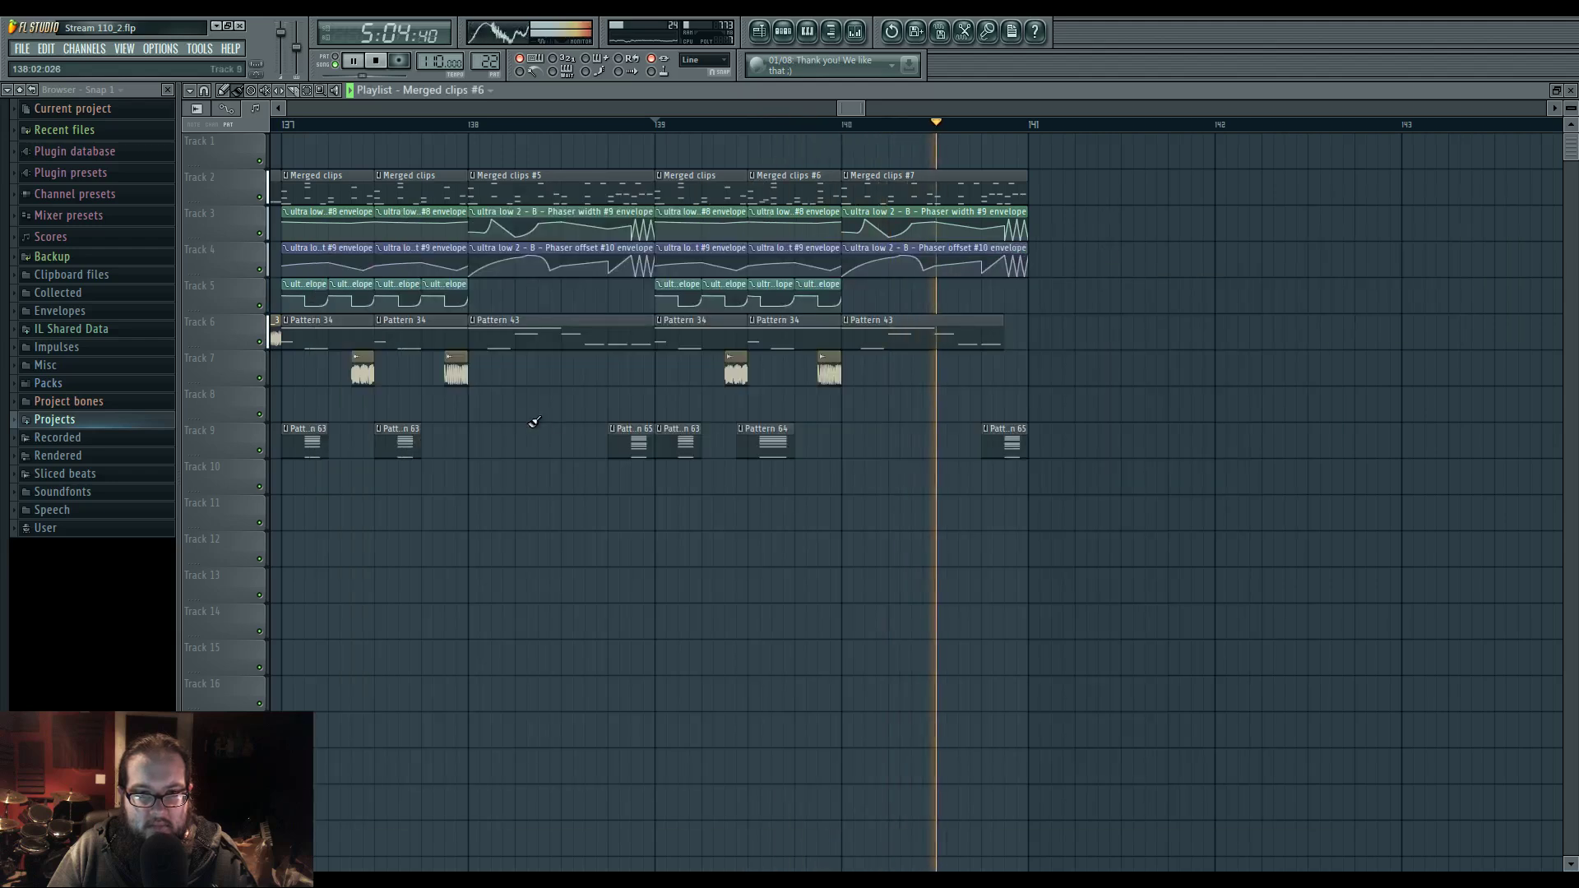
- Play the section from around bar 138 and select Insert 18 in the mixer to check its level
{"action": "scroll", "coordinate": [564, 458], "scroll_direction": "down", "scroll_amount": 3}
{"action": "left_click", "coordinate": [618, 125]}
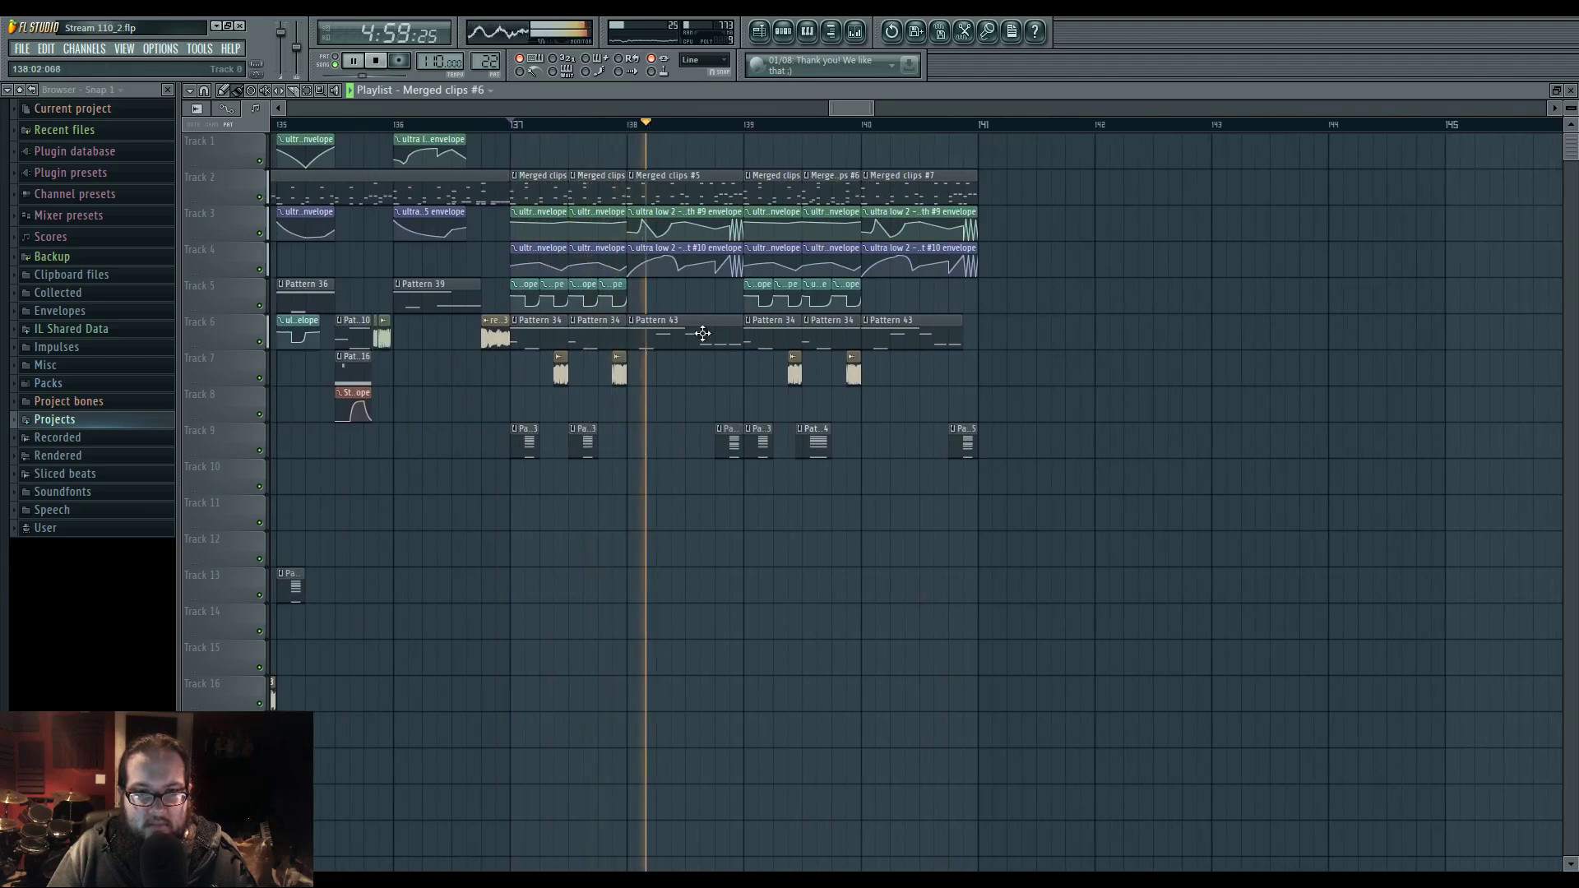
{"action": "key", "text": "F9"}
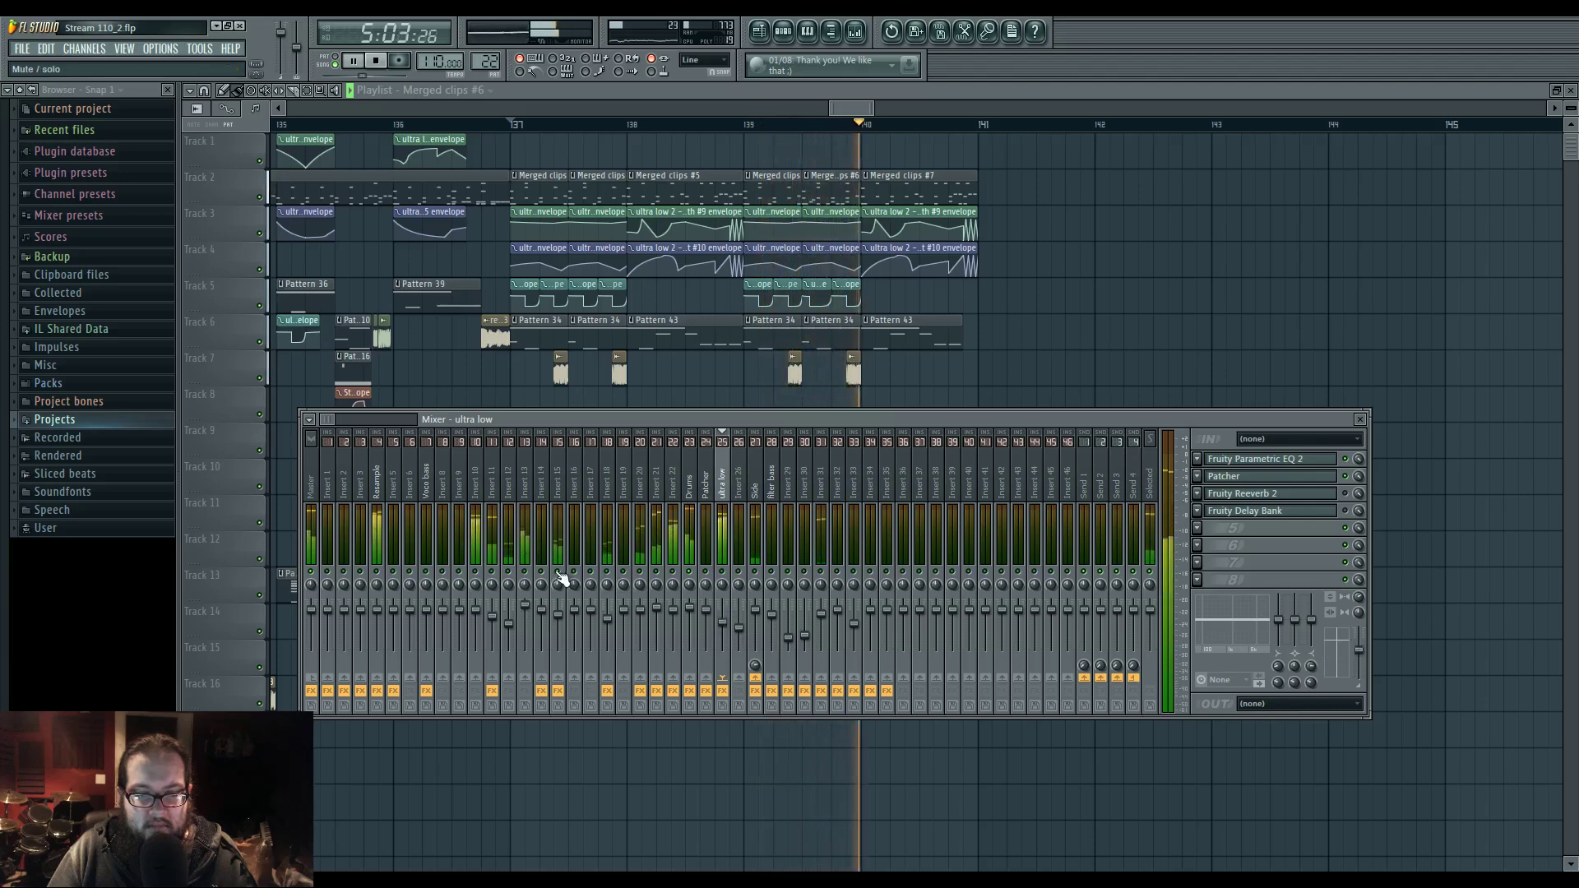
{"action": "left_click", "coordinate": [607, 617]}
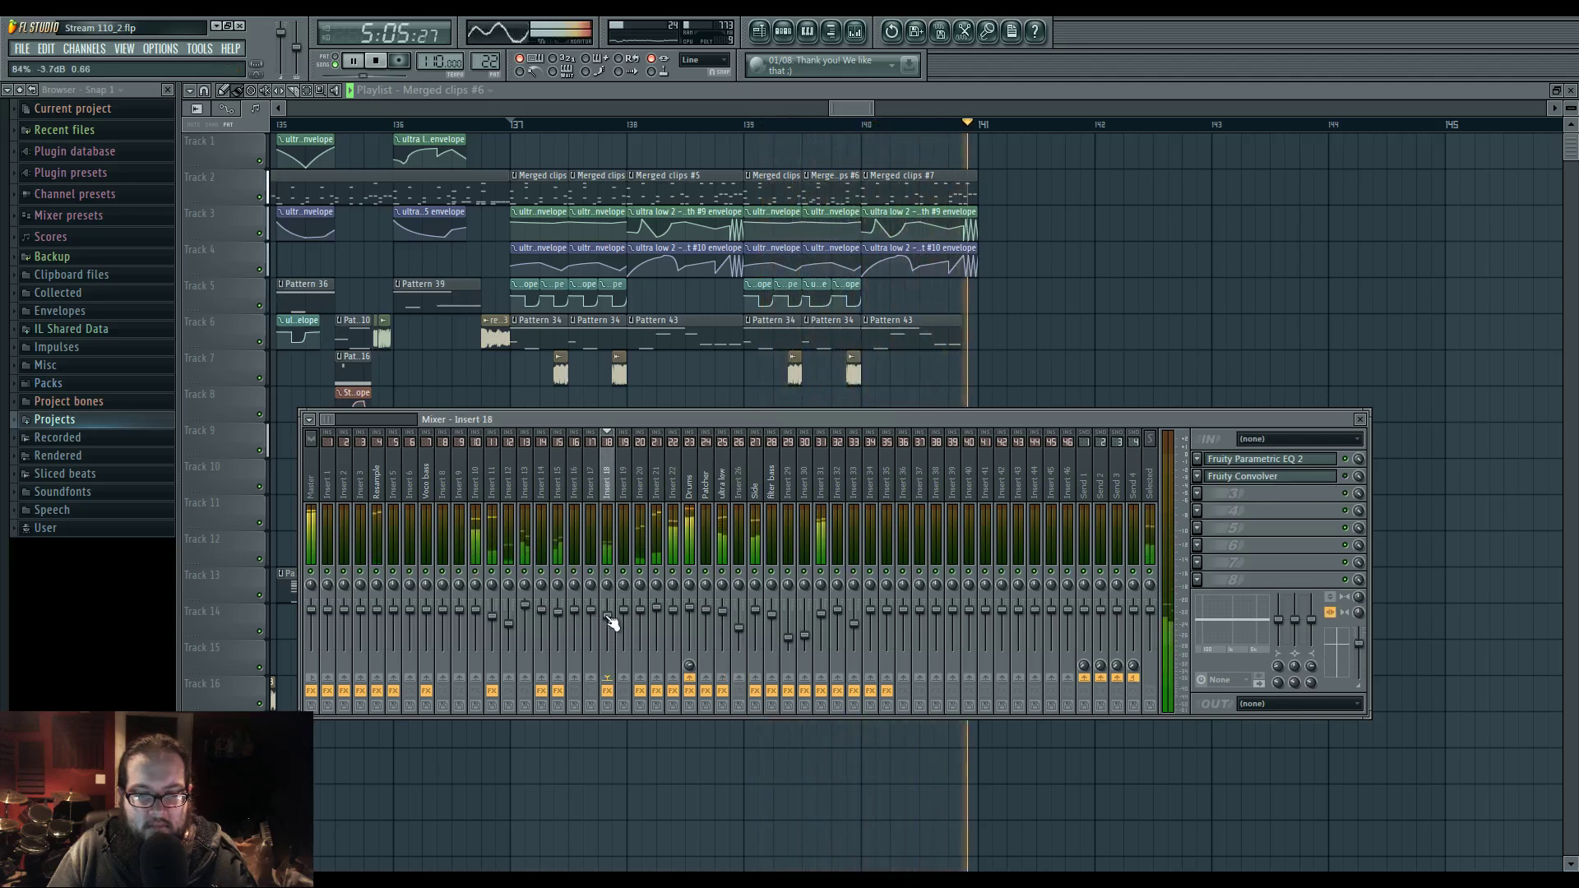
- Open Superior Drummer 2 and select the 24" Paiste Giant Beat Ride to examine its pitch settings
{"action": "key", "text": "F6"}
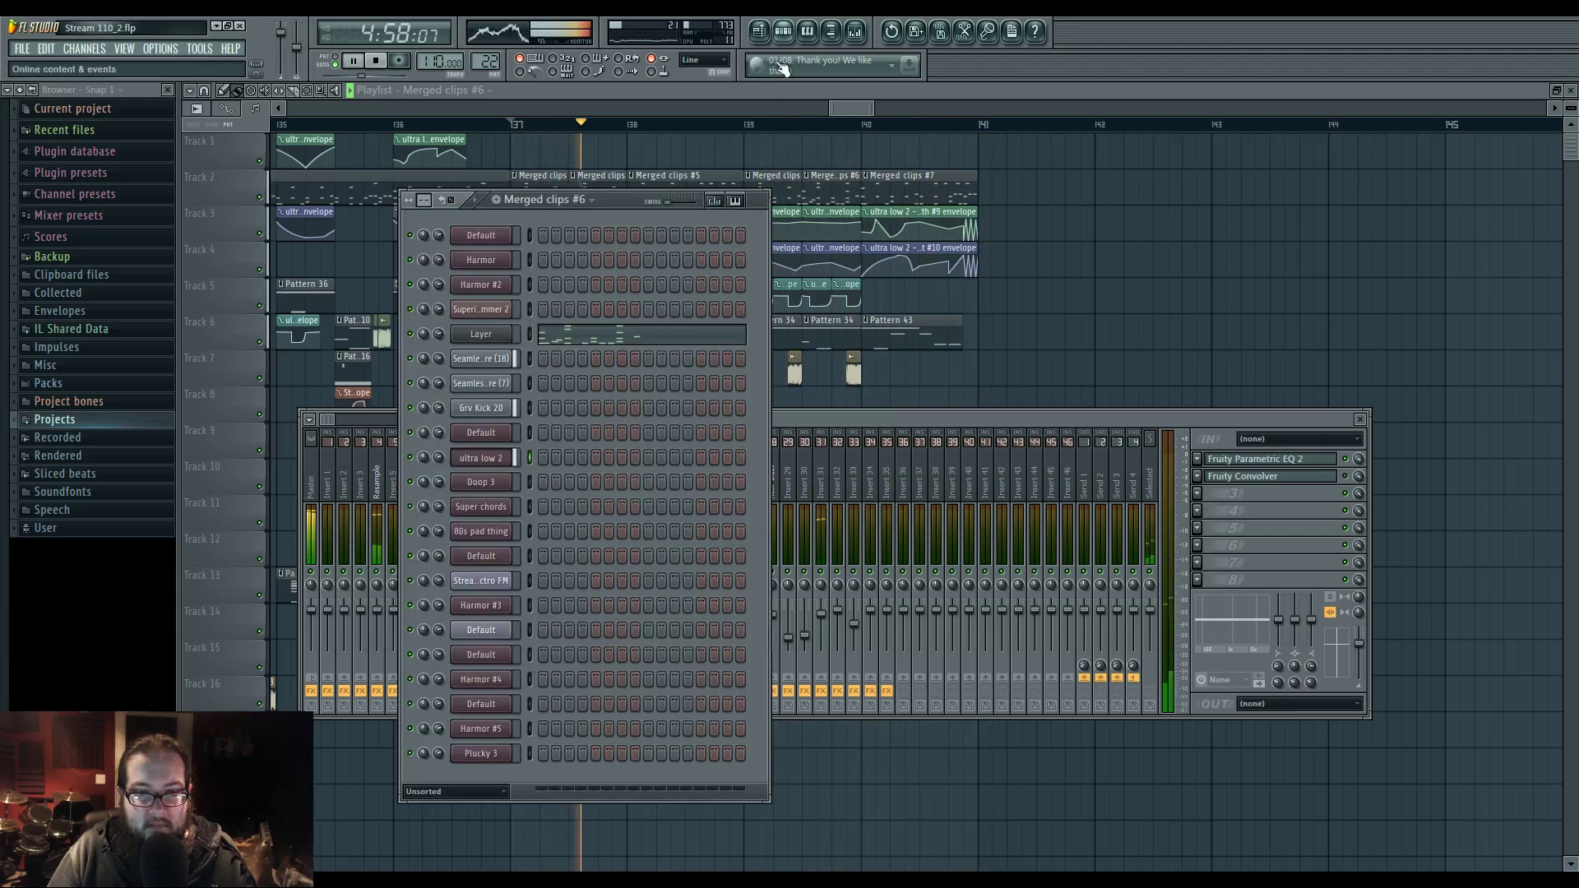
{"action": "left_click", "coordinate": [487, 311]}
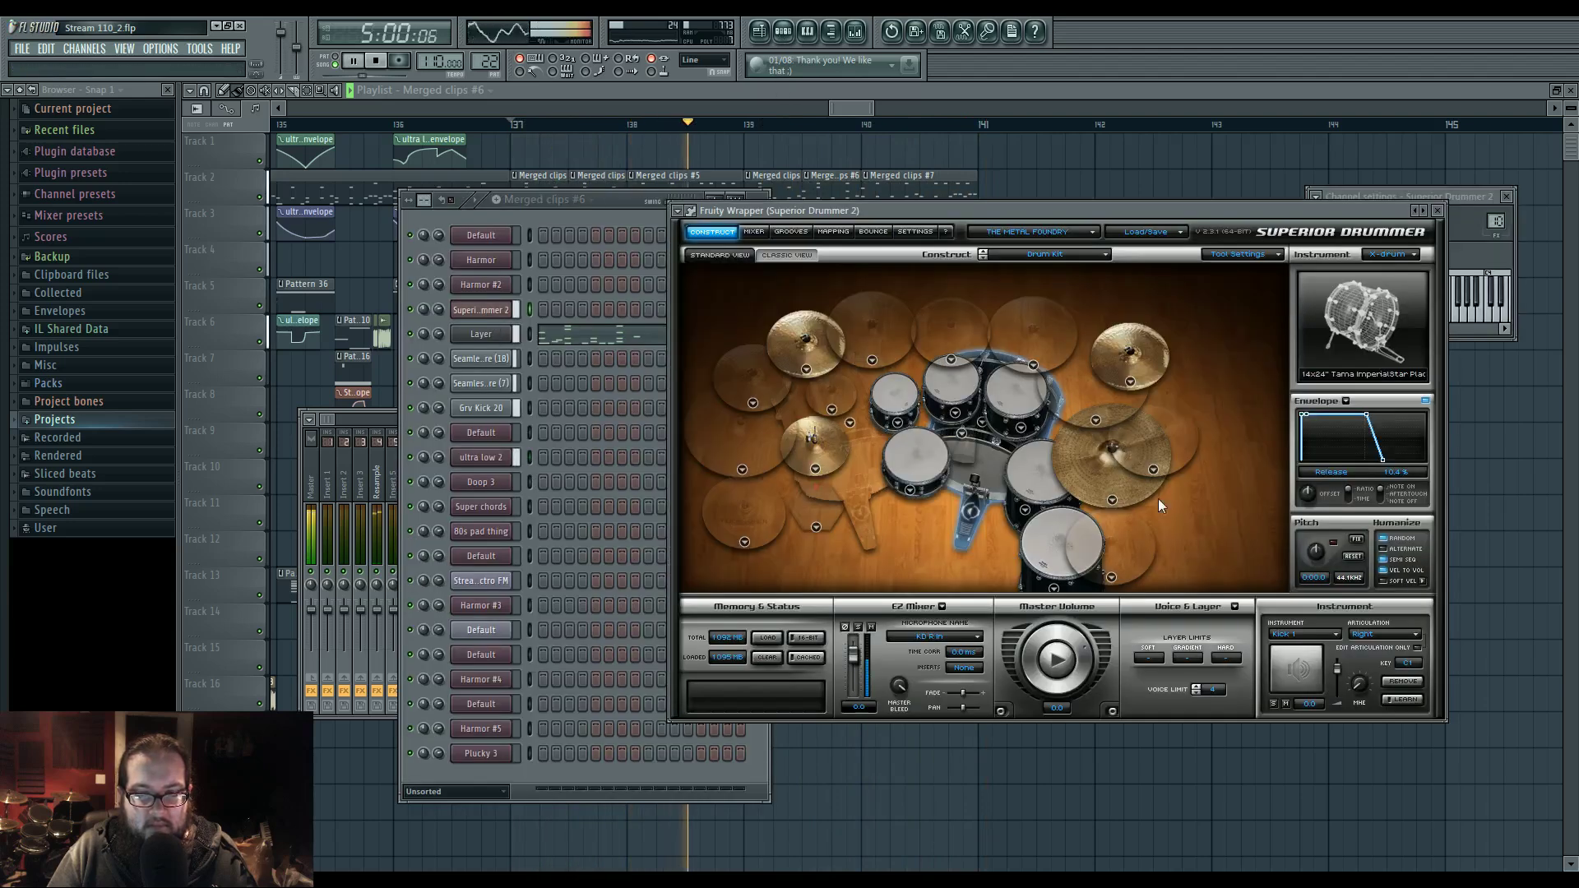
{"action": "left_click", "coordinate": [1091, 462]}
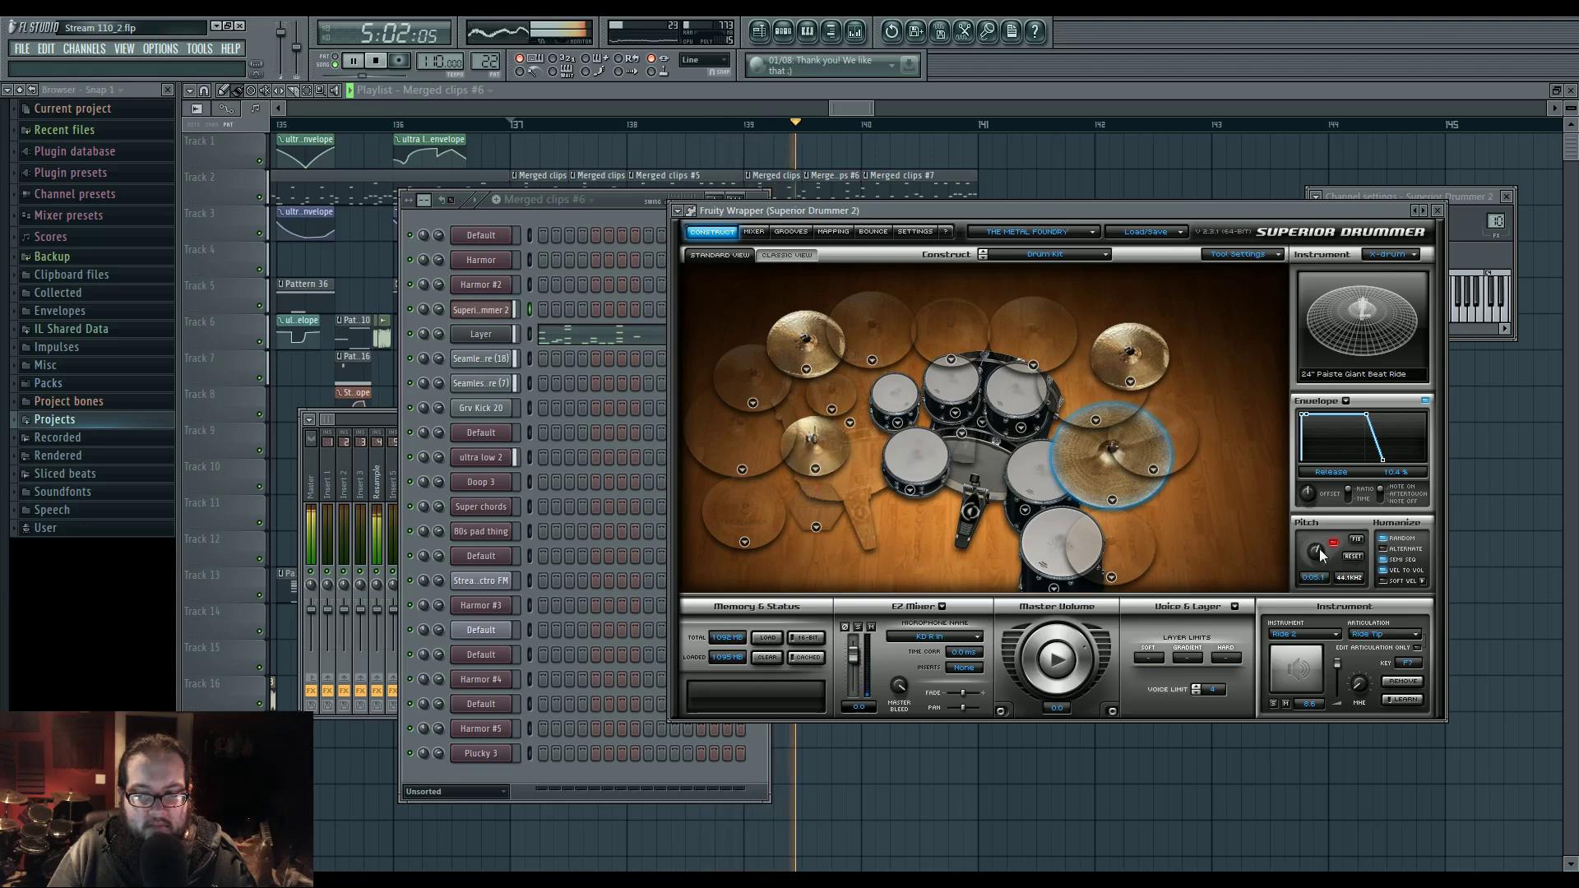
{"action": "key", "text": "F12"}
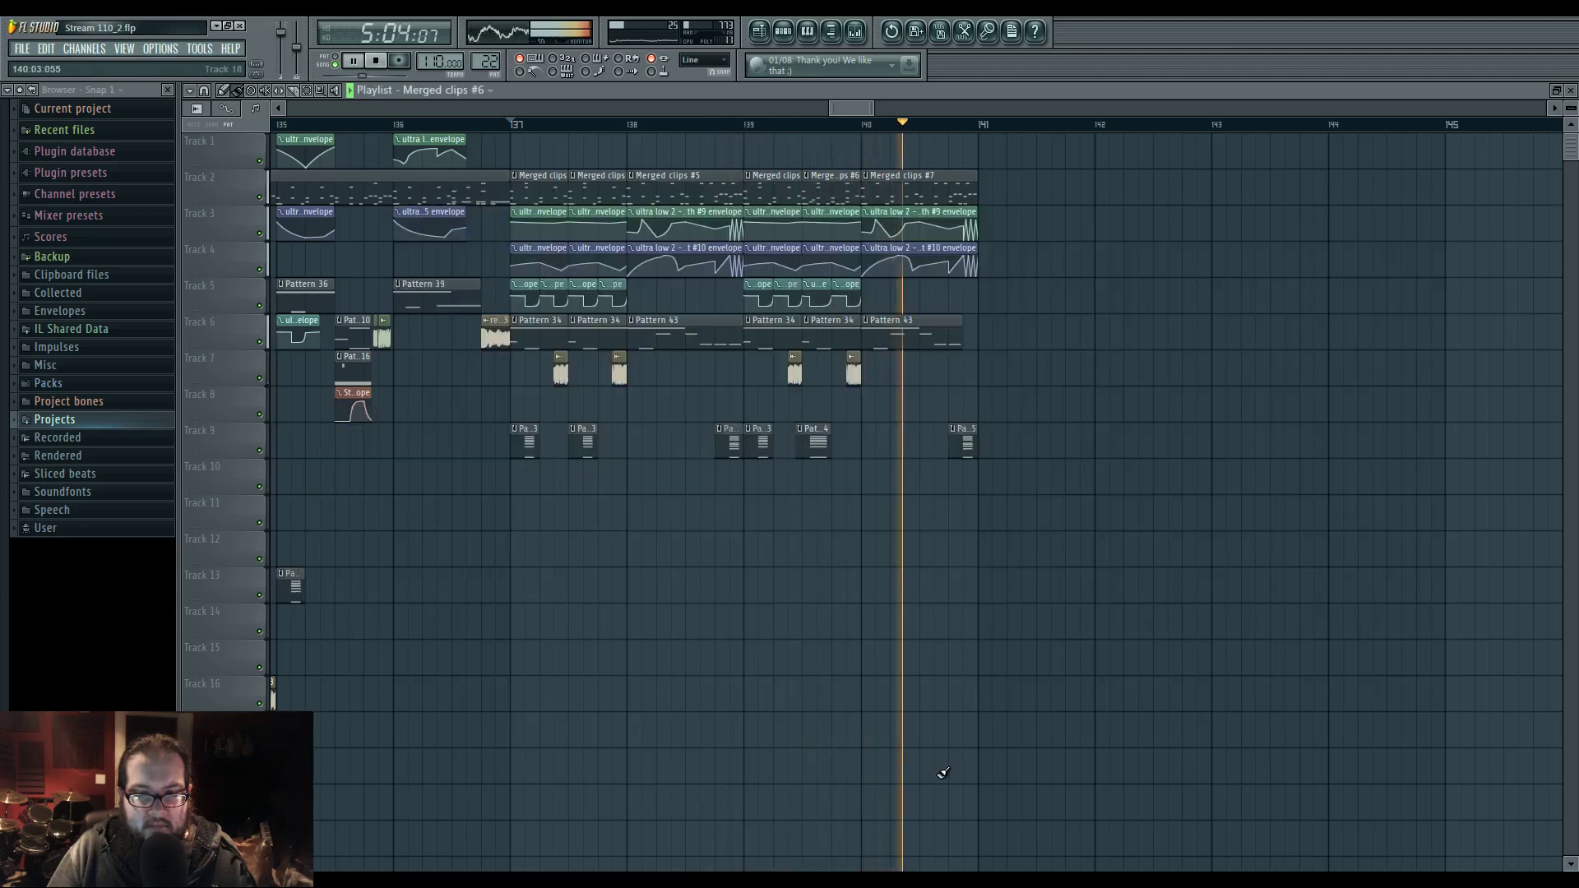
- Make the Pattern 43 clip at bar 140 unique and rework its last bass notes, ending on an A#4 slide note
{"action": "key", "text": "space"}
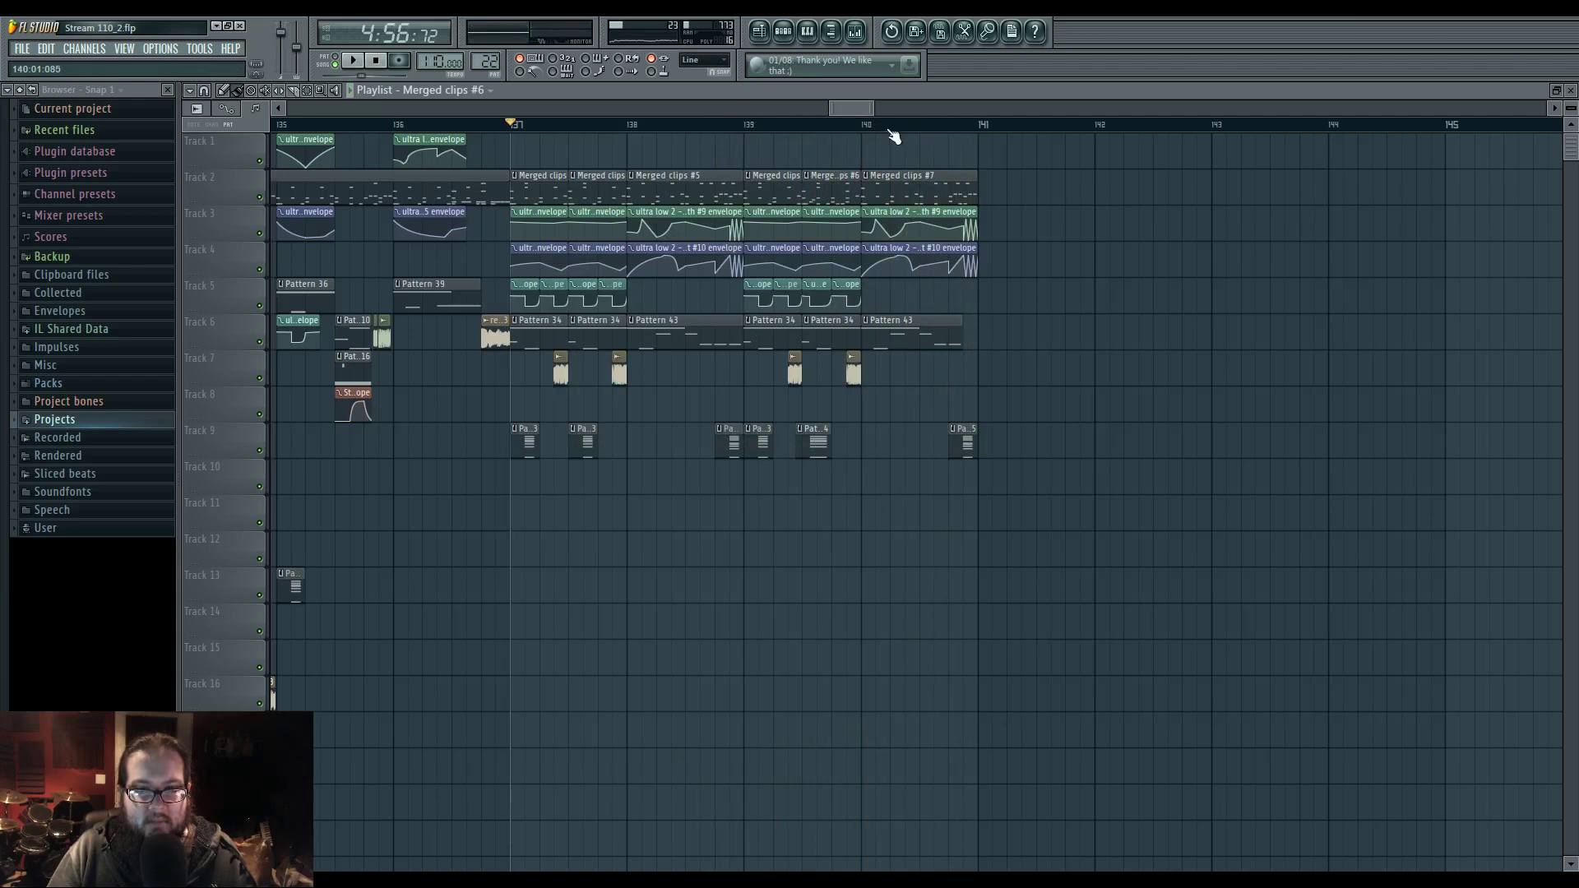
{"action": "left_click", "coordinate": [866, 320]}
{"action": "left_click", "coordinate": [905, 410]}
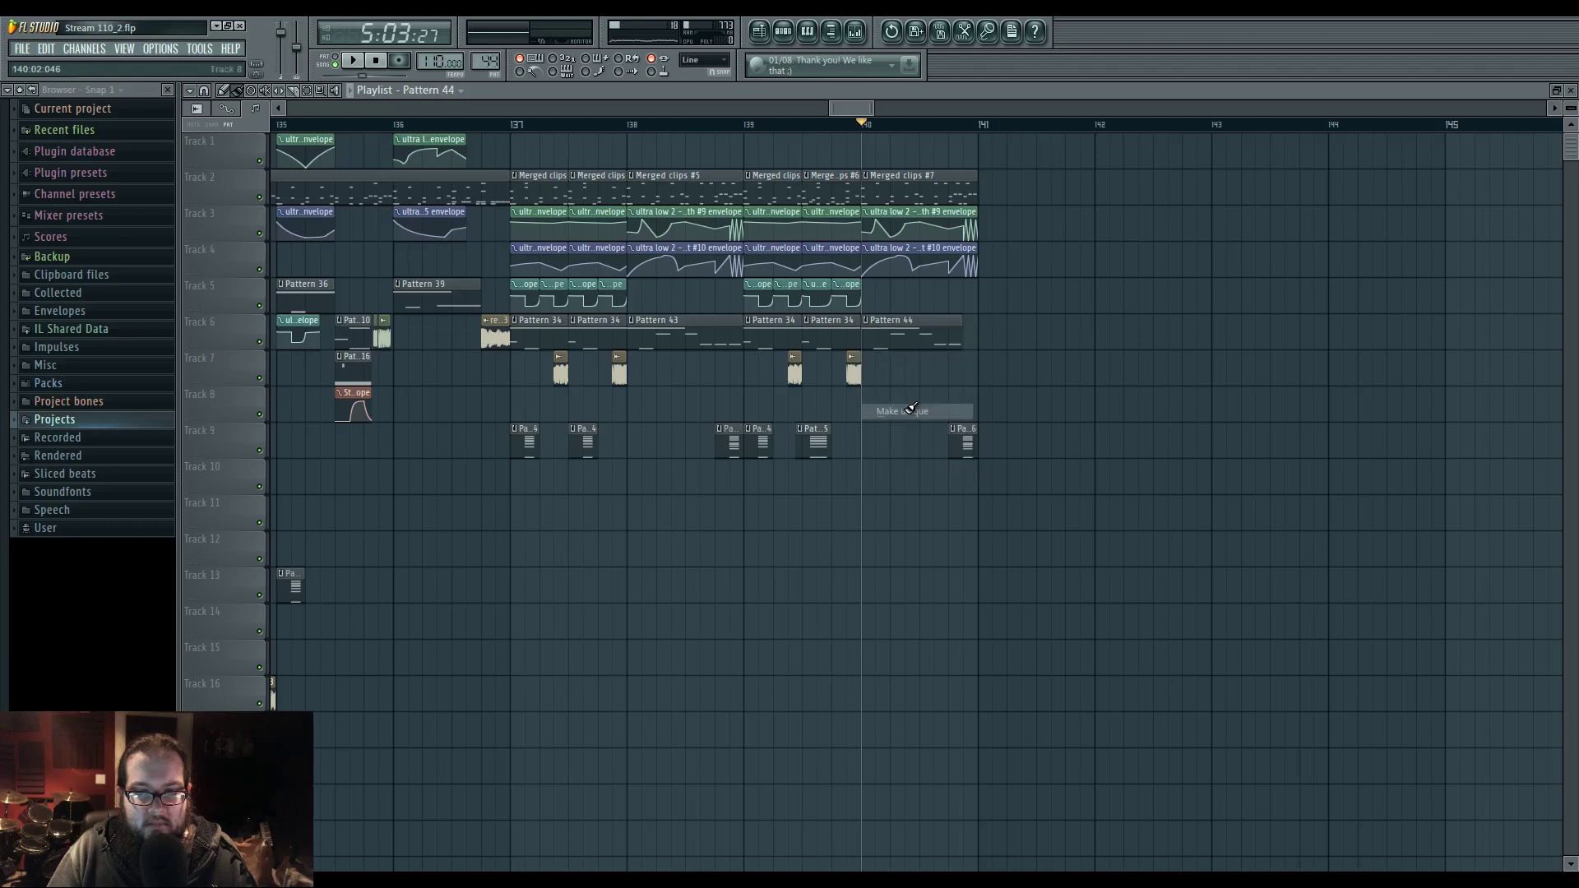
{"action": "double_click", "coordinate": [914, 343]}
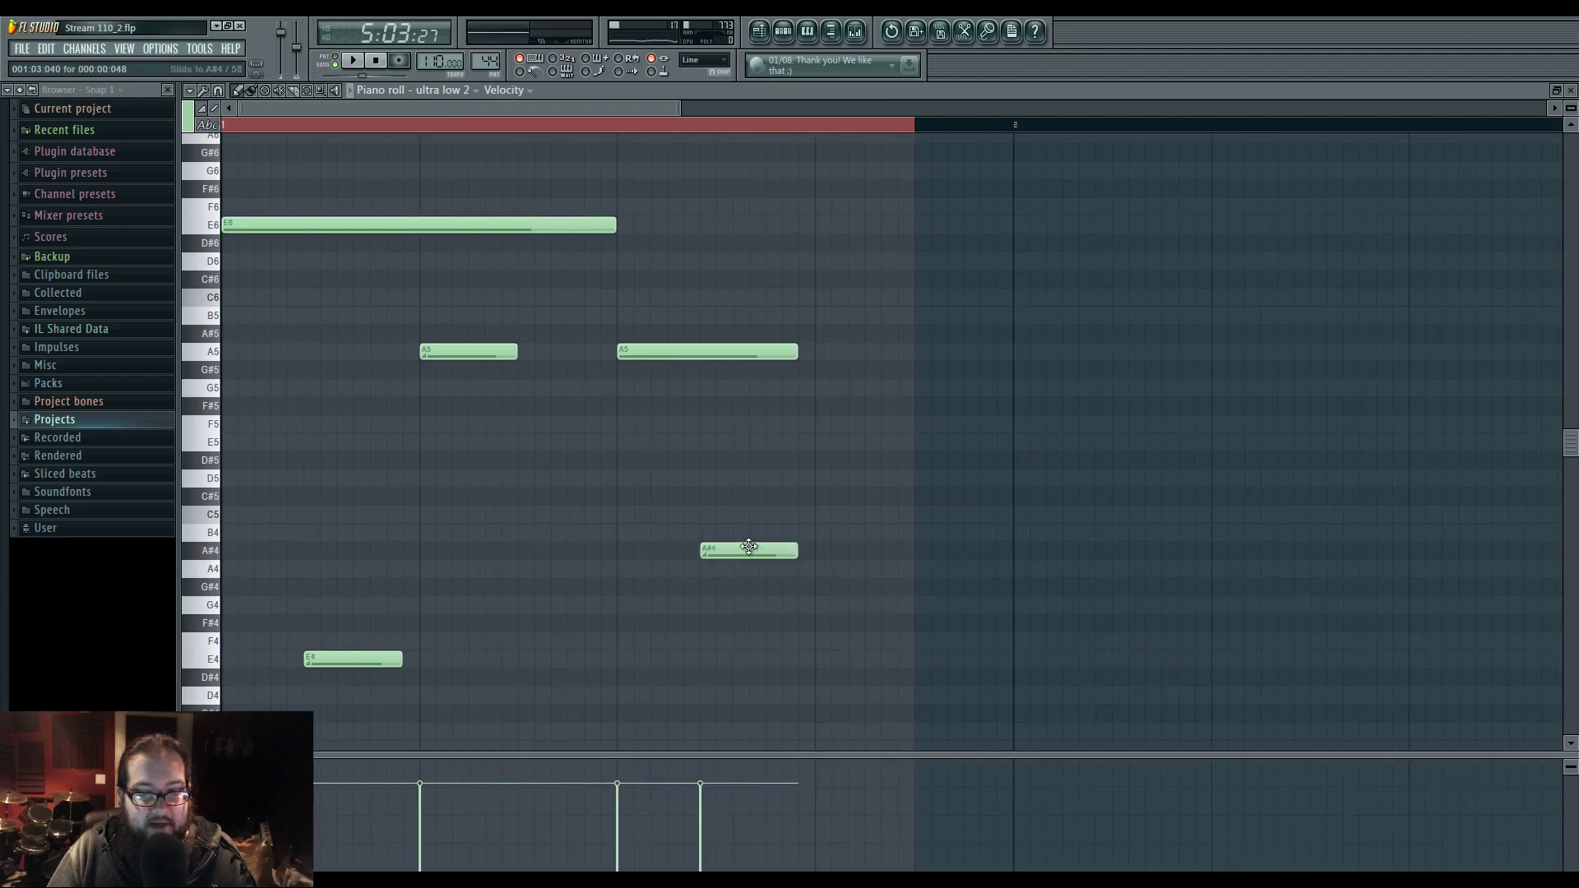
{"action": "left_click", "coordinate": [762, 34]}
- Place a resample 3_4 clip on Track 7 at beat 4 of bar 140, slip its audio and audition it
{"action": "scroll", "coordinate": [1038, 514], "scroll_direction": "up", "scroll_amount": 5}
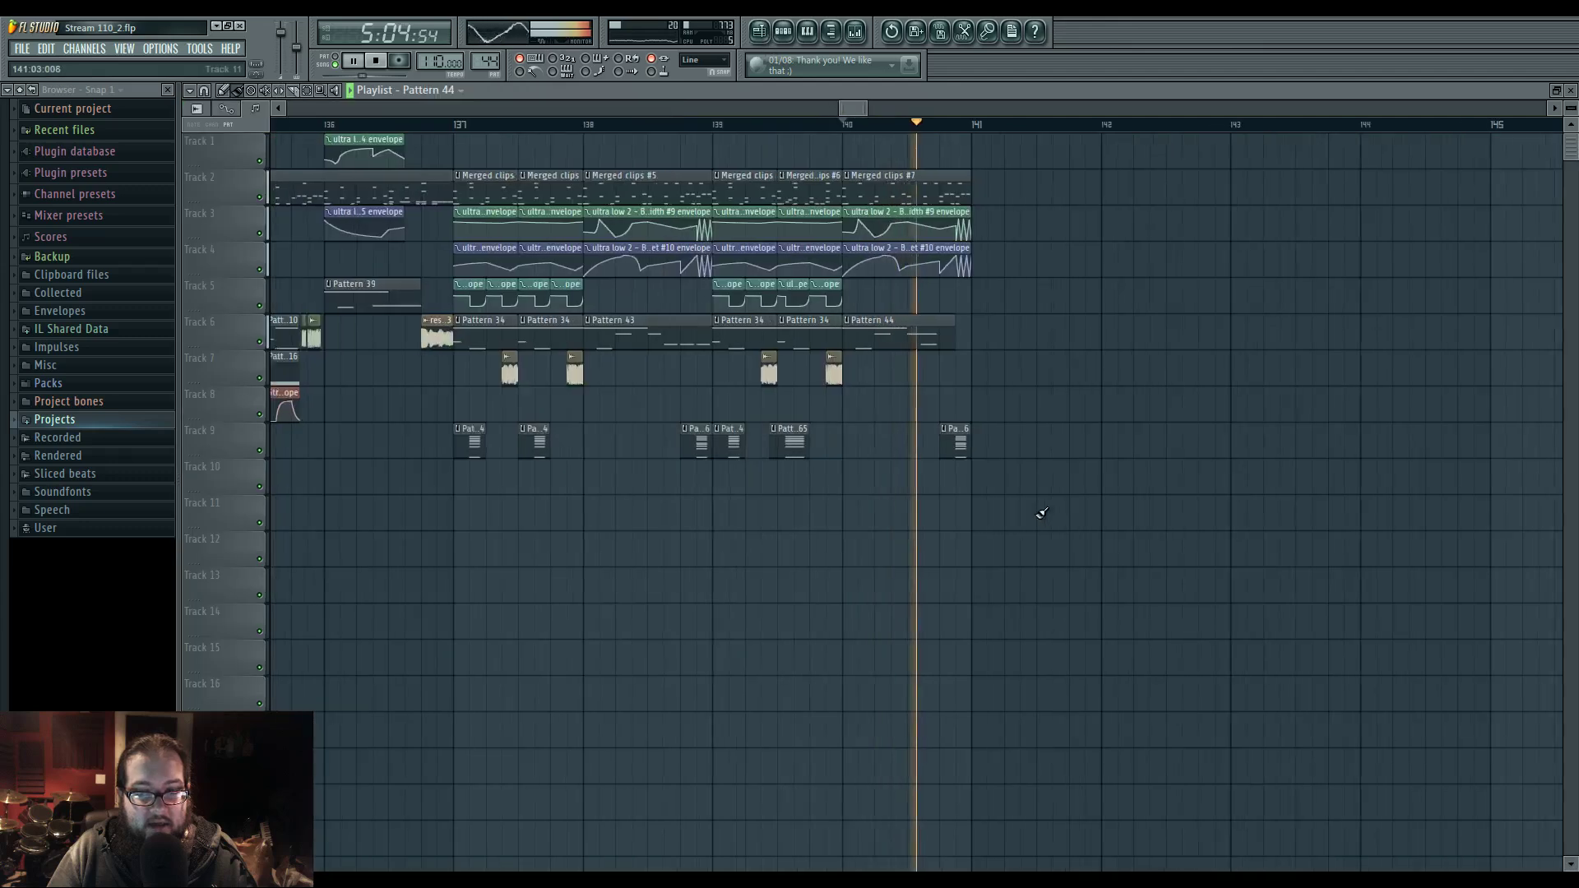
{"action": "key", "text": "space"}
{"action": "scroll", "coordinate": [576, 485], "scroll_direction": "down", "scroll_amount": 5}
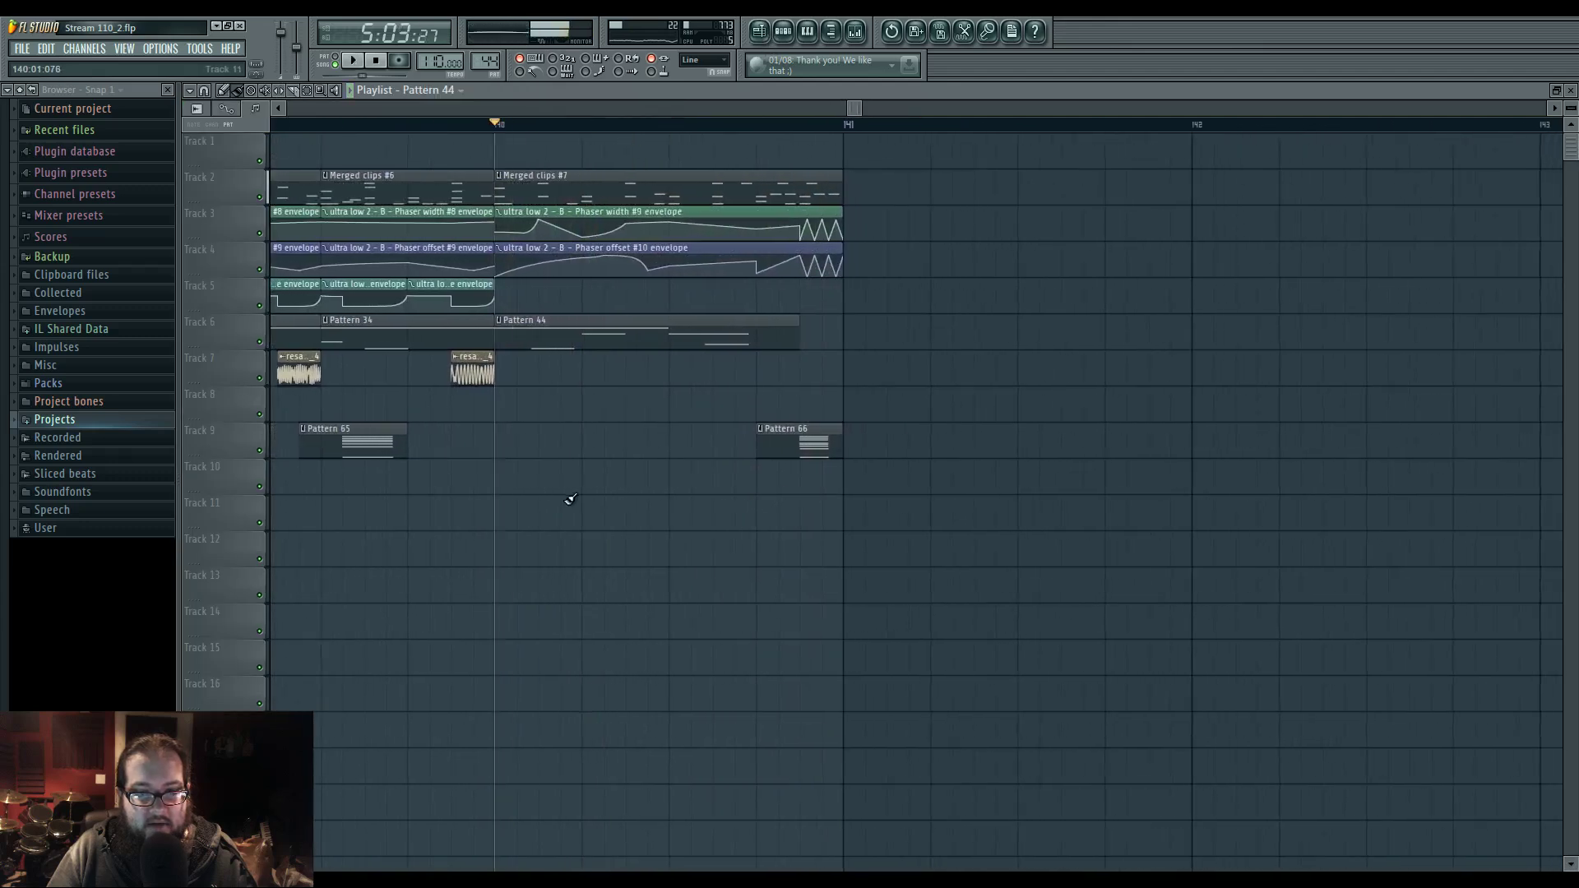
{"action": "scroll", "coordinate": [531, 403], "scroll_direction": "up", "scroll_amount": 6}
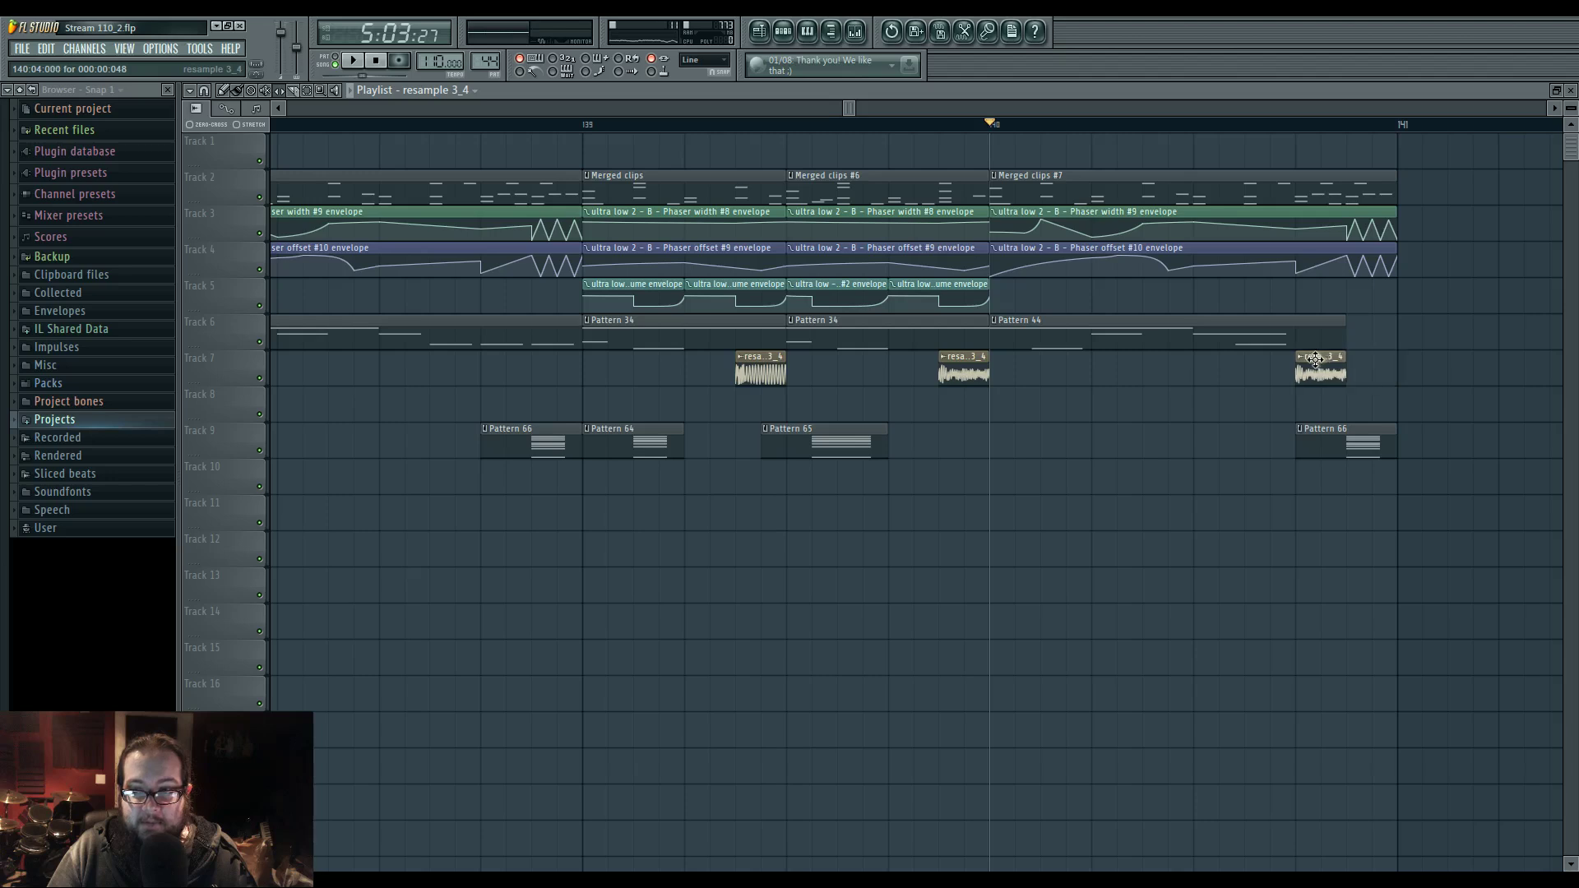
{"action": "key", "text": "space"}
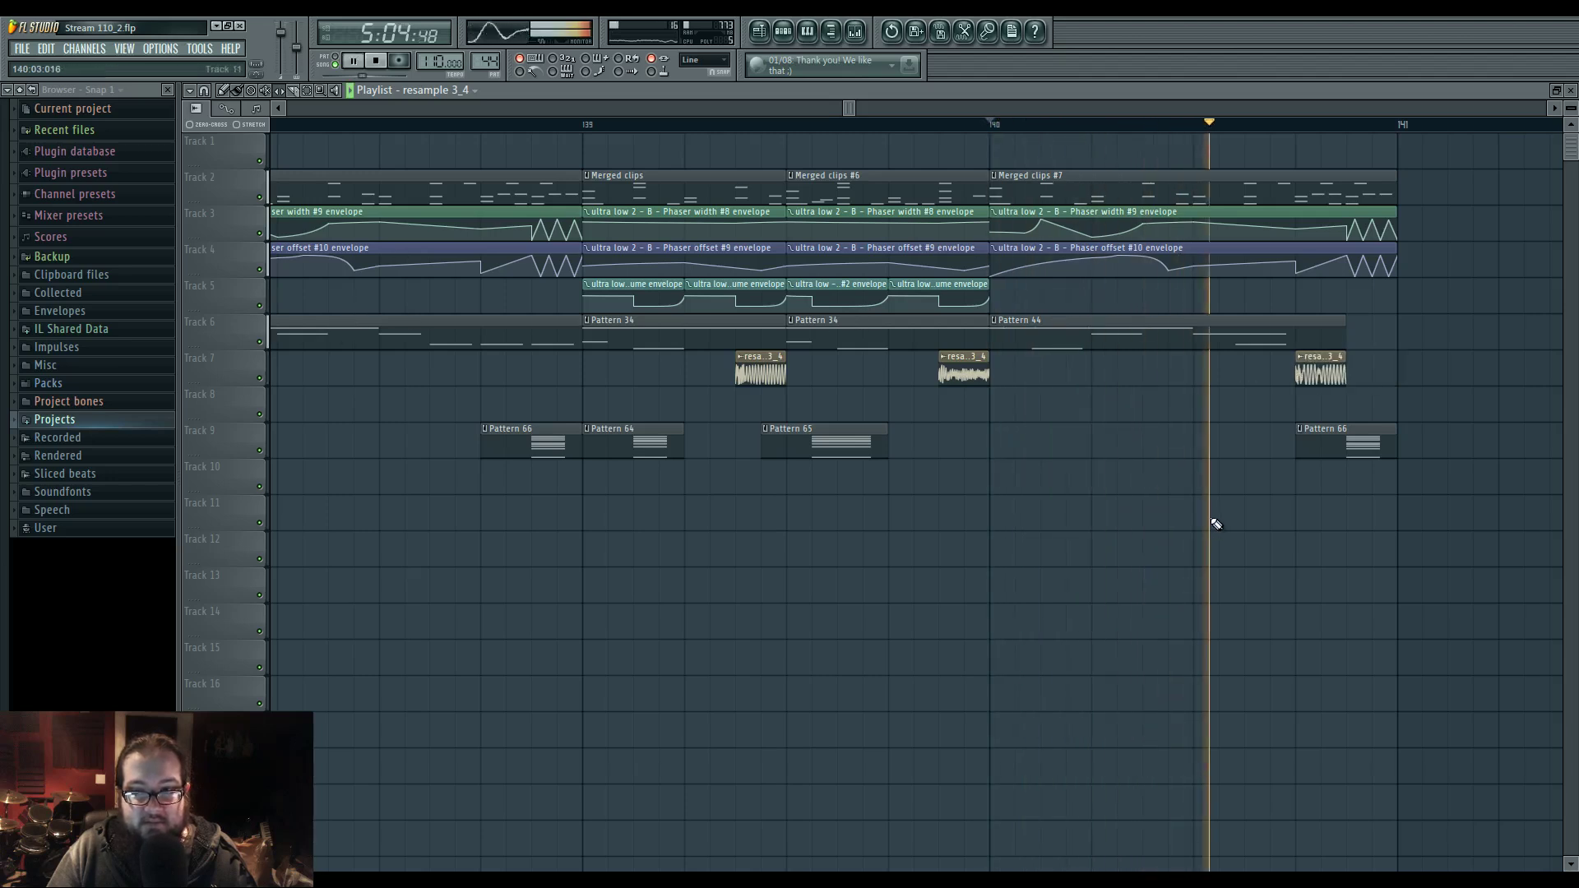
- Slip the audio inside the resample 3_4 clip at the end of beat 2 in bar 139, auditioning from the bar's start
{"action": "left_click", "coordinate": [588, 130]}
{"action": "left_click", "coordinate": [587, 129]}
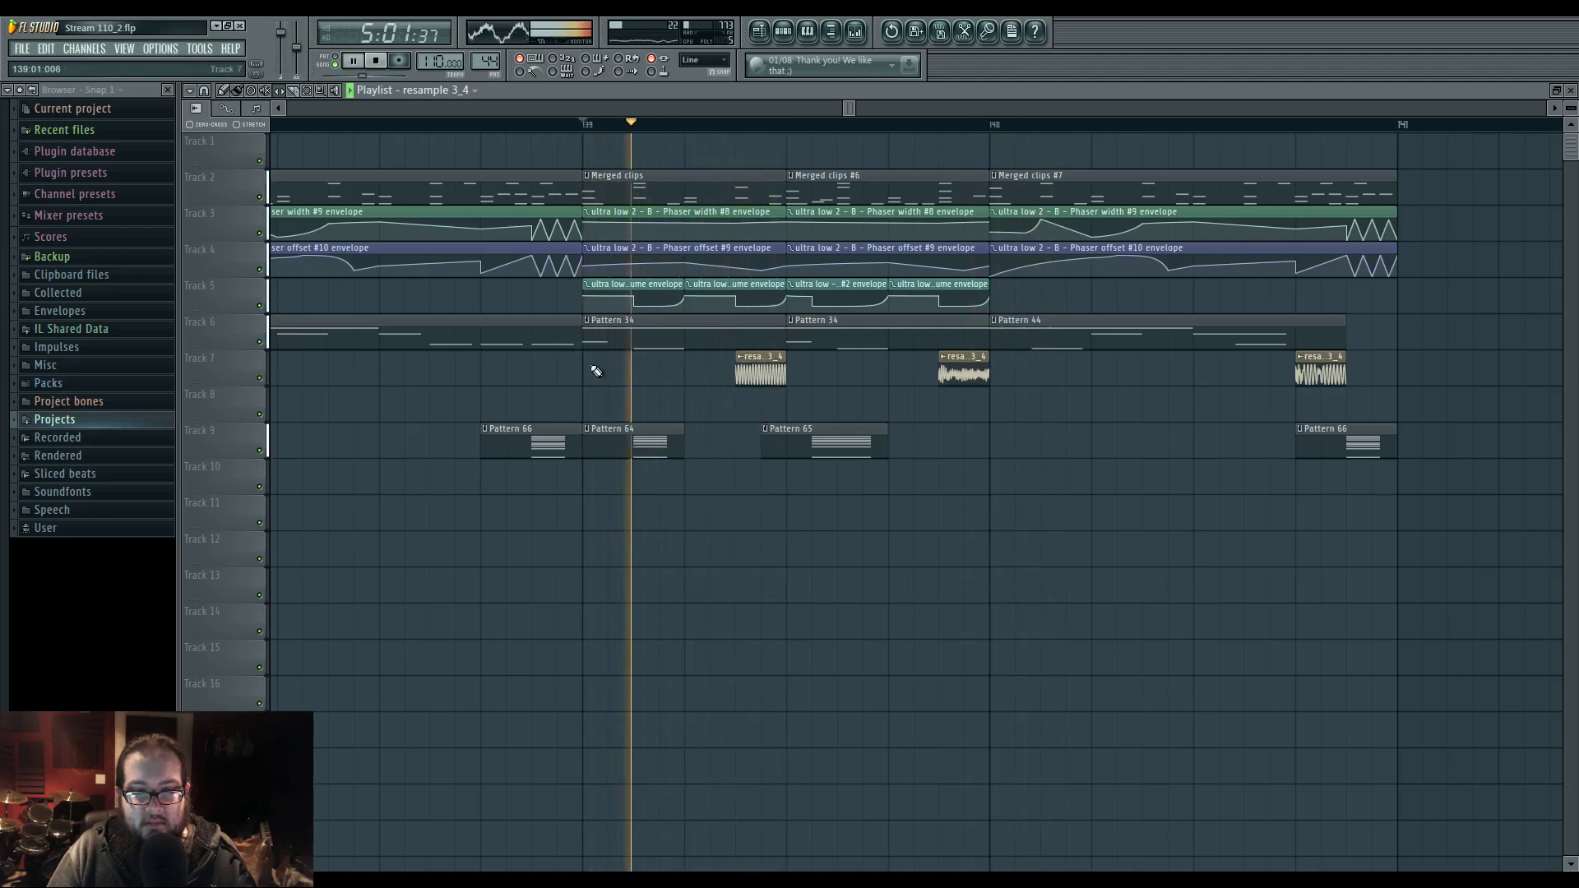
{"action": "key", "text": "space"}
{"action": "key", "text": "space"}
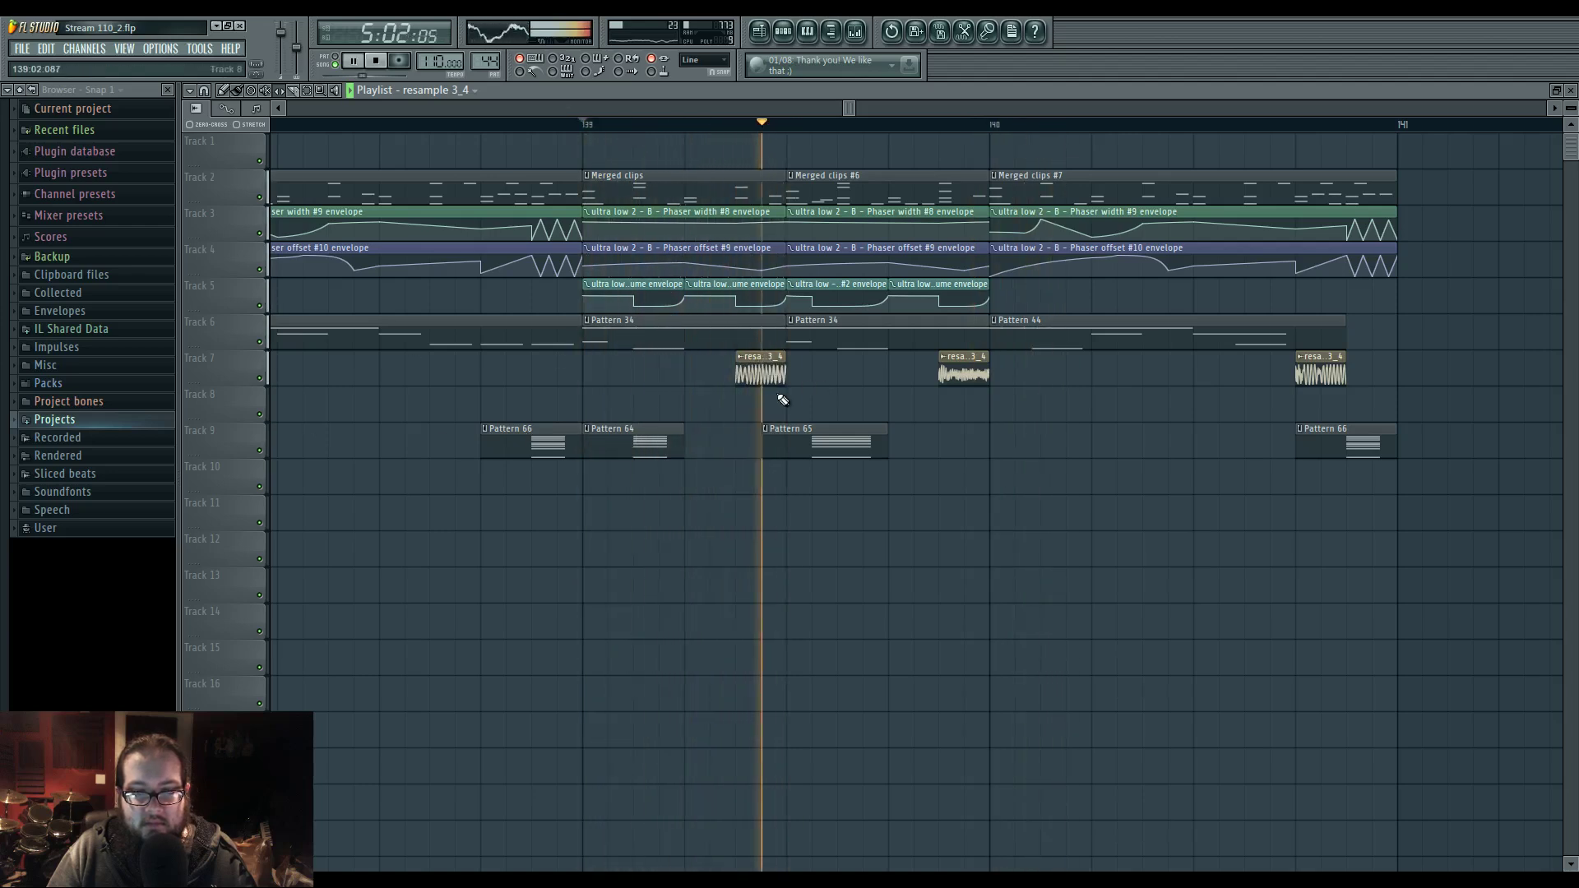
{"action": "key", "text": "space"}
{"action": "key", "text": "space"}
{"action": "left_click_drag", "start_coordinate": [753, 376], "coordinate": [482, 380]}
{"action": "key", "text": "space"}
{"action": "key", "text": "space"}
{"action": "key", "text": "space"}
{"action": "key", "text": "space"}
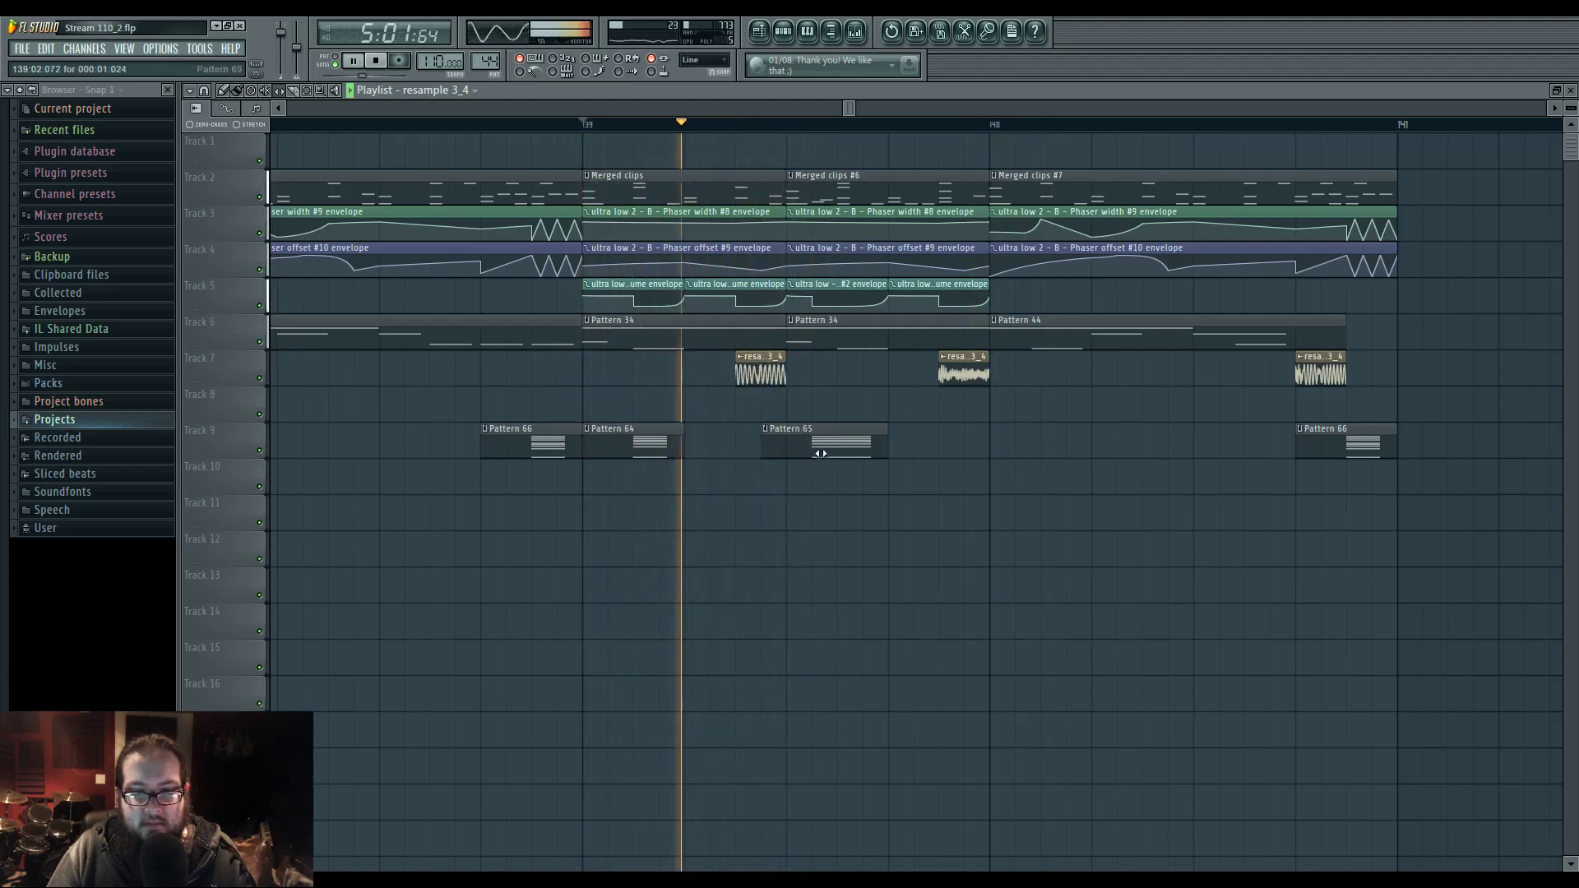
- Slip the audio inside the resample 3_4 clip at the end of bar 139 and listen through bar 140
{"action": "key", "text": "space"}
{"action": "key", "text": "space"}
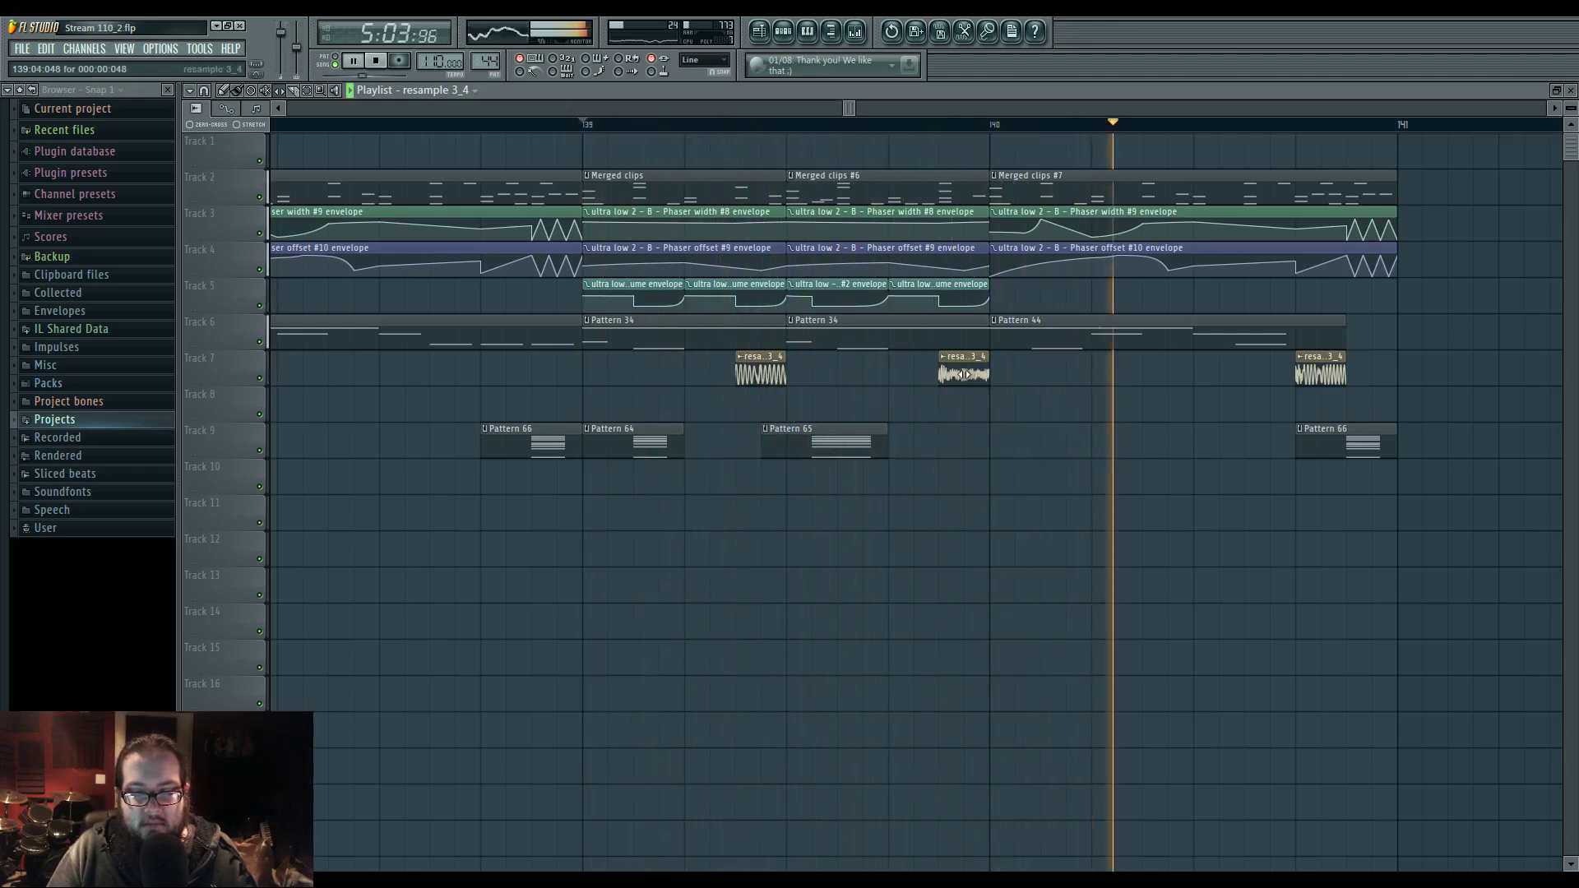
{"action": "key", "text": "space"}
{"action": "key", "text": "space"}
{"action": "left_click", "coordinate": [948, 125]}
{"action": "key", "text": "space"}
{"action": "key", "text": "space"}
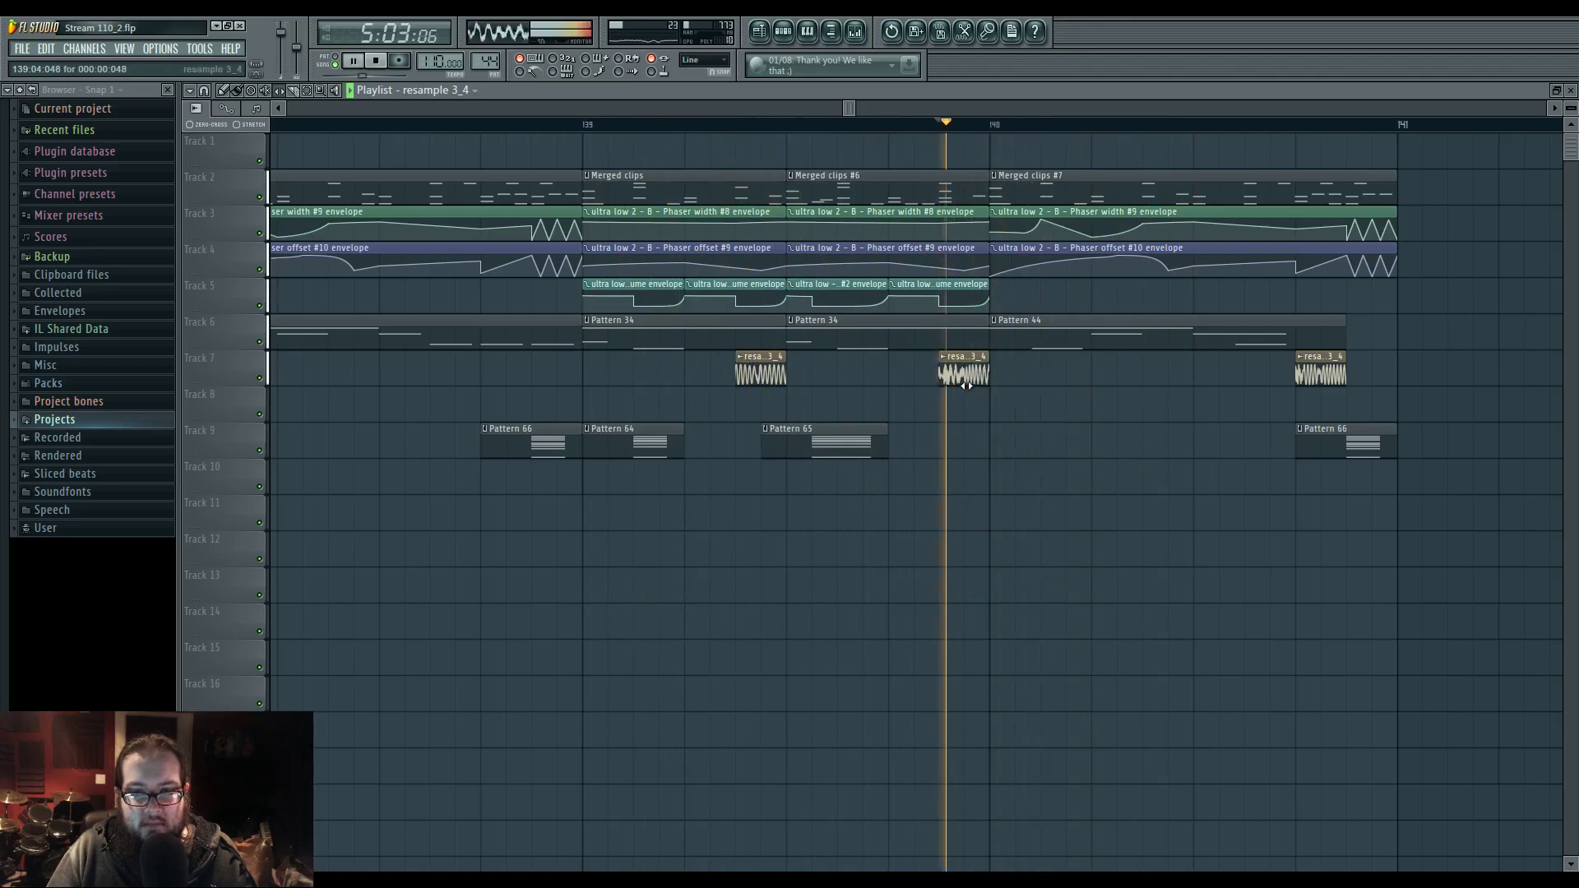
{"action": "scroll", "coordinate": [971, 444], "scroll_direction": "right", "scroll_amount": 3}
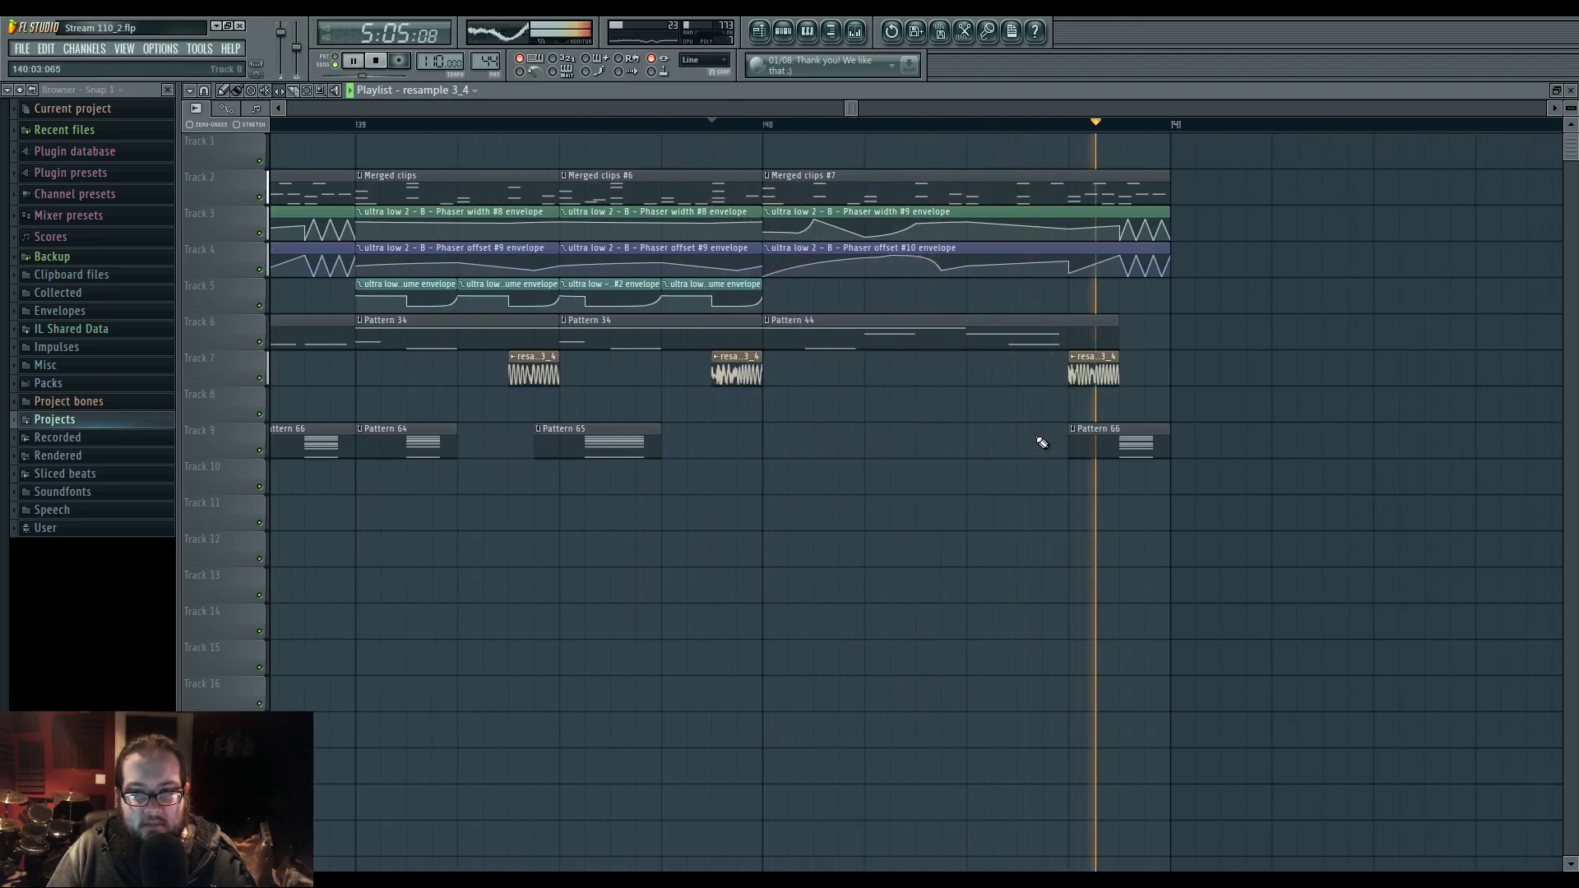
- Extend the resample 3_4 clip at beat 4 of bar 140 to the bar's end, delete the Pattern 66 clip below, and audition from bar 139
{"action": "key", "text": "space"}
{"action": "key", "text": "space"}
{"action": "left_click_drag", "start_coordinate": [1115, 376], "coordinate": [1173, 365]}
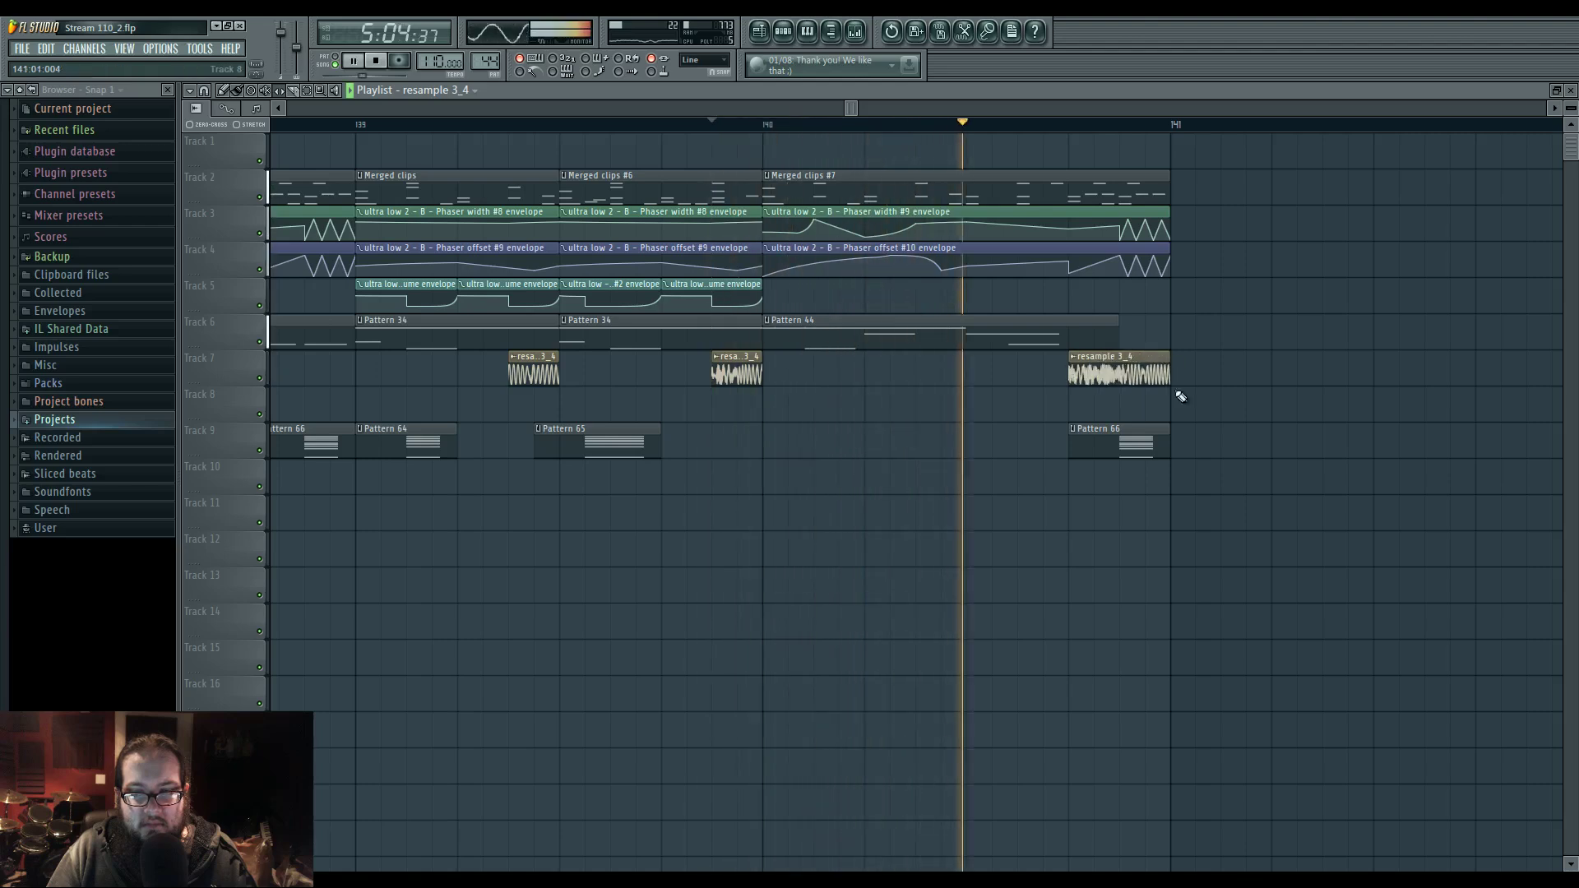
{"action": "key", "text": "space"}
{"action": "key", "text": "space"}
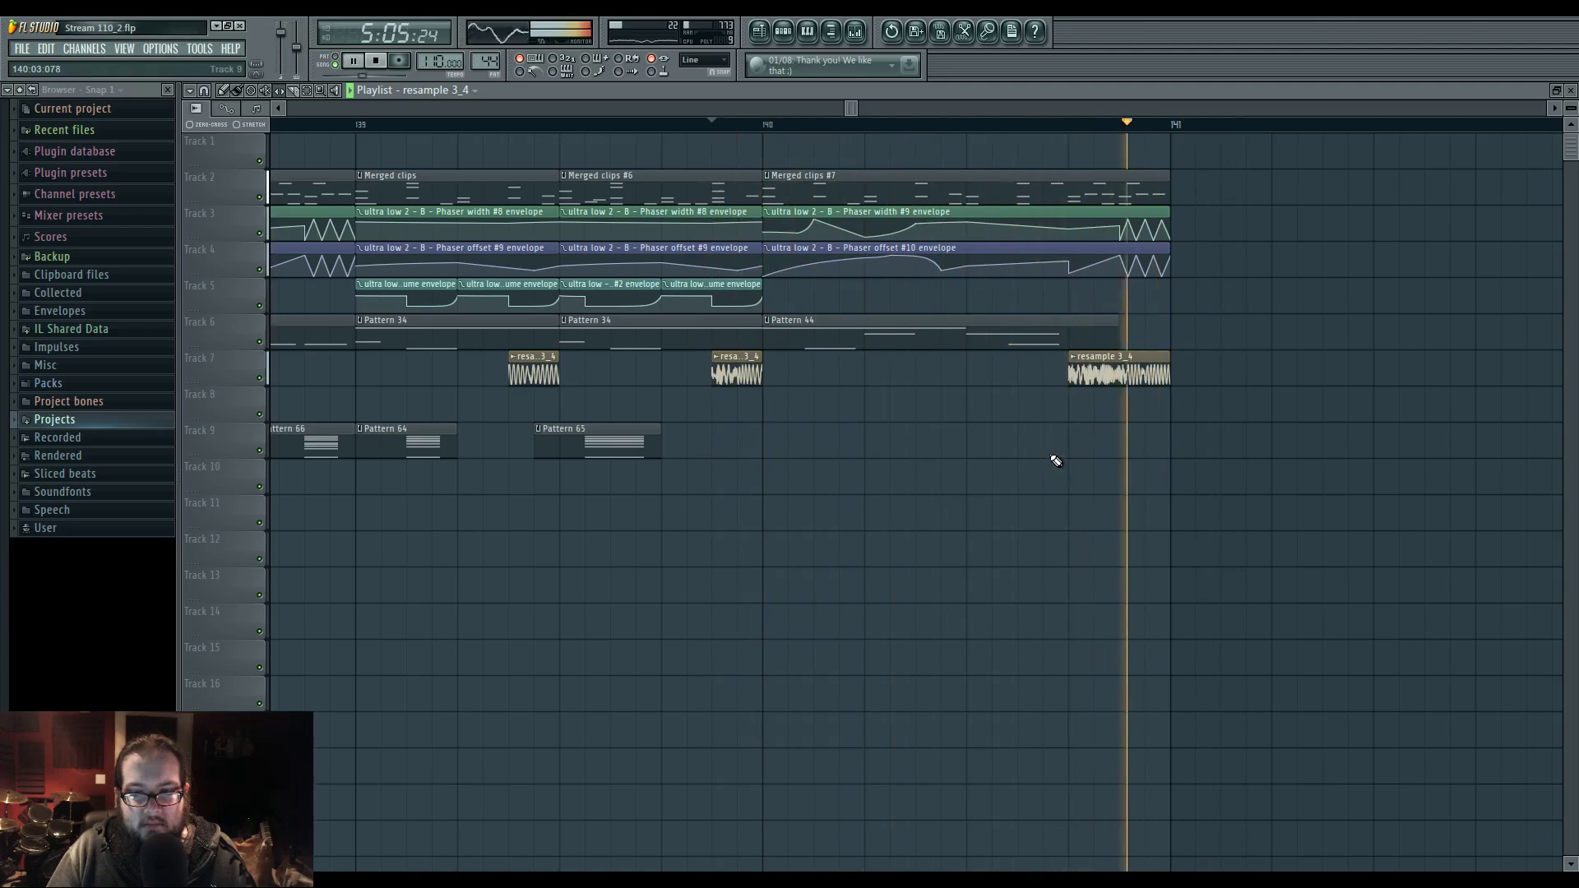
{"action": "key", "text": "space"}
{"action": "left_click_drag", "start_coordinate": [956, 462], "coordinate": [1189, 476]}
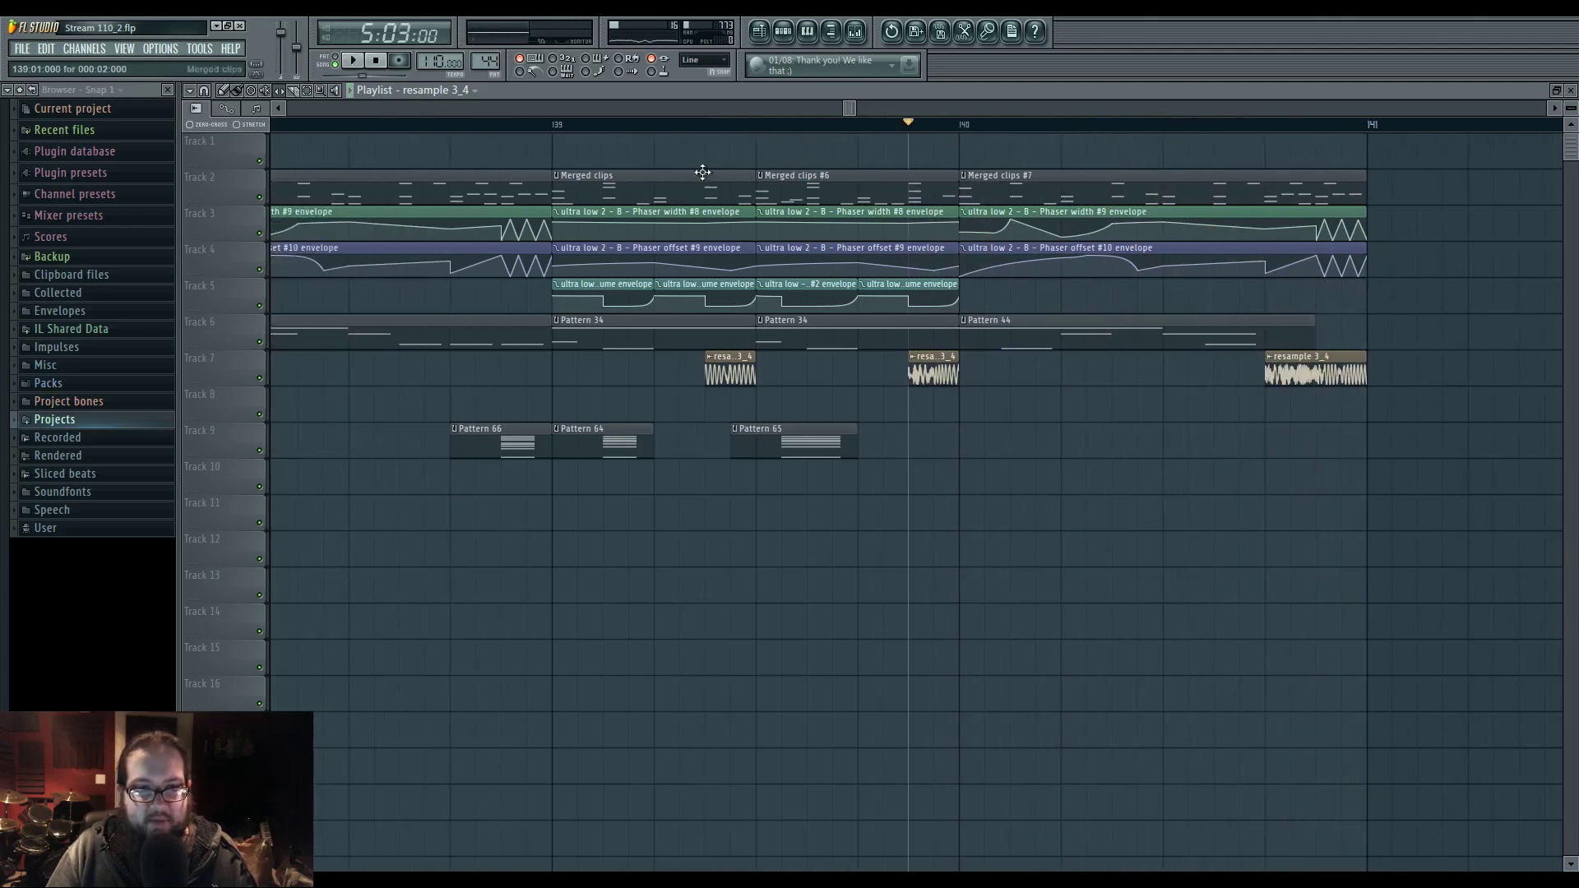
{"action": "left_click", "coordinate": [560, 125]}
{"action": "key", "text": "space"}
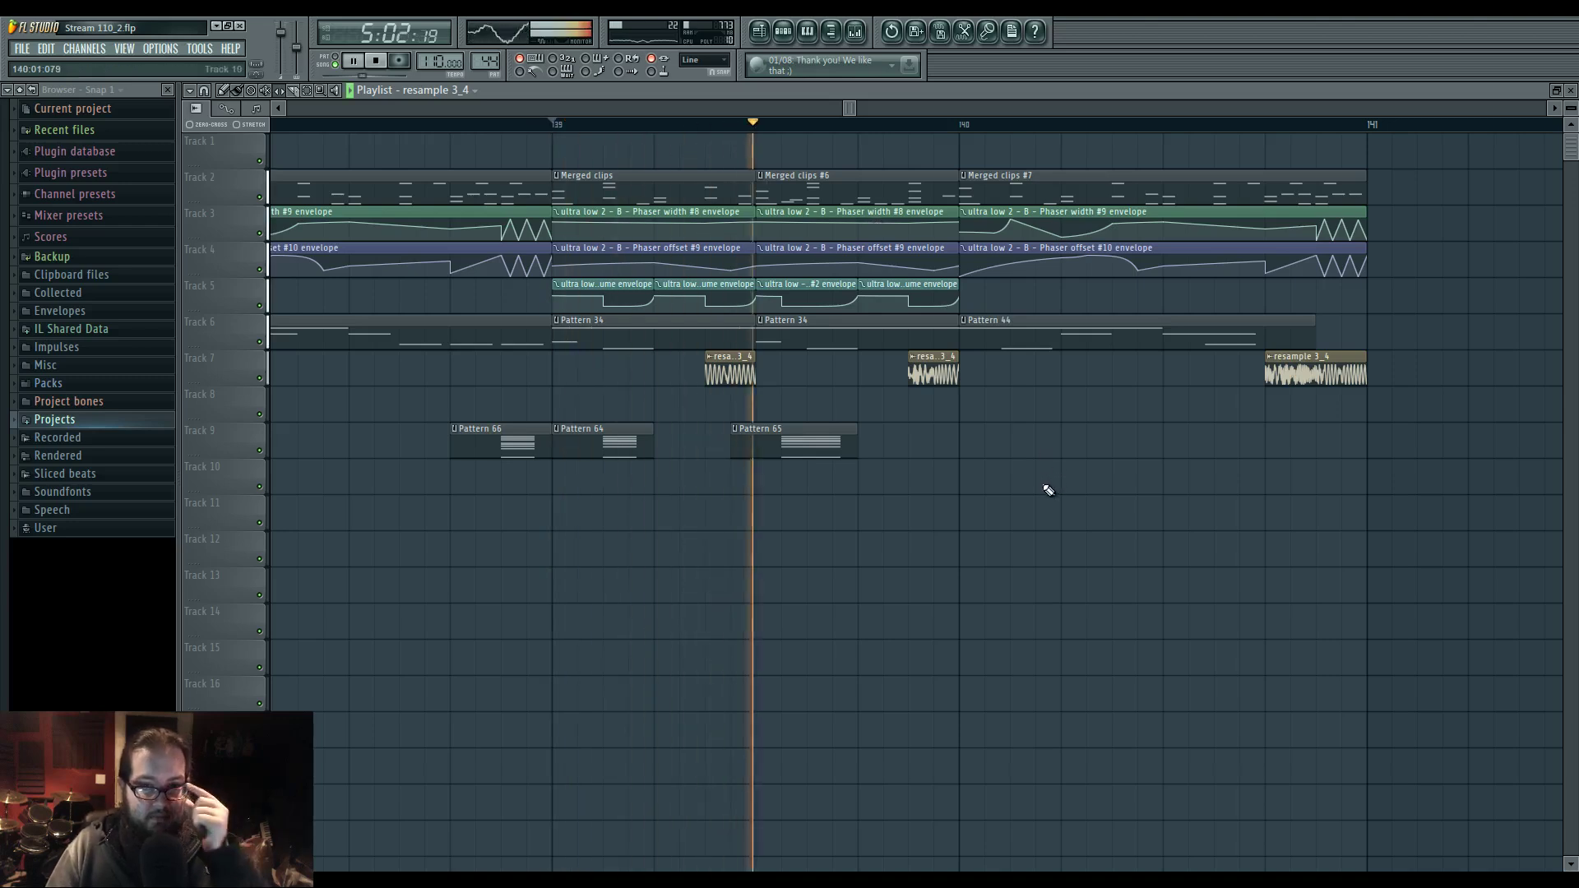
{"action": "scroll", "coordinate": [971, 329], "scroll_direction": "right", "scroll_amount": 1}
- Open the notes of the Merged clips #7 clip at bar 140 in the piano roll and loop them in pattern mode
{"action": "right_click", "coordinate": [915, 177]}
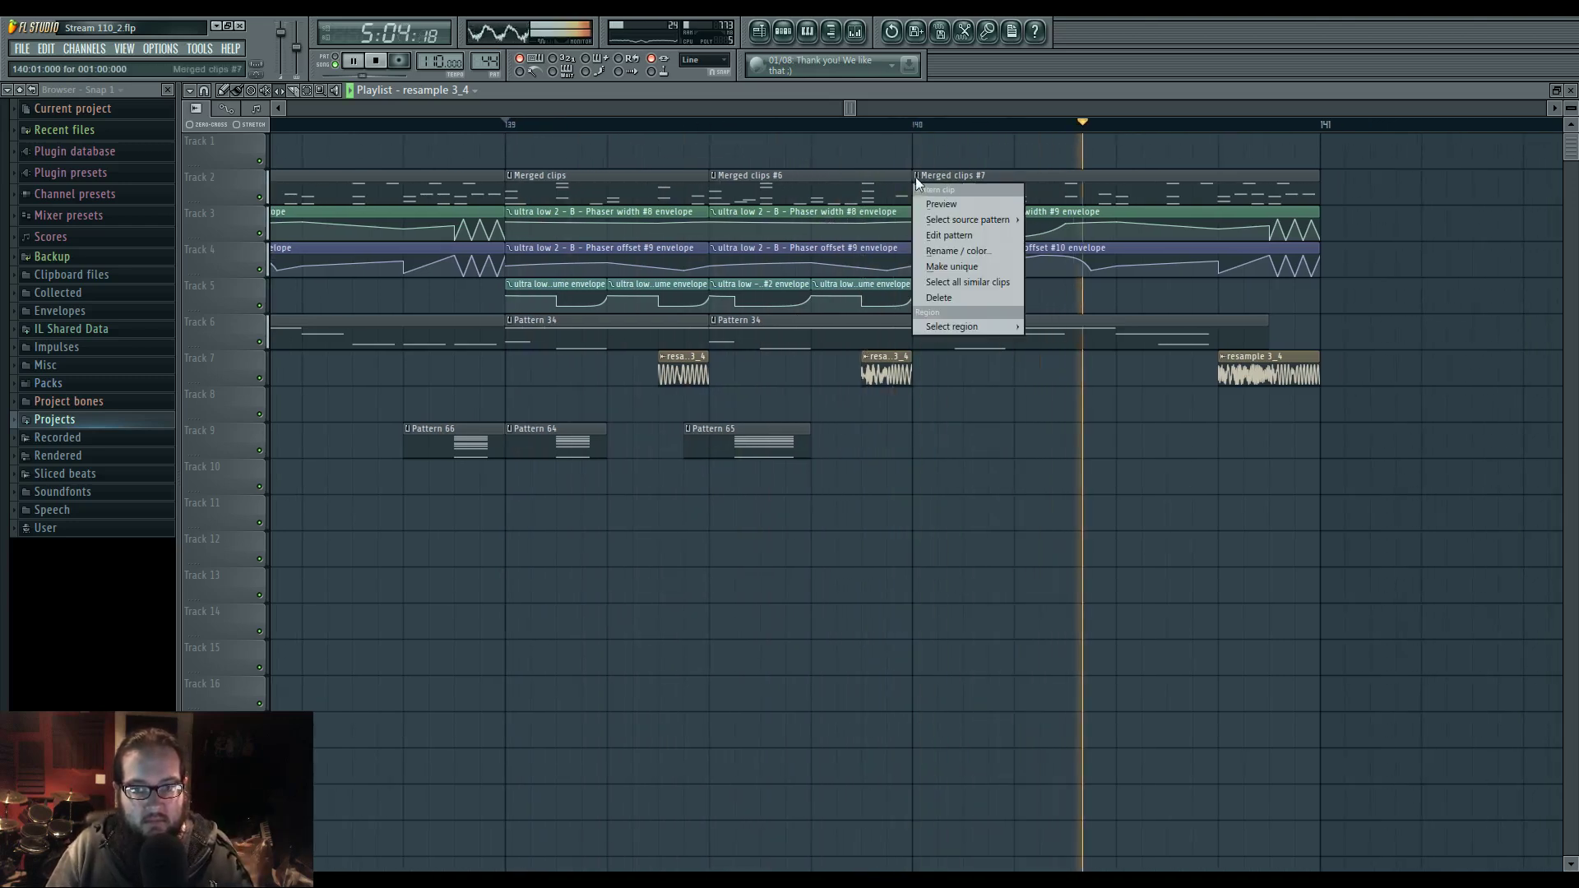
{"action": "left_click", "coordinate": [971, 265]}
{"action": "left_click", "coordinate": [953, 495]}
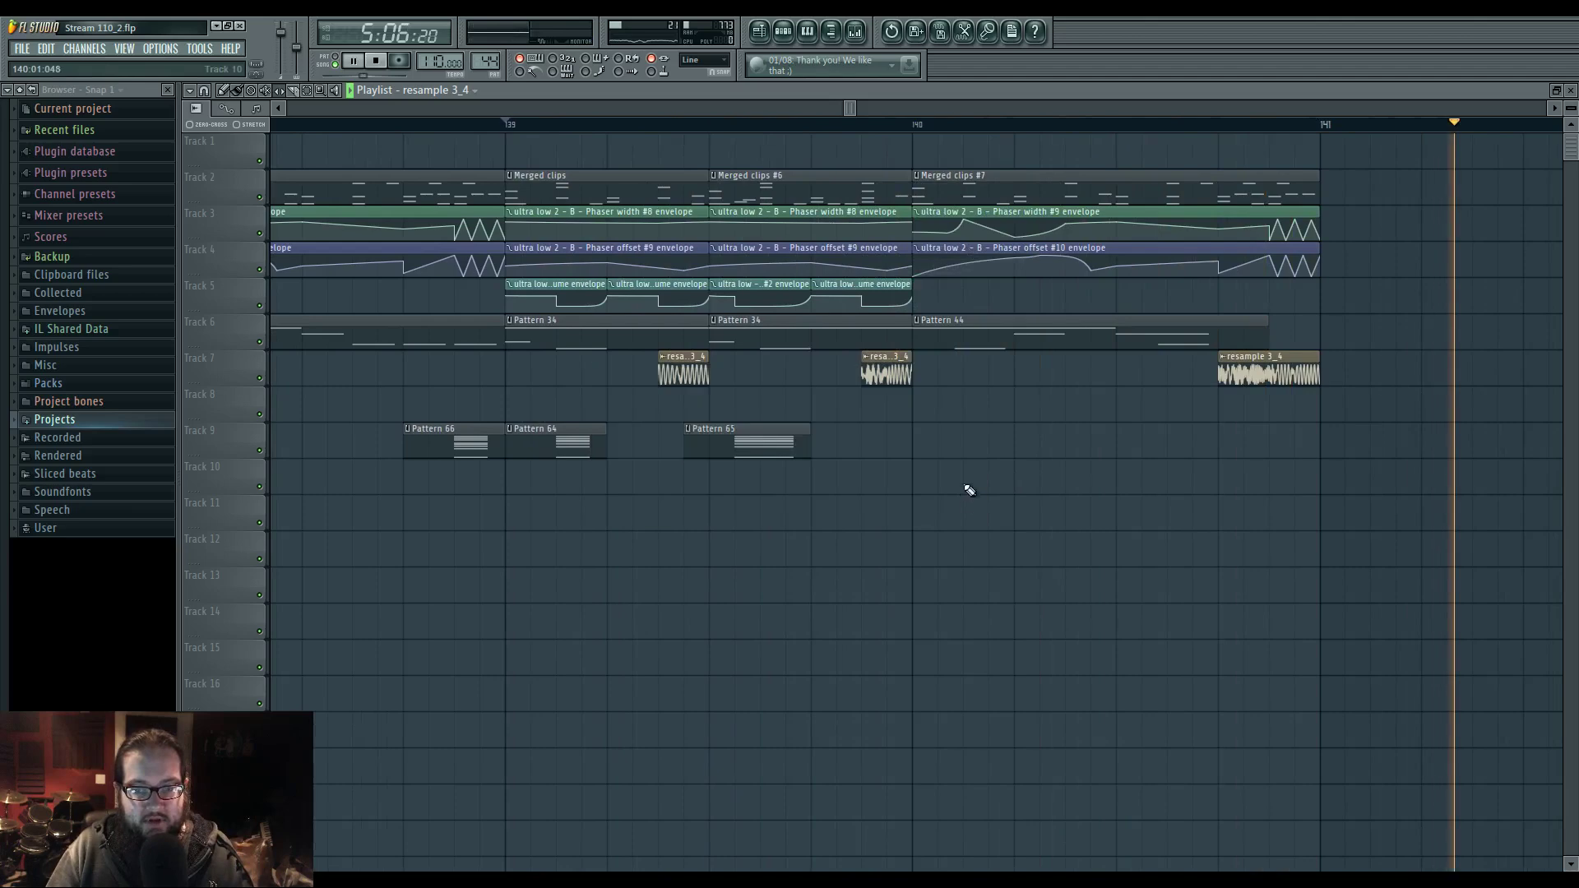
{"action": "key", "text": "space"}
{"action": "key", "text": "F7"}
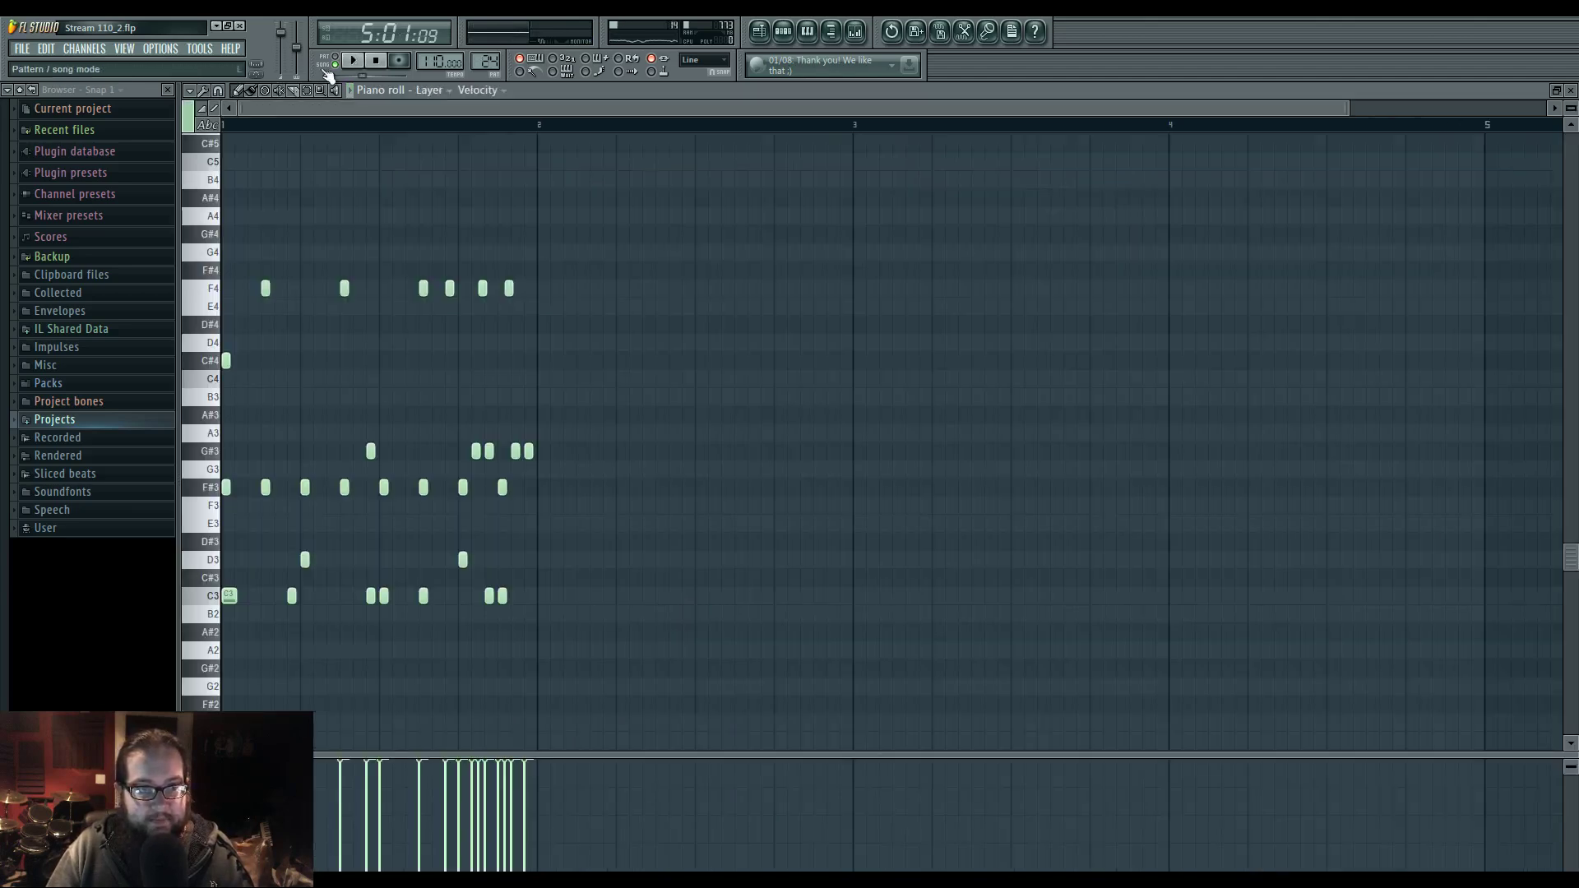
{"action": "scroll", "coordinate": [317, 393], "scroll_direction": "up", "scroll_amount": 3}
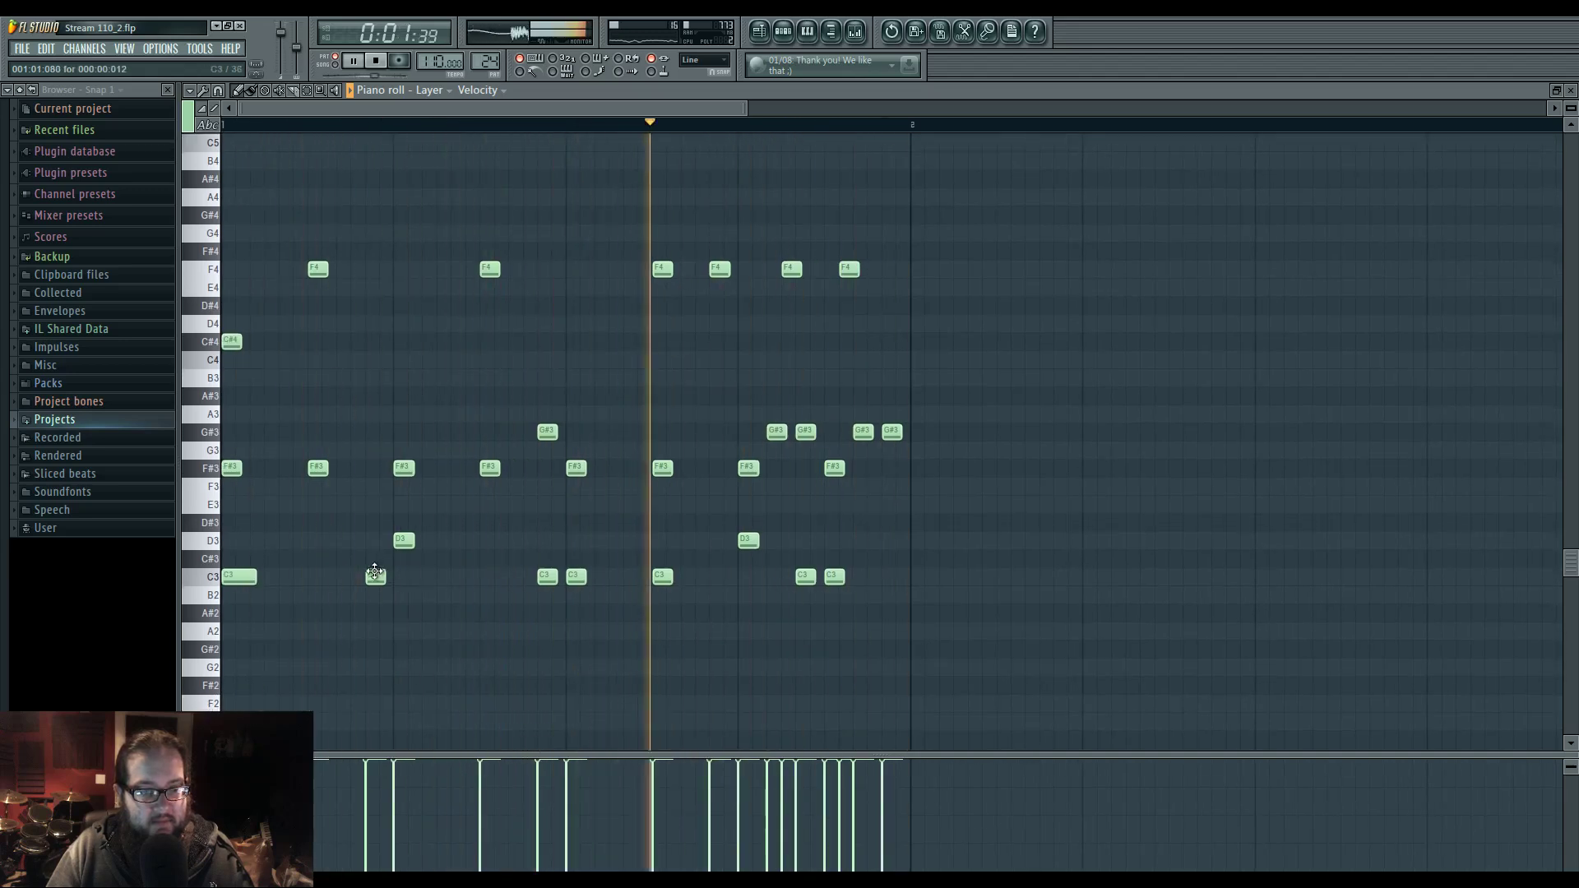
- Move the C3 note at the end of beat 1 to halfway through the beat and add a C3 one third into beat 2
{"action": "left_click", "coordinate": [325, 578]}
{"action": "right_click", "coordinate": [377, 578]}
{"action": "left_click_drag", "start_coordinate": [331, 578], "coordinate": [318, 578]}
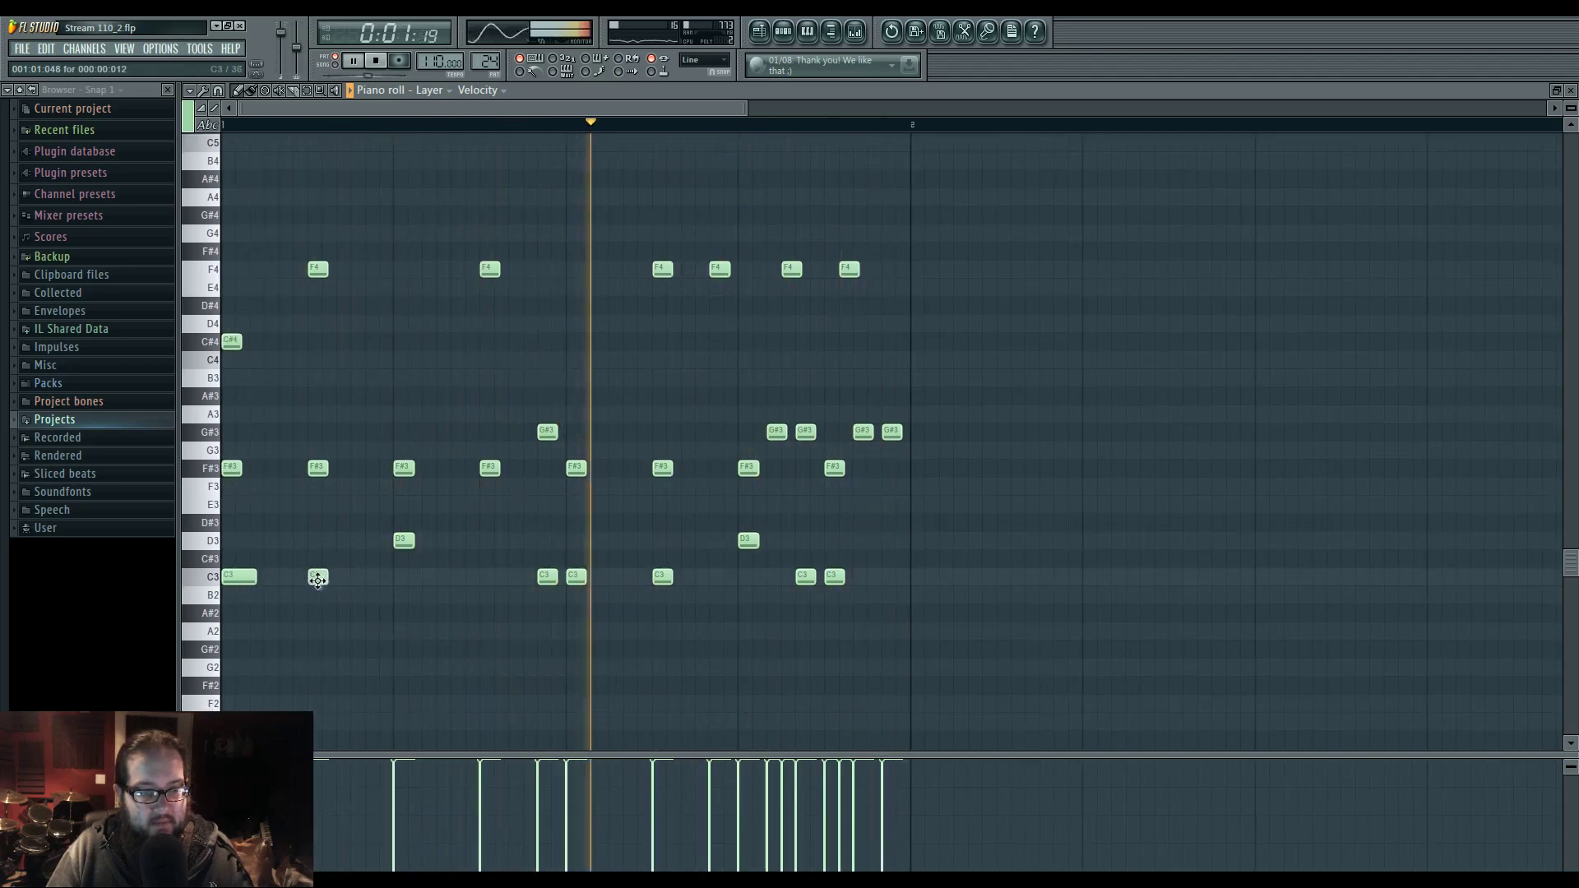
{"action": "left_click", "coordinate": [428, 579]}
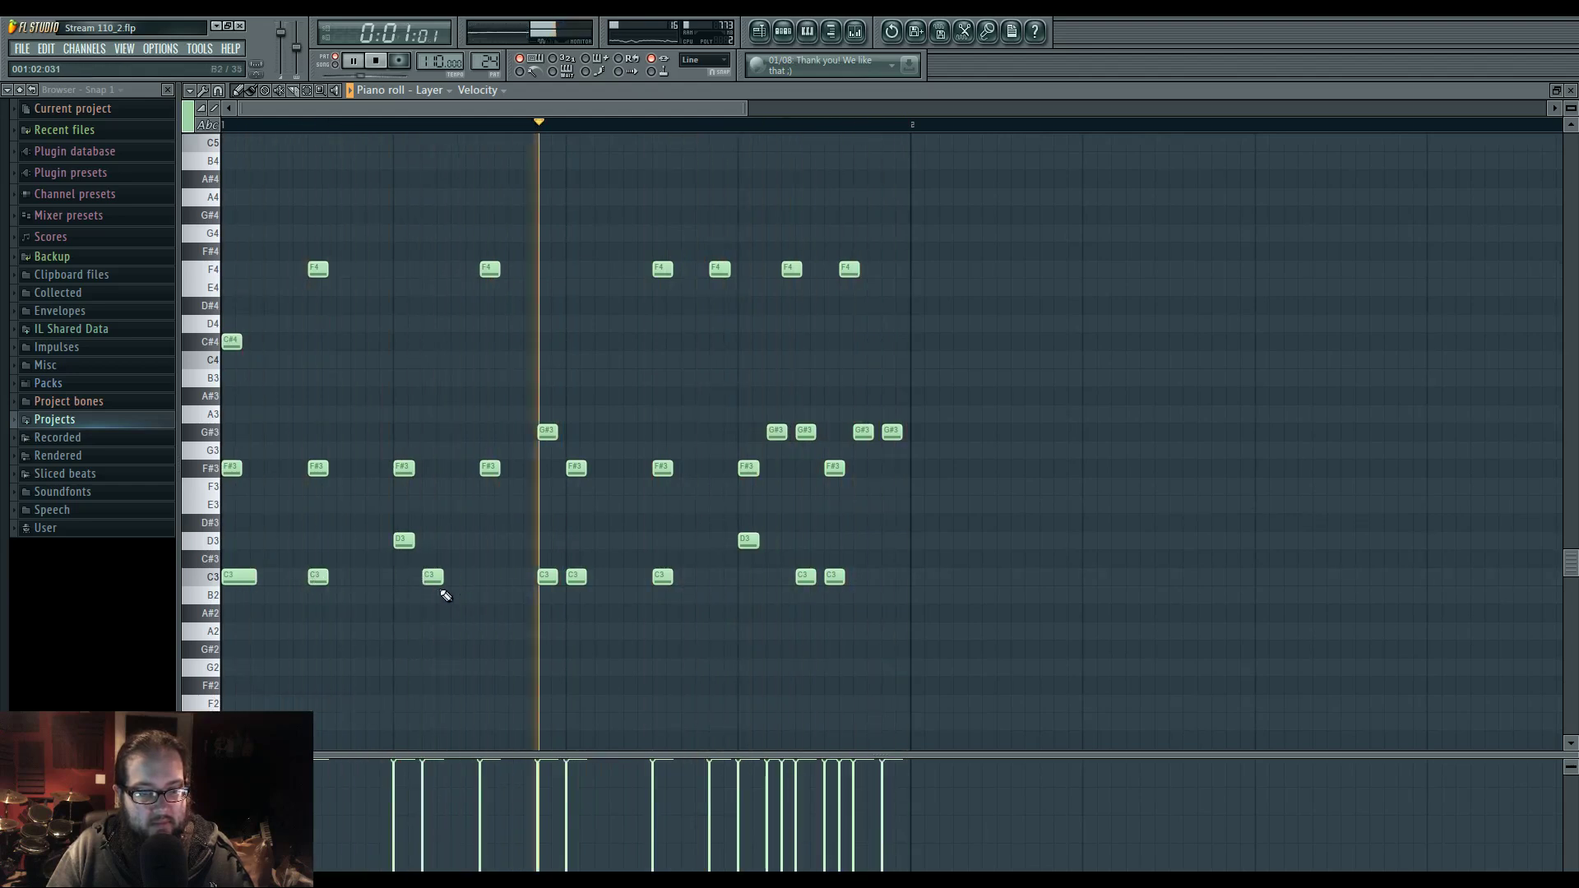
{"action": "right_click", "coordinate": [434, 581]}
{"action": "left_click", "coordinate": [457, 578]}
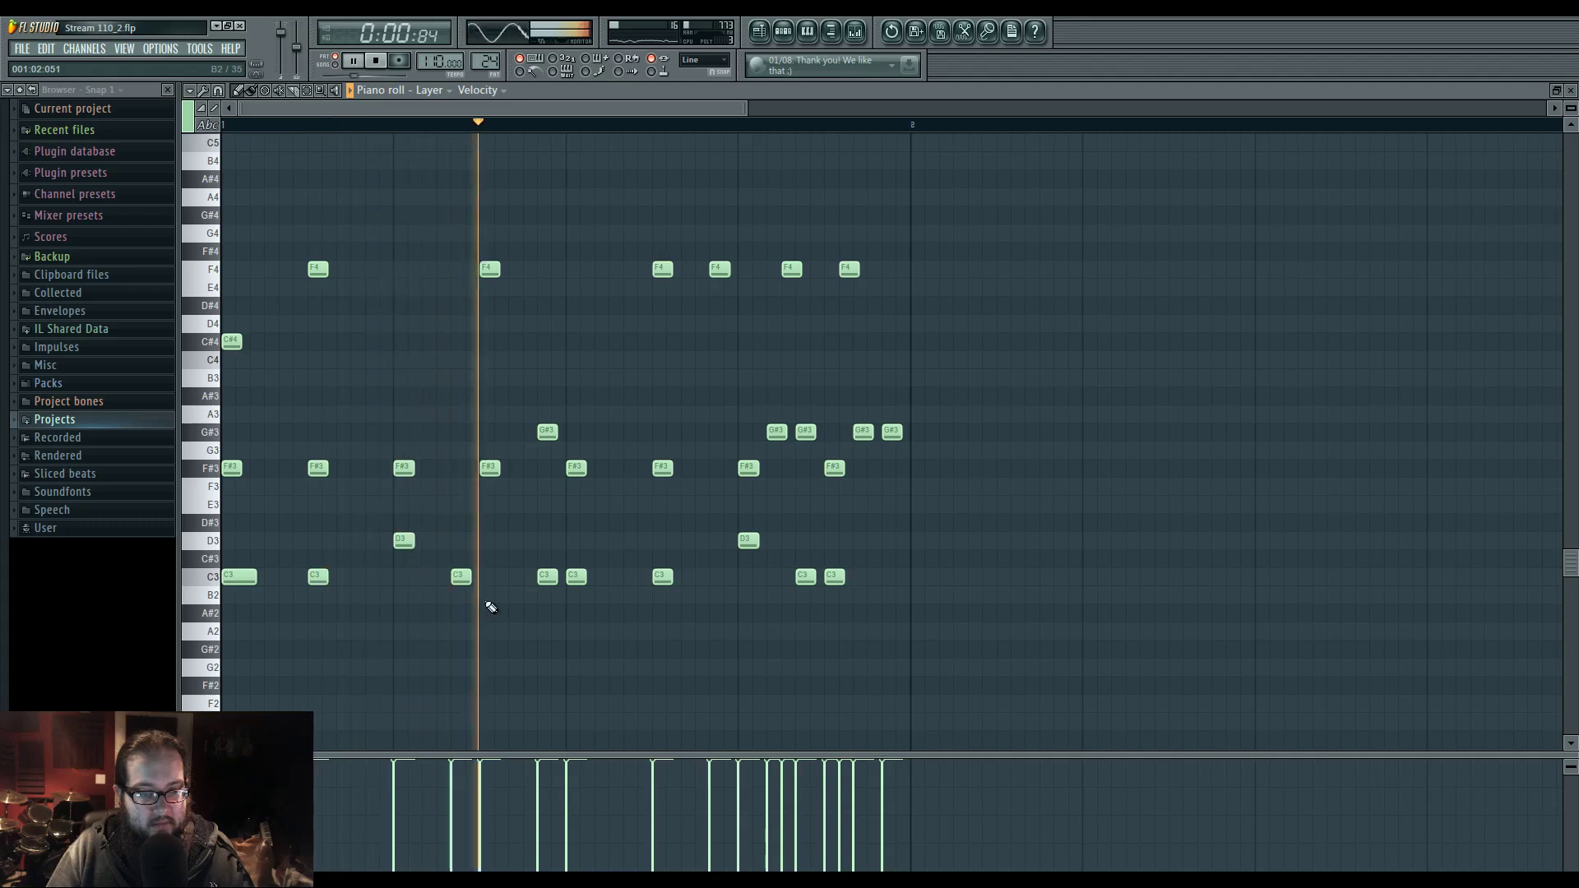
- Add C3 notes just before and just after the start of beat 4, and delete the C3 halfway through beat 4
{"action": "left_click", "coordinate": [717, 578]}
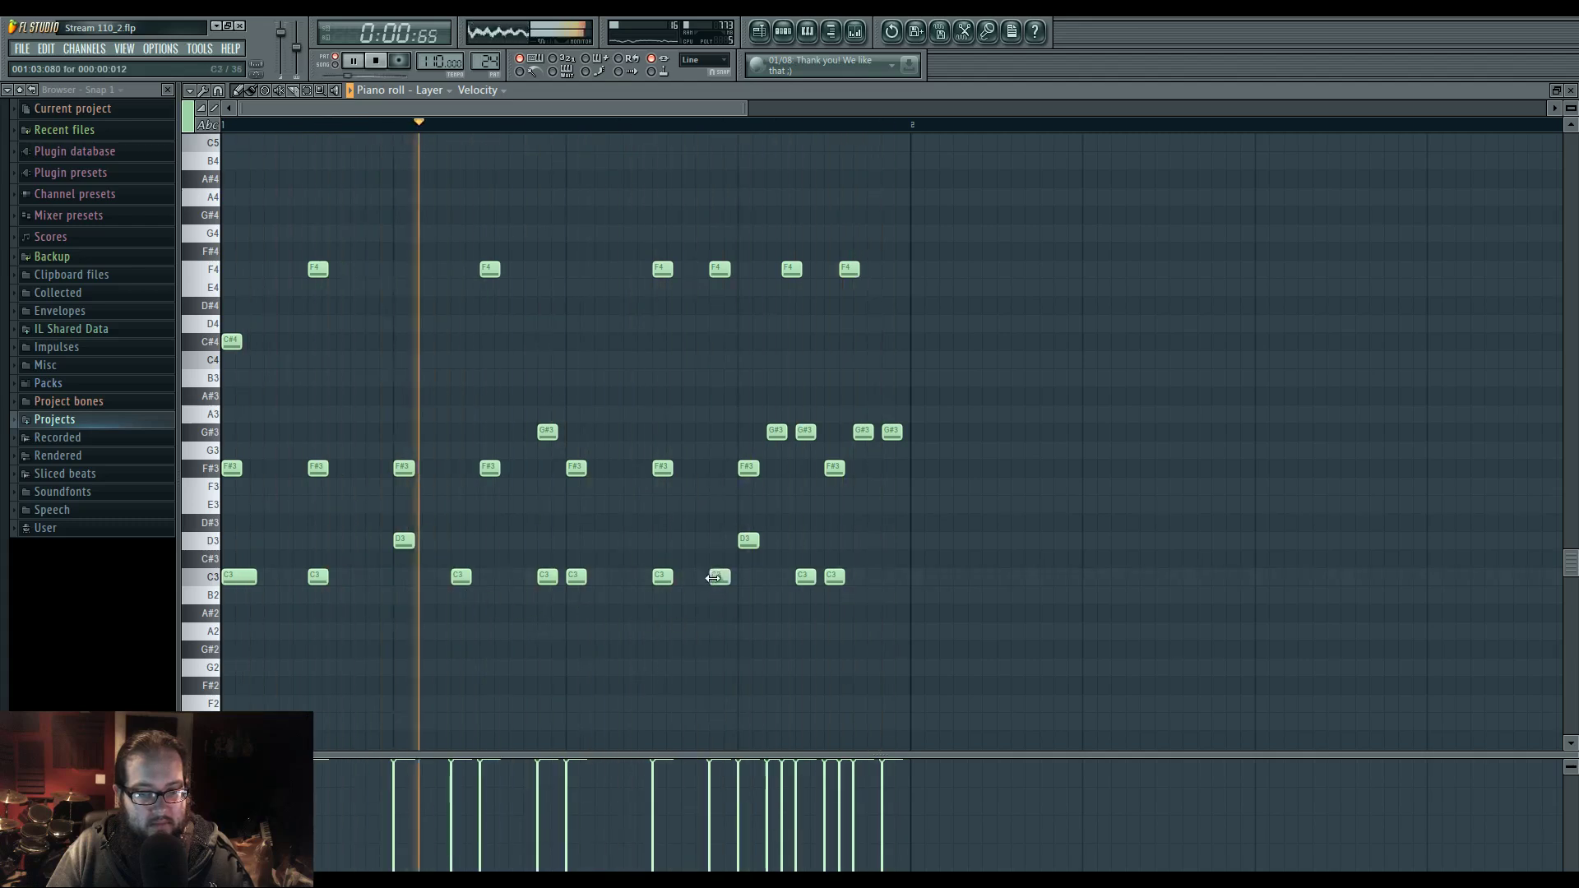
{"action": "left_click", "coordinate": [769, 579]}
{"action": "right_click", "coordinate": [834, 580]}
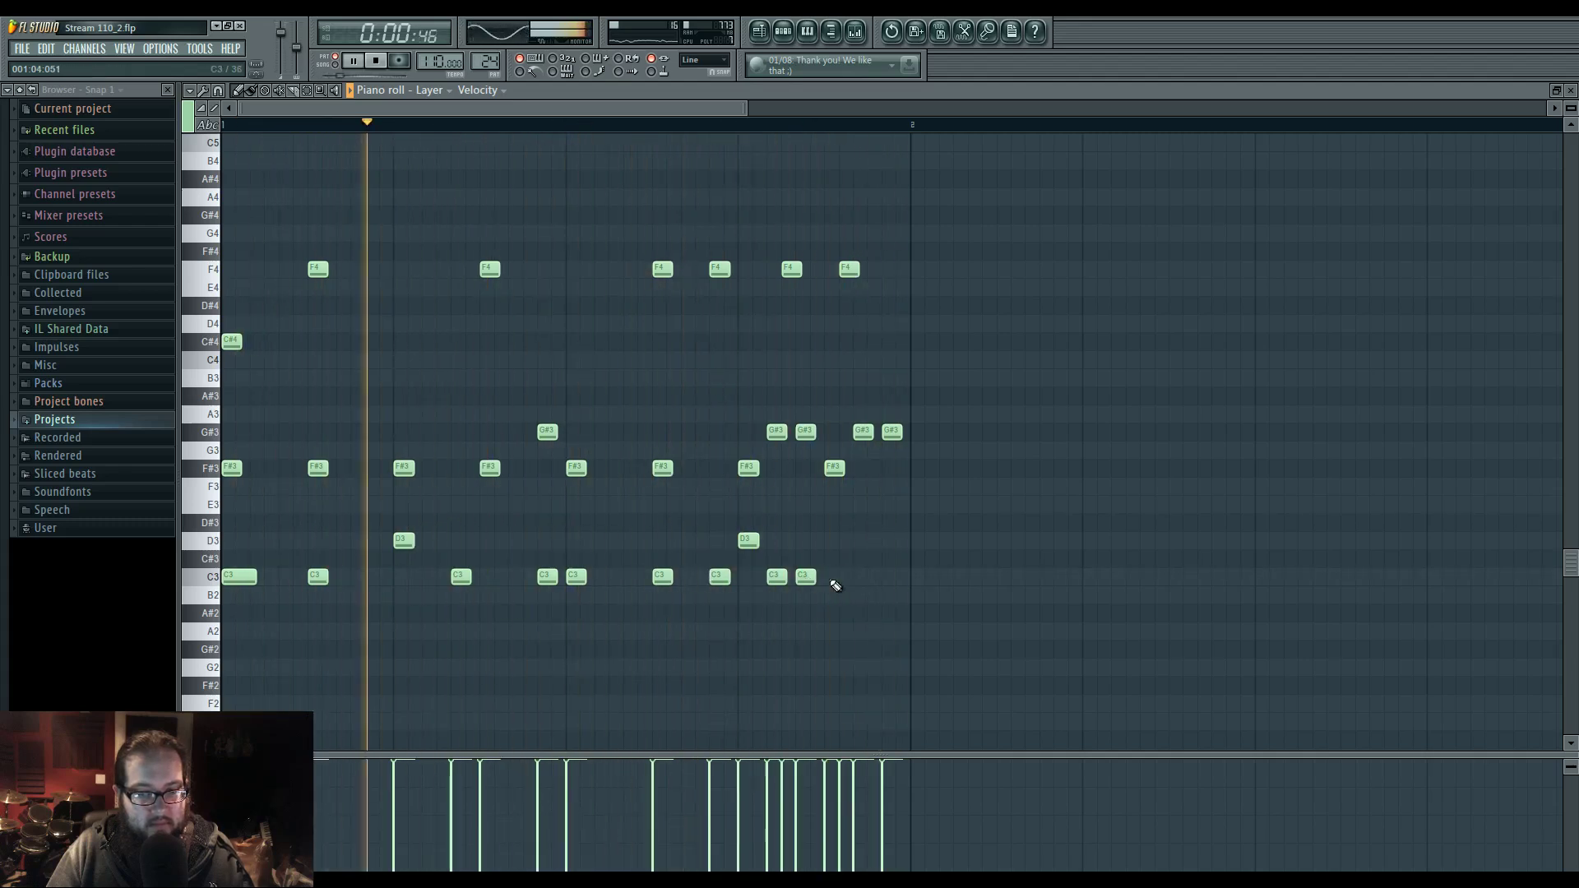
- Add three consecutive D3 notes over the second half of beat 4 and move the middle one up to E3
{"action": "left_click", "coordinate": [830, 543]}
{"action": "left_click", "coordinate": [863, 543]}
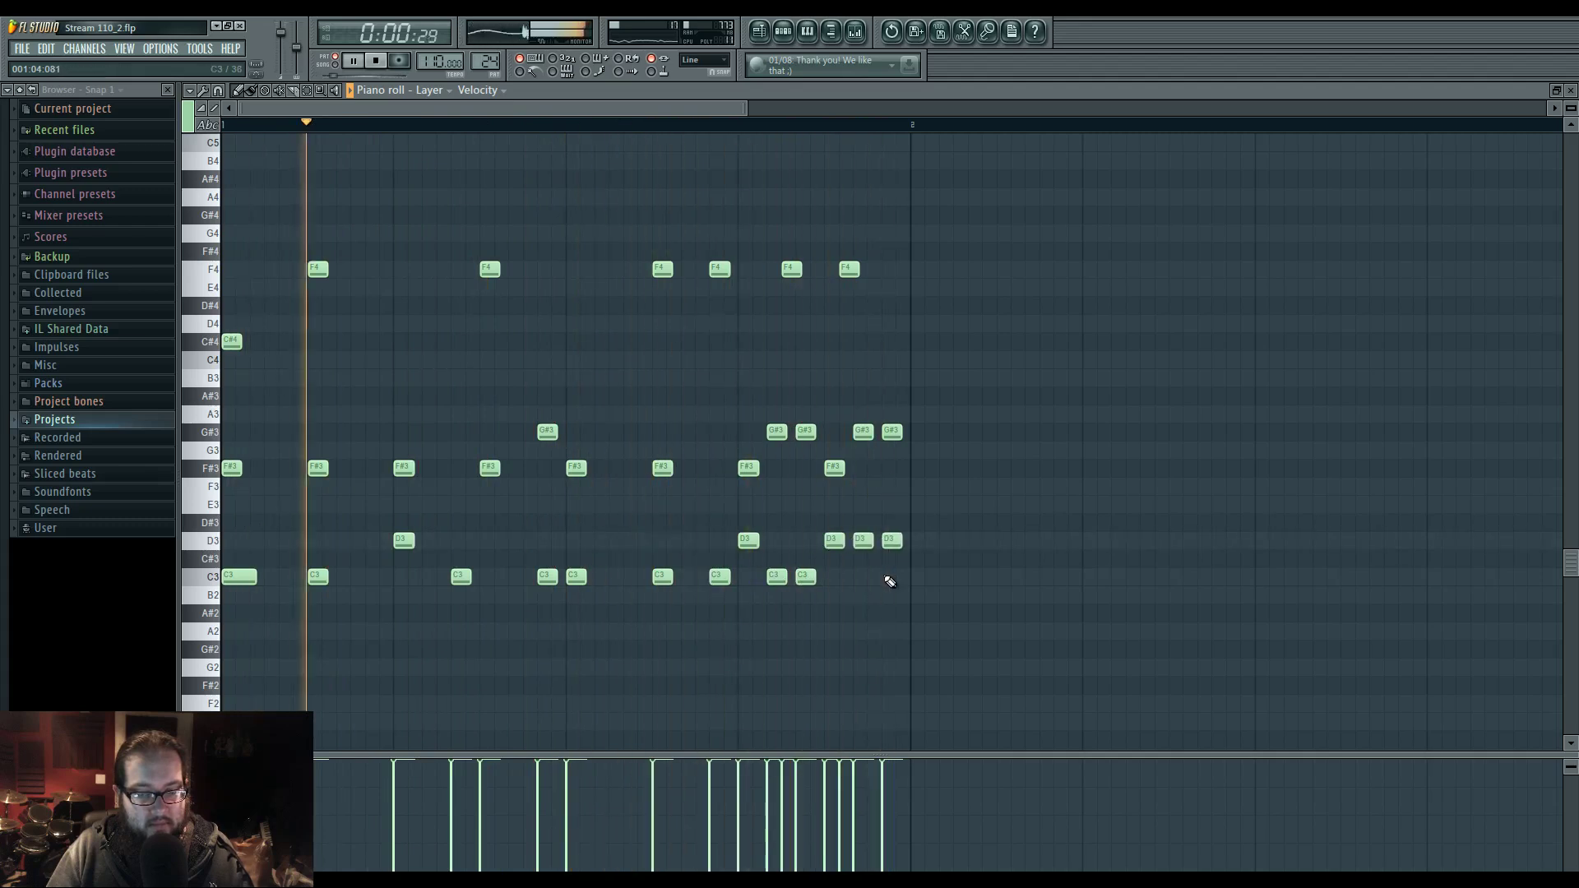
{"action": "left_click", "coordinate": [892, 542]}
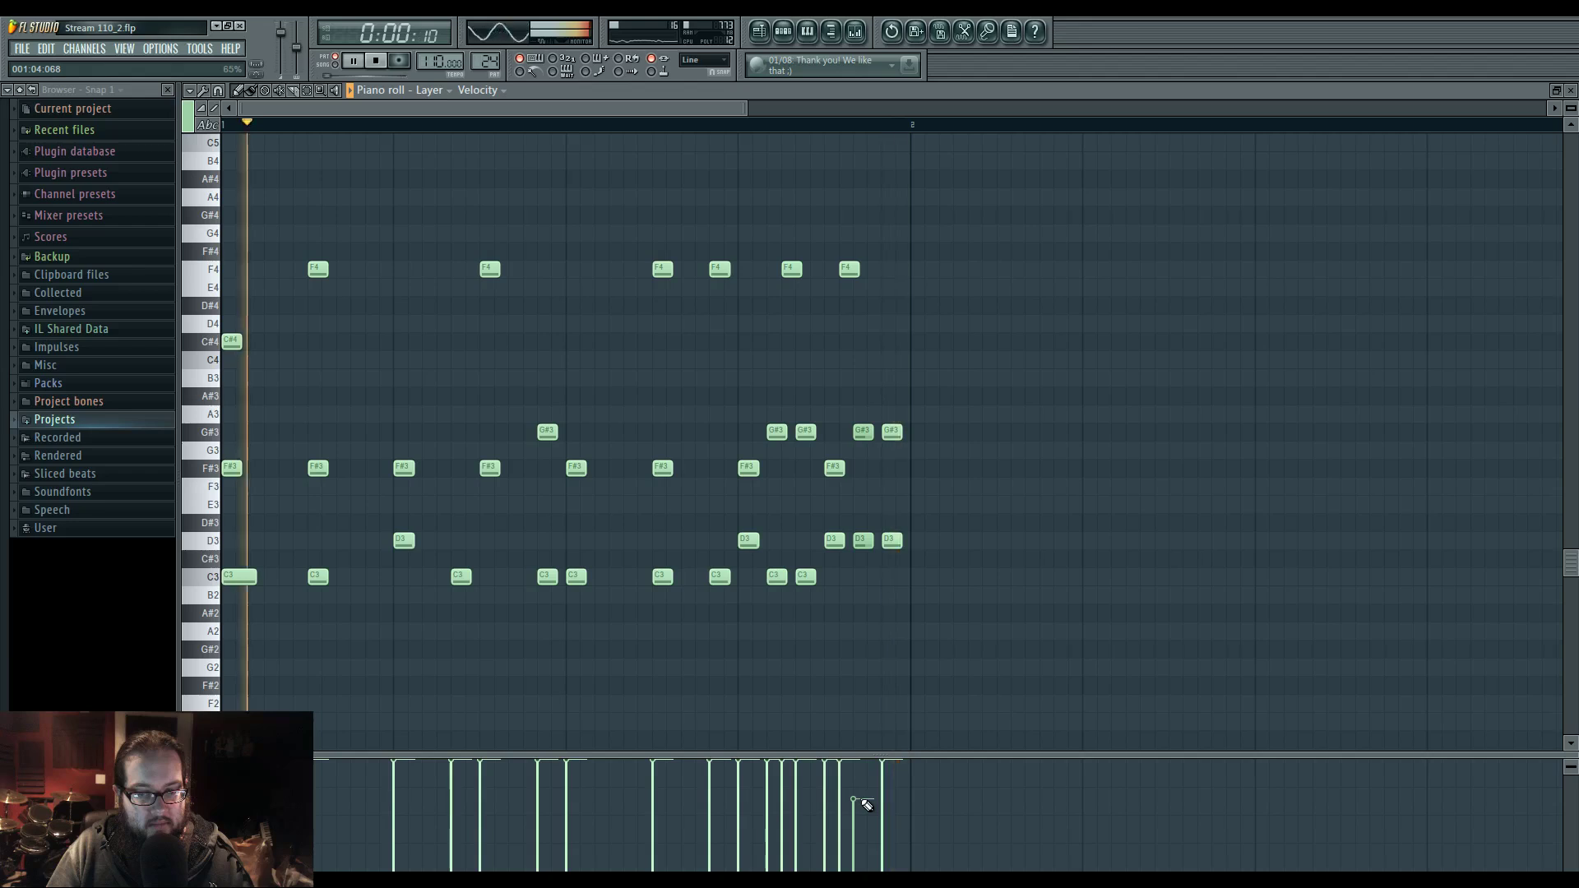
{"action": "left_click_drag", "start_coordinate": [857, 799], "coordinate": [859, 767]}
{"action": "left_click", "coordinate": [858, 428], "text": "ctrl"}
{"action": "left_click", "coordinate": [851, 535], "text": "ctrl"}
{"action": "left_click_drag", "start_coordinate": [865, 531], "coordinate": [865, 495]}
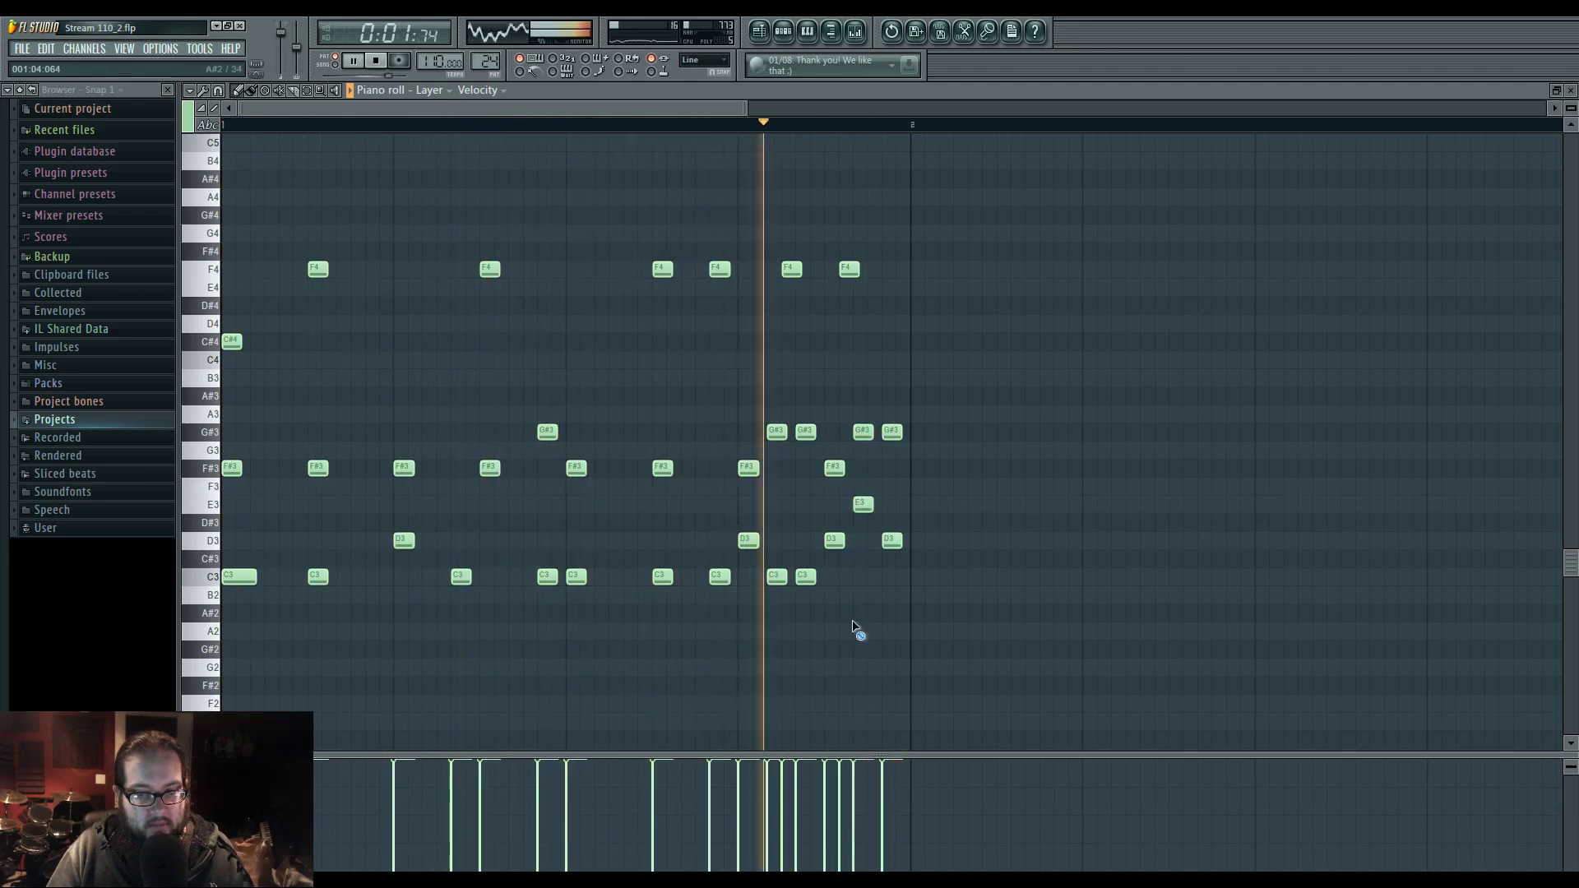
- Audition bar 140 from its start in song mode with the full arrangement, and reopen the Merged clips #7 notes
{"action": "key", "text": "F5"}
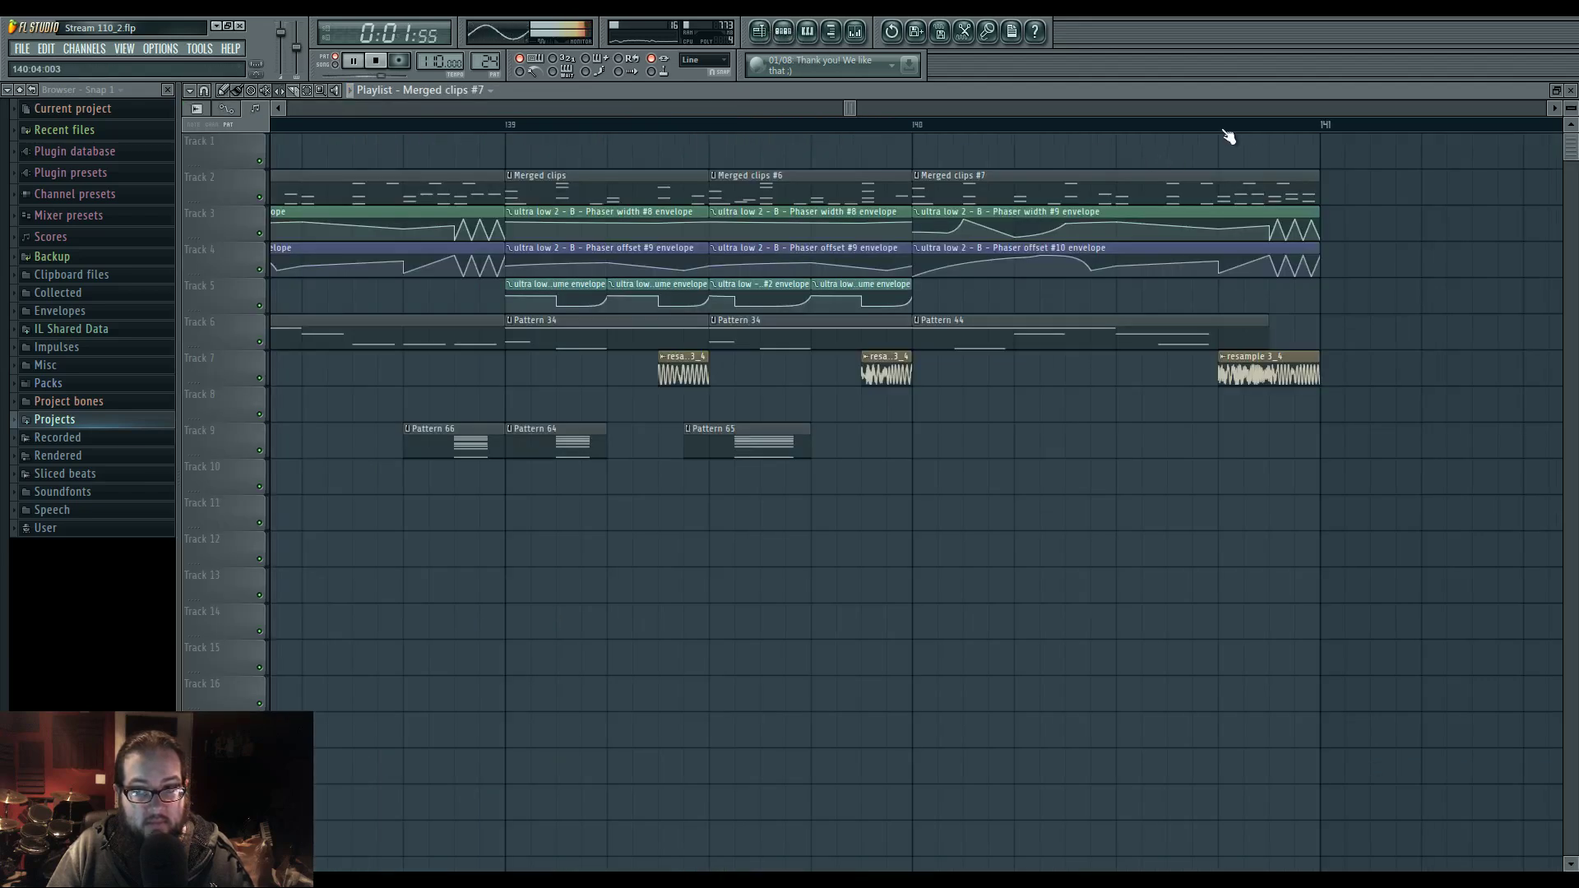
{"action": "left_click", "coordinate": [922, 125]}
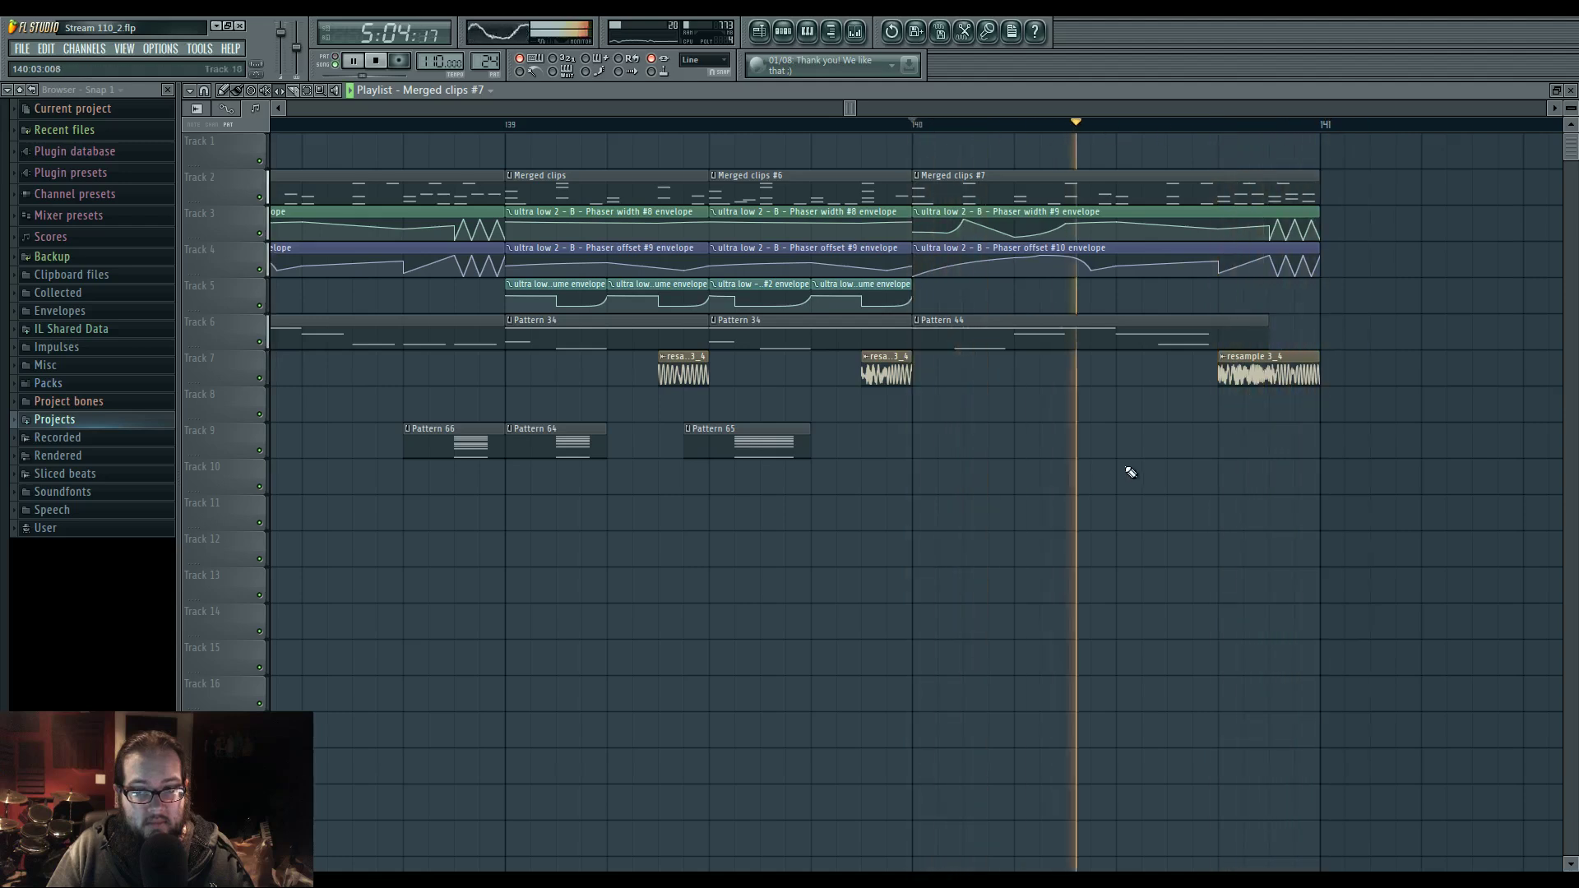
{"action": "left_click", "coordinate": [919, 126]}
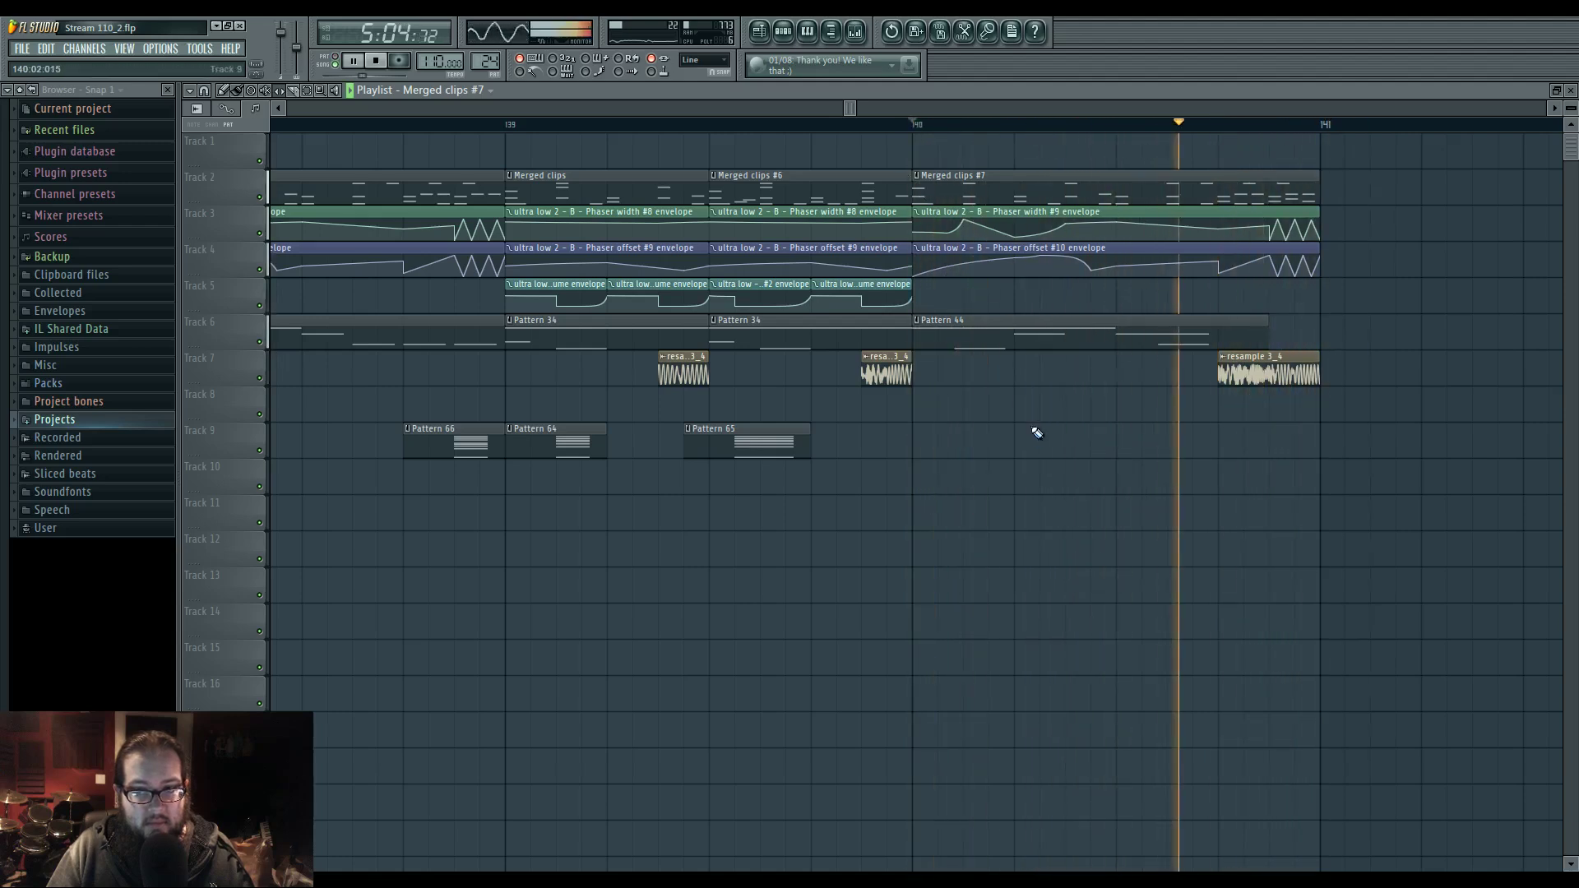
{"action": "key", "text": "F7"}
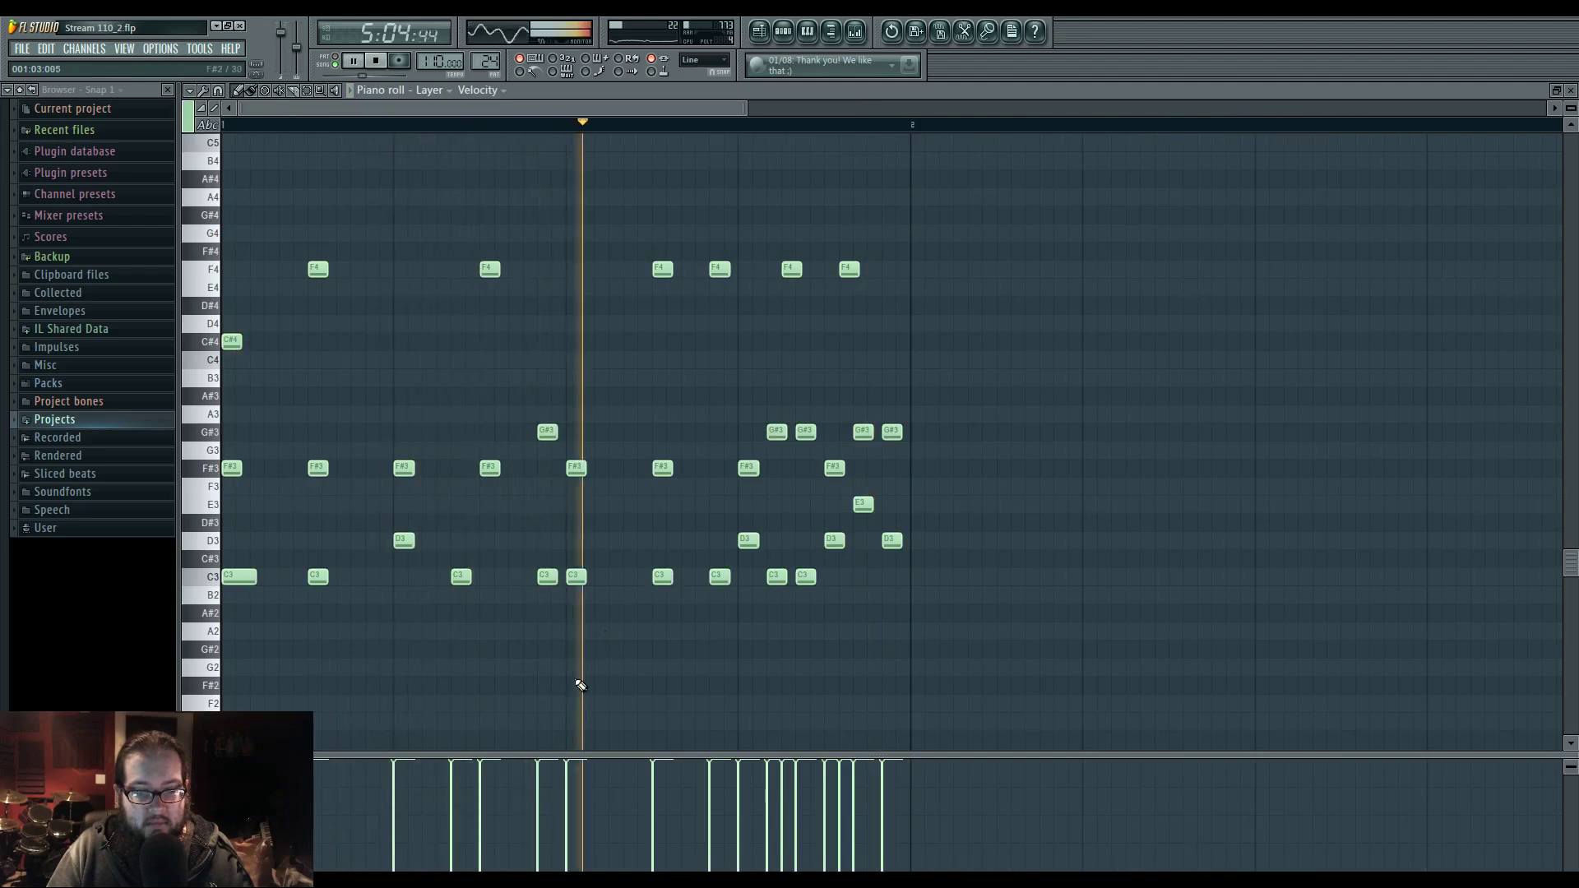
- Try lowering the velocity of all the C3 notes
{"action": "left_click", "coordinate": [208, 577], "text": "ctrl"}
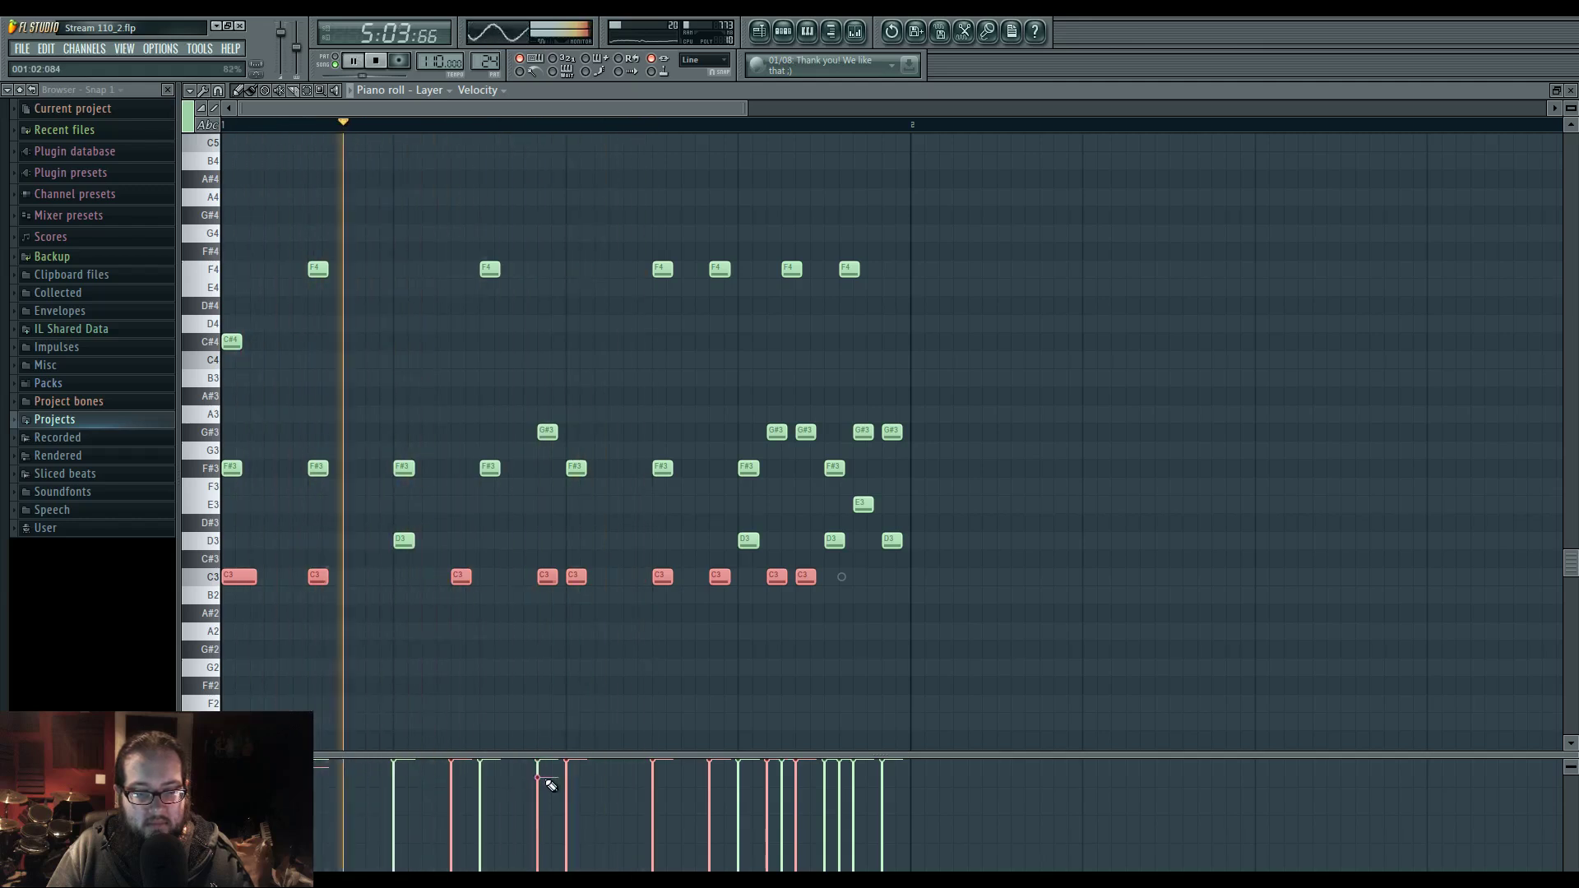
{"action": "left_click_drag", "start_coordinate": [546, 780], "coordinate": [324, 760]}
{"action": "right_click", "coordinate": [352, 684]}
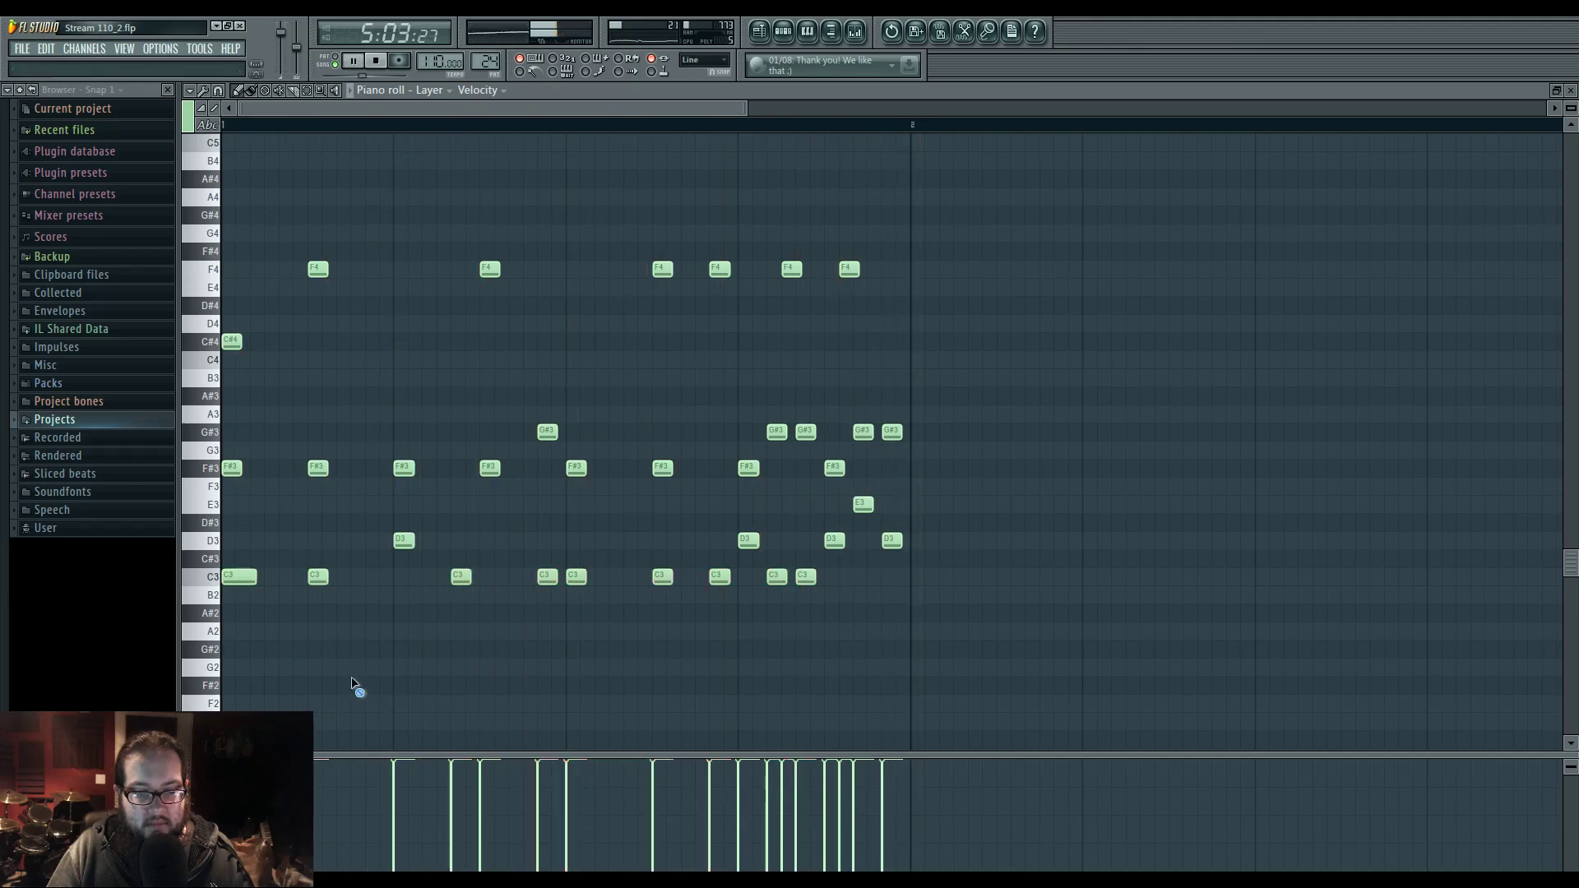
- Delete the C3 note halfway through beat 1, and add an F4 note on beat 2 with a D#4 note just before it
{"action": "right_click", "coordinate": [319, 579]}
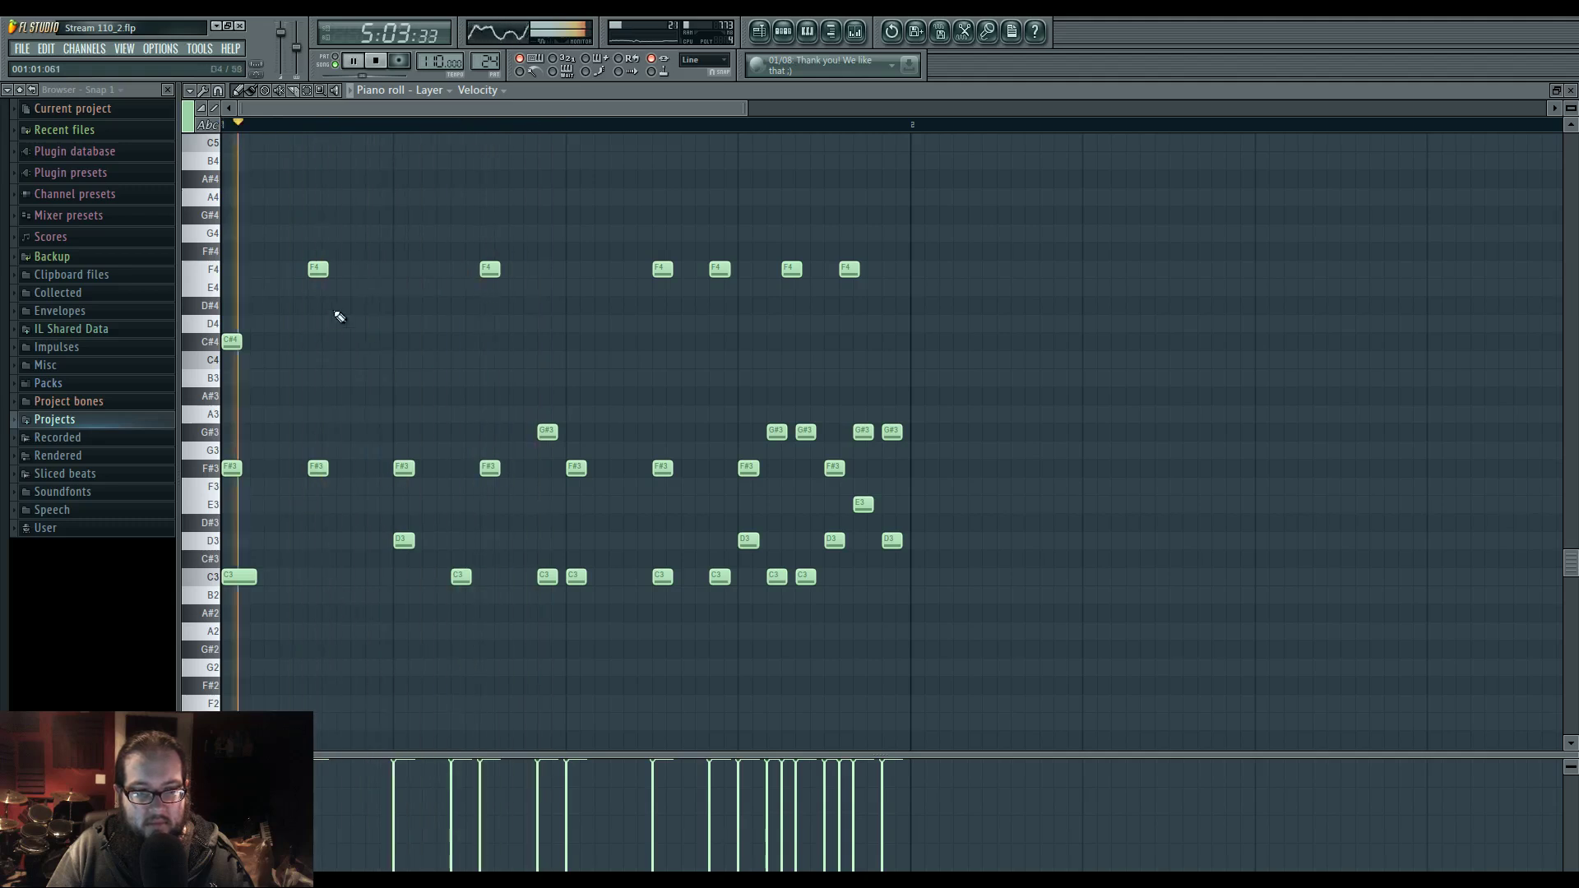
{"action": "left_click", "coordinate": [342, 269]}
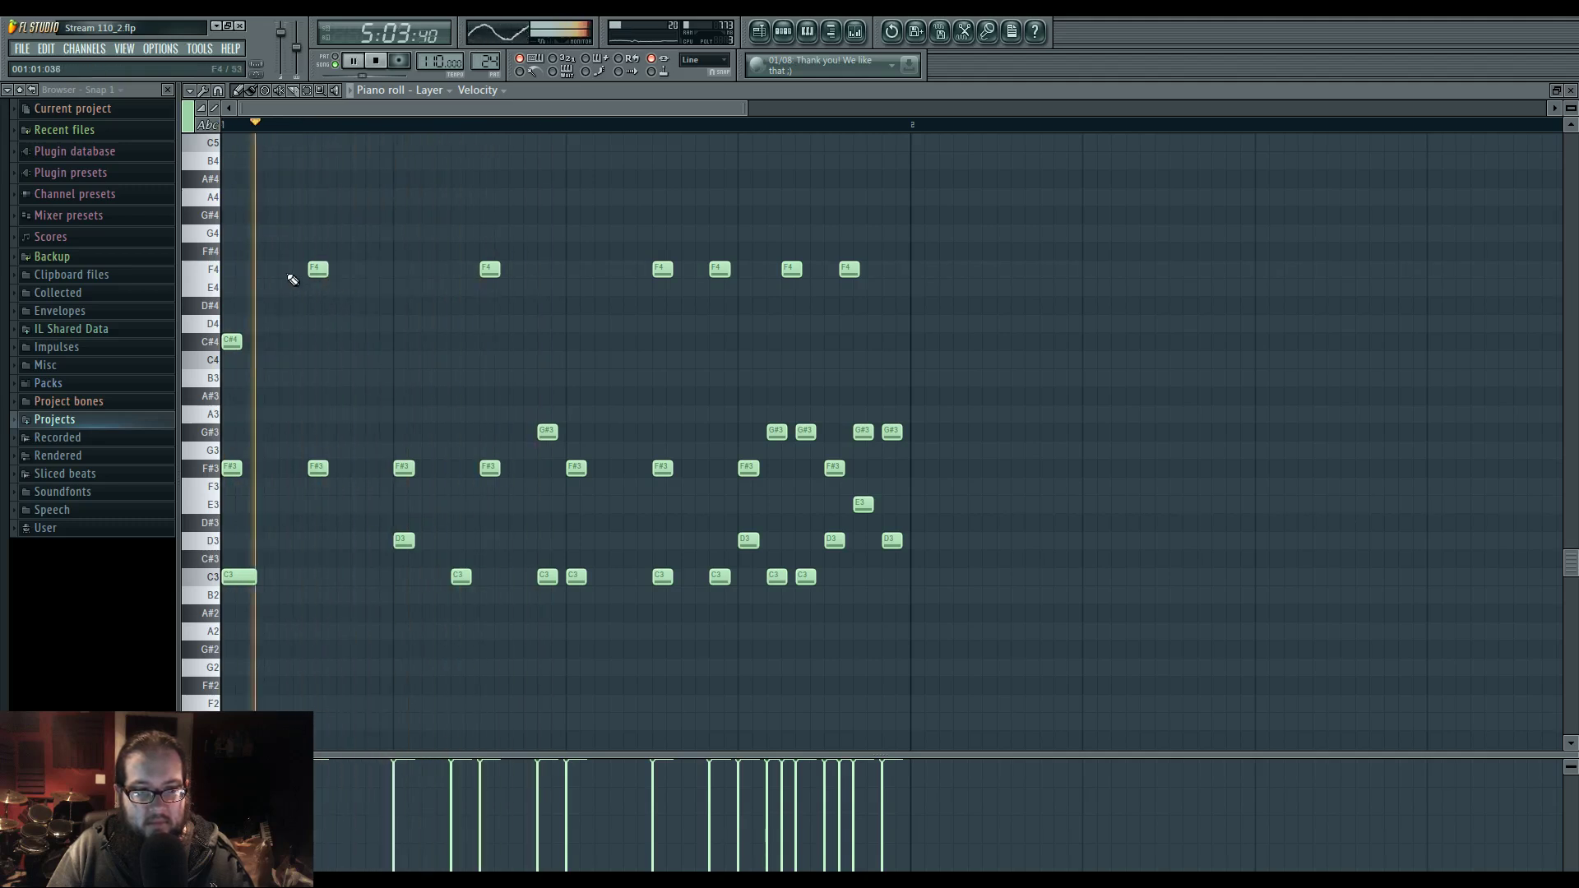
{"action": "left_click", "coordinate": [372, 270]}
{"action": "key", "text": "space"}
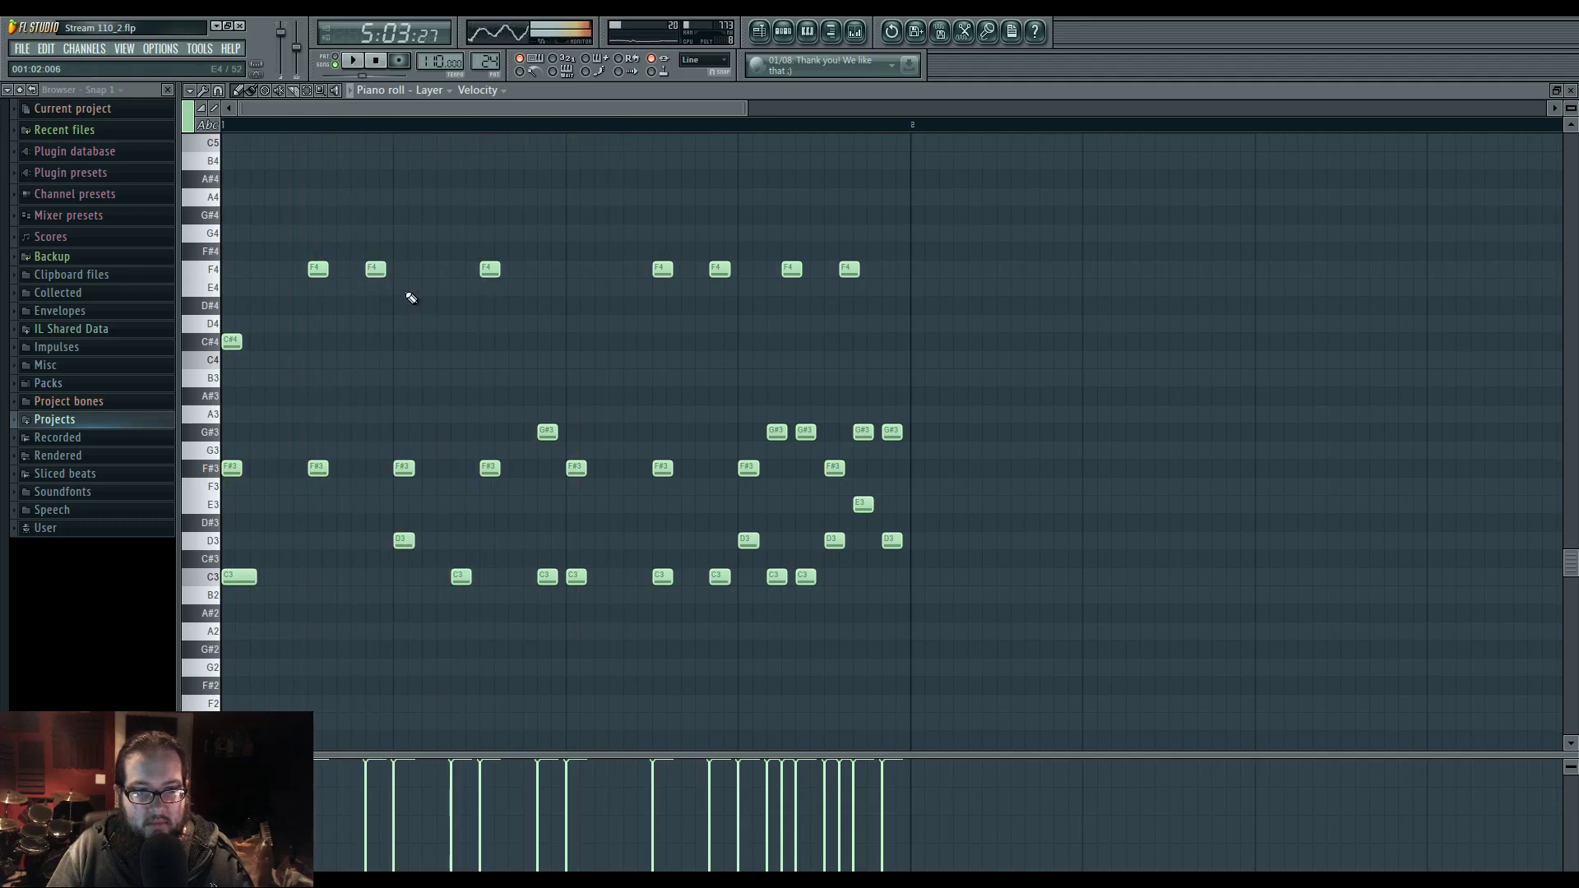
{"action": "key", "text": "space"}
{"action": "left_click", "coordinate": [401, 269]}
{"action": "right_click", "coordinate": [375, 270]}
{"action": "key", "text": "space"}
{"action": "key", "text": "space"}
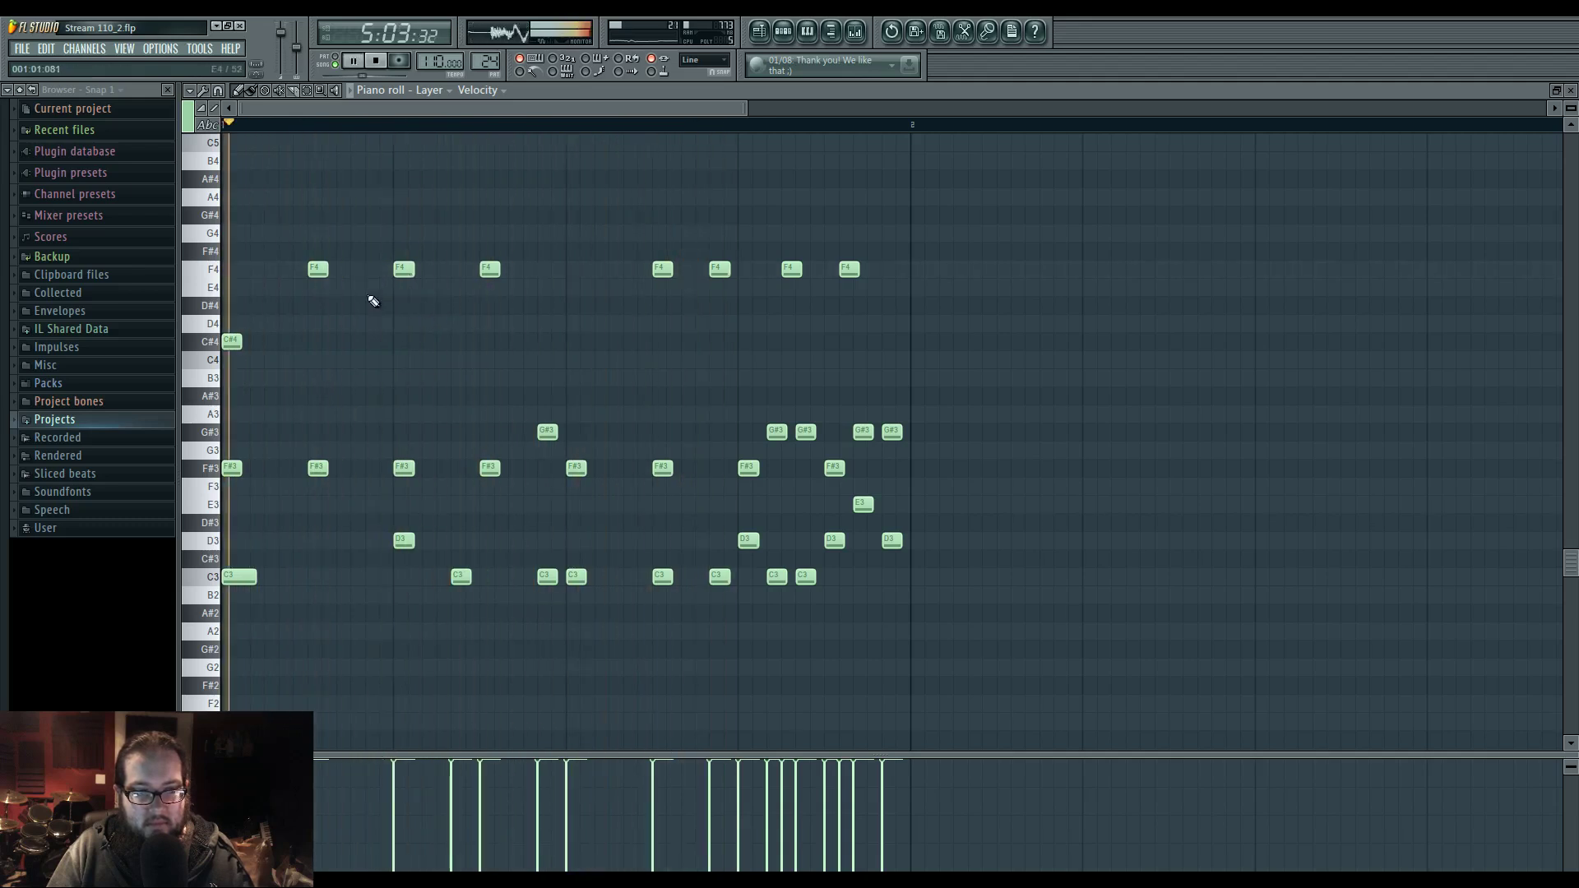
{"action": "left_click", "coordinate": [374, 305]}
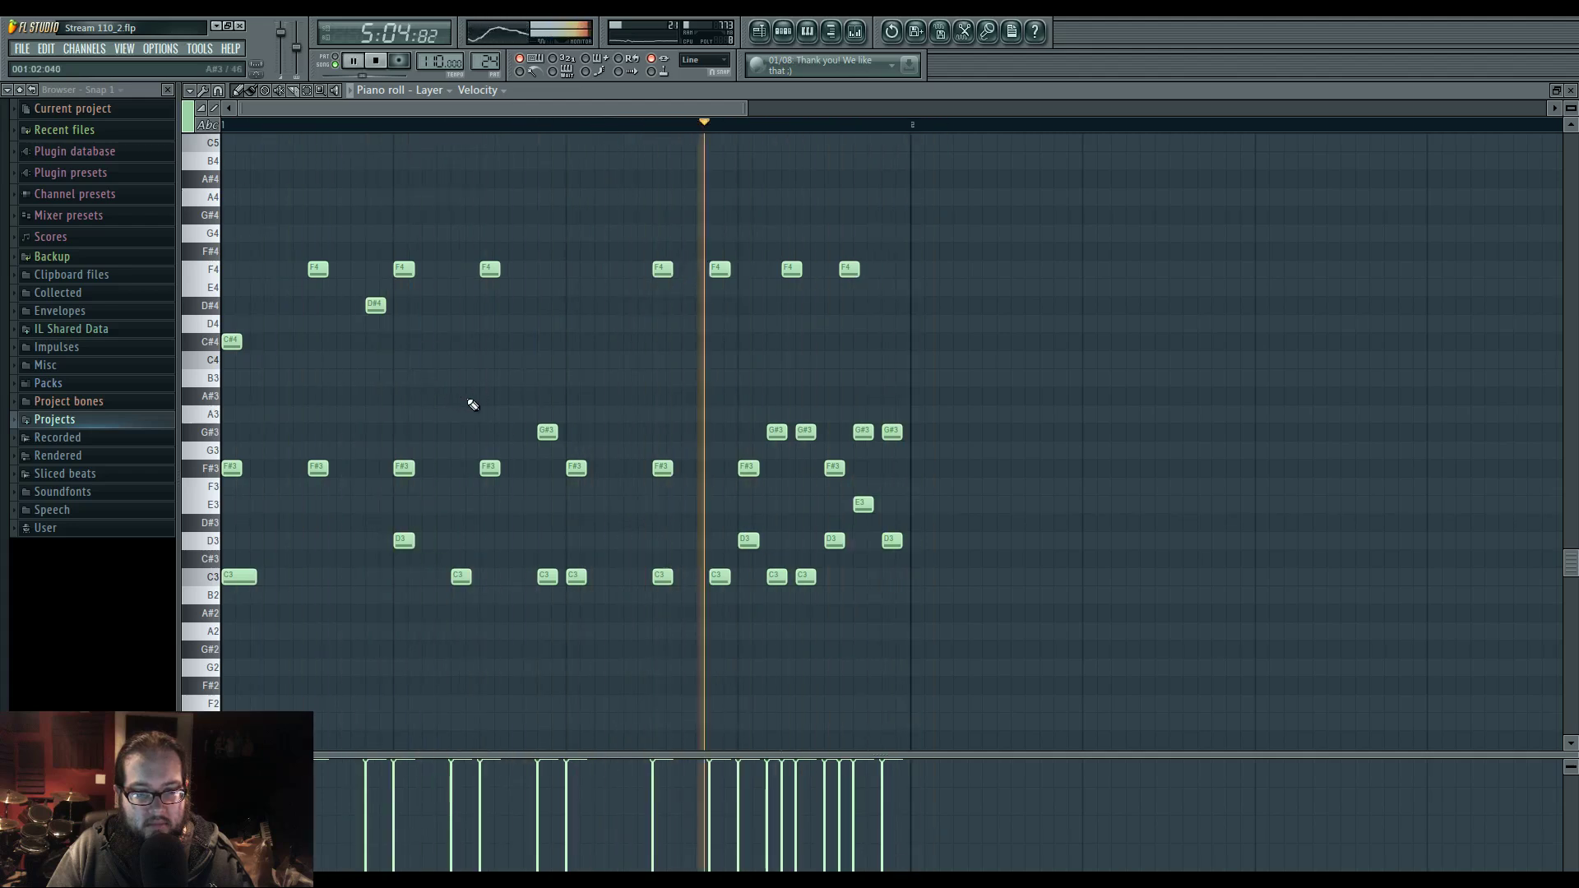
- Delete the C3 notes just before beat 3 and halfway through it, and replace the two C3 notes in beat 4 with B3 and F3
{"action": "right_click", "coordinate": [547, 577]}
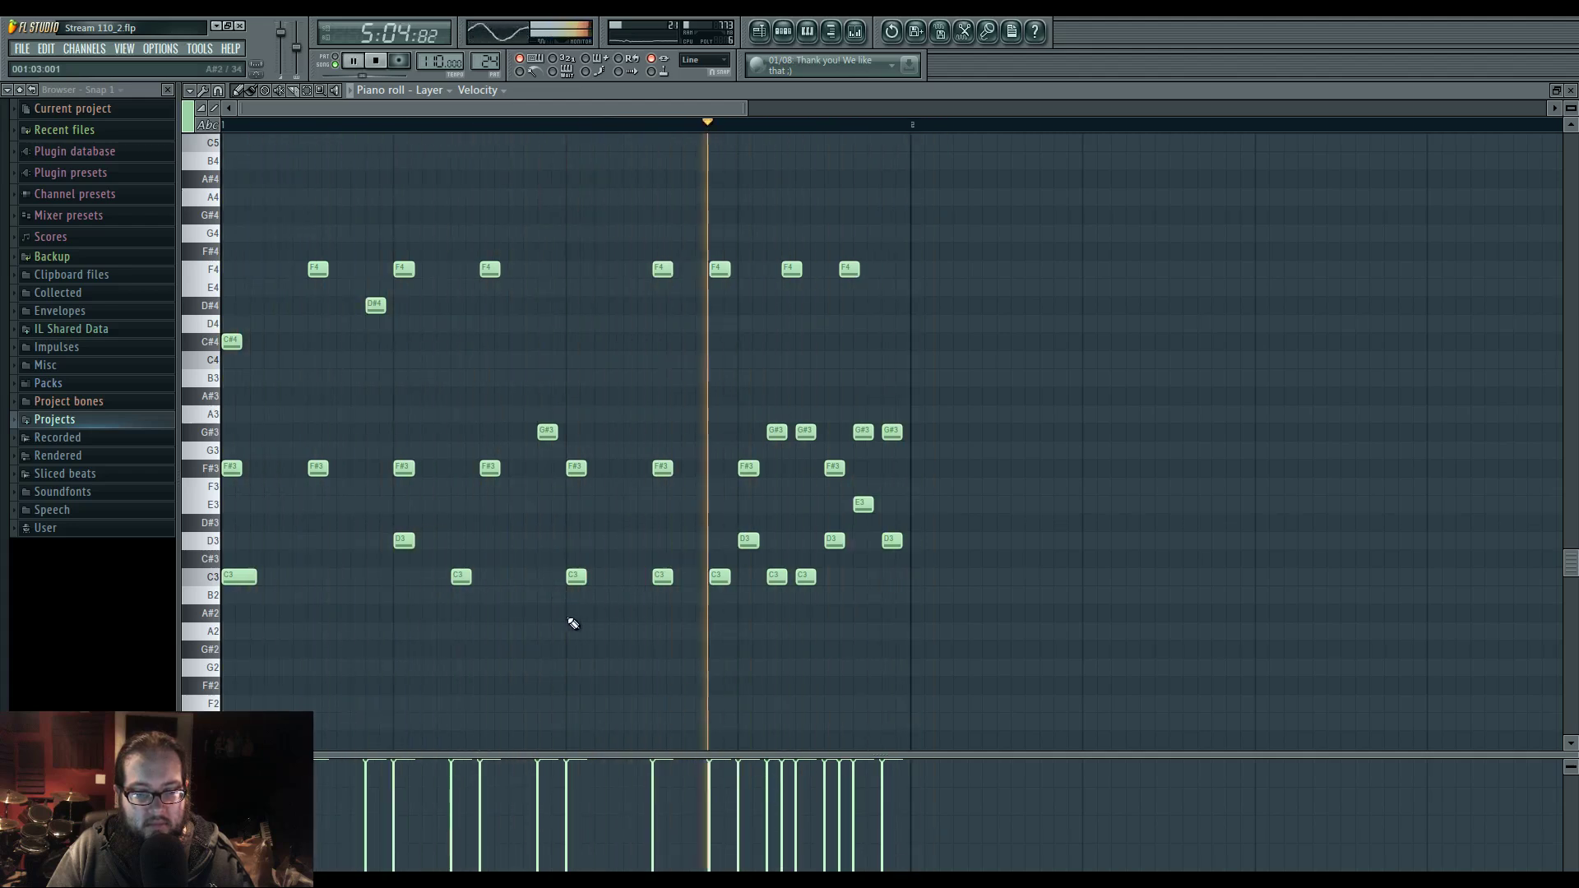
{"action": "right_click", "coordinate": [803, 578]}
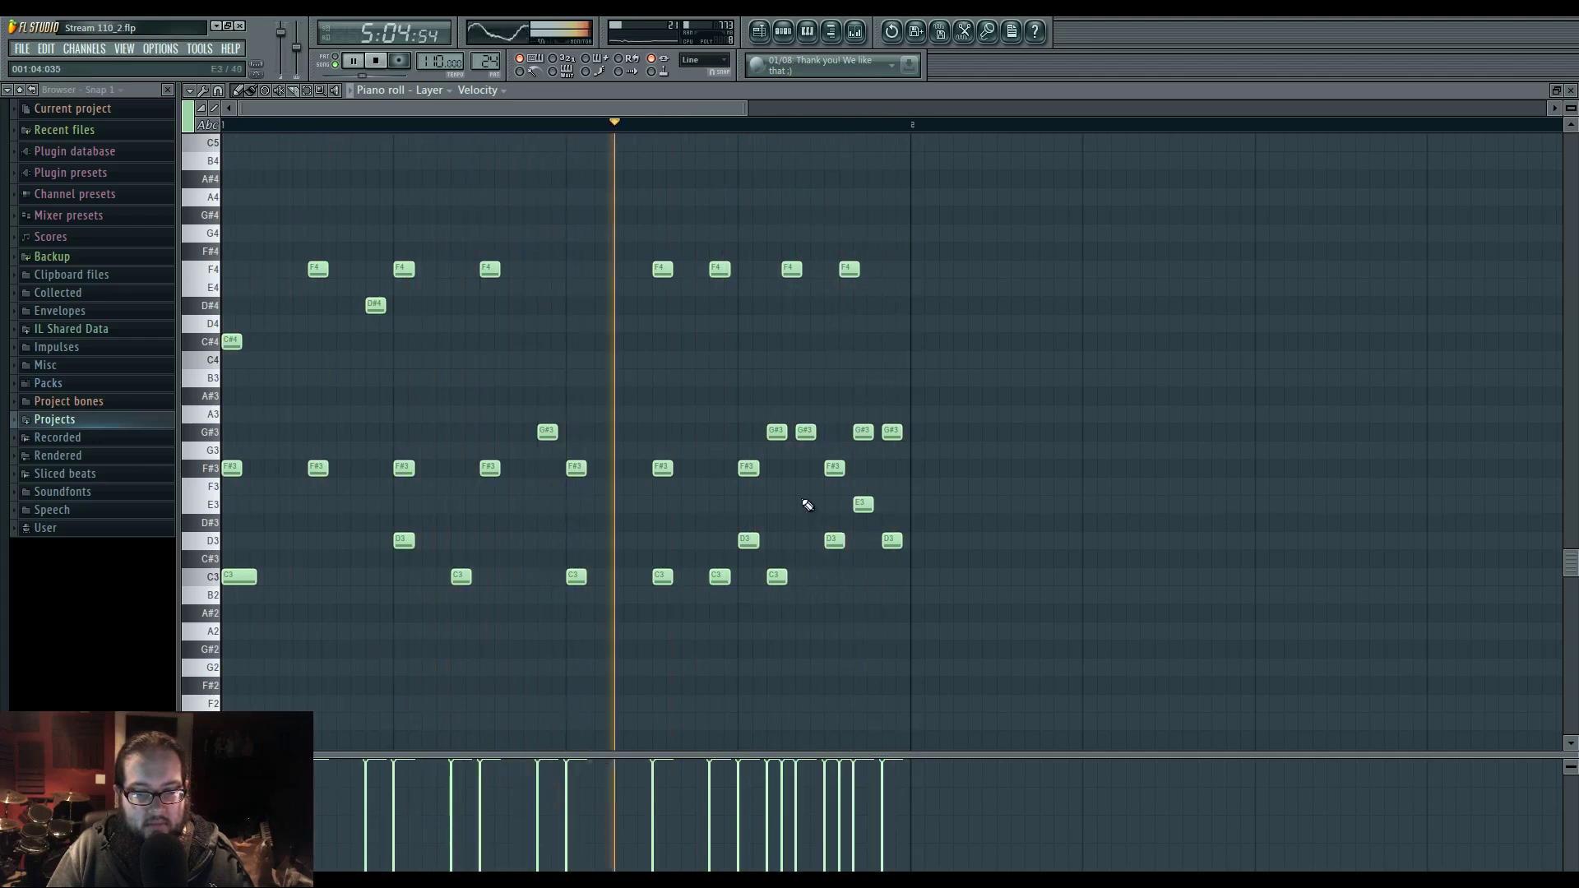
{"action": "left_click", "coordinate": [802, 487]}
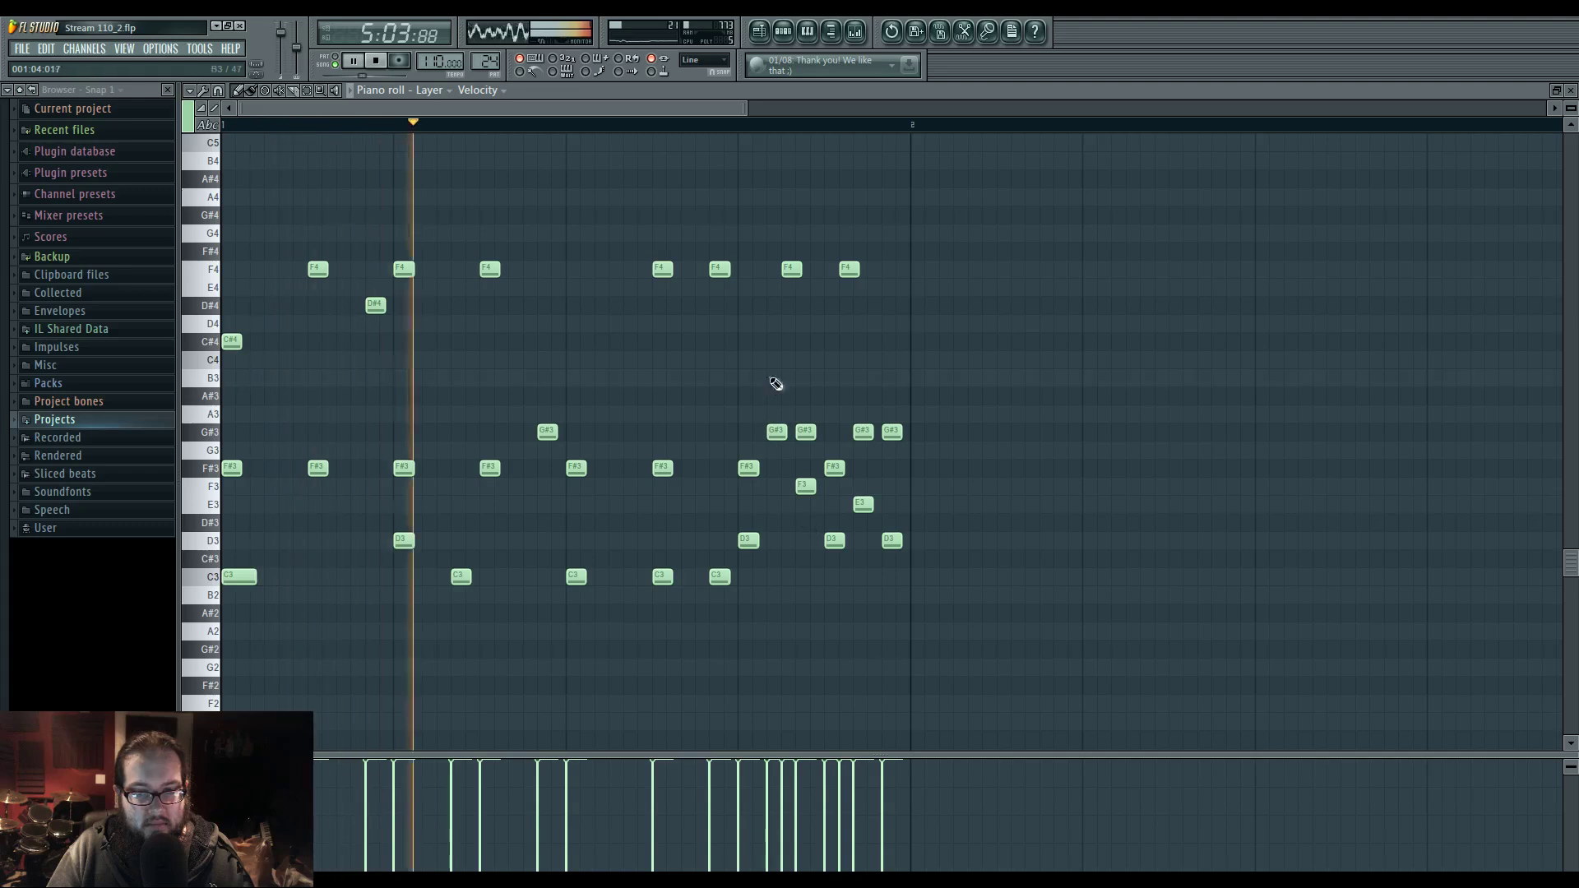
{"action": "left_click", "coordinate": [776, 377]}
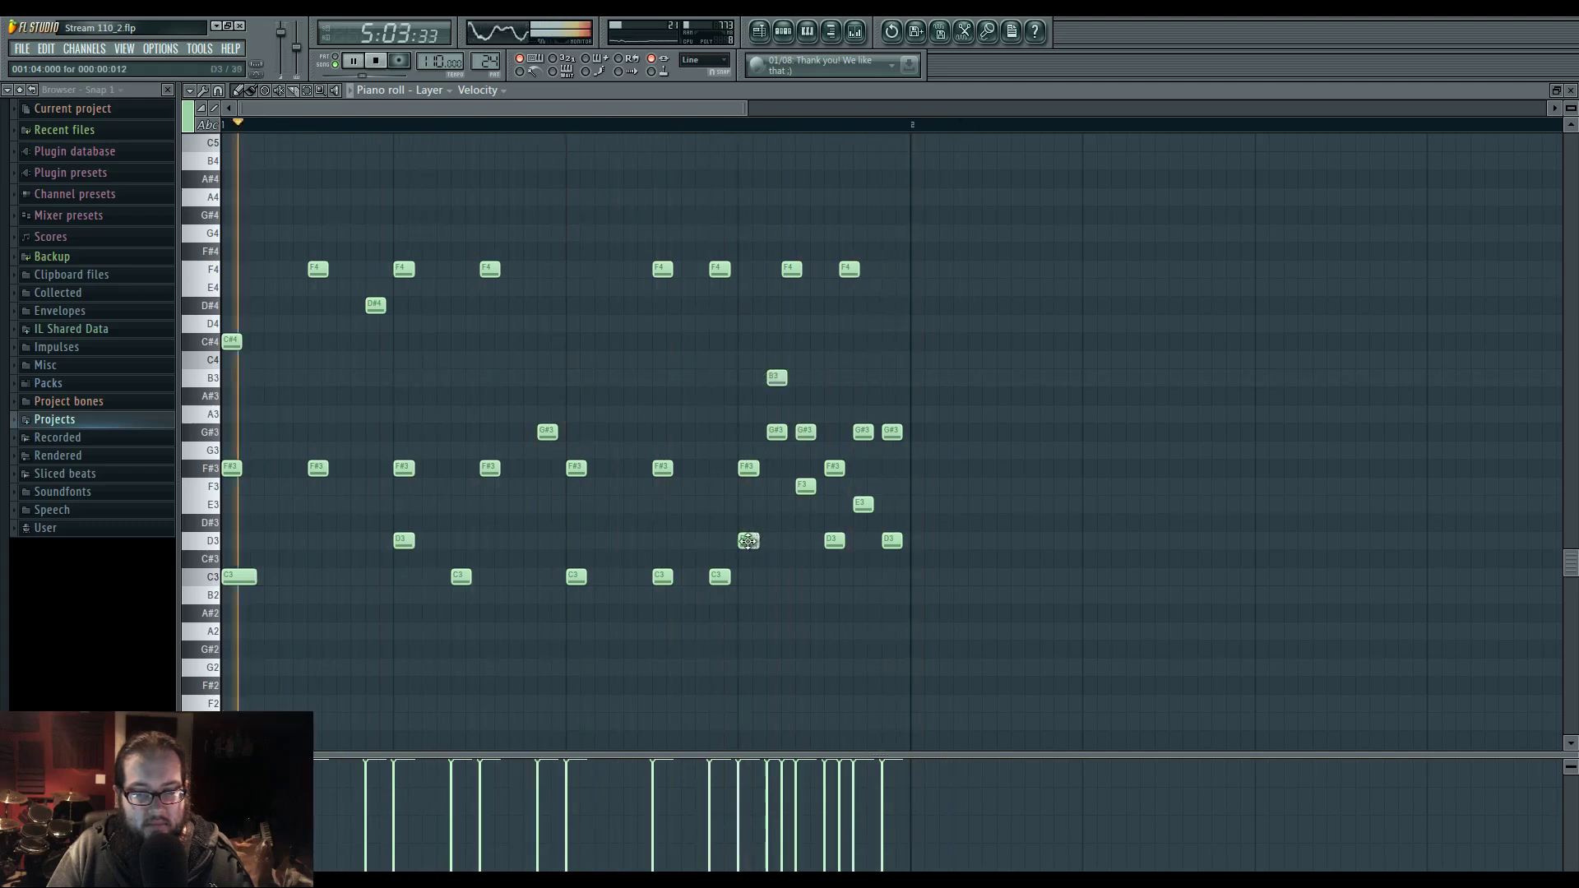
{"action": "right_click", "coordinate": [664, 576]}
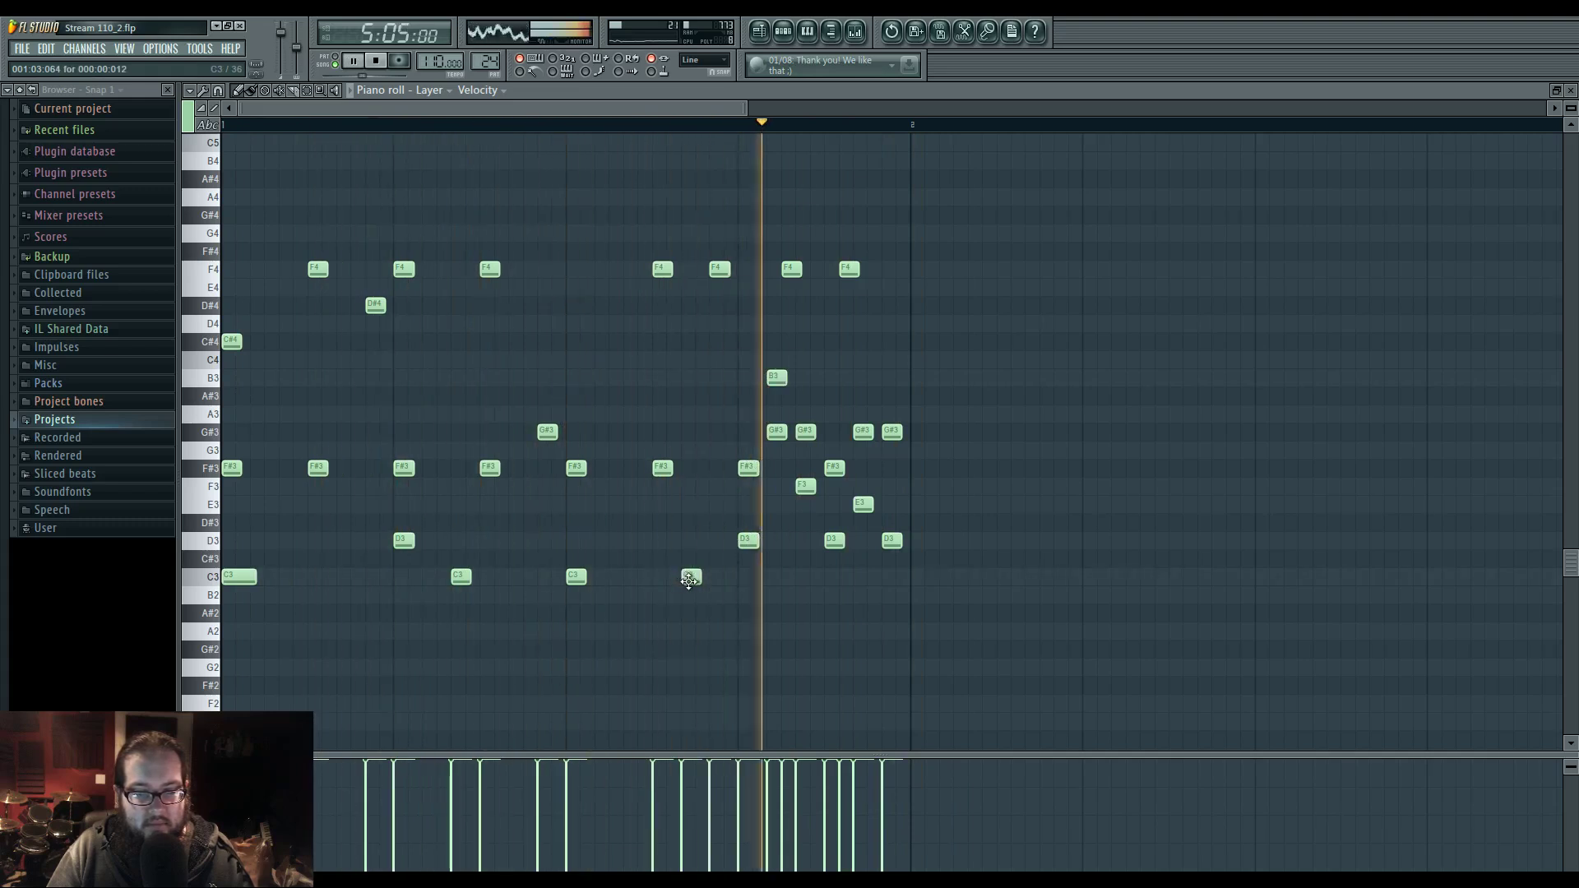
{"action": "left_click", "coordinate": [661, 577]}
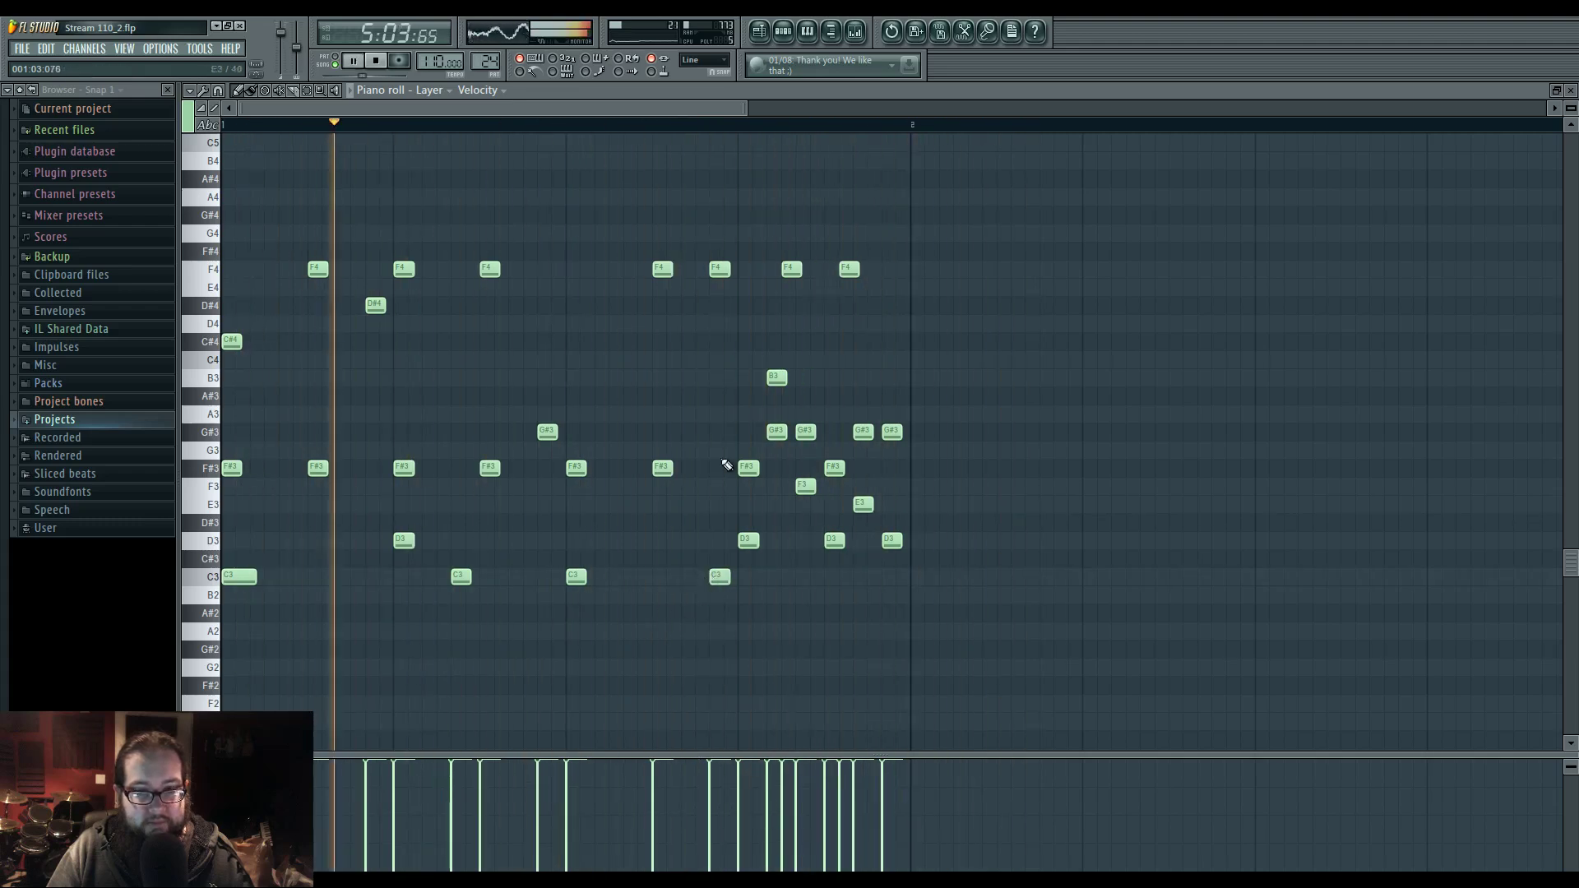
- Return to the playlist and audition the arrangement from bar 121 through the end of the bars 137–140 section
{"action": "key", "text": "F5"}
{"action": "scroll", "coordinate": [954, 520], "scroll_direction": "down", "scroll_amount": 10}
{"action": "key", "text": "space"}
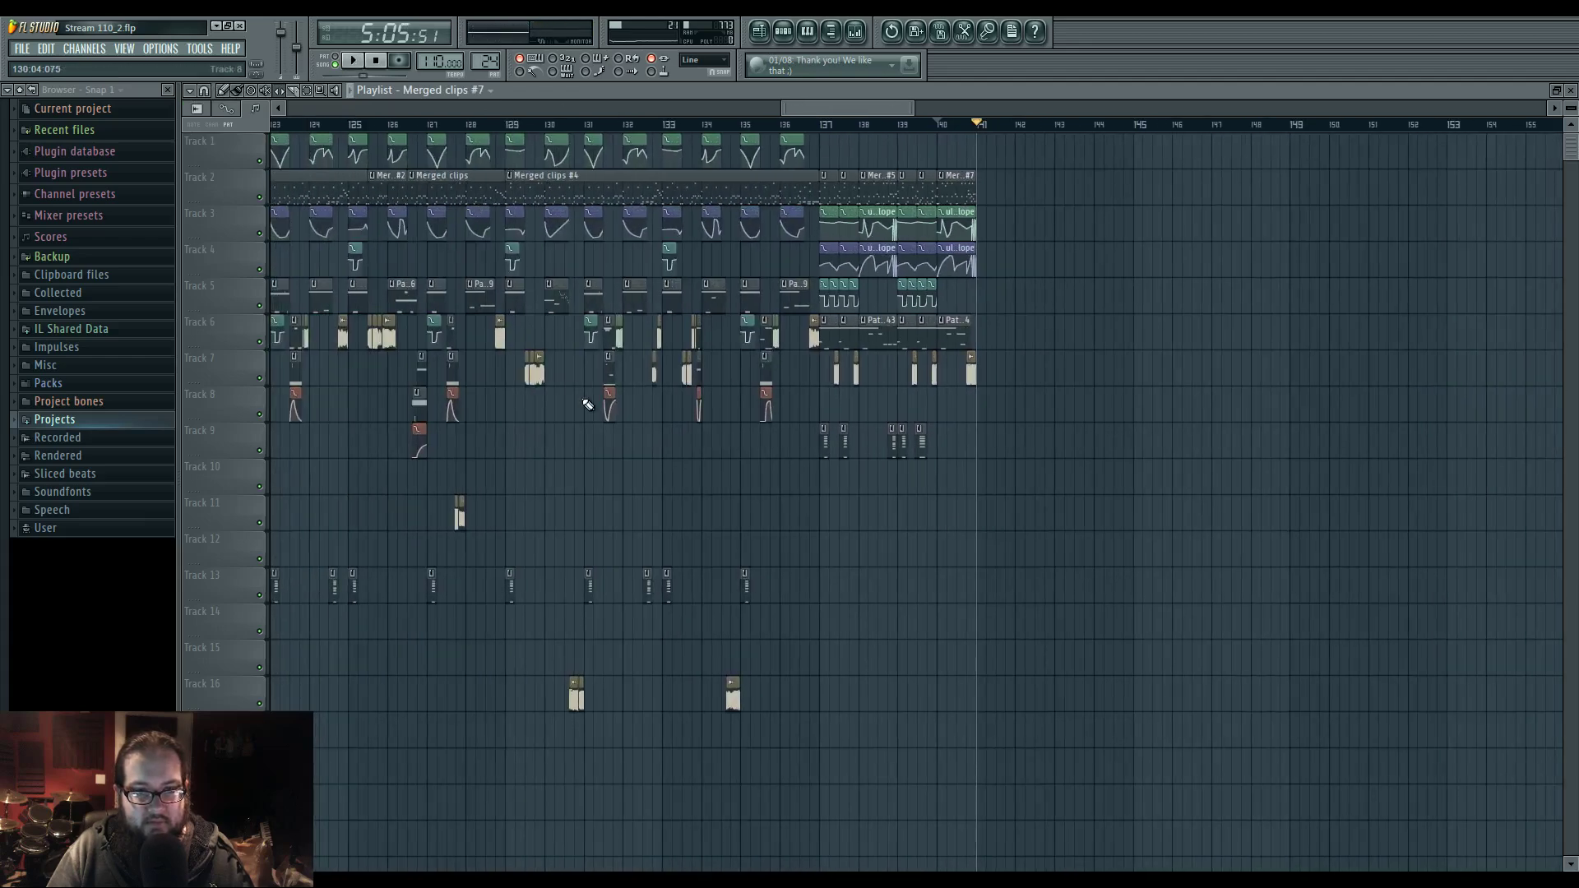
{"action": "scroll", "coordinate": [587, 405], "scroll_direction": "down", "scroll_amount": 3}
{"action": "scroll", "coordinate": [802, 153], "scroll_direction": "down", "scroll_amount": 3}
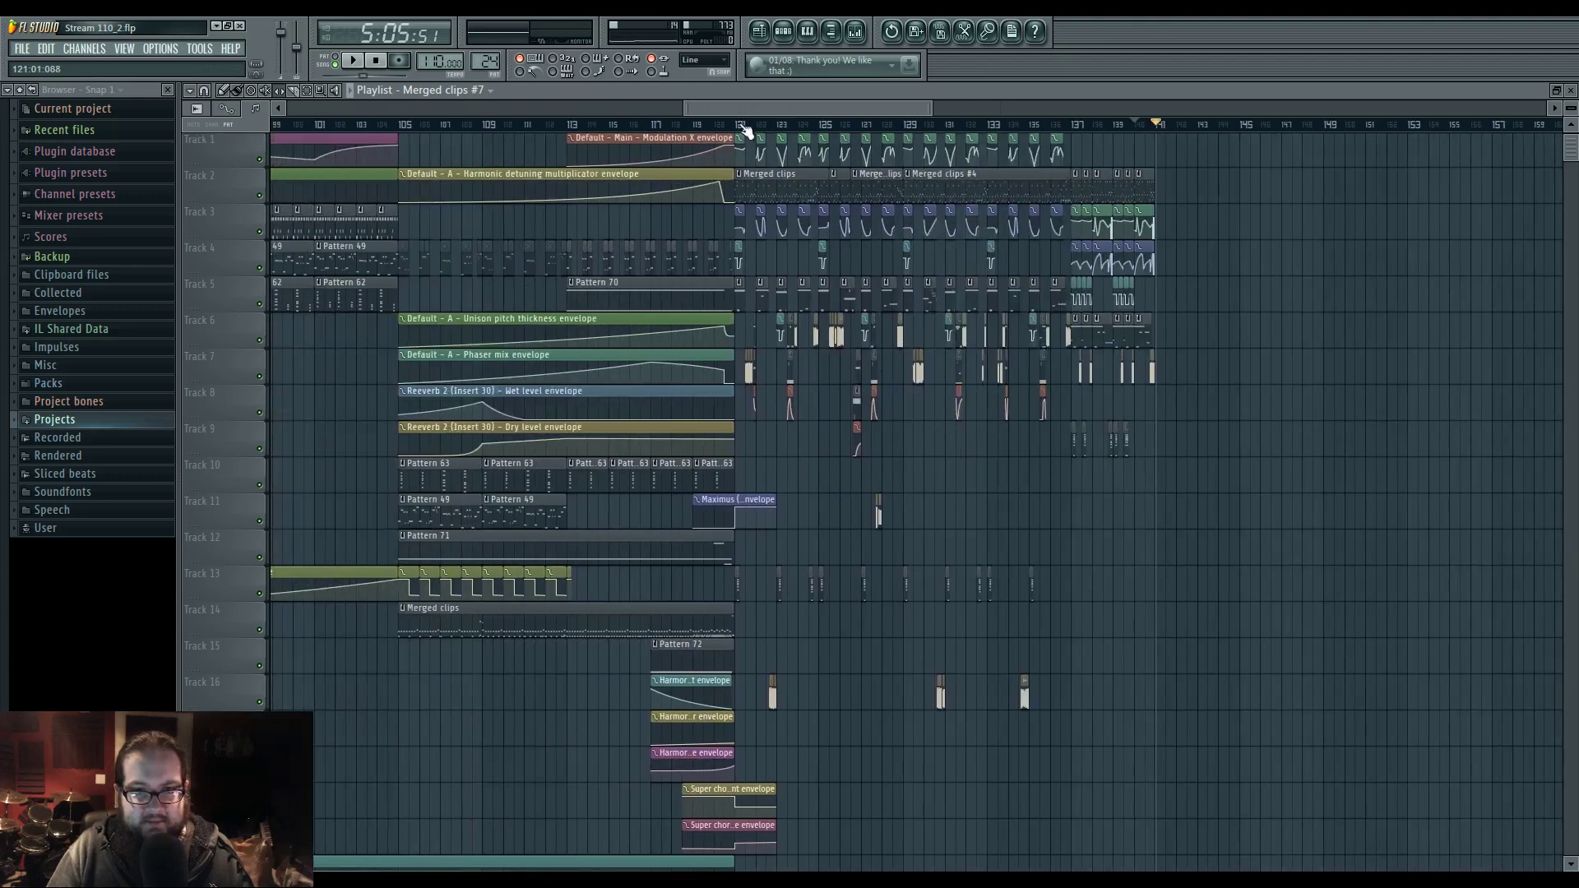
{"action": "scroll", "coordinate": [1048, 549], "scroll_direction": "right", "scroll_amount": 5}
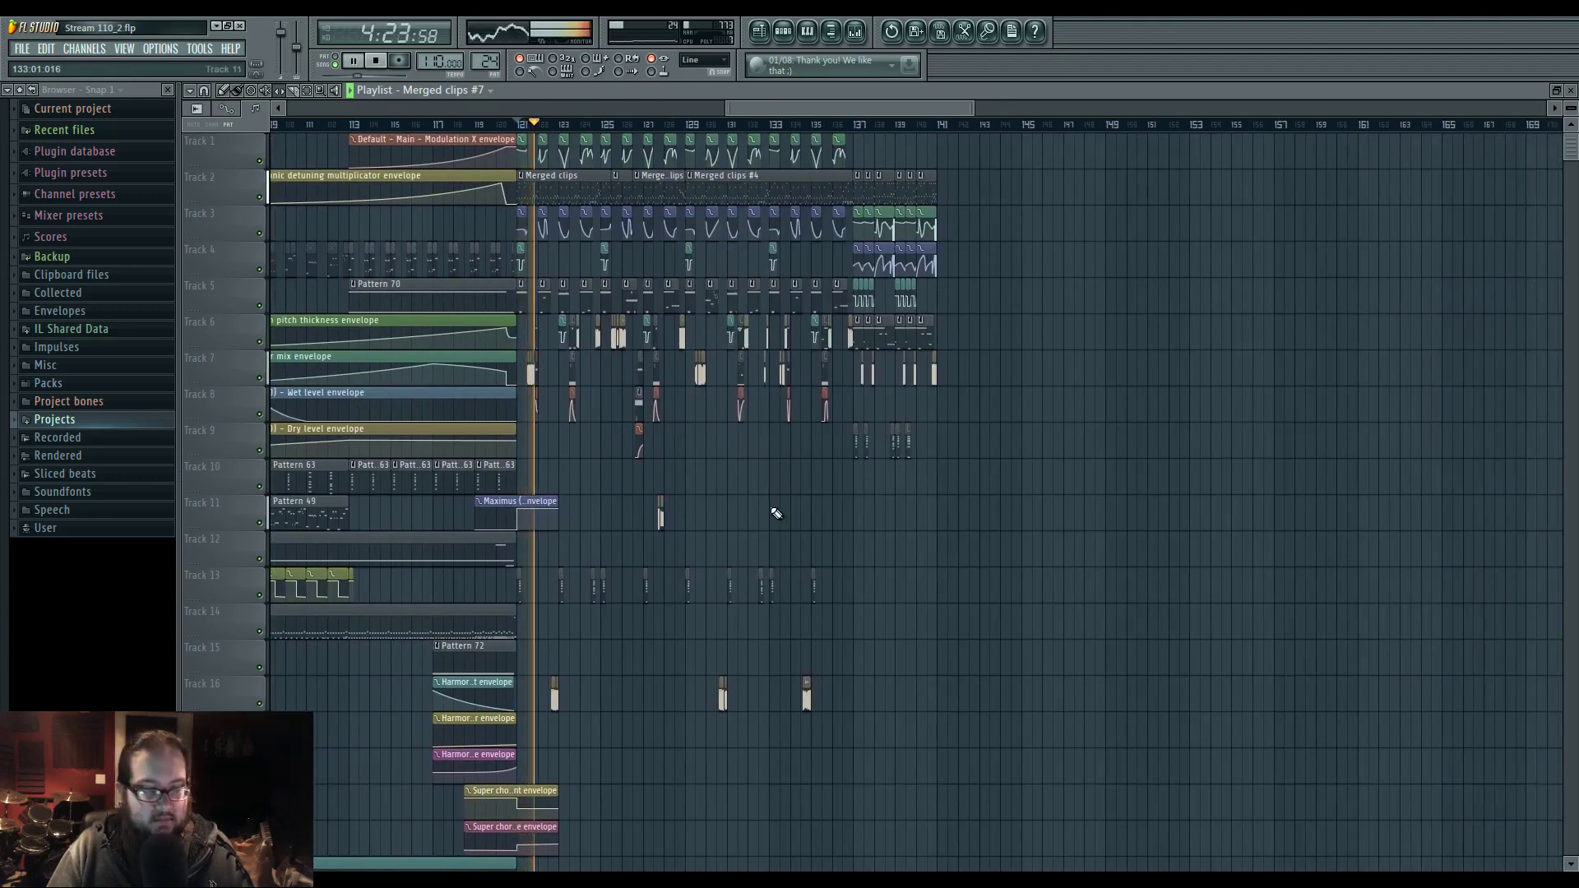
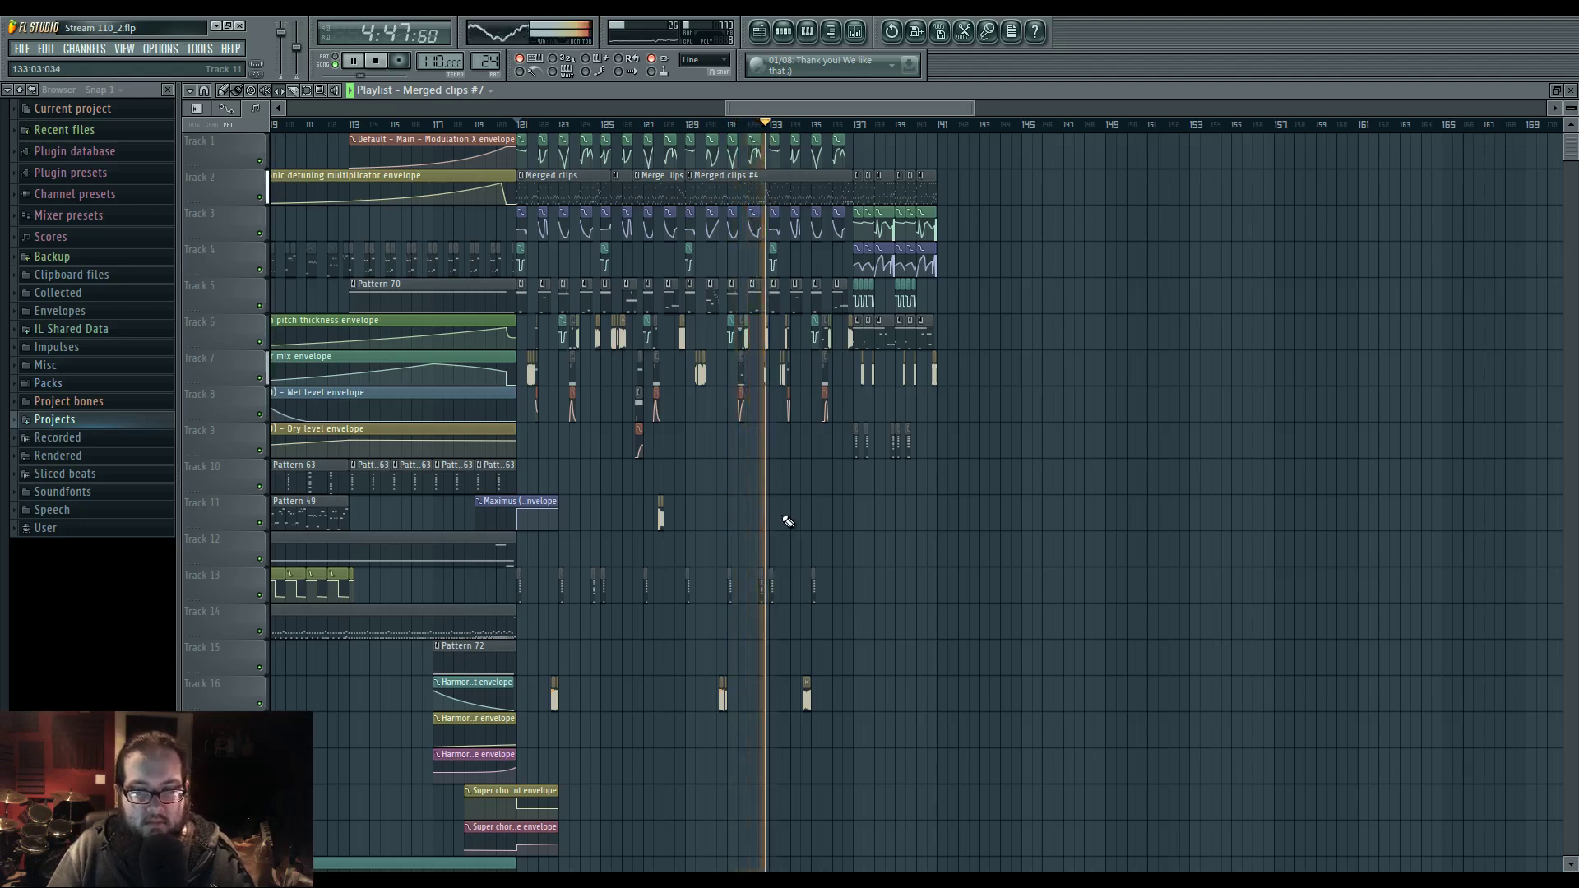
{"action": "scroll", "coordinate": [817, 517], "scroll_direction": "down", "scroll_amount": 2}
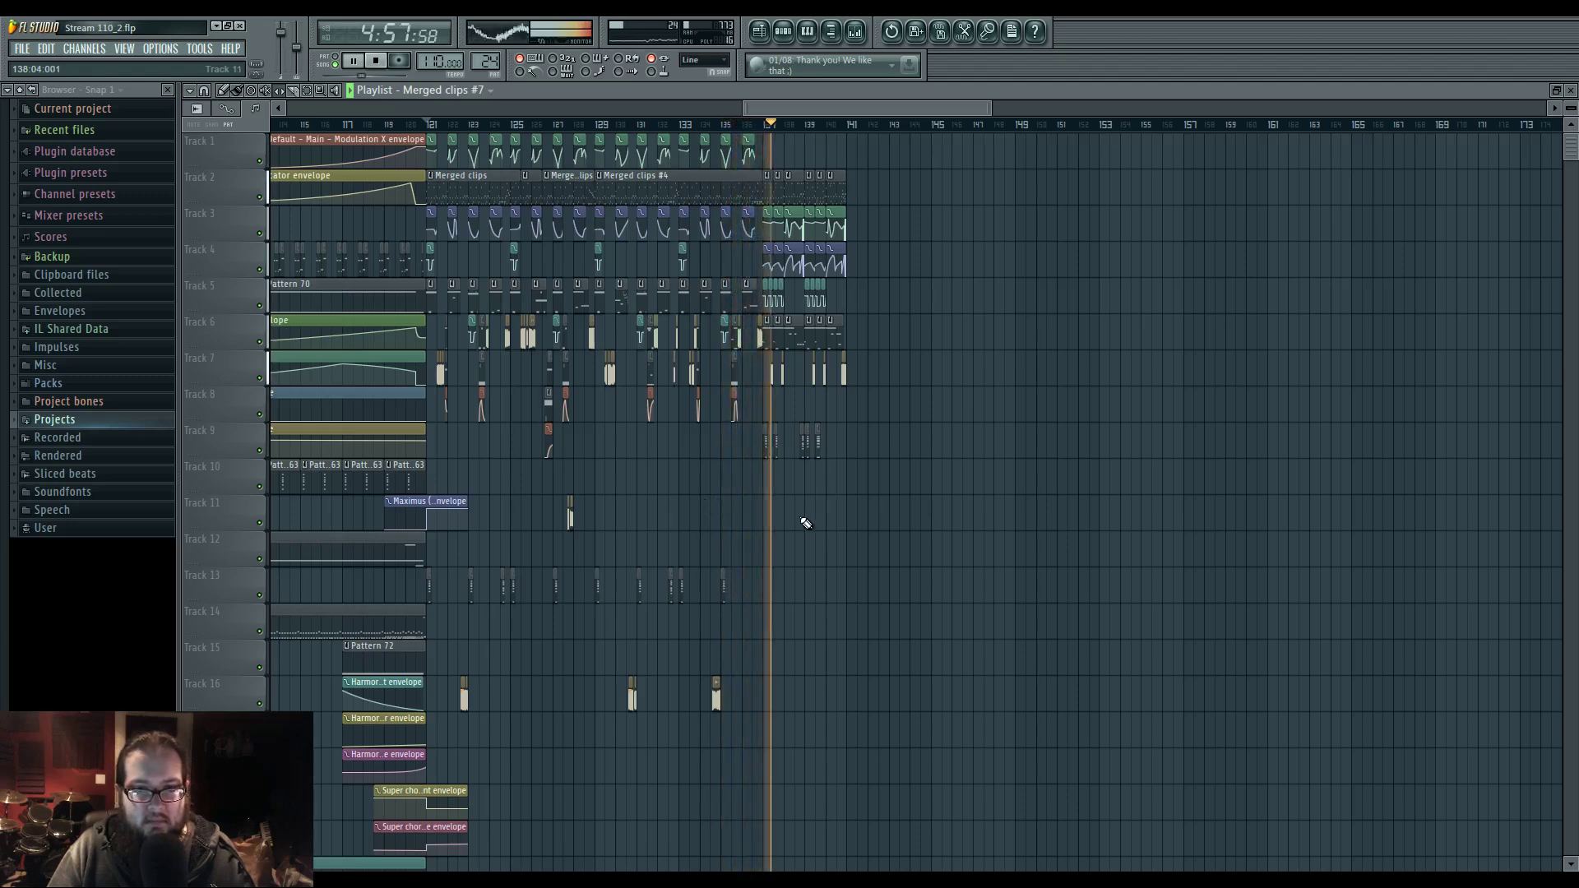
{"action": "scroll", "coordinate": [831, 490], "scroll_direction": "up", "scroll_amount": 6}
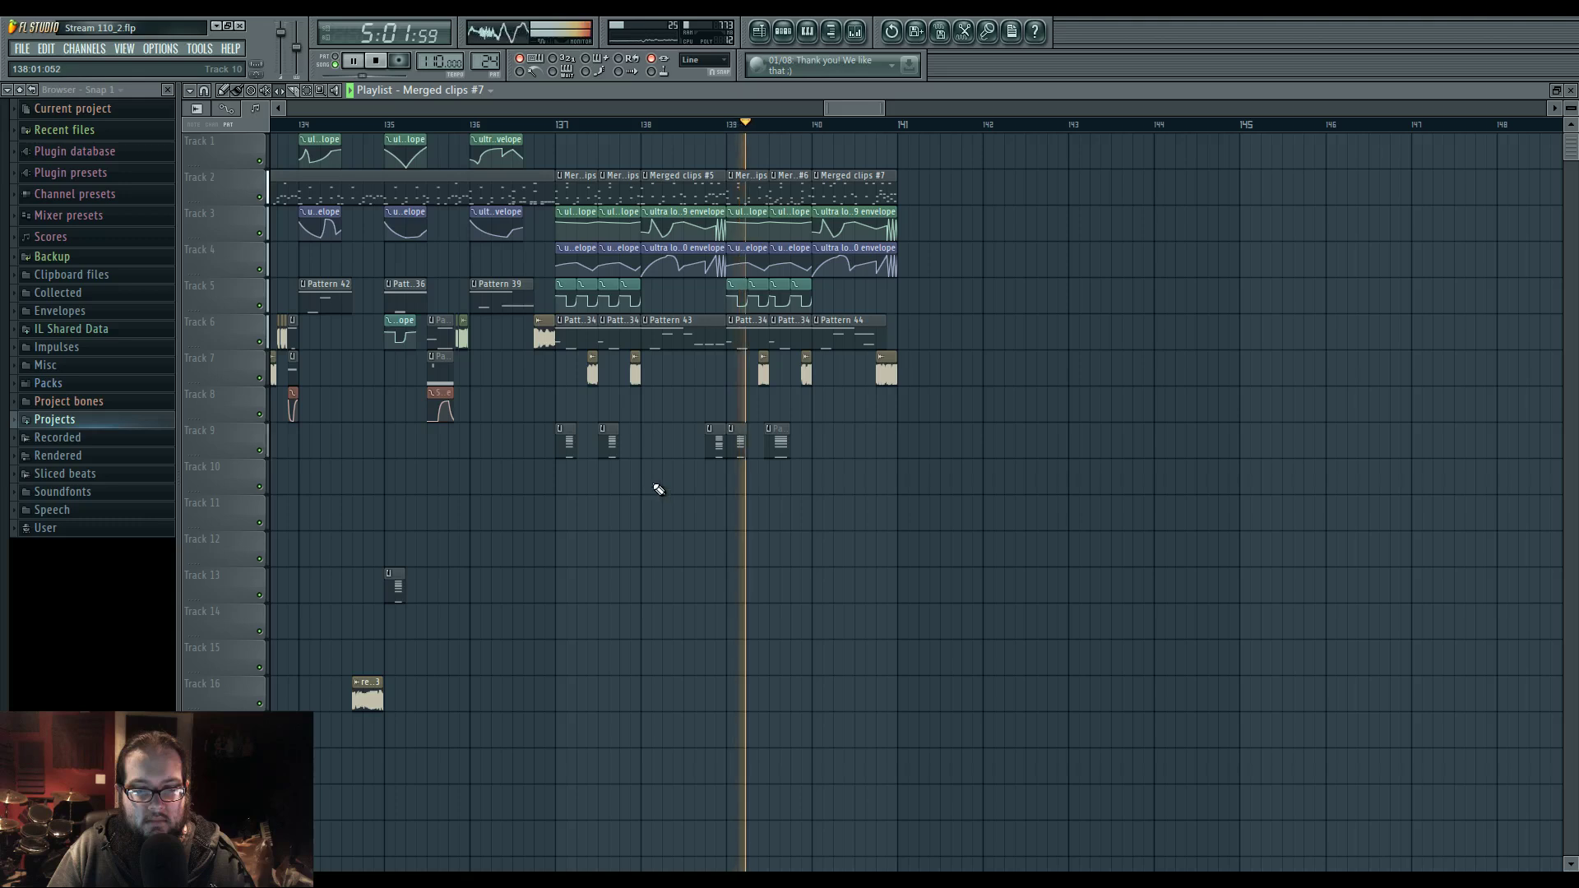
{"action": "scroll", "coordinate": [683, 496], "scroll_direction": "left", "scroll_amount": 2}
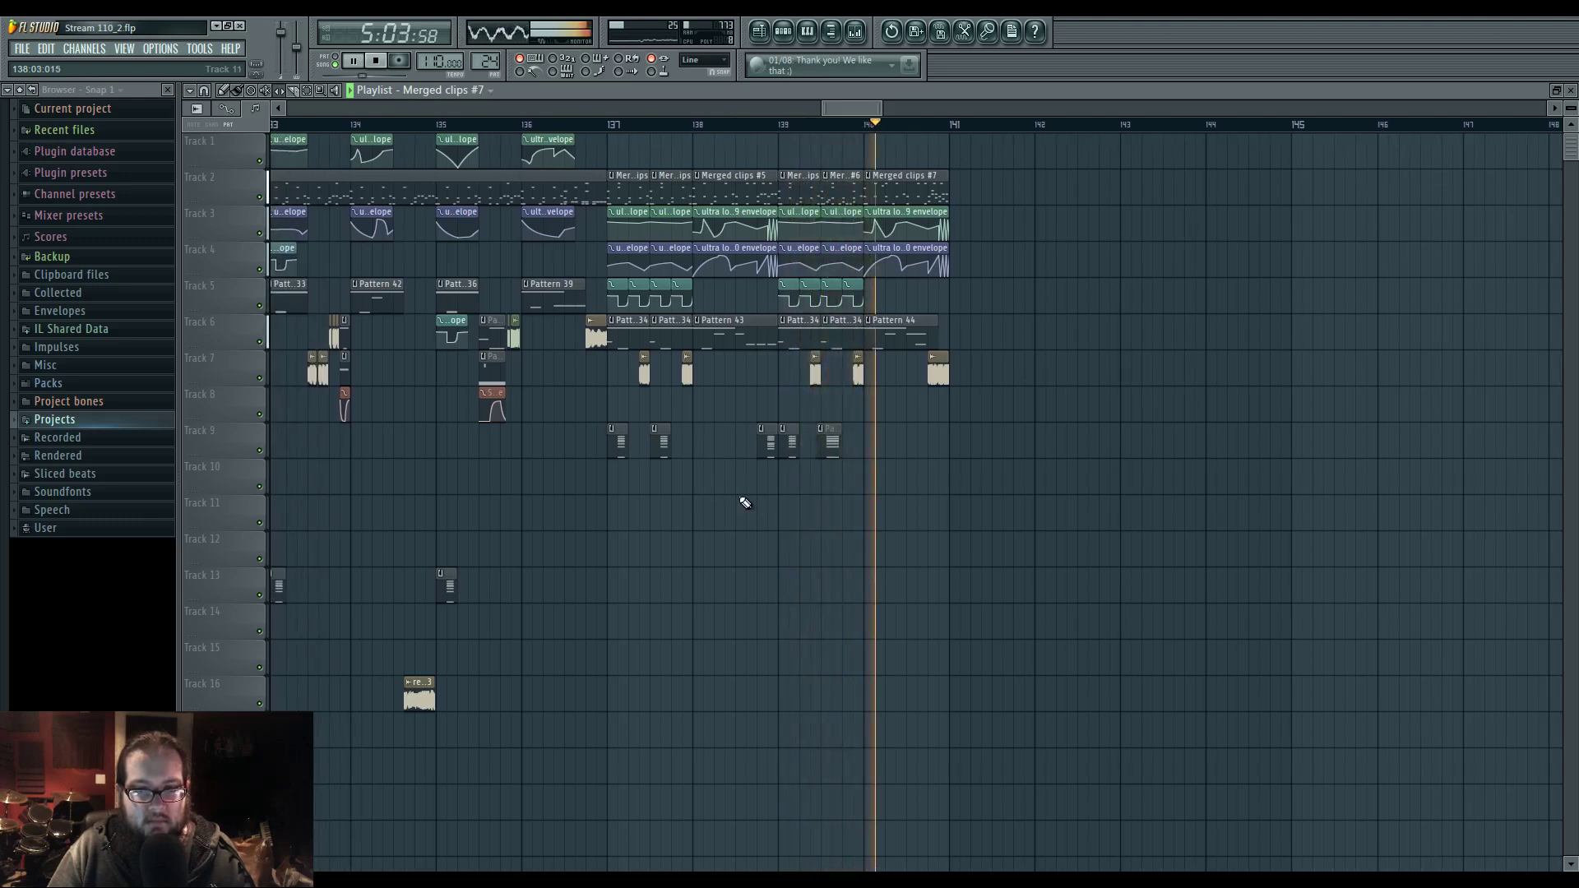
- Replay the section from bar 137 and stop shortly after bar 138 is reached
{"action": "left_click", "coordinate": [613, 125]}
{"action": "scroll", "coordinate": [716, 433], "scroll_direction": "up", "scroll_amount": 2}
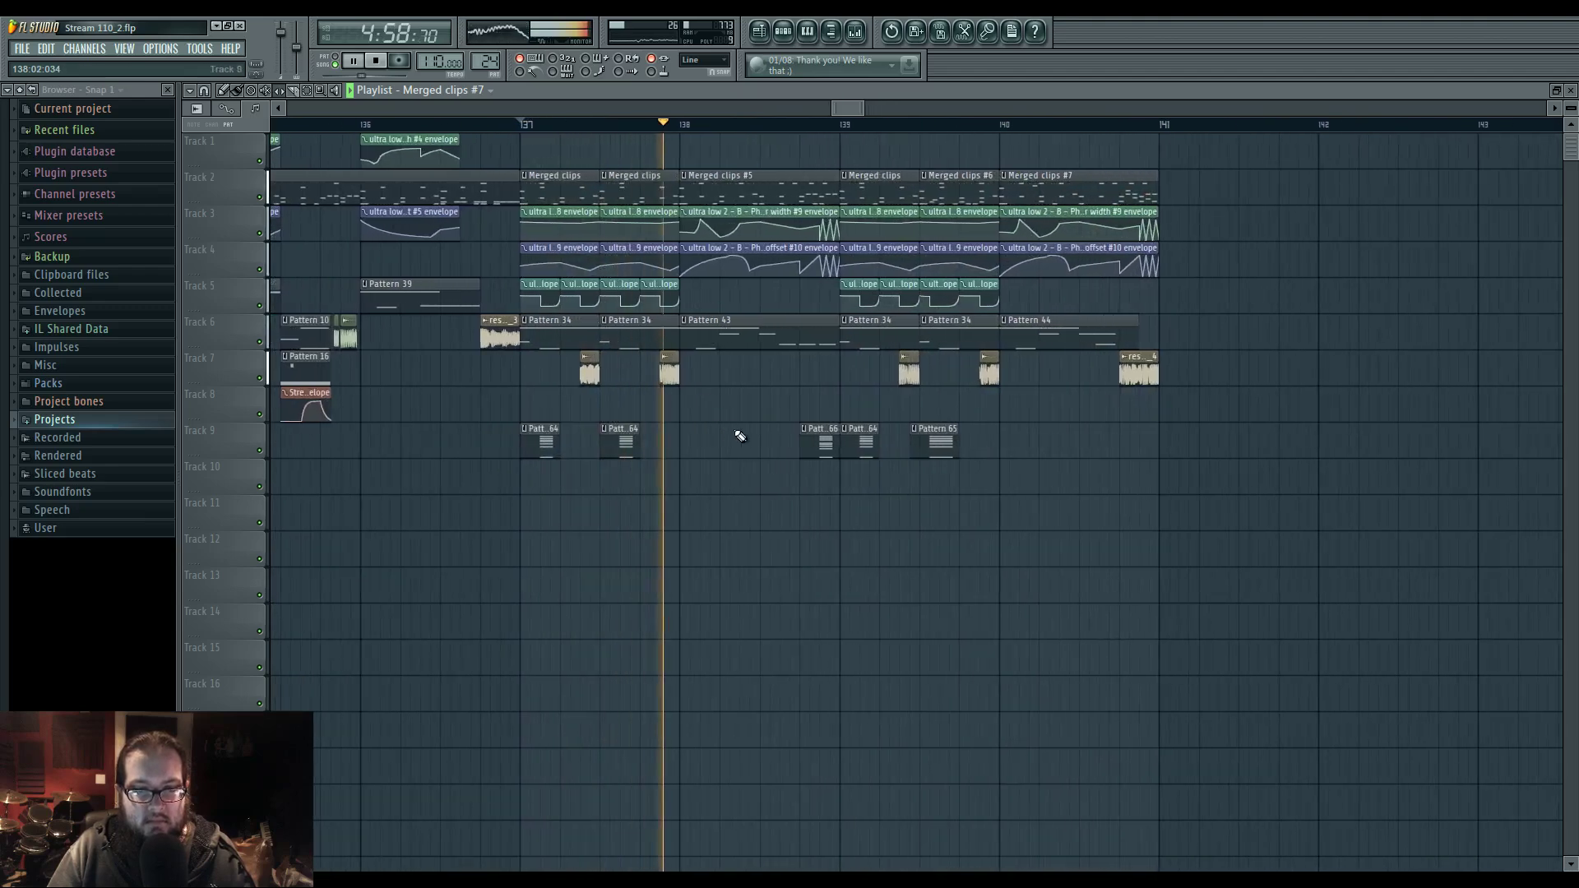
{"action": "key", "text": "space"}
- Try to make the Pattern 43 clip at bar 138 unique, and open its ultra low 2 notes
{"action": "left_click", "coordinate": [685, 321]}
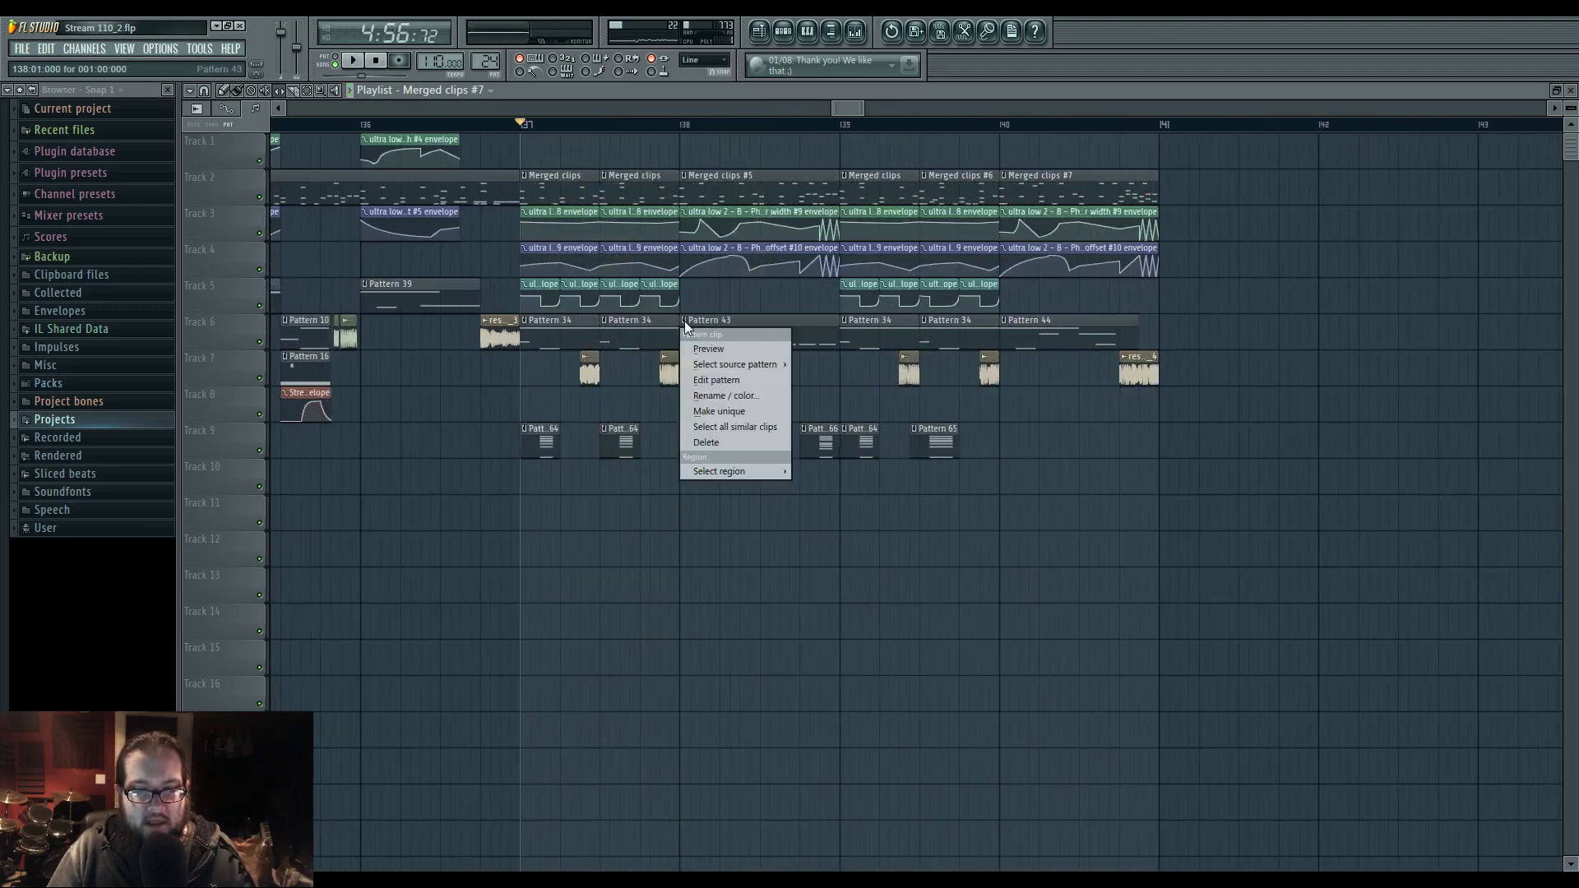
{"action": "left_click", "coordinate": [729, 411]}
{"action": "left_click", "coordinate": [947, 499]}
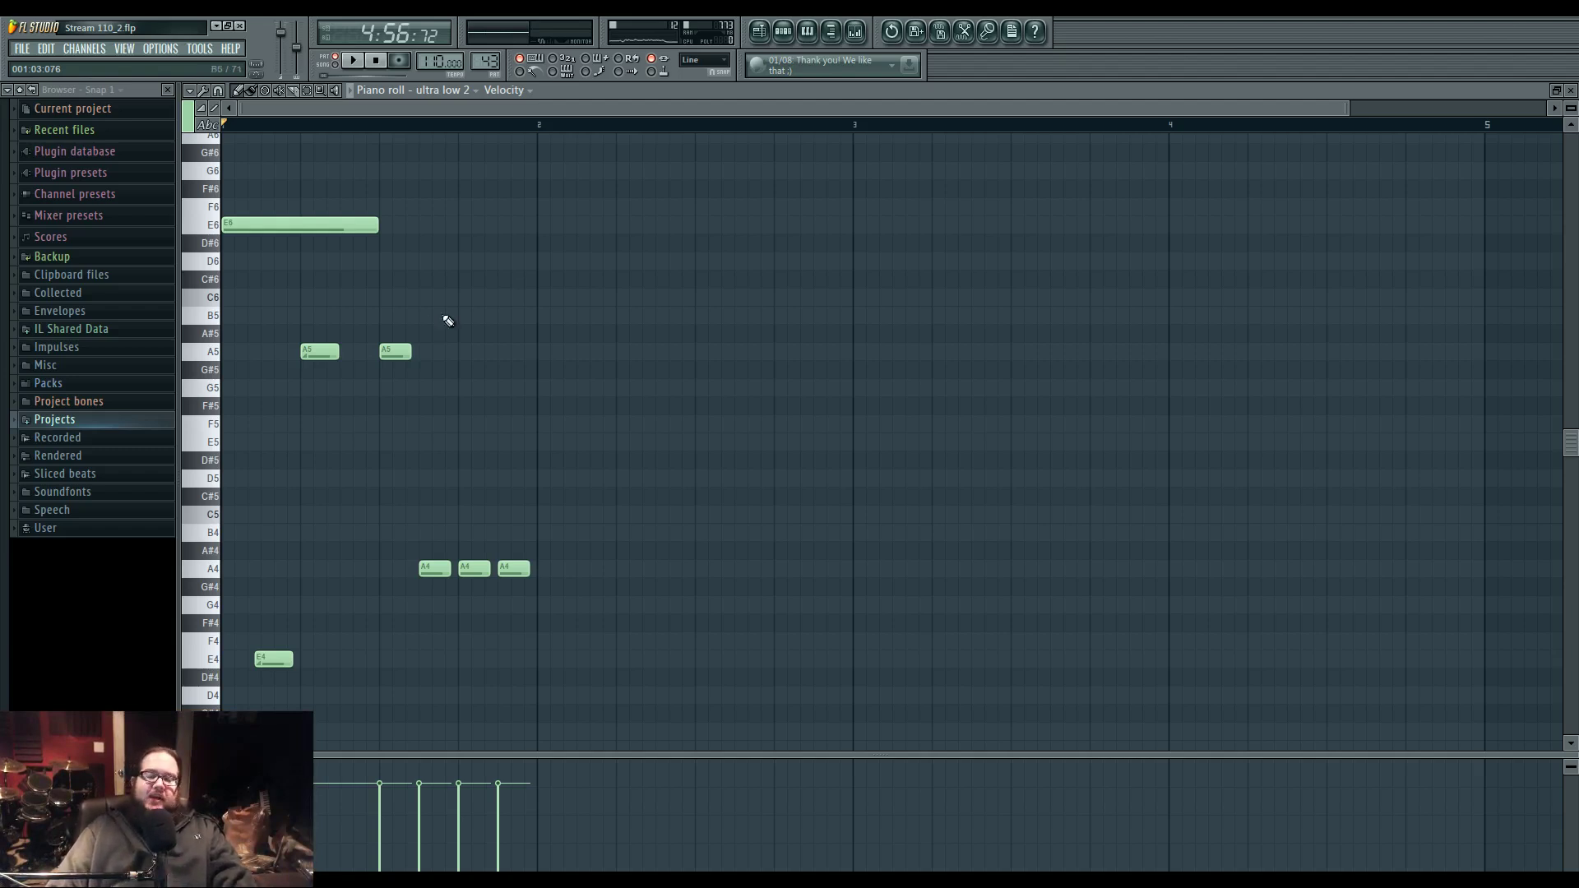
{"action": "scroll", "coordinate": [575, 354], "scroll_direction": "up", "scroll_amount": 2}
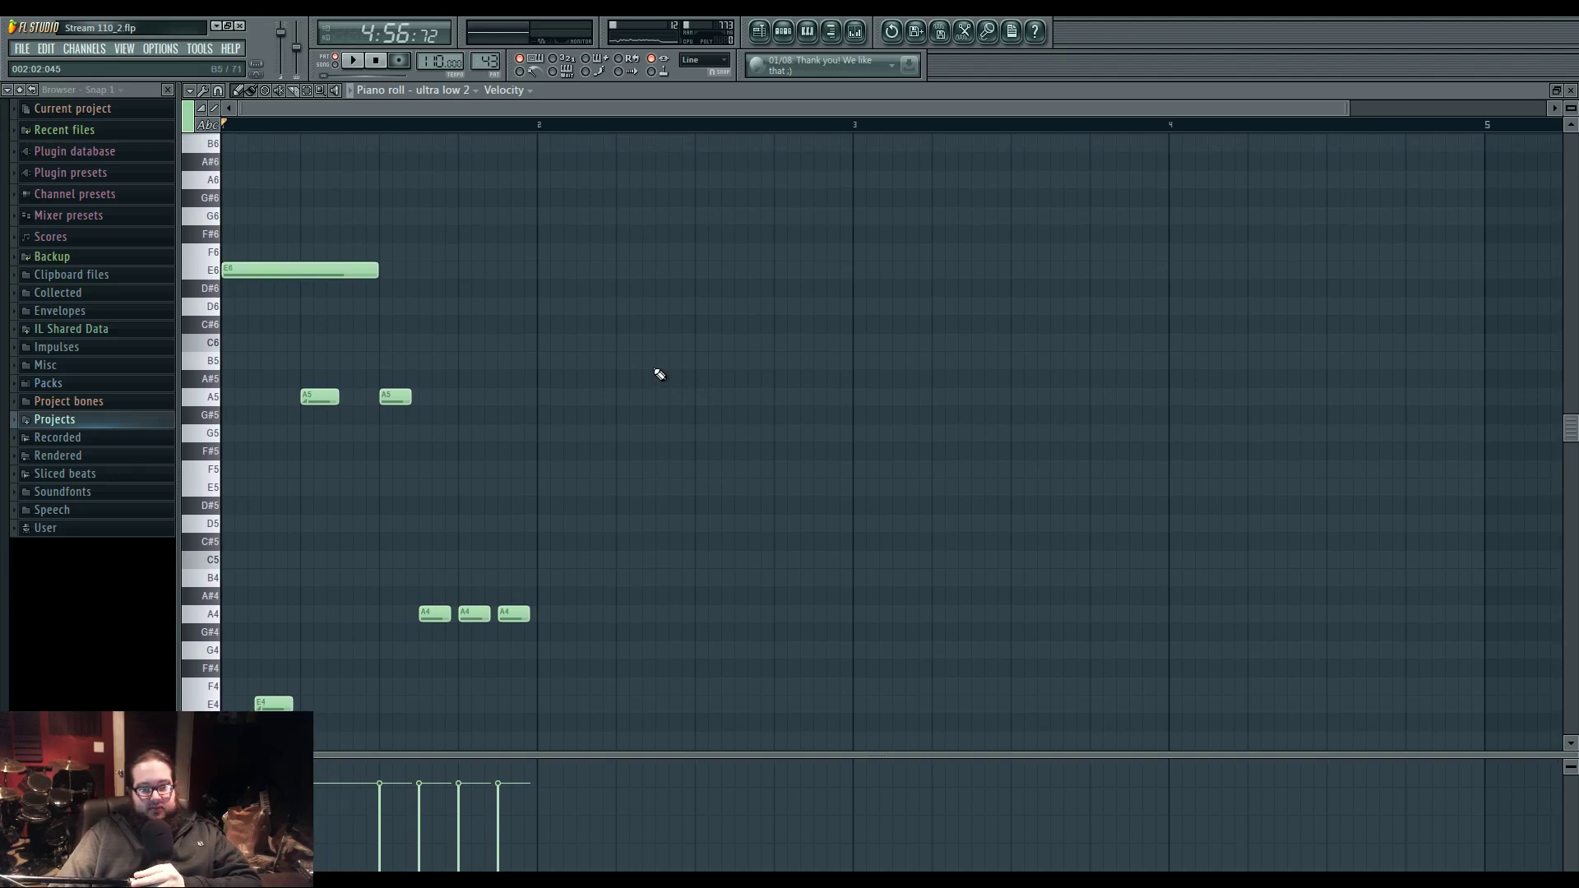
{"action": "scroll", "coordinate": [620, 377], "scroll_direction": "down", "scroll_amount": 1}
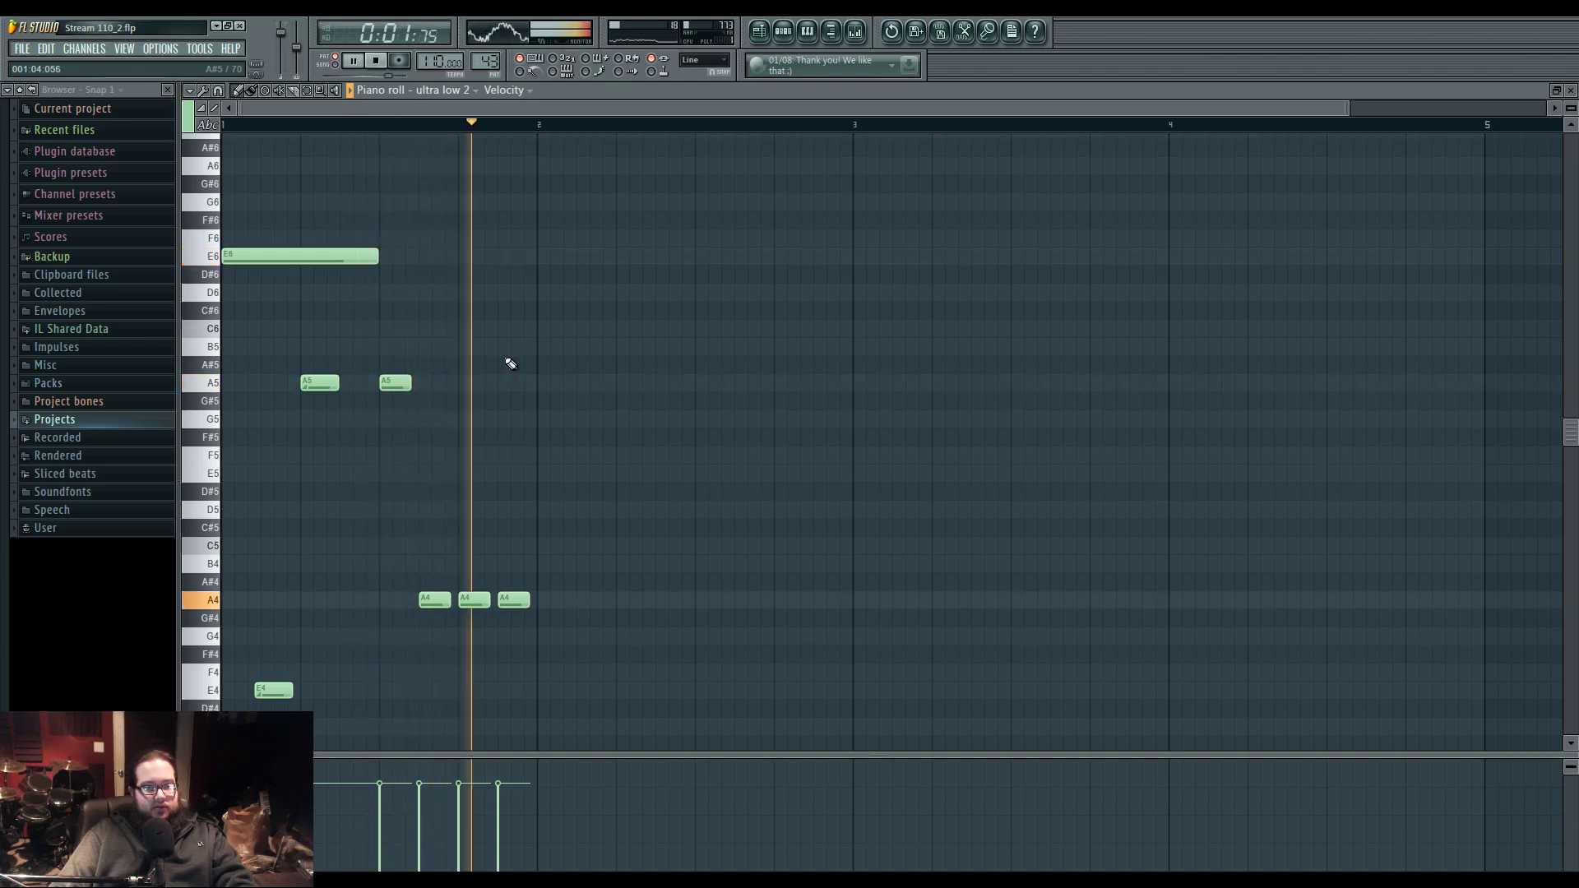
- Try new pitches during looped playback: the two beat-4 A4 notes to C5, both A5 notes to G5, and the remaining A4 to G4
{"action": "key", "text": "space"}
{"action": "key", "text": "space"}
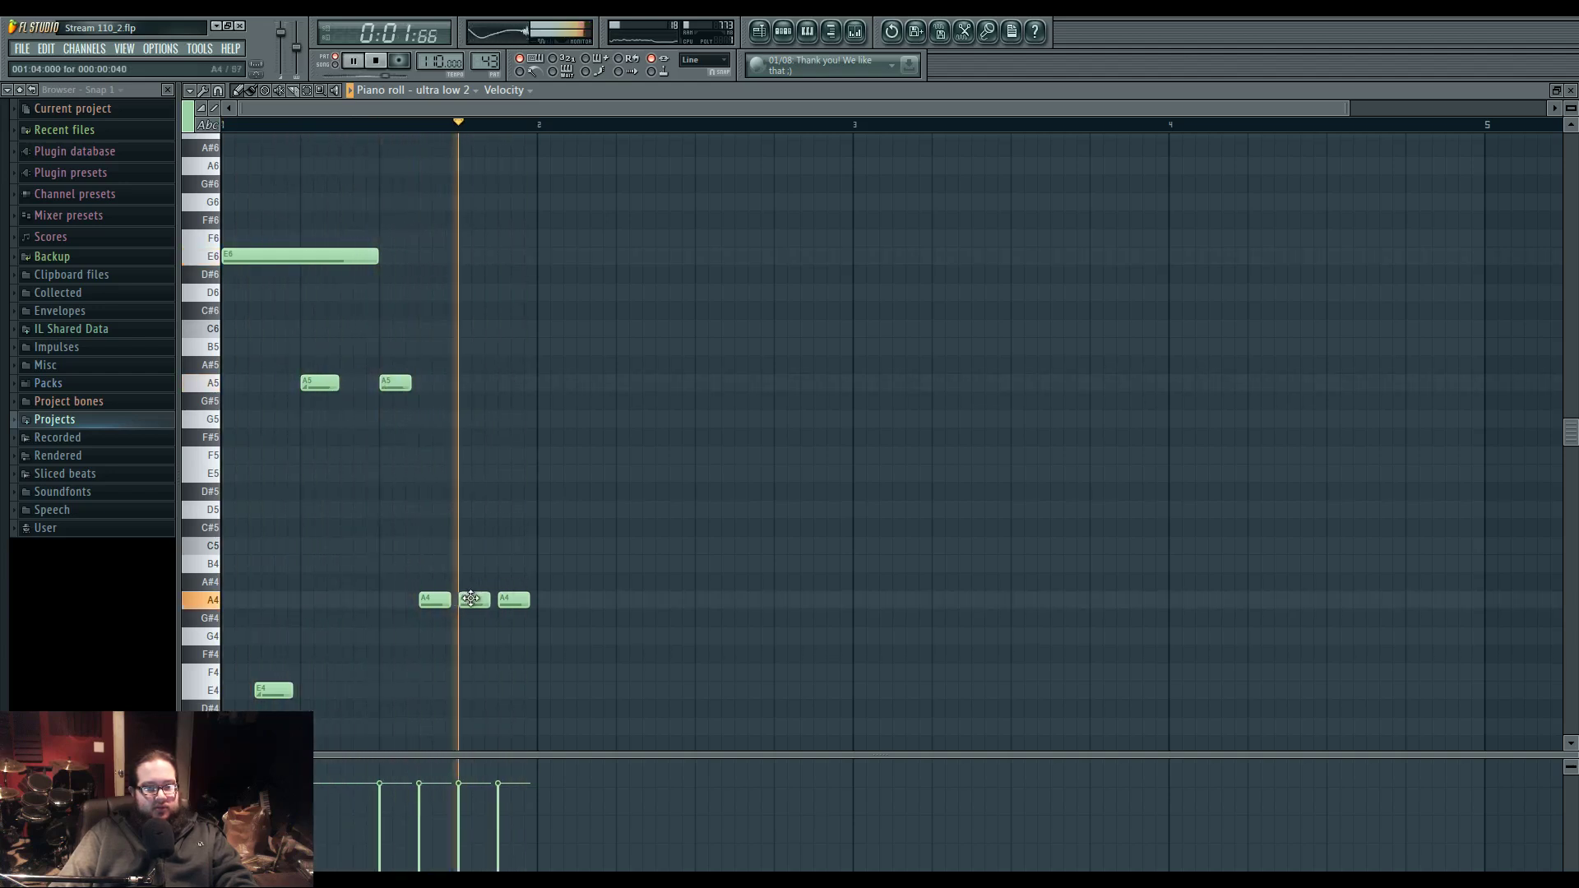
{"action": "left_click_drag", "start_coordinate": [468, 599], "coordinate": [515, 543]}
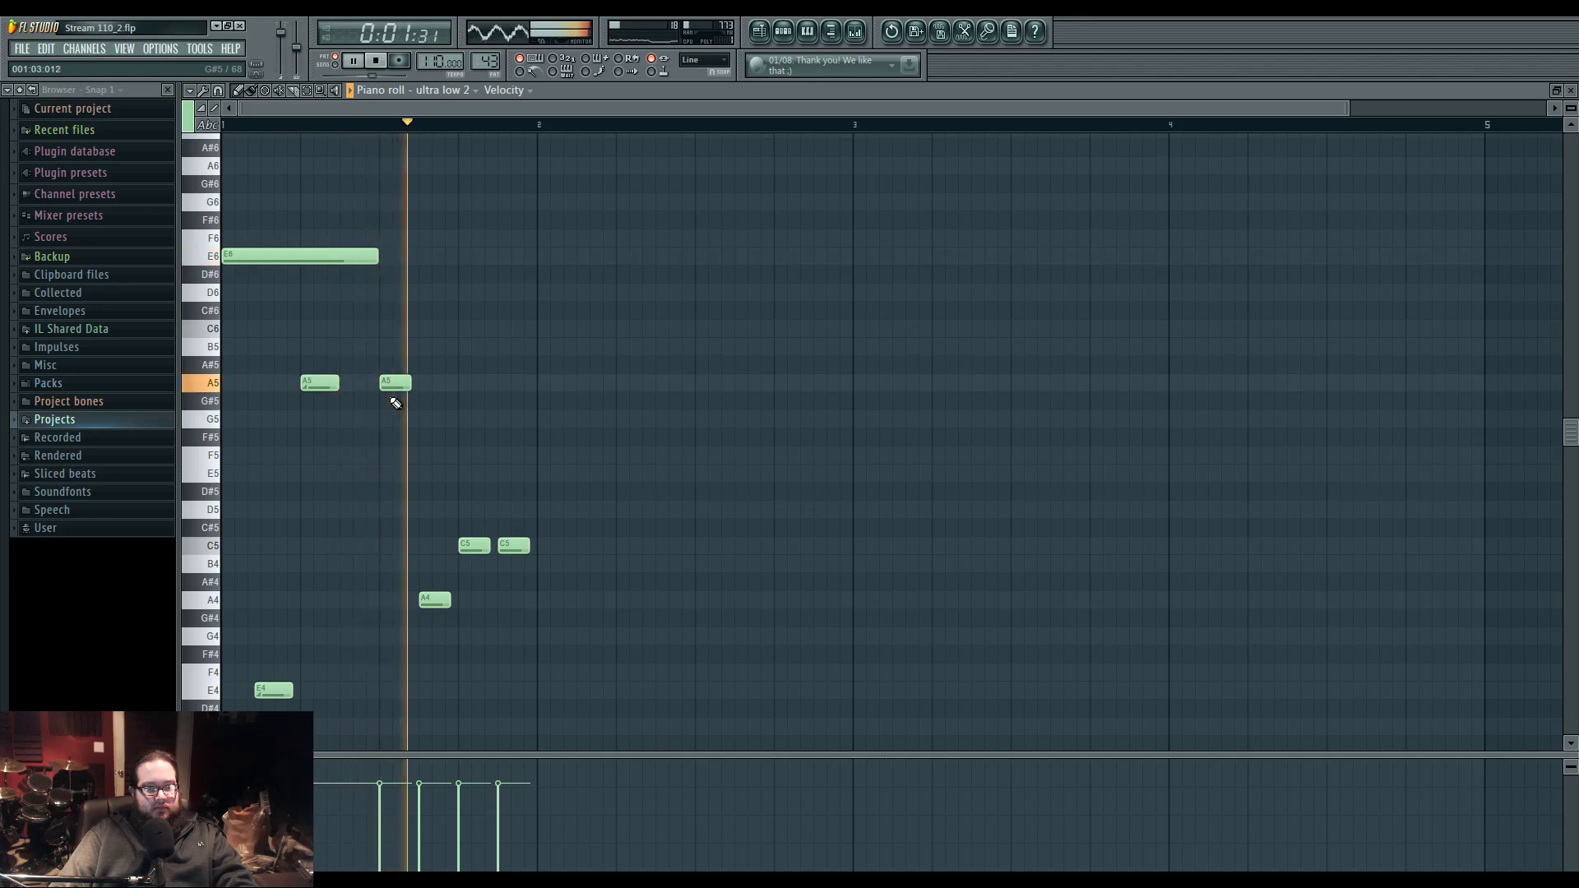
{"action": "left_click_drag", "start_coordinate": [329, 383], "coordinate": [329, 419]}
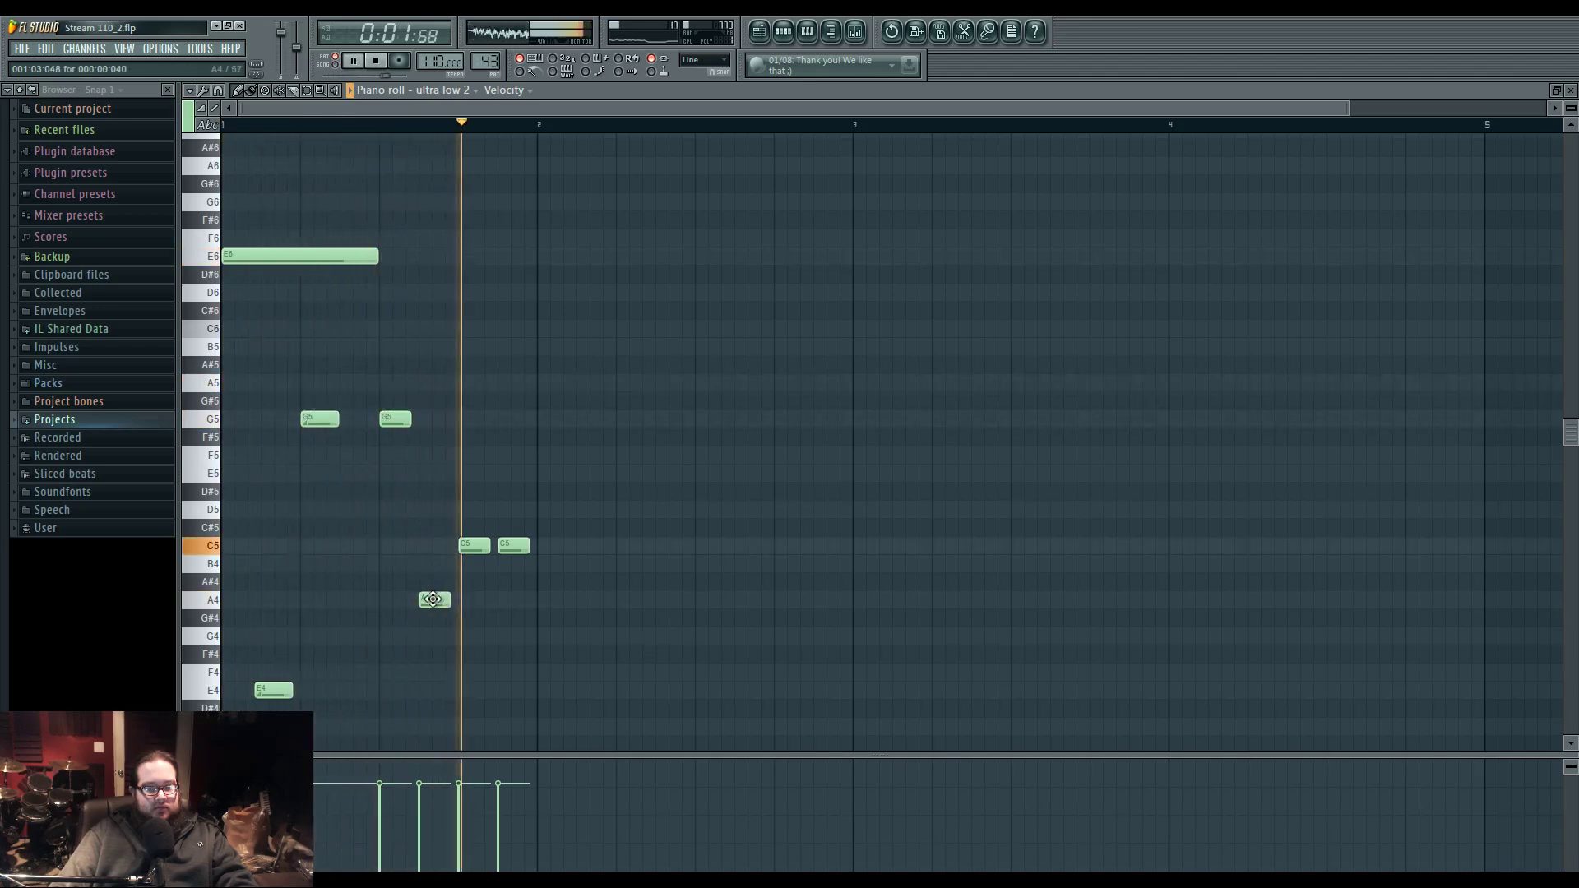
{"action": "left_click_drag", "start_coordinate": [434, 600], "coordinate": [433, 636]}
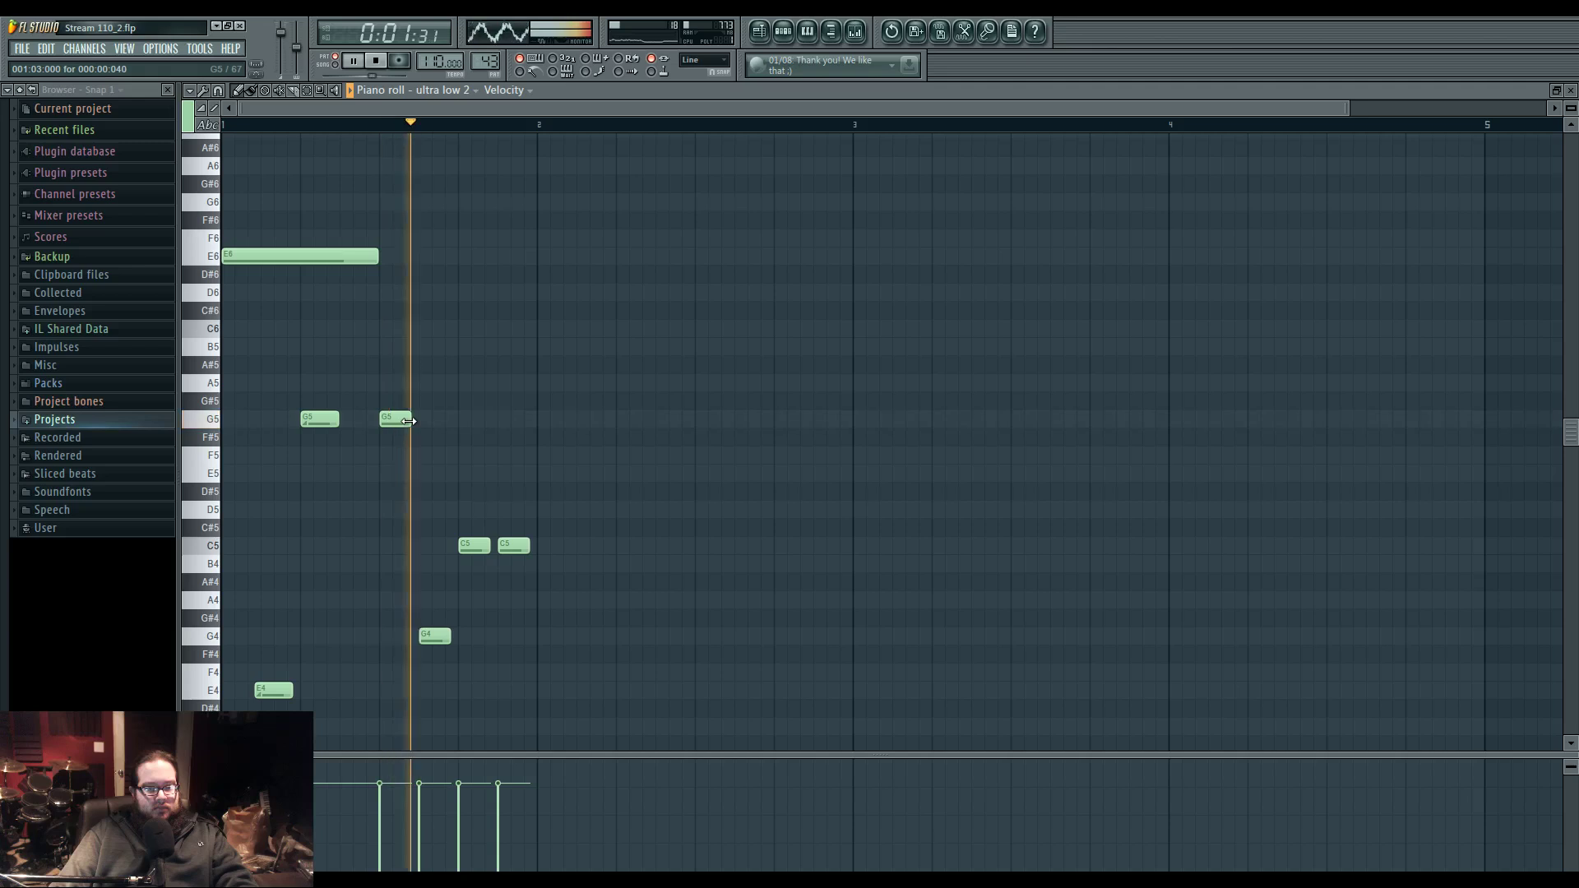
- Extend the beat-3 G5 note to nearly the end of the beat, delete the G4 beneath it, and lower both C5 notes to G4
{"action": "left_click_drag", "start_coordinate": [409, 419], "coordinate": [444, 420]}
{"action": "right_click", "coordinate": [433, 633]}
{"action": "left_click_drag", "start_coordinate": [430, 535], "coordinate": [597, 570]}
{"action": "left_click_drag", "start_coordinate": [469, 543], "coordinate": [469, 635]}
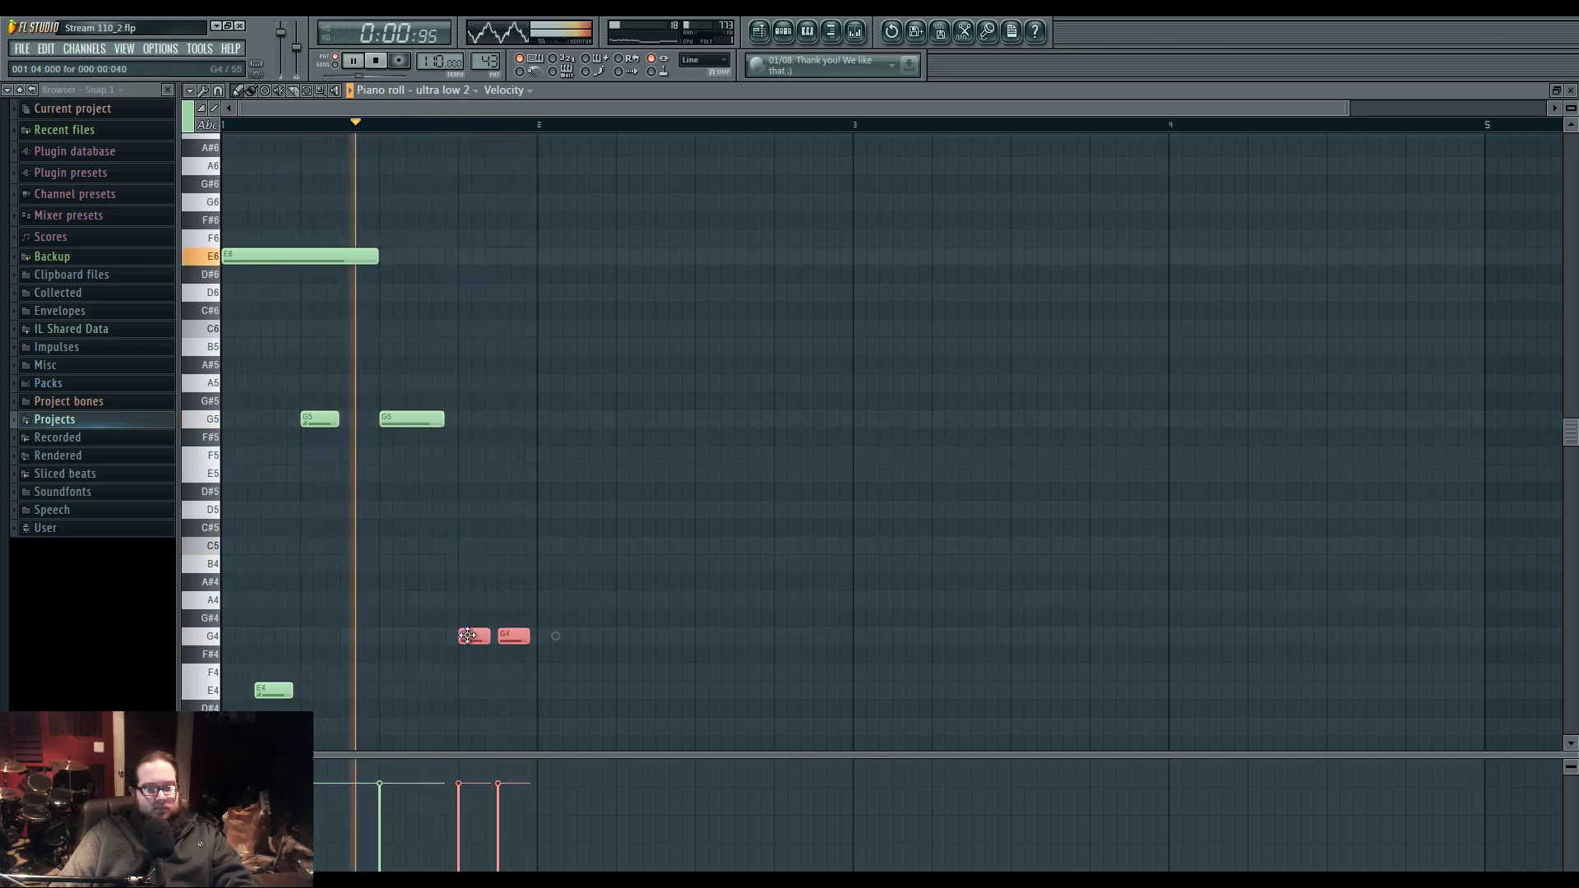
{"action": "left_click", "coordinate": [521, 539]}
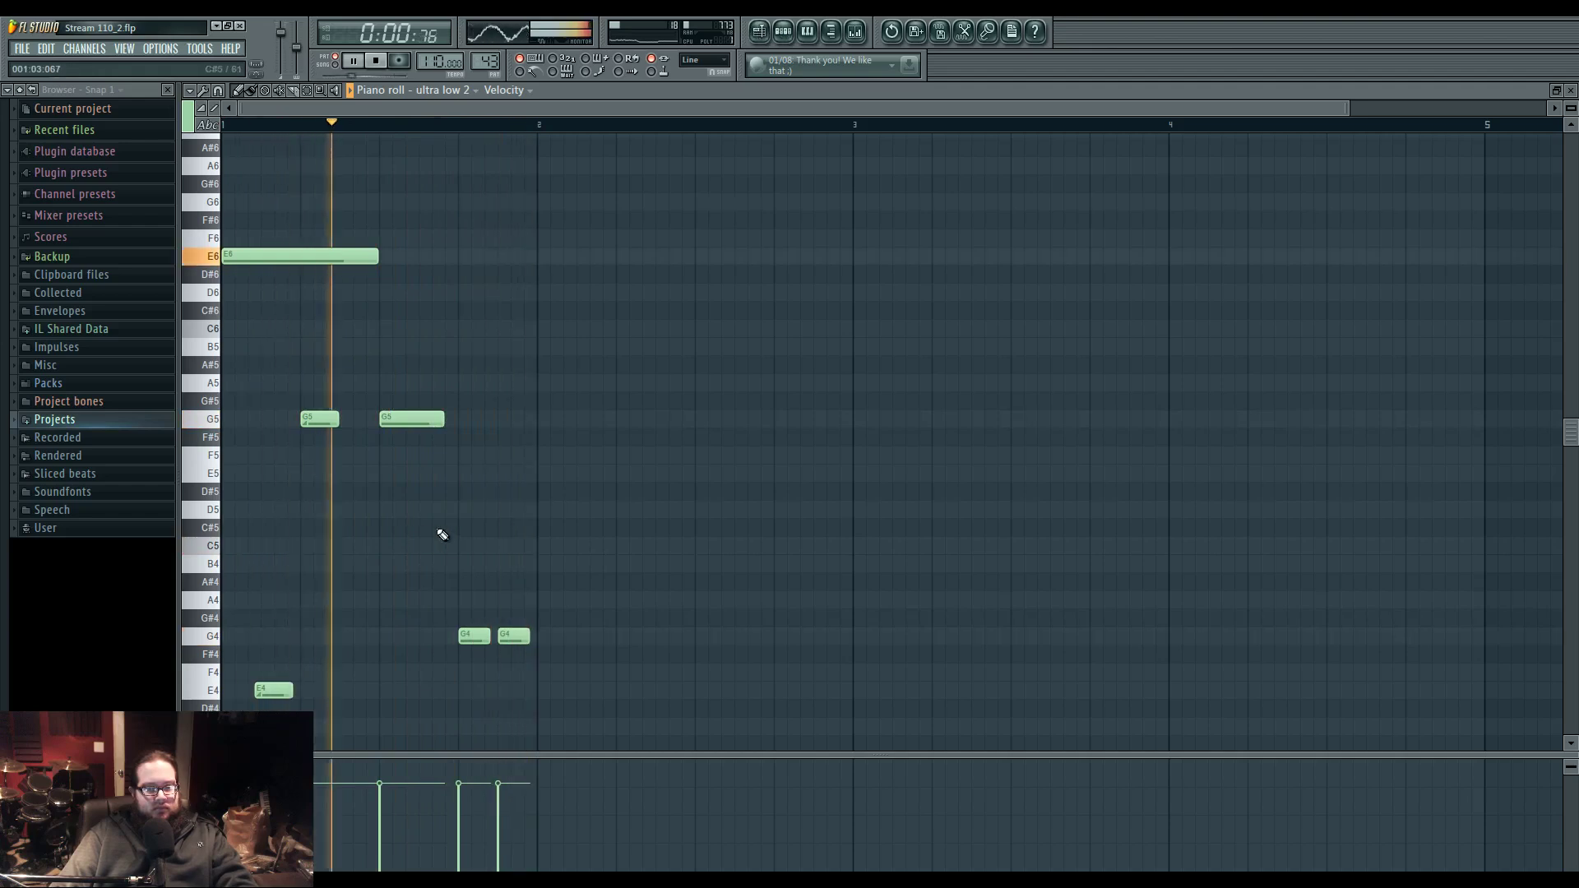
- Audition the edited bass pattern in the arrangement from bar 137, and replay it from just before bar 138
{"action": "scroll", "coordinate": [466, 456], "scroll_direction": "up", "scroll_amount": 2}
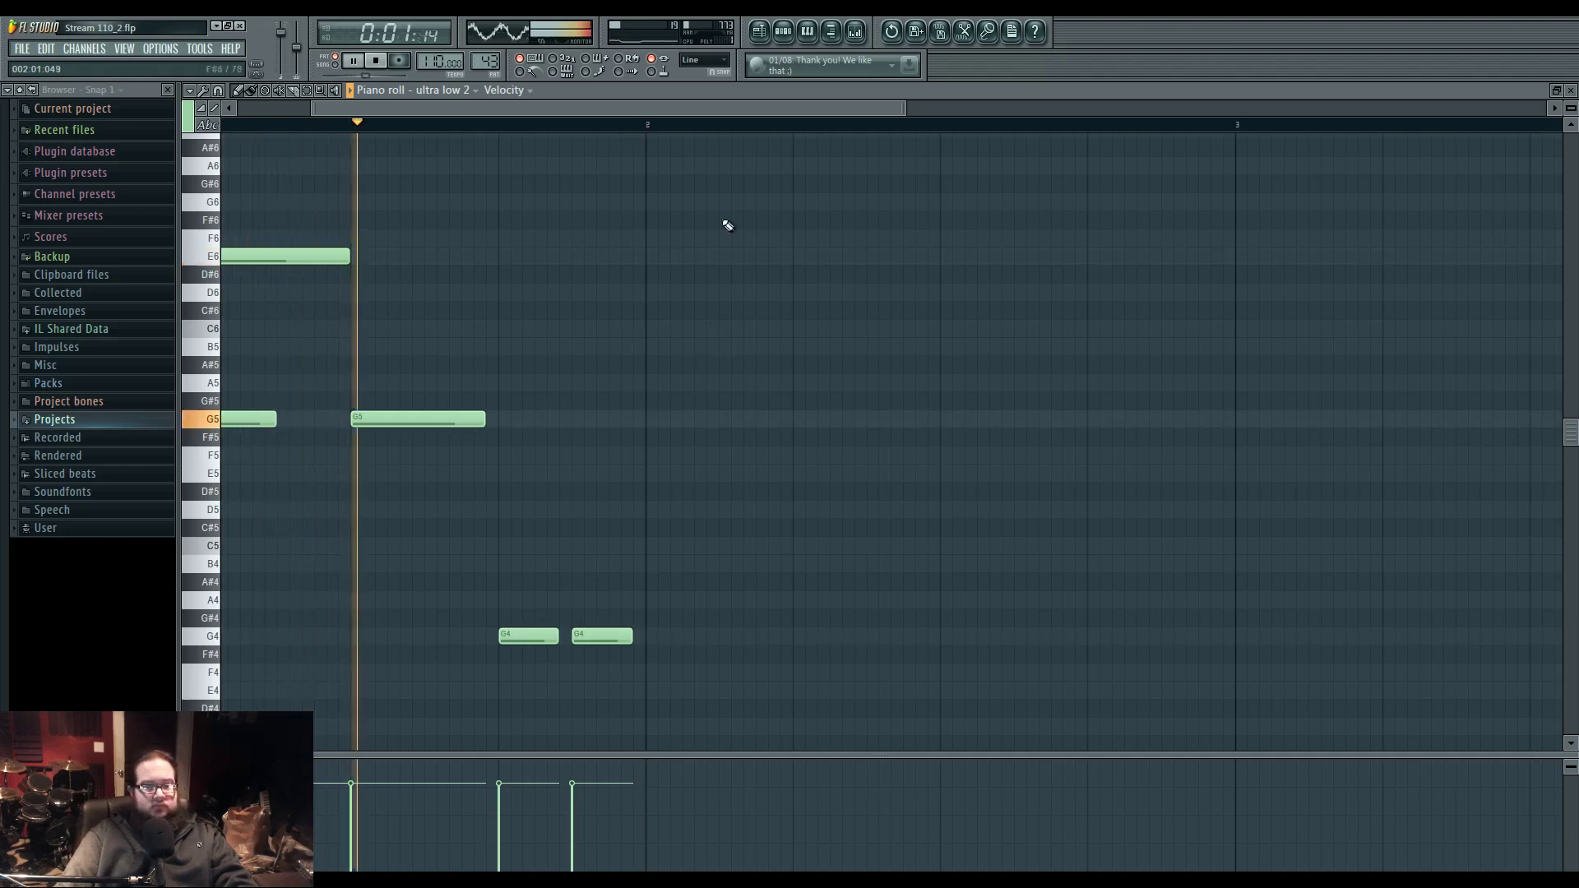
{"action": "left_click", "coordinate": [759, 31]}
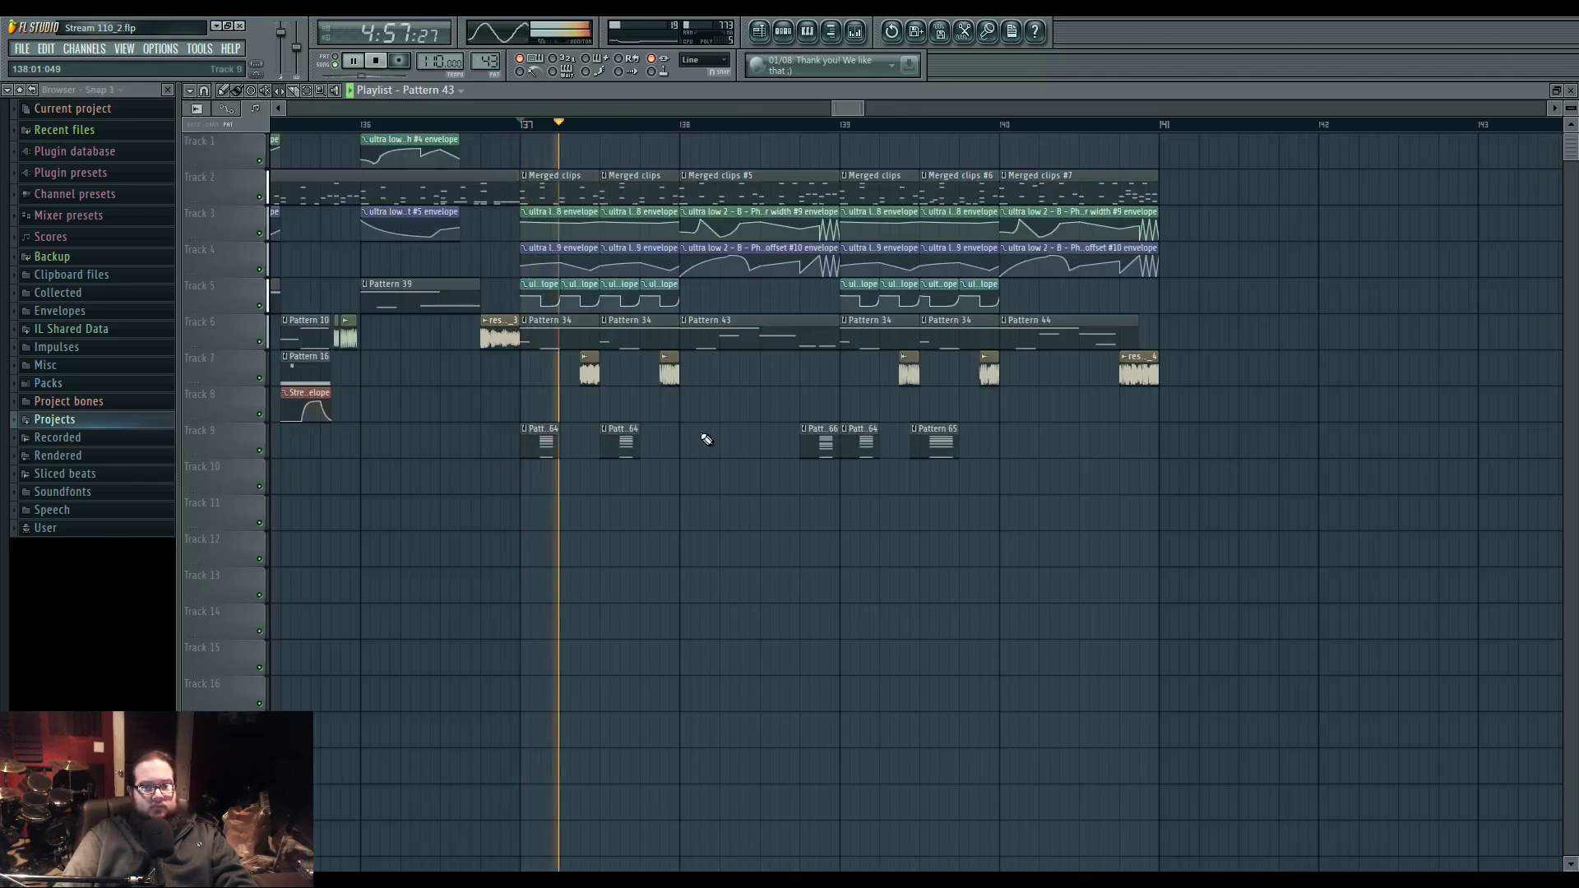
{"action": "left_click_drag", "start_coordinate": [703, 436], "coordinate": [627, 481]}
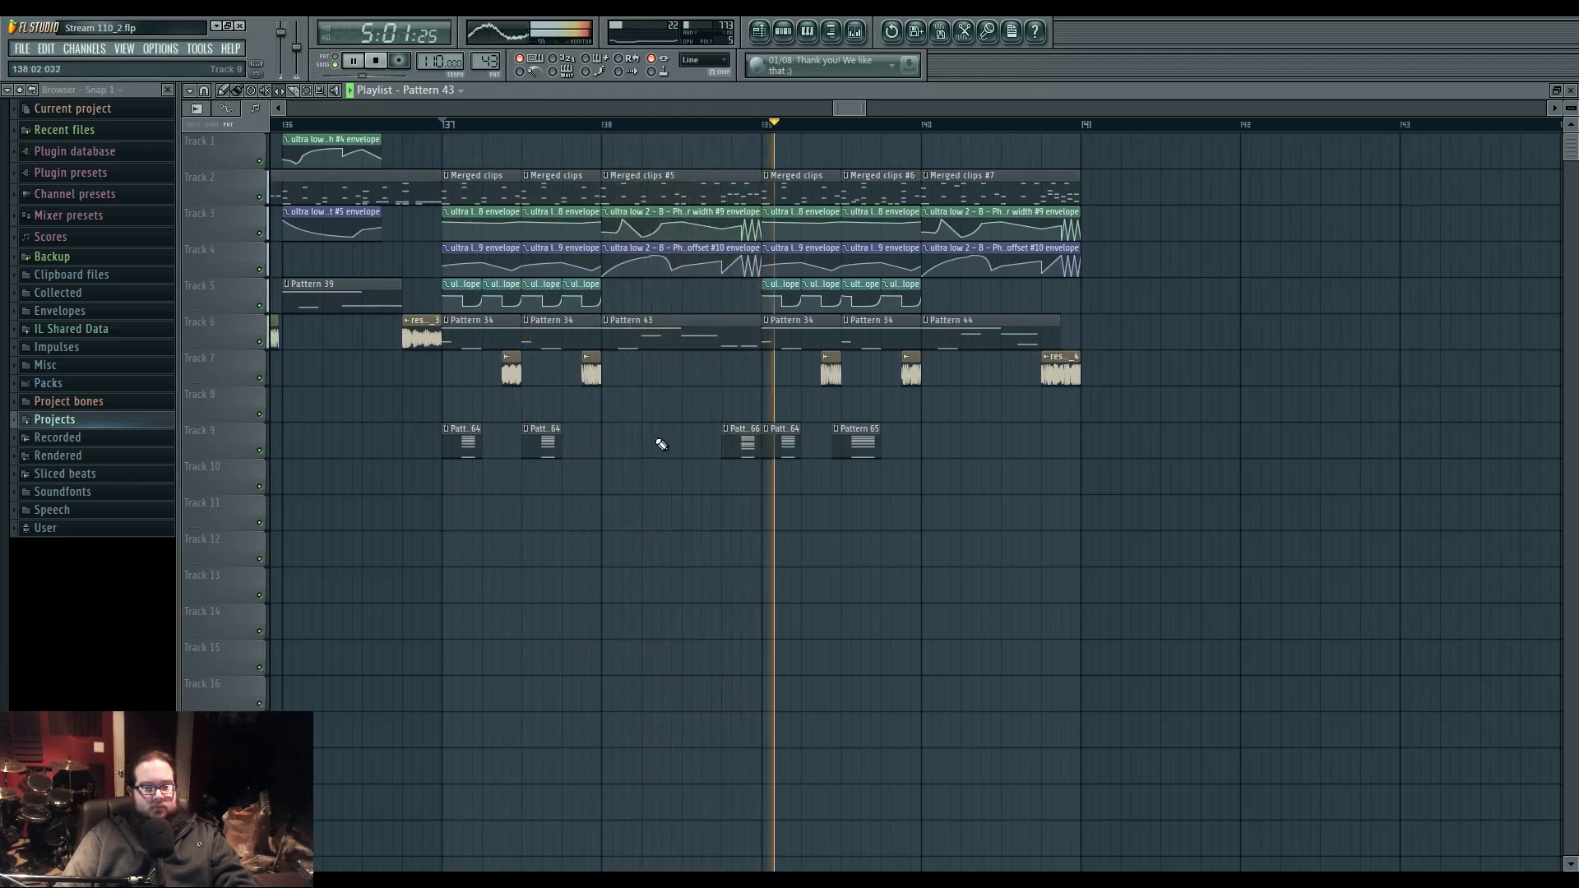
{"action": "key", "text": "space"}
{"action": "key", "text": "space"}
{"action": "left_click", "coordinate": [593, 124]}
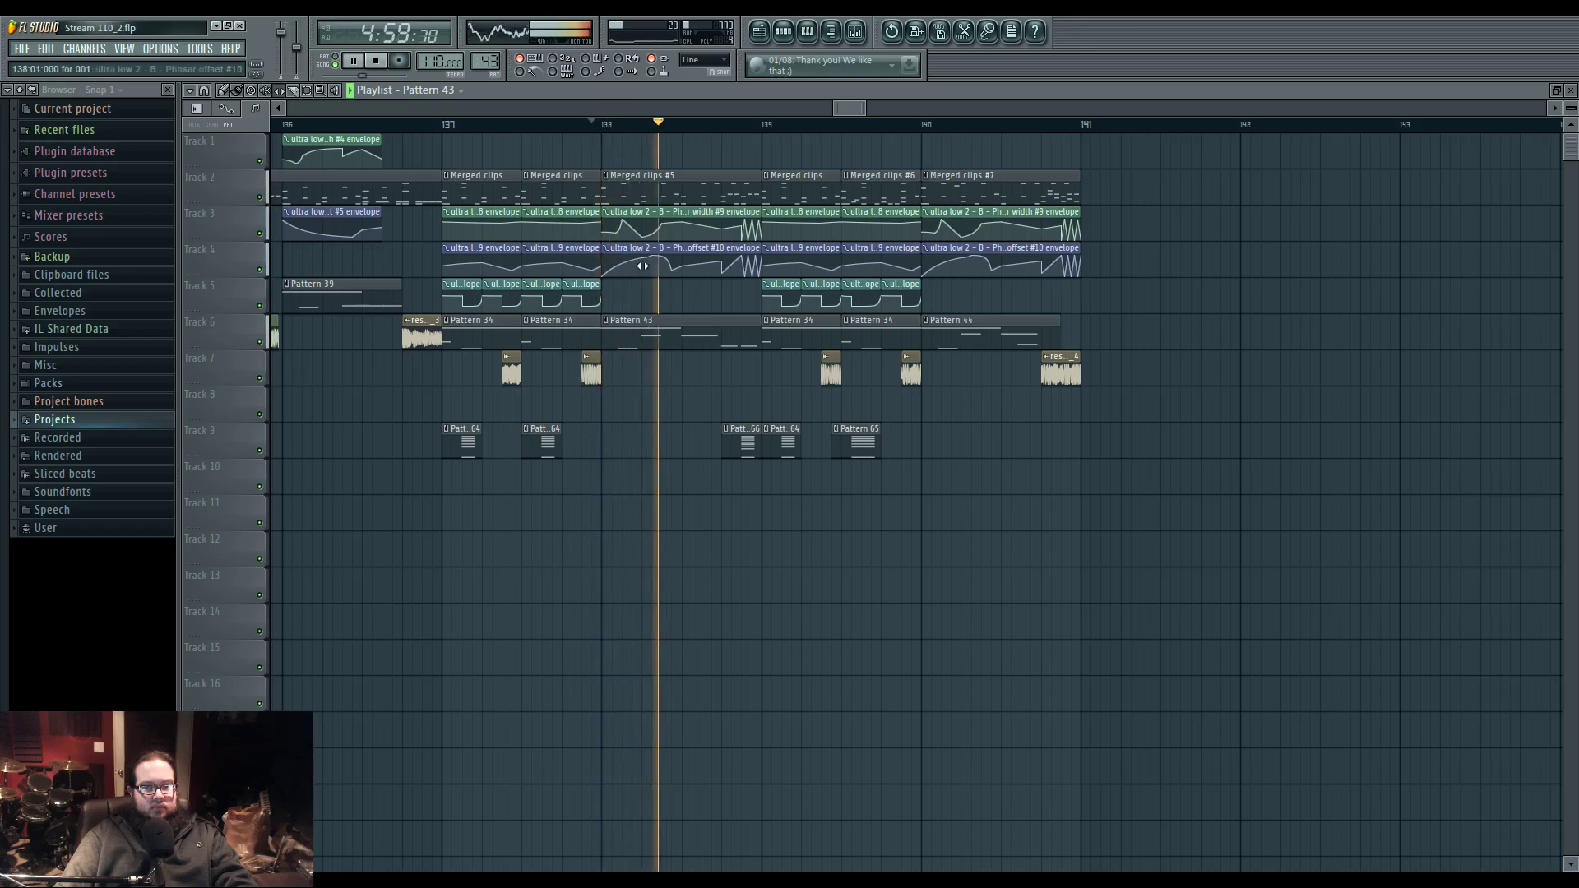
- Reopen the Pattern 43 notes, raise the beat-3 G5 note to A5 and both beat-4 G4 notes to D5, and play the pattern
{"action": "double_click", "coordinate": [638, 340]}
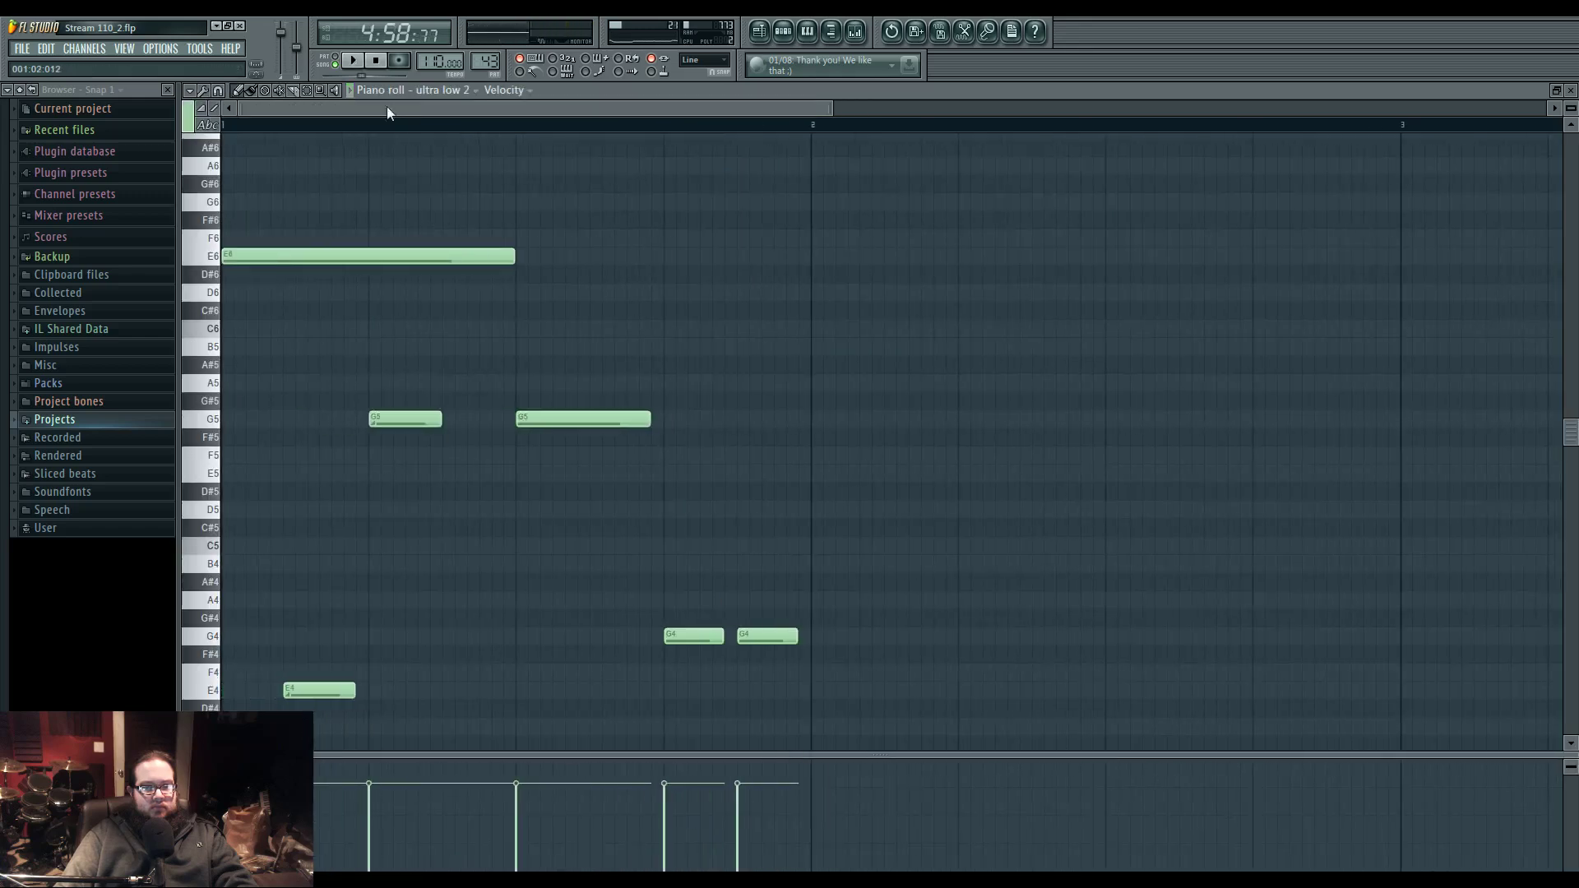
{"action": "left_click", "coordinate": [857, 33]}
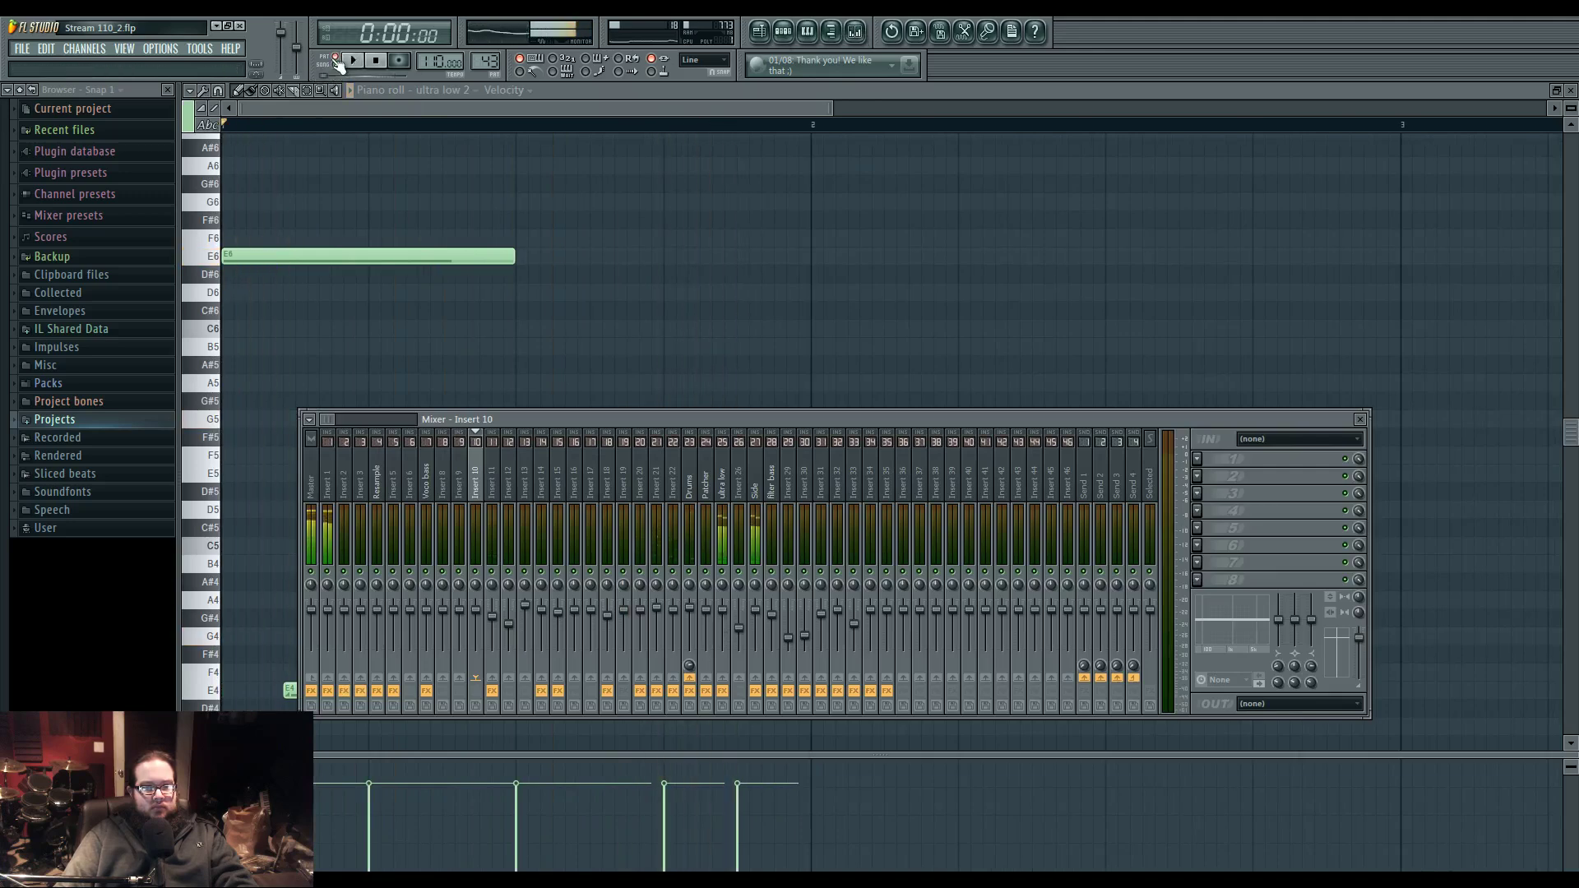
{"action": "right_click", "coordinate": [623, 203]}
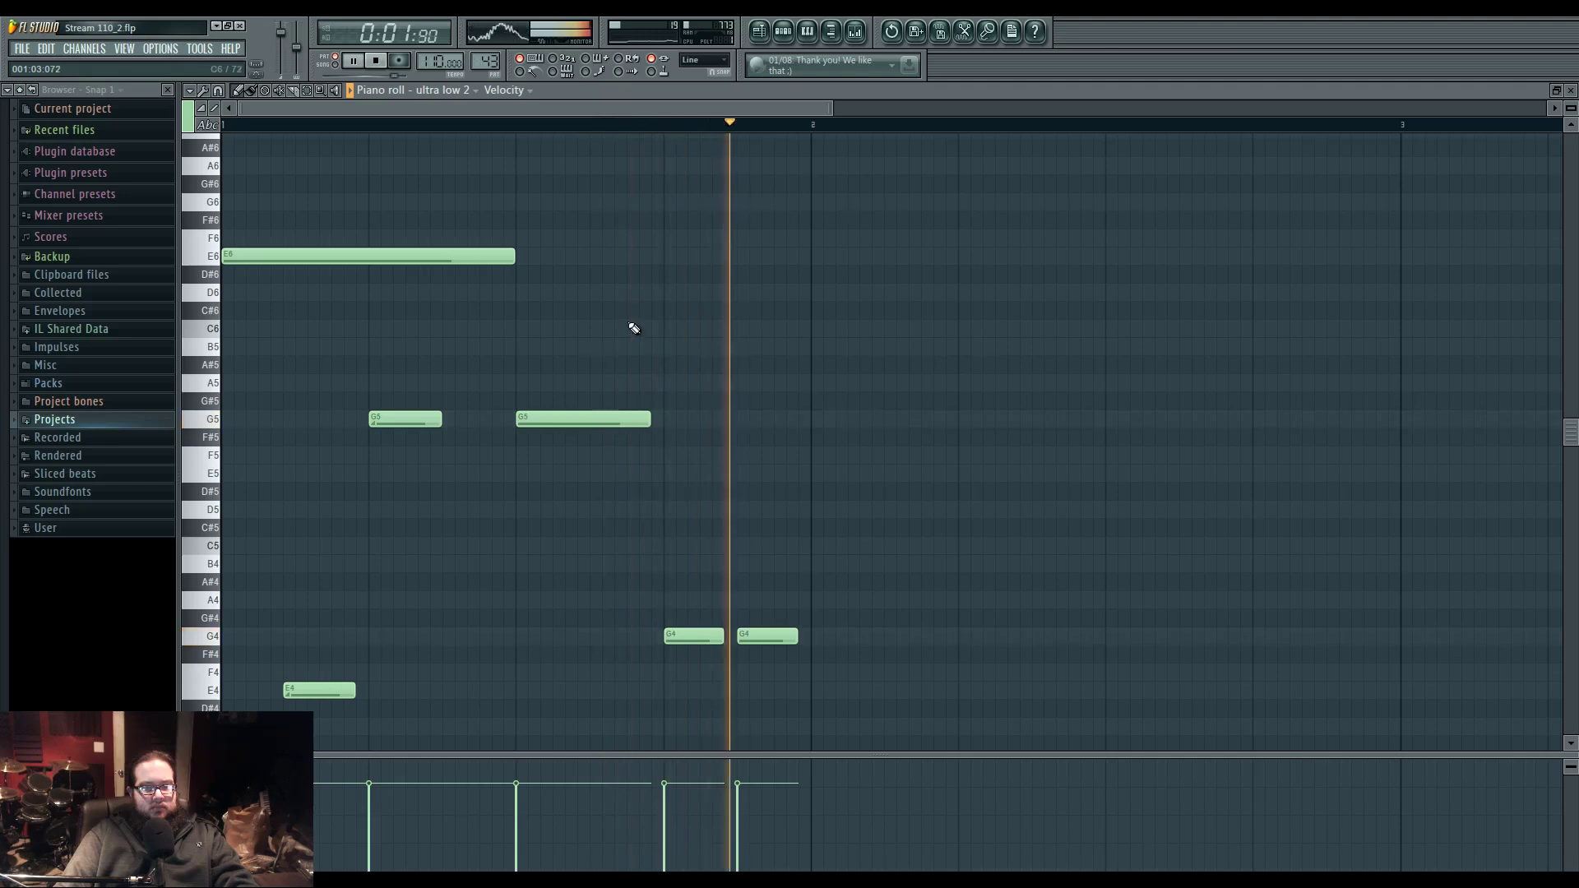
{"action": "key", "text": "space"}
{"action": "left_click_drag", "start_coordinate": [559, 421], "coordinate": [562, 376]}
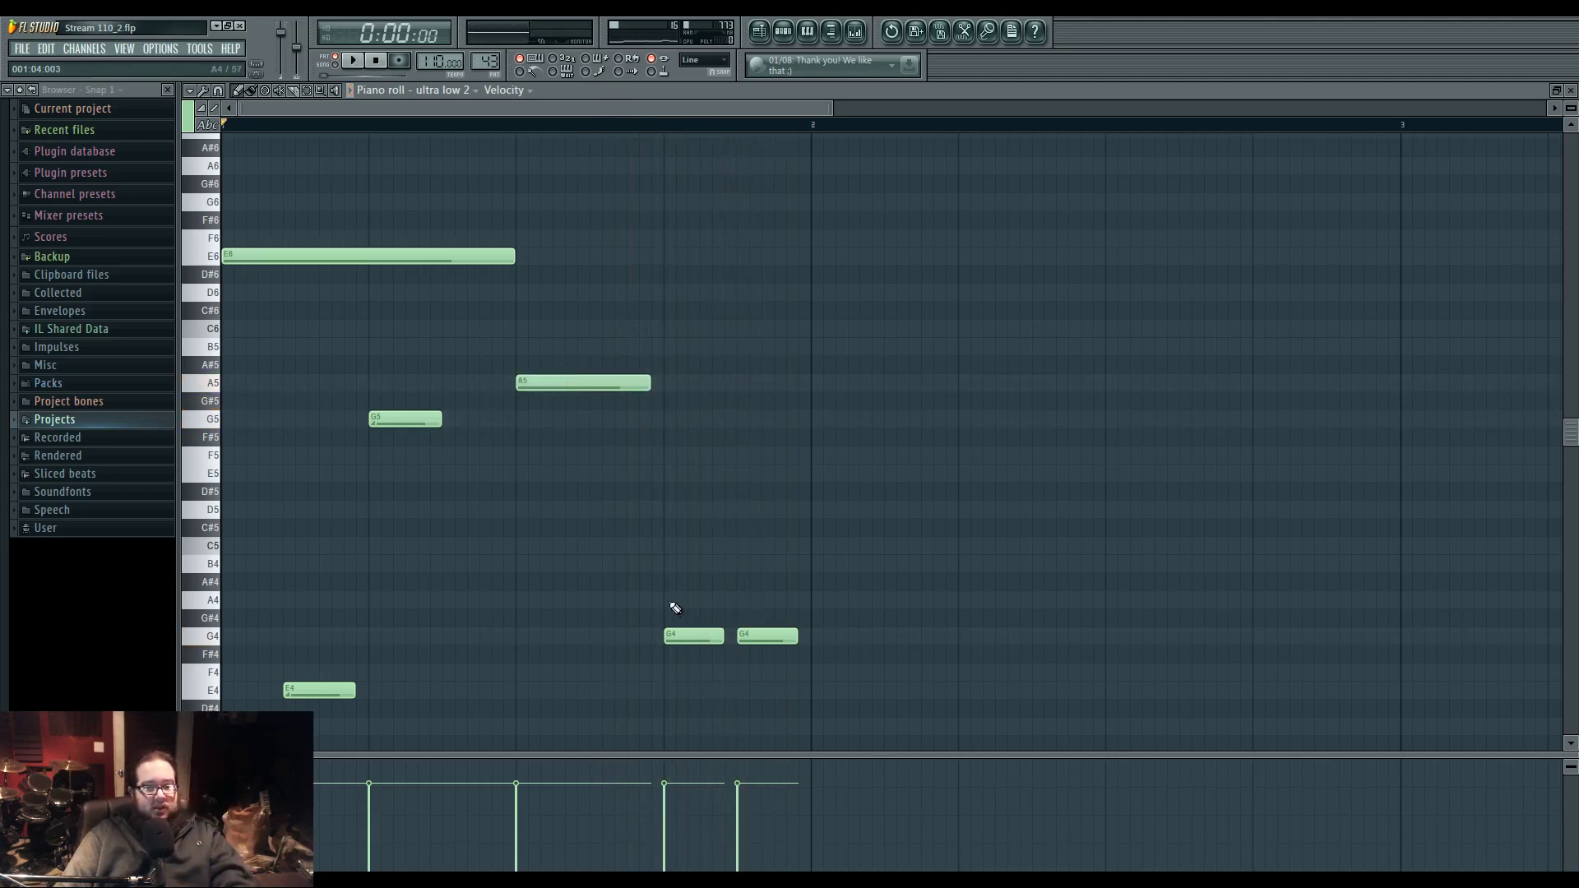
{"action": "left_click", "coordinate": [564, 511]}
{"action": "key", "text": "space"}
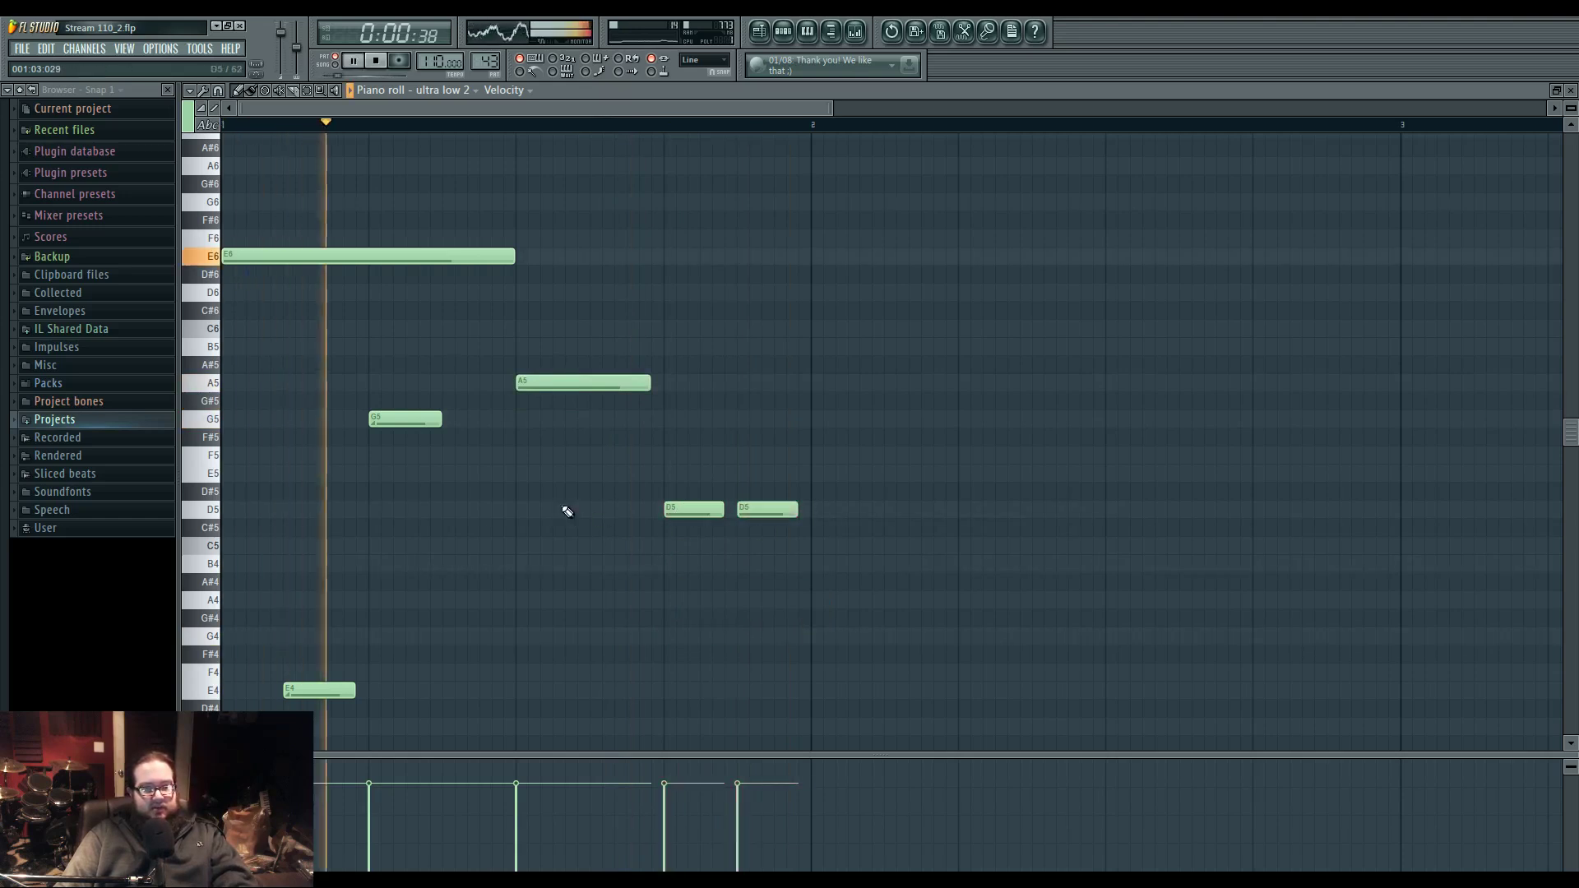
- Raise the G5 note on beat 2 to A5 and delete both D5 notes in beat 4
{"action": "left_click_drag", "start_coordinate": [403, 422], "coordinate": [402, 384]}
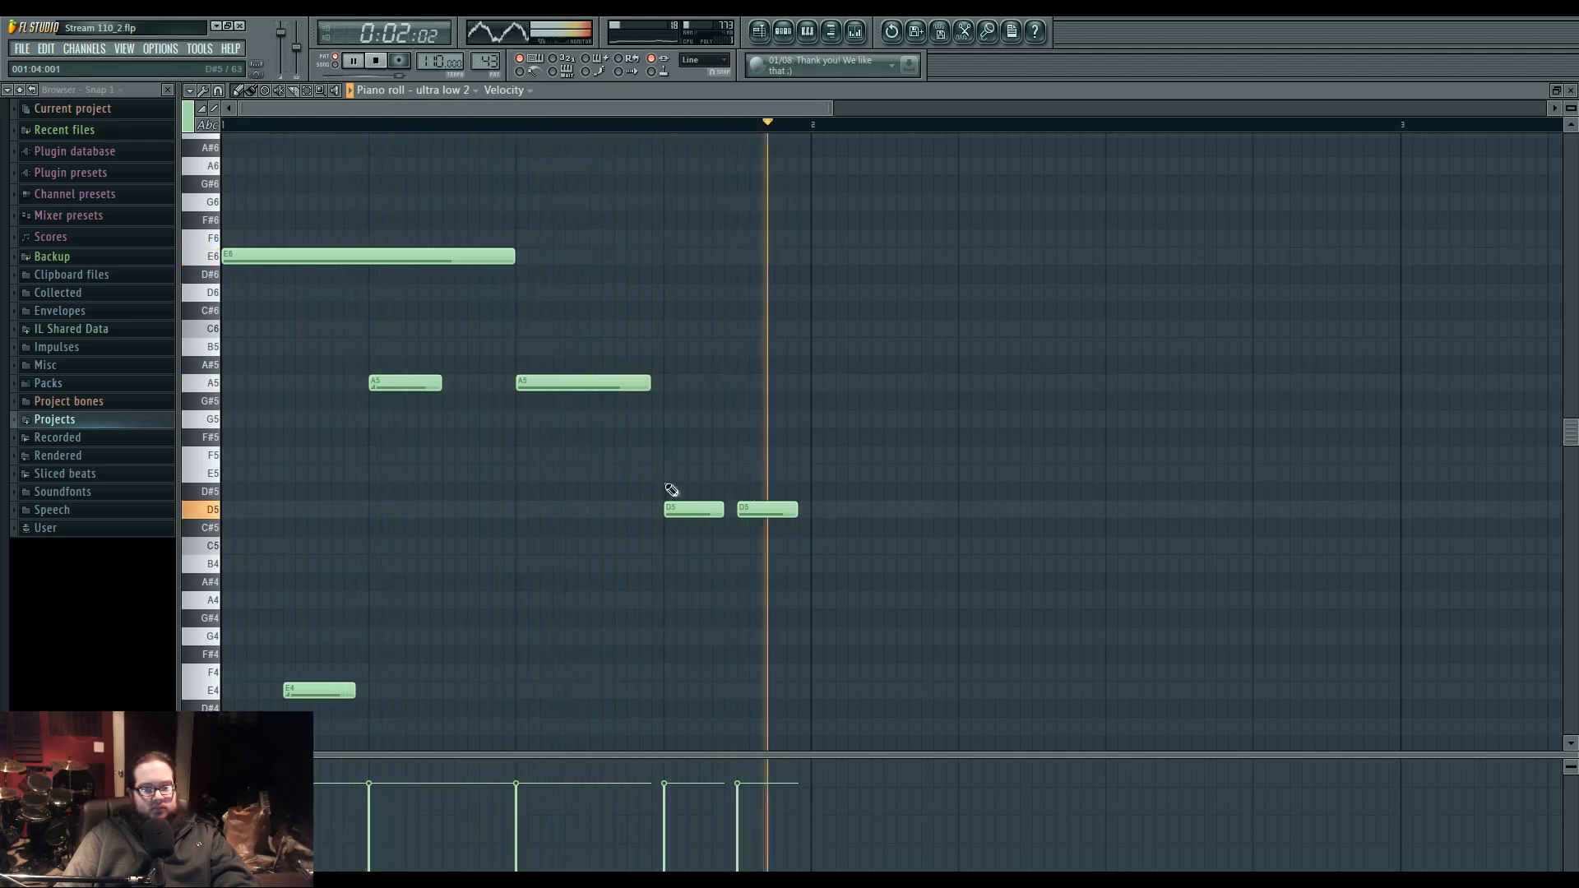
{"action": "right_click", "coordinate": [687, 509]}
{"action": "right_click", "coordinate": [760, 509]}
- Audition the revised Pattern 43 from bar 138 in song mode with the full arrangement
{"action": "left_click", "coordinate": [760, 32]}
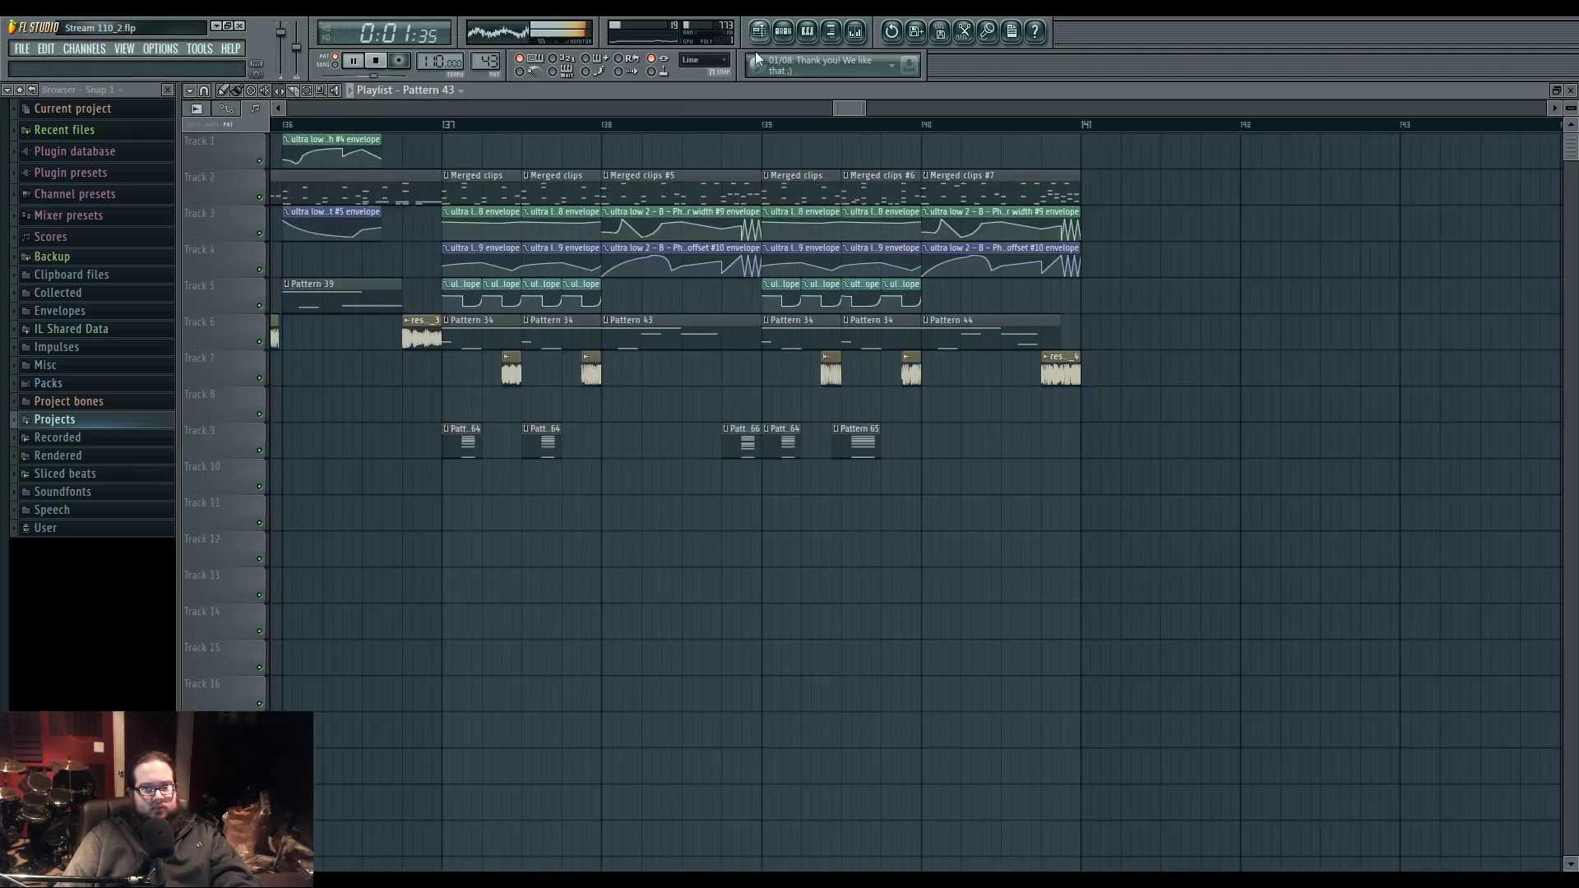
{"action": "left_click", "coordinate": [606, 125]}
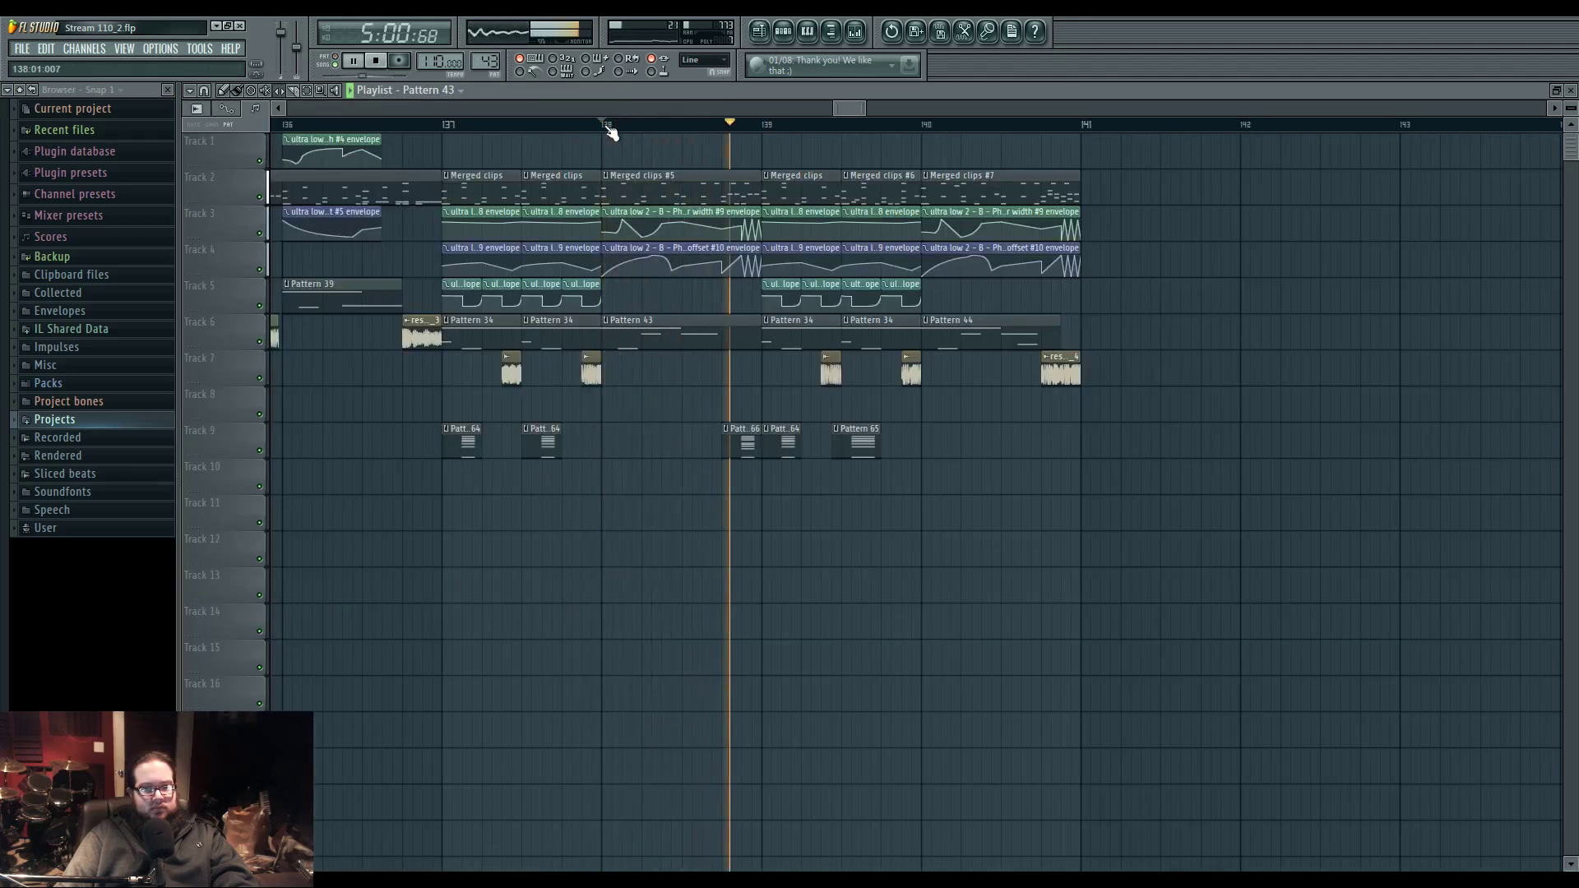
{"action": "scroll", "coordinate": [763, 465], "scroll_direction": "up", "scroll_amount": 3}
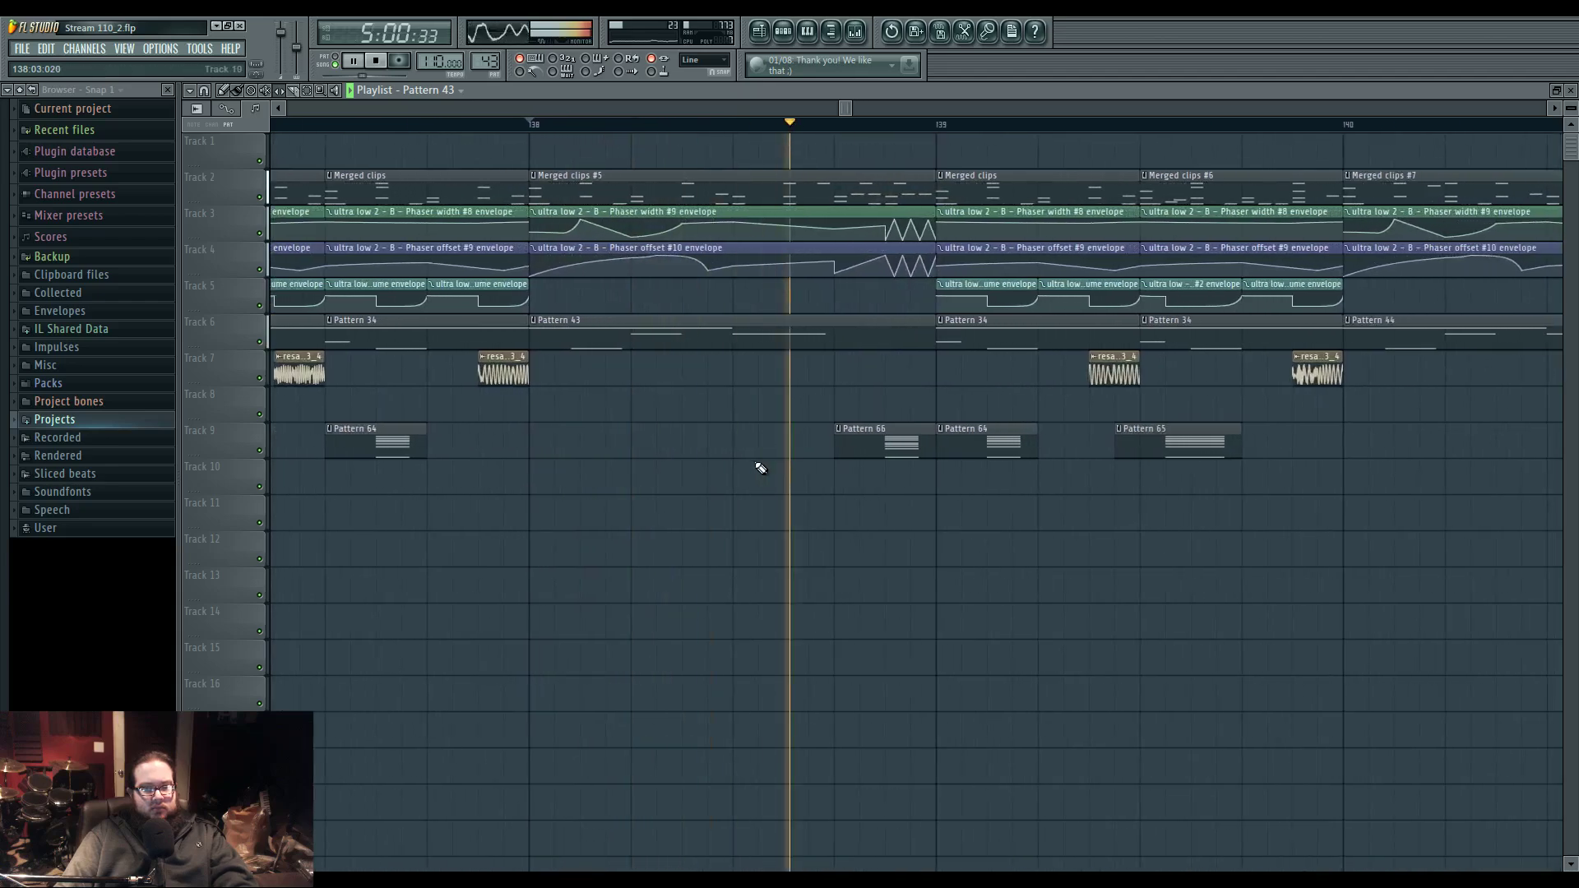
{"action": "key", "text": "space"}
{"action": "scroll", "coordinate": [768, 471], "scroll_direction": "down", "scroll_amount": 2}
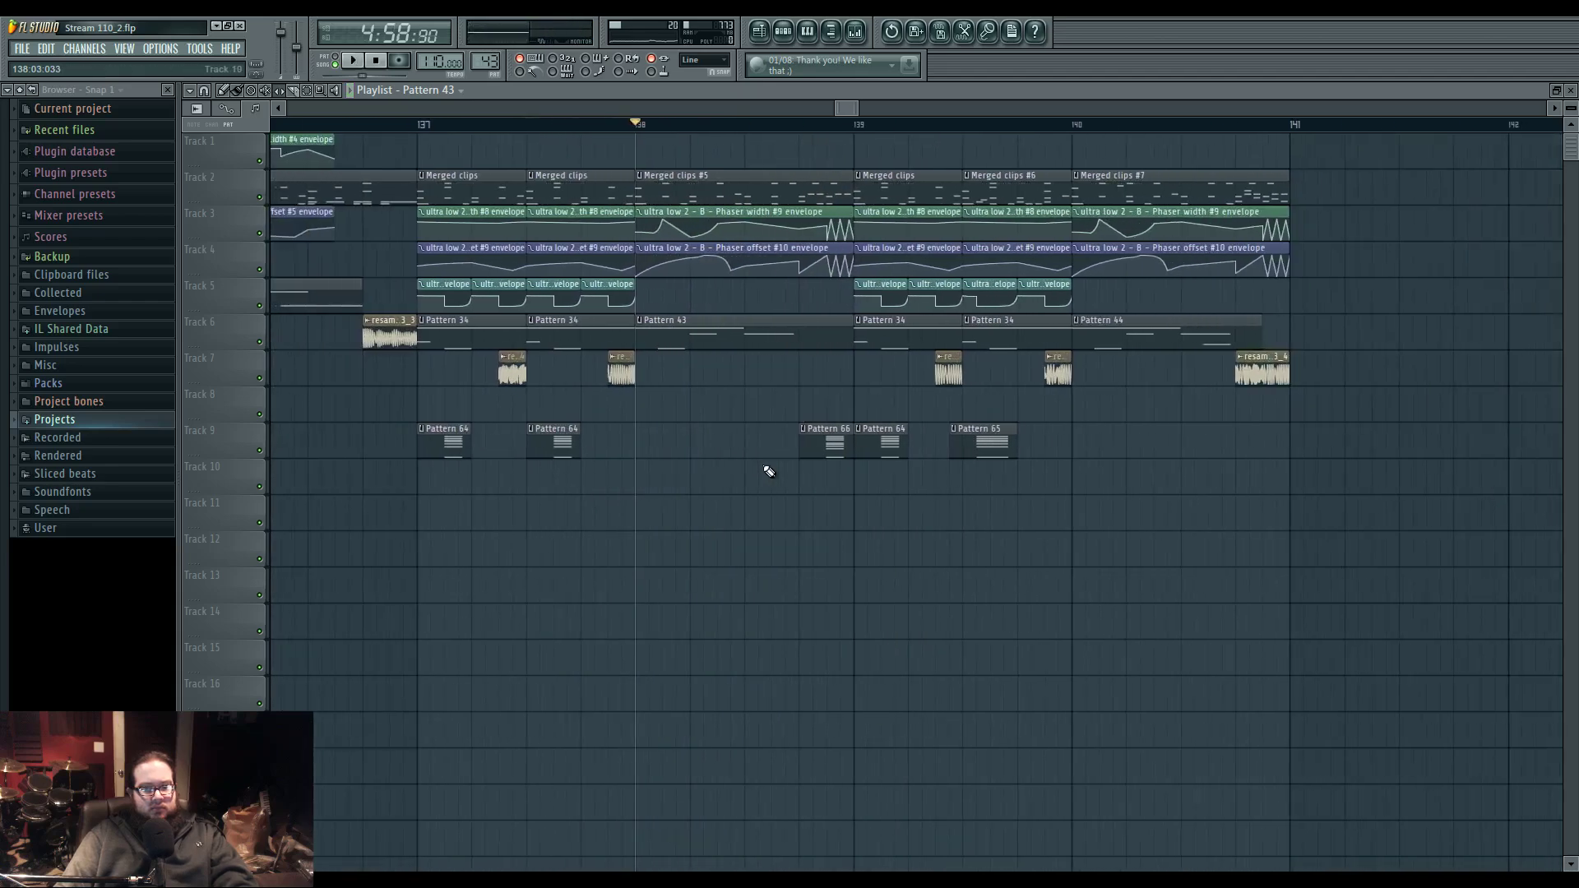
- Copy the Pattern 10, Pattern 16 and Modulation X #7 envelope clips from bar 135 onto tracks 11–13 near beat 4 of bar 138
{"action": "scroll", "coordinate": [765, 469], "scroll_direction": "down", "scroll_amount": 5}
{"action": "left_click_drag", "start_coordinate": [935, 527], "coordinate": [1030, 542]}
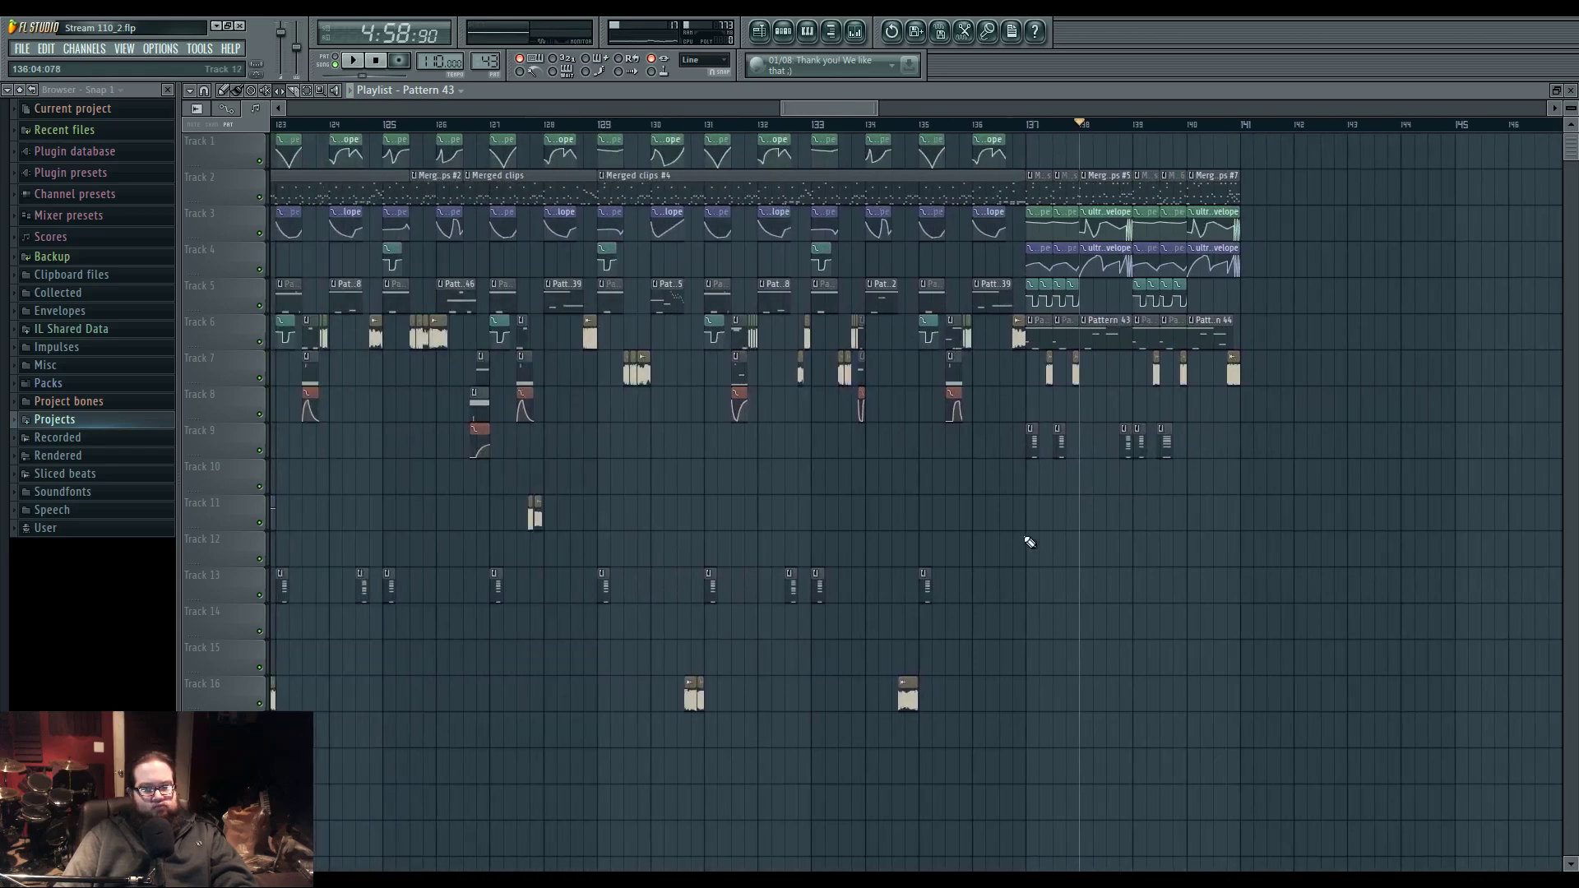
{"action": "scroll", "coordinate": [1002, 526], "scroll_direction": "up", "scroll_amount": 5}
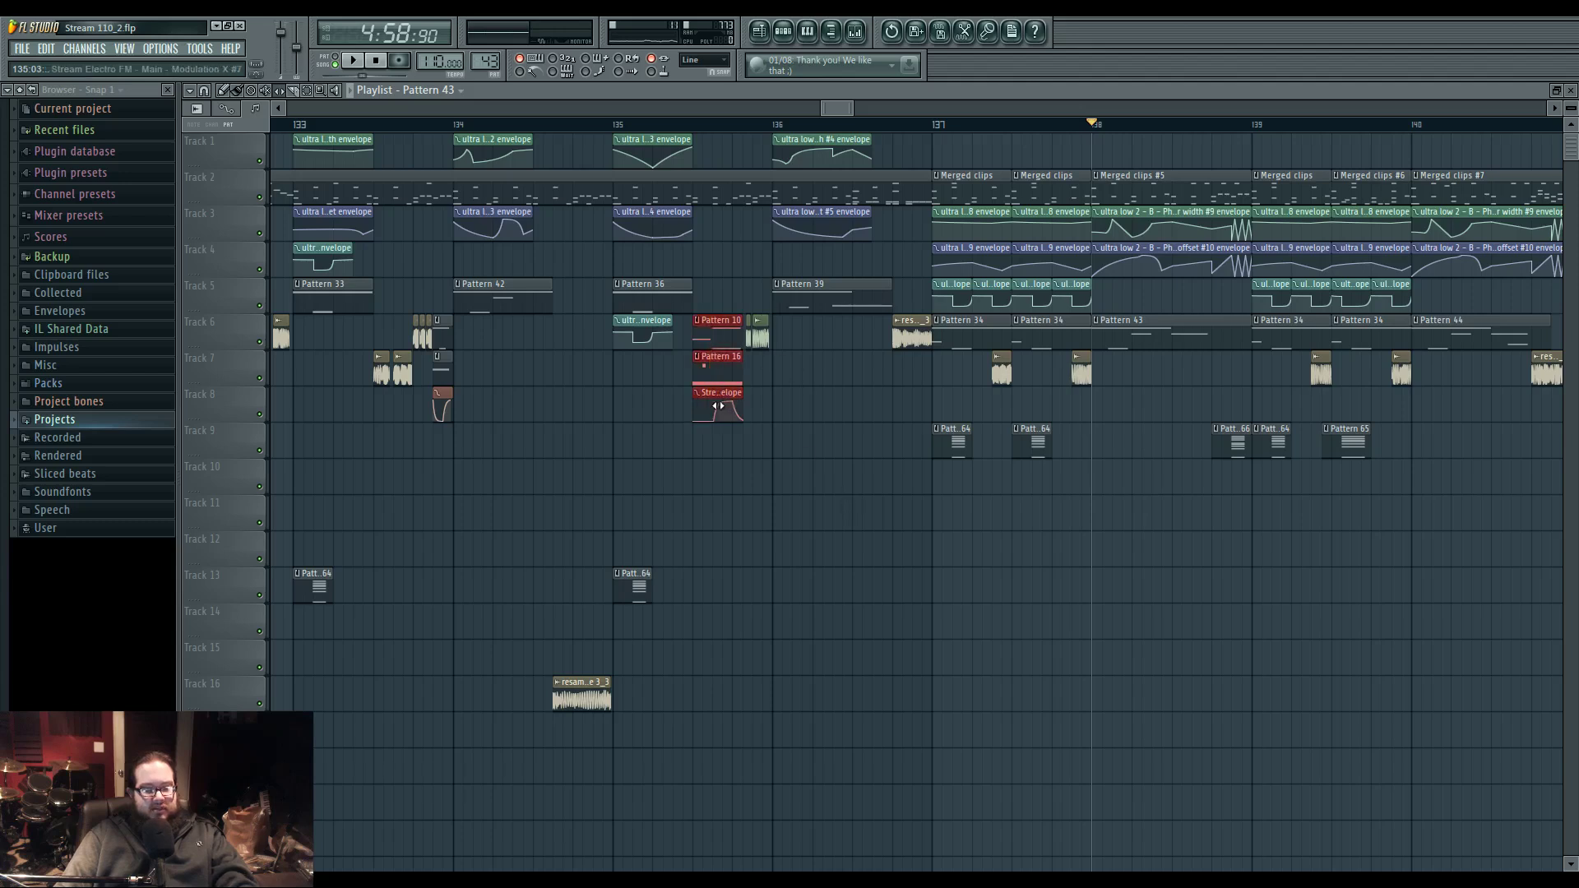
{"action": "scroll", "coordinate": [1075, 486], "scroll_direction": "up", "scroll_amount": 3}
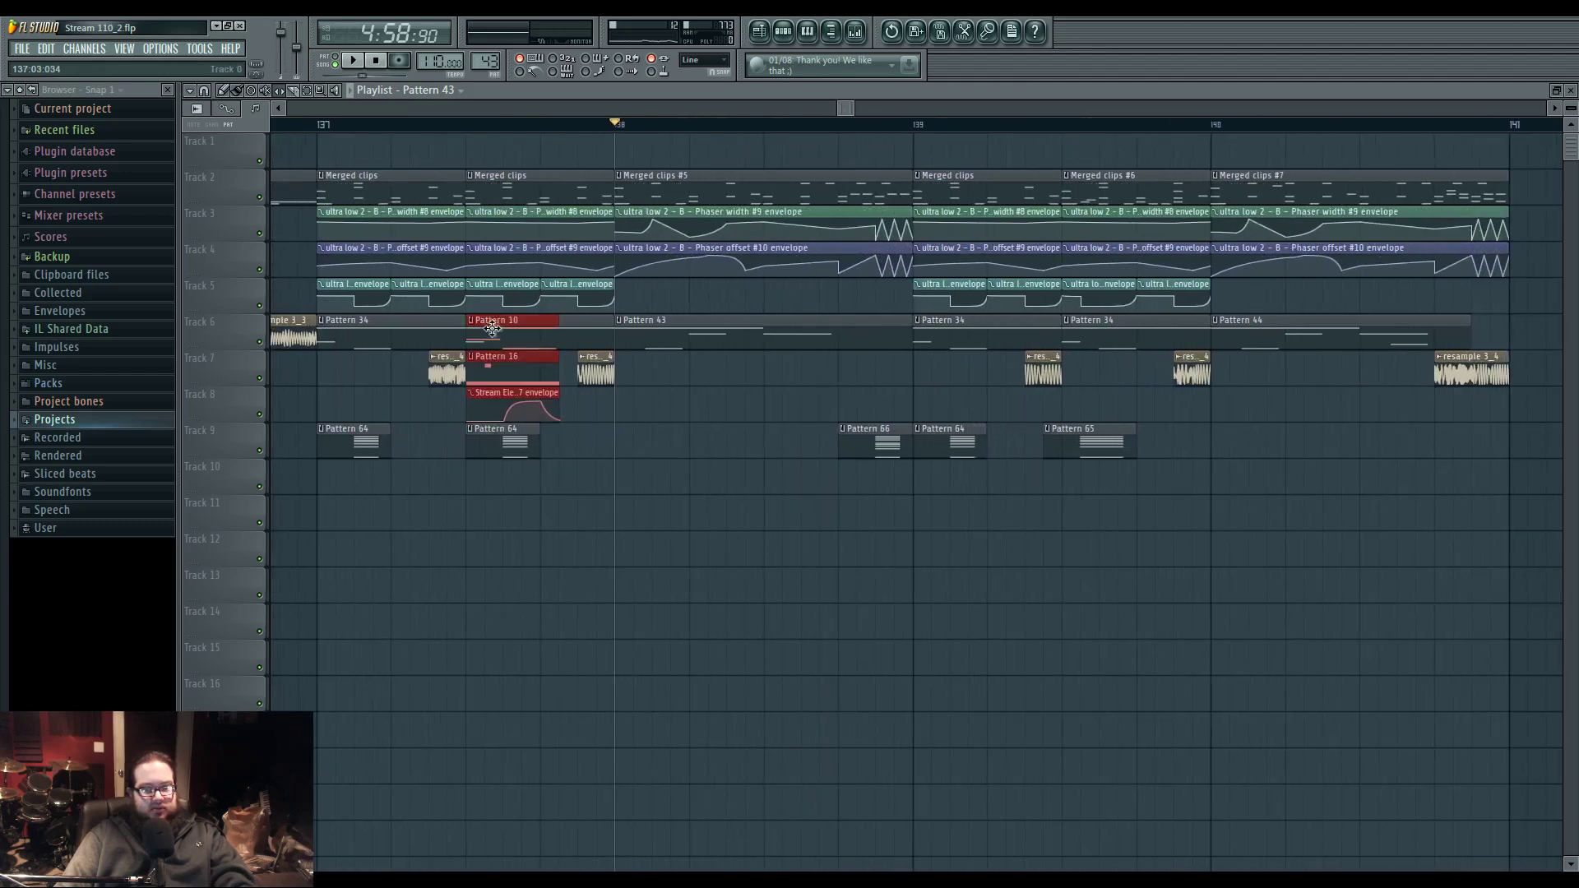
{"action": "left_click_drag", "start_coordinate": [492, 329], "coordinate": [745, 492]}
{"action": "scroll", "coordinate": [822, 522], "scroll_direction": "up", "scroll_amount": 2}
{"action": "left_click", "coordinate": [798, 531]}
{"action": "scroll", "coordinate": [745, 518], "scroll_direction": "up", "scroll_amount": 2}
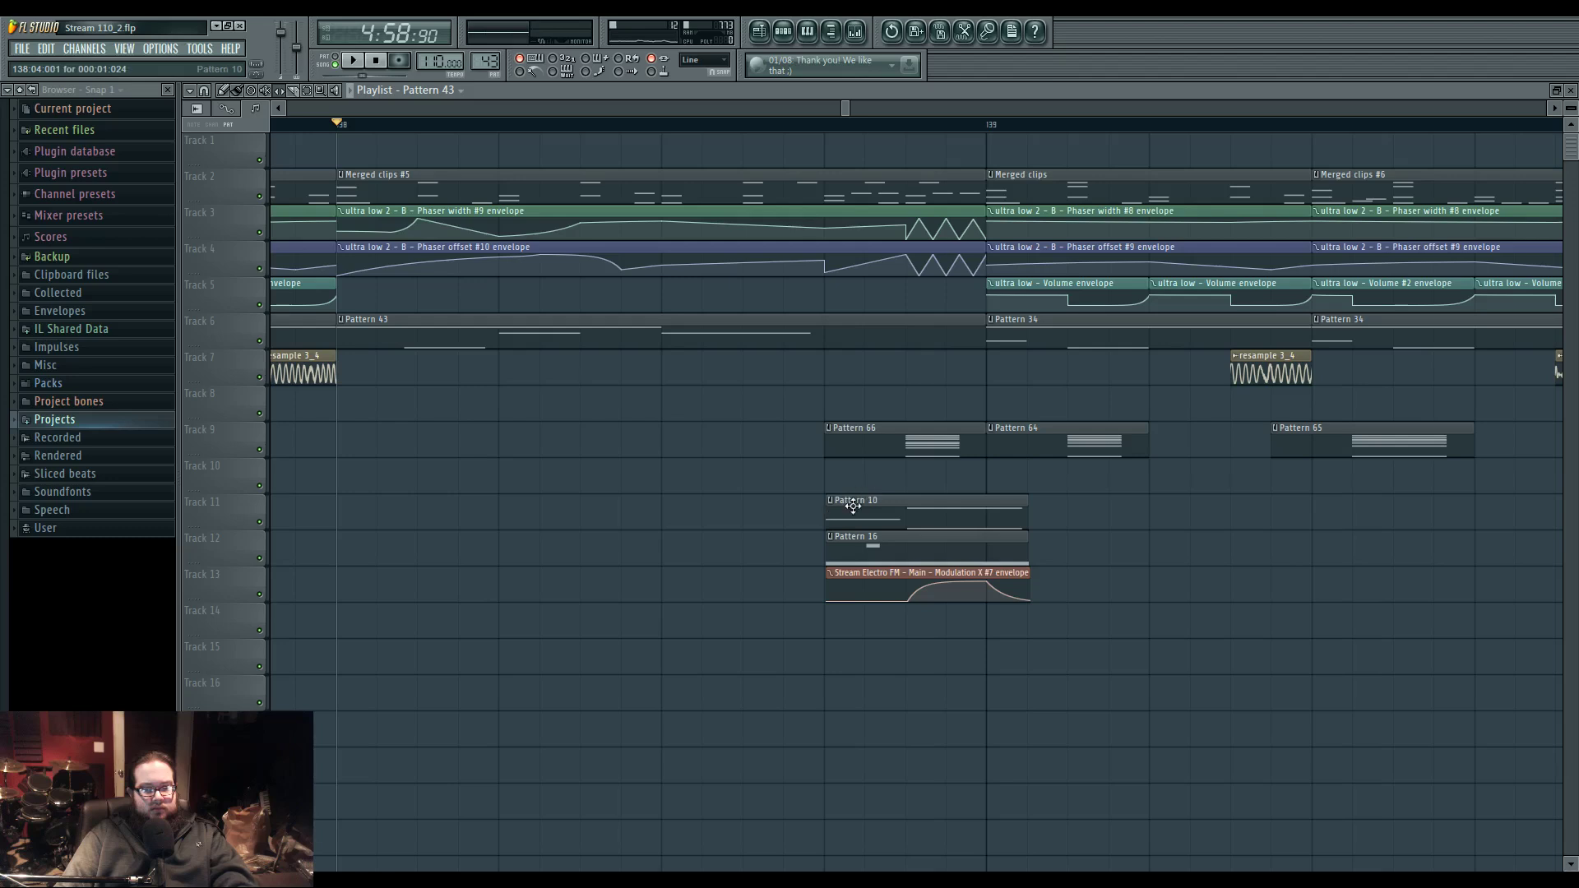
- Align the three copied clips on tracks 11–13 to start exactly on beat 4 of bar 138, and deselect them
{"action": "scroll", "coordinate": [852, 507], "scroll_direction": "up", "scroll_amount": 1}
{"action": "left_click_drag", "start_coordinate": [848, 495], "coordinate": [876, 596]}
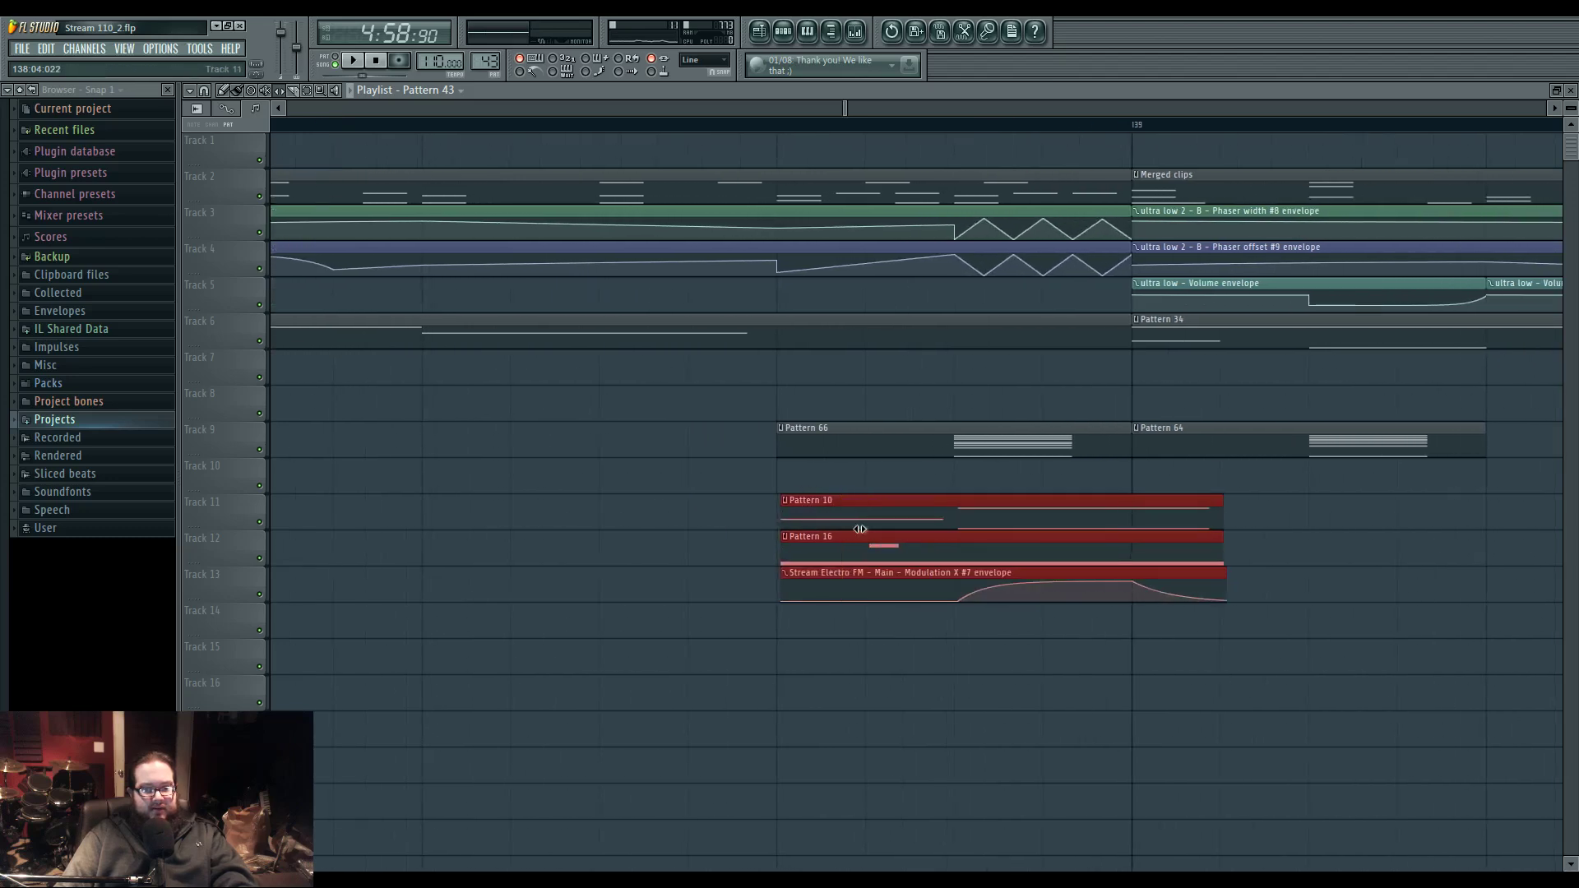
{"action": "mouse_move", "coordinate": [863, 515]}
{"action": "left_mouse_down"}
{"action": "mouse_move", "coordinate": [786, 504]}
{"action": "mouse_move", "coordinate": [855, 508]}
{"action": "left_mouse_up"}
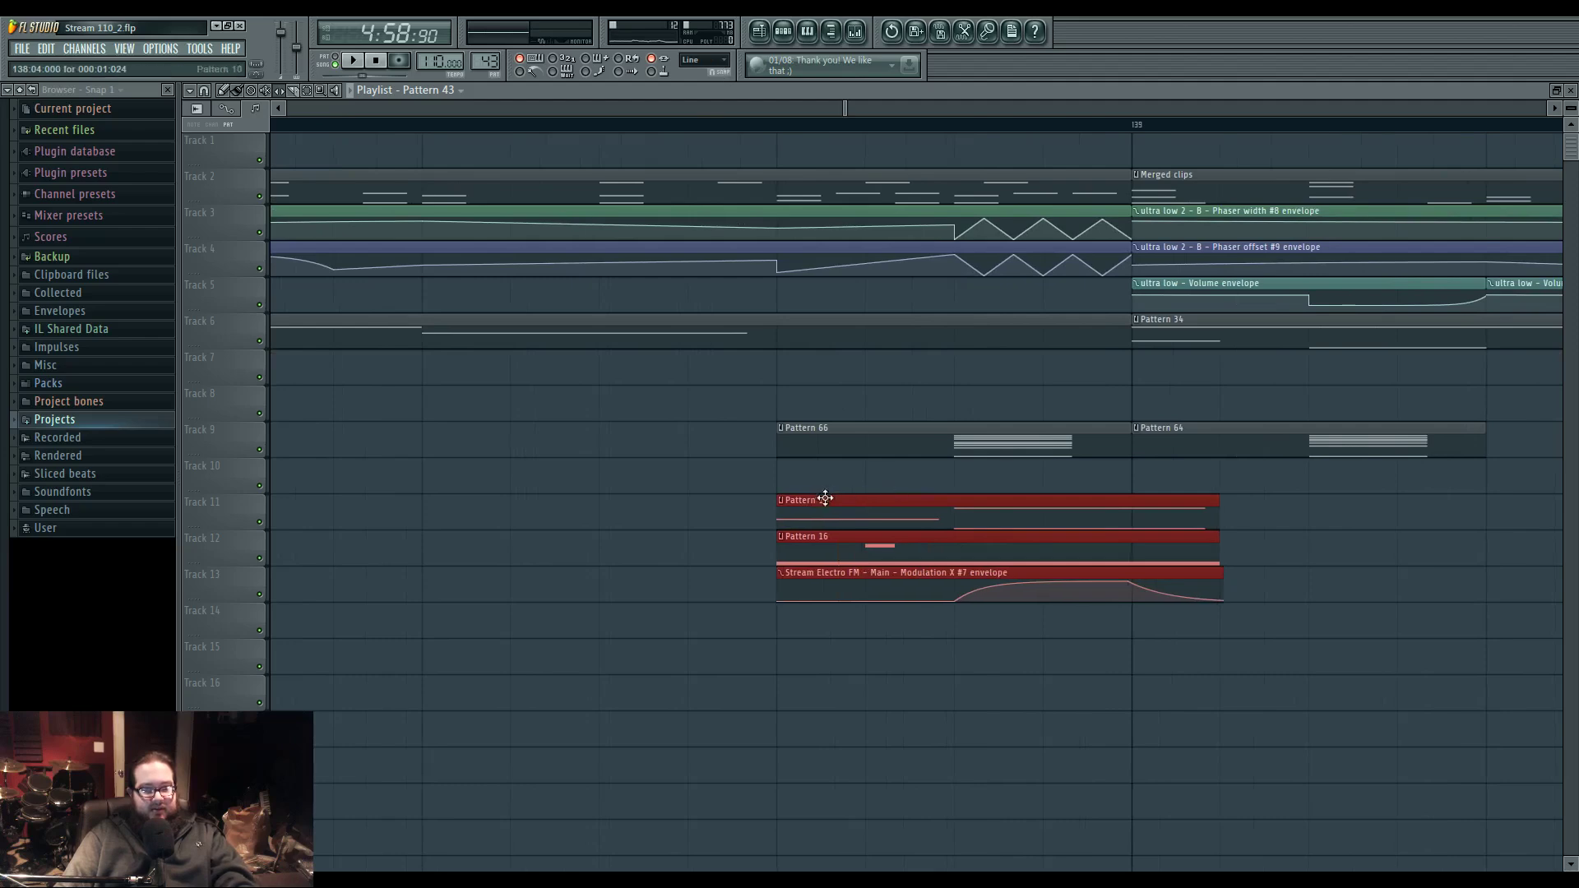
{"action": "left_click", "coordinate": [598, 527]}
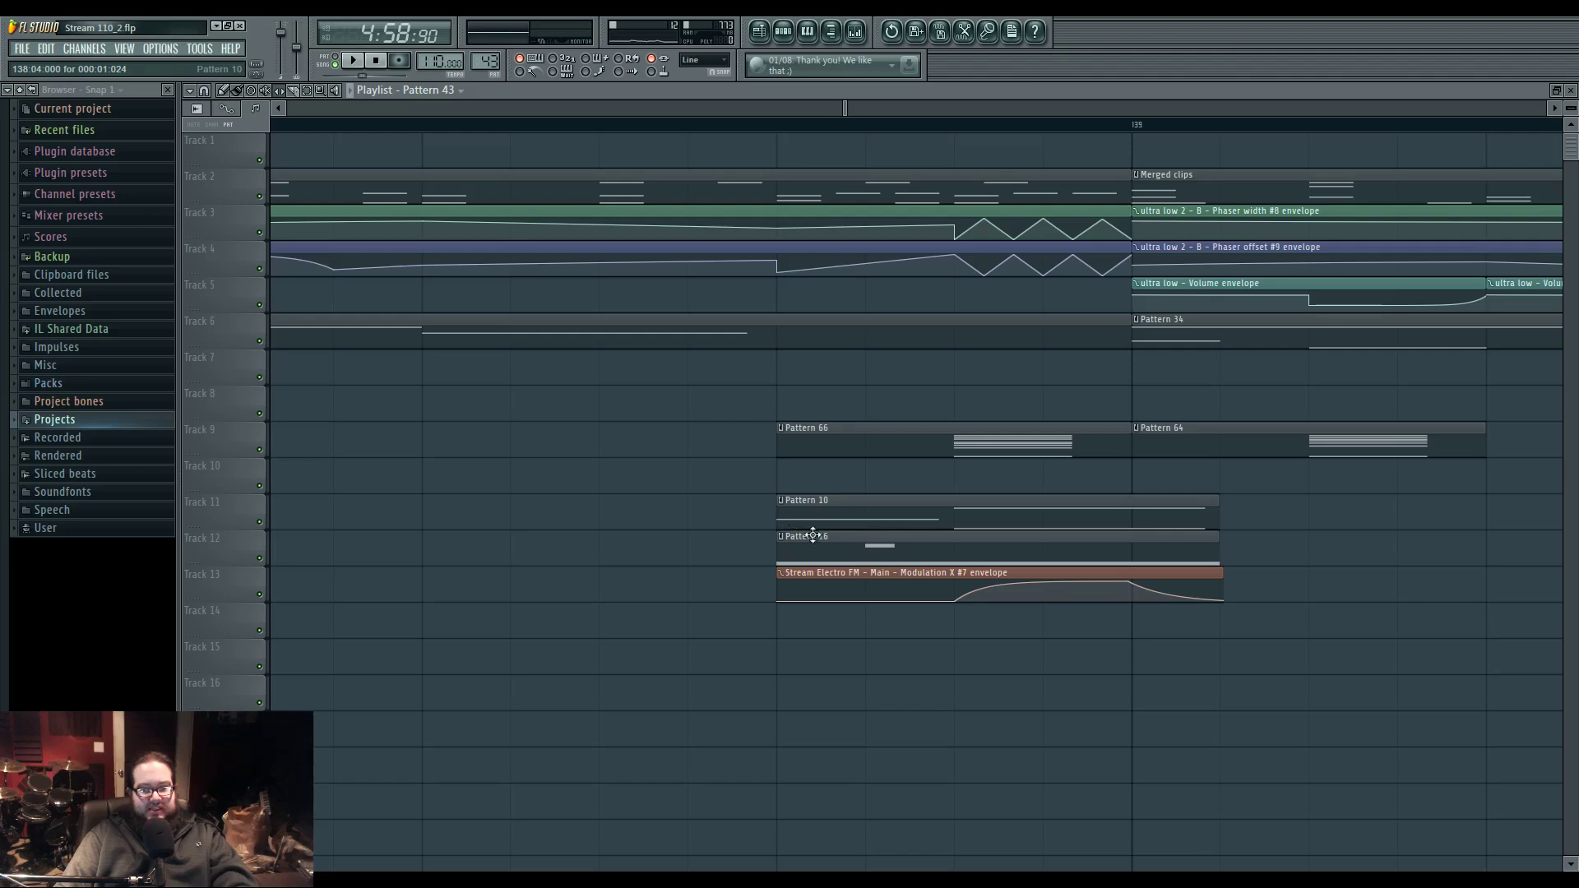
- Make the copied Pattern 10 and Pattern 16 clips on tracks 11 and 12 unique
{"action": "right_click", "coordinate": [789, 496]}
{"action": "left_click", "coordinate": [820, 590]}
{"action": "right_click", "coordinate": [781, 536]}
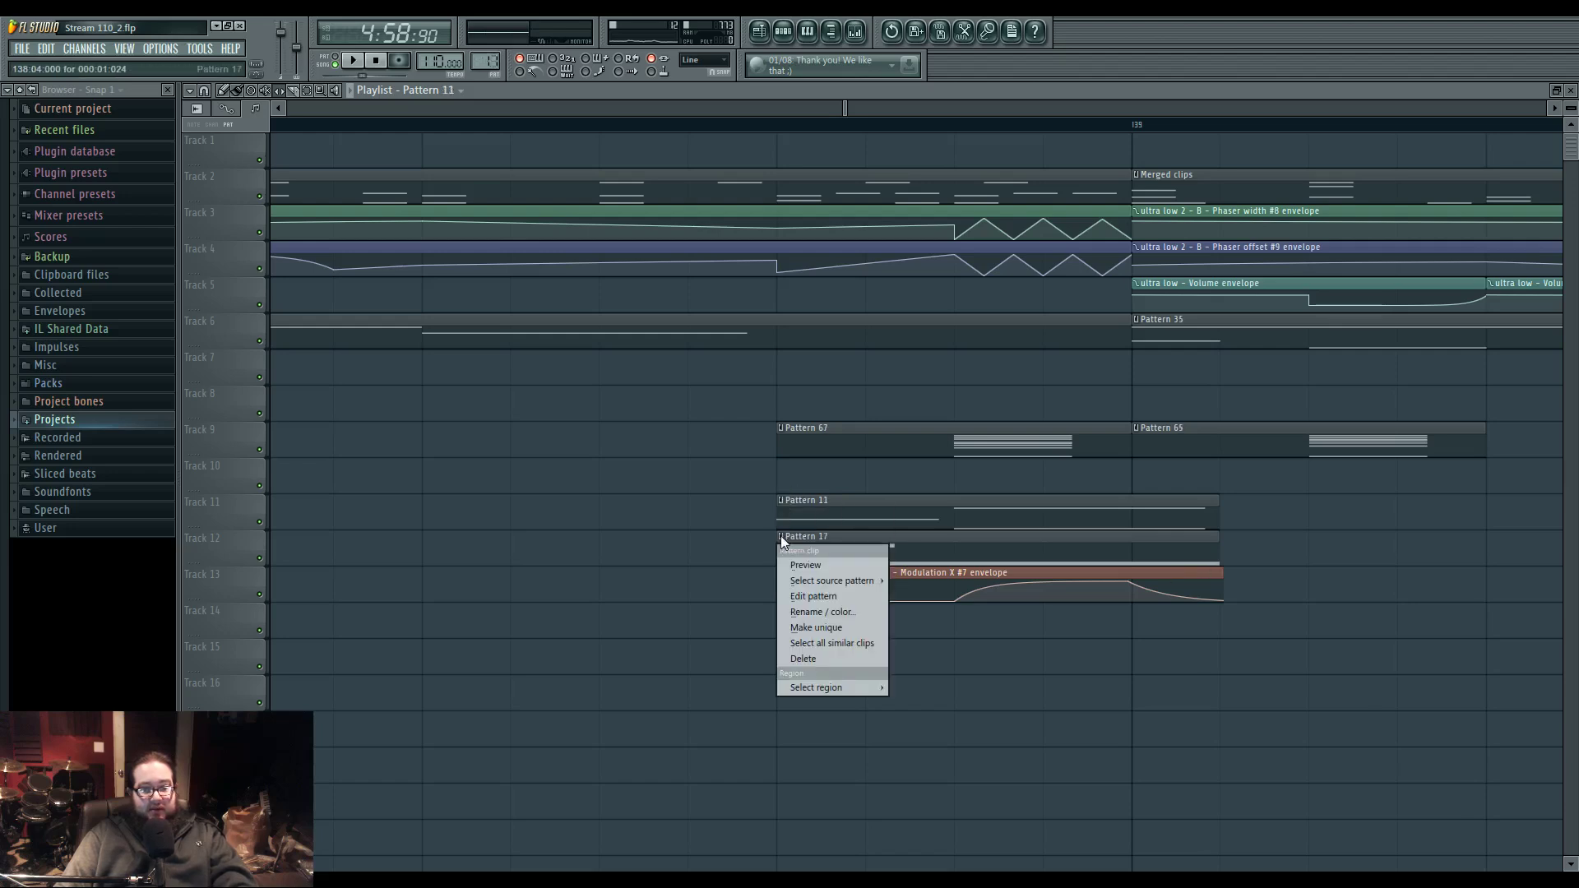
{"action": "left_click", "coordinate": [824, 629]}
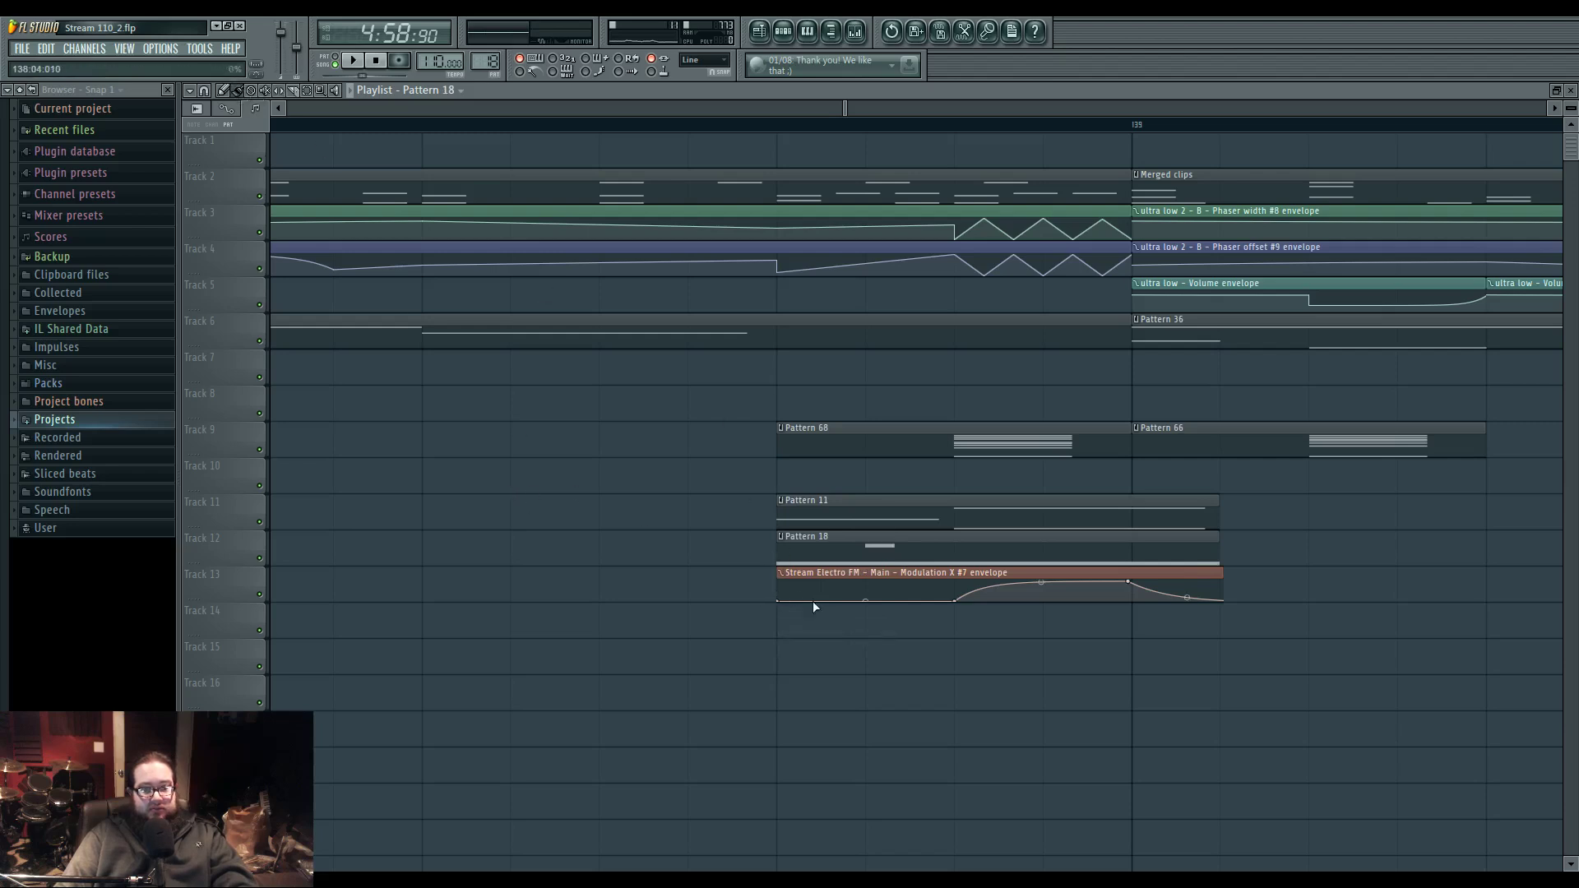
- With 1/3 step snapping, shape three rising ramps in the track 13 envelope's first half-beat, and make that envelope clip unique
{"action": "left_click", "coordinate": [722, 61]}
{"action": "left_click", "coordinate": [716, 160]}
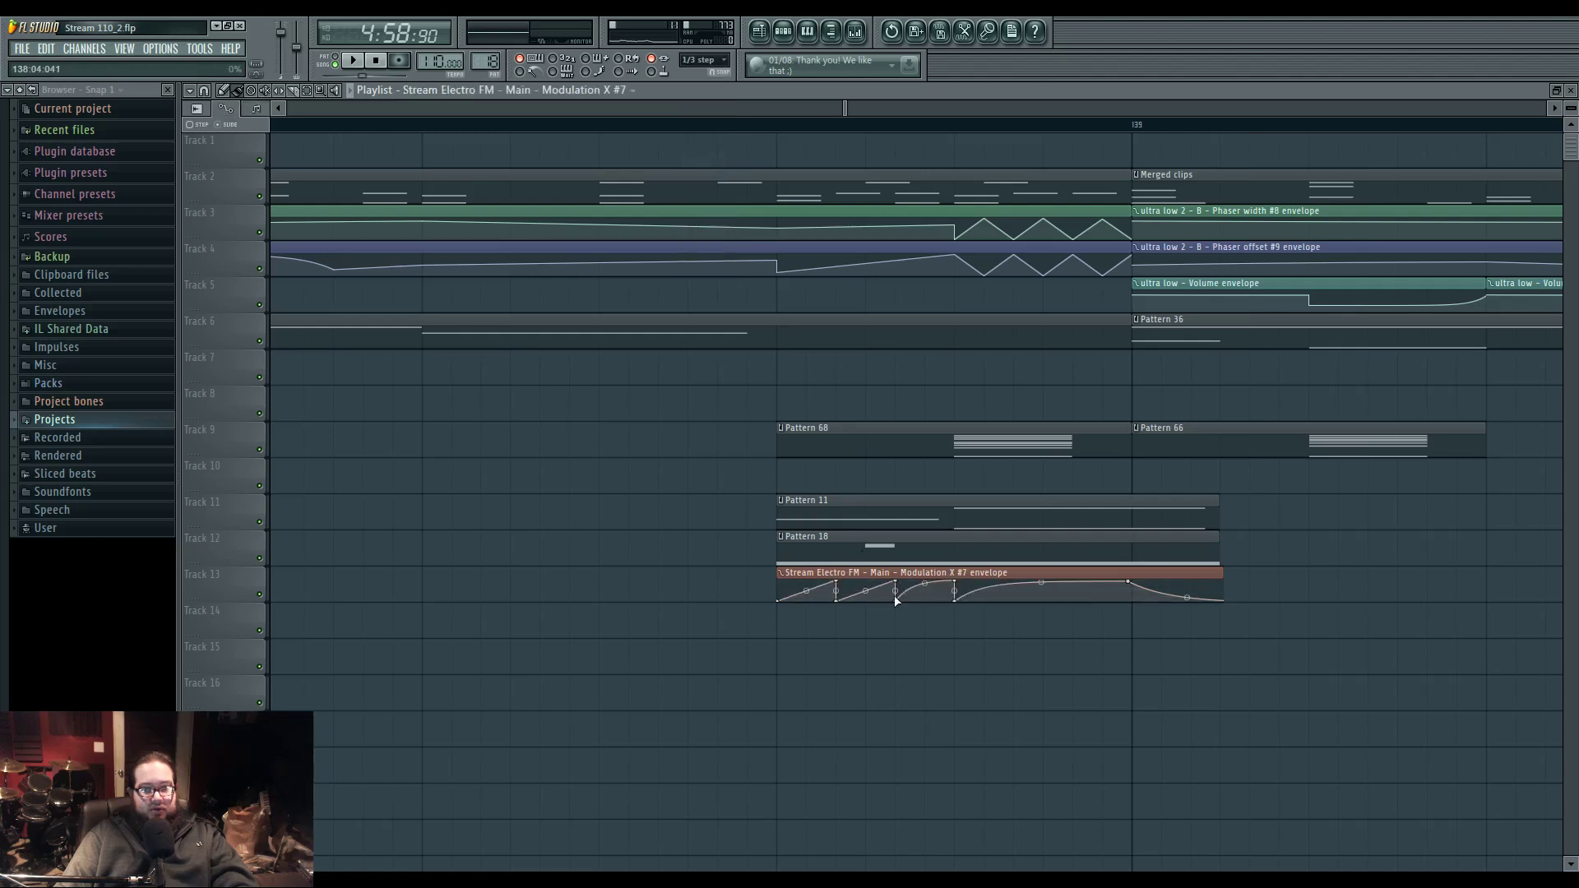
{"action": "left_click", "coordinate": [782, 574]}
{"action": "left_click", "coordinate": [822, 656]}
{"action": "left_click", "coordinate": [782, 573]}
{"action": "left_click", "coordinate": [829, 667]}
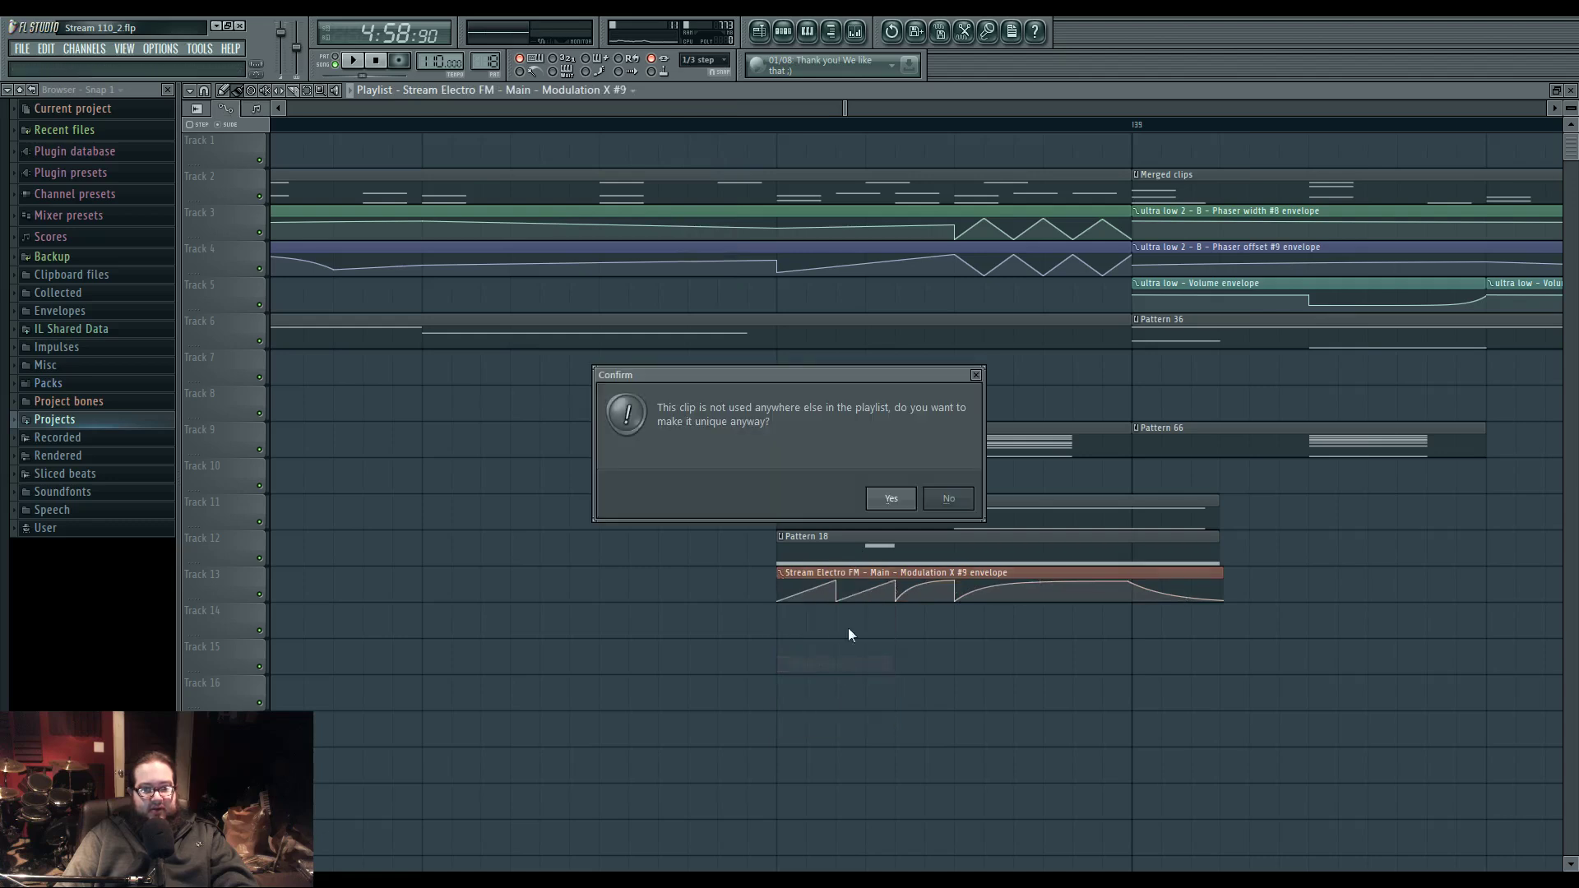
{"action": "left_click", "coordinate": [950, 502]}
- Remove the added ramps from the original Modulation X #7 envelope in bar 135, restoring its smooth curve
{"action": "scroll", "coordinate": [610, 596], "scroll_direction": "down", "scroll_amount": 8}
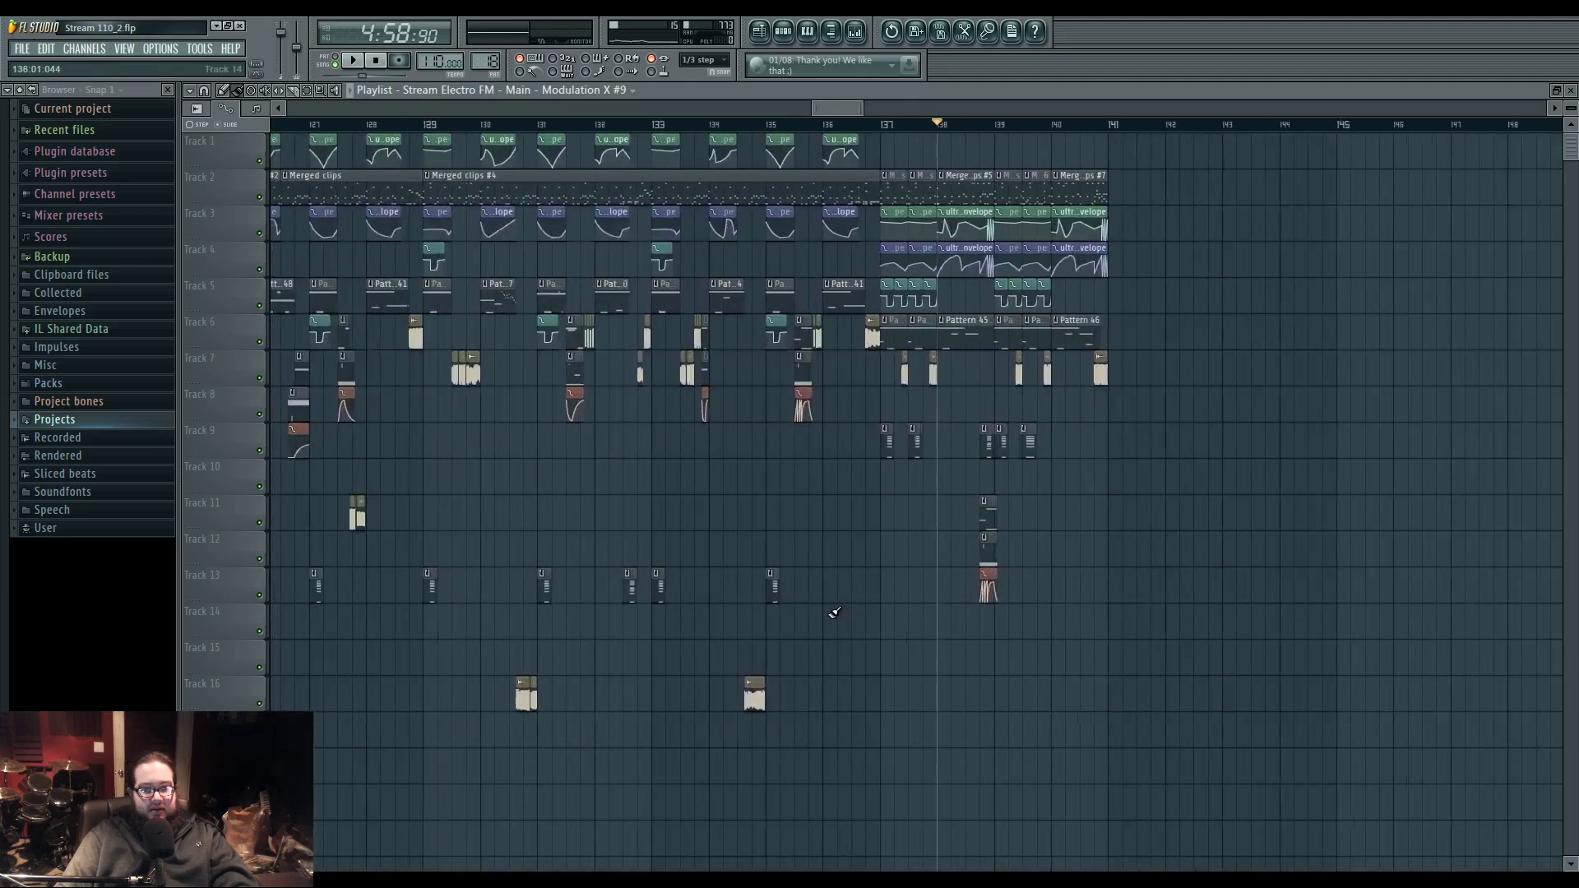
{"action": "scroll", "coordinate": [834, 613], "scroll_direction": "up", "scroll_amount": 8}
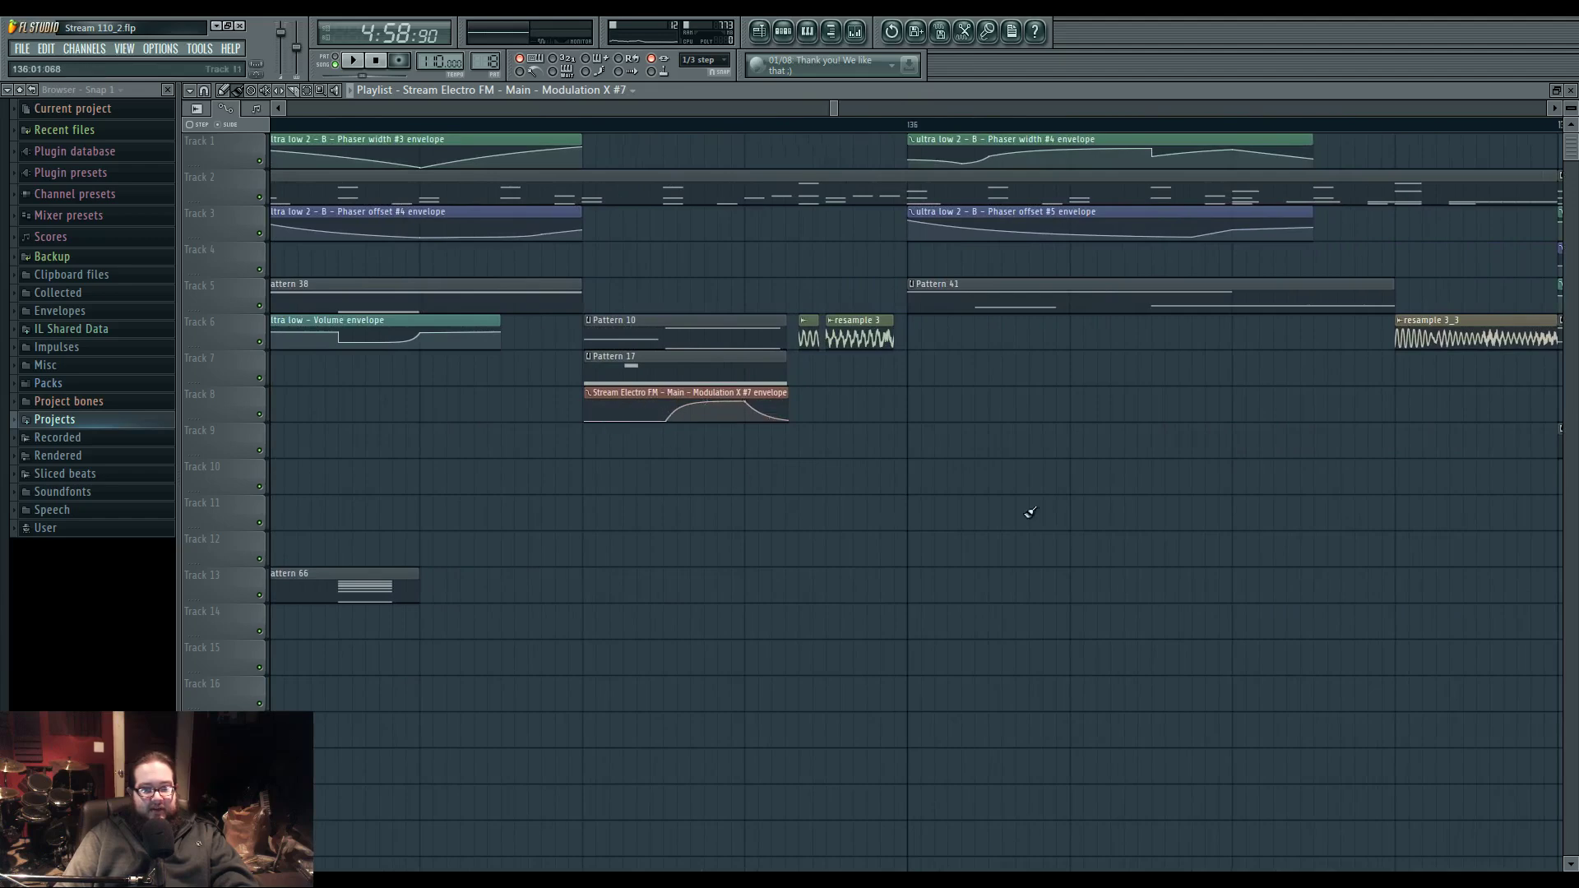
{"action": "left_click_drag", "start_coordinate": [1030, 512], "coordinate": [362, 520]}
{"action": "scroll", "coordinate": [857, 689], "scroll_direction": "up", "scroll_amount": 3}
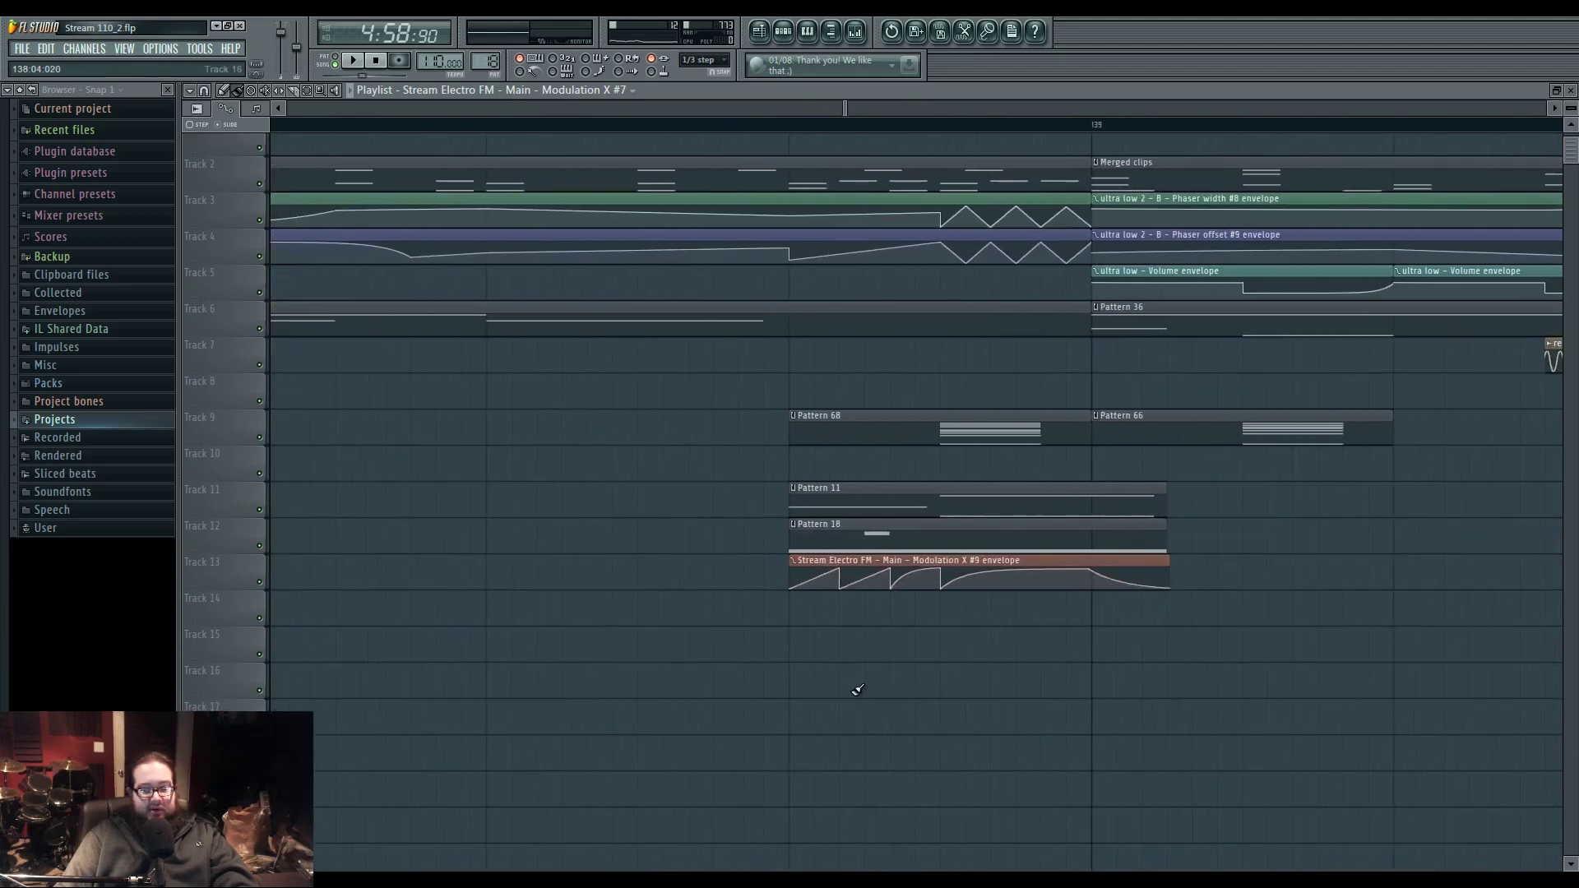
- Open the Pattern 11 notes on track 11, raise the E4 note to A4, and delete the E5 and F#3 notes
{"action": "left_click", "coordinate": [800, 496]}
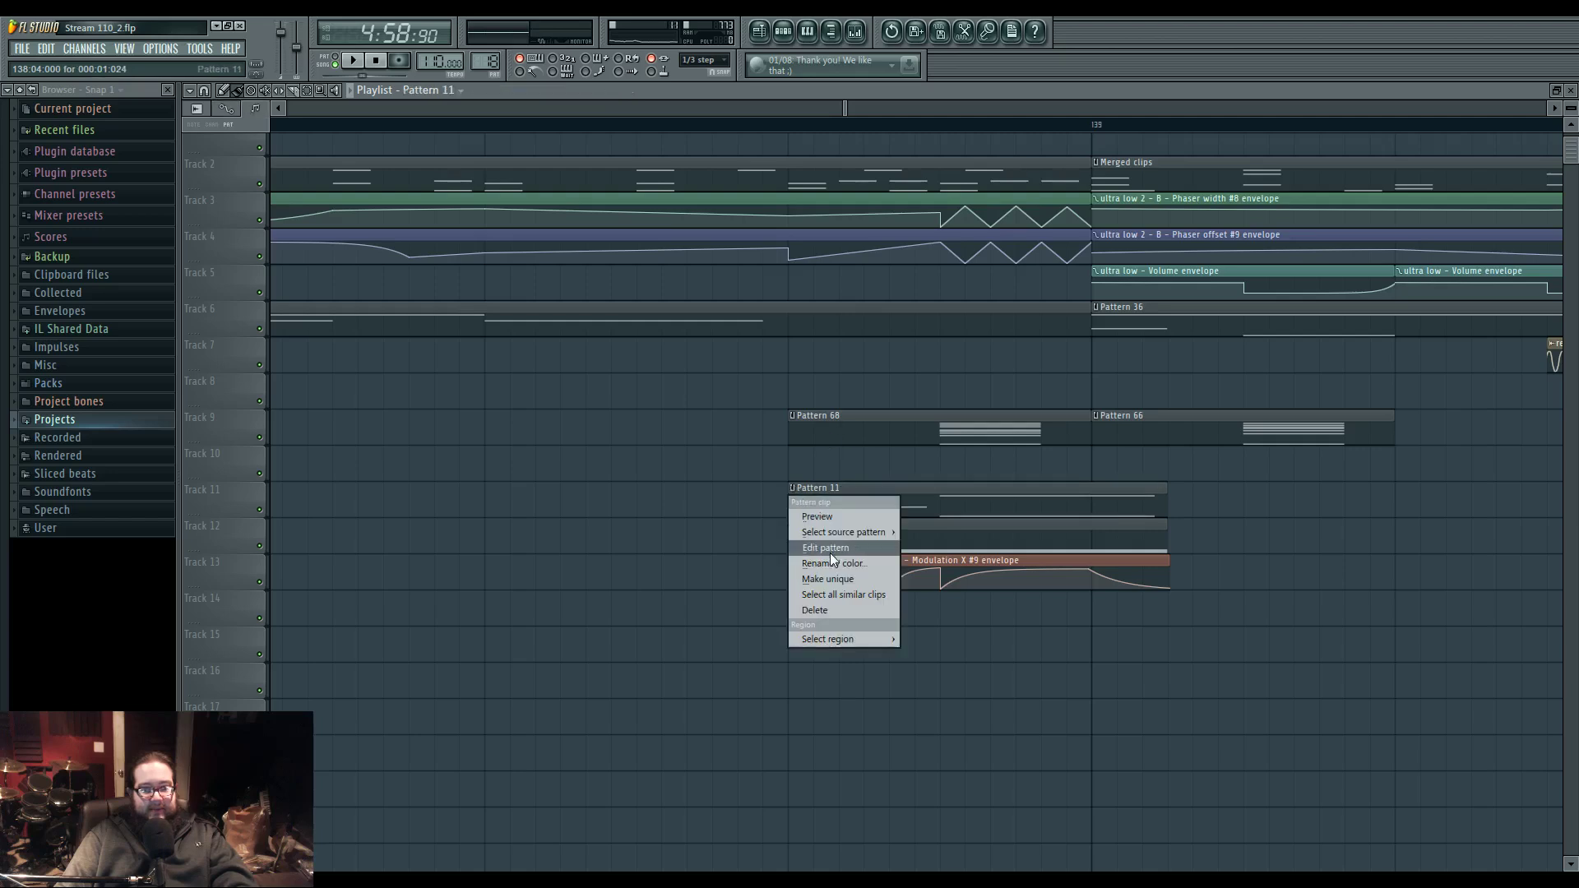
{"action": "left_click", "coordinate": [829, 580]}
{"action": "left_click", "coordinate": [892, 498]}
{"action": "double_click", "coordinate": [815, 503]}
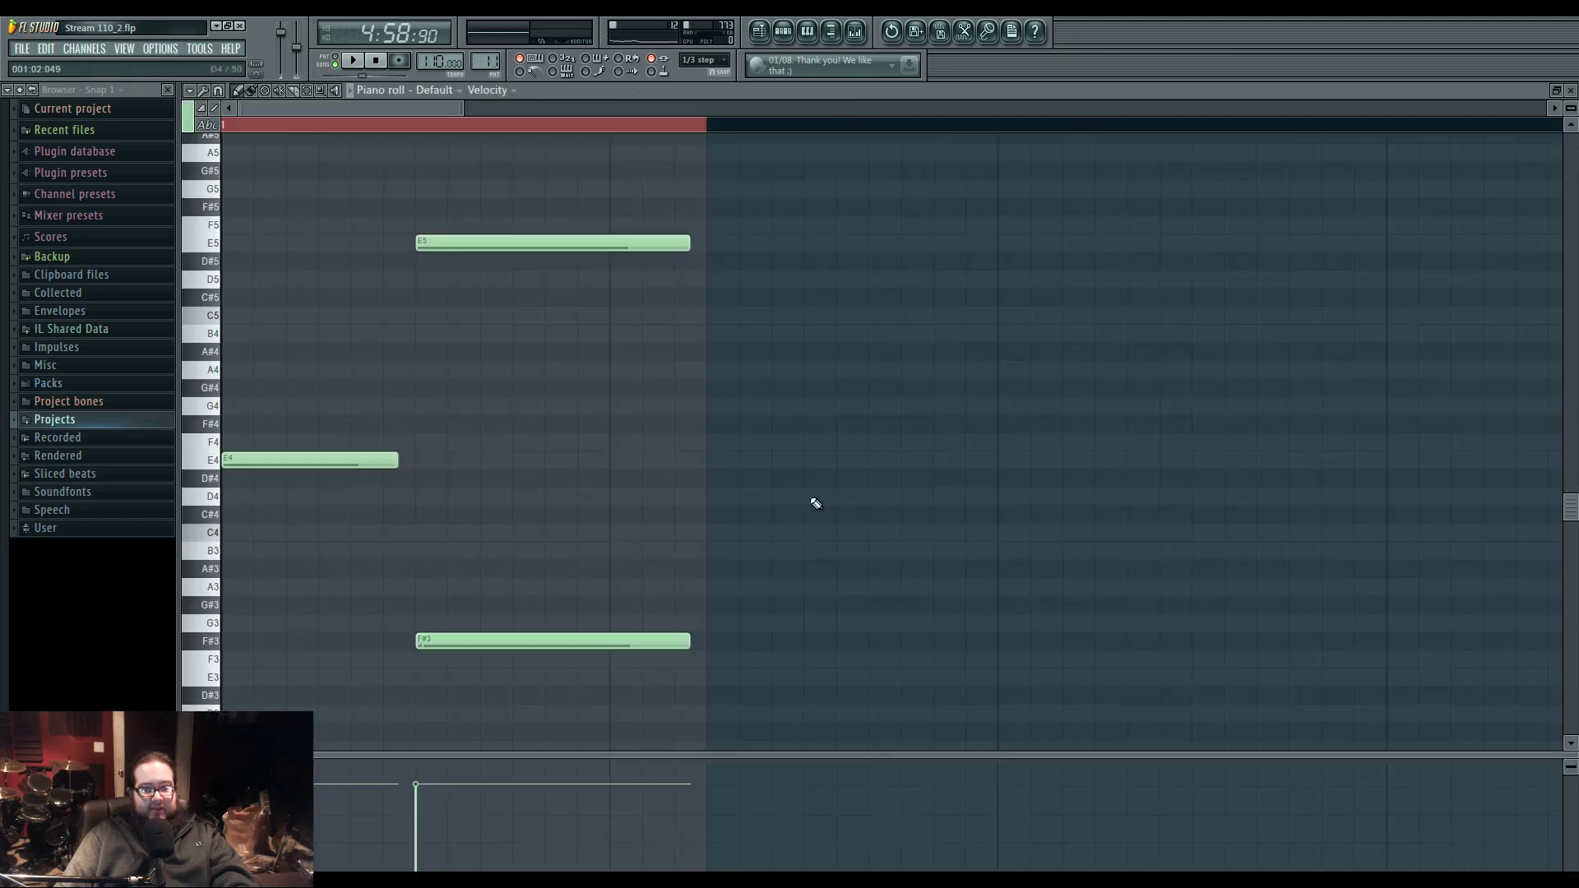
{"action": "left_click_drag", "start_coordinate": [247, 457], "coordinate": [247, 367]}
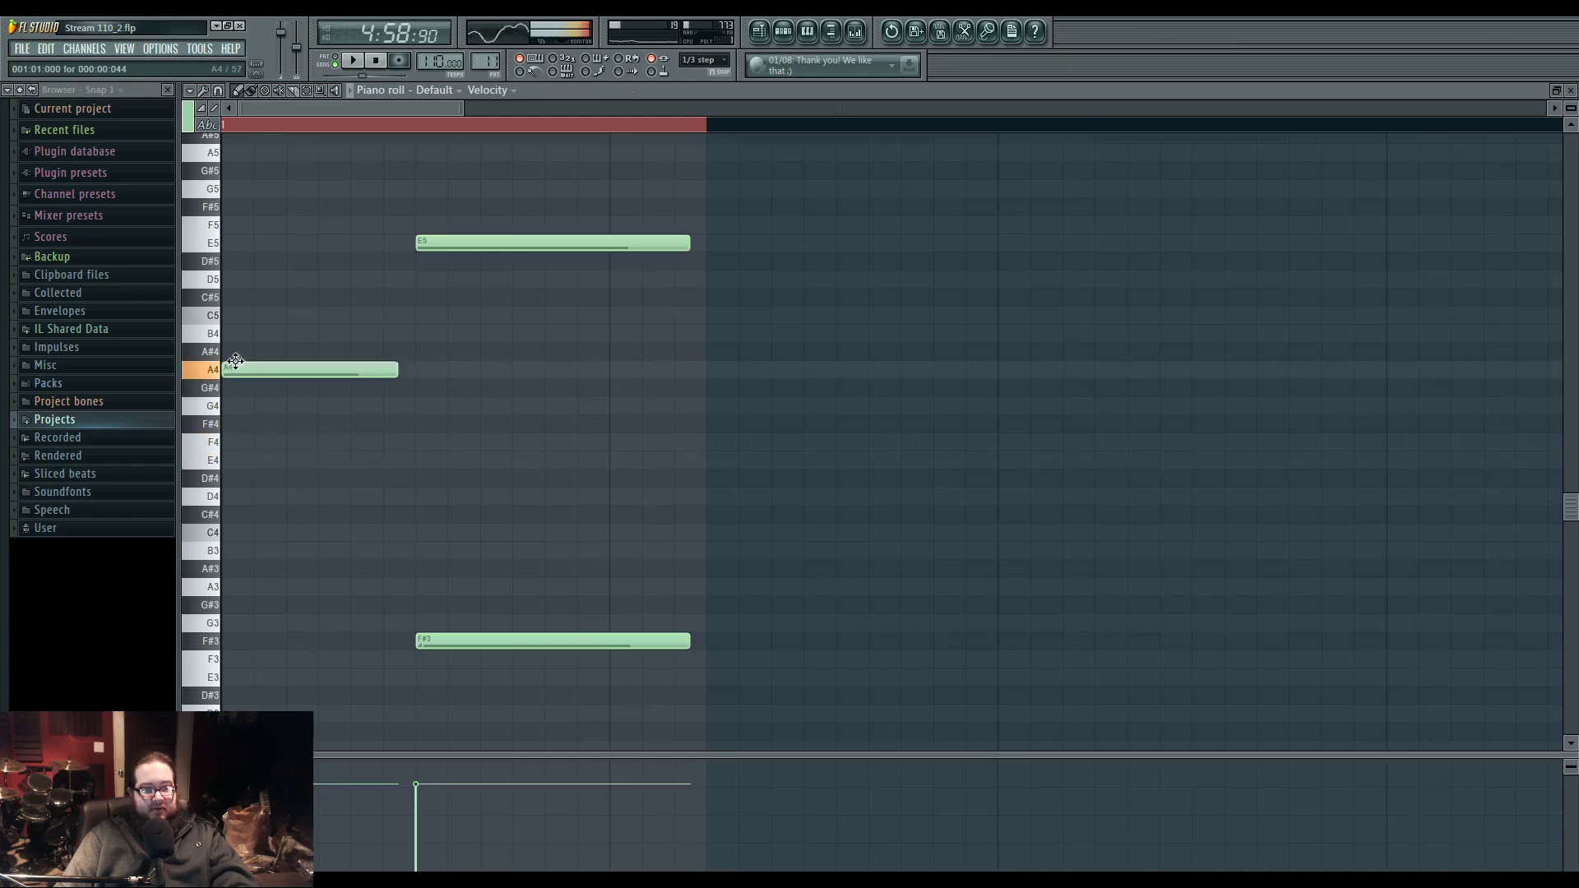
{"action": "right_click", "coordinate": [568, 243]}
{"action": "right_click", "coordinate": [567, 641]}
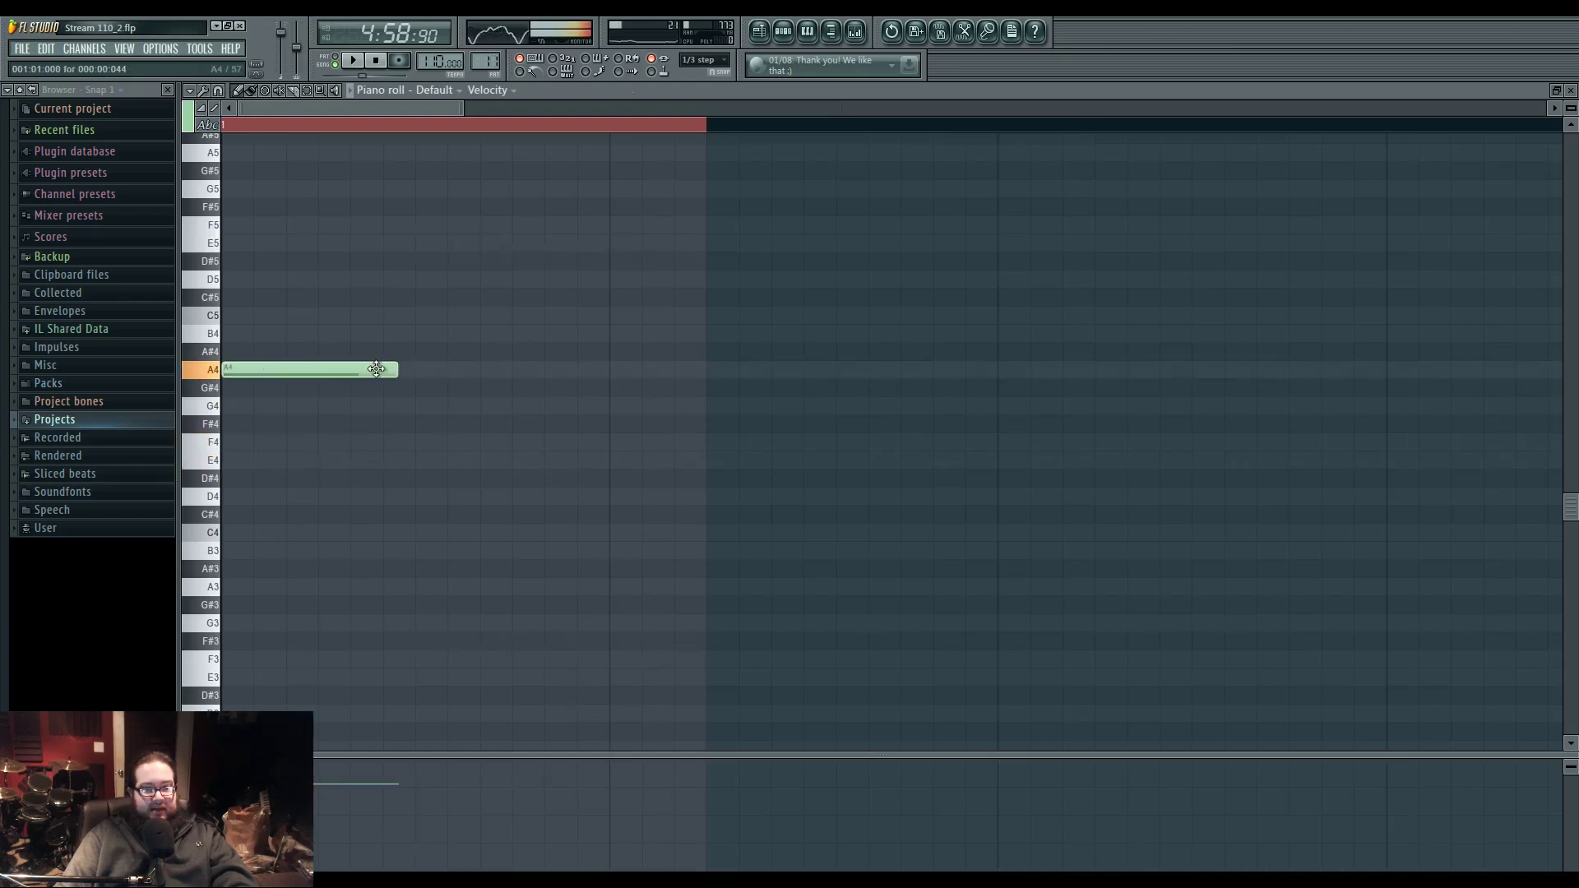
- Check the A4 note's properties, lengthen the note to half a beat, and return to the arrangement
{"action": "double_click", "coordinate": [394, 369]}
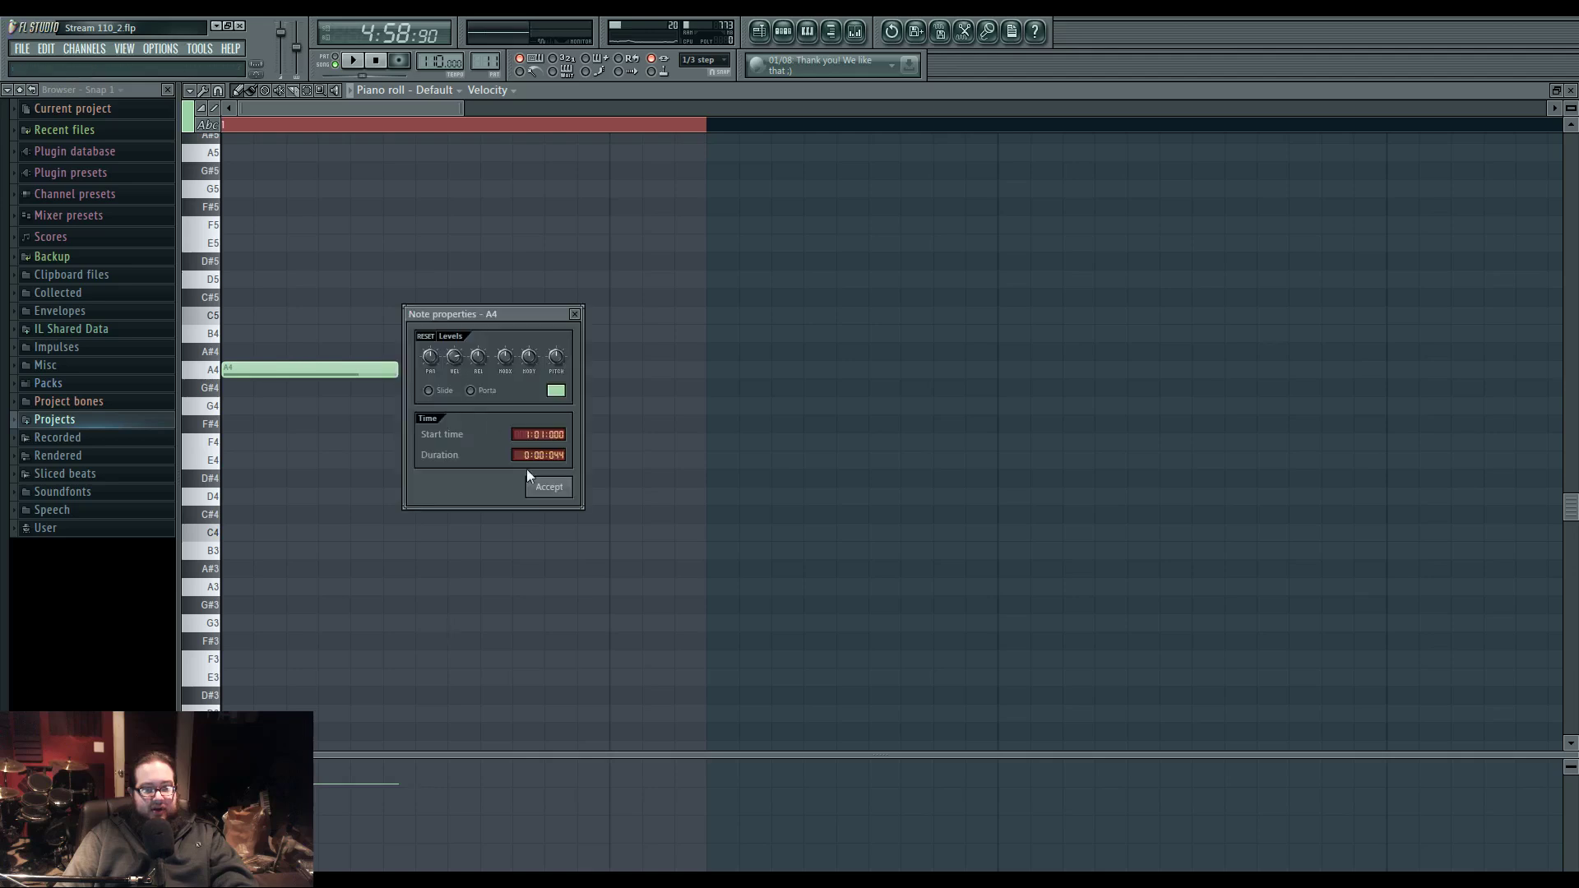
{"action": "key", "text": "Escape"}
{"action": "double_click", "coordinate": [391, 369]}
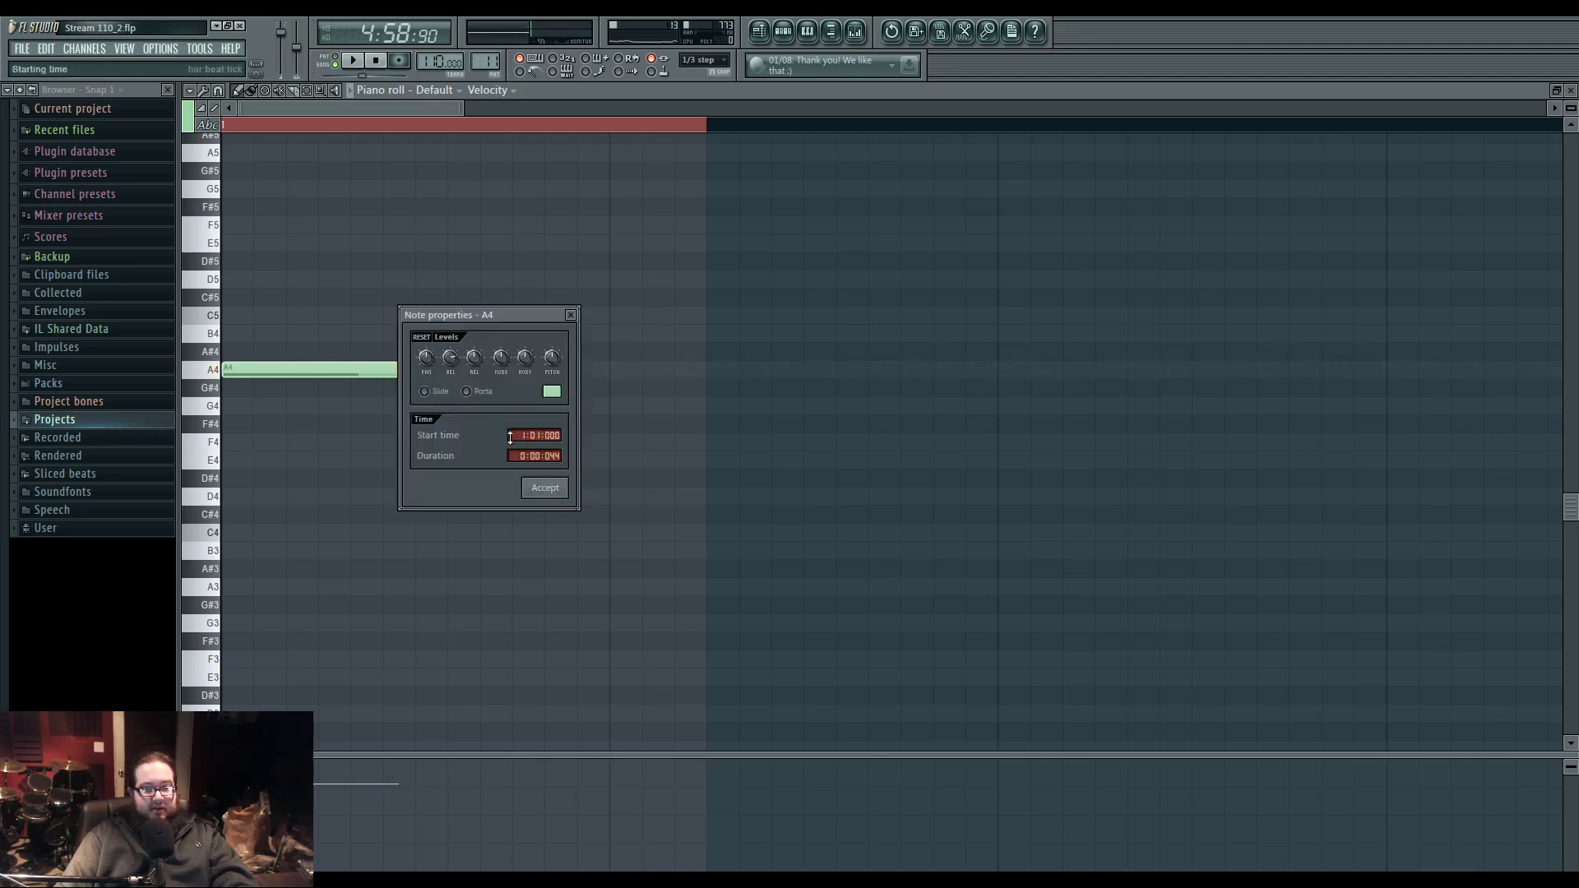
{"action": "left_click", "coordinate": [542, 486]}
{"action": "left_click", "coordinate": [765, 37]}
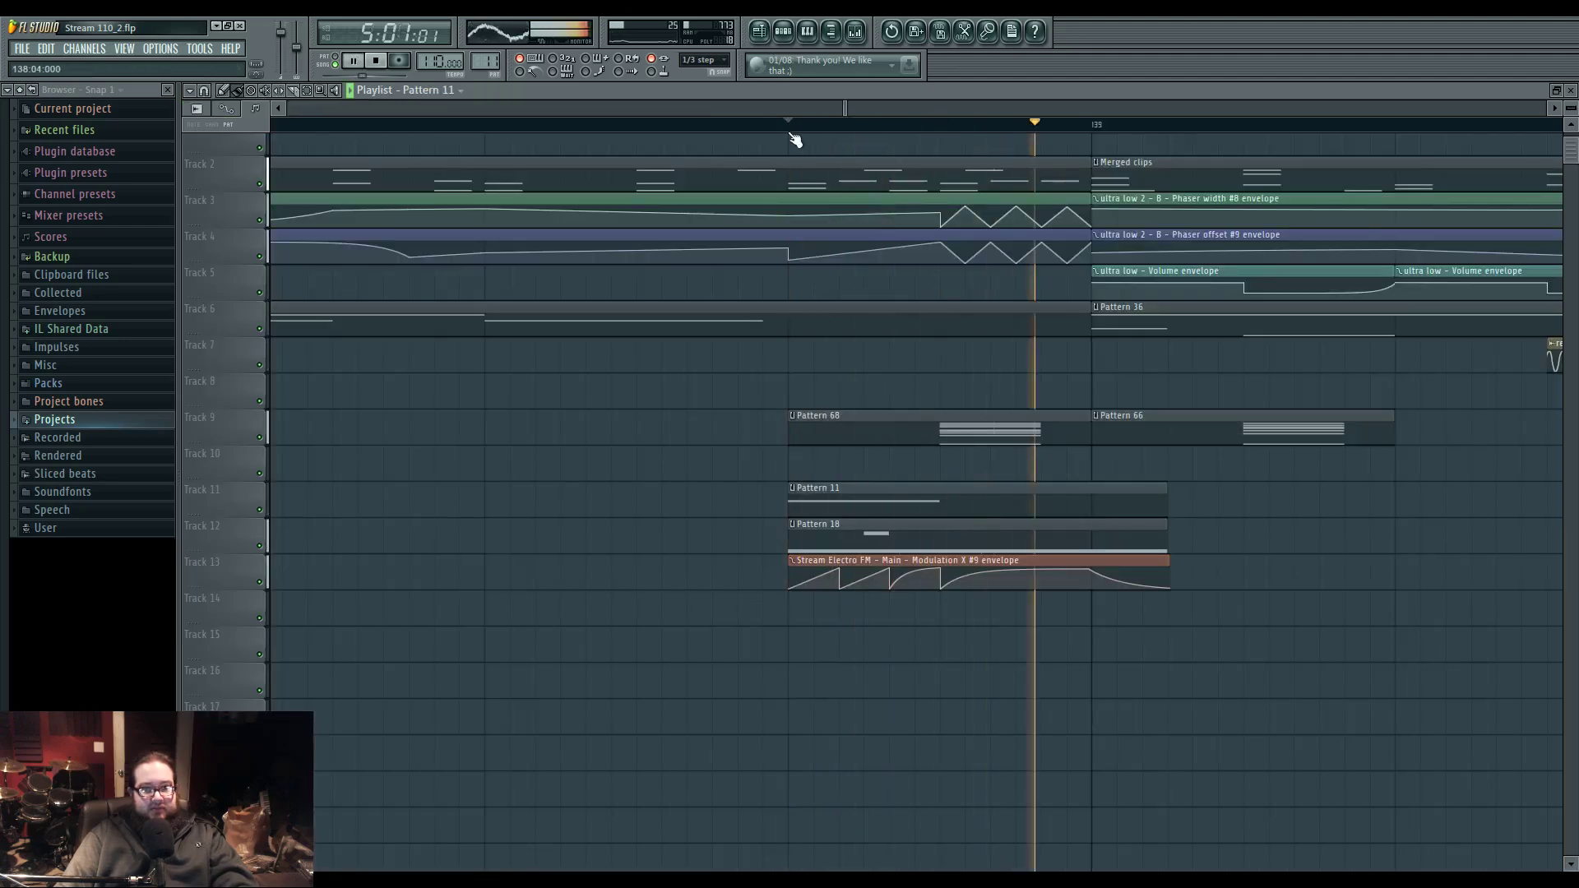
- Audition the new layered clips in the arrangement from beat 4 of bar 138
{"action": "key", "text": "space"}
{"action": "left_click_drag", "start_coordinate": [773, 452], "coordinate": [621, 466]}
{"action": "key", "text": "space"}
{"action": "key", "text": "space"}
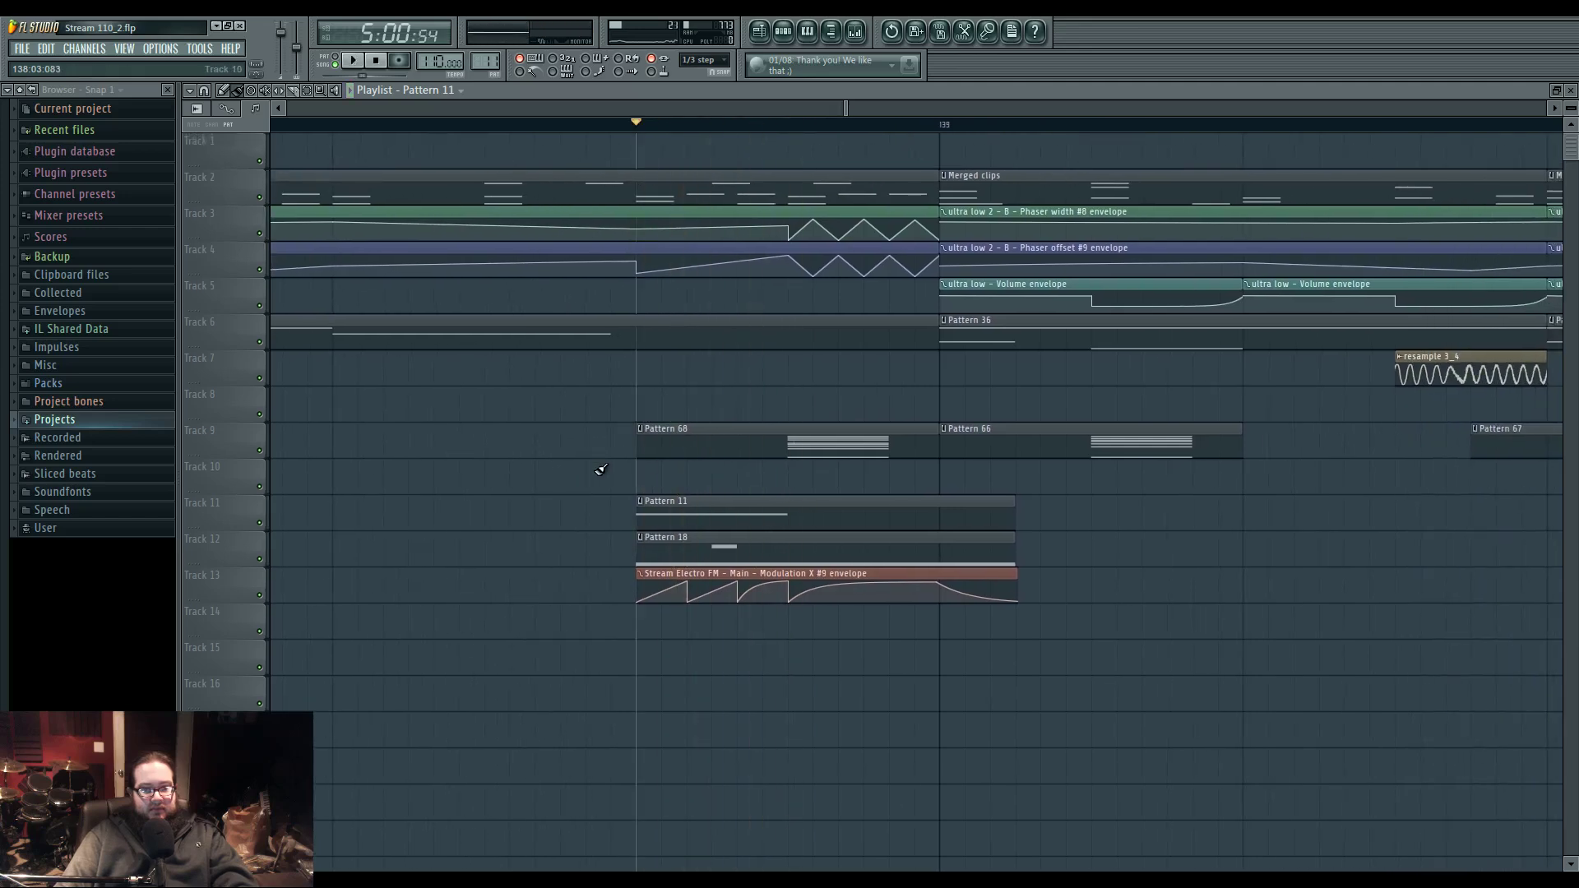
- Make the Pattern 68 chord clip at beat 4 of bar 138 unique, and shift its chord to the last part of the beat
{"action": "double_click", "coordinate": [811, 442]}
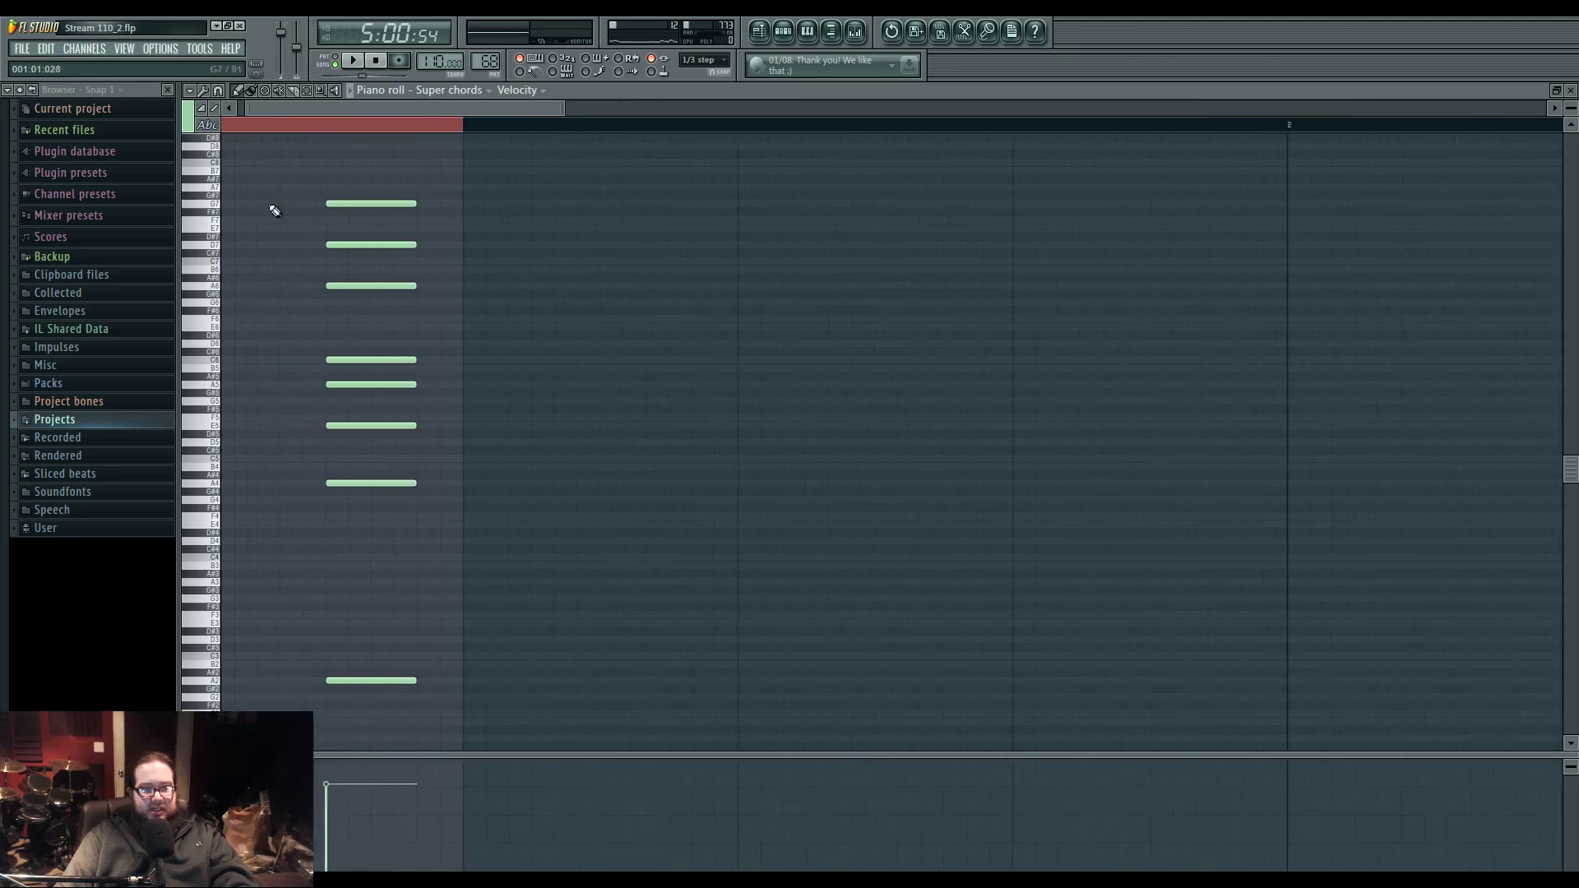
{"action": "left_click_drag", "start_coordinate": [278, 176], "coordinate": [509, 750]}
{"action": "left_click", "coordinate": [761, 33]}
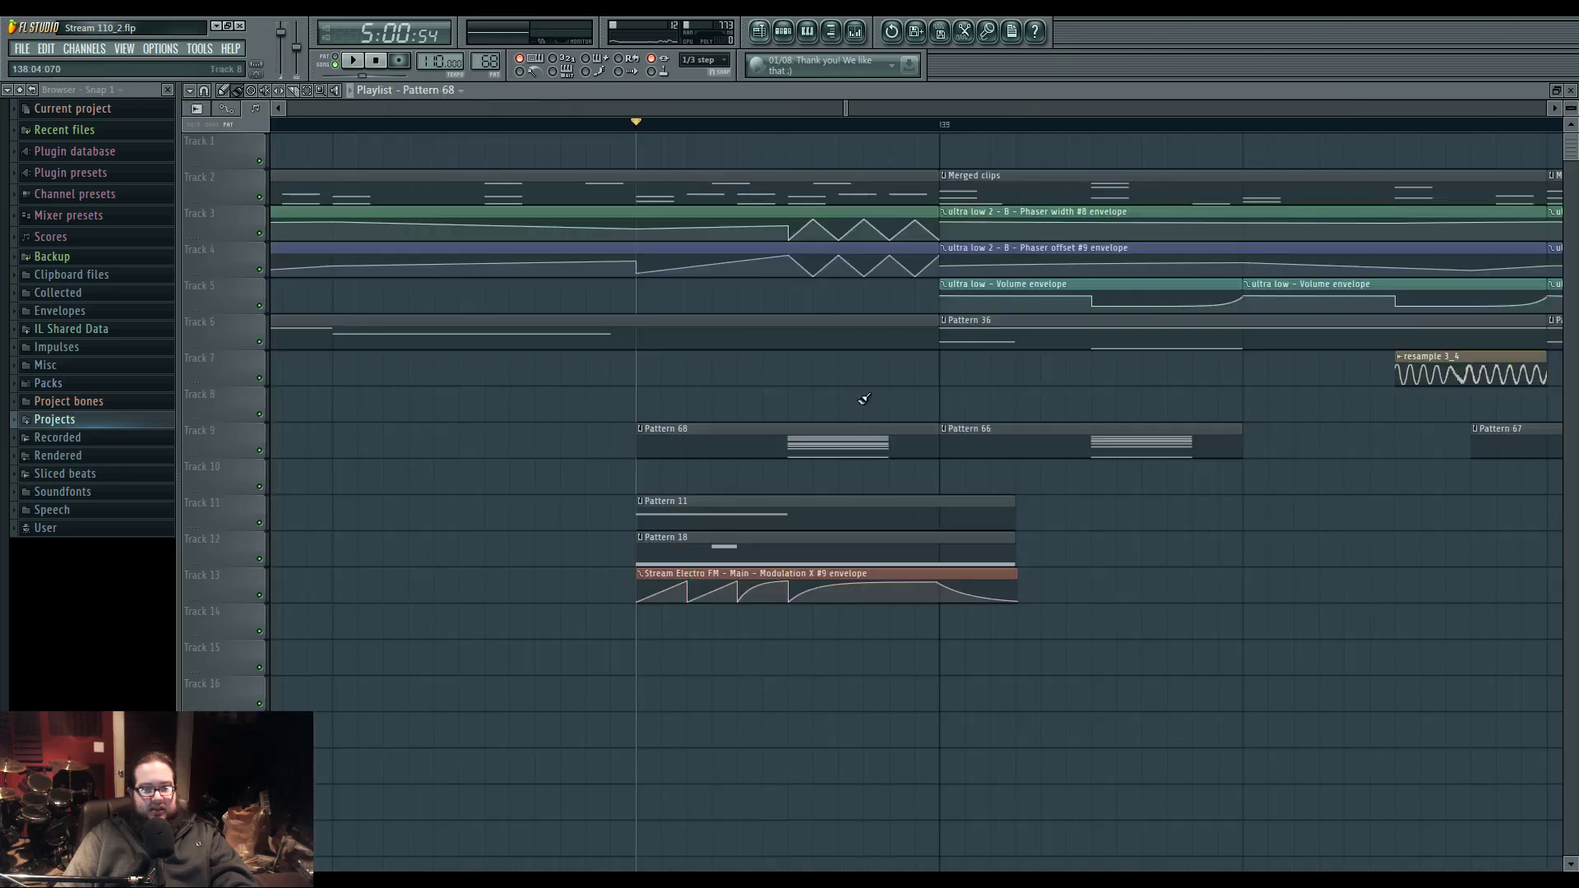
{"action": "left_click", "coordinate": [640, 428]}
{"action": "left_click", "coordinate": [694, 521]}
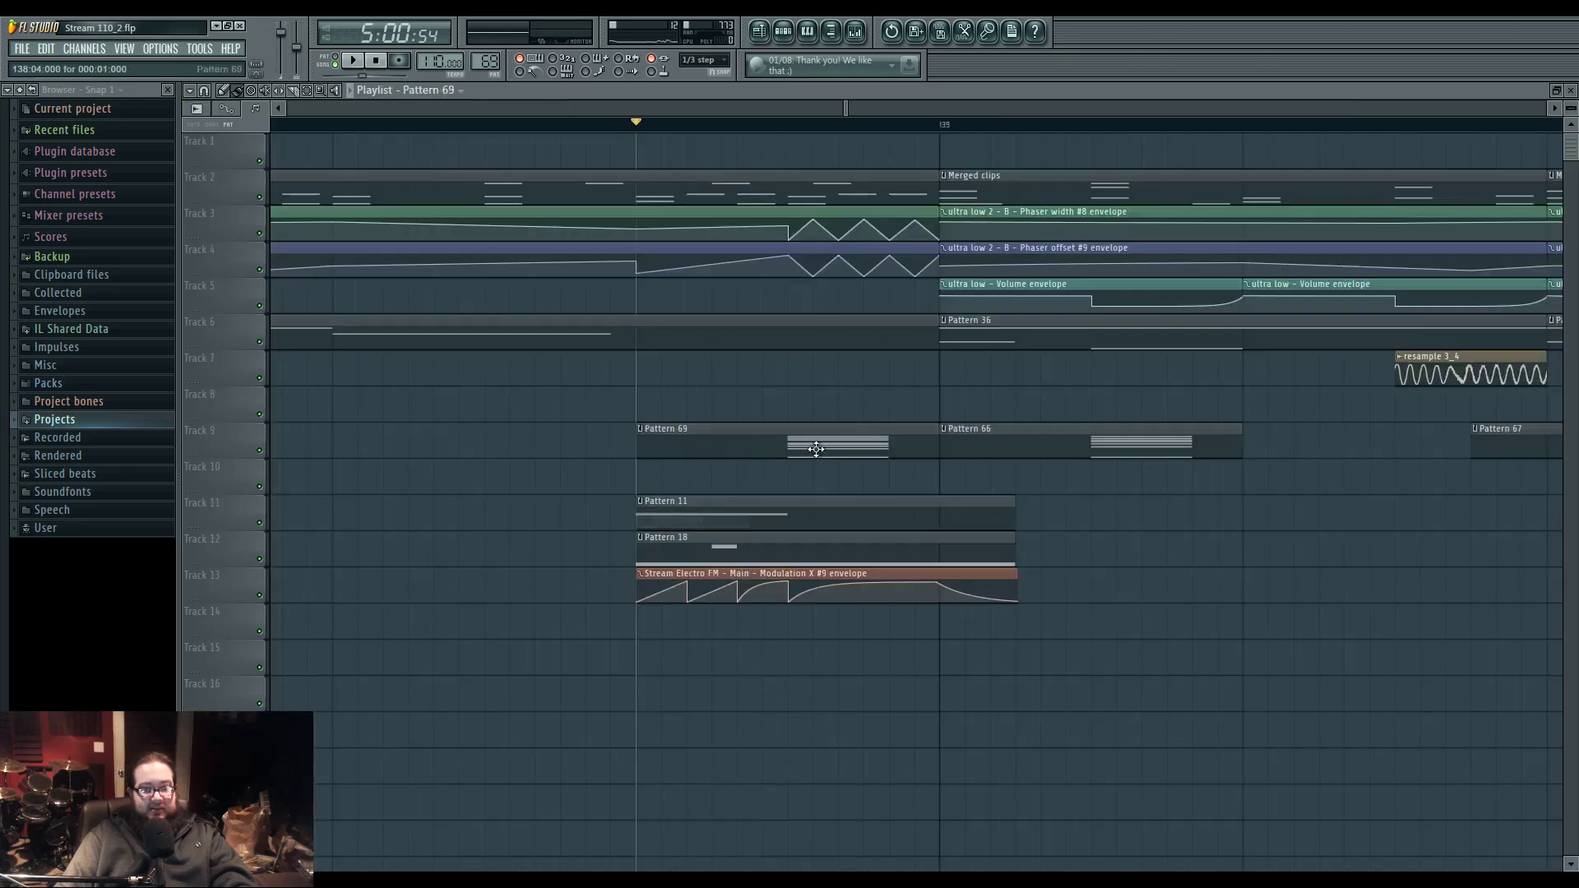
{"action": "left_click_drag", "start_coordinate": [478, 203], "coordinate": [610, 165]}
{"action": "scroll", "coordinate": [642, 231], "scroll_direction": "down", "scroll_amount": 2}
{"action": "left_click", "coordinate": [759, 33]}
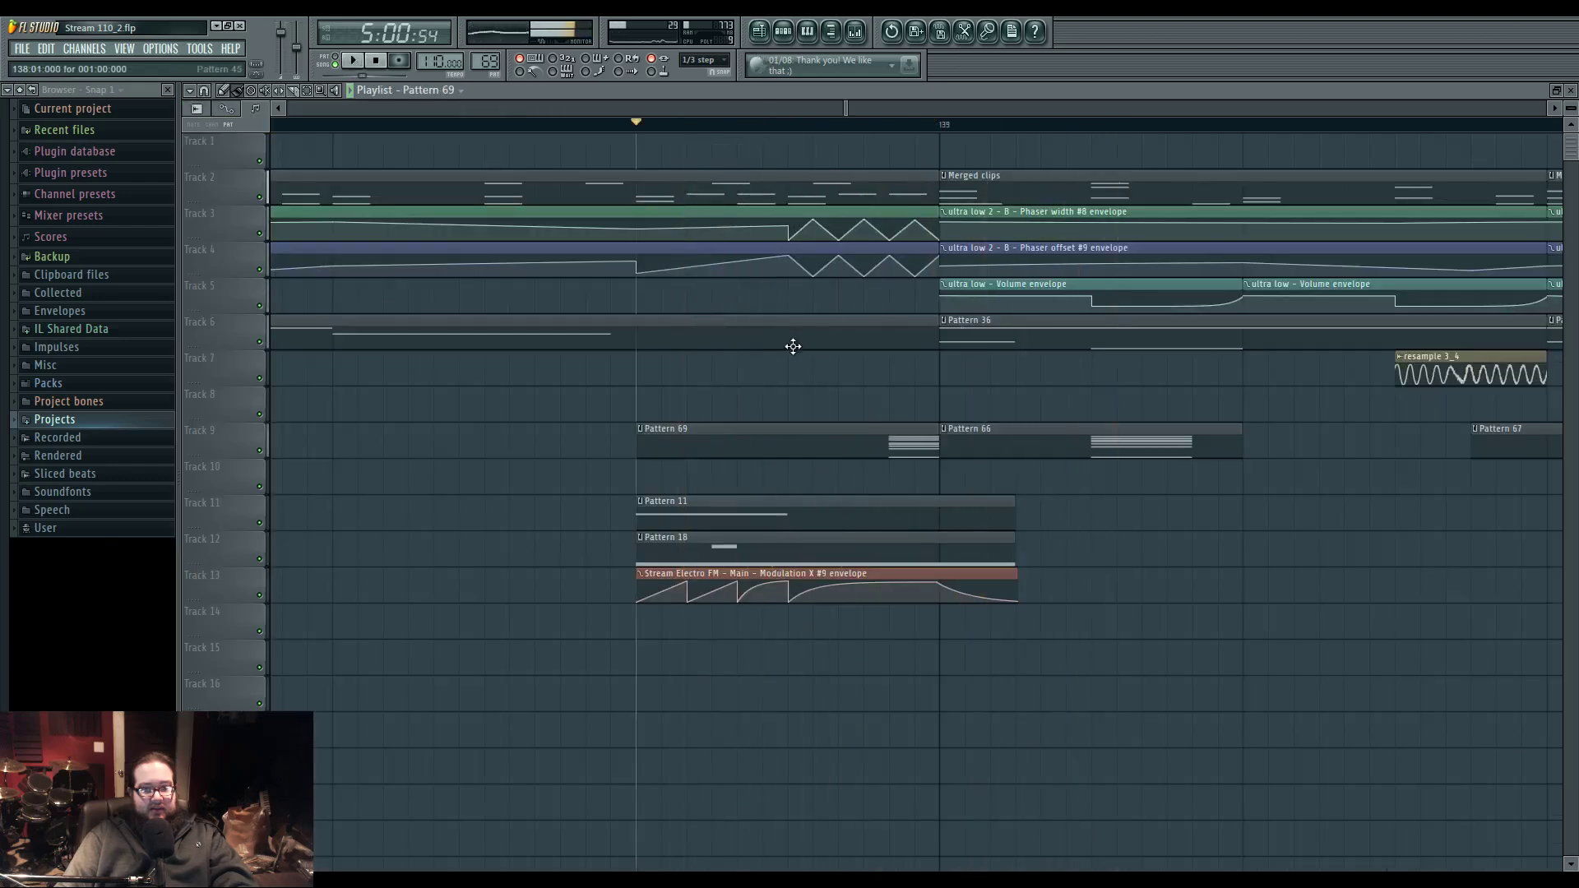
- Open the Merged clips #5 drum pattern, add a C3 hit near the end of bar 1, and return to the arrangement
{"action": "key", "text": "space"}
{"action": "double_click", "coordinate": [742, 196]}
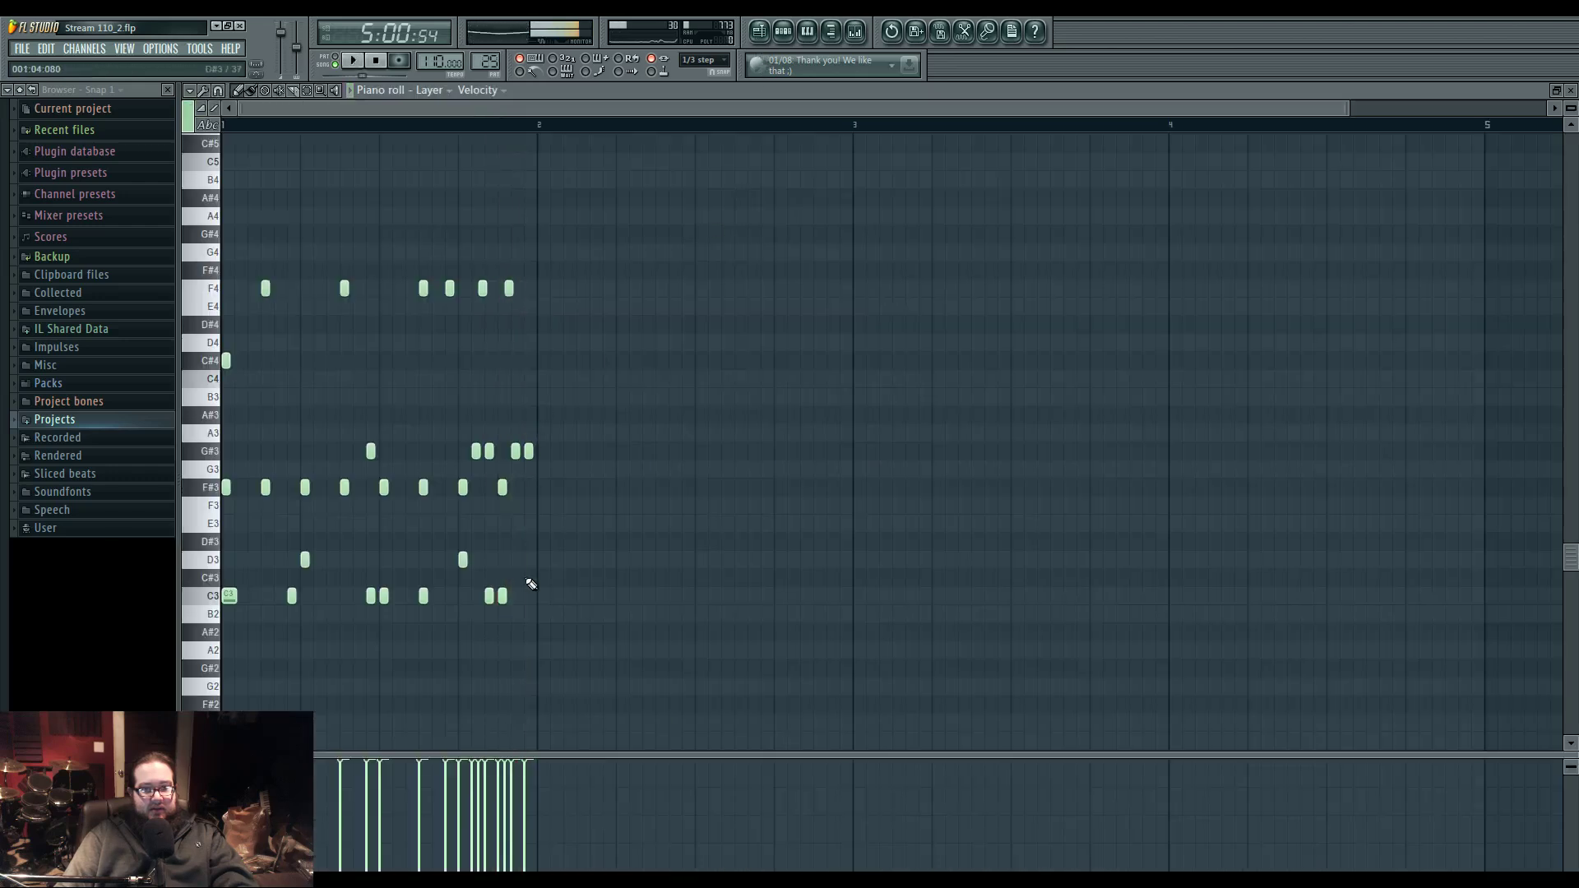
{"action": "left_click", "coordinate": [526, 596]}
{"action": "left_click", "coordinate": [758, 30]}
- Replay beat 4 of bar 138 repeatedly with the full arrangement to judge the shifted chord and drum edit
{"action": "key", "text": "space"}
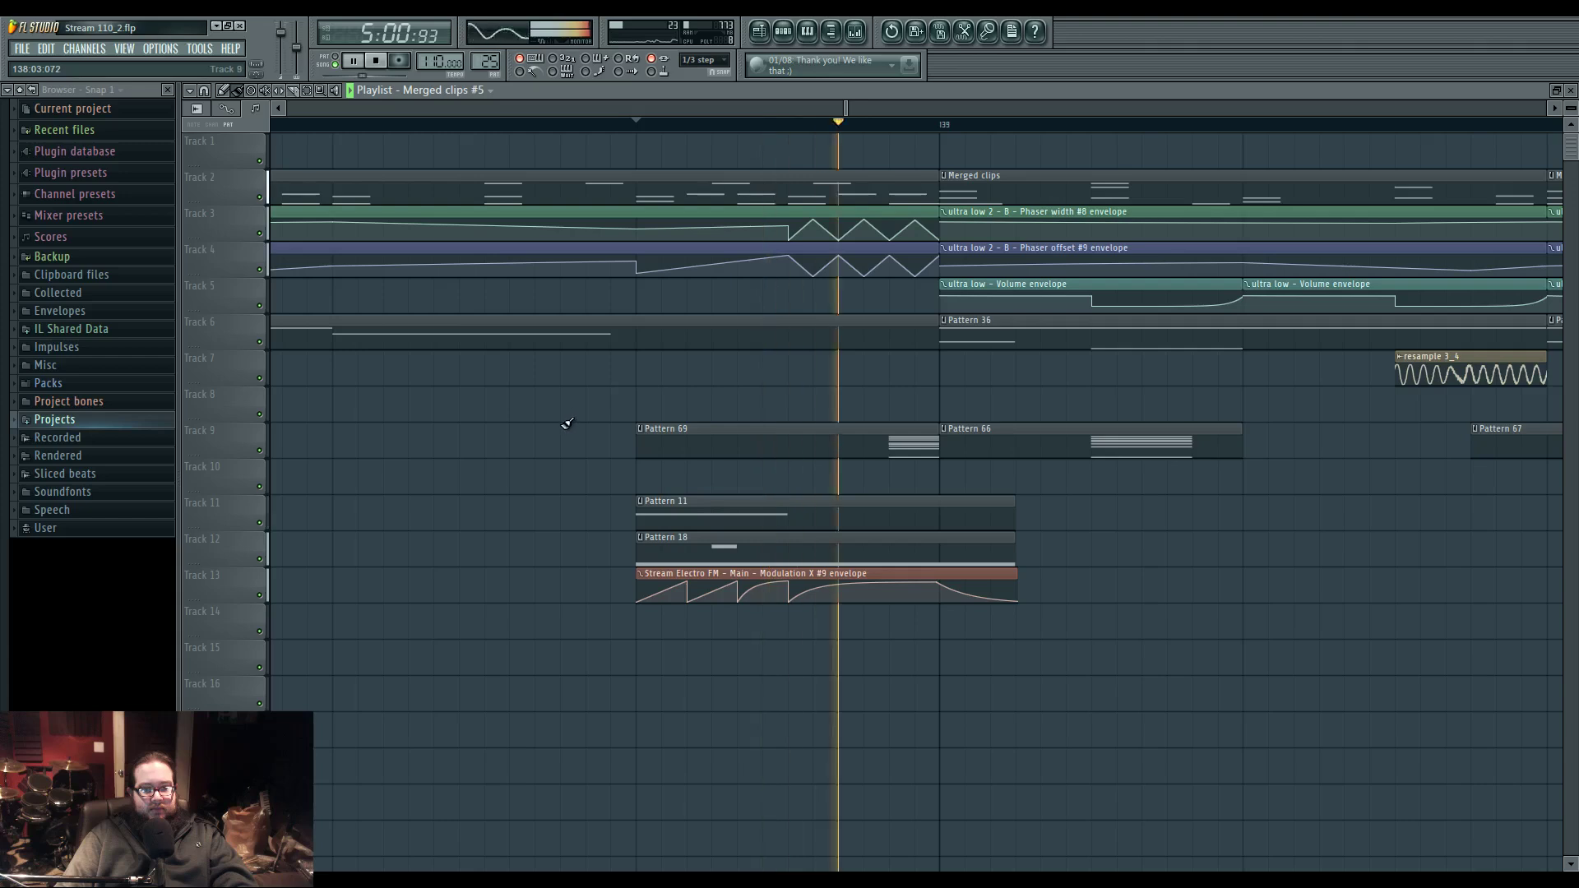
{"action": "key", "text": "space"}
{"action": "key", "text": "space"}
{"action": "key", "text": "space"}
{"action": "key", "text": "space"}
{"action": "key", "text": "space"}
{"action": "key", "text": "space"}
{"action": "key", "text": "space"}
{"action": "key", "text": "space"}
{"action": "key", "text": "space"}
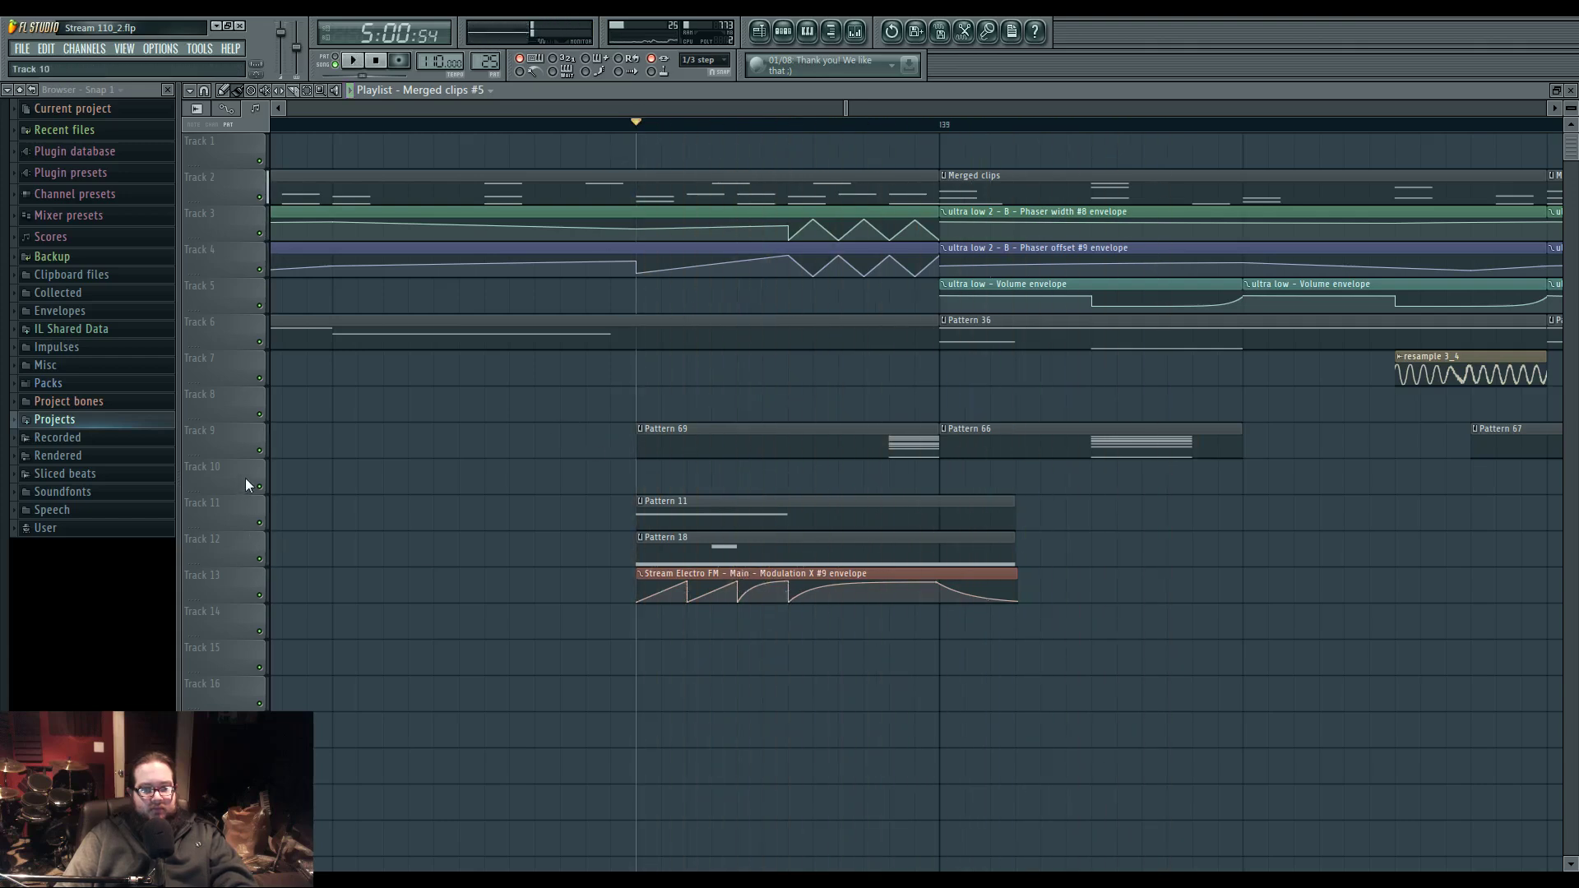
- Solo tracks 11, 12 and 13 and audition their clips from beat 4 of bar 138
{"action": "right_click", "coordinate": [260, 521]}
{"action": "left_click", "coordinate": [260, 559]}
{"action": "left_click", "coordinate": [260, 595]}
{"action": "key", "text": "space"}
{"action": "key", "text": "space"}
{"action": "key", "text": "space"}
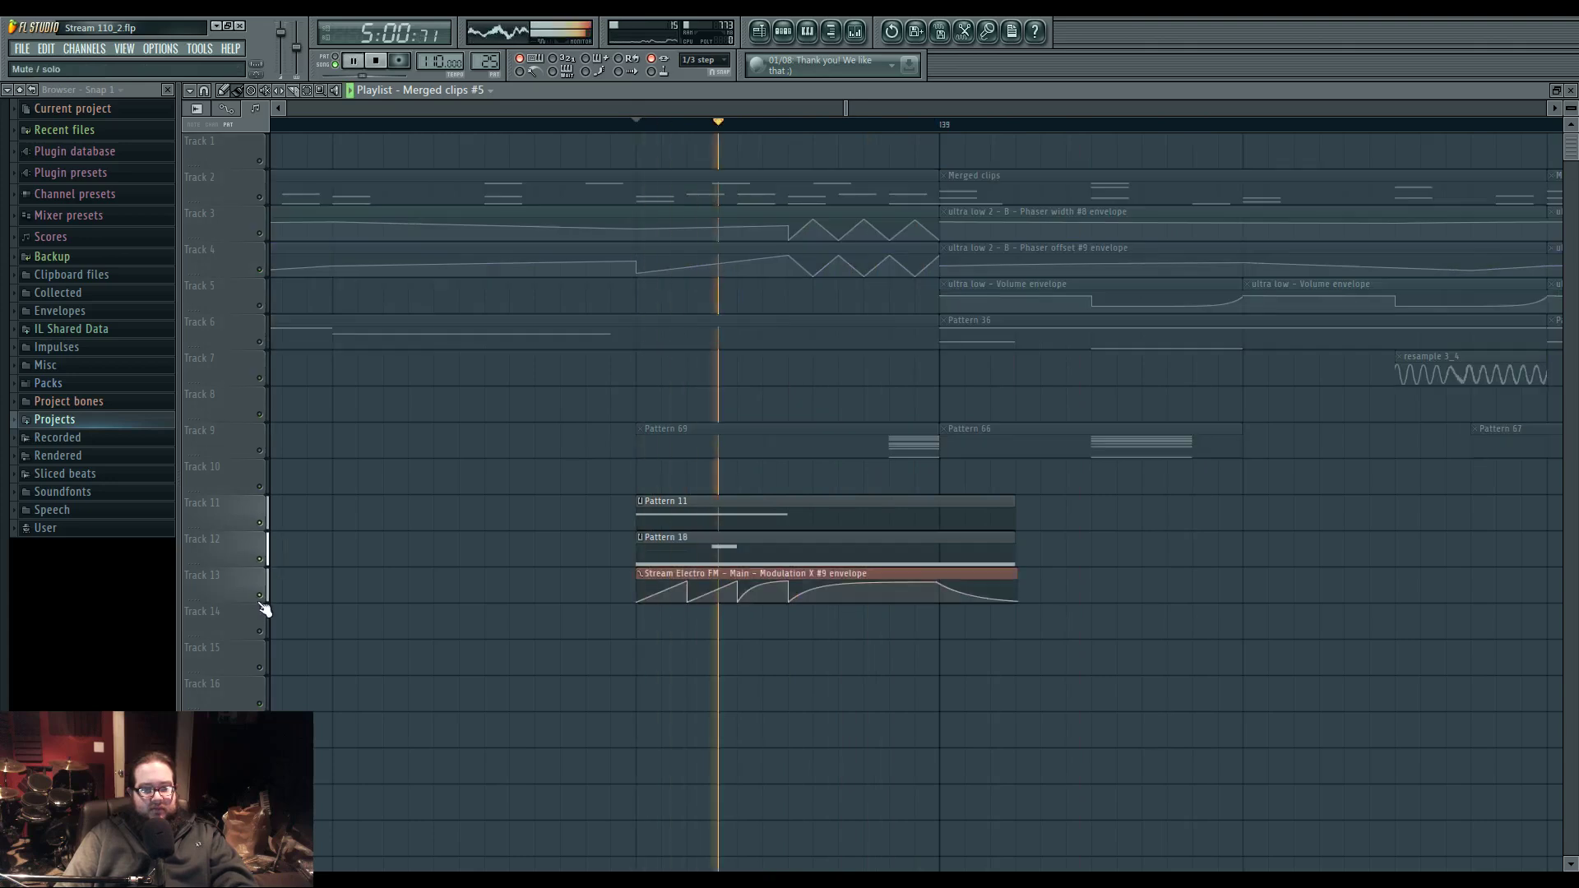
{"action": "key", "text": "space"}
- Lower the peaks of the three rising ramps in the Modulation X #9 envelope, replaying the soloed tracks between changes
{"action": "left_click_drag", "start_coordinate": [682, 592], "coordinate": [691, 589]}
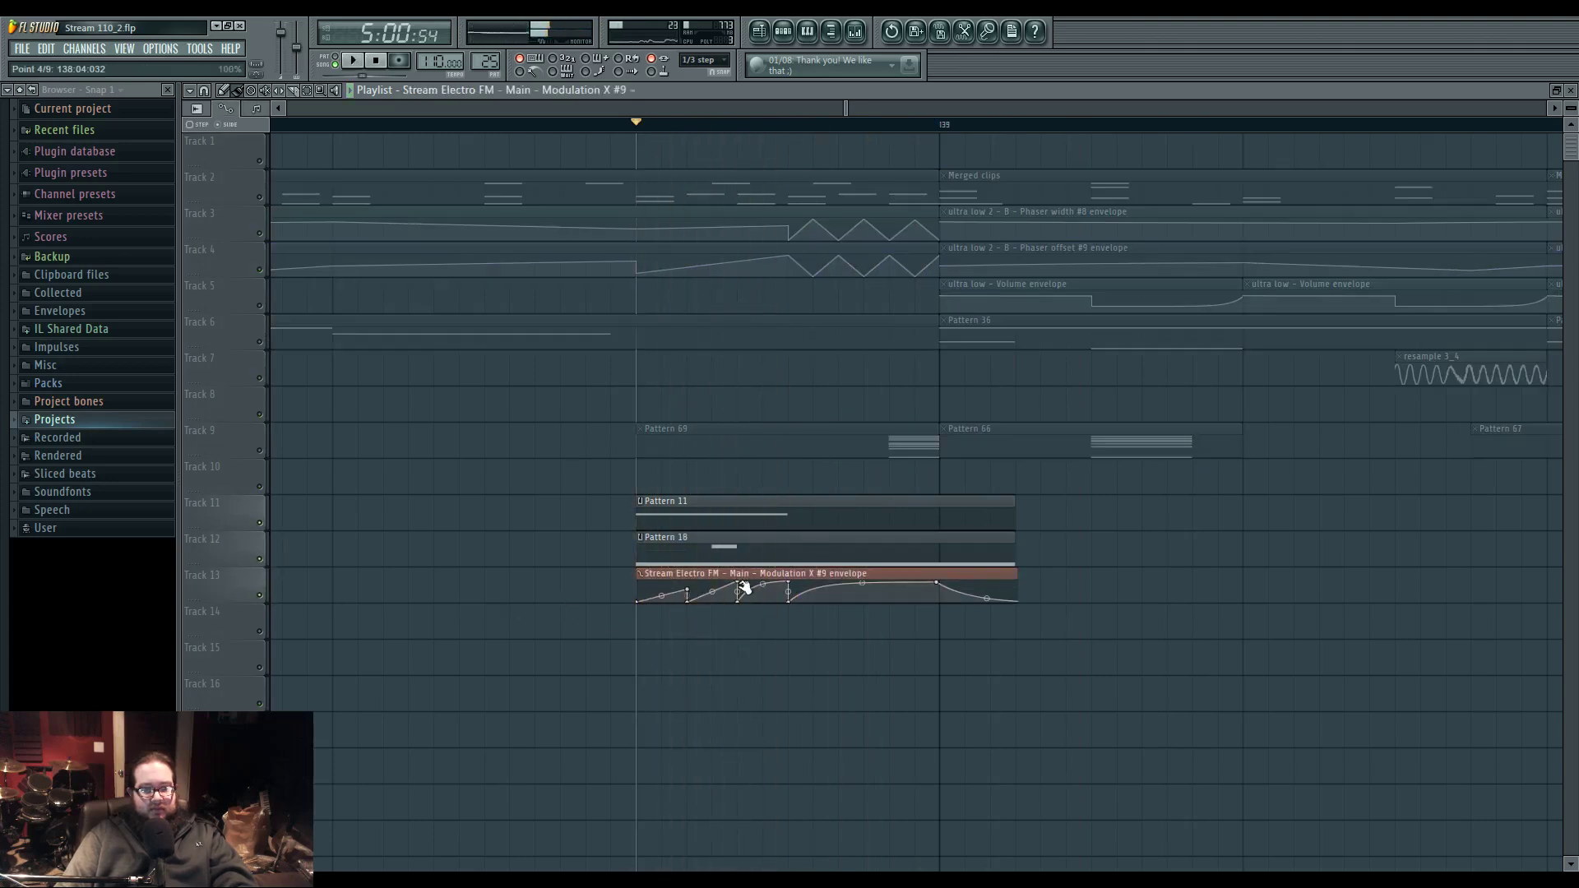
{"action": "key", "text": "space"}
{"action": "left_click_drag", "start_coordinate": [788, 583], "coordinate": [788, 594]}
{"action": "key", "text": "space"}
{"action": "key", "text": "space"}
{"action": "key", "text": "space"}
{"action": "key", "text": "space"}
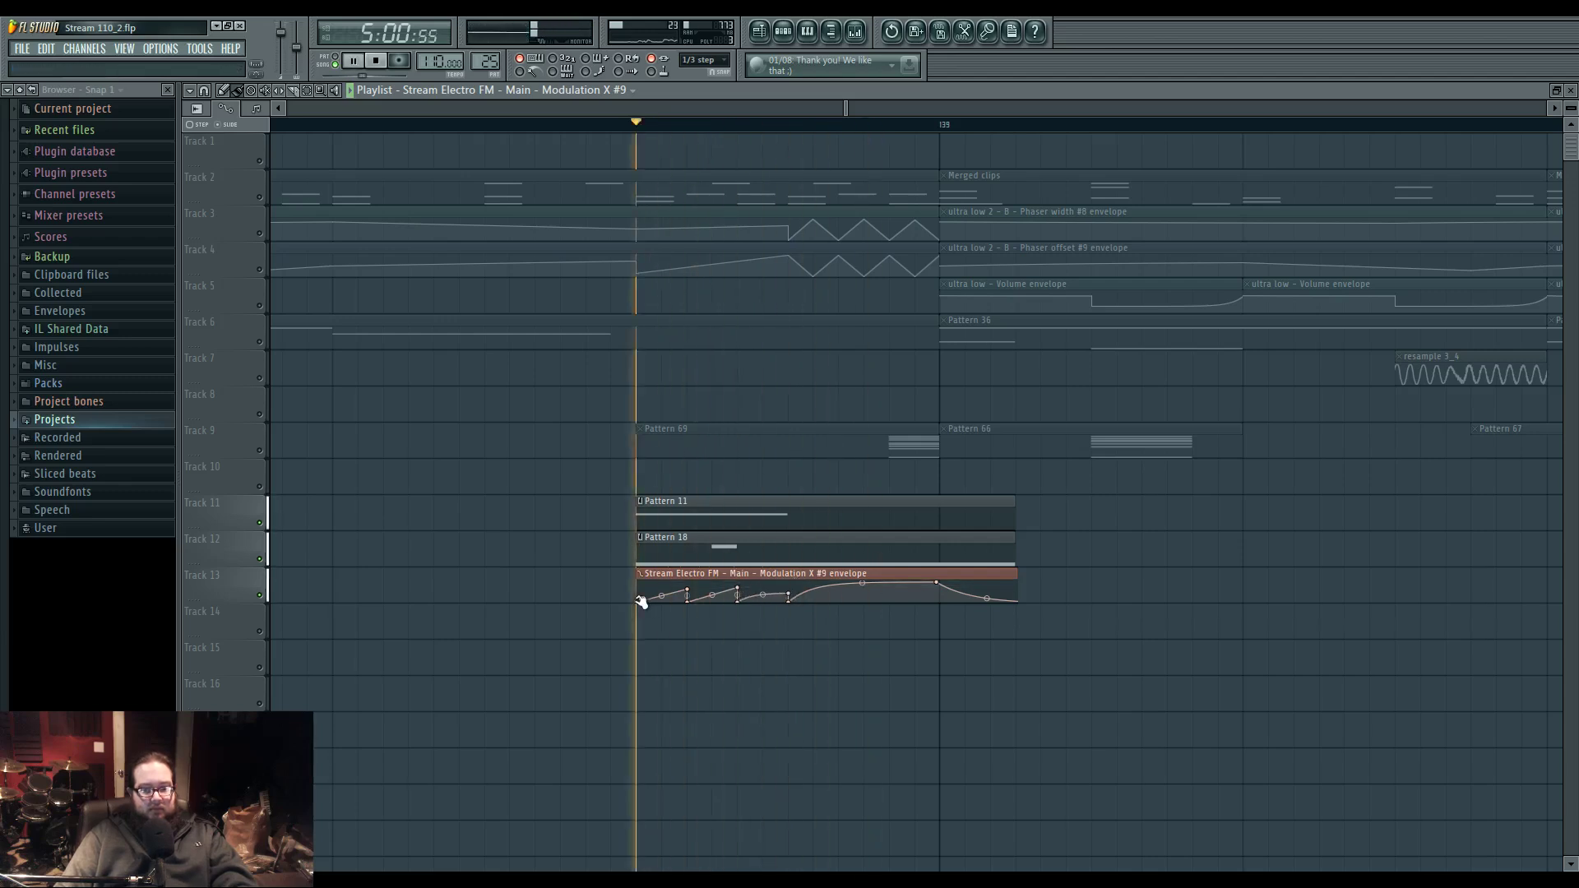
- Reverse the envelope's first ramp by raising its start point to the maximum and dropping its end to zero, replaying the result
{"action": "left_click_drag", "start_coordinate": [637, 602], "coordinate": [637, 582]}
{"action": "key", "text": "space"}
{"action": "key", "text": "space"}
{"action": "key", "text": "space"}
{"action": "key", "text": "space"}
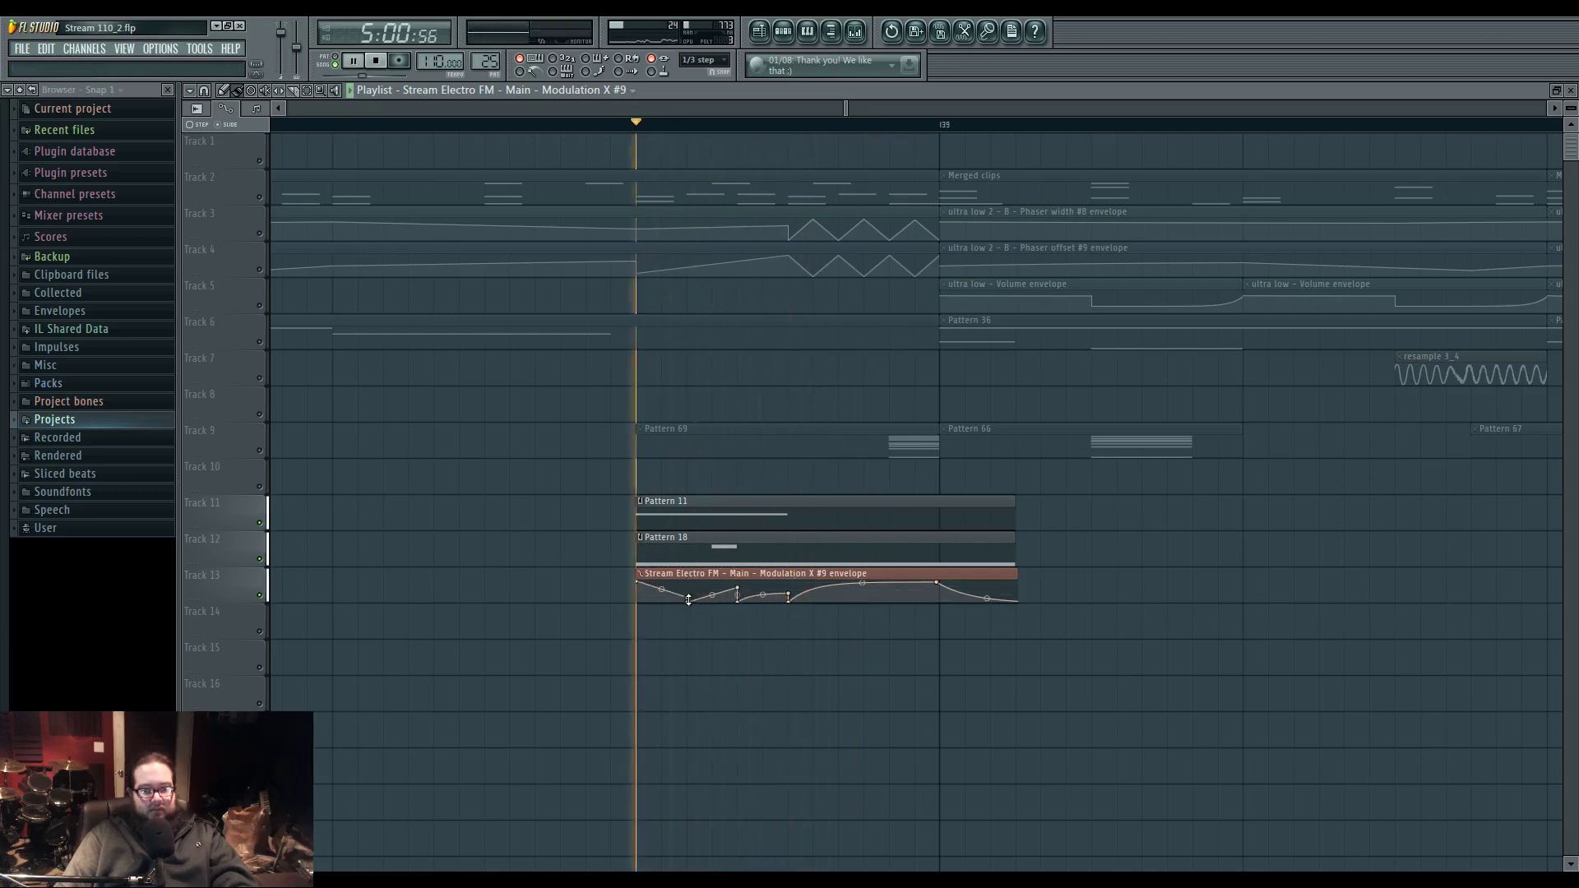
{"action": "key", "text": "space"}
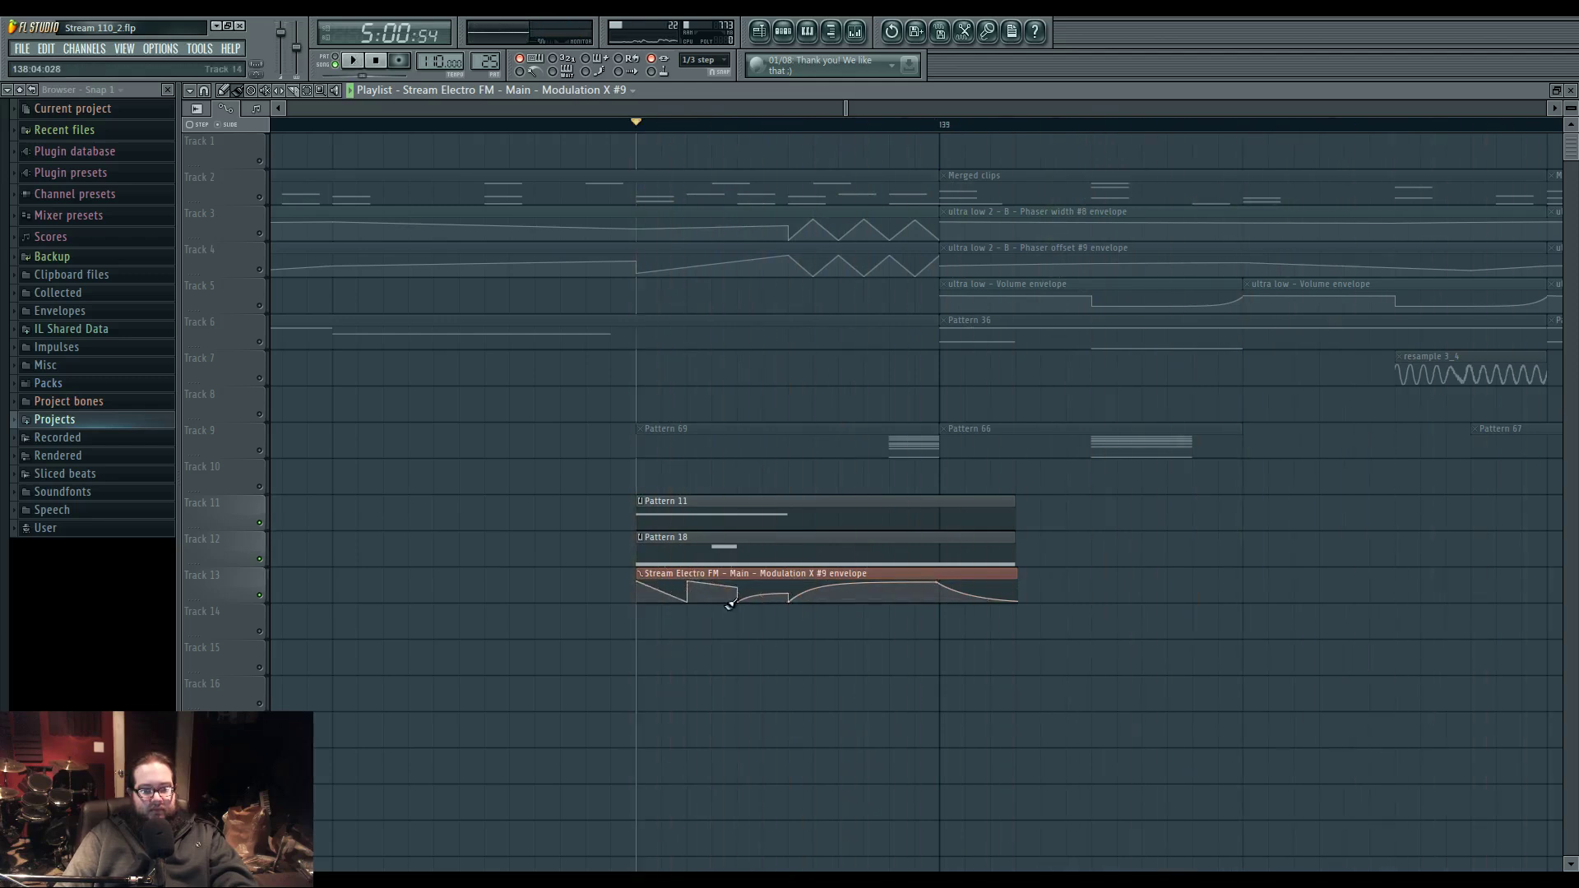
- Reverse the second and third ramps of the Modulation X #9 envelope to fall from the maximum, replaying the result
{"action": "key", "text": "space"}
{"action": "key", "text": "space"}
{"action": "key", "text": "space"}
{"action": "key", "text": "space"}
{"action": "key", "text": "space"}
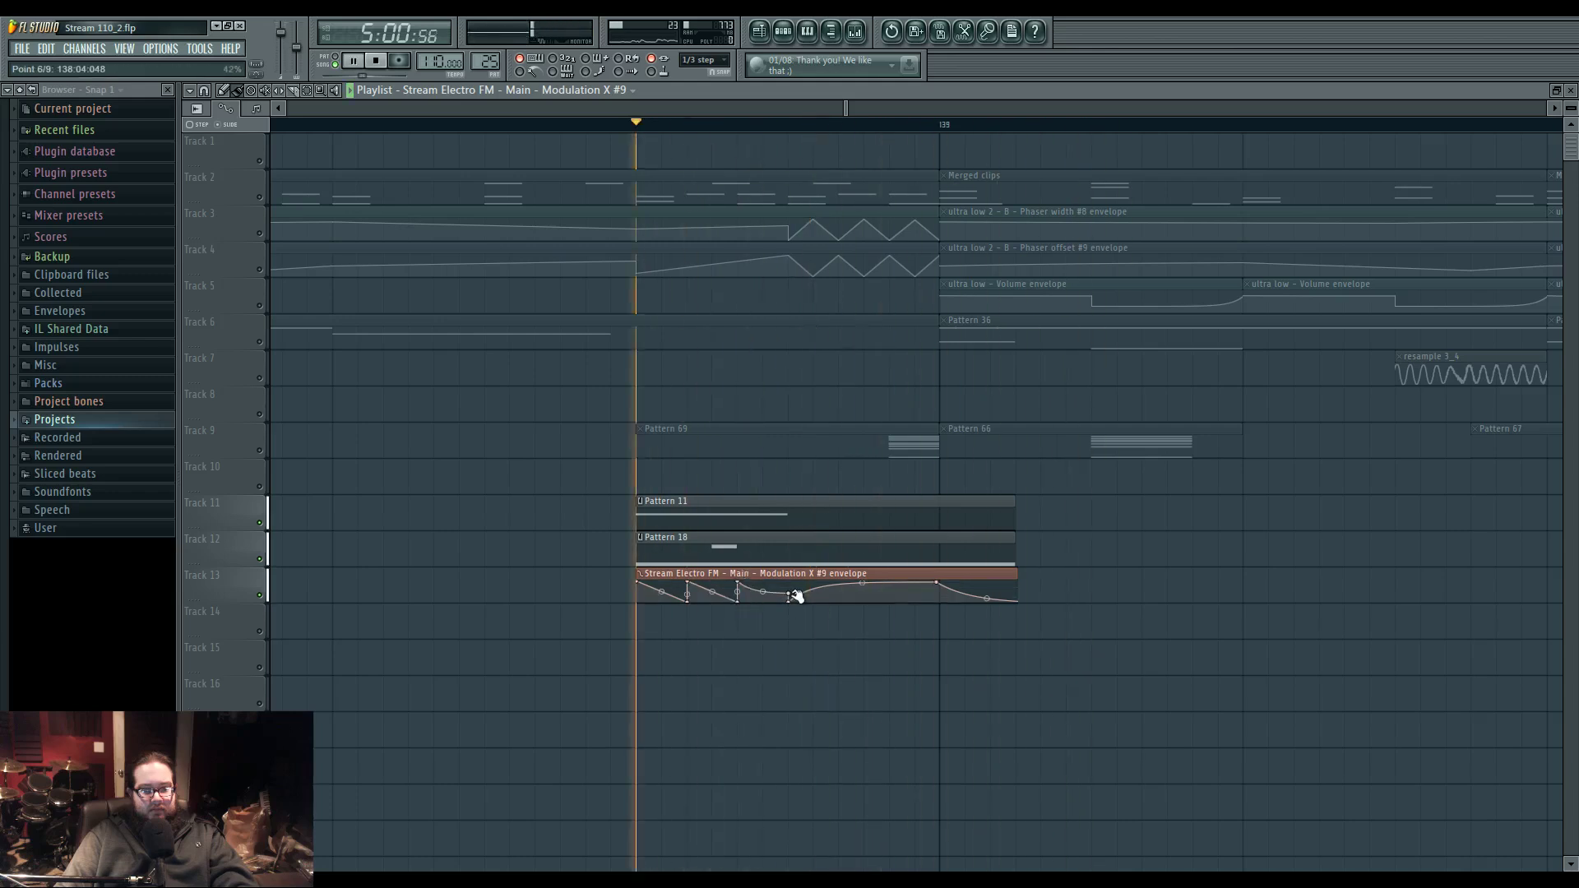
- Drop the third ramp's end to zero and bend all three falling ramps into steep decay curves, auditioning them repeatedly
{"action": "left_click_drag", "start_coordinate": [790, 593], "coordinate": [662, 599]}
{"action": "key", "text": "space"}
{"action": "key", "text": "space"}
{"action": "key", "text": "space"}
{"action": "key", "text": "space"}
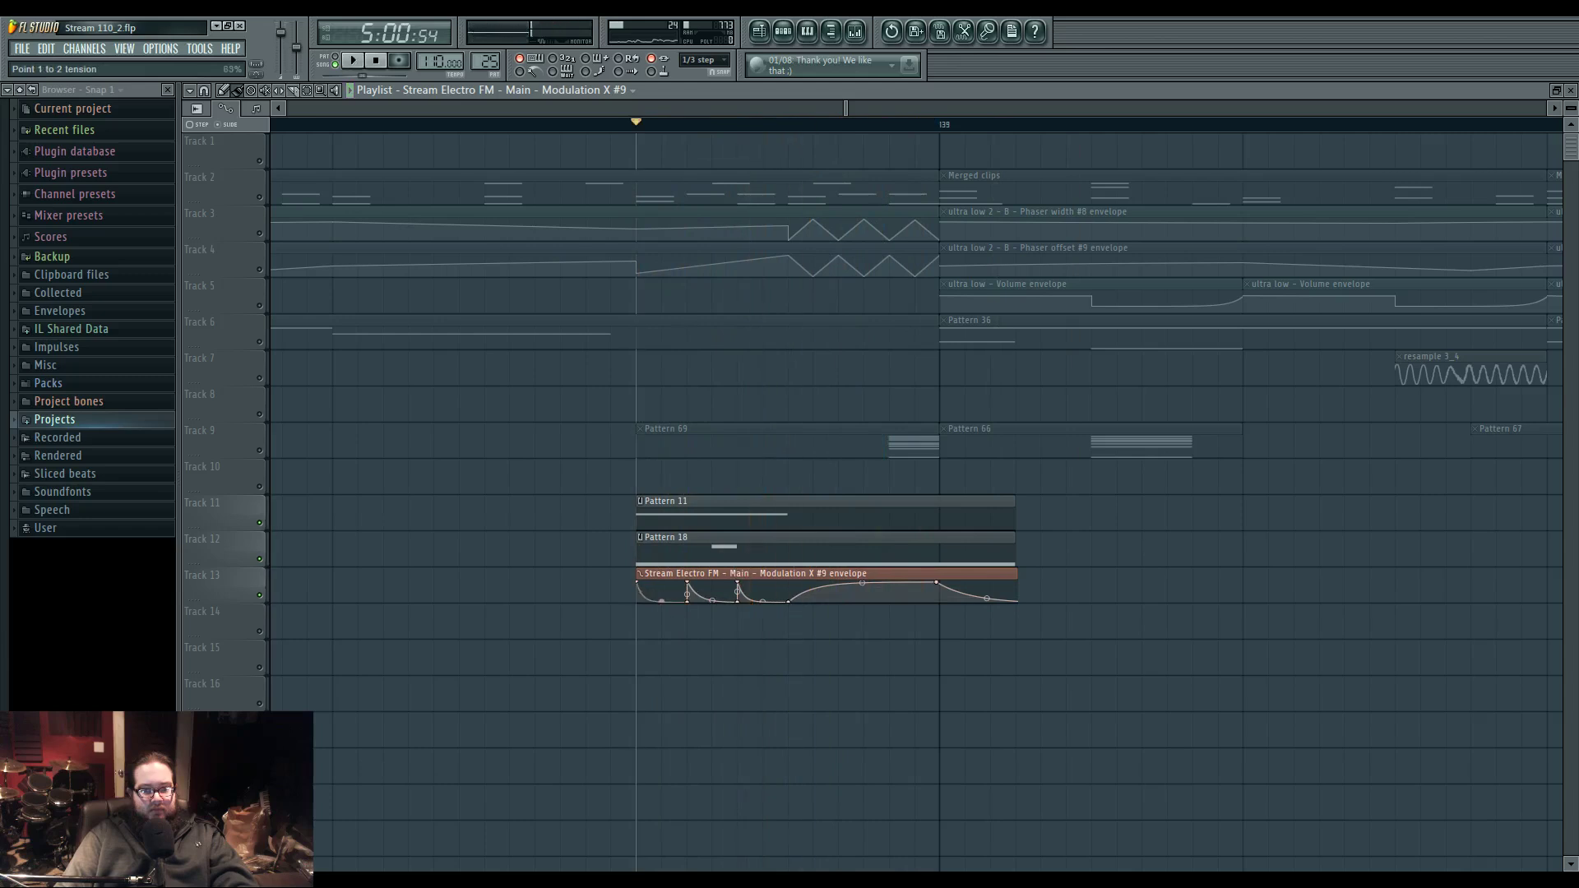
{"action": "key", "text": "space"}
{"action": "key", "text": "space"}
{"action": "key", "text": "space"}
- Reset the tension of the three falling ramps to straight lines and replay the fill
{"action": "right_click", "coordinate": [661, 601]}
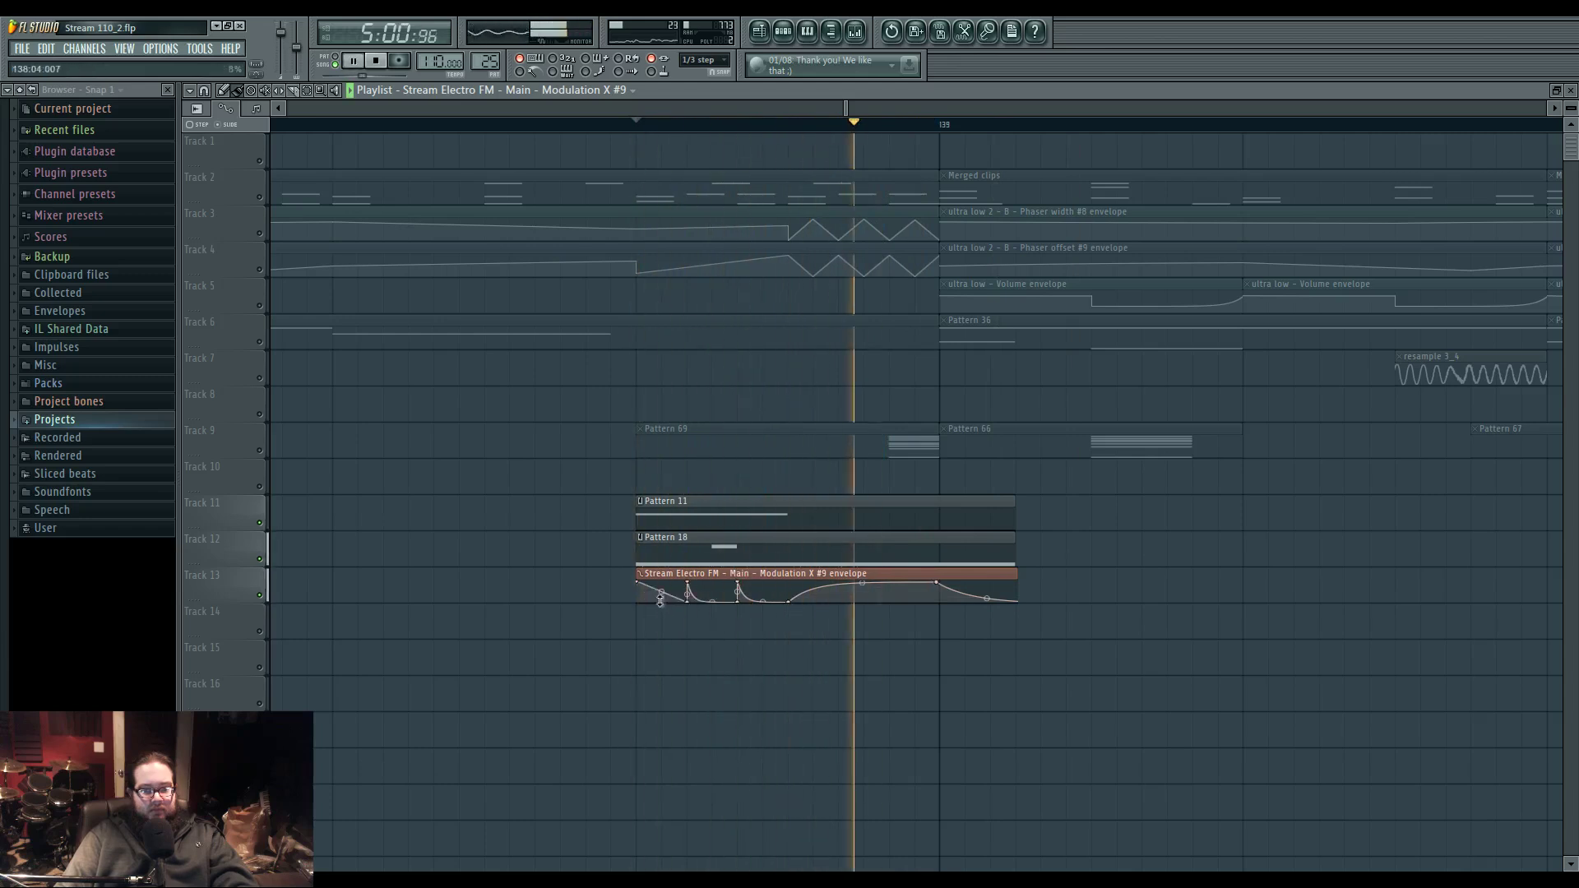
{"action": "right_click", "coordinate": [713, 601]}
{"action": "right_click", "coordinate": [763, 602]}
{"action": "key", "text": "space"}
{"action": "key", "text": "space"}
{"action": "key", "text": "space"}
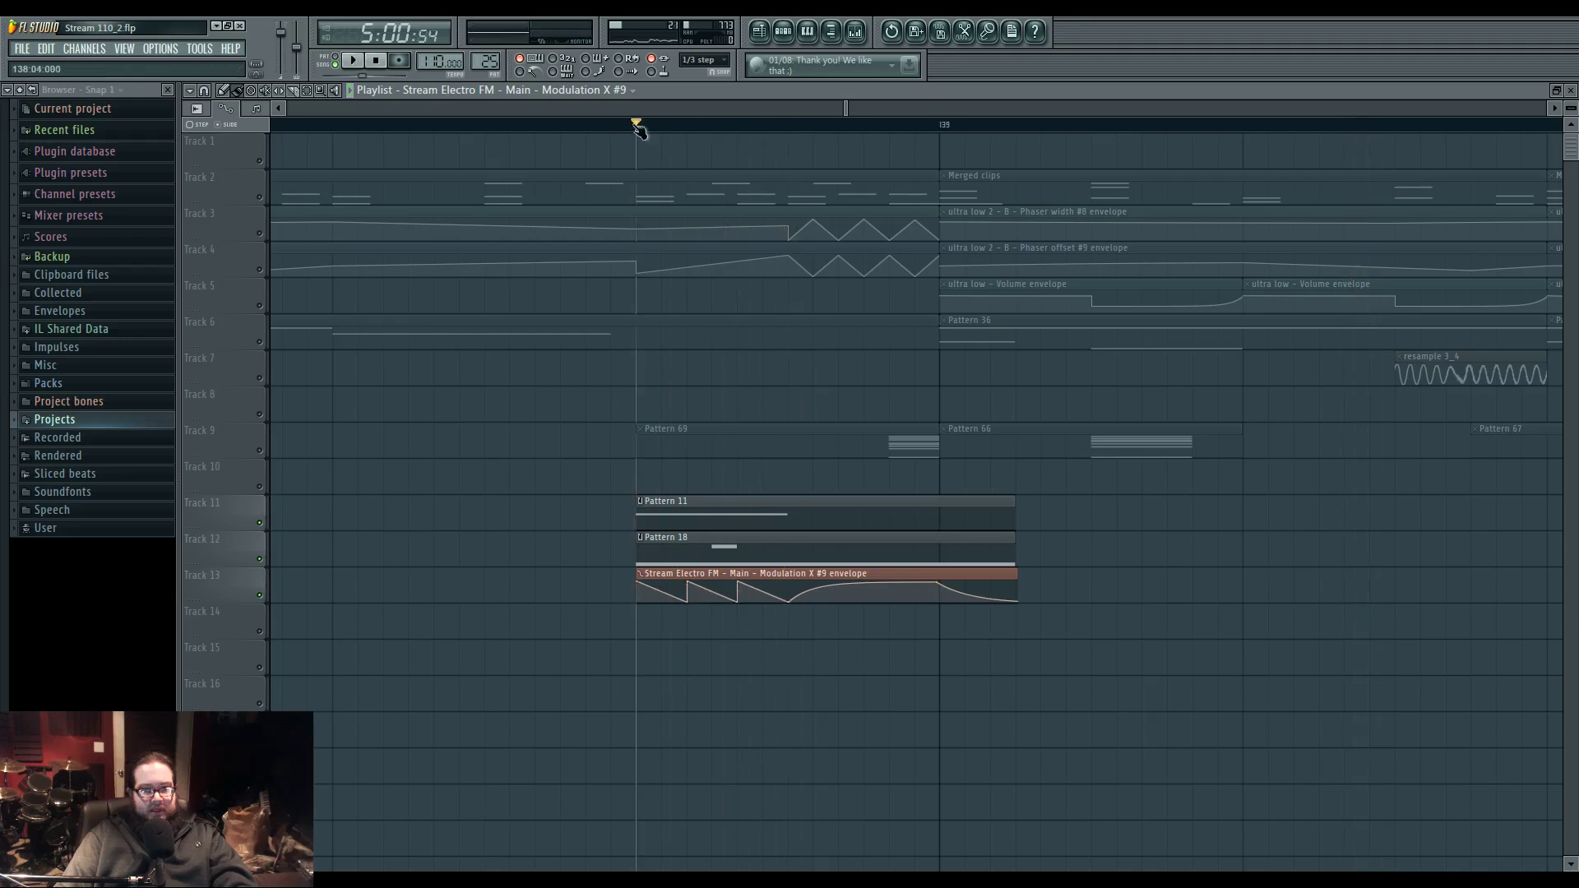
- Loop the first half of beat 4 in bar 138 and lengthen the A4 note in Pattern 11 past it
{"action": "left_click_drag", "start_coordinate": [638, 129], "coordinate": [783, 132]}
{"action": "left_click", "coordinate": [575, 435], "text": "ctrl"}
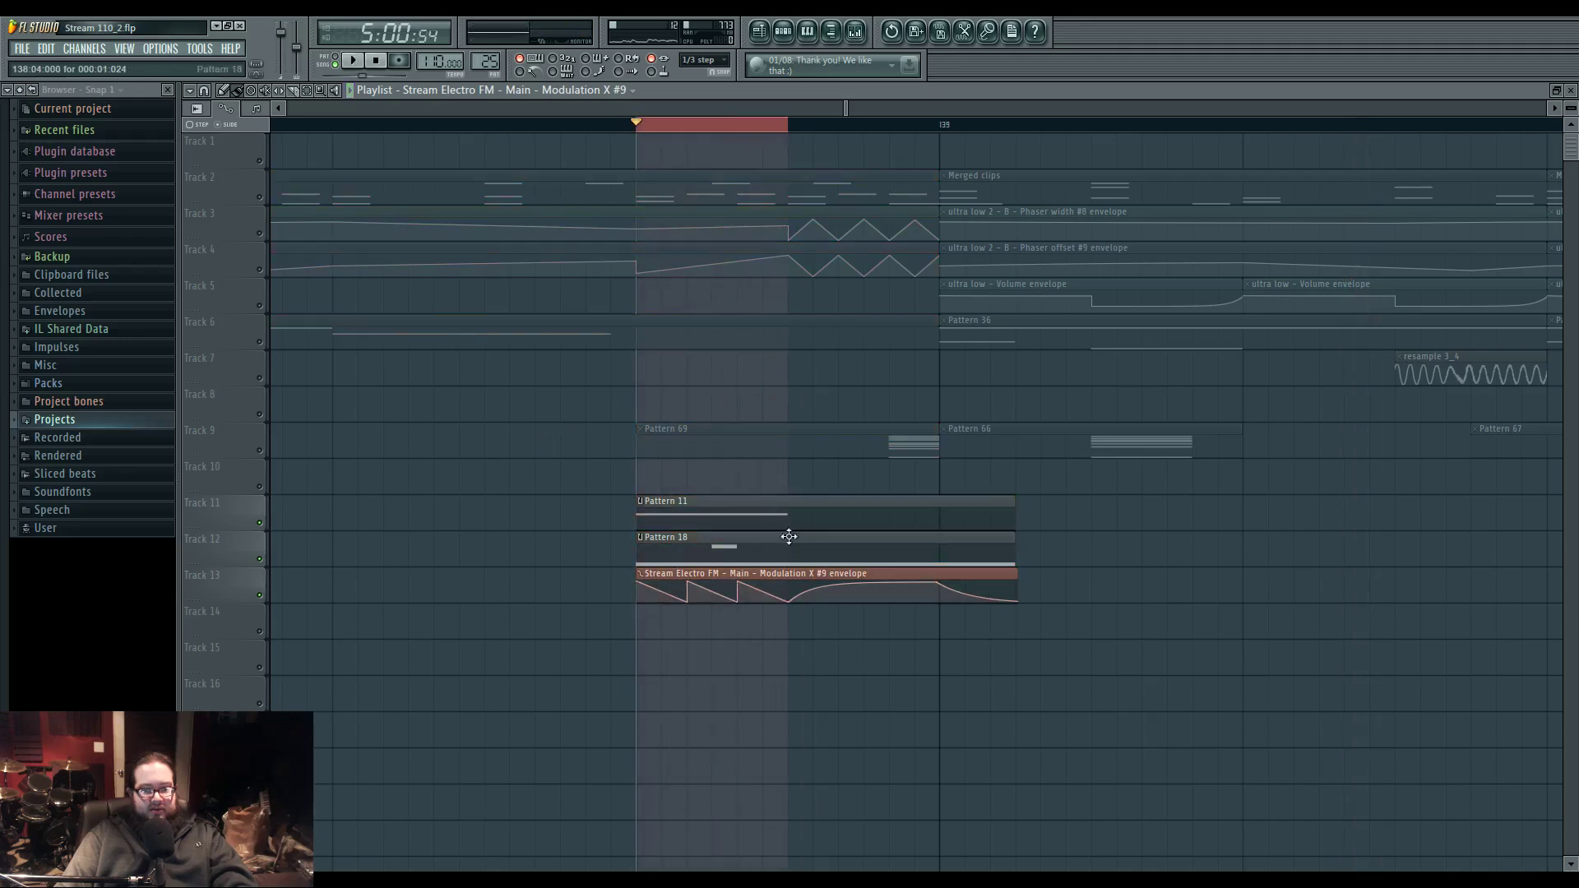
{"action": "double_click", "coordinate": [793, 528]}
{"action": "scroll", "coordinate": [255, 444], "scroll_direction": "up", "scroll_amount": 3}
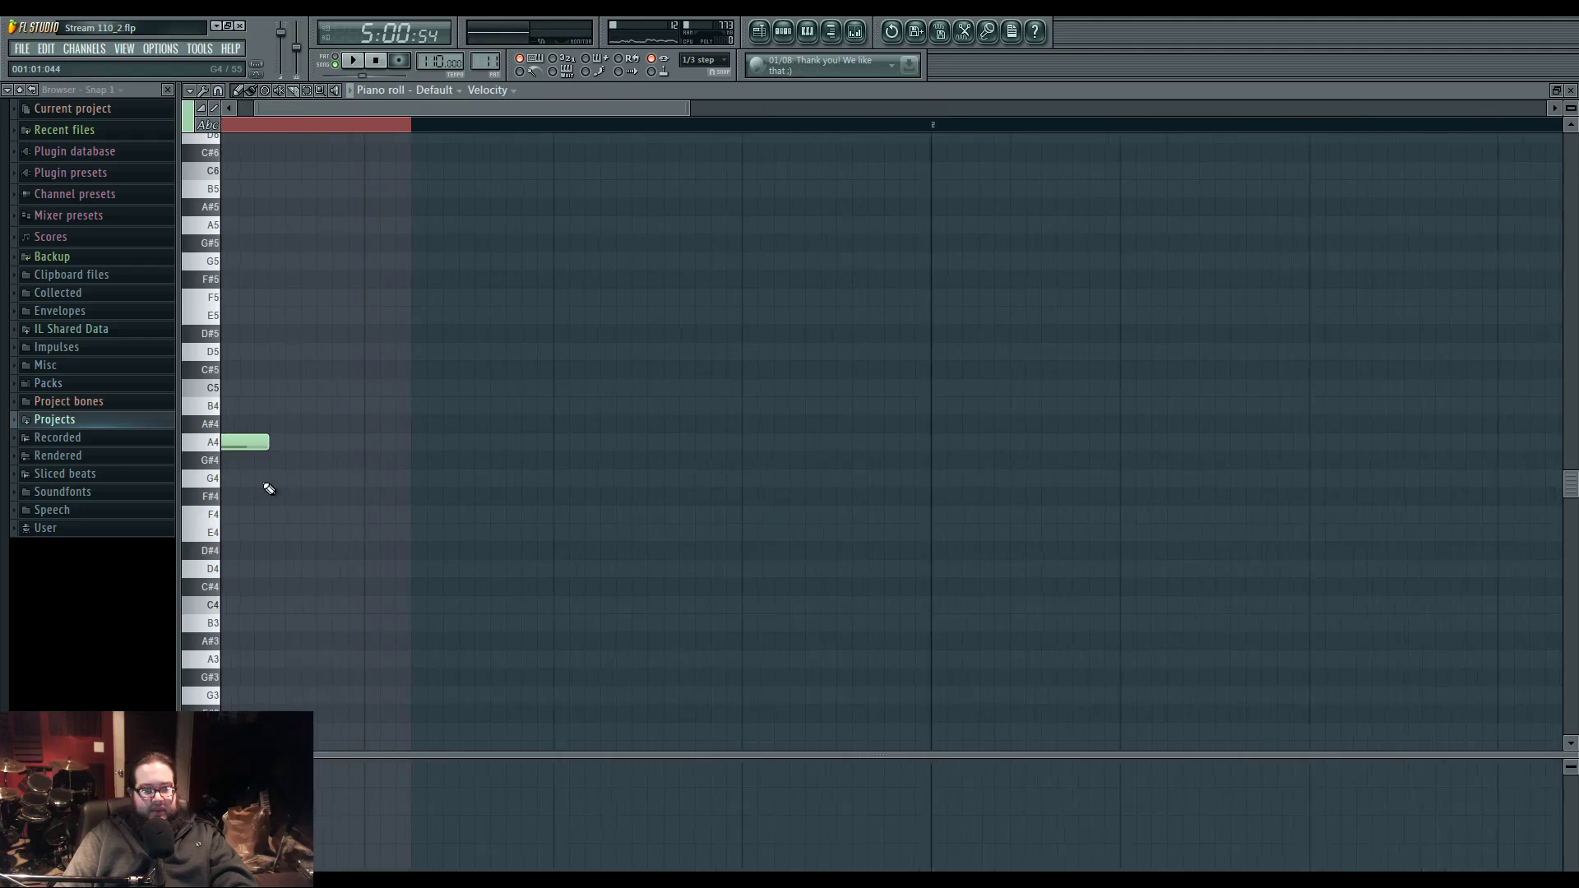
{"action": "left_click", "coordinate": [761, 35]}
{"action": "key", "text": "space"}
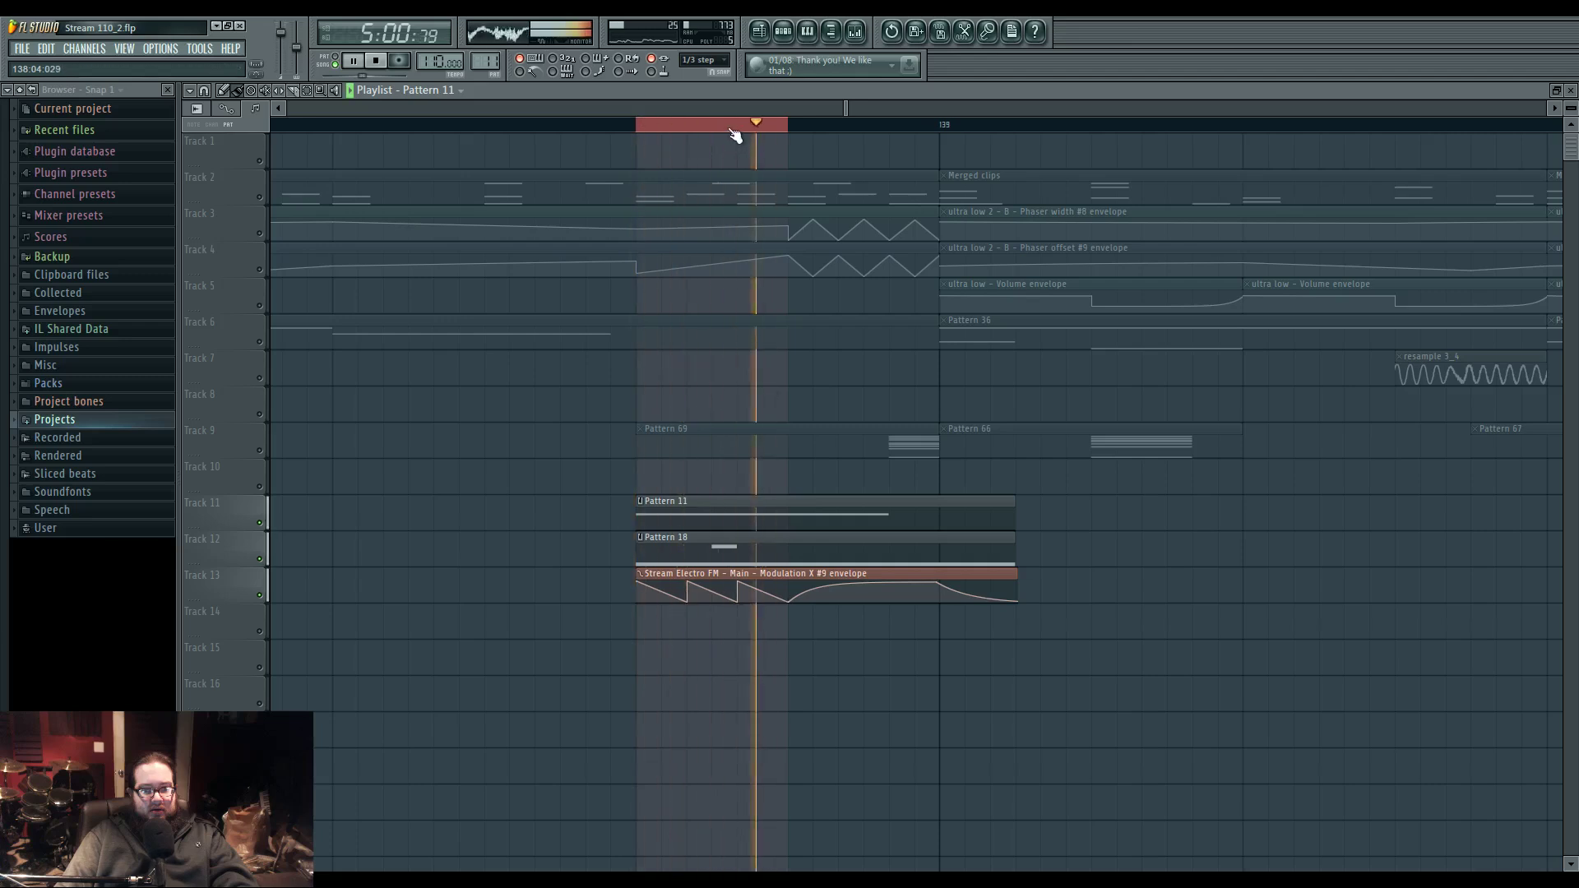
- Create a Voco bass volume automation clip spanning beat 4 of bar 138, move it to Track 14 and enable that track
{"action": "left_click_drag", "start_coordinate": [638, 126], "coordinate": [942, 136]}
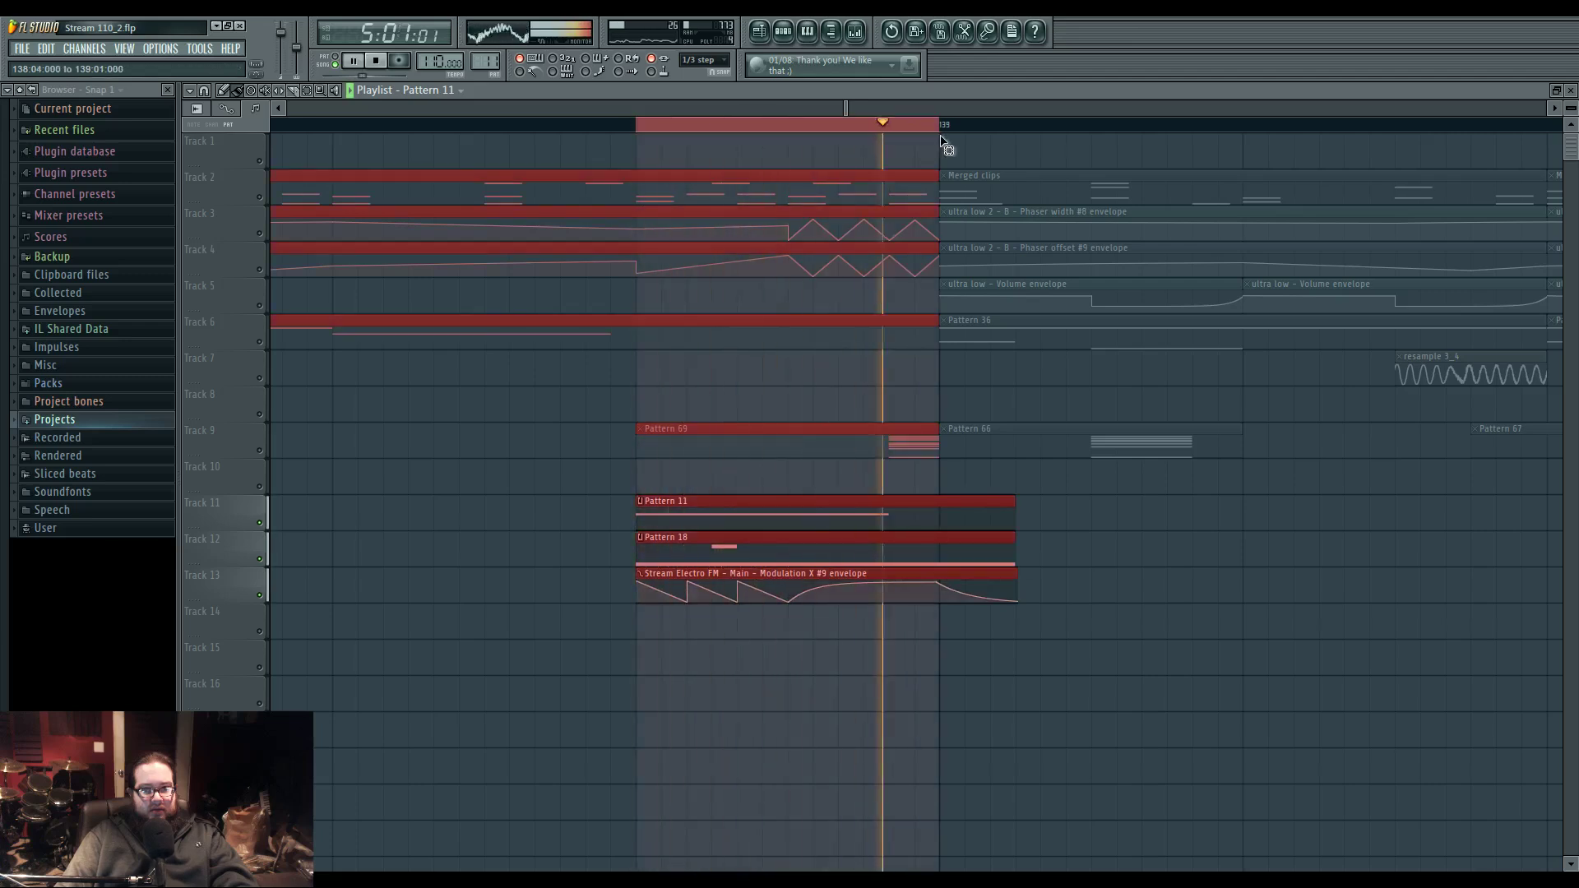
{"action": "left_click", "coordinate": [464, 534], "text": "ctrl"}
{"action": "left_click", "coordinate": [856, 32]}
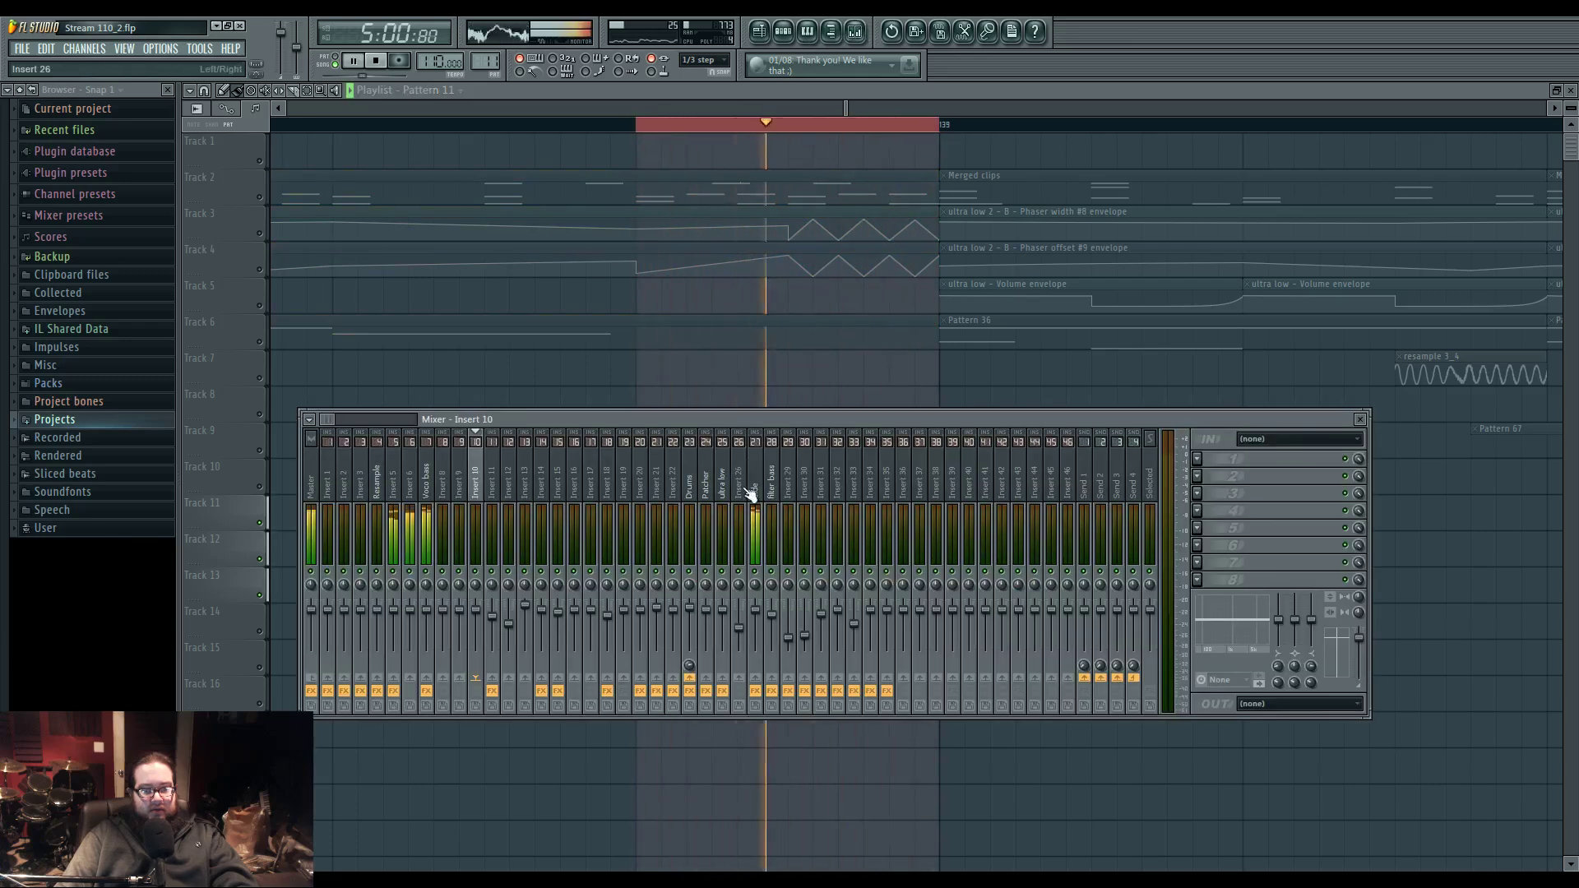
{"action": "left_click", "coordinate": [430, 527]}
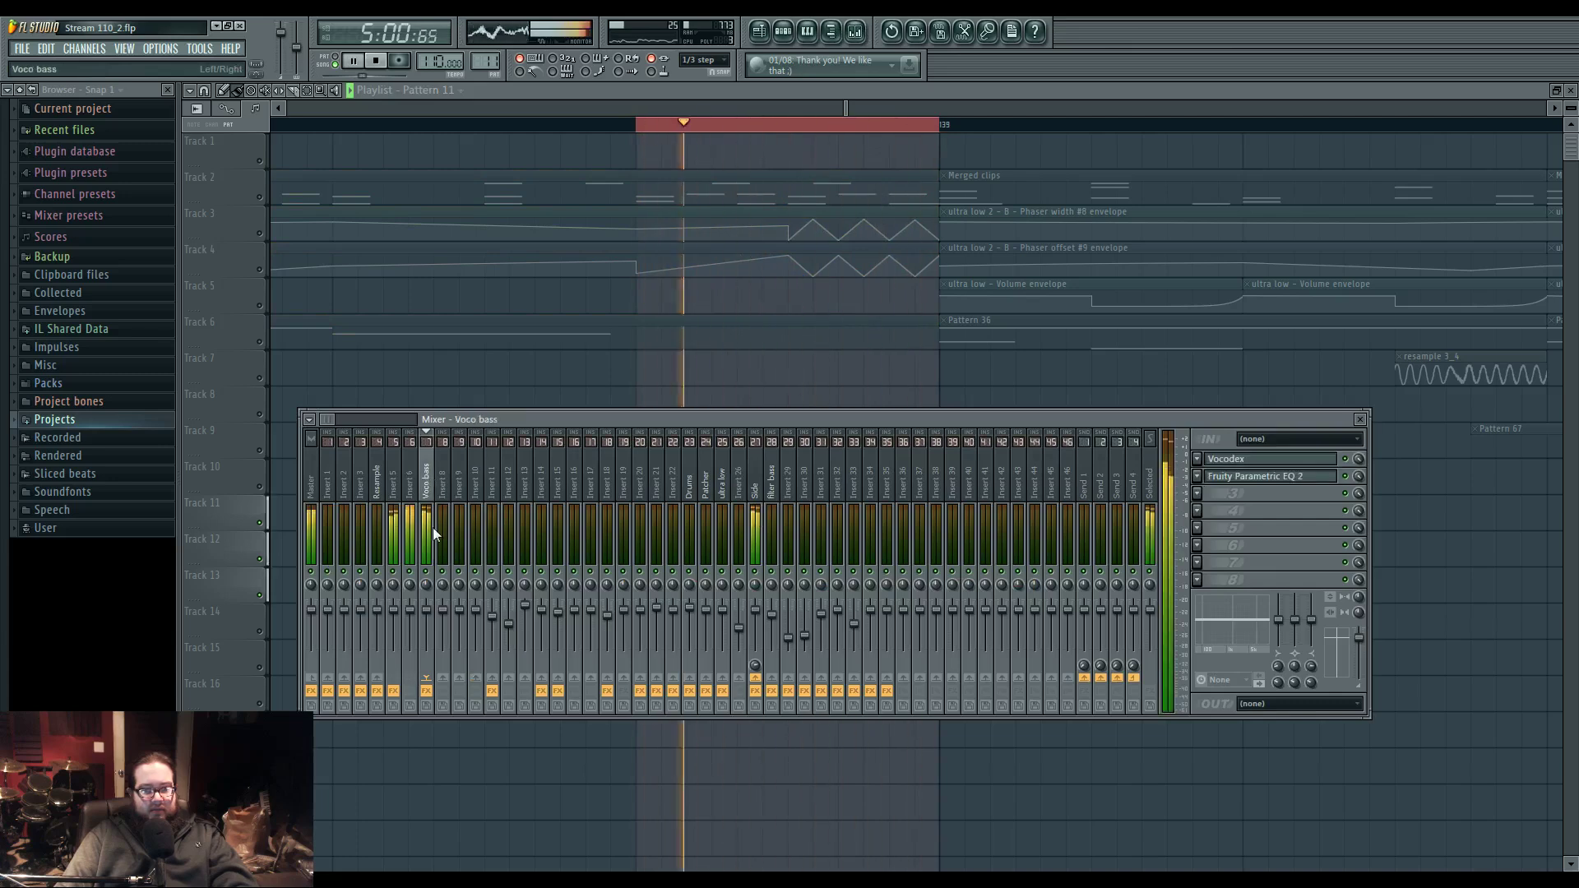
{"action": "right_click", "coordinate": [429, 618]}
{"action": "left_click", "coordinate": [482, 704]}
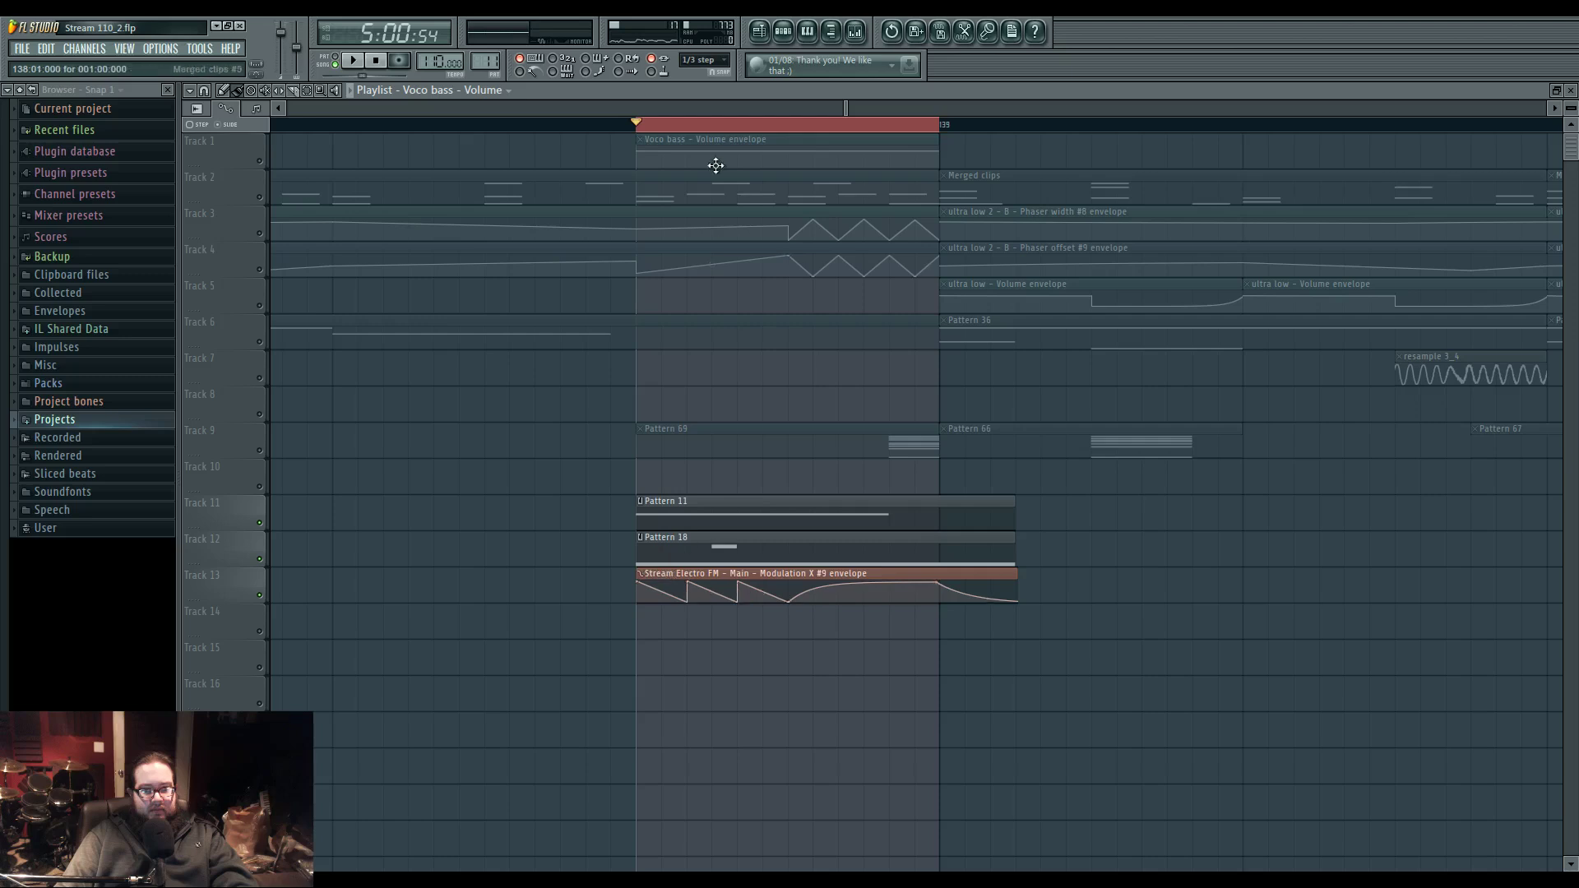
{"action": "left_click_drag", "start_coordinate": [714, 140], "coordinate": [714, 612]}
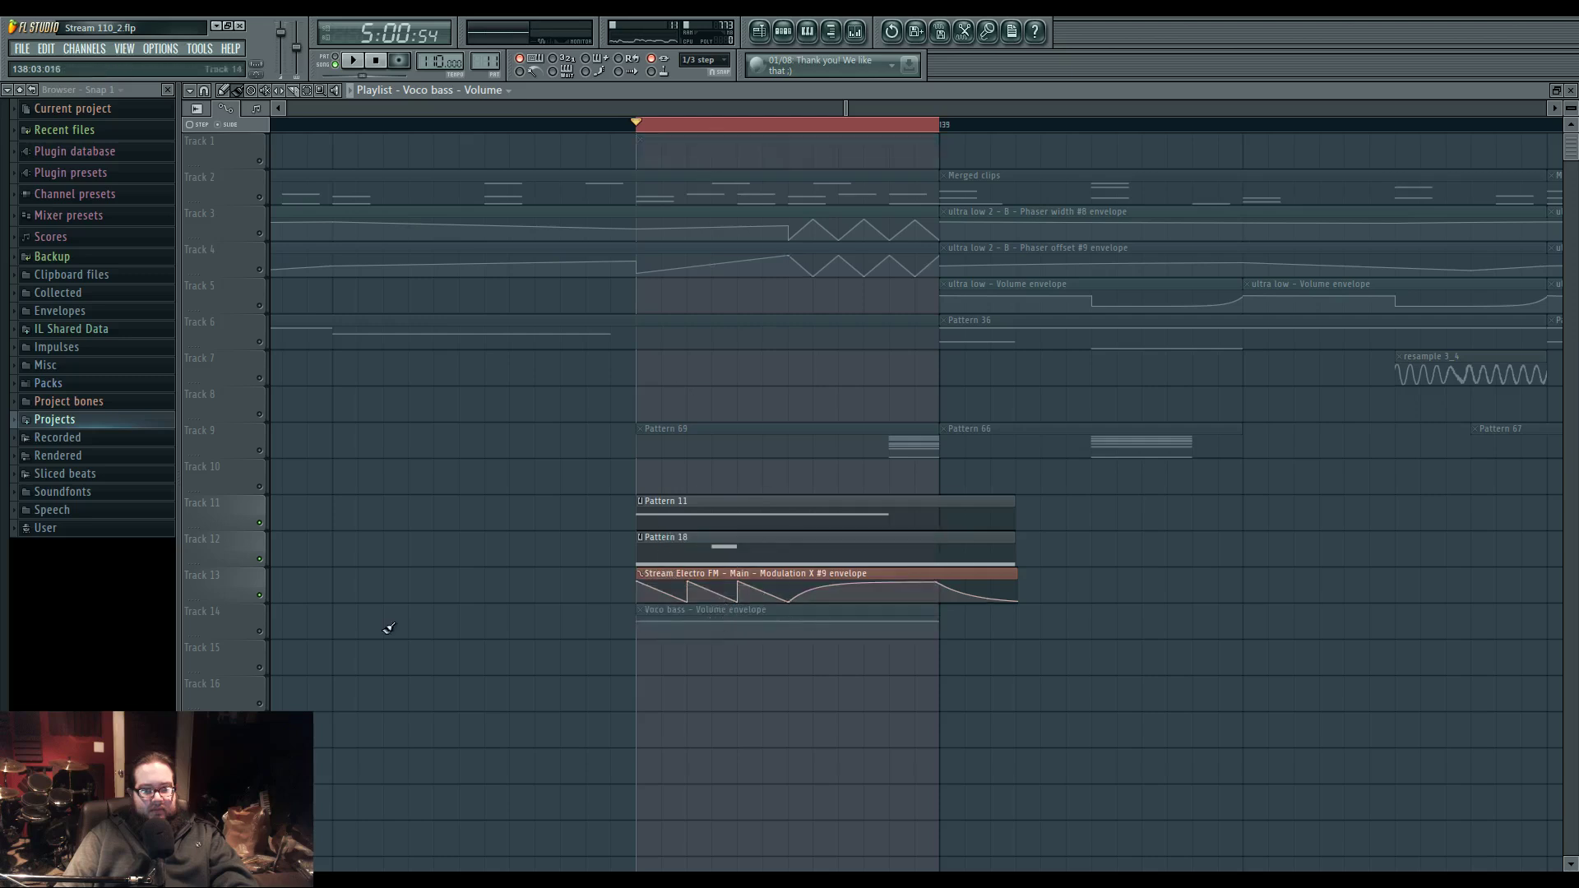
{"action": "left_click", "coordinate": [261, 631]}
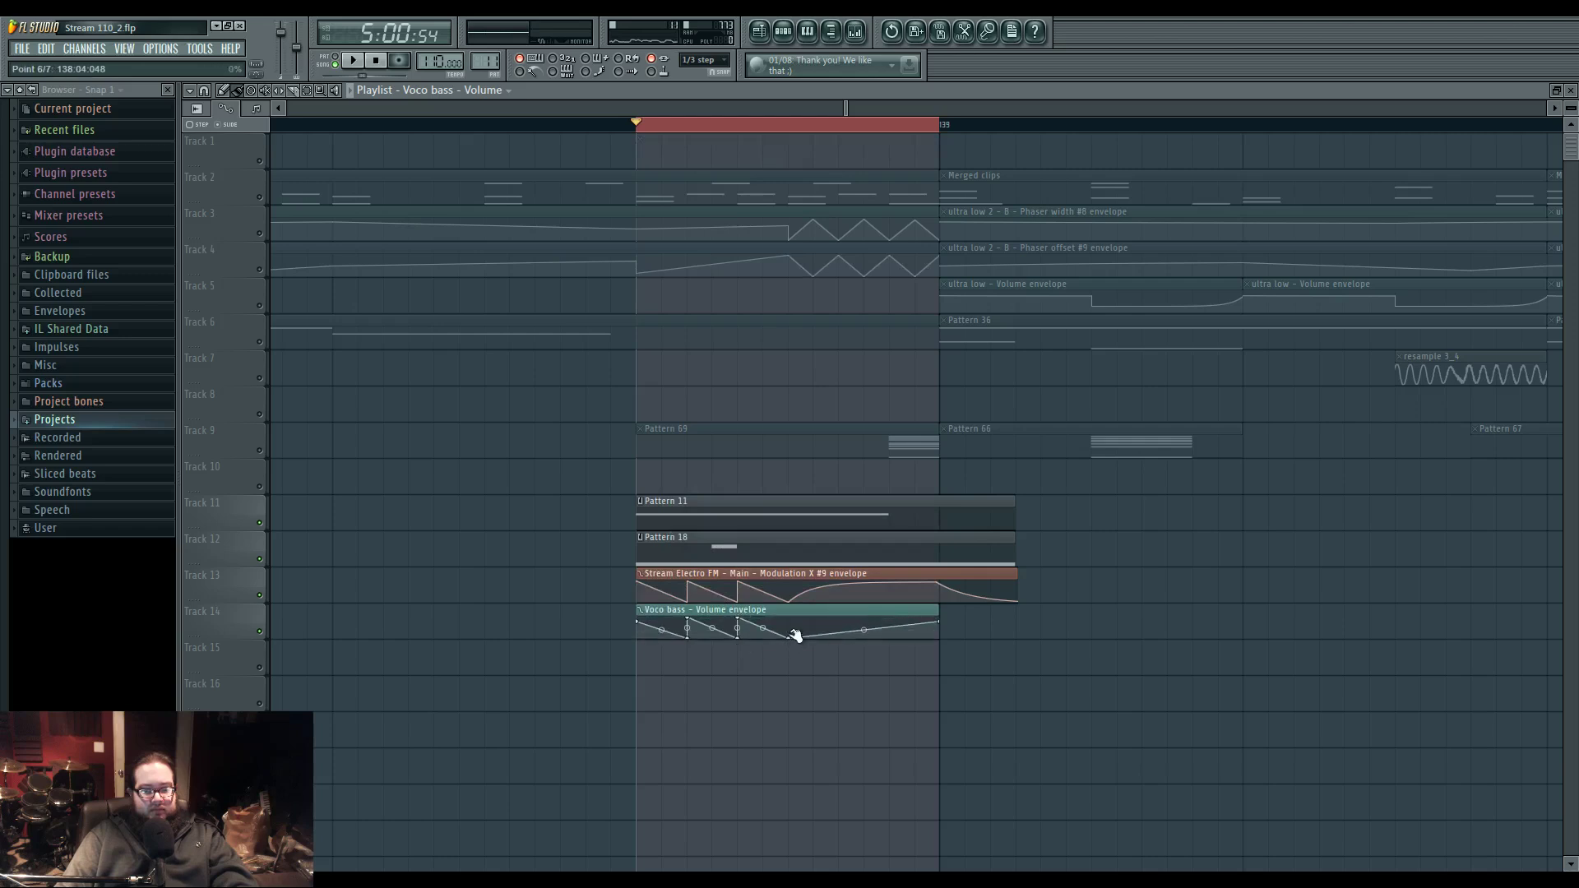
- Shape the Voco bass volume envelope into three gated pulses dropping to zero, followed by a gradual rise peaking at 138:04:080
{"action": "key", "text": "space"}
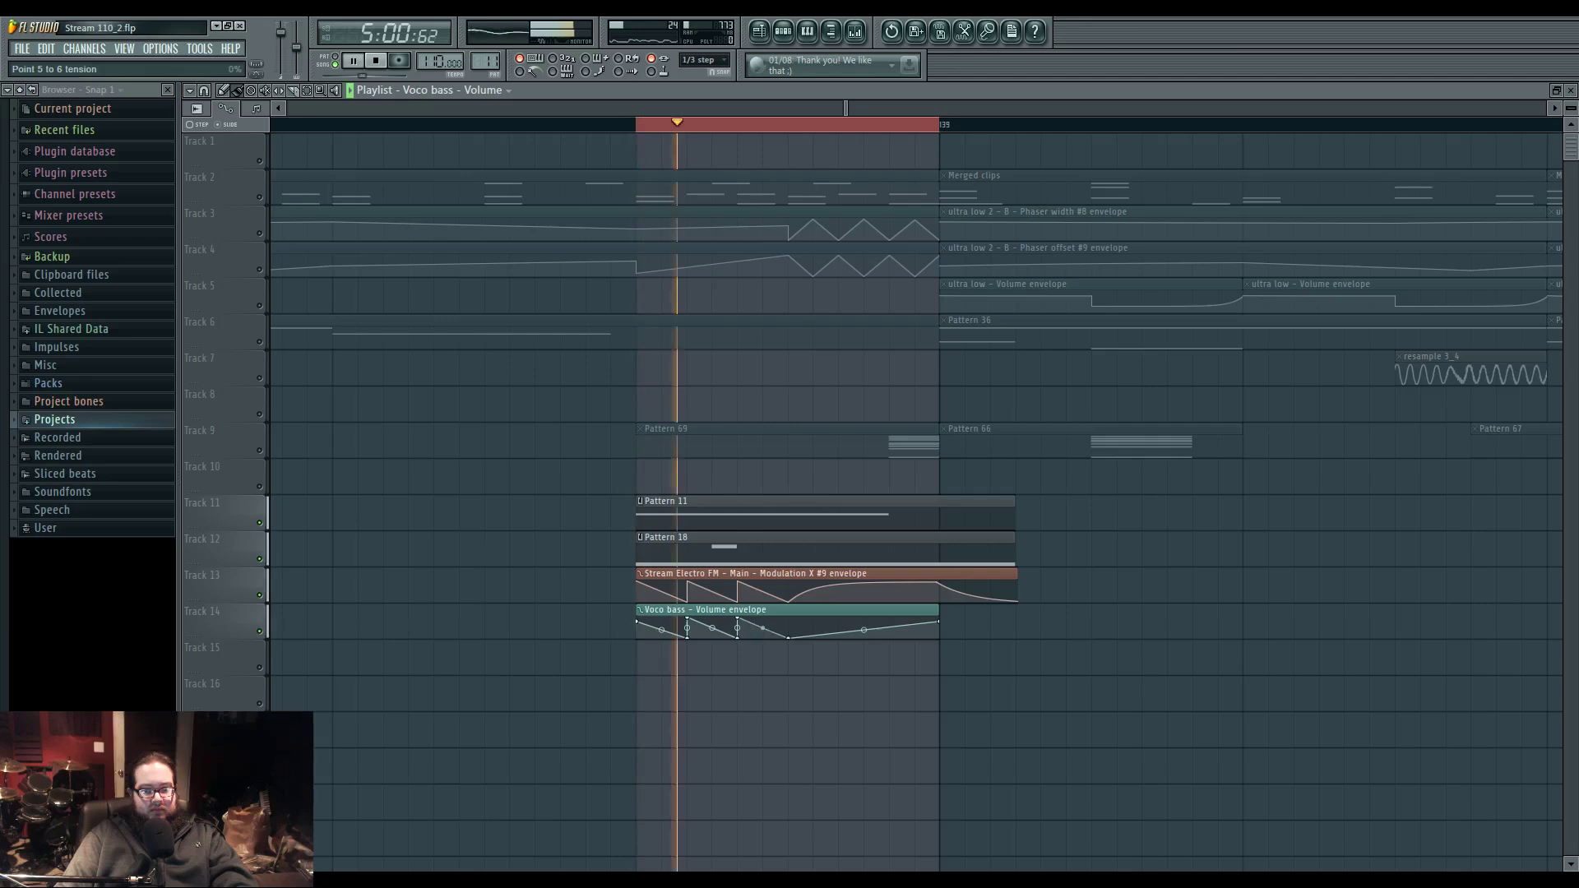
{"action": "key", "text": "space"}
{"action": "left_click_drag", "start_coordinate": [762, 629], "coordinate": [763, 631]}
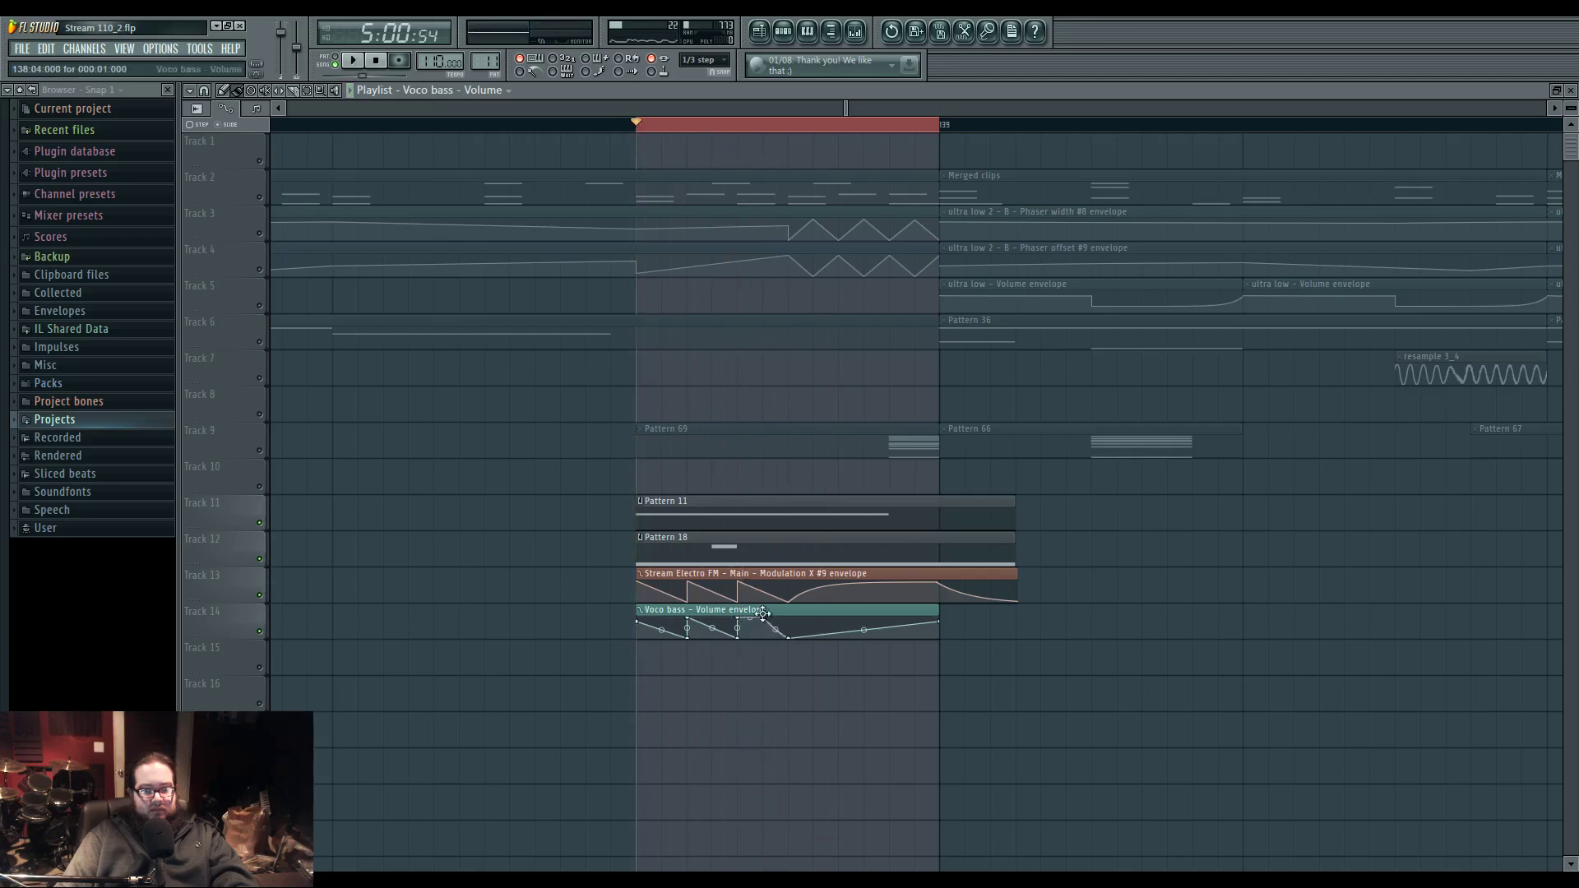
{"action": "key", "text": "space"}
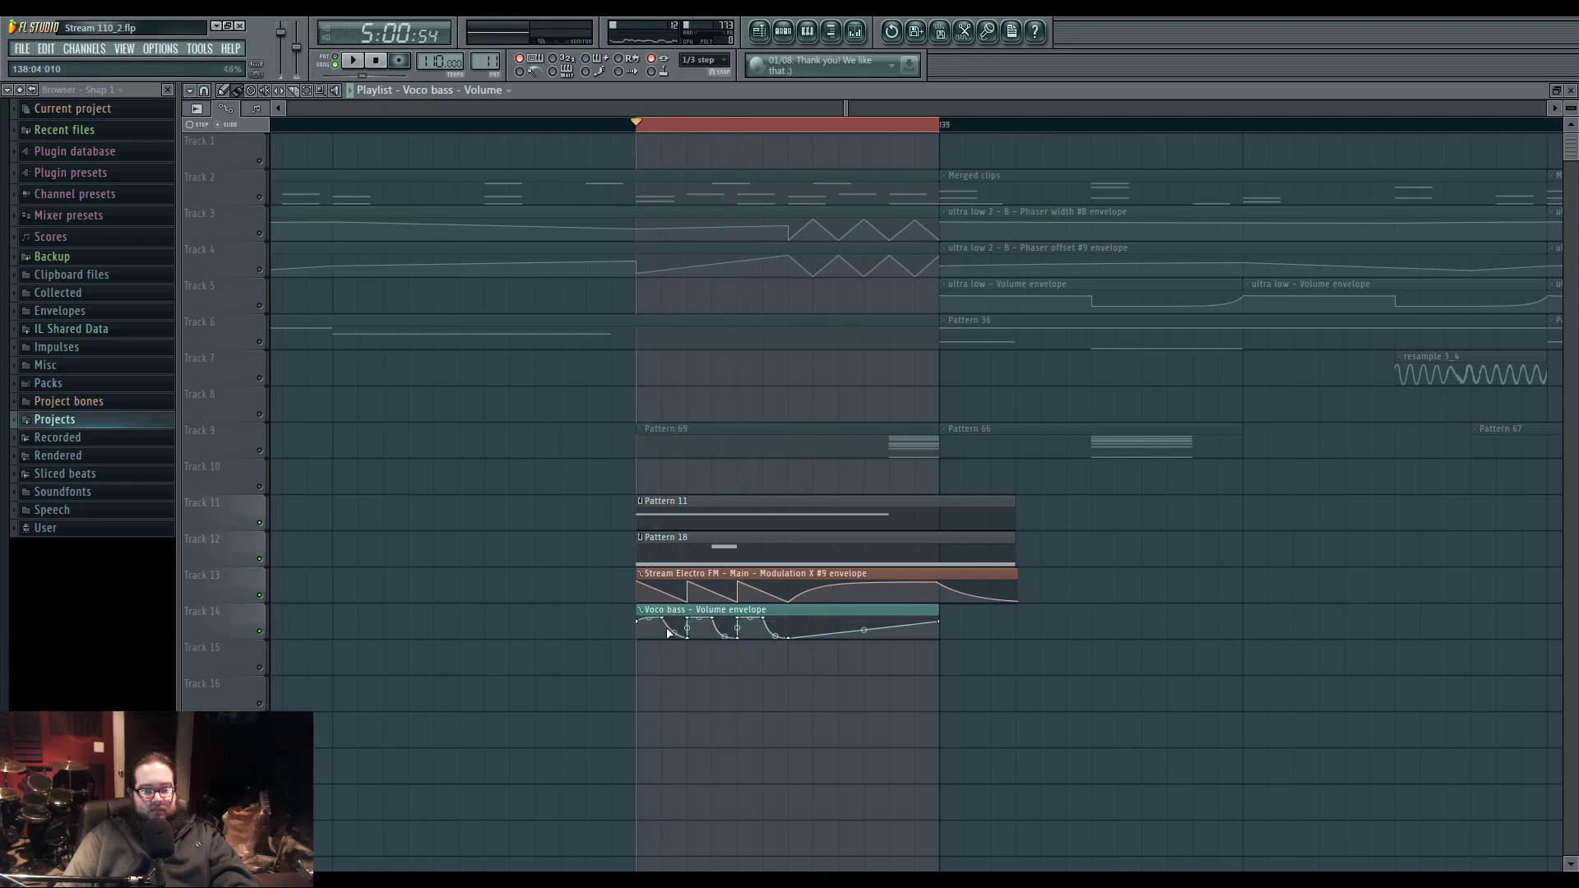
{"action": "left_click_drag", "start_coordinate": [671, 632], "coordinate": [864, 623]}
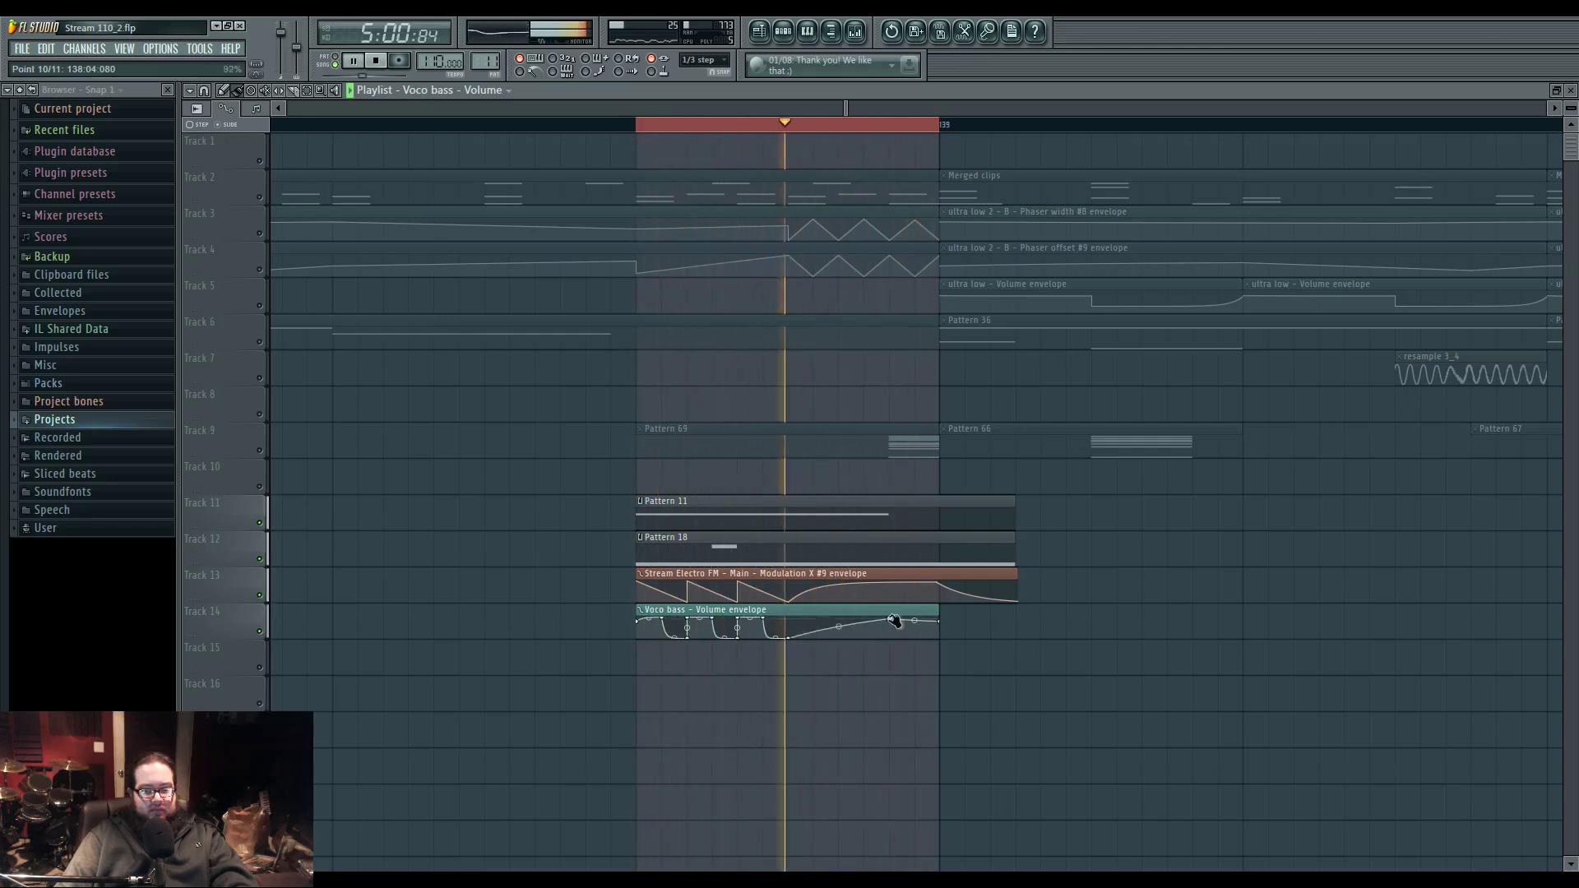
- Set the volume envelope's peak at 138:04:080 to 100% and straighten the Modulation X #9 envelope's rise toward bar 139
{"action": "right_click", "coordinate": [890, 613]}
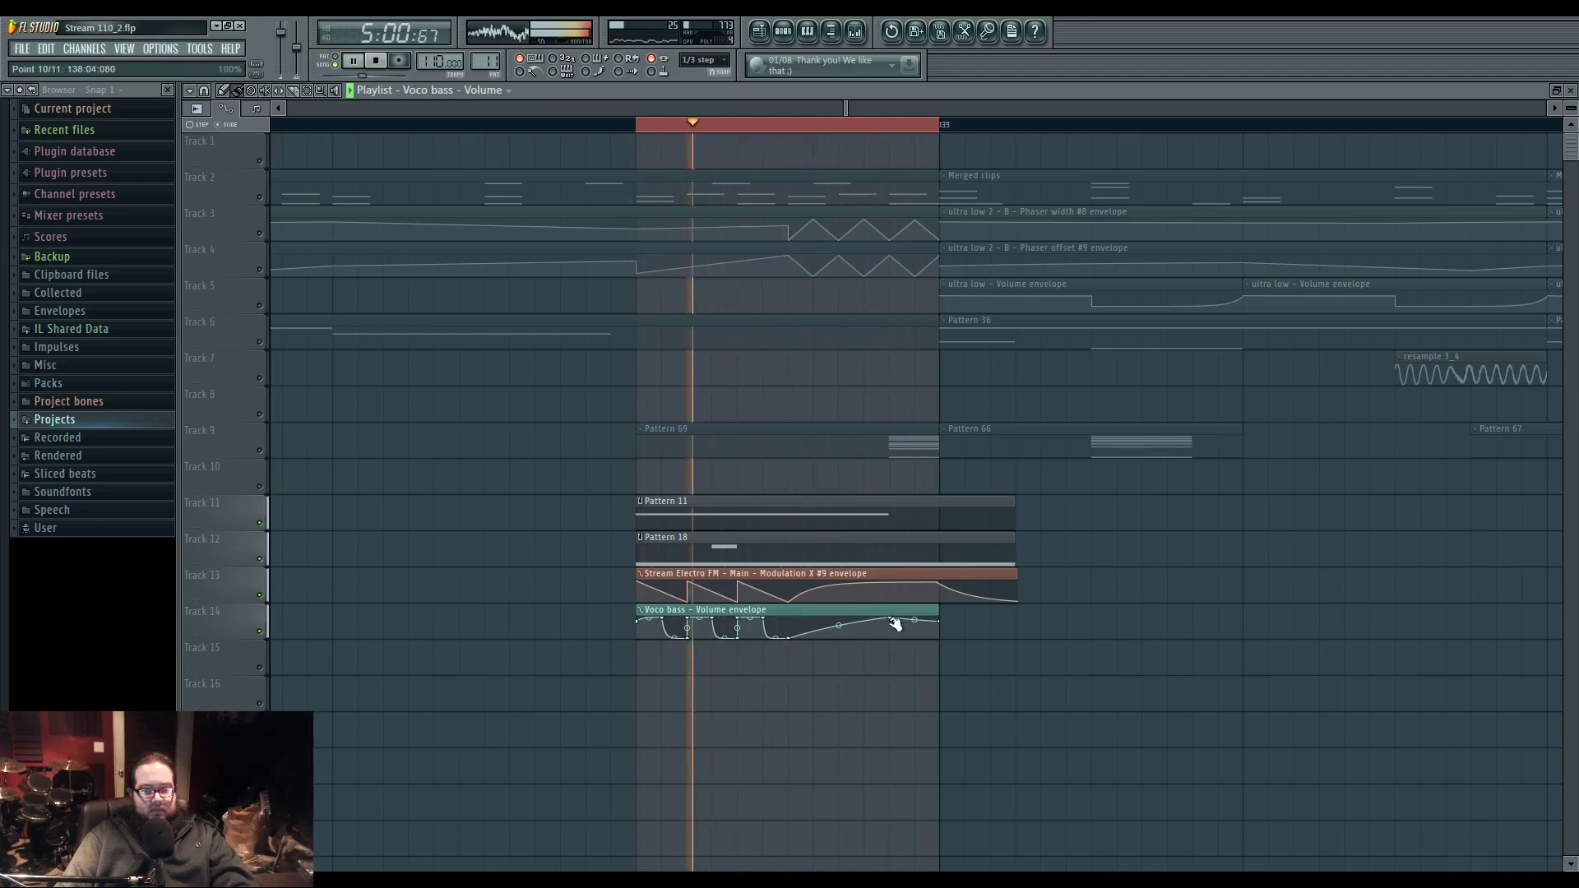
{"action": "left_click_drag", "start_coordinate": [862, 583], "coordinate": [858, 592]}
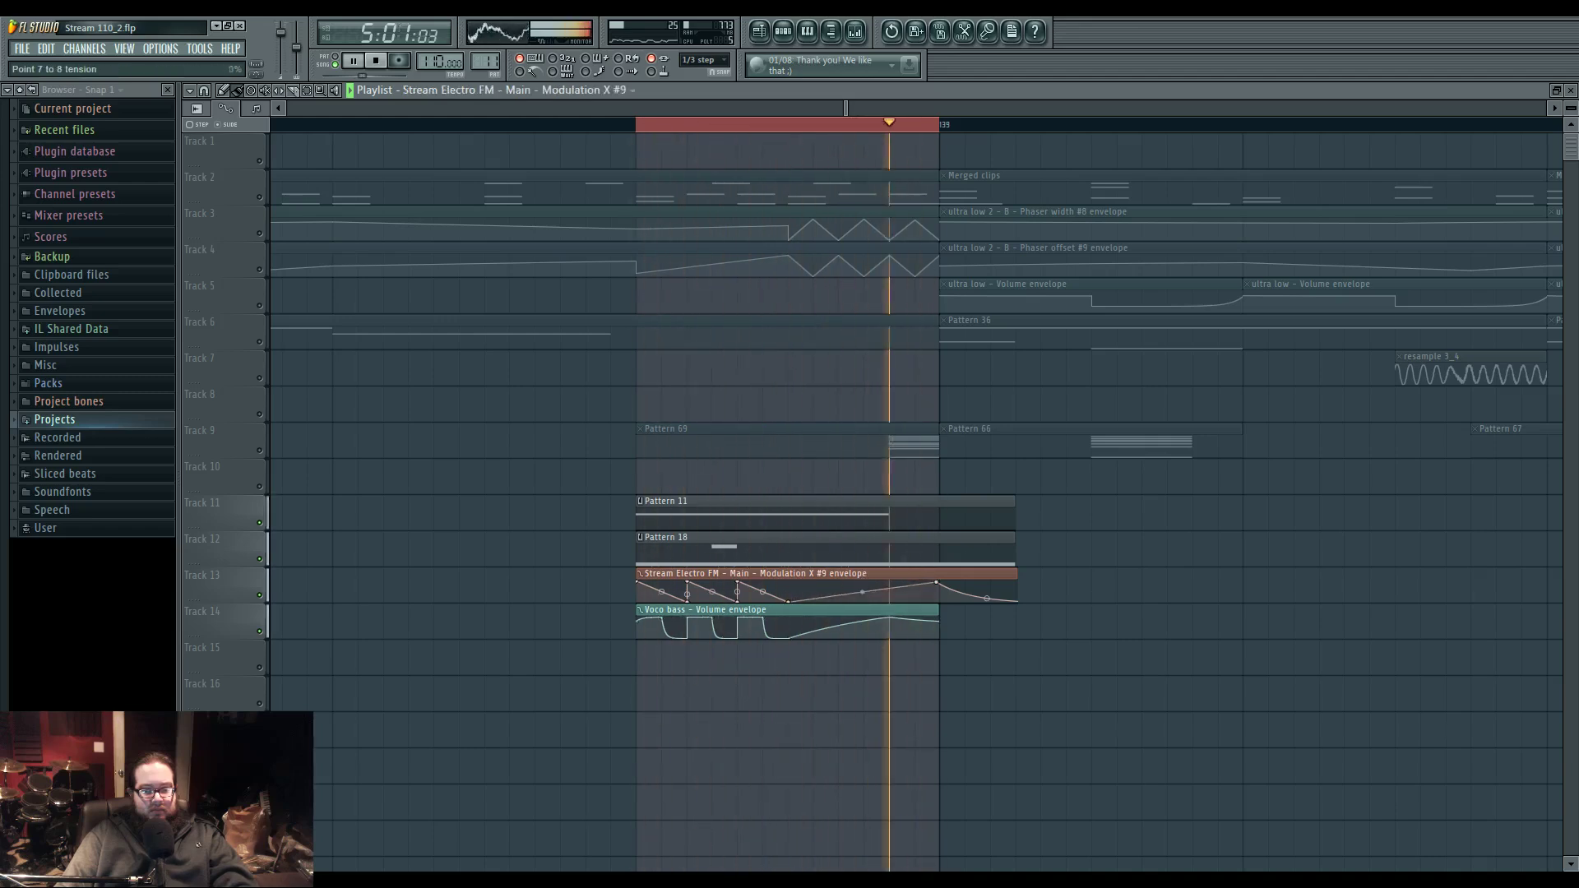
- Move the long note in Pattern 18 to D4 and delete the short A4 note
{"action": "double_click", "coordinate": [716, 546]}
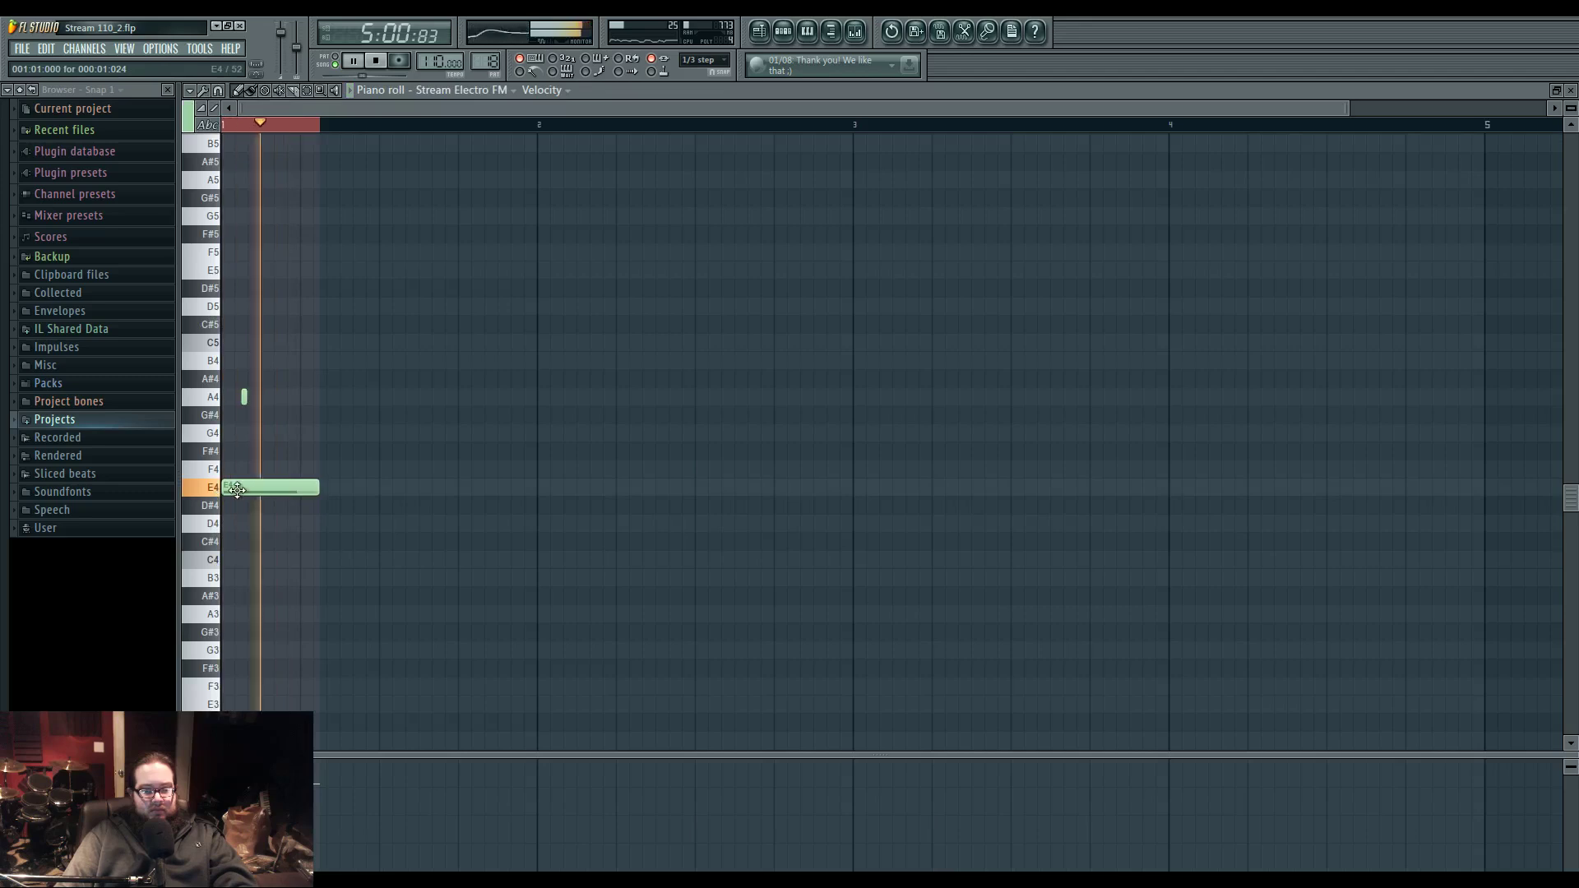
{"action": "left_click_drag", "start_coordinate": [230, 430], "coordinate": [278, 512]}
{"action": "right_click", "coordinate": [244, 398]}
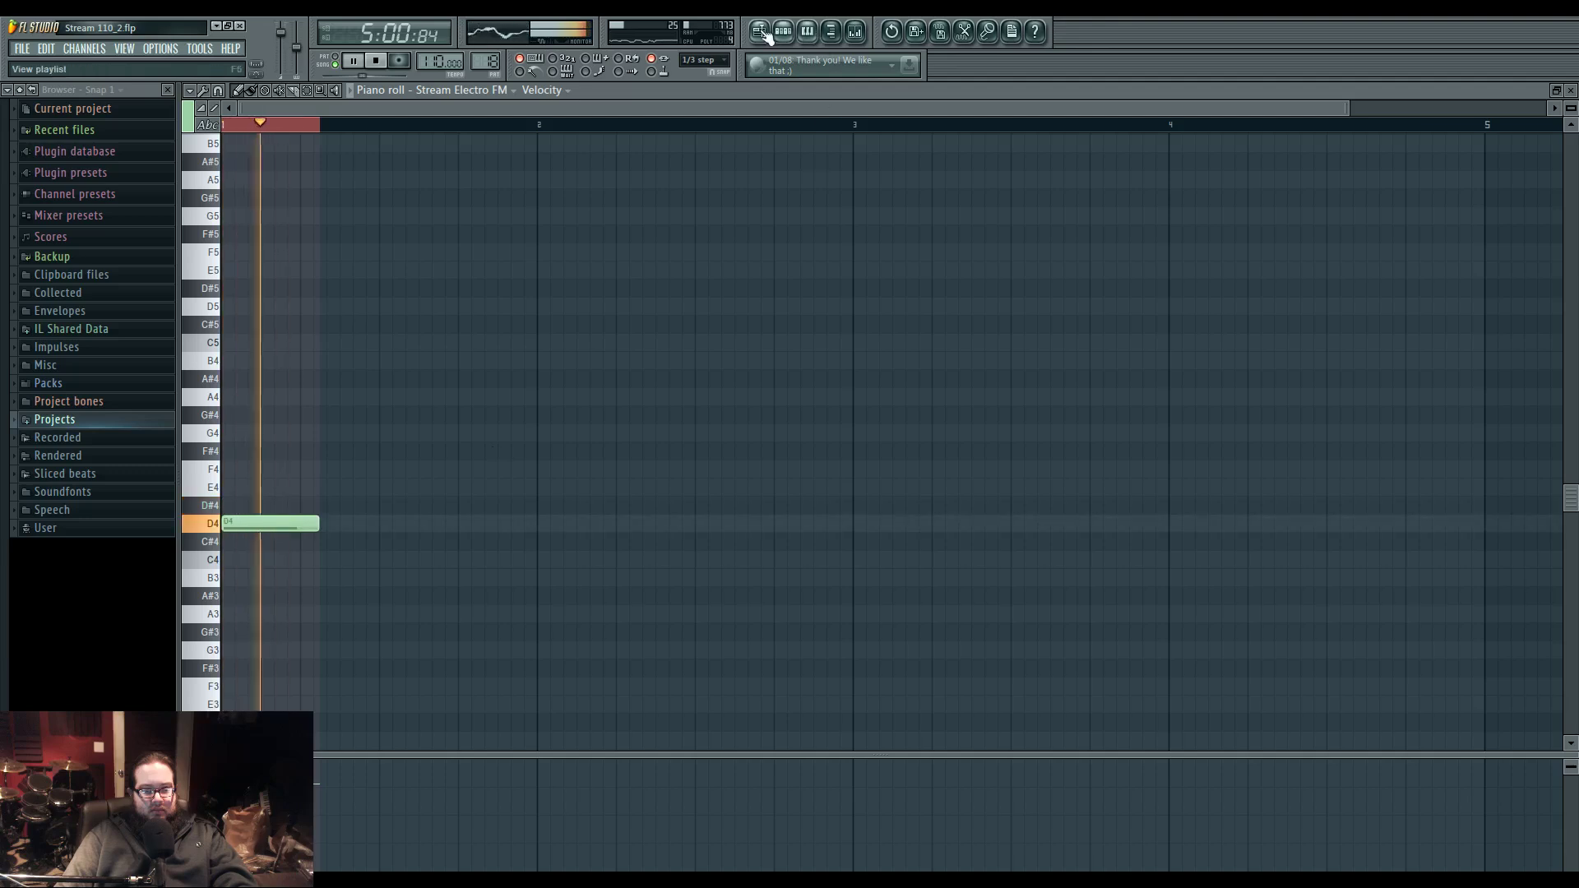
{"action": "key", "text": "F5"}
{"action": "scroll", "coordinate": [588, 450], "scroll_direction": "down", "scroll_amount": 2}
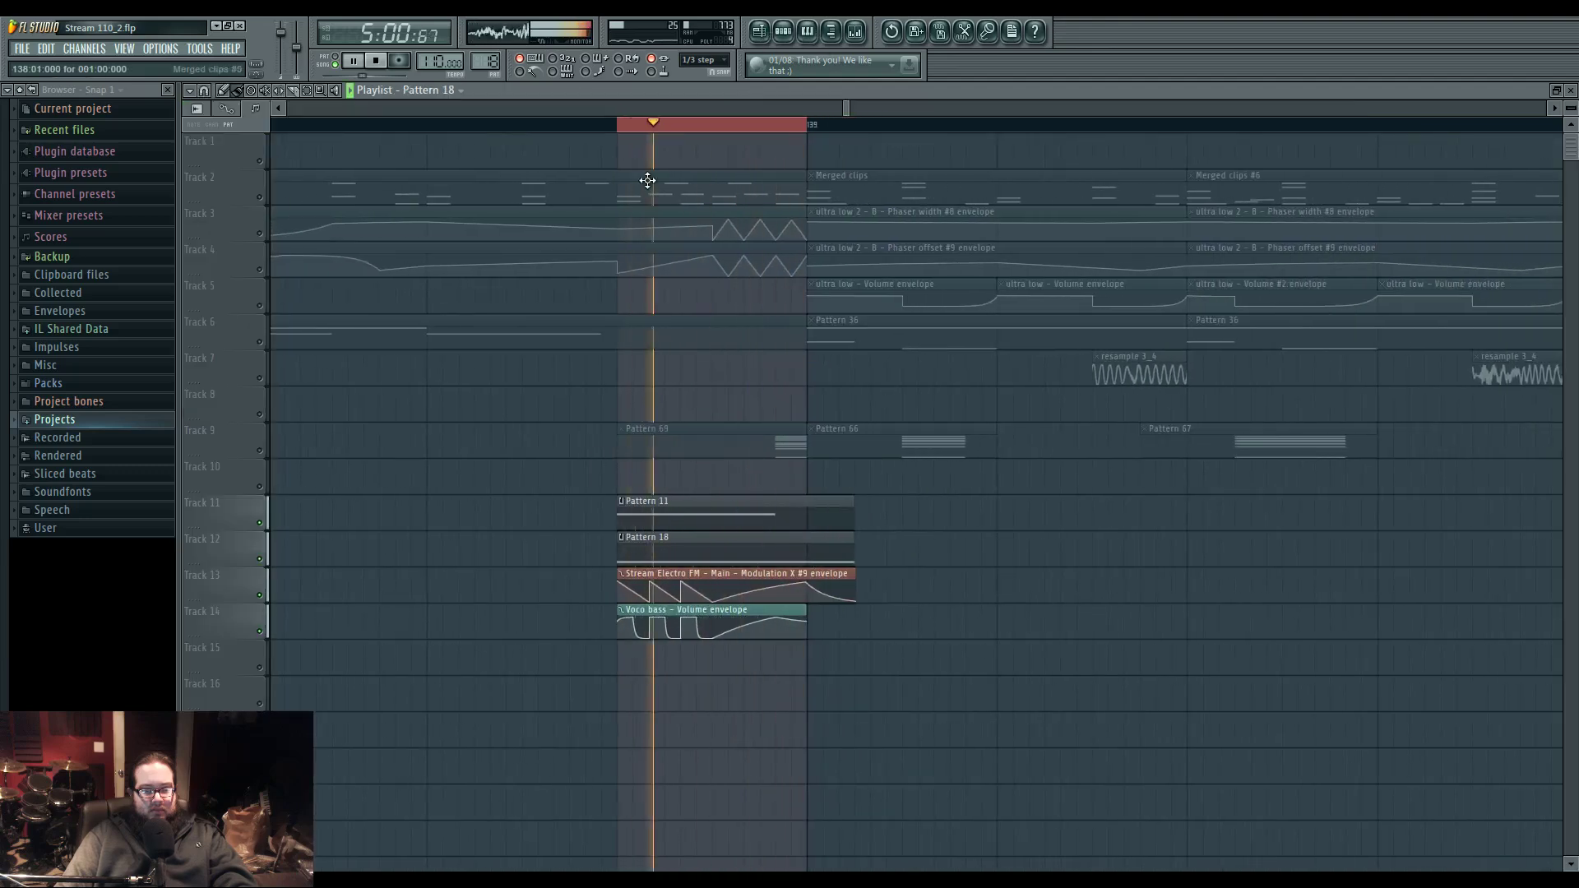
- Clear the time selection, unsolo the fill tracks and play the full arrangement from bar 137
{"action": "key", "text": "space"}
{"action": "right_click", "coordinate": [641, 127]}
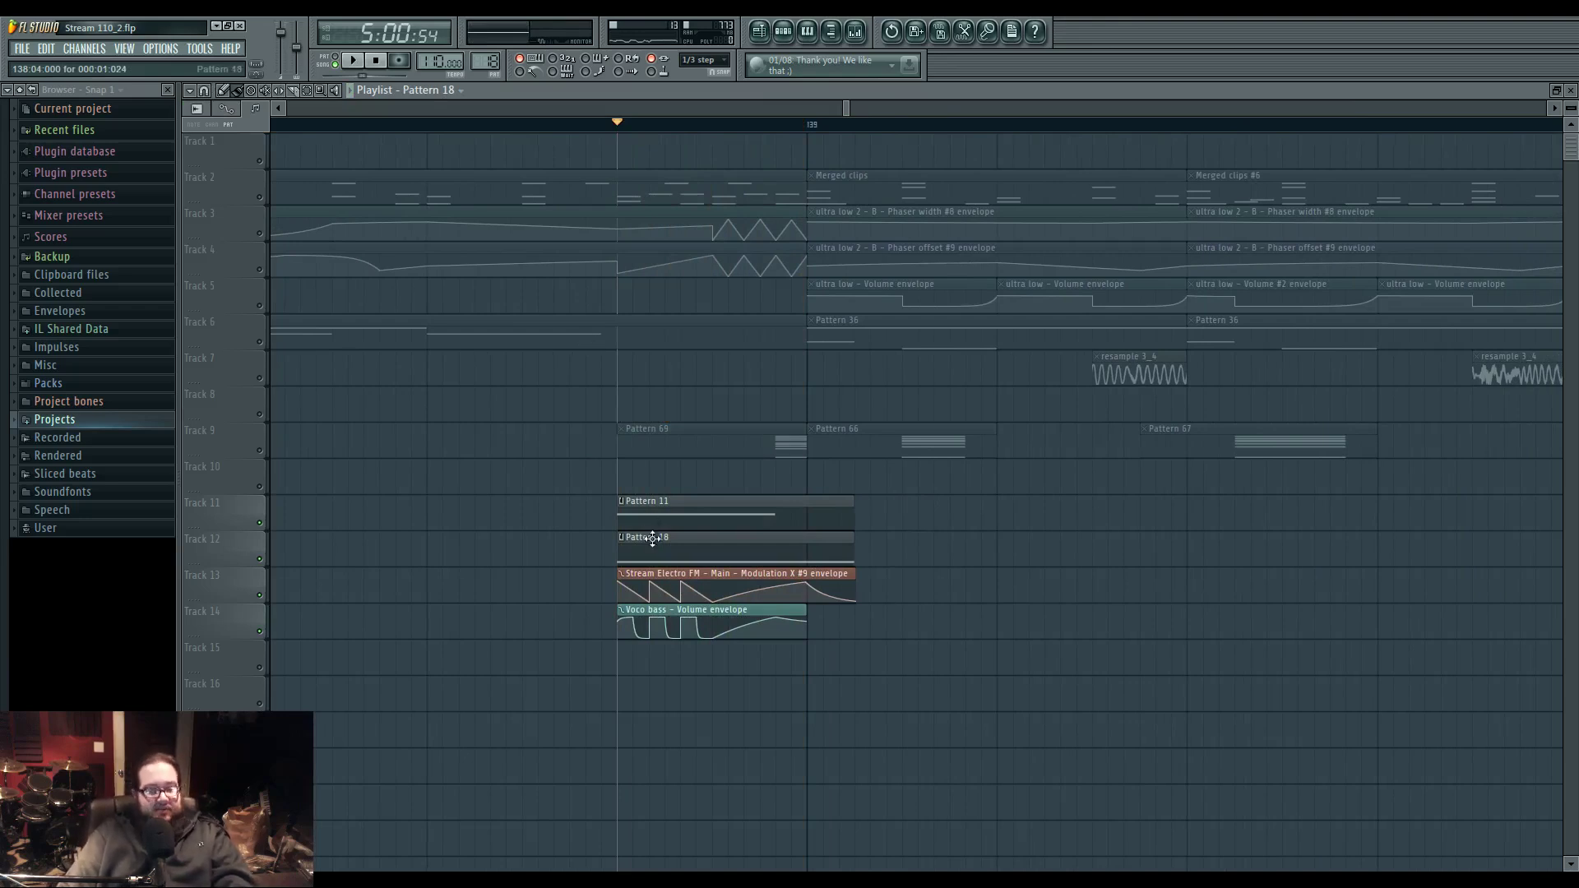
{"action": "right_click", "coordinate": [260, 523]}
{"action": "right_click", "coordinate": [260, 523]}
{"action": "scroll", "coordinate": [415, 564], "scroll_direction": "down", "scroll_amount": 3}
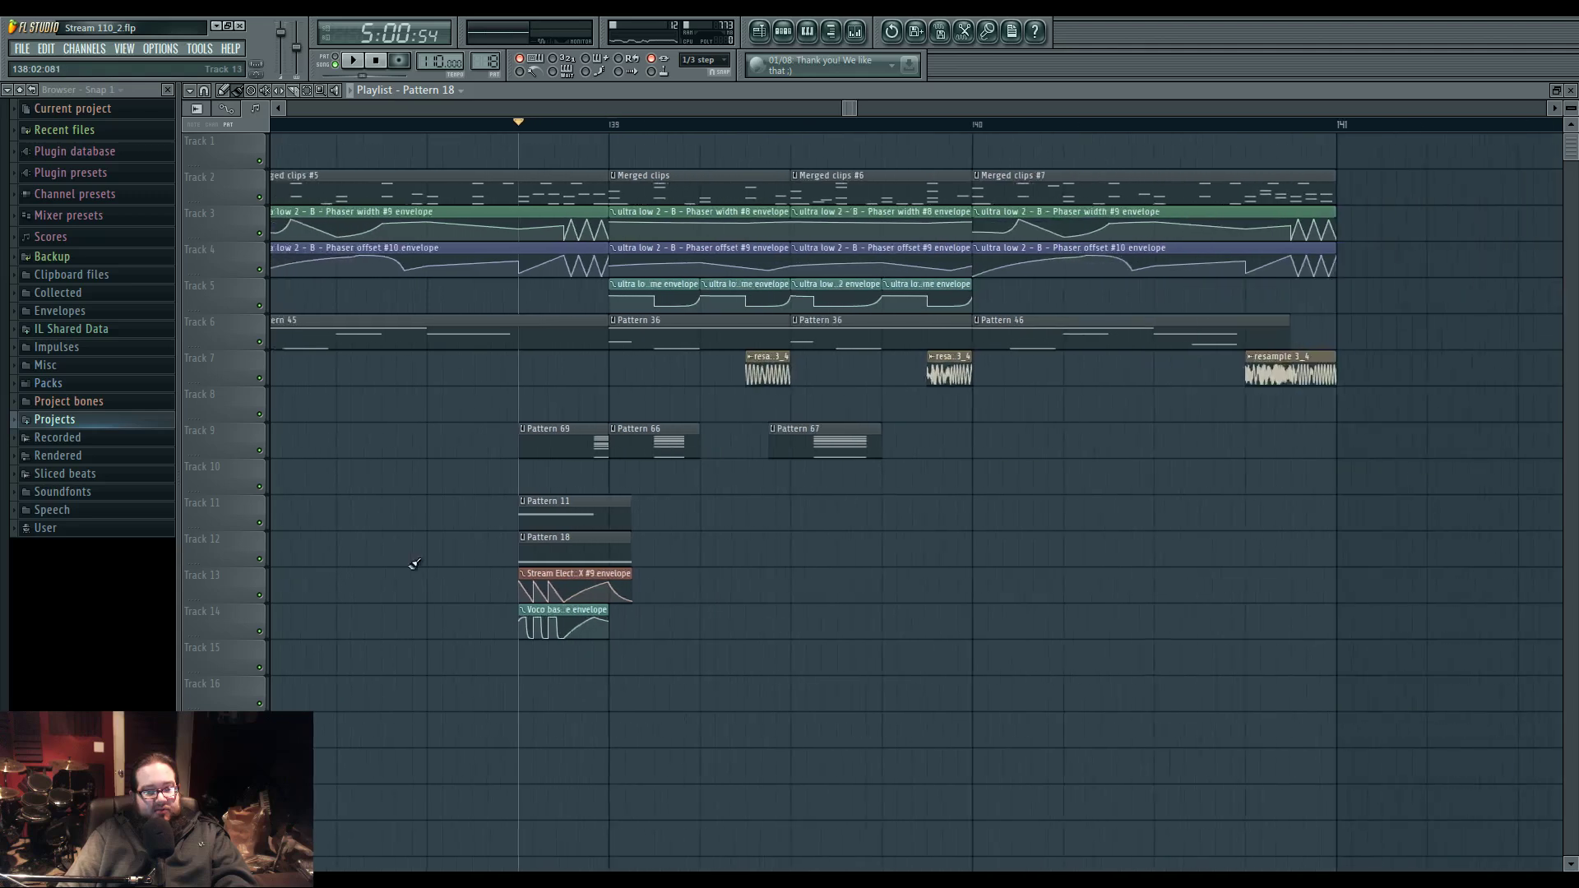
{"action": "scroll", "coordinate": [419, 559], "scroll_direction": "left", "scroll_amount": 3}
{"action": "key", "text": "space"}
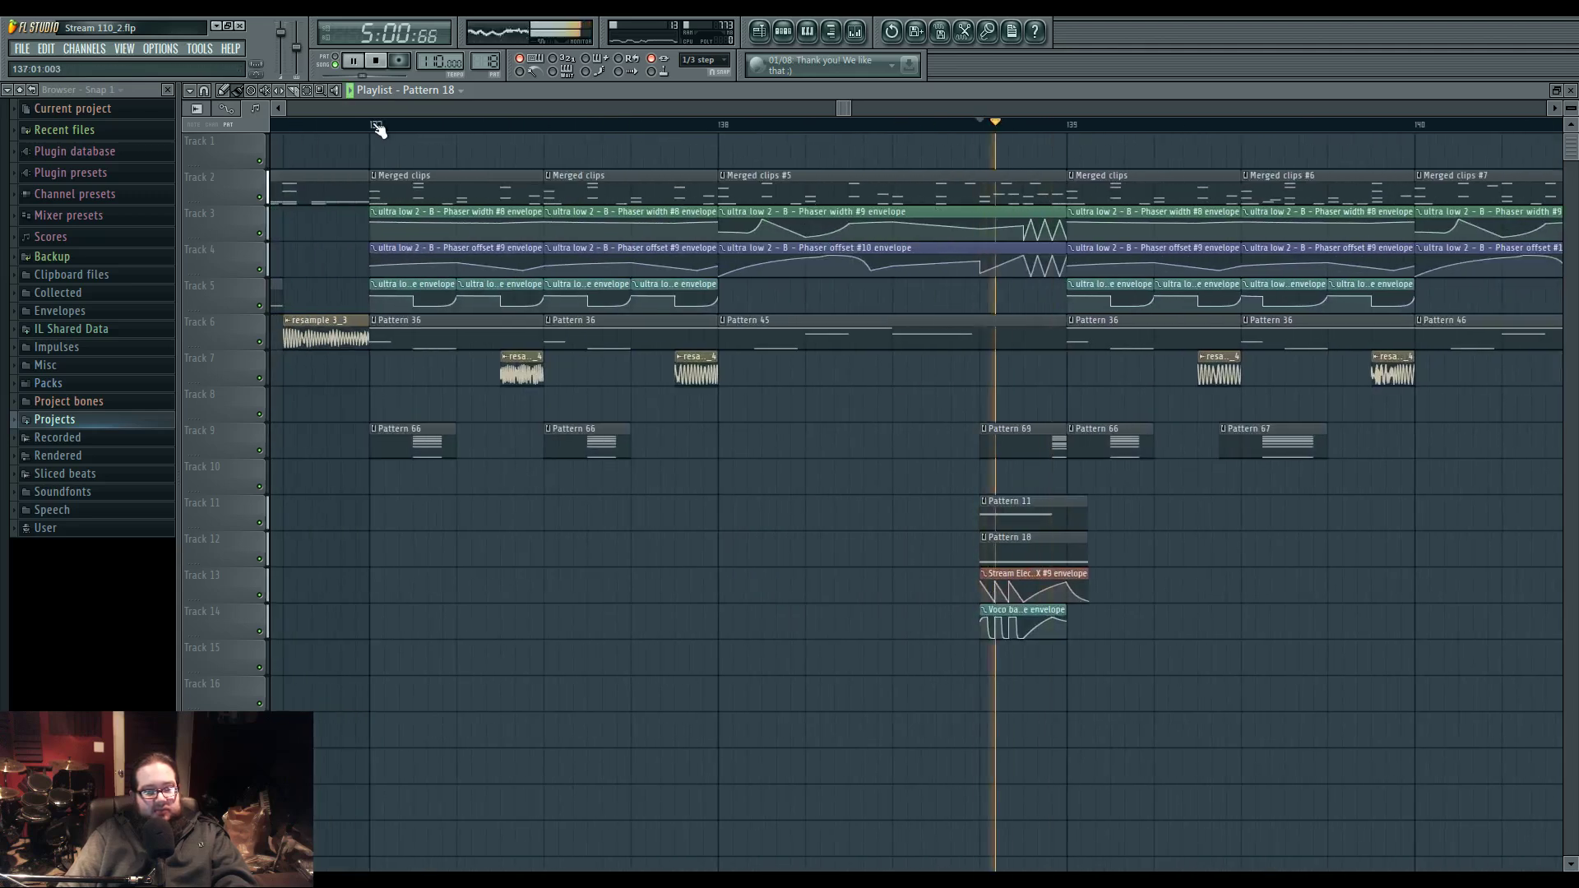
{"action": "left_click", "coordinate": [377, 127]}
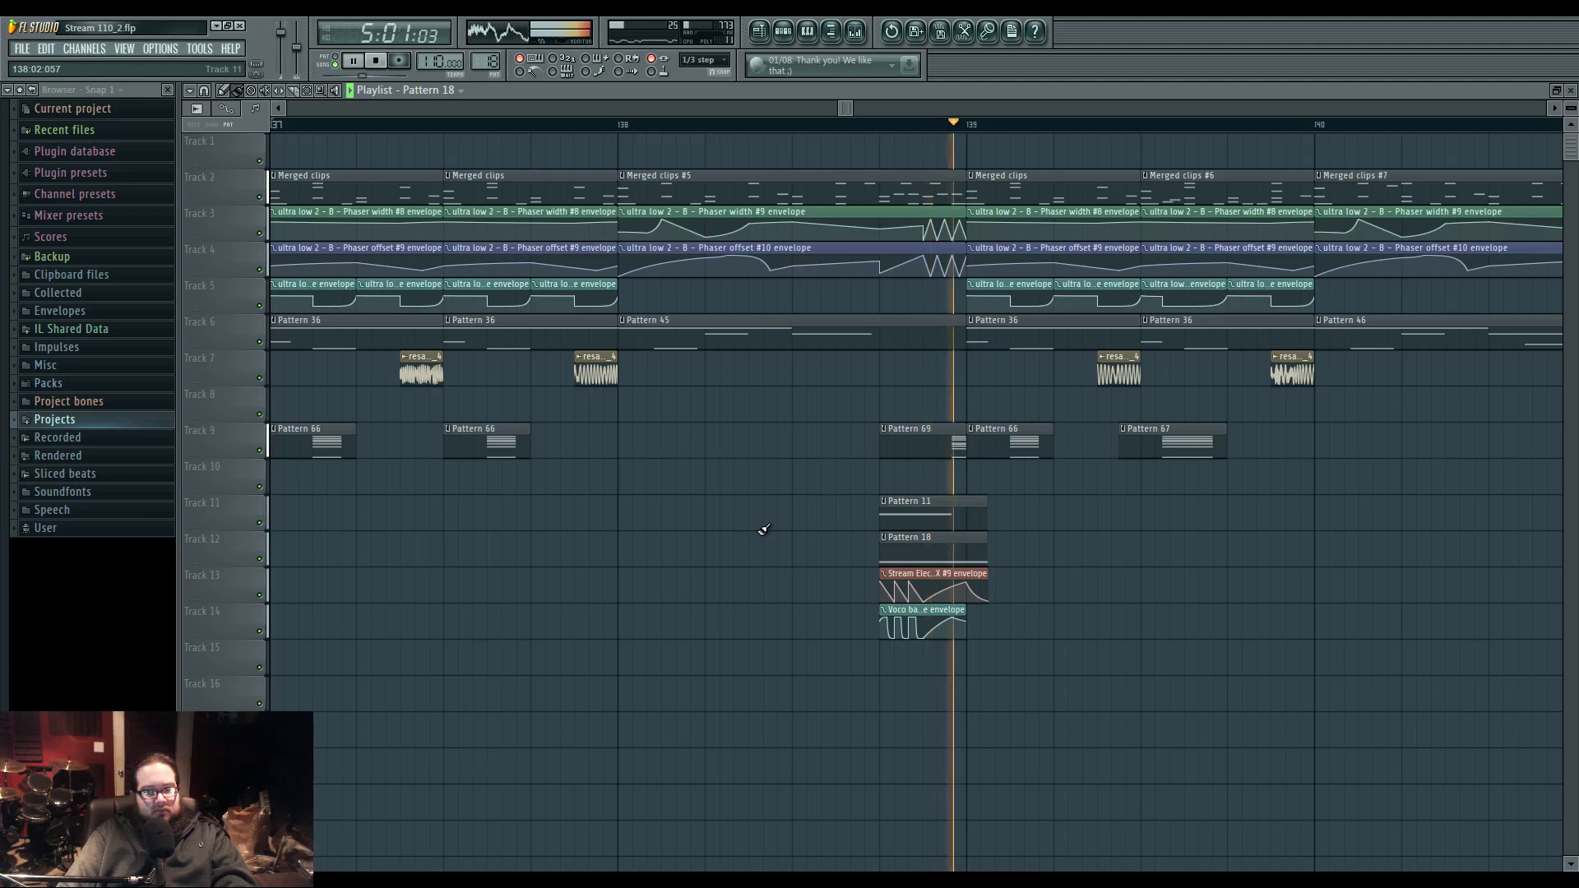
{"action": "left_click_drag", "start_coordinate": [740, 531], "coordinate": [621, 539]}
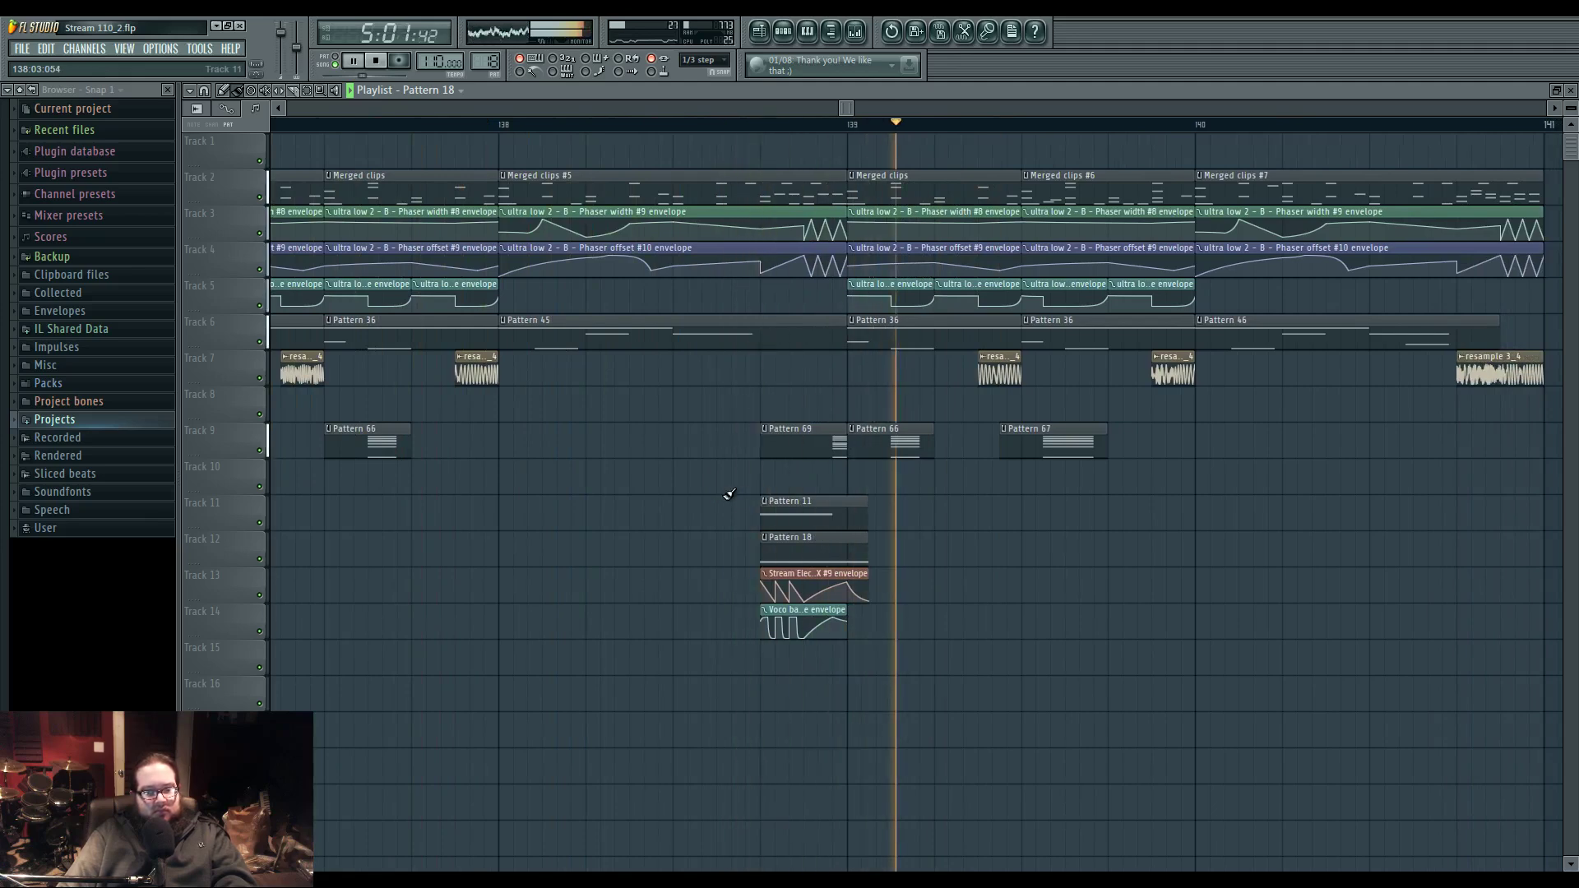
- Remove the Pattern 69 clip from Track 9, and in Pattern 11 extend the A4 note to a full beat with an A3 slide note
{"action": "key", "text": "space"}
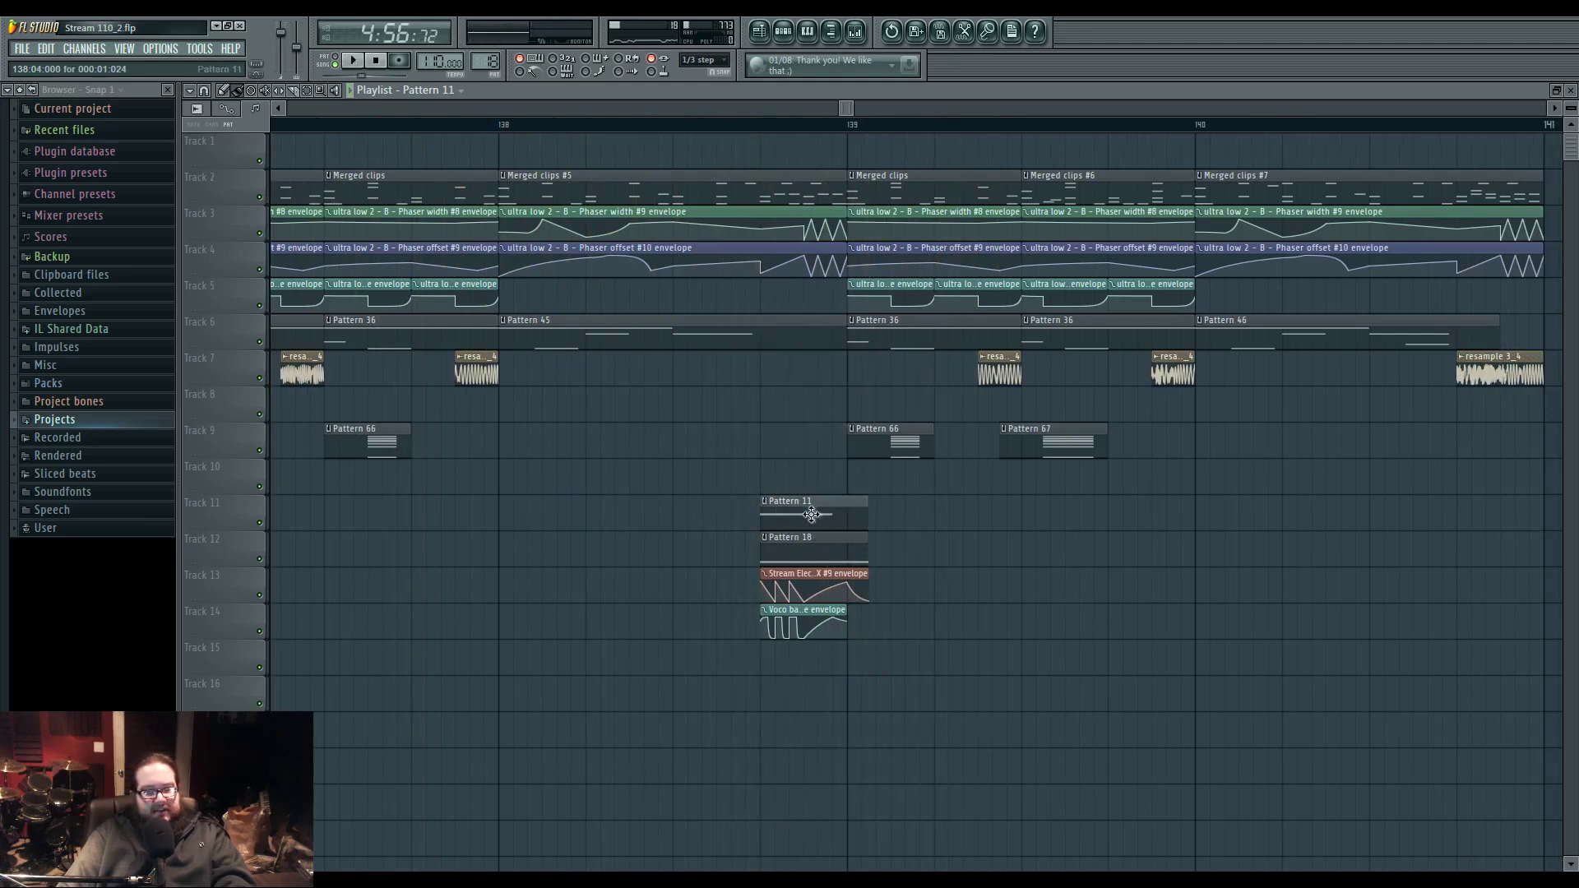
{"action": "double_click", "coordinate": [811, 515]}
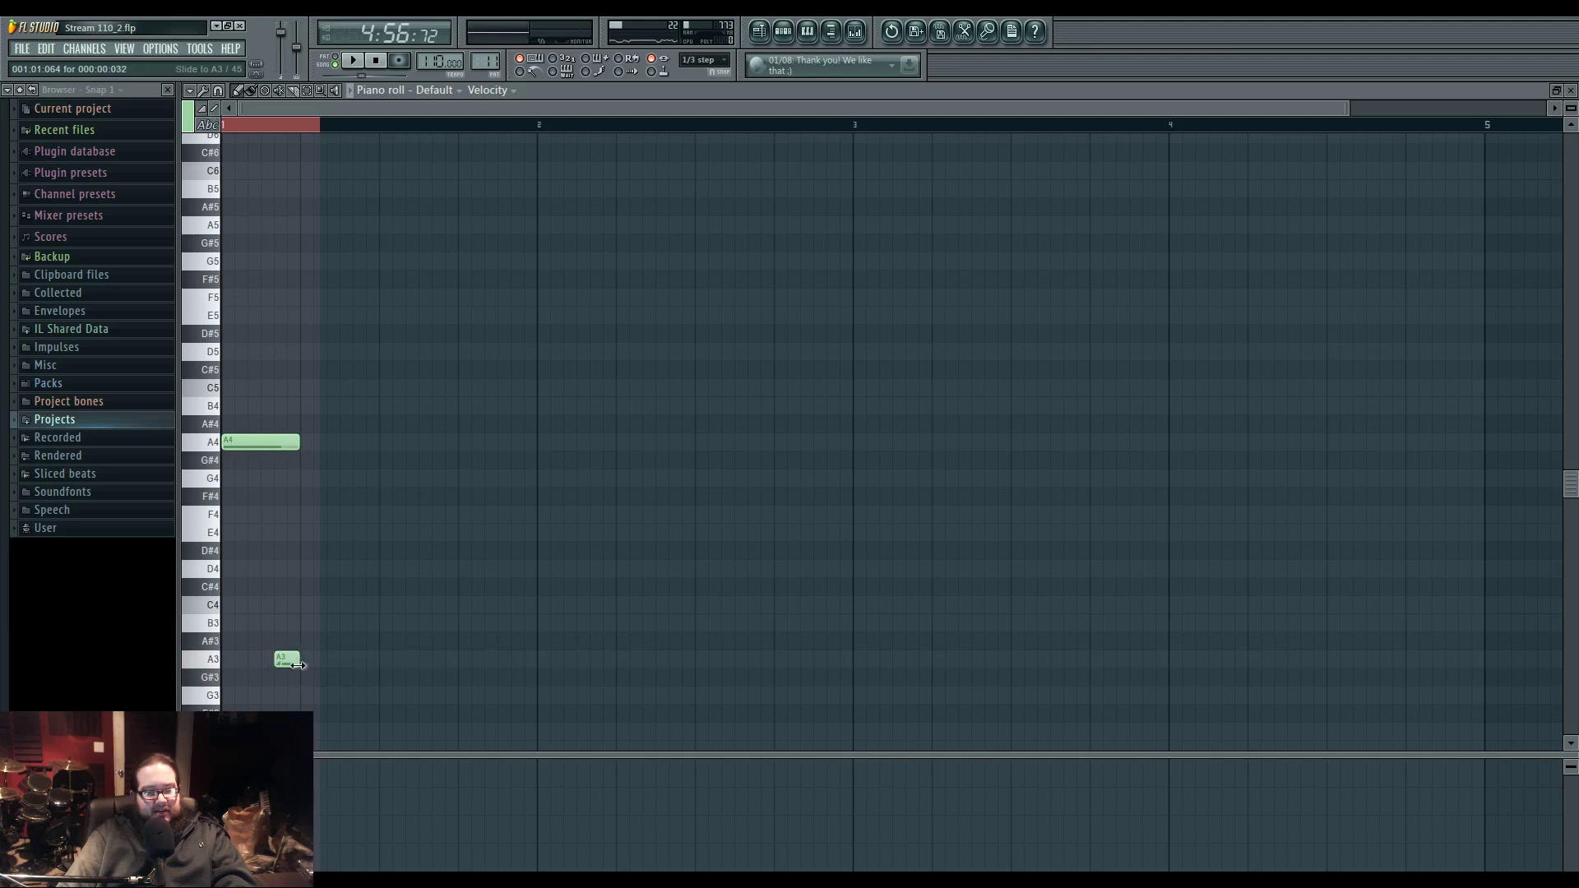
{"action": "key", "text": "F5"}
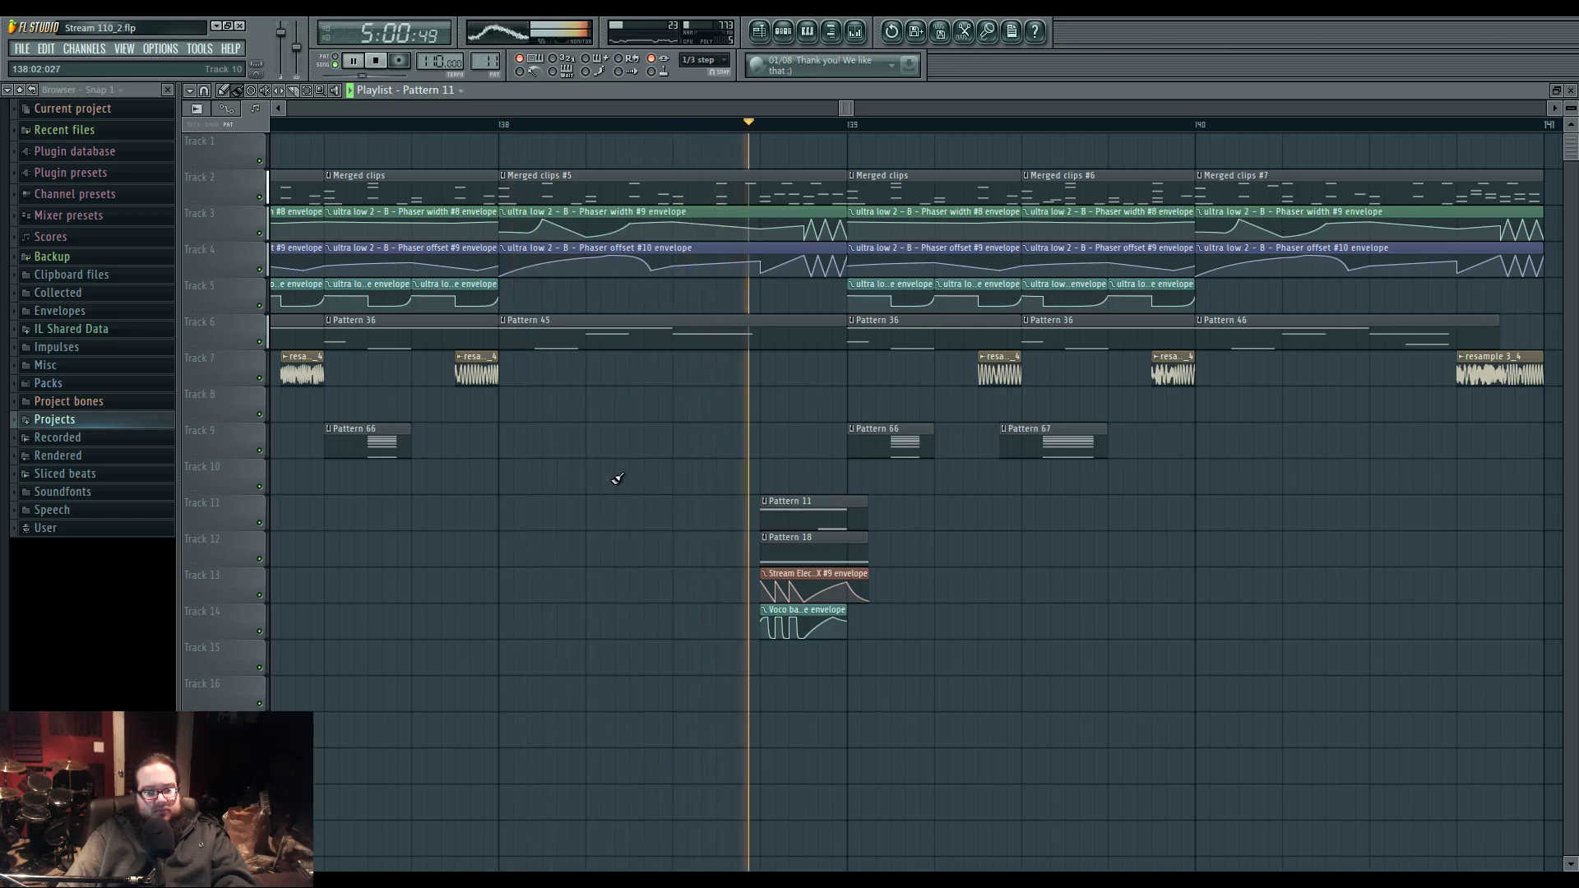
{"action": "left_click", "coordinate": [774, 125]}
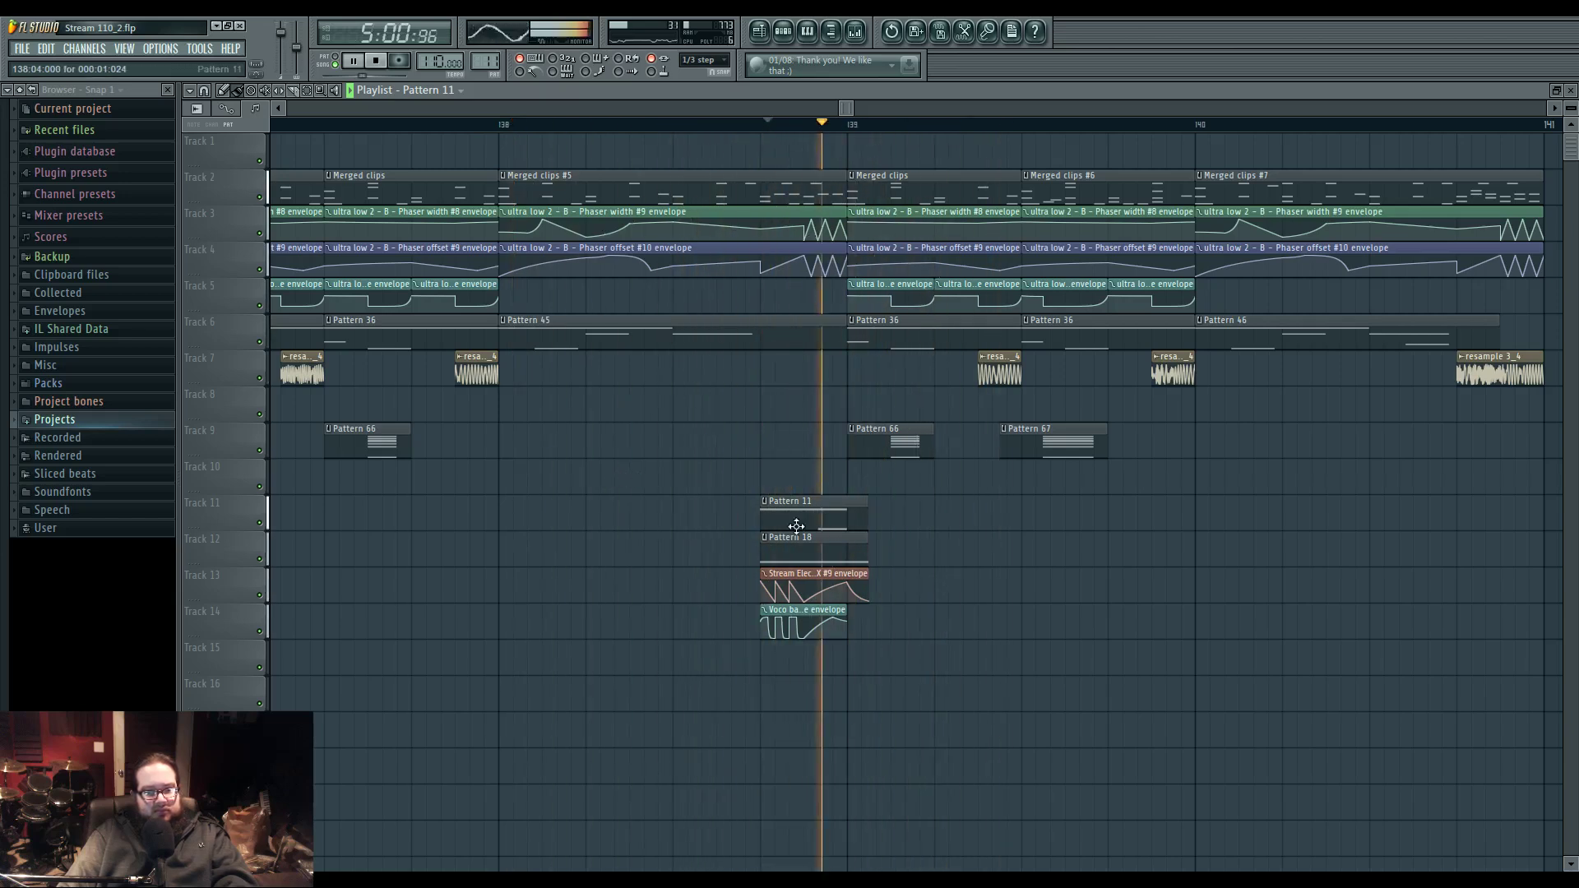
{"action": "key", "text": "space"}
- Try the Pattern 11 slide note on F5 and G5, and replace it with a short G4 slide near the A4 note's end
{"action": "double_click", "coordinate": [810, 523]}
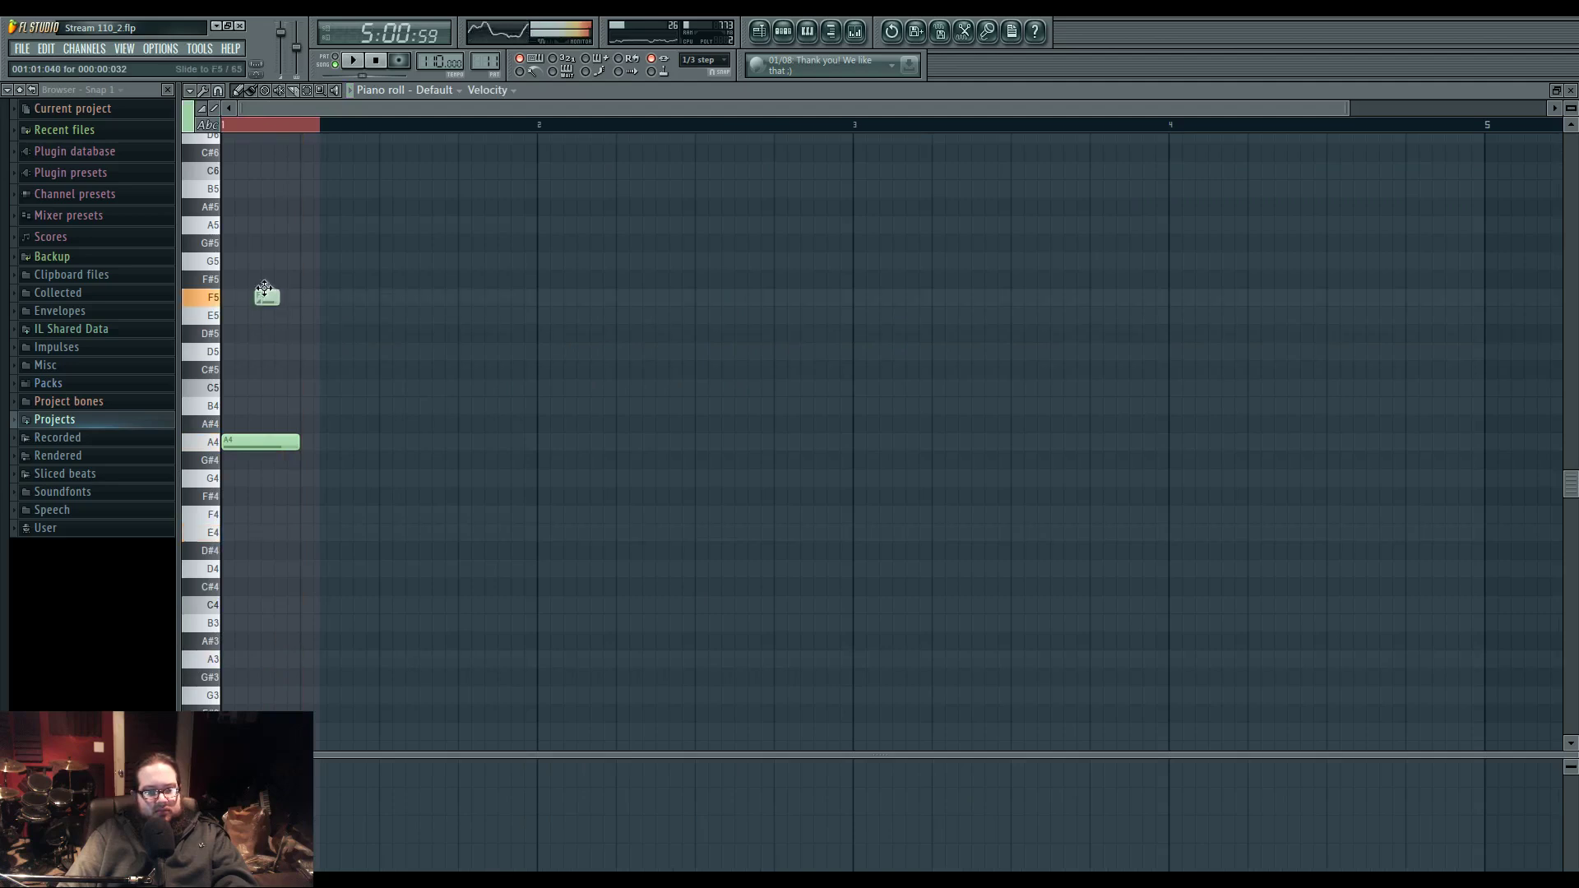
{"action": "key", "text": "space"}
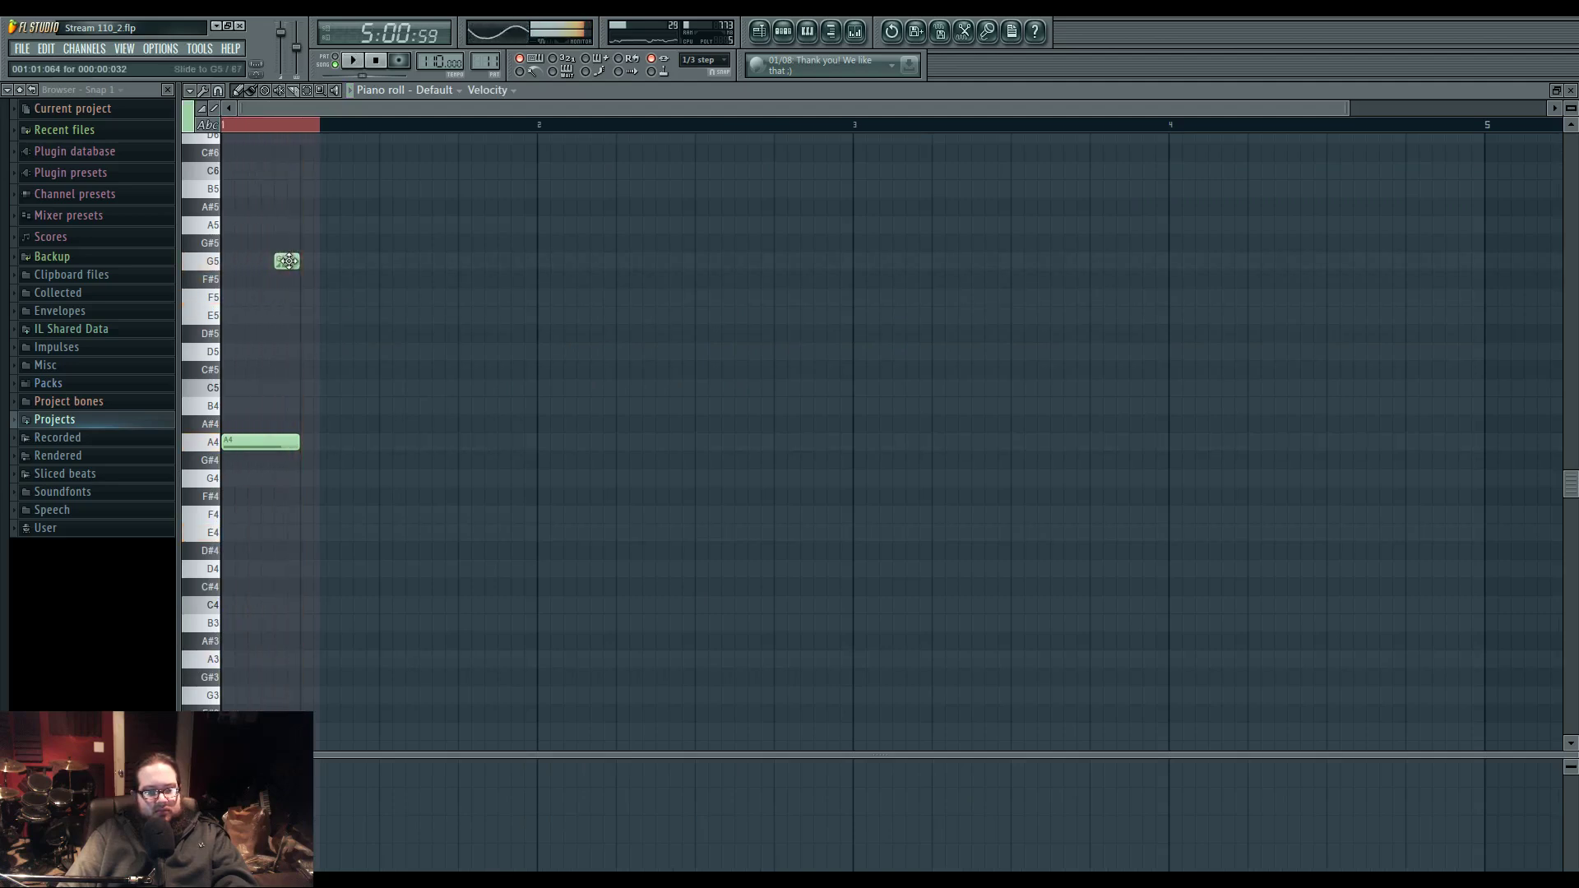
{"action": "left_click_drag", "start_coordinate": [287, 261], "coordinate": [267, 478]}
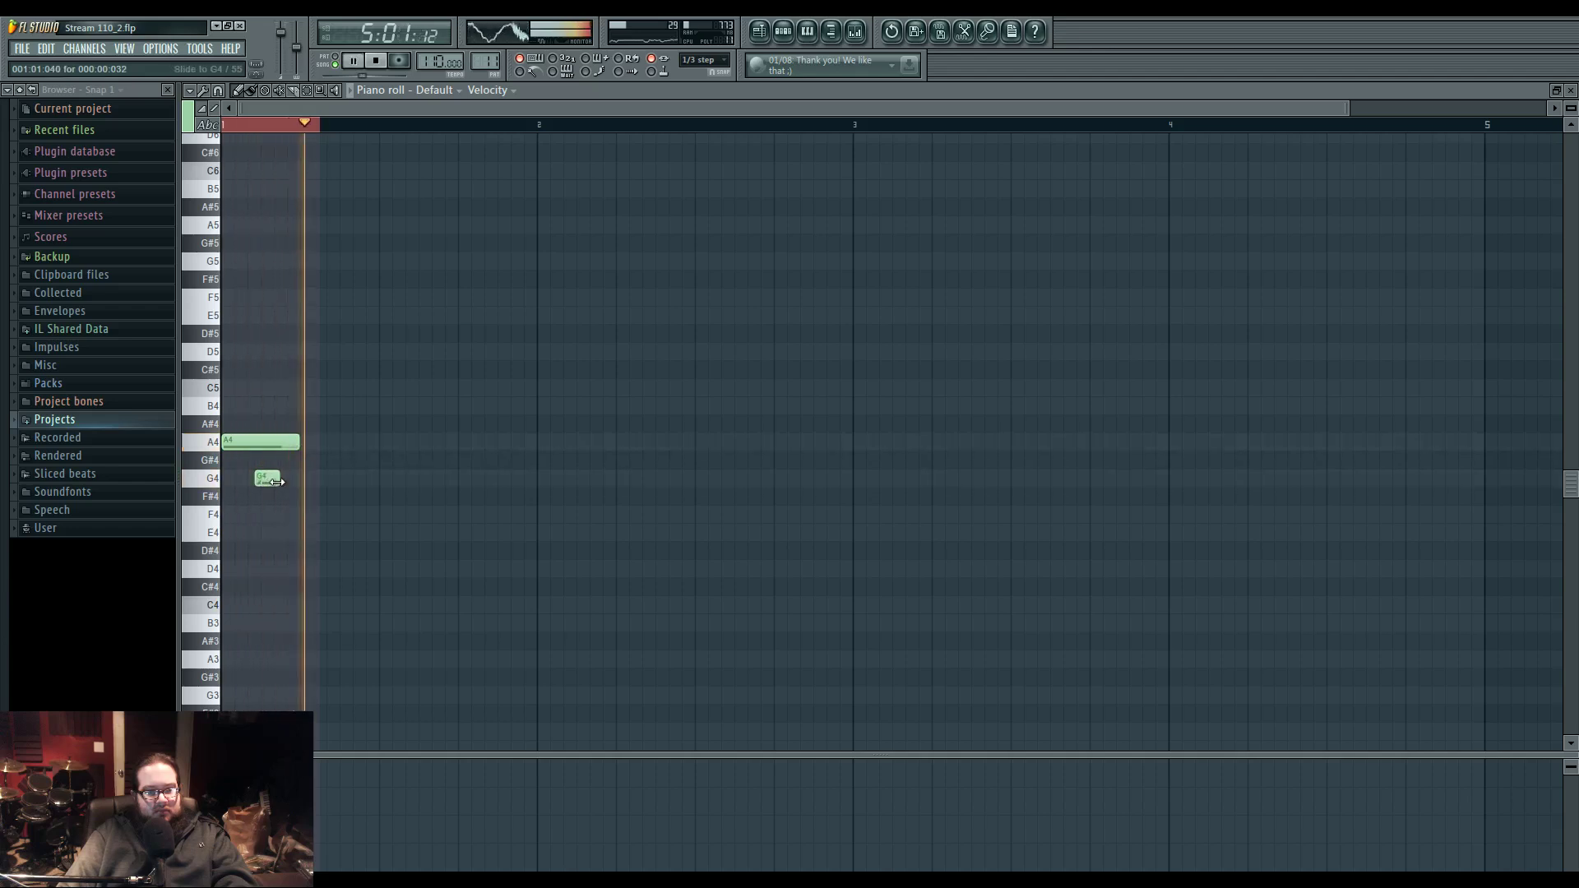
{"action": "right_click", "coordinate": [261, 479]}
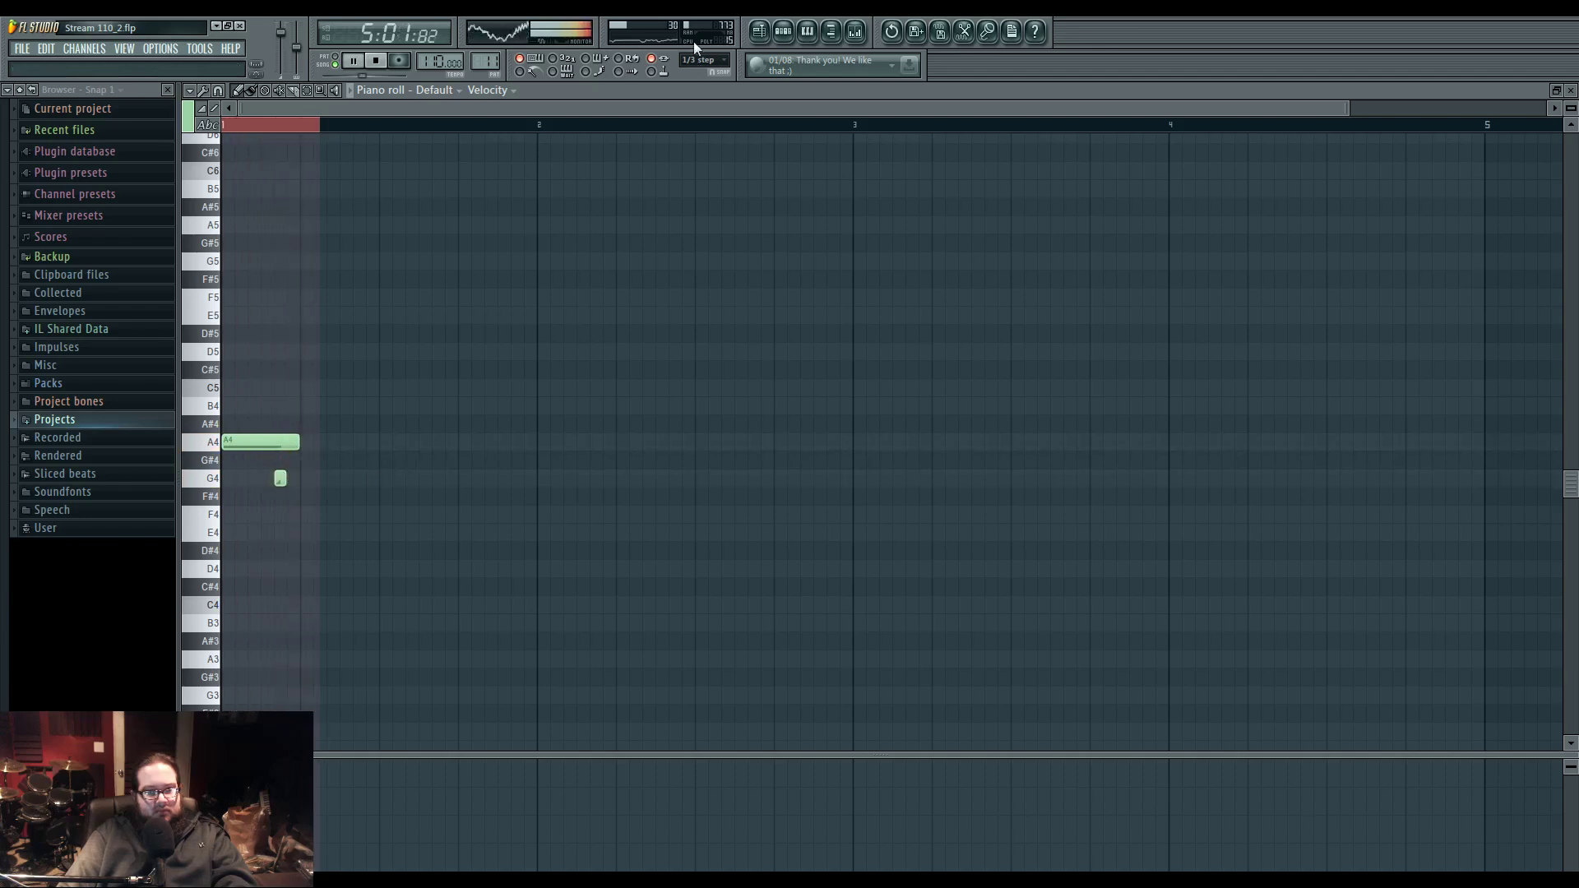
- In Merged clips #6, audition dropping each of the two adjacent C3 notes after beat 2, and remove only the earlier one
{"action": "left_click", "coordinate": [759, 31]}
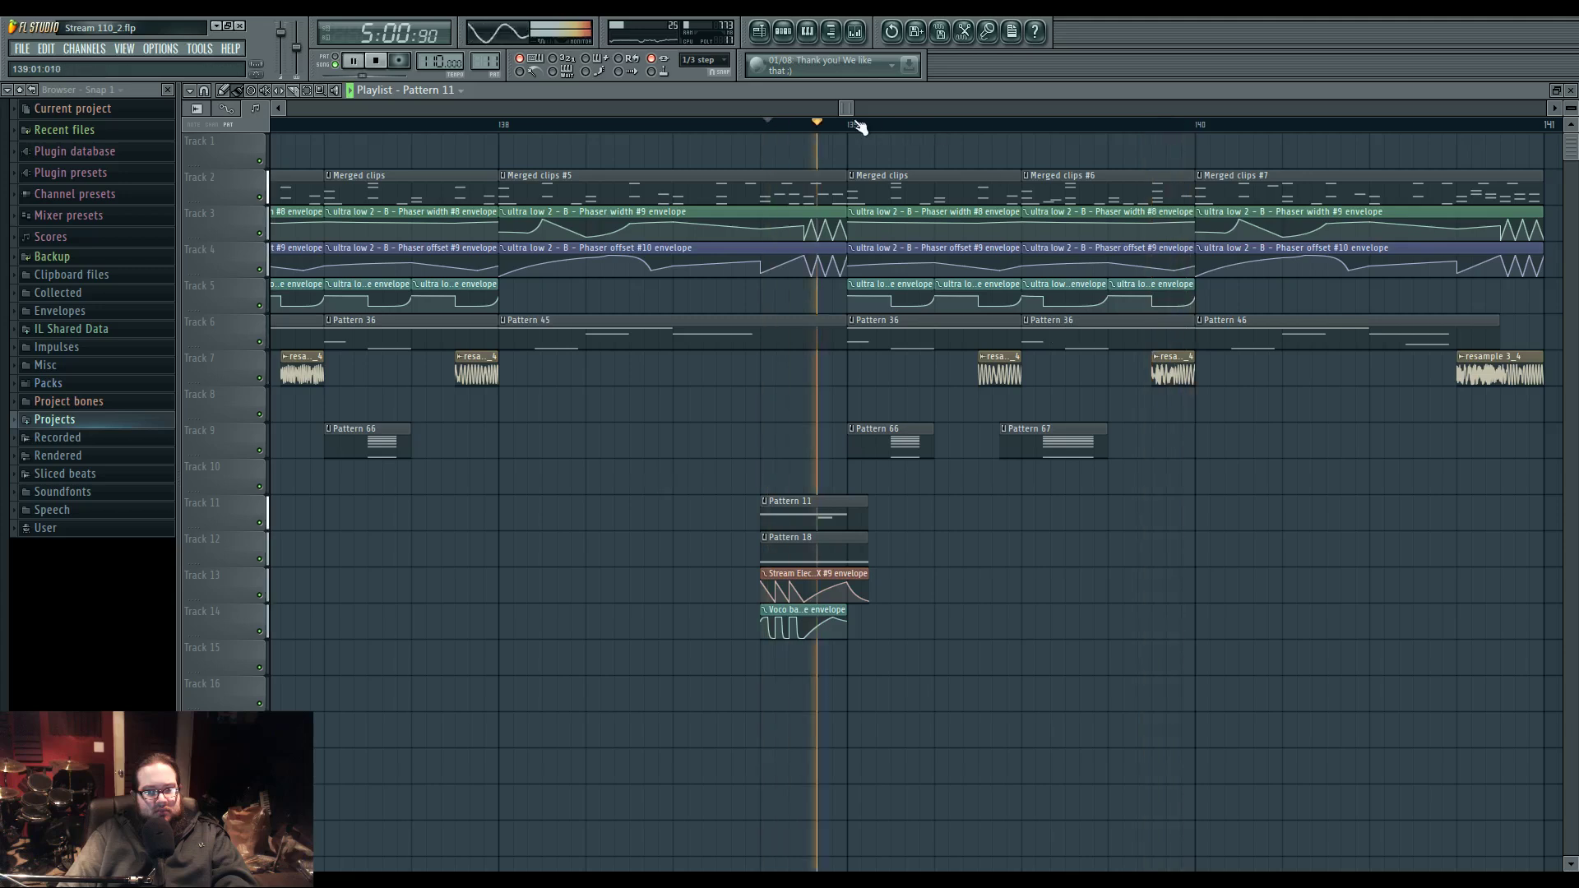
{"action": "left_click_drag", "start_coordinate": [1098, 526], "coordinate": [968, 518]}
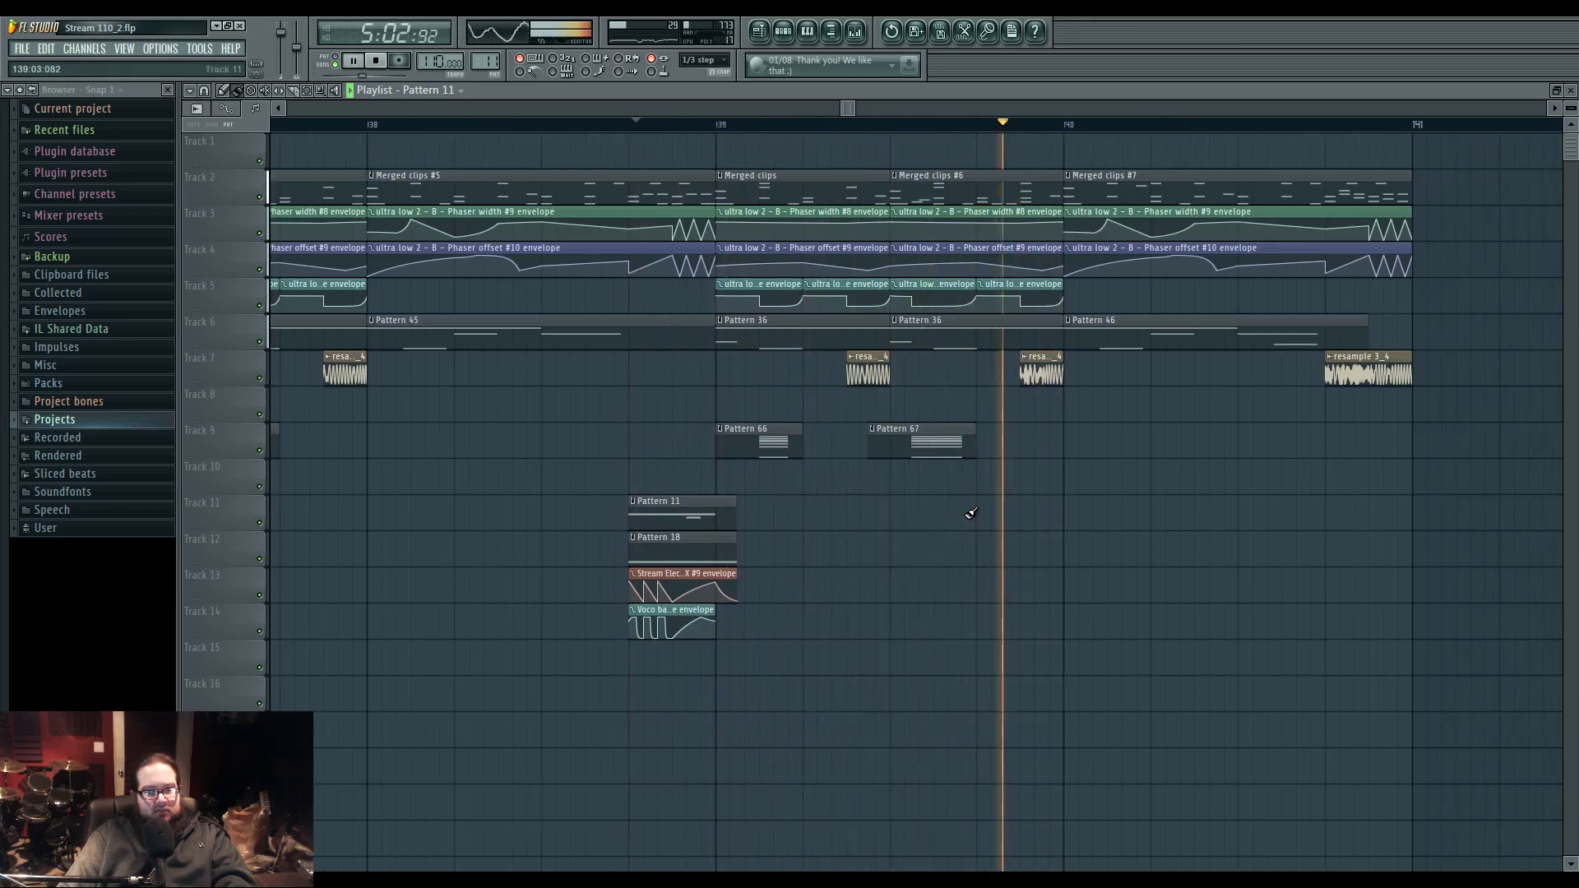
{"action": "double_click", "coordinate": [930, 190]}
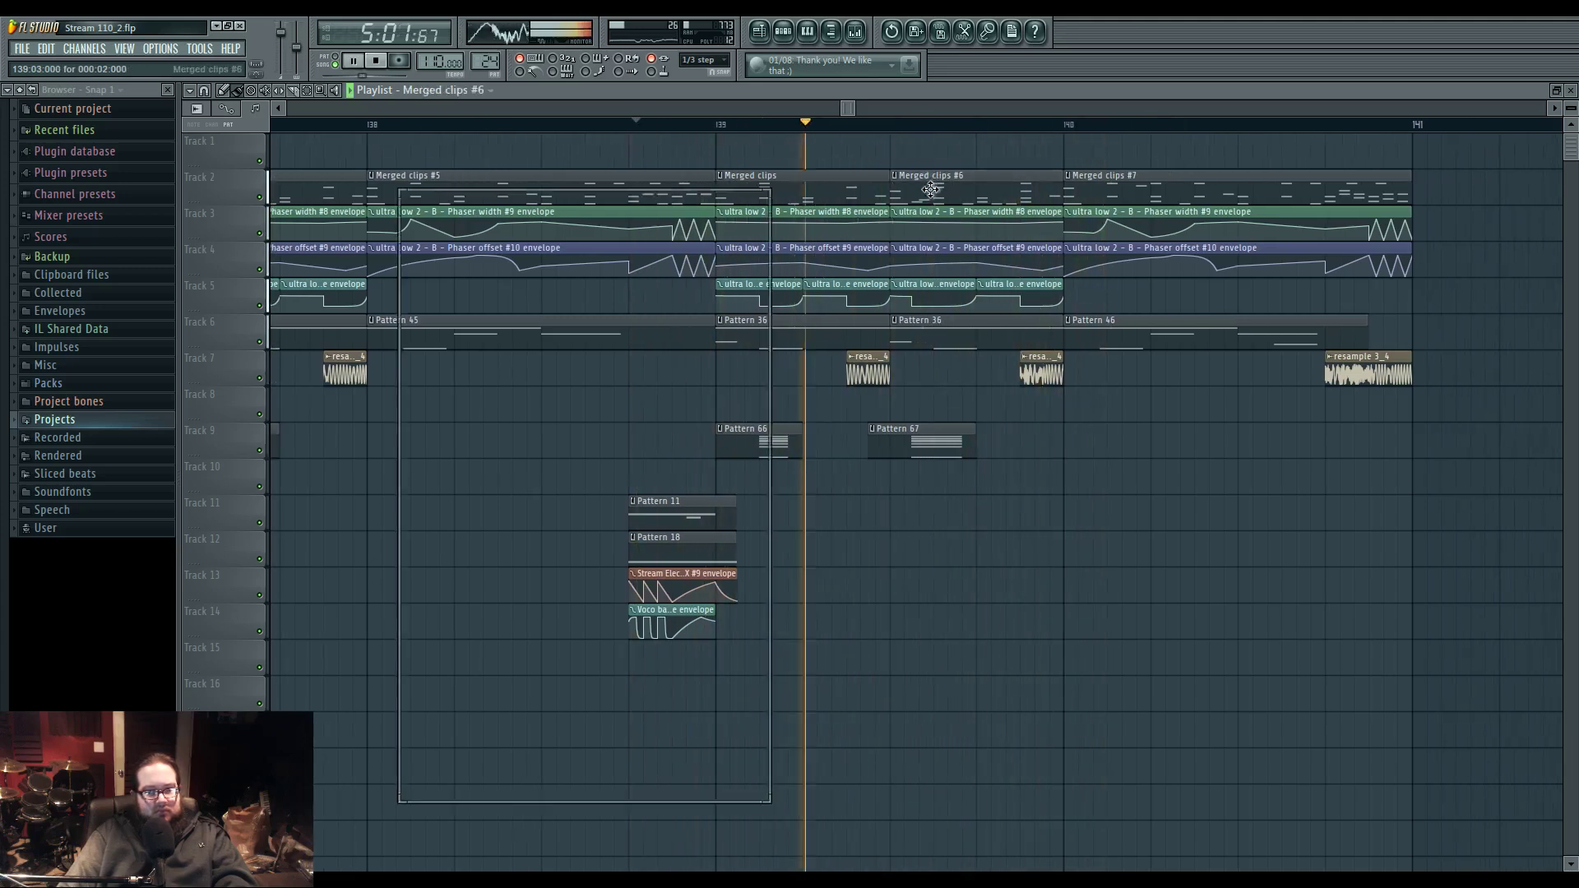
{"action": "key", "text": "space"}
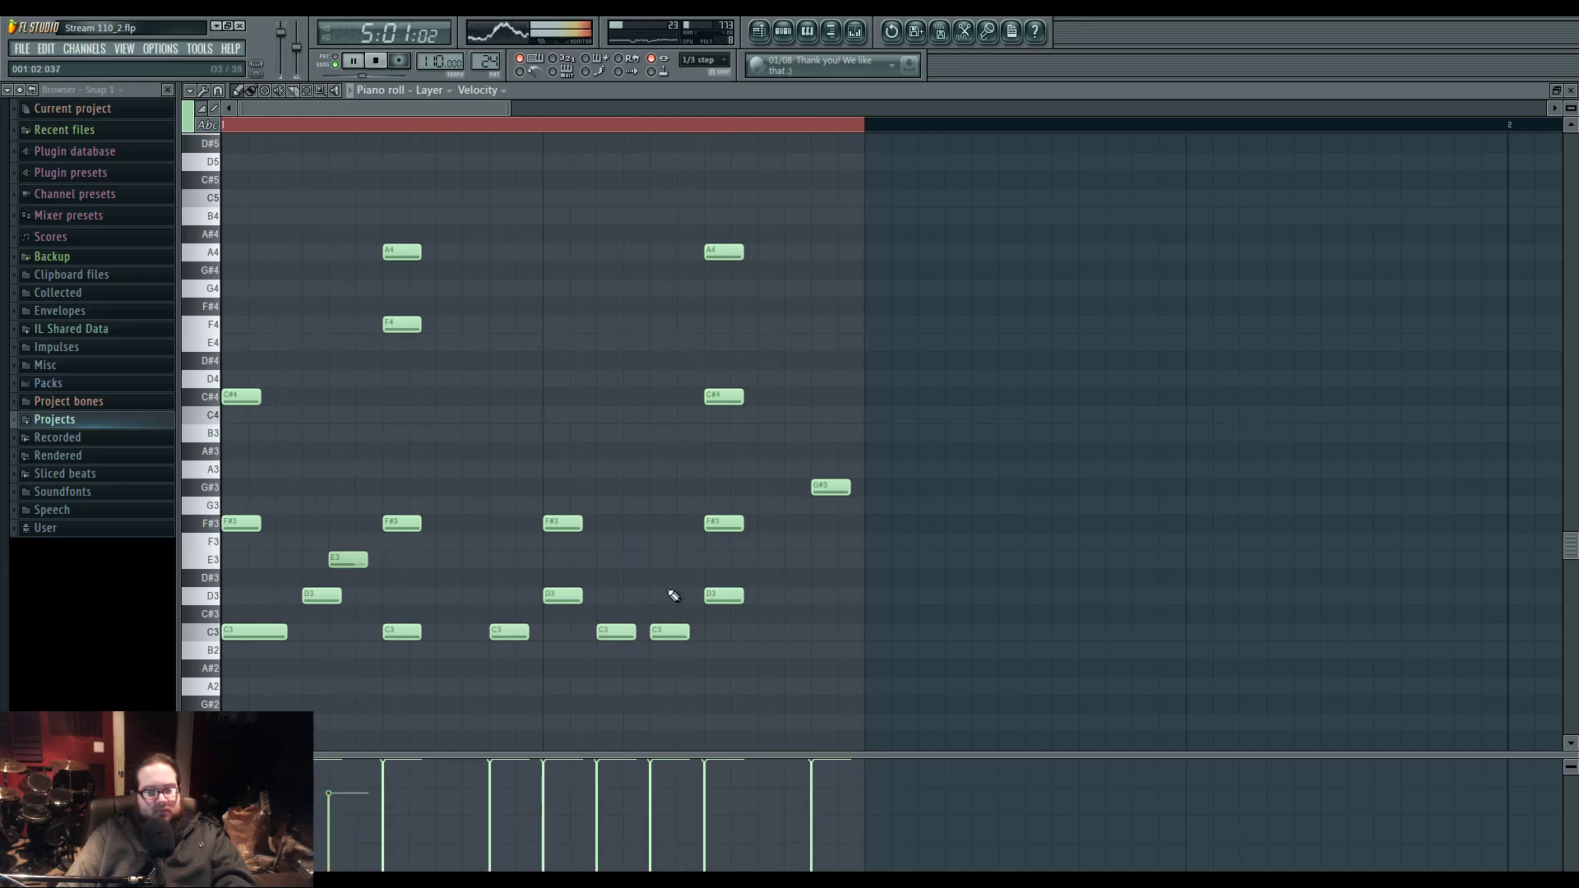
{"action": "right_click", "coordinate": [666, 632]}
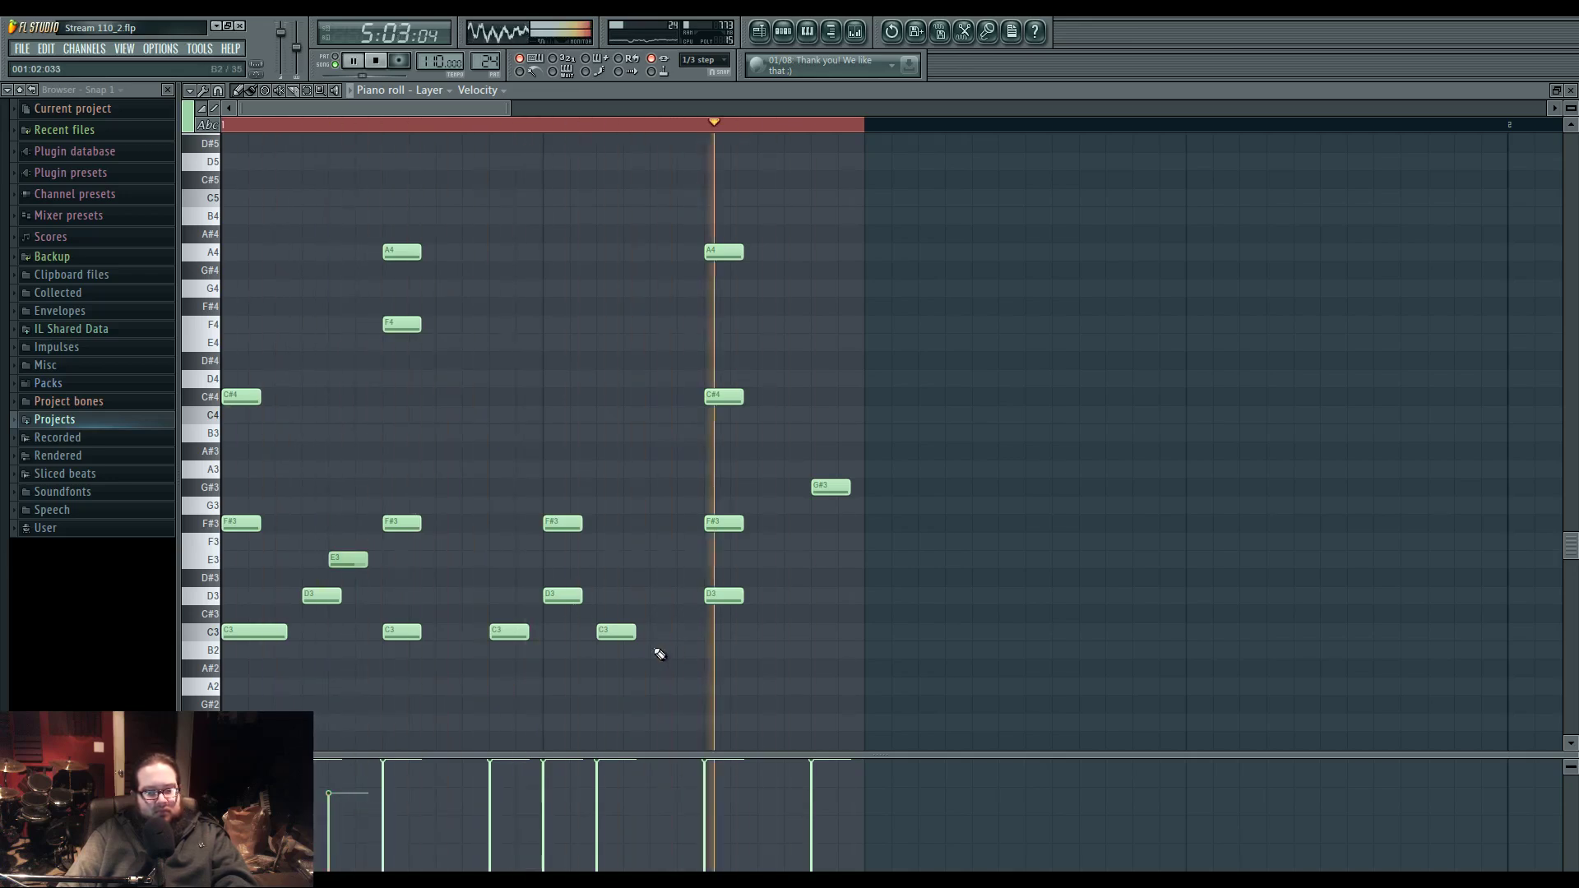
{"action": "key", "text": "space"}
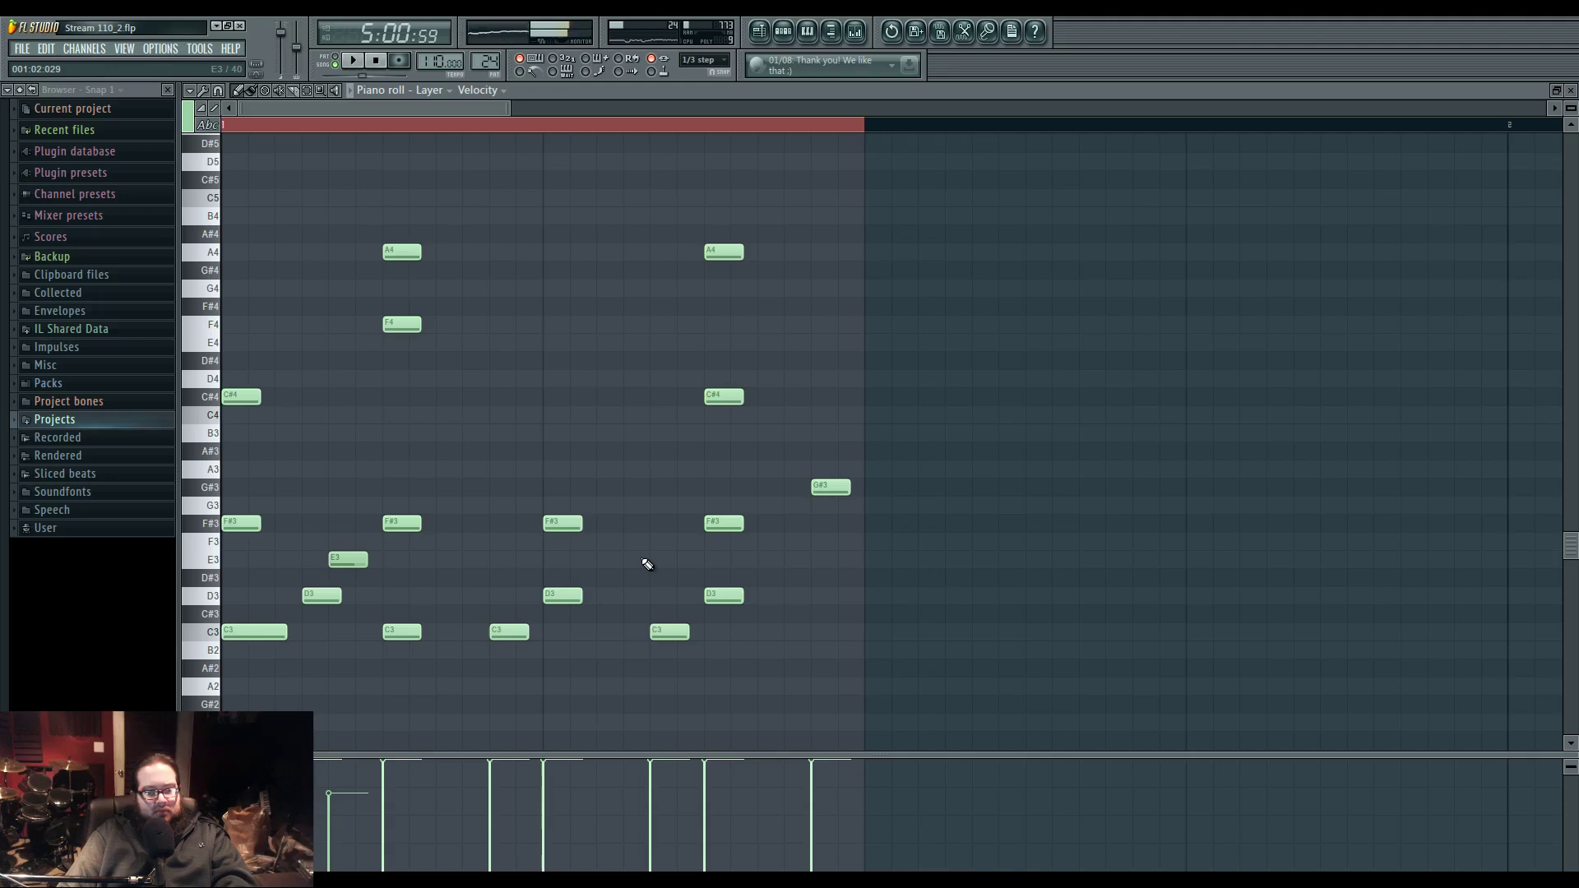
{"action": "key", "text": "space"}
{"action": "left_click", "coordinate": [758, 31]}
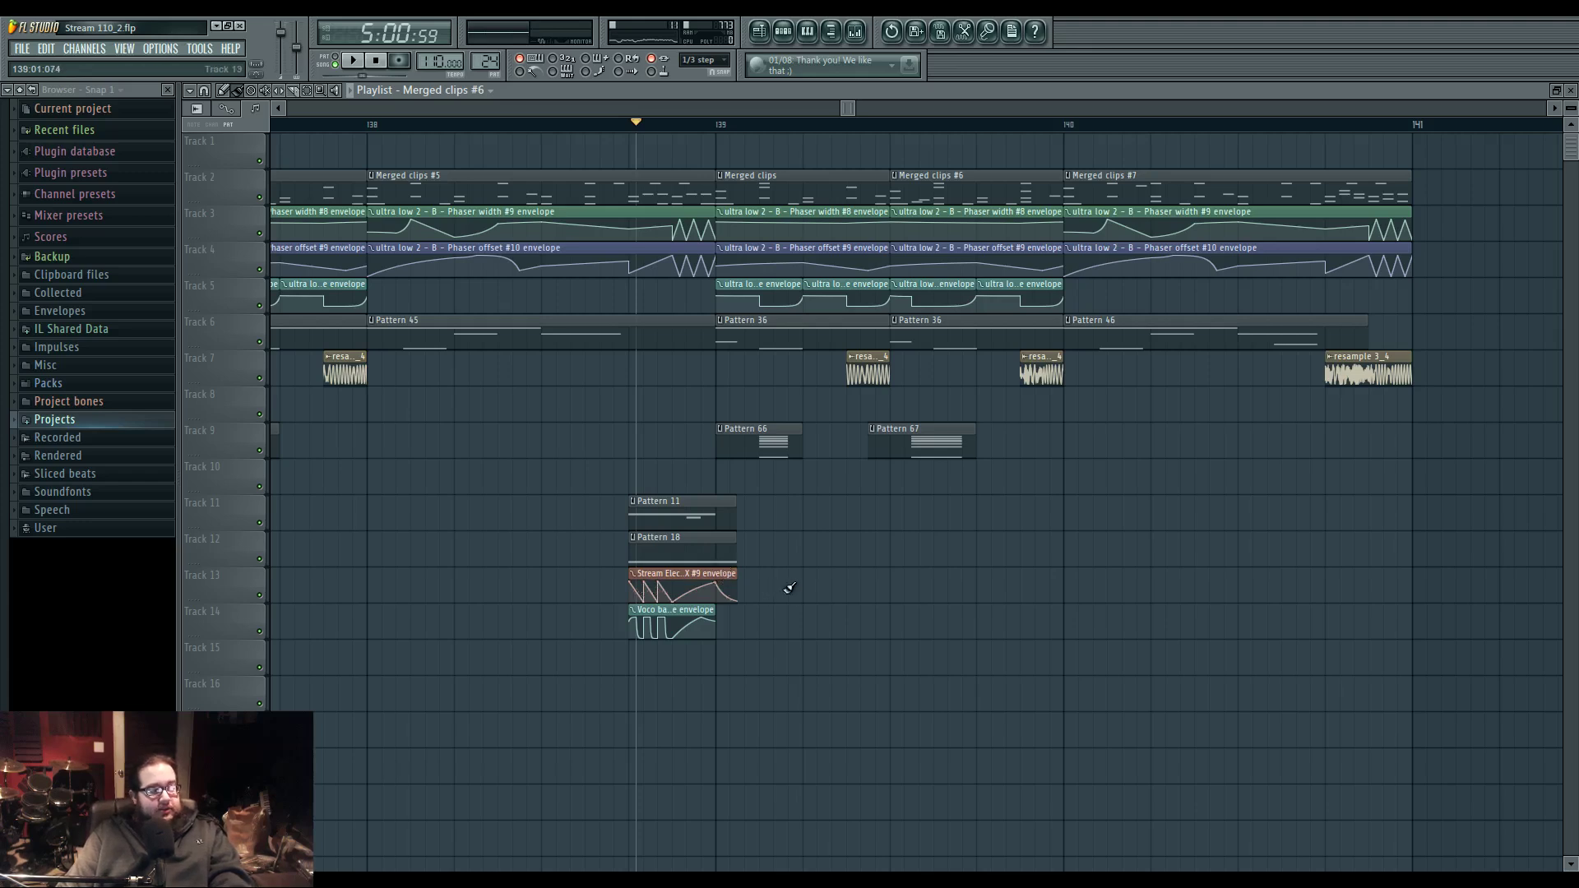
- Play the arrangement from the bass fill into bar 140, and set the playback position to the start of bar 140
{"action": "scroll", "coordinate": [799, 587], "scroll_direction": "down", "scroll_amount": 3}
{"action": "key", "text": "space"}
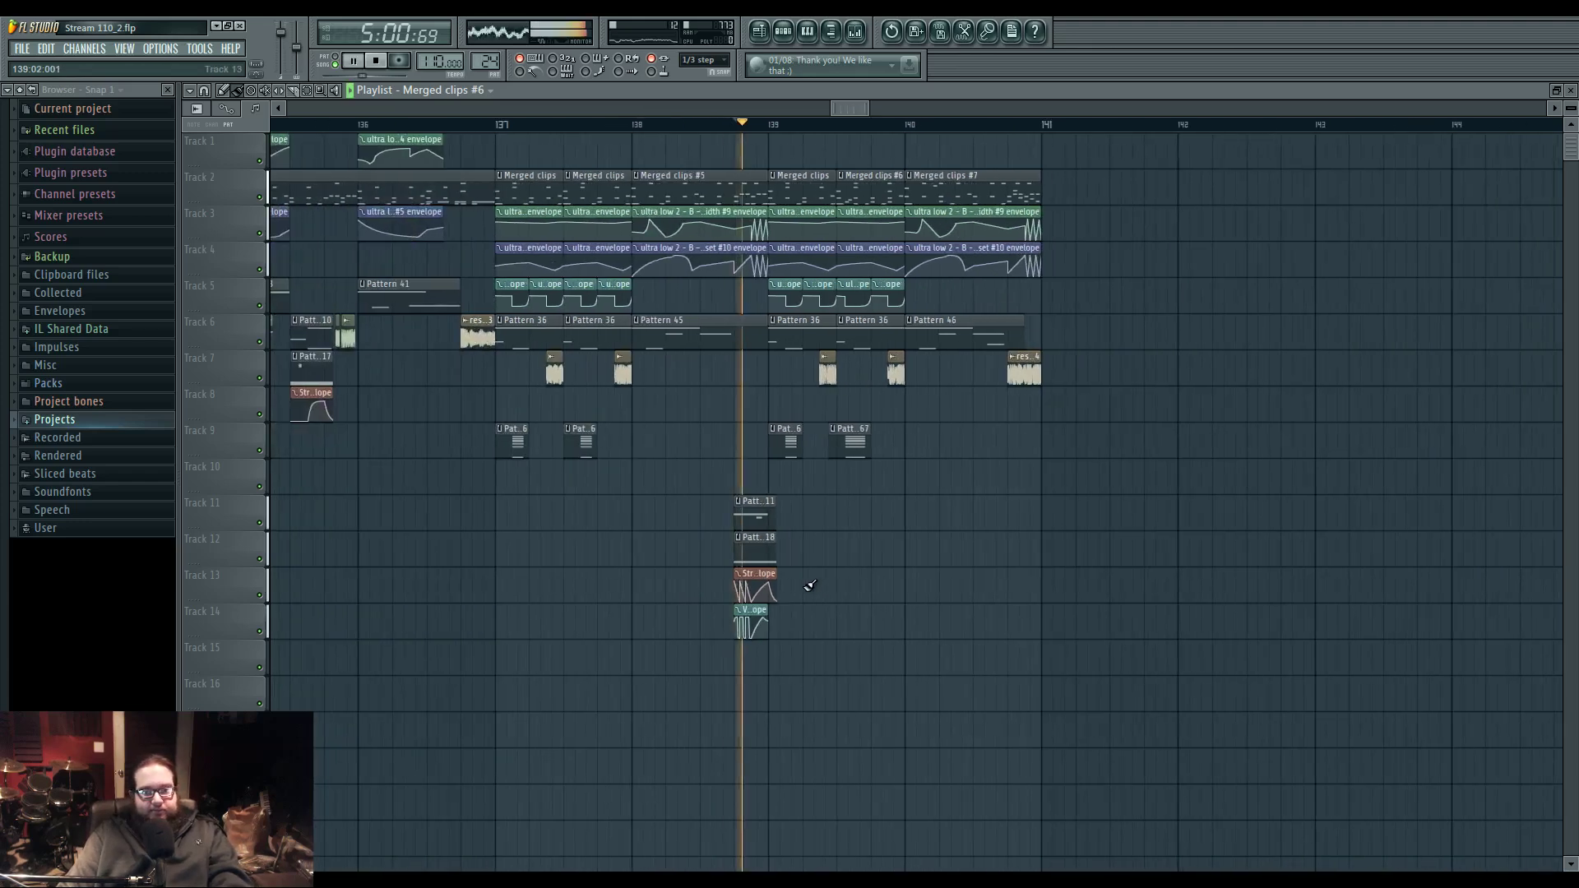
{"action": "scroll", "coordinate": [880, 549], "scroll_direction": "up", "scroll_amount": 2}
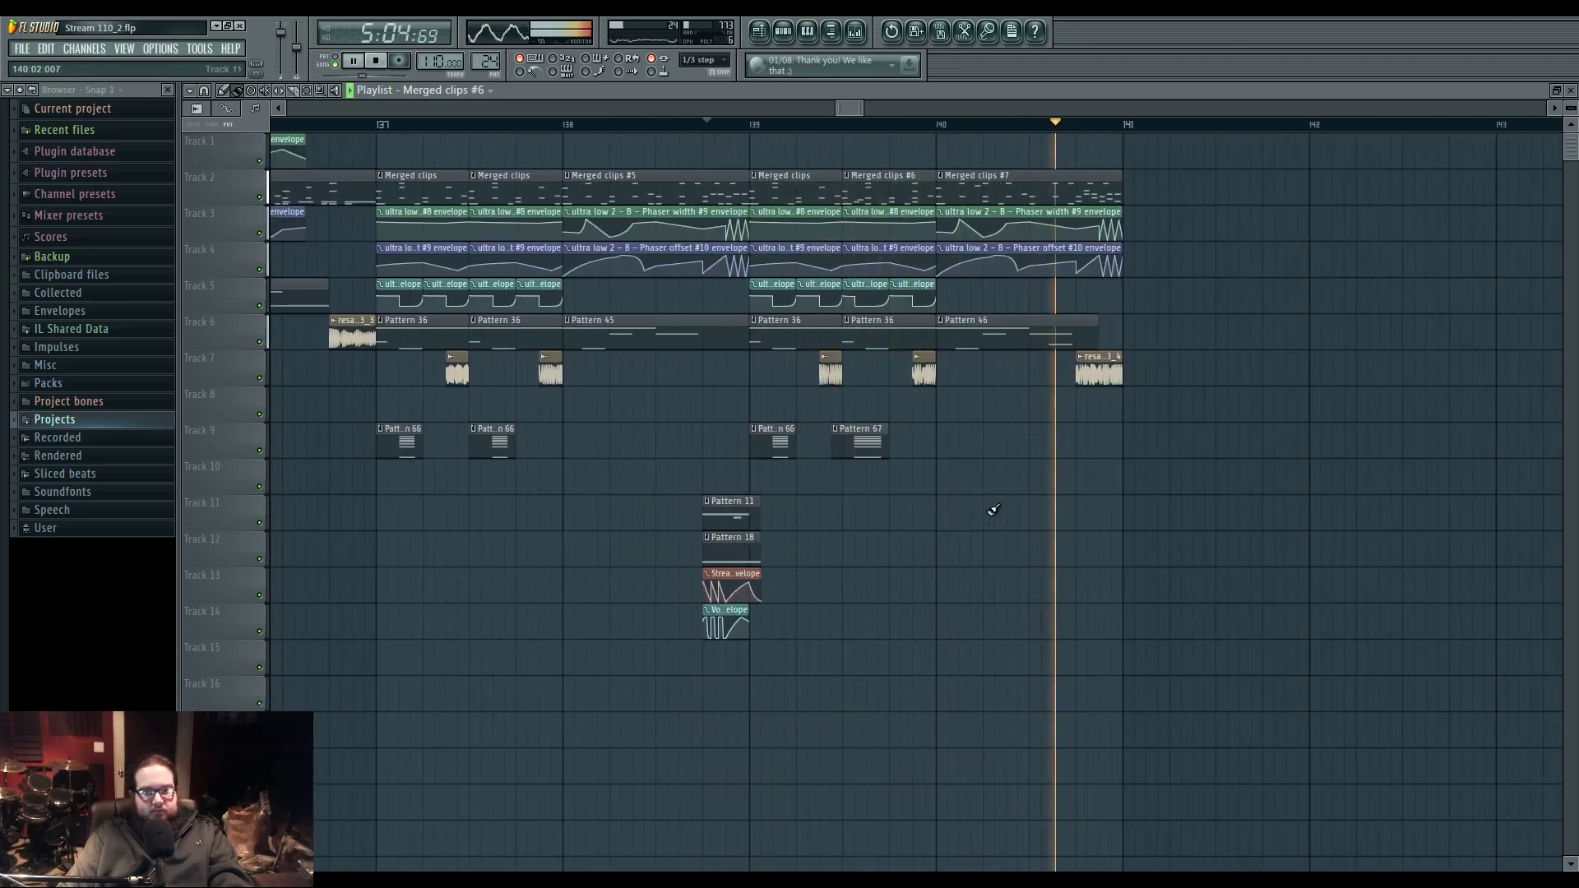
{"action": "left_click", "coordinate": [939, 125]}
{"action": "key", "text": "space"}
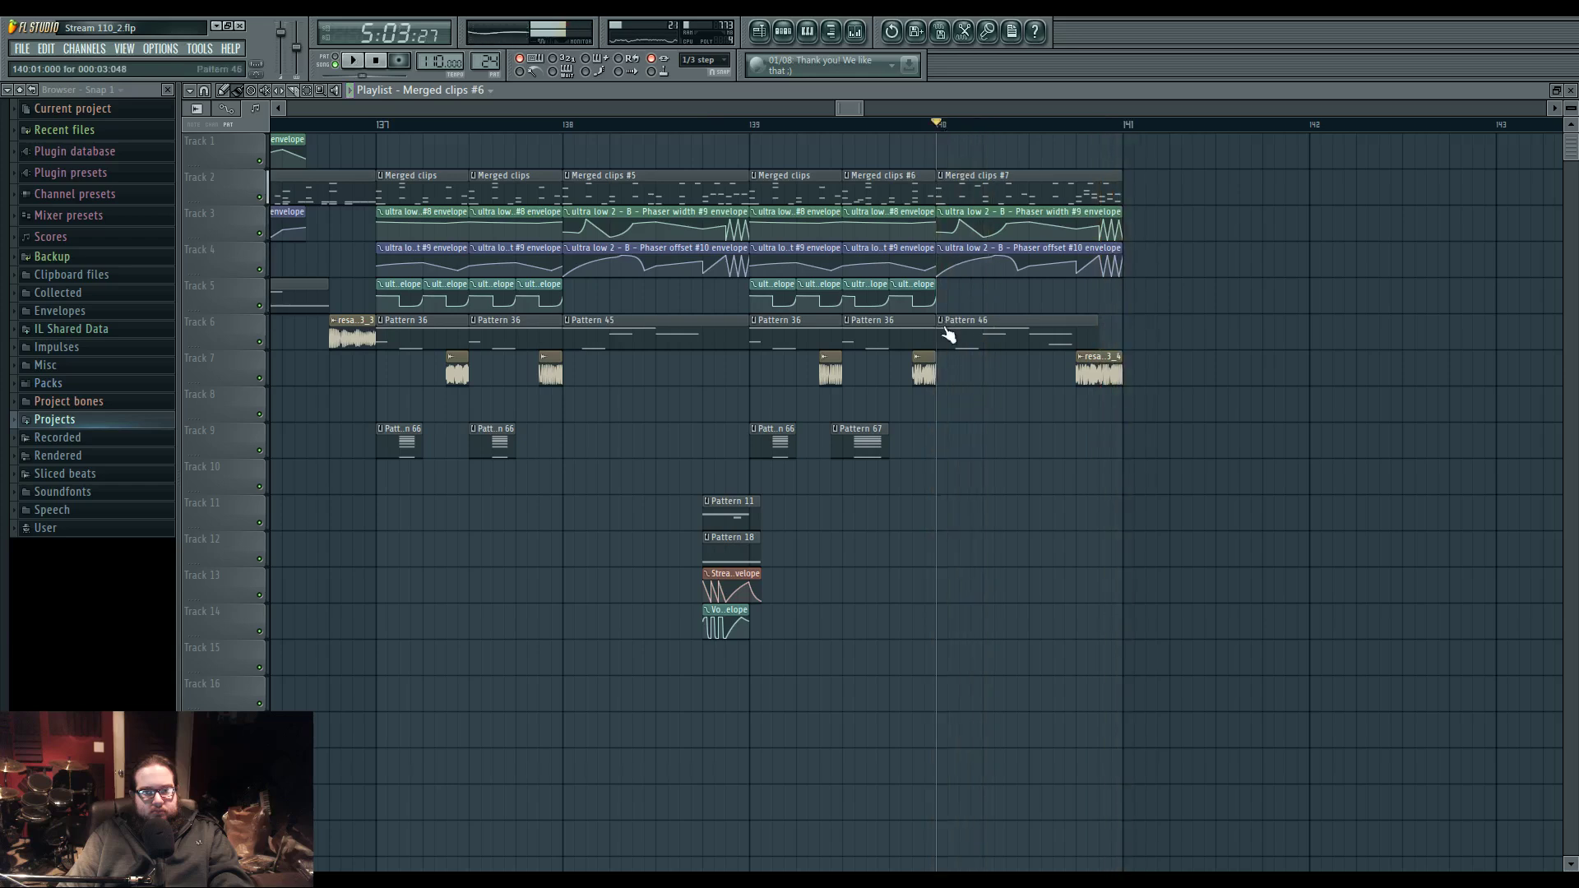
{"action": "left_click", "coordinate": [941, 322]}
{"action": "left_click", "coordinate": [977, 408]}
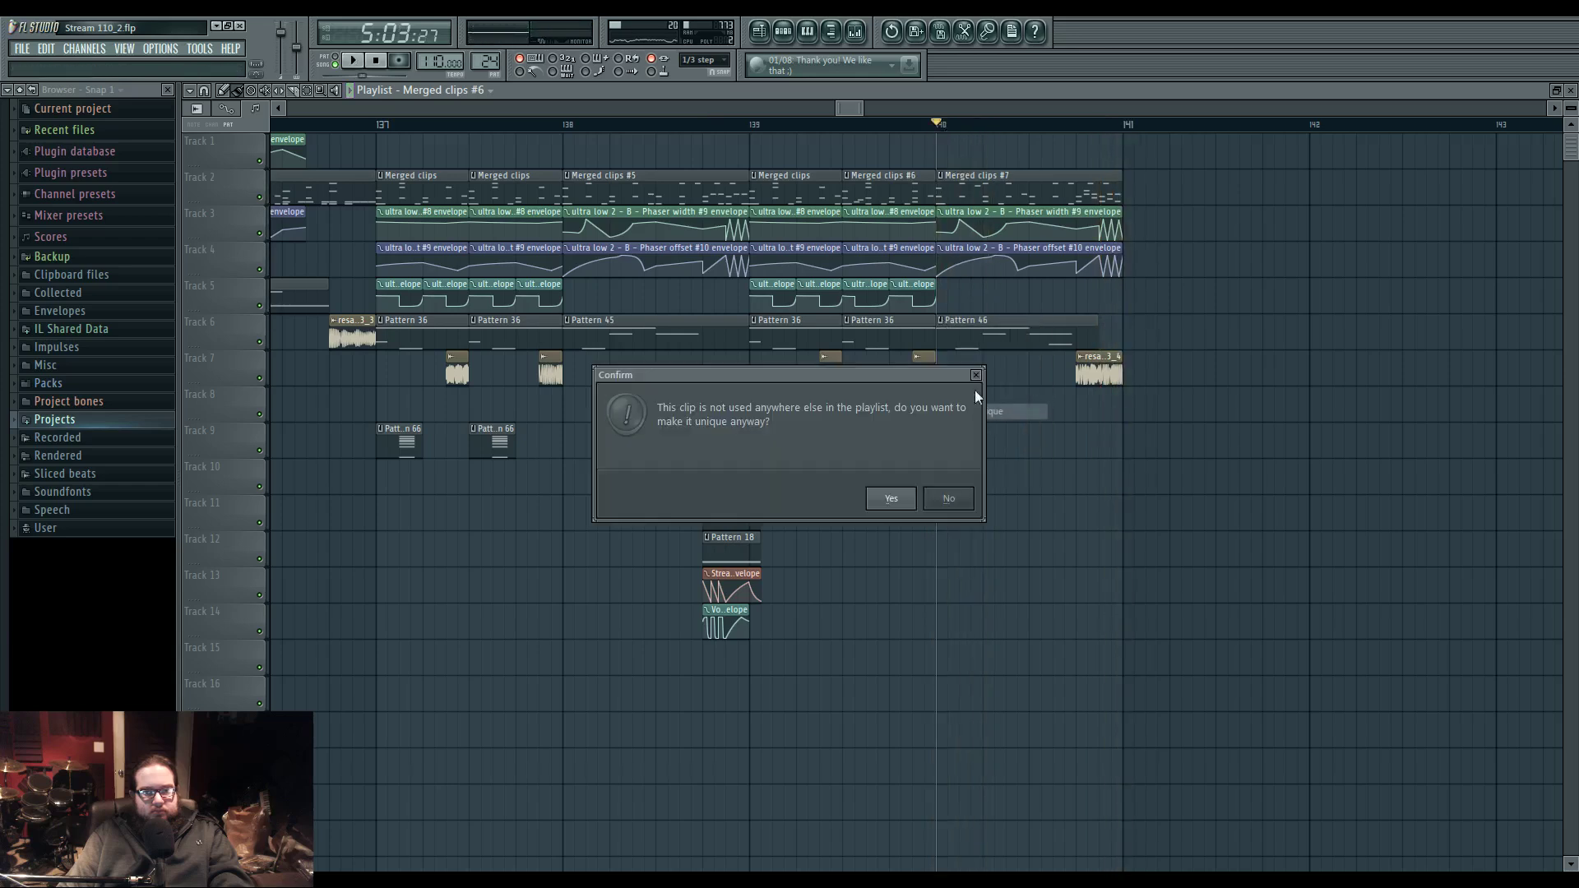
{"action": "left_click", "coordinate": [950, 499]}
- In Pattern 46, delete the short A5 slide note and lengthen the E4 slide note to just before beat 3
{"action": "left_click", "coordinate": [351, 61]}
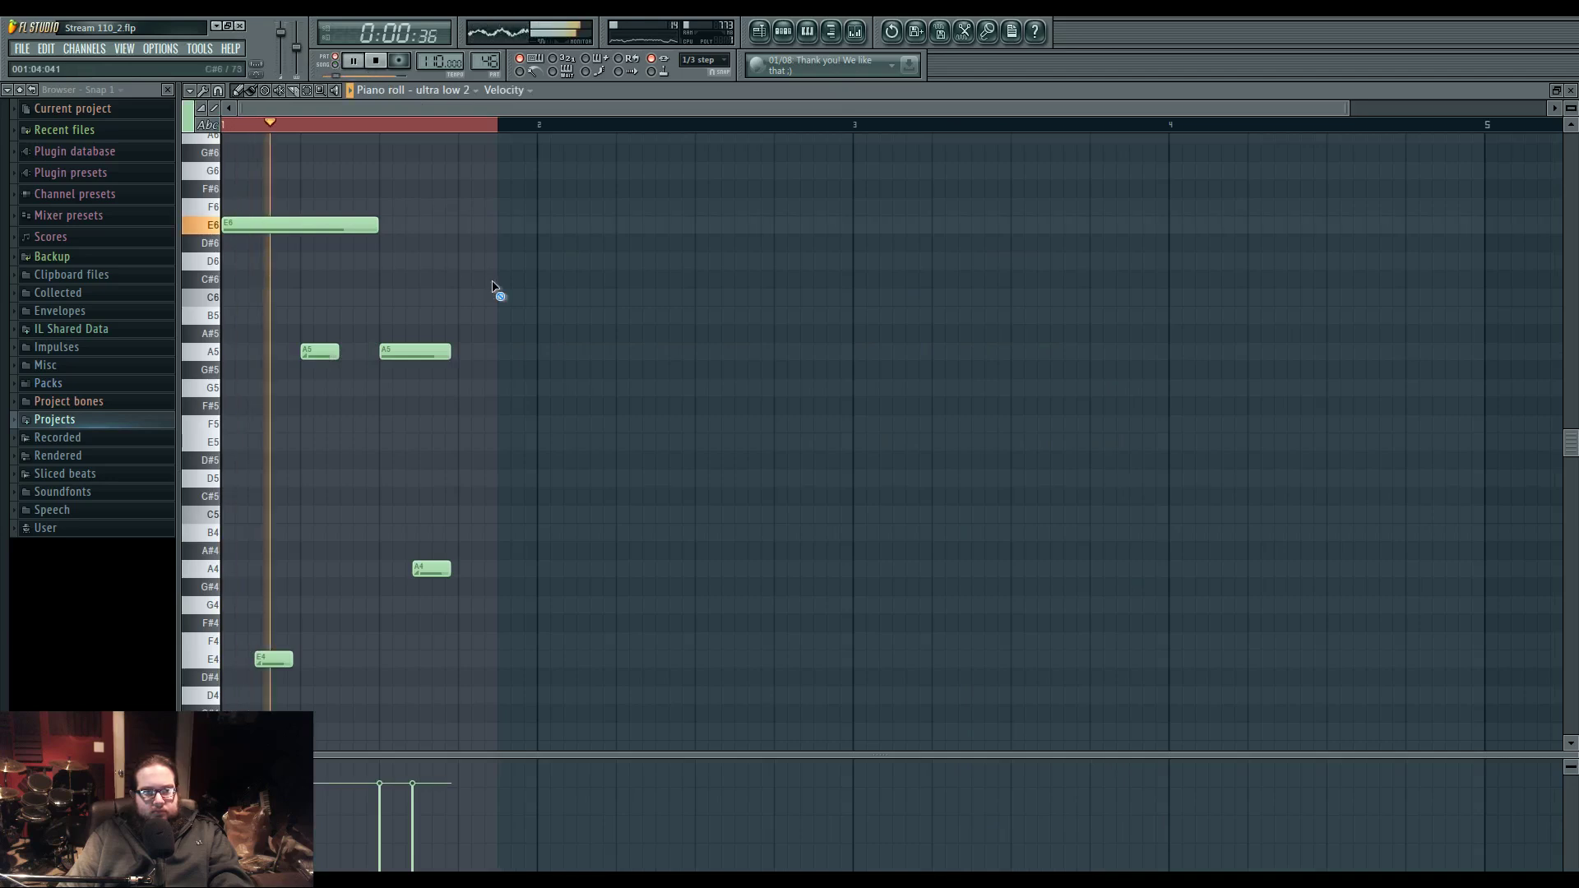
{"action": "right_click", "coordinate": [320, 351]}
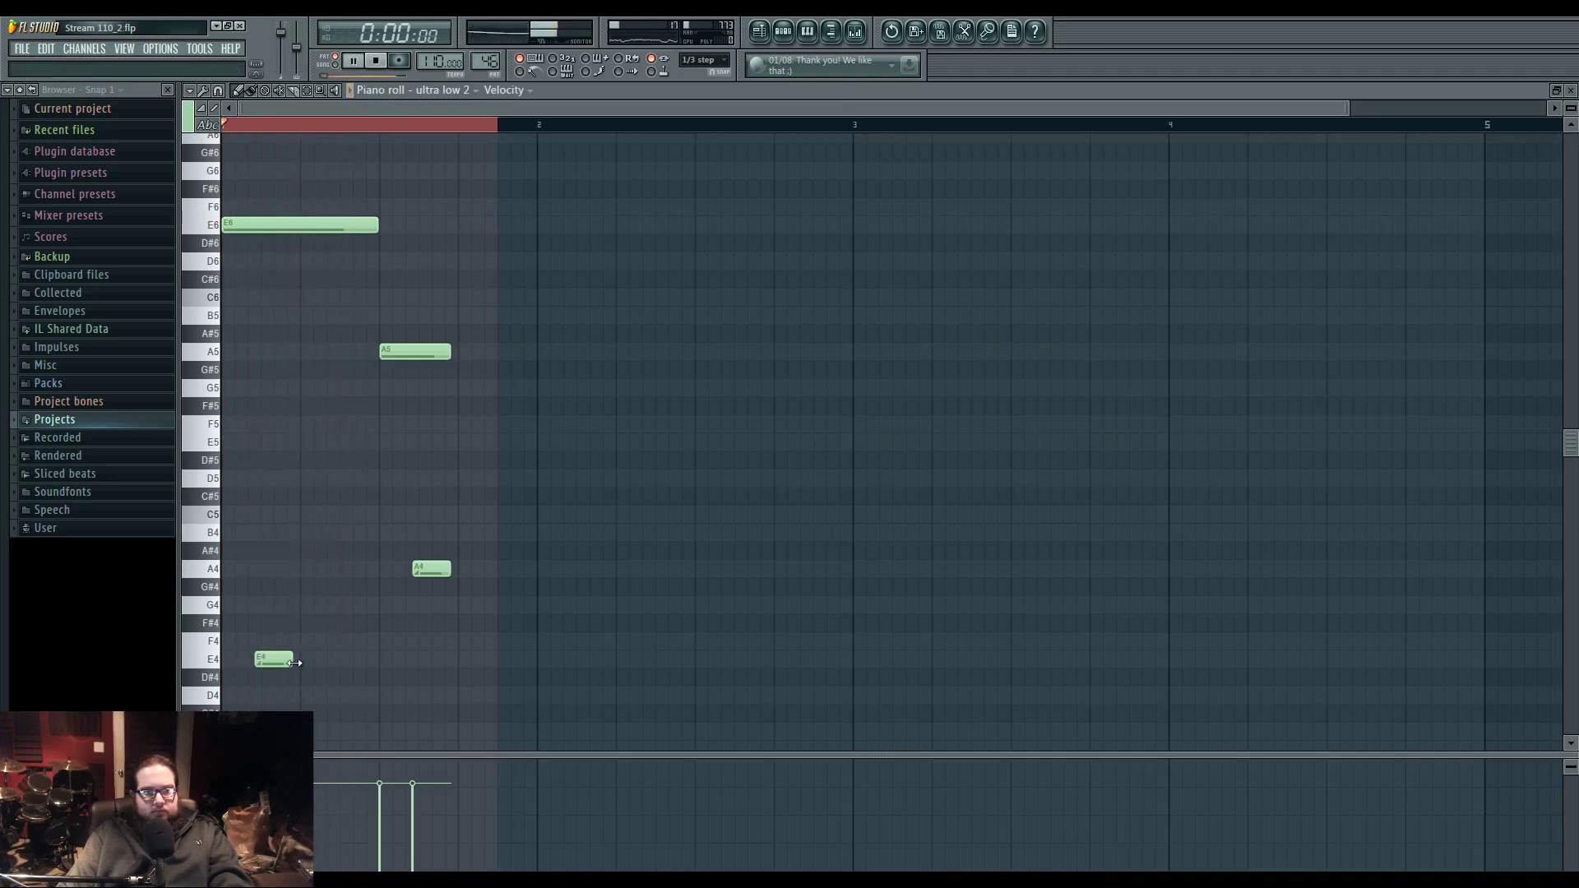
{"action": "left_click_drag", "start_coordinate": [292, 659], "coordinate": [367, 662]}
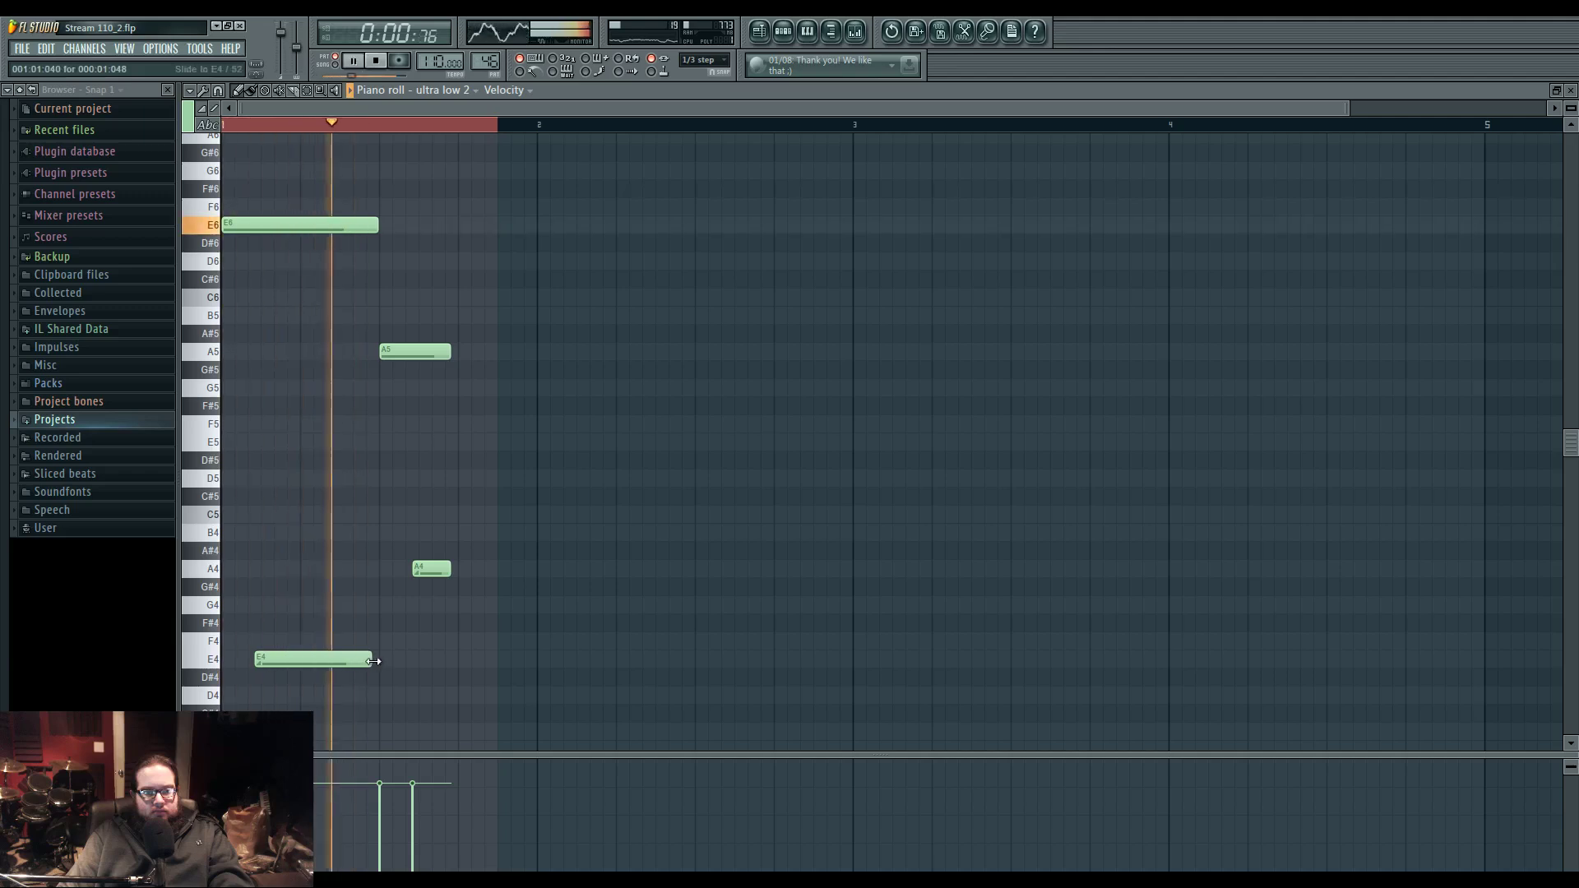
{"action": "key", "text": "space"}
{"action": "key", "text": "space"}
- Move the A4 slide note in Pattern 46 up to A6 and lengthen the A5 note by about half a beat
{"action": "left_click_drag", "start_coordinate": [434, 566], "coordinate": [435, 135]}
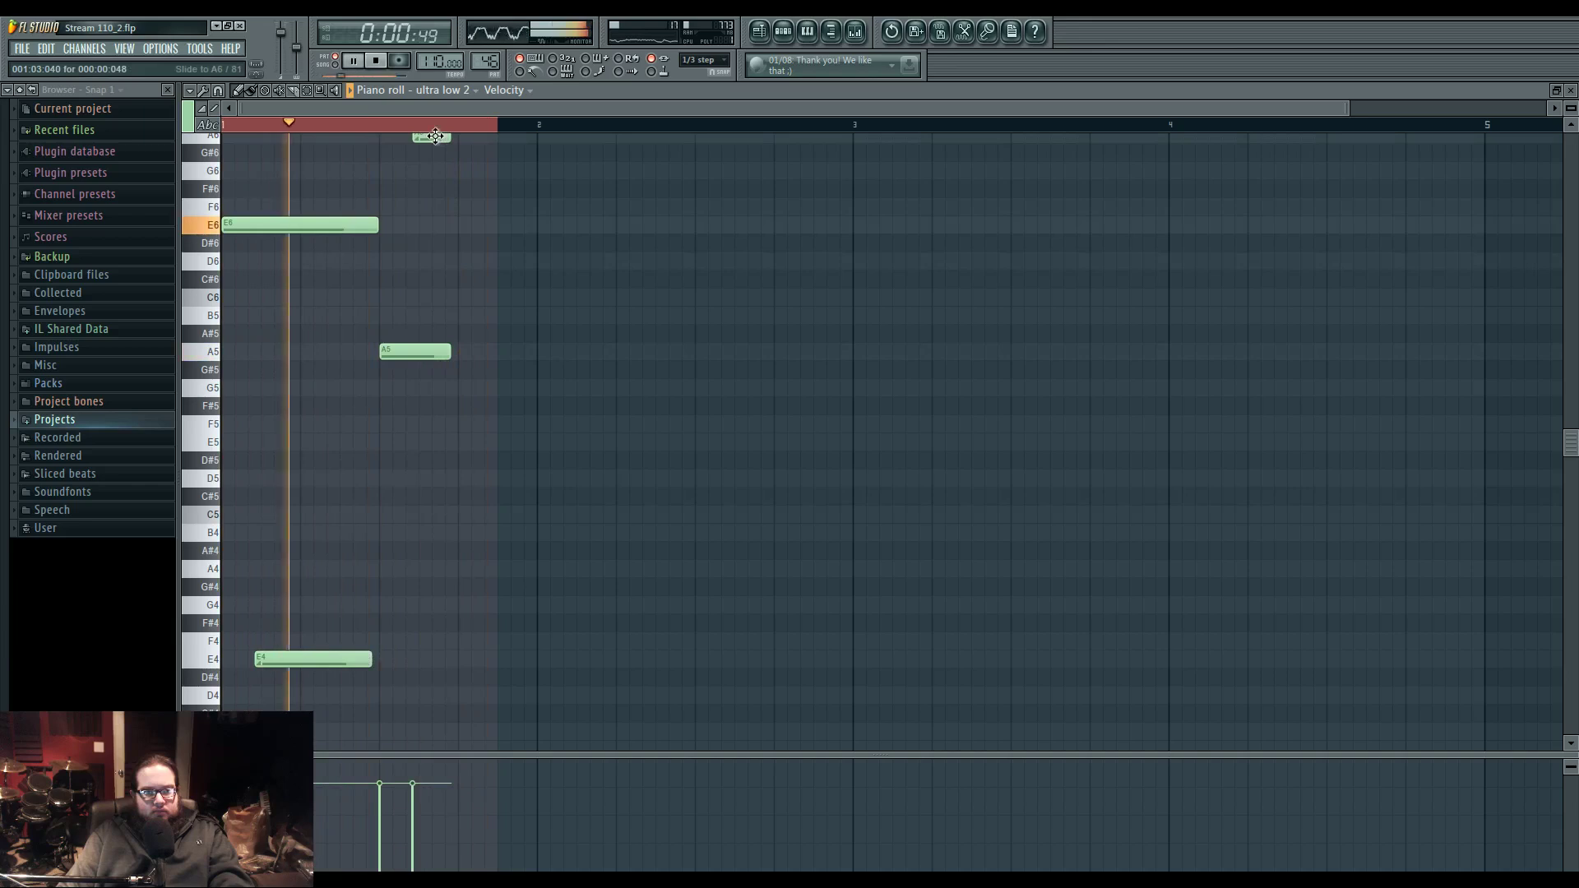
{"action": "left_click_drag", "start_coordinate": [452, 352], "coordinate": [490, 352]}
{"action": "scroll", "coordinate": [472, 414], "scroll_direction": "up", "scroll_amount": 1}
{"action": "scroll", "coordinate": [472, 414], "scroll_direction": "up", "scroll_amount": 3}
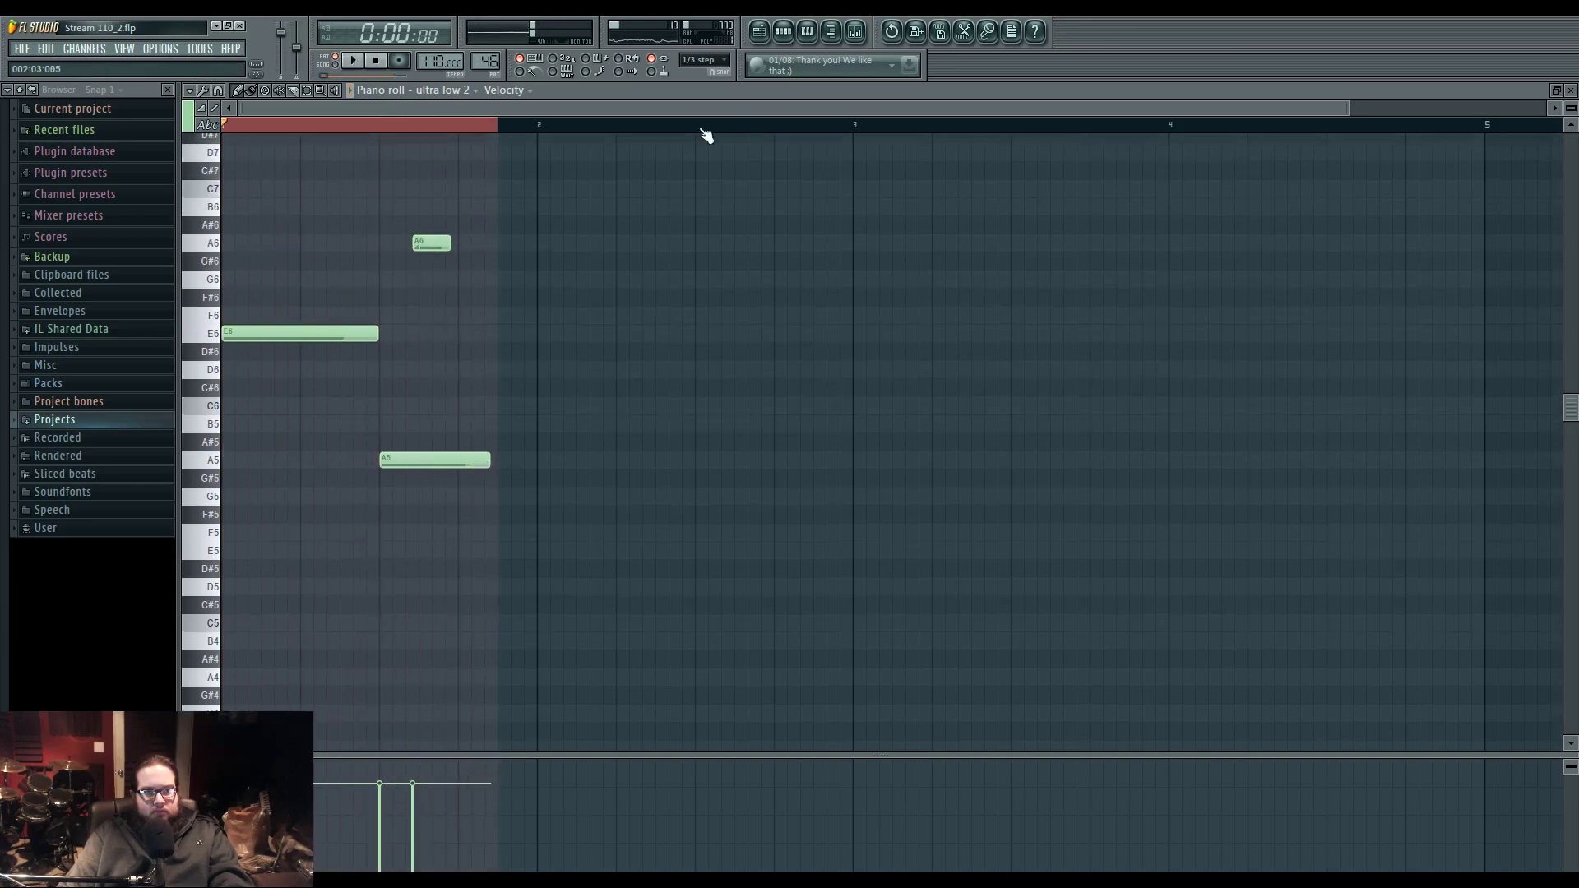
{"action": "left_click", "coordinate": [760, 31]}
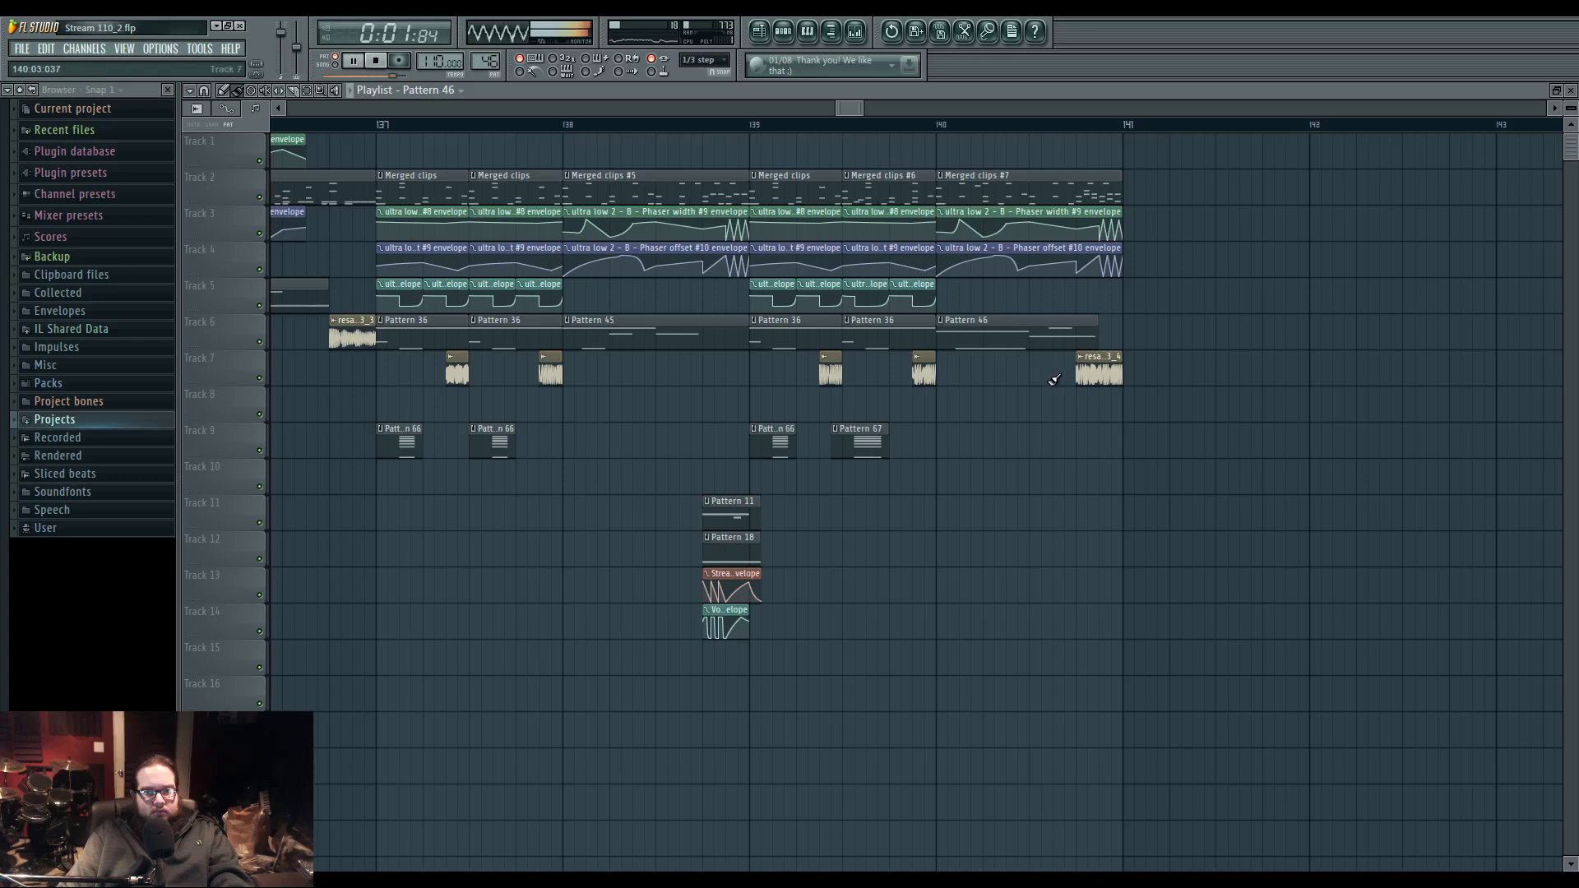
- Remove the resample 3_4 clip at the end of bar 140, and extend the Pattern 46 clip and its A5 note to fill the bar
{"action": "scroll", "coordinate": [1082, 430], "scroll_direction": "up", "scroll_amount": 4}
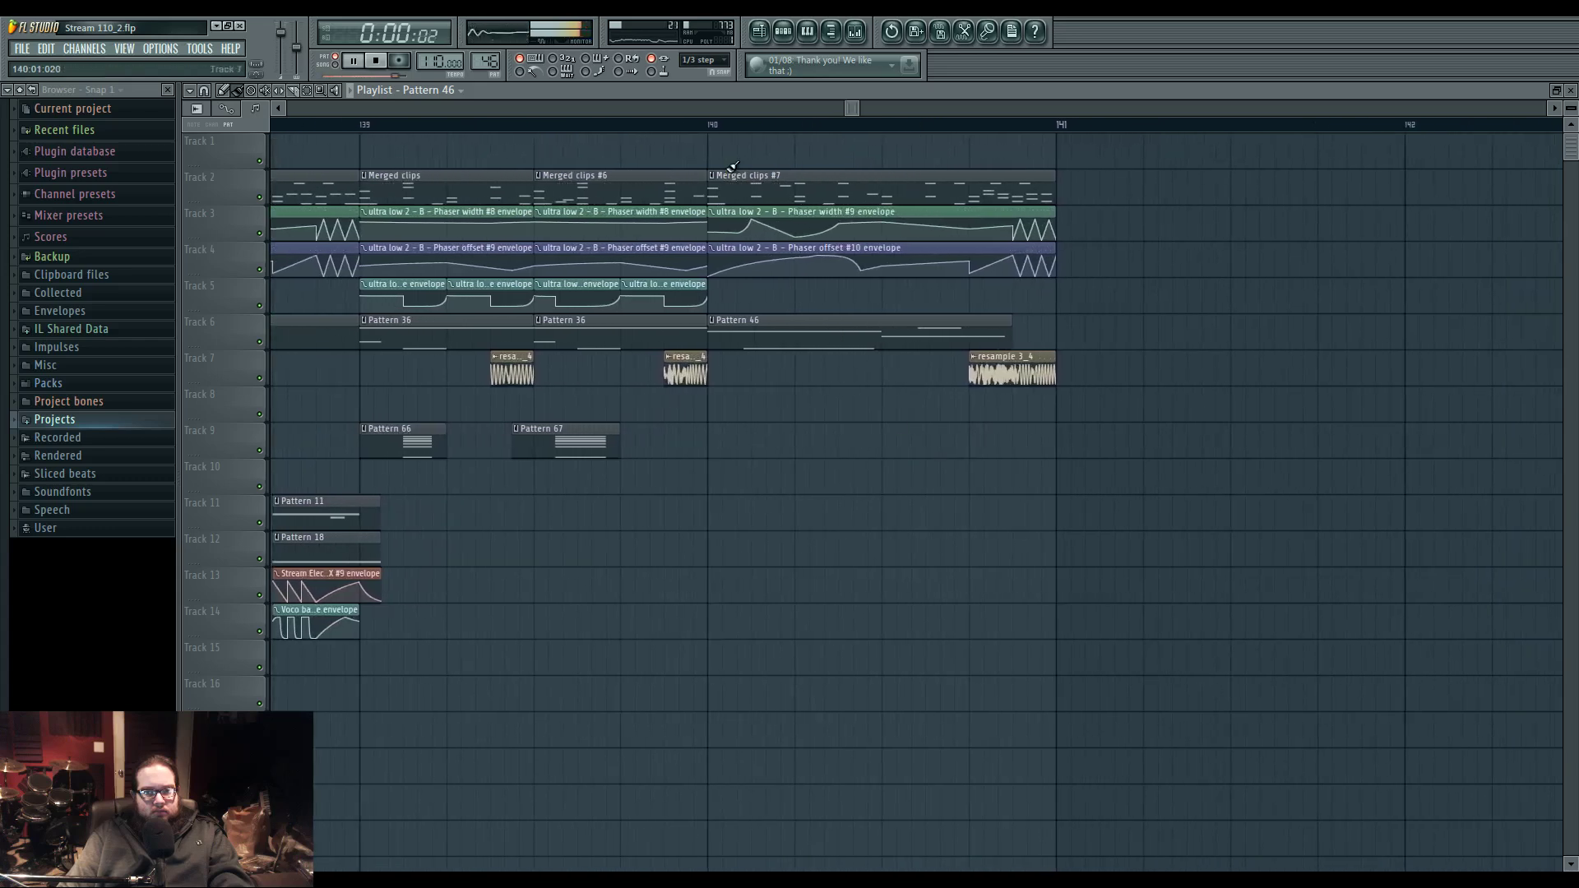
{"action": "left_click", "coordinate": [718, 125]}
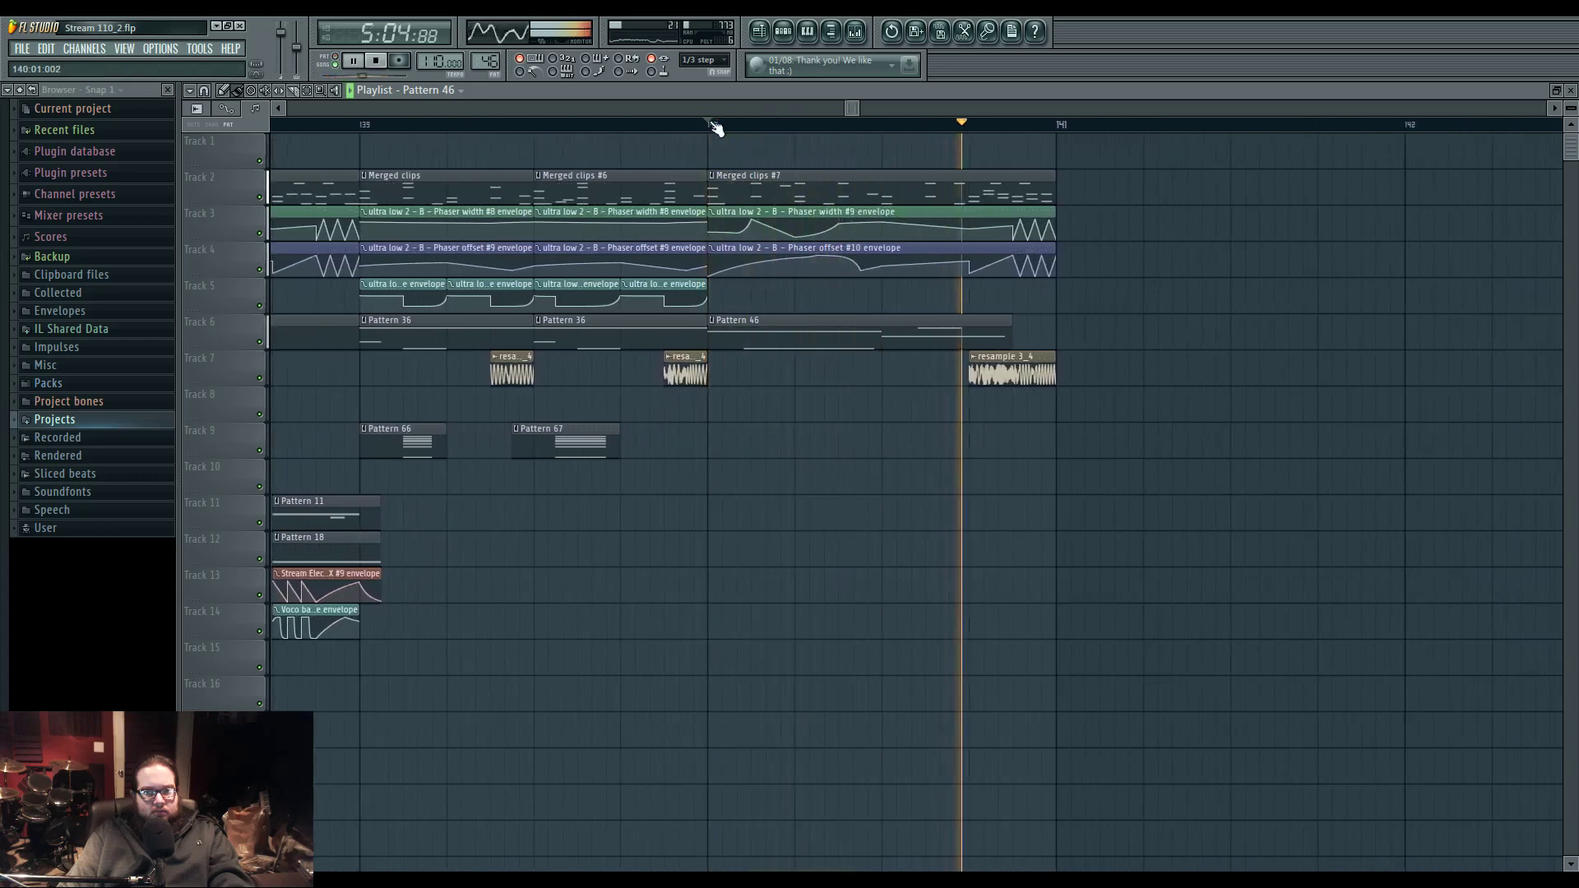
{"action": "left_click", "coordinate": [718, 126]}
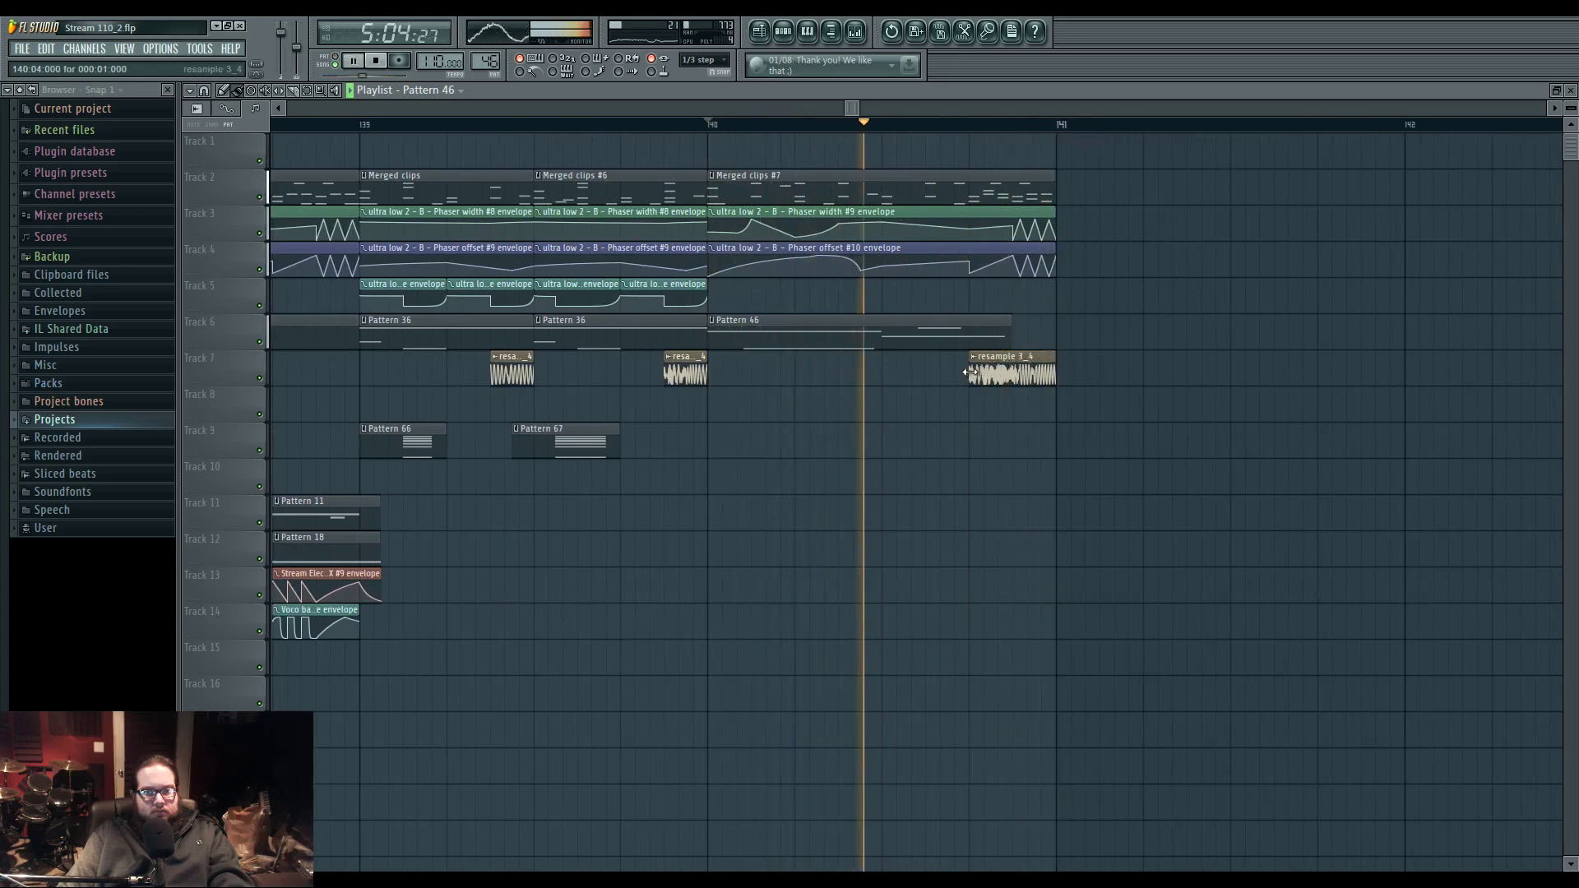
{"action": "left_click_drag", "start_coordinate": [972, 374], "coordinate": [1051, 338]}
{"action": "right_click", "coordinate": [1010, 374]}
{"action": "double_click", "coordinate": [1015, 338]}
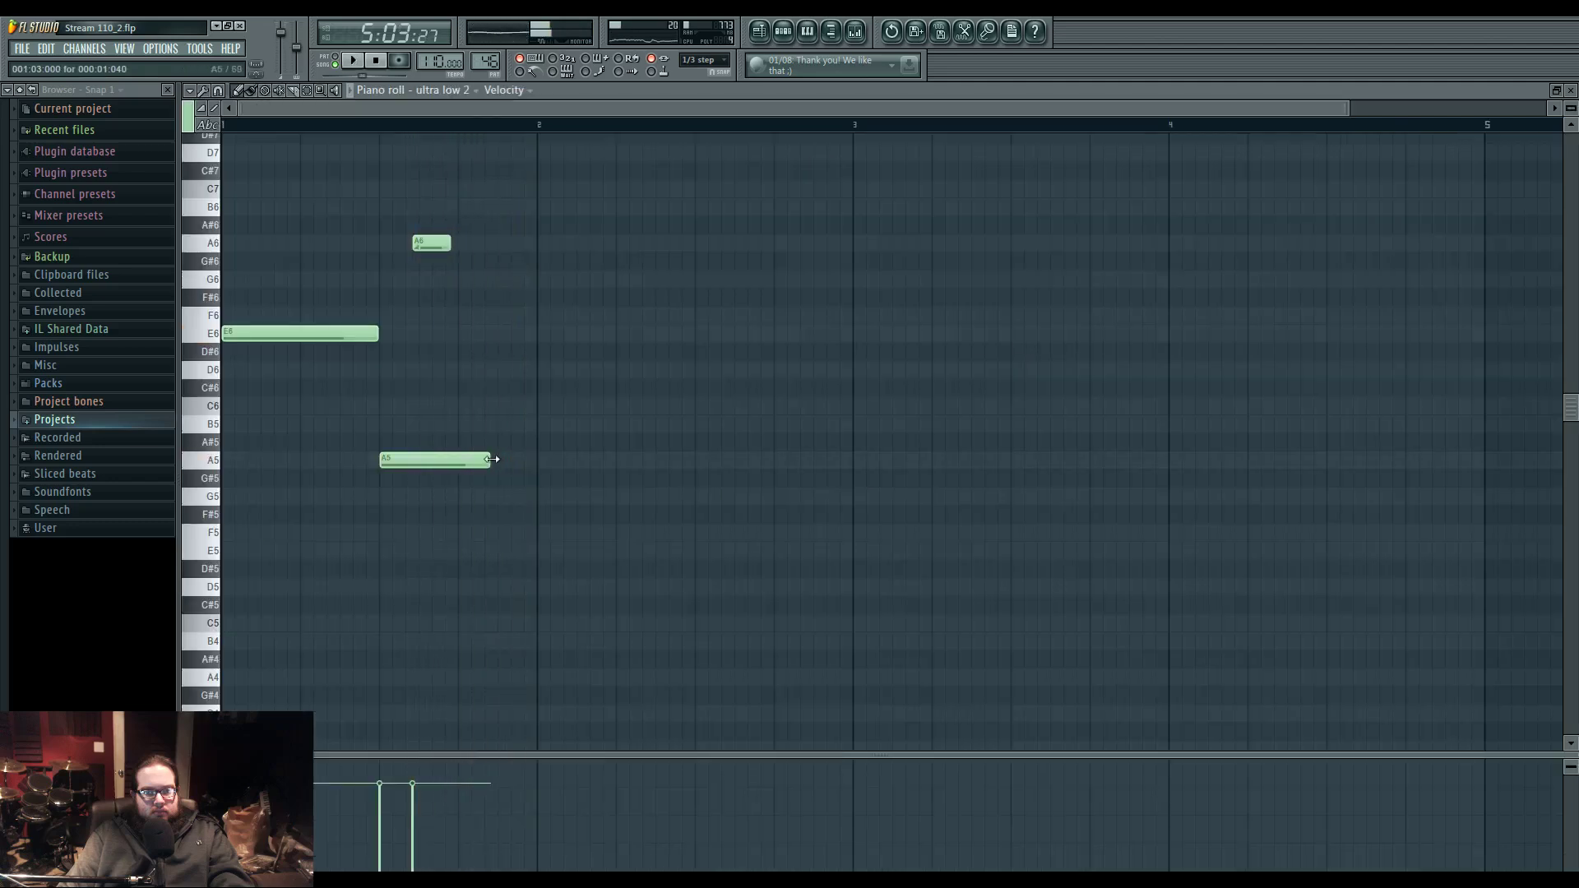
{"action": "left_click_drag", "start_coordinate": [493, 459], "coordinate": [530, 460]}
- Loop Pattern 46 on its own and enable the built-in reverb in the ultra low 2 synth
{"action": "left_click", "coordinate": [855, 33]}
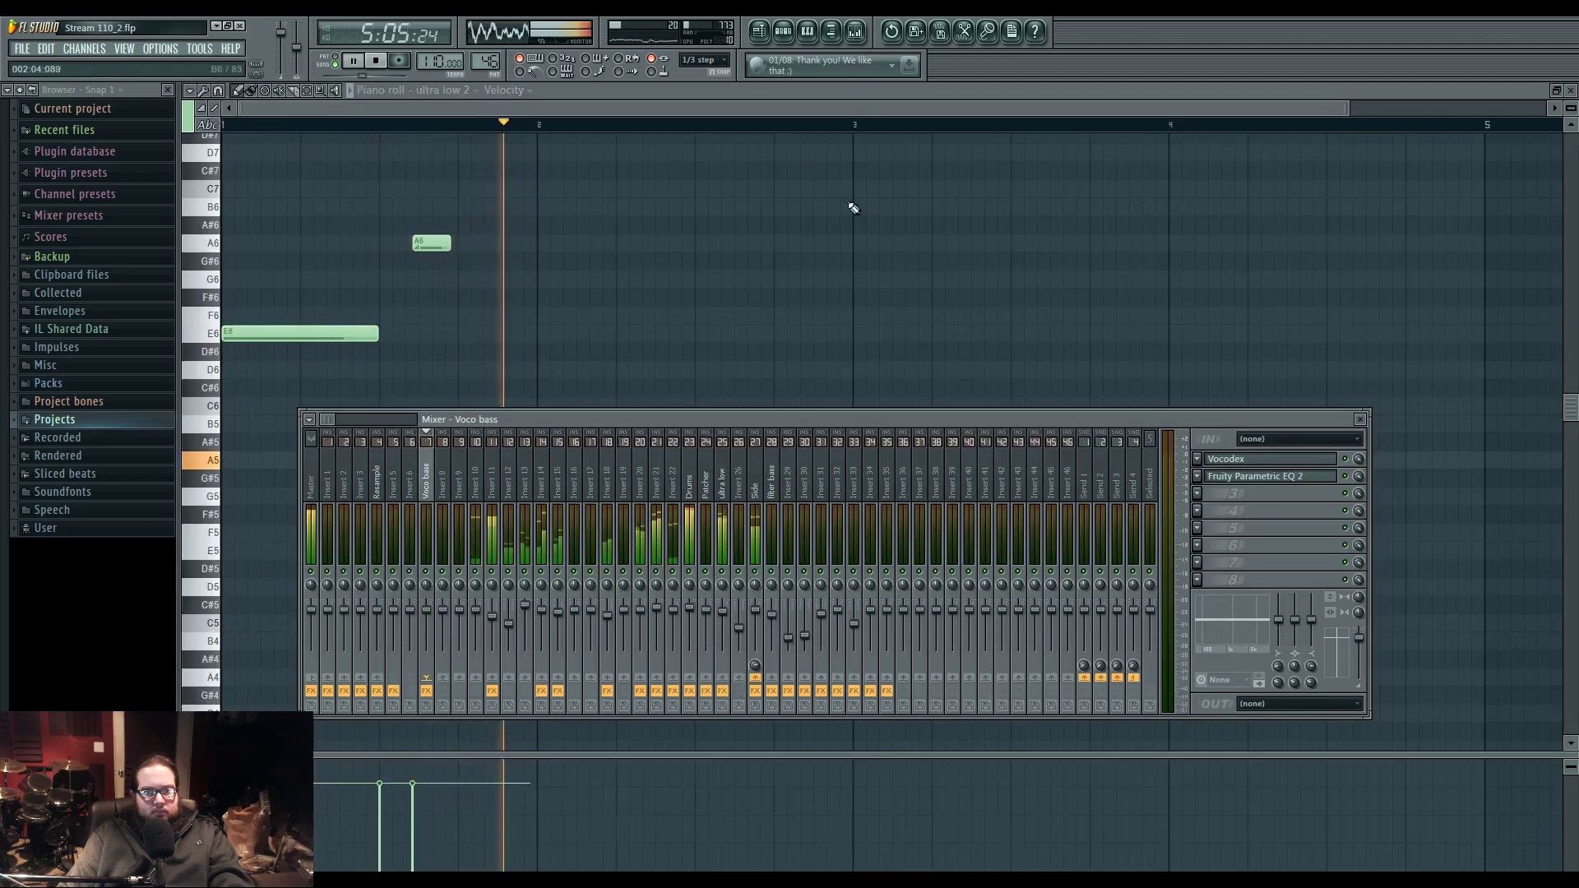
{"action": "left_click", "coordinate": [785, 33]}
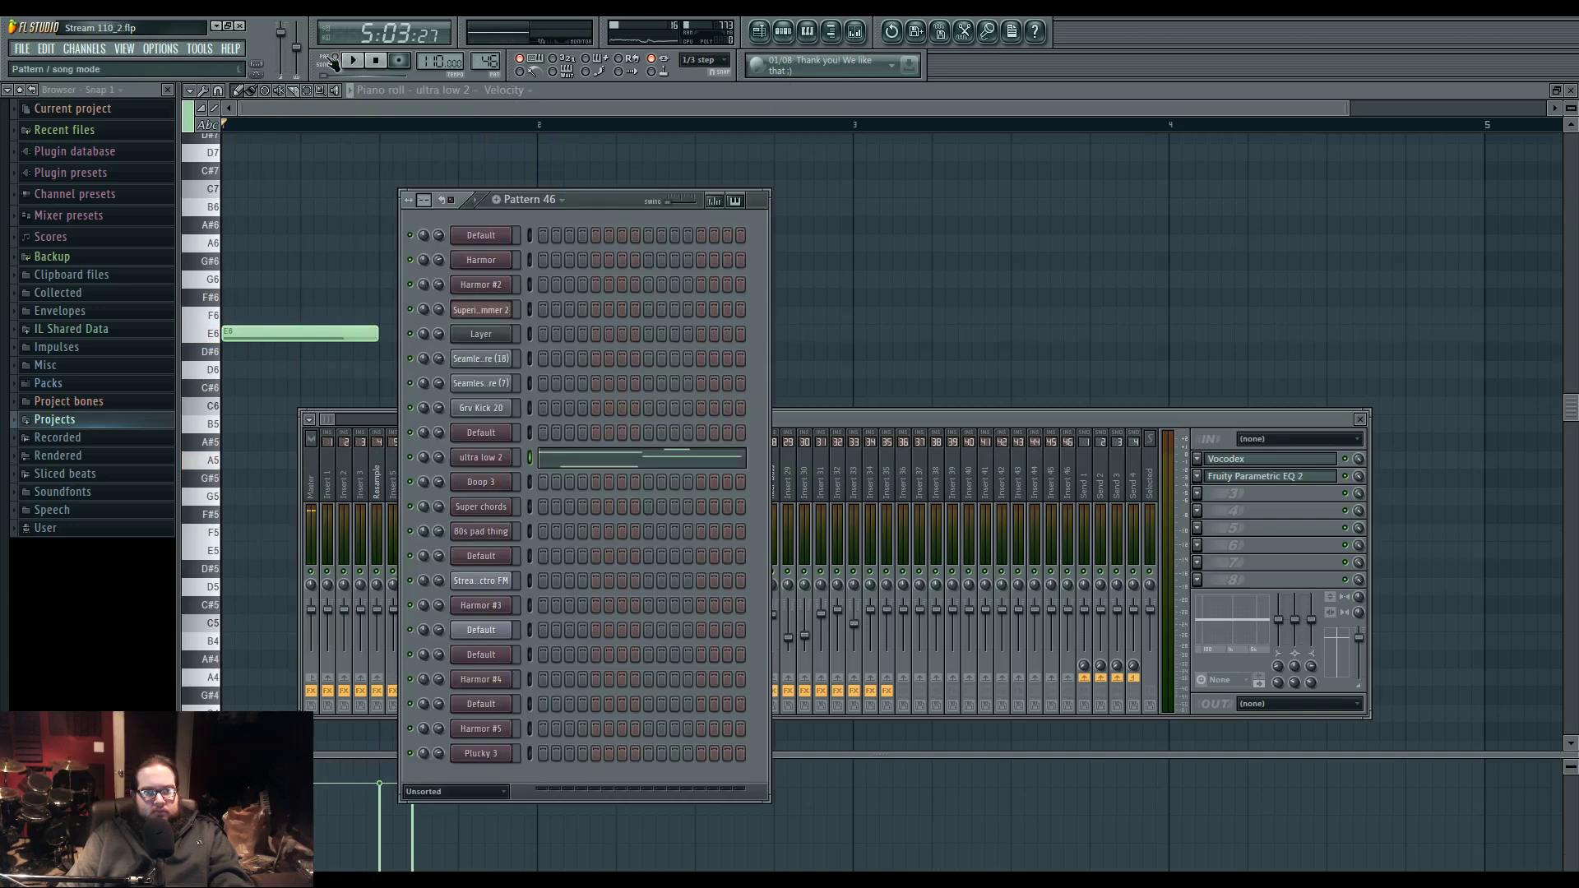
{"action": "left_click", "coordinate": [366, 68]}
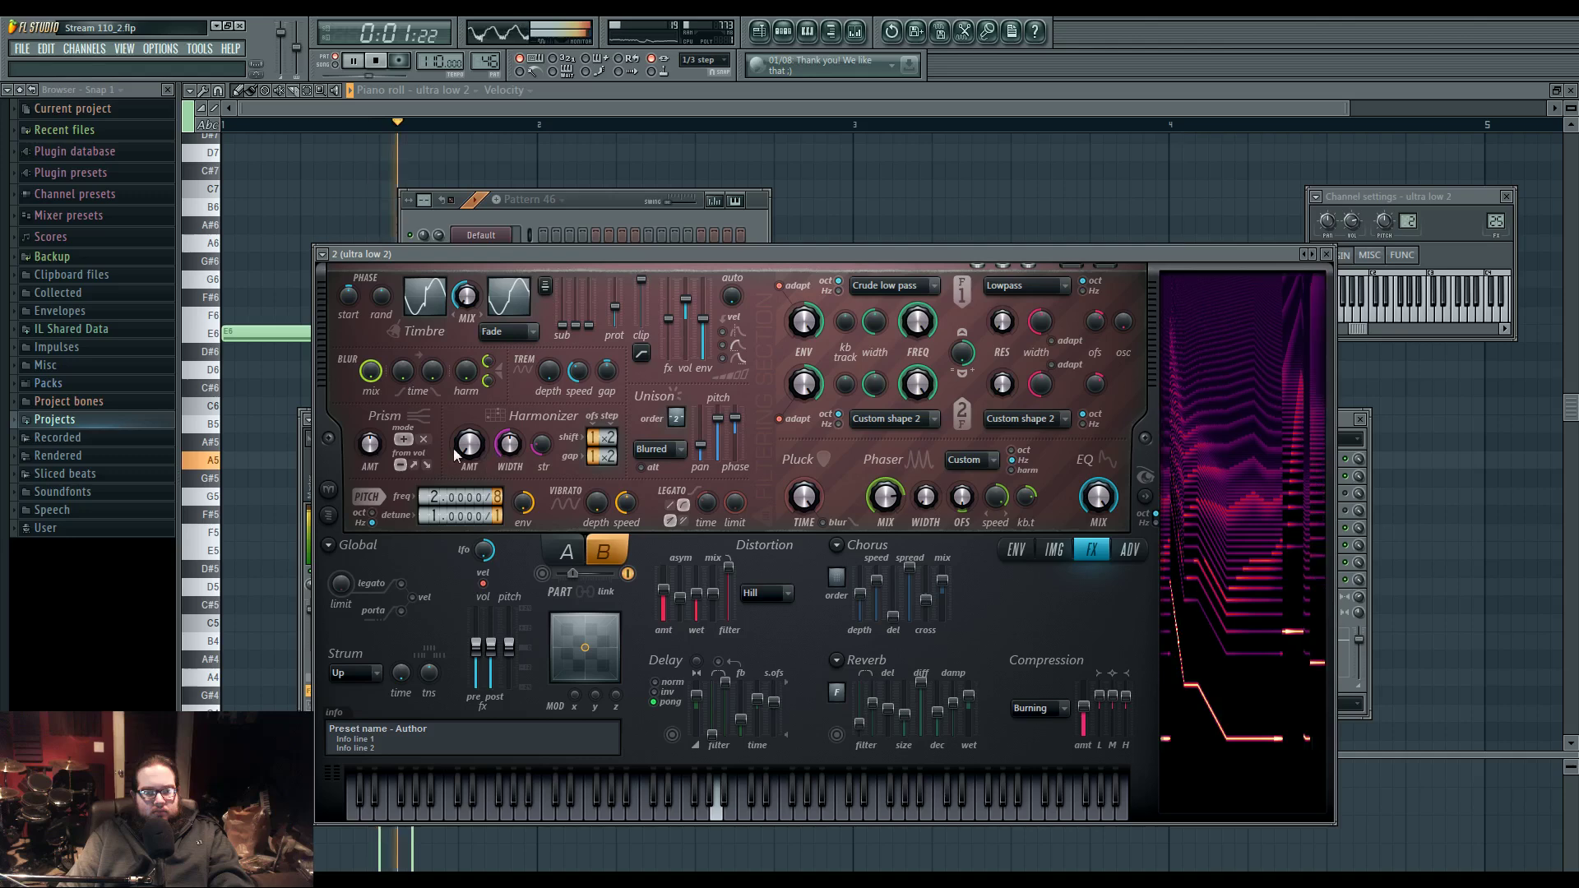
{"action": "left_click", "coordinate": [484, 458]}
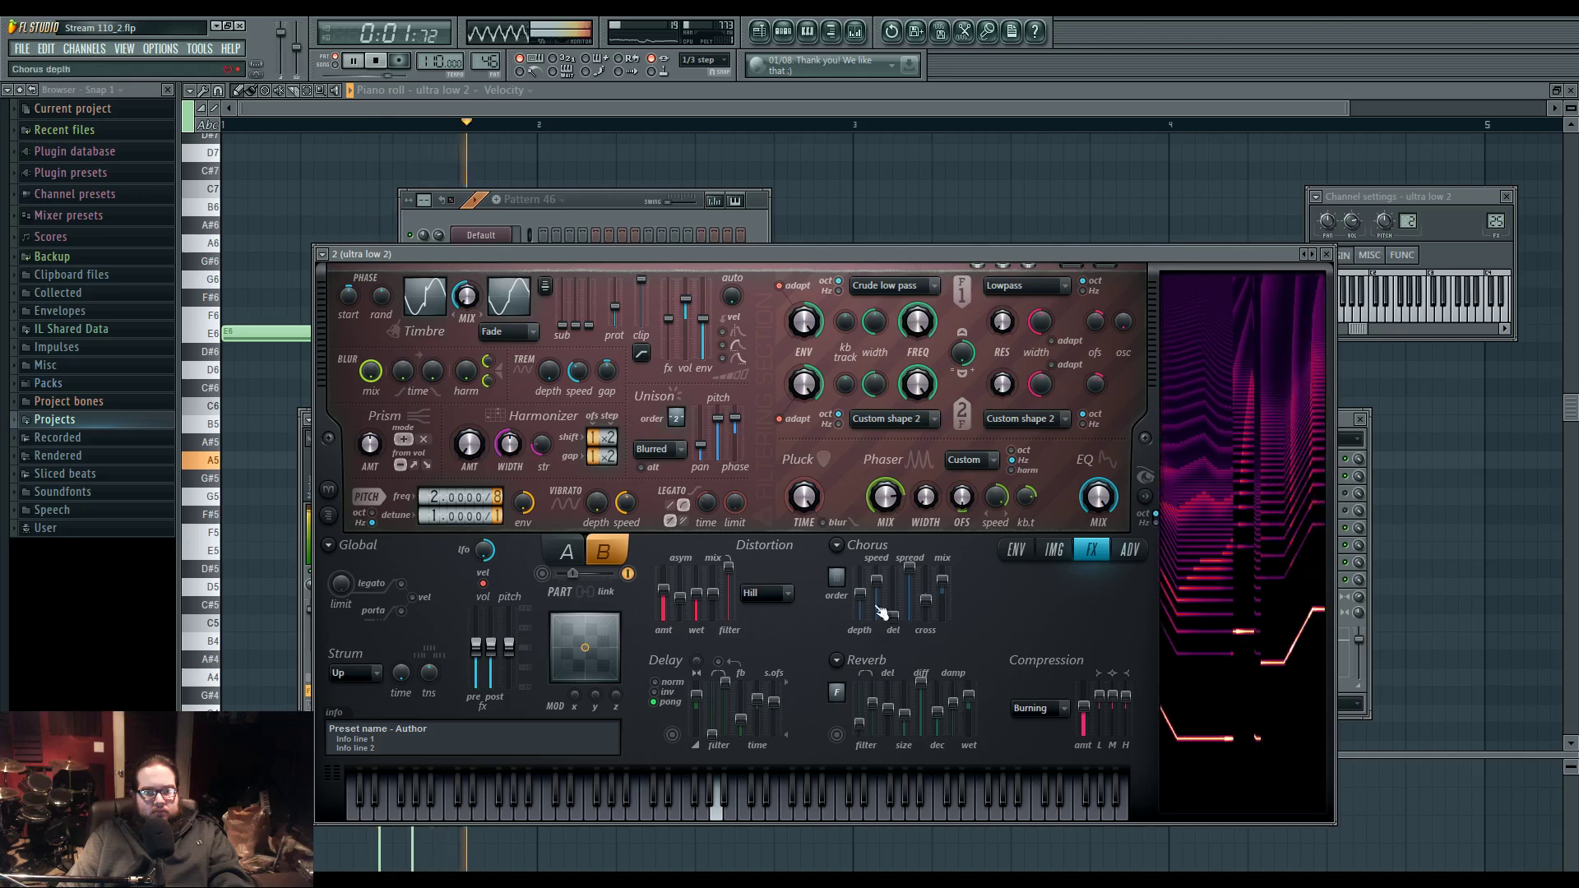
{"action": "left_click", "coordinate": [837, 734]}
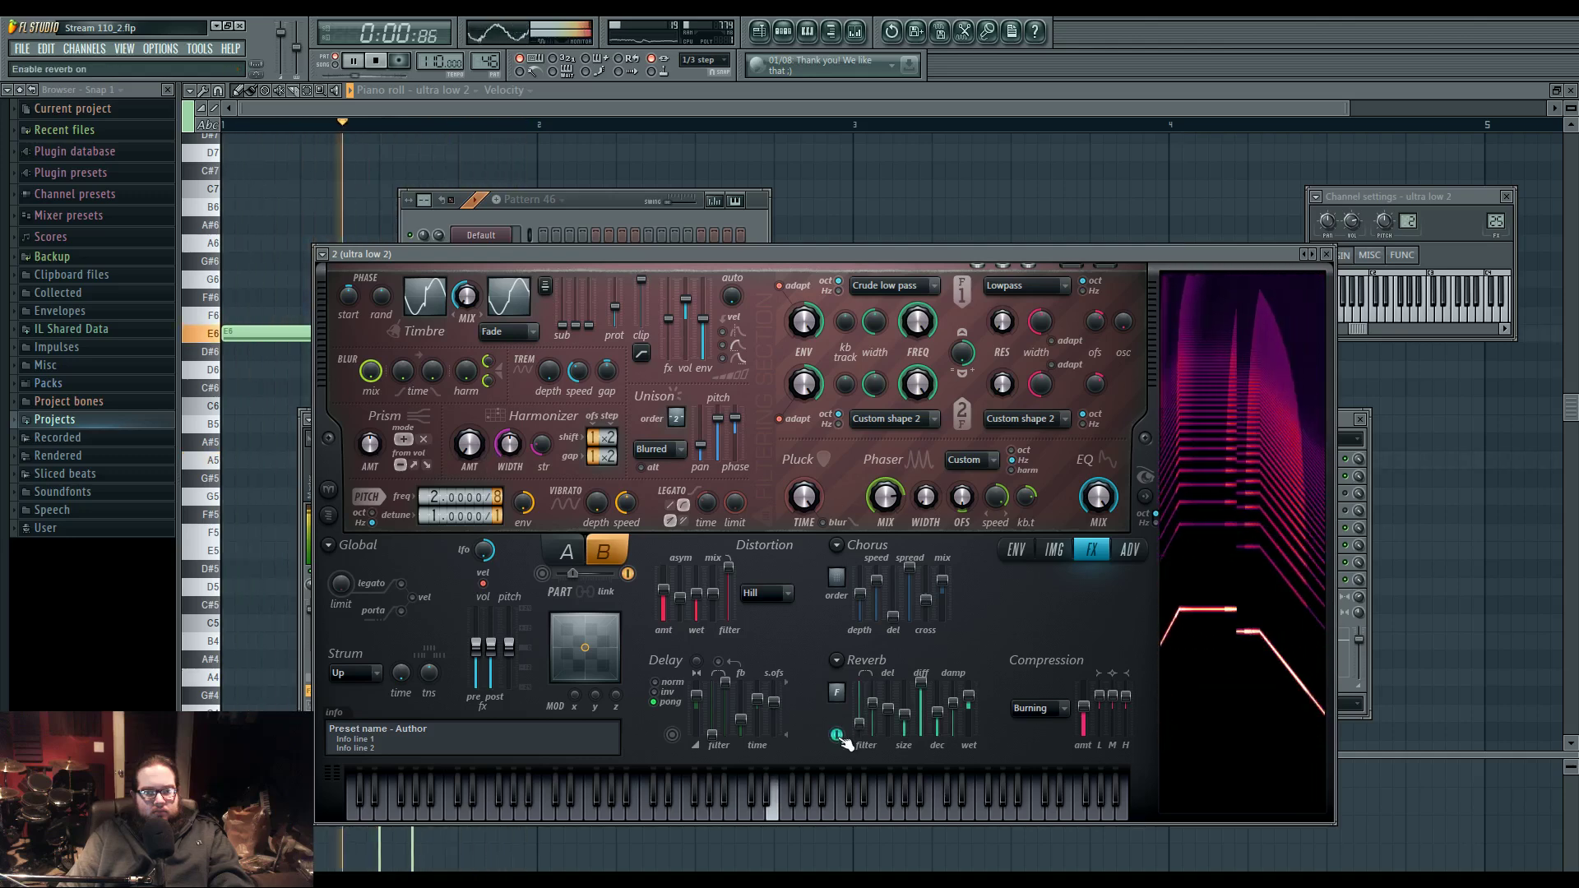
{"action": "key", "text": "space"}
- Open the Fruity Reeverb 2 effect on the ultra low mixer track and listen to it with Pattern 46 looping
{"action": "key", "text": "F9"}
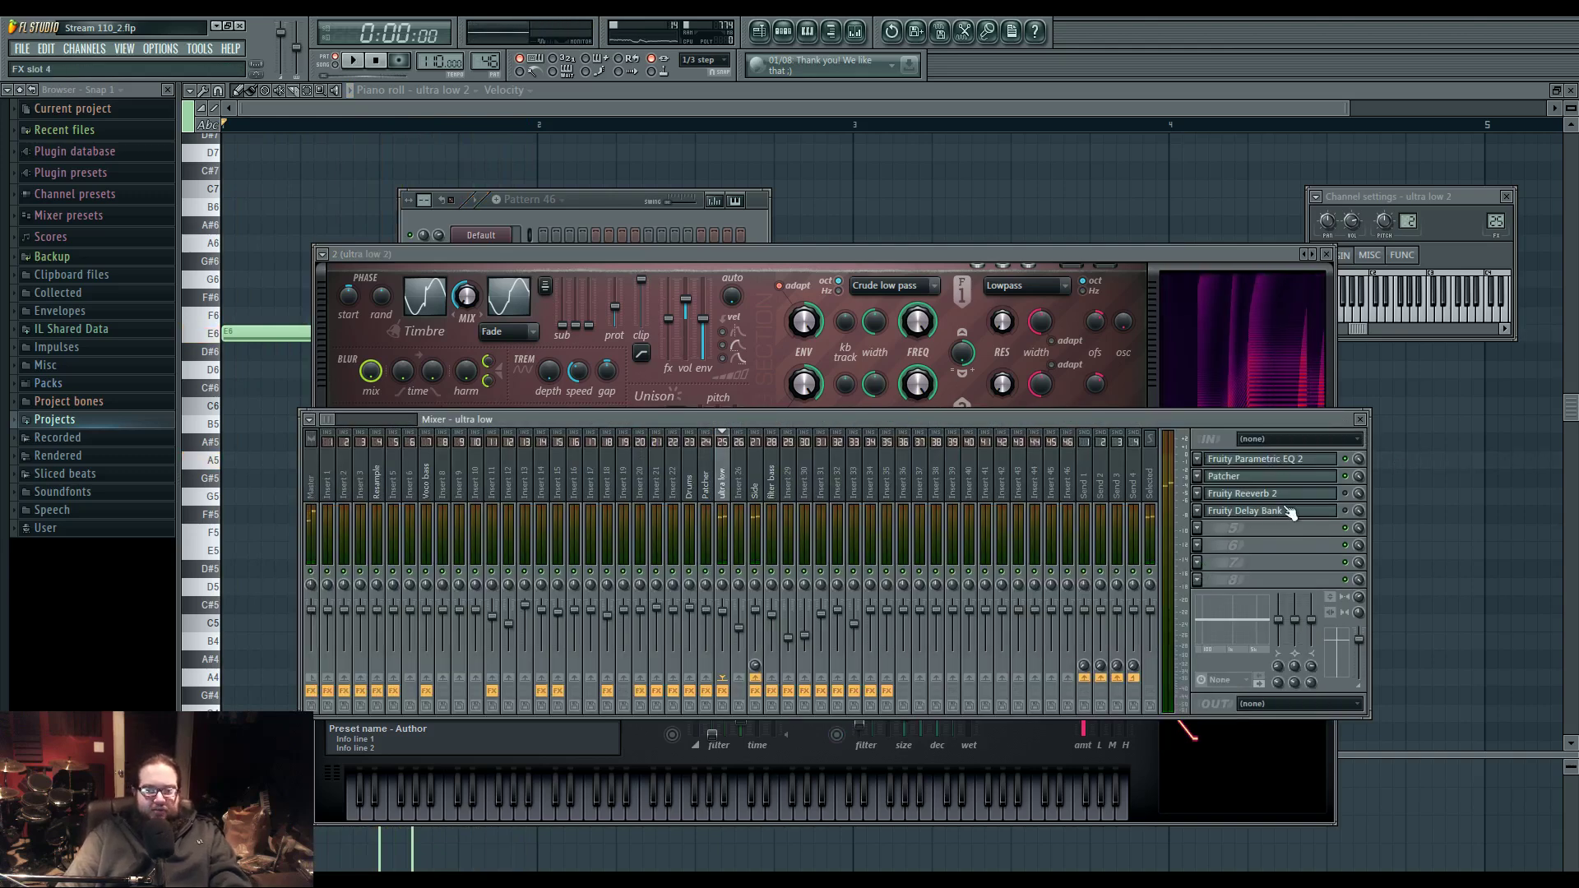
{"action": "key", "text": "space"}
{"action": "left_click", "coordinate": [1327, 494]}
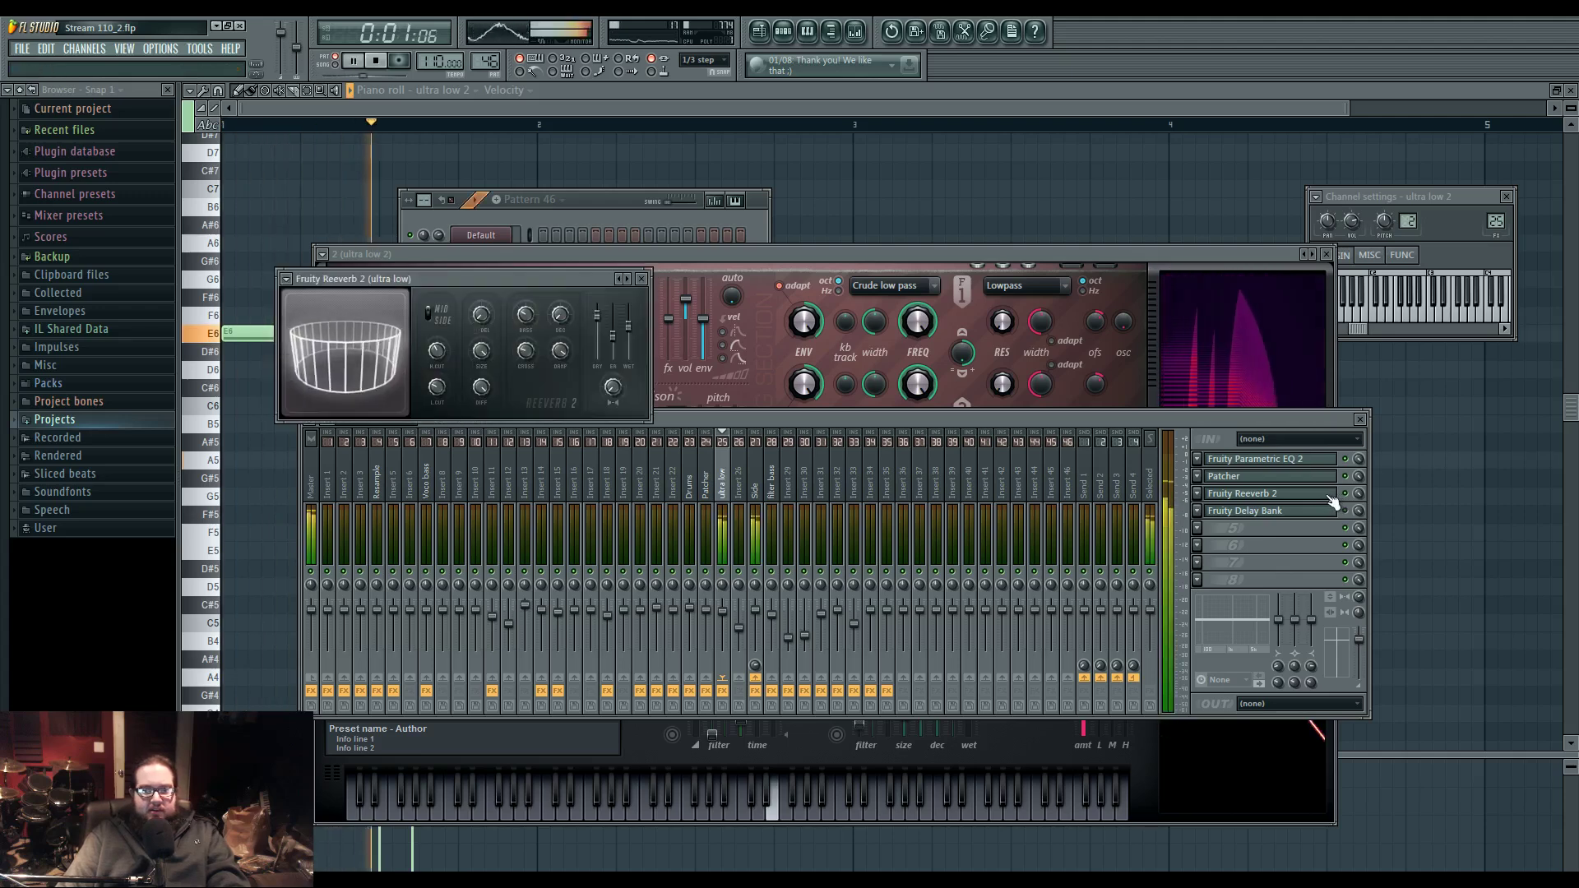
{"action": "left_click_drag", "start_coordinate": [563, 279], "coordinate": [631, 268]}
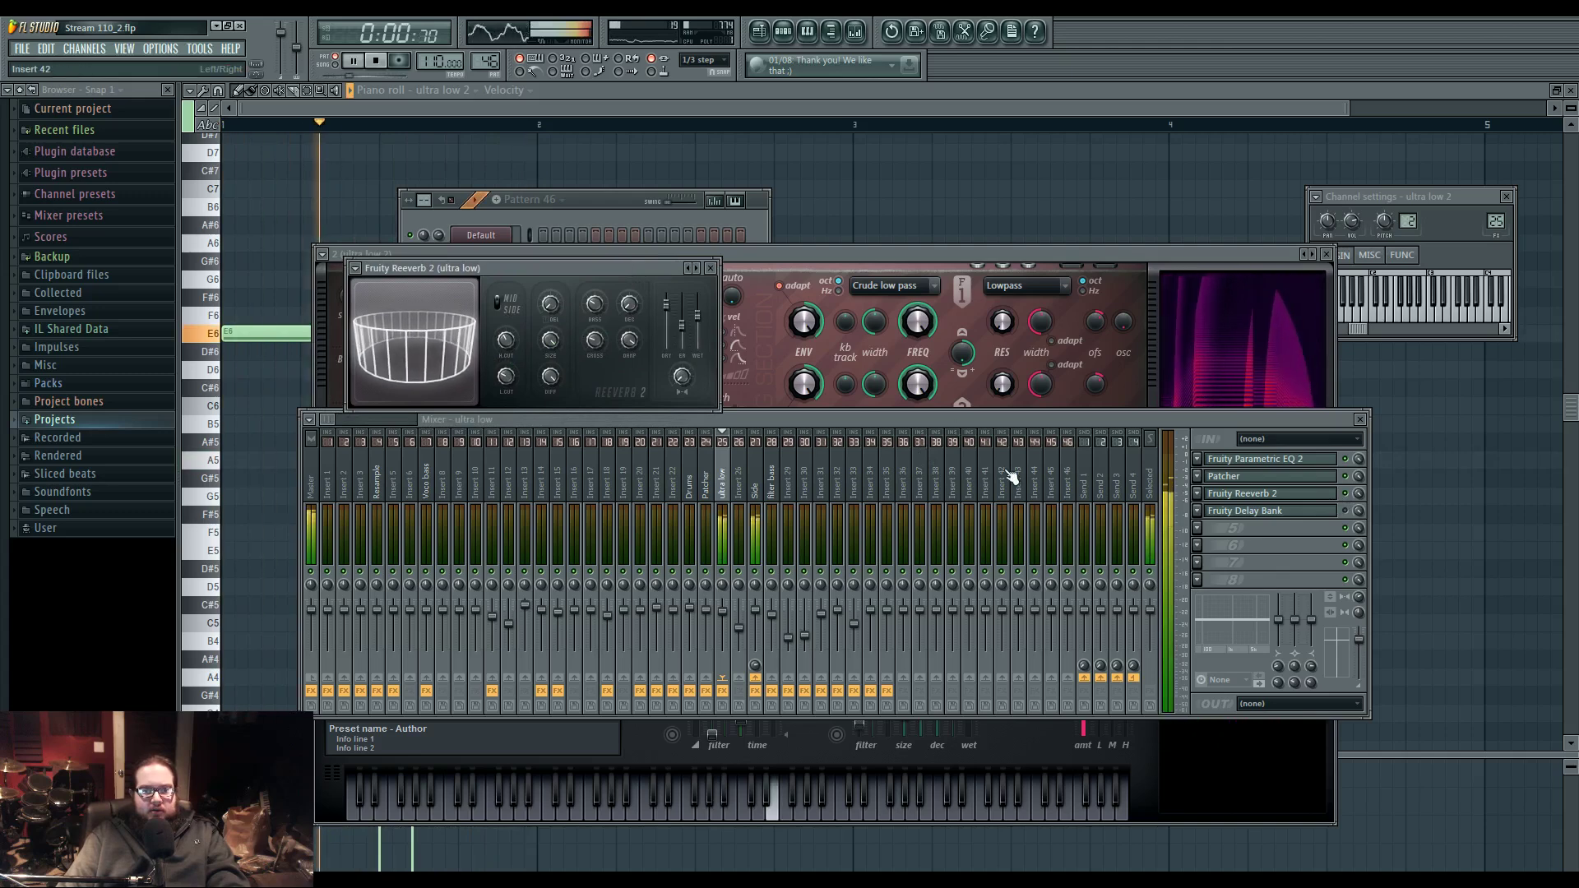
- In the ultra low track's Patcher, add a Fruity Reeverb 2 as a parallel branch between Param. EQ 2 4 and the output
{"action": "left_click", "coordinate": [1316, 477]}
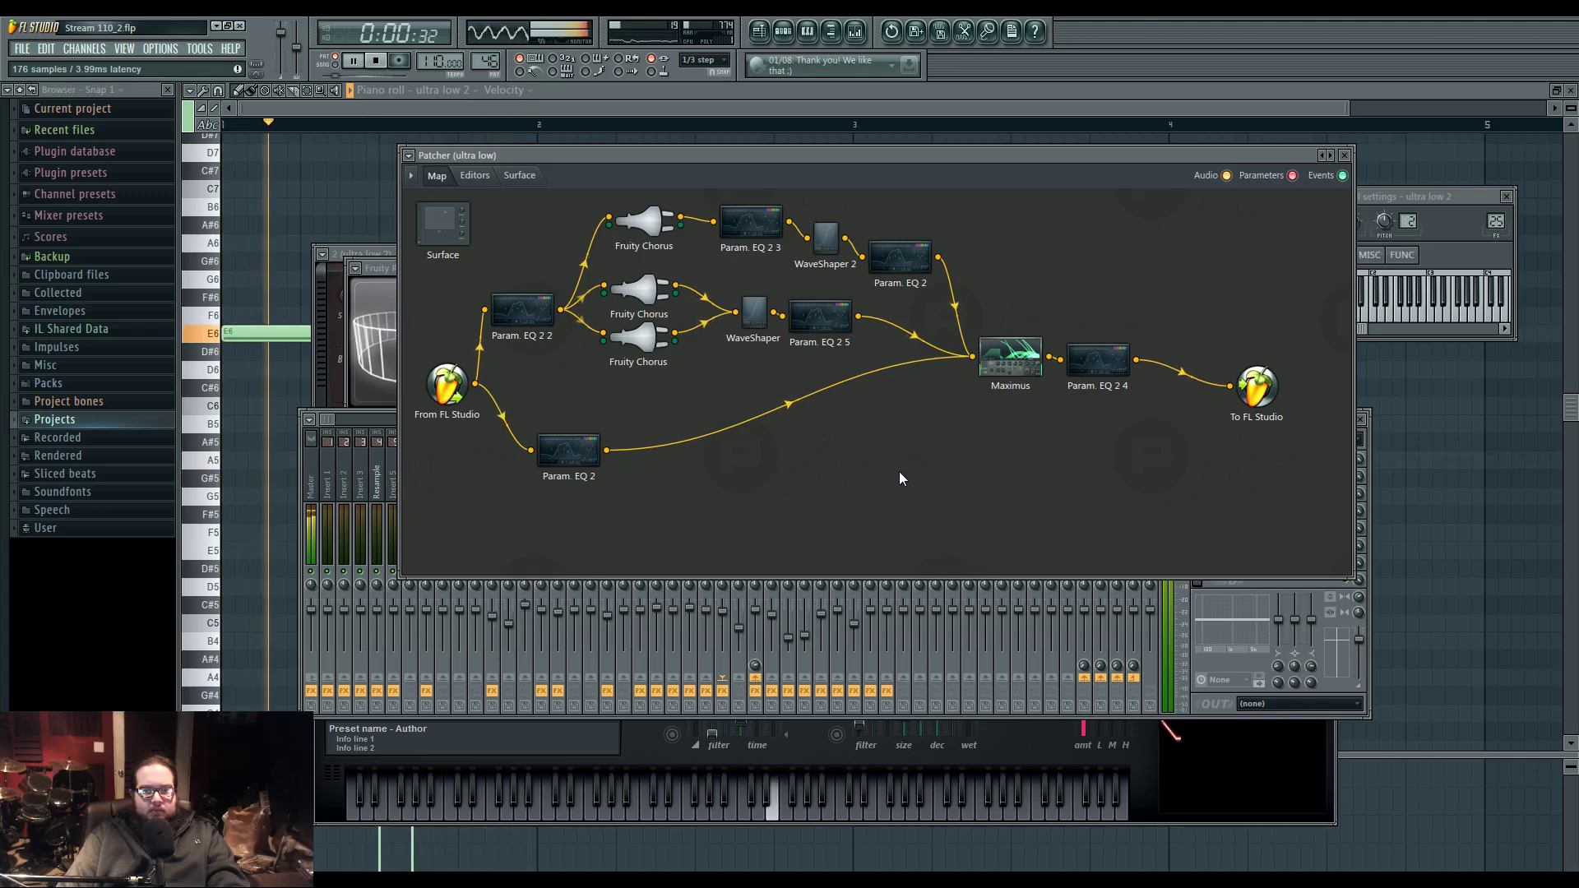
{"action": "left_click_drag", "start_coordinate": [1098, 361], "coordinate": [1086, 373]}
{"action": "right_click", "coordinate": [1164, 360]}
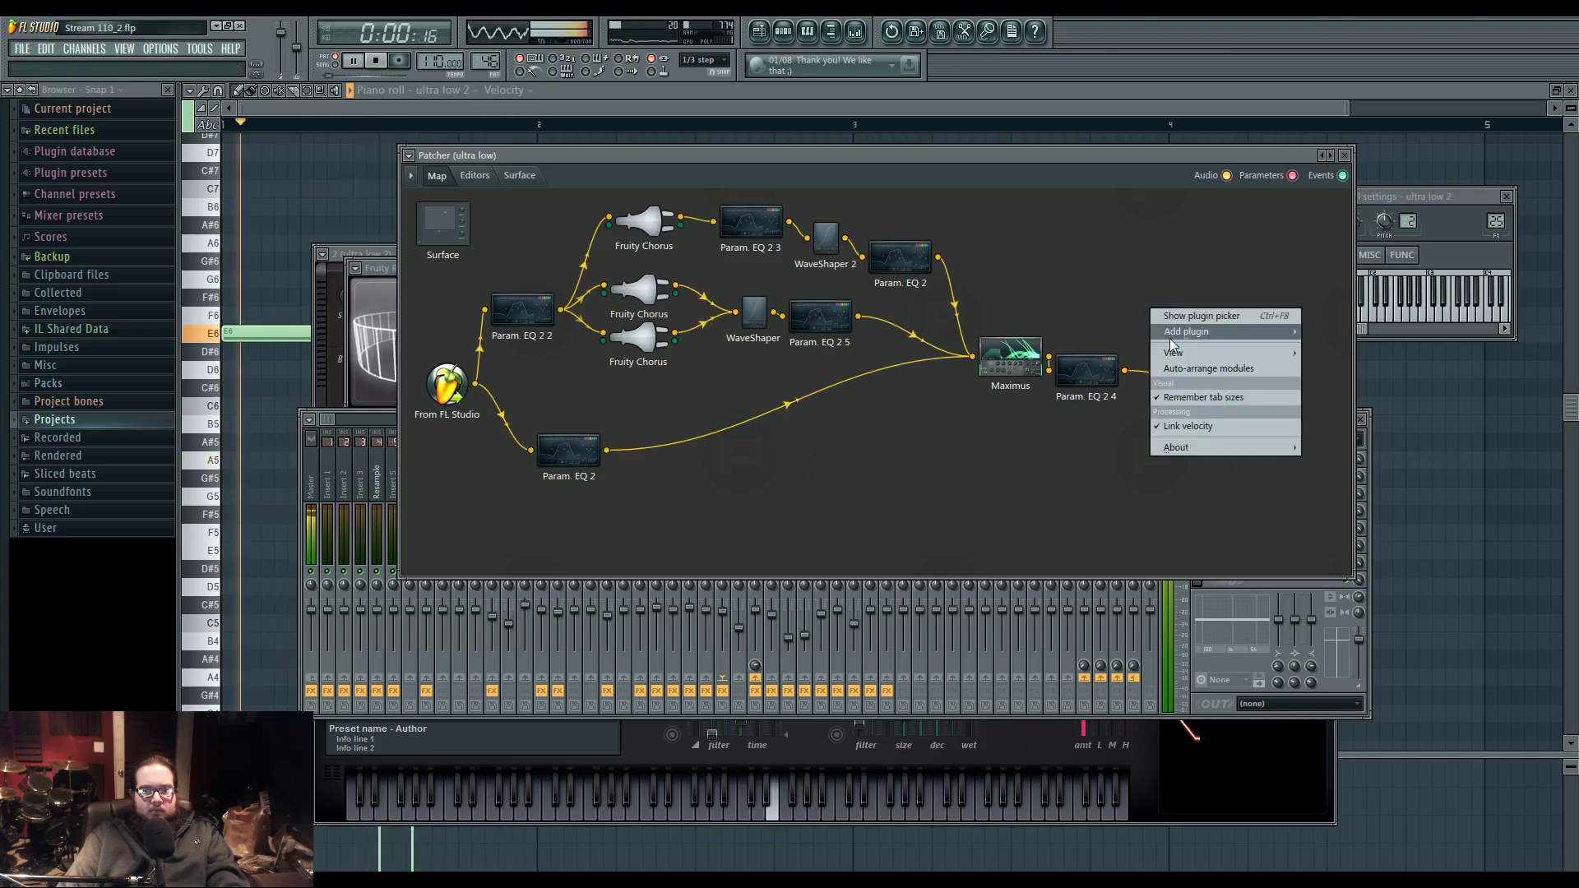
{"action": "mouse_move", "coordinate": [1227, 339]}
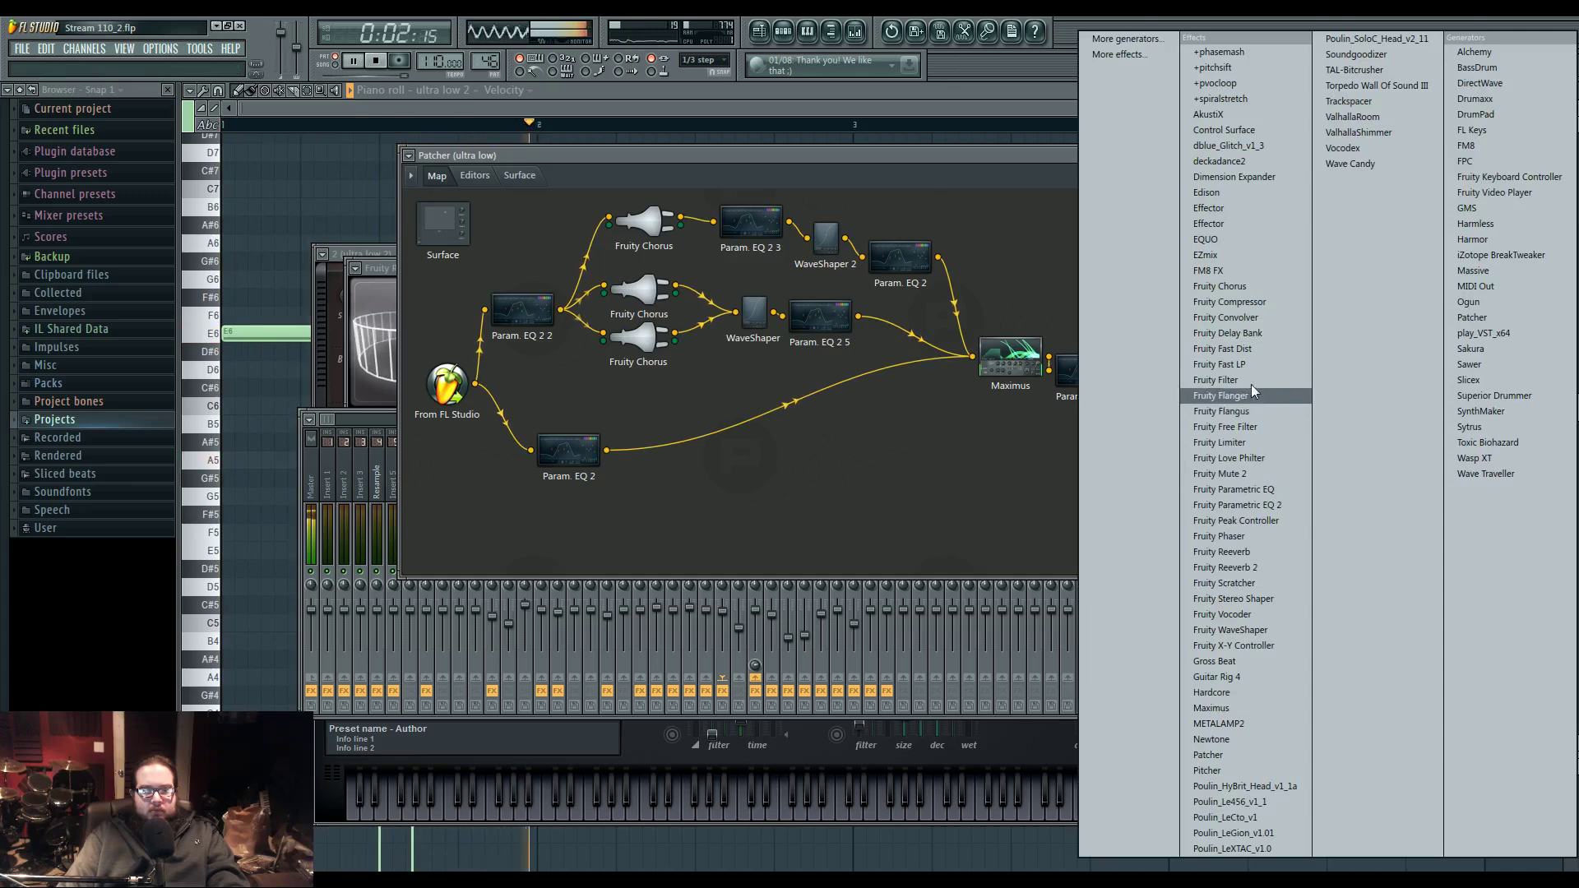
{"action": "left_click", "coordinate": [1234, 568]}
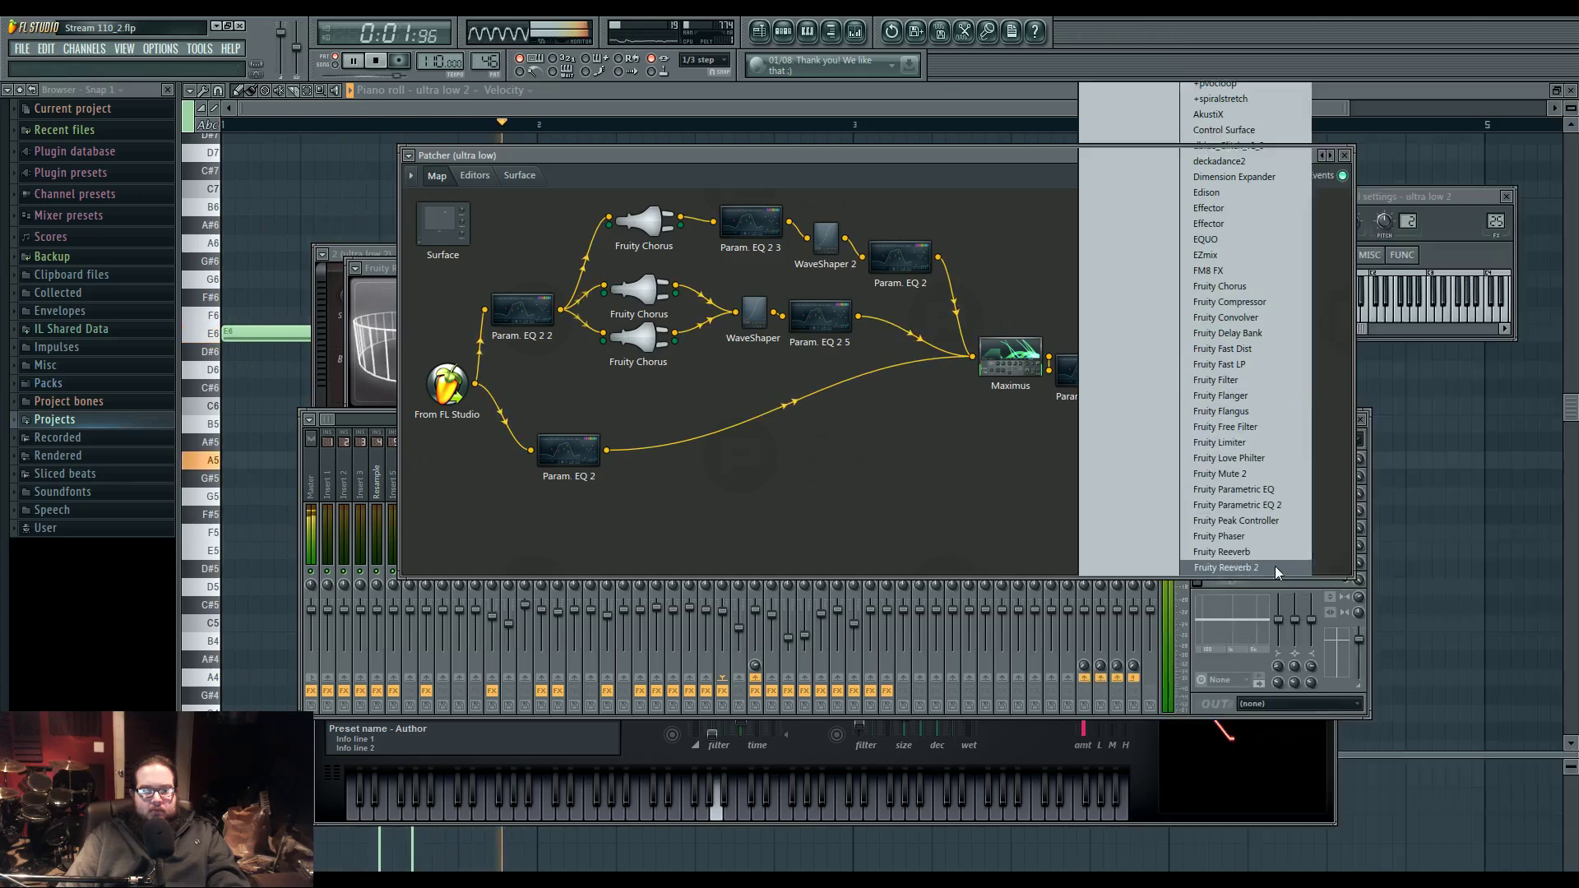
{"action": "mouse_move", "coordinate": [1136, 341]}
{"action": "left_mouse_down"}
{"action": "mouse_move", "coordinate": [1152, 288]}
{"action": "mouse_move", "coordinate": [1220, 337]}
{"action": "mouse_move", "coordinate": [1231, 386]}
{"action": "mouse_move", "coordinate": [1149, 315]}
{"action": "left_mouse_up"}
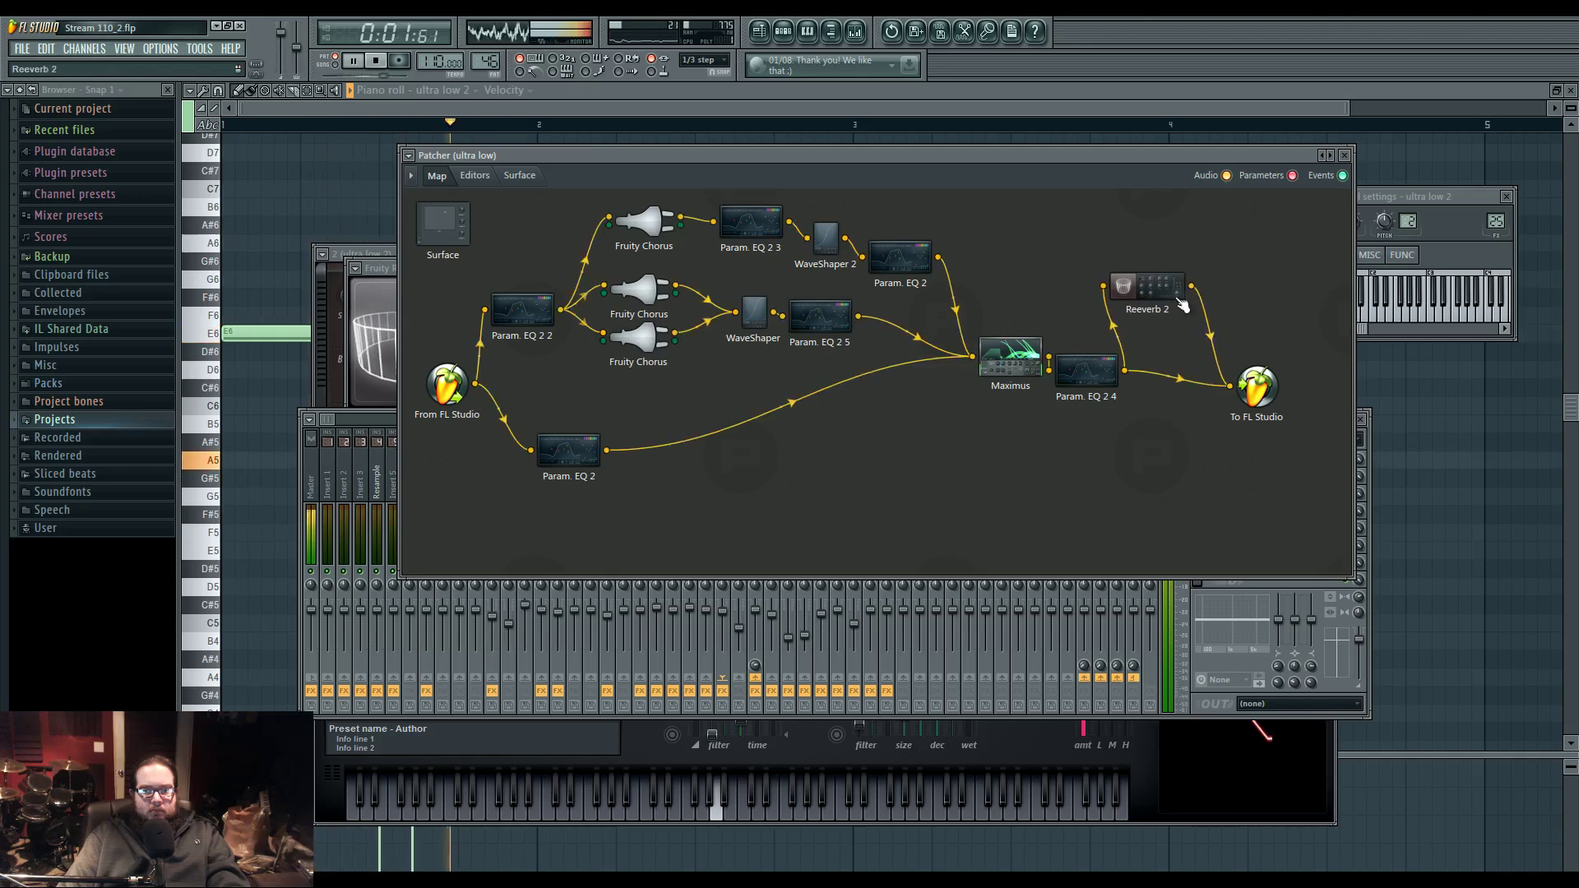
- Insert a Fruity Parametric EQ 2 between the parallel Reeverb 2 and the Patcher output, and arrange the two modules side by side
{"action": "right_click", "coordinate": [1195, 291]}
{"action": "mouse_move", "coordinate": [1246, 316]}
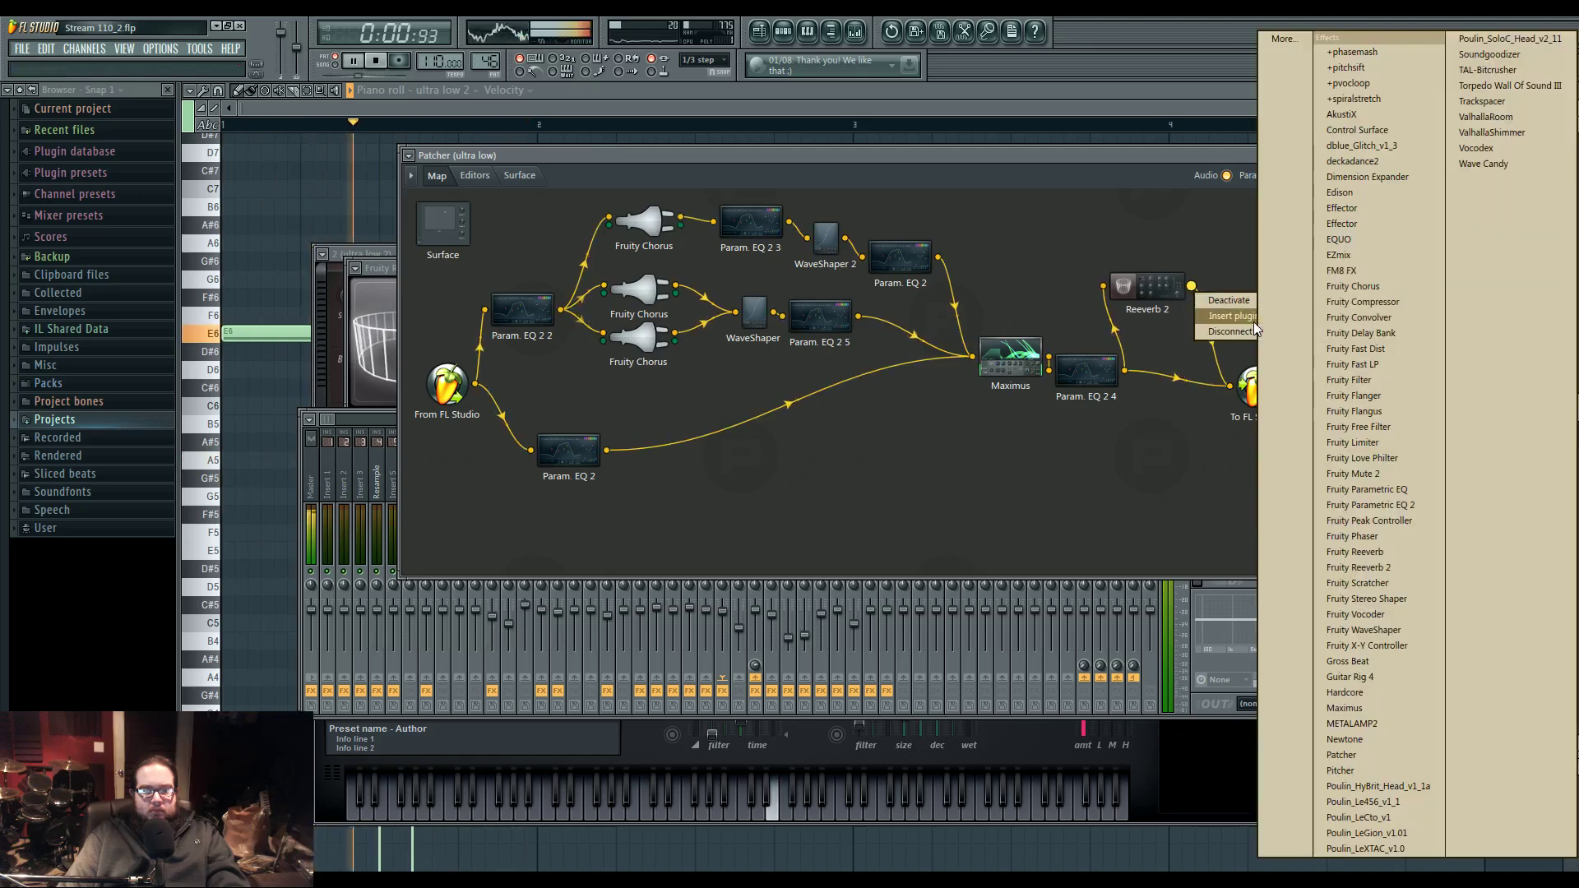
{"action": "left_click", "coordinate": [1370, 505]}
{"action": "left_click_drag", "start_coordinate": [1114, 289], "coordinate": [1115, 280]}
{"action": "left_click_drag", "start_coordinate": [1203, 273], "coordinate": [1221, 281]}
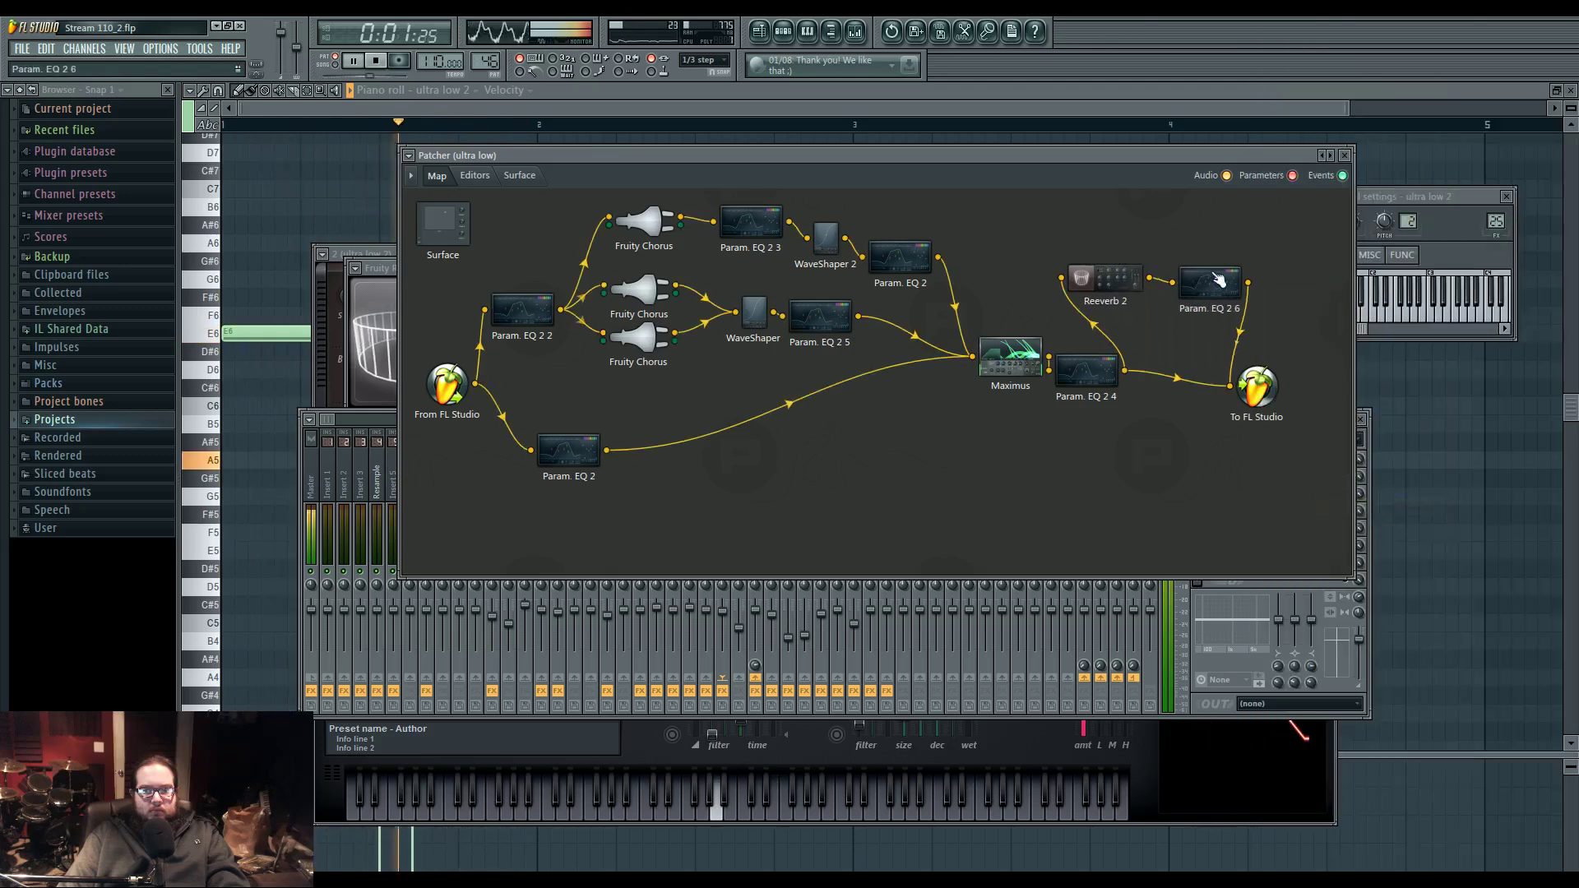
- Set the dry level of the Patcher's Reeverb 2 to 0% and stop playback
{"action": "double_click", "coordinate": [1130, 282]}
{"action": "left_click_drag", "start_coordinate": [720, 354], "coordinate": [720, 397]}
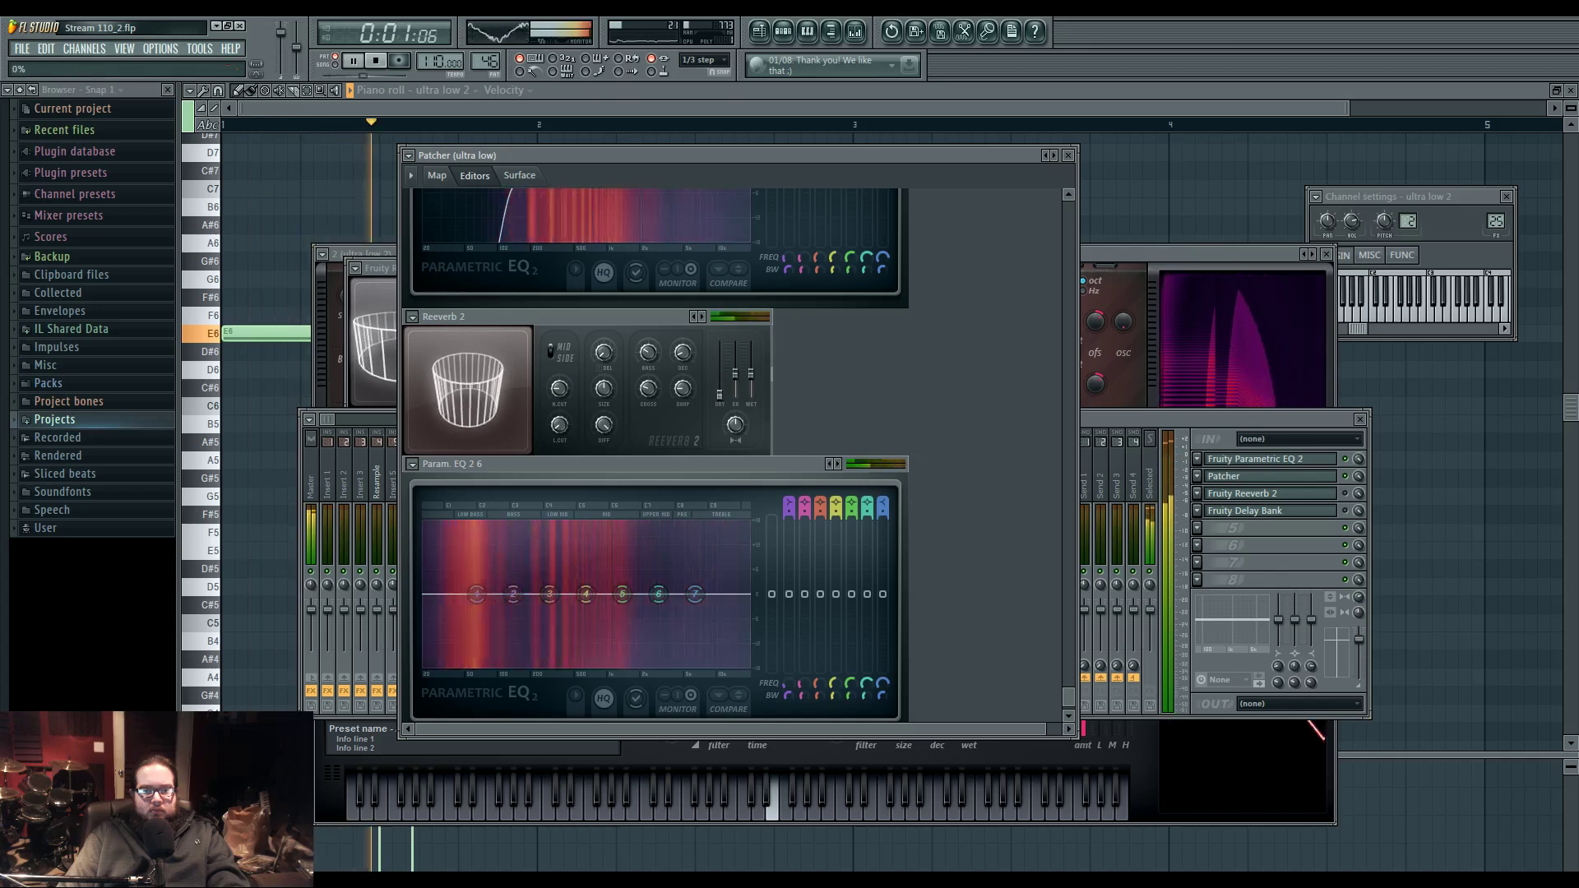
{"action": "key", "text": "space"}
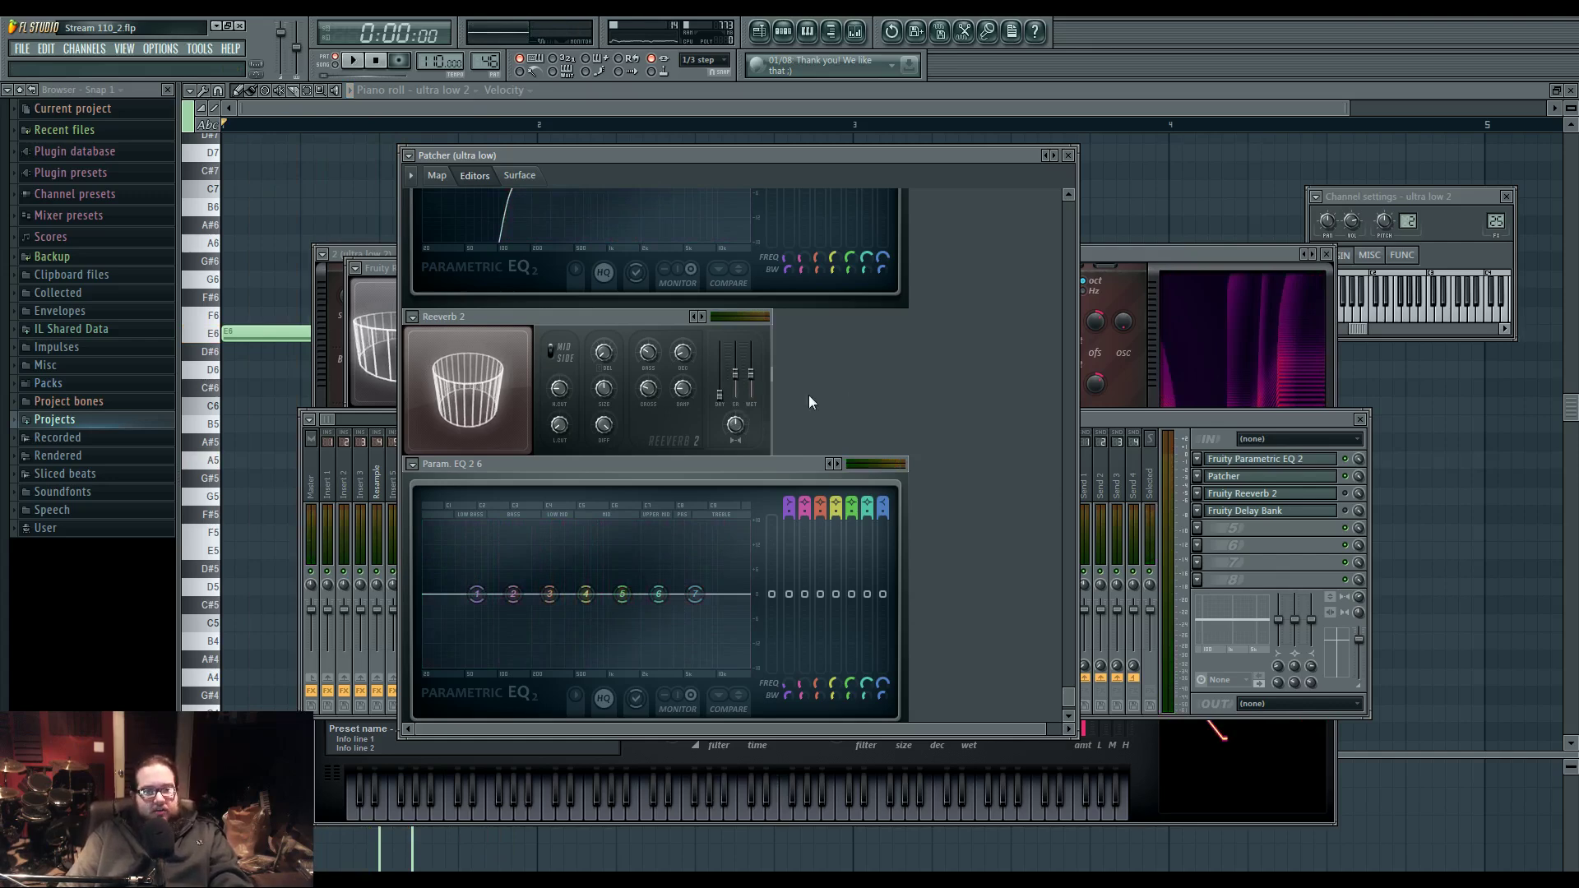
- Check the Patcher routing, restart the pattern playback and raise the wet level of Reeverb 2 to 92%
{"action": "left_click", "coordinate": [437, 173]}
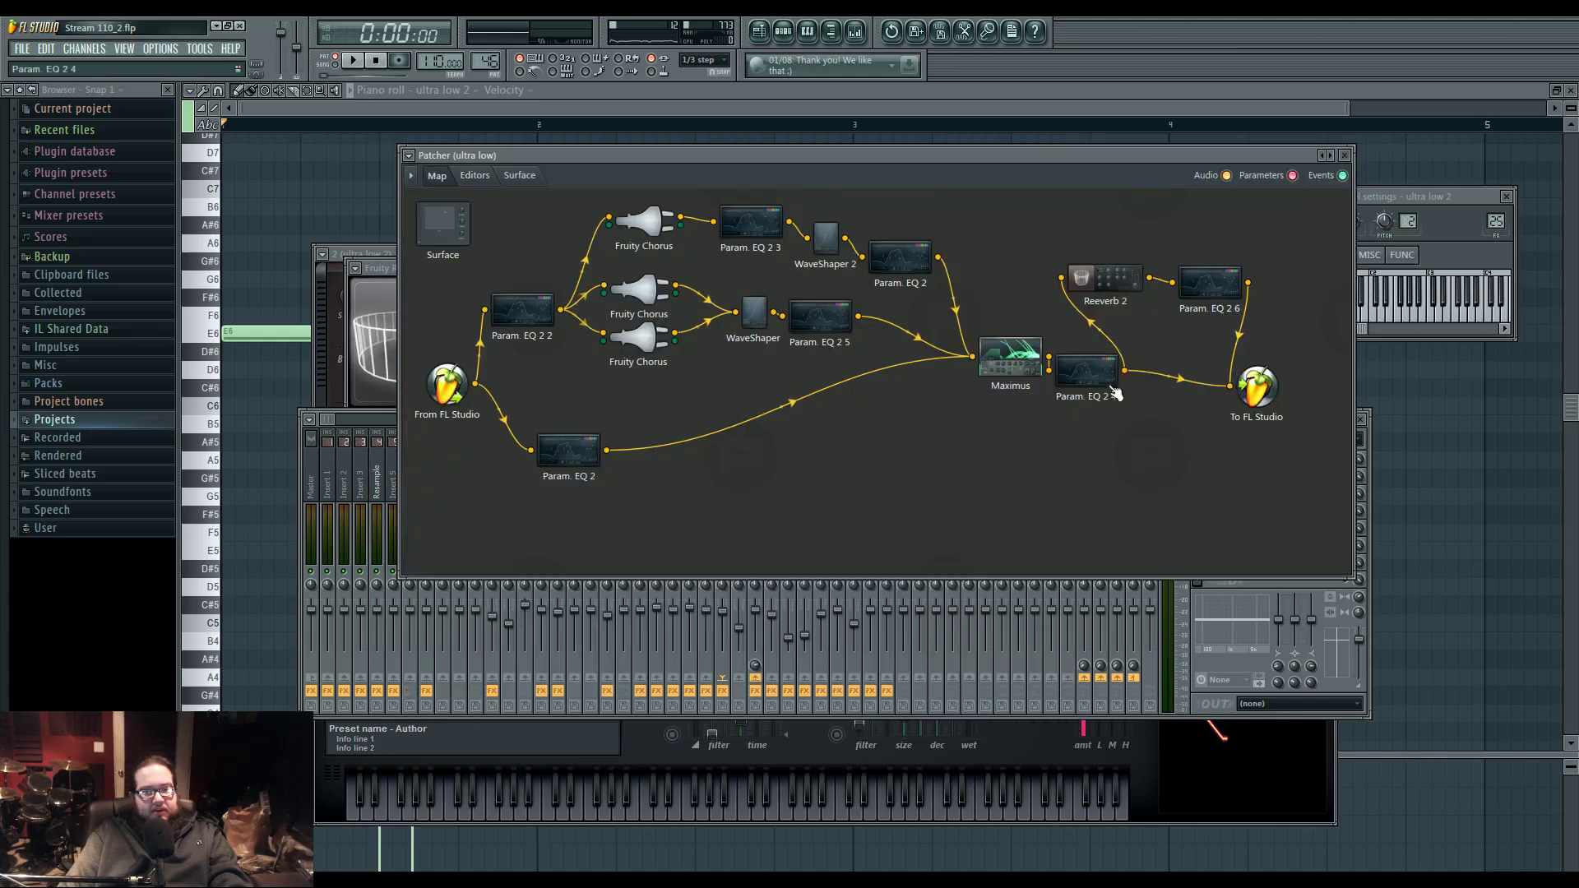
{"action": "key", "text": "space"}
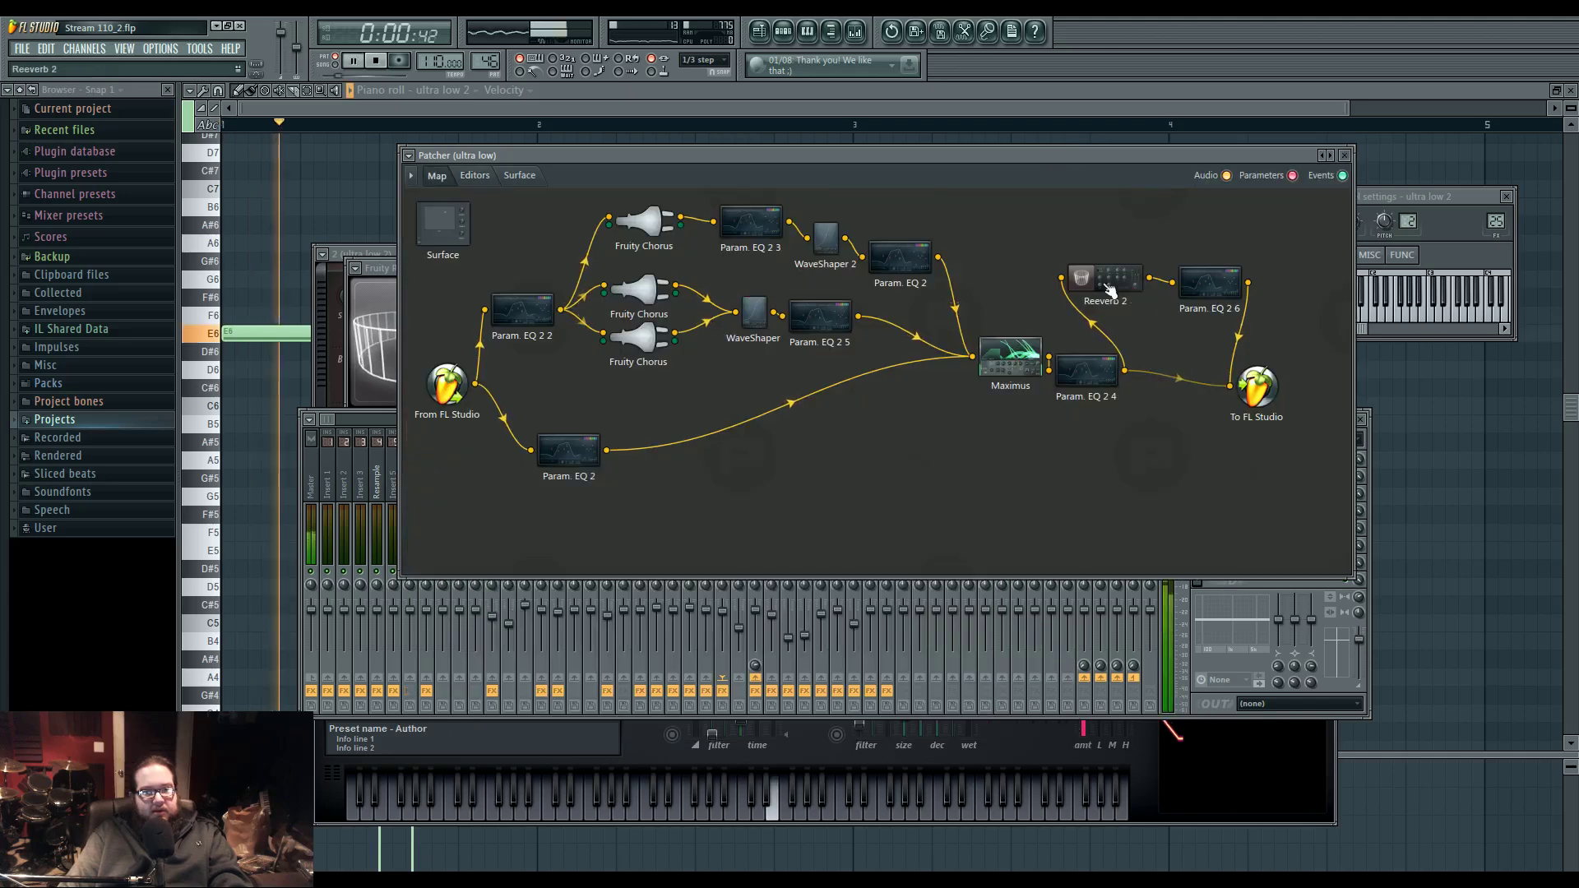
{"action": "double_click", "coordinate": [1102, 284]}
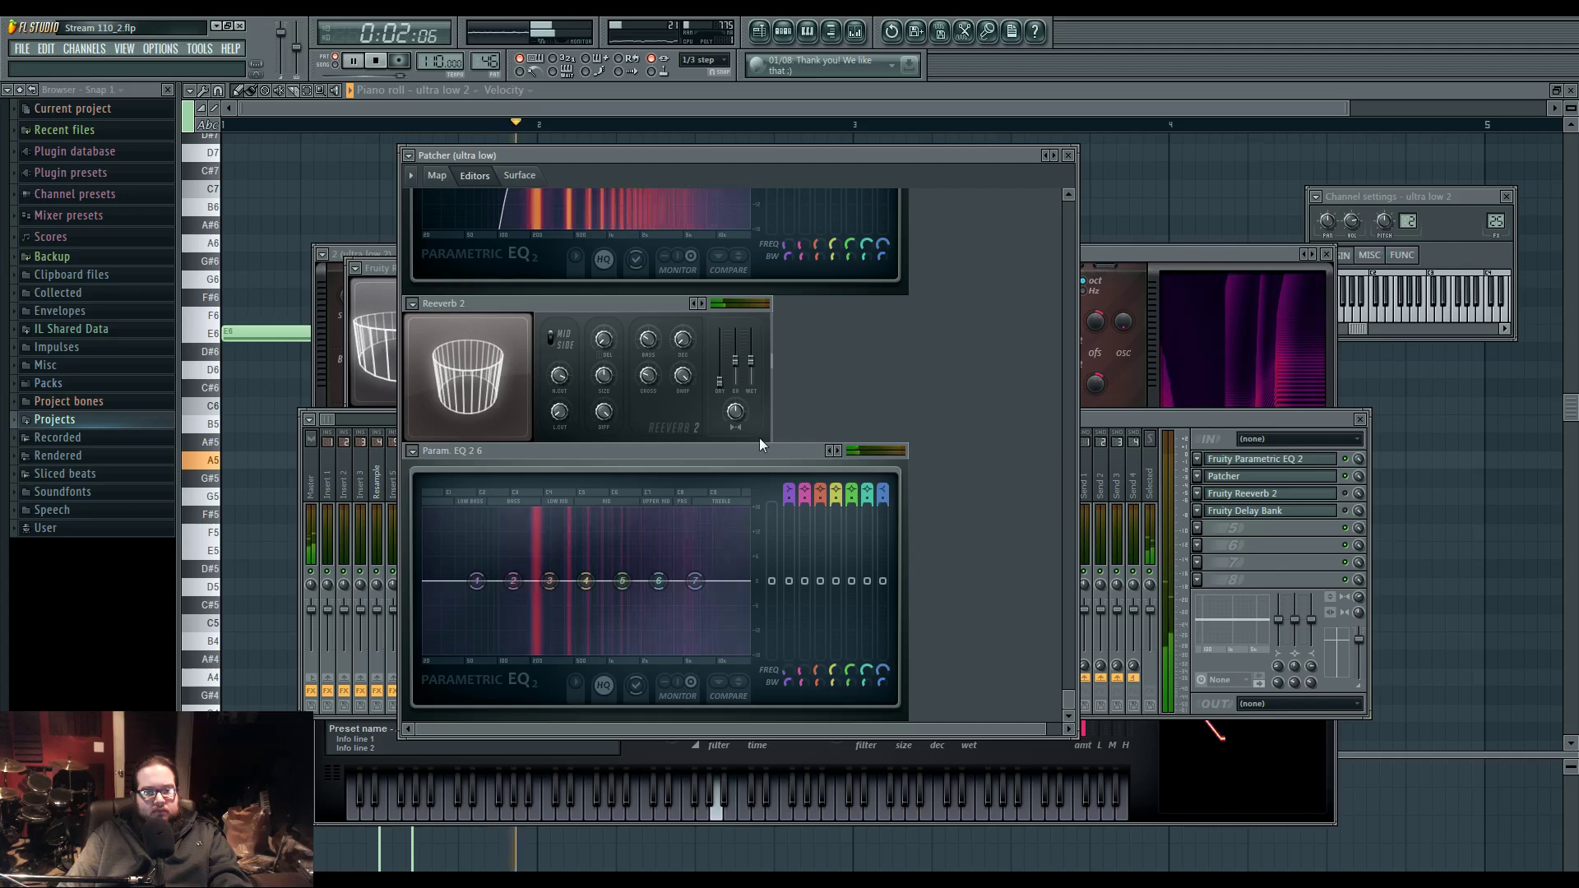
{"action": "left_click_drag", "start_coordinate": [750, 362], "coordinate": [750, 350]}
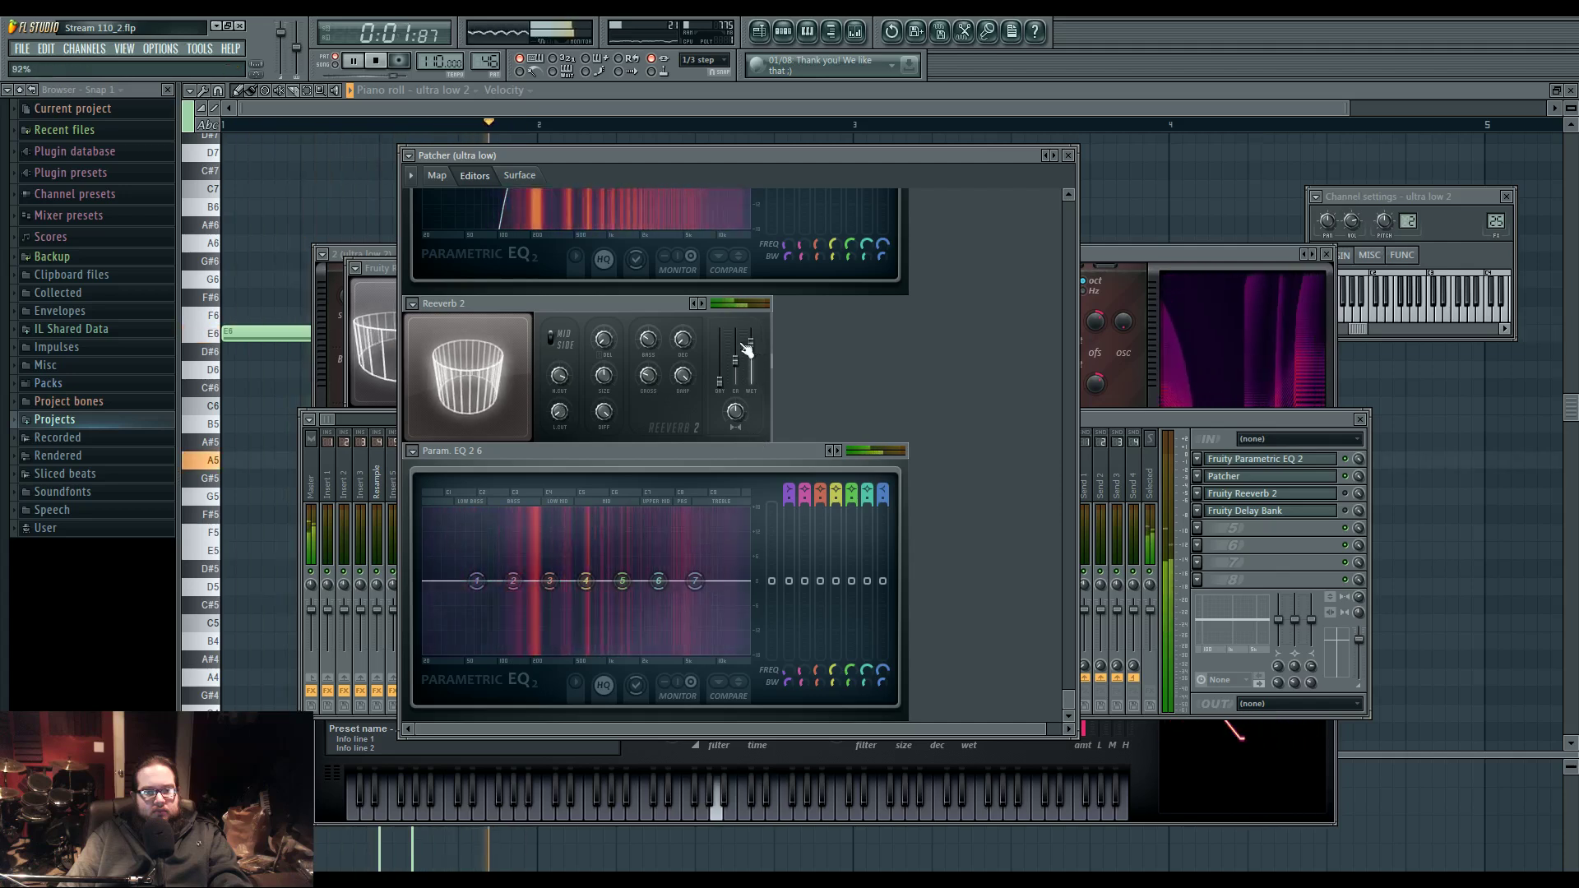
- Shape the Param. EQ 2 6 curve by boosting band 6 in the mids and cutting bands 1, 5 and 7
{"action": "left_click_drag", "start_coordinate": [658, 580], "coordinate": [569, 538]}
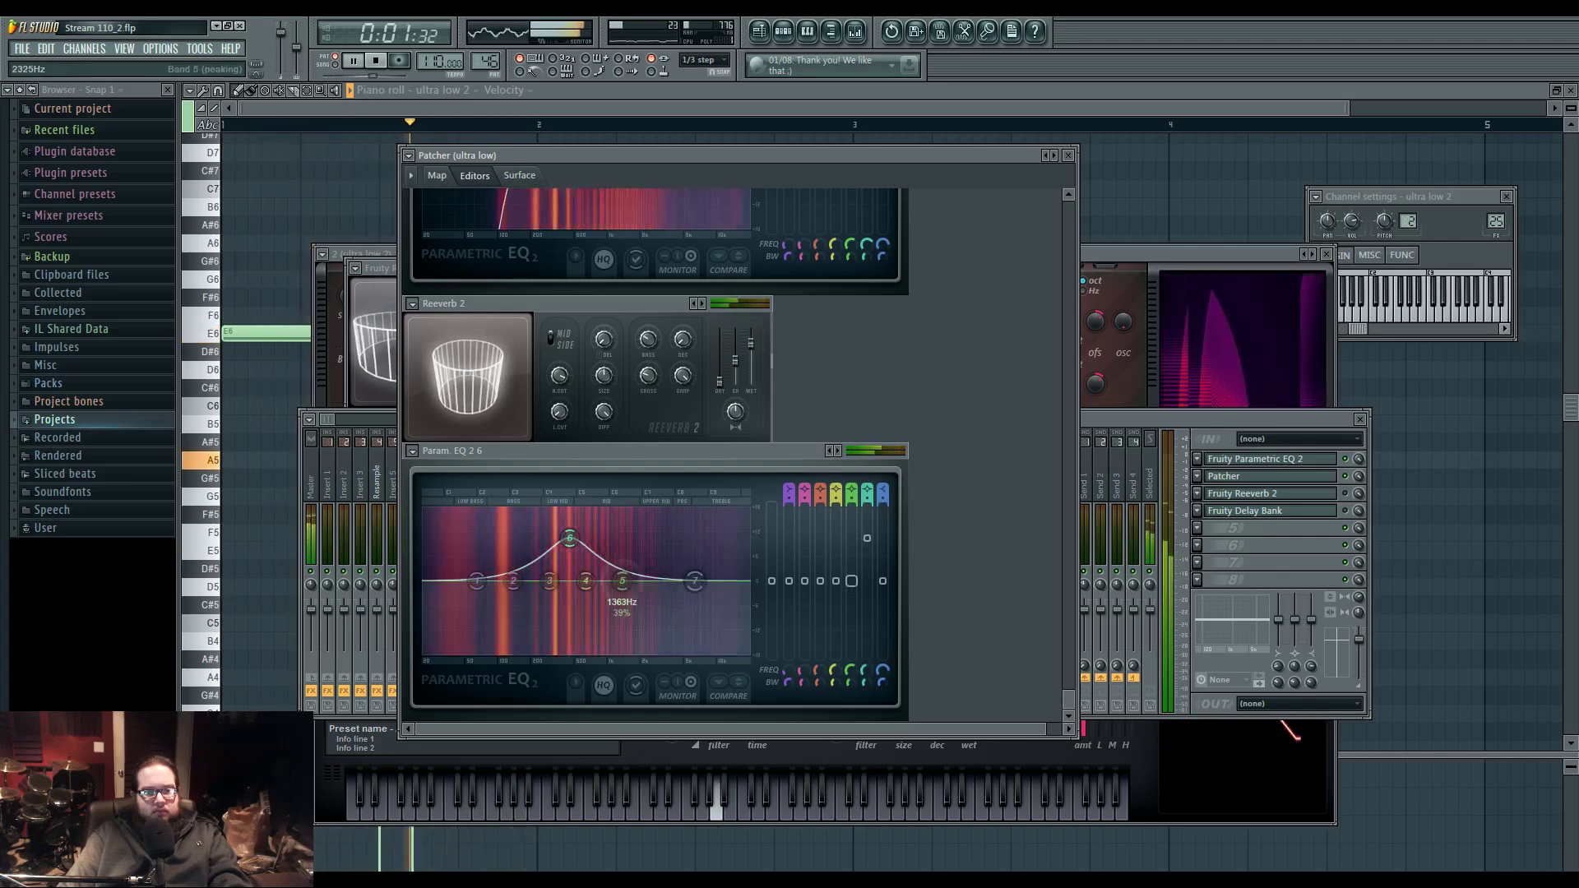
{"action": "left_click_drag", "start_coordinate": [656, 635], "coordinate": [663, 640]}
{"action": "left_click_drag", "start_coordinate": [696, 581], "coordinate": [699, 610]}
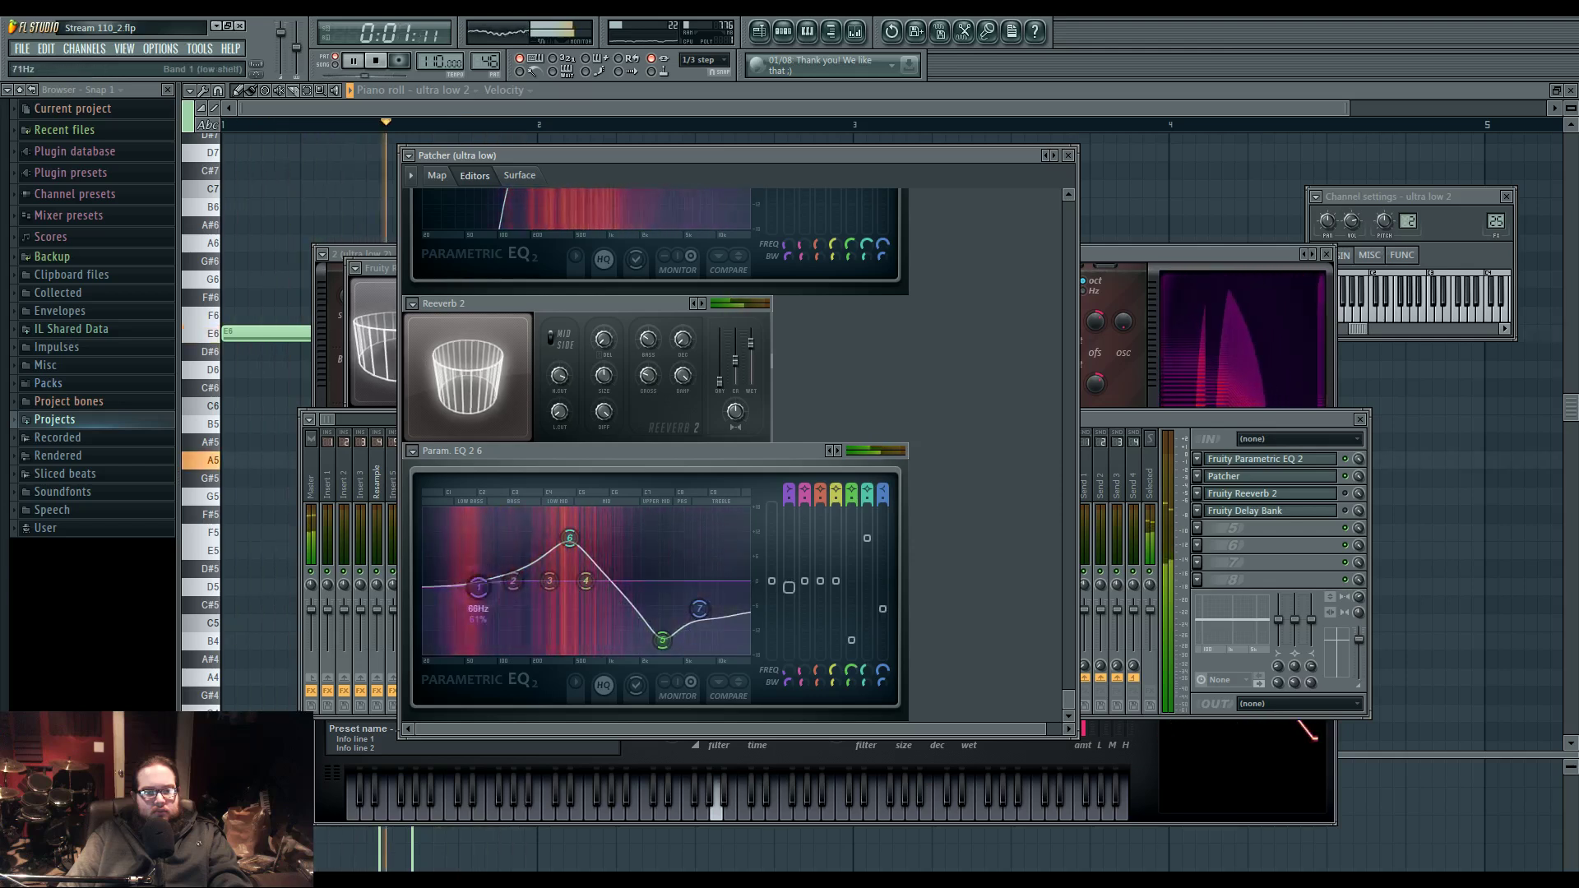
{"action": "left_click_drag", "start_coordinate": [567, 537], "coordinate": [621, 537]}
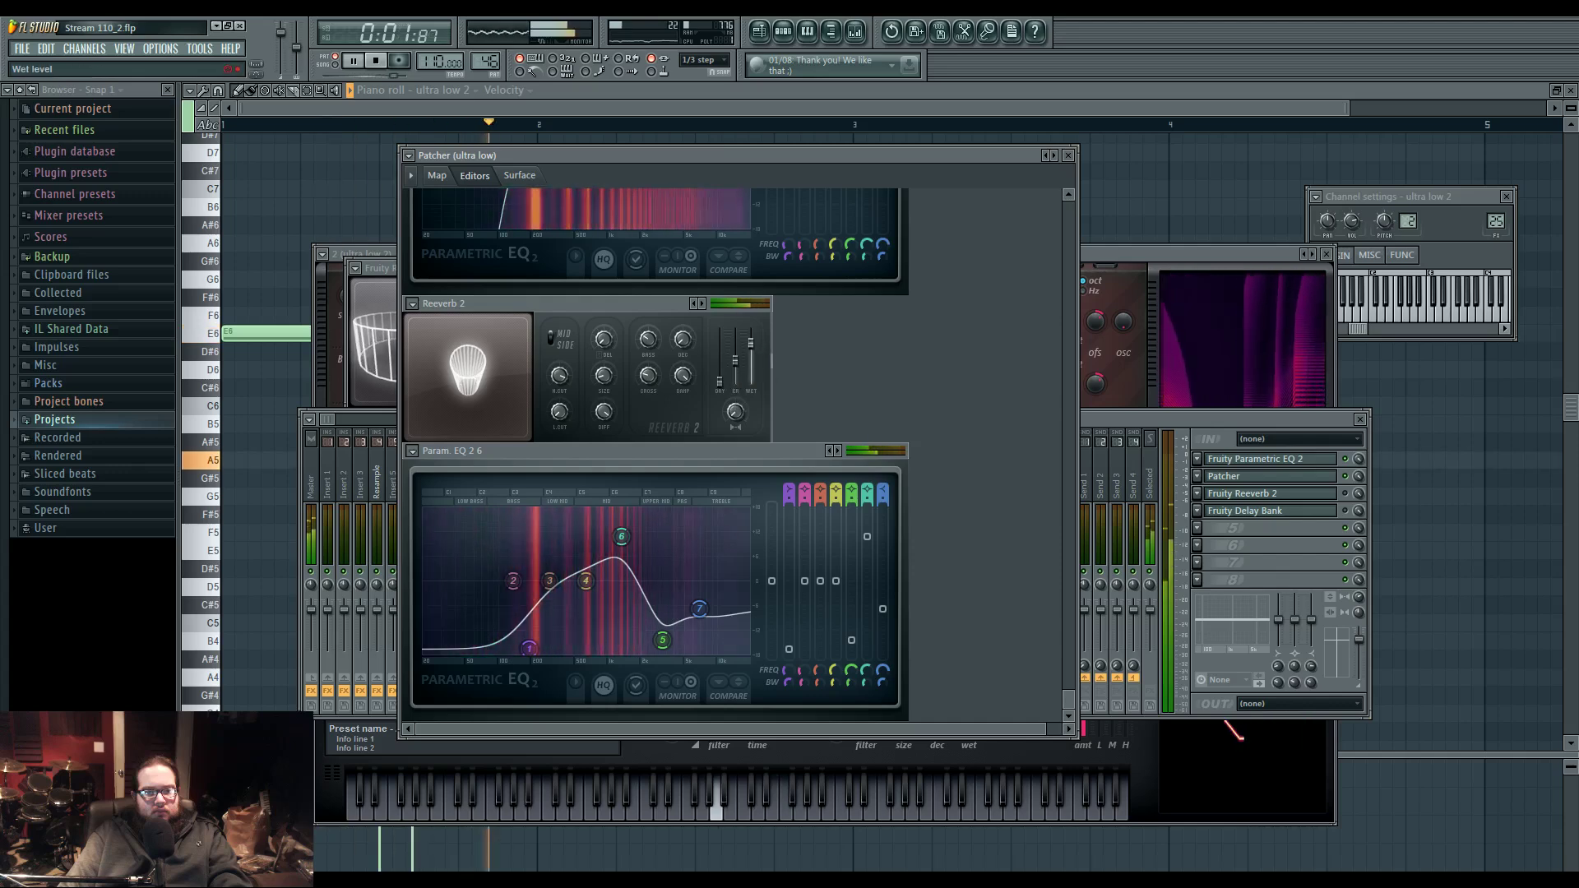
- Refine Param. EQ 2 6 by lowering band 6, shifting band 5 up into the highs and raising band 7 slightly
{"action": "left_click", "coordinate": [437, 175]}
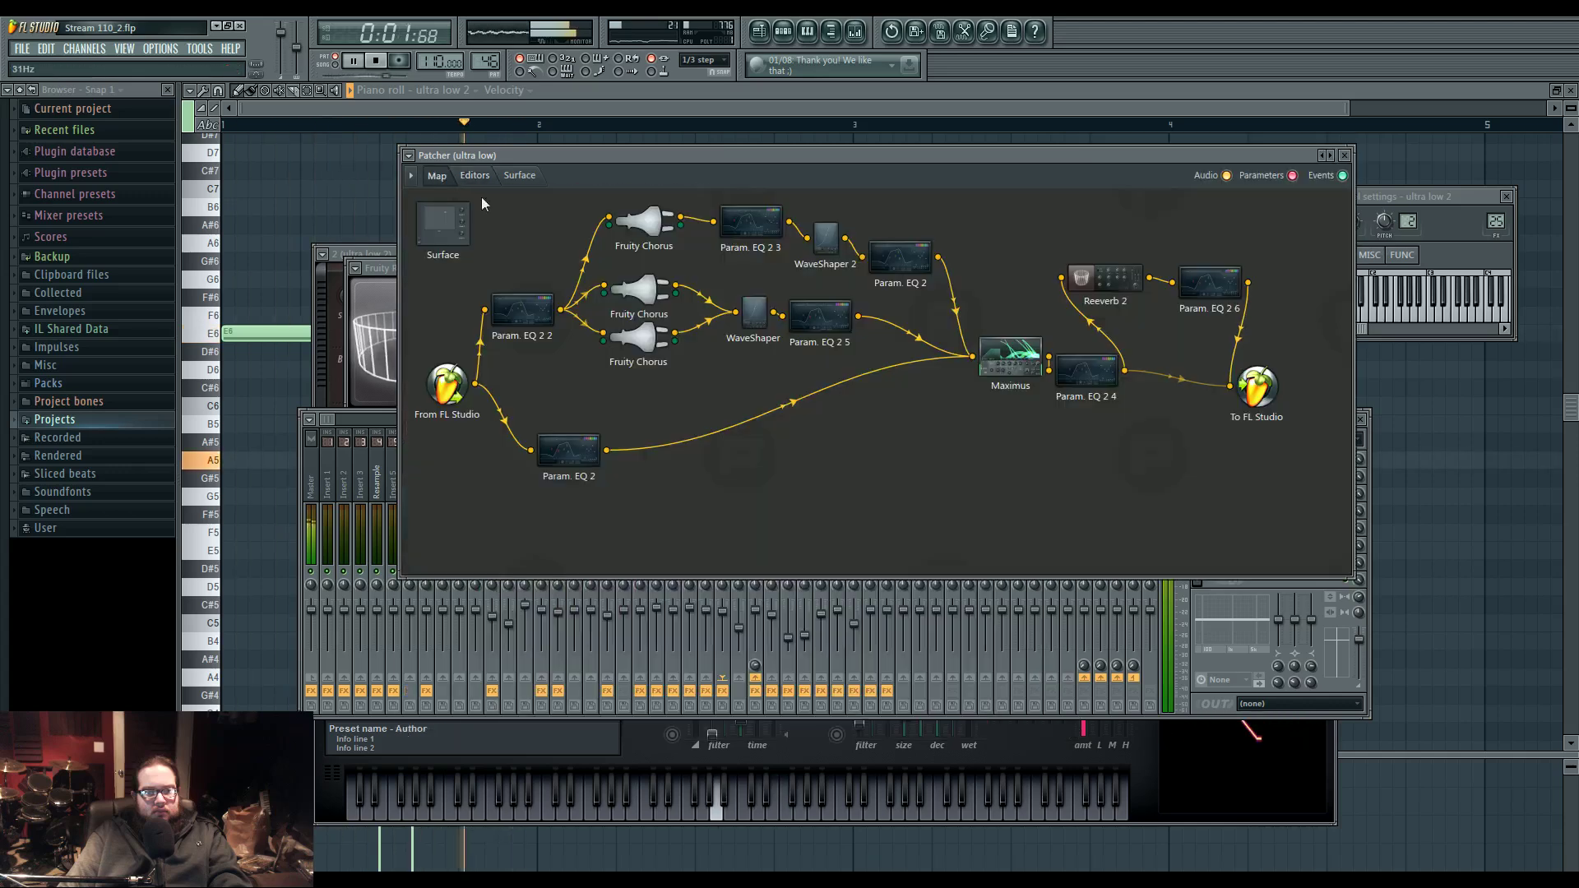
{"action": "double_click", "coordinate": [1208, 294]}
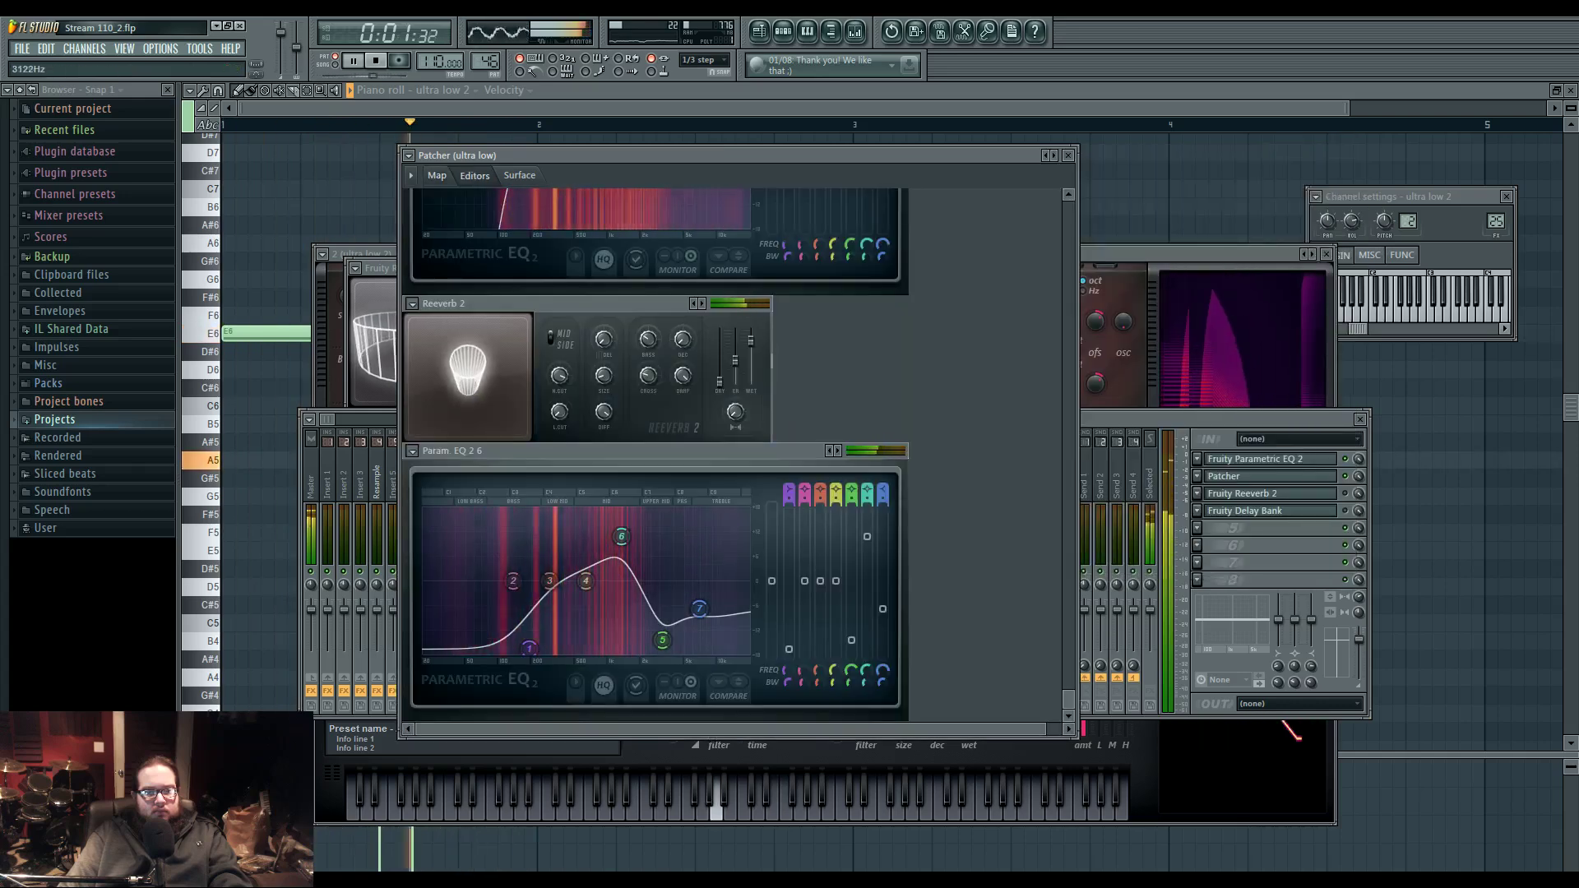
{"action": "left_click_drag", "start_coordinate": [662, 640], "coordinate": [667, 630]}
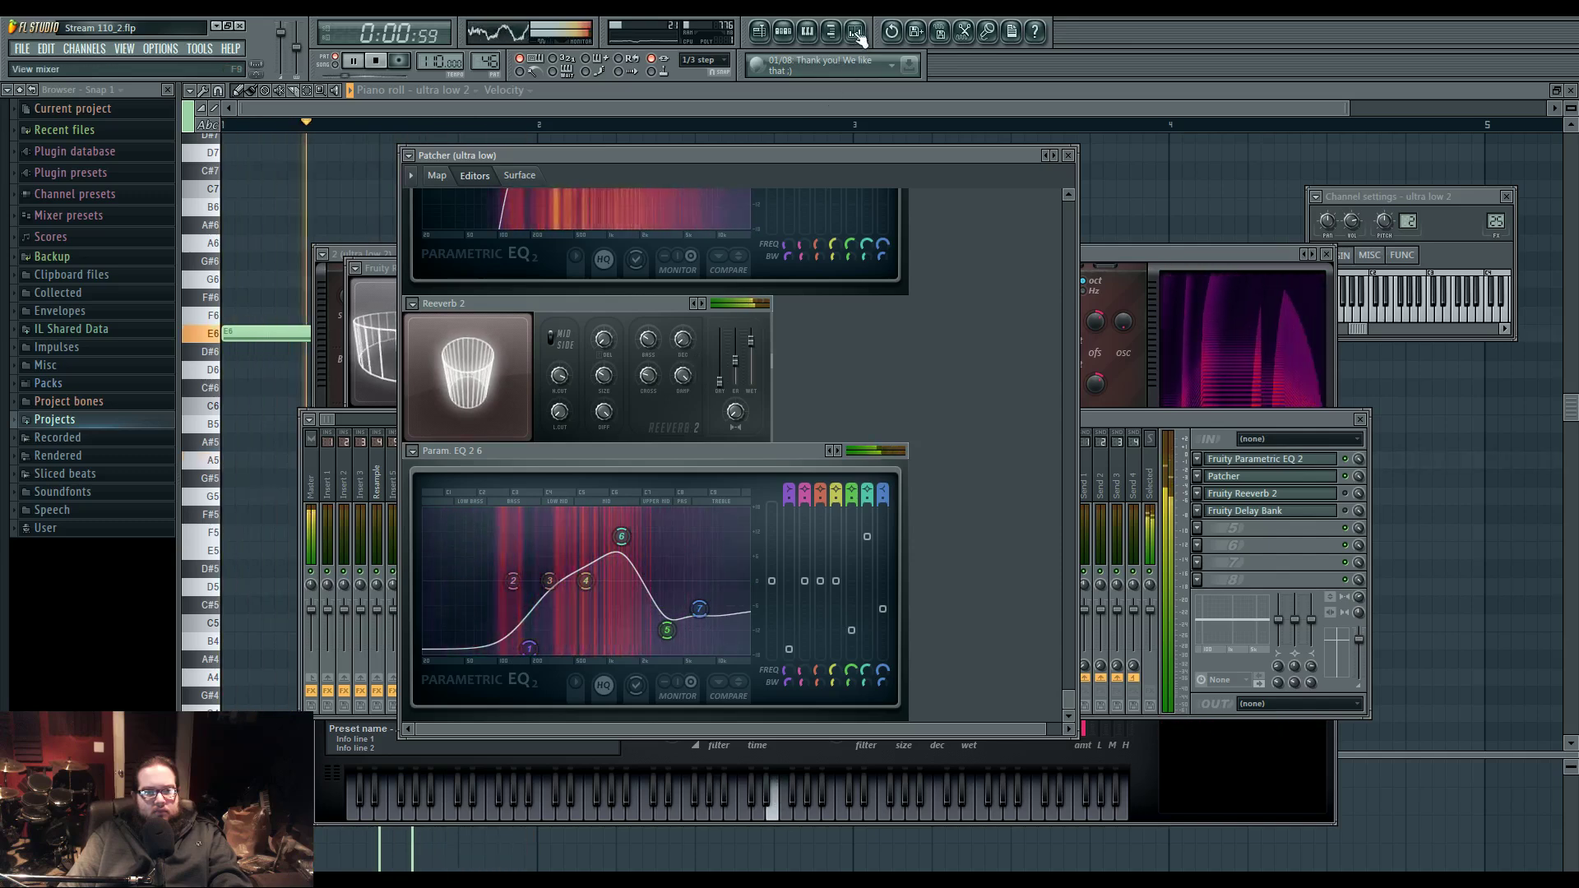
{"action": "left_click_drag", "start_coordinate": [721, 608], "coordinate": [704, 563]}
{"action": "left_click_drag", "start_coordinate": [667, 630], "coordinate": [721, 629]}
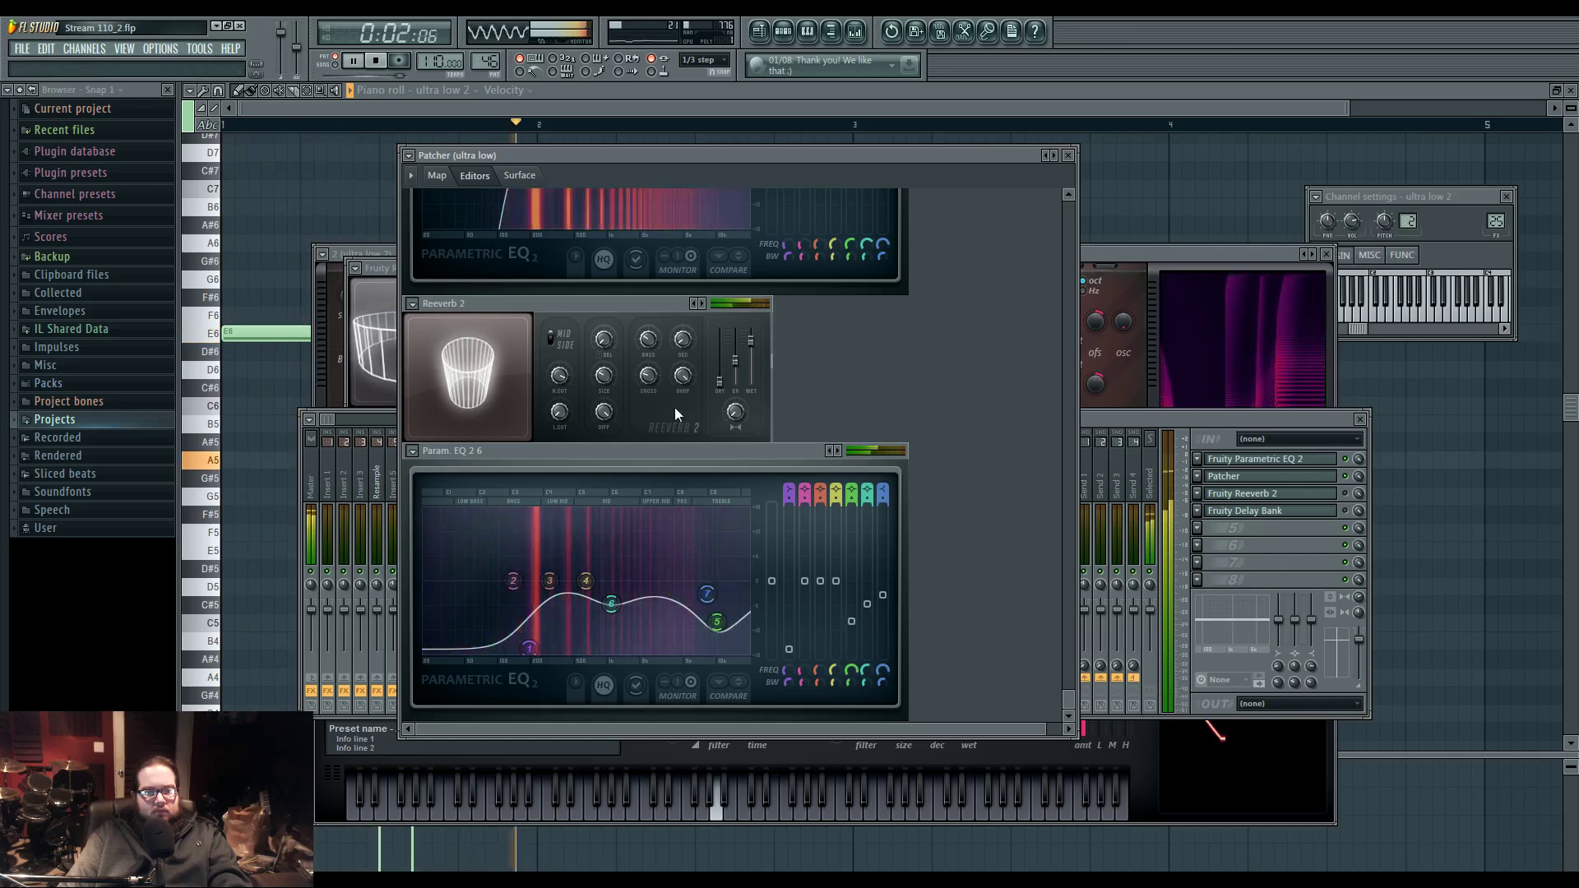
- Return to the Patcher map, stop the pattern, and play the song in the Playlist
{"action": "left_click", "coordinate": [438, 176]}
{"action": "left_click", "coordinate": [859, 33]}
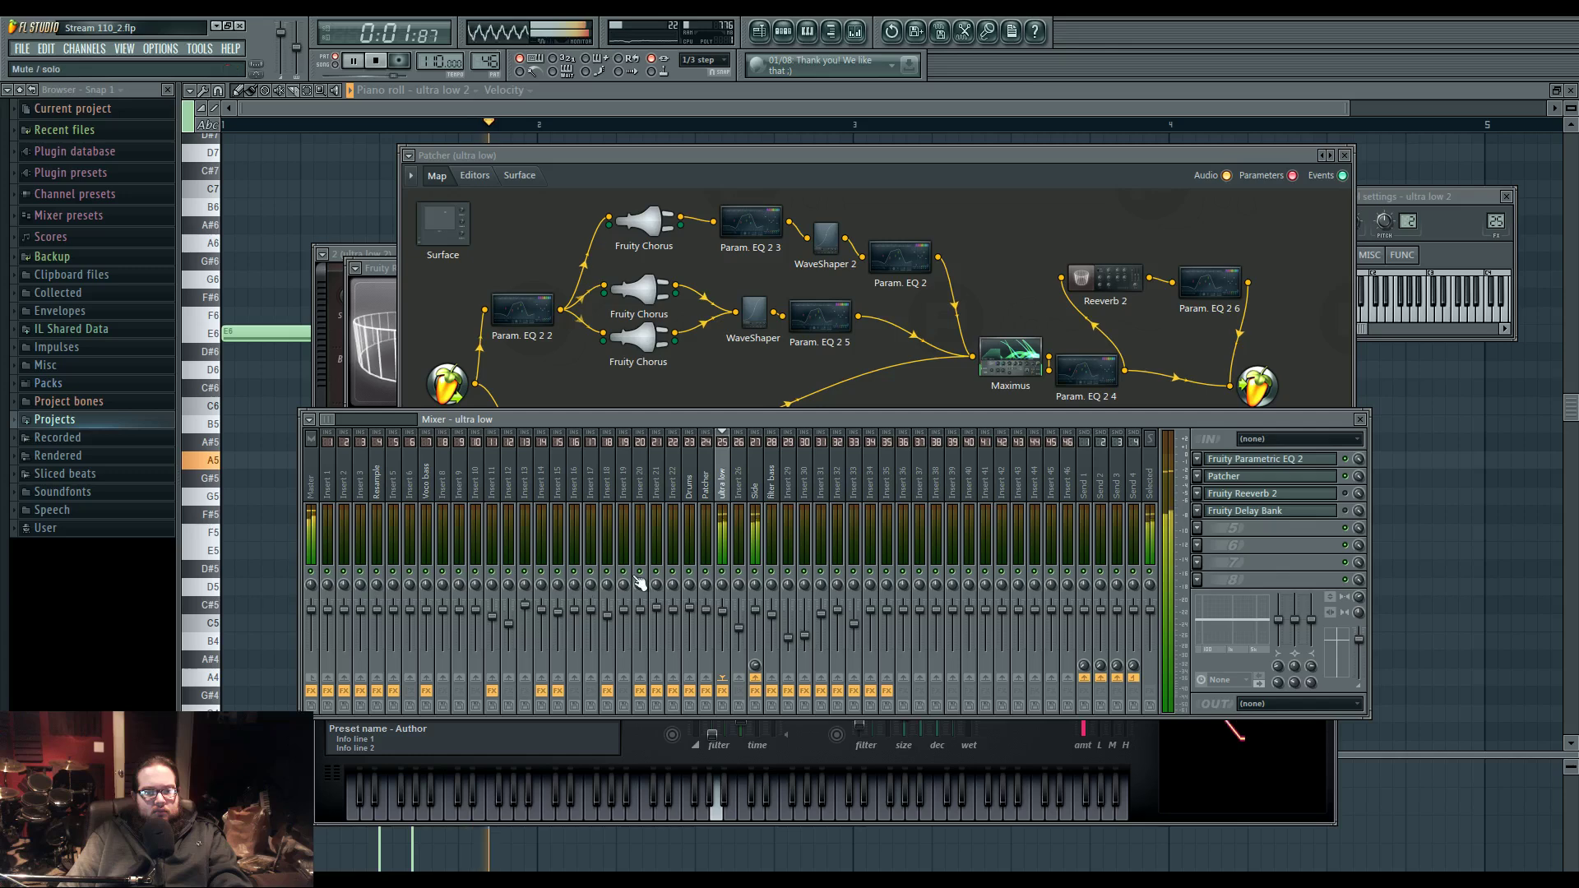
{"action": "key", "text": "space"}
{"action": "left_click", "coordinate": [856, 33]}
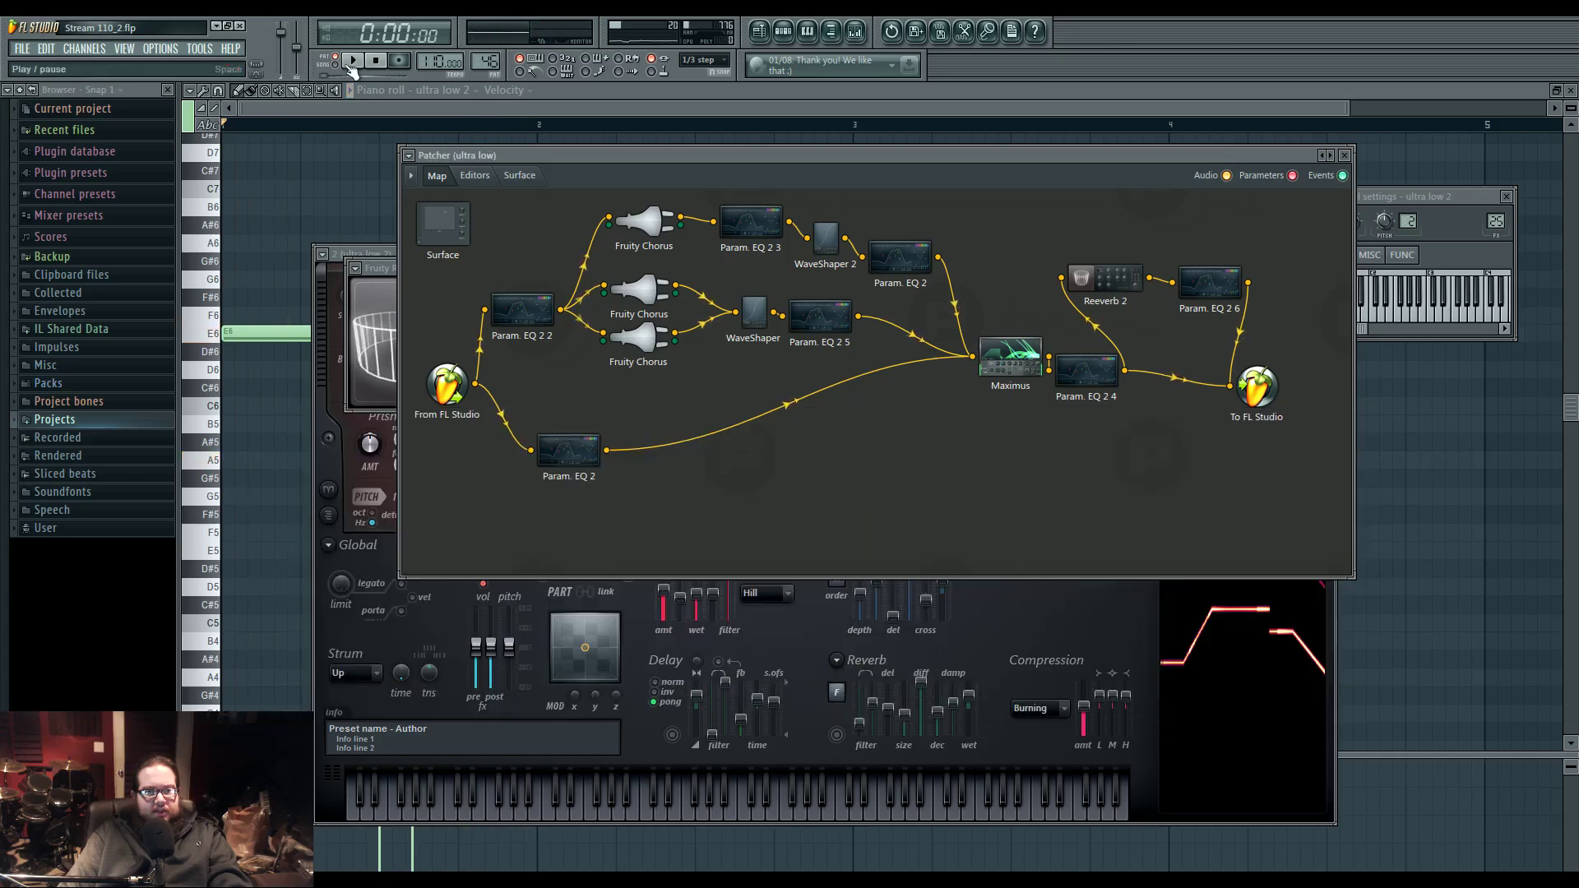
{"action": "left_click", "coordinate": [352, 63]}
{"action": "left_click", "coordinate": [760, 31]}
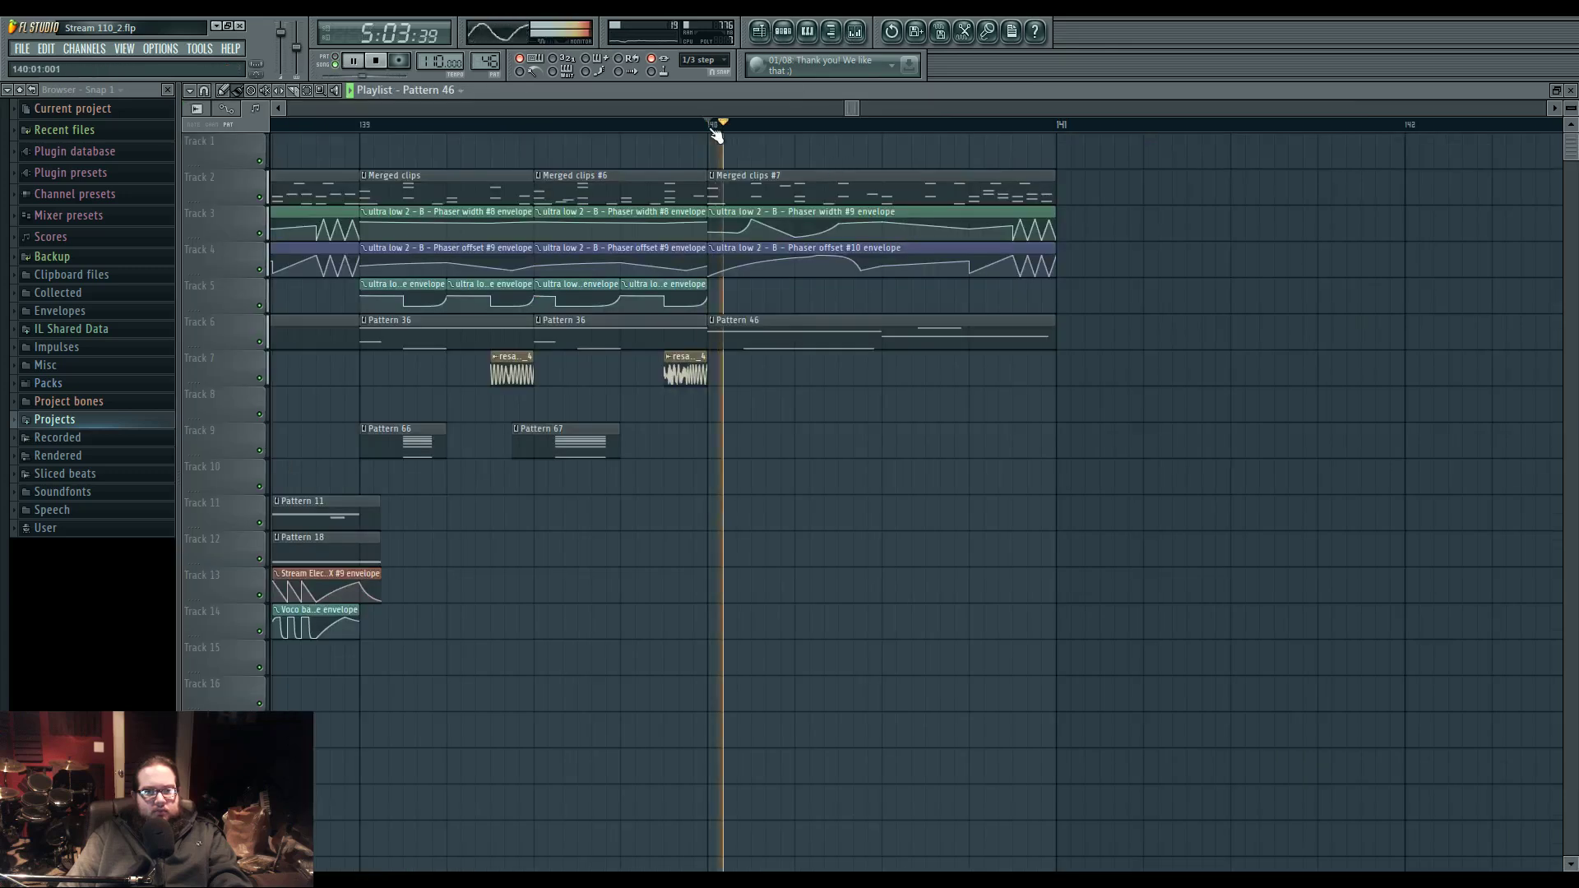
- Duplicate all Playlist clips from bars 137 to 140 so the copy starts at bar 141
{"action": "scroll", "coordinate": [734, 469], "scroll_direction": "down", "scroll_amount": 3}
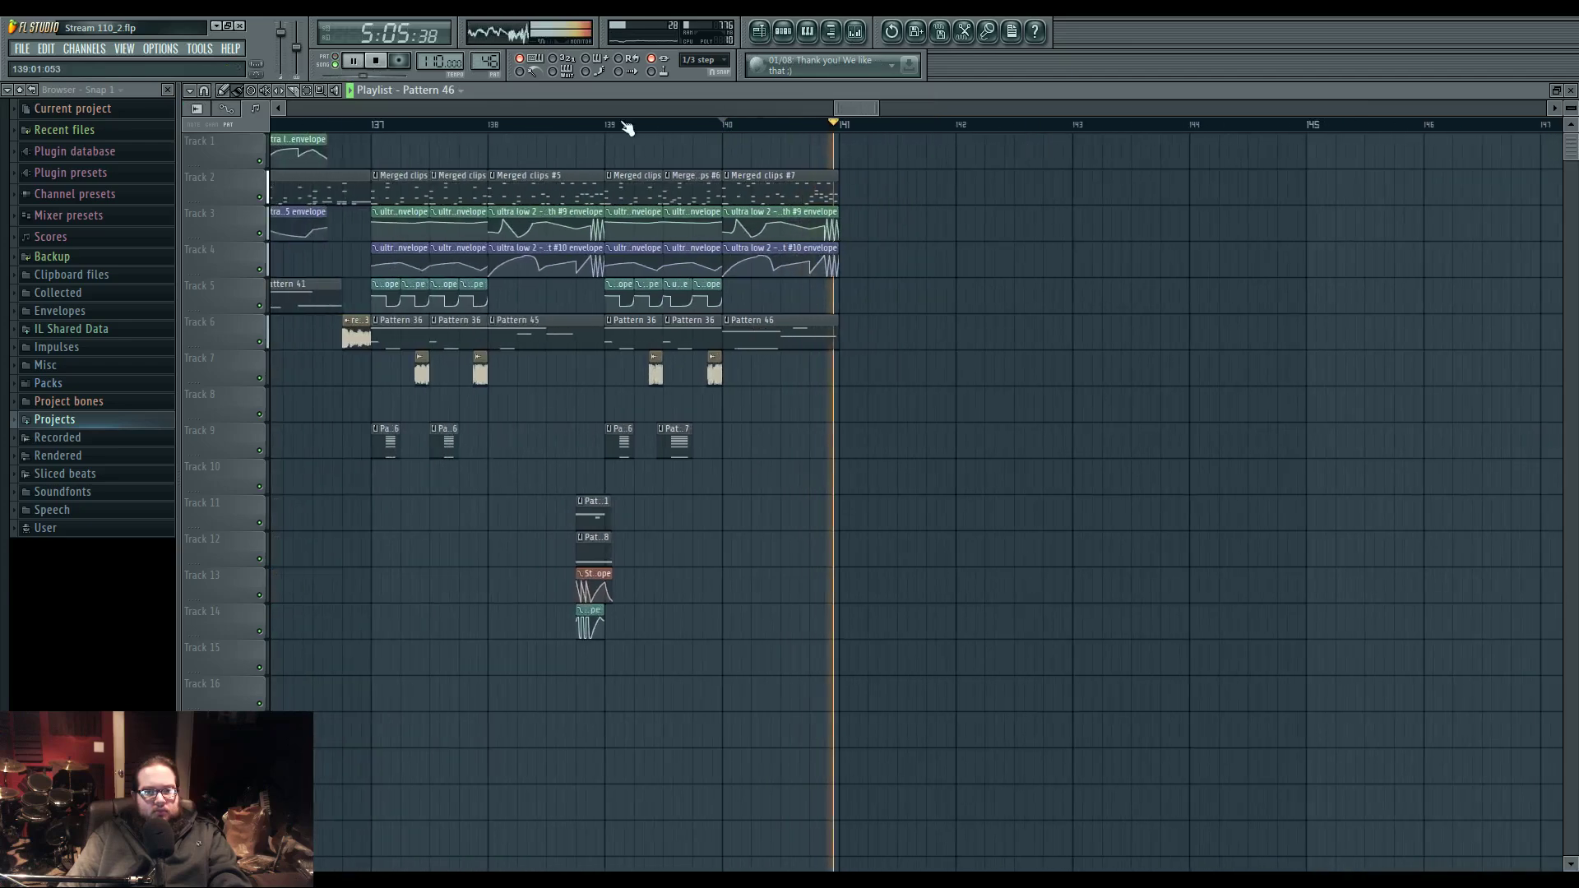
{"action": "left_click_drag", "start_coordinate": [572, 455], "coordinate": [642, 547]}
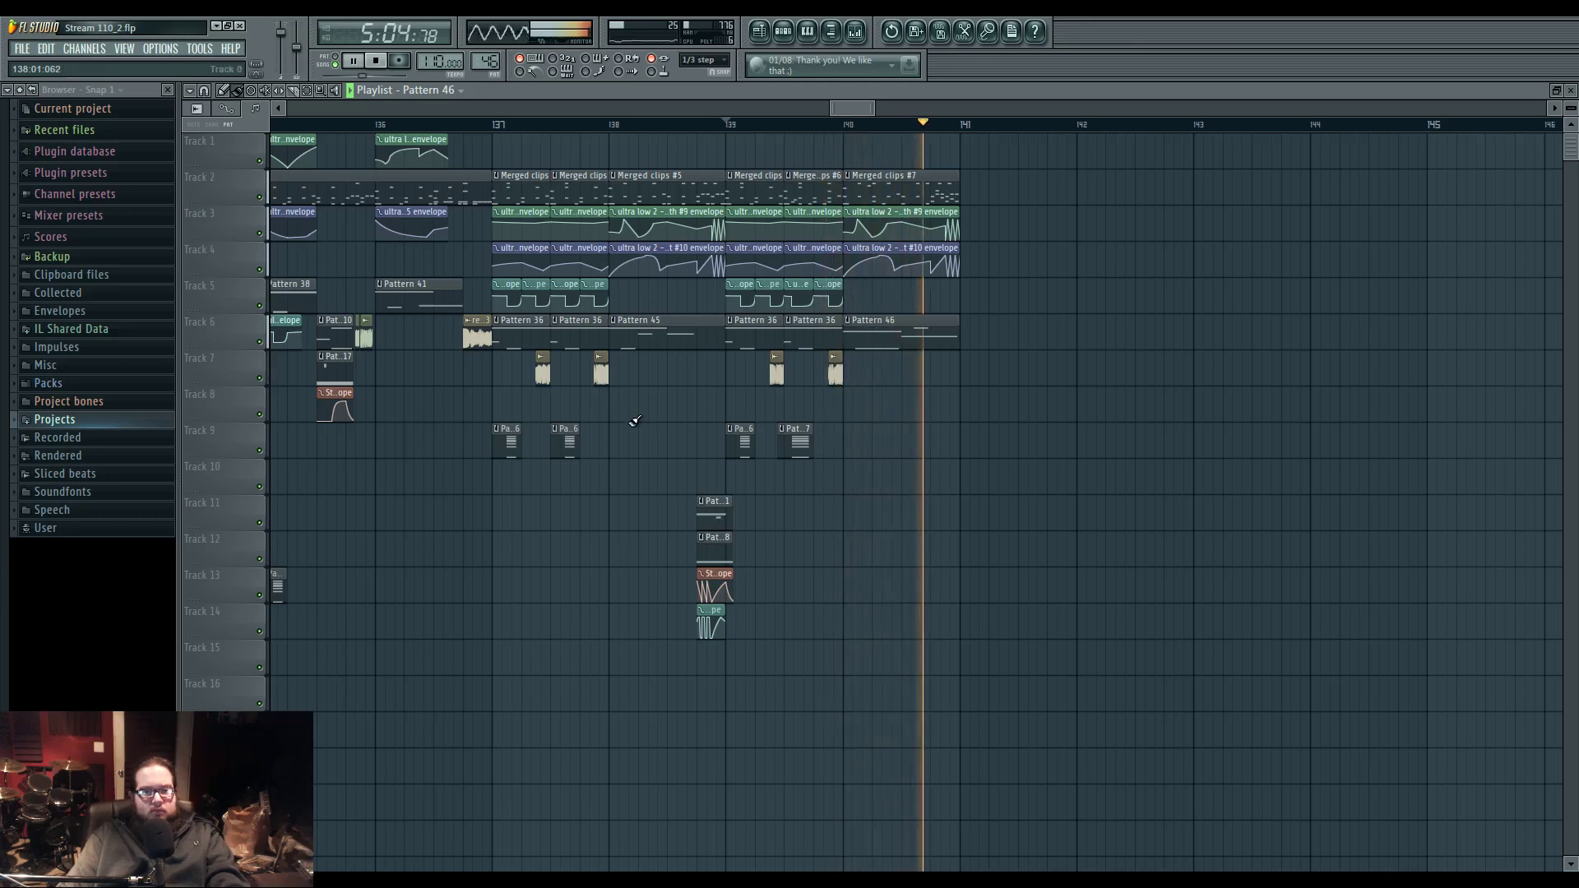
{"action": "left_click", "coordinate": [497, 126]}
{"action": "left_click_drag", "start_coordinate": [503, 169], "coordinate": [1033, 625]}
{"action": "key", "text": "ctrl+b"}
{"action": "left_click_drag", "start_coordinate": [903, 529], "coordinate": [804, 553]}
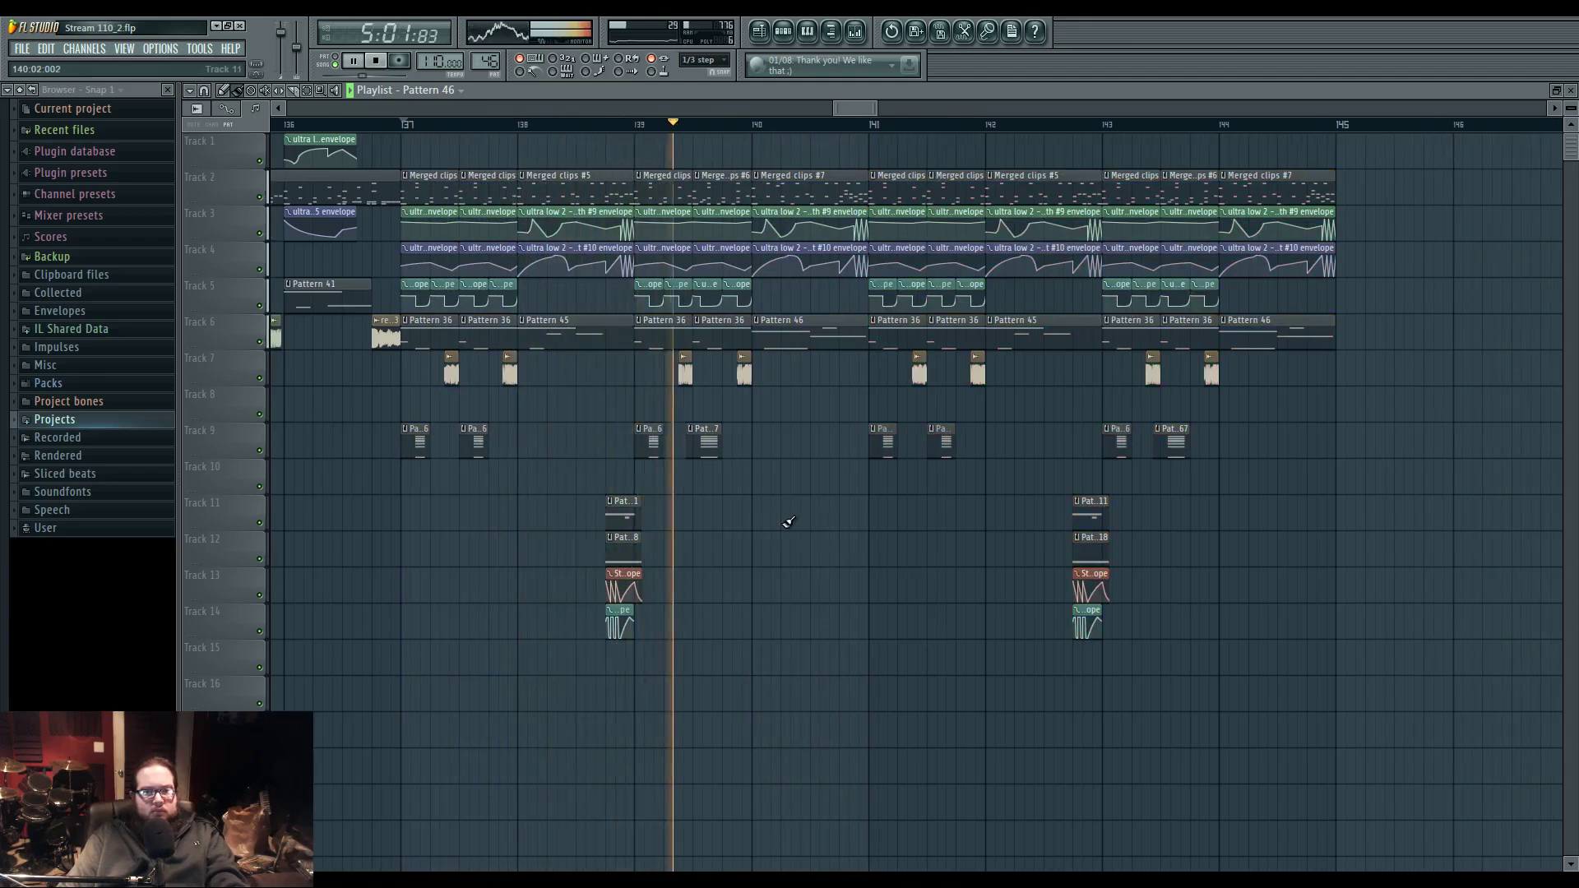
- Replace the Merged clips #6 clip on Track 2 in the second half of bar 143 with the Merged clips pattern
{"action": "left_click_drag", "start_coordinate": [817, 515], "coordinate": [691, 546]}
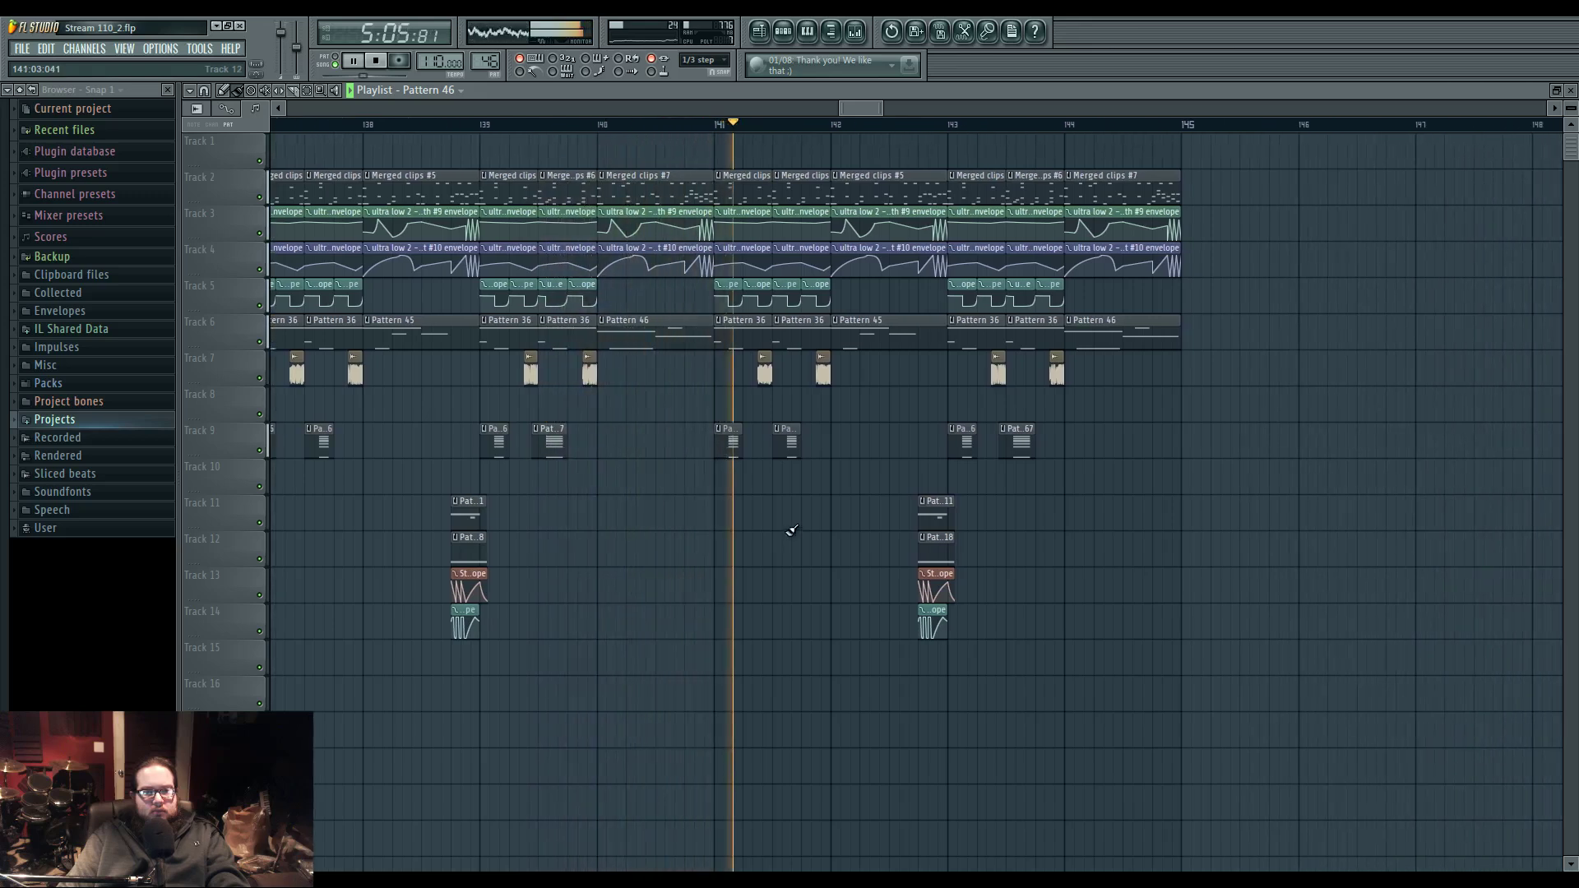
{"action": "scroll", "coordinate": [833, 399], "scroll_direction": "up", "scroll_amount": 2}
{"action": "left_click", "coordinate": [735, 187]}
{"action": "left_click_drag", "start_coordinate": [969, 362], "coordinate": [802, 367]}
{"action": "left_click", "coordinate": [975, 164]}
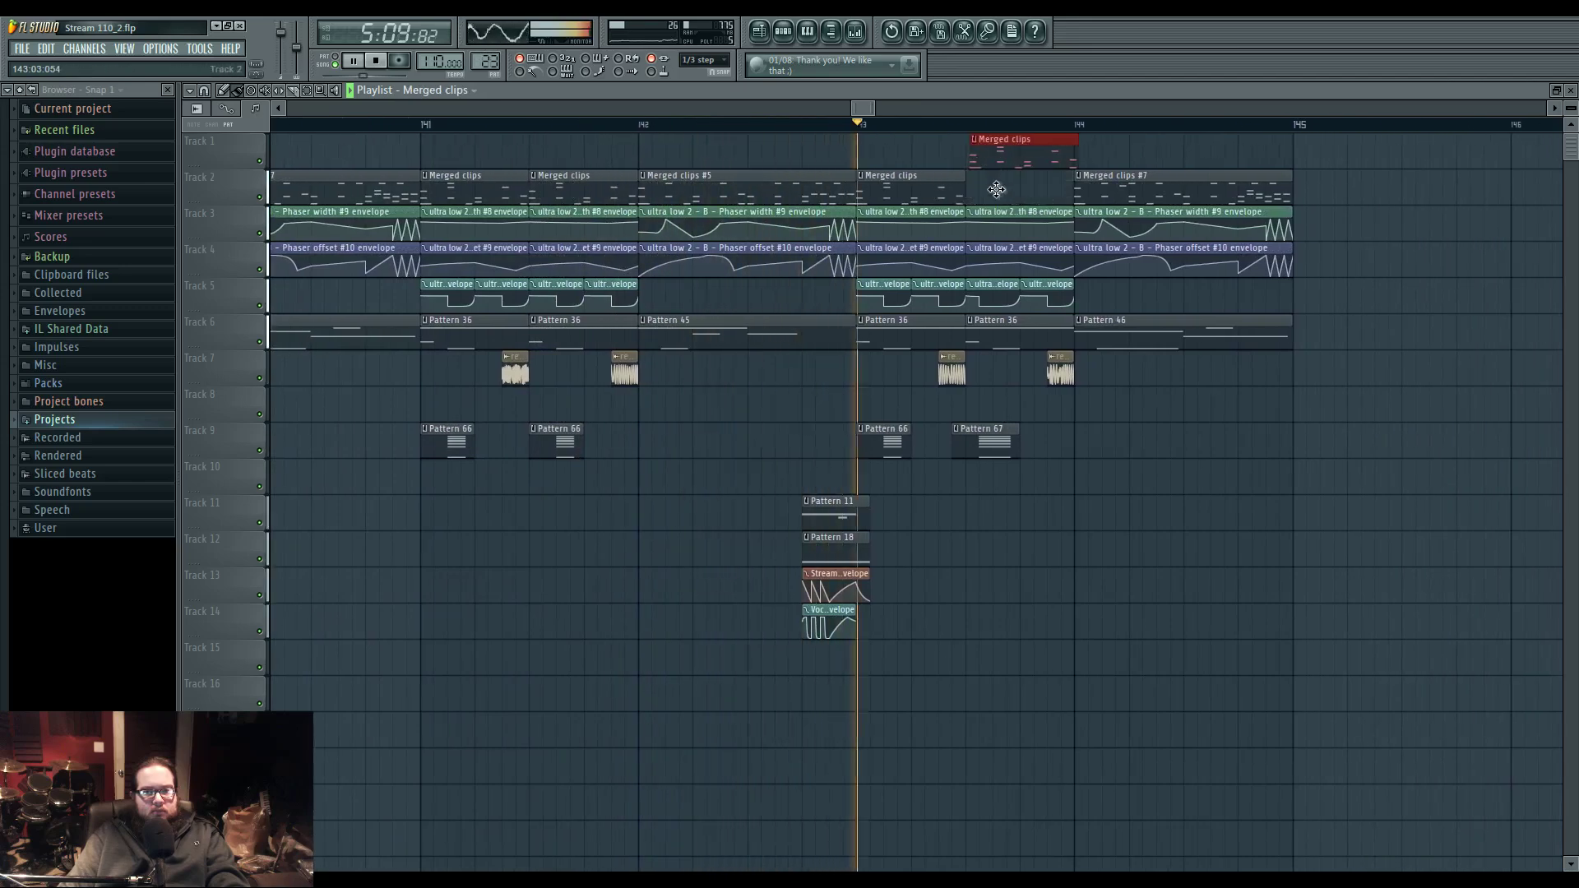
{"action": "left_click_drag", "start_coordinate": [980, 175], "coordinate": [994, 215]}
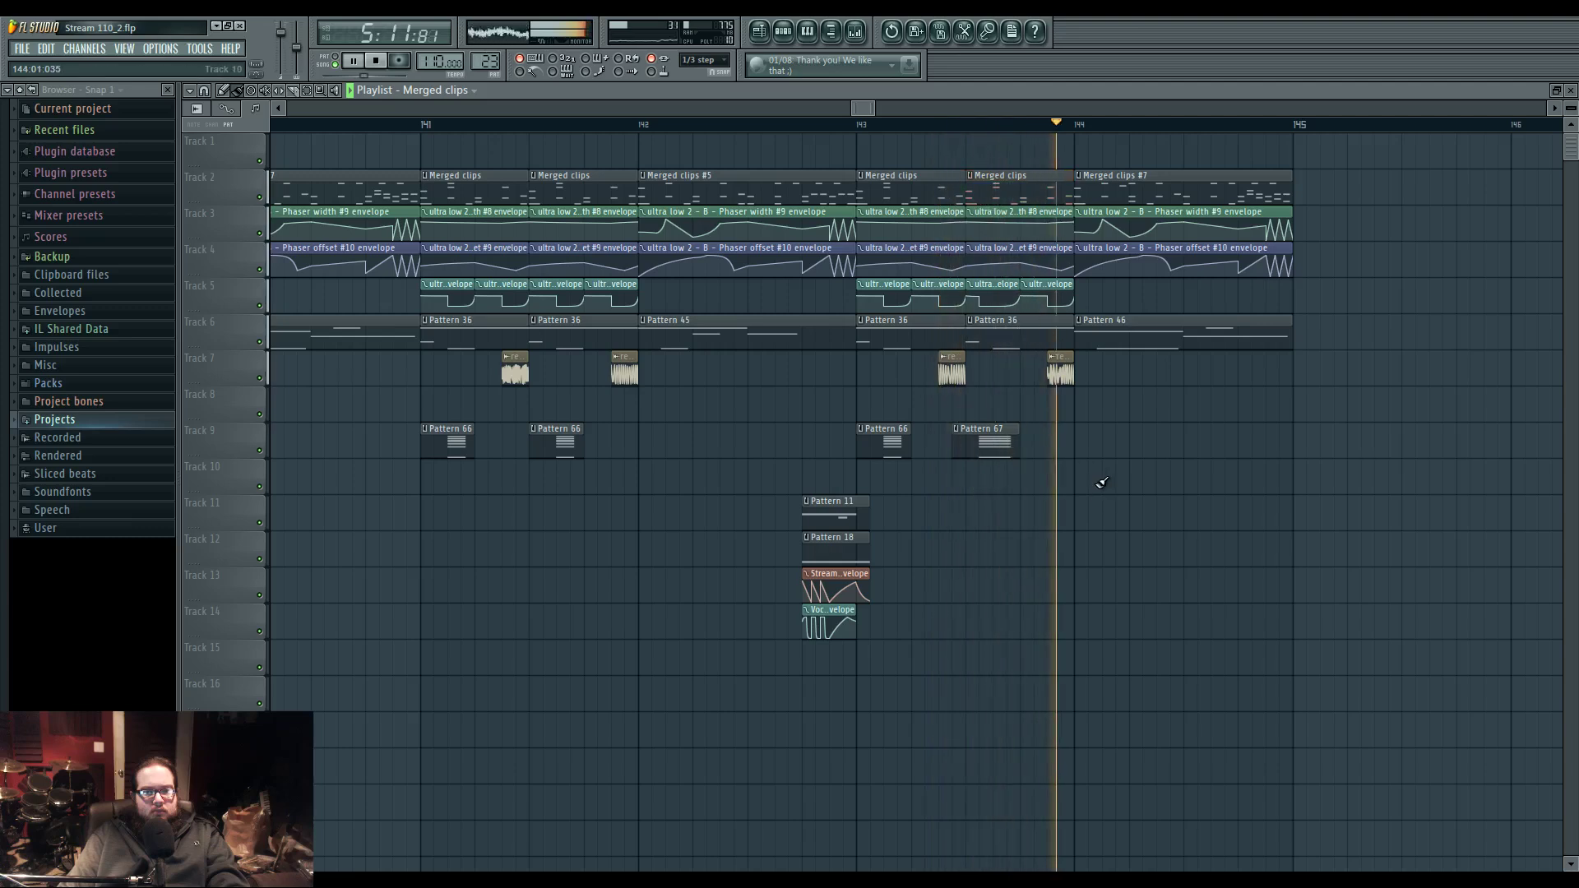
- Replace Pattern 67 on Track 9 with Pattern 66 starting halfway through bar 143, and play the section
{"action": "scroll", "coordinate": [1075, 489], "scroll_direction": "up", "scroll_amount": 2}
{"action": "scroll", "coordinate": [1075, 488], "scroll_direction": "up", "scroll_amount": 1}
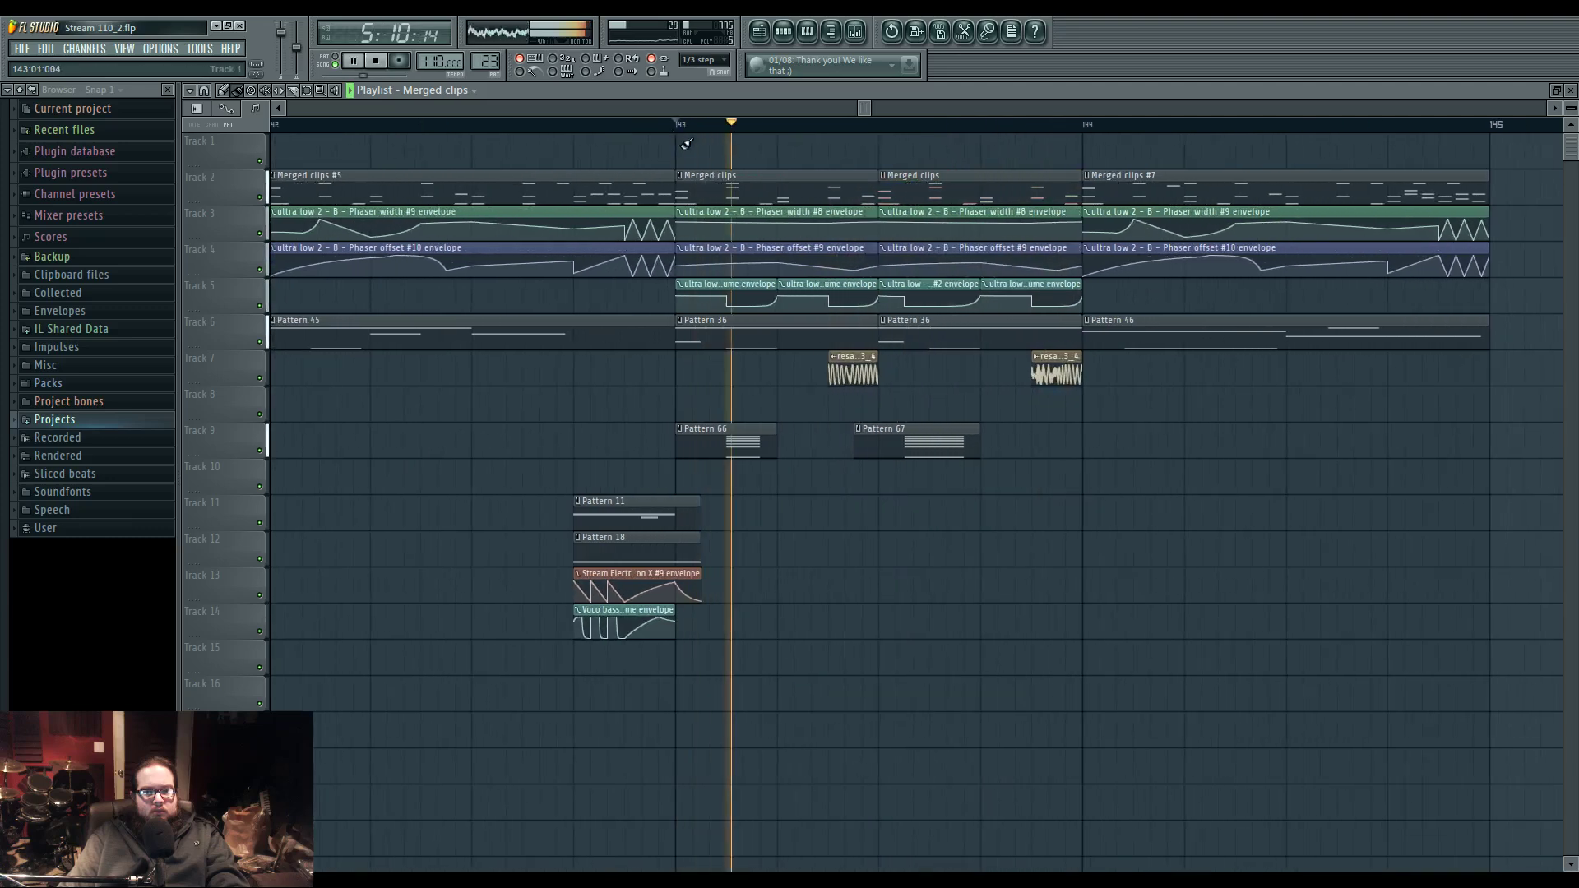
{"action": "key", "text": "space"}
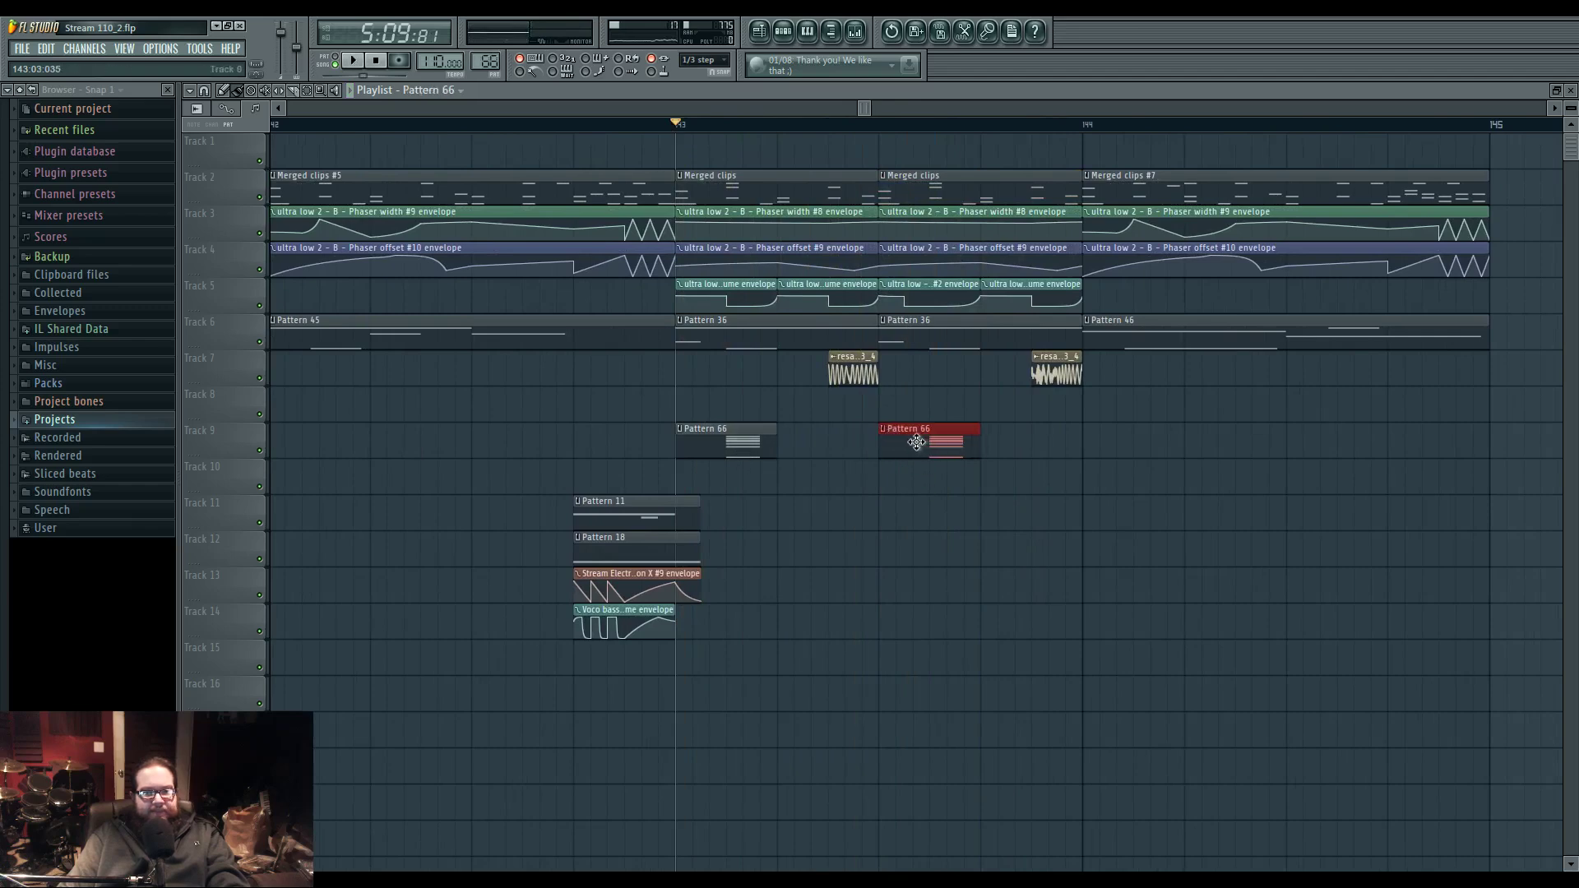
{"action": "key", "text": "space"}
- Replace the ultra low #2 envelope on Track 5 midway through bar 143 with the ultra low Volume envelope, and play the section
{"action": "right_click", "coordinate": [903, 286]}
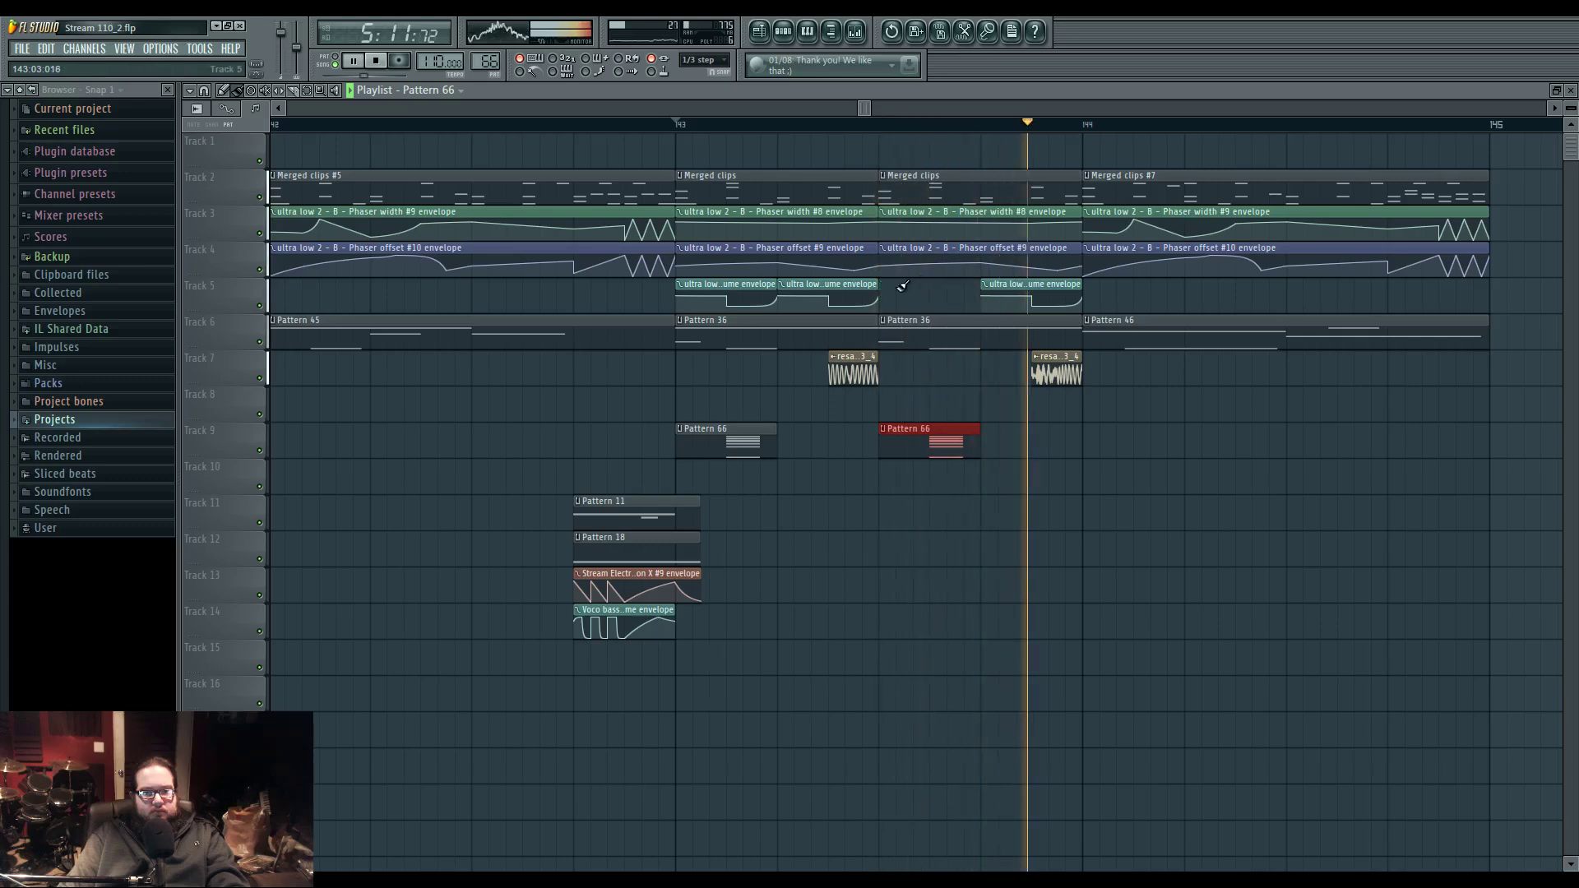
{"action": "key", "text": "space"}
{"action": "left_click", "coordinate": [907, 290]}
{"action": "key", "text": "space"}
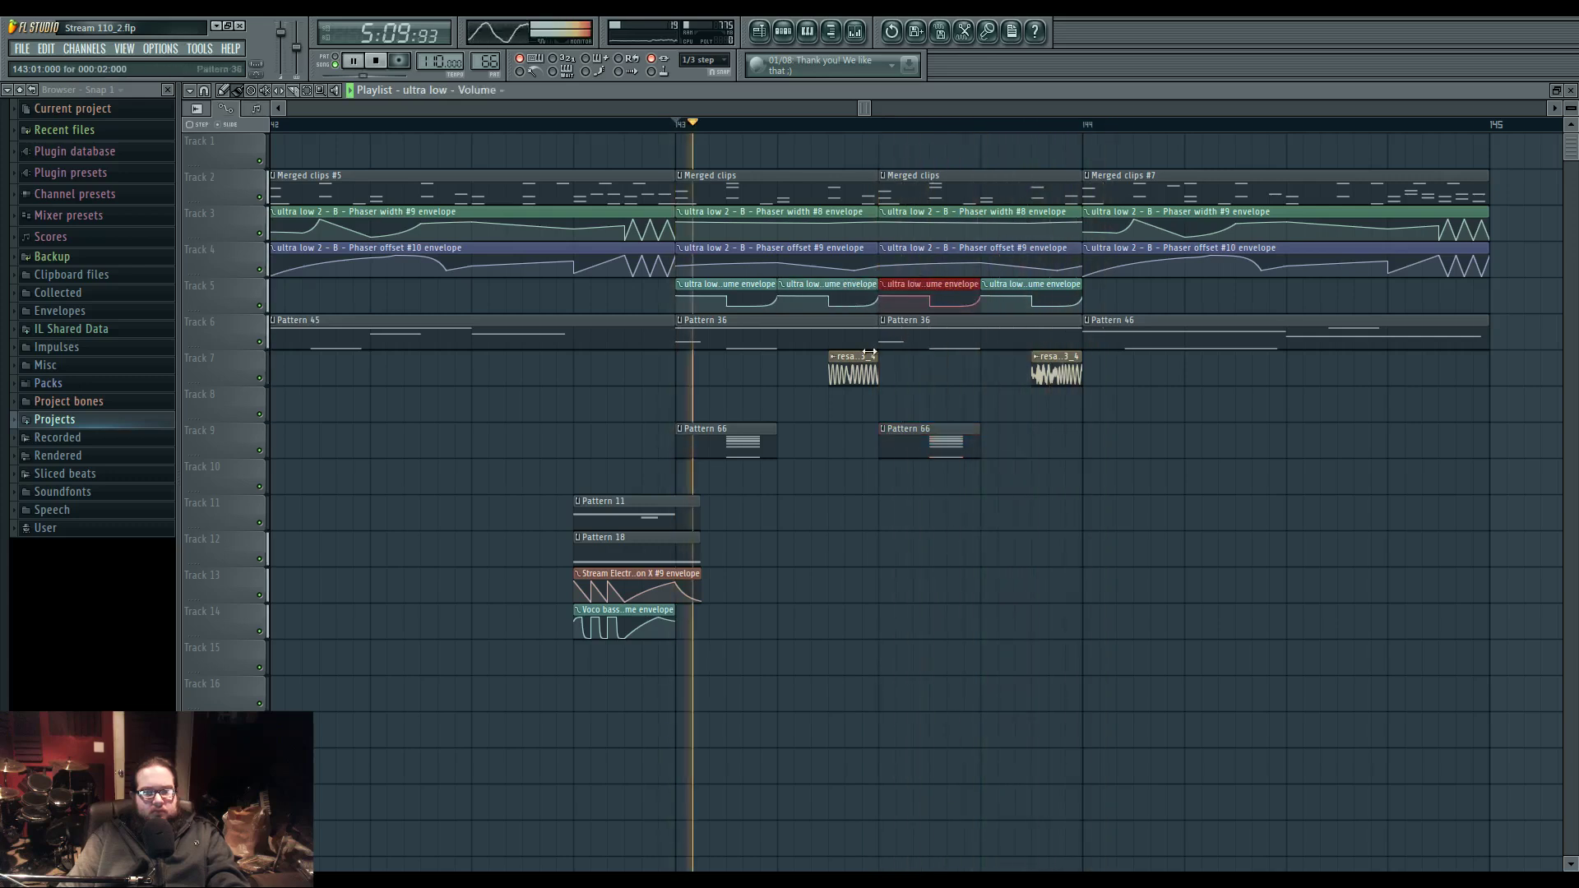
- Stop playback and open the Patcher effect on the ultra low mixer track
{"action": "left_click", "coordinate": [856, 33]}
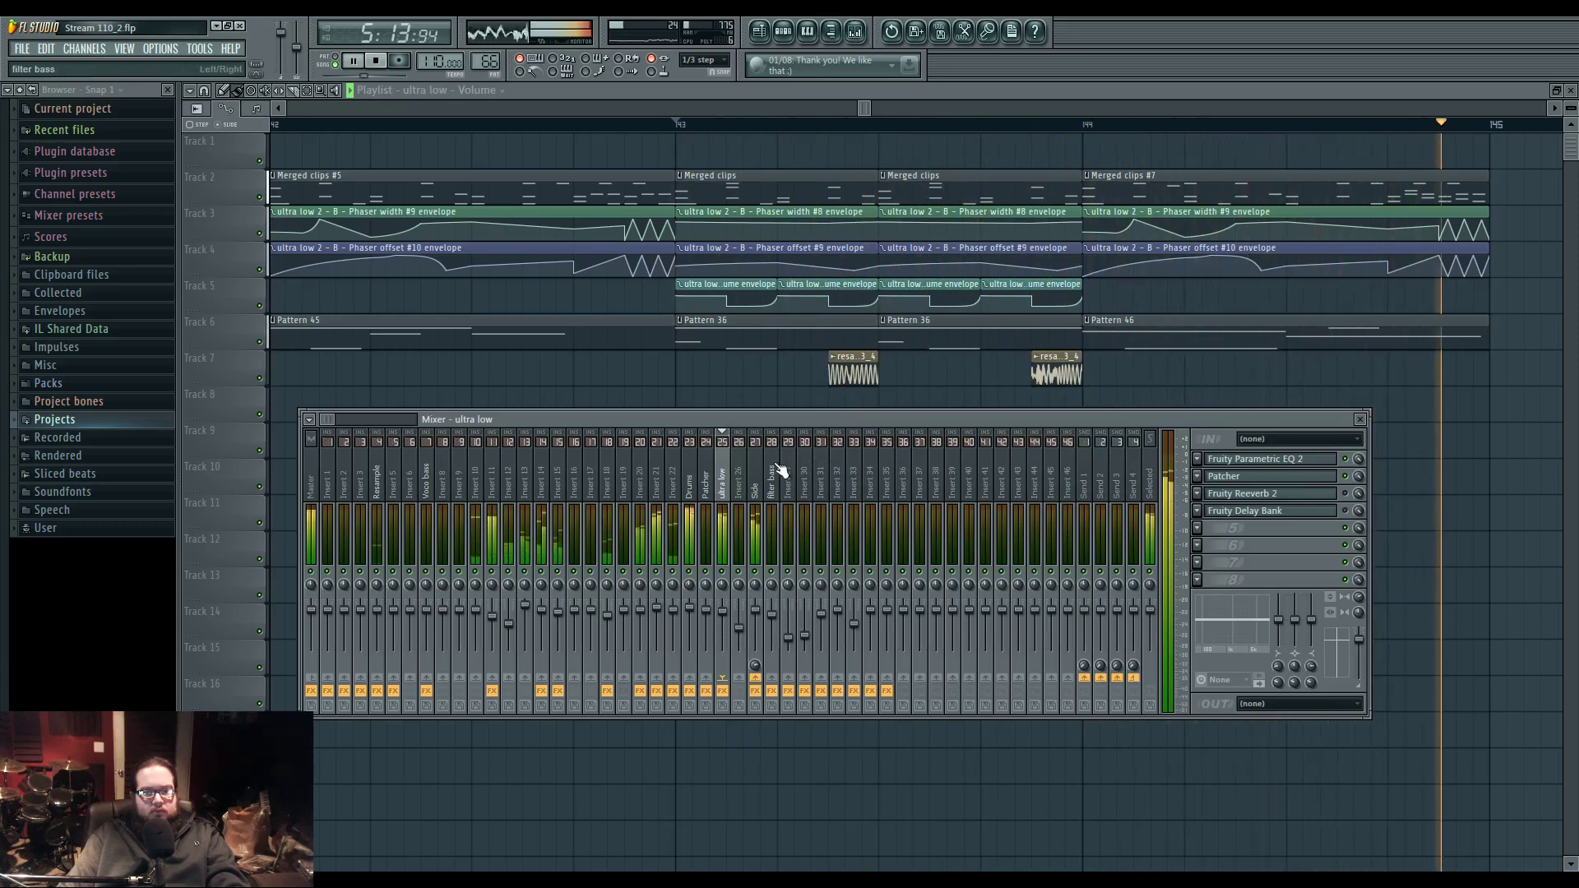
{"action": "key", "text": "space"}
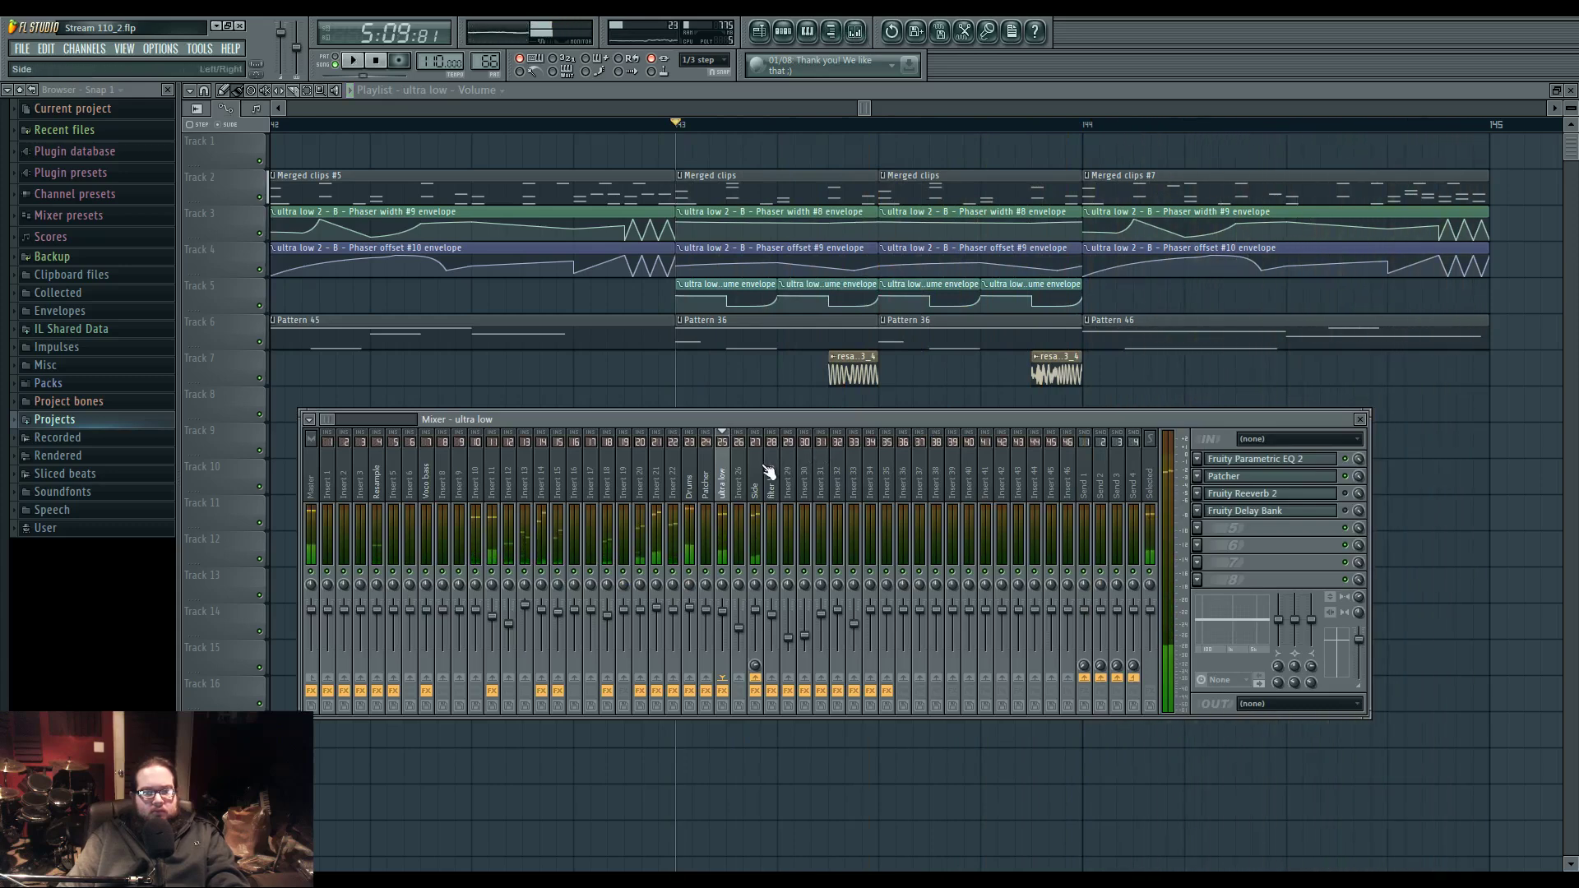
{"action": "left_click", "coordinate": [1238, 477]}
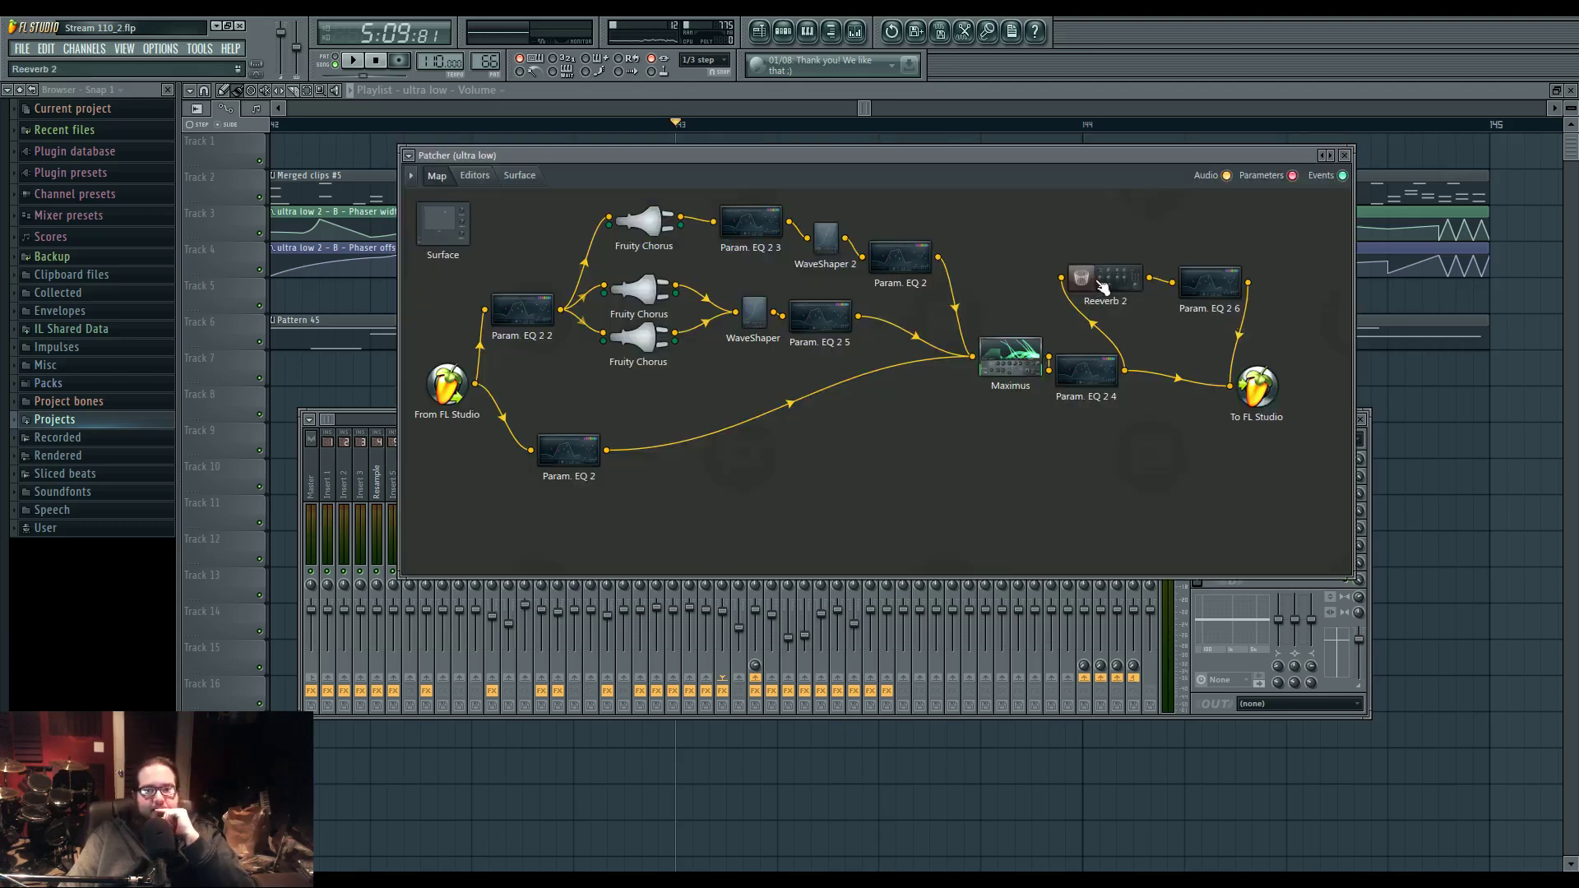
- Reposition Maximus and Param. EQ 2 4 lower in the Patcher map to free space before the output
{"action": "left_click_drag", "start_coordinate": [1103, 286], "coordinate": [1107, 284]}
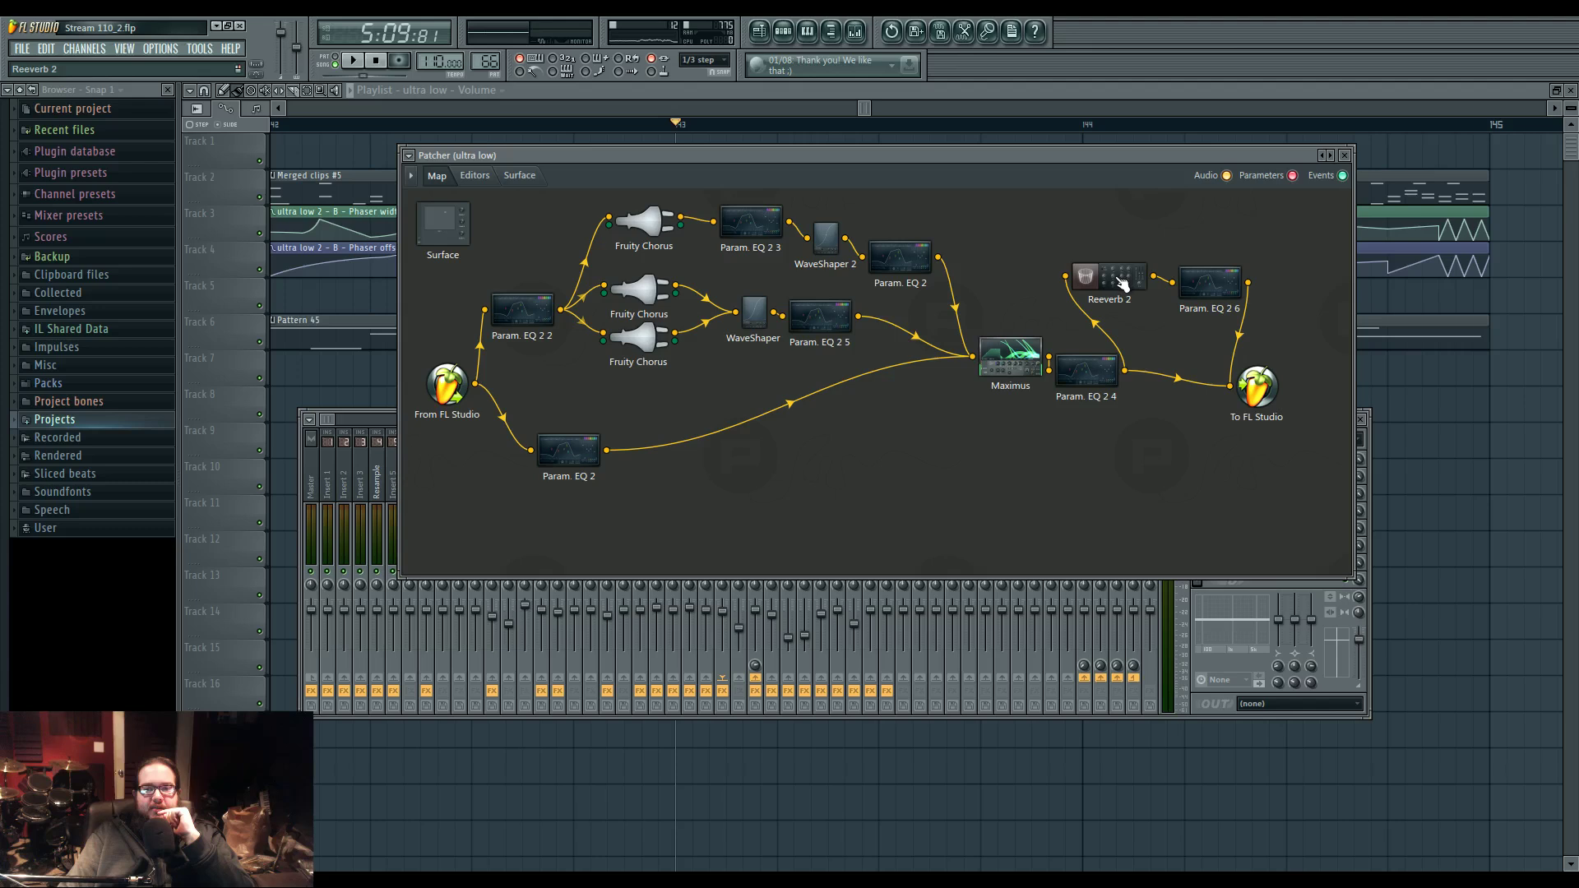
{"action": "left_click_drag", "start_coordinate": [1094, 367], "coordinate": [1072, 448]}
{"action": "left_click_drag", "start_coordinate": [1018, 364], "coordinate": [946, 381]}
{"action": "mouse_move", "coordinate": [1036, 451]}
{"action": "left_mouse_down"}
{"action": "mouse_move", "coordinate": [1012, 444]}
{"action": "mouse_move", "coordinate": [1026, 440]}
{"action": "left_mouse_up"}
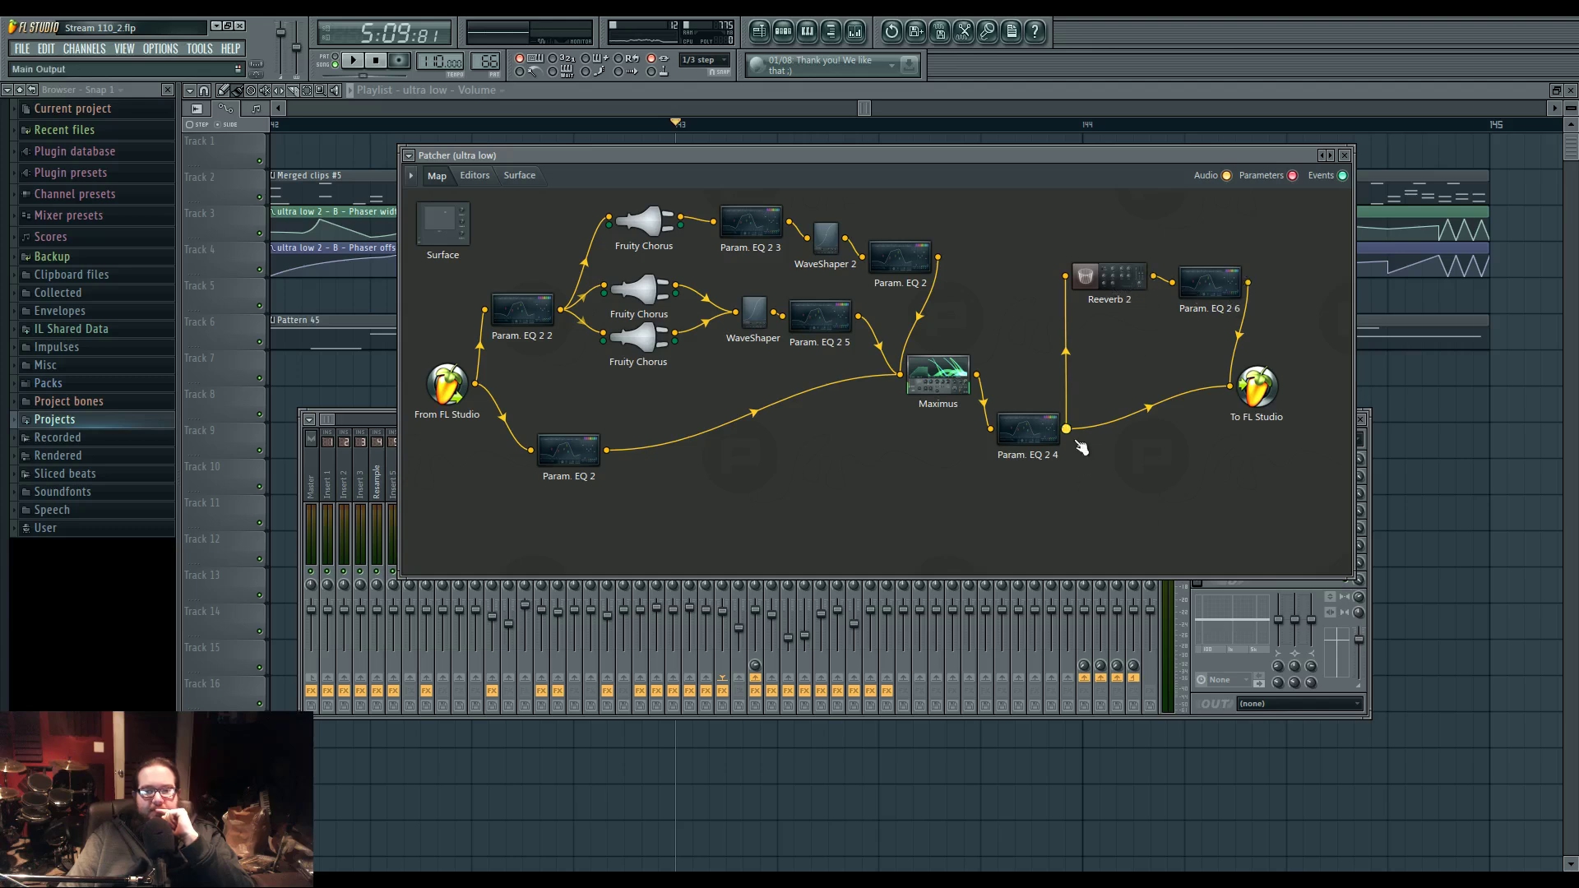
- Add a Fruity Peak Controller to the Patcher map and feed it from the Param. EQ 2 4 output
{"action": "right_click", "coordinate": [1124, 481]}
{"action": "mouse_move", "coordinate": [1165, 497]}
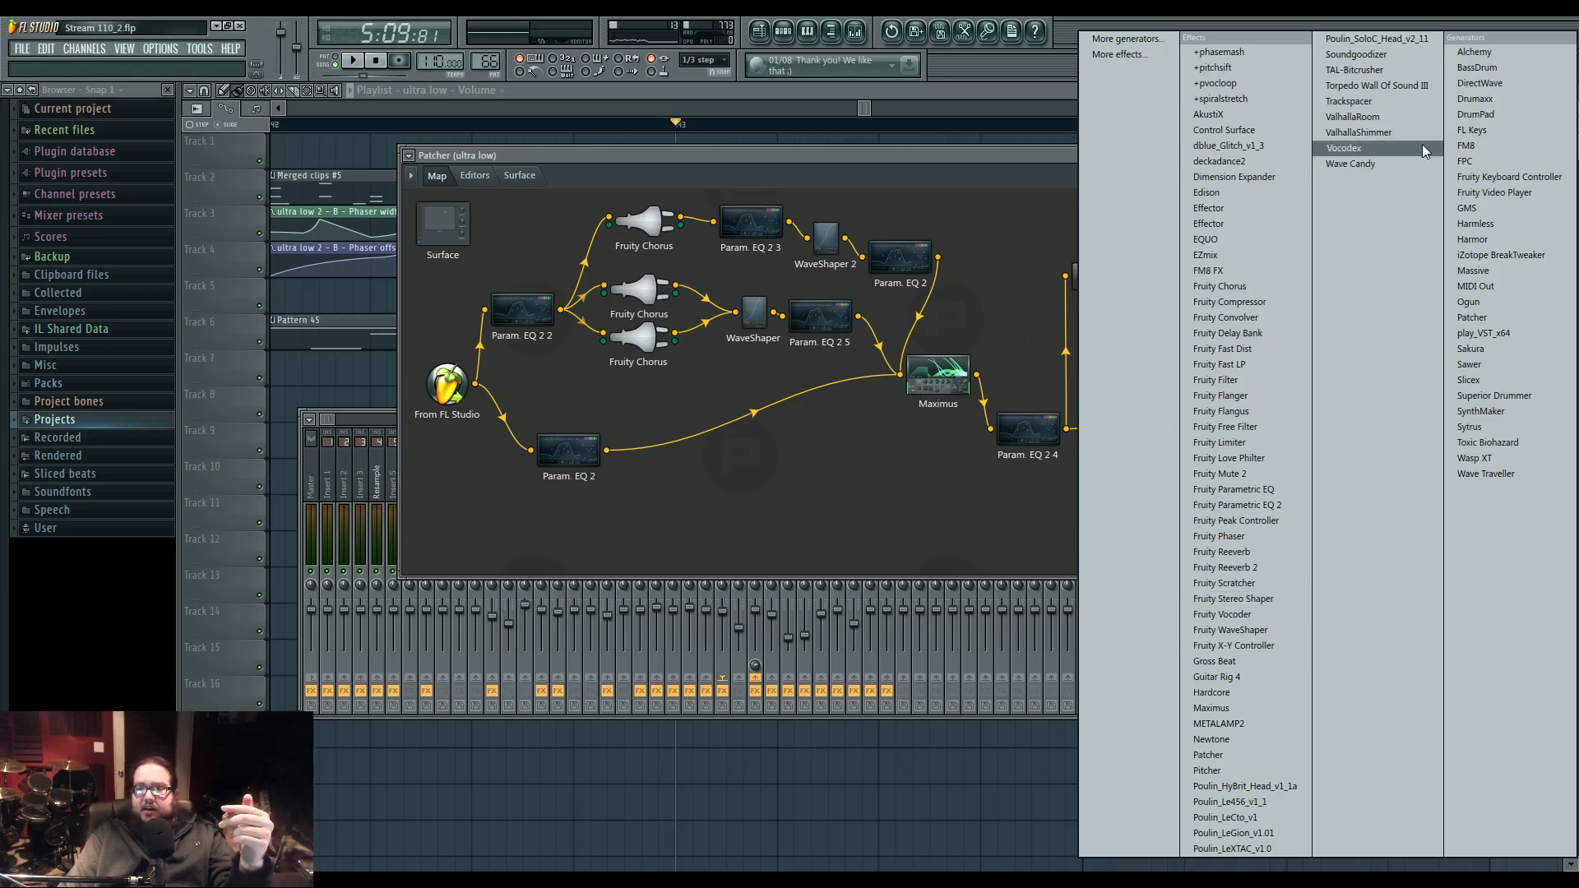
{"action": "left_click", "coordinate": [1273, 520]}
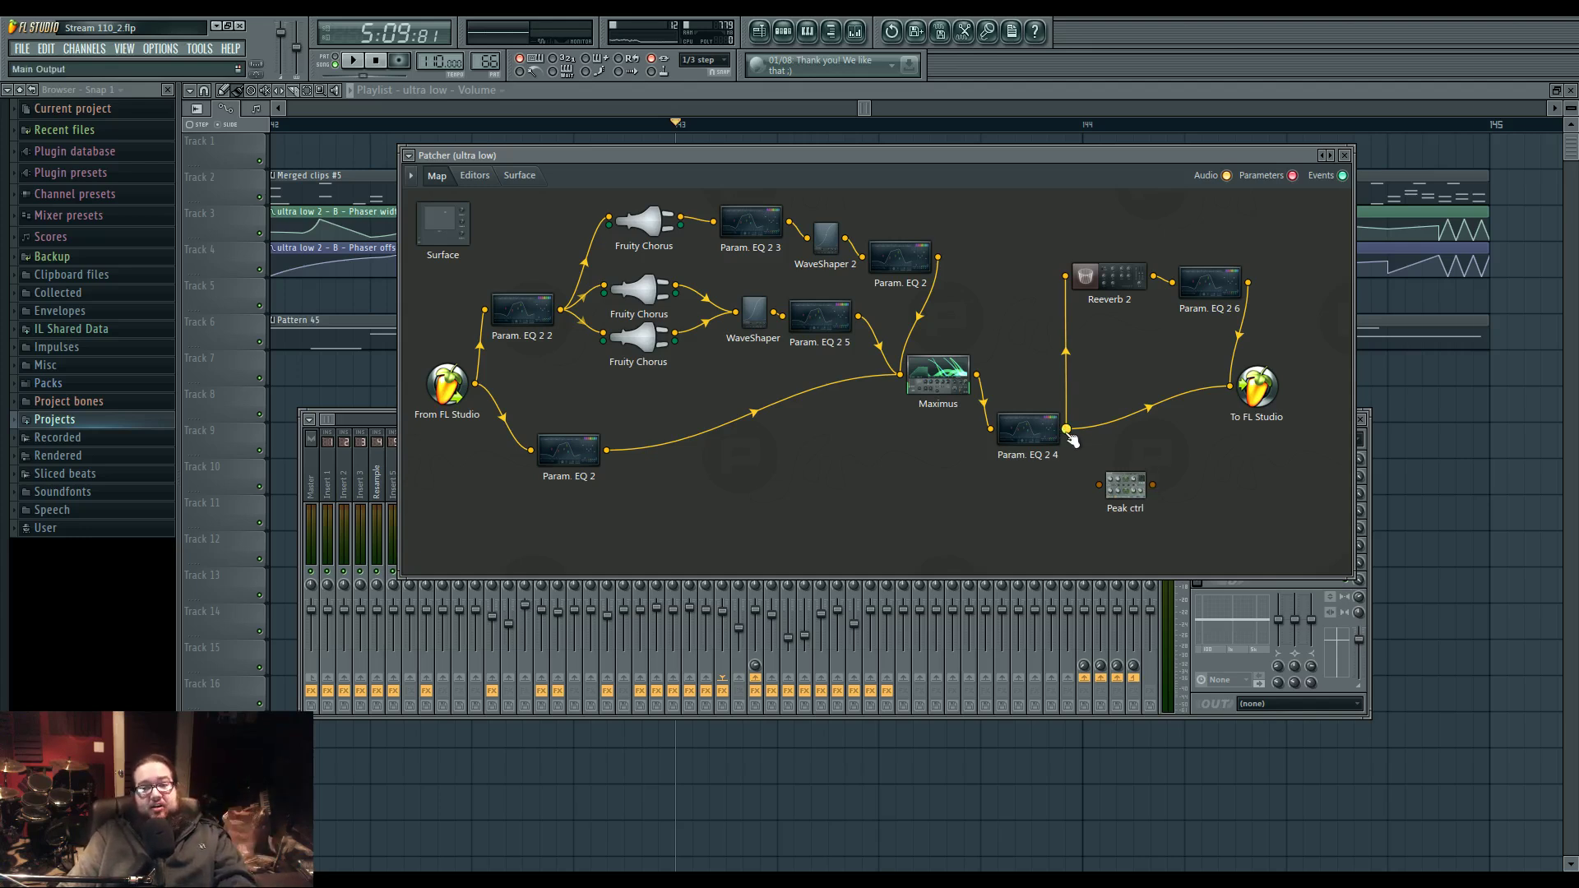
{"action": "left_click_drag", "start_coordinate": [1067, 430], "coordinate": [1099, 485]}
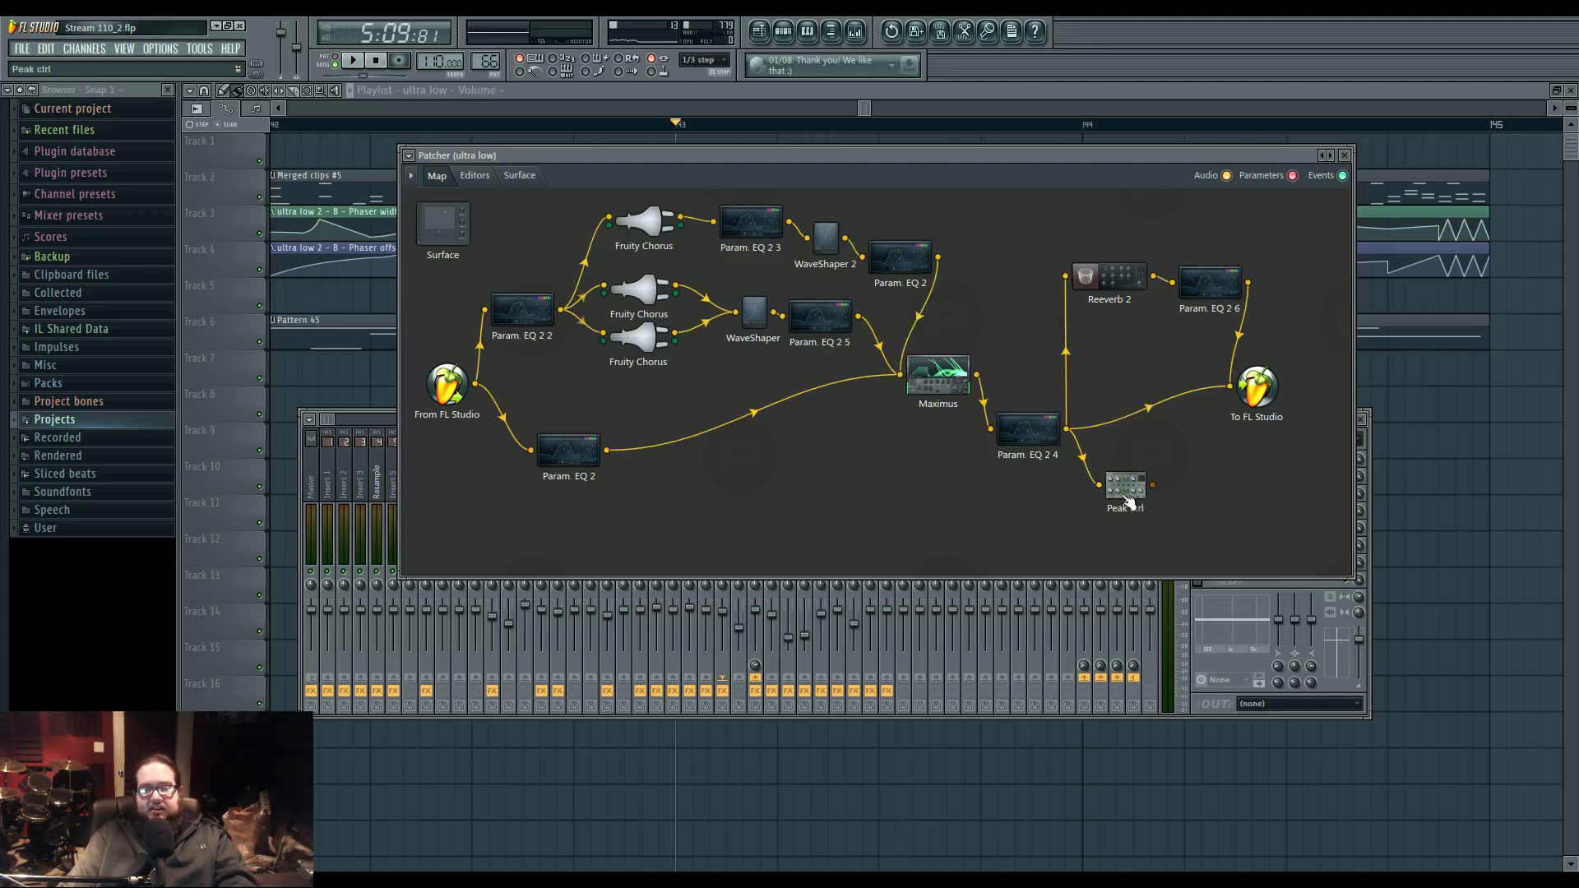
- Check the Peak Controller's settings and enable a controller output on its Patcher node
{"action": "double_click", "coordinate": [1126, 487]}
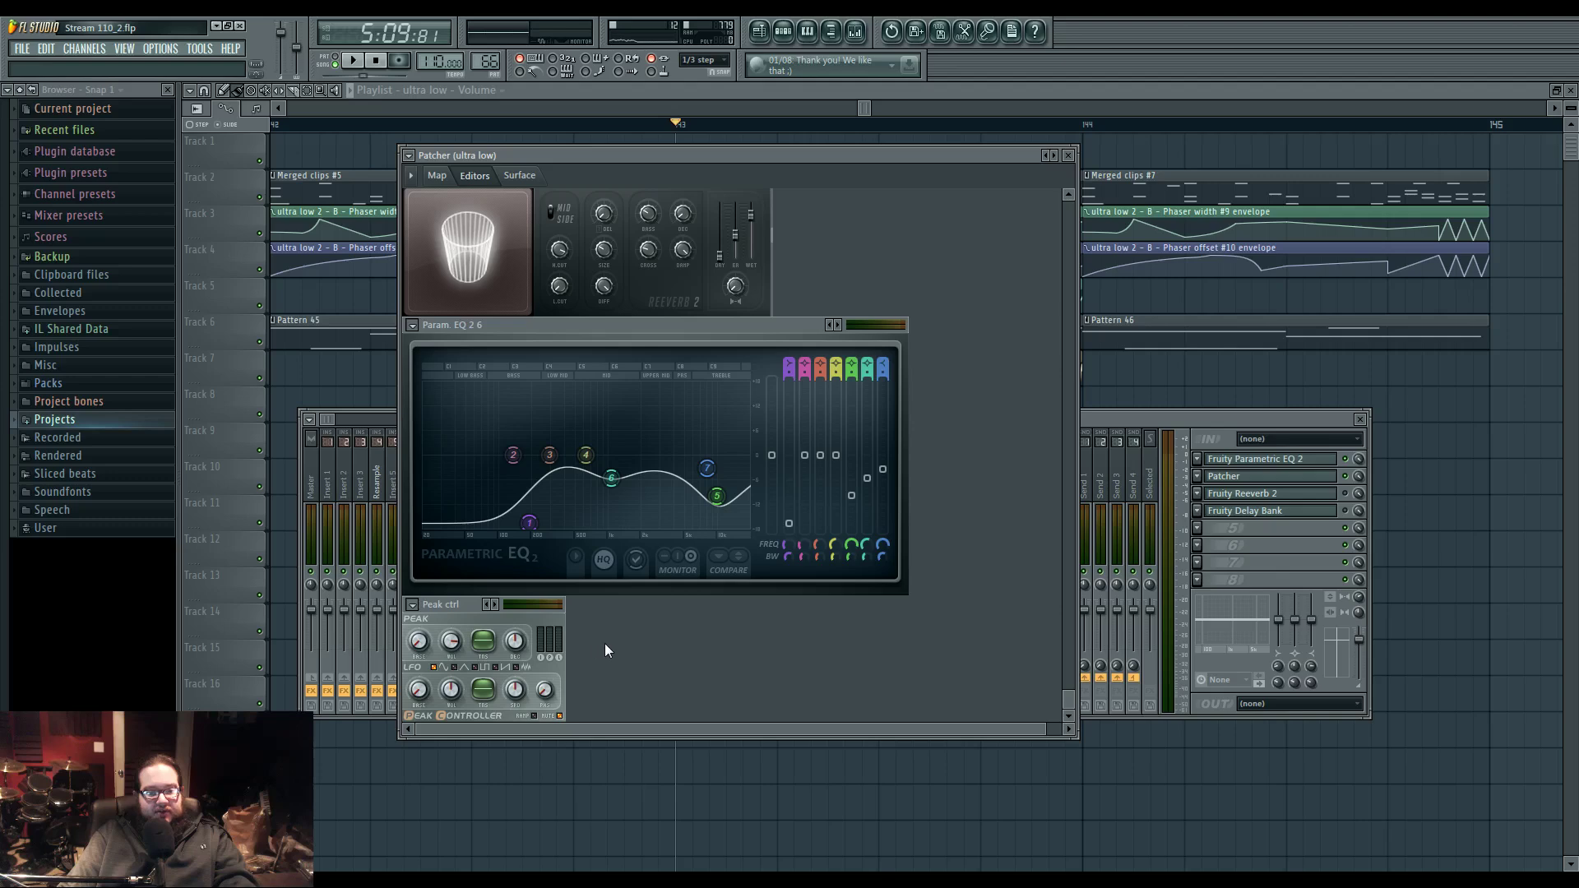
{"action": "left_click", "coordinate": [436, 176]}
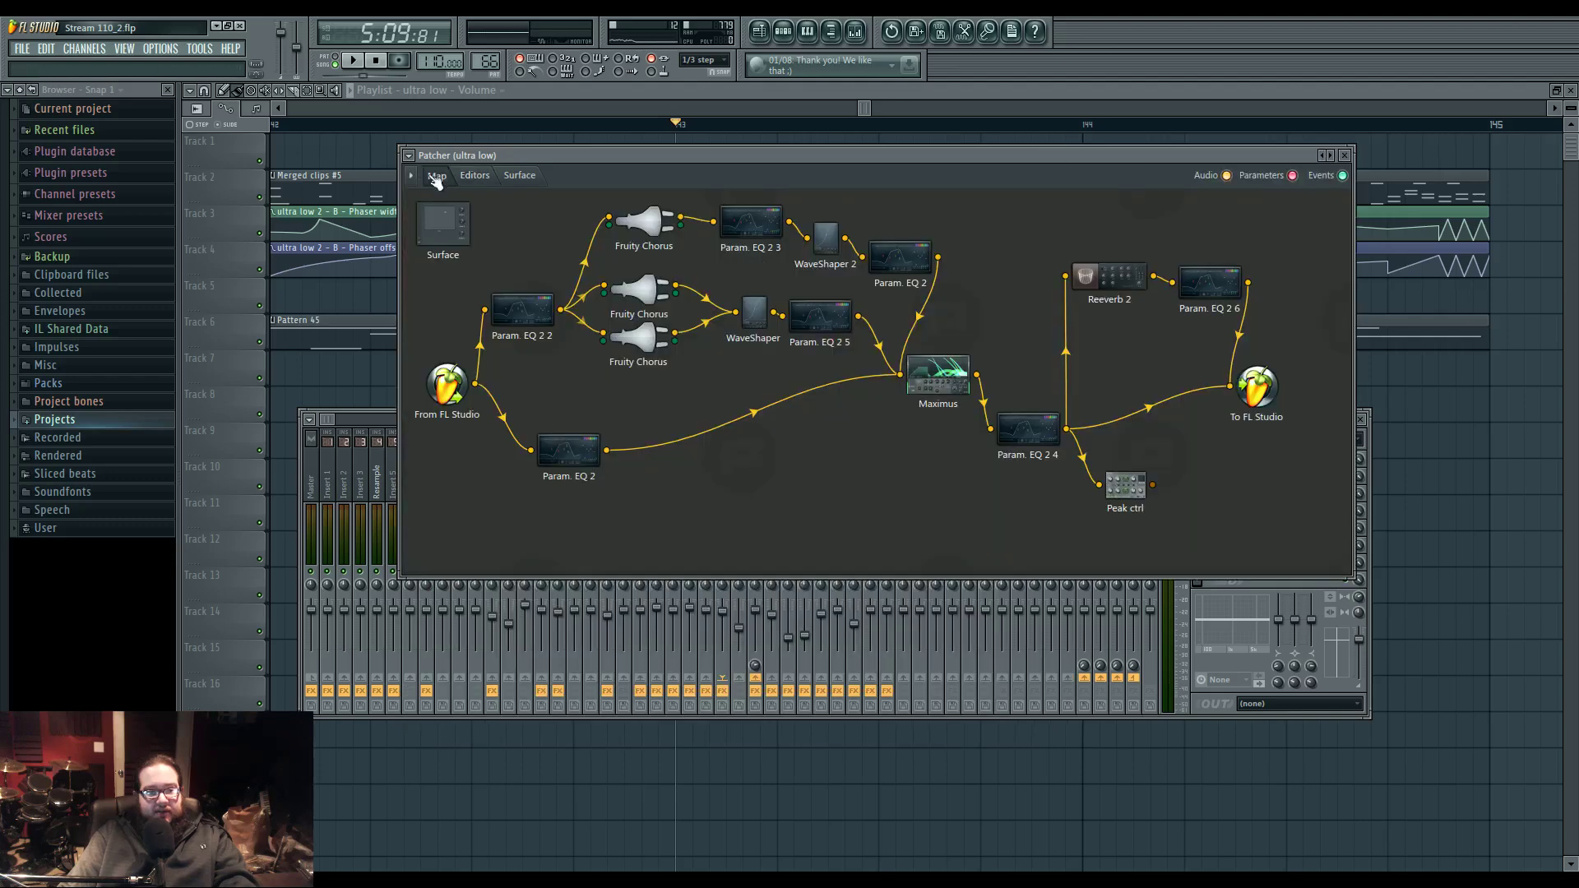
{"action": "right_click", "coordinate": [1118, 485]}
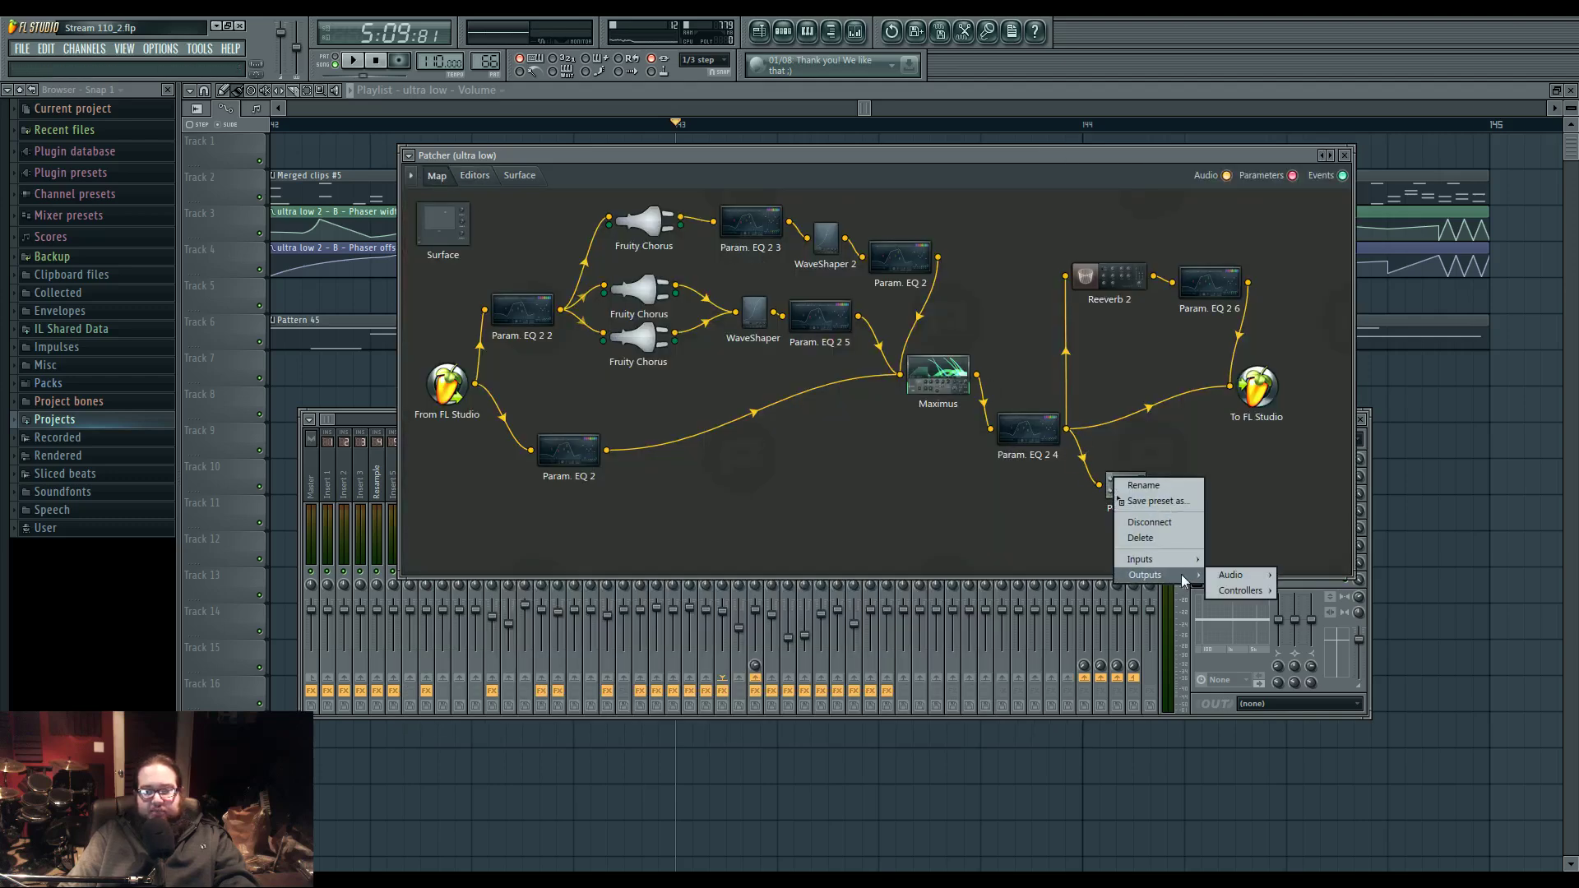
{"action": "mouse_move", "coordinate": [1222, 591]}
{"action": "left_click", "coordinate": [1321, 654]}
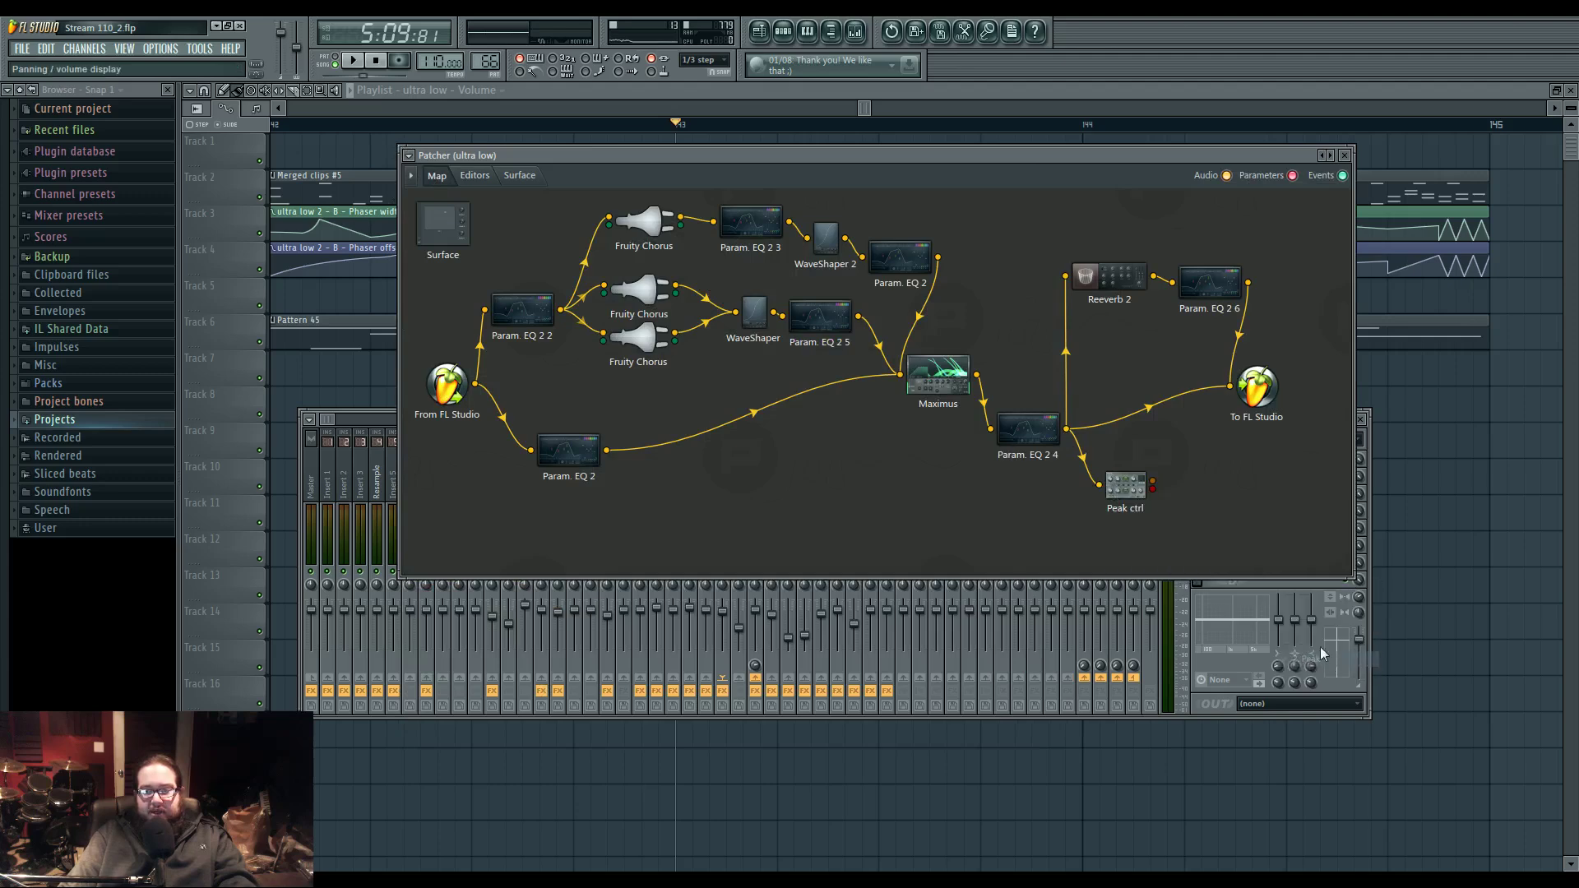
- Activate Reeverb 2's wet level as a parameter input and connect the Peak Controller's controller output to it
{"action": "double_click", "coordinate": [1110, 277]}
{"action": "right_click", "coordinate": [762, 244]}
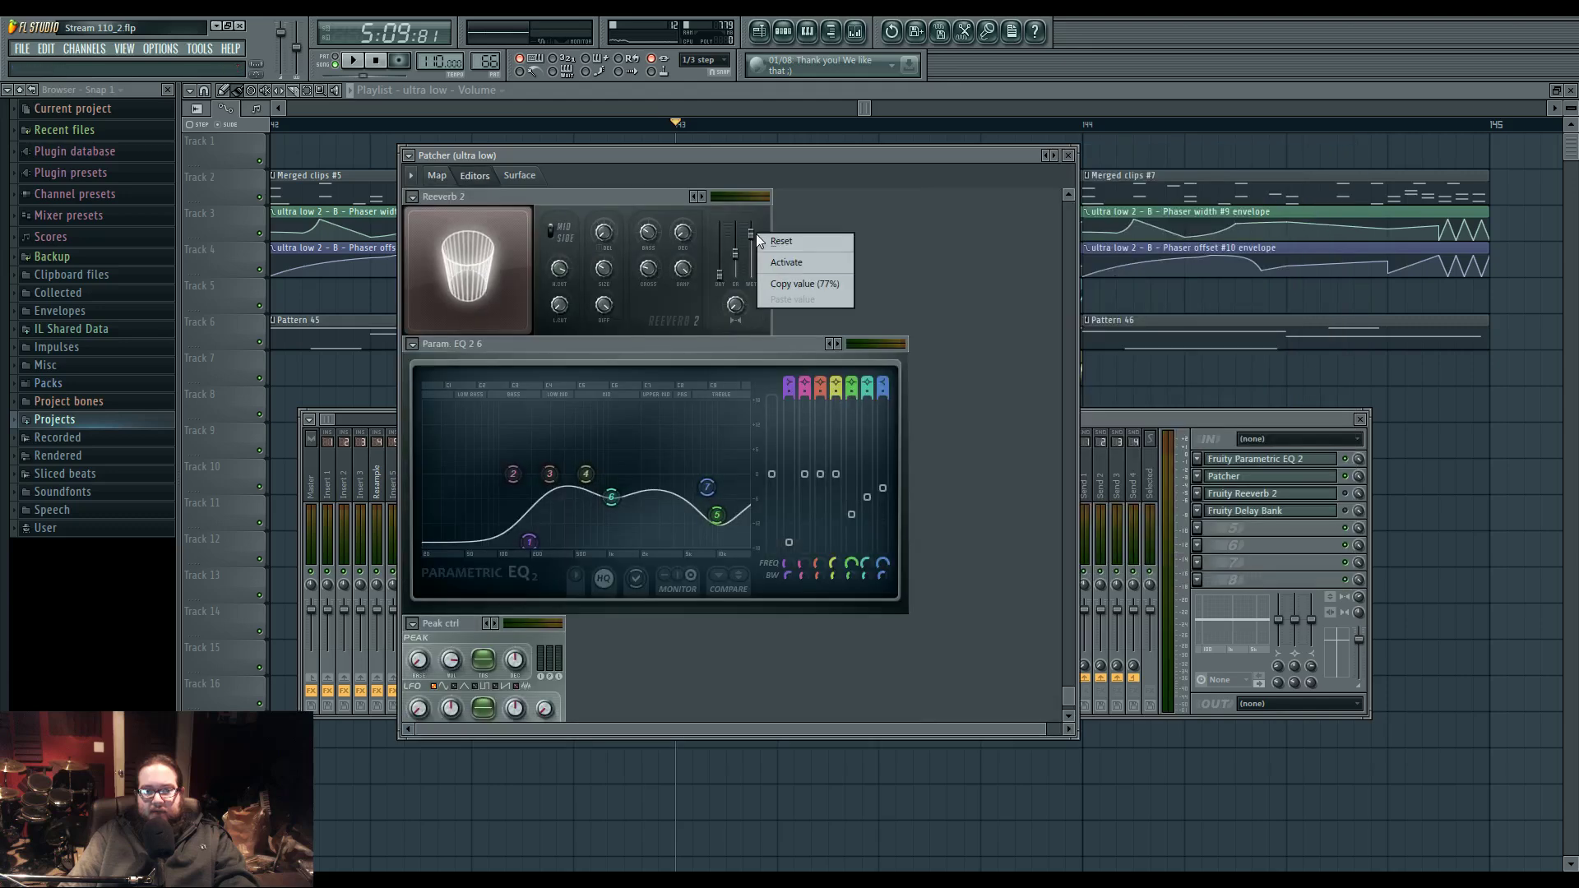
{"action": "left_click", "coordinate": [806, 271]}
{"action": "left_click", "coordinate": [437, 176]}
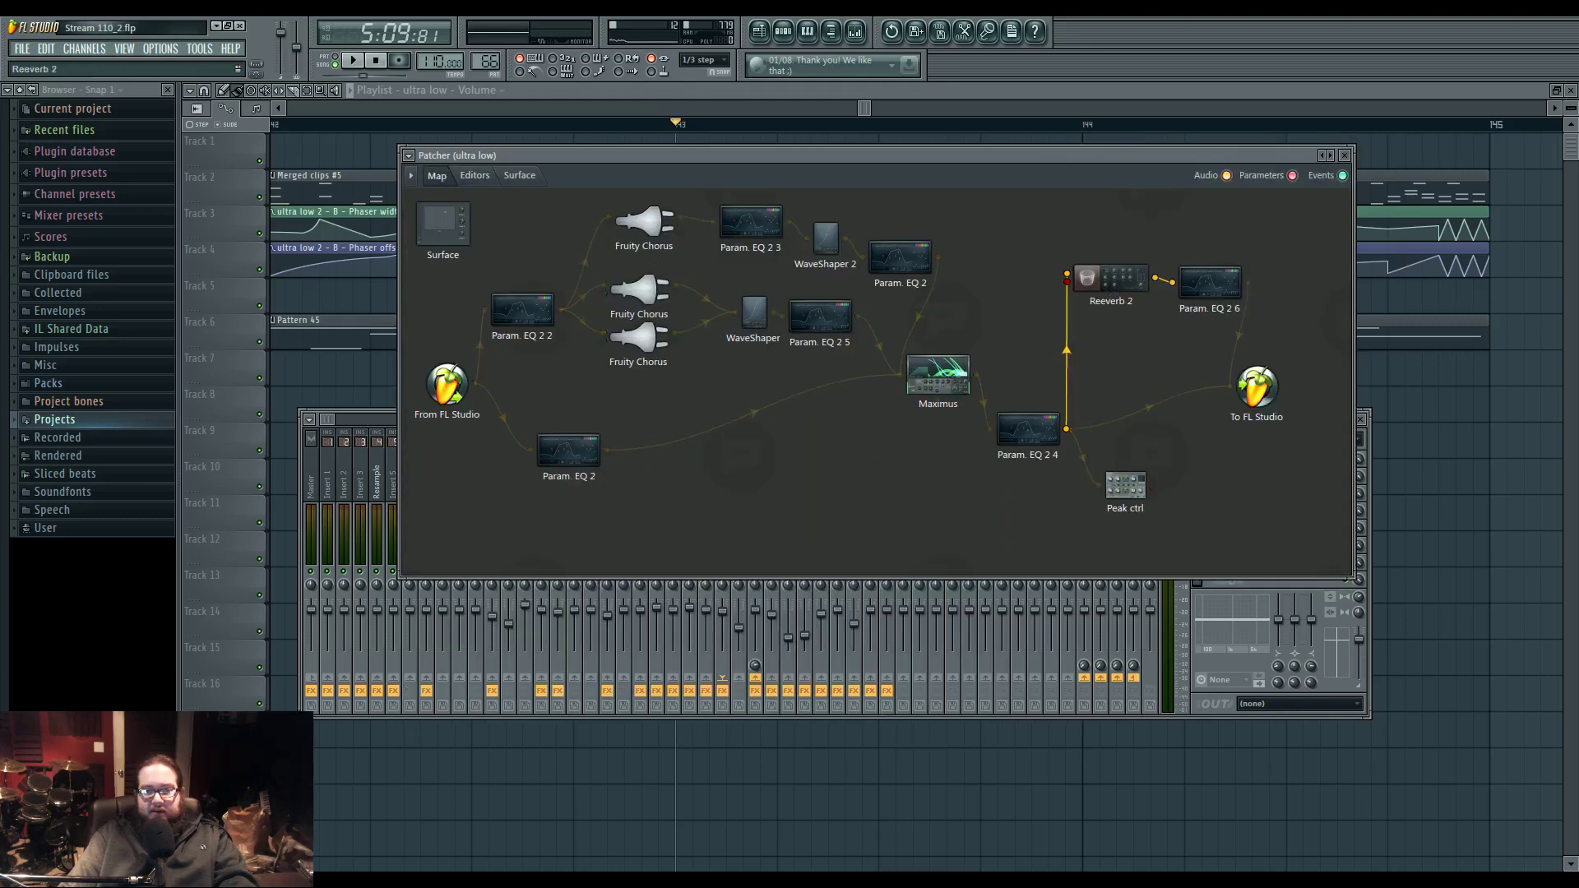
{"action": "left_click_drag", "start_coordinate": [1152, 488], "coordinate": [1097, 301]}
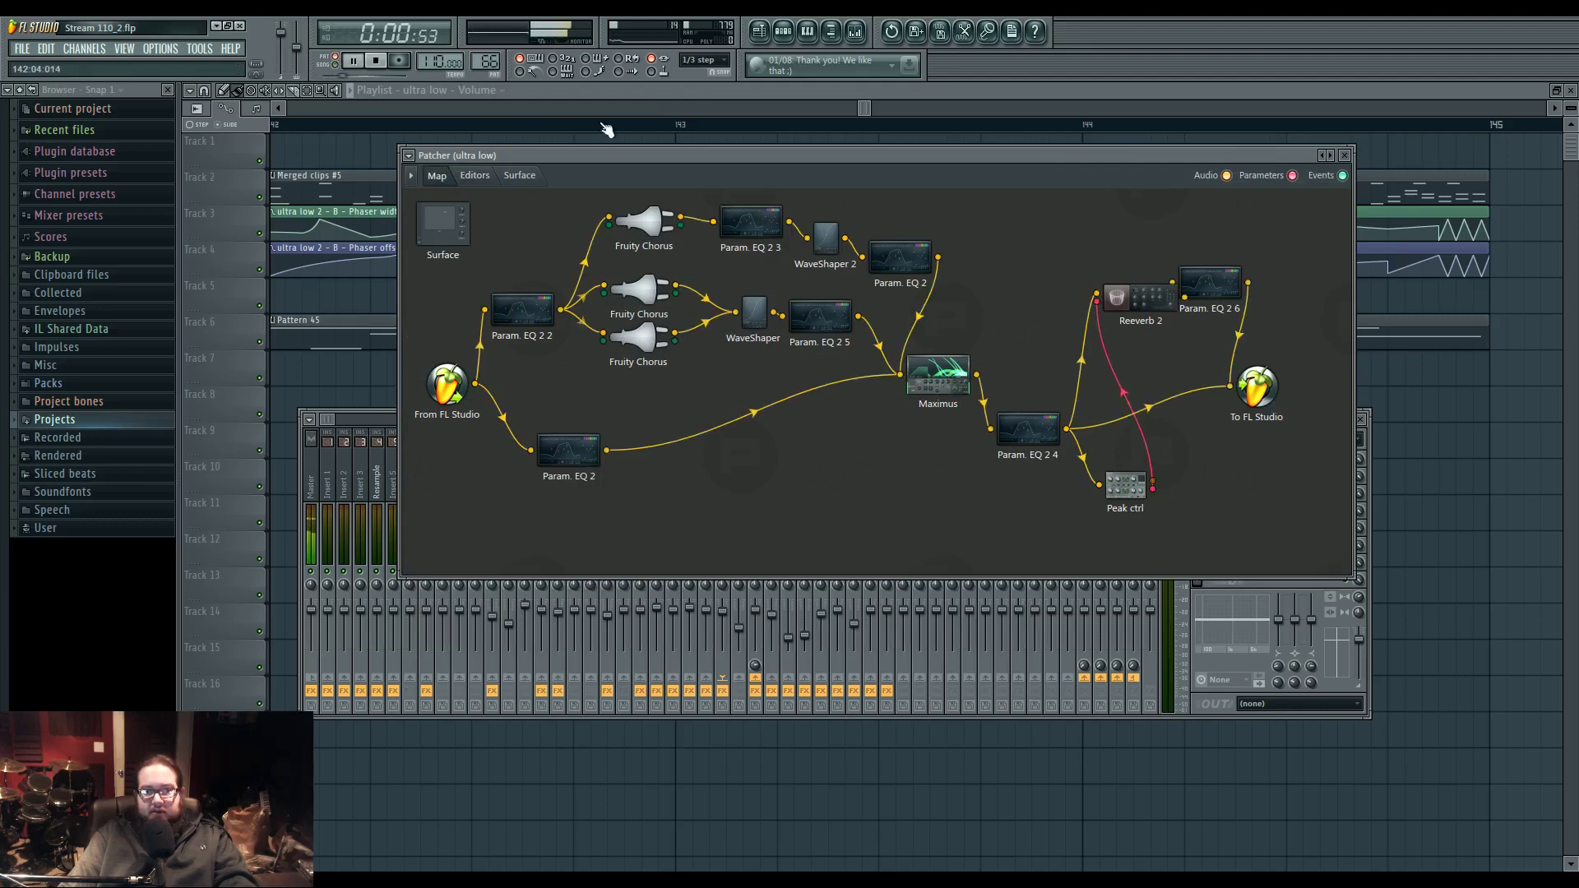
- Play Pattern 46 with the ultra low 2 bass and open Reeverb 2's editor inside the ultra low track's Patcher
{"action": "key", "text": "F12"}
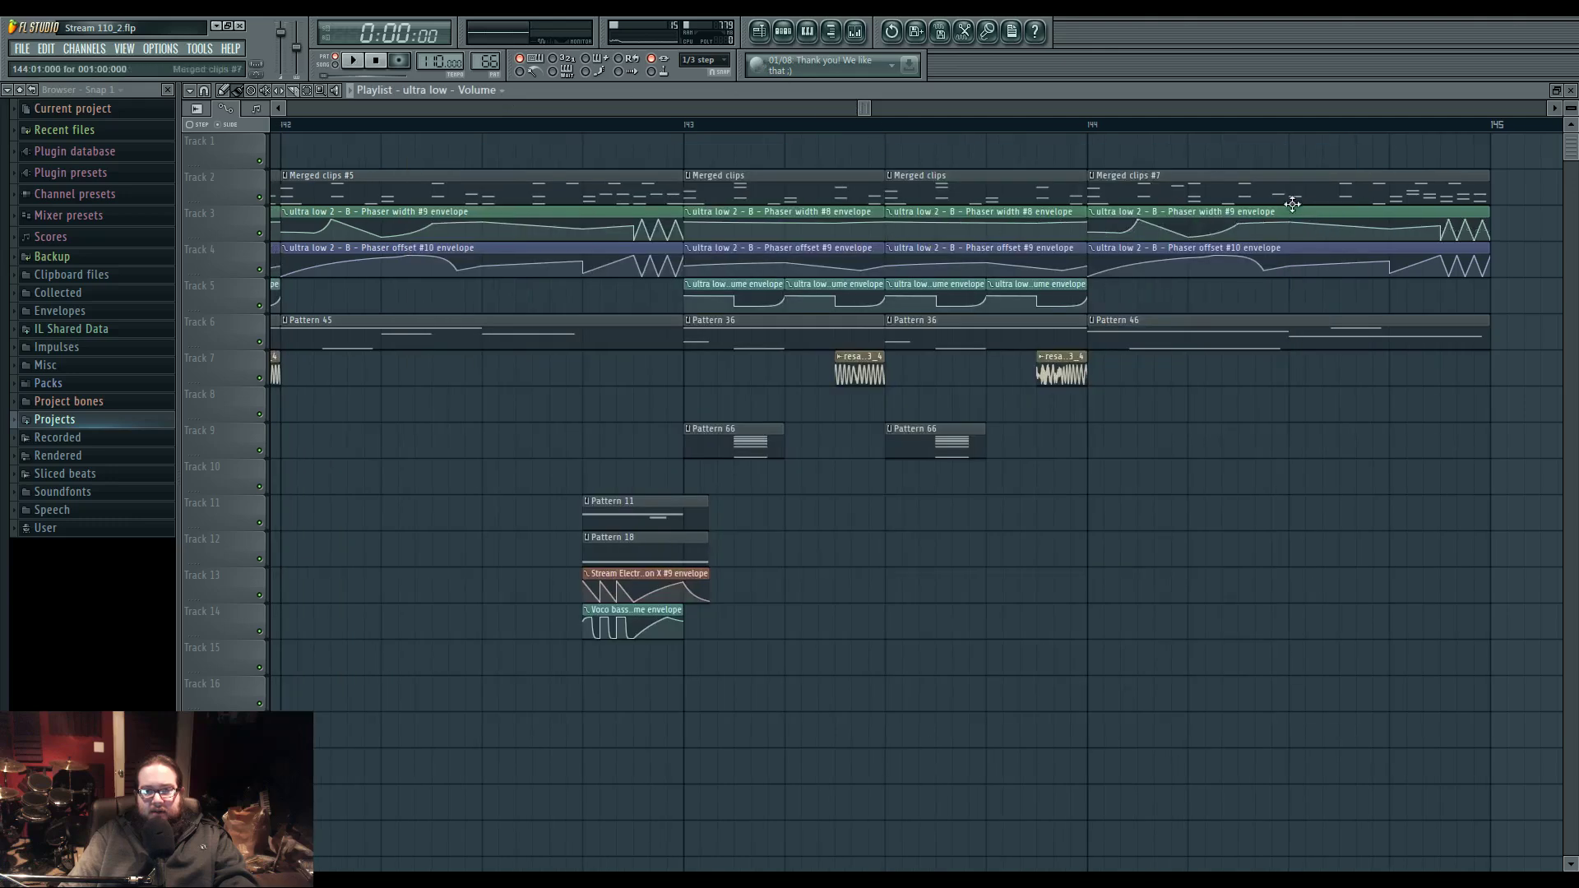
{"action": "double_click", "coordinate": [1265, 340]}
{"action": "key", "text": "space"}
{"action": "key", "text": "F6"}
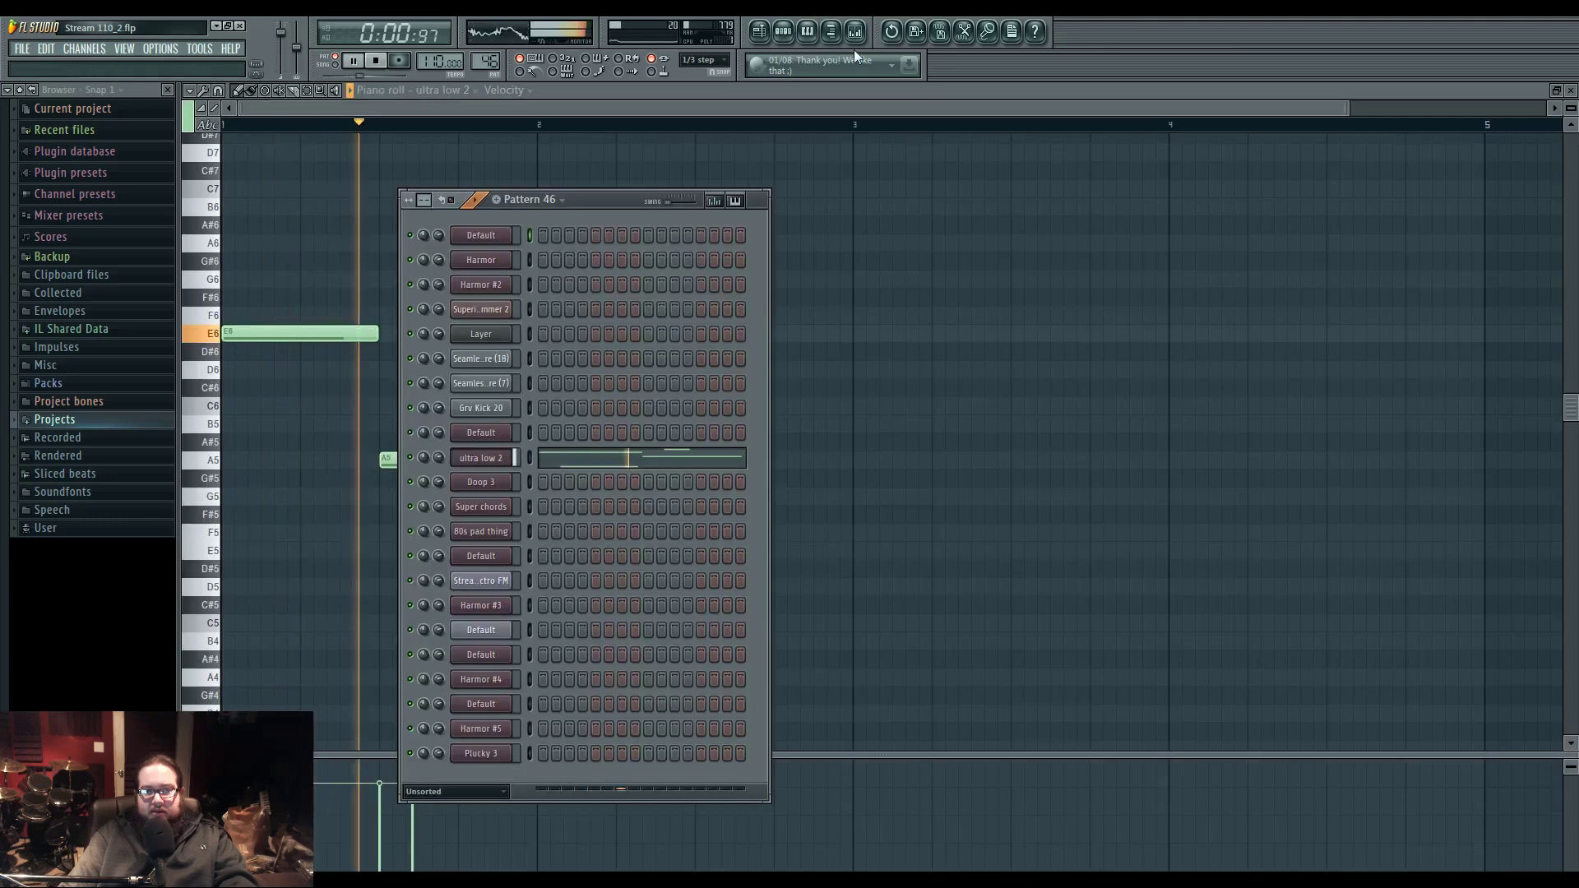
{"action": "left_click", "coordinate": [485, 458]}
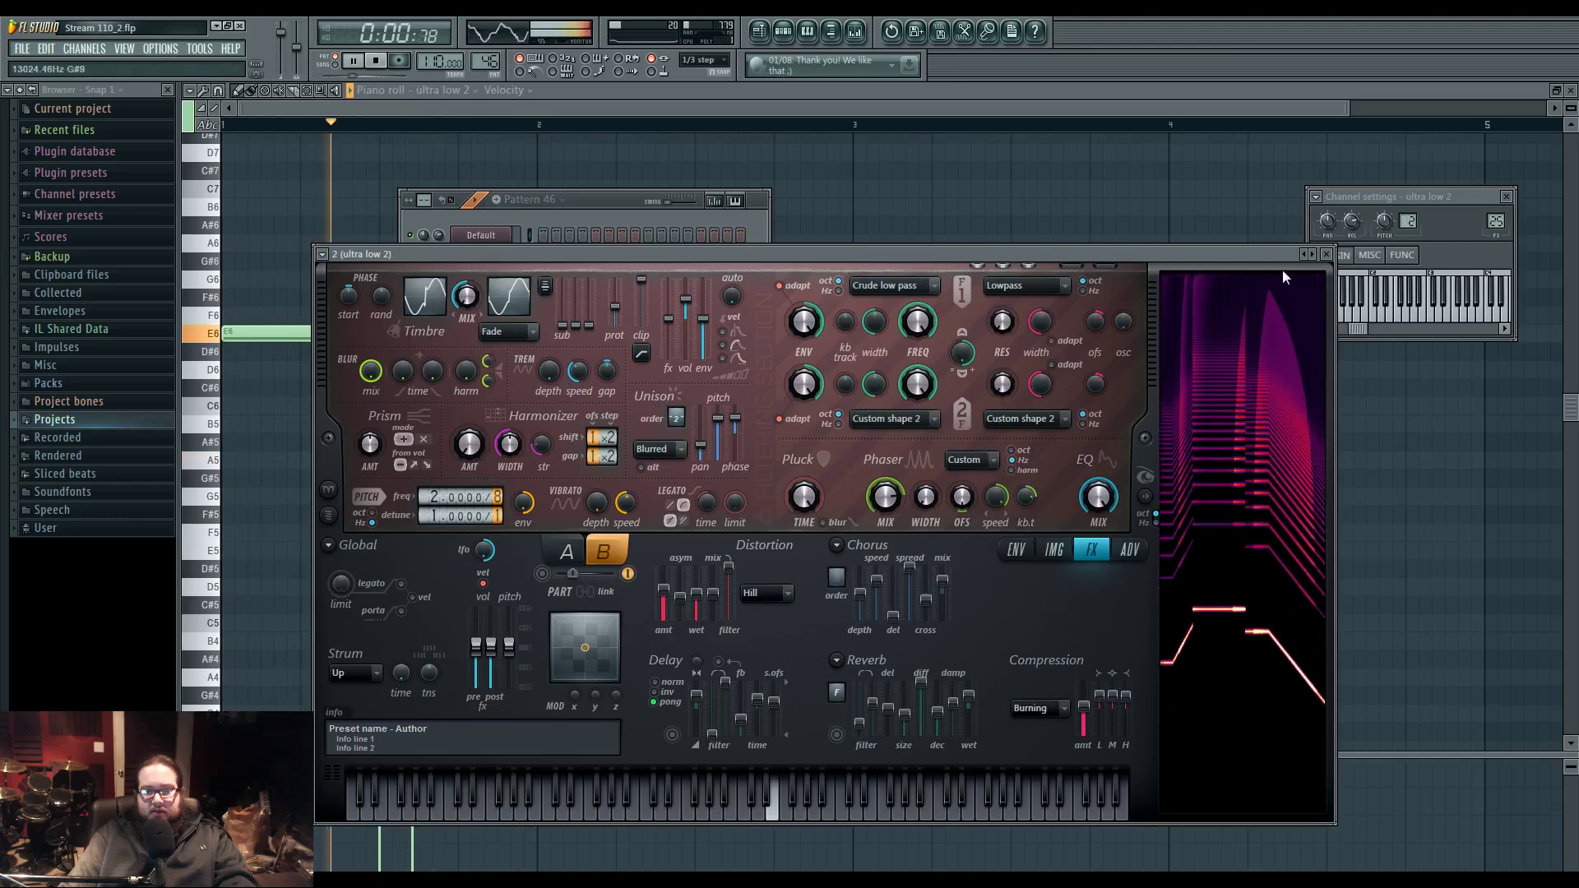
{"action": "key", "text": "F9"}
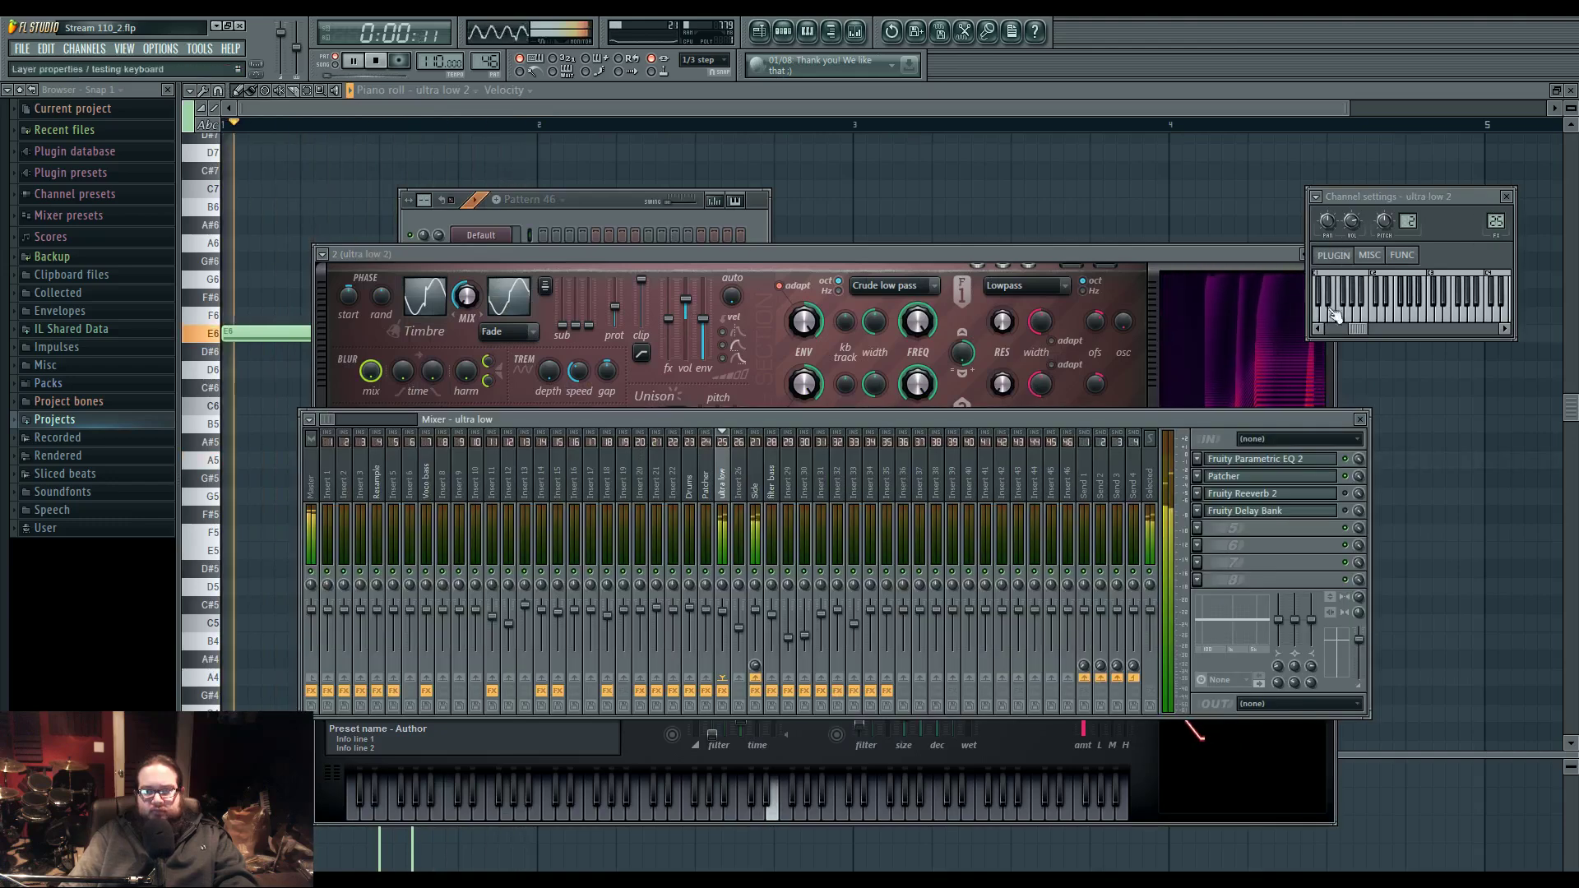
{"action": "left_click", "coordinate": [1222, 480]}
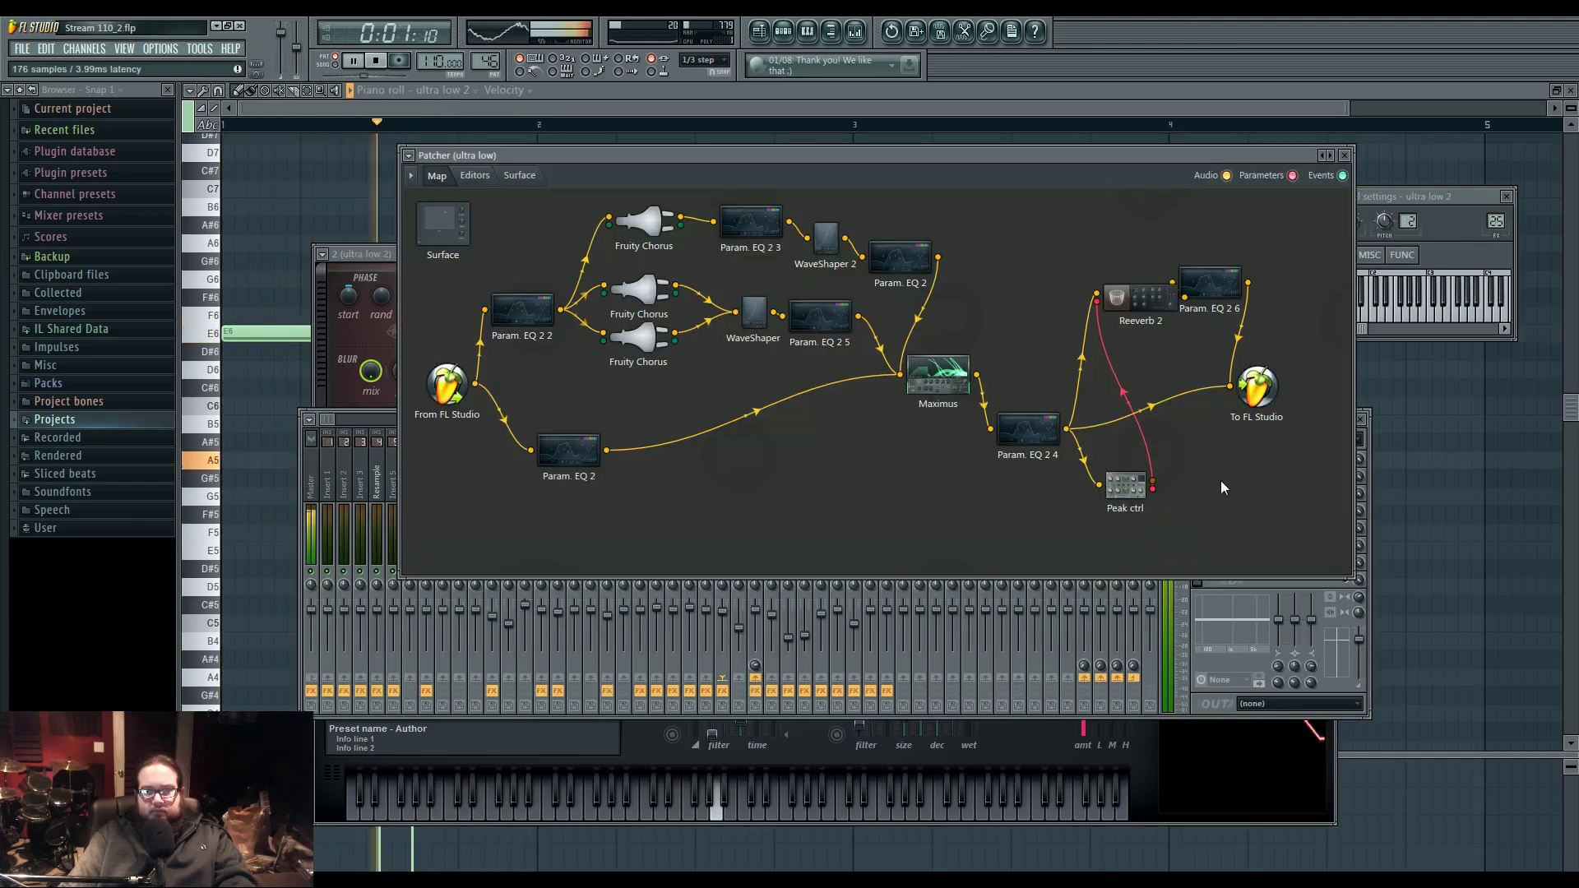
{"action": "double_click", "coordinate": [1134, 306]}
- Repeatedly play and stop Pattern 46 to listen to the peak-controlled reverb and its tail
{"action": "key", "text": "space"}
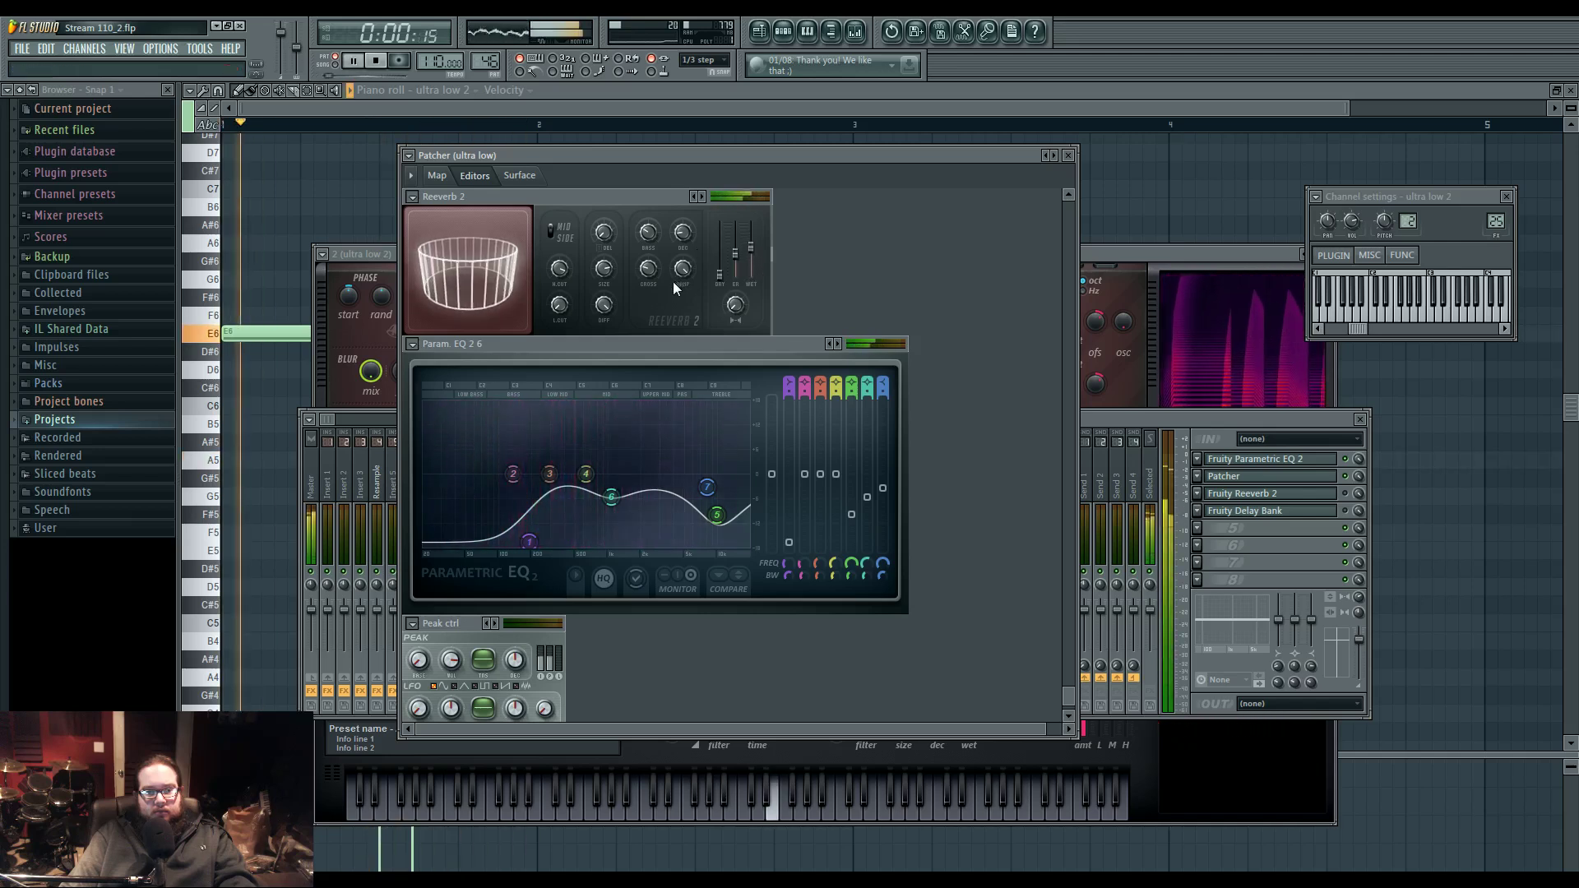
{"action": "key", "text": "space"}
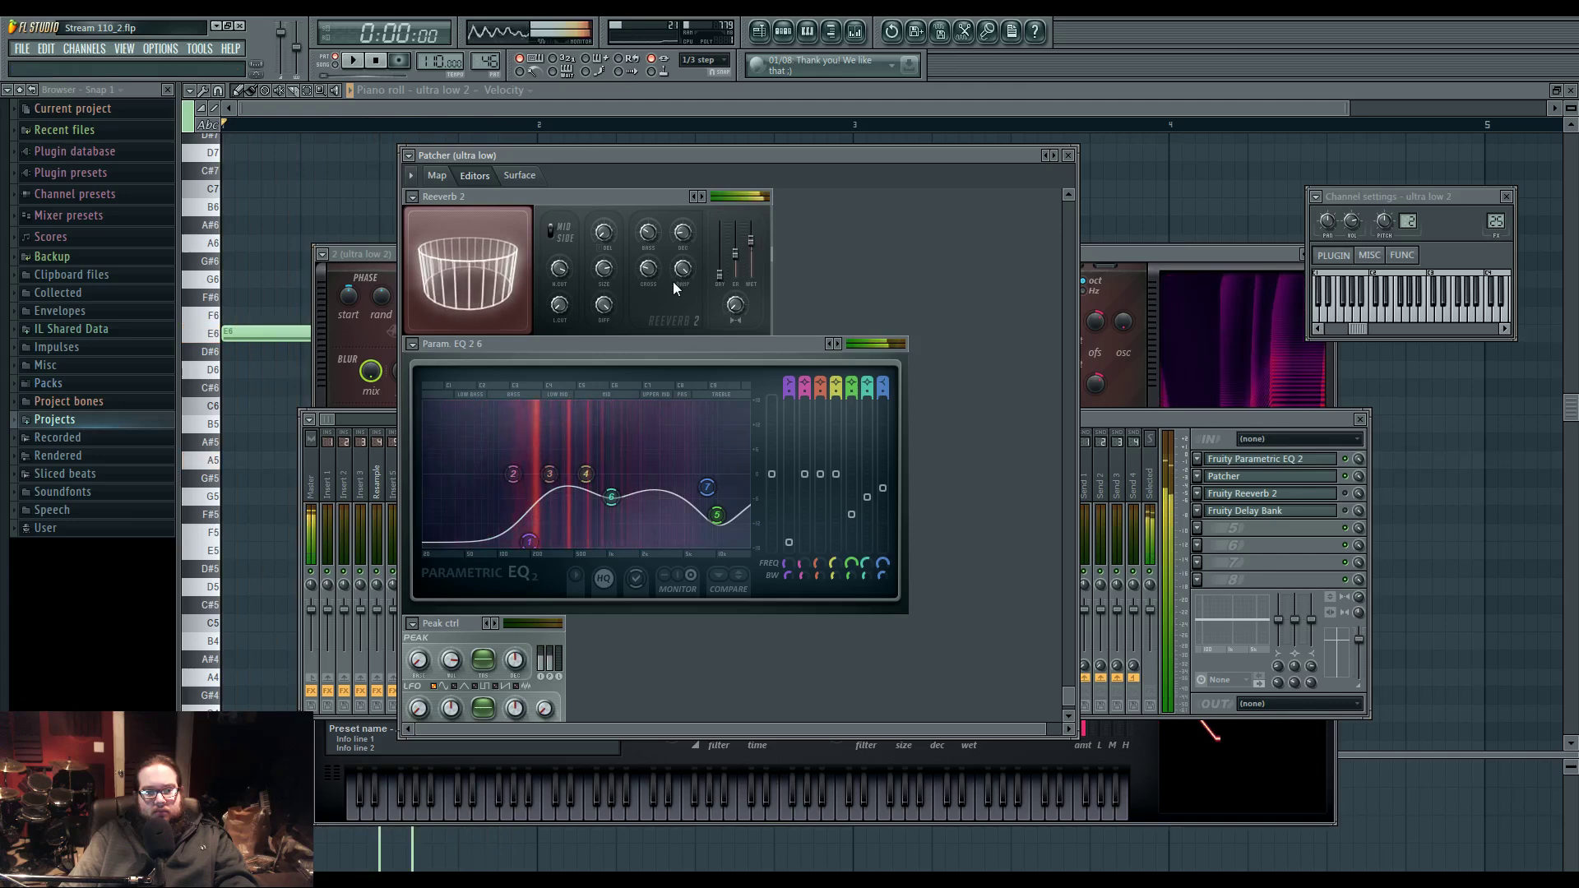
{"action": "key", "text": "space"}
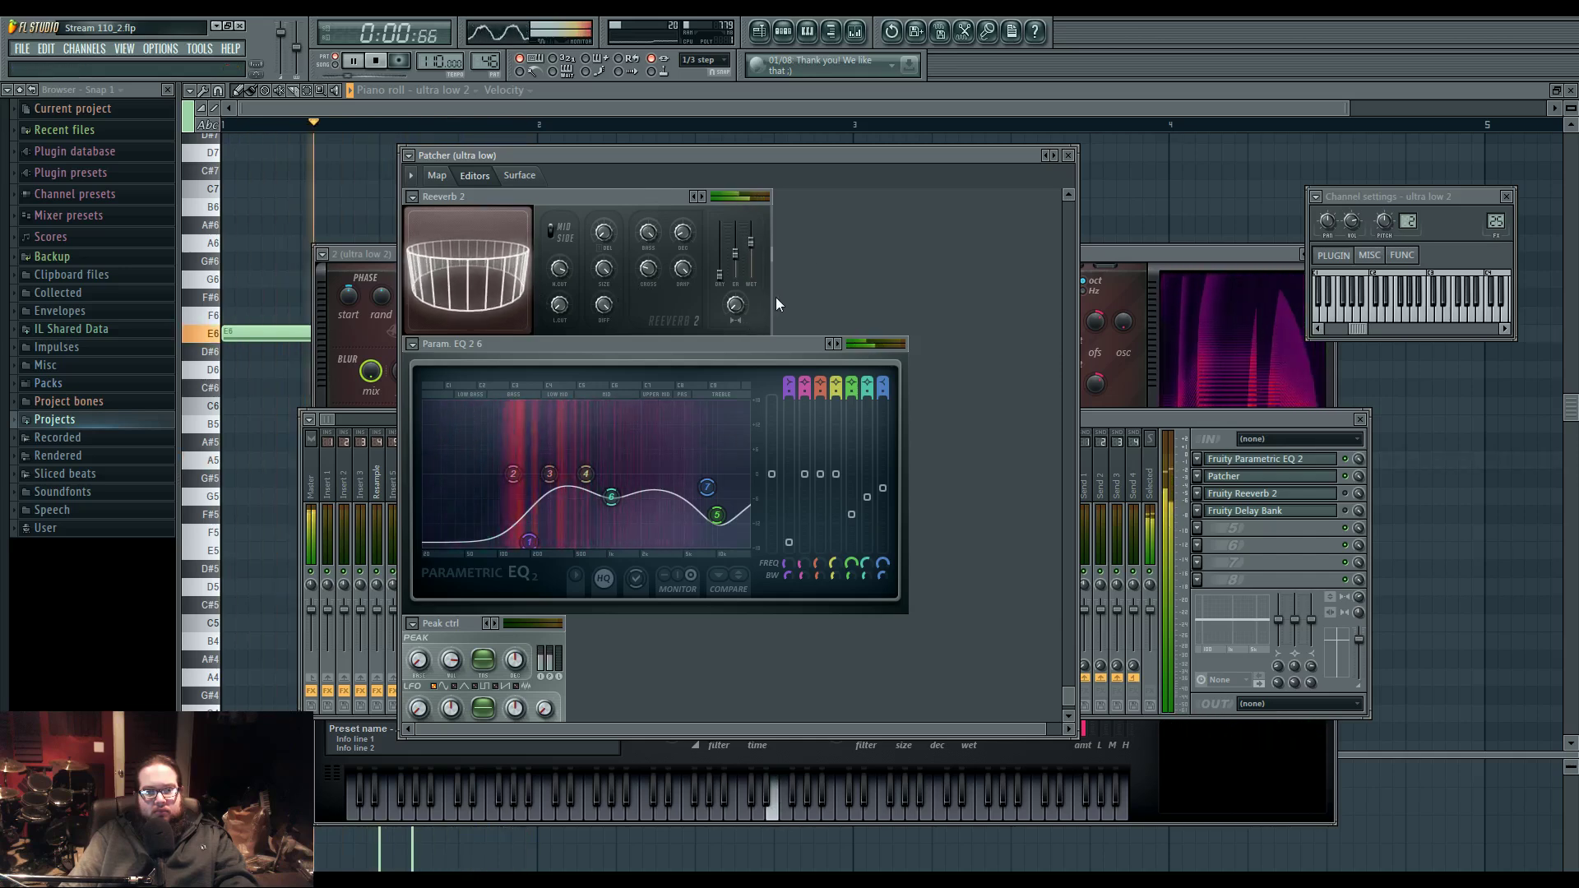
{"action": "key", "text": "space"}
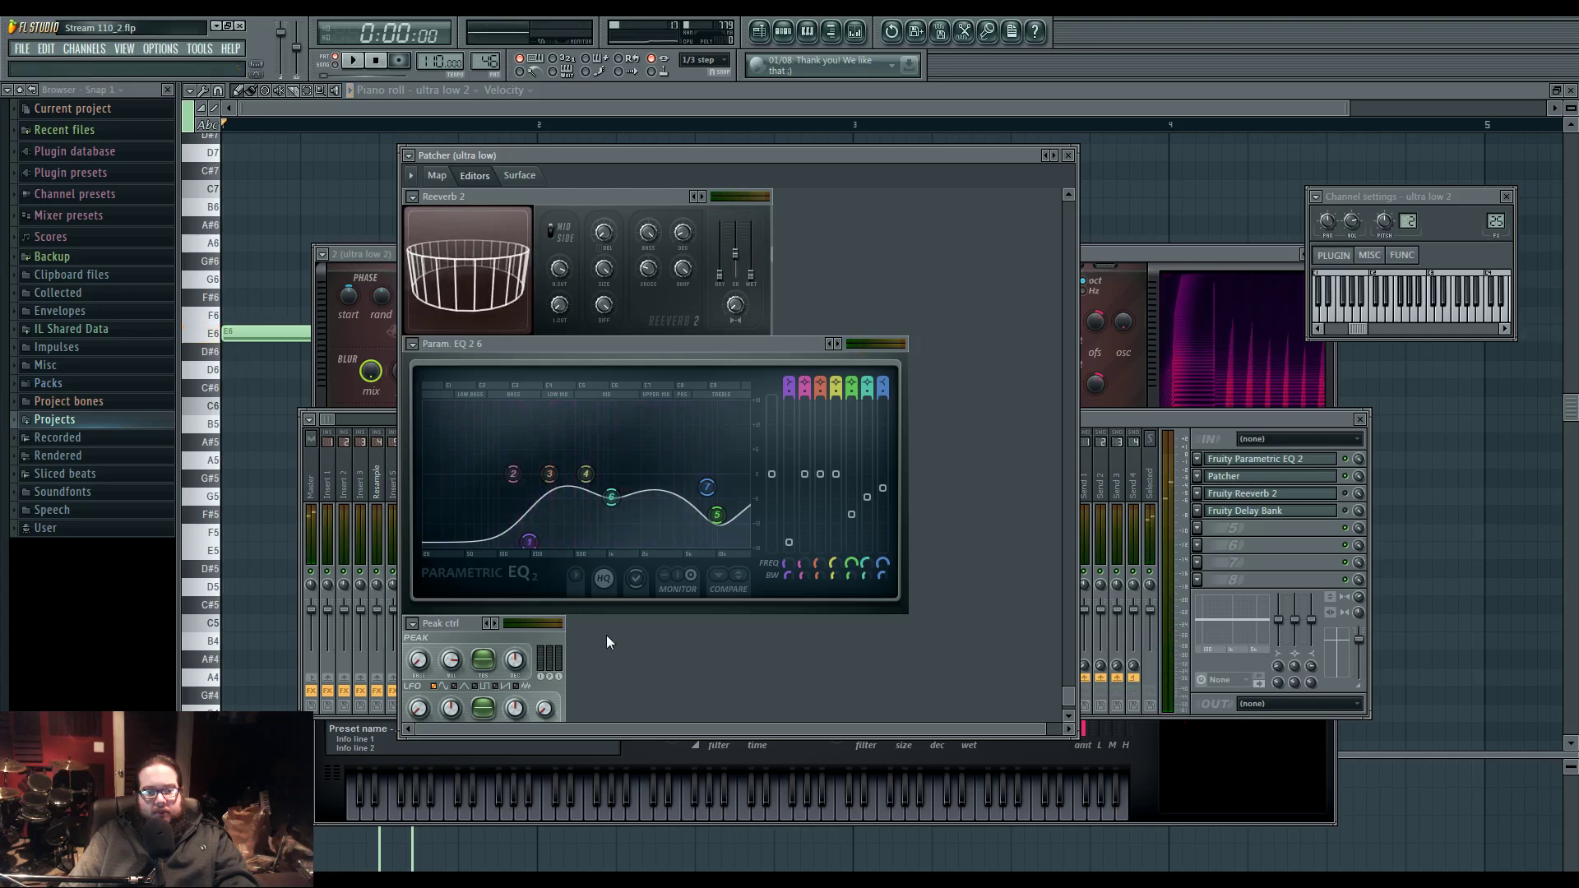
{"action": "key", "text": "space"}
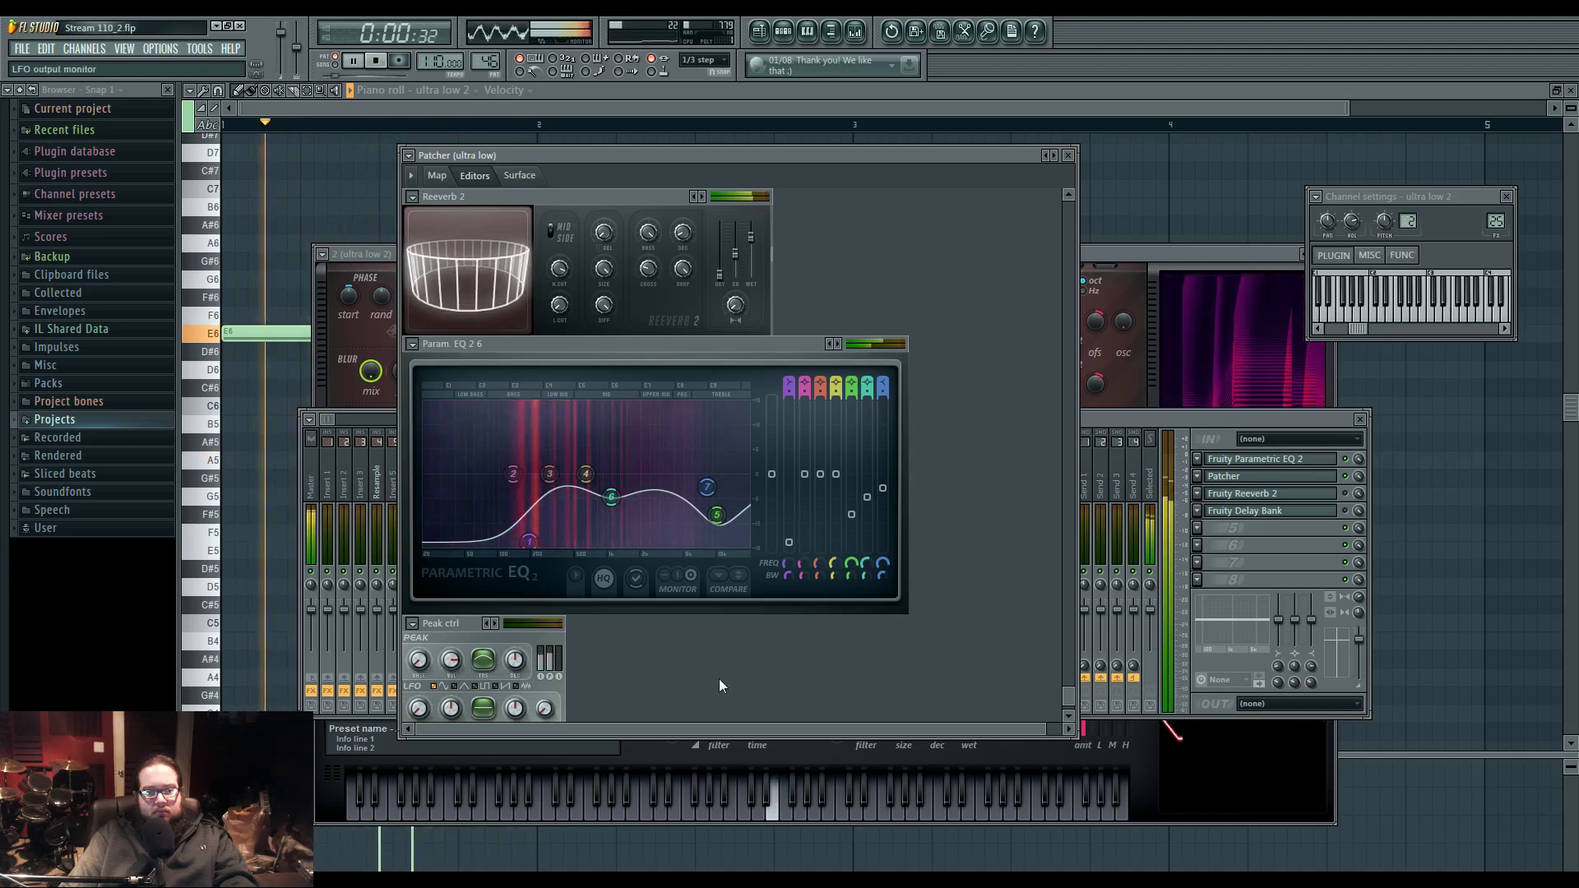
{"action": "key", "text": "space"}
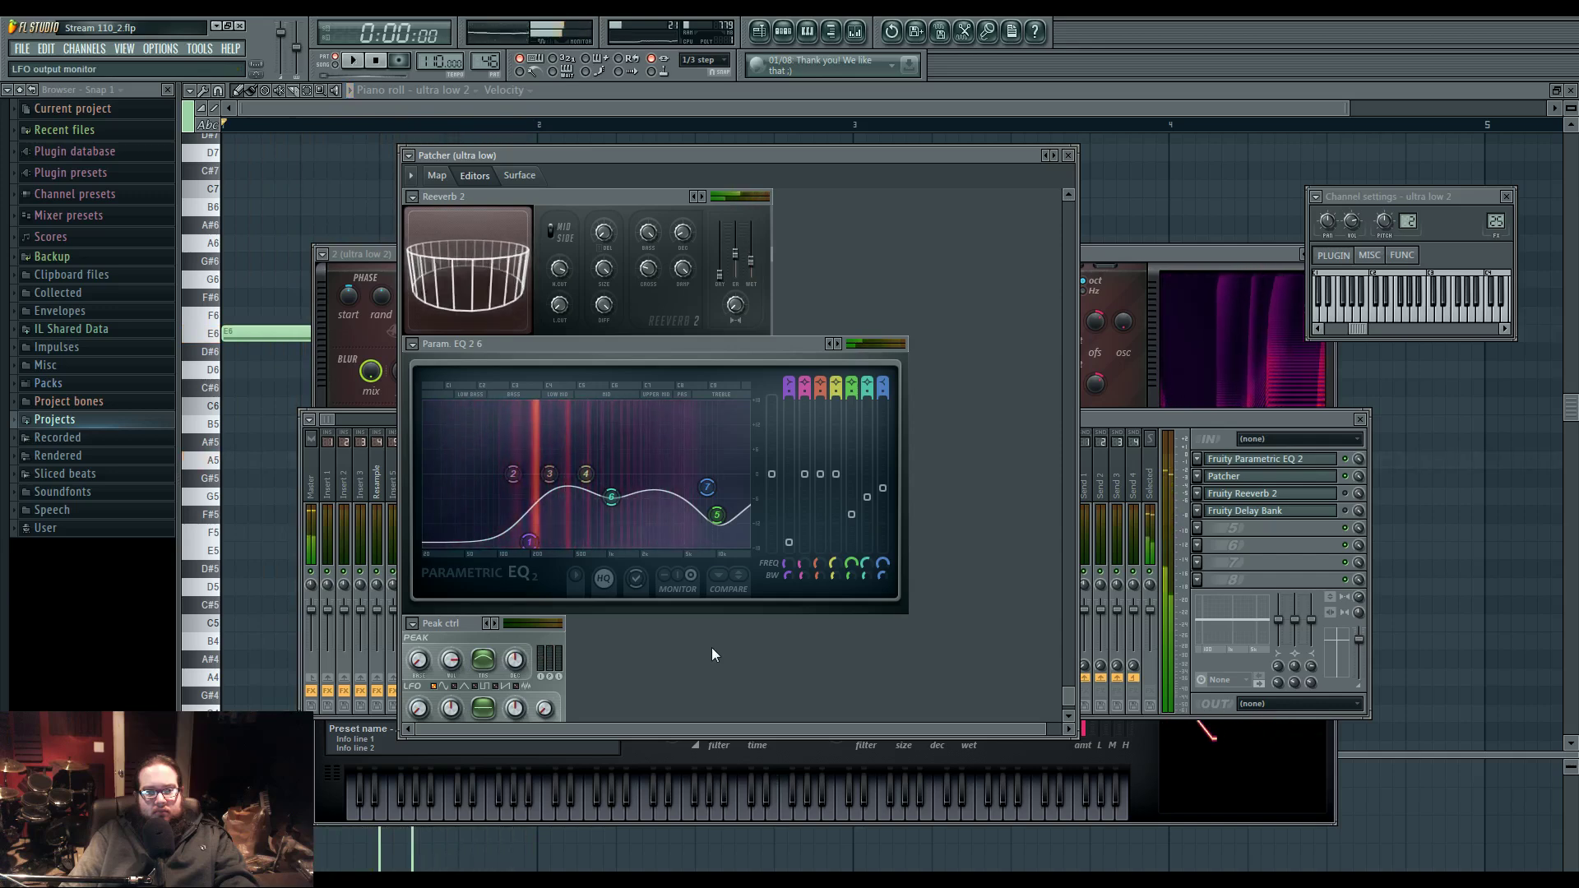
{"action": "key", "text": "space"}
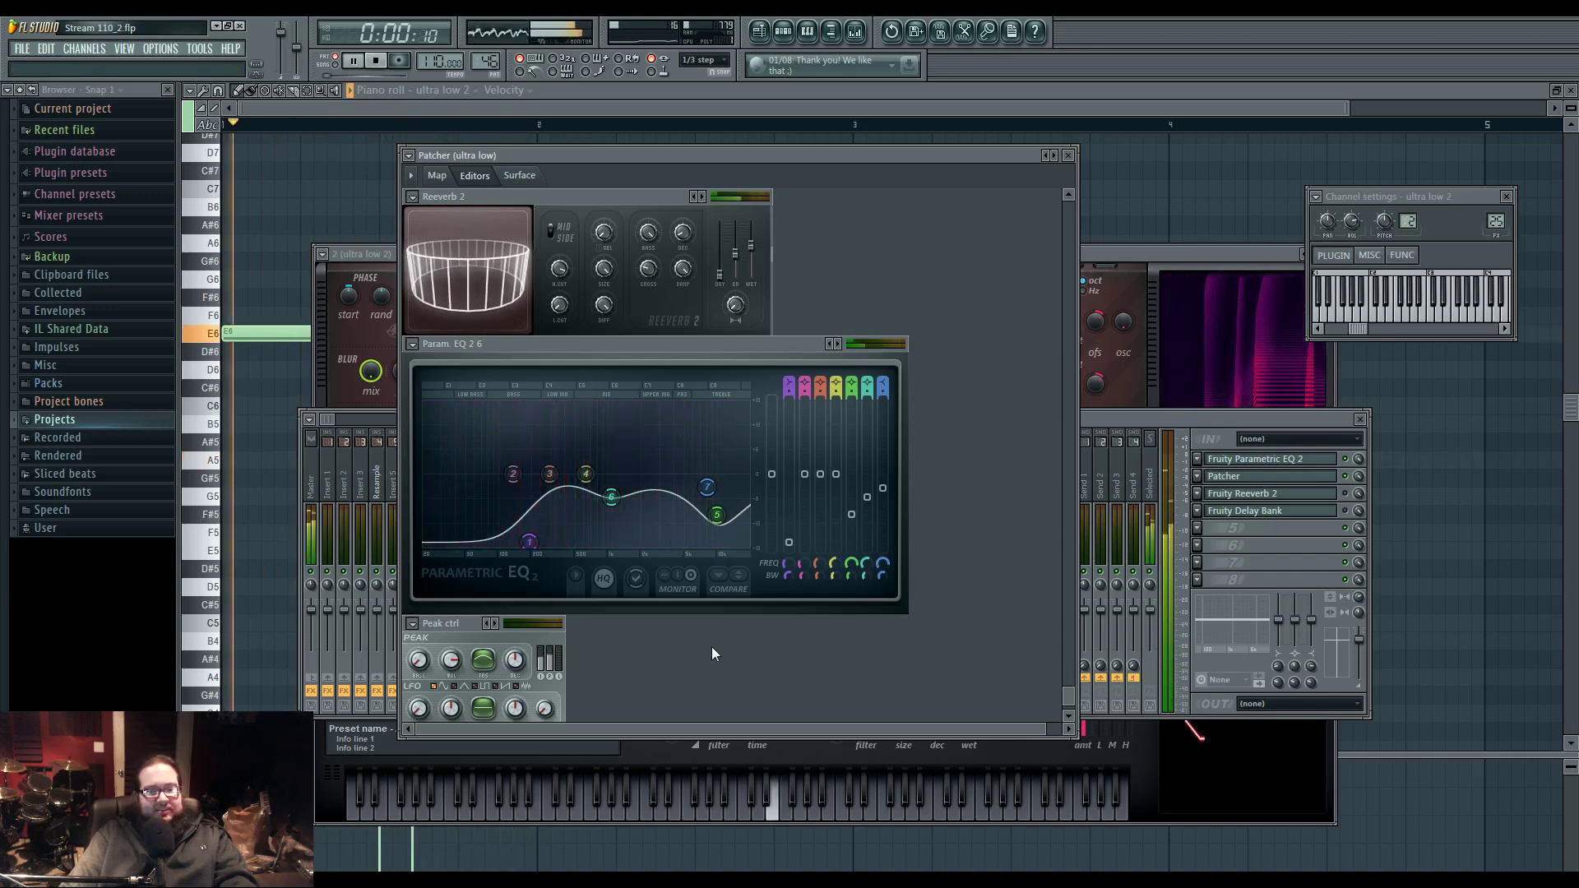
- Return to the playlist and play the arrangement from bar 139 to hear the bass in context
{"action": "left_click", "coordinate": [759, 35]}
{"action": "key", "text": "space"}
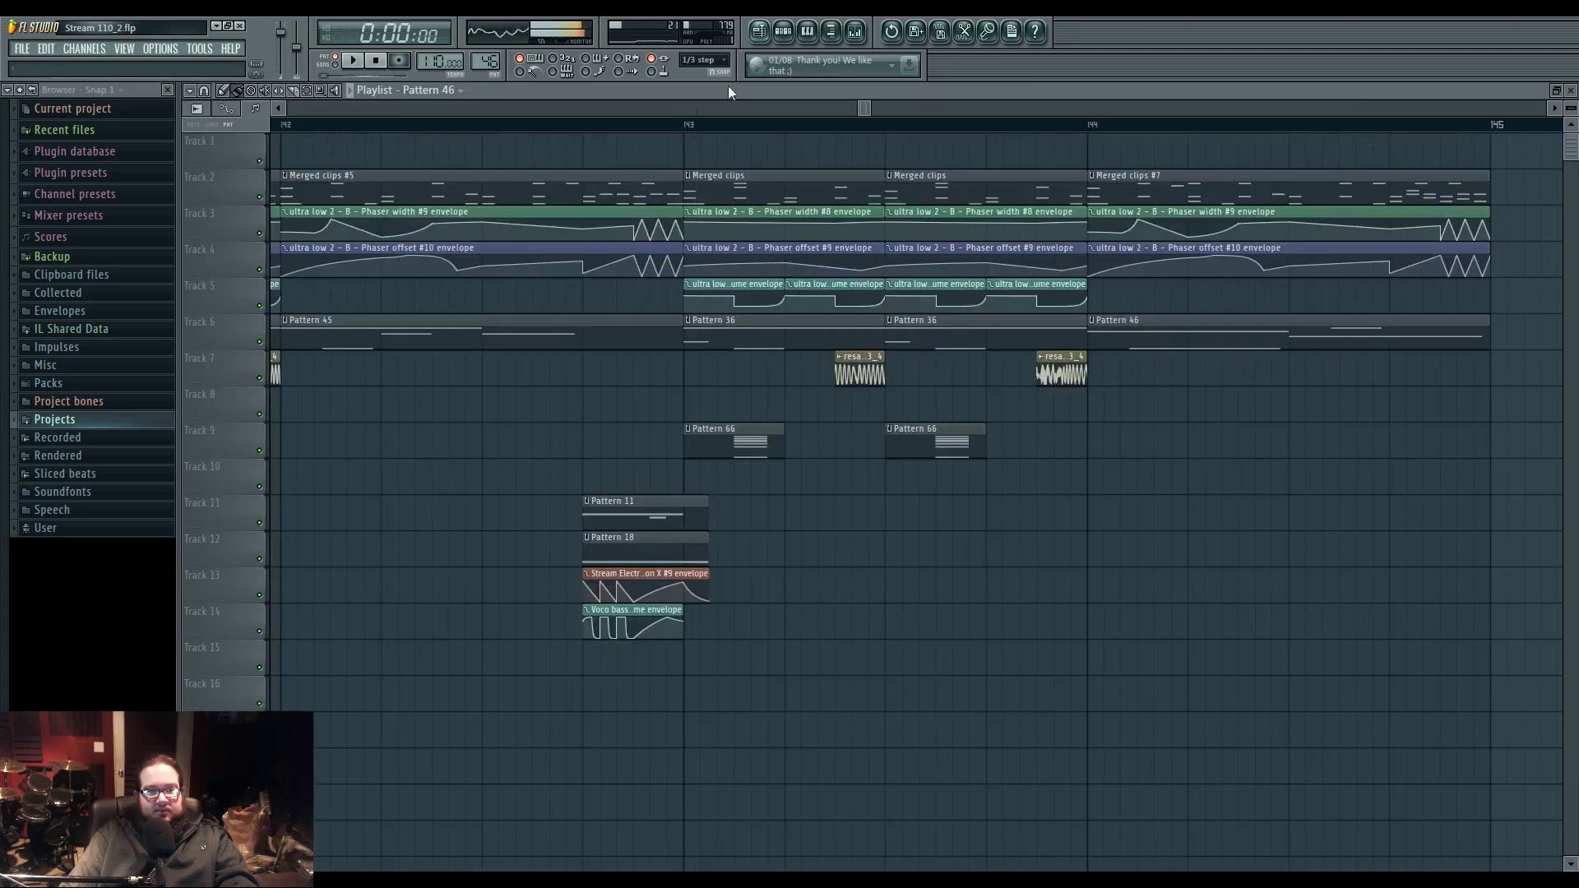
{"action": "key", "text": "space"}
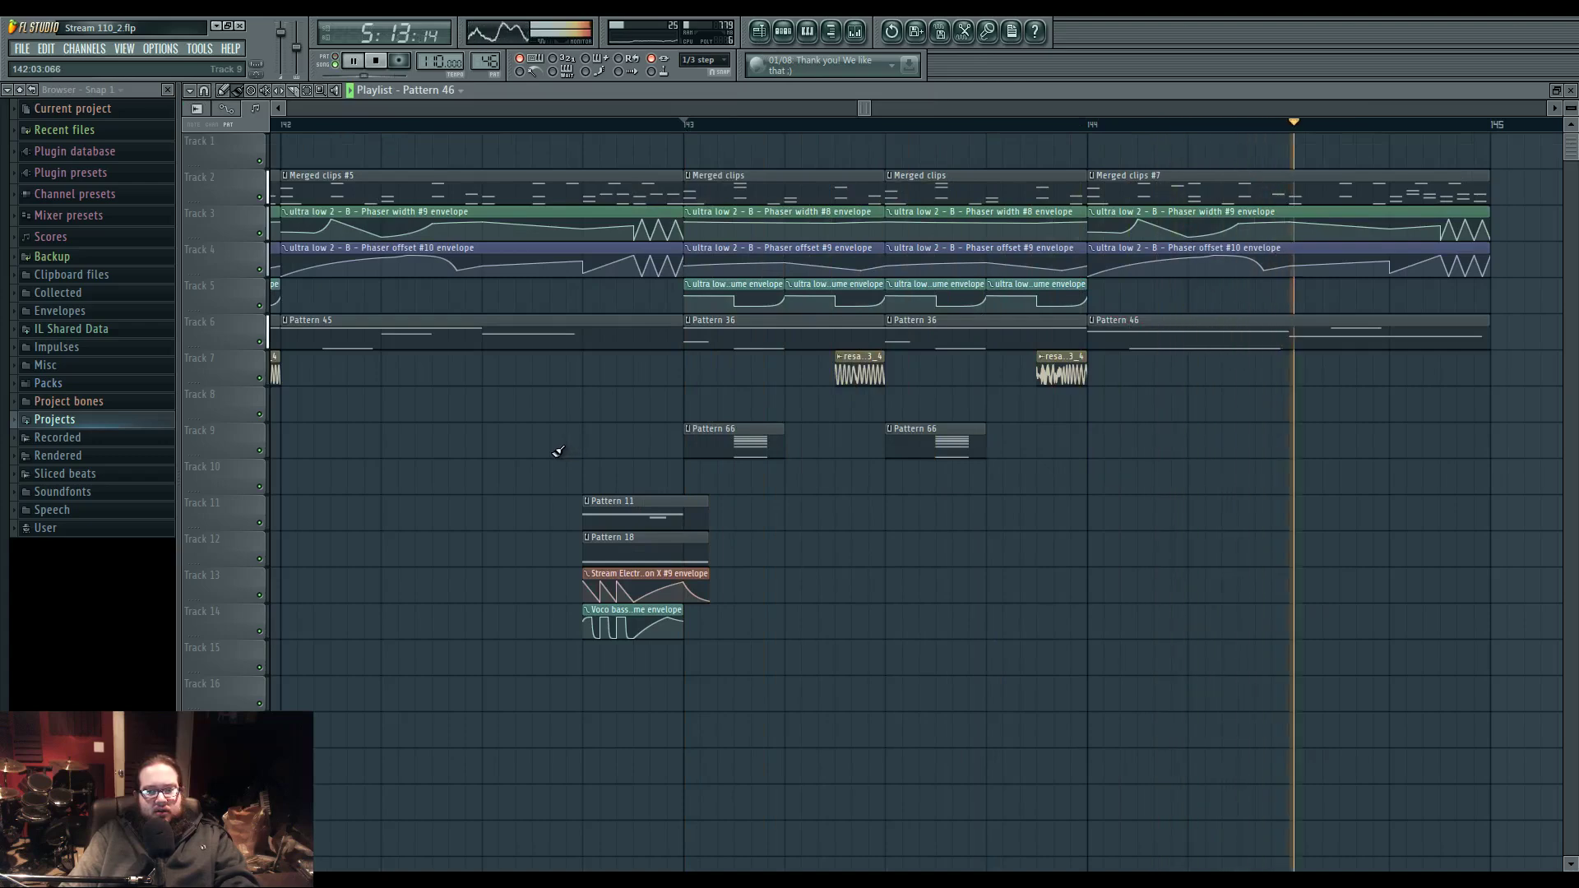
{"action": "scroll", "coordinate": [513, 448], "scroll_direction": "down", "scroll_amount": 2}
{"action": "scroll", "coordinate": [514, 449], "scroll_direction": "down", "scroll_amount": 3}
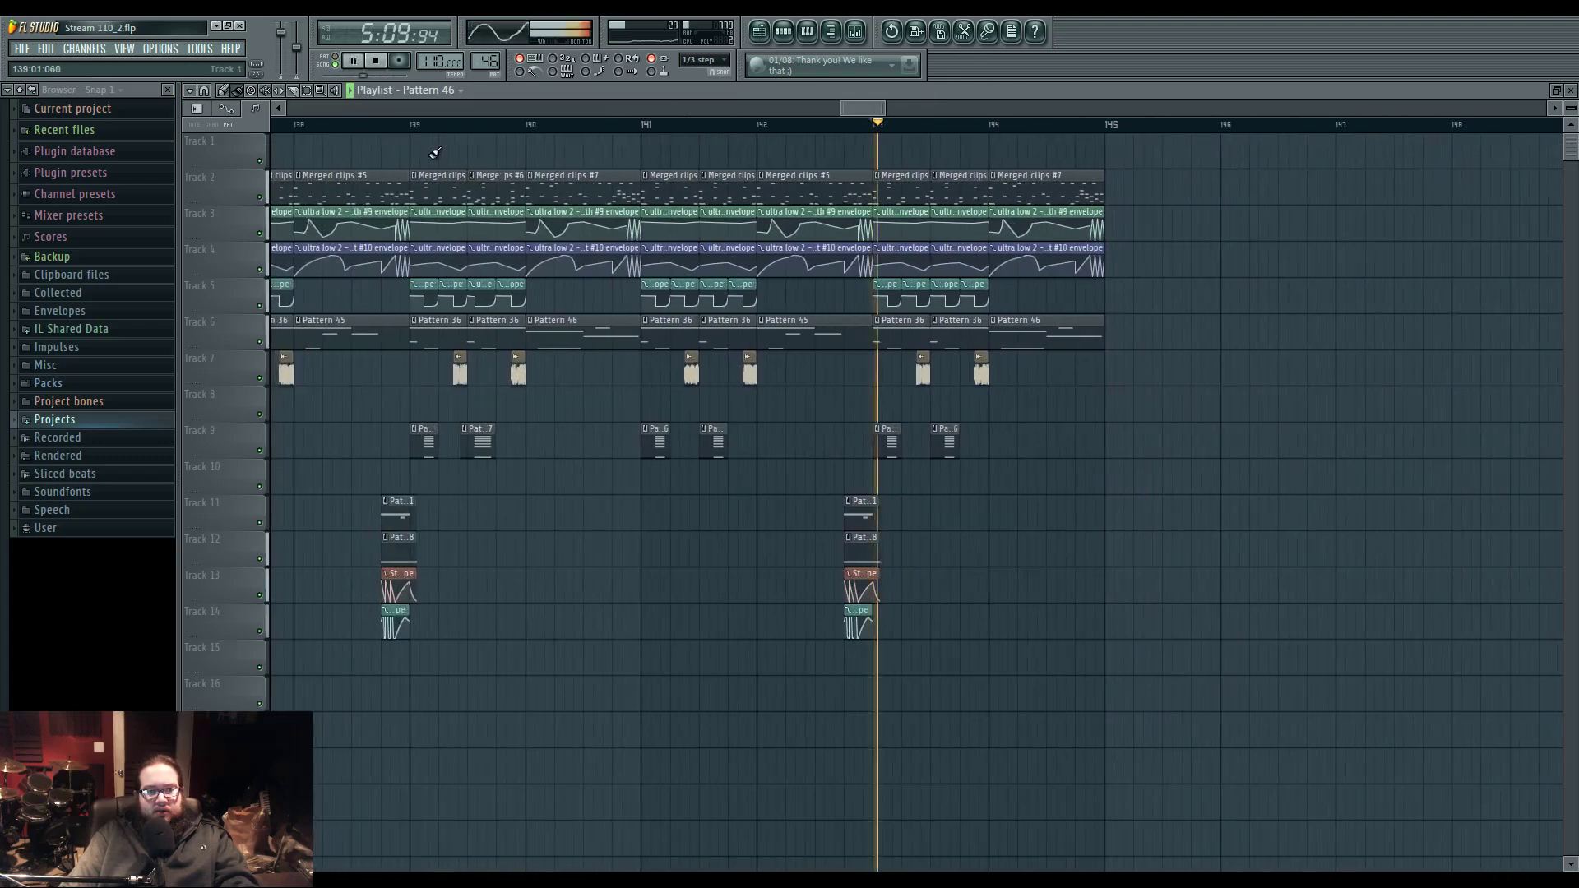
{"action": "left_click", "coordinate": [417, 126]}
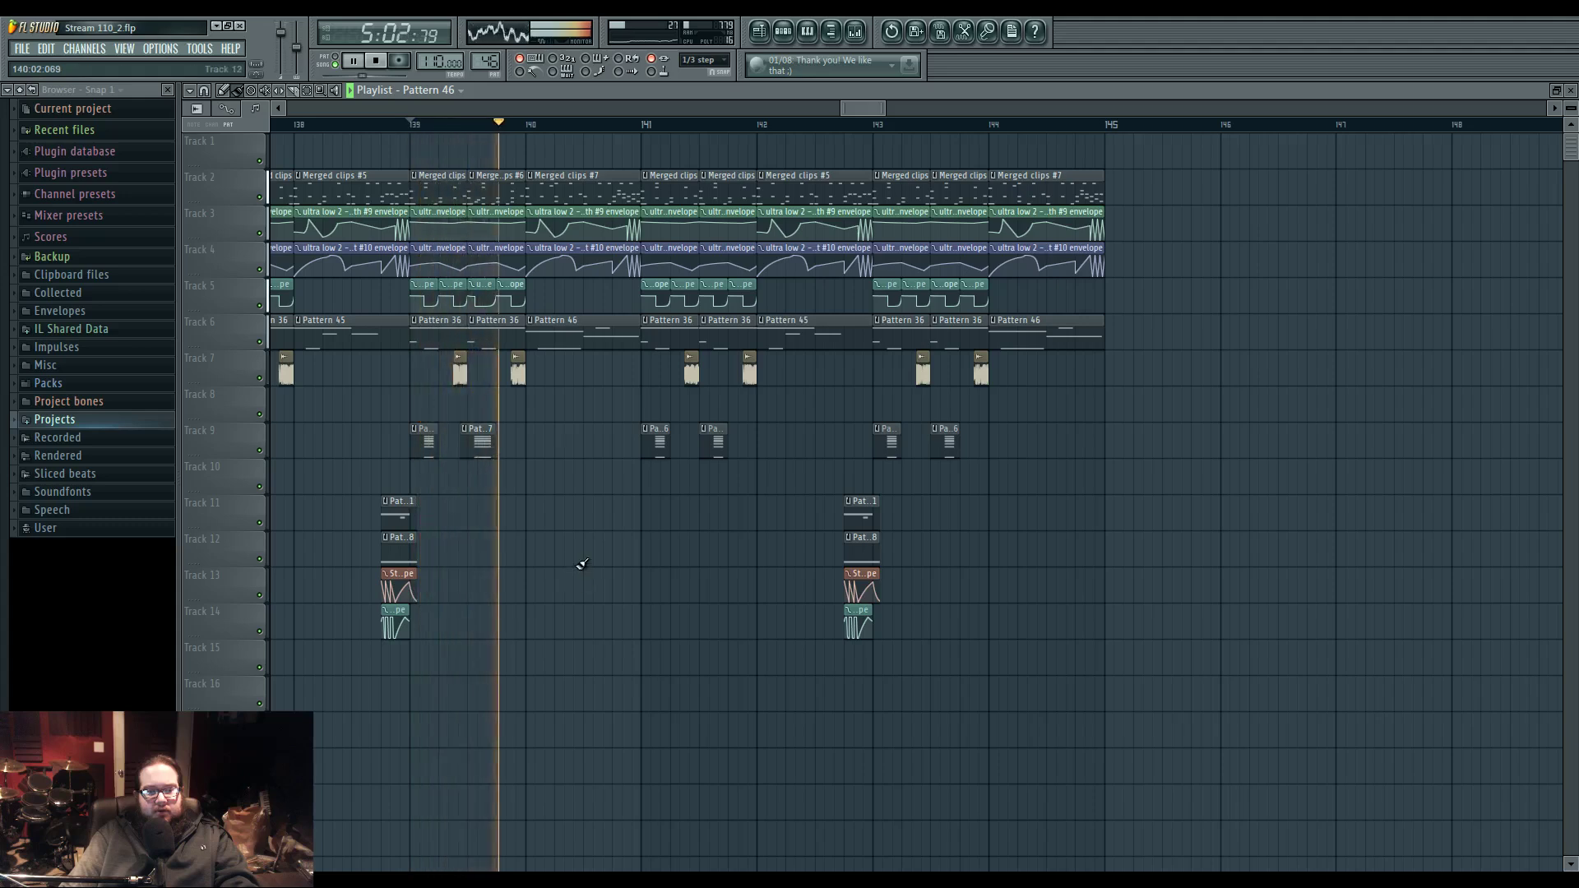
{"action": "key", "text": "space"}
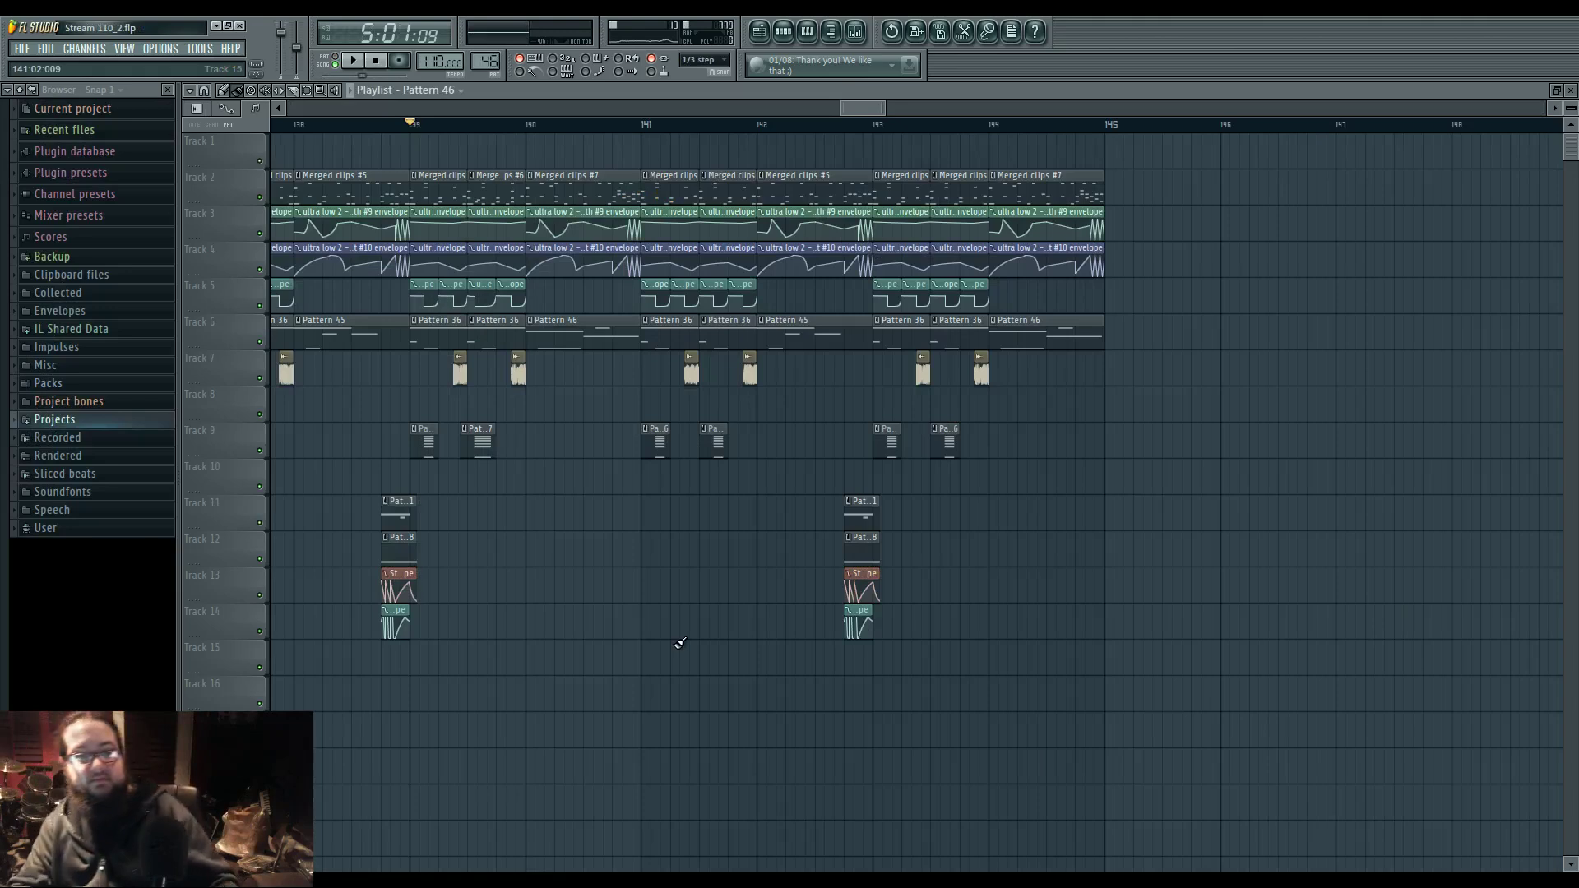
{"action": "key", "text": "space"}
{"action": "scroll", "coordinate": [676, 569], "scroll_direction": "left", "scroll_amount": 4}
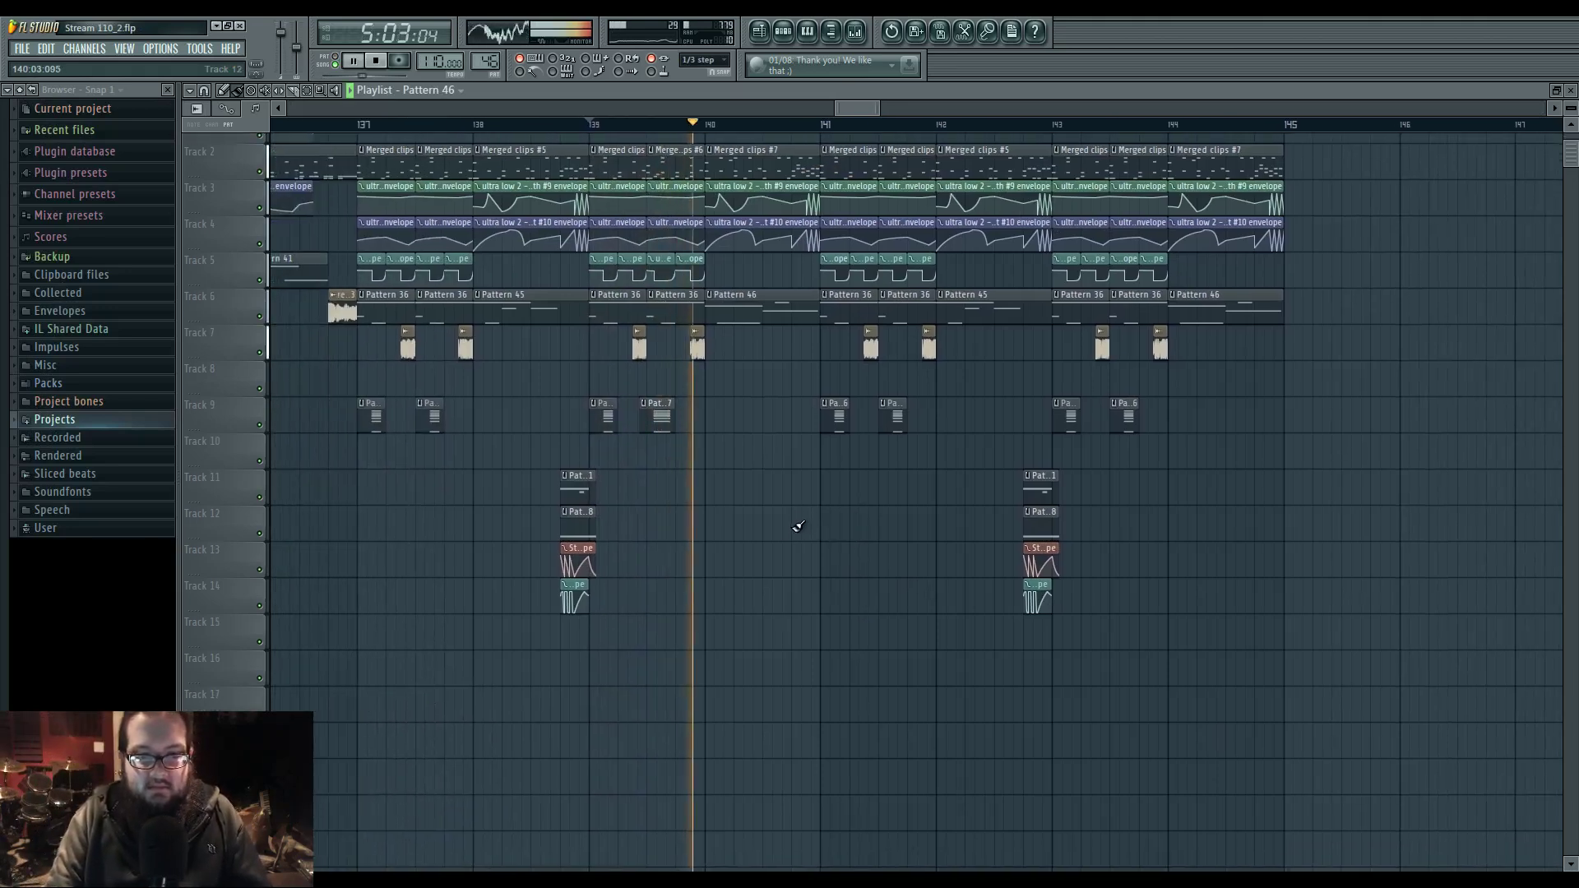
- Review the ultra low track's Patcher map during song playback, stop playback and return to the playlist
{"action": "left_click", "coordinate": [856, 32]}
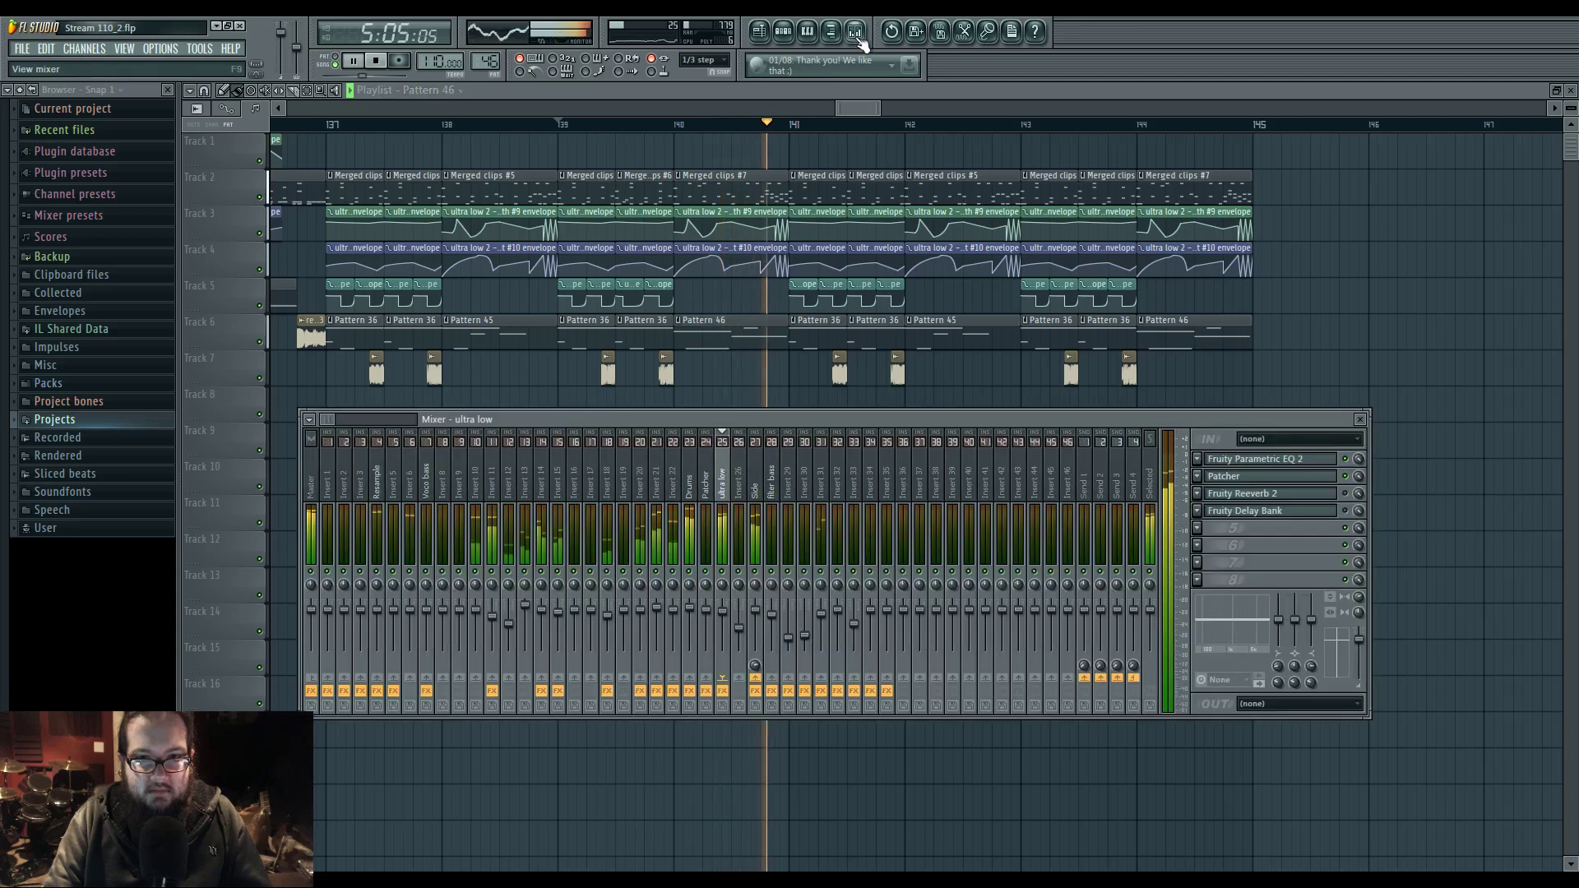
{"action": "left_click", "coordinate": [1232, 477]}
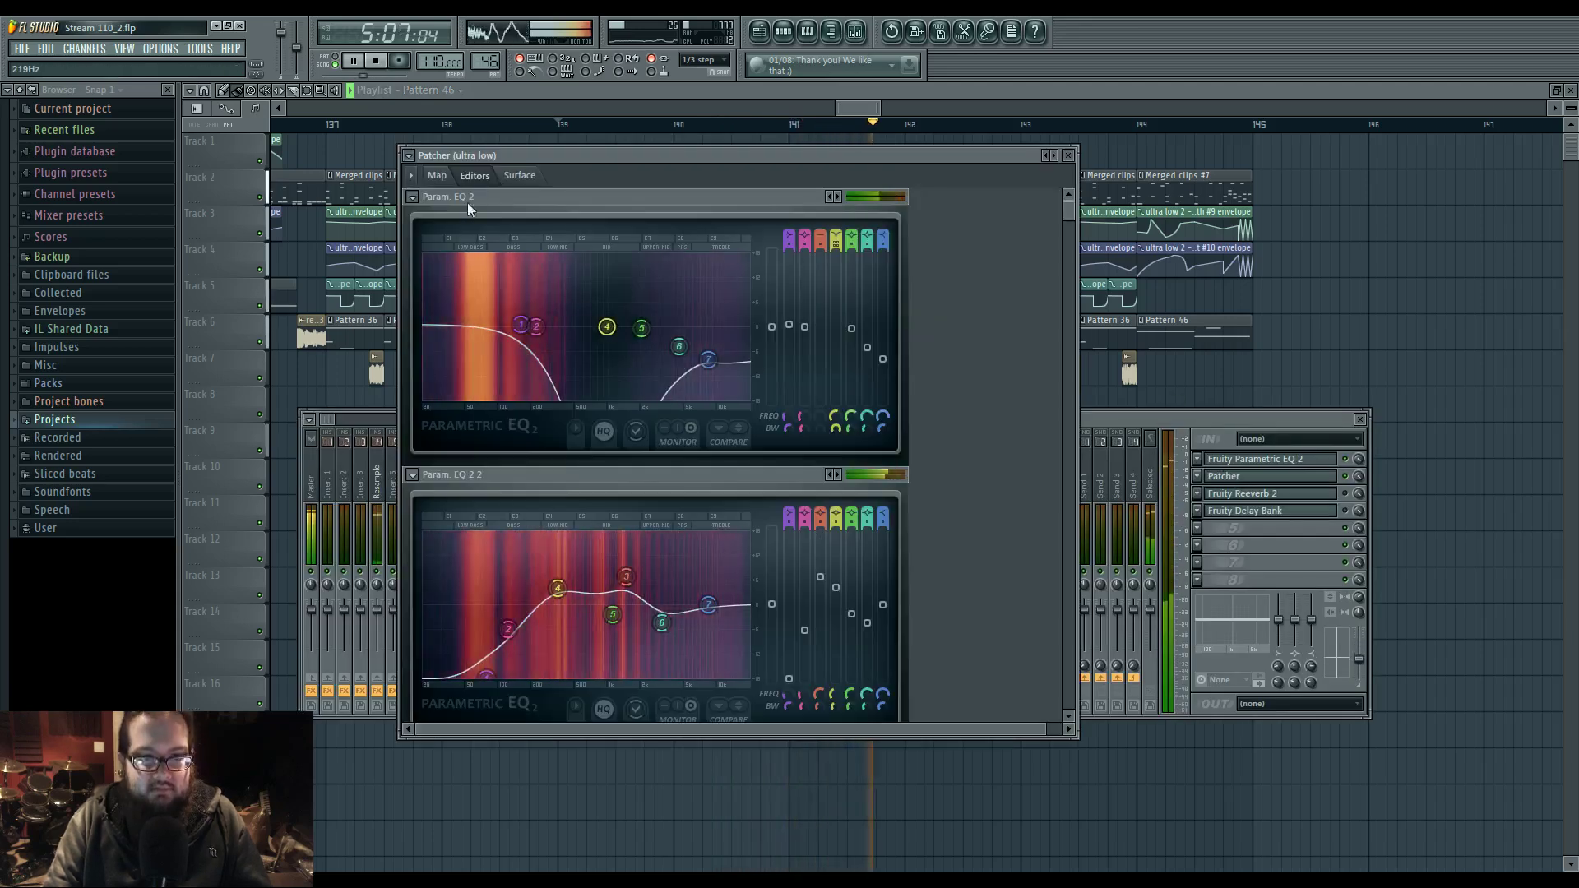
{"action": "left_click", "coordinate": [437, 175]}
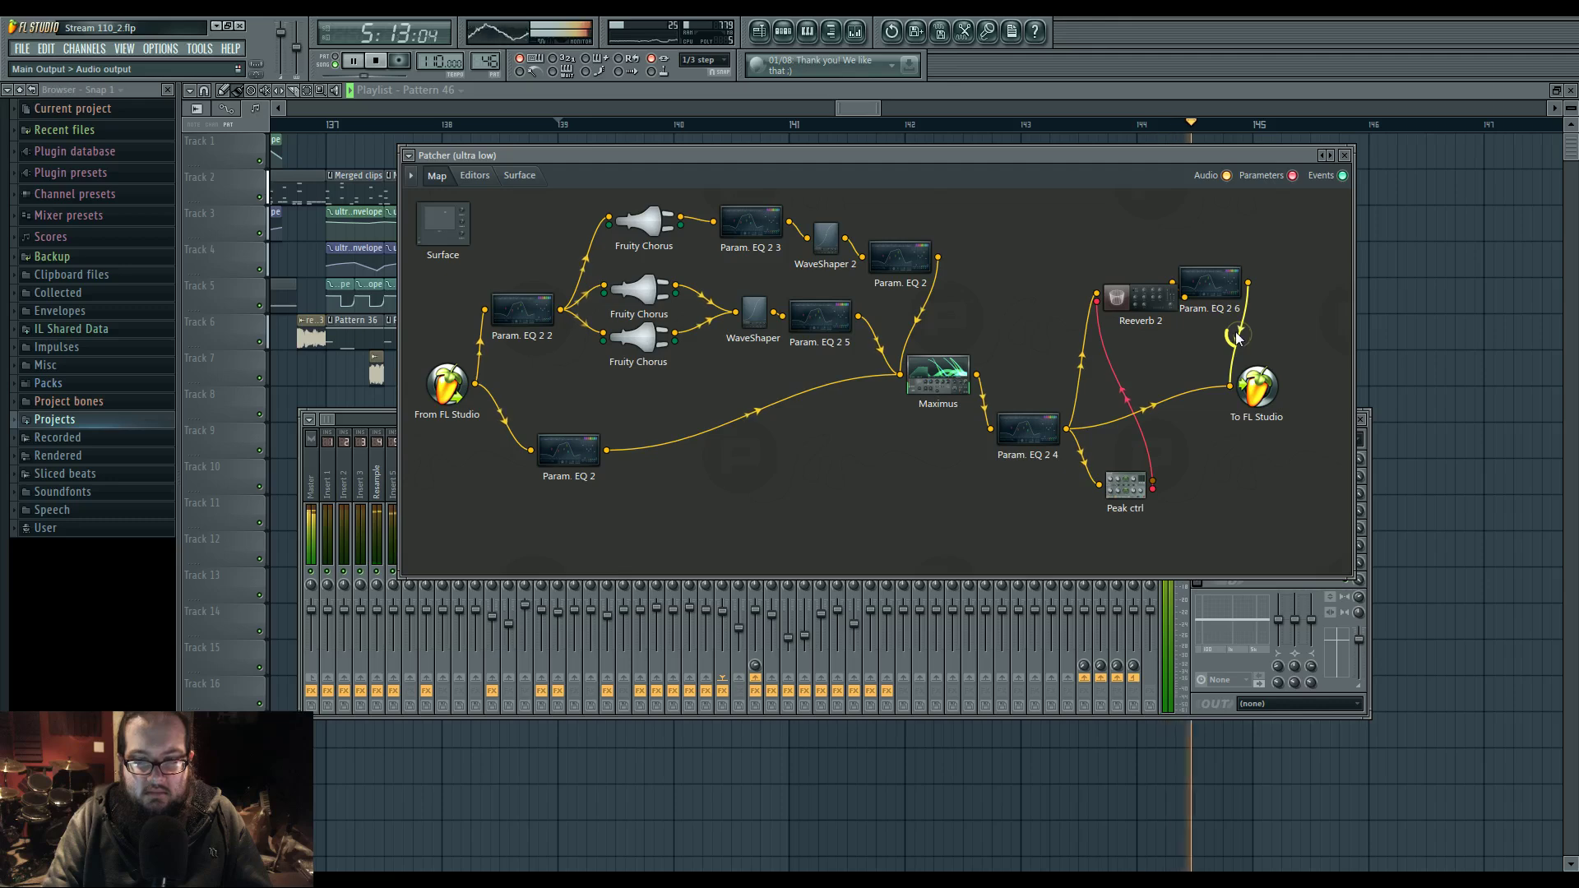
{"action": "key", "text": "space"}
{"action": "key", "text": "F5"}
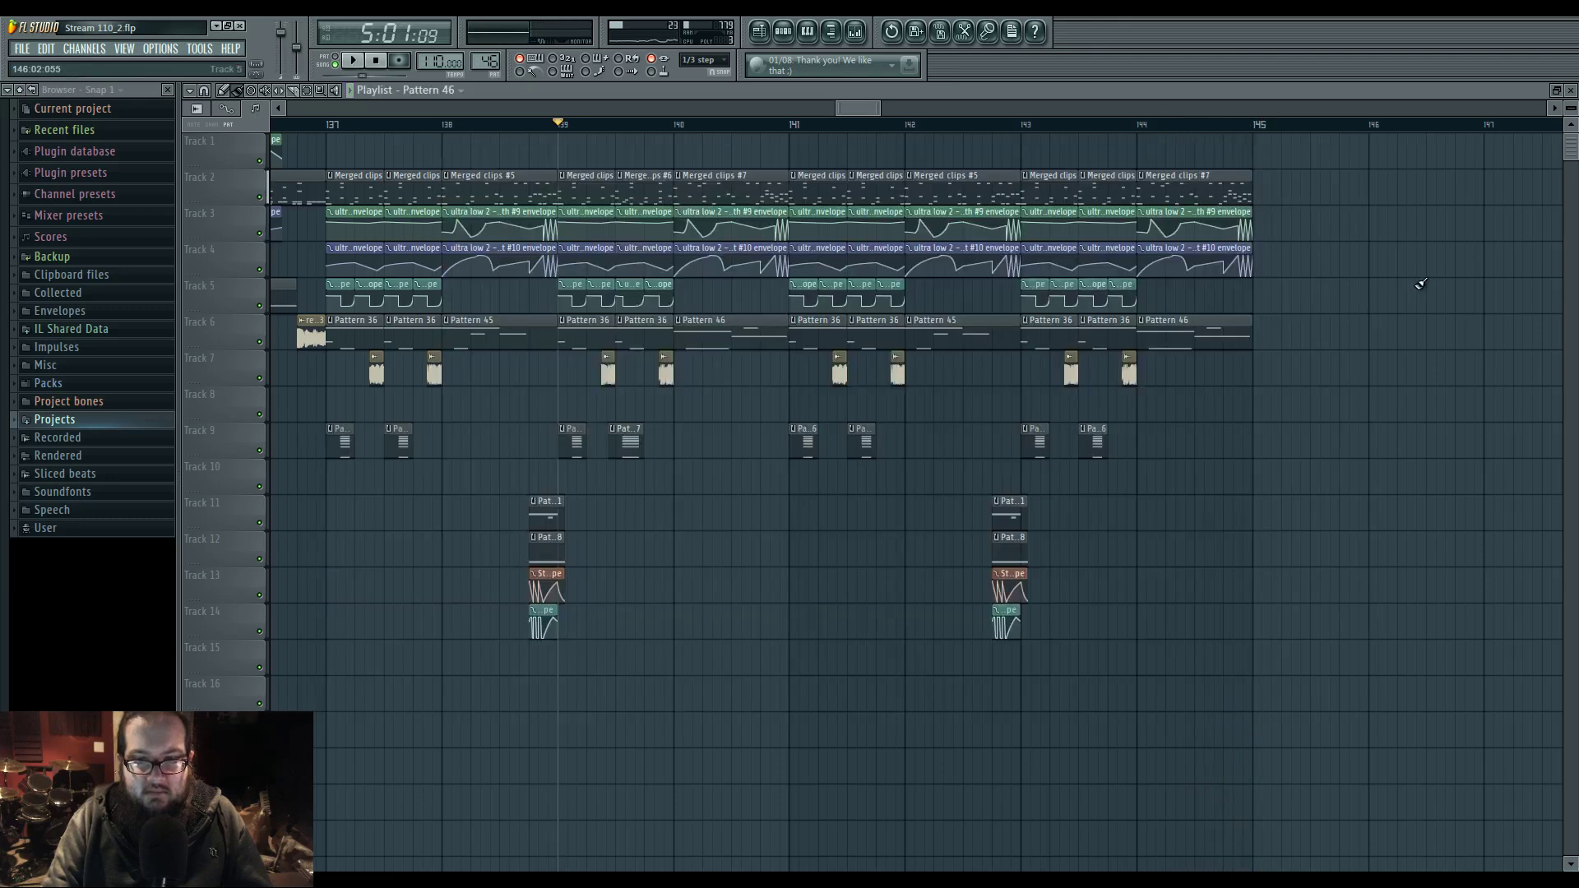
- Play the song from bar 113 to hear the build-up into the drop
{"action": "scroll", "coordinate": [704, 528], "scroll_direction": "down", "scroll_amount": 7}
{"action": "left_click_drag", "start_coordinate": [494, 333], "coordinate": [714, 163]}
{"action": "left_click", "coordinate": [486, 124]}
{"action": "key", "text": "space"}
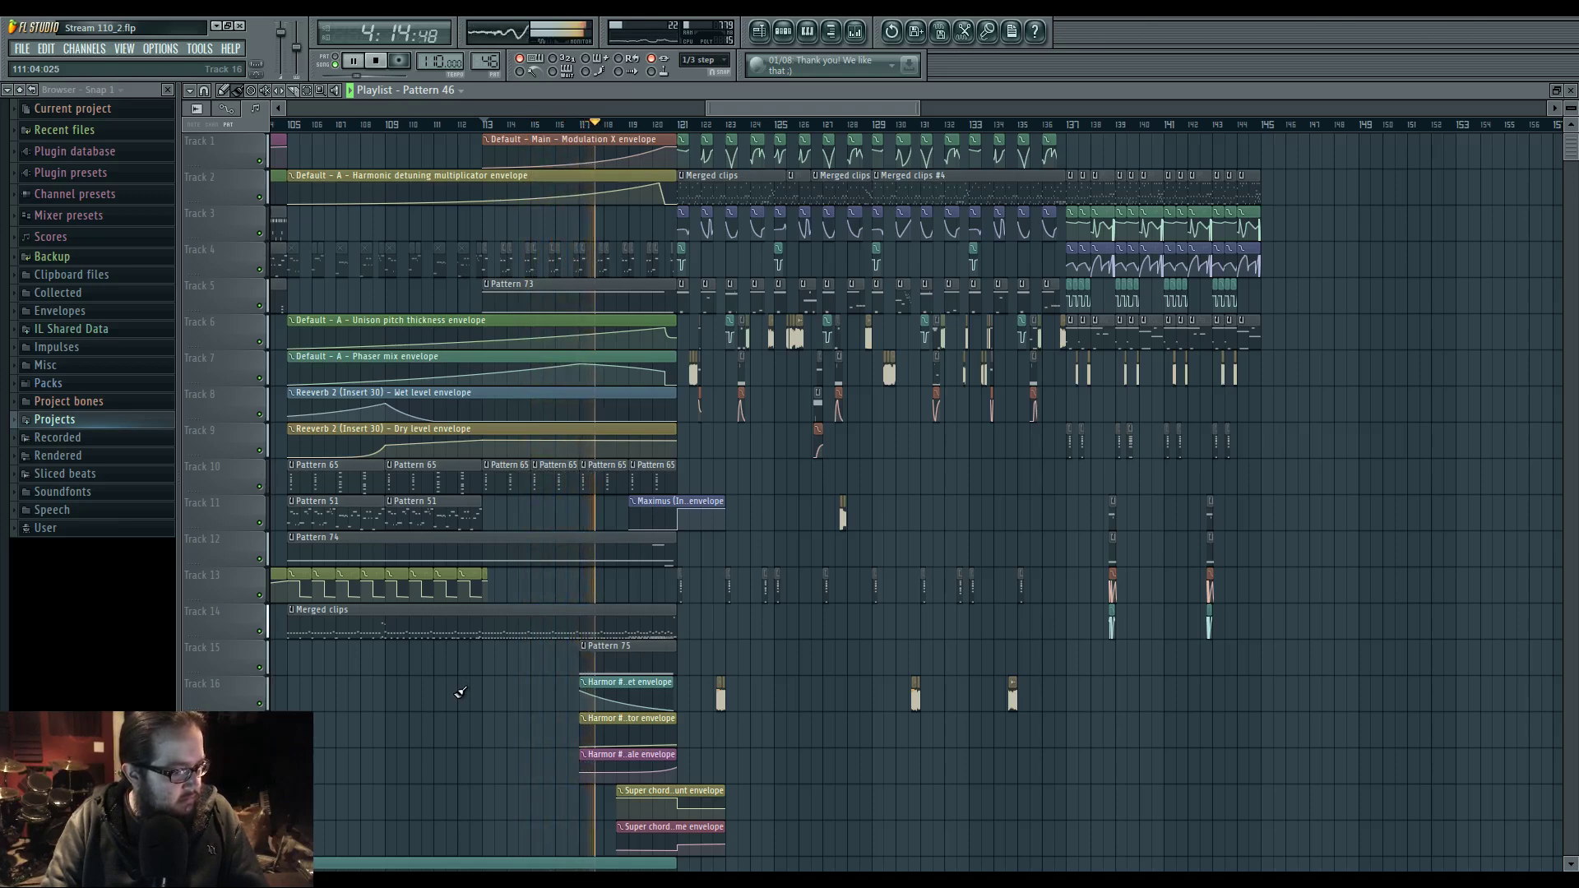
- Examine the effects on mixer Inserts 30 and 31, including Insert 31's Fruity Parametric EQ 2 curve
{"action": "left_click", "coordinate": [864, 31]}
{"action": "left_click", "coordinate": [811, 477]}
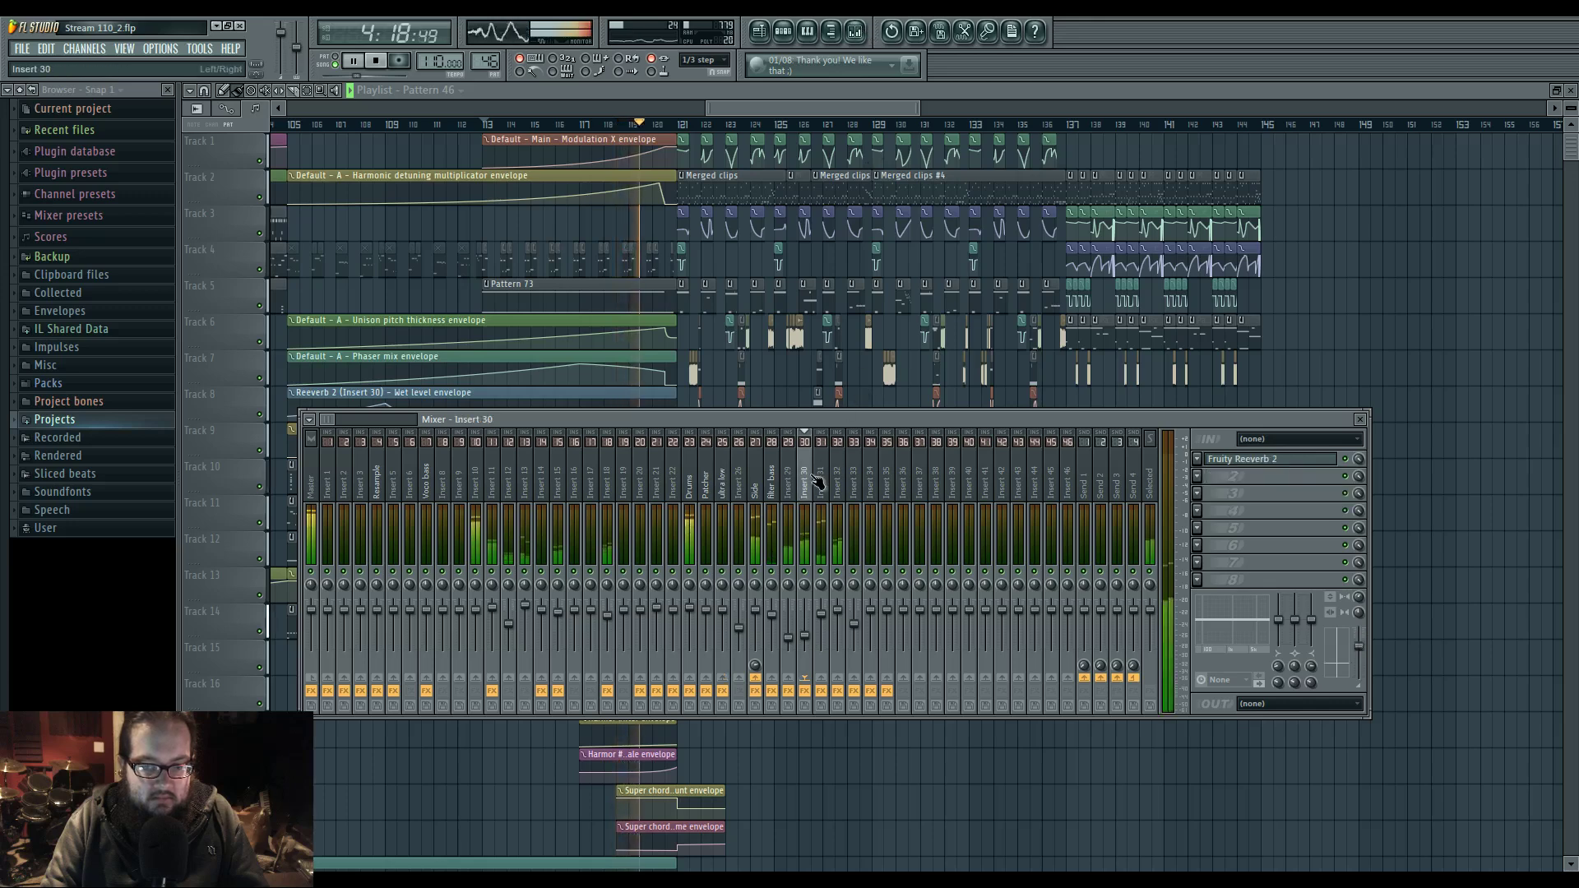
{"action": "left_click", "coordinate": [1233, 476]}
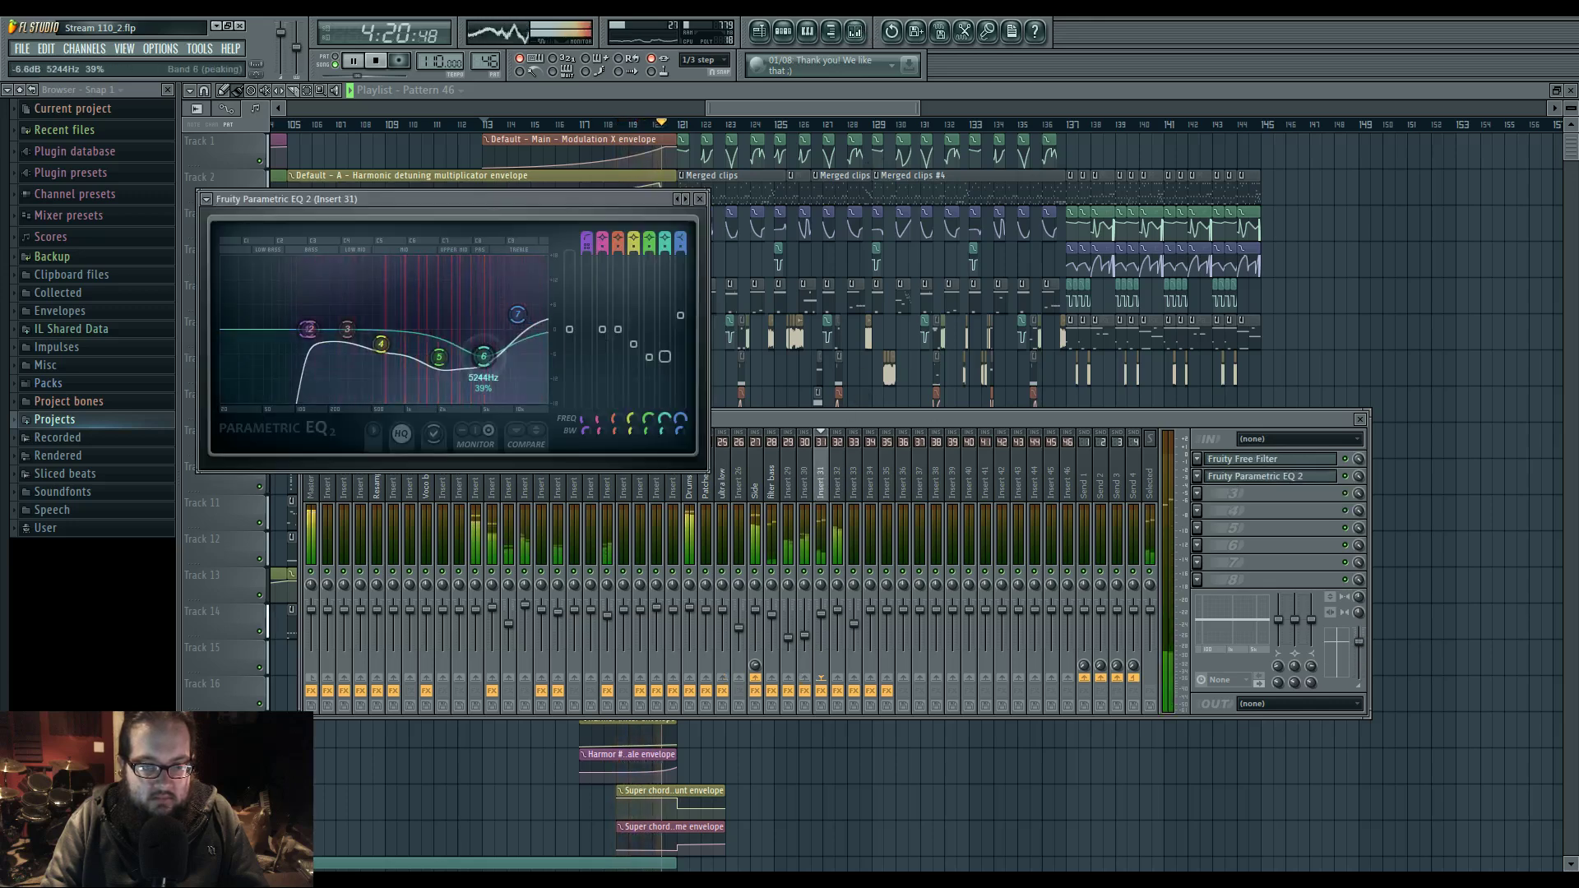
{"action": "left_click", "coordinate": [765, 384]}
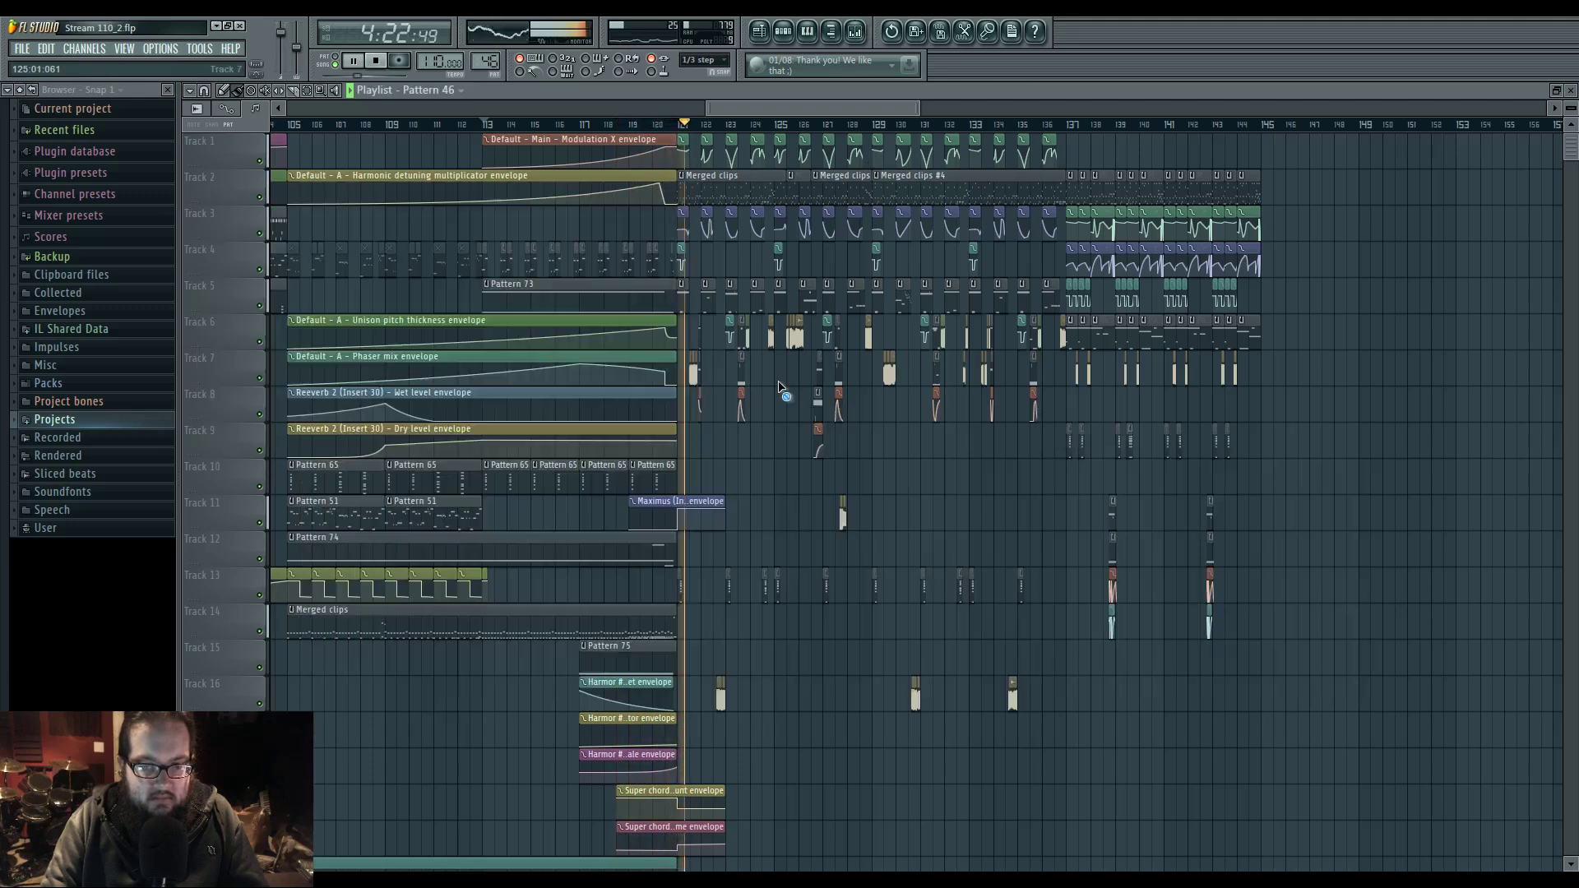
- In the ultra low track's Patcher, reduce Reeverb 2's room size and shift Param. EQ 2 6's band 5 dip to about 1737 Hz
{"action": "left_click", "coordinate": [856, 32]}
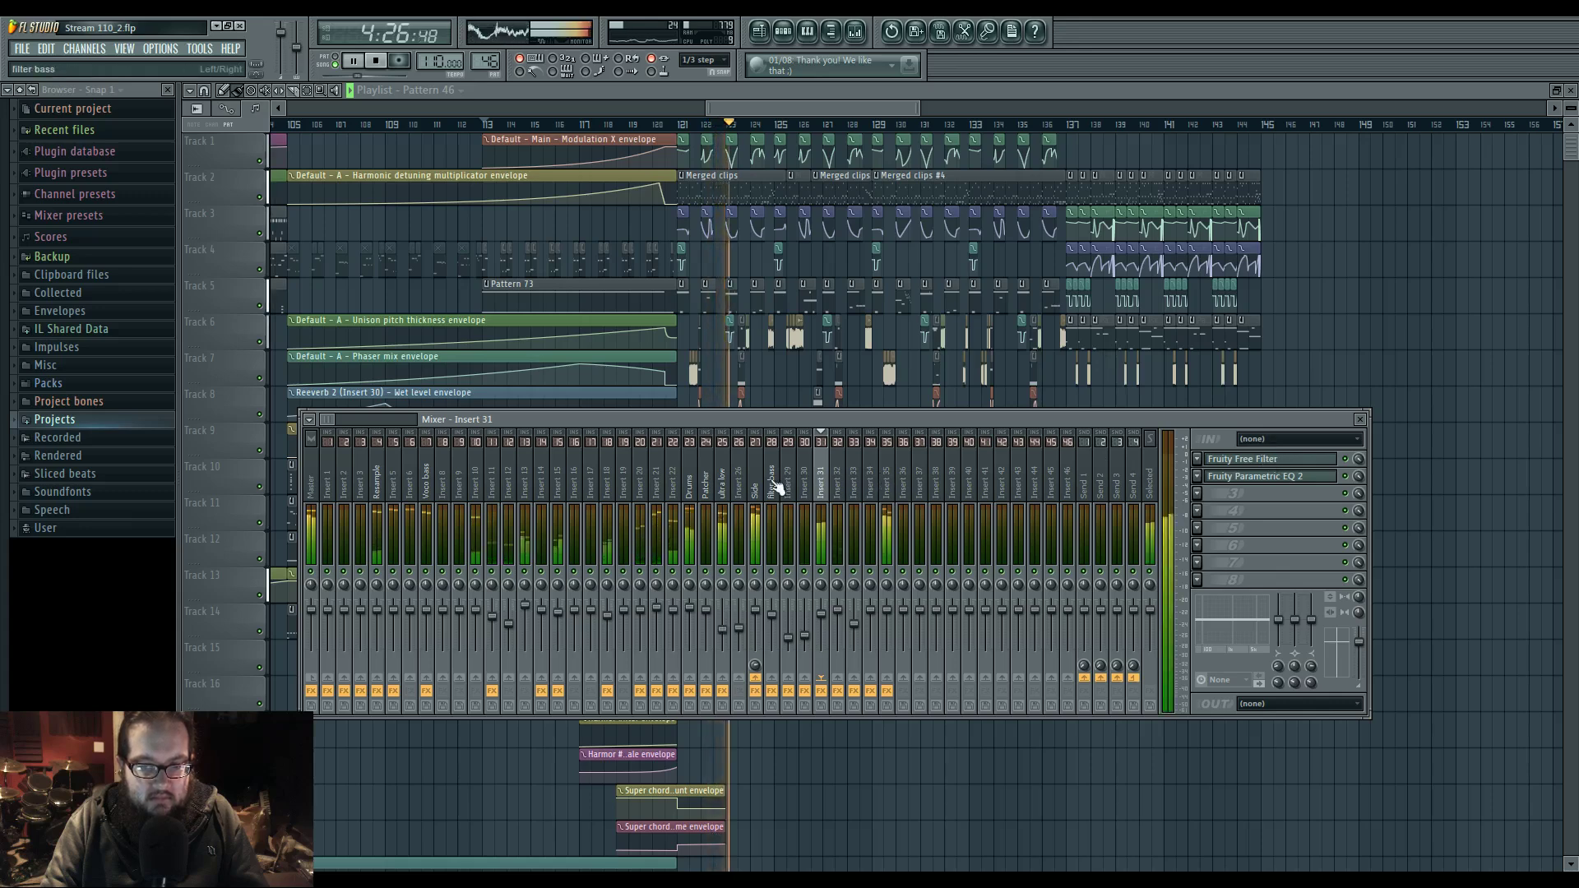
{"action": "left_click", "coordinate": [888, 486]}
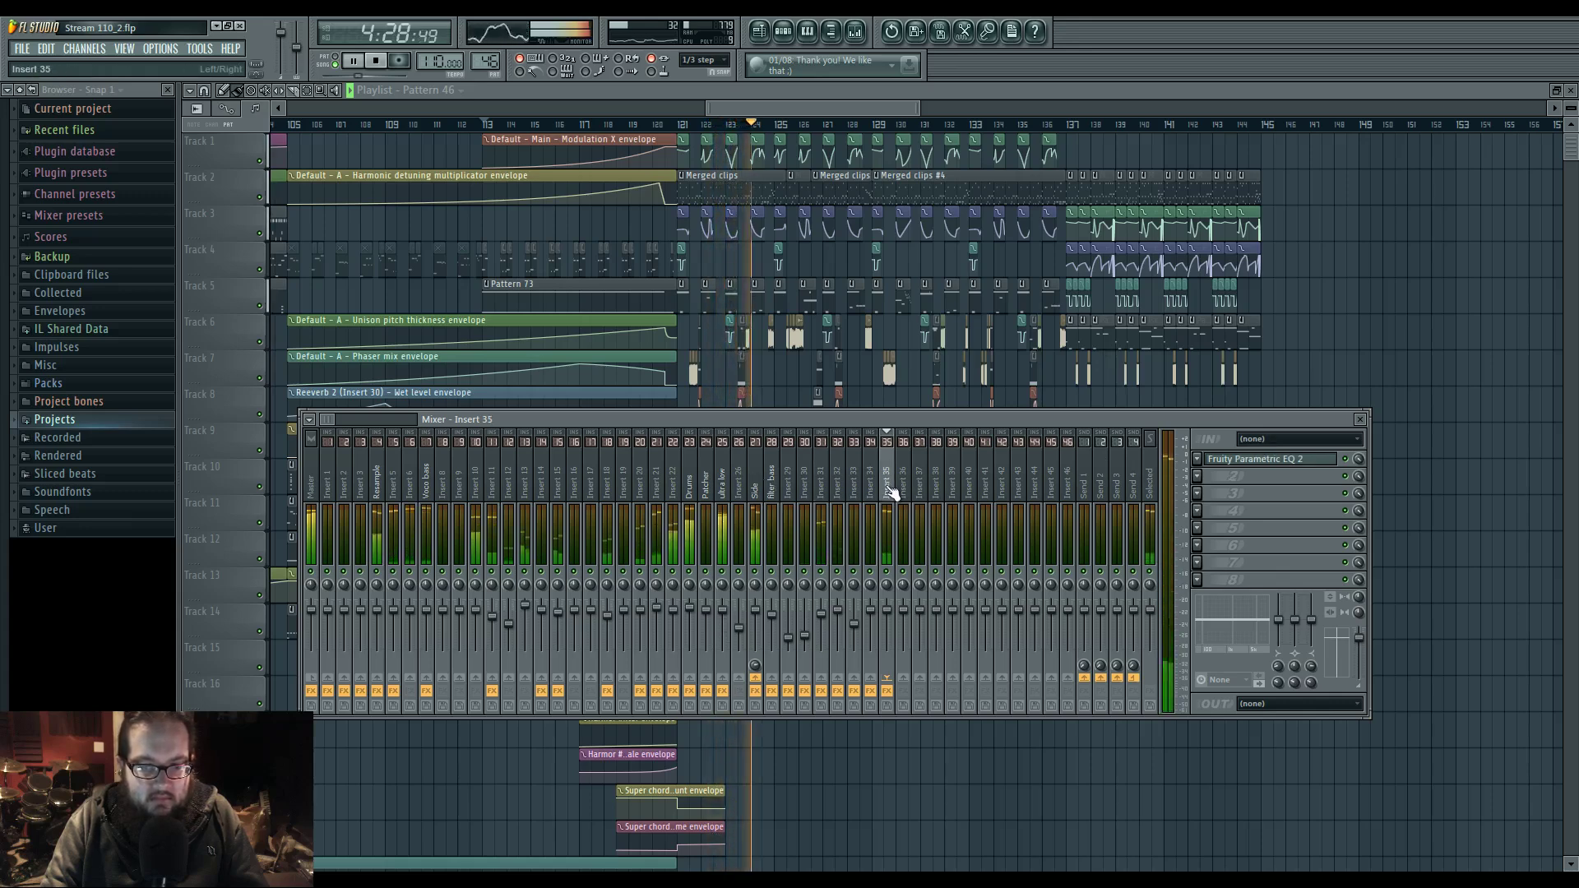
{"action": "left_click", "coordinate": [723, 485]}
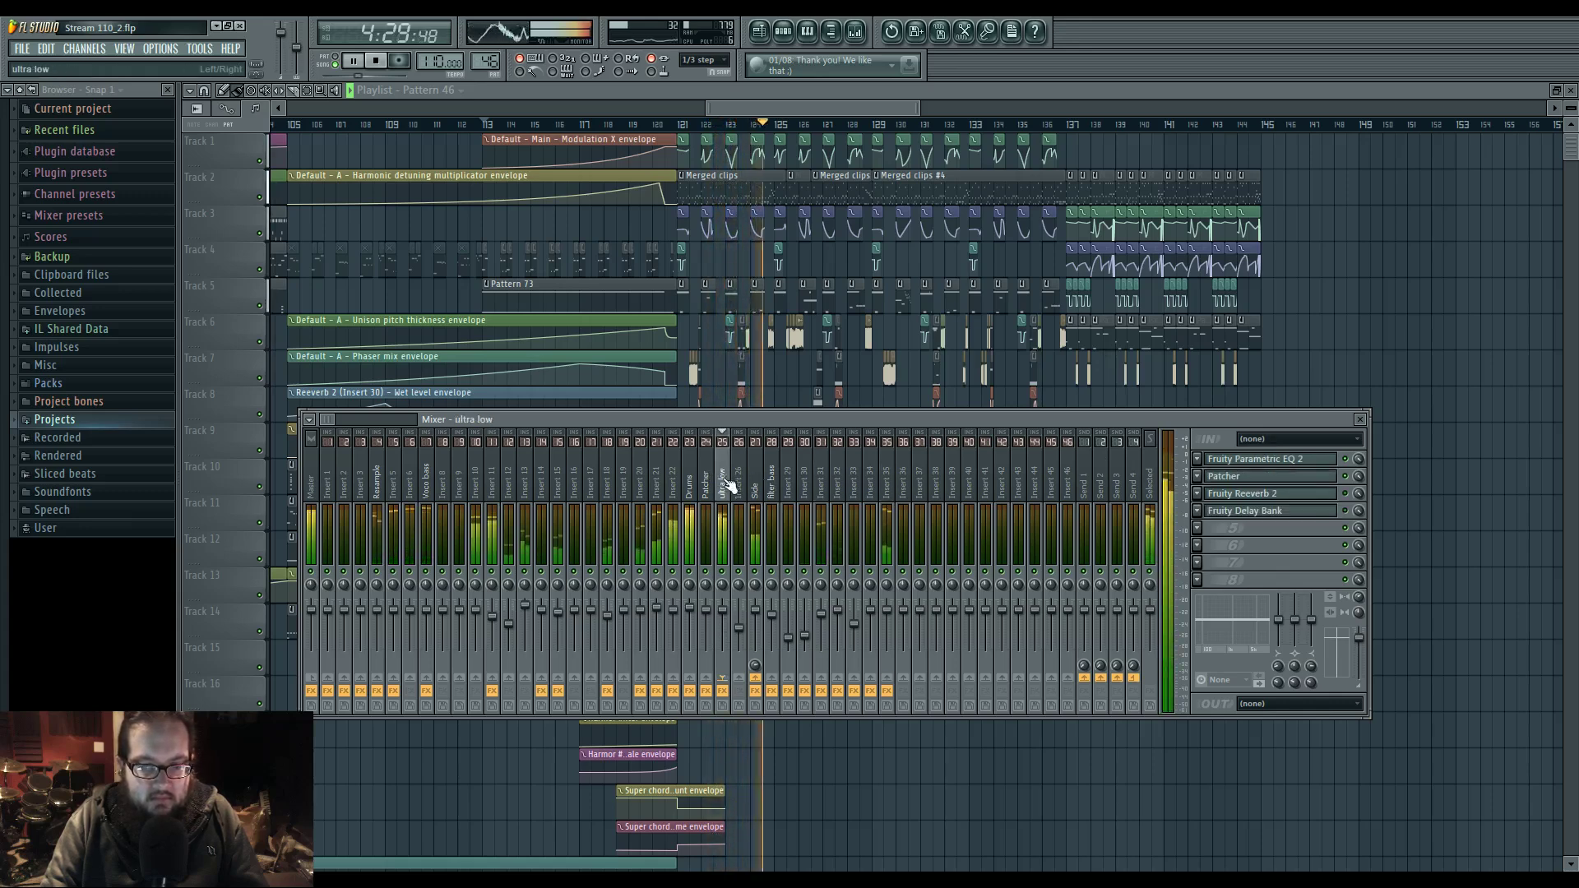
{"action": "left_click", "coordinate": [1279, 476]}
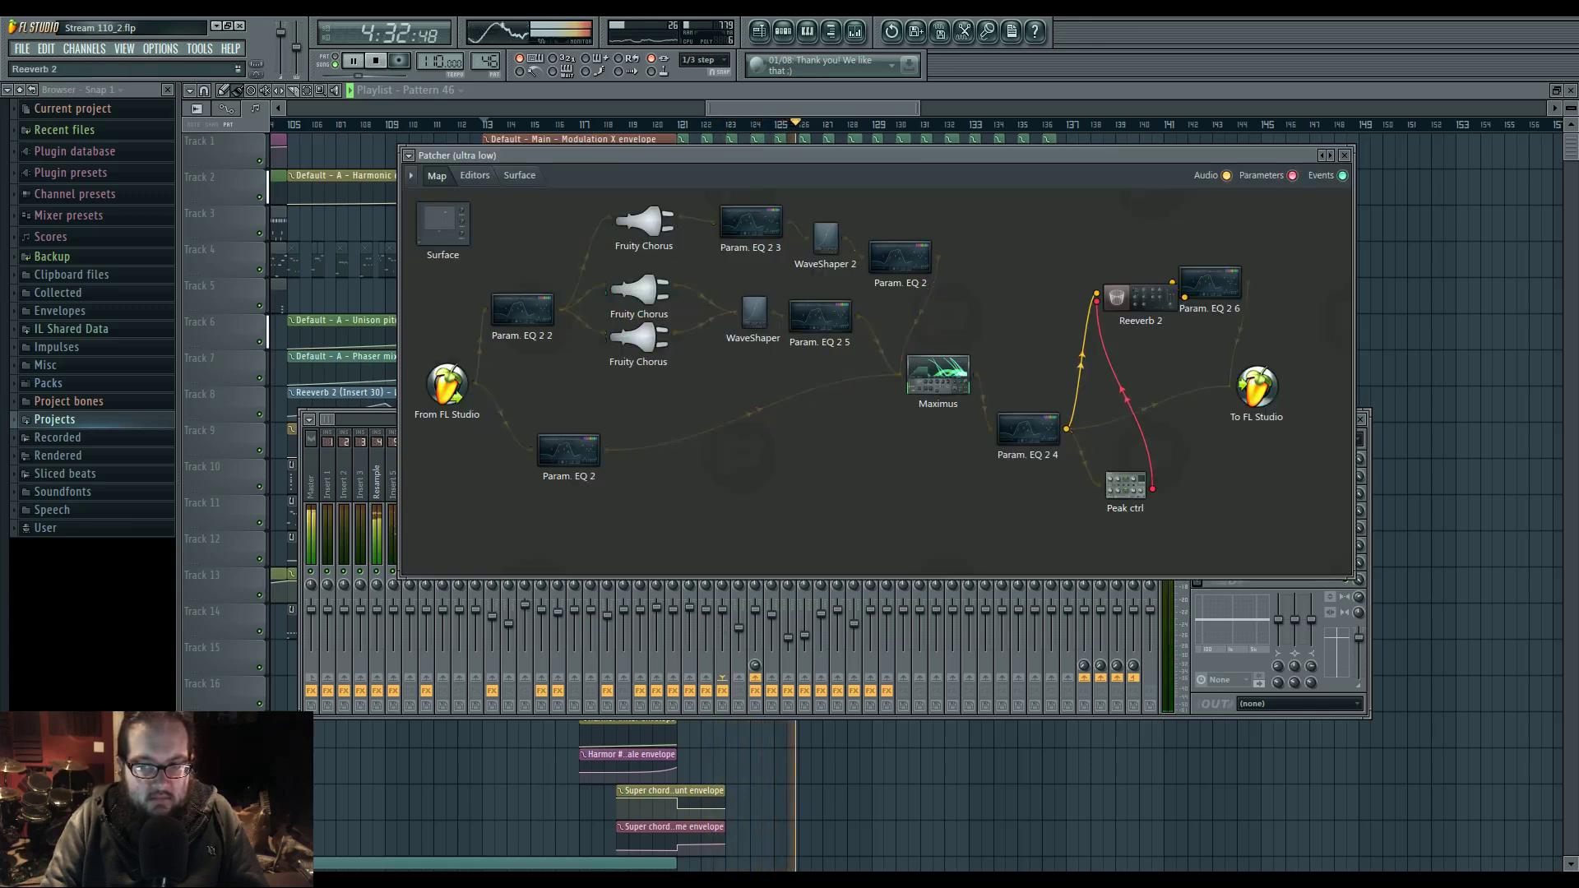
{"action": "double_click", "coordinate": [1140, 298]}
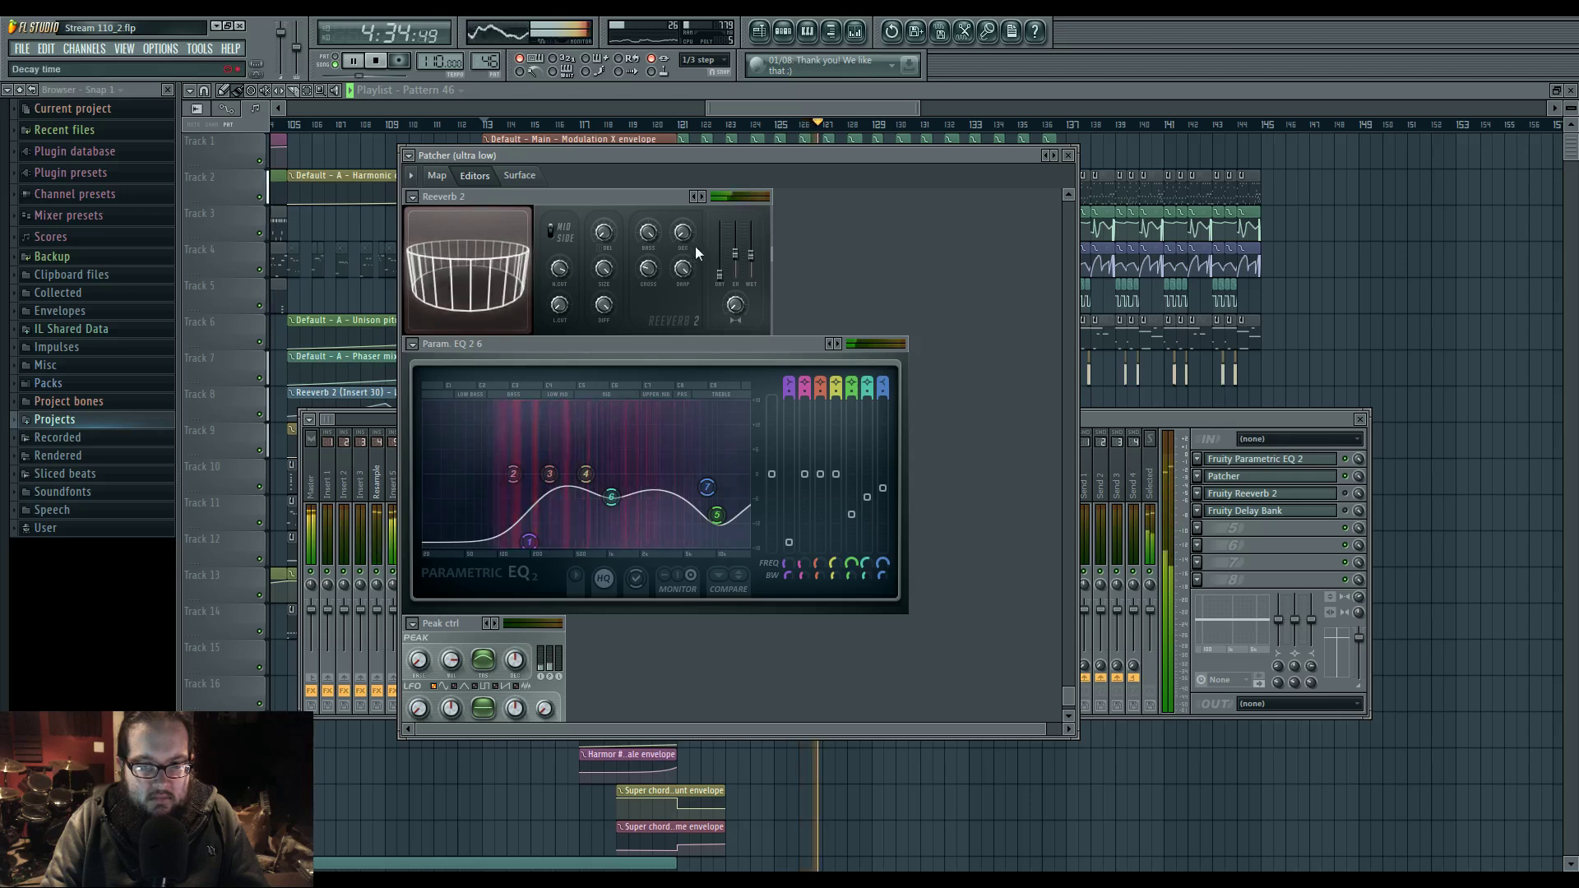
{"action": "left_click_drag", "start_coordinate": [751, 256], "coordinate": [742, 304]}
{"action": "left_click_drag", "start_coordinate": [523, 278], "coordinate": [497, 292]}
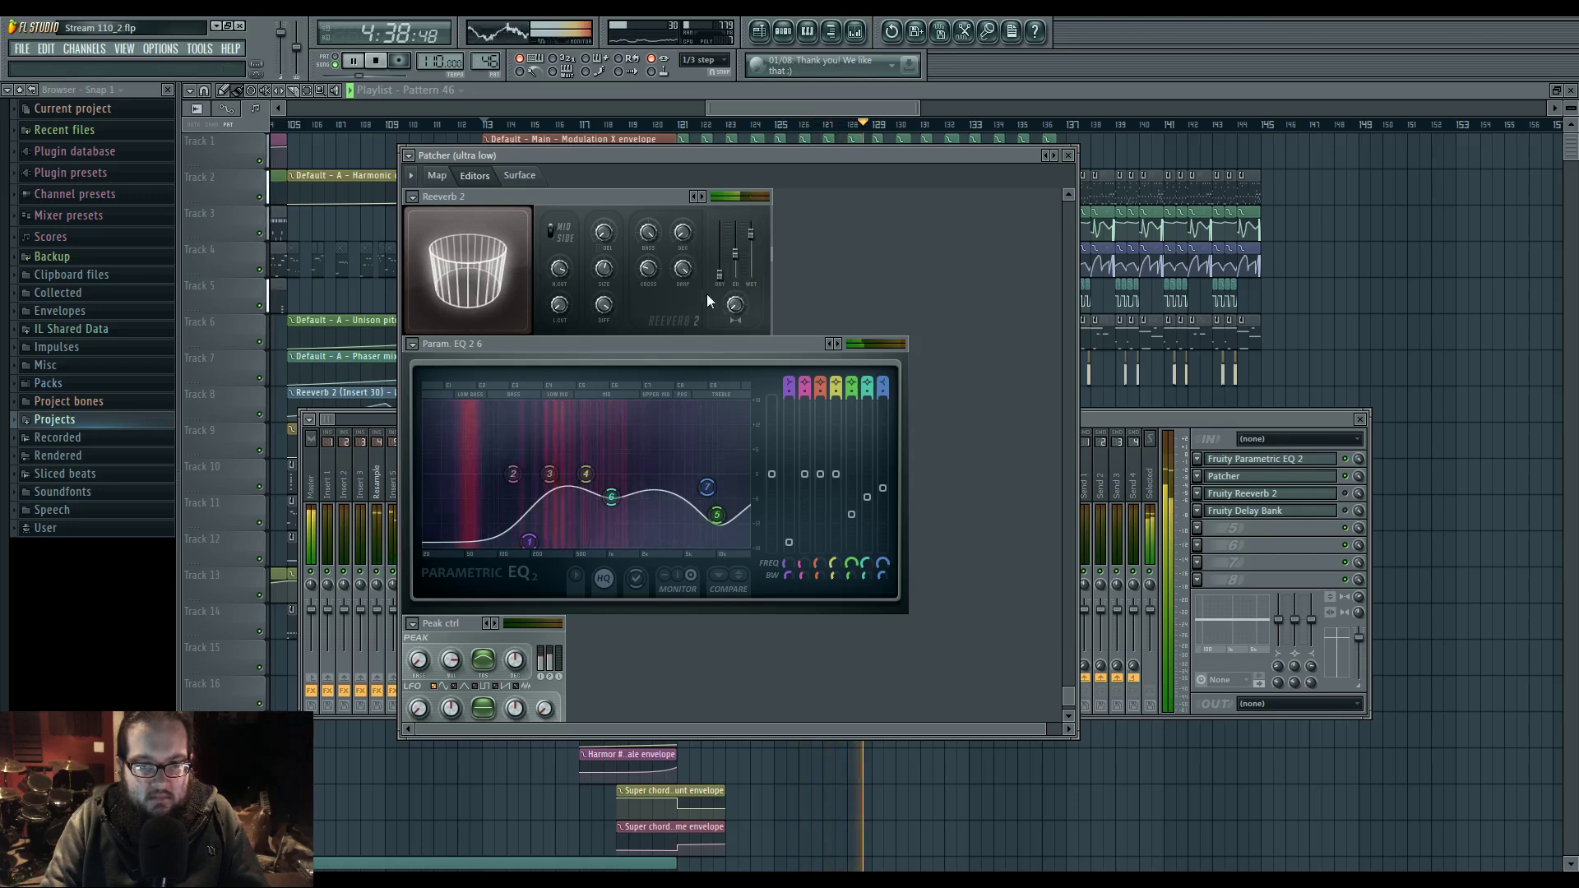
{"action": "left_click_drag", "start_coordinate": [719, 528], "coordinate": [708, 482]}
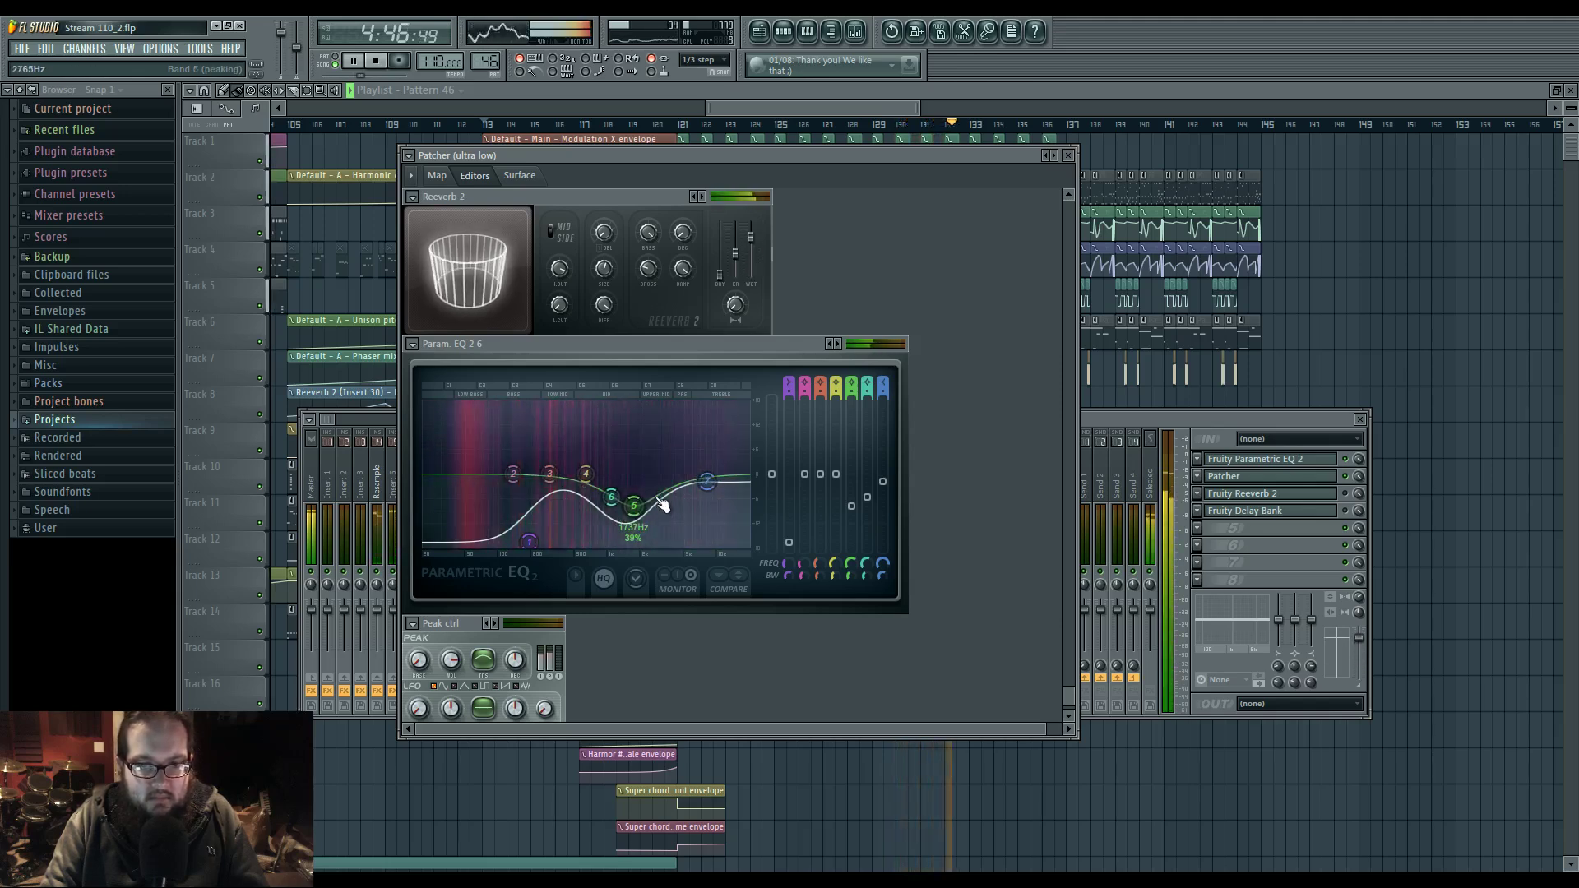
- Return to the playlist and play the arrangement from the end of bar 139
{"action": "right_click", "coordinate": [1343, 265]}
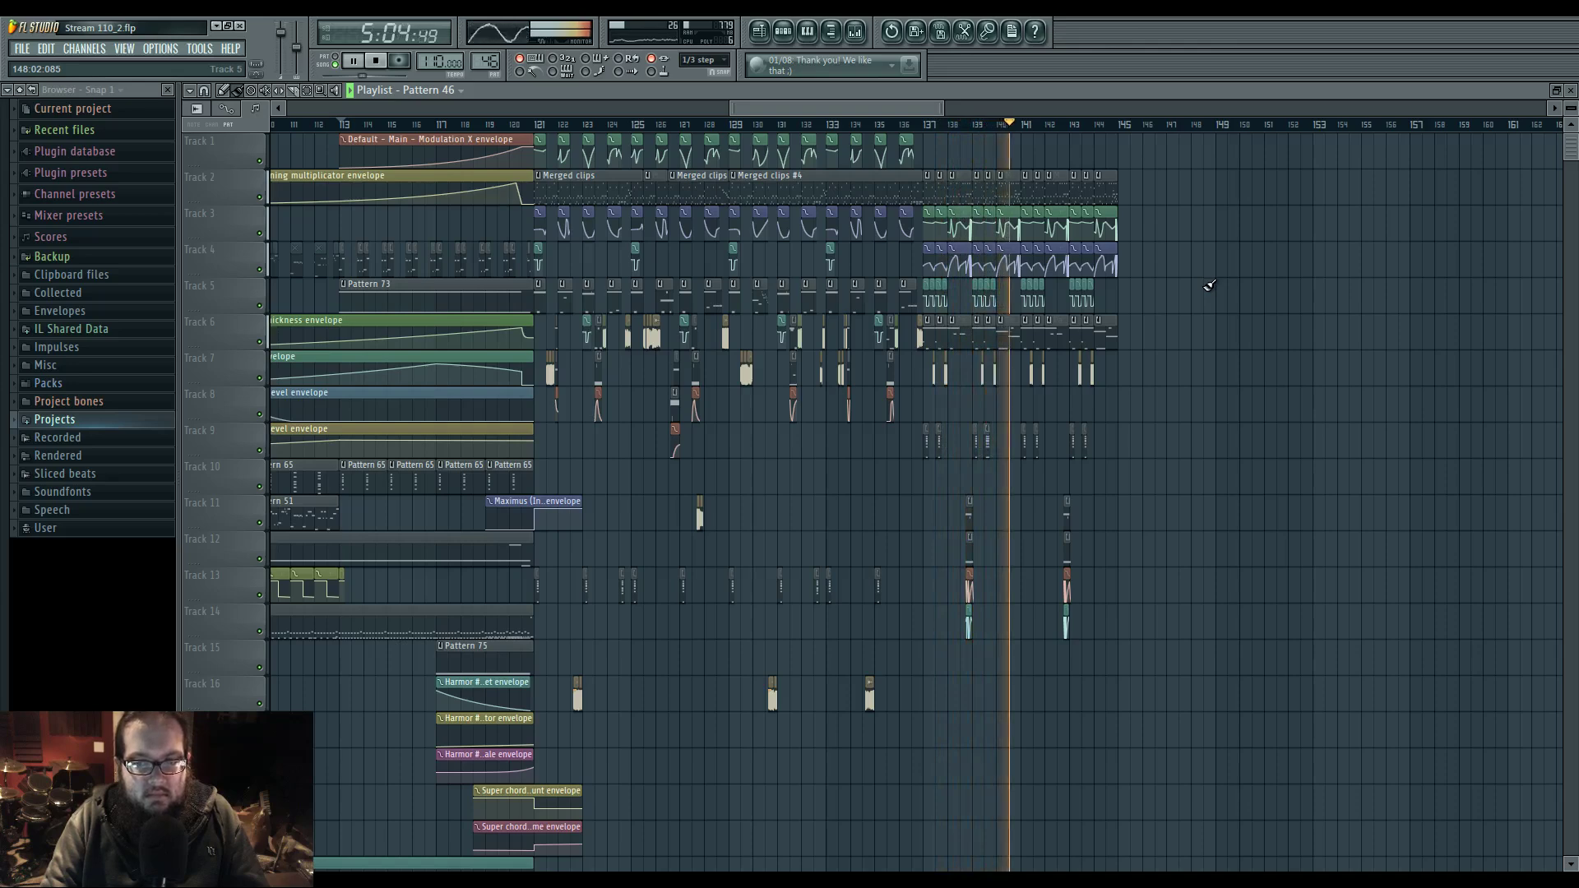
{"action": "scroll", "coordinate": [1182, 276], "scroll_direction": "up", "scroll_amount": 4}
{"action": "left_click", "coordinate": [777, 124]}
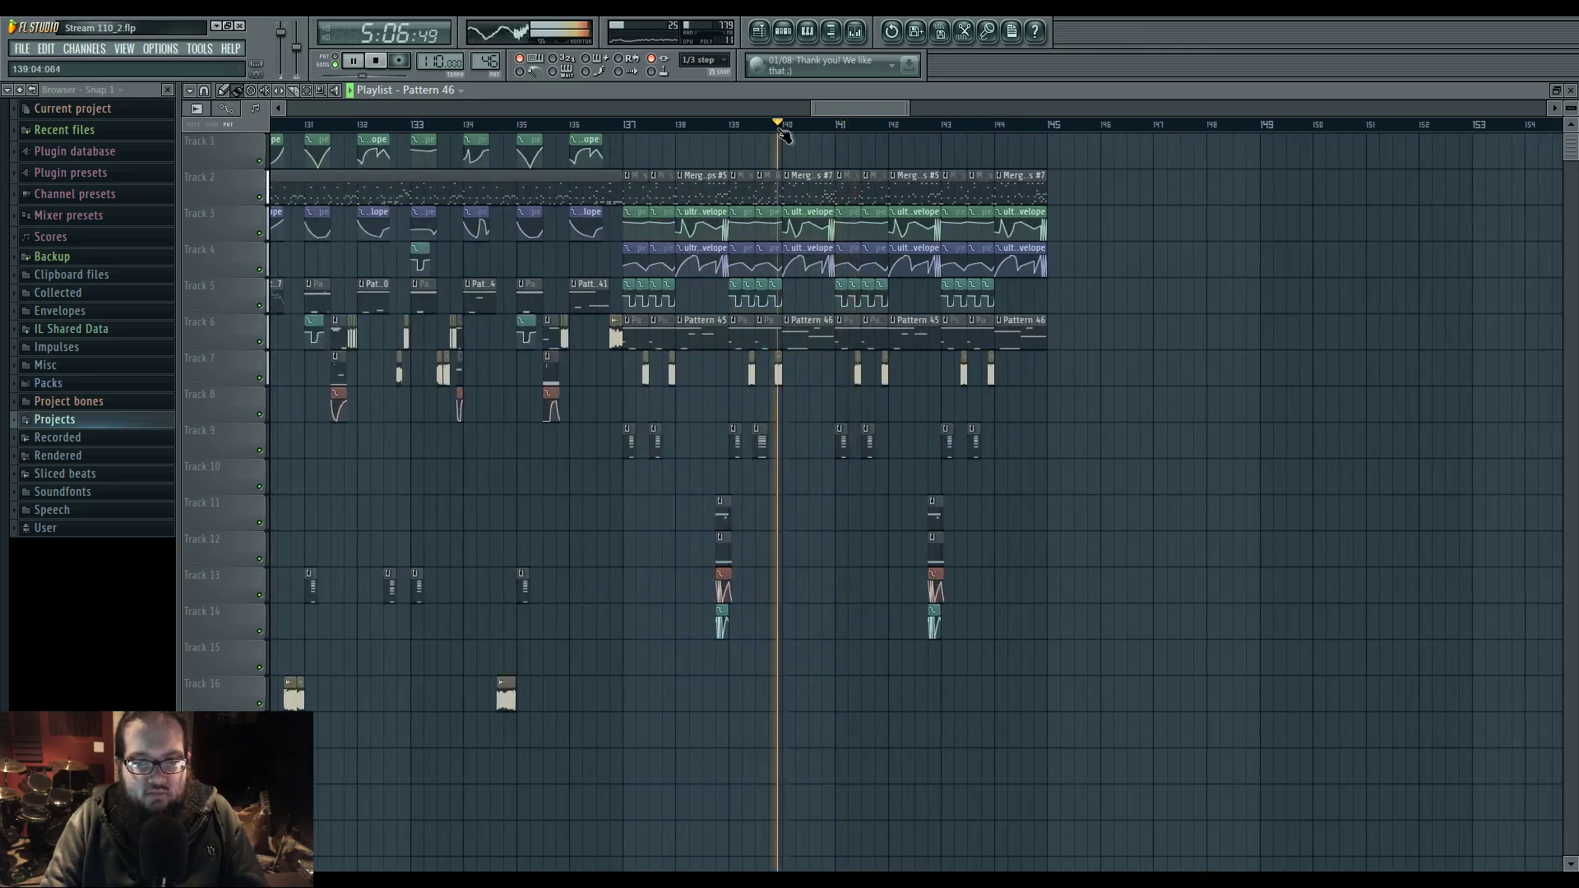
- Make the Pattern 46 clip at bar 140 on Track 6 unique and open its notes in the piano roll
{"action": "left_click", "coordinate": [788, 321]}
{"action": "left_click", "coordinate": [822, 406]}
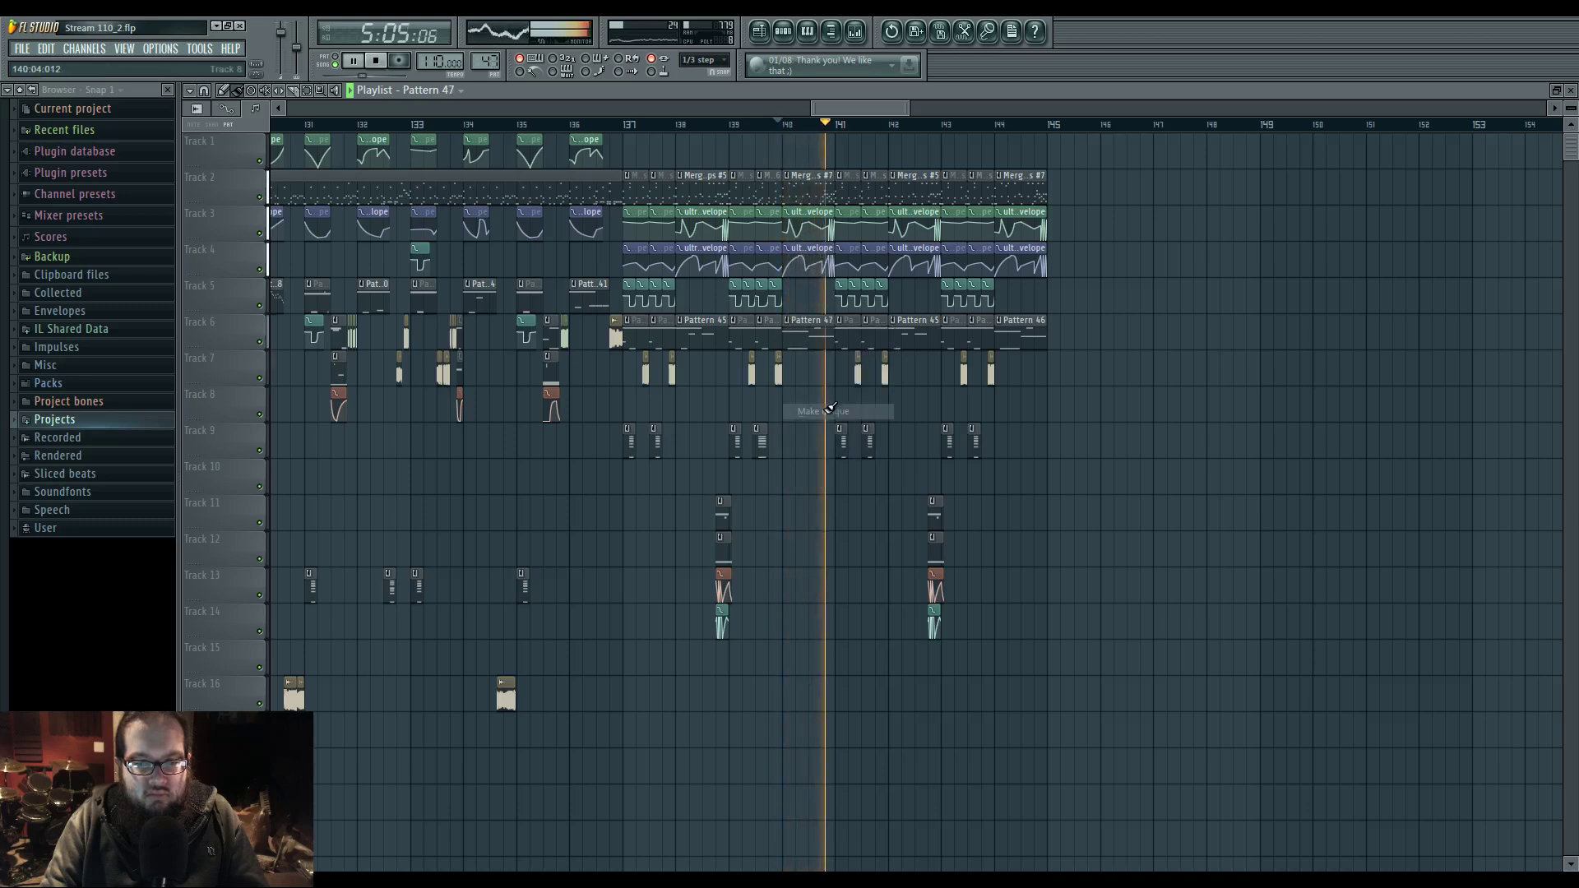
{"action": "double_click", "coordinate": [804, 343]}
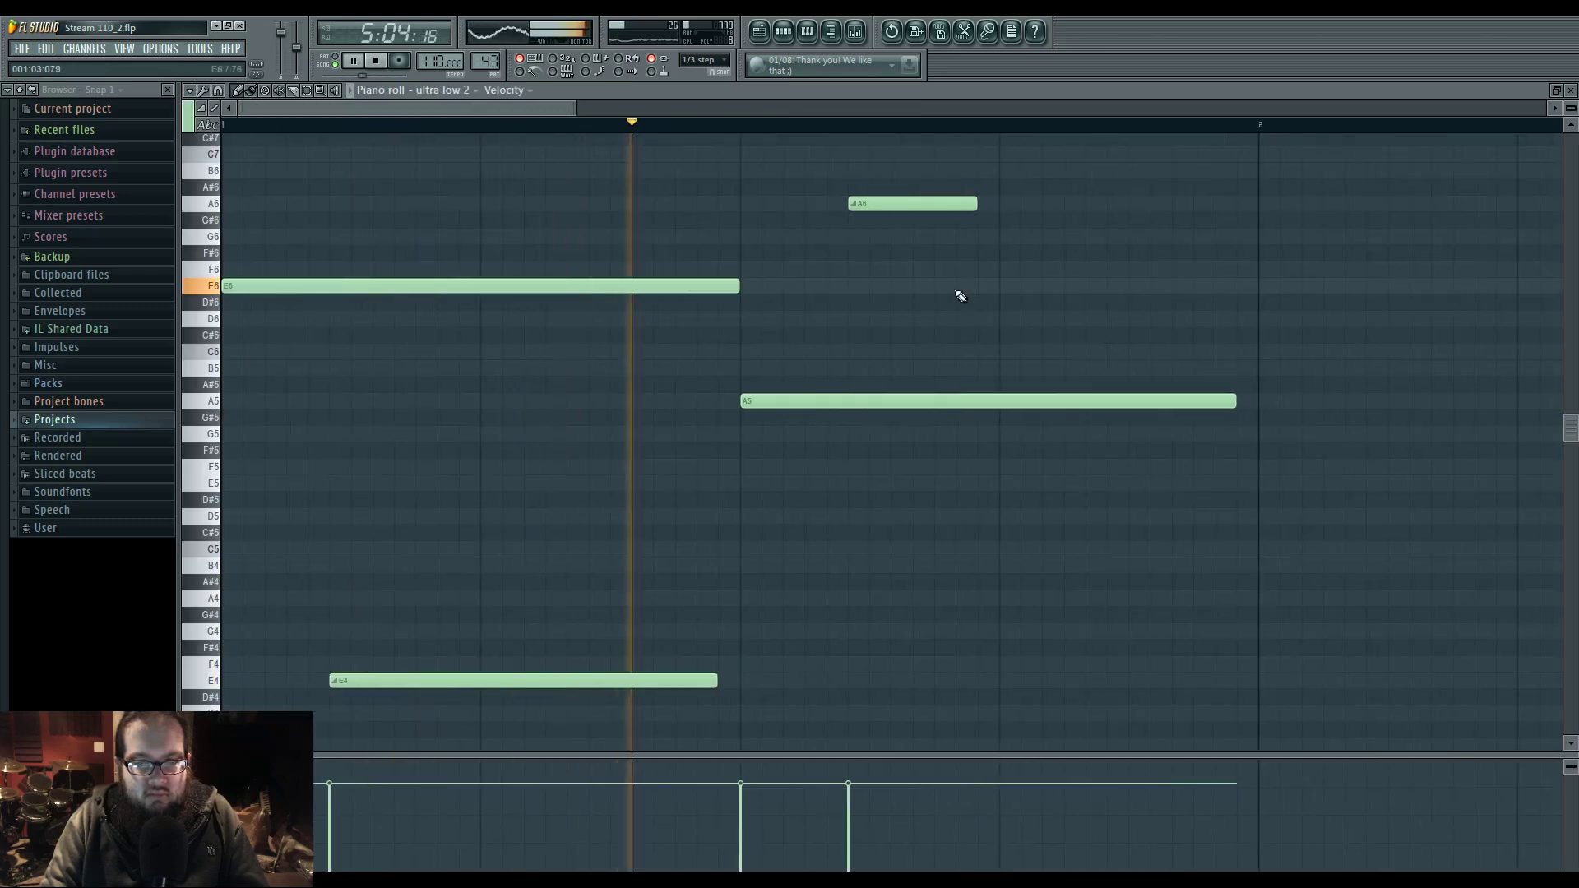
- Add a run of short slide notes alternating between G#6 and A6 from the A6 slide note's end to the end of the bar
{"action": "key", "text": "space"}
{"action": "left_click_drag", "start_coordinate": [969, 229], "coordinate": [801, 246]}
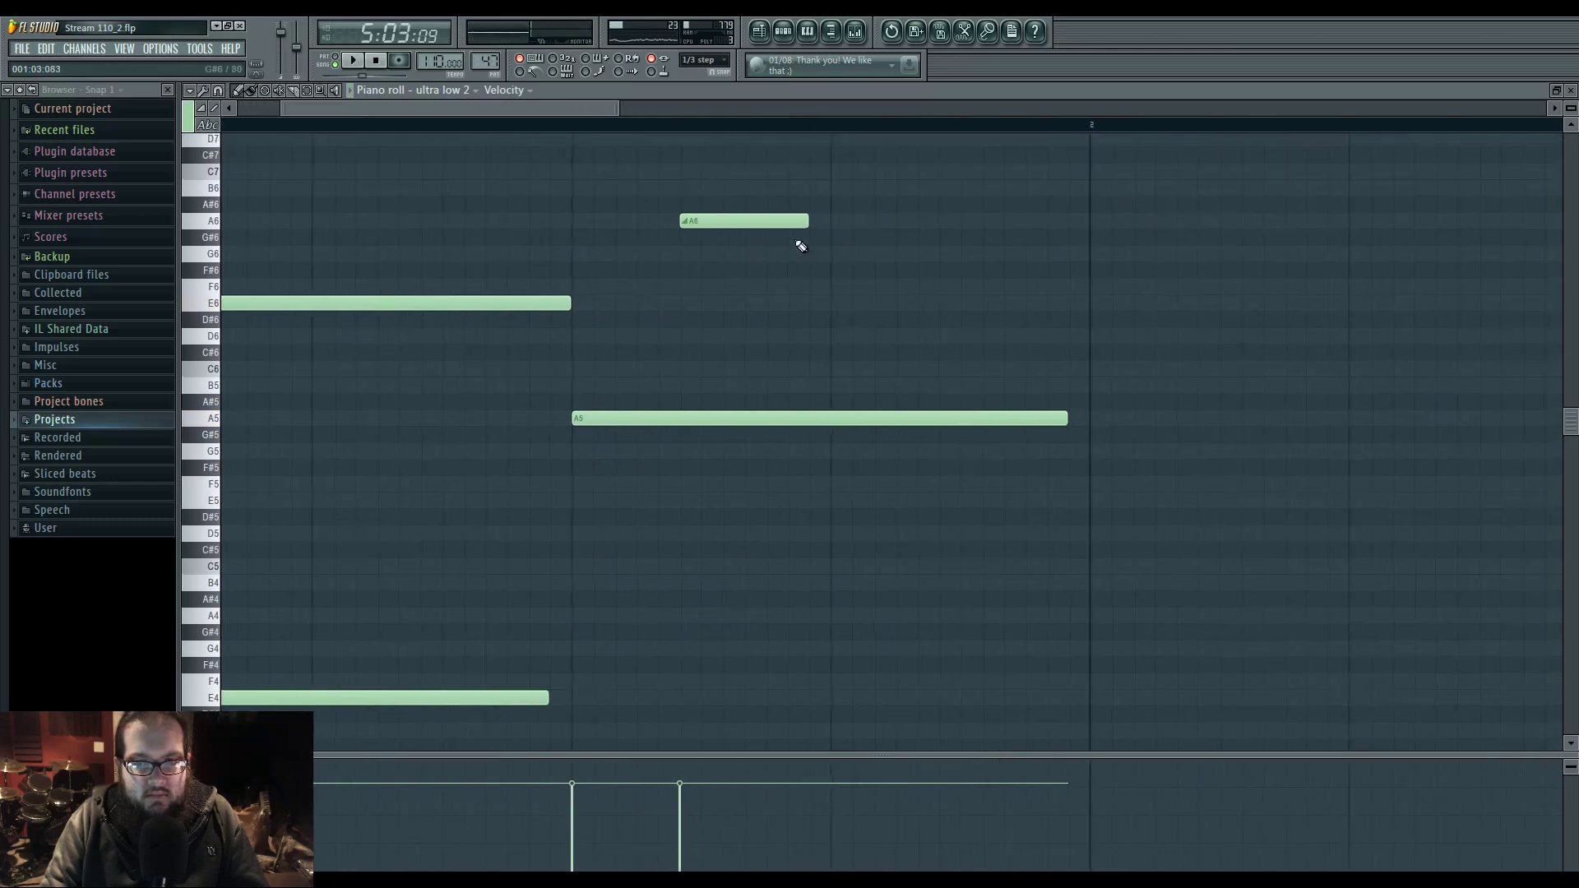
{"action": "key", "text": "space"}
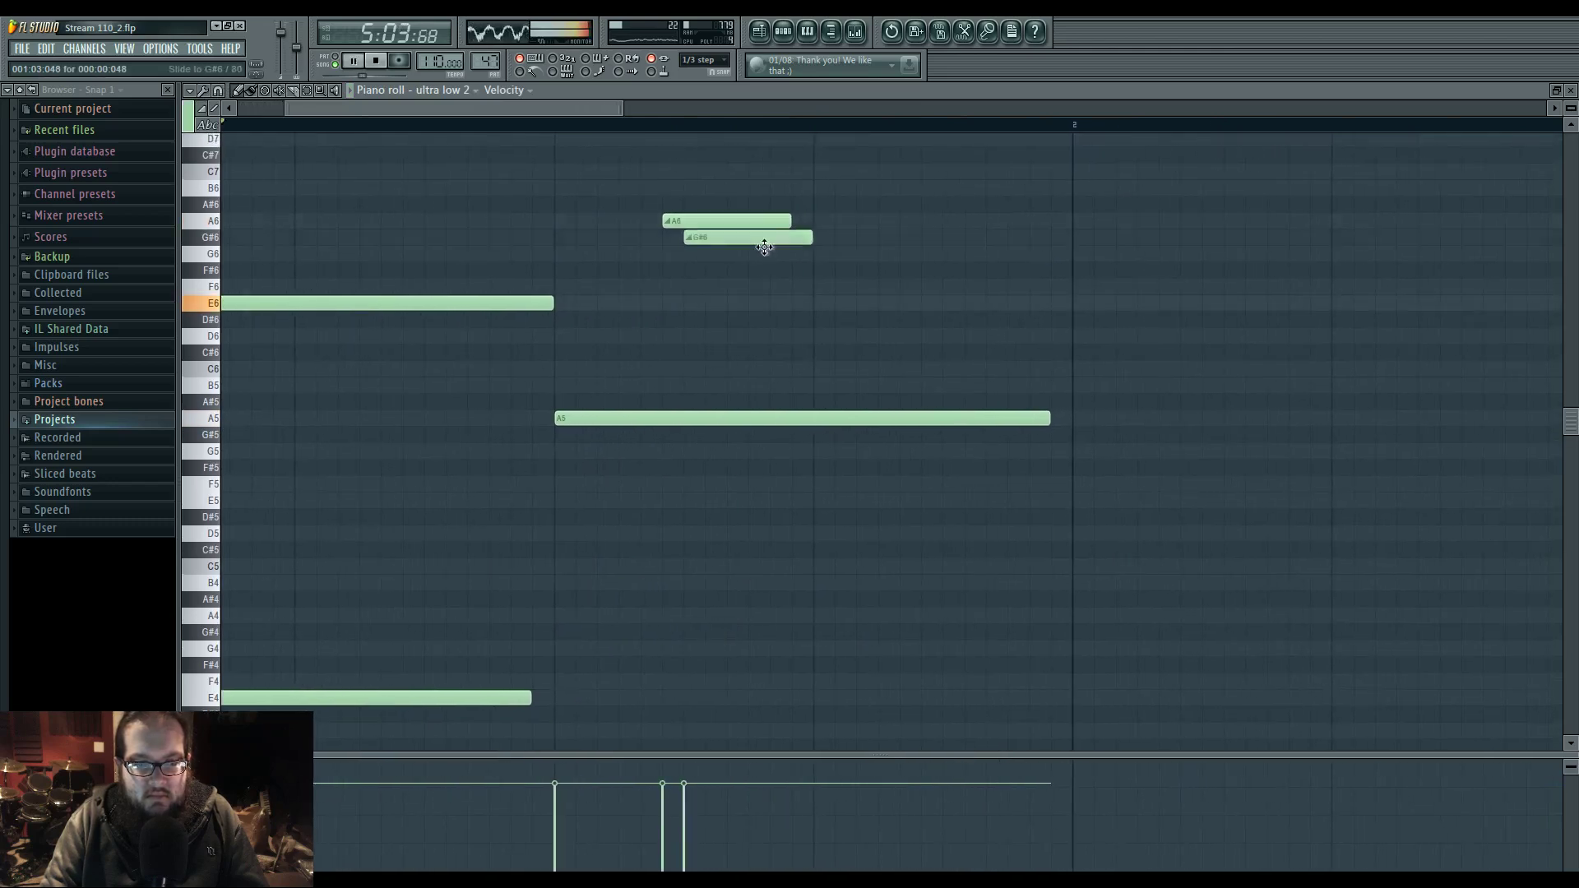
{"action": "right_click", "coordinate": [765, 248]}
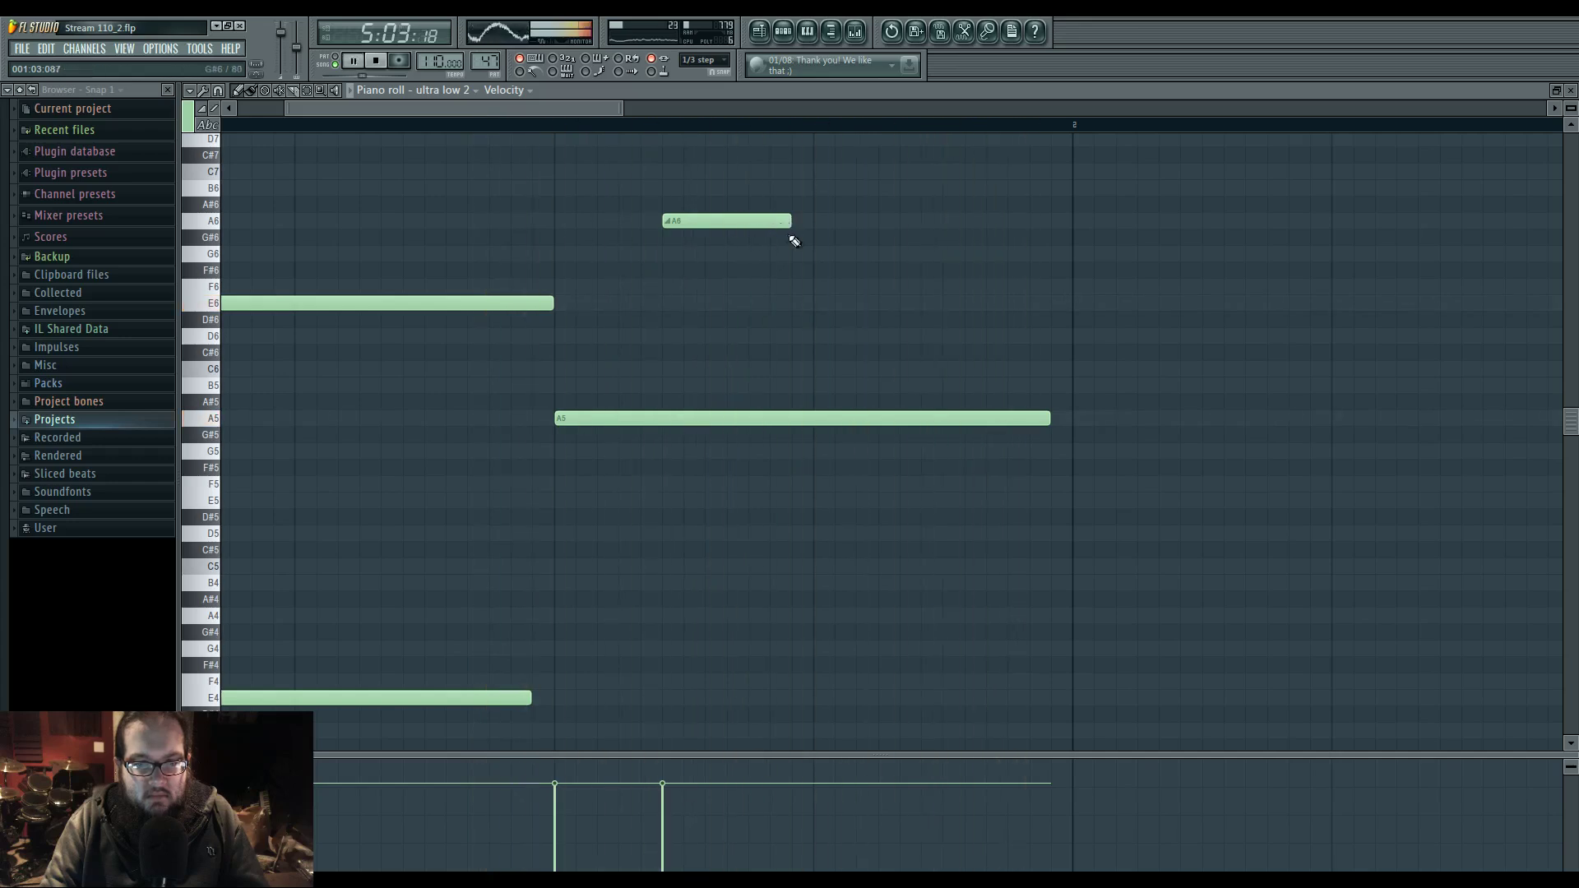
{"action": "left_click", "coordinate": [805, 244]}
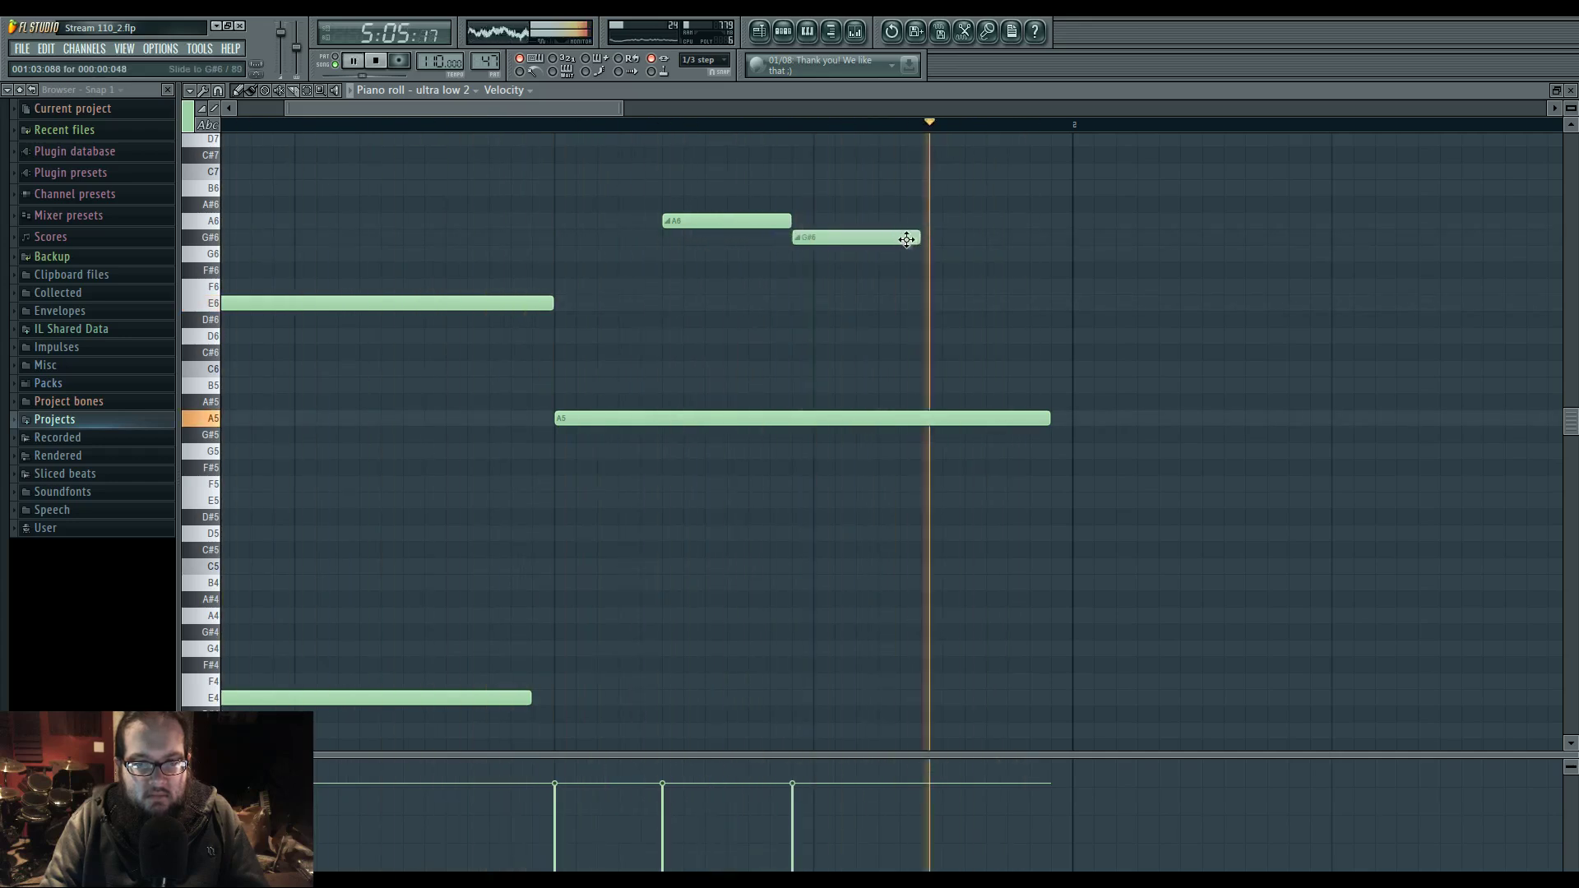
{"action": "left_click_drag", "start_coordinate": [915, 238], "coordinate": [810, 238]}
{"action": "left_click", "coordinate": [824, 220]}
{"action": "left_click", "coordinate": [847, 237]}
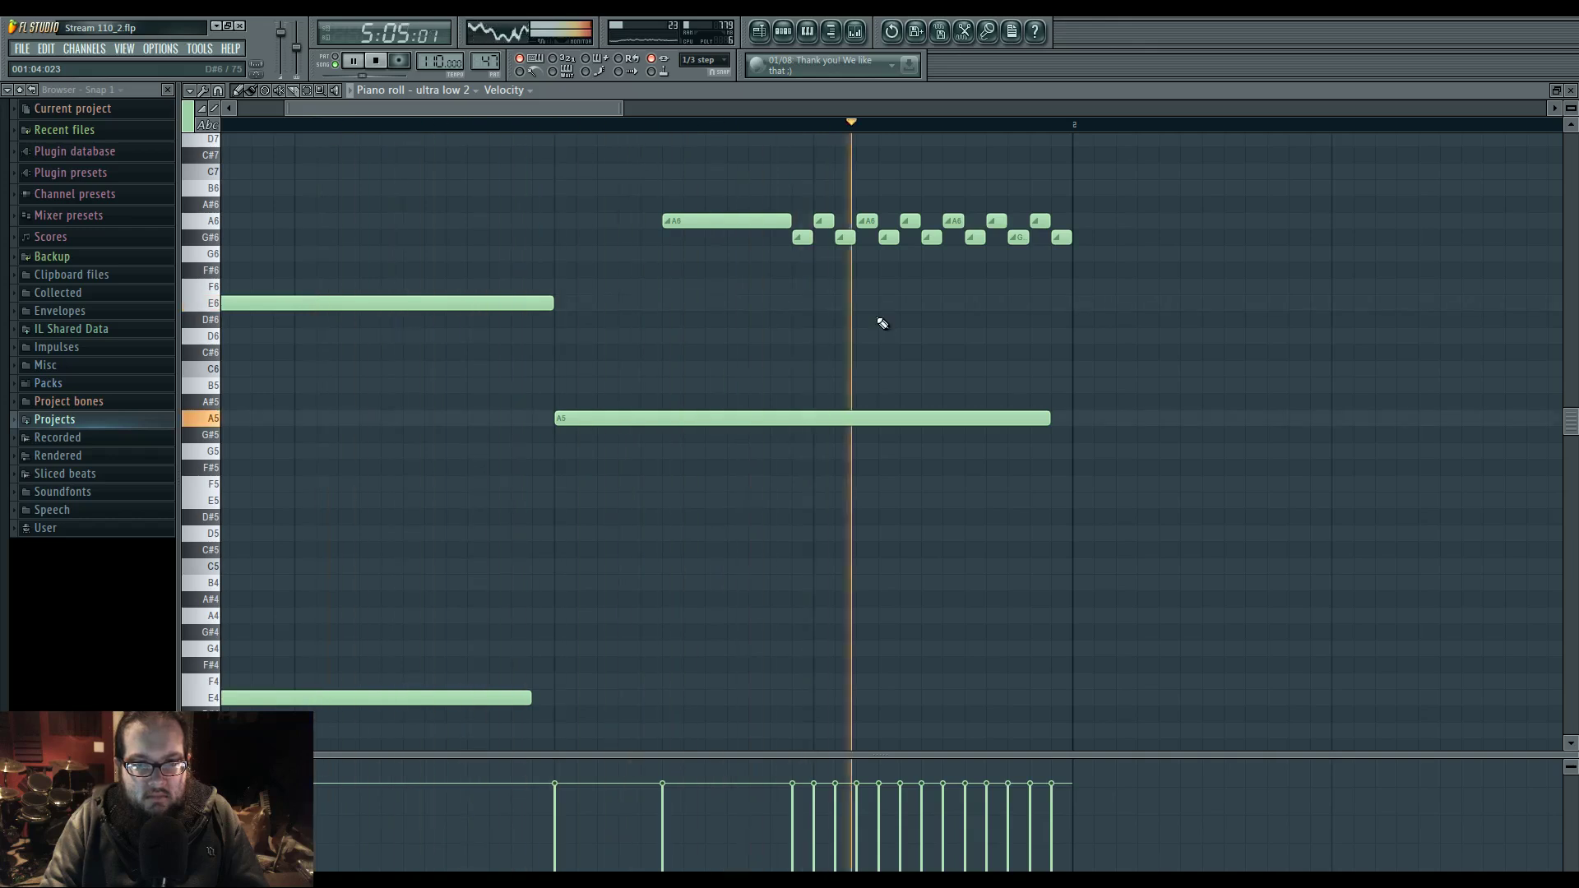
- Lower the run's short G#6 slide notes progressively by semitones so they descend from G#6 to D6
{"action": "left_click_drag", "start_coordinate": [802, 239], "coordinate": [1095, 237]}
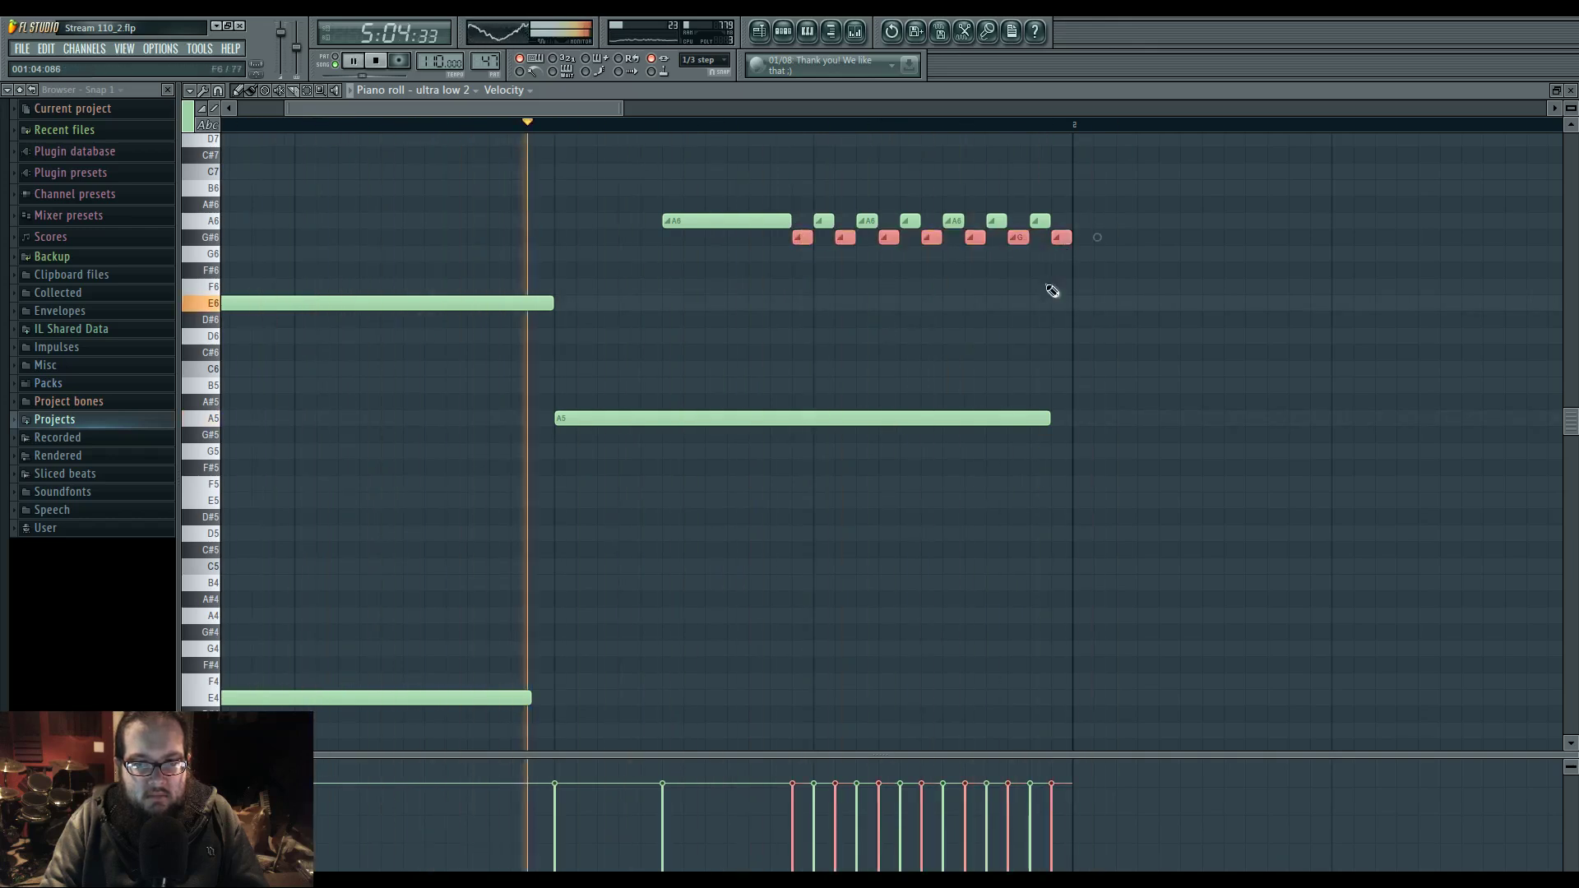
{"action": "key", "text": "ctrl+d"}
{"action": "left_click_drag", "start_coordinate": [847, 238], "coordinate": [849, 258]}
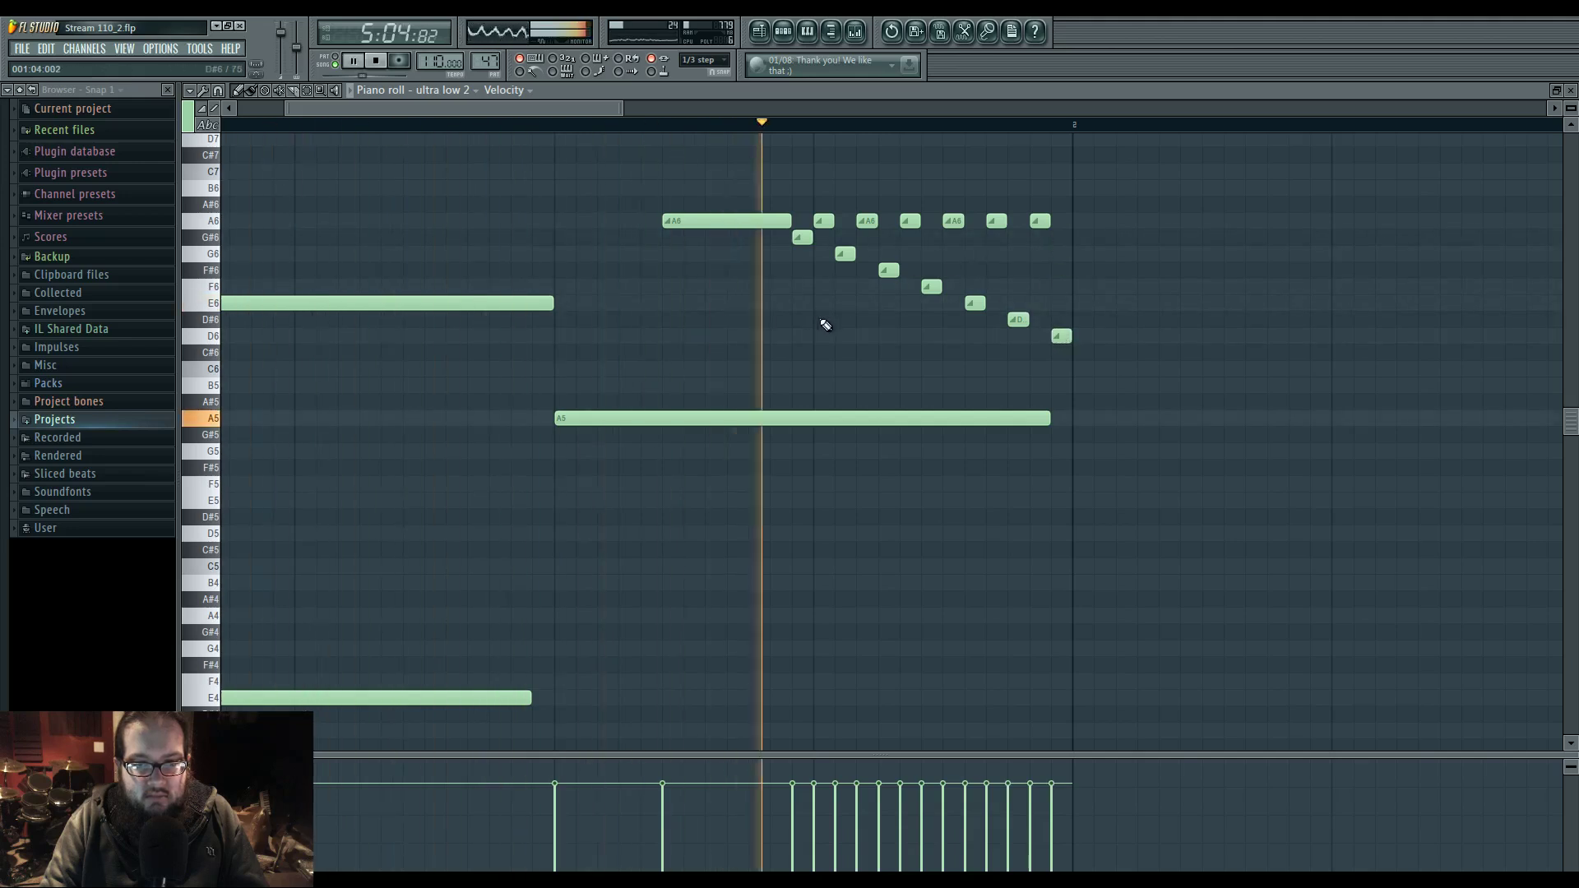
{"action": "key", "text": "space"}
- Transpose the whole group of slide notes down so its upper notes sit on E6, and replay it
{"action": "left_click_drag", "start_coordinate": [672, 181], "coordinate": [1082, 344]}
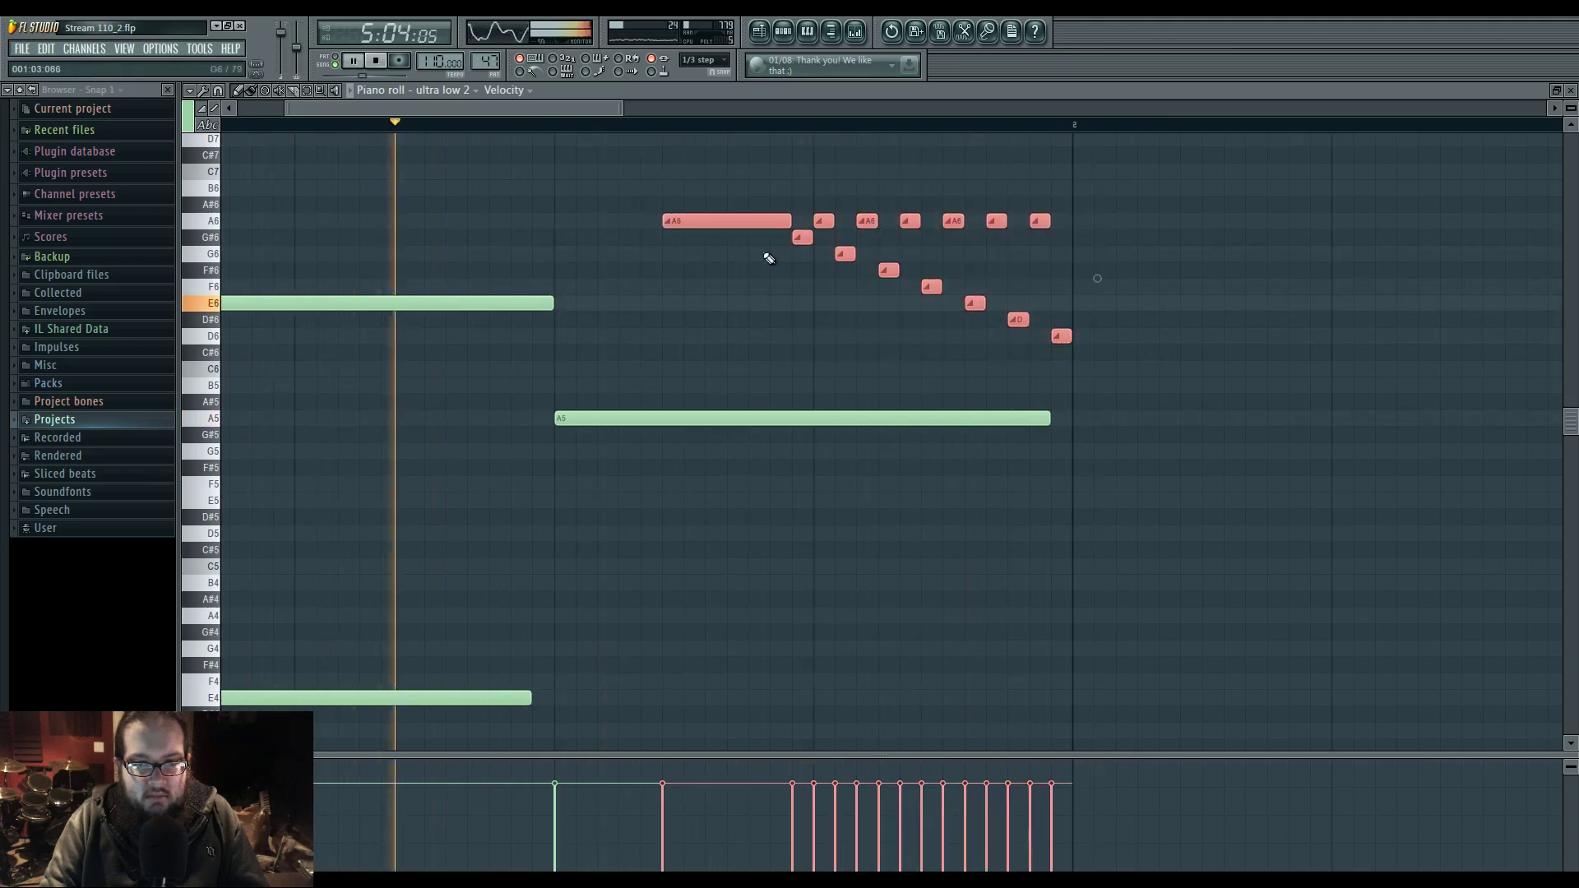
{"action": "left_click_drag", "start_coordinate": [706, 222], "coordinate": [694, 310]}
{"action": "left_click", "coordinate": [556, 127]}
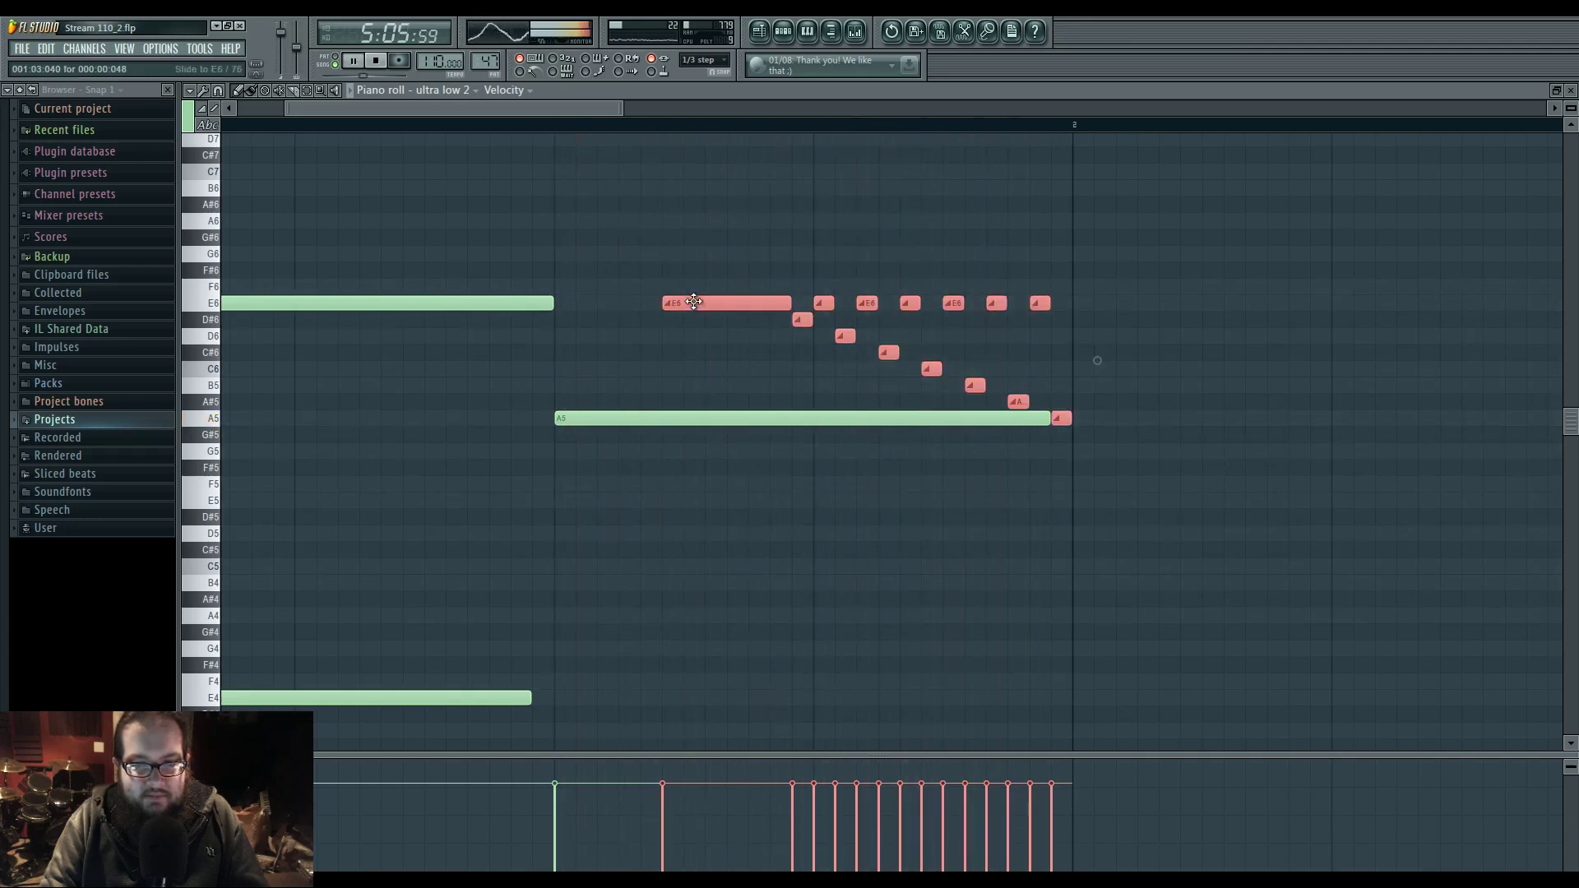
{"action": "left_click", "coordinate": [758, 373]}
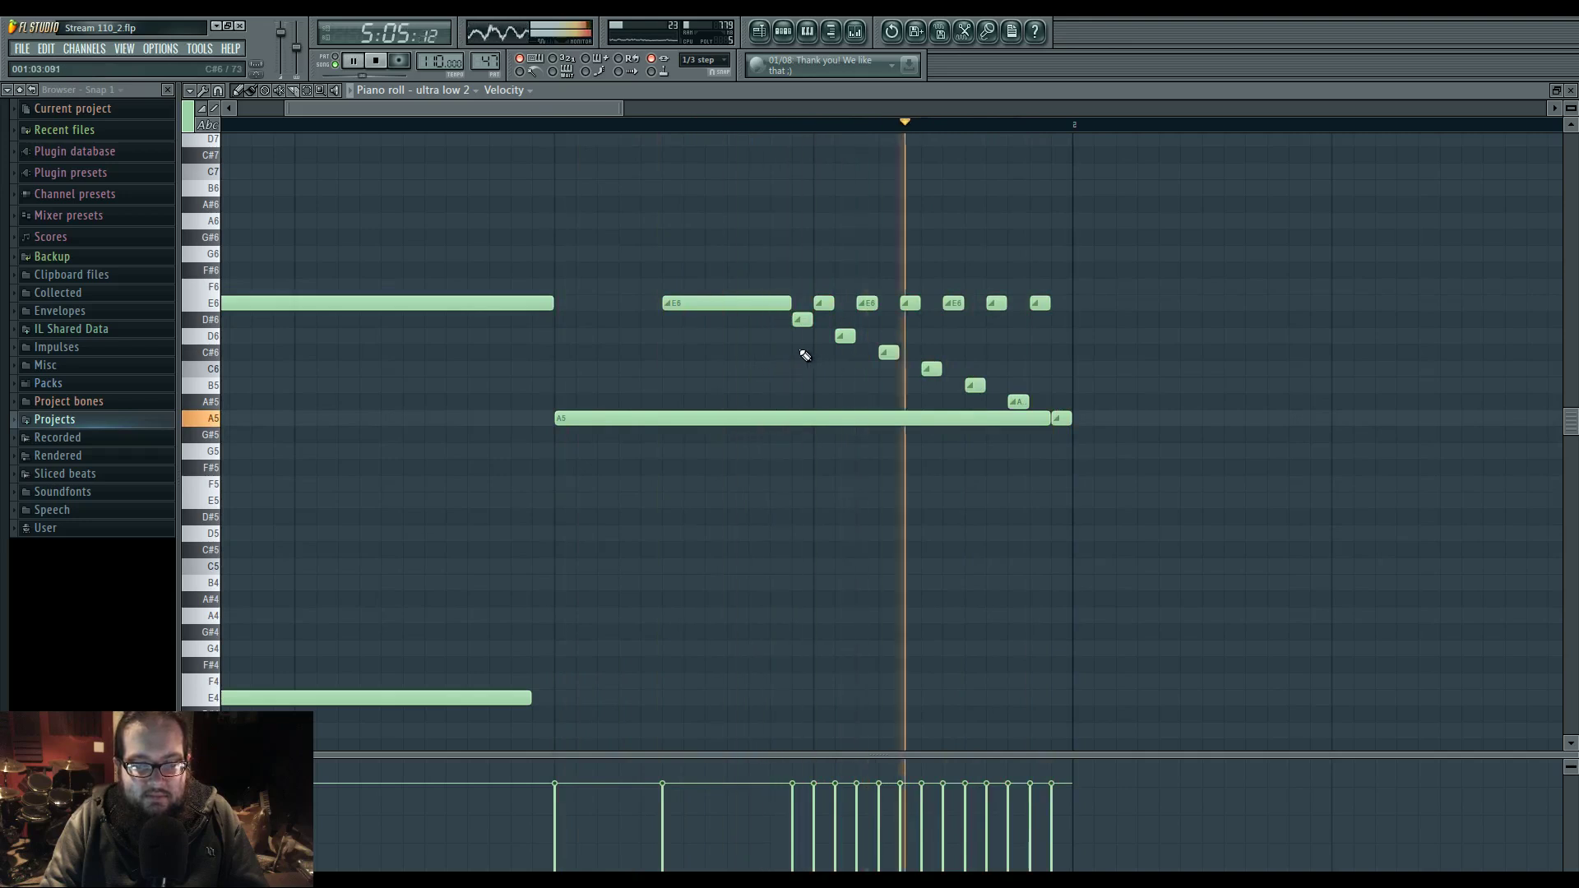
- In the playlist, try to make the Pattern 46 clip at bar 144 unique and open its notes in the piano roll
{"action": "left_click", "coordinate": [759, 33]}
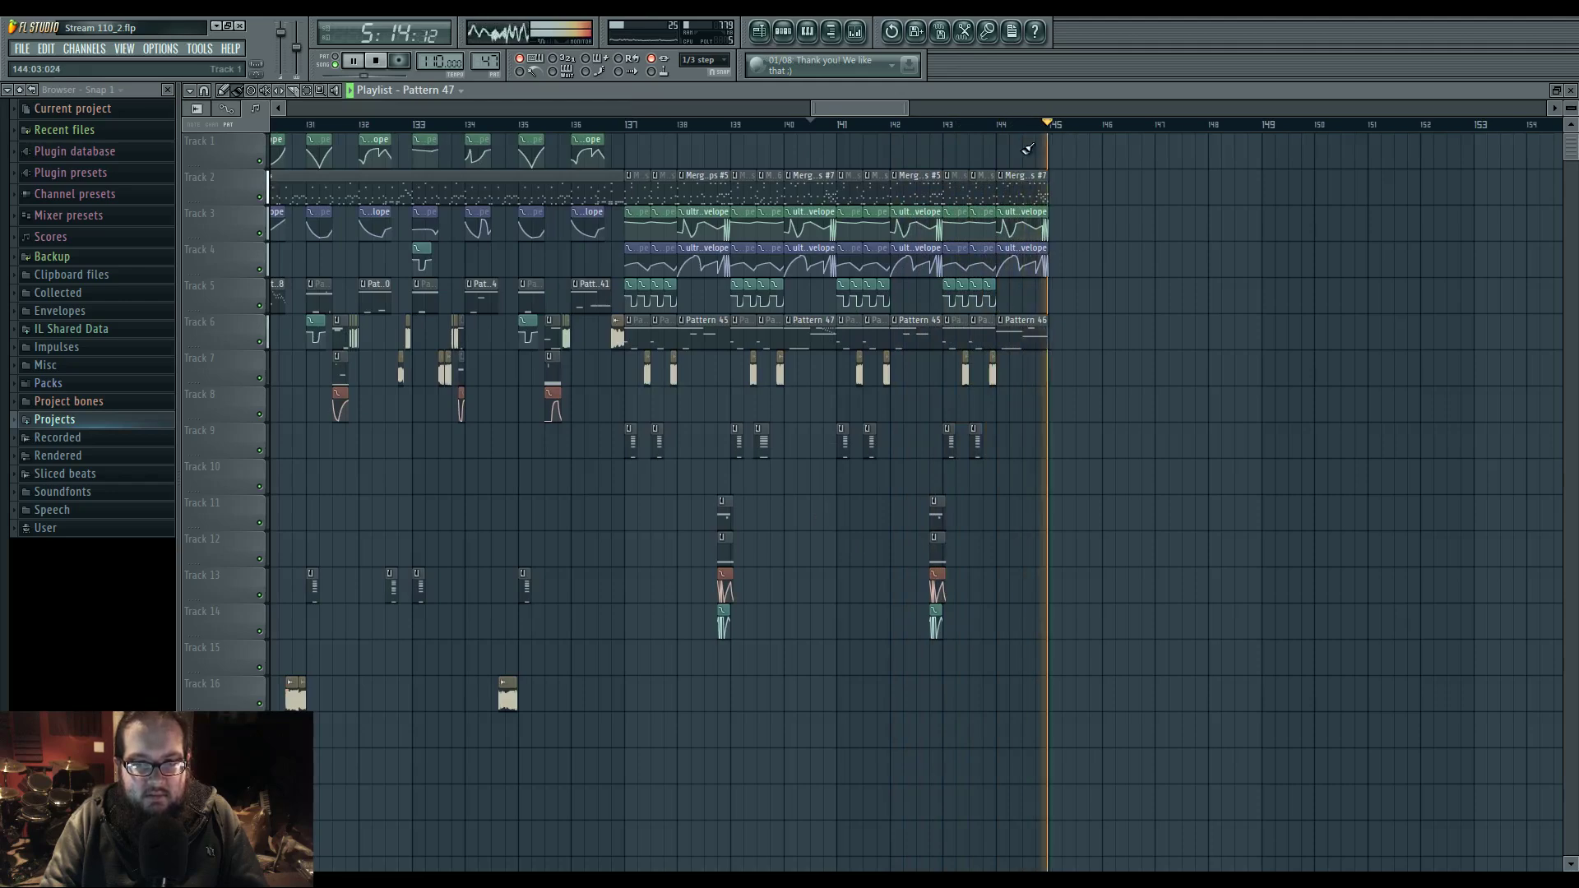
{"action": "key", "text": "space"}
{"action": "left_click", "coordinate": [1001, 320]}
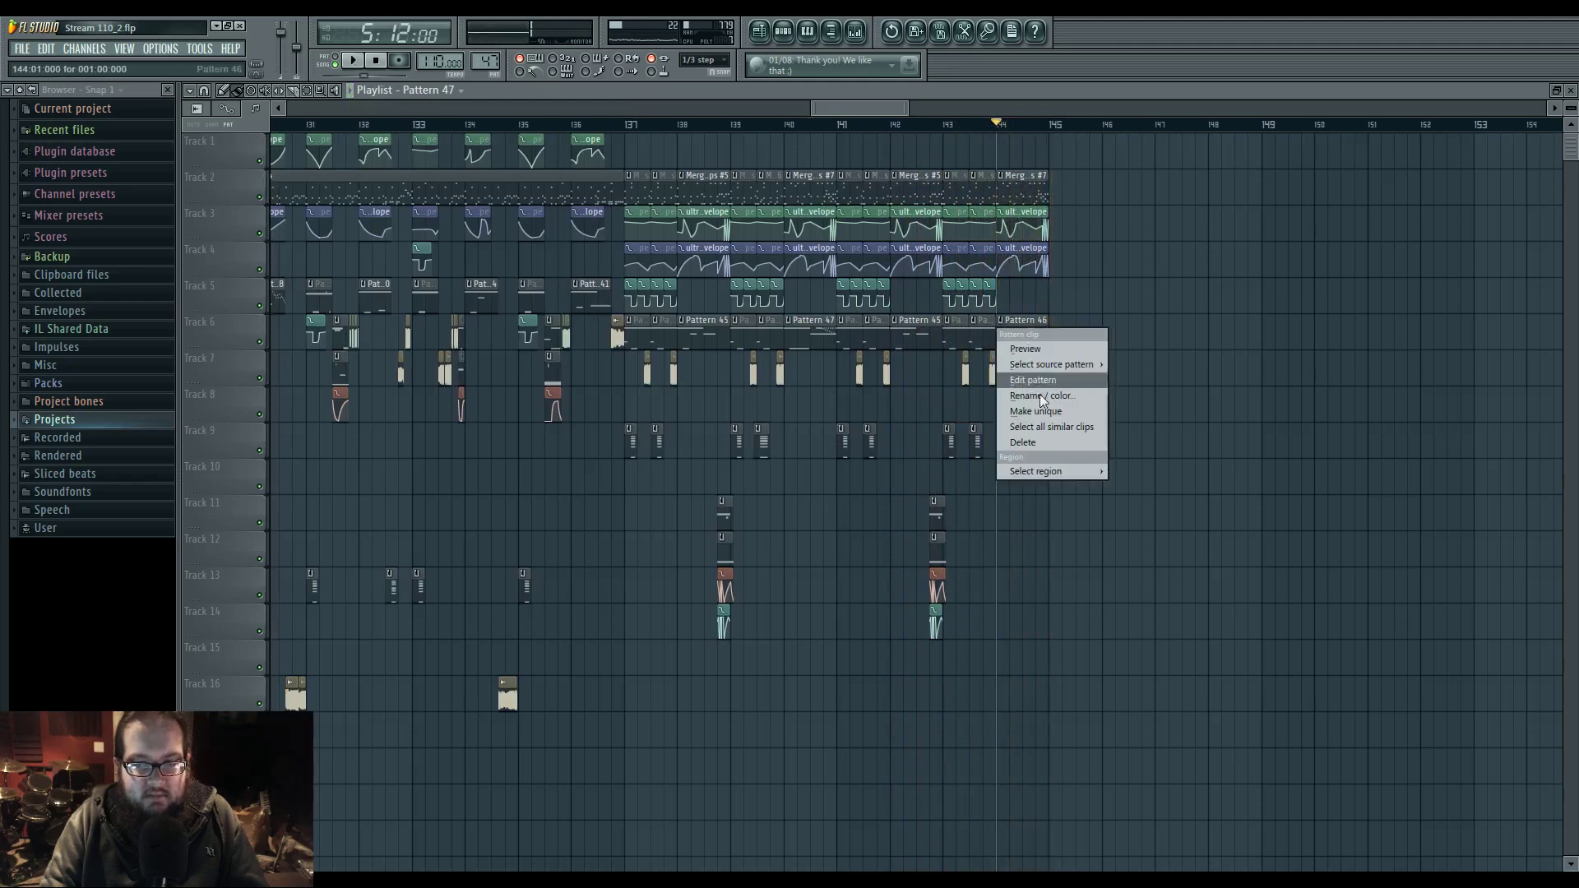
{"action": "left_click", "coordinate": [1037, 411]}
{"action": "left_click", "coordinate": [955, 500]}
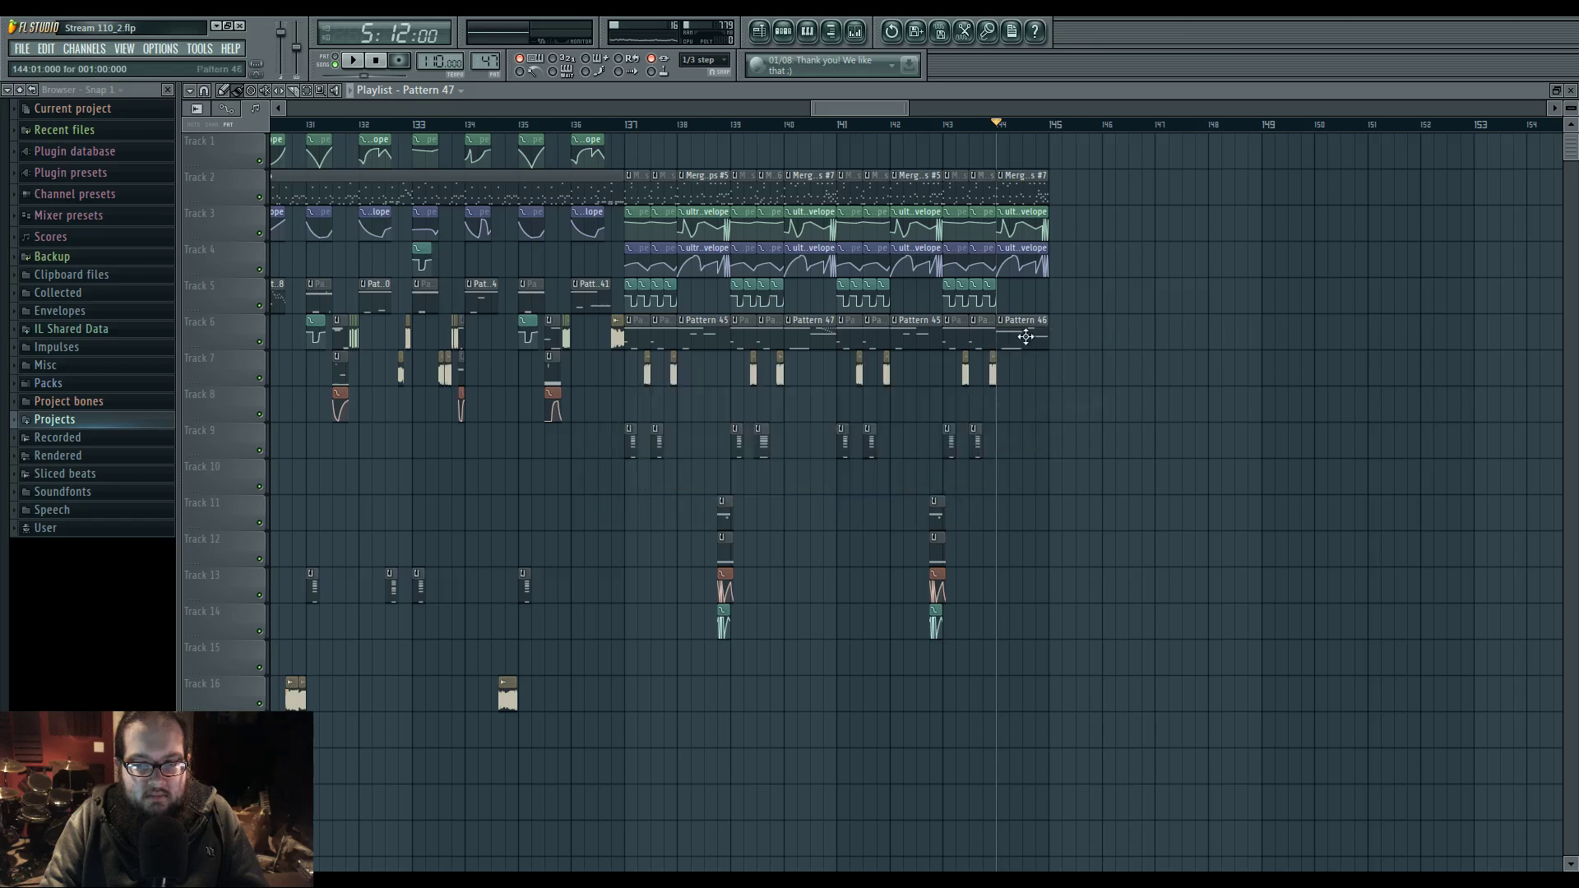
{"action": "double_click", "coordinate": [1027, 337]}
- Shorten the E4 slide note and the first E6 note so both end at beat 2
{"action": "key", "text": "space"}
{"action": "key", "text": "space"}
{"action": "key", "text": "space"}
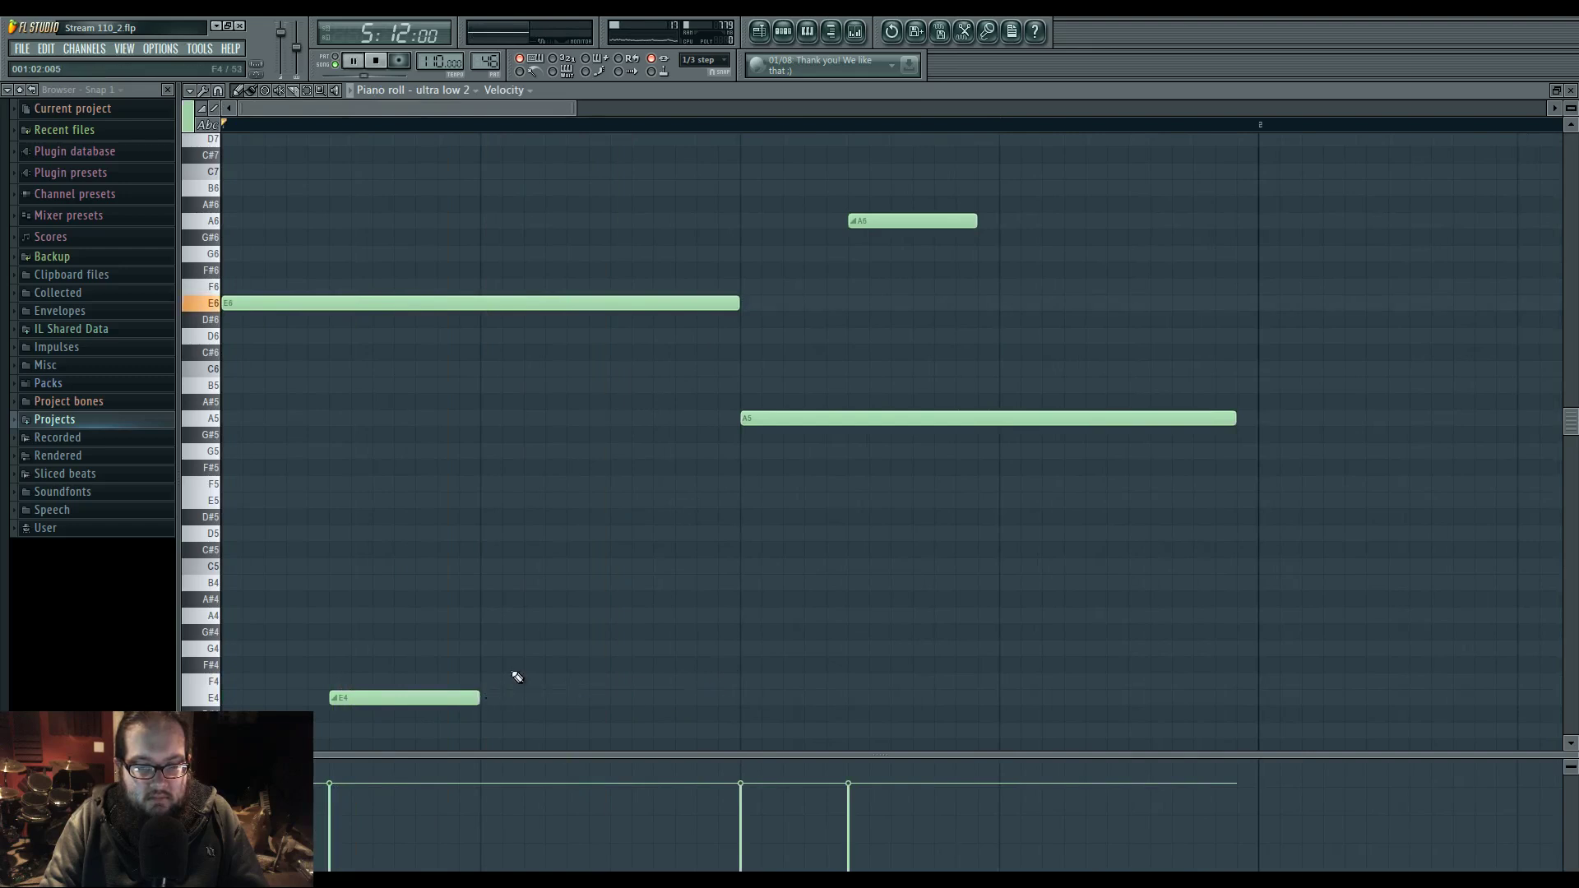
{"action": "left_click_drag", "start_coordinate": [737, 304], "coordinate": [501, 333]}
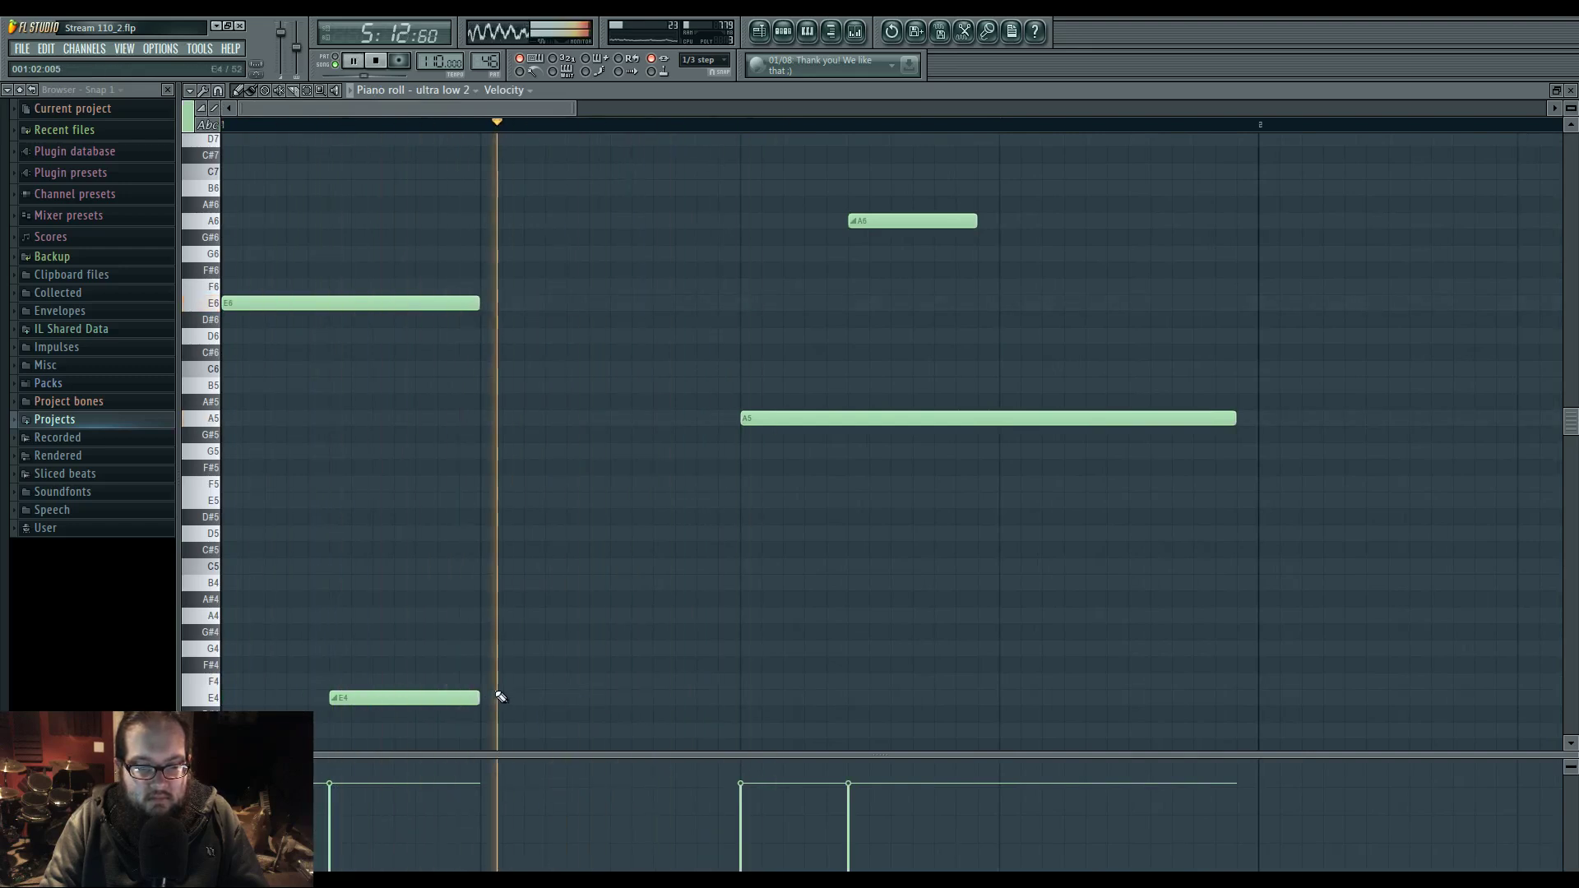
- Add four separate E4 notes across beat 2, lengthen them to varied durations, and replay the pattern
{"action": "left_click", "coordinate": [498, 698]}
{"action": "left_click_drag", "start_coordinate": [739, 699], "coordinate": [503, 704]}
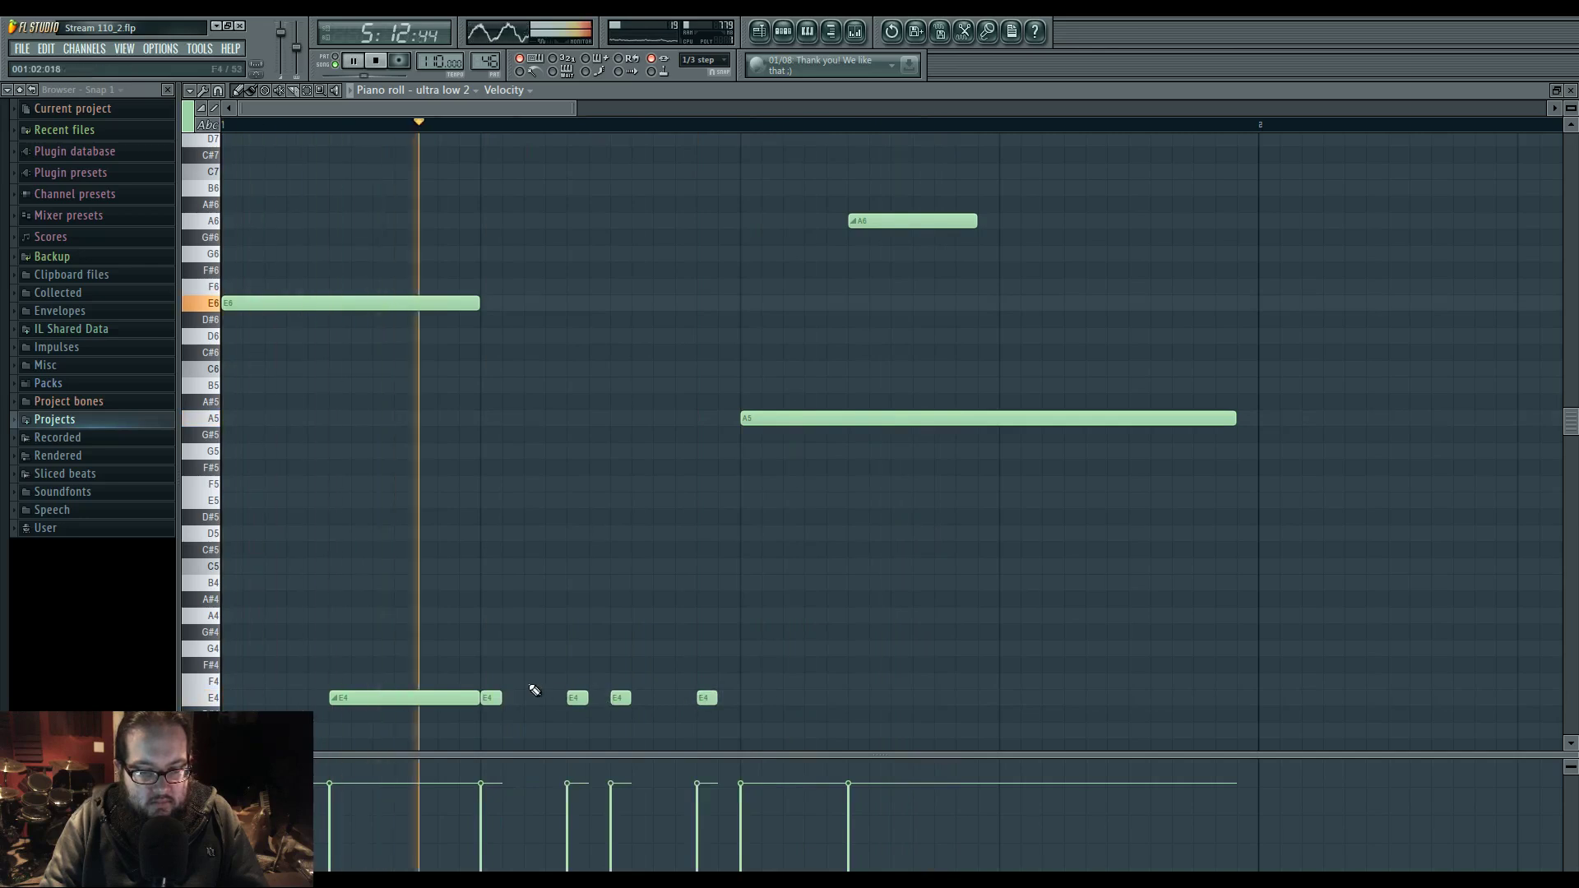
{"action": "left_click_drag", "start_coordinate": [500, 699], "coordinate": [601, 698]}
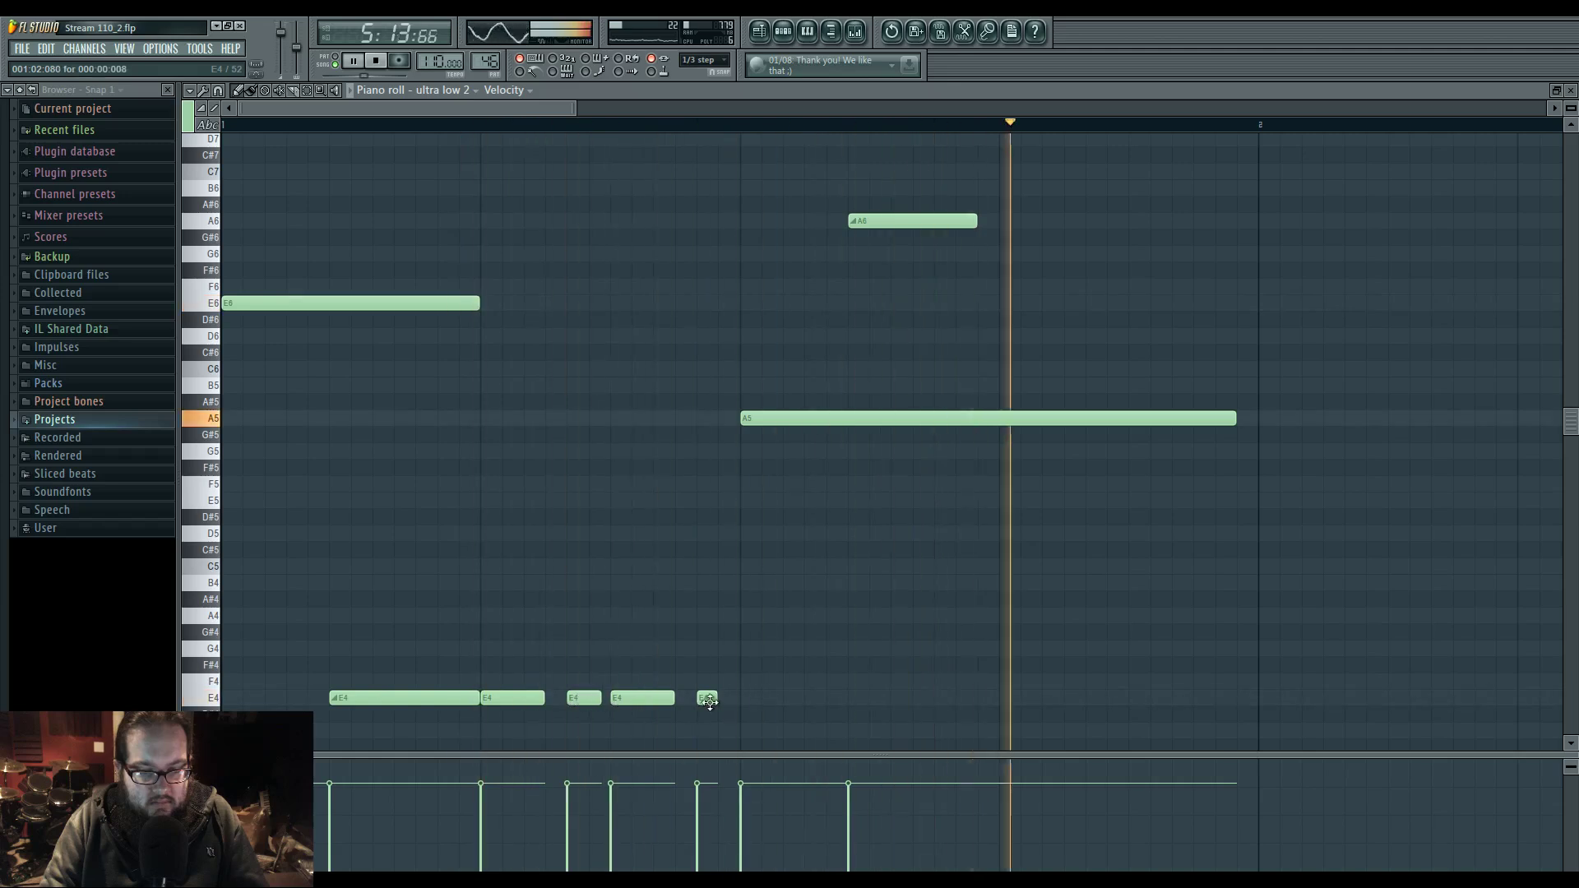
{"action": "left_click_drag", "start_coordinate": [717, 698], "coordinate": [734, 699]}
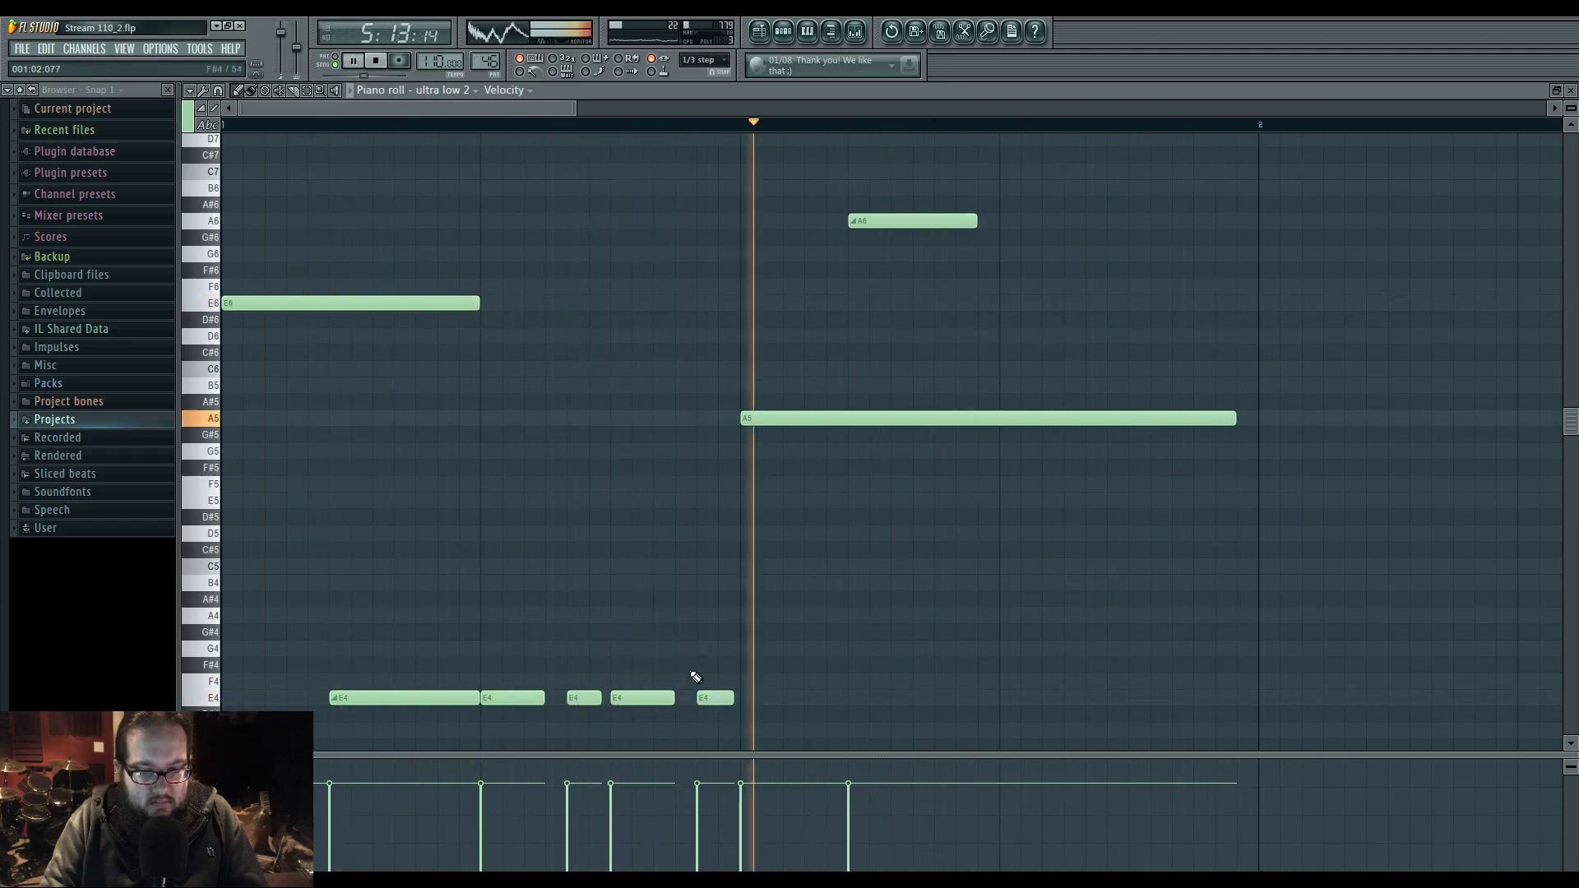
{"action": "key", "text": "space"}
{"action": "key", "text": "space"}
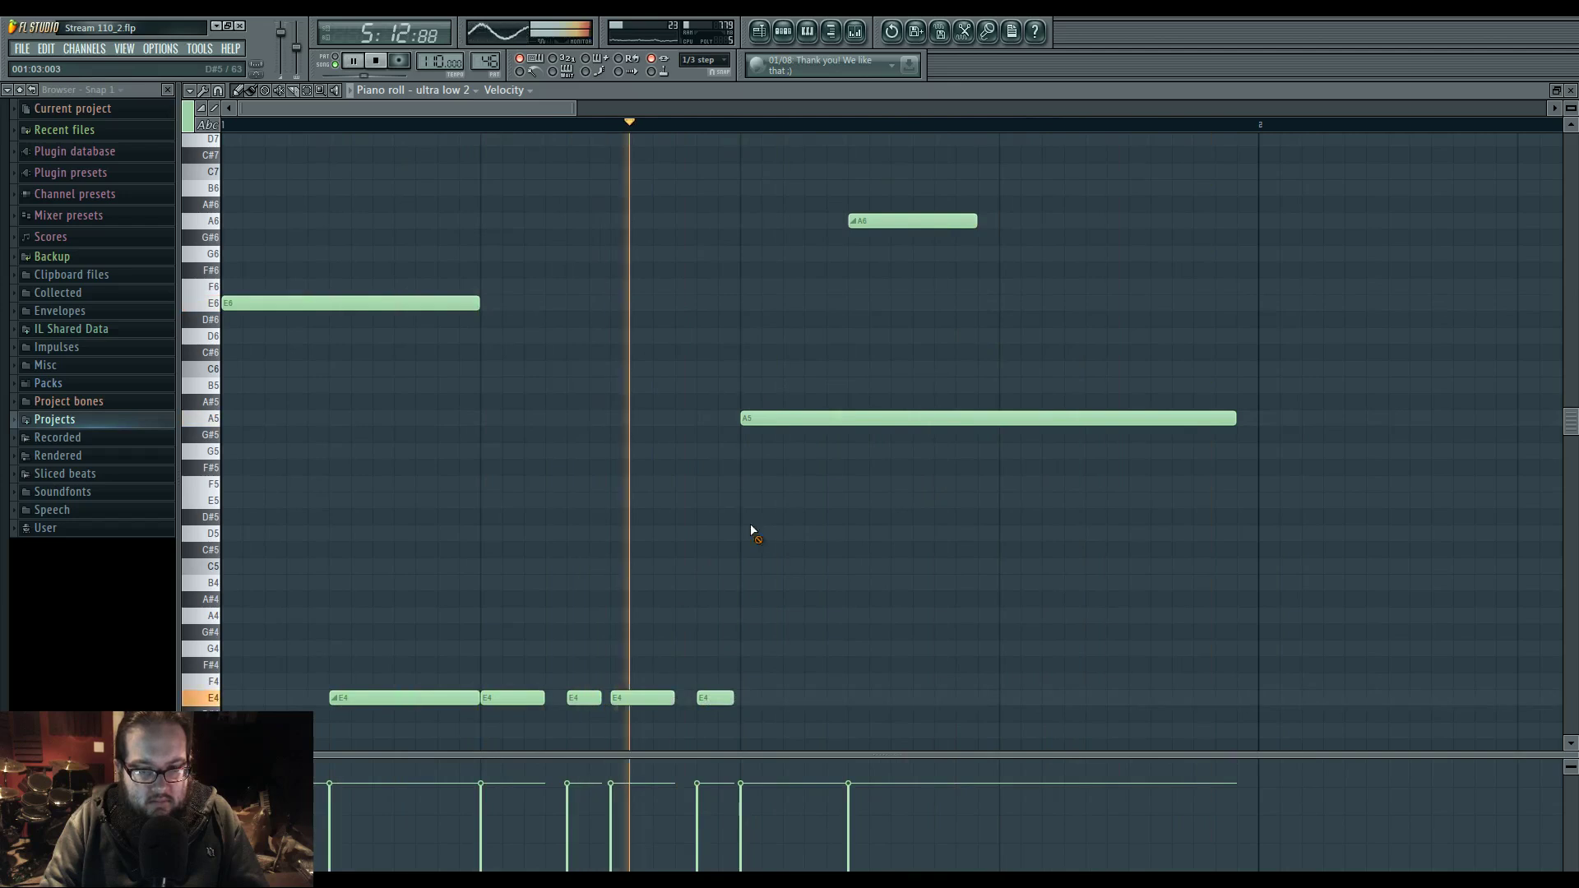
- Add an A4 slide note under the long A5 note, shift it and the A6 slide note earlier, and shorten both
{"action": "left_click", "coordinate": [987, 615]}
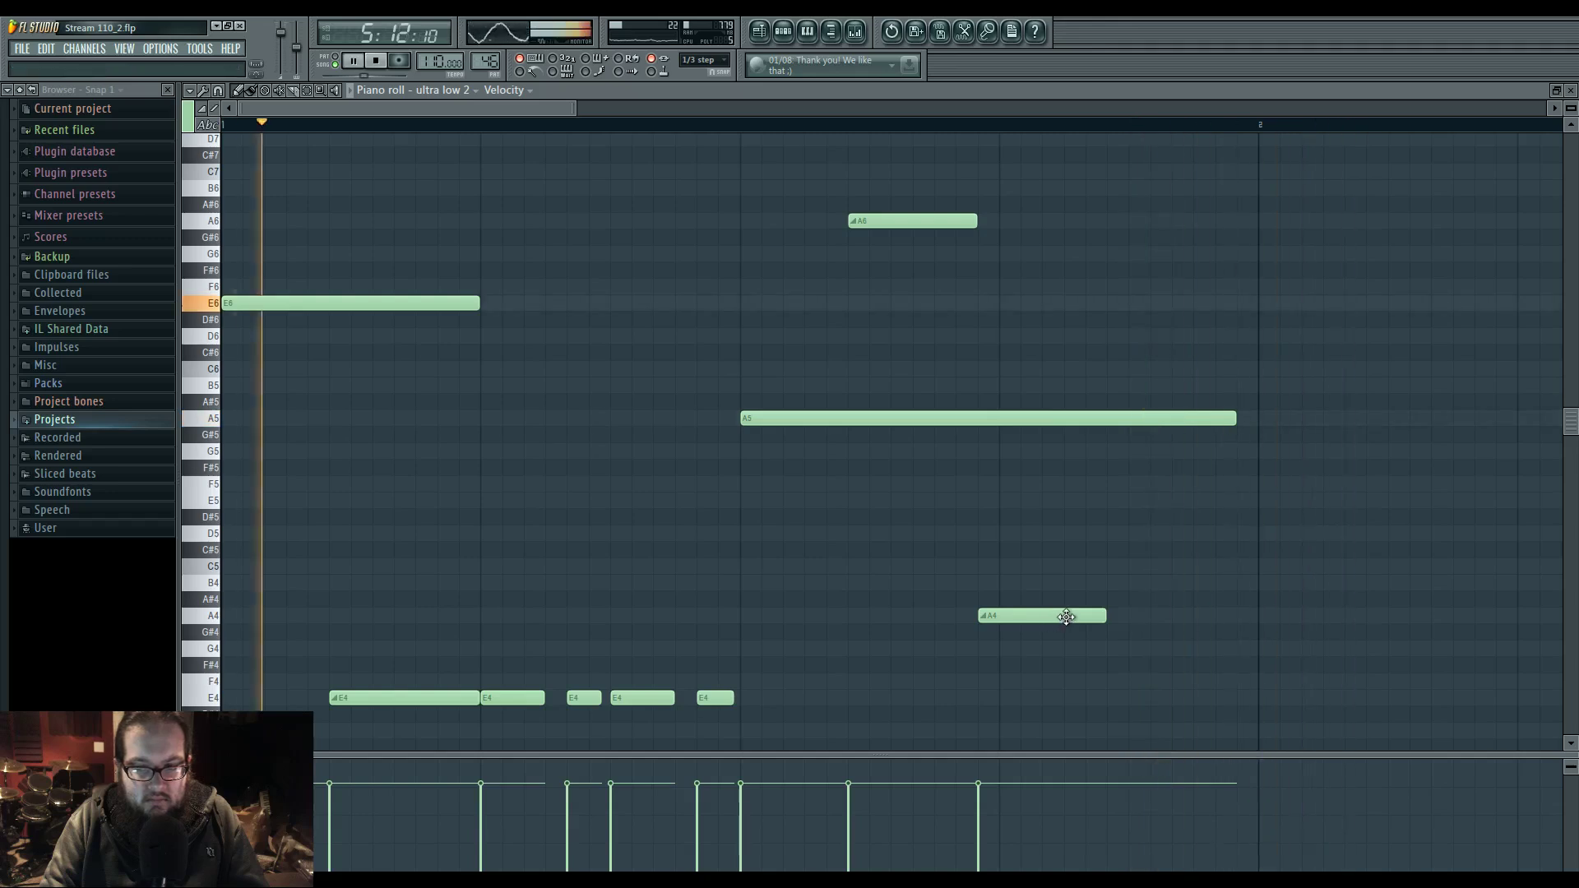
{"action": "left_click_drag", "start_coordinate": [880, 221], "coordinate": [815, 220]}
{"action": "left_click_drag", "start_coordinate": [910, 220], "coordinate": [804, 220]}
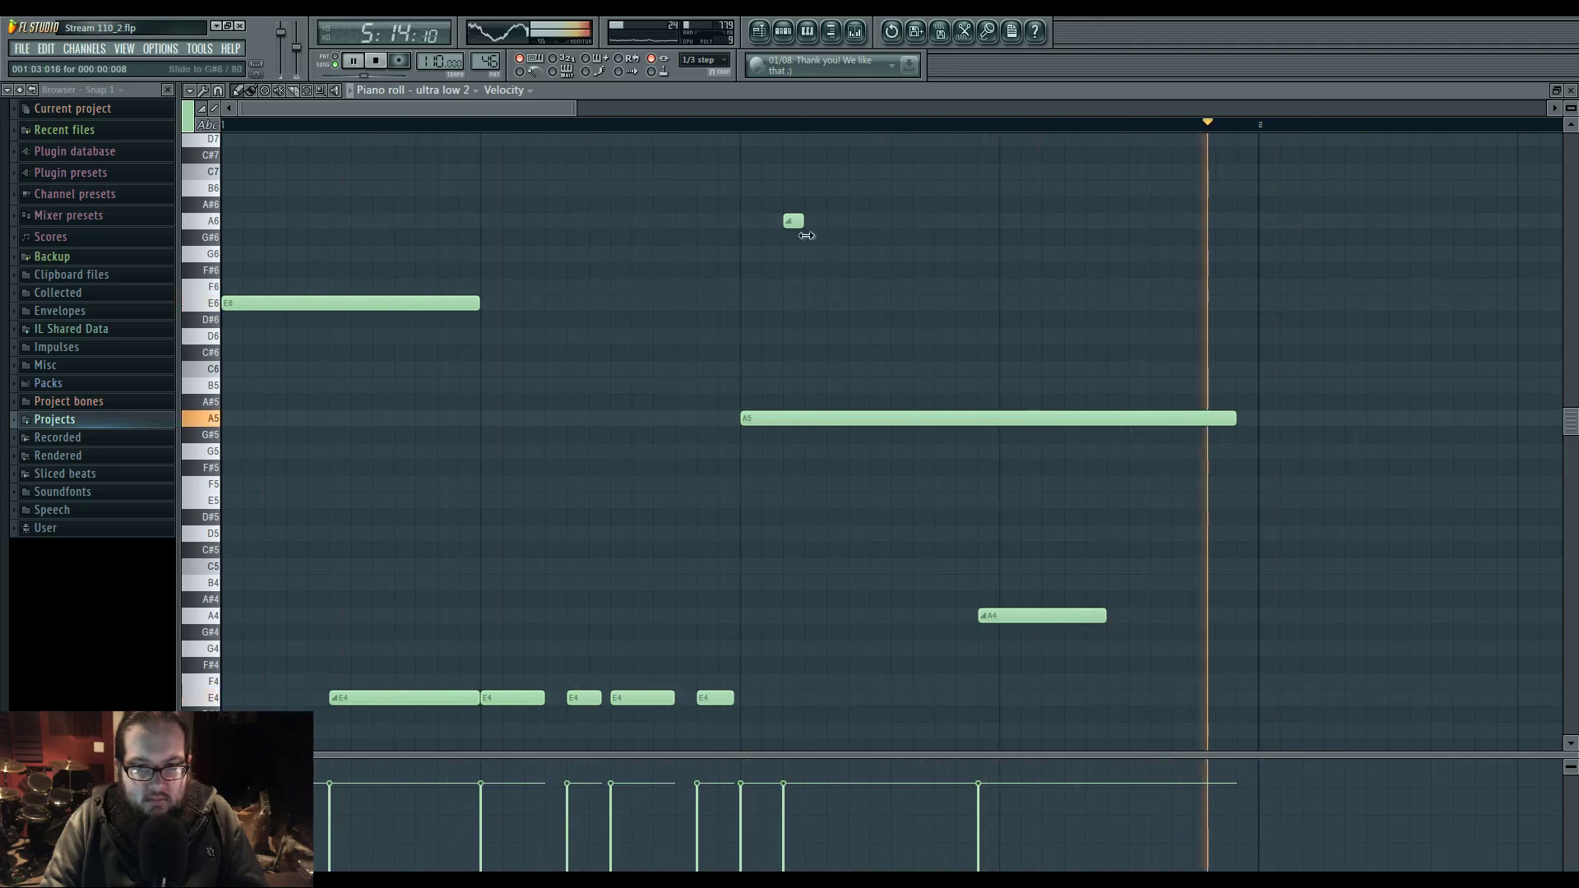
{"action": "left_click_drag", "start_coordinate": [1004, 615], "coordinate": [964, 616]}
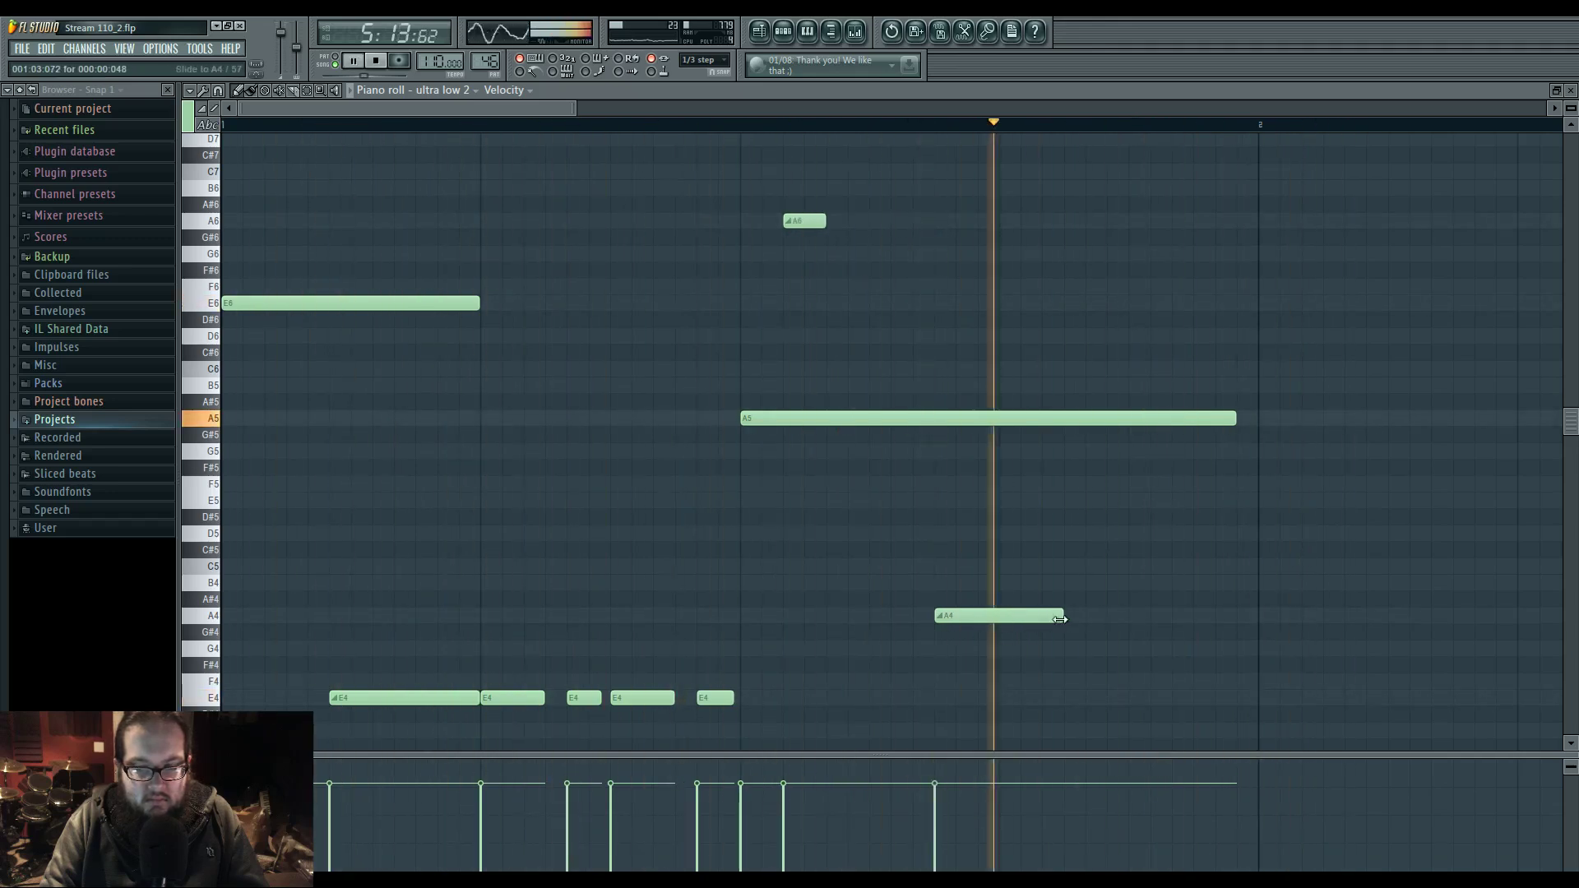
{"action": "left_click_drag", "start_coordinate": [1061, 617], "coordinate": [968, 619]}
- Reposition the A6 slide note shortly after beat 3 and move the lower slide note down to D4 just before beat 4
{"action": "left_click_drag", "start_coordinate": [802, 221], "coordinate": [888, 221]}
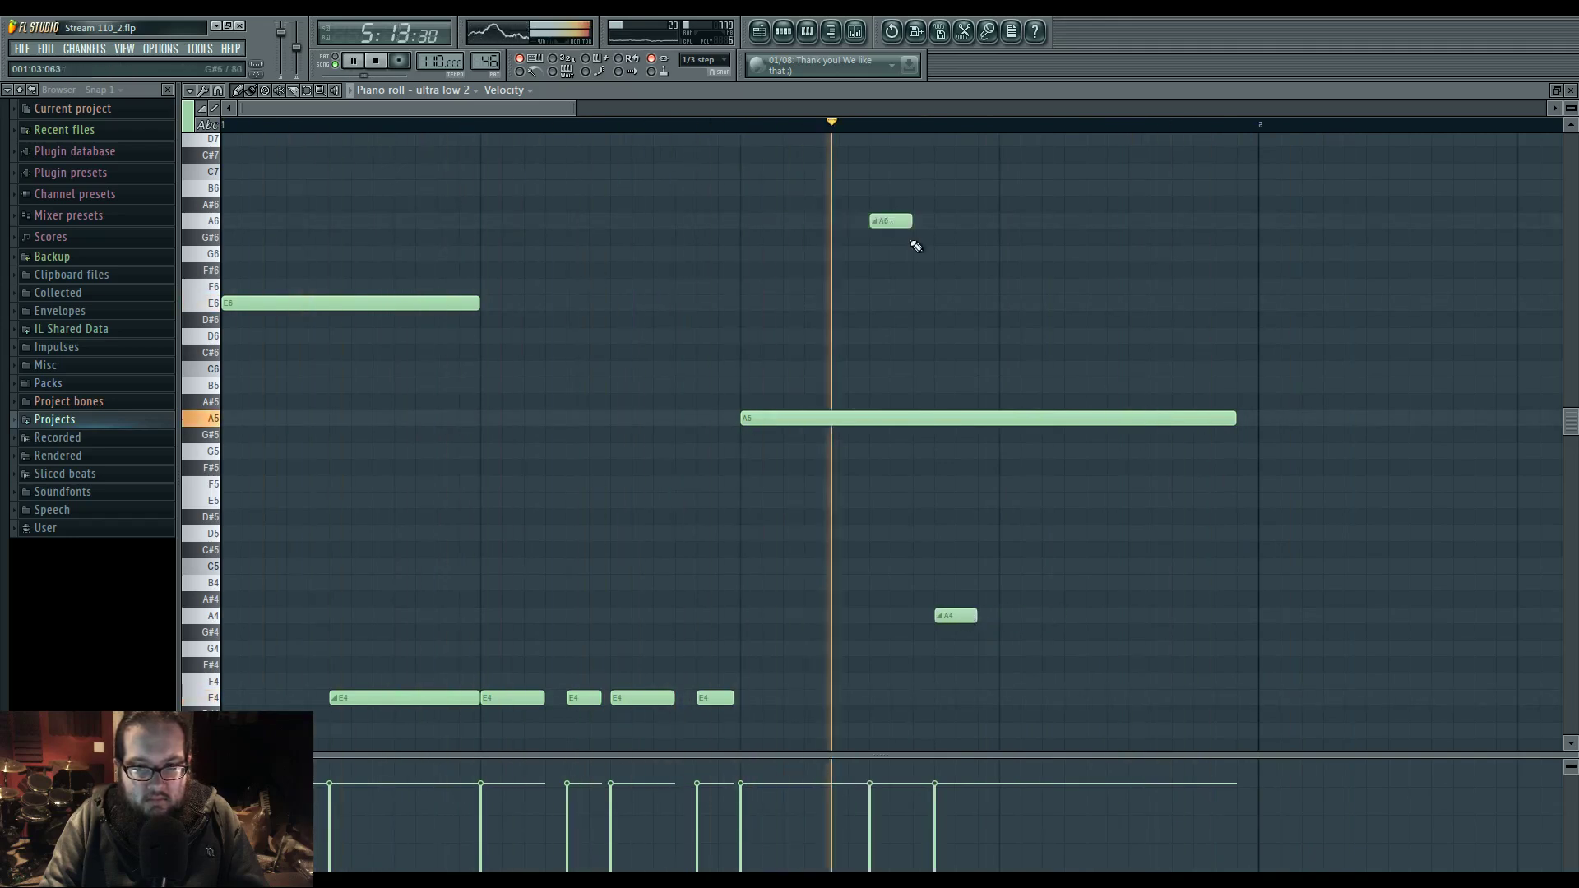
{"action": "left_click_drag", "start_coordinate": [955, 616], "coordinate": [1019, 617]}
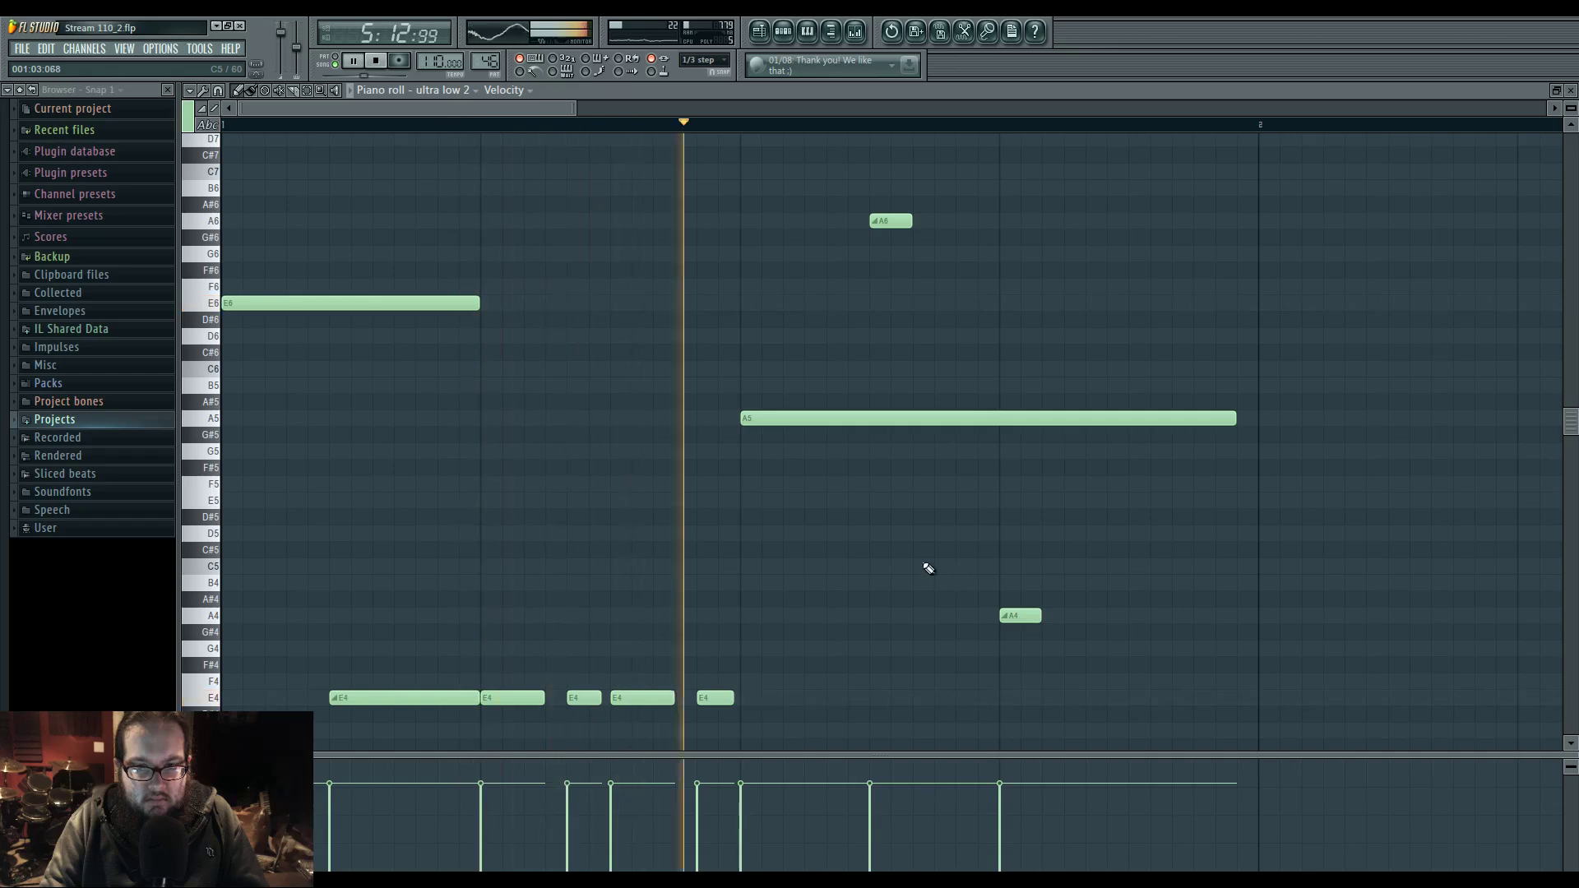
{"action": "left_click_drag", "start_coordinate": [894, 221], "coordinate": [852, 222]}
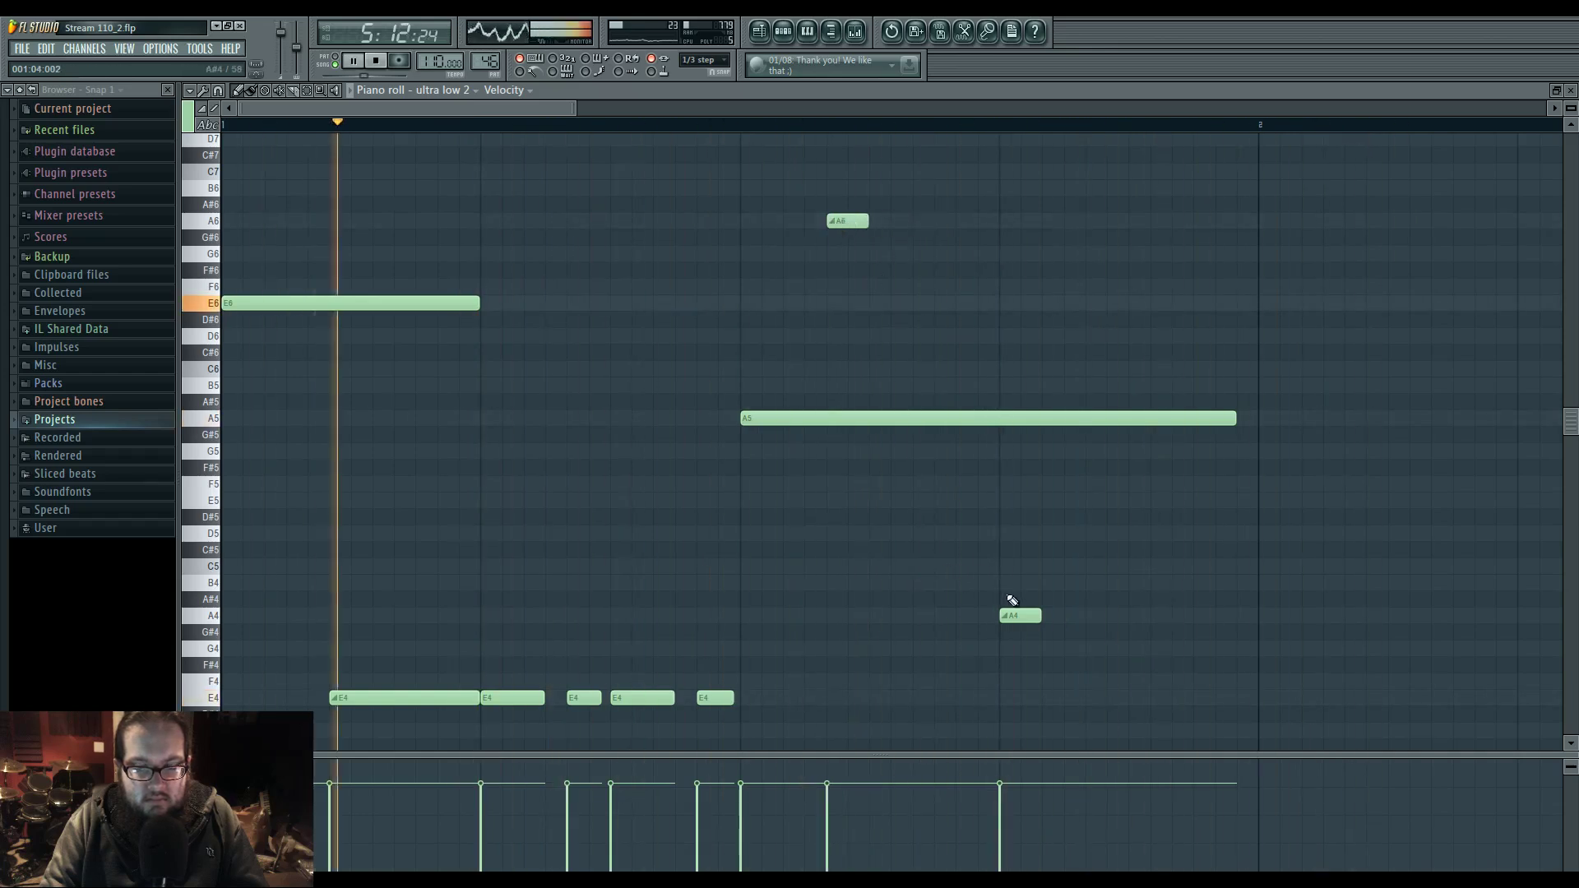
{"action": "left_click_drag", "start_coordinate": [1019, 615], "coordinate": [973, 730]}
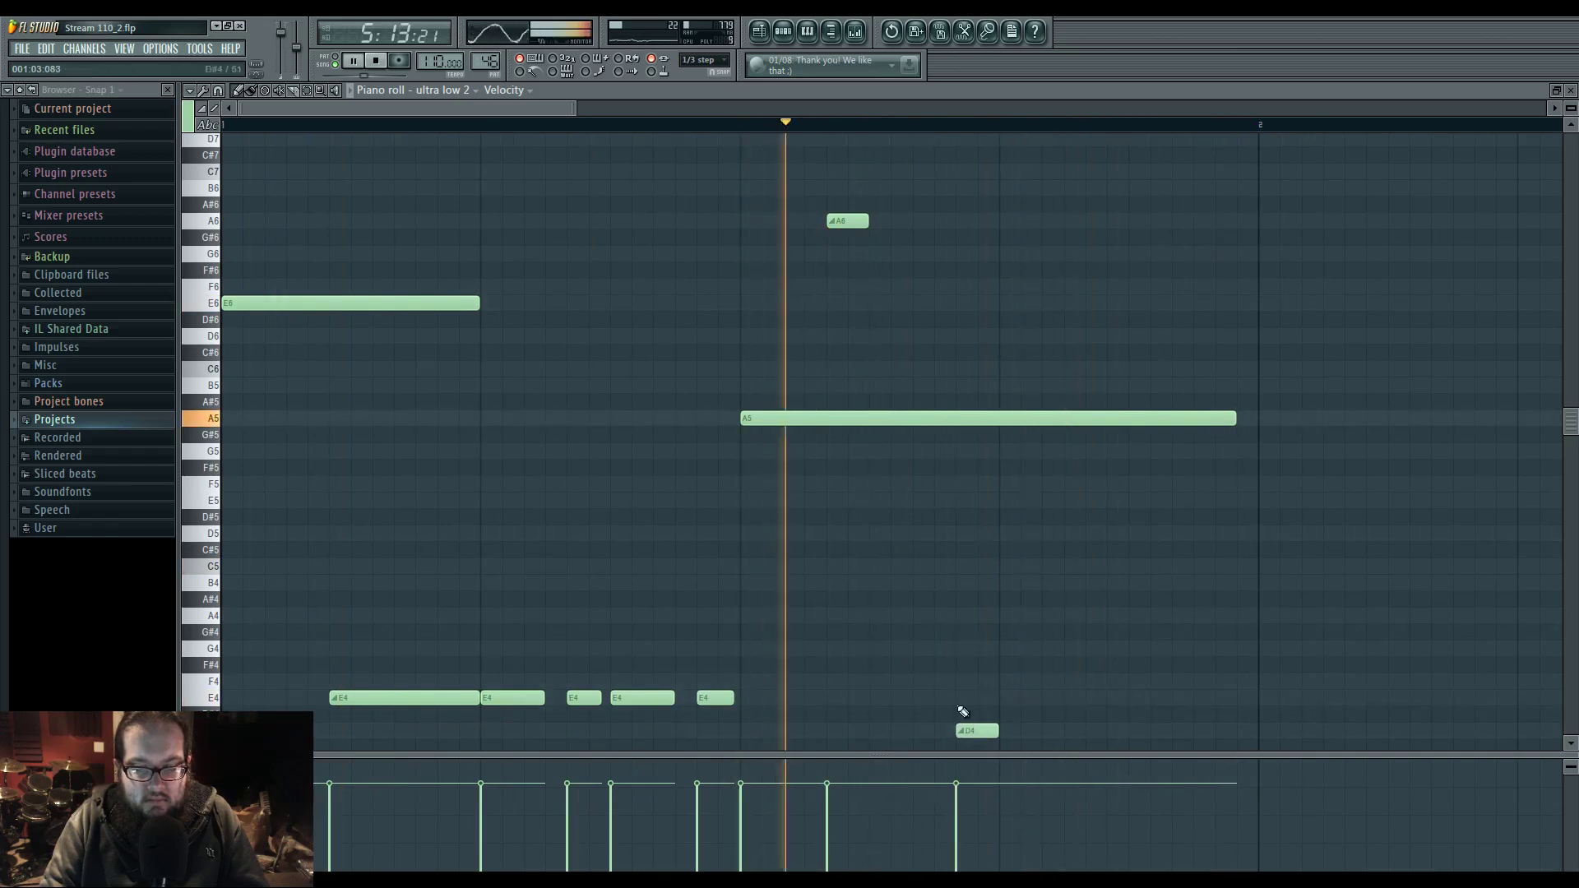
- Return to the playlist and play the arrangement from bar 137, replaying it from bar 144
{"action": "left_click", "coordinate": [760, 33]}
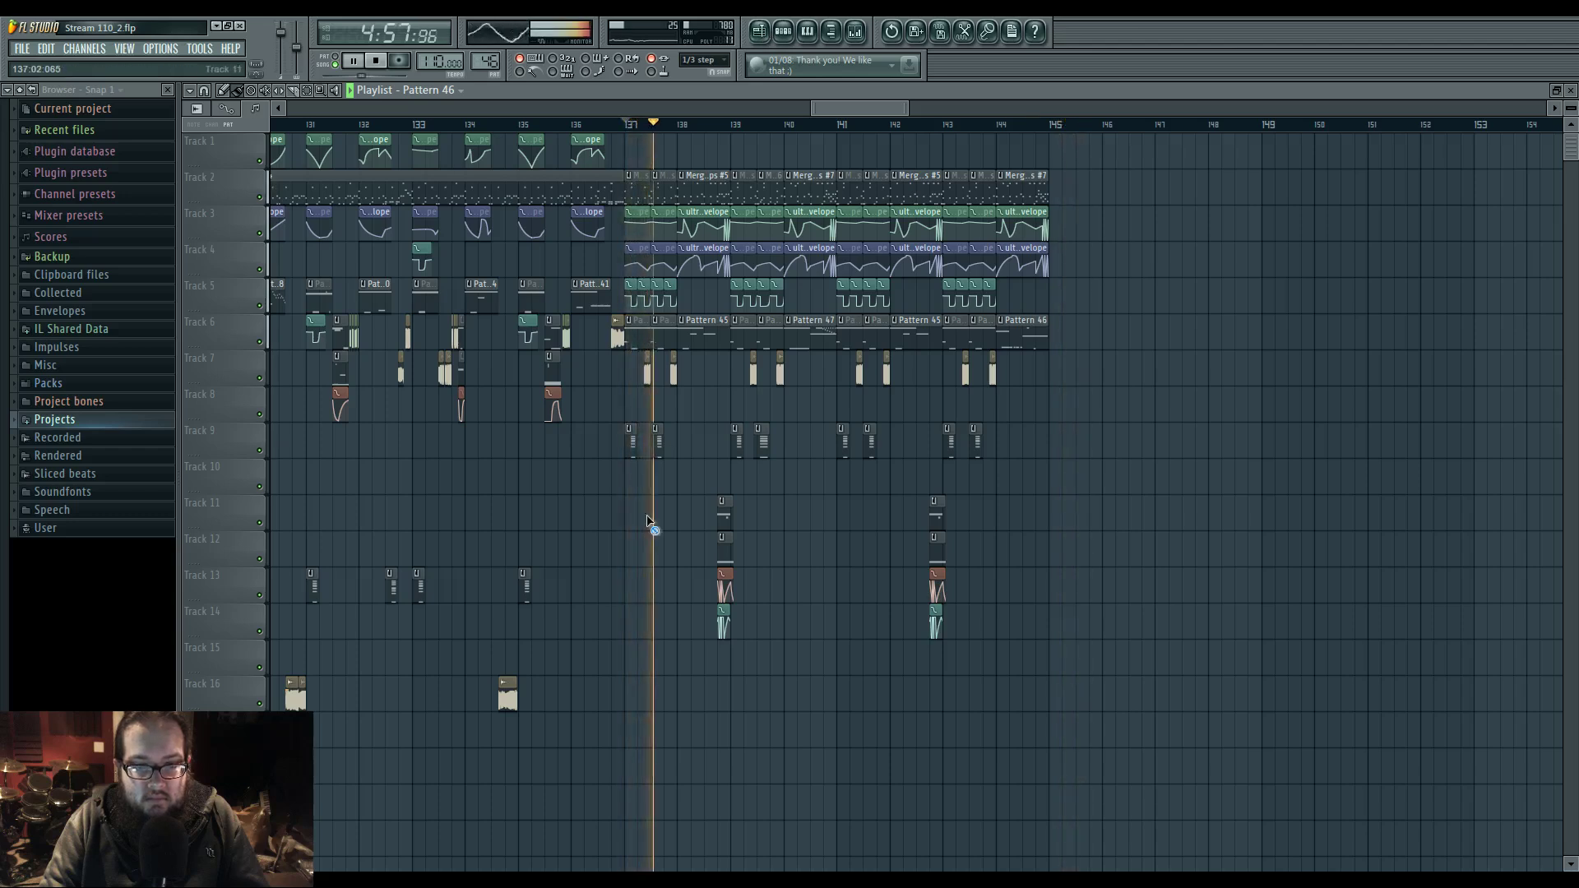
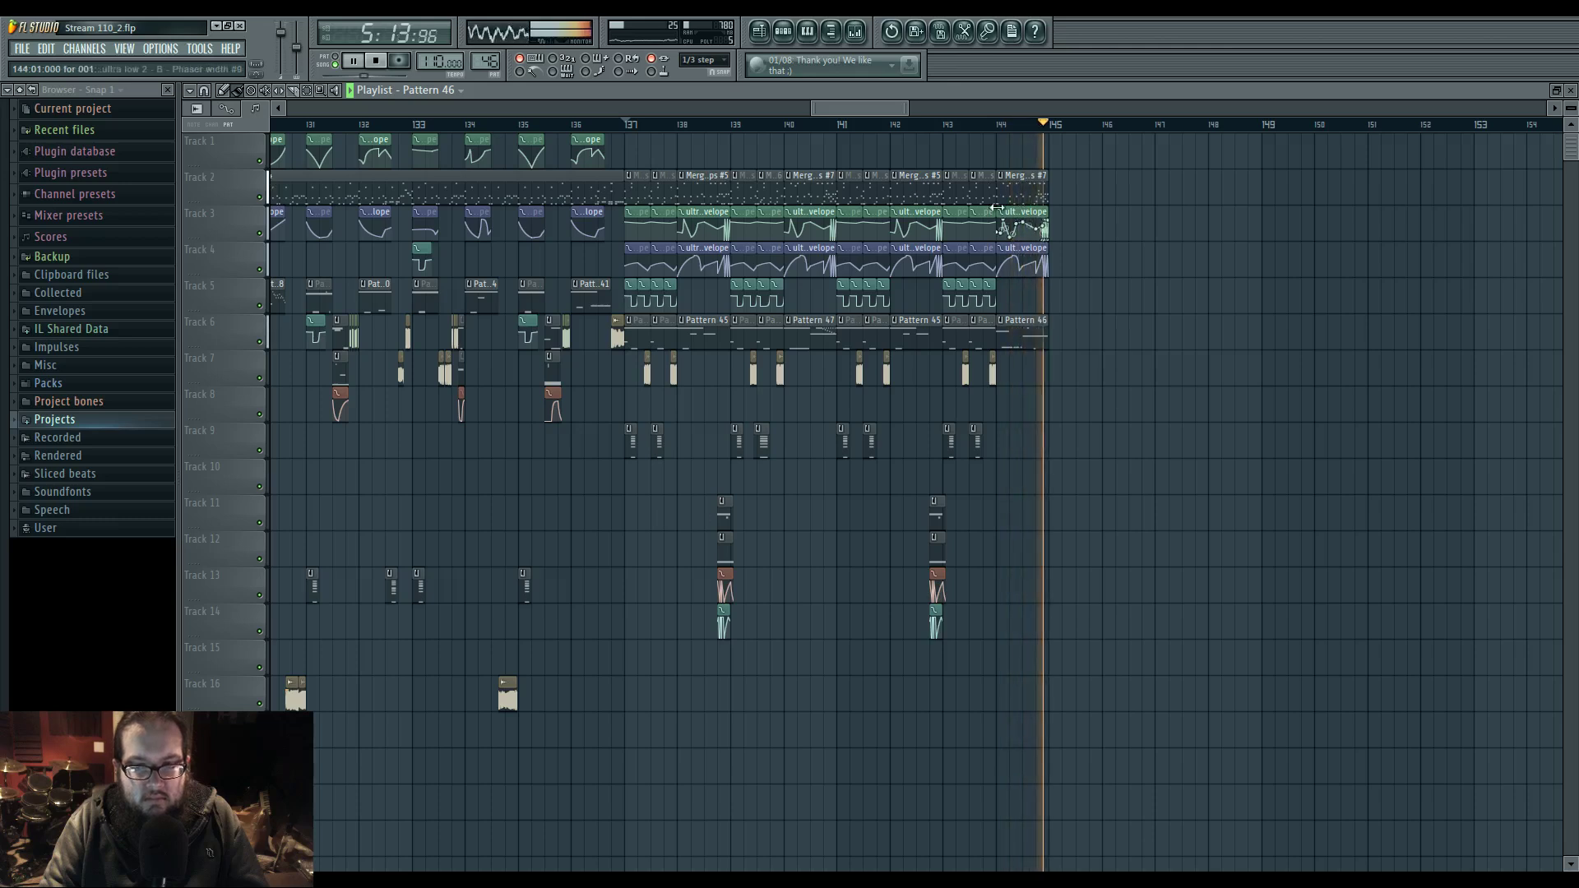
{"action": "left_click", "coordinate": [999, 124]}
{"action": "left_click", "coordinate": [998, 124]}
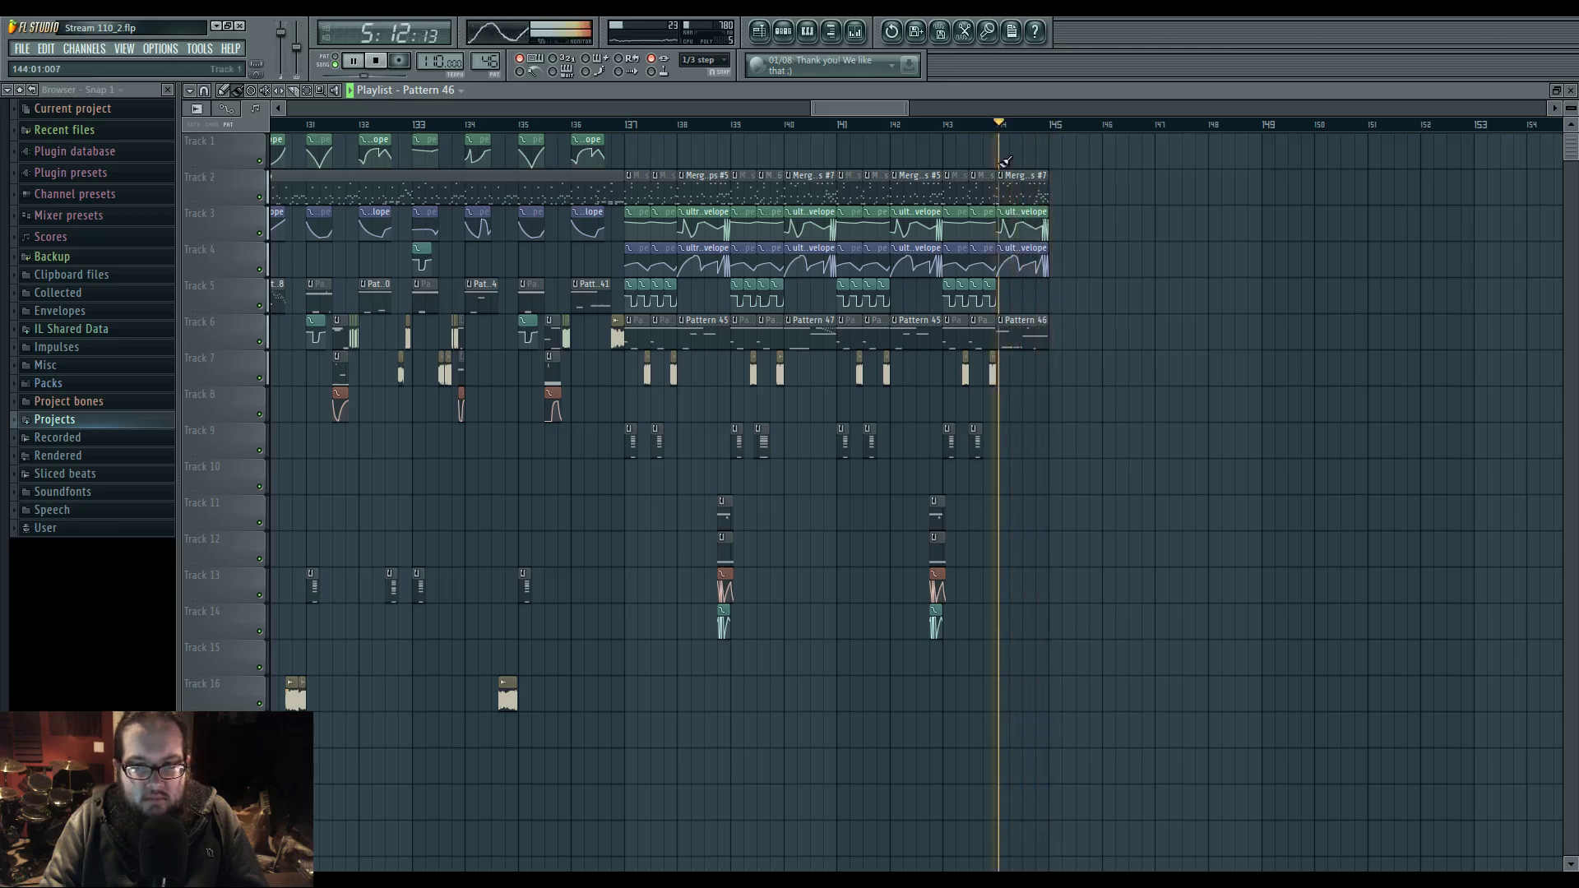
- In the Pattern 46 clip at bar 144, raise the first and third of beat 2's short E4 notes to E5
{"action": "double_click", "coordinate": [1010, 343]}
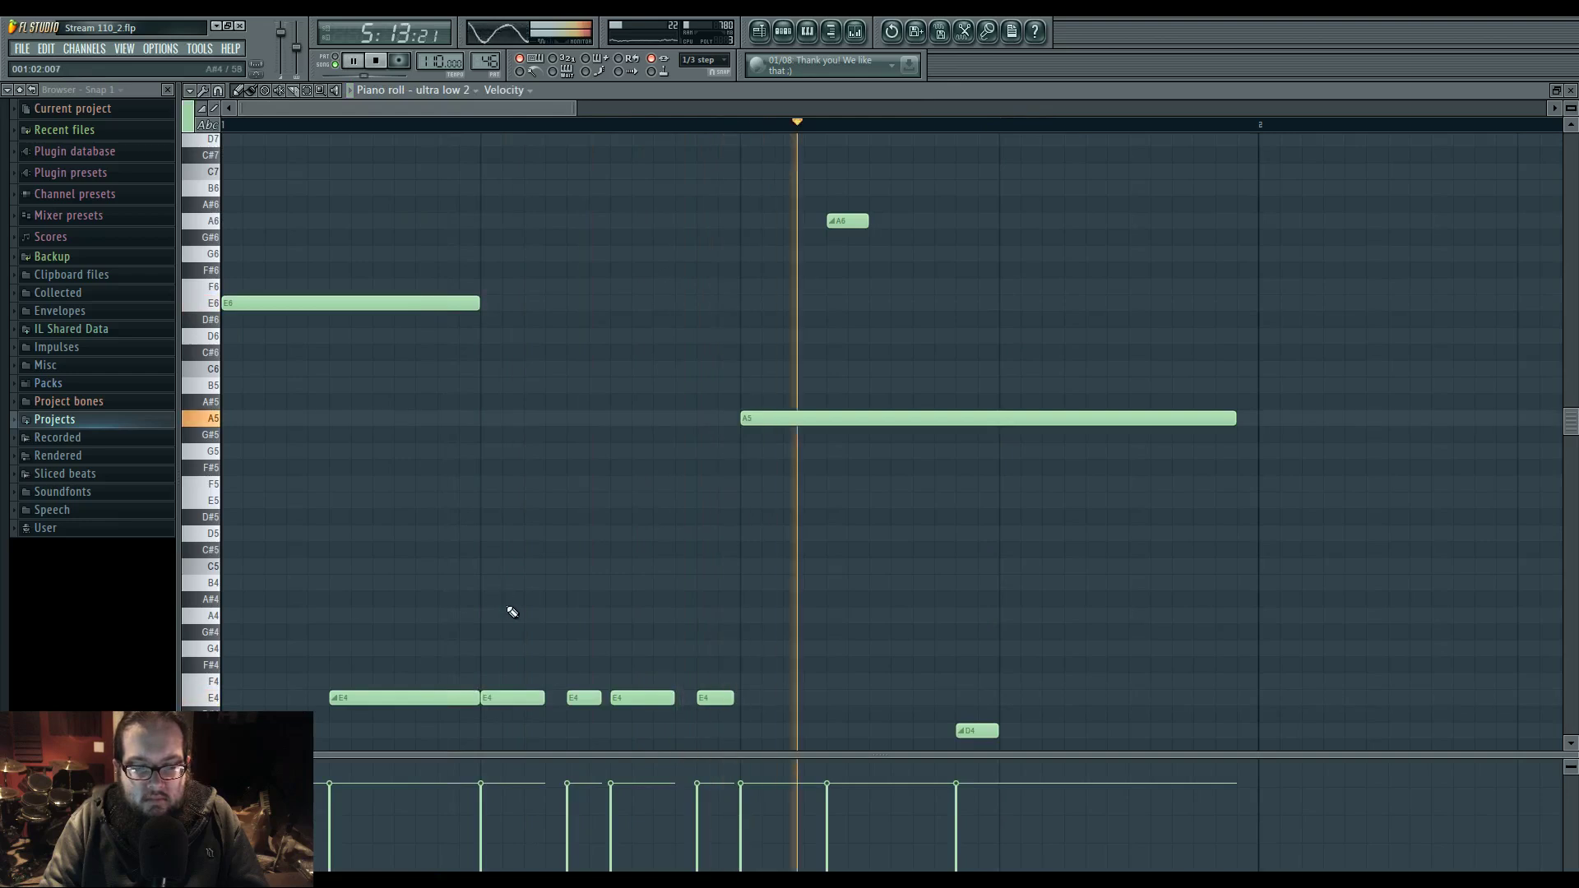
{"action": "left_click_drag", "start_coordinate": [510, 606], "coordinate": [723, 699]}
{"action": "left_click_drag", "start_coordinate": [526, 681], "coordinate": [581, 697]}
{"action": "left_click", "coordinate": [578, 522], "text": "ctrl"}
{"action": "left_click_drag", "start_coordinate": [717, 501], "coordinate": [719, 698]}
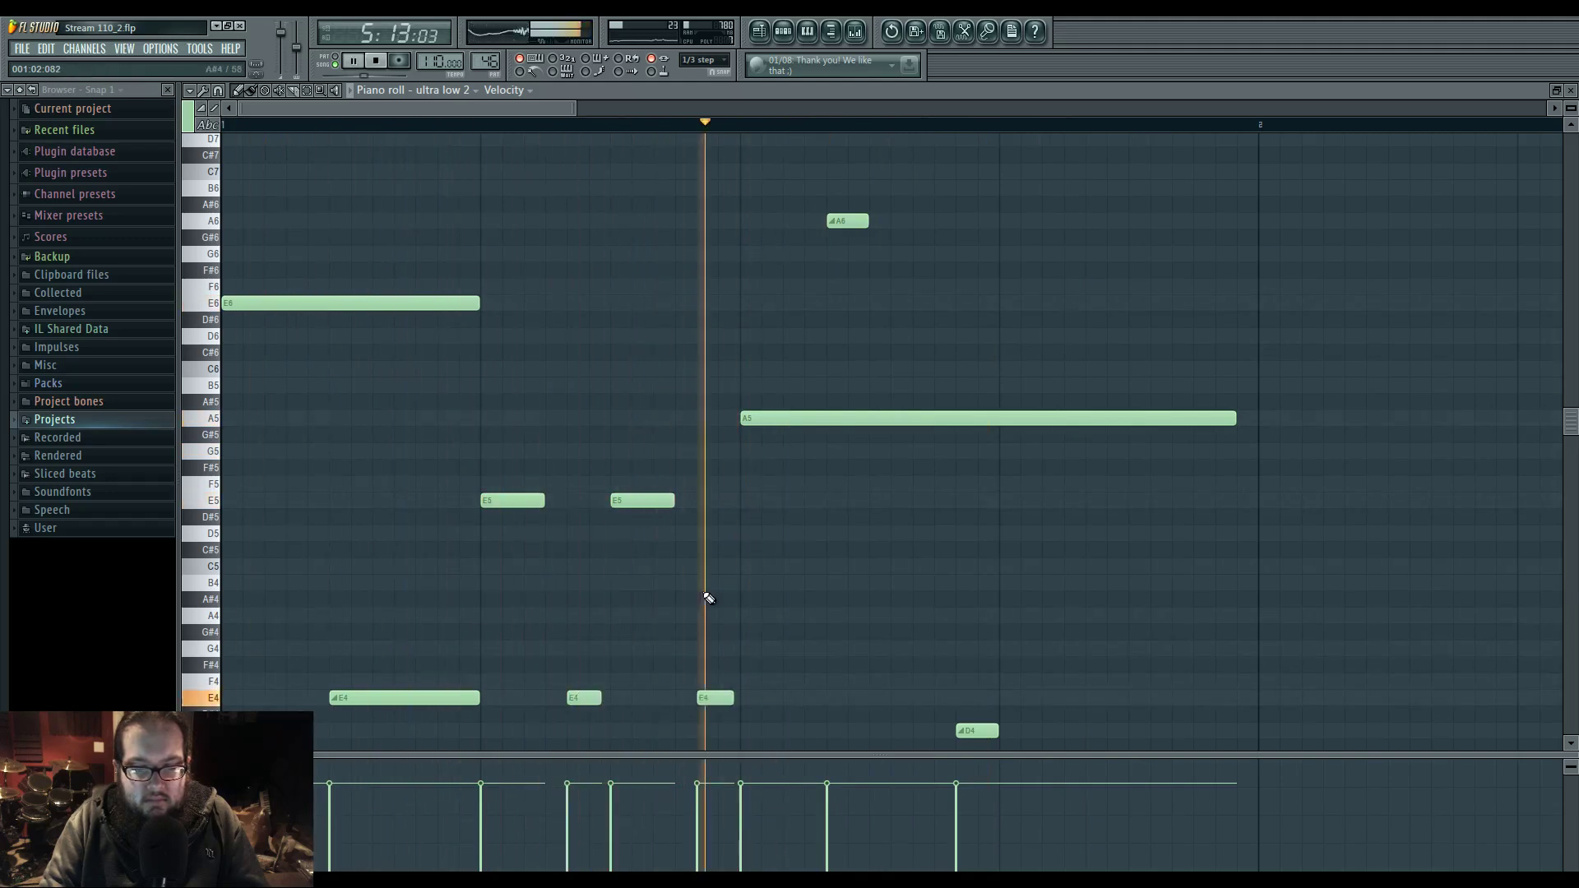
- In the playlist, trim the ends of the bar 144 envelope clips on Tracks 3 and 4 slightly
{"action": "left_click", "coordinate": [759, 31]}
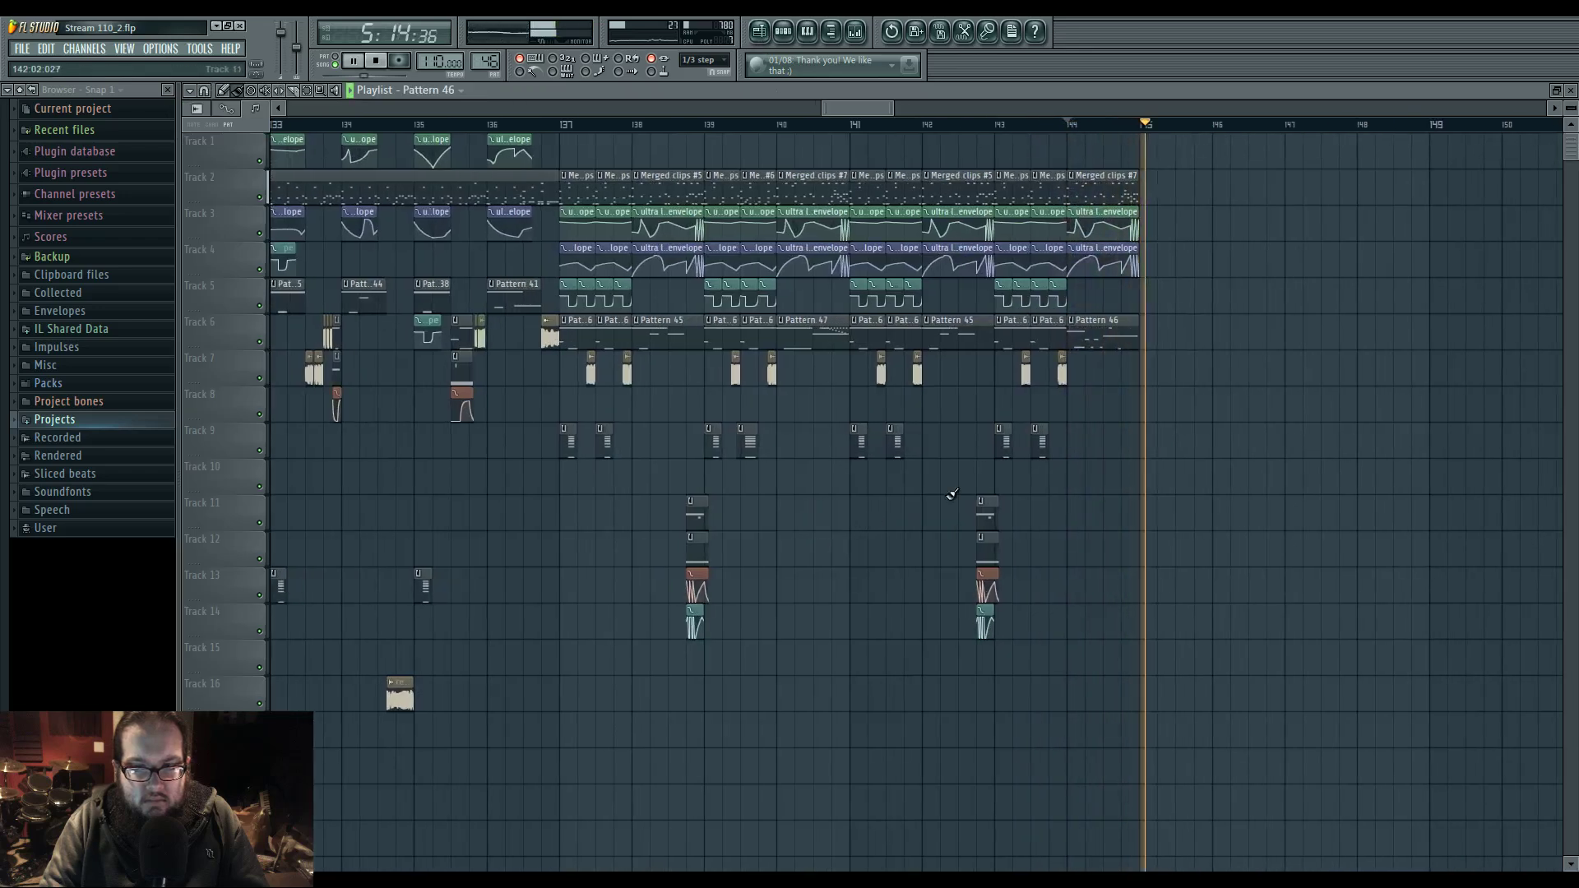
{"action": "key", "text": "space"}
{"action": "key", "text": "space"}
{"action": "left_click_drag", "start_coordinate": [1156, 268], "coordinate": [1129, 223]}
{"action": "left_click", "coordinate": [1166, 247], "text": "ctrl"}
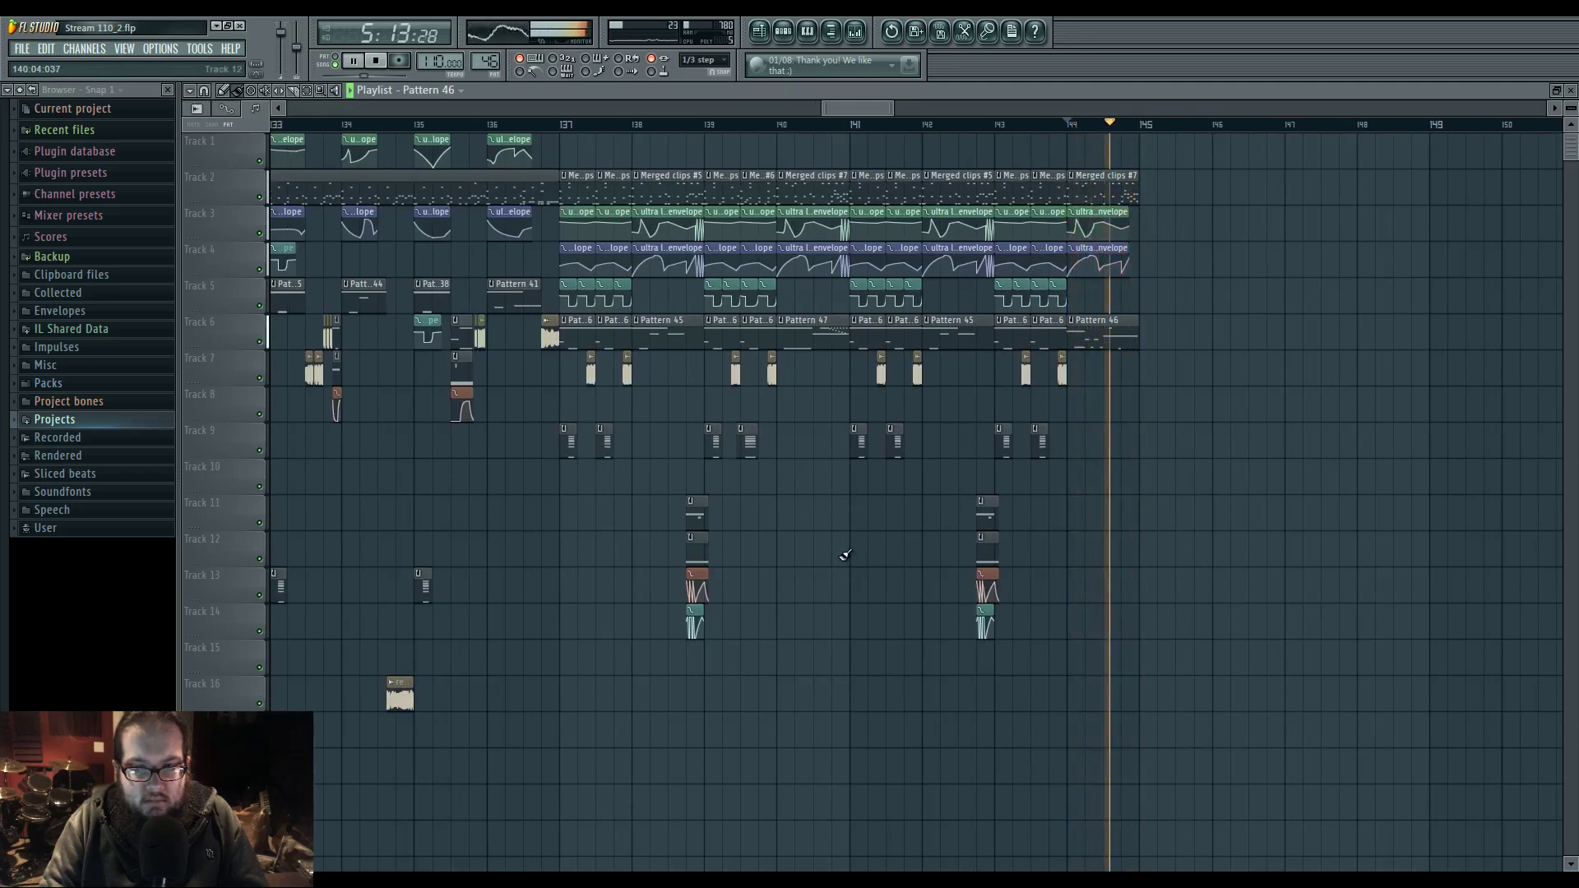
- Play the arrangement from bar 137, check the mixer, and replay the section around bar 139
{"action": "left_click", "coordinate": [567, 128]}
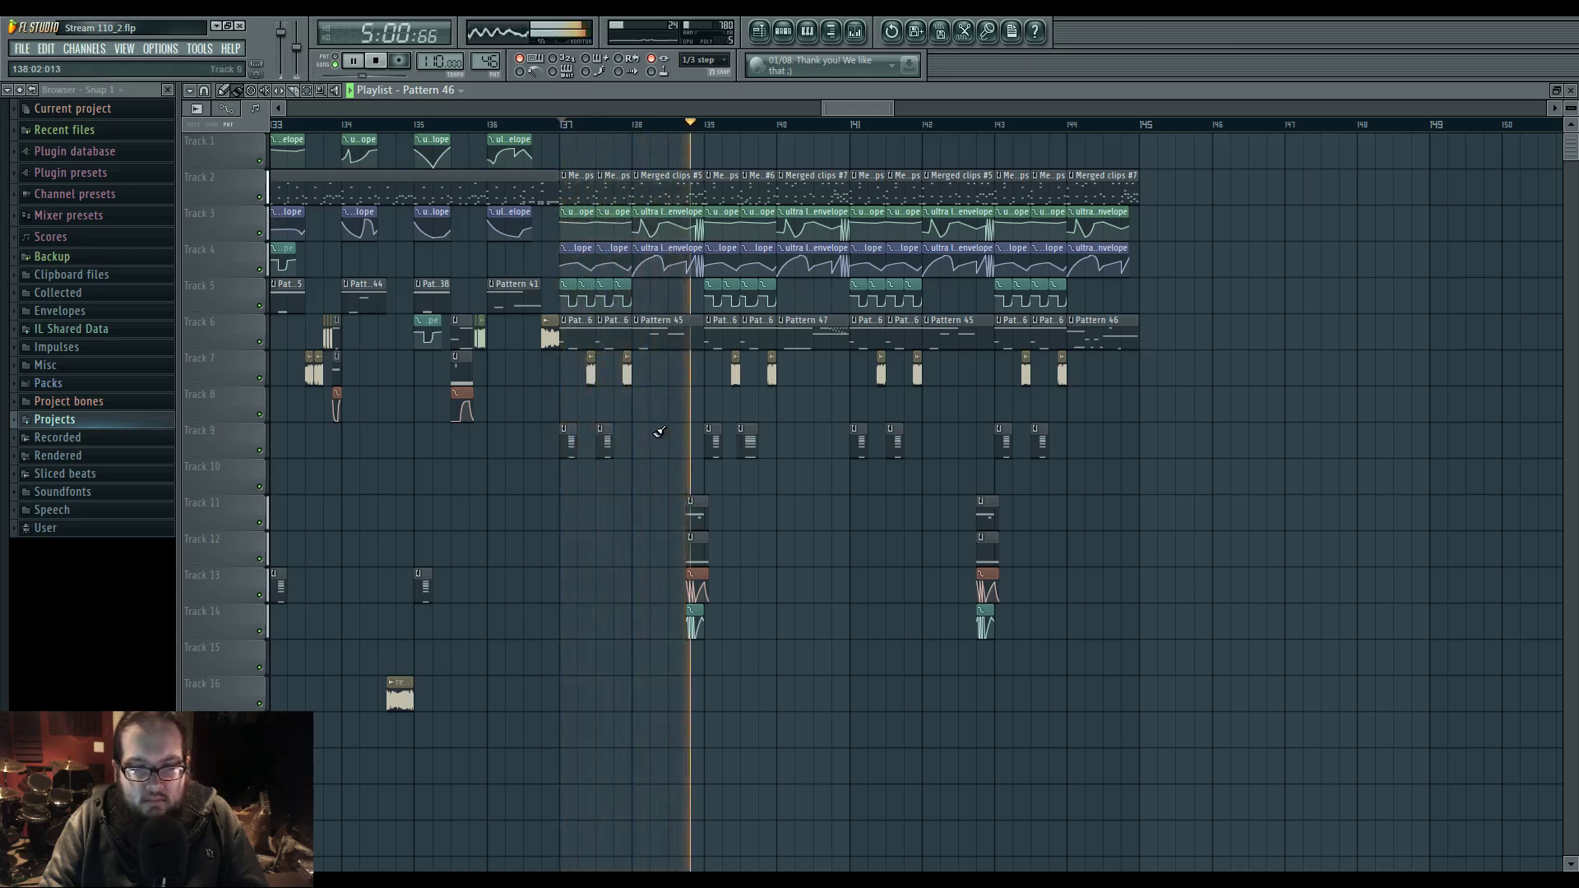
{"action": "left_click", "coordinate": [856, 32]}
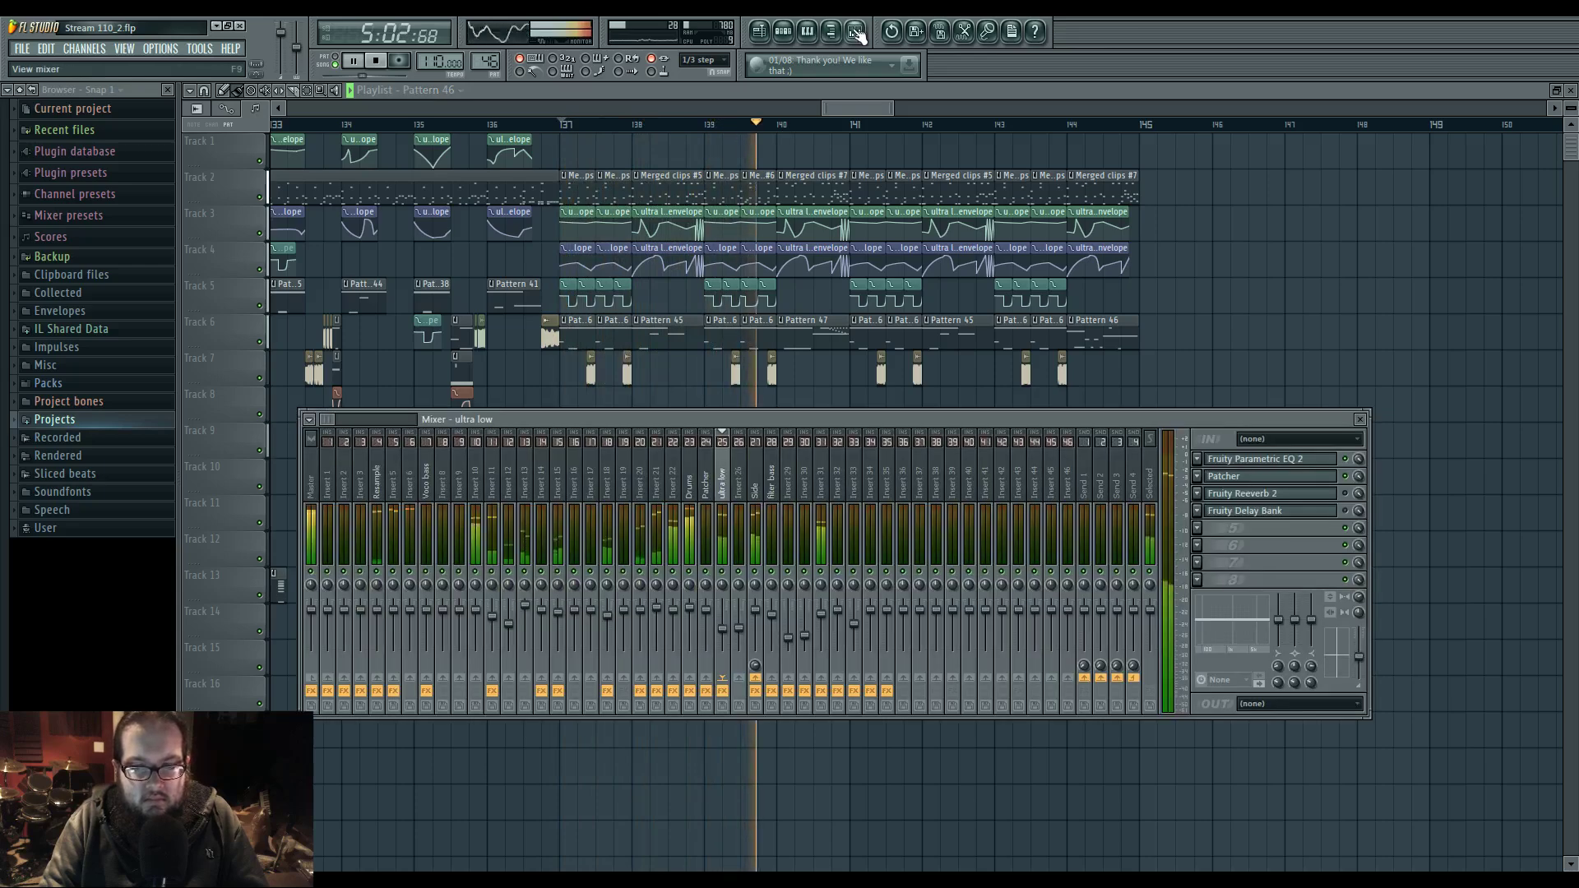
{"action": "left_click", "coordinate": [712, 124]}
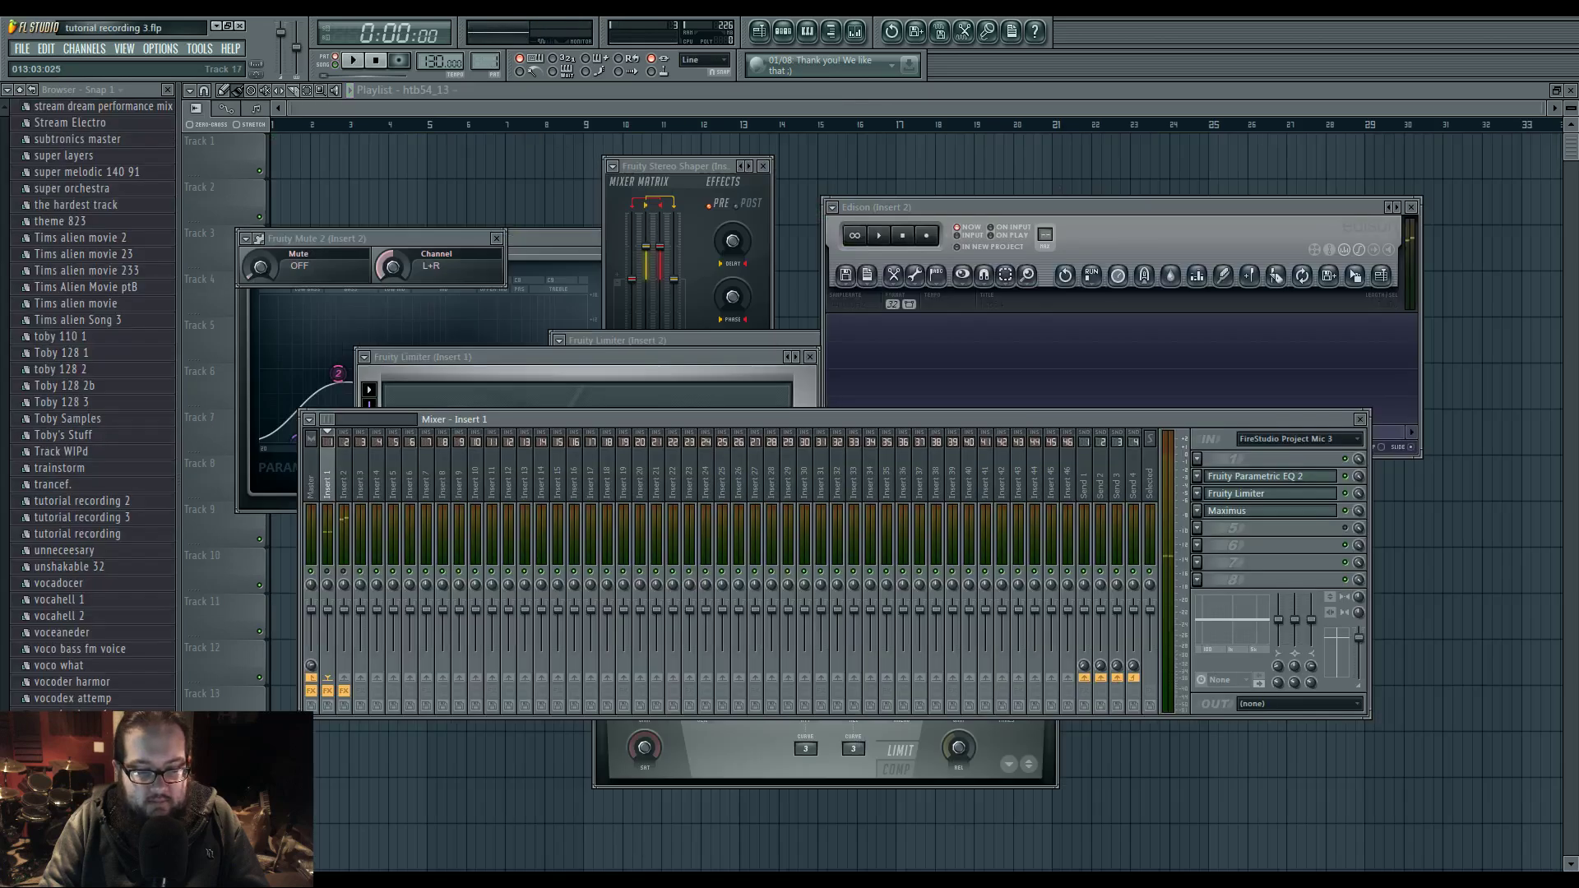
{"action": "key", "text": "F12"}
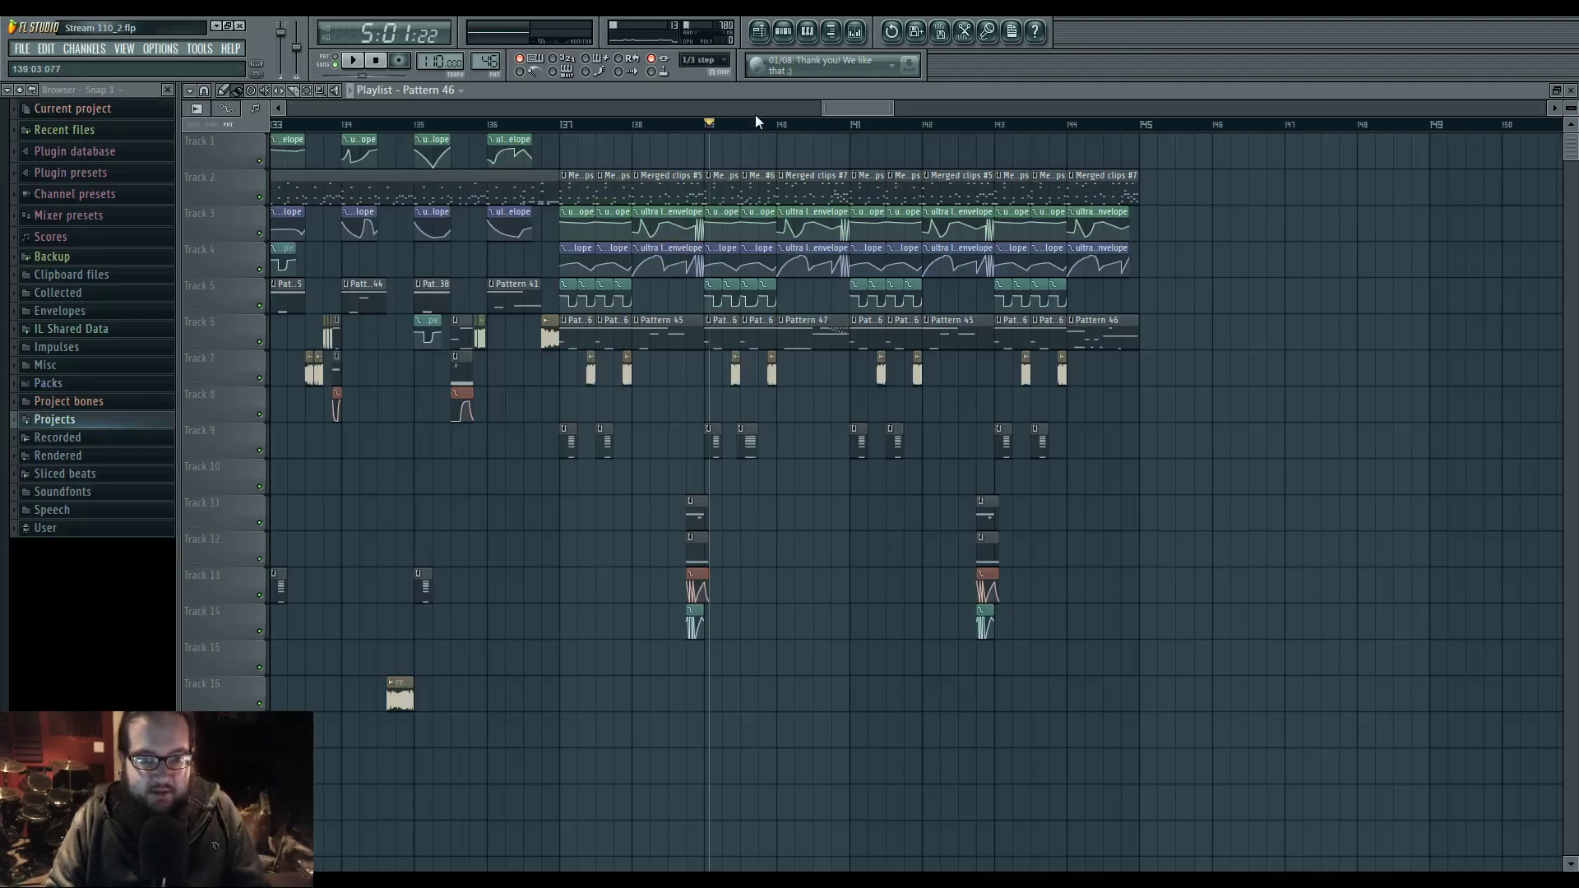
{"action": "key", "text": "space"}
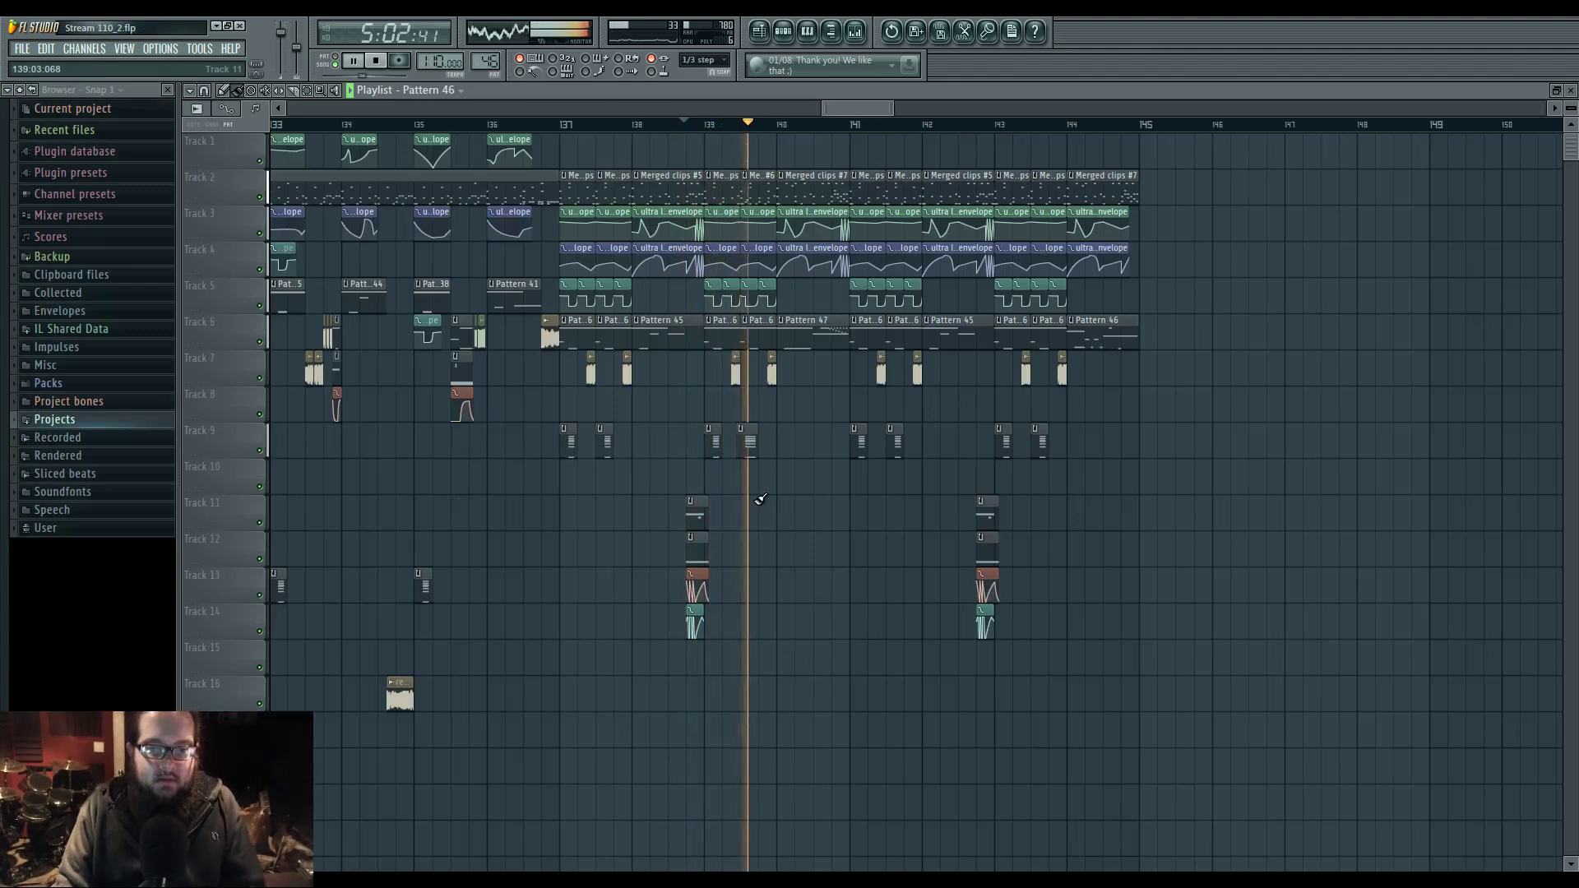
{"action": "left_click", "coordinate": [687, 124]}
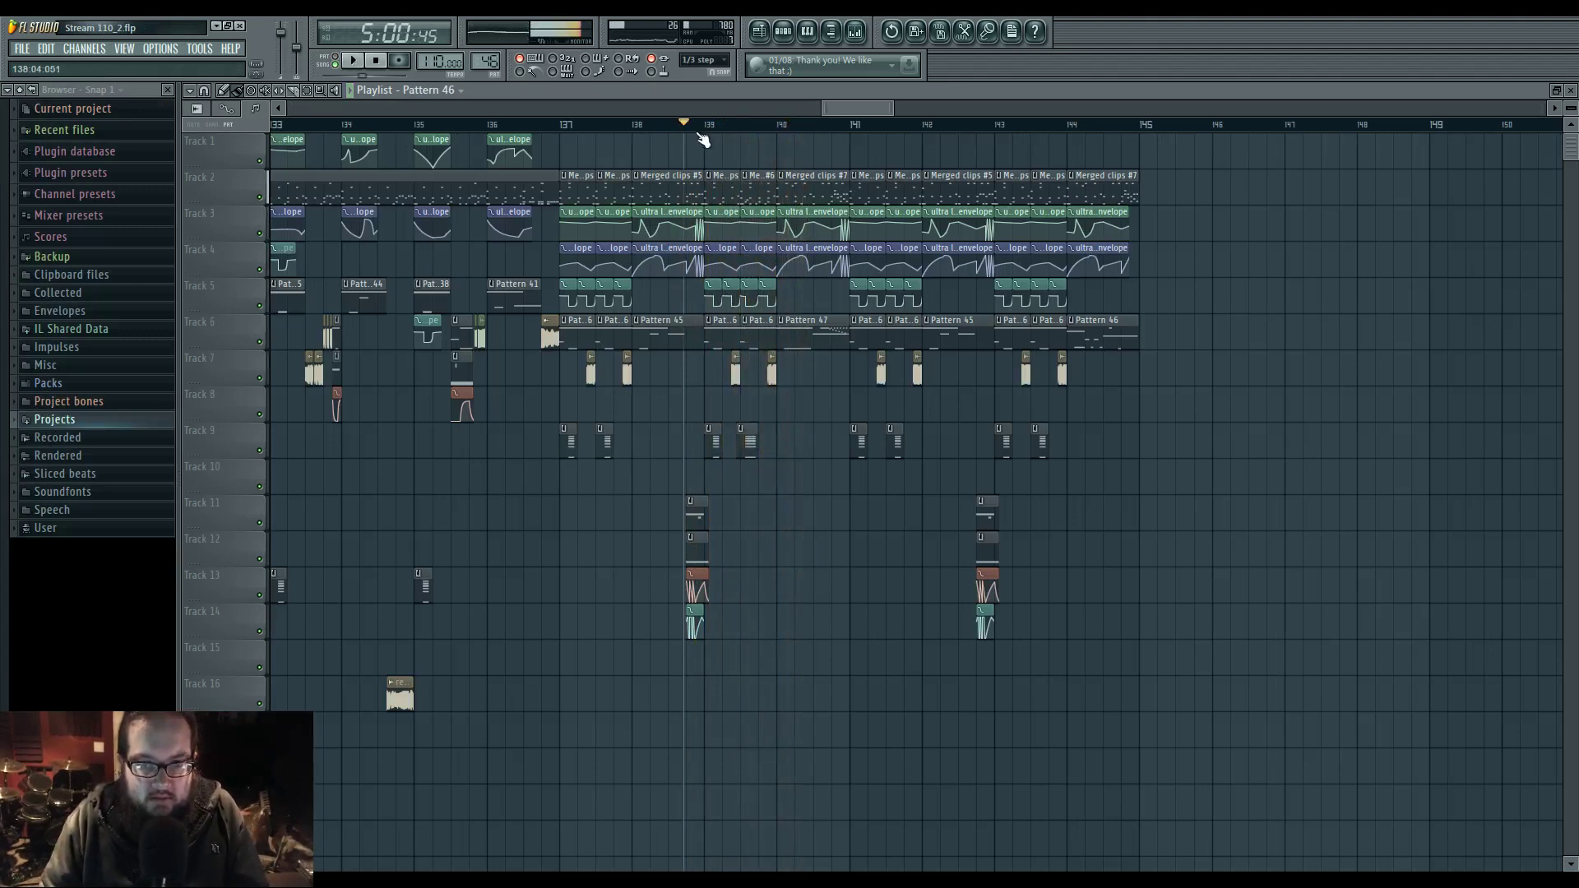
- In the Merged clips #6 drum clip, shift the D3 note before beat 2 slightly earlier, trying timings for the adjacent E3 note during playback
{"action": "scroll", "coordinate": [773, 539], "scroll_direction": "up", "scroll_amount": 4}
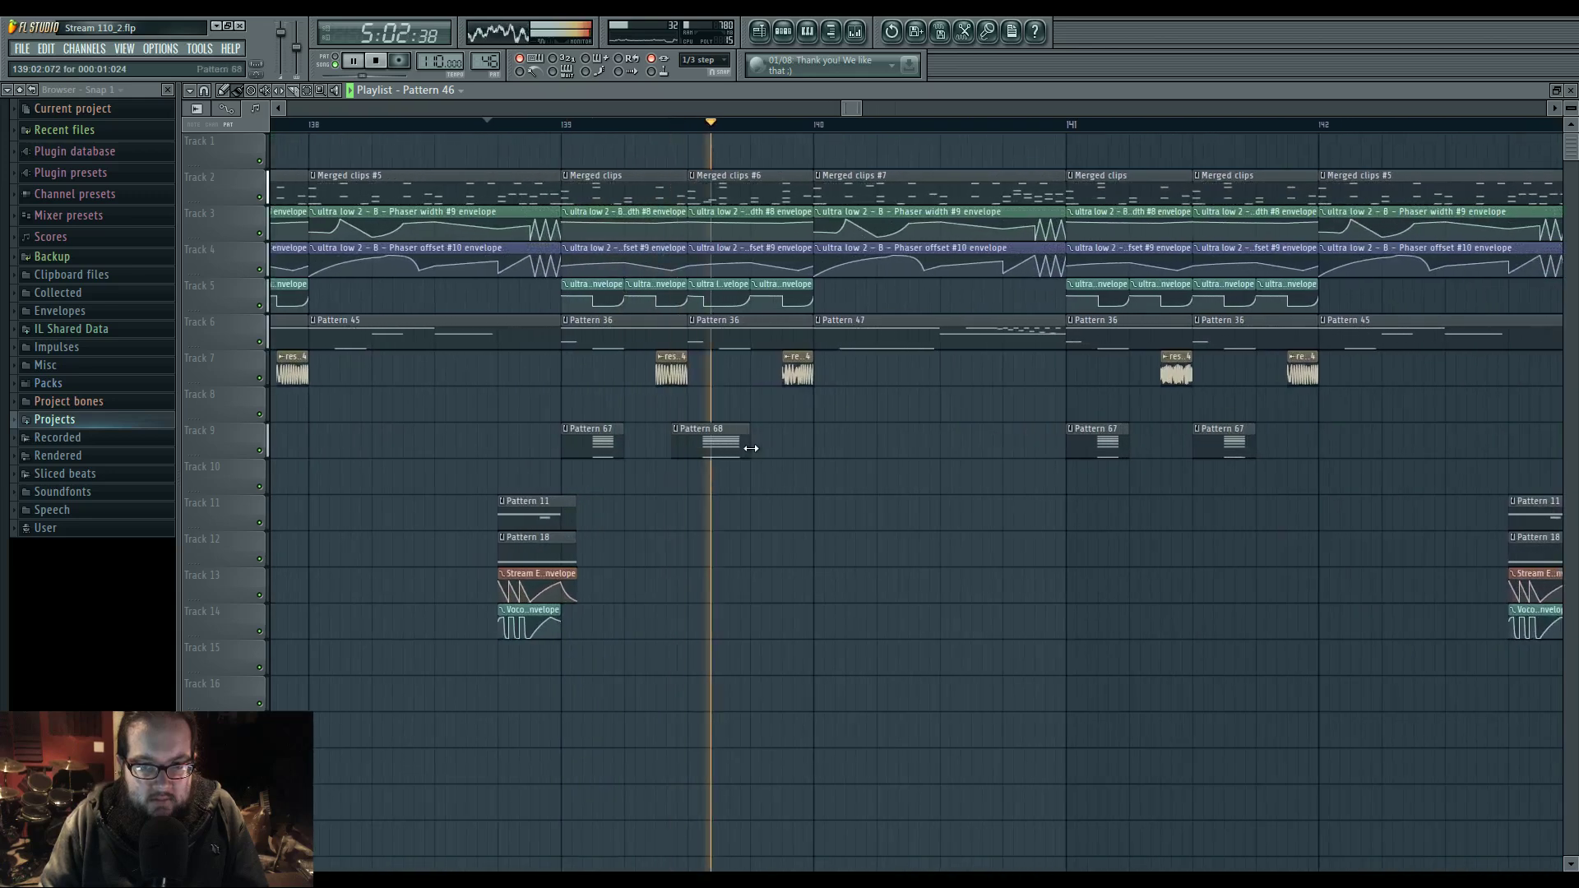
{"action": "double_click", "coordinate": [712, 190]}
{"action": "key", "text": "space"}
{"action": "key", "text": "space"}
{"action": "scroll", "coordinate": [314, 594], "scroll_direction": "up", "scroll_amount": 5}
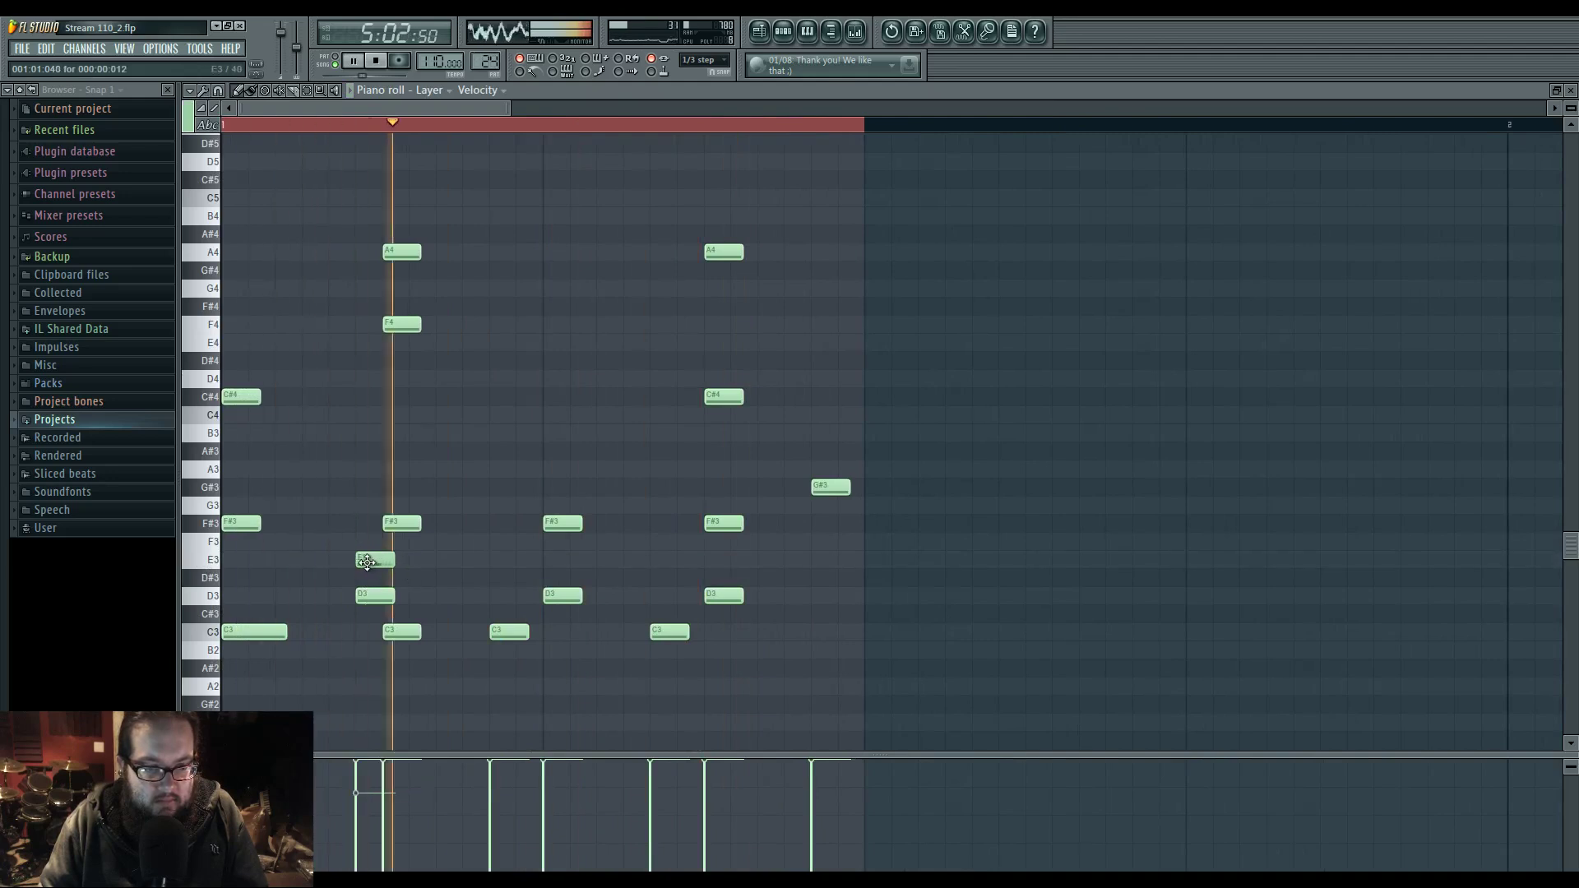
{"action": "left_click_drag", "start_coordinate": [367, 561], "coordinate": [403, 561]}
{"action": "key", "text": "space"}
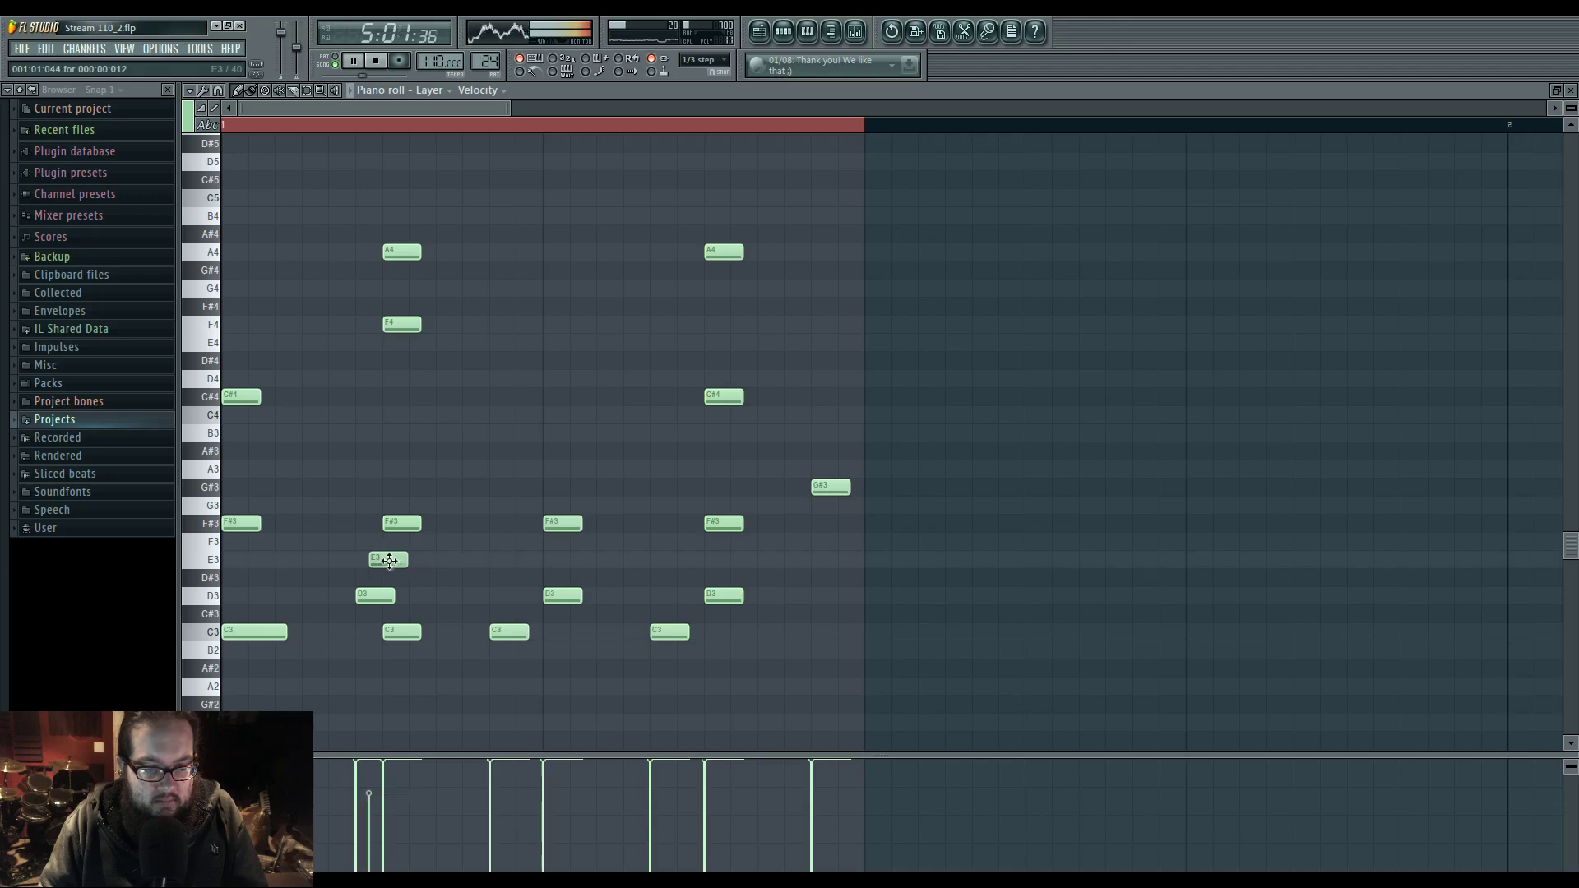
{"action": "key", "text": "space"}
{"action": "left_click_drag", "start_coordinate": [388, 565], "coordinate": [353, 596]}
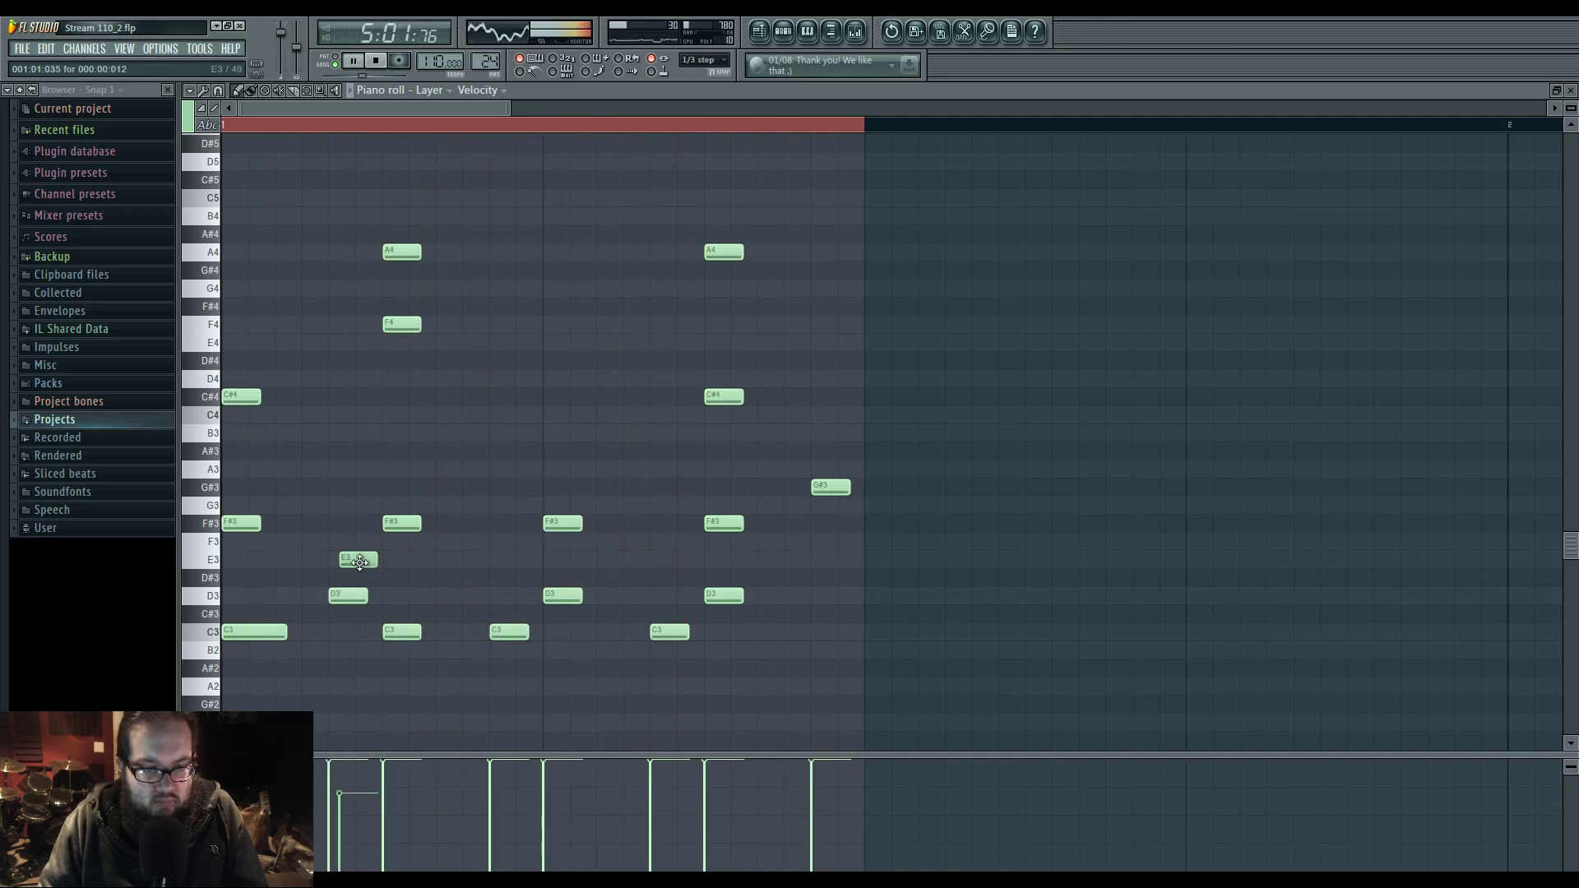
{"action": "key", "text": "space"}
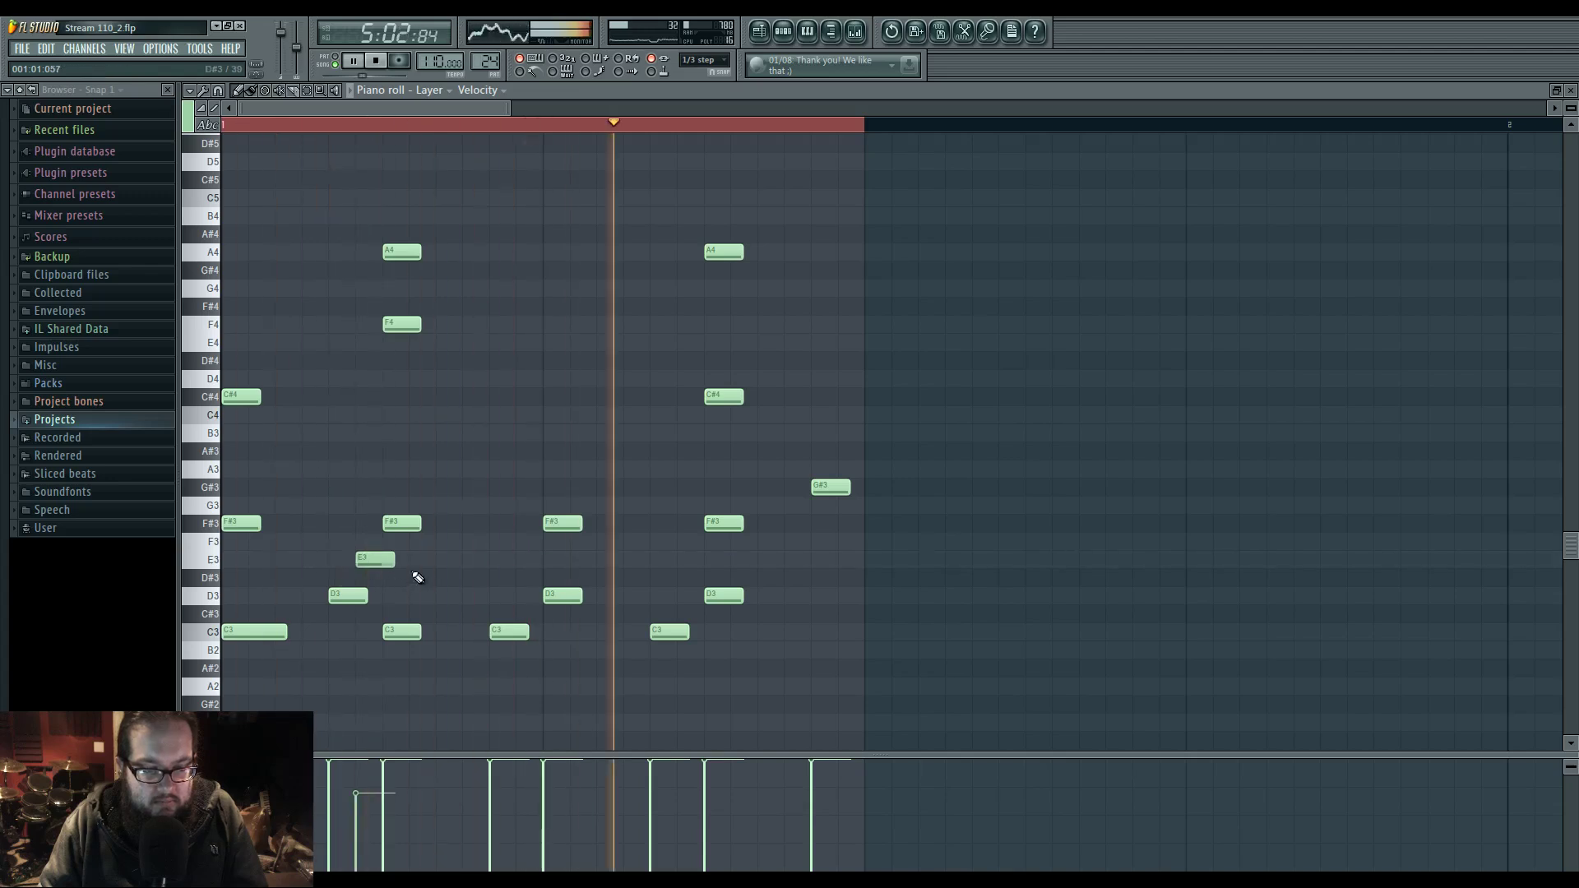
{"action": "key", "text": "space"}
{"action": "left_click", "coordinate": [763, 32]}
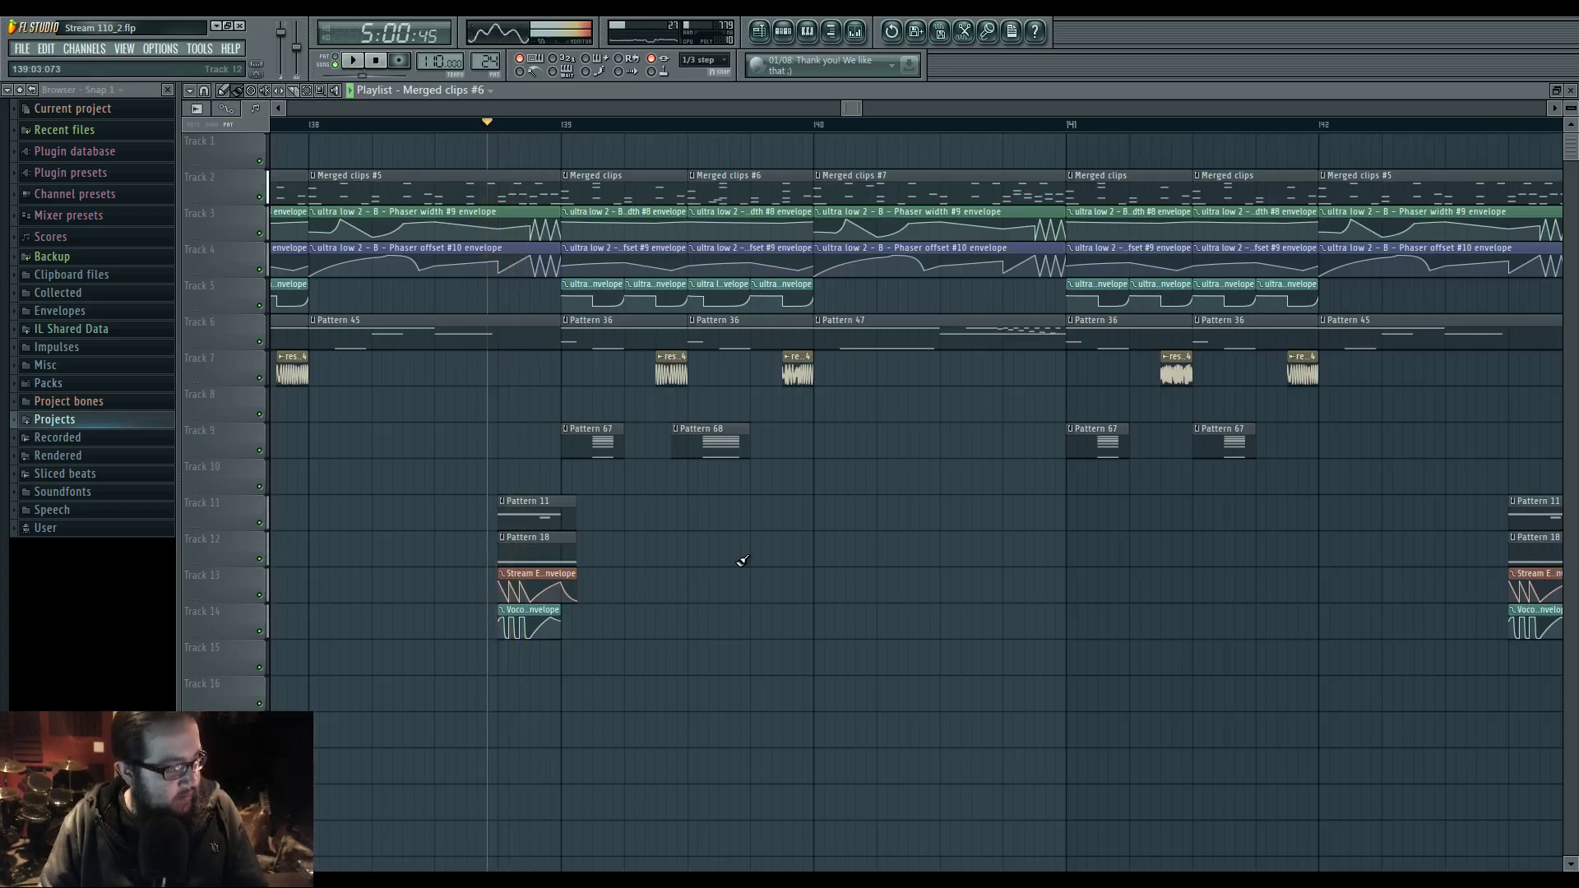
{"action": "key", "text": "space"}
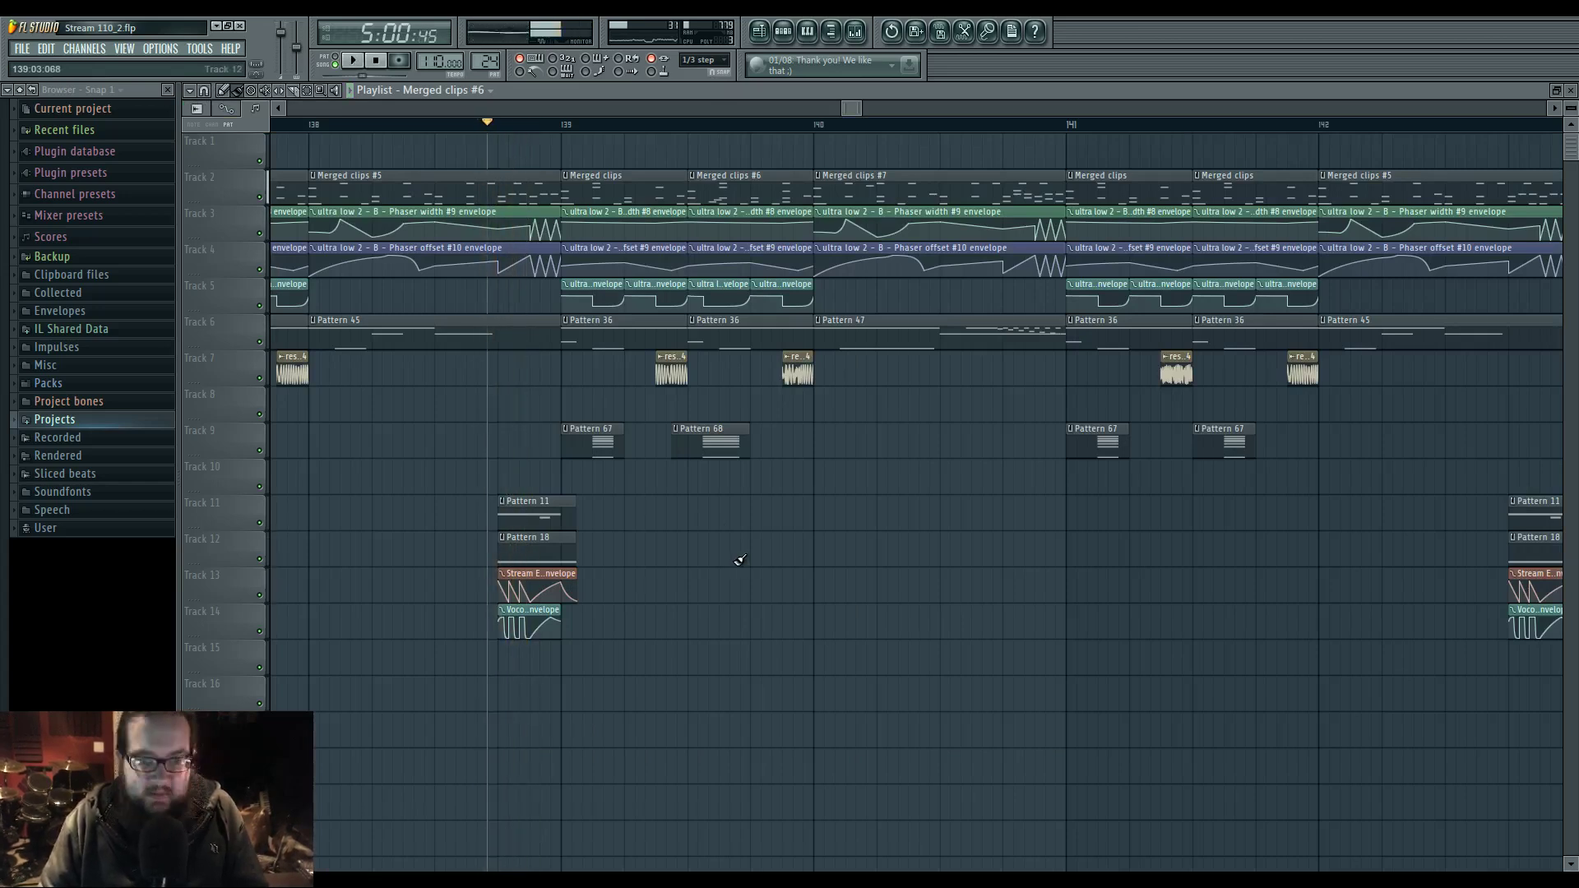
- Make the Pattern 11 clip at the end of bar 142 unique and raise its long A4 note to D5
{"action": "scroll", "coordinate": [775, 565], "scroll_direction": "down", "scroll_amount": 2}
{"action": "left_click_drag", "start_coordinate": [888, 554], "coordinate": [625, 549]}
{"action": "scroll", "coordinate": [860, 557], "scroll_direction": "up", "scroll_amount": 5}
{"action": "left_click_drag", "start_coordinate": [1020, 560], "coordinate": [645, 563]}
{"action": "right_click", "coordinate": [854, 505]}
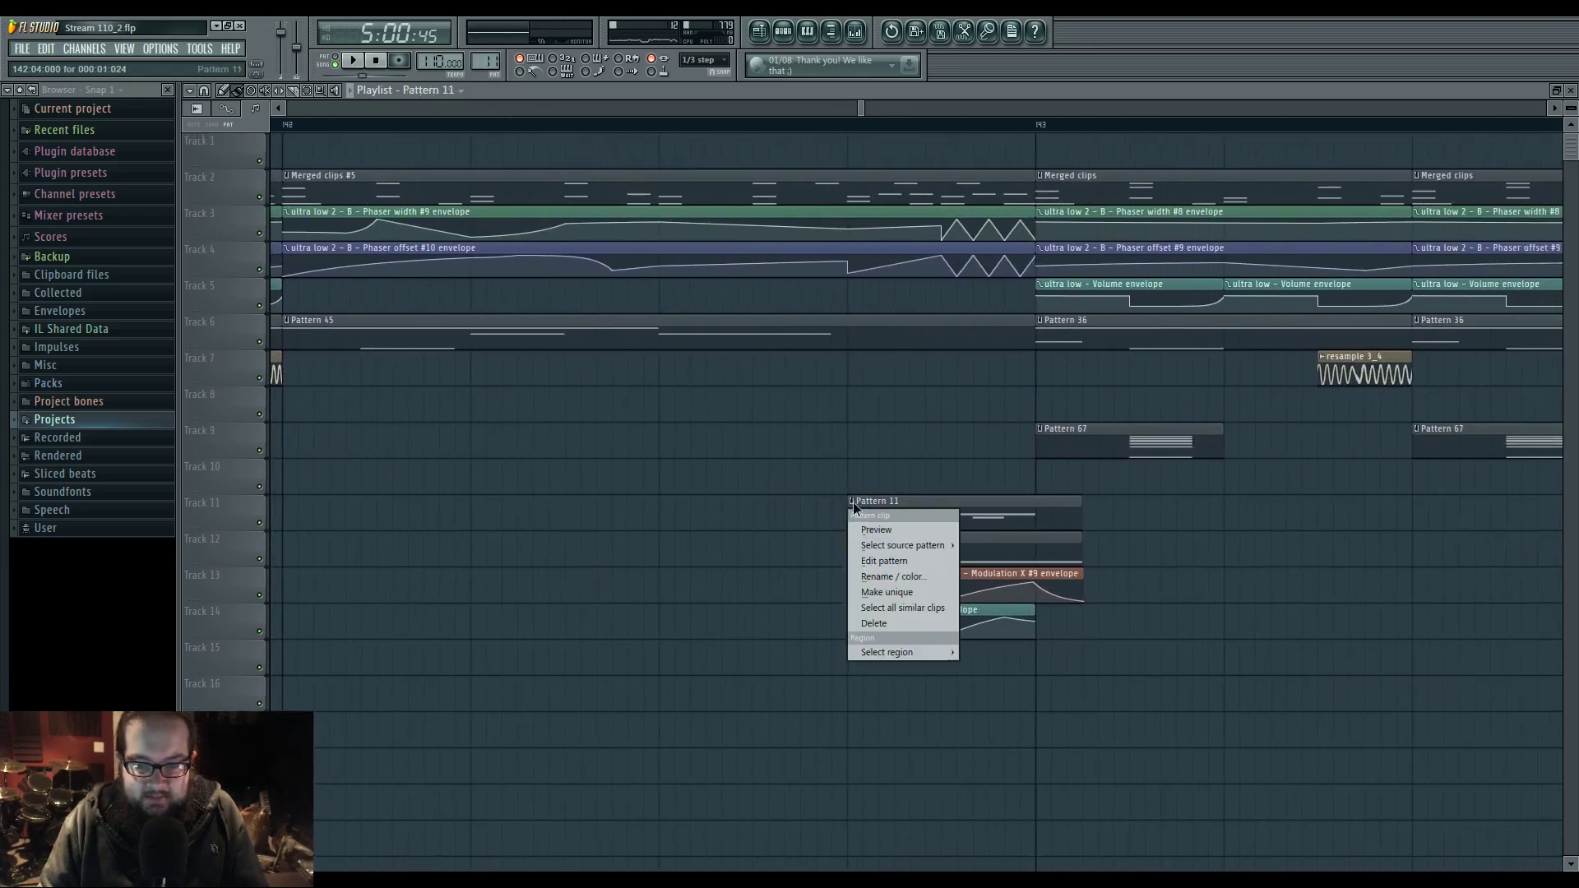
{"action": "double_click", "coordinate": [862, 507]}
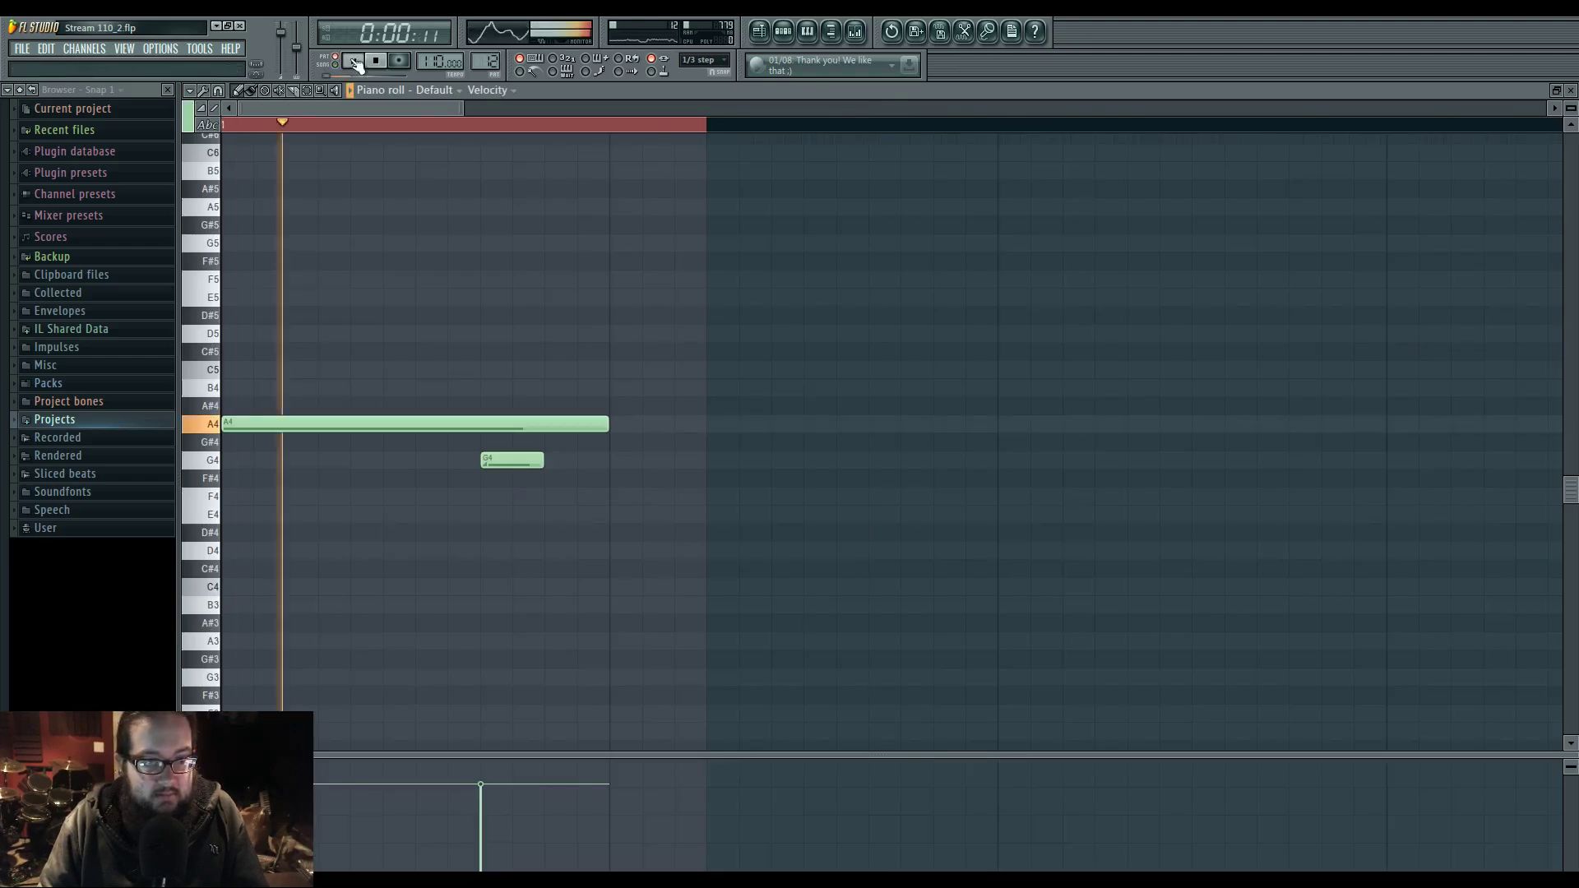
{"action": "key", "text": "space"}
{"action": "left_click_drag", "start_coordinate": [267, 424], "coordinate": [253, 322]}
{"action": "key", "text": "space"}
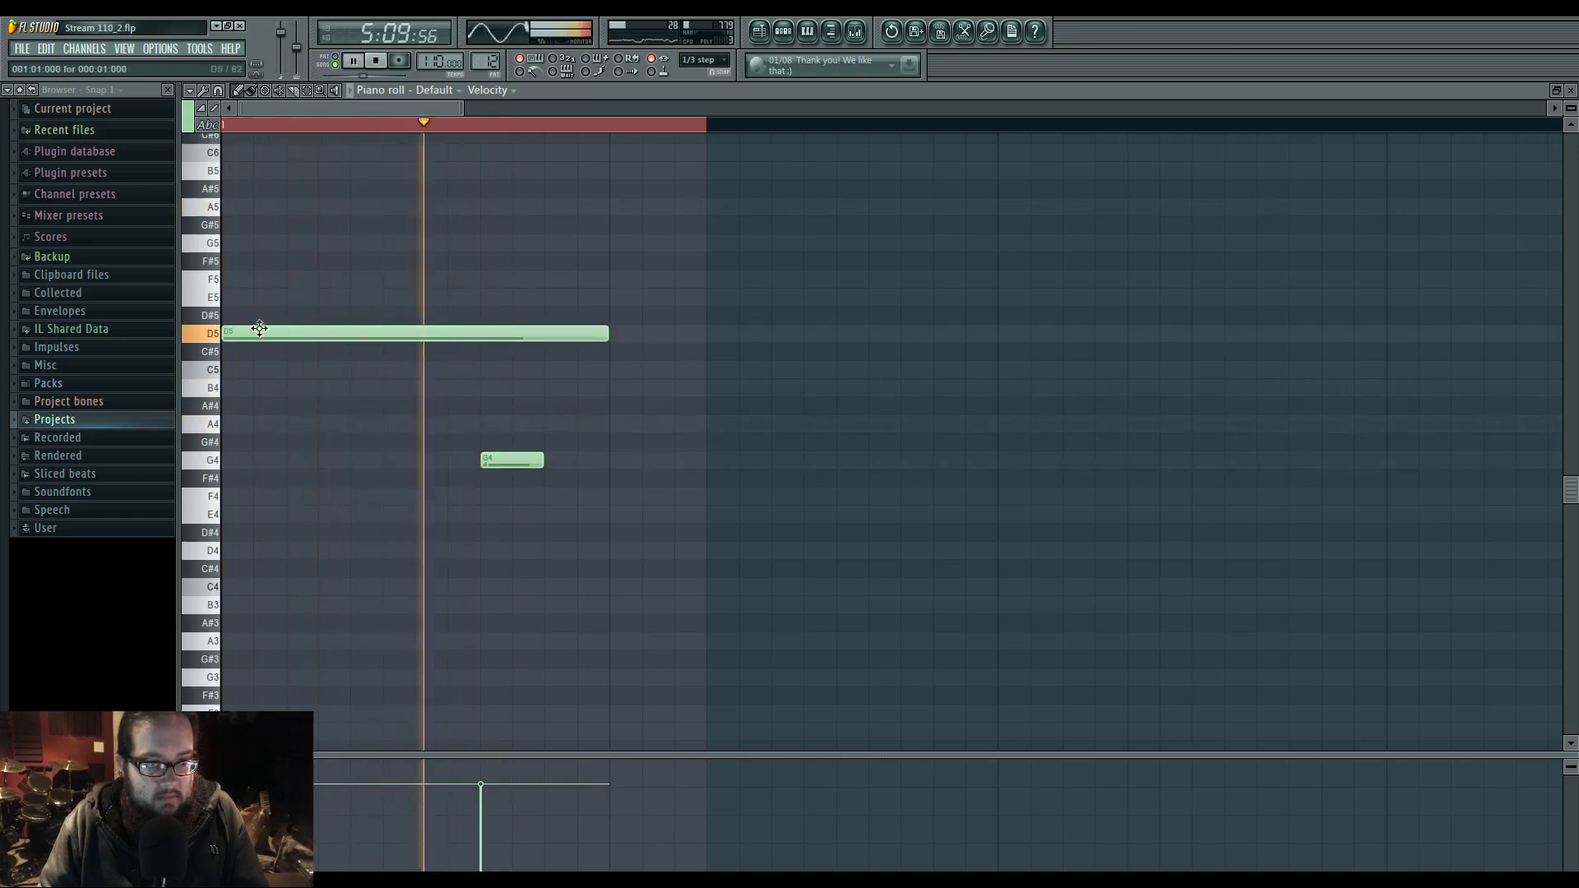
- Play the arrangement from bar 142 and replay it from bar 144
{"action": "left_click", "coordinate": [769, 34]}
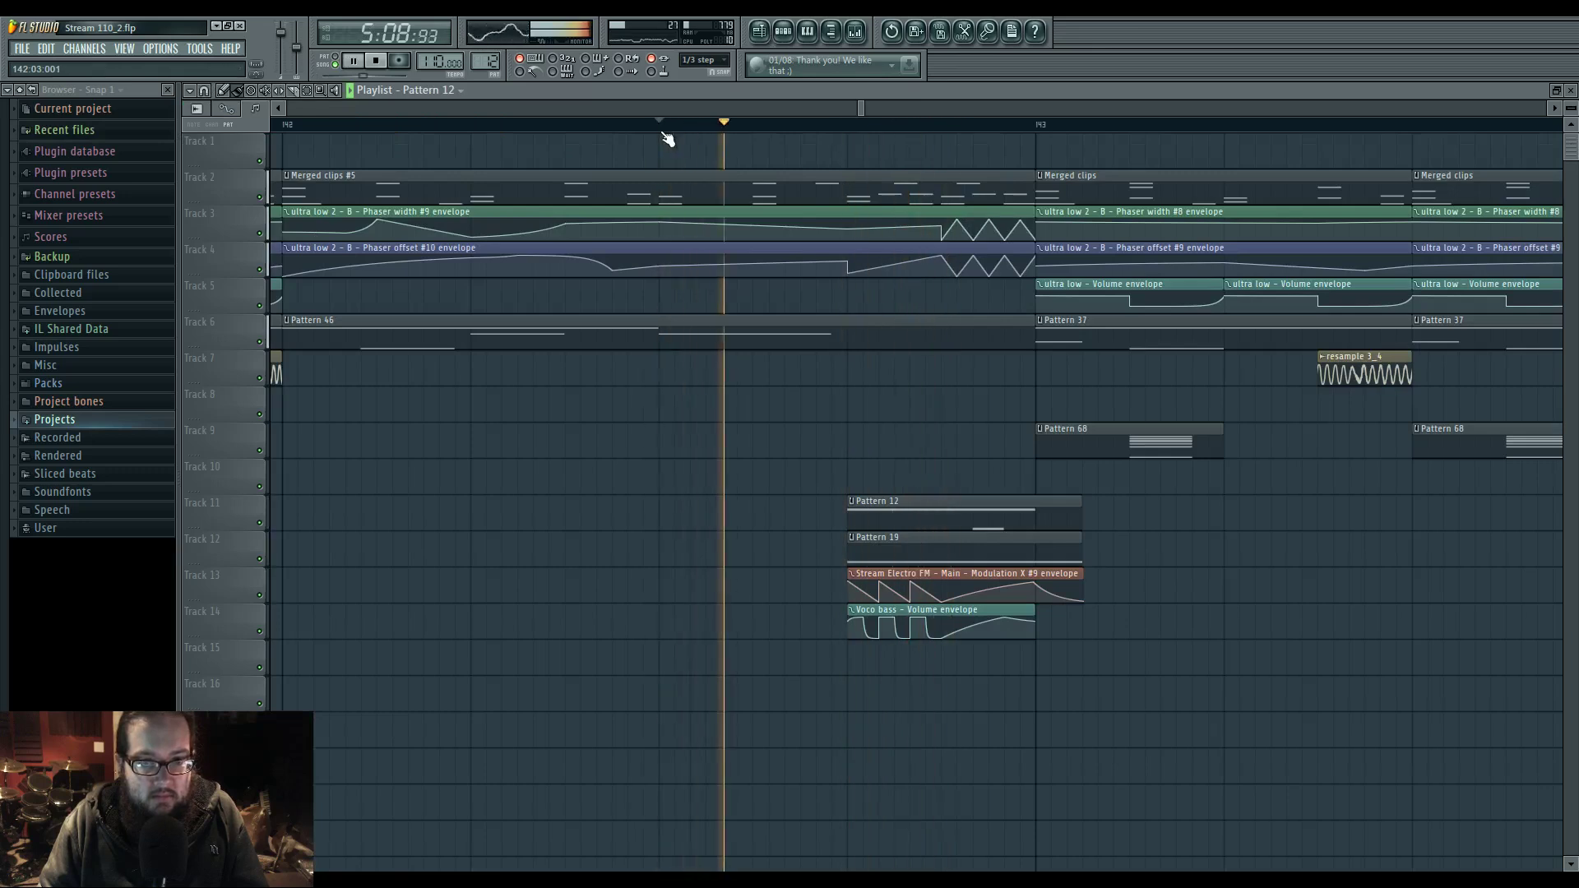
{"action": "scroll", "coordinate": [627, 275], "scroll_direction": "down", "scroll_amount": 3}
{"action": "left_click", "coordinate": [416, 128]}
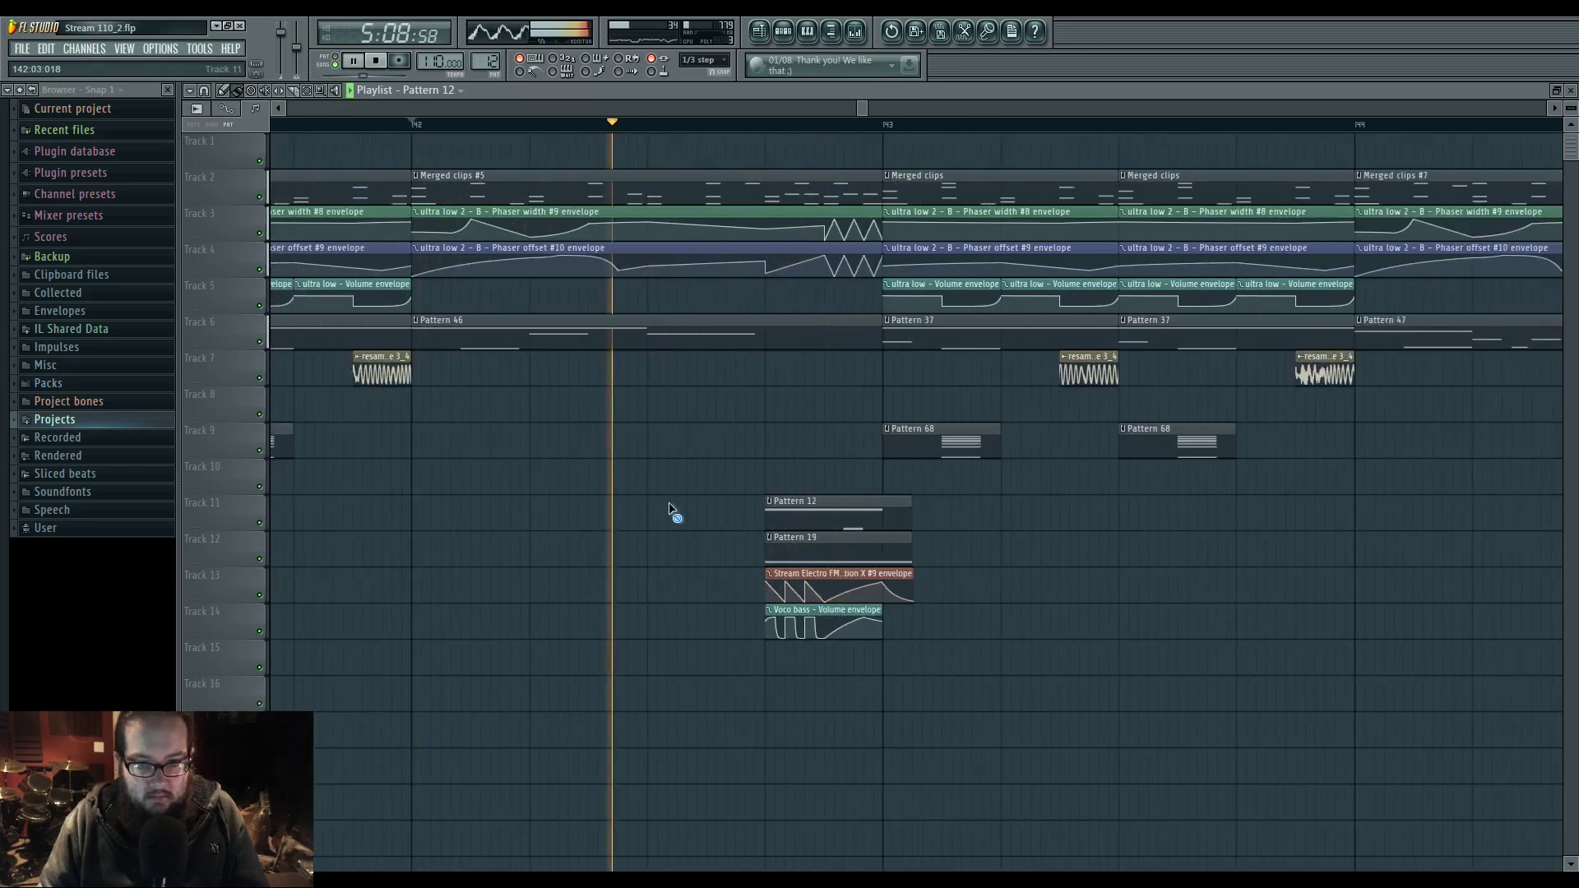
{"action": "scroll", "coordinate": [733, 489], "scroll_direction": "down", "scroll_amount": 4}
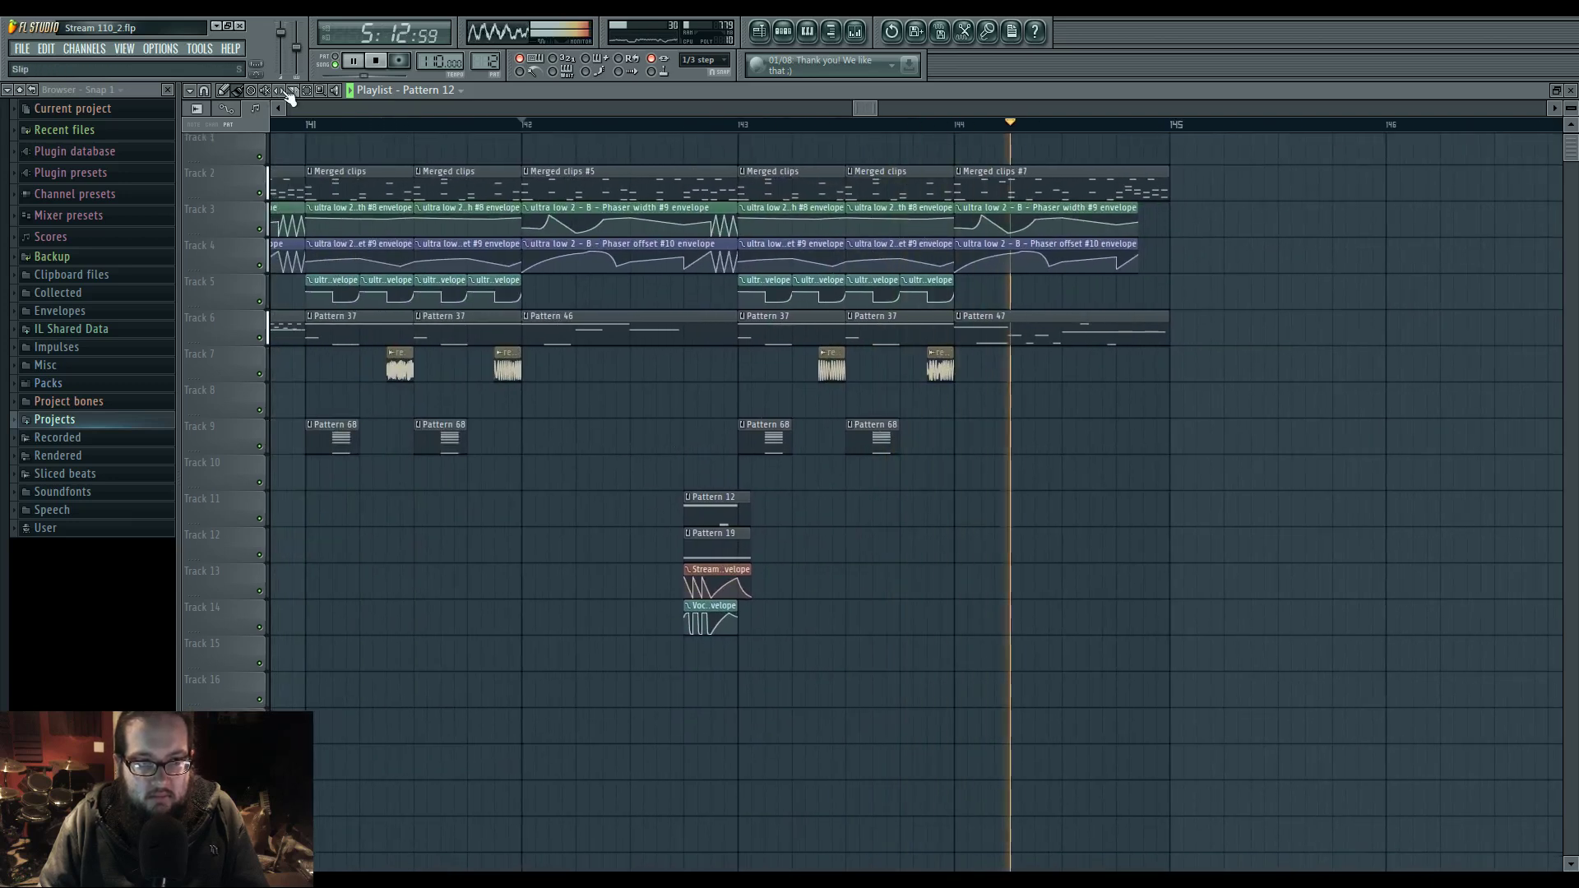
{"action": "scroll", "coordinate": [943, 454], "scroll_direction": "up", "scroll_amount": 2}
{"action": "left_click", "coordinate": [961, 124]}
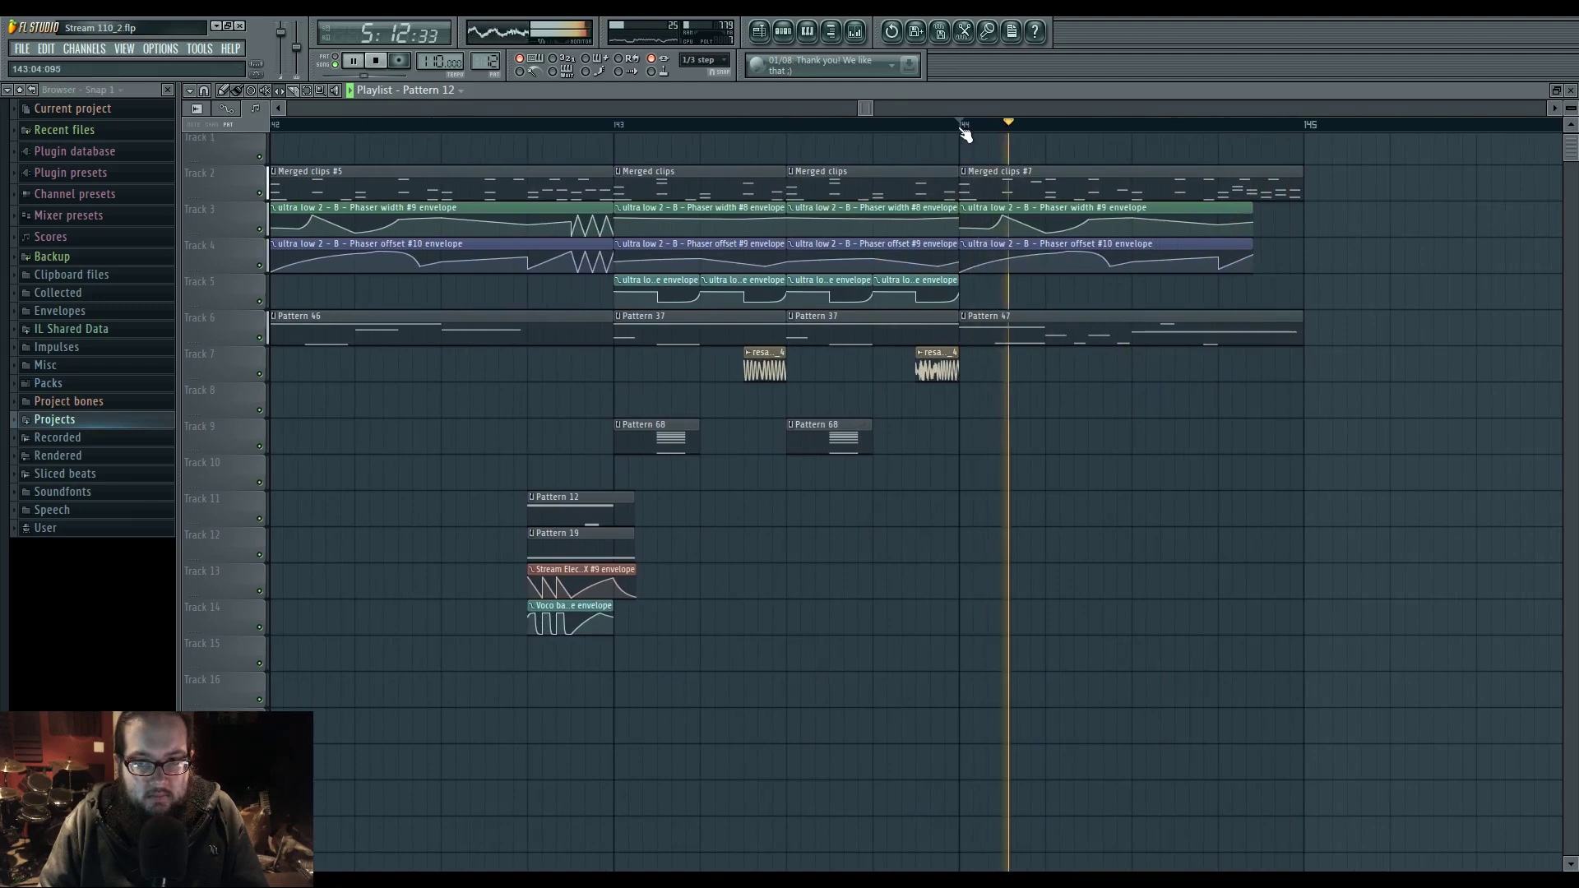
- In the bar 144 Pattern 47 clip, extend the opening E6 note into beat 2 and delete beat 2's first E5 note and the E4 note after it
{"action": "double_click", "coordinate": [1055, 331]}
{"action": "scroll", "coordinate": [238, 403], "scroll_direction": "up", "scroll_amount": 2, "text": "ctrl"}
{"action": "scroll", "coordinate": [239, 415], "scroll_direction": "up", "scroll_amount": 2}
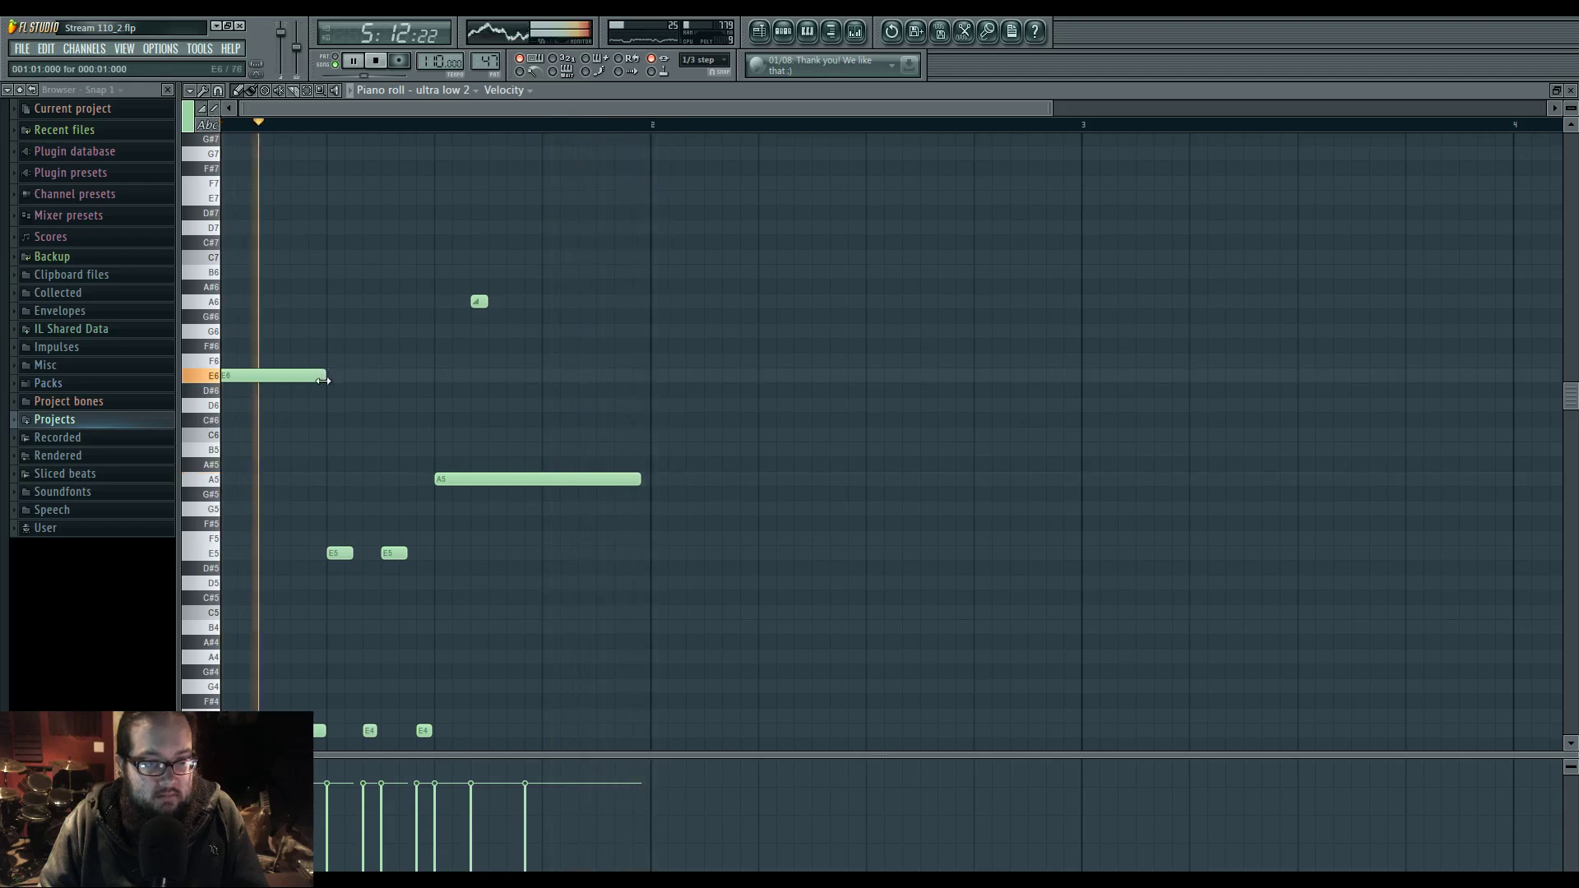
{"action": "left_click_drag", "start_coordinate": [323, 381], "coordinate": [371, 381]}
{"action": "right_click", "coordinate": [340, 553]}
{"action": "right_click", "coordinate": [369, 730]}
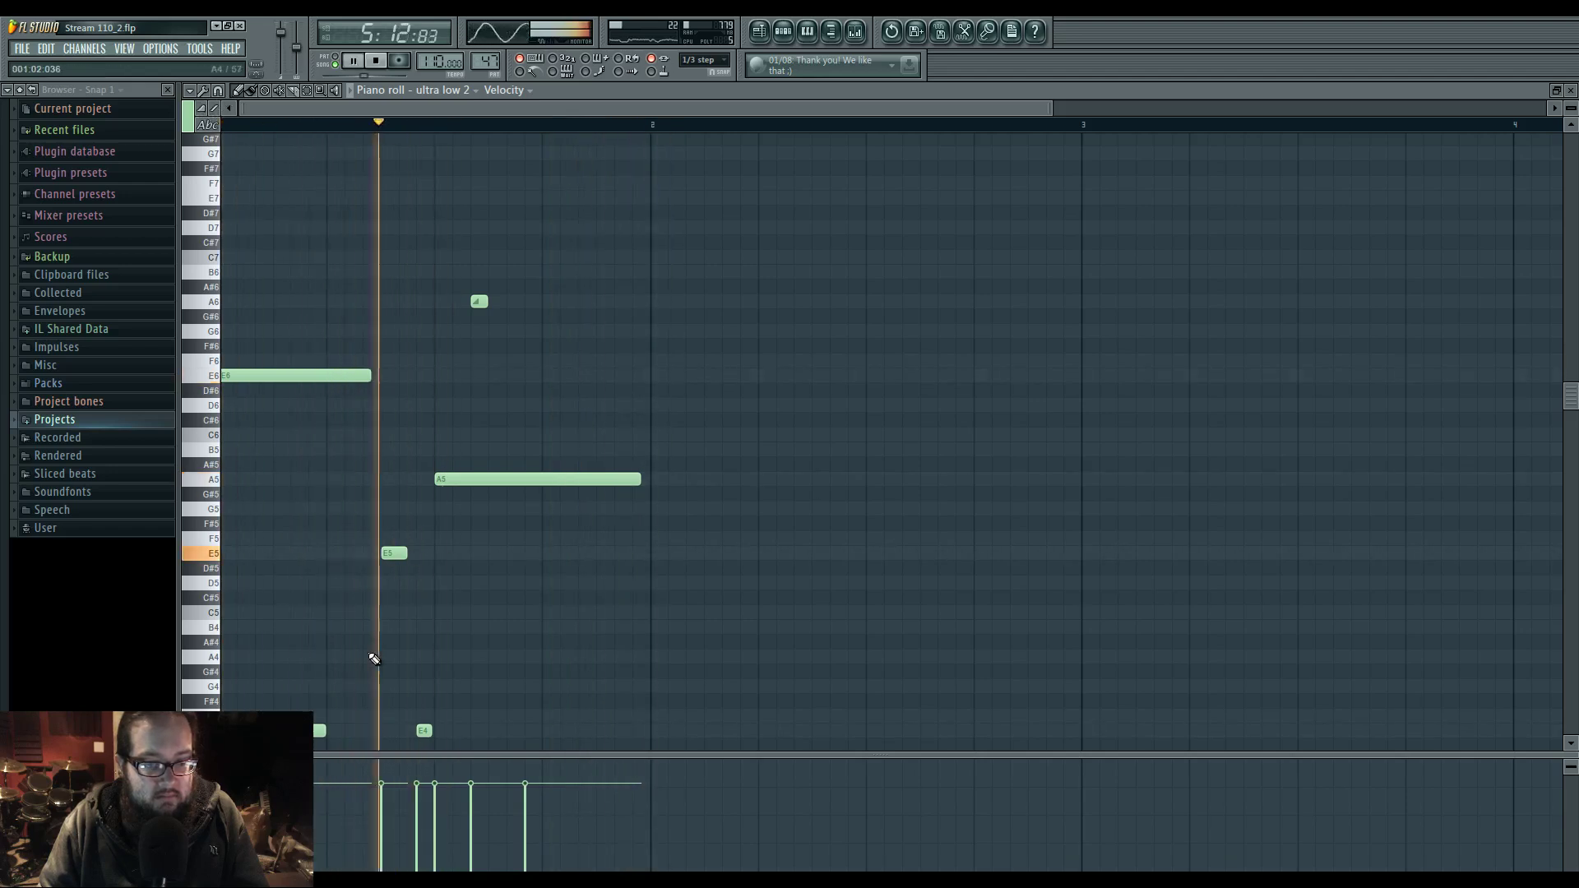
- Make the Merged clips #7 drum clip at bar 144 unique and open its notes for editing
{"action": "left_click", "coordinate": [759, 32]}
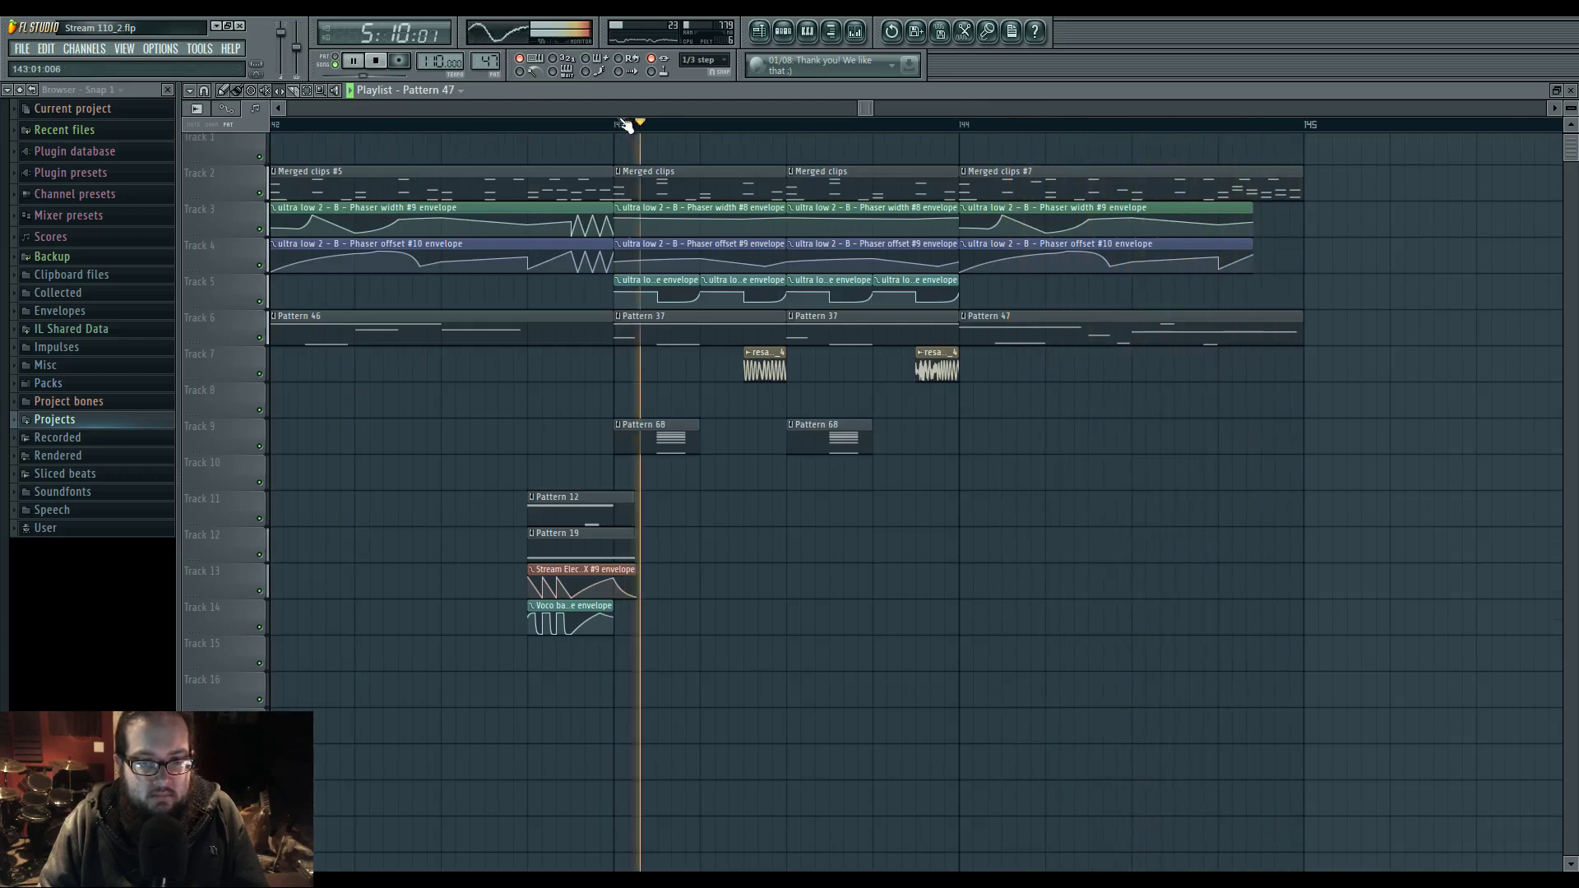
{"action": "scroll", "coordinate": [1015, 427], "scroll_direction": "right", "scroll_amount": 2}
{"action": "left_click", "coordinate": [802, 176]}
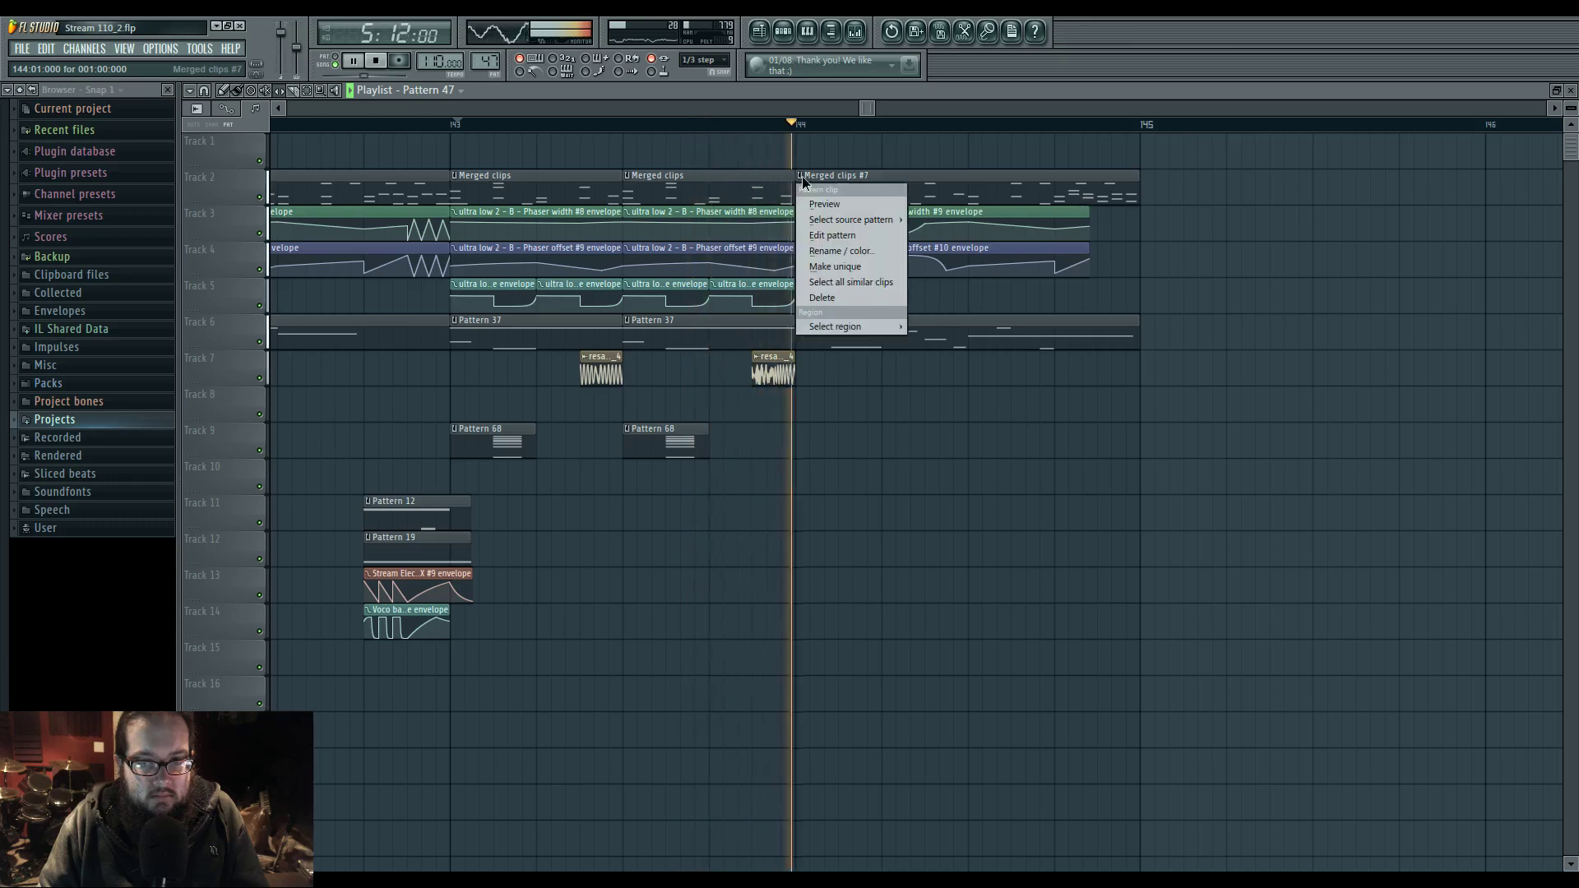
{"action": "left_click", "coordinate": [837, 264]}
{"action": "double_click", "coordinate": [969, 178]}
{"action": "key", "text": "space"}
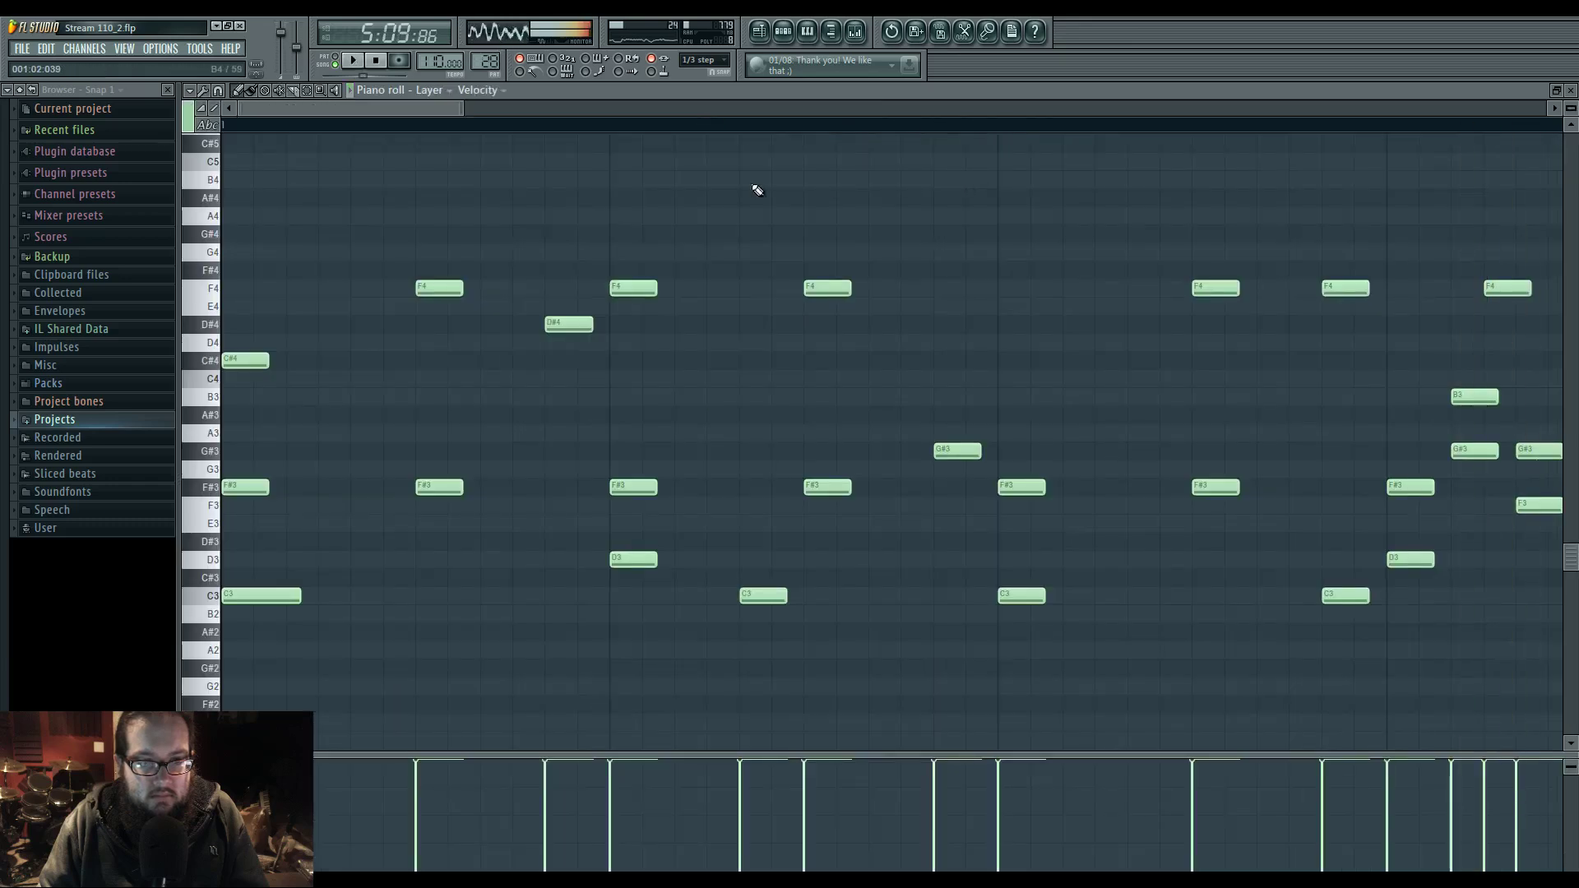
- Move beat 4's D3 note to beat 3 and replace beat 3's C3 note with one a third of a beat later
{"action": "scroll", "coordinate": [646, 432], "scroll_direction": "down", "scroll_amount": 2}
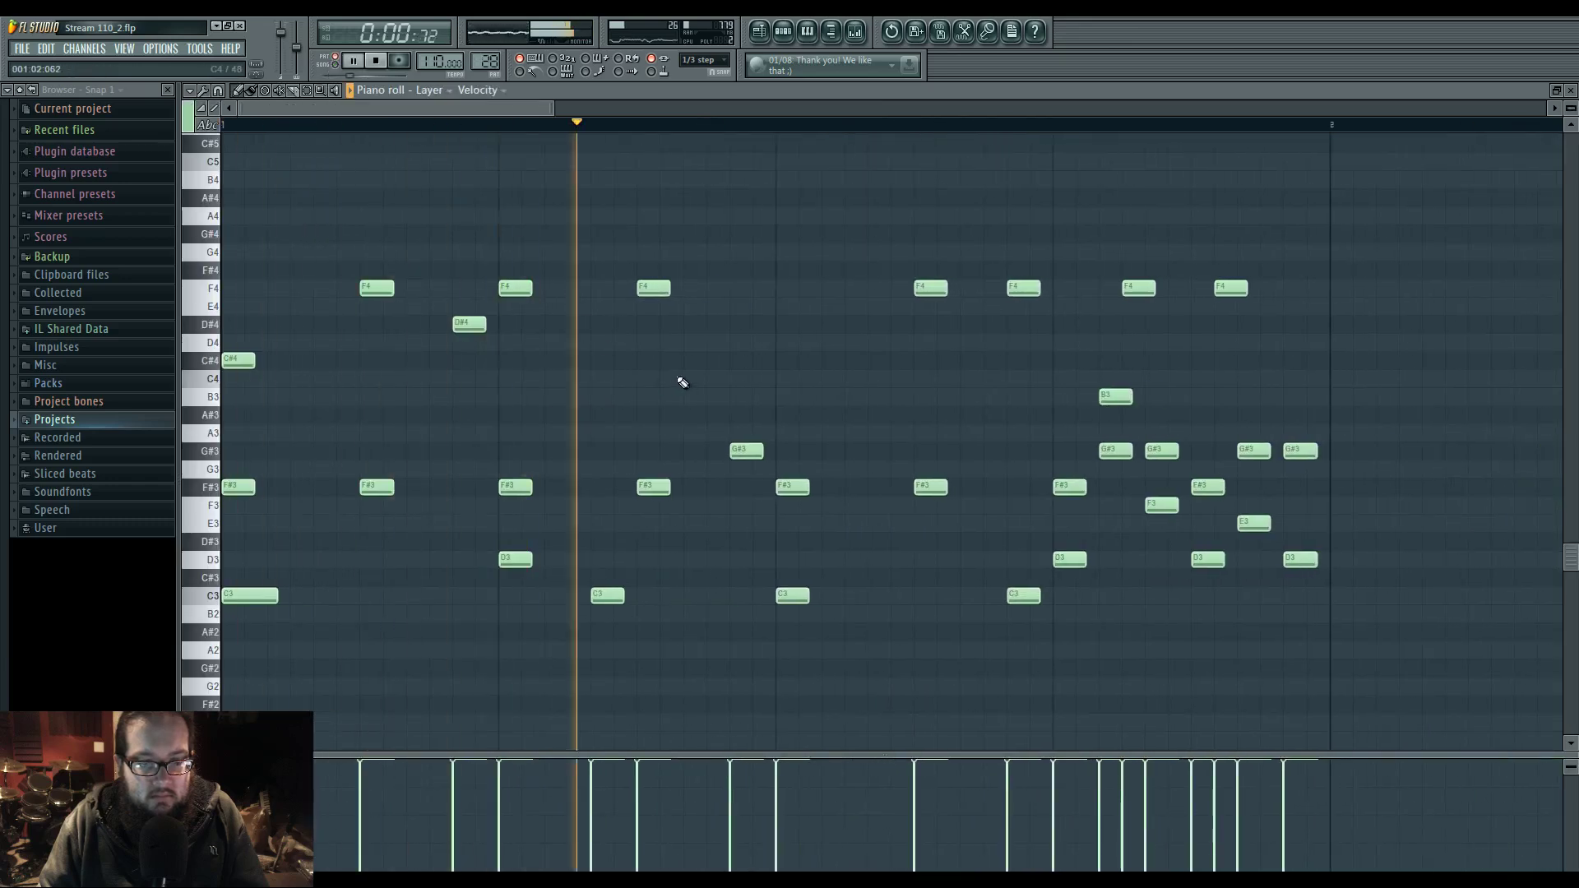
{"action": "left_click_drag", "start_coordinate": [775, 354], "coordinate": [624, 348]}
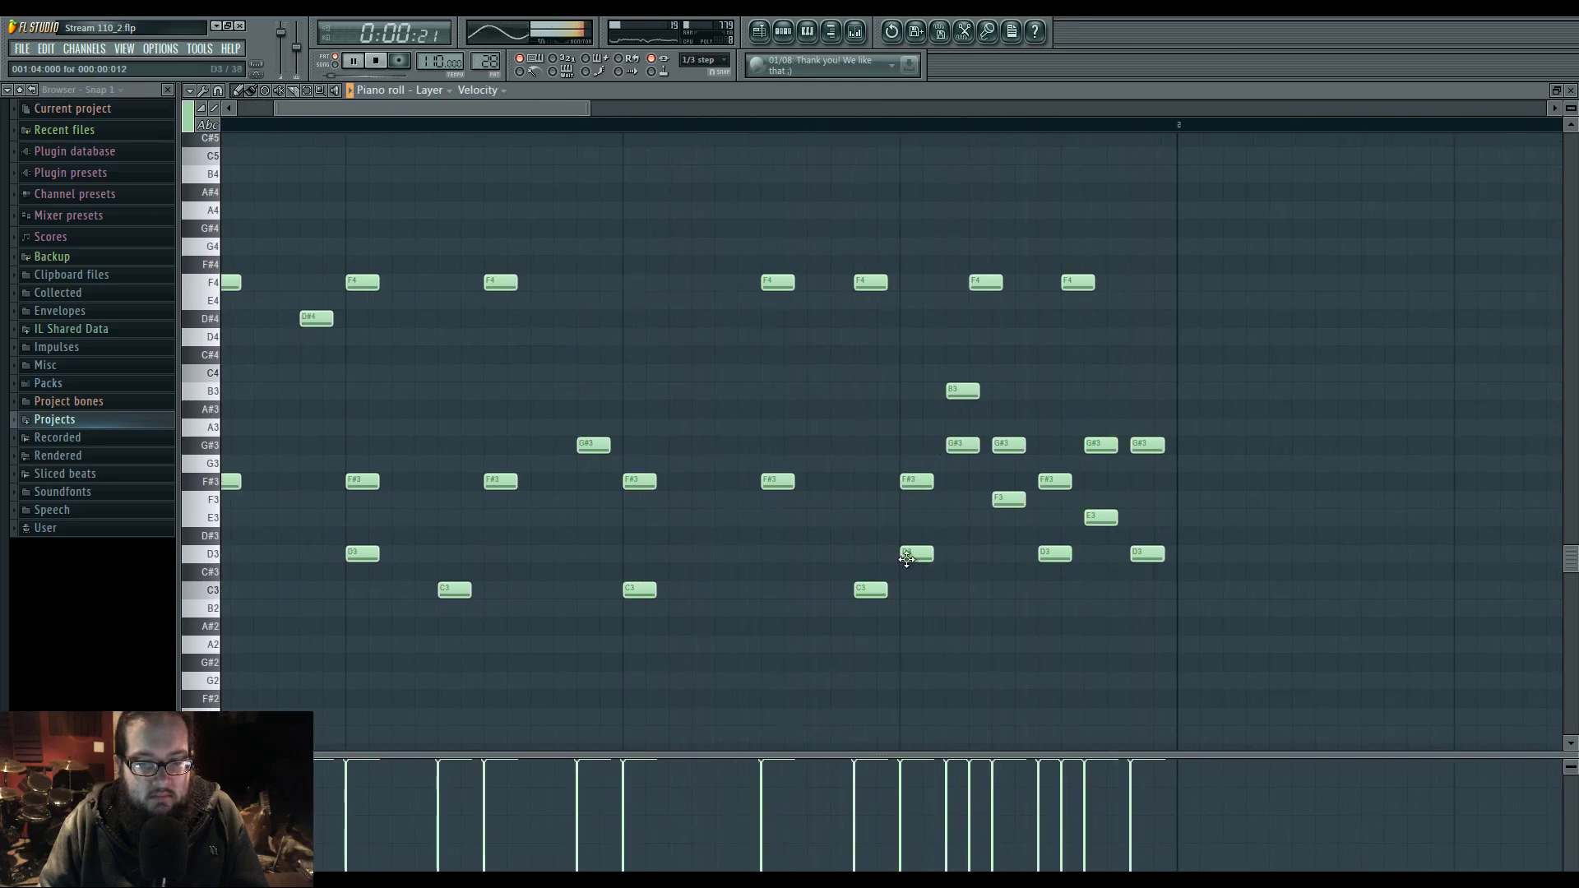
{"action": "left_click_drag", "start_coordinate": [907, 559], "coordinate": [760, 559]}
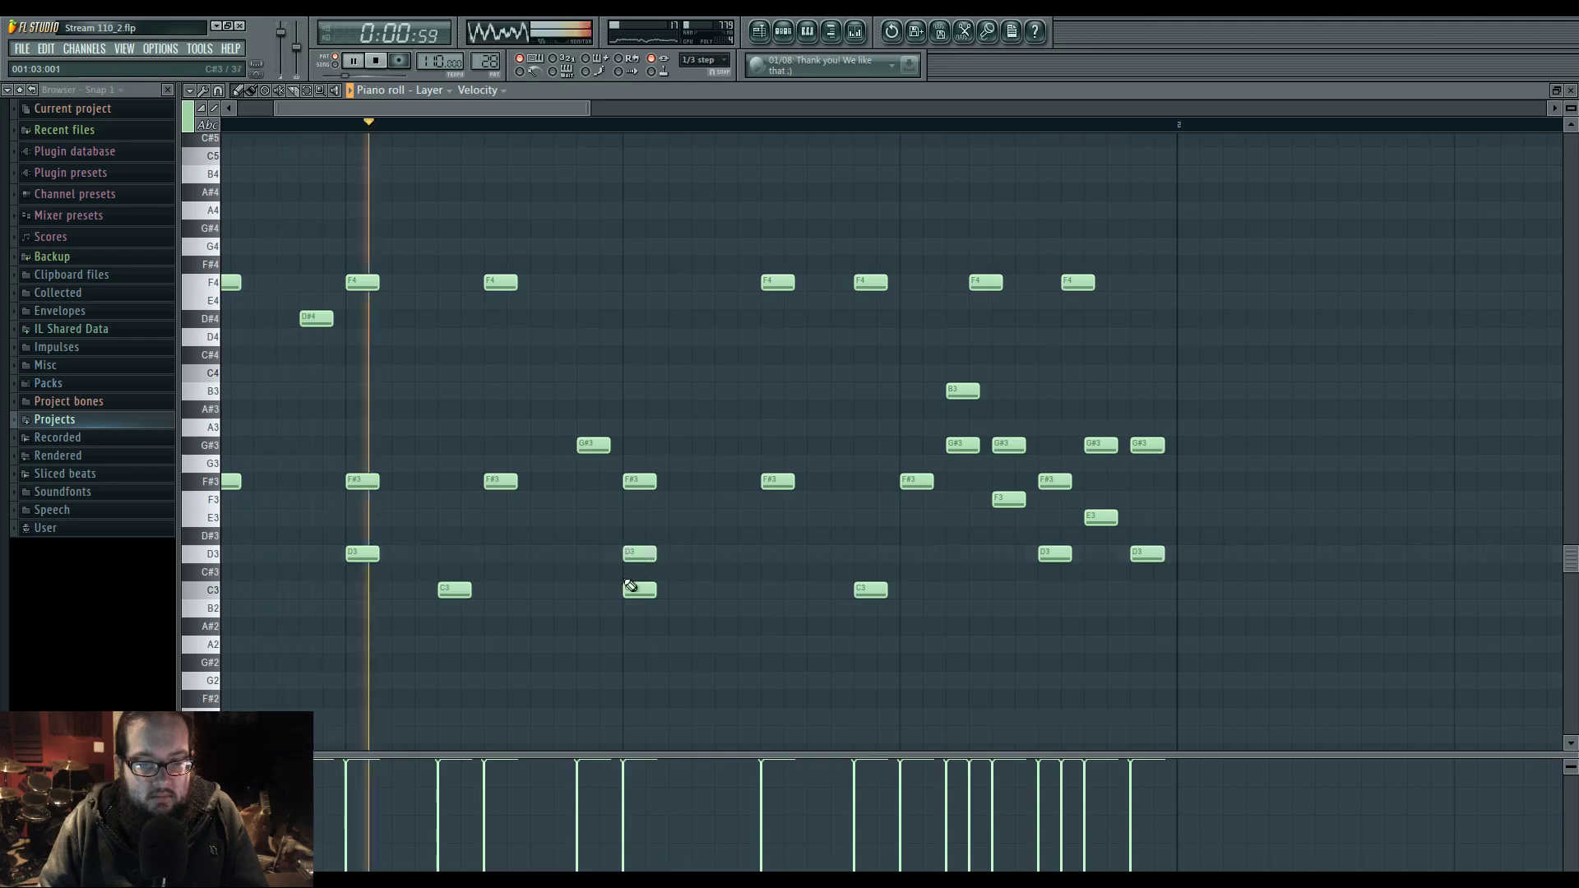
{"action": "left_click_drag", "start_coordinate": [630, 586], "coordinate": [676, 589]}
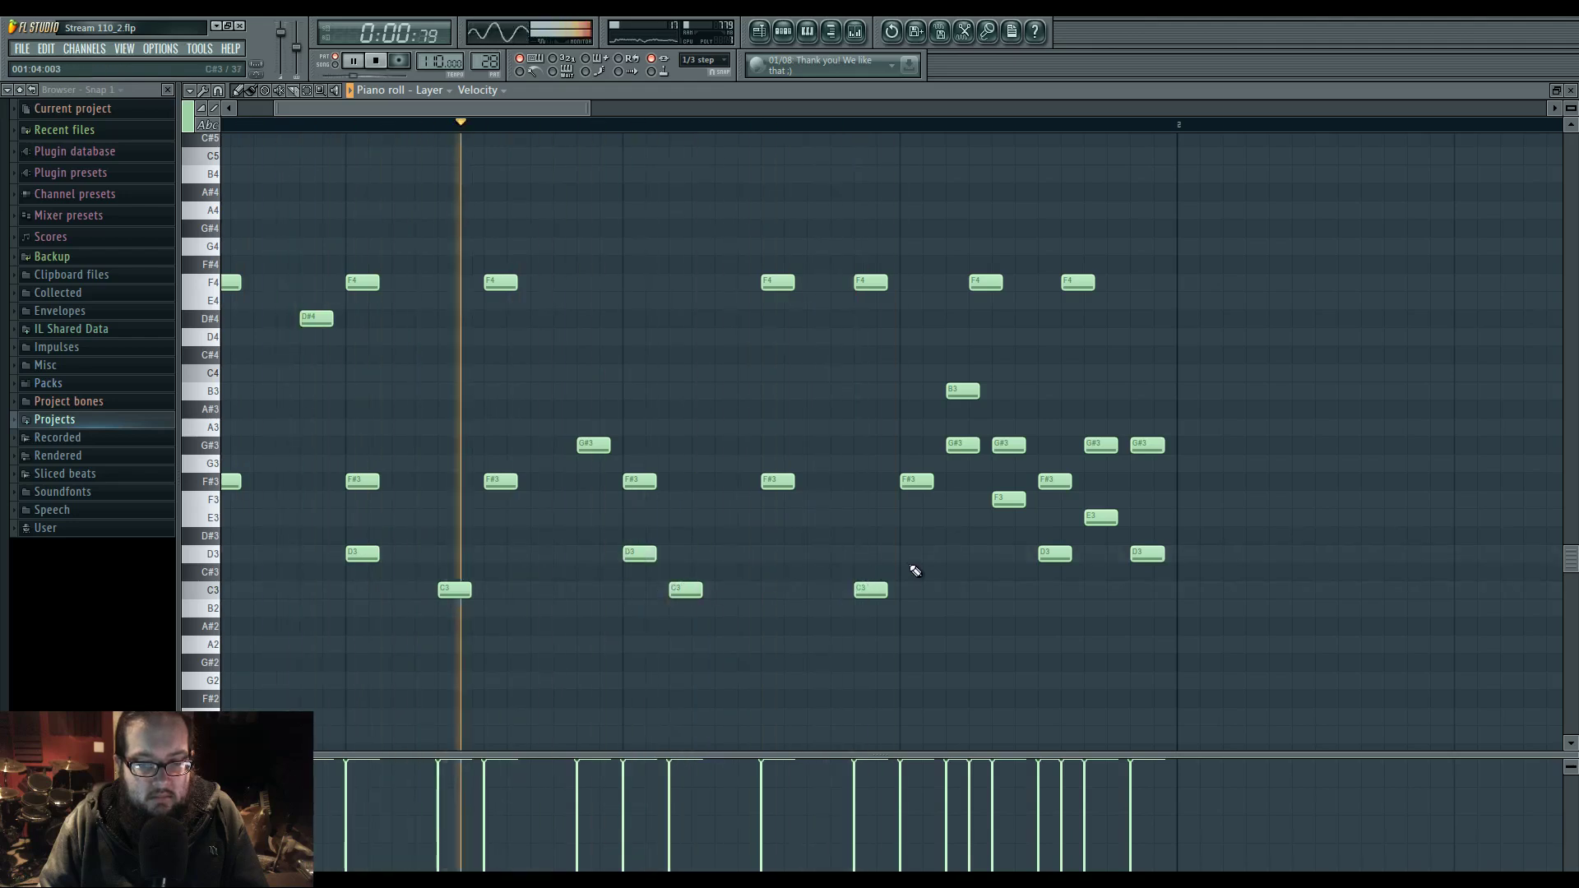
{"action": "key", "text": "space"}
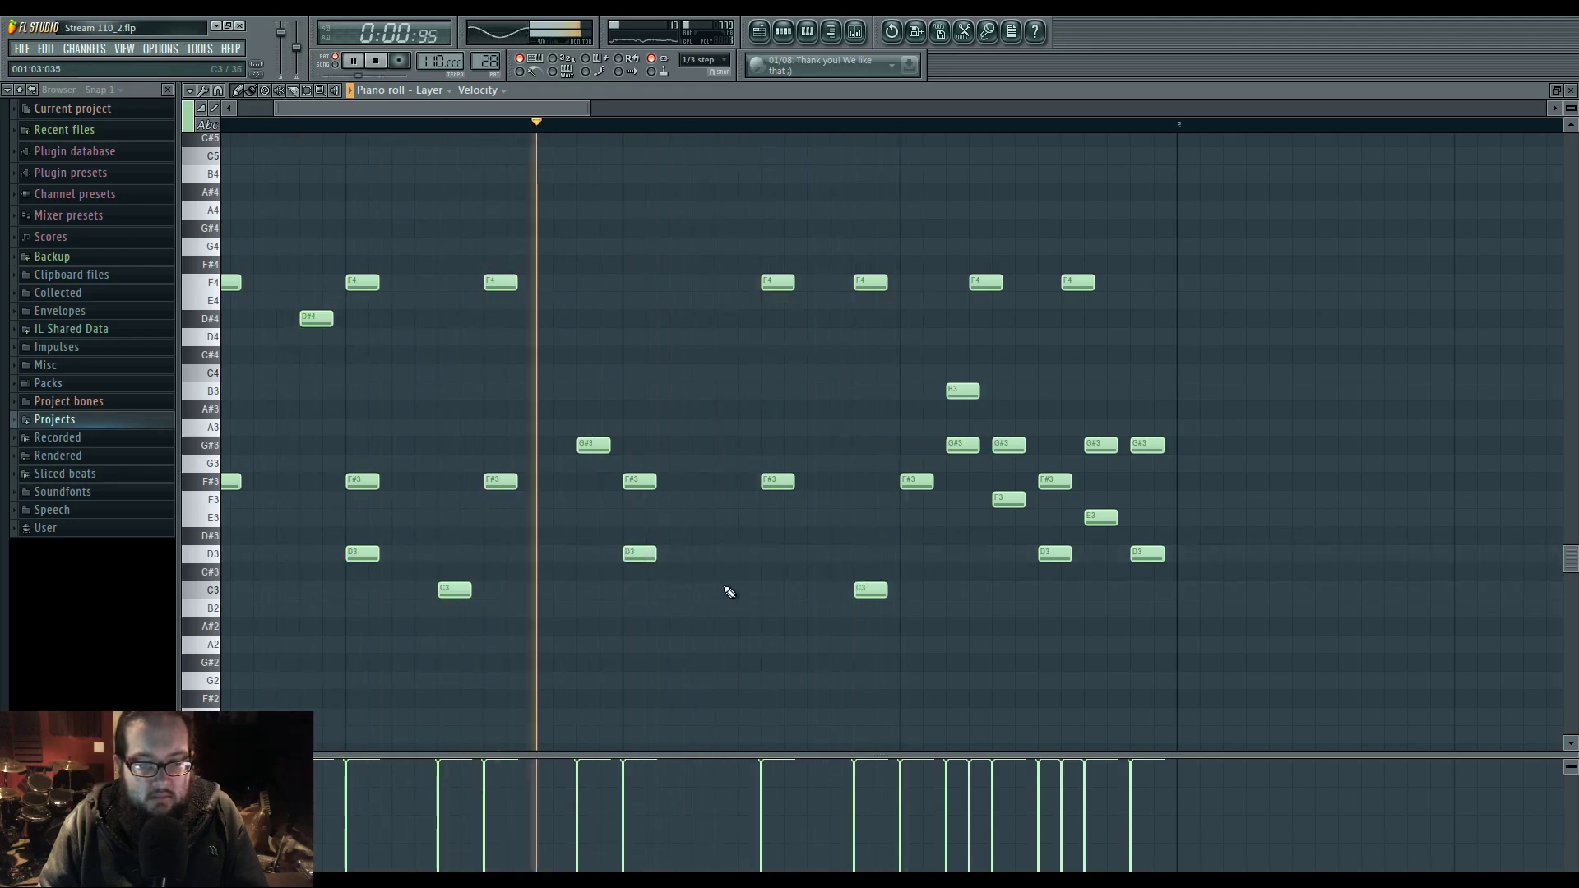
{"action": "left_click", "coordinate": [724, 590]}
- In beat 4, add a C3 note a third of a beat in and delete the last D3, the B3, F3, E3 and both F4 notes
{"action": "left_click", "coordinate": [983, 590]}
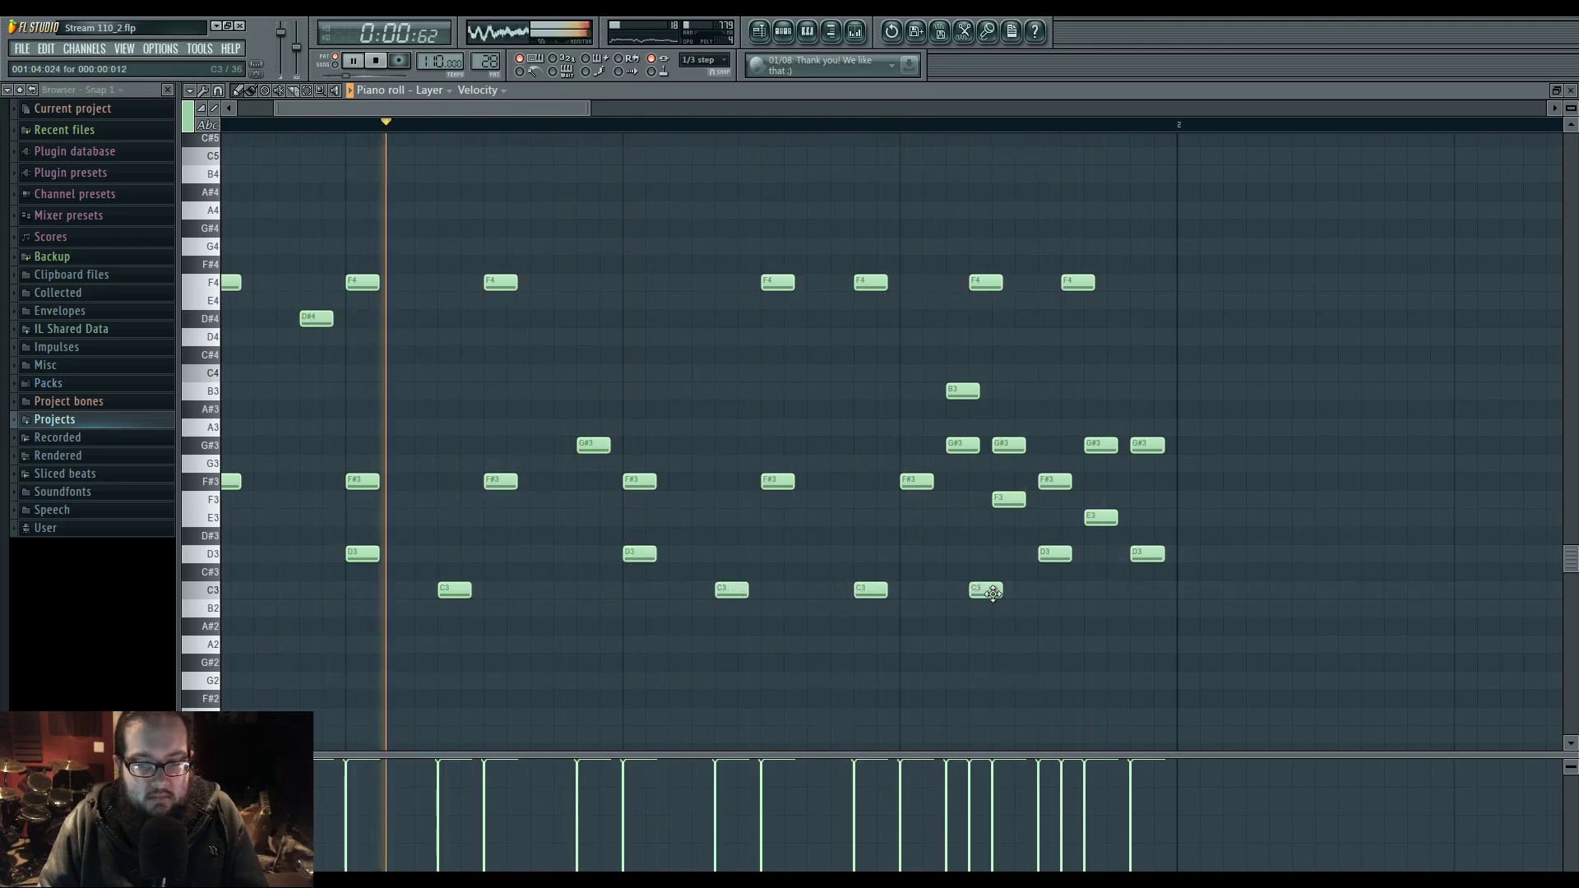
{"action": "right_click", "coordinate": [1147, 553]}
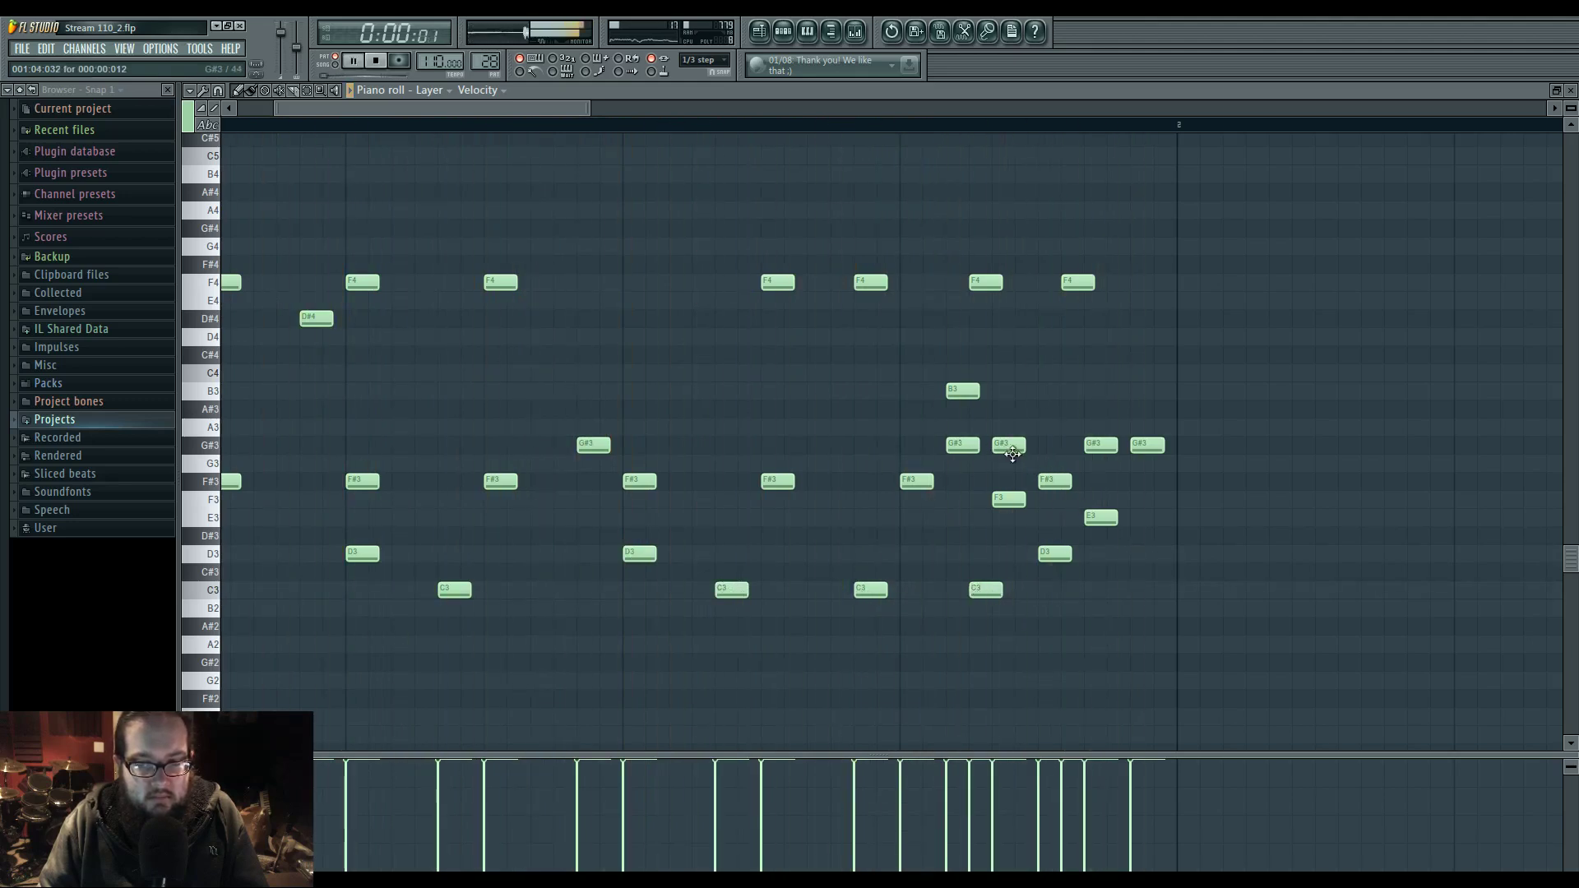
{"action": "left_click_drag", "start_coordinate": [991, 589], "coordinate": [1014, 589]}
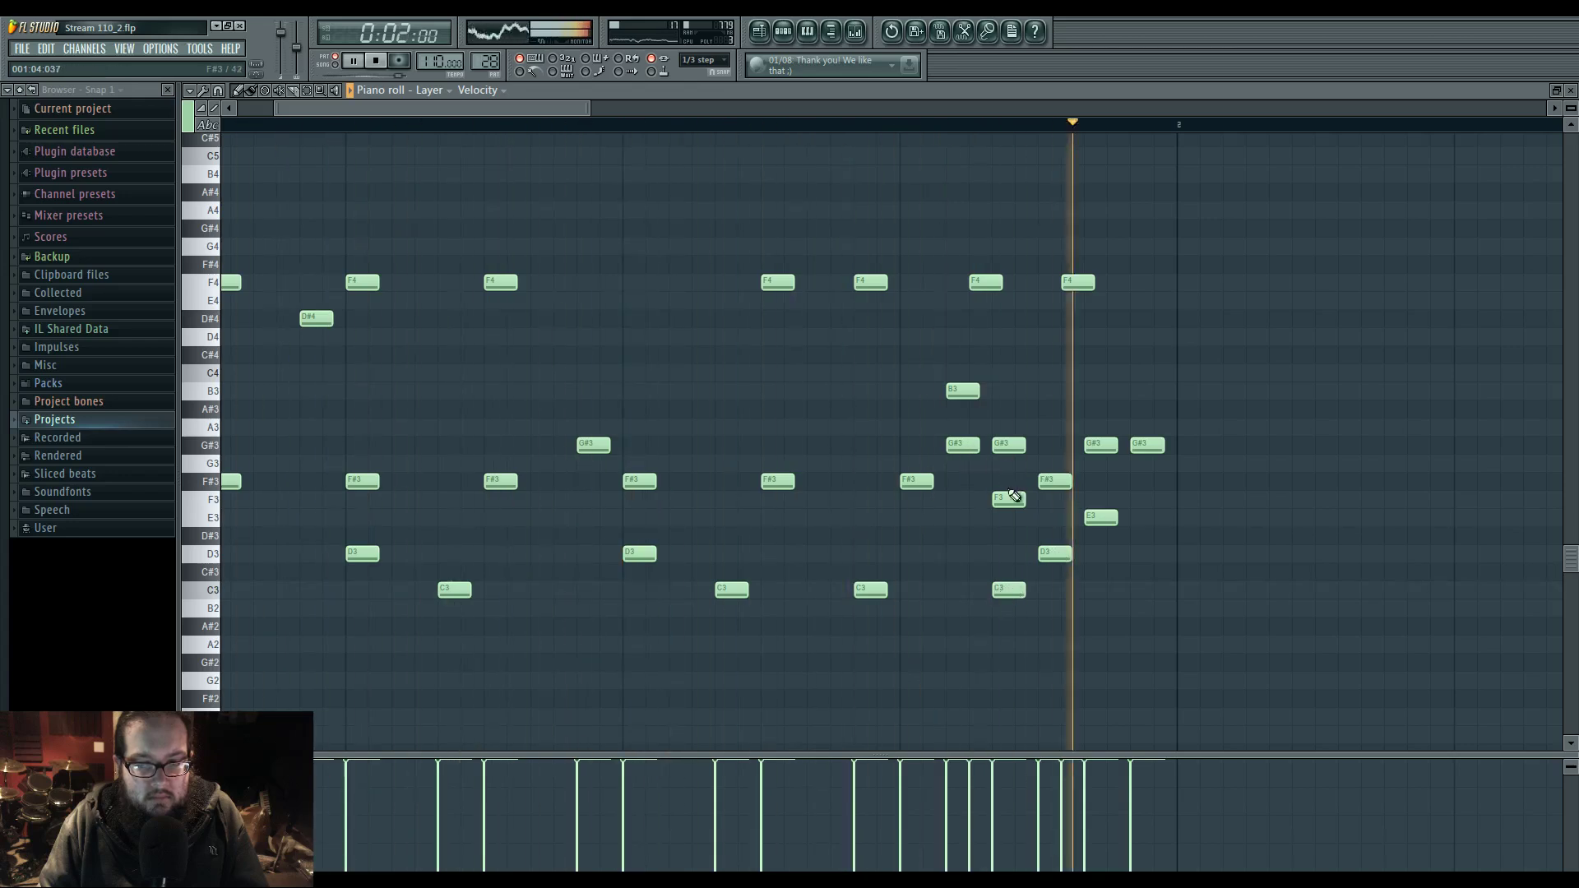
{"action": "right_click", "coordinate": [963, 390]}
{"action": "right_click", "coordinate": [1102, 517]}
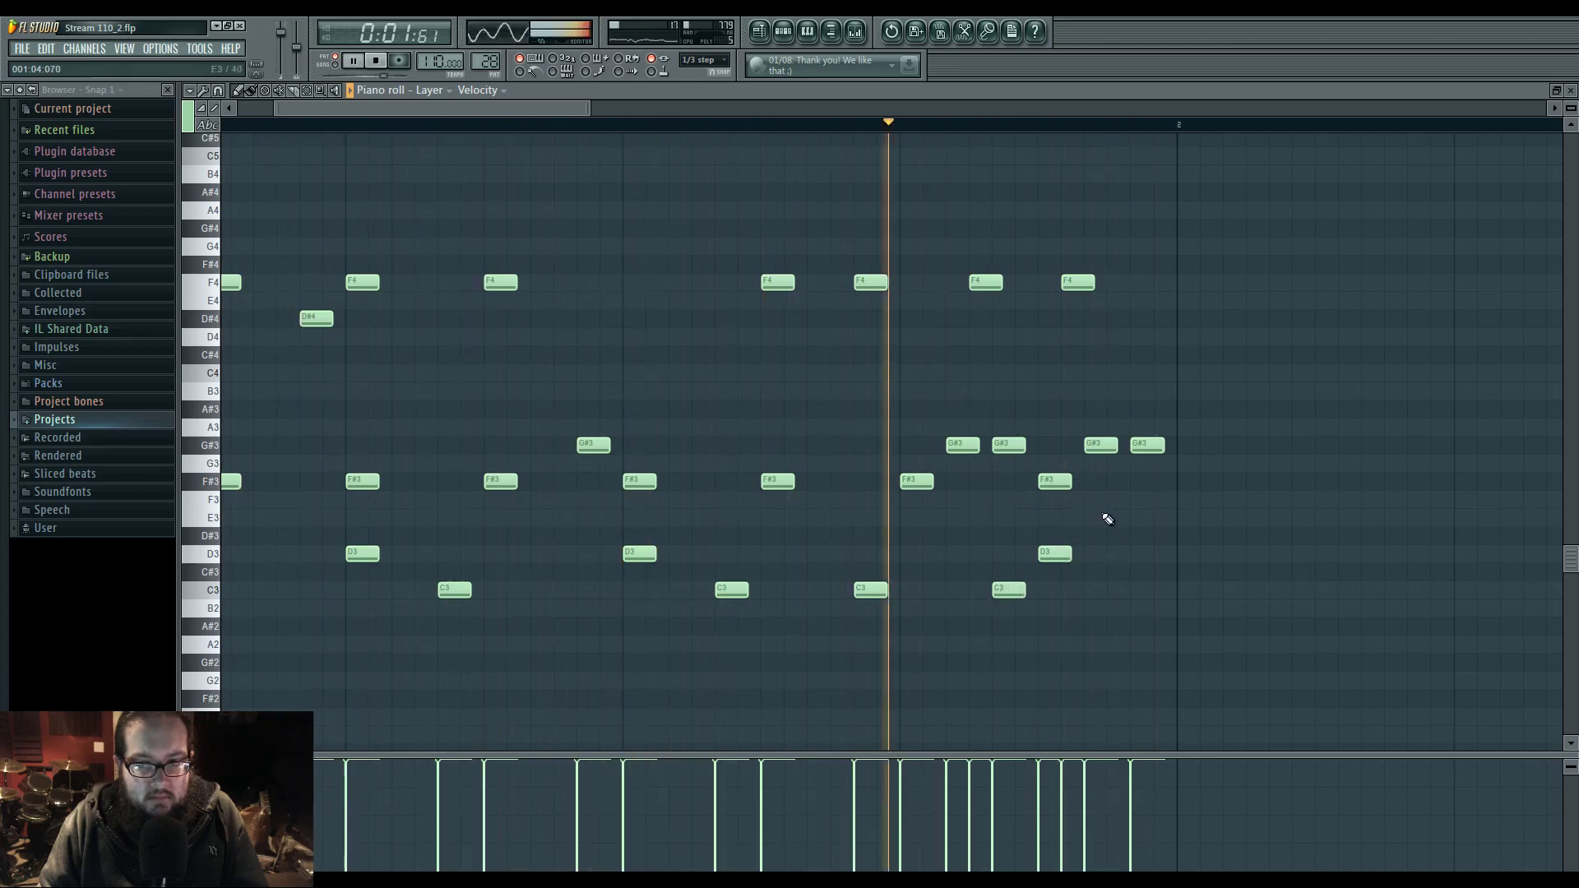
{"action": "left_click", "coordinate": [1048, 354]}
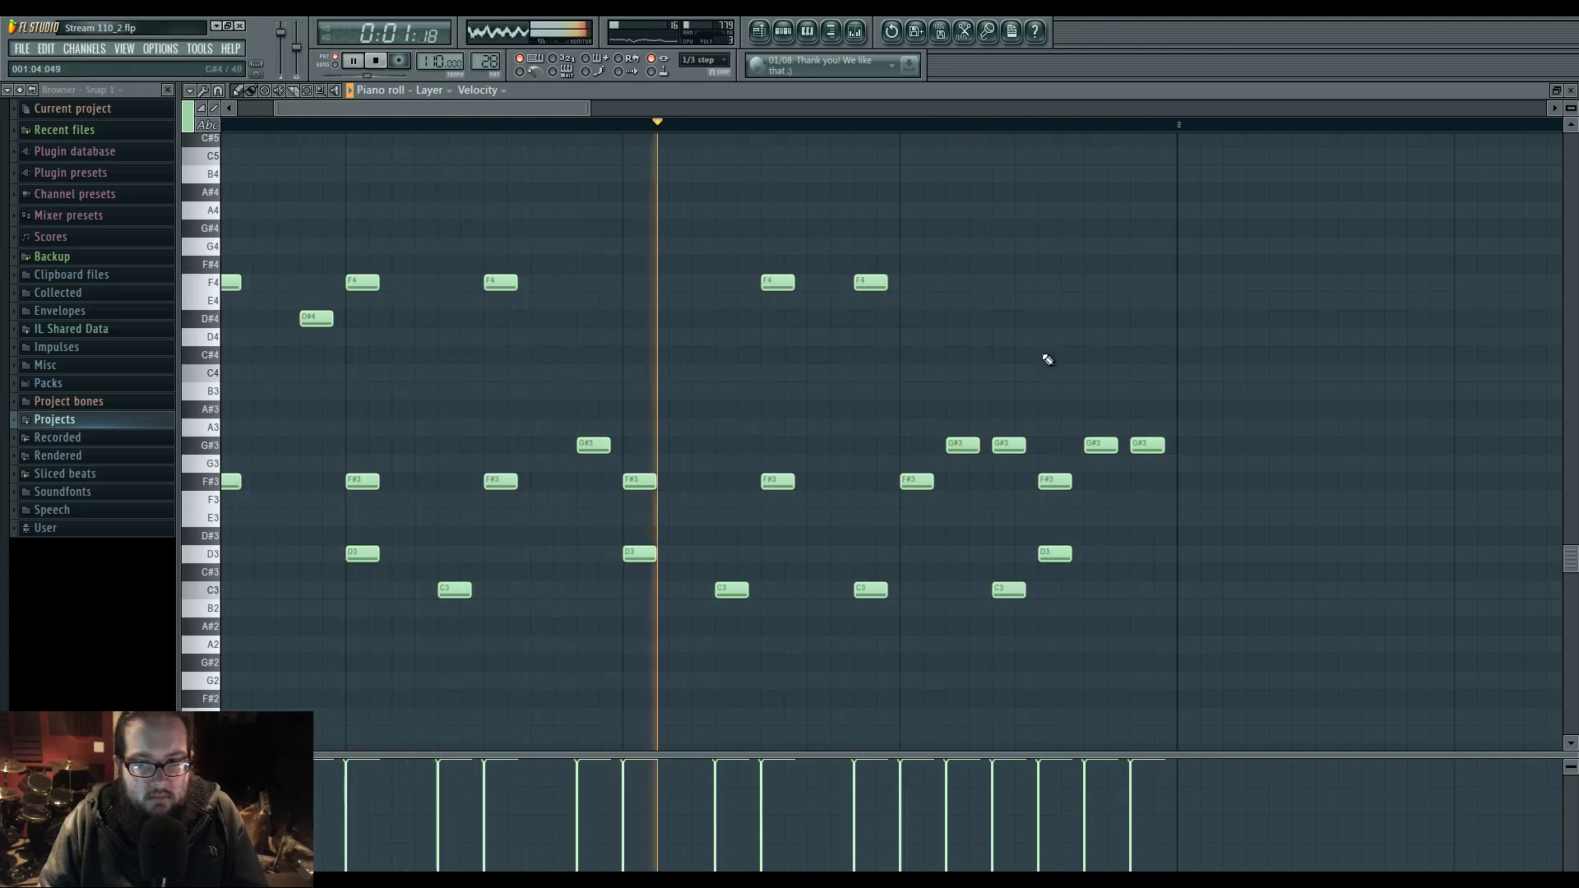
- In the bar 144 drum clip, add C#4 and A#4 above the last F#3, delete the two G#3 notes after it, and play from bar 144
{"action": "left_click", "coordinate": [1055, 210]}
{"action": "right_click", "coordinate": [1147, 445]}
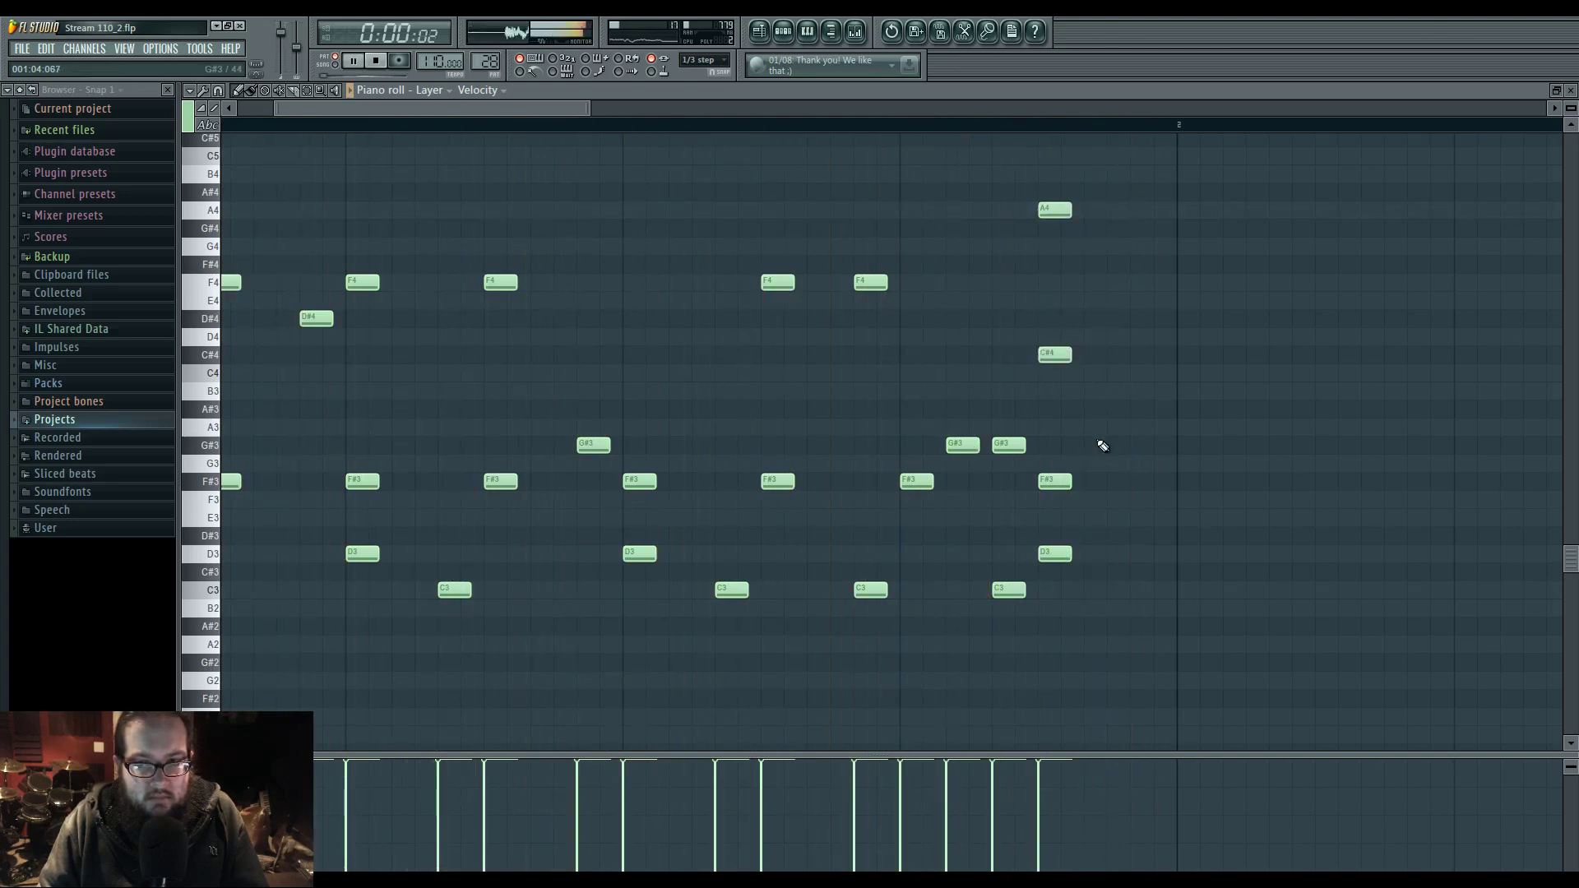
{"action": "left_click_drag", "start_coordinate": [1057, 210], "coordinate": [1057, 192]}
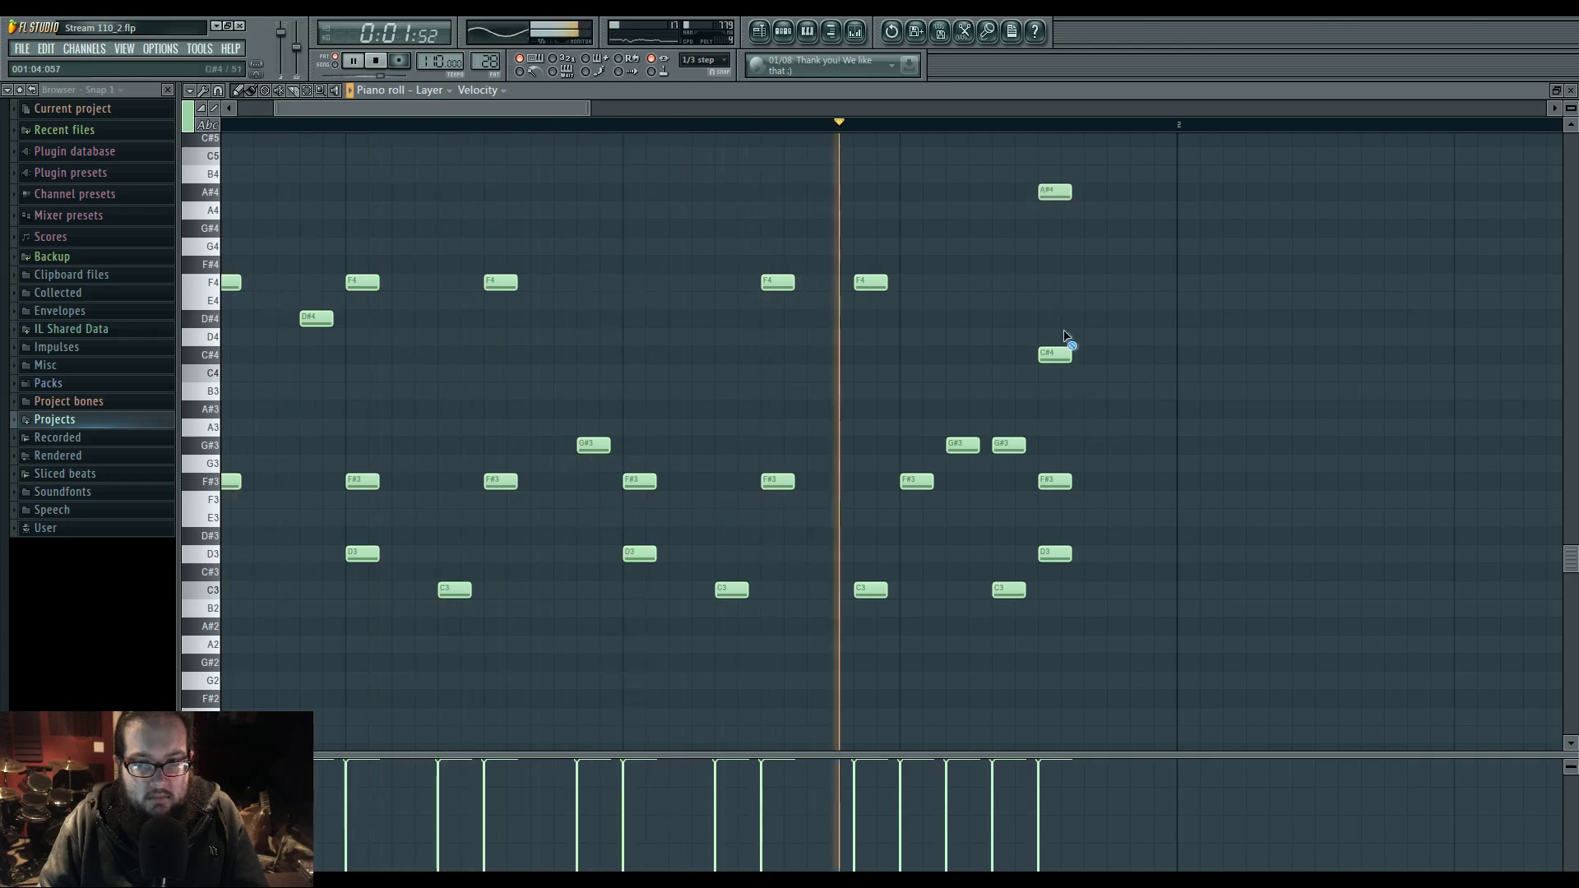
{"action": "left_click", "coordinate": [759, 32]}
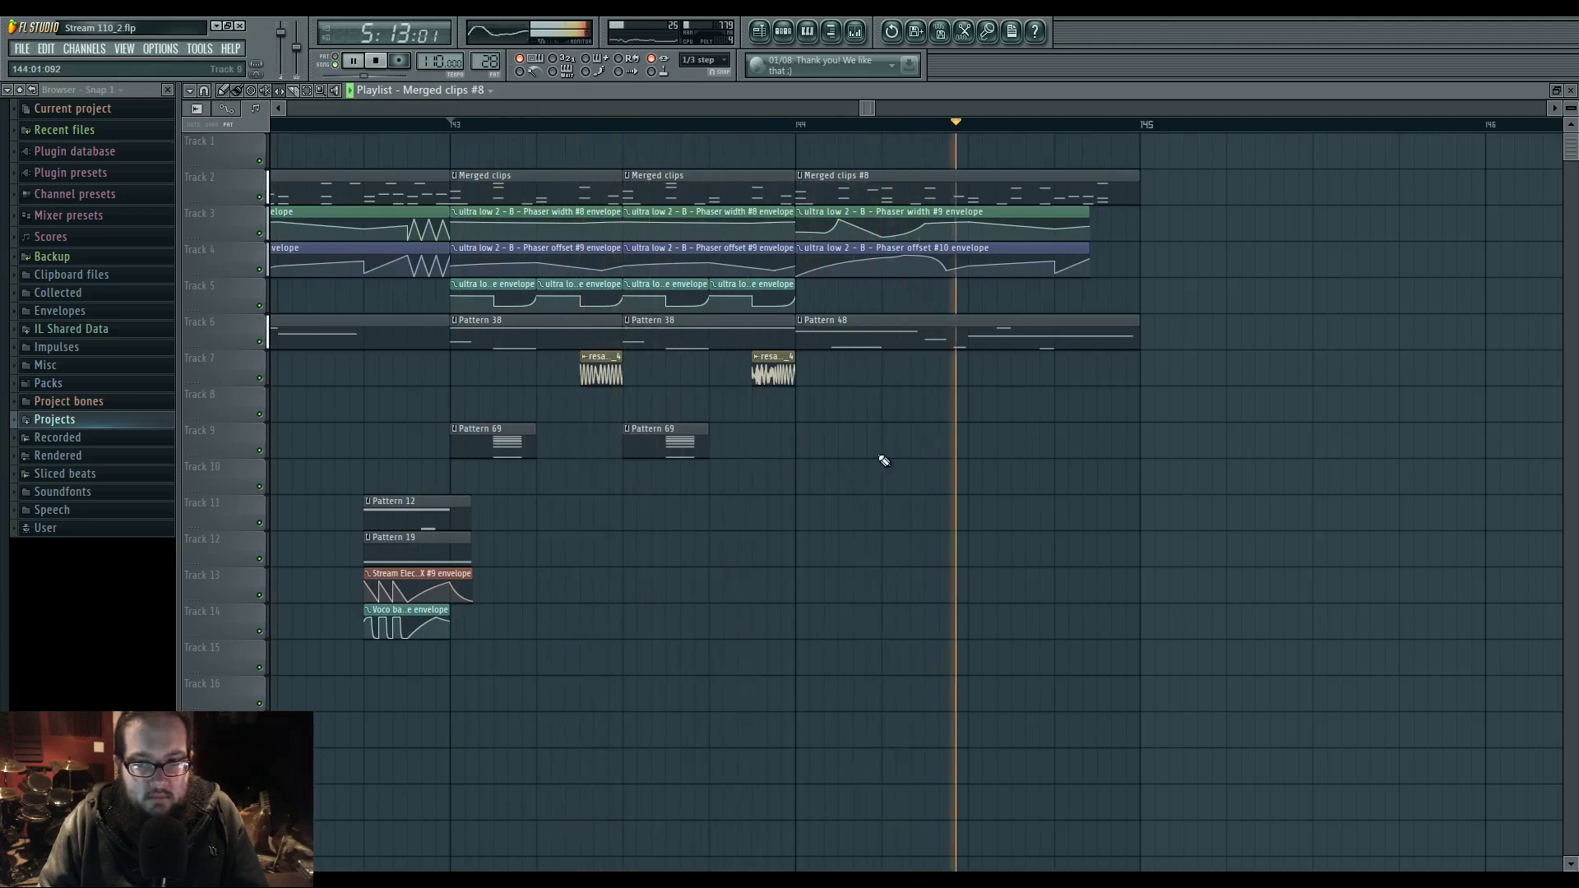
{"action": "left_click", "coordinate": [794, 122]}
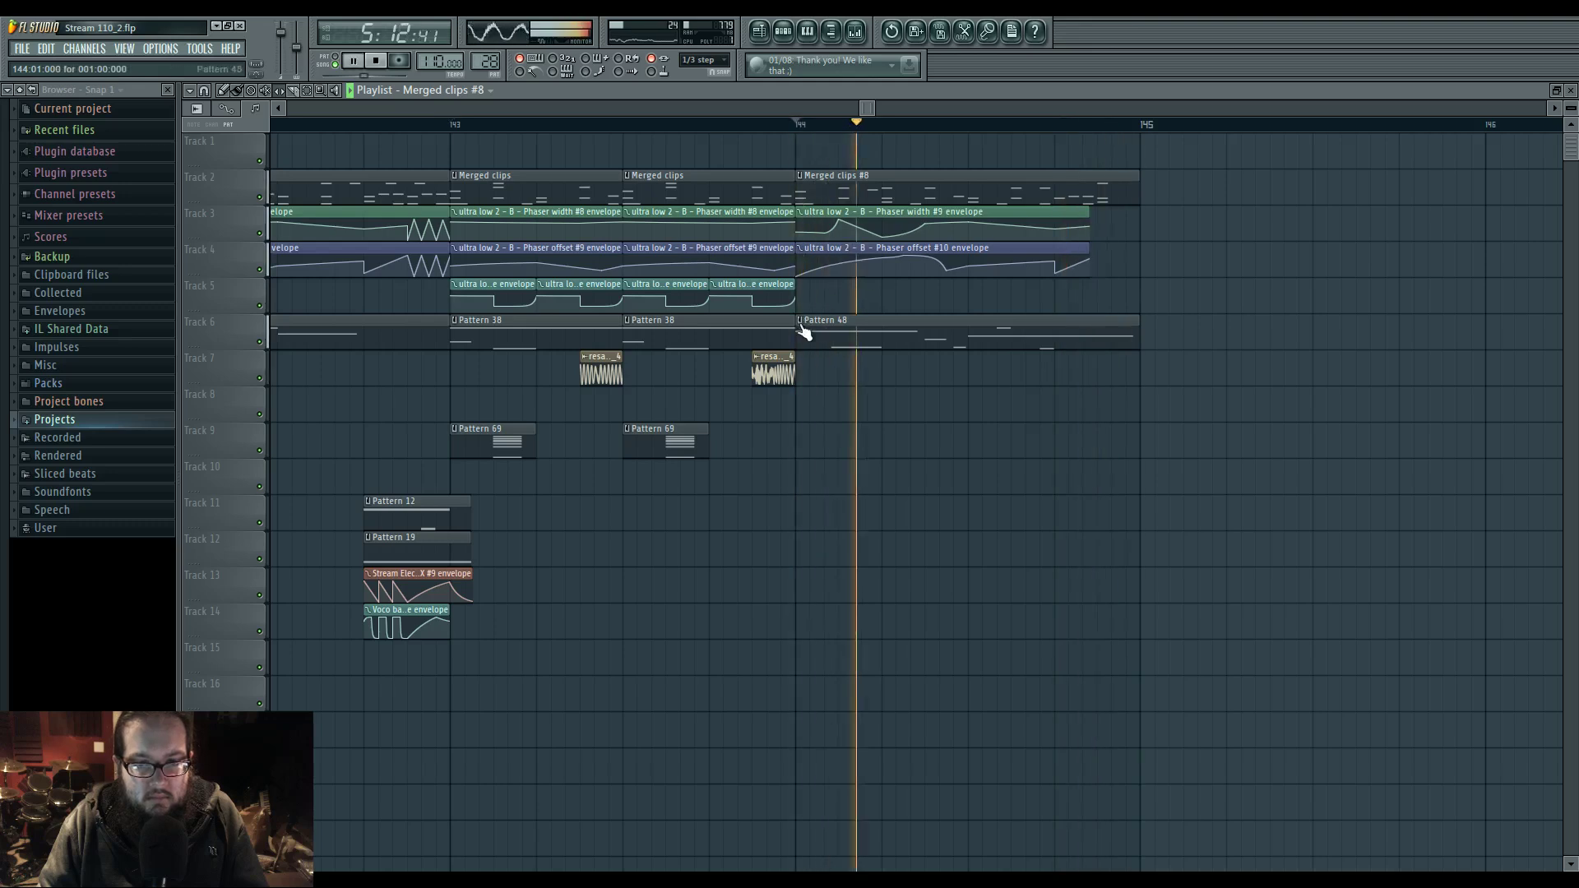
- In the bar 144 Pattern 48 bass clip, add a short slide note in the middle of beat 4 and set it to D6
{"action": "double_click", "coordinate": [829, 334]}
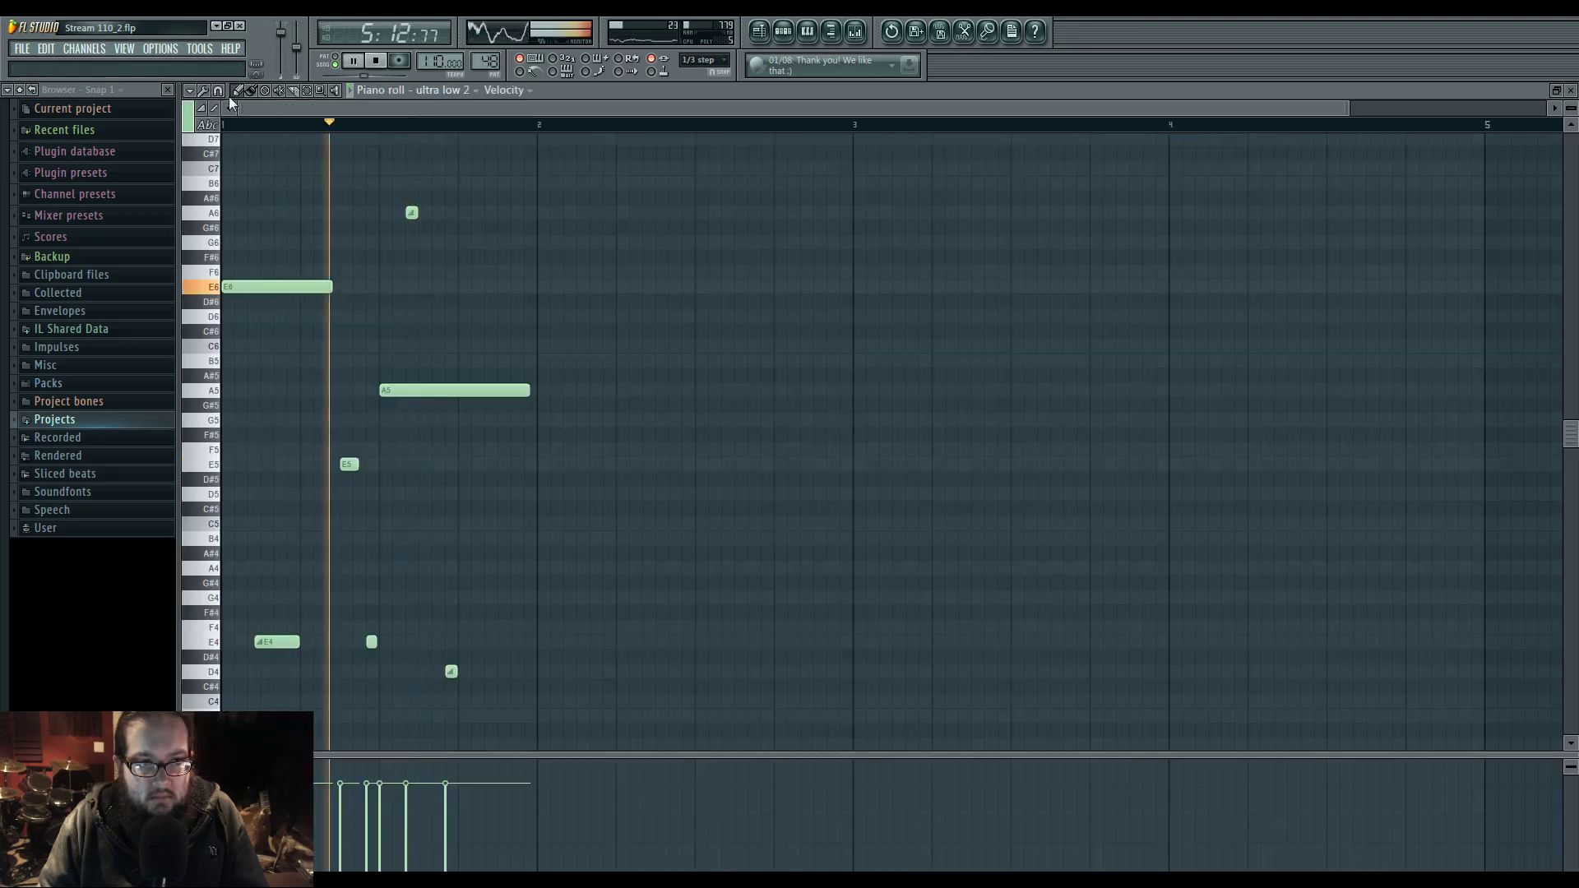
{"action": "scroll", "coordinate": [255, 398], "scroll_direction": "up", "scroll_amount": 2}
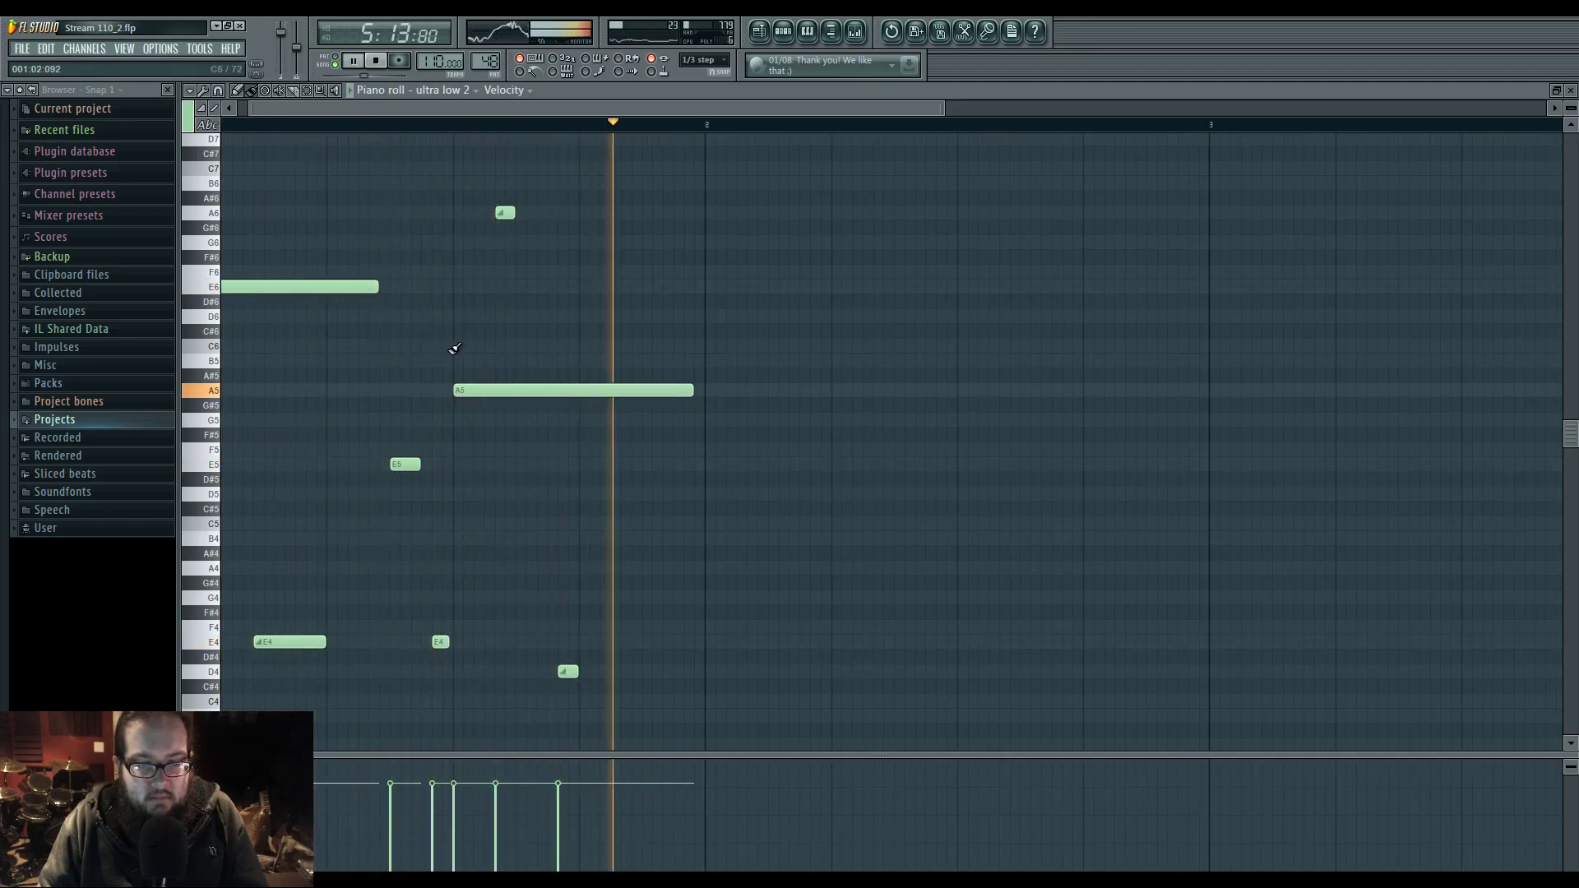
{"action": "key", "text": "space"}
{"action": "key", "text": "space"}
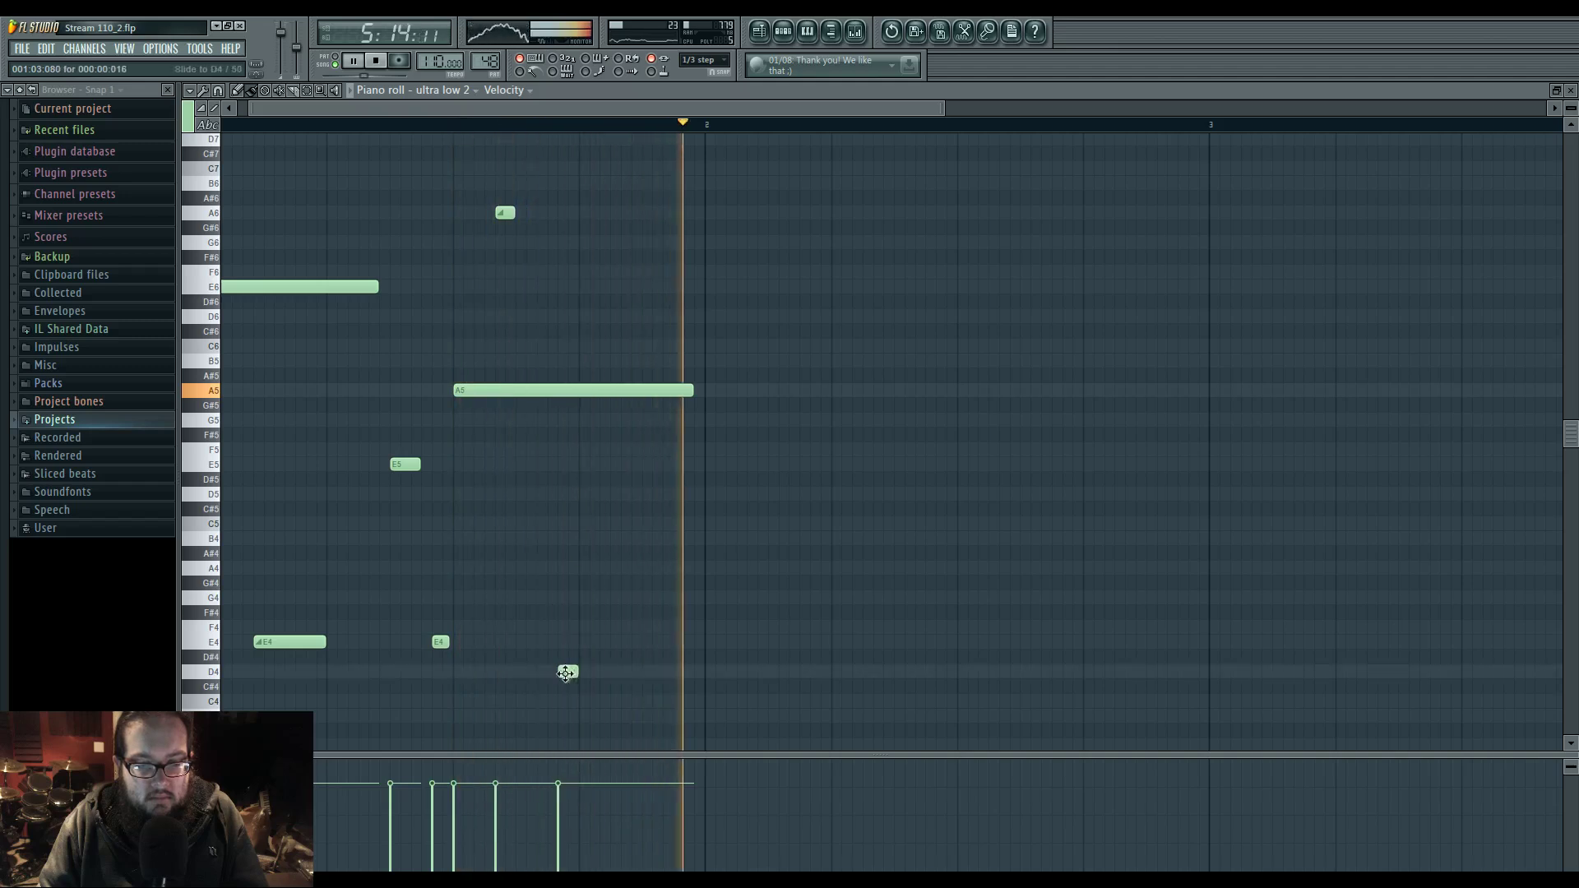
{"action": "left_click", "coordinate": [641, 287]}
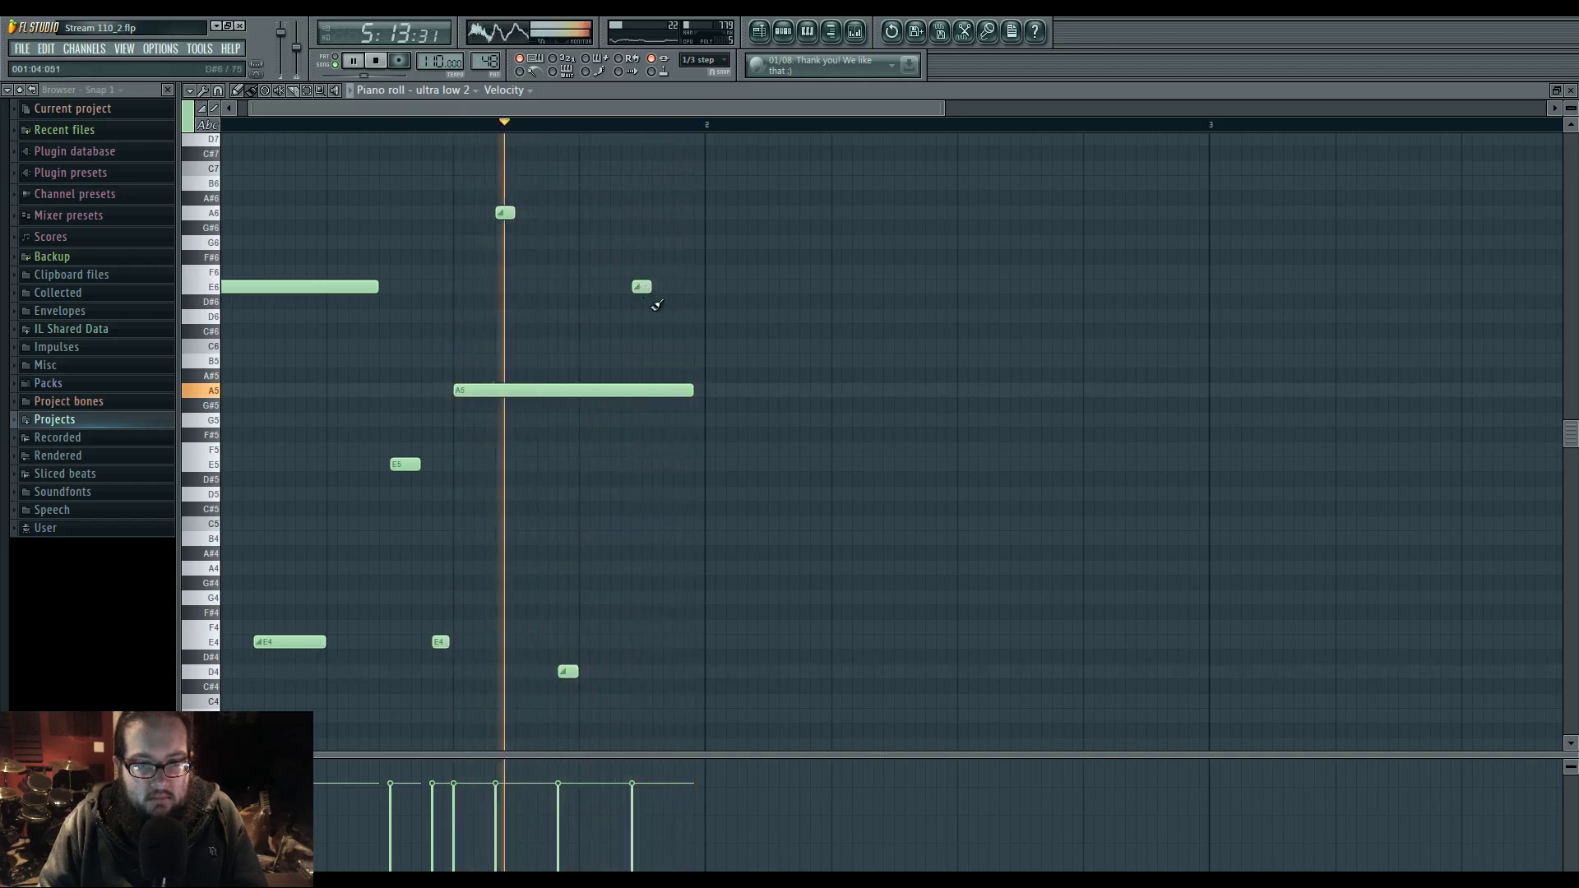
{"action": "left_click", "coordinate": [777, 37]}
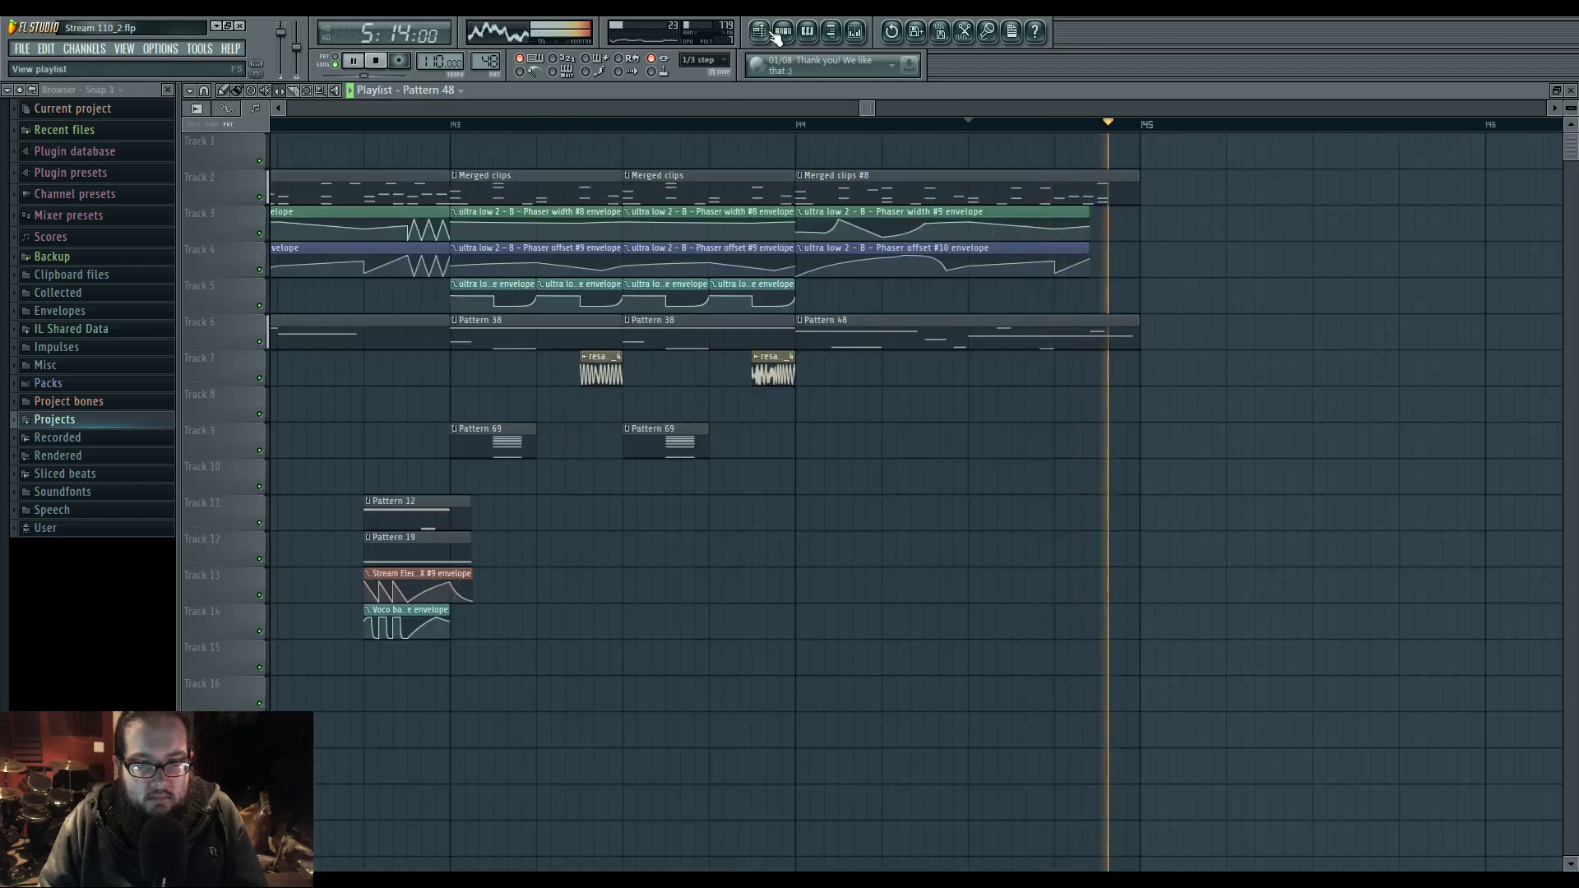
{"action": "double_click", "coordinate": [1093, 337]}
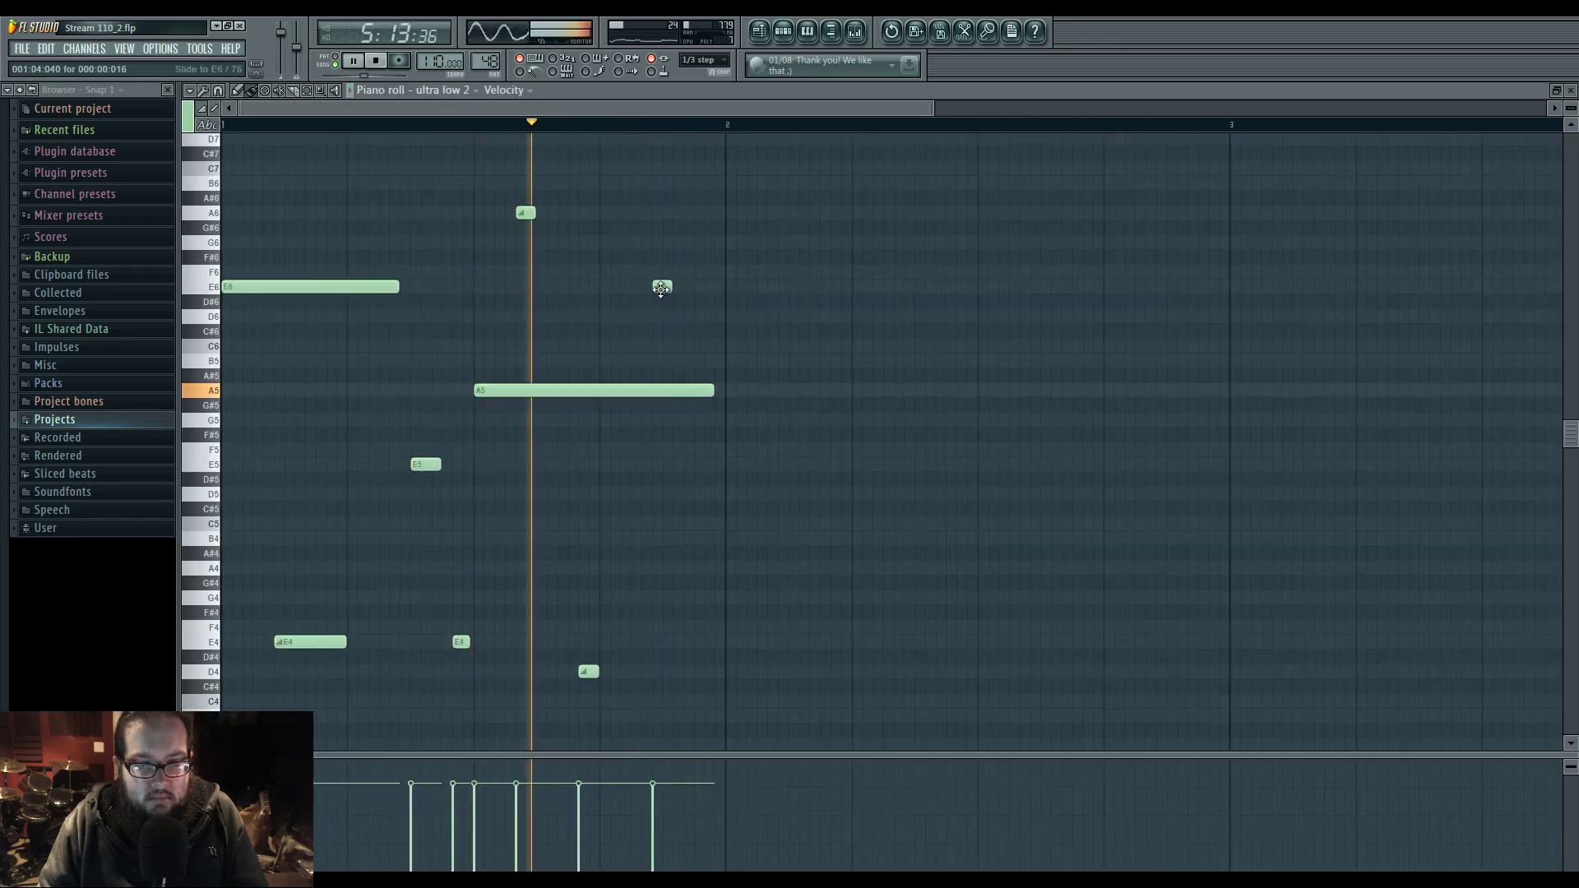
{"action": "left_click_drag", "start_coordinate": [661, 288], "coordinate": [662, 317]}
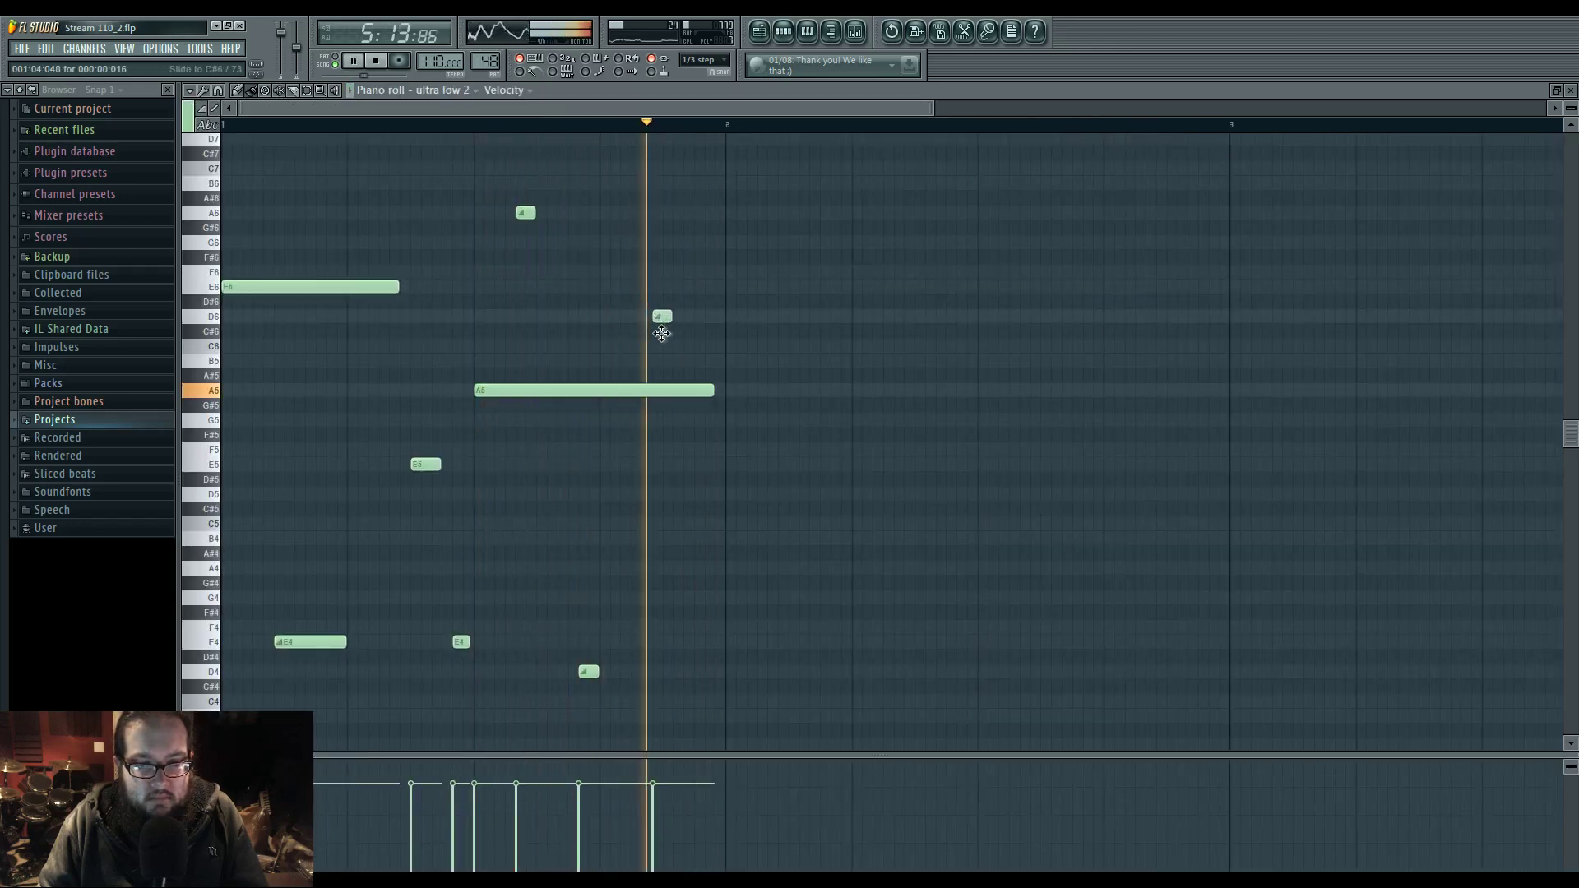
{"action": "left_click", "coordinate": [758, 34]}
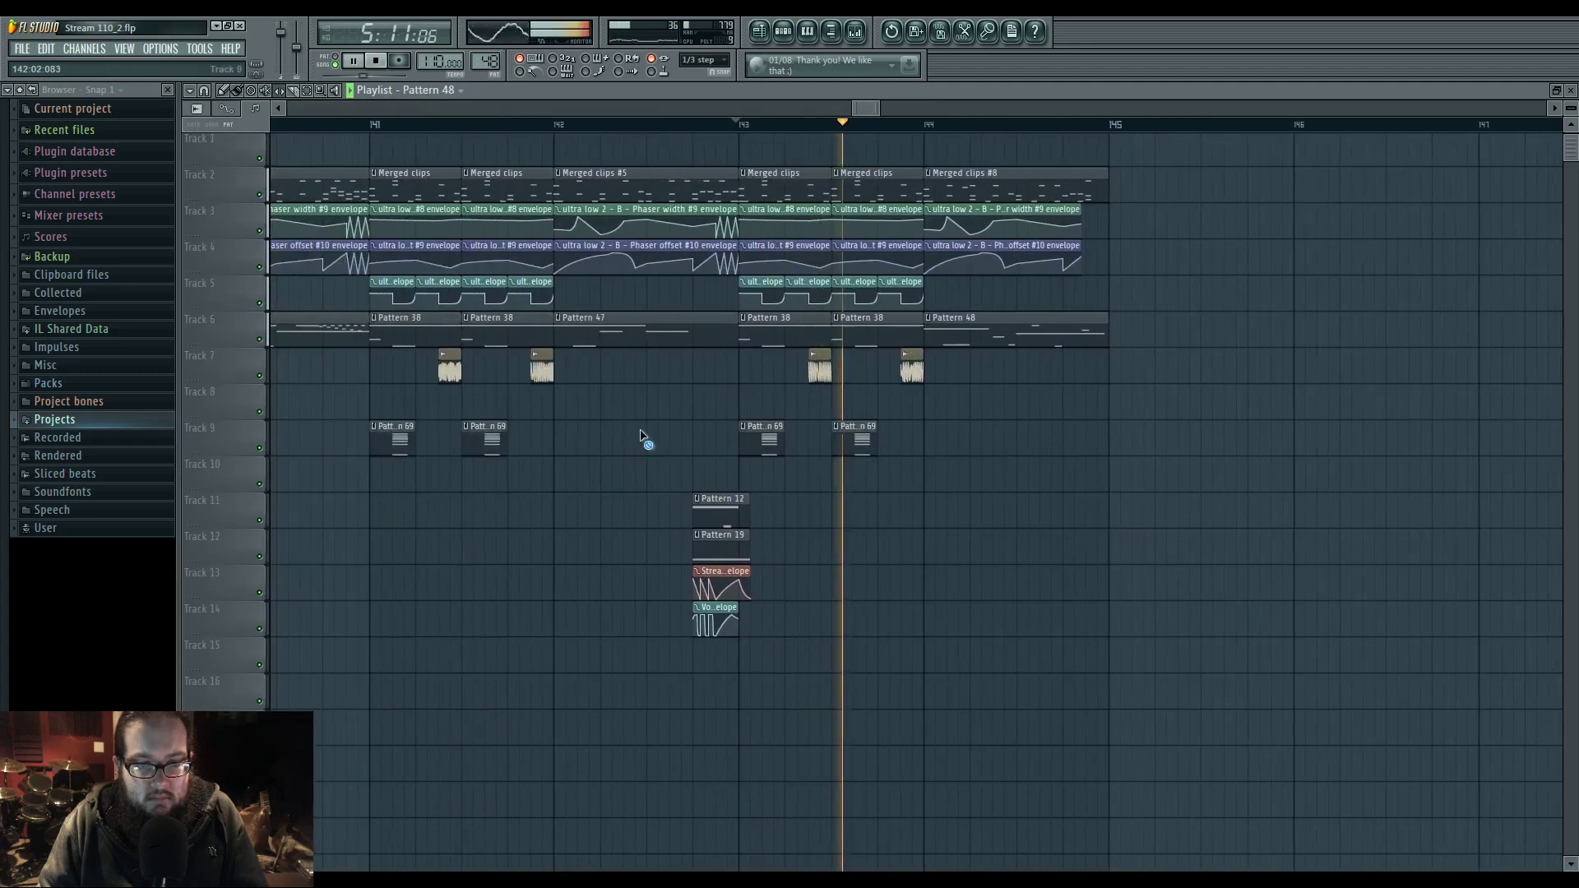
- Slip the audio inside the resample clips in bar 143 and play the song from there
{"action": "scroll", "coordinate": [857, 496], "scroll_direction": "up", "scroll_amount": 4}
{"action": "key", "text": "space"}
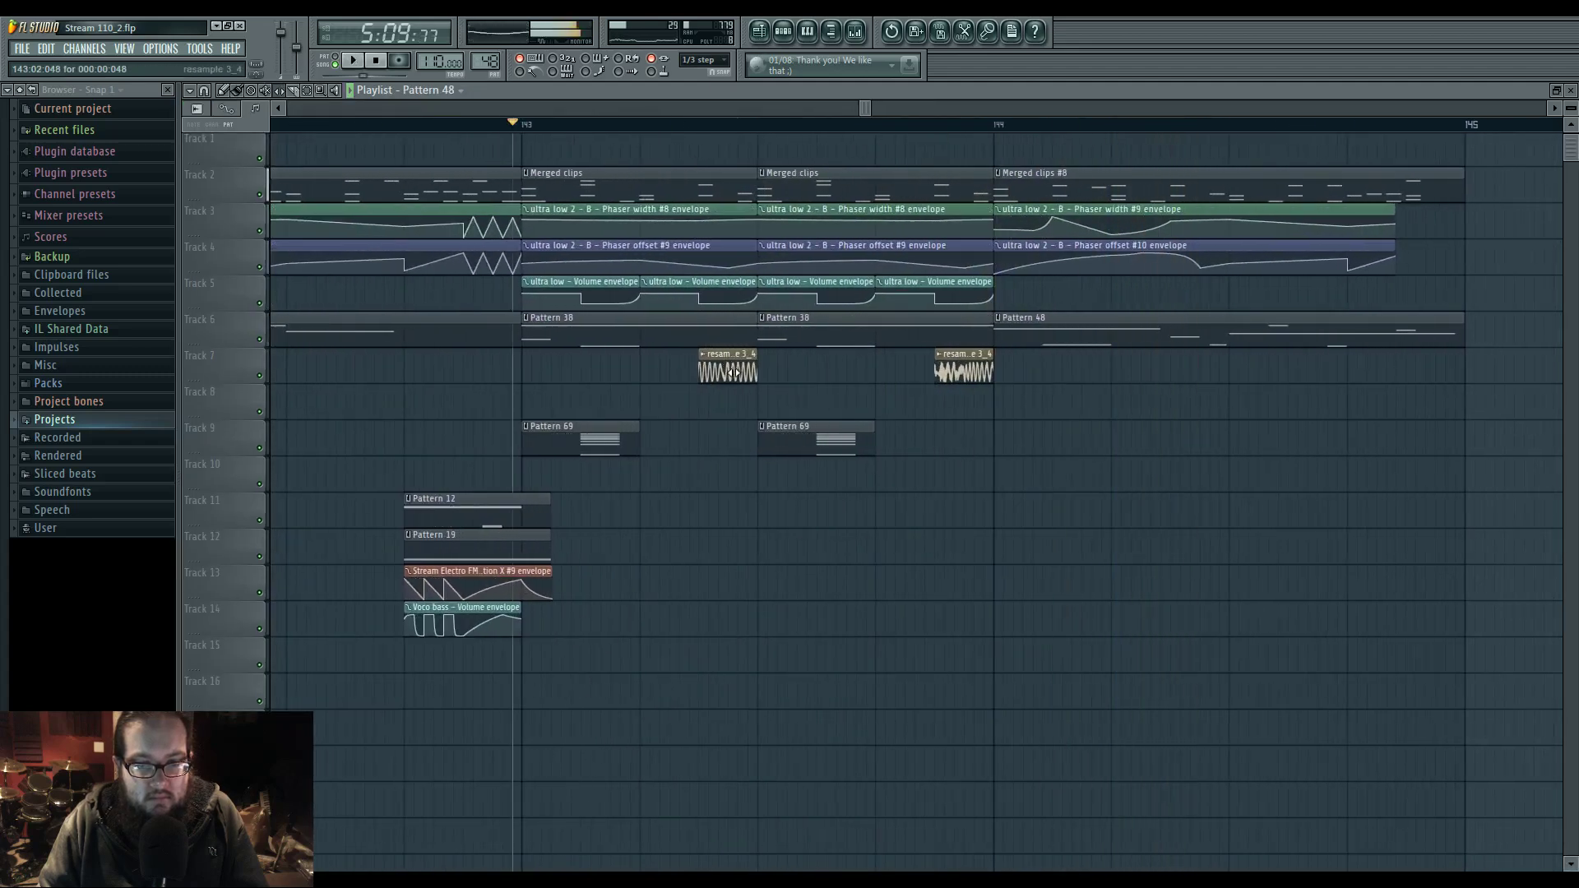
{"action": "left_click", "coordinate": [732, 372]}
{"action": "key", "text": "space"}
{"action": "key", "text": "space"}
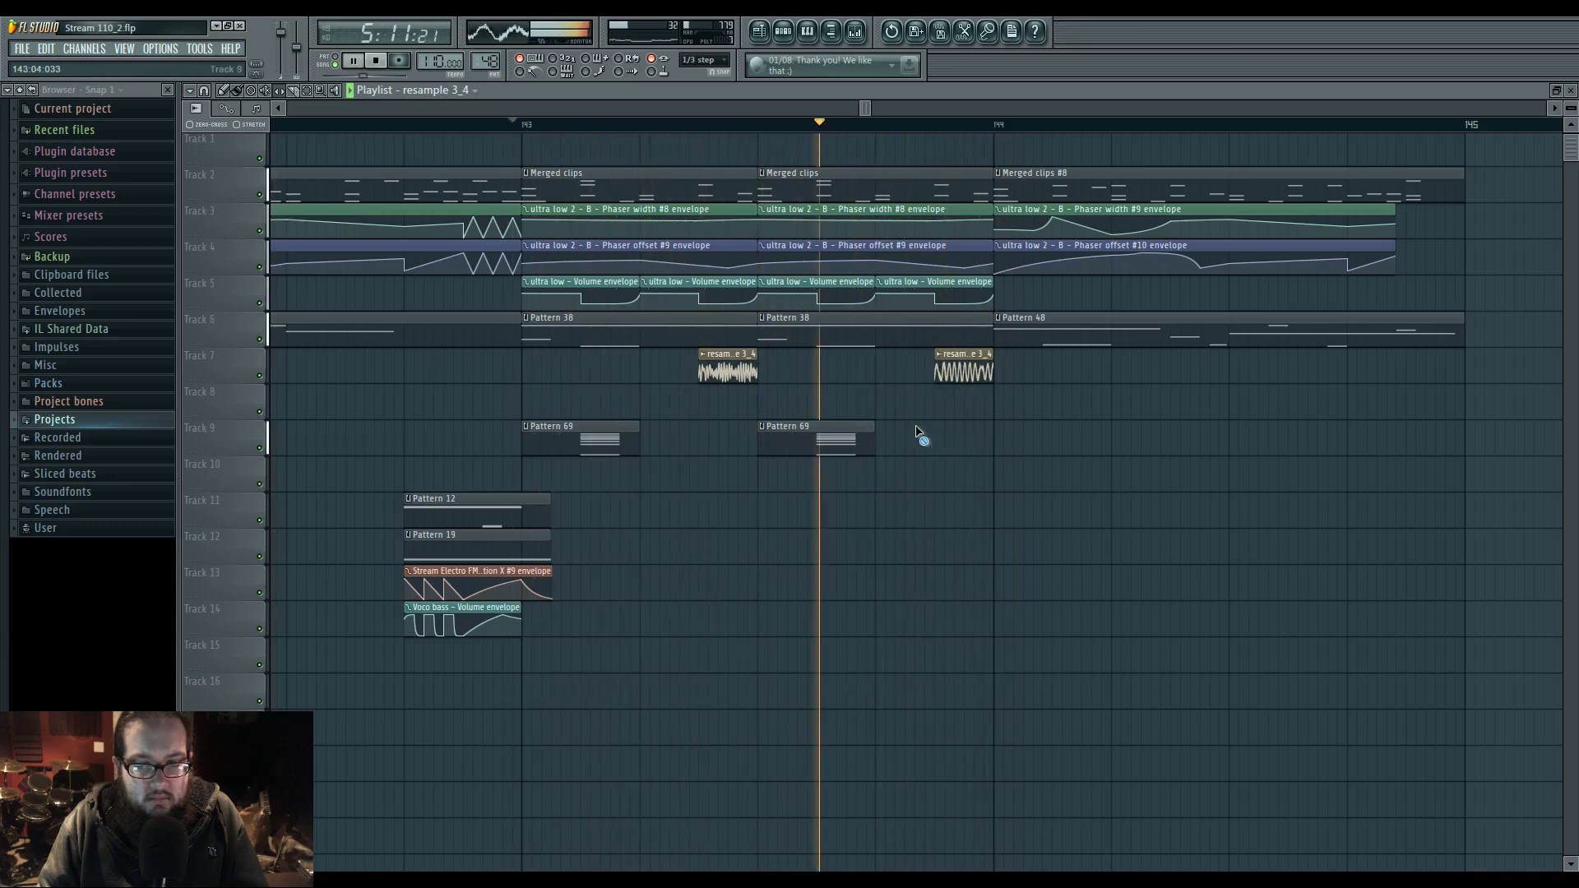
- Reopen the bar 144 Pattern 48 bass clip and extend its opening E6 note to the start of beat 3
{"action": "scroll", "coordinate": [934, 441], "scroll_direction": "down", "scroll_amount": 5}
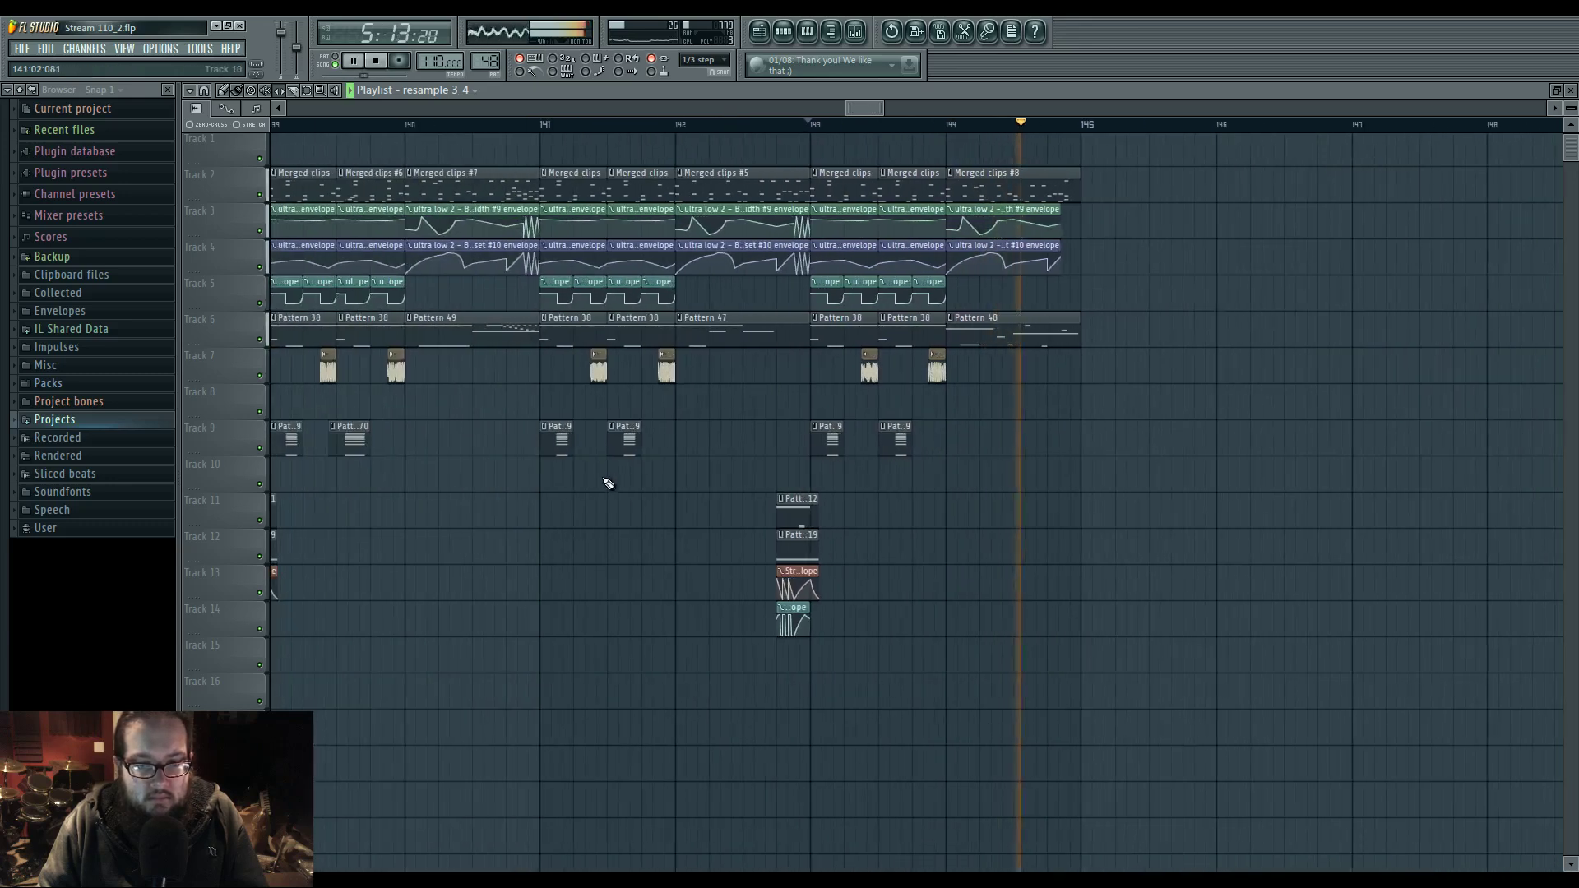
{"action": "left_click", "coordinate": [946, 125]}
{"action": "double_click", "coordinate": [986, 322]}
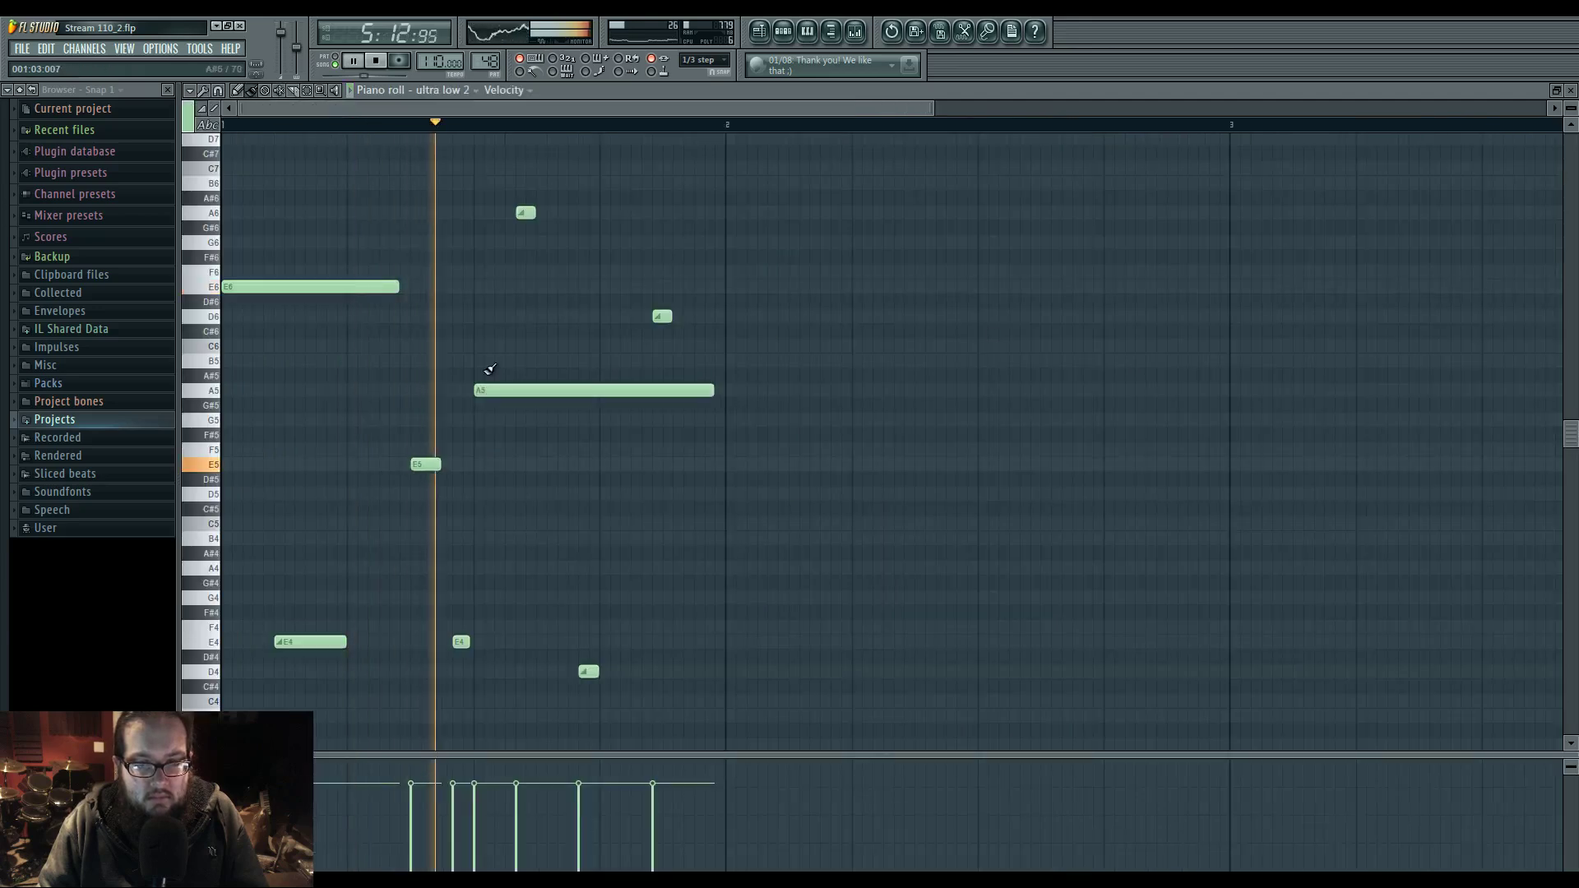
{"action": "left_click_drag", "start_coordinate": [392, 285], "coordinate": [472, 286]}
{"action": "key", "text": "space"}
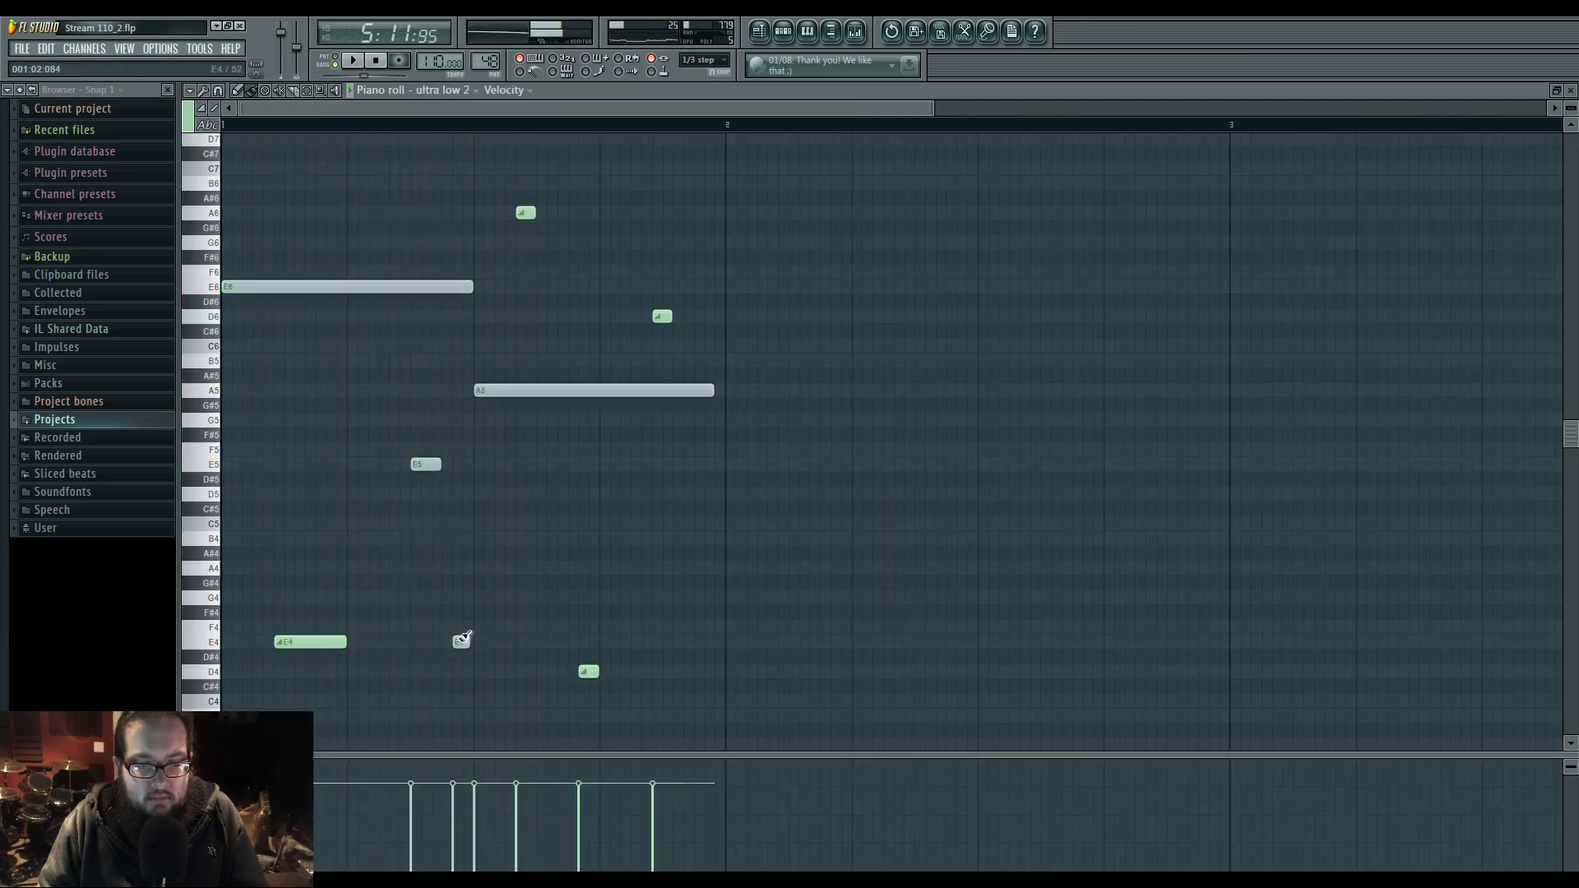
- Unmute the long E6 and A5 notes and delete the short E5 and E4 notes in beat 2
{"action": "right_click", "coordinate": [395, 287], "text": "alt"}
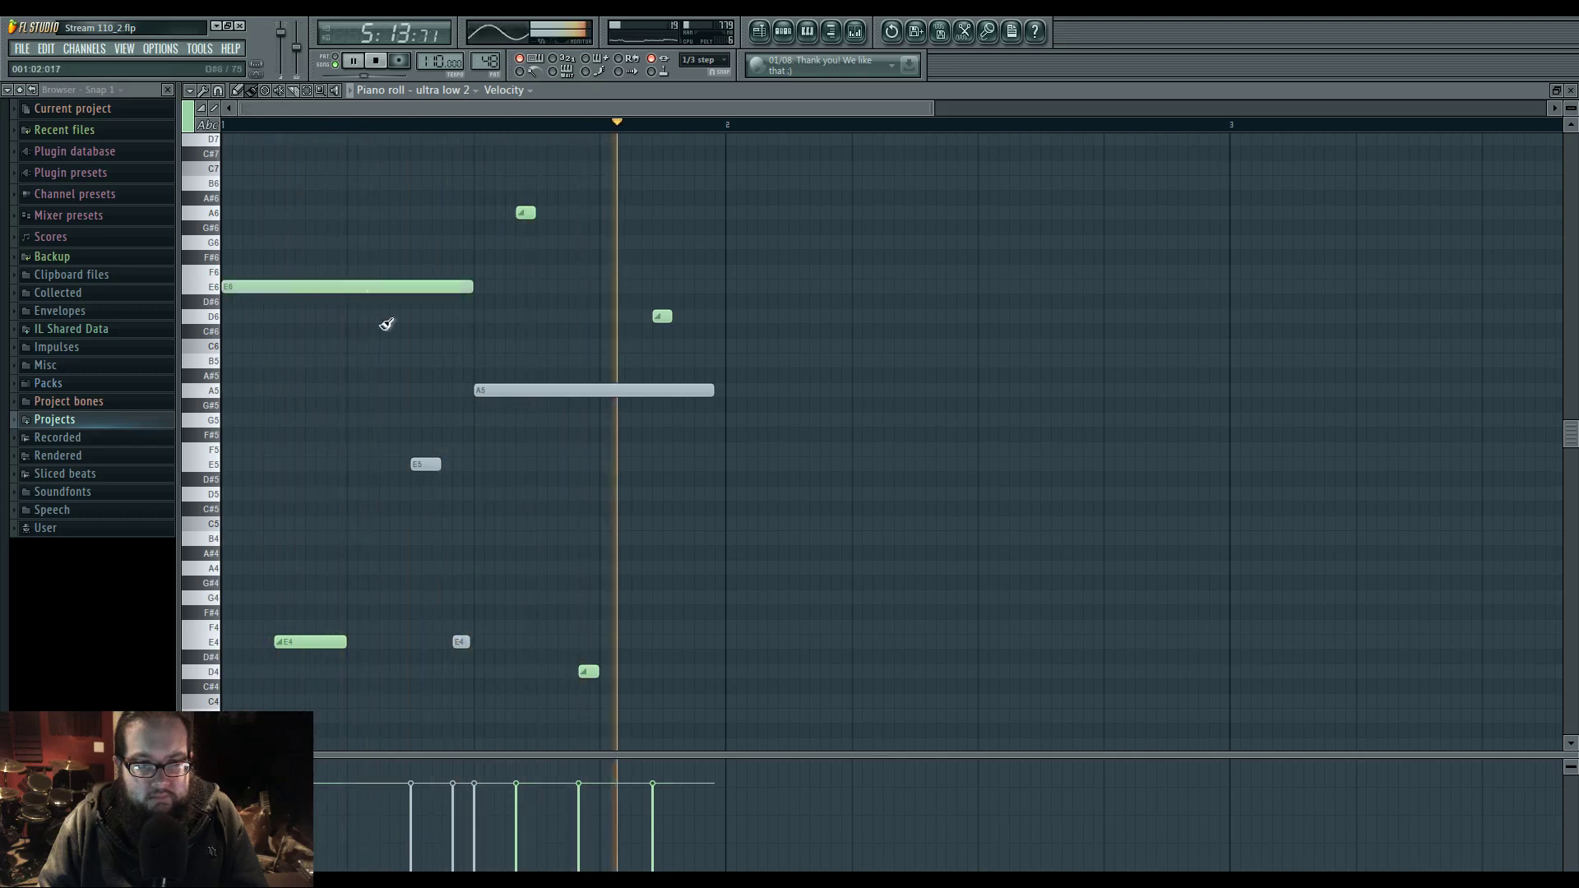
{"action": "right_click", "coordinate": [487, 391], "text": "alt"}
{"action": "right_click", "coordinate": [428, 465], "text": "alt"}
{"action": "right_click", "coordinate": [460, 642], "text": "alt"}
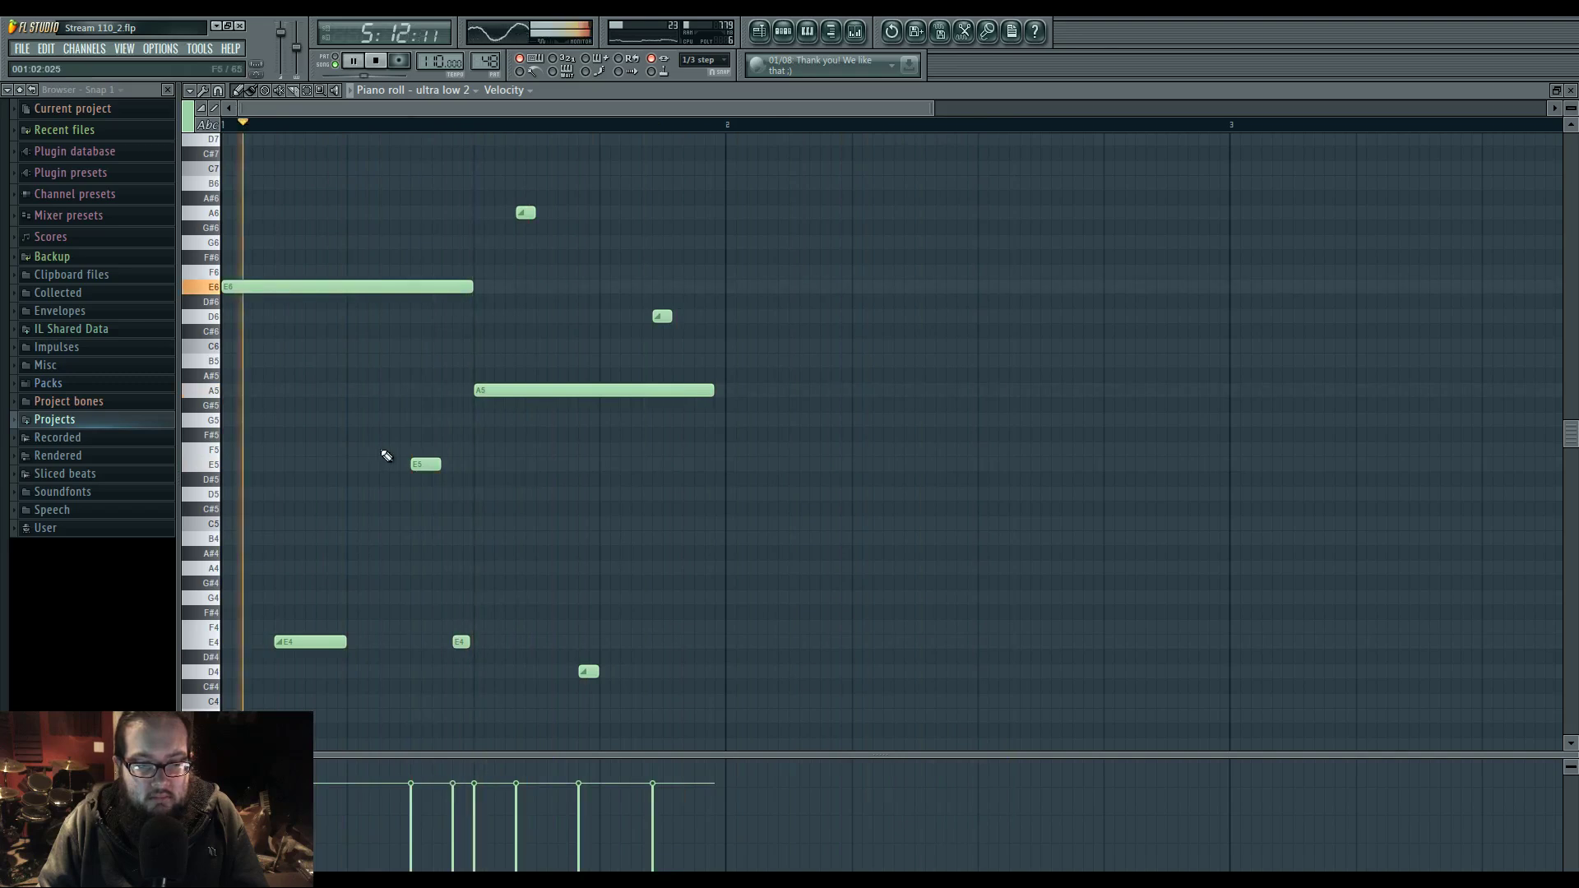
{"action": "right_click", "coordinate": [461, 642]}
{"action": "right_click", "coordinate": [427, 465]}
{"action": "left_click_drag", "start_coordinate": [323, 599], "coordinate": [324, 566]}
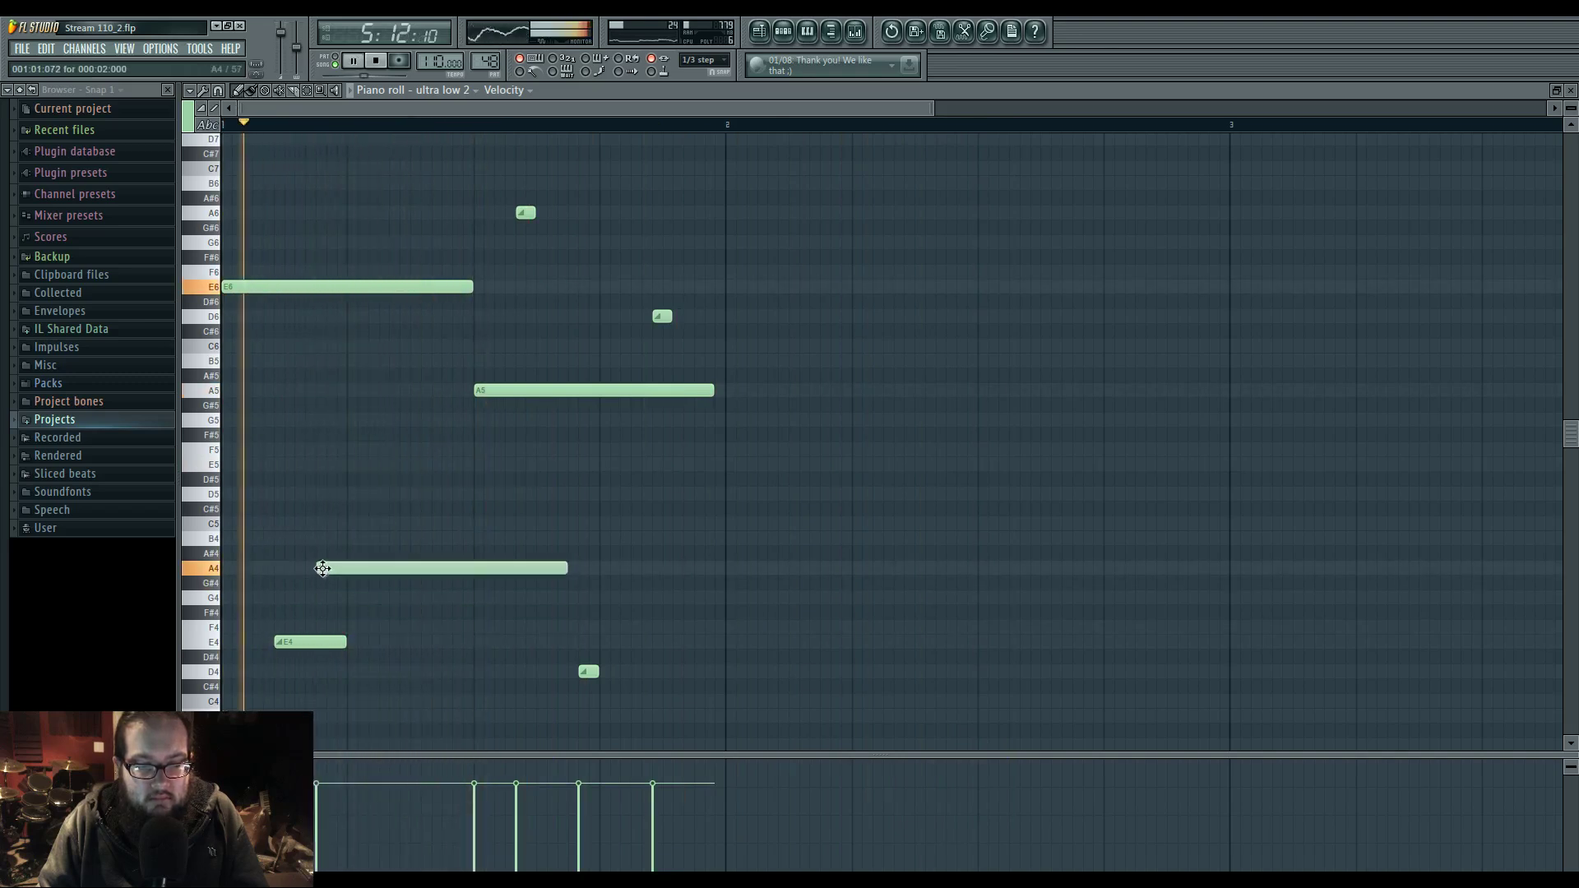
{"action": "right_click", "coordinate": [325, 567]}
{"action": "left_click", "coordinate": [396, 600]}
{"action": "key", "text": "space"}
{"action": "key", "text": "space"}
{"action": "right_click", "coordinate": [410, 603]}
- Add a slide note at A5 in beat 2, ending where the long A5 note starts, and play it in the song
{"action": "left_click", "coordinate": [396, 597]}
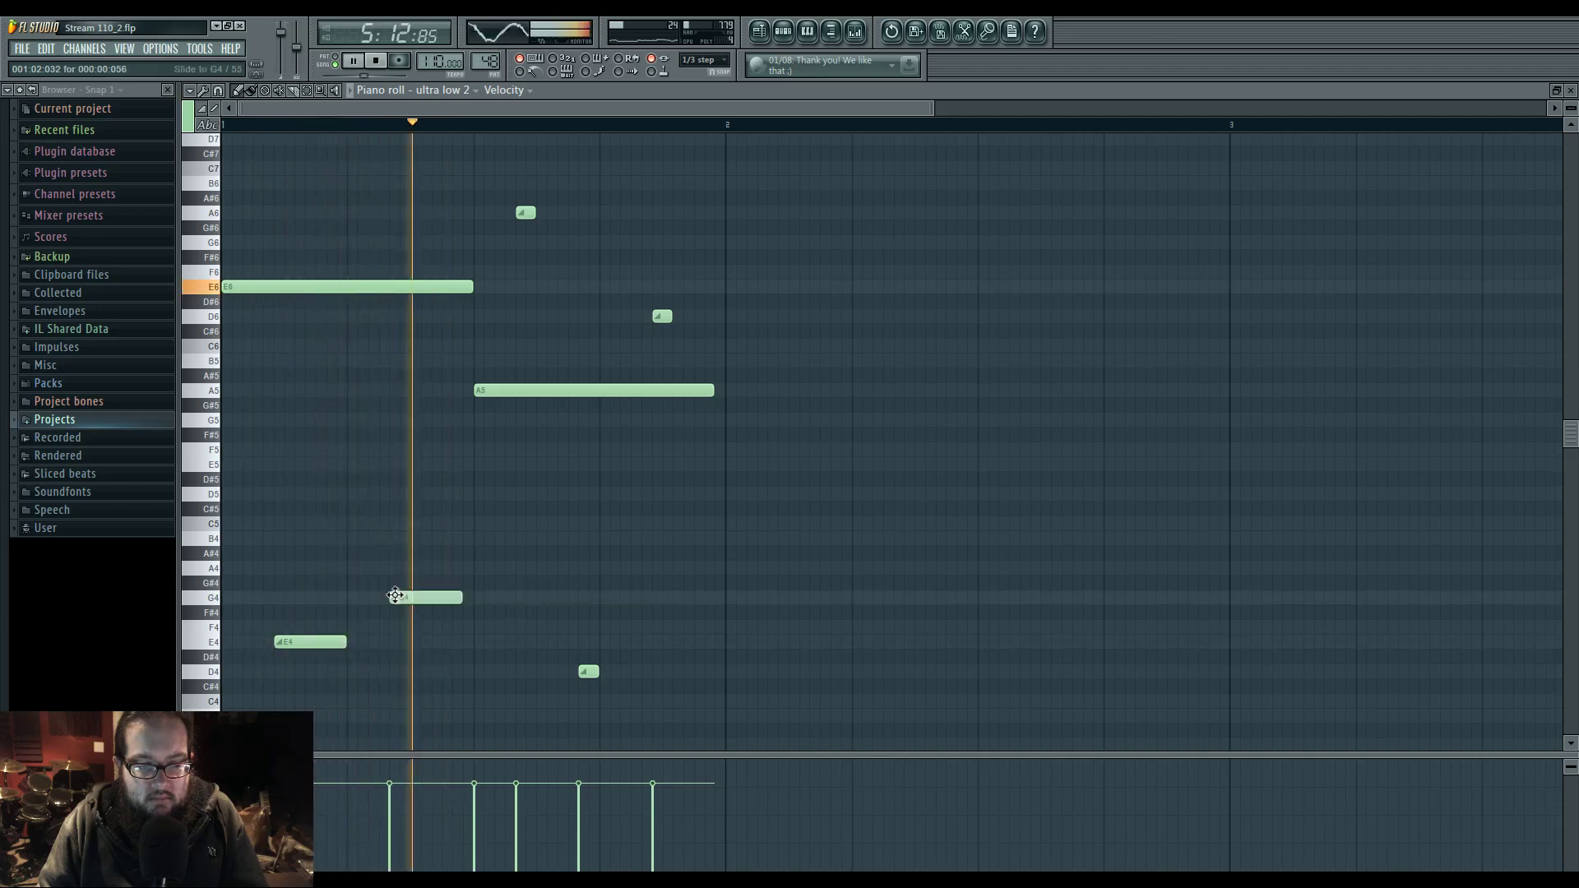
{"action": "left_click_drag", "start_coordinate": [432, 598], "coordinate": [433, 380]}
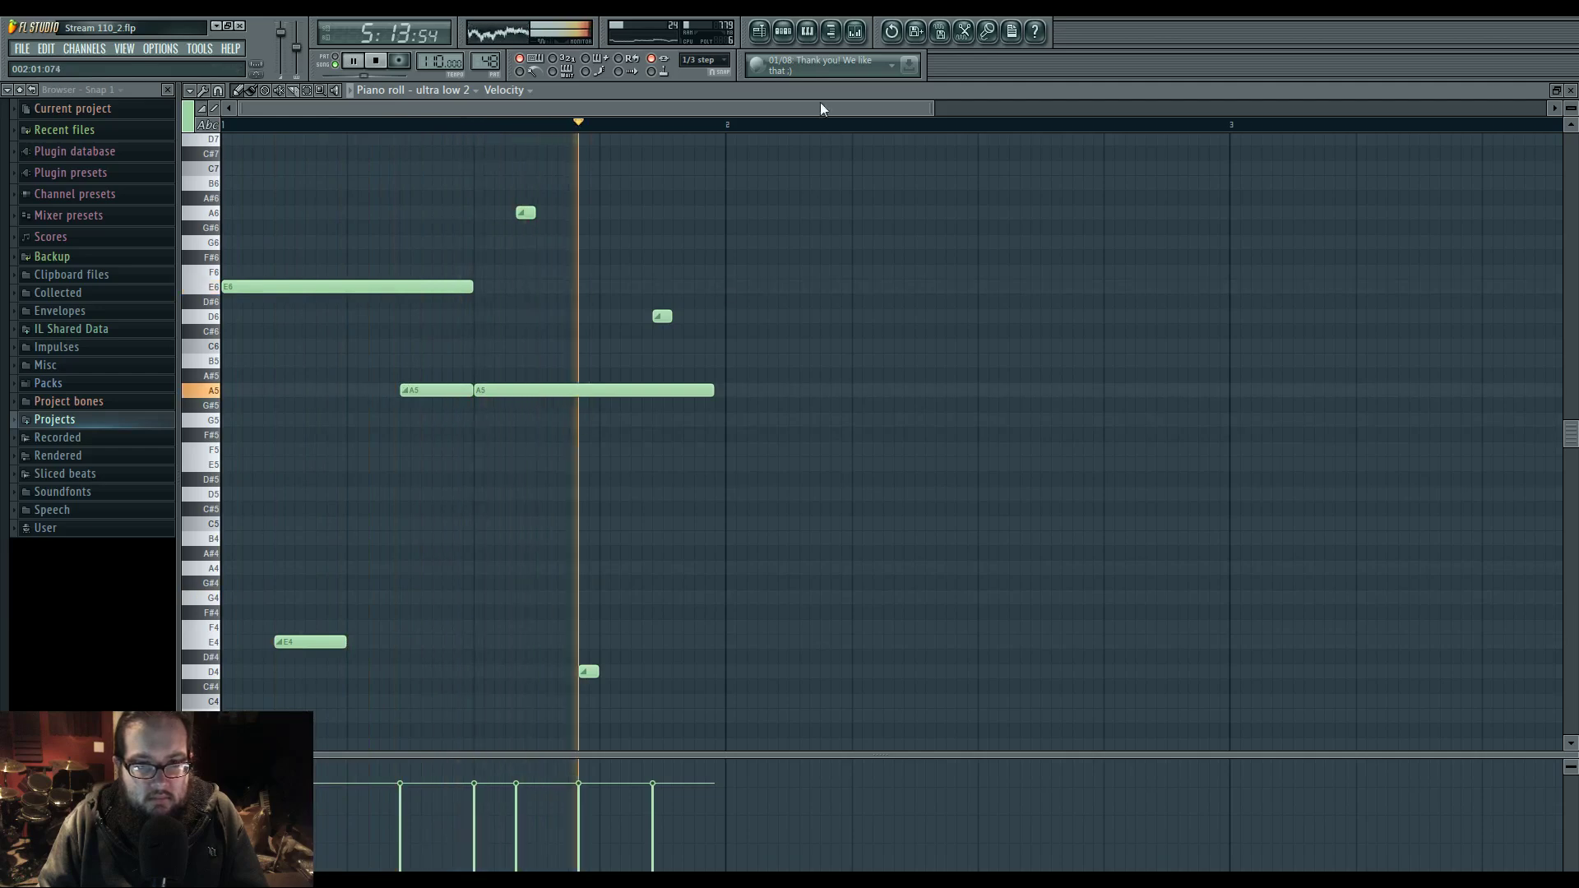
{"action": "key", "text": "F5"}
{"action": "key", "text": "space"}
{"action": "key", "text": "space"}
- Select all clips from bar 137 through bar 144, duplicate them directly after at bar 145, and clear the selection
{"action": "scroll", "coordinate": [555, 454], "scroll_direction": "down", "scroll_amount": 5}
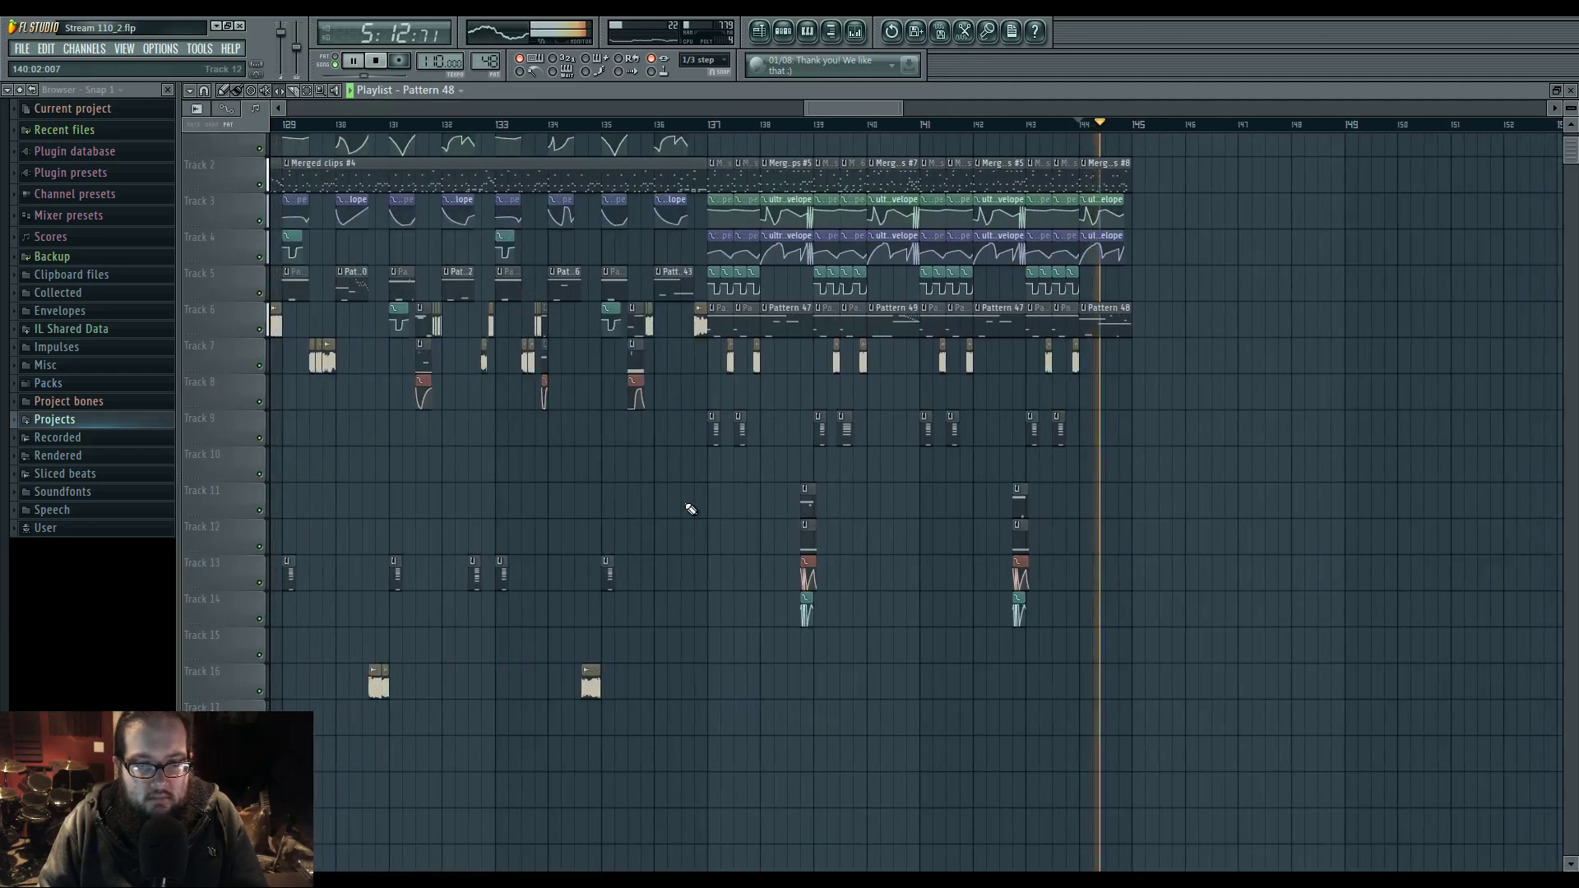
{"action": "key", "text": "space"}
{"action": "left_click_drag", "start_coordinate": [683, 505], "coordinate": [613, 542]}
{"action": "scroll", "coordinate": [875, 530], "scroll_direction": "down", "scroll_amount": 1}
{"action": "scroll", "coordinate": [878, 534], "scroll_direction": "down", "scroll_amount": 1}
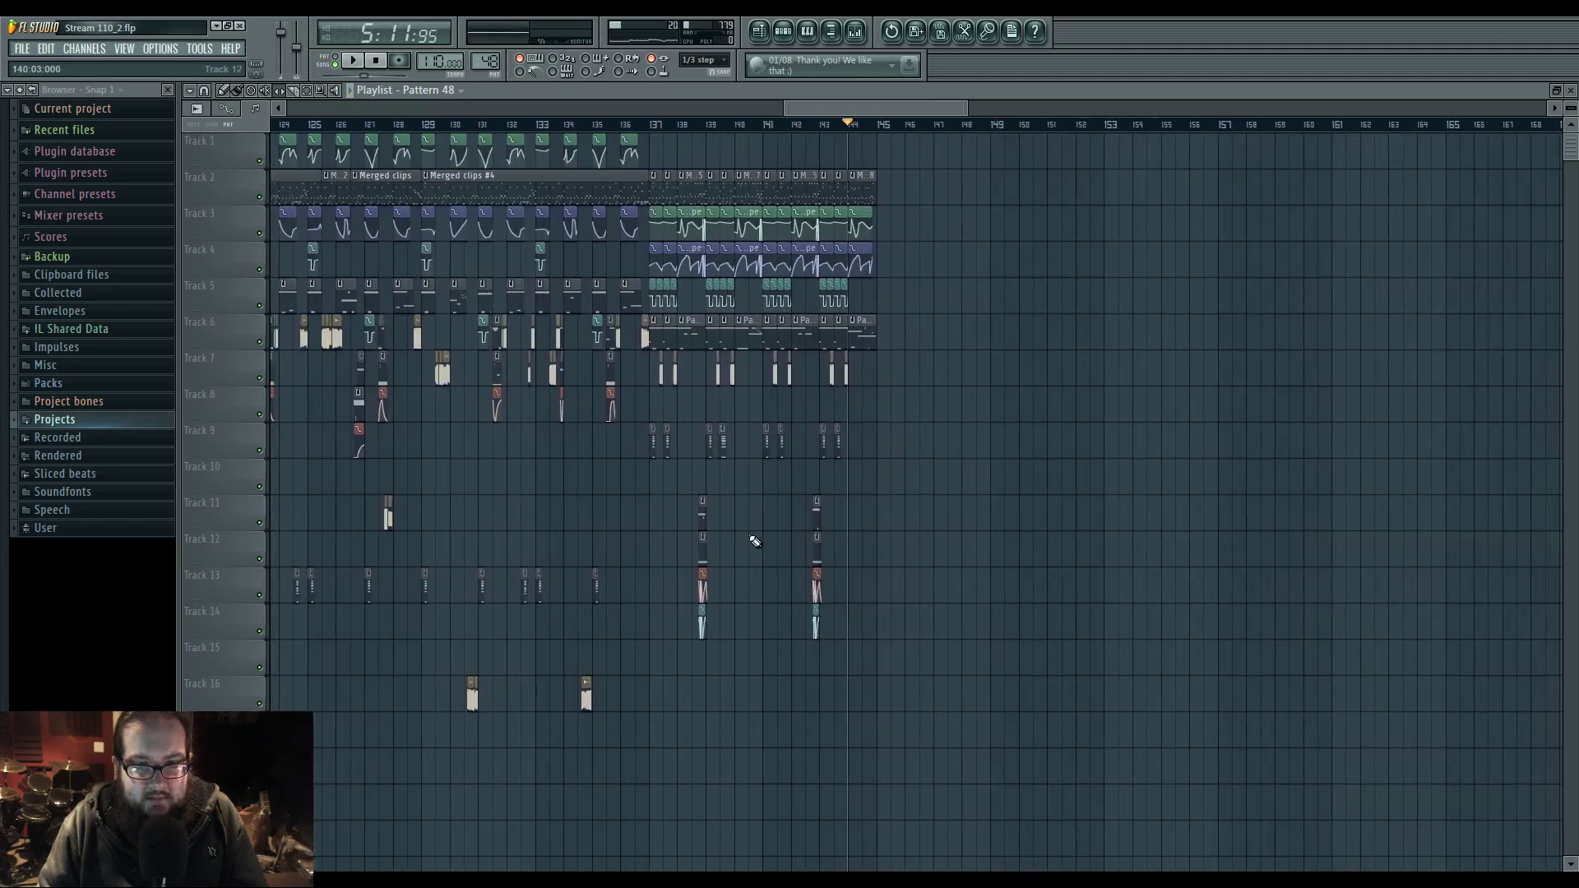
{"action": "scroll", "coordinate": [747, 538], "scroll_direction": "up", "scroll_amount": 5}
{"action": "left_click_drag", "start_coordinate": [549, 165], "coordinate": [1128, 645]}
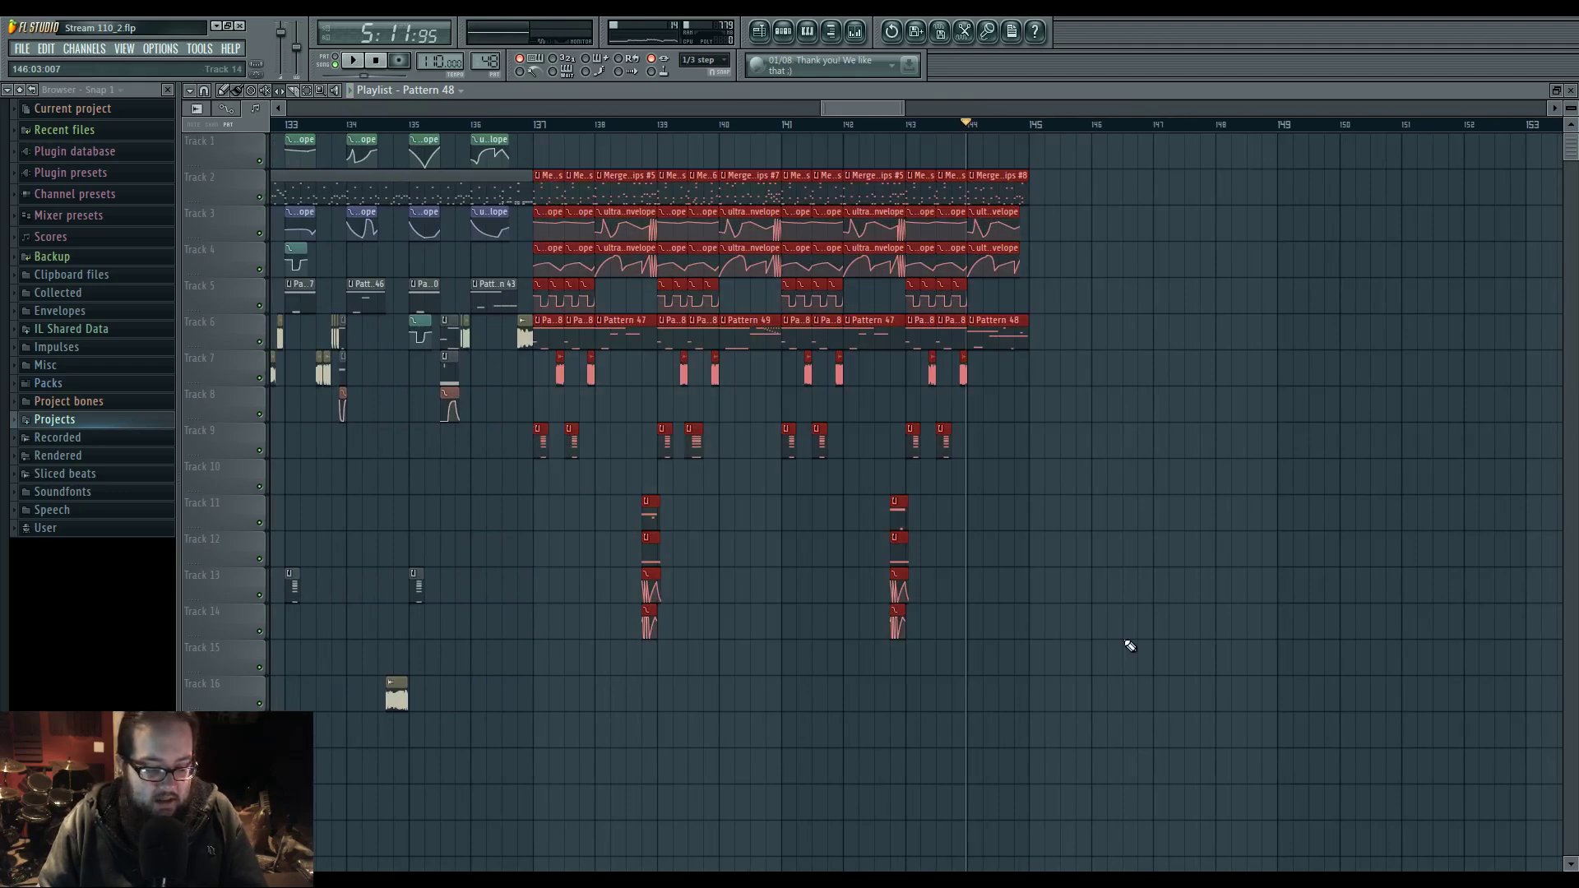
{"action": "key", "text": "ctrl+b"}
{"action": "left_click_drag", "start_coordinate": [965, 554], "coordinate": [644, 576]}
{"action": "key", "text": "space"}
{"action": "scroll", "coordinate": [650, 572], "scroll_direction": "up", "scroll_amount": 4}
{"action": "scroll", "coordinate": [700, 542], "scroll_direction": "up", "scroll_amount": 1}
{"action": "left_click", "coordinate": [721, 538], "text": "ctrl"}
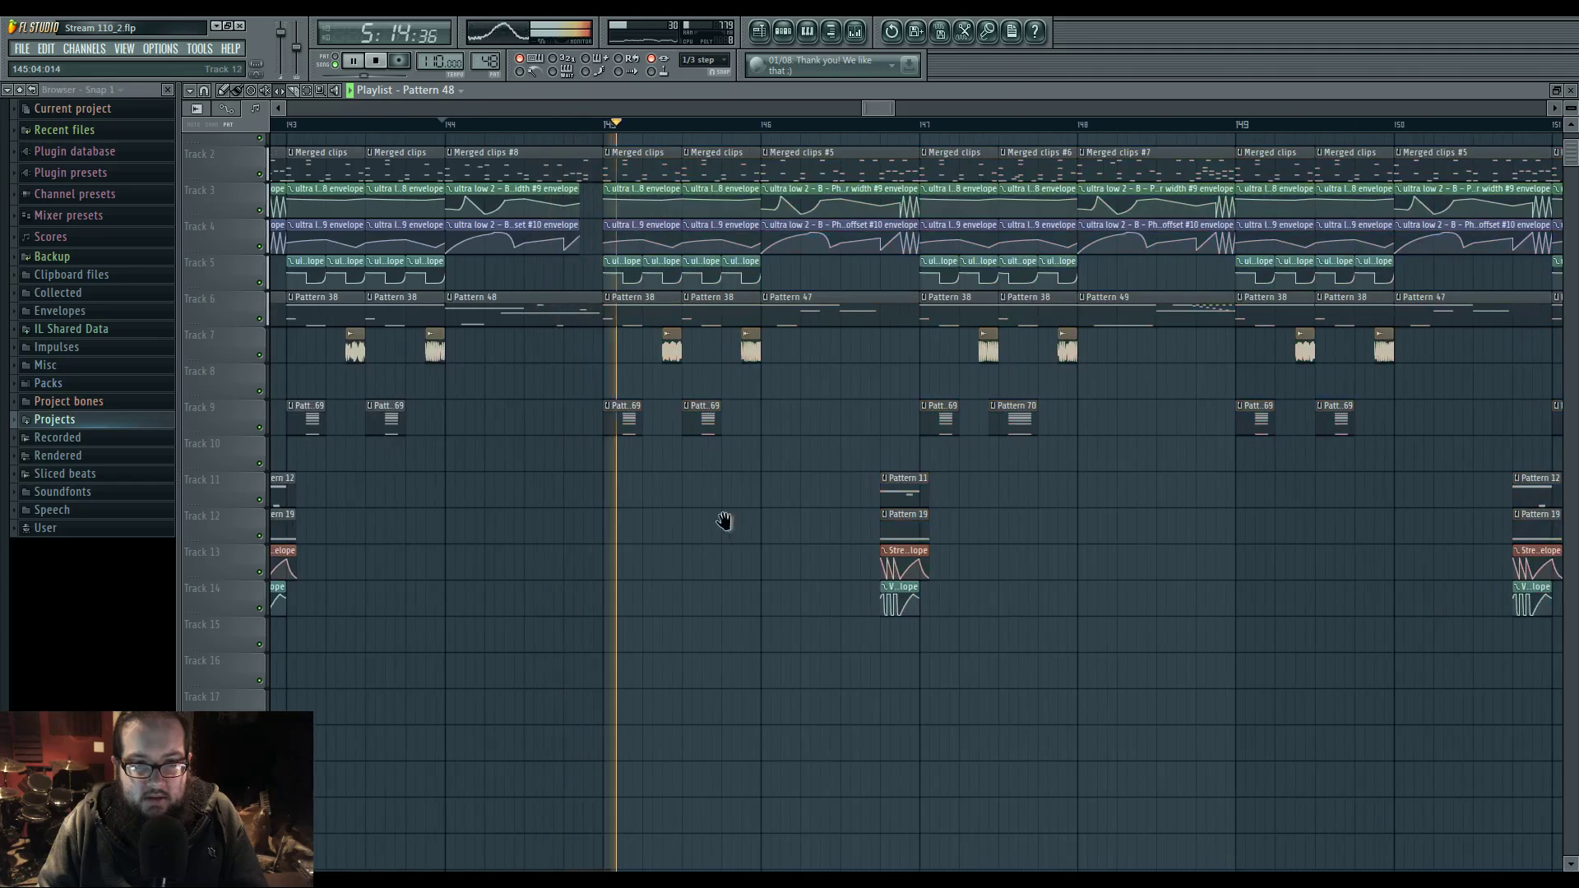
- Extend the first resample clip in bar 145 to the middle of beat 3 and trim the second Pattern 38 clip to start there
{"action": "left_click_drag", "start_coordinate": [725, 527], "coordinate": [626, 548]}
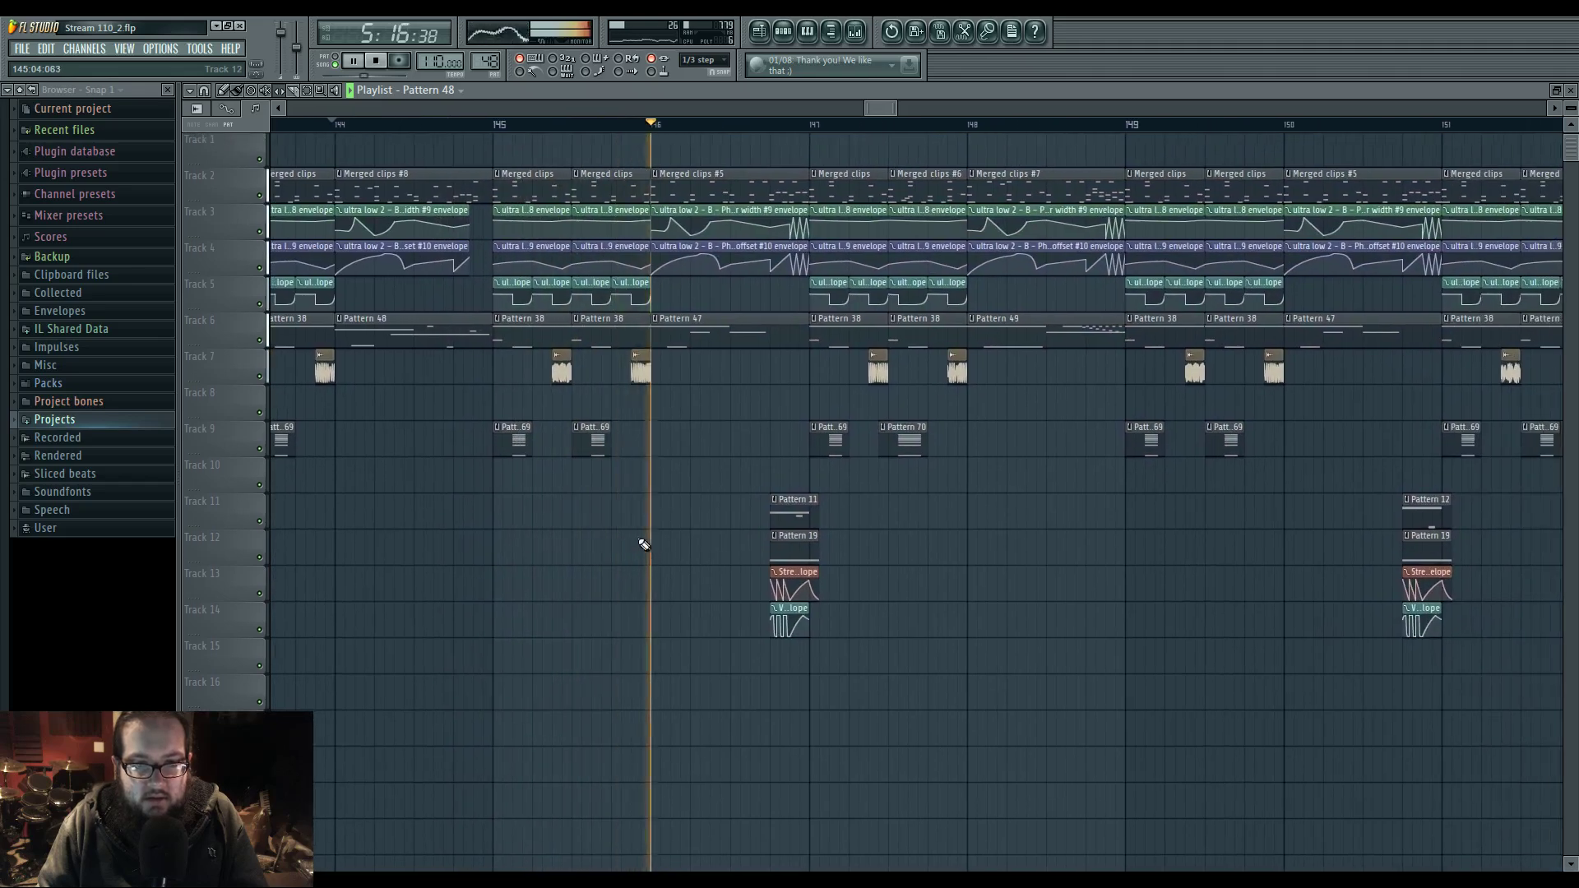
{"action": "left_click", "coordinate": [310, 128]}
{"action": "scroll", "coordinate": [582, 455], "scroll_direction": "up", "scroll_amount": 3}
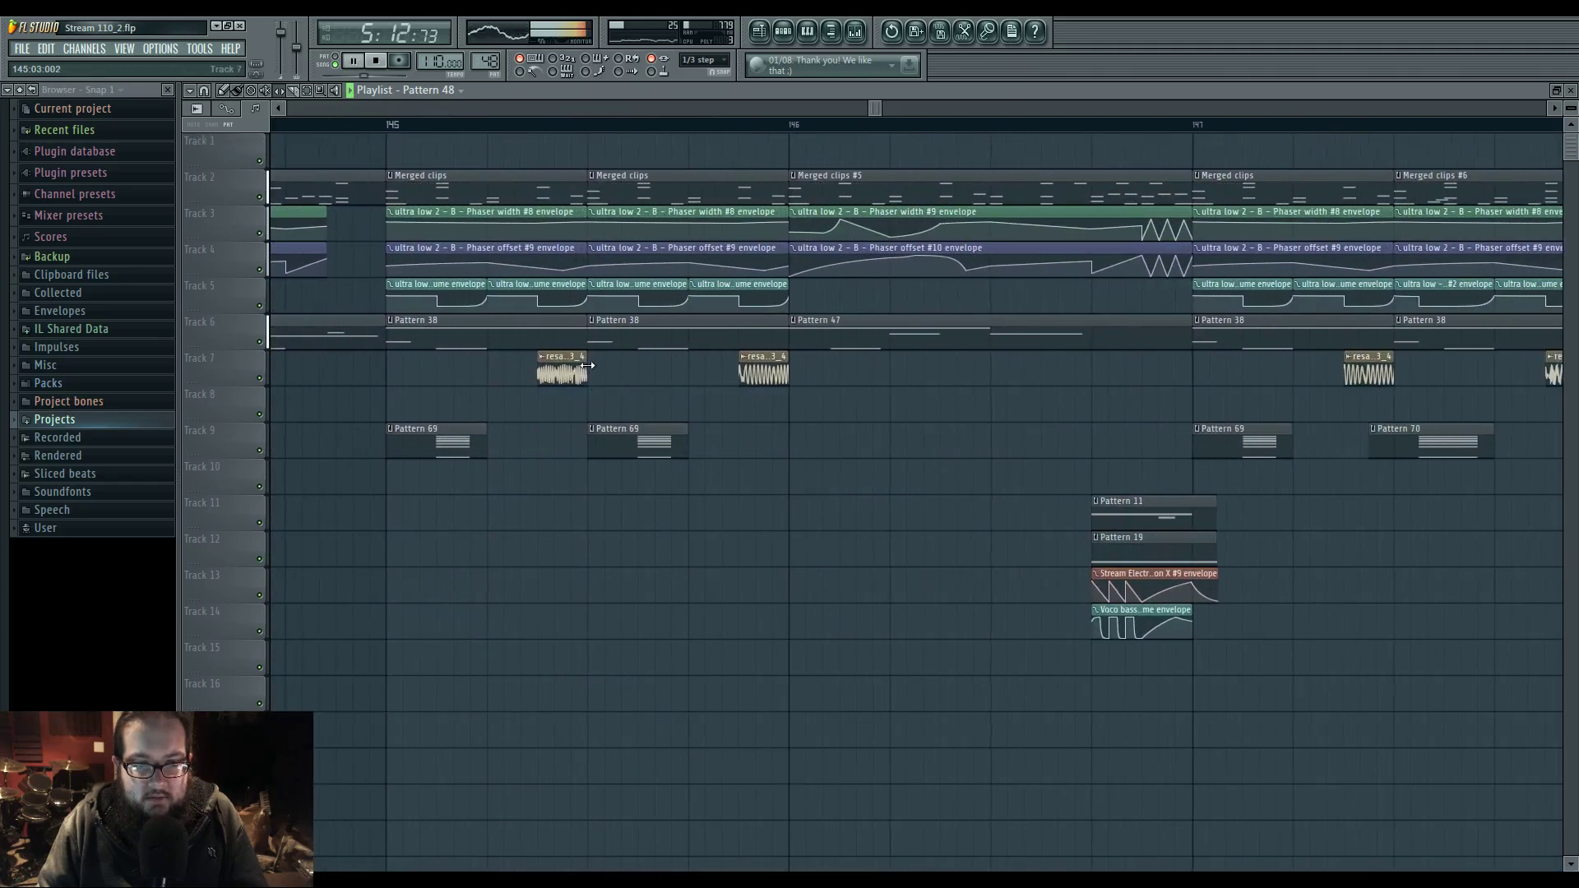
{"action": "left_click_drag", "start_coordinate": [632, 375], "coordinate": [641, 375]}
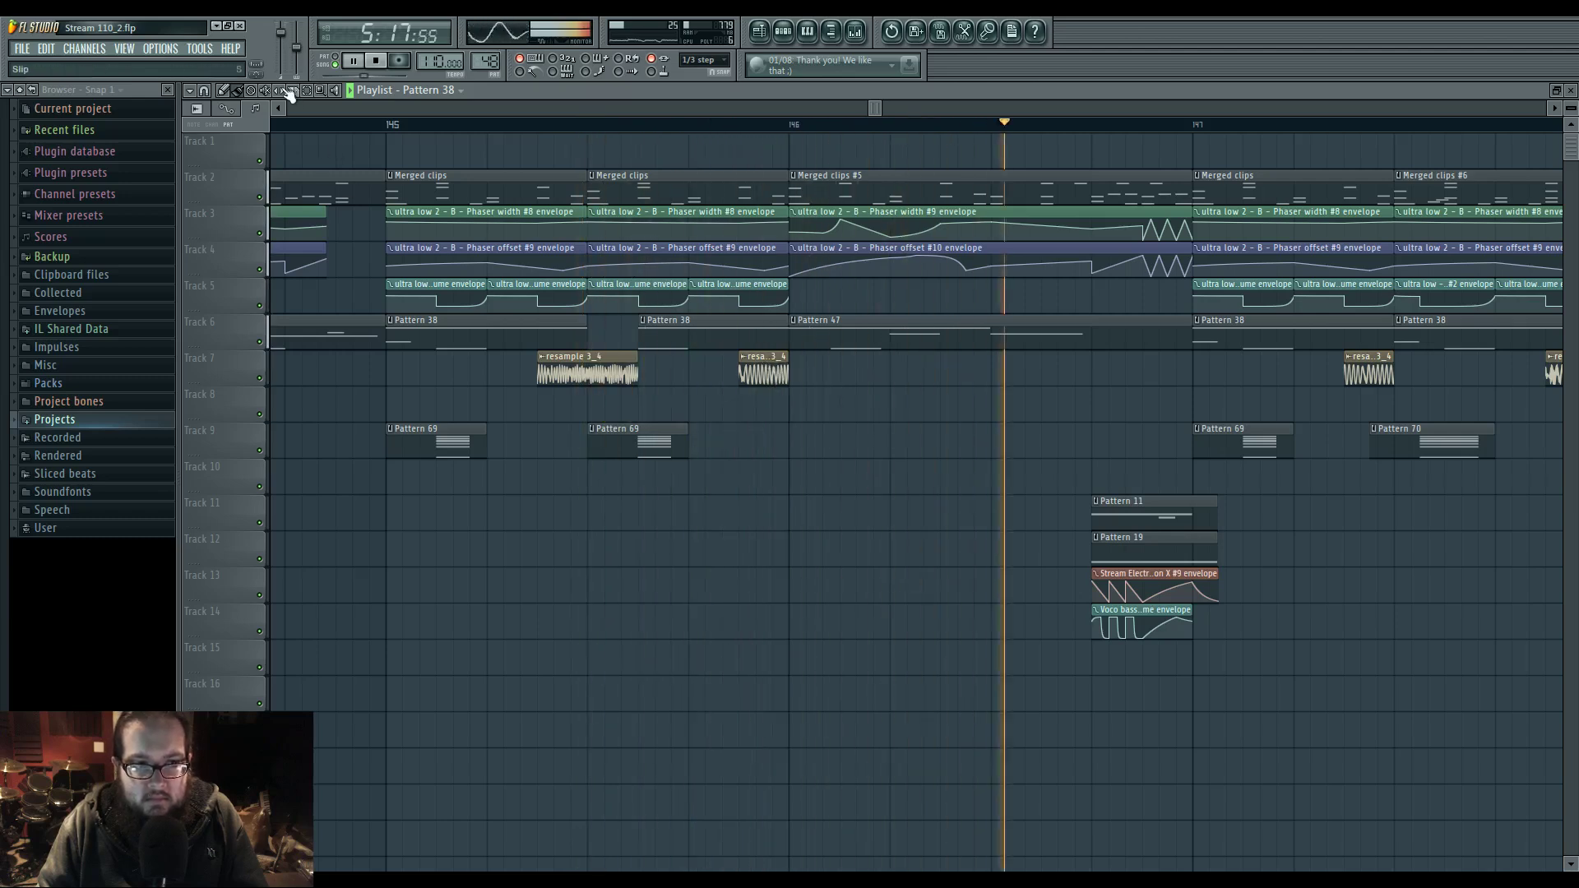
- Slip the audio inside the second resample clip in bar 145 and play the bar from its start
{"action": "left_click", "coordinate": [765, 370]}
{"action": "left_click", "coordinate": [730, 124]}
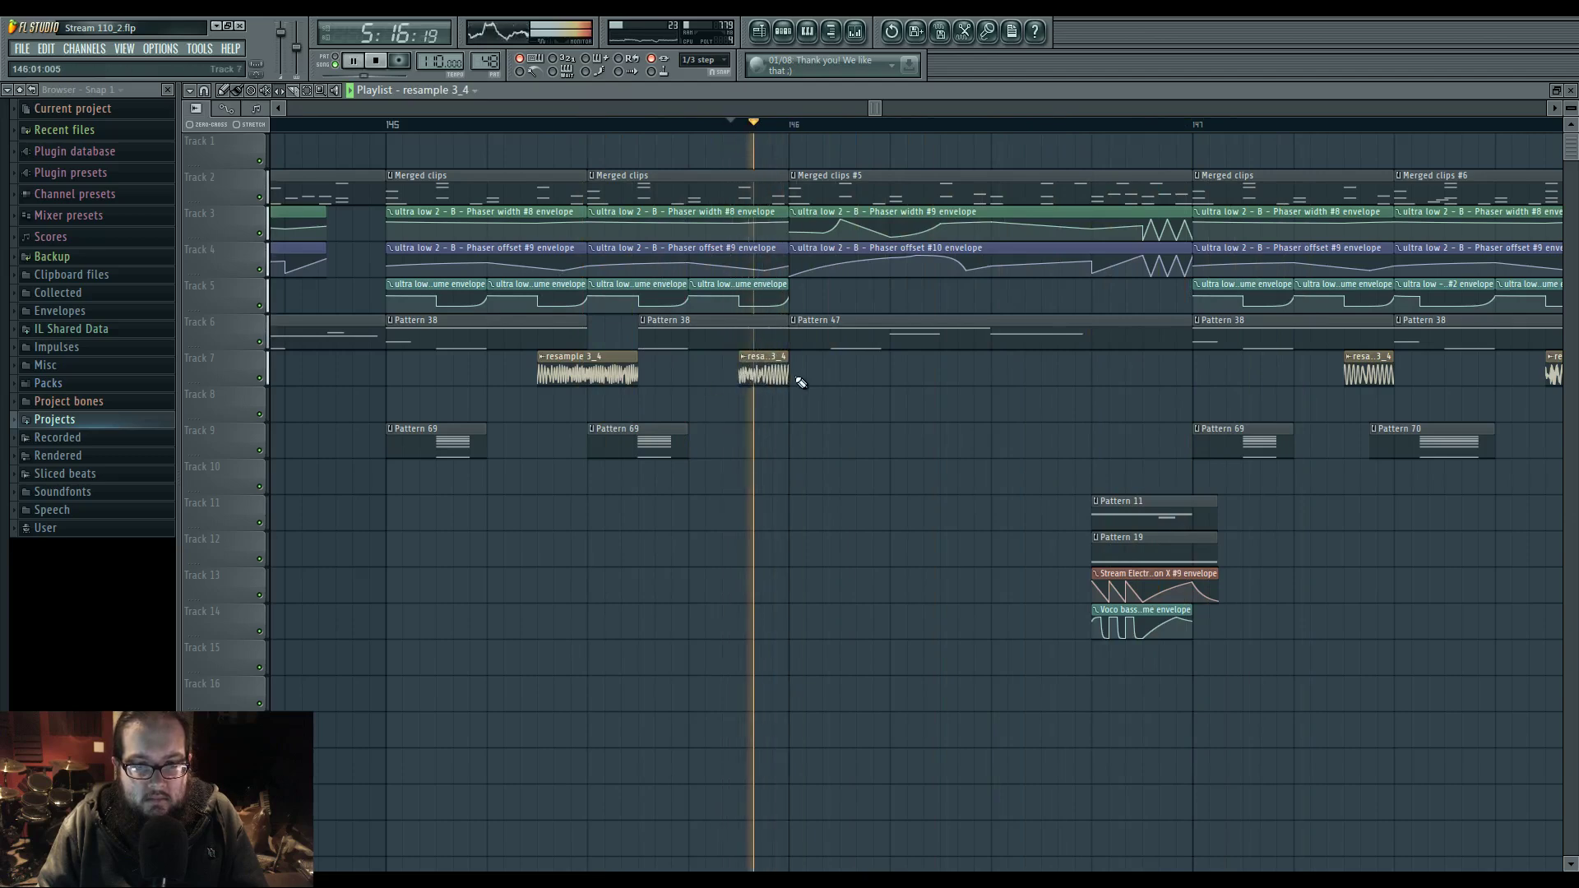
{"action": "left_click", "coordinate": [399, 125]}
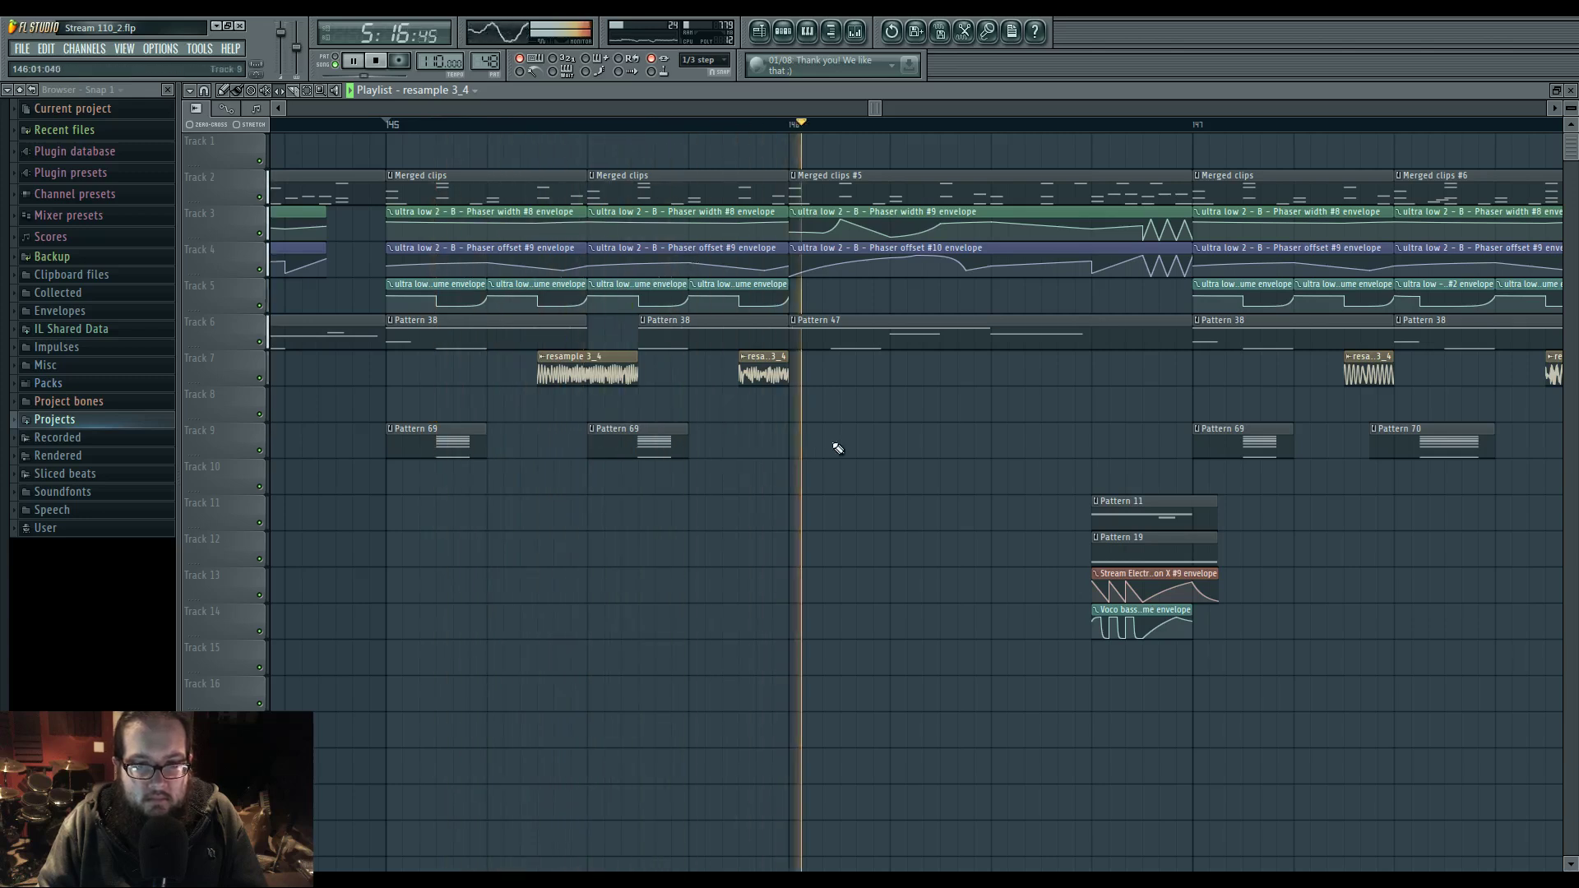
- Make the Pattern 49 bass clip at bar 148 unique and open its notes for editing
{"action": "left_click_drag", "start_coordinate": [891, 445], "coordinate": [346, 440]}
{"action": "left_click_drag", "start_coordinate": [1068, 493], "coordinate": [840, 496]}
{"action": "key", "text": "space"}
{"action": "key", "text": "space"}
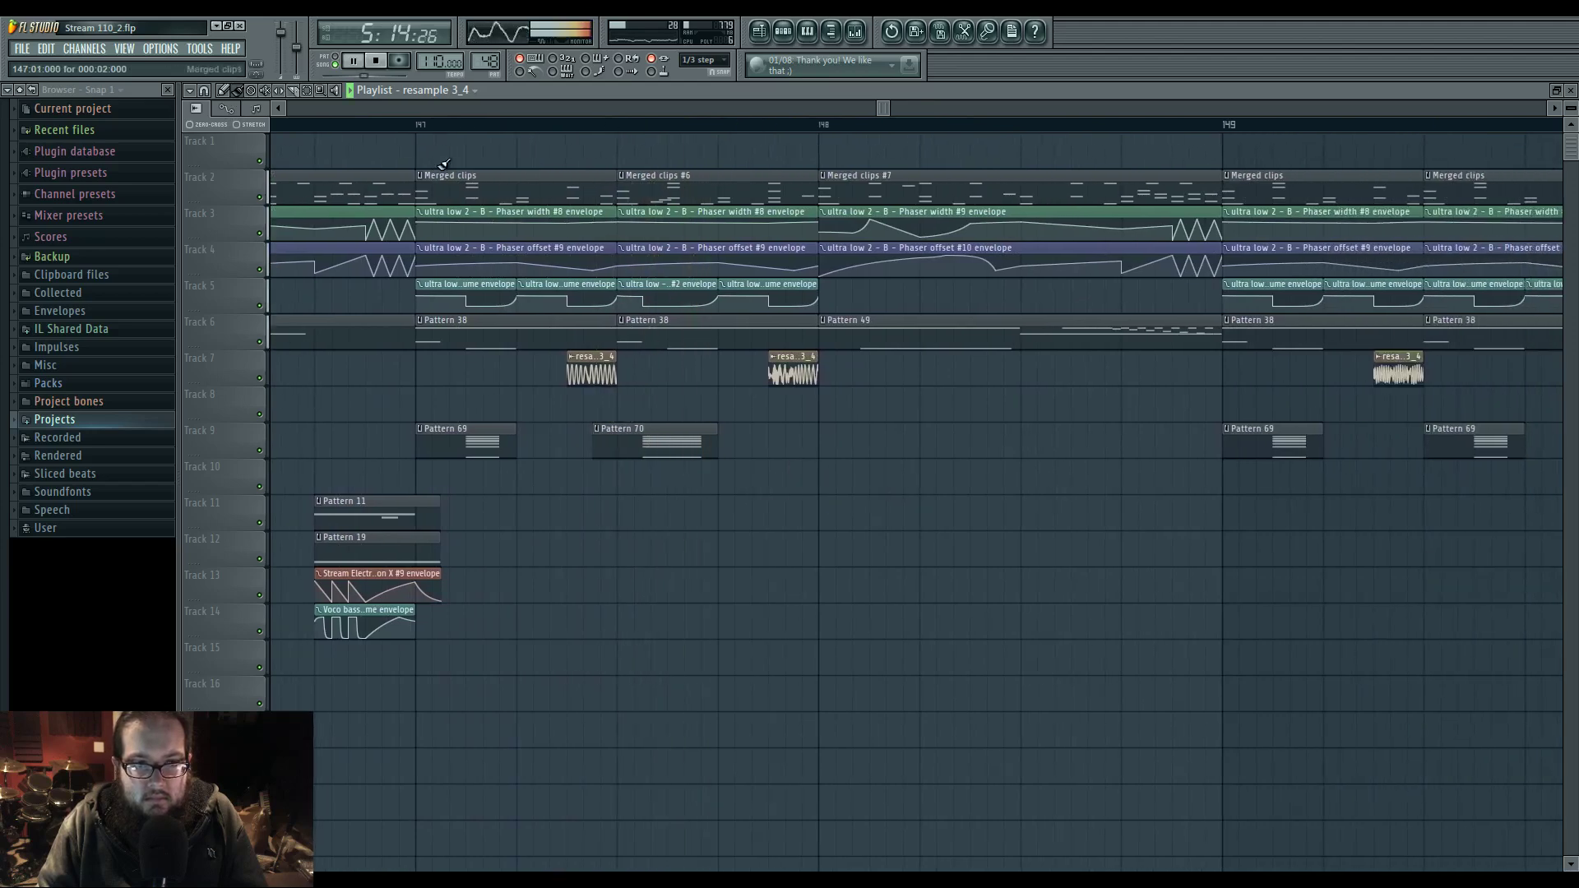
{"action": "left_click_drag", "start_coordinate": [694, 449], "coordinate": [724, 473]}
{"action": "scroll", "coordinate": [1003, 452], "scroll_direction": "down", "scroll_amount": 3}
{"action": "left_click_drag", "start_coordinate": [917, 469], "coordinate": [719, 515]}
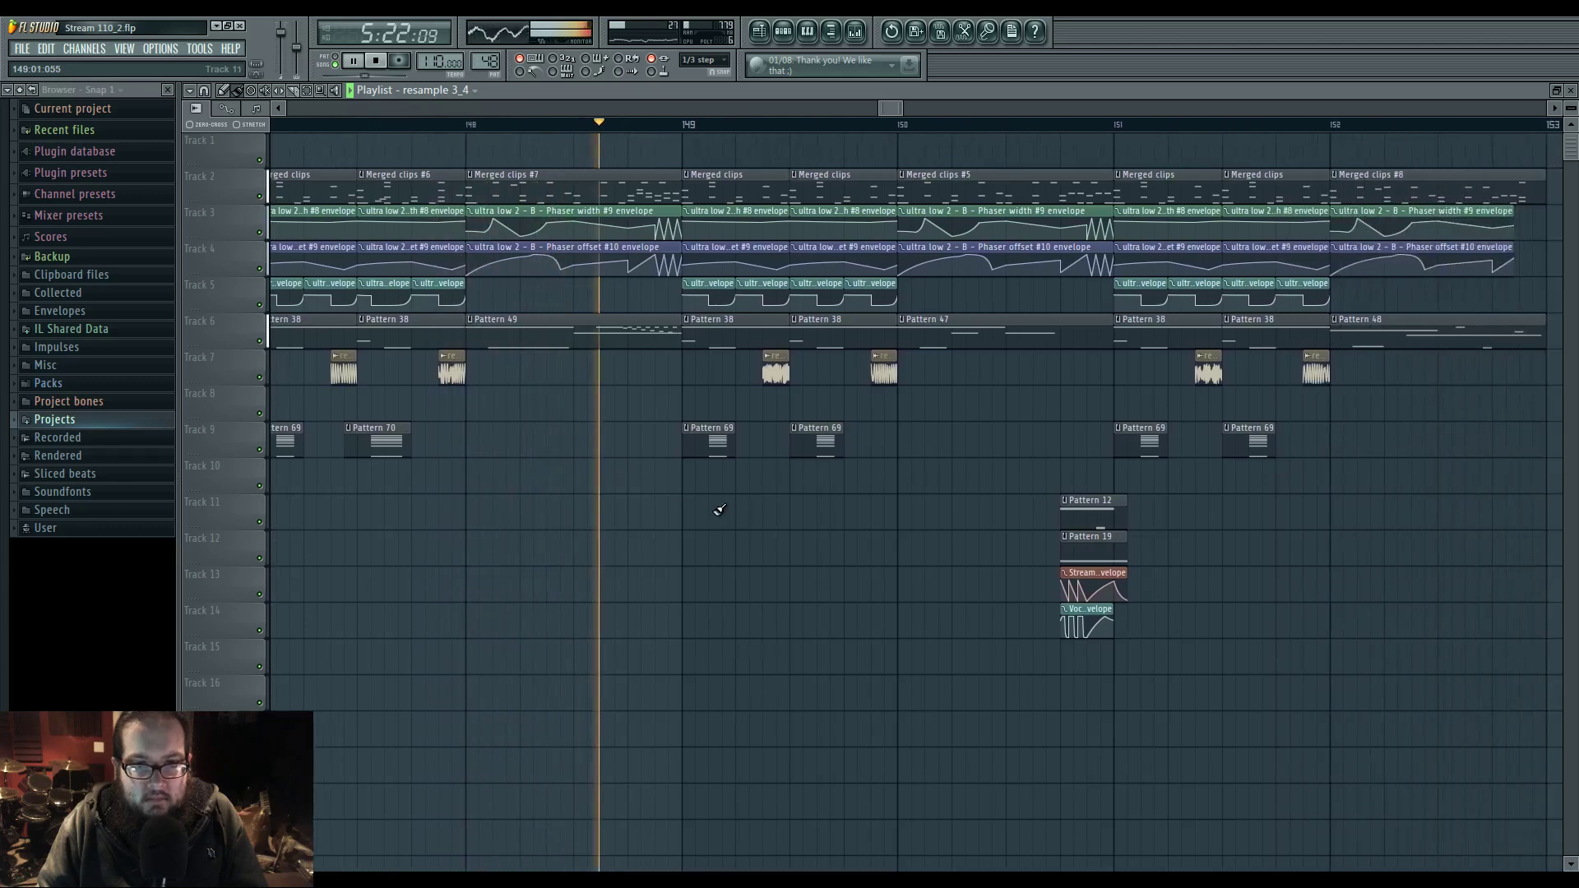
{"action": "left_click", "coordinate": [469, 124]}
{"action": "left_click", "coordinate": [470, 320]}
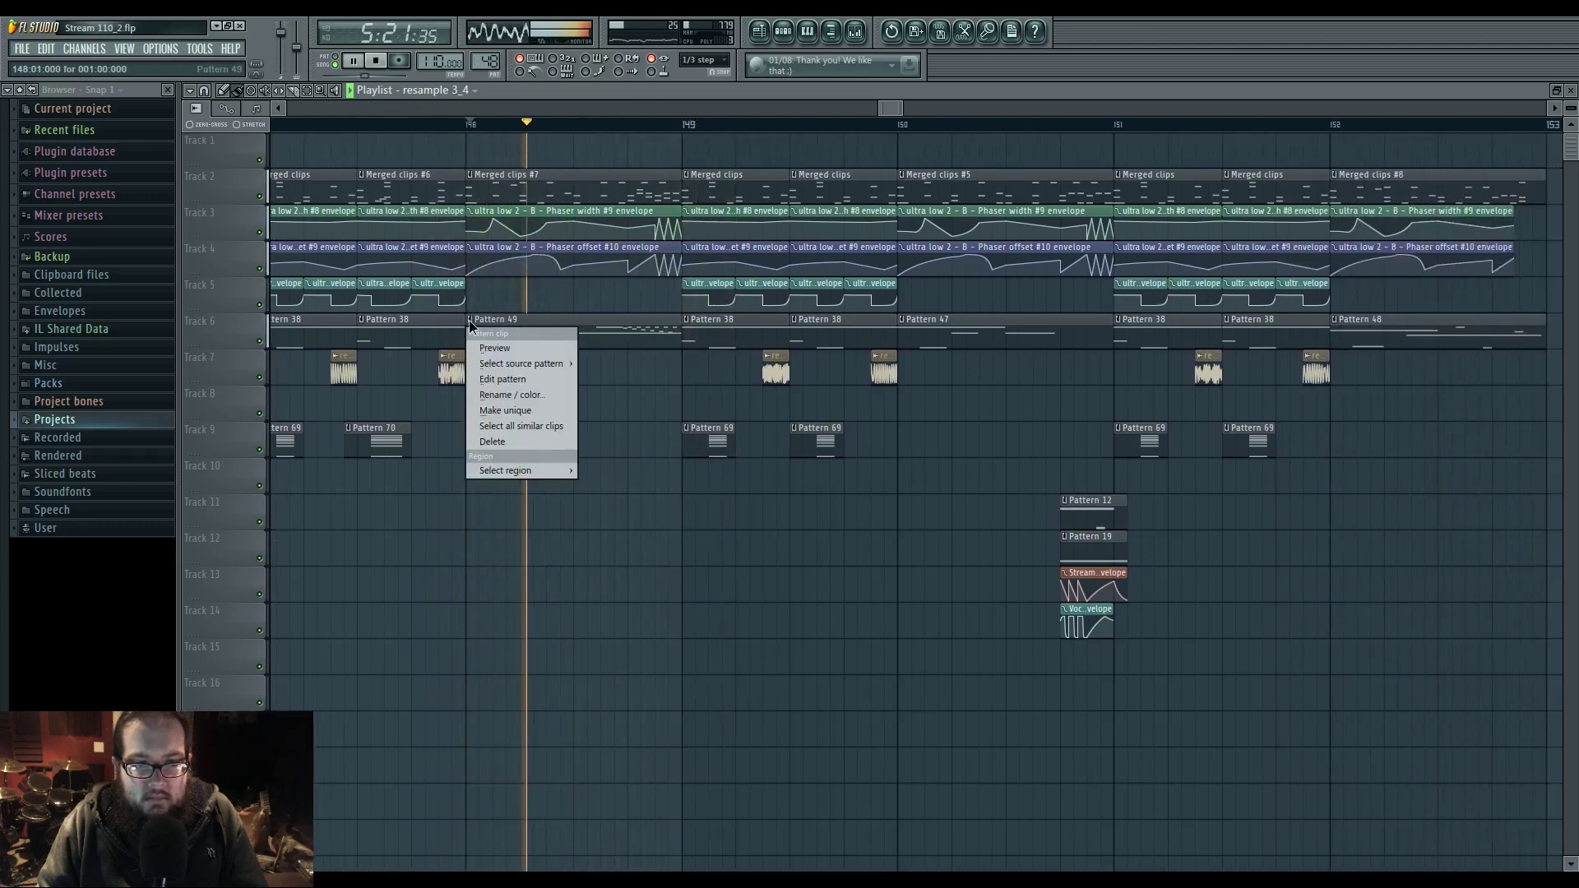
{"action": "left_click", "coordinate": [526, 413]}
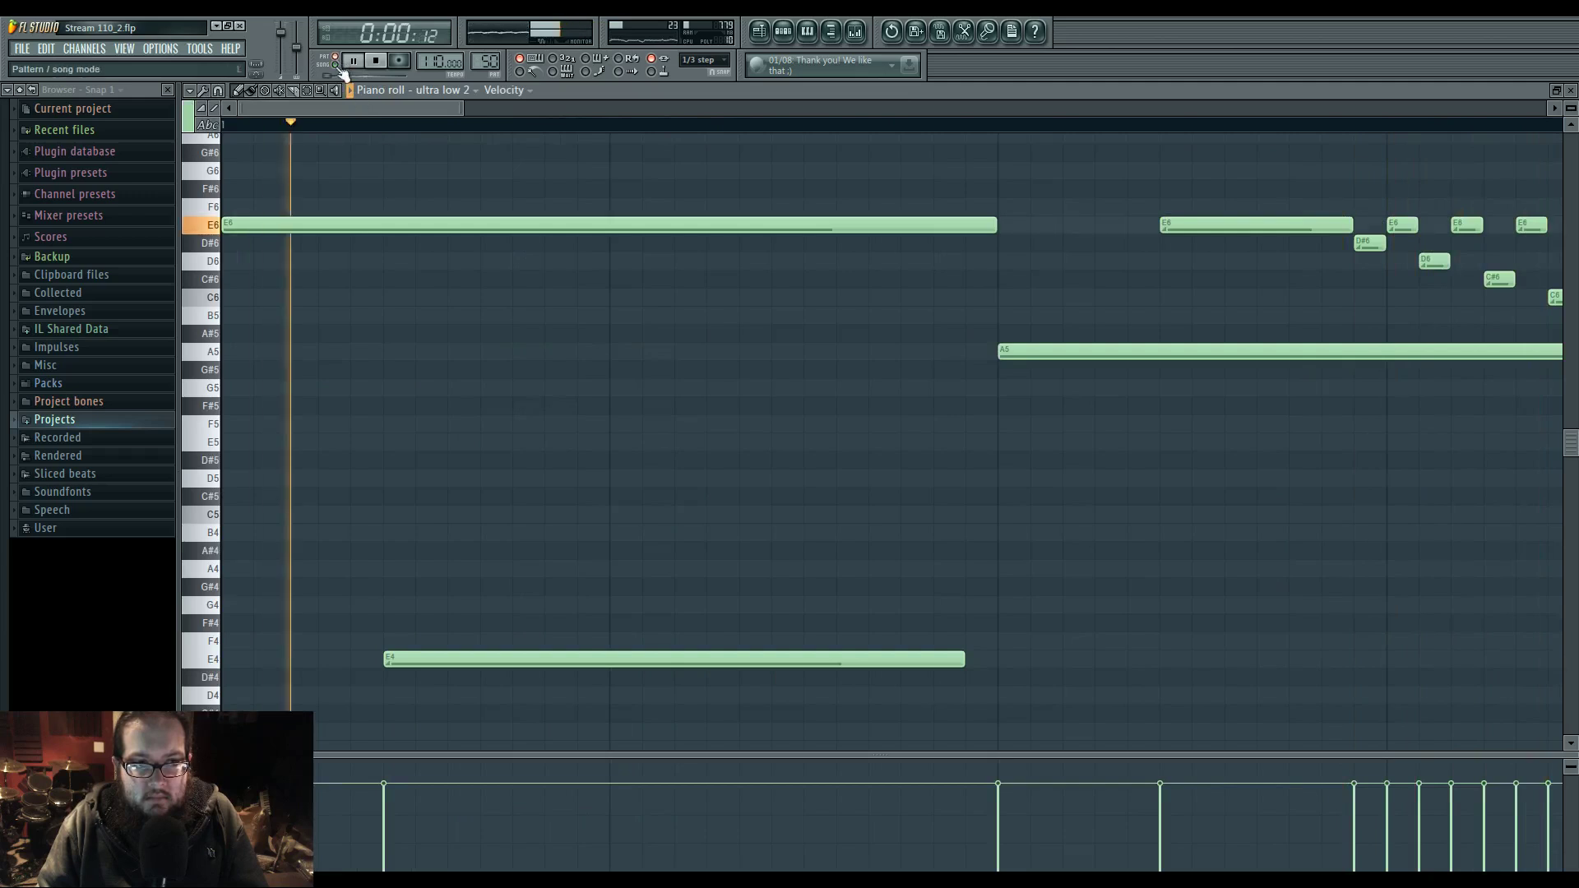
- Raise the E6 note and the short-note run after it to start at A6, and move the final A5 note up to D6
{"action": "scroll", "coordinate": [466, 274], "scroll_direction": "down", "scroll_amount": 3, "text": "ctrl"}
{"action": "scroll", "coordinate": [705, 392], "scroll_direction": "up", "scroll_amount": 2}
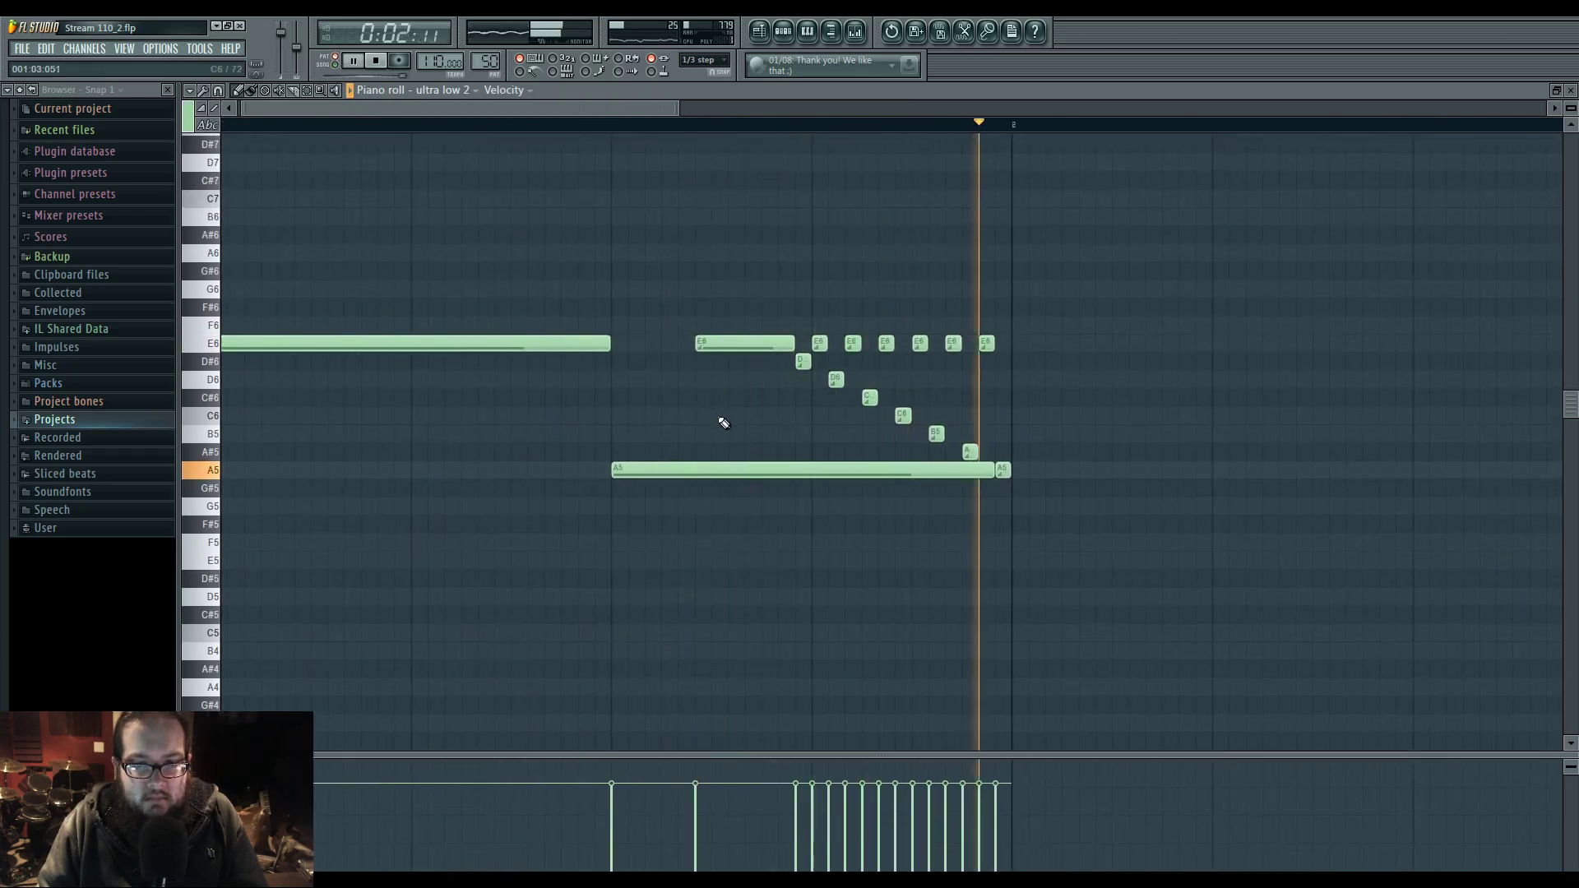
{"action": "left_click_drag", "start_coordinate": [695, 325], "coordinate": [1033, 454], "text": "ctrl"}
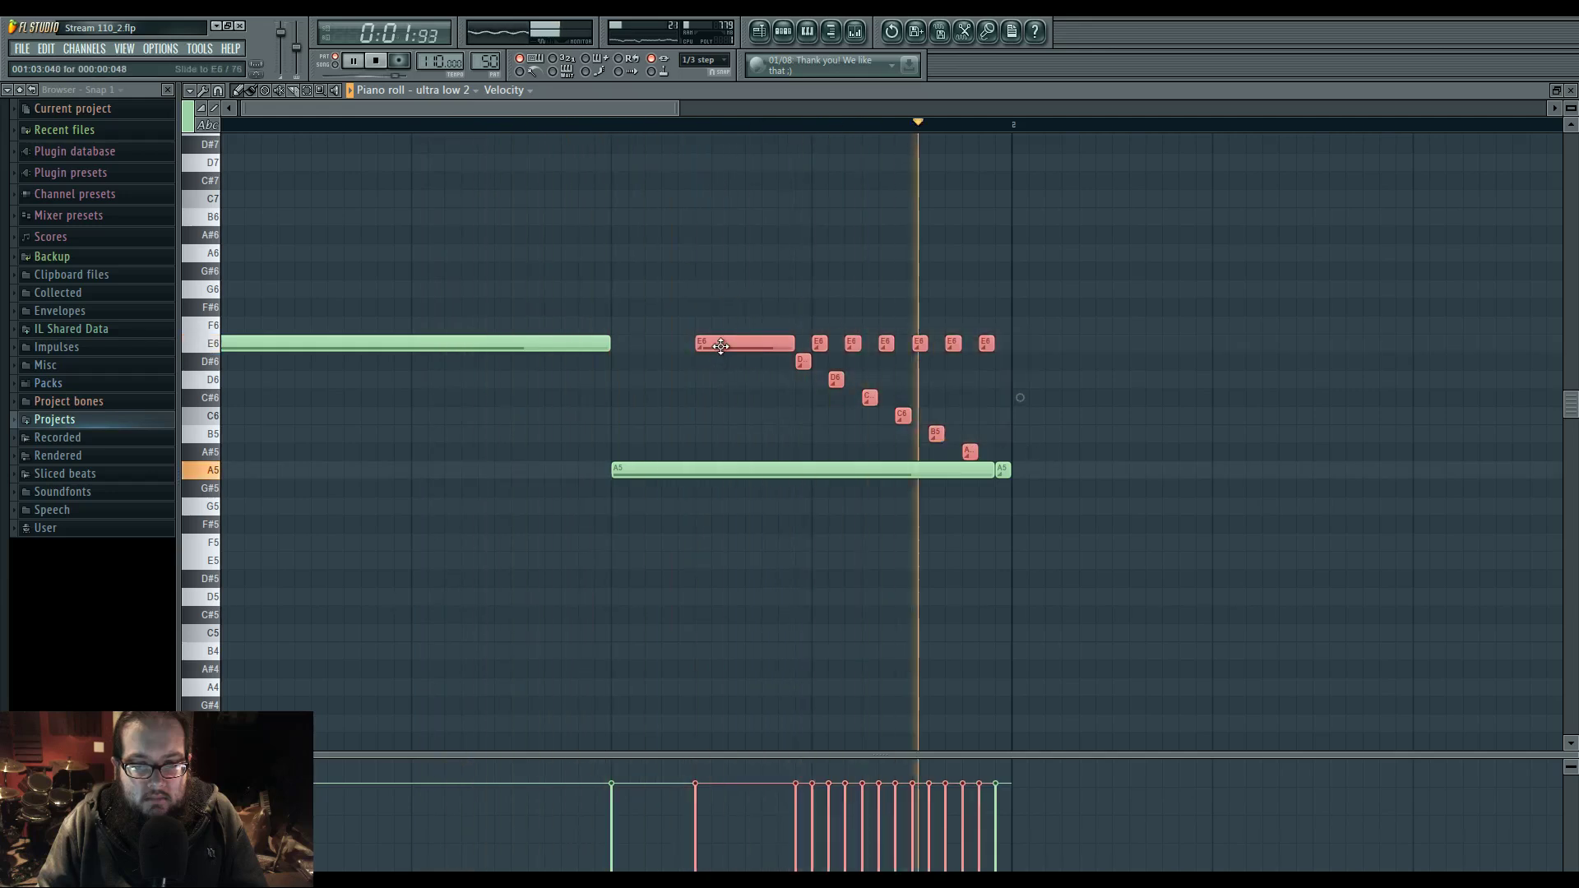
{"action": "left_click_drag", "start_coordinate": [723, 339], "coordinate": [723, 250]}
{"action": "left_click", "coordinate": [722, 297], "text": "ctrl"}
{"action": "left_click_drag", "start_coordinate": [1004, 472], "coordinate": [1008, 385]}
- Rearrange the run's repeated A6 notes into a line rising stepwise to D7, and shorten the alternating notes of the run
{"action": "scroll", "coordinate": [1007, 385], "scroll_direction": "up", "scroll_amount": 3}
{"action": "left_click_drag", "start_coordinate": [853, 416], "coordinate": [953, 341]}
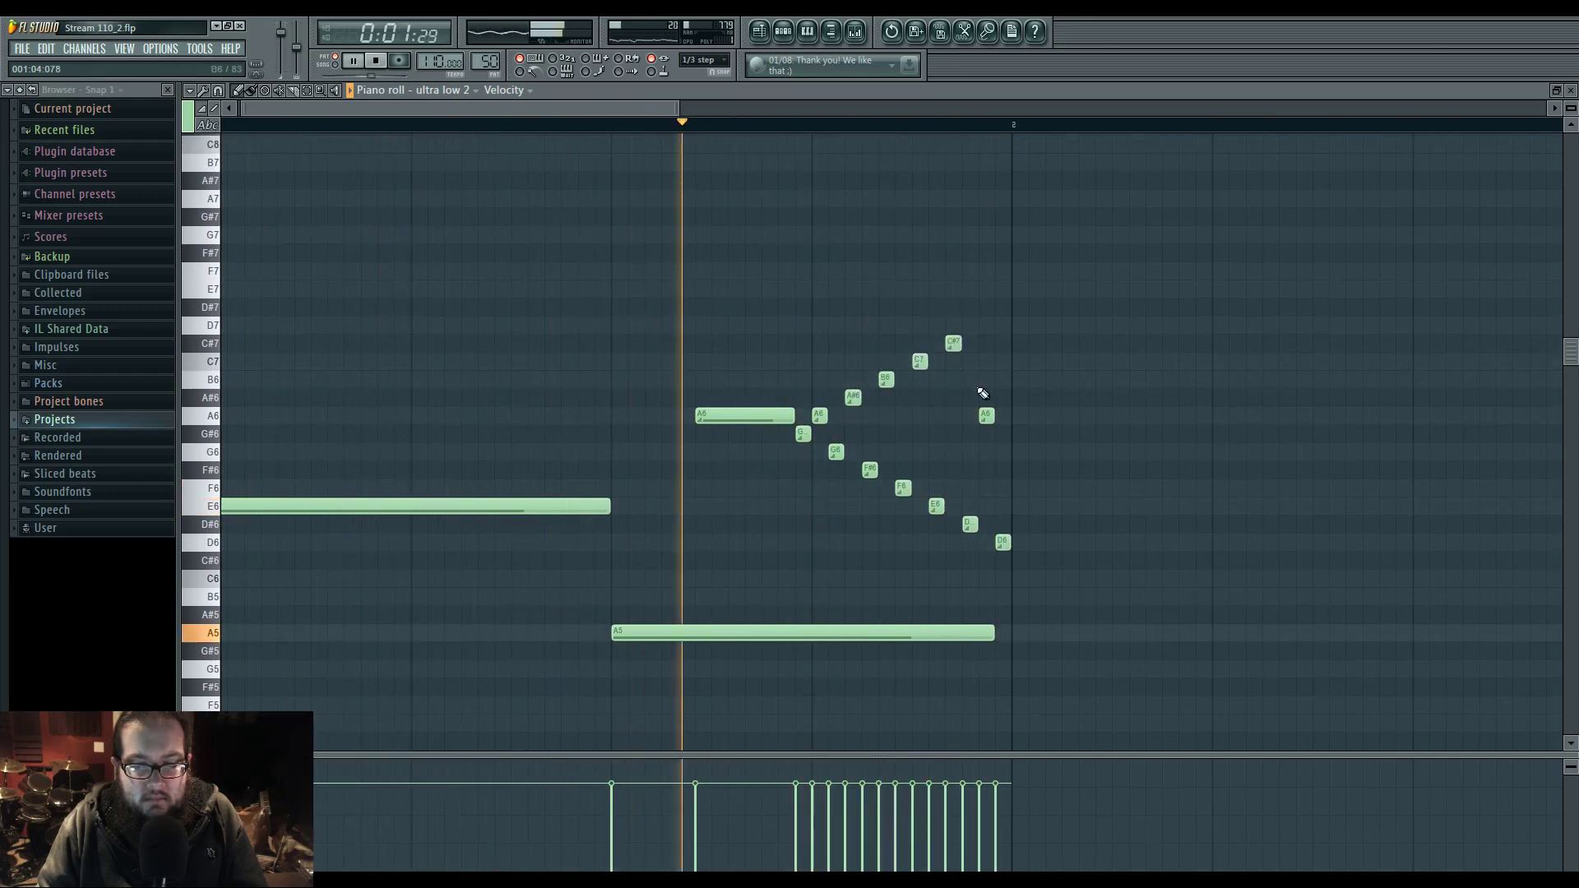
{"action": "left_click_drag", "start_coordinate": [986, 414], "coordinate": [984, 315]}
{"action": "left_click_drag", "start_coordinate": [822, 299], "coordinate": [1001, 542]}
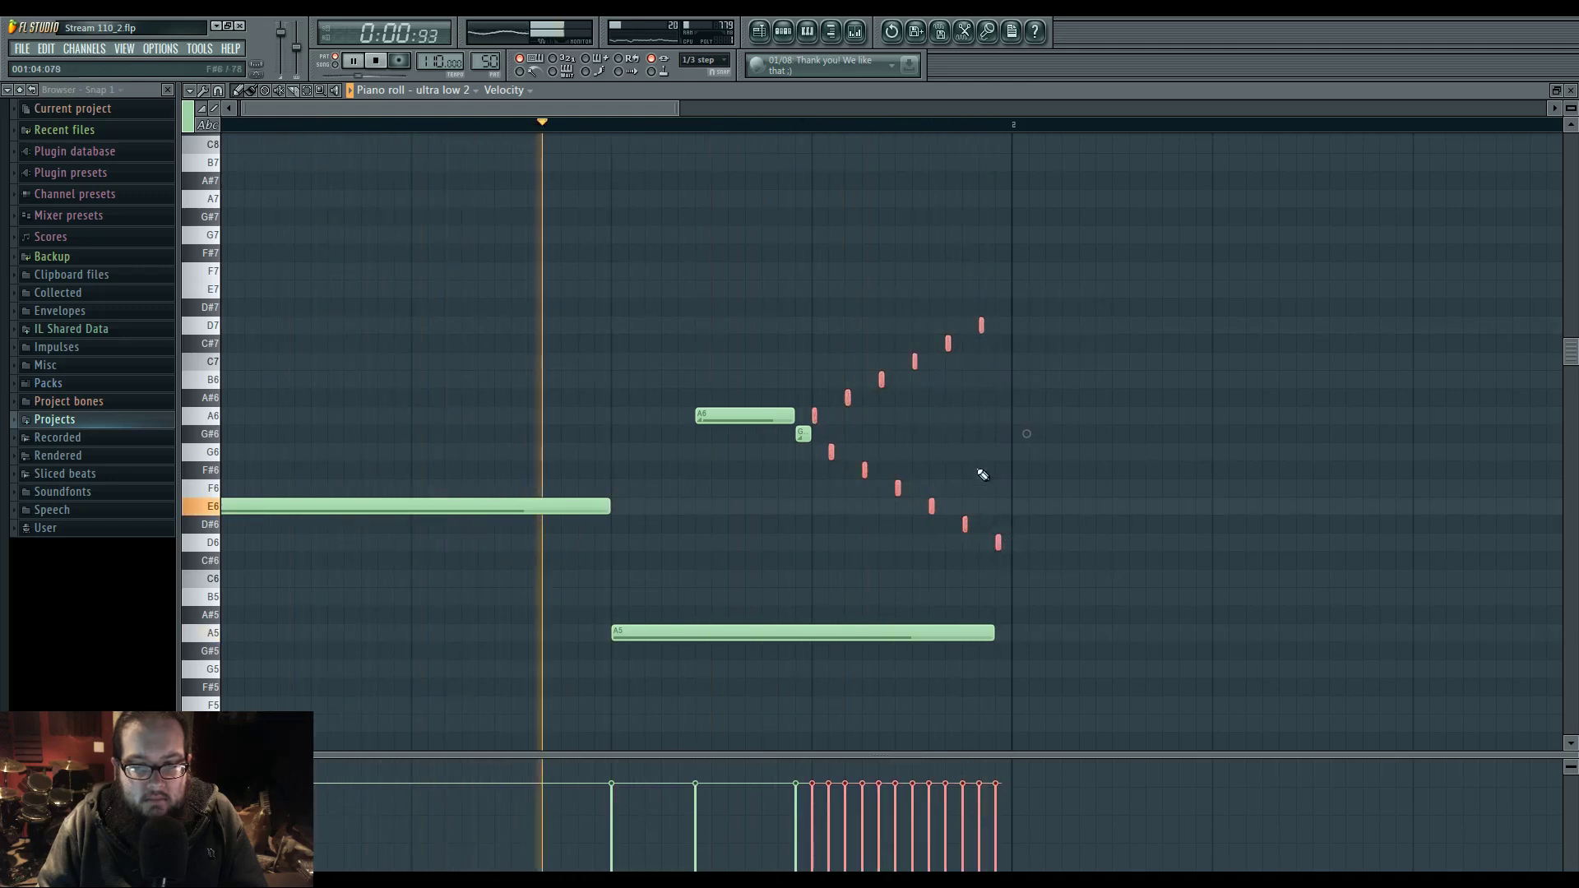
{"action": "left_click", "coordinate": [938, 433]}
- Return to the playlist and play the arrangement from bar 148
{"action": "left_click", "coordinate": [771, 35]}
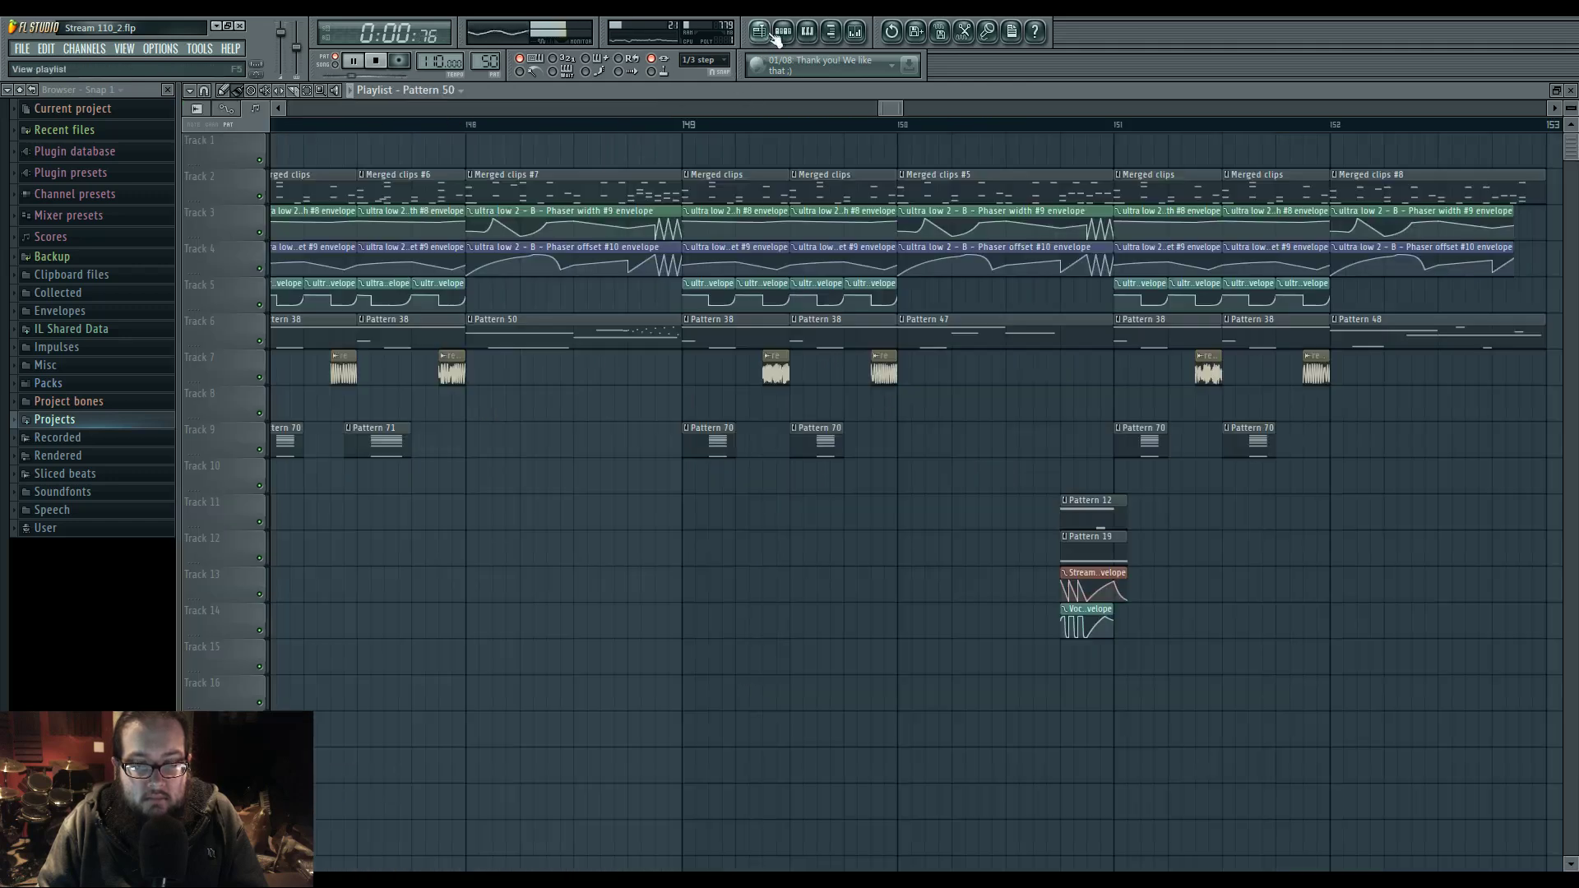
{"action": "left_click", "coordinate": [474, 130]}
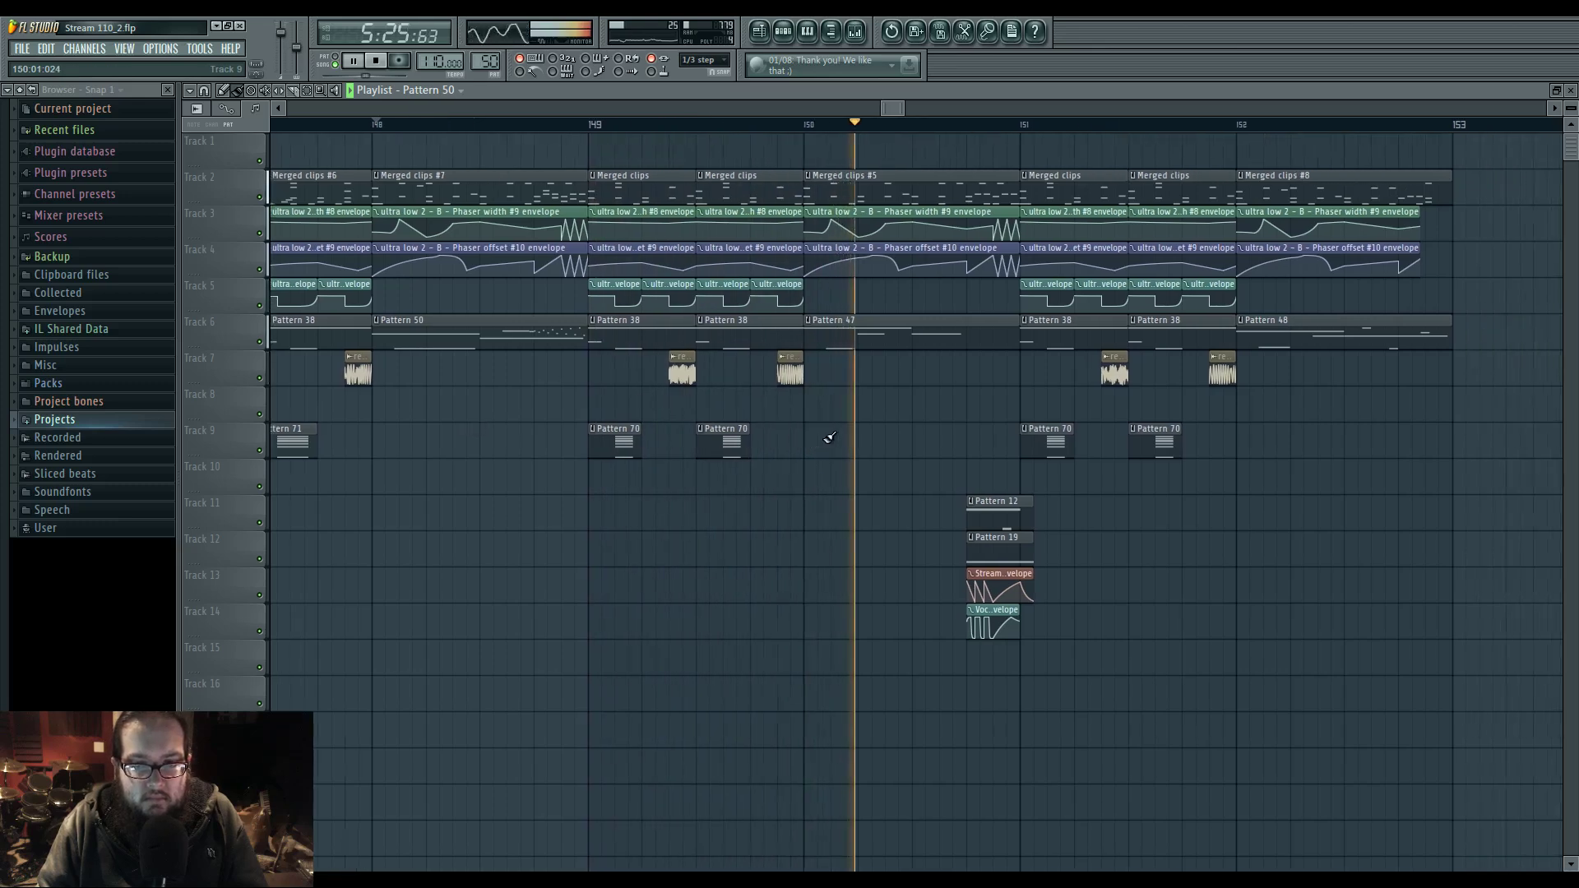
{"action": "left_click_drag", "start_coordinate": [888, 436], "coordinate": [758, 426]}
{"action": "scroll", "coordinate": [815, 473], "scroll_direction": "up", "scroll_amount": 2}
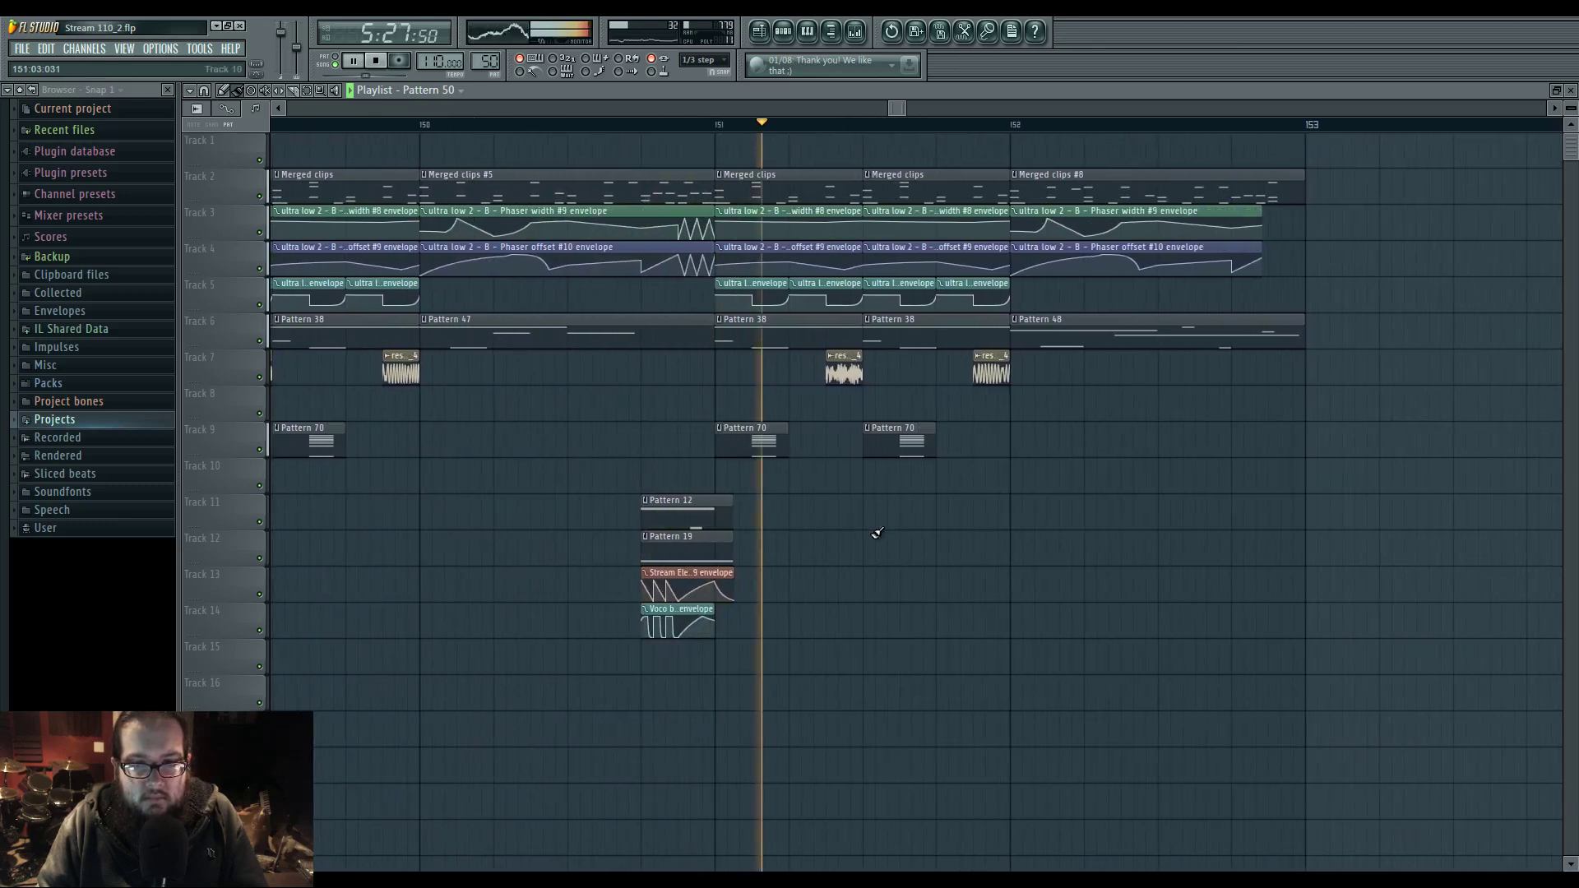
- Make the second Merged clips drum clip in bar 151 unique and open its notes for editing
{"action": "key", "text": "space"}
{"action": "left_click", "coordinate": [867, 176]}
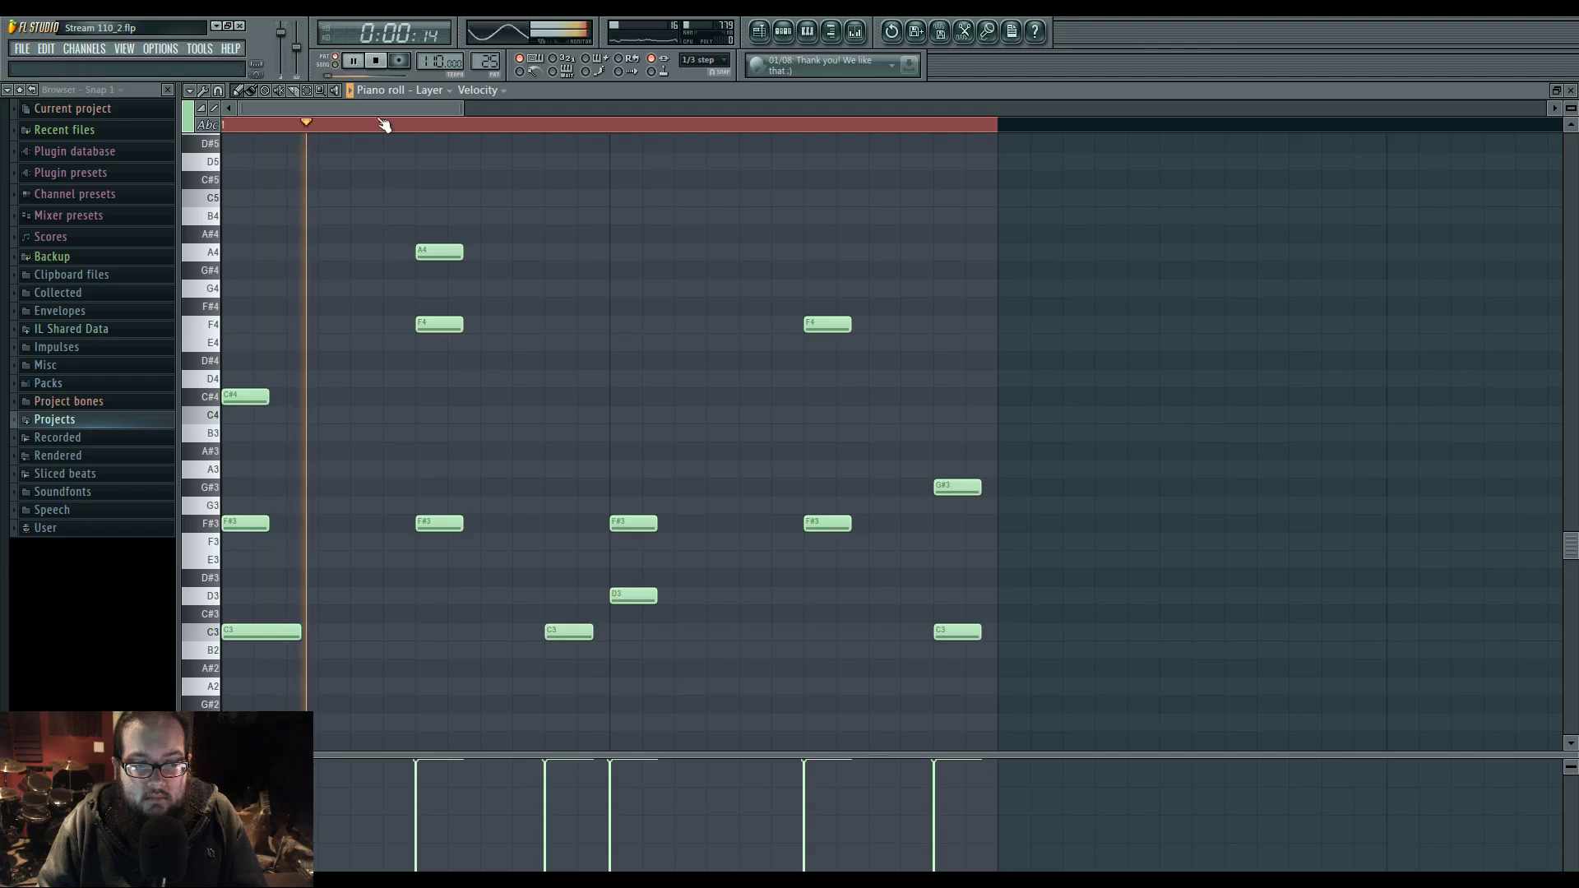
{"action": "key", "text": "space"}
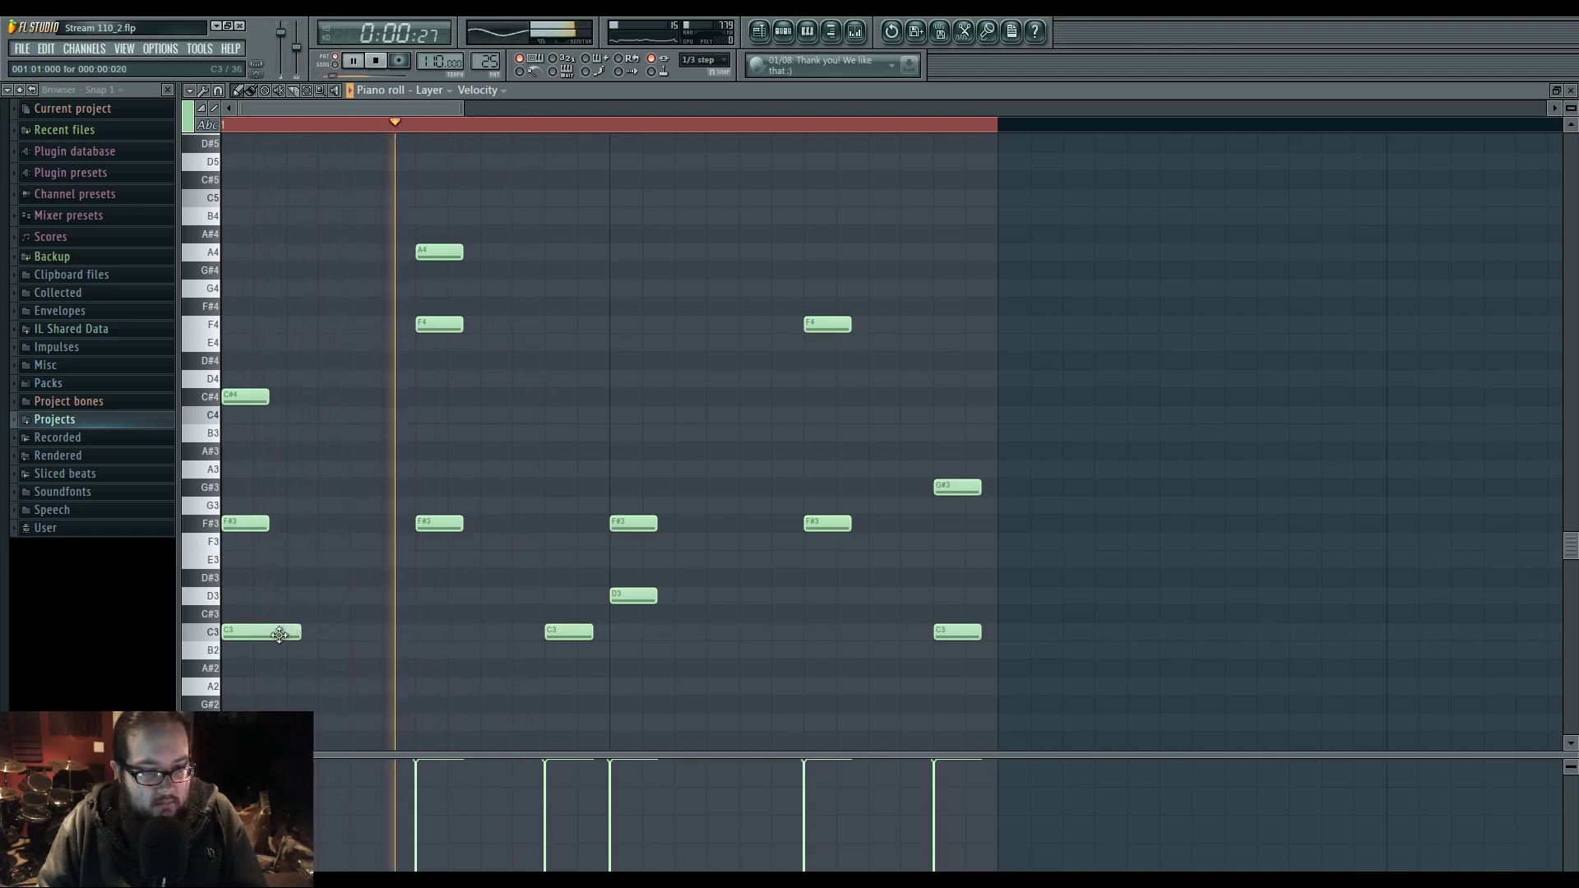
- Rework the C3 and D3 hits: add an early D3, shift the existing hits, and add a C3 and D3 pair in late beat 2
{"action": "key", "text": "space"}
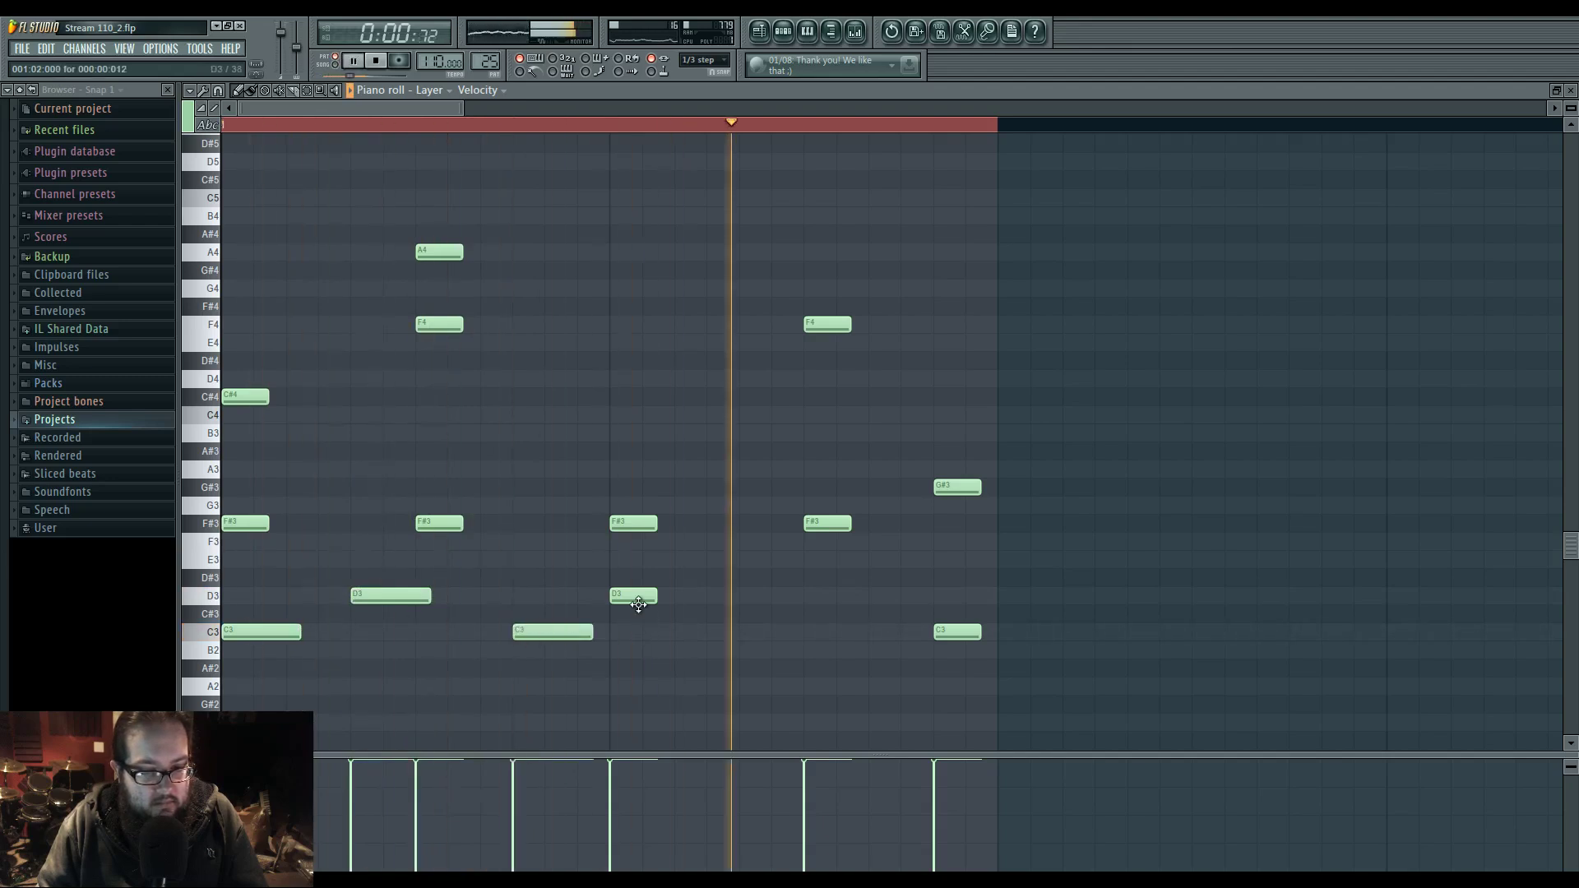
{"action": "left_click", "coordinate": [774, 633]}
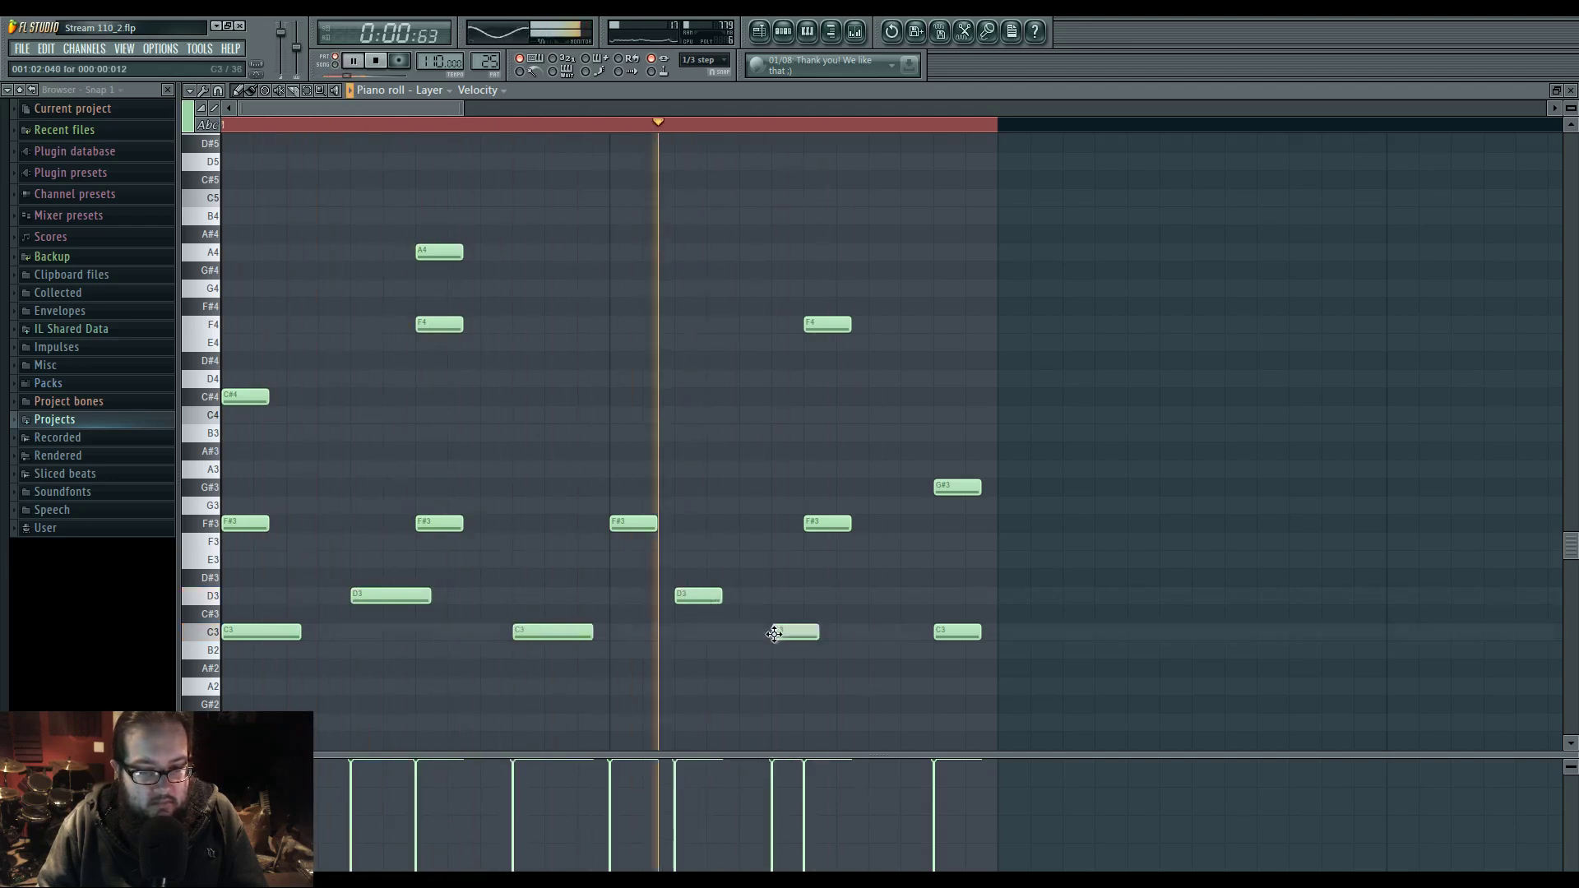
{"action": "left_click", "coordinate": [755, 634]}
{"action": "right_click", "coordinate": [944, 635]}
{"action": "key", "text": "space"}
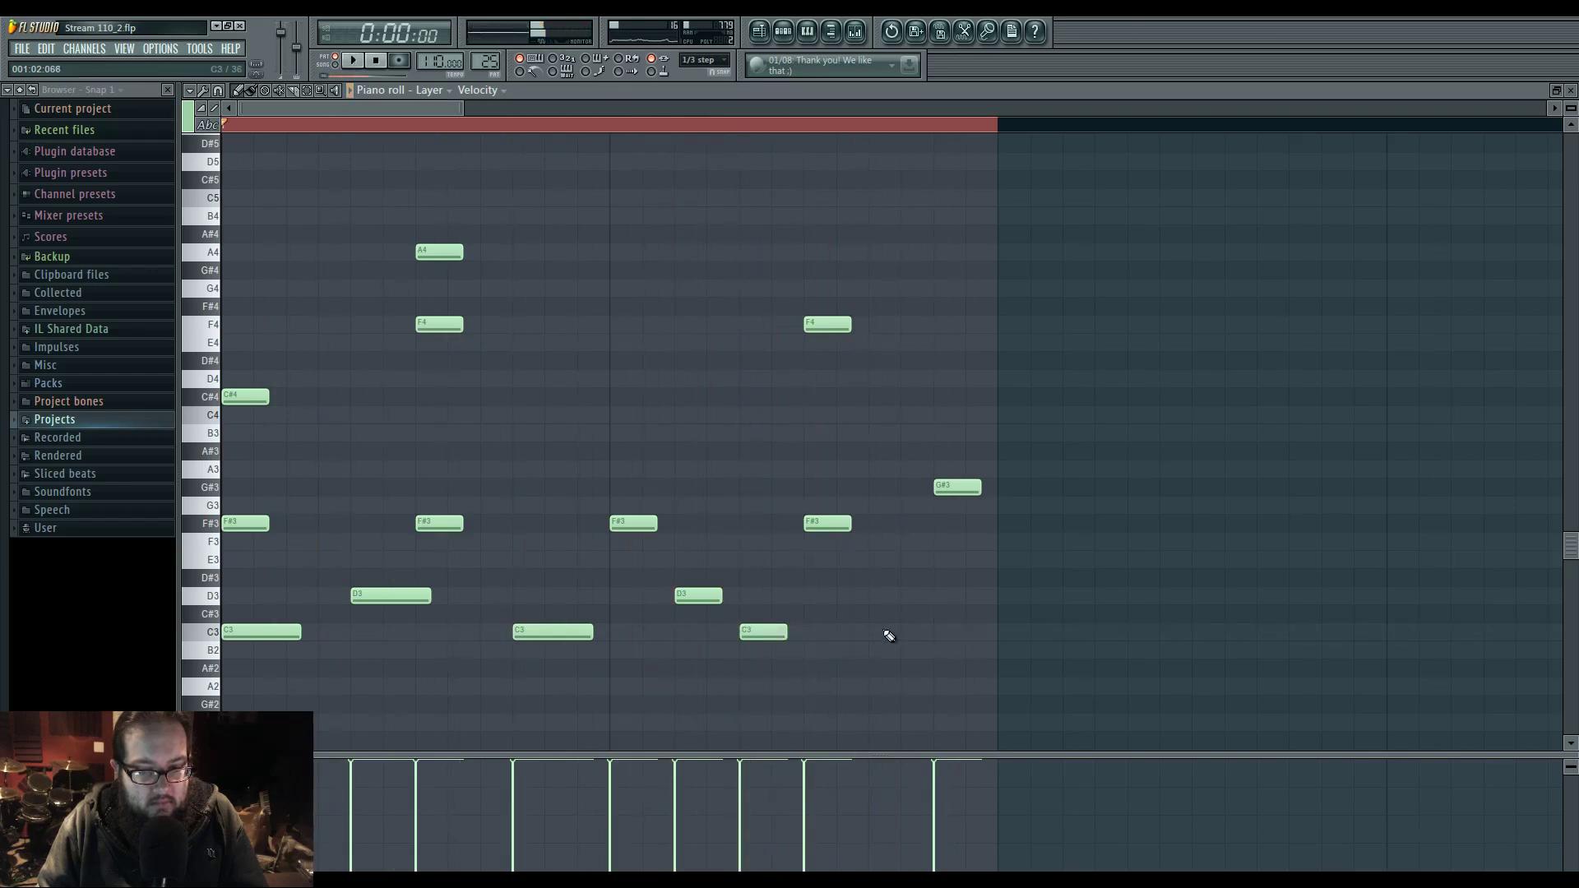
{"action": "key", "text": "space"}
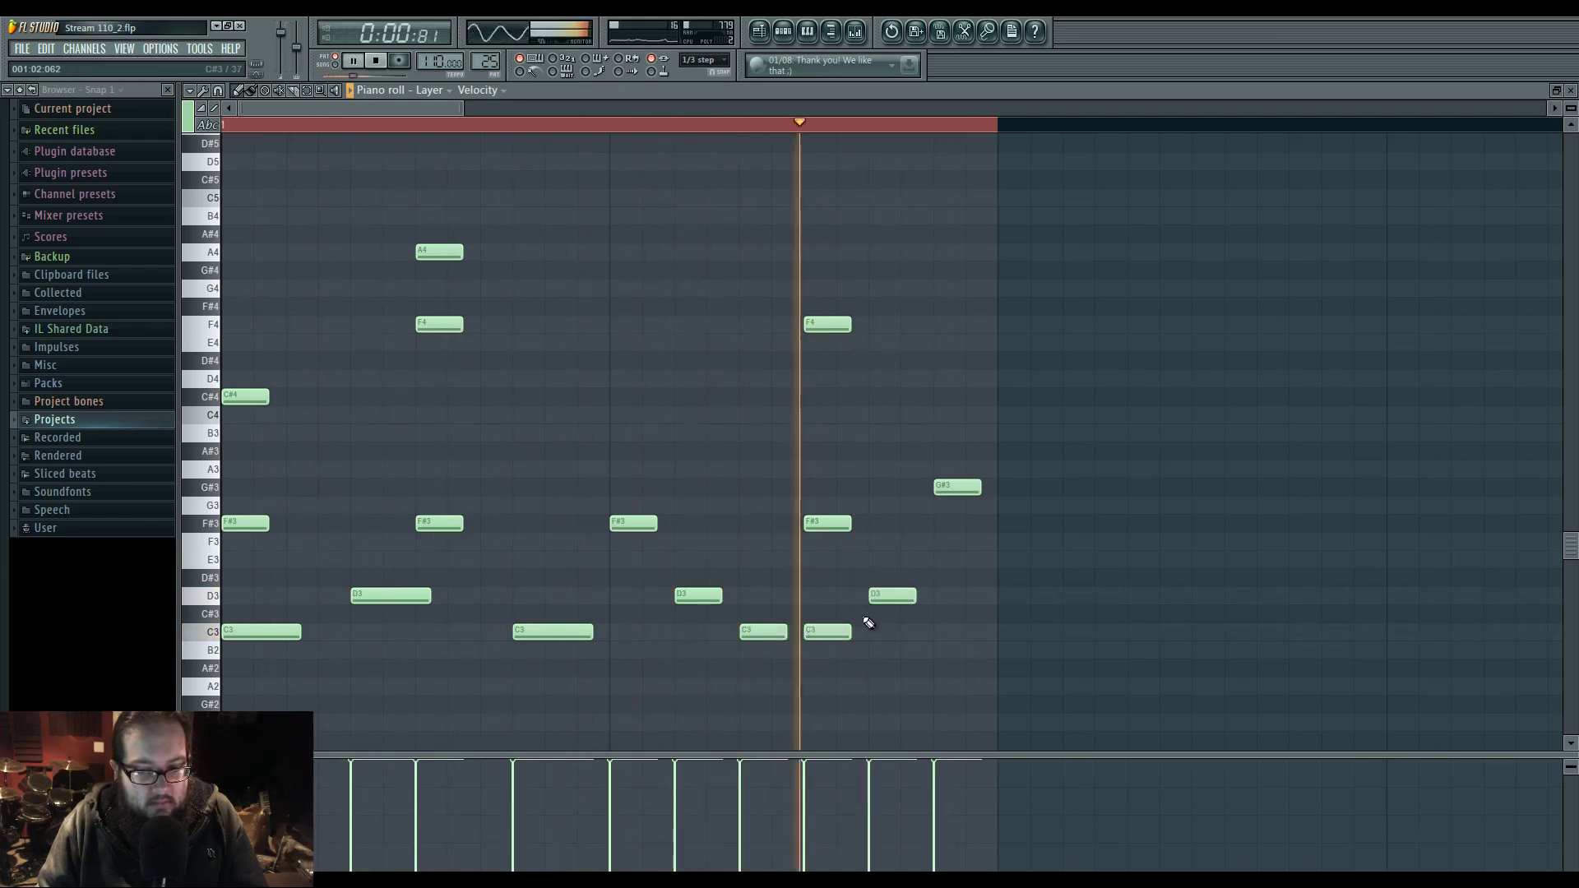
- Replace the short D3 hit within beat 2 with a longer D3 at the start of beat 2
{"action": "scroll", "coordinate": [724, 576], "scroll_direction": "down", "scroll_amount": 2}
{"action": "scroll", "coordinate": [715, 571], "scroll_direction": "down", "scroll_amount": 1}
{"action": "scroll", "coordinate": [551, 491], "scroll_direction": "down", "scroll_amount": 1}
{"action": "key", "text": "space"}
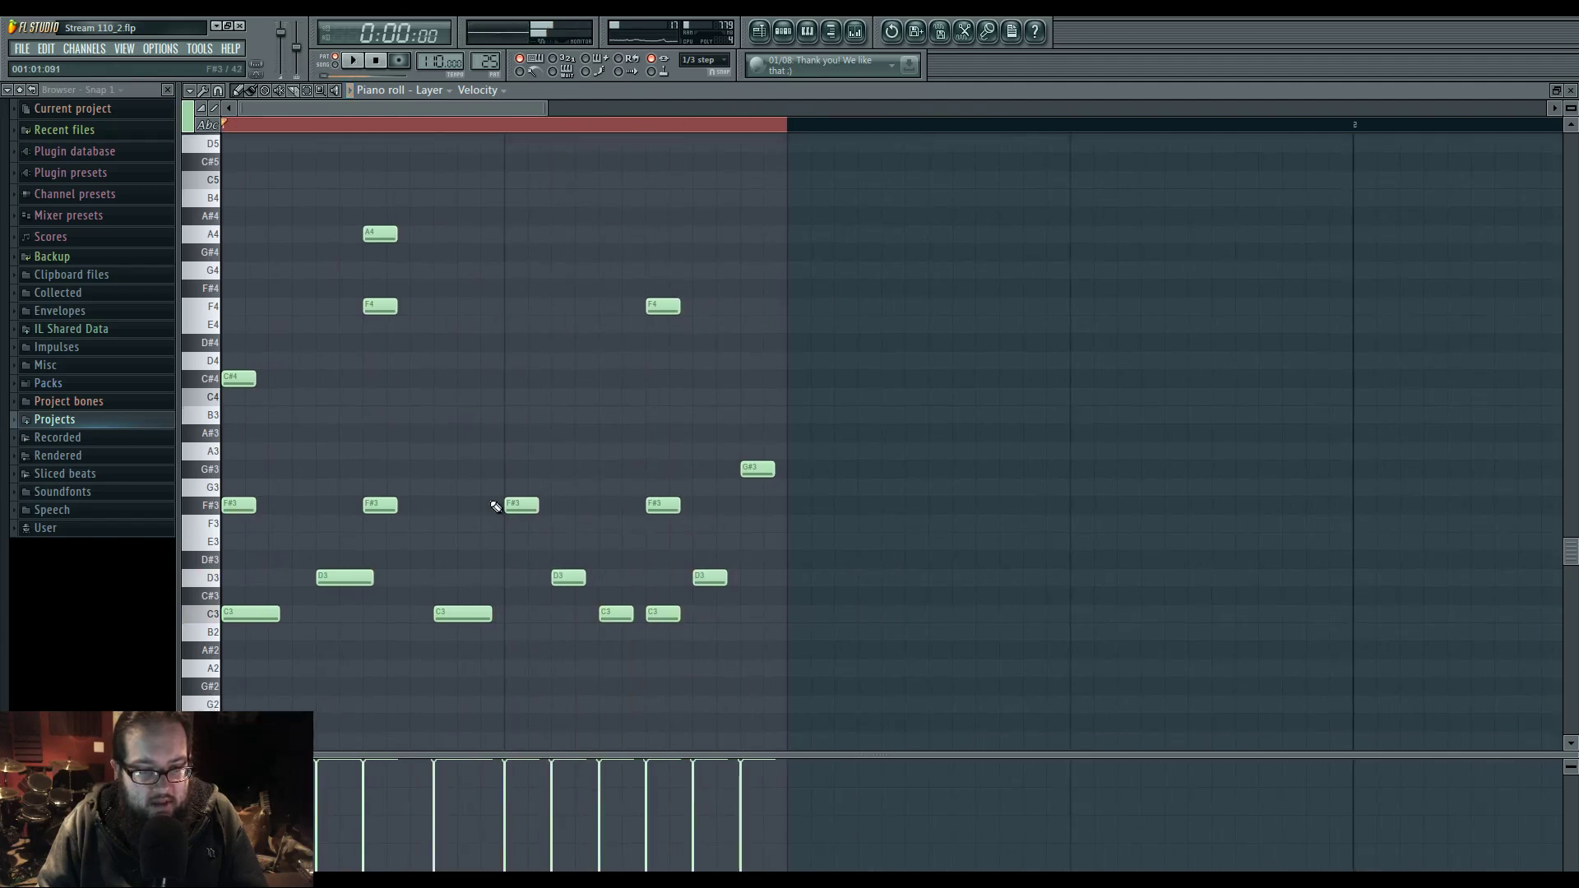
{"action": "scroll", "coordinate": [427, 497], "scroll_direction": "down", "scroll_amount": 3}
{"action": "scroll", "coordinate": [369, 501], "scroll_direction": "down", "scroll_amount": 4}
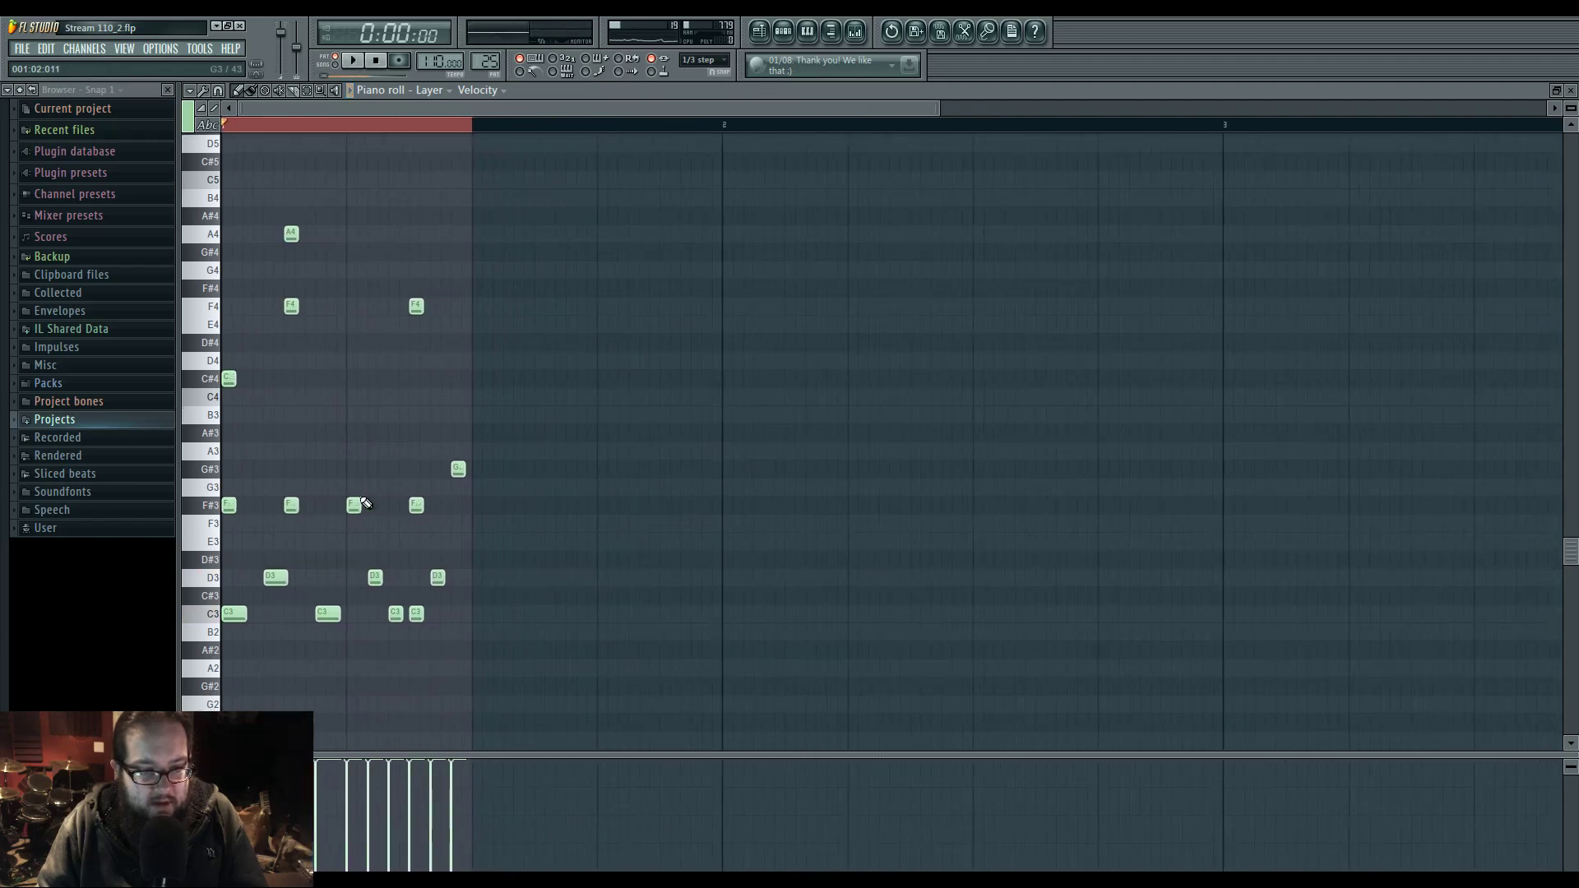
{"action": "key", "text": "space"}
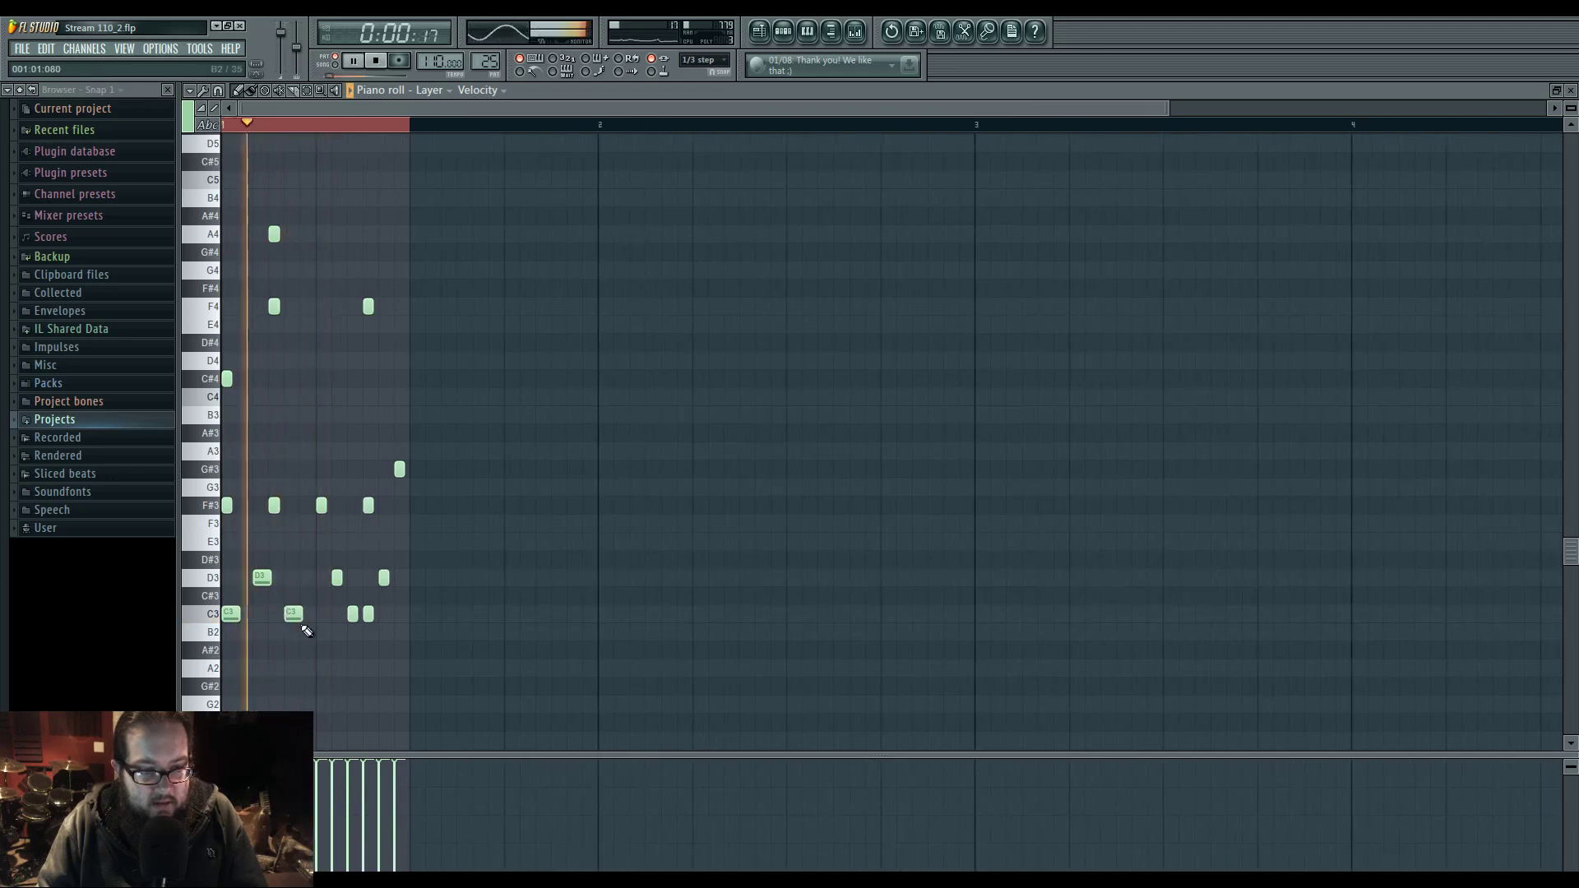
{"action": "left_click", "coordinate": [320, 578]}
{"action": "right_click", "coordinate": [339, 578]}
{"action": "key", "text": "space"}
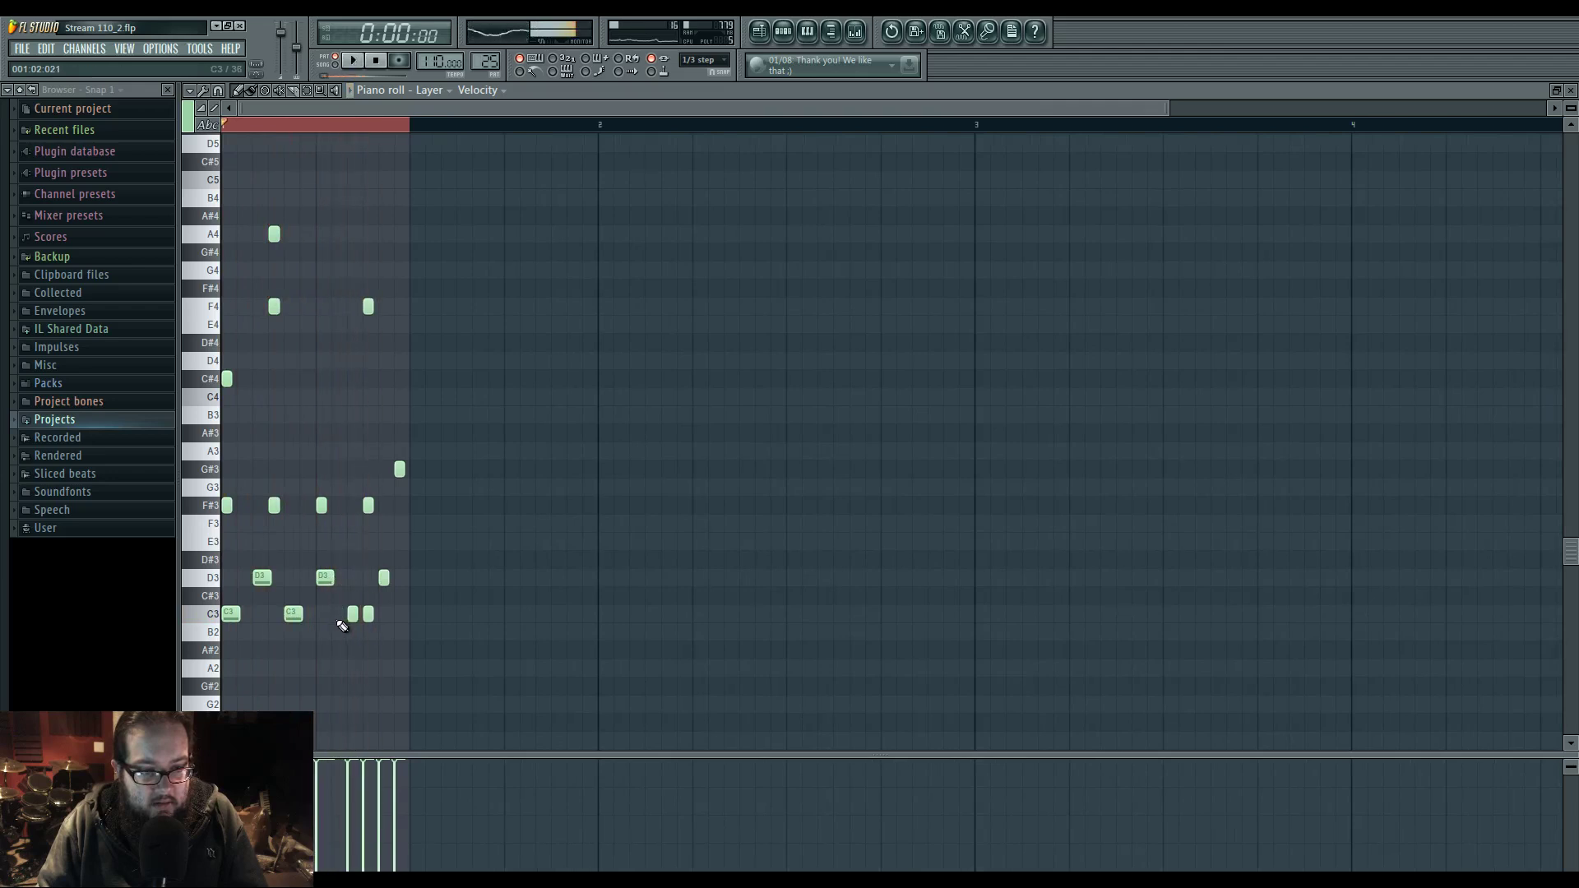
- Remove the two short C3 hits in beat 2, and place a longer C3 before the last D3 and a short C3 after it
{"action": "right_click", "coordinate": [347, 615]}
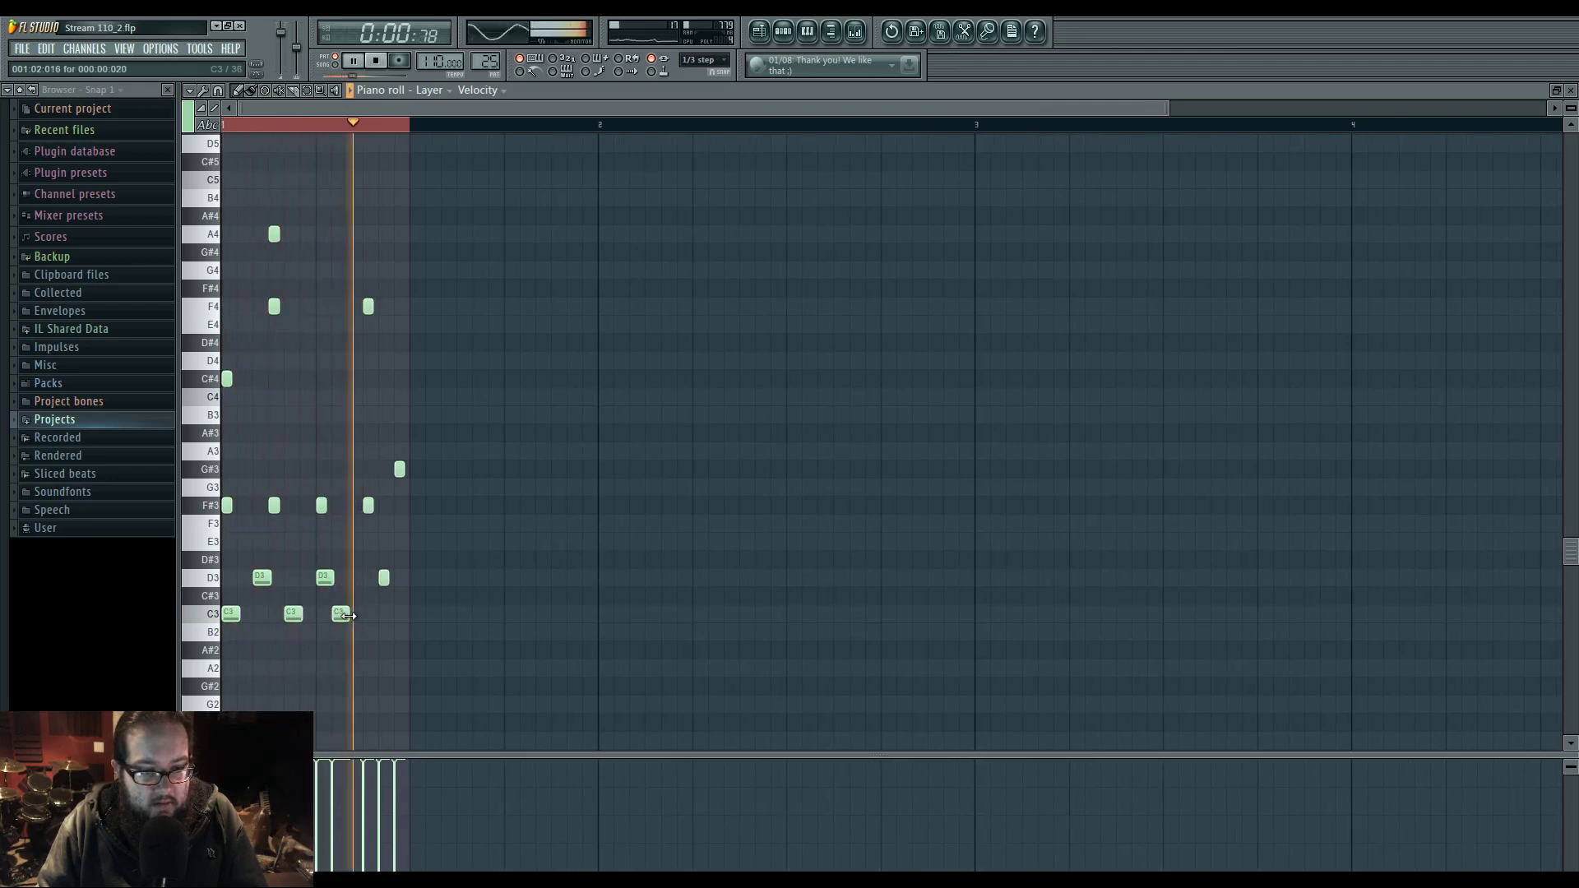
{"action": "scroll", "coordinate": [329, 648], "scroll_direction": "up", "scroll_amount": 3}
{"action": "key", "text": "space"}
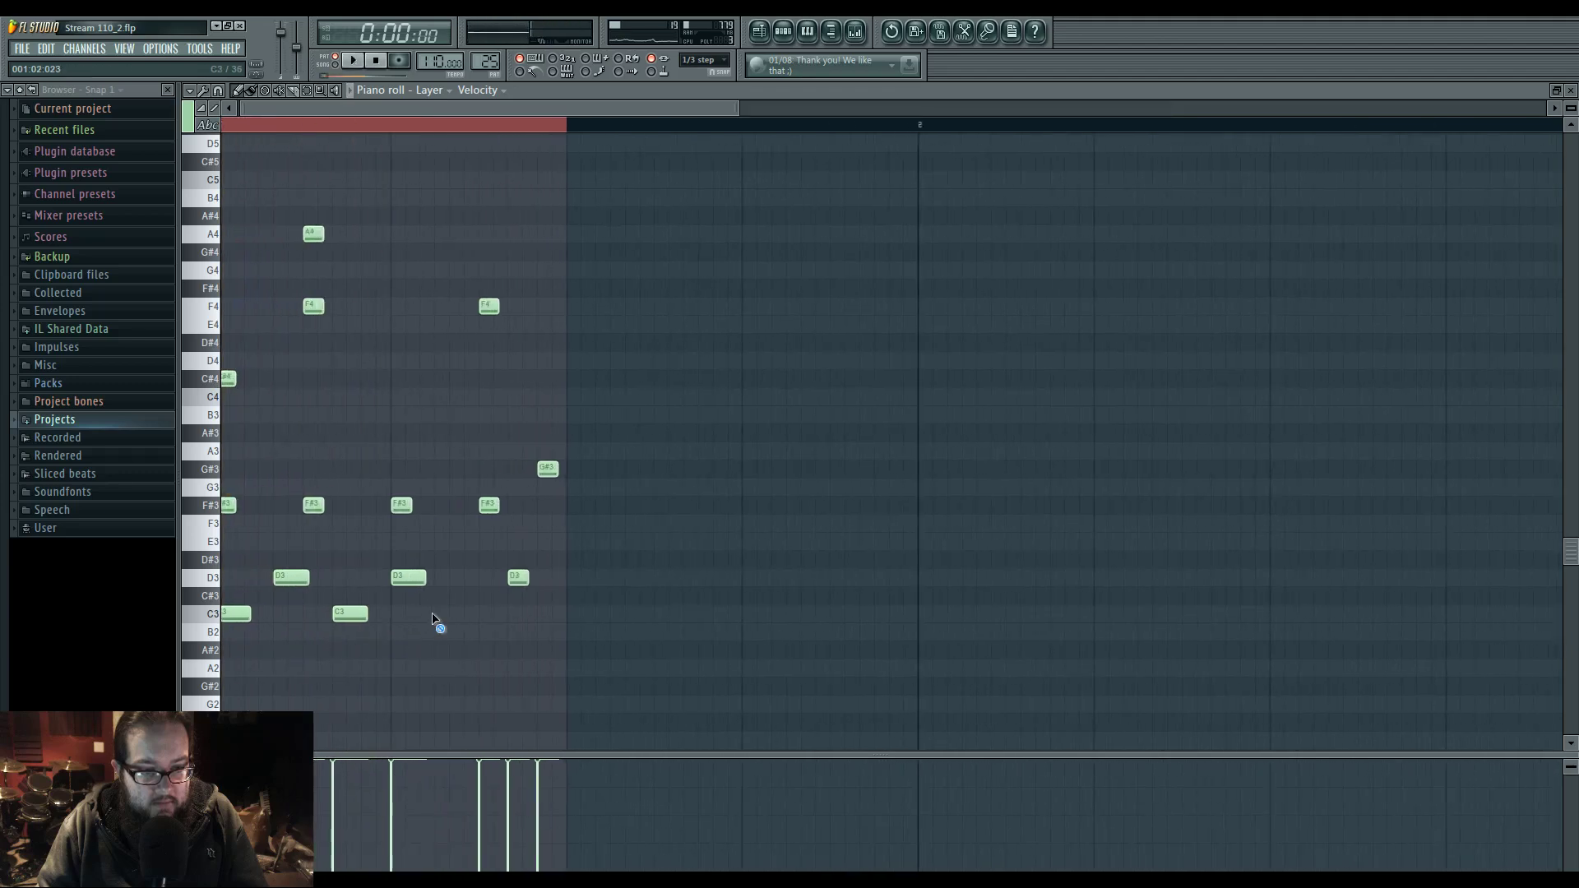
{"action": "left_click", "coordinate": [457, 615]}
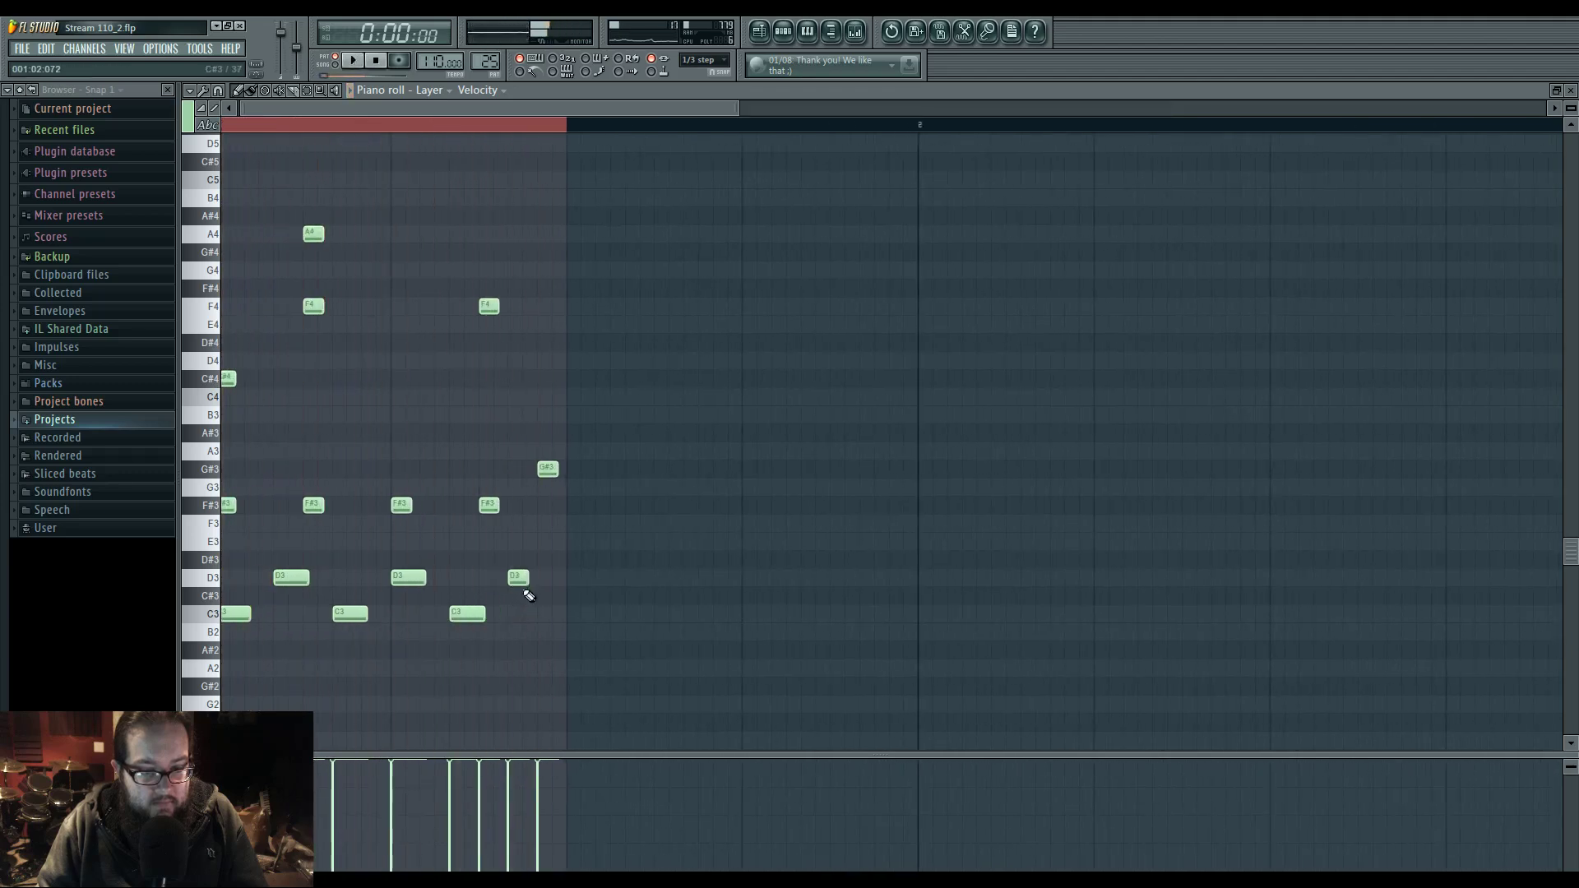
{"action": "left_click", "coordinate": [543, 615]}
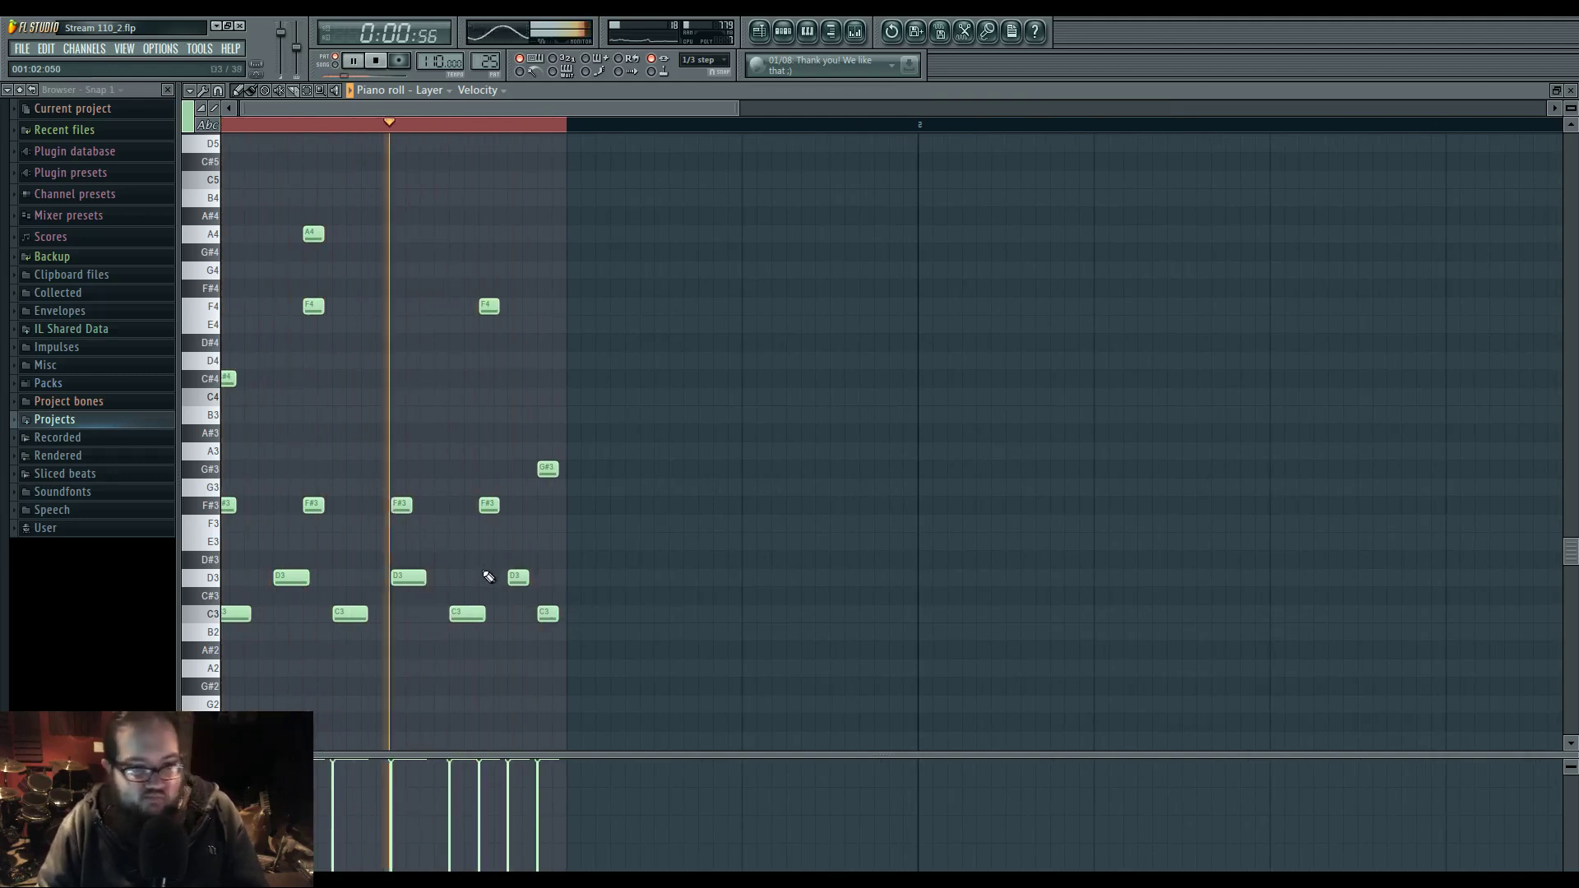
- Delete the F#3, G#3 and other upper notes and replace them with alternating A#4 and F4 notes above the C3 and D3 hits
{"action": "right_click", "coordinate": [489, 506]}
{"action": "right_click", "coordinate": [313, 506]}
{"action": "right_click", "coordinate": [229, 505]}
{"action": "right_click", "coordinate": [548, 470]}
{"action": "key", "text": "space"}
{"action": "left_click_drag", "start_coordinate": [311, 469], "coordinate": [317, 474]}
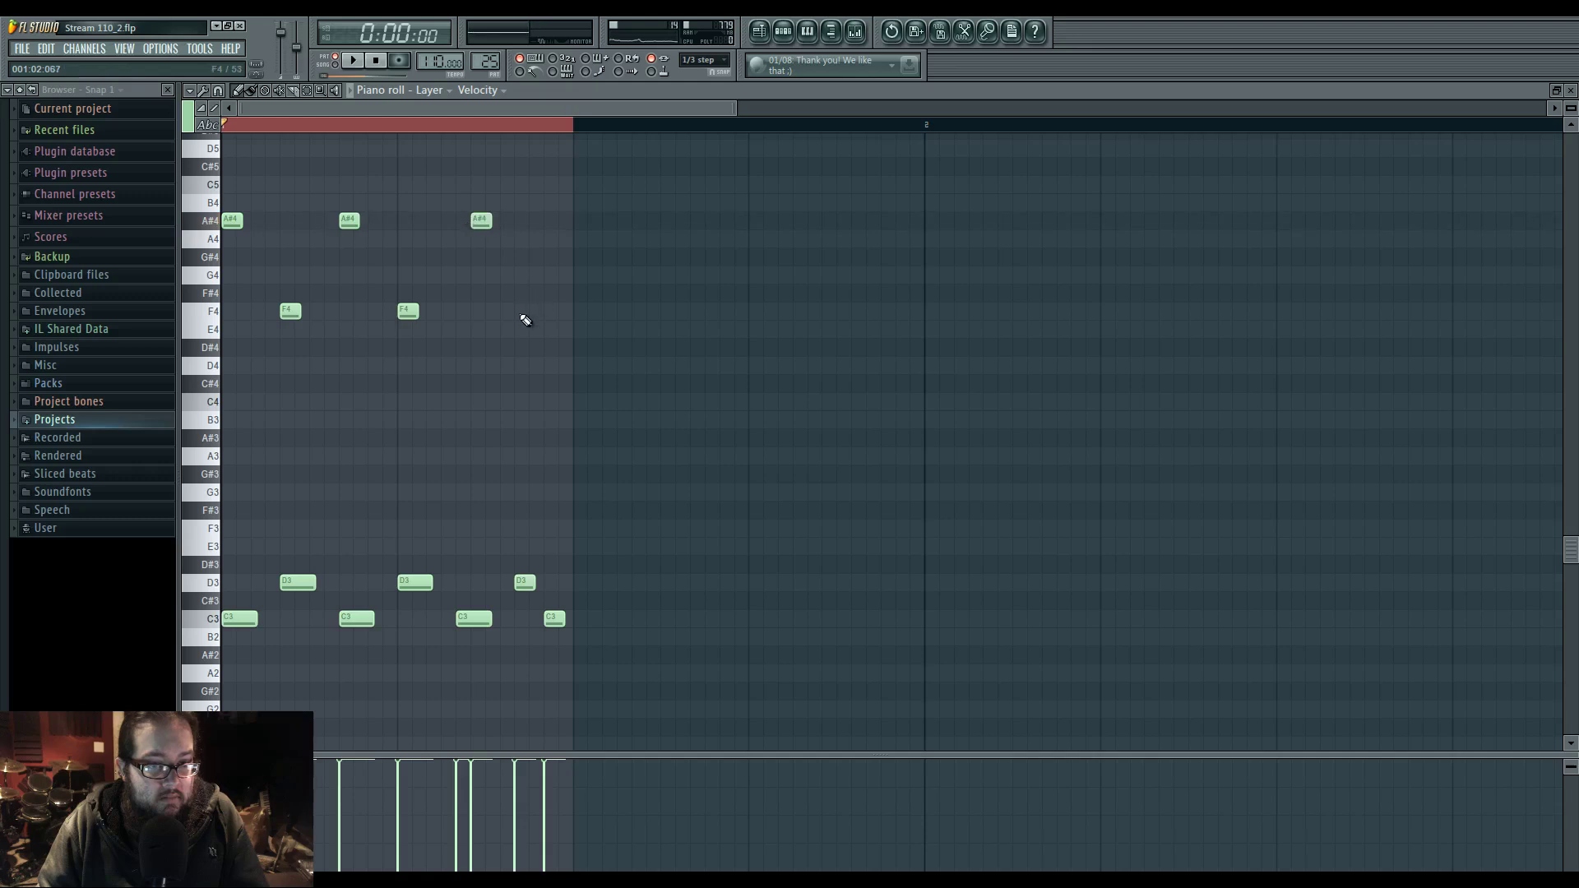
- Play the edited drum clip in the playlist from bar 151 and reopen its notes
{"action": "key", "text": "F5"}
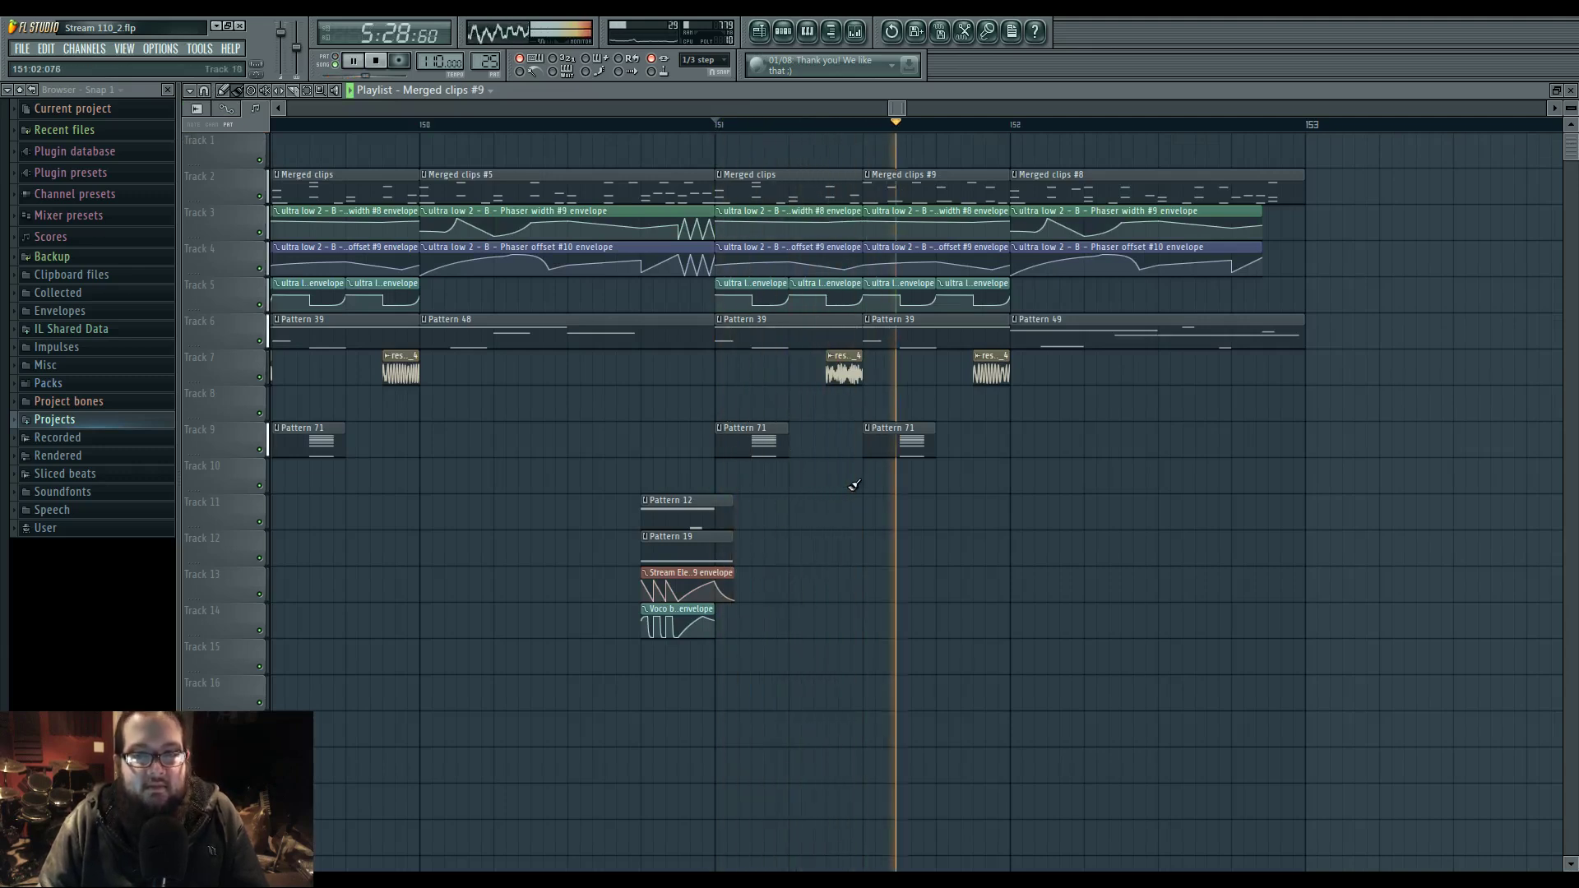
{"action": "left_click", "coordinate": [720, 125]}
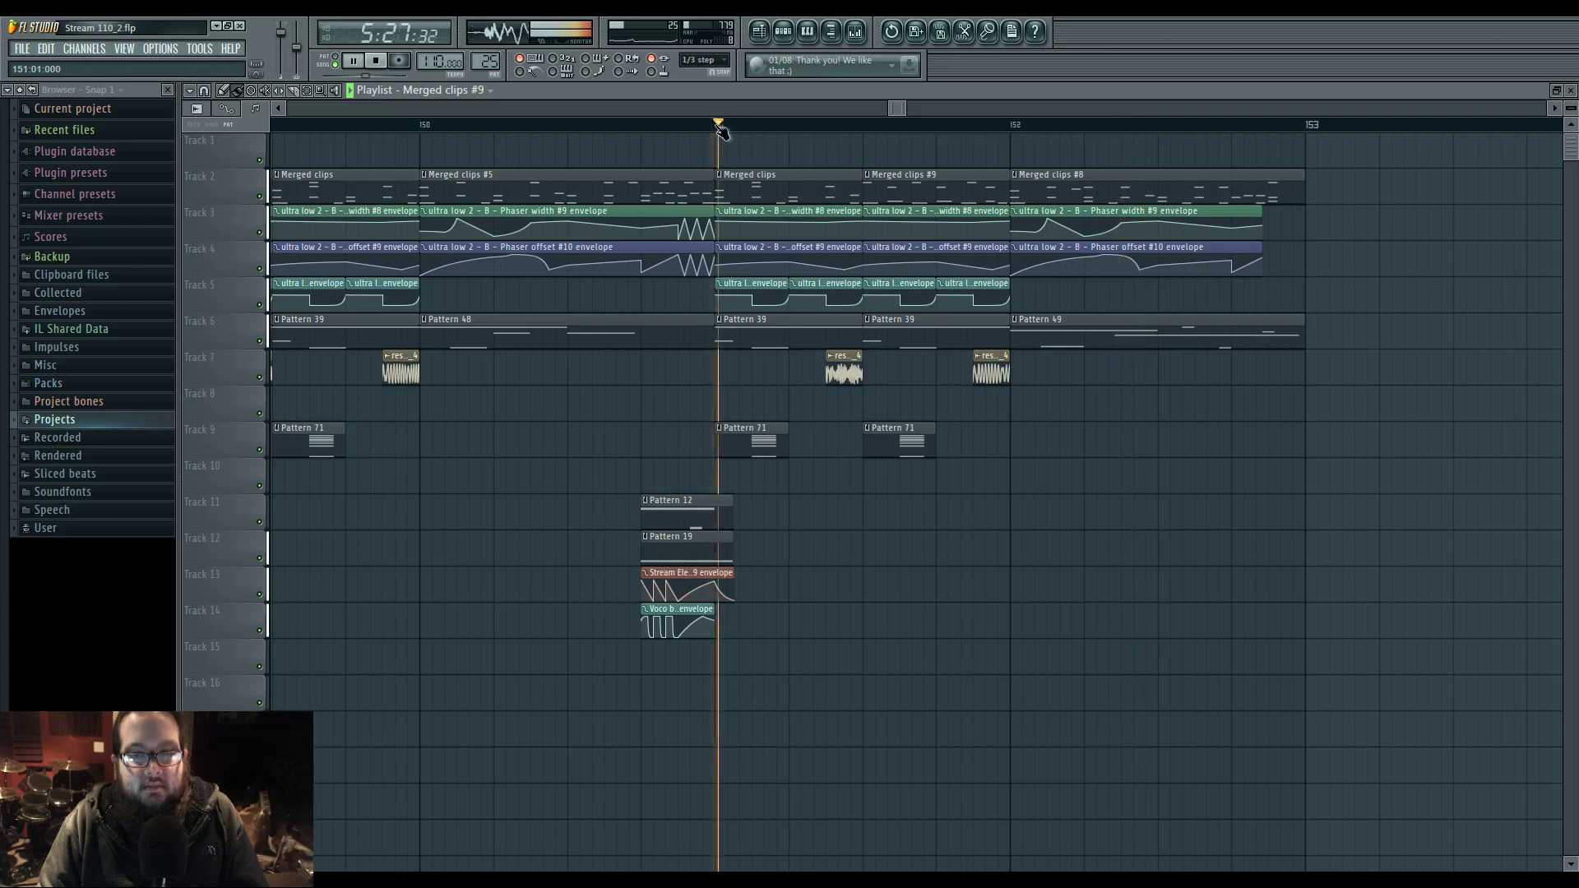
{"action": "key", "text": "F7"}
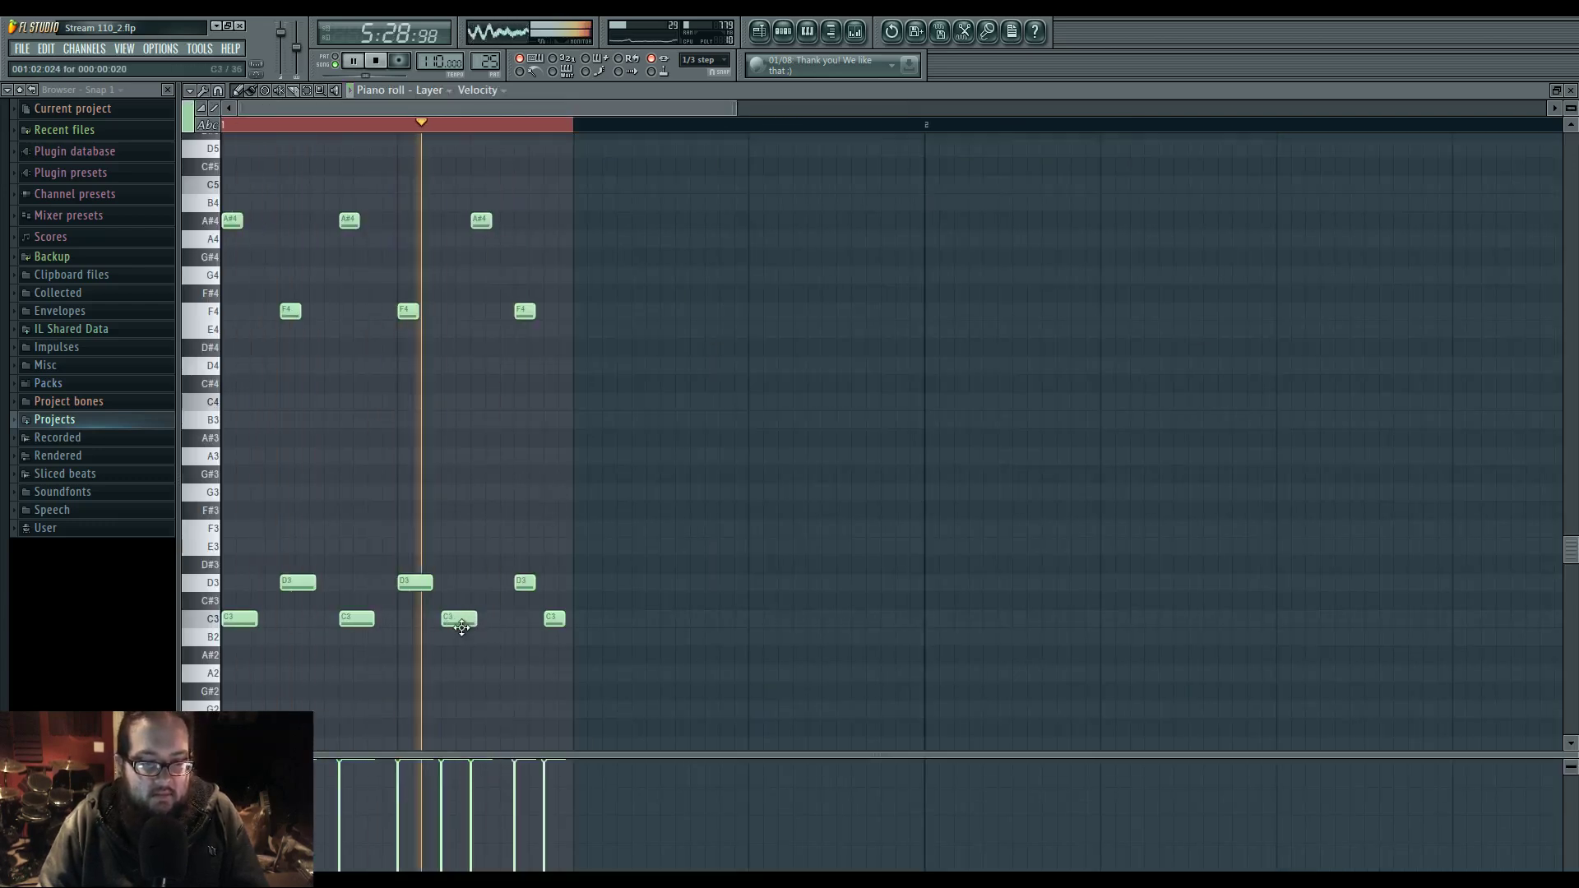
- Replace the longer beat 2 C3 with short B3 and A3 notes, and move the last D3 and F4 earlier in place of the A#4
{"action": "left_click_drag", "start_coordinate": [474, 622], "coordinate": [459, 625]}
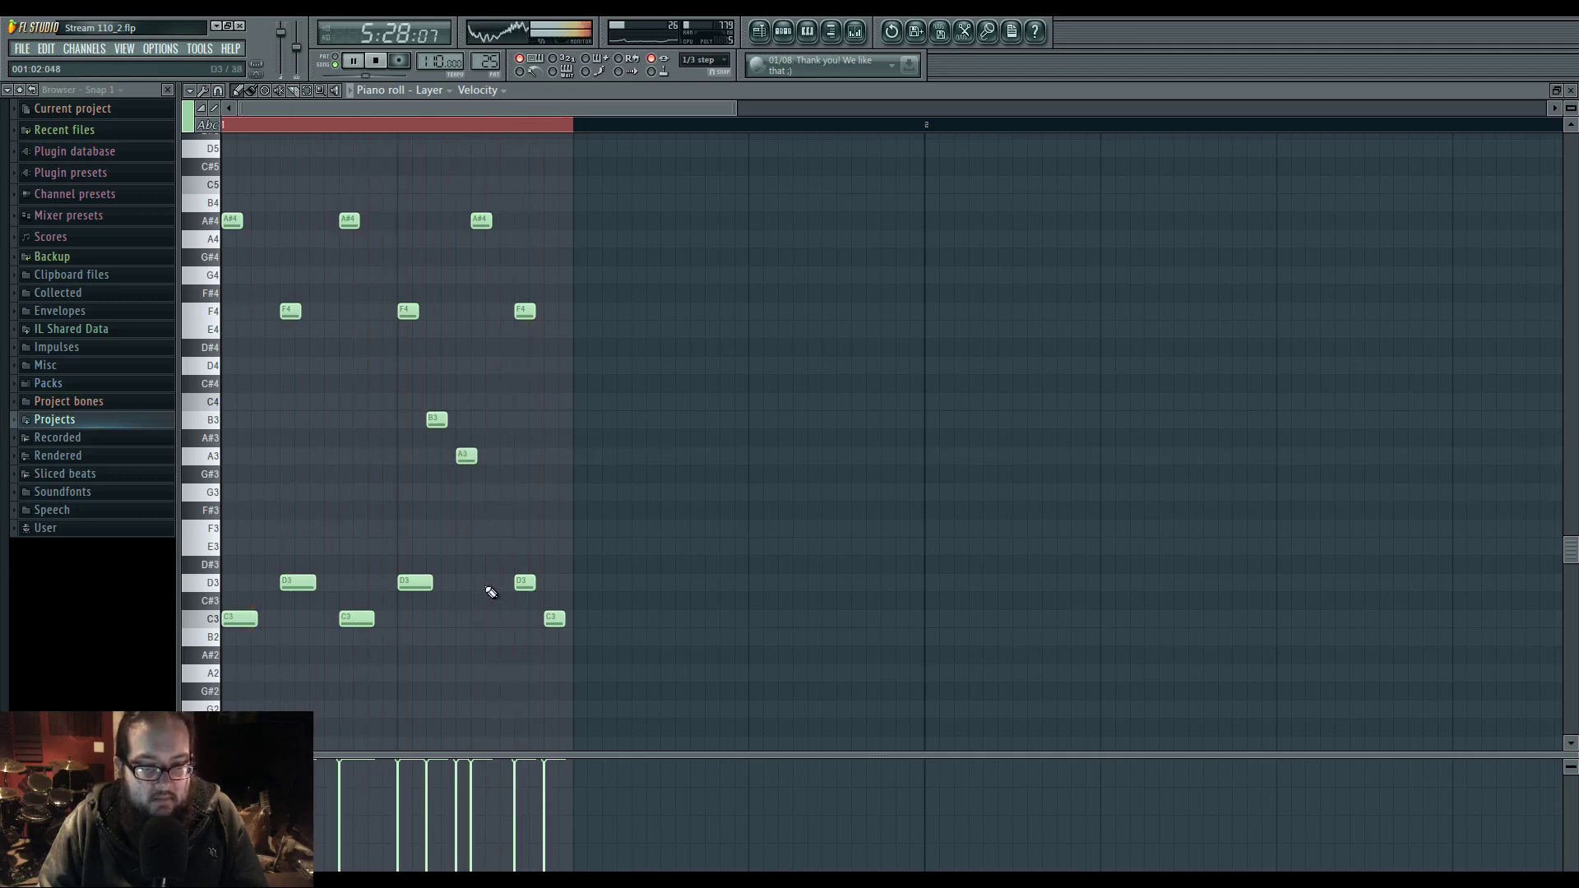
{"action": "right_click", "coordinate": [531, 581]}
{"action": "right_click", "coordinate": [555, 618]}
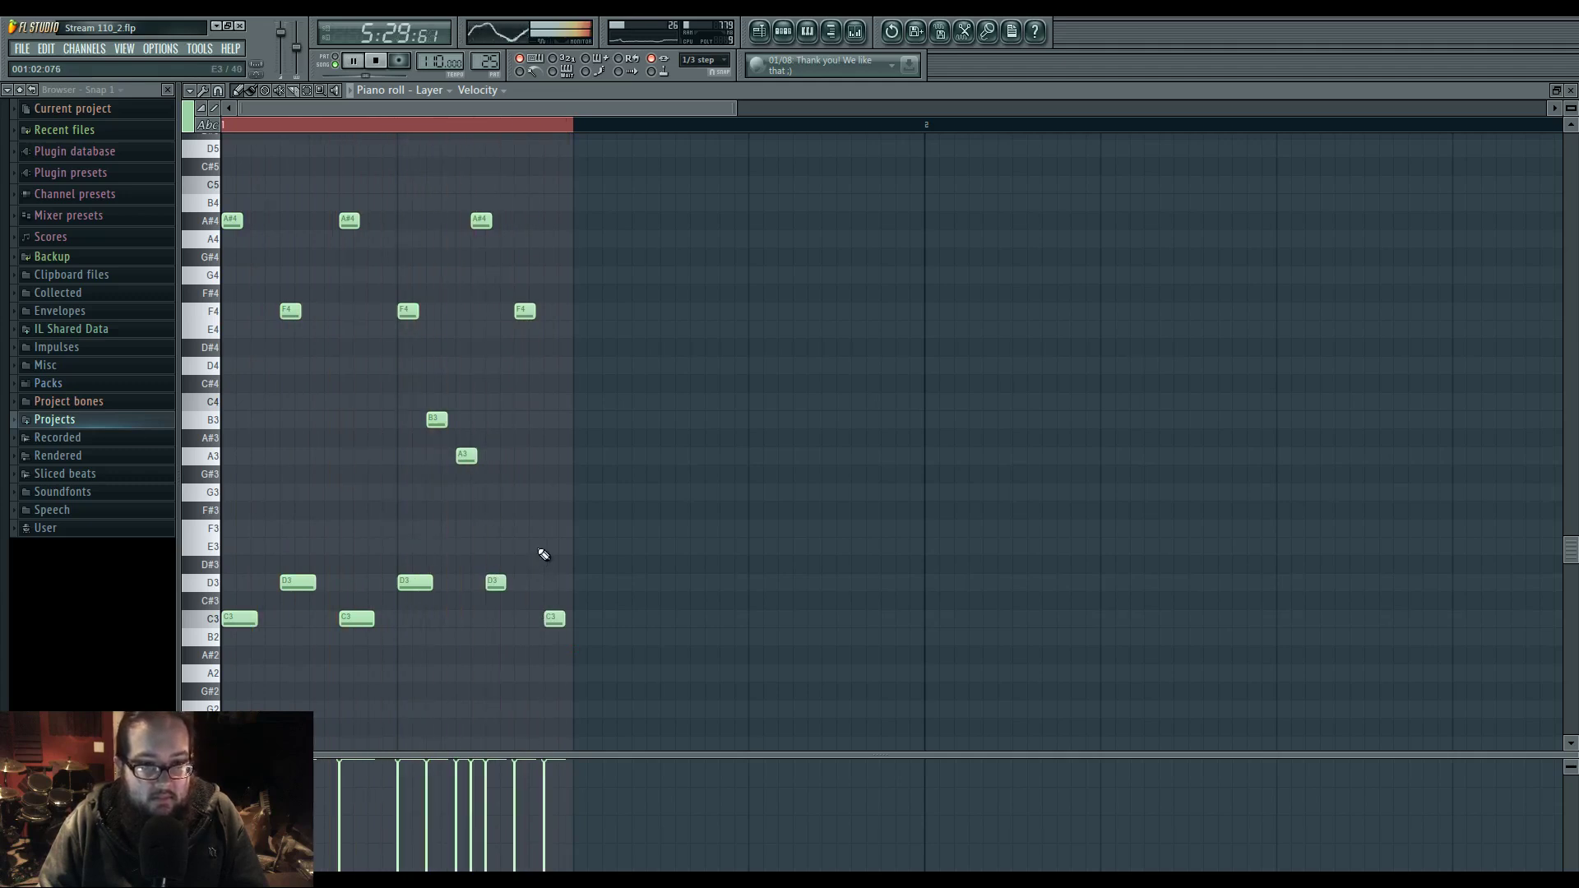
{"action": "left_click", "coordinate": [497, 317]}
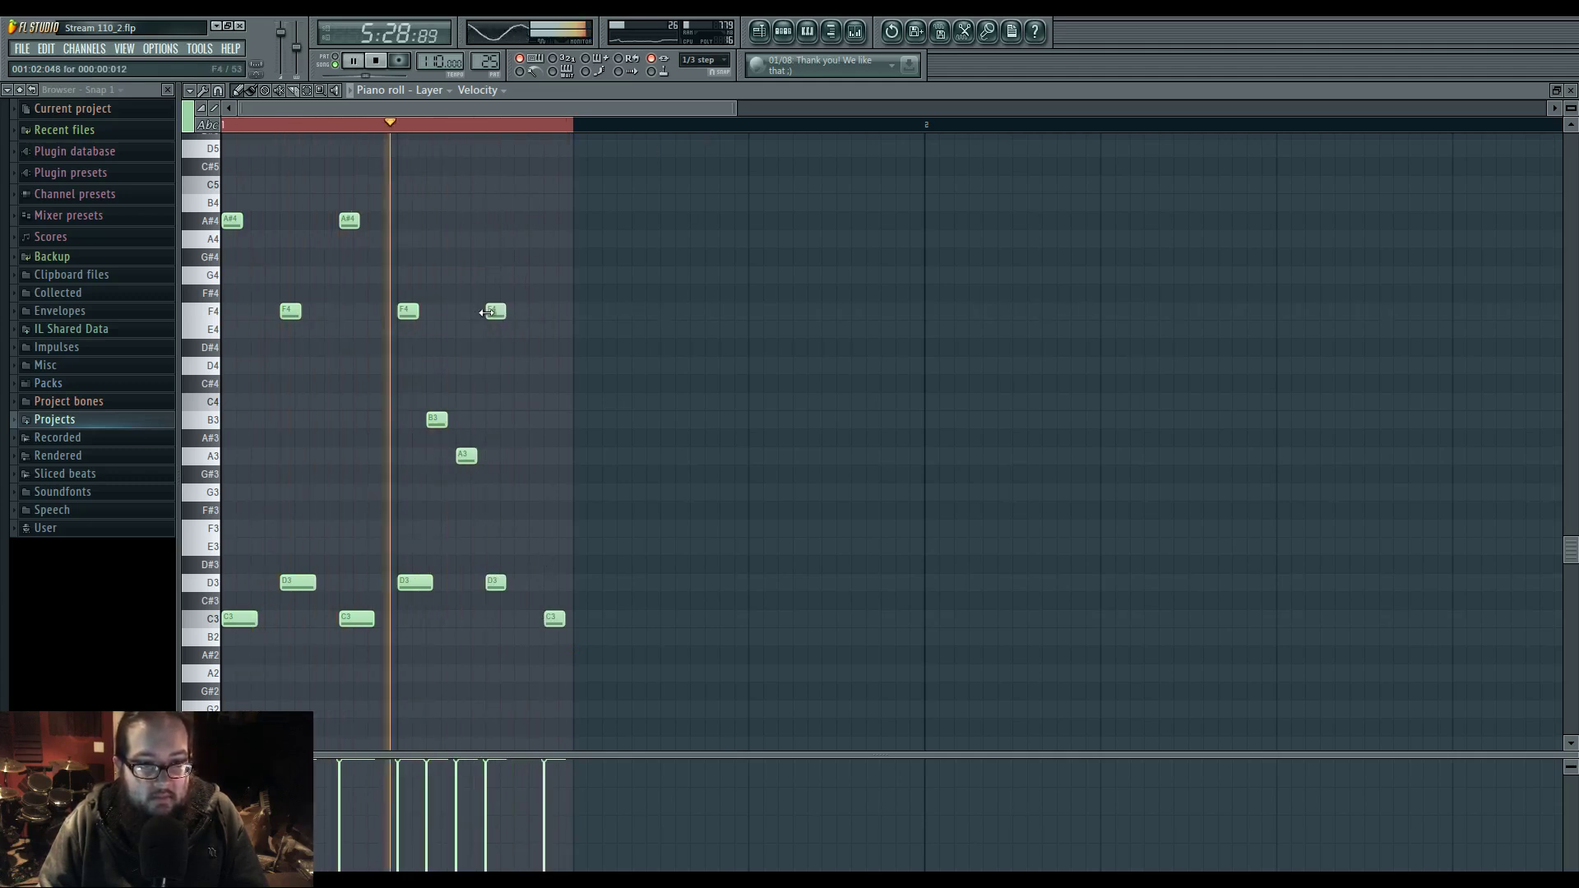
- Return to the playlist, stop playback, and delete the Merged clips #8 clip at bar 152
{"action": "key", "text": "F5"}
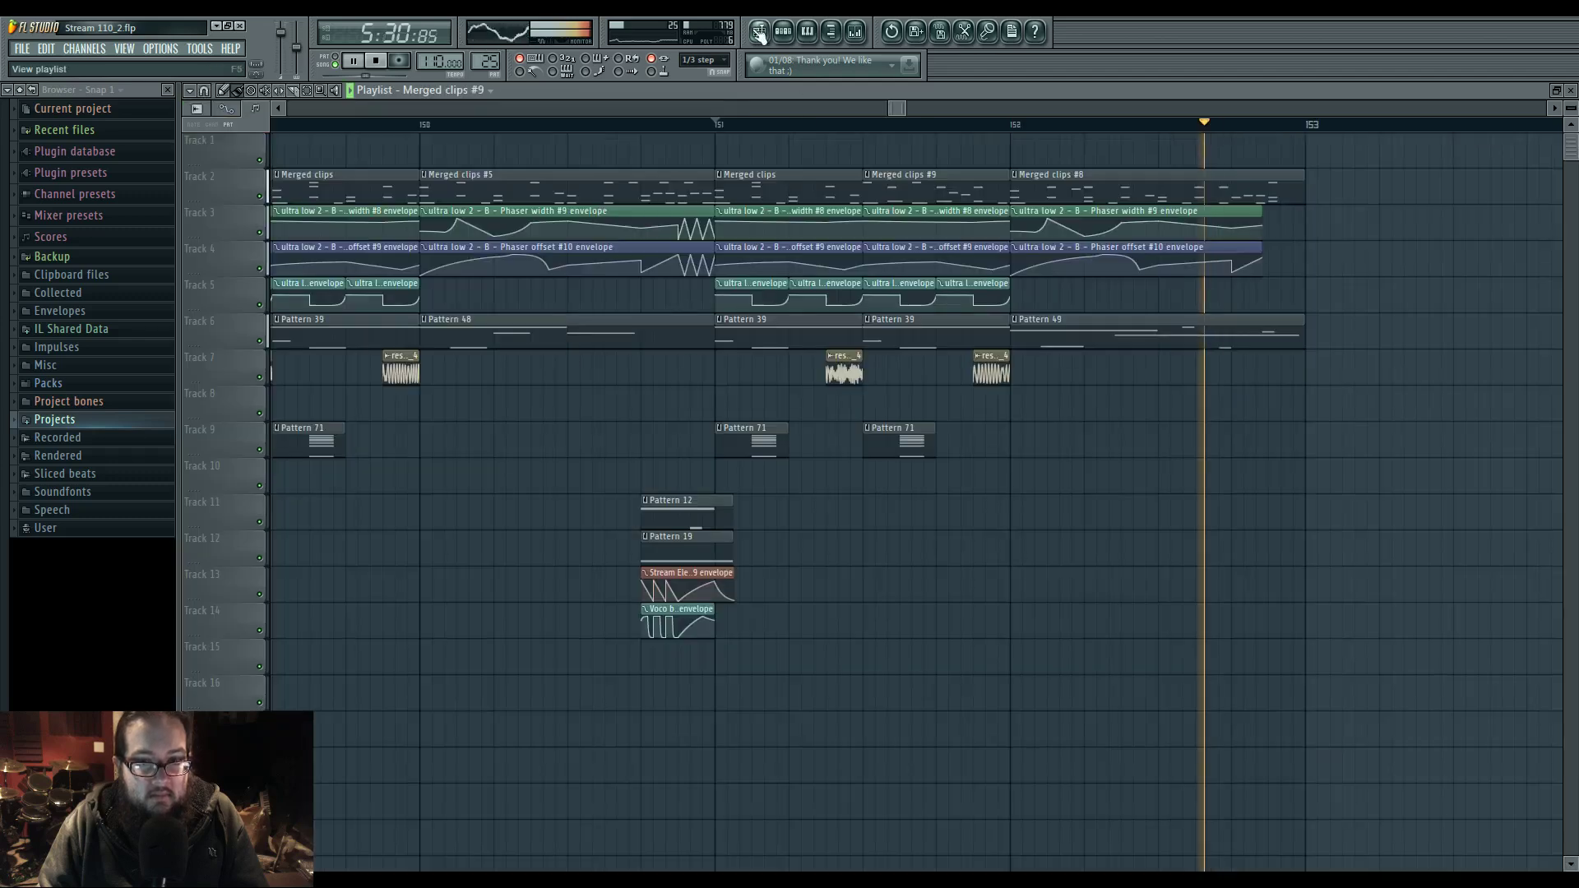
{"action": "left_click", "coordinate": [1015, 175]}
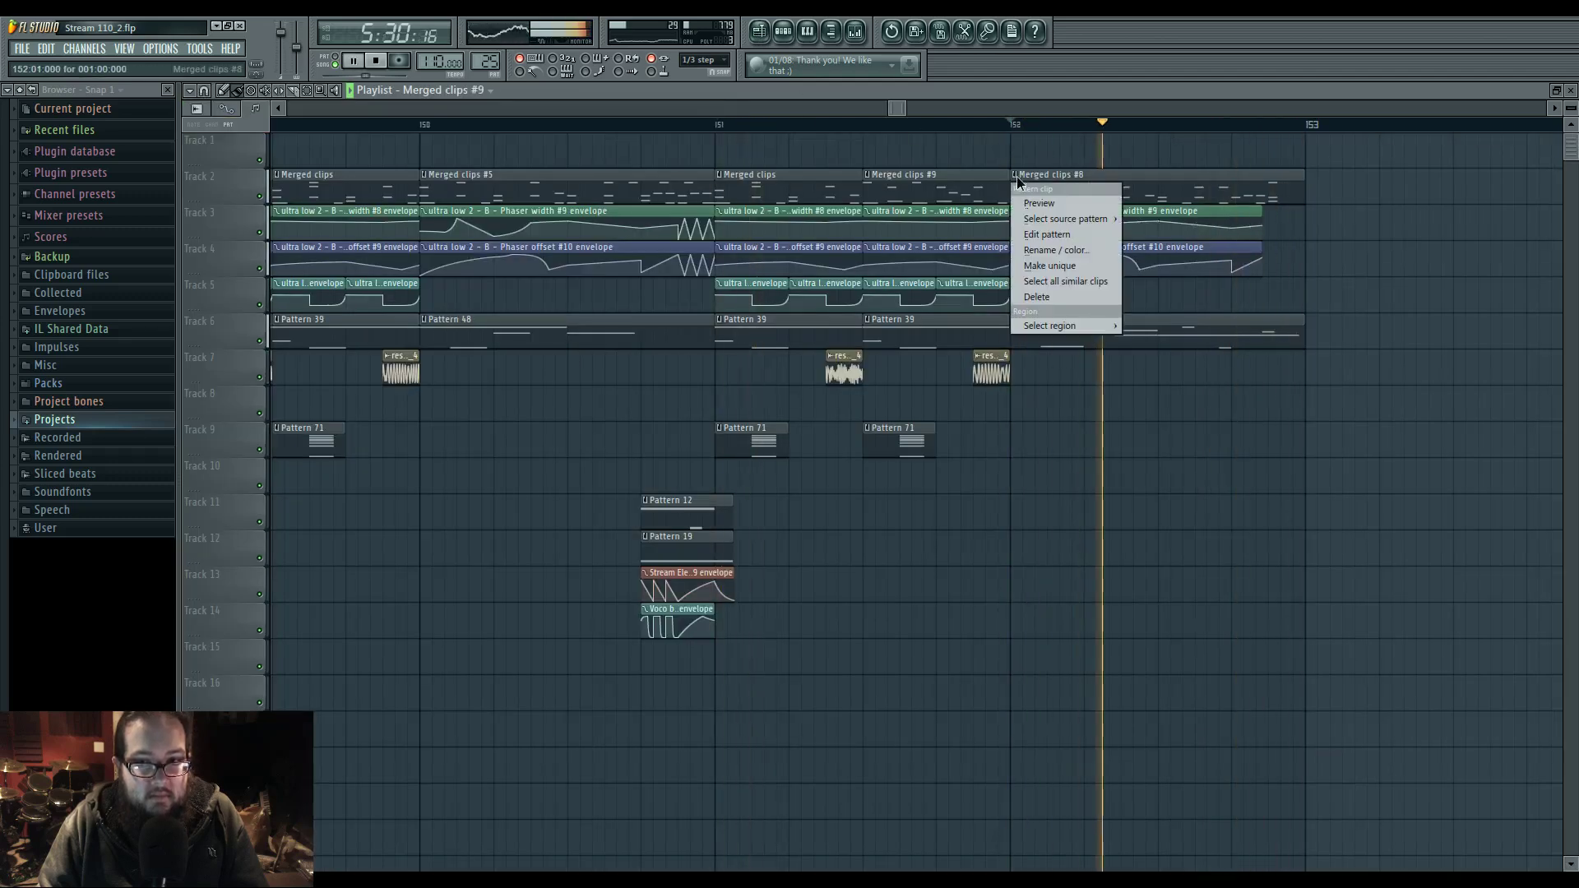
{"action": "left_click", "coordinate": [1072, 163]}
{"action": "key", "text": "space"}
{"action": "right_click", "coordinate": [1070, 176]}
- Place a copy of the Merged clips #4 clip at bar 152 and move it onto Track 2
{"action": "scroll", "coordinate": [991, 213], "scroll_direction": "down", "scroll_amount": 5}
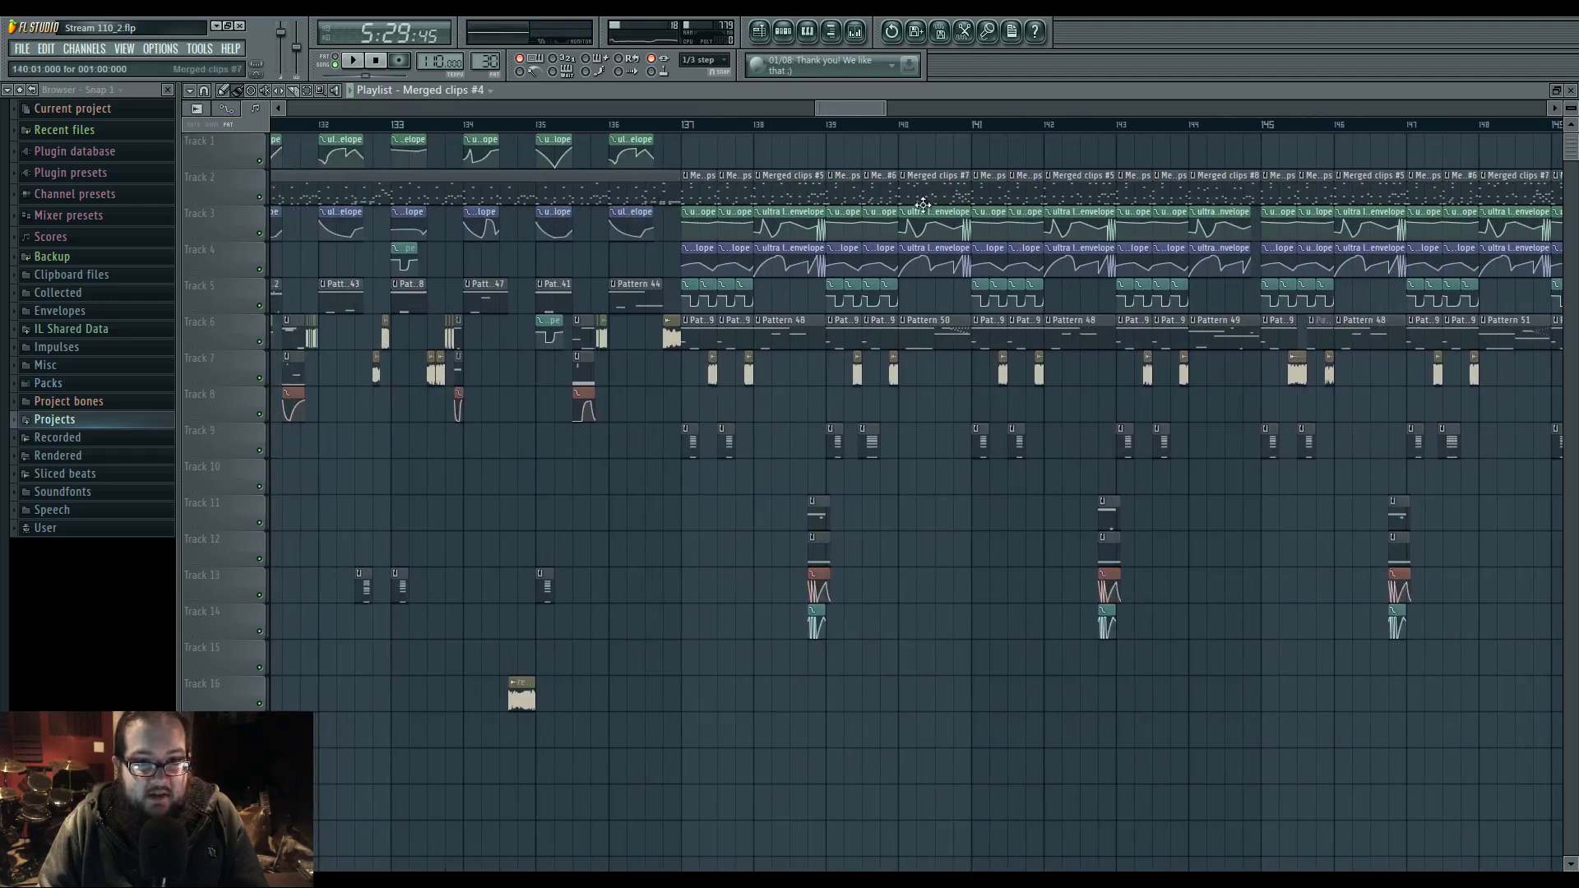
{"action": "scroll", "coordinate": [923, 204], "scroll_direction": "right", "scroll_amount": 10}
{"action": "left_click", "coordinate": [788, 151]}
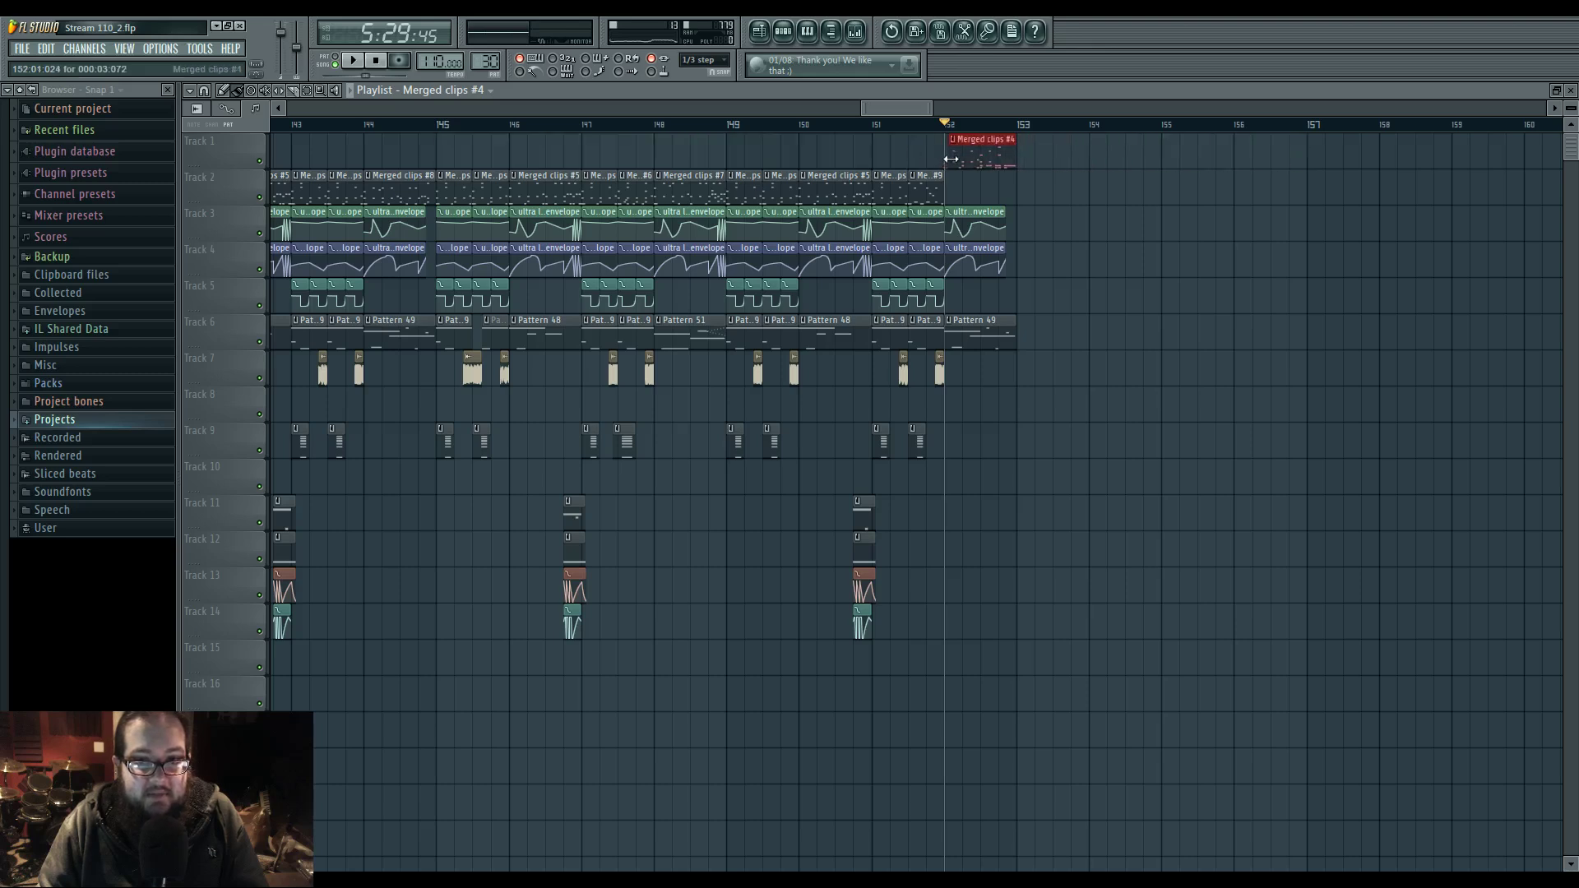
{"action": "scroll", "coordinate": [951, 159], "scroll_direction": "up", "scroll_amount": 6}
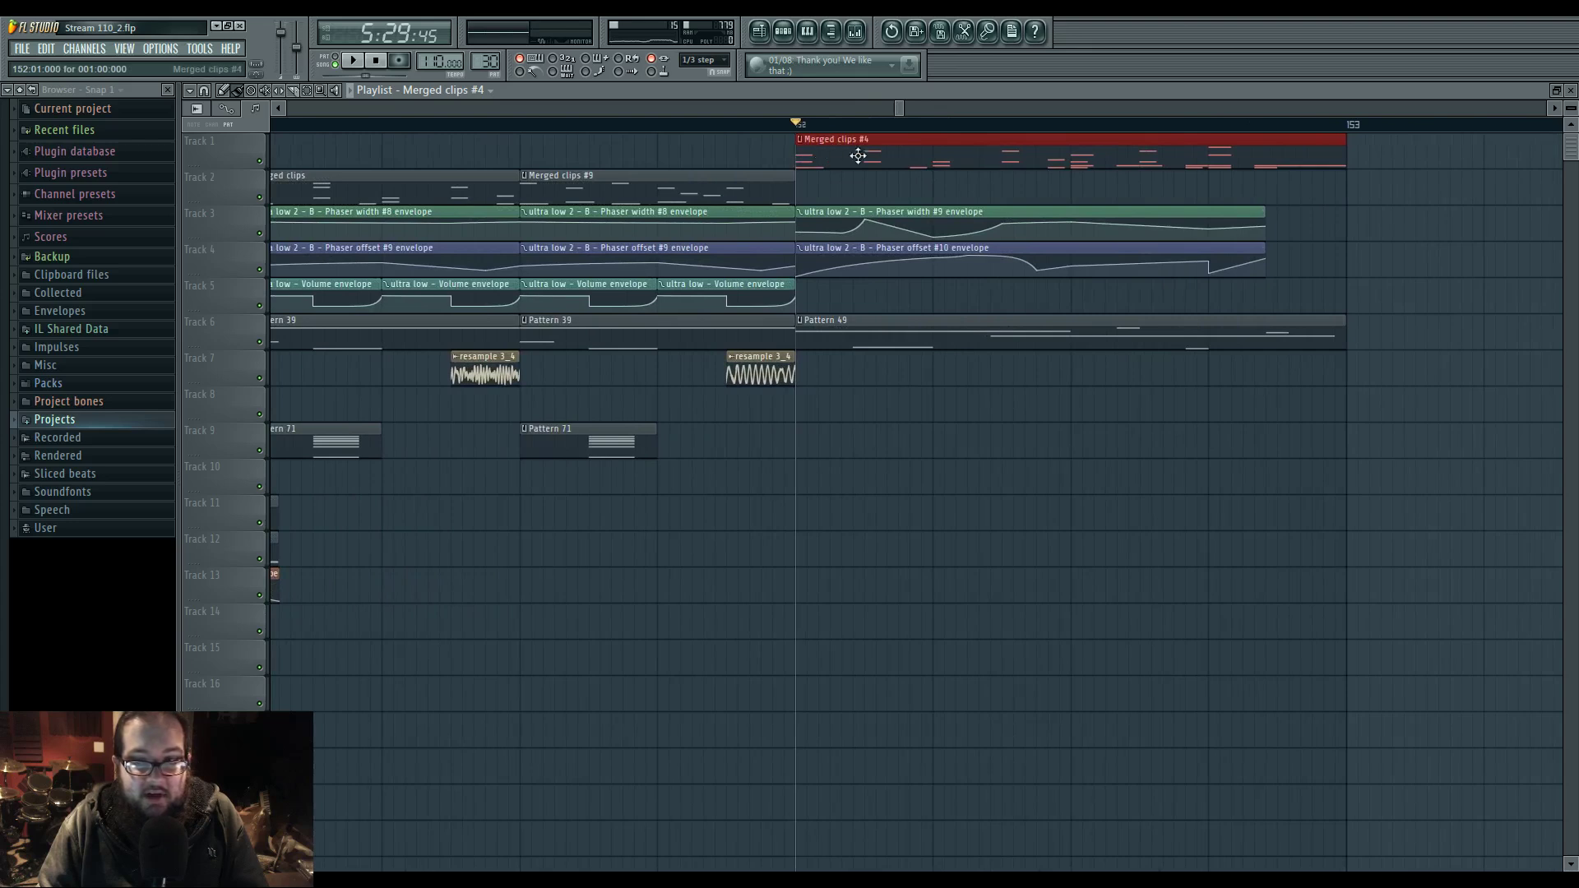
{"action": "left_click_drag", "start_coordinate": [1093, 161], "coordinate": [1023, 200]}
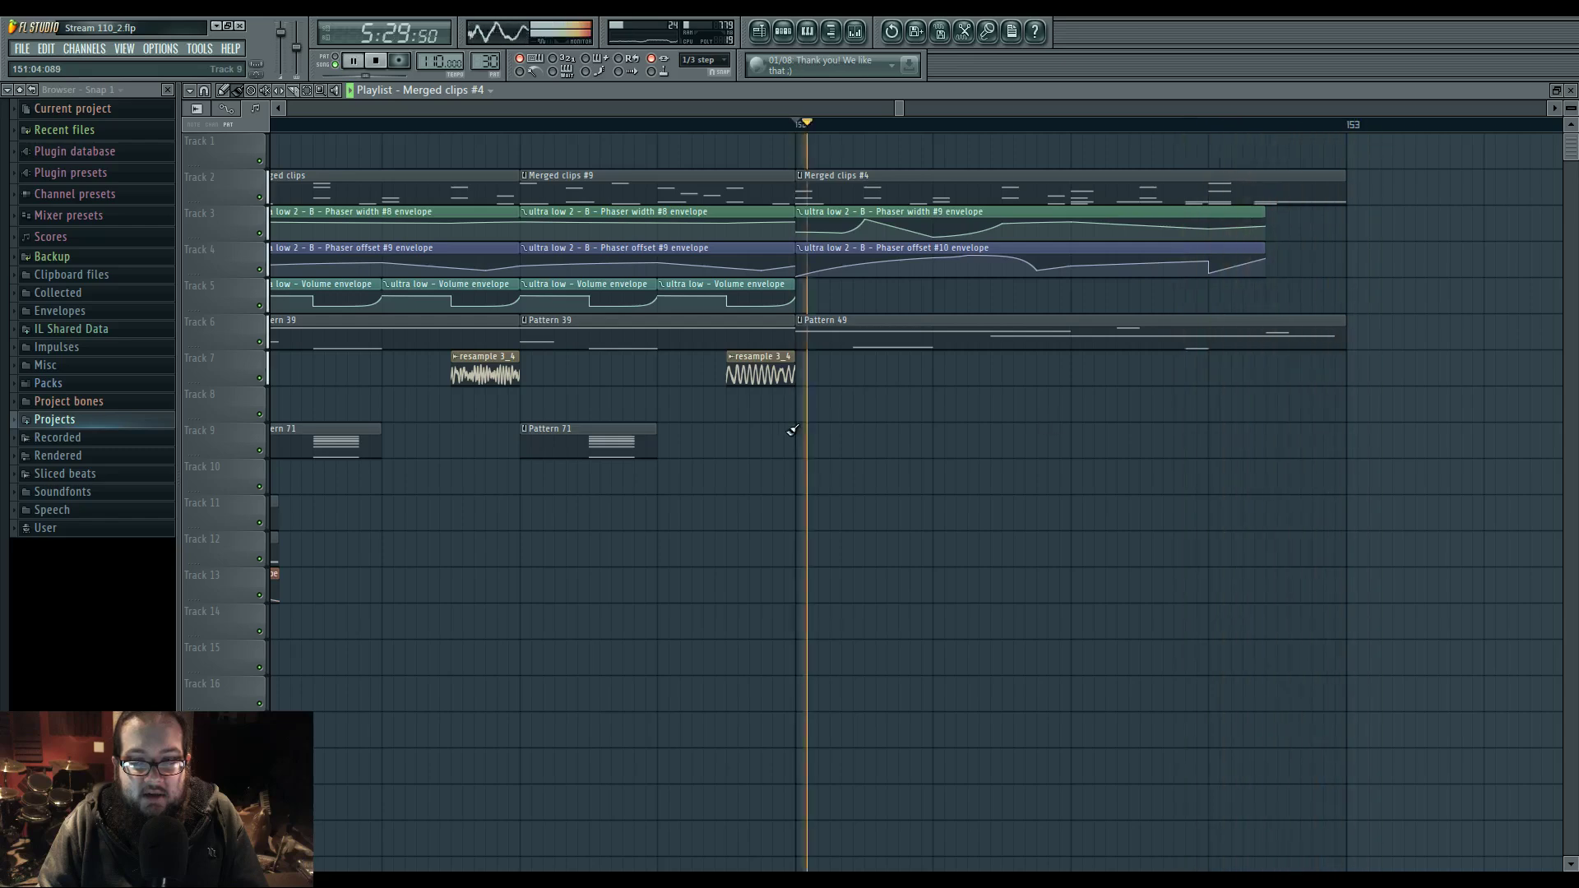
- Review the arrangement from bar 140 through bar 152 during playback
{"action": "scroll", "coordinate": [803, 452], "scroll_direction": "down", "scroll_amount": 4}
{"action": "left_click_drag", "start_coordinate": [602, 485], "coordinate": [1145, 477]}
{"action": "scroll", "coordinate": [1146, 477], "scroll_direction": "down", "scroll_amount": 3}
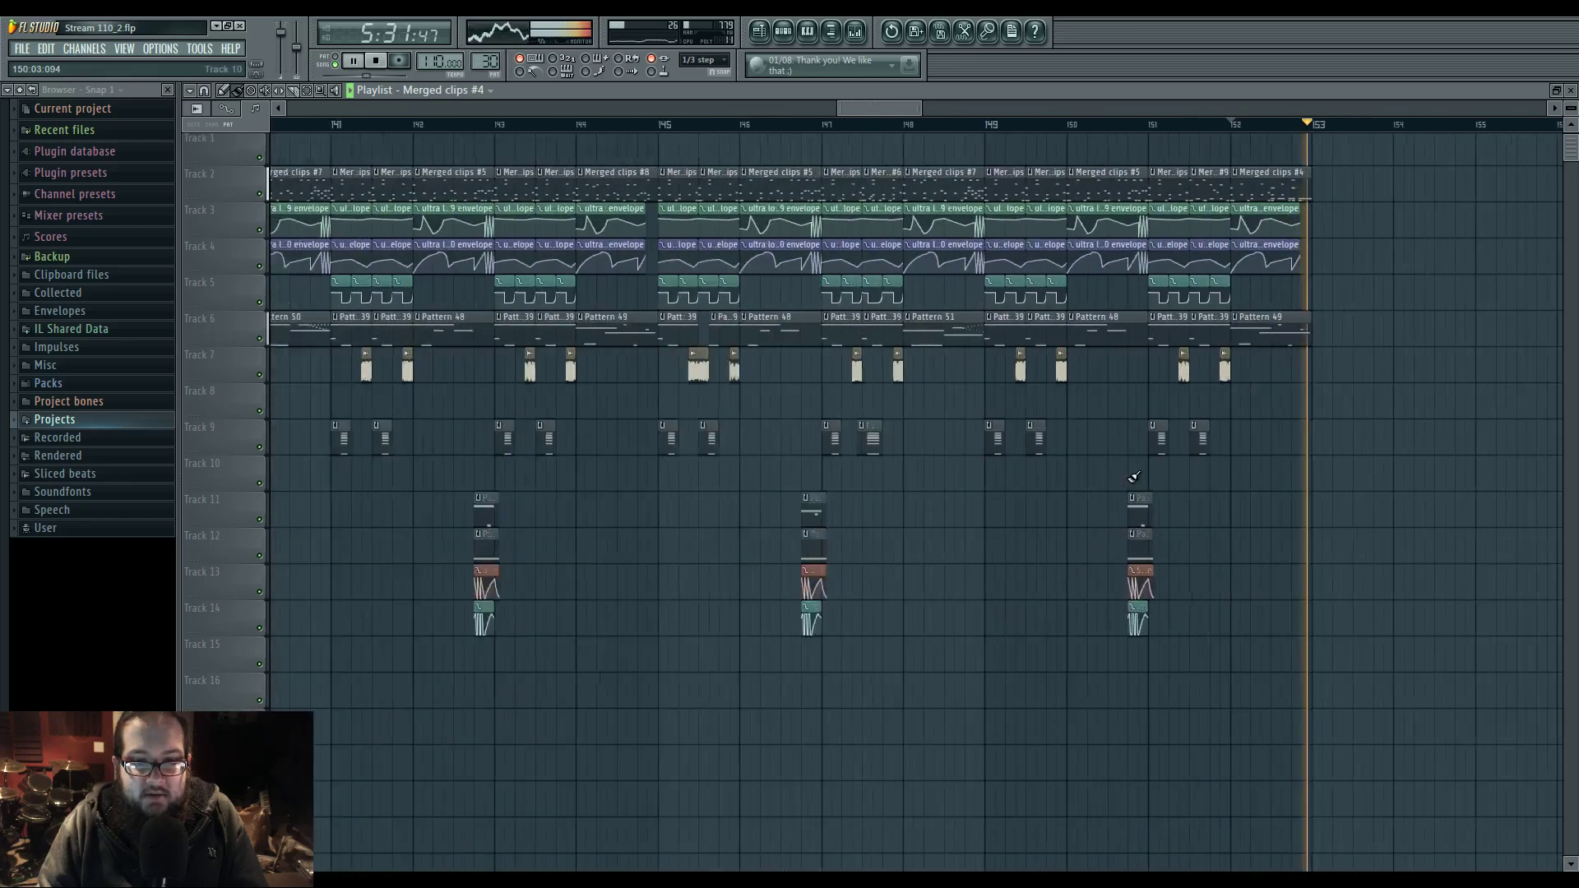
- Set the snap to Line and review the drop during playback from bar 137 through bar 148
{"action": "key", "text": "space"}
{"action": "scroll", "coordinate": [632, 280], "scroll_direction": "down", "scroll_amount": 3}
{"action": "left_click_drag", "start_coordinate": [655, 320], "coordinate": [904, 324]}
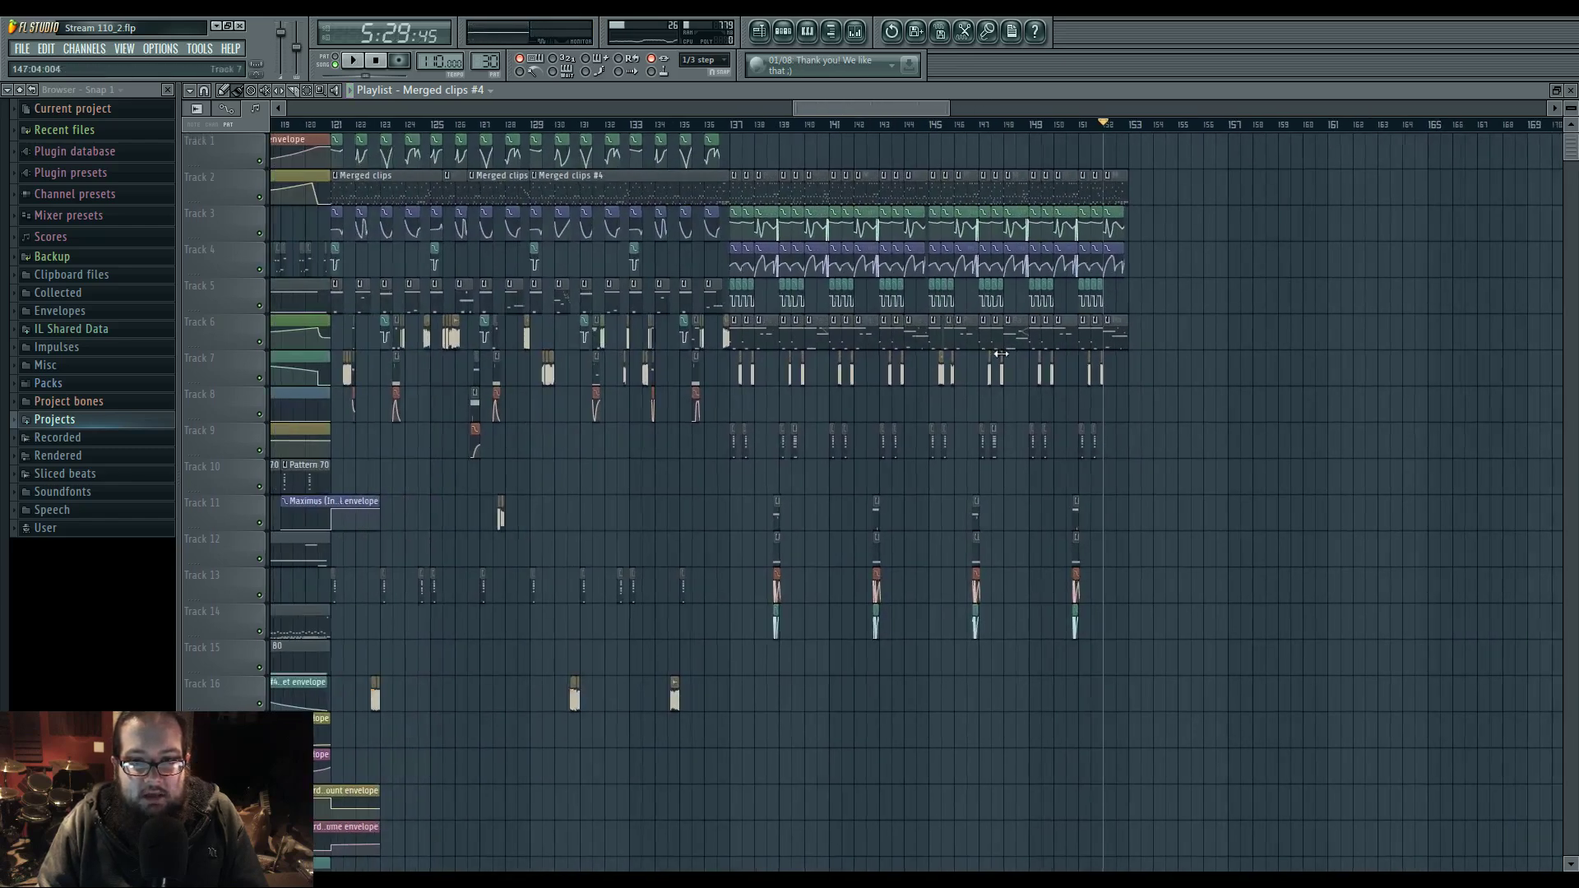
{"action": "scroll", "coordinate": [904, 329], "scroll_direction": "up", "scroll_amount": 3}
{"action": "scroll", "coordinate": [696, 158], "scroll_direction": "down", "scroll_amount": 3}
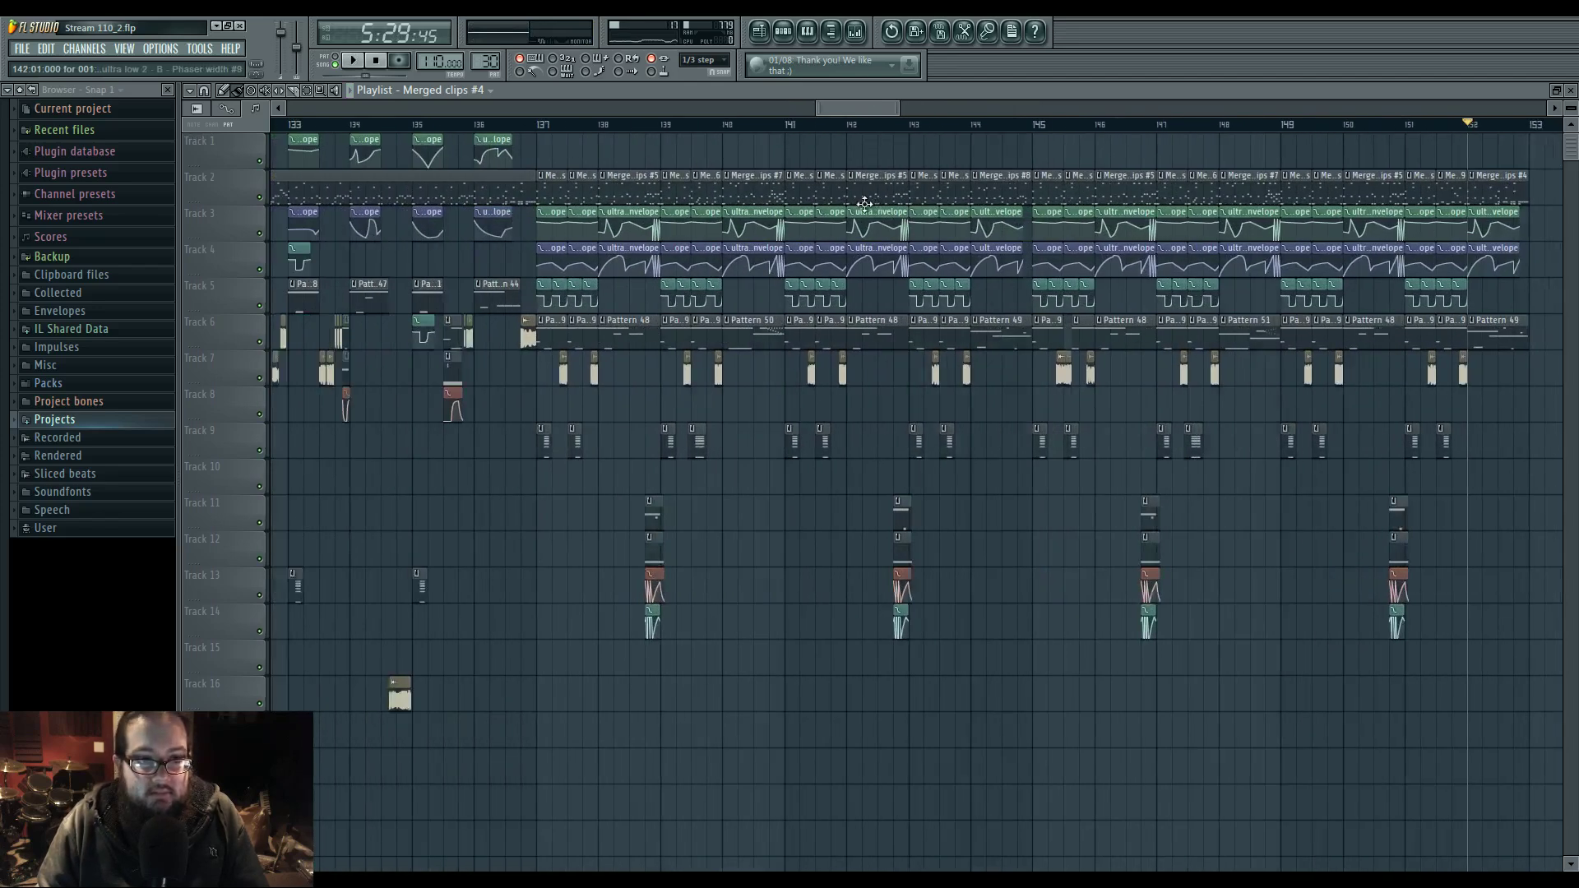
{"action": "scroll", "coordinate": [638, 136], "scroll_direction": "up", "scroll_amount": 3}
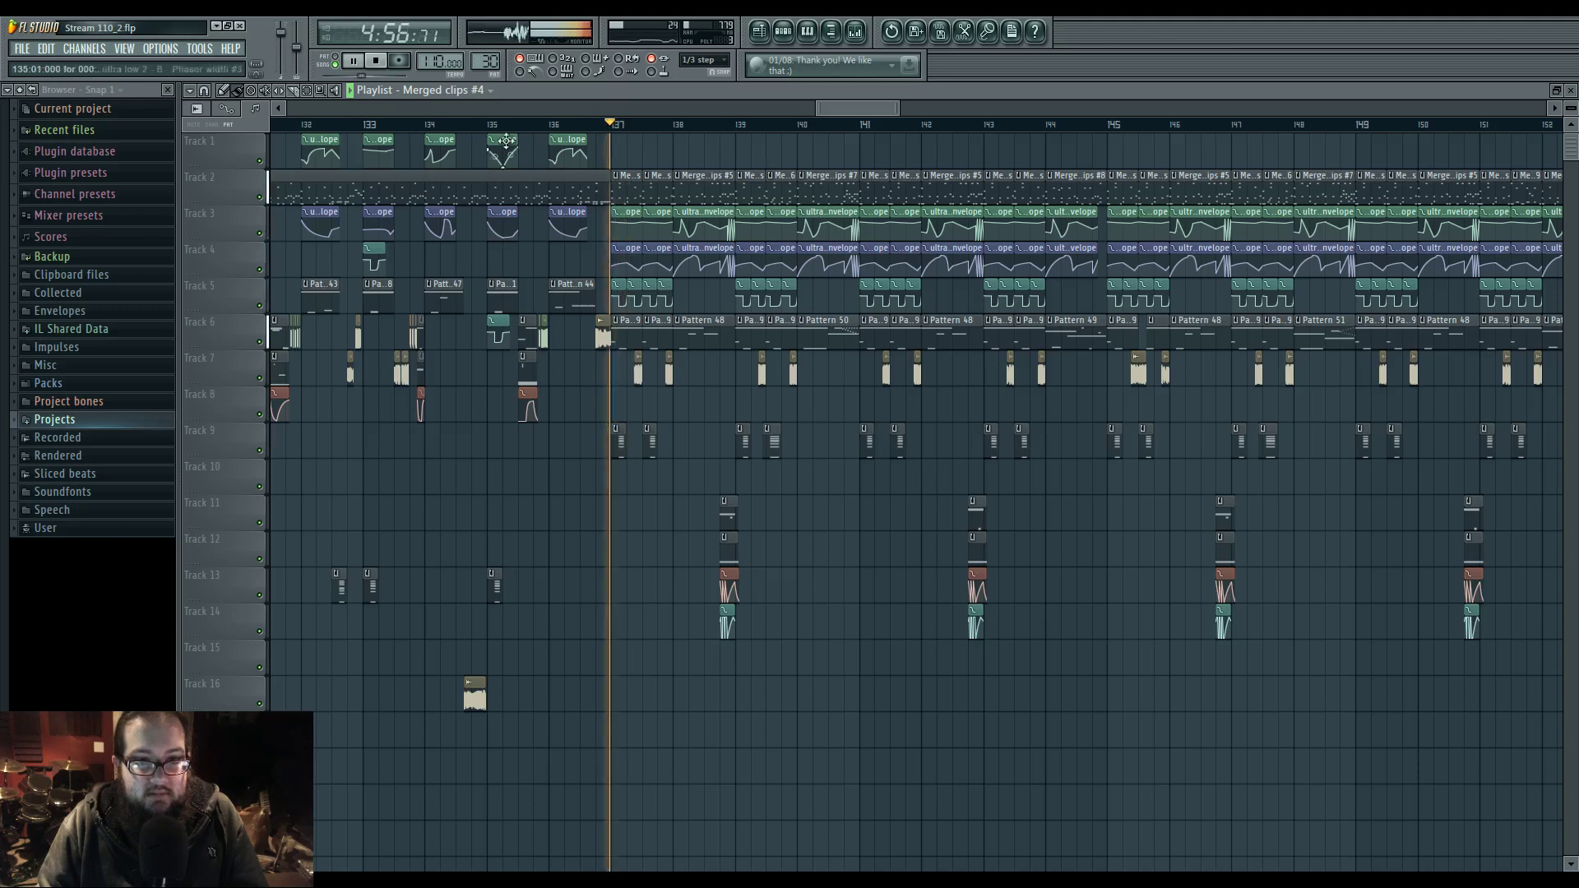
{"action": "left_click", "coordinate": [698, 62]}
{"action": "left_click", "coordinate": [695, 74]}
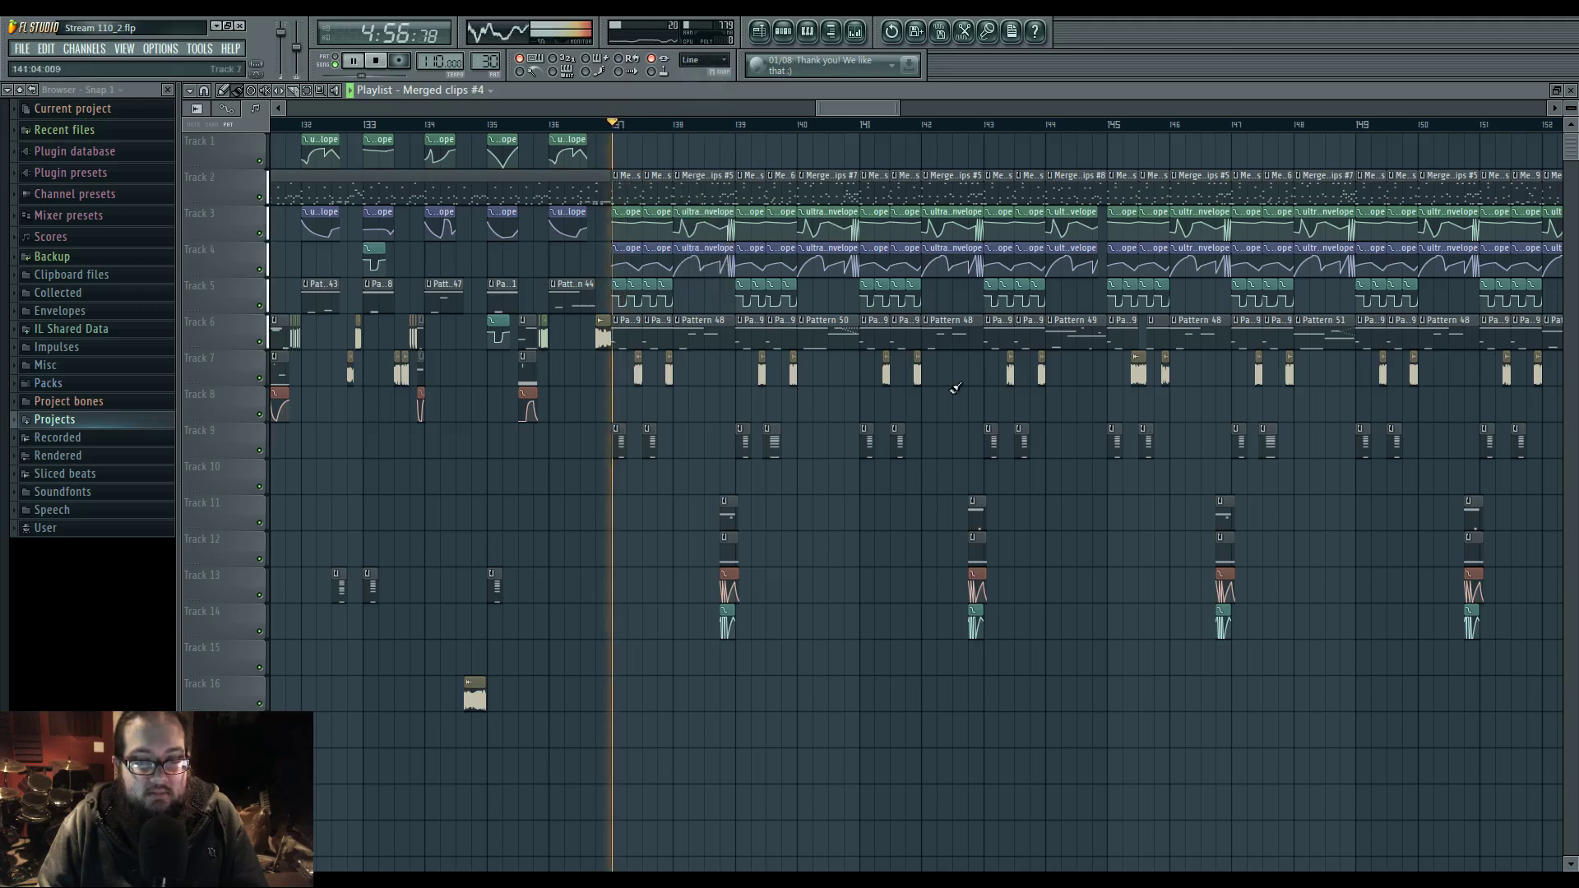
{"action": "left_click_drag", "start_coordinate": [964, 569], "coordinate": [668, 573]}
{"action": "left_click_drag", "start_coordinate": [554, 551], "coordinate": [649, 567]}
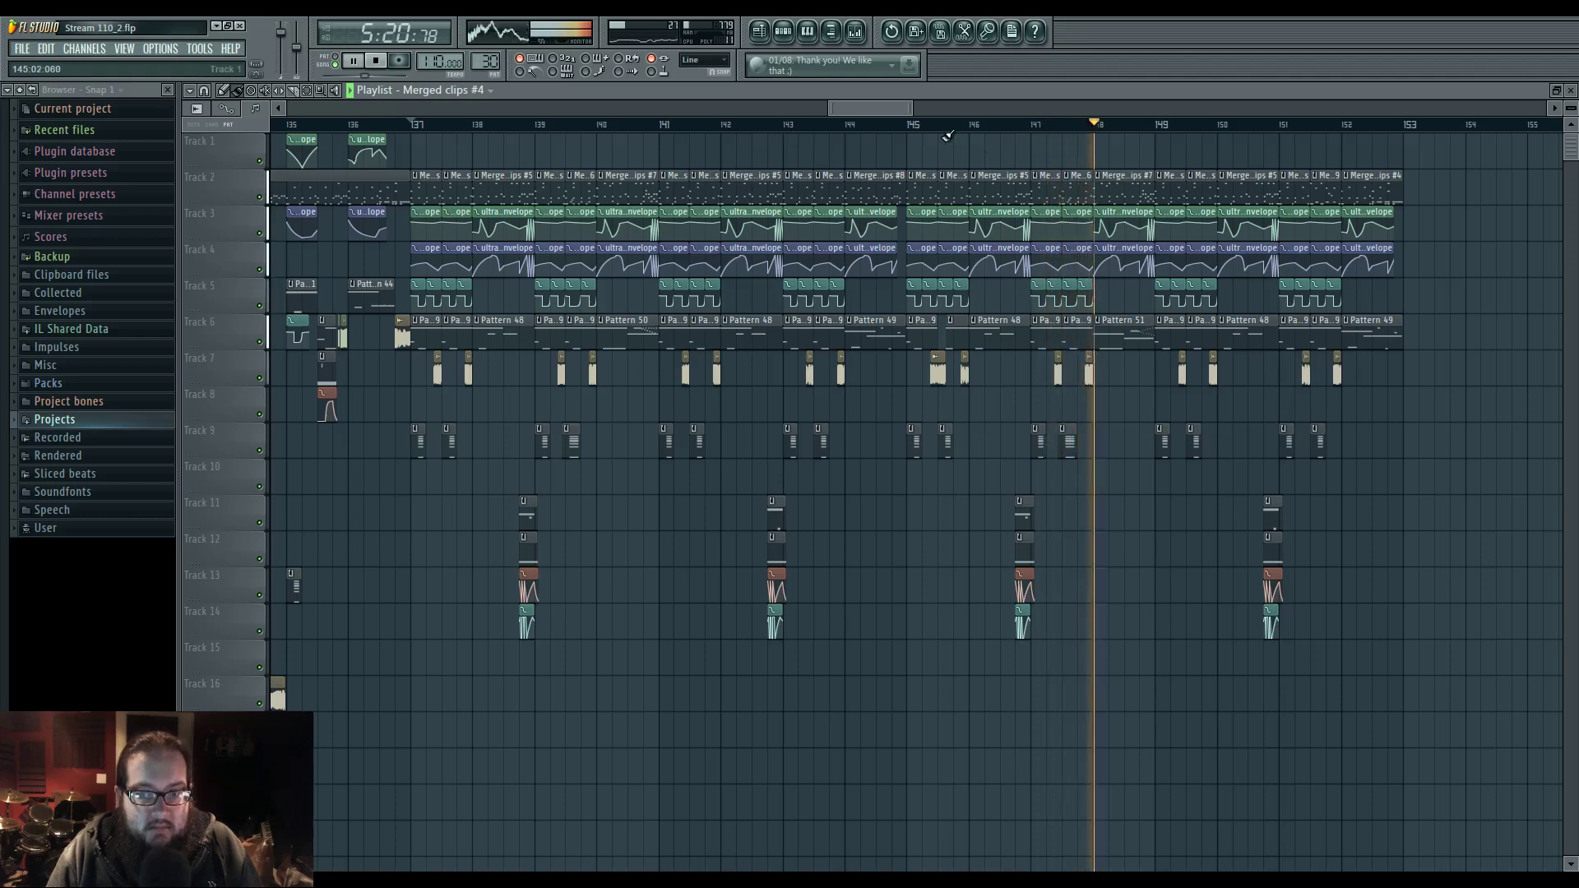
- Replace the second Pattern 71 clip and the ultra low Volume envelope at beat 3 of bar 147 with standard copies
{"action": "scroll", "coordinate": [1085, 485], "scroll_direction": "up", "scroll_amount": 4}
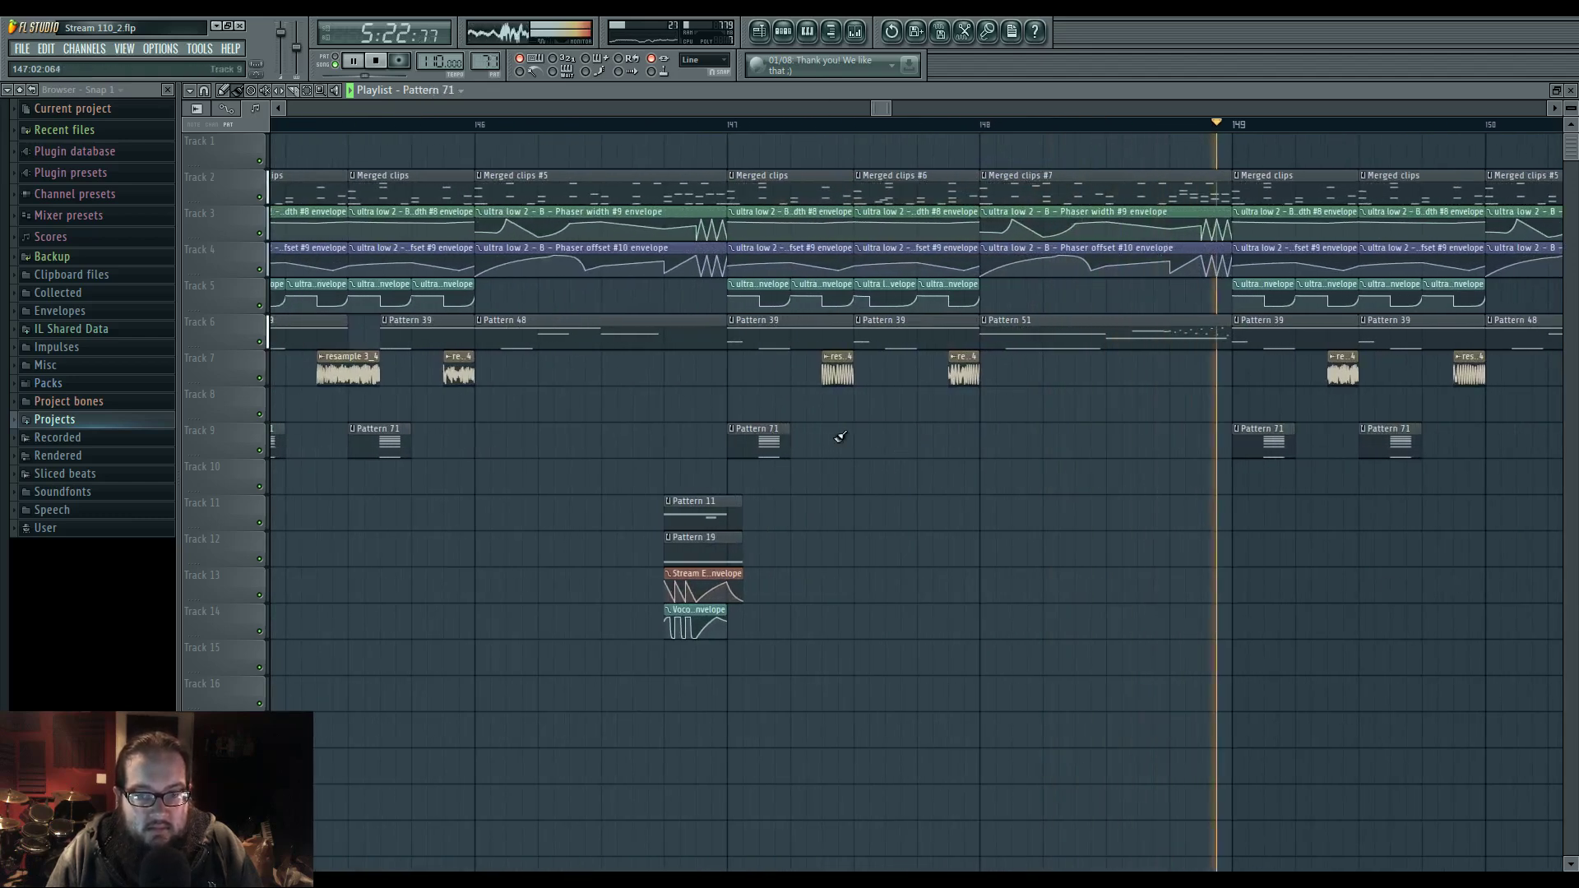
{"action": "left_click", "coordinate": [862, 441]}
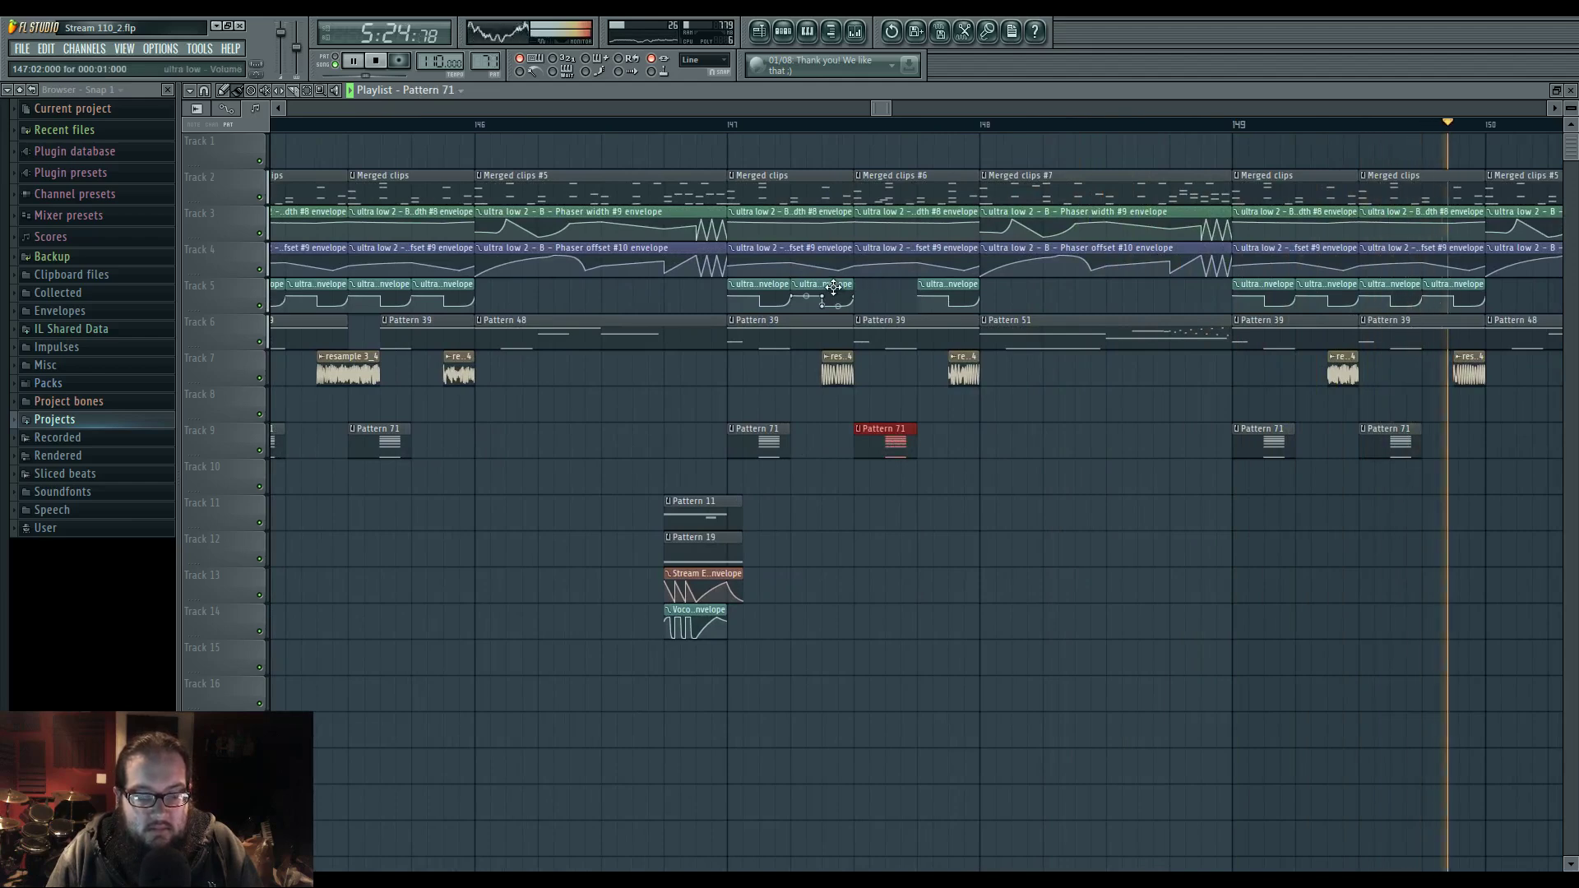
{"action": "left_click", "coordinate": [868, 288]}
- Shift the second Pattern 71 clip in bar 151 later to 151:03:016, using a 1/3 step snap
{"action": "scroll", "coordinate": [877, 587], "scroll_direction": "down", "scroll_amount": 3}
{"action": "left_click_drag", "start_coordinate": [878, 588], "coordinate": [730, 586]}
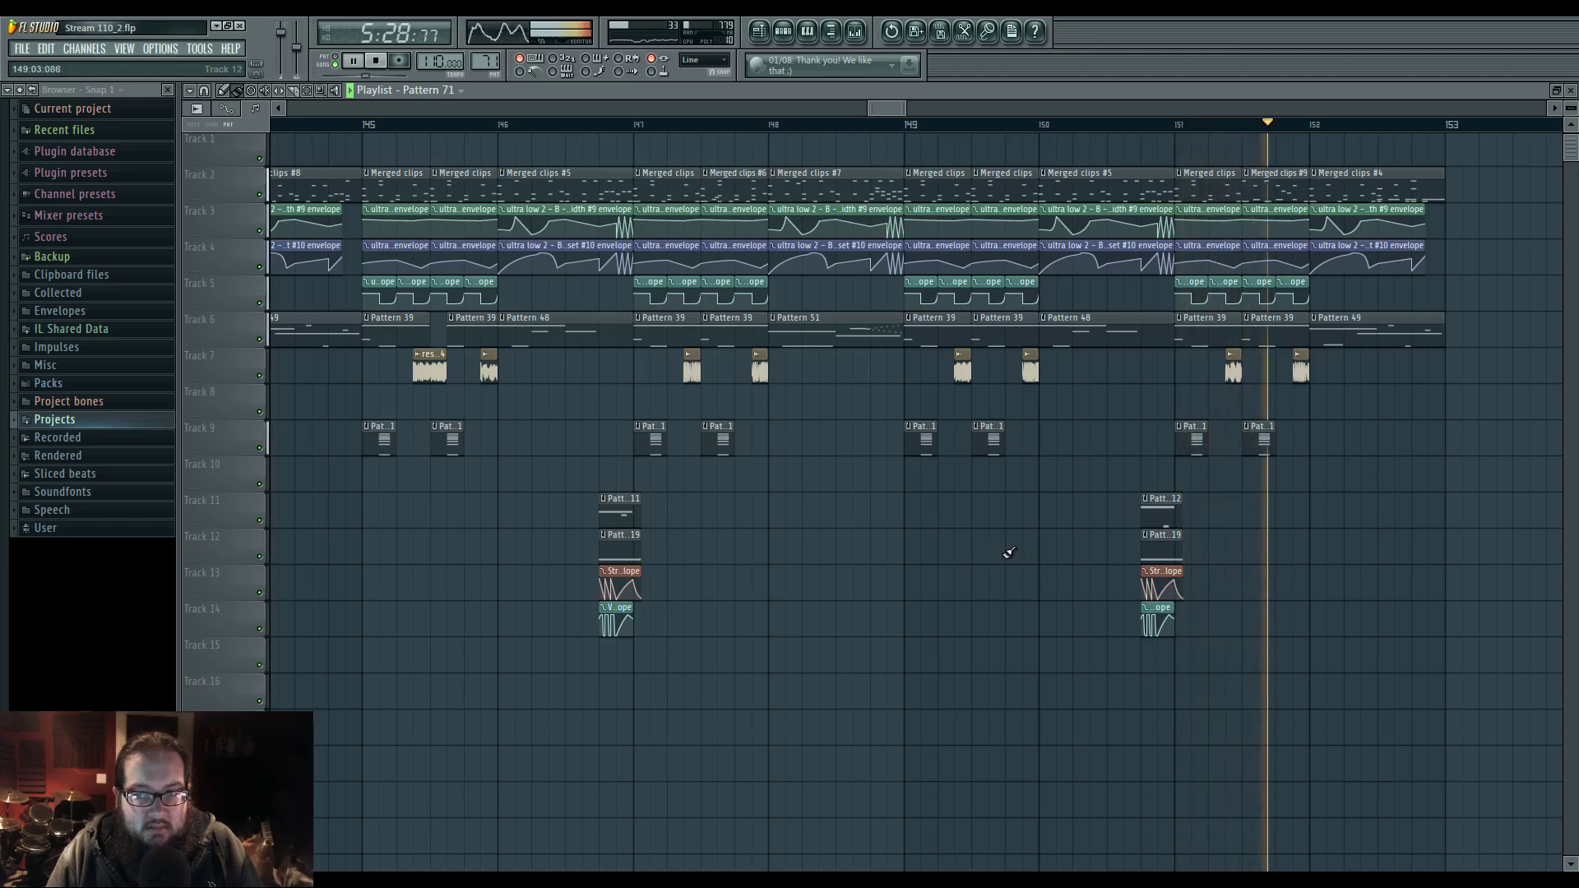
{"action": "scroll", "coordinate": [1390, 503], "scroll_direction": "up", "scroll_amount": 3}
{"action": "left_click", "coordinate": [925, 131]}
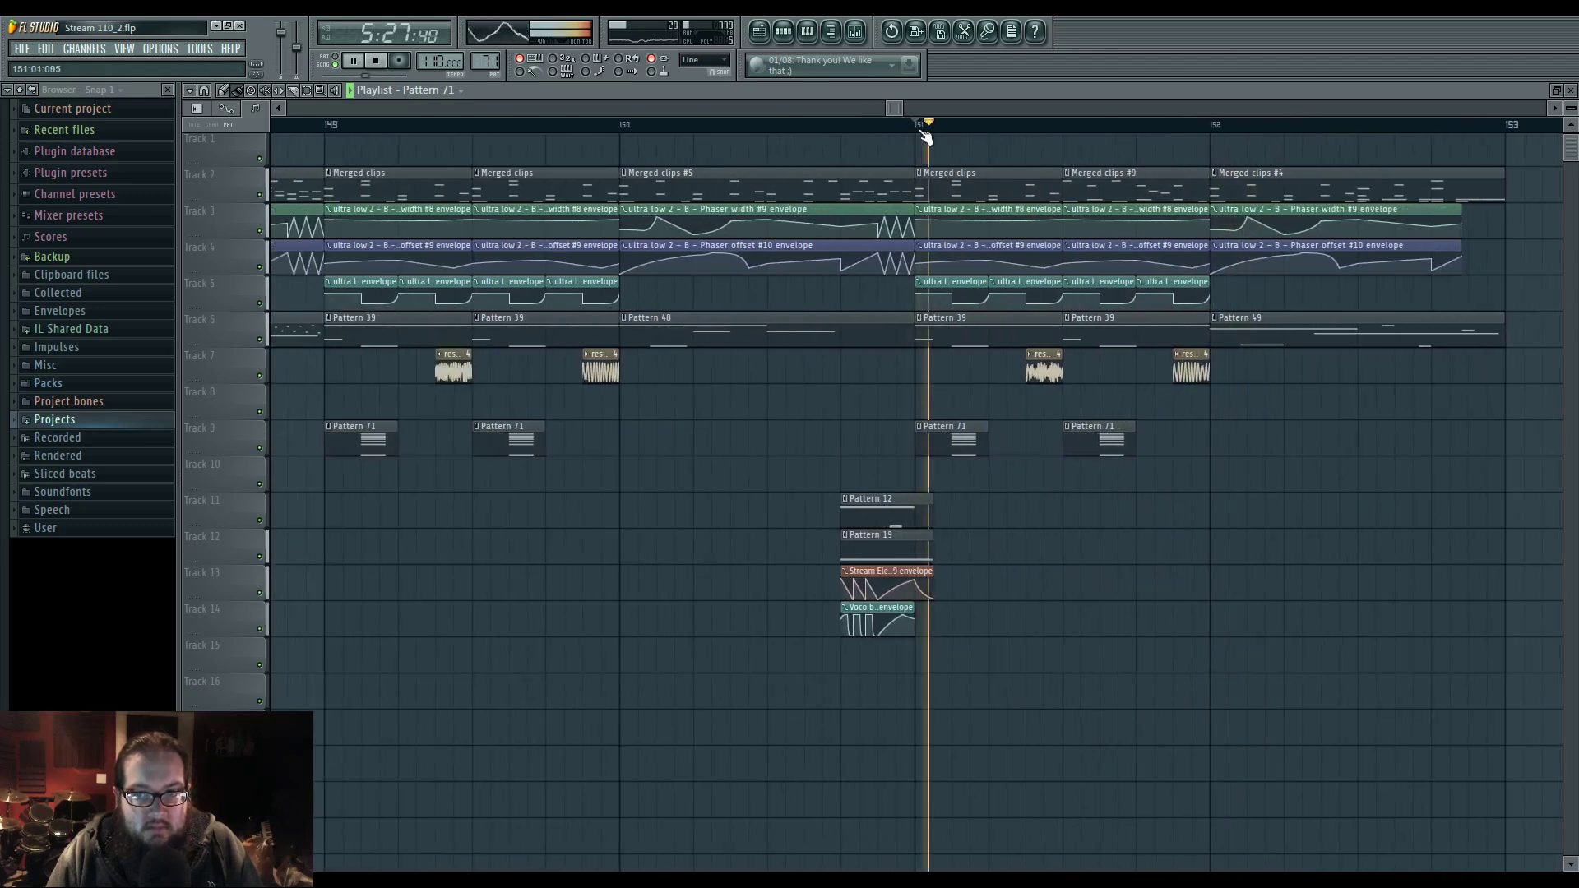
{"action": "scroll", "coordinate": [1155, 486], "scroll_direction": "up", "scroll_amount": 4}
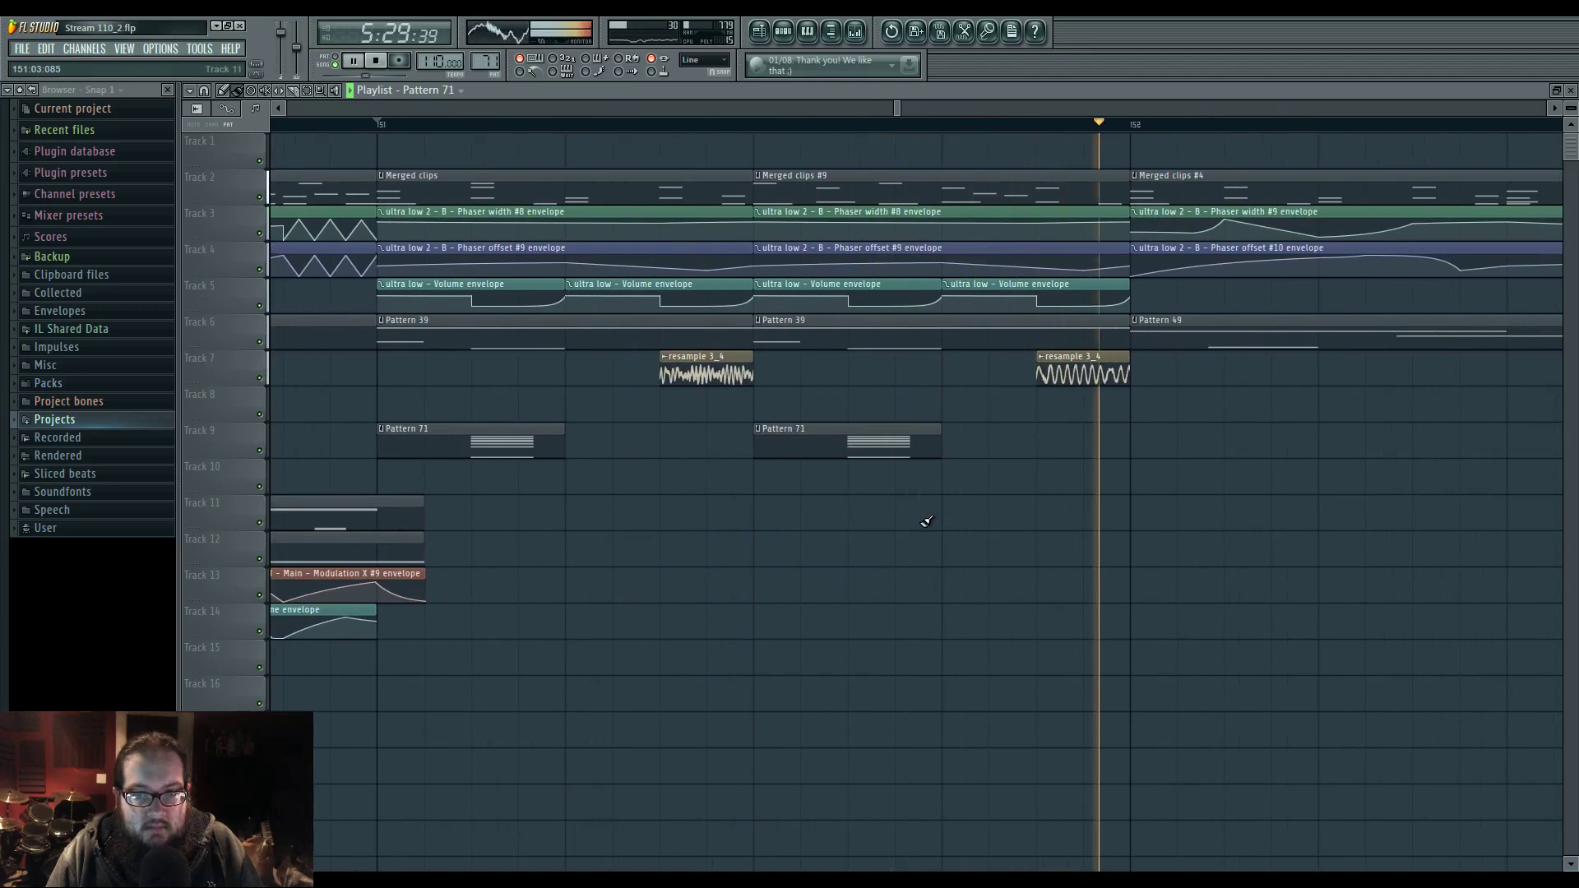
{"action": "left_click_drag", "start_coordinate": [876, 445], "coordinate": [923, 445]}
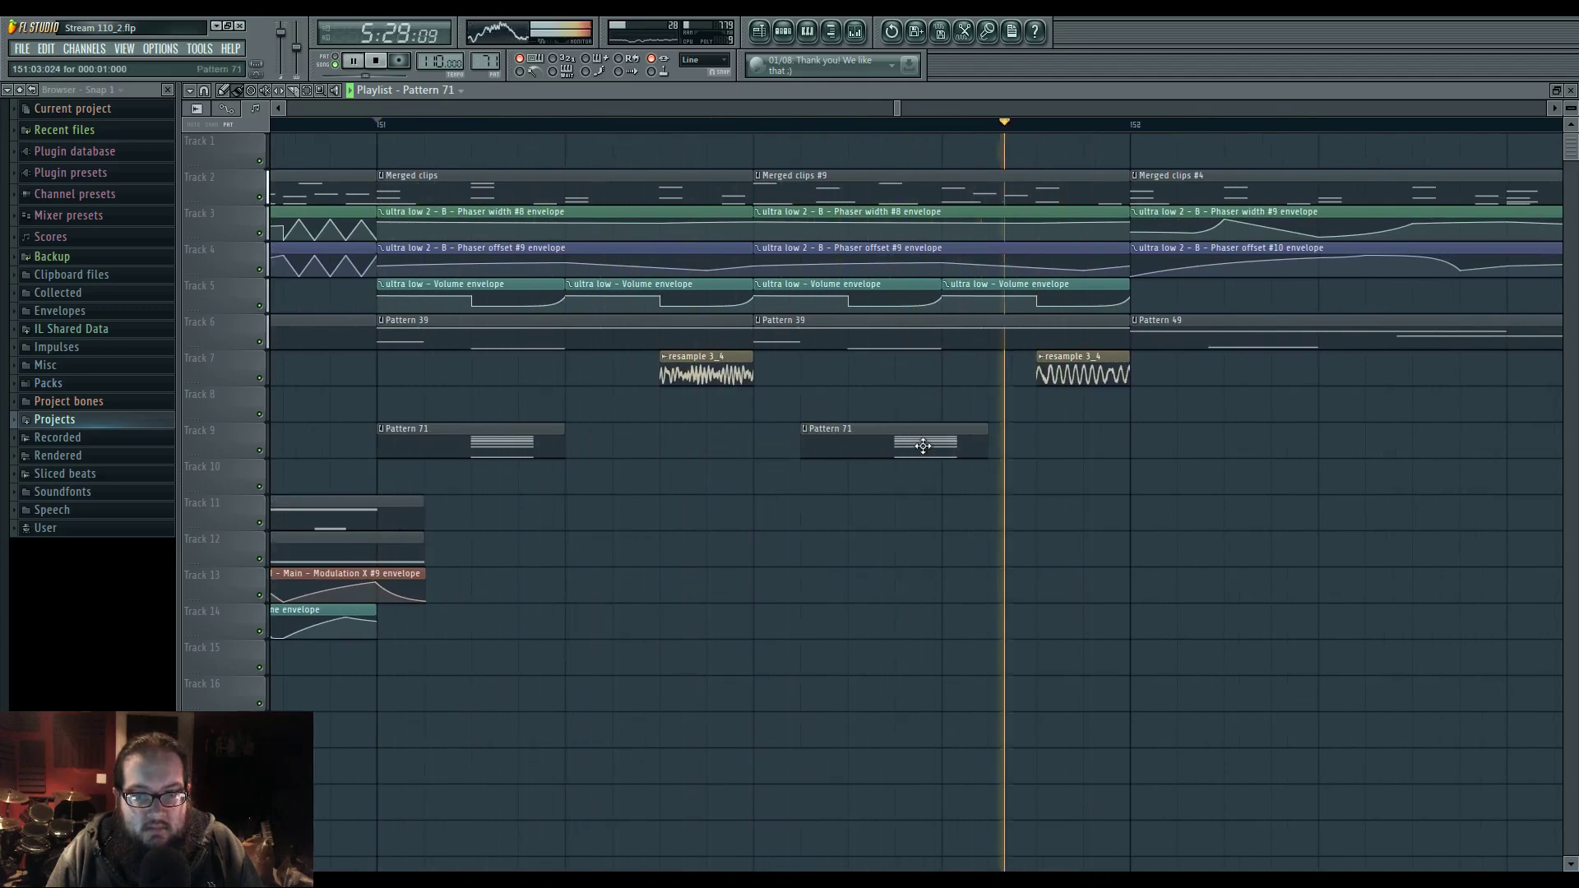
{"action": "scroll", "coordinate": [905, 445], "scroll_direction": "up", "scroll_amount": 3}
{"action": "left_click", "coordinate": [709, 59]}
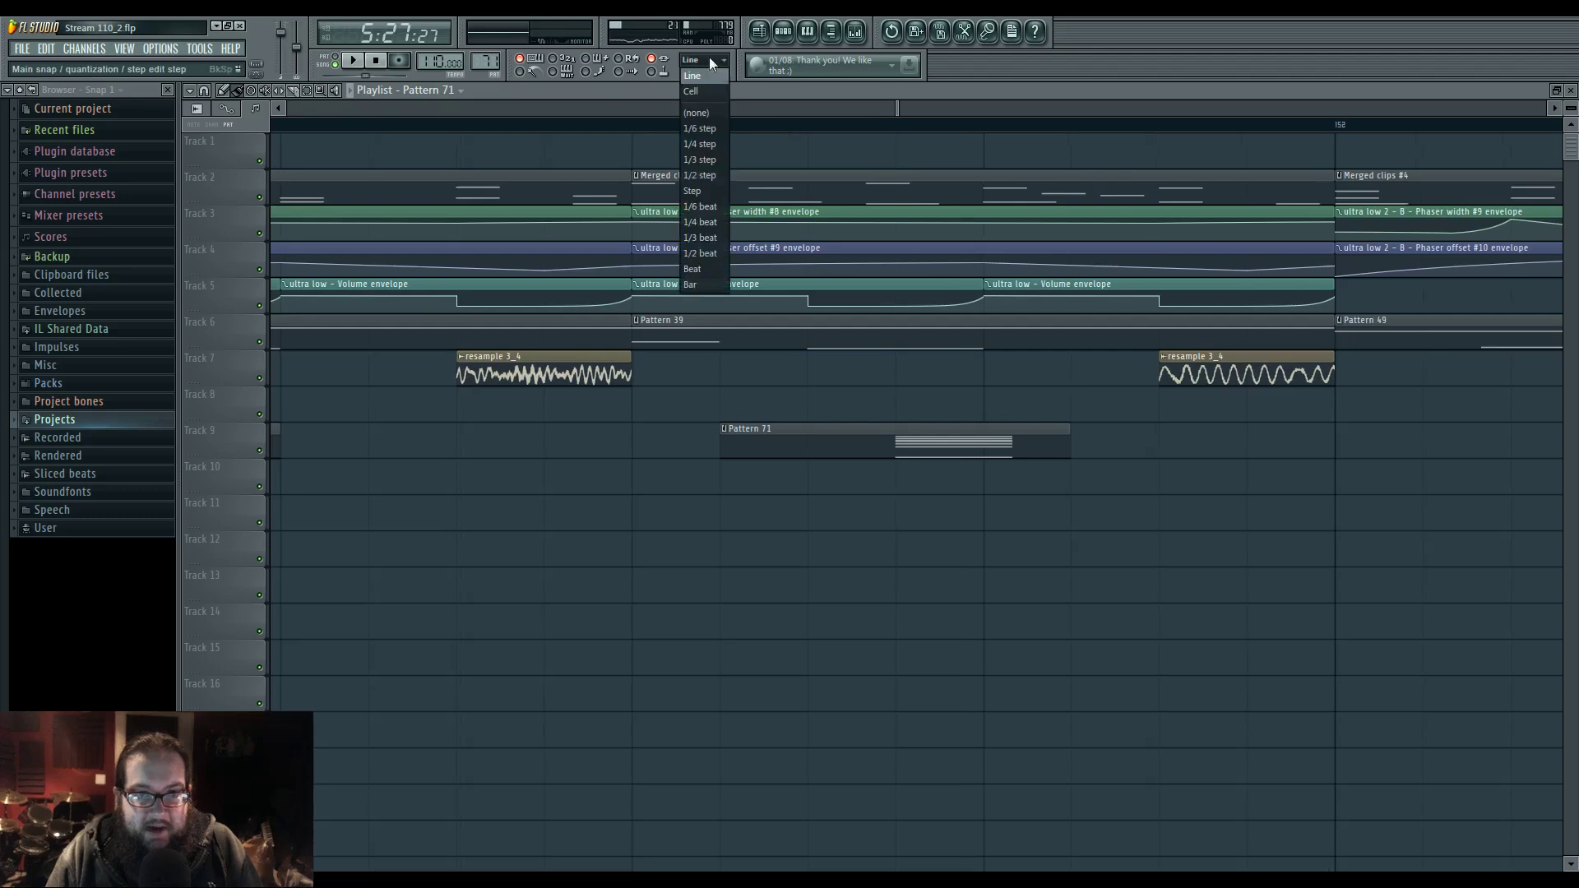
{"action": "left_click", "coordinate": [709, 161]}
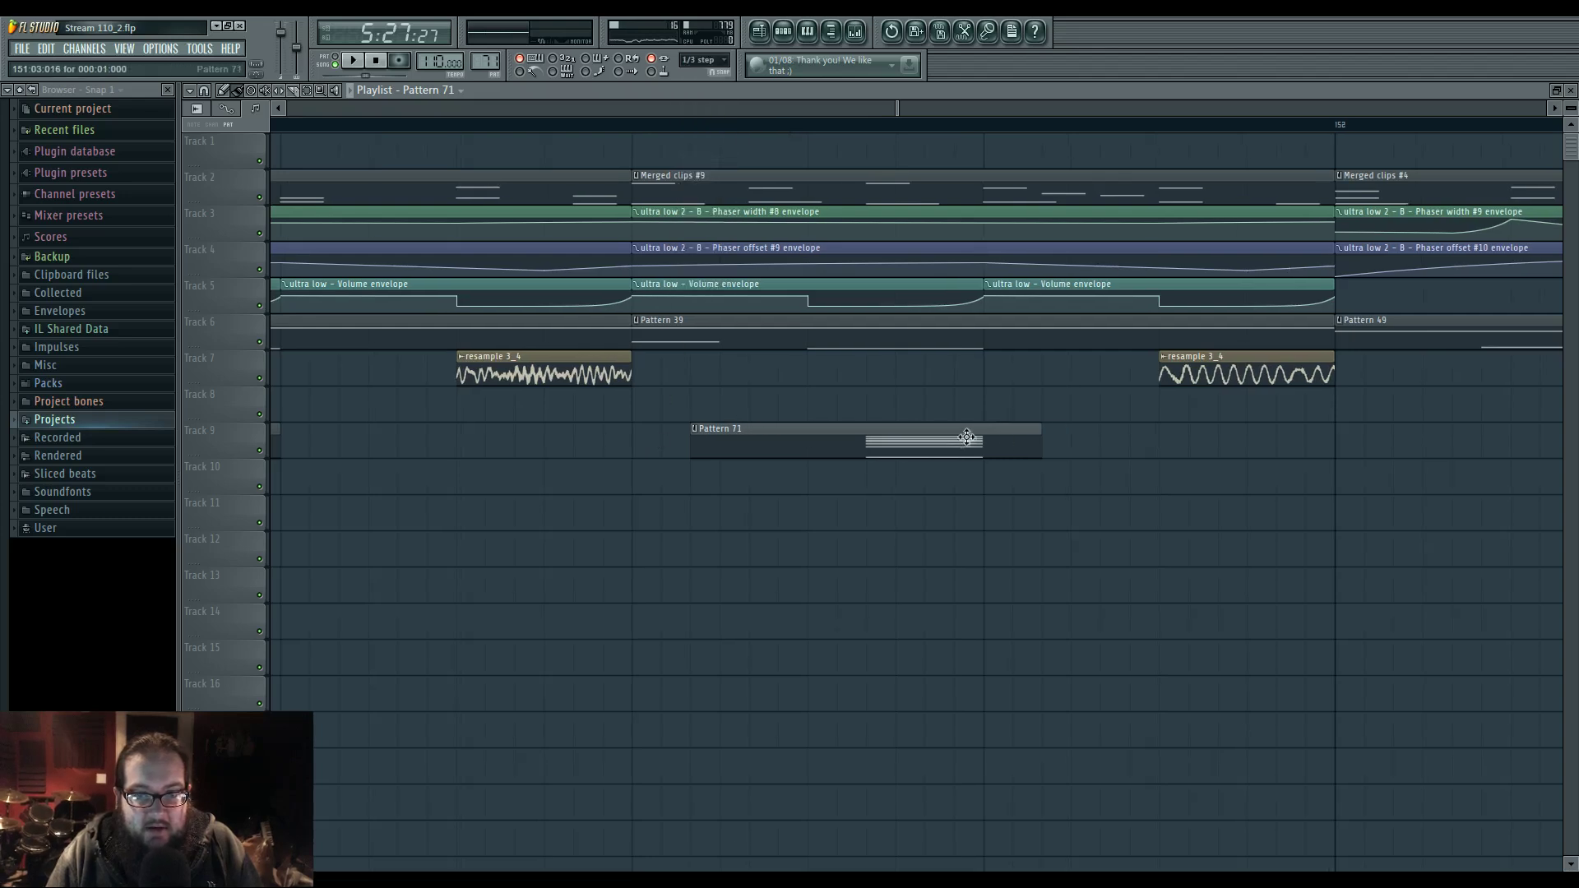
- Loop 151:03 to 152:01, make its first ultra low Volume envelope unique, and delay its volume drop to 151:03:064
{"action": "left_click_drag", "start_coordinate": [634, 130], "coordinate": [1343, 157]}
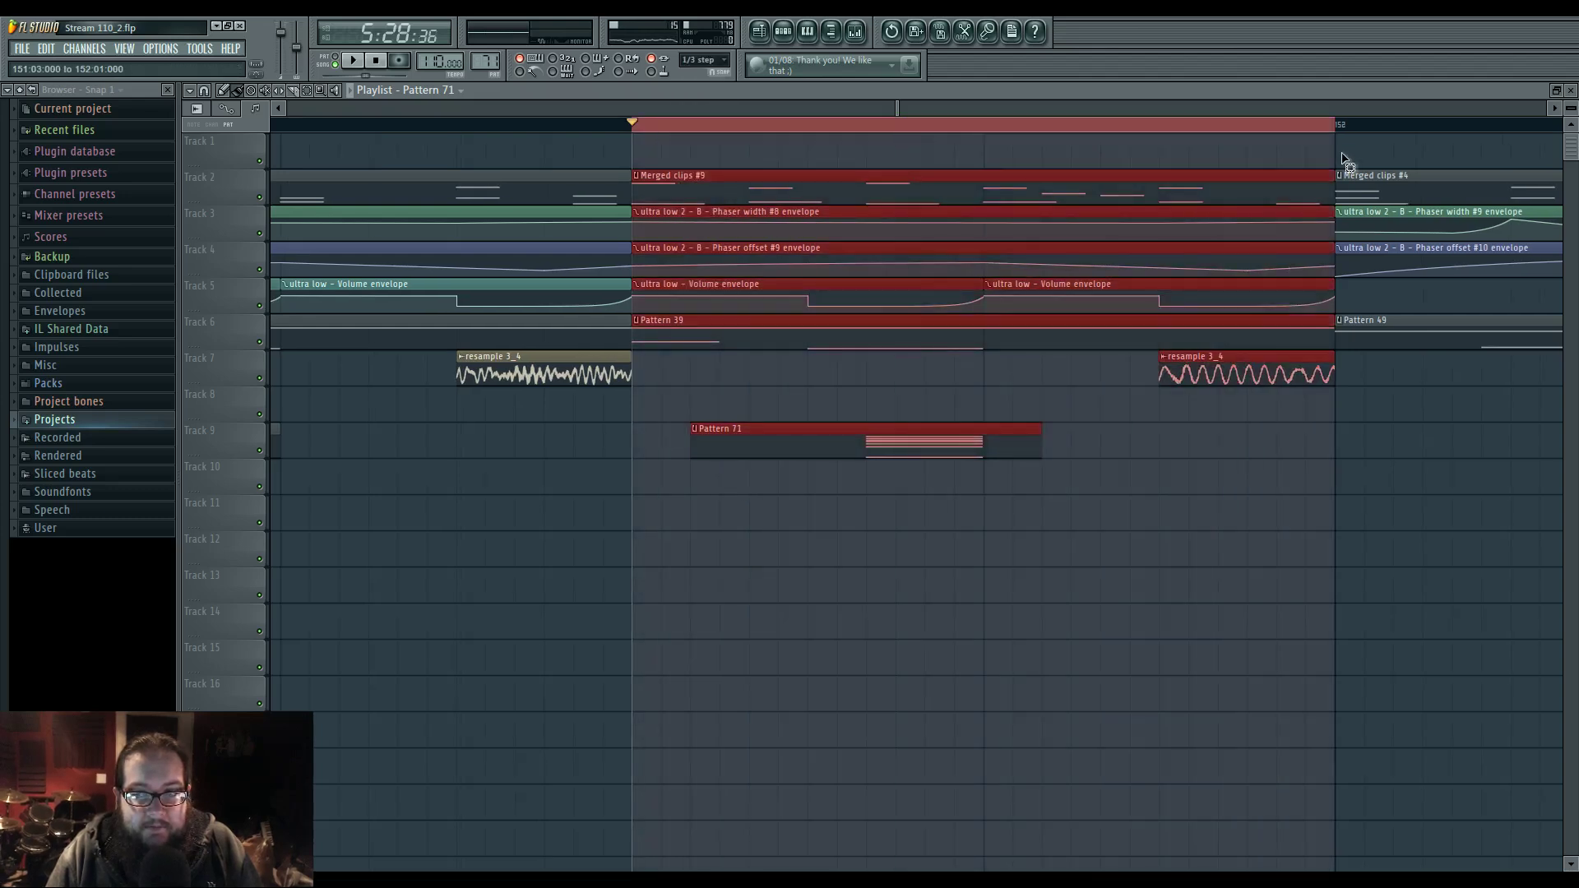
{"action": "key", "text": "space"}
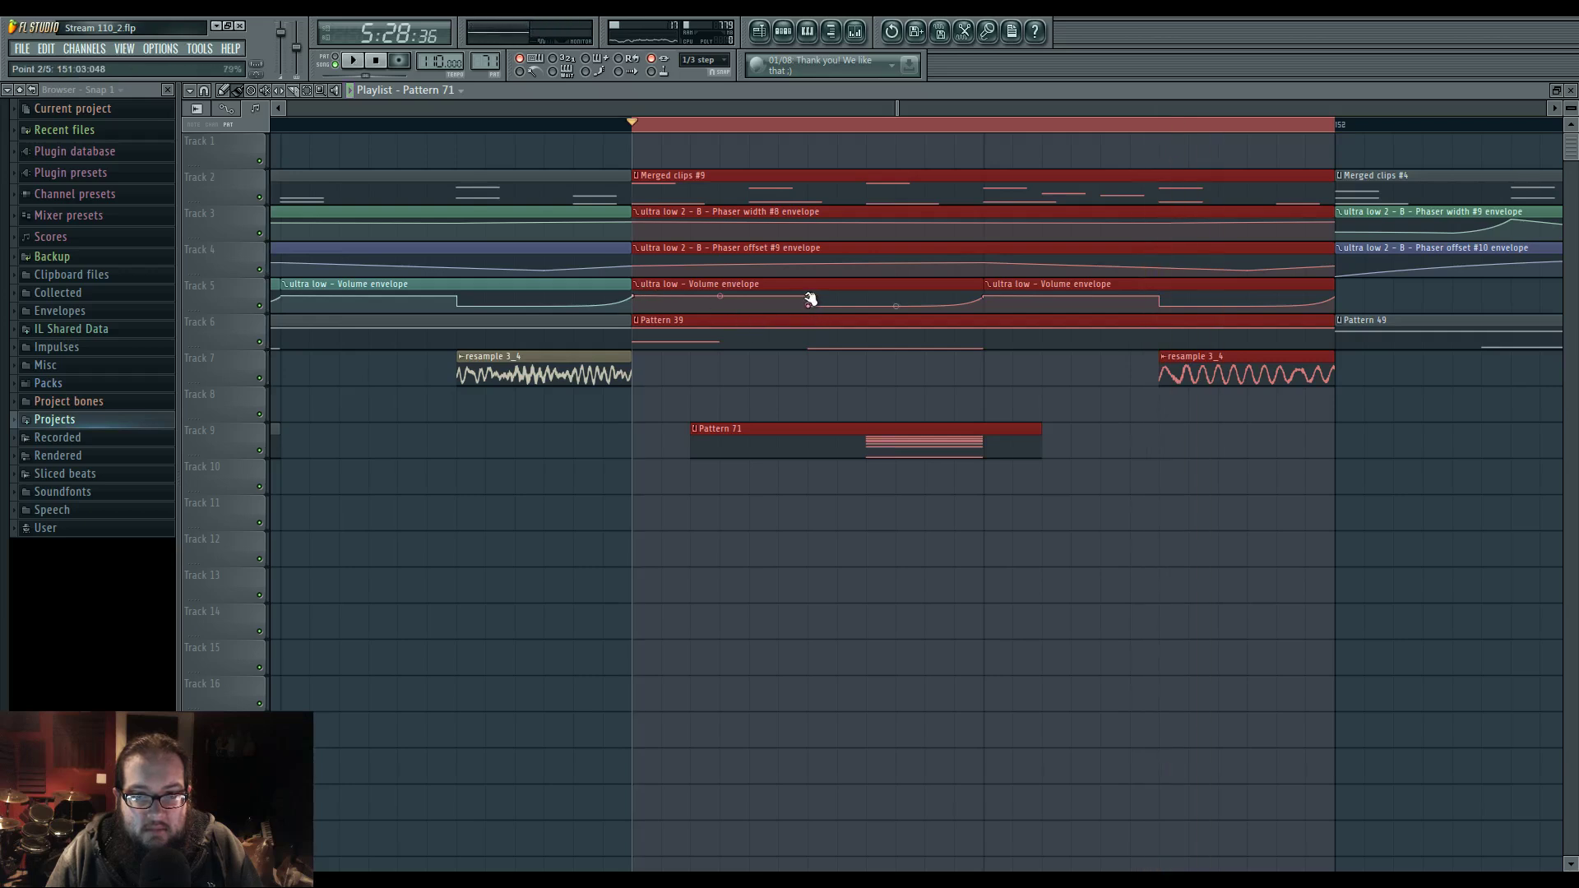
{"action": "left_click", "coordinate": [641, 292]}
{"action": "left_click", "coordinate": [658, 363]}
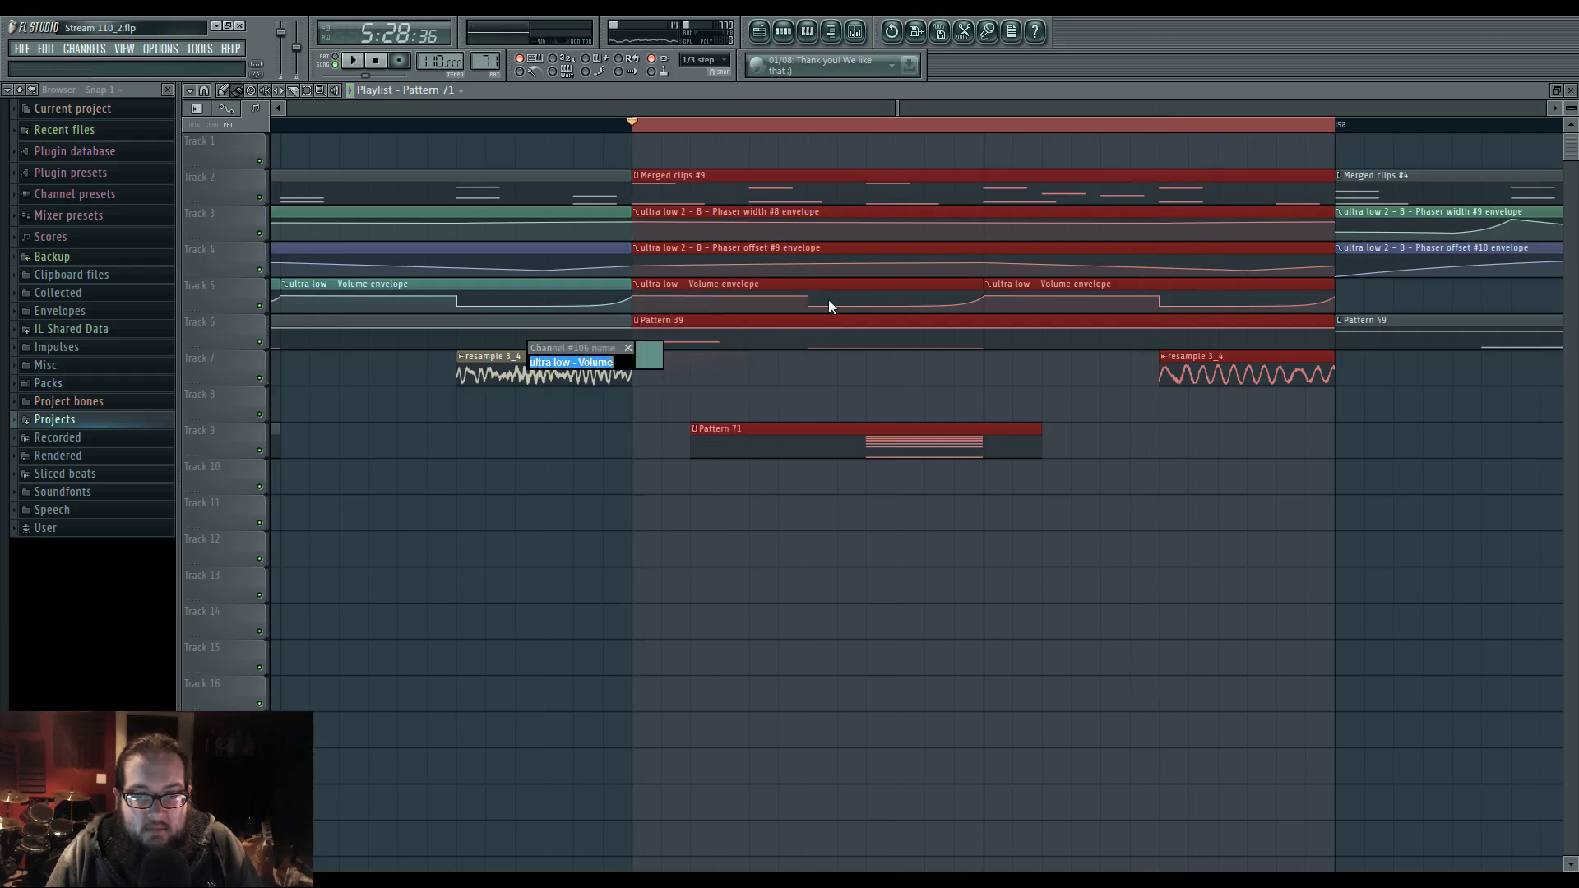
{"action": "left_click", "coordinate": [676, 375]}
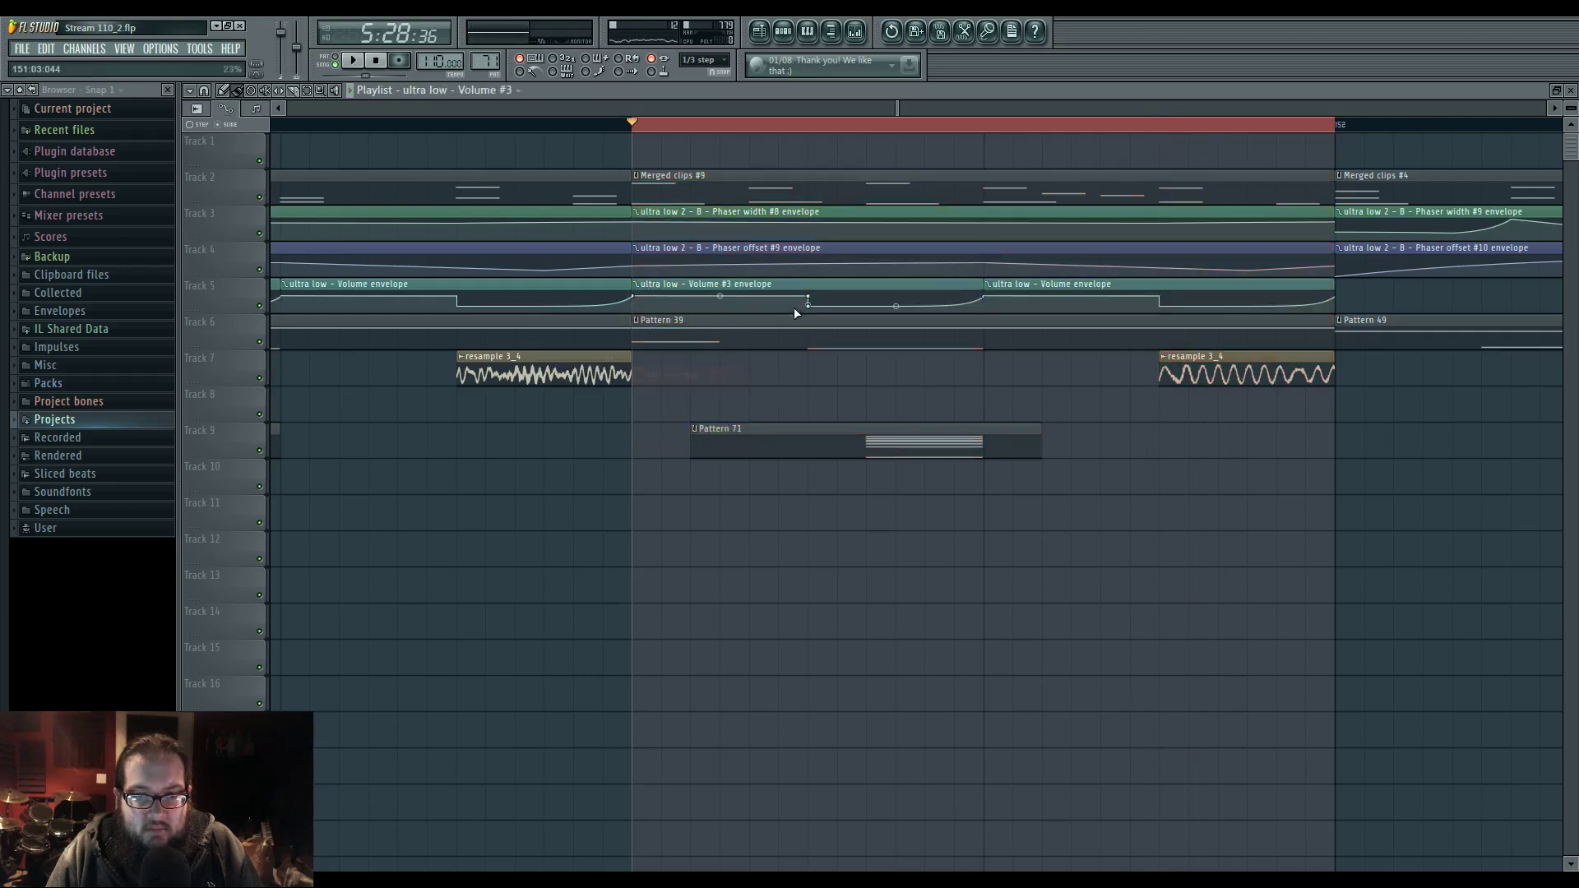
{"action": "key", "text": "space"}
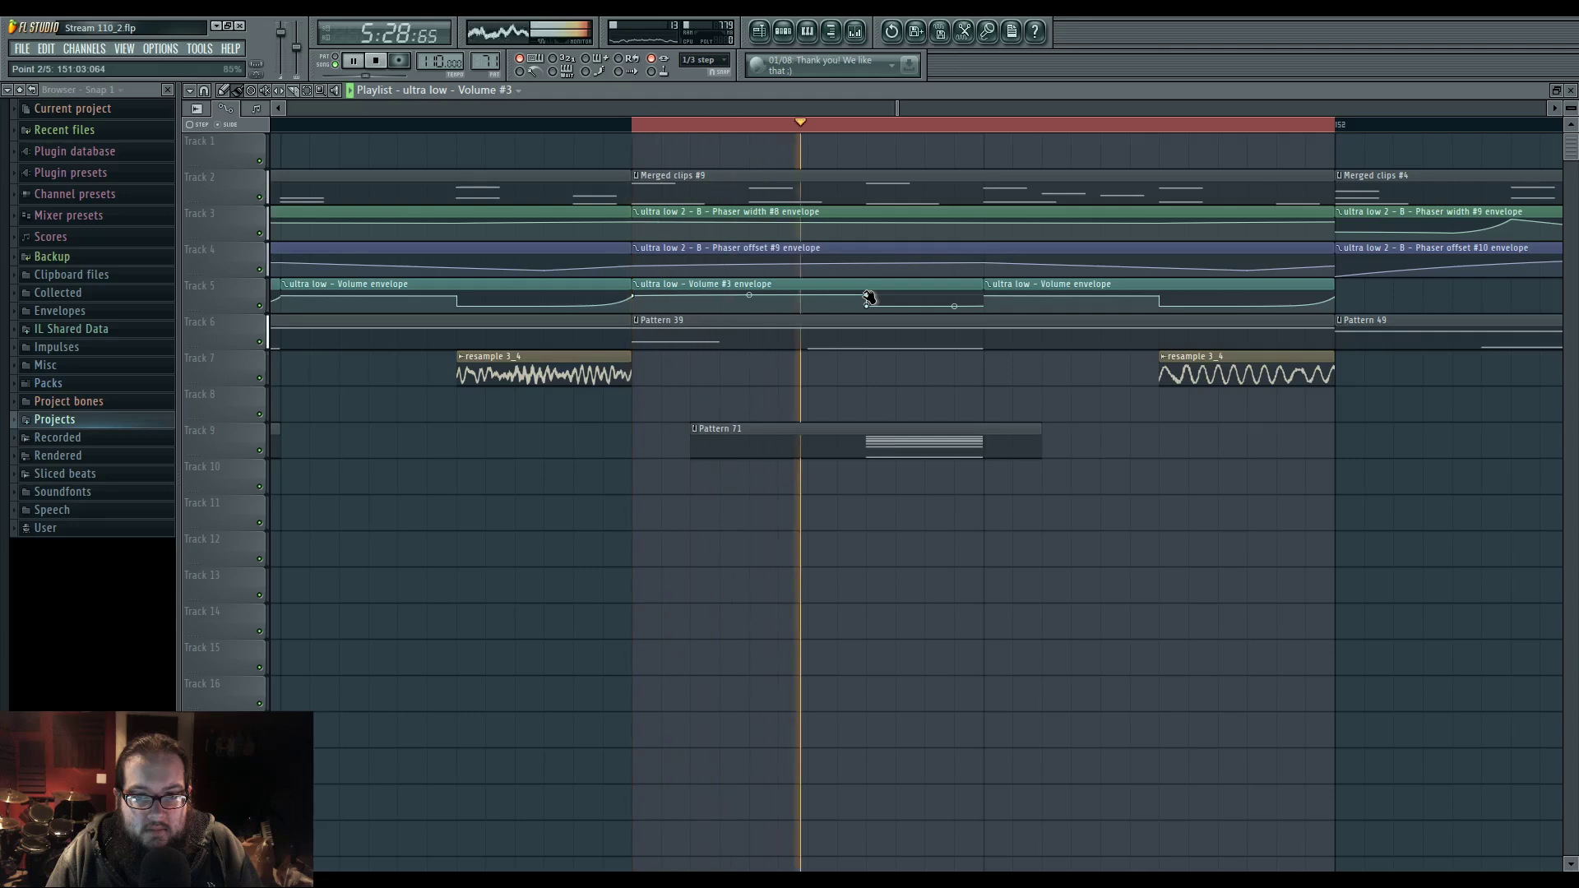
{"action": "key", "text": "space"}
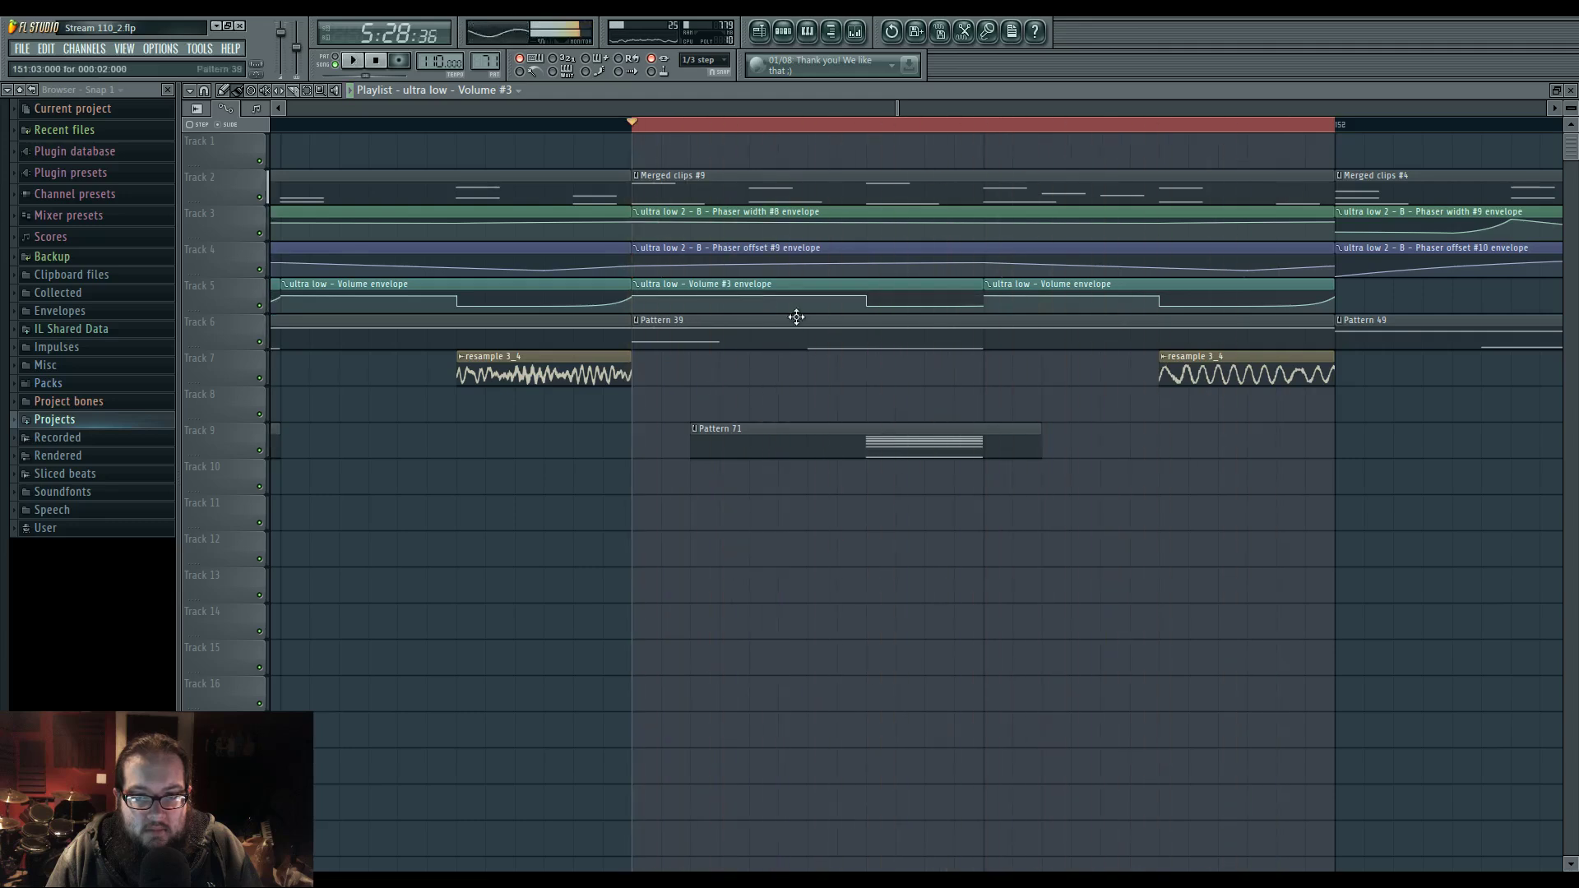
- Make the Pattern 39 clip at 151:03 unique, shorten its E7 note, and replace E4 with a short E5 slide at 001:01:048
{"action": "left_click", "coordinate": [641, 329]}
{"action": "left_click", "coordinate": [675, 398]}
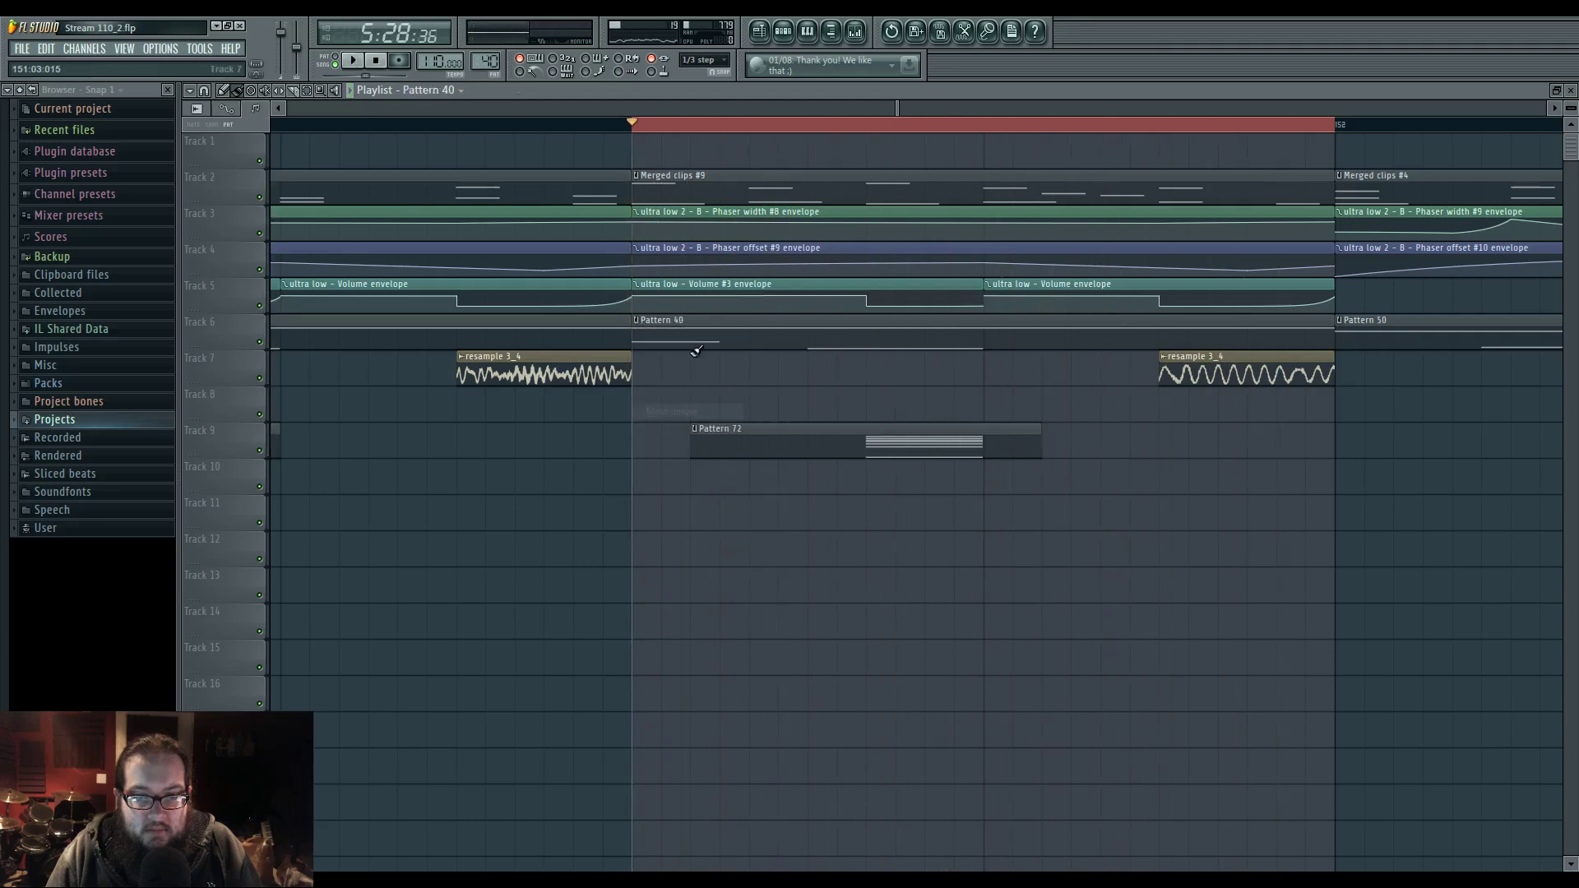
{"action": "key", "text": "space"}
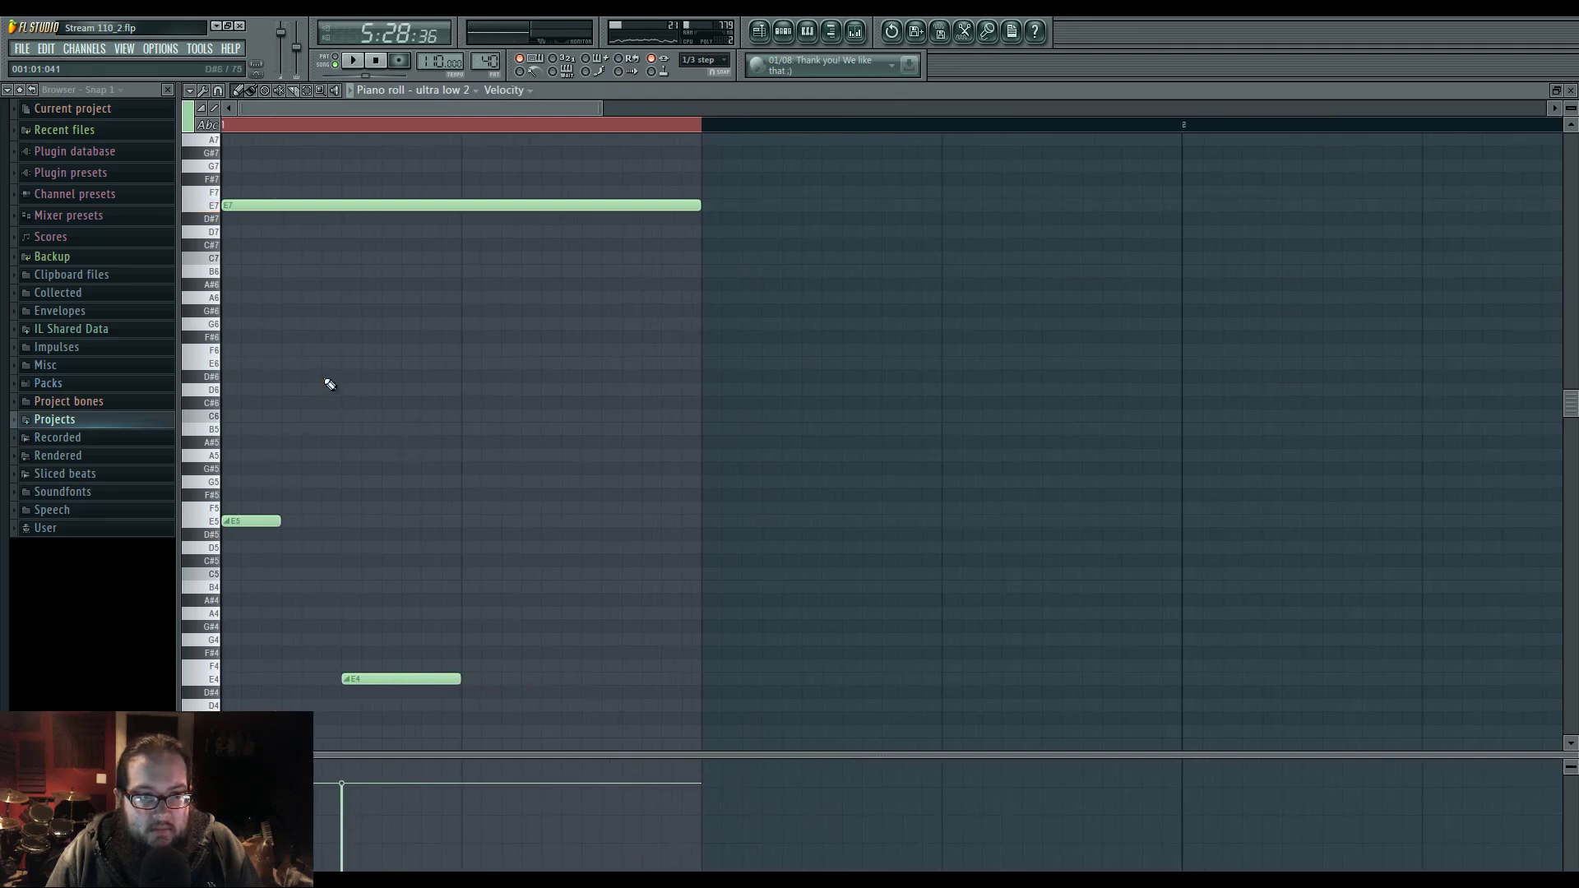
{"action": "left_click_drag", "start_coordinate": [698, 204], "coordinate": [332, 217]}
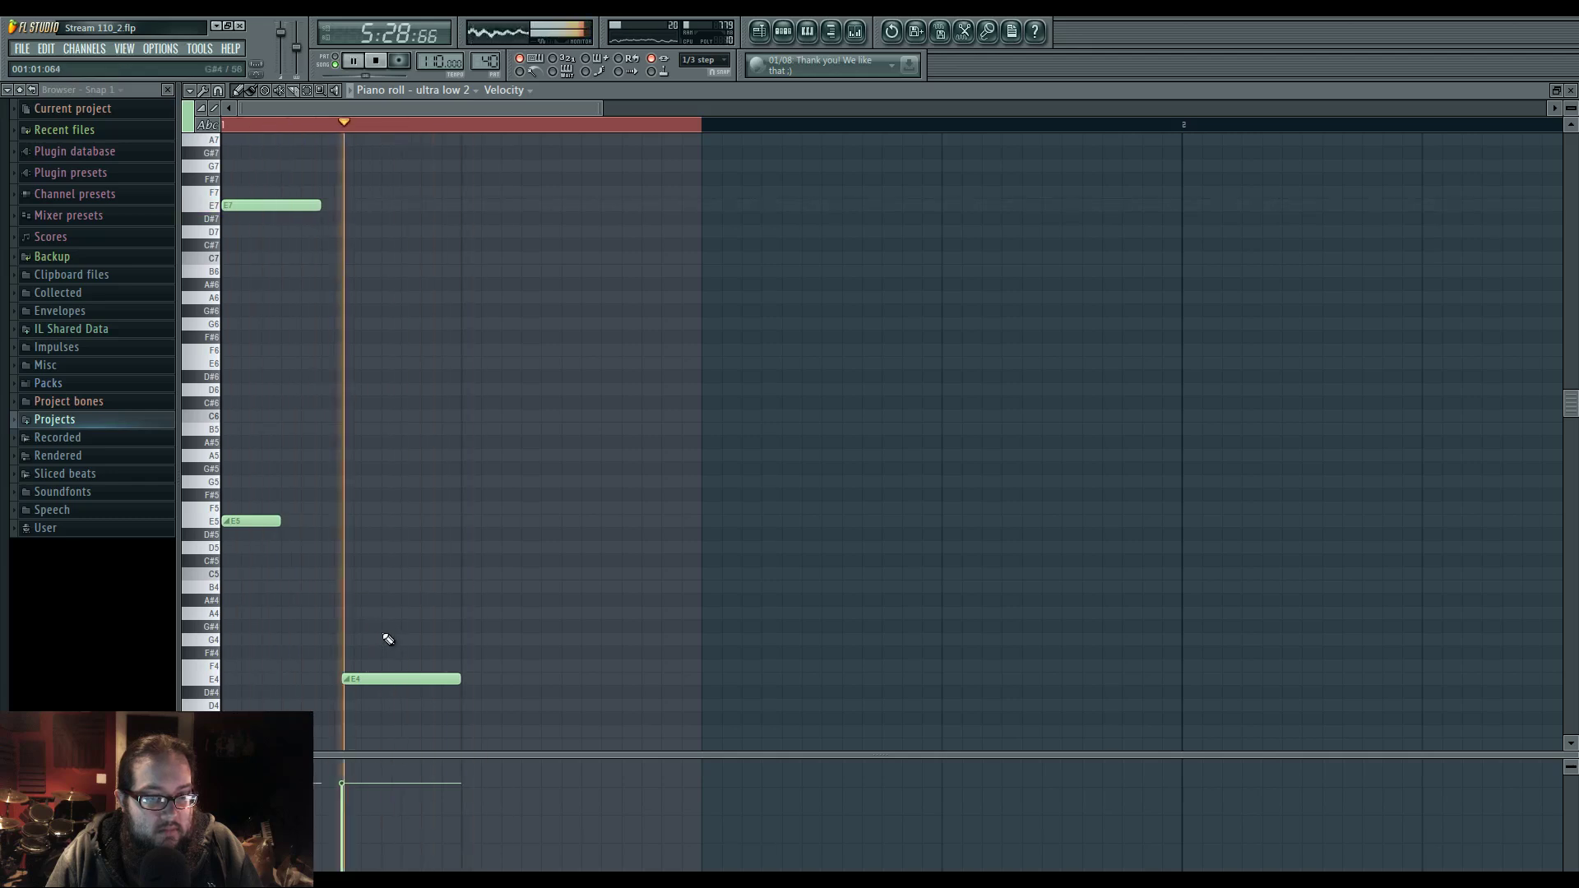
{"action": "right_click", "coordinate": [394, 678]}
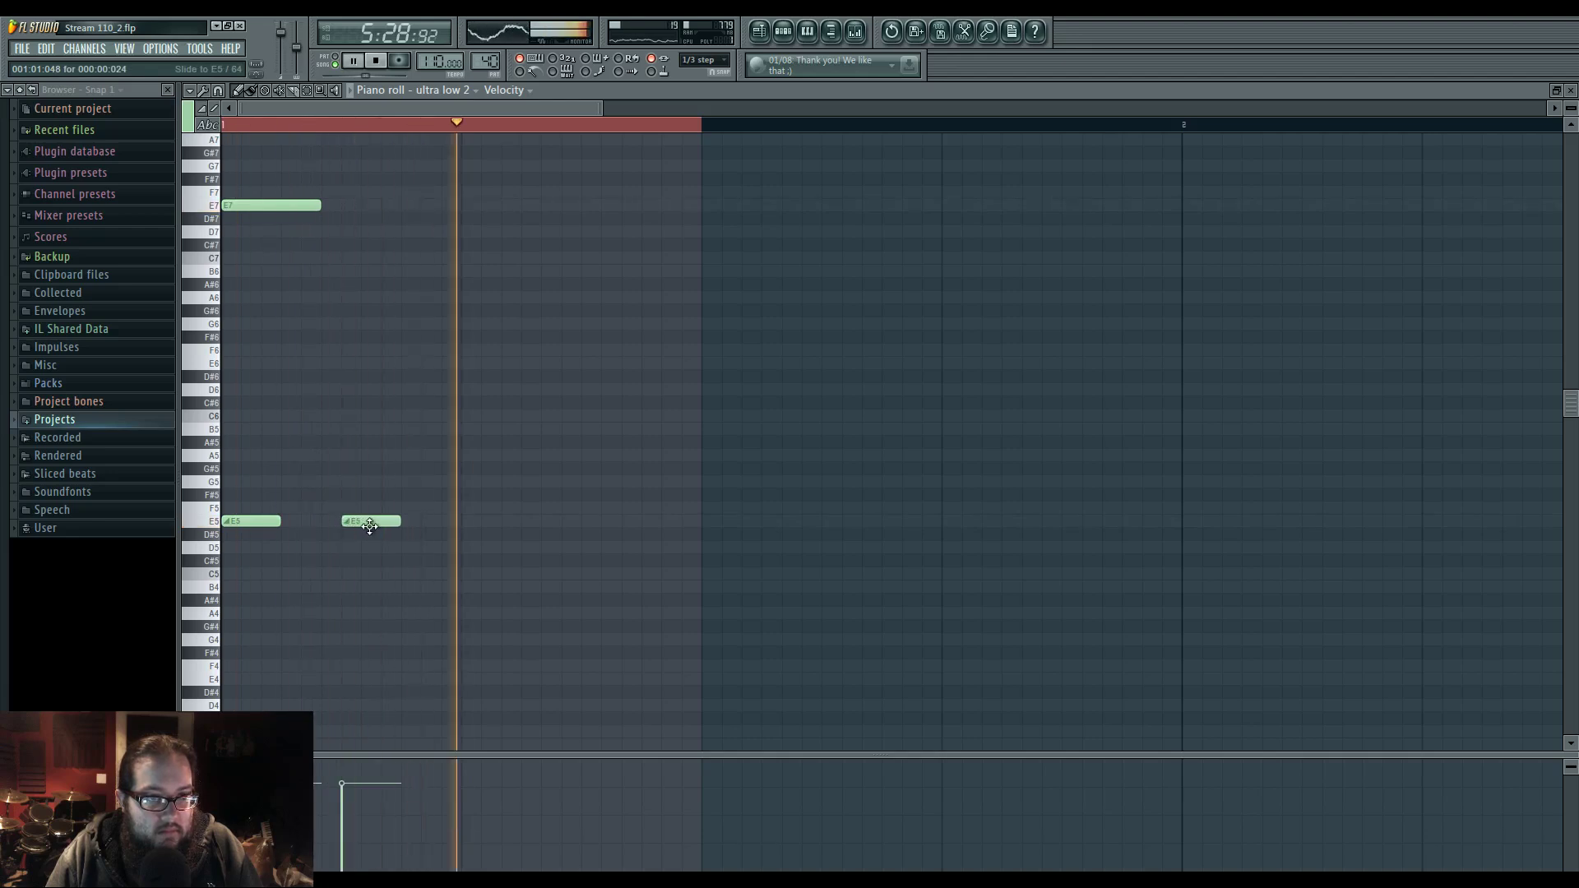
{"action": "left_click", "coordinate": [761, 33]}
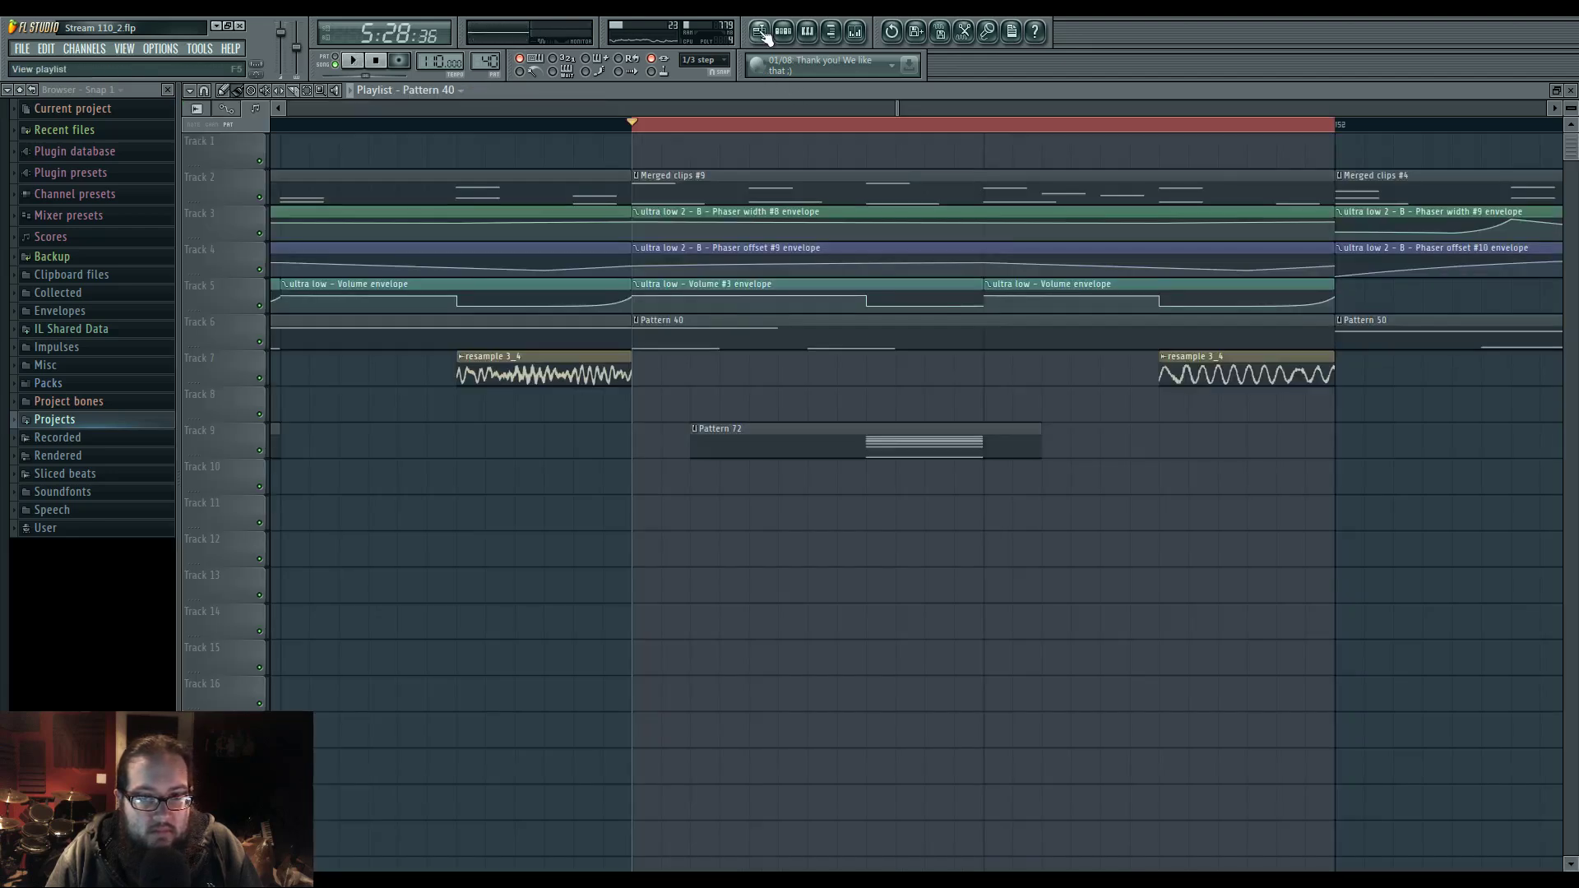
- Shorten Pattern 40's E7 to match the first E5, and replace the second slide note with a plain E5 at 001:01:032
{"action": "double_click", "coordinate": [767, 342]}
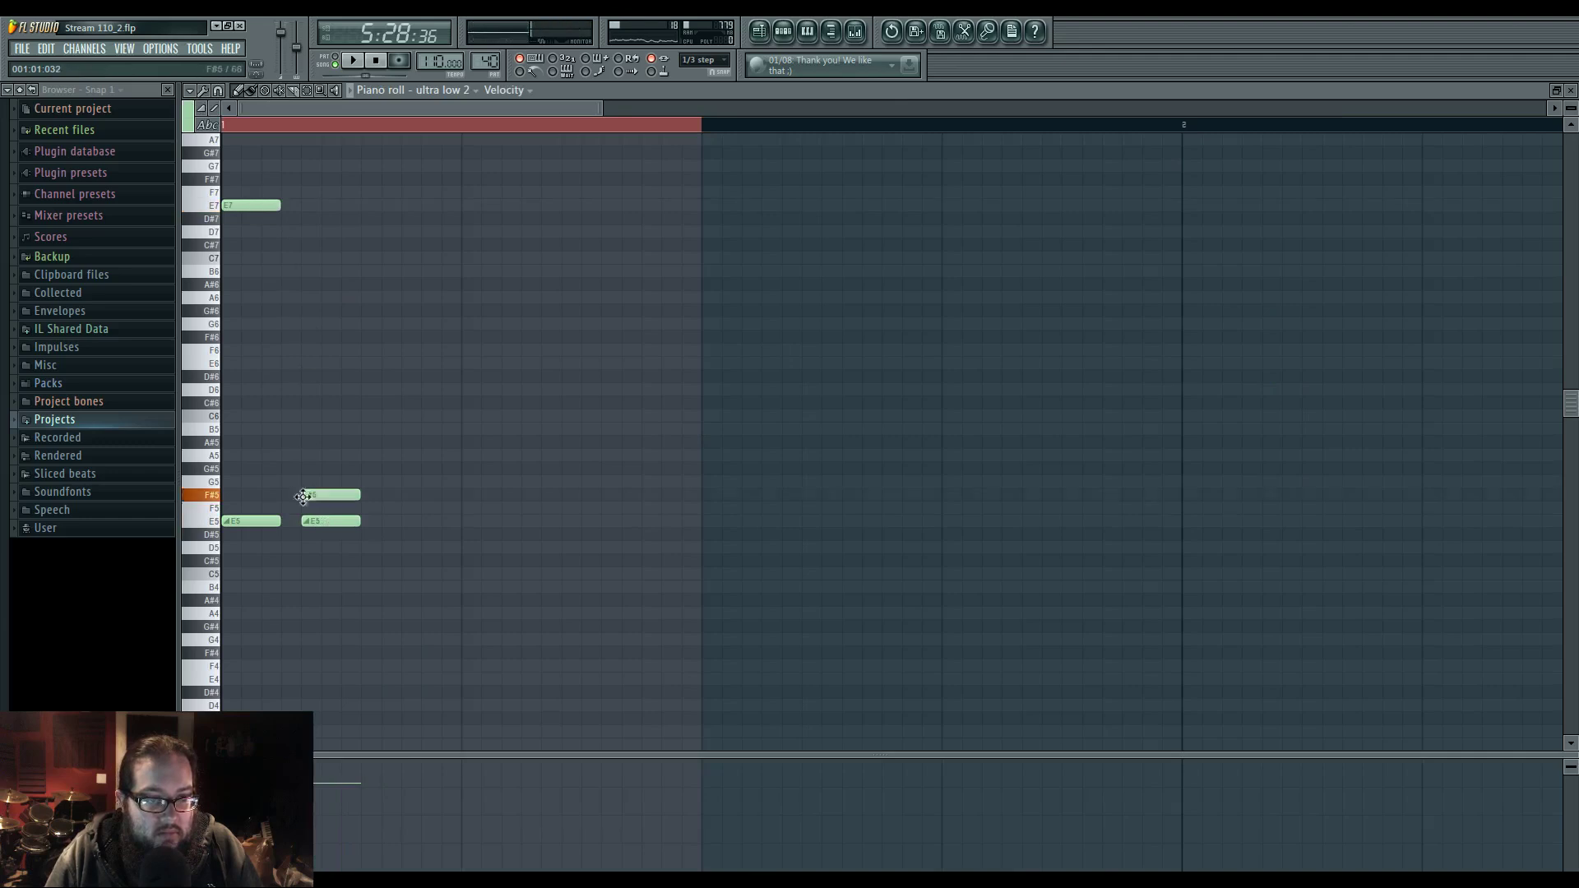
{"action": "key", "text": "space"}
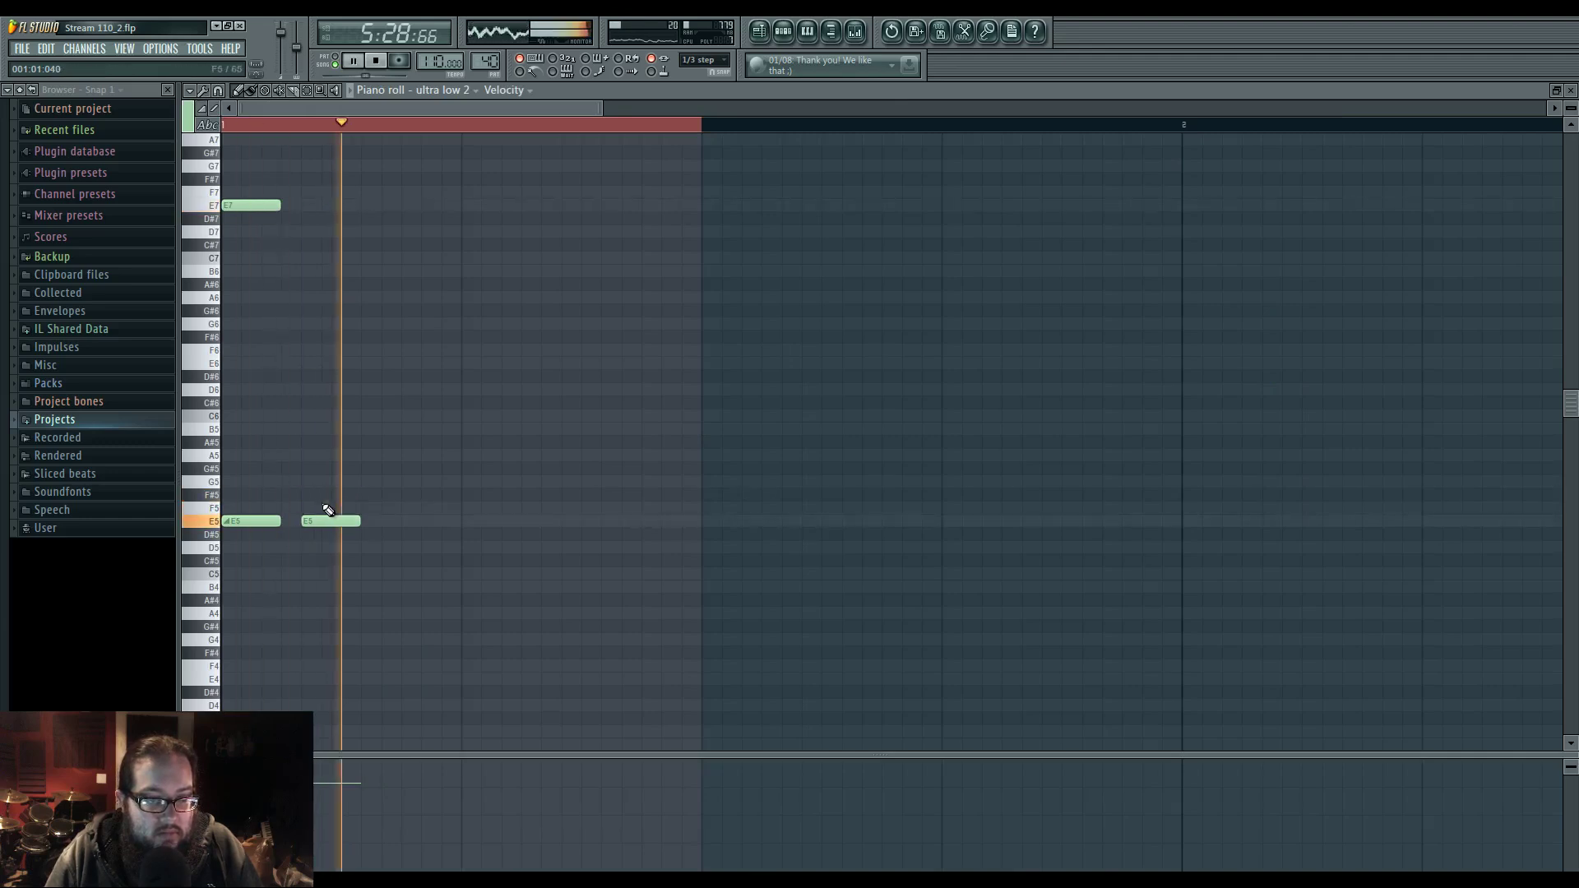
{"action": "left_click", "coordinate": [386, 525]}
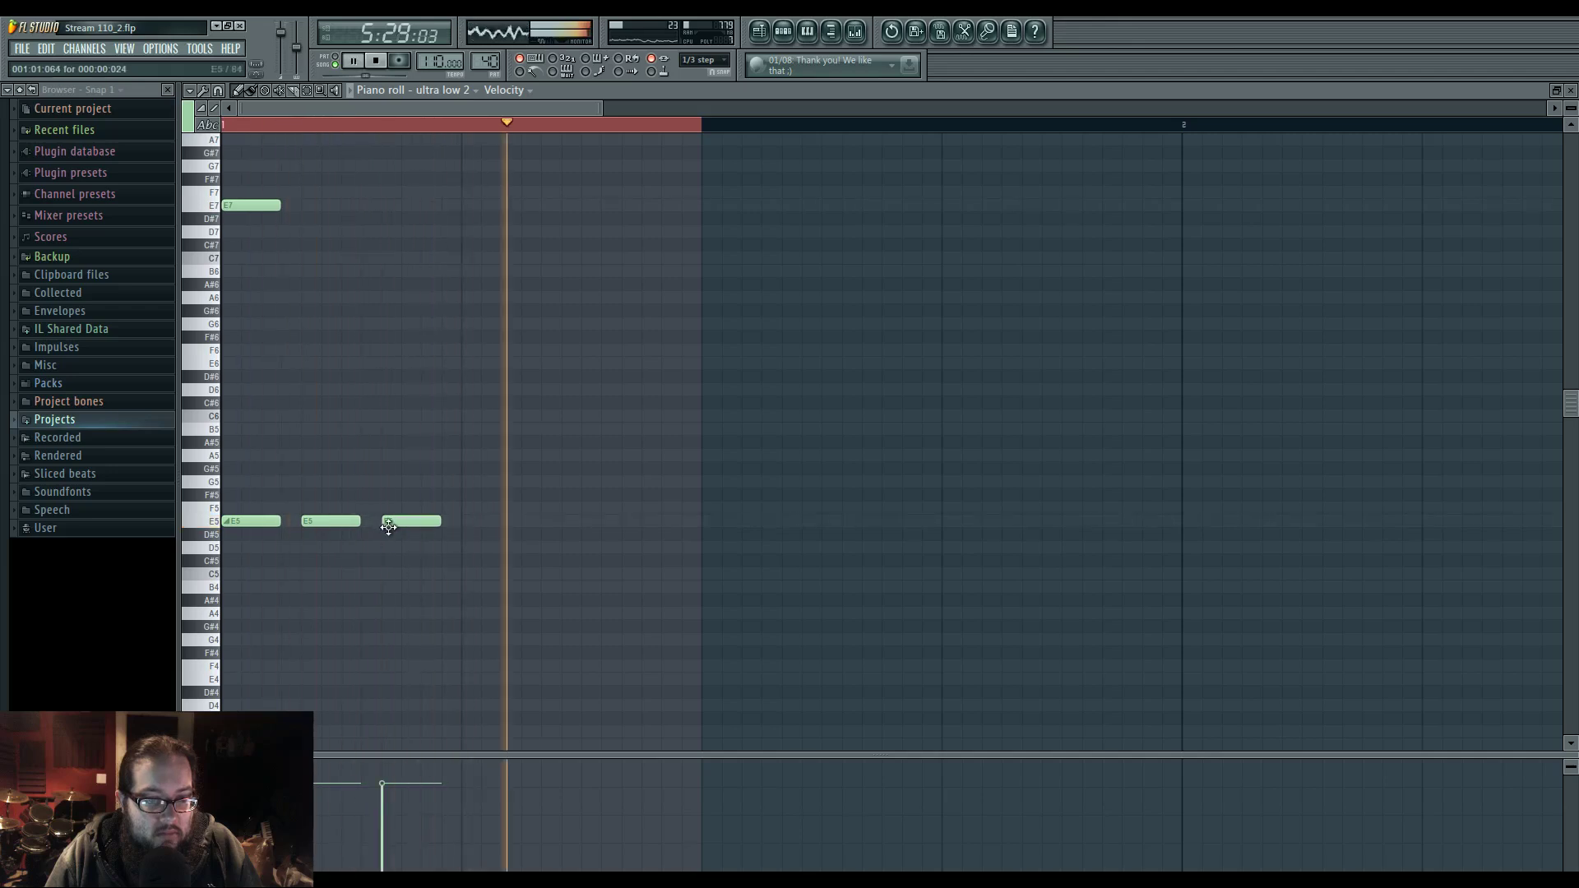
{"action": "key", "text": "ctrl+z"}
{"action": "key", "text": "F5"}
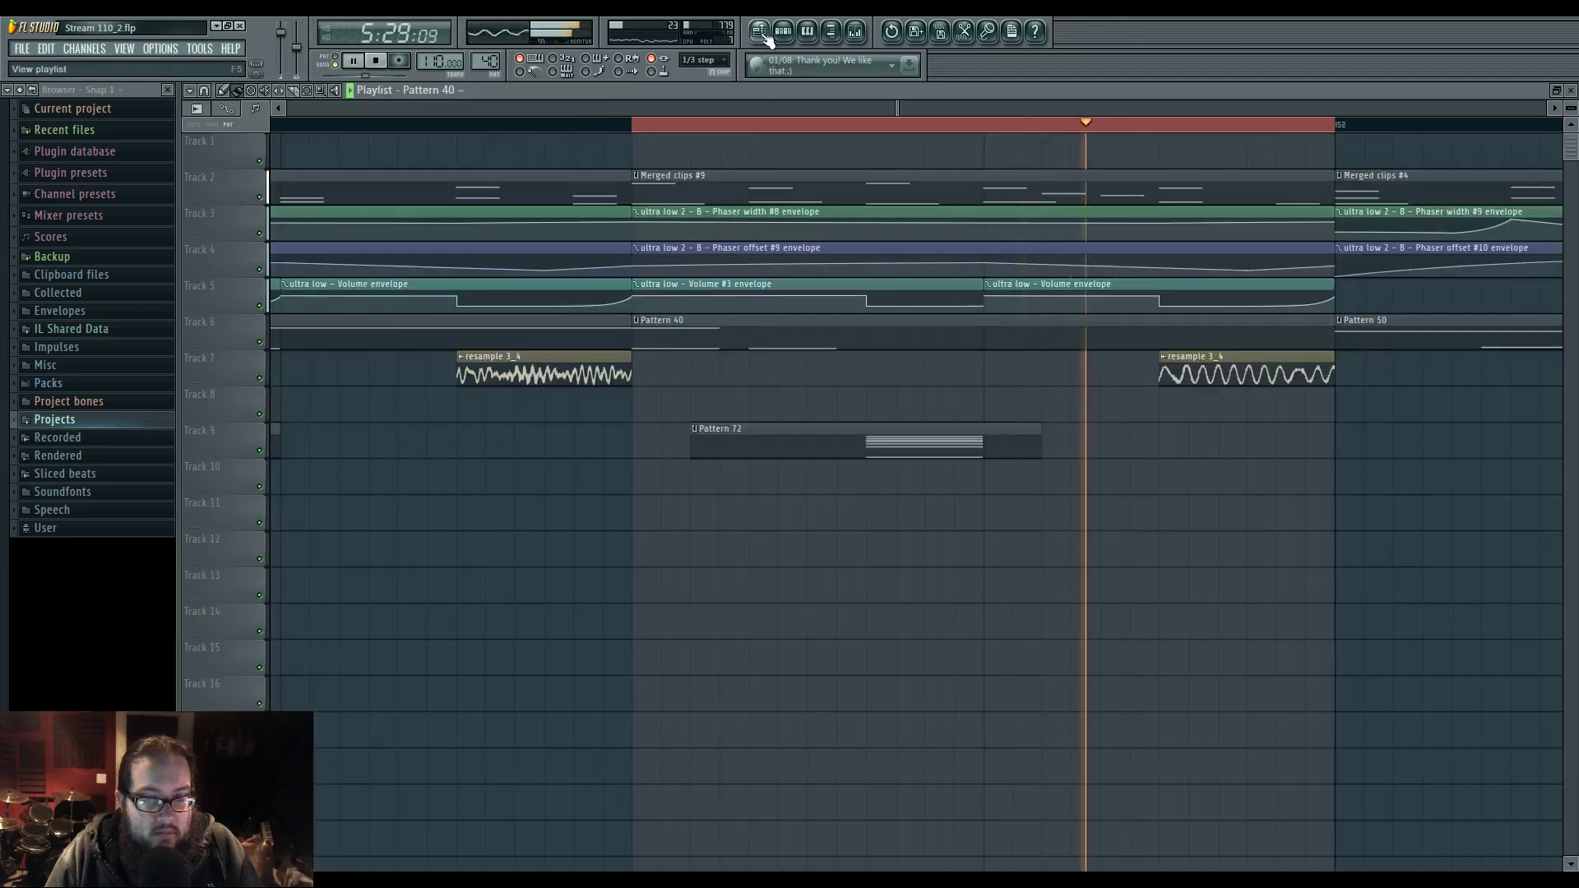
{"action": "key", "text": "space"}
{"action": "key", "text": "space"}
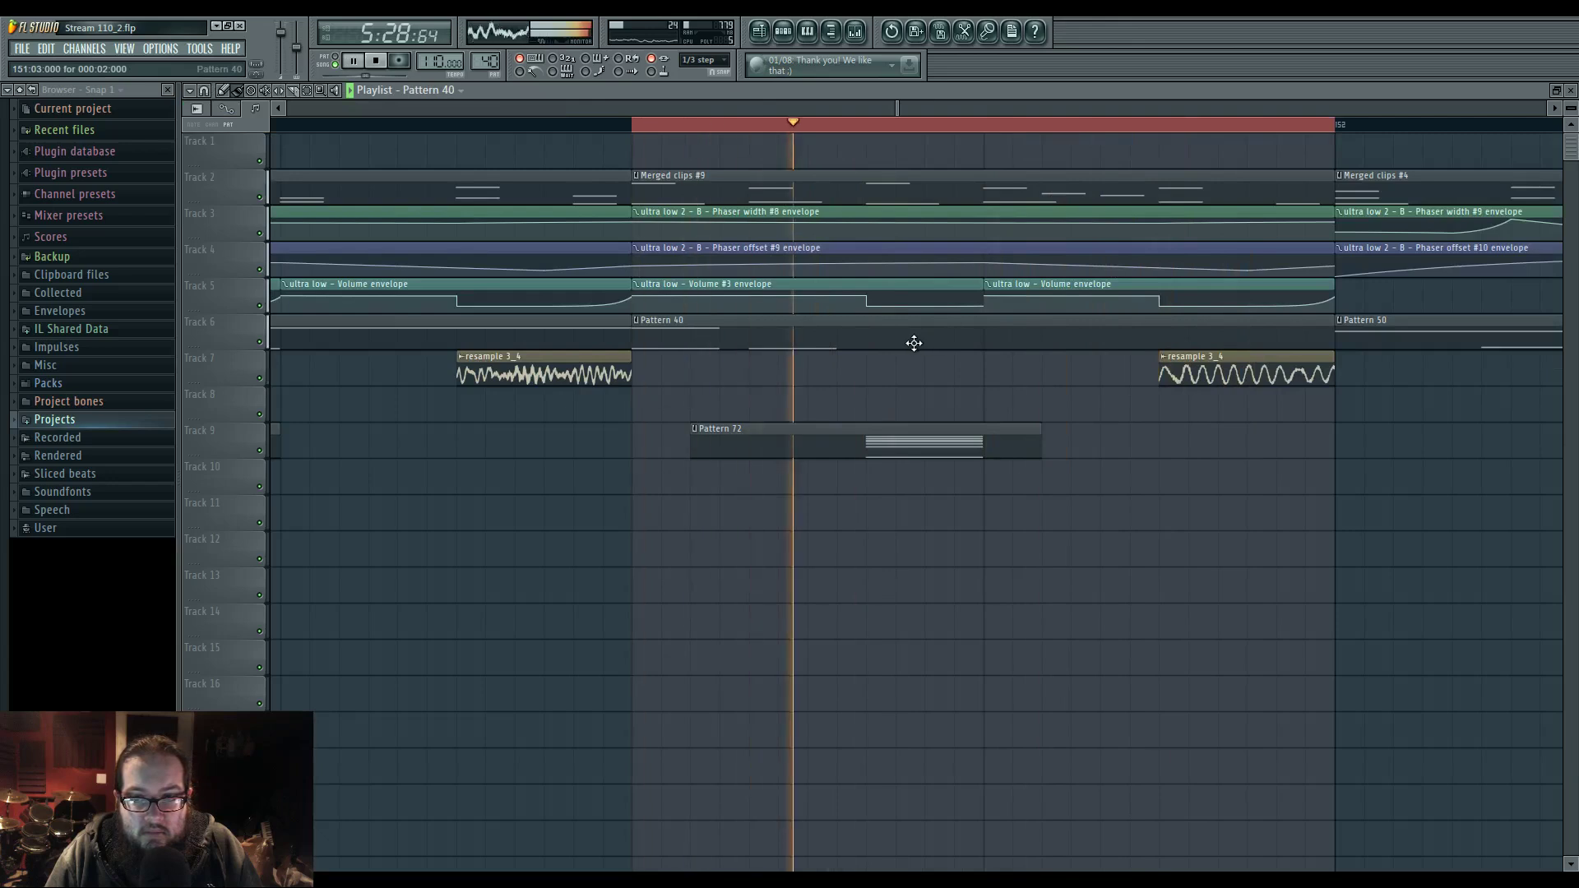
- Add an A5 note to Pattern 40 from beat 2 to the end of the looped range
{"action": "double_click", "coordinate": [892, 342]}
{"action": "left_click_drag", "start_coordinate": [482, 454], "coordinate": [468, 457]}
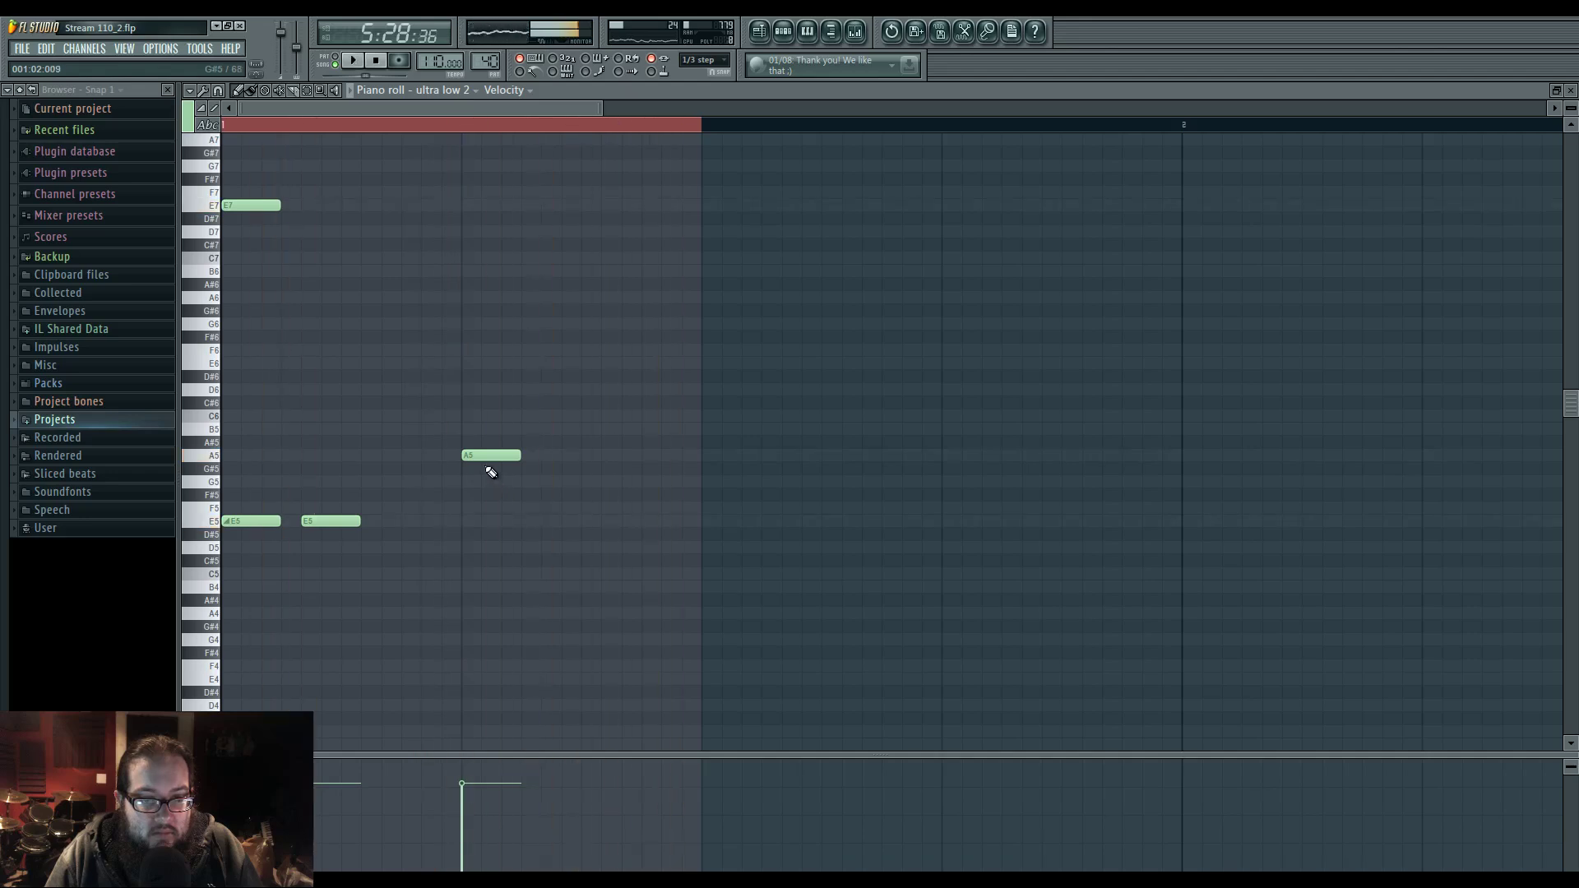
{"action": "left_click_drag", "start_coordinate": [518, 457], "coordinate": [693, 457]}
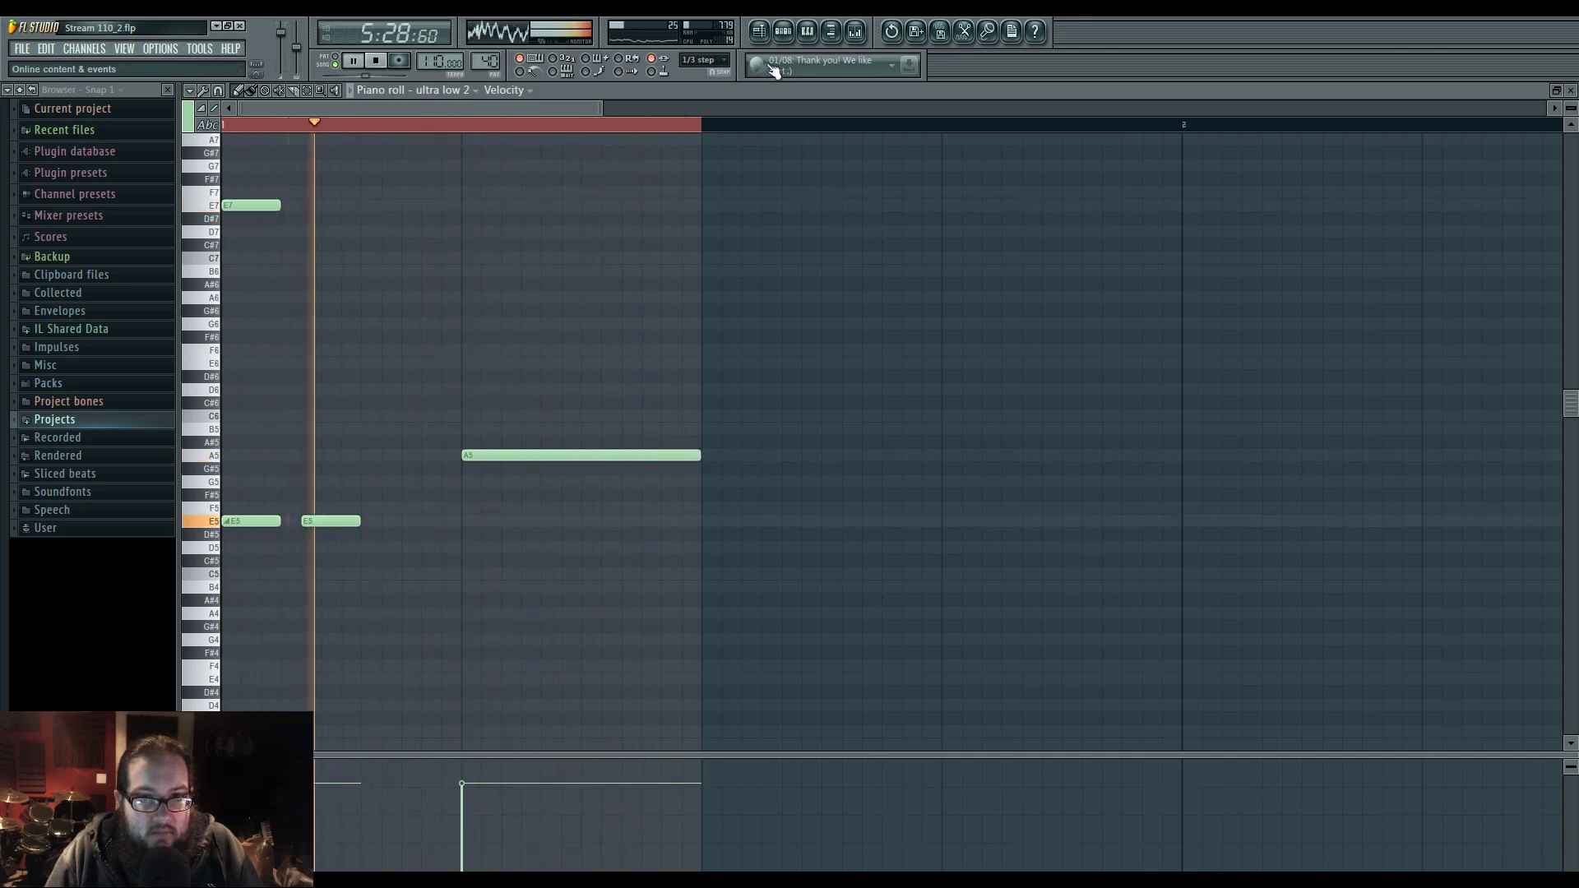
{"action": "key", "text": "F5"}
- Move the second Pattern 72 clip in bar 151 earlier and pull the Volume #3 envelope's dip and recovery forward to match
{"action": "scroll", "coordinate": [814, 329], "scroll_direction": "down", "scroll_amount": 2}
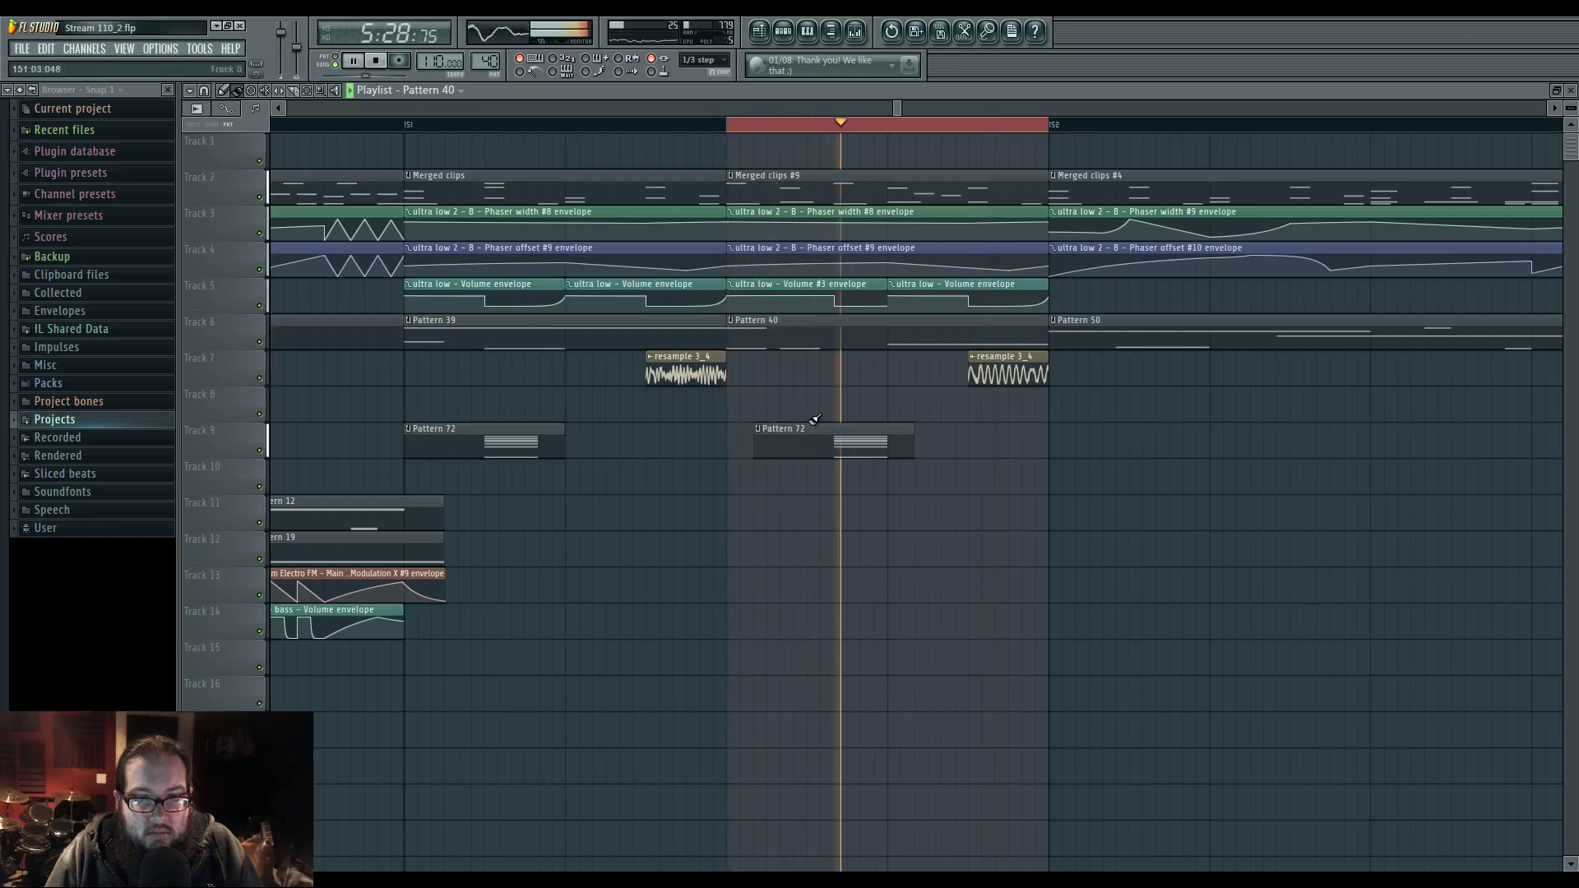
{"action": "left_click_drag", "start_coordinate": [828, 430], "coordinate": [788, 430]}
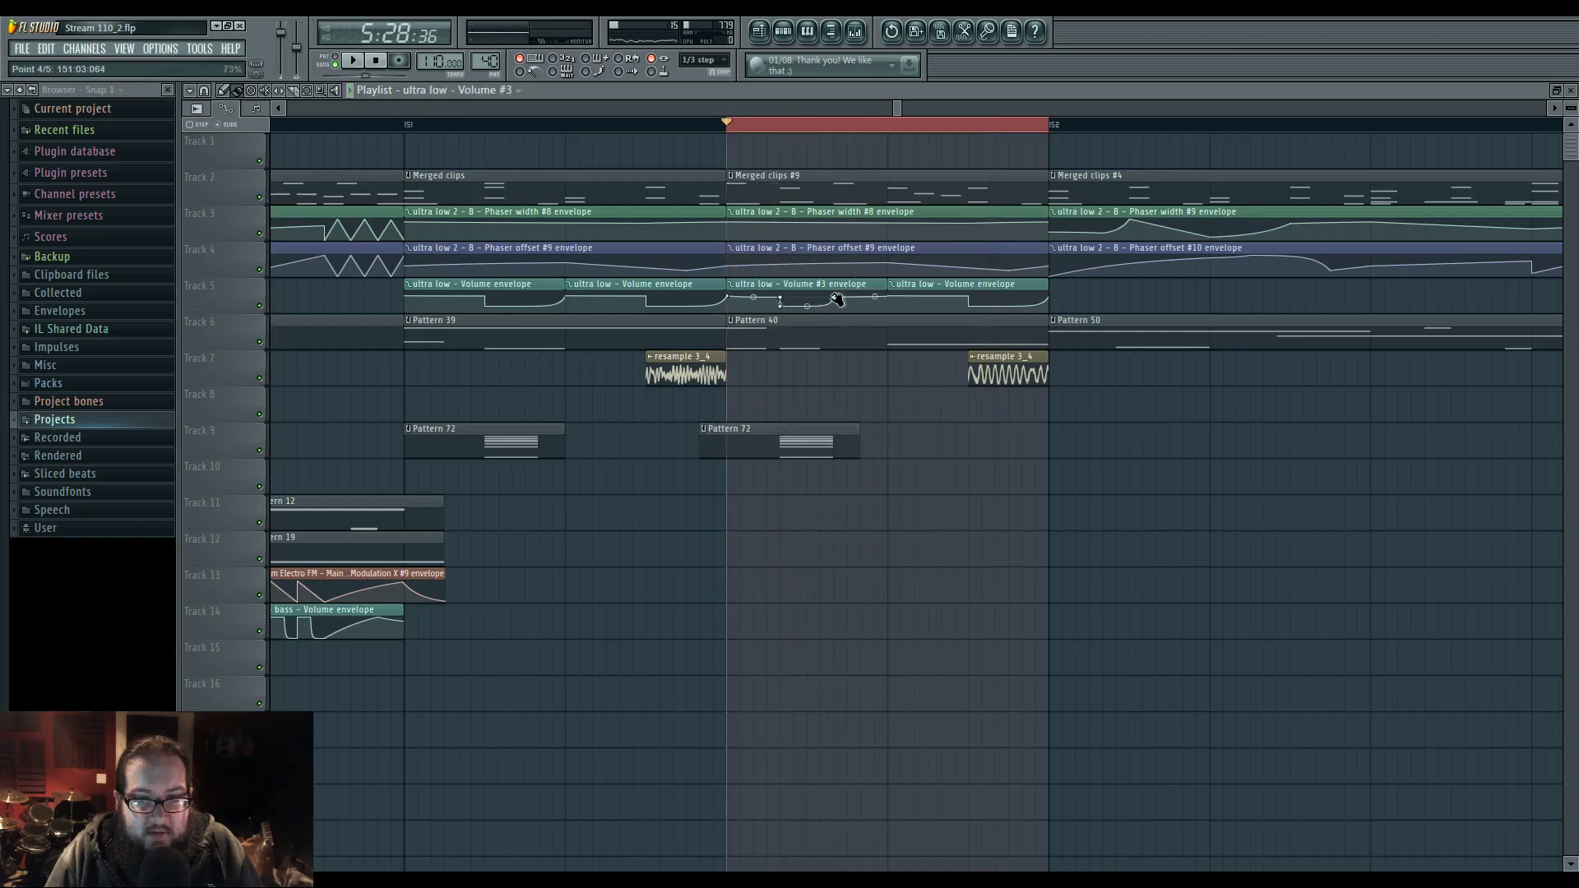
- Move the second E5 note in Pattern 40 to 001:01:064 and play the loop in the playlist
{"action": "key", "text": "F7"}
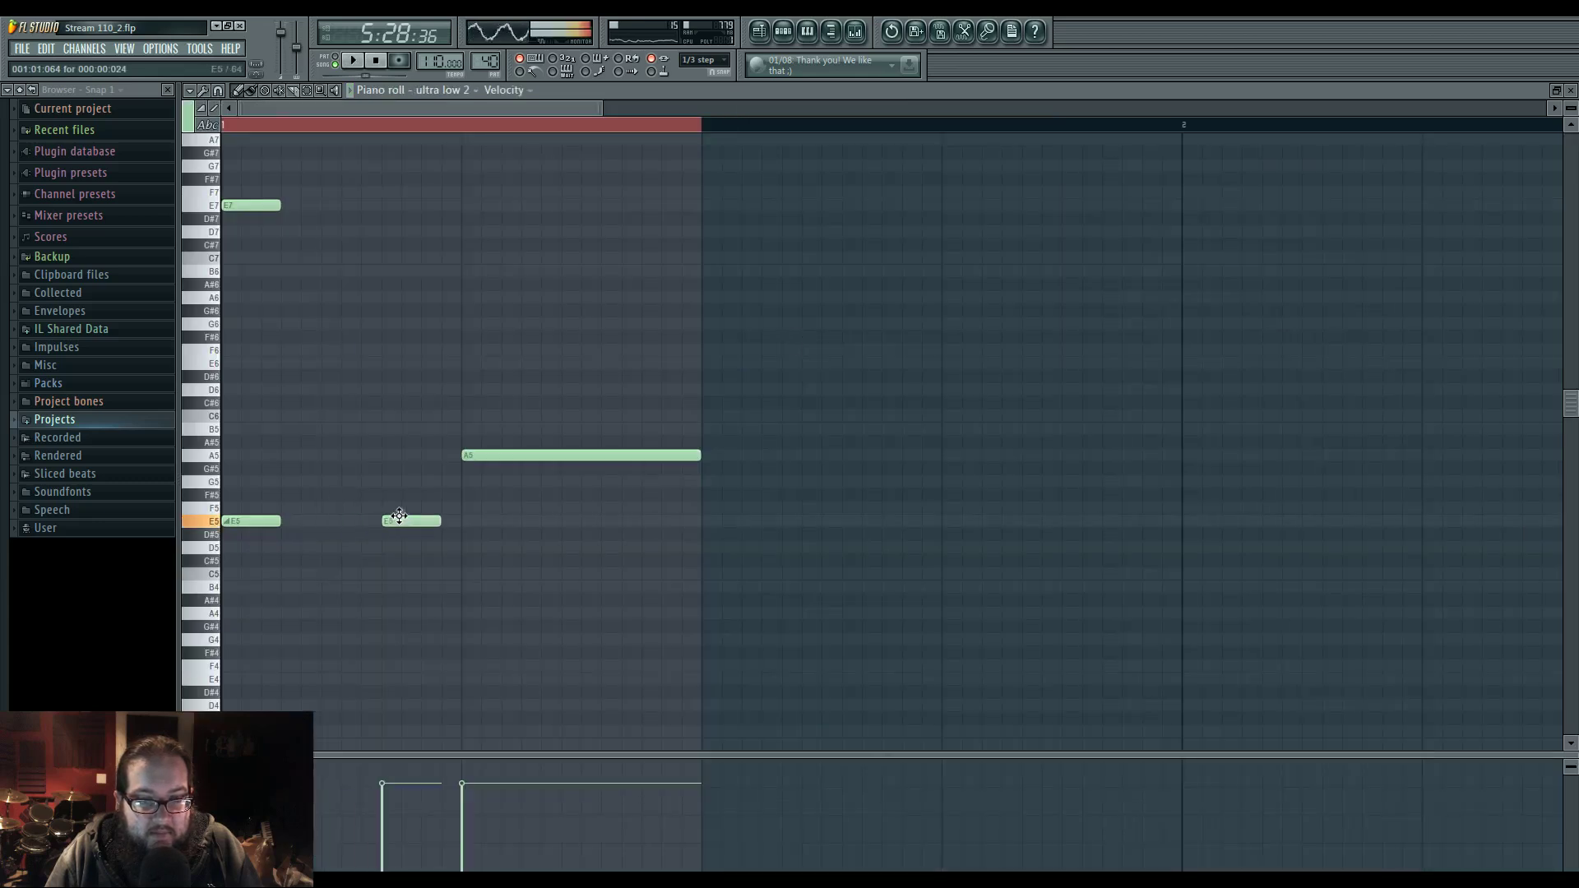
{"action": "key", "text": "space"}
{"action": "key", "text": "F5"}
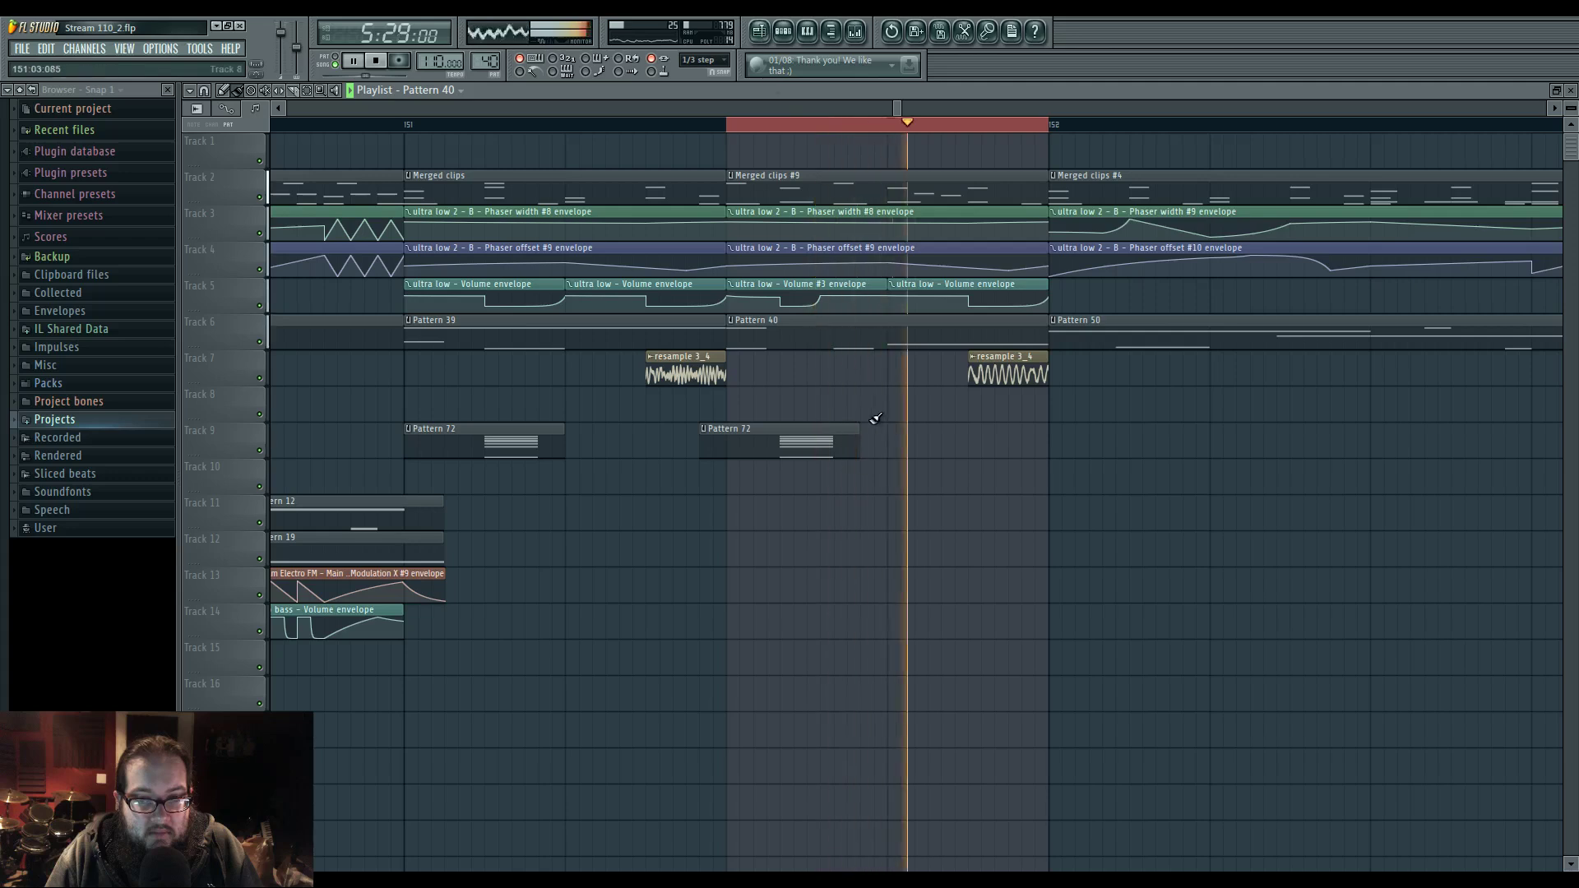
- Trim the start of the second Pattern 72 clip in bar 151 to beat 3, clear the loop range and play the section
{"action": "key", "text": "space"}
{"action": "key", "text": "space"}
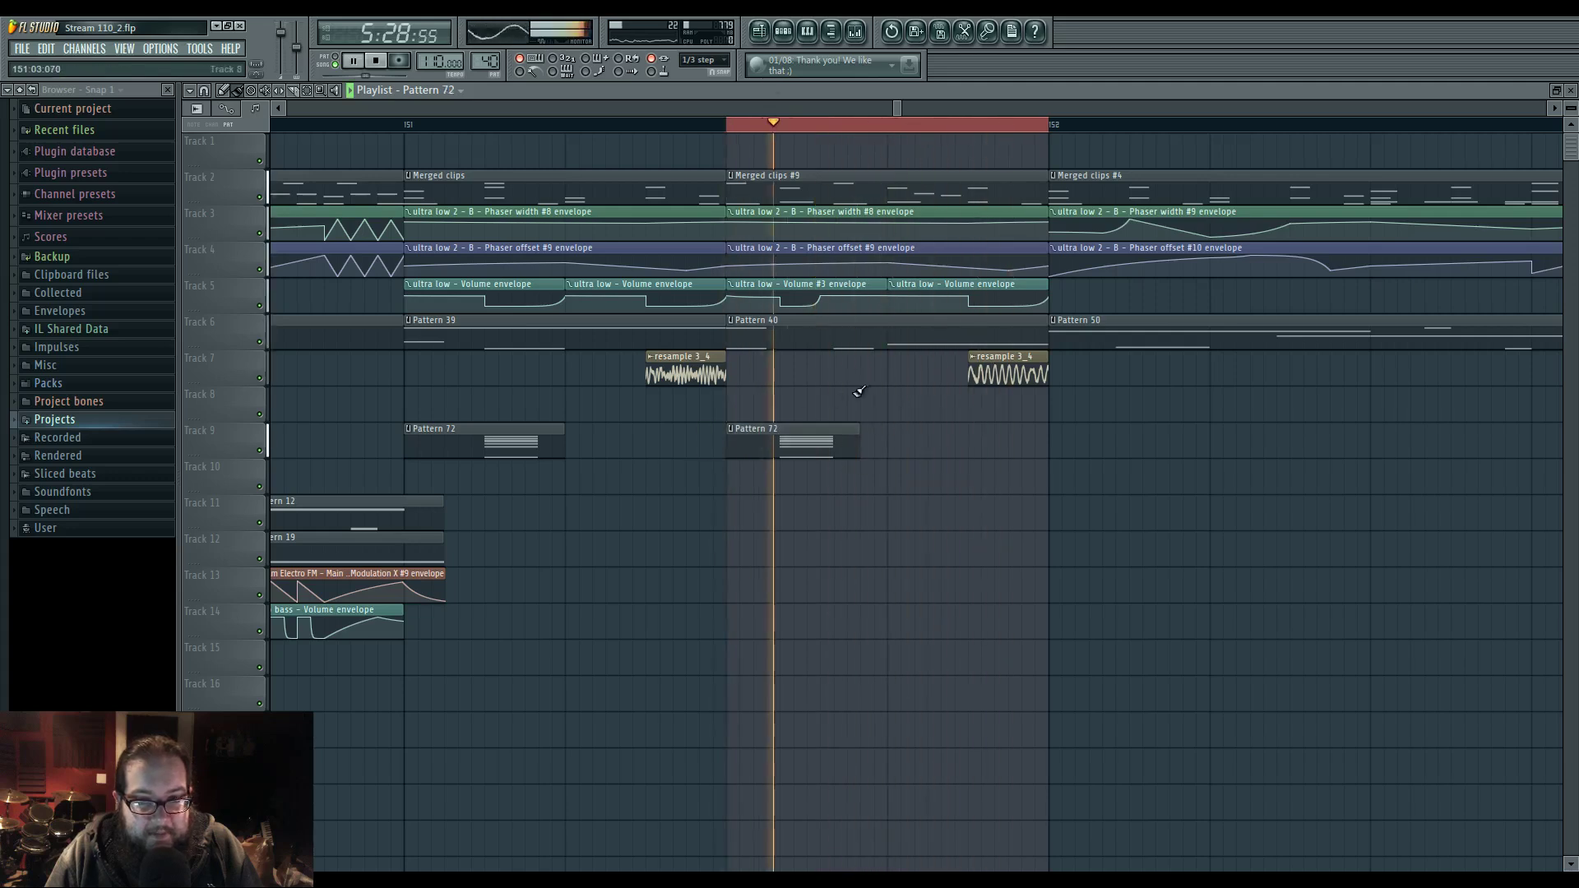
{"action": "scroll", "coordinate": [856, 399], "scroll_direction": "down", "scroll_amount": 3}
{"action": "right_click", "coordinate": [842, 123]}
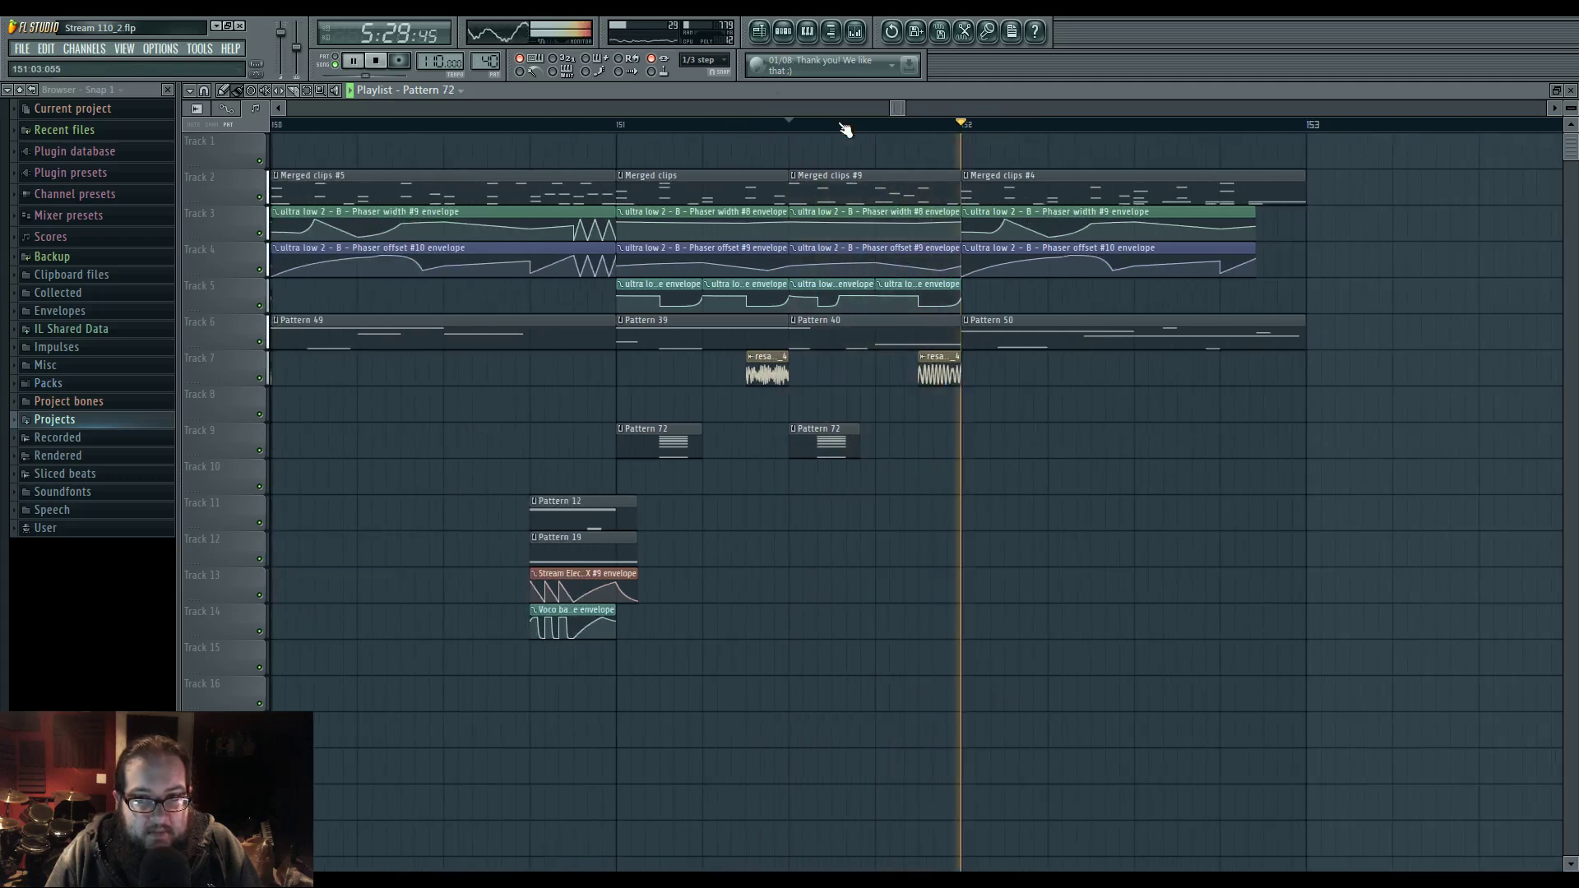
{"action": "left_click_drag", "start_coordinate": [830, 379], "coordinate": [921, 384]}
{"action": "scroll", "coordinate": [919, 390], "scroll_direction": "down", "scroll_amount": 3}
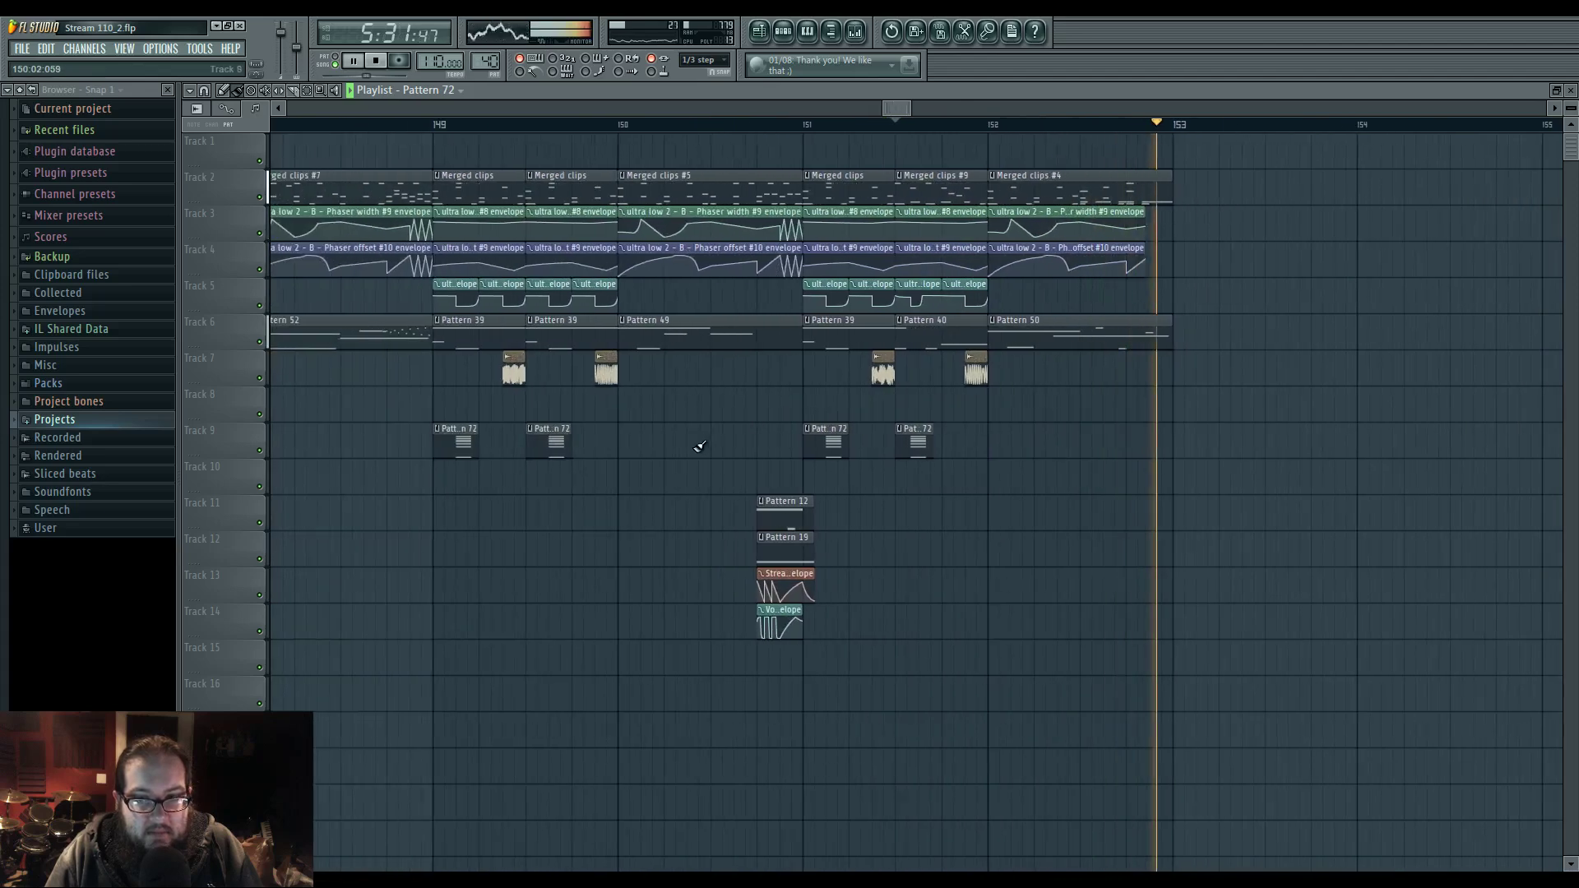
{"action": "left_click_drag", "start_coordinate": [762, 444], "coordinate": [933, 430]}
{"action": "key", "text": "space"}
{"action": "key", "text": "space"}
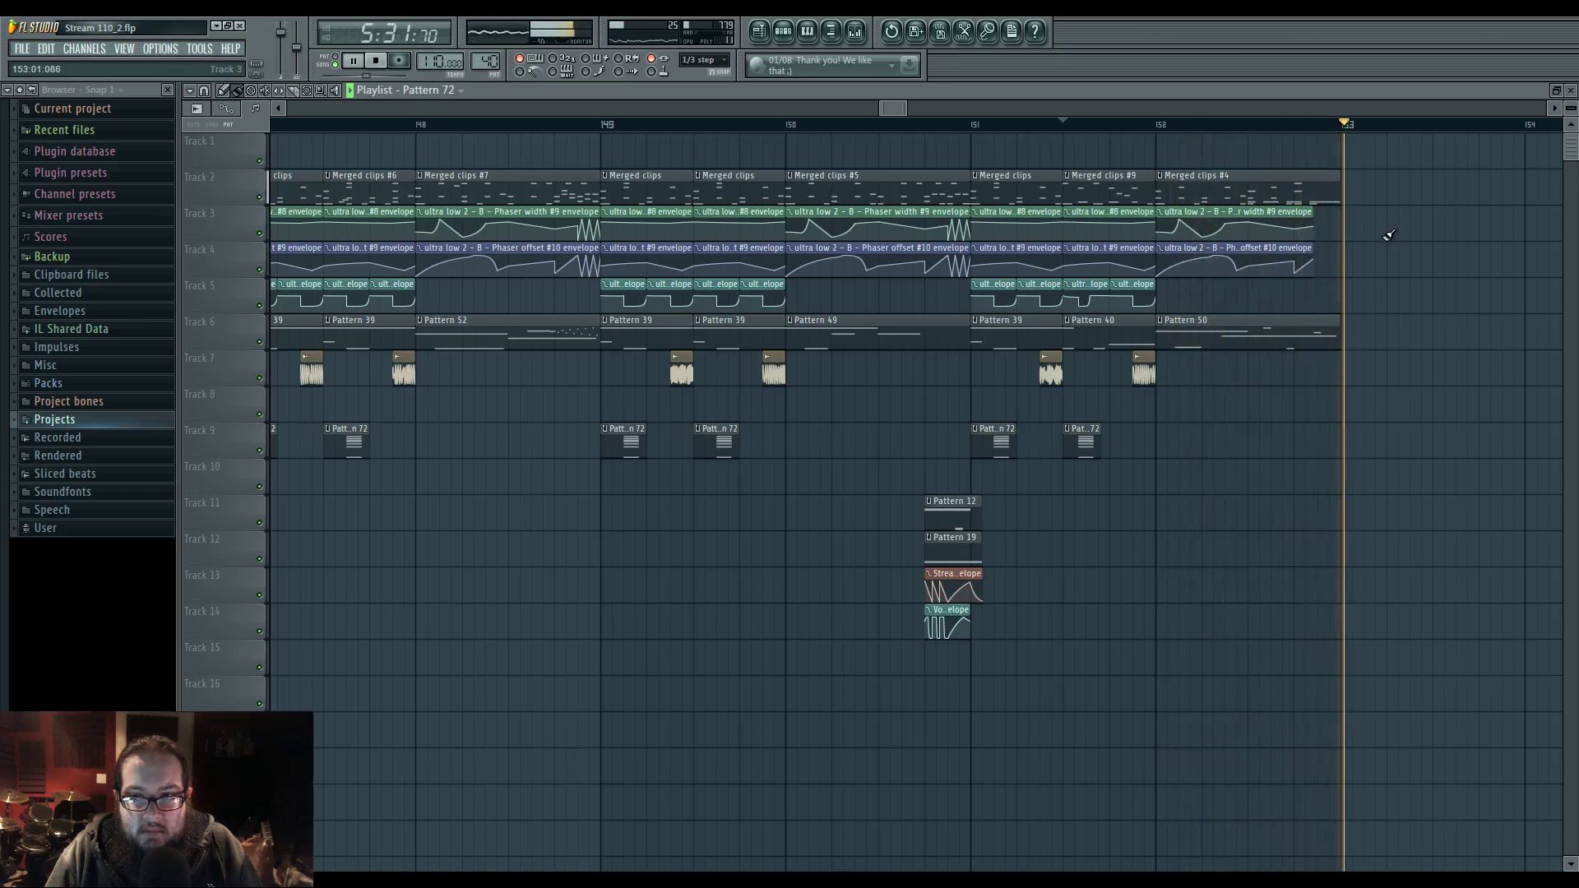
- Make the Merged clips #4 clip in bar 152 unique and move its D3 notes from beat 3 onward up to A#5
{"action": "right_click", "coordinate": [1161, 188]}
{"action": "left_click", "coordinate": [1186, 265]}
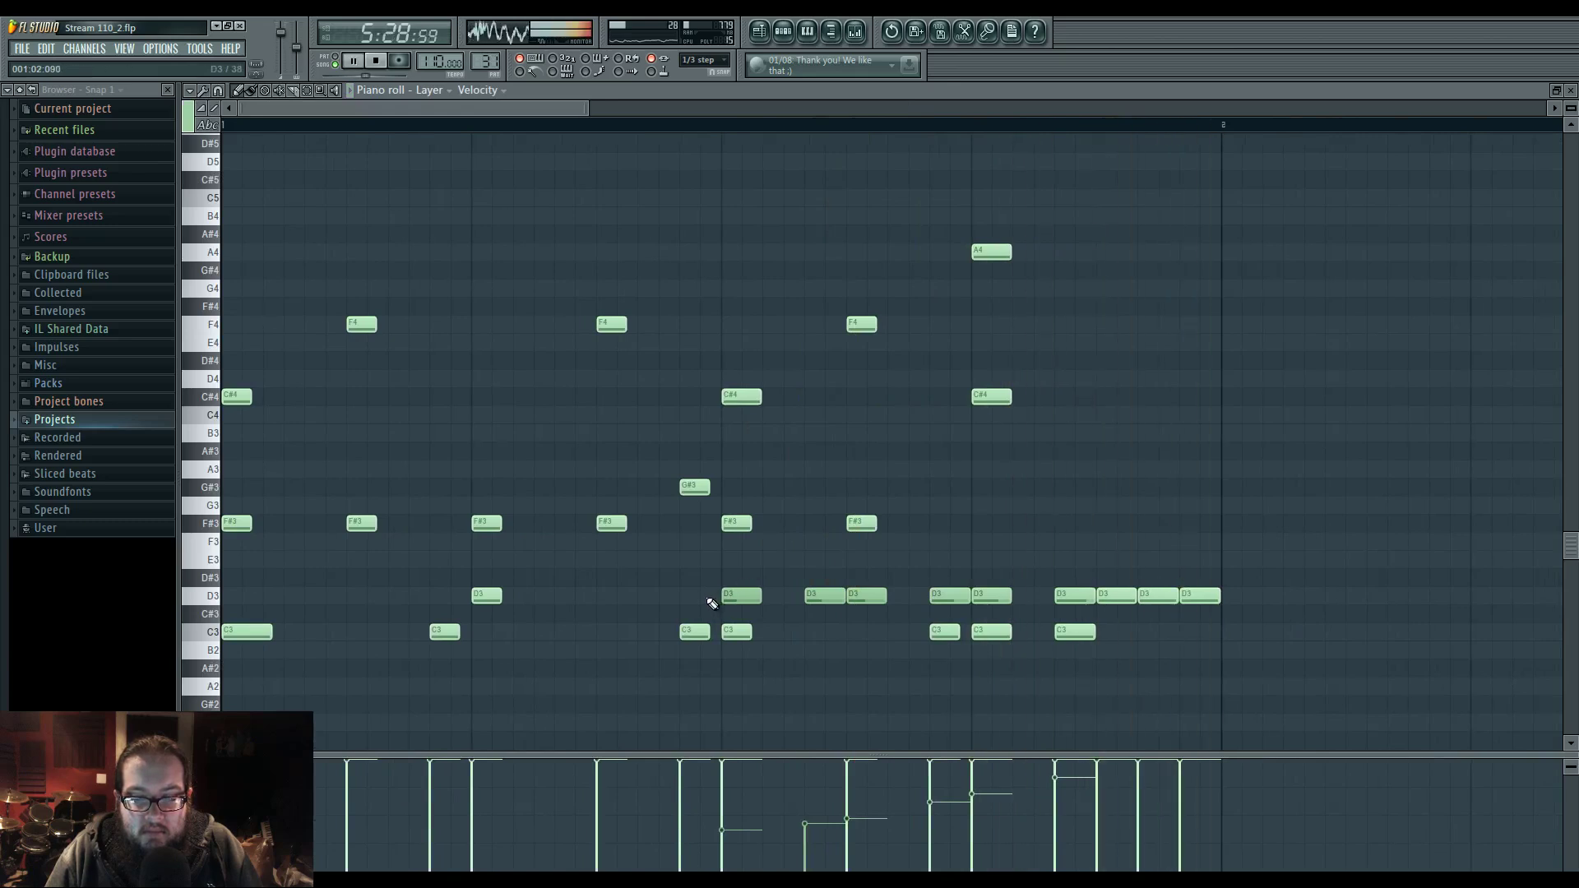
{"action": "left_click_drag", "start_coordinate": [706, 589], "coordinate": [1222, 600]}
{"action": "left_click_drag", "start_coordinate": [748, 593], "coordinate": [734, 232]}
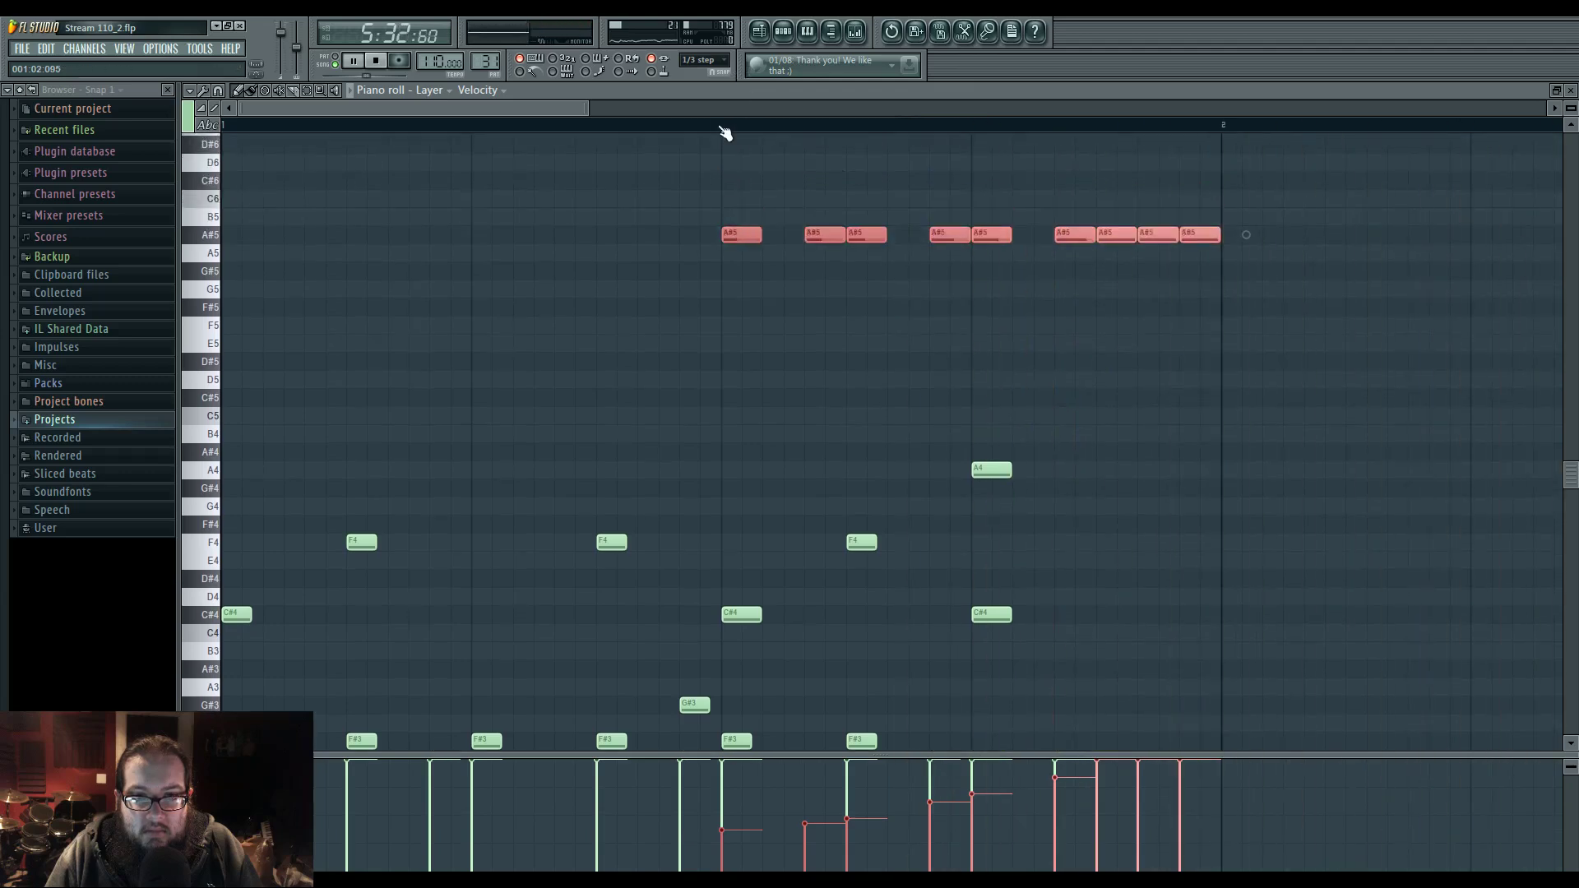
{"action": "scroll", "coordinate": [729, 366], "scroll_direction": "down", "scroll_amount": 5}
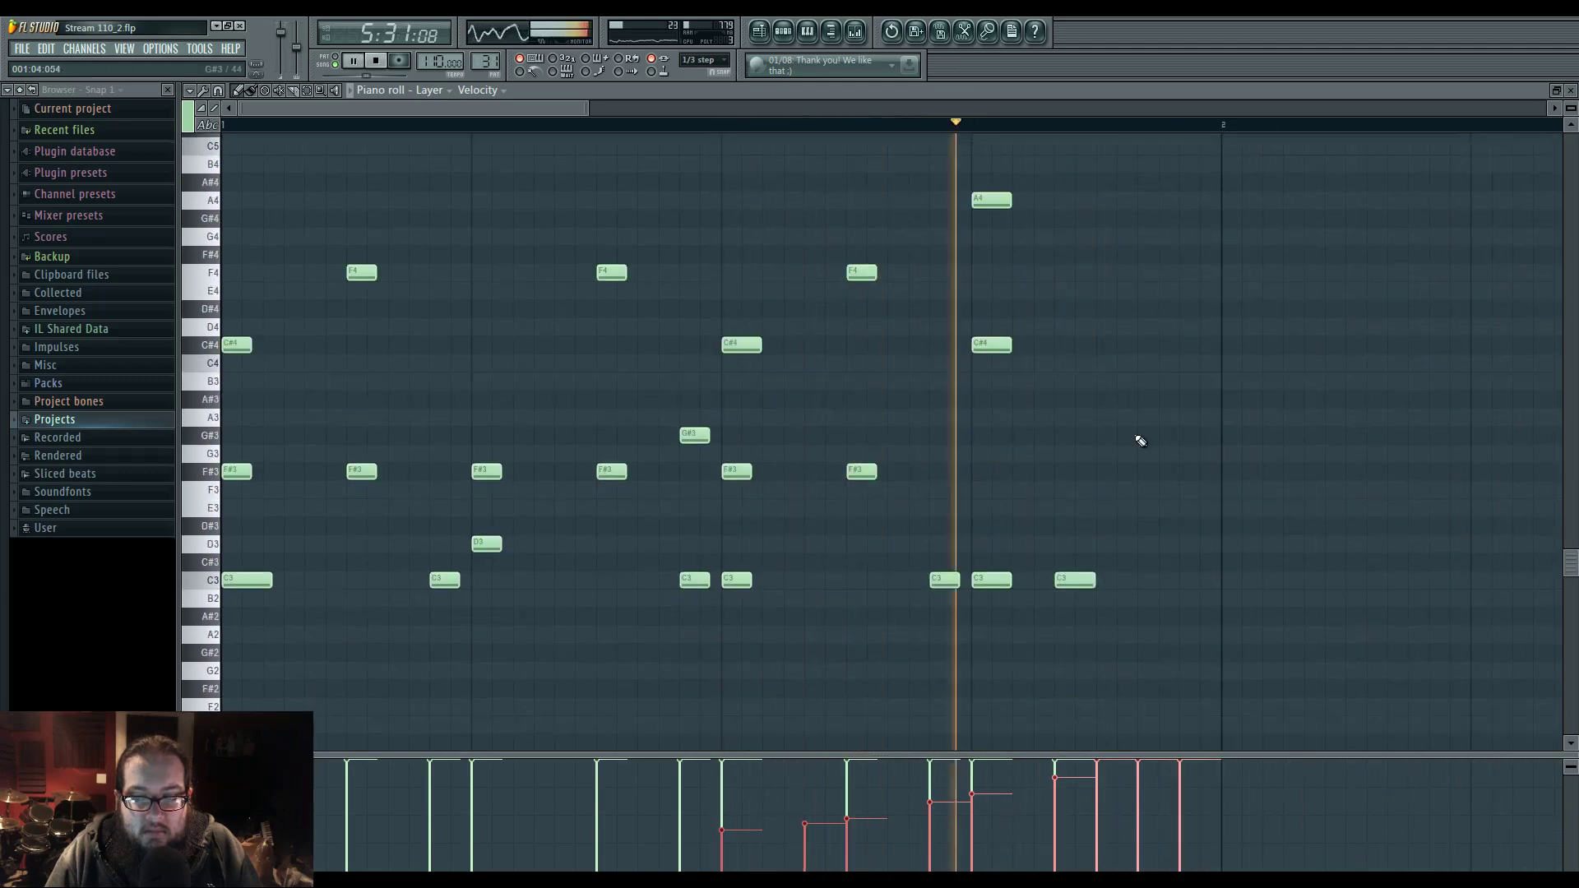
- Add D3 notes on beat 4 and at 001:04:048 in the bar 152 drum clip and raise both to full velocity
{"action": "key", "text": "ctrl+d"}
{"action": "left_click", "coordinate": [985, 542]}
{"action": "left_click", "coordinate": [1110, 543]}
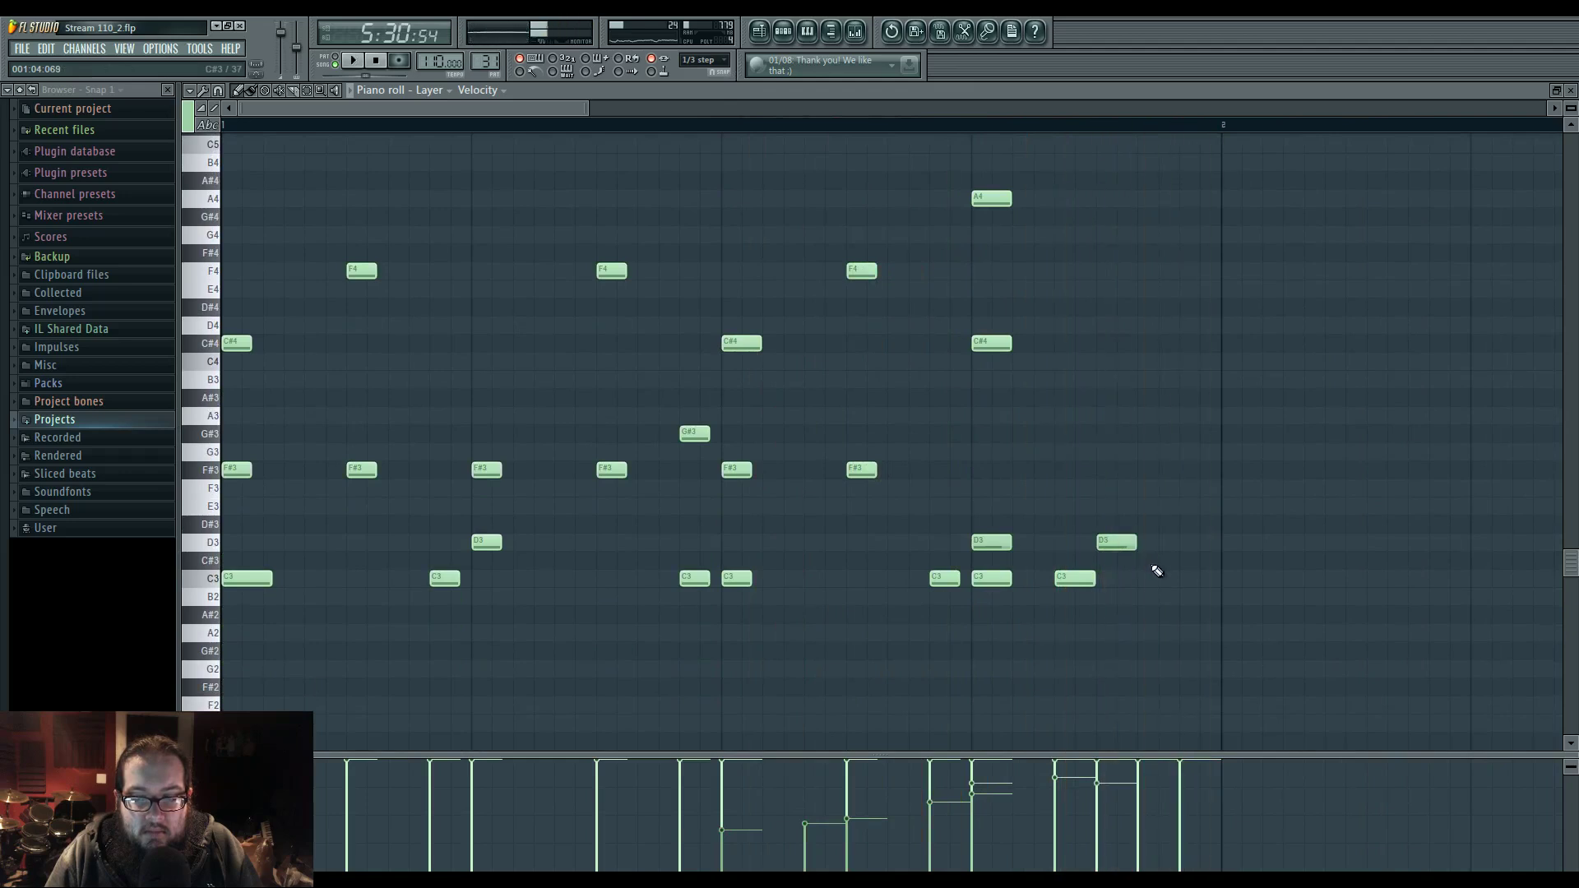
{"action": "scroll", "coordinate": [1139, 559], "scroll_direction": "up", "scroll_amount": 8}
{"action": "scroll", "coordinate": [1139, 550], "scroll_direction": "down", "scroll_amount": 10}
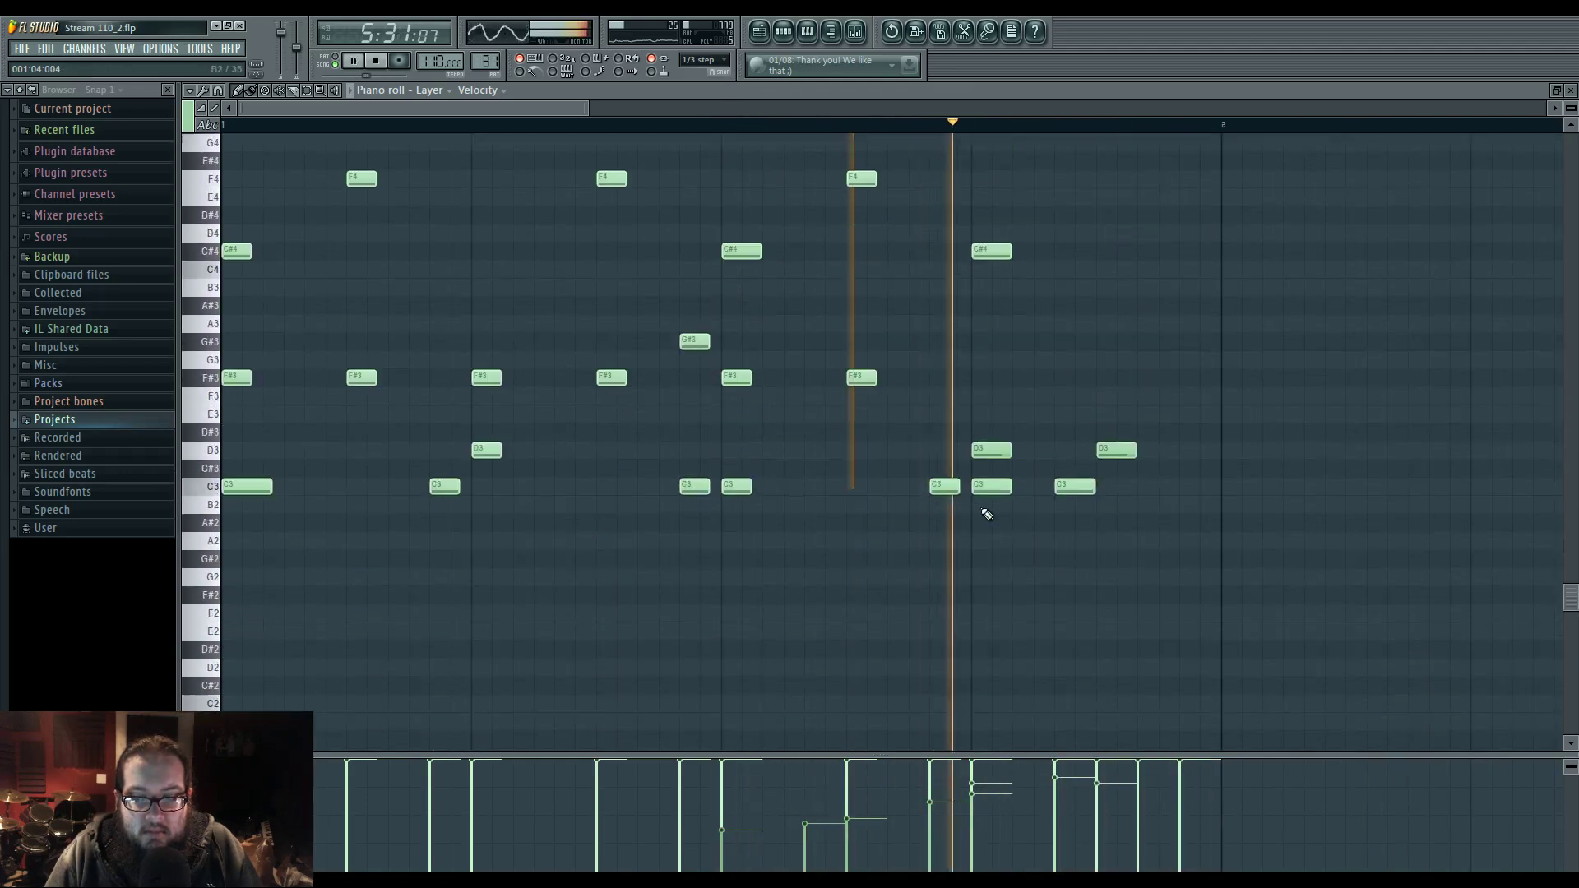
{"action": "left_click_drag", "start_coordinate": [979, 436], "coordinate": [1162, 435]}
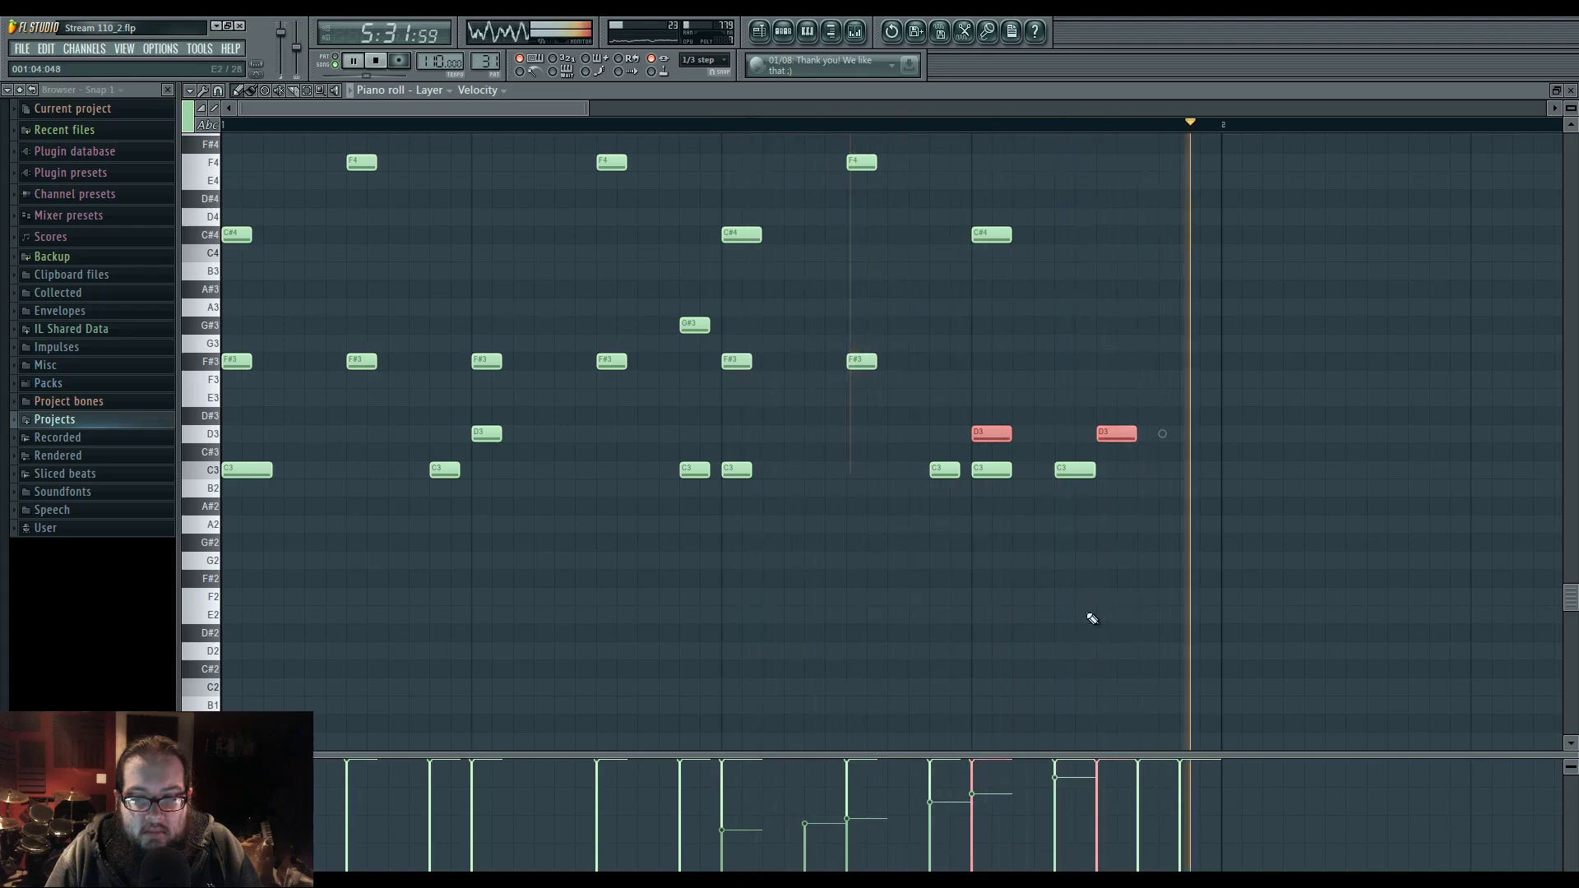
{"action": "left_click", "coordinate": [760, 31]}
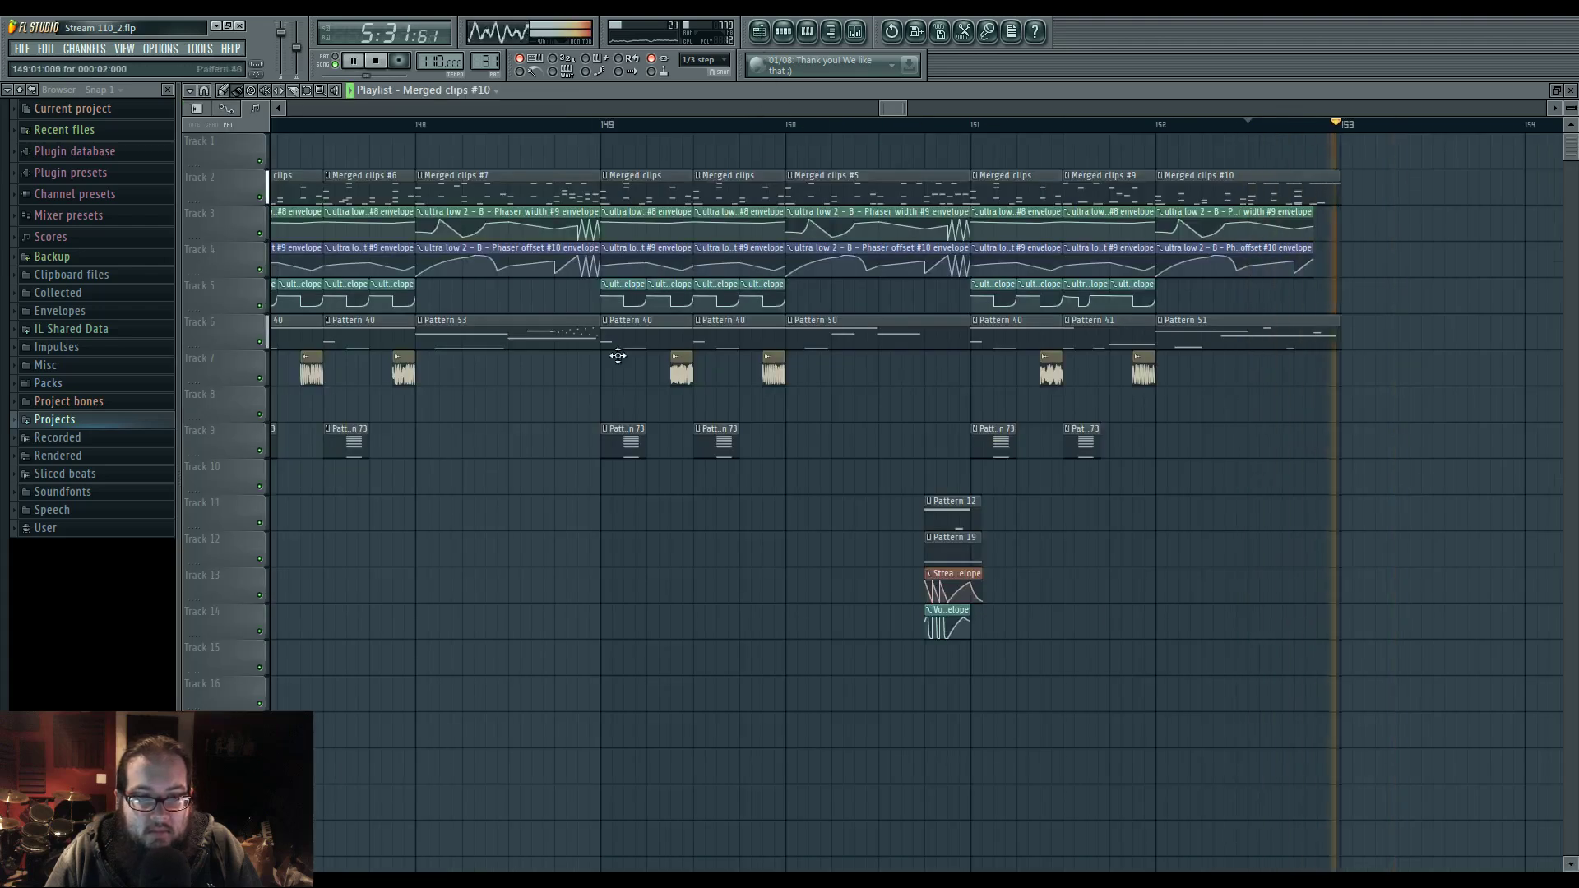
- Look over the whole arrangement and play it from bar 89
{"action": "key", "text": "space"}
{"action": "scroll", "coordinate": [617, 535], "scroll_direction": "down", "scroll_amount": 5}
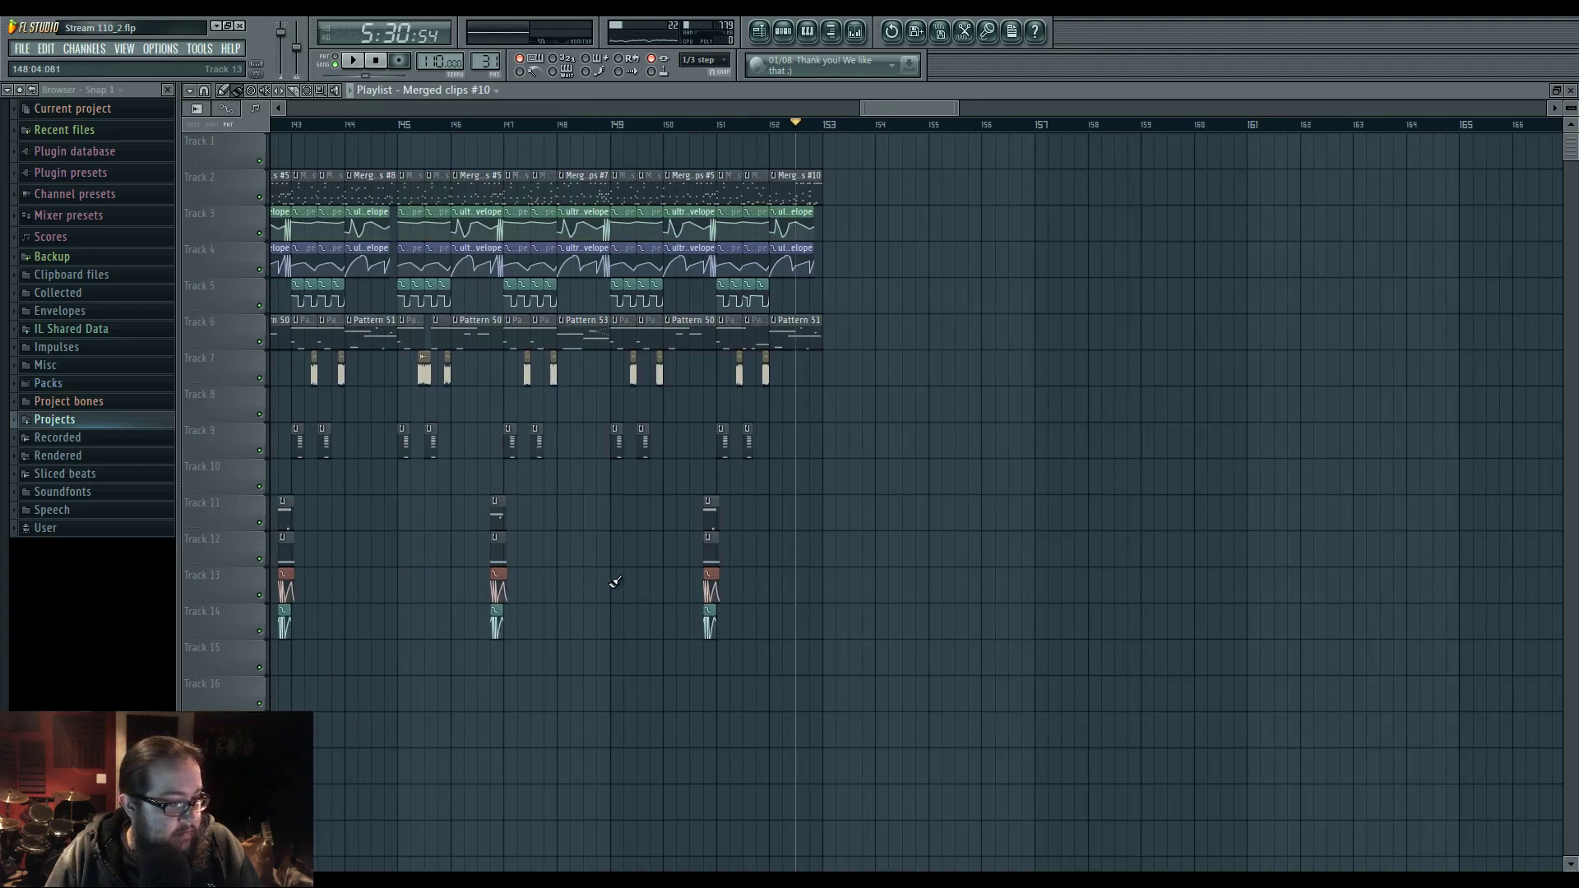
{"action": "scroll", "coordinate": [615, 582], "scroll_direction": "up", "scroll_amount": 10}
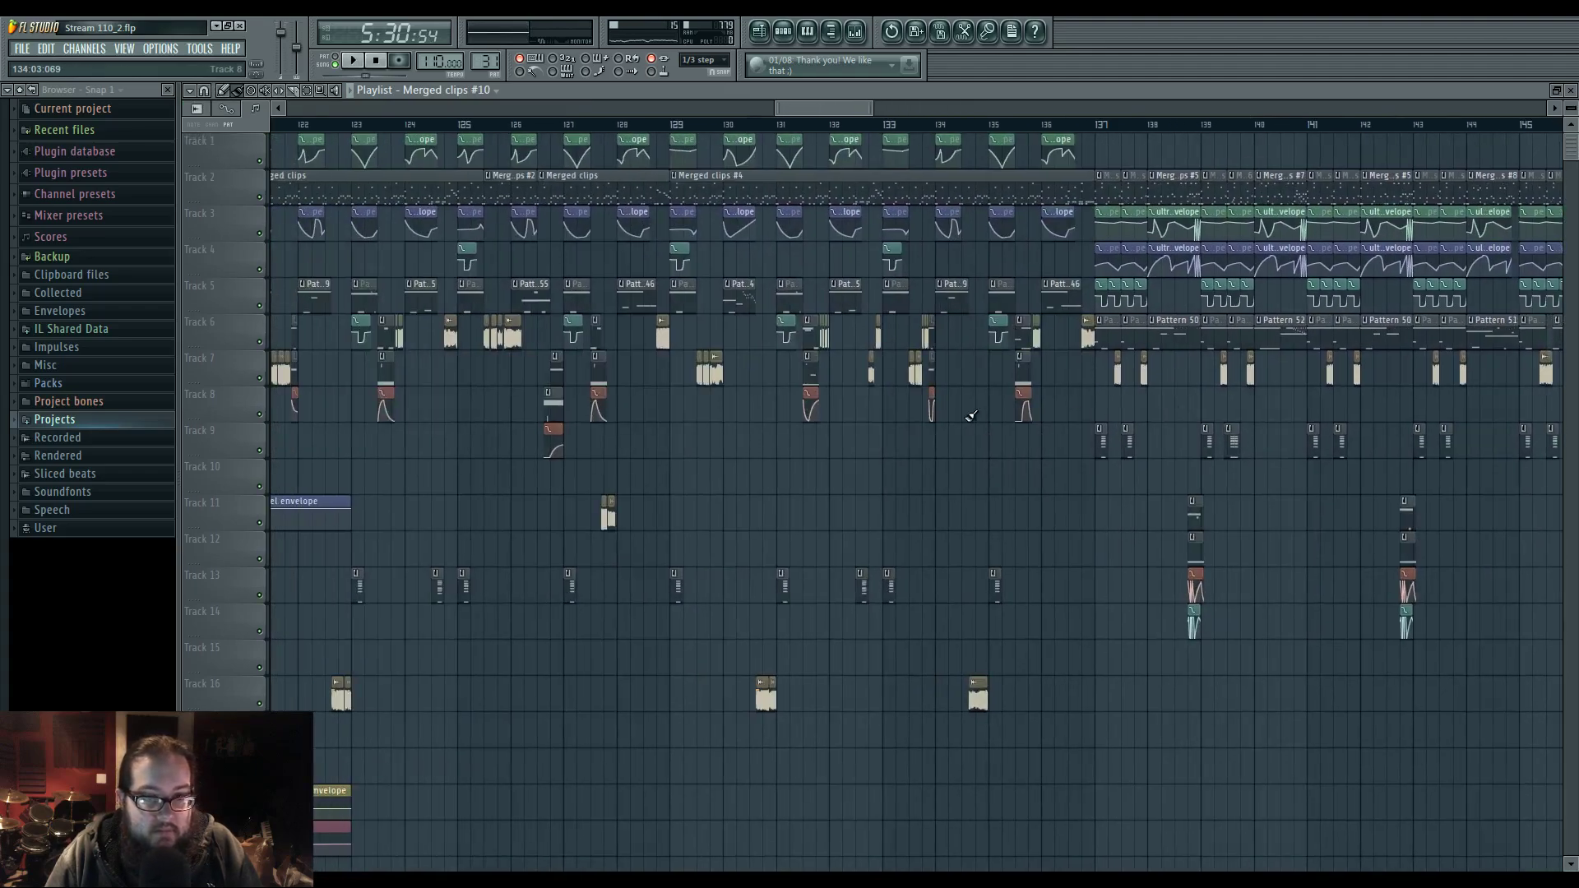
{"action": "scroll", "coordinate": [970, 415], "scroll_direction": "down", "scroll_amount": 8}
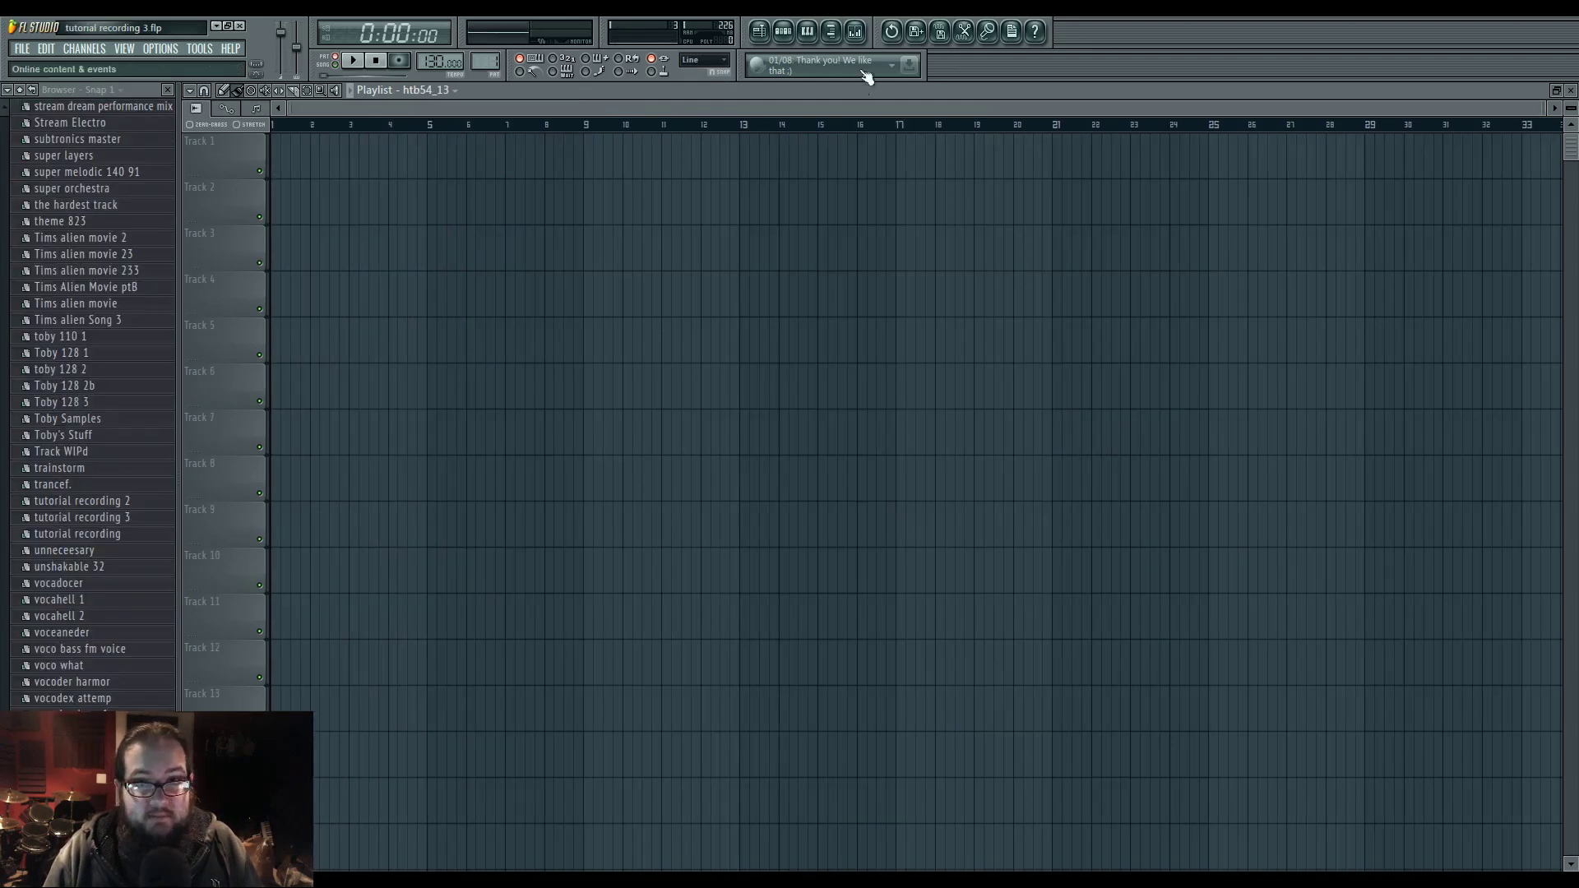
{"action": "left_click", "coordinate": [855, 37]}
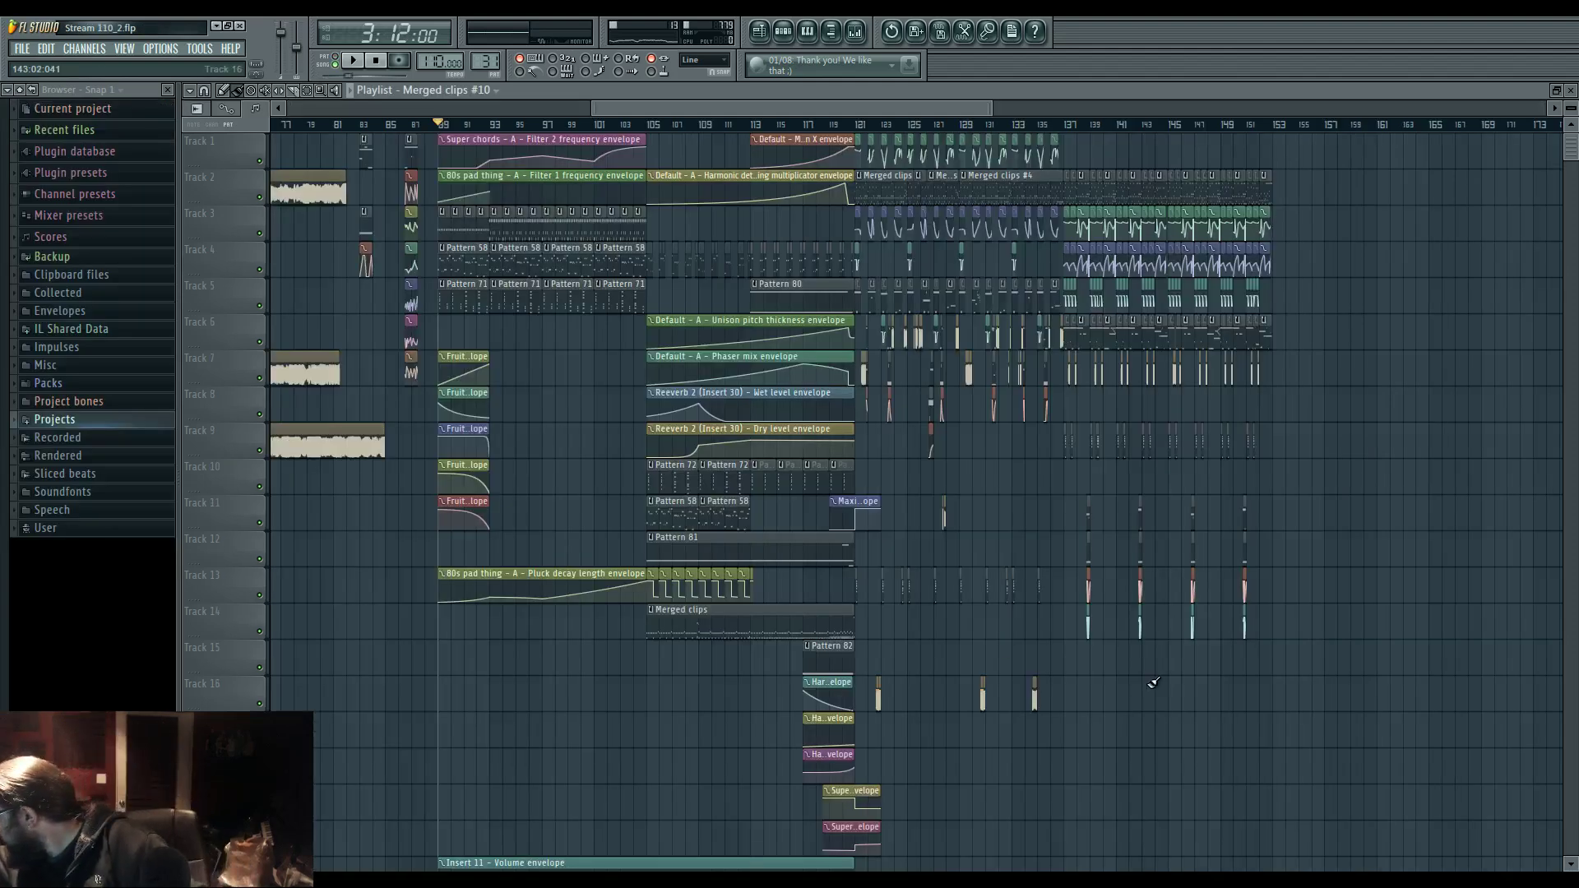
{"action": "key", "text": "space"}
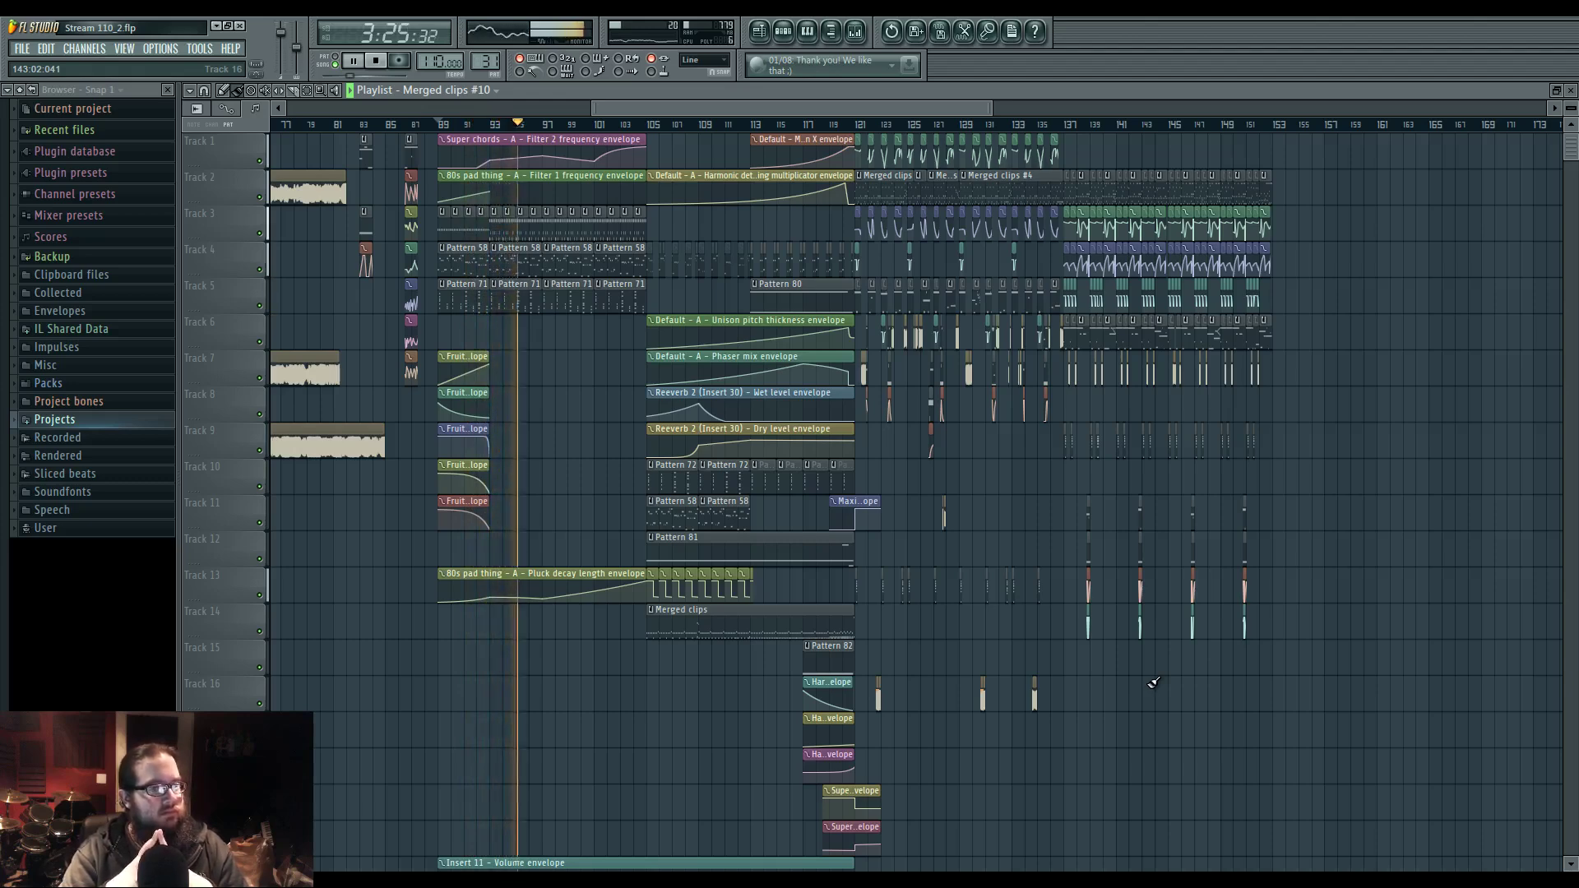
- Lower band 5 in the Fruity Parametric EQ 2 on mixer Insert 31 while the build-up plays
{"action": "left_click", "coordinate": [858, 33]}
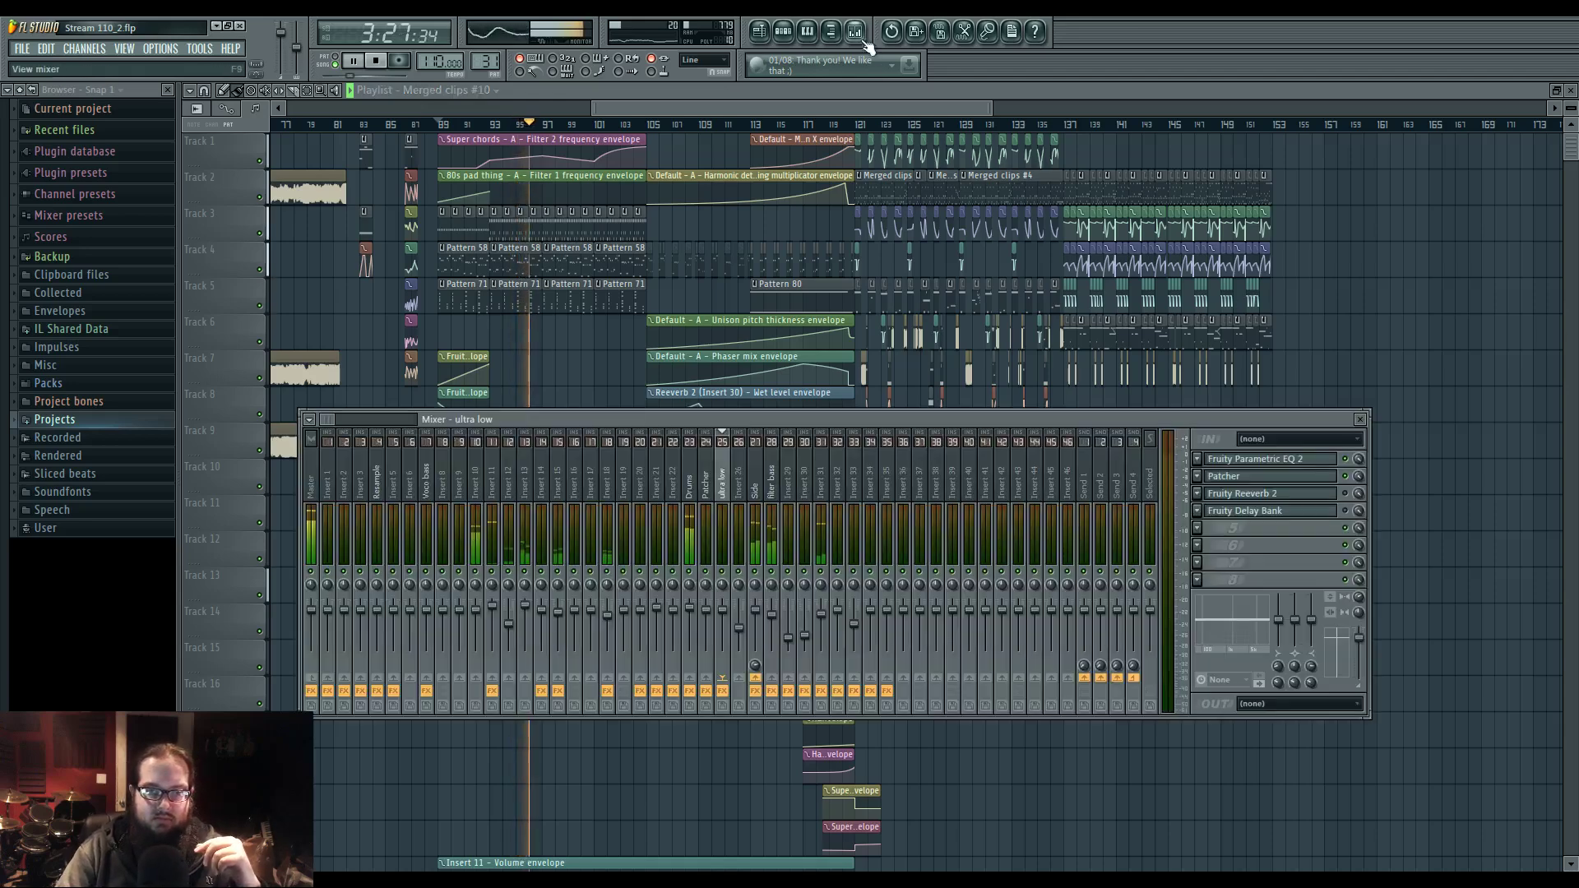
{"action": "left_click", "coordinate": [821, 485]}
{"action": "left_click", "coordinate": [1271, 477]}
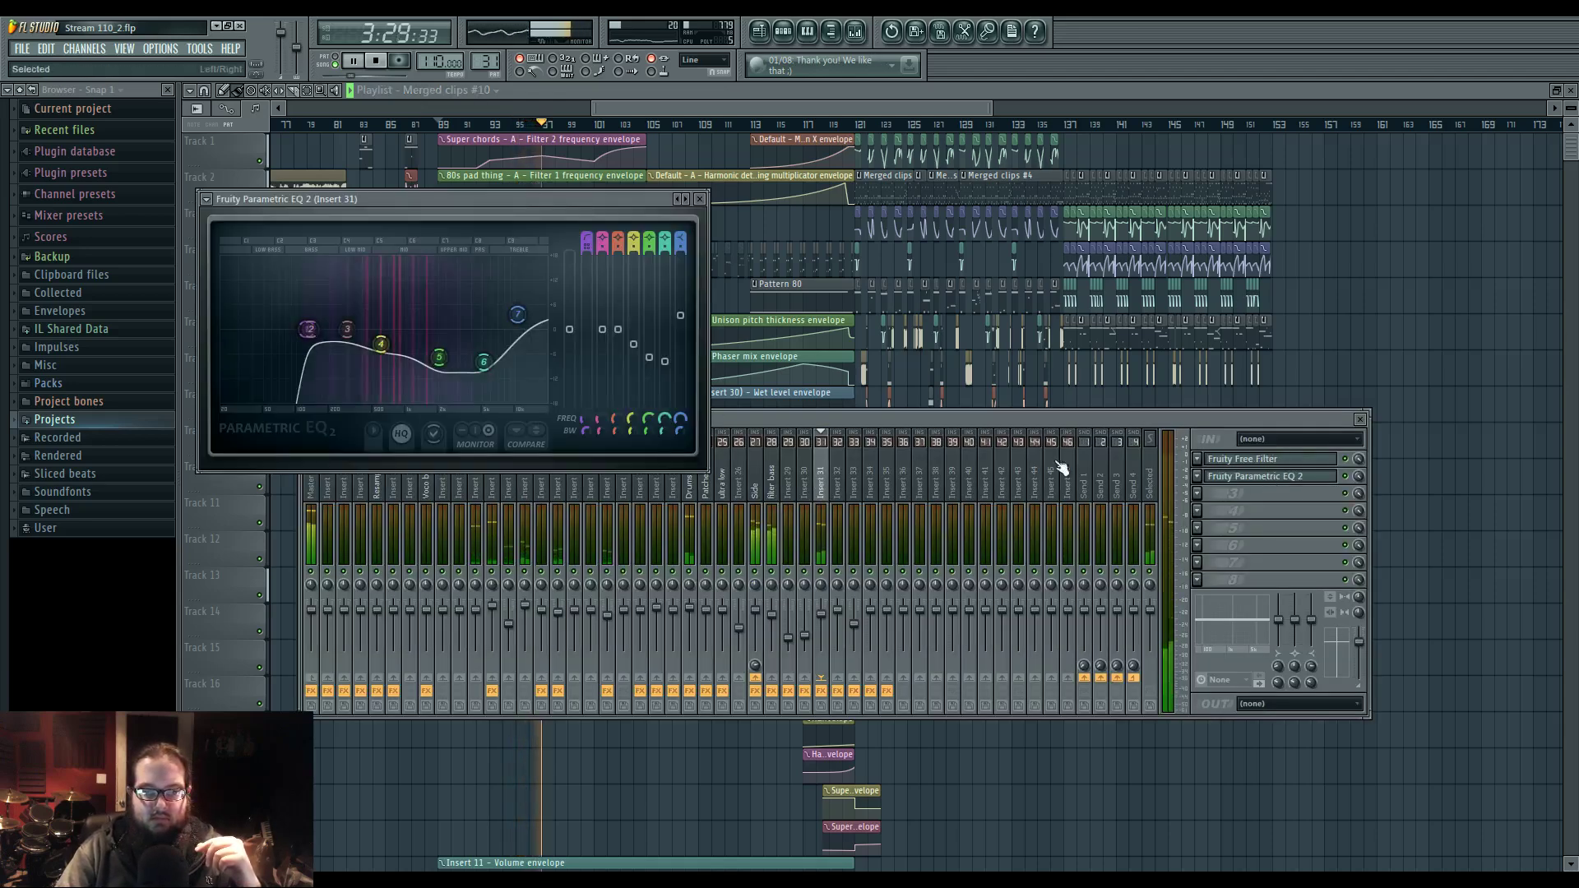
{"action": "mouse_move", "coordinate": [444, 353]}
{"action": "left_mouse_down"}
{"action": "mouse_move", "coordinate": [396, 380]}
{"action": "mouse_move", "coordinate": [443, 375]}
{"action": "left_mouse_up"}
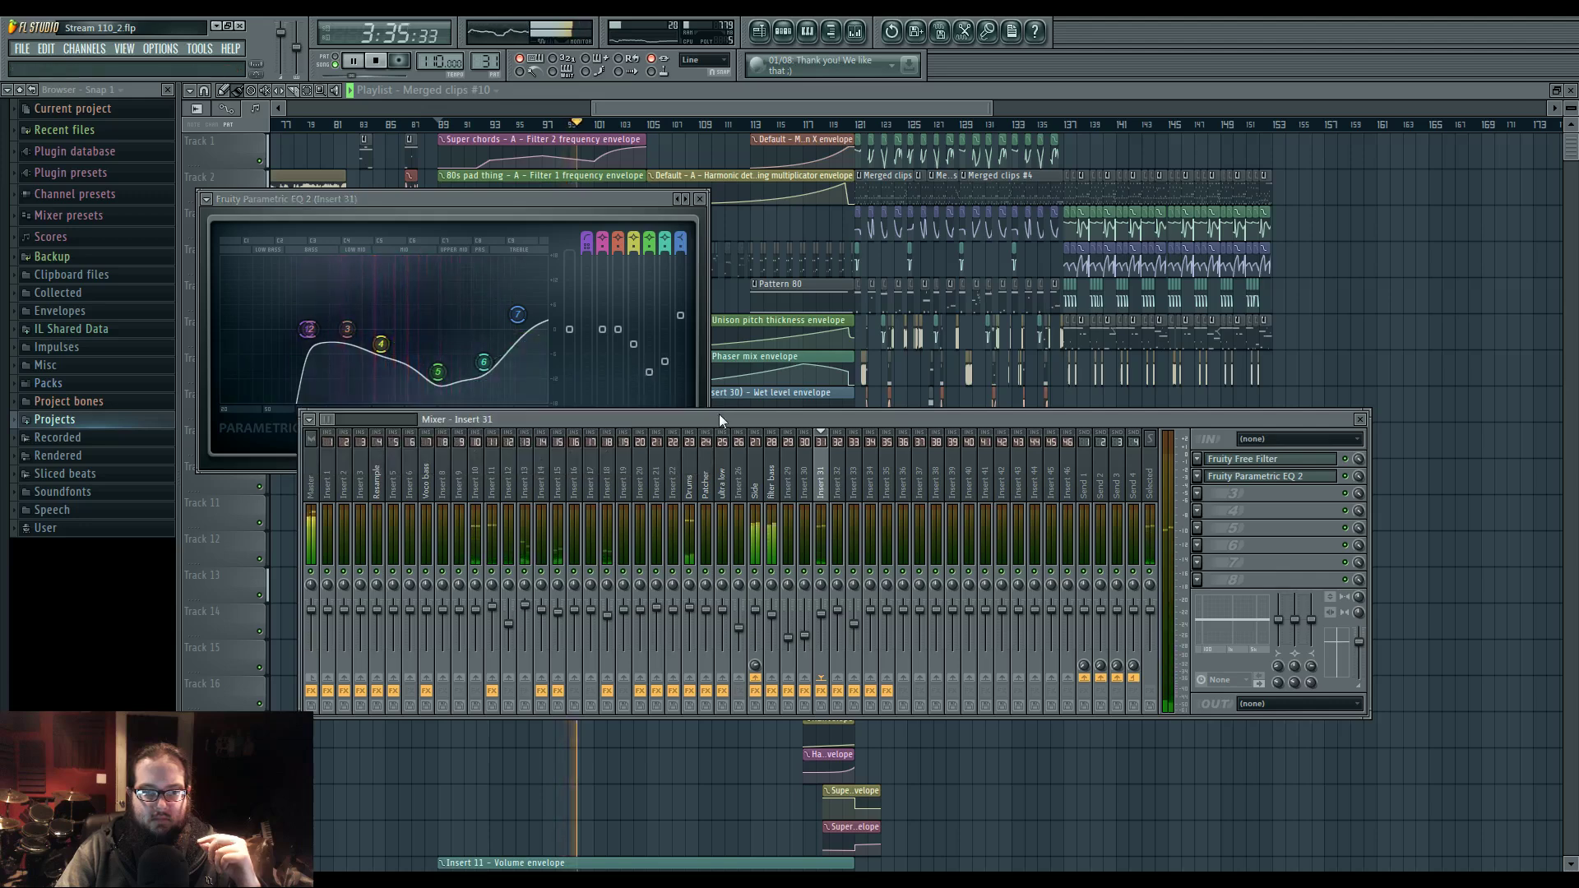
{"action": "left_click", "coordinate": [638, 105]}
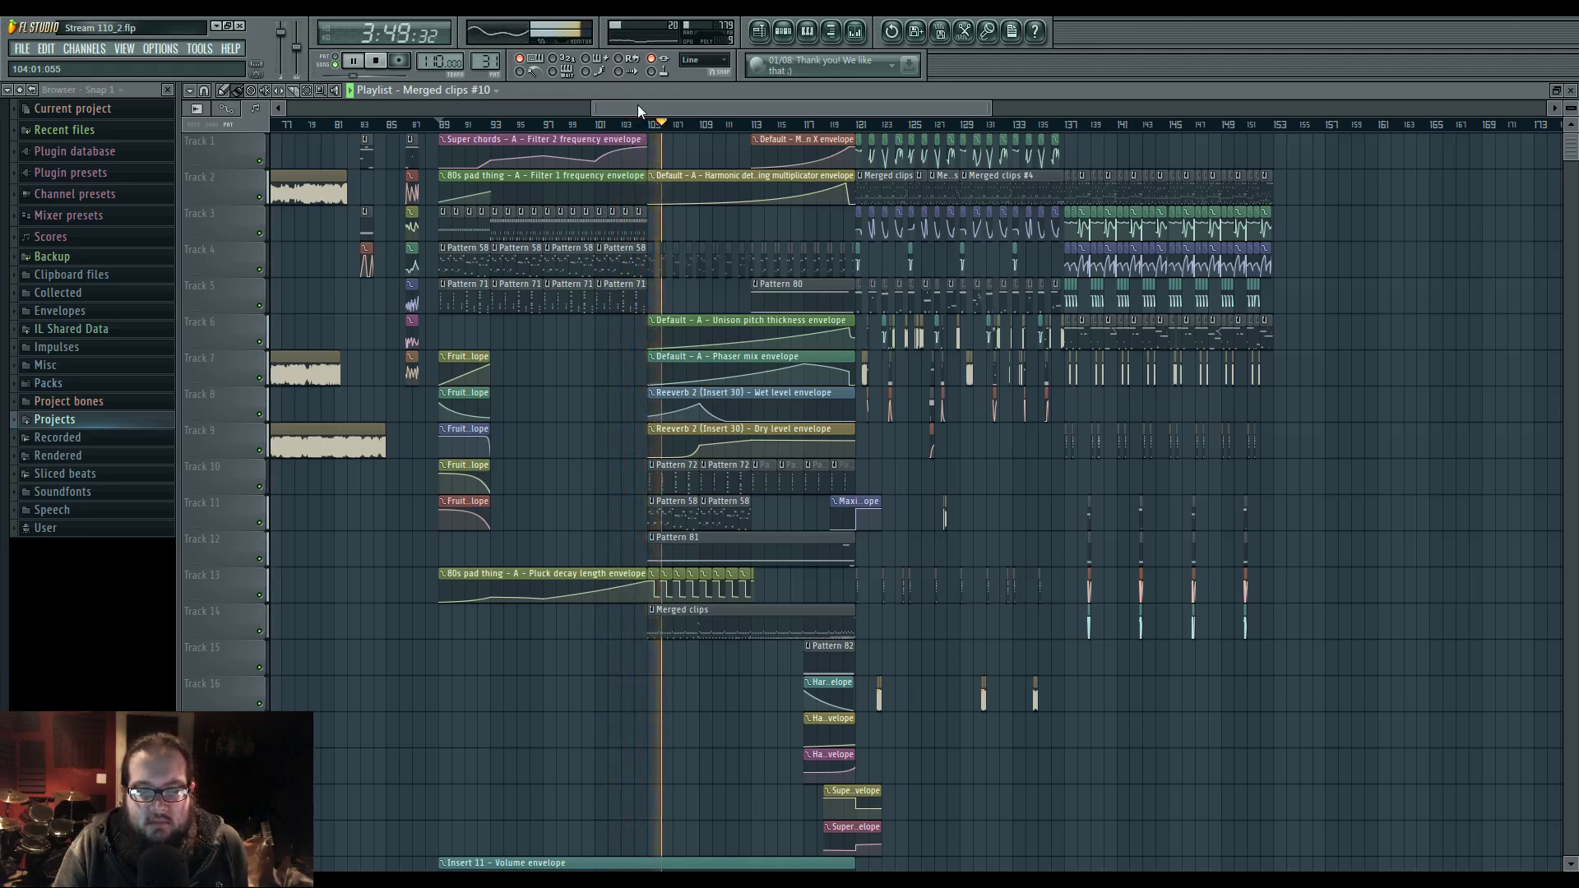
{"action": "left_click_drag", "start_coordinate": [627, 458], "coordinate": [525, 458]}
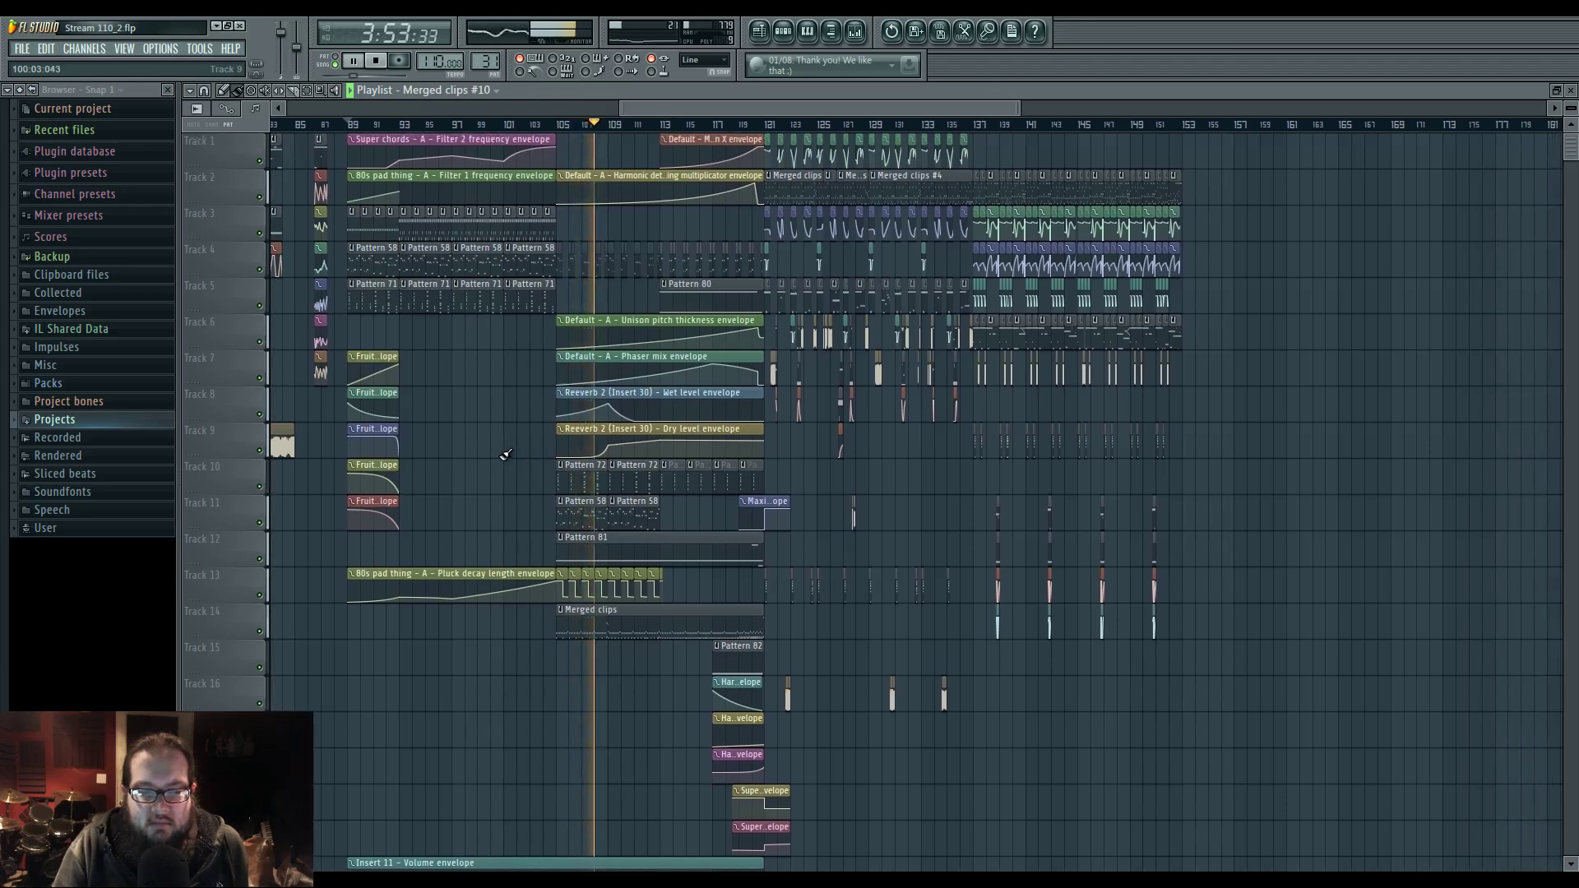
{"action": "left_click_drag", "start_coordinate": [502, 447], "coordinate": [541, 460]}
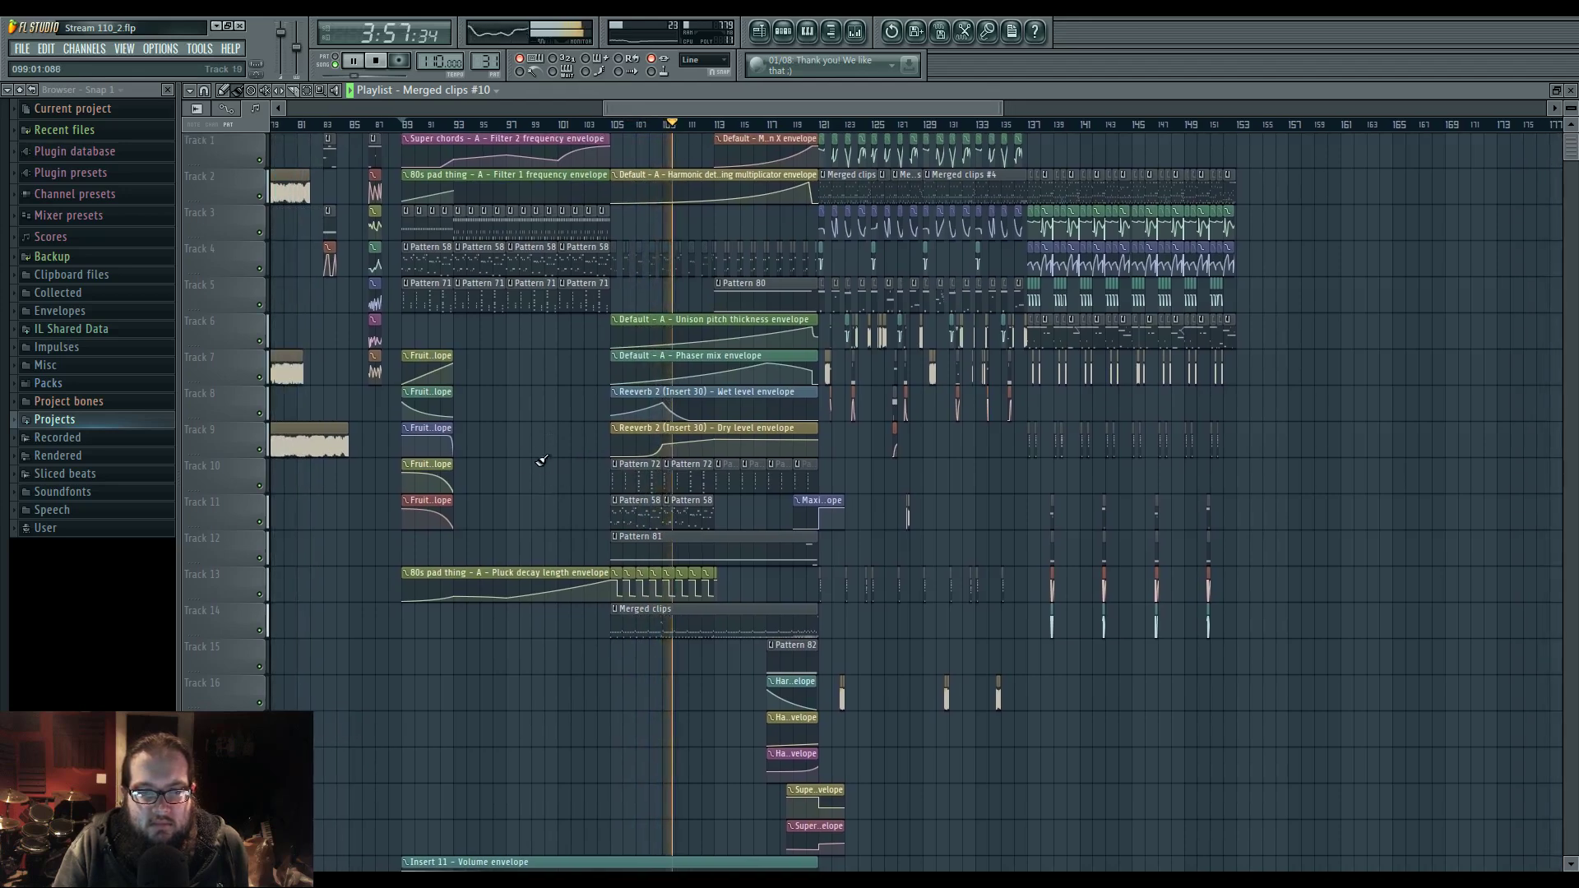
{"action": "left_click", "coordinate": [856, 33]}
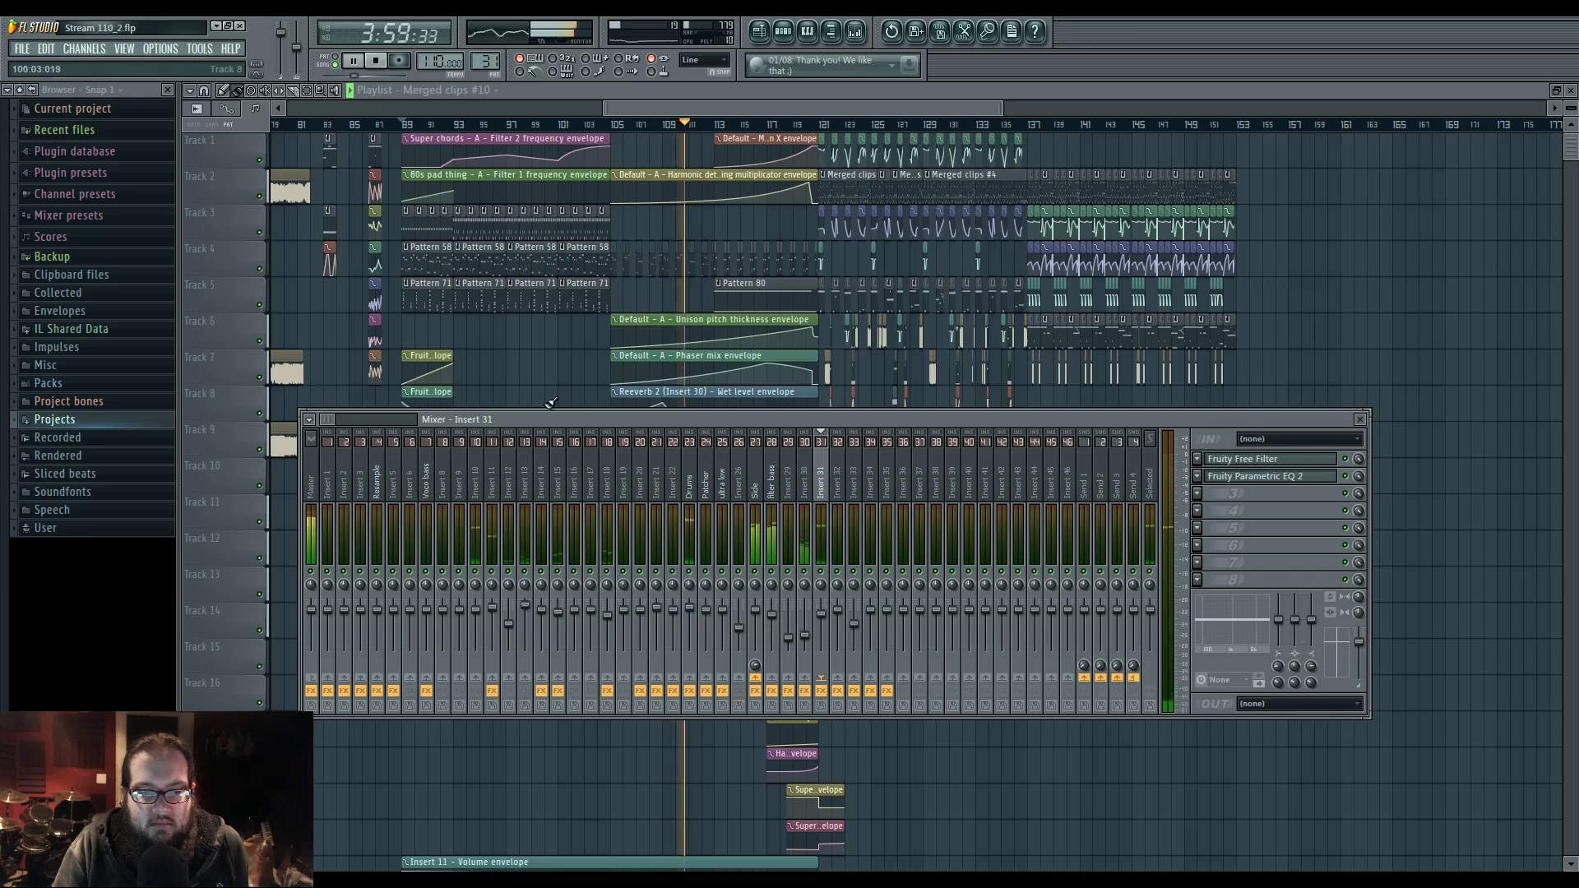
{"action": "left_click", "coordinate": [478, 468]}
{"action": "key", "text": "F9"}
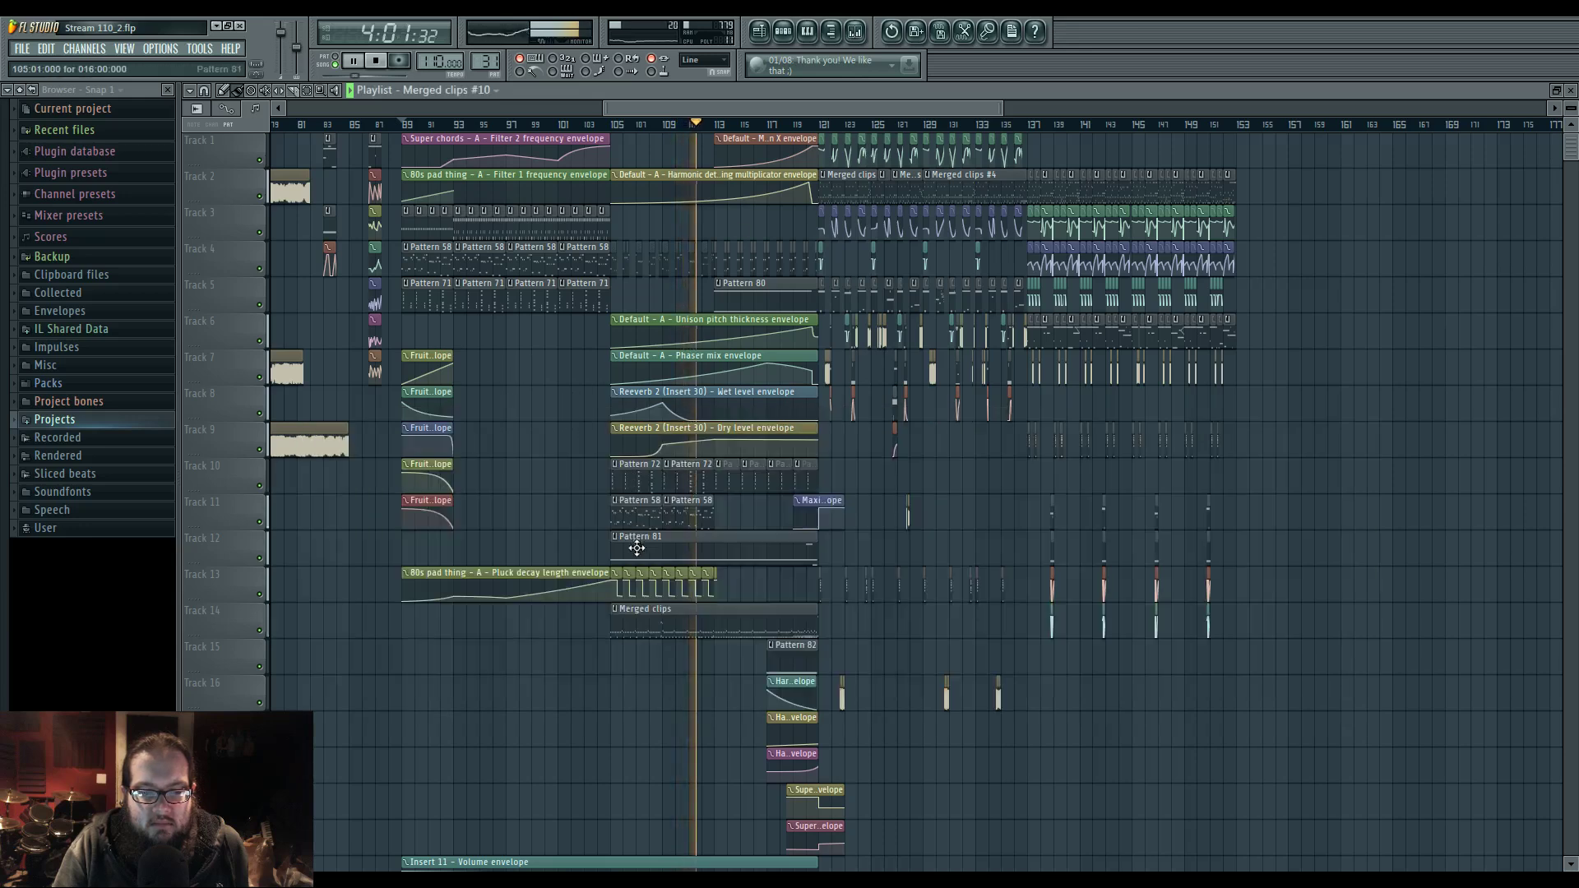
- Draw a gradual velocity rise up to bar 15 across all C3 notes in the build-up's Superior Drummer 2 part on Track 14
{"action": "double_click", "coordinate": [650, 636]}
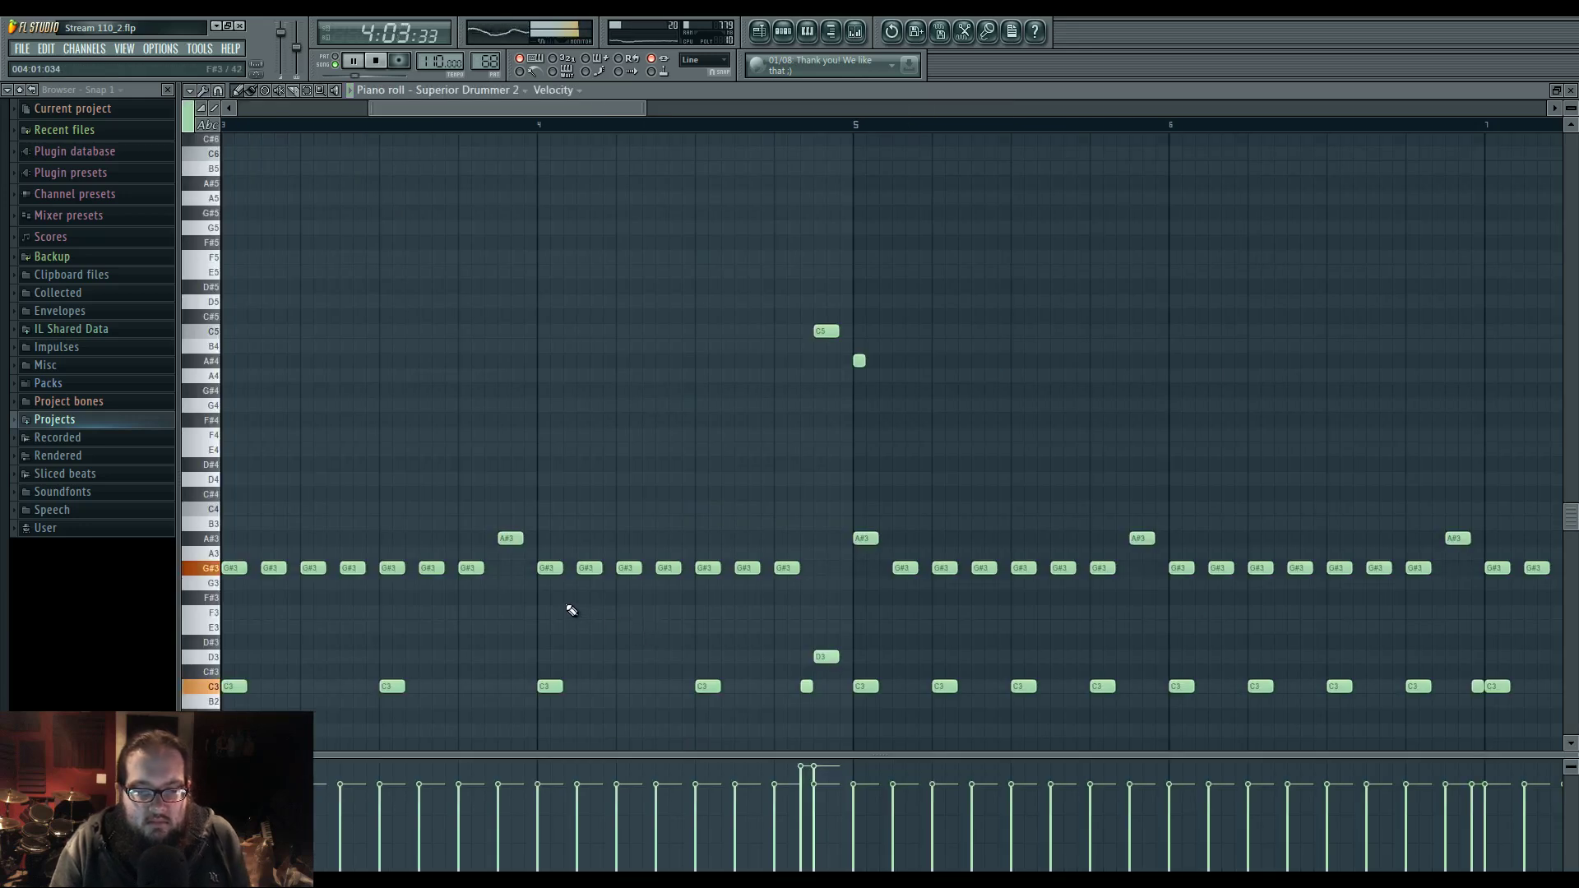
{"action": "scroll", "coordinate": [572, 610], "scroll_direction": "down", "scroll_amount": 5}
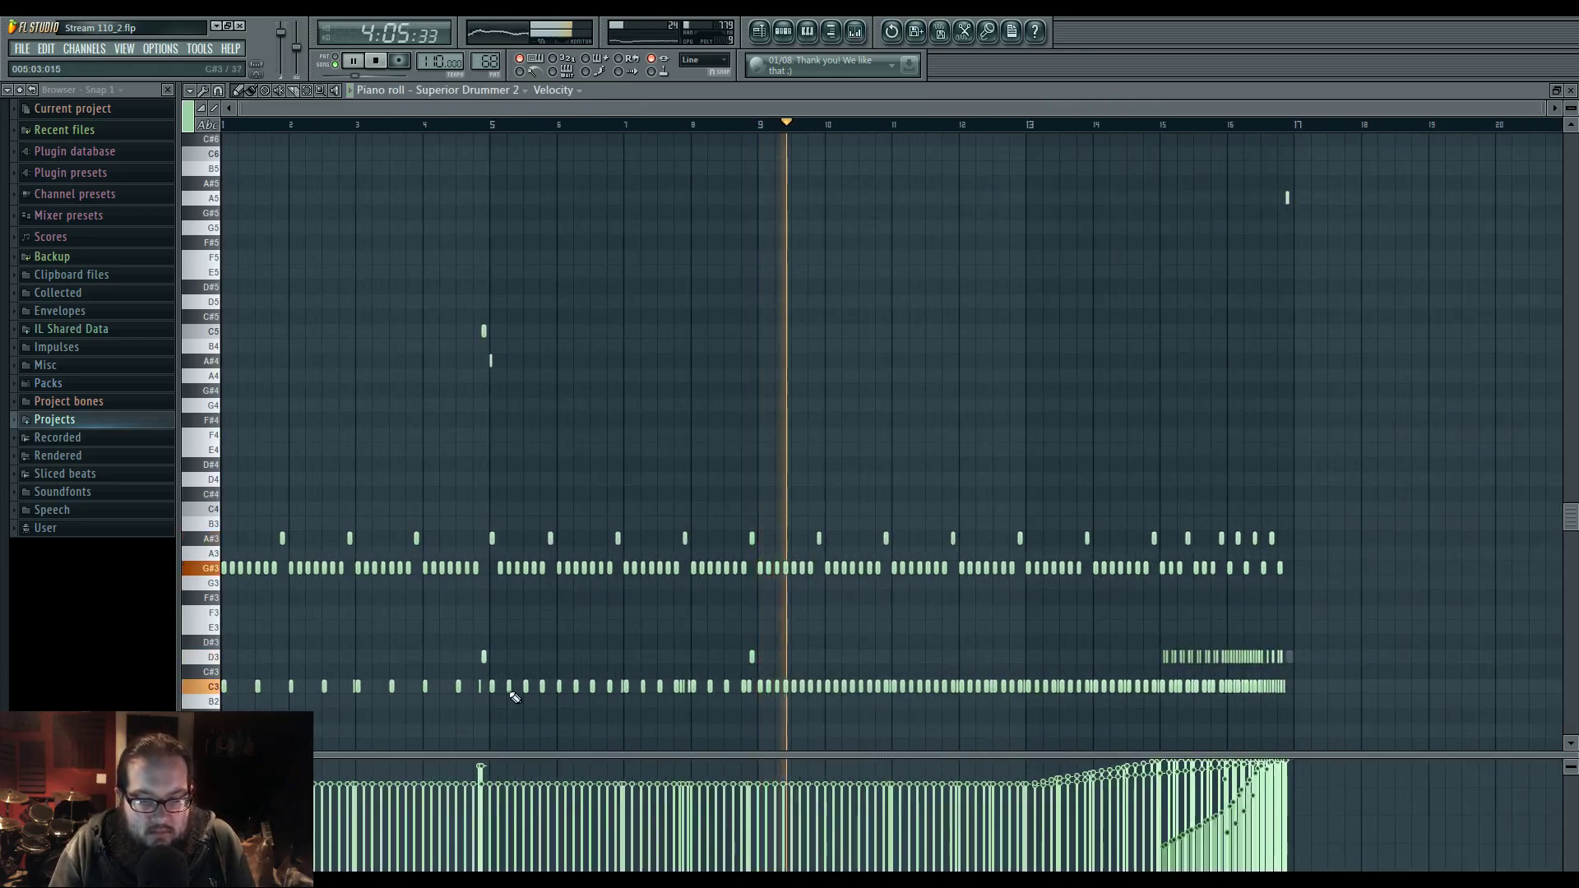
{"action": "left_click", "coordinate": [211, 687], "text": "ctrl"}
{"action": "left_click_drag", "start_coordinate": [226, 781], "coordinate": [1158, 761]}
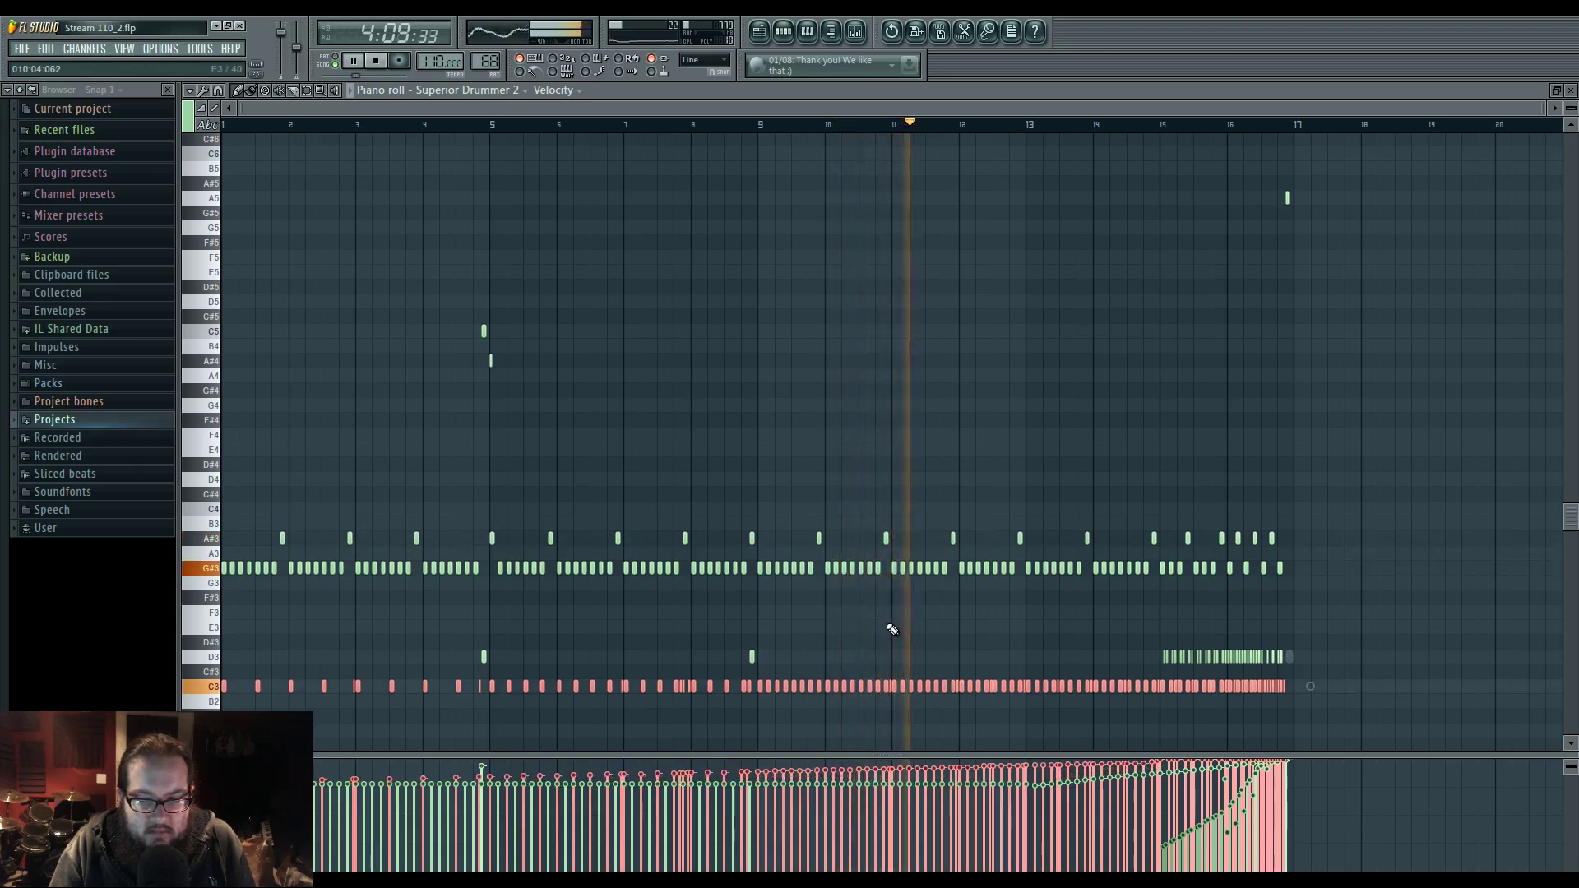
{"action": "left_click", "coordinate": [854, 648], "text": "ctrl"}
{"action": "left_click", "coordinate": [760, 32]}
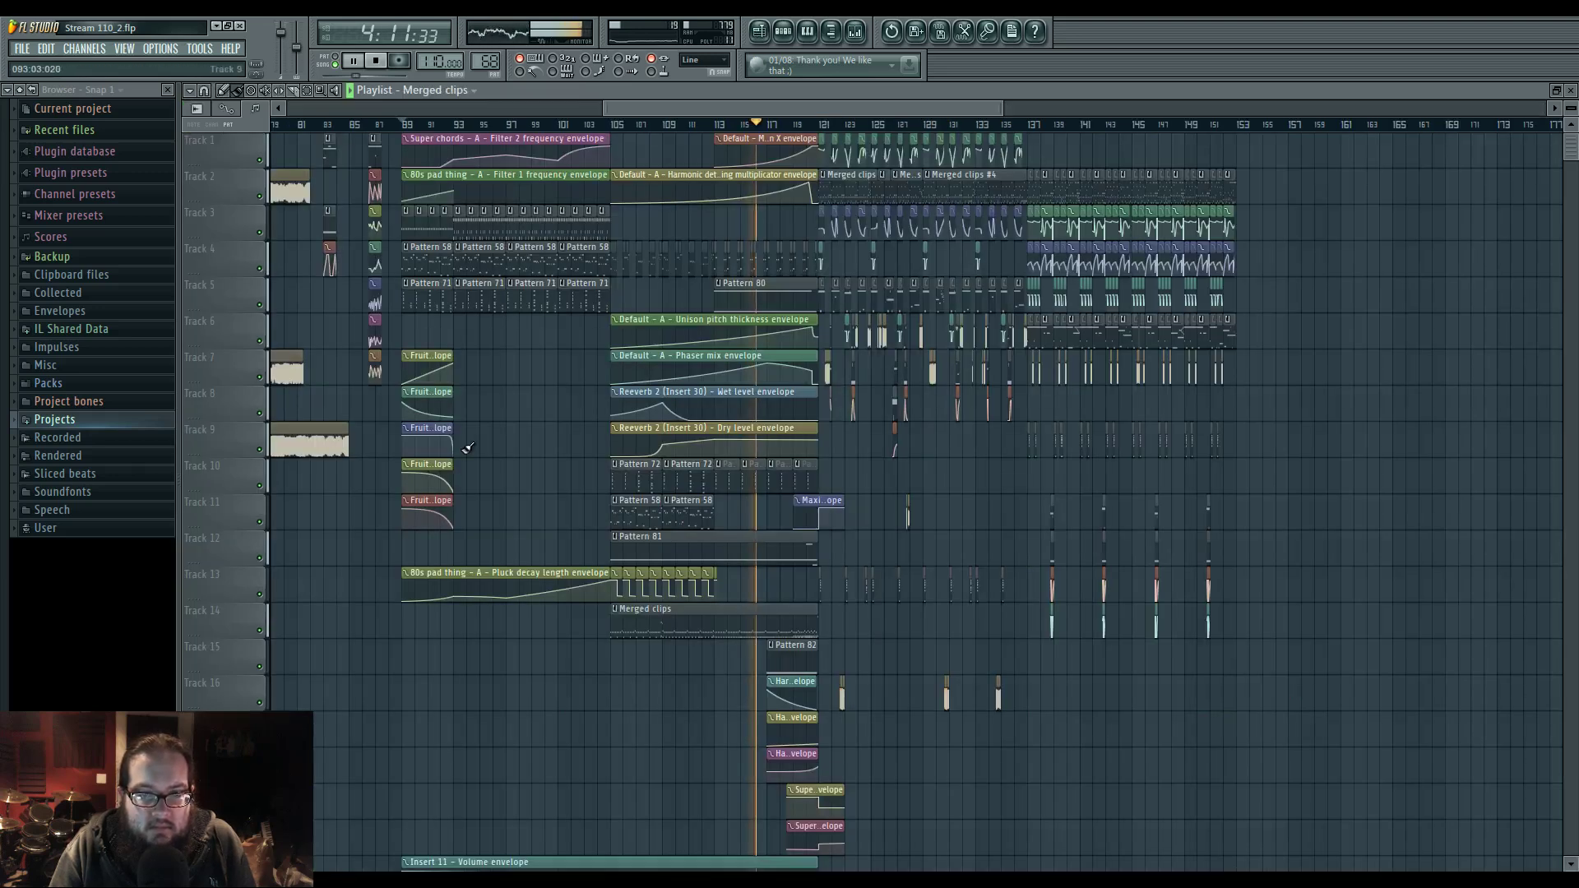
- Examine the end of the build-up's drum part and its transition into the drop at bar 121 during playback
{"action": "left_click_drag", "start_coordinate": [536, 409], "coordinate": [562, 410]}
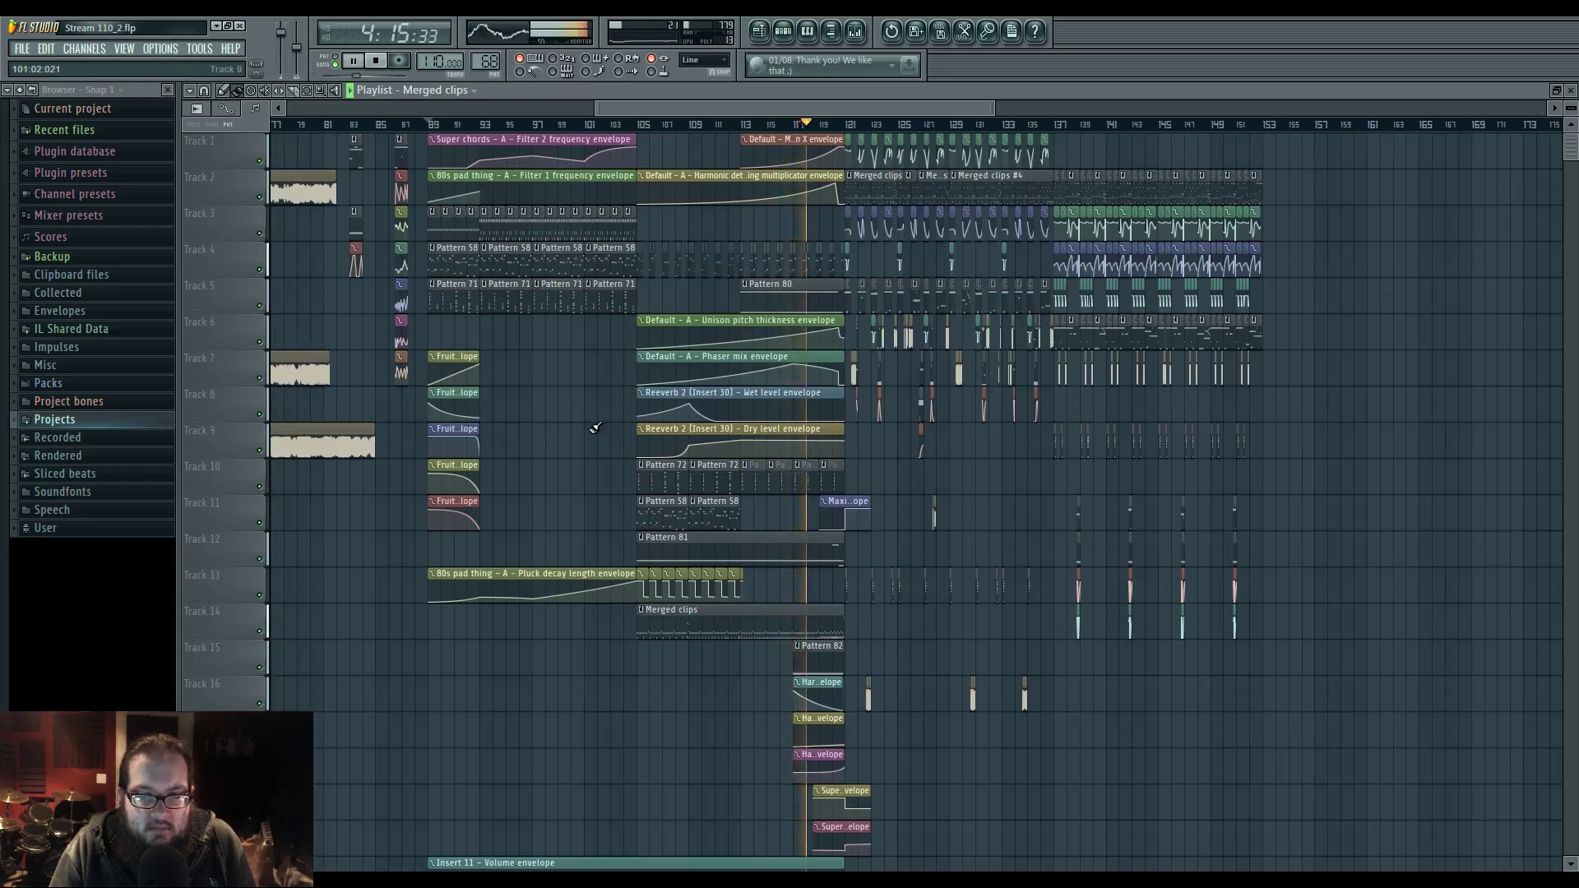
{"action": "scroll", "coordinate": [807, 515], "scroll_direction": "up", "scroll_amount": 6}
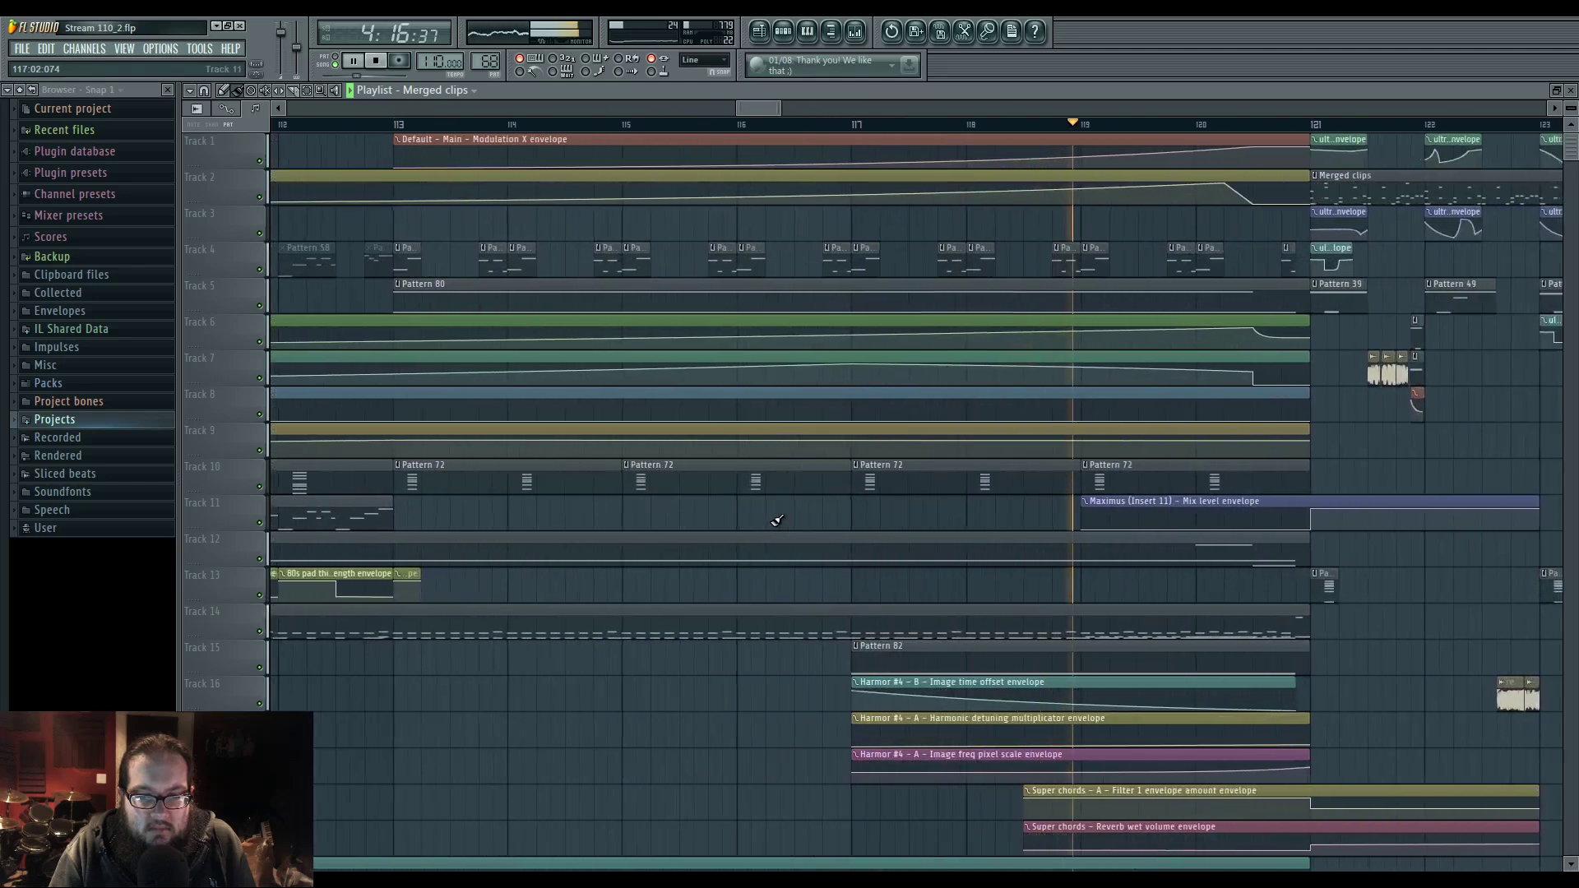
{"action": "scroll", "coordinate": [776, 508], "scroll_direction": "down", "scroll_amount": 5}
{"action": "scroll", "coordinate": [777, 507], "scroll_direction": "up", "scroll_amount": 5}
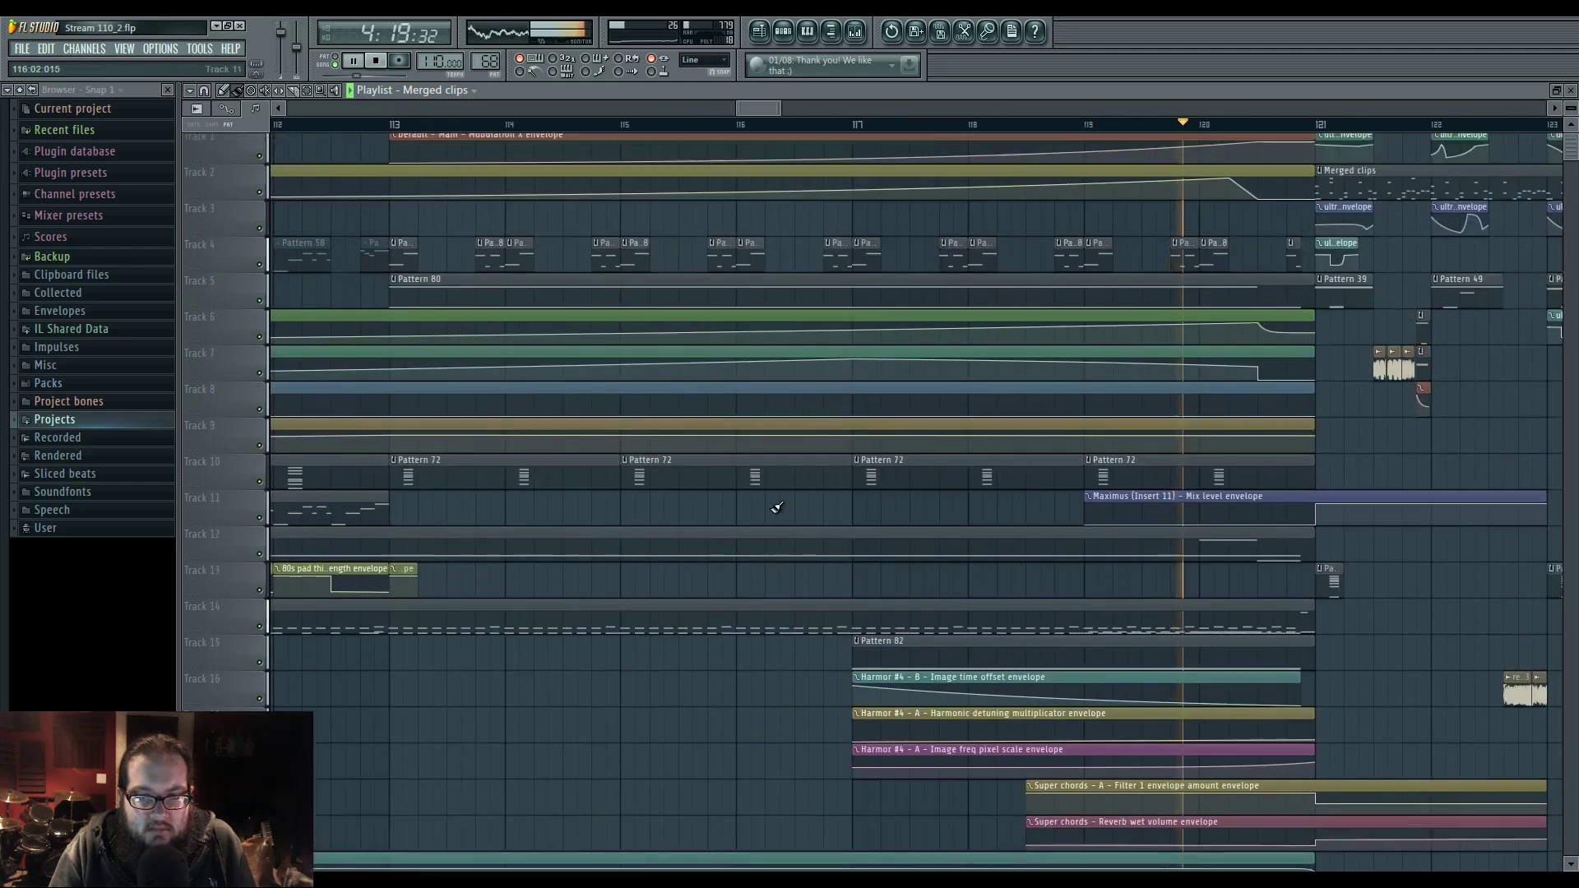
{"action": "double_click", "coordinate": [790, 618]}
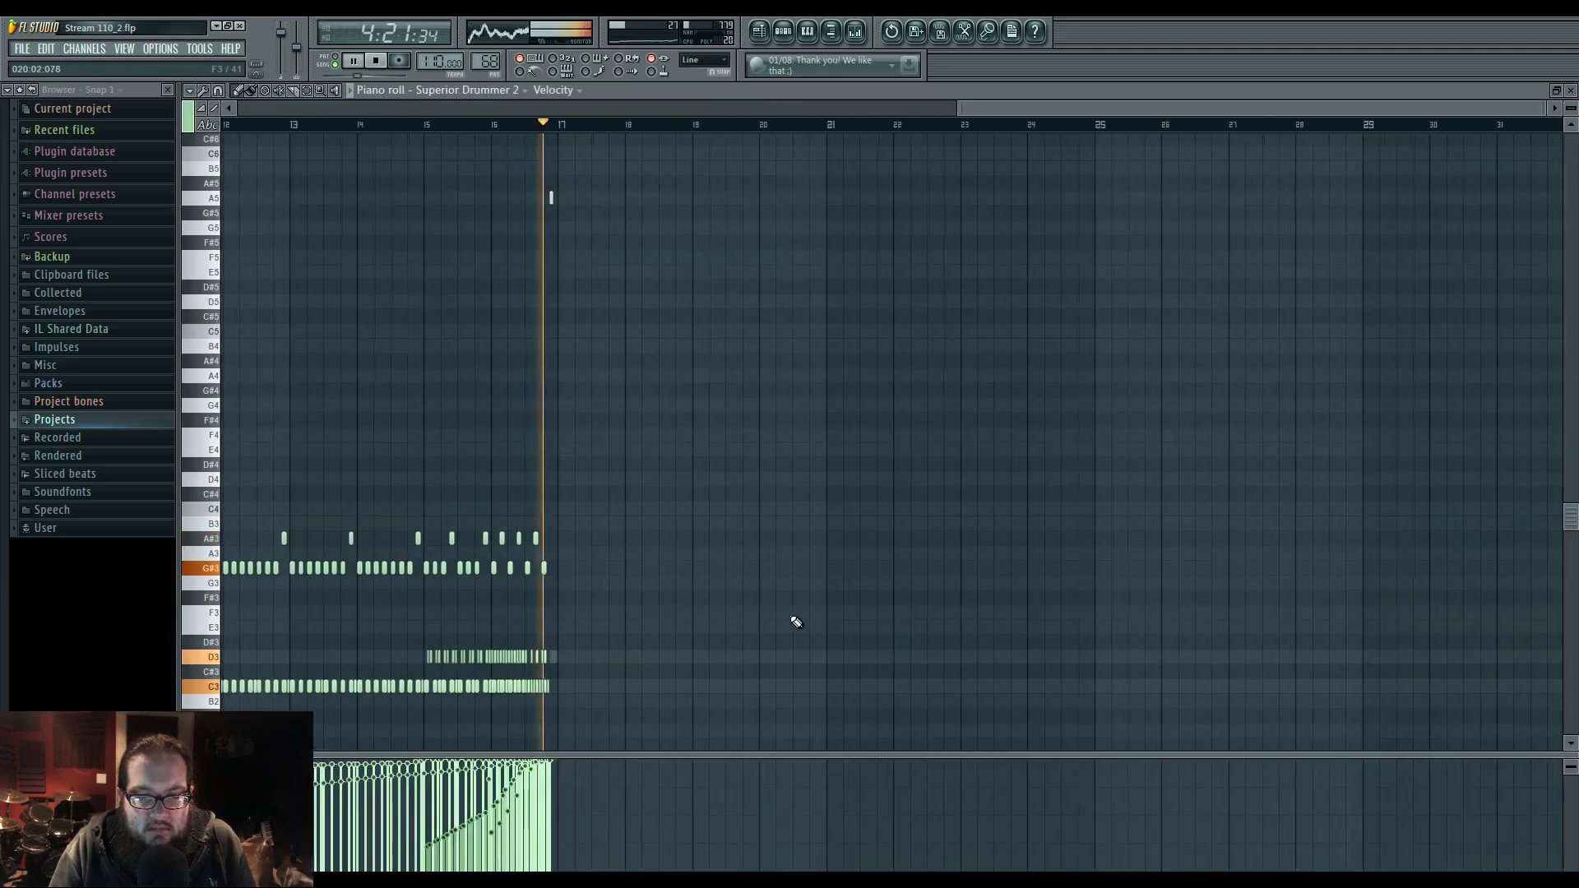
{"action": "left_click_drag", "start_coordinate": [656, 502], "coordinate": [907, 431]}
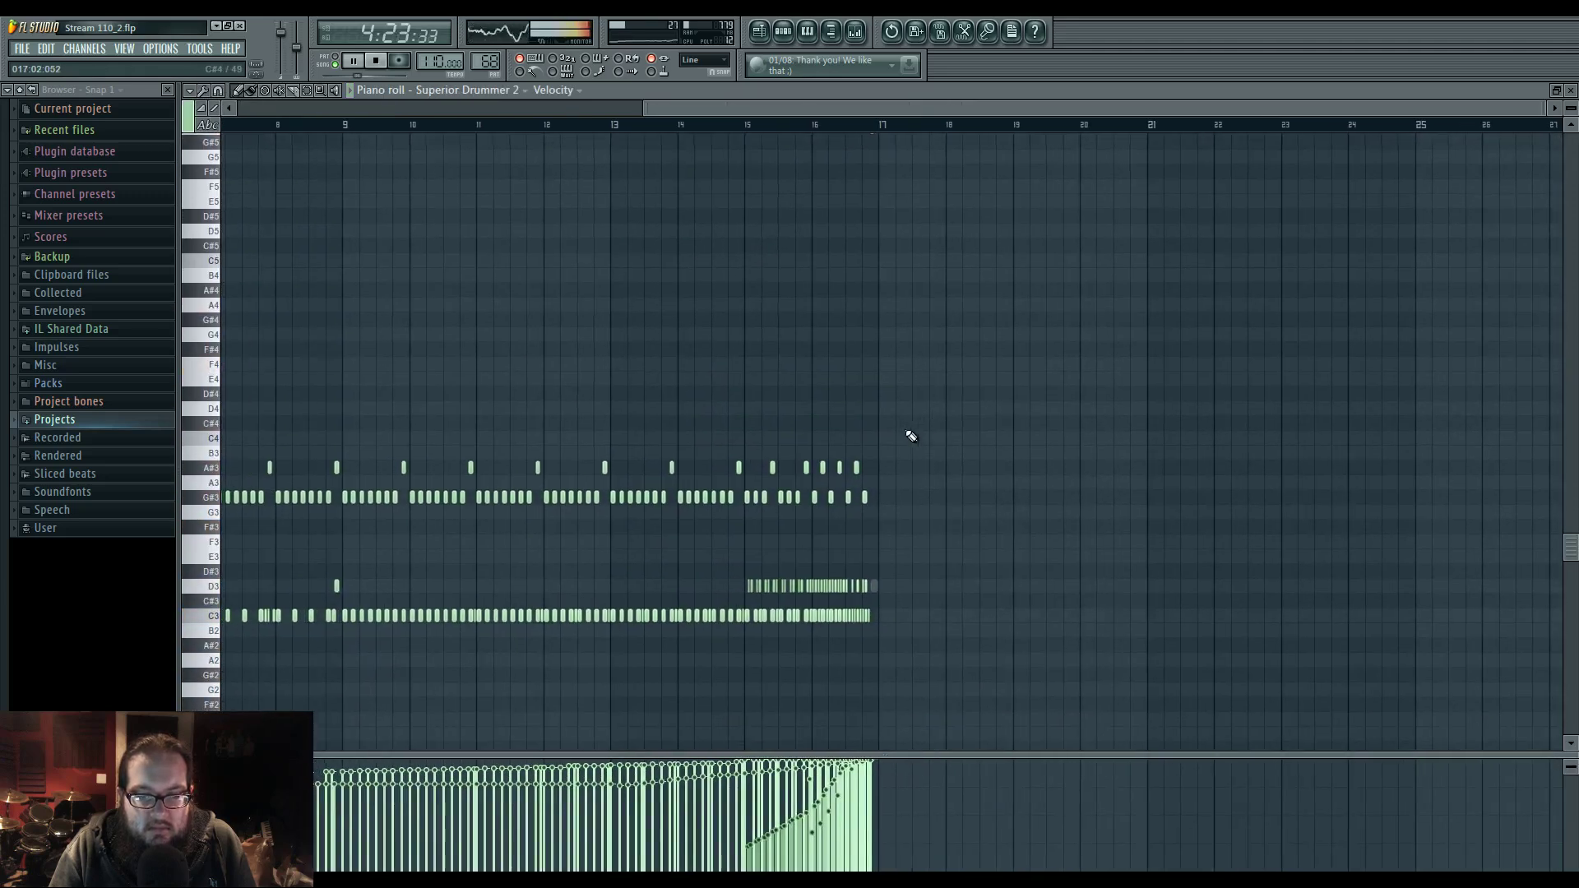
{"action": "left_click", "coordinate": [760, 33]}
{"action": "scroll", "coordinate": [737, 418], "scroll_direction": "up", "scroll_amount": 6}
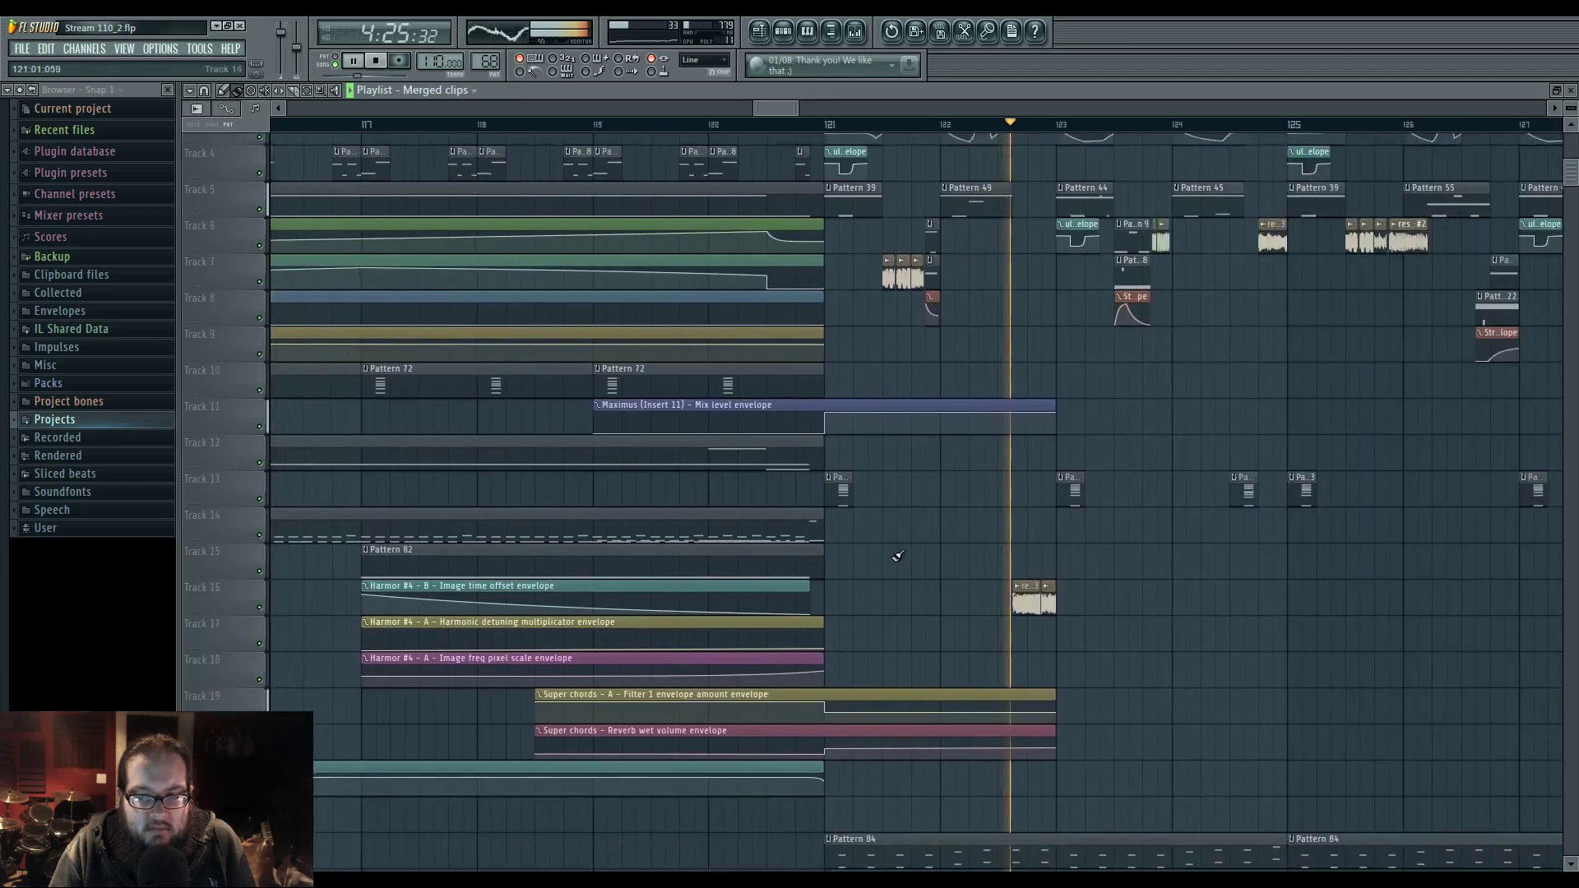
{"action": "scroll", "coordinate": [738, 418], "scroll_direction": "down", "scroll_amount": 3}
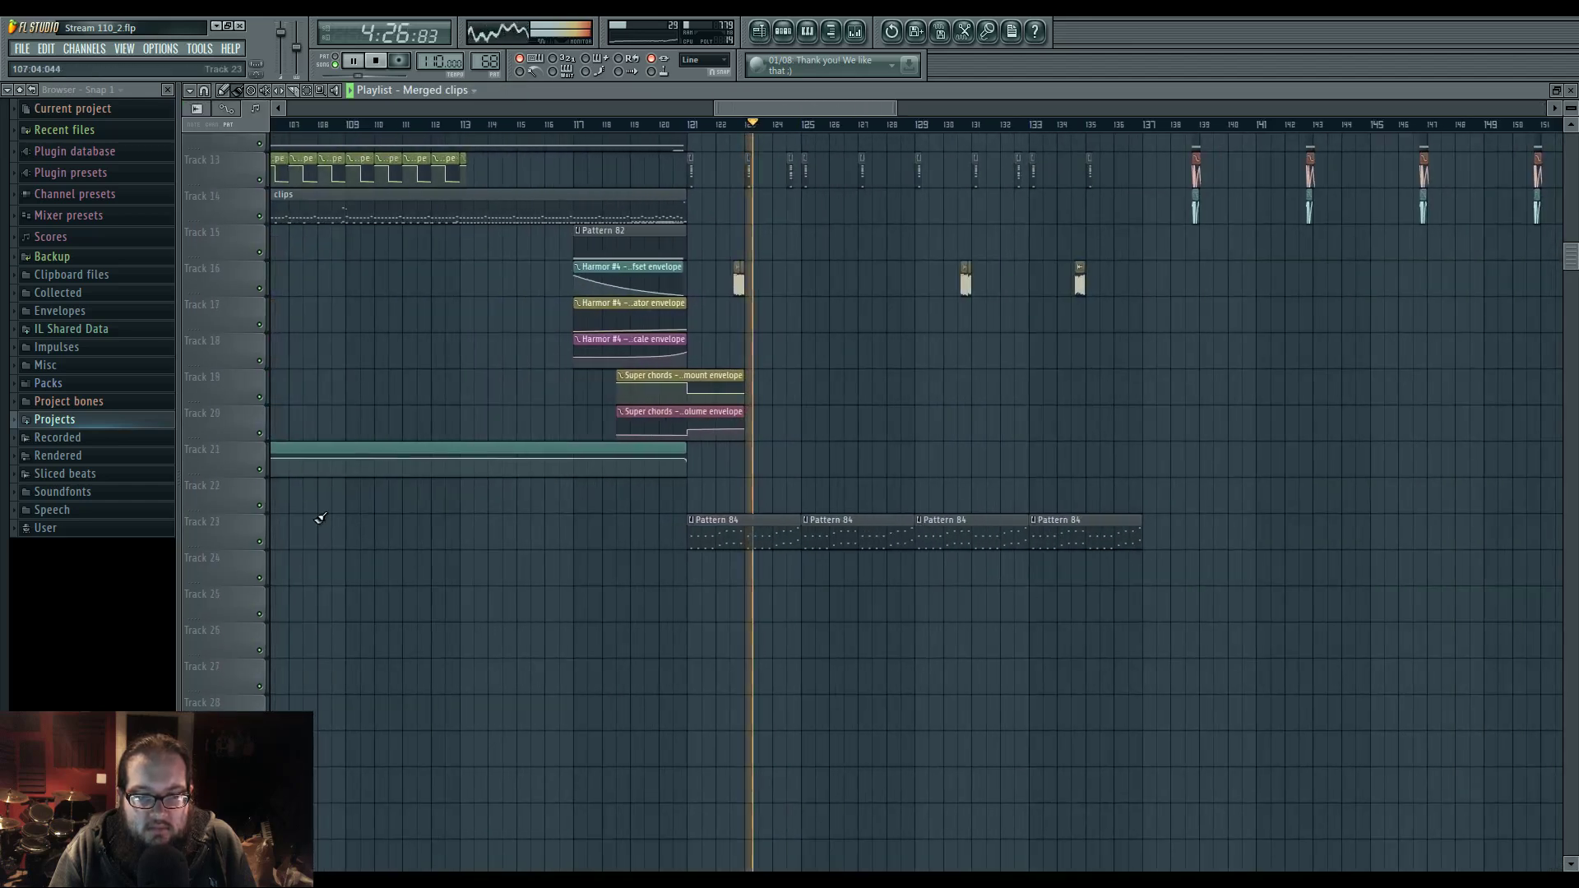
- Mute Track 23 with its Pattern 84 clips and listen to the drop without them
{"action": "left_click", "coordinate": [264, 543]}
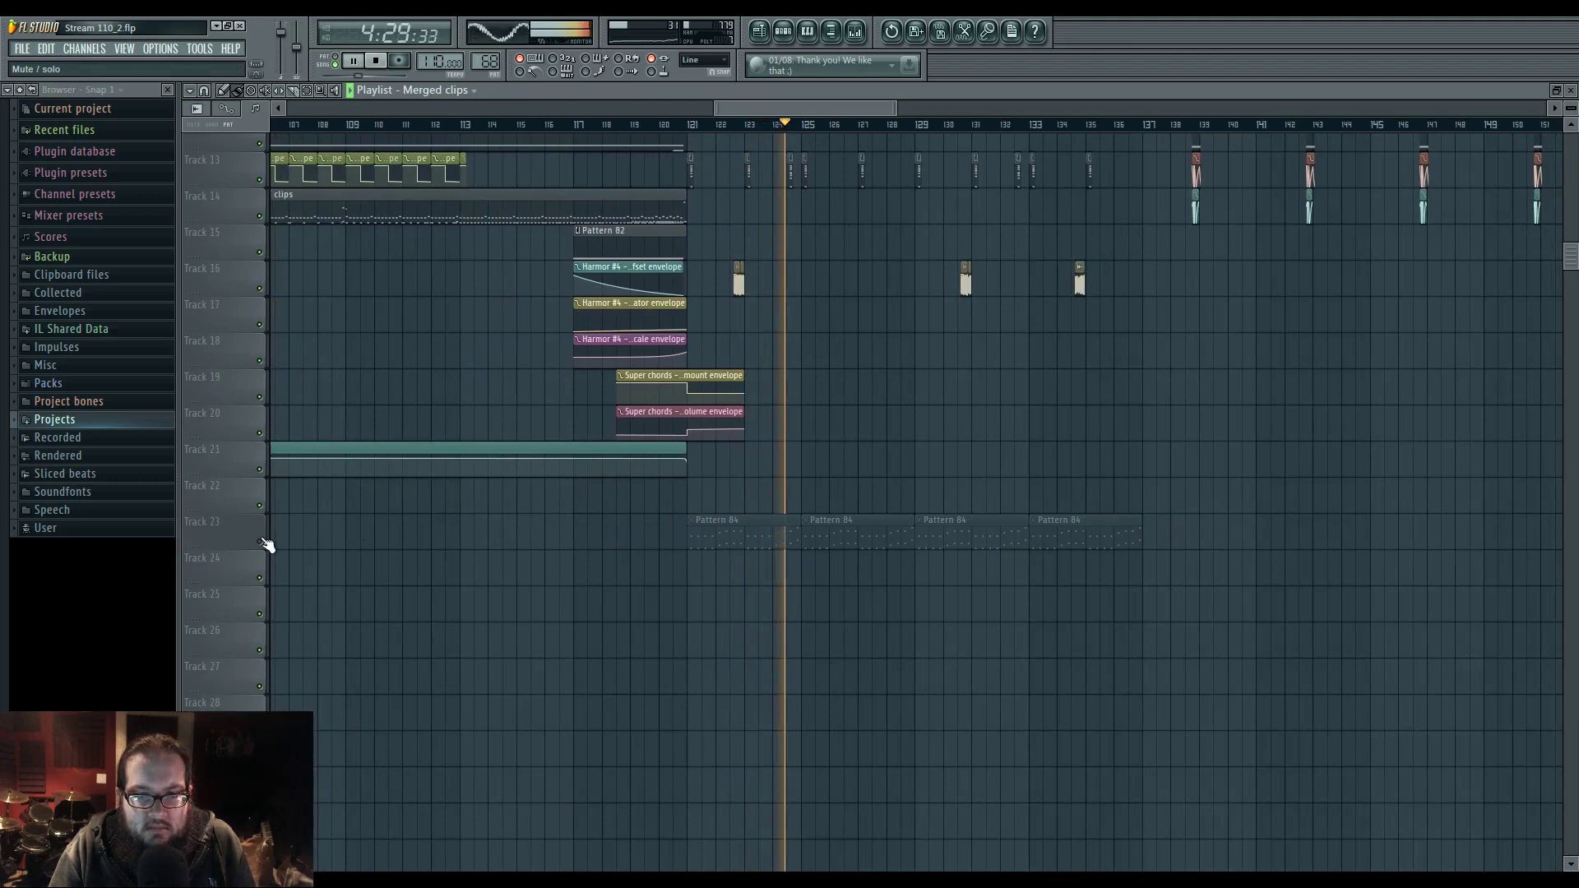
{"action": "left_click_drag", "start_coordinate": [816, 310], "coordinate": [729, 592]}
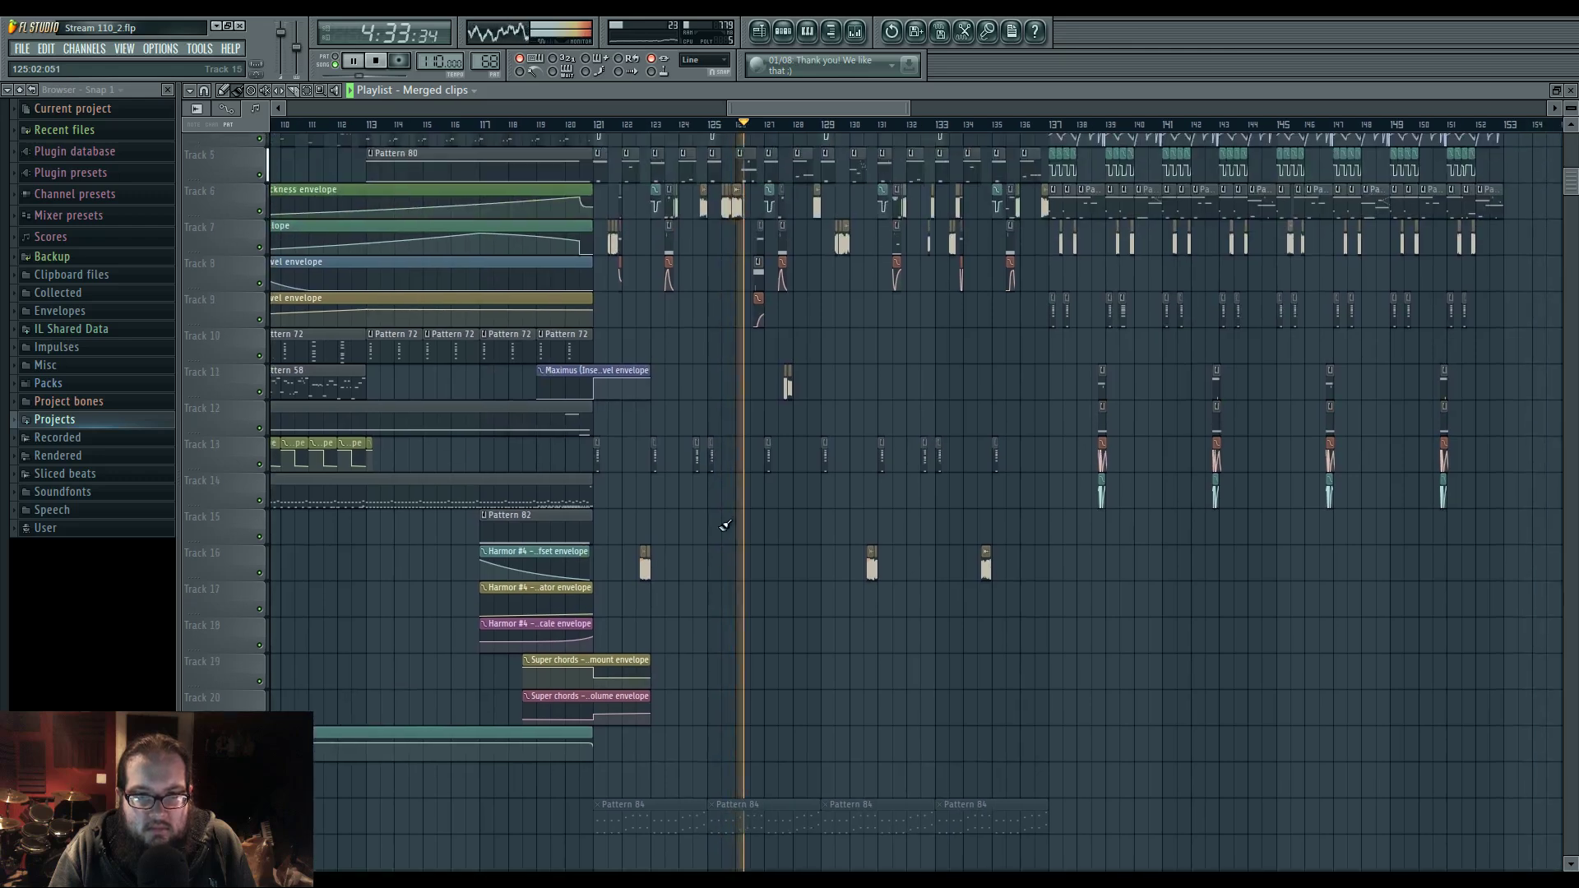
{"action": "left_click_drag", "start_coordinate": [724, 527], "coordinate": [730, 588]}
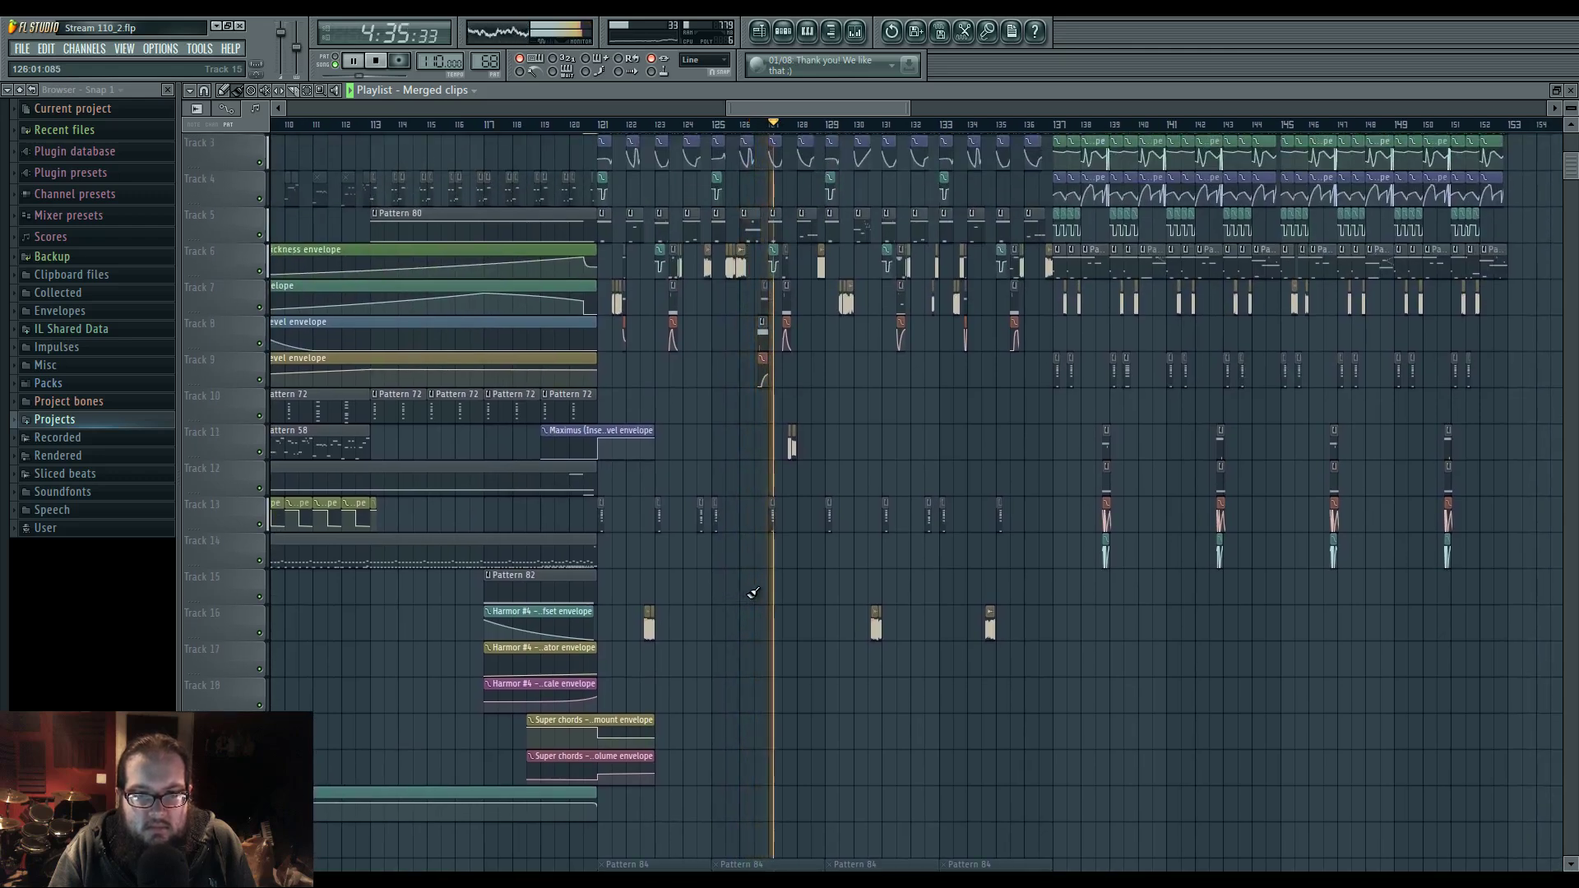
{"action": "left_click_drag", "start_coordinate": [747, 581], "coordinate": [708, 606]}
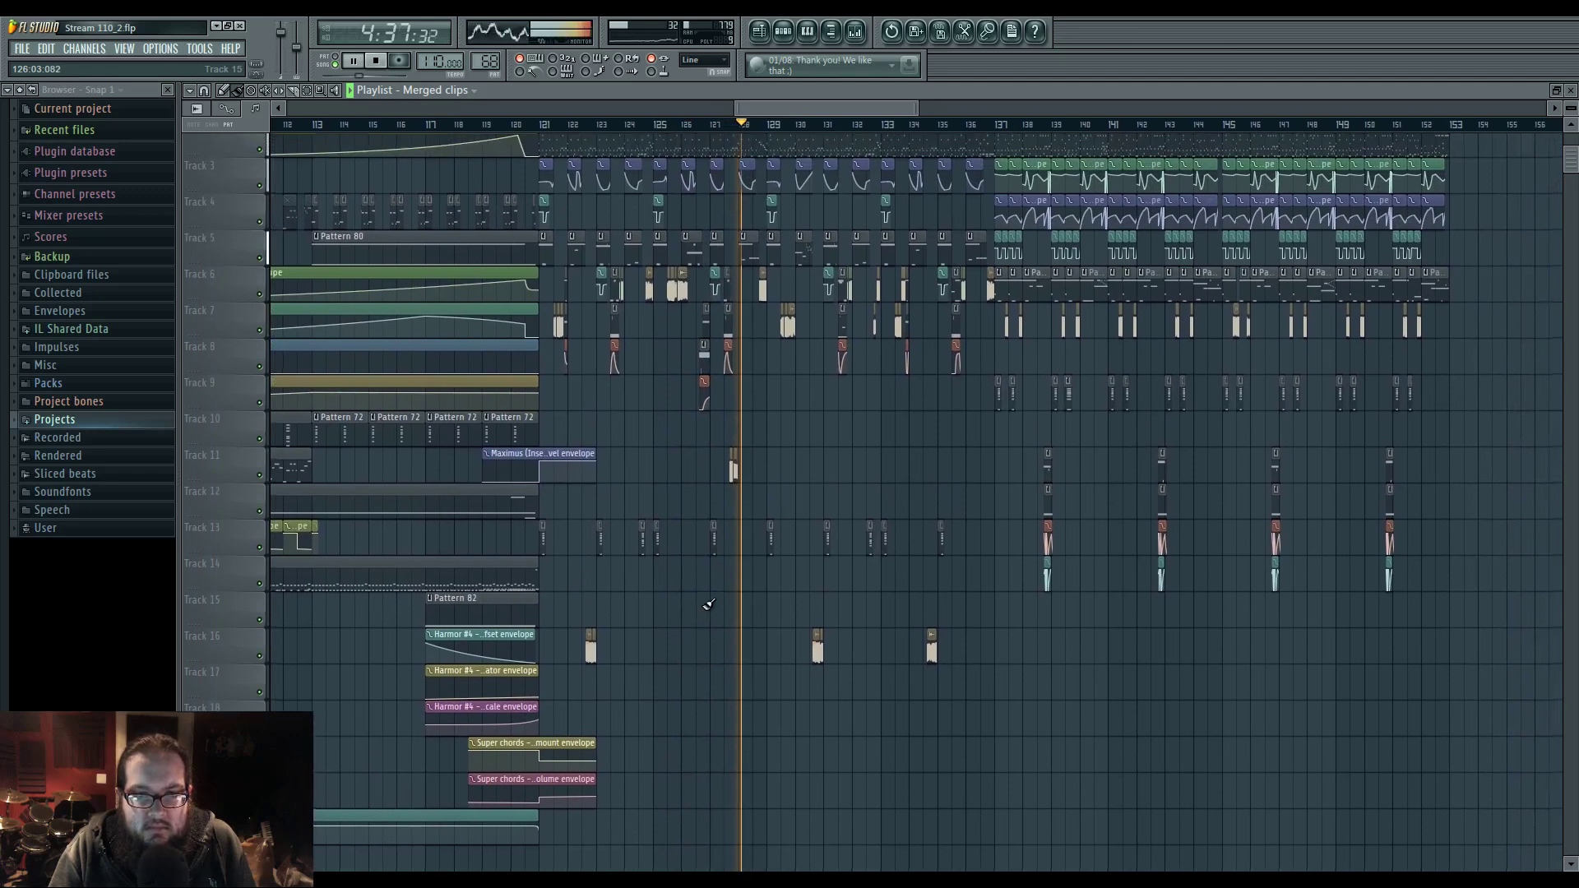
- In the Patcher on the ultra low mixer track, reshape Param. EQ 2 6 by raising band 7, lowering band 4, and adjusting bands 5 and 6
{"action": "left_click", "coordinate": [862, 34]}
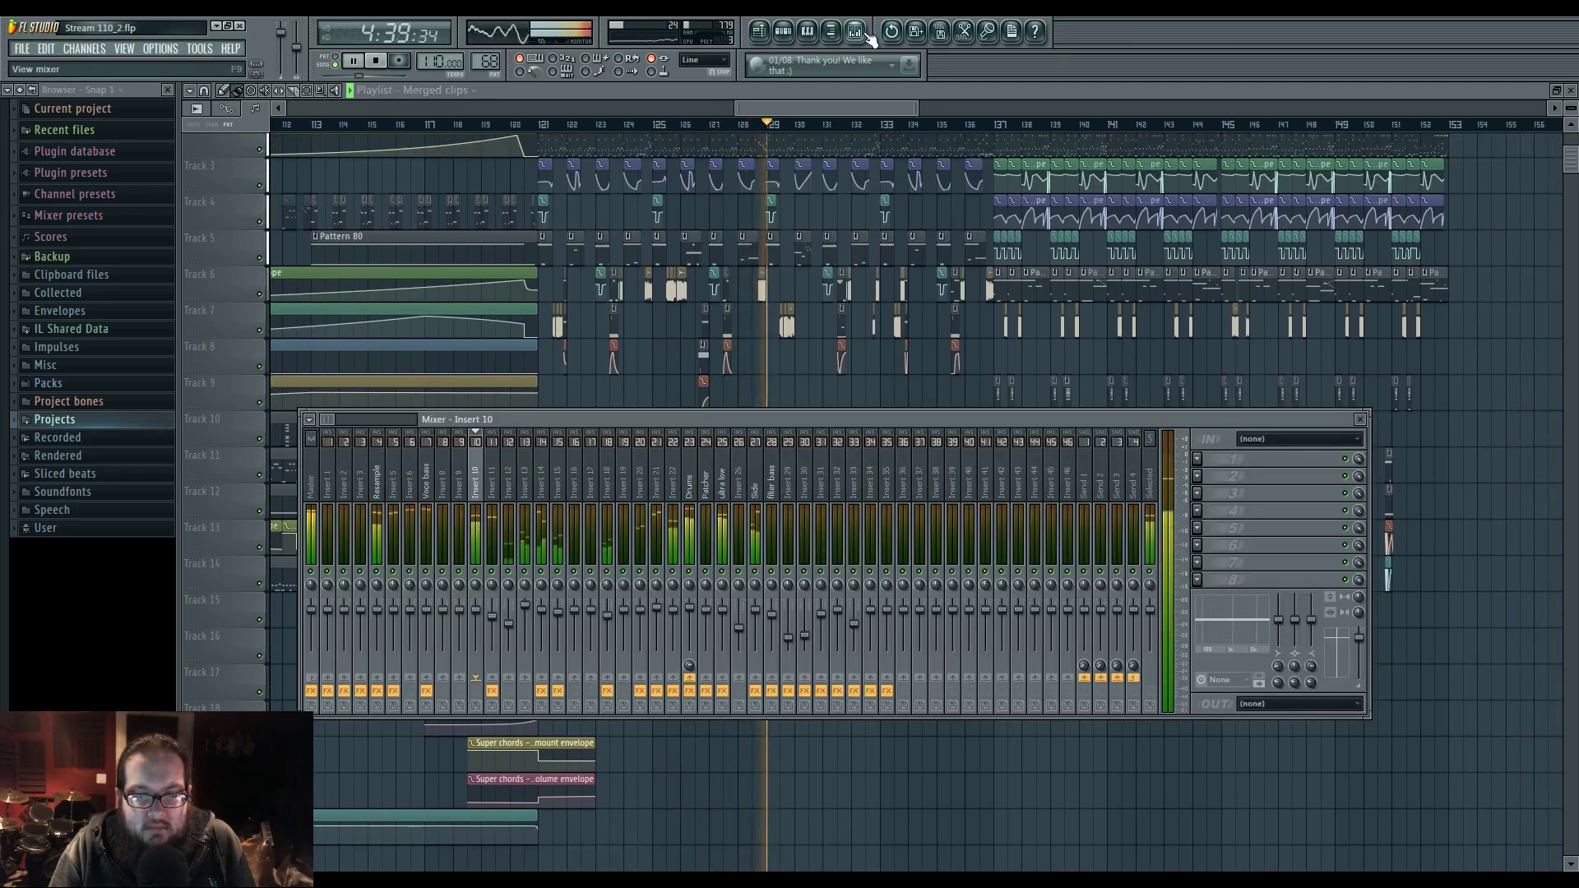
{"action": "left_click", "coordinate": [724, 475]}
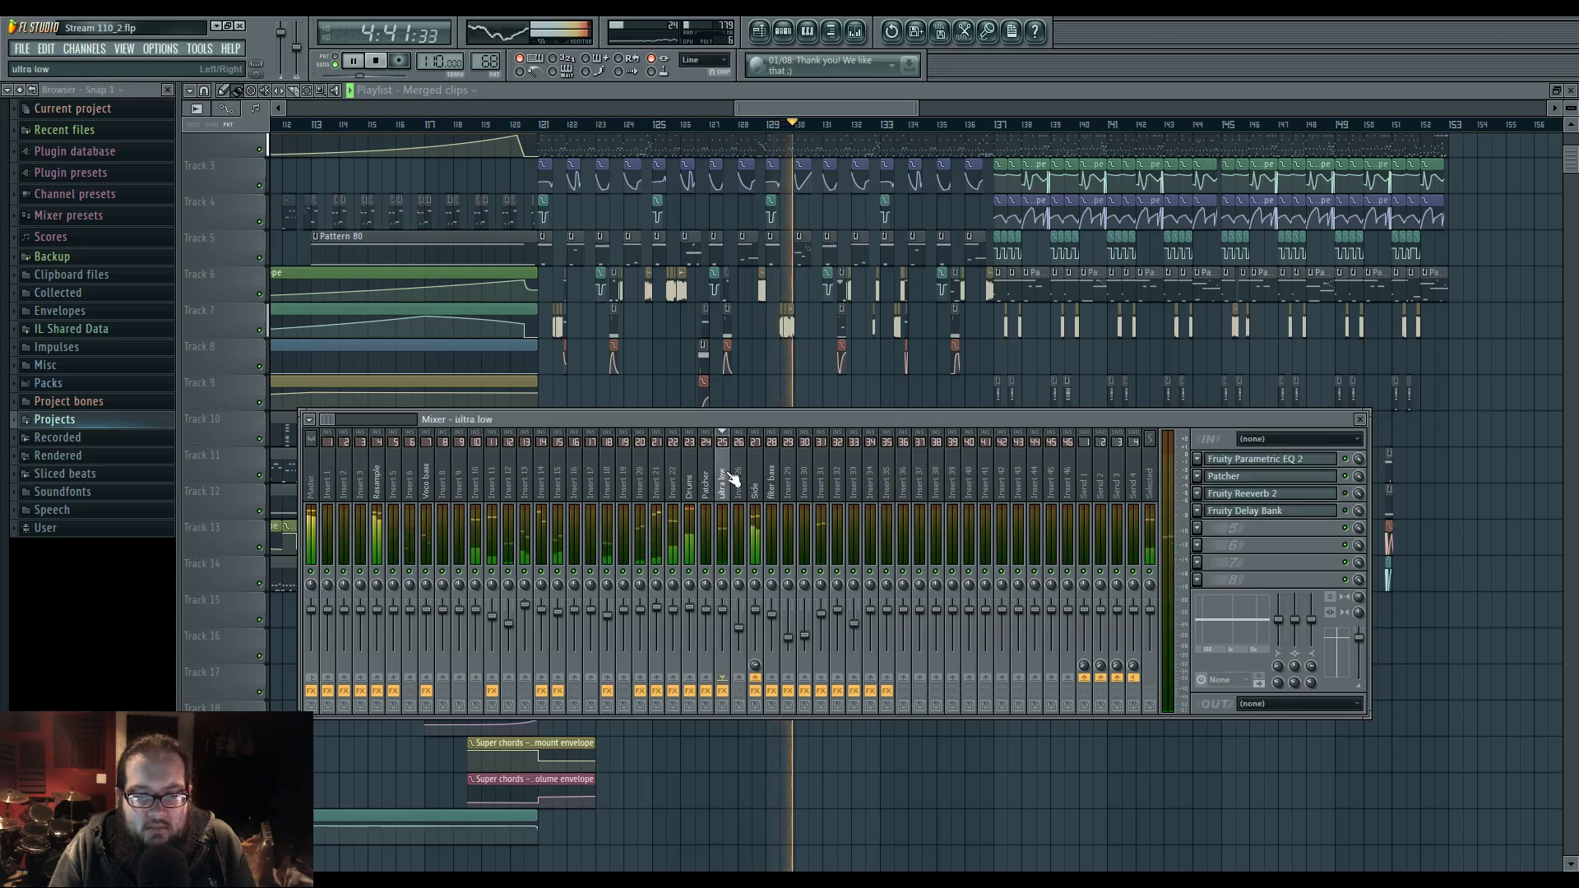
{"action": "left_click", "coordinate": [1239, 477]}
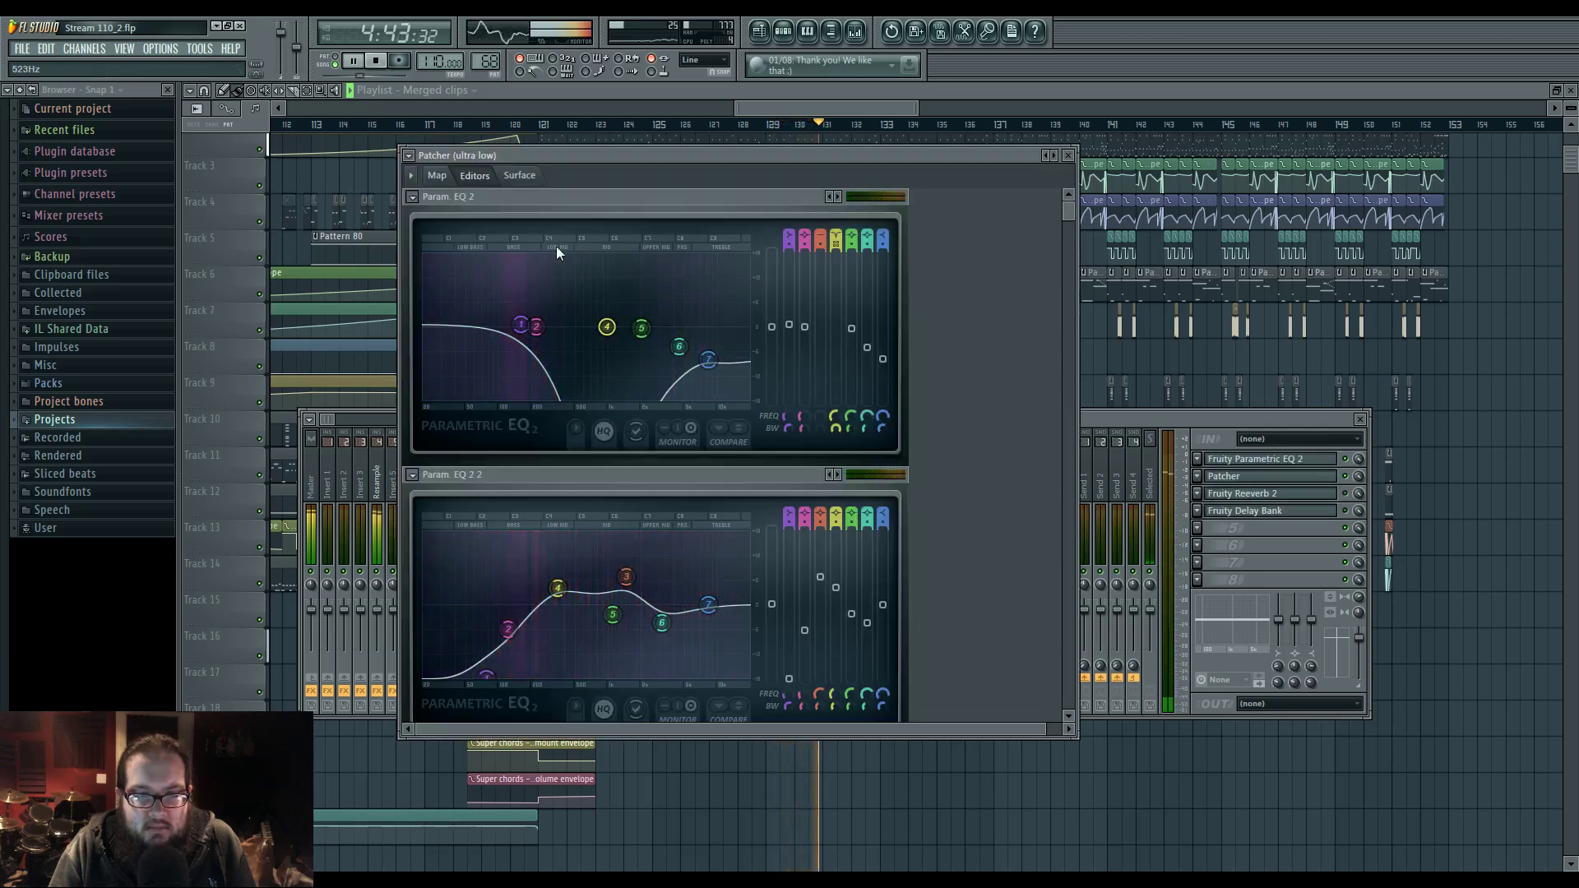
{"action": "left_click", "coordinate": [437, 175]}
{"action": "double_click", "coordinate": [1218, 288]}
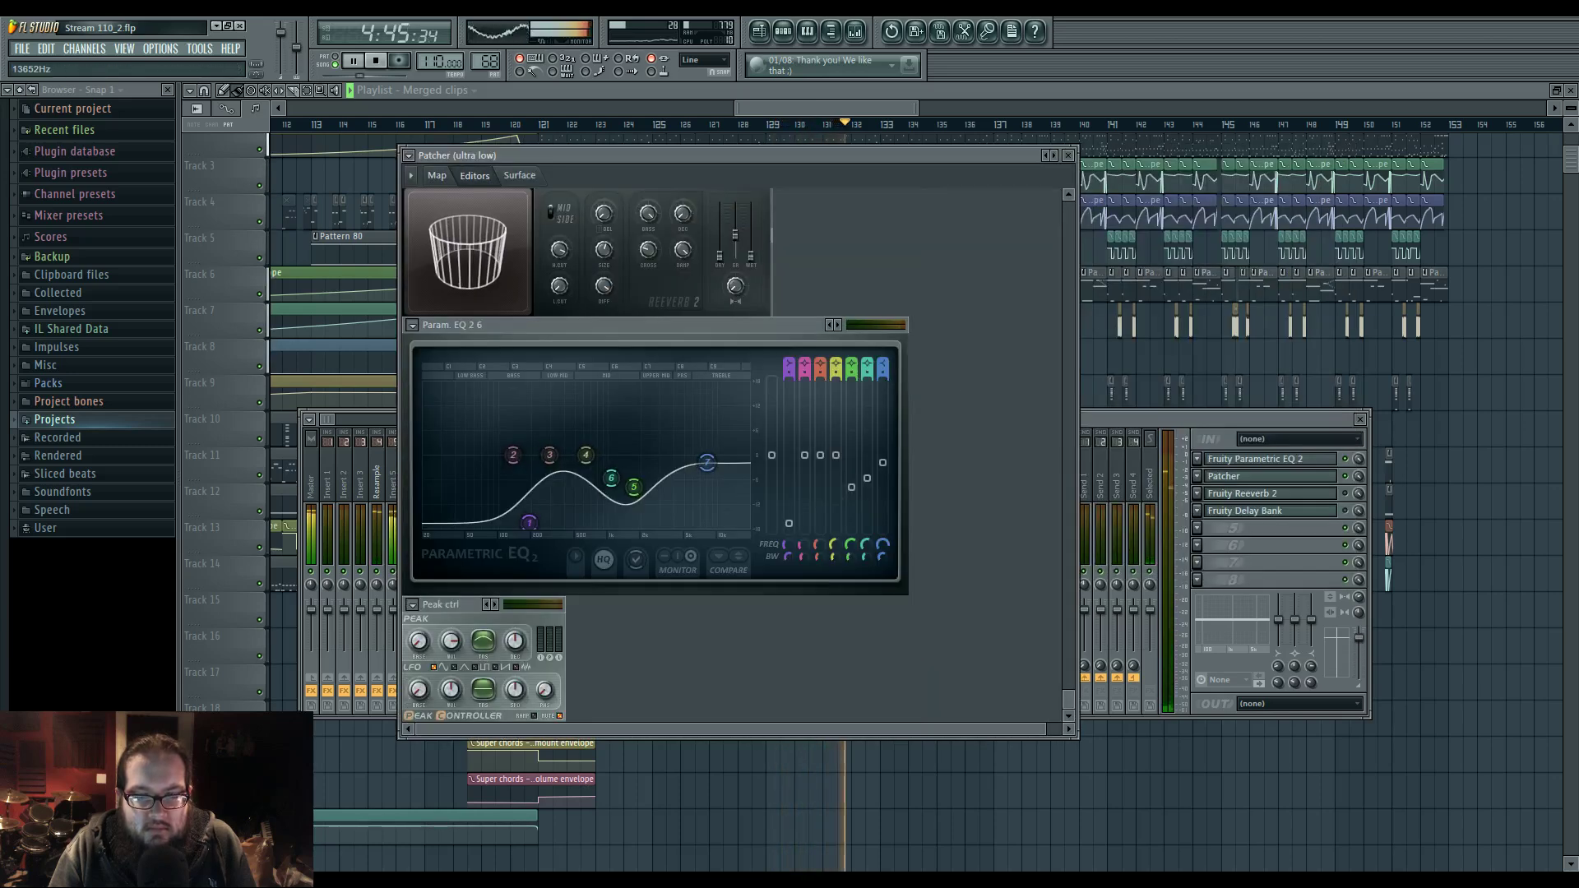
{"action": "left_click_drag", "start_coordinate": [708, 464], "coordinate": [714, 435]}
{"action": "left_click_drag", "start_coordinate": [634, 487], "coordinate": [651, 497]}
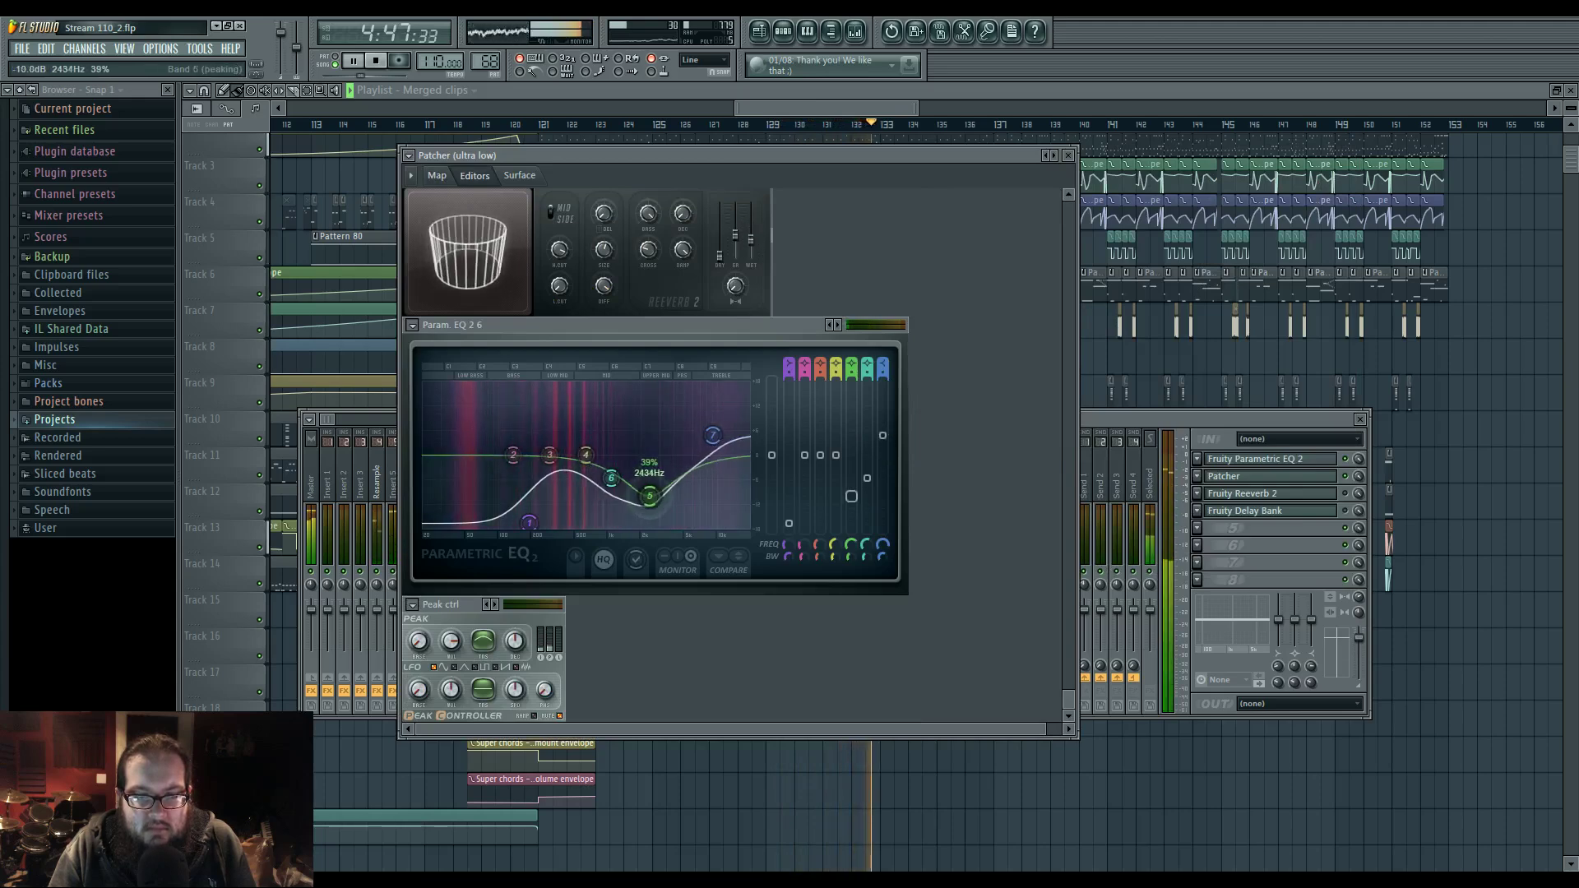
{"action": "left_click_drag", "start_coordinate": [586, 455], "coordinate": [557, 476]}
{"action": "left_click_drag", "start_coordinate": [651, 497], "coordinate": [641, 452]}
{"action": "mouse_move", "coordinate": [611, 477]}
{"action": "left_mouse_down"}
{"action": "mouse_move", "coordinate": [598, 491]}
{"action": "mouse_move", "coordinate": [641, 462]}
{"action": "mouse_move", "coordinate": [663, 479]}
{"action": "mouse_move", "coordinate": [593, 505]}
{"action": "mouse_move", "coordinate": [594, 485]}
{"action": "left_mouse_up"}
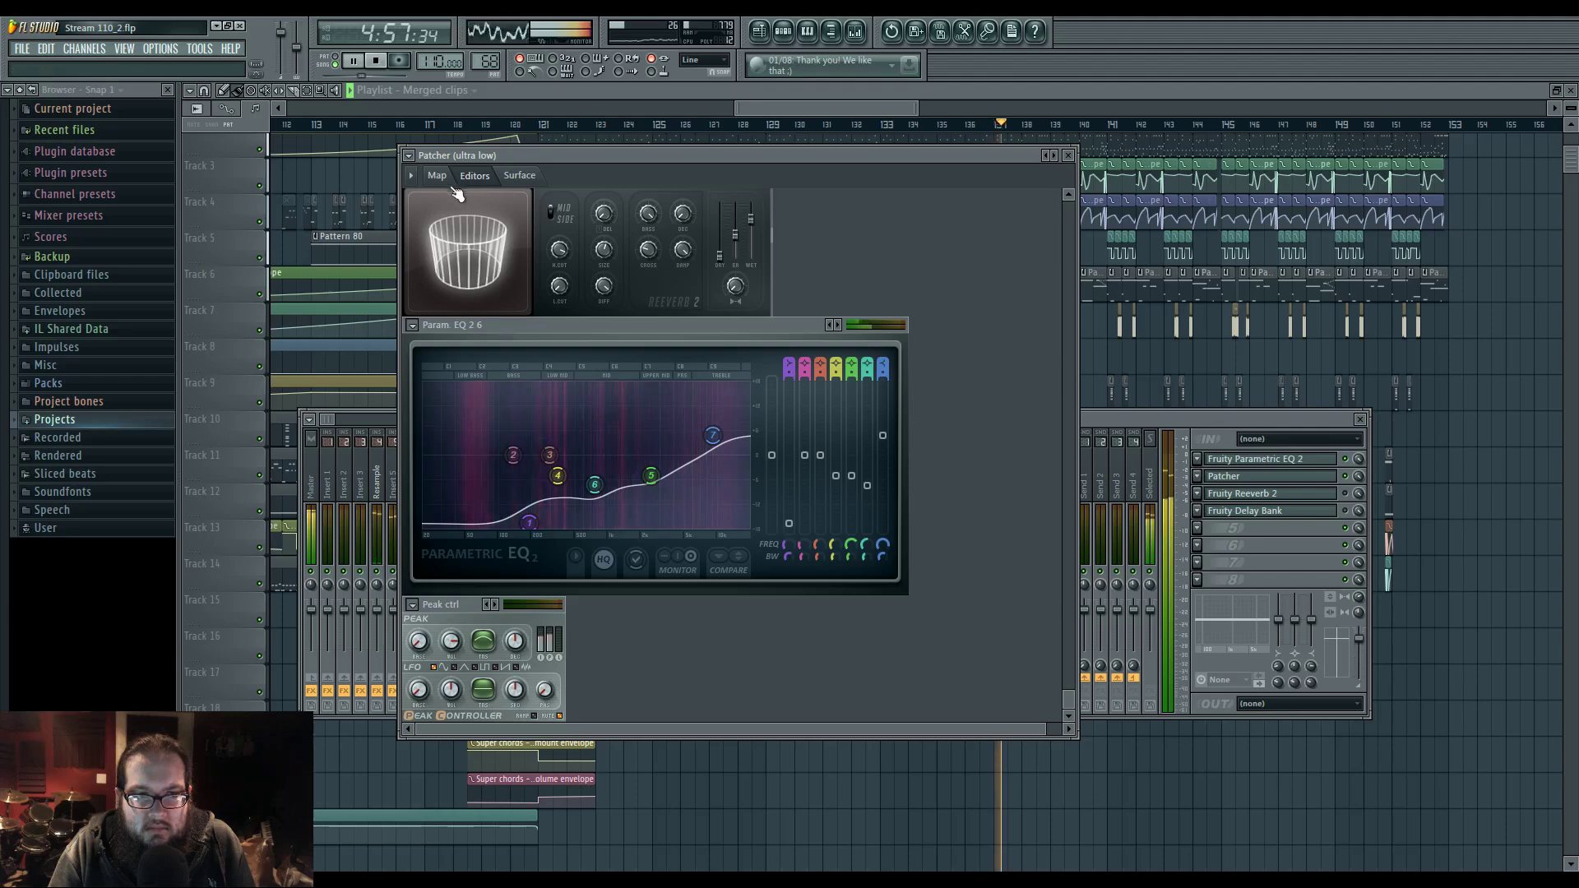
{"action": "left_click", "coordinate": [1463, 375]}
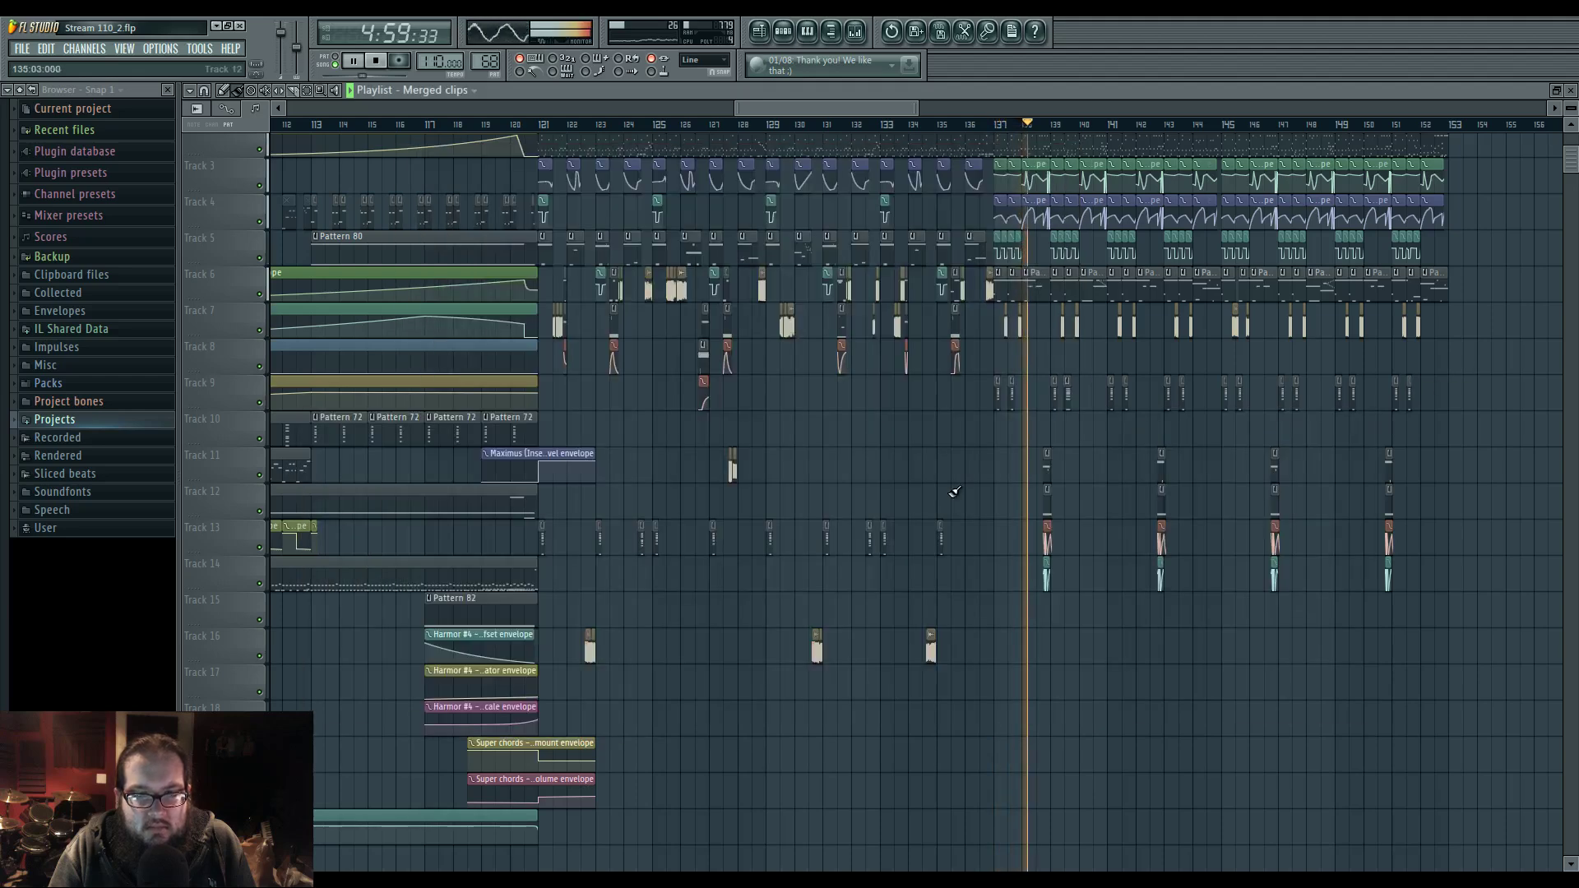
- Examine the drop up to its end at bar 152 during playback, and play it again from around bar 121
{"action": "scroll", "coordinate": [930, 520], "scroll_direction": "up", "scroll_amount": 2}
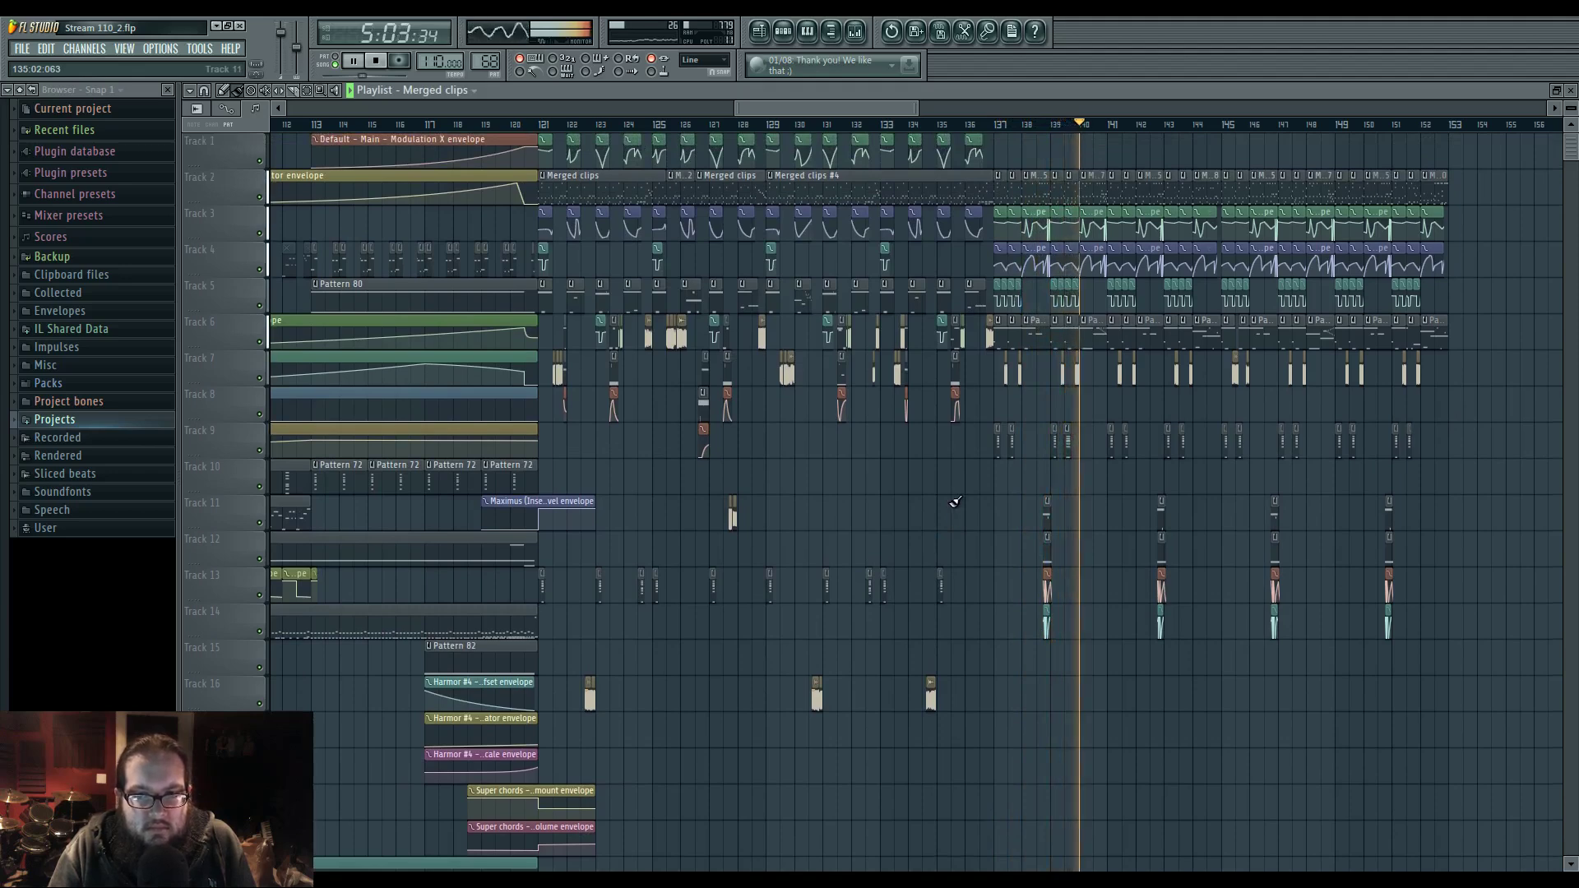
{"action": "right_click", "coordinate": [1099, 501], "text": "ctrl"}
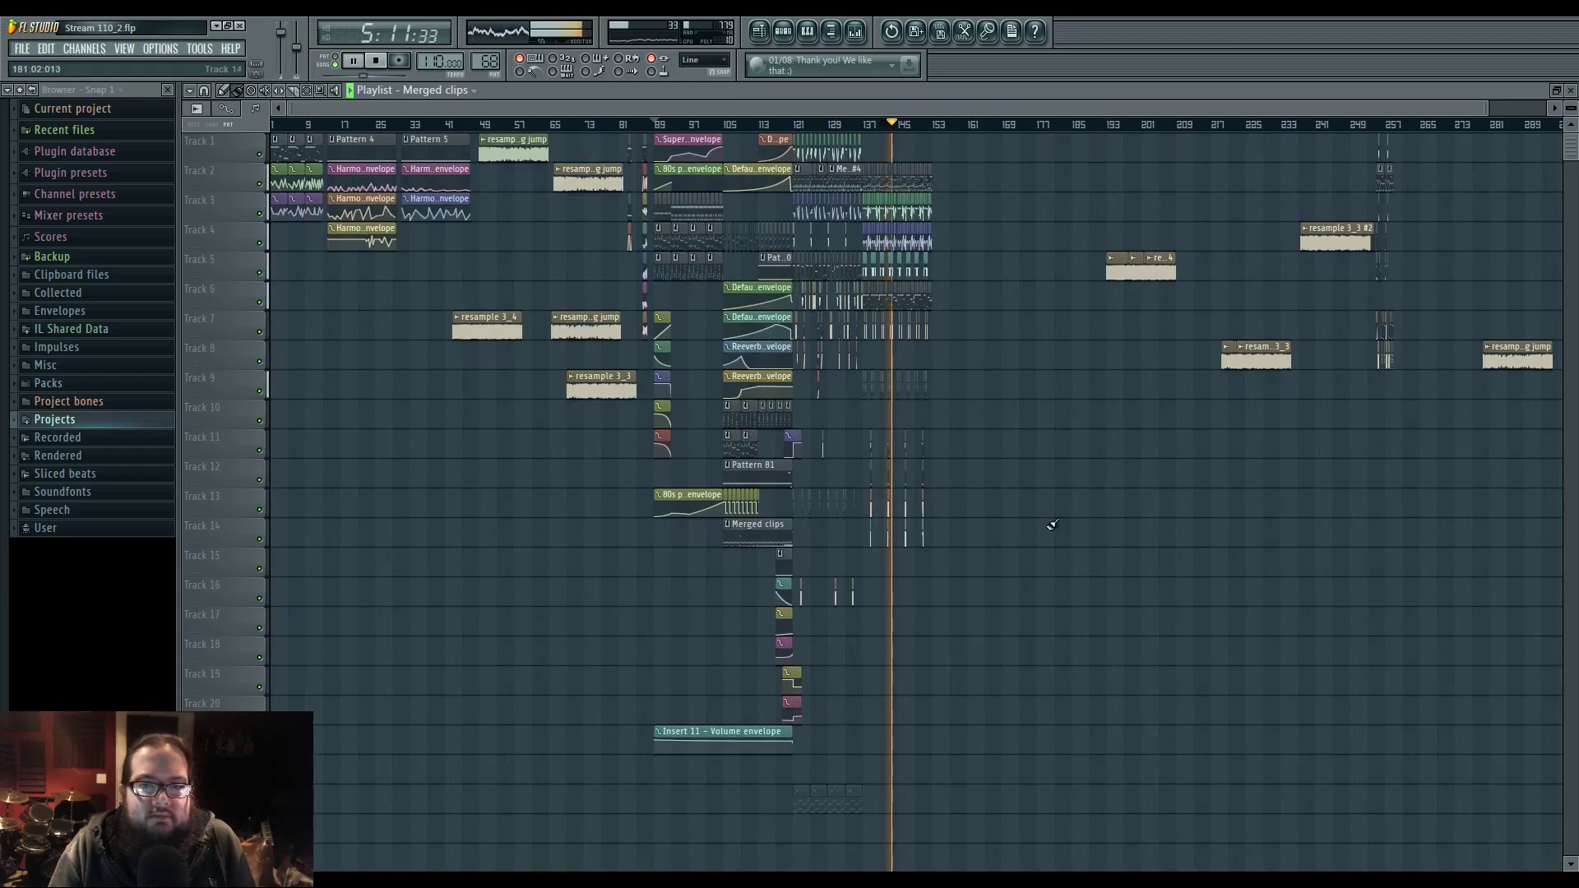
{"action": "scroll", "coordinate": [989, 520], "scroll_direction": "up", "scroll_amount": 8}
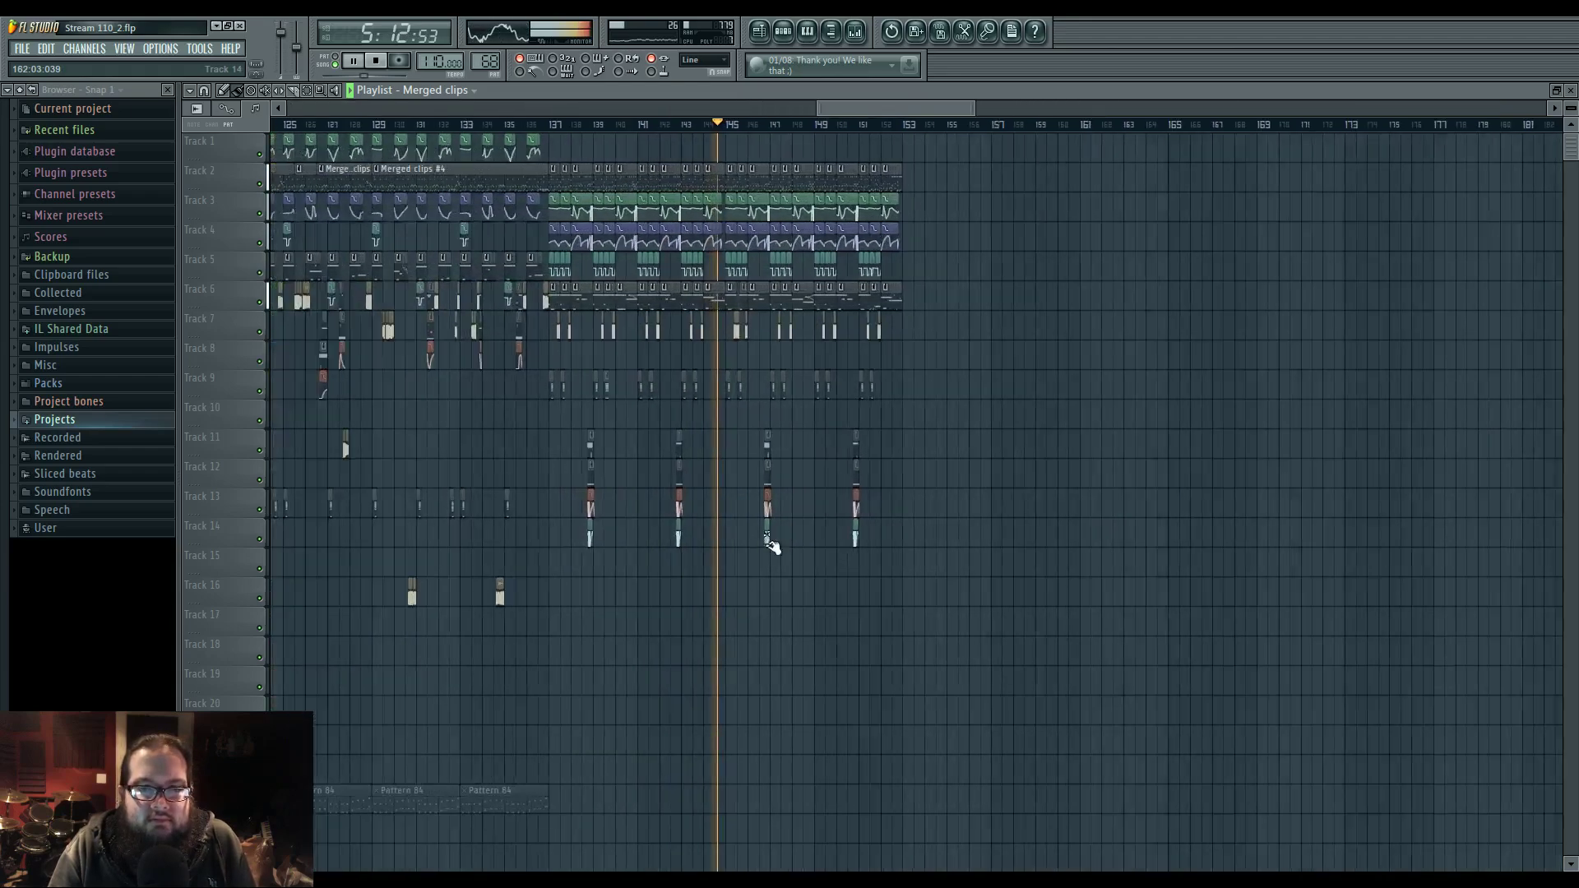
{"action": "scroll", "coordinate": [924, 620], "scroll_direction": "left", "scroll_amount": 5}
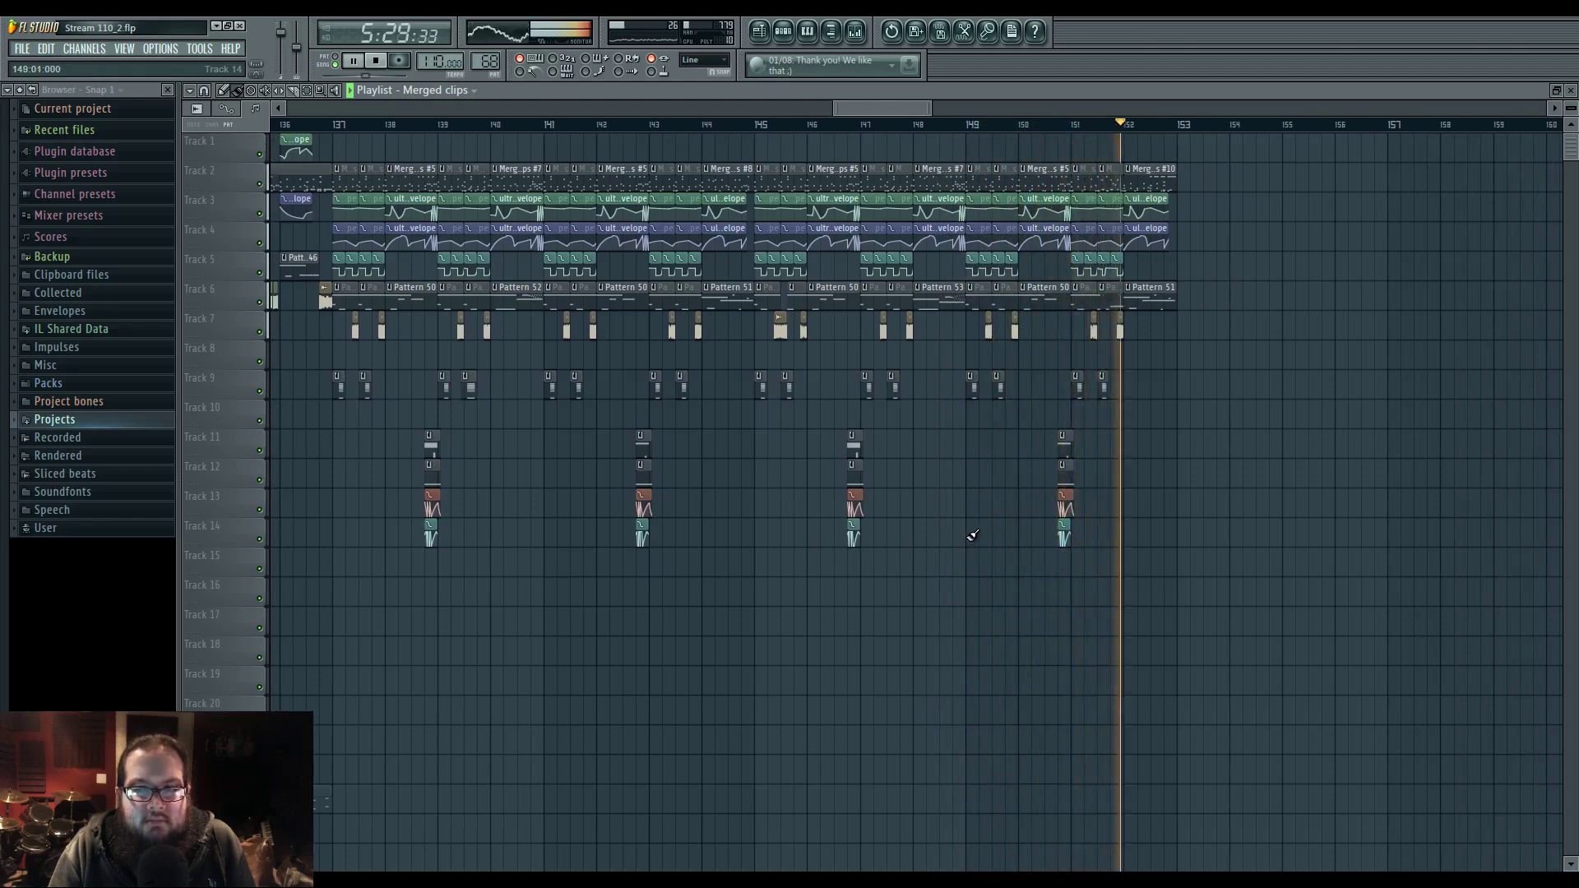
{"action": "left_click_drag", "start_coordinate": [1001, 568], "coordinate": [1280, 596]}
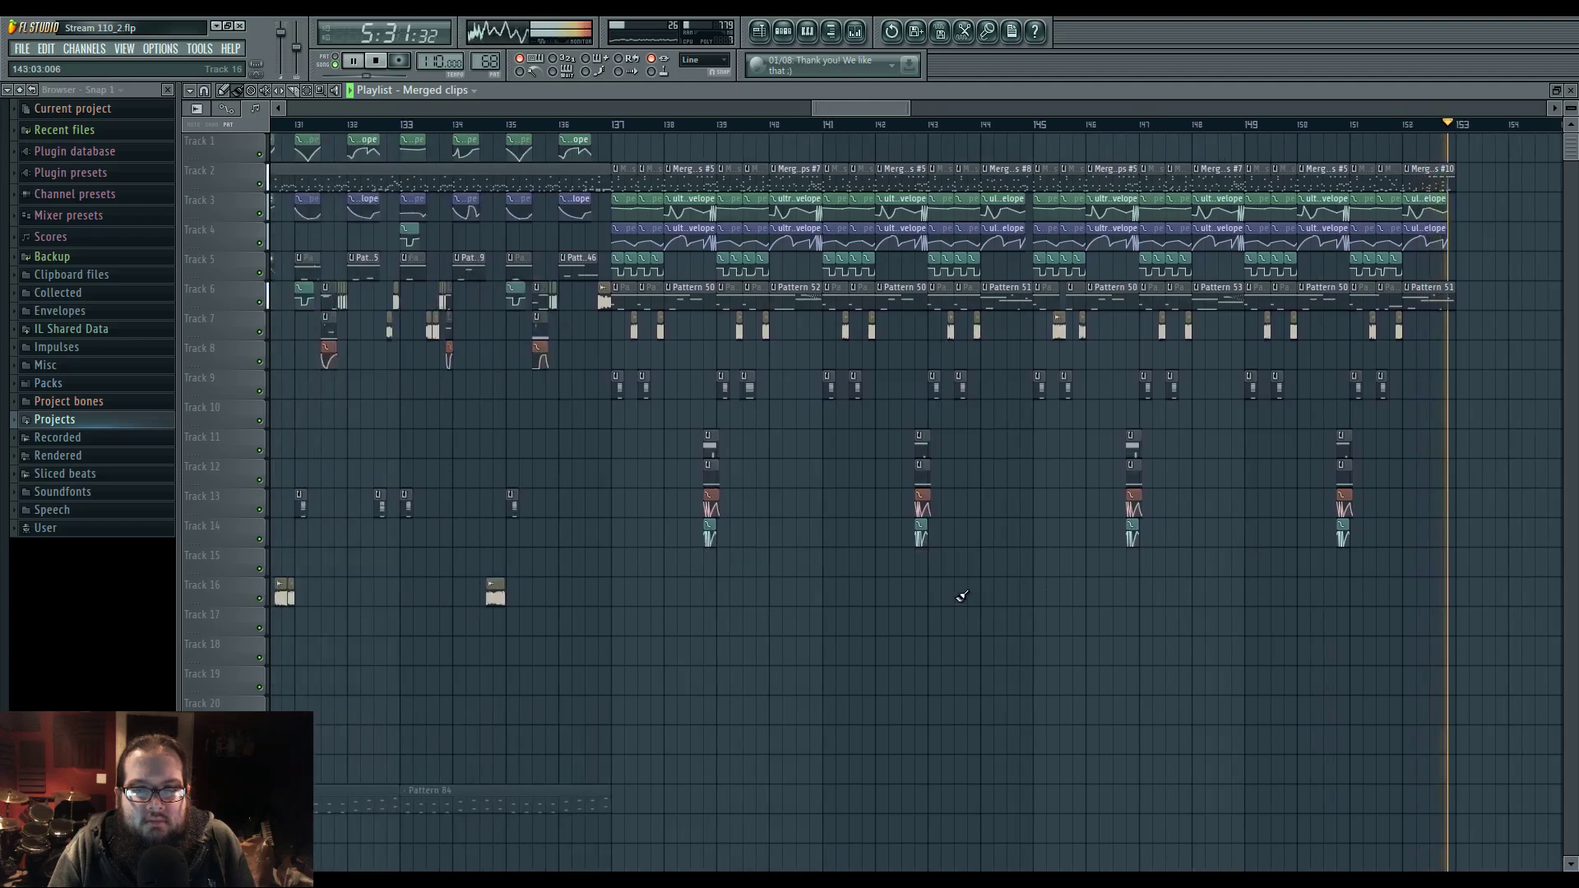
{"action": "key", "text": "space"}
{"action": "left_click_drag", "start_coordinate": [873, 596], "coordinate": [930, 664]}
{"action": "scroll", "coordinate": [1084, 602], "scroll_direction": "down", "scroll_amount": 5}
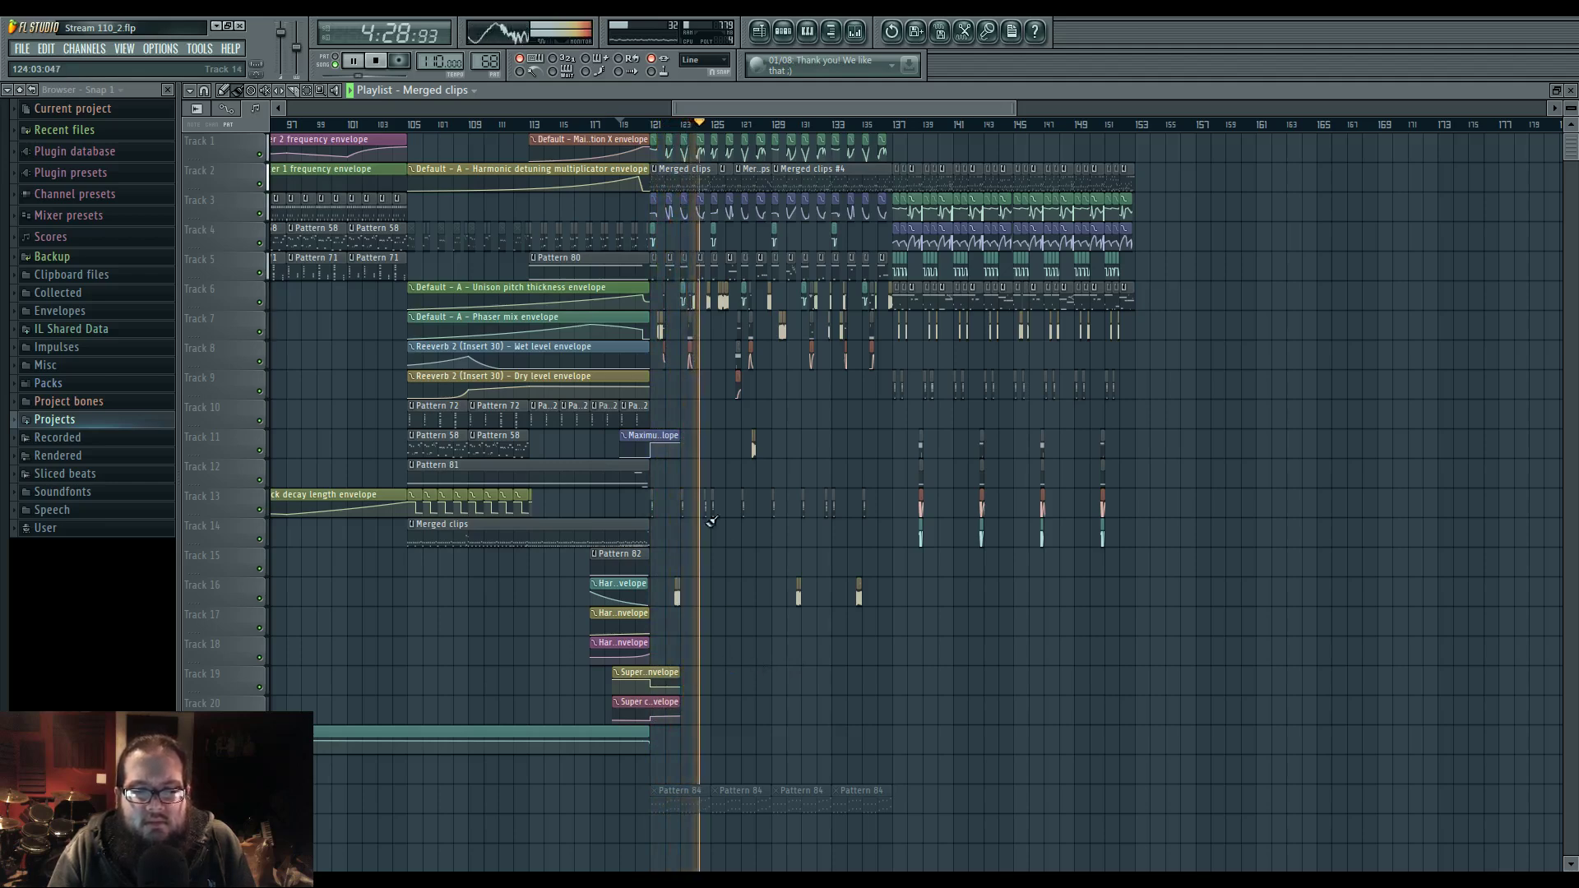
- Open the Super chords notes of Pattern 73, switch playback to pattern mode and show the channel's Harmor synth
{"action": "double_click", "coordinate": [679, 494]}
{"action": "left_click", "coordinate": [334, 57]}
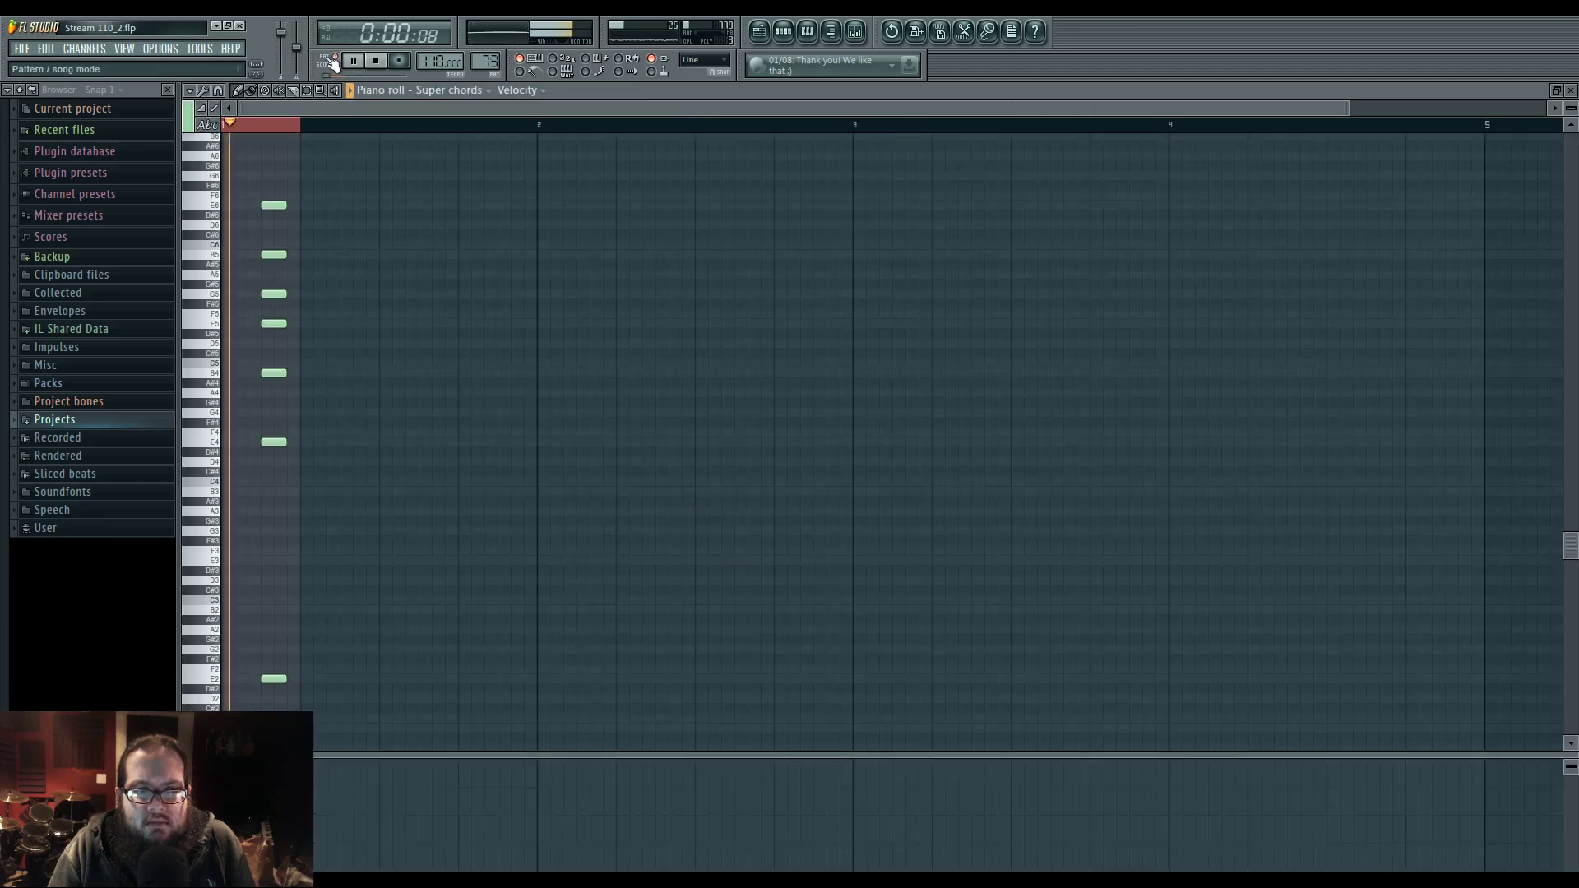
{"action": "left_click", "coordinate": [783, 31]}
{"action": "left_click", "coordinate": [498, 508]}
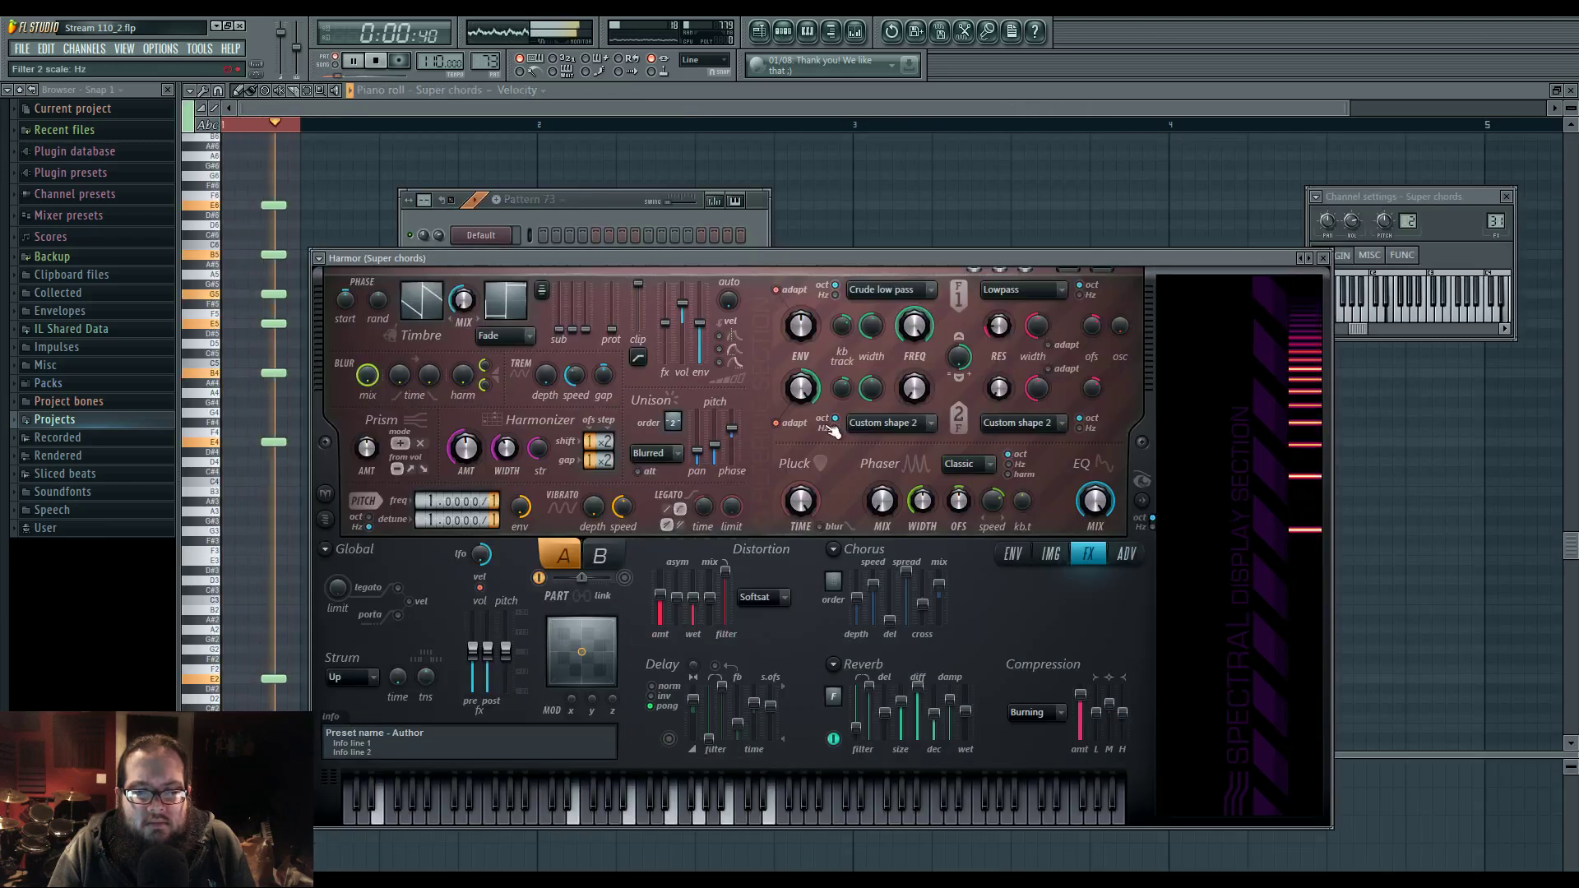
- Inspect the Fruity Parametric EQ 2 on mixer Insert 31, return to the Super chords Harmor and stop playback
{"action": "key", "text": "F9"}
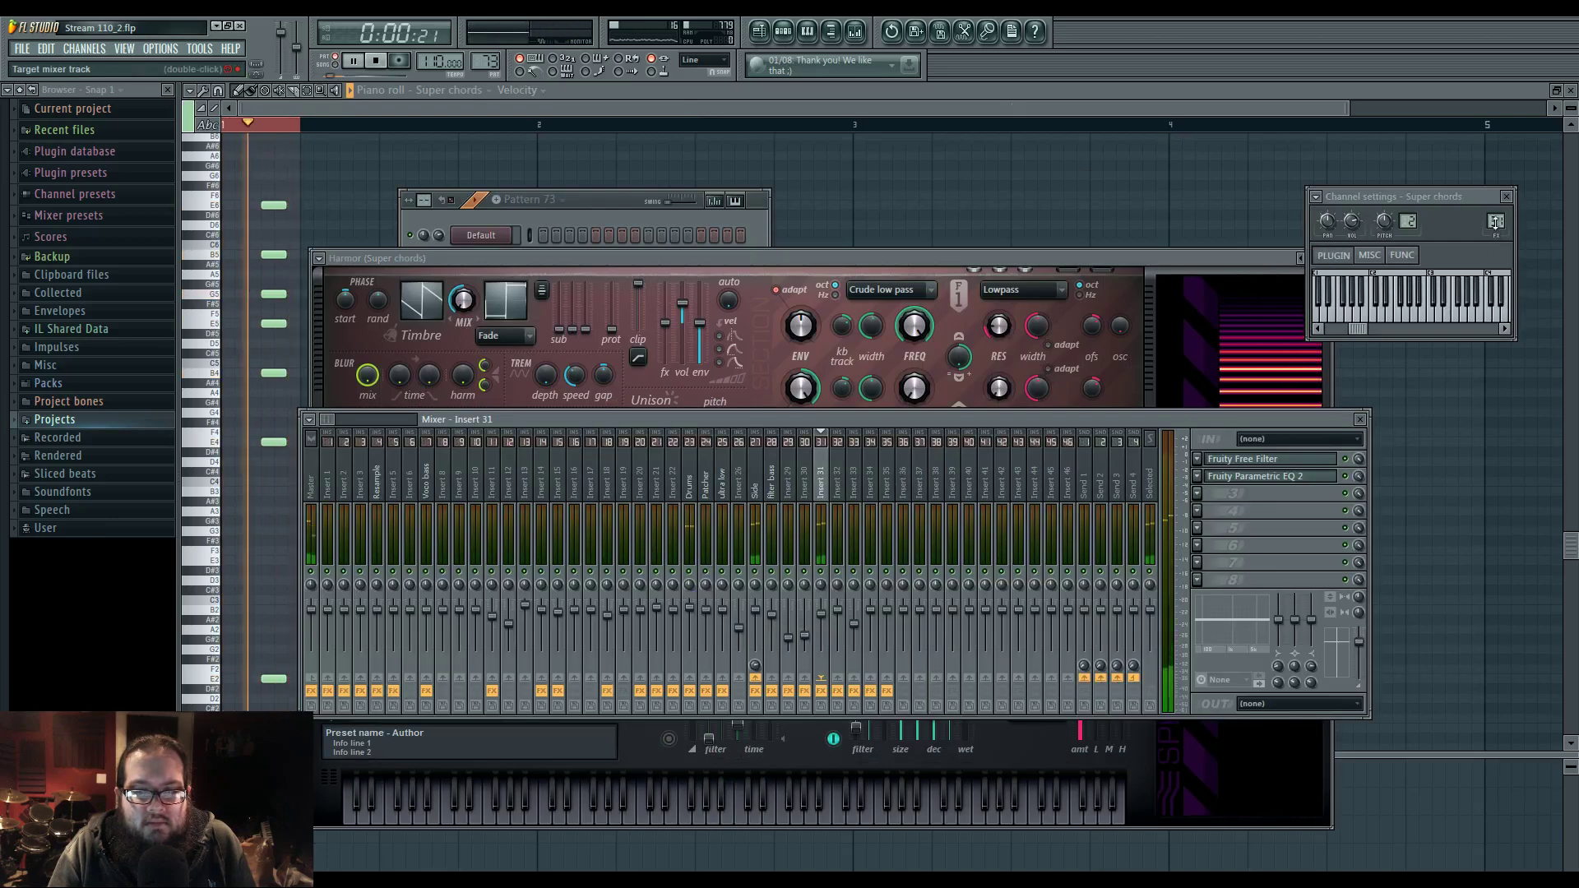
{"action": "left_click", "coordinate": [1283, 476]}
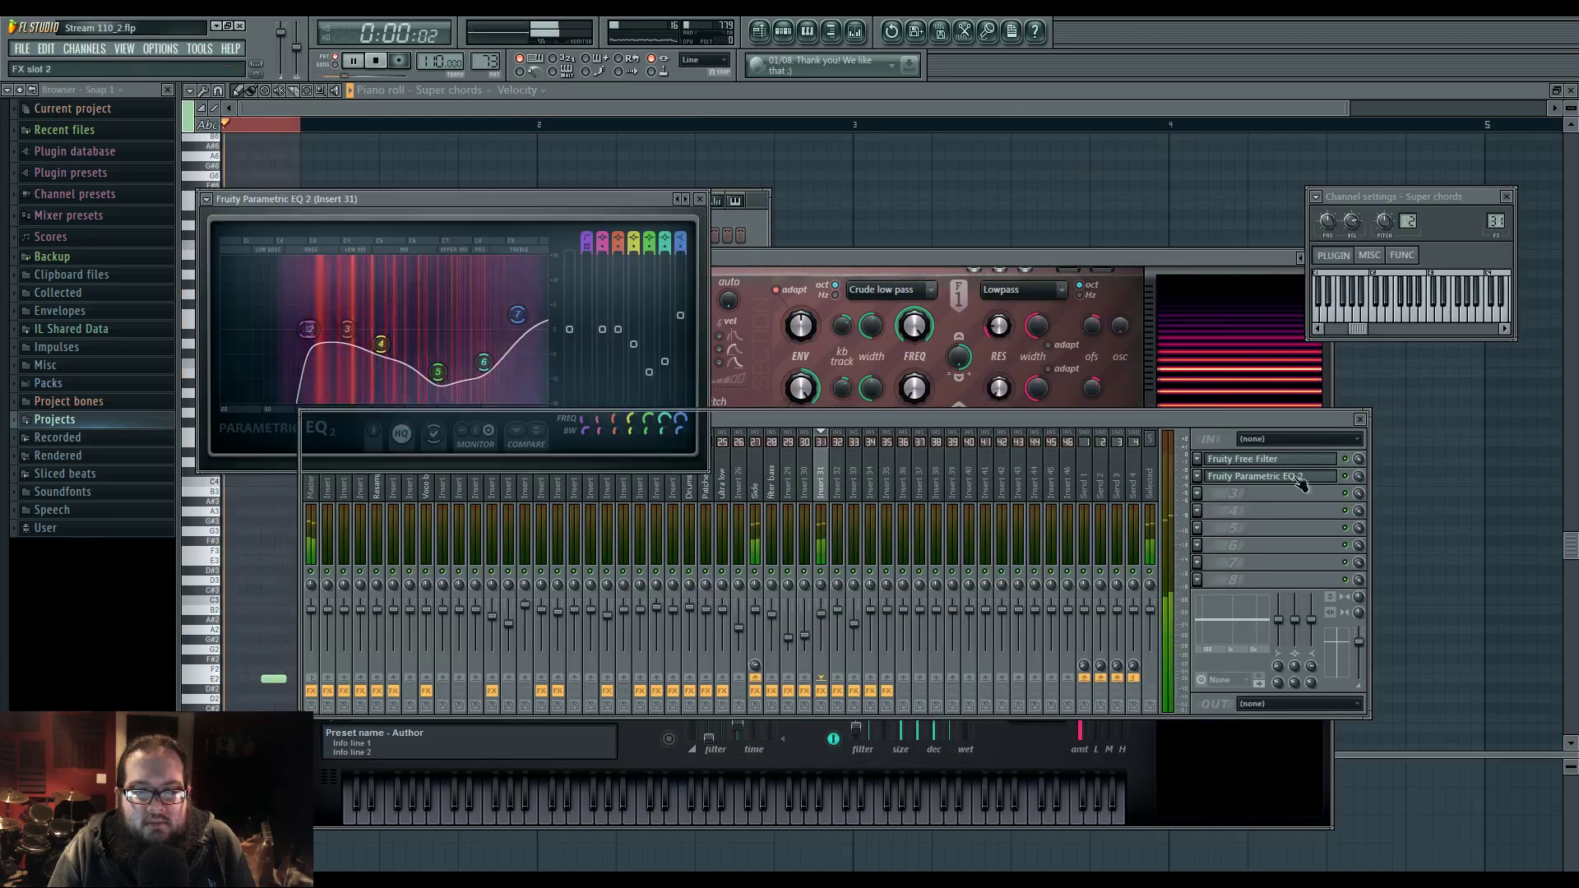
{"action": "left_click", "coordinate": [694, 219]}
{"action": "left_click", "coordinate": [731, 258]}
{"action": "key", "text": "space"}
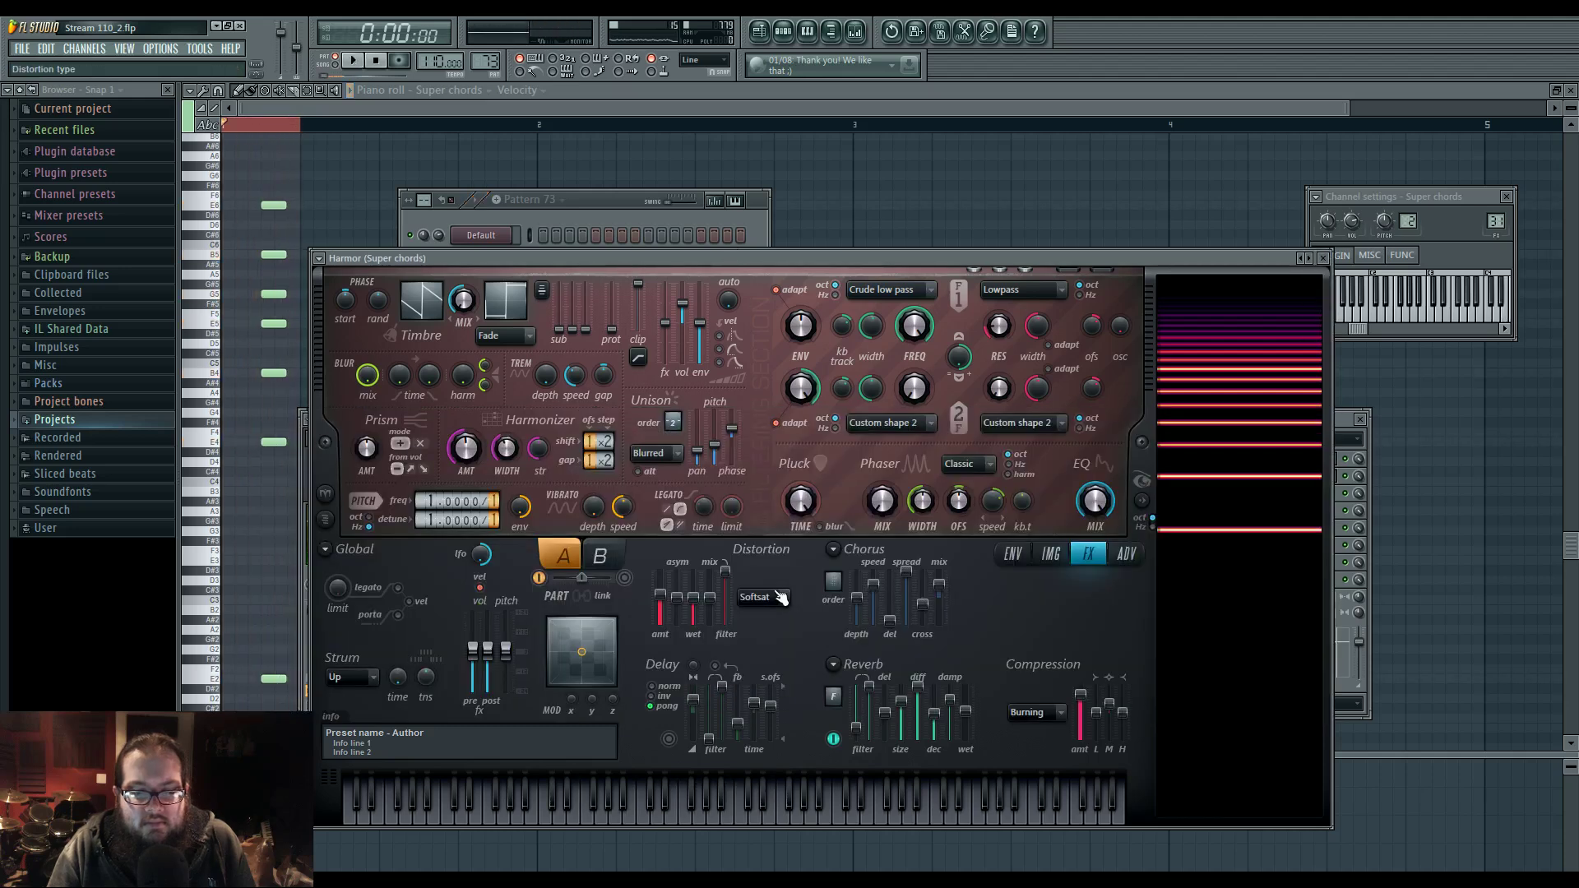
- Audition the Super chords Harmor sound with a few live notes and repeated playback of Pattern 73
{"action": "key", "text": "c"}
{"action": "key", "text": "x"}
{"action": "key", "text": "c"}
{"action": "key", "text": "v"}
{"action": "key", "text": "c"}
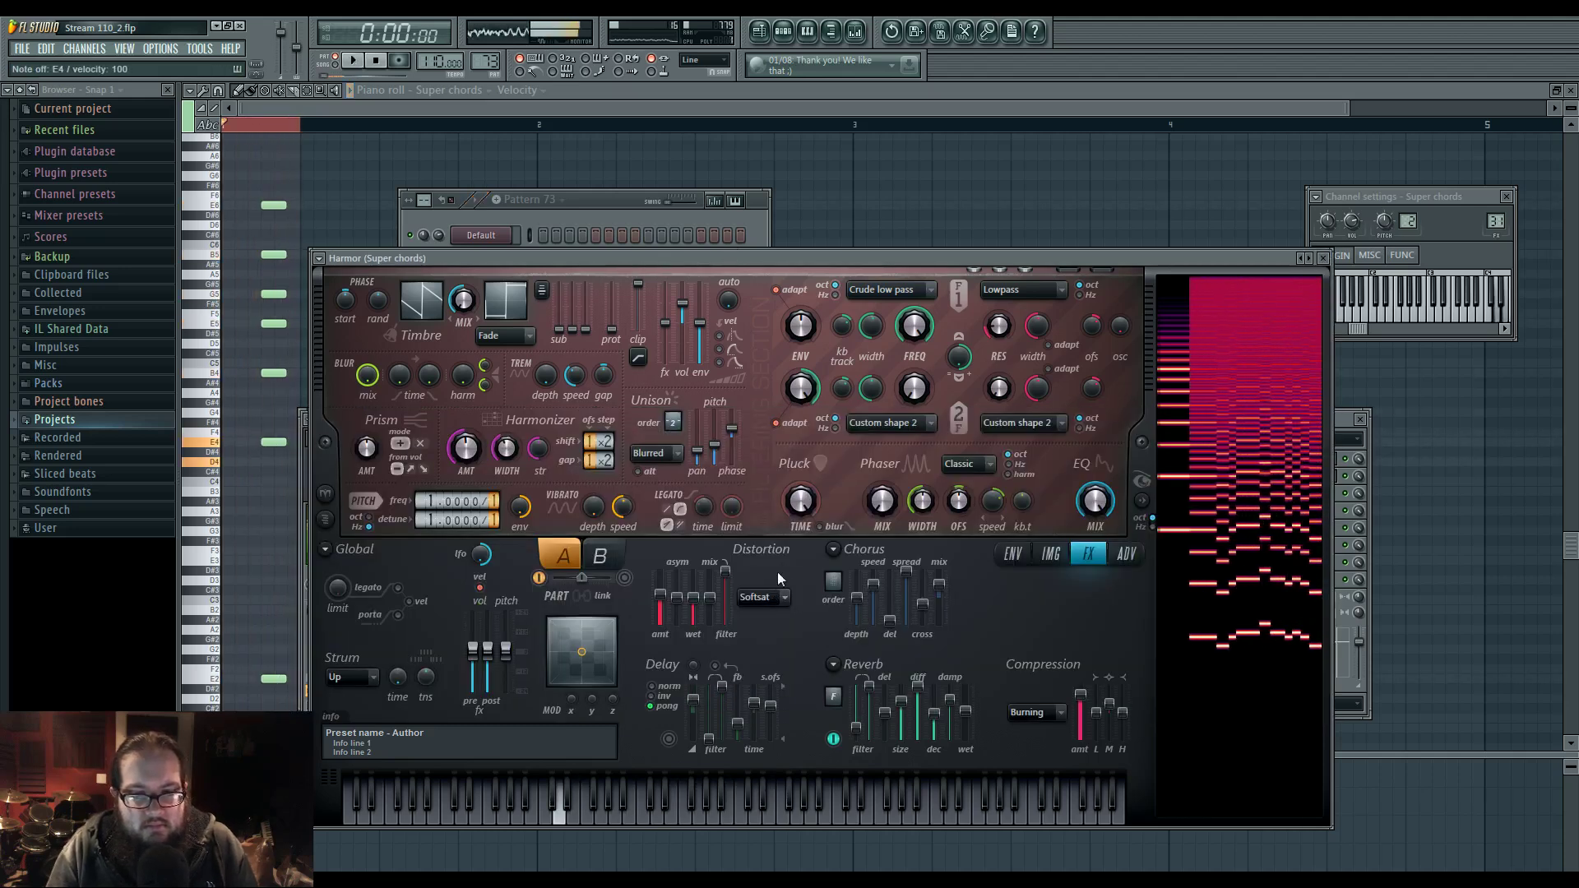
{"action": "key", "text": "space"}
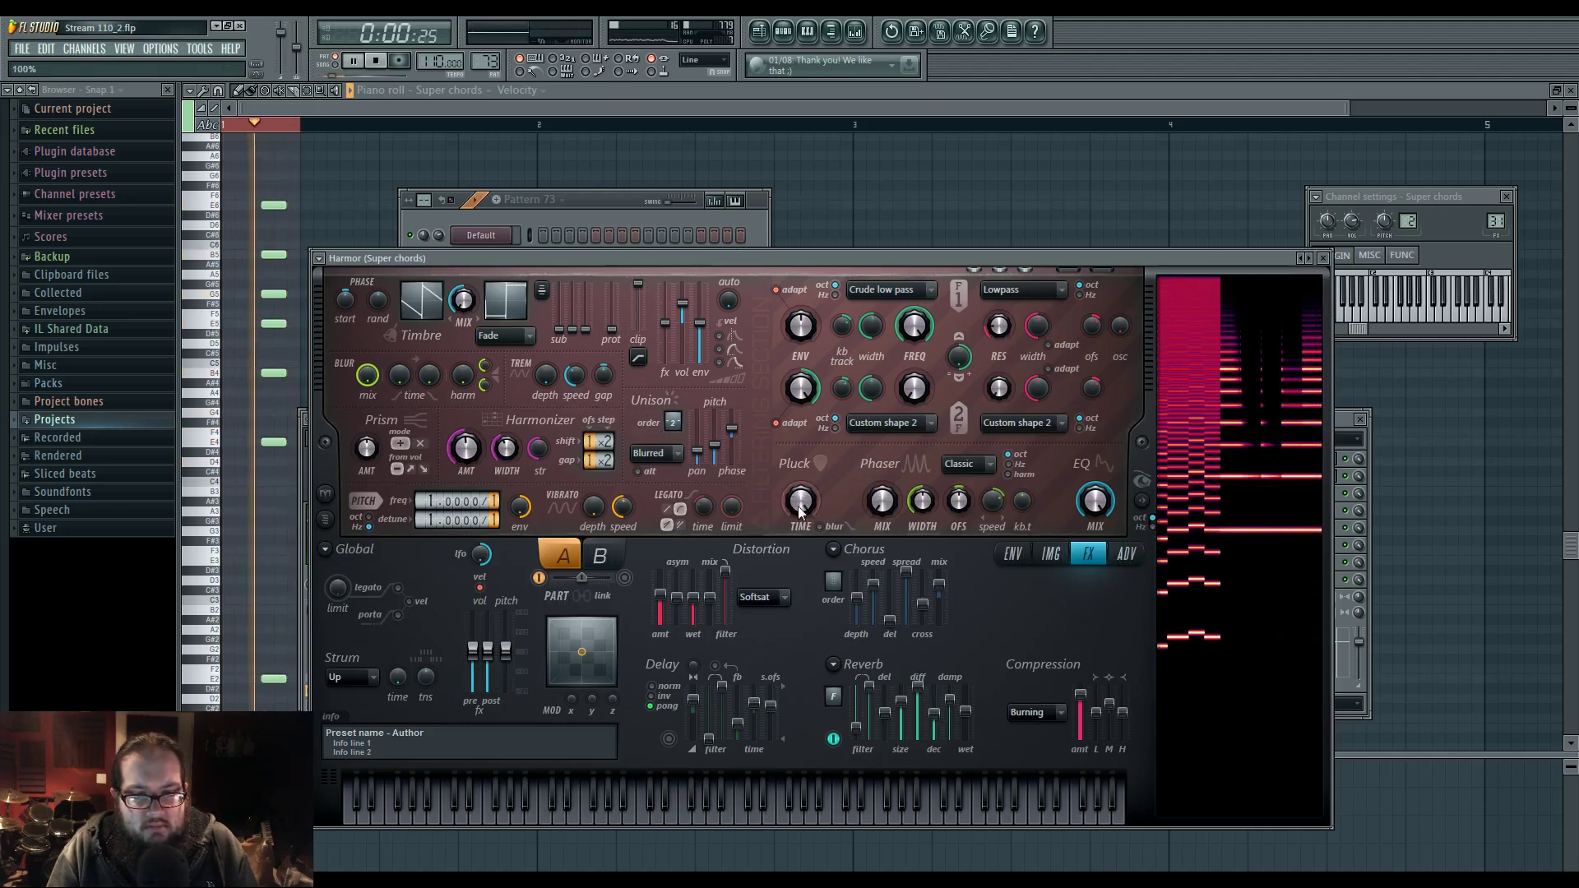
{"action": "left_click", "coordinate": [613, 204]}
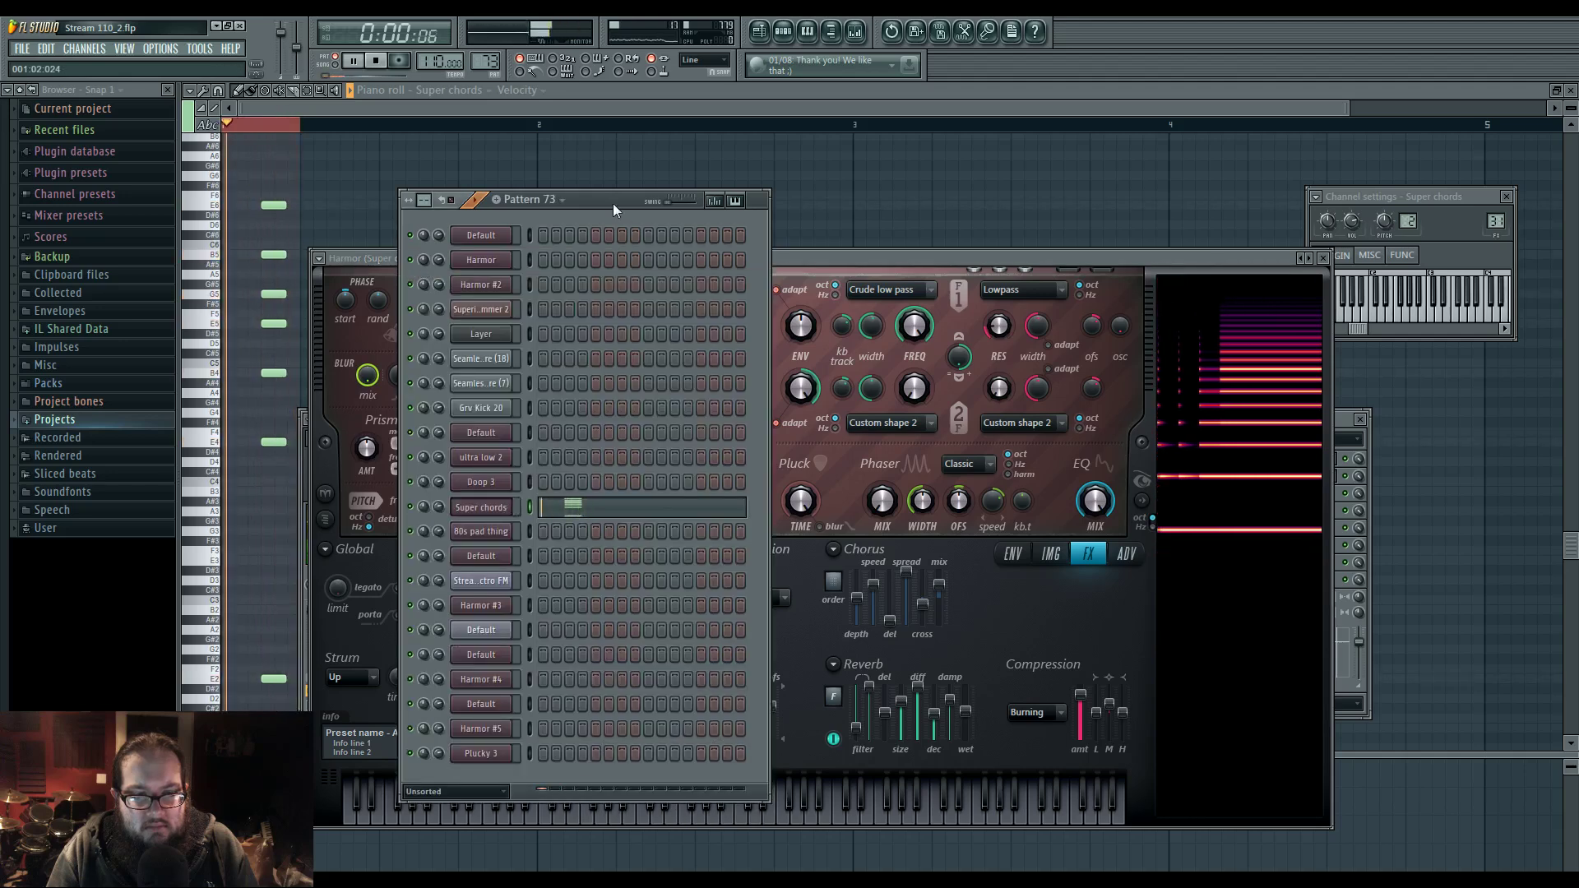
{"action": "key", "text": "space"}
{"action": "key", "text": "space"}
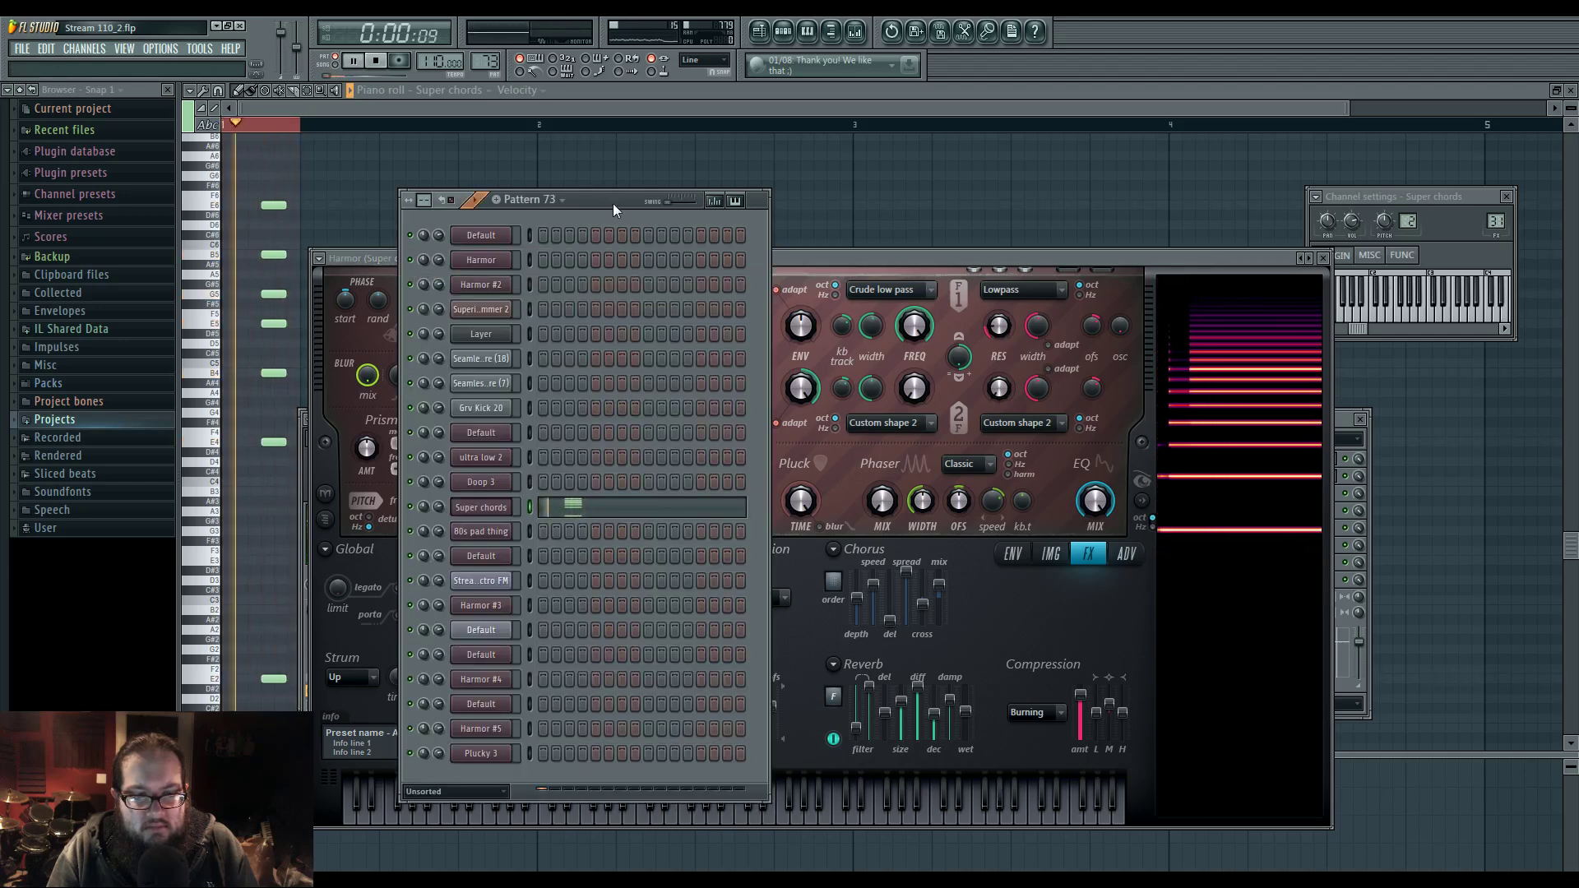
{"action": "left_click", "coordinate": [798, 258]}
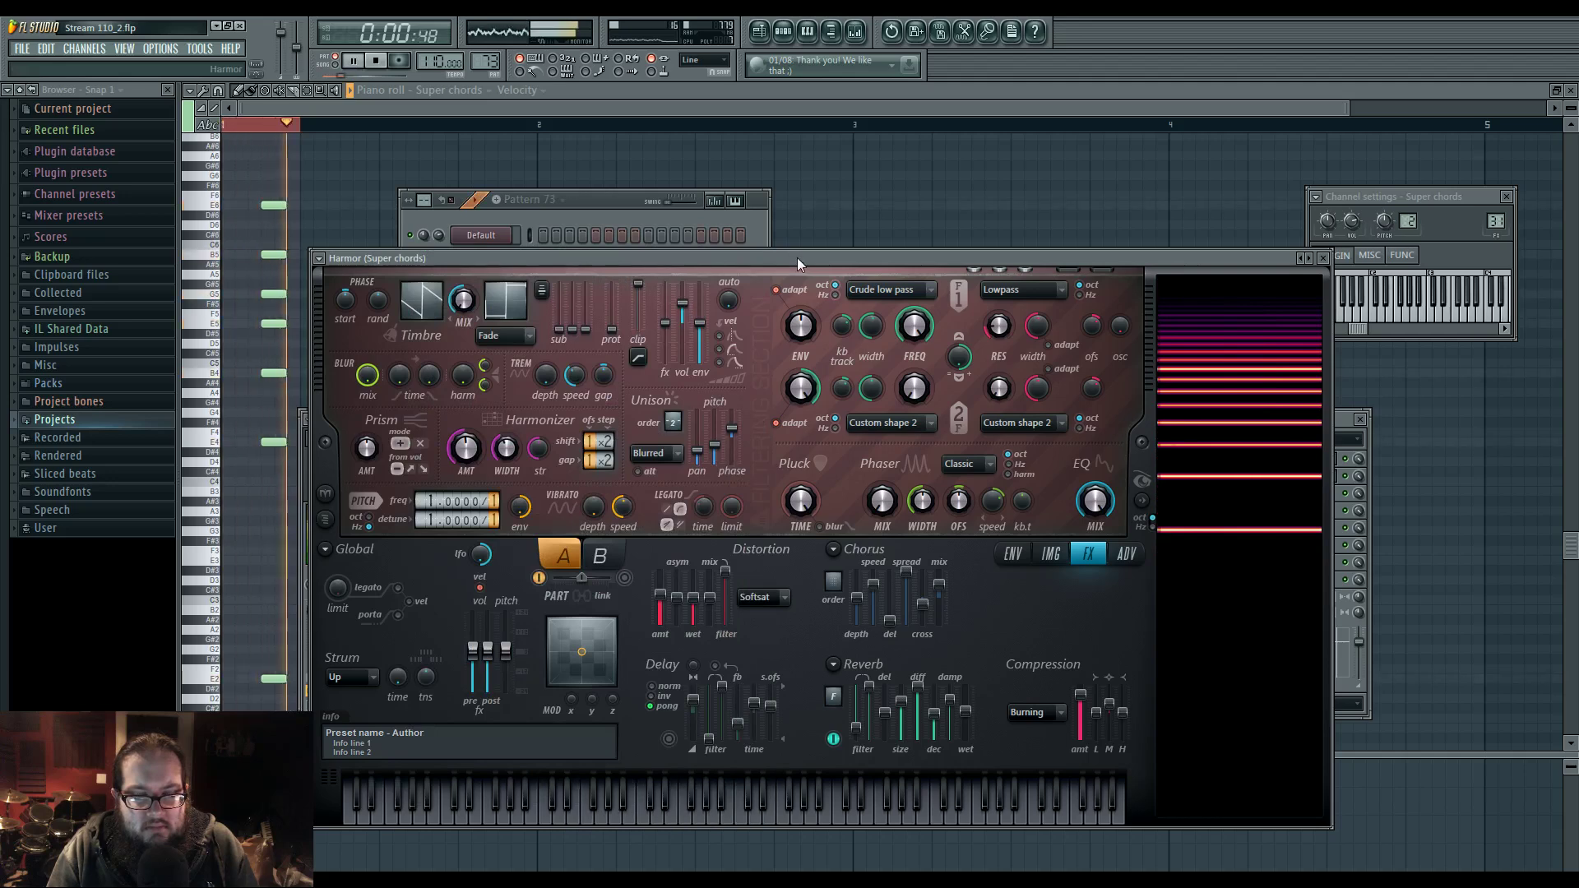
{"action": "key", "text": "space"}
- Clone the Super chords channel and load the Harmor preset "the most super saw" into the copy
{"action": "left_click", "coordinate": [604, 199]}
{"action": "right_click", "coordinate": [515, 502]}
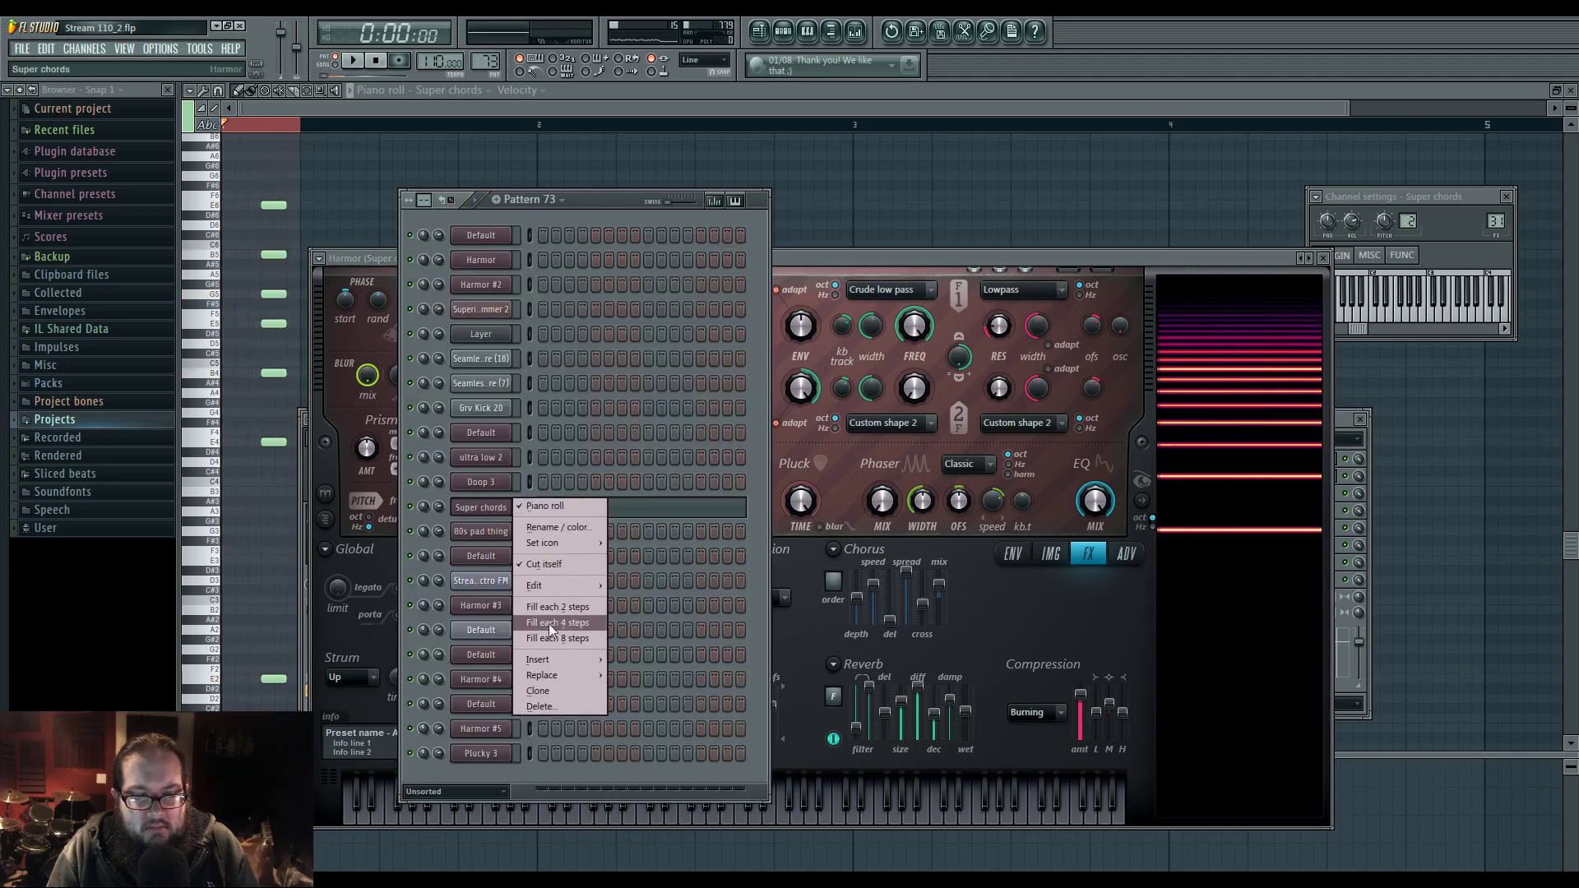
{"action": "left_click", "coordinate": [543, 691]}
{"action": "left_click", "coordinate": [247, 240]}
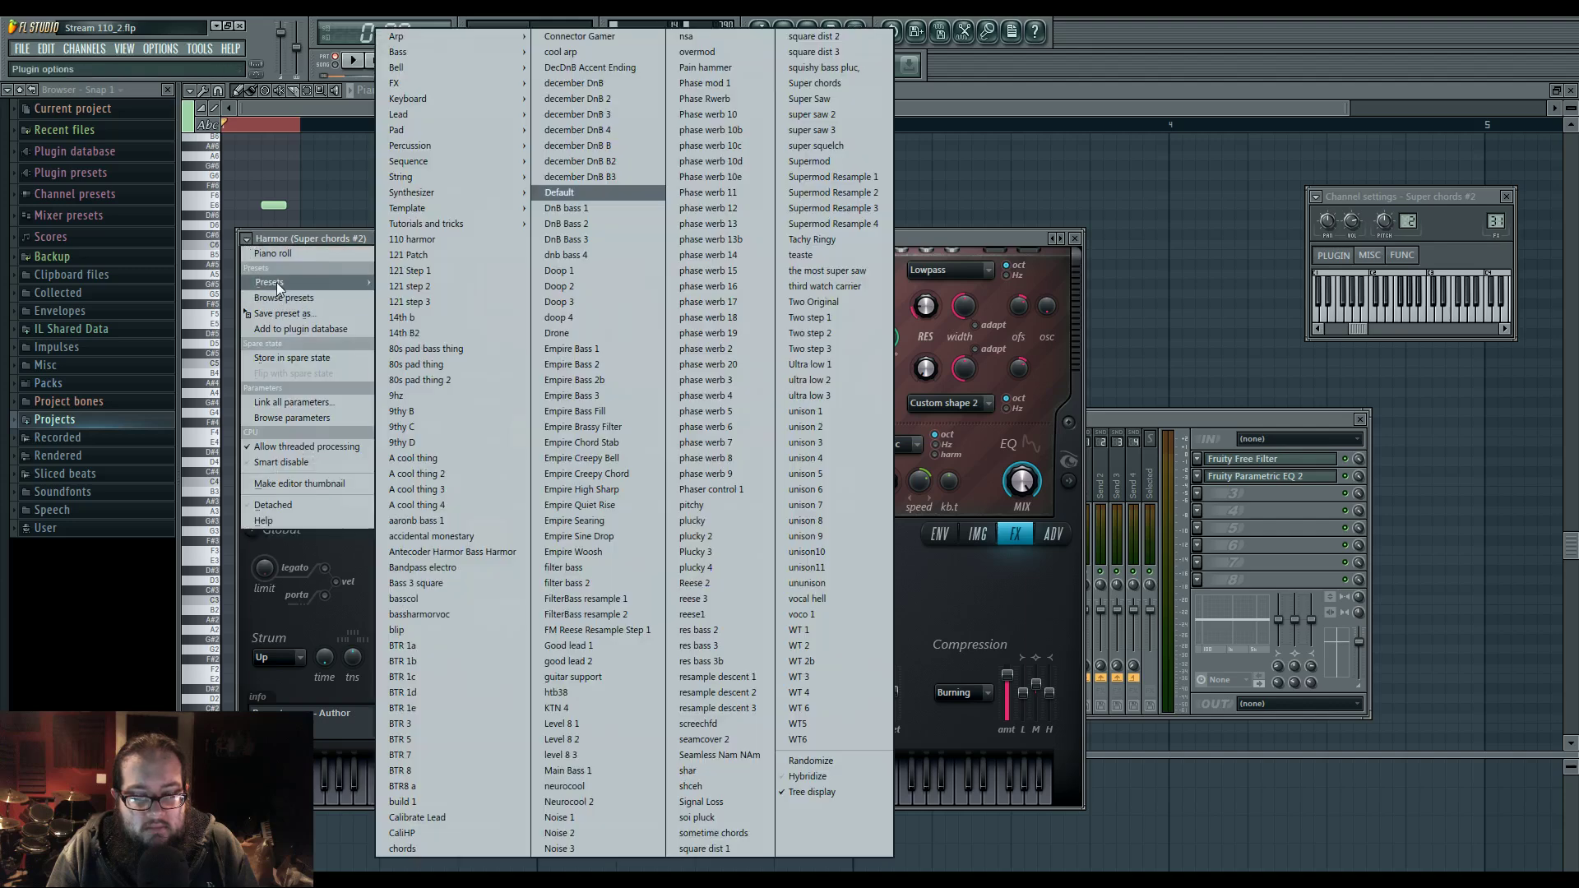
{"action": "mouse_move", "coordinate": [272, 282]}
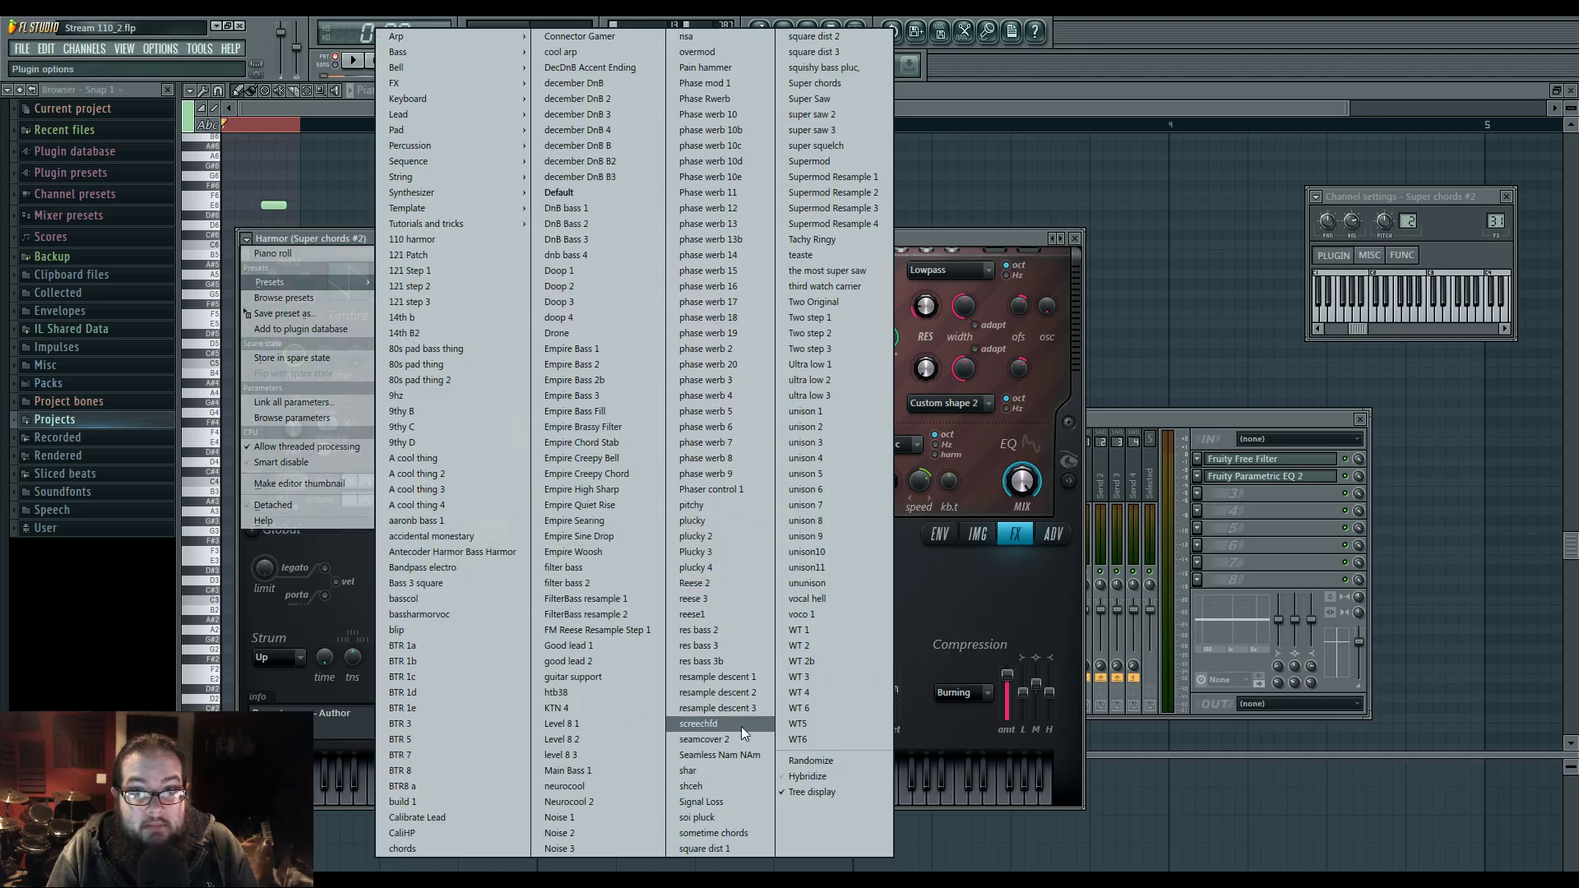
{"action": "left_click", "coordinate": [865, 270]}
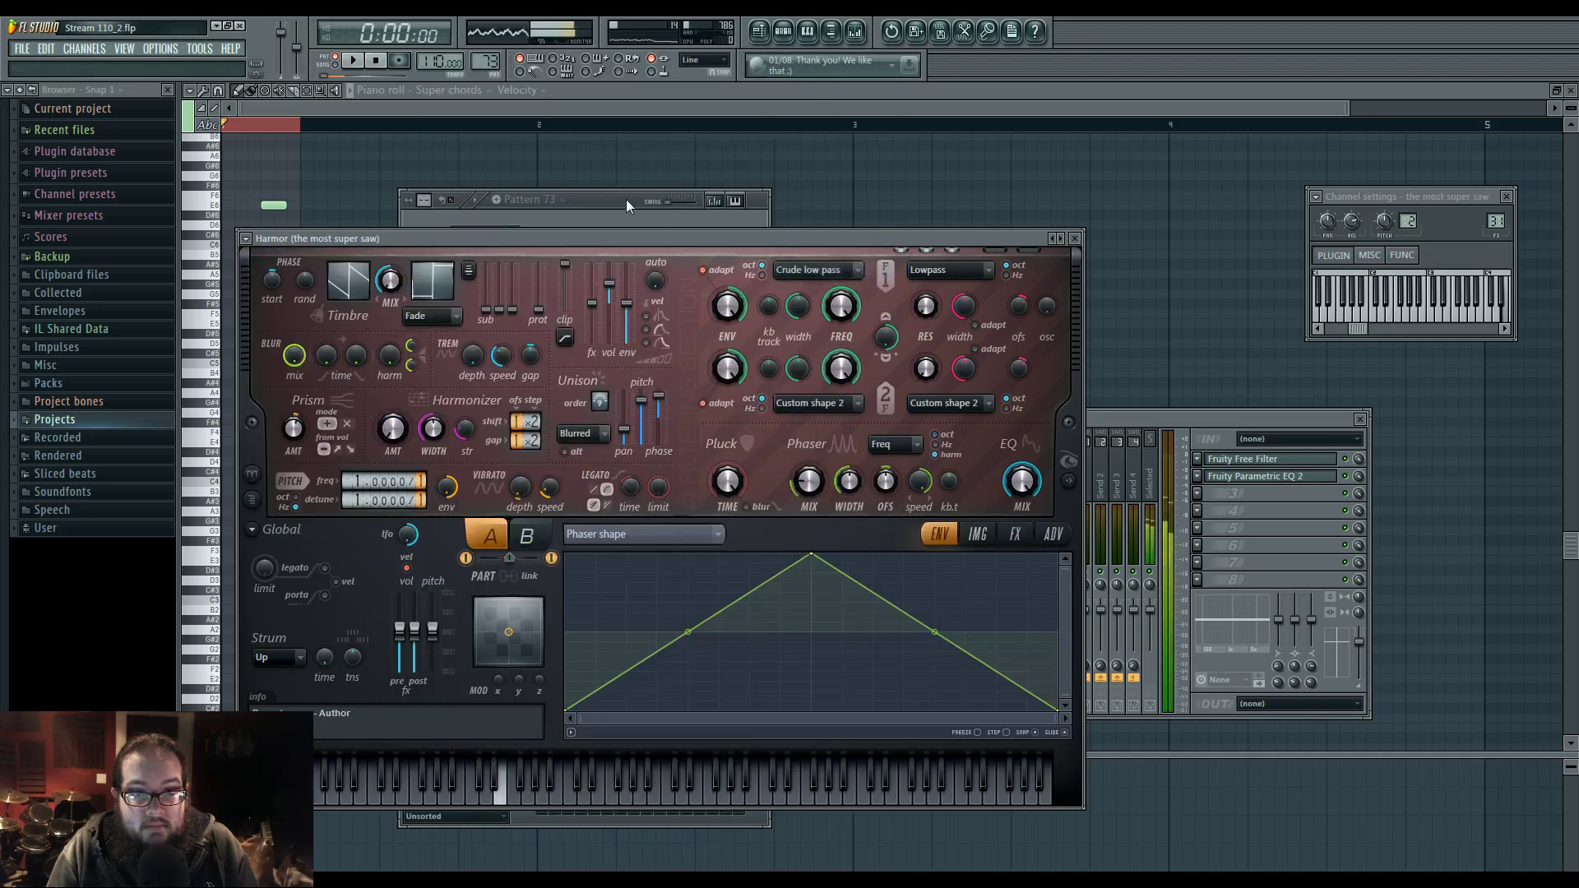
- Review the Global EQ envelope and effects settings of the most super saw Harmor while auditioning notes
{"action": "key", "text": "F6"}
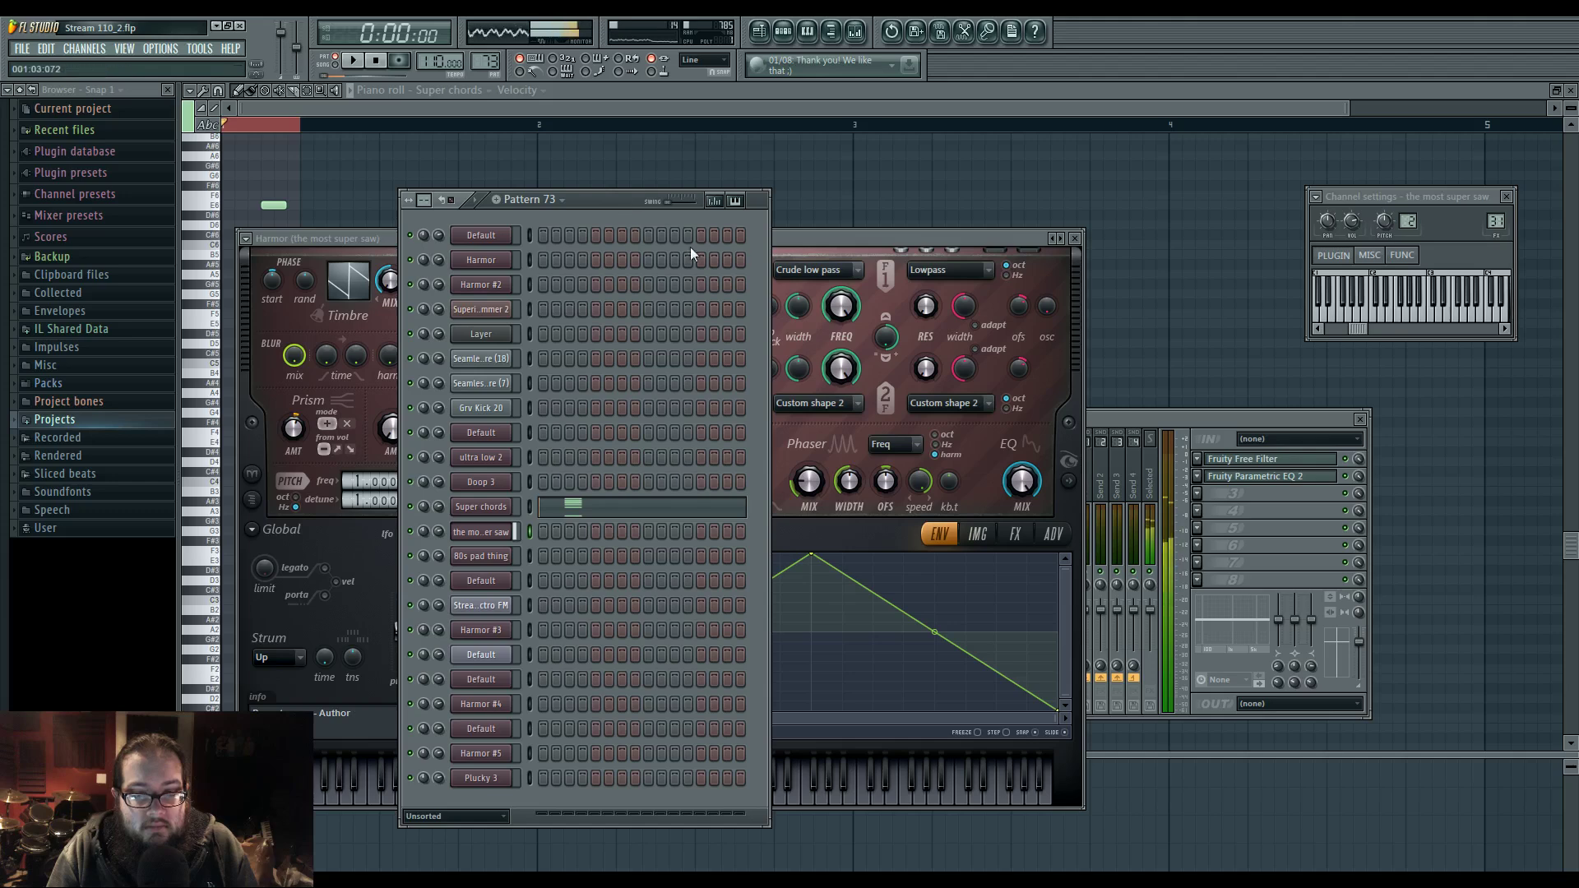
{"action": "left_click", "coordinate": [1044, 505]}
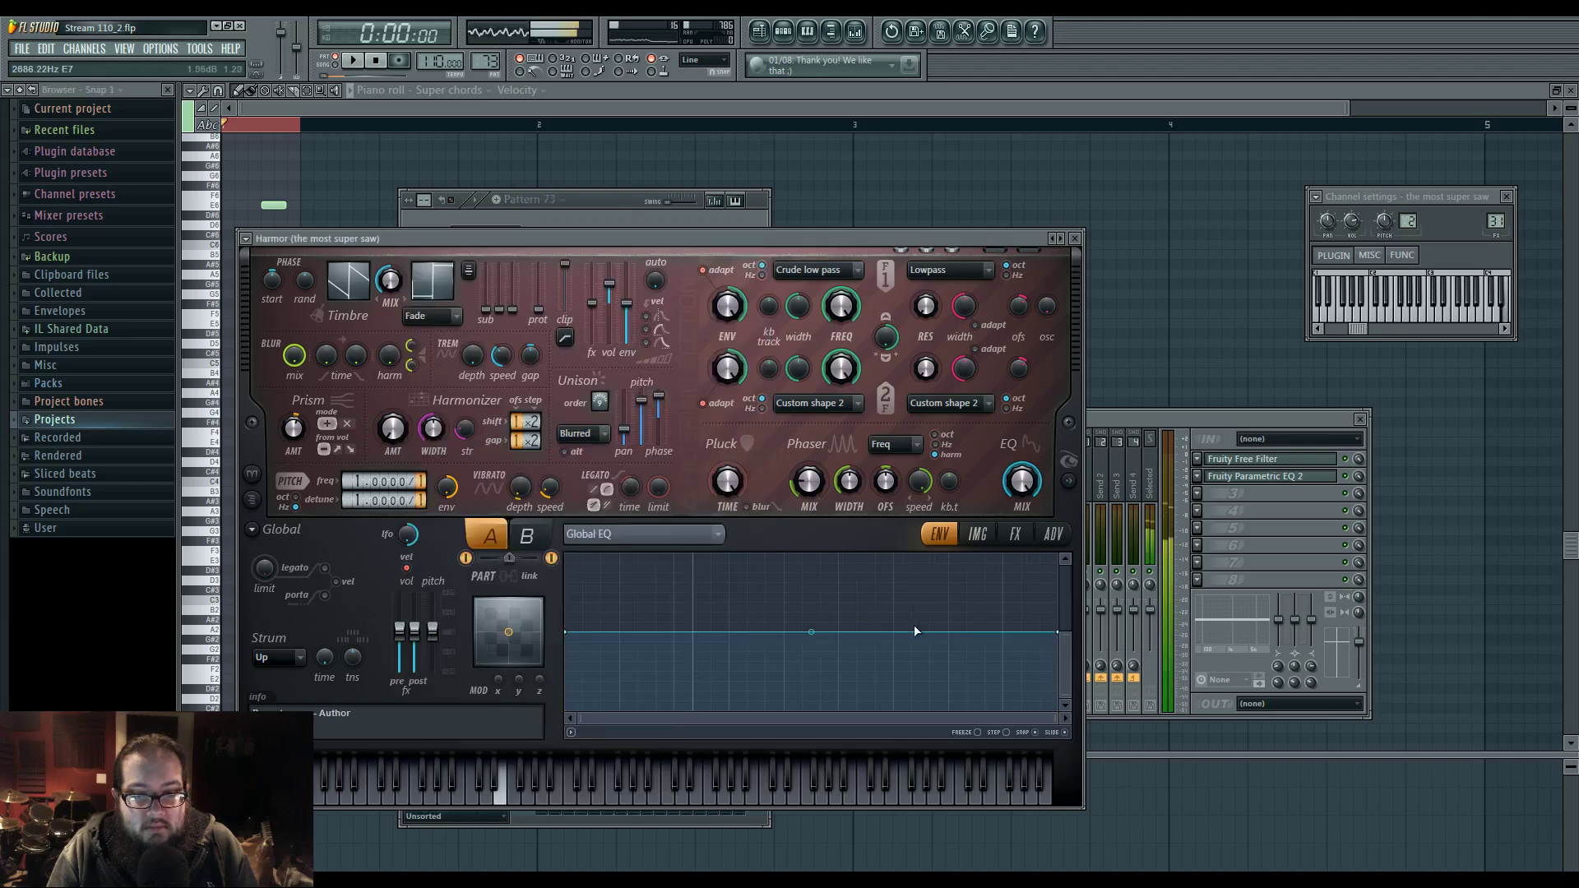
{"action": "left_click", "coordinate": [1015, 536]}
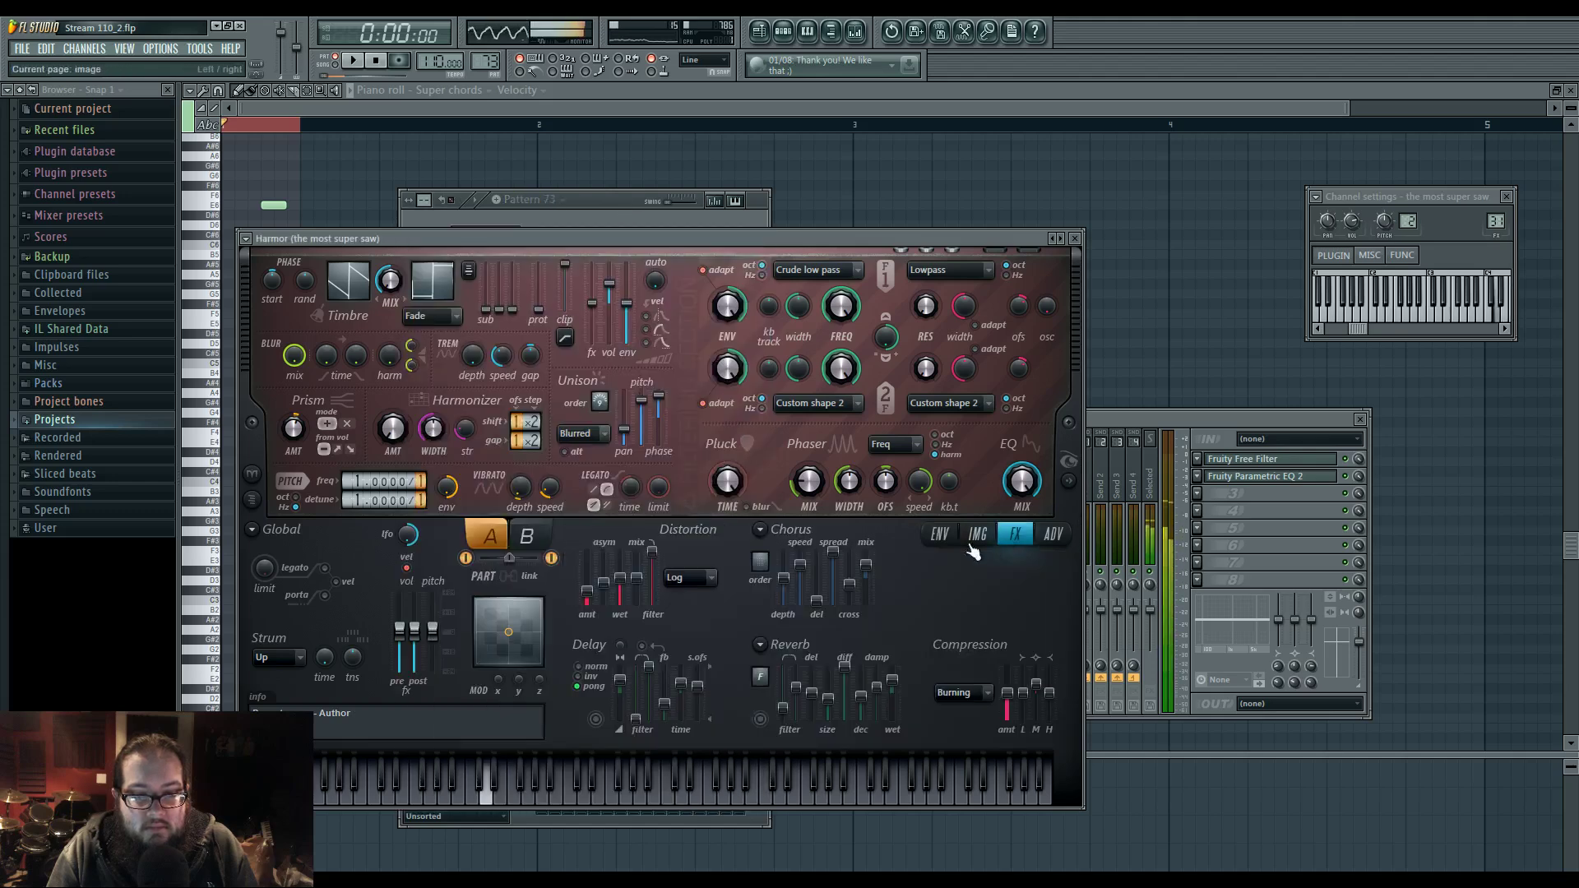
{"action": "left_click", "coordinate": [1005, 492]}
{"action": "left_click_drag", "start_coordinate": [971, 650], "coordinate": [1070, 637]}
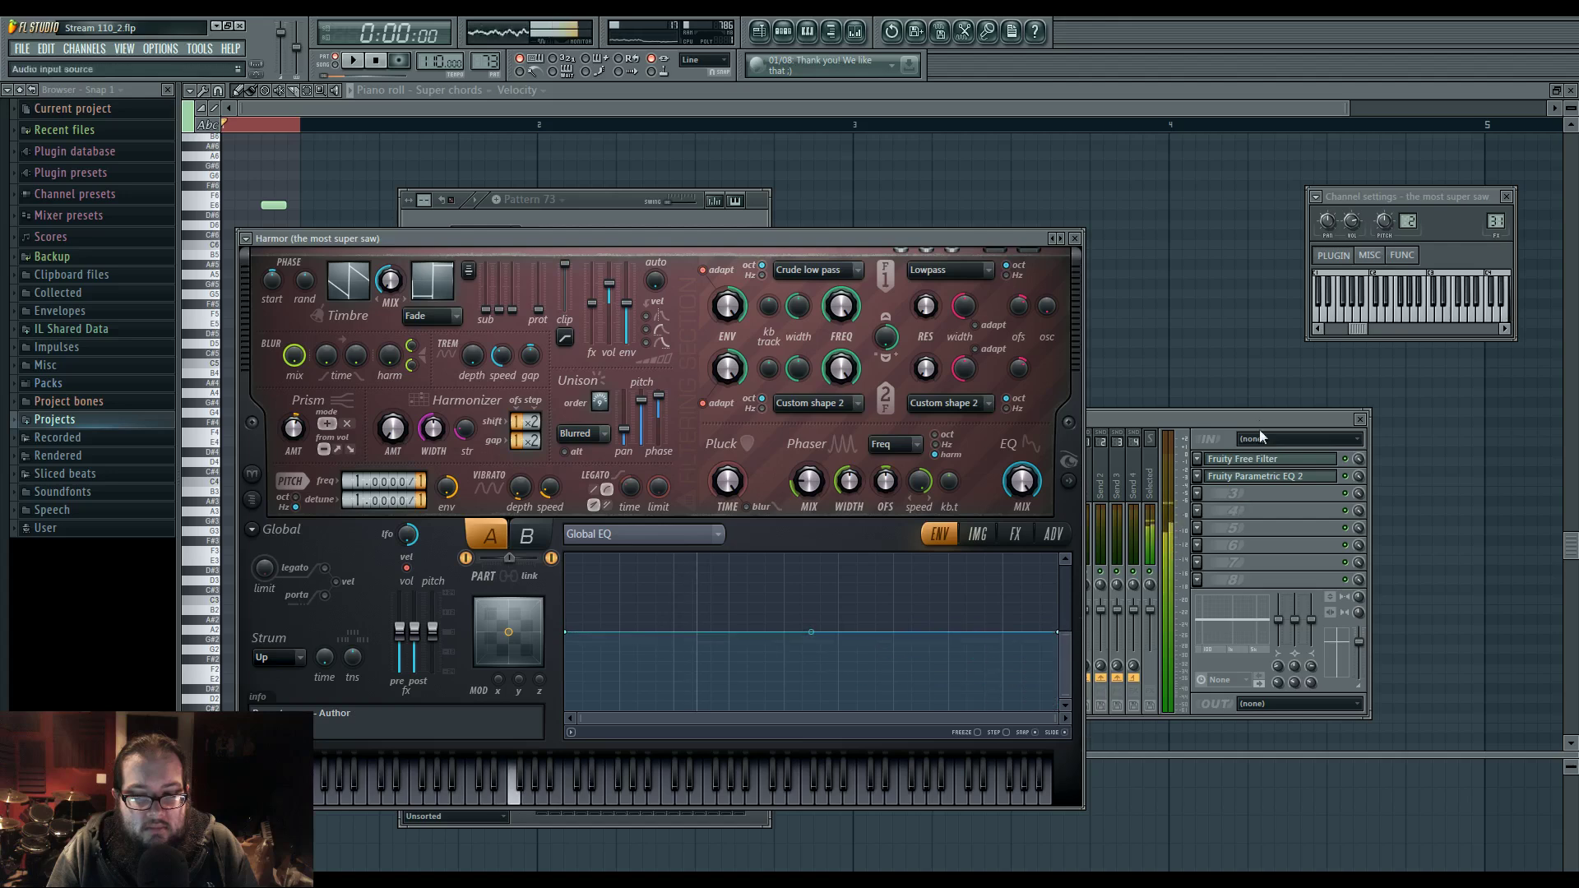
- Assign the most super saw channel to Insert 36, route that insert only to the Side track, and load Fruity Parametric EQ 2
{"action": "double_click", "coordinate": [1496, 221]}
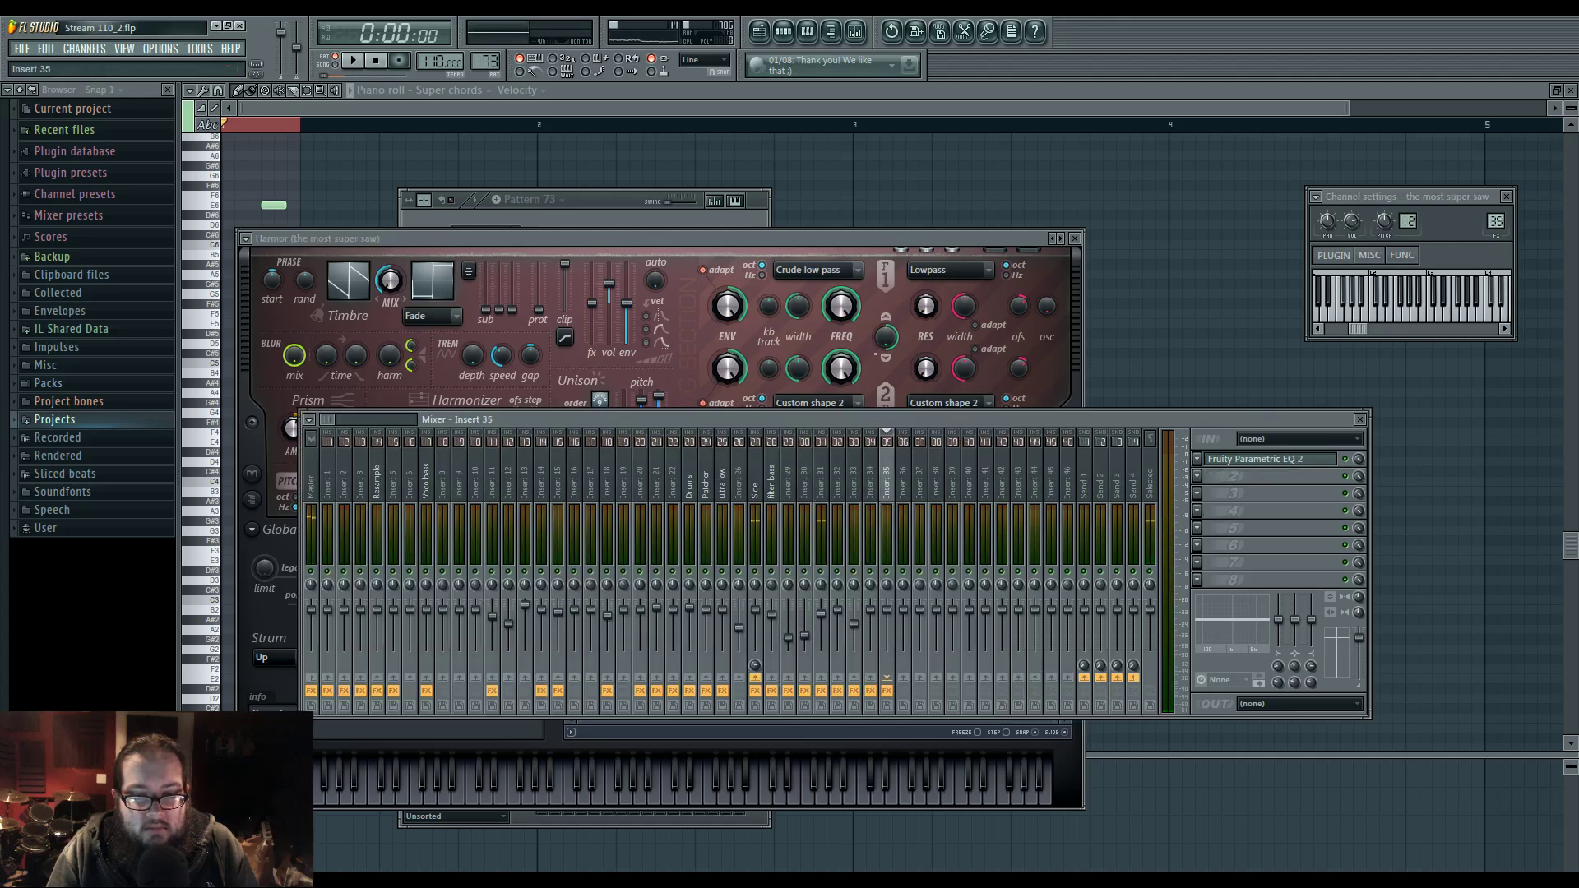
{"action": "left_click", "coordinate": [902, 481]}
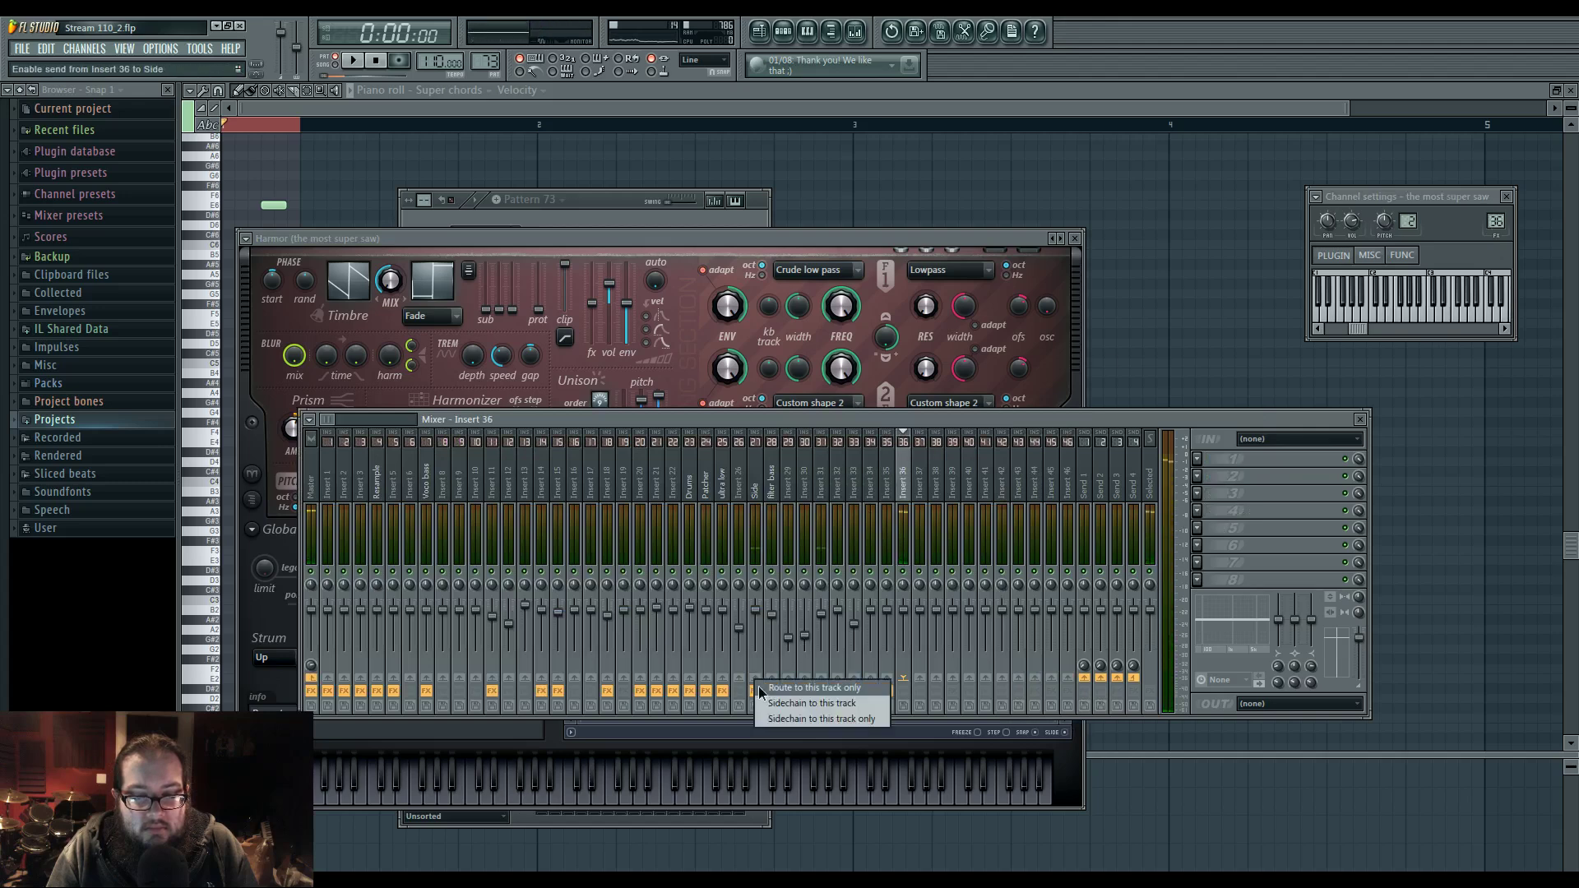
{"action": "left_click", "coordinate": [760, 687]}
{"action": "left_click", "coordinate": [1206, 460]}
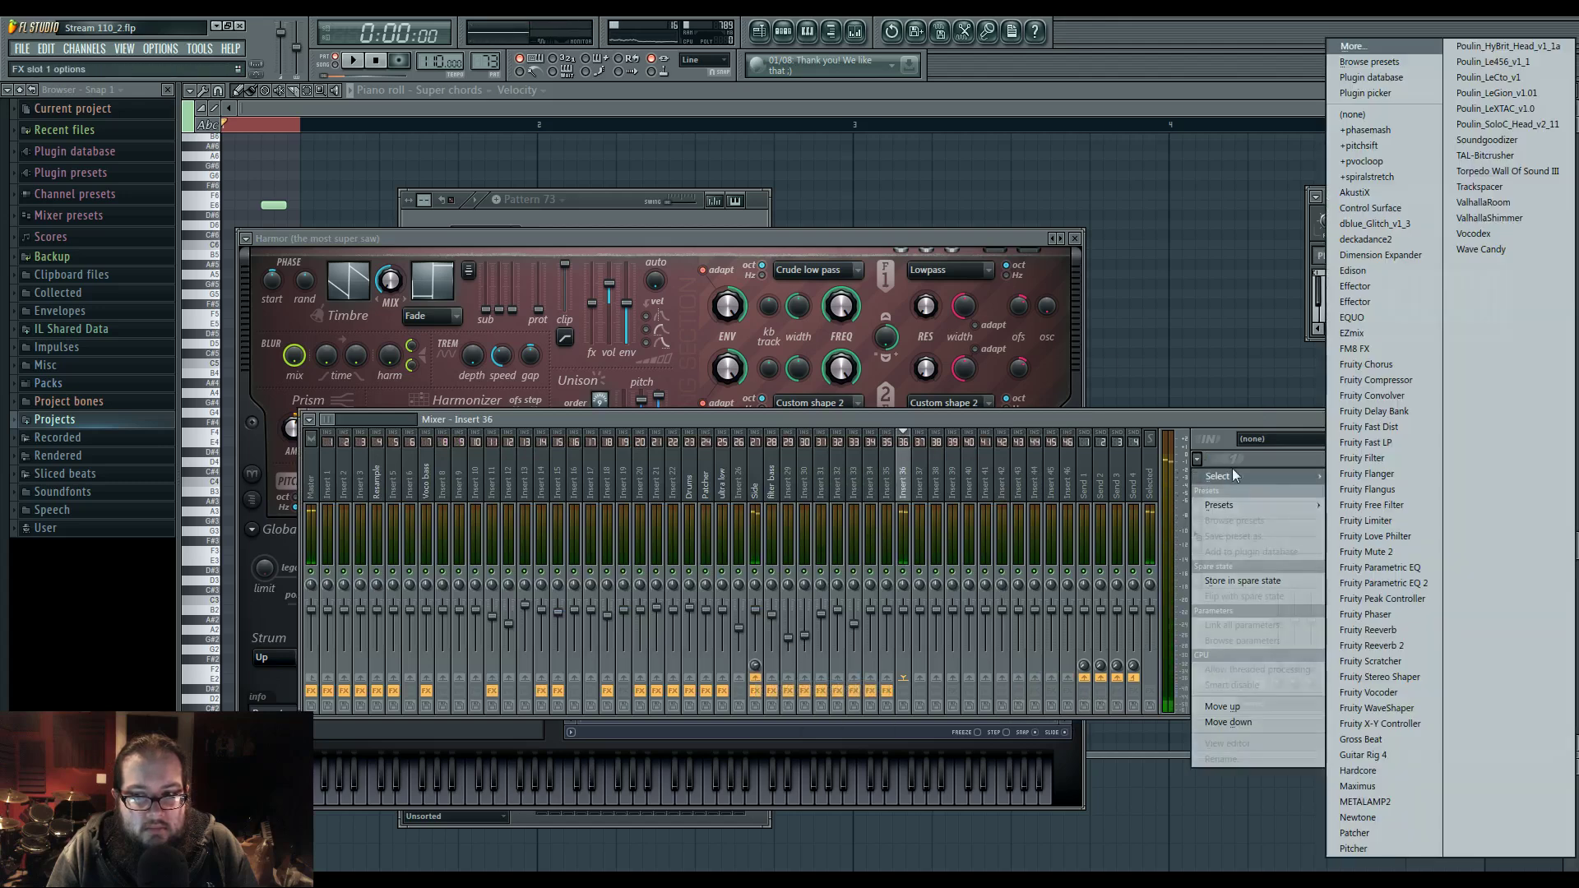
{"action": "left_click", "coordinate": [1364, 578]}
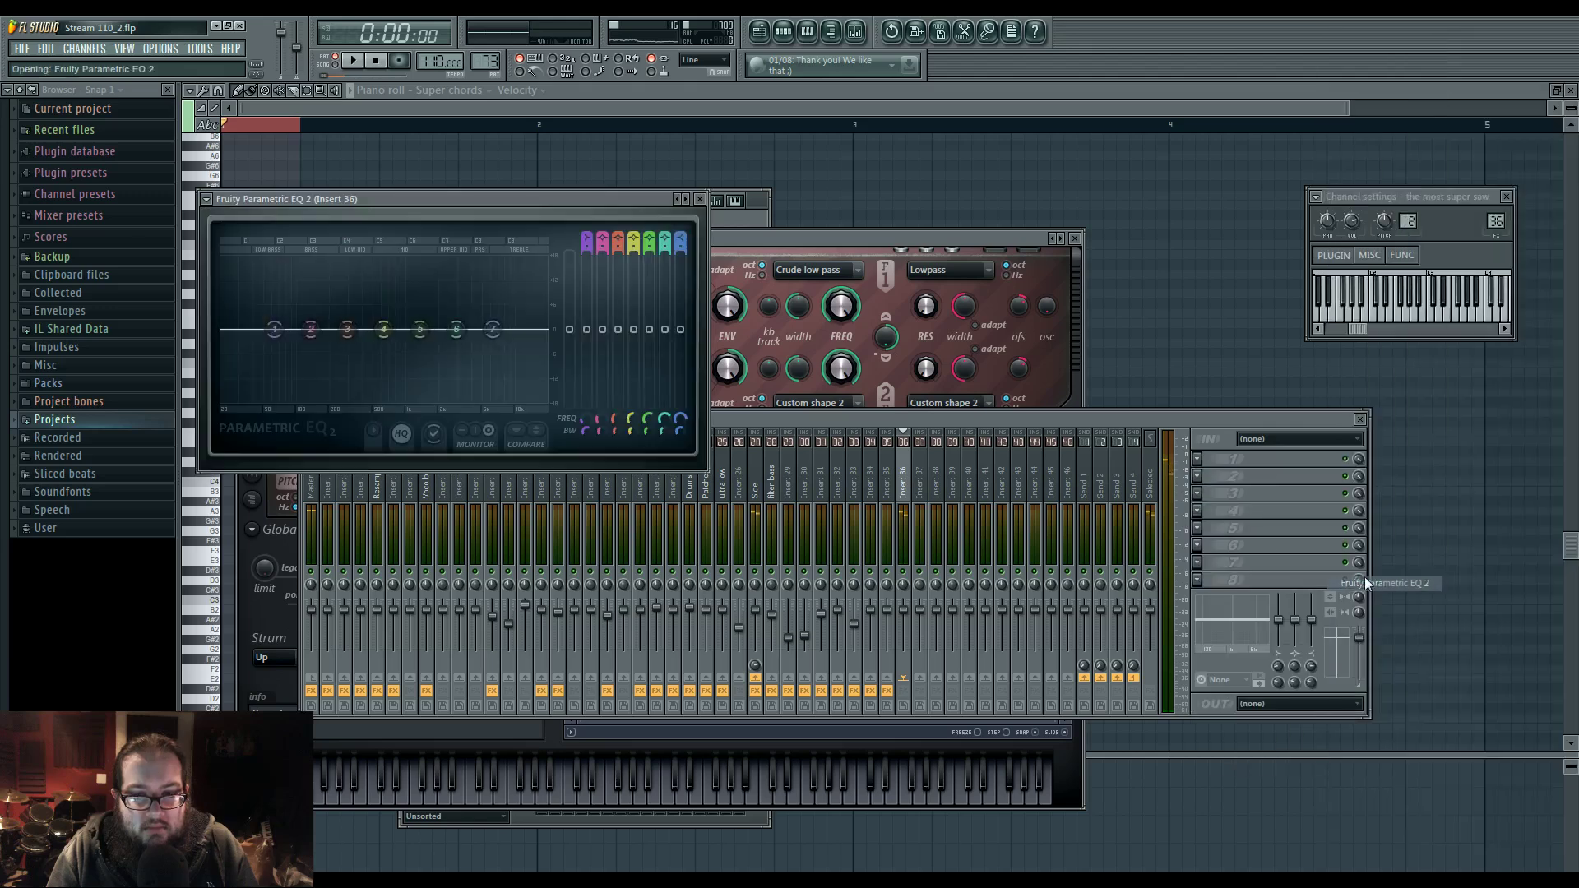
- Set EQ band 1 on Insert 36 to high pass at about 160 Hz and cut bands 4 and 5
{"action": "right_click", "coordinate": [273, 330]}
{"action": "left_click", "coordinate": [346, 388]}
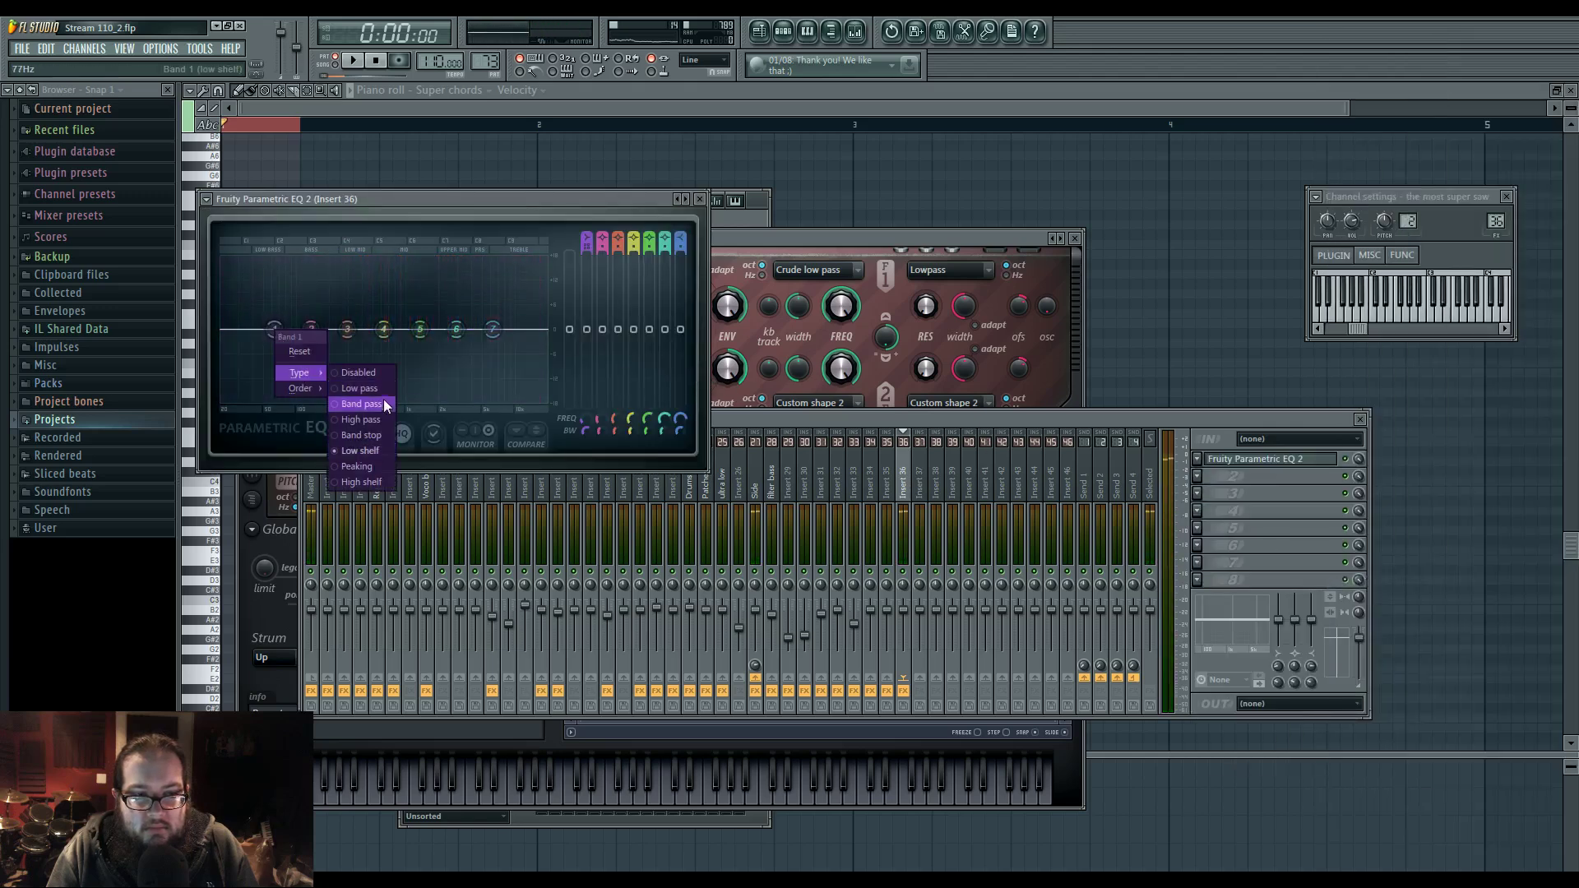
{"action": "left_click", "coordinate": [378, 412]}
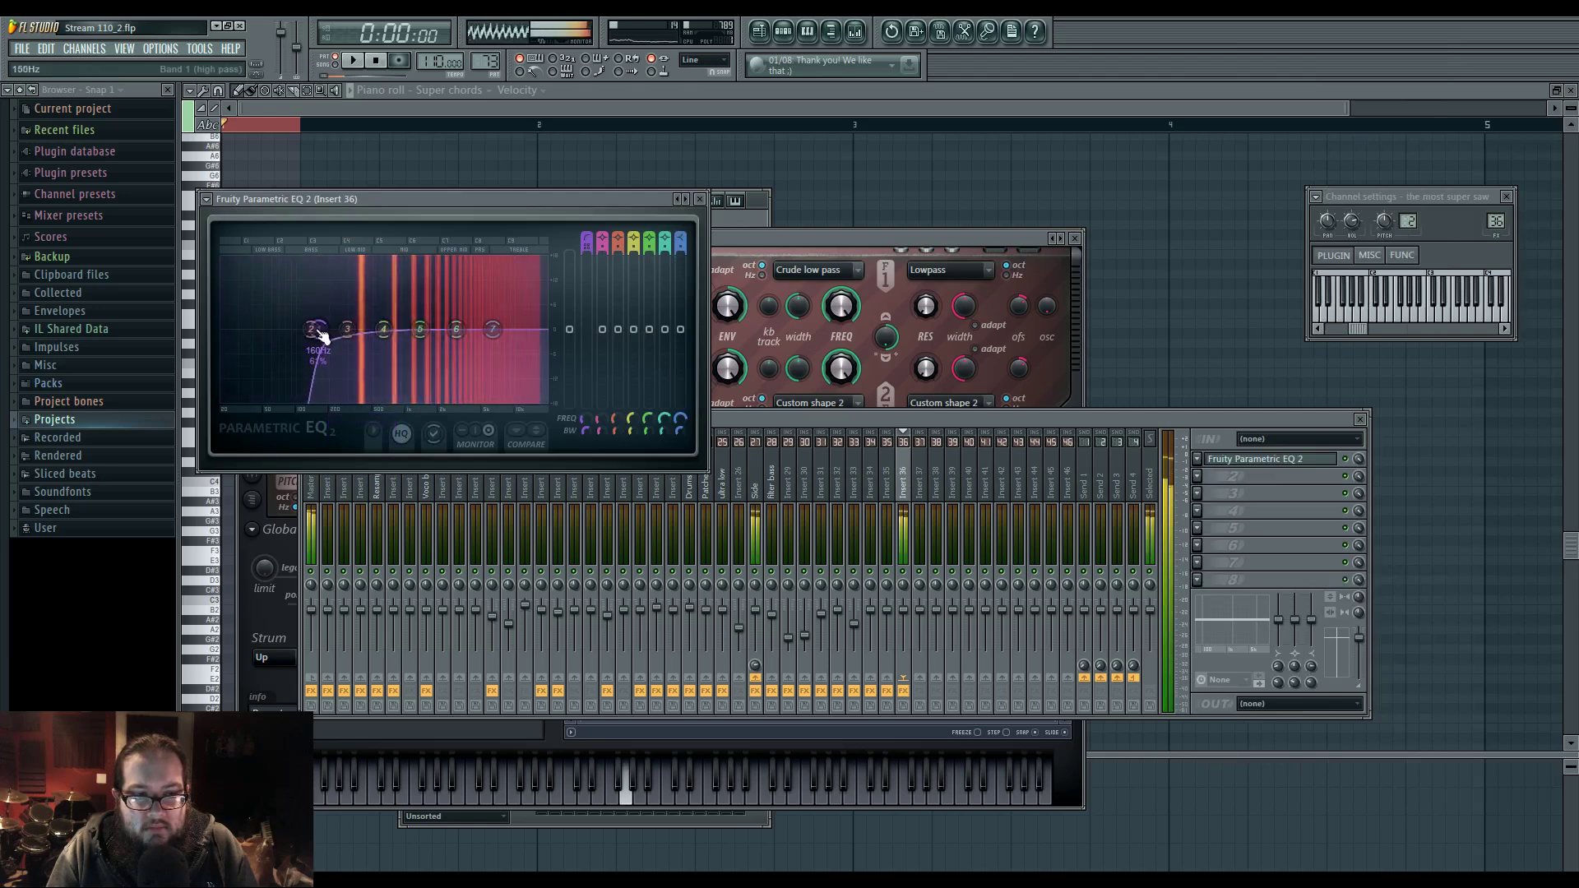
{"action": "left_click_drag", "start_coordinate": [384, 331], "coordinate": [369, 342]}
{"action": "left_click_drag", "start_coordinate": [420, 330], "coordinate": [484, 352]}
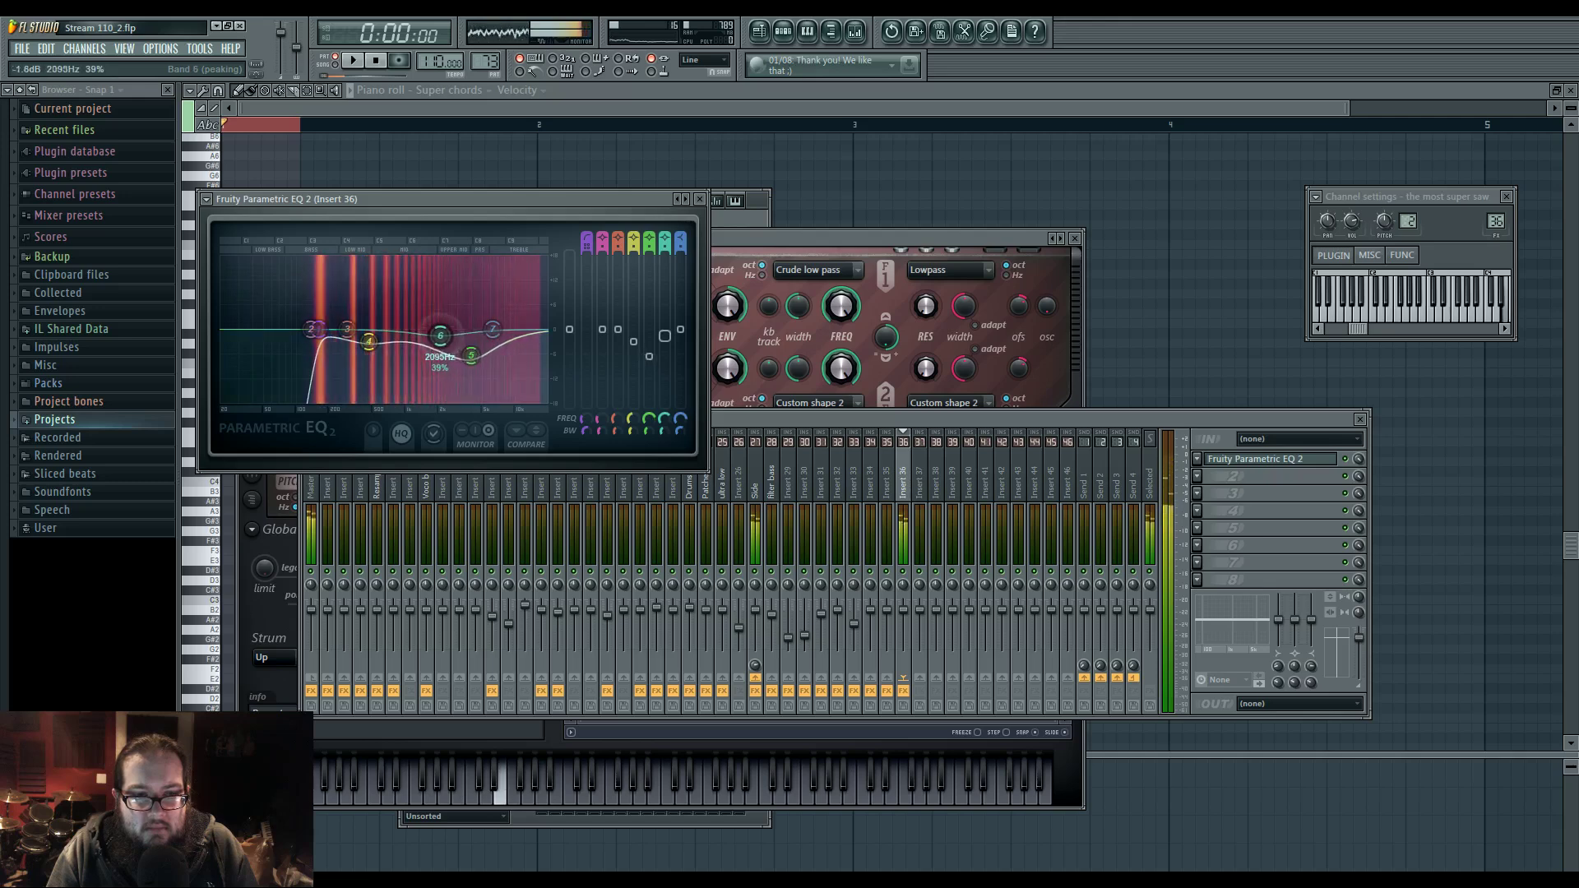
- Draw short E4, E5 and E6 notes for the most super saw in Pattern 73, aligned with the super chords, and play them
{"action": "left_click", "coordinate": [733, 222]}
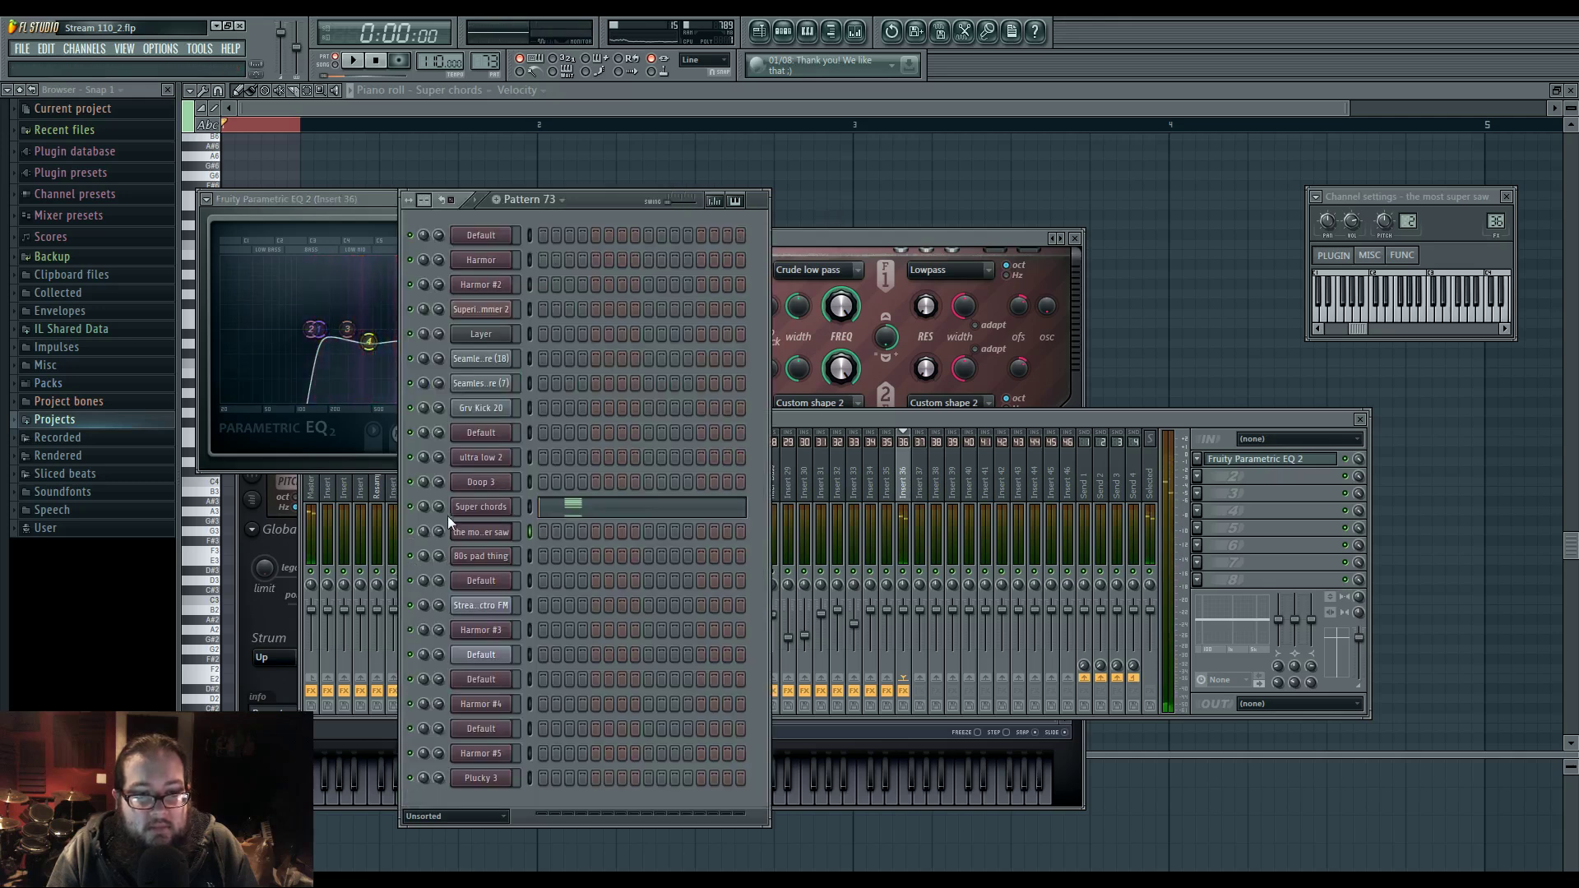
{"action": "right_click", "coordinate": [508, 528]}
{"action": "left_click", "coordinate": [538, 530]}
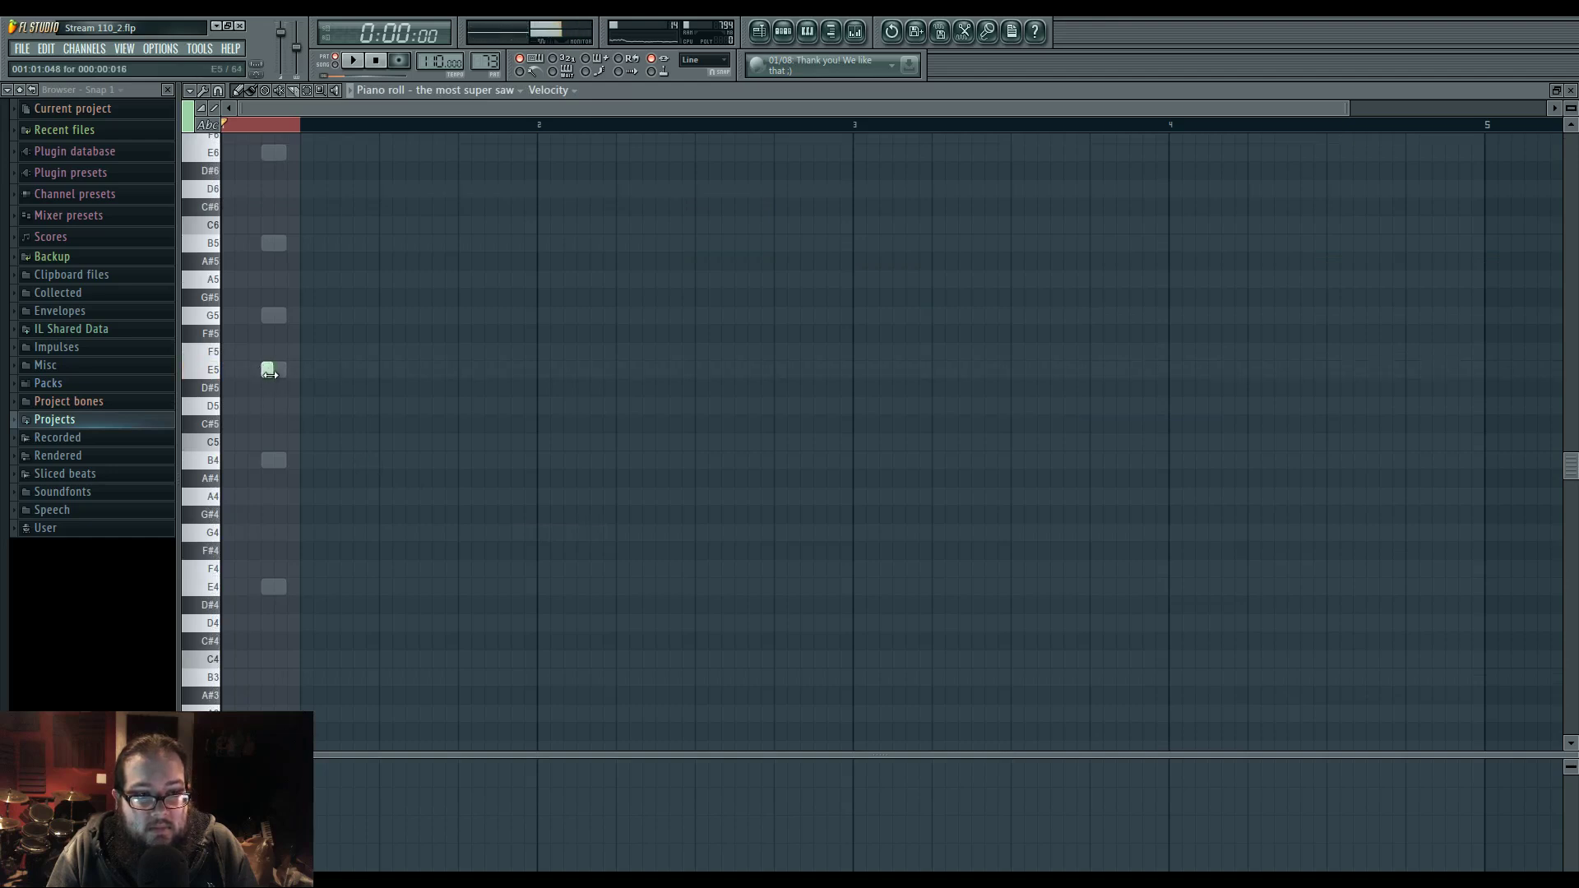
{"action": "scroll", "coordinate": [275, 458], "scroll_direction": "up", "scroll_amount": 3}
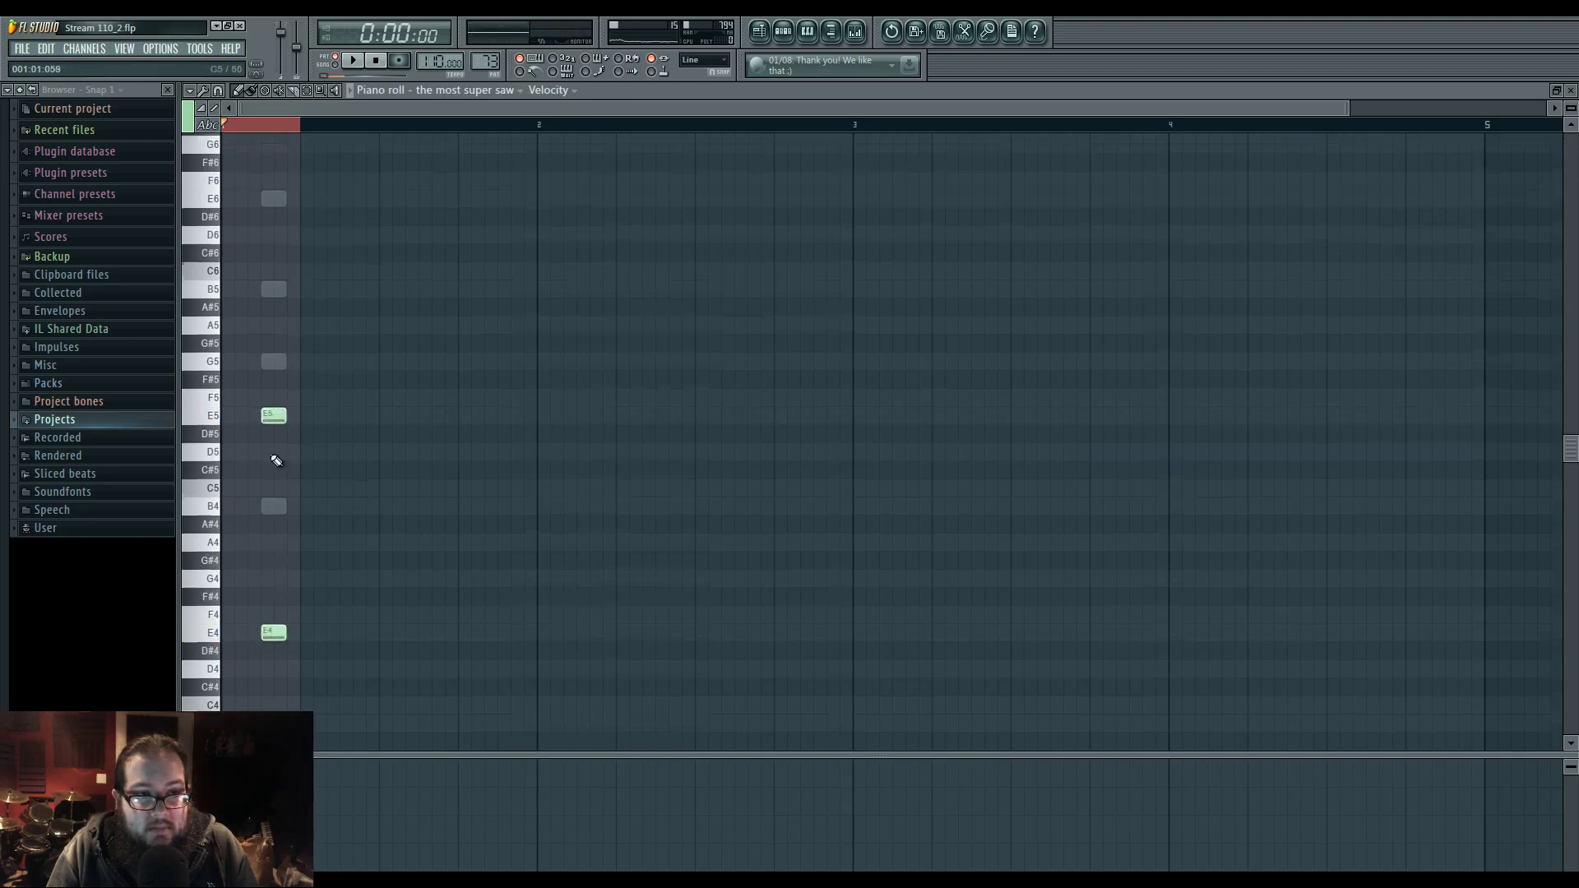
{"action": "left_click", "coordinate": [274, 207]}
{"action": "key", "text": "space"}
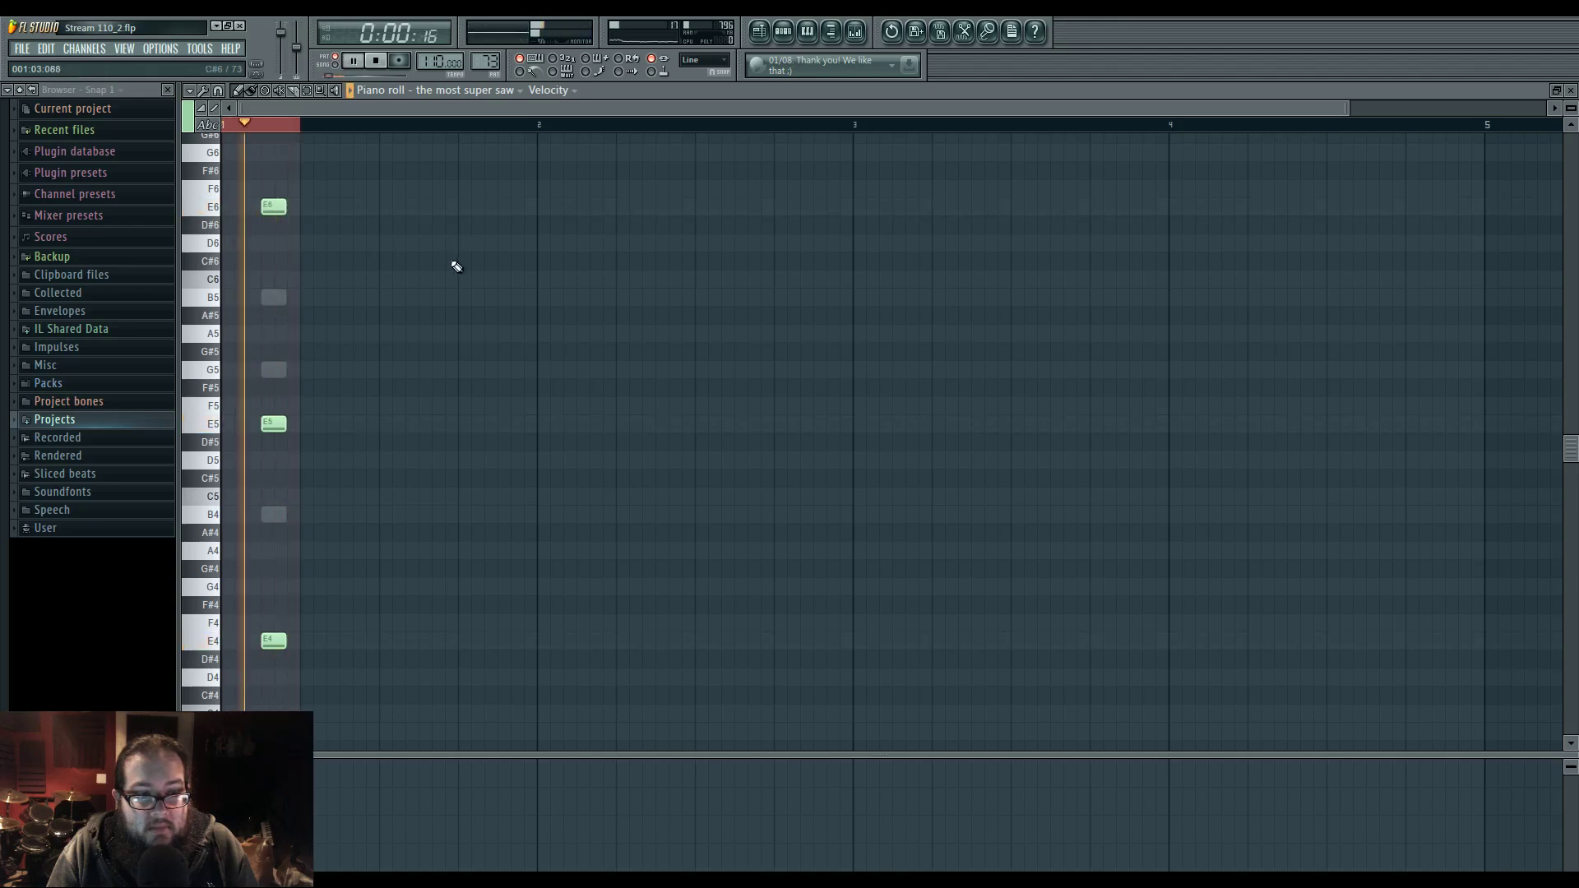
- Play the arrangement from bar 121 and lower the Insert 36 fader to about -8.1 dB
{"action": "left_click", "coordinate": [761, 31]}
{"action": "left_click", "coordinate": [652, 126]}
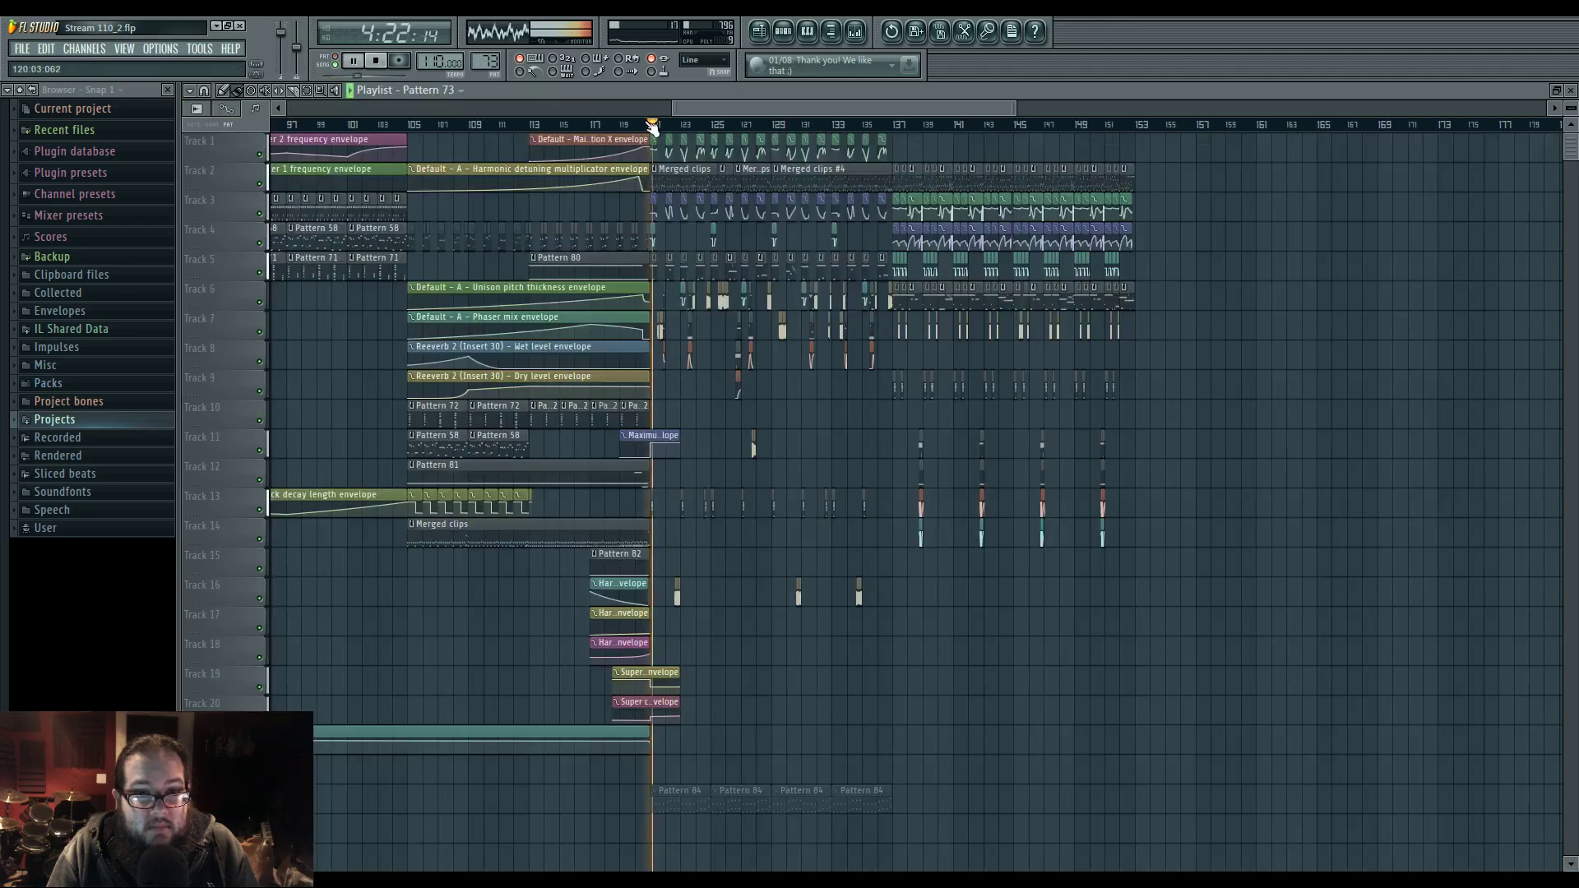
{"action": "scroll", "coordinate": [773, 370], "scroll_direction": "up", "scroll_amount": 5}
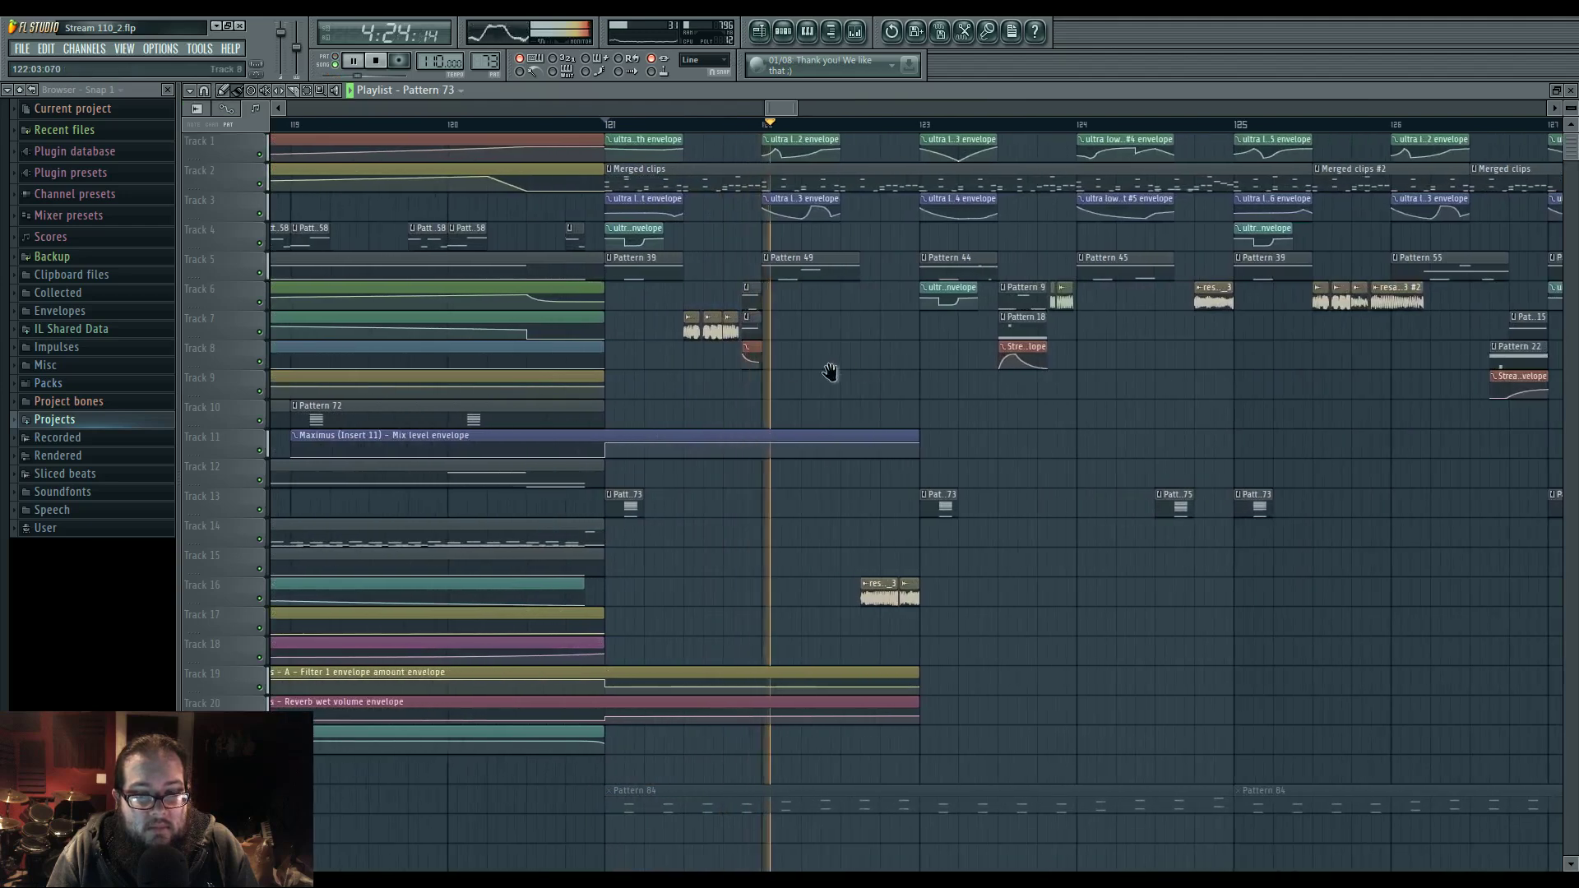
{"action": "left_click", "coordinate": [857, 33]}
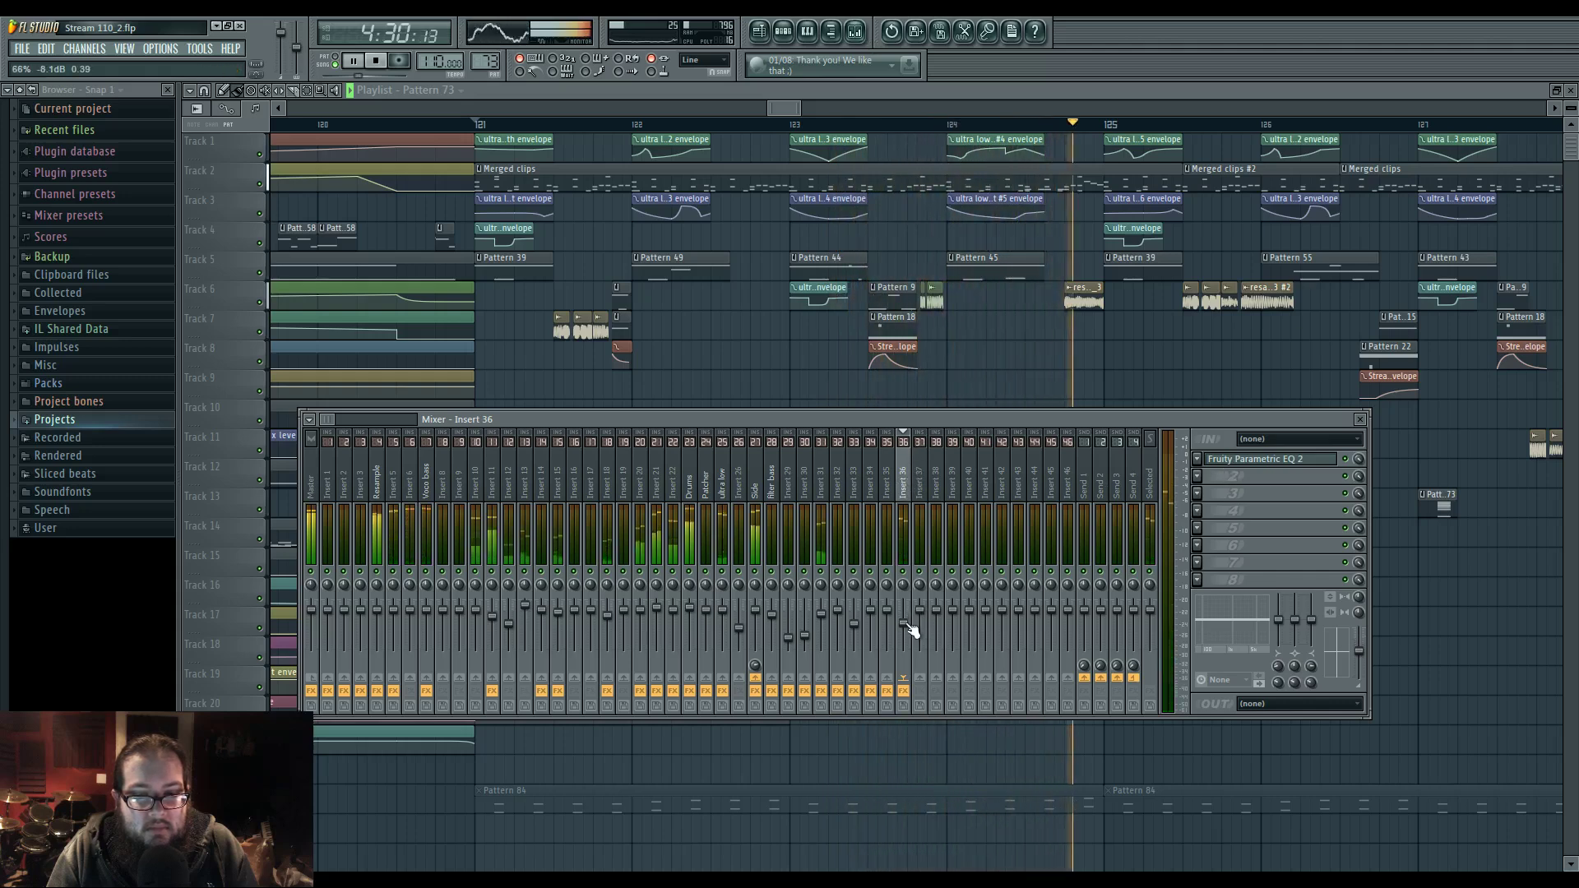
- Switch the most super saw Harmor to part B and audition it in the drop from bar 121
{"action": "left_click", "coordinate": [1248, 467]}
{"action": "key", "text": "F6"}
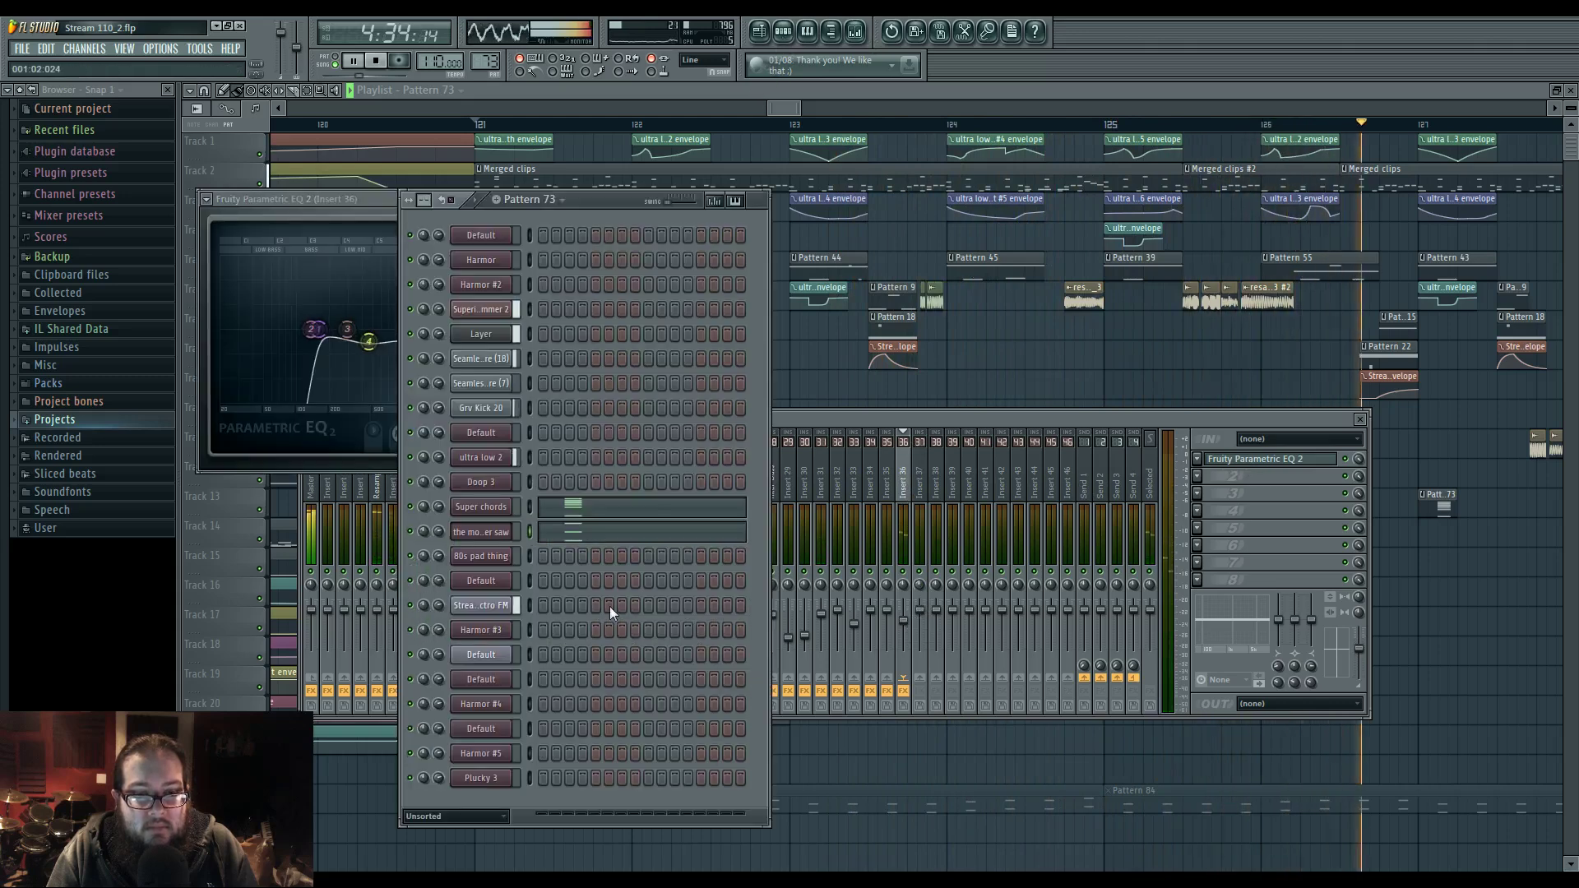
{"action": "left_click", "coordinate": [489, 537]}
{"action": "key", "text": "space"}
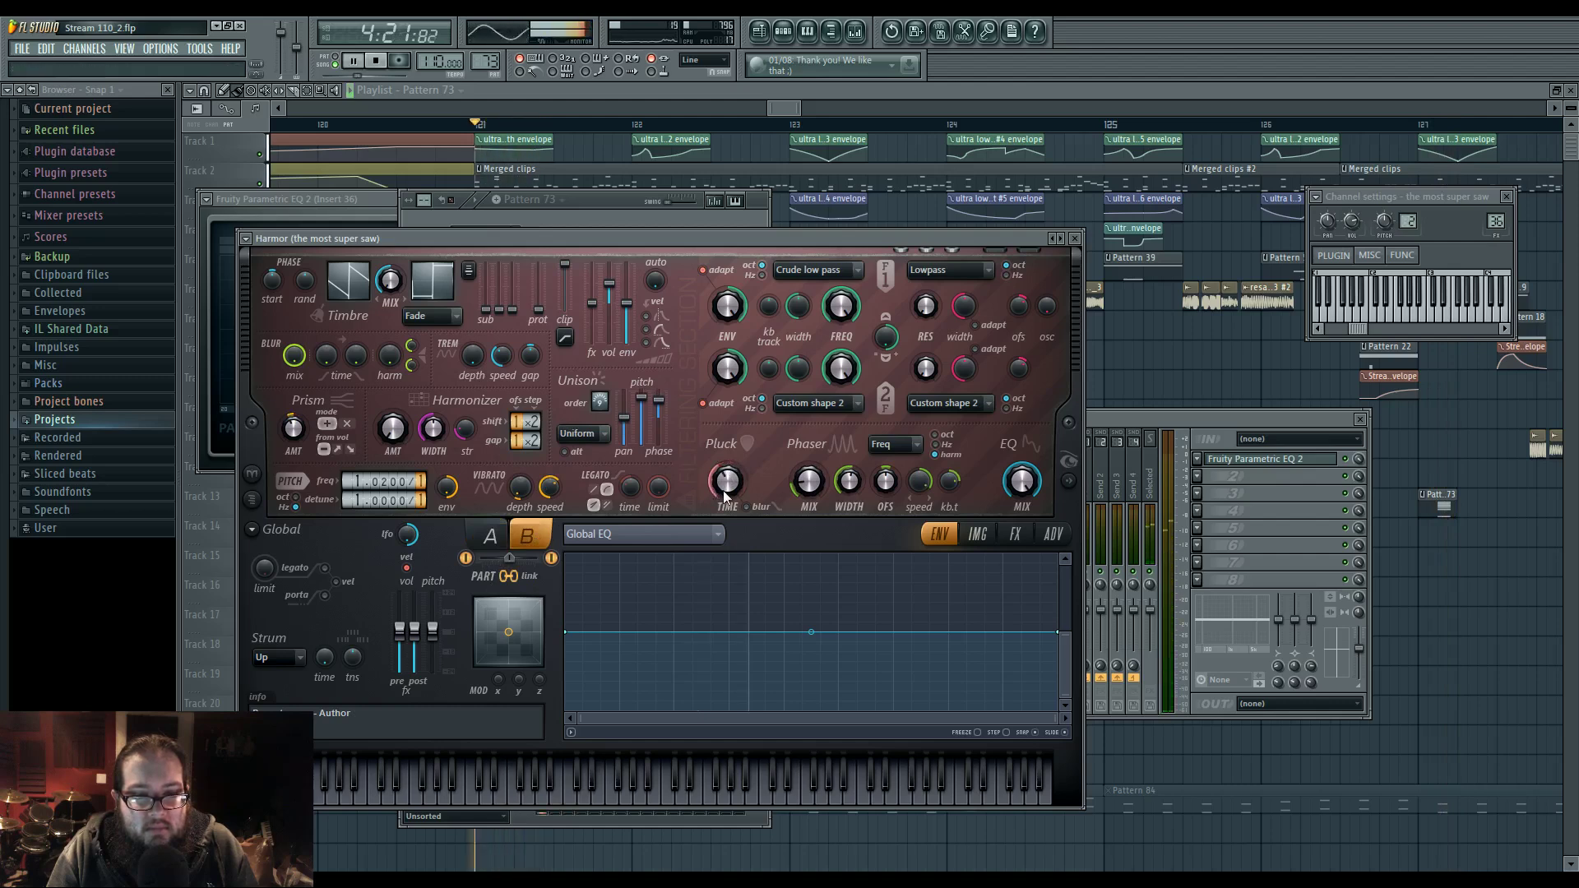
{"action": "key", "text": "F12"}
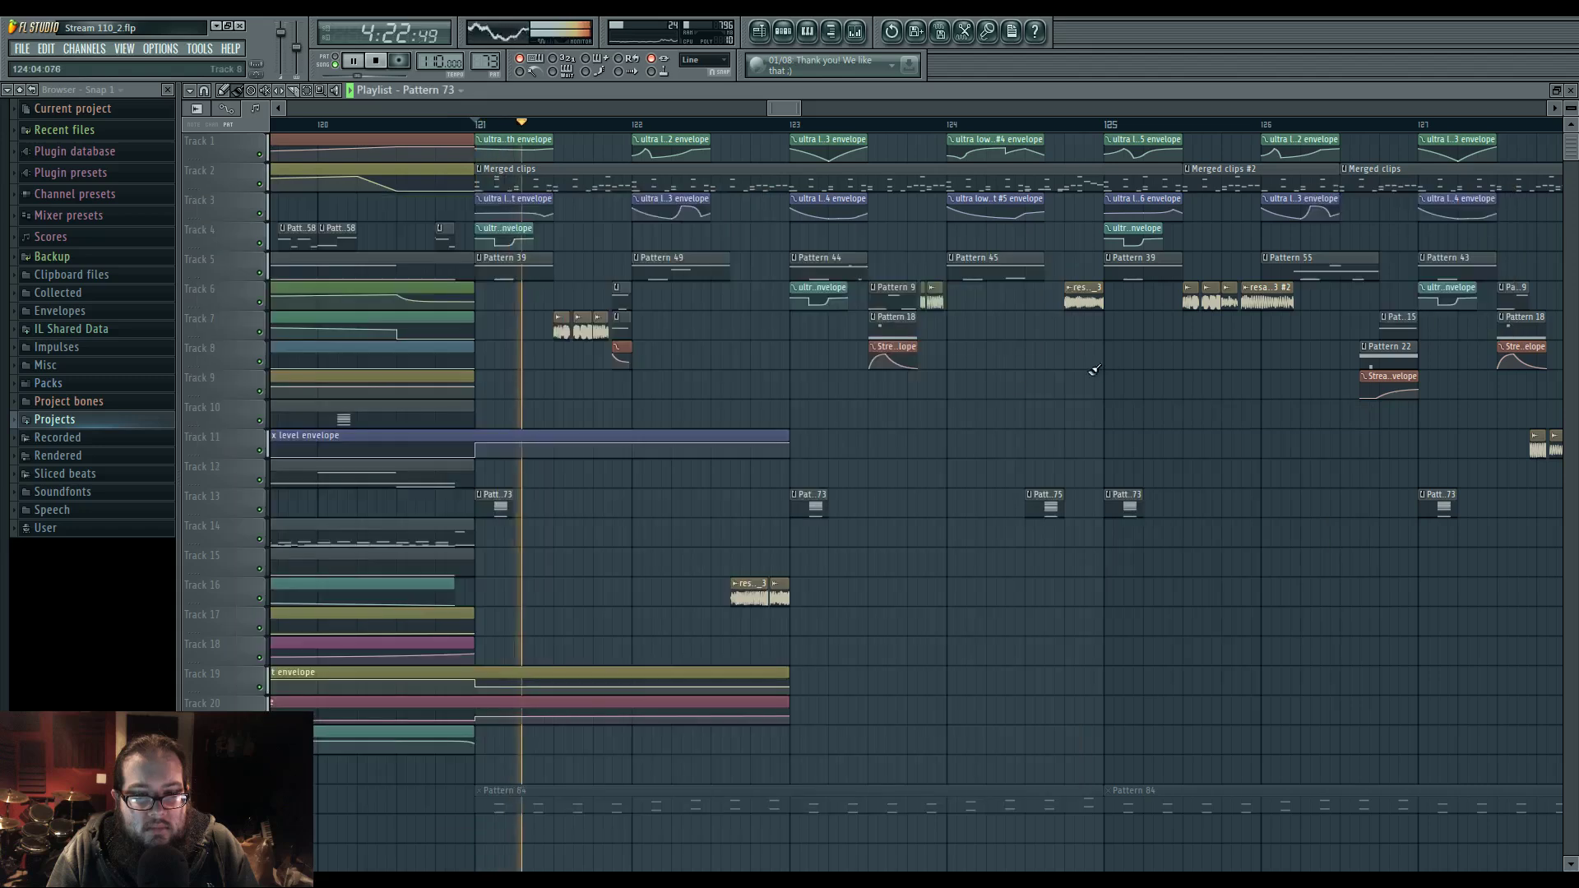
{"action": "key", "text": "space"}
- Delete the G5 note from the Super chords in Pattern 73 and audition the chord in the drop
{"action": "double_click", "coordinate": [500, 510]}
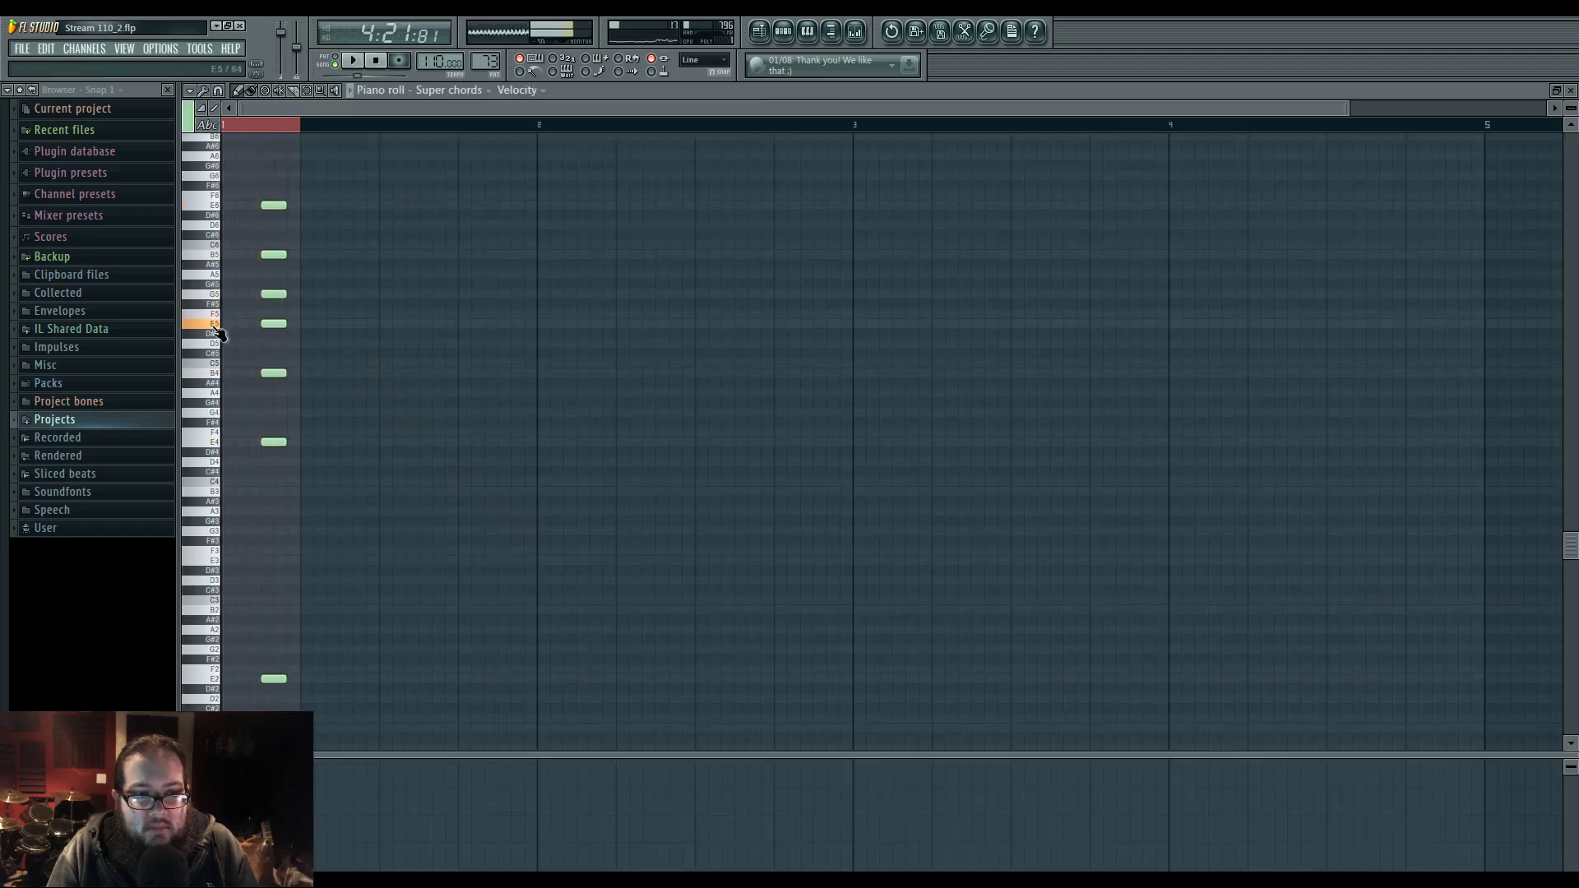
{"action": "key", "text": "space"}
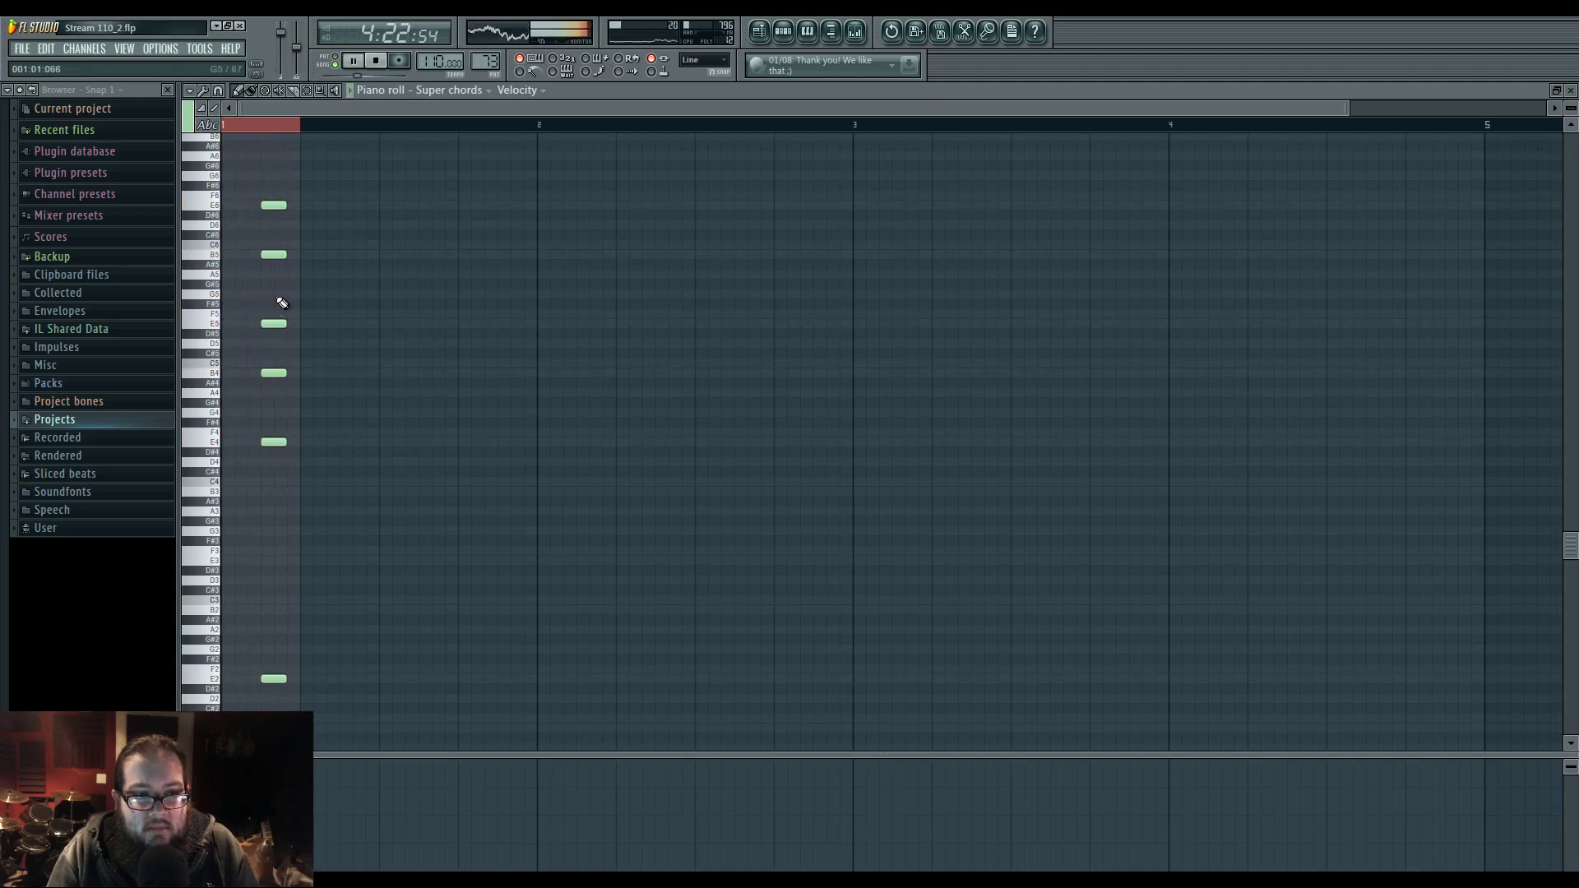
{"action": "key", "text": "space"}
{"action": "key", "text": "space"}
{"action": "key", "text": "space"}
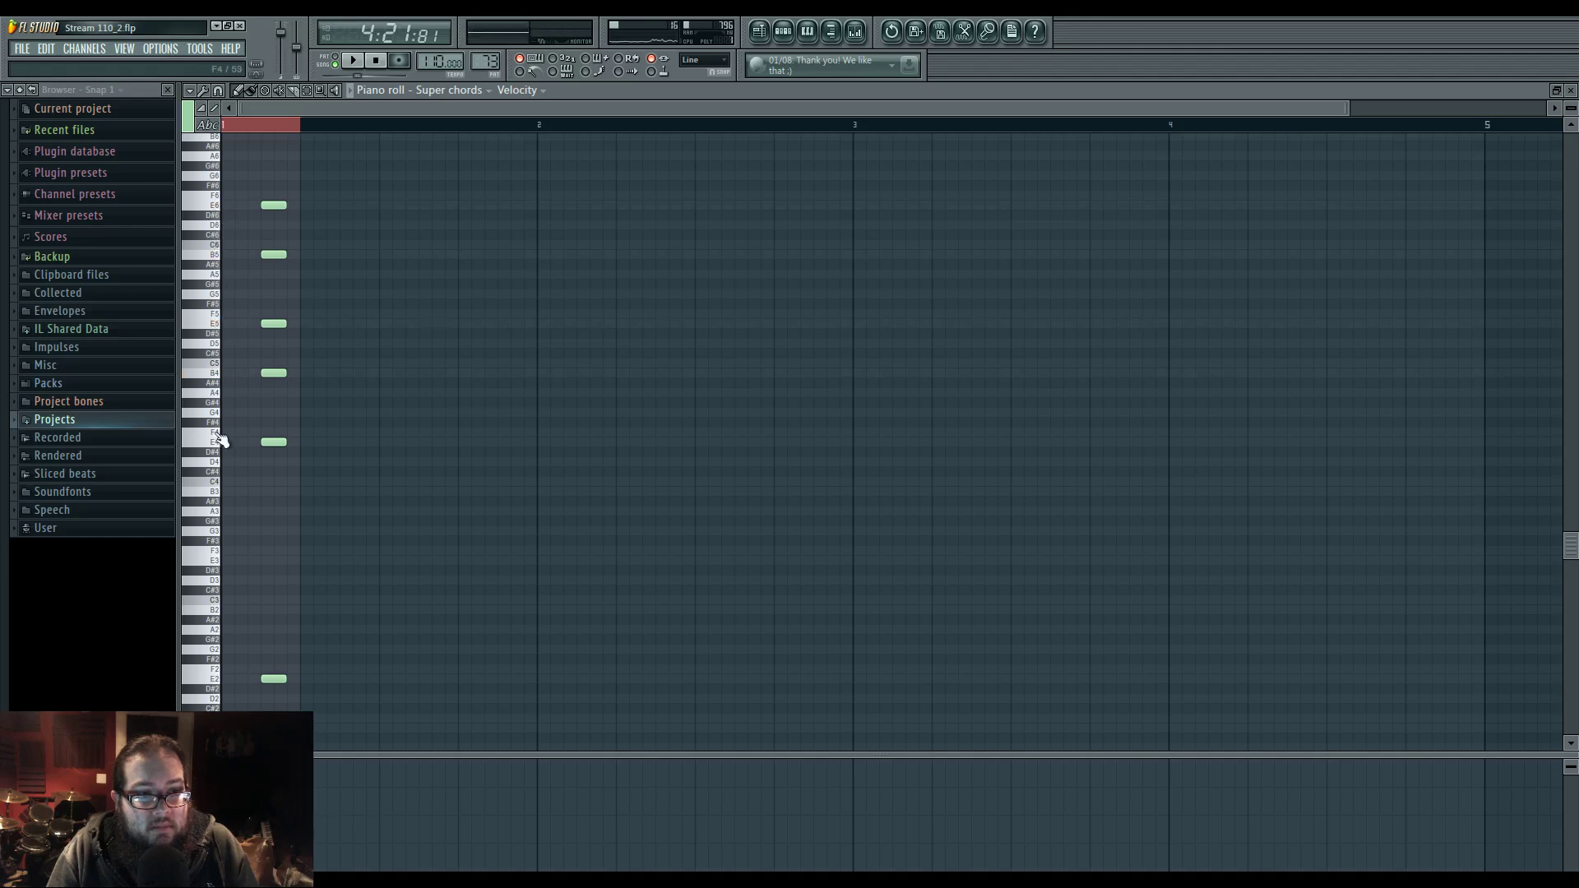
{"action": "key", "text": "space"}
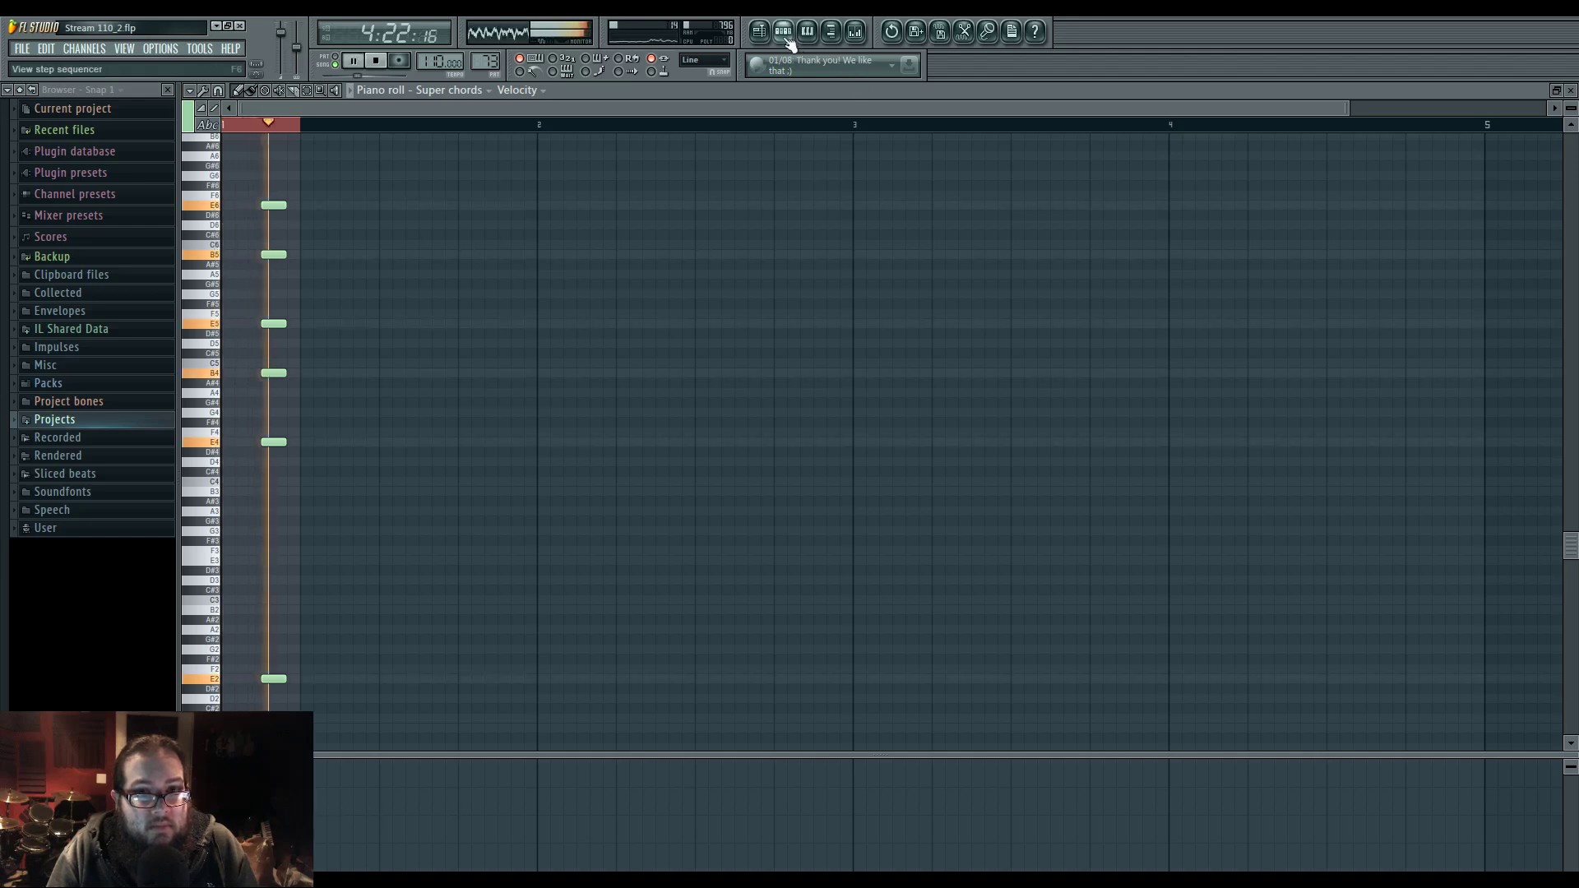
- Set the unison pitch in part B of the most super saw Harmor to 50% during playback
{"action": "left_click", "coordinate": [785, 33]}
{"action": "left_click", "coordinate": [512, 533]}
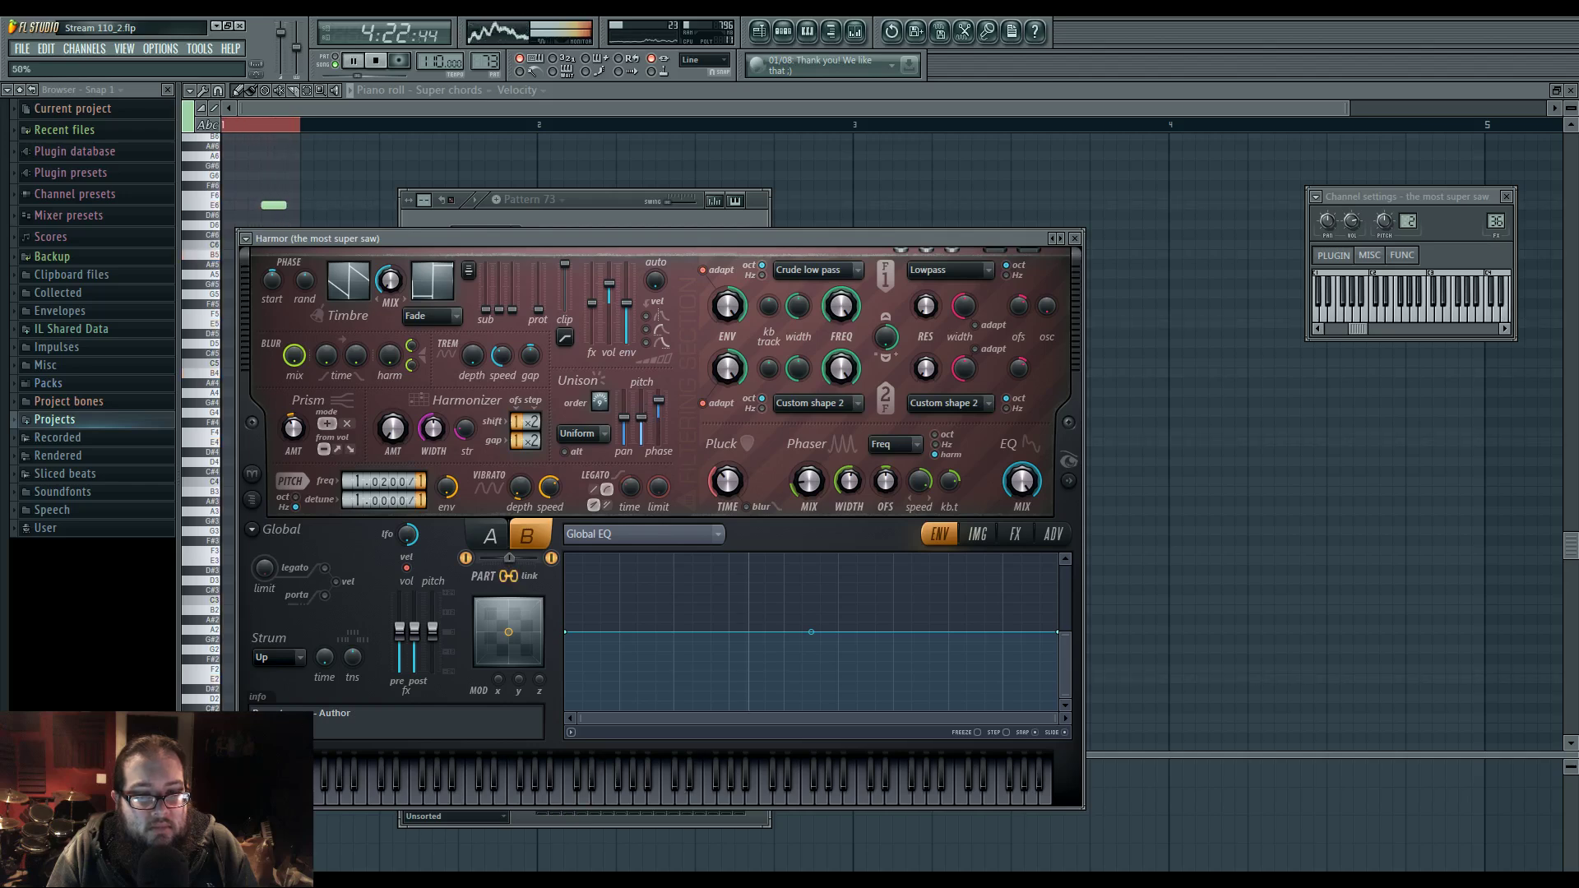
{"action": "left_click", "coordinate": [627, 219]}
{"action": "key", "text": "space"}
- Try adding B5 and B6 notes to the most super saw chord in Pattern 73 while replaying the drop
{"action": "left_click", "coordinate": [593, 527]}
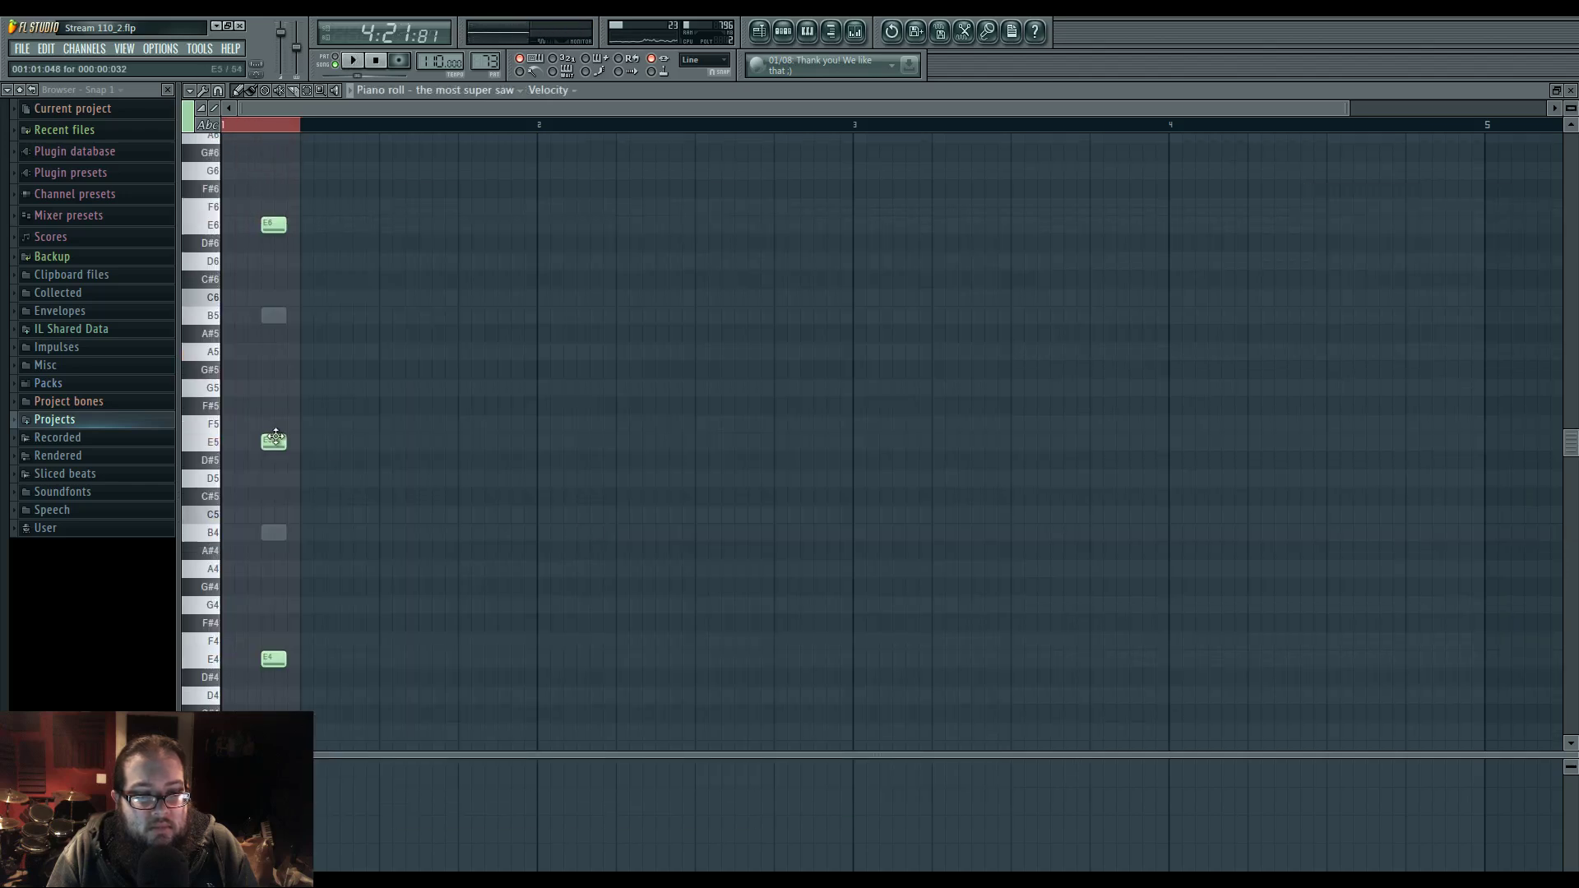
{"action": "key", "text": "space"}
{"action": "key", "text": "space"}
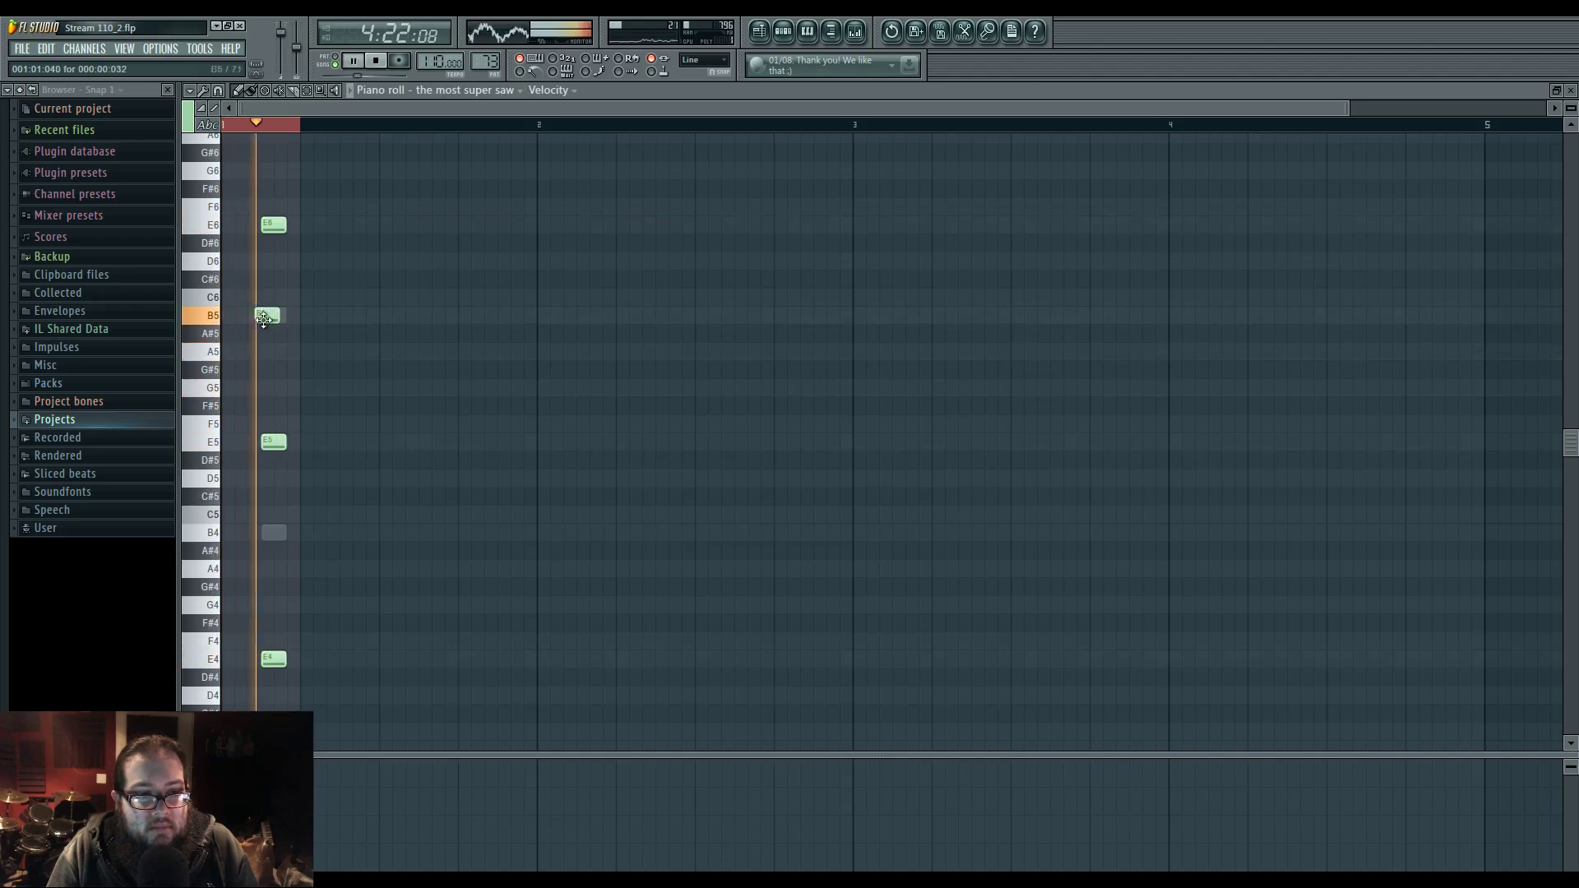
{"action": "scroll", "coordinate": [270, 264], "scroll_direction": "up", "scroll_amount": 3}
{"action": "key", "text": "space"}
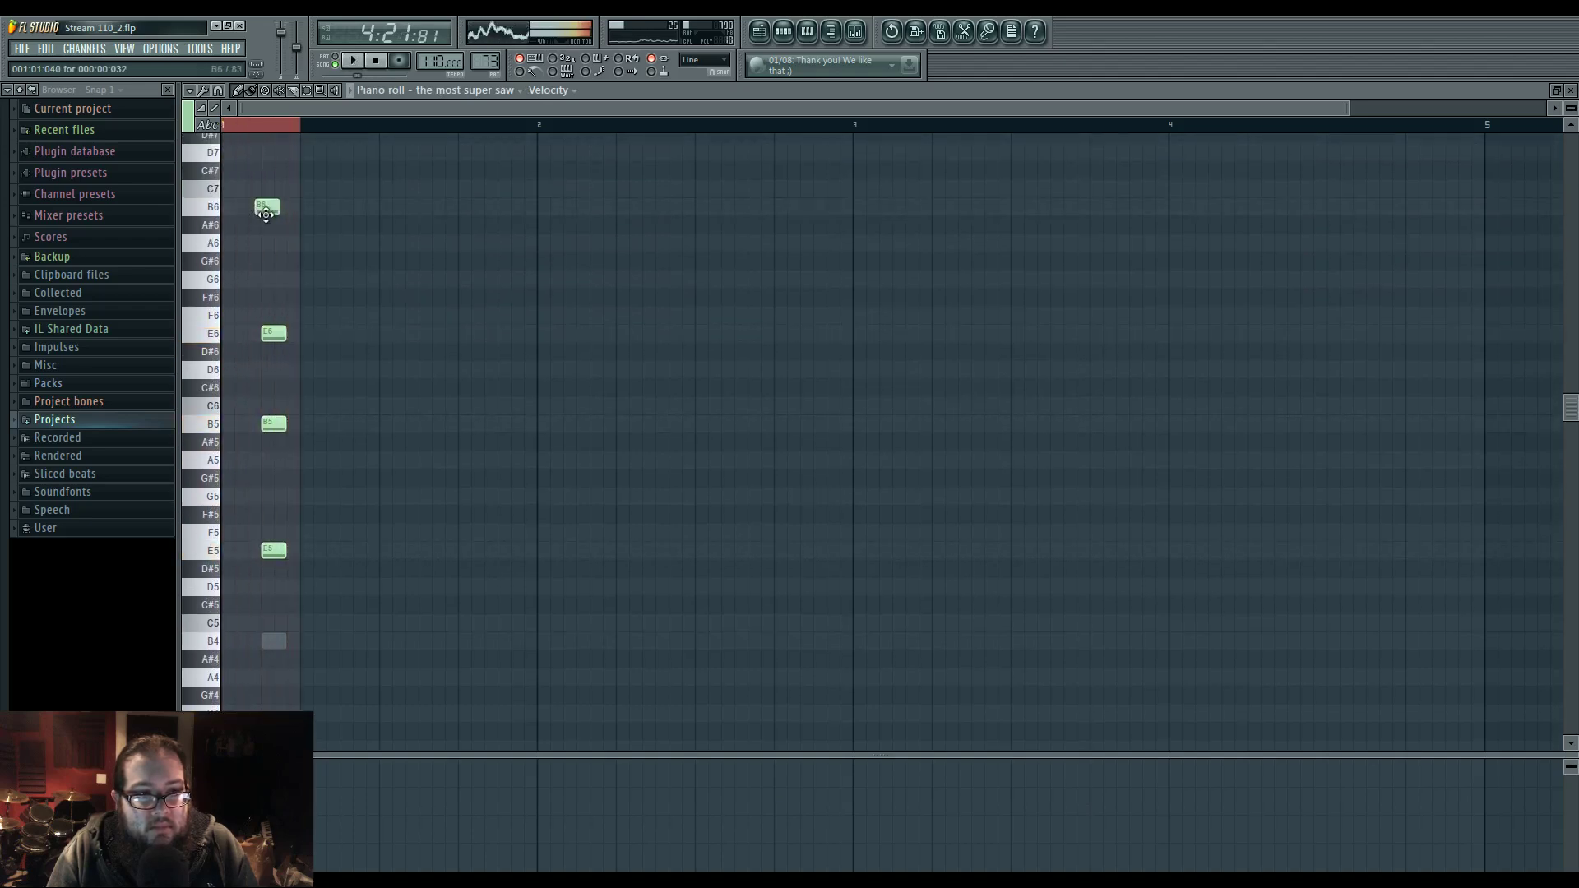
- Remove the B5 note from the most super saw chord and try a G6 note with playback
{"action": "right_click", "coordinate": [275, 423]}
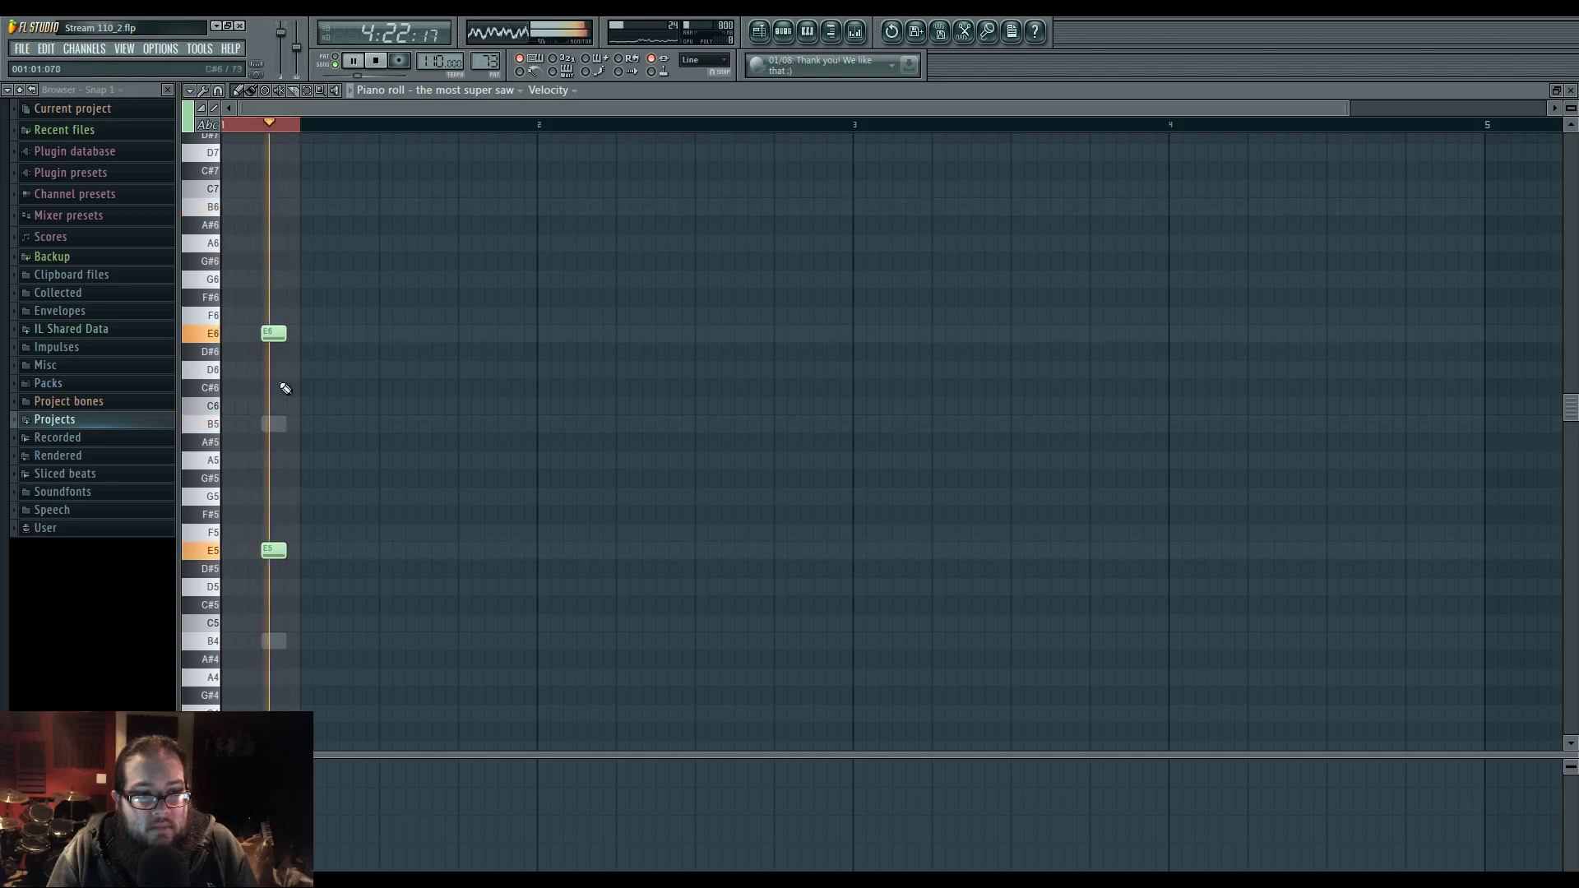
{"action": "left_click", "coordinate": [265, 279]}
{"action": "key", "text": "space"}
{"action": "right_click", "coordinate": [274, 279]}
{"action": "key", "text": "space"}
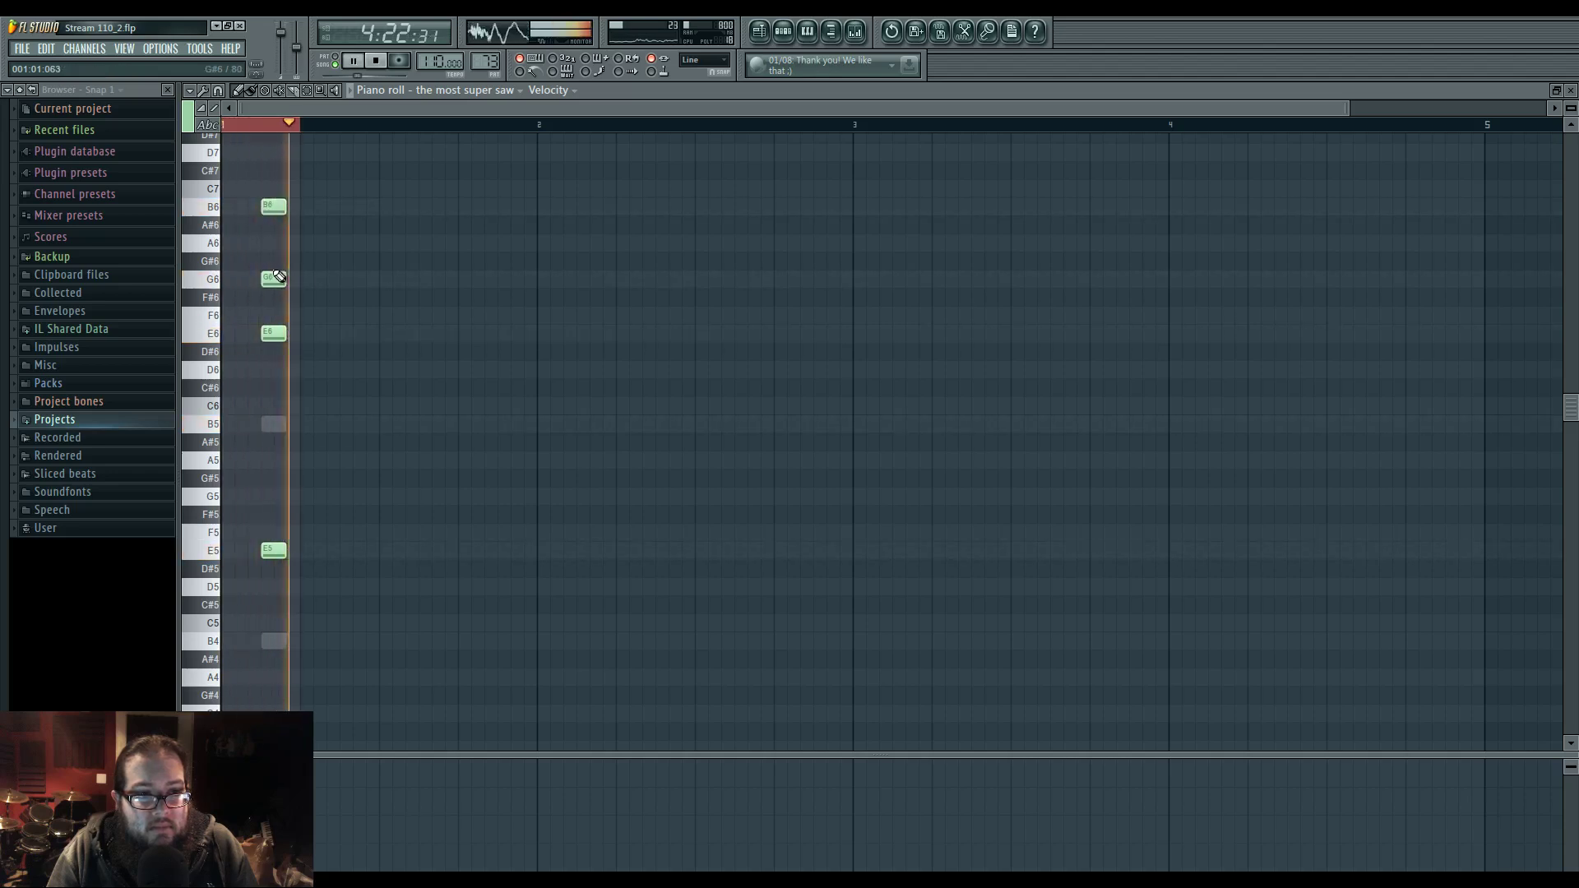
- Try an E7 note on top of the most super saw chord, then delete it together with B6
{"action": "scroll", "coordinate": [271, 230], "scroll_direction": "up", "scroll_amount": 2}
{"action": "left_click", "coordinate": [265, 171]}
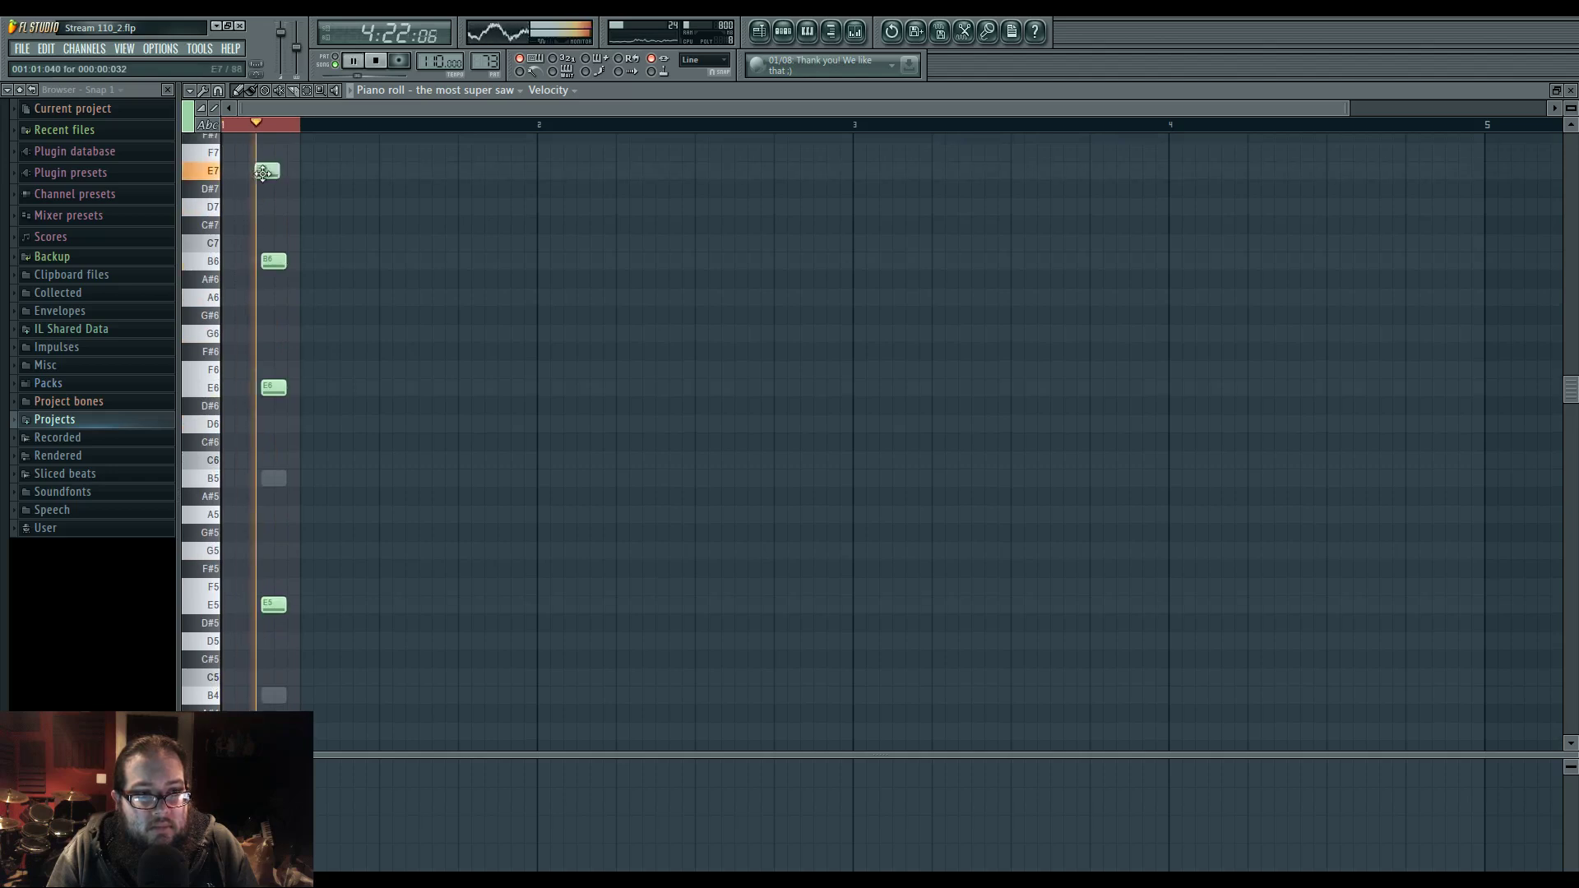
{"action": "right_click", "coordinate": [267, 172]}
{"action": "right_click", "coordinate": [272, 262]}
- Deepen the band 4 cut and ease the band 5 cut in the Insert 36 Fruity Parametric EQ 2
{"action": "left_click", "coordinate": [856, 31]}
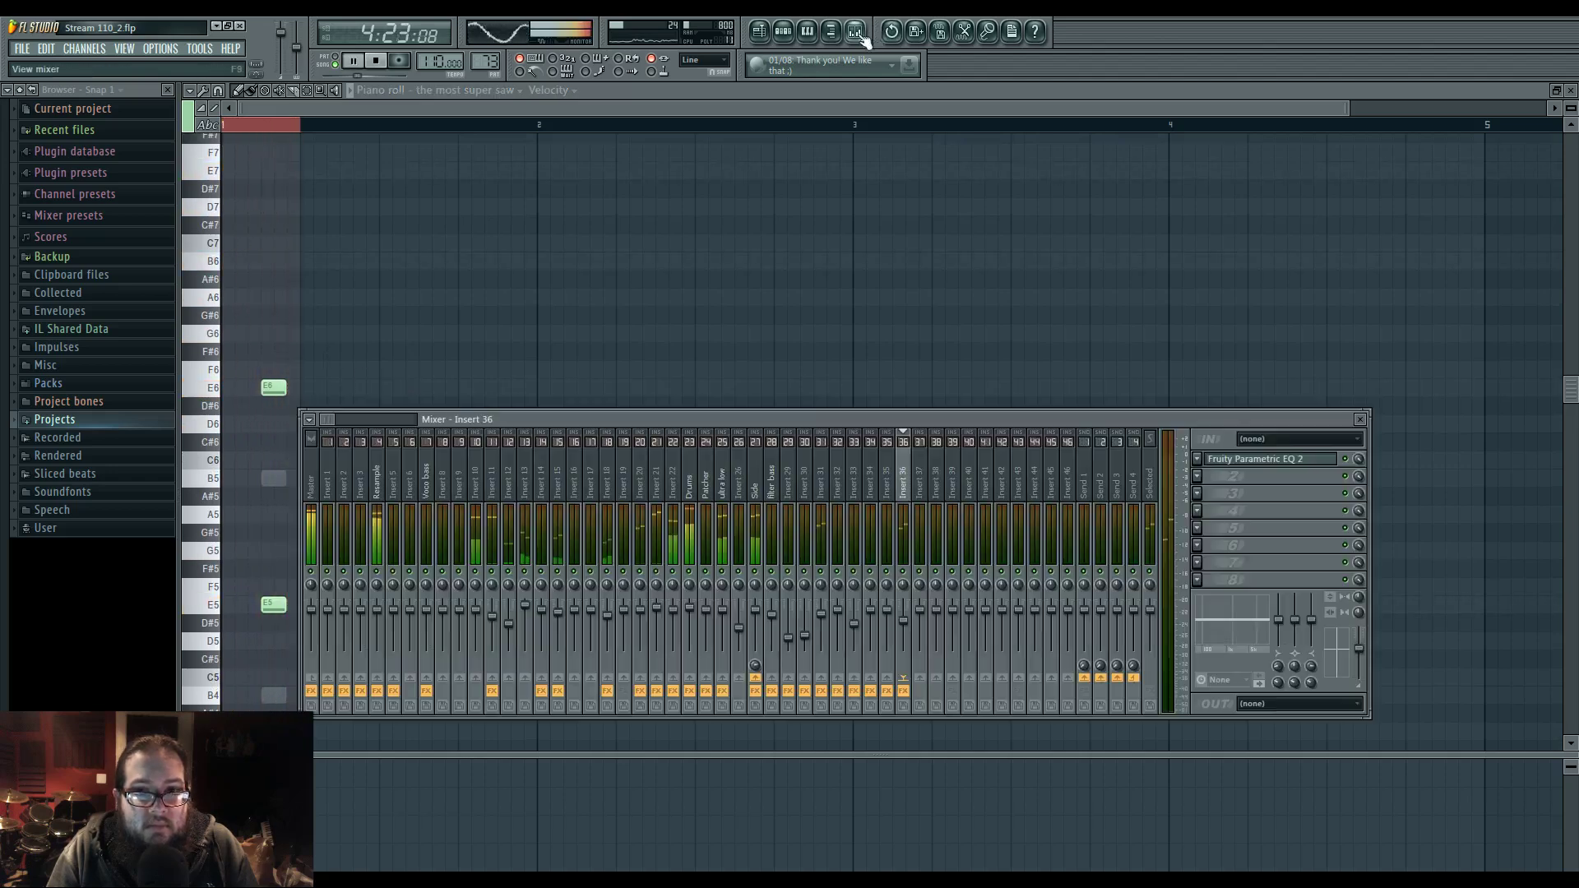
{"action": "left_click", "coordinate": [1217, 459]}
{"action": "left_click_drag", "start_coordinate": [376, 347], "coordinate": [365, 392]}
{"action": "mouse_move", "coordinate": [475, 369]}
{"action": "left_mouse_down"}
{"action": "mouse_move", "coordinate": [507, 307]}
{"action": "mouse_move", "coordinate": [464, 347]}
{"action": "left_mouse_up"}
- Raise the unison pitch in part B of the most super saw Harmor, replay the drop and return to the playlist
{"action": "left_click", "coordinate": [783, 37]}
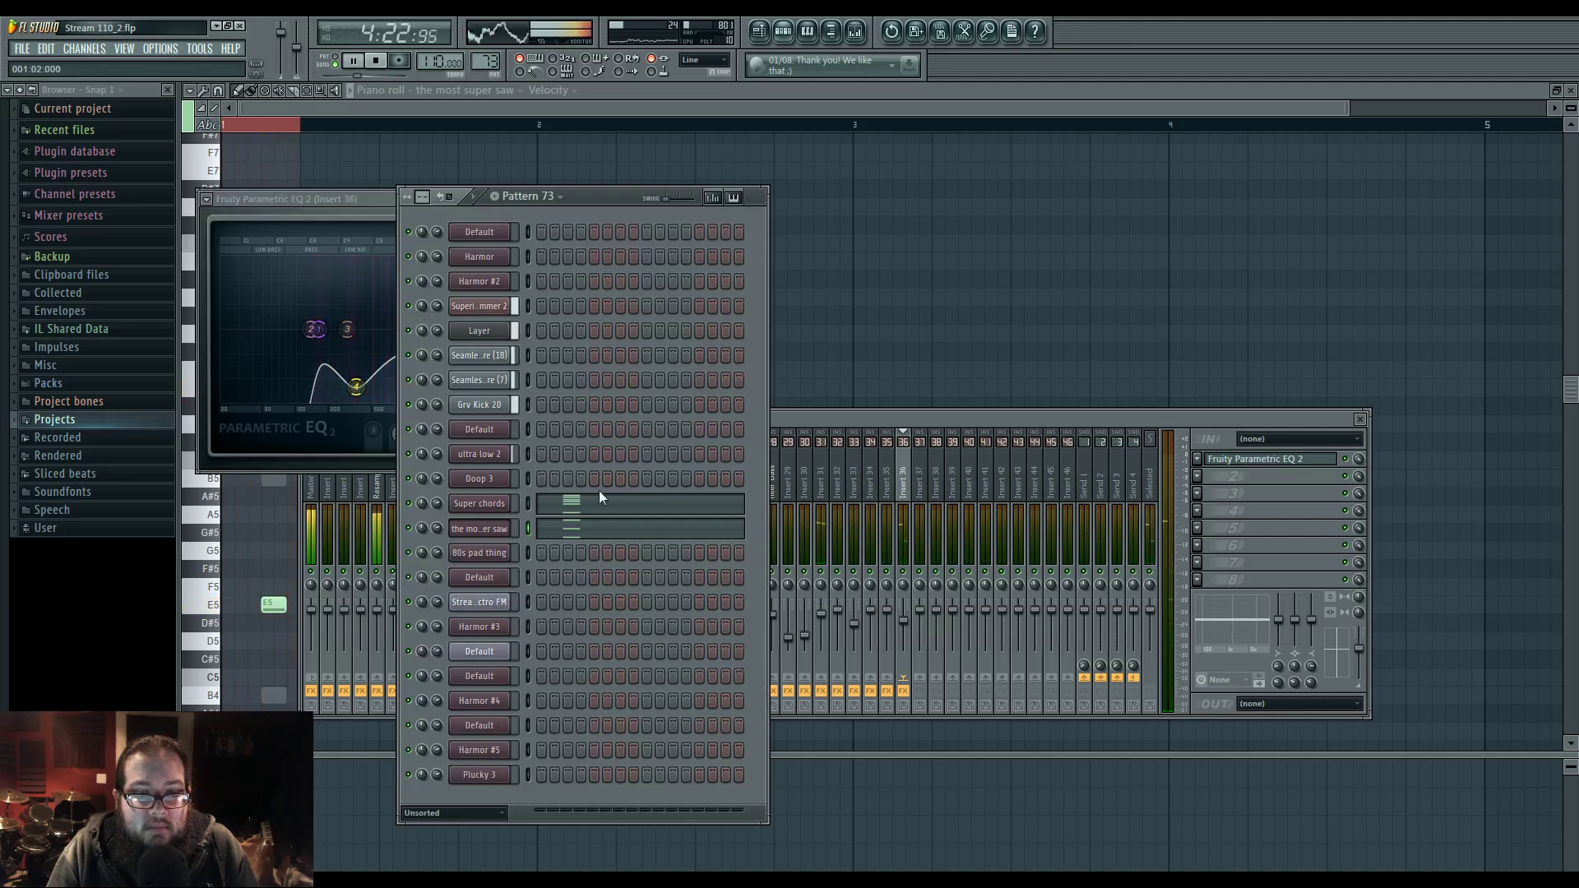
{"action": "left_click", "coordinate": [481, 533]}
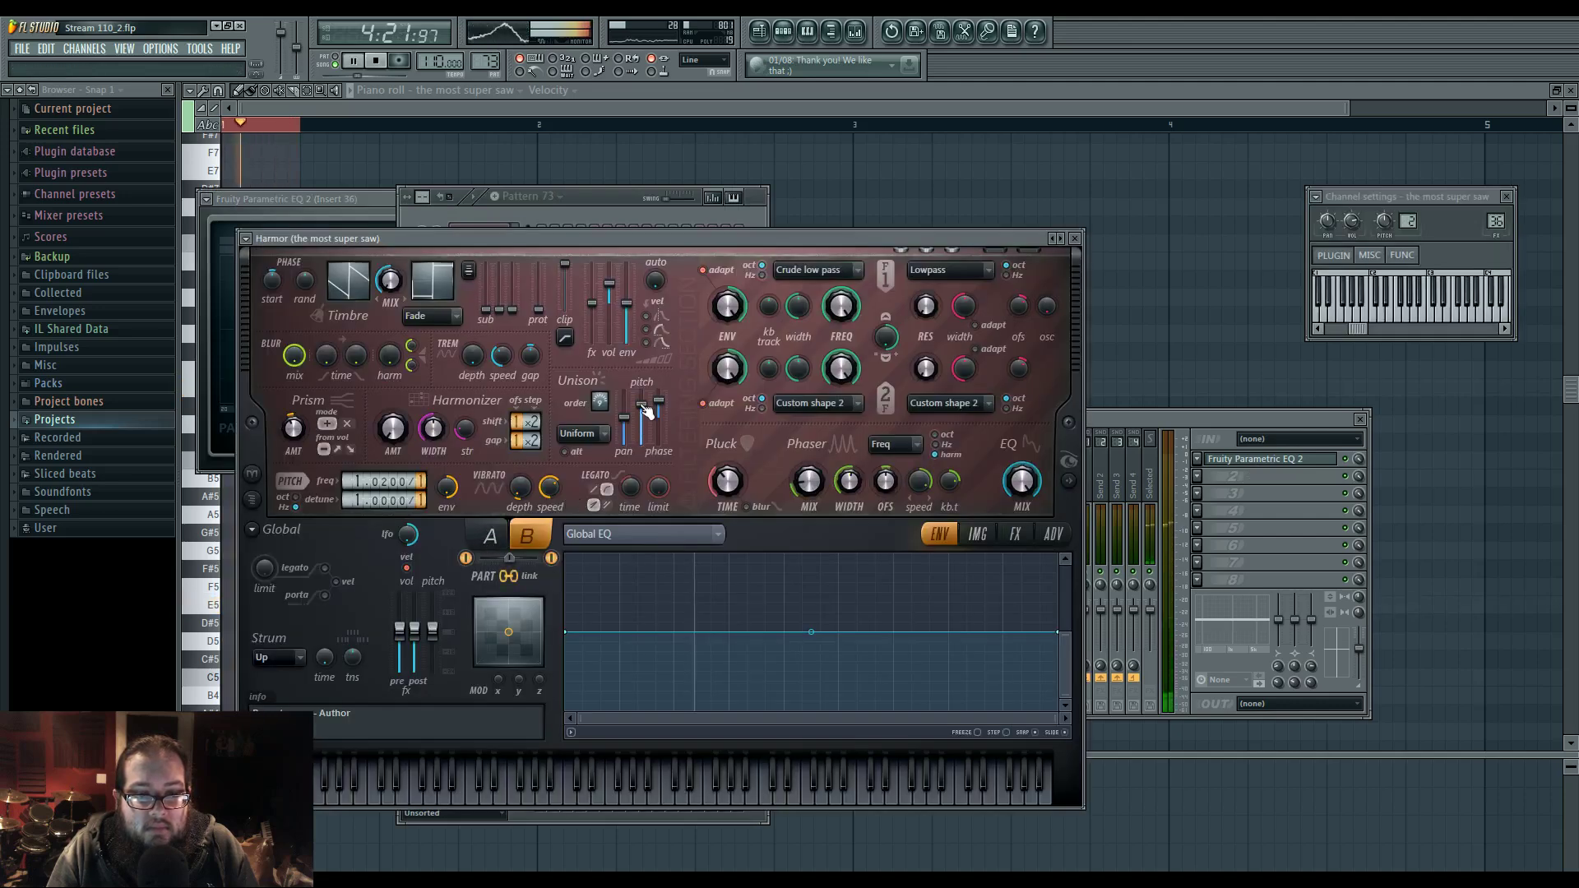
{"action": "key", "text": "space"}
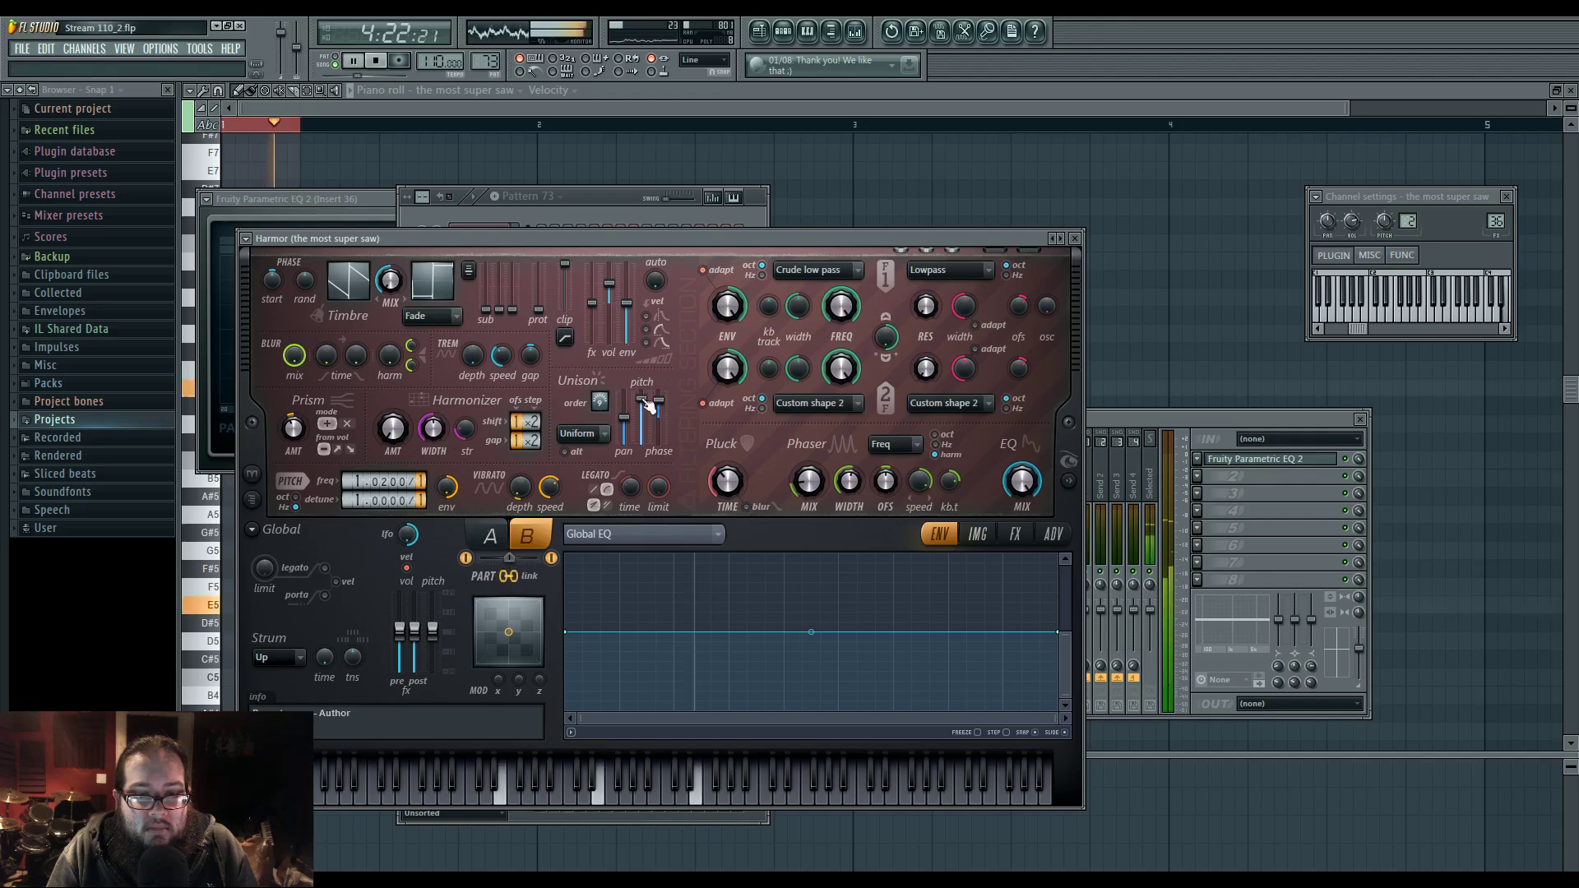
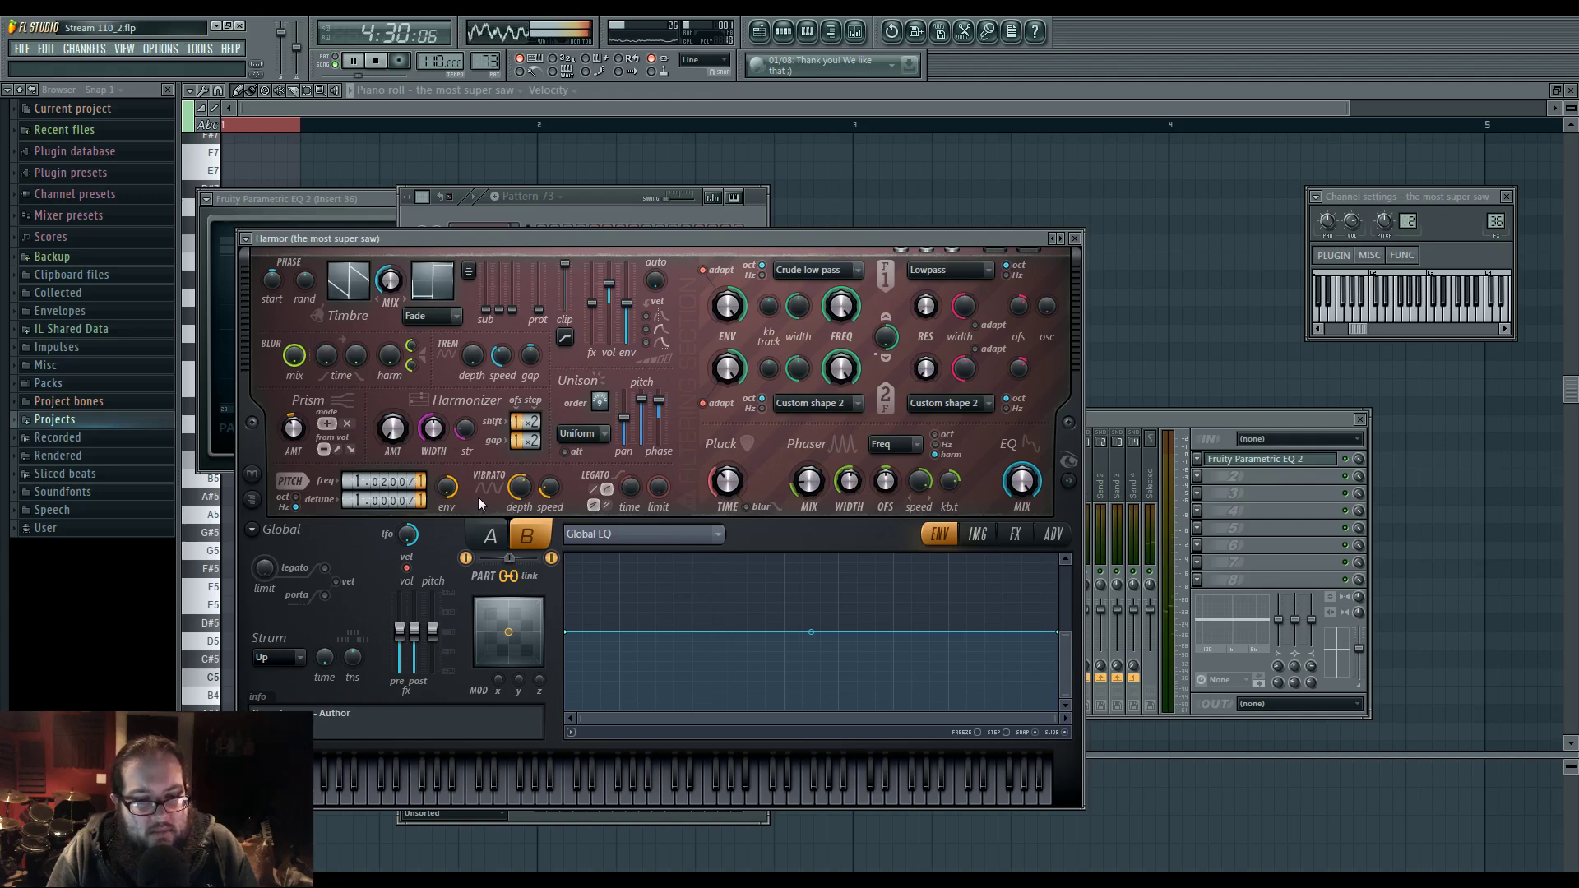
{"action": "key", "text": "F5"}
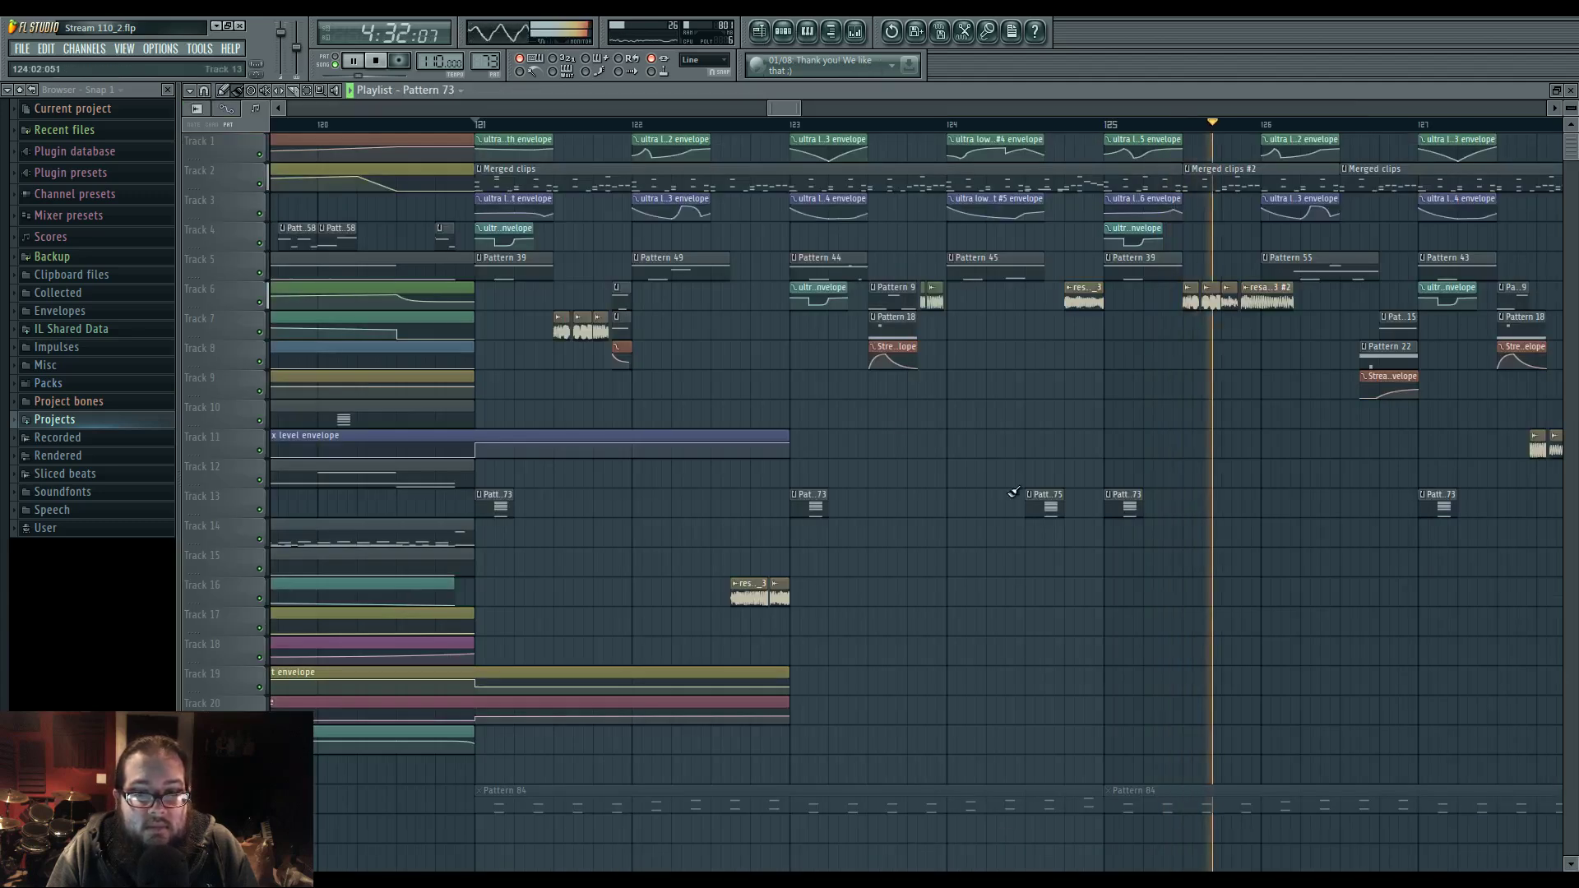
- Copy Pattern 75's chord notes from the Super chords channel to the most super saw channel and play the pattern
{"action": "left_click", "coordinate": [1048, 507]}
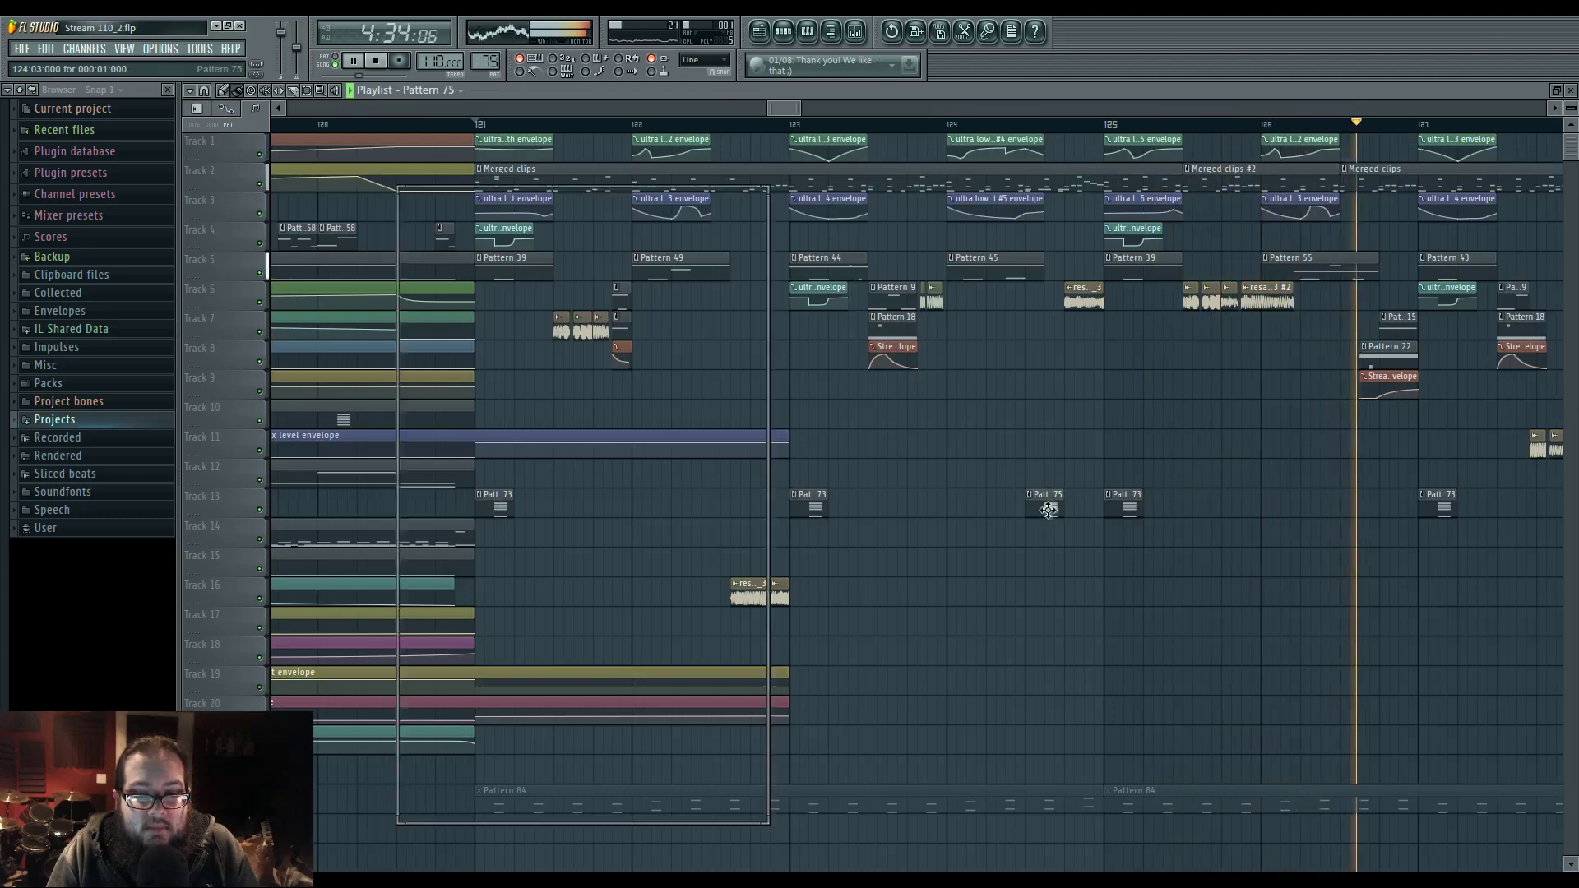
{"action": "double_click", "coordinate": [1048, 508]}
{"action": "left_click_drag", "start_coordinate": [261, 184], "coordinate": [416, 712]}
{"action": "left_click", "coordinate": [784, 32]}
{"action": "right_click", "coordinate": [516, 529]}
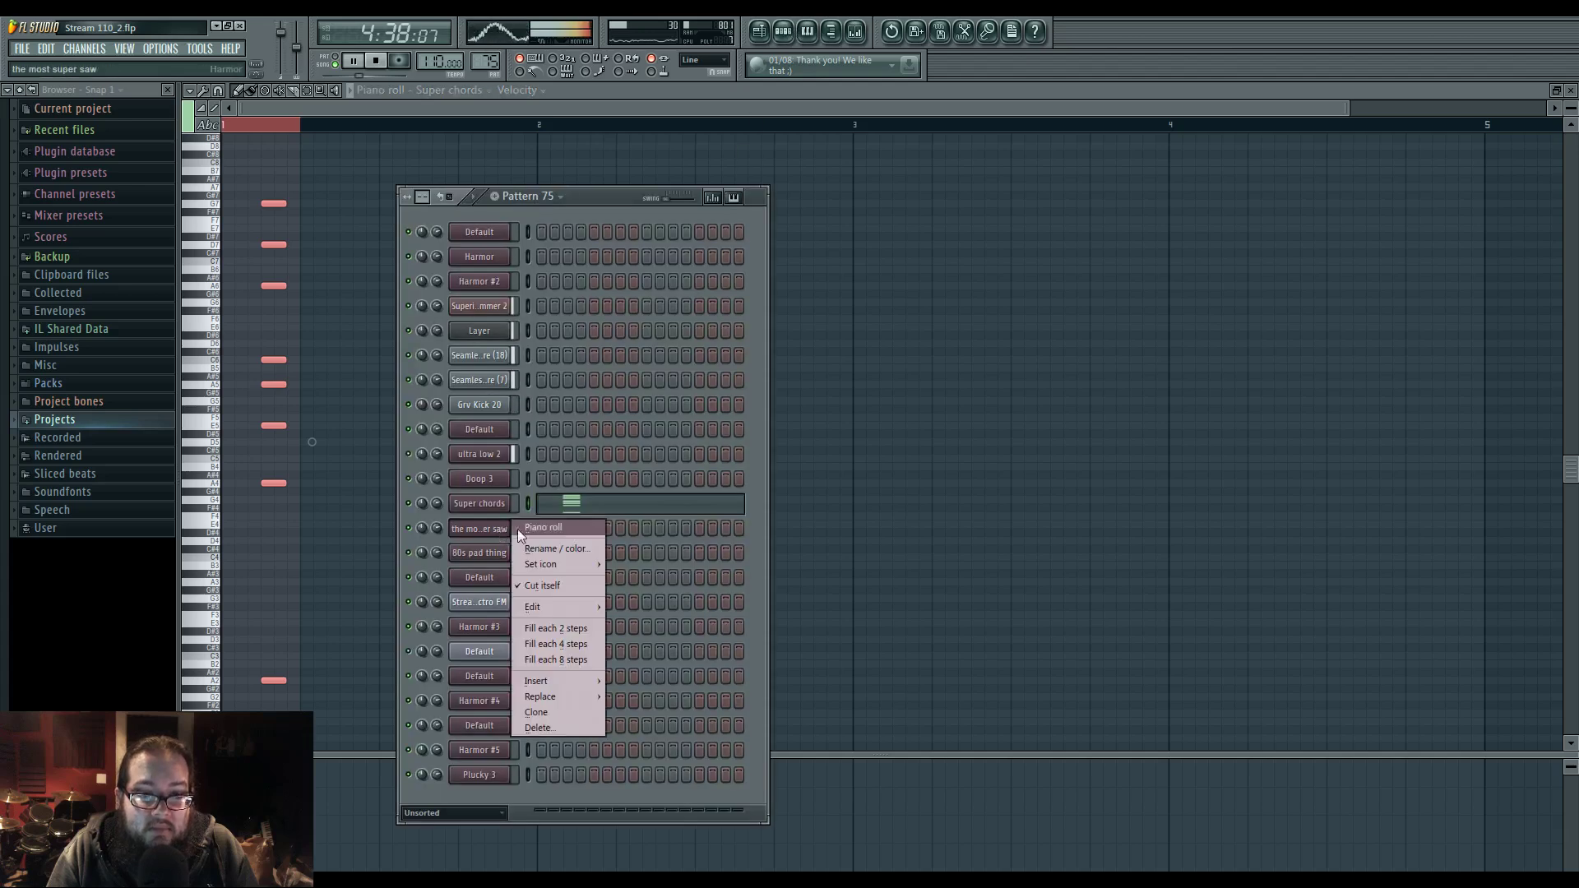
{"action": "left_click", "coordinate": [526, 530]}
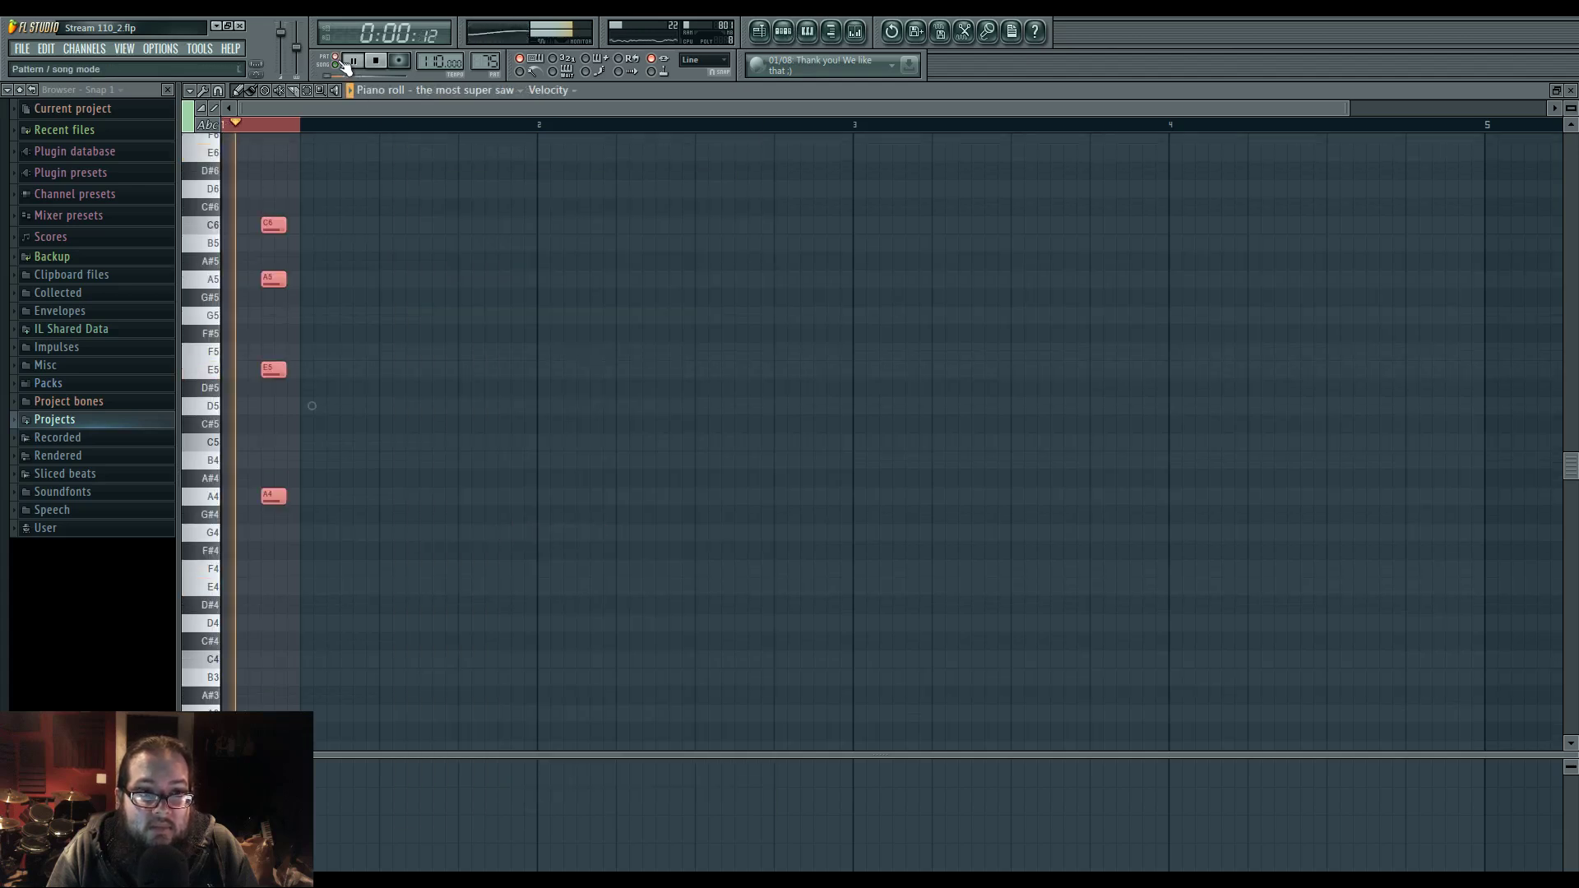
{"action": "scroll", "coordinate": [257, 504], "scroll_direction": "up", "scroll_amount": 4}
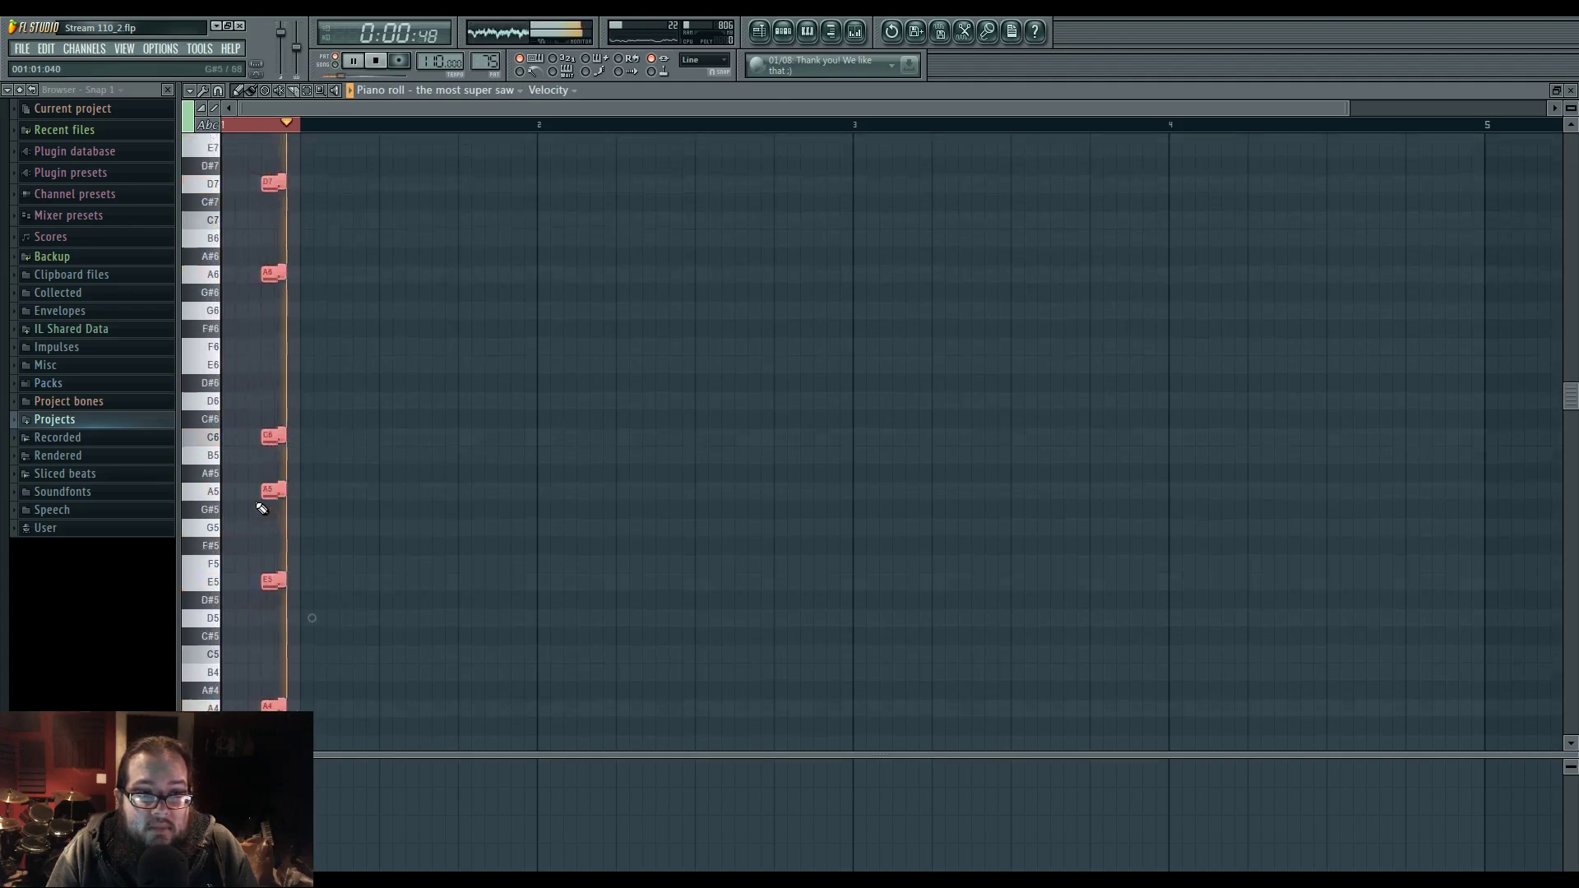
- Open the Super chords Harmor and adjust its pitch vibrato depth
{"action": "left_click", "coordinate": [784, 32]}
{"action": "left_click", "coordinate": [760, 32]}
{"action": "left_click", "coordinate": [783, 32]}
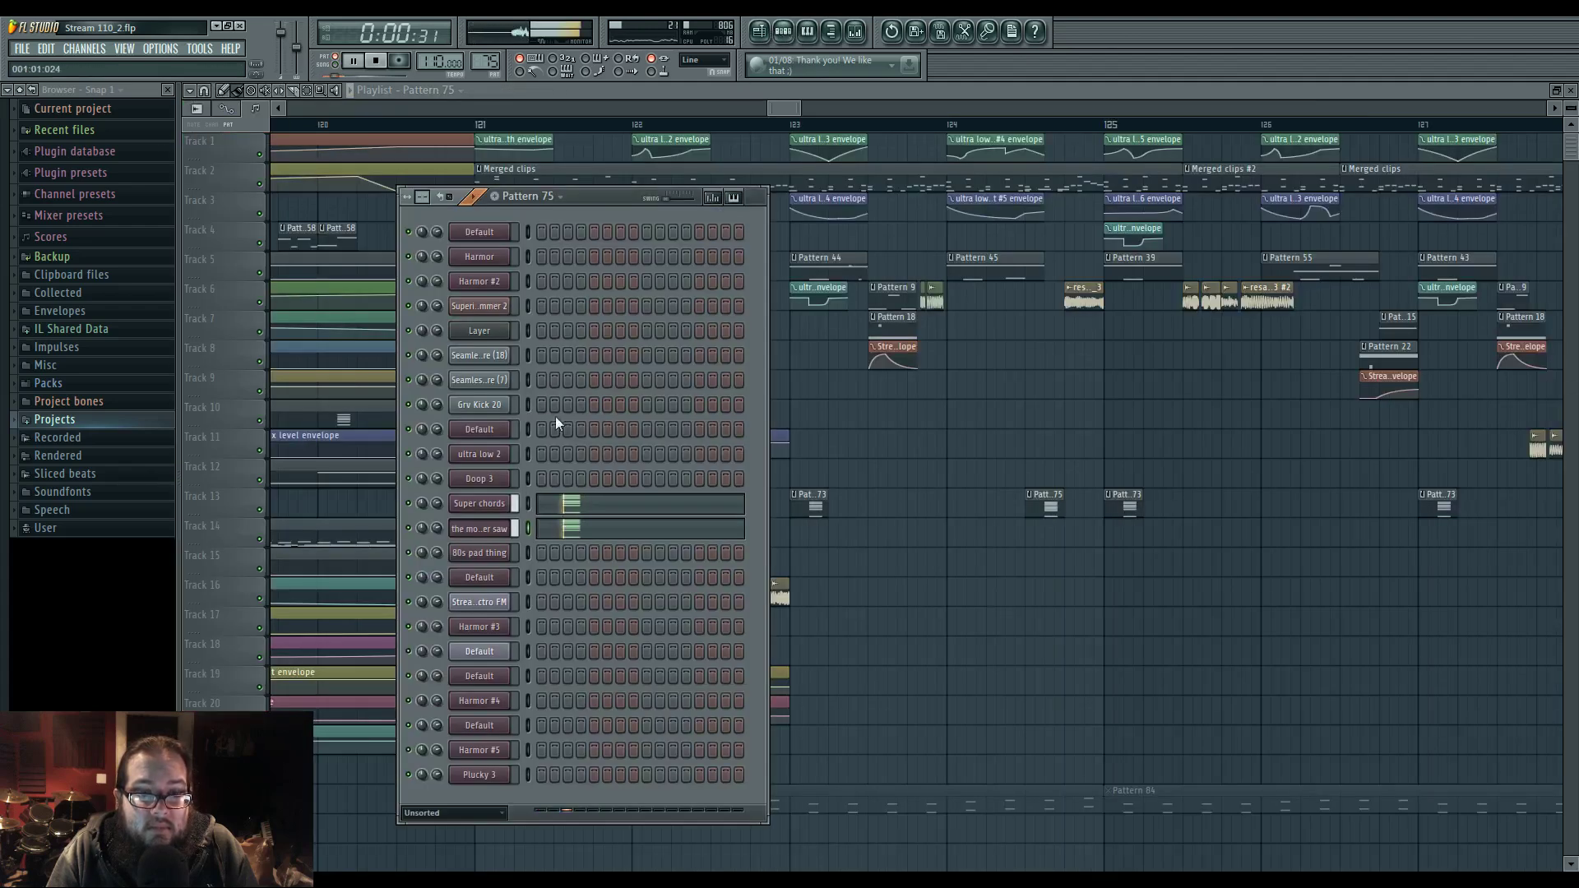
{"action": "left_click", "coordinate": [497, 505]}
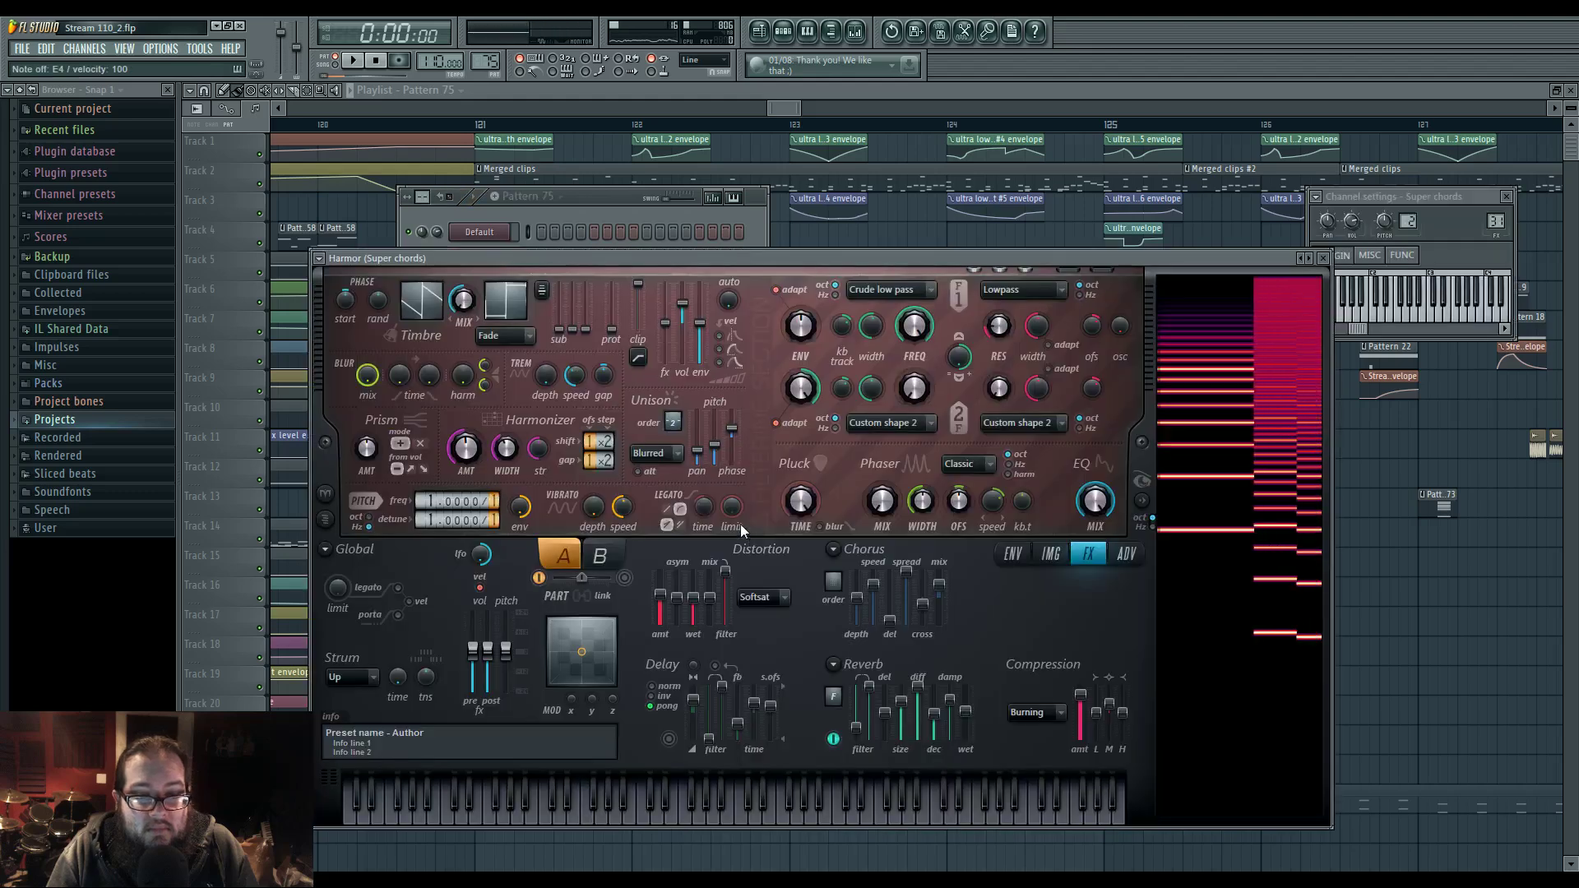
{"action": "left_click_drag", "start_coordinate": [589, 510], "coordinate": [627, 468]}
- Play the arrangement from bar 121 and again from the start of the build-up at bar 113
{"action": "key", "text": "space"}
{"action": "left_click", "coordinate": [477, 126]}
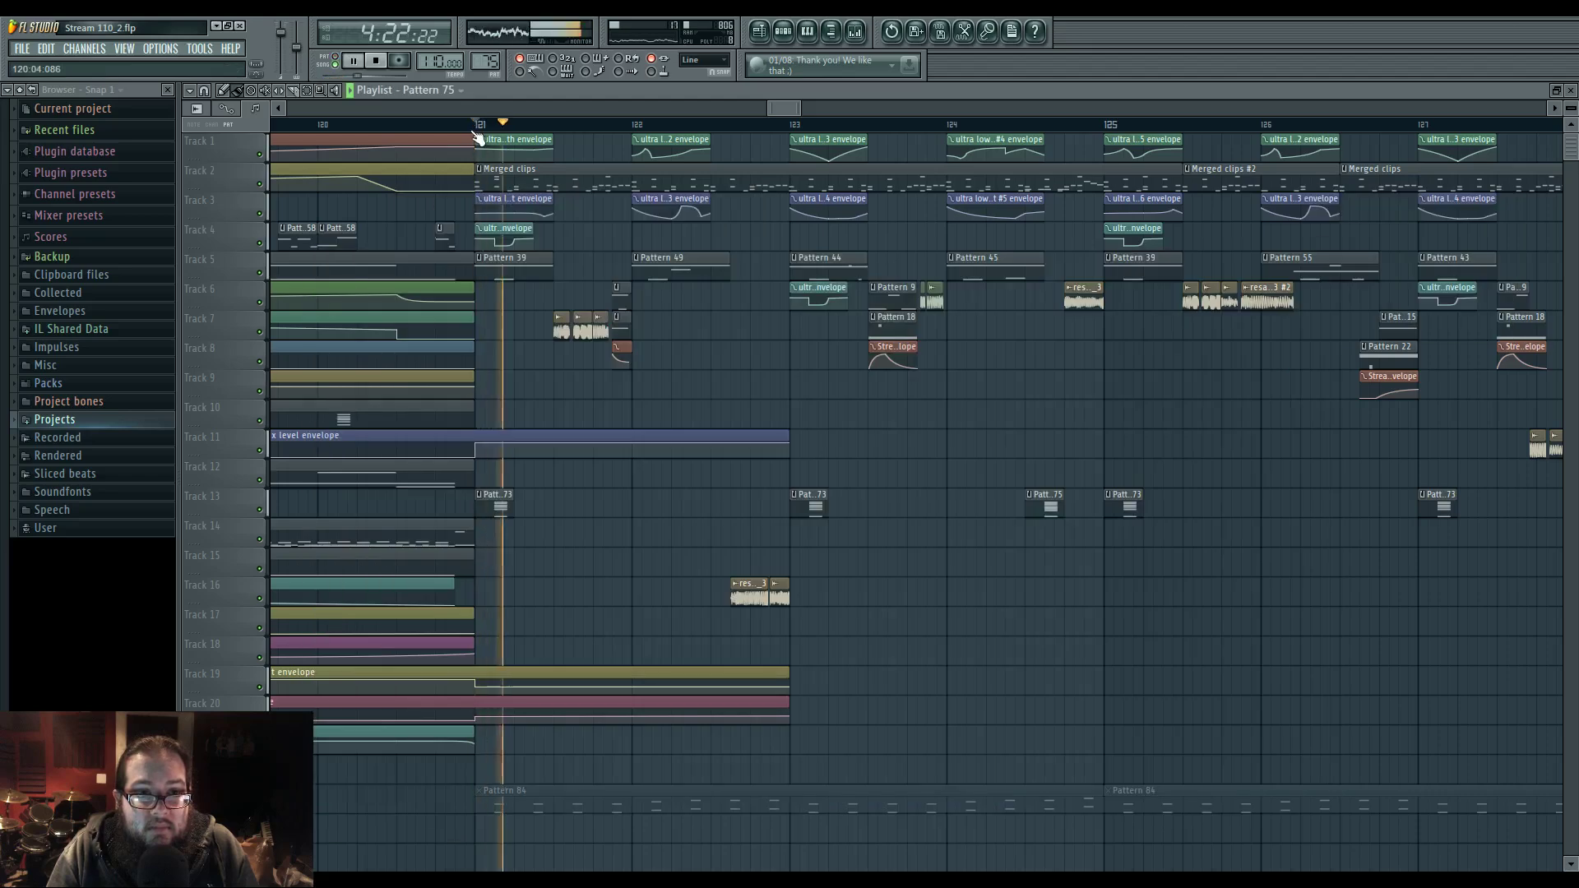
{"action": "left_click_drag", "start_coordinate": [763, 600], "coordinate": [946, 610]}
{"action": "scroll", "coordinate": [902, 614], "scroll_direction": "down", "scroll_amount": 3}
{"action": "scroll", "coordinate": [902, 615], "scroll_direction": "down", "scroll_amount": 2}
{"action": "left_click", "coordinate": [566, 126]}
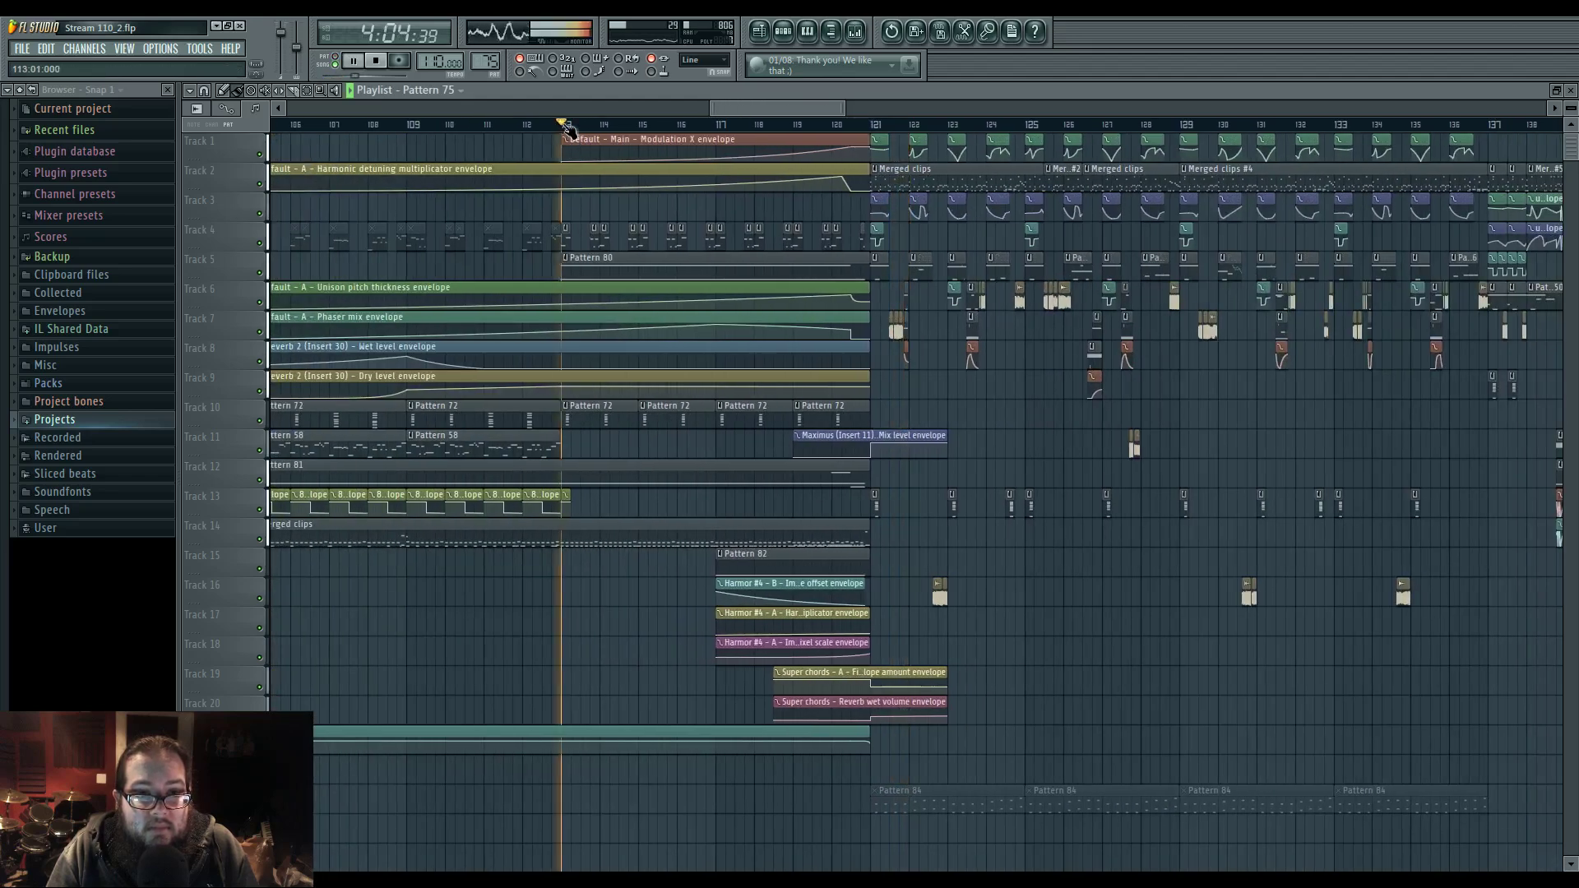
- Reopen the Super chords Harmor, readjust its pitch vibrato speed and set the vibrato depth to 12 cents
{"action": "left_click", "coordinate": [785, 36]}
{"action": "left_click", "coordinate": [486, 506]}
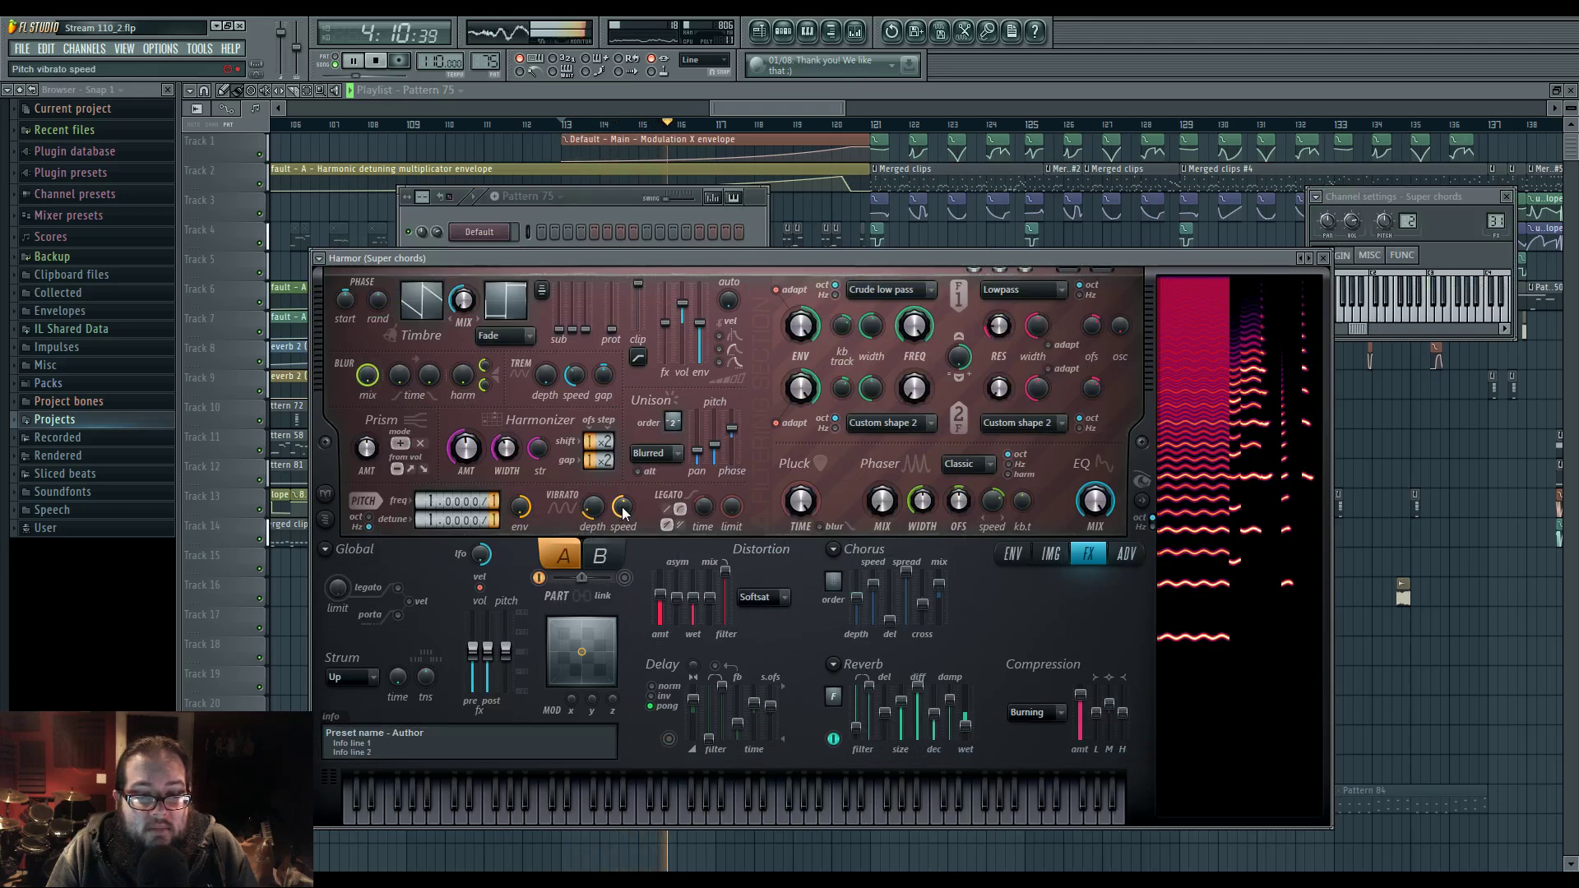
{"action": "left_click_drag", "start_coordinate": [623, 507], "coordinate": [589, 515]}
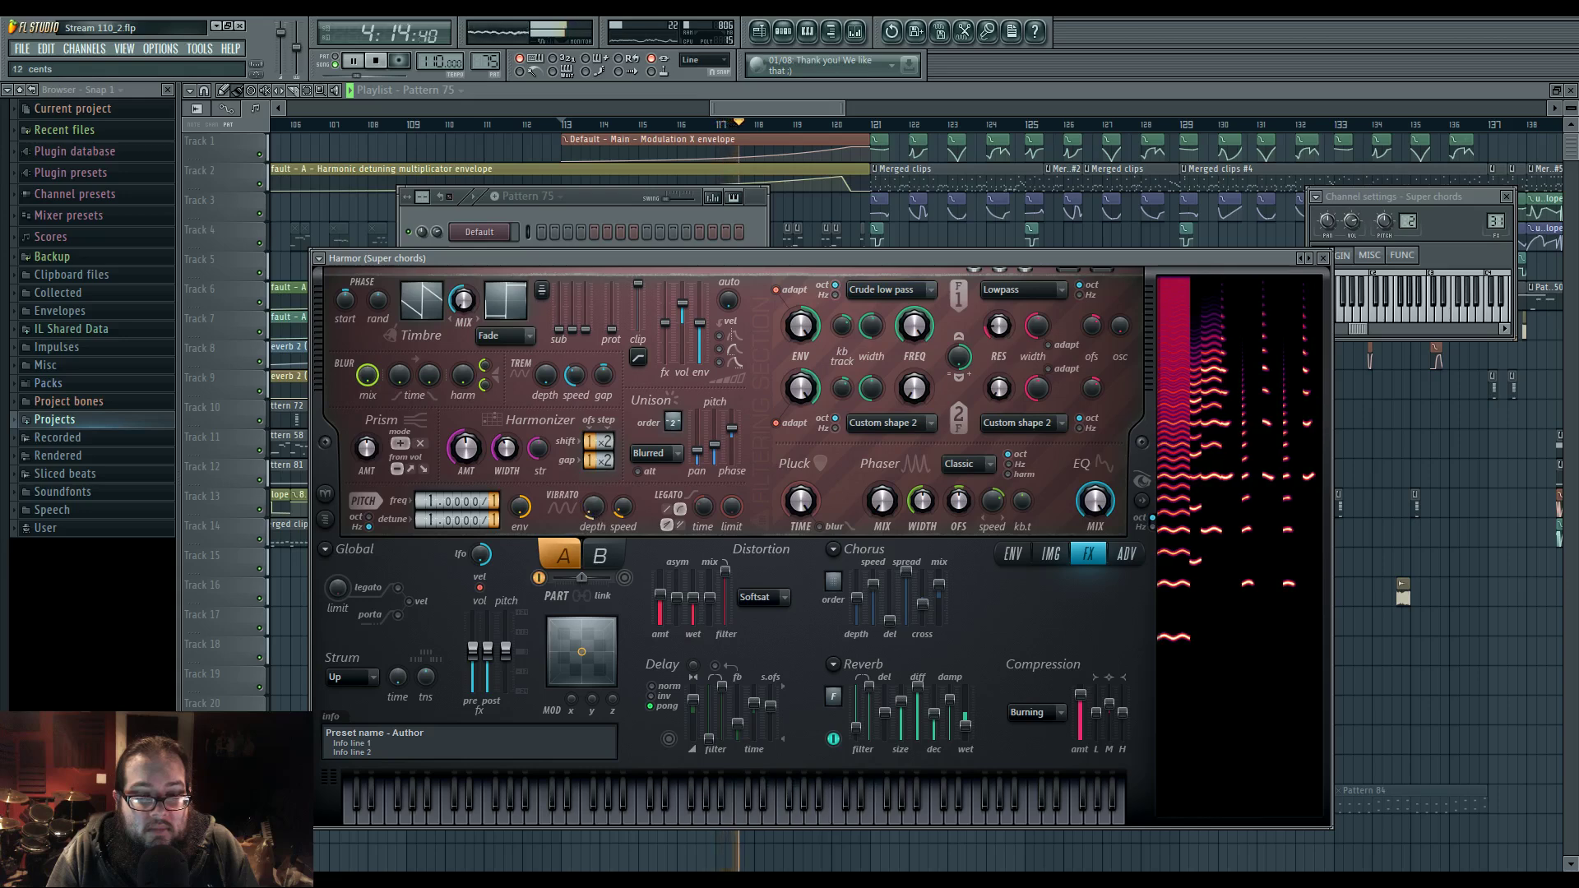
{"action": "left_click", "coordinate": [1012, 554]}
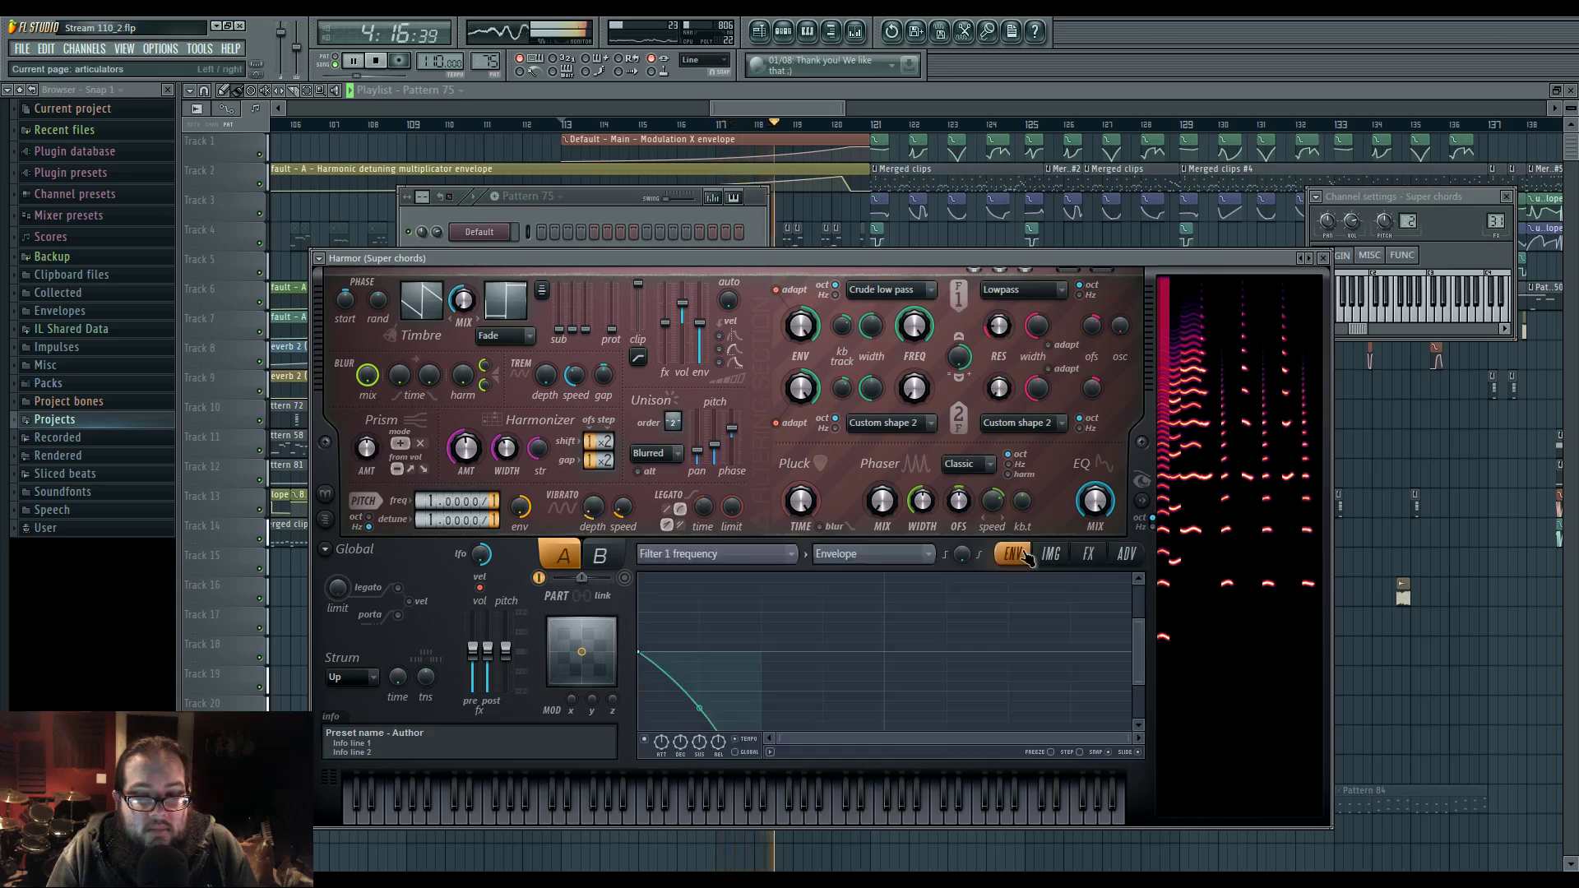
{"action": "left_click", "coordinate": [772, 551]}
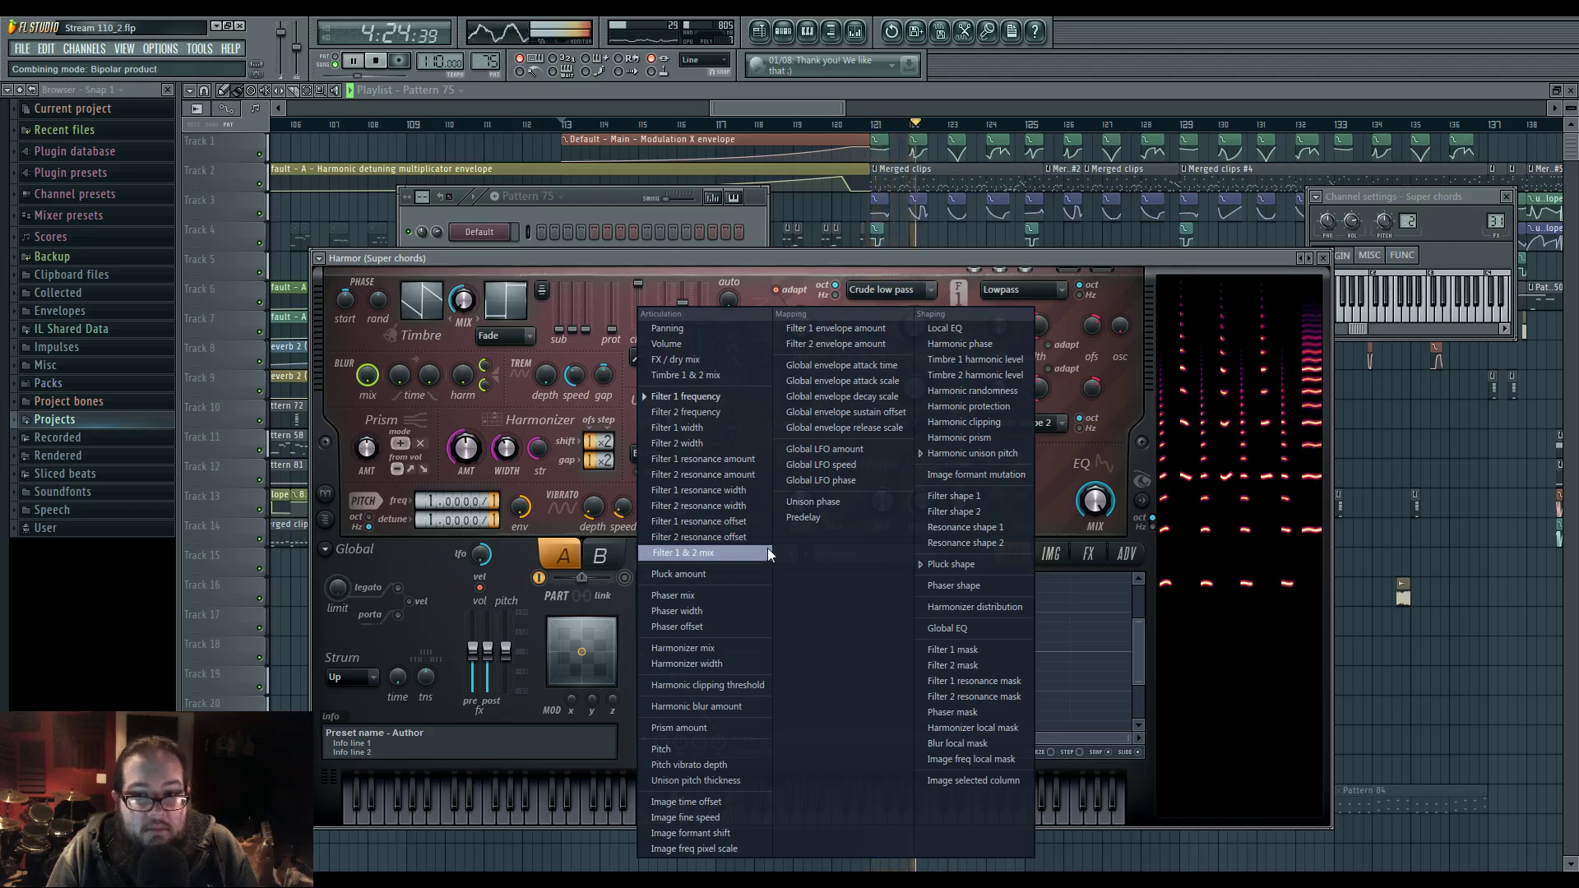
{"action": "left_click", "coordinate": [727, 259]}
{"action": "right_click", "coordinate": [1366, 442]}
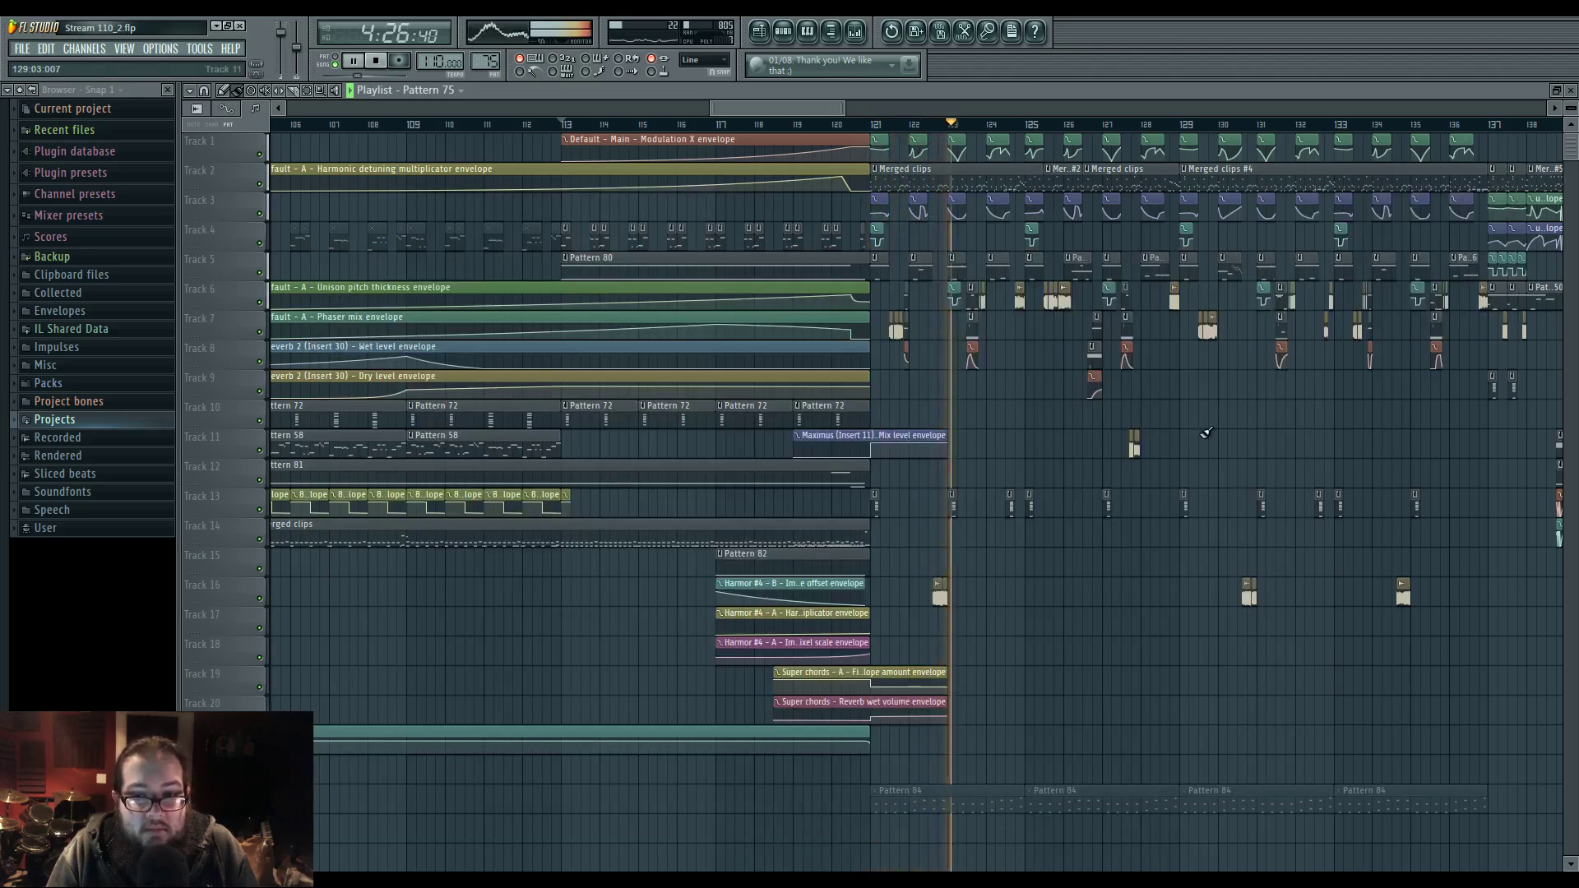
- Open the Harmor of the most super saw channel and set the unison pan of part B to 62%
{"action": "left_click_drag", "start_coordinate": [1209, 448], "coordinate": [1098, 438]}
{"action": "scroll", "coordinate": [881, 588], "scroll_direction": "up", "scroll_amount": 5}
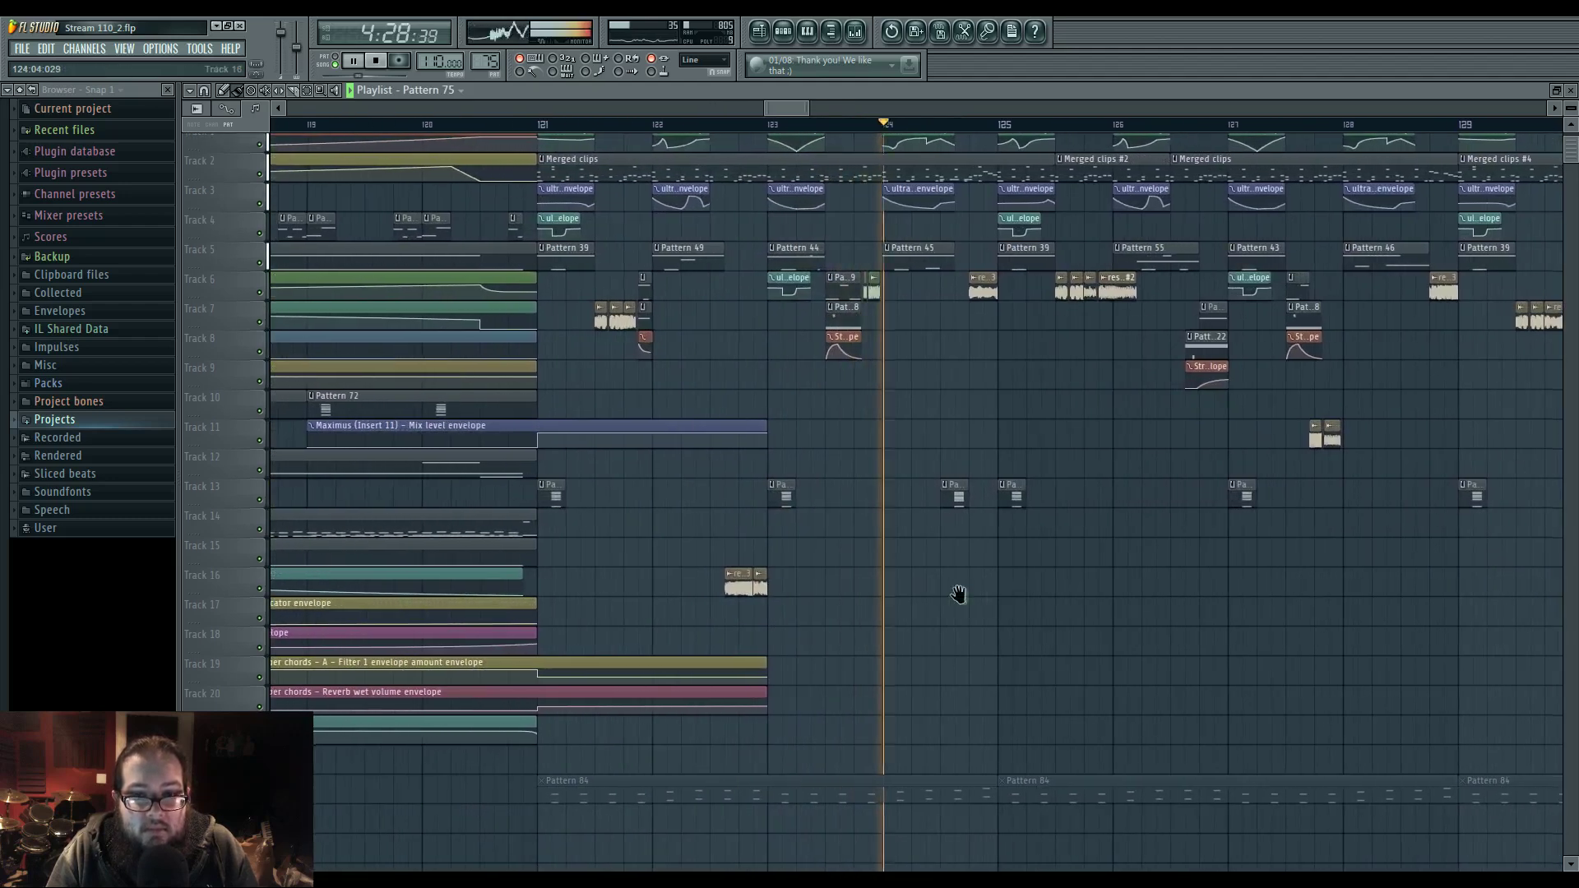
{"action": "scroll", "coordinate": [867, 592], "scroll_direction": "up", "scroll_amount": 4}
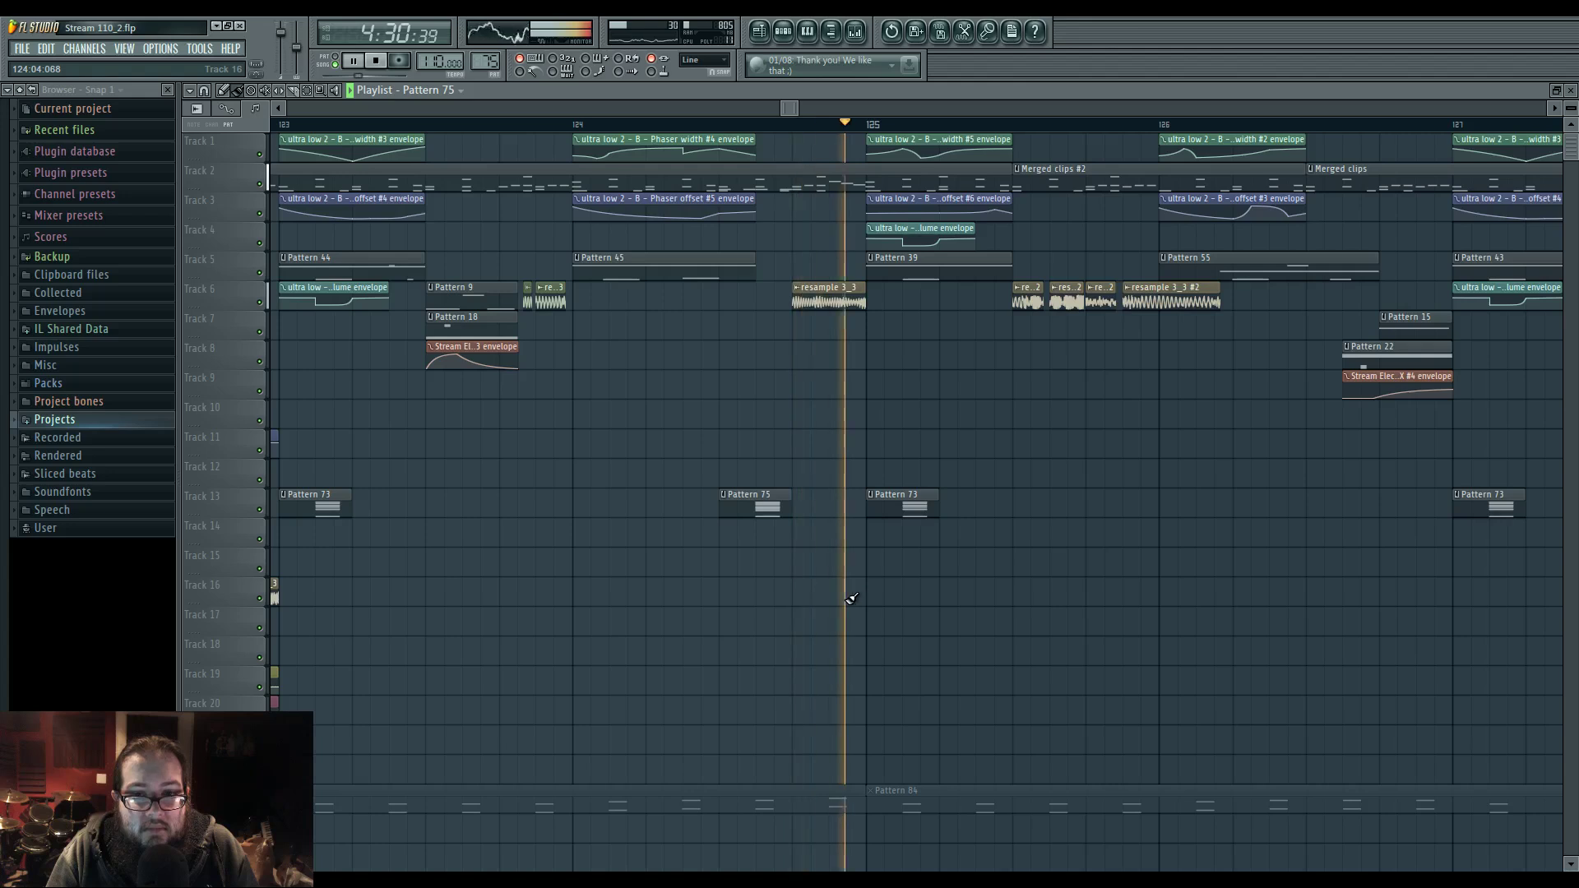
{"action": "left_click_drag", "start_coordinate": [838, 598], "coordinate": [605, 586]}
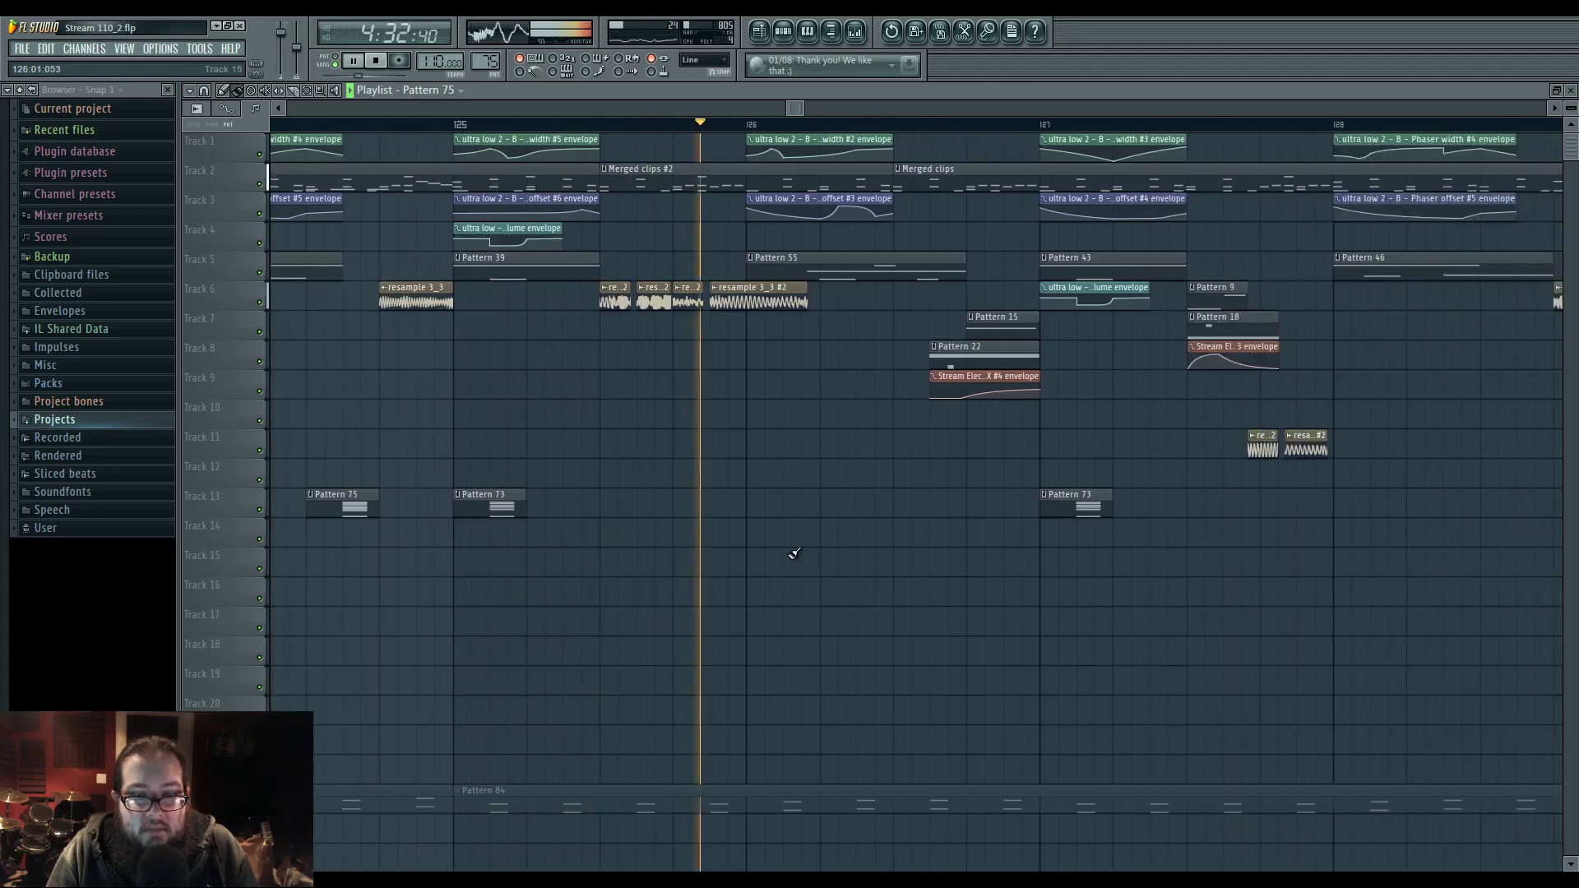
{"action": "left_click", "coordinate": [782, 35]}
{"action": "left_click", "coordinate": [492, 532]}
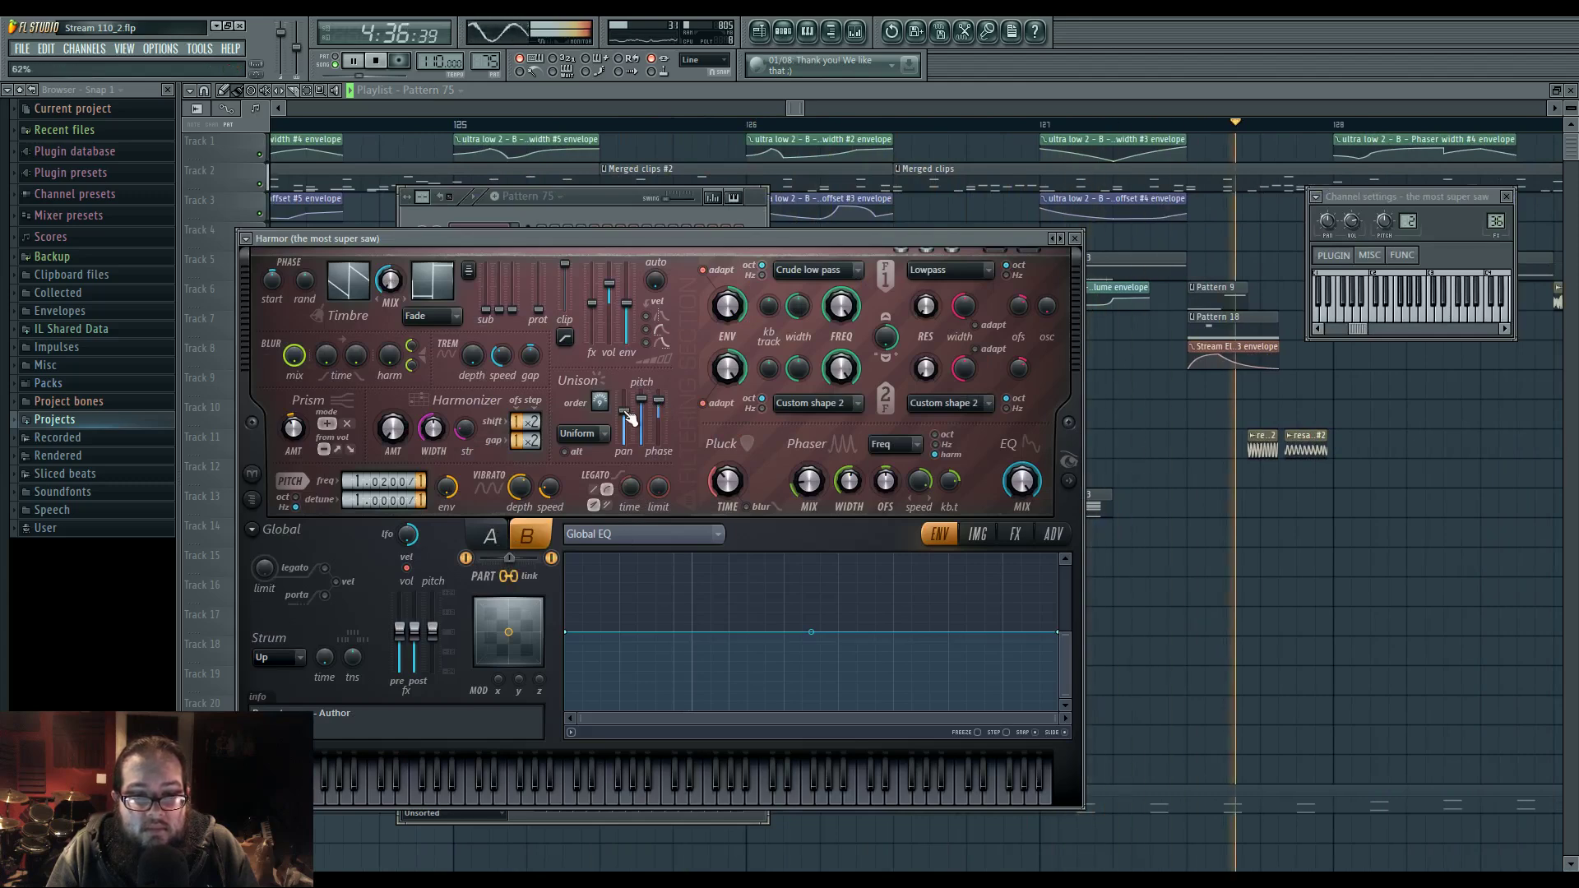
- Open the notes of the drum clip Merged clips #4, which ends at bar 137
{"action": "left_click_drag", "start_coordinate": [1342, 529], "coordinate": [641, 506]}
{"action": "scroll", "coordinate": [780, 542], "scroll_direction": "down", "scroll_amount": 6}
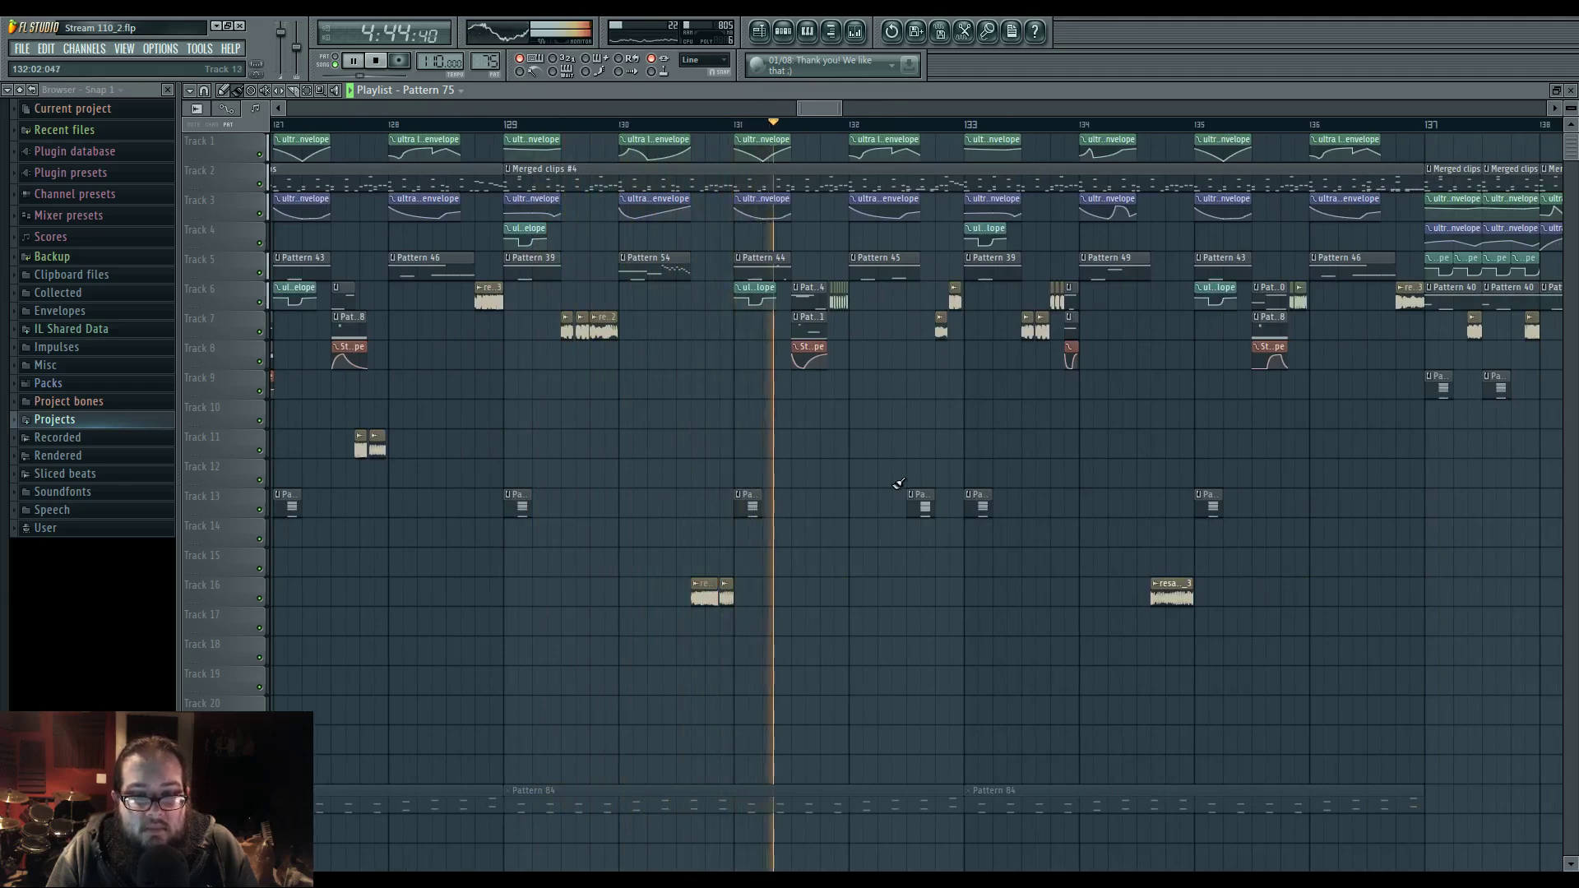
{"action": "left_click_drag", "start_coordinate": [841, 490], "coordinate": [746, 466]}
{"action": "left_click_drag", "start_coordinate": [886, 442], "coordinate": [733, 458]}
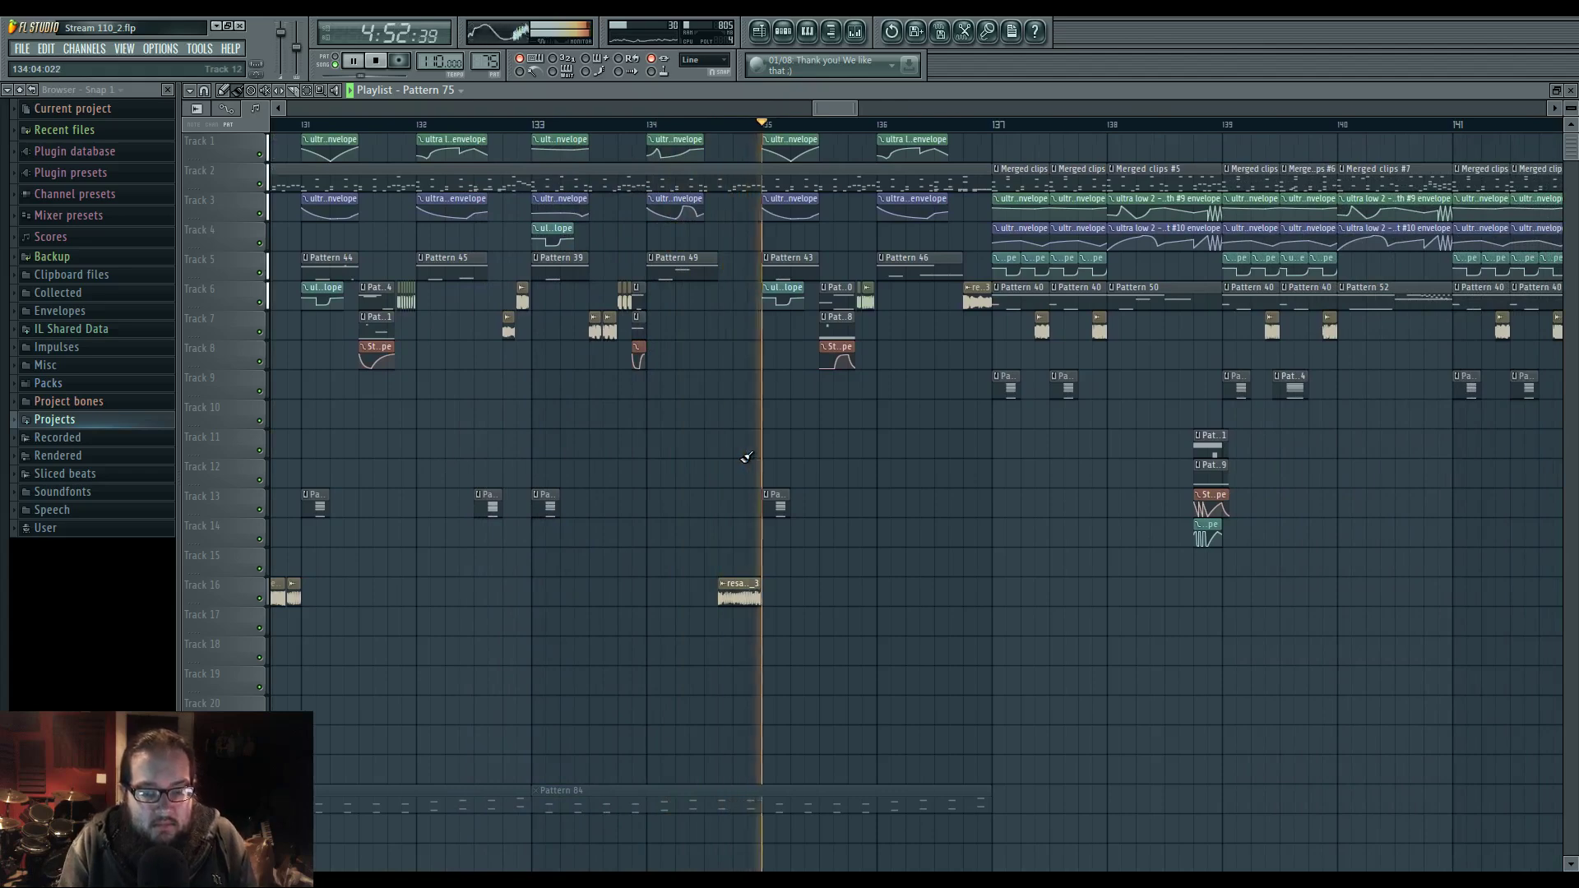
{"action": "left_click_drag", "start_coordinate": [889, 449], "coordinate": [649, 454]}
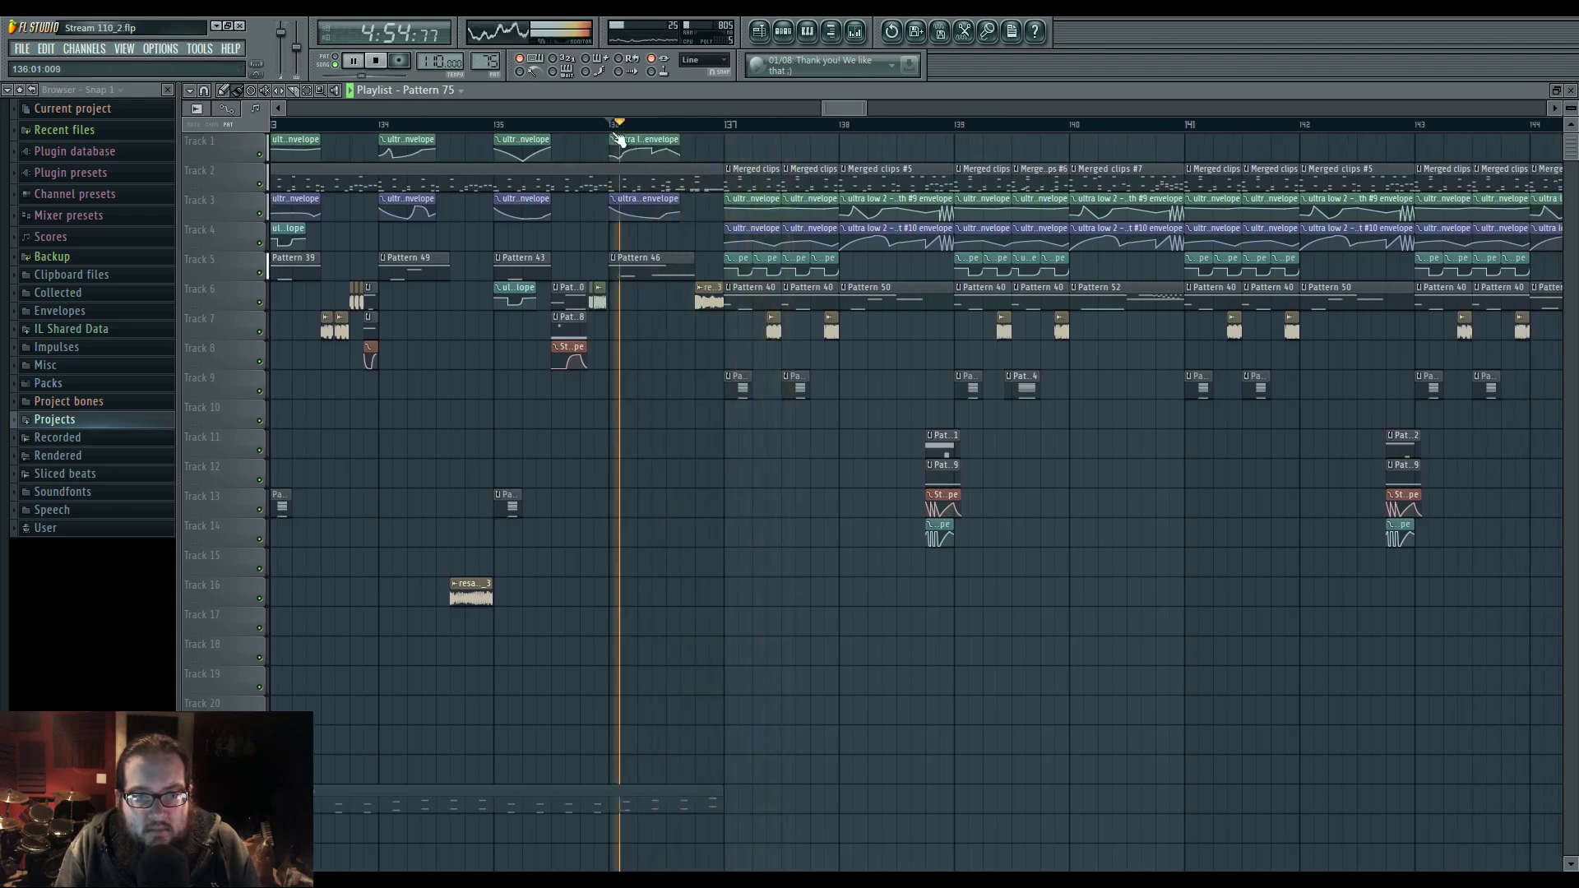
{"action": "scroll", "coordinate": [614, 134], "scroll_direction": "up", "scroll_amount": 3}
{"action": "double_click", "coordinate": [563, 178]}
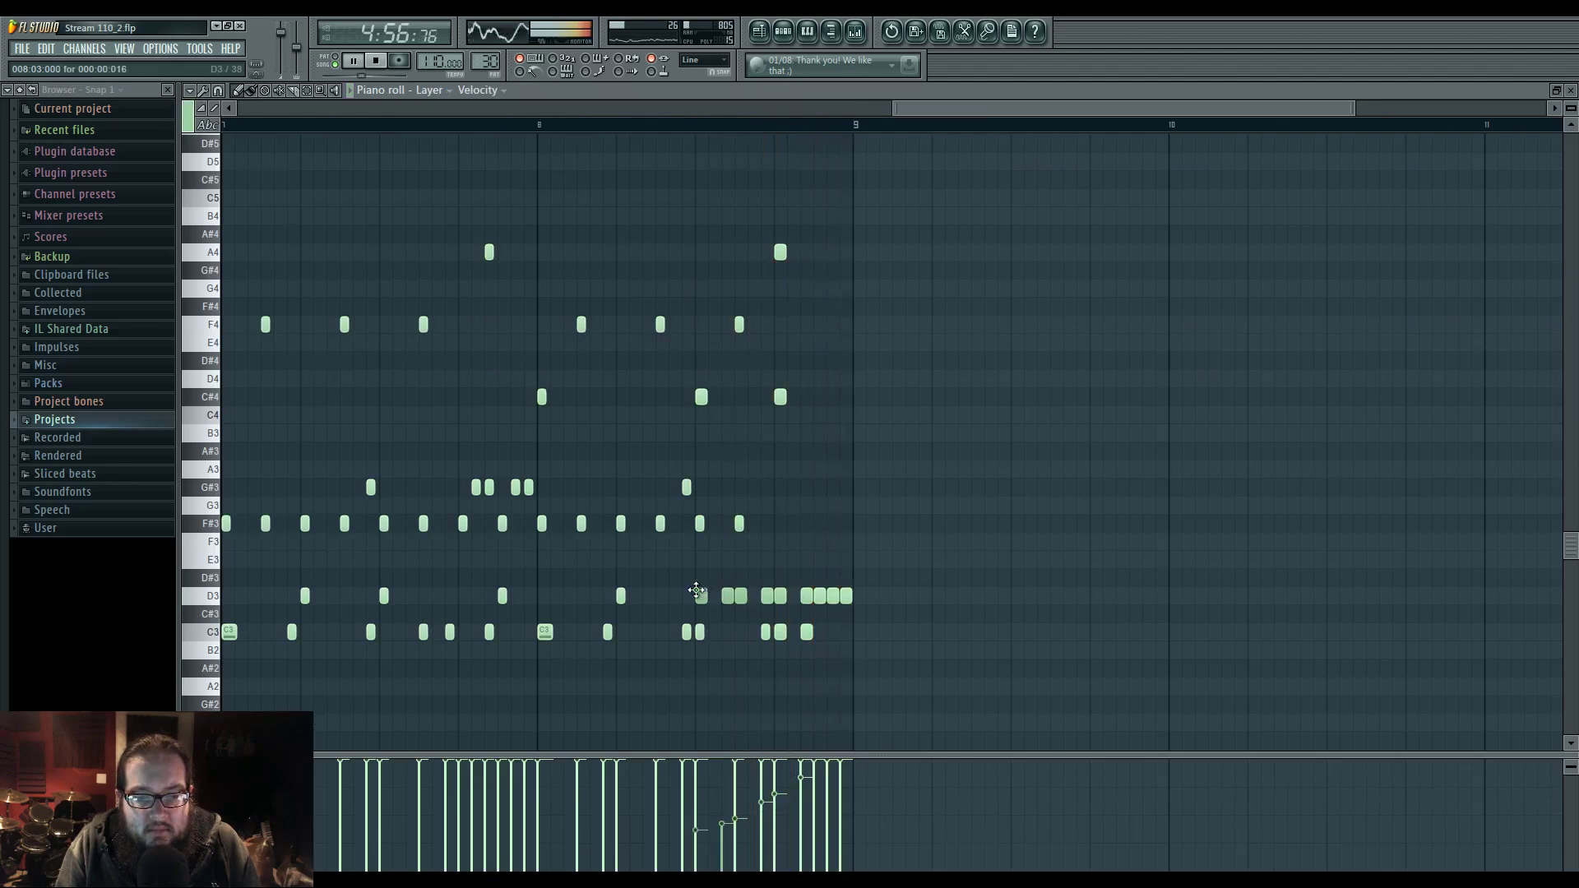
- Move the closing run of D3 notes in bar 8 off the D3 row and deselect them
{"action": "left_click_drag", "start_coordinate": [735, 598], "coordinate": [735, 327]}
{"action": "scroll", "coordinate": [702, 352], "scroll_direction": "down", "scroll_amount": 5}
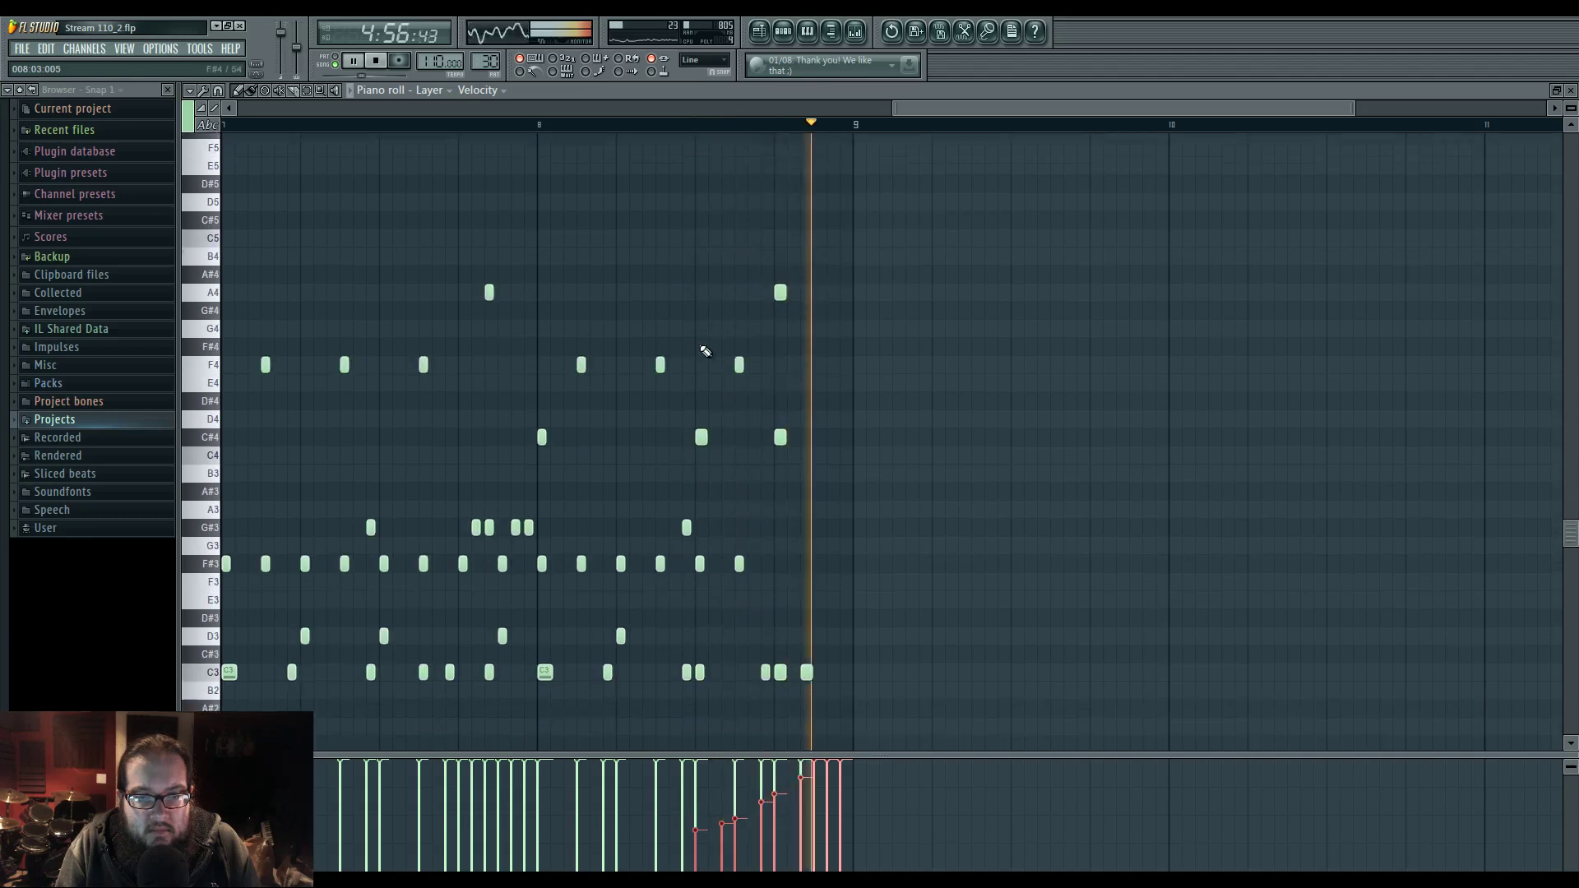
{"action": "scroll", "coordinate": [806, 216], "scroll_direction": "up", "scroll_amount": 3}
{"action": "scroll", "coordinate": [847, 333], "scroll_direction": "down", "scroll_amount": 4}
{"action": "left_click", "coordinate": [889, 465], "text": "ctrl"}
- Draw a sparser D3 fill in bar 8 with notes on beat 4 and midway through it, trying another within beat 3
{"action": "key", "text": "space"}
{"action": "key", "text": "space"}
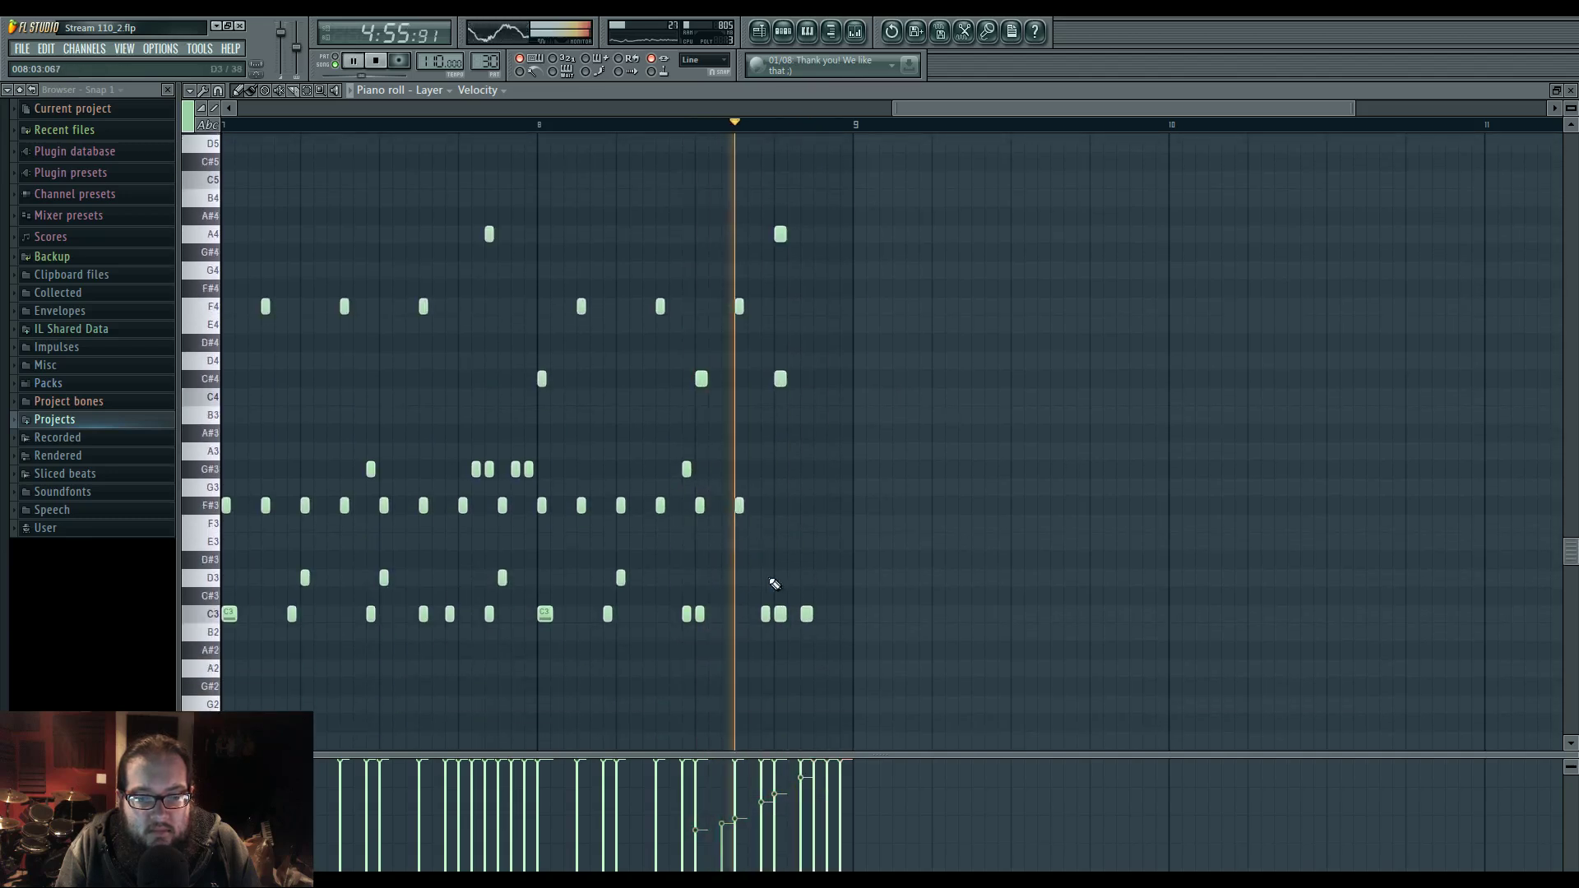
{"action": "left_click_drag", "start_coordinate": [792, 579], "coordinate": [787, 579]}
{"action": "key", "text": "space"}
{"action": "key", "text": "space"}
{"action": "left_click", "coordinate": [820, 578]}
{"action": "right_click", "coordinate": [787, 579]}
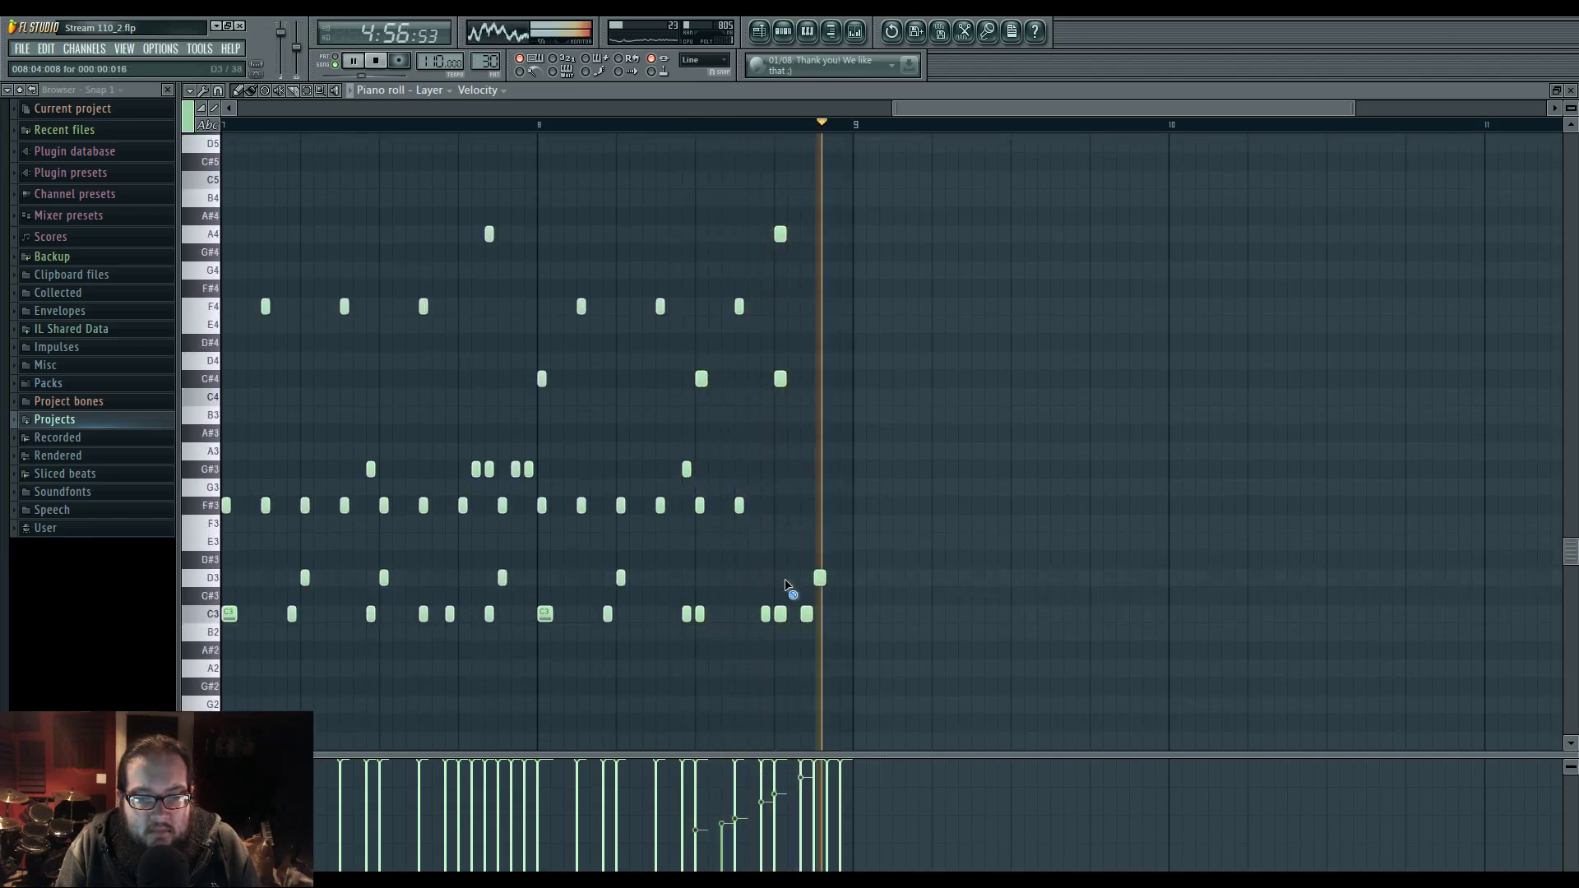
{"action": "left_click", "coordinate": [698, 577]}
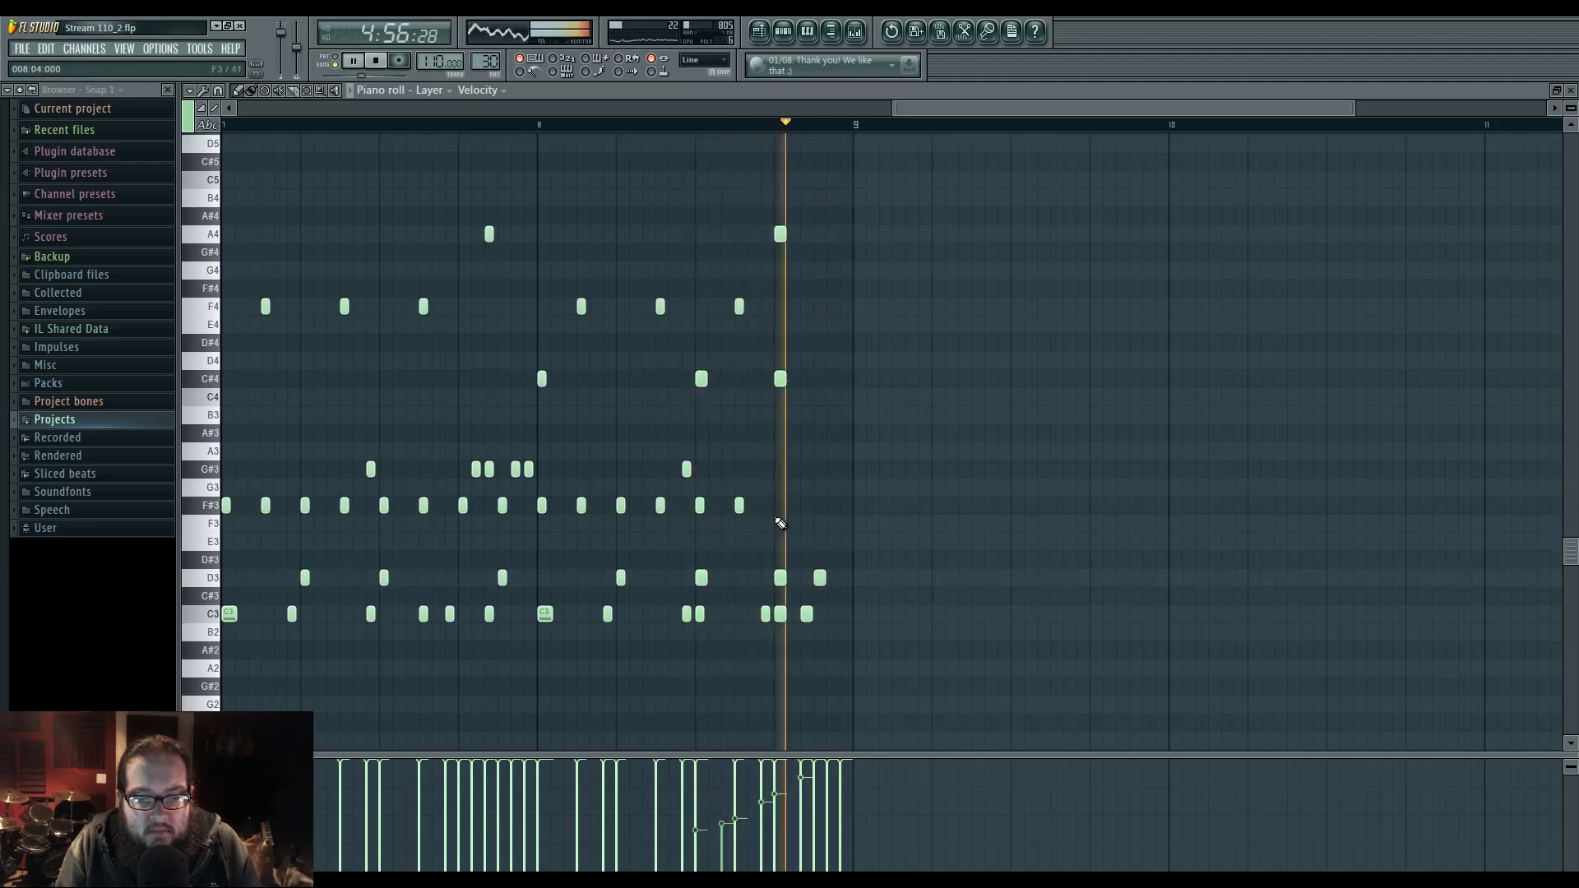
{"action": "left_click_drag", "start_coordinate": [700, 579], "coordinate": [740, 579]}
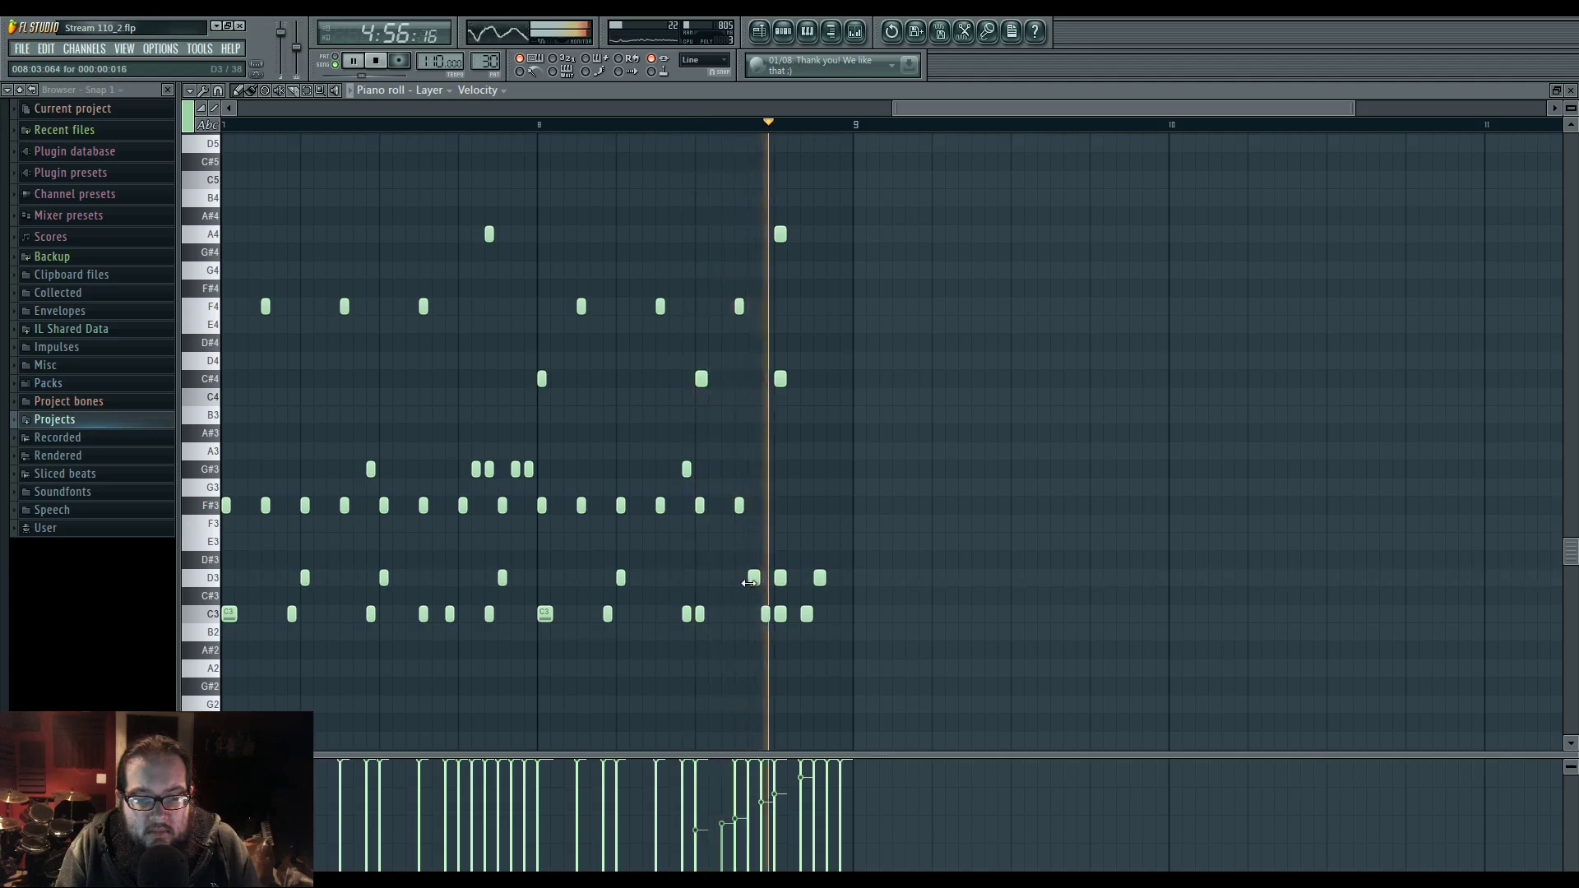
{"action": "right_click", "coordinate": [742, 580]}
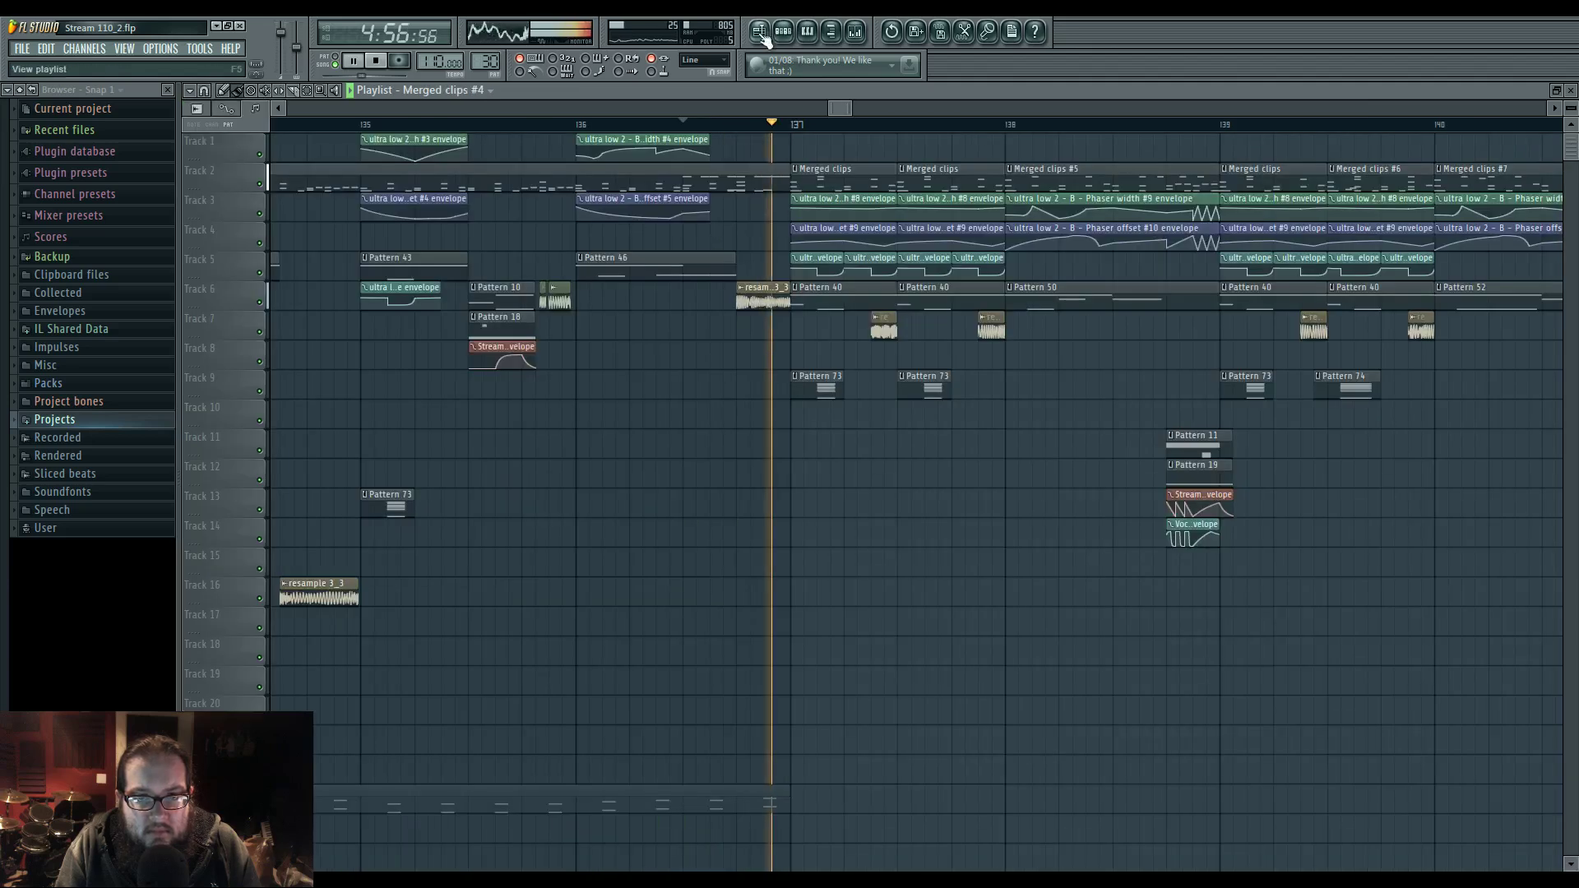
- Open Pattern 73 and compare the settings of parts A and B in the most super saw Harmor while it plays
{"action": "key", "text": "F5"}
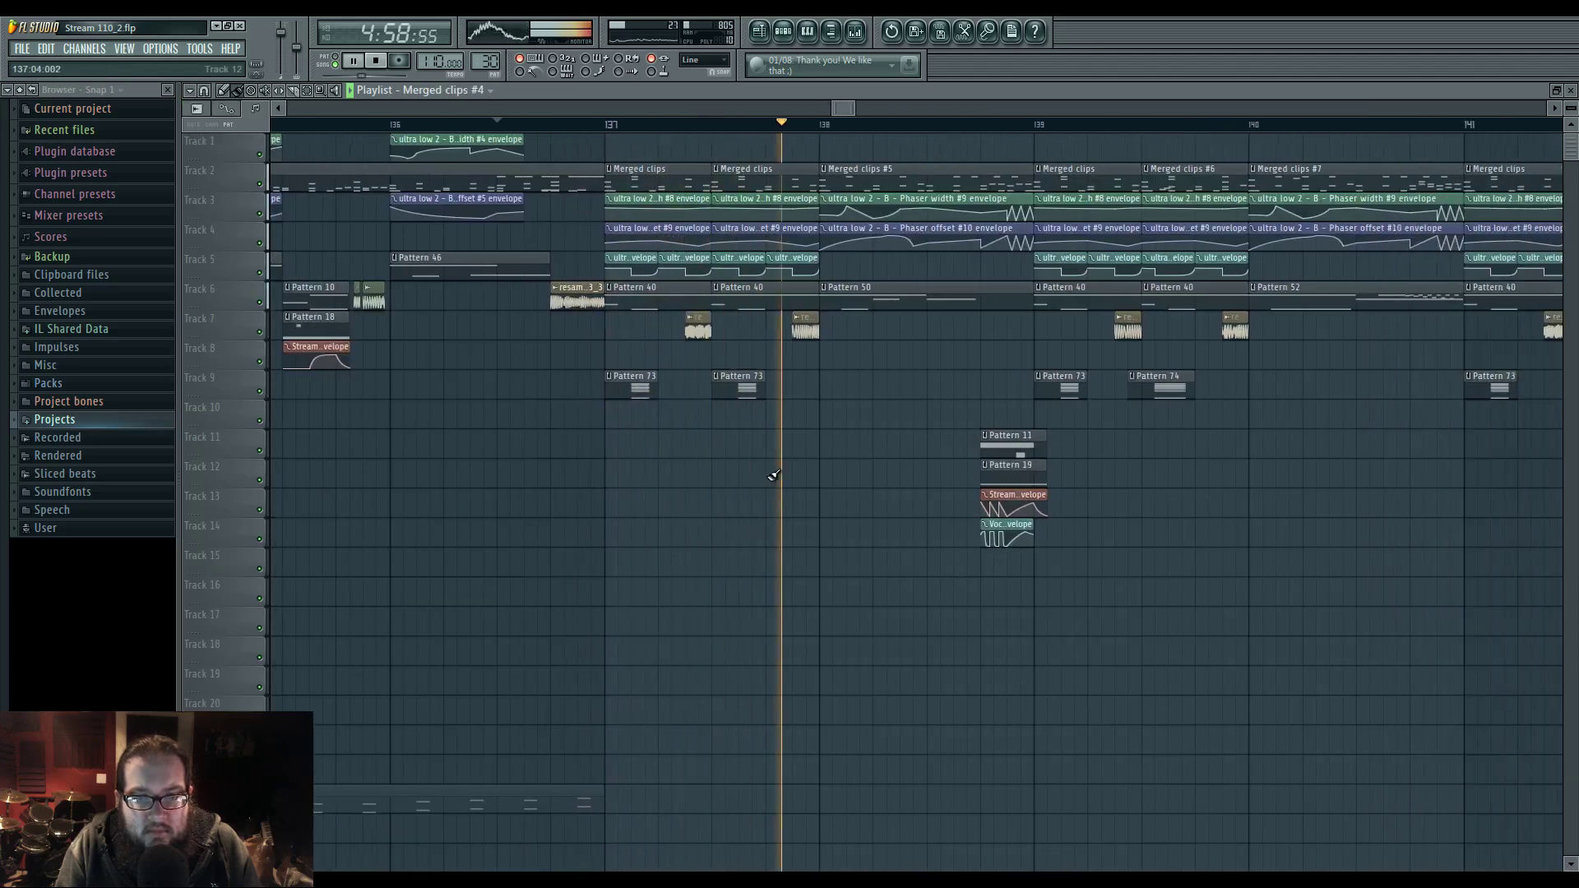
{"action": "key", "text": "F7"}
{"action": "left_click", "coordinate": [784, 32]}
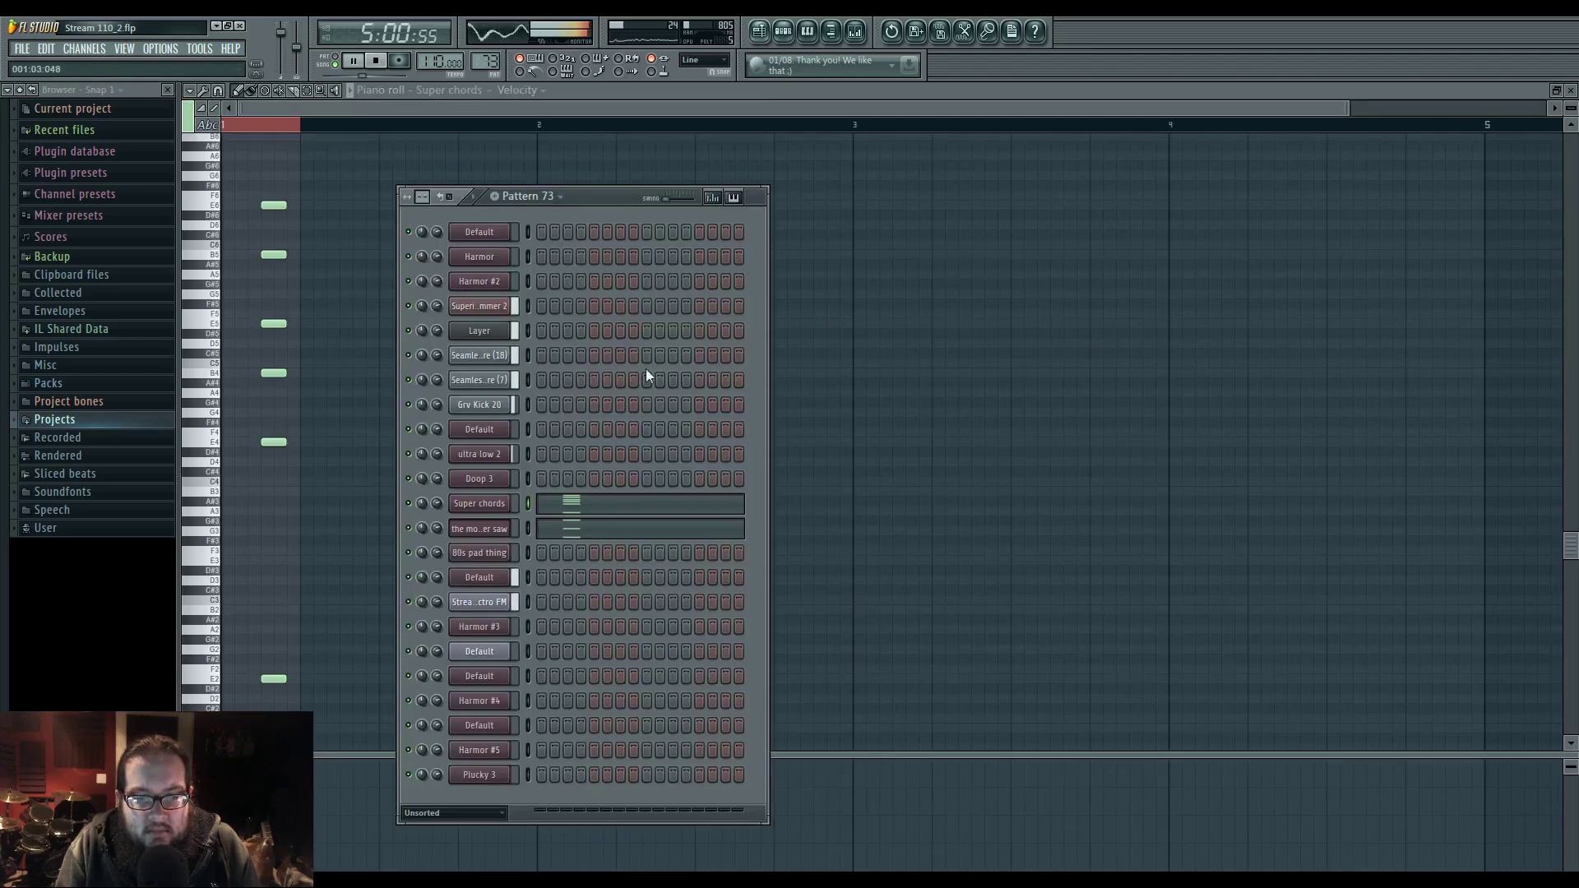
{"action": "left_click", "coordinate": [485, 529]}
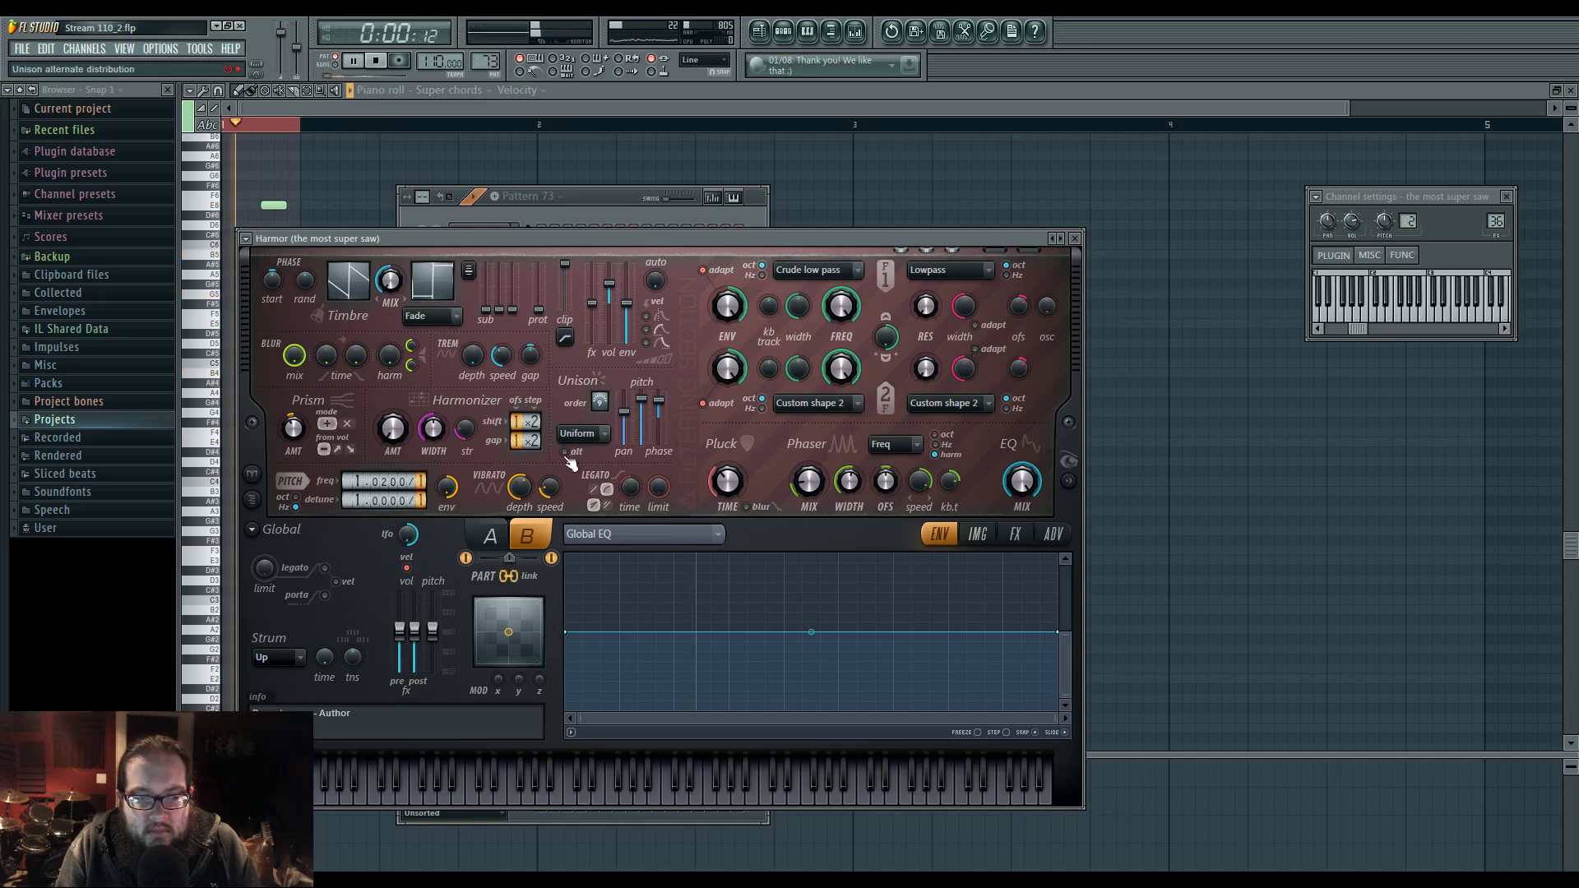
{"action": "left_click", "coordinate": [490, 536]}
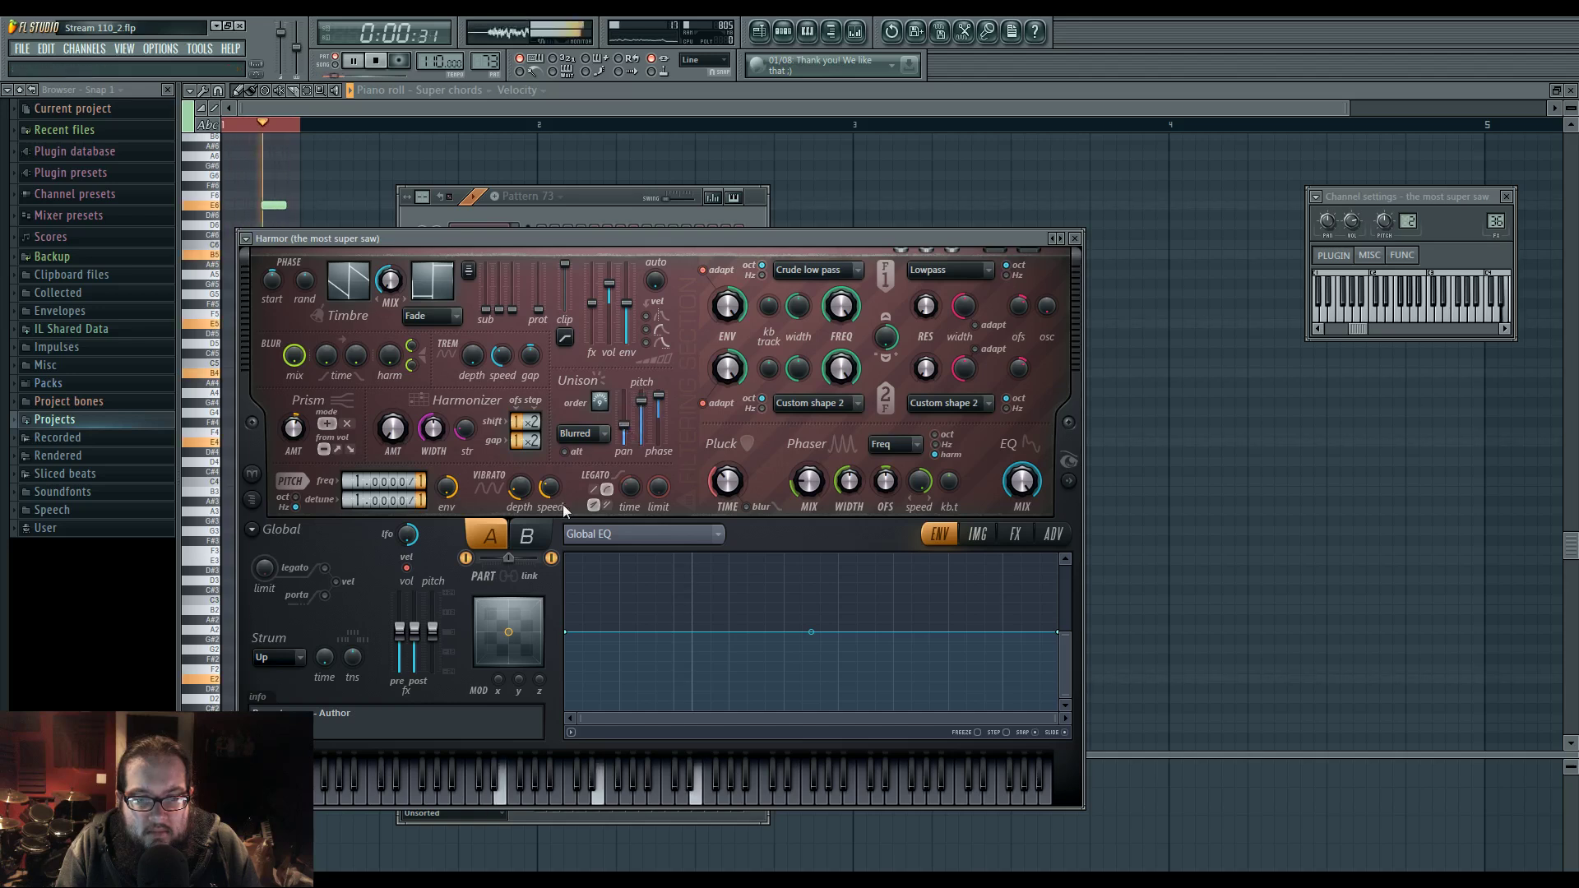
{"action": "left_click", "coordinate": [533, 531]}
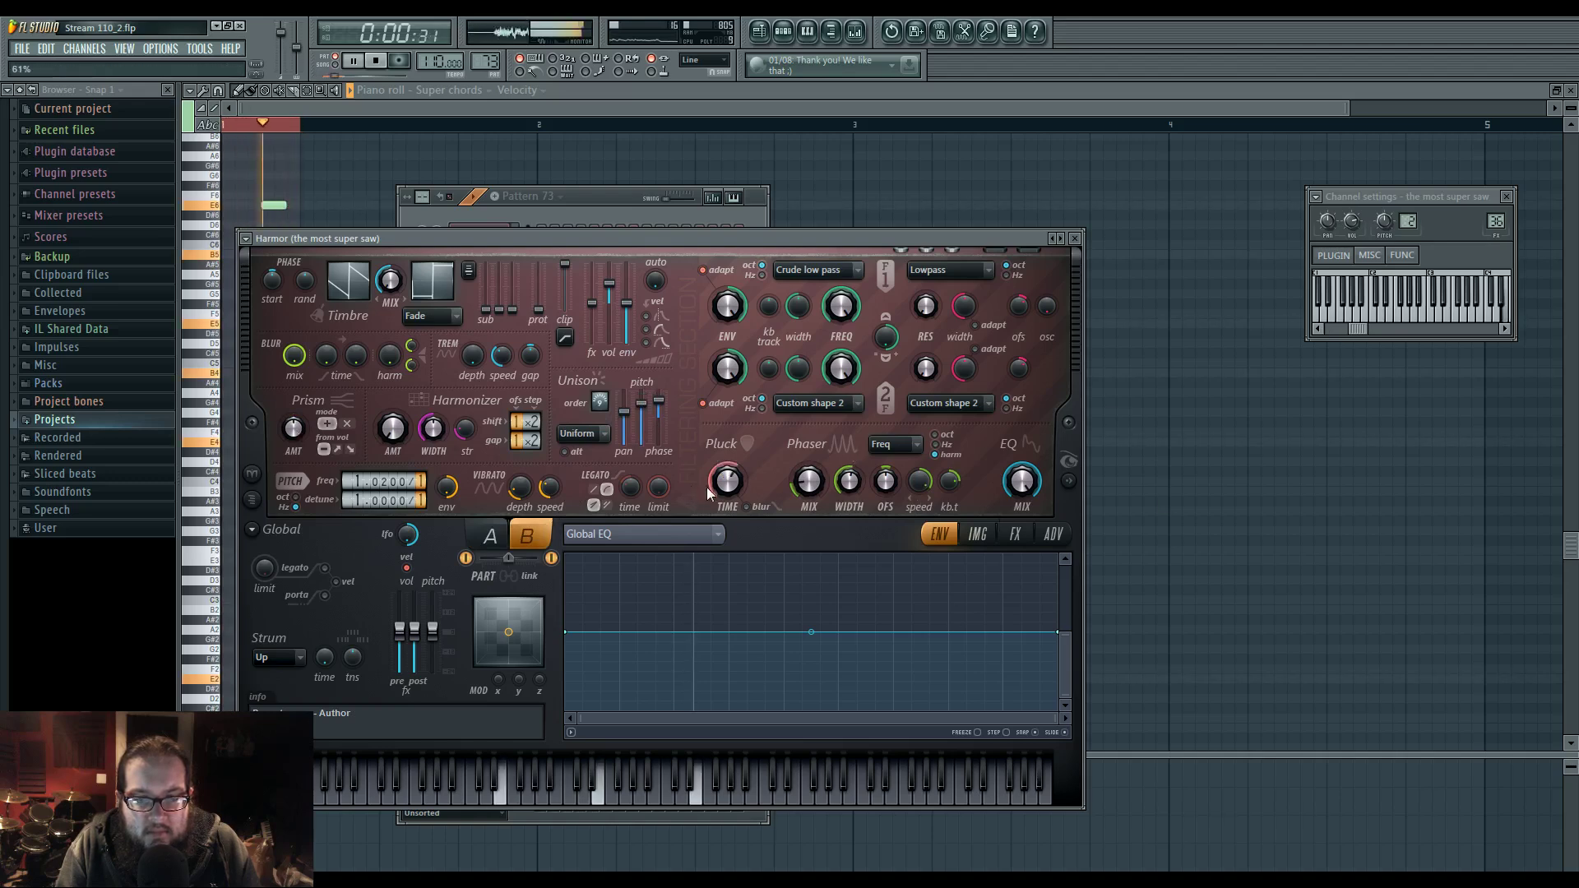
- In the Fruity Parametric EQ 2 on mixer insert 36, shift band 4 higher in frequency and move band 5 higher in frequency and gain
{"action": "double_click", "coordinate": [1494, 219]}
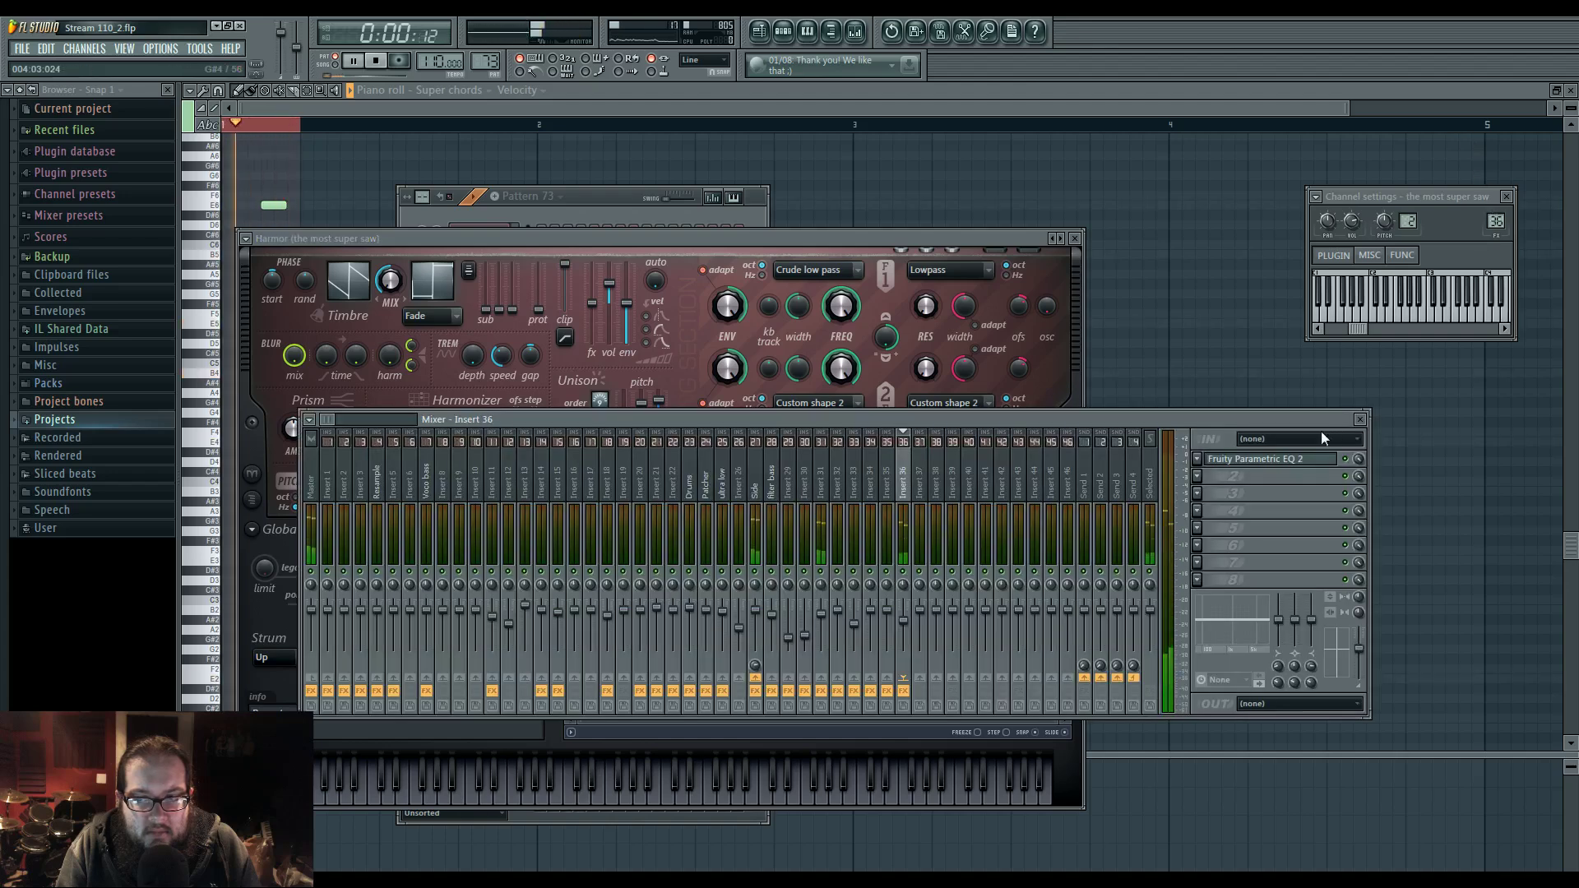
{"action": "left_click", "coordinate": [1293, 458]}
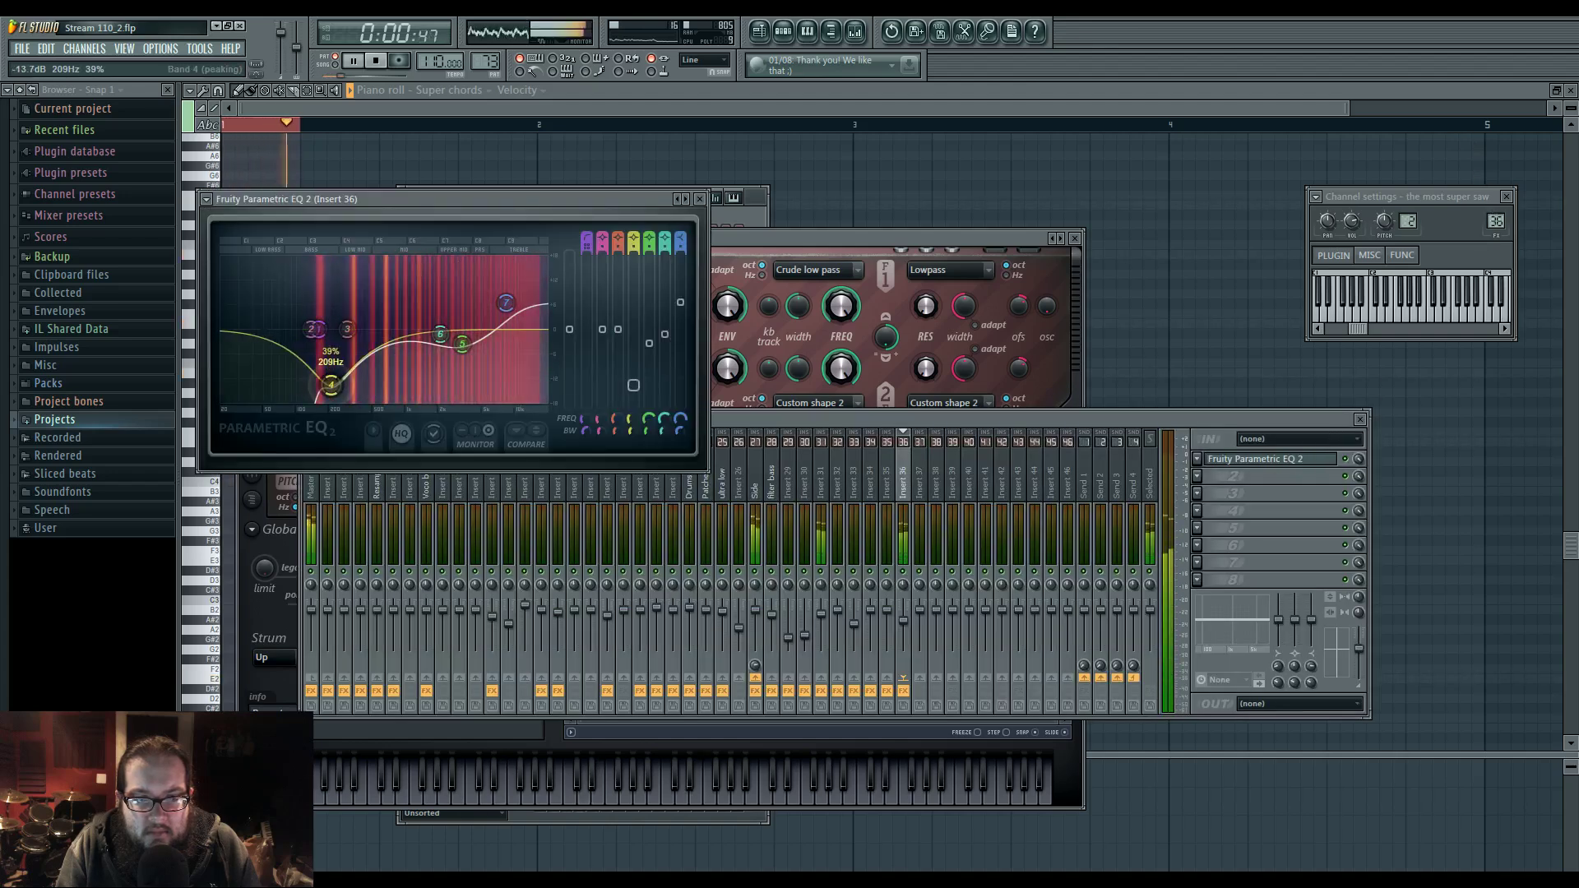
{"action": "left_click_drag", "start_coordinate": [331, 385], "coordinate": [353, 387]}
{"action": "left_click_drag", "start_coordinate": [462, 344], "coordinate": [479, 332]}
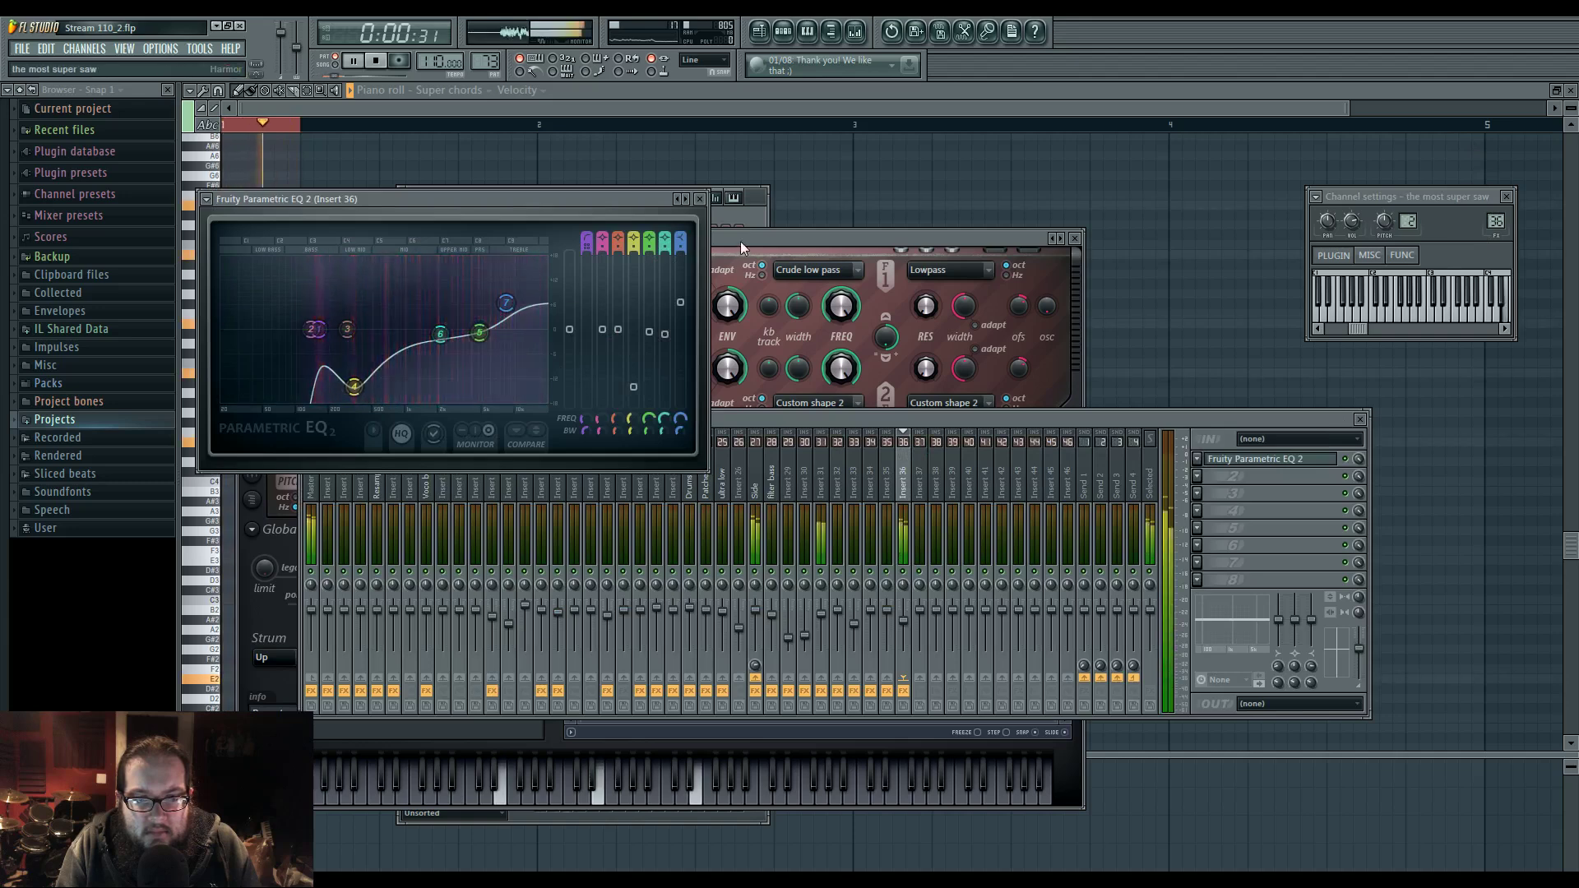
- Look over part B of the most super saw Harmor, and play the song in the playlist from bar 139
{"action": "left_click", "coordinate": [740, 247]}
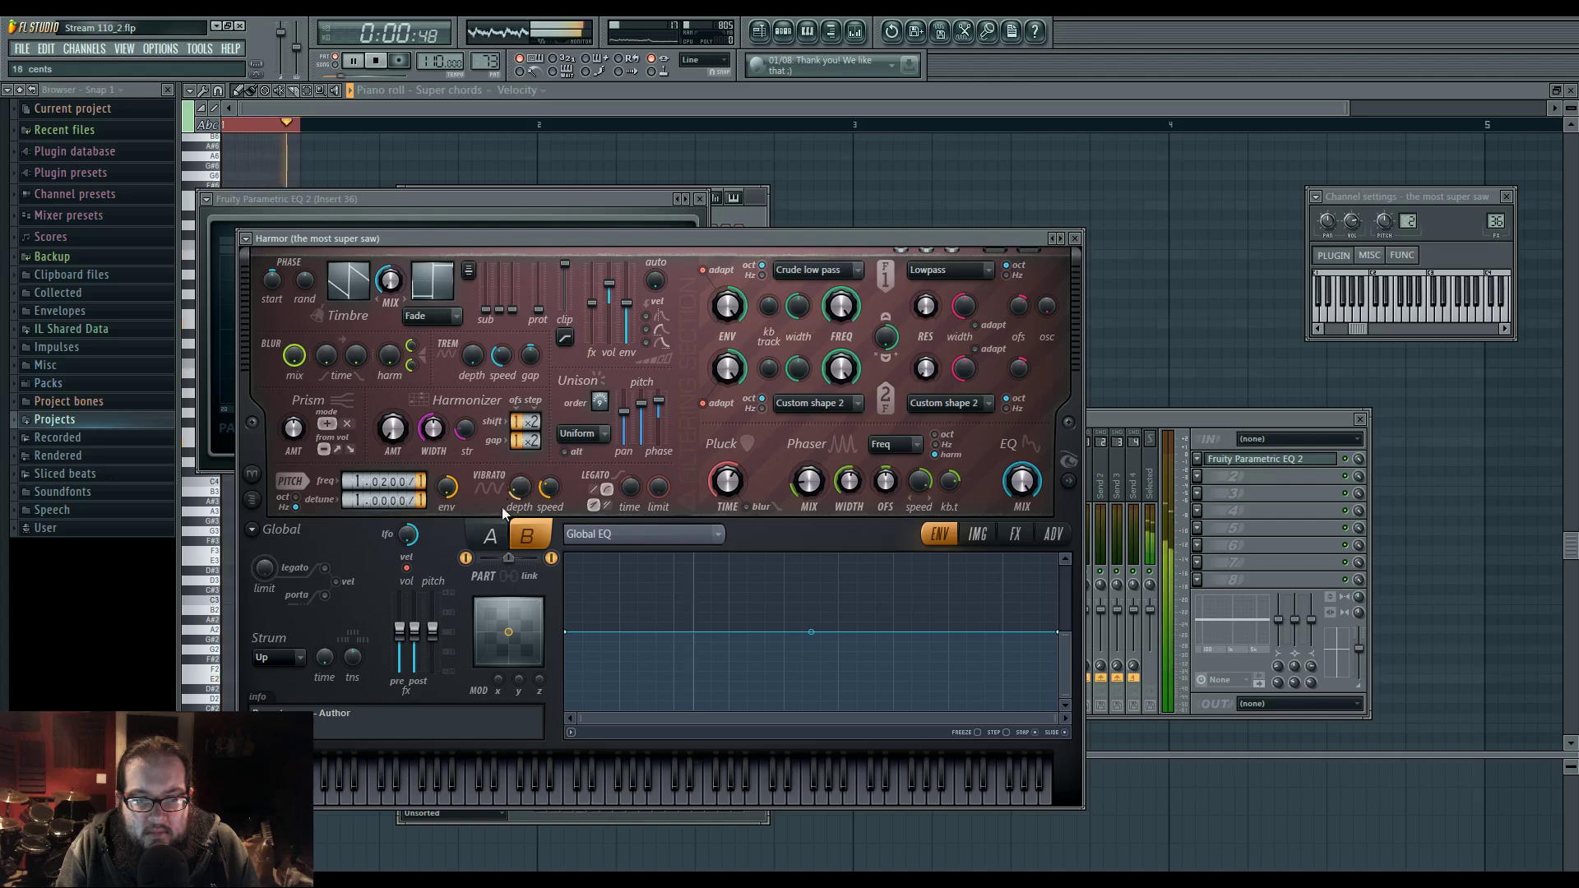
{"action": "left_click", "coordinate": [528, 535]}
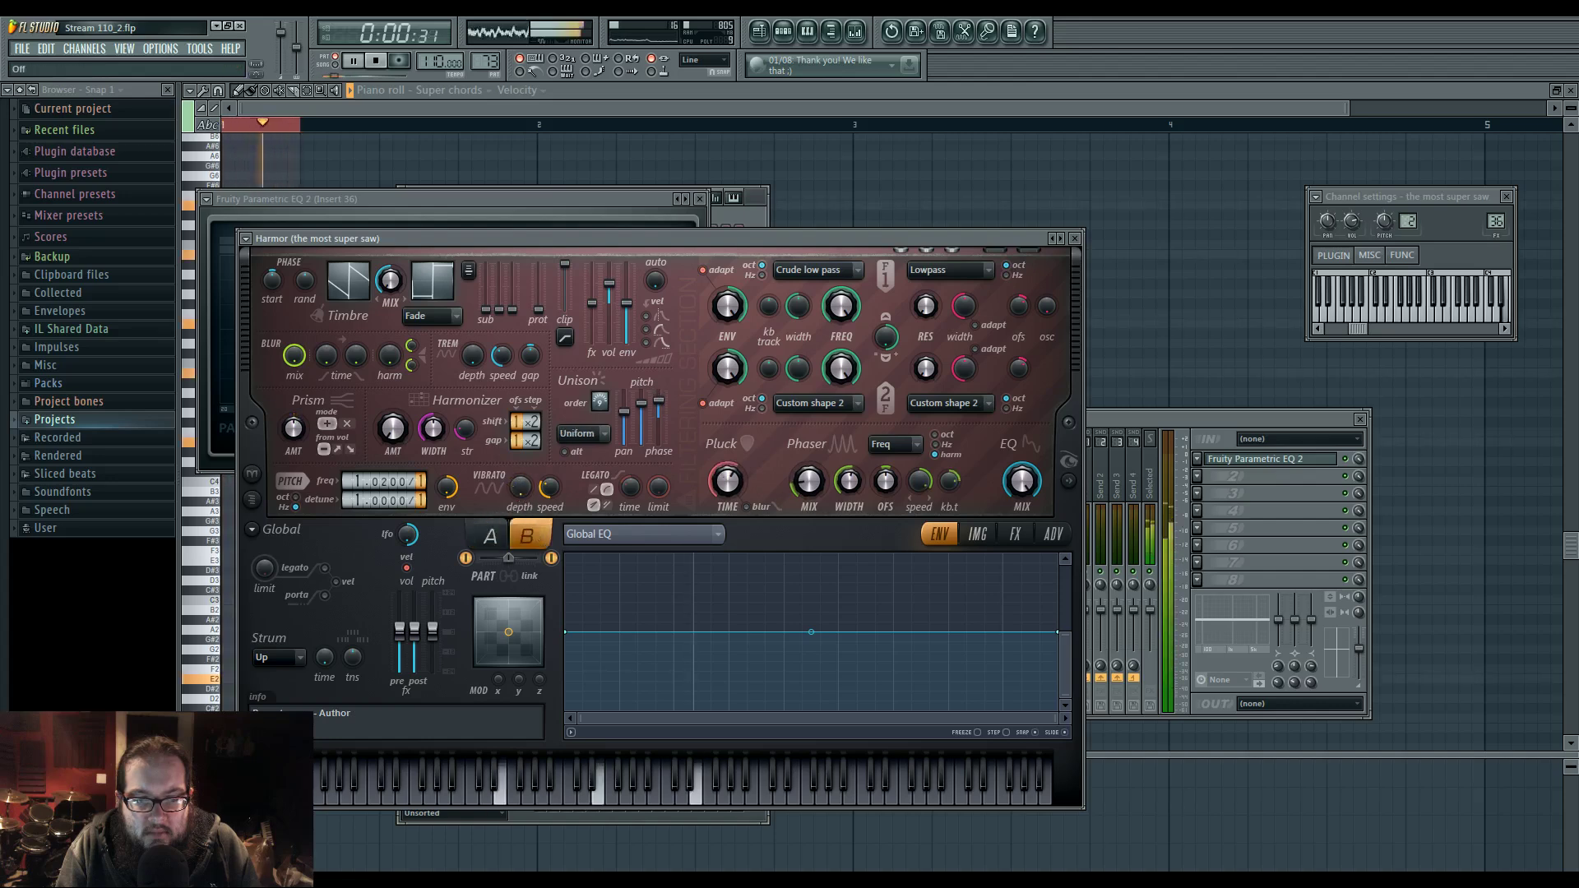
{"action": "key", "text": "F9"}
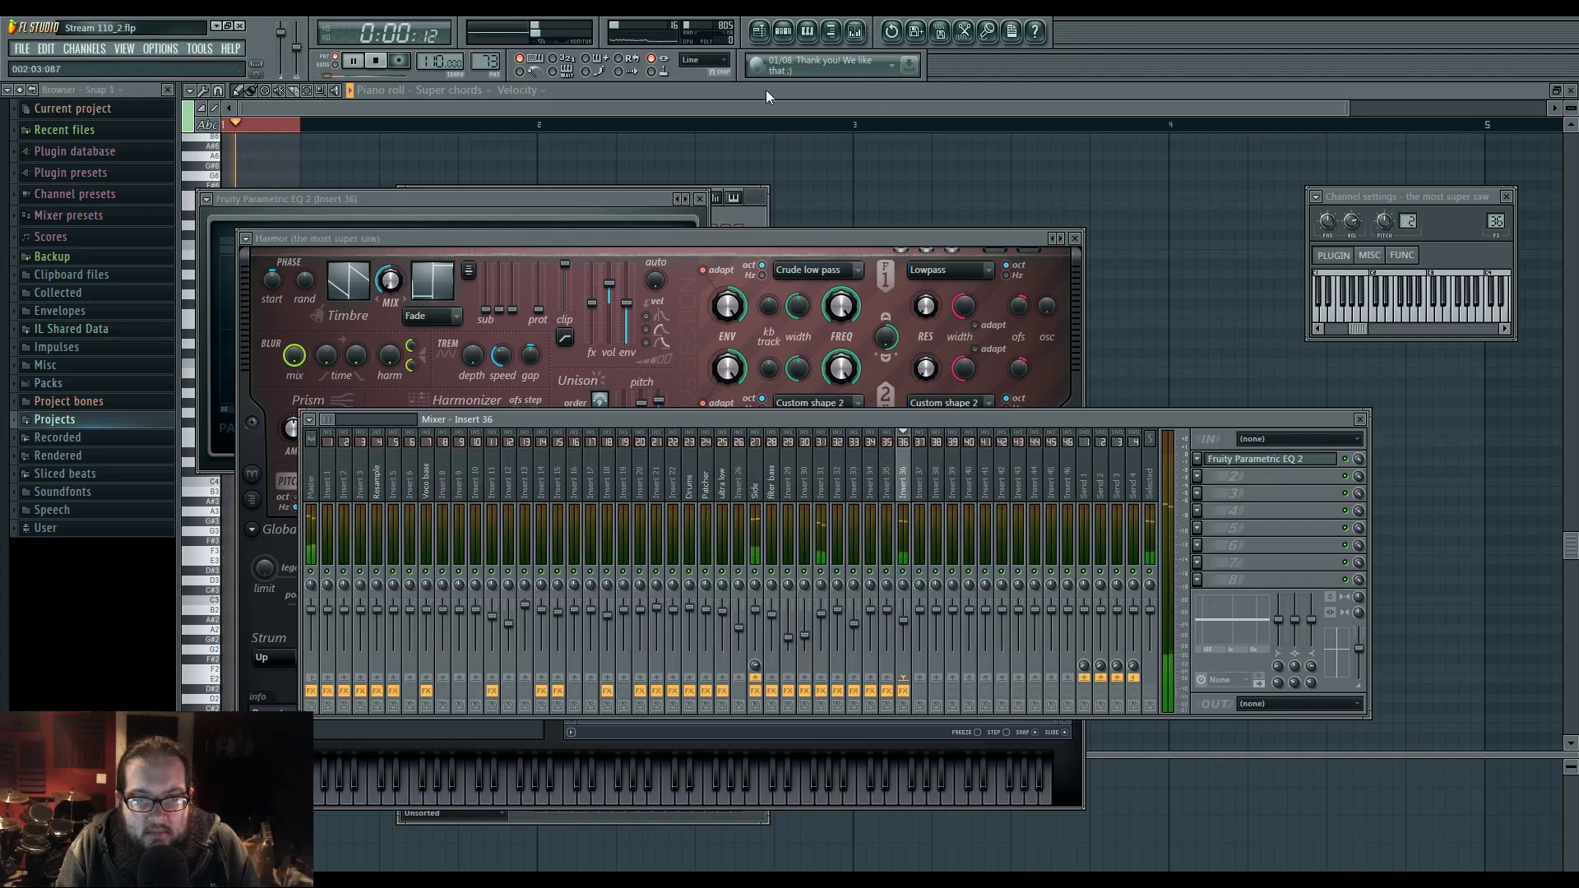
{"action": "key", "text": "F5"}
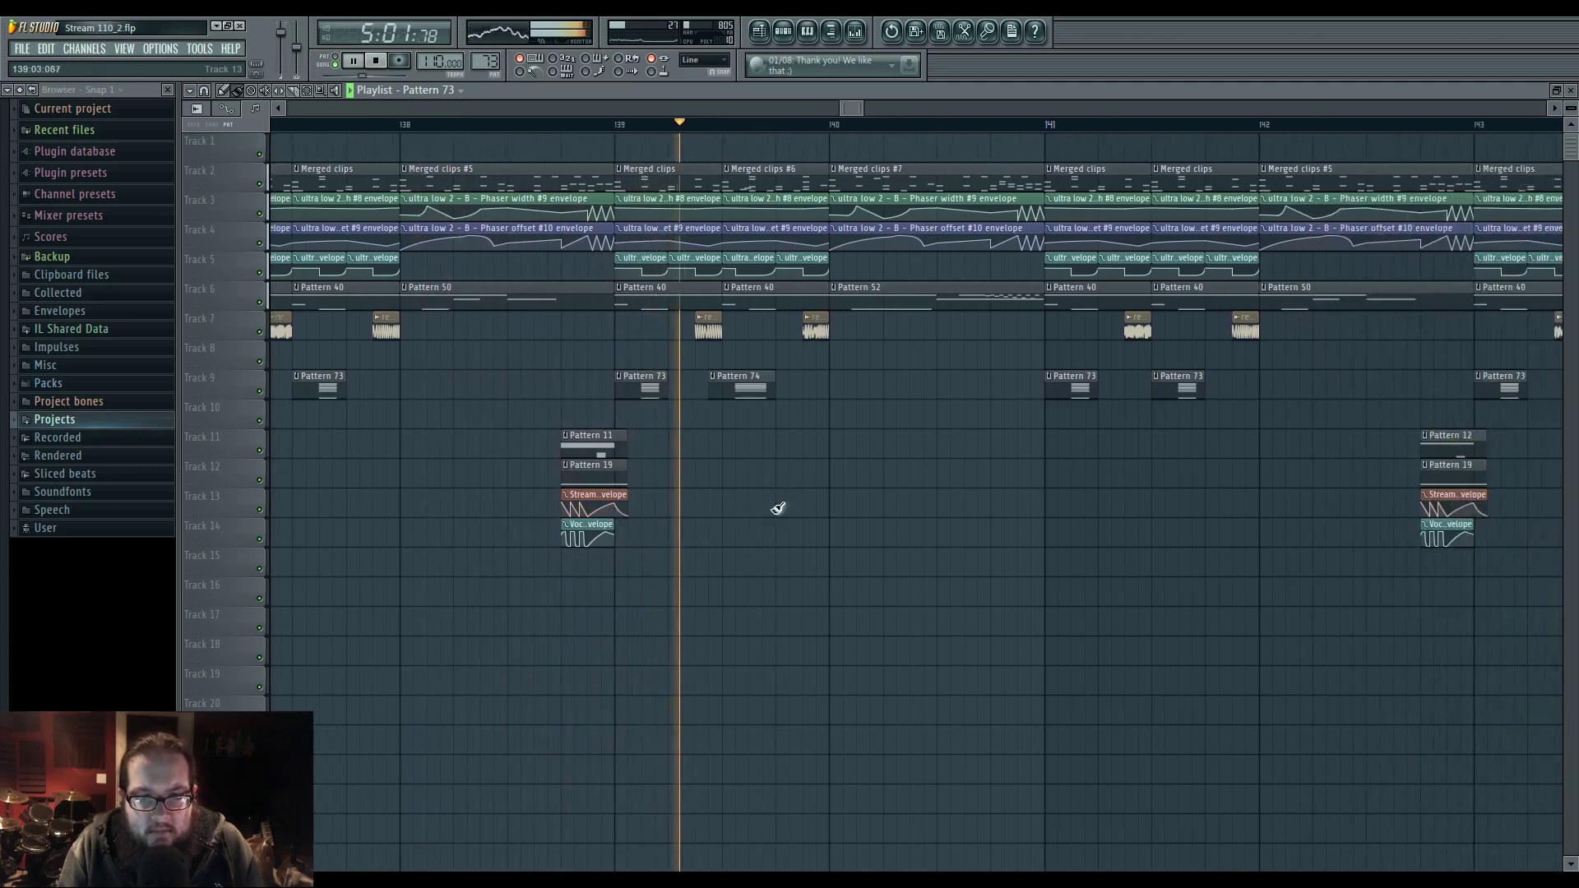
{"action": "left_click", "coordinate": [662, 123]}
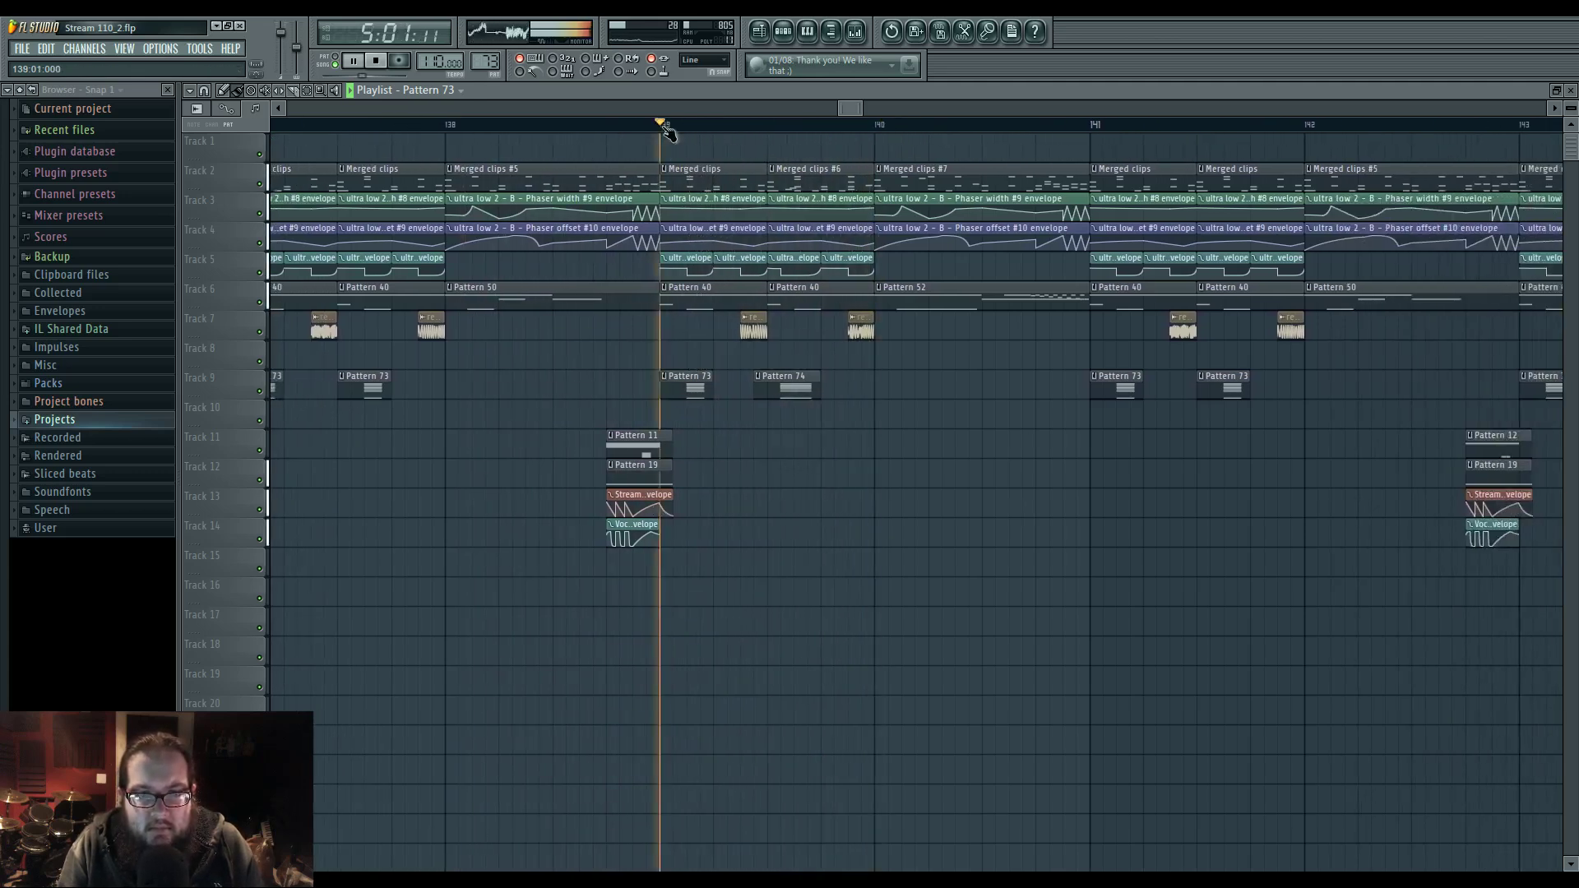
- In Pattern 74, copy the Super chords notes into the most super saw channel
{"action": "double_click", "coordinate": [782, 388]}
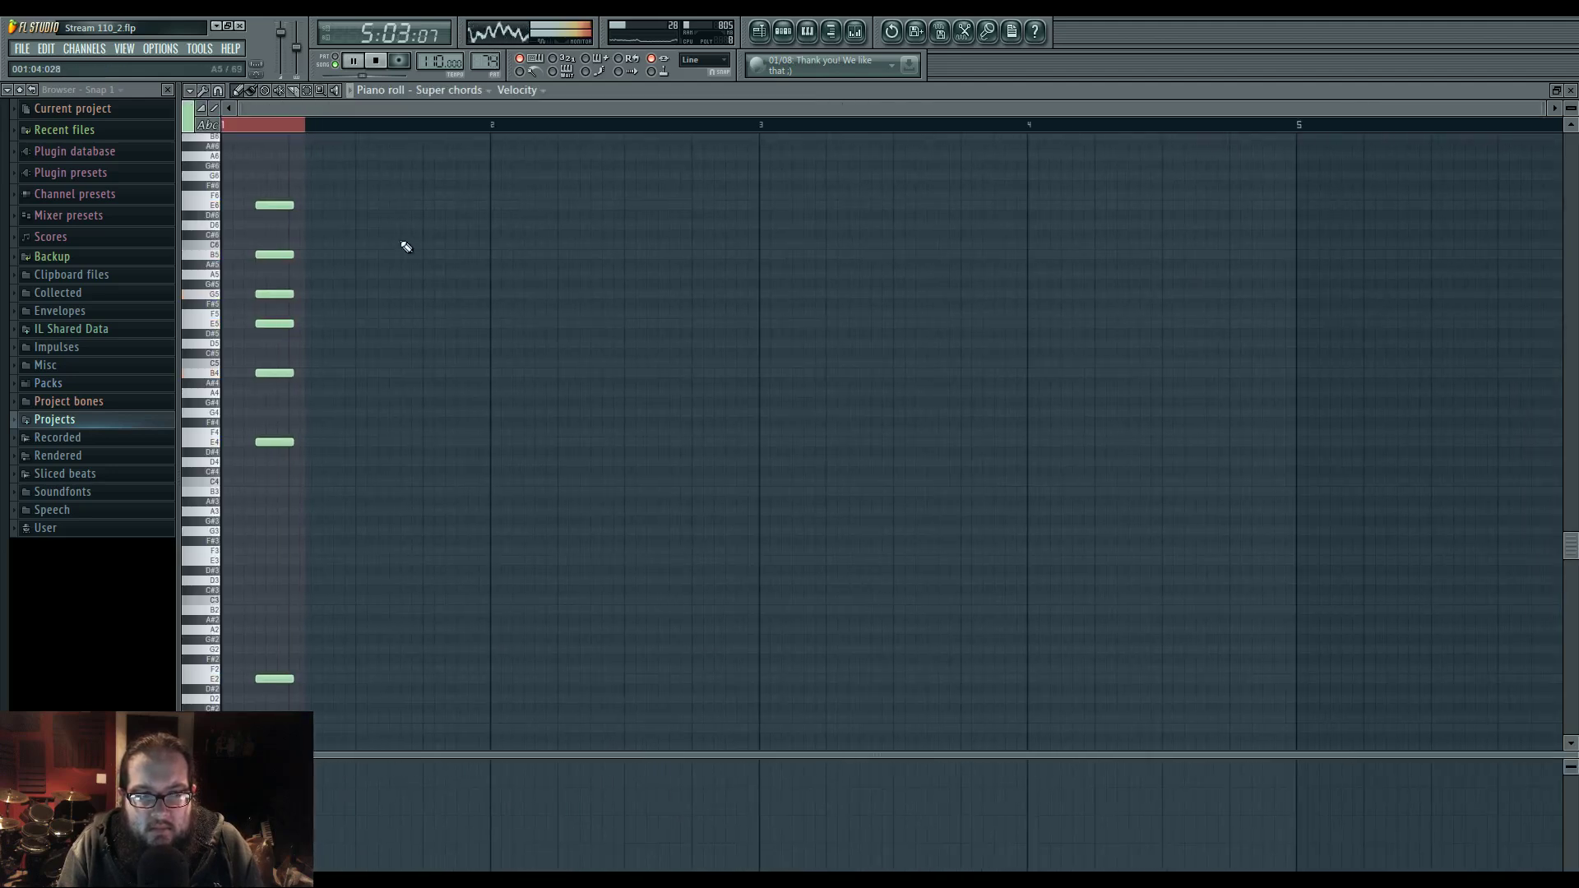
{"action": "left_click", "coordinate": [788, 33]}
{"action": "left_click", "coordinate": [529, 504]}
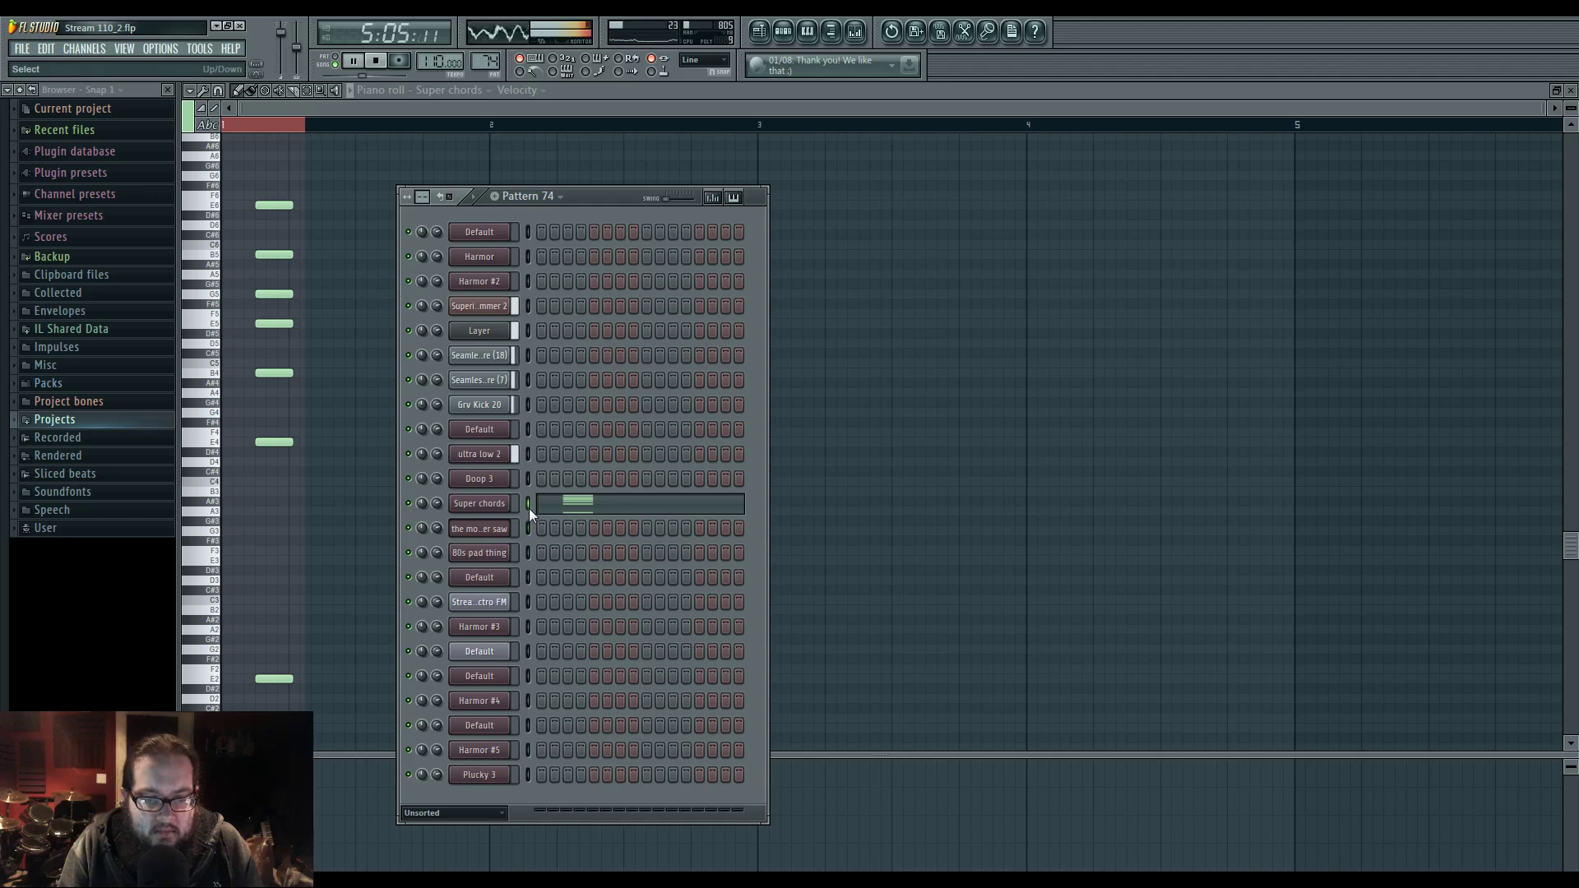
{"action": "key", "text": "ctrl+c"}
{"action": "left_click", "coordinate": [529, 529]}
{"action": "key", "text": "ctrl+v"}
{"action": "left_click", "coordinate": [755, 42]}
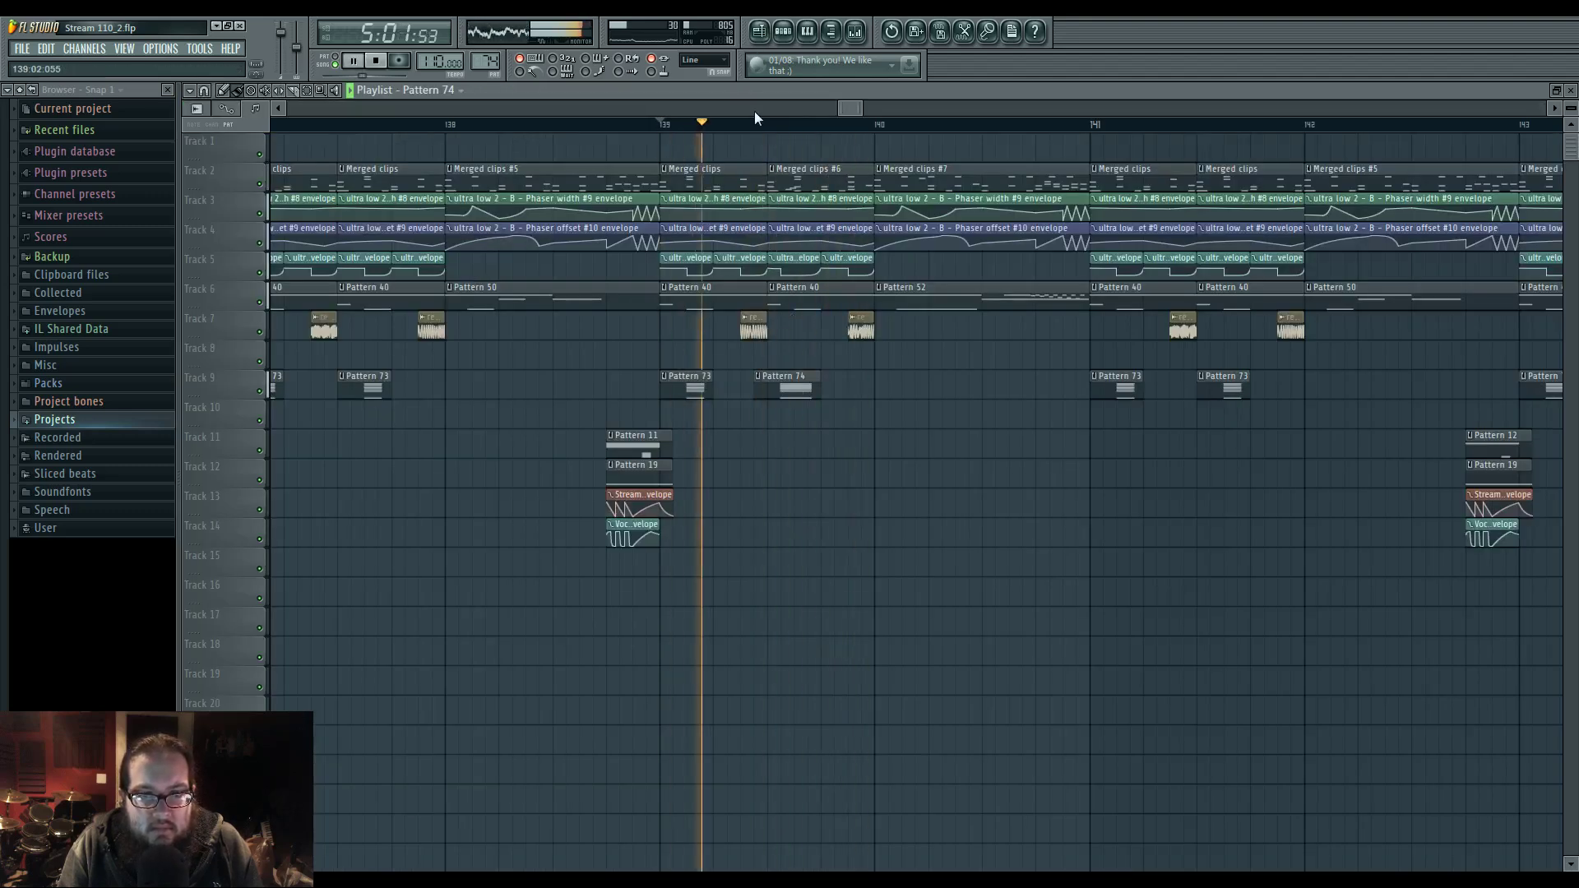
- Loop Pattern 74 and delete the B4, G5 and B5 notes from its most super saw part
{"action": "left_click", "coordinate": [784, 32]}
{"action": "left_click", "coordinate": [329, 58]}
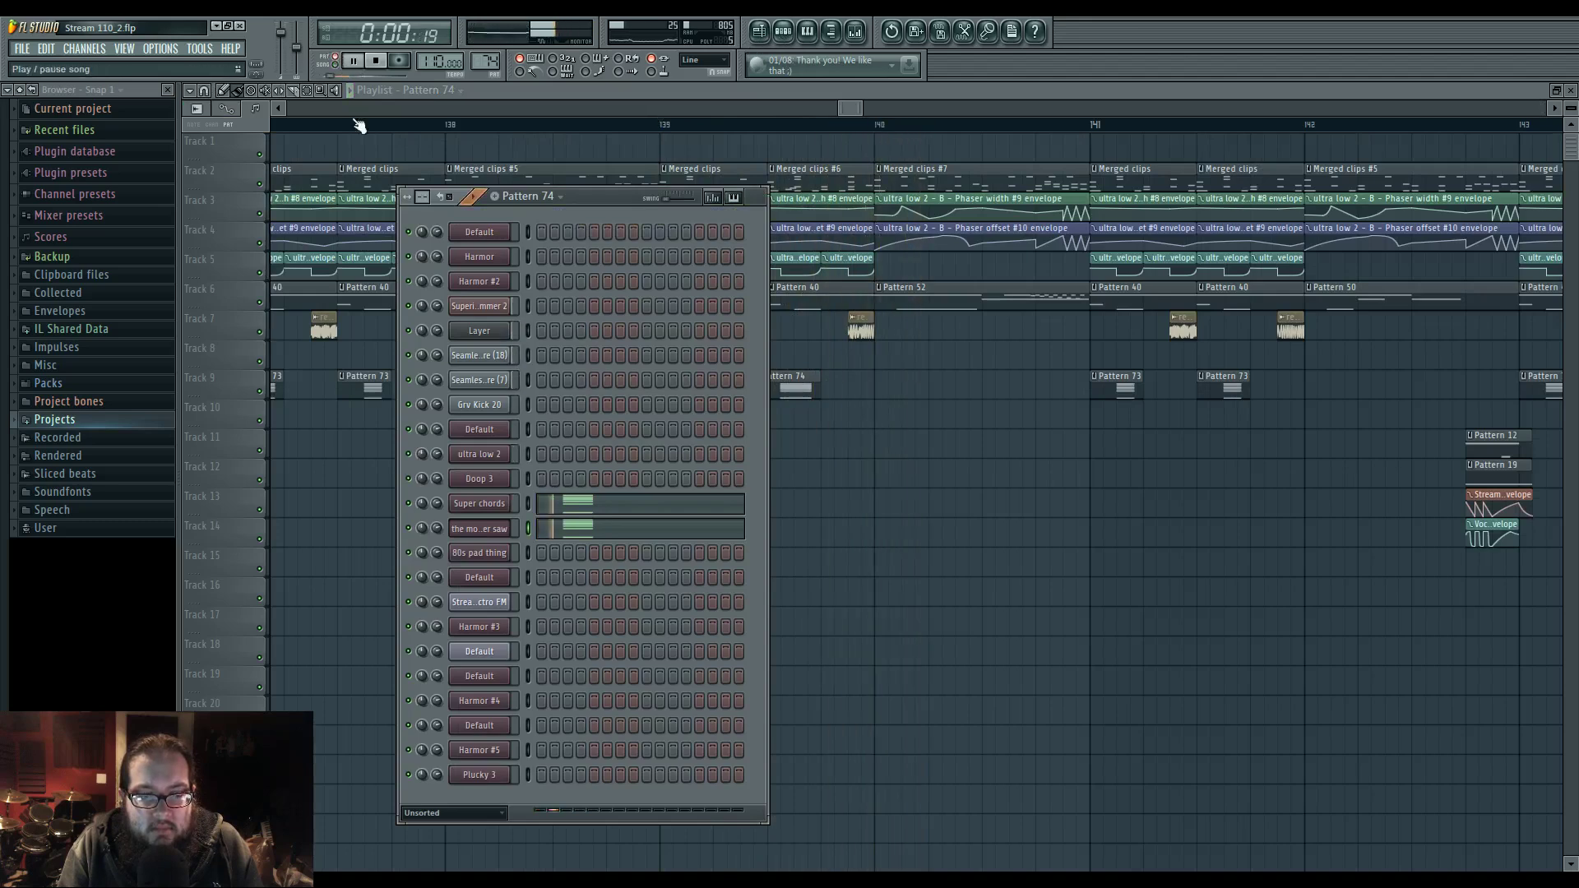
{"action": "left_click", "coordinate": [579, 530]}
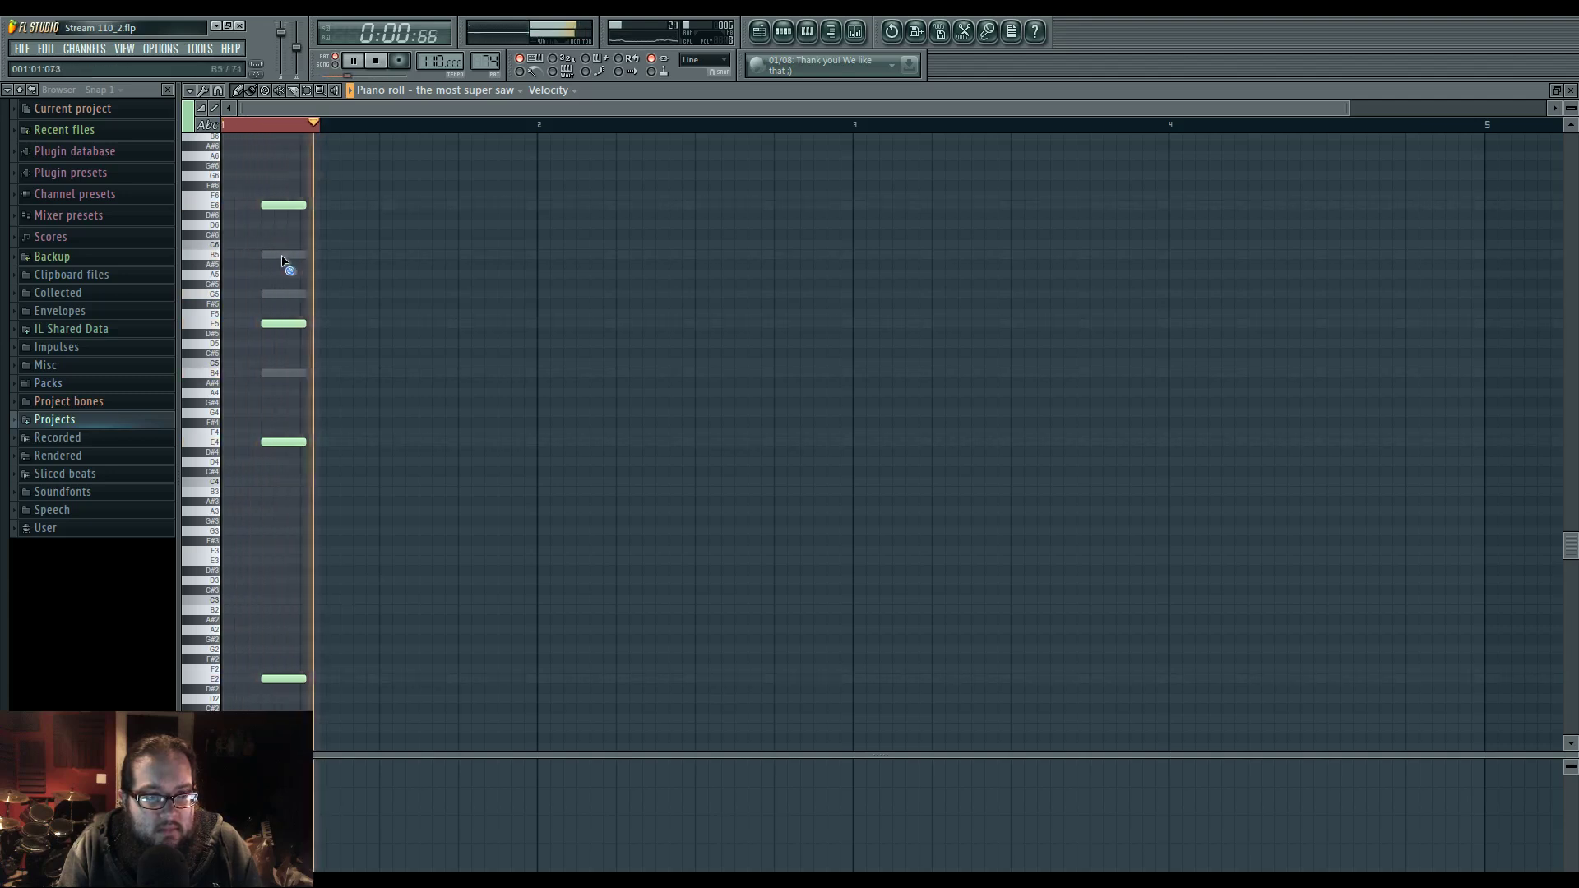
{"action": "left_click", "coordinate": [782, 31]}
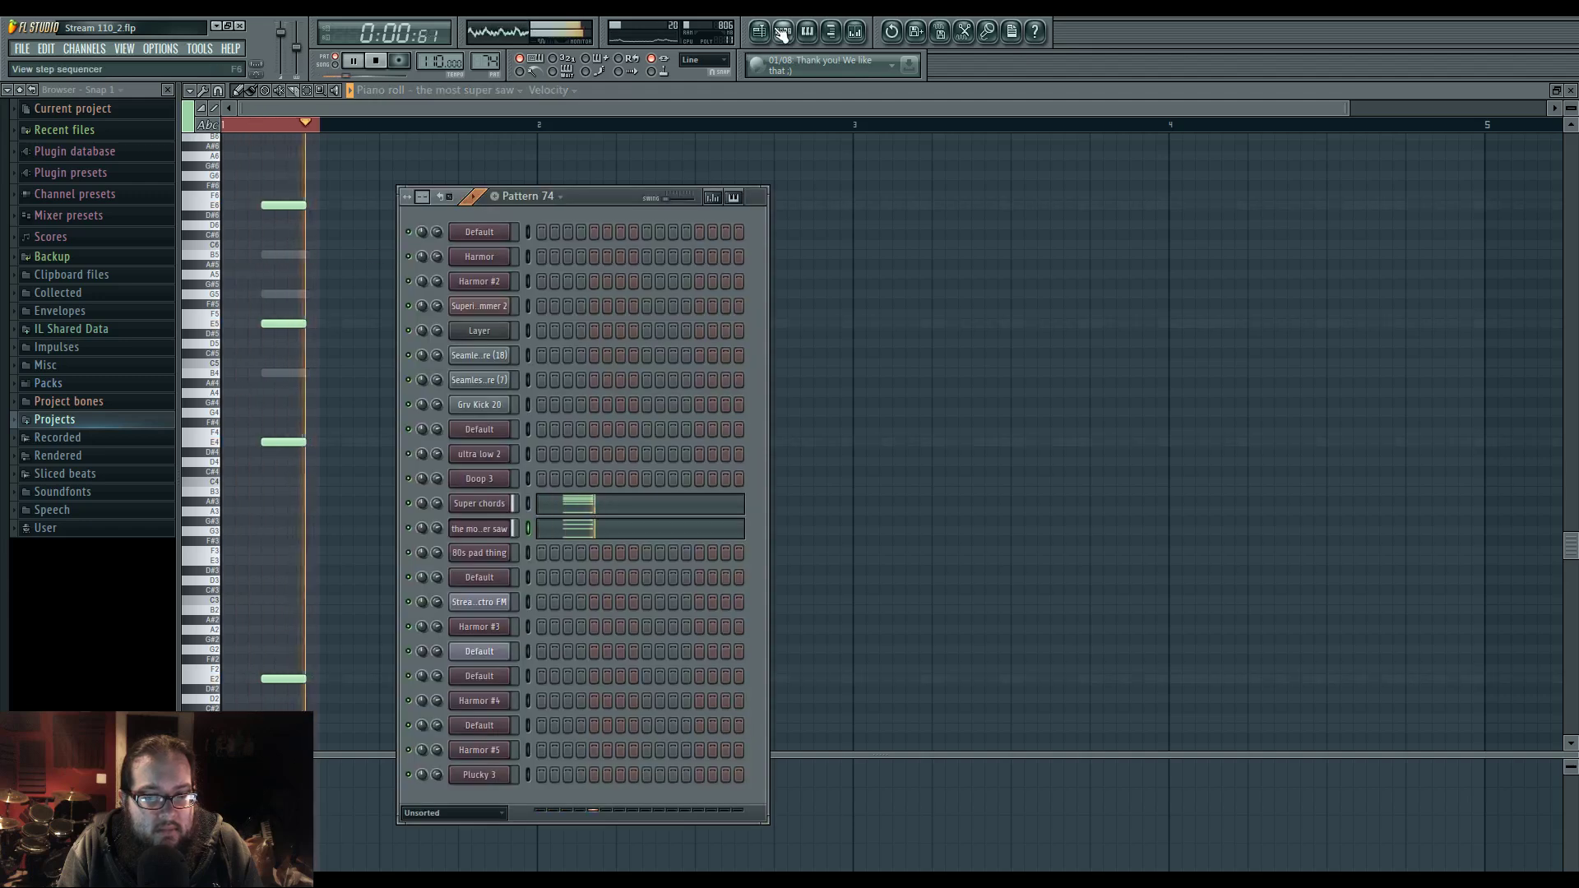
{"action": "left_click", "coordinate": [760, 32]}
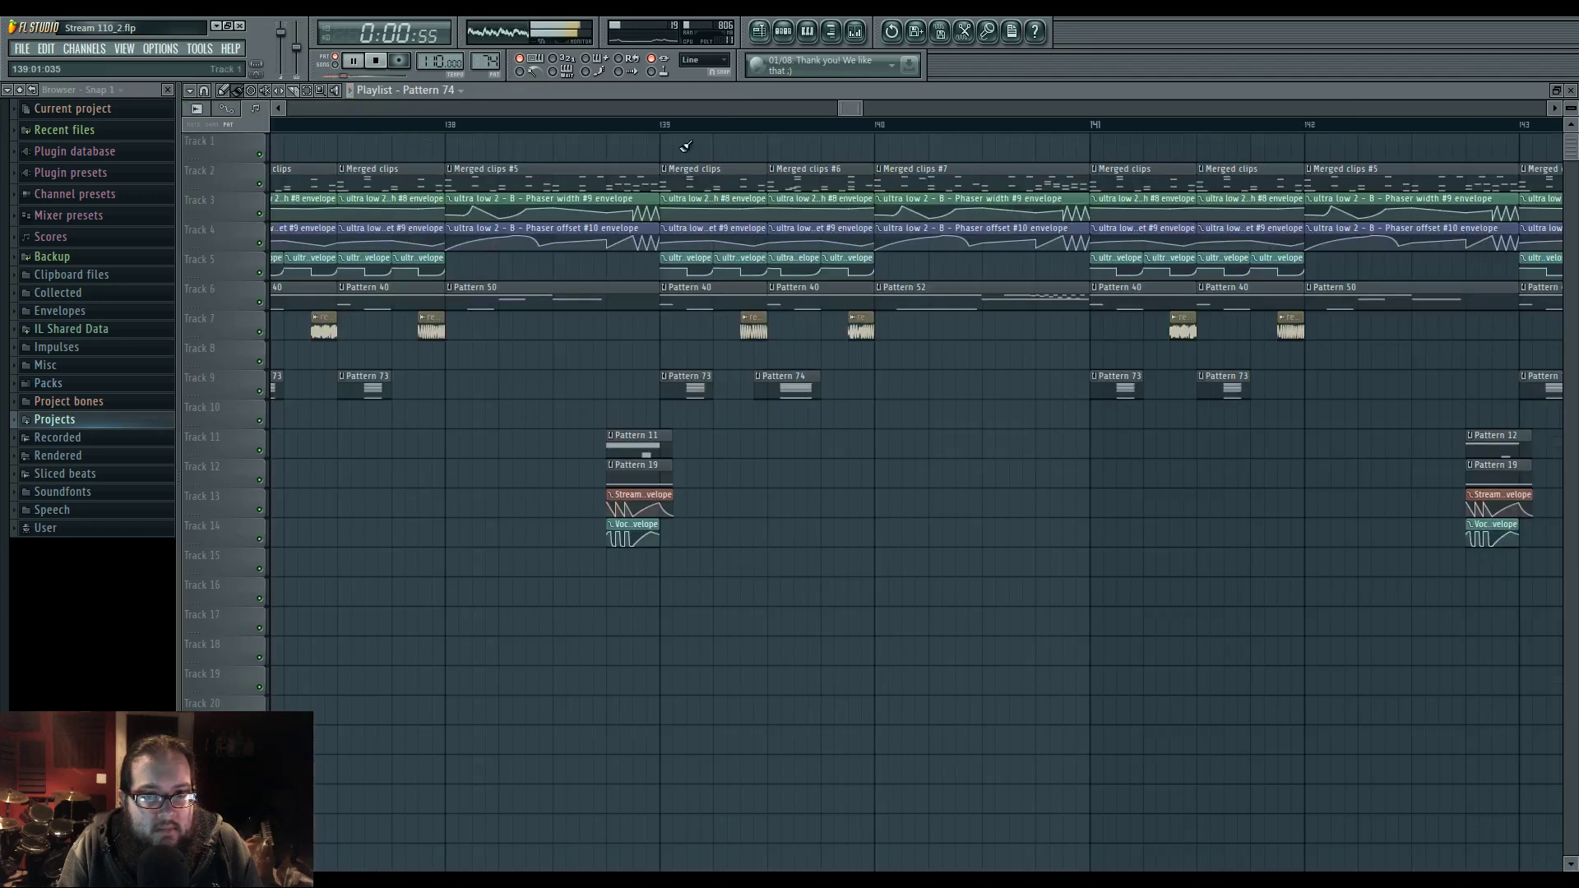
- Listen to the drop from bar 139 onward, and replay it from bar 147
{"action": "left_click", "coordinate": [663, 125]}
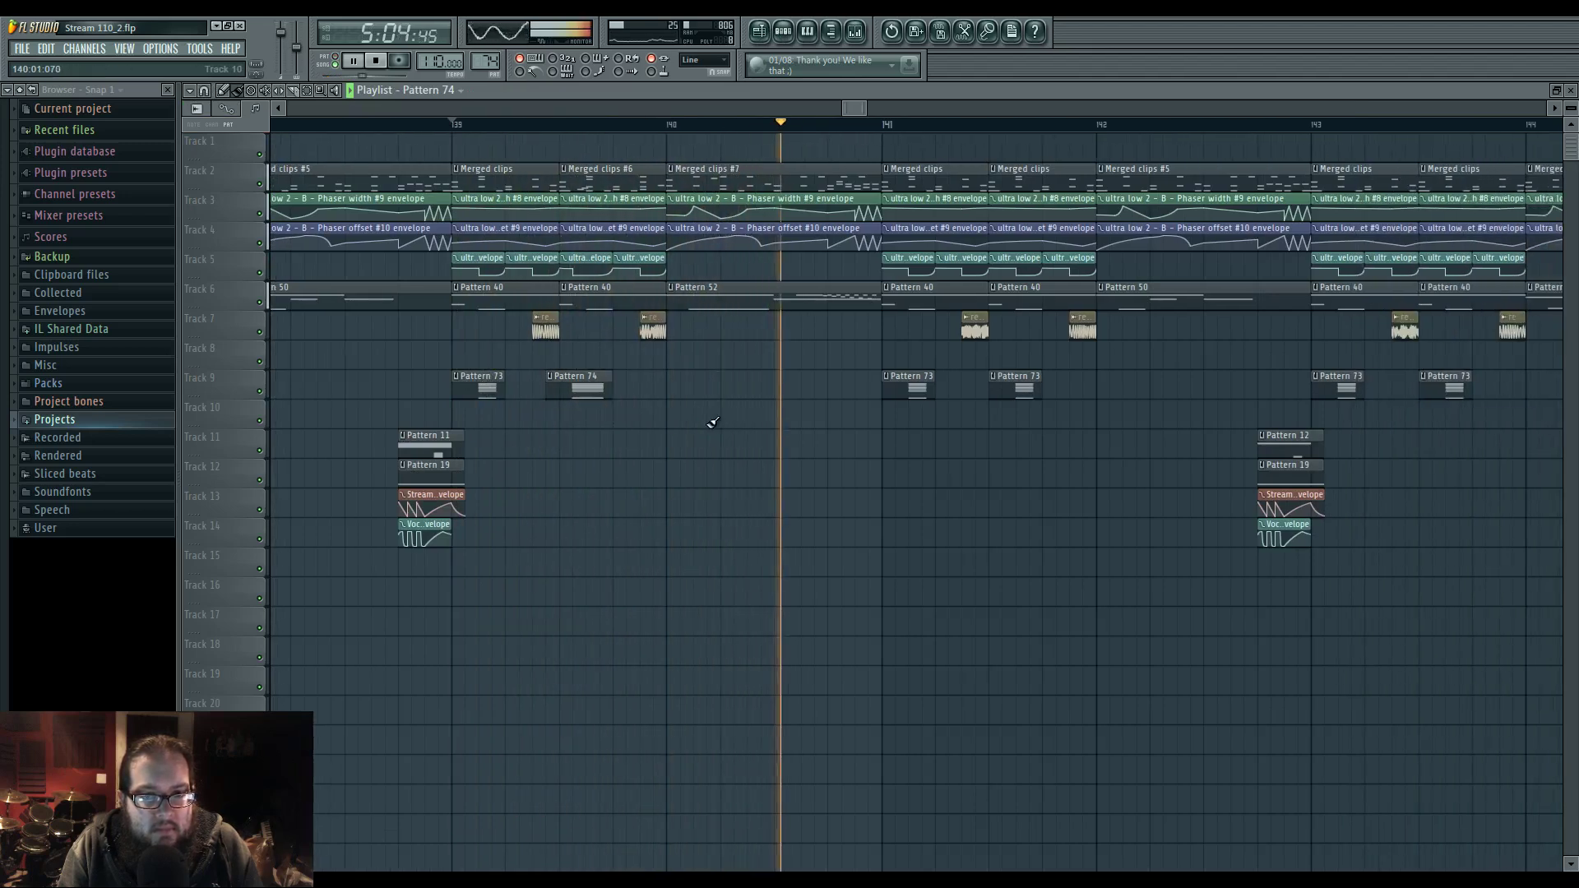
{"action": "left_click", "coordinate": [678, 125]}
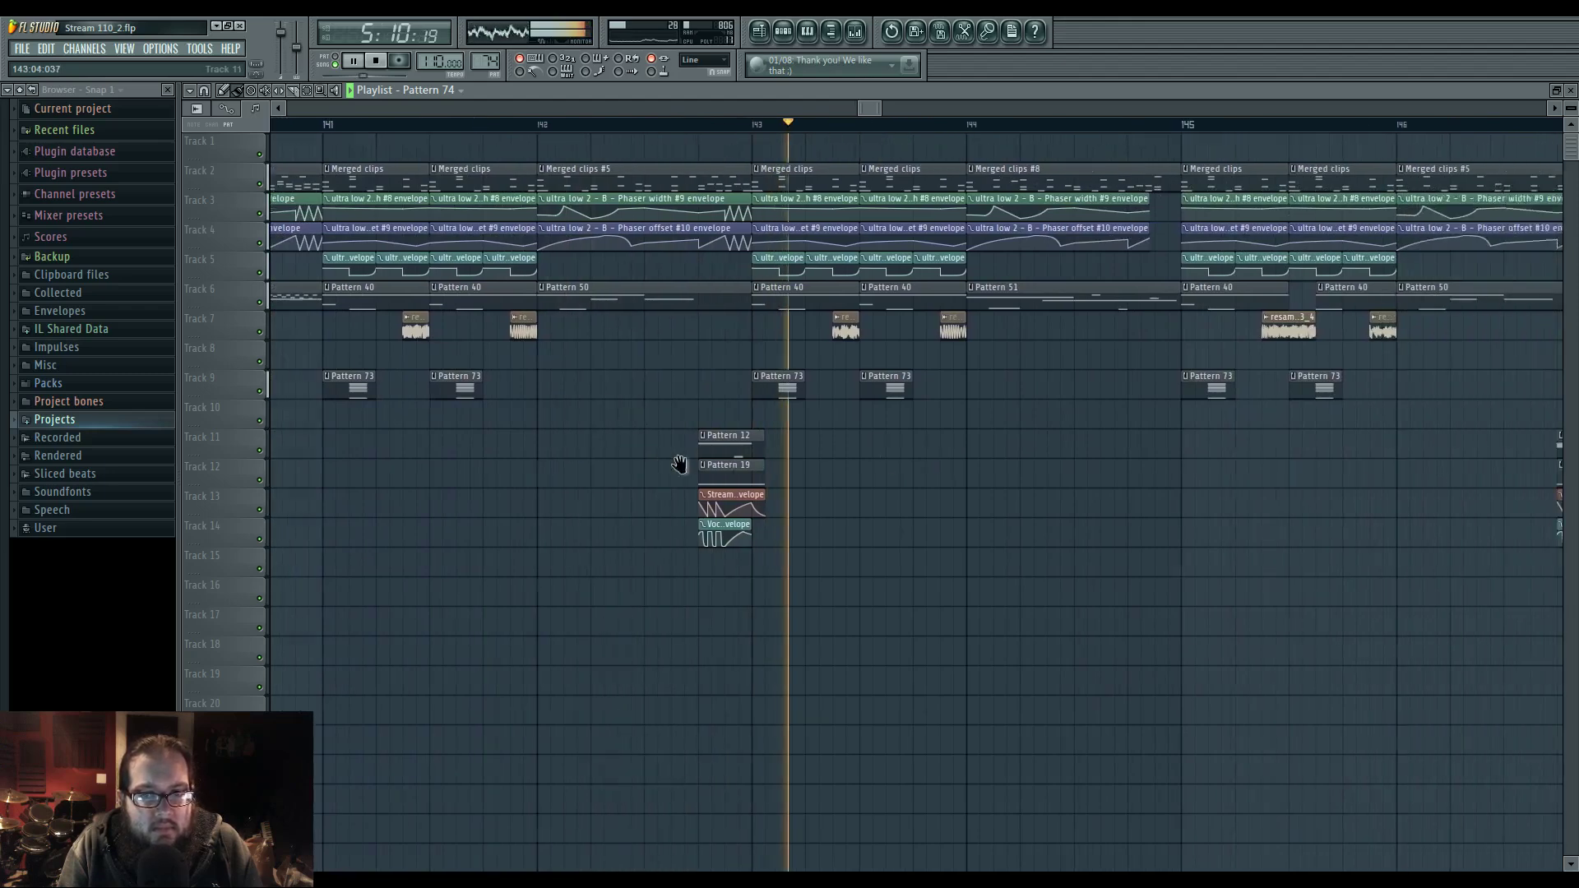
{"action": "left_click", "coordinate": [856, 32]}
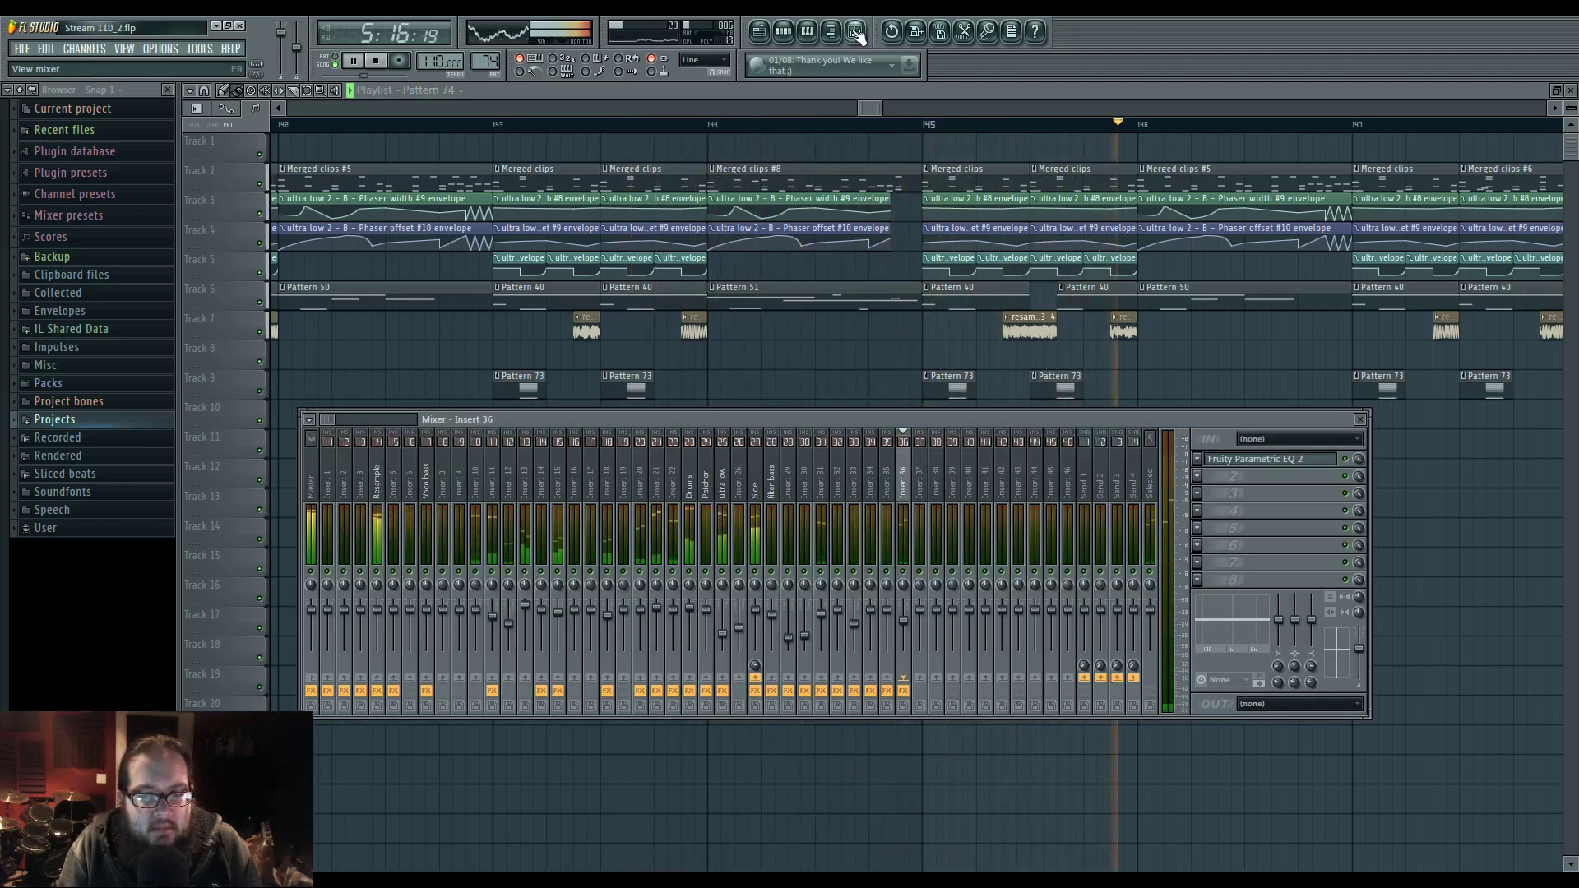
{"action": "left_click_drag", "start_coordinate": [1133, 354], "coordinate": [677, 402]}
{"action": "left_click_drag", "start_coordinate": [957, 415], "coordinate": [777, 425]}
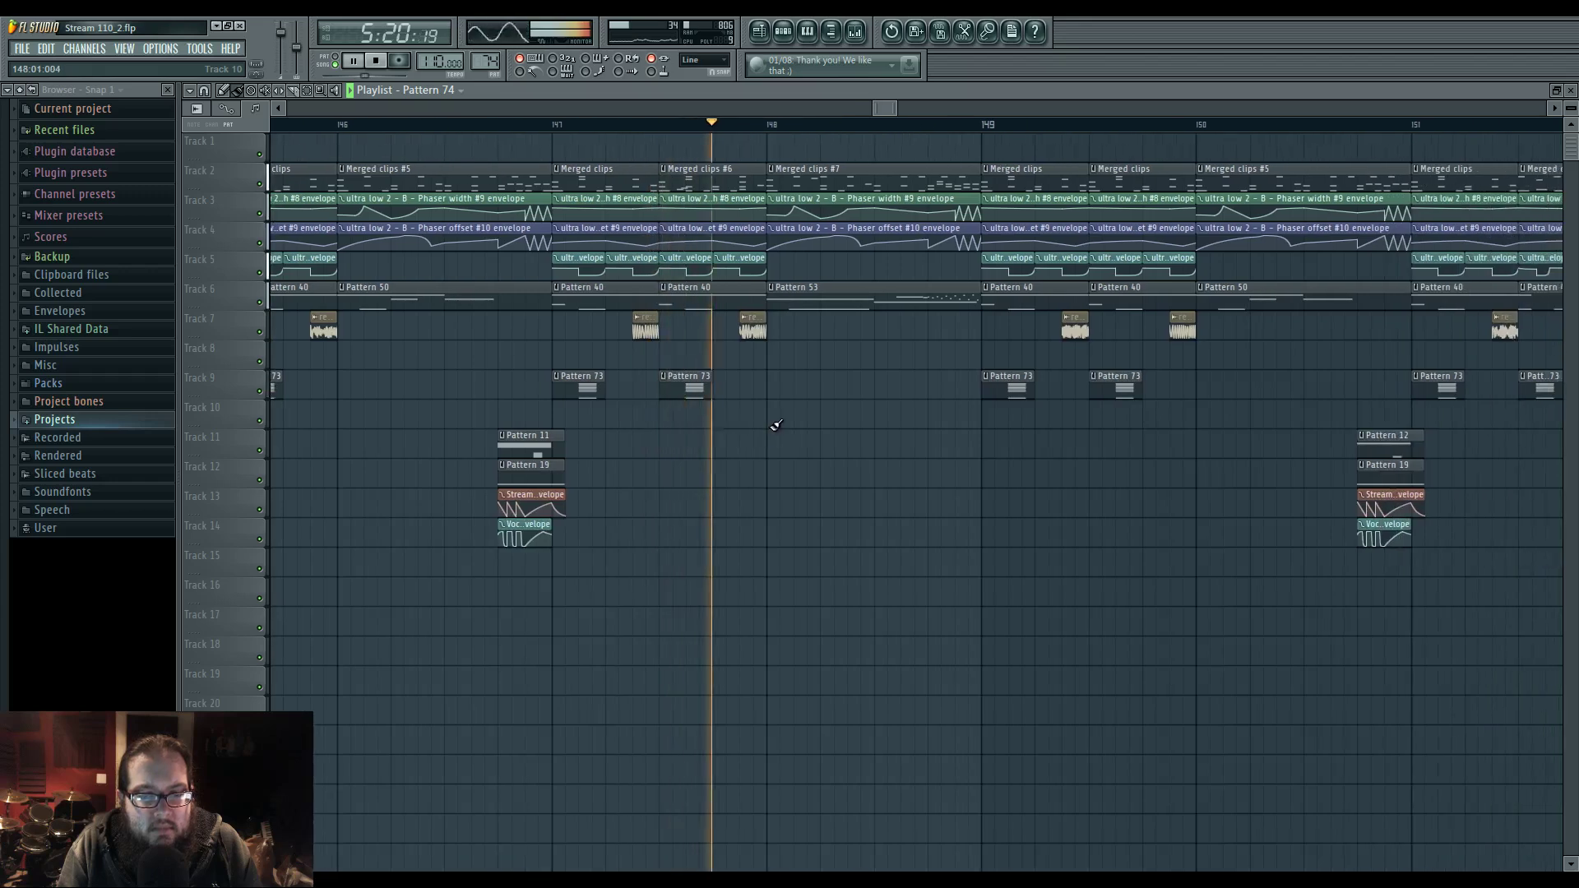
{"action": "left_click", "coordinate": [566, 125]}
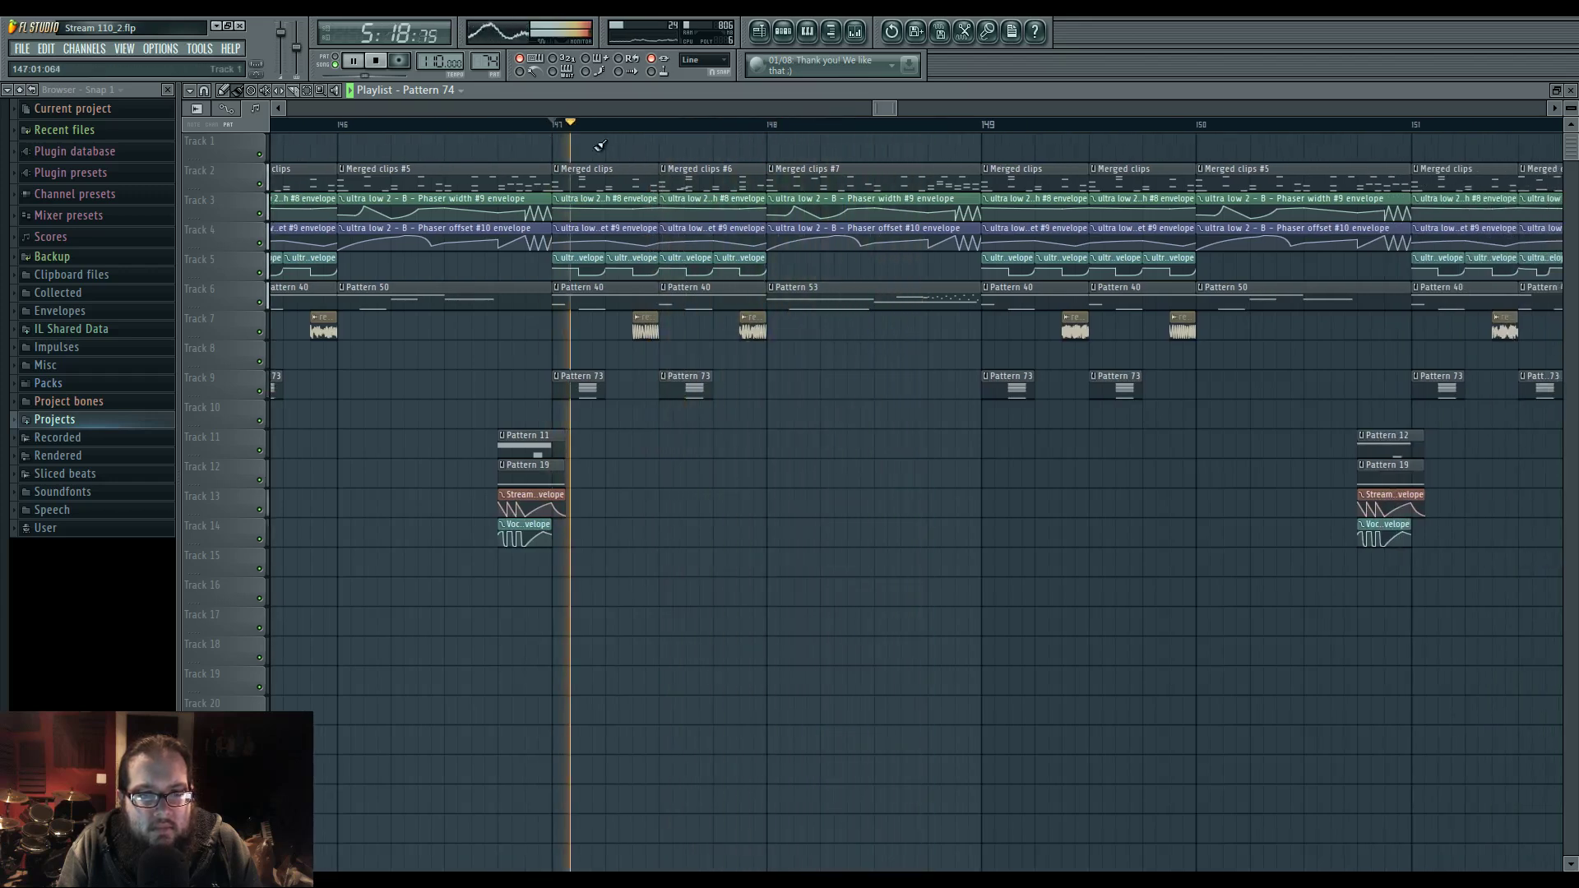
- Make the Merged clips #6 clip in the second half of bar 147 unique and open its Layer notes
{"action": "left_click", "coordinate": [664, 170]}
{"action": "left_click", "coordinate": [695, 248]}
{"action": "double_click", "coordinate": [696, 183]}
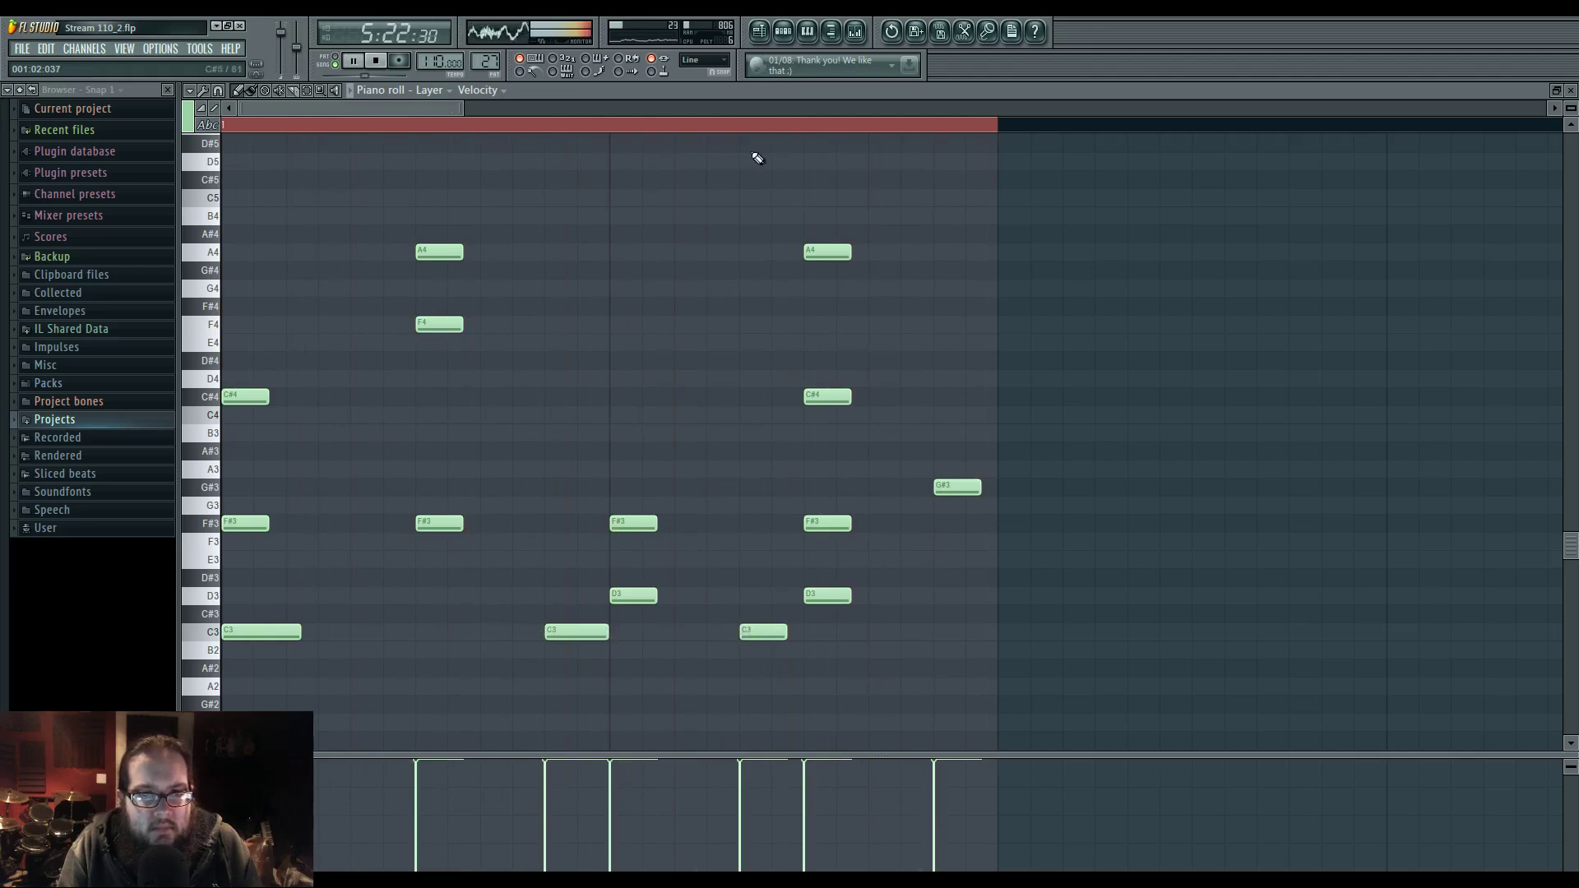
{"action": "left_click", "coordinate": [761, 33]}
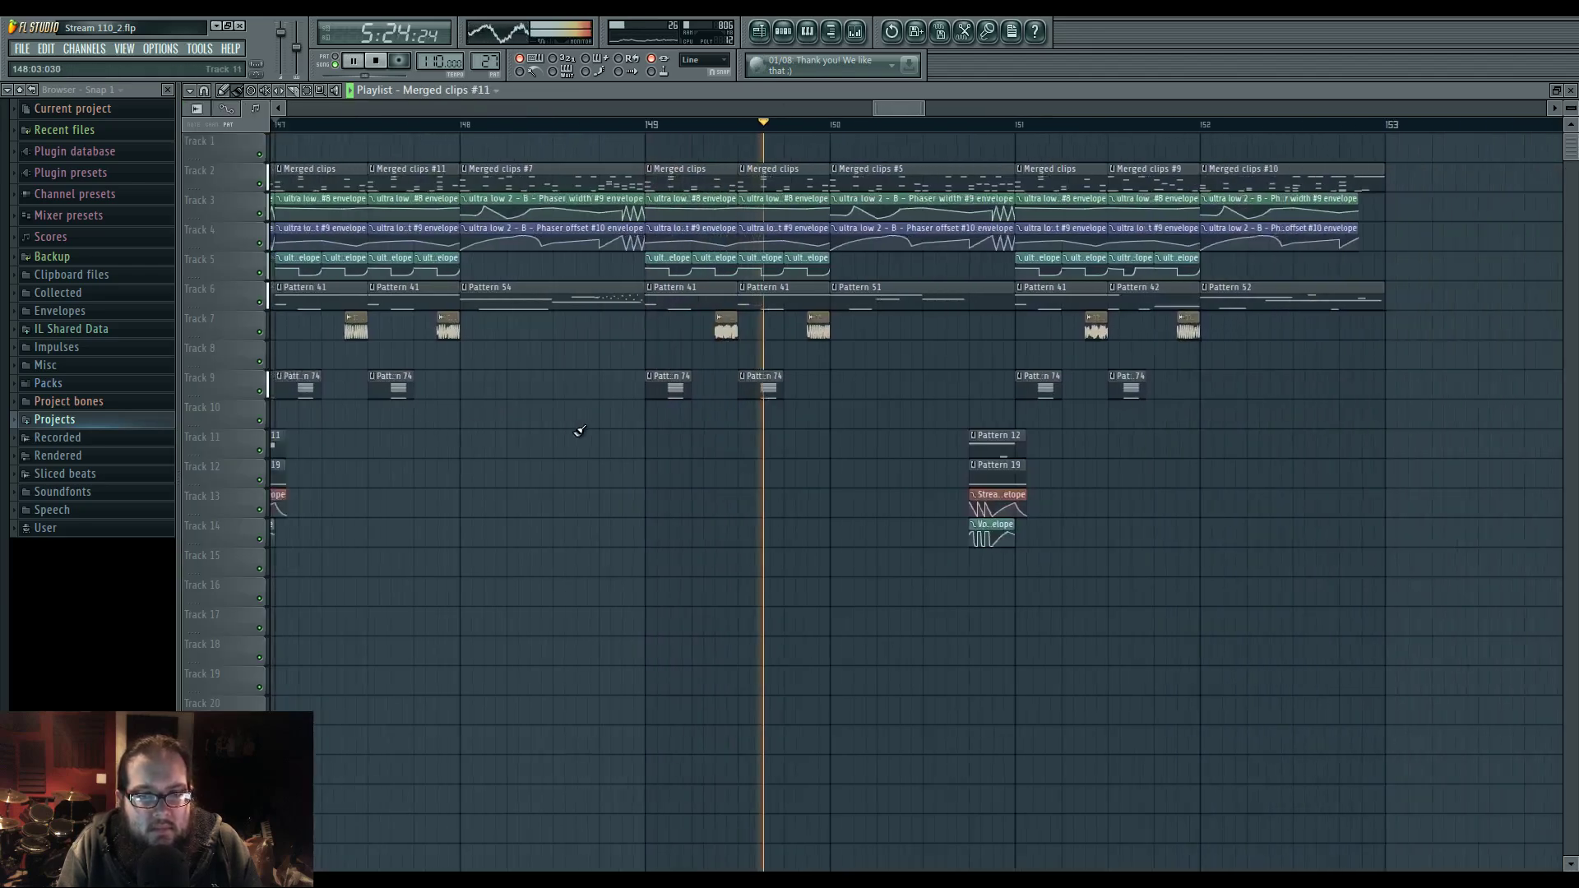
- Stop playback and place the SFX Cym Airy sample from the Packs SFX folder on track 25 at bar 121
{"action": "left_click_drag", "start_coordinate": [426, 495], "coordinate": [886, 530]}
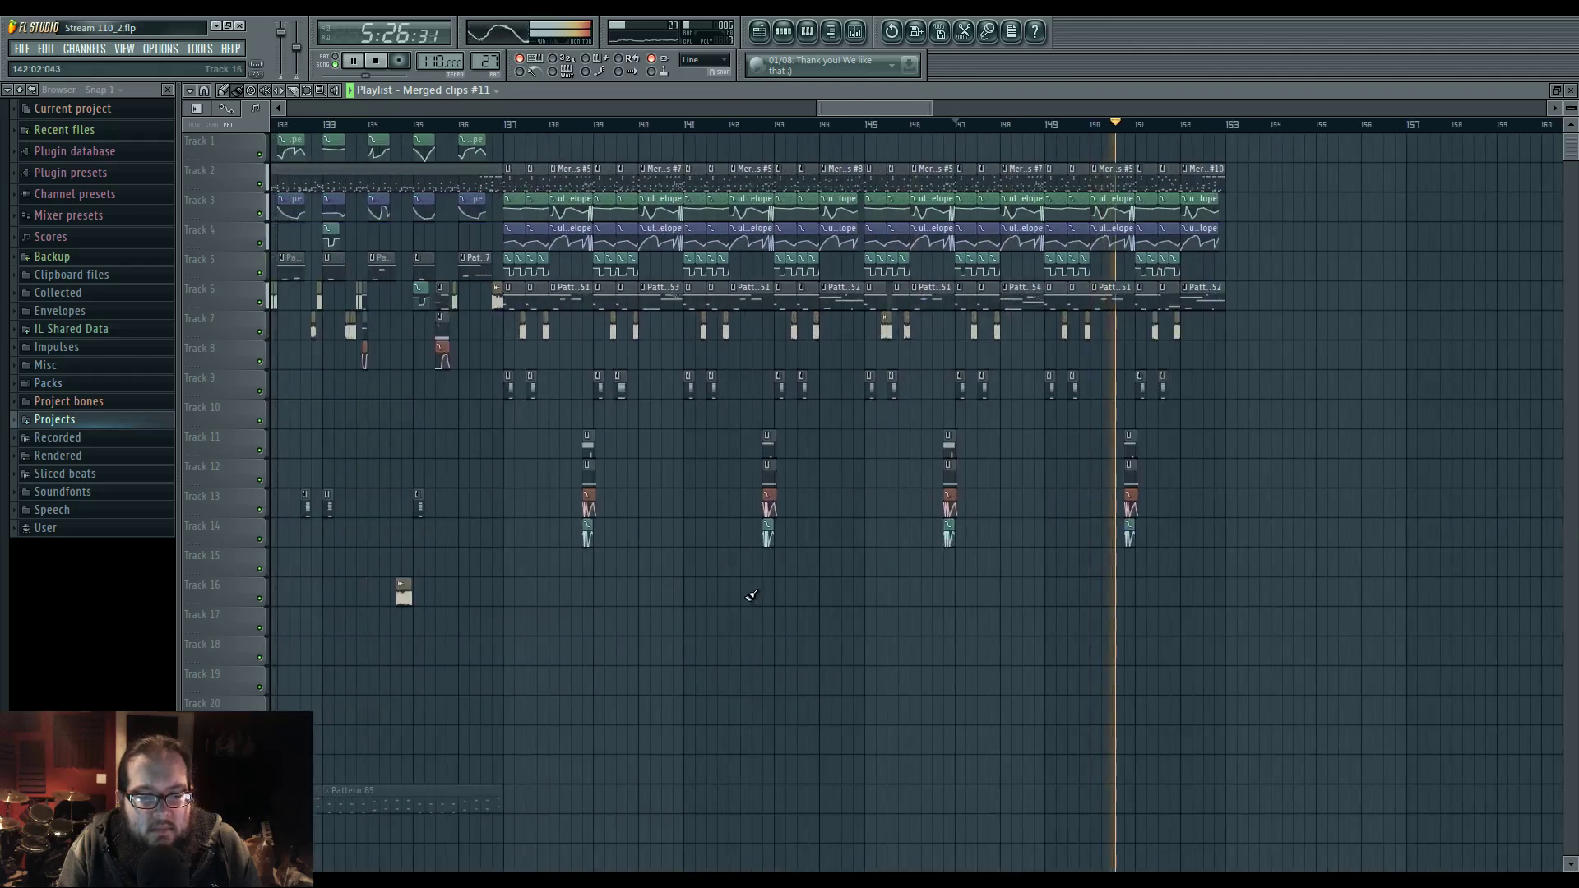
{"action": "left_click_drag", "start_coordinate": [635, 619], "coordinate": [832, 641]}
{"action": "scroll", "coordinate": [713, 624], "scroll_direction": "down", "scroll_amount": 3}
{"action": "left_click_drag", "start_coordinate": [811, 564], "coordinate": [875, 418]}
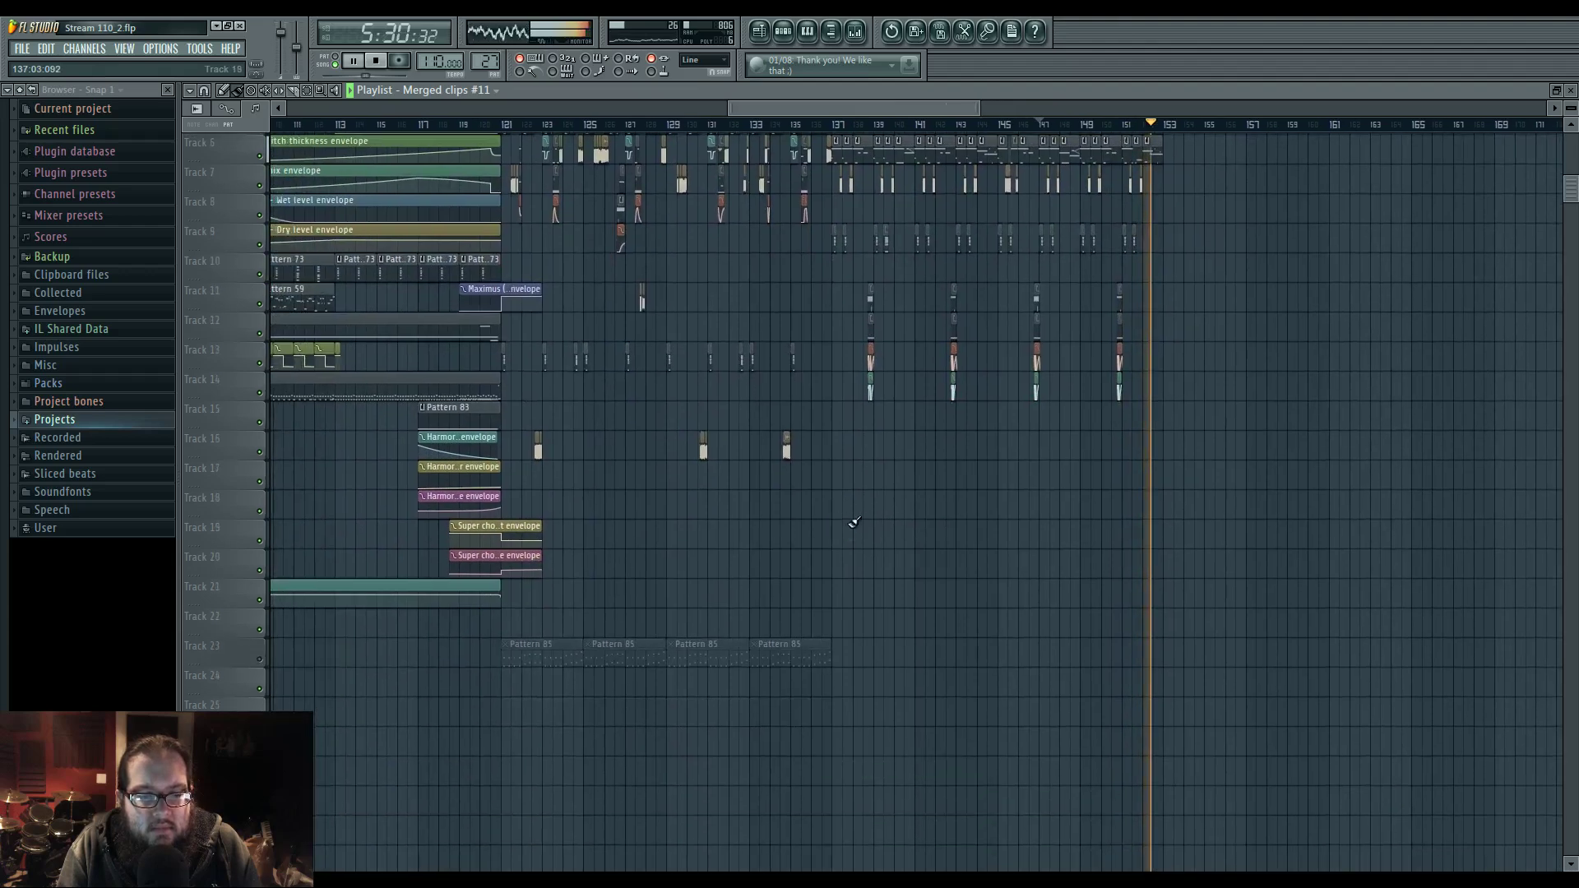
{"action": "left_click", "coordinate": [87, 385]}
{"action": "key", "text": "space"}
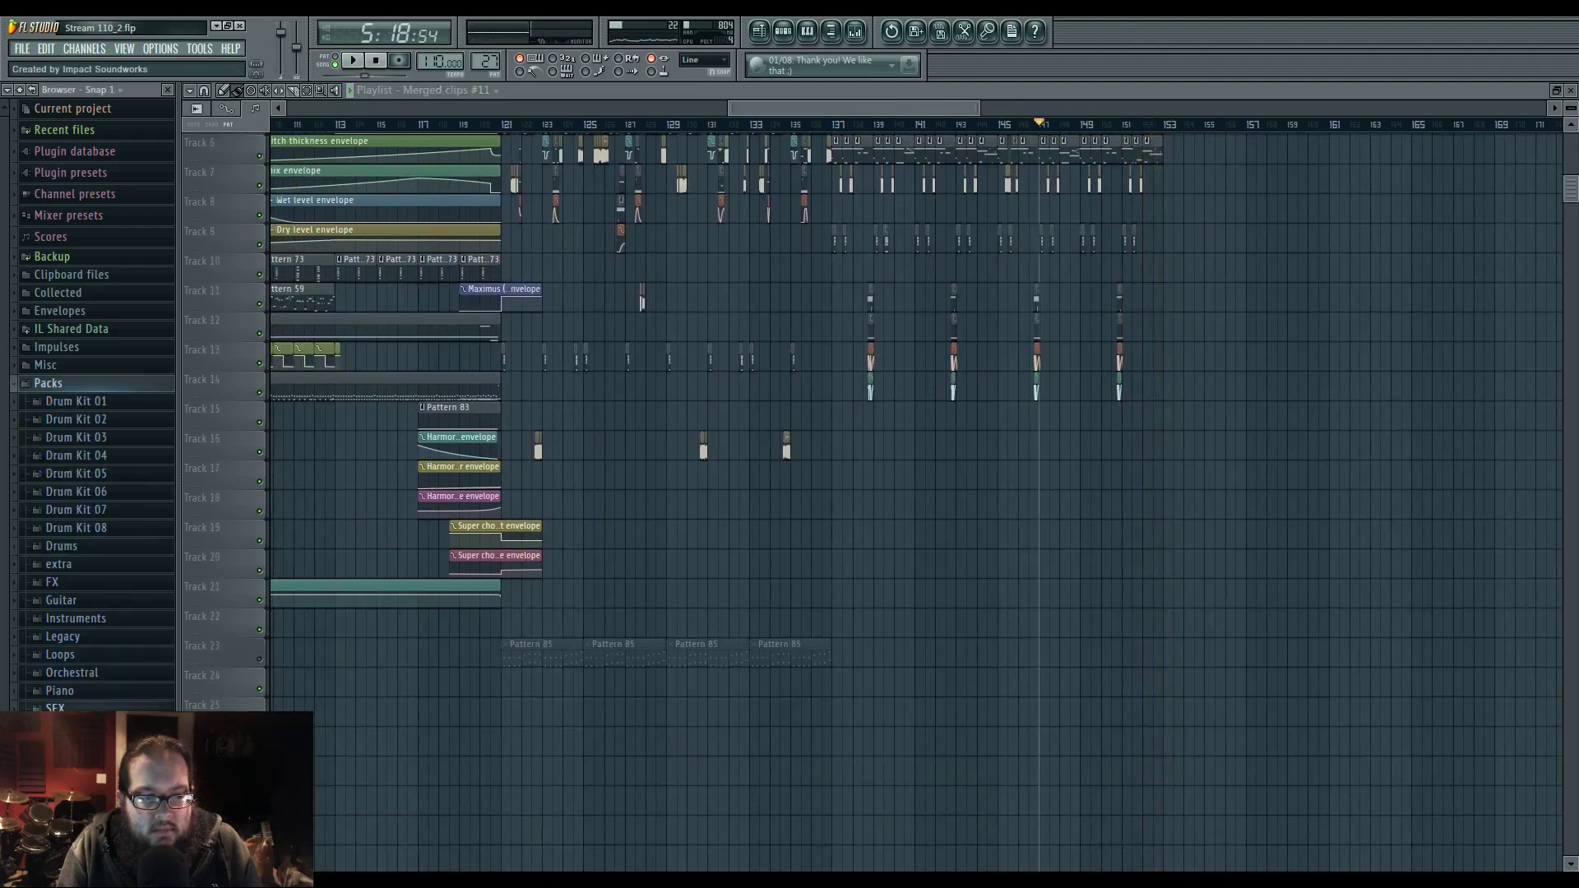
{"action": "left_click", "coordinate": [72, 709]}
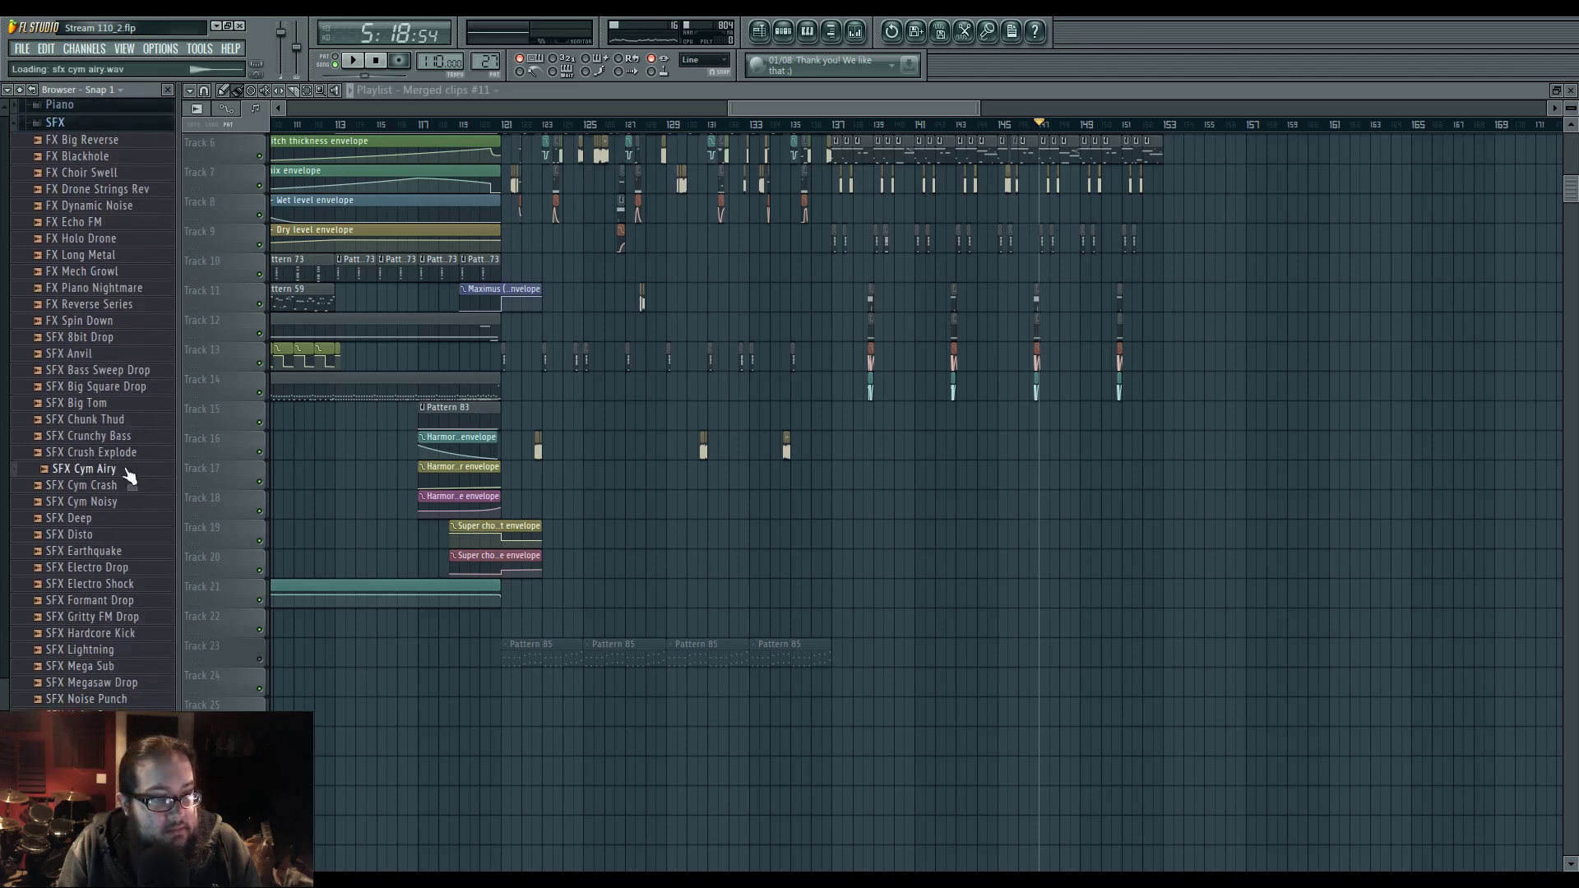
{"action": "key", "text": "F6"}
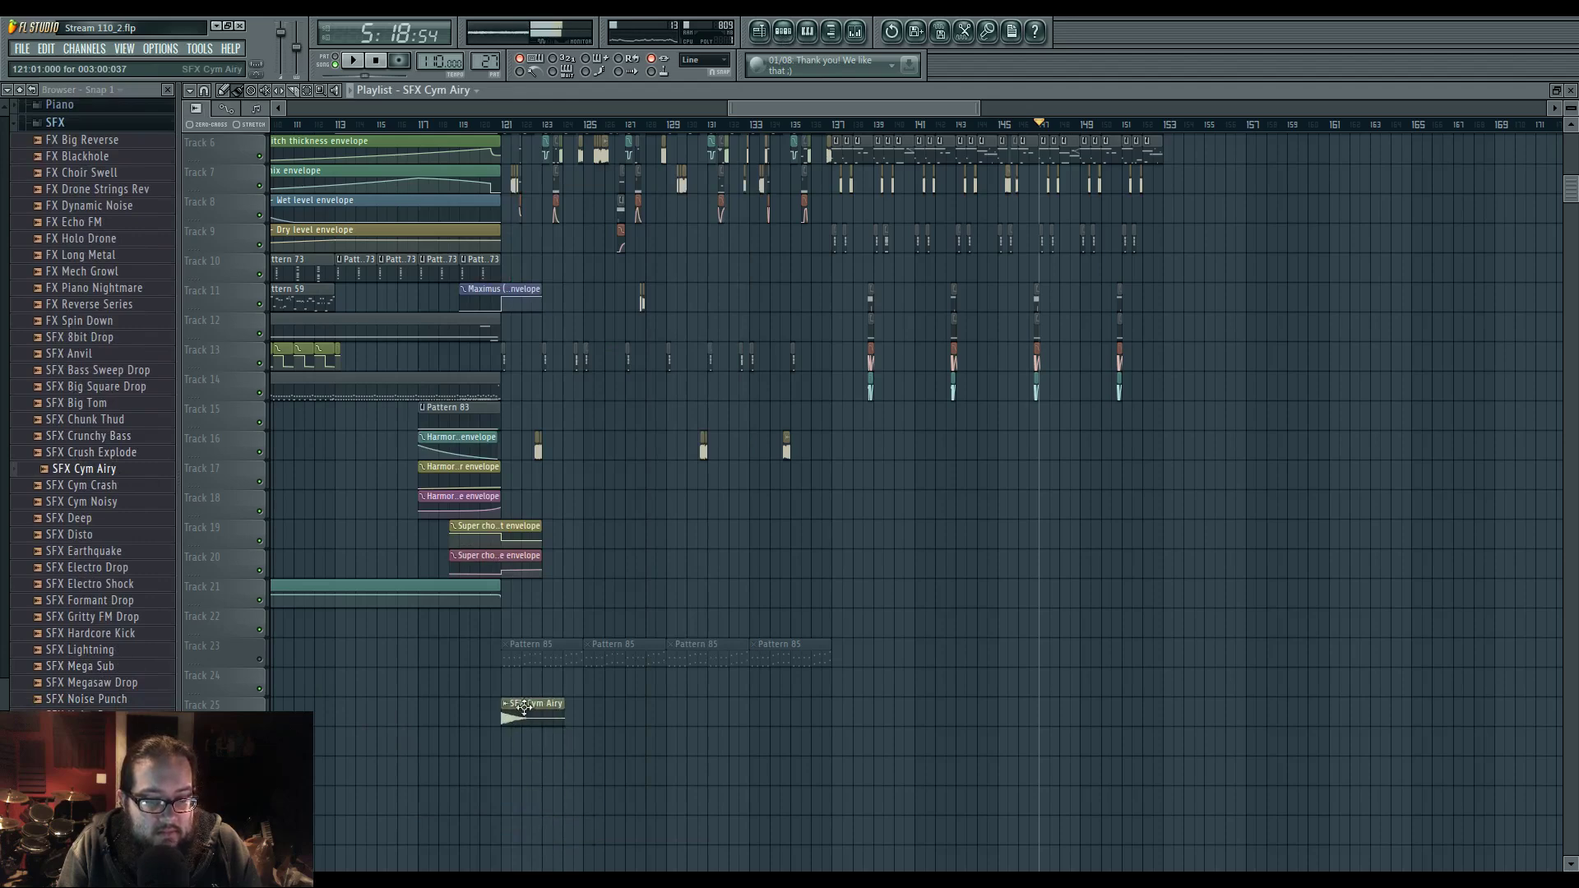
- Route the SFX Cym Airy channel to mixer insert 37 and load Fruity Parametric EQ 2 there
{"action": "double_click", "coordinate": [524, 707]}
{"action": "double_click", "coordinate": [1497, 221]}
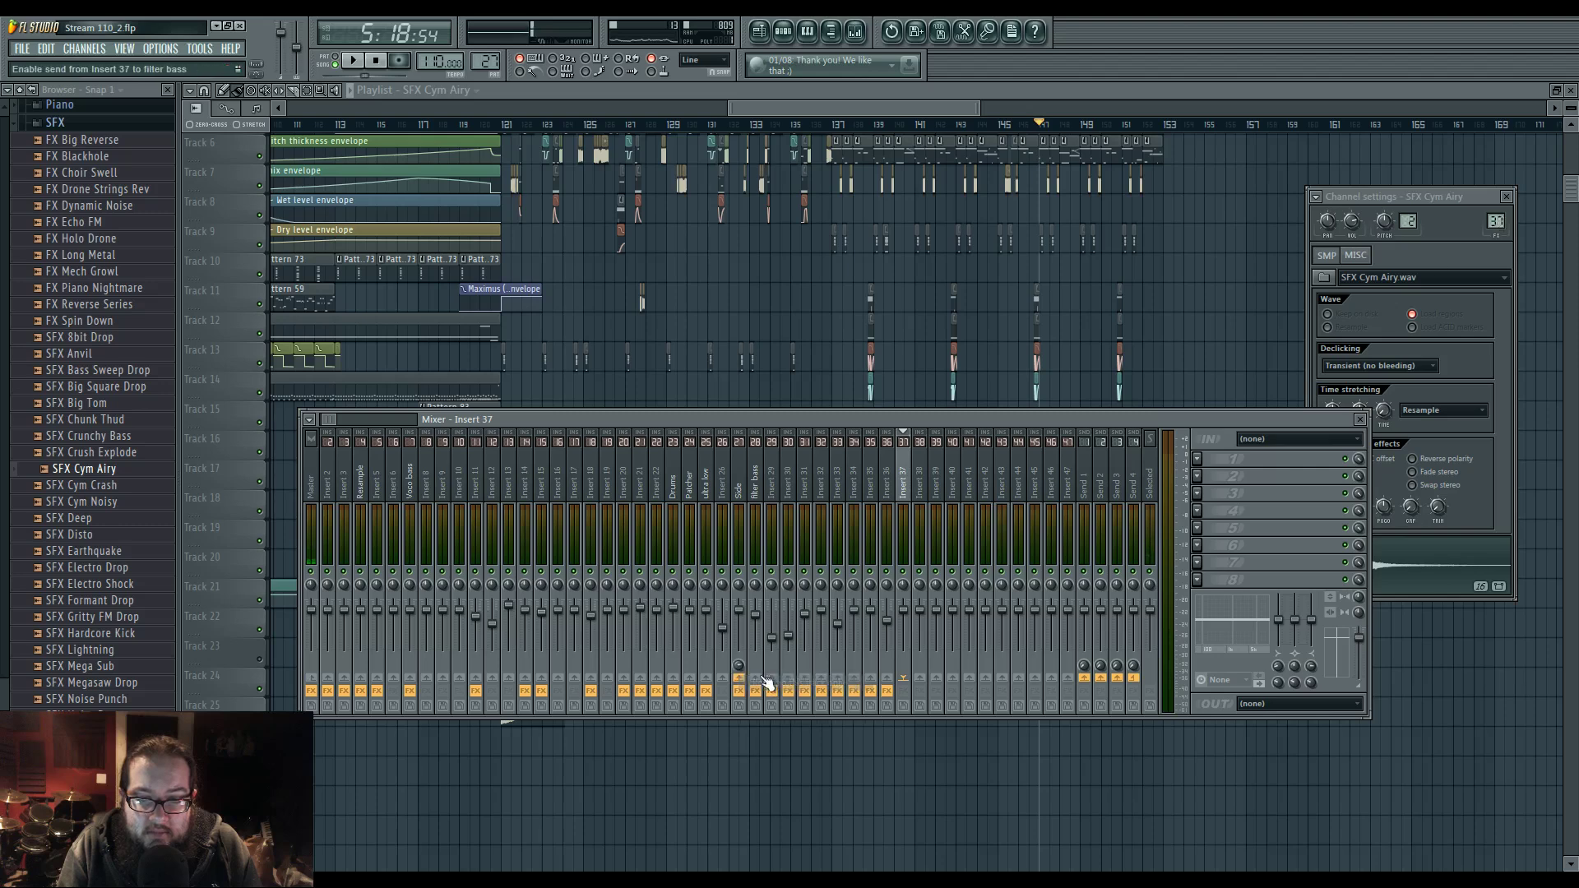
{"action": "left_click", "coordinate": [1220, 461]}
{"action": "left_click", "coordinate": [1365, 564]}
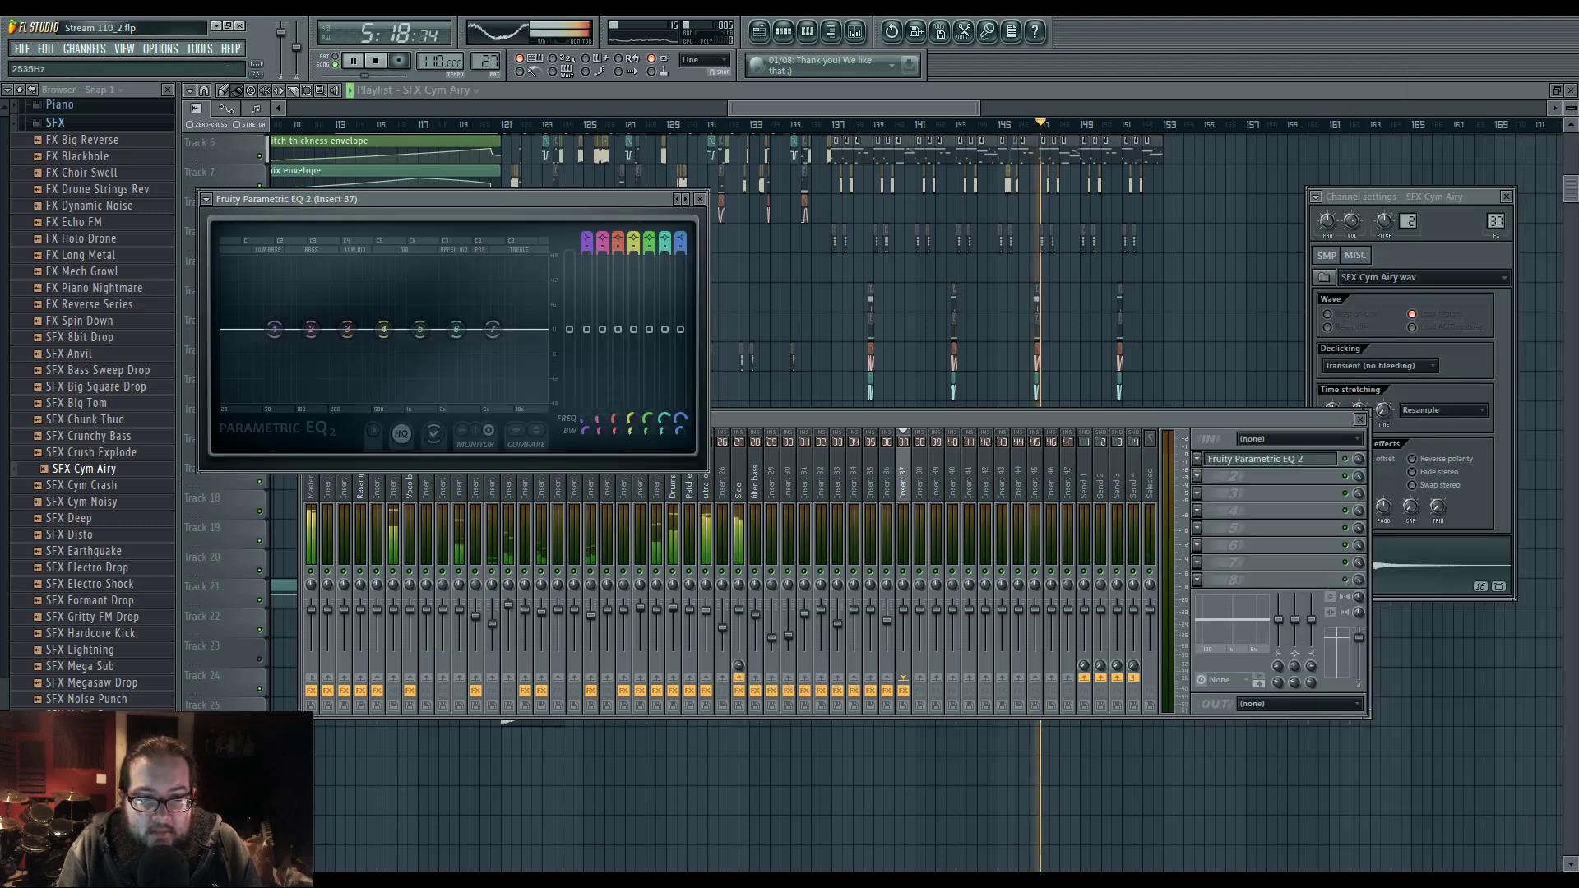
- In insert 37's EQ, cut band 6 at a higher frequency and lower band 1's gain while raising its frequency
{"action": "key", "text": "space"}
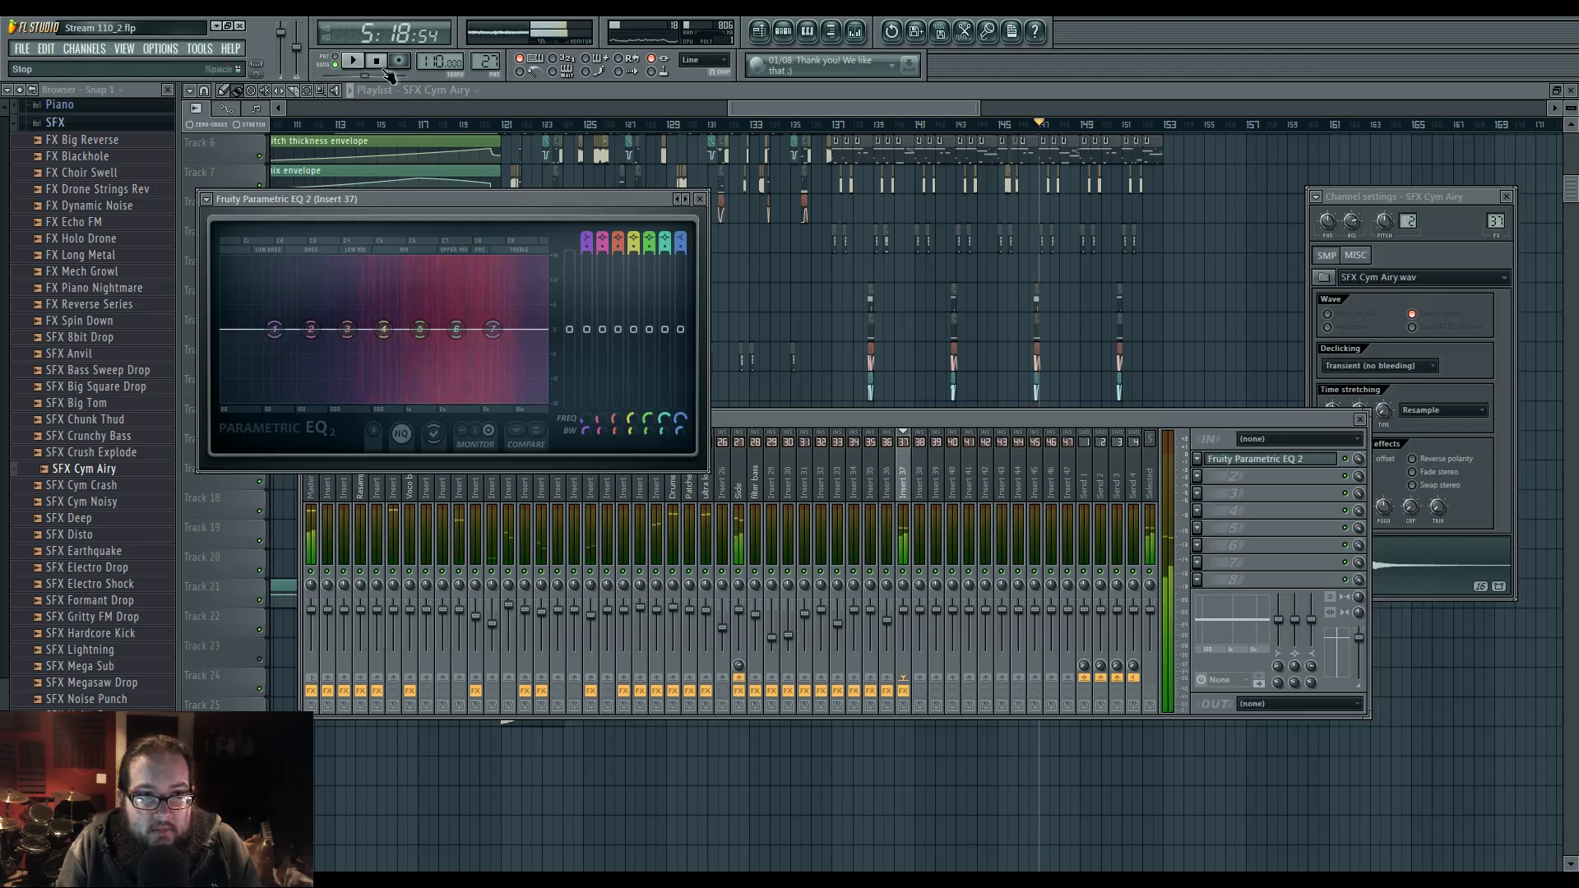
{"action": "left_click", "coordinate": [383, 69]}
{"action": "mouse_move", "coordinate": [456, 330]}
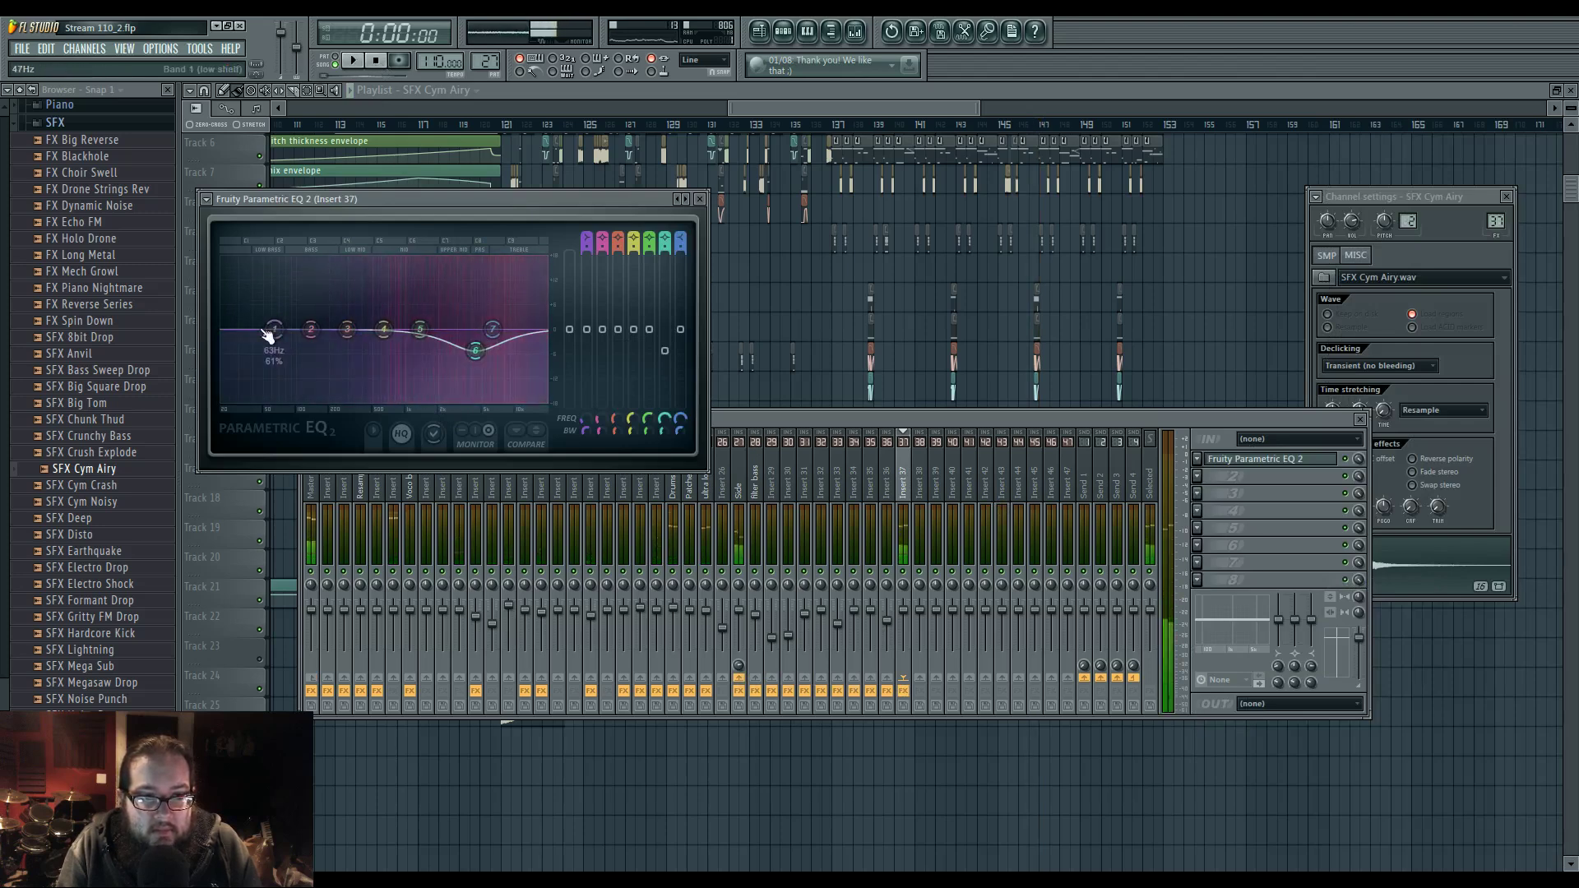
- Add Fruity Reeverb 2 and a low-pass Fruity Free Filter to insert 37, setting the filter frequency to 120 Hz
{"action": "left_click", "coordinate": [1198, 479]}
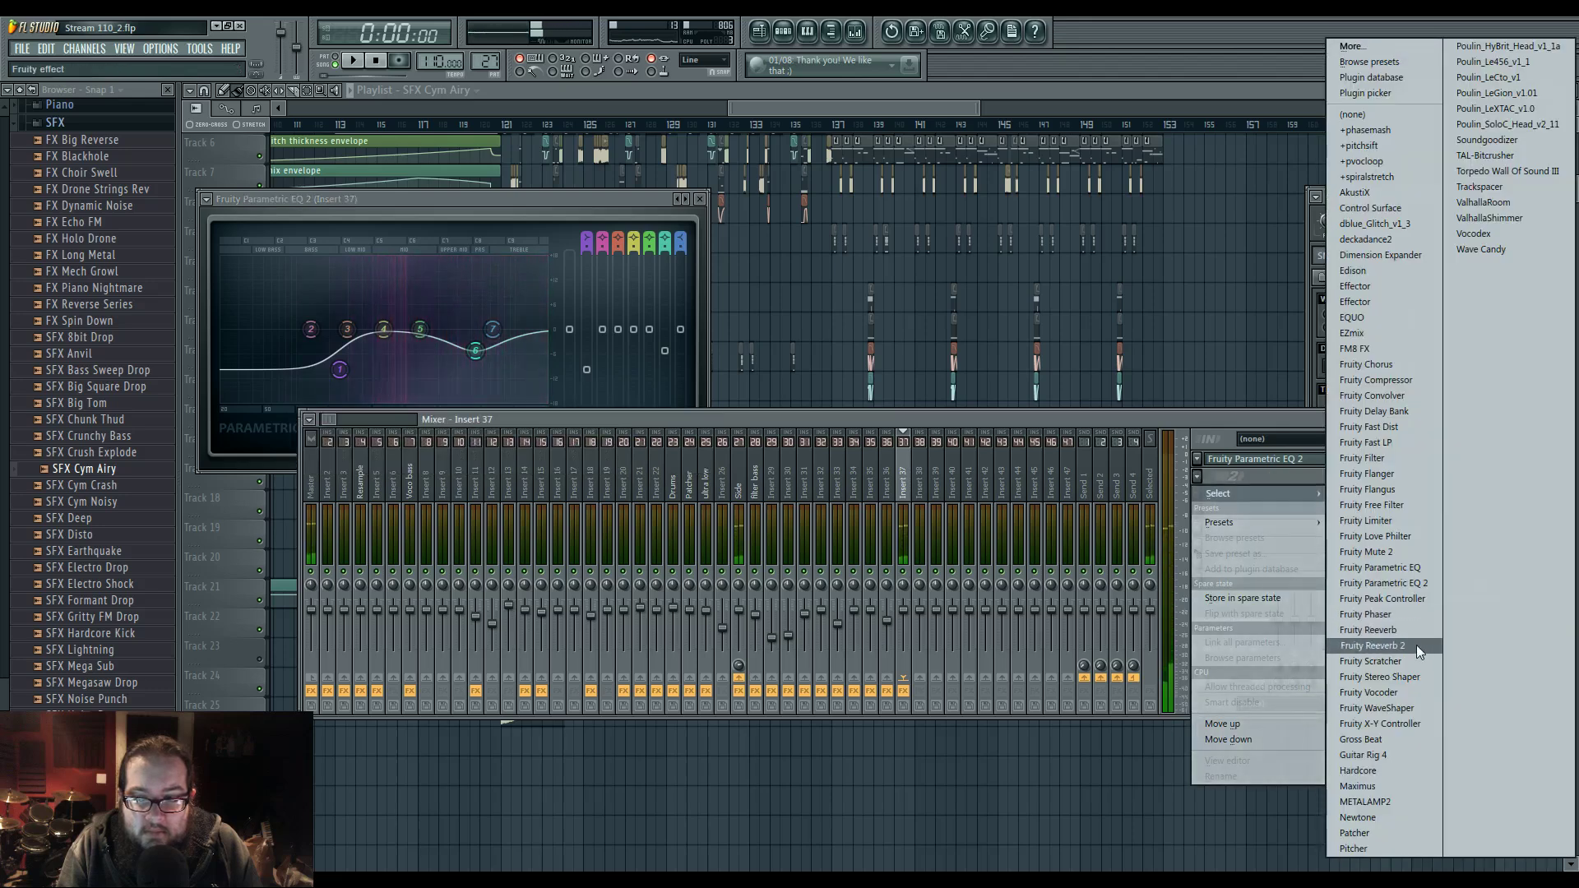
{"action": "left_click", "coordinate": [1368, 646]}
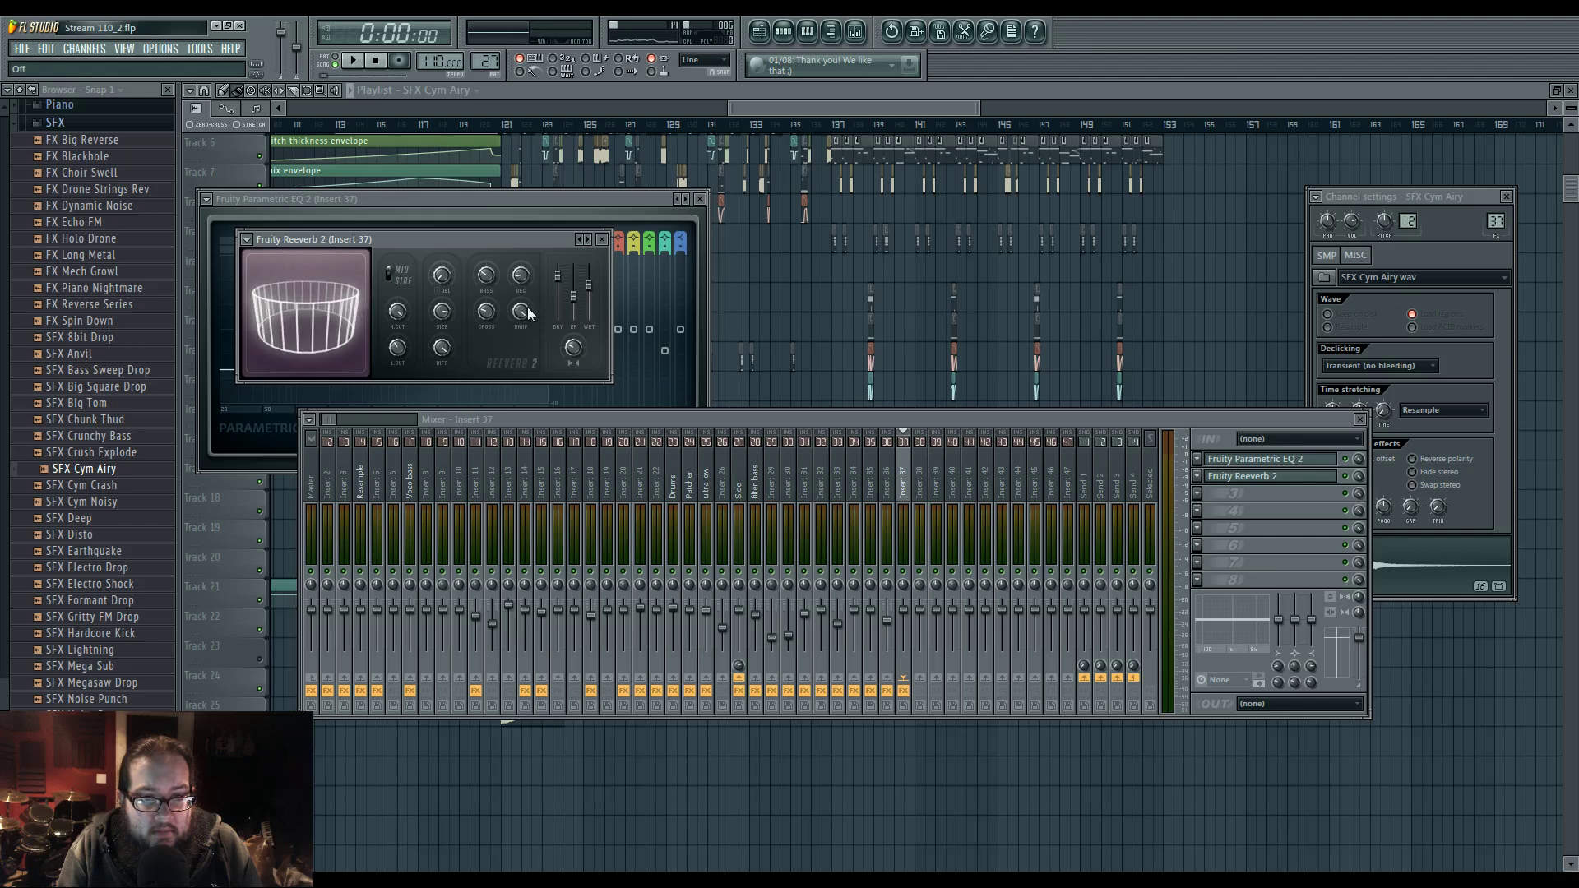
{"action": "left_click", "coordinate": [1203, 495]}
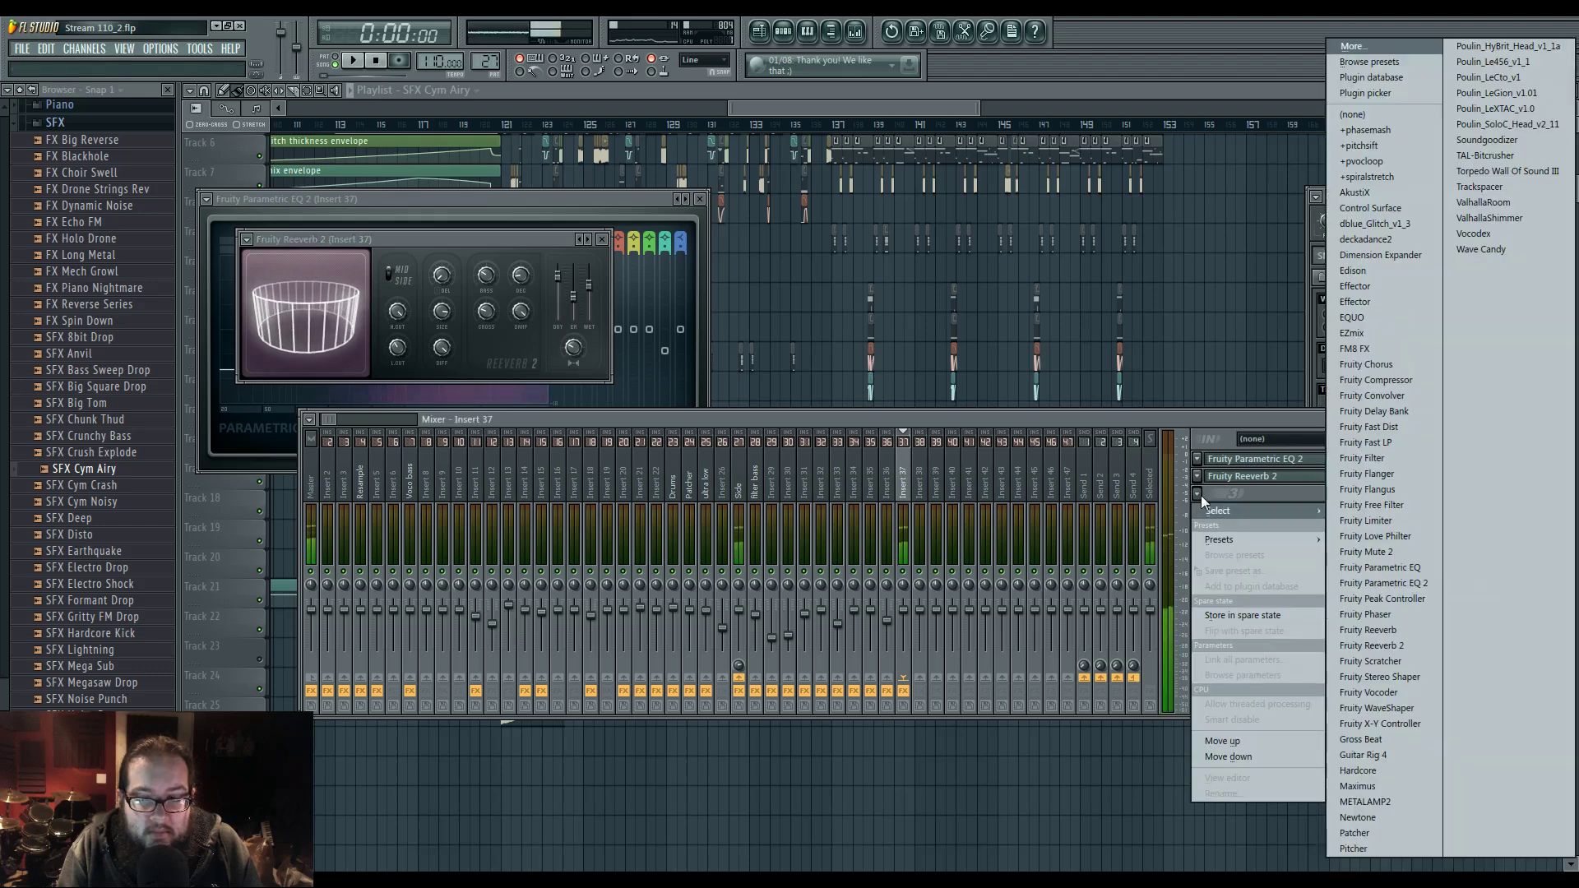
{"action": "left_click", "coordinate": [1408, 531]}
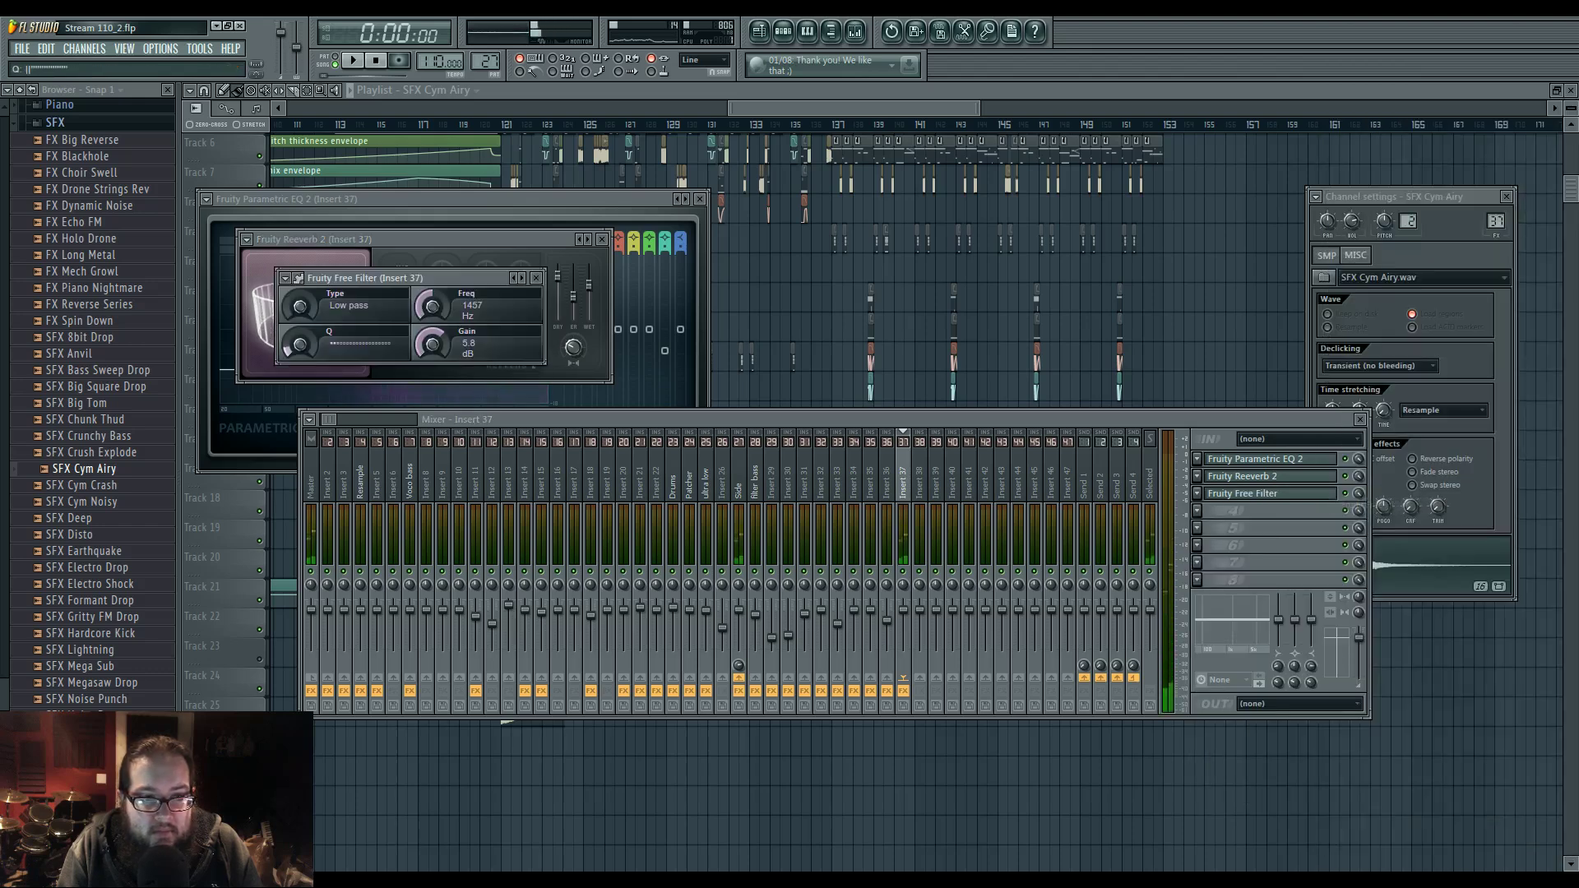
{"action": "left_click_drag", "start_coordinate": [432, 306], "coordinate": [431, 289]}
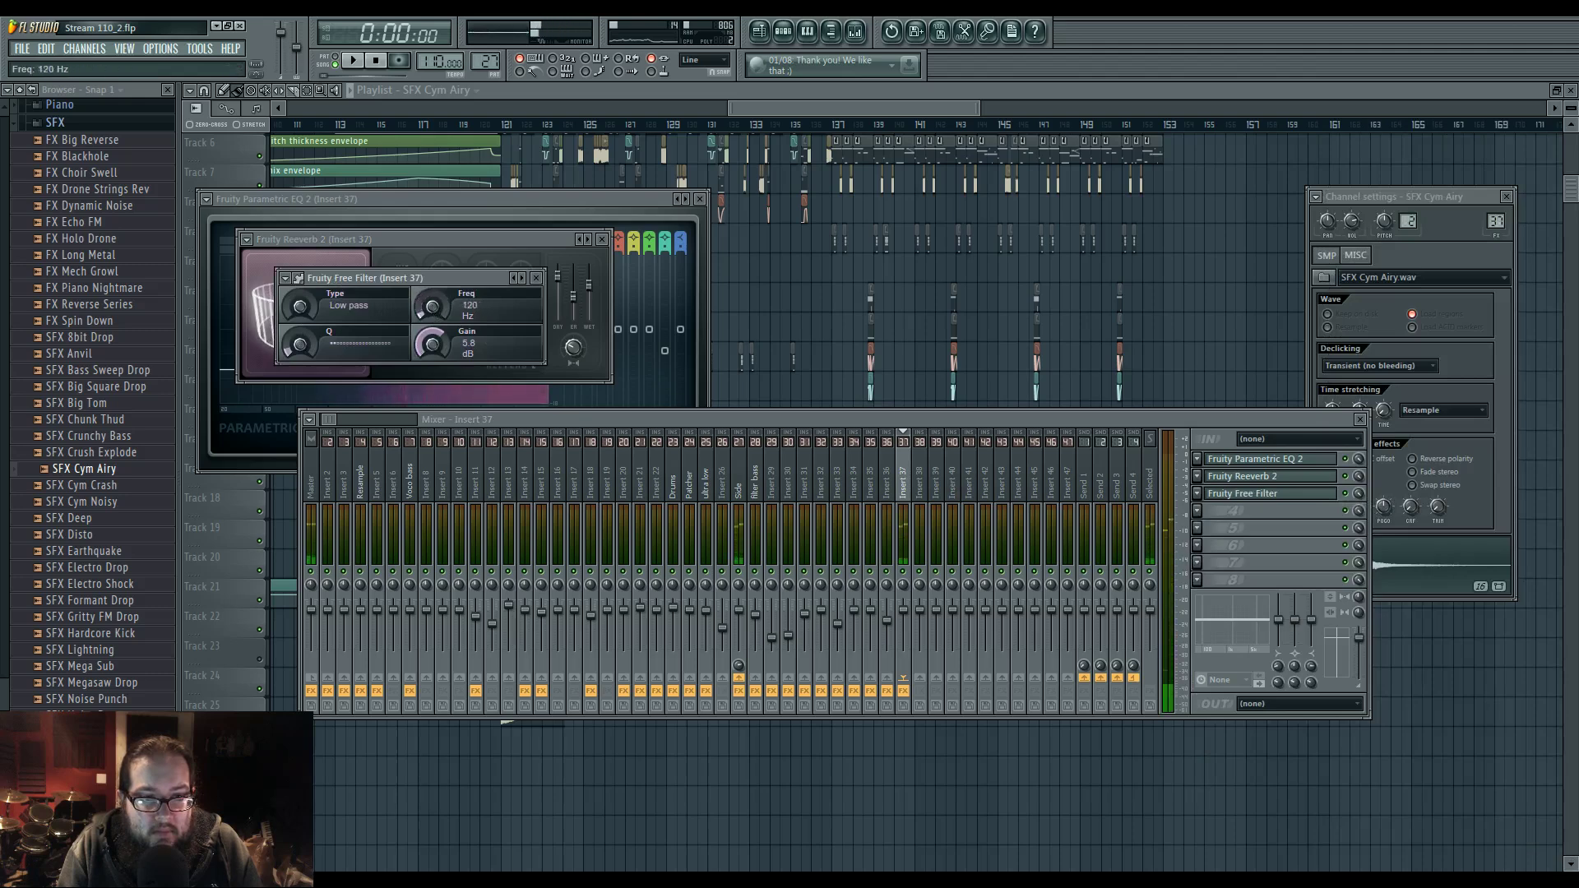
- Close the open plugin and mixer windows and select the playlist range from bar 121 to bar 137
{"action": "key", "text": "F12"}
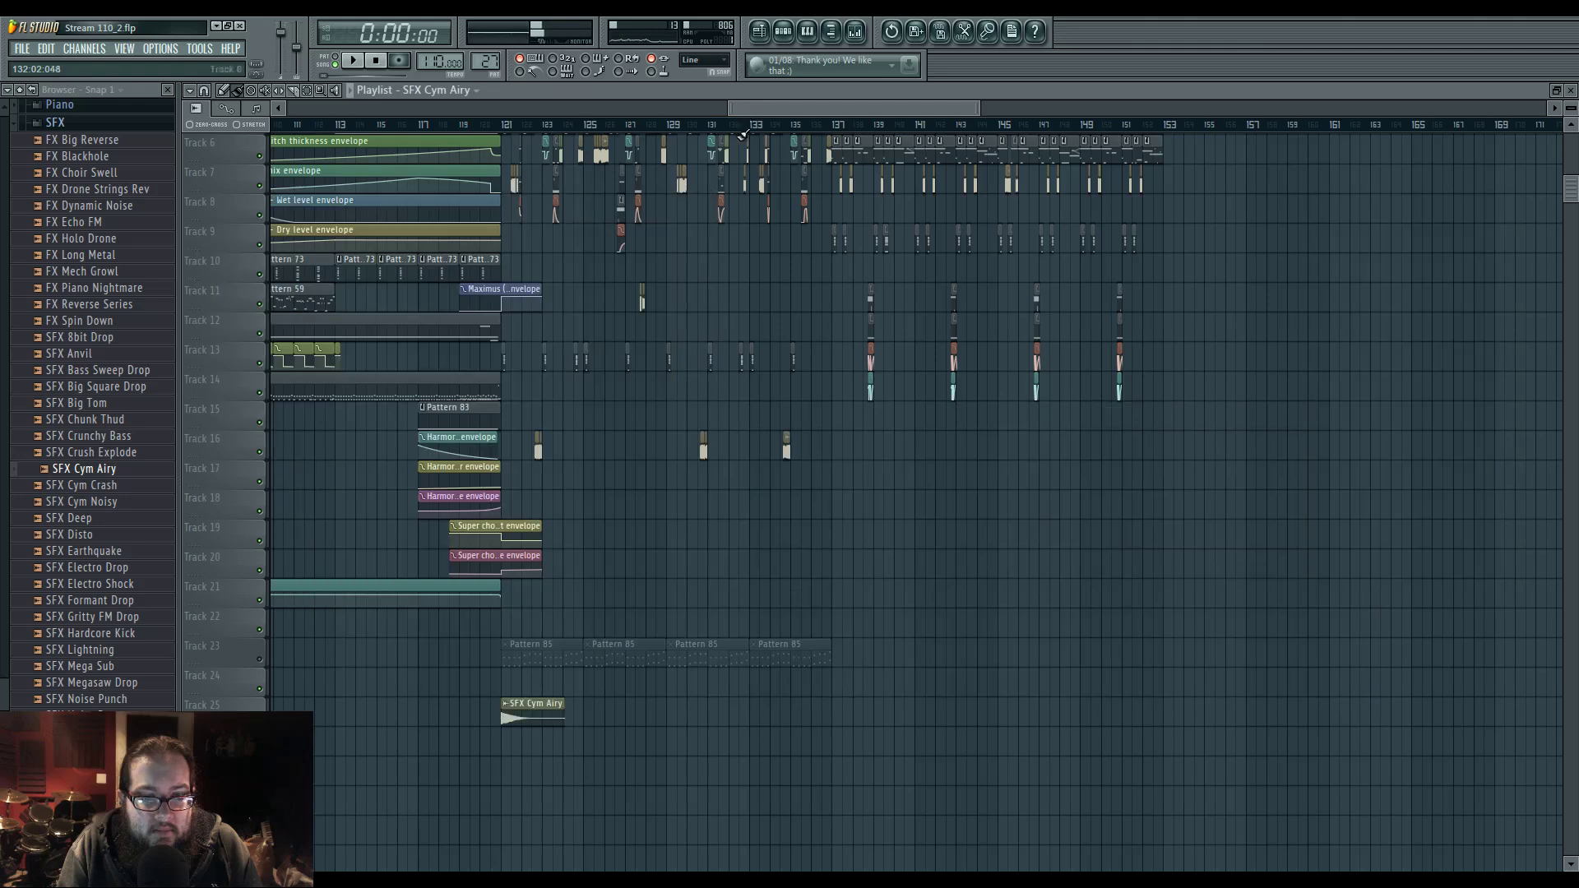
{"action": "left_click_drag", "start_coordinate": [504, 129], "coordinate": [820, 142]}
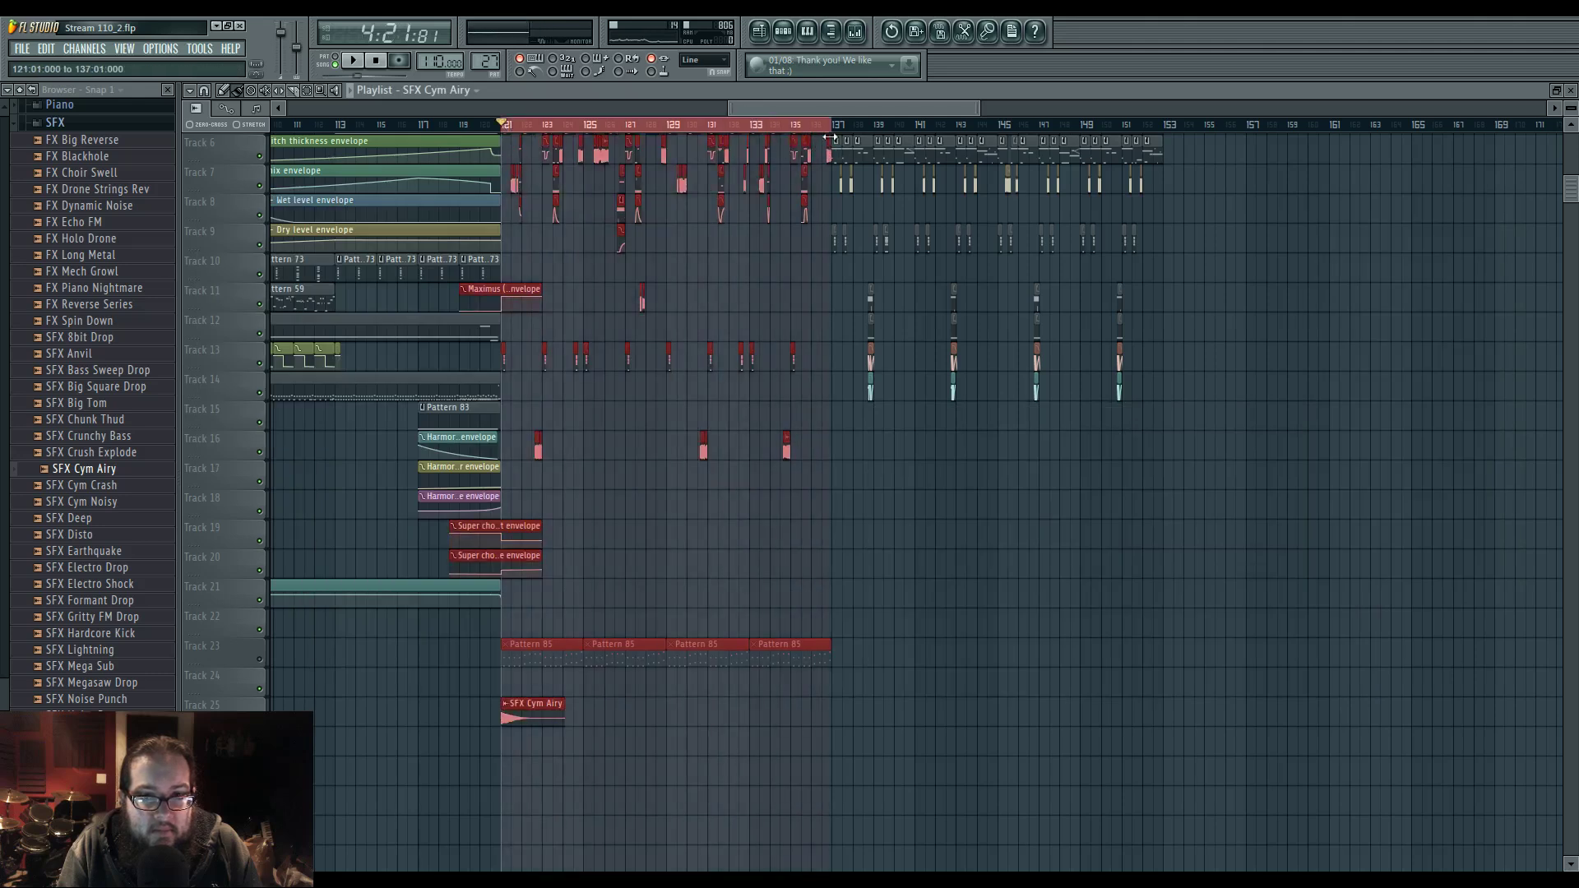
- Create an automation clip for insert 37's Free Filter frequency over bars 121 to 137, shape its curve, and move it to track 24
{"action": "key", "text": "F9"}
{"action": "left_click", "coordinate": [1272, 496]}
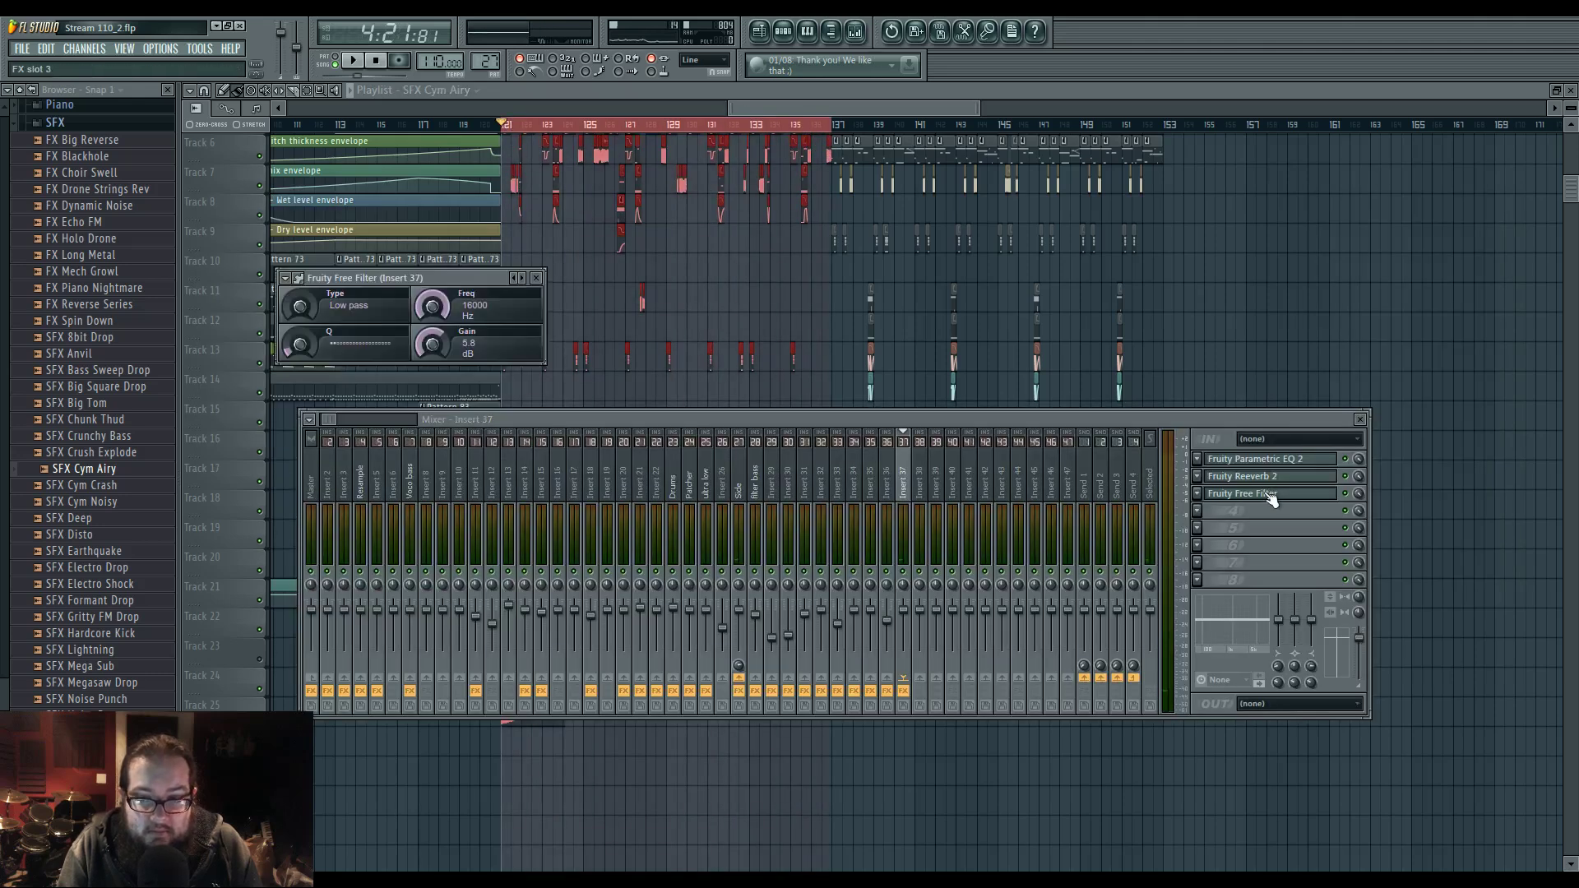
{"action": "right_click", "coordinate": [439, 306]}
{"action": "left_click", "coordinate": [534, 408]}
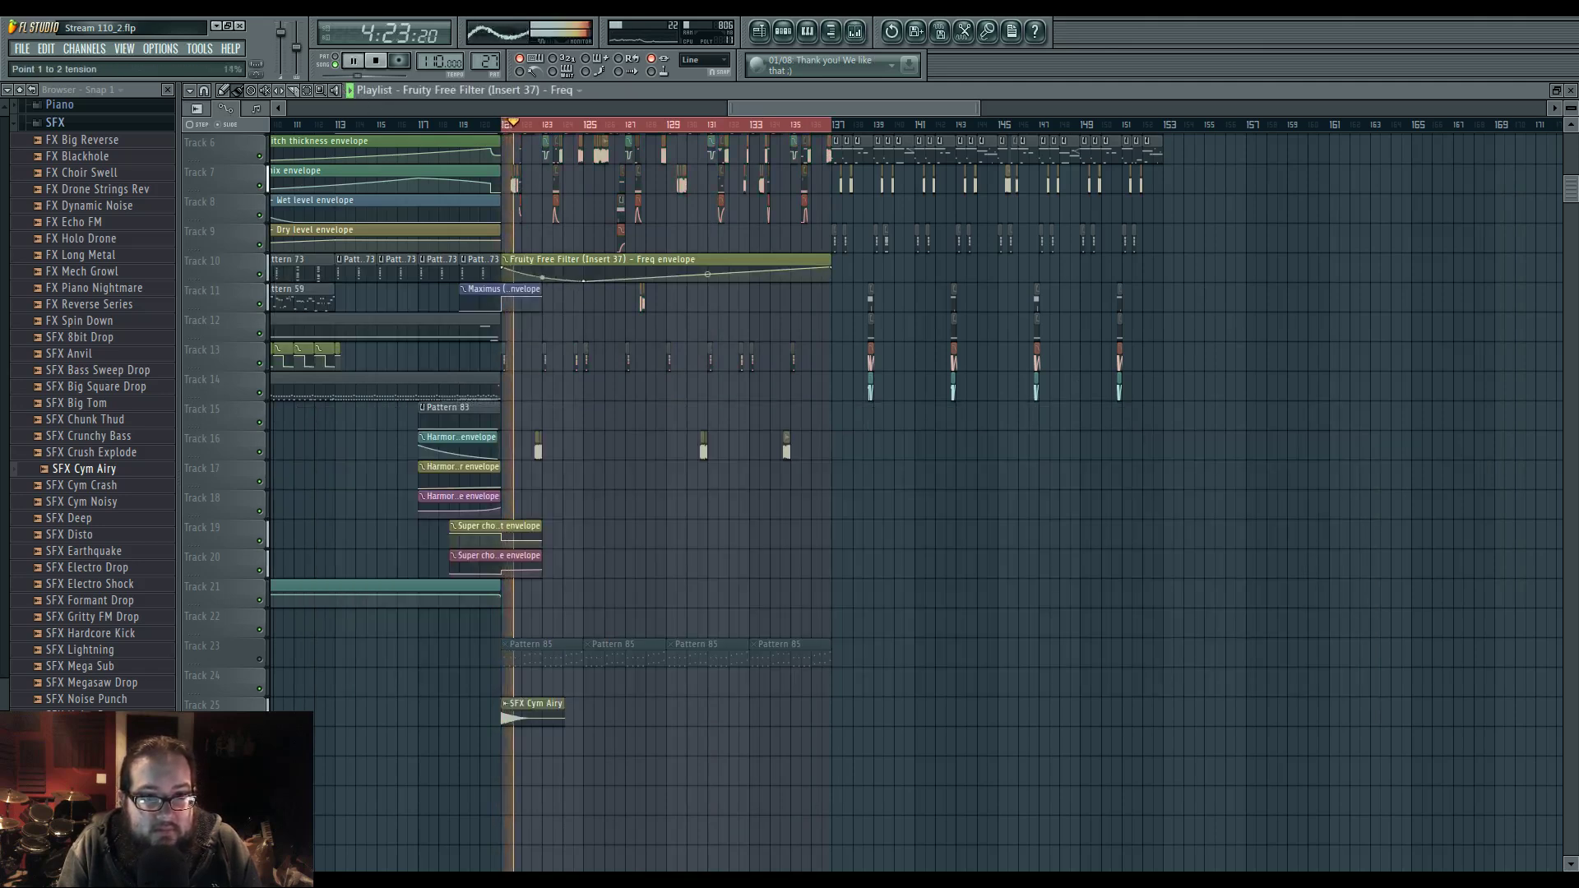
{"action": "left_click_drag", "start_coordinate": [602, 273], "coordinate": [571, 668]}
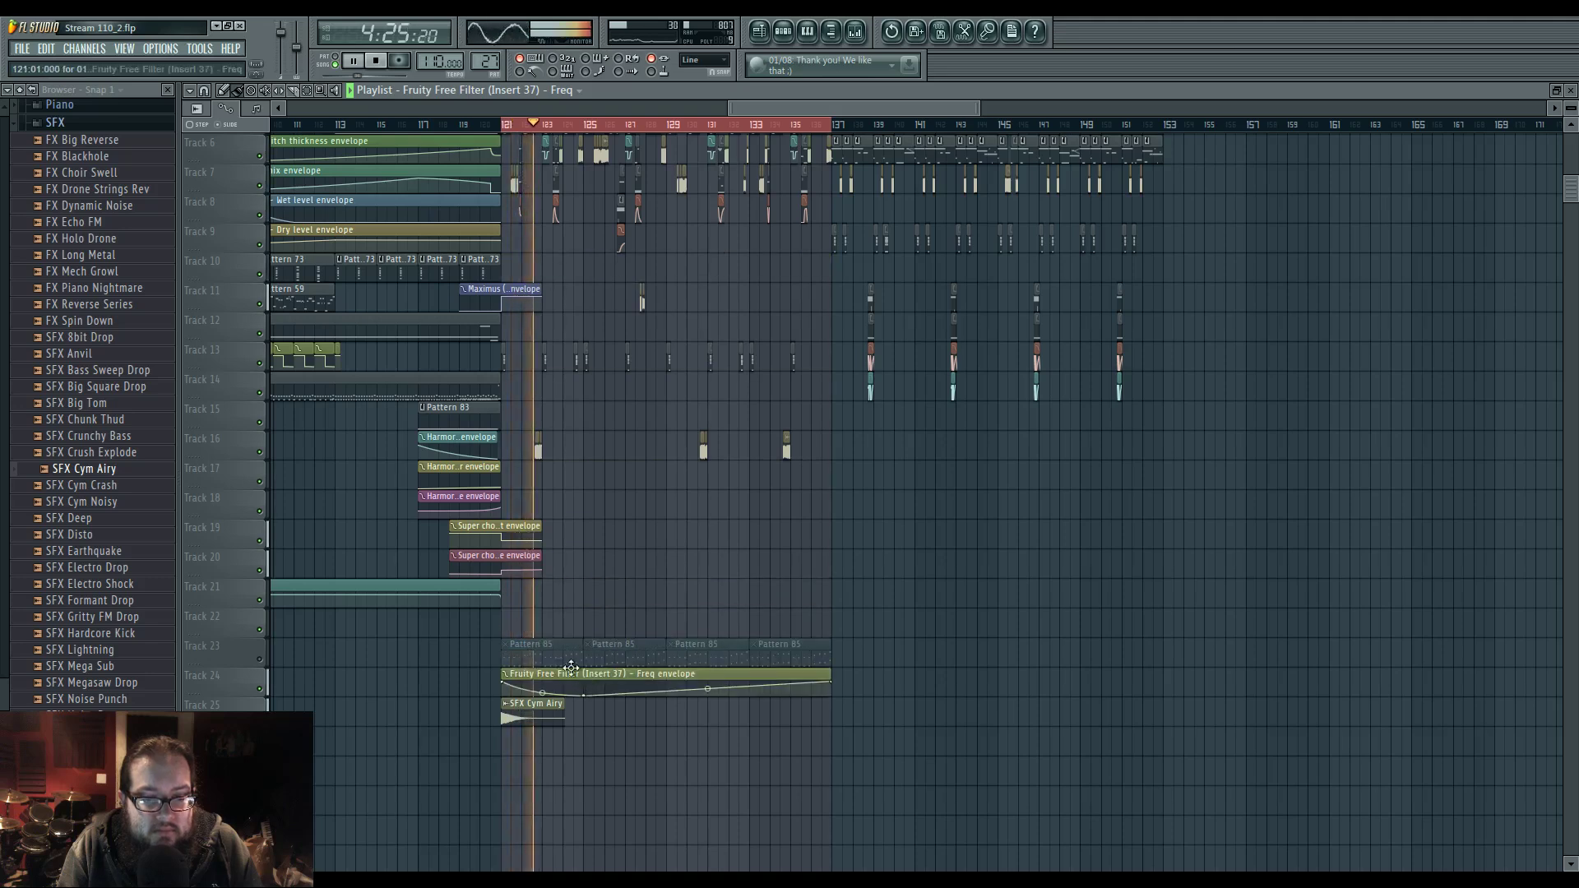
- Reorder insert 37's effects so Fruity Parametric EQ 2 comes after Fruity Reeverb 2 and Fruity Free Filter
{"action": "left_click", "coordinate": [853, 31]}
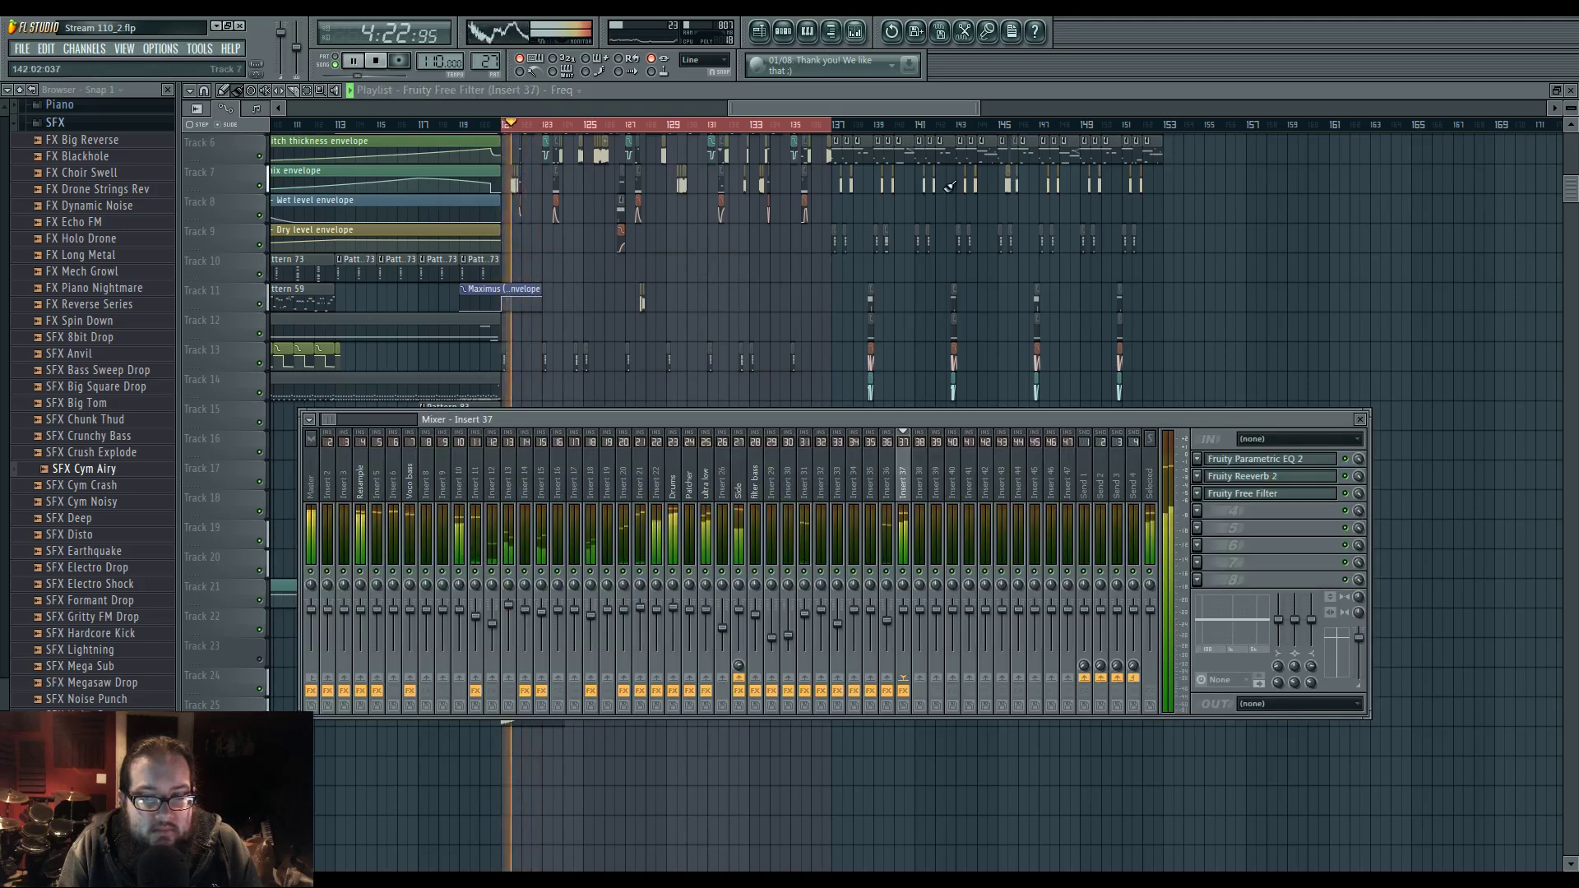
{"action": "left_click", "coordinate": [1272, 462]}
{"action": "key", "text": "space"}
{"action": "key", "text": "space"}
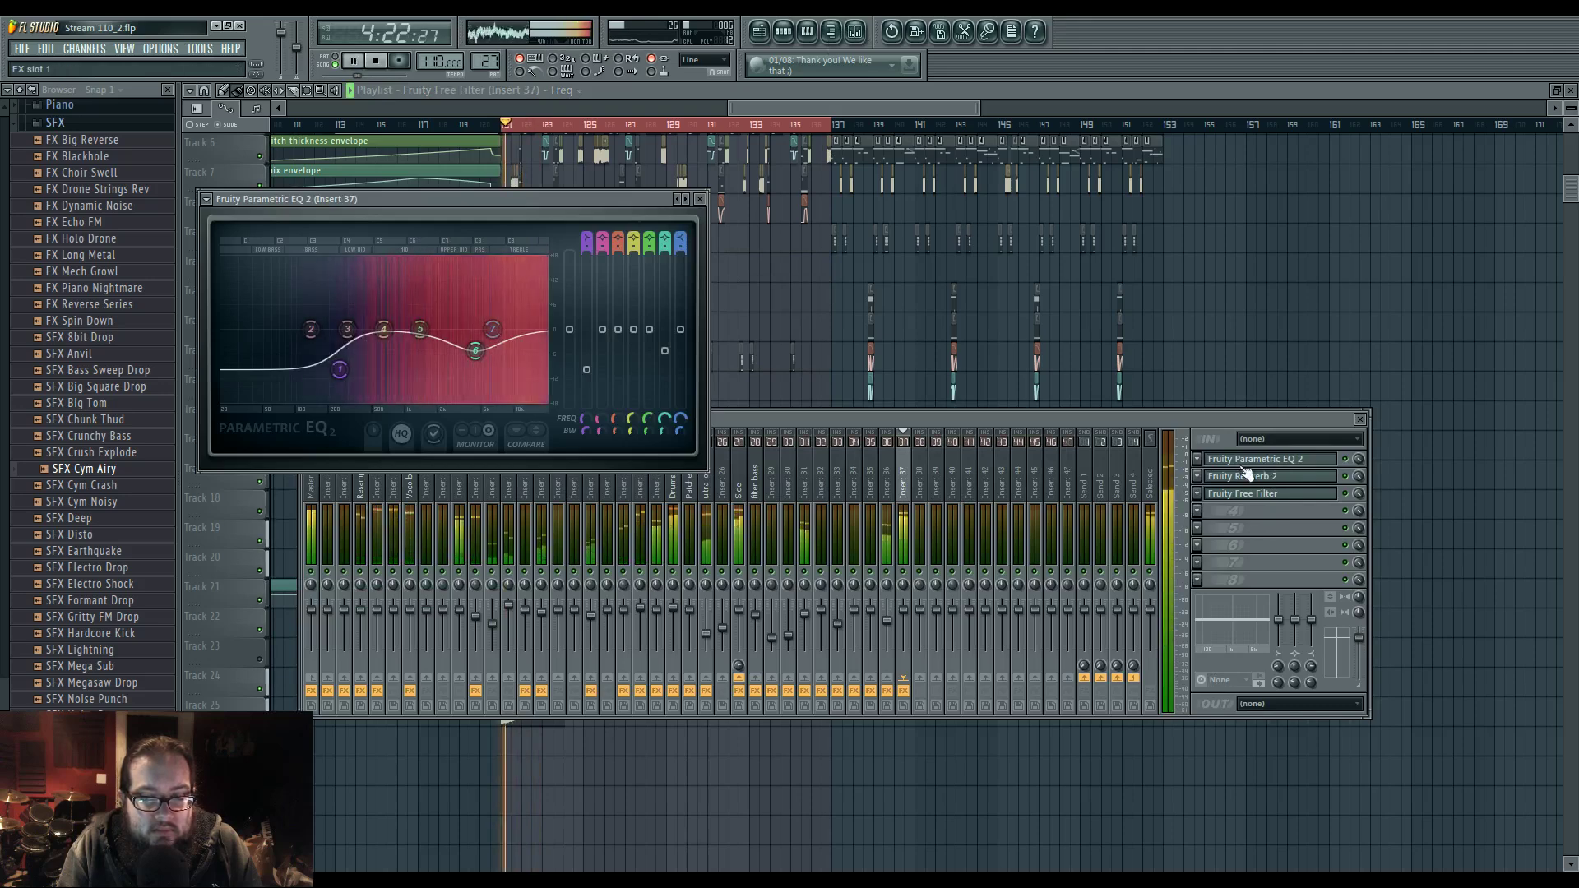
{"action": "left_click", "coordinate": [1244, 463]}
{"action": "key", "text": "space"}
{"action": "left_click", "coordinate": [1247, 493]}
{"action": "key", "text": "space"}
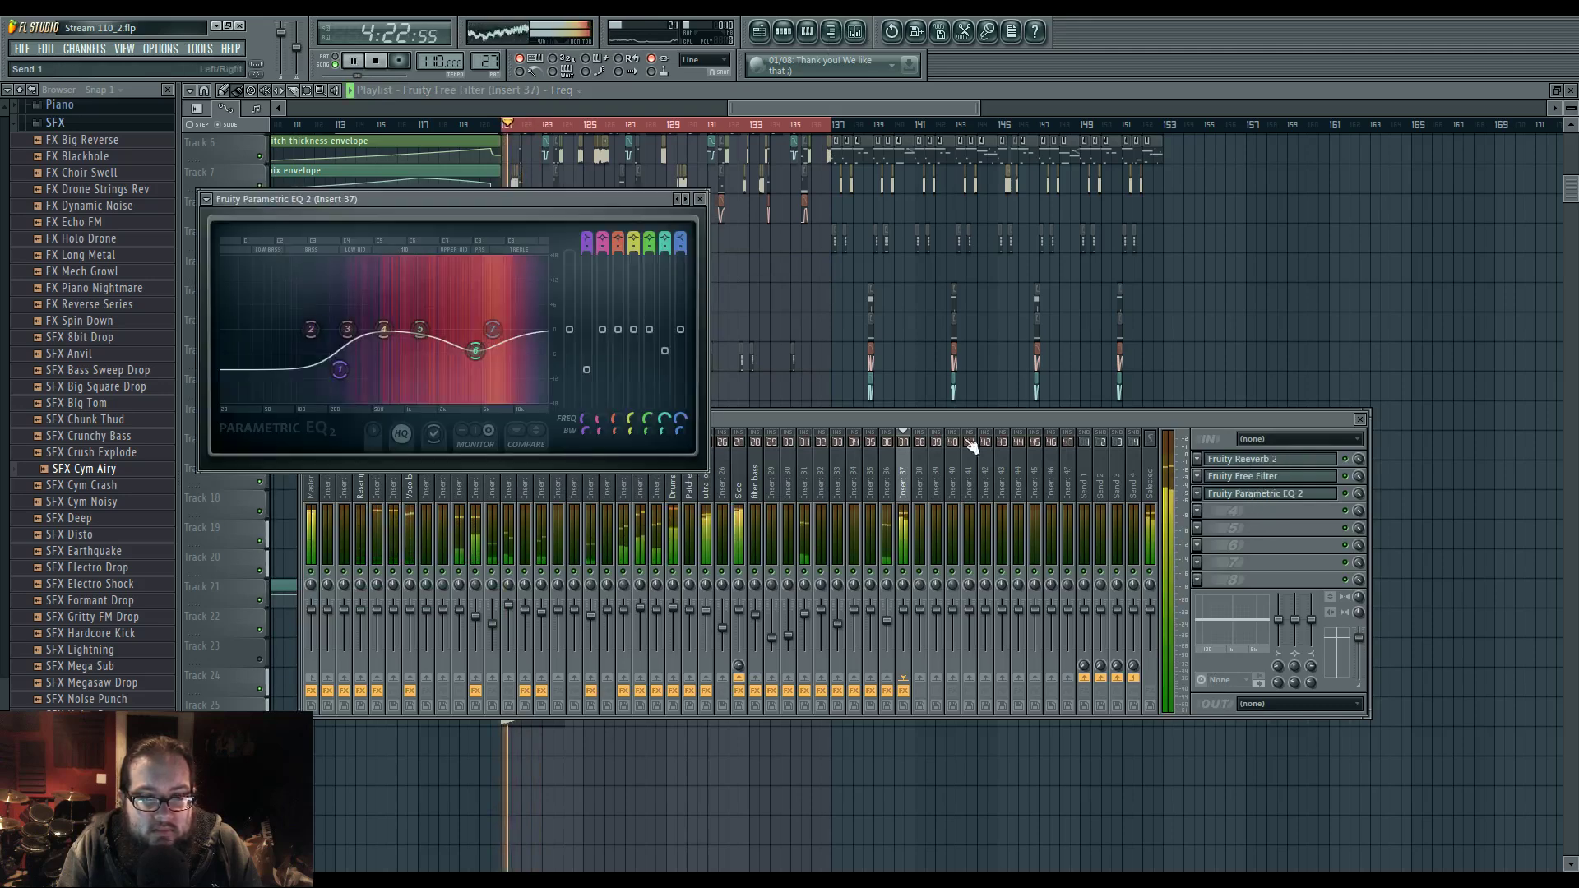
- Deepen band 6's cut and cut band 5 at a lower frequency in insert 37's EQ, and lower the insert's volume
{"action": "left_click_drag", "start_coordinate": [476, 342], "coordinate": [481, 380]}
{"action": "left_click_drag", "start_coordinate": [417, 333], "coordinate": [383, 356]}
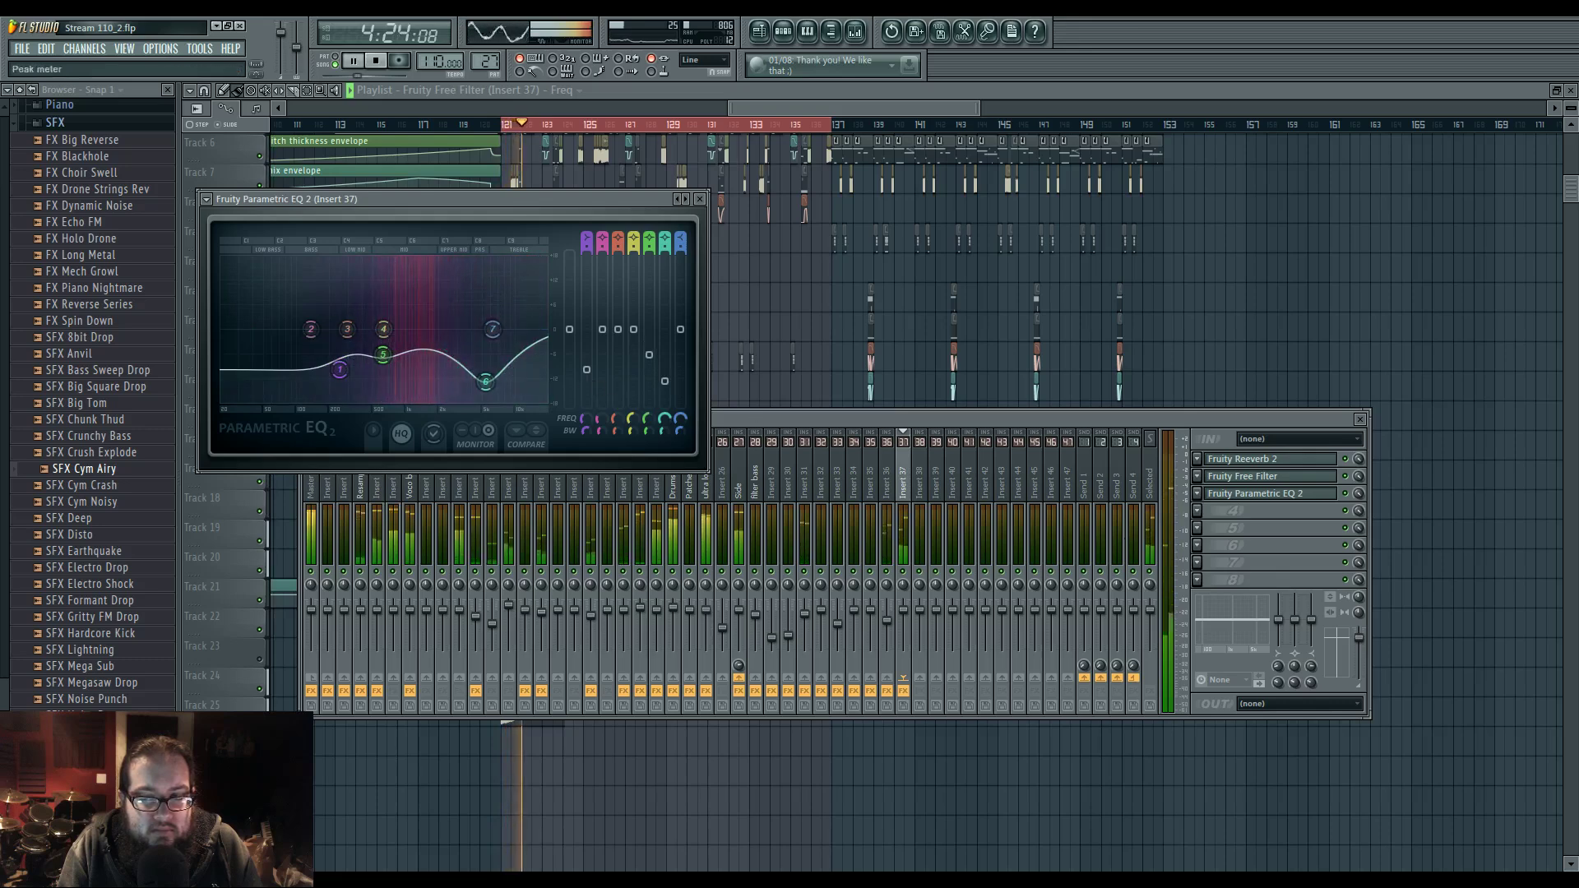
{"action": "left_click", "coordinate": [906, 492]}
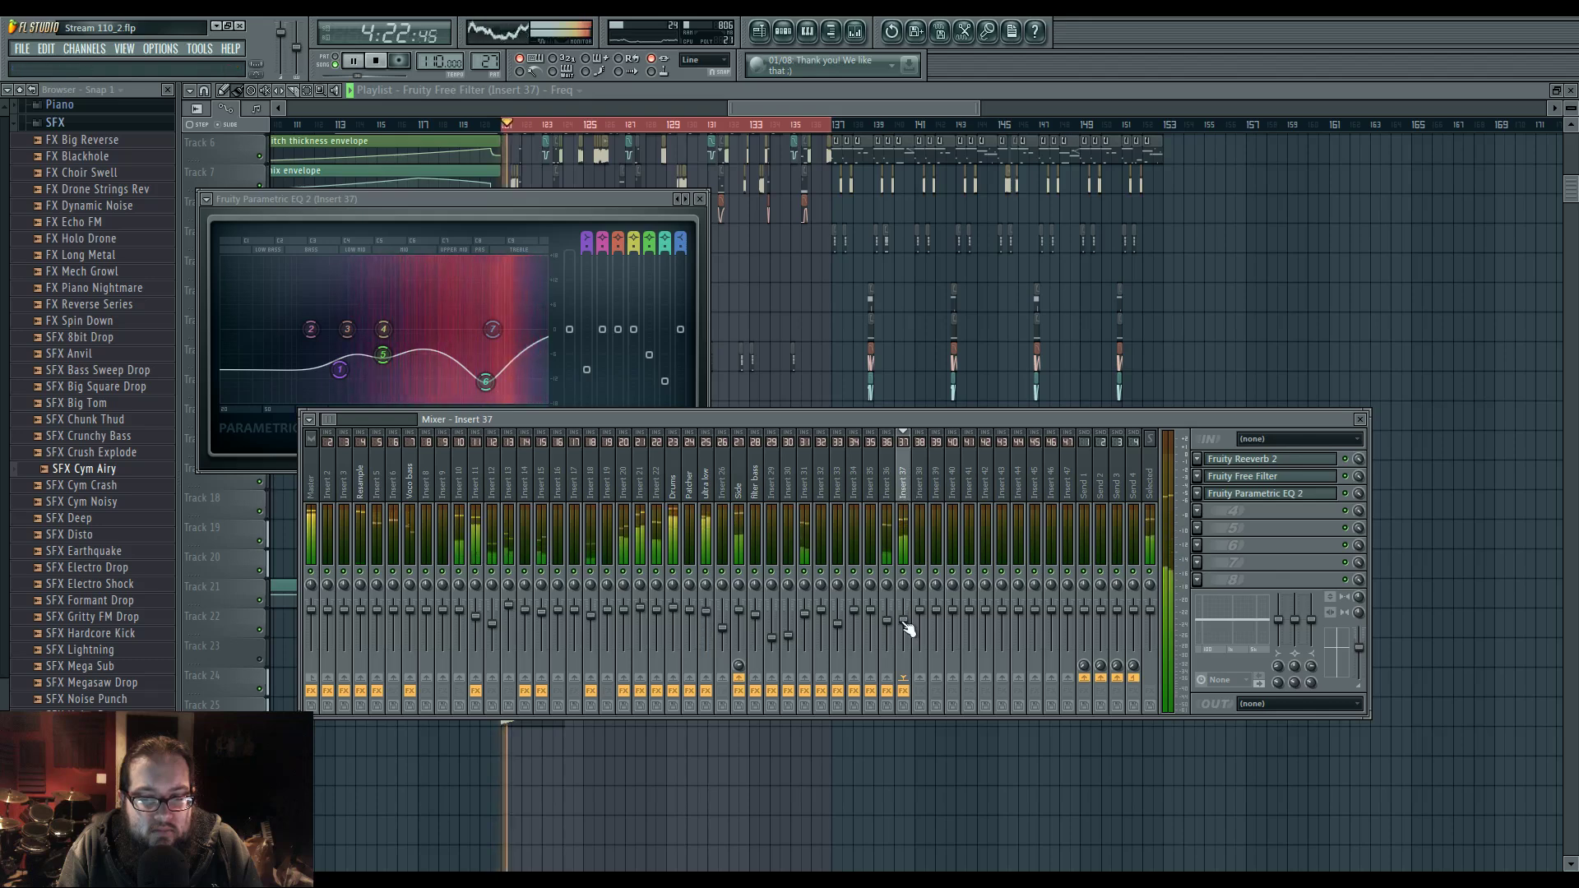
- Add Fruity Delay Bank to insert 37's fourth effect slot and lower the insert's volume further
{"action": "left_click", "coordinate": [1199, 512]}
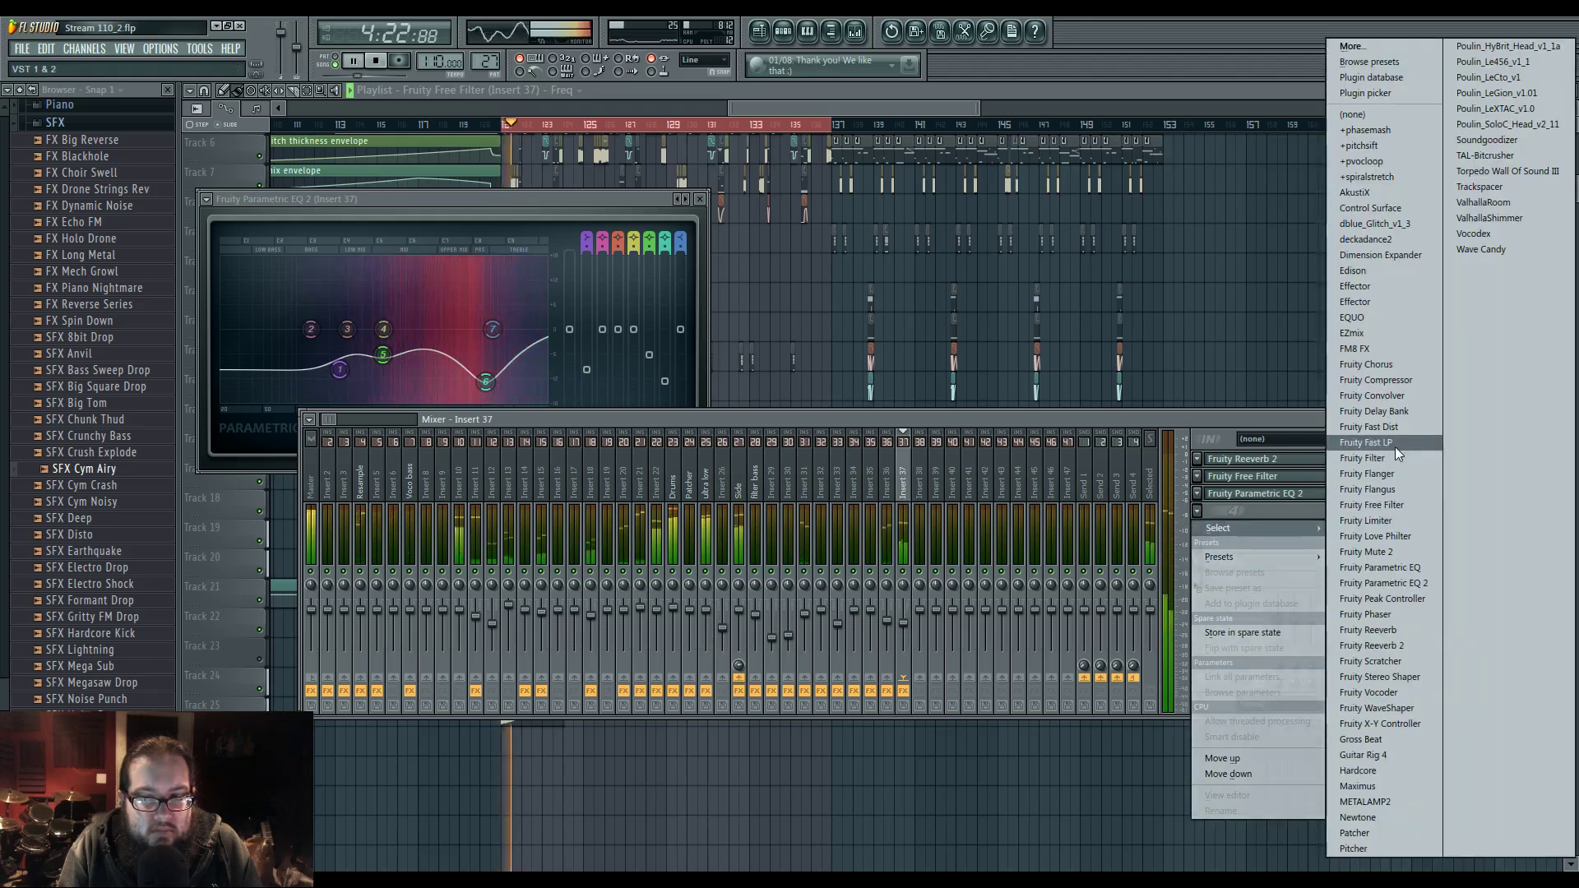
{"action": "left_click", "coordinate": [1402, 413]}
{"action": "left_click", "coordinate": [1288, 479]}
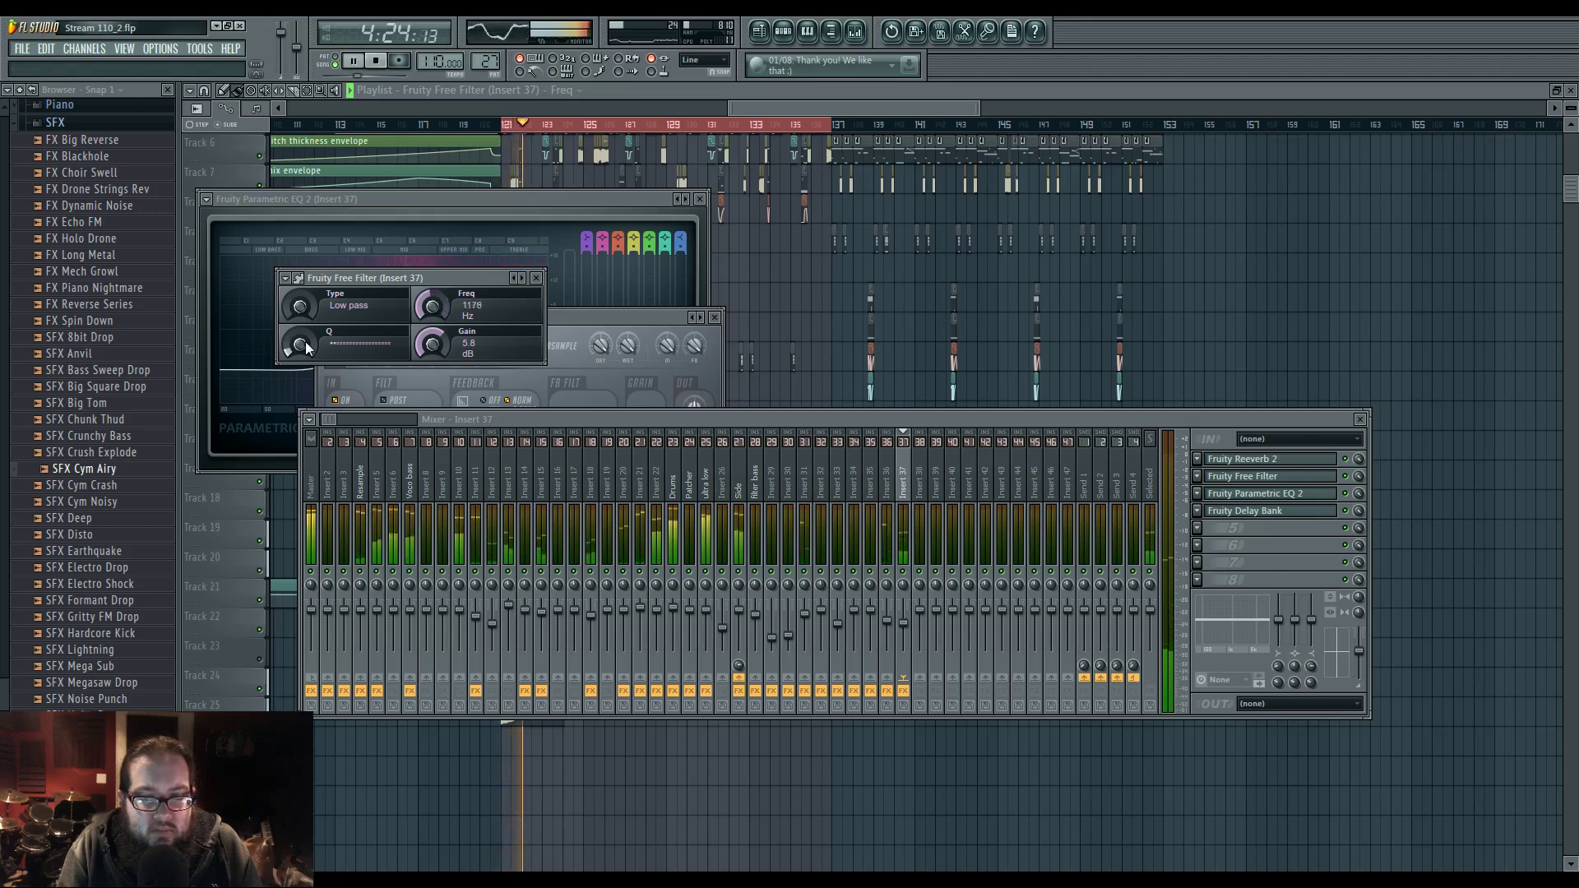
{"action": "left_click", "coordinate": [438, 197]}
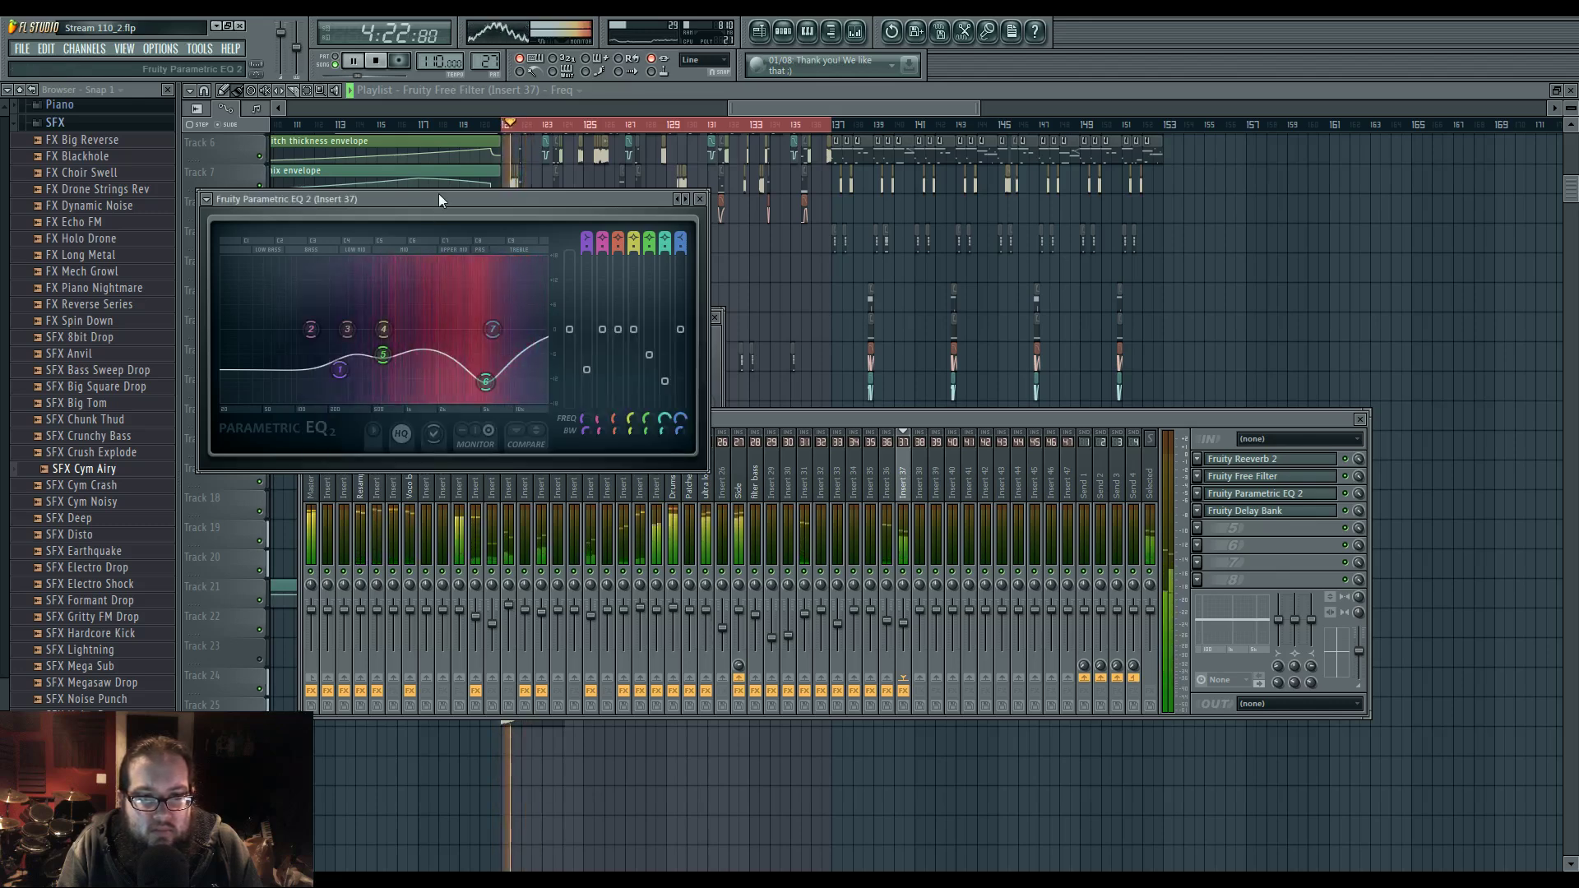
{"action": "left_click", "coordinate": [1257, 512]}
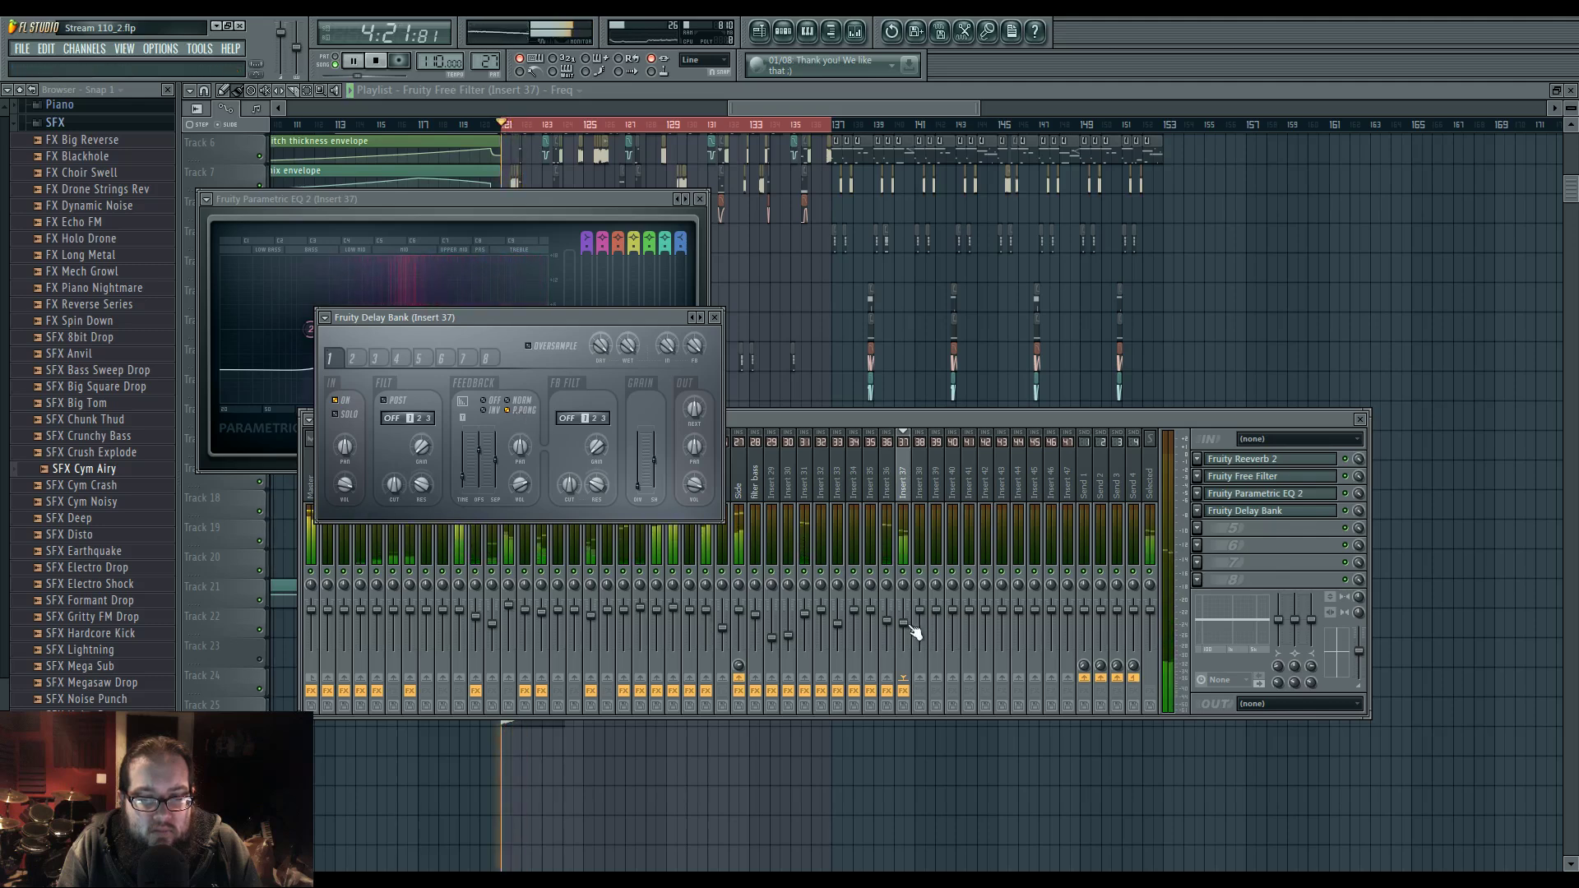
{"action": "left_click", "coordinate": [906, 584]}
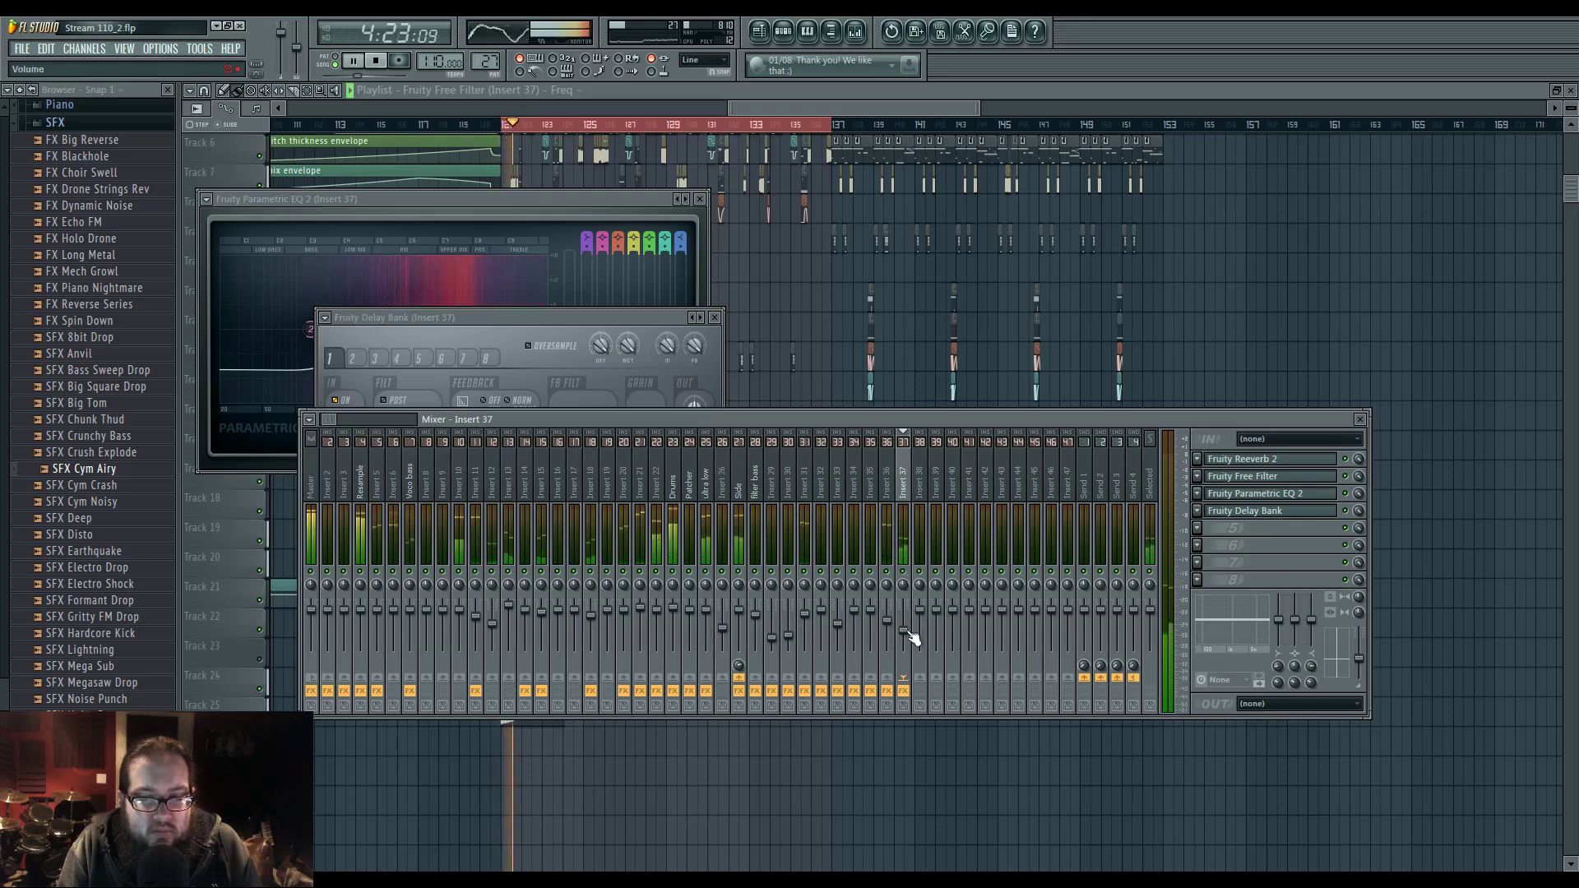
- Add a unique, reversed copy of the SFX Cym Airy clip on track 25, starting at bar 133
{"action": "left_click", "coordinate": [808, 762]}
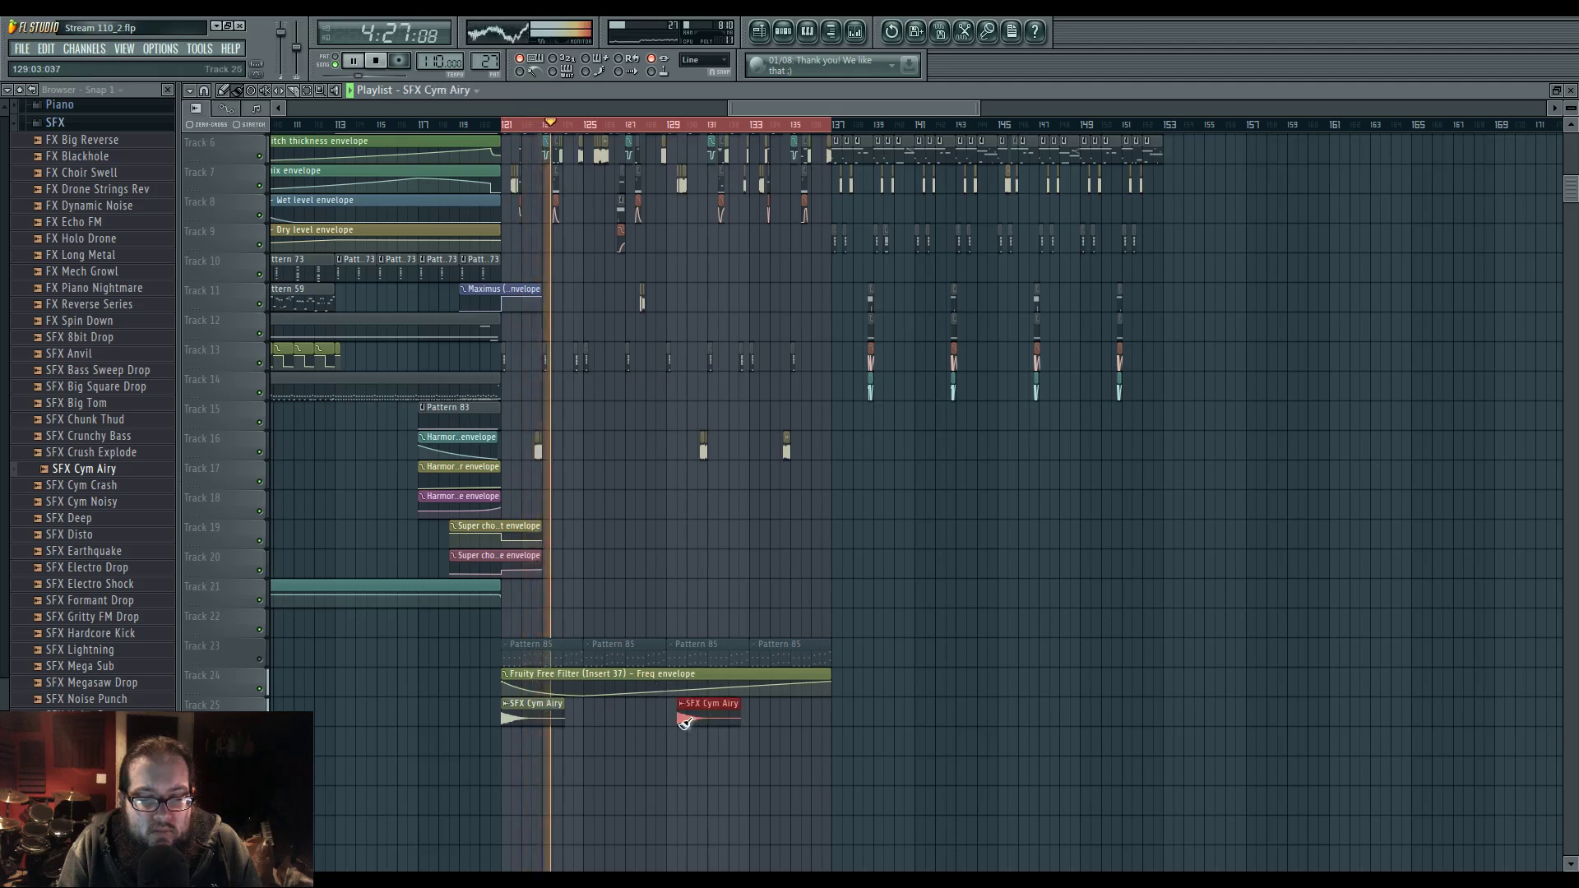
{"action": "right_click", "coordinate": [680, 698]}
{"action": "left_click", "coordinate": [713, 773]}
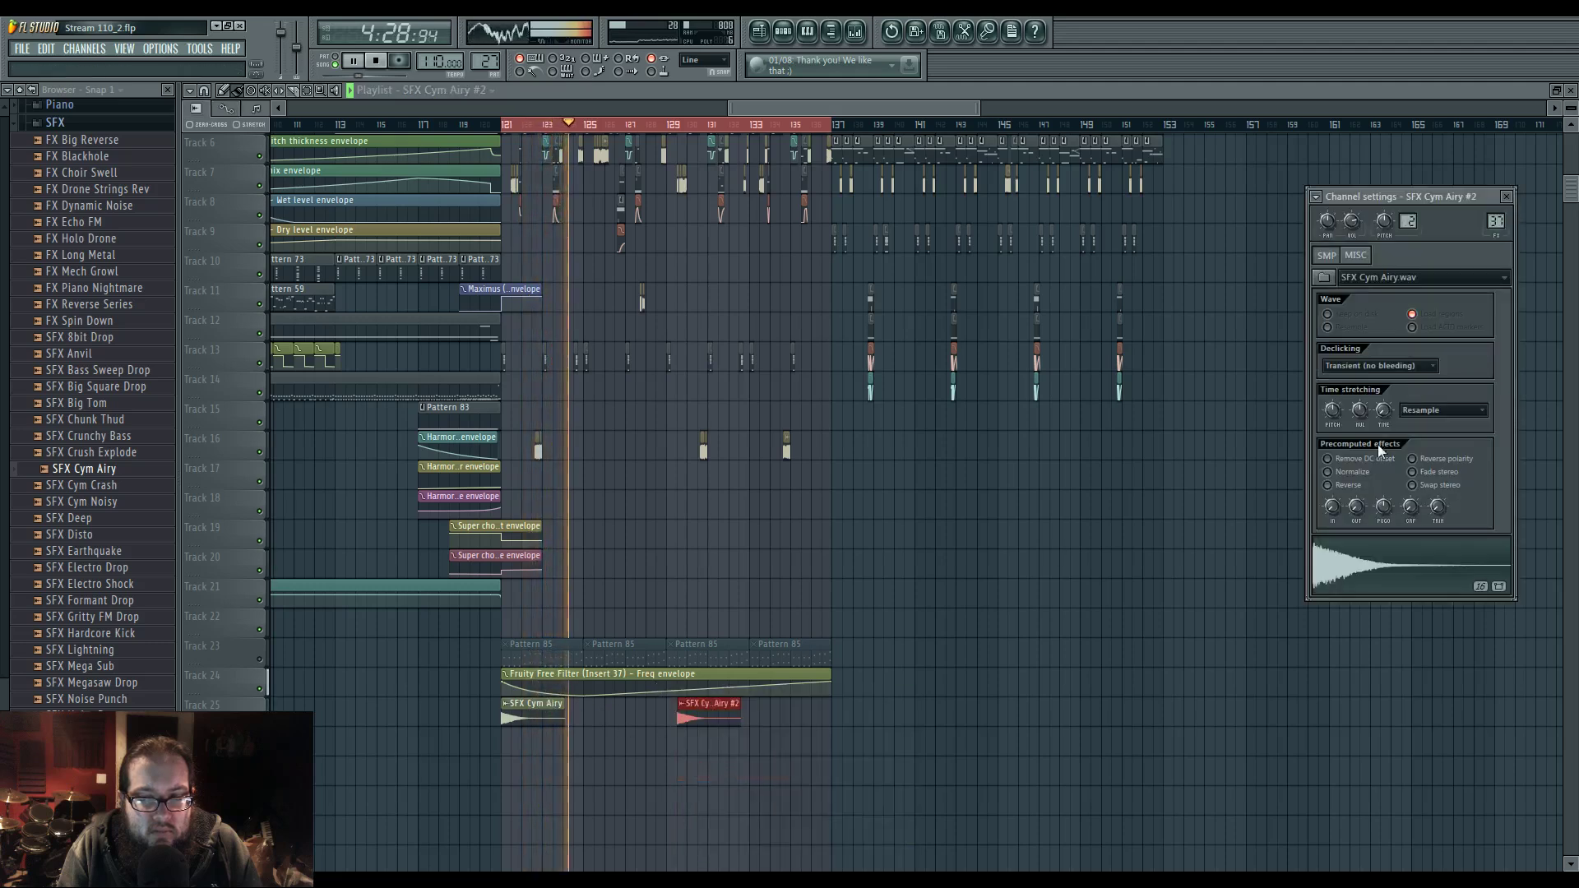
{"action": "left_click", "coordinate": [1329, 485]}
{"action": "left_click", "coordinate": [1165, 569]}
{"action": "scroll", "coordinate": [678, 748], "scroll_direction": "up", "scroll_amount": 5}
{"action": "left_click_drag", "start_coordinate": [769, 707], "coordinate": [948, 715]}
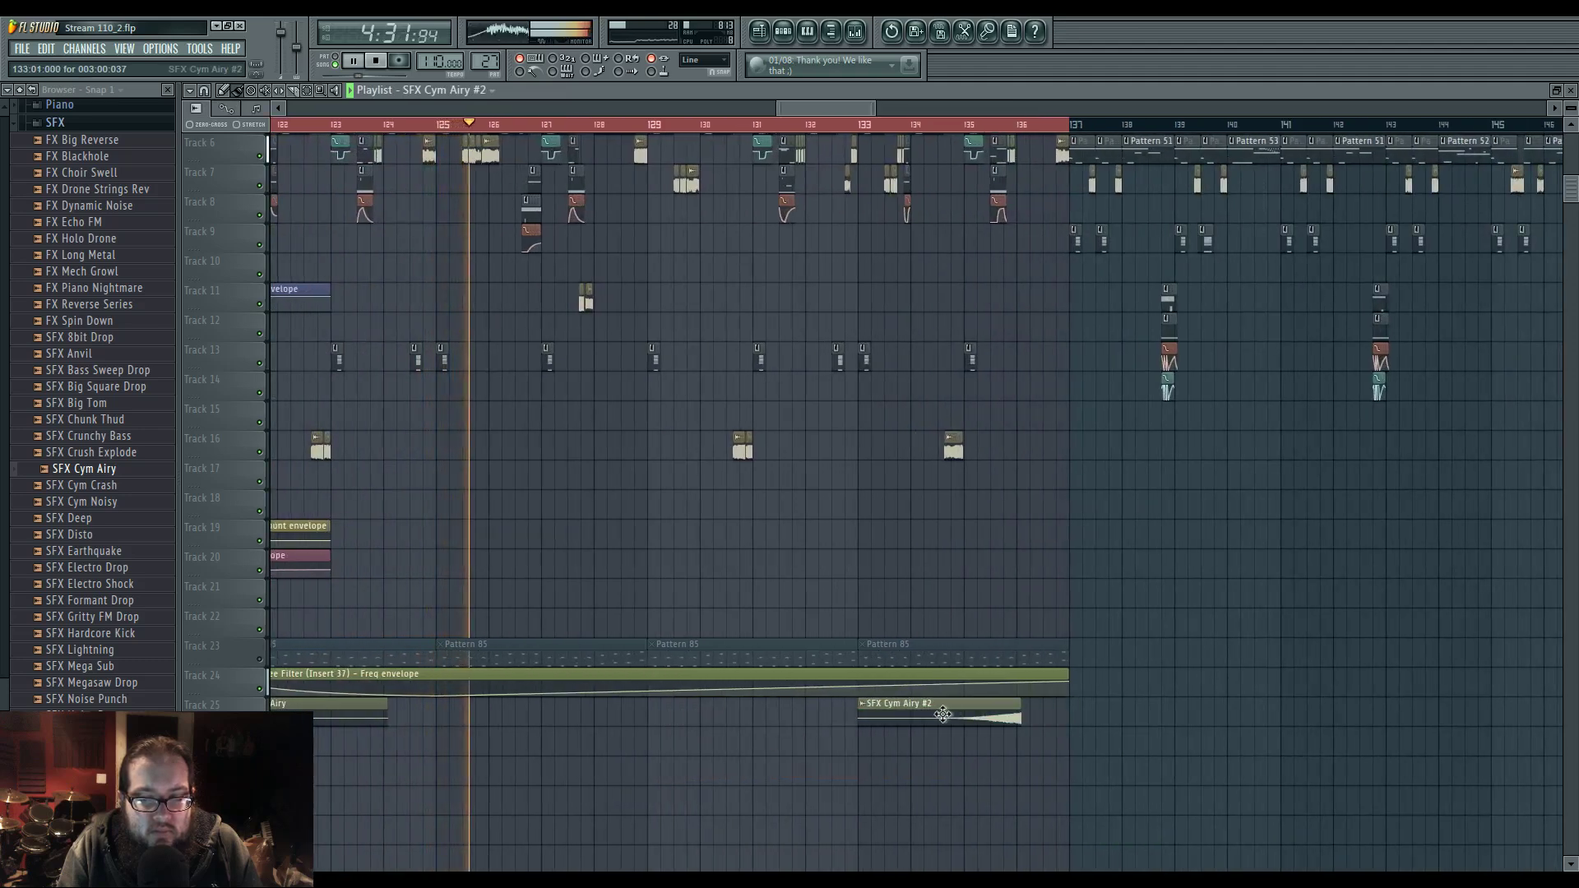
- Stretch SFX Cym Airy #2 to seven bars in Pro default mode and move the clip to bar 130 so it ends at bar 137
{"action": "left_click", "coordinate": [988, 720]}
{"action": "left_click", "coordinate": [1439, 410]}
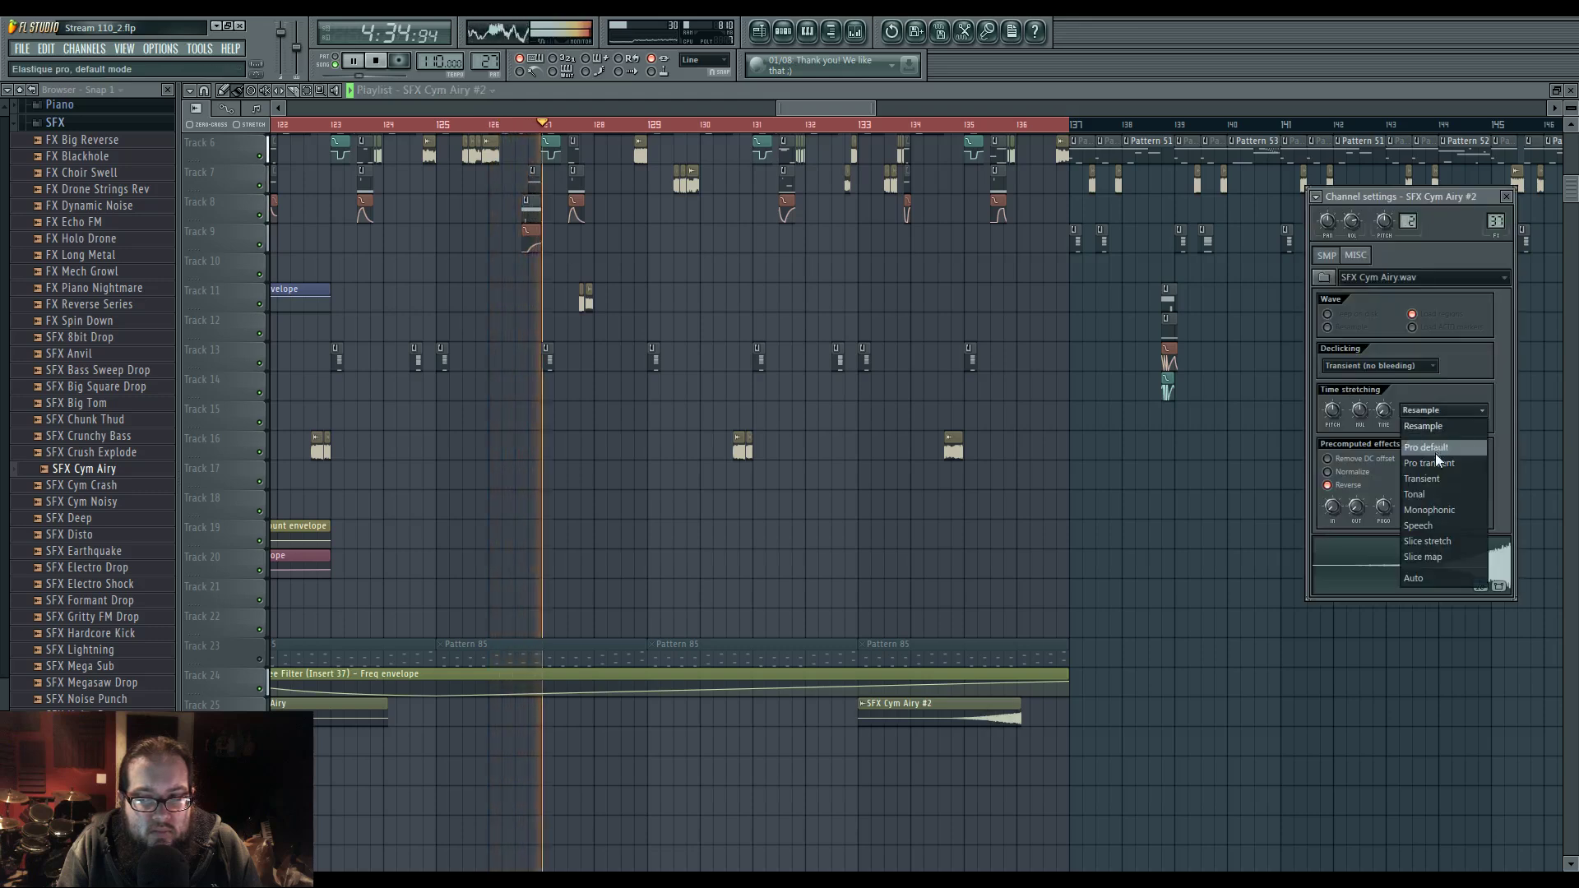
{"action": "left_click", "coordinate": [1436, 452]}
{"action": "left_click", "coordinate": [1437, 415]}
{"action": "left_click", "coordinate": [1438, 463]}
{"action": "left_click", "coordinate": [1439, 415]}
{"action": "left_click", "coordinate": [1440, 447]}
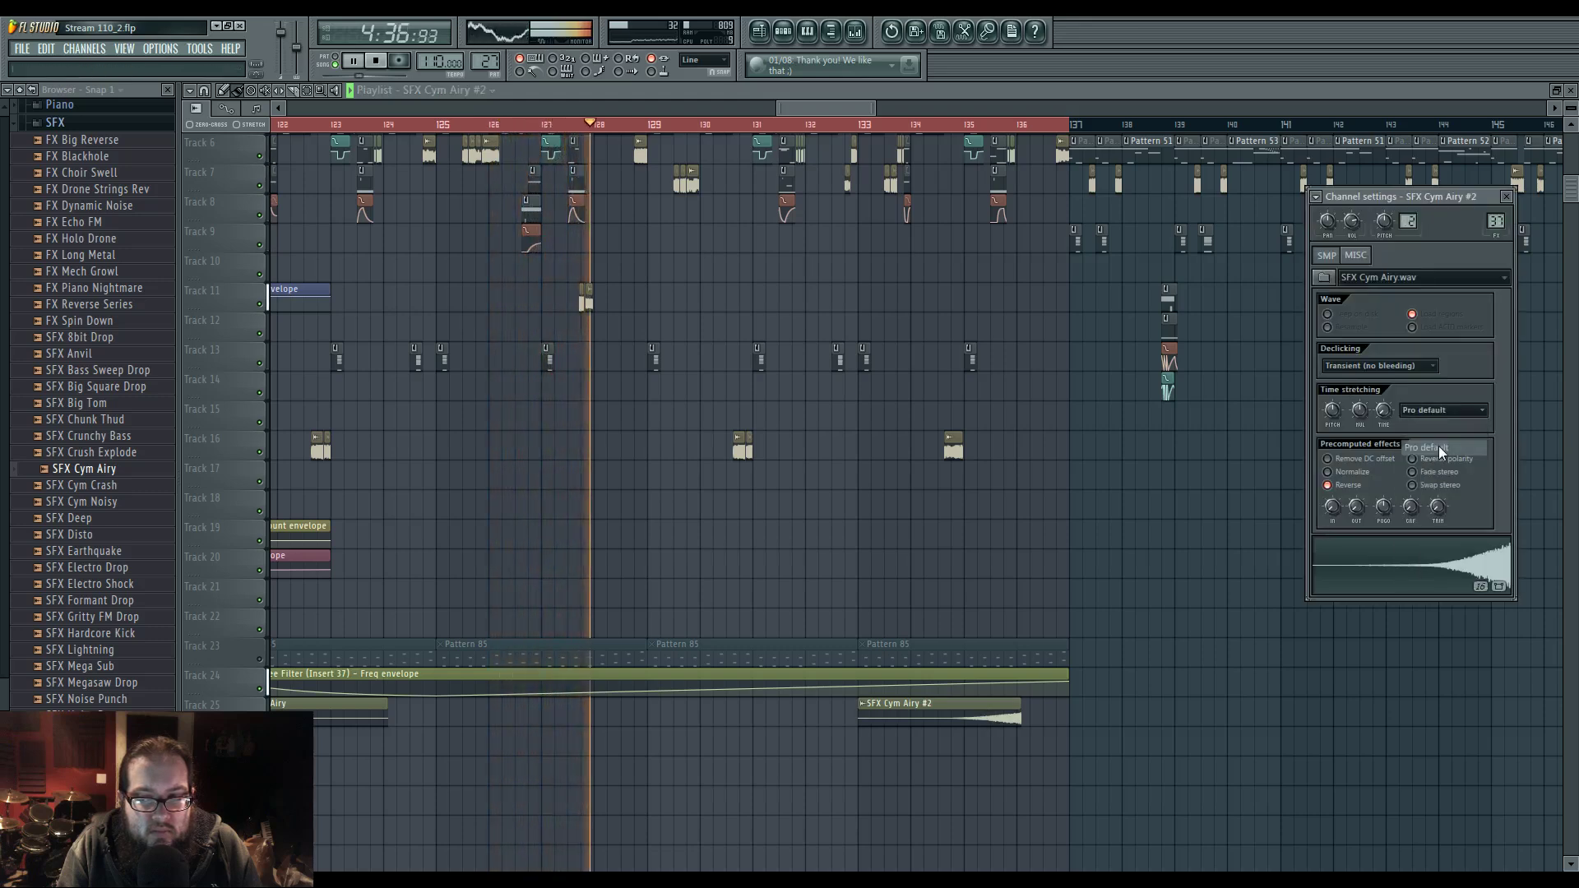
{"action": "left_click_drag", "start_coordinate": [1383, 410], "coordinate": [1383, 374]}
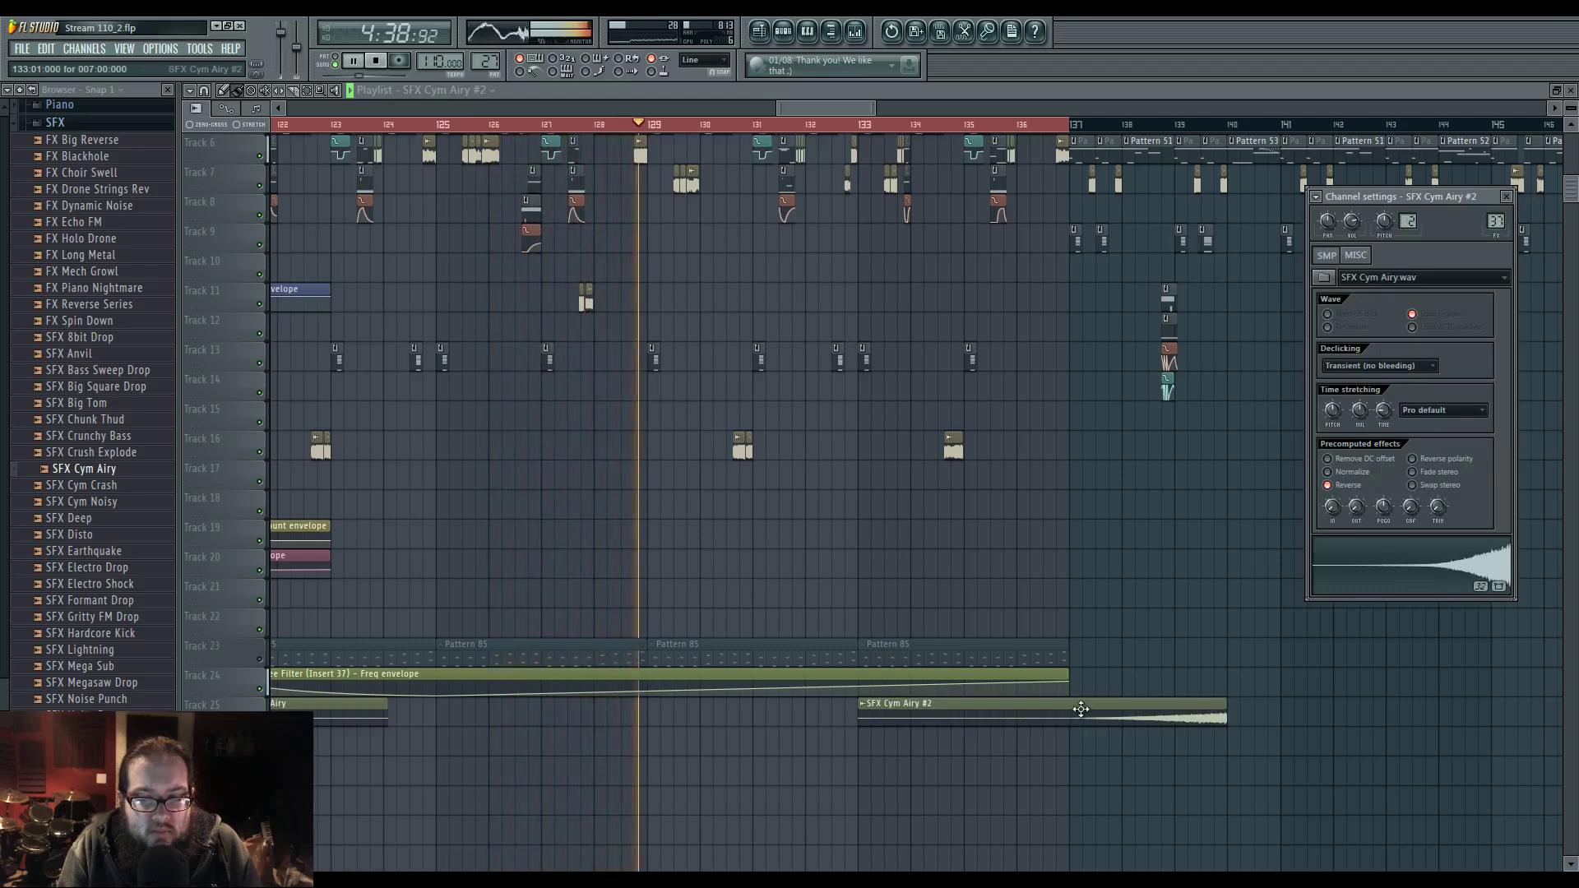
{"action": "left_click_drag", "start_coordinate": [1080, 709], "coordinate": [923, 709]}
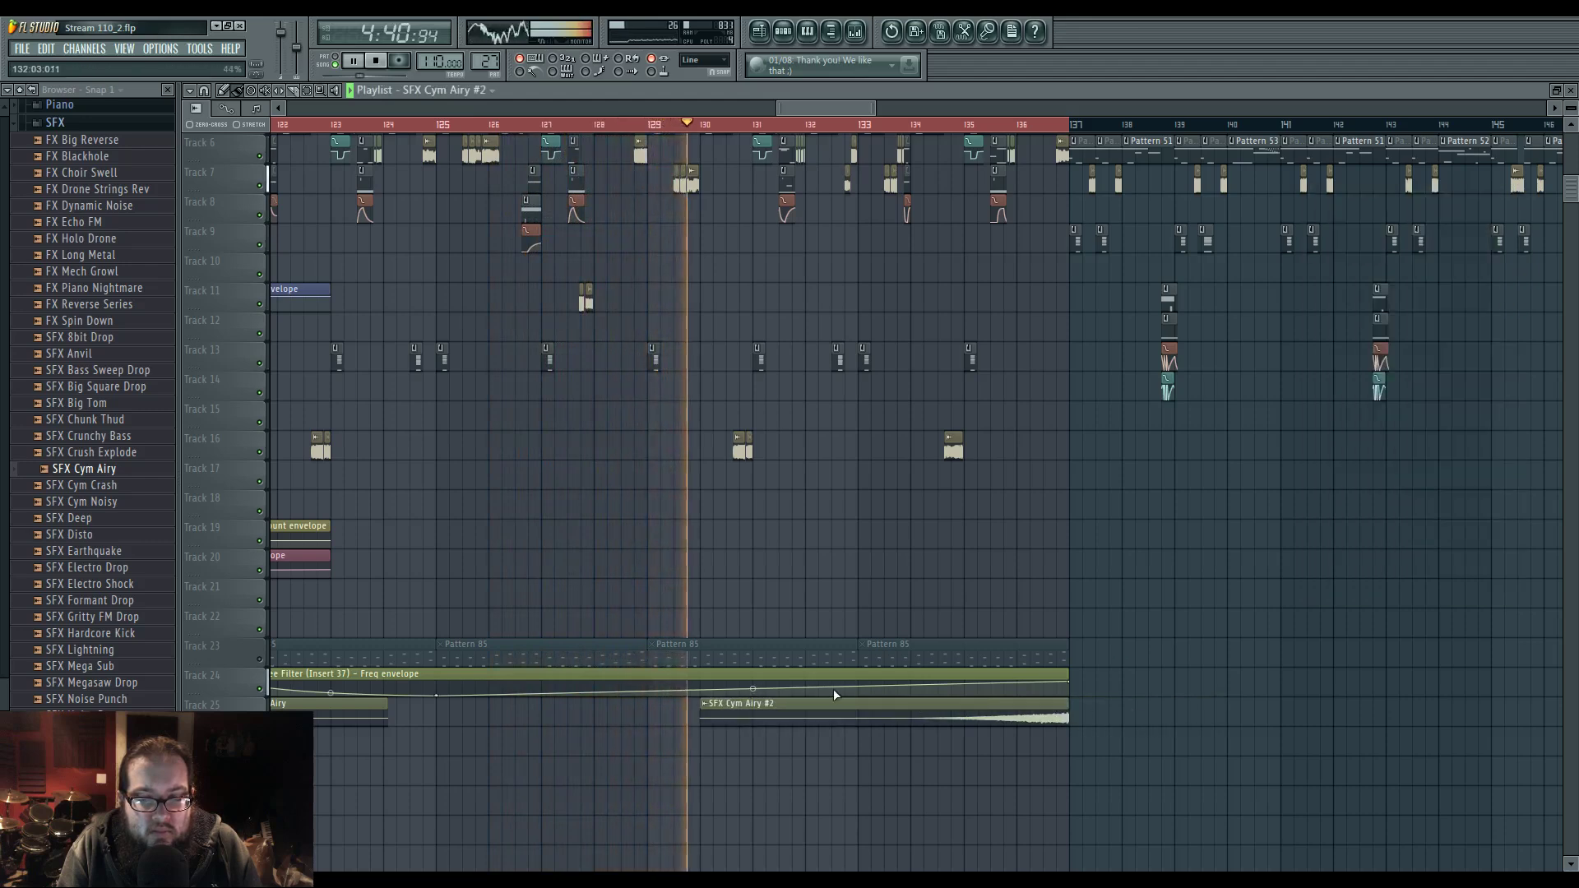
- Reshape the Free Filter frequency envelope to stay low until about bar 132 and rise to bar 137, and clear the playlist range selection
{"action": "left_click_drag", "start_coordinate": [808, 696], "coordinate": [815, 720]}
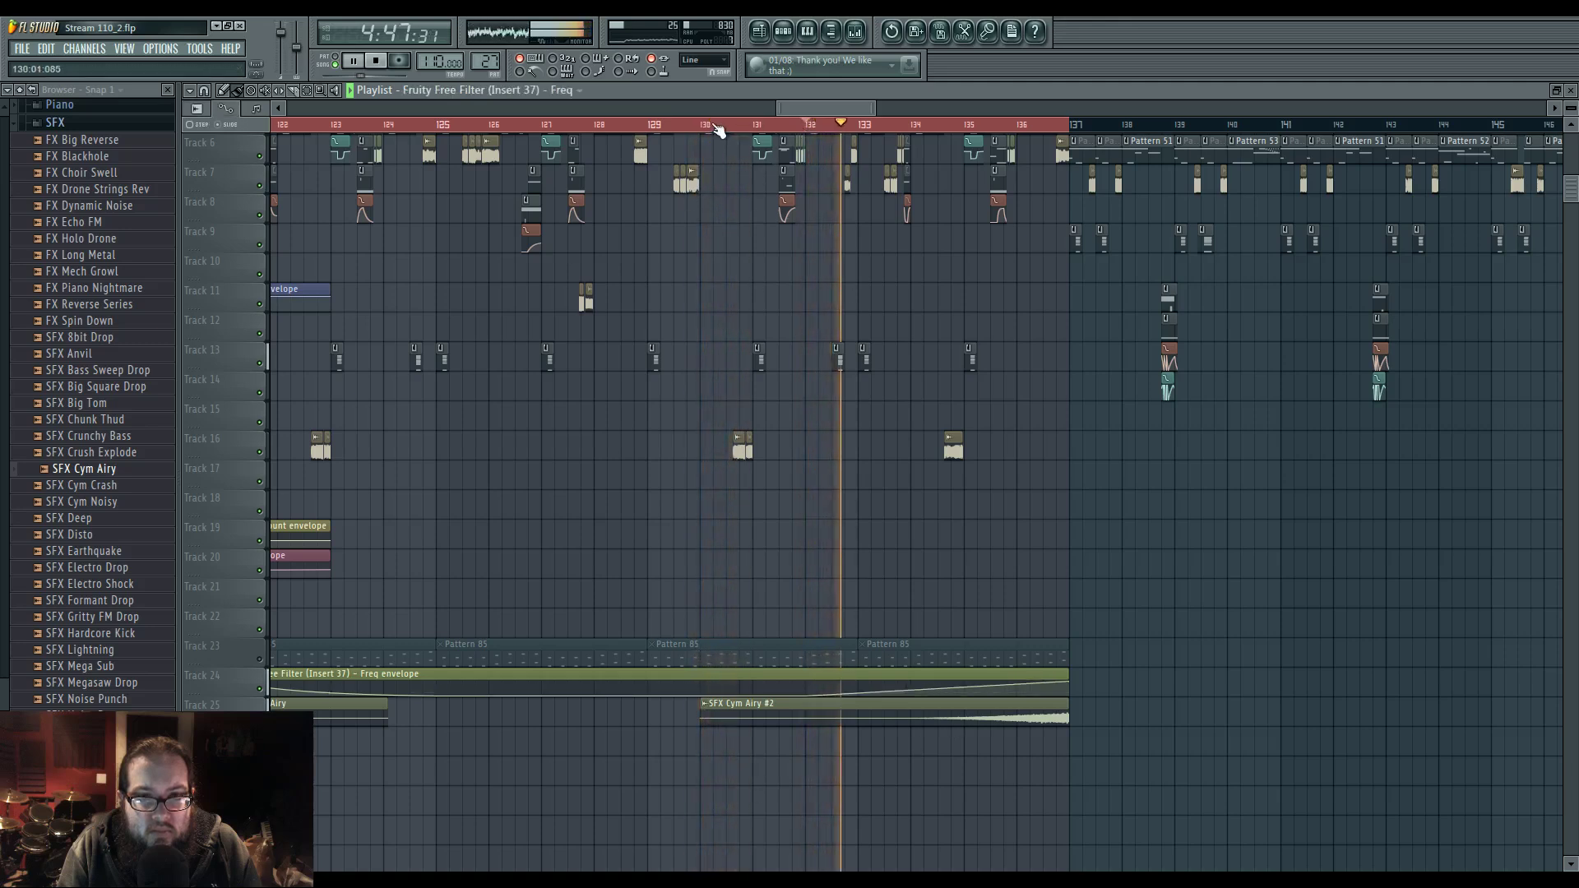
{"action": "right_click", "coordinate": [961, 125]}
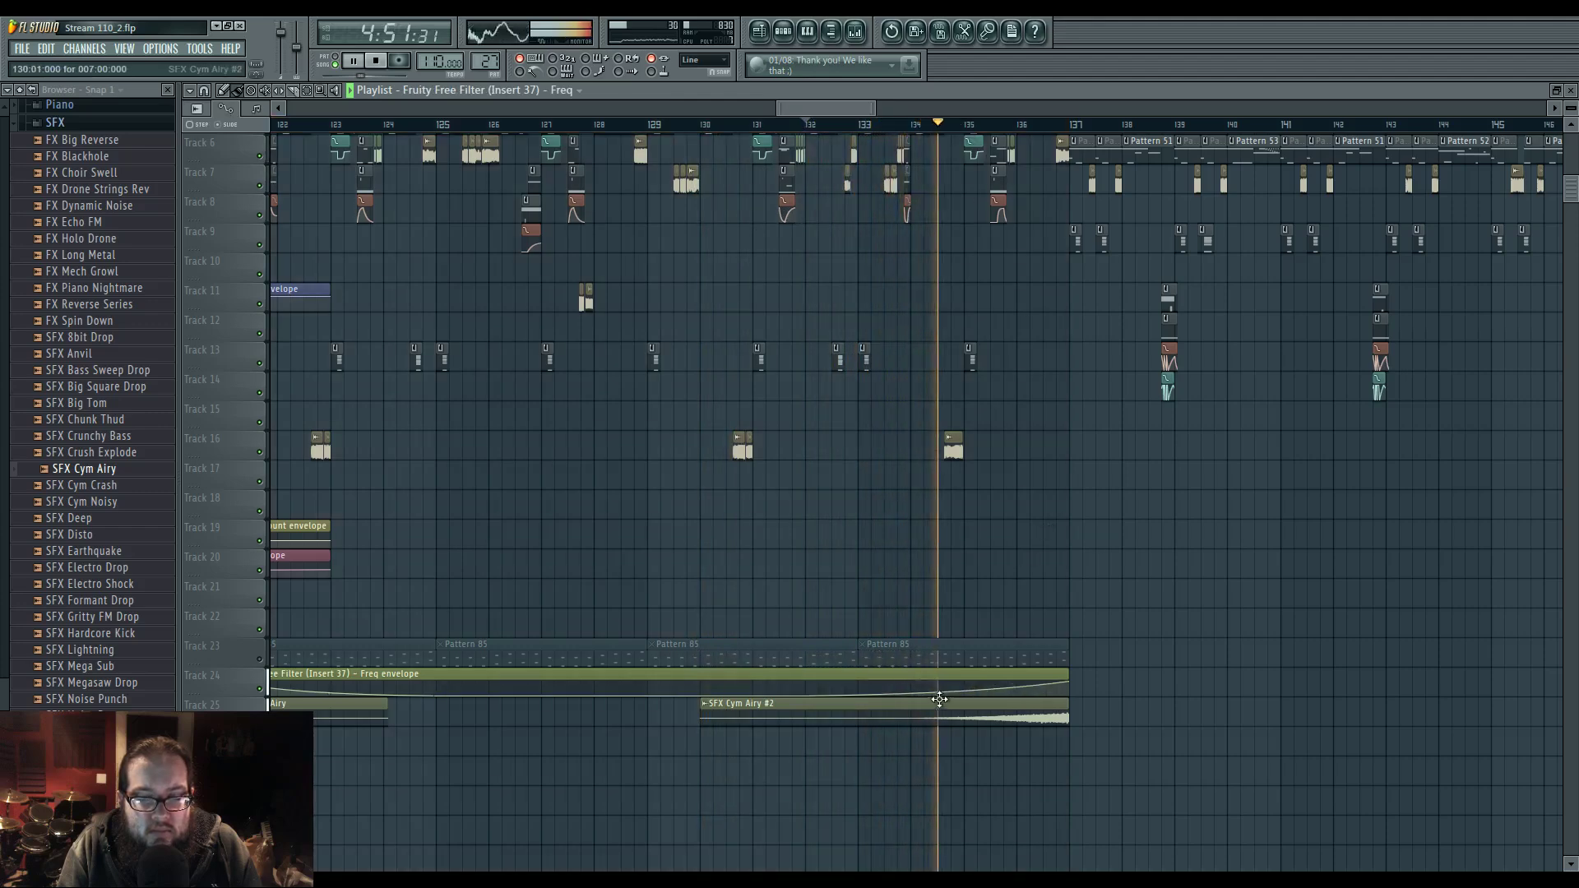
{"action": "left_click", "coordinate": [856, 33]}
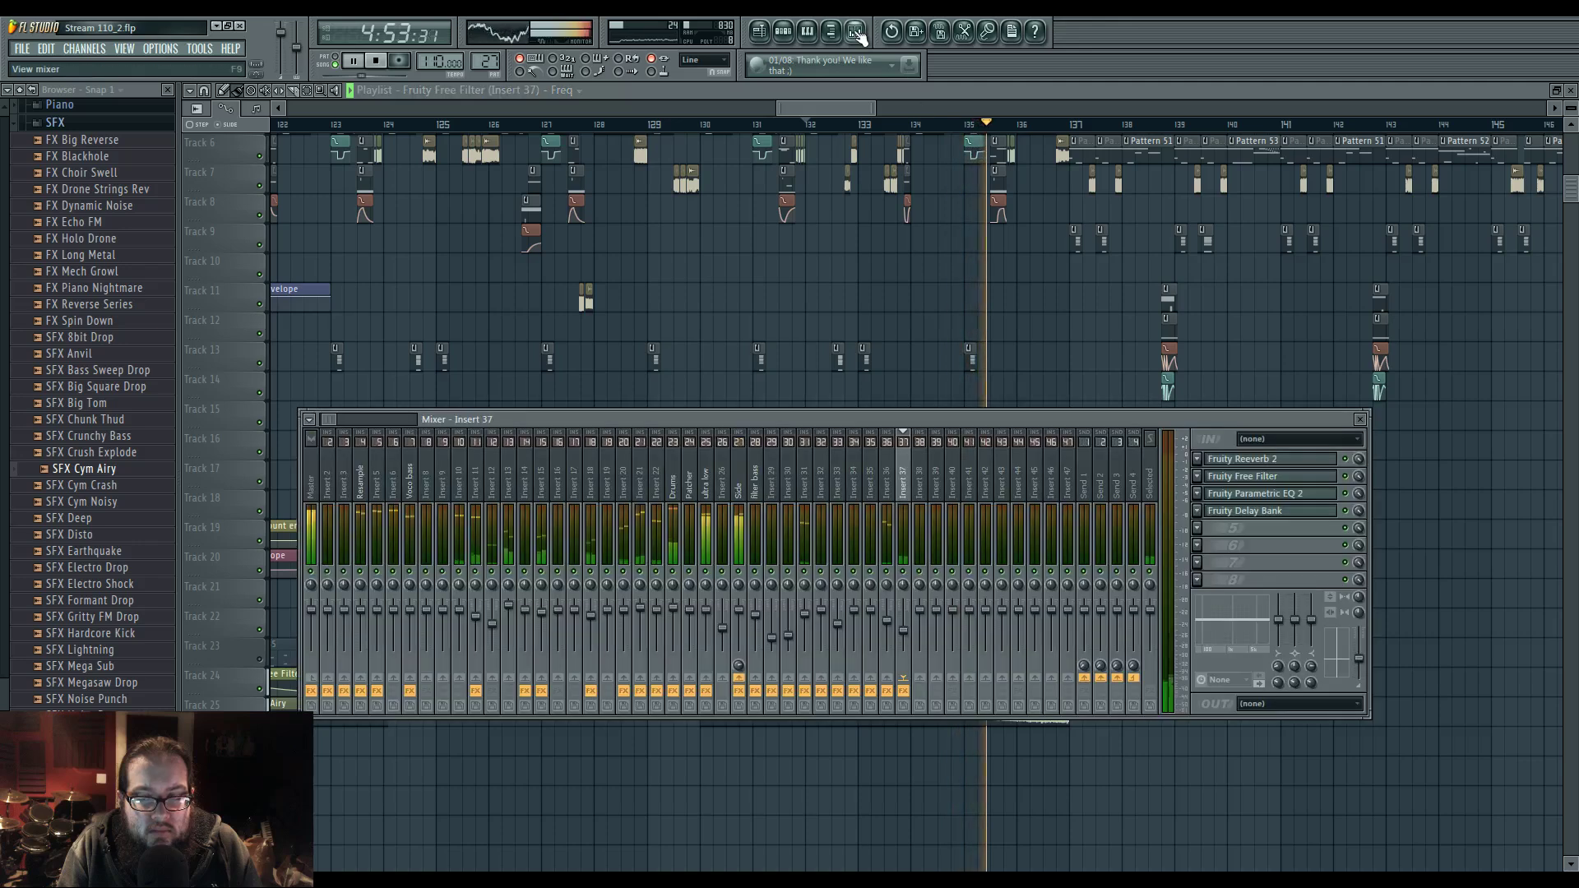
{"action": "right_click", "coordinate": [1073, 355]}
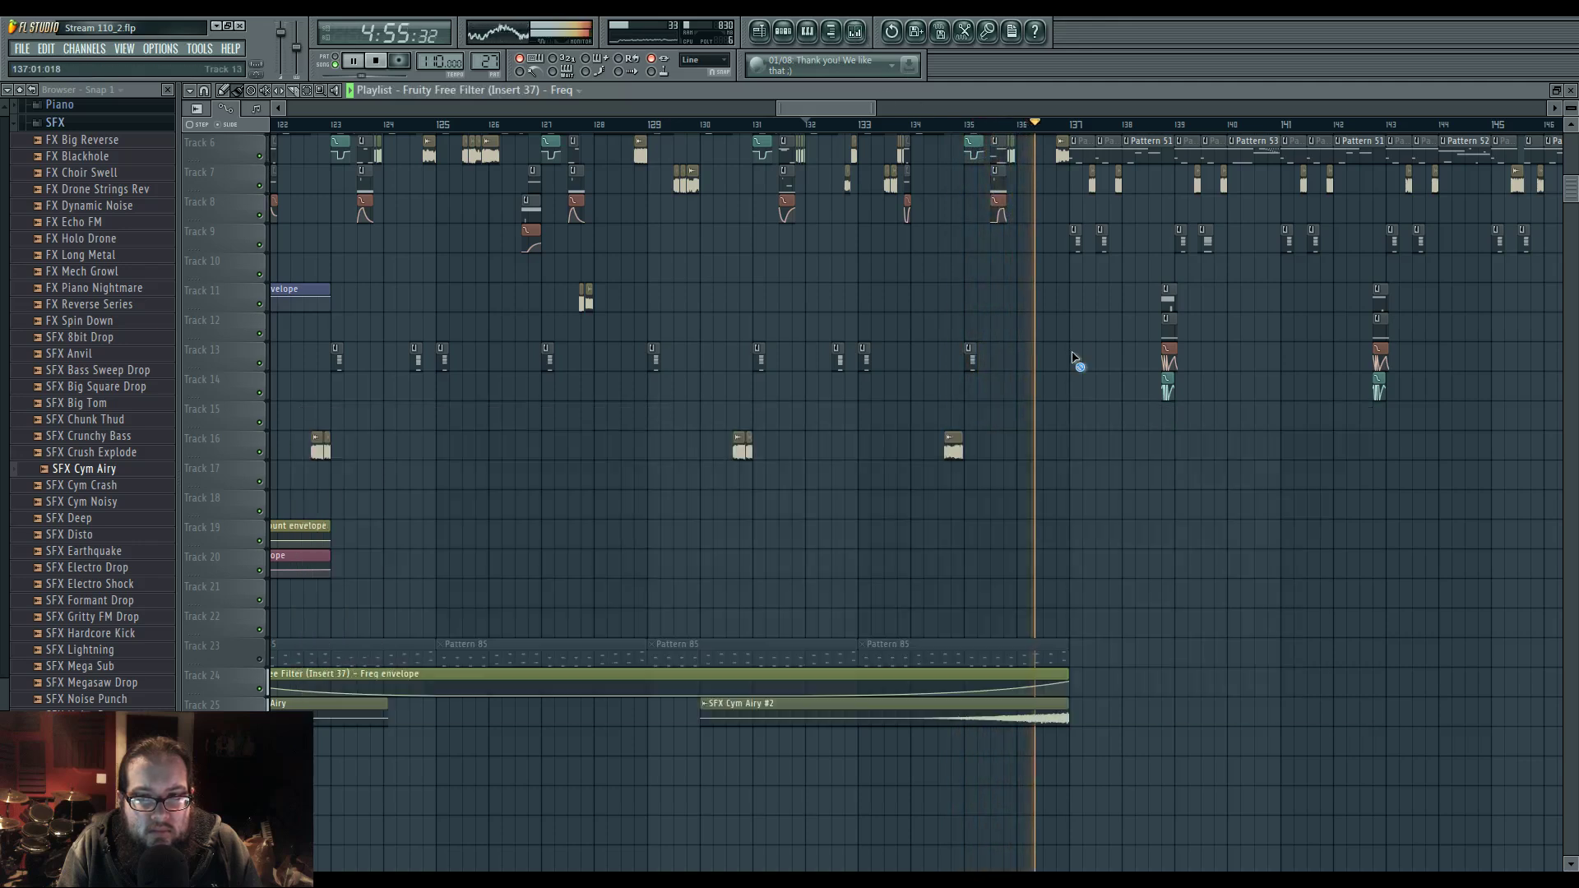
- Place copies of the SFX Cym Airy clip and the Free Filter frequency envelope at bar 137 on tracks 25 and 24
{"action": "scroll", "coordinate": [1026, 522], "scroll_direction": "down", "scroll_amount": 2}
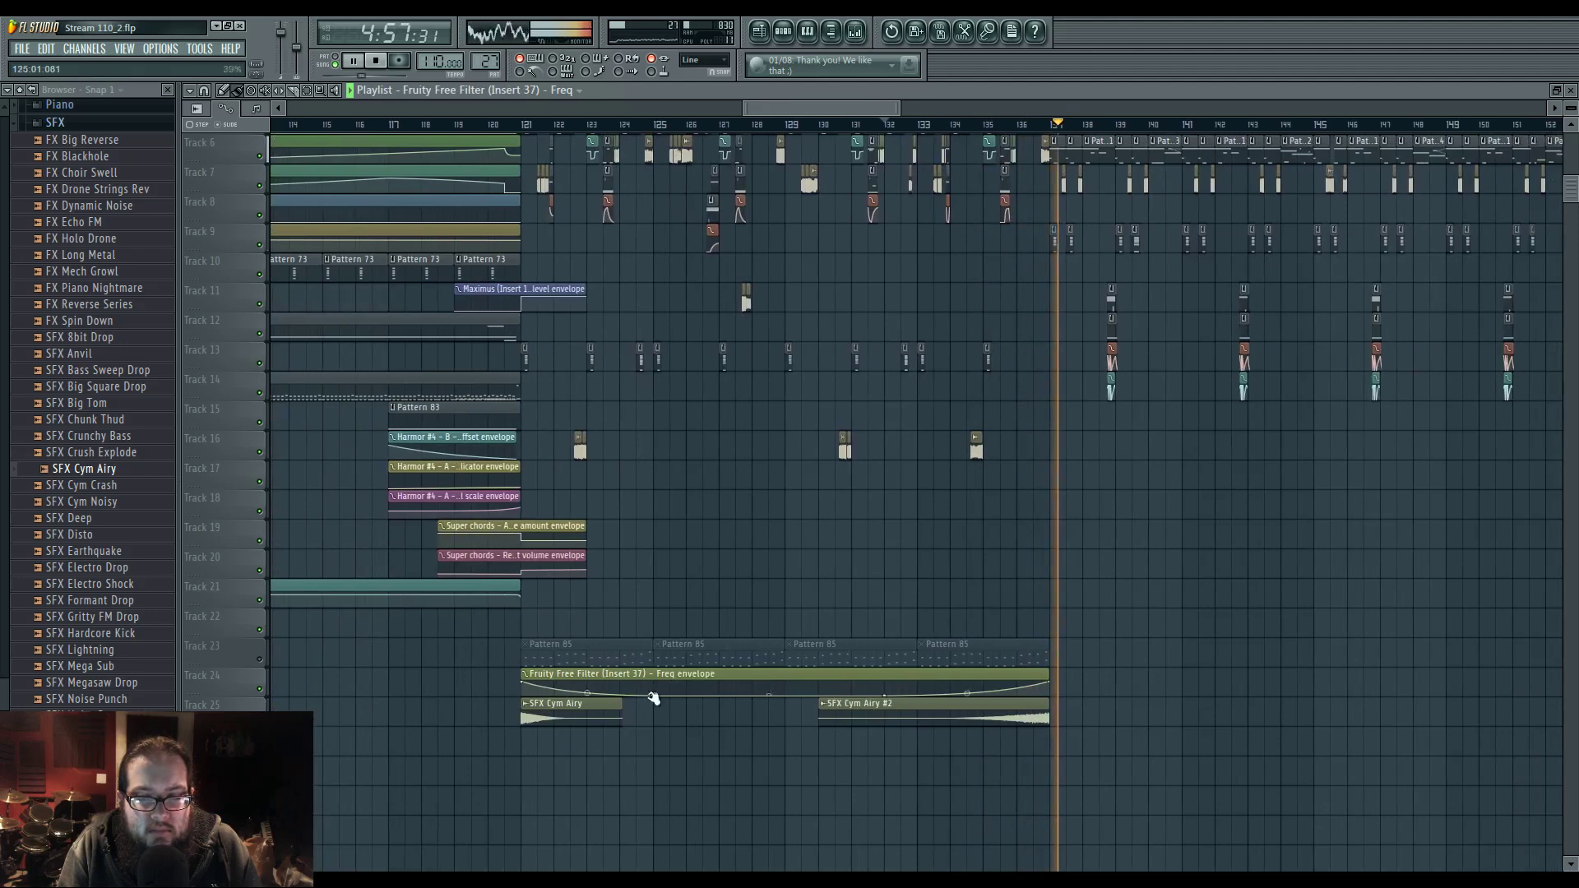
{"action": "left_click", "coordinate": [1061, 709]}
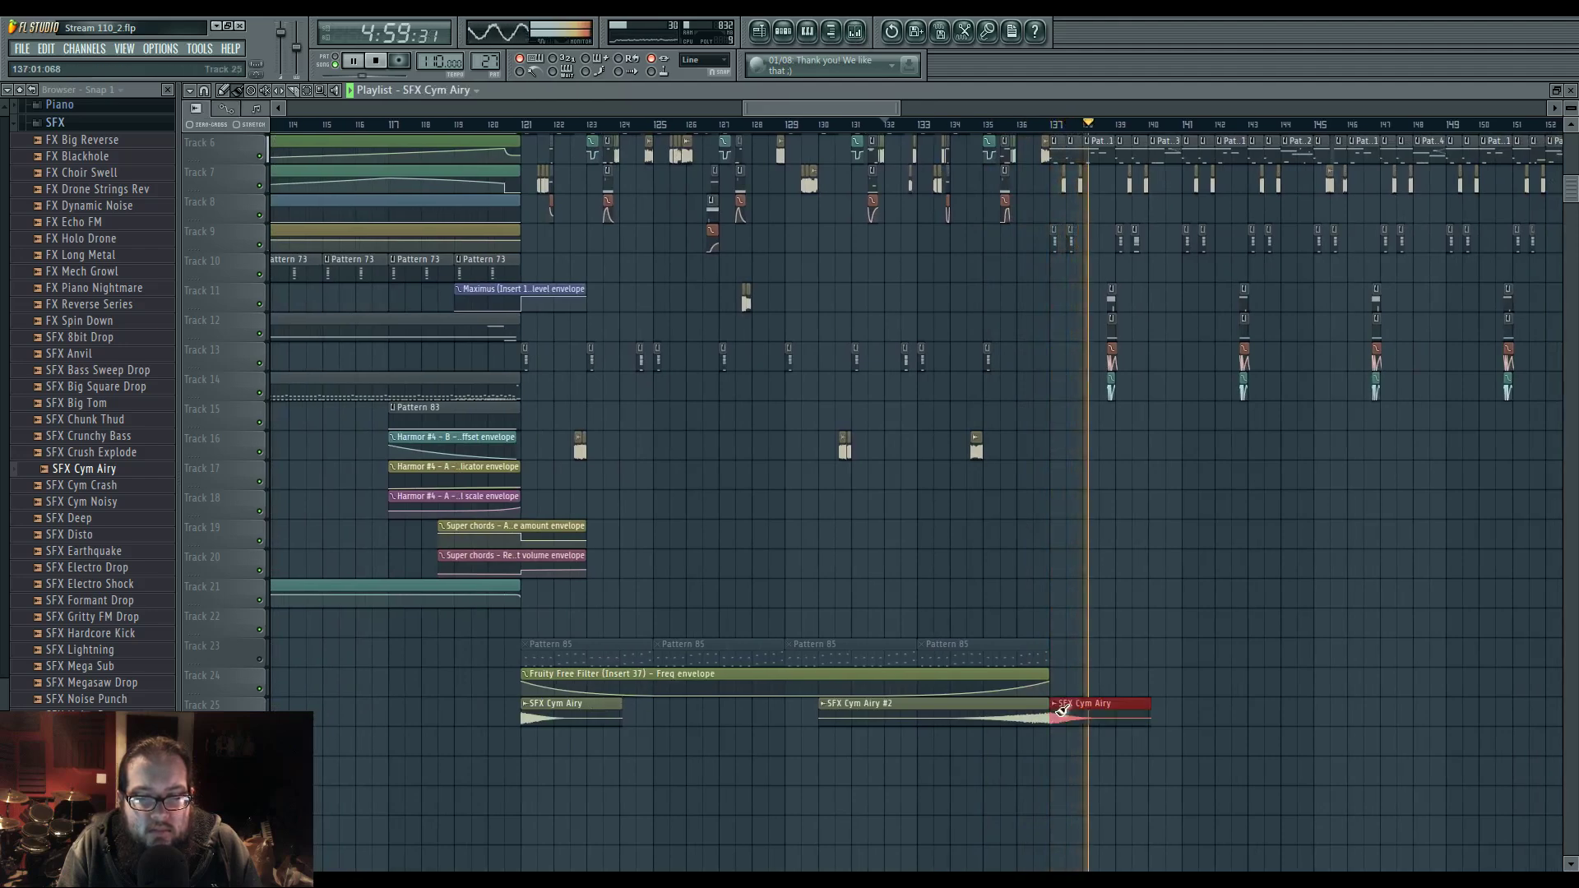
{"action": "left_click", "coordinate": [1058, 674]}
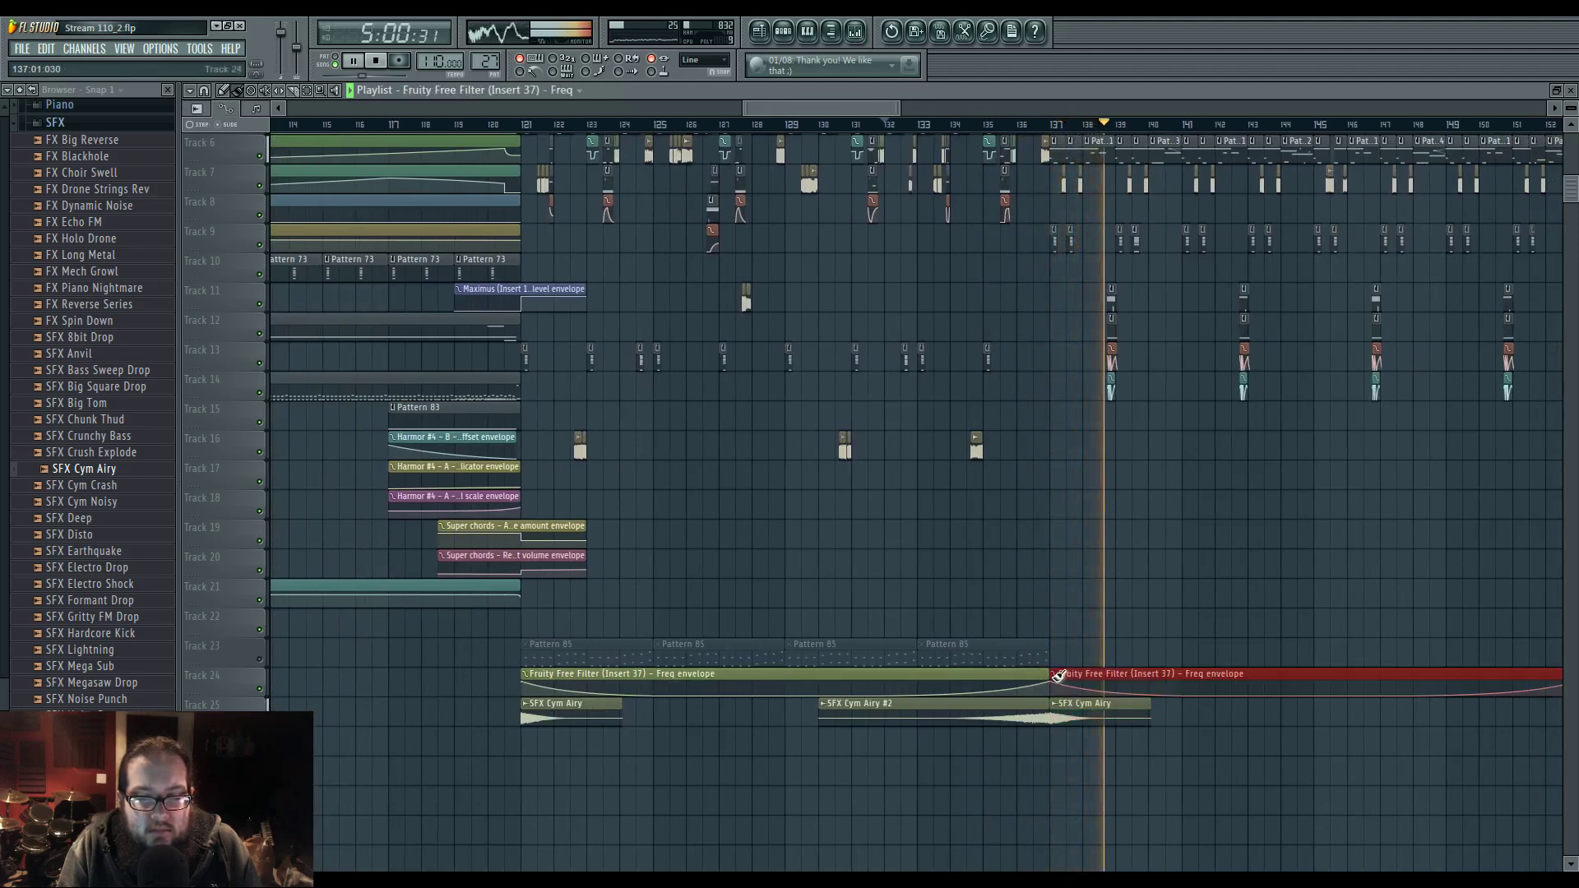
- Lower the first point of the Free Filter frequency envelope at bar 137 to the bottom of the clip
{"action": "left_click", "coordinate": [1003, 125]}
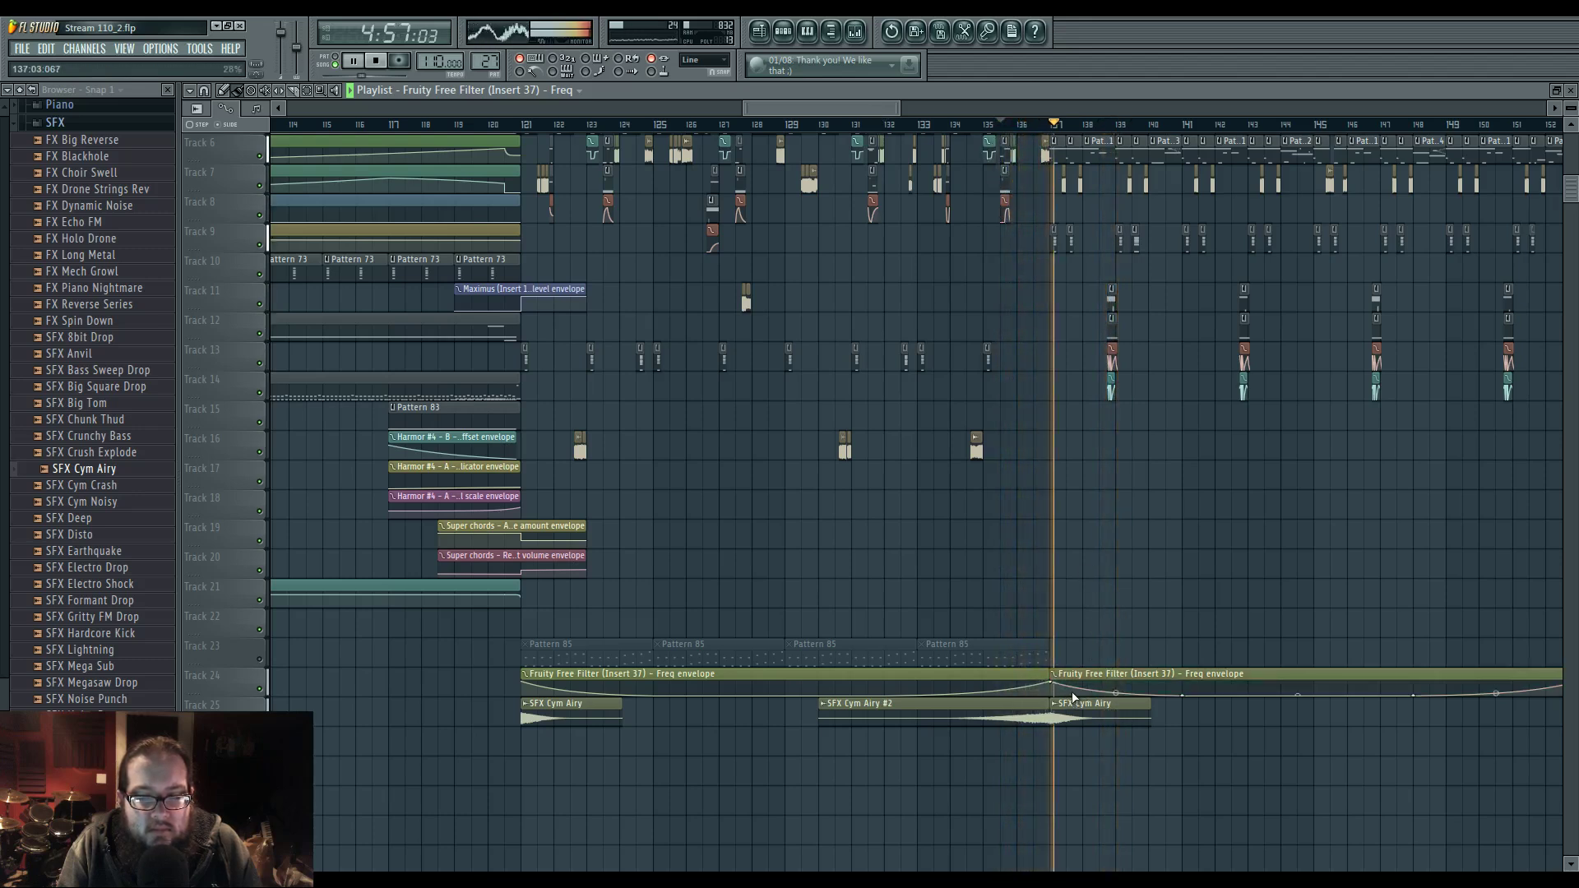
{"action": "scroll", "coordinate": [1061, 697], "scroll_direction": "up", "scroll_amount": 4}
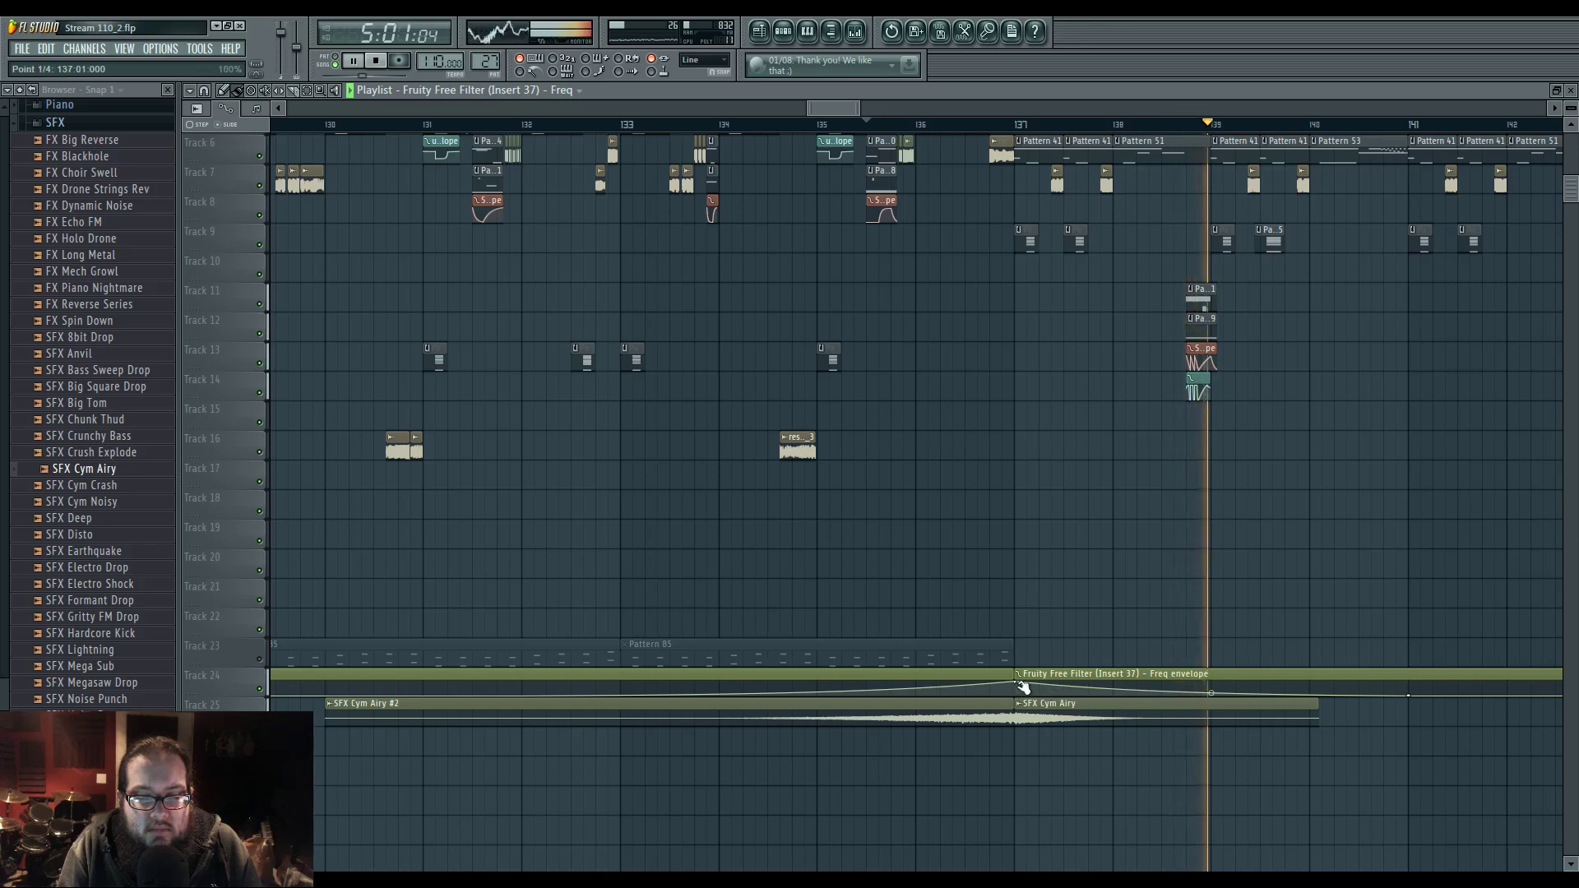
{"action": "left_click_drag", "start_coordinate": [1018, 684], "coordinate": [1023, 701]}
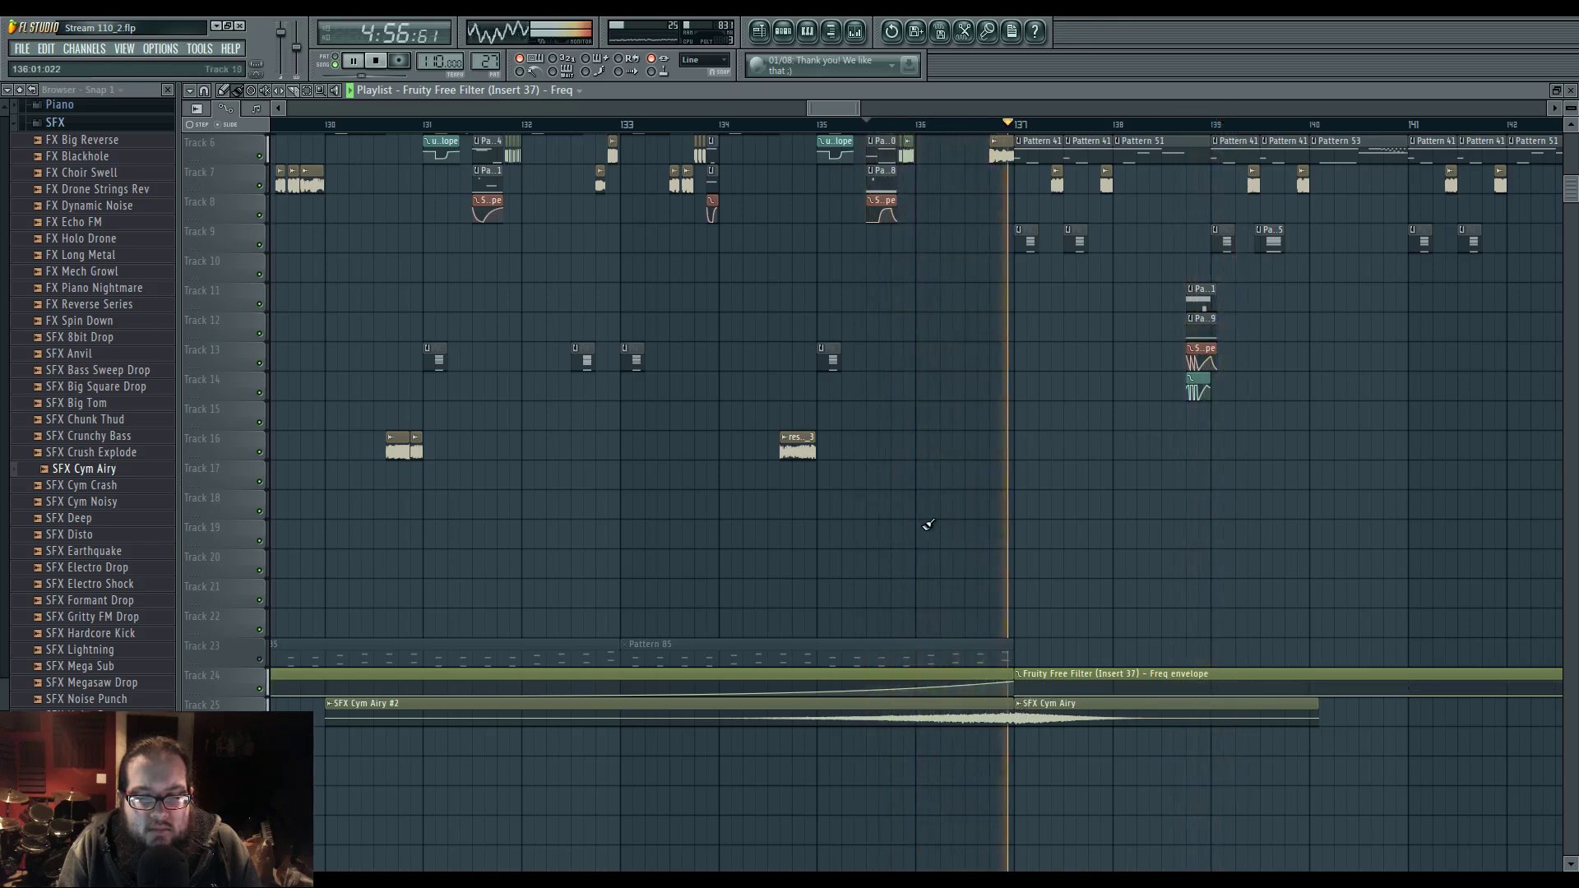
- Adjust band 5 of insert 15's Parametric EQ 2 to about 4064 Hz and -2.5 dB
{"action": "scroll", "coordinate": [905, 535], "scroll_direction": "up", "scroll_amount": 5}
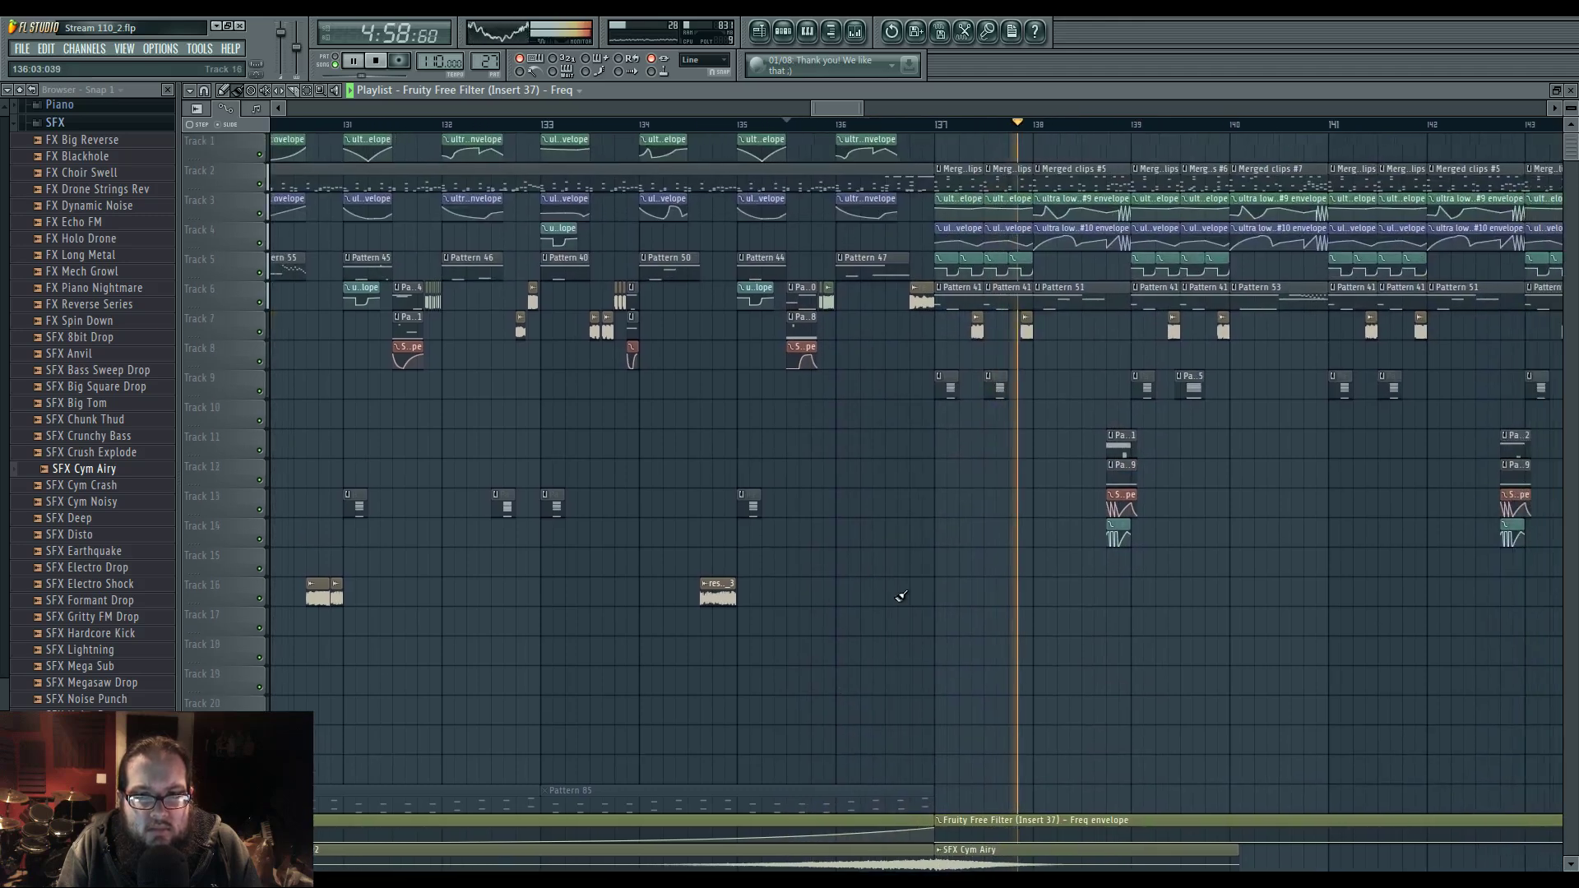
{"action": "left_click", "coordinate": [784, 33]}
{"action": "key", "text": "F9"}
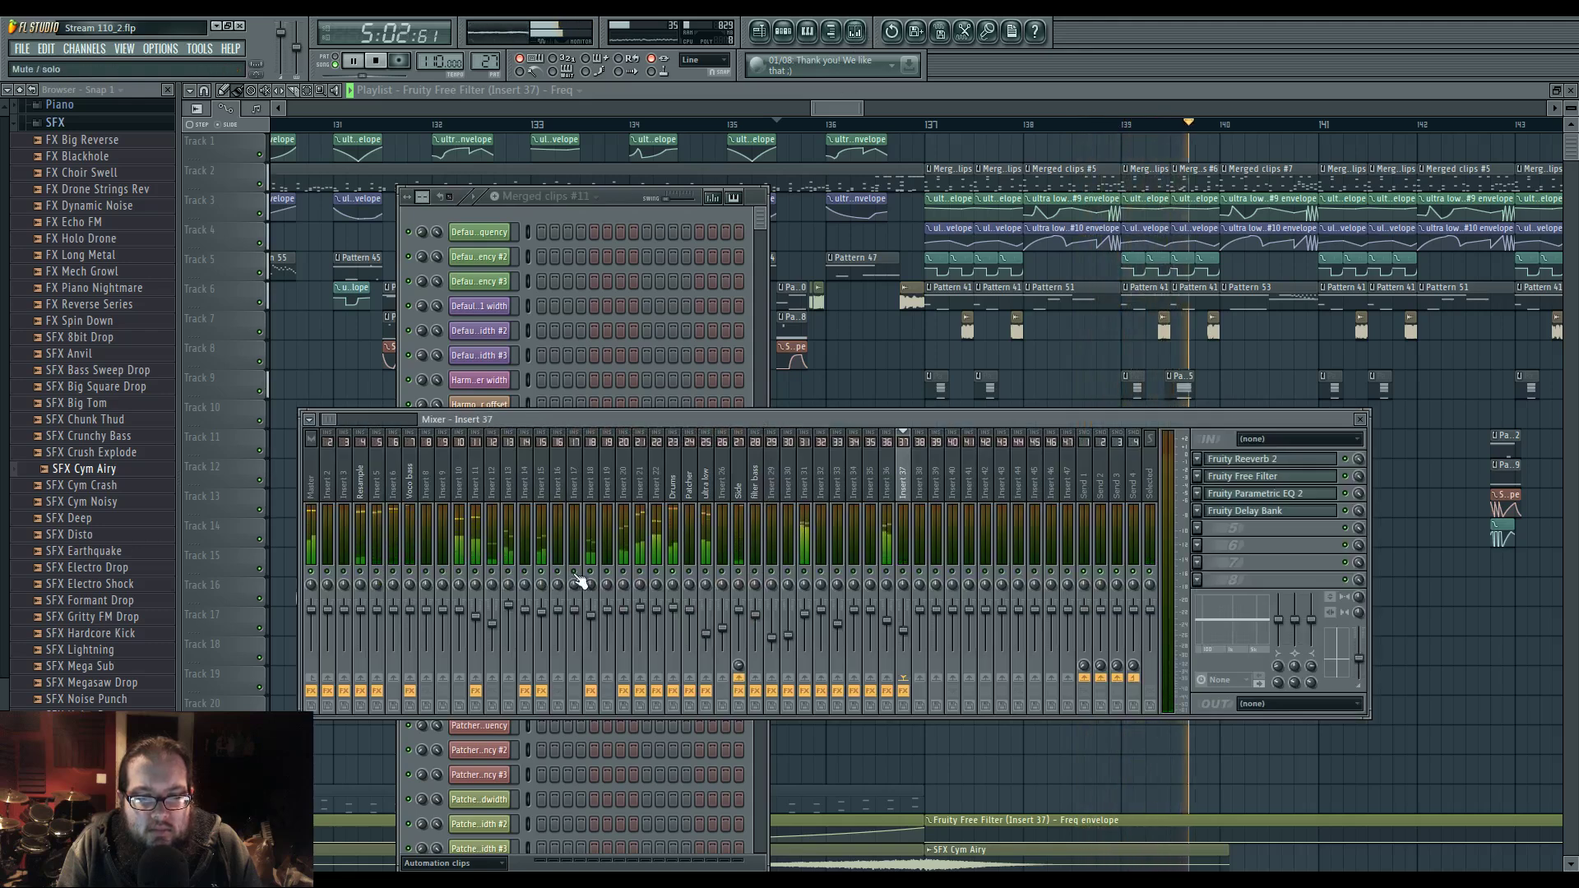
{"action": "left_click", "coordinate": [542, 485]}
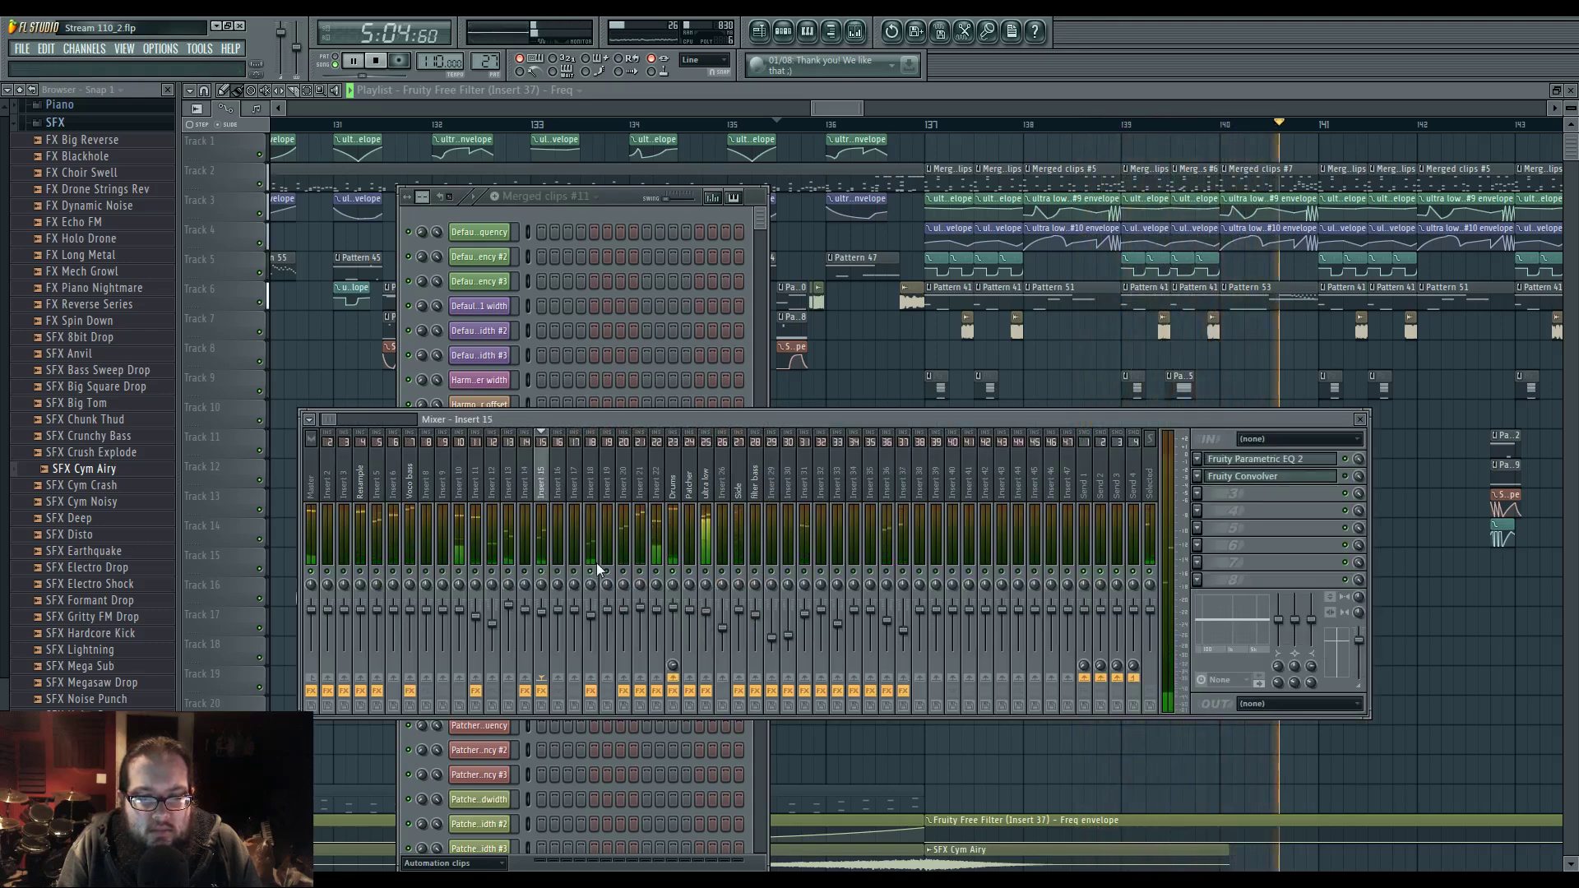
{"action": "left_click", "coordinate": [592, 502]}
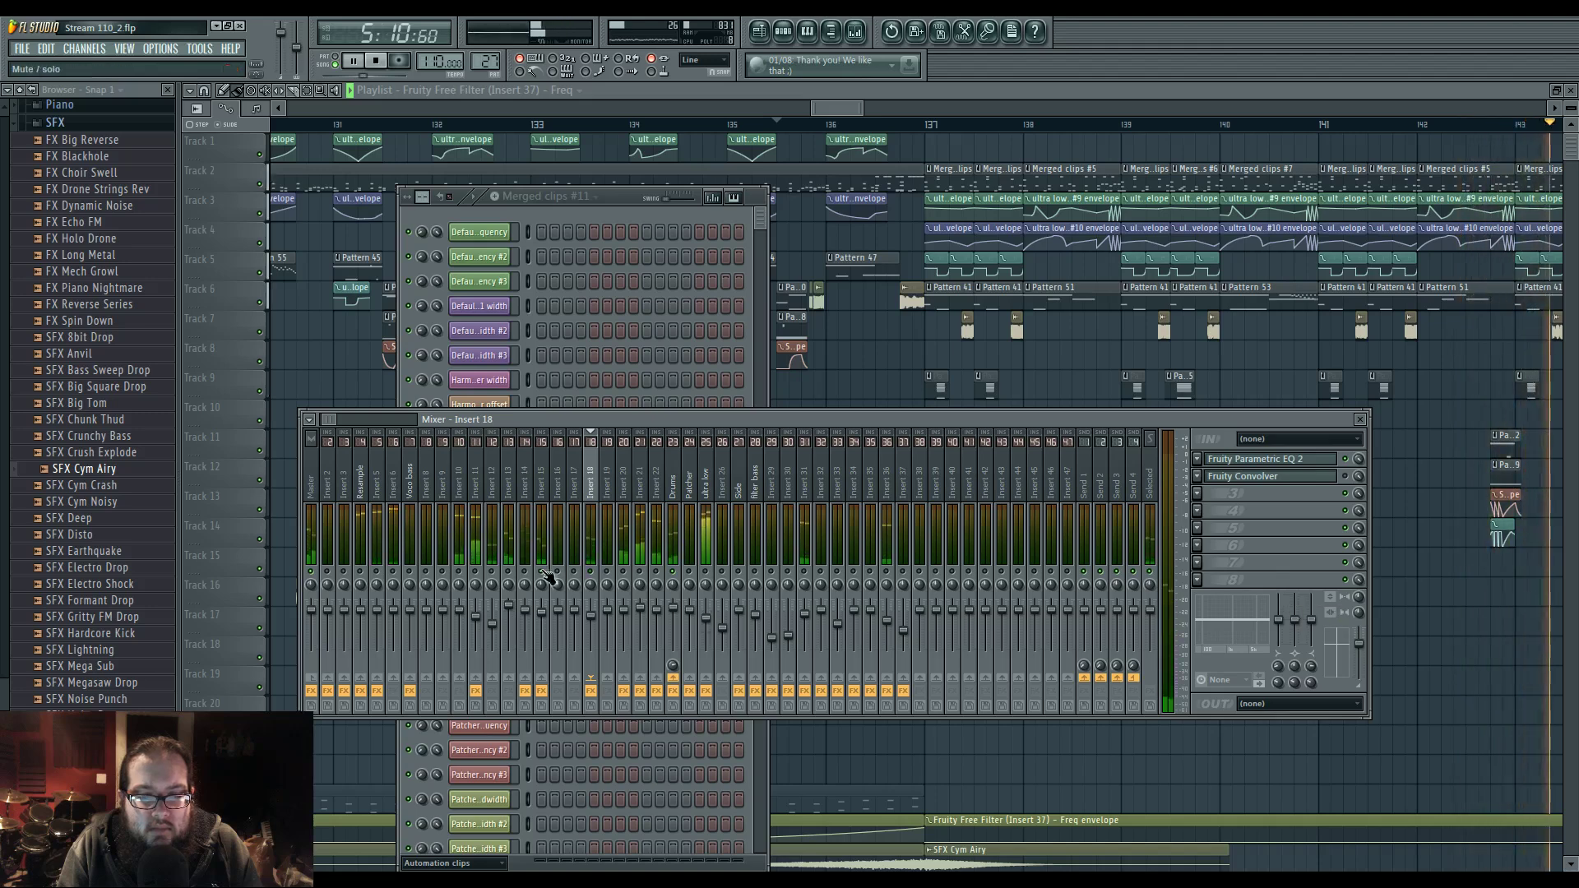
{"action": "left_click", "coordinate": [1225, 459]}
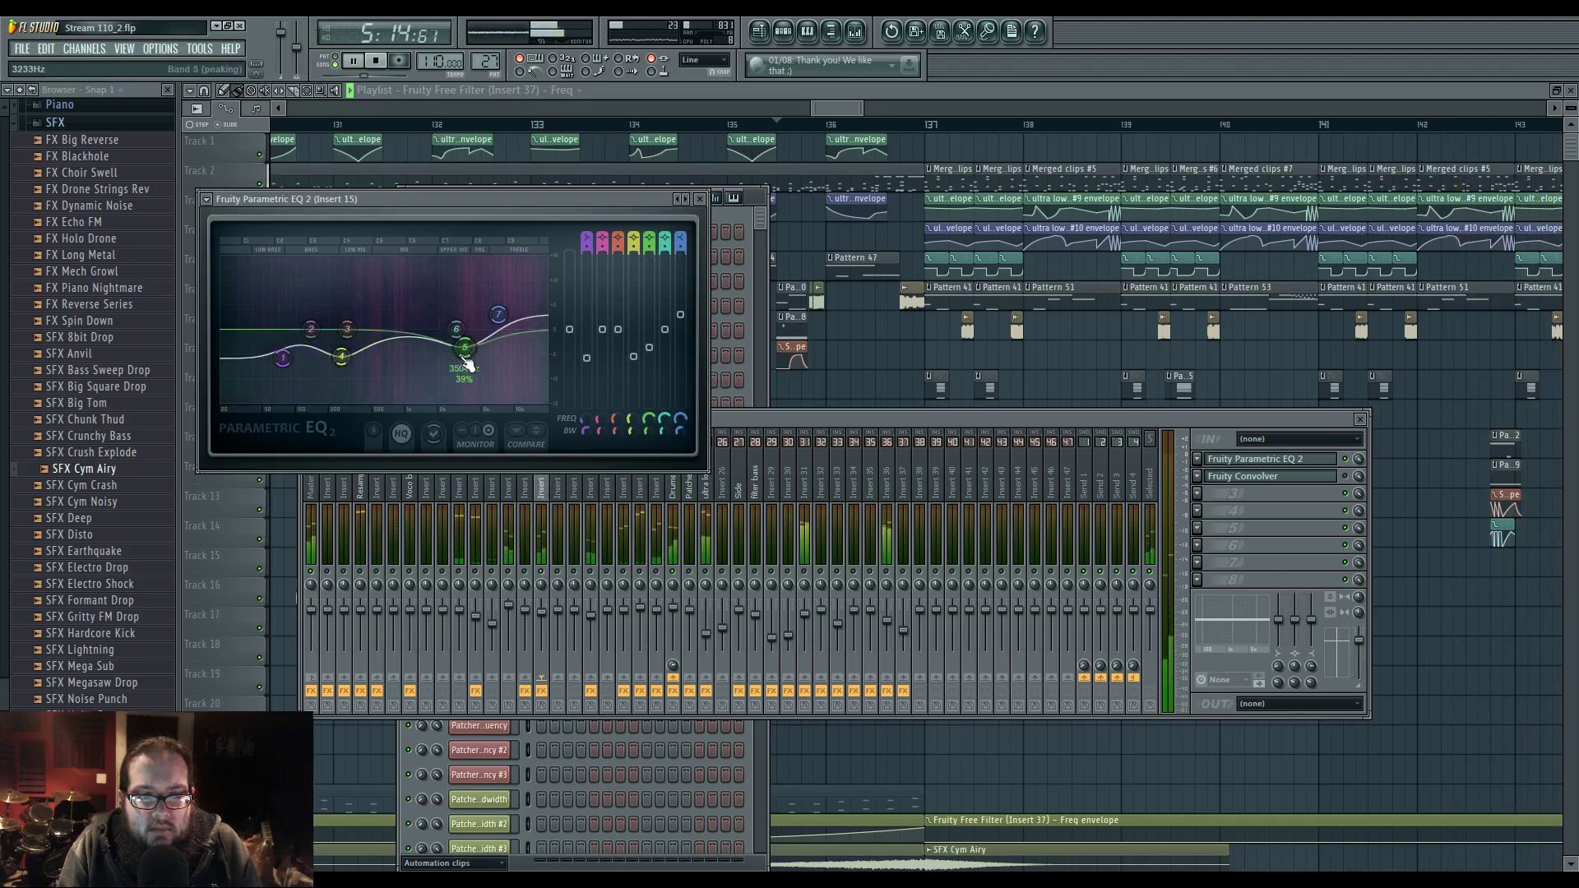
{"action": "left_click_drag", "start_coordinate": [466, 333], "coordinate": [470, 337]}
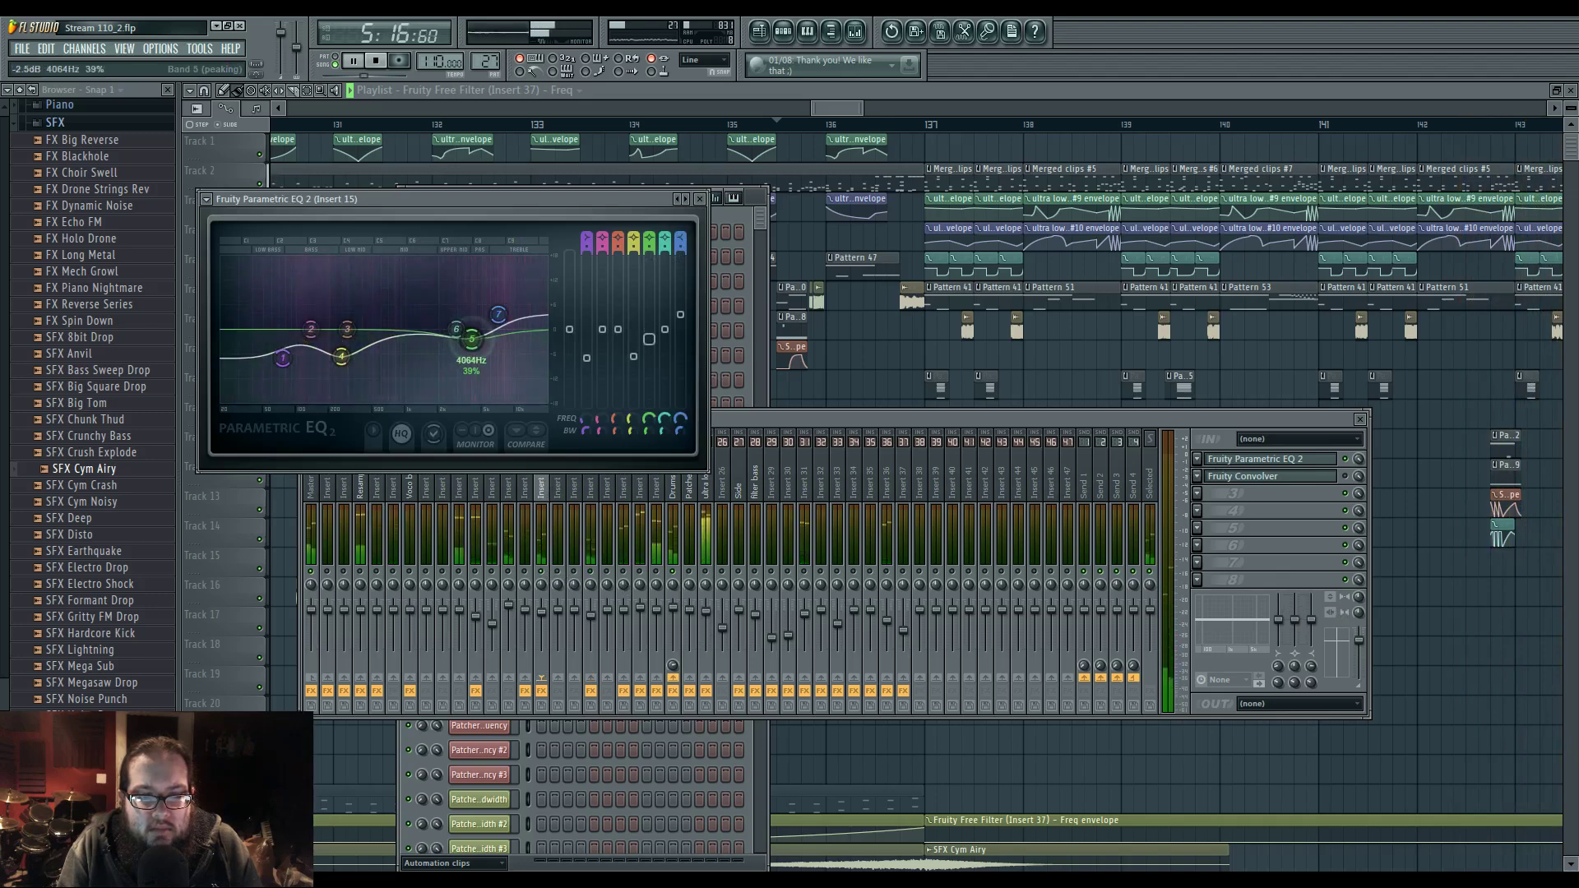
- Raise band 5 of insert 18's Parametric EQ 2 for a shallower cut, and close the mixer and effect windows
{"action": "left_click", "coordinate": [597, 503]}
{"action": "left_click", "coordinate": [1242, 459]}
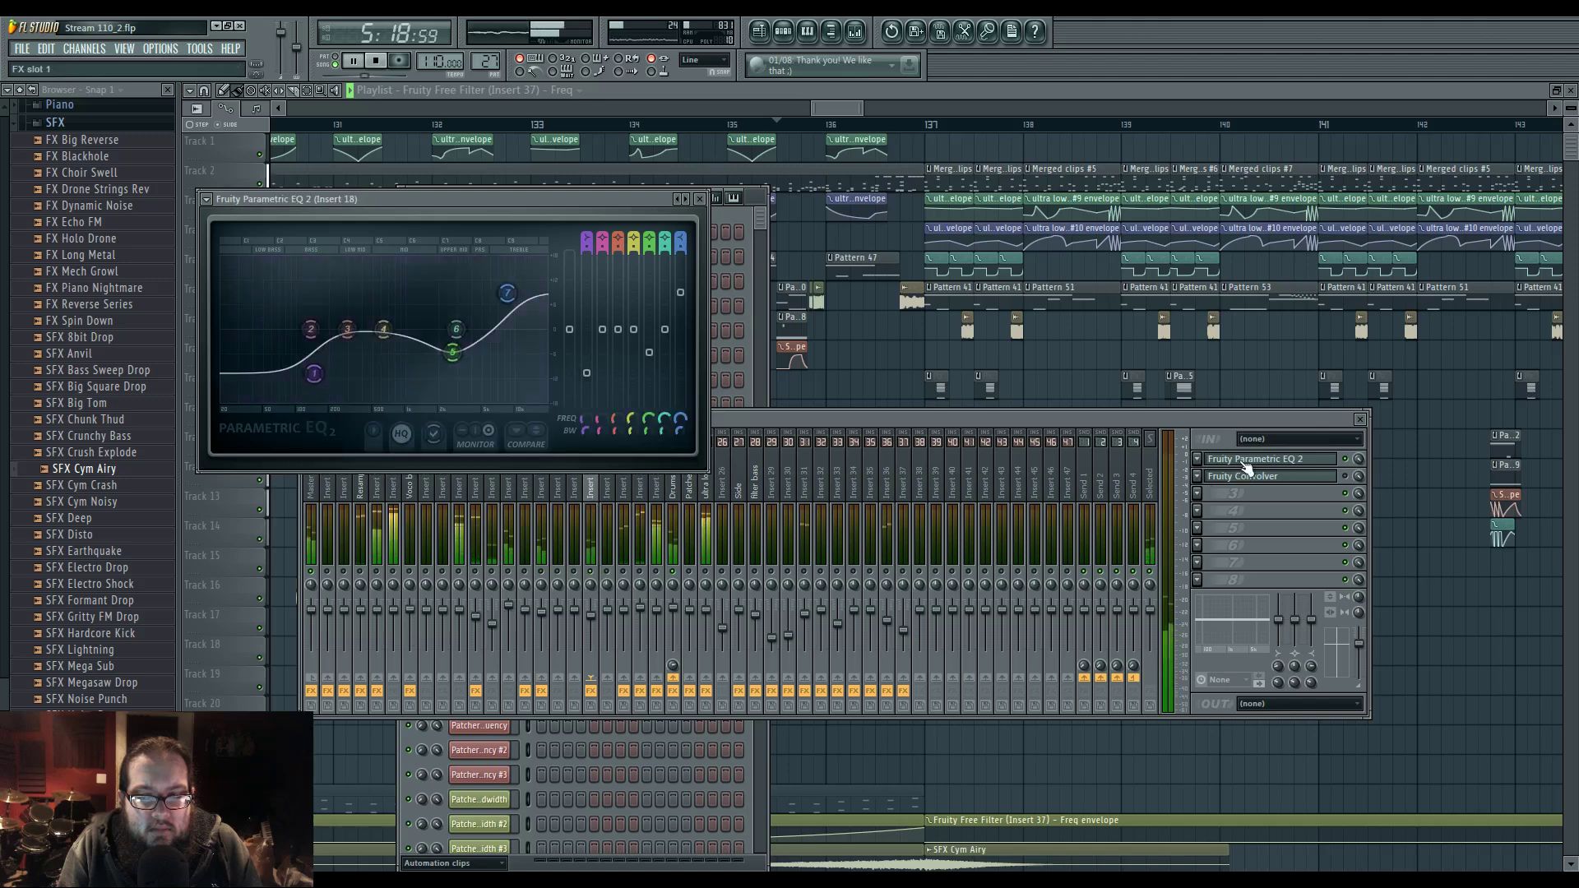
{"action": "left_click", "coordinate": [581, 571]}
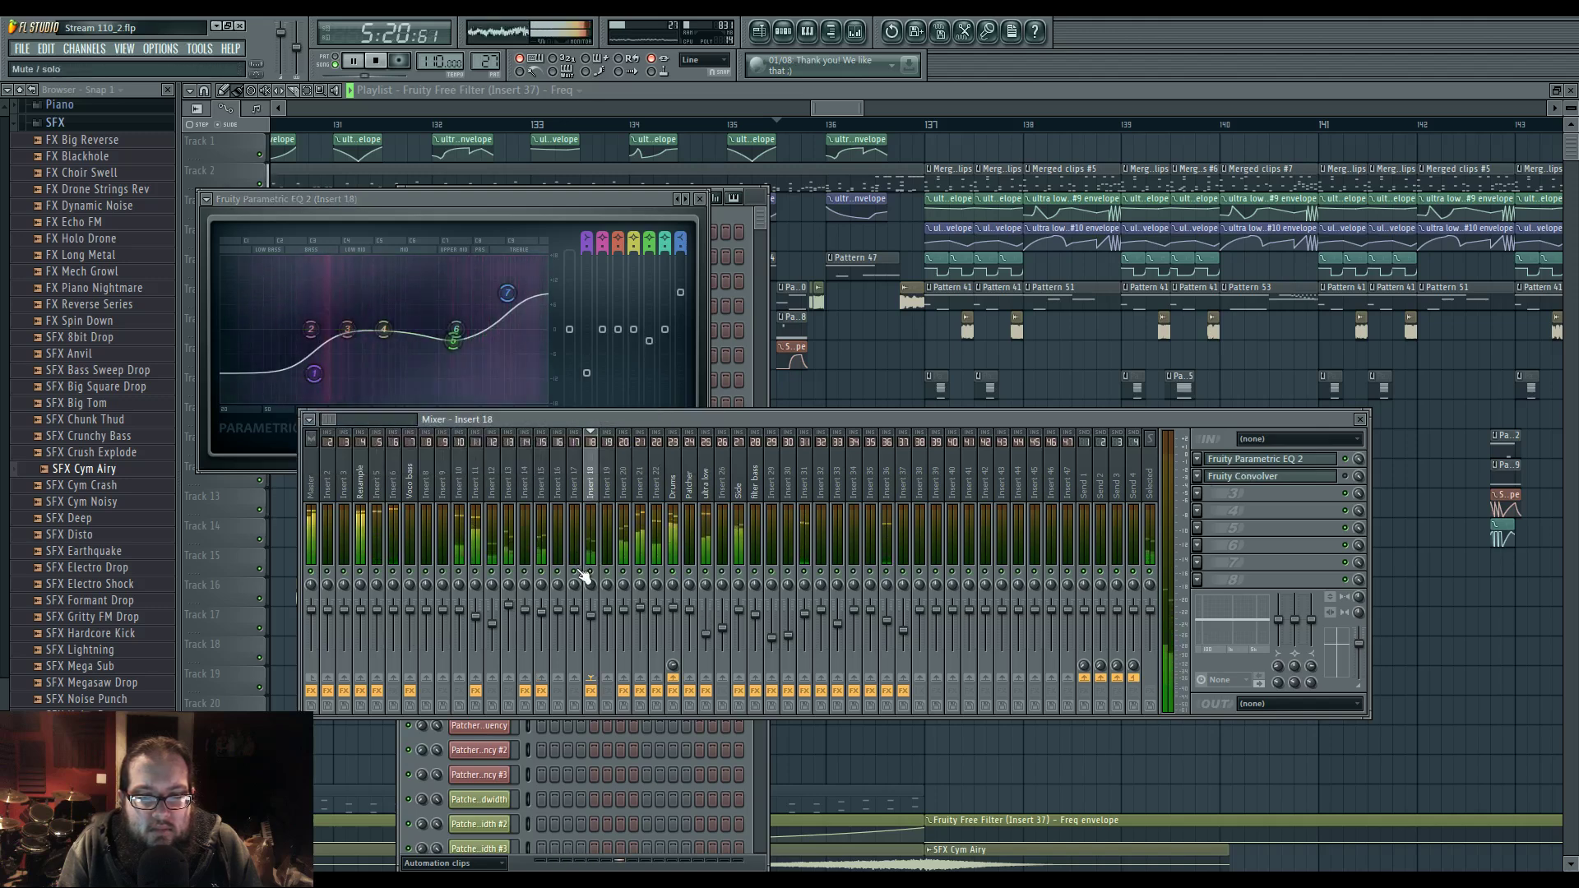
{"action": "key", "text": "F12"}
- Play the end of the second drop from bar 151 and delete the Pattern 42 clip on track 6 at bar 151, beat 3
{"action": "scroll", "coordinate": [933, 458], "scroll_direction": "down", "scroll_amount": 3}
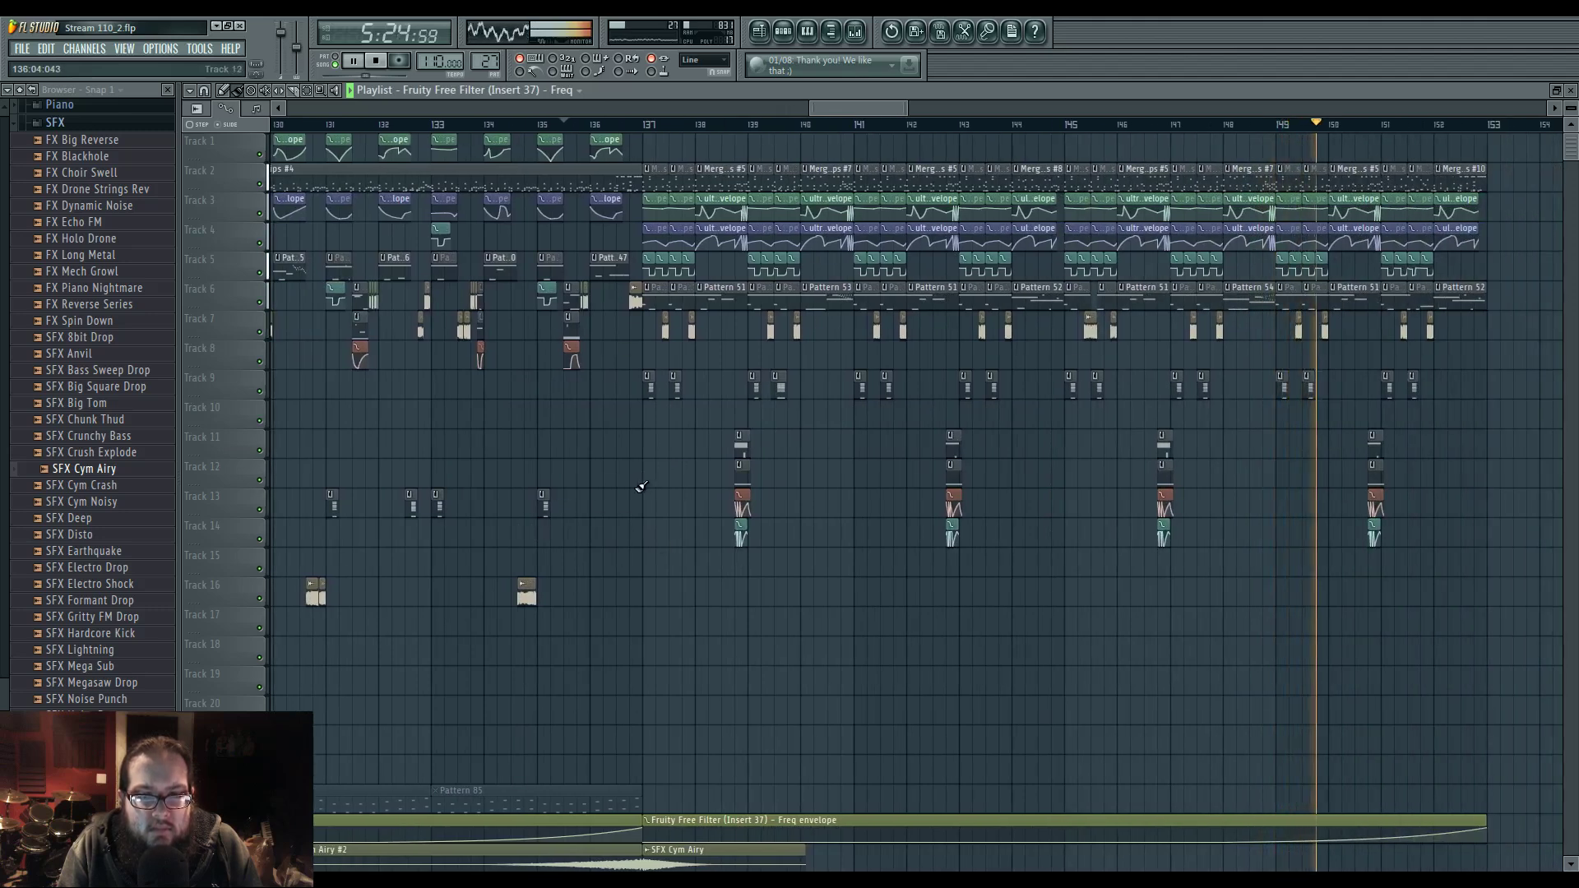
{"action": "left_click_drag", "start_coordinate": [644, 492], "coordinate": [760, 494]}
{"action": "left_click", "coordinate": [39, 130]}
{"action": "left_click", "coordinate": [90, 333]}
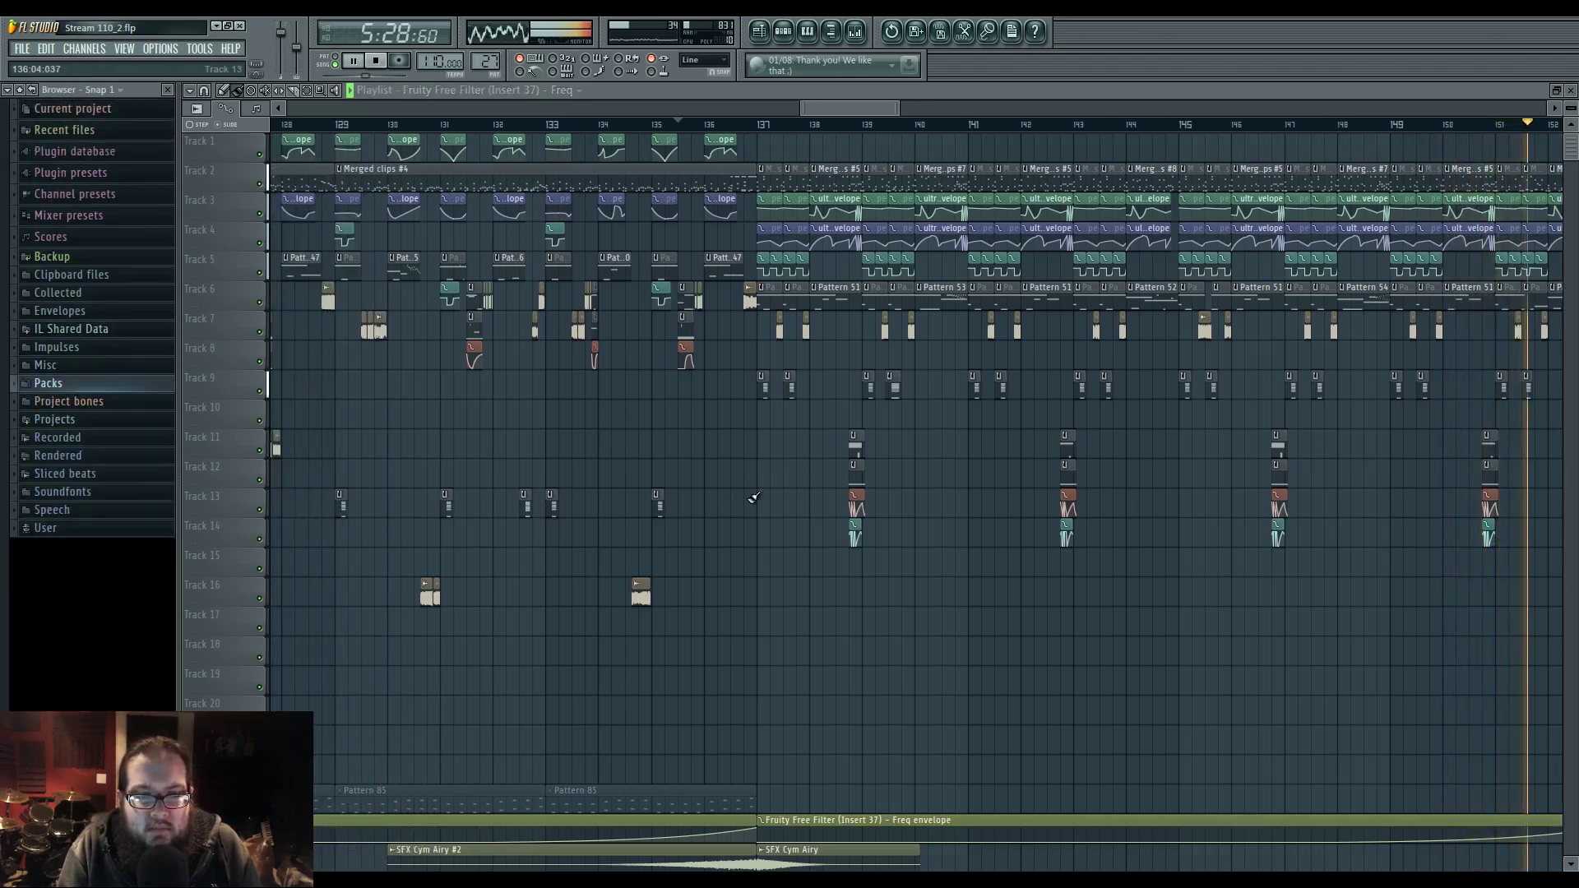
{"action": "left_click_drag", "start_coordinate": [1056, 491], "coordinate": [819, 491]}
{"action": "scroll", "coordinate": [1410, 461], "scroll_direction": "up", "scroll_amount": 6}
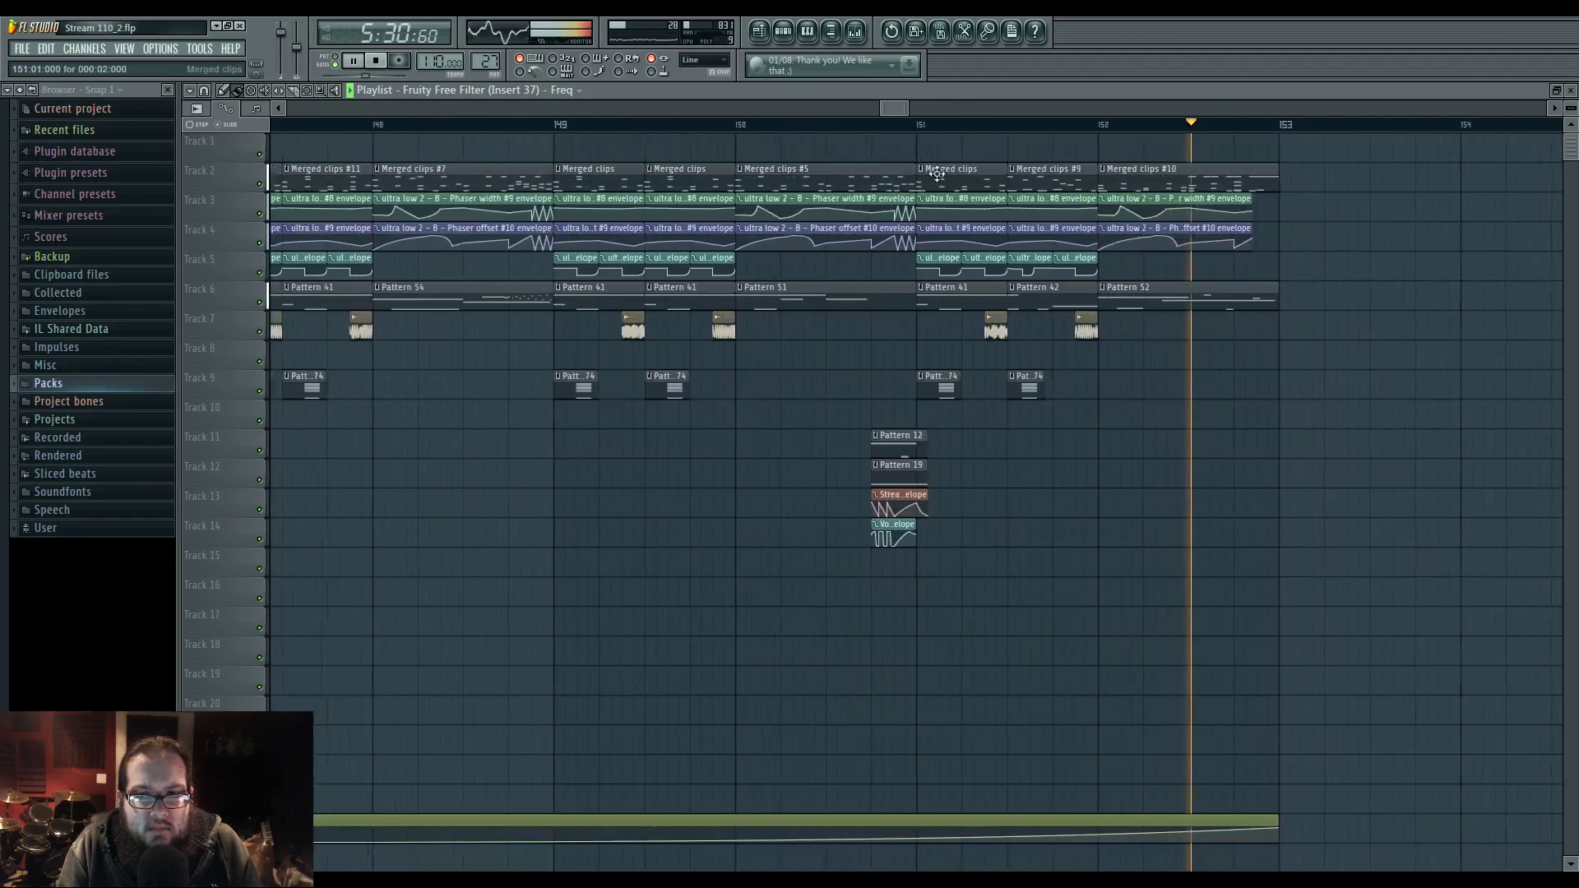
{"action": "left_click", "coordinate": [913, 127]}
{"action": "scroll", "coordinate": [1061, 461], "scroll_direction": "up", "scroll_amount": 4}
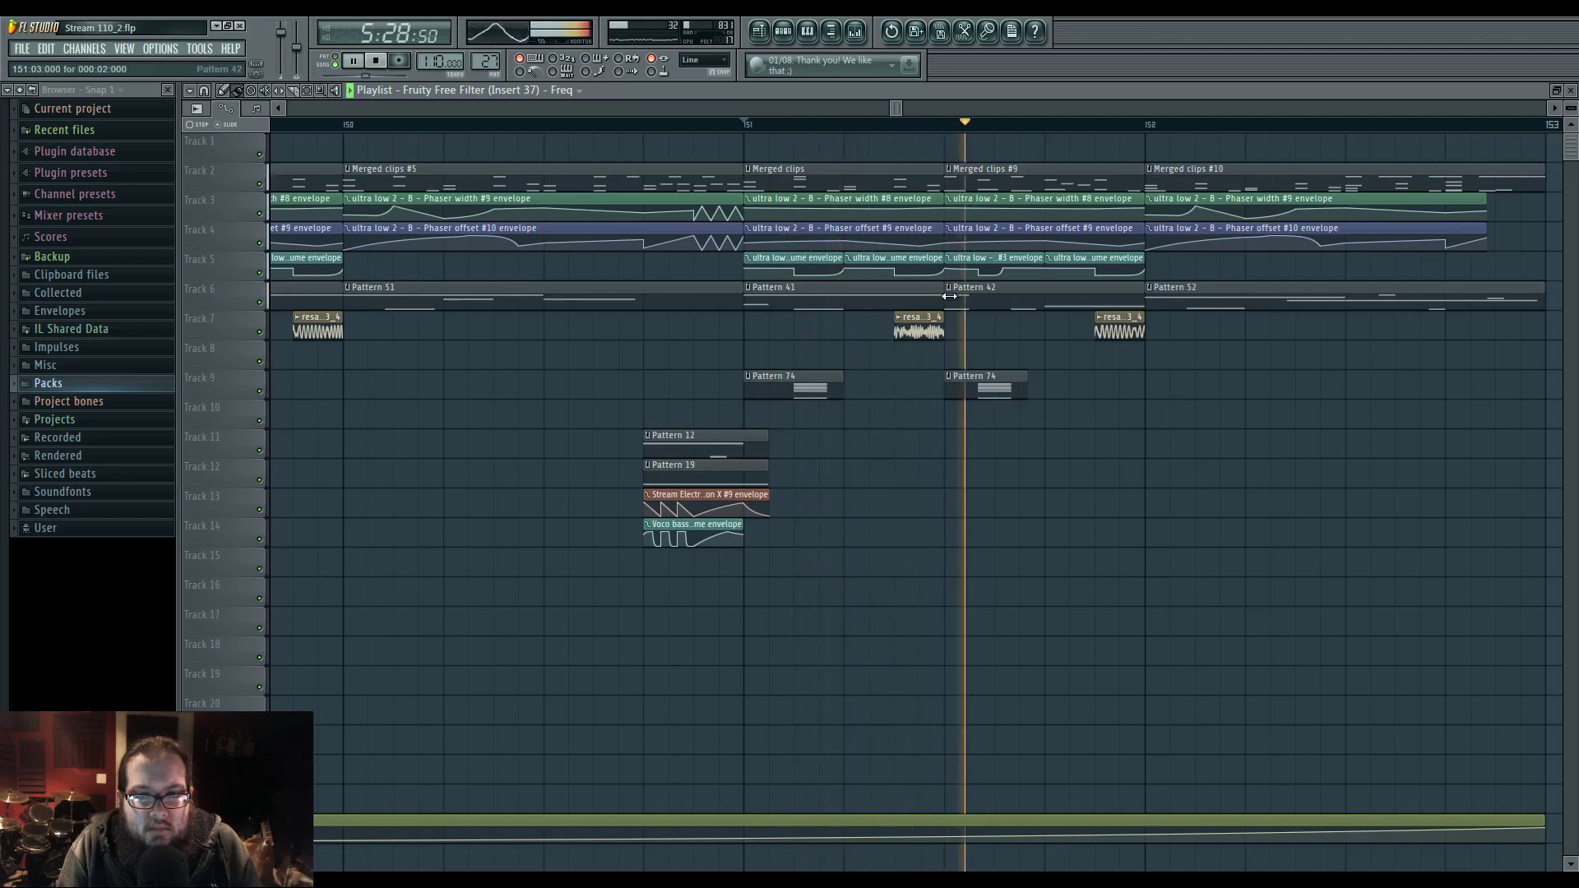
{"action": "left_click_drag", "start_coordinate": [949, 296], "coordinate": [1048, 302]}
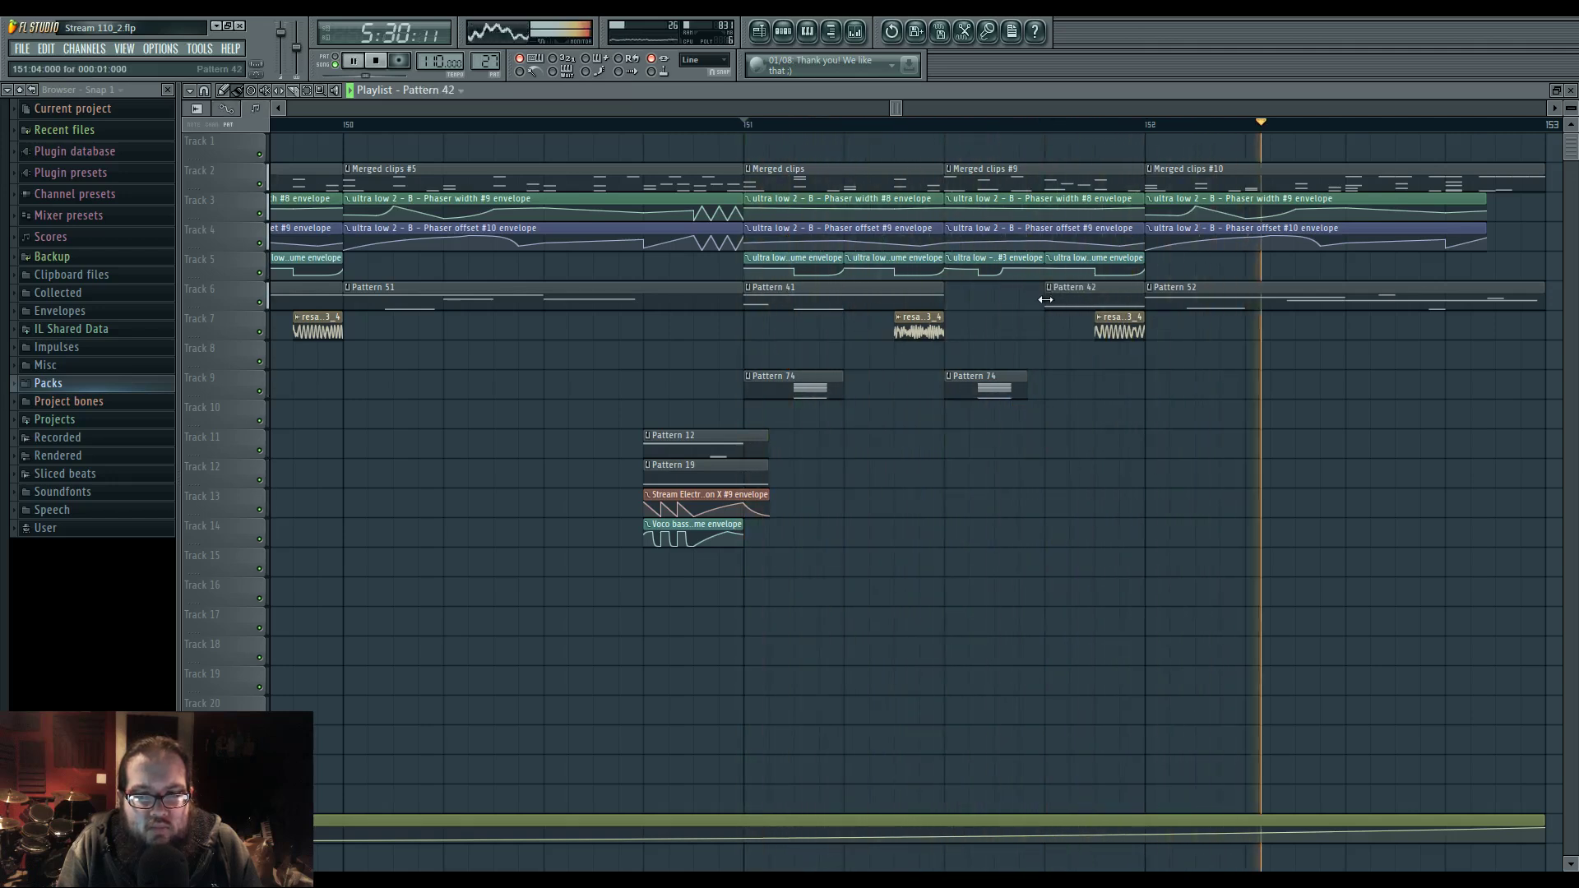
{"action": "right_click", "coordinate": [1061, 306]}
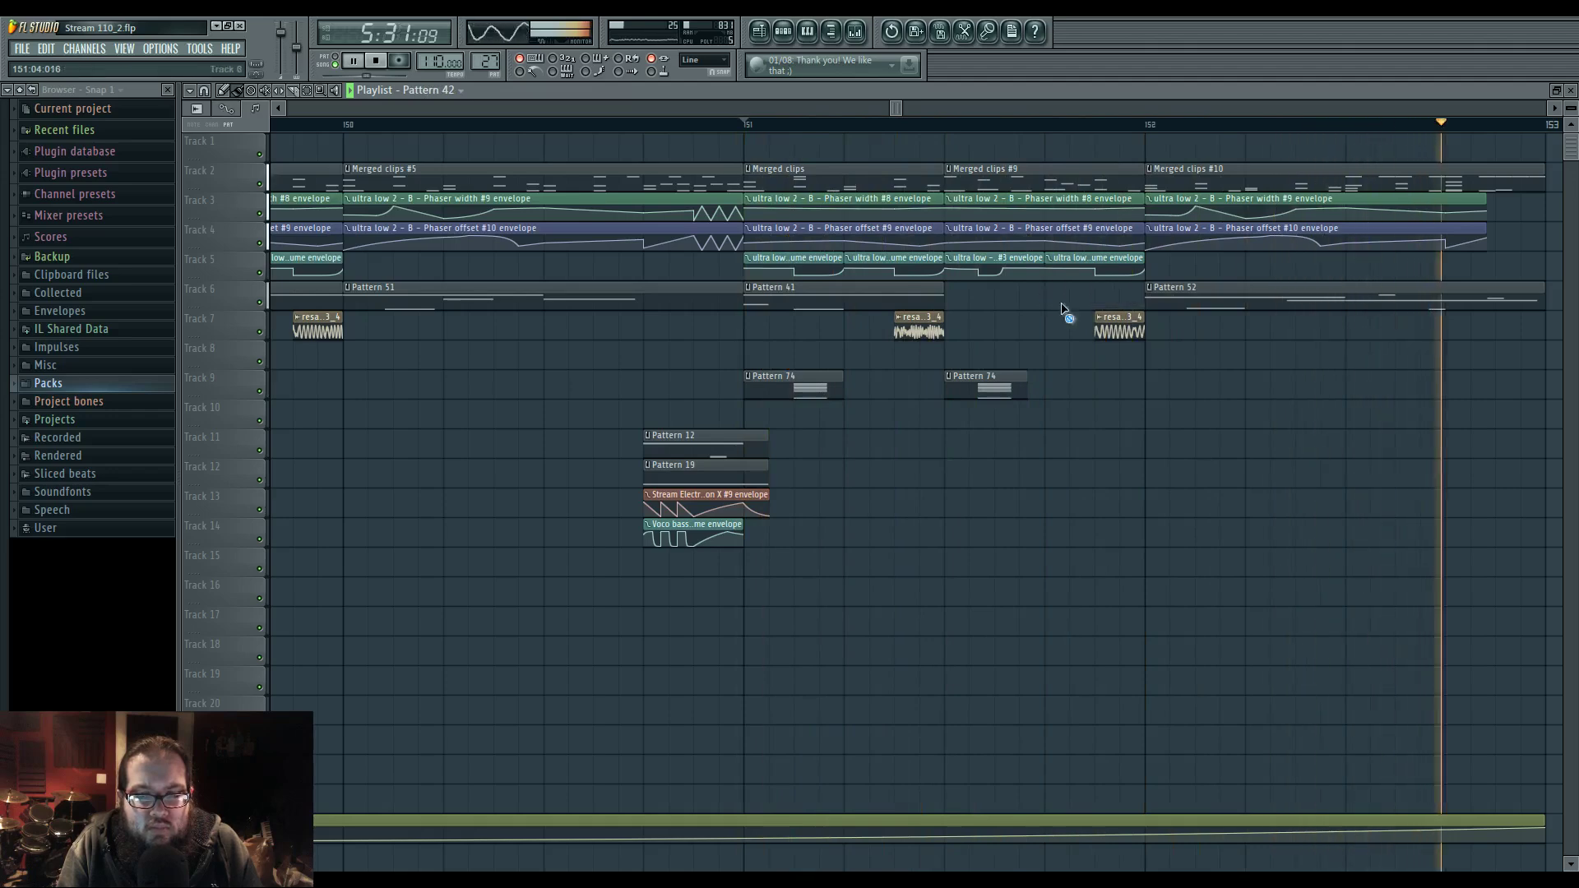
- Copy the Pattern 12 and Pattern 19 clips to bar 151, beat 3, on tracks 11 and 12, and stop playback
{"action": "left_click", "coordinate": [722, 444]}
{"action": "left_click", "coordinate": [948, 444]}
{"action": "left_click", "coordinate": [719, 467]}
{"action": "left_click", "coordinate": [949, 474]}
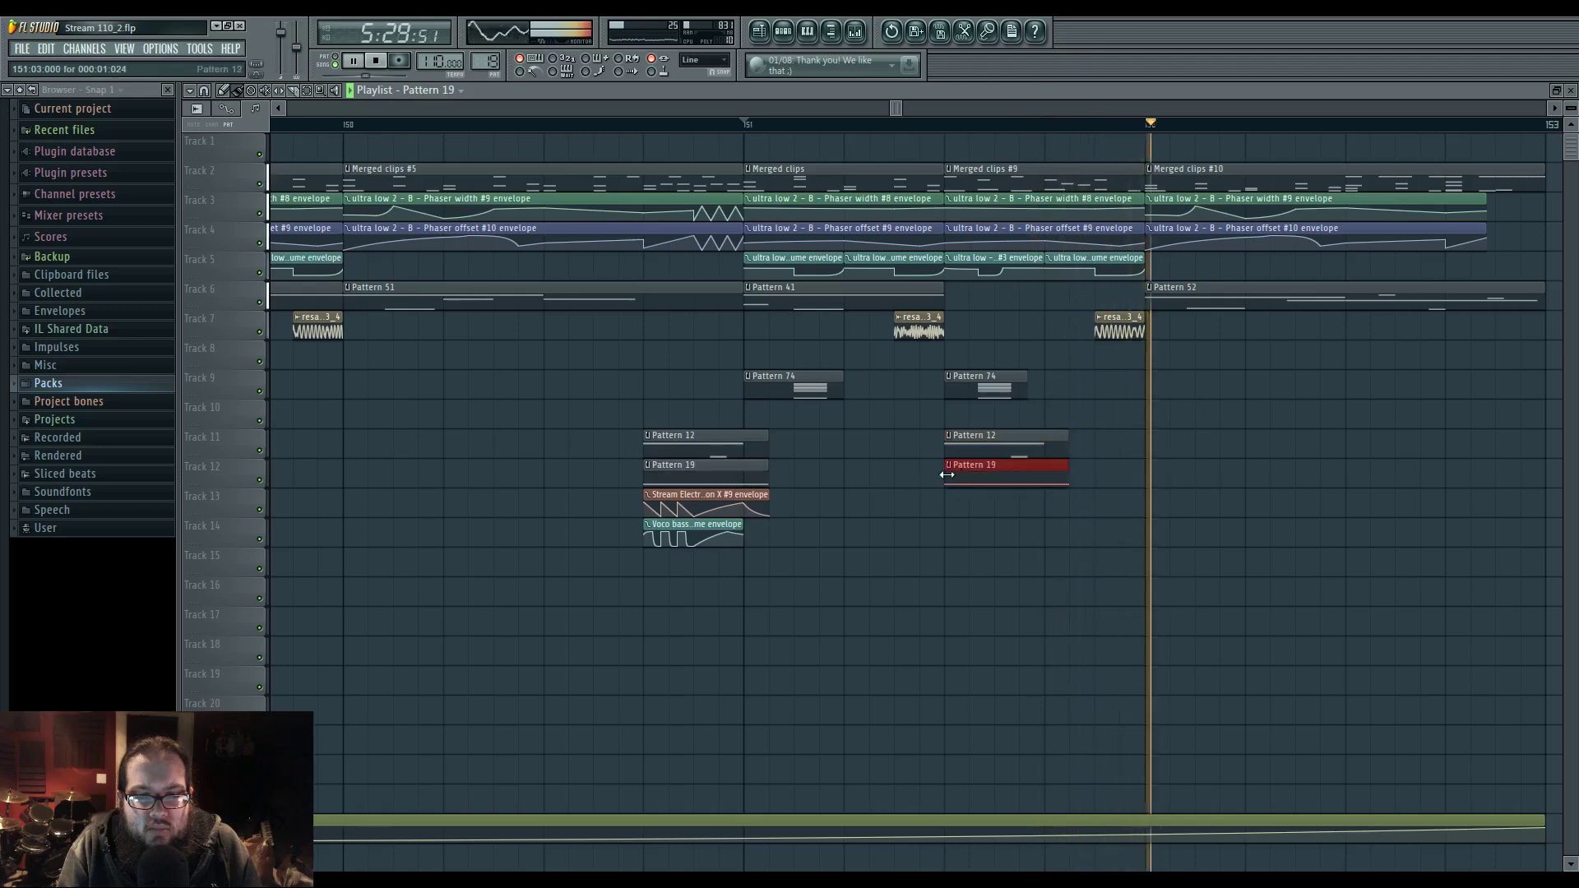
{"action": "scroll", "coordinate": [1024, 539], "scroll_direction": "up", "scroll_amount": 2}
{"action": "key", "text": "space"}
- Make the Pattern 12 copy unique and edit its melody to two short E4 notes followed by a longer A4
{"action": "left_click", "coordinate": [884, 436]}
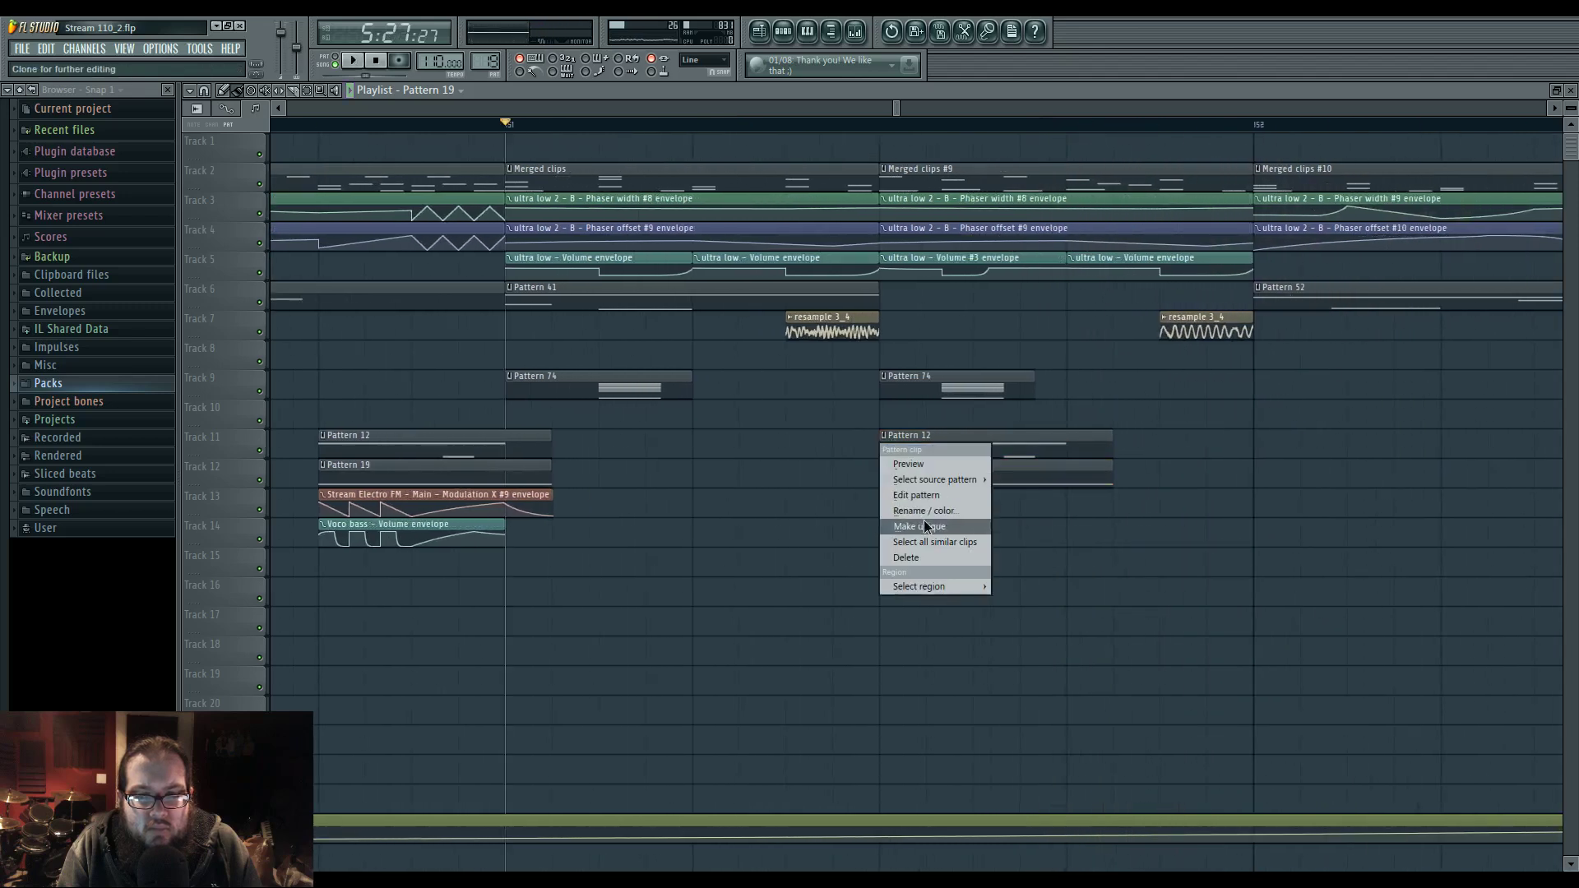
{"action": "left_click", "coordinate": [924, 526]}
{"action": "double_click", "coordinate": [959, 442]}
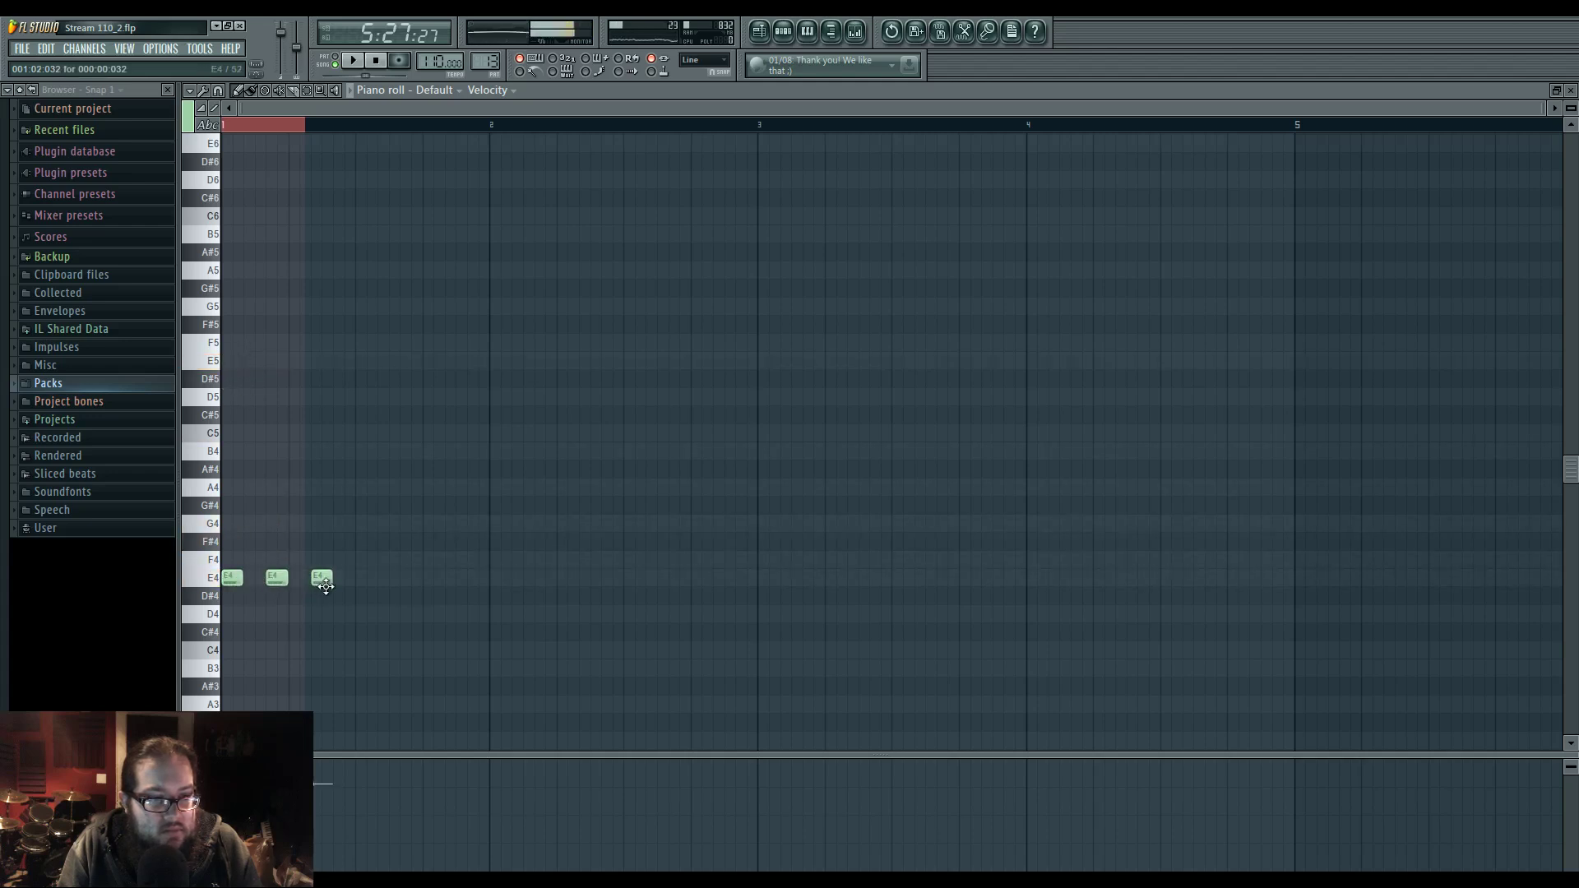
{"action": "left_click", "coordinate": [760, 36]}
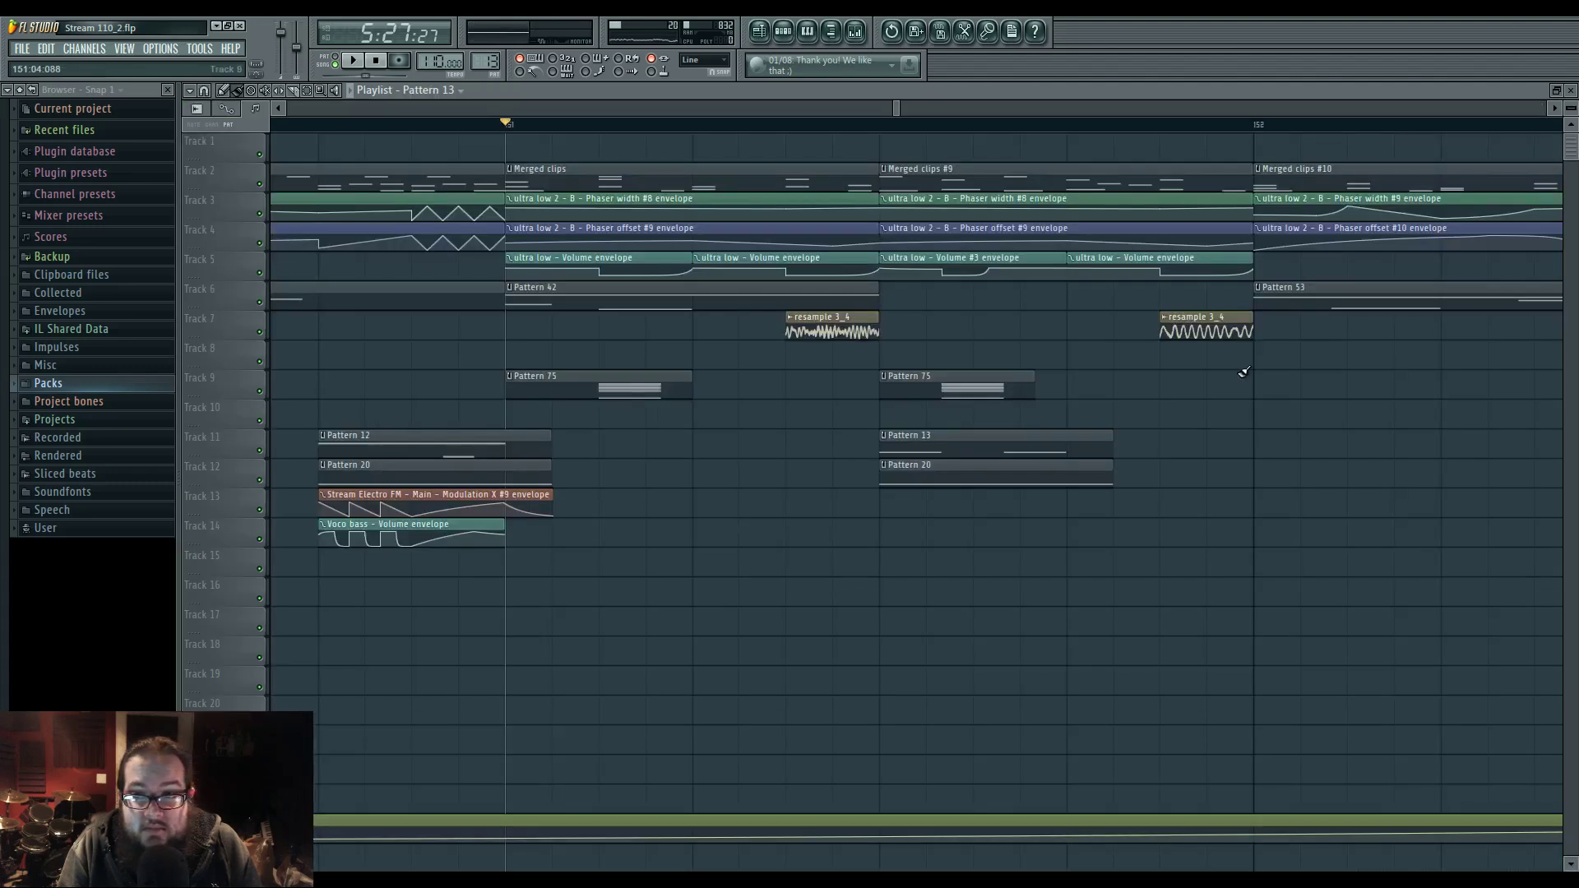
{"action": "double_click", "coordinate": [1055, 448]}
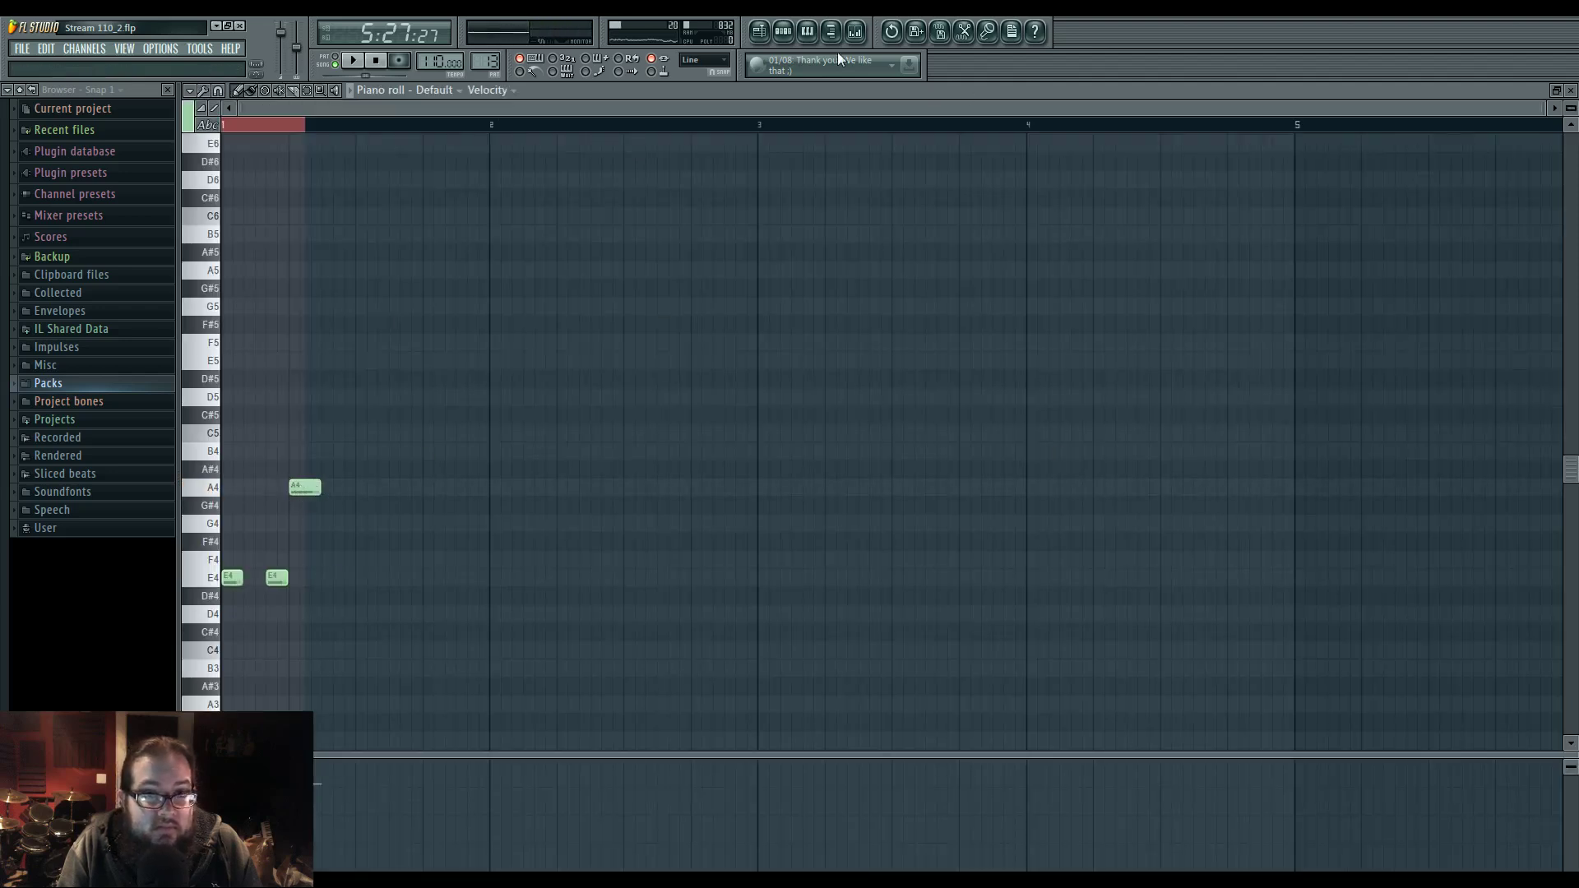
{"action": "key", "text": "F5"}
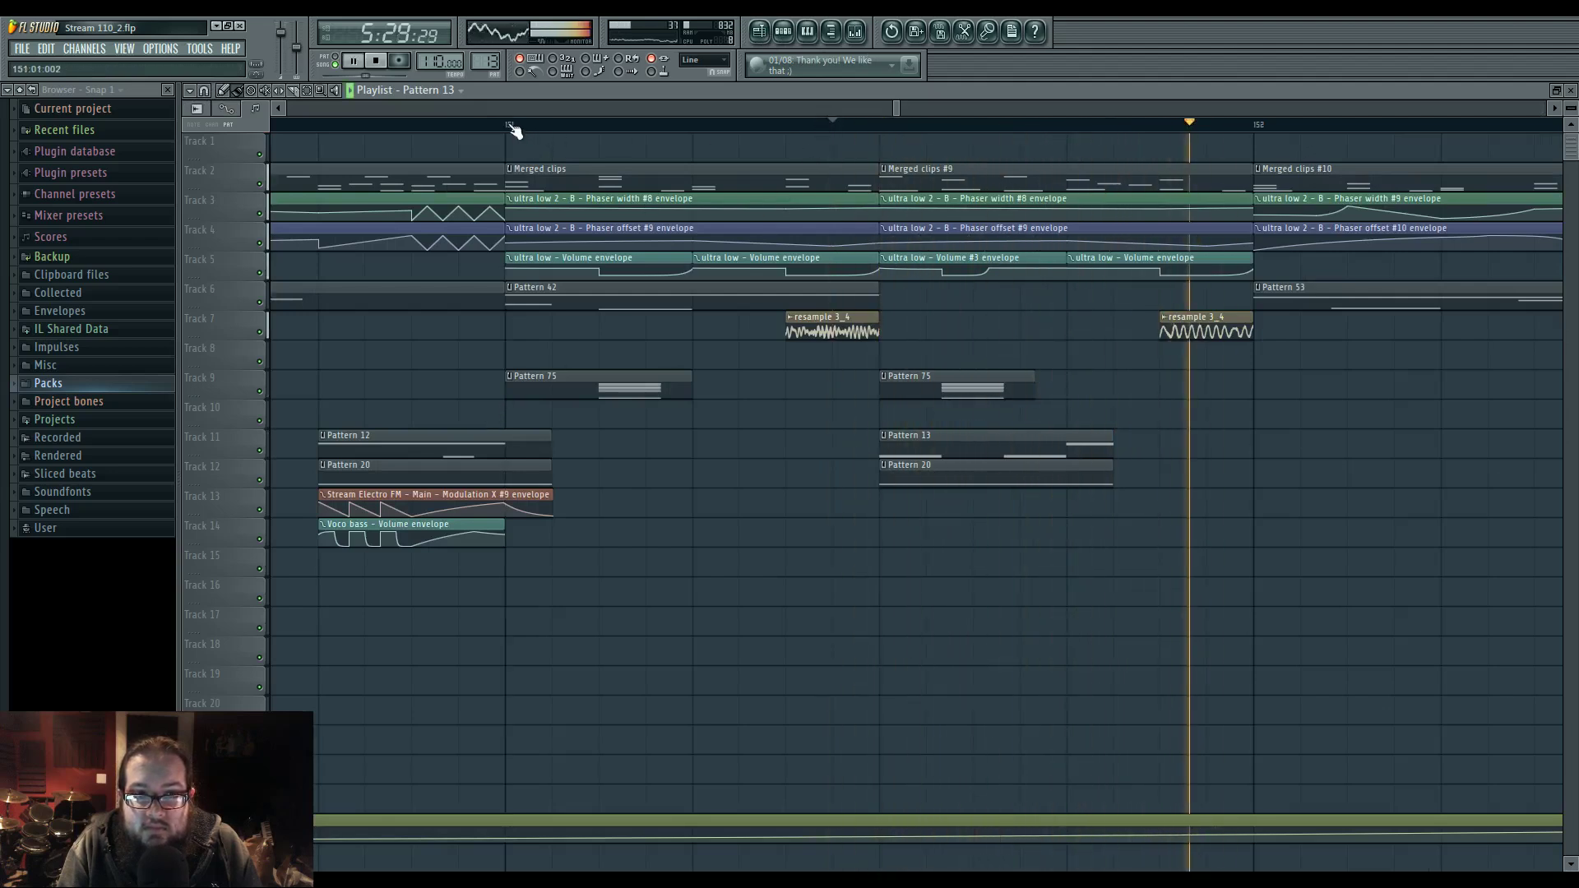
- Copy the Stream Electro FM Modulation X #9 envelope to bar 151, beat 3, on track 13 and make it unique
{"action": "left_click", "coordinate": [903, 497]}
{"action": "key", "text": "space"}
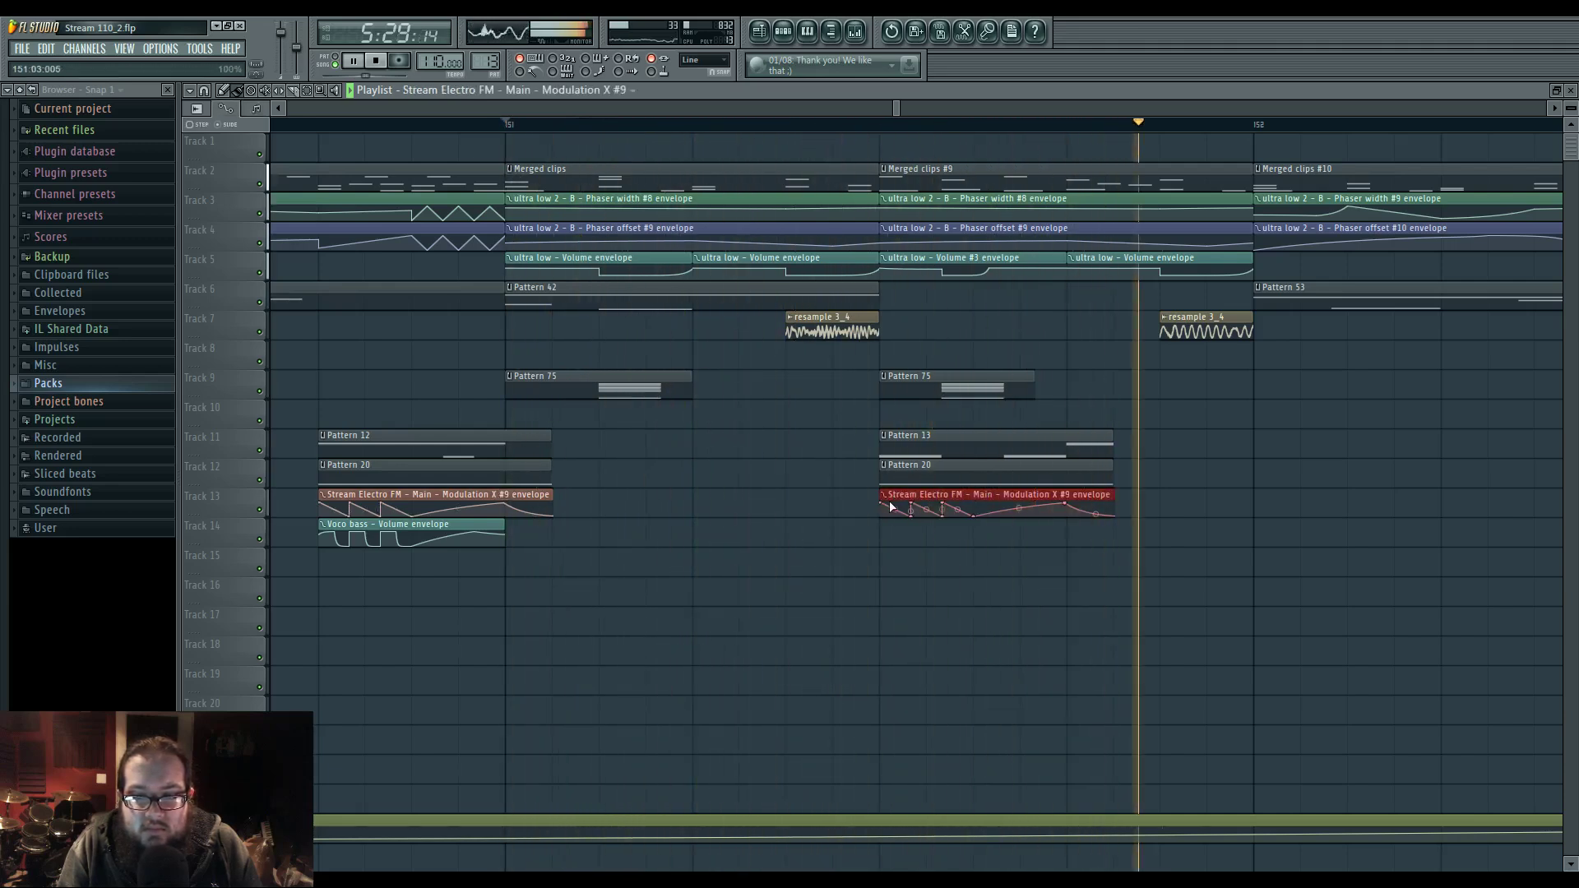
{"action": "key", "text": "space"}
{"action": "left_click", "coordinate": [983, 493]}
{"action": "left_click", "coordinate": [936, 584]}
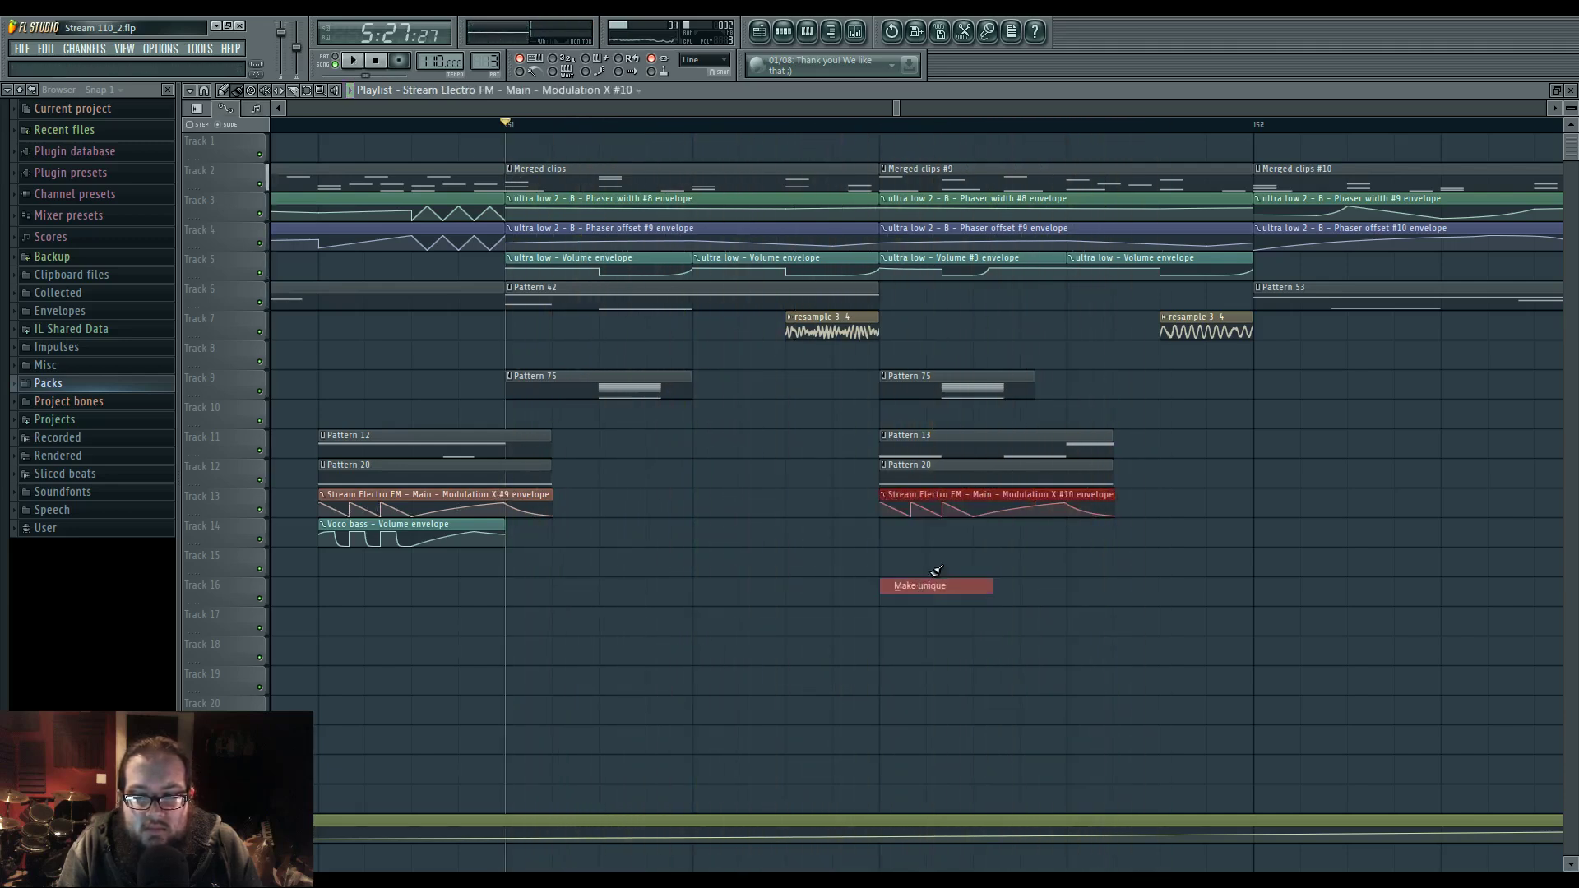
- Remove the sawtooth points from the Modulation X #10 envelope for one smooth dip and rise, and lengthen it together with the Pattern 13 clip
{"action": "right_click", "coordinate": [916, 513]}
{"action": "left_click", "coordinate": [926, 540]}
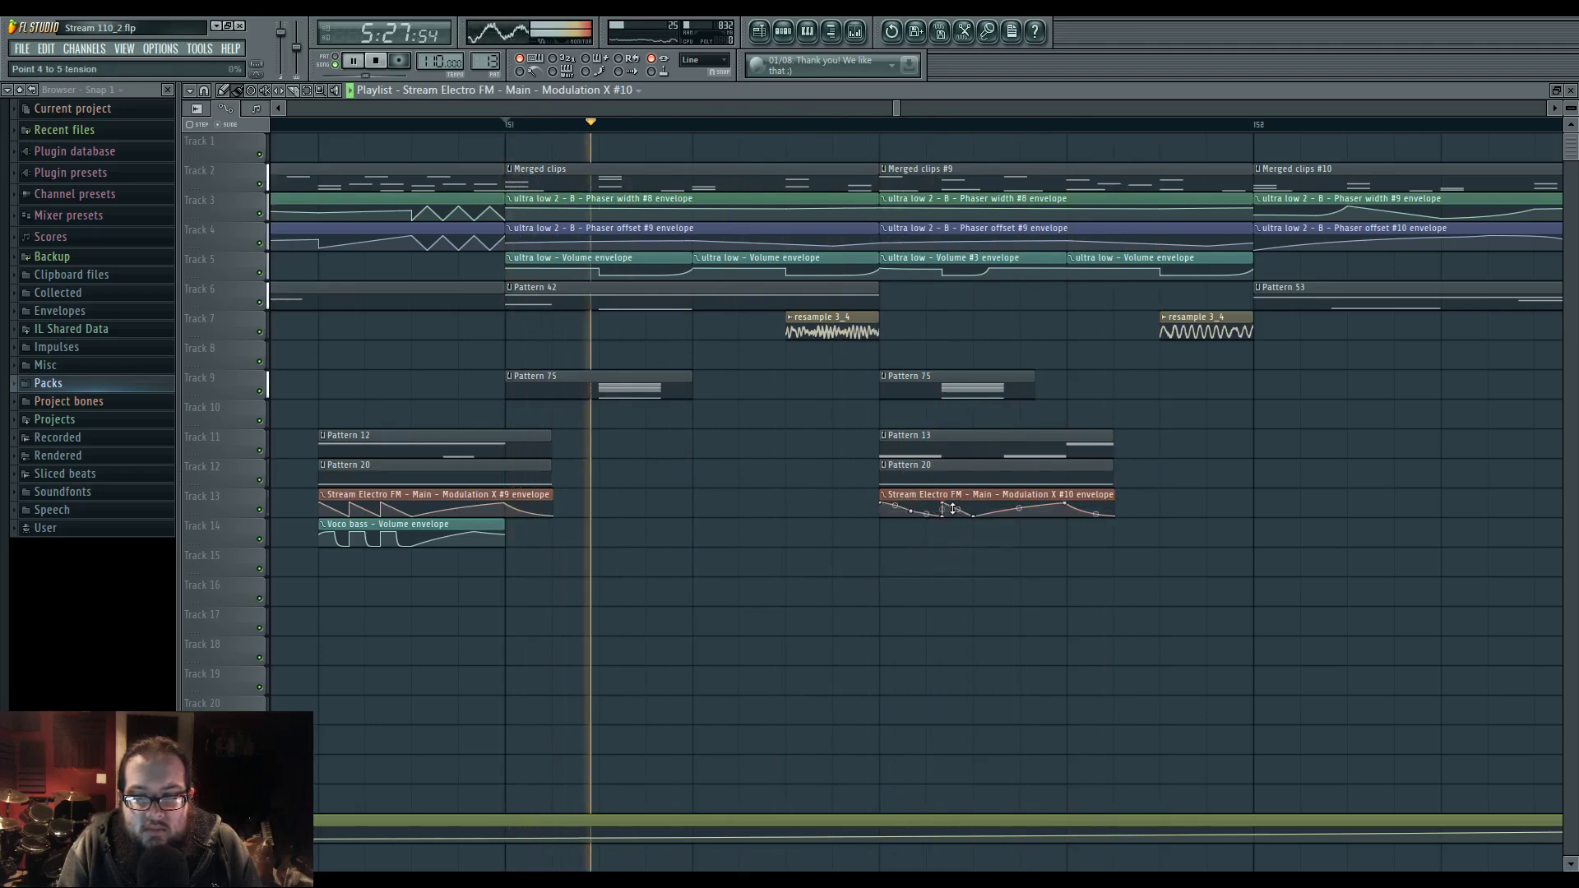
{"action": "right_click", "coordinate": [947, 515]}
{"action": "left_click", "coordinate": [1020, 531]}
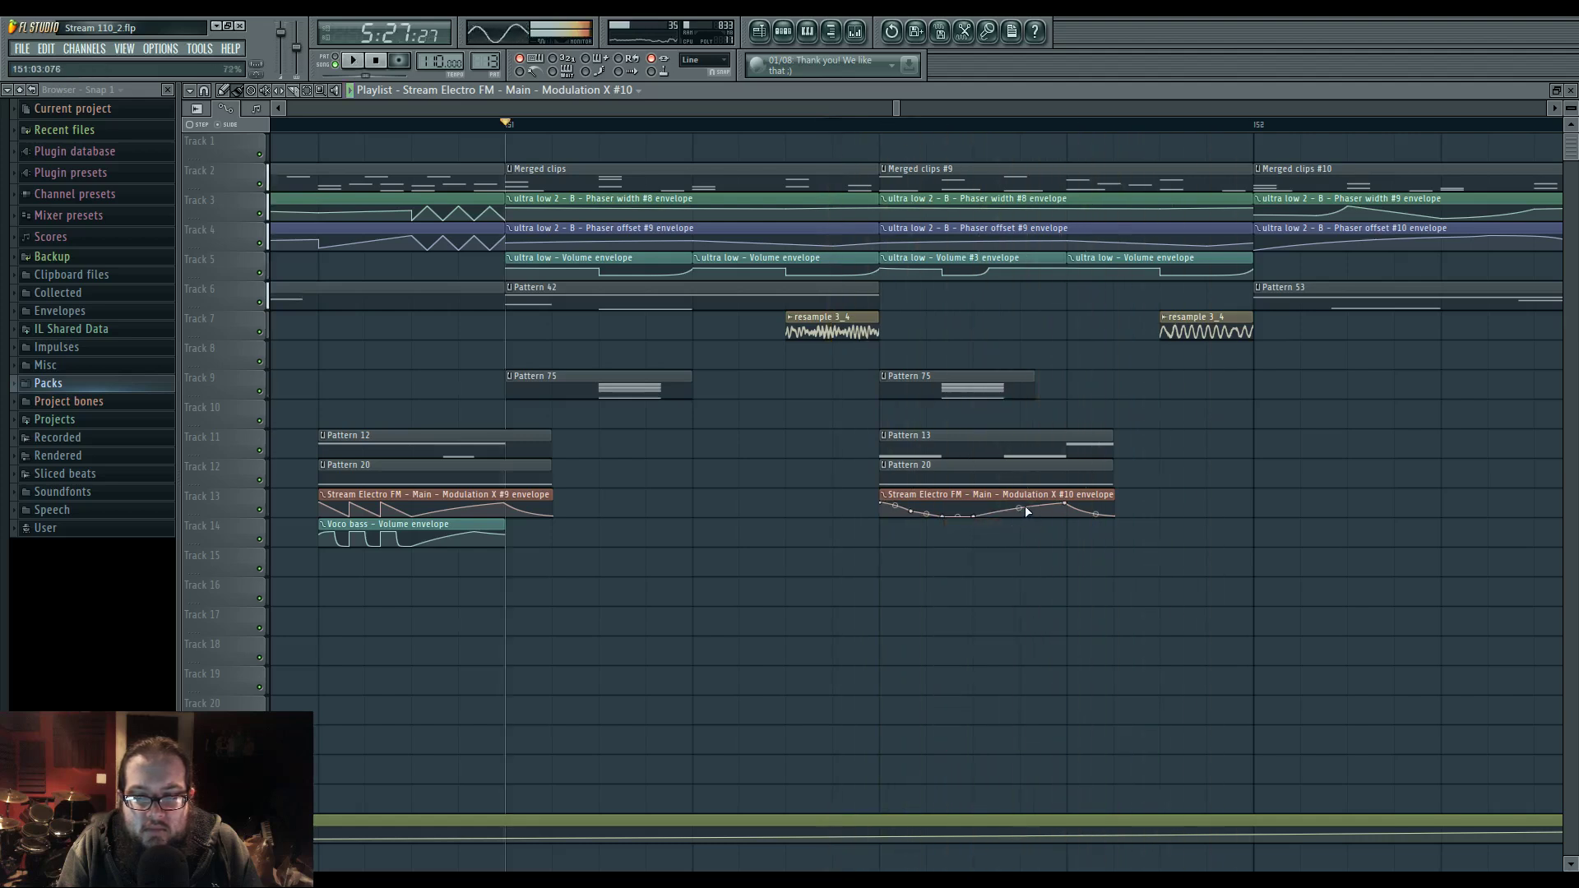
{"action": "key", "text": "space"}
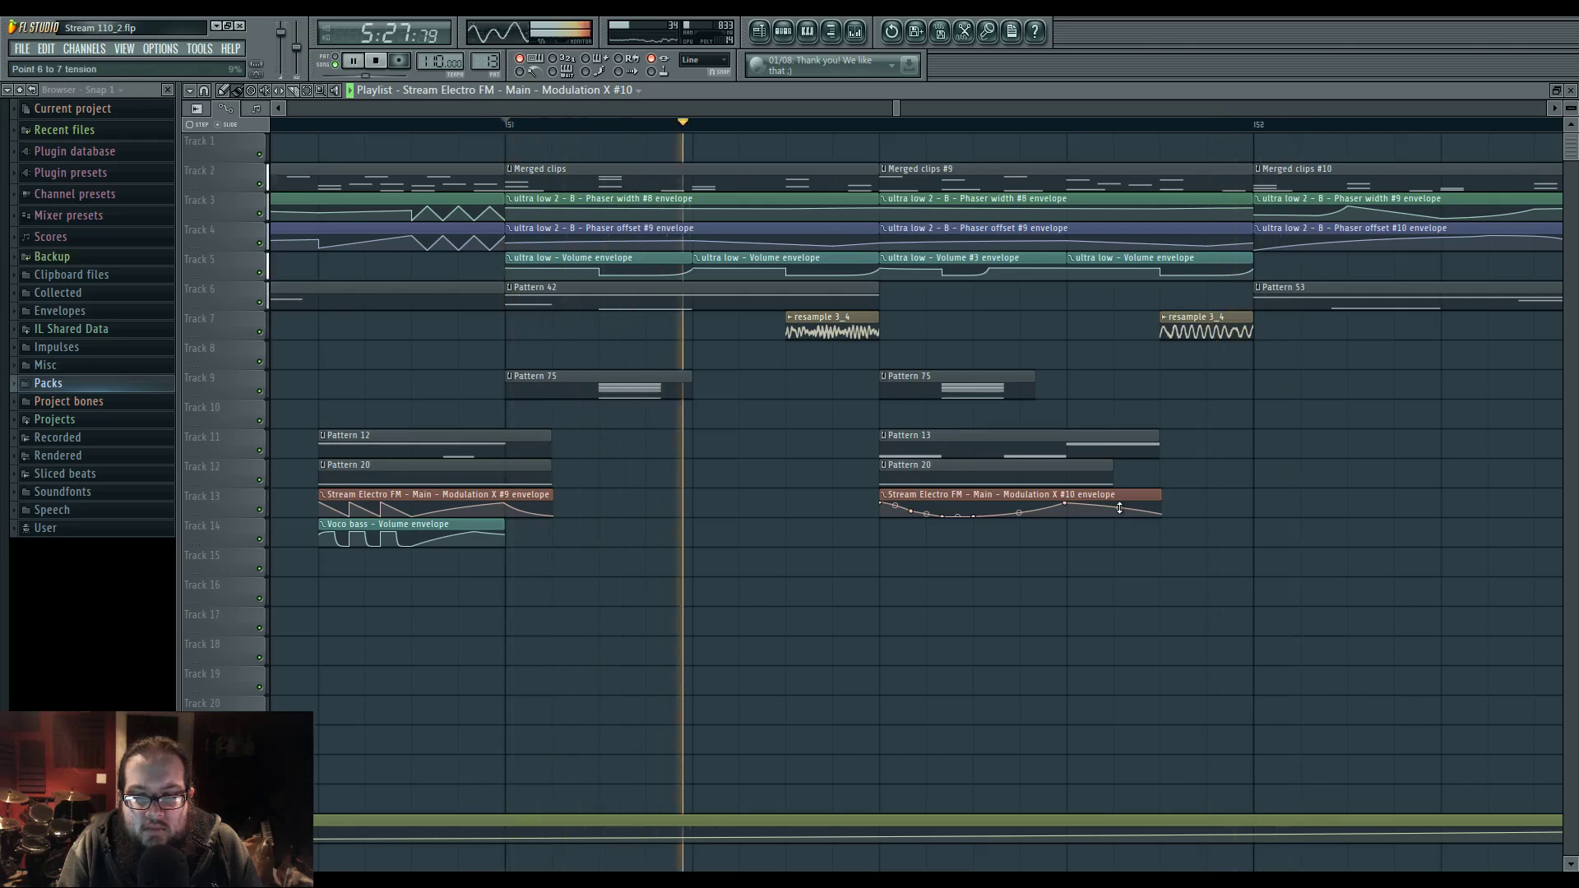
- Make the Pattern 20 copy on track 12 unique, move its long note to D#5 and add a C4 note of equal length
{"action": "left_click", "coordinate": [883, 466]}
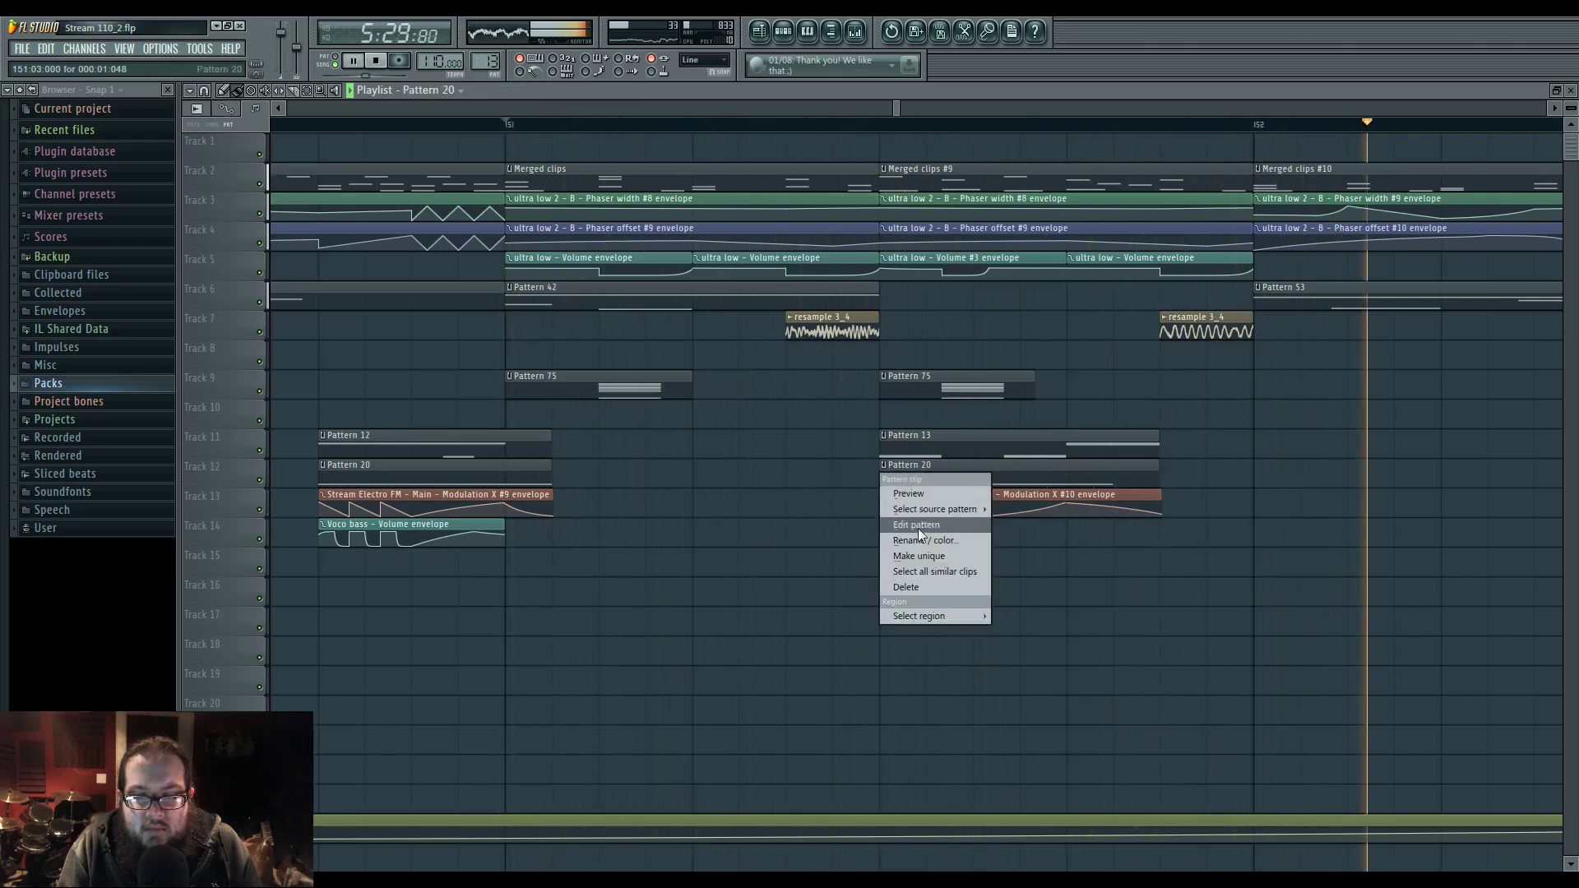
{"action": "left_click", "coordinate": [919, 556]}
{"action": "double_click", "coordinate": [921, 485]}
{"action": "left_click_drag", "start_coordinate": [777, 444], "coordinate": [616, 199]}
{"action": "key", "text": "space"}
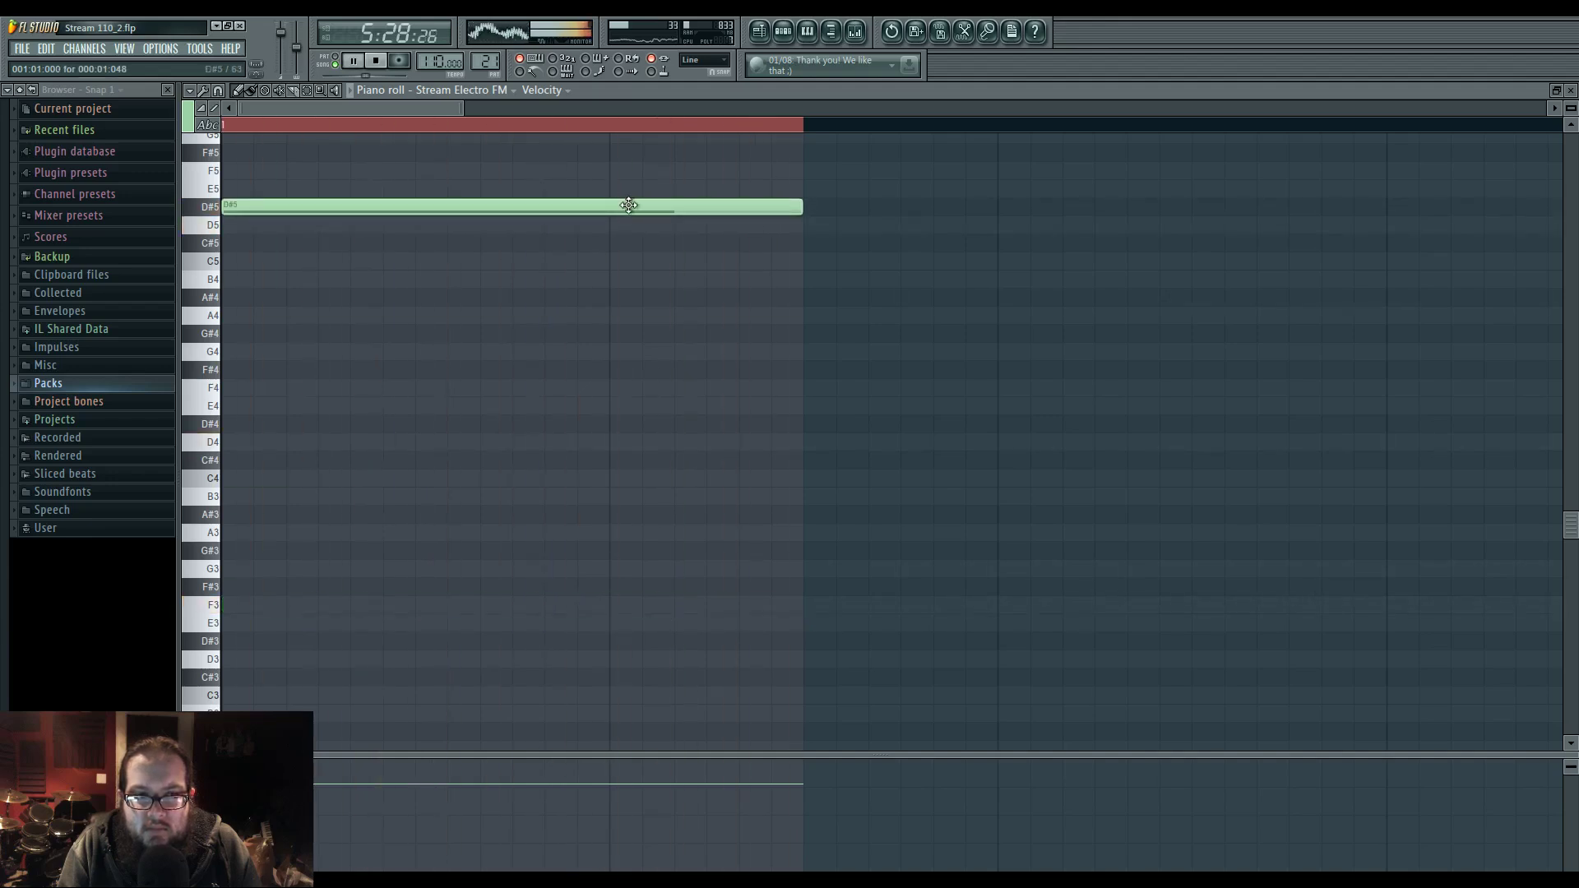
{"action": "left_click", "coordinate": [202, 108]}
{"action": "left_click", "coordinate": [233, 479]}
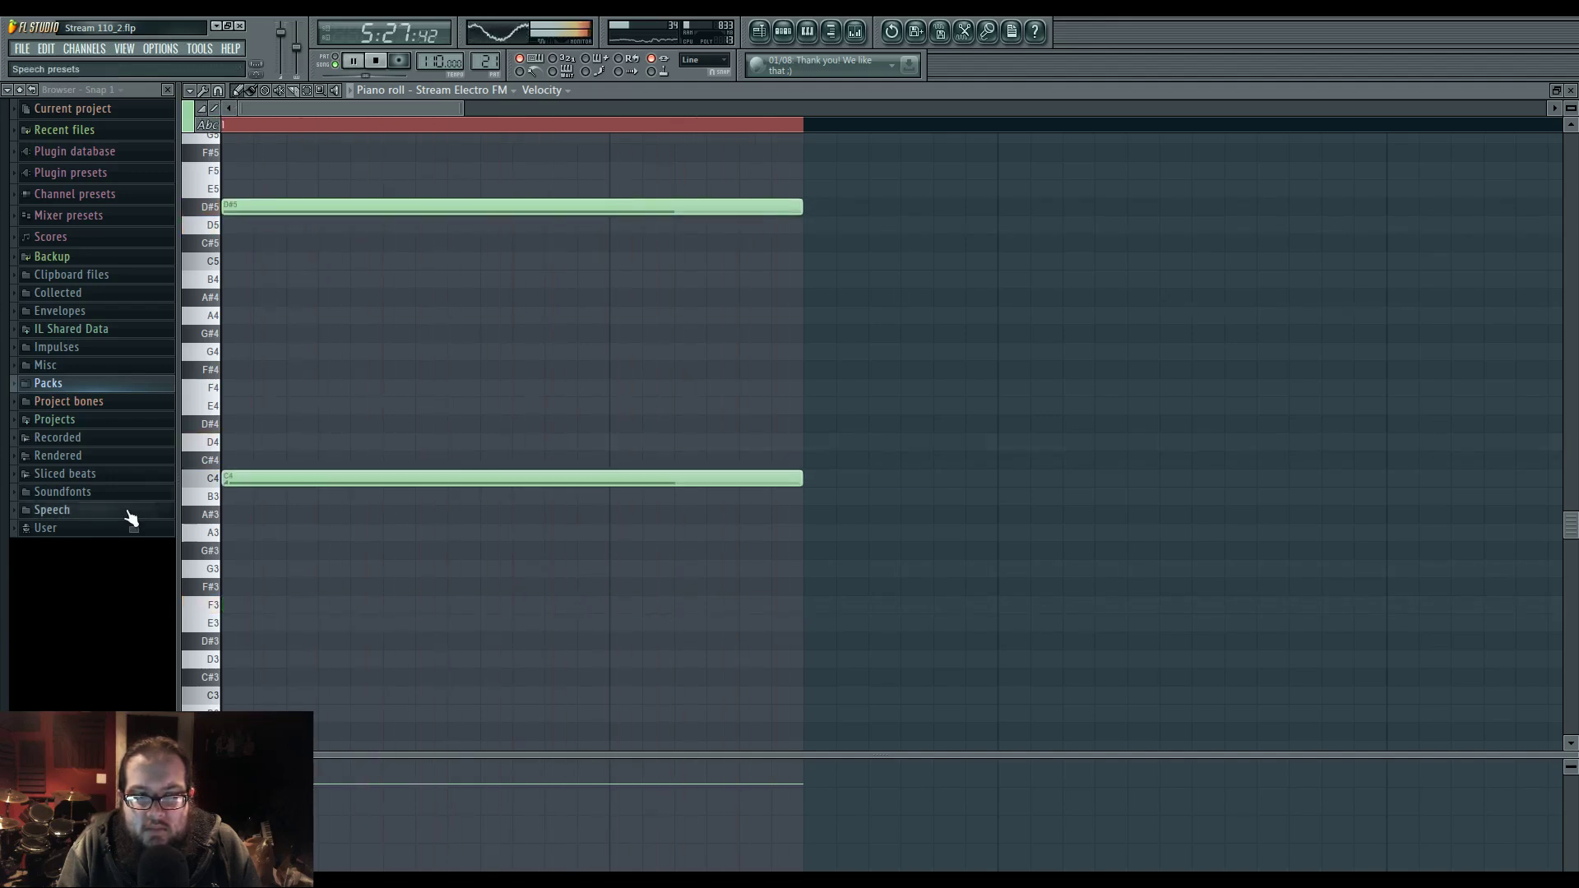
{"action": "left_click", "coordinate": [759, 32]}
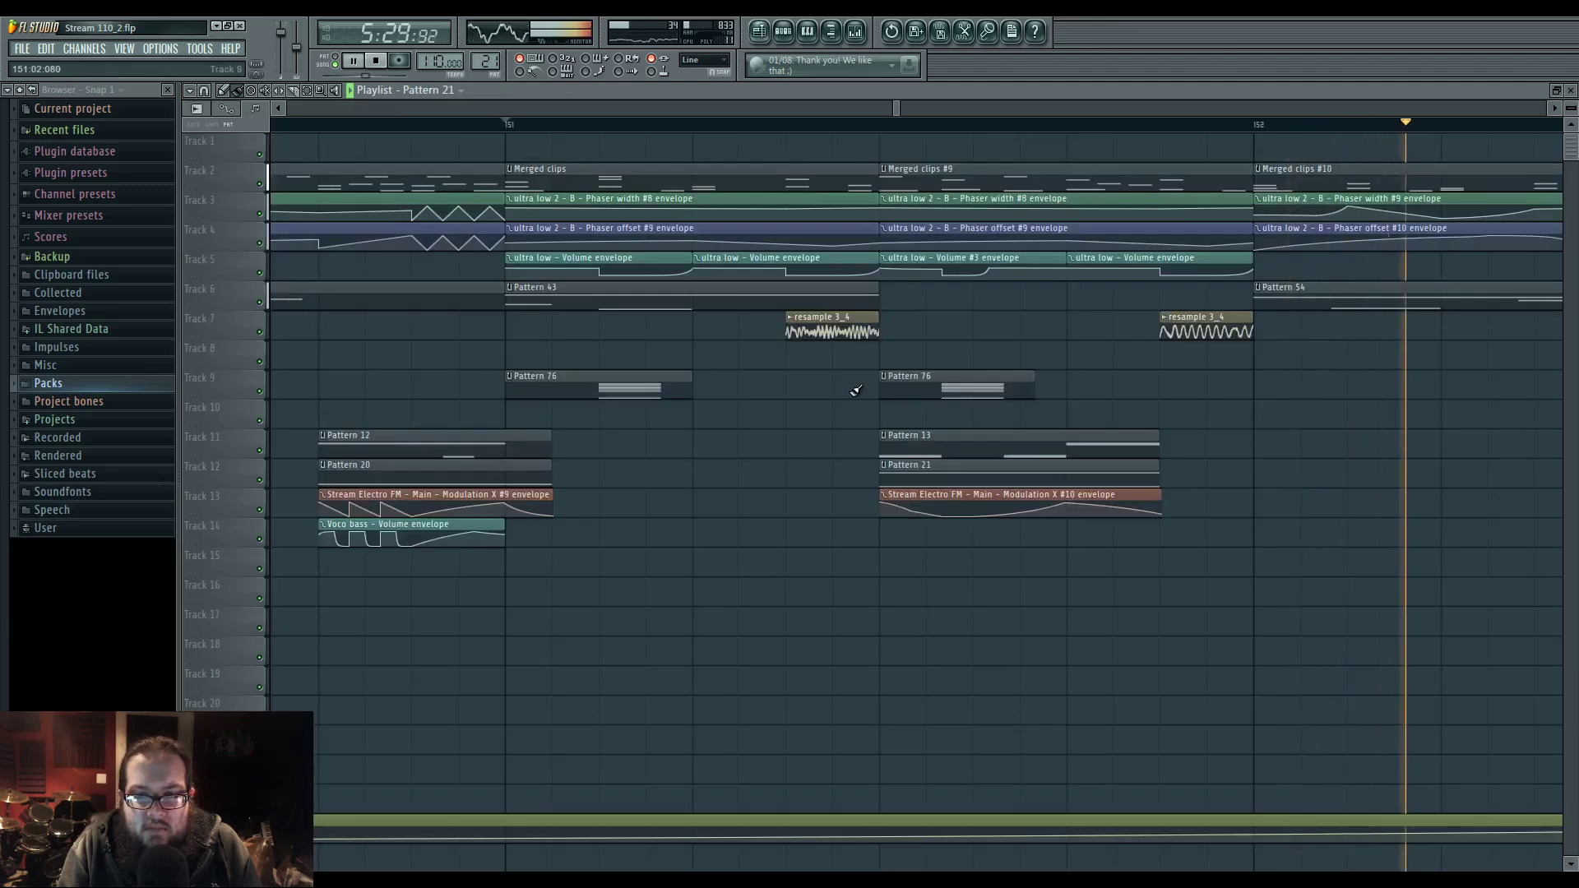
- Select the Side insert in the mixer and set its level to about -1.3 dB
{"action": "scroll", "coordinate": [814, 378], "scroll_direction": "down", "scroll_amount": 3}
{"action": "scroll", "coordinate": [669, 398], "scroll_direction": "down", "scroll_amount": 3}
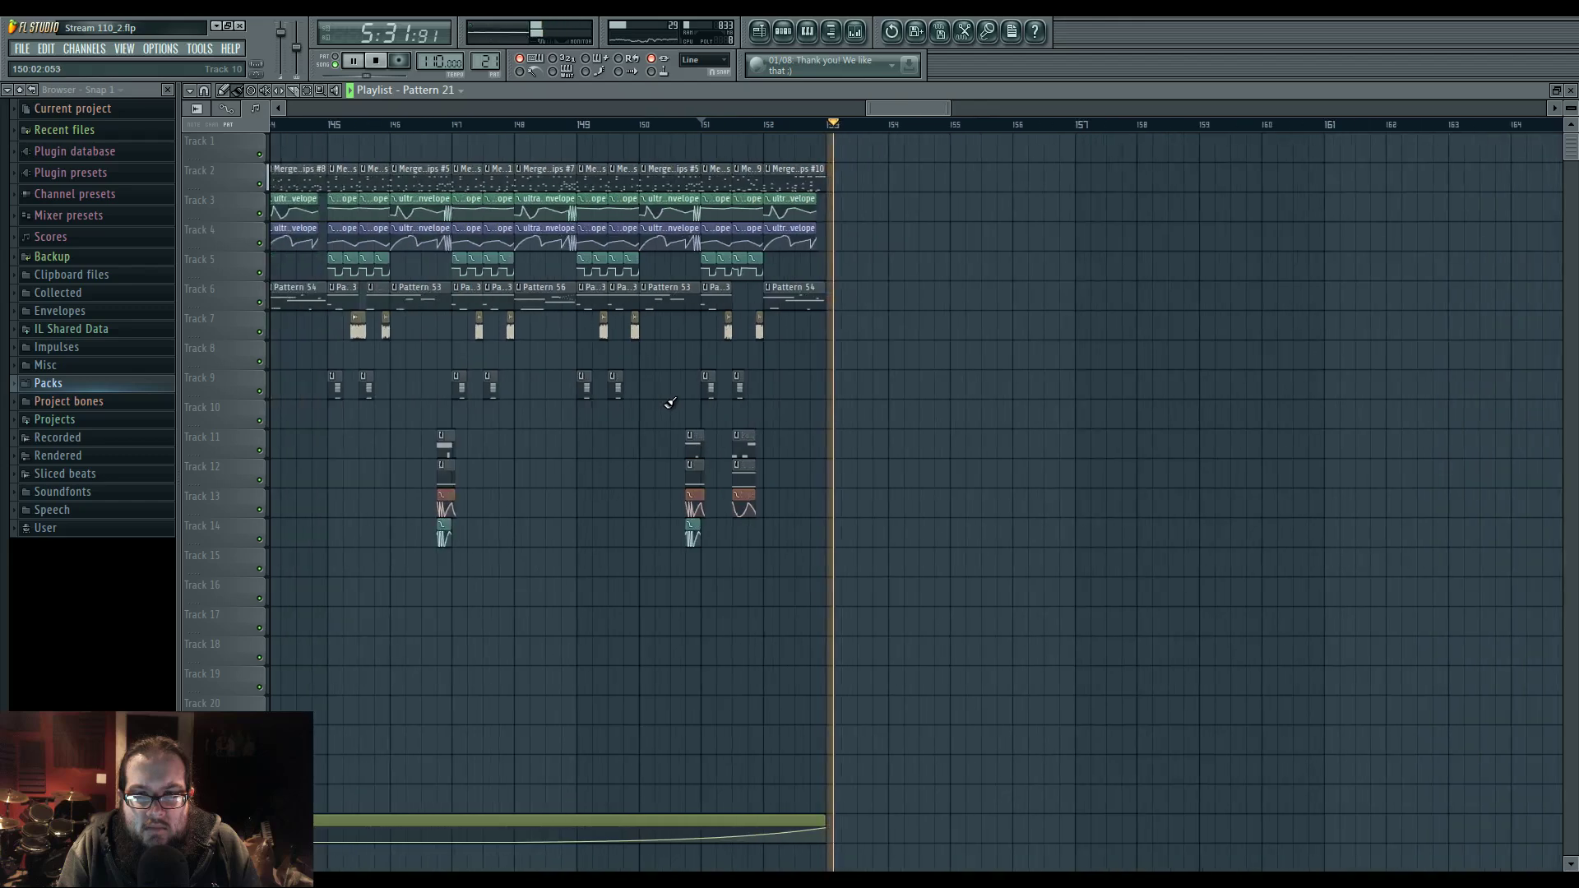
{"action": "scroll", "coordinate": [747, 245], "scroll_direction": "down", "scroll_amount": 4}
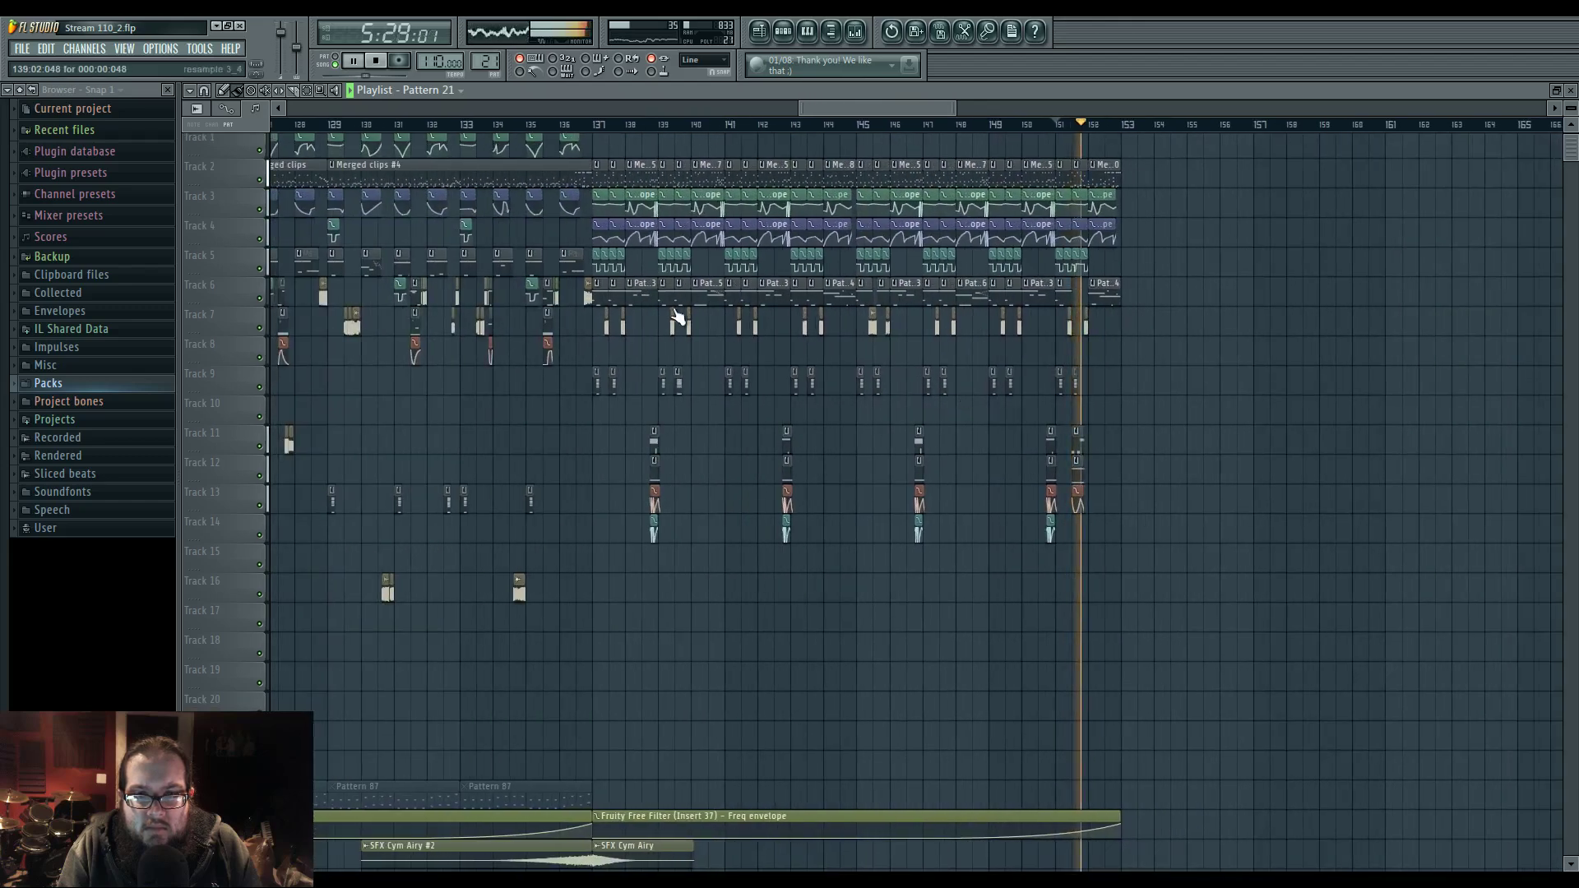
{"action": "scroll", "coordinate": [587, 146], "scroll_direction": "up", "scroll_amount": 4}
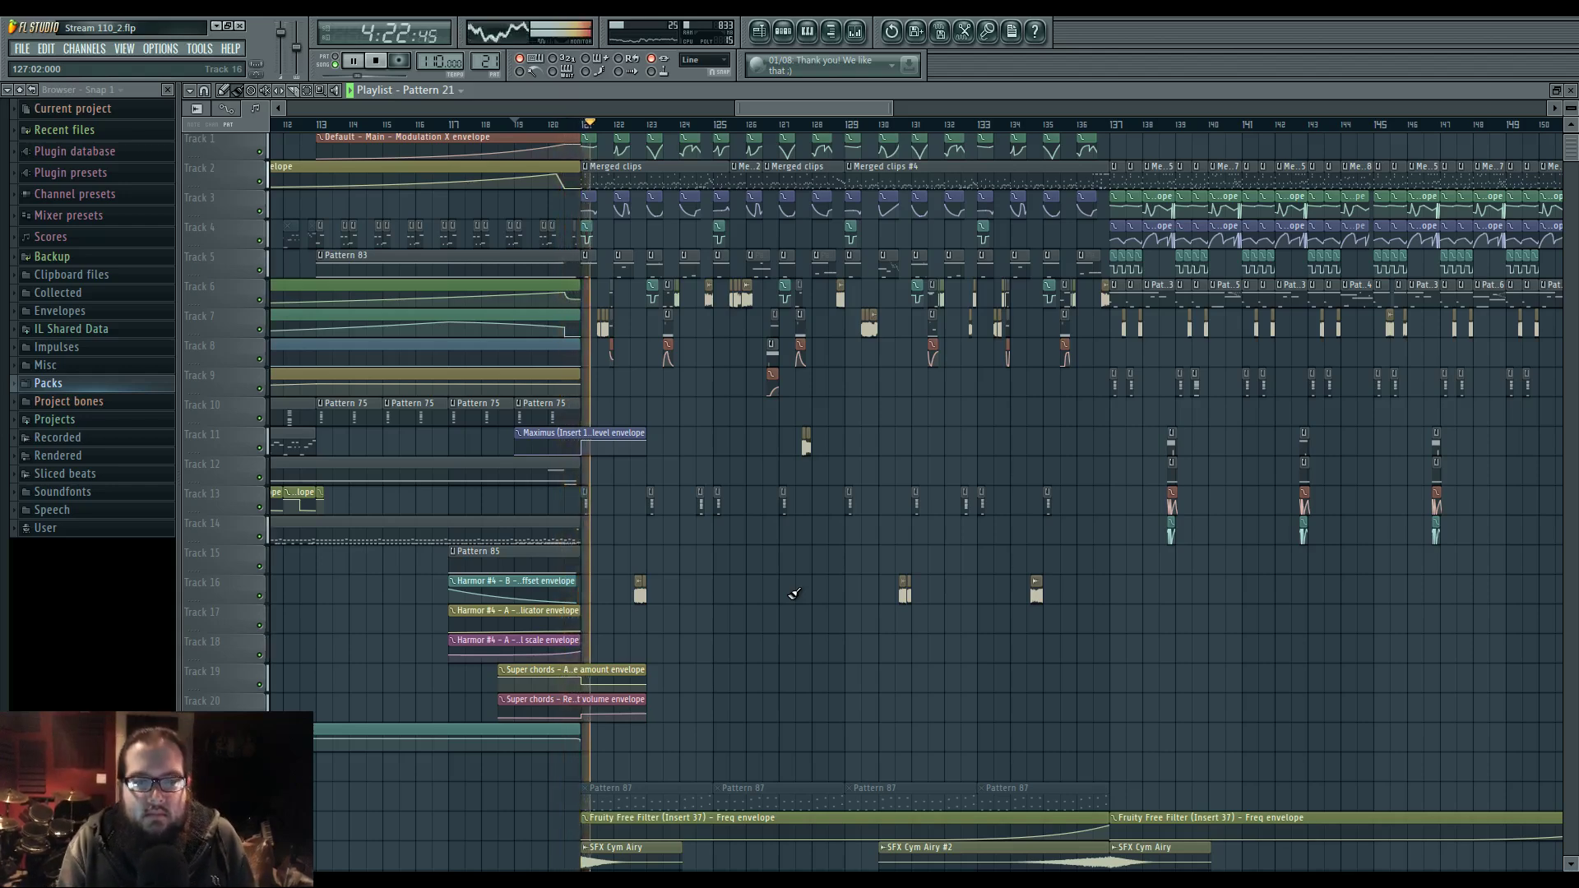
{"action": "key", "text": "F9"}
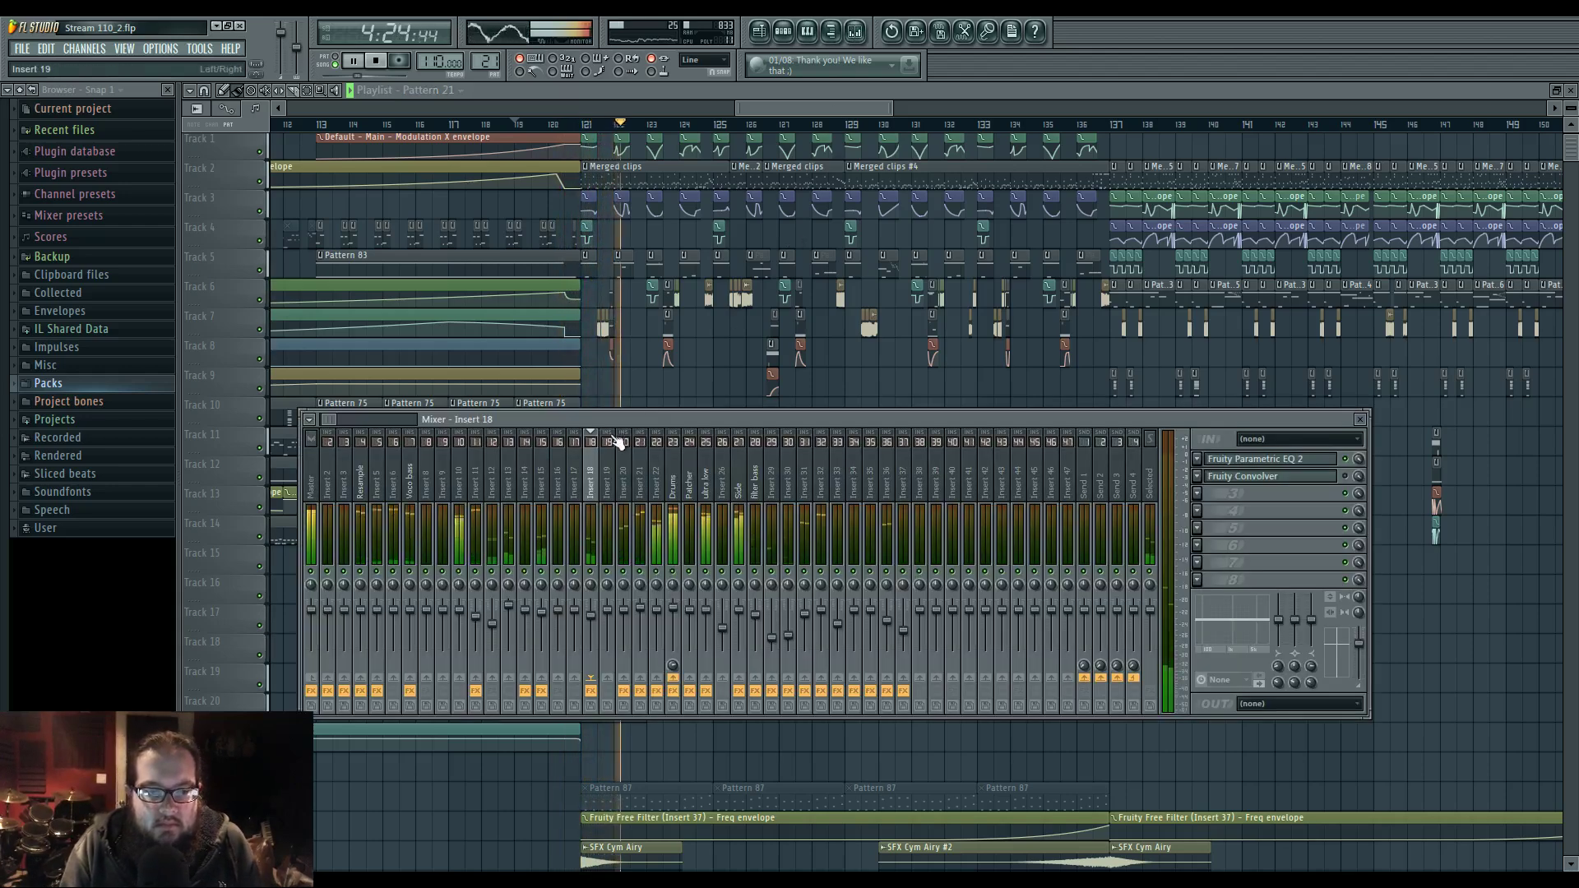
{"action": "left_click", "coordinate": [679, 494]}
{"action": "left_click", "coordinate": [743, 618]}
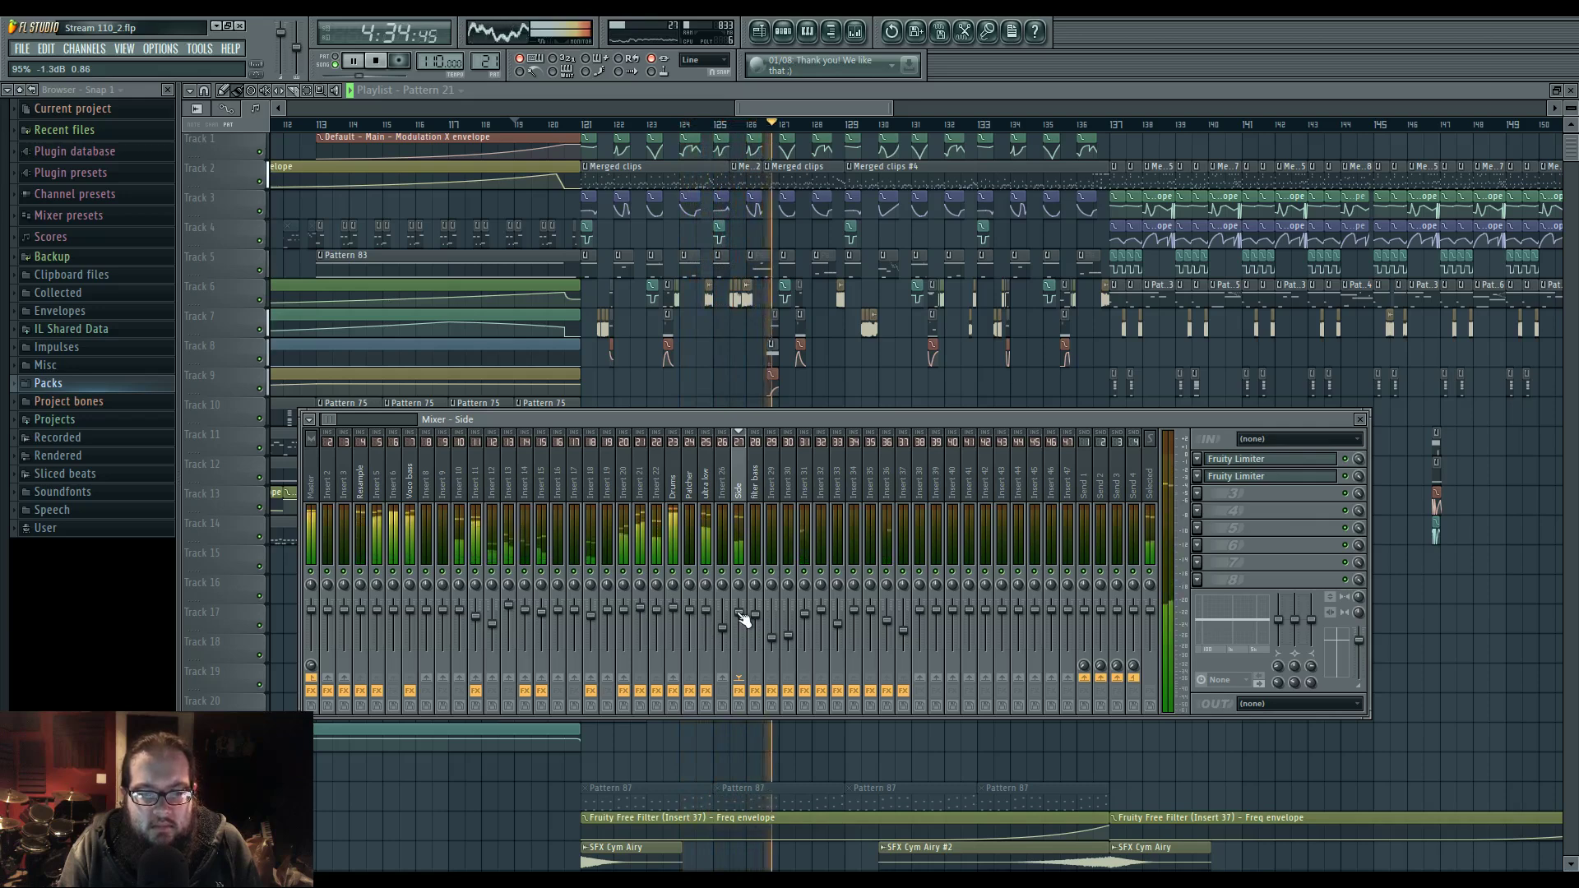
- Add Maximus to the Side insert's first effect slot, ahead of both Fruity Limiters, and load its Default preset
{"action": "left_click", "coordinate": [1261, 496]}
{"action": "mouse_move", "coordinate": [1266, 511]}
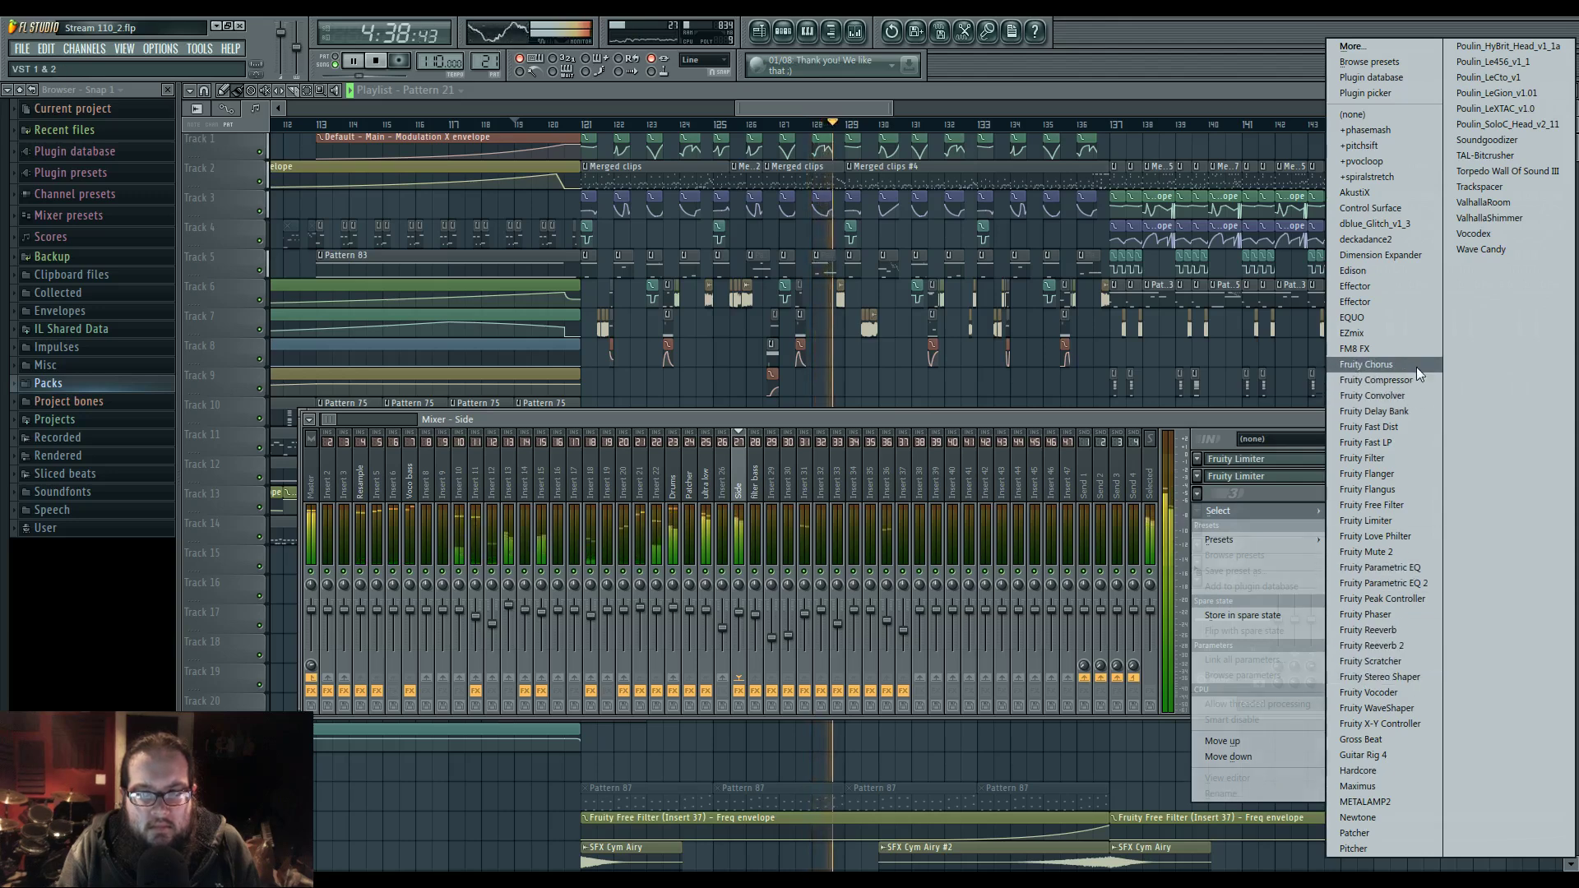
{"action": "left_click", "coordinate": [1370, 783]}
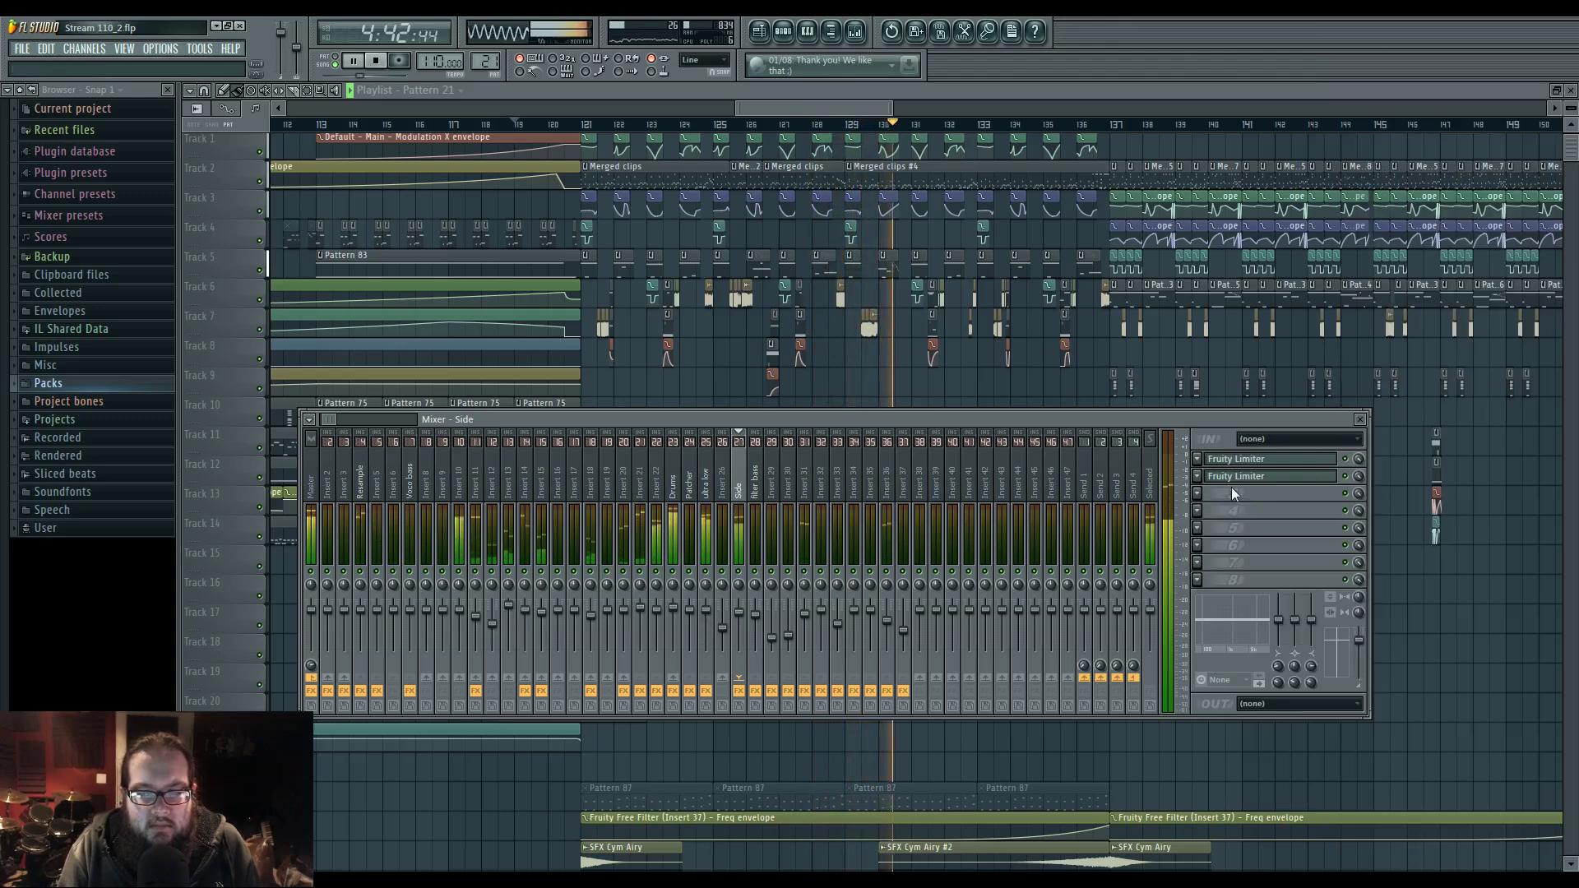
{"action": "left_click", "coordinate": [1219, 476]}
{"action": "mouse_move", "coordinate": [1250, 476]}
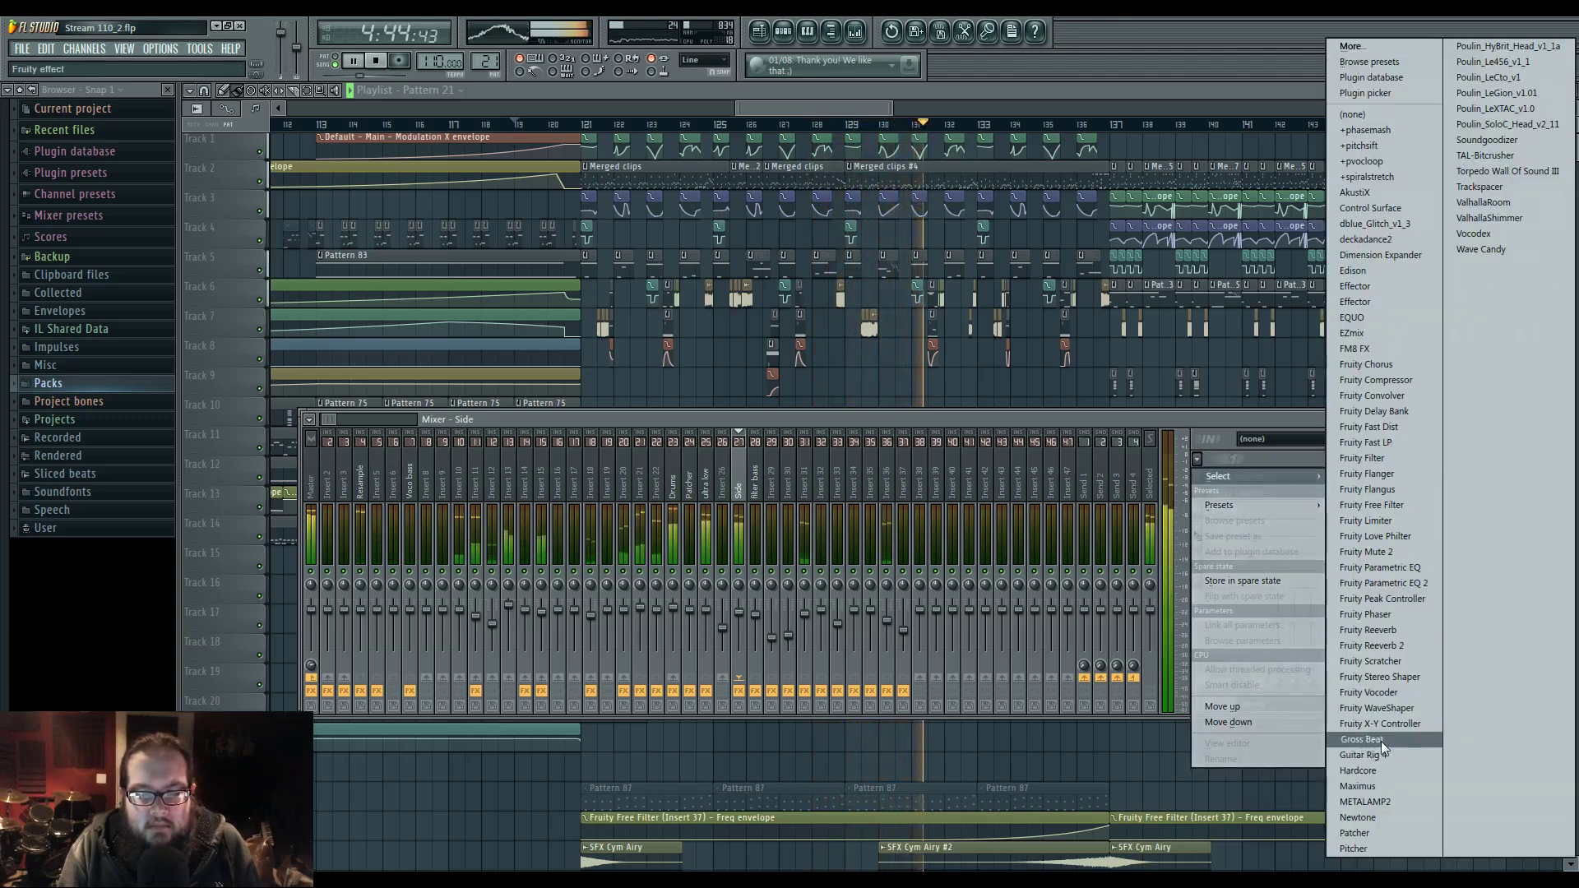
{"action": "left_click", "coordinate": [1359, 786]}
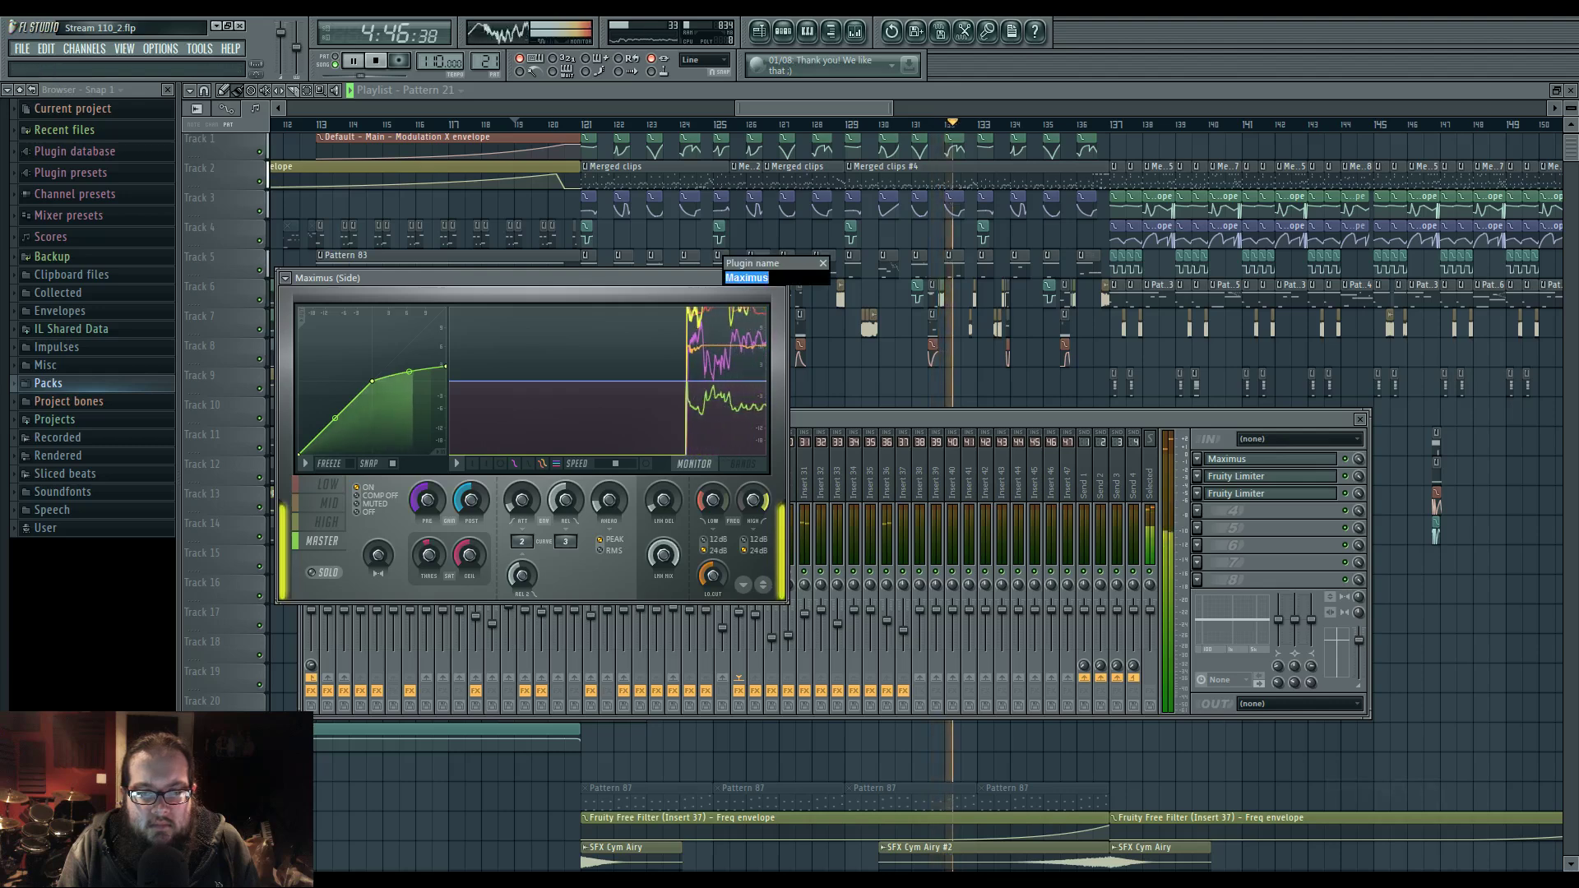
{"action": "key", "text": "Return"}
{"action": "right_click", "coordinate": [763, 278]}
{"action": "left_click", "coordinate": [784, 412]}
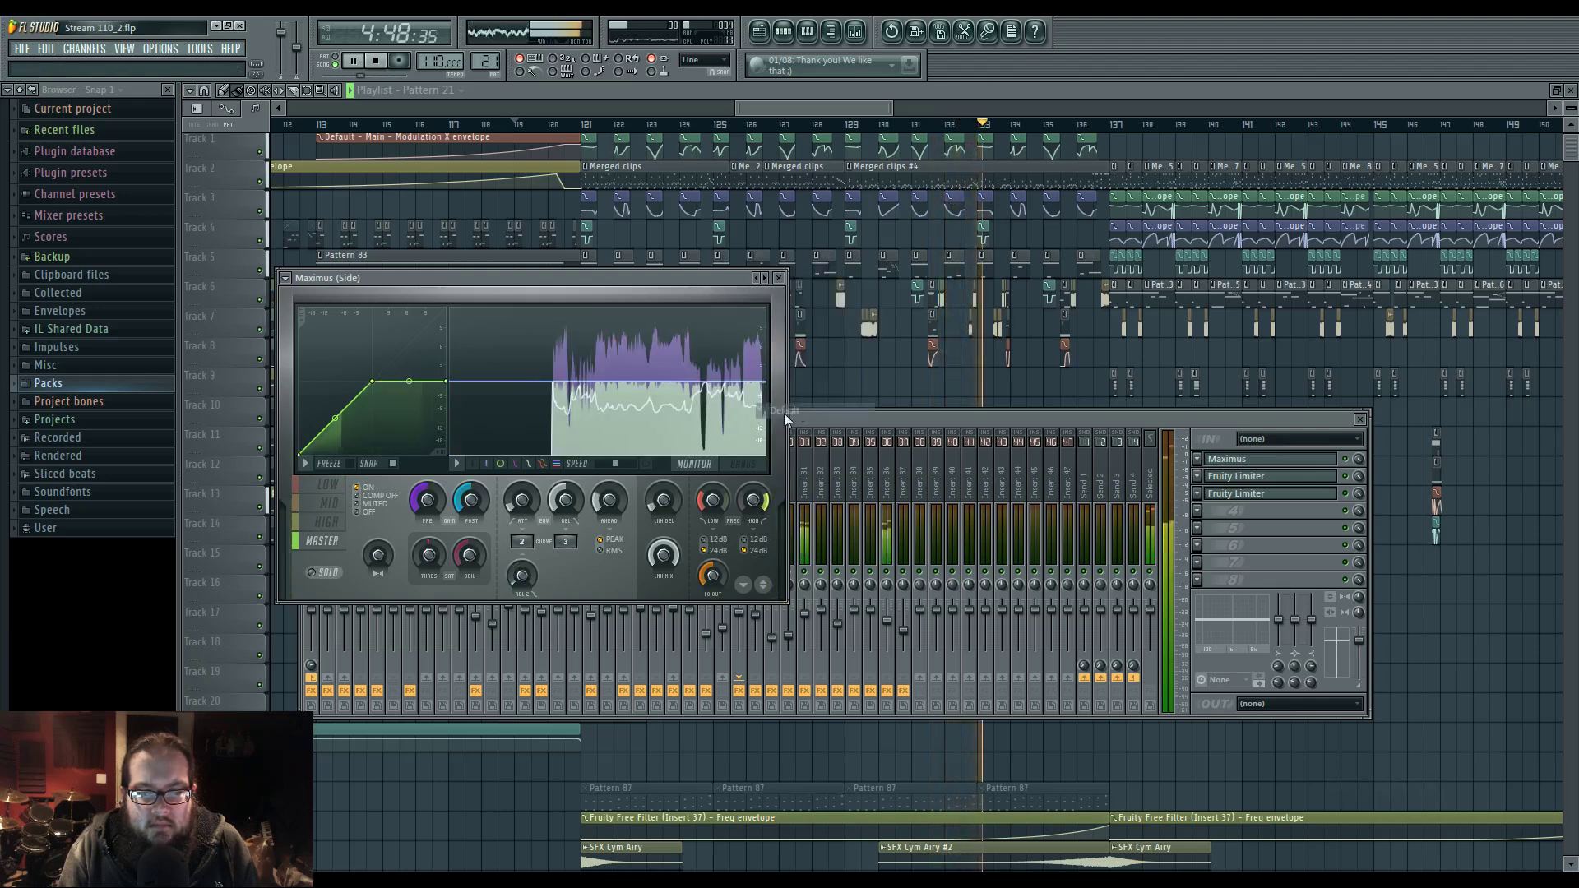
- Shift the knee of the low band's compression curve to a lower input level in the Side insert's Maximus
{"action": "left_click", "coordinate": [734, 466]}
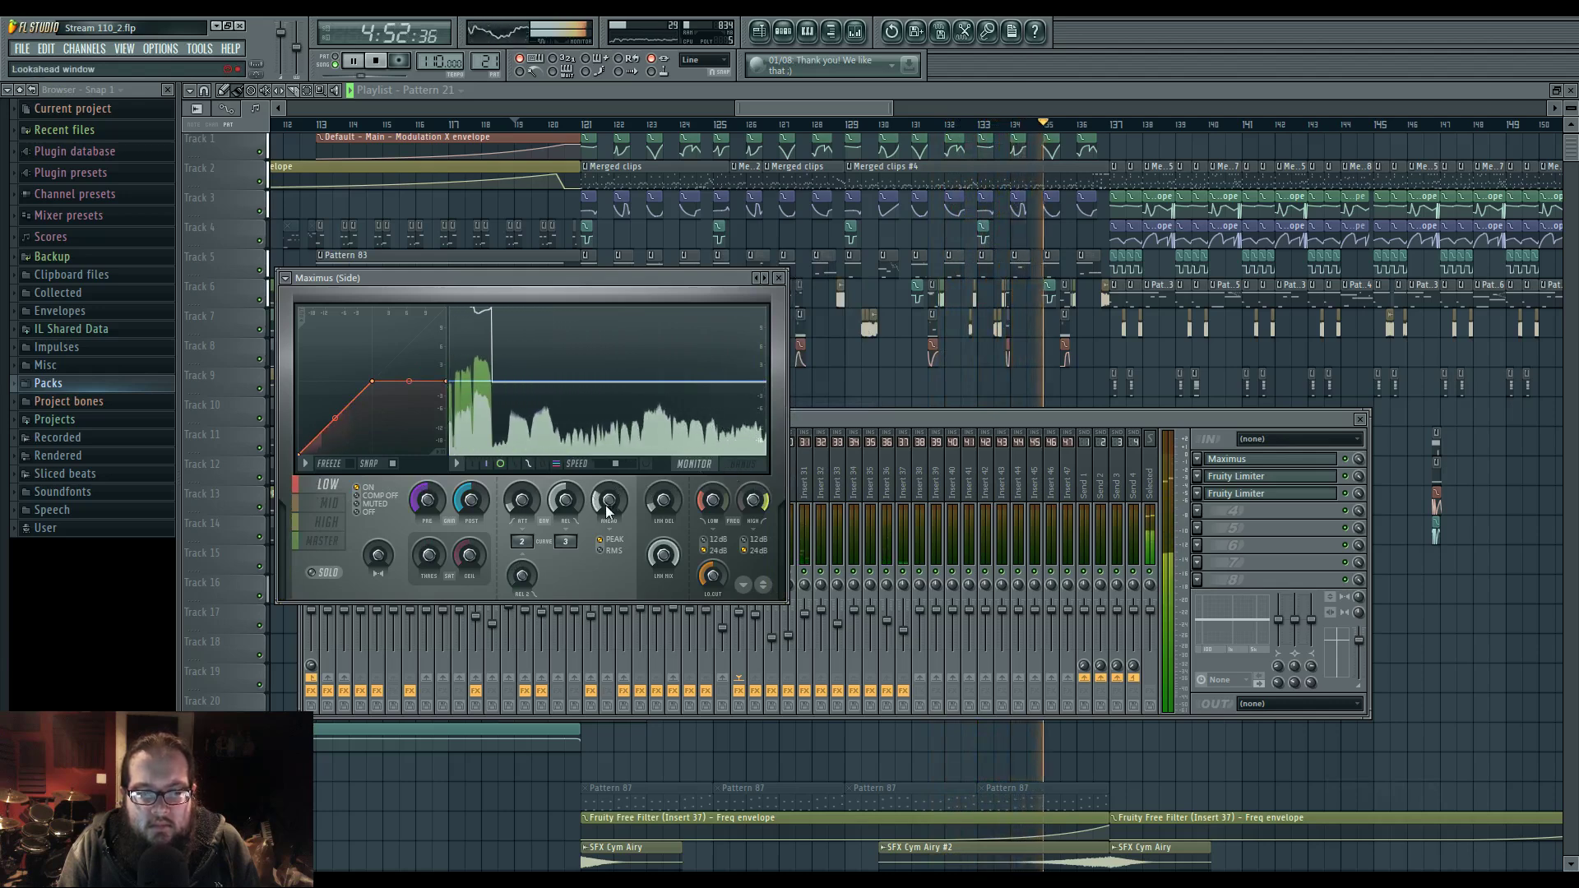
{"action": "left_click", "coordinate": [808, 417]}
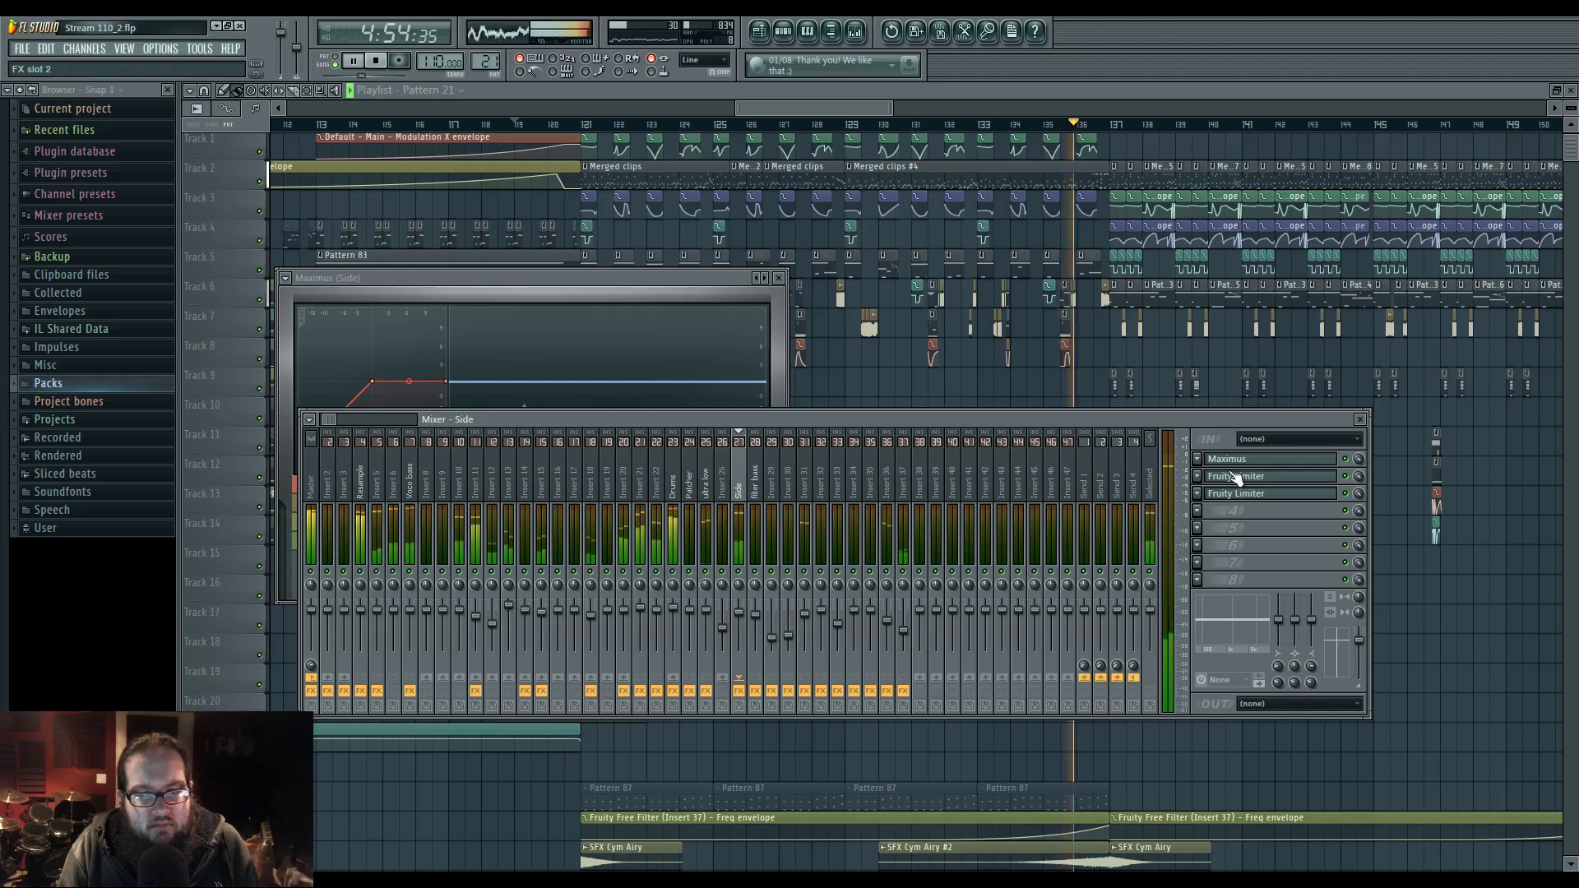
{"action": "left_click", "coordinate": [678, 285]}
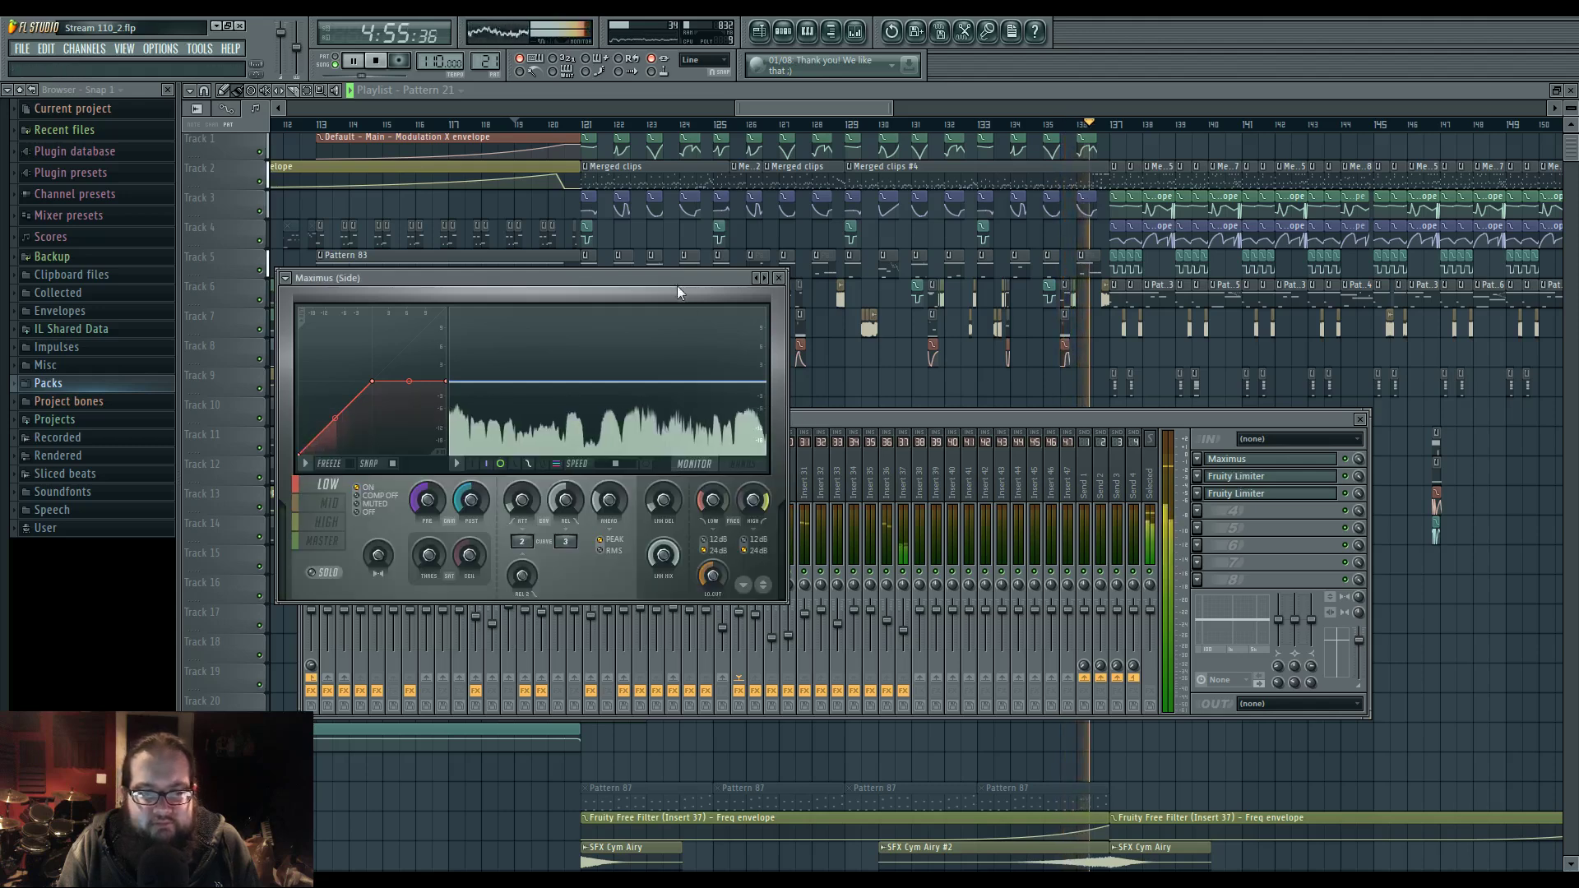
{"action": "left_click", "coordinate": [322, 540]}
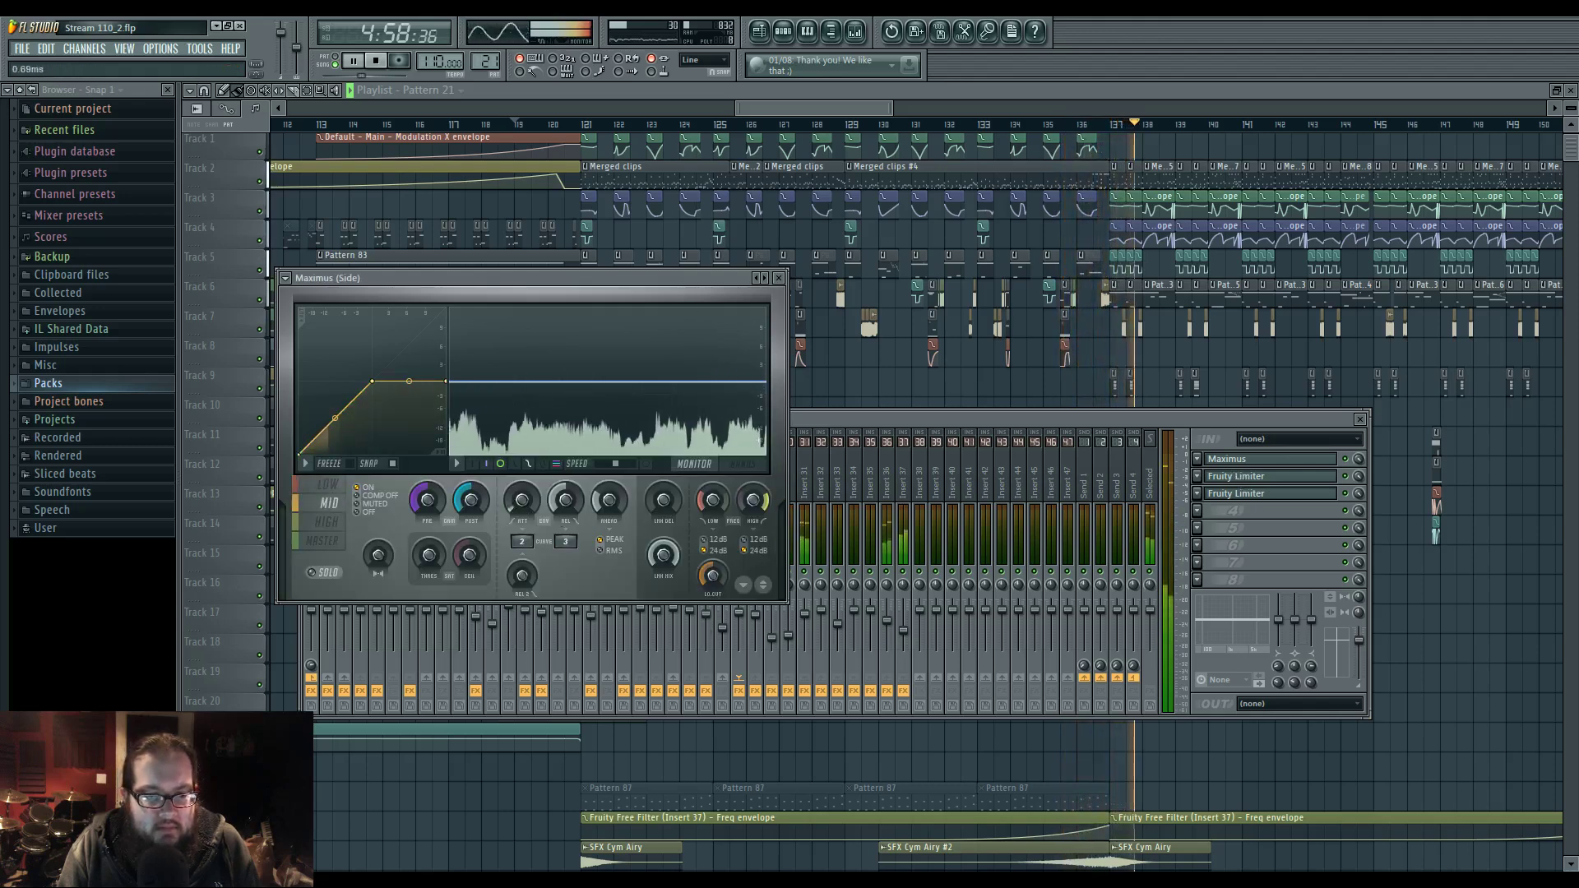
{"action": "left_click", "coordinate": [333, 523]}
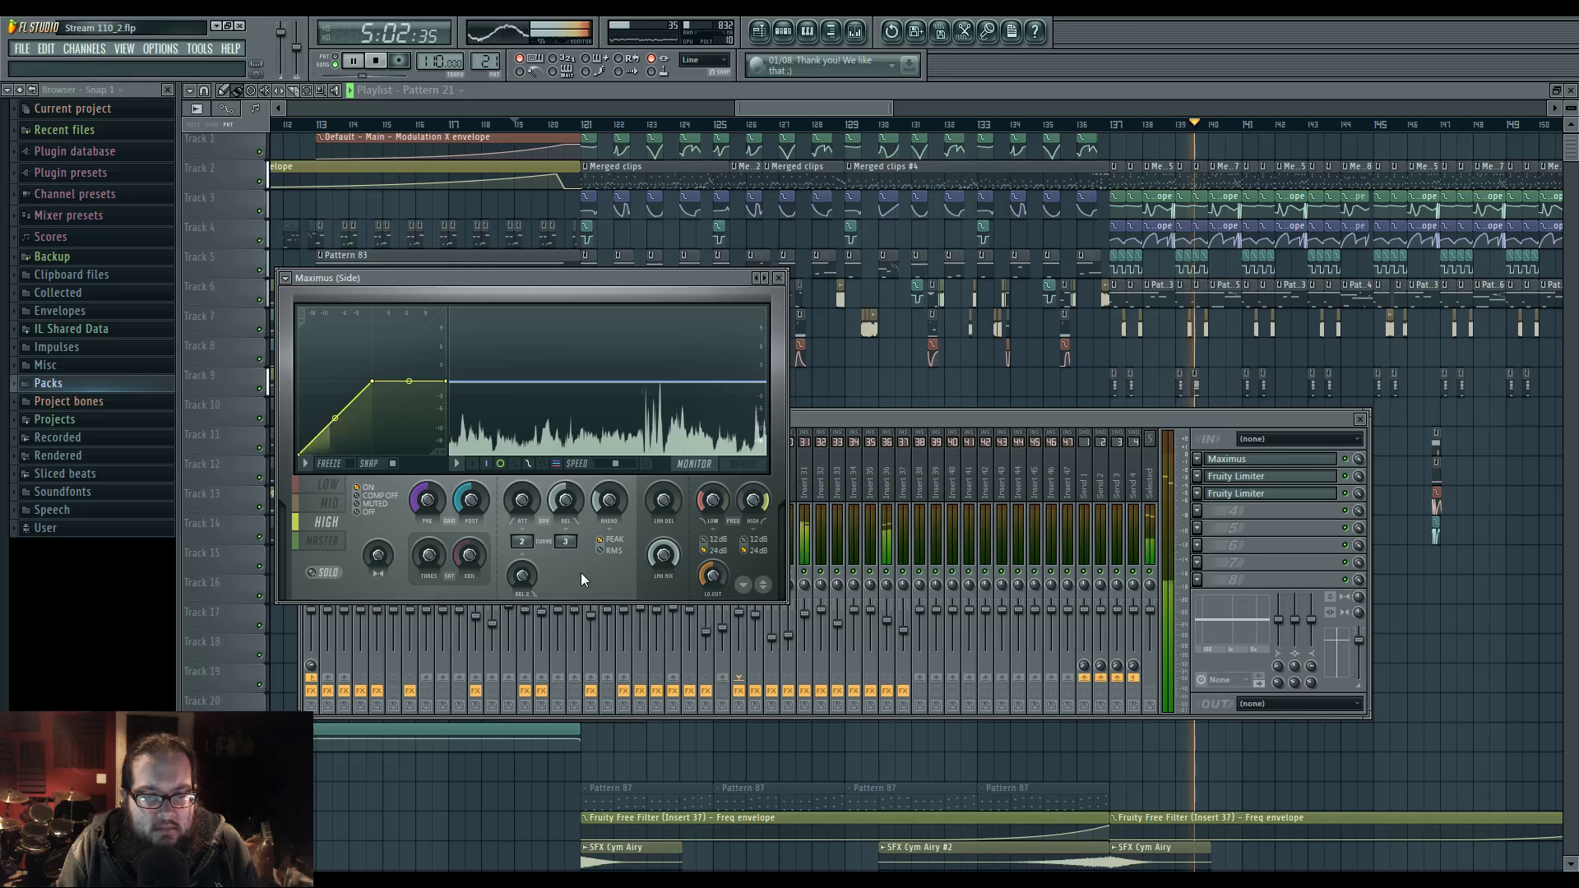
{"action": "left_click", "coordinate": [329, 492]}
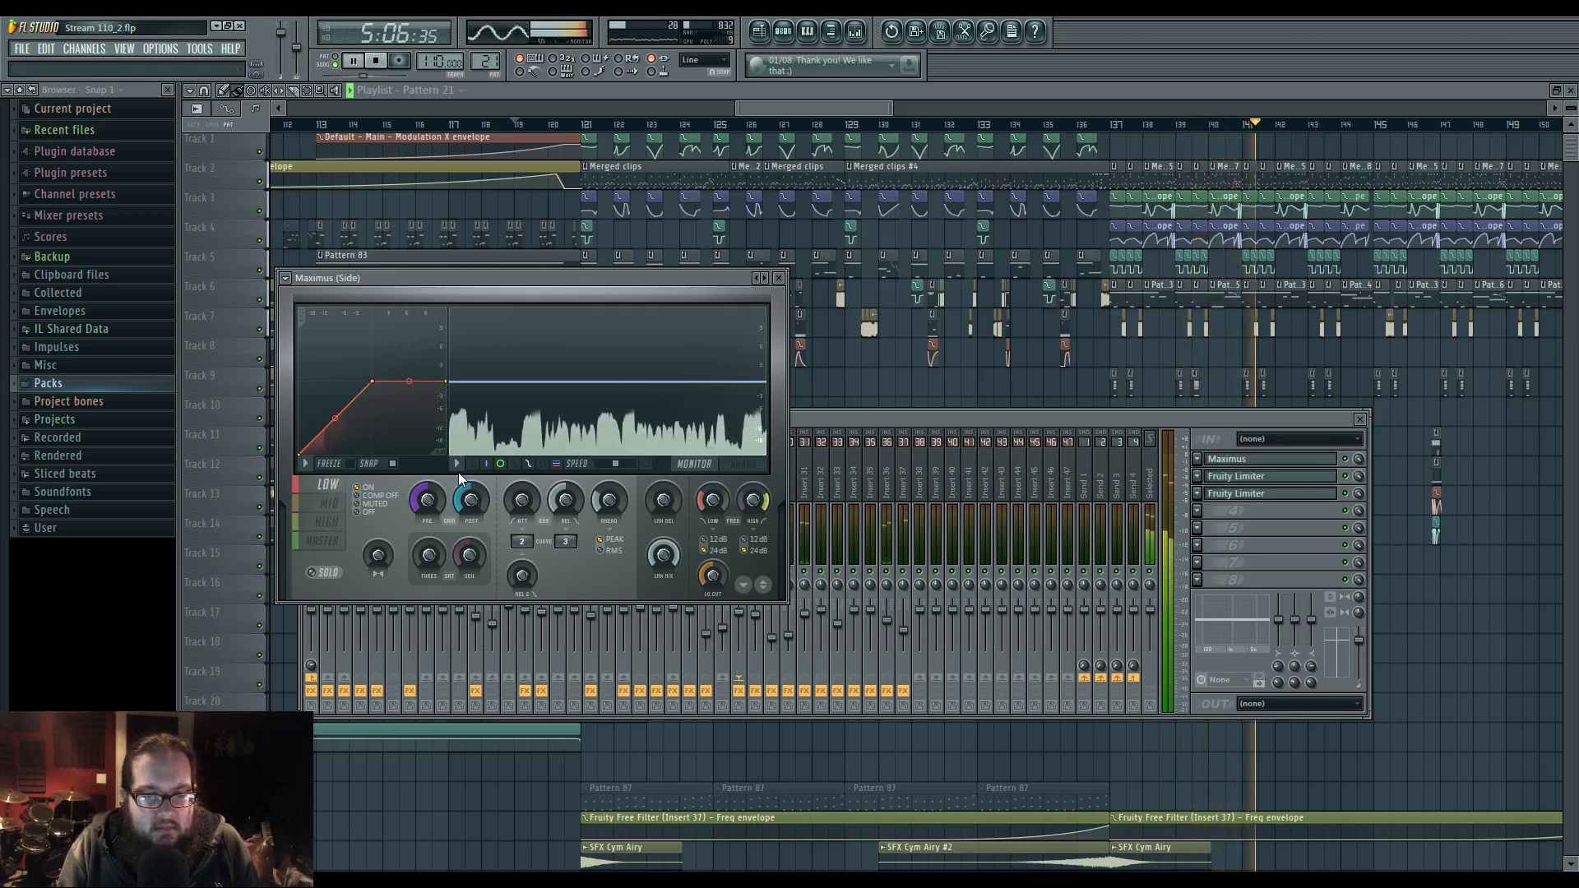
{"action": "left_click_drag", "start_coordinate": [376, 384], "coordinate": [333, 383]}
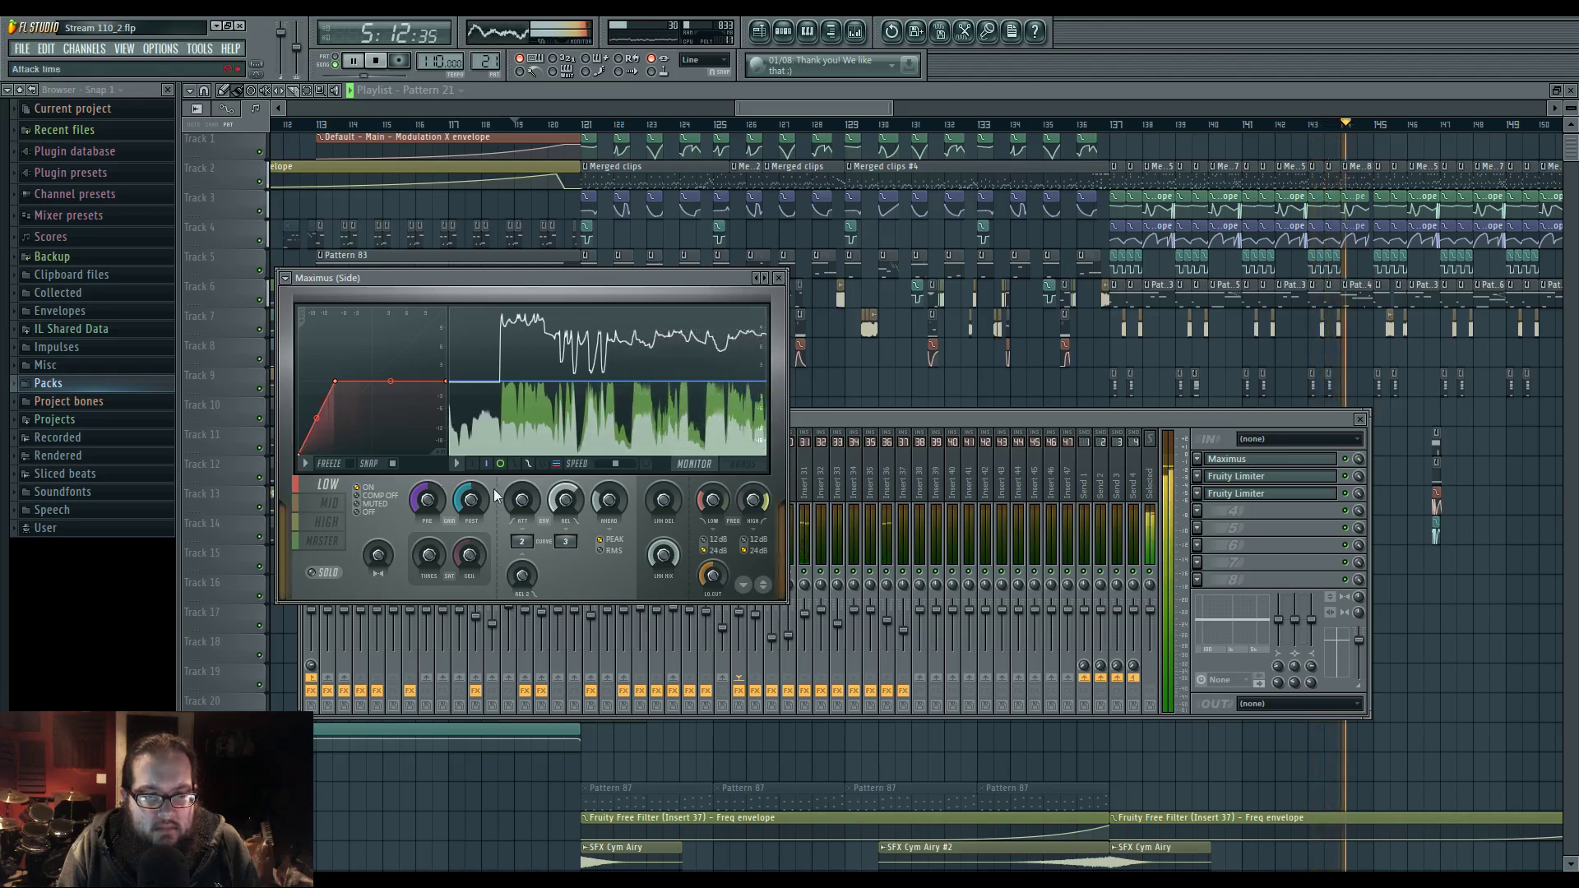
- Move the mid band's curve knee to about -6.6 dB, lower the high band's knee similarly and bend its lower segment
{"action": "left_click", "coordinate": [319, 506]}
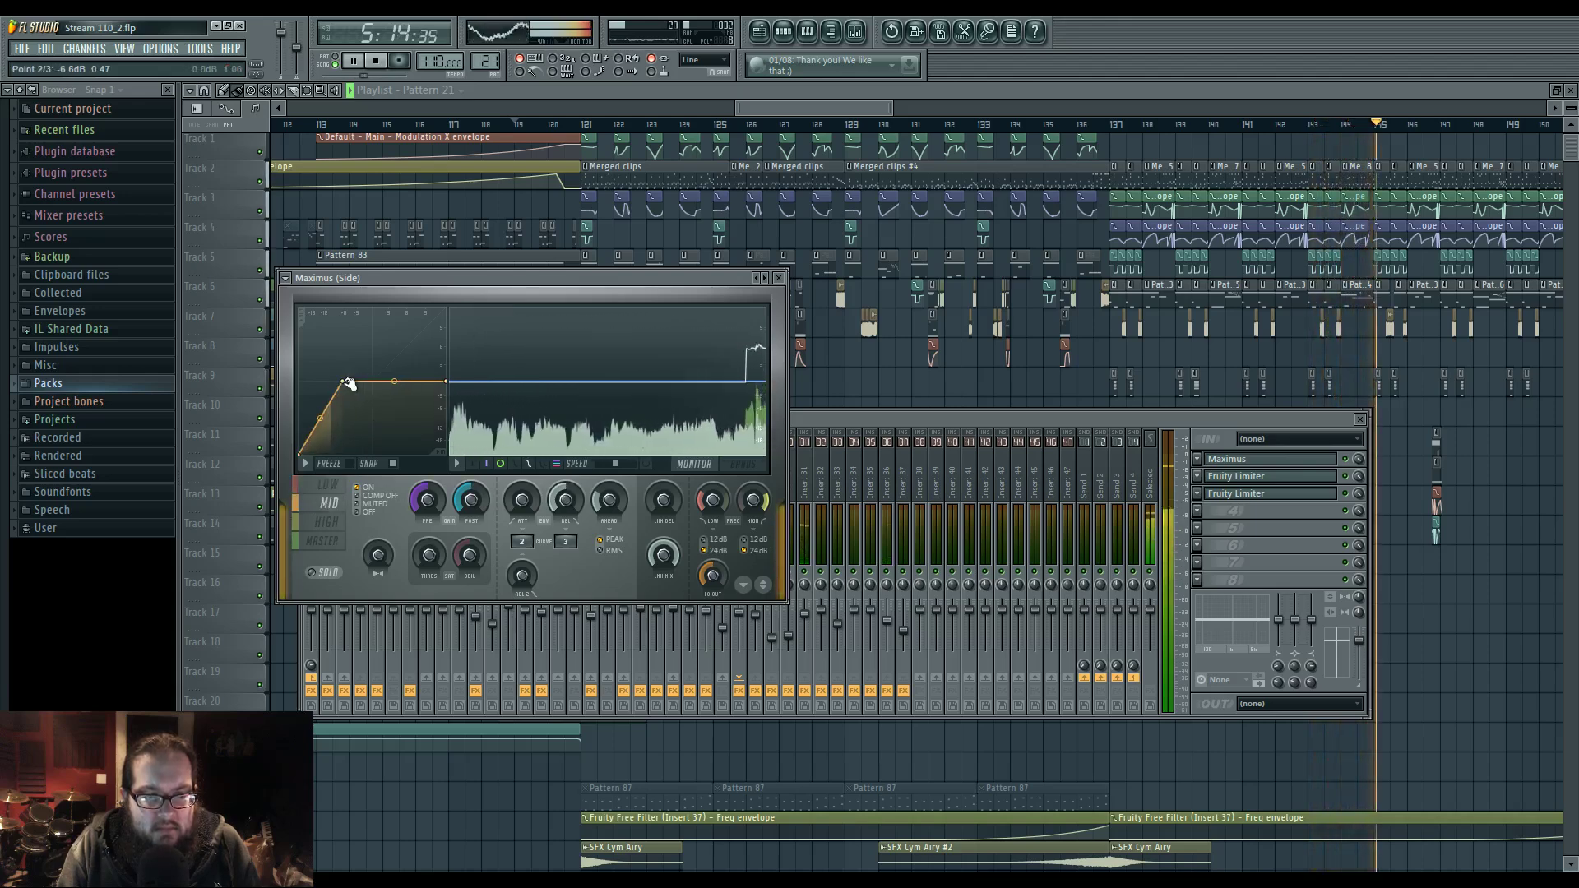
{"action": "left_click", "coordinate": [328, 524]}
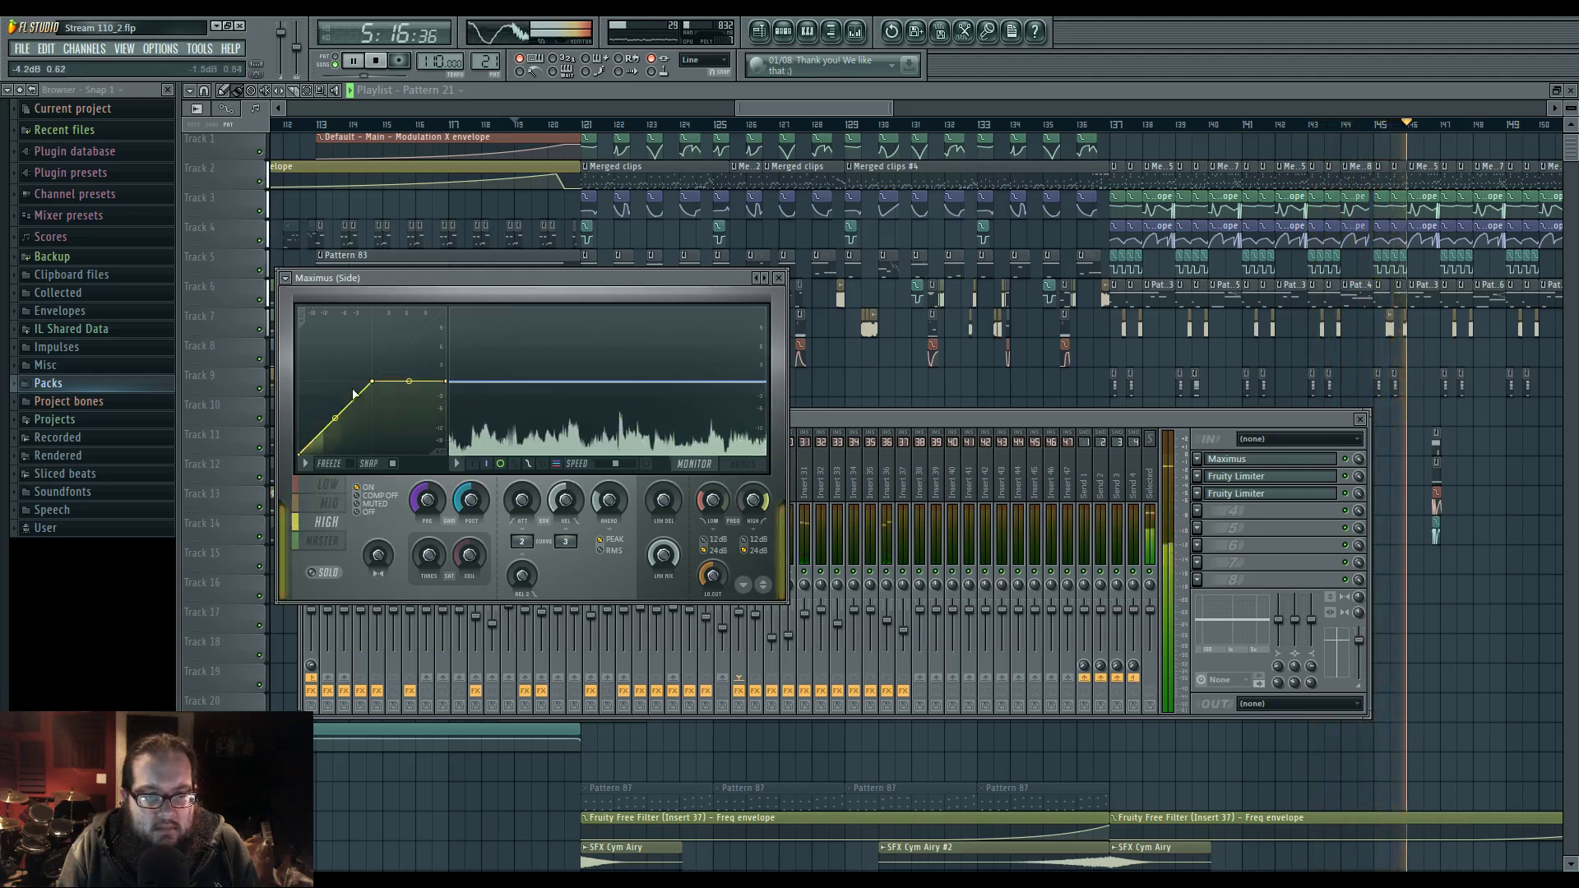
{"action": "left_click_drag", "start_coordinate": [373, 381], "coordinate": [339, 384]}
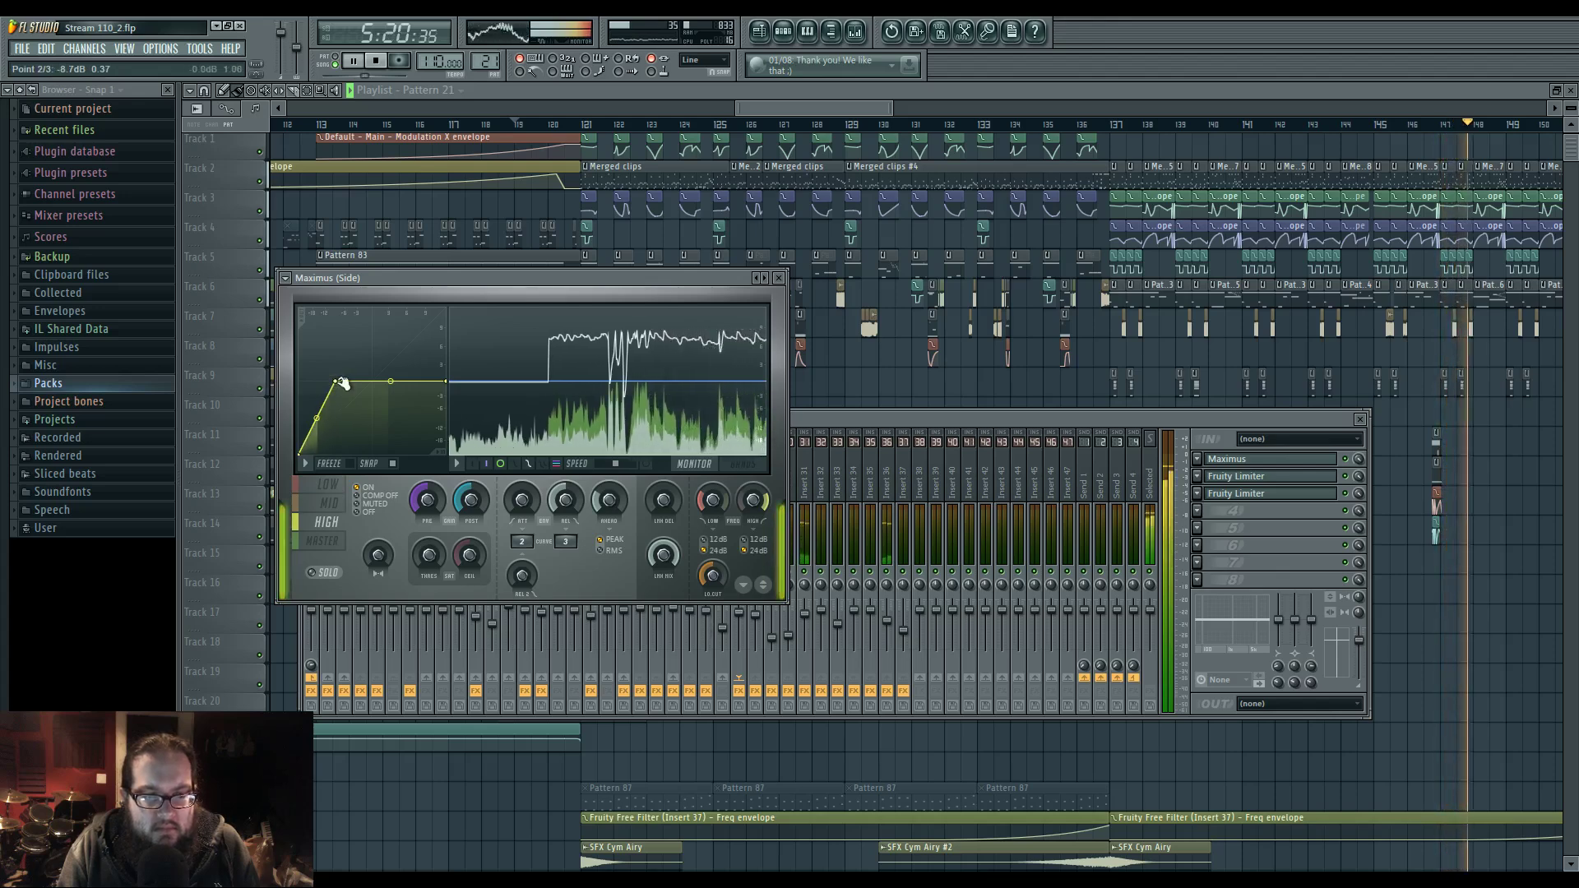
{"action": "left_click_drag", "start_coordinate": [339, 383], "coordinate": [323, 407]}
{"action": "right_click", "coordinate": [343, 383]}
{"action": "left_click", "coordinate": [389, 442]}
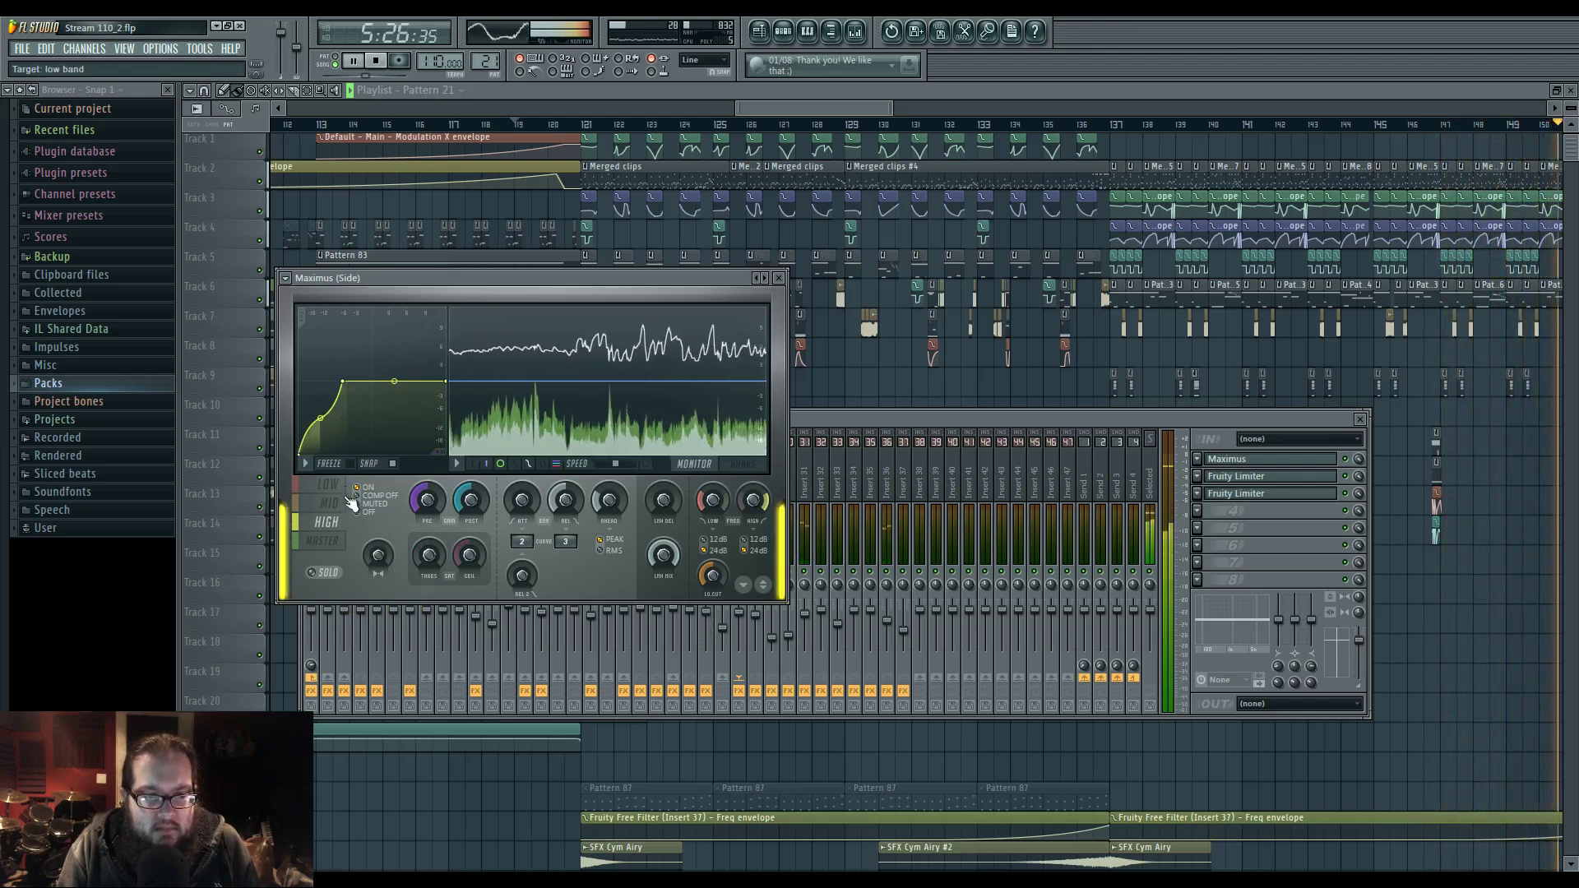
- Try a master-band release of about 235.68 ms with the curve's end point raised and its upper segment bent
{"action": "left_click", "coordinate": [333, 544]}
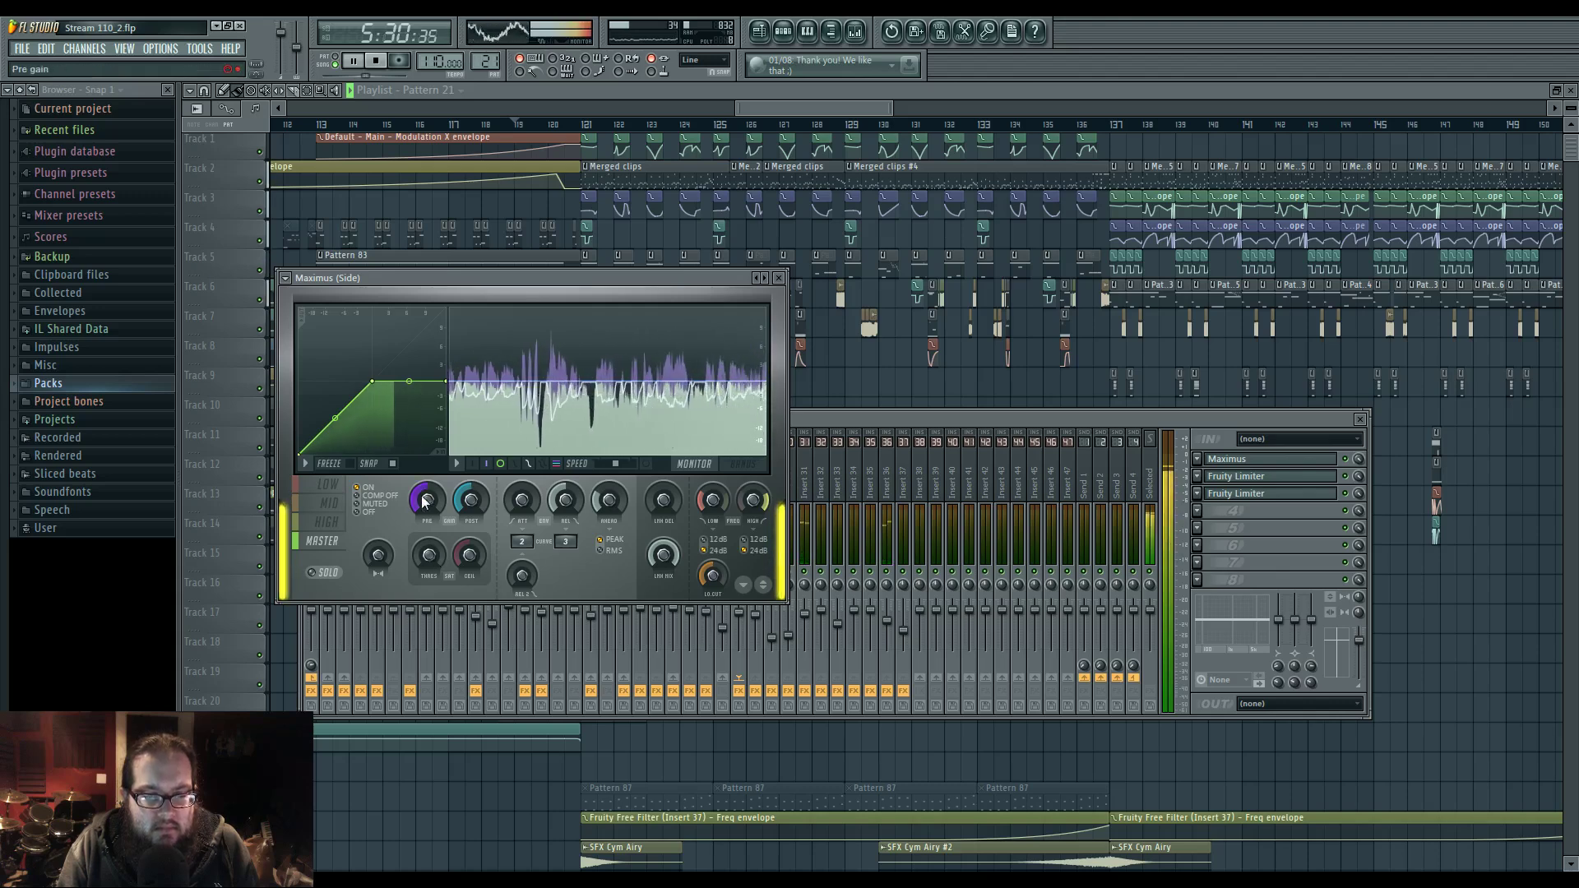
{"action": "left_click_drag", "start_coordinate": [563, 501], "coordinate": [563, 495]}
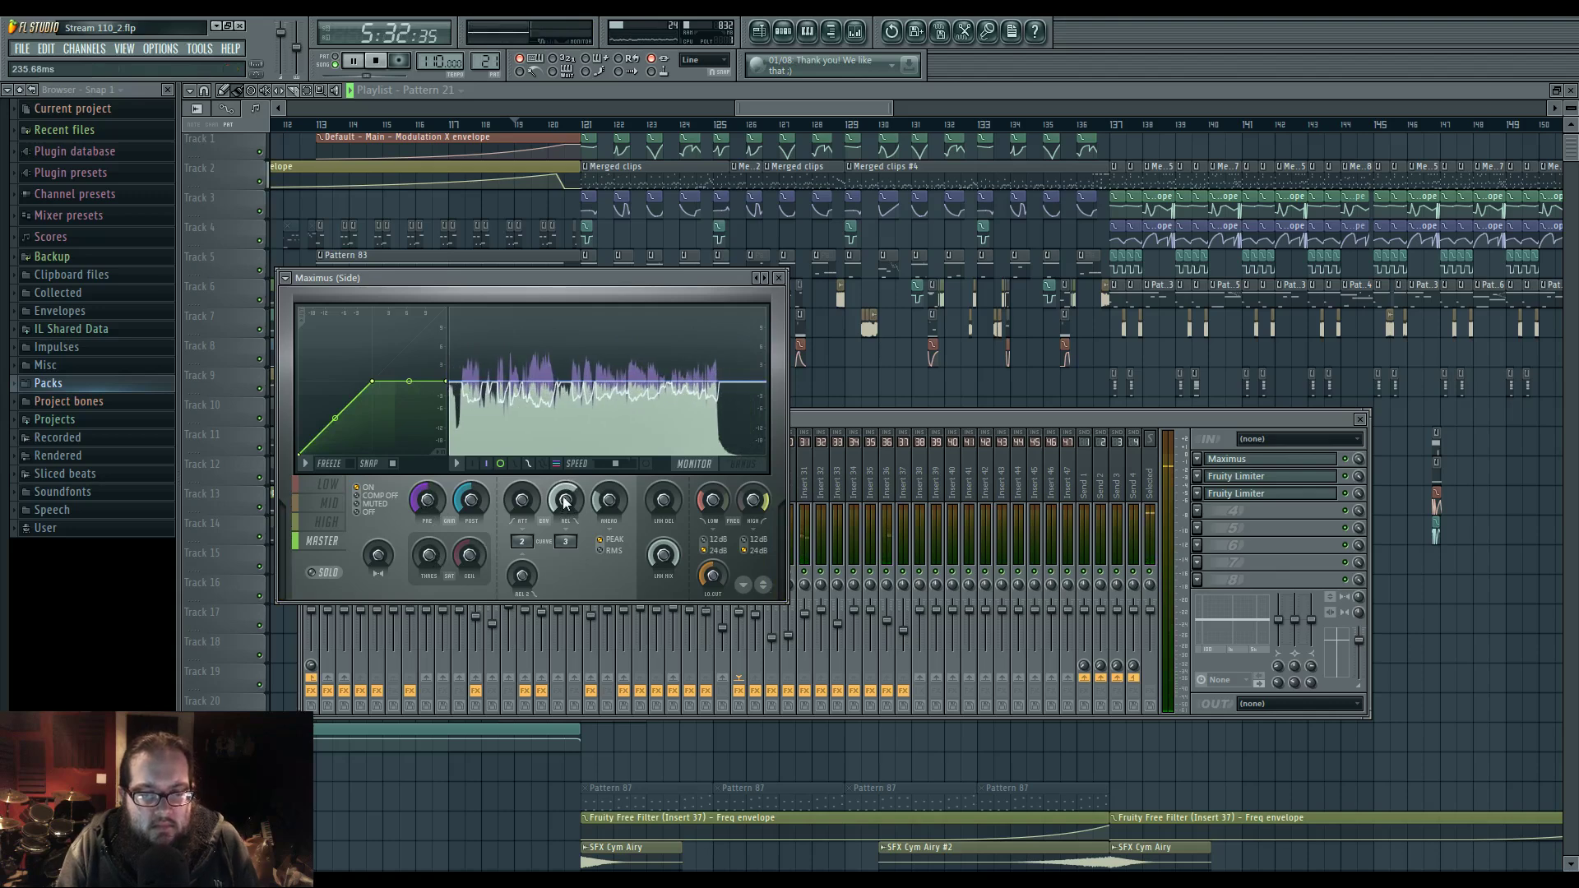
{"action": "key", "text": "space"}
{"action": "key", "text": "space"}
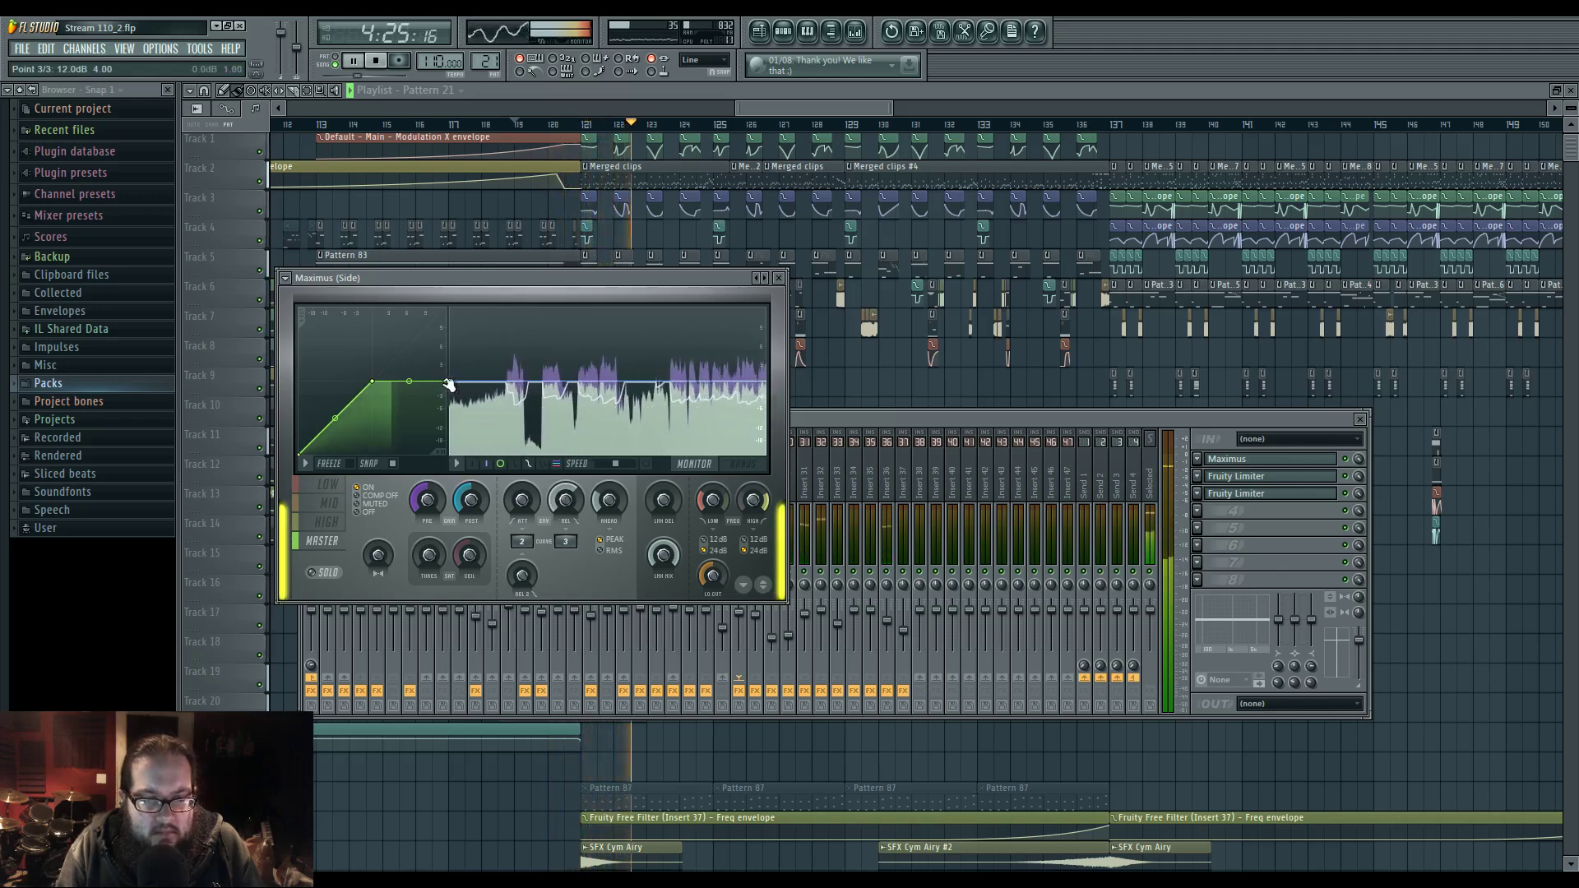
{"action": "left_click_drag", "start_coordinate": [450, 383], "coordinate": [445, 336]}
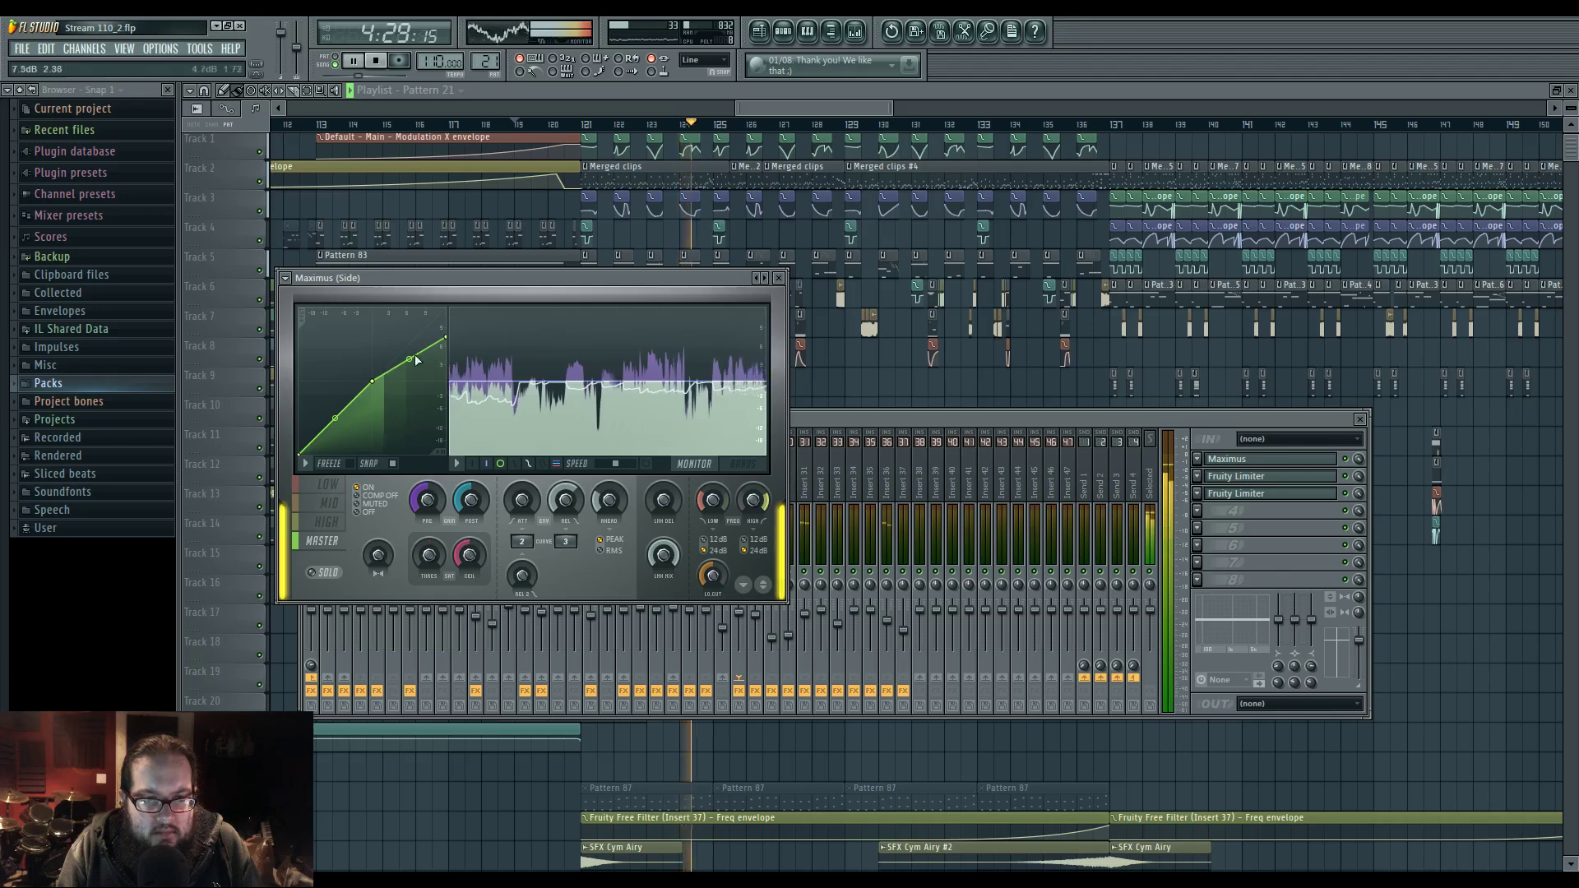
{"action": "left_click_drag", "start_coordinate": [409, 369], "coordinate": [409, 369]}
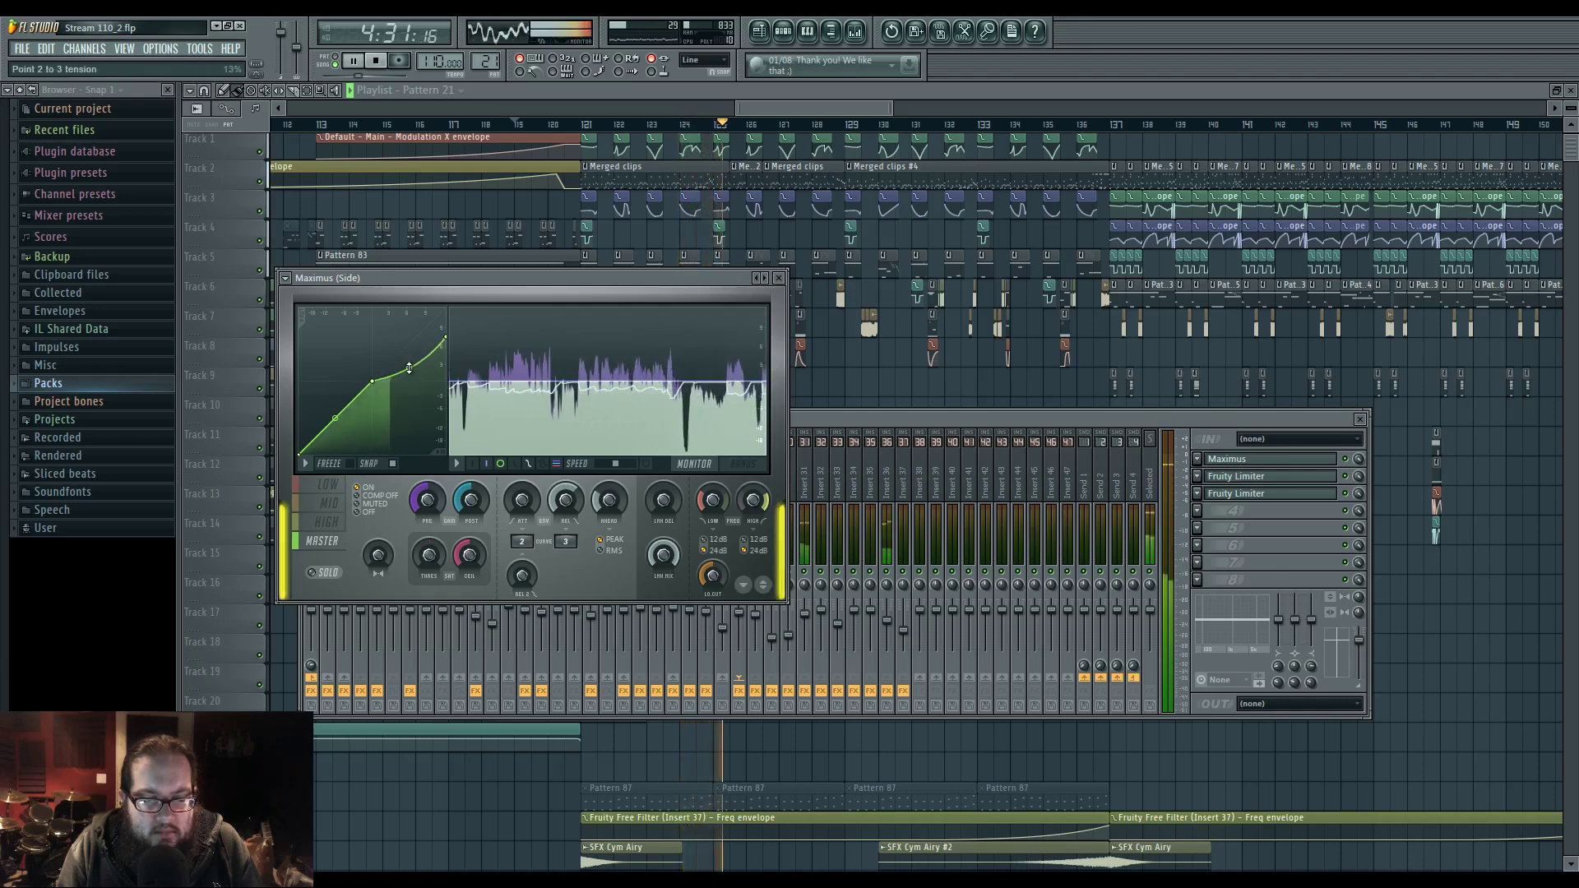
- Set the Side Maximus master band's release to about 52.10 ms and return the curve's end point to 0 dB output
{"action": "left_click", "coordinate": [1242, 477]}
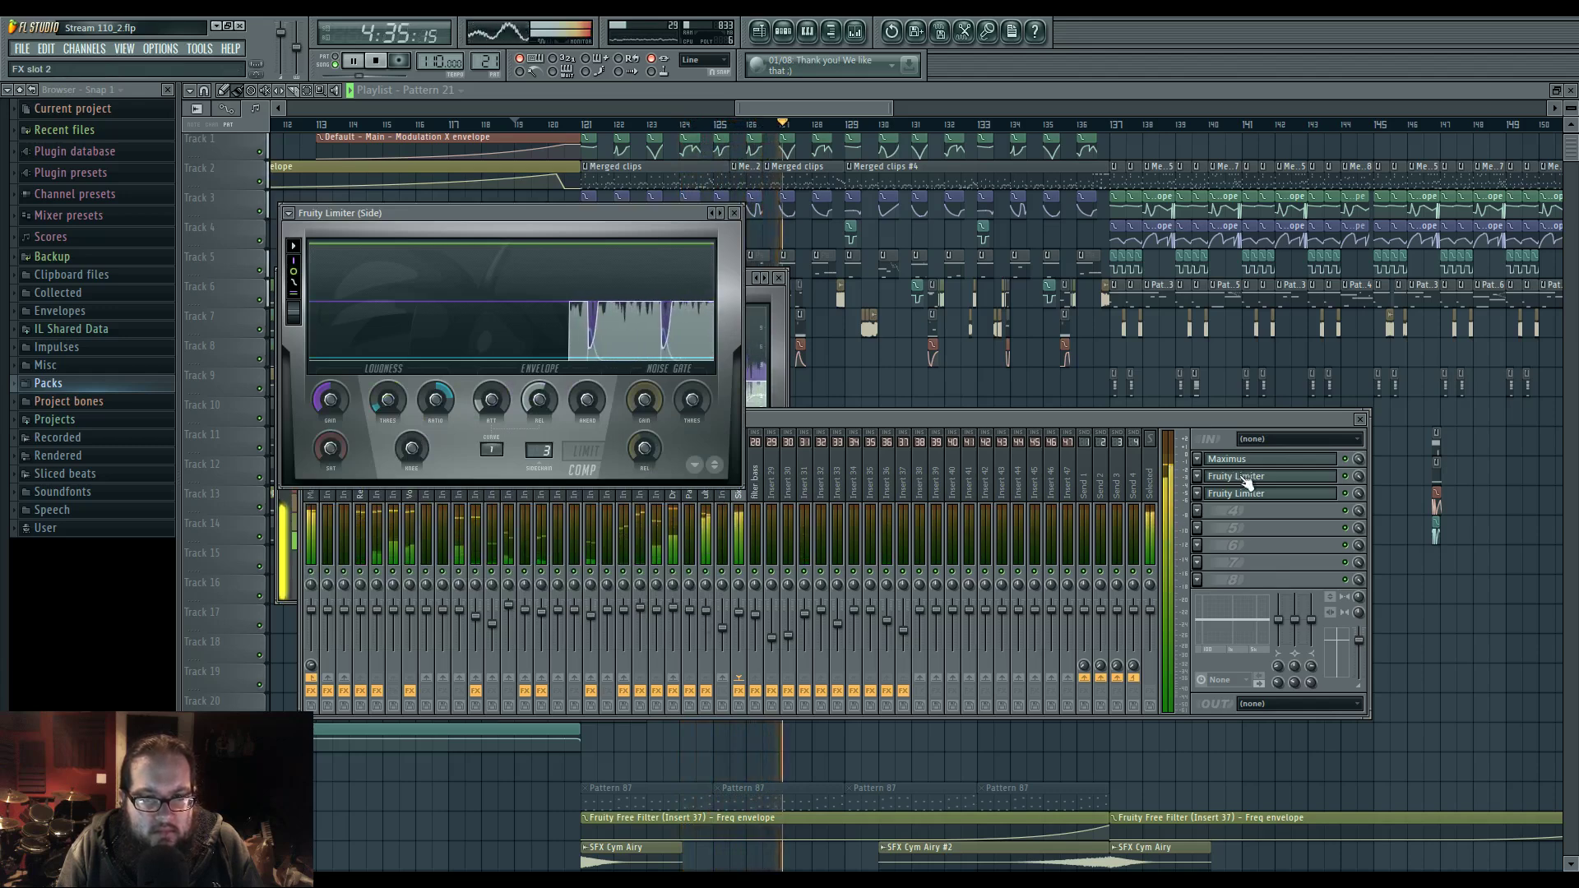
{"action": "left_click", "coordinate": [1247, 496]}
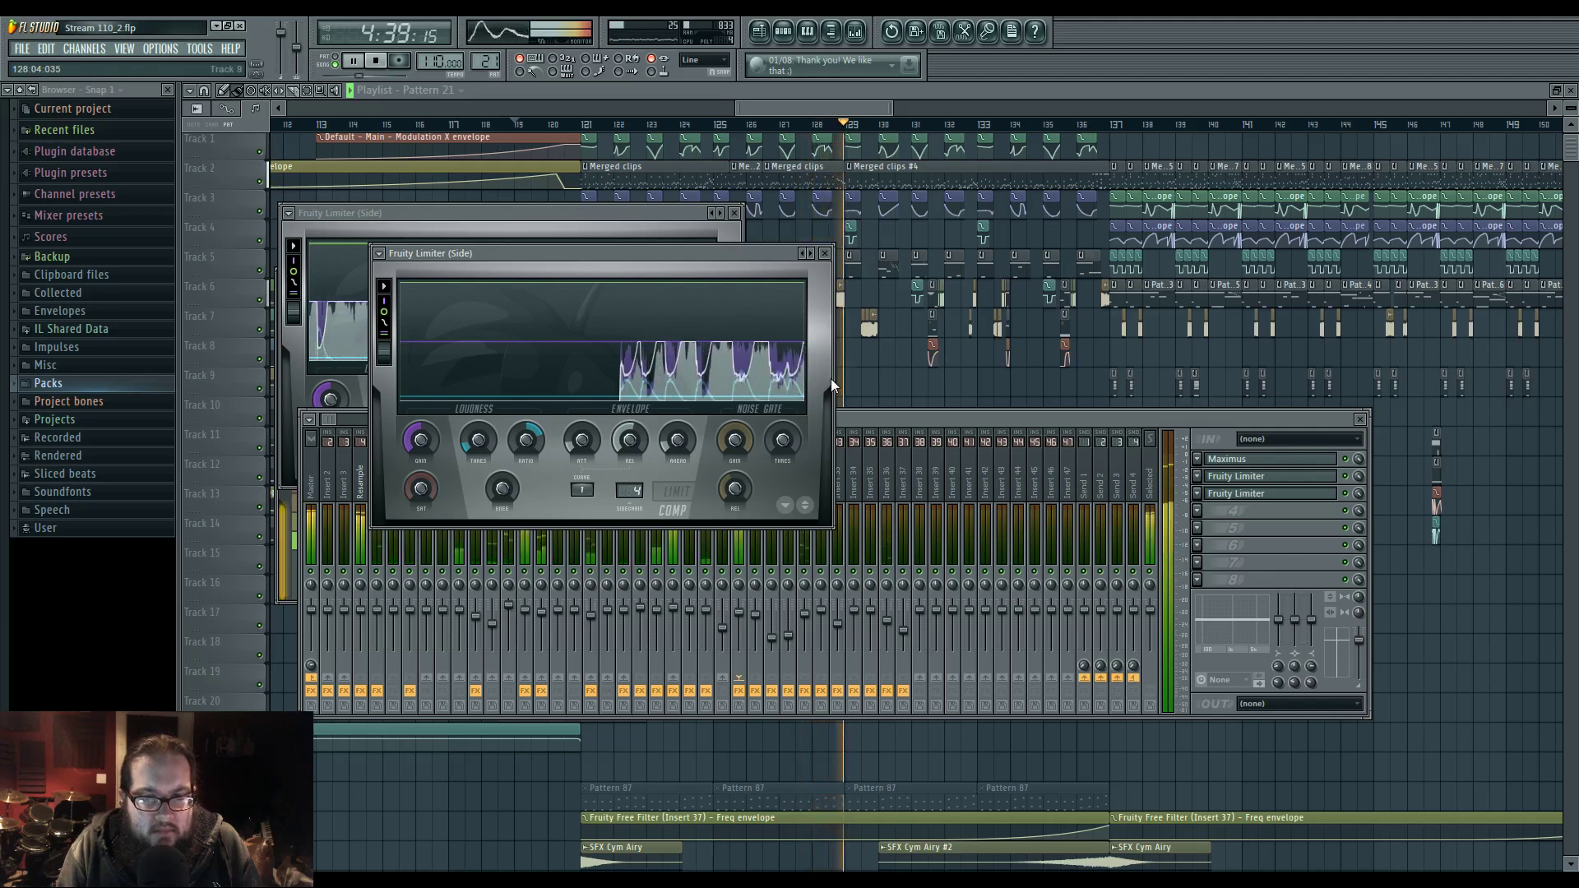
{"action": "left_click", "coordinate": [854, 417]}
{"action": "left_click", "coordinate": [1240, 458]}
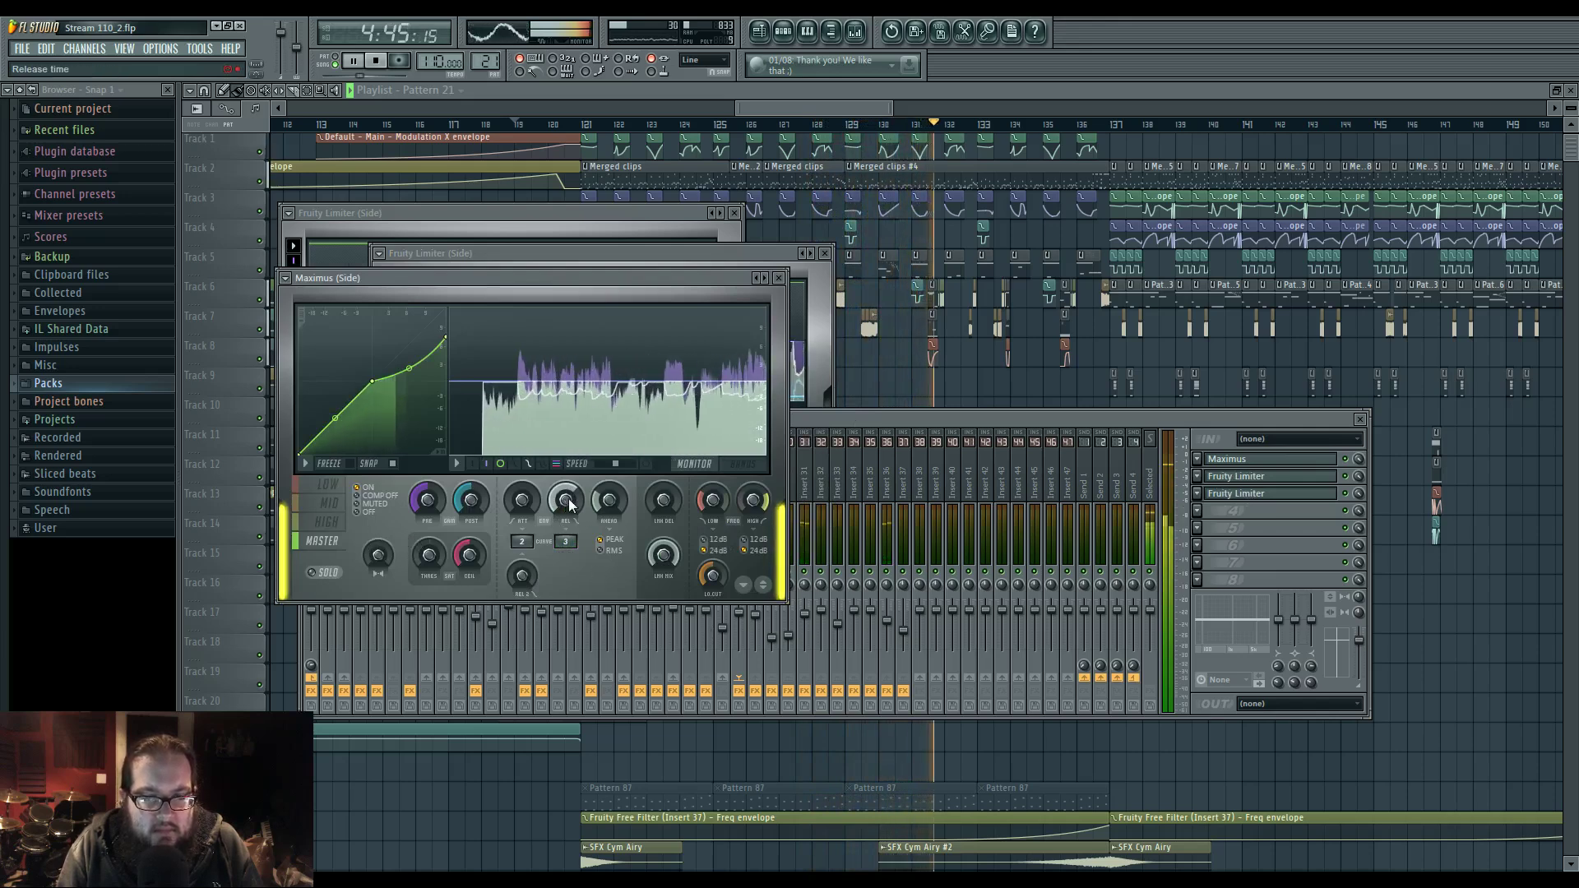
{"action": "left_click_drag", "start_coordinate": [566, 500], "coordinate": [566, 531]}
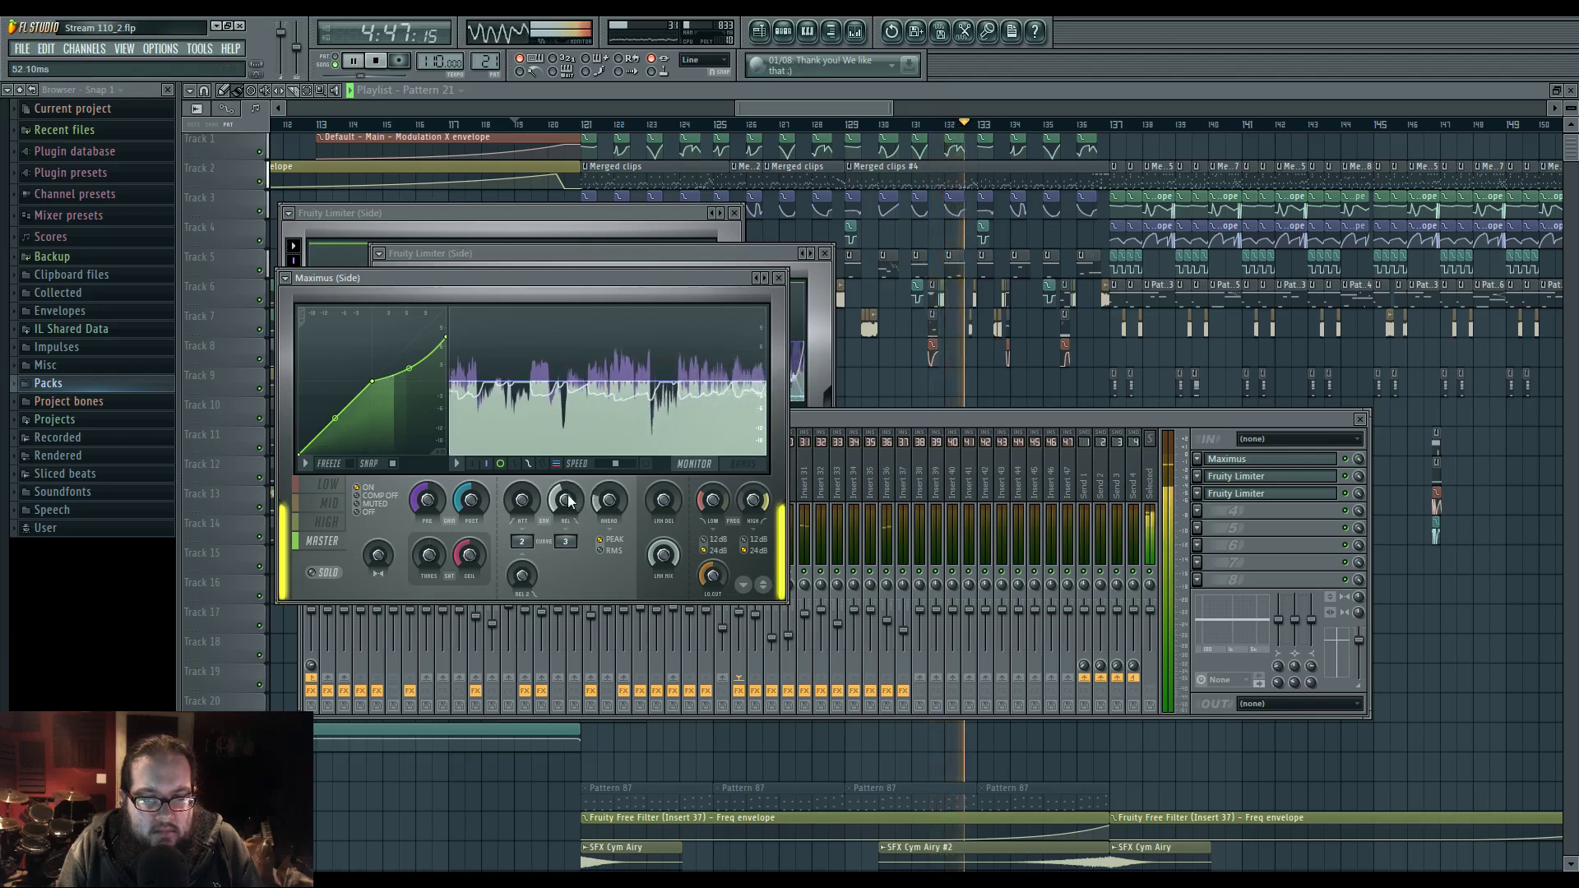
{"action": "left_click_drag", "start_coordinate": [447, 336], "coordinate": [446, 381]}
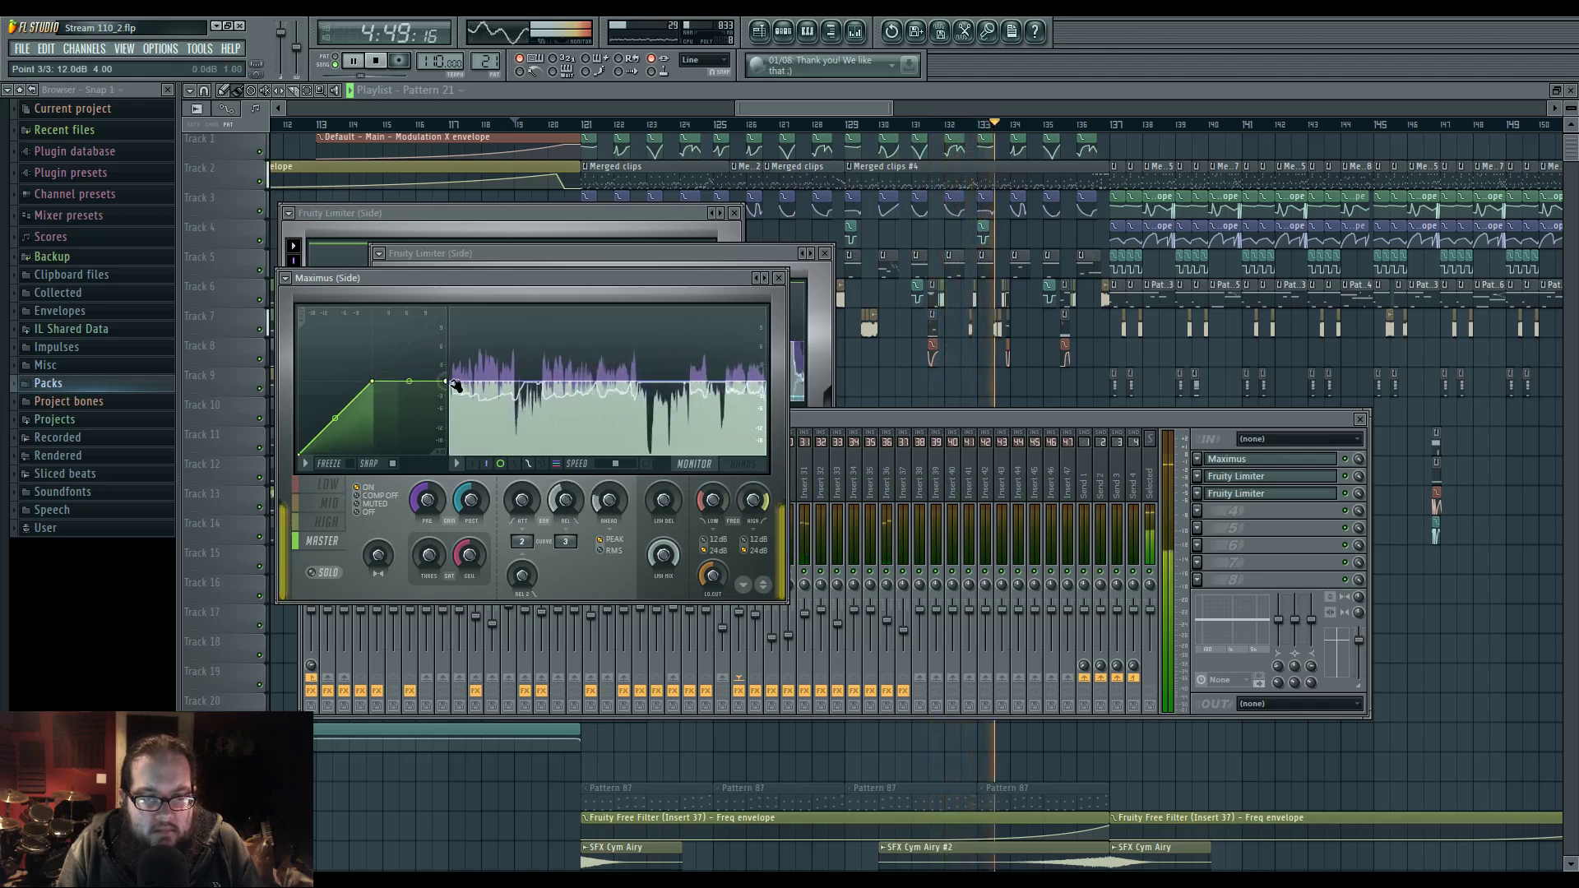
- Lower the Side insert's fader to about -4.6 dB
{"action": "left_click", "coordinate": [807, 420]}
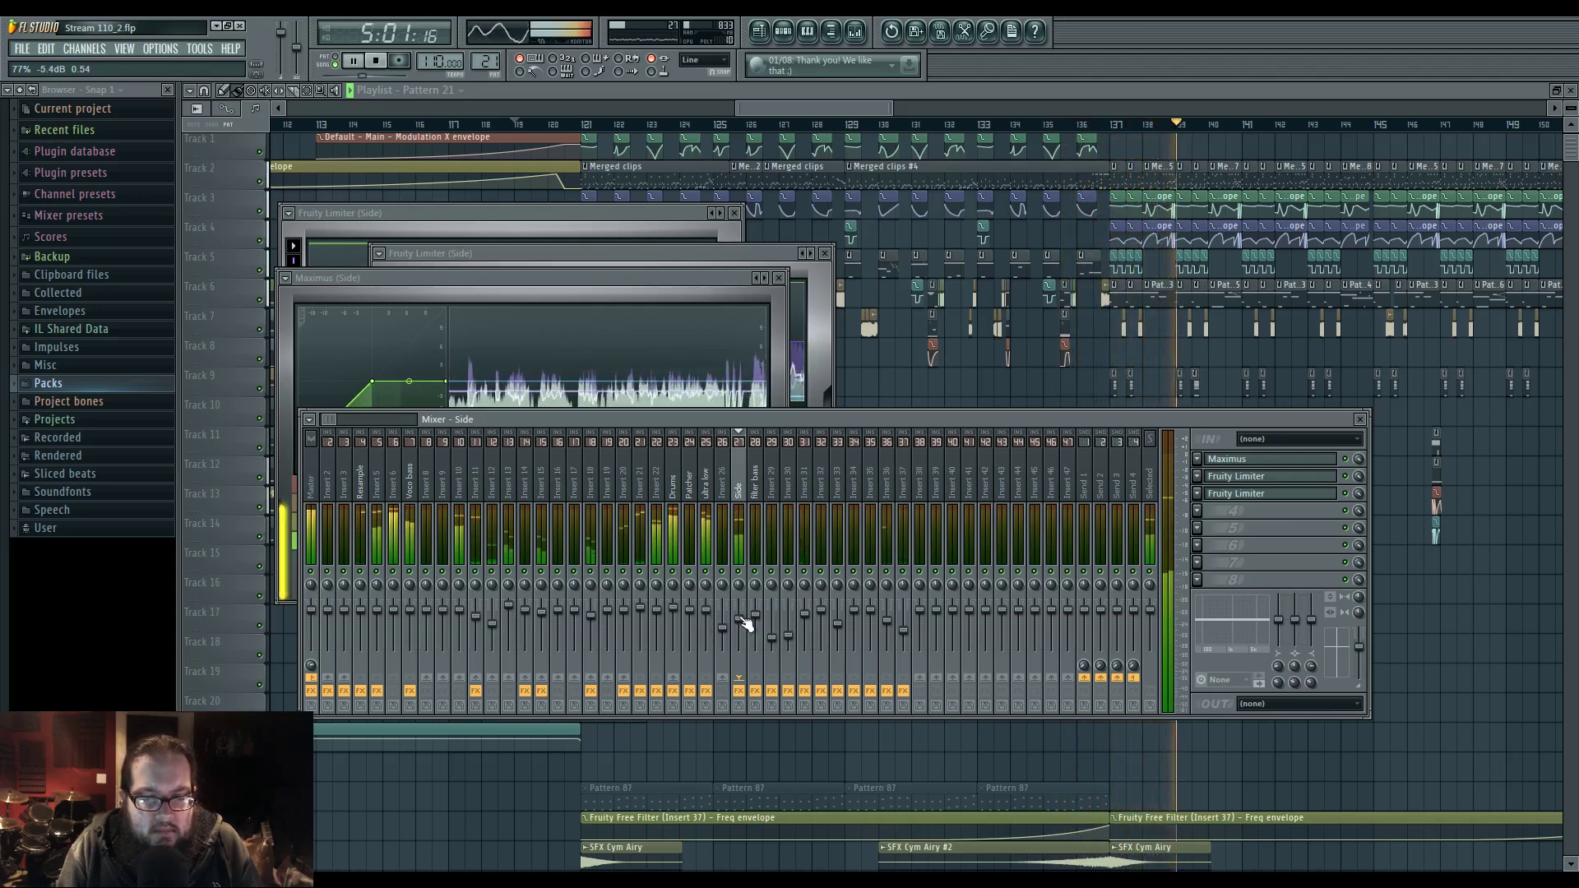
{"action": "left_click_drag", "start_coordinate": [741, 619], "coordinate": [741, 618]}
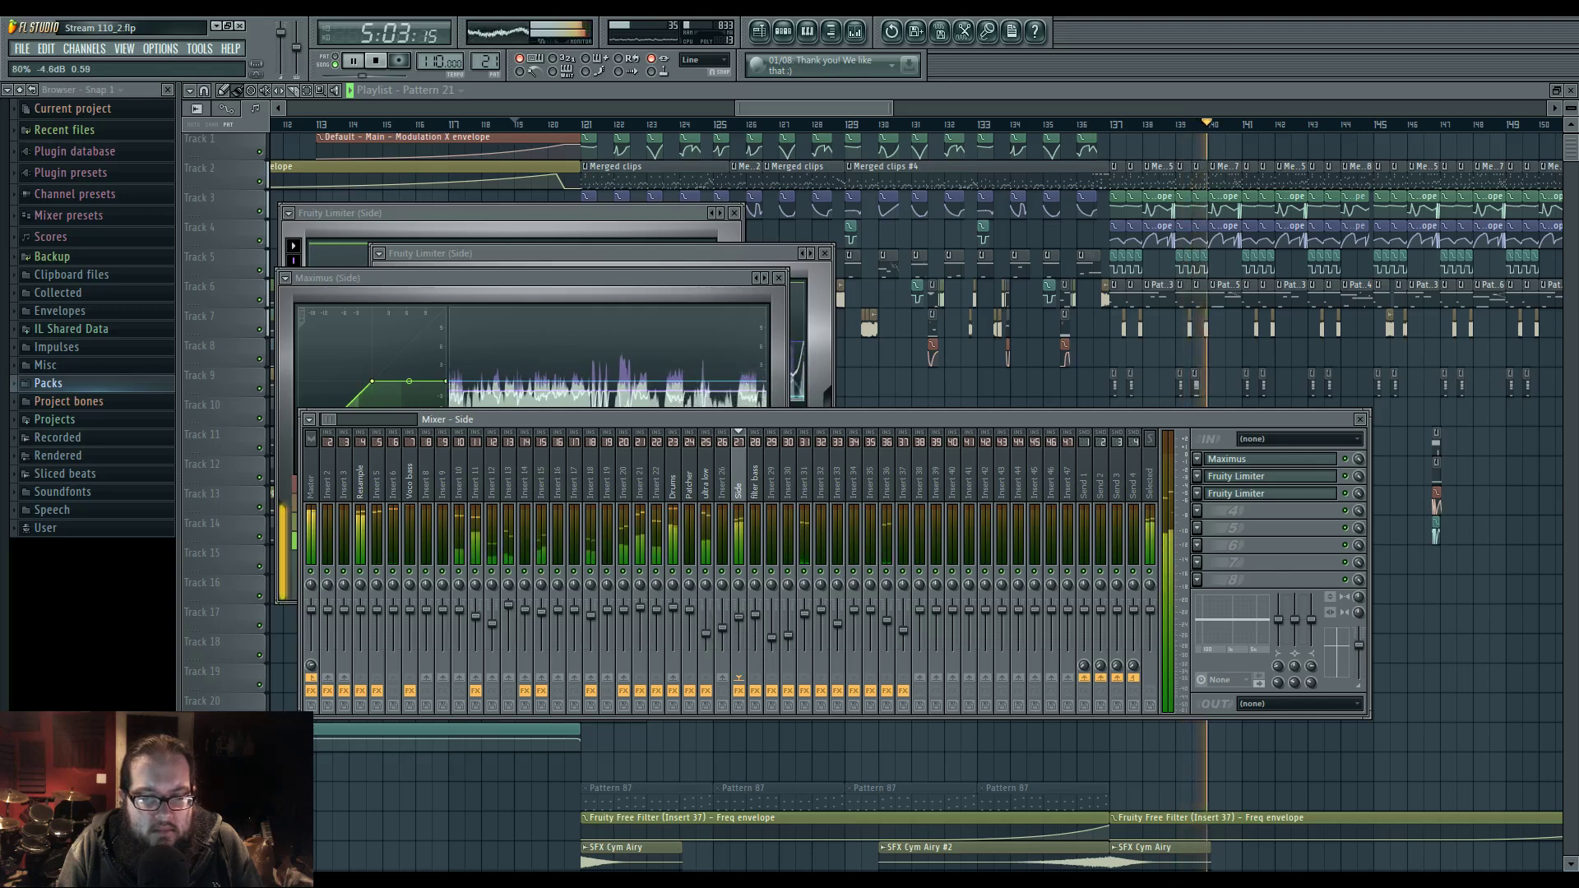
- Open the Master track's Maximus and examine the mid, high and low band curves against the live signal display
{"action": "left_click", "coordinate": [311, 468]}
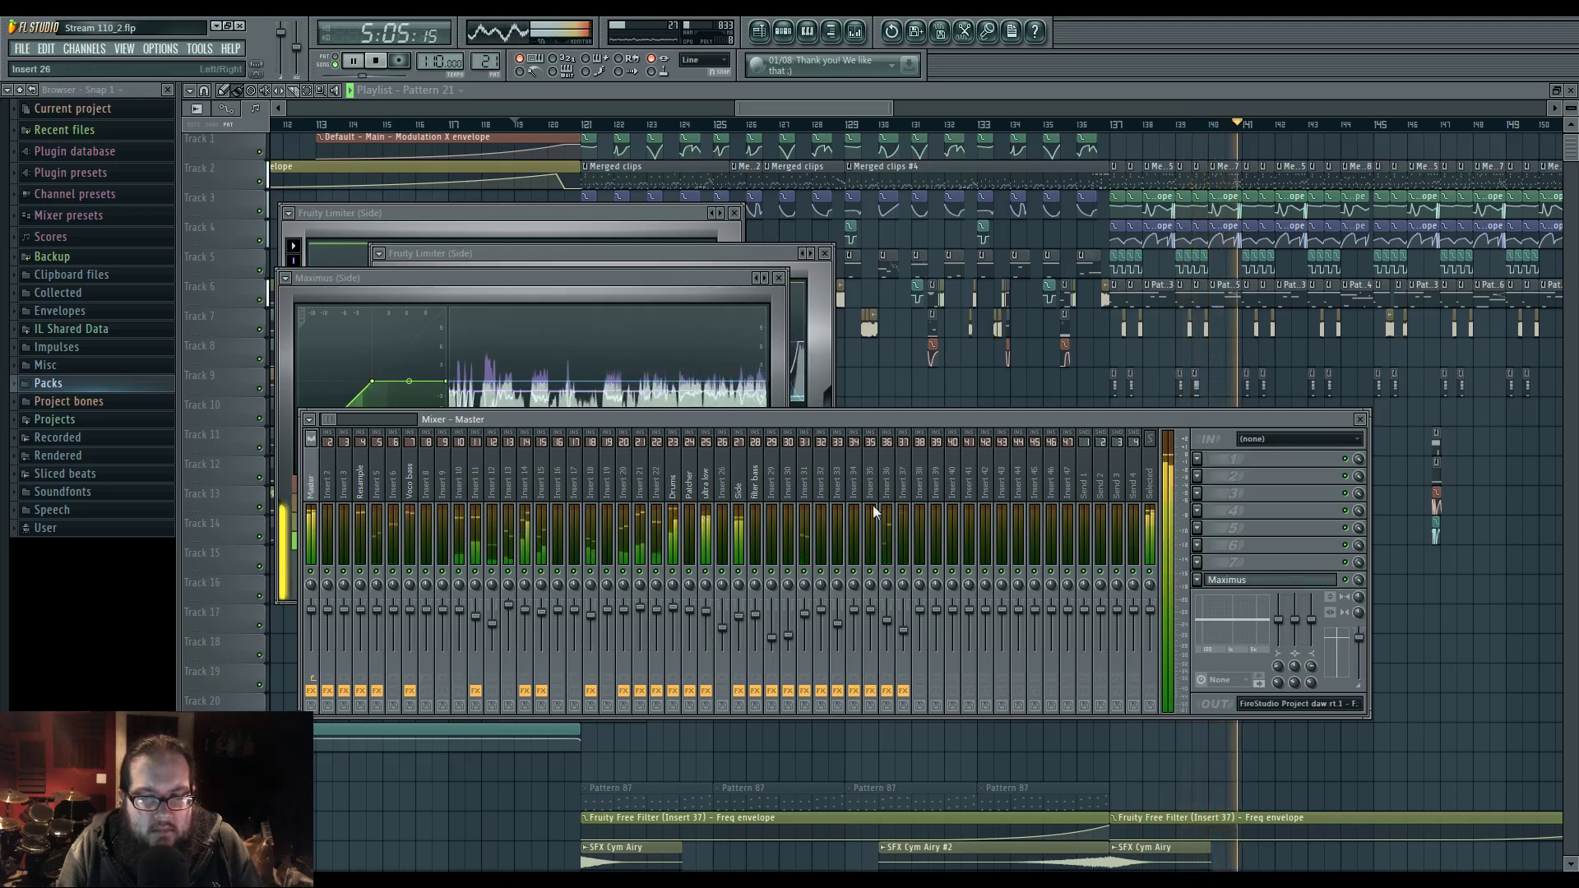
{"action": "left_click", "coordinate": [1242, 580]}
{"action": "left_click", "coordinate": [896, 528]}
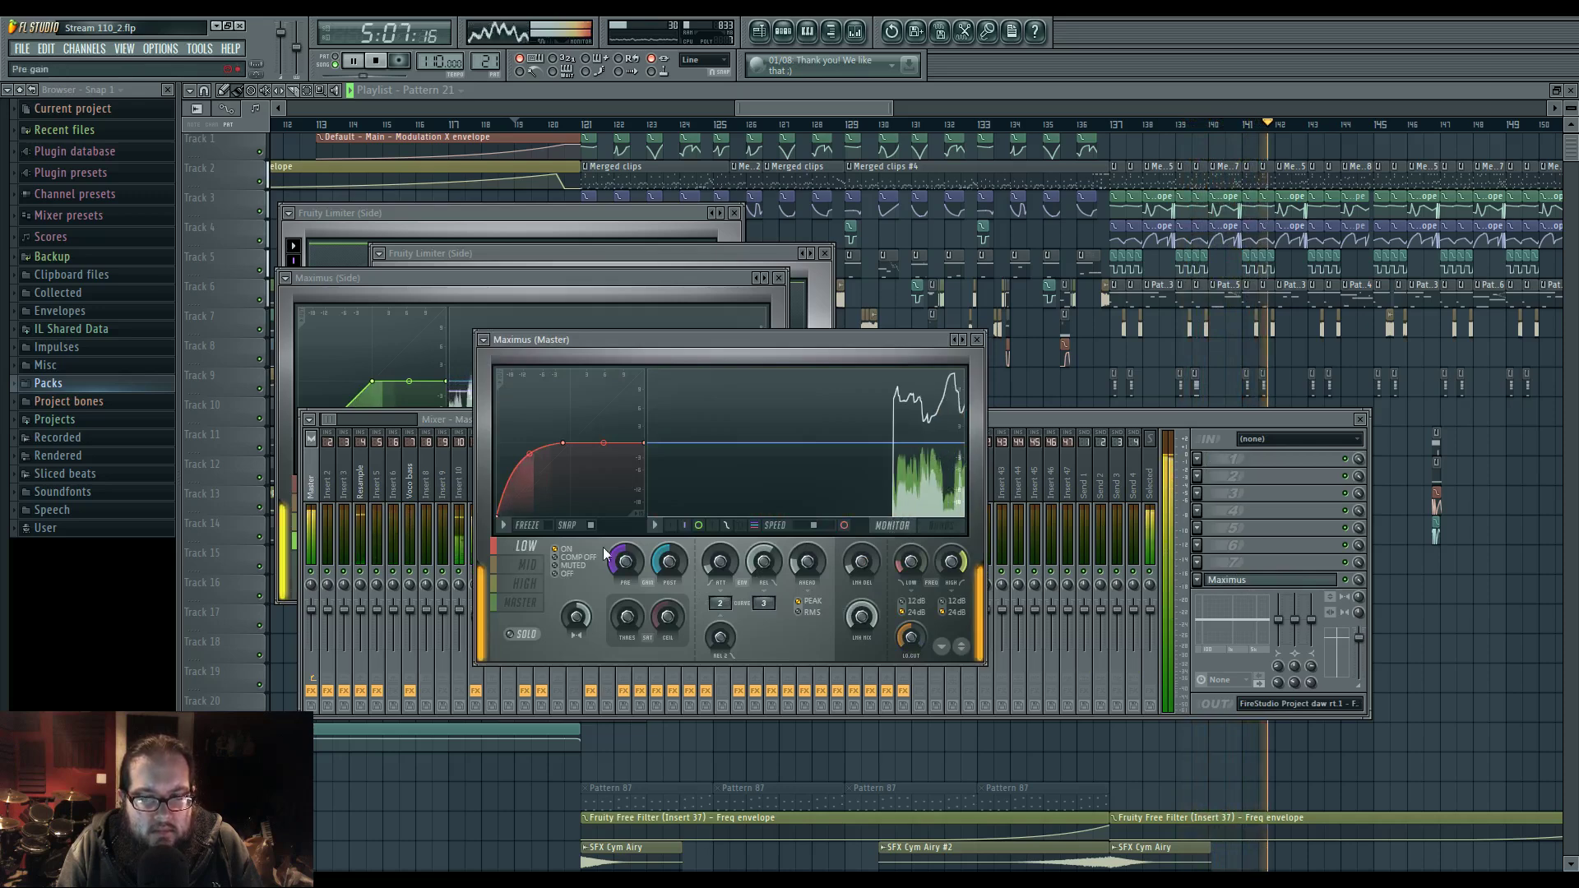
{"action": "left_click", "coordinate": [526, 565]}
{"action": "left_click", "coordinate": [526, 584]}
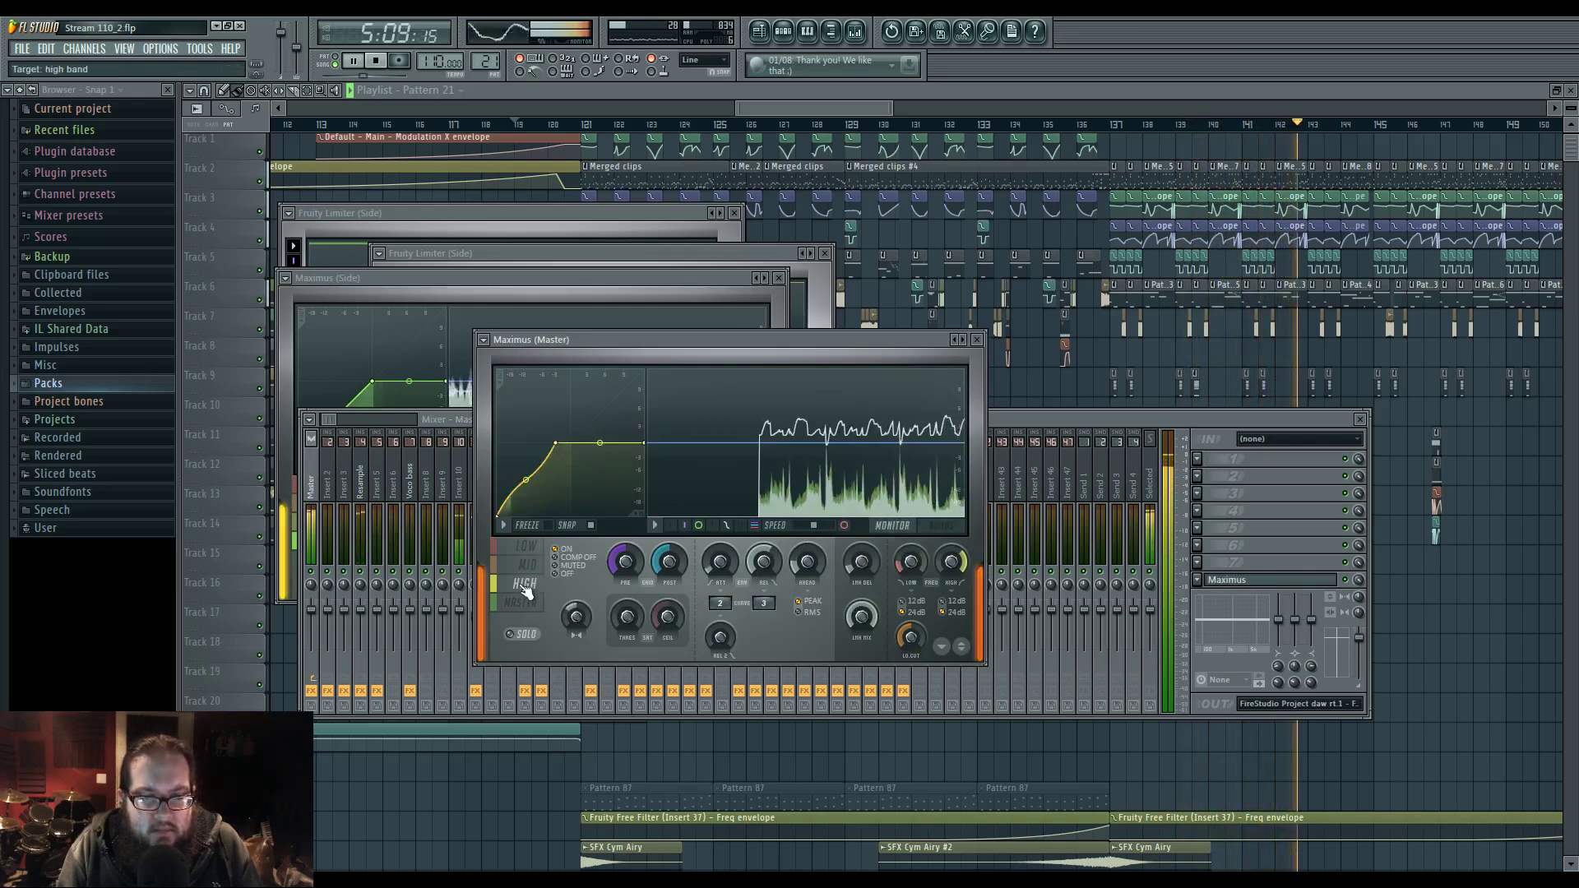
{"action": "left_click", "coordinate": [527, 547]}
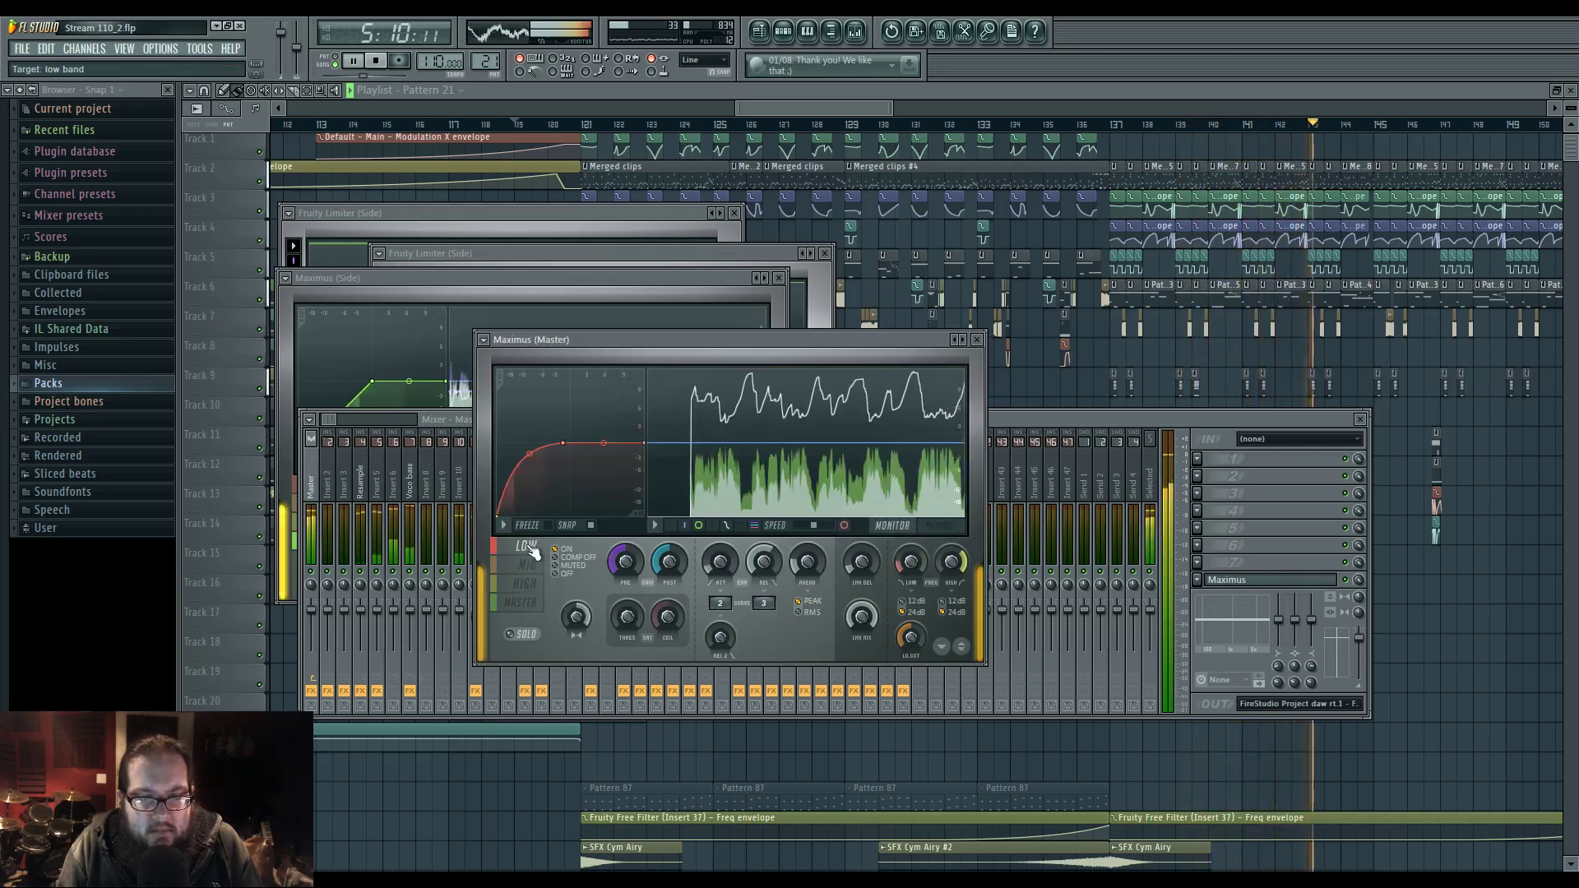
{"action": "left_click", "coordinate": [904, 531]}
{"action": "left_click", "coordinate": [905, 531]}
{"action": "left_click", "coordinate": [905, 531]}
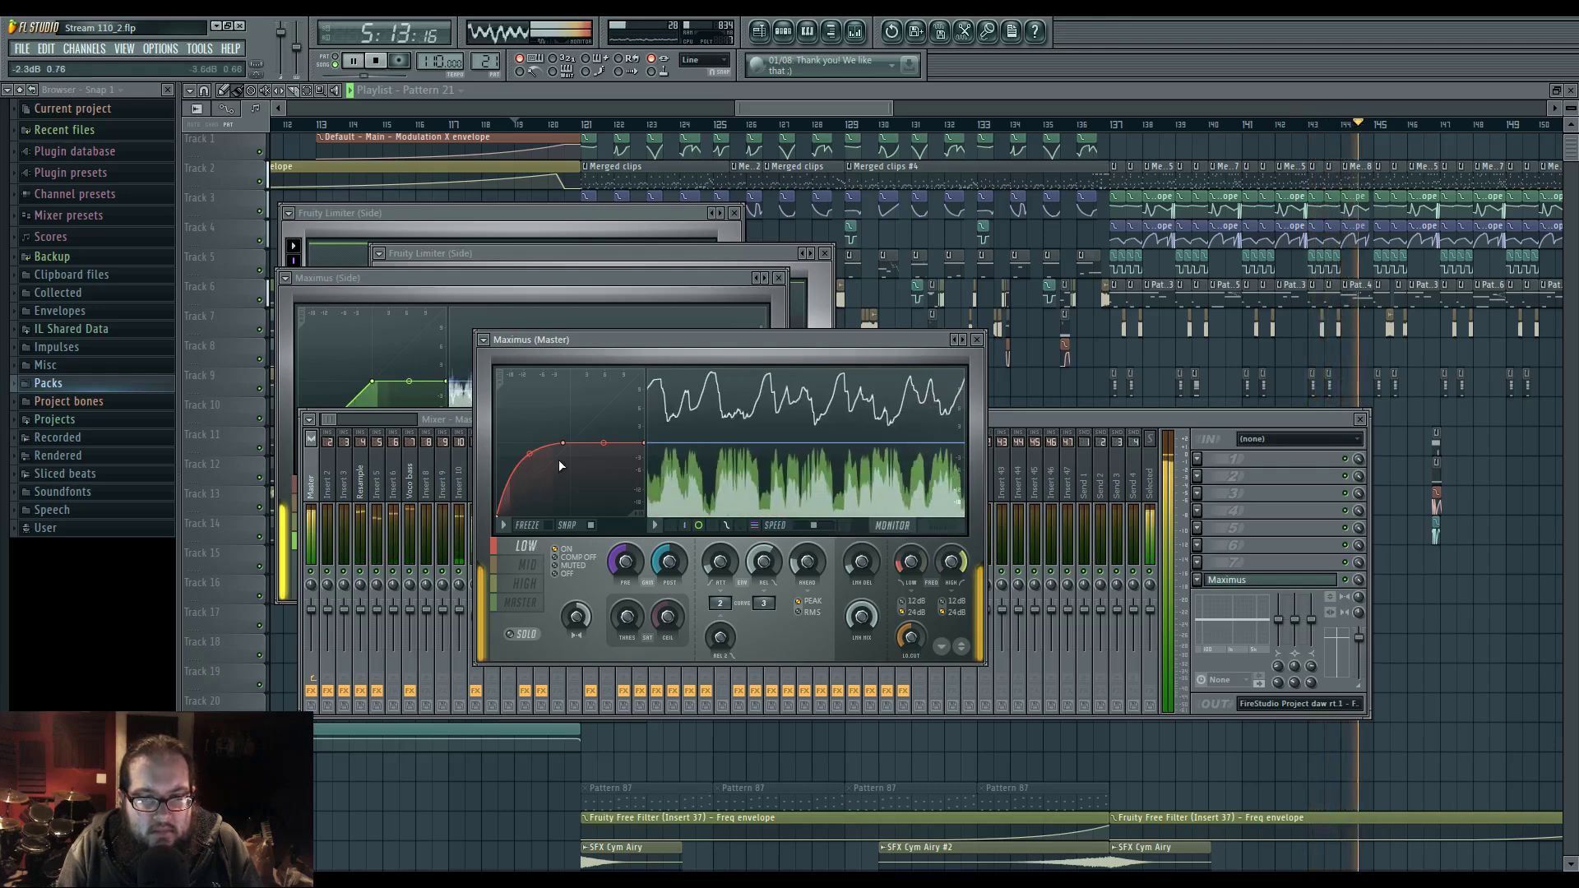
- Straighten the lower curve segment of the Master Maximus low band and move the knee to a lower input level
{"action": "right_click", "coordinate": [530, 454]}
{"action": "left_click_drag", "start_coordinate": [567, 446], "coordinate": [556, 444]}
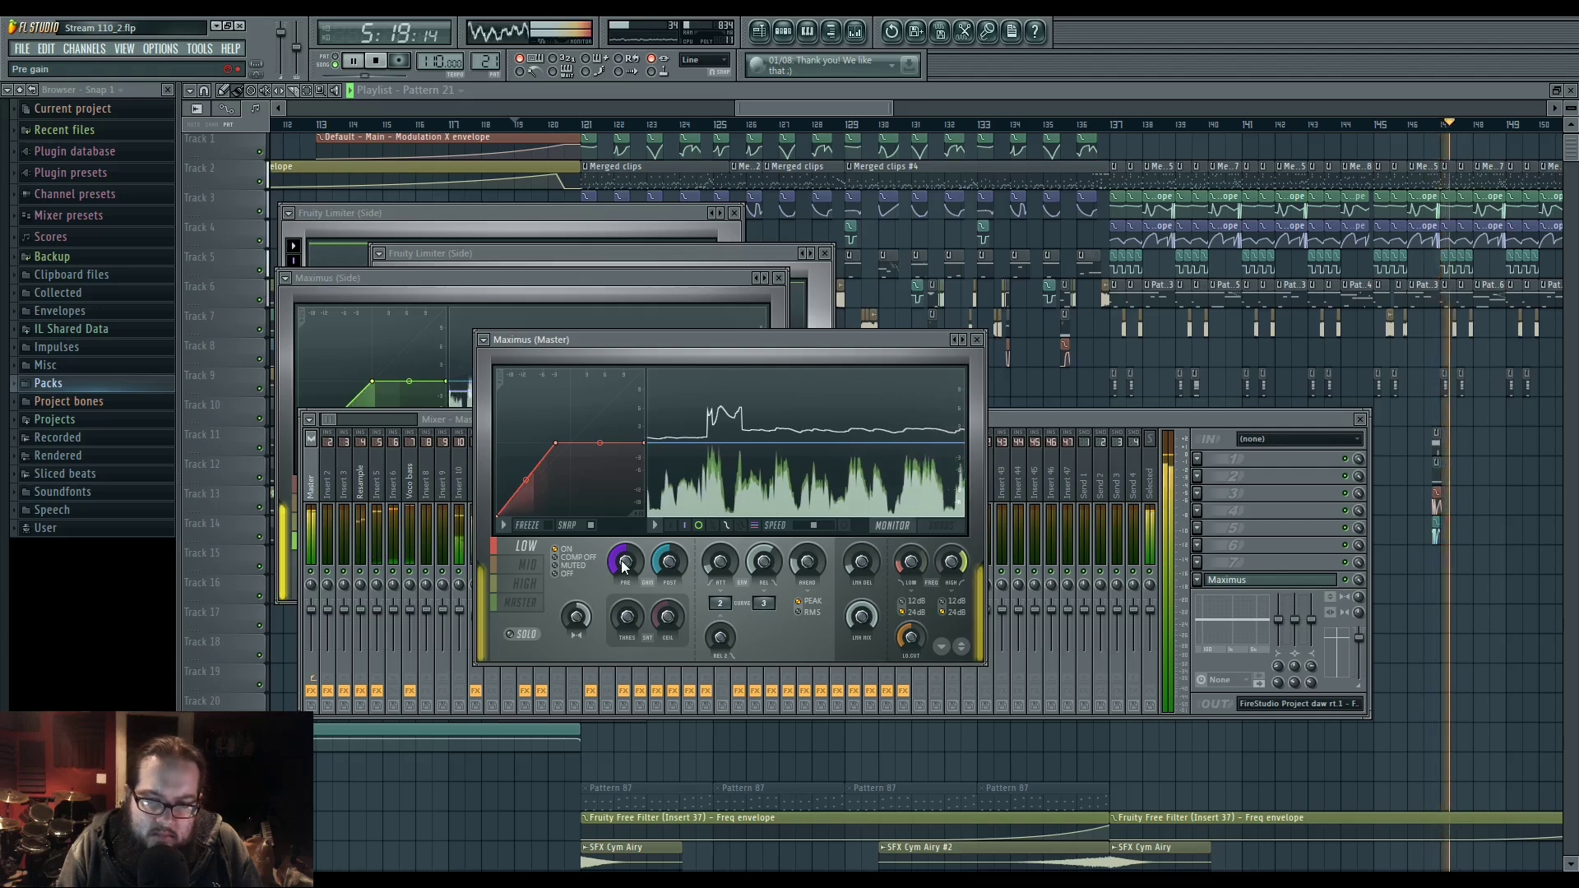
{"action": "left_click_drag", "start_coordinate": [561, 445], "coordinate": [539, 444]}
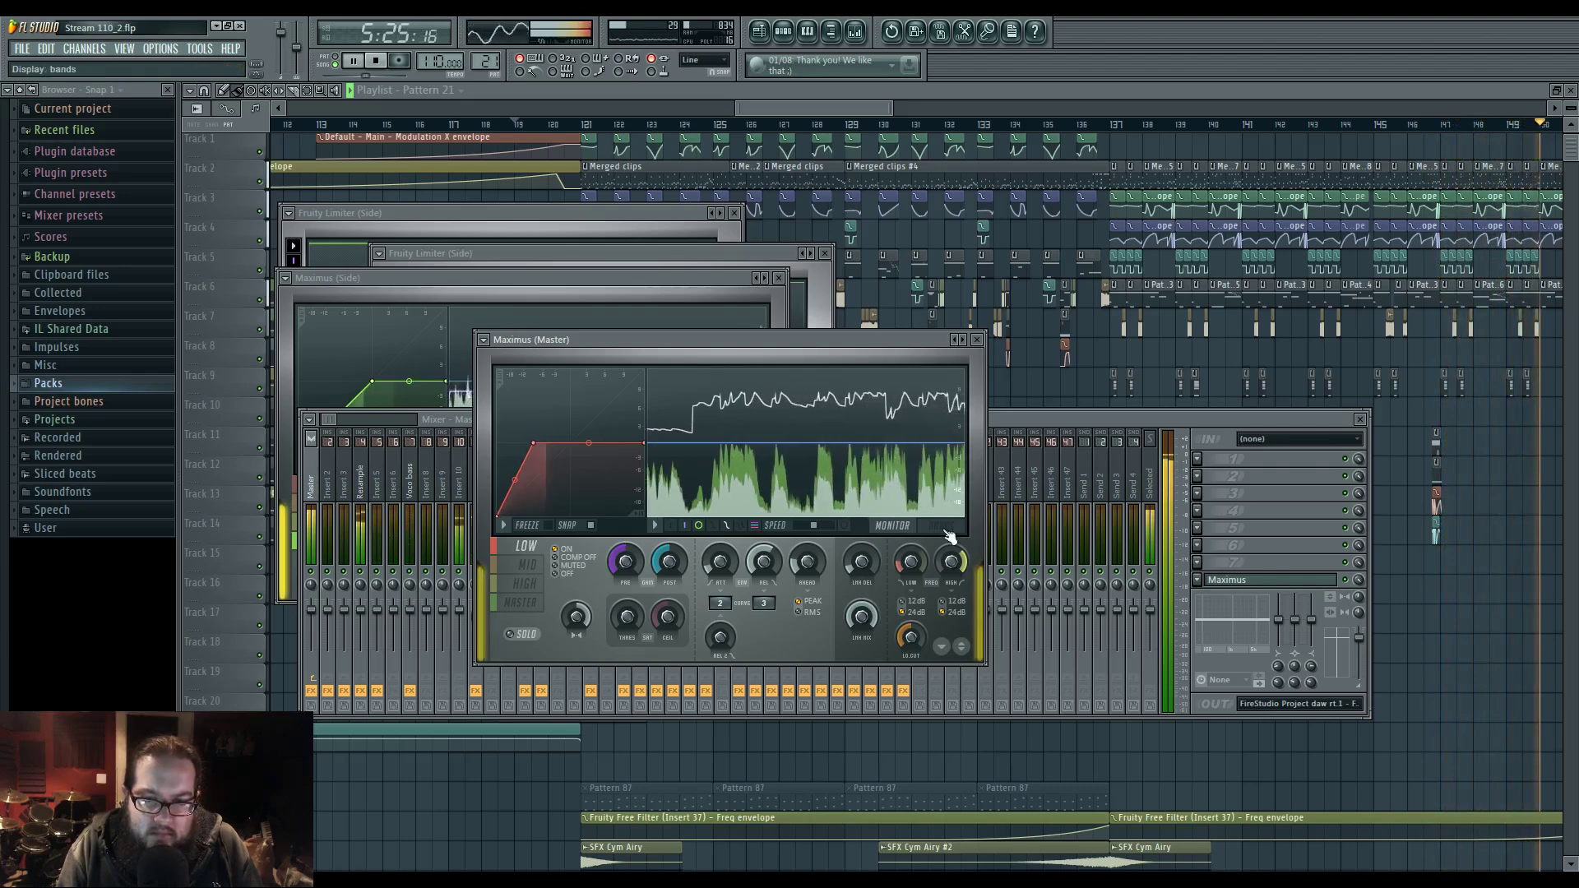
- Adjust the bend of the Master Maximus high band's lower curve segment and set the band's release to about 41.98 ms
{"action": "left_click", "coordinate": [917, 531]}
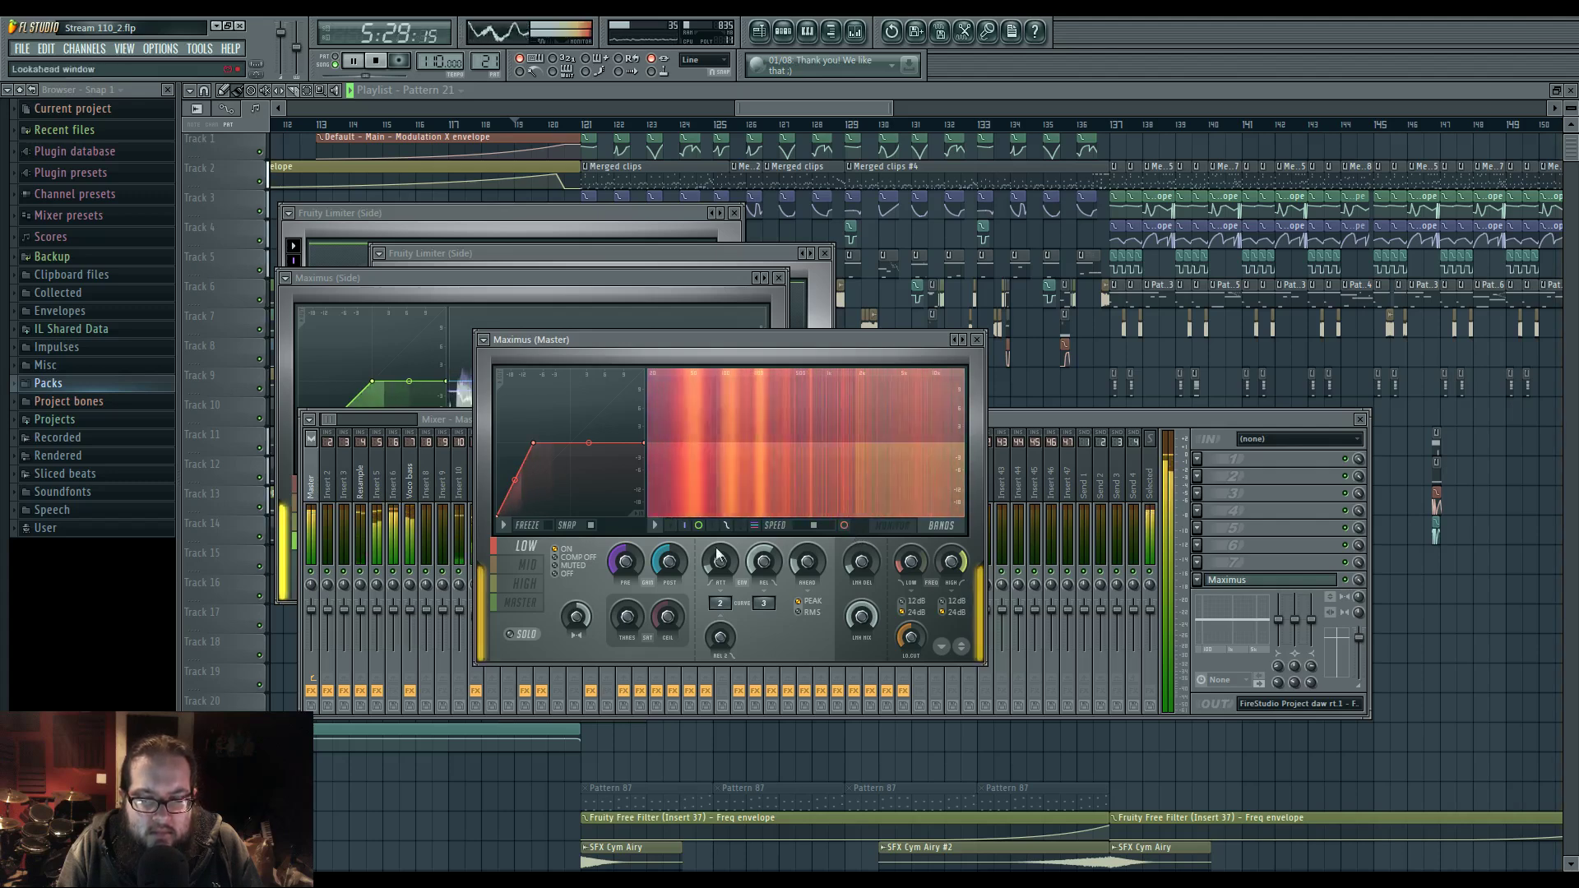
{"action": "left_click", "coordinate": [530, 564]}
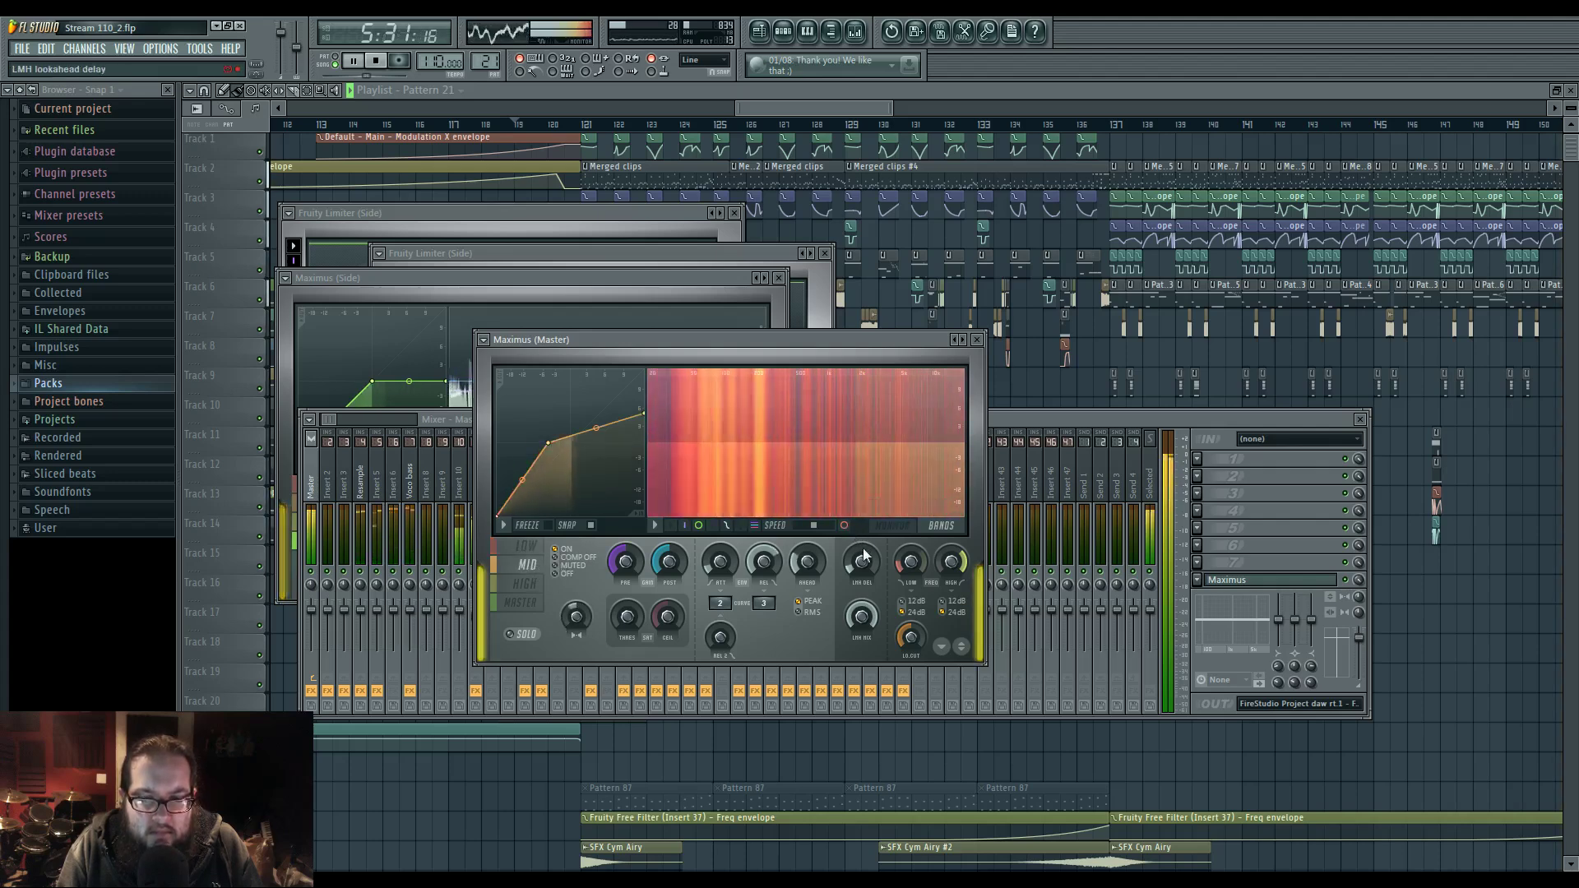
{"action": "left_click", "coordinate": [886, 529]}
{"action": "key", "text": "space"}
{"action": "key", "text": "space"}
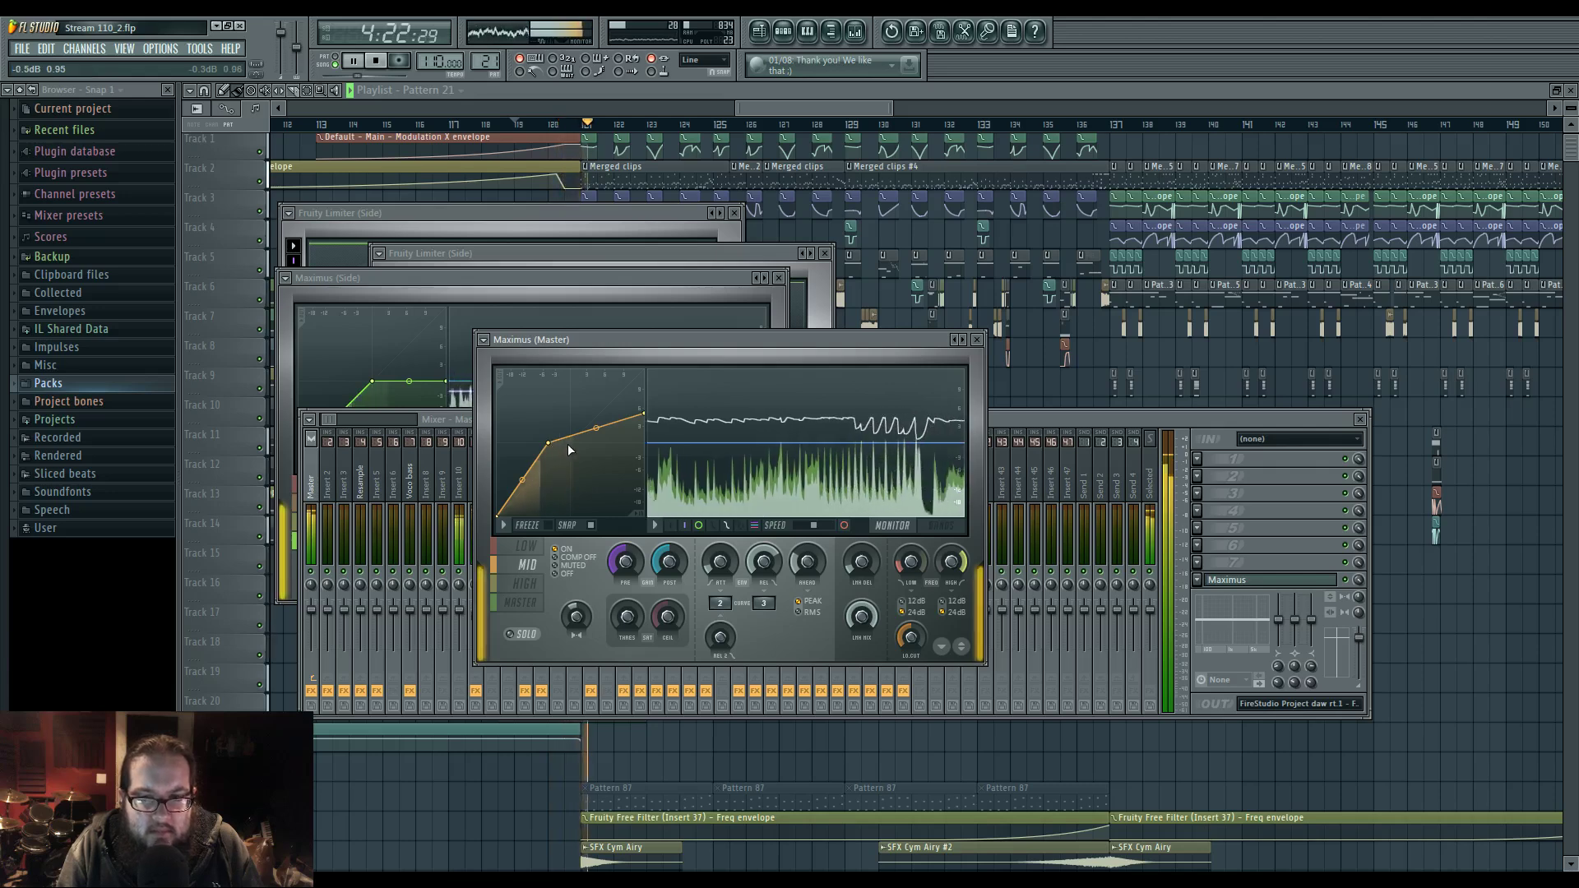
{"action": "left_click", "coordinate": [525, 584]}
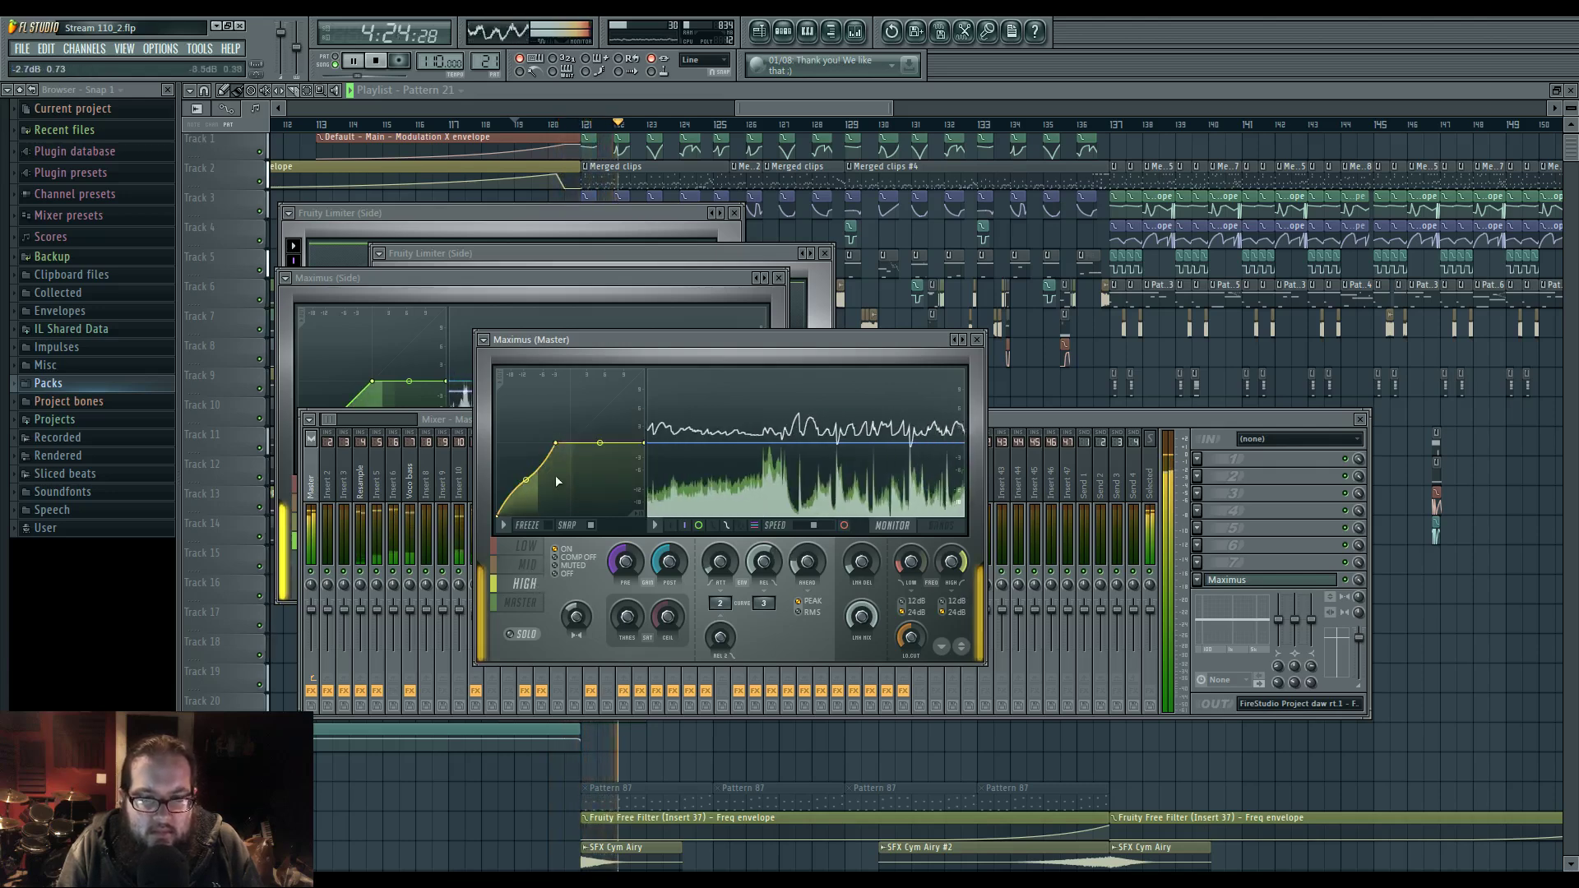
{"action": "right_click", "coordinate": [533, 480]}
{"action": "right_click", "coordinate": [533, 482]}
{"action": "left_click", "coordinate": [555, 497]}
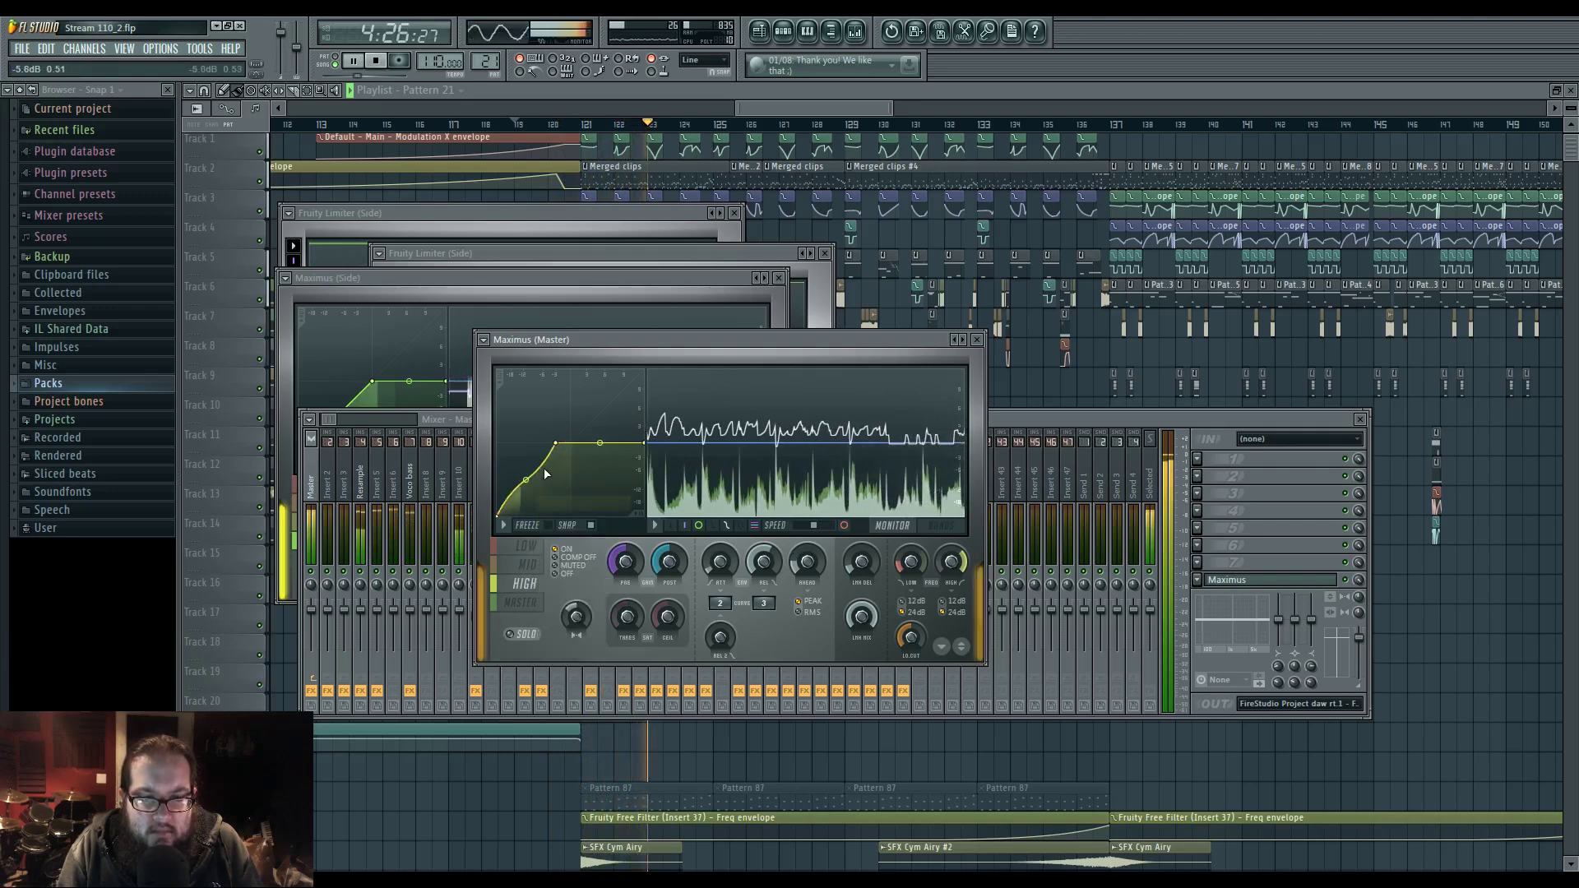
{"action": "left_click_drag", "start_coordinate": [526, 480], "coordinate": [525, 480]}
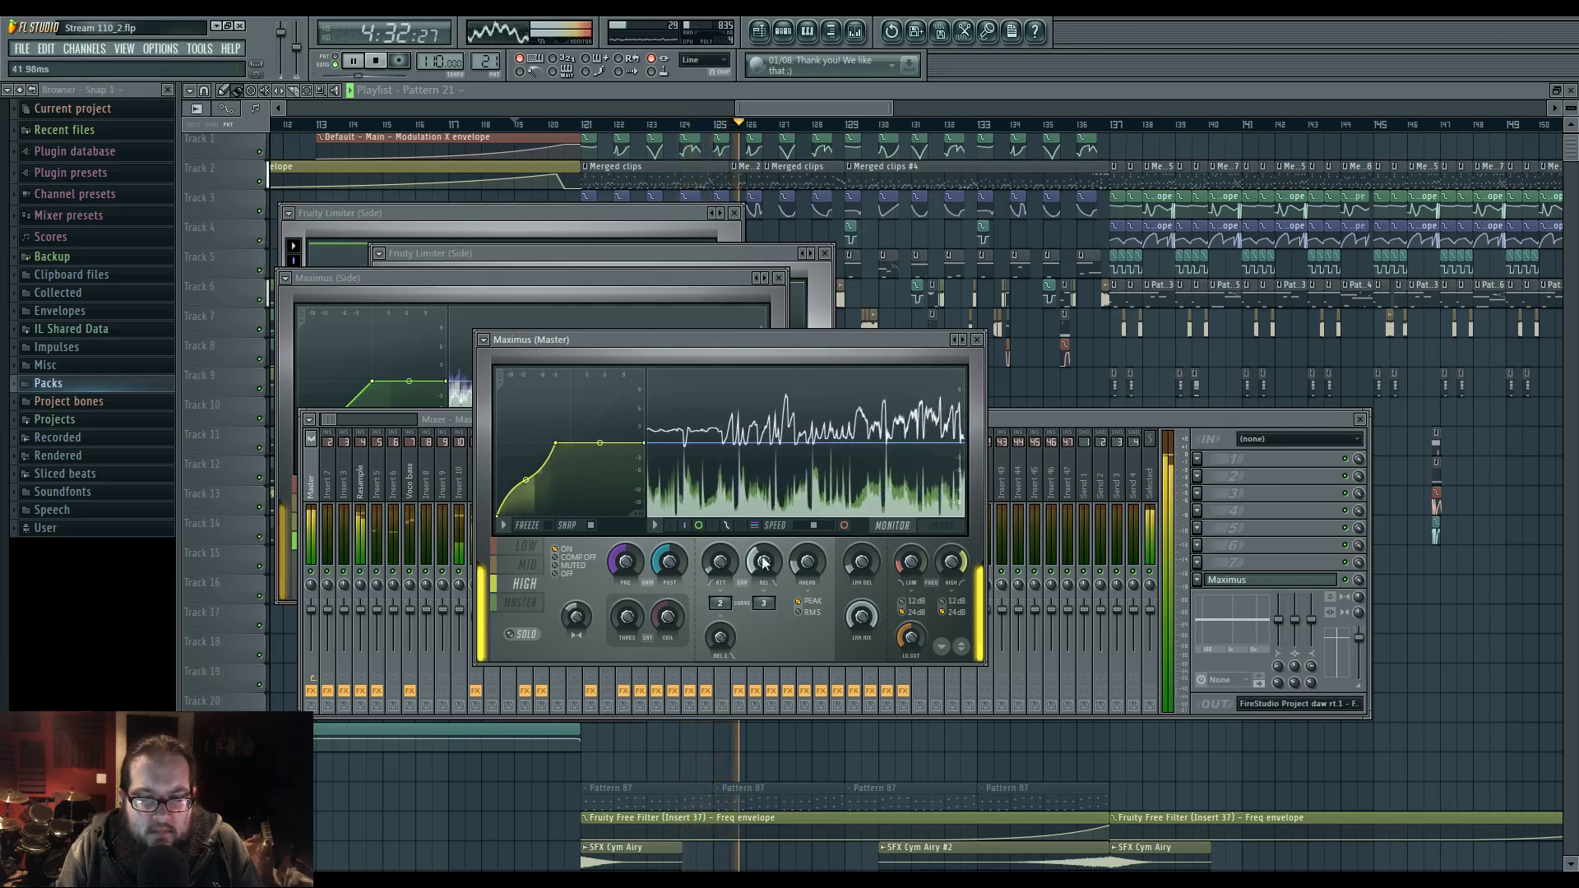
{"action": "left_click", "coordinate": [525, 604]}
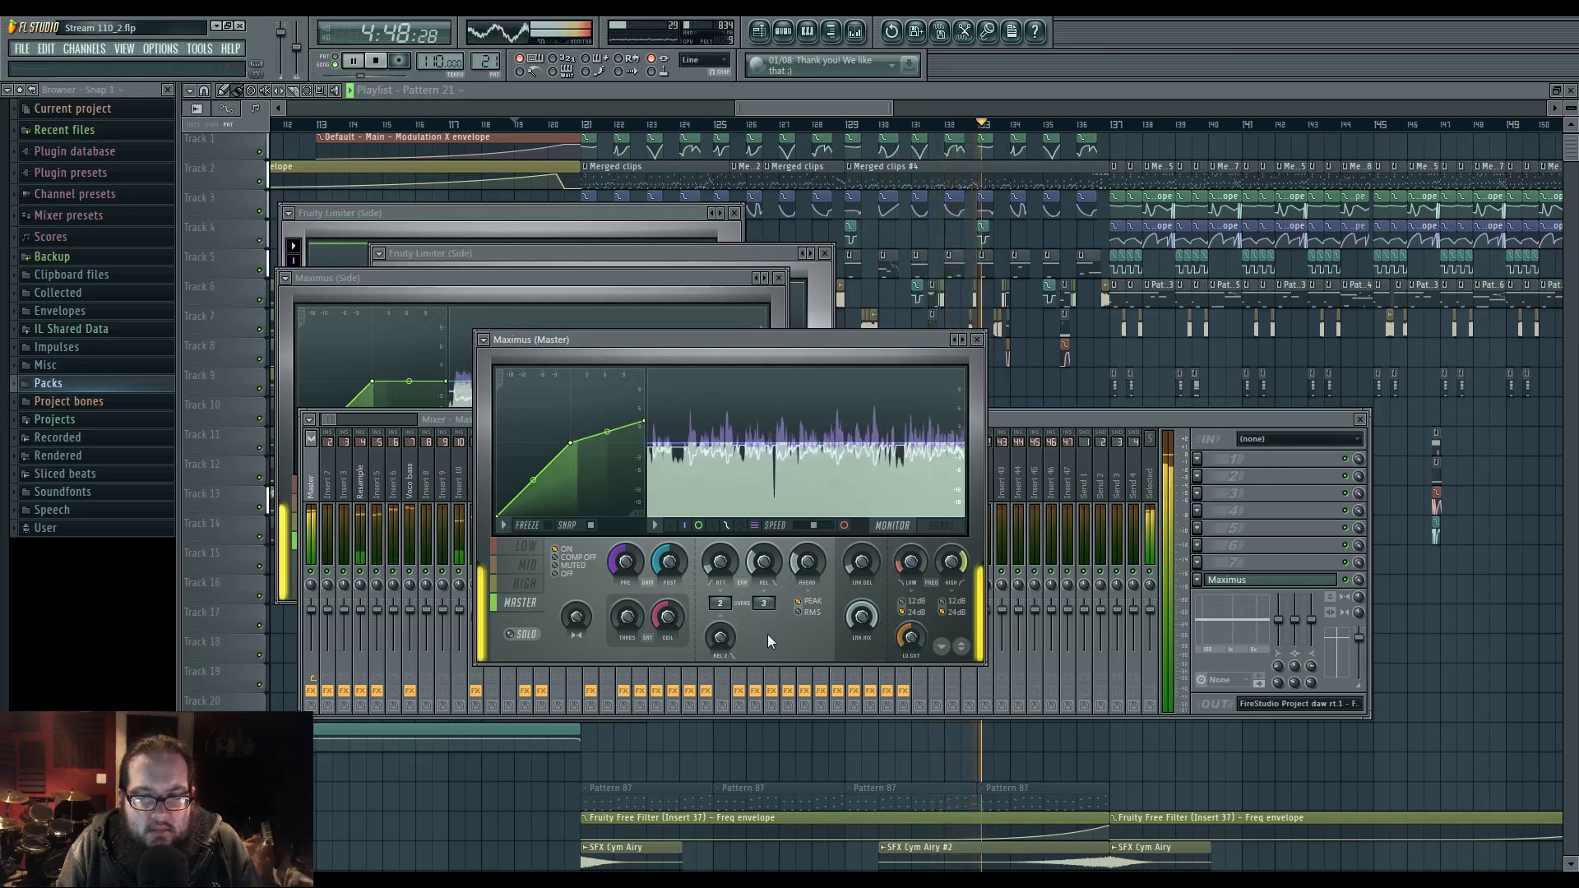
- Try Fruity Reeverb 2 in Insert 36's second effect slot with a cut frequency of about 815 Hz, and remove it
{"action": "left_click", "coordinate": [1012, 417]}
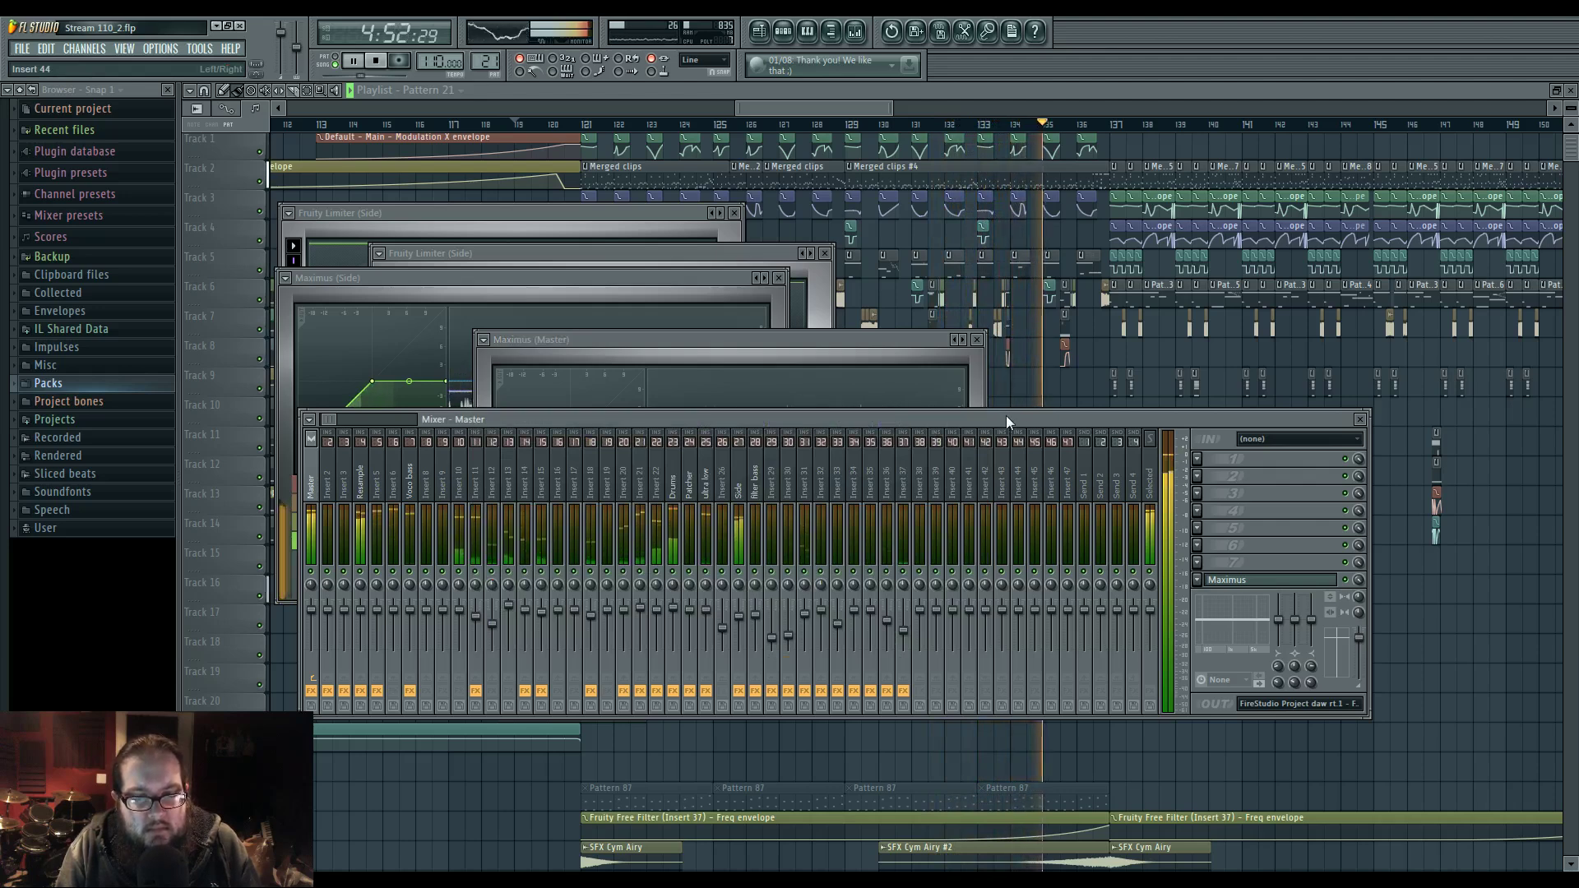
{"action": "left_click", "coordinate": [886, 481]}
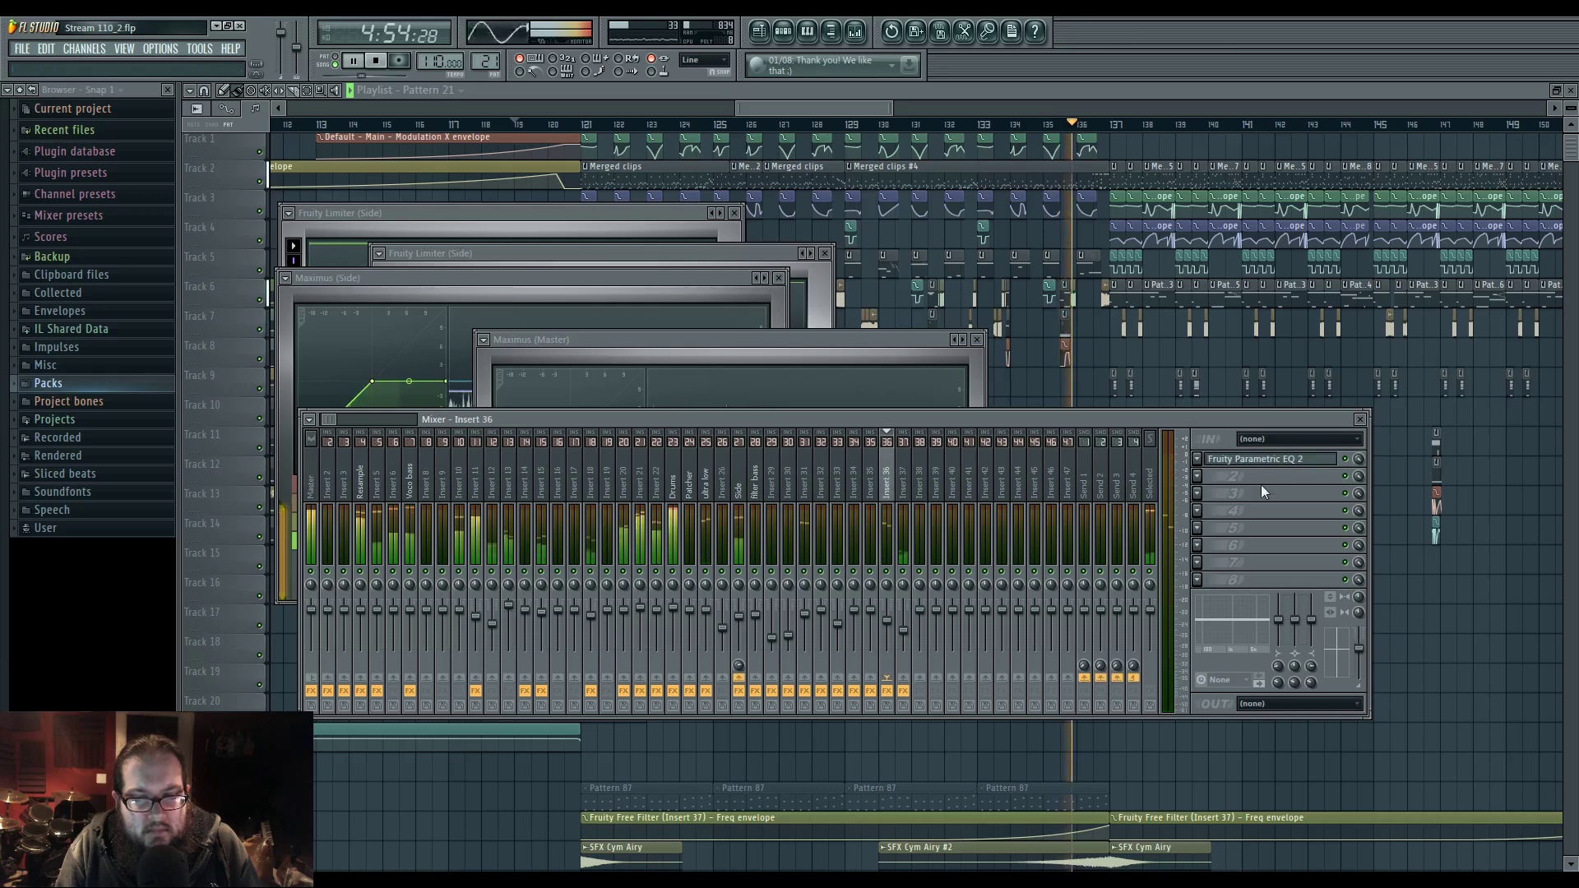
{"action": "left_click", "coordinate": [1244, 477]}
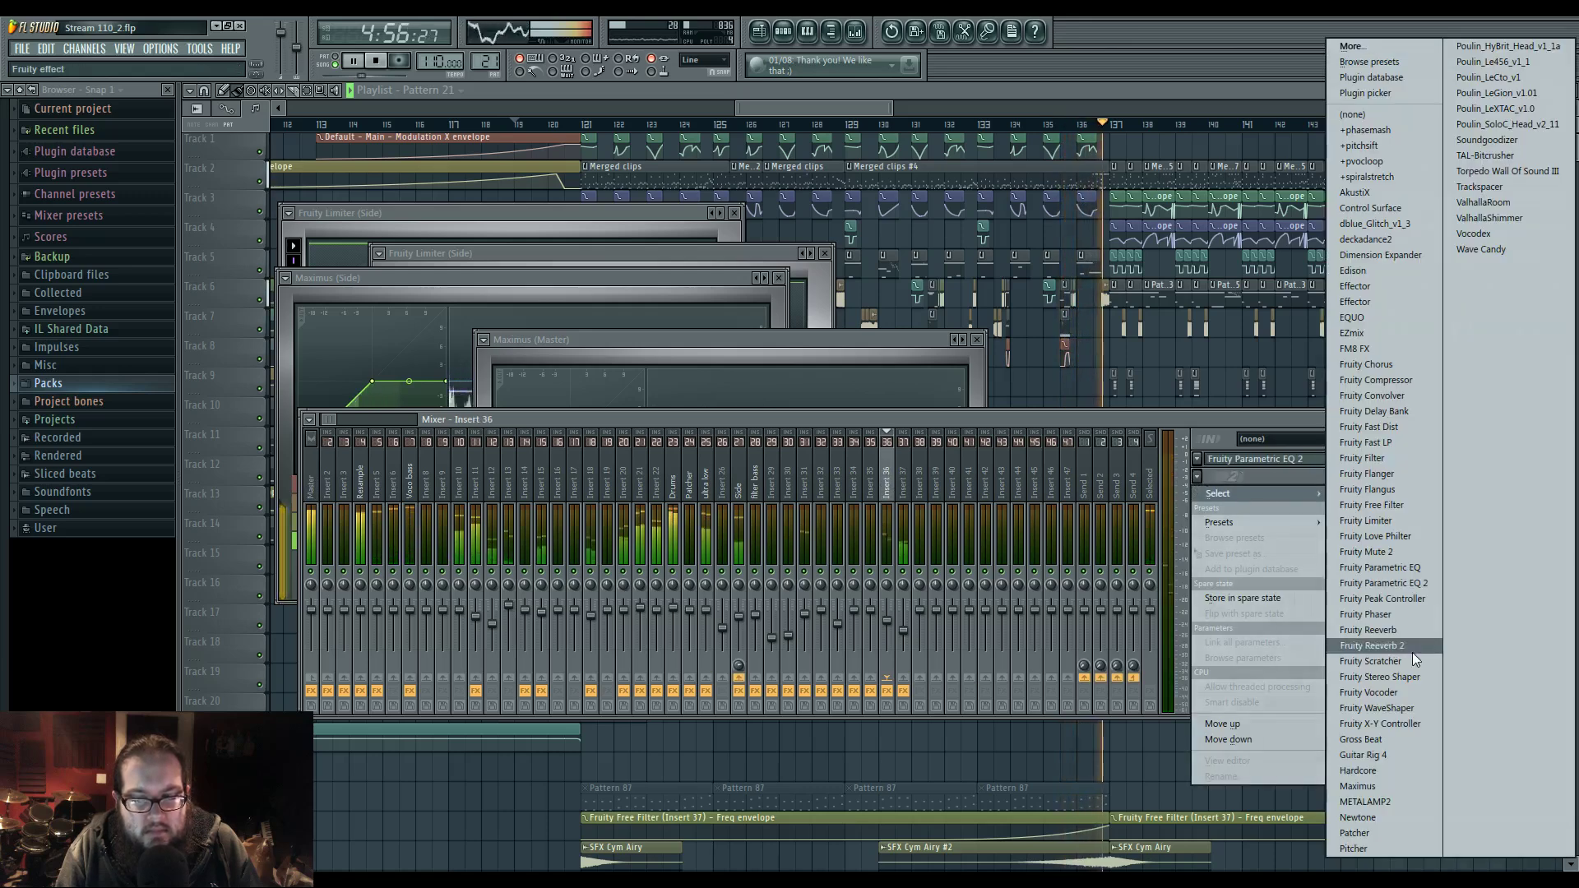
{"action": "left_click", "coordinate": [1369, 645]}
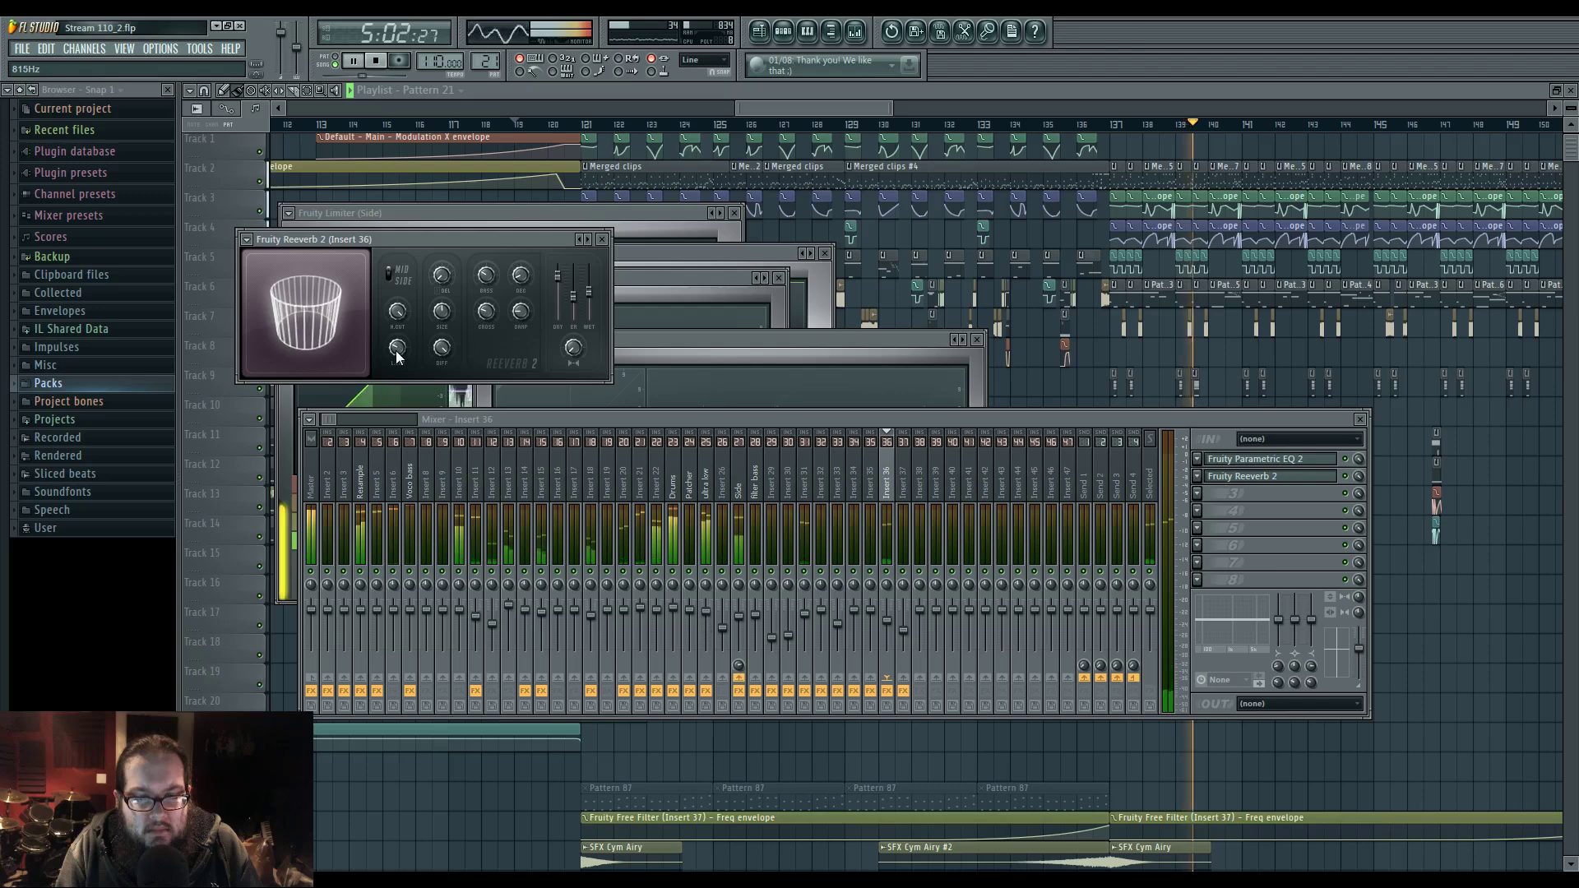
{"action": "left_click", "coordinate": [1193, 476]}
{"action": "mouse_move", "coordinate": [1212, 492]}
{"action": "left_click", "coordinate": [1375, 113]}
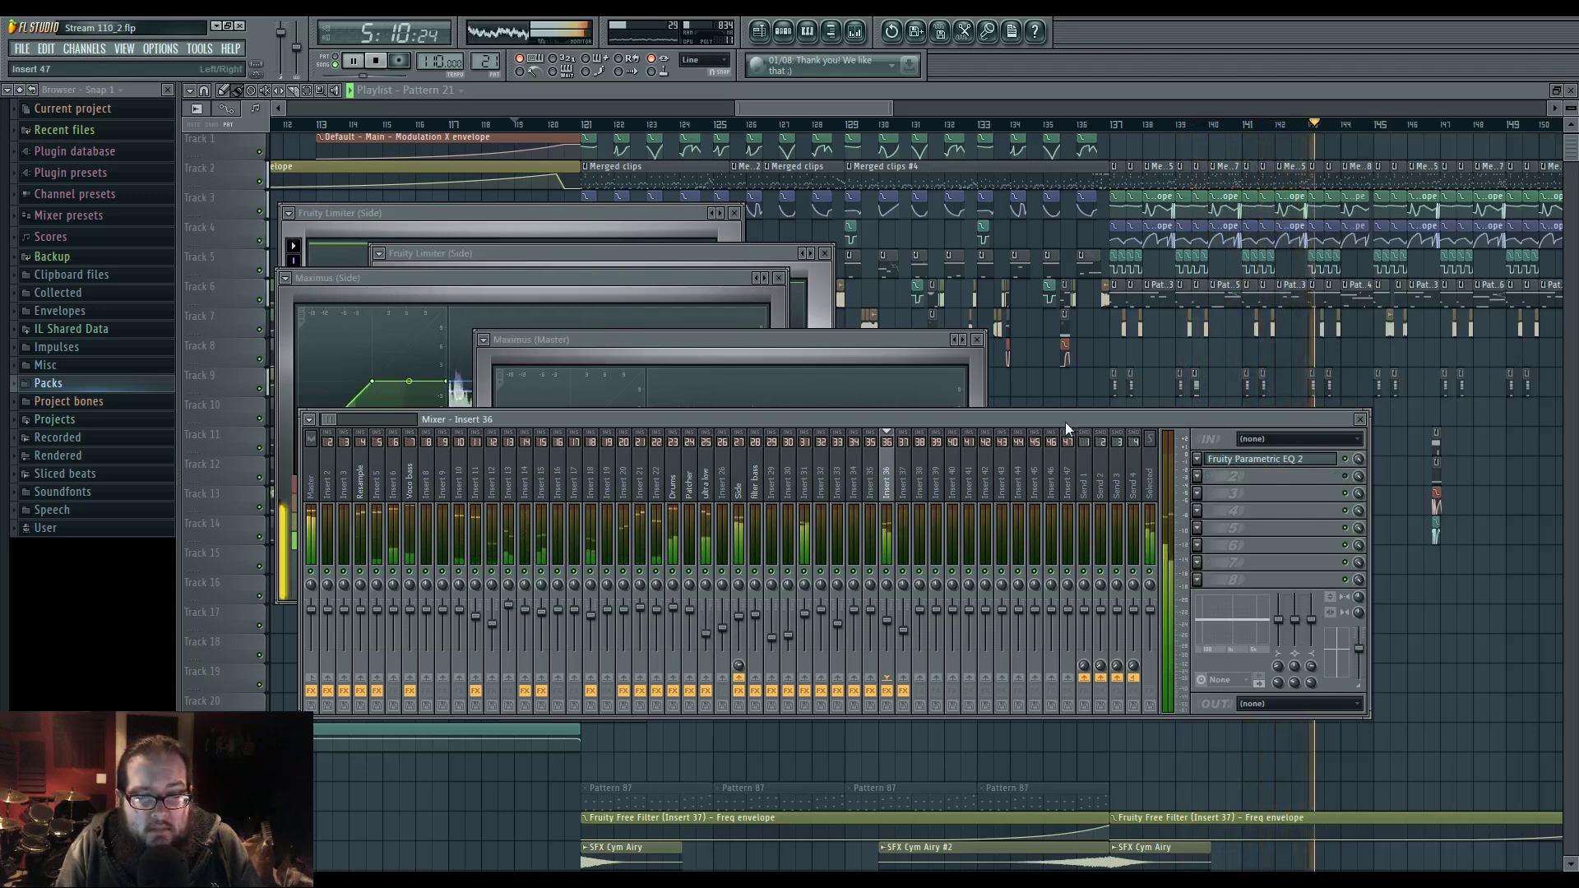
- Lower the faders of Insert 18 and Insert 15, with Insert 15 at about -5.4 dB, and trim the Side fader
{"action": "left_click", "coordinate": [743, 492]}
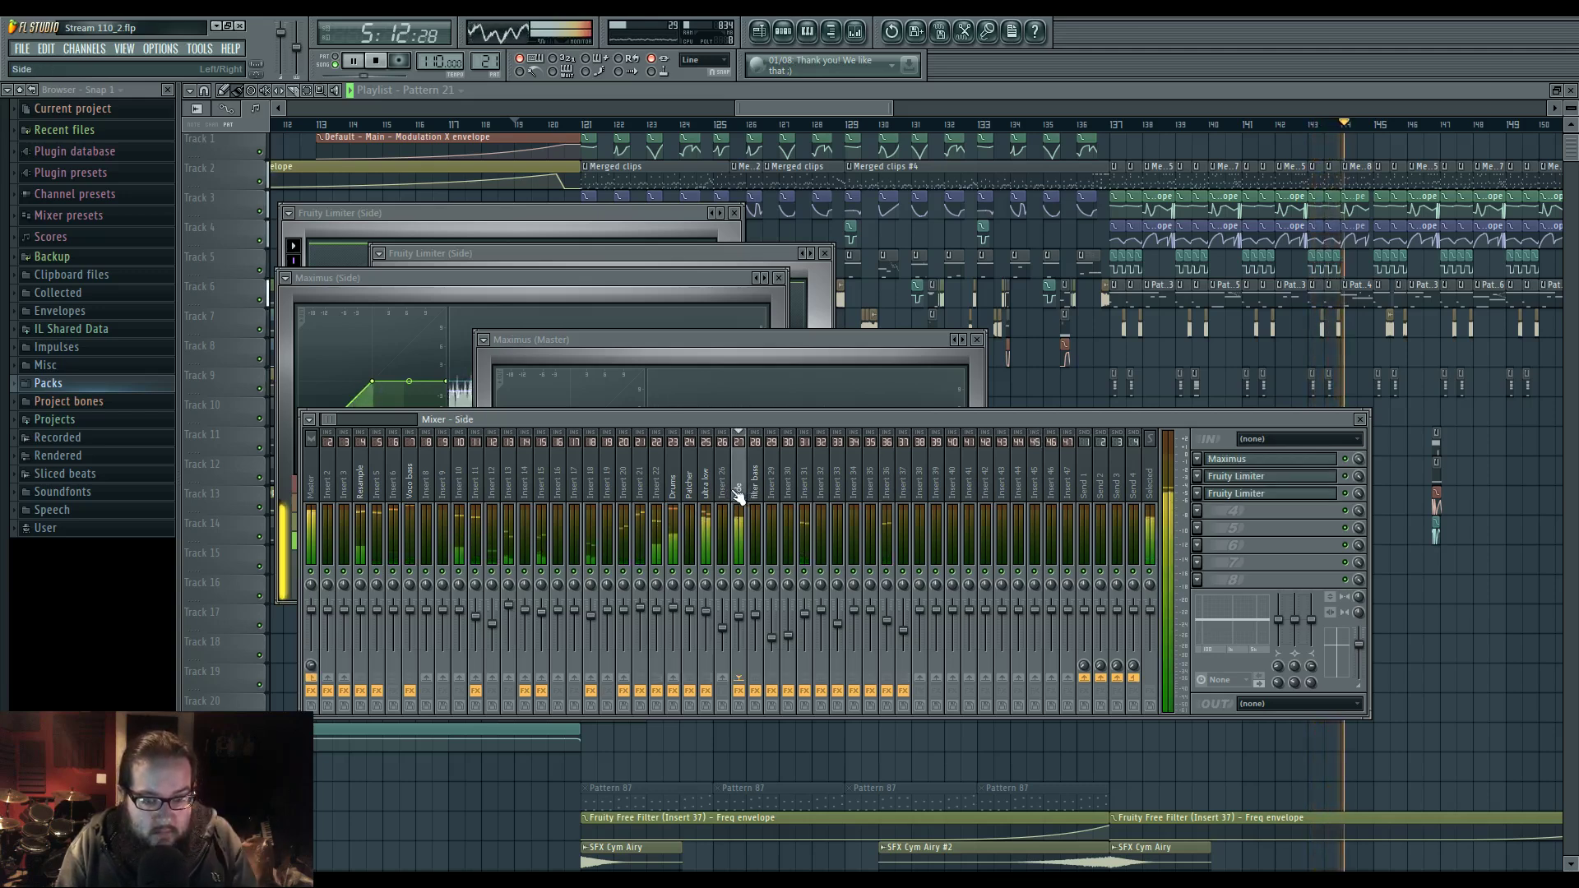
{"action": "left_click", "coordinate": [594, 623]}
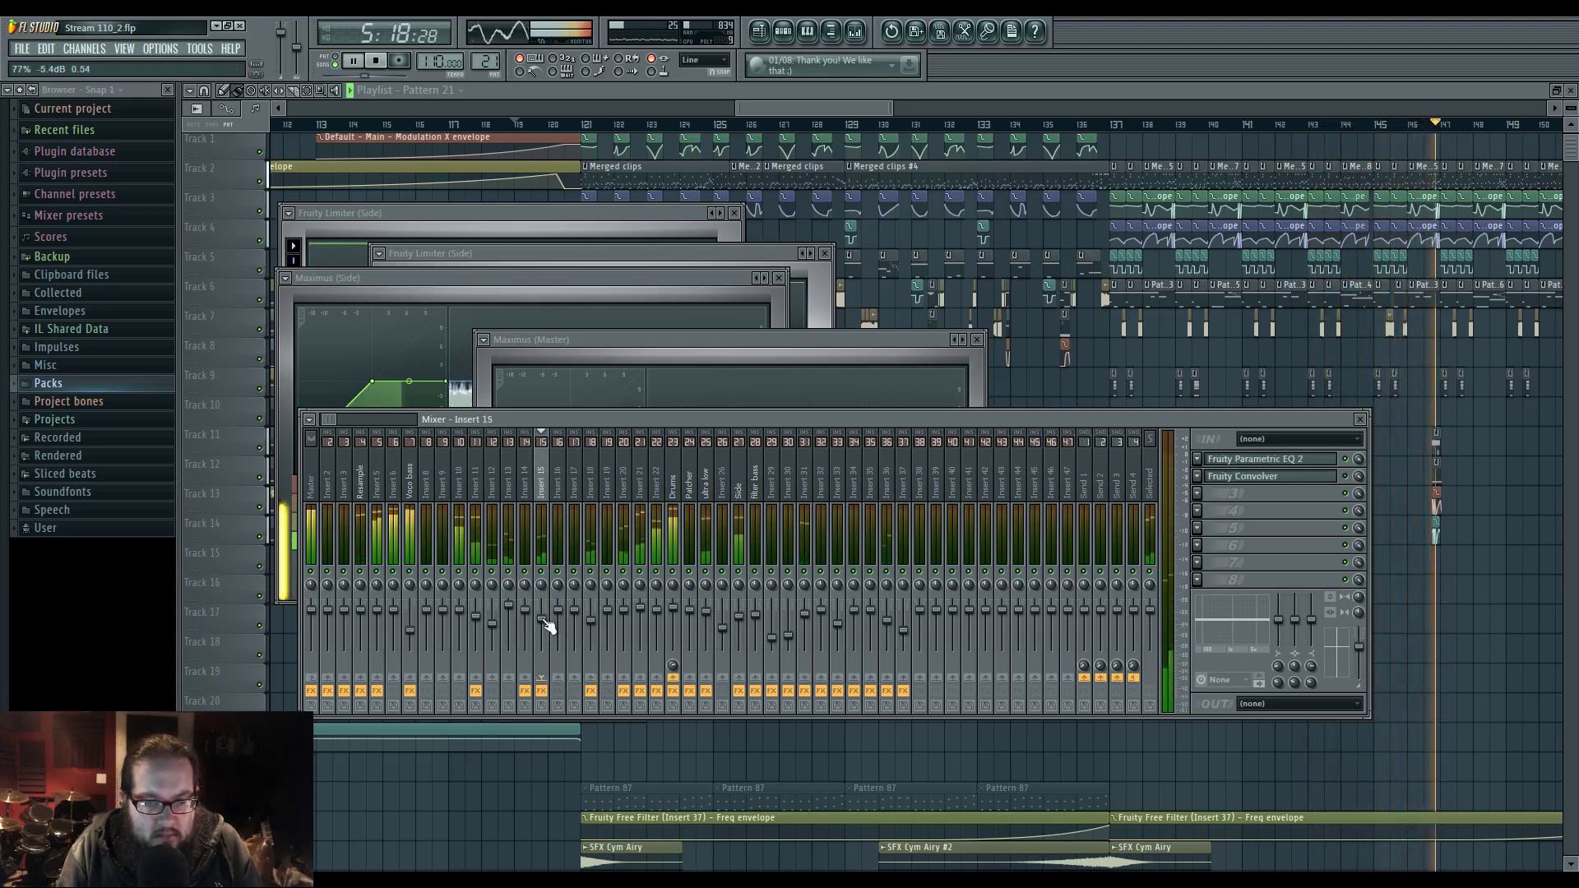
{"action": "left_click", "coordinate": [742, 626]}
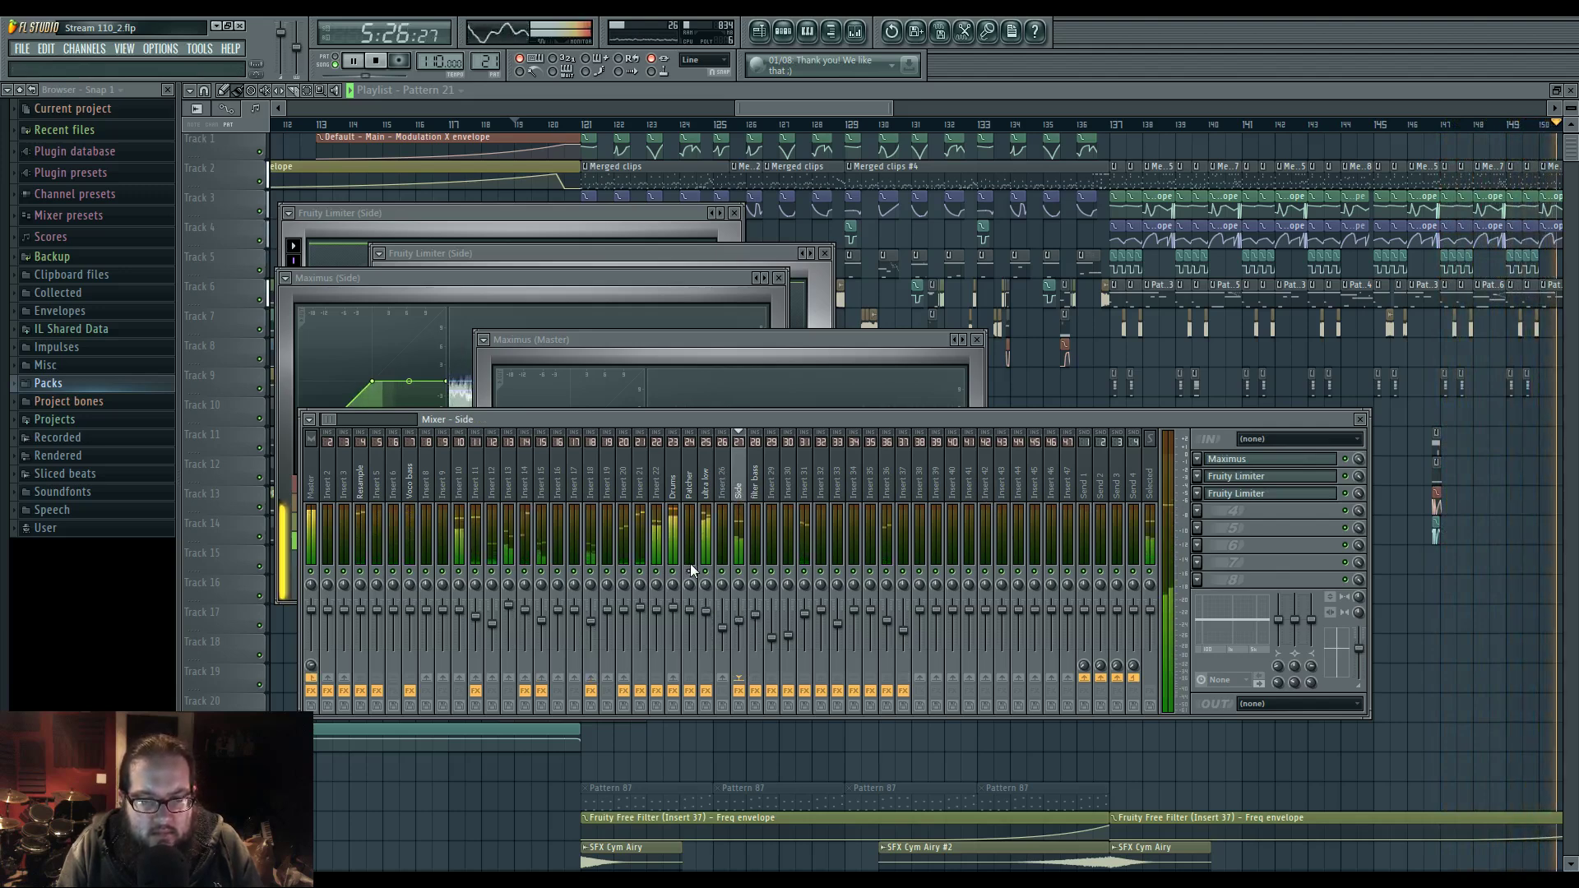
- Check the Maximus and Fruity Parametric EQ 2 on the Resample track and the effect chain on Insert 36
{"action": "left_click", "coordinate": [676, 492]}
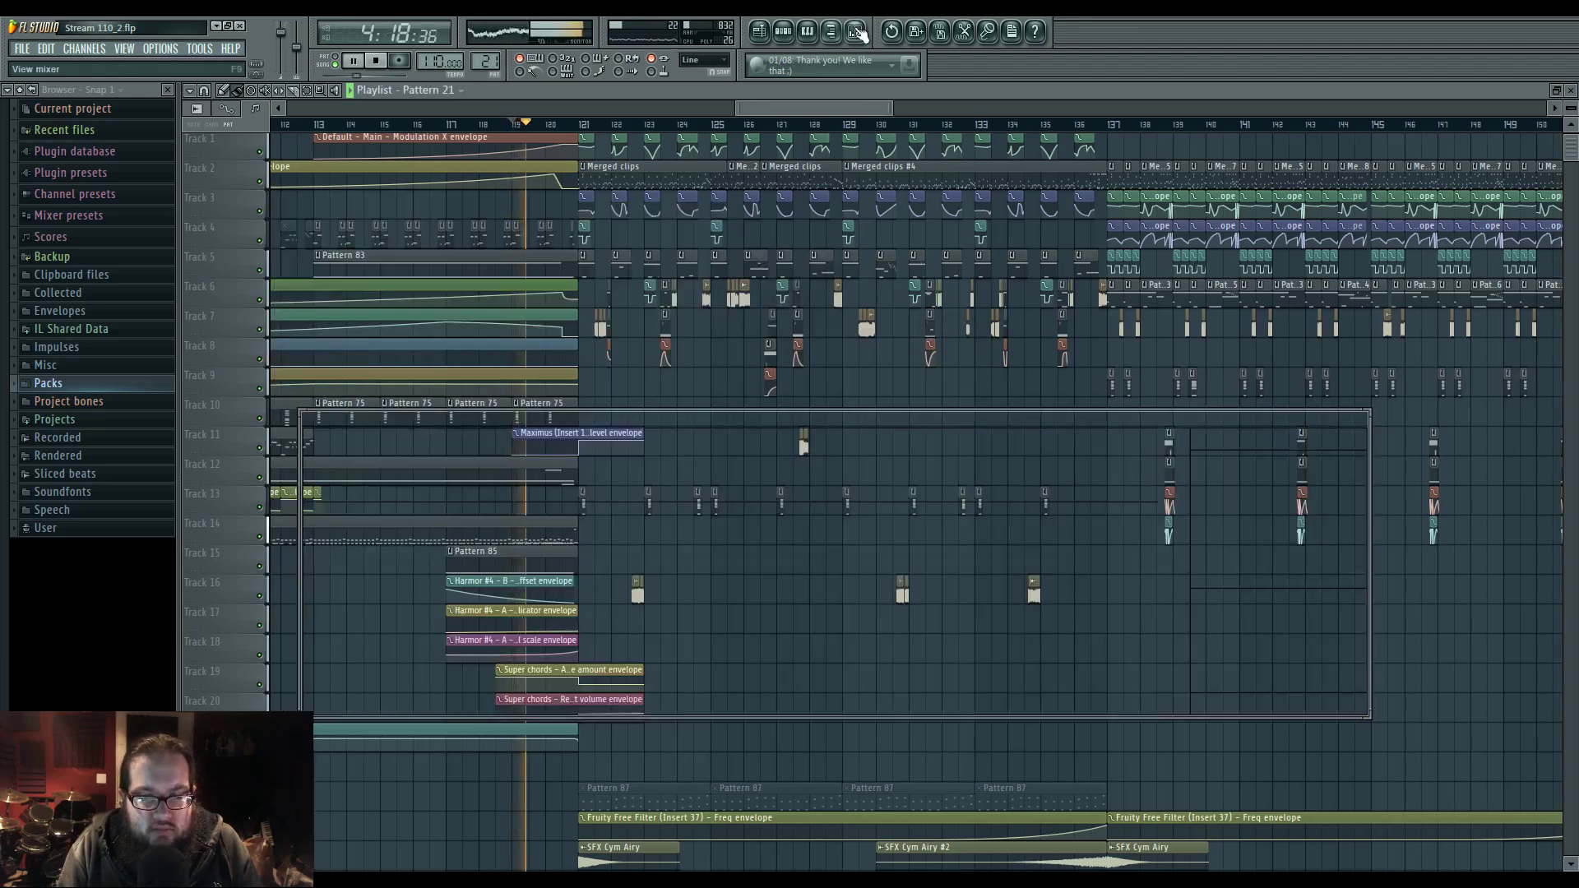
{"action": "left_click", "coordinate": [1271, 479]}
{"action": "left_click", "coordinate": [1264, 500]}
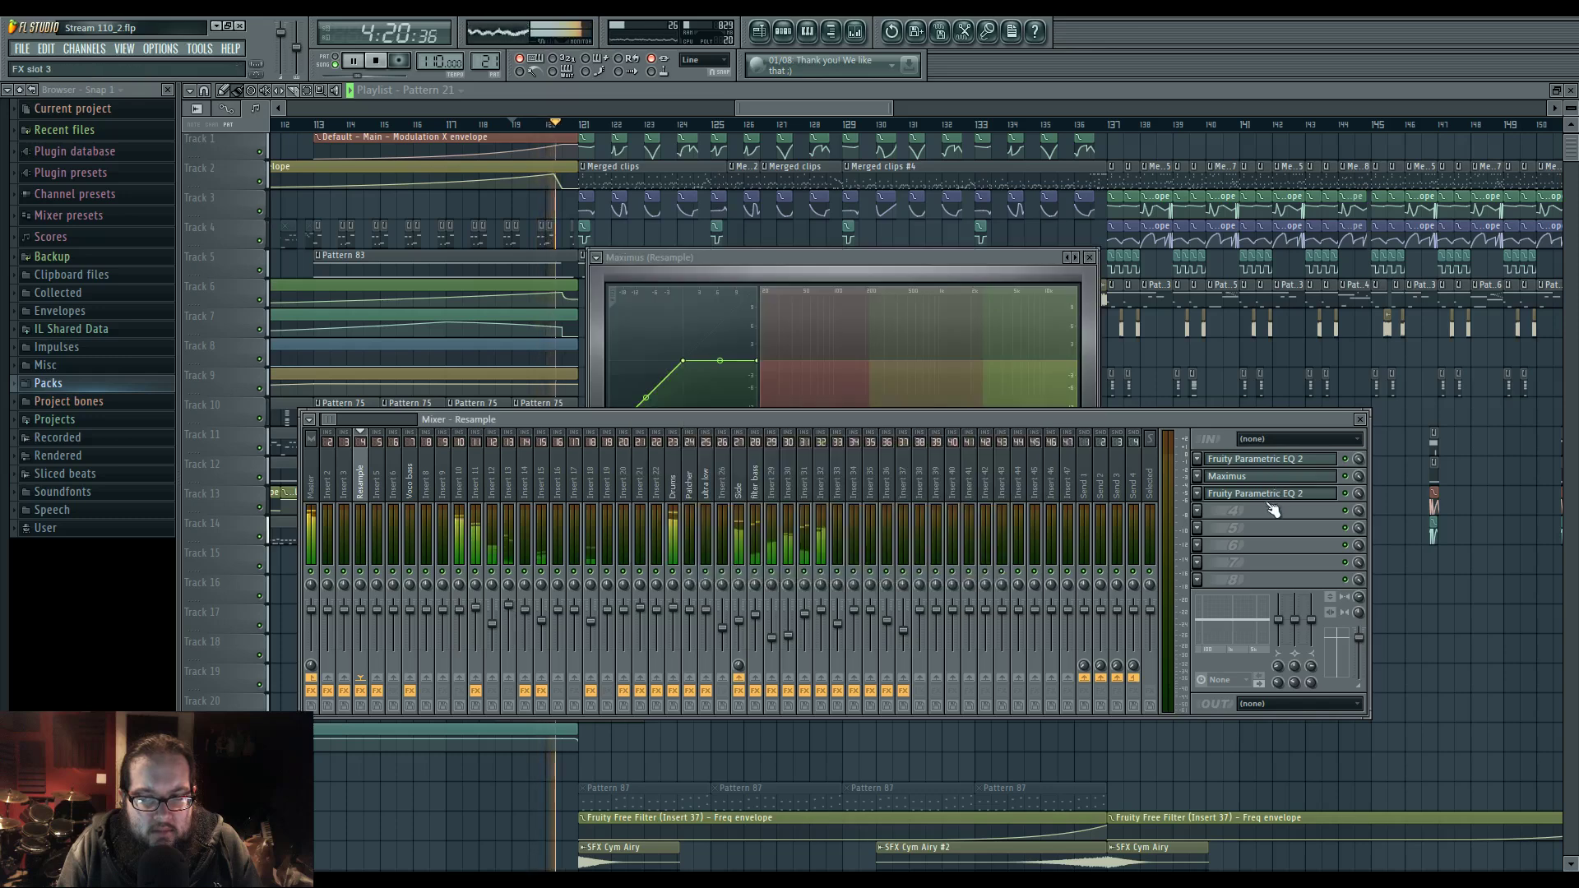
{"action": "left_click", "coordinate": [1263, 501]}
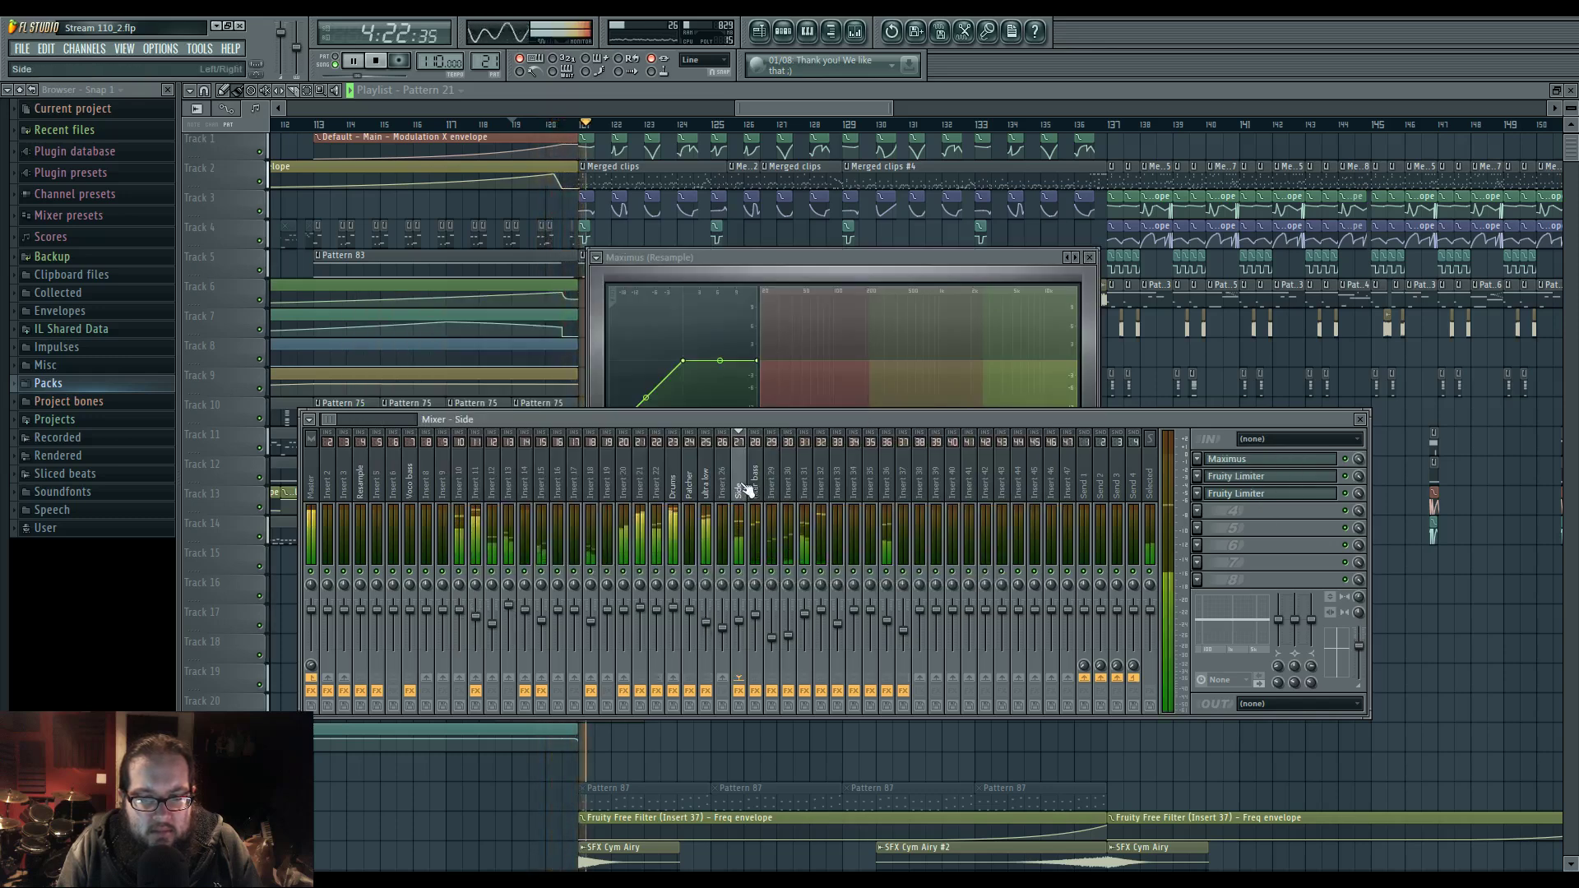
{"action": "left_click", "coordinate": [900, 489]}
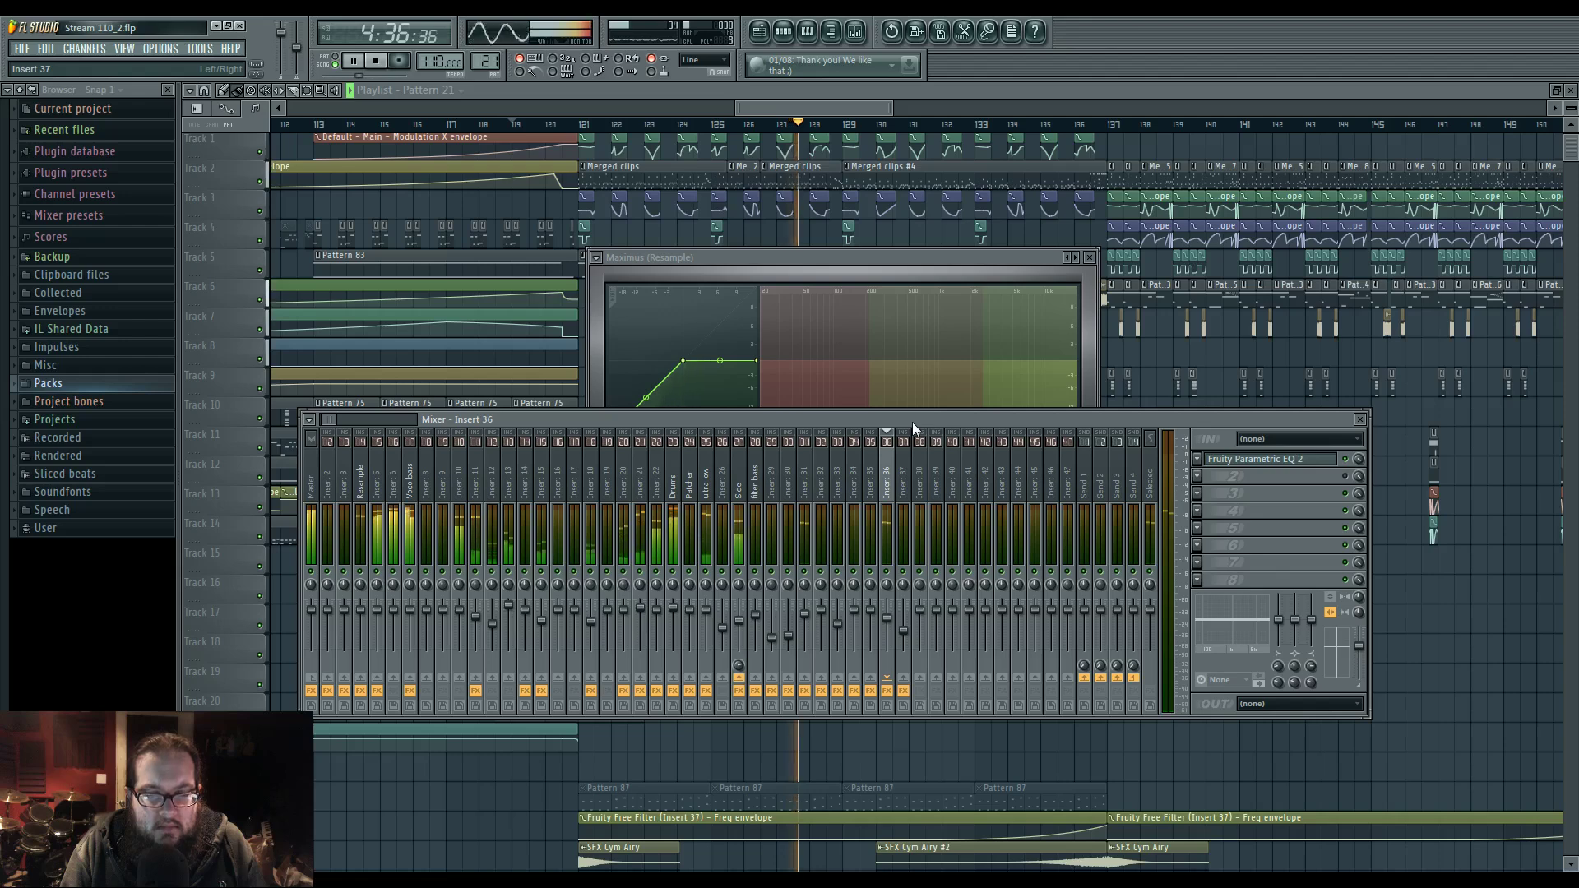
- Move the curve knee of the low band in Side's Maximus to a much lower input level
{"action": "left_click", "coordinate": [739, 484]}
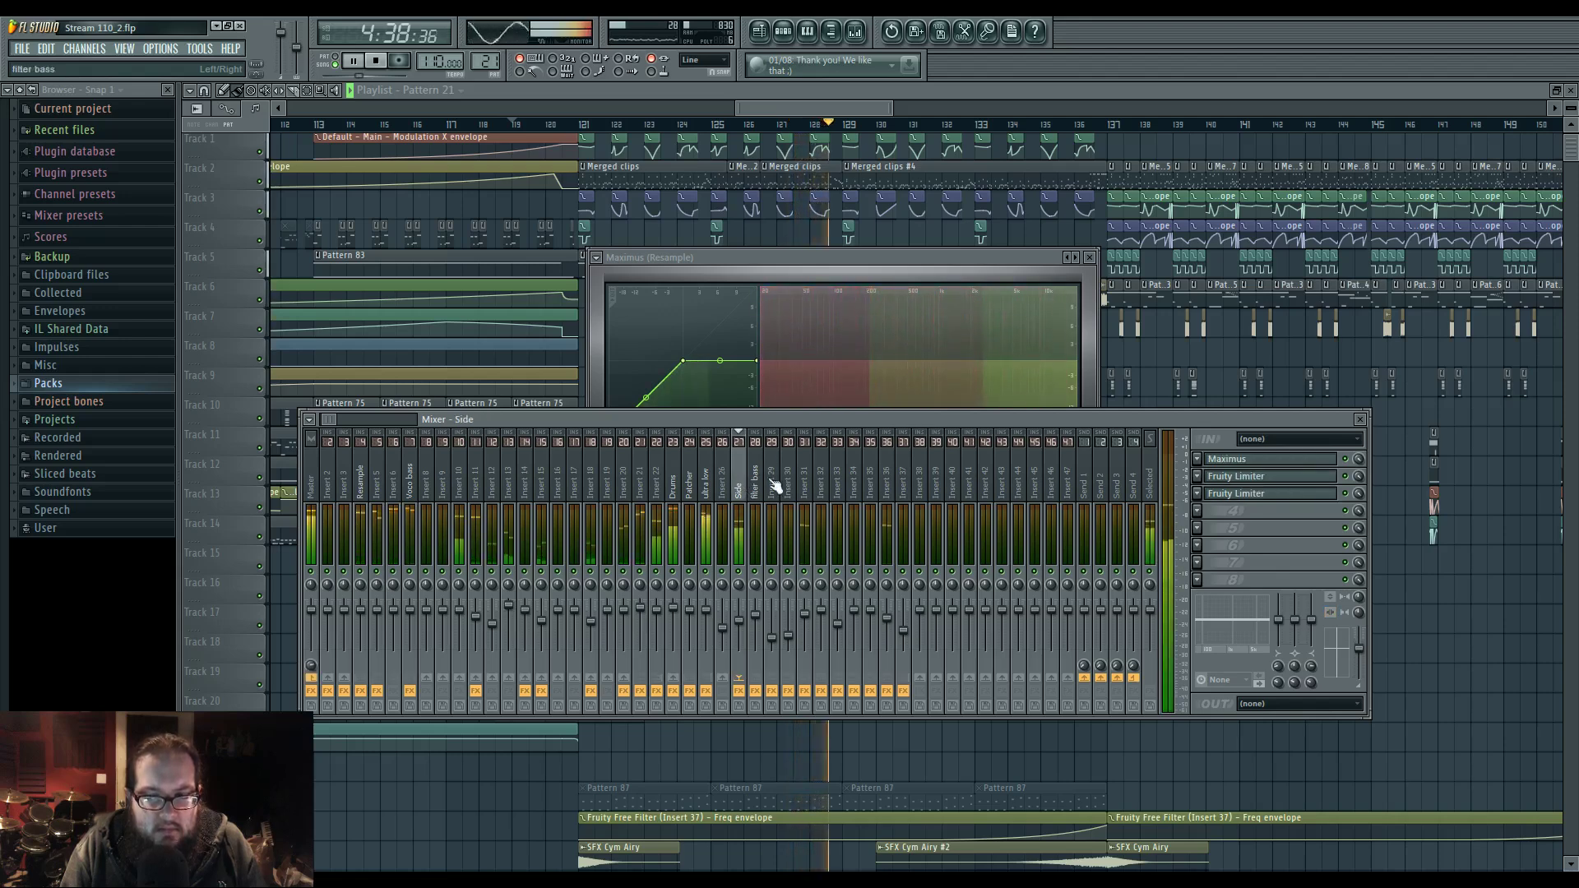
{"action": "left_click", "coordinate": [1292, 462]}
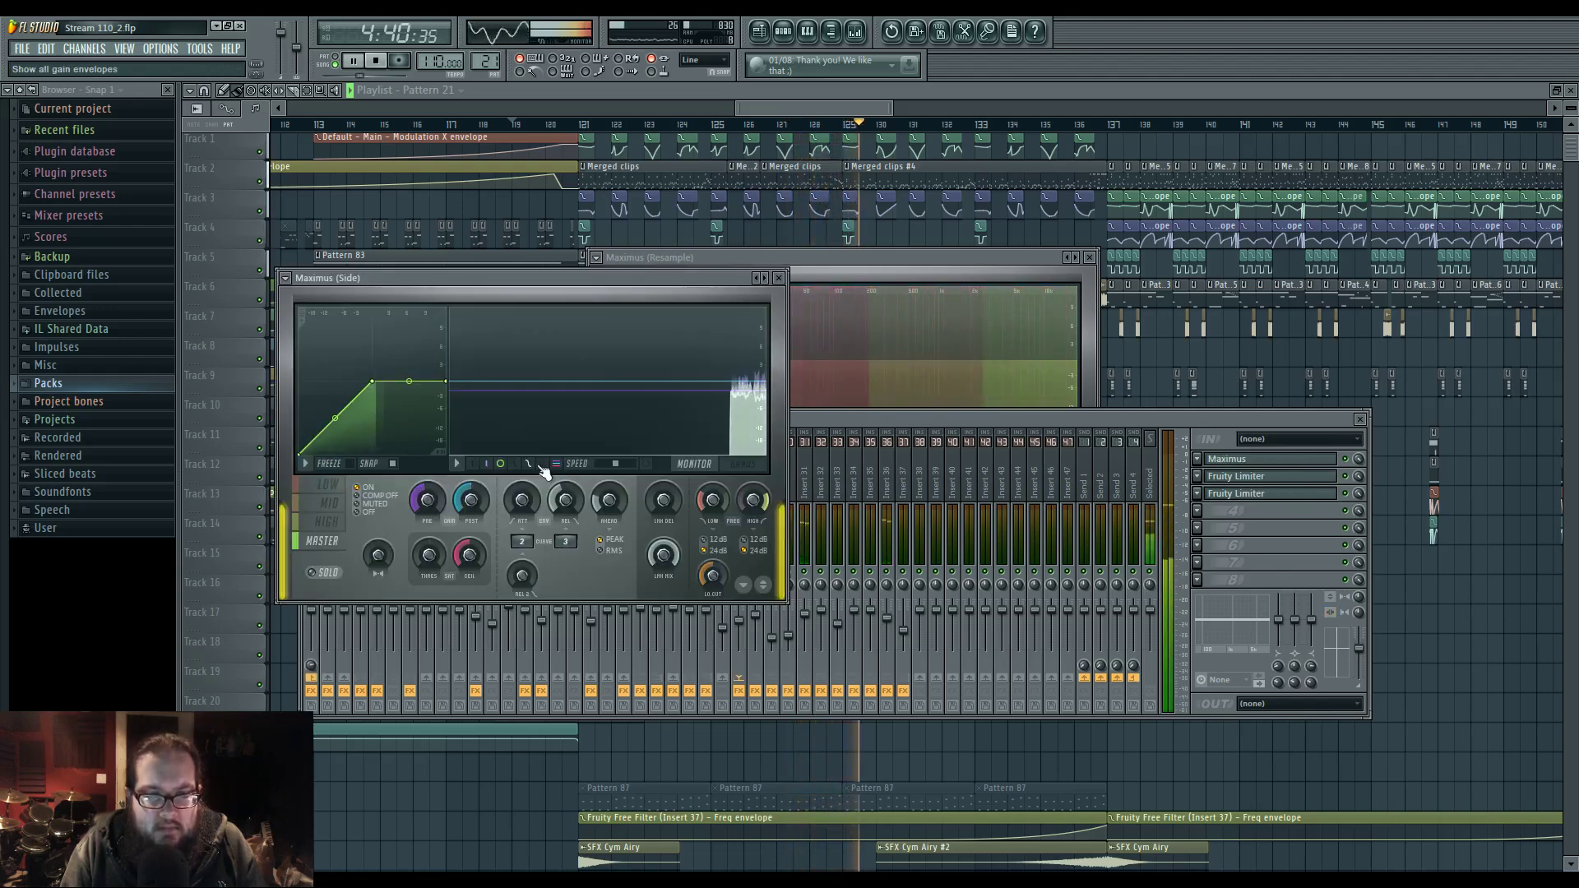
{"action": "left_click", "coordinate": [328, 485]}
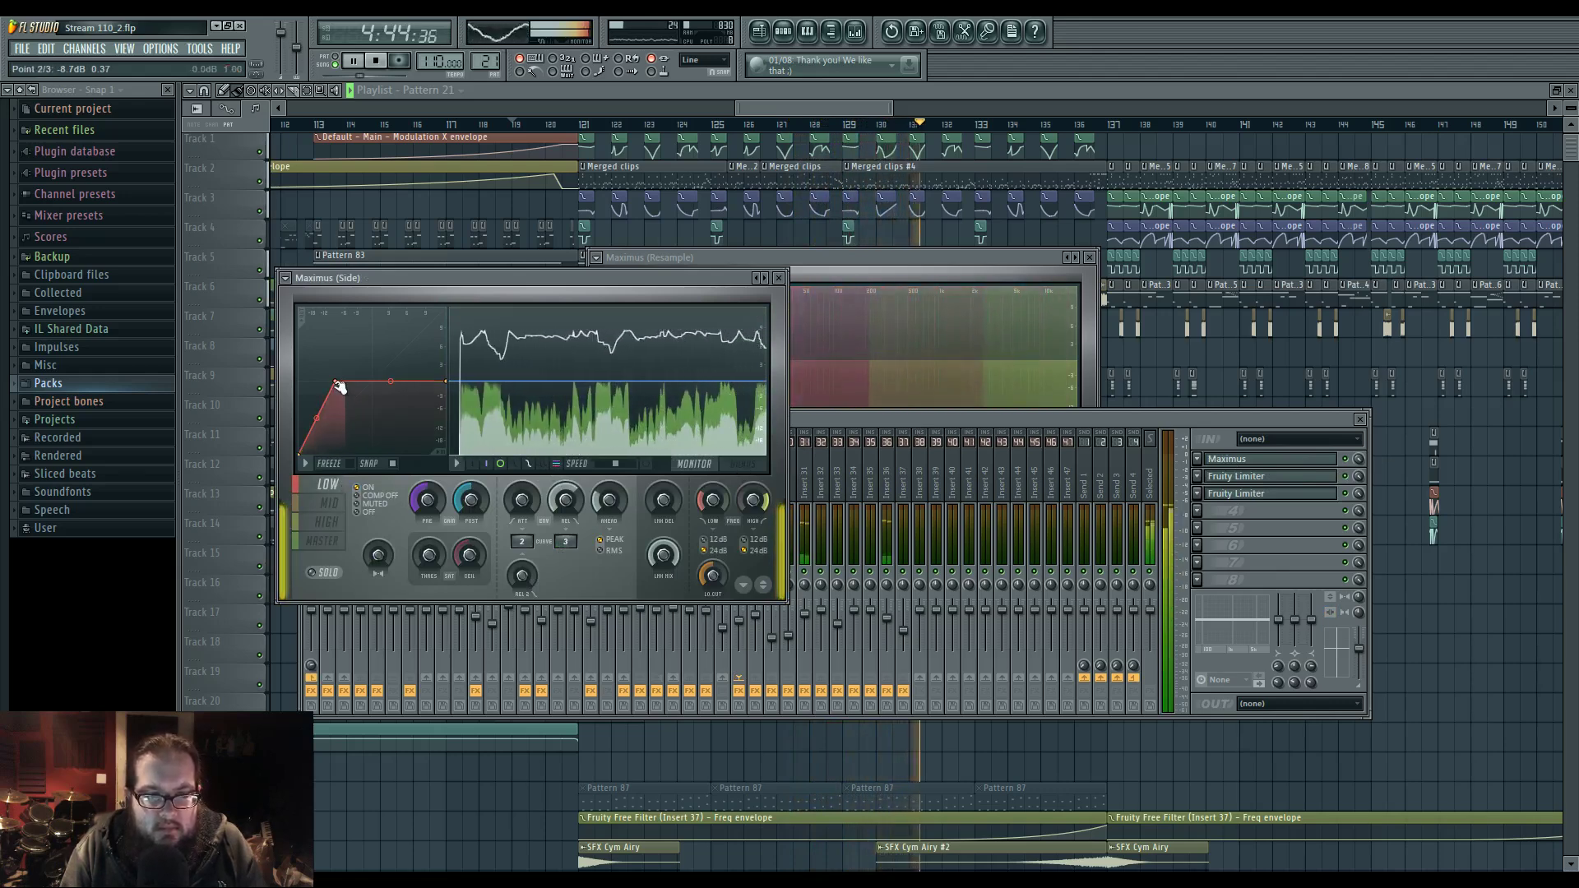
{"action": "left_click_drag", "start_coordinate": [338, 387], "coordinate": [312, 381]}
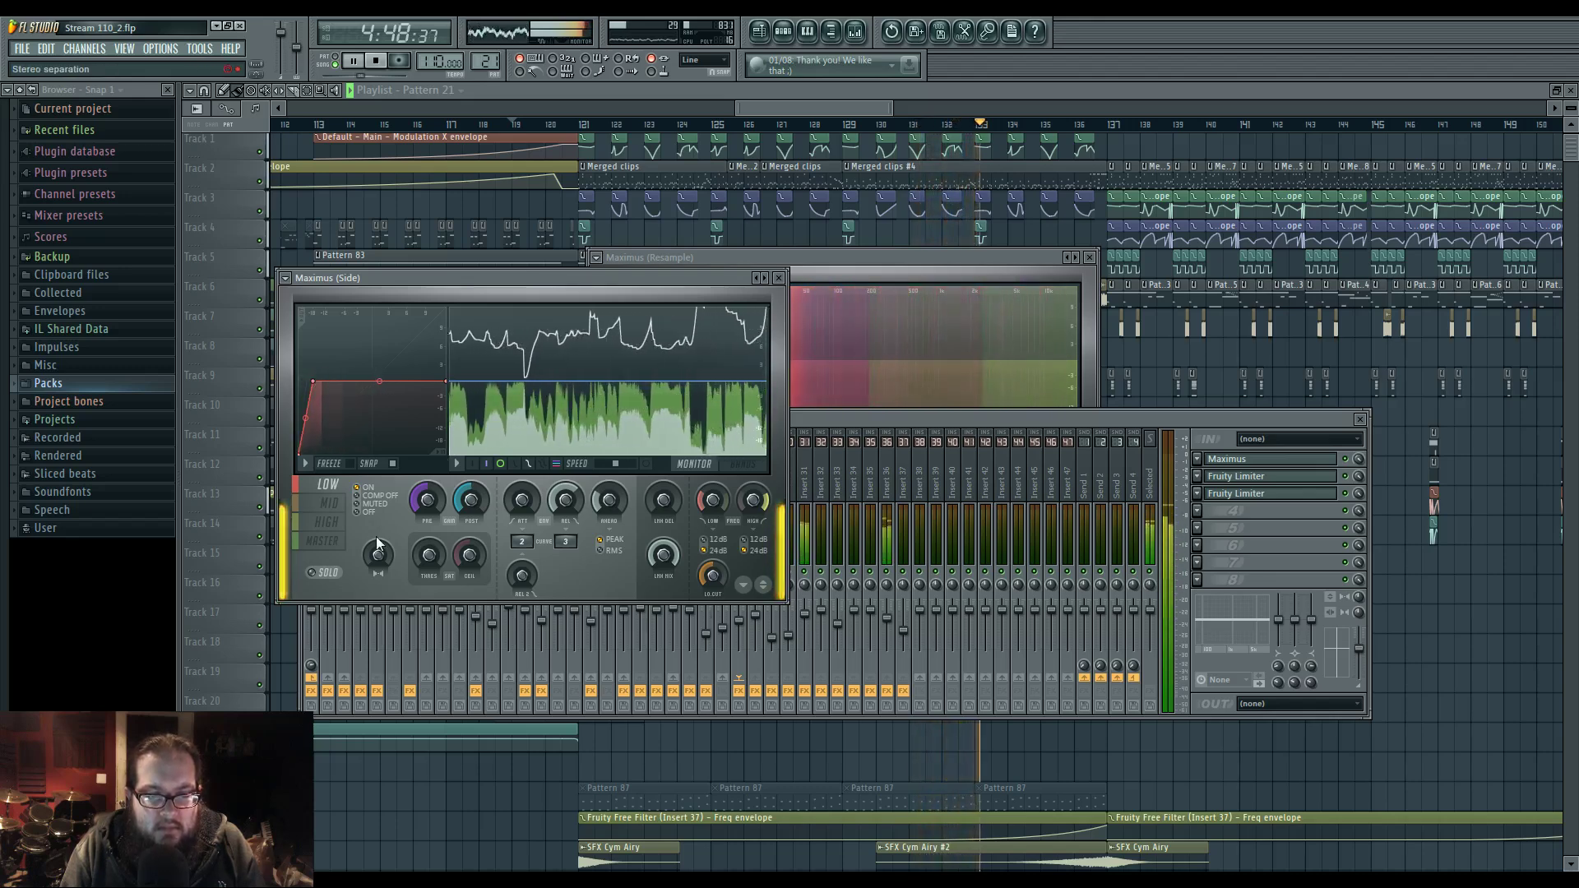
- Set the high band frequency in Side's Maximus to about 2128 Hz and move the mid band's curve knee lower
{"action": "left_click", "coordinate": [647, 464]}
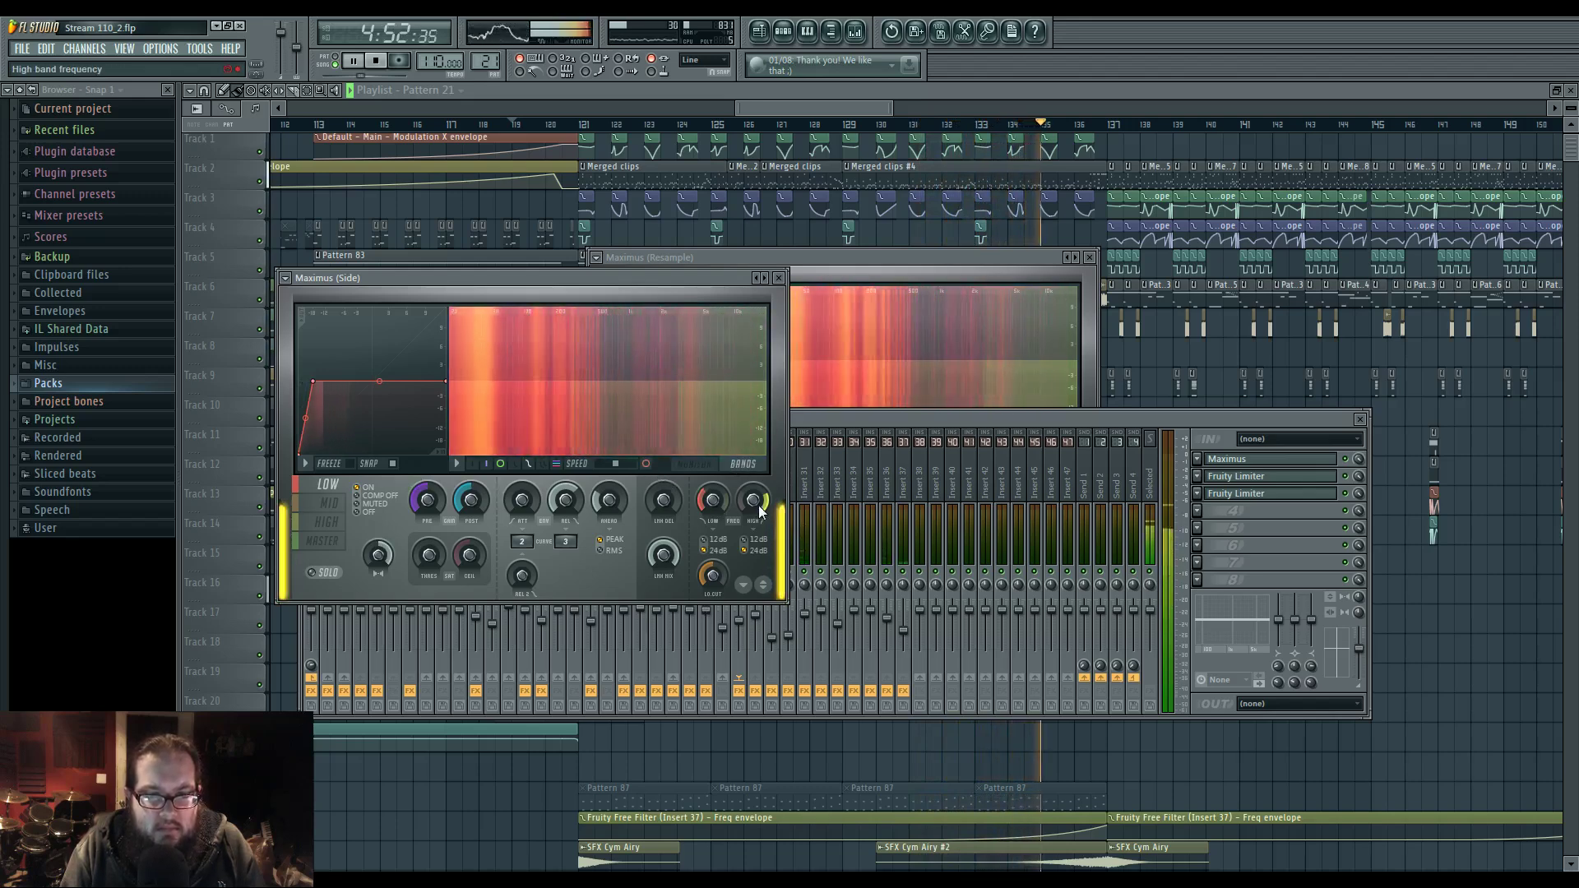
{"action": "left_click_drag", "start_coordinate": [754, 502], "coordinate": [761, 512]}
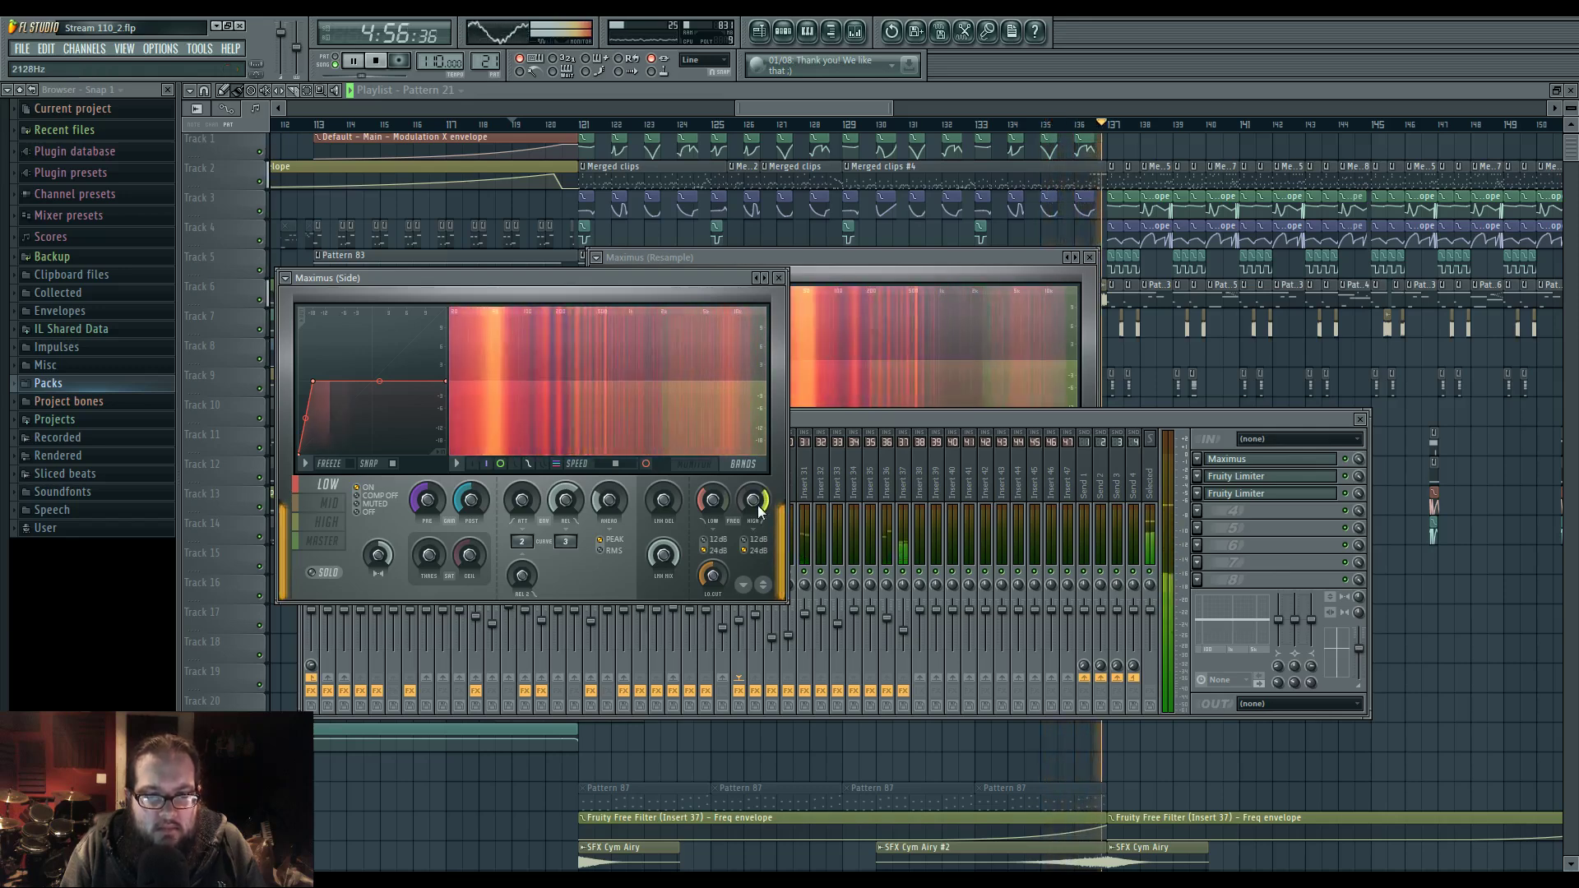
{"action": "left_click", "coordinate": [697, 465]}
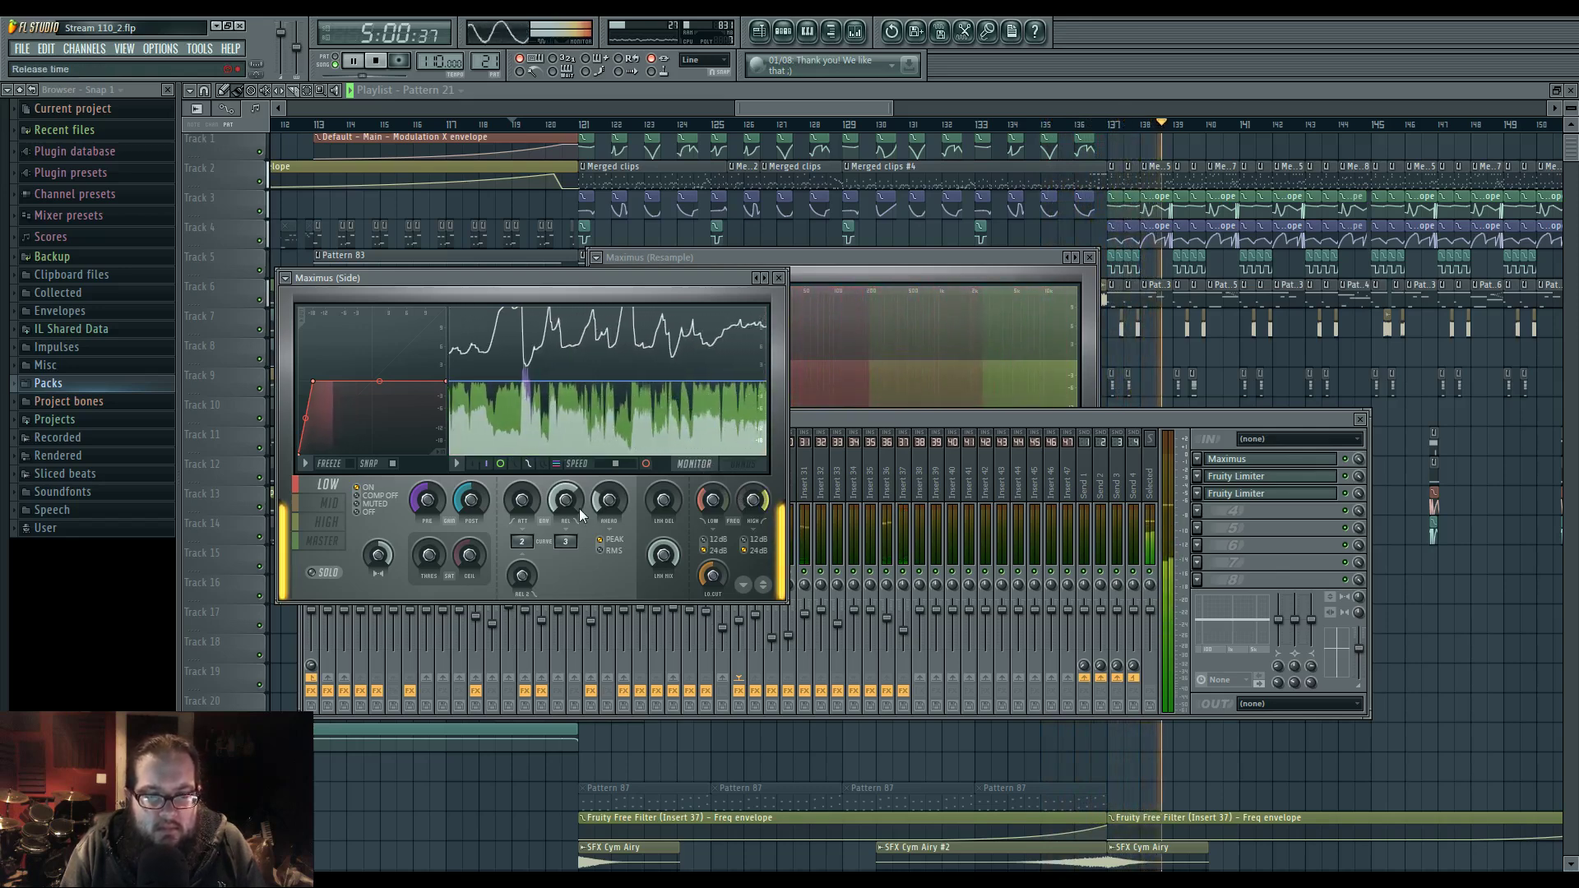
{"action": "left_click", "coordinate": [322, 506]}
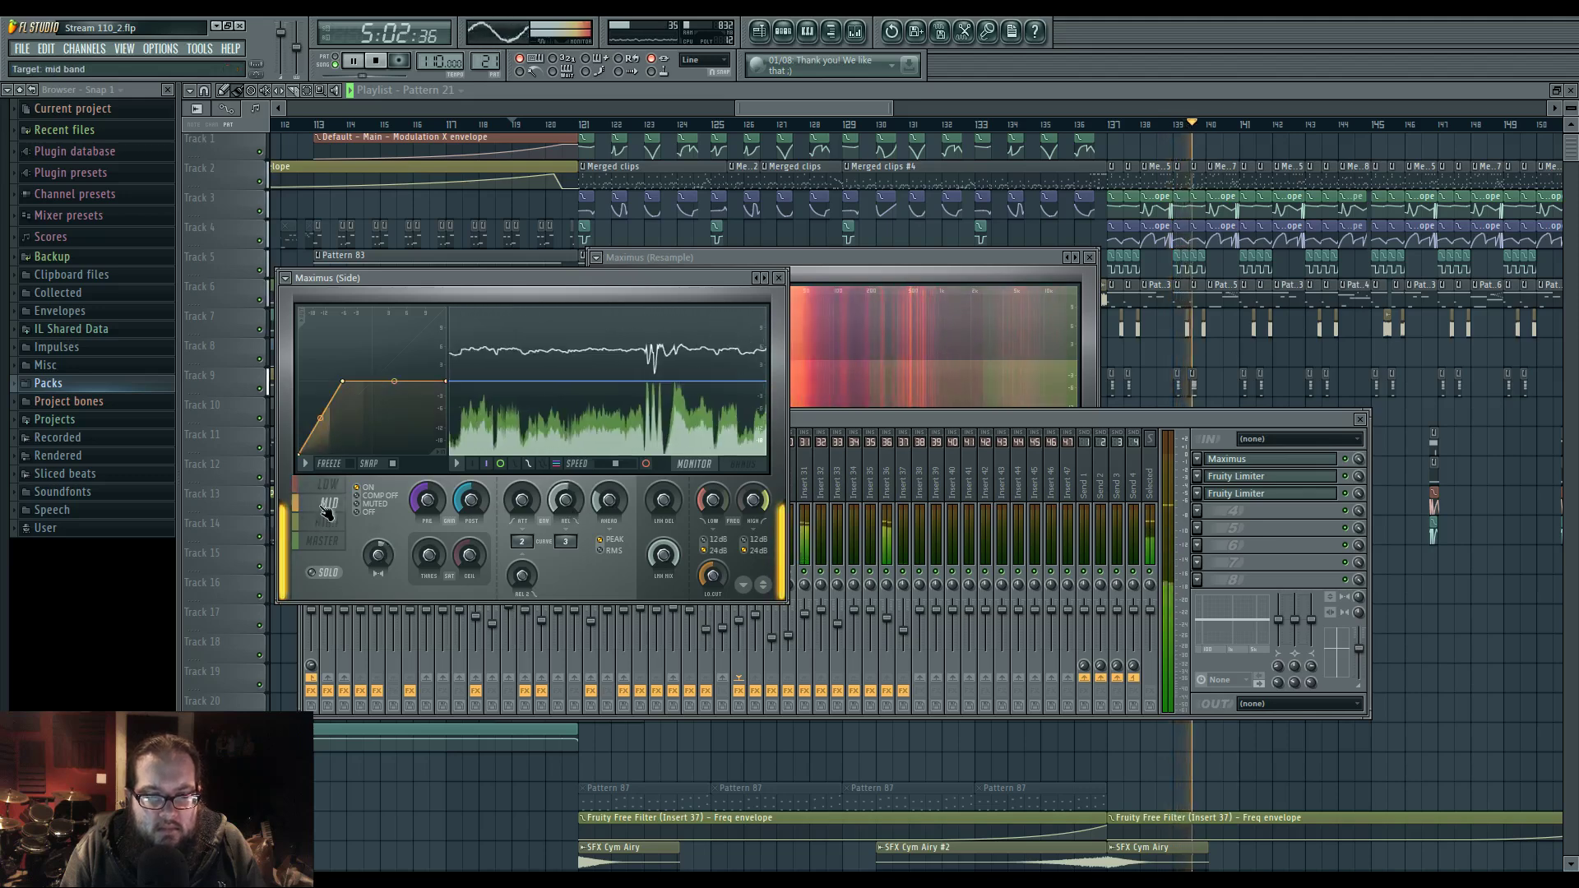
{"action": "left_click_drag", "start_coordinate": [346, 386], "coordinate": [332, 380]}
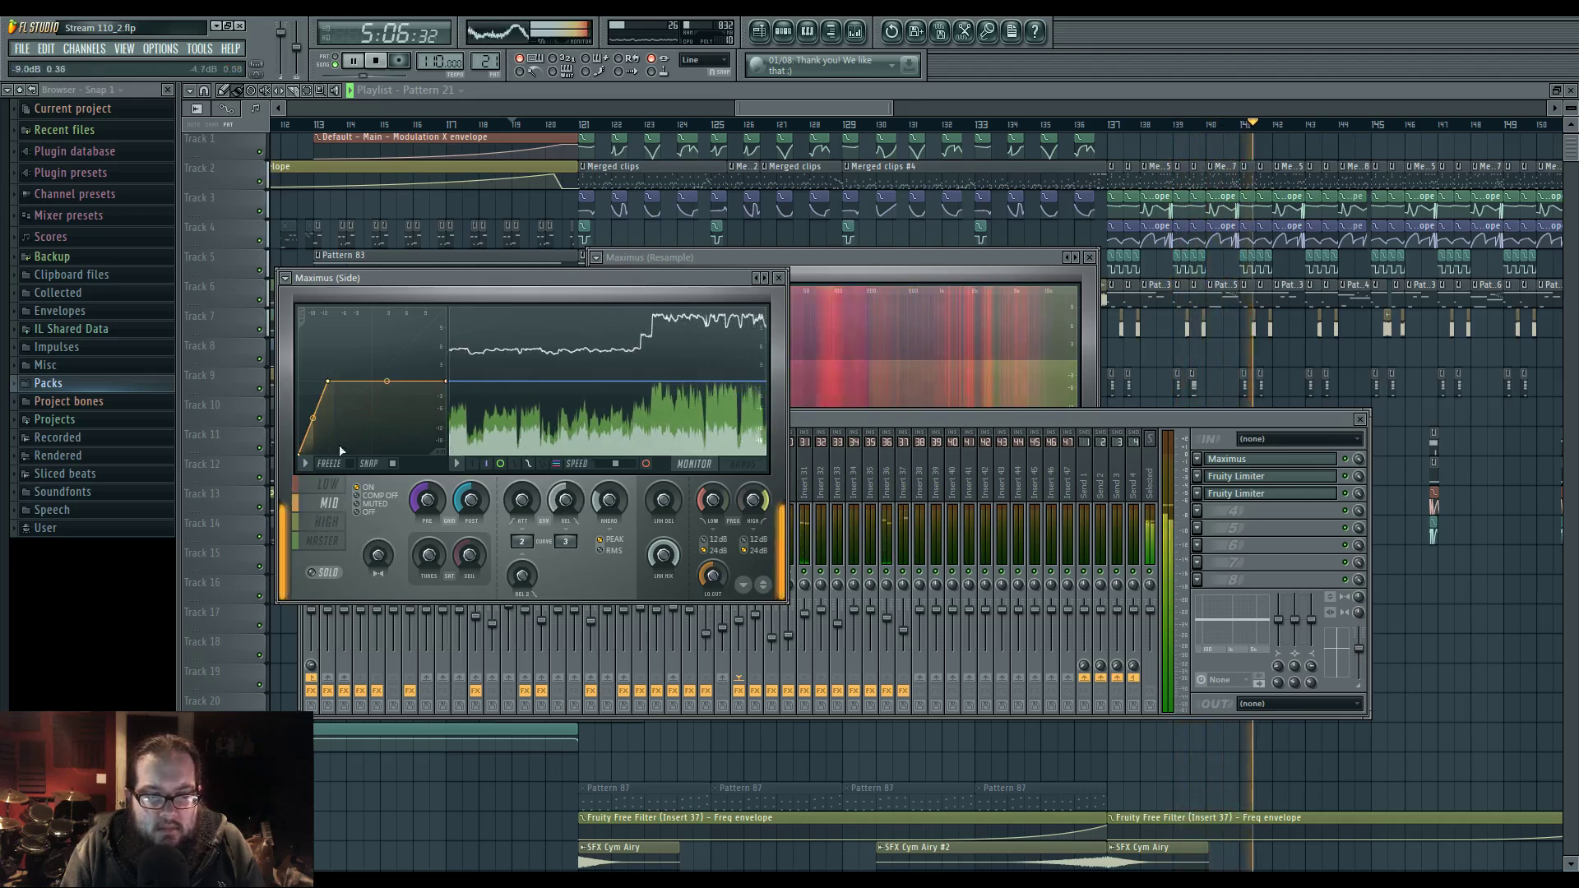
- Move the curve knee of the high band in Side's Maximus to a much lower input level
{"action": "left_click", "coordinate": [326, 522]}
{"action": "right_click", "coordinate": [322, 417]}
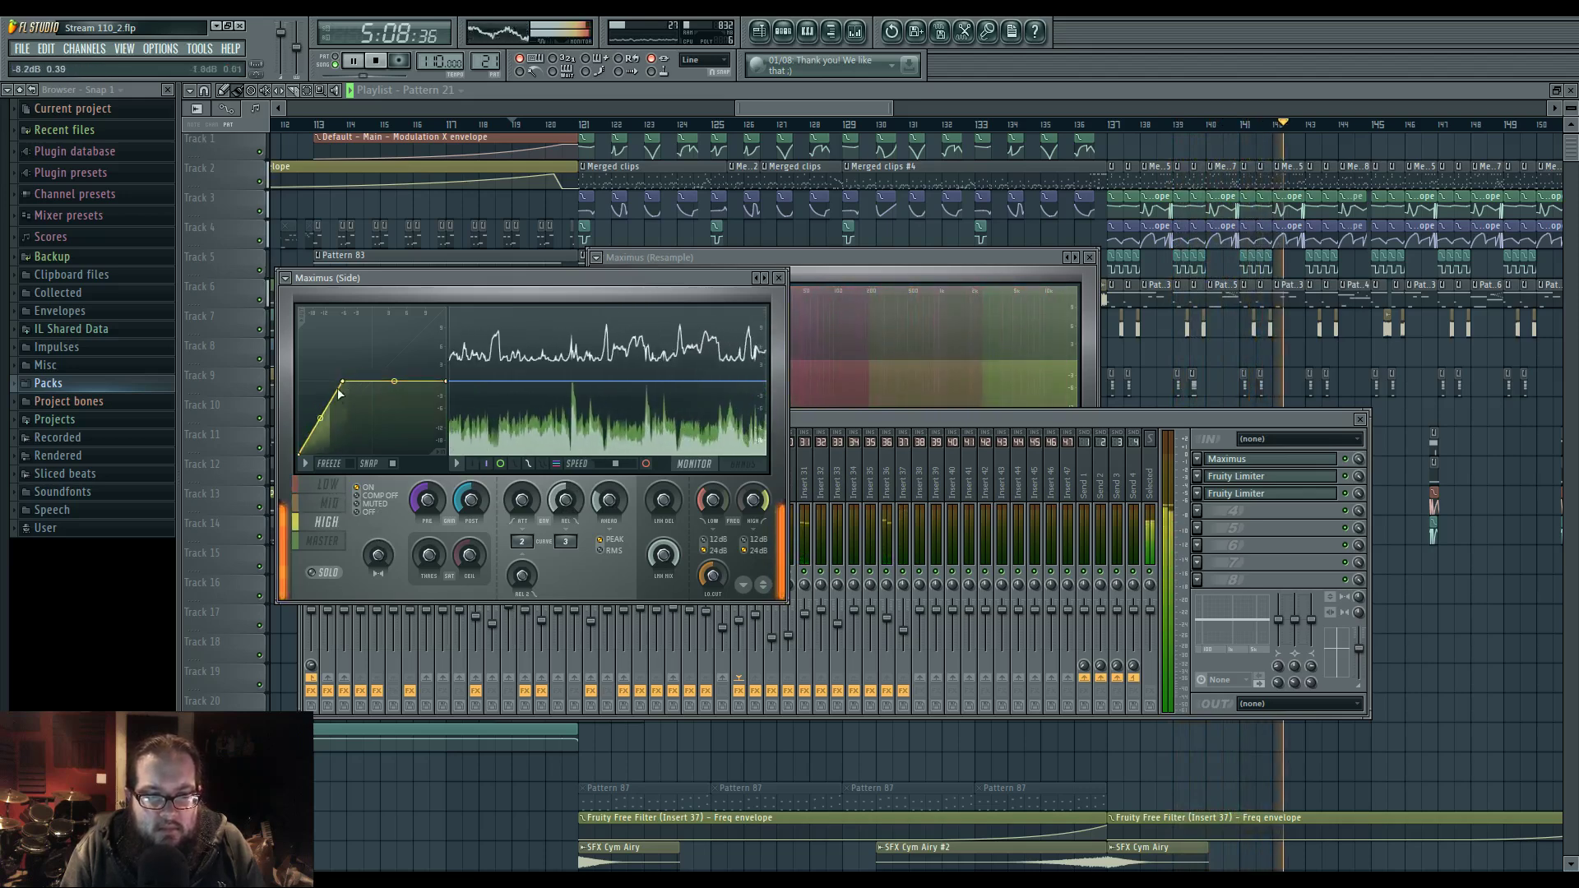
{"action": "left_click_drag", "start_coordinate": [333, 380], "coordinate": [325, 384]}
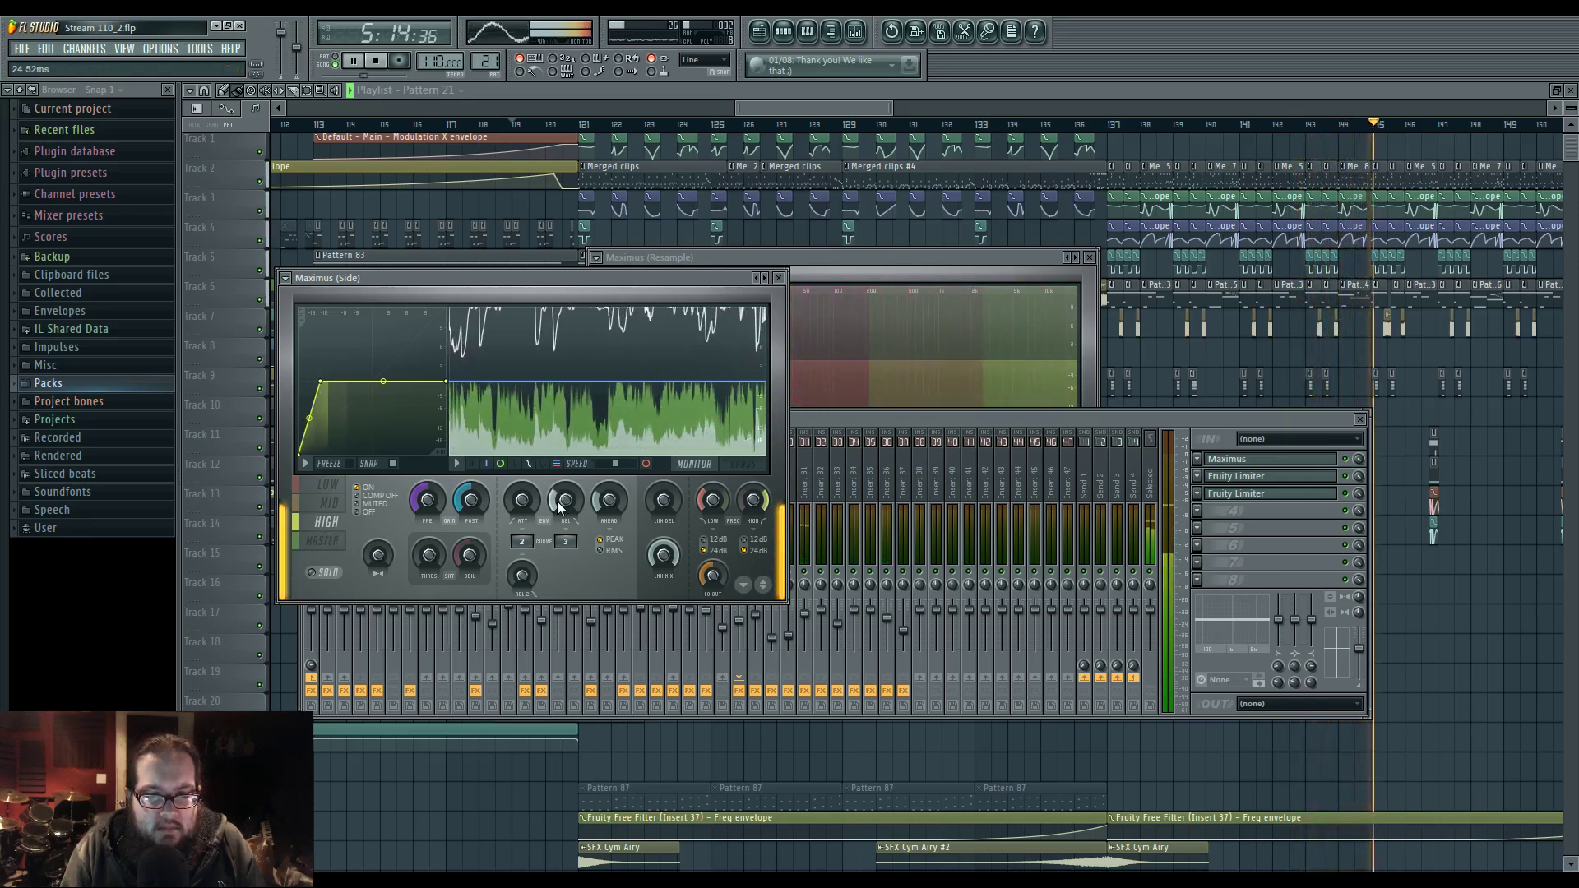
- Set the master band's pre gain in Side's Maximus to about -2.0 dB and trim the Side fader
{"action": "left_click", "coordinate": [329, 502]}
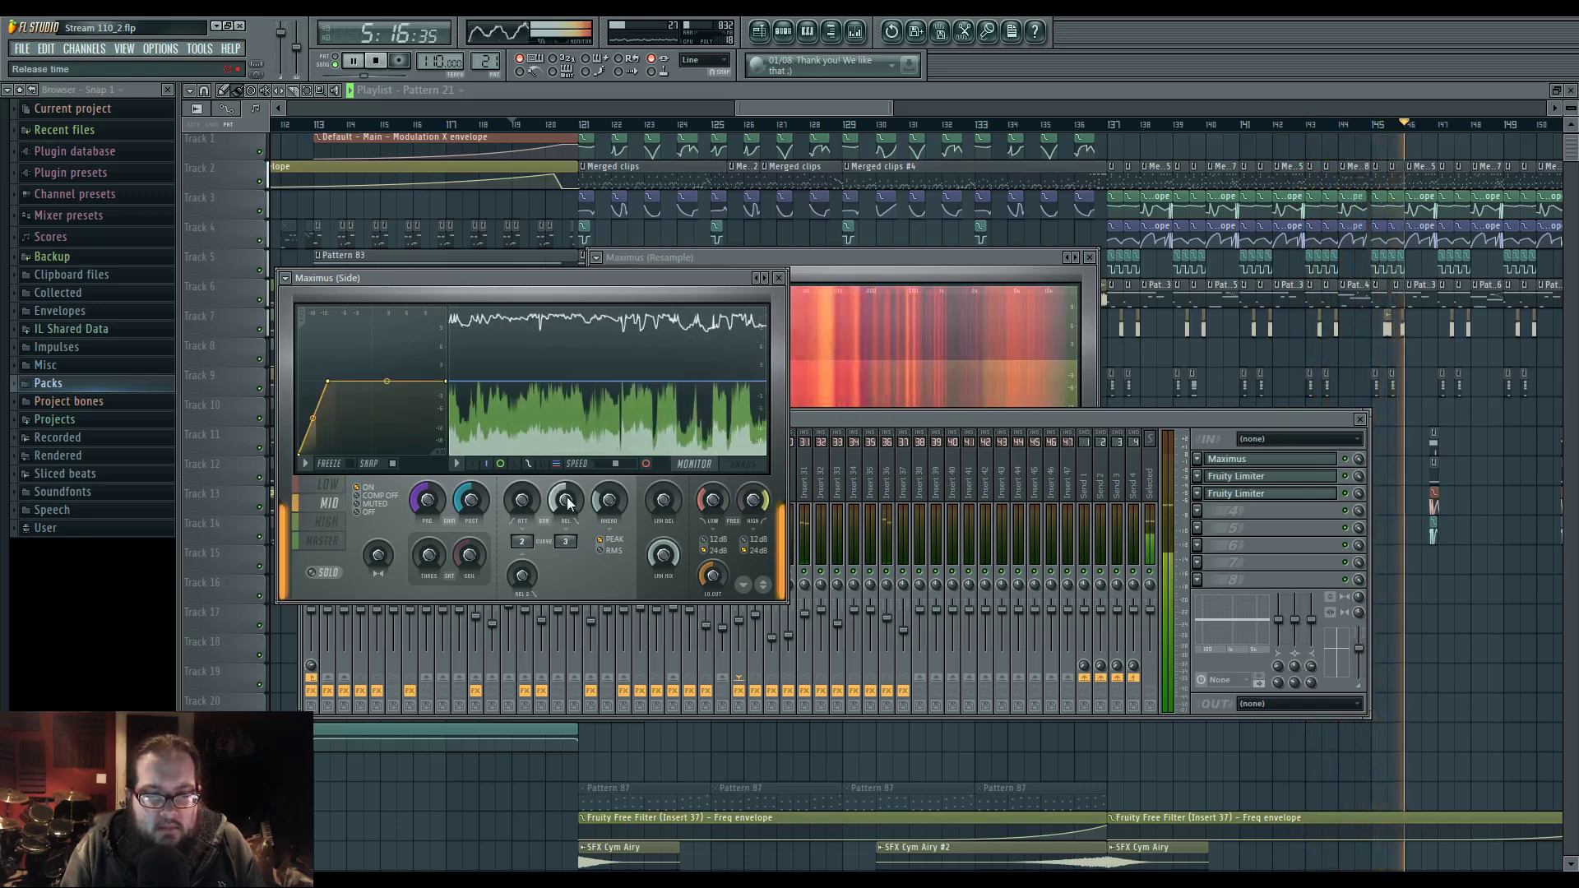
{"action": "left_click", "coordinate": [322, 541]}
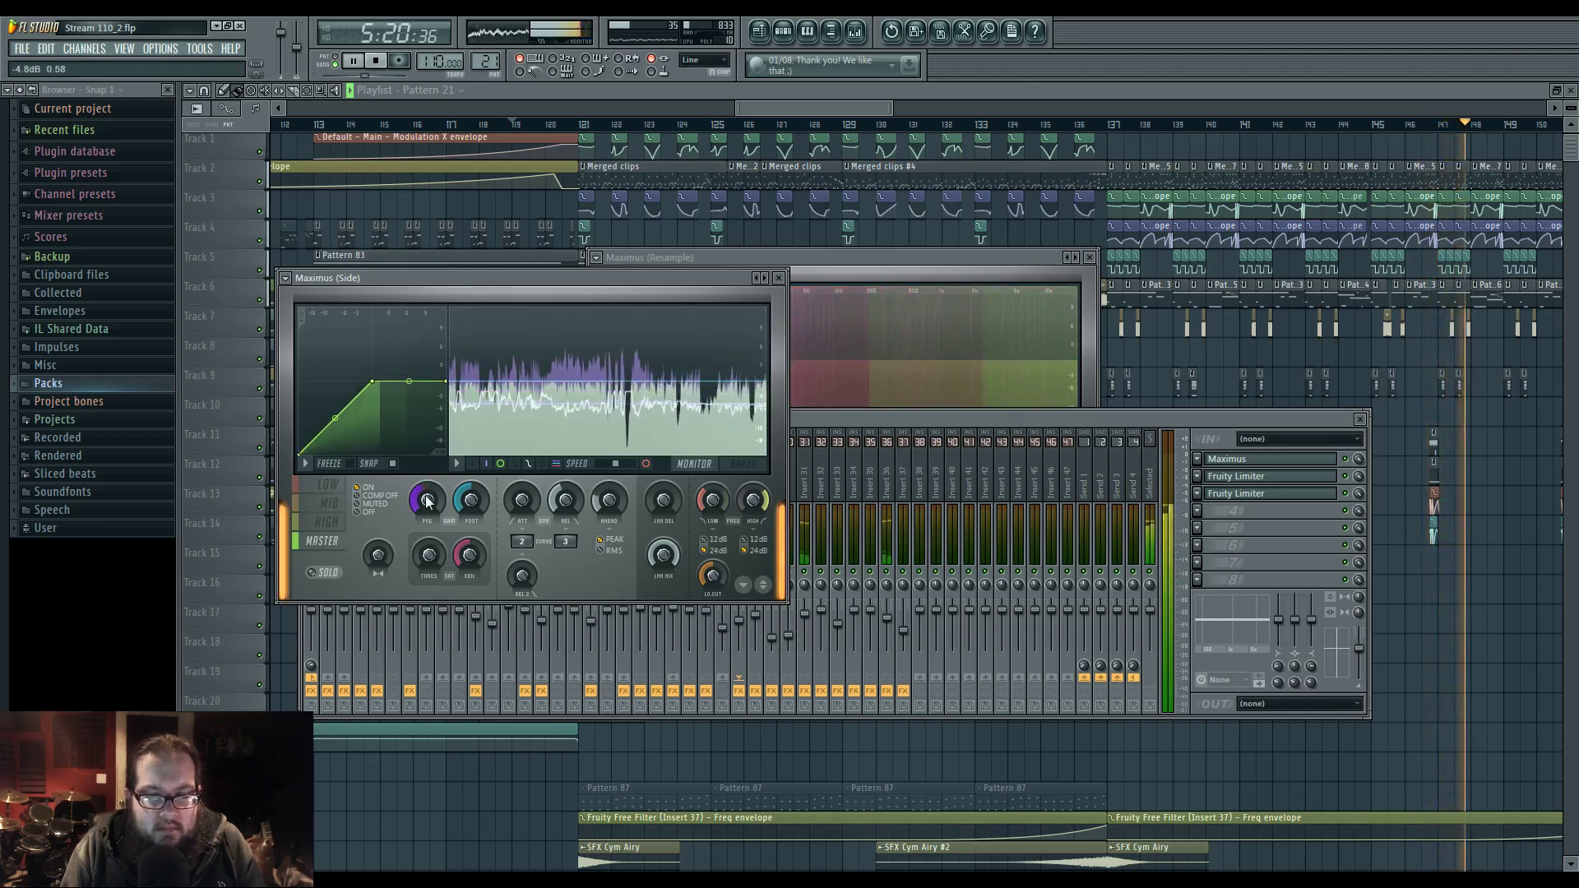
{"action": "left_click_drag", "start_coordinate": [423, 507], "coordinate": [423, 542]}
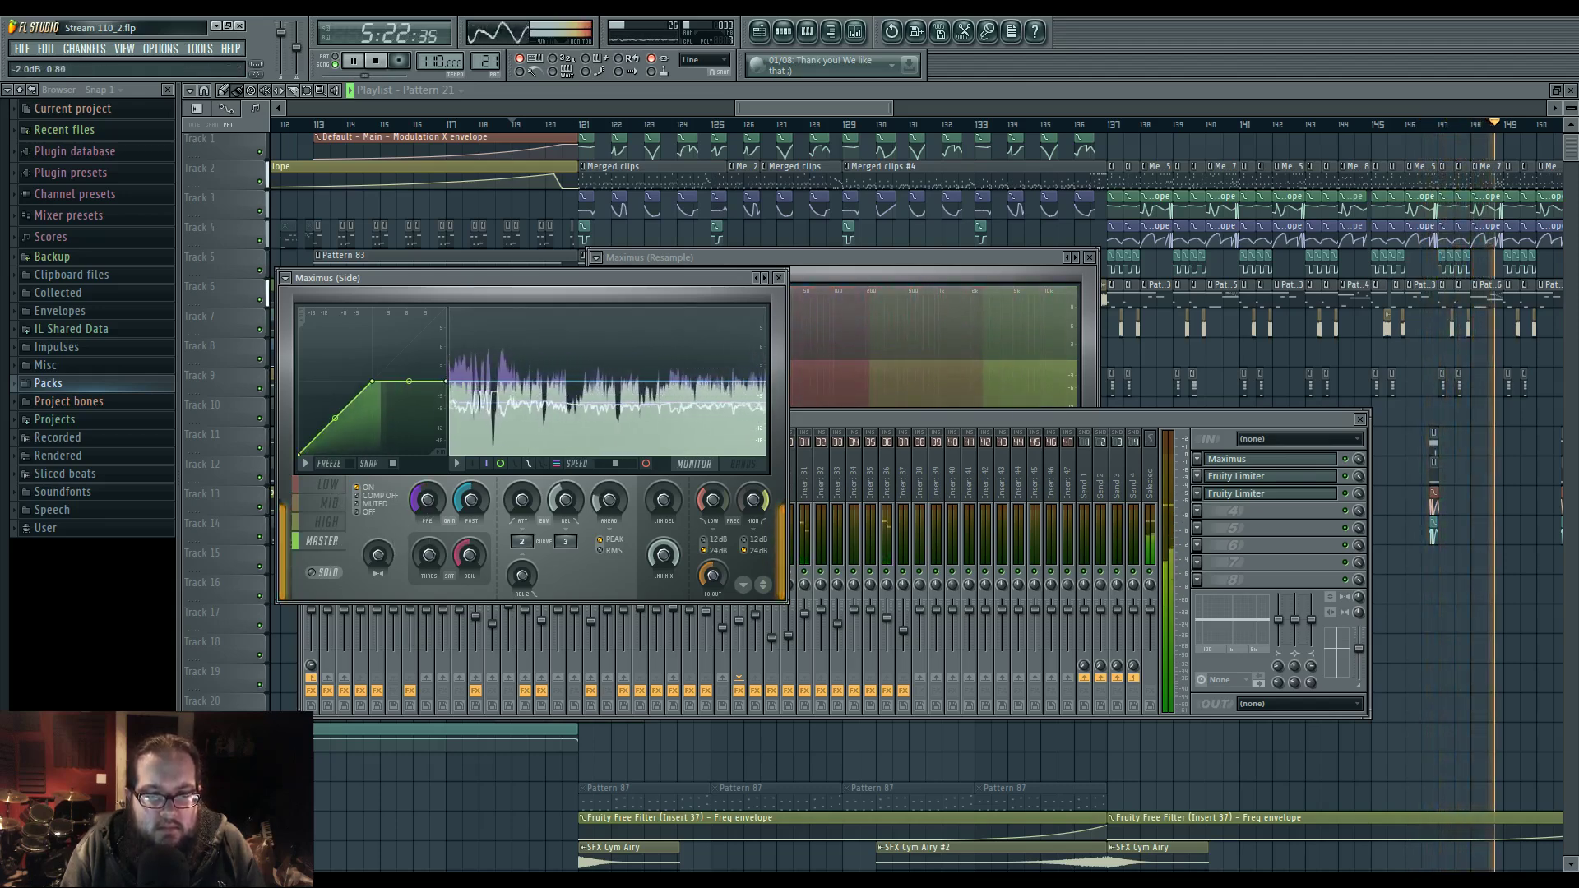
{"action": "left_click", "coordinate": [831, 419]}
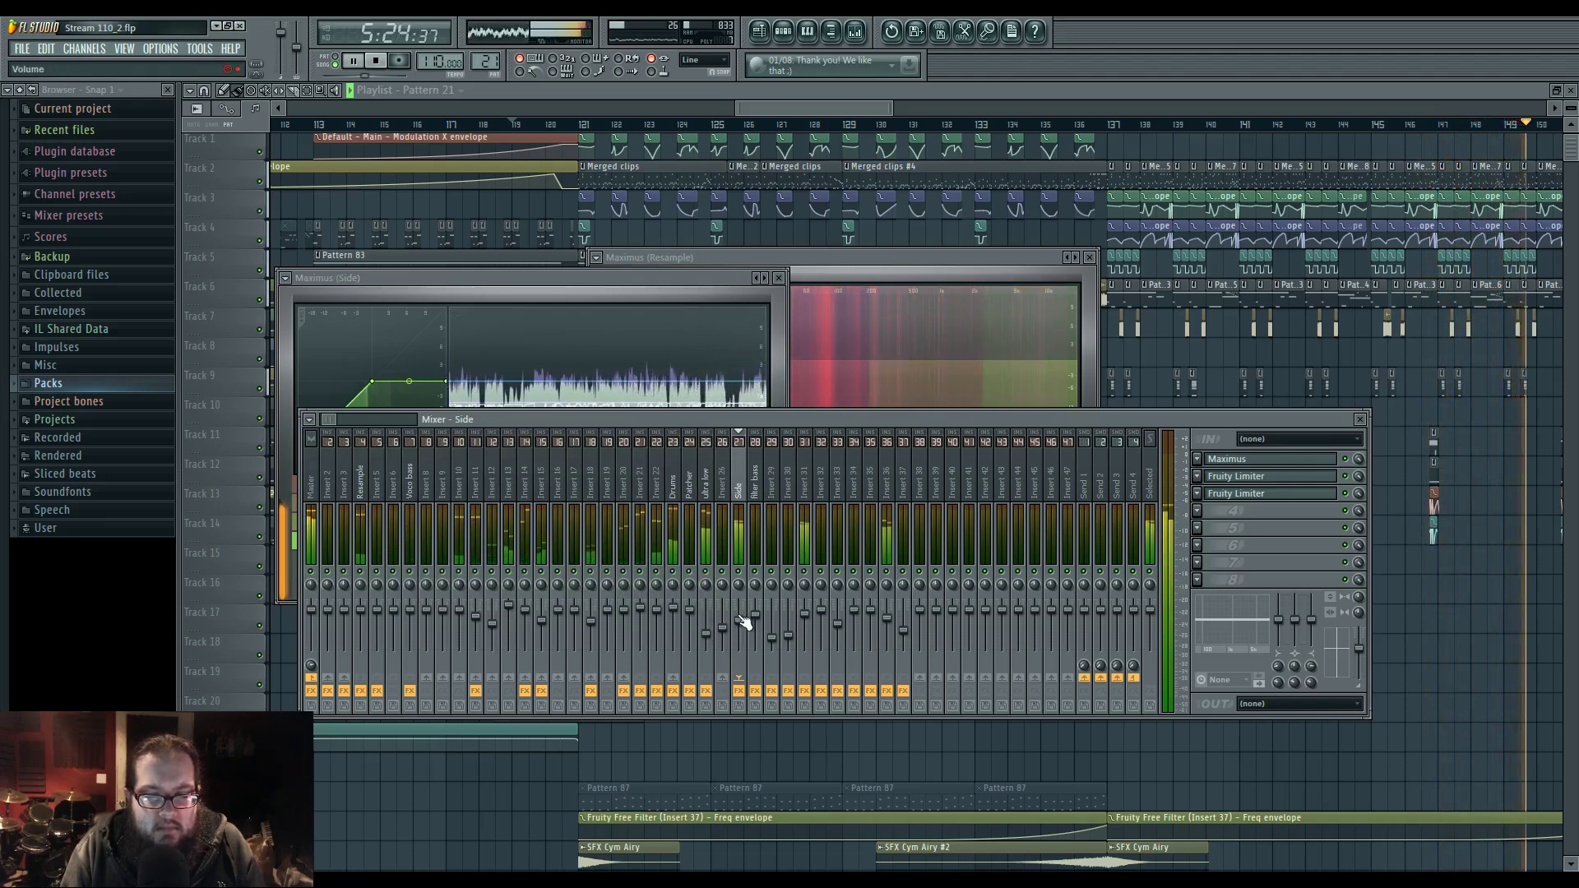
{"action": "left_click_drag", "start_coordinate": [739, 621], "coordinate": [740, 621]}
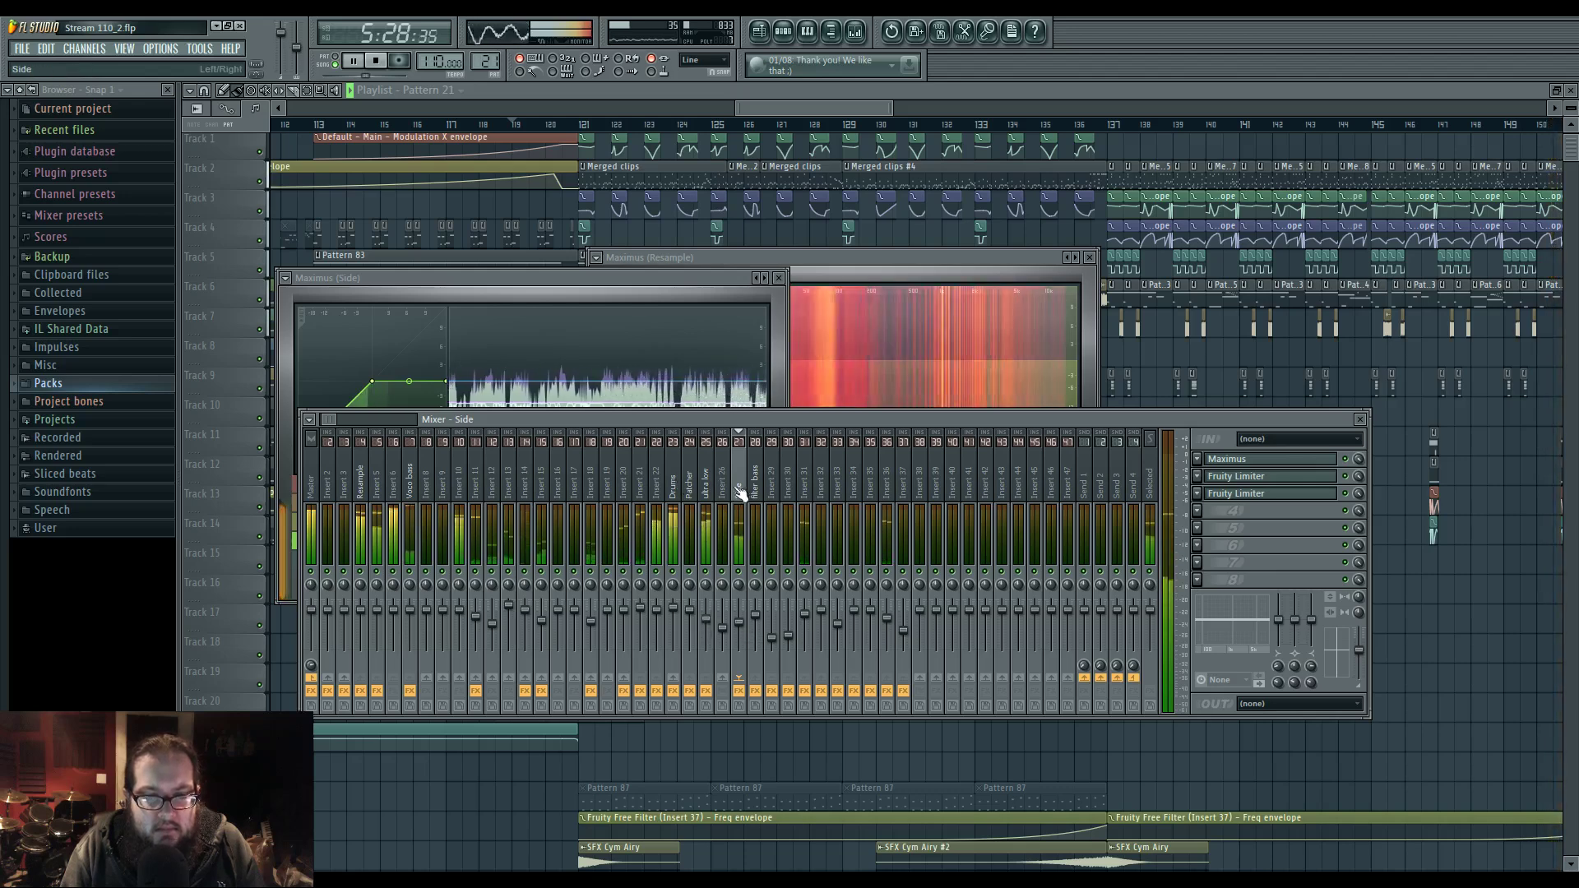
- Examine the low band in the Master track's Maximus and check the effect chain on Side
{"action": "left_click", "coordinate": [319, 483]}
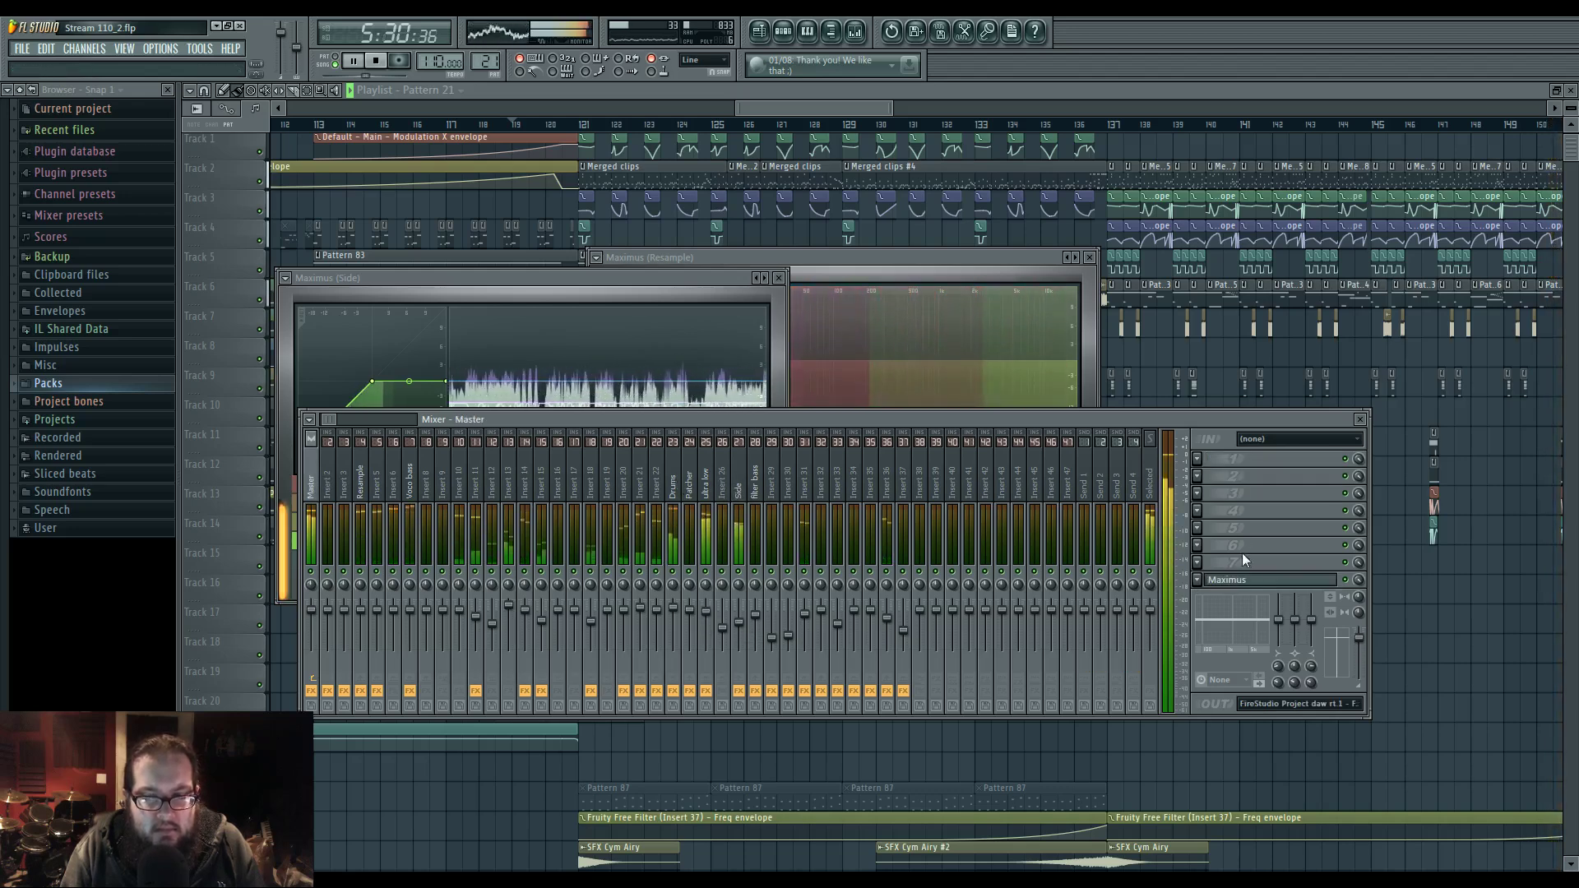
{"action": "left_click", "coordinate": [1245, 582]}
{"action": "left_click", "coordinate": [554, 546]}
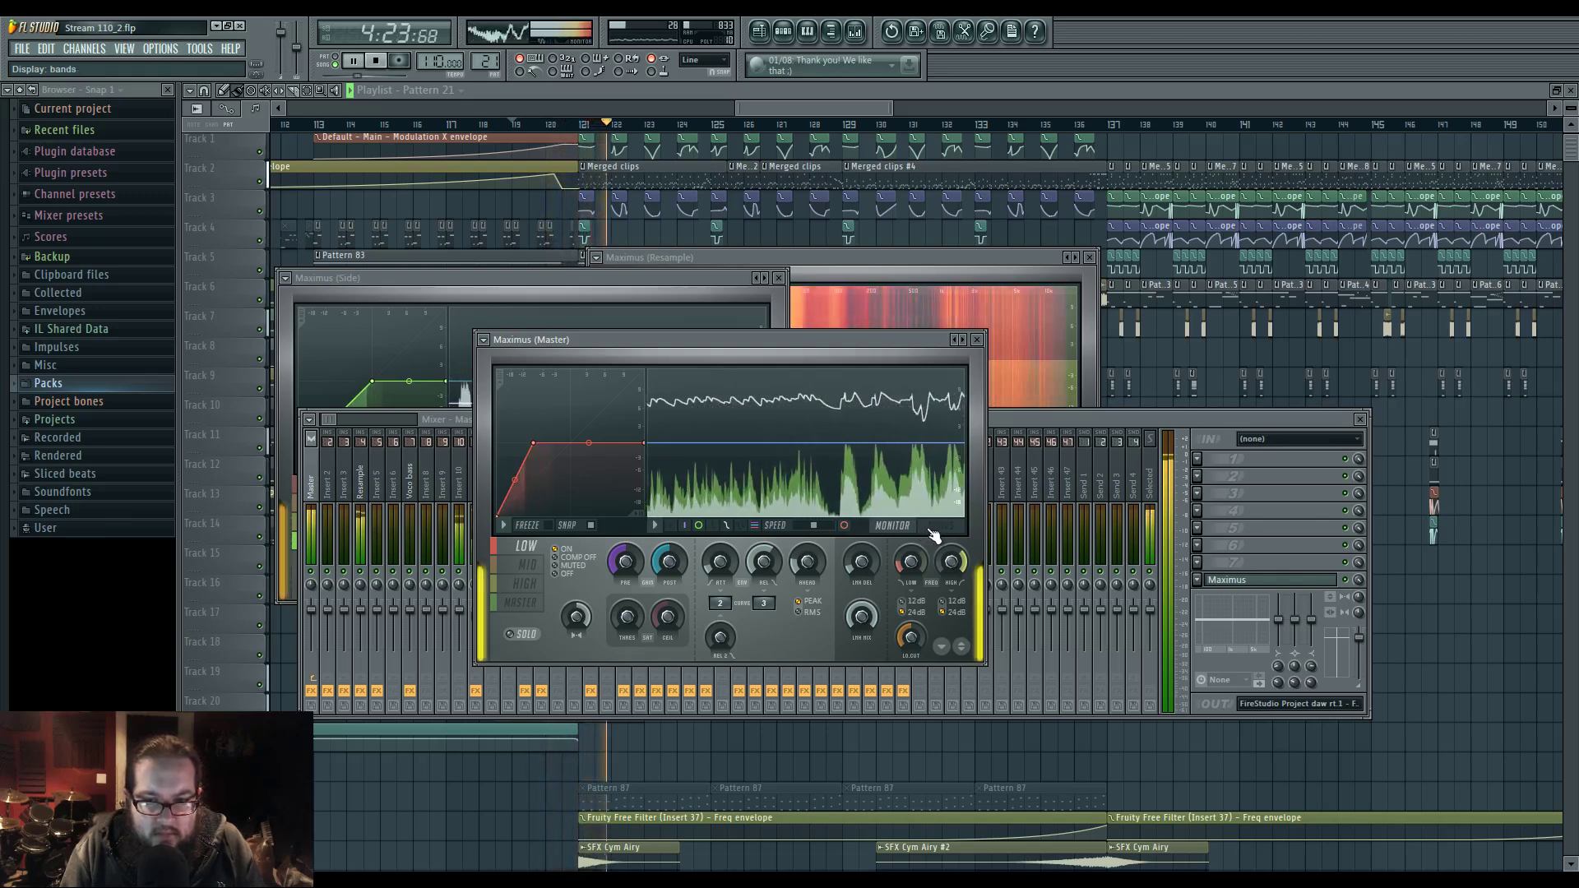
{"action": "left_click", "coordinate": [1009, 419]}
{"action": "left_click", "coordinate": [740, 641]}
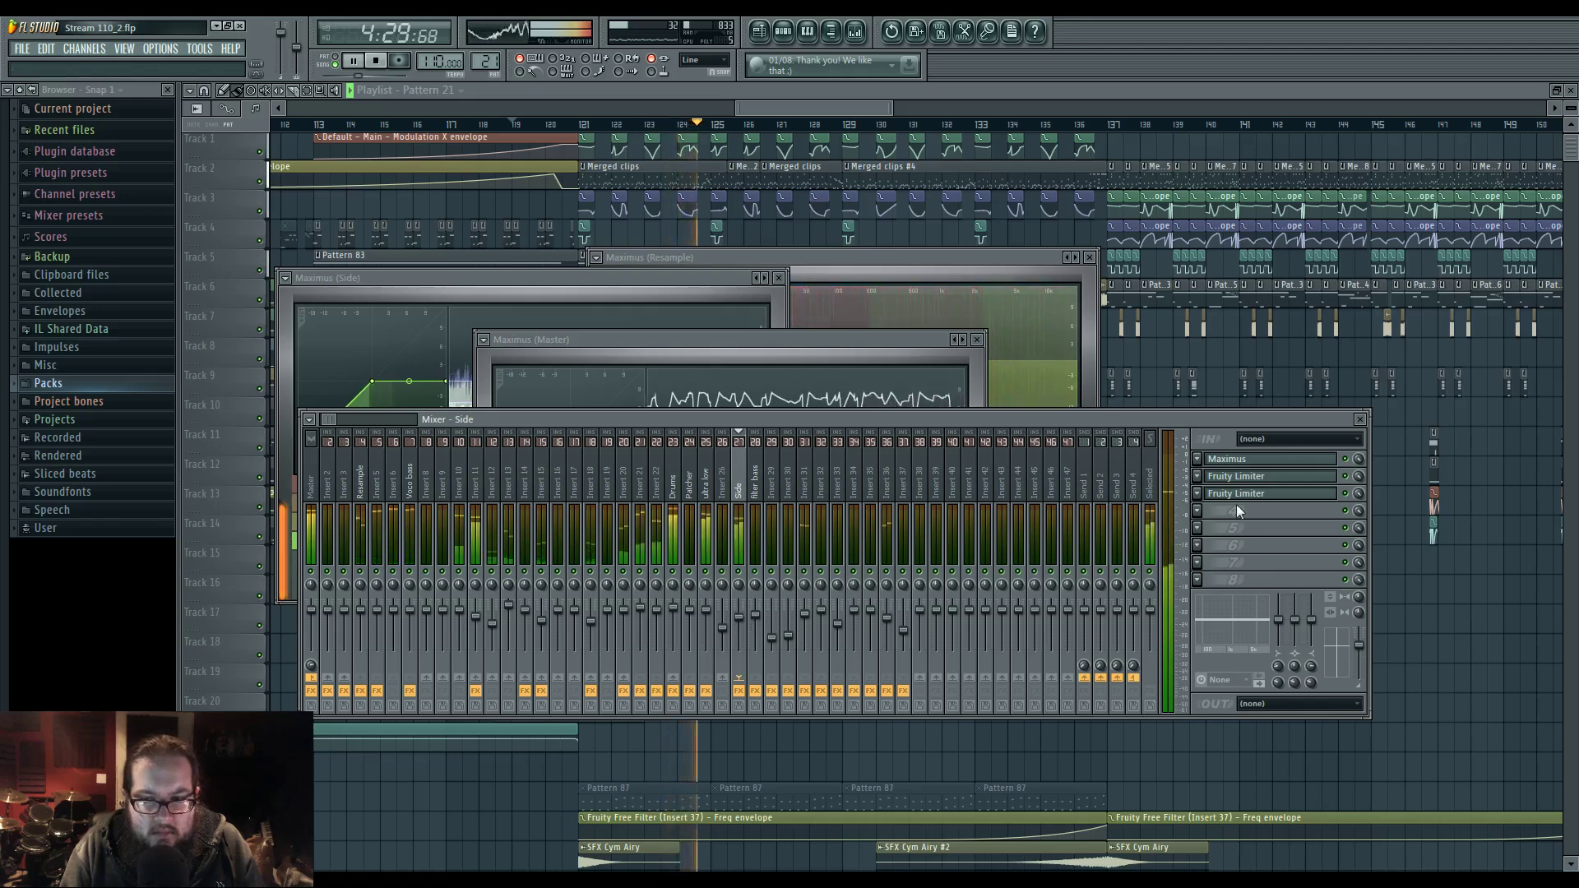
{"action": "left_click", "coordinate": [312, 491]}
{"action": "left_click", "coordinate": [1265, 582]}
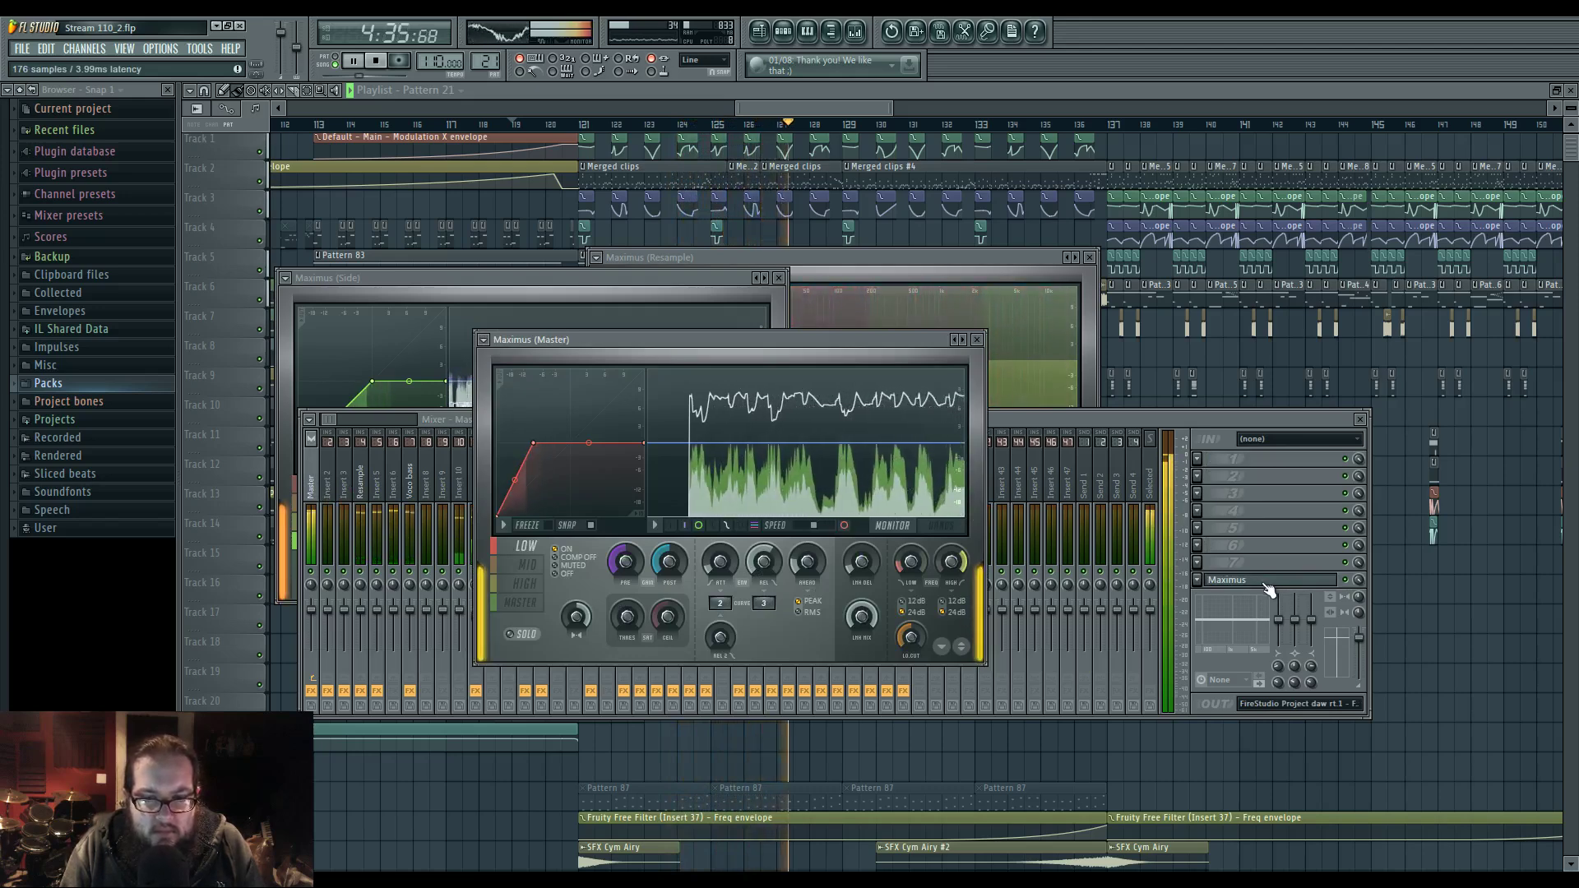
- In Master's Maximus, set the high band's first curve tension to about 7% and the master band's pre gain to about -2.7 dB
{"action": "left_click", "coordinate": [530, 566]}
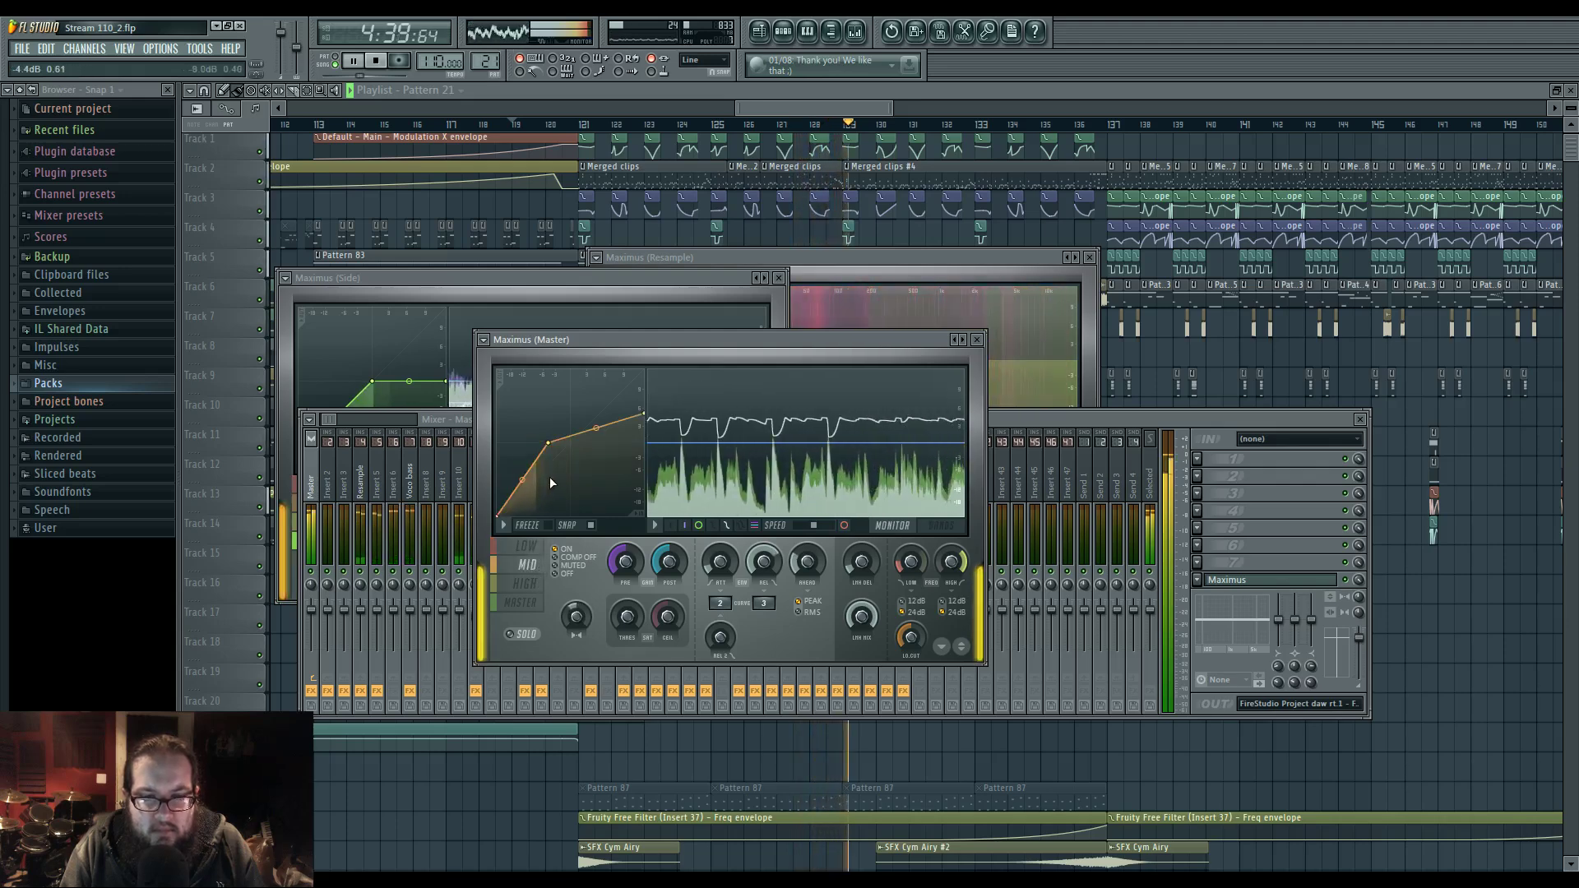
{"action": "left_click", "coordinate": [533, 586]}
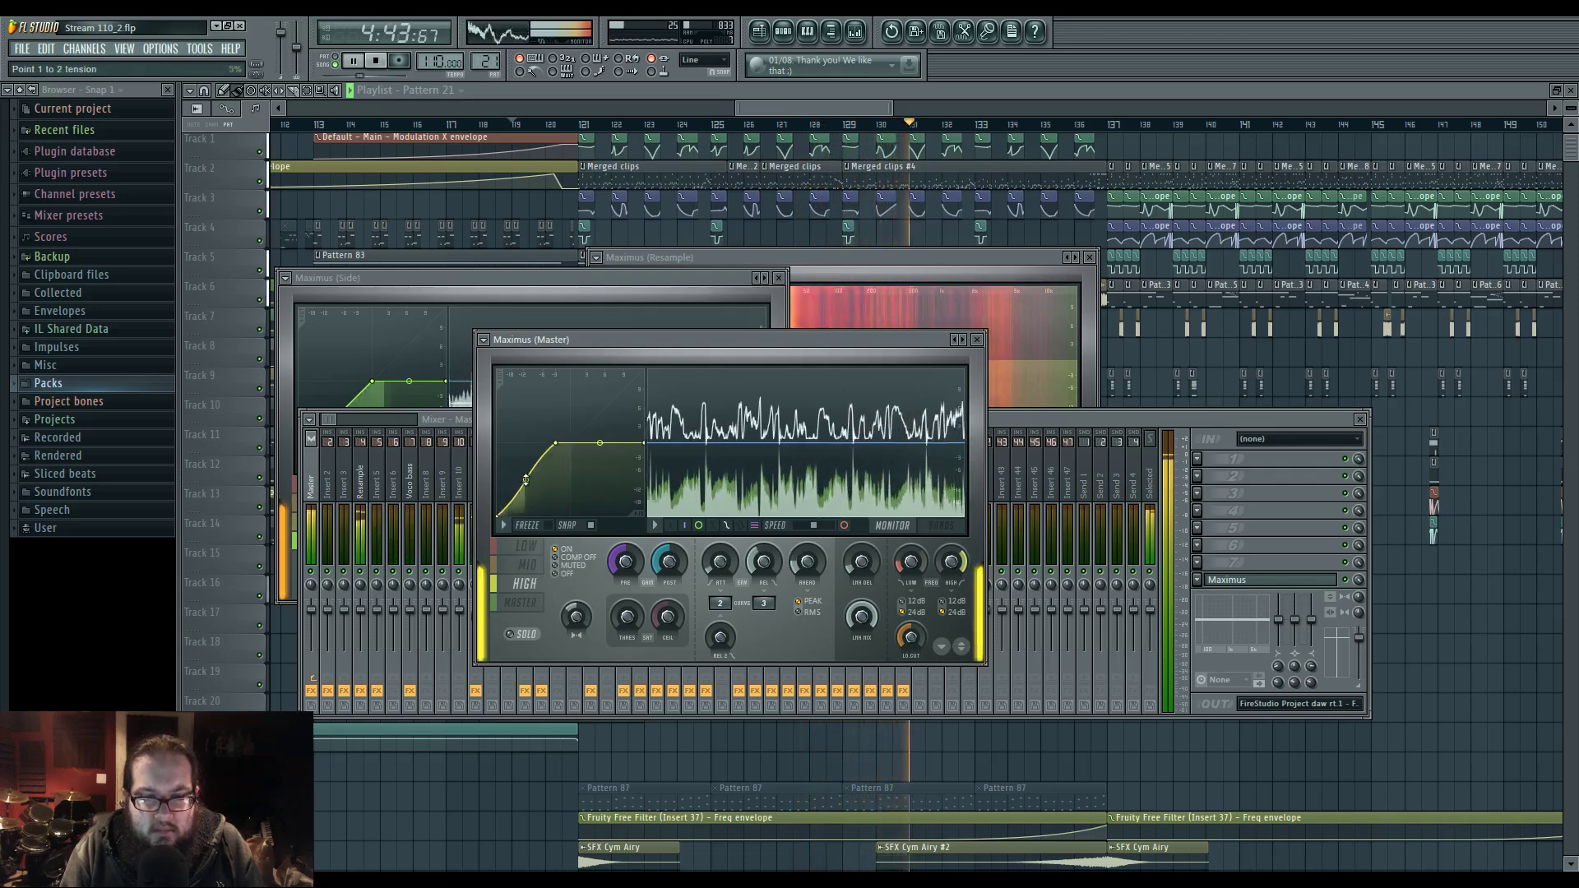
{"action": "left_click_drag", "start_coordinate": [526, 480], "coordinate": [525, 479]}
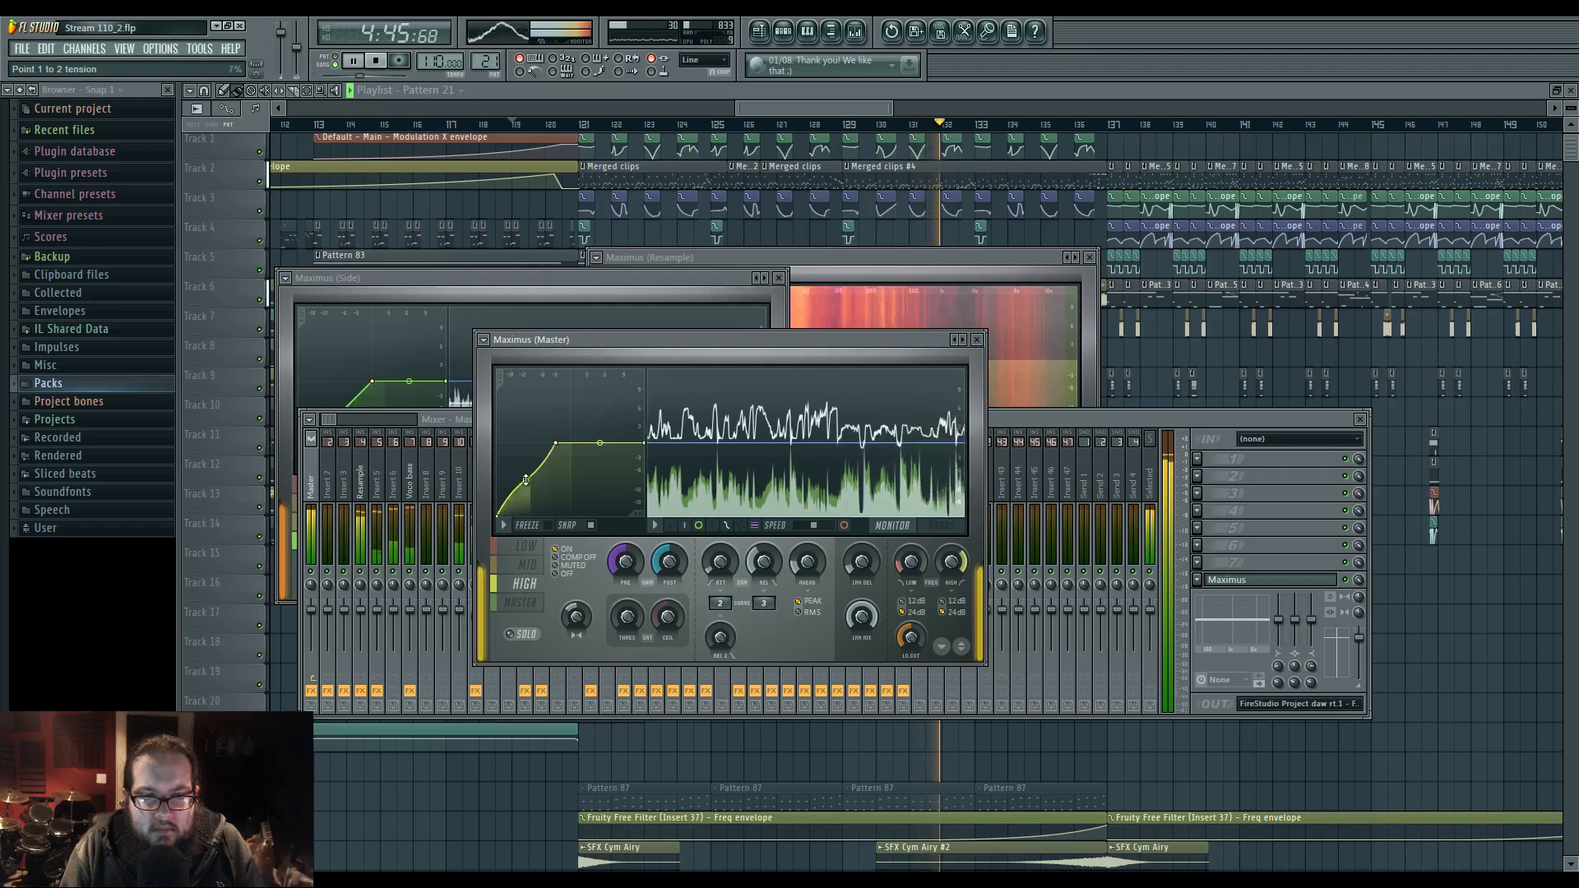
{"action": "left_click", "coordinate": [530, 606]}
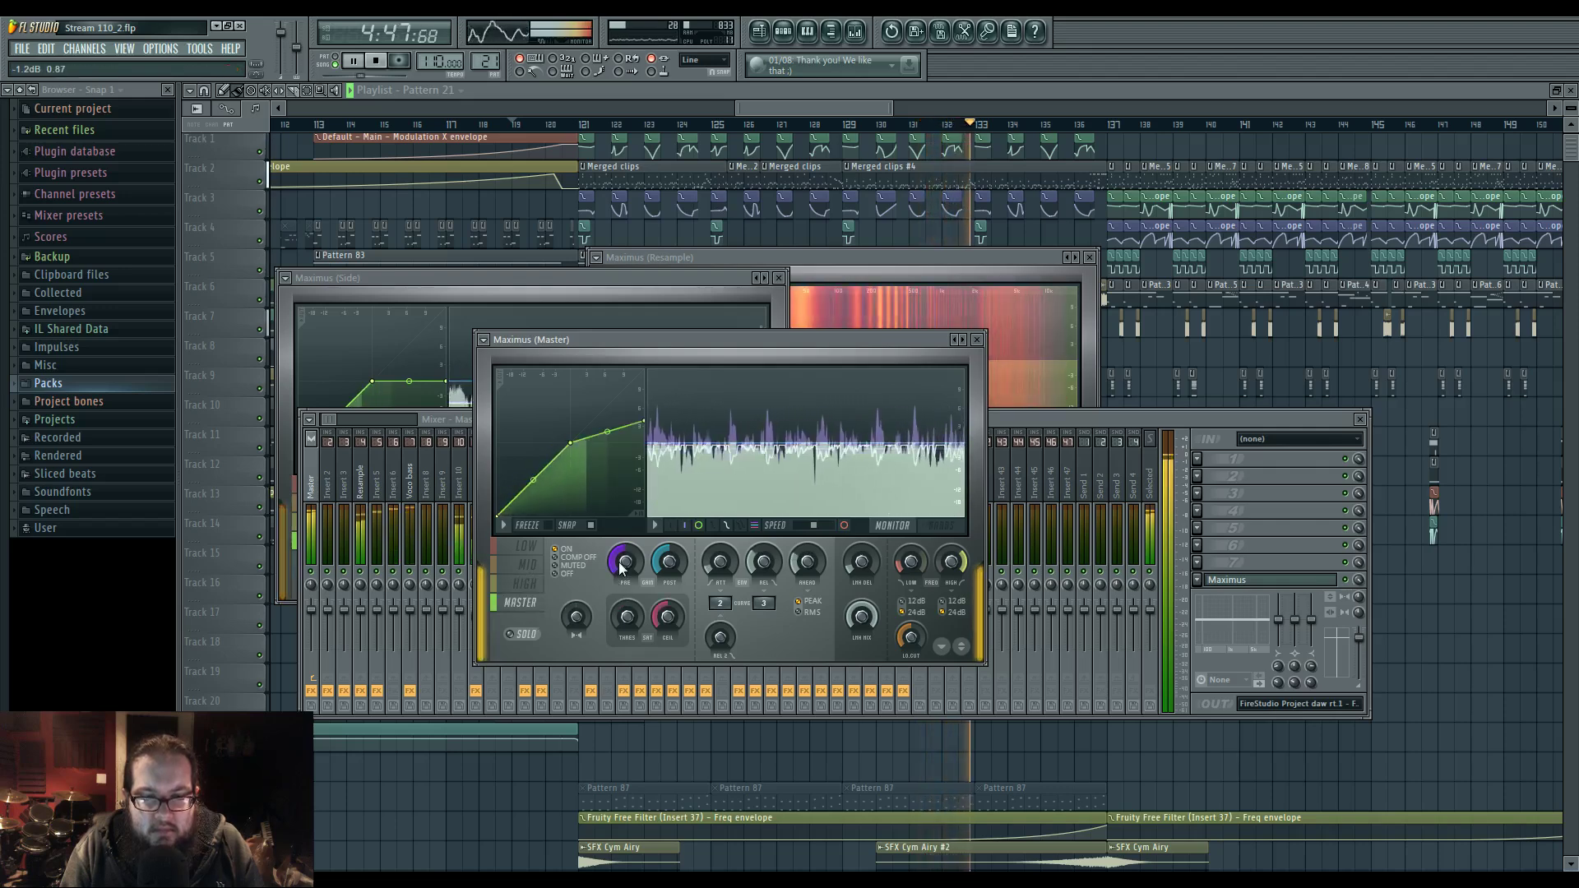
{"action": "left_click_drag", "start_coordinate": [621, 555], "coordinate": [623, 560]}
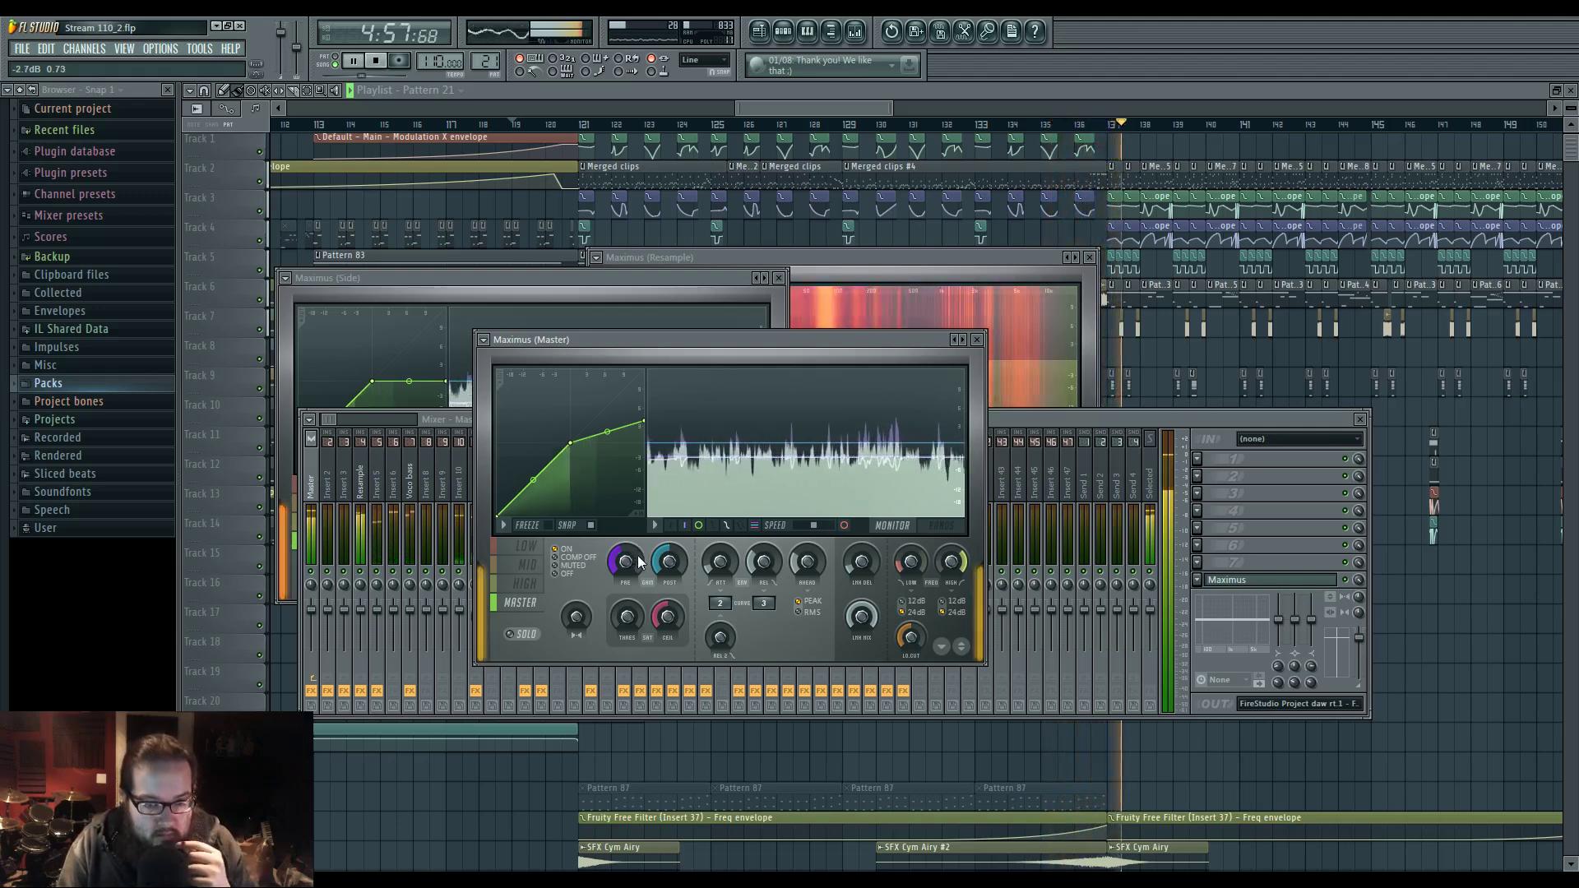
- Open the Patcher on the ultra low track and toggle the muting of the branch connections feeding Maximus
{"action": "left_click", "coordinate": [1010, 423]}
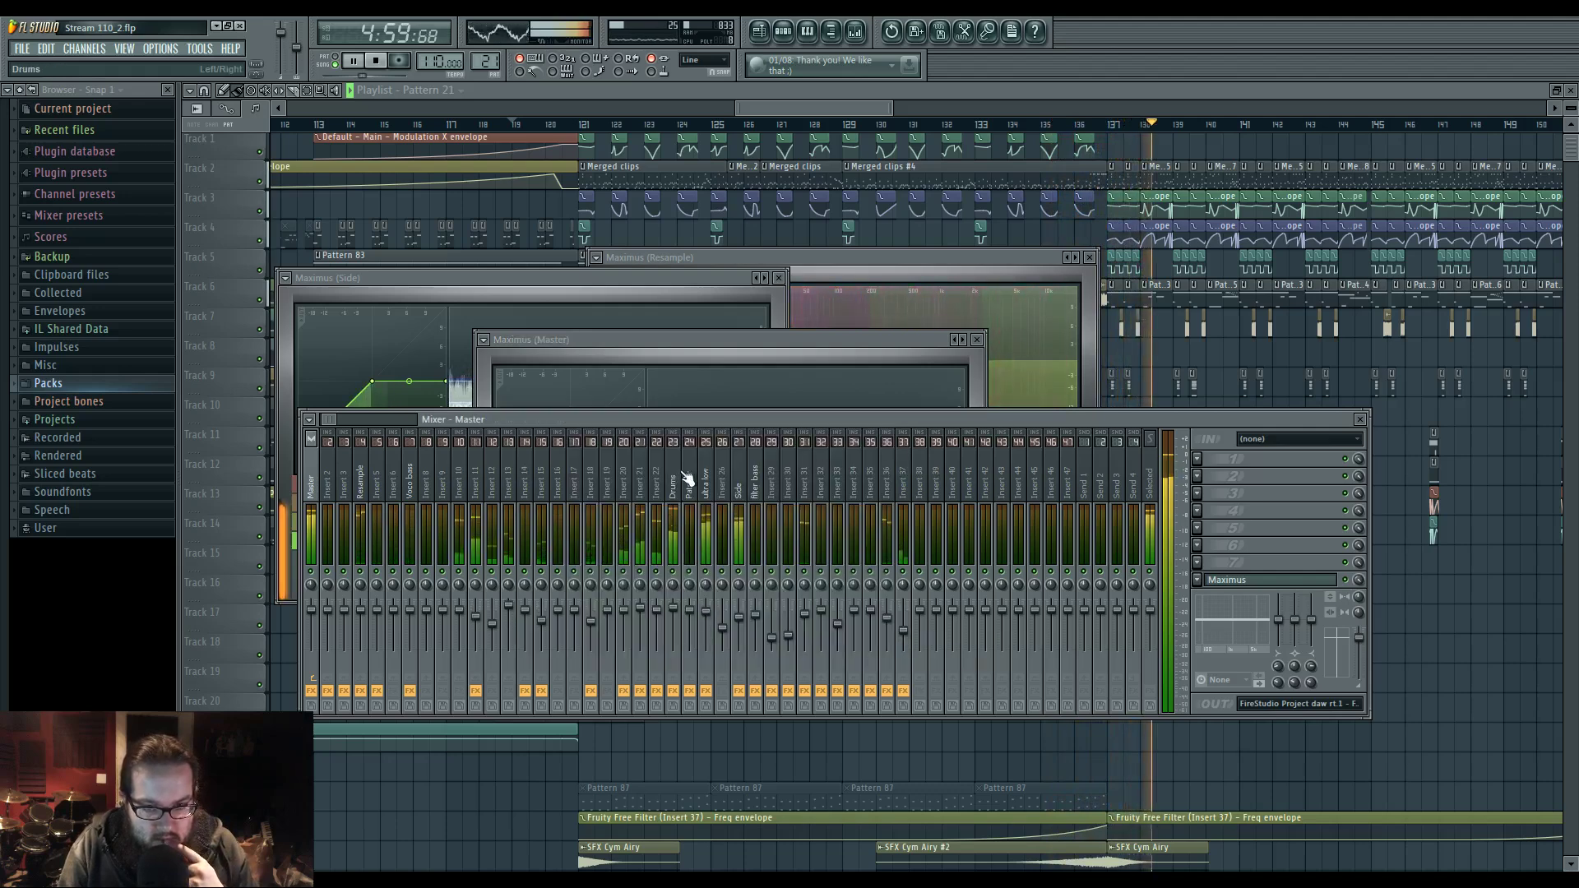
{"action": "left_click", "coordinate": [710, 492]}
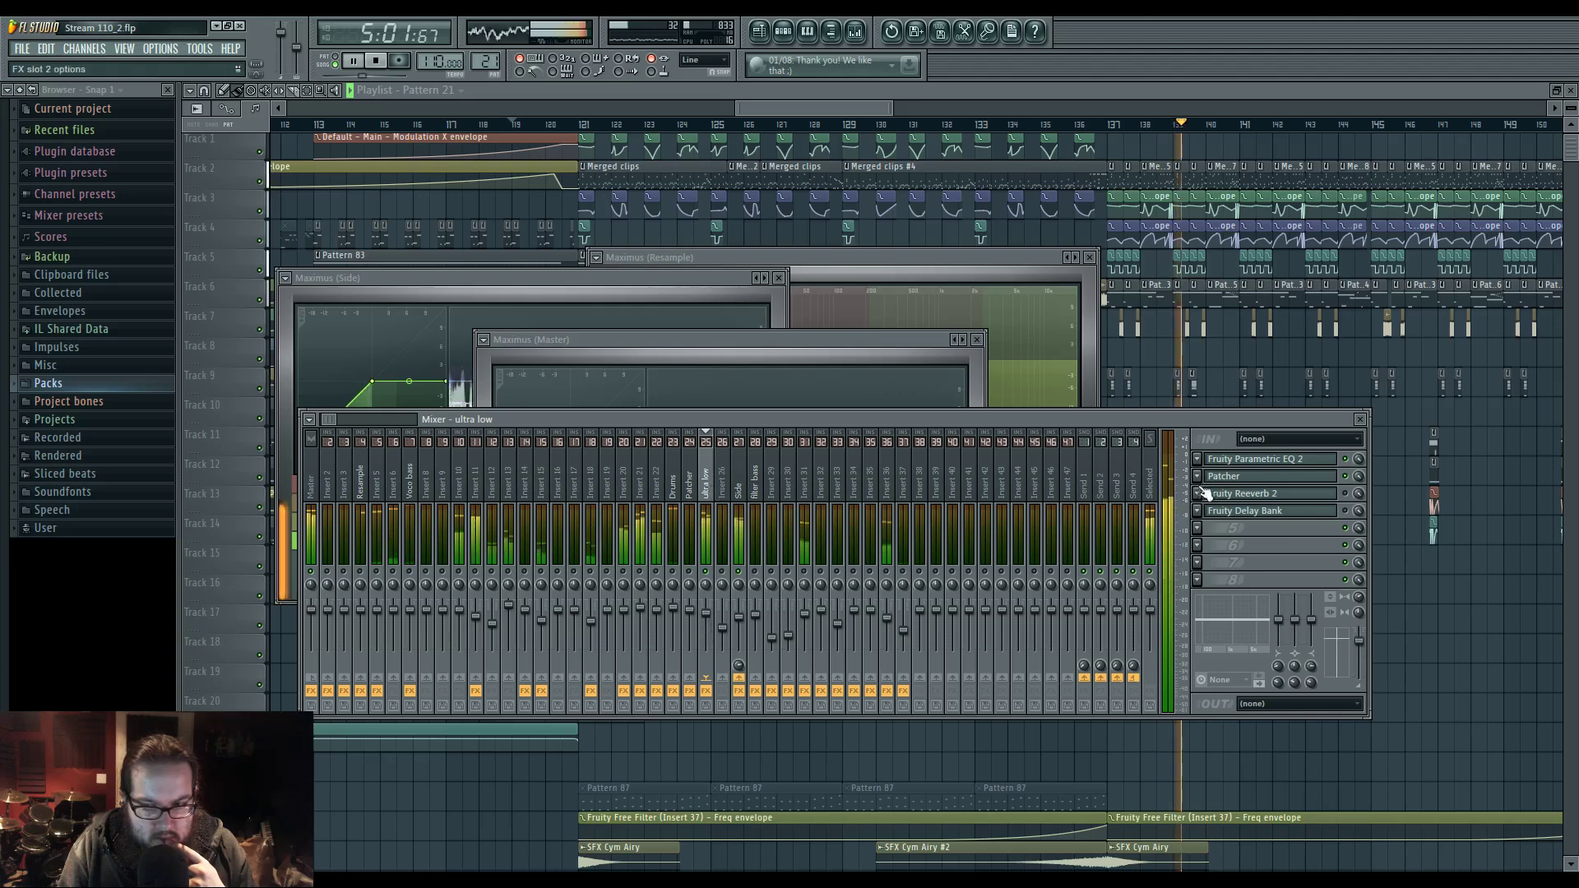
{"action": "left_click", "coordinate": [1269, 477]}
{"action": "left_click", "coordinate": [437, 175]}
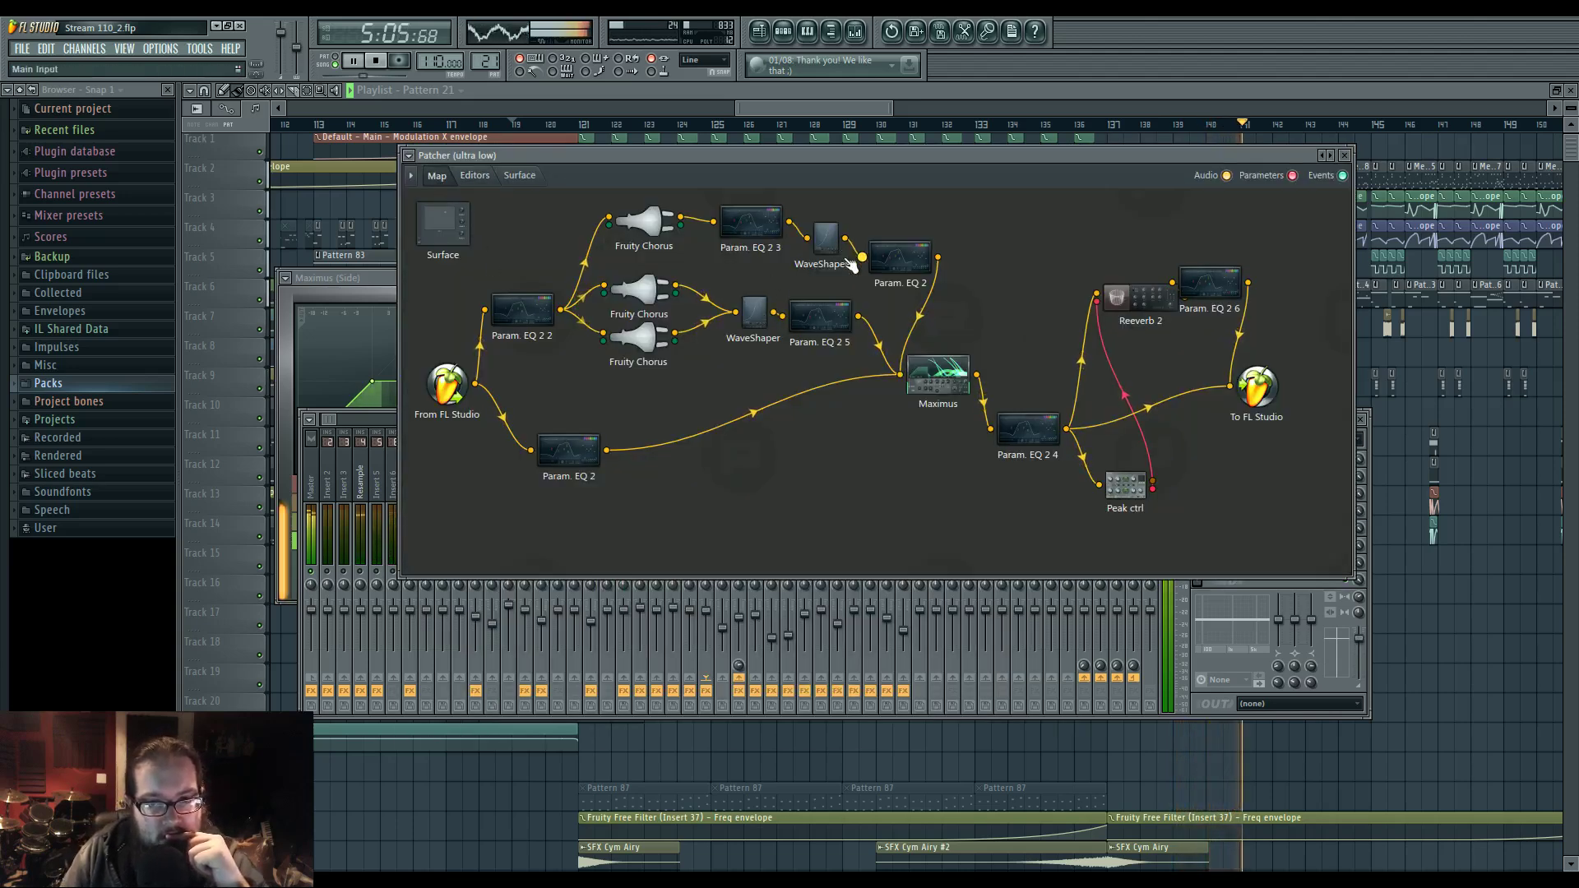
{"action": "right_click", "coordinate": [877, 334]}
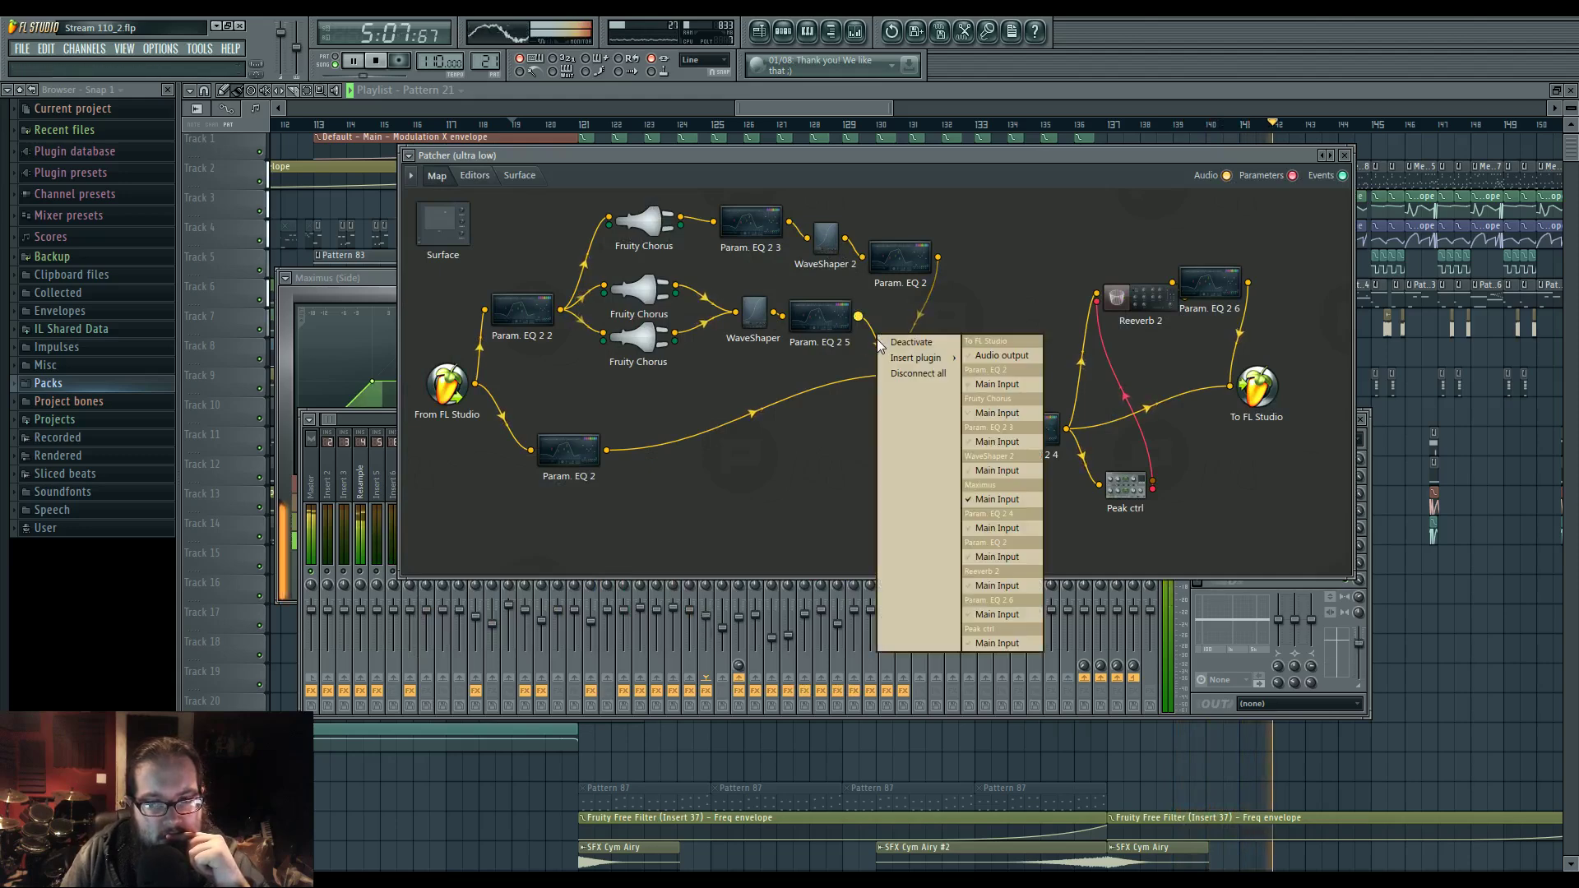
{"action": "left_click", "coordinate": [875, 338]}
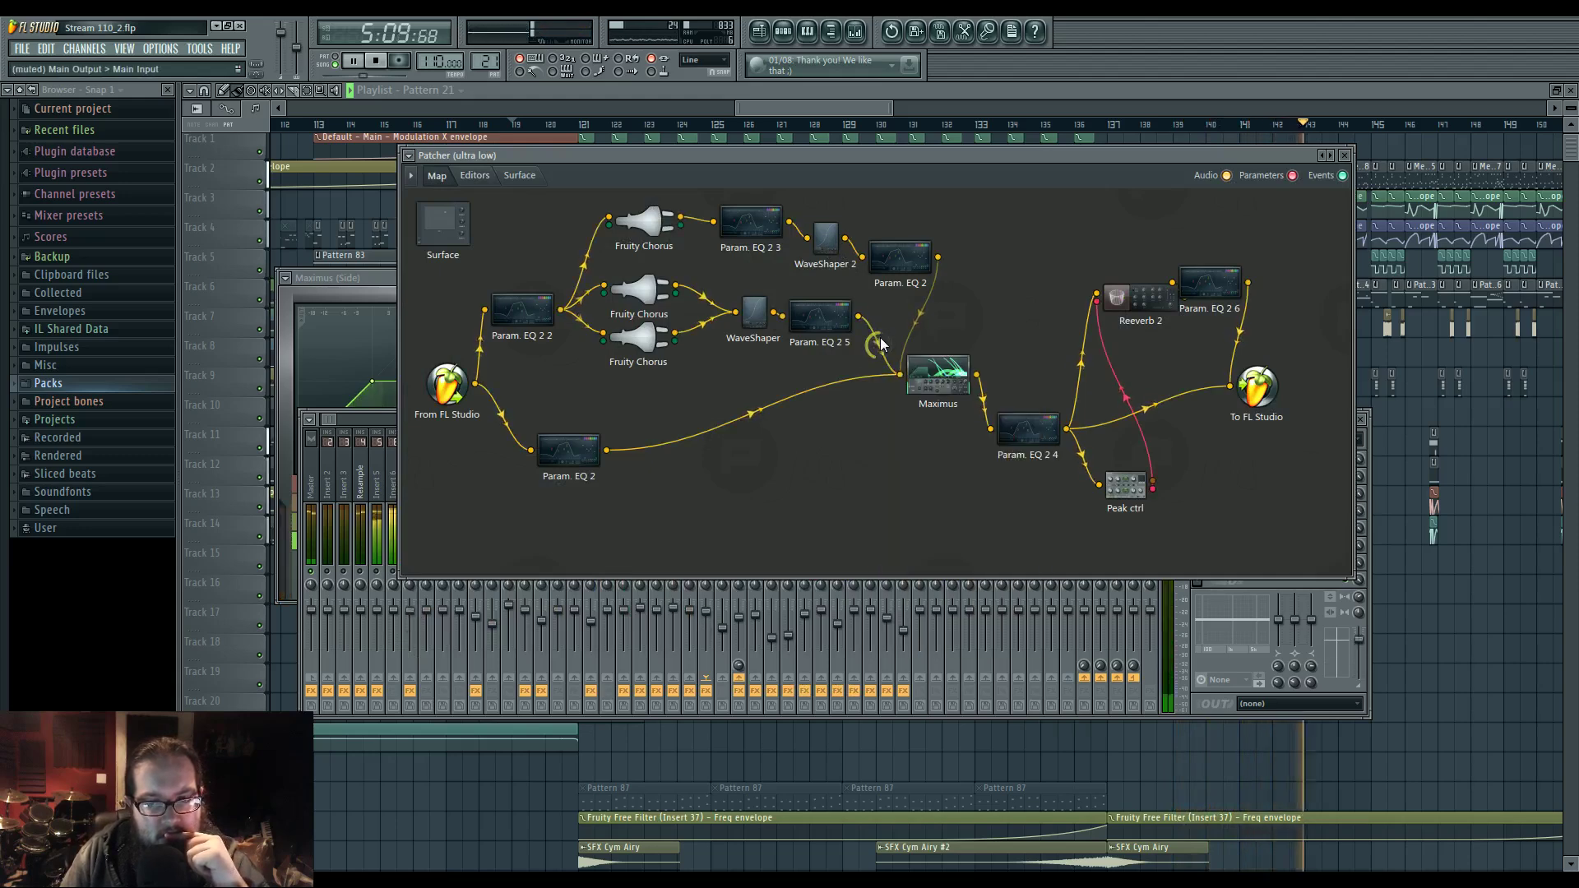
- Check the low branch's Param. EQ 2 and reset the lowest curve segment of WaveShaper to a straight line
{"action": "left_click", "coordinate": [585, 454]}
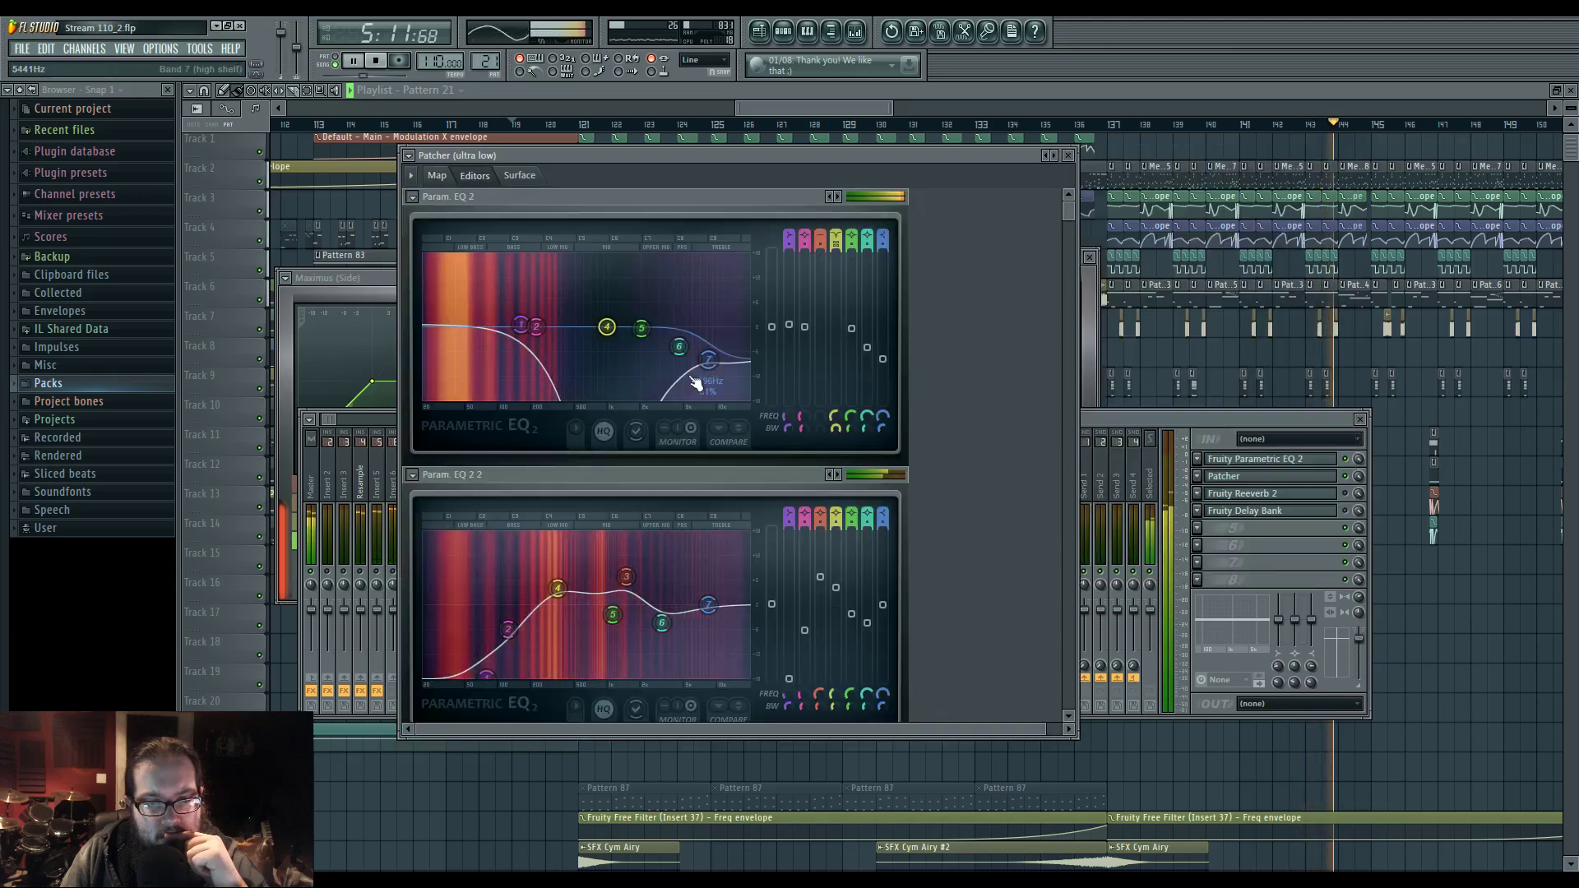
{"action": "left_click", "coordinate": [437, 175]}
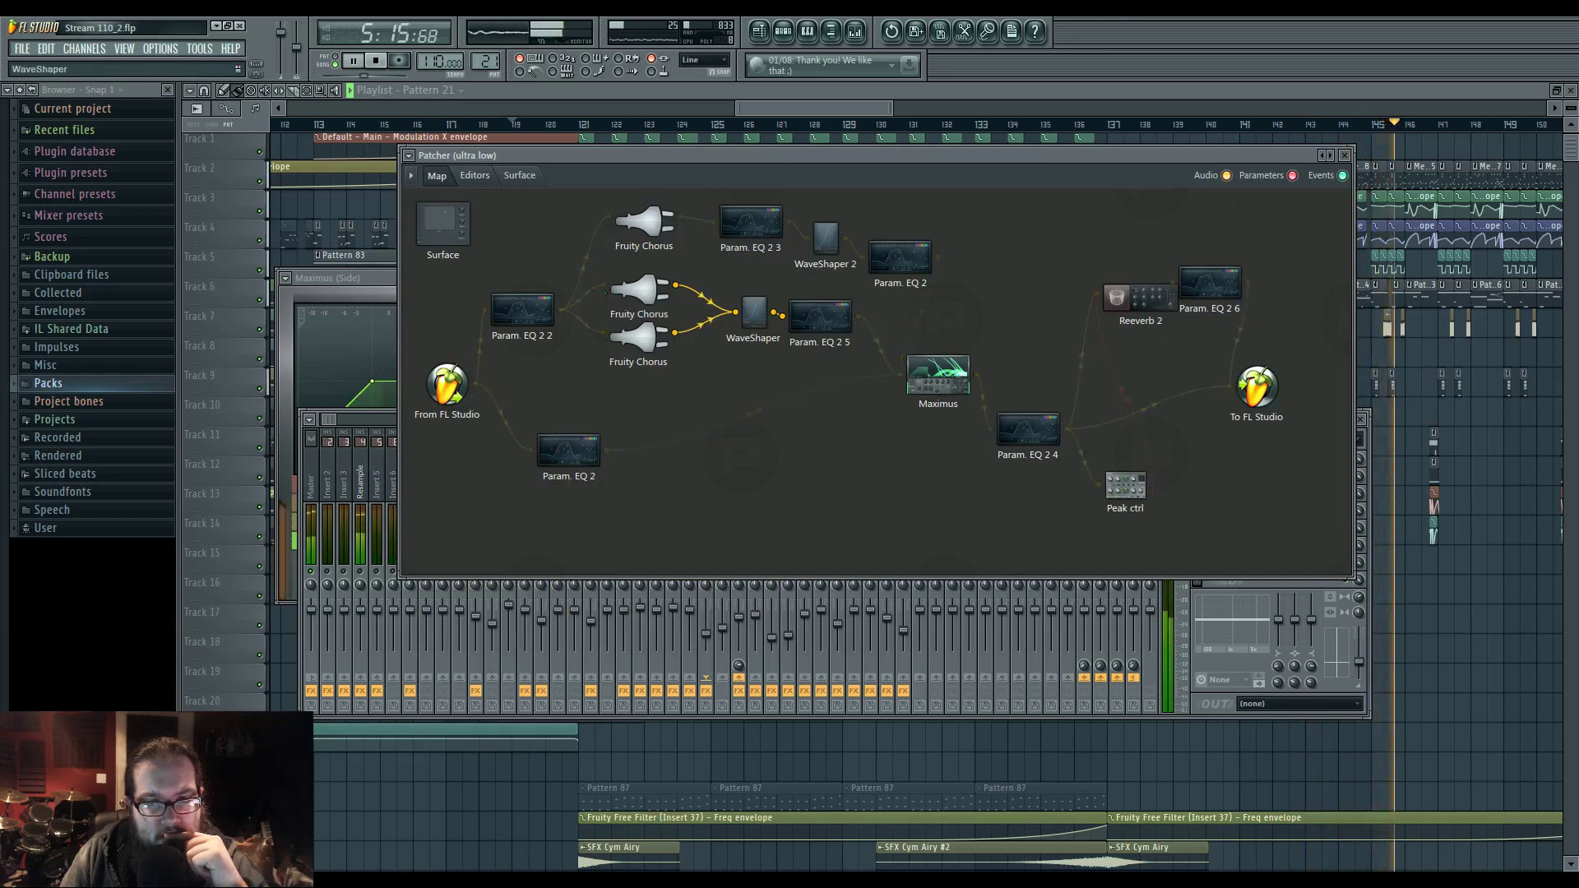
{"action": "left_click", "coordinate": [755, 316]}
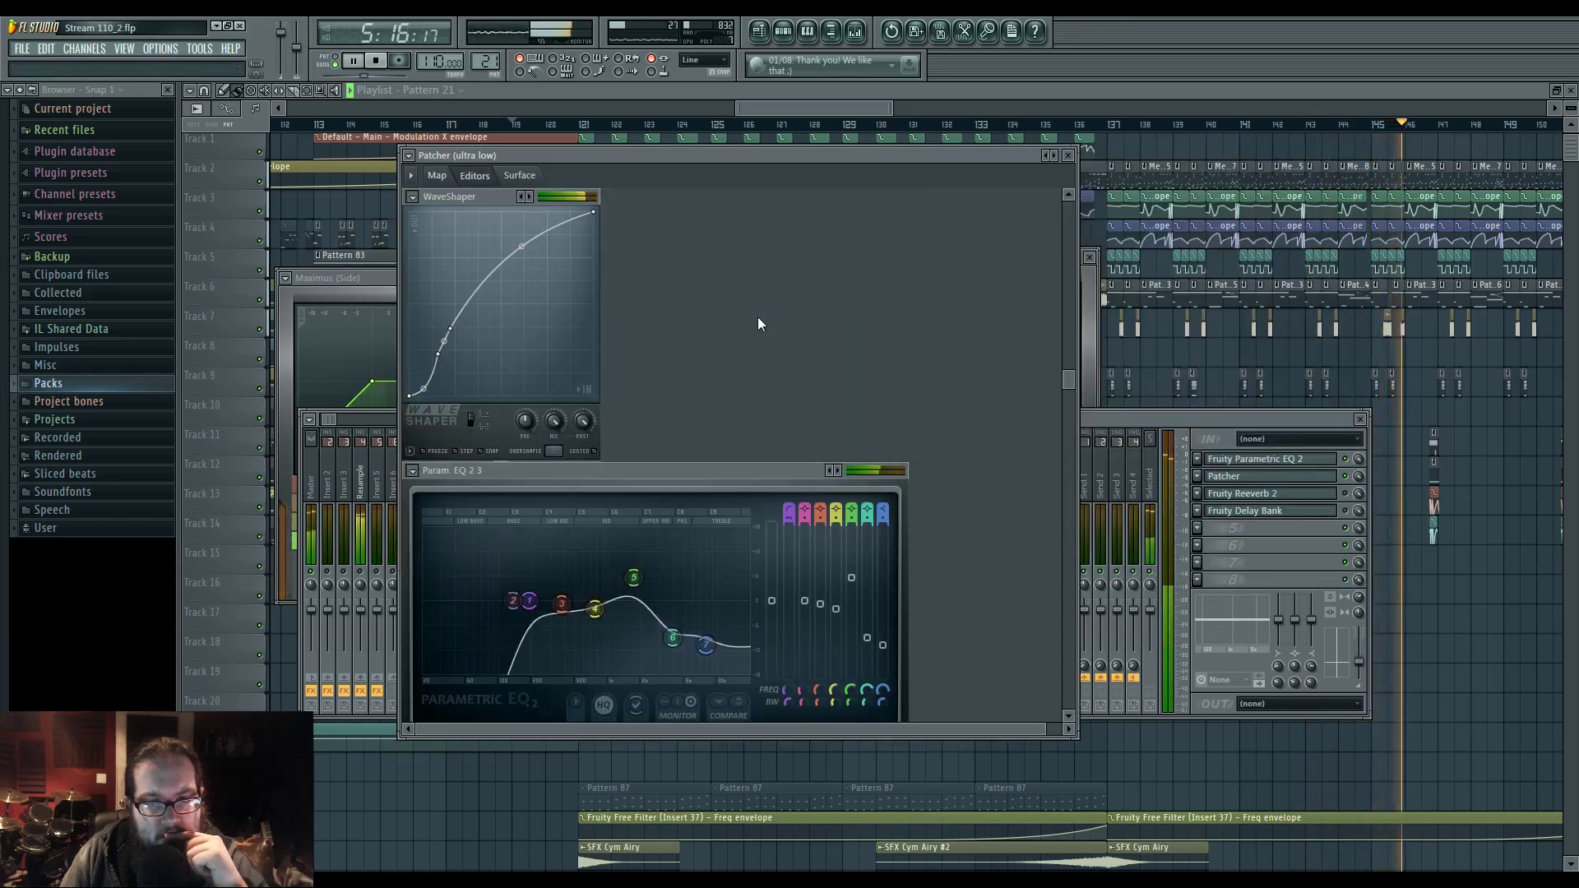
{"action": "right_click", "coordinate": [423, 389]}
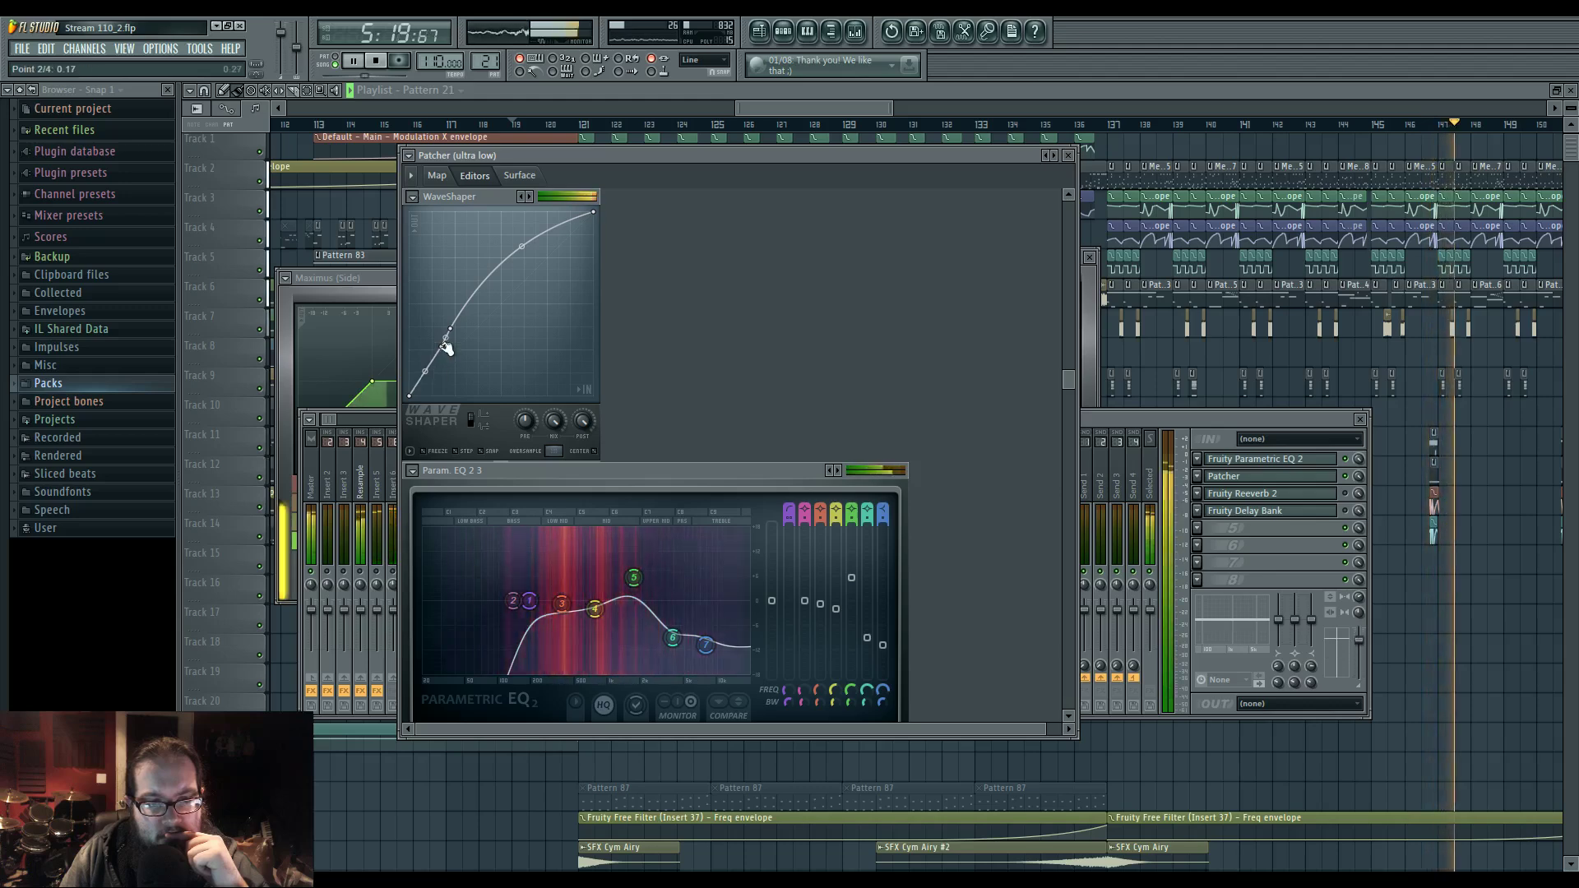
{"action": "left_click", "coordinate": [437, 176]}
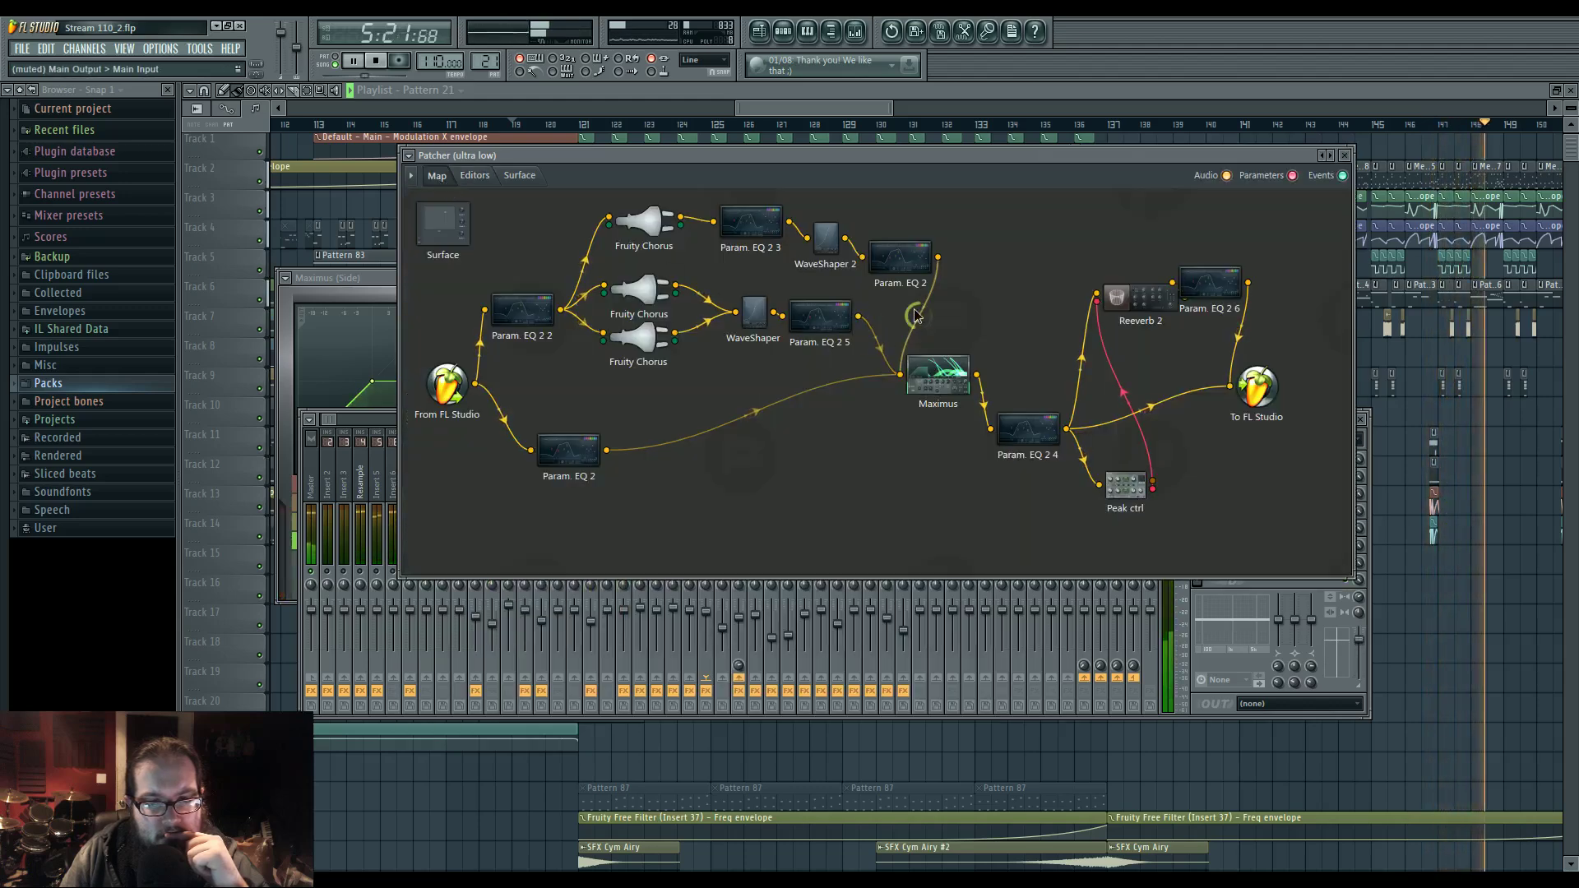
- Check the WaveShaper 2 curve and lower the band 7 high shelf in the Param. EQ 2 that follows it
{"action": "double_click", "coordinate": [823, 239]}
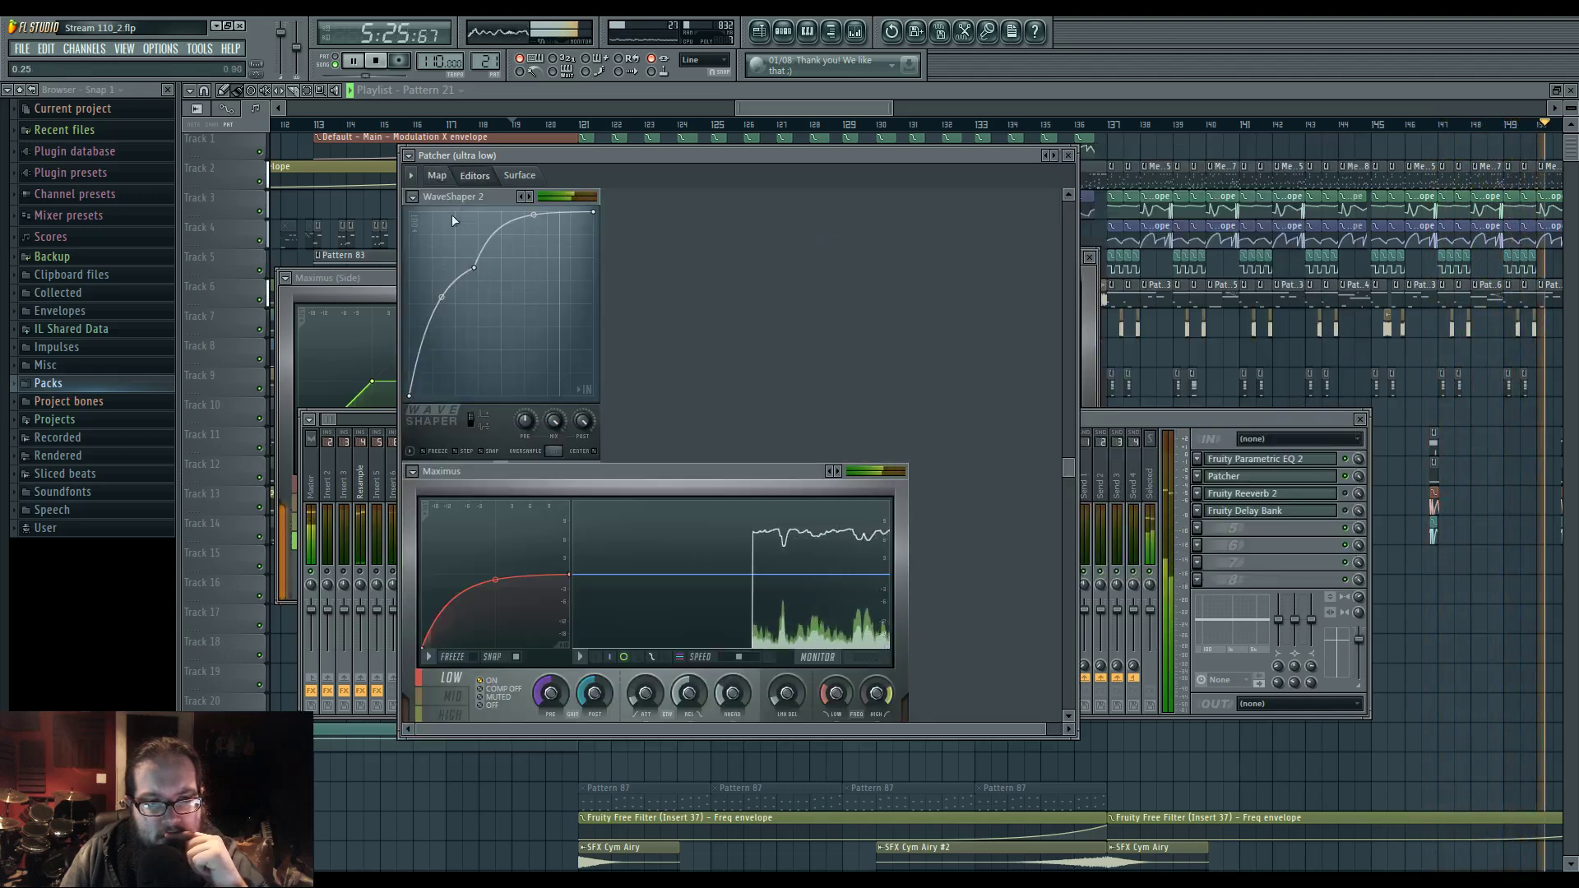
{"action": "left_click", "coordinate": [437, 177]}
{"action": "double_click", "coordinate": [900, 259]}
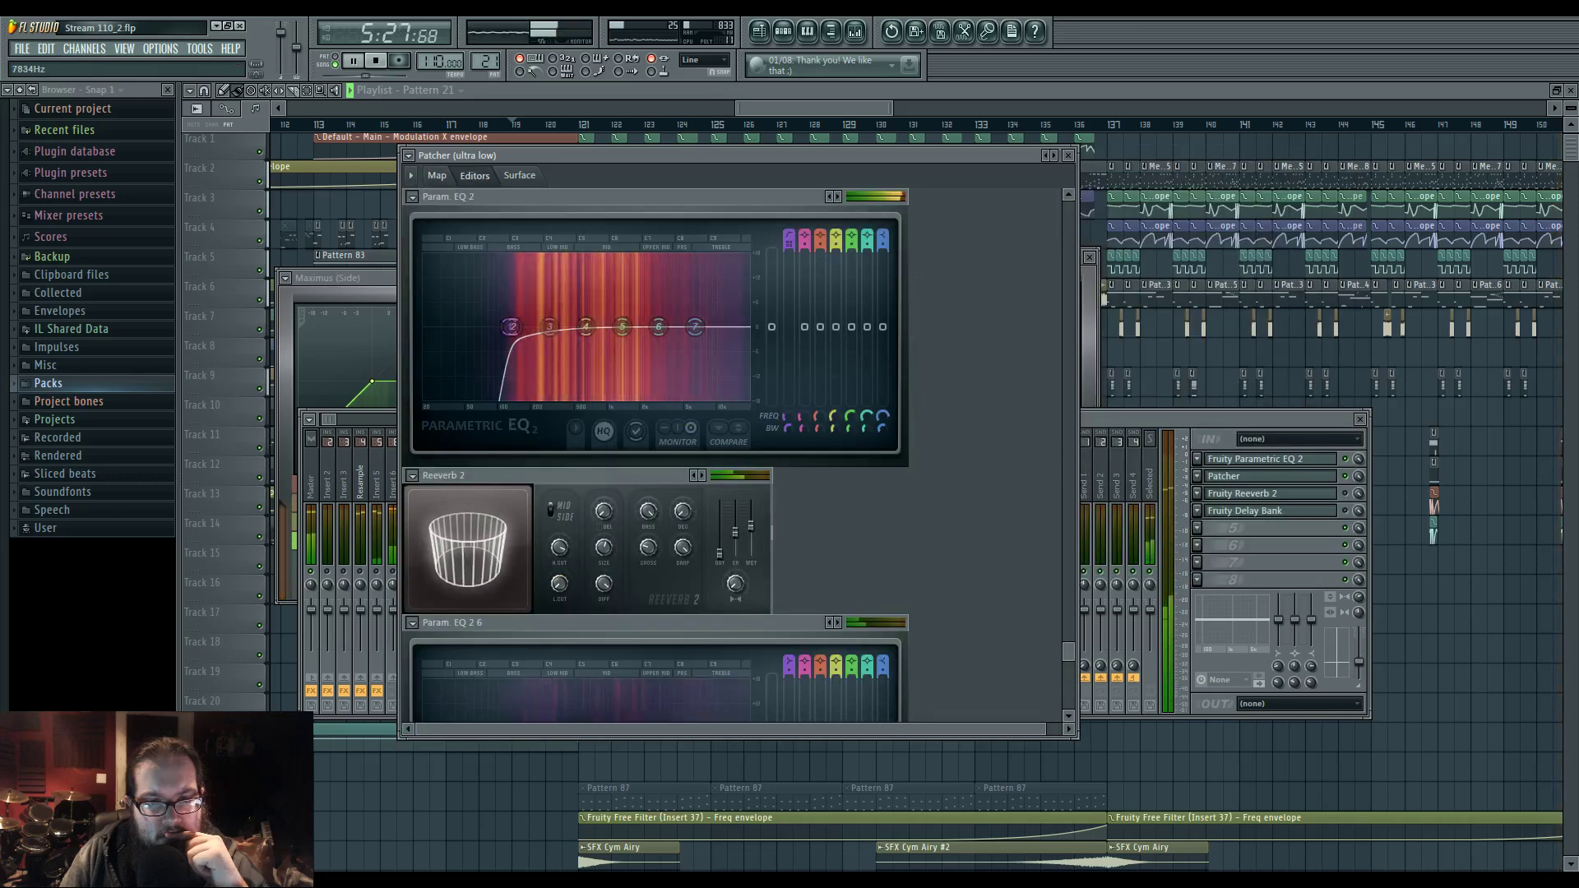
{"action": "left_click", "coordinate": [436, 175]}
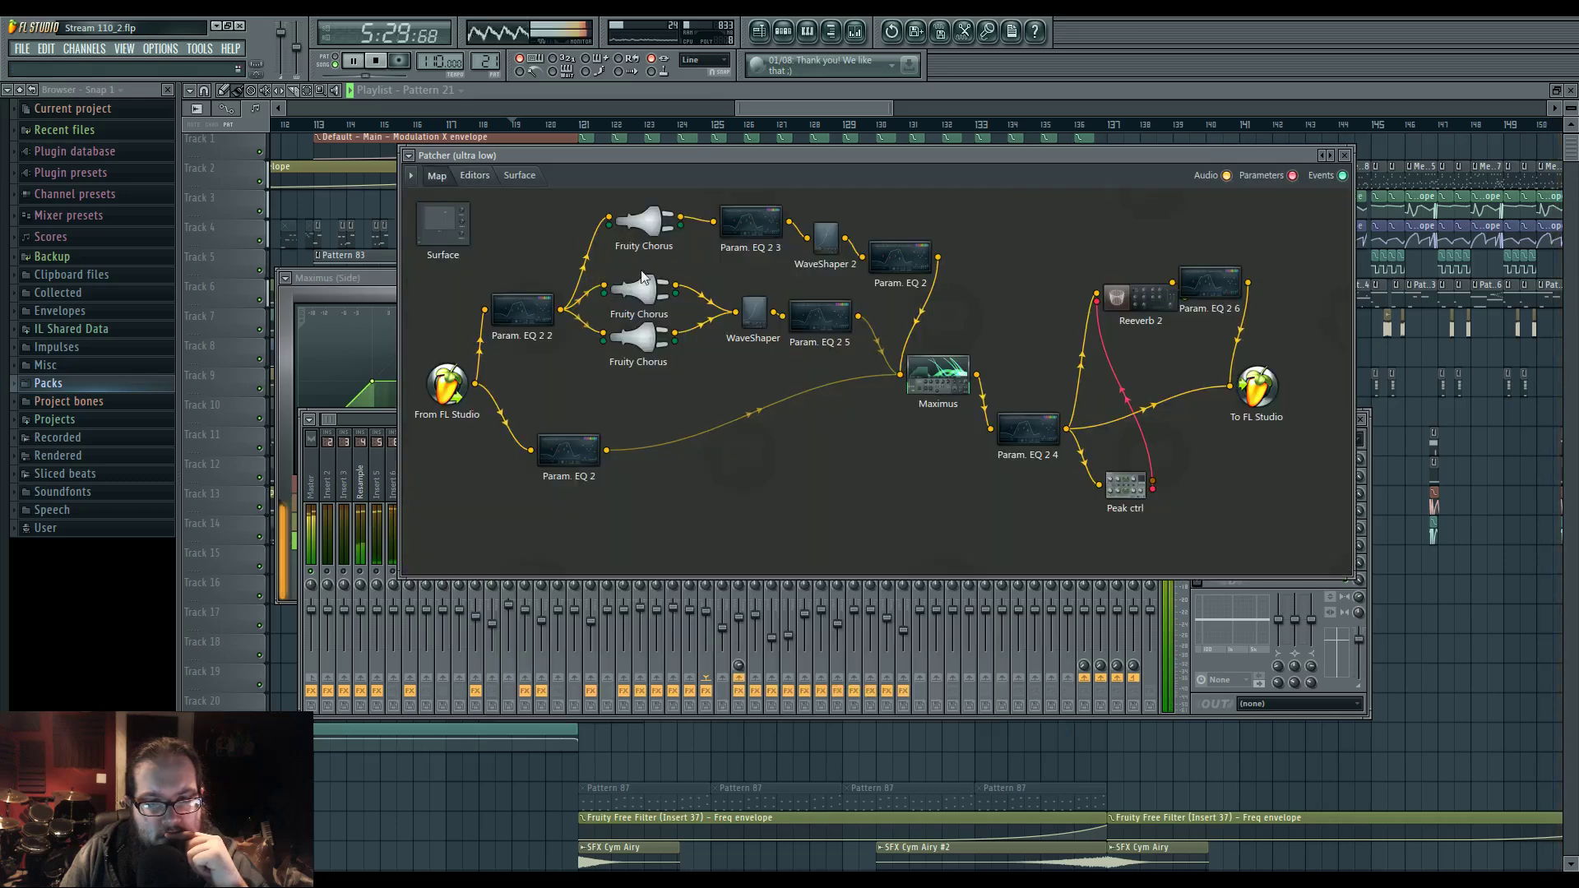
{"action": "double_click", "coordinate": [904, 261]}
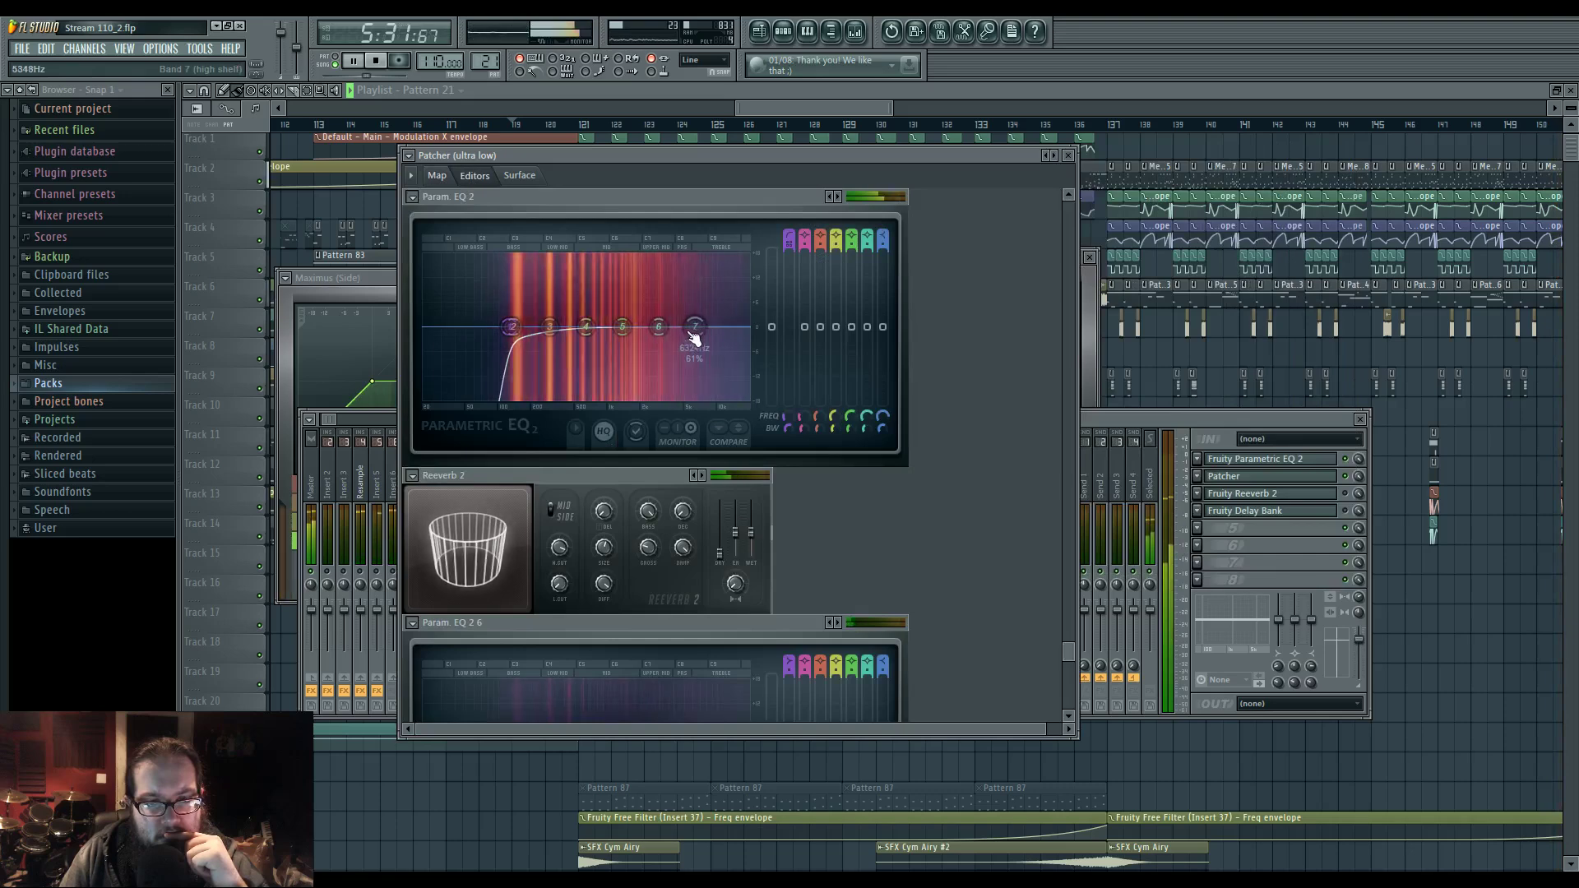
{"action": "left_click", "coordinate": [437, 176]}
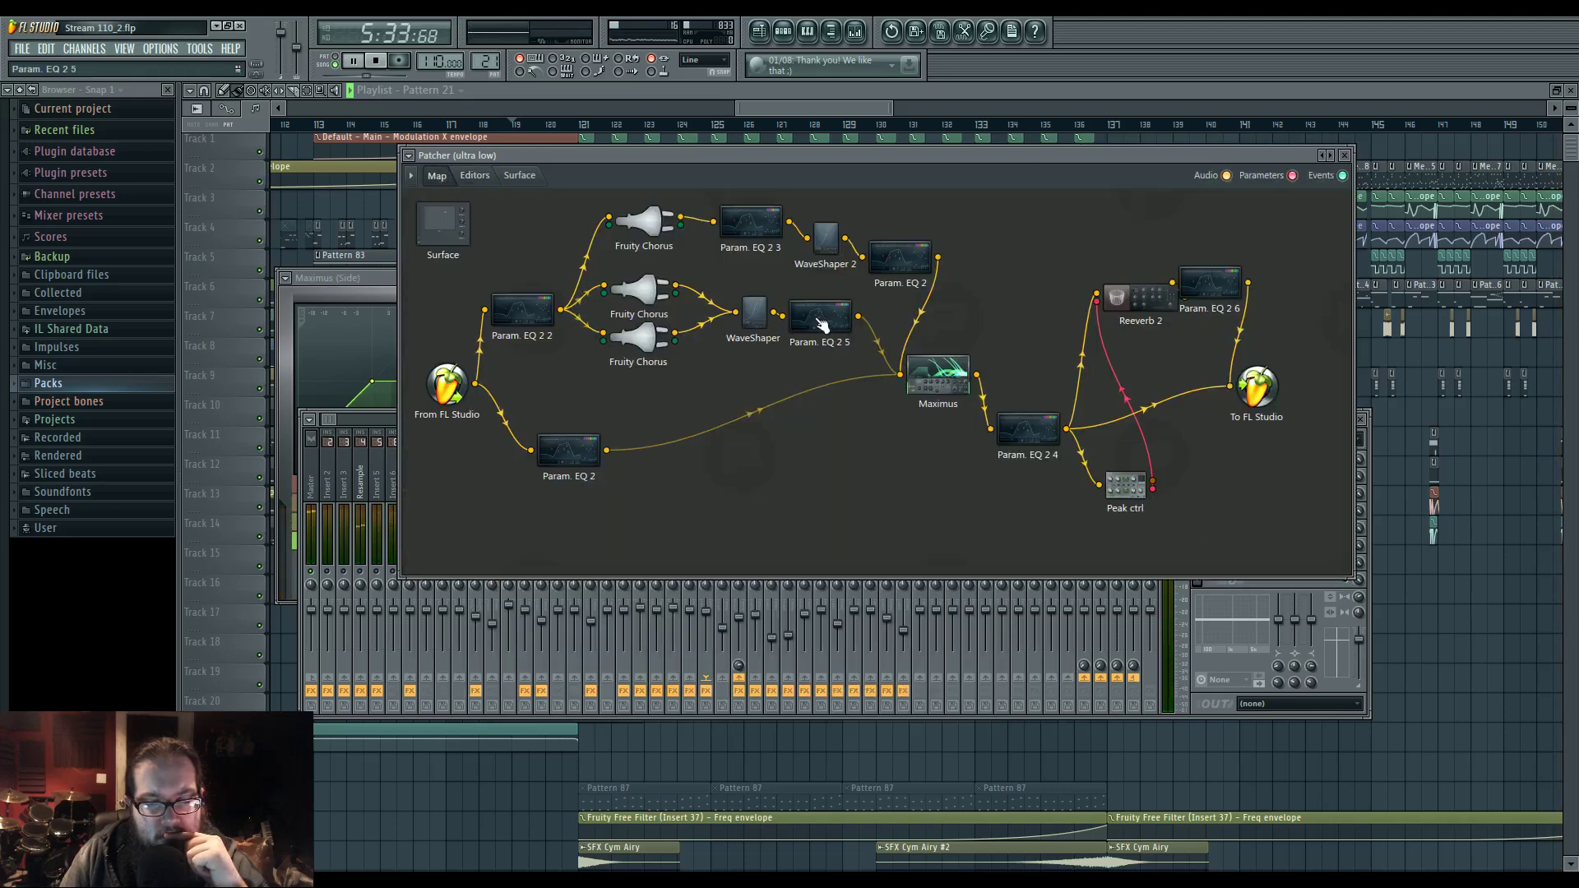
- Restart playback from bar 121 and lower the band 7 high shelf in the ultra low Patcher's Param. EQ 2 5
{"action": "left_click", "coordinate": [582, 124]}
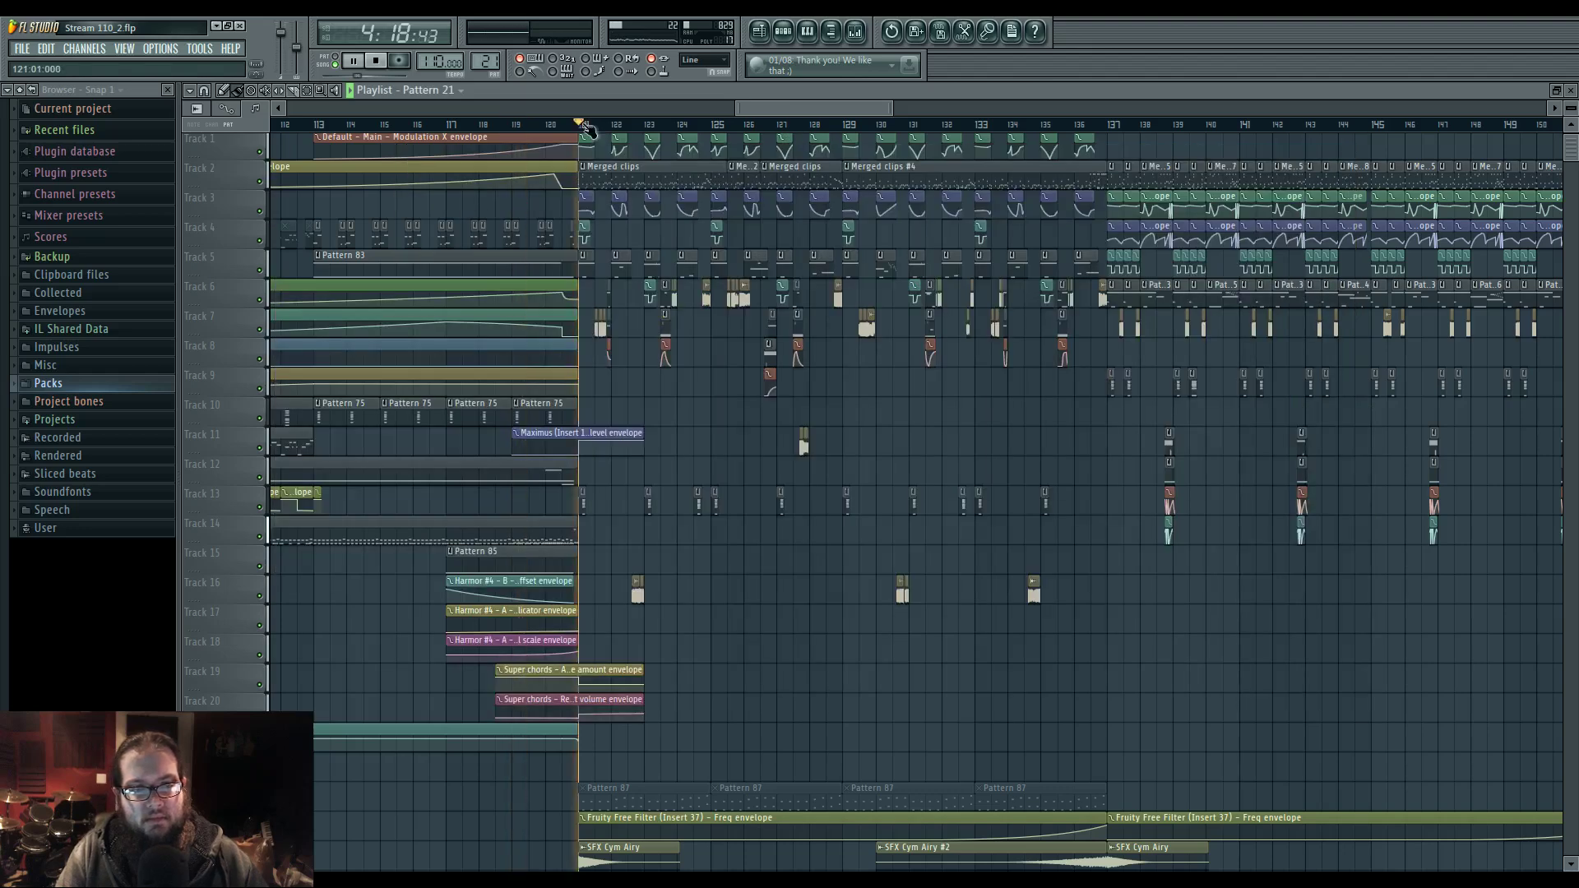
{"action": "left_click", "coordinate": [855, 33]}
{"action": "left_click", "coordinate": [1233, 471]}
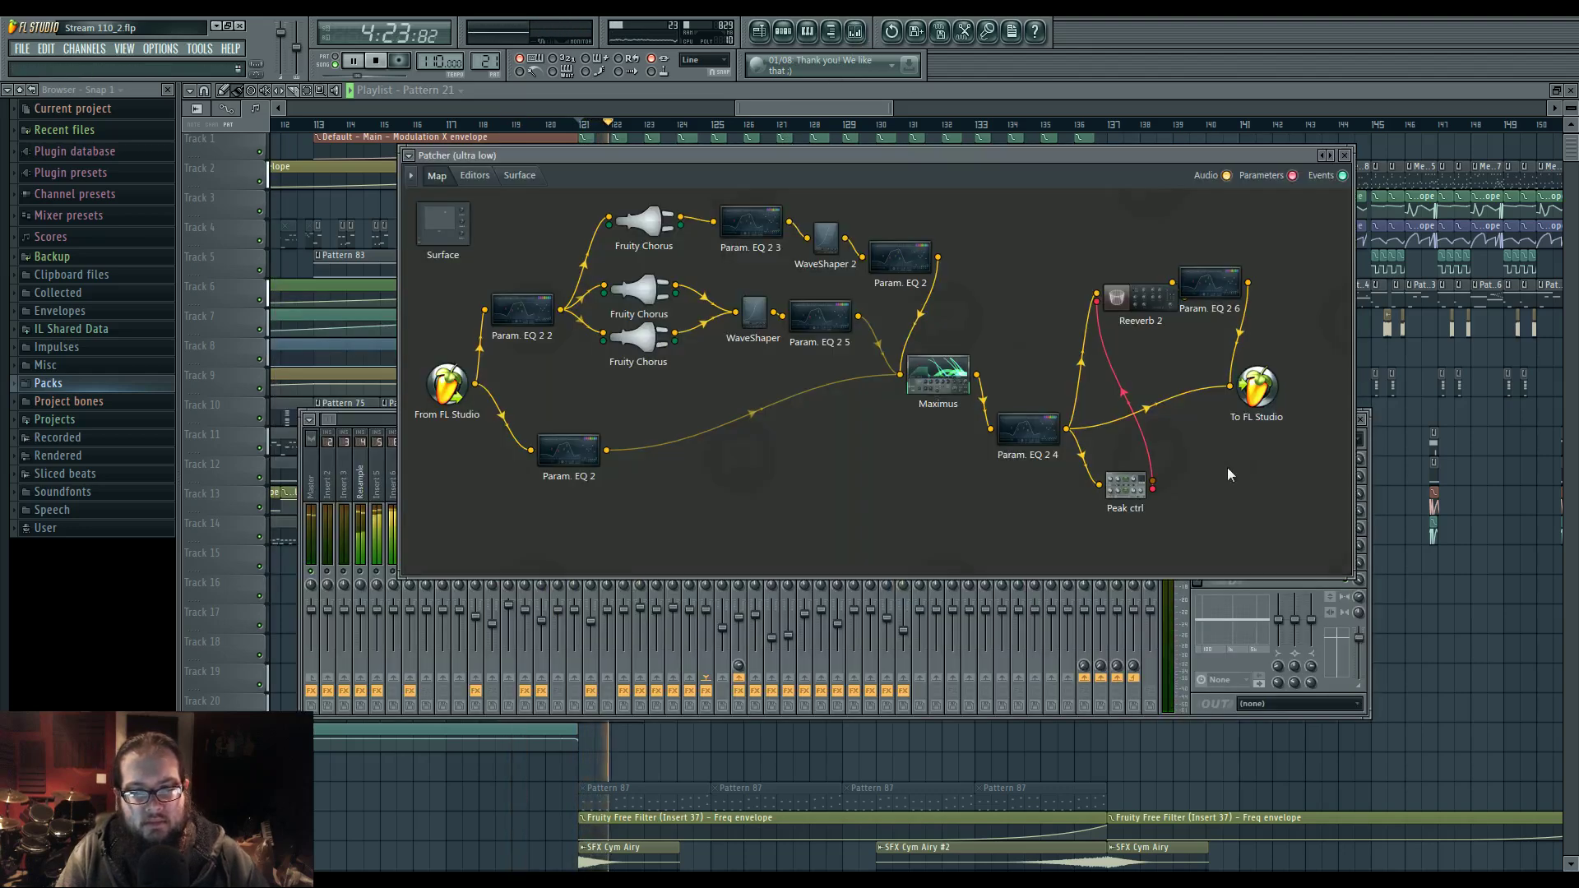
{"action": "double_click", "coordinate": [835, 319]}
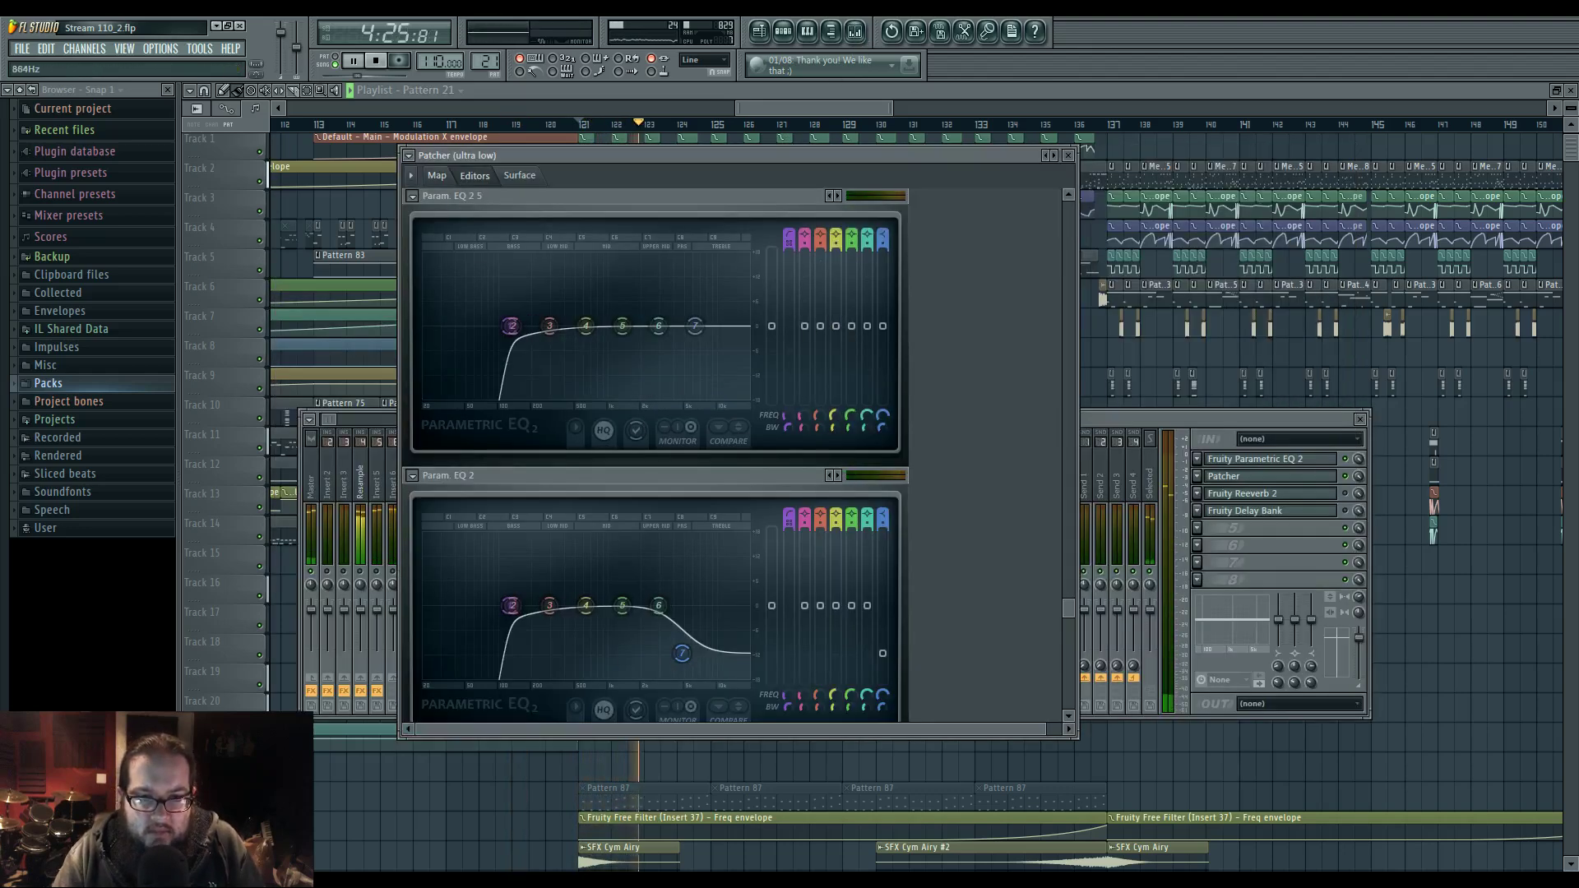
{"action": "left_click_drag", "start_coordinate": [695, 325], "coordinate": [687, 370]}
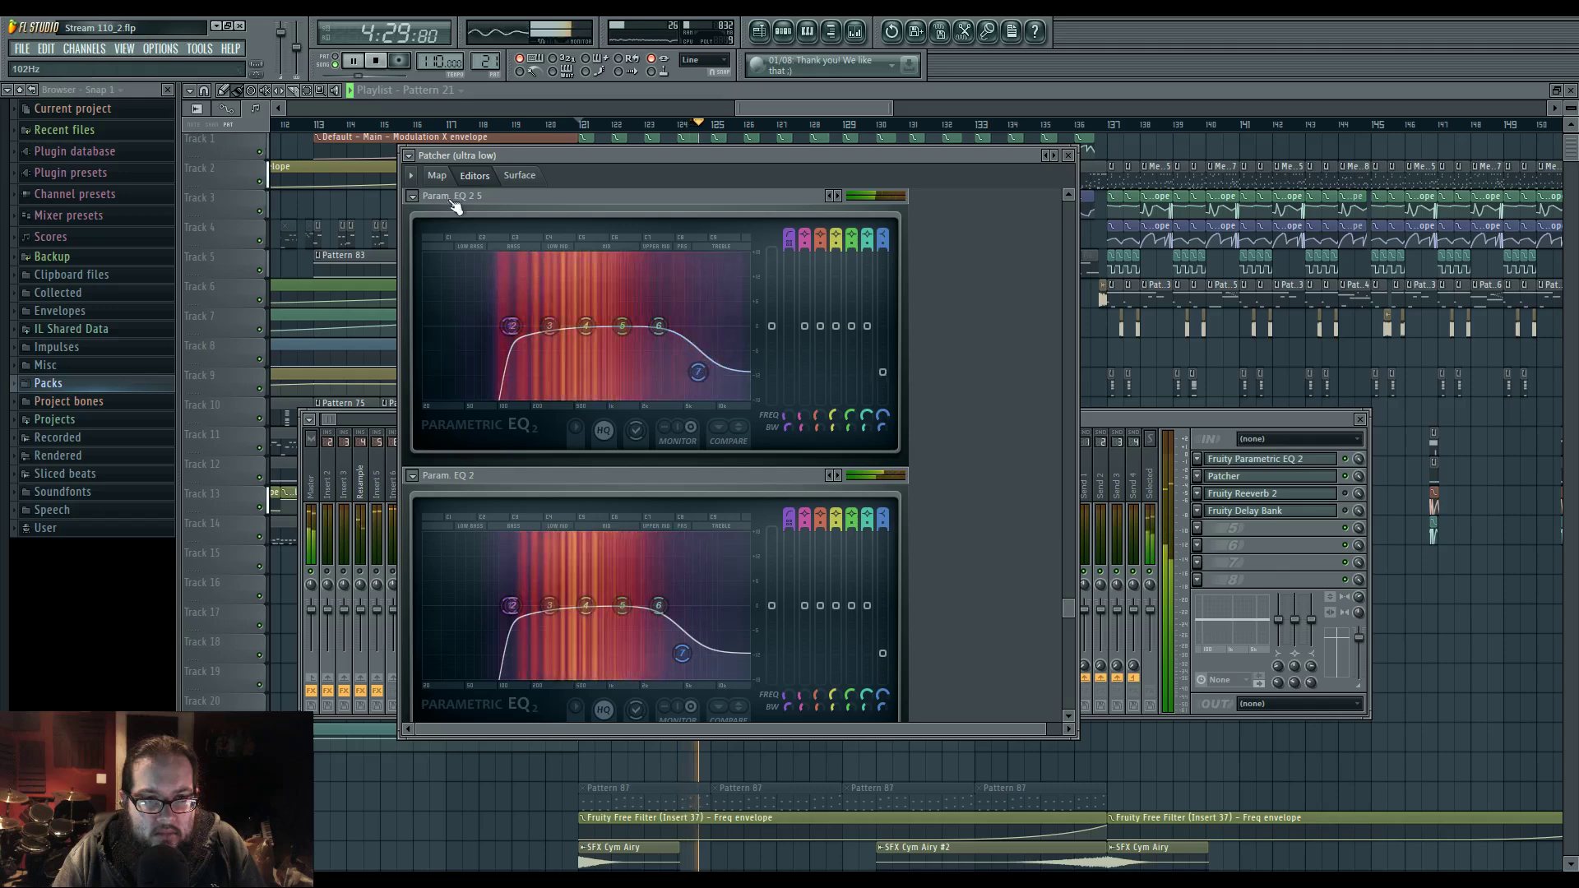
- Cut band 5 in the ultra low Patcher's Param. EQ 2 5 to about -9.9 dB at 1988 Hz
{"action": "left_click", "coordinate": [437, 175]}
{"action": "double_click", "coordinate": [820, 317]}
{"action": "left_click_drag", "start_coordinate": [623, 325], "coordinate": [650, 372]}
{"action": "left_click", "coordinate": [436, 178]}
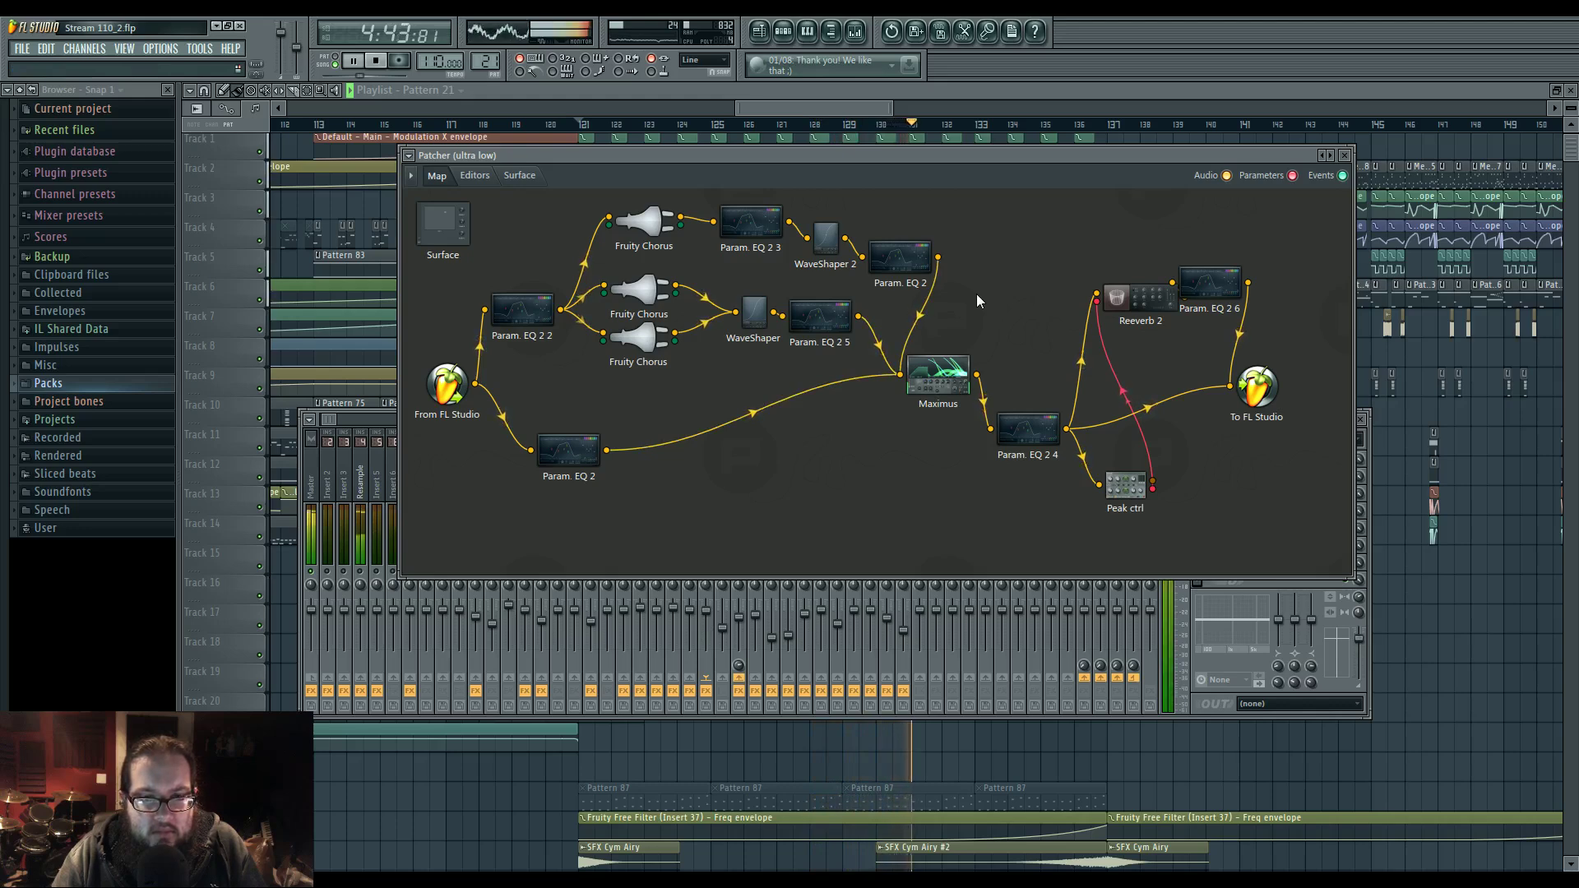
{"action": "double_click", "coordinate": [1019, 430]}
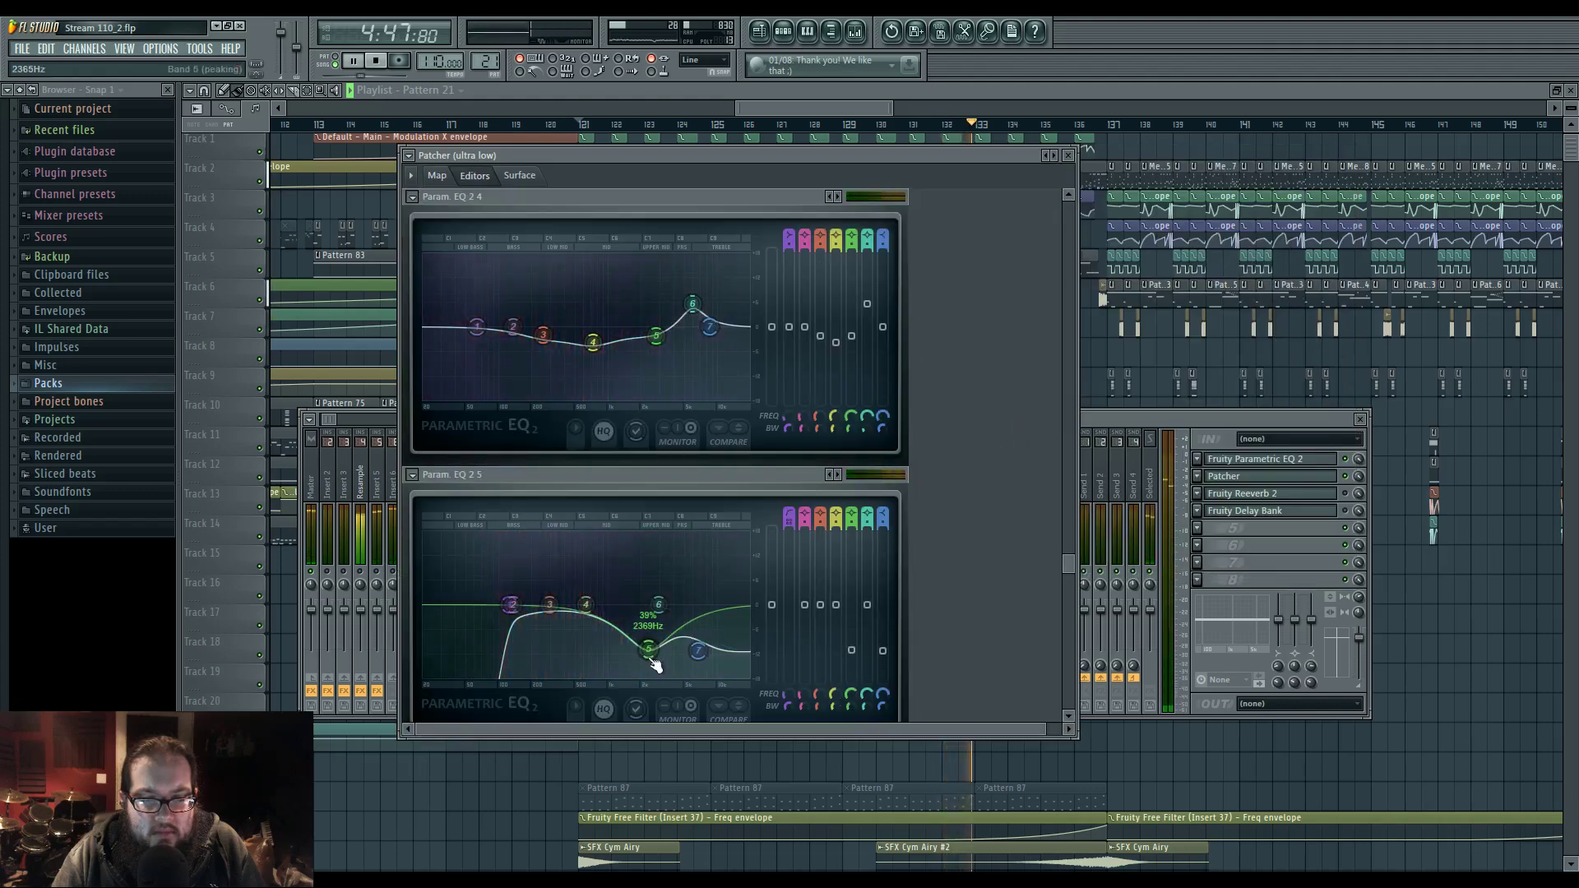
{"action": "mouse_move", "coordinate": [650, 659]}
{"action": "left_mouse_down"}
{"action": "mouse_move", "coordinate": [608, 653]}
{"action": "mouse_move", "coordinate": [641, 654]}
{"action": "left_mouse_up"}
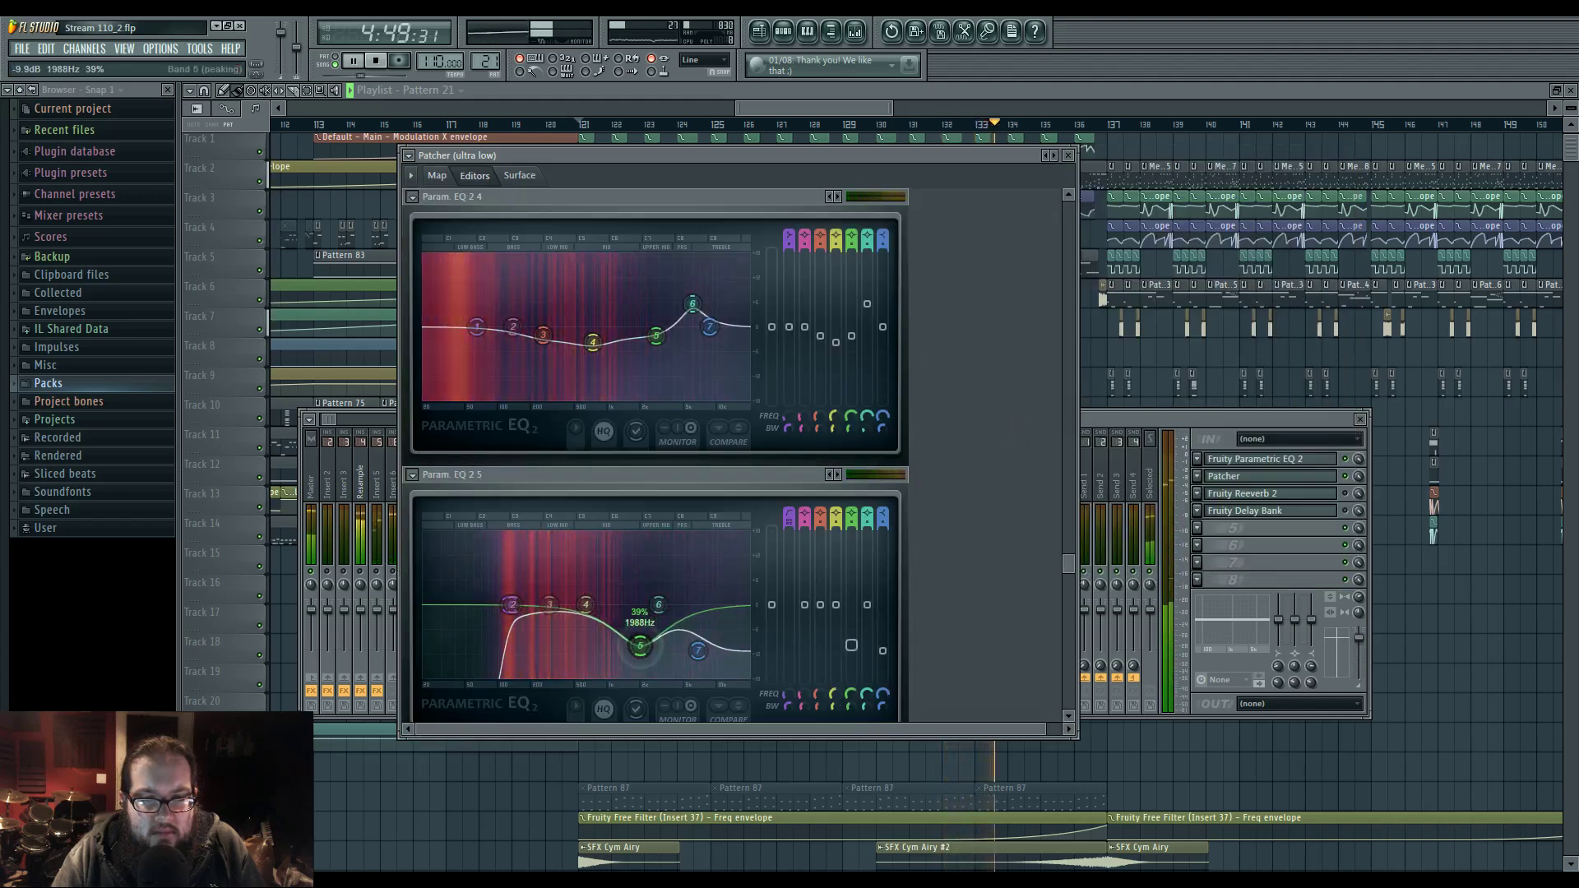
- Reshape Param. EQ 2 4: boost the band 7 shelf about 6 dB, deepen band 4's cut and set band 5 to about 1.7 dB at 2180 Hz
{"action": "left_click", "coordinate": [437, 176]}
{"action": "double_click", "coordinate": [1026, 437]}
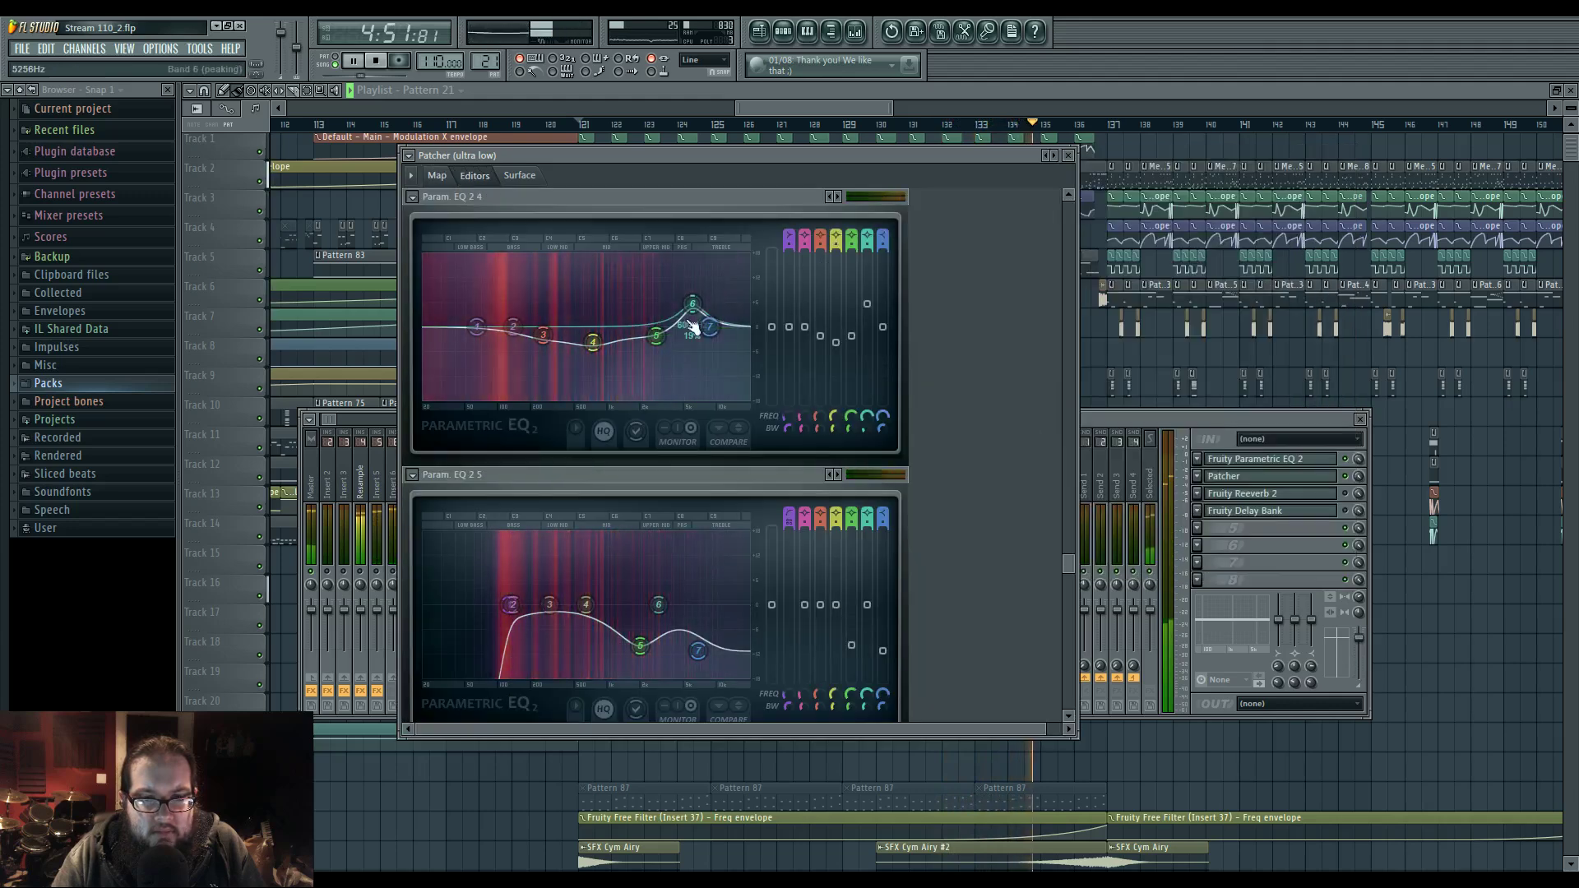
{"action": "mouse_move", "coordinate": [693, 319]}
{"action": "left_mouse_down"}
{"action": "mouse_move", "coordinate": [708, 320]}
{"action": "mouse_move", "coordinate": [691, 300]}
{"action": "left_mouse_up"}
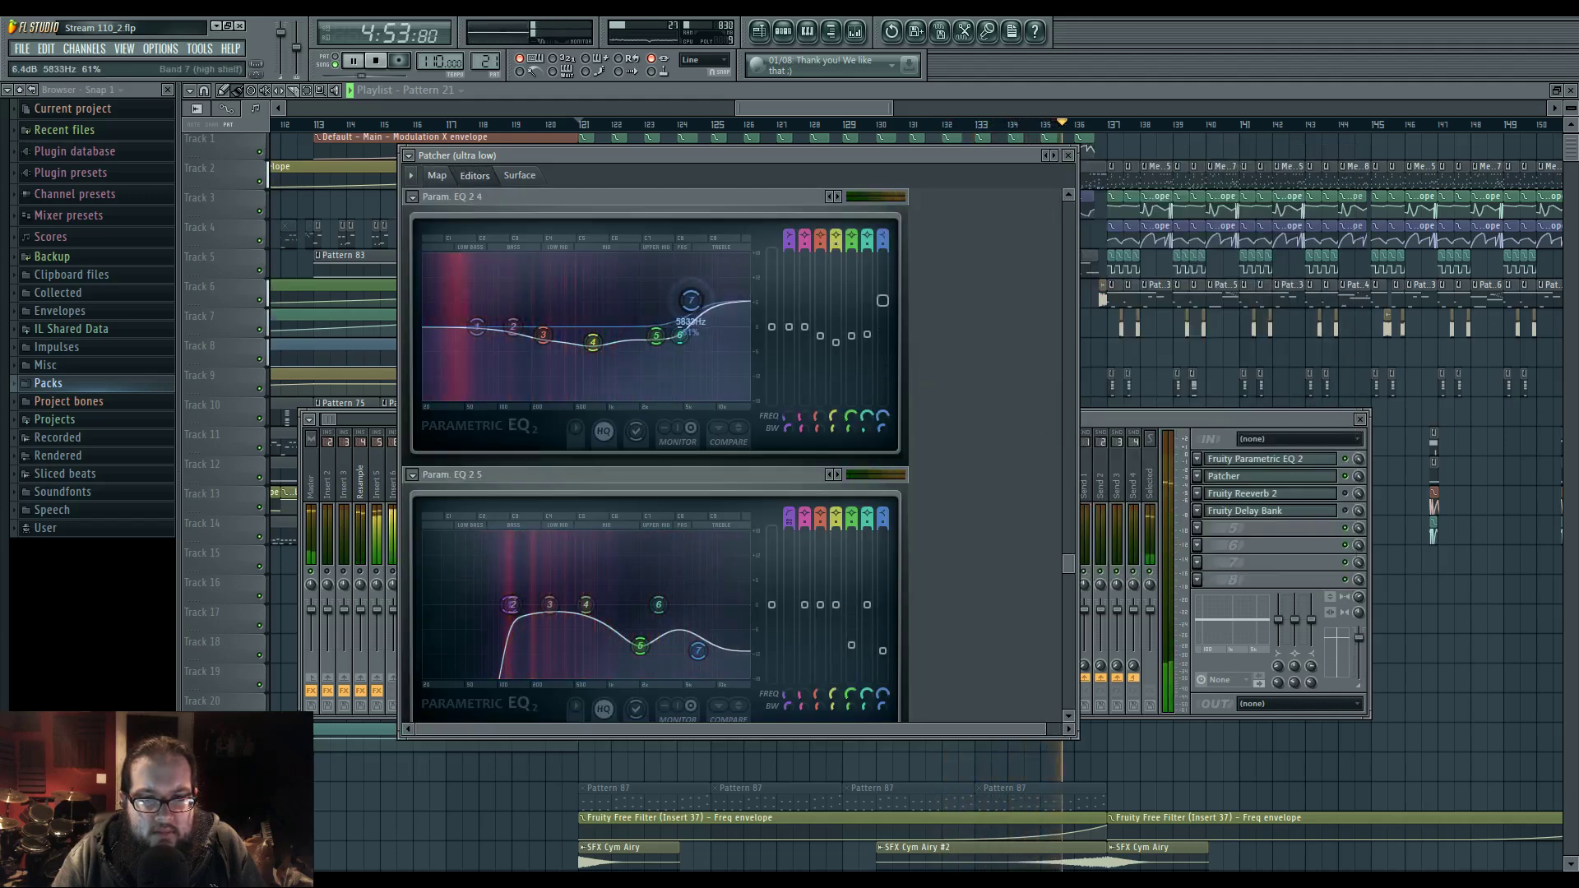
{"action": "left_click_drag", "start_coordinate": [592, 341], "coordinate": [670, 337]}
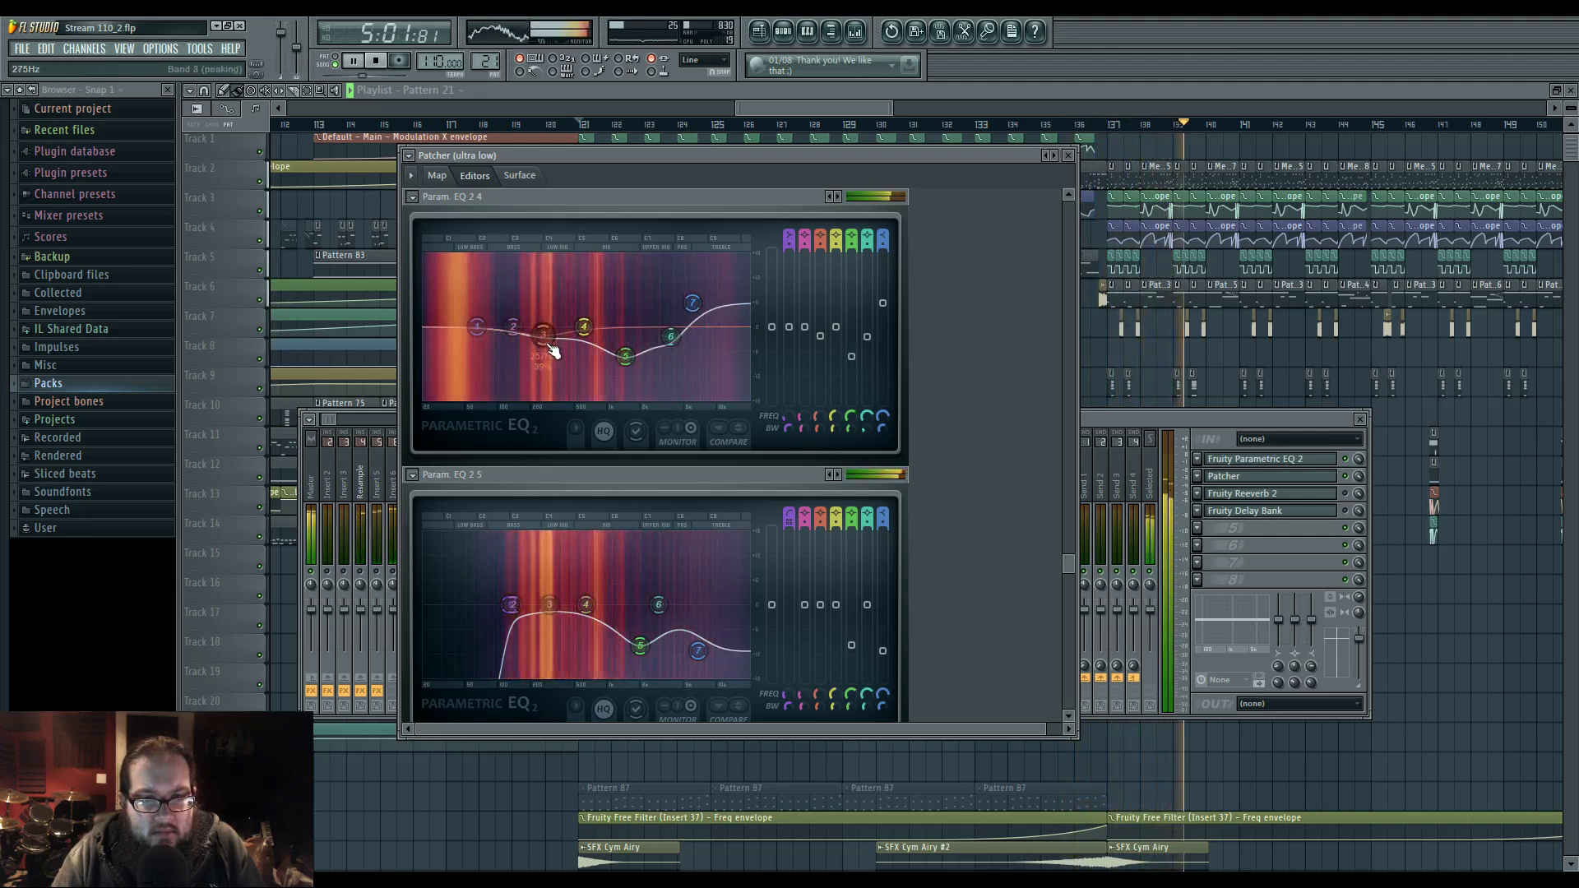
{"action": "left_click_drag", "start_coordinate": [543, 334], "coordinate": [674, 298]}
{"action": "left_click_drag", "start_coordinate": [606, 338], "coordinate": [613, 356]}
{"action": "left_click_drag", "start_coordinate": [674, 297], "coordinate": [649, 316]}
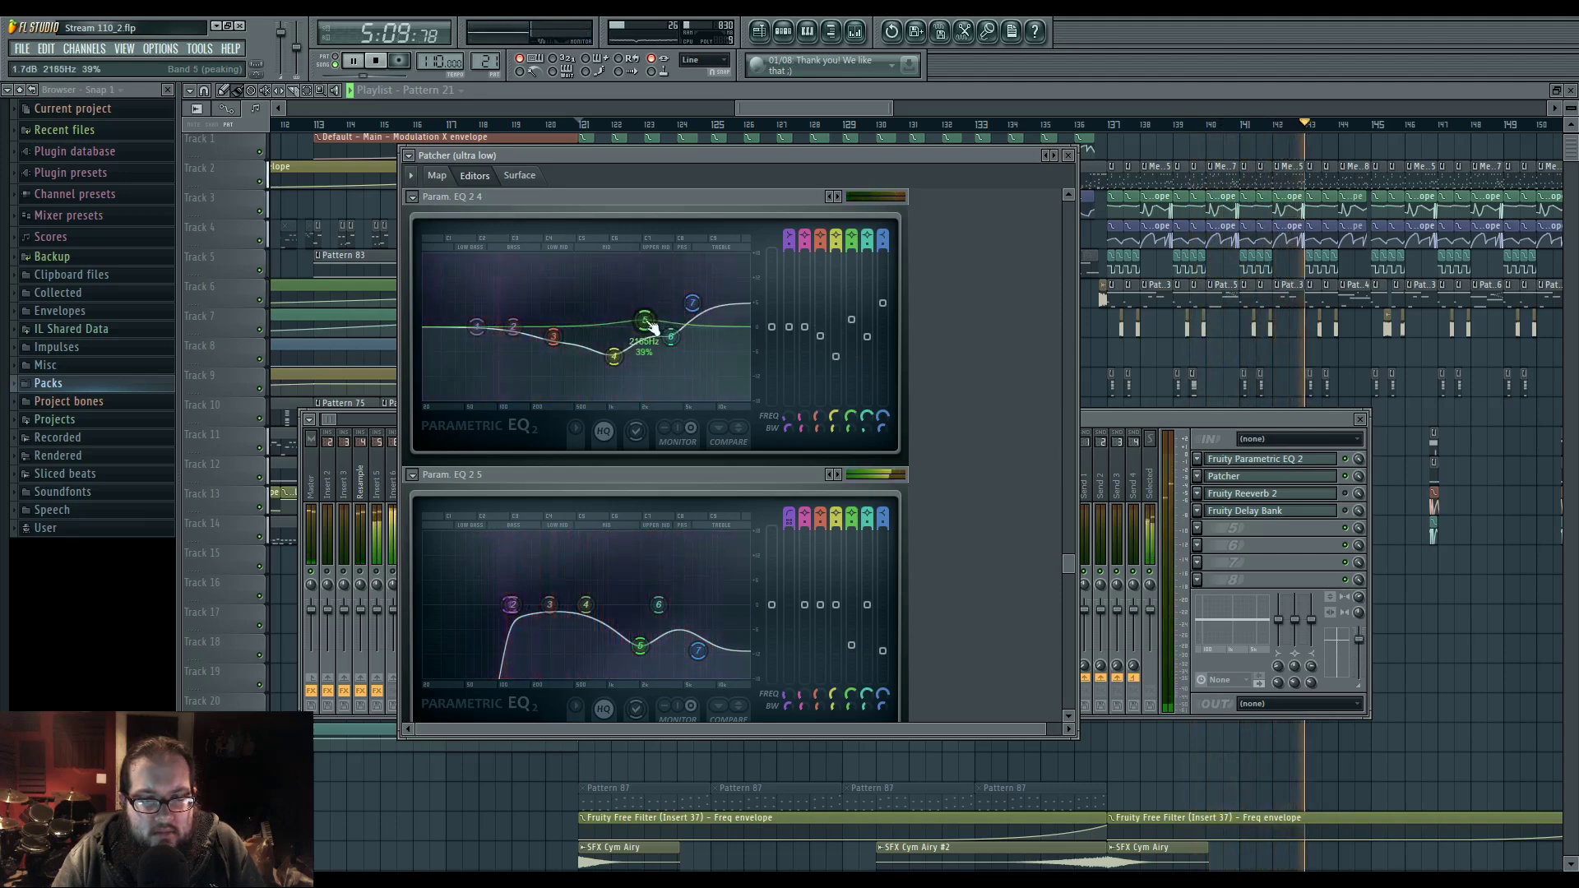
- Ease the band 5 cut in Param. EQ 2 5, then flatten the band 7 shelf and cut band 6 in the Param. EQ 2 after WaveShaper 2
{"action": "left_click", "coordinate": [437, 178]}
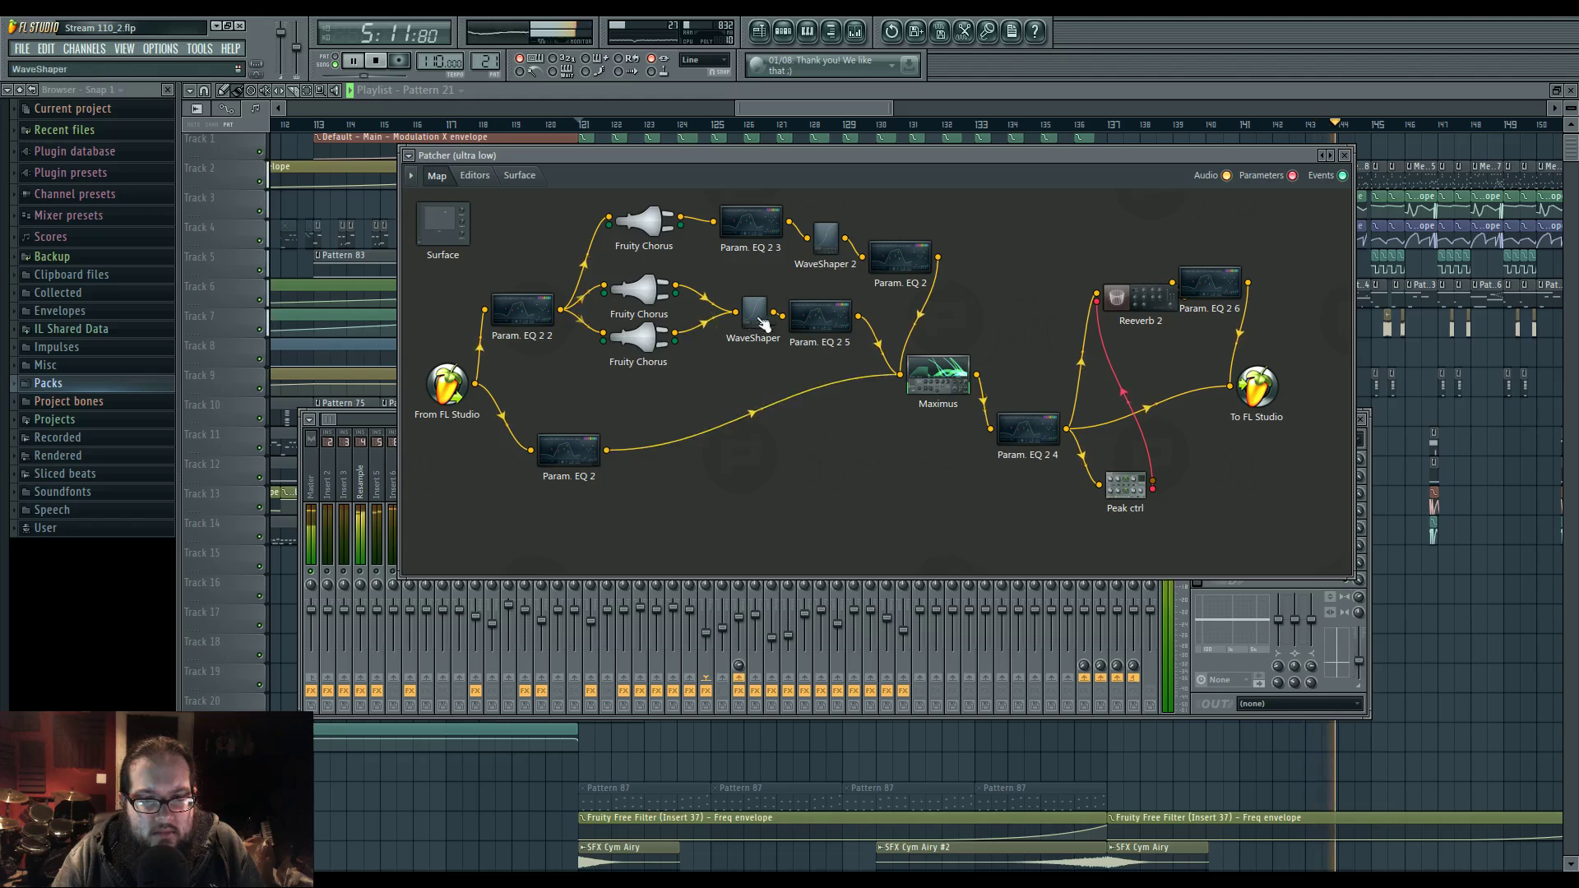
{"action": "double_click", "coordinate": [811, 319]}
{"action": "mouse_move", "coordinate": [642, 370]}
{"action": "left_mouse_down"}
{"action": "mouse_move", "coordinate": [641, 342]}
{"action": "mouse_move", "coordinate": [637, 356]}
{"action": "left_mouse_up"}
{"action": "left_click_drag", "start_coordinate": [683, 656], "coordinate": [706, 608]}
{"action": "mouse_move", "coordinate": [660, 609]}
{"action": "left_mouse_down"}
{"action": "mouse_move", "coordinate": [656, 634]}
{"action": "mouse_move", "coordinate": [628, 640]}
{"action": "mouse_move", "coordinate": [669, 637]}
{"action": "left_mouse_up"}
{"action": "left_click", "coordinate": [438, 175]}
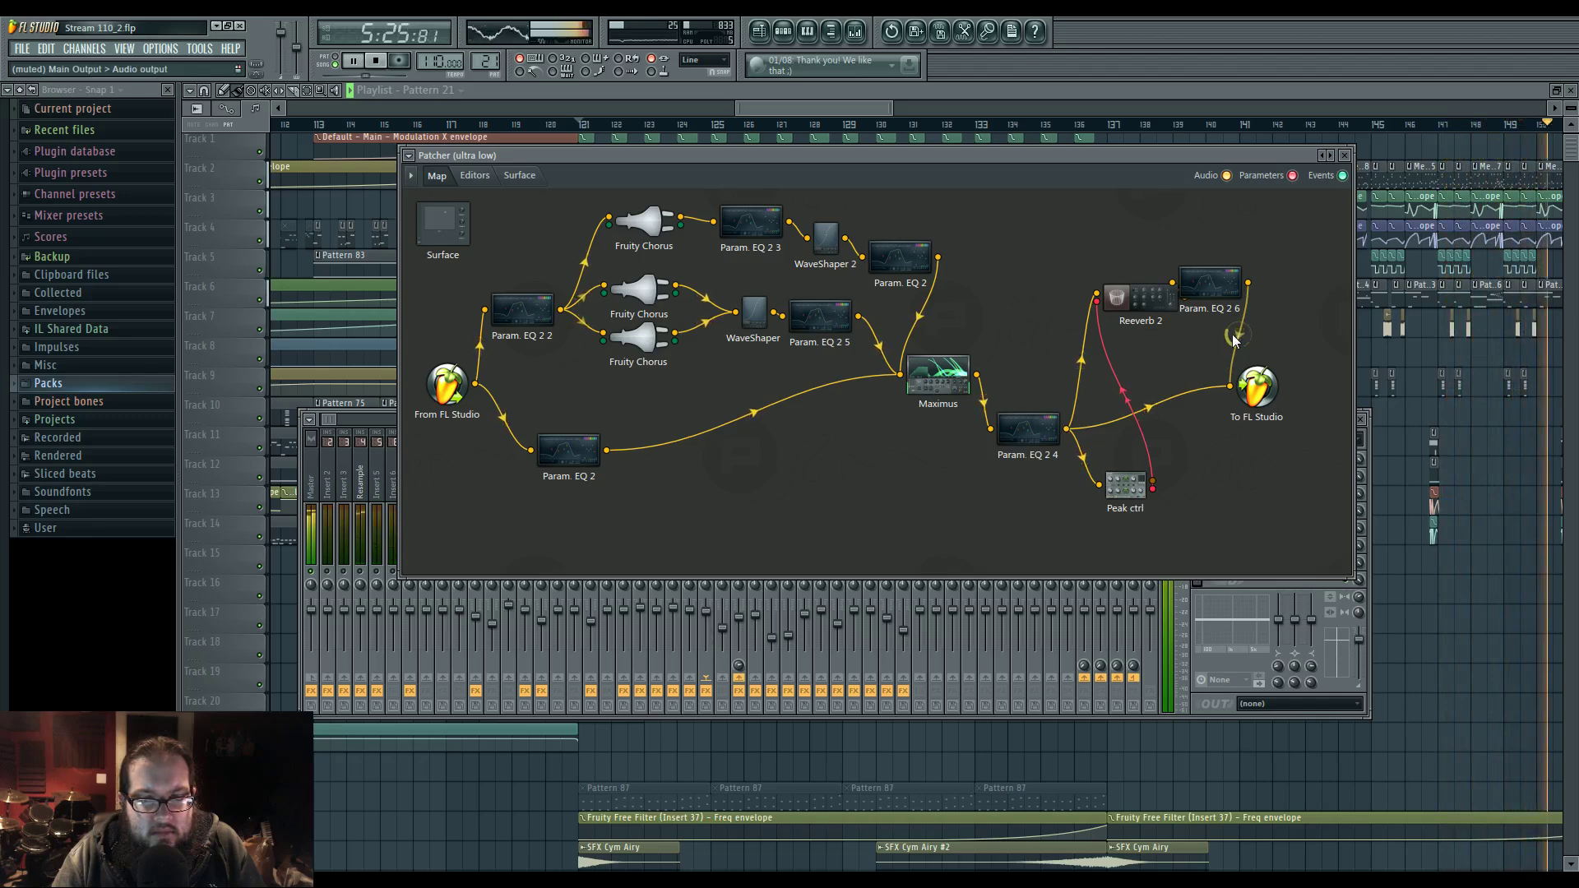
- Open the ultra low 2 channel's synth and lower its Unison pan
{"action": "left_click", "coordinate": [783, 31]}
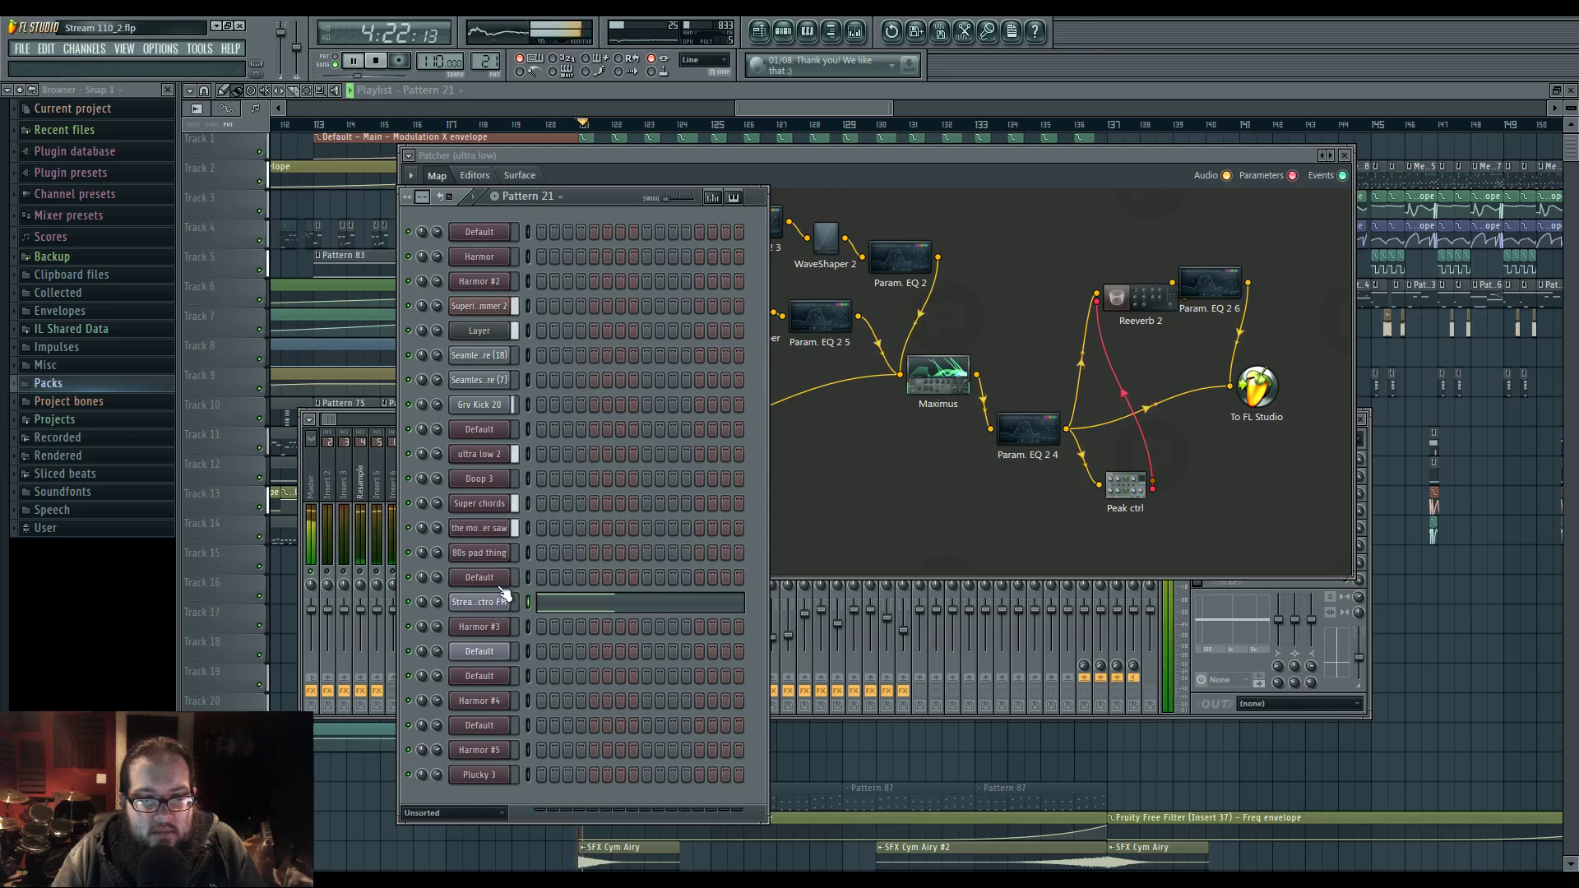
{"action": "left_click", "coordinate": [498, 454]}
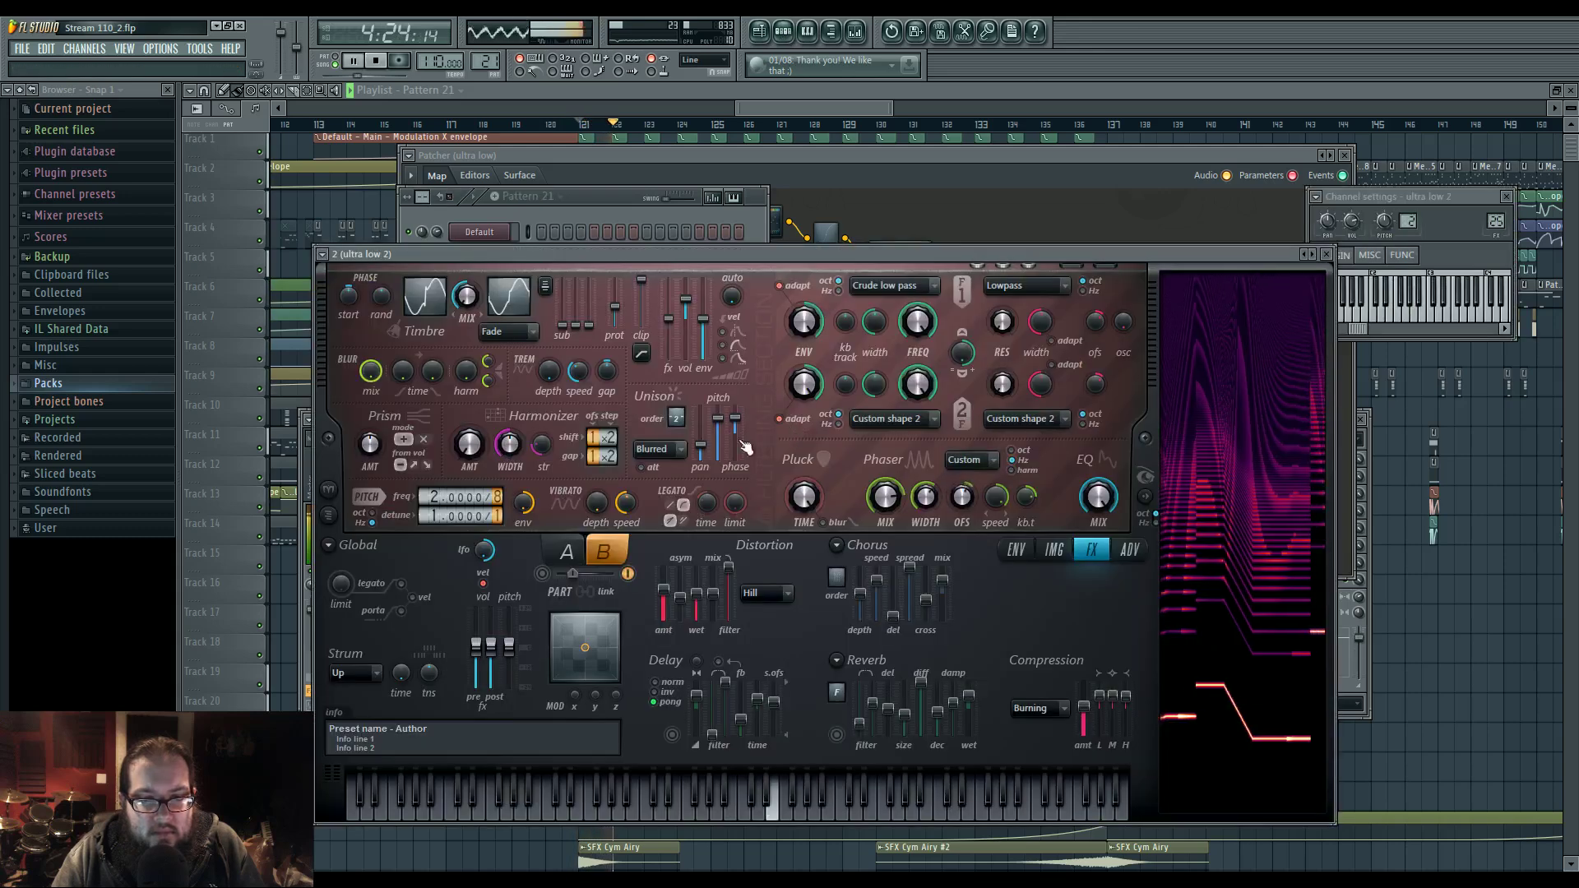
{"action": "left_click_drag", "start_coordinate": [704, 459], "coordinate": [705, 455]}
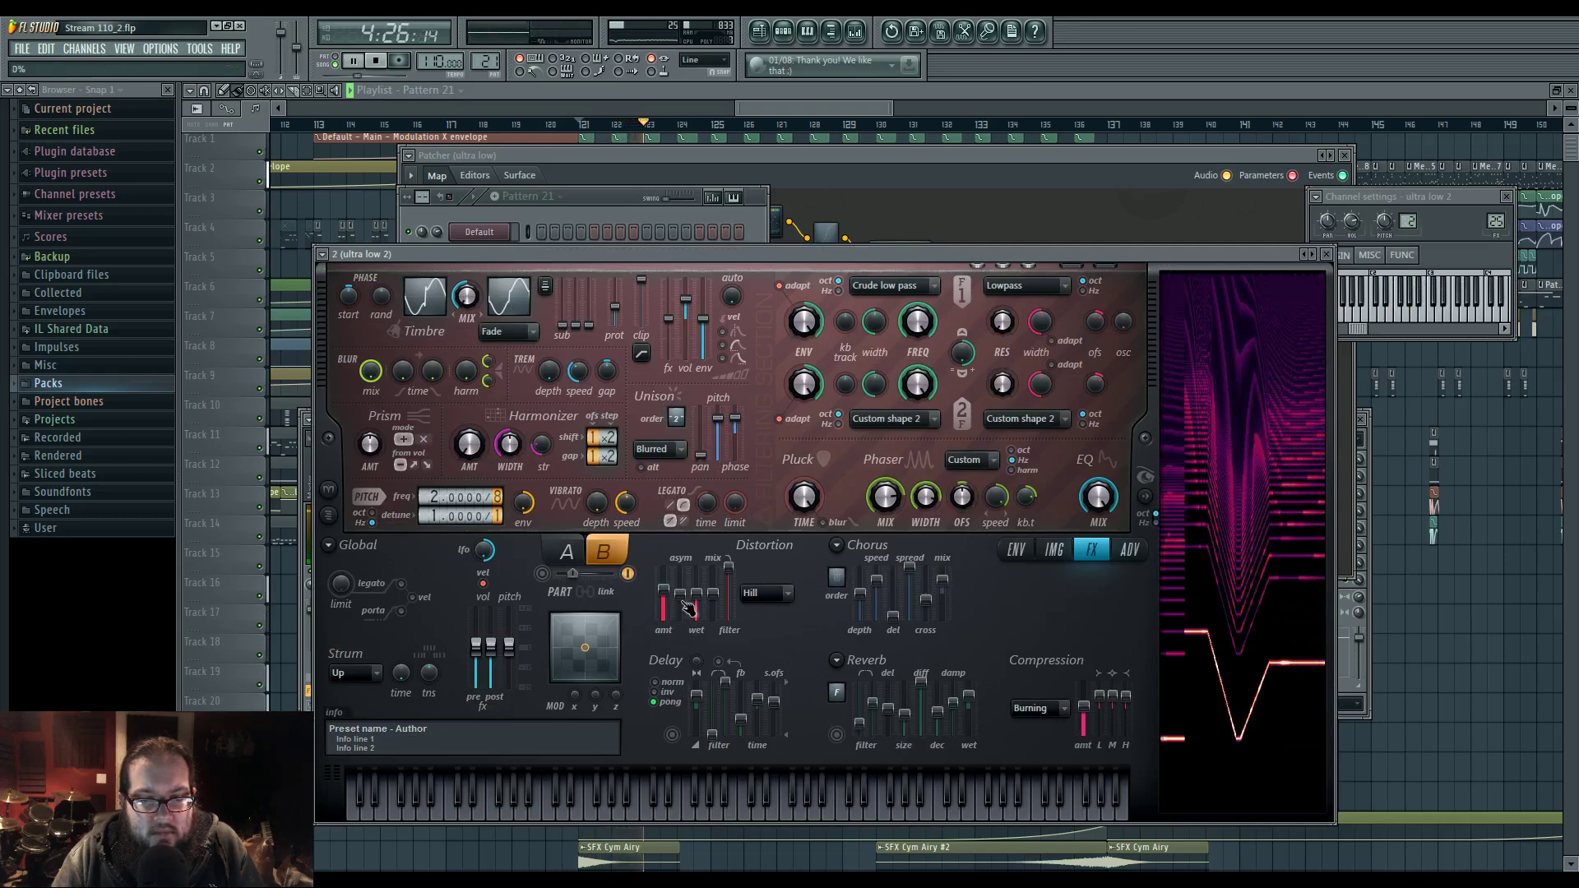
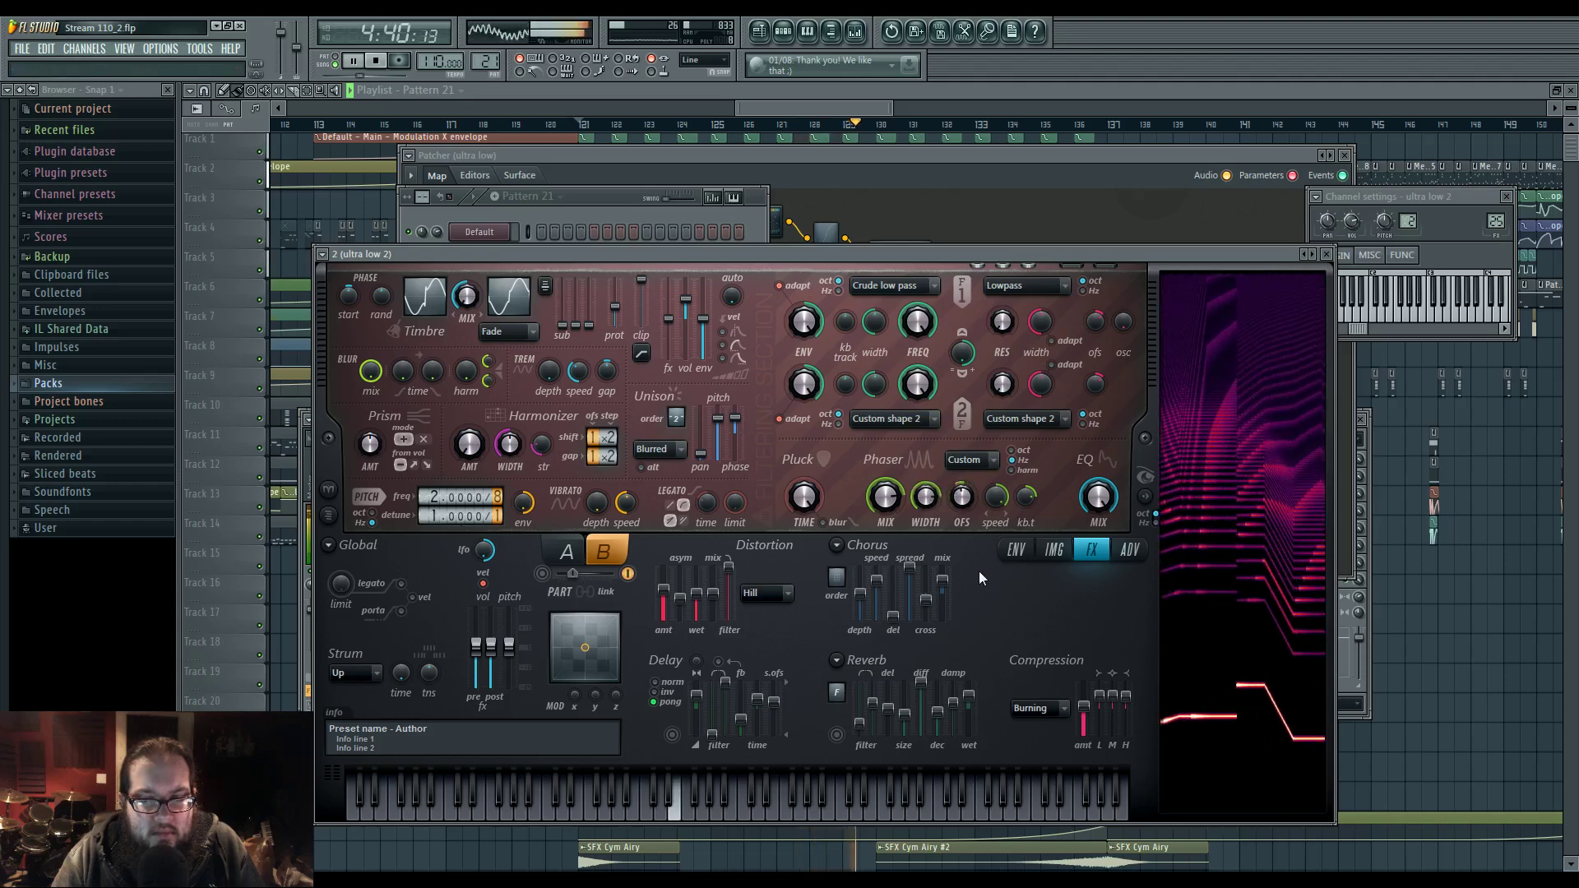
- Edit the Phaser shape of ultra low 2 to drop steeply from its central peak into a low, nearly flat tail
{"action": "left_click", "coordinate": [970, 467]}
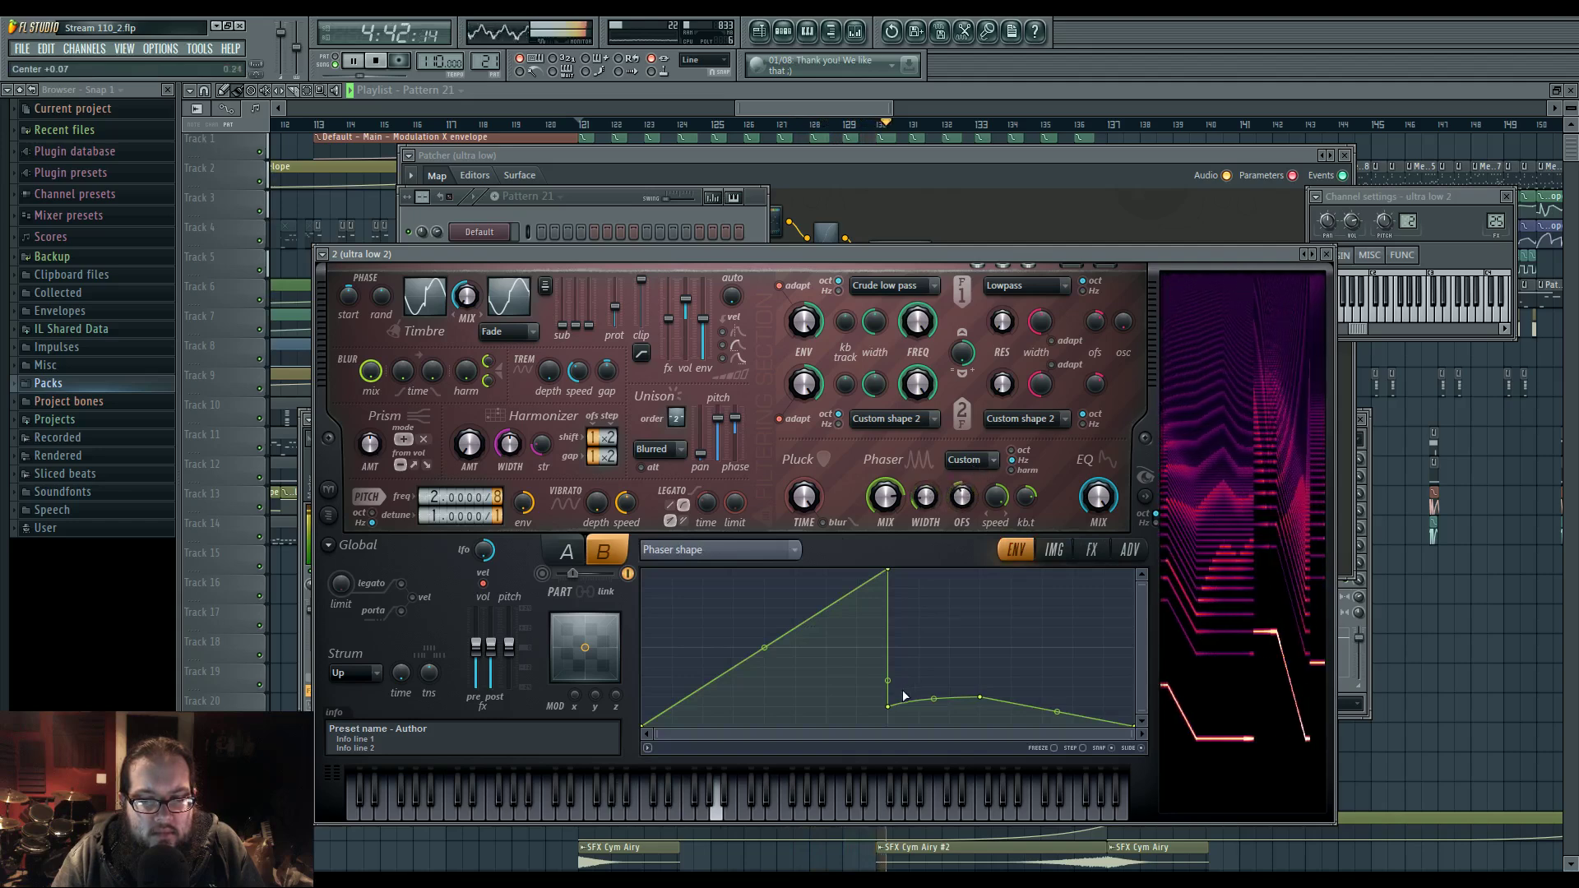
{"action": "mouse_move", "coordinate": [985, 709]}
{"action": "left_mouse_down"}
{"action": "mouse_move", "coordinate": [993, 651]}
{"action": "mouse_move", "coordinate": [986, 708]}
{"action": "left_mouse_up"}
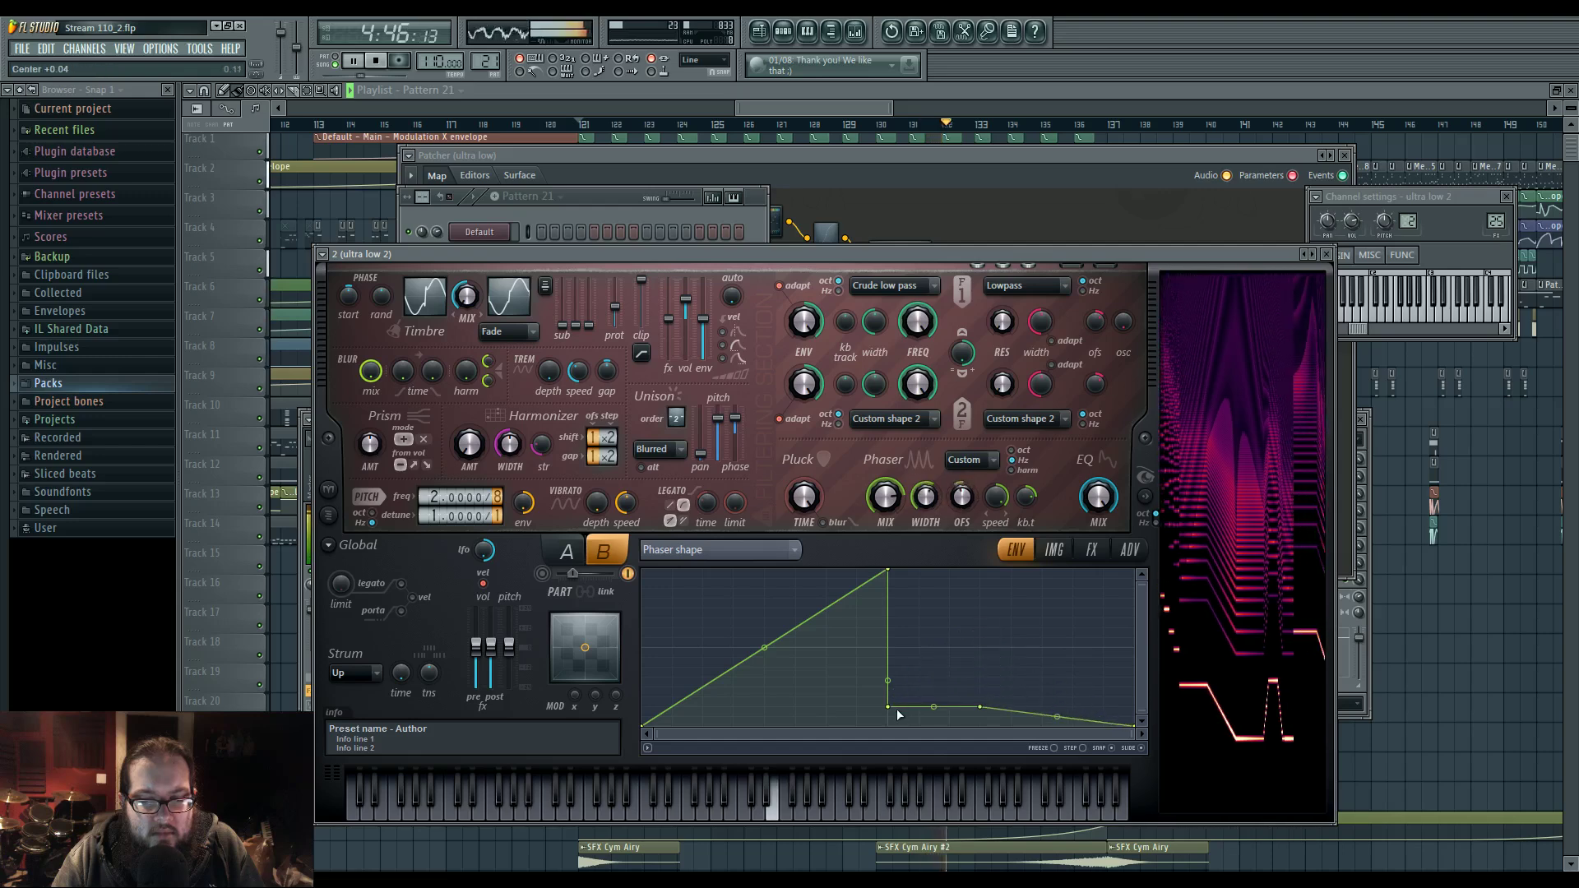
{"action": "left_click_drag", "start_coordinate": [891, 707], "coordinate": [897, 574]}
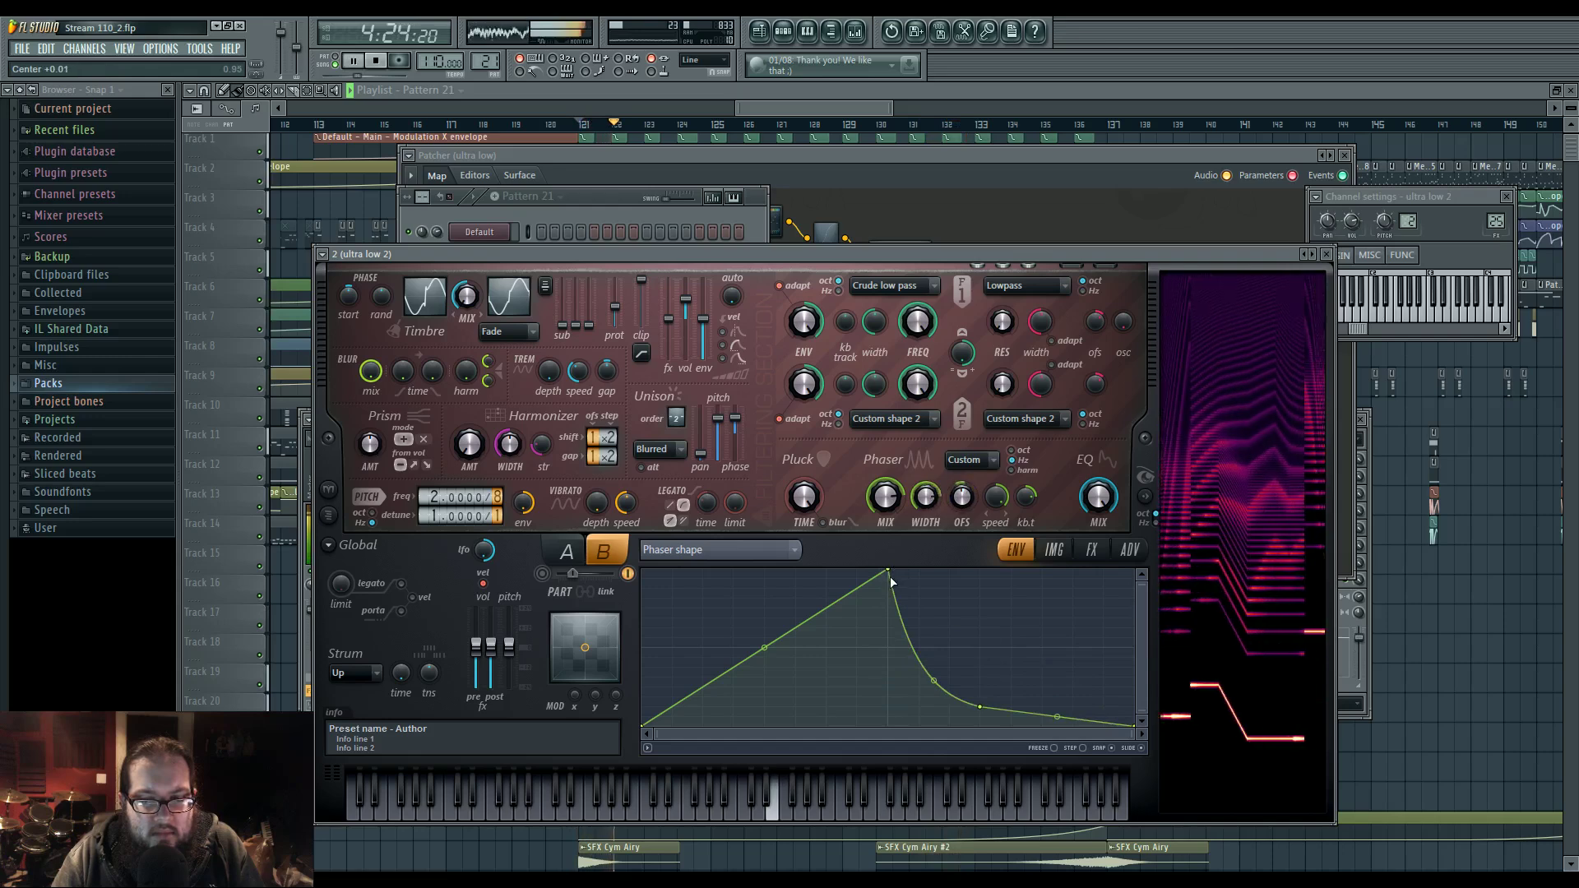
{"action": "left_click_drag", "start_coordinate": [891, 581], "coordinate": [891, 699]}
{"action": "key", "text": "space"}
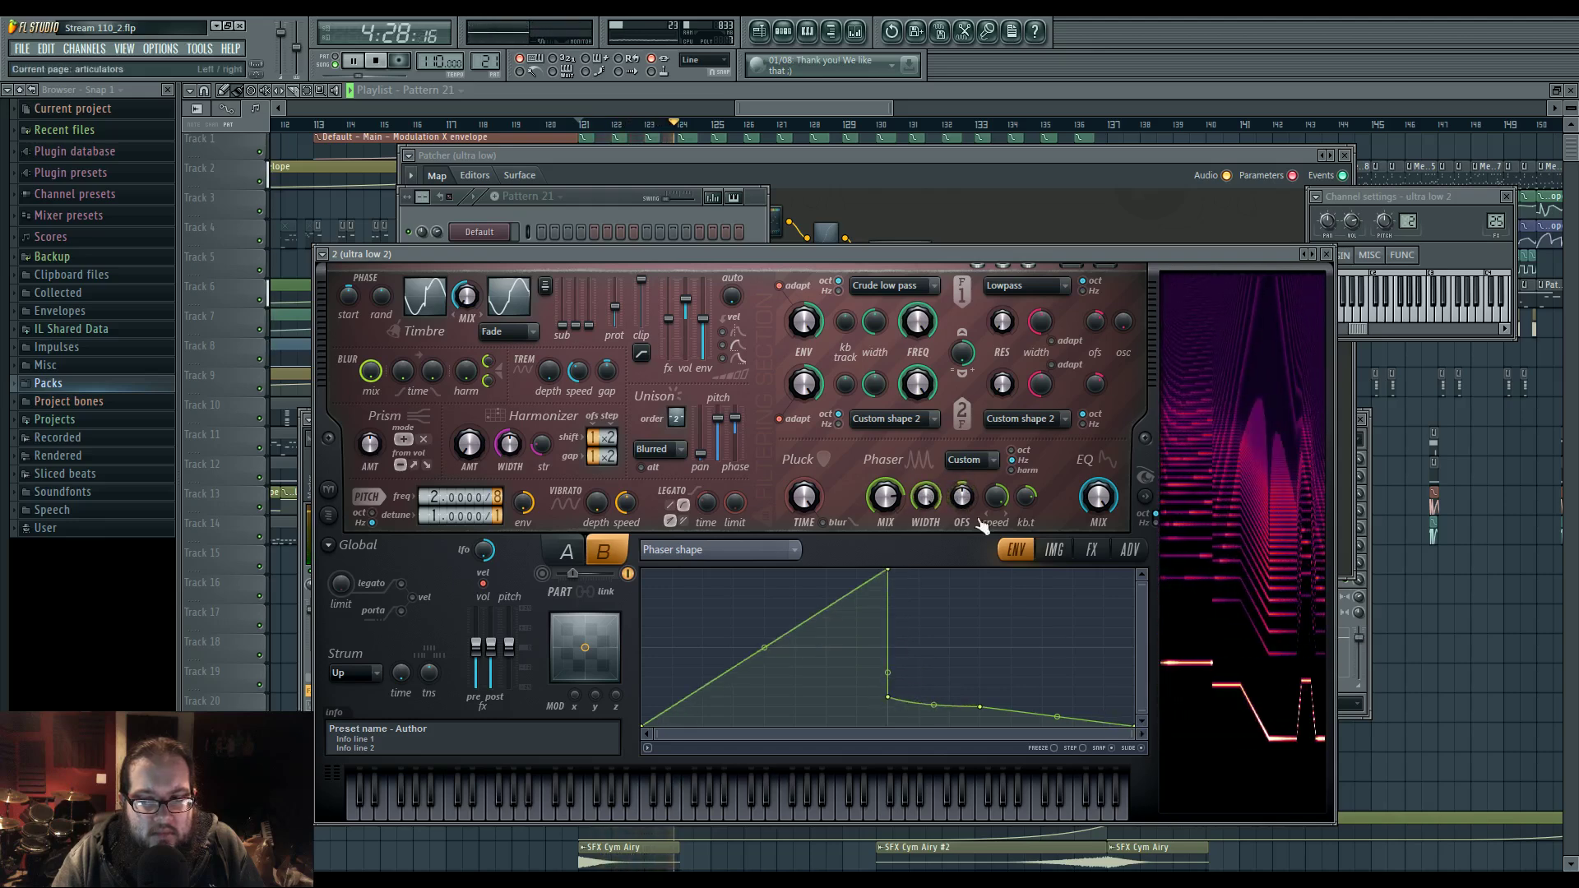
- Set the mixer volume of the Side track to -2.5 dB and of Insert 36 to -7.5 dB
{"action": "left_click", "coordinate": [856, 31]}
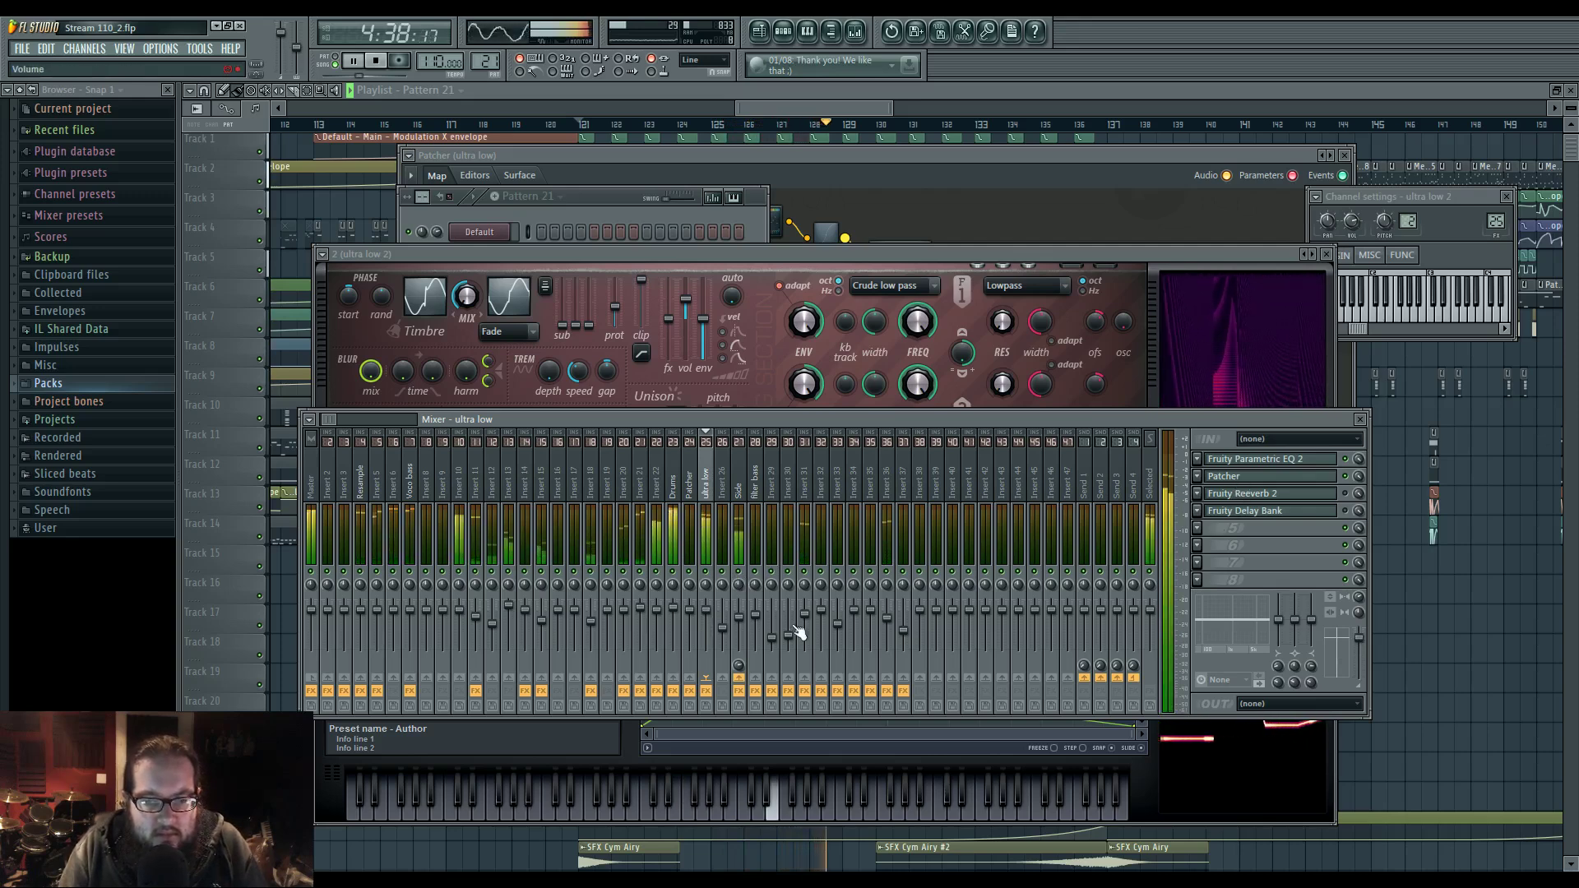
{"action": "left_click", "coordinate": [741, 621]}
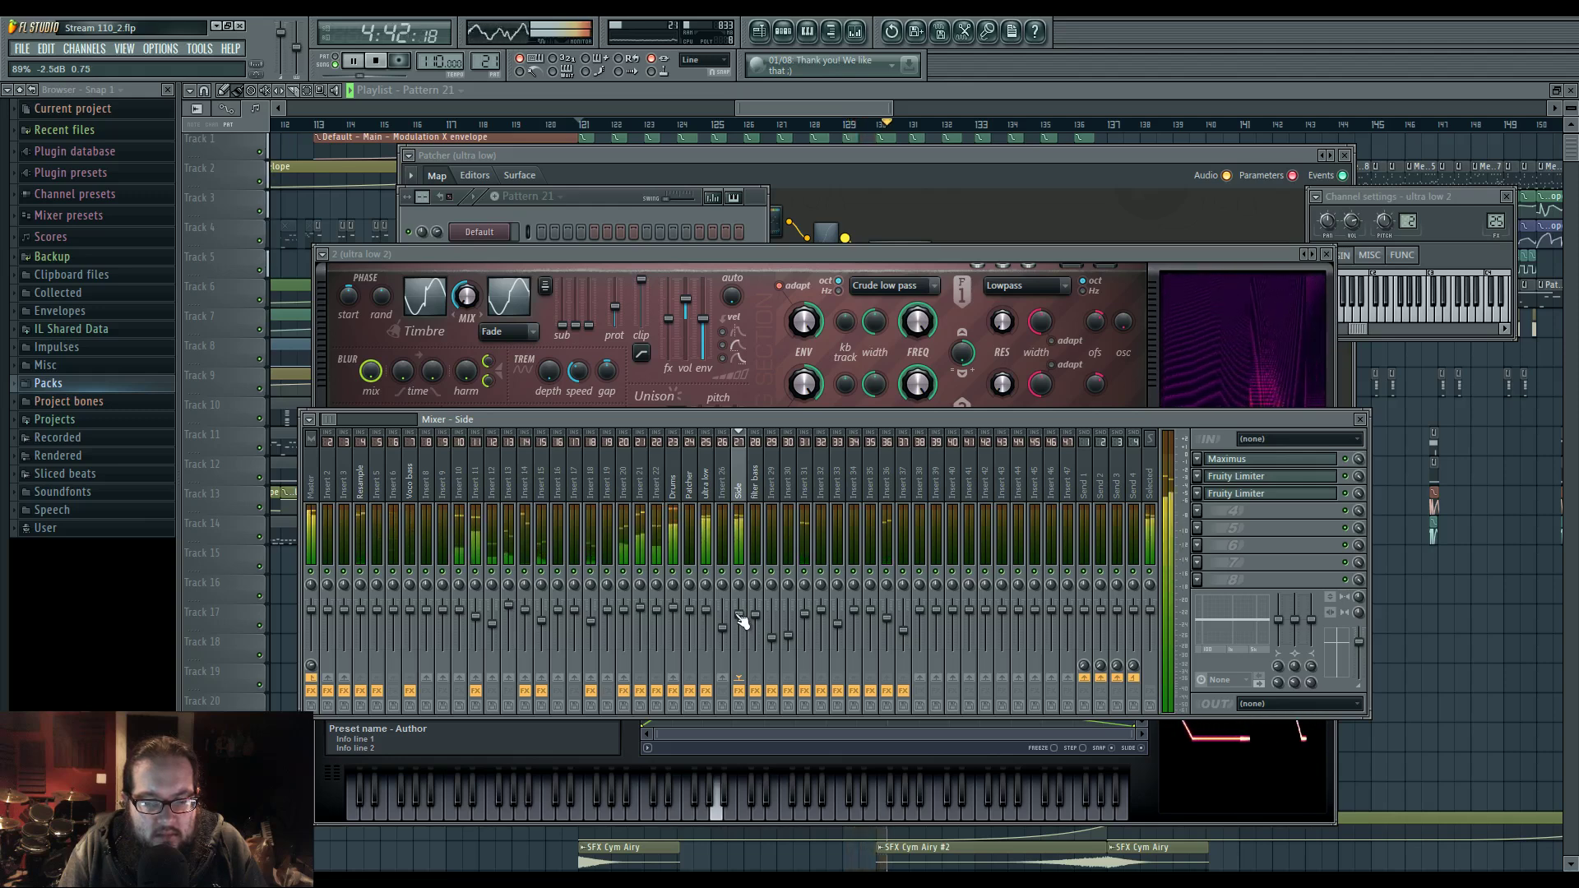
{"action": "left_click", "coordinate": [708, 487]}
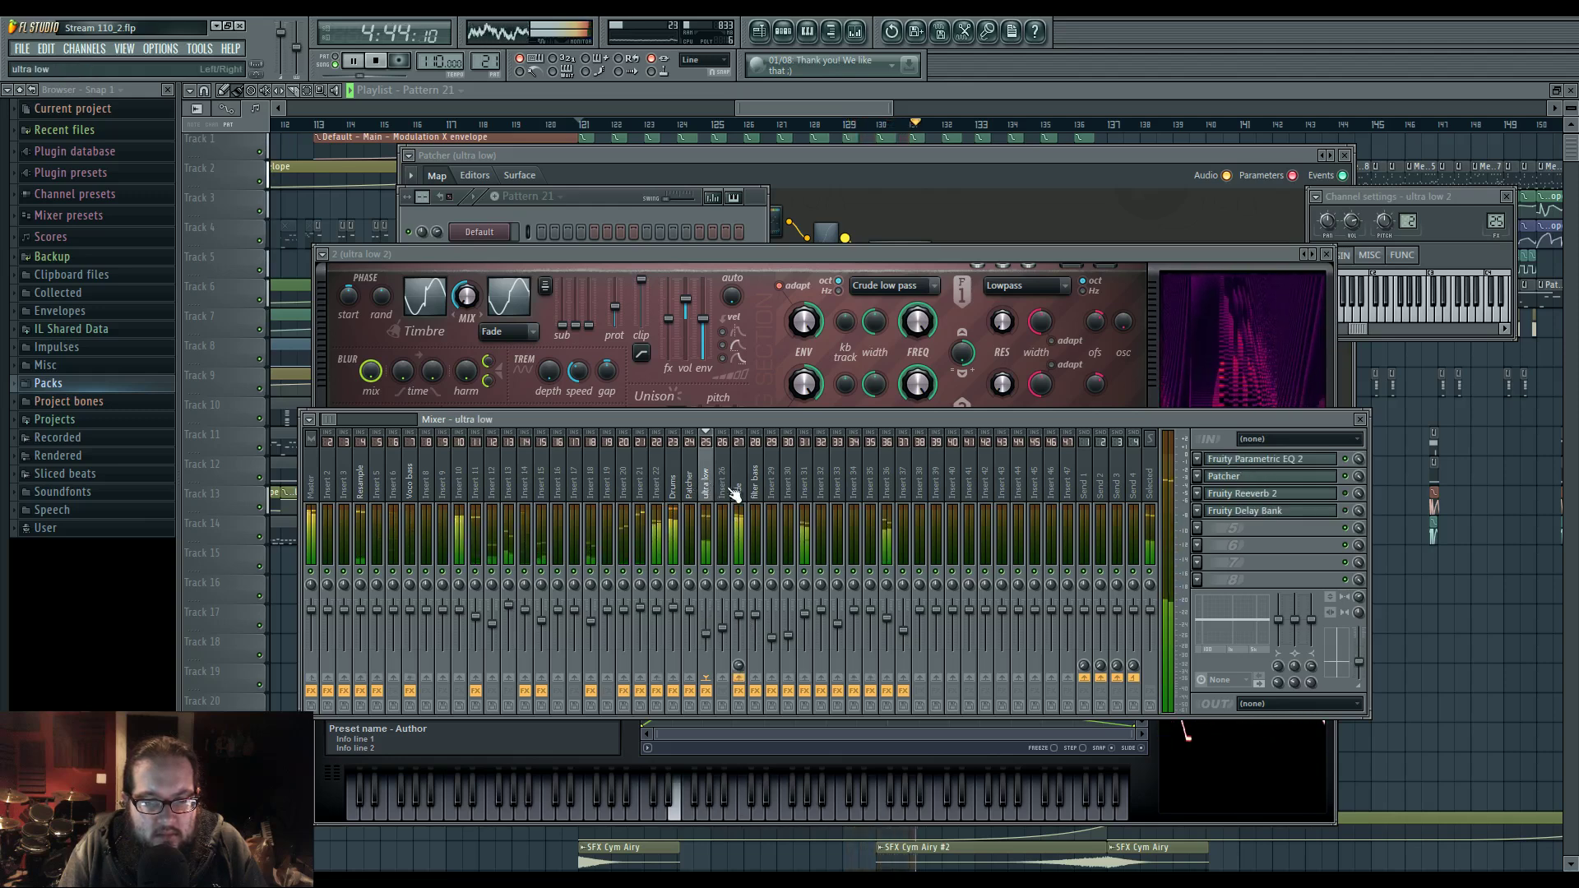
{"action": "left_click", "coordinate": [887, 529]}
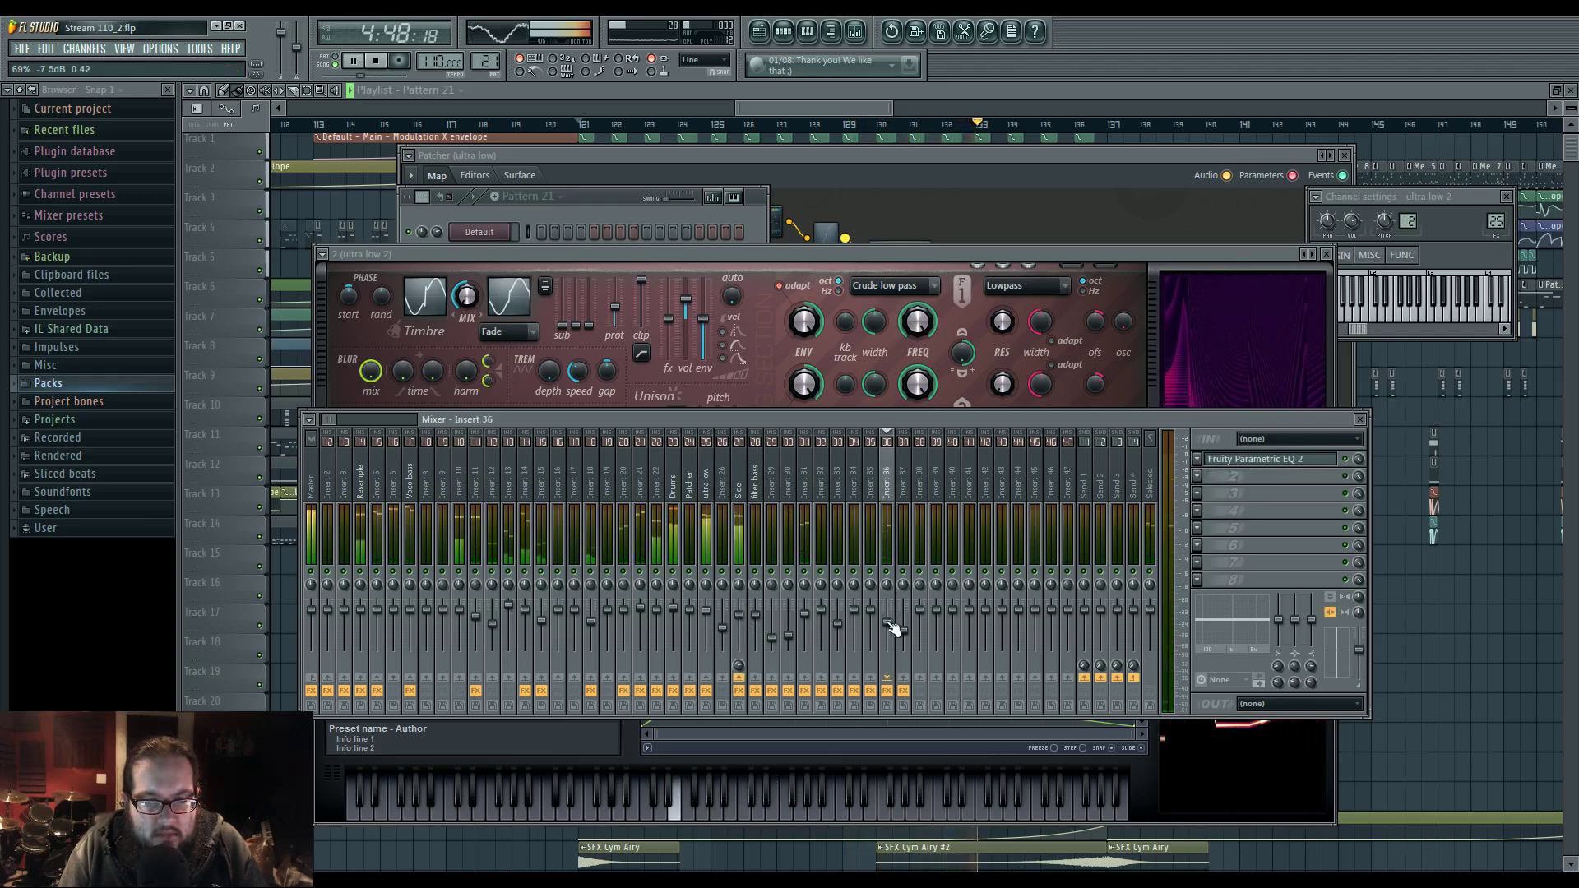
- Reopen ultra low's Patcher and raise the band 7 high shelf in Param. EQ 2 5 to a slight cut, easing band 5 too
{"action": "left_click", "coordinate": [707, 485]}
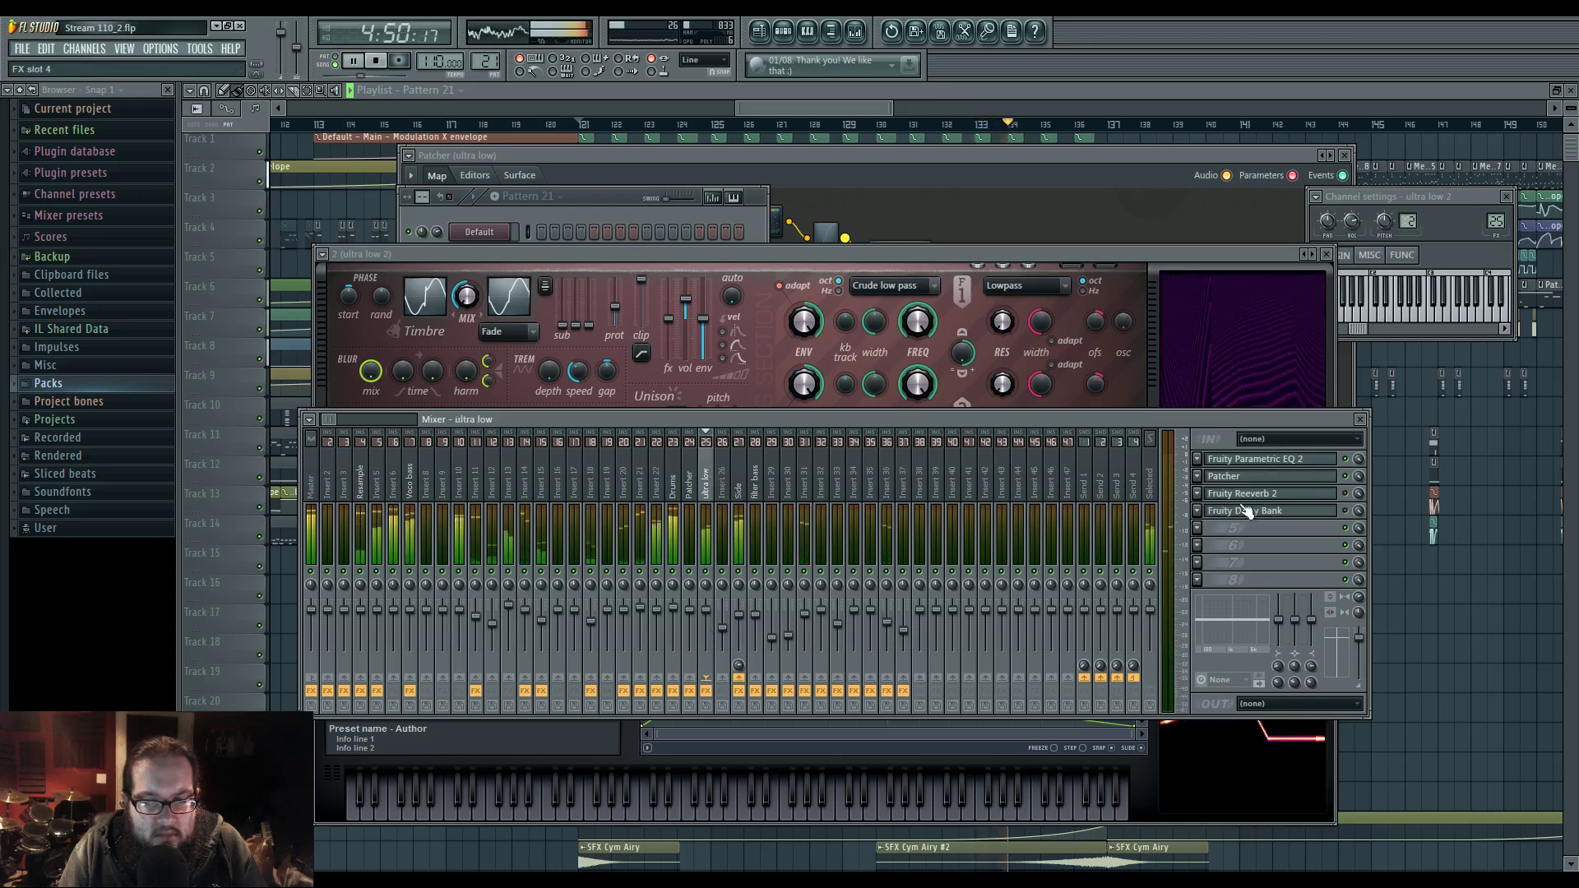
{"action": "left_click", "coordinate": [1256, 460]}
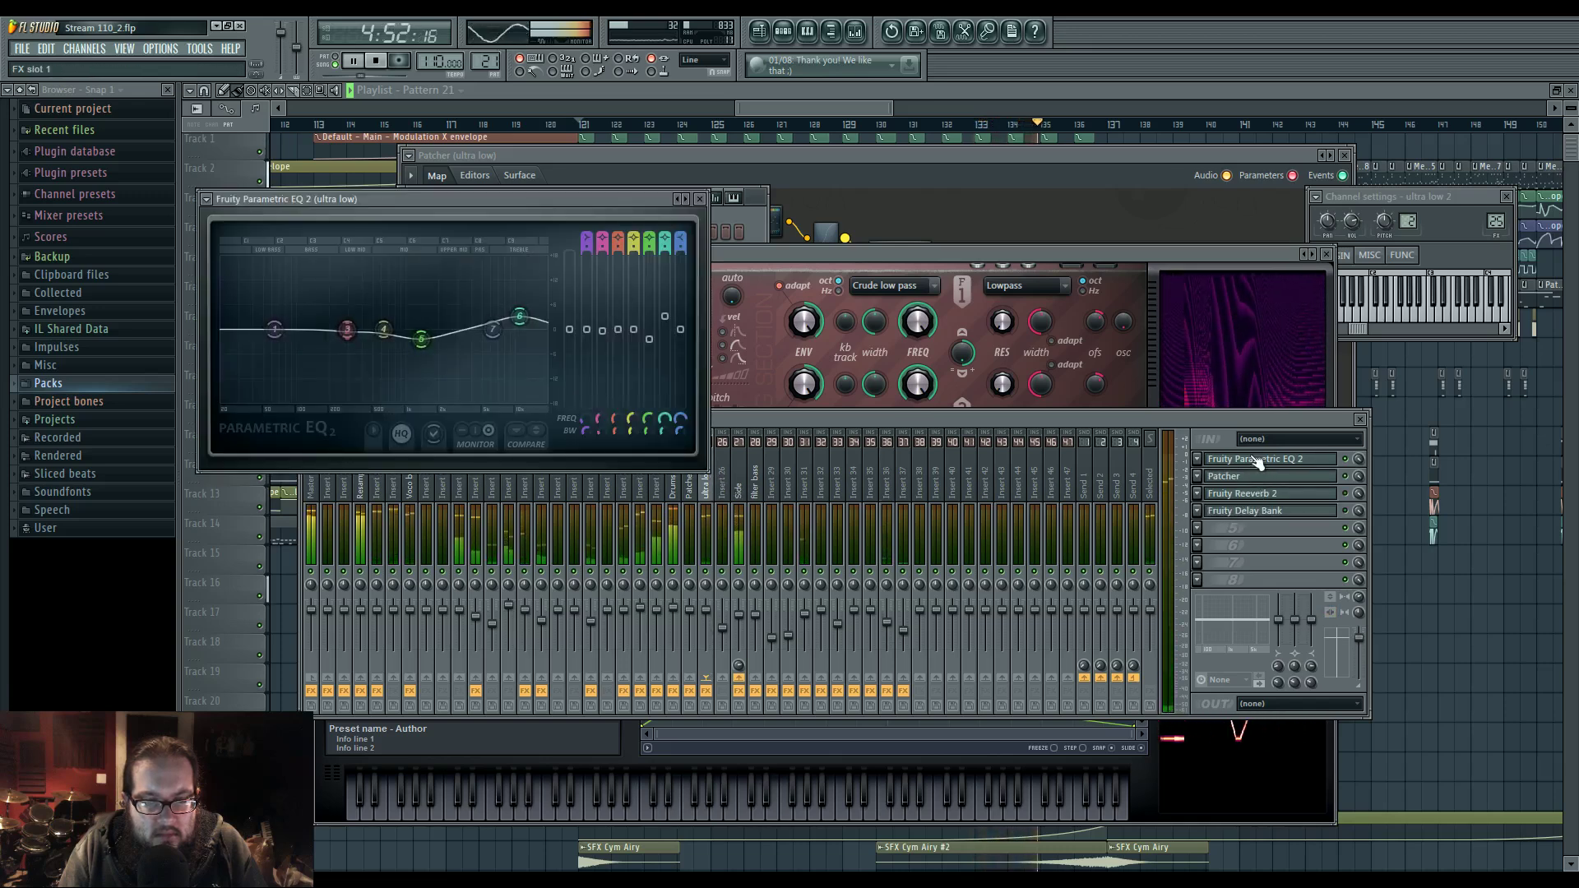
{"action": "left_click", "coordinate": [1246, 477]}
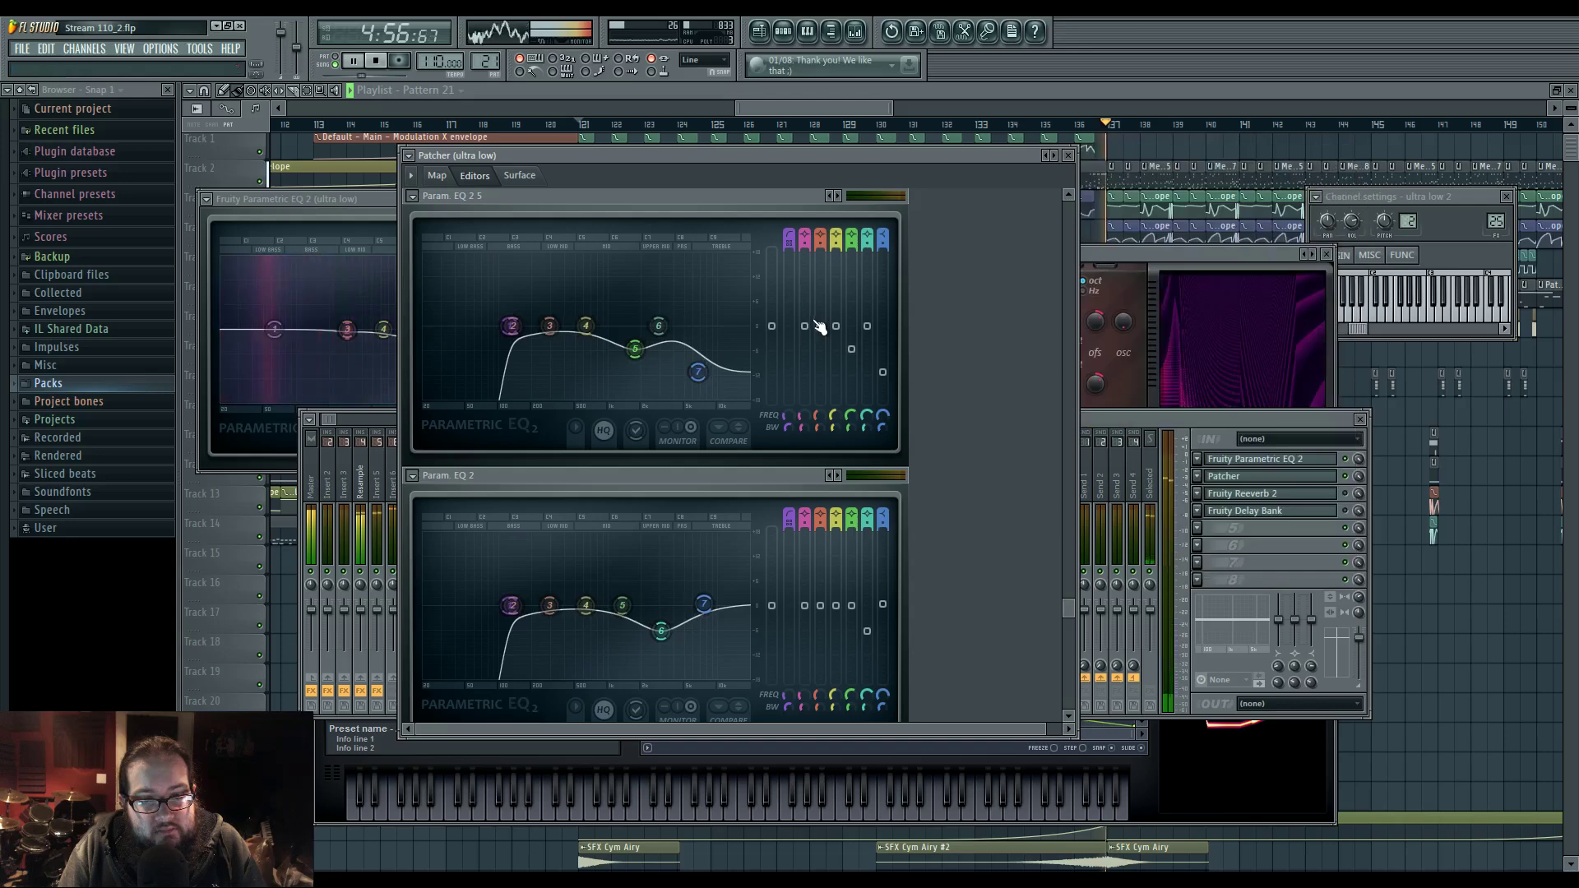
{"action": "double_click", "coordinate": [821, 331]}
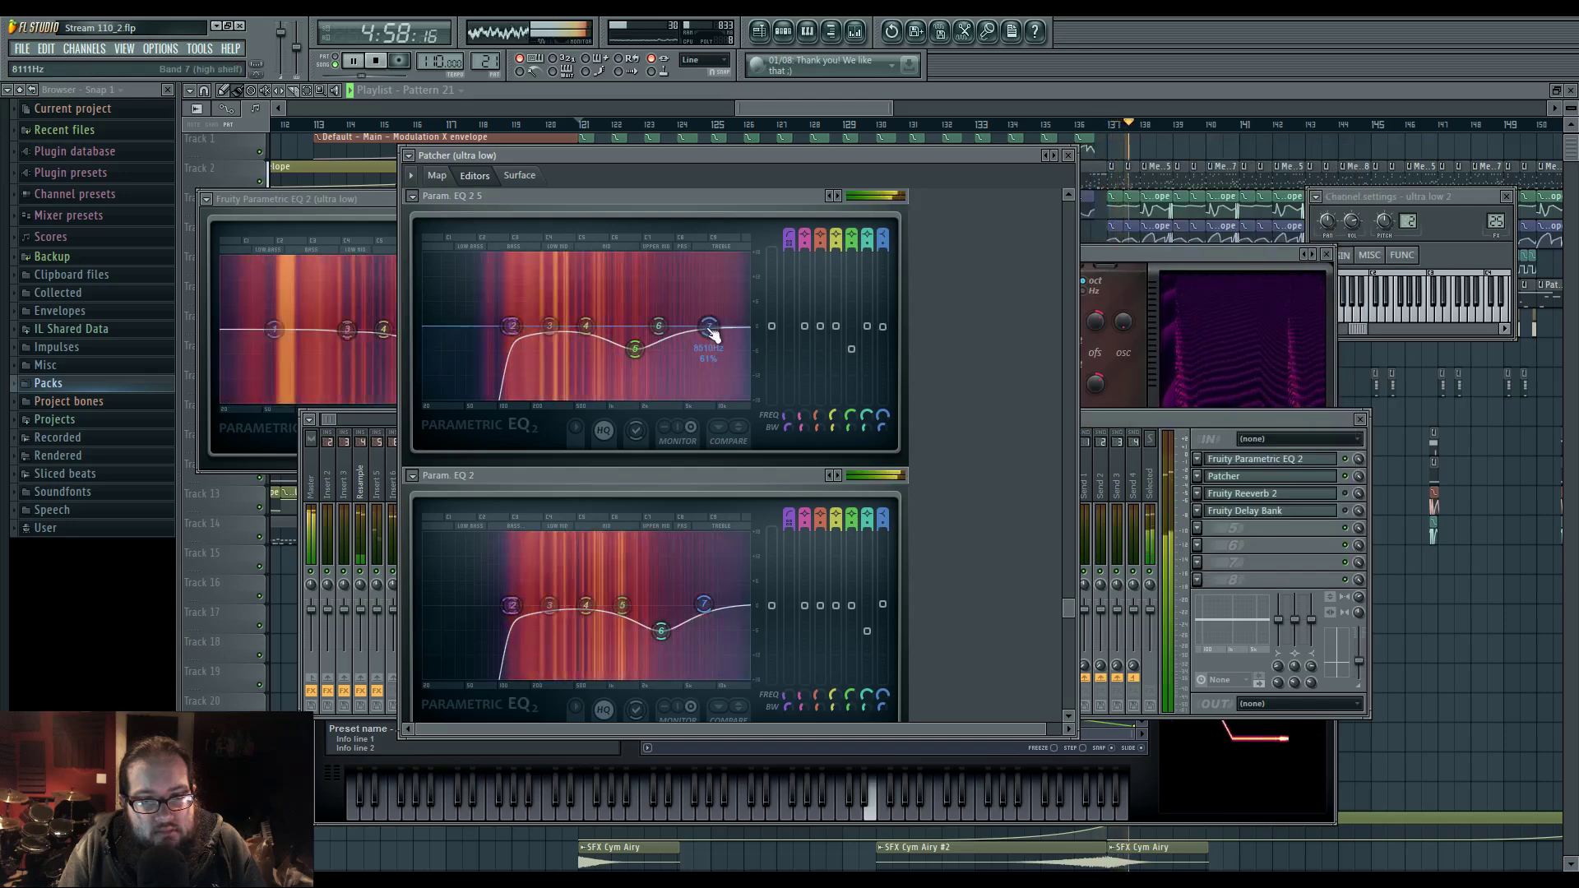
{"action": "left_click_drag", "start_coordinate": [713, 335], "coordinate": [705, 342]}
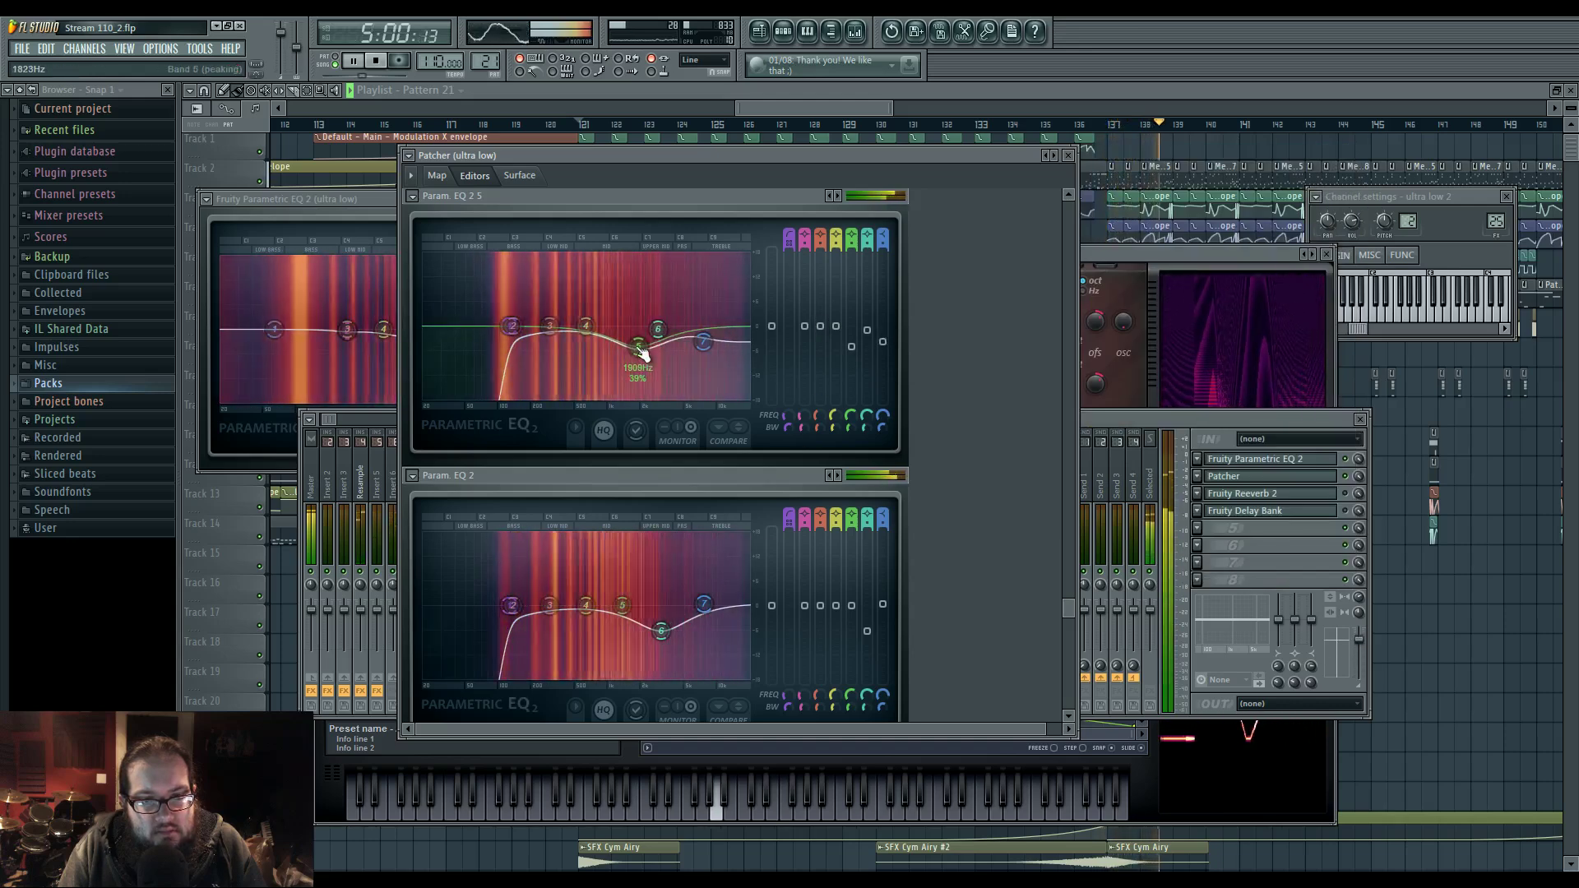
- Open Insert 31's Fruity Parametric EQ 2, boost the band 7 high shelf and cut band 2 near 146 Hz
{"action": "left_click", "coordinate": [856, 32]}
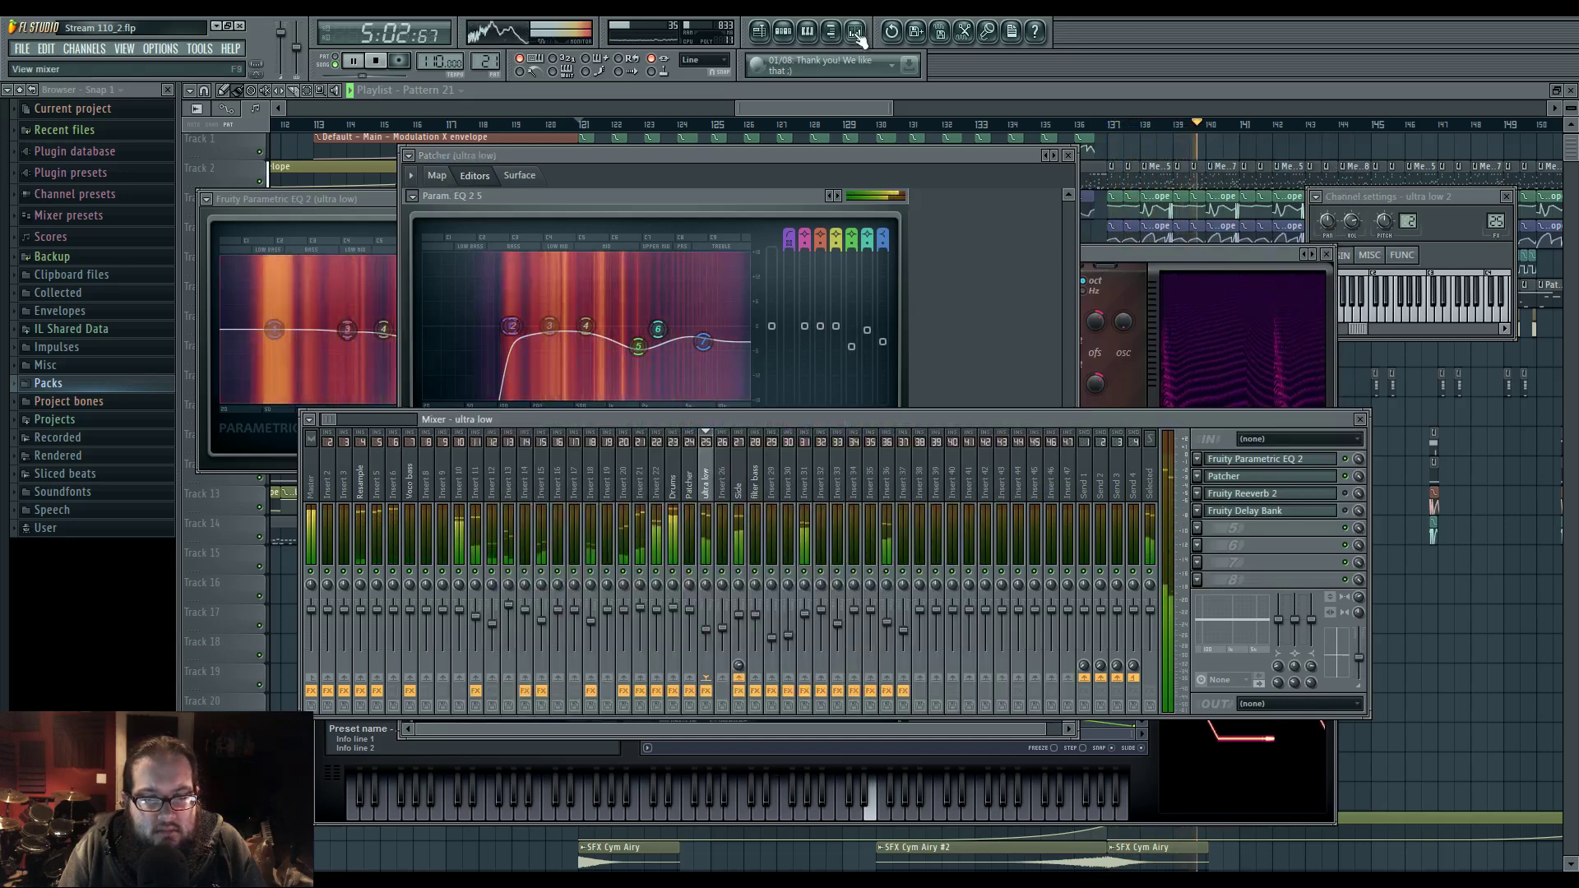
{"action": "left_click_drag", "start_coordinate": [795, 420], "coordinate": [791, 390]}
{"action": "left_click", "coordinate": [802, 455]}
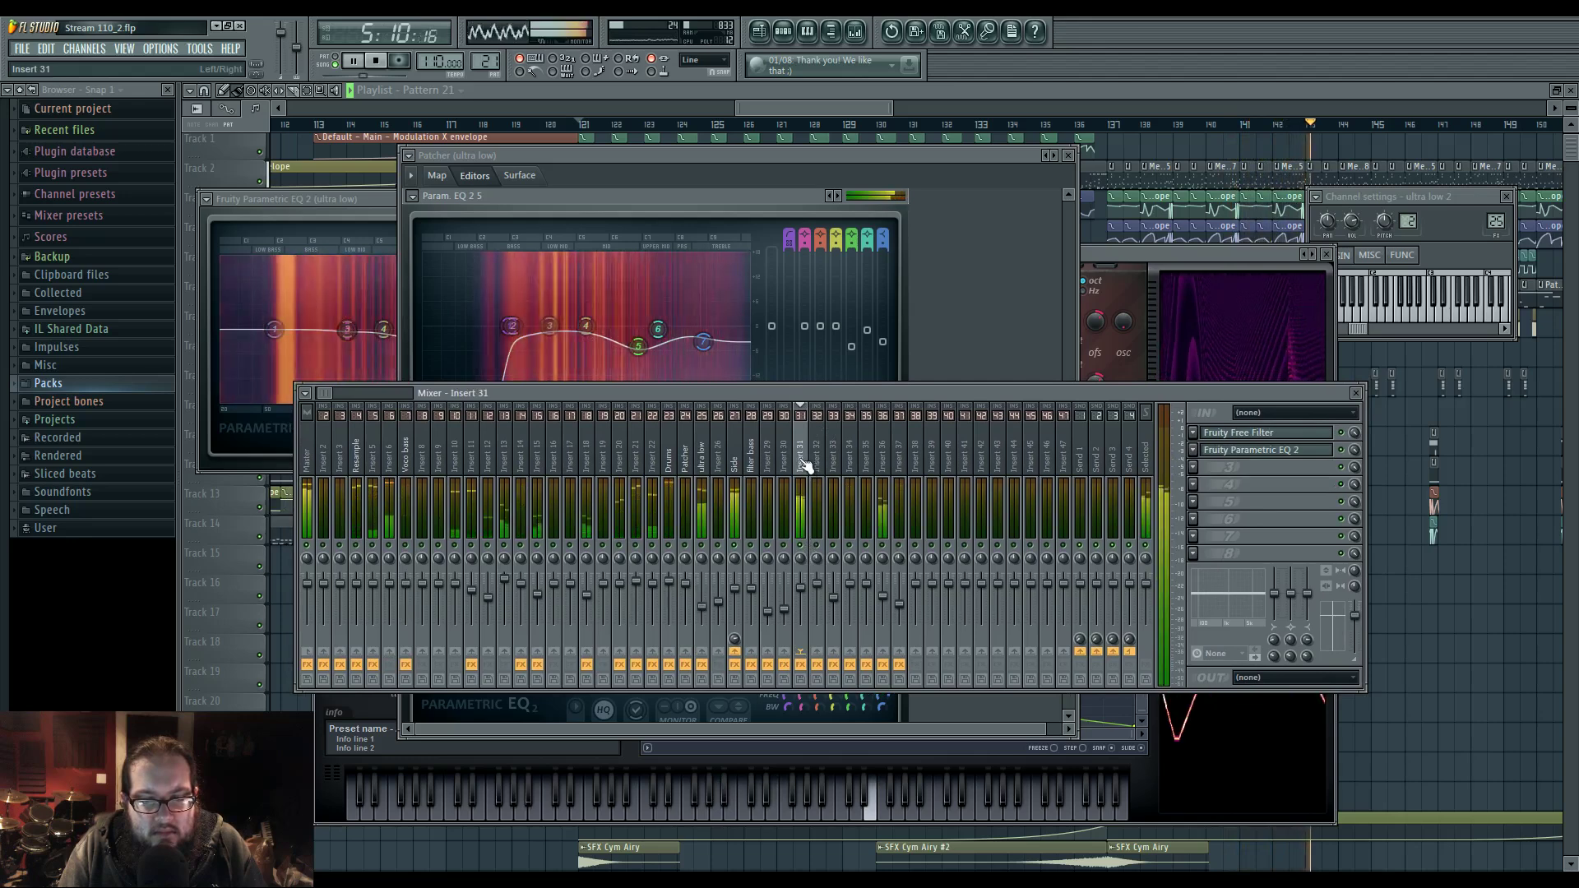
{"action": "left_click", "coordinate": [1242, 452]}
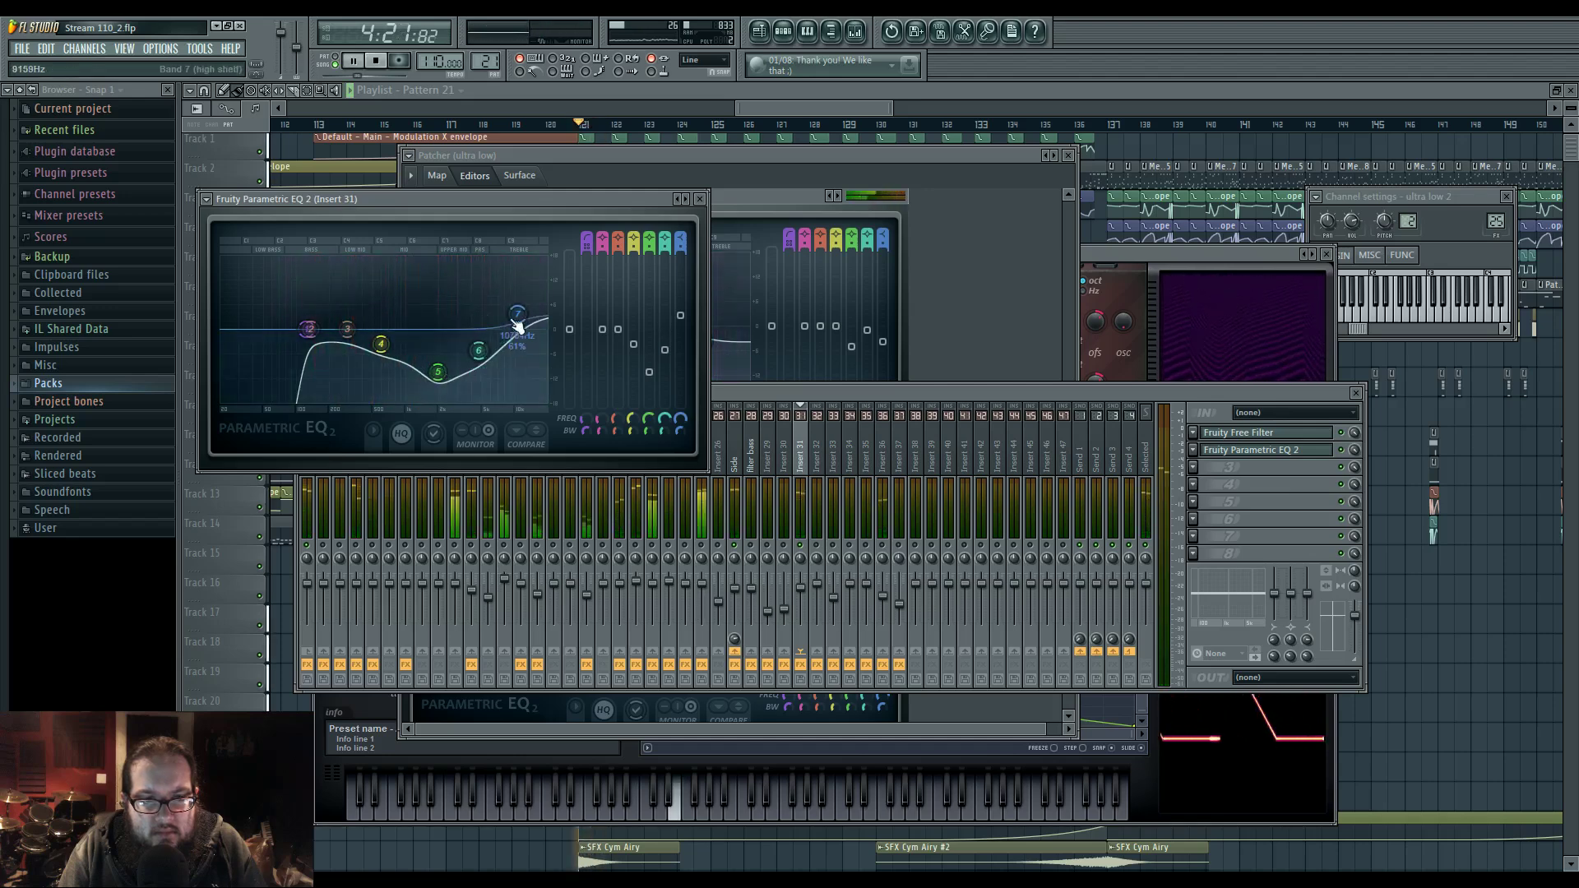
{"action": "left_click_drag", "start_coordinate": [509, 290], "coordinate": [508, 287]}
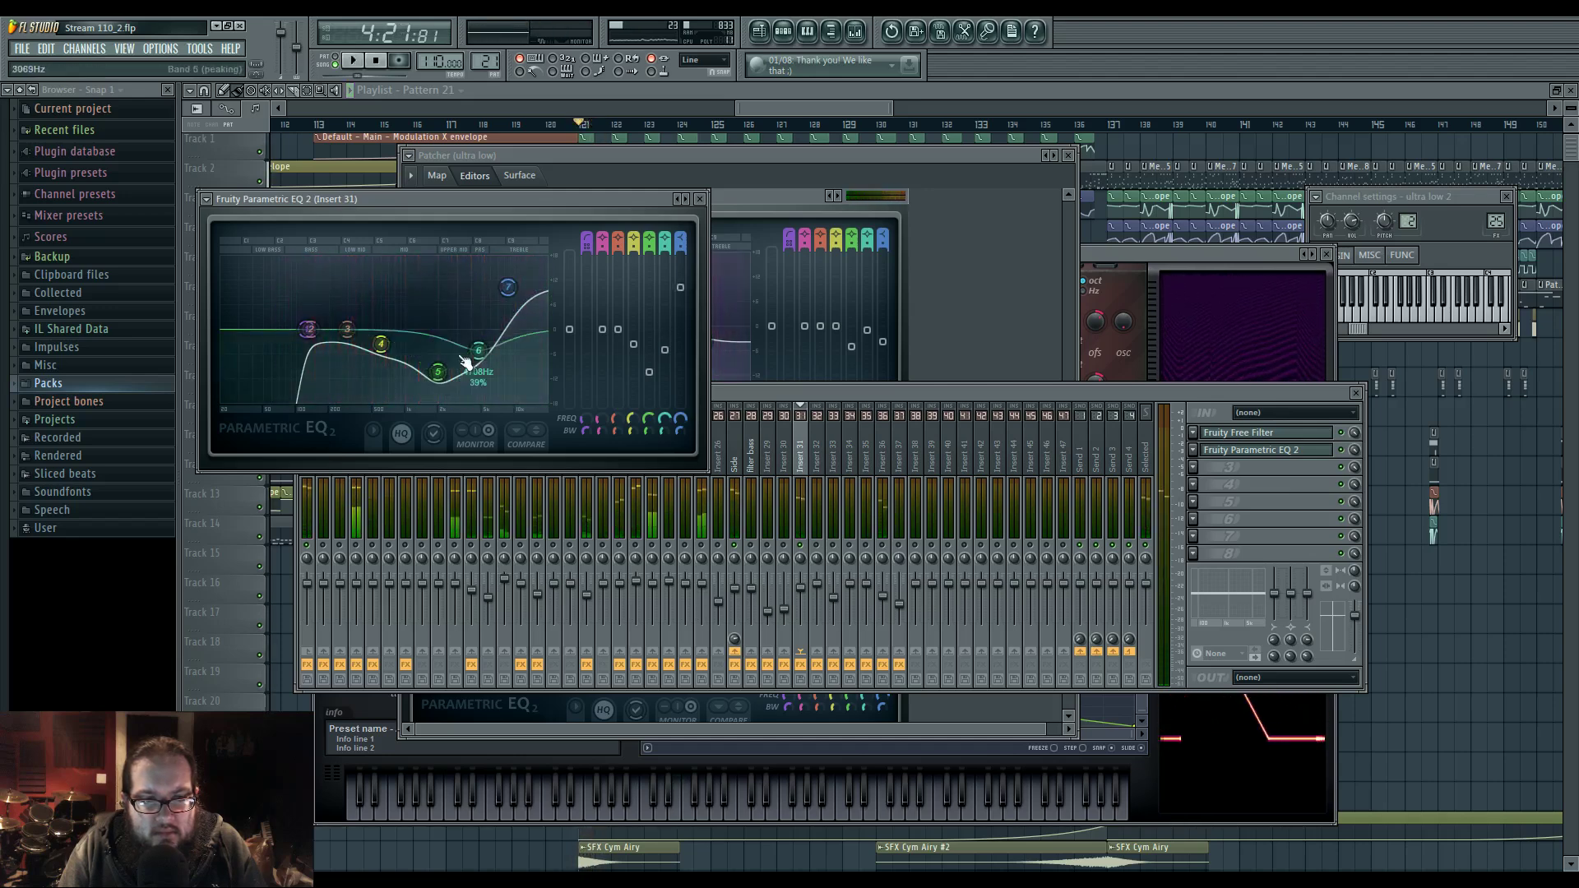
{"action": "key", "text": "space"}
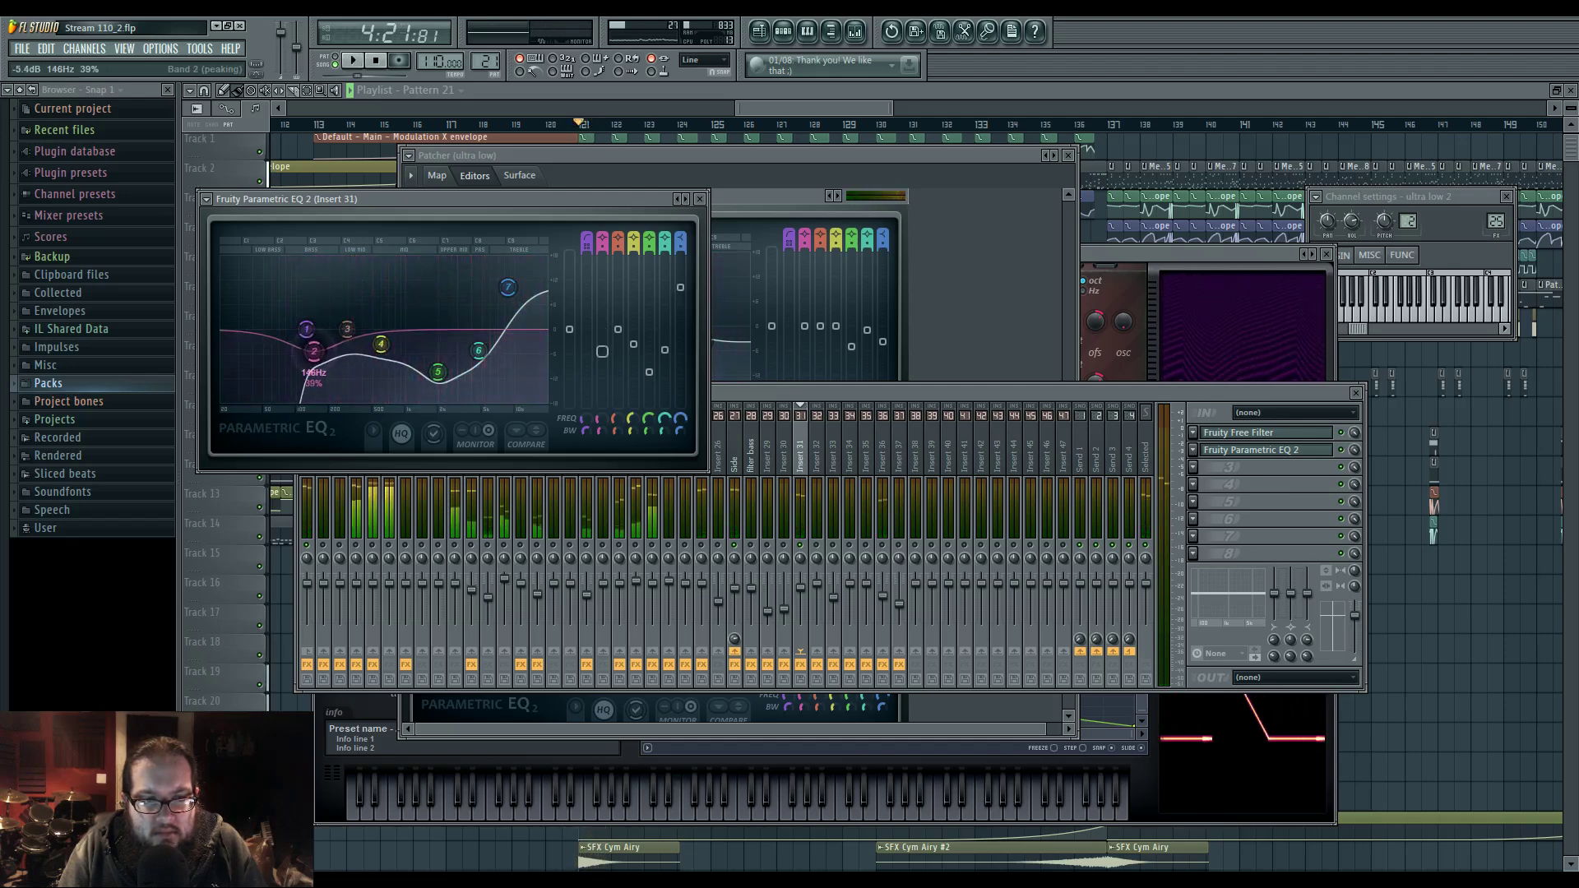
{"action": "left_click_drag", "start_coordinate": [313, 352], "coordinate": [321, 360]}
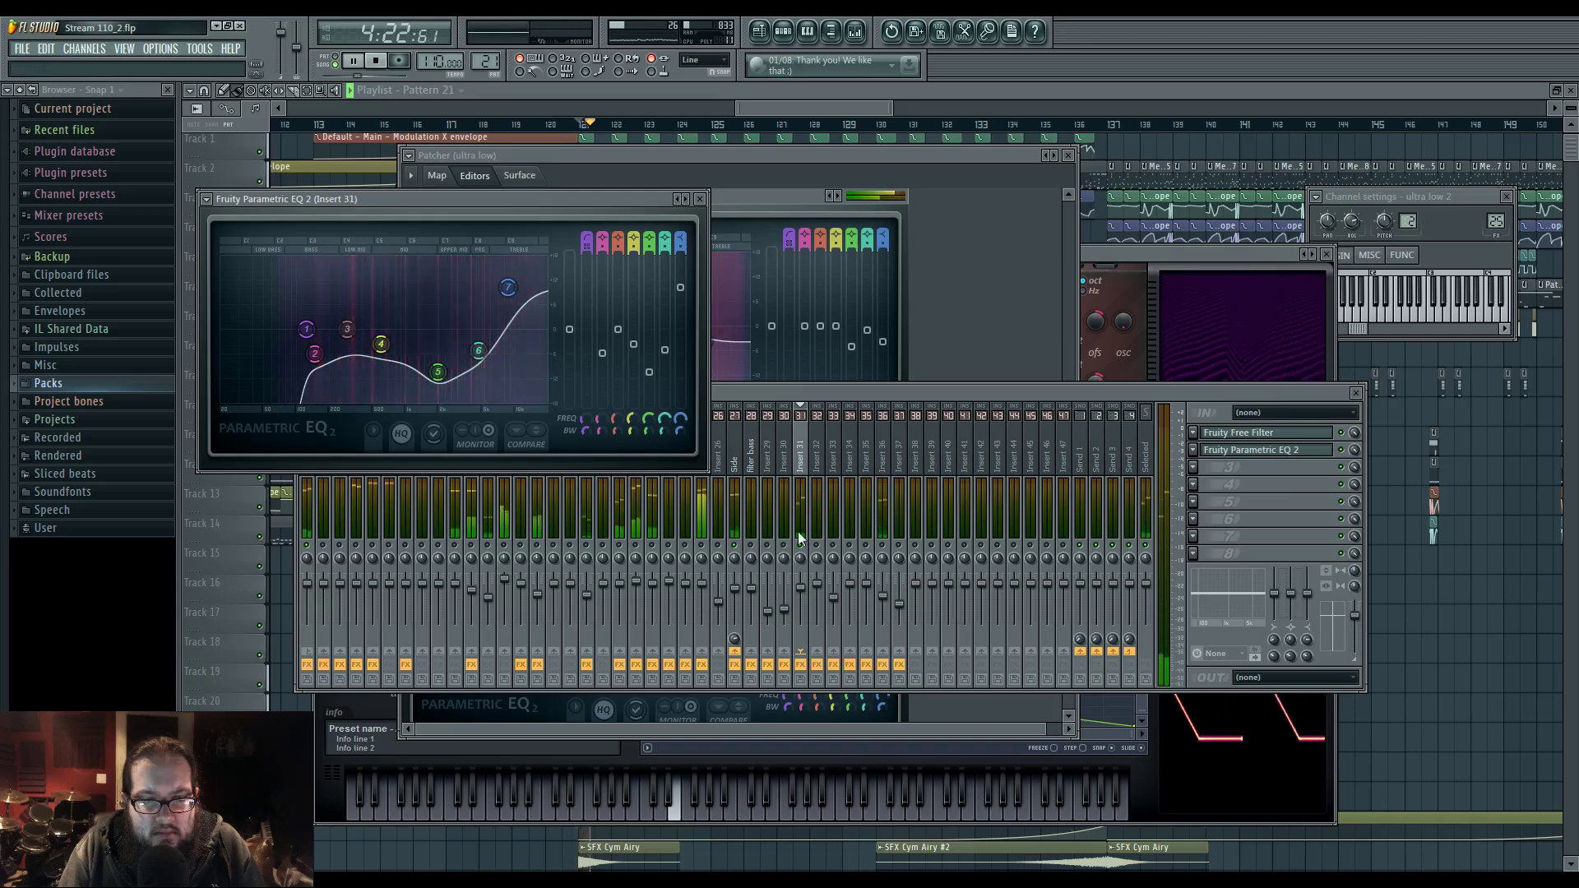
- Check Insert 36's Fruity Parametric EQ 2 and set the Insert 31 fader to 0.0 dB
{"action": "left_click", "coordinate": [882, 544]}
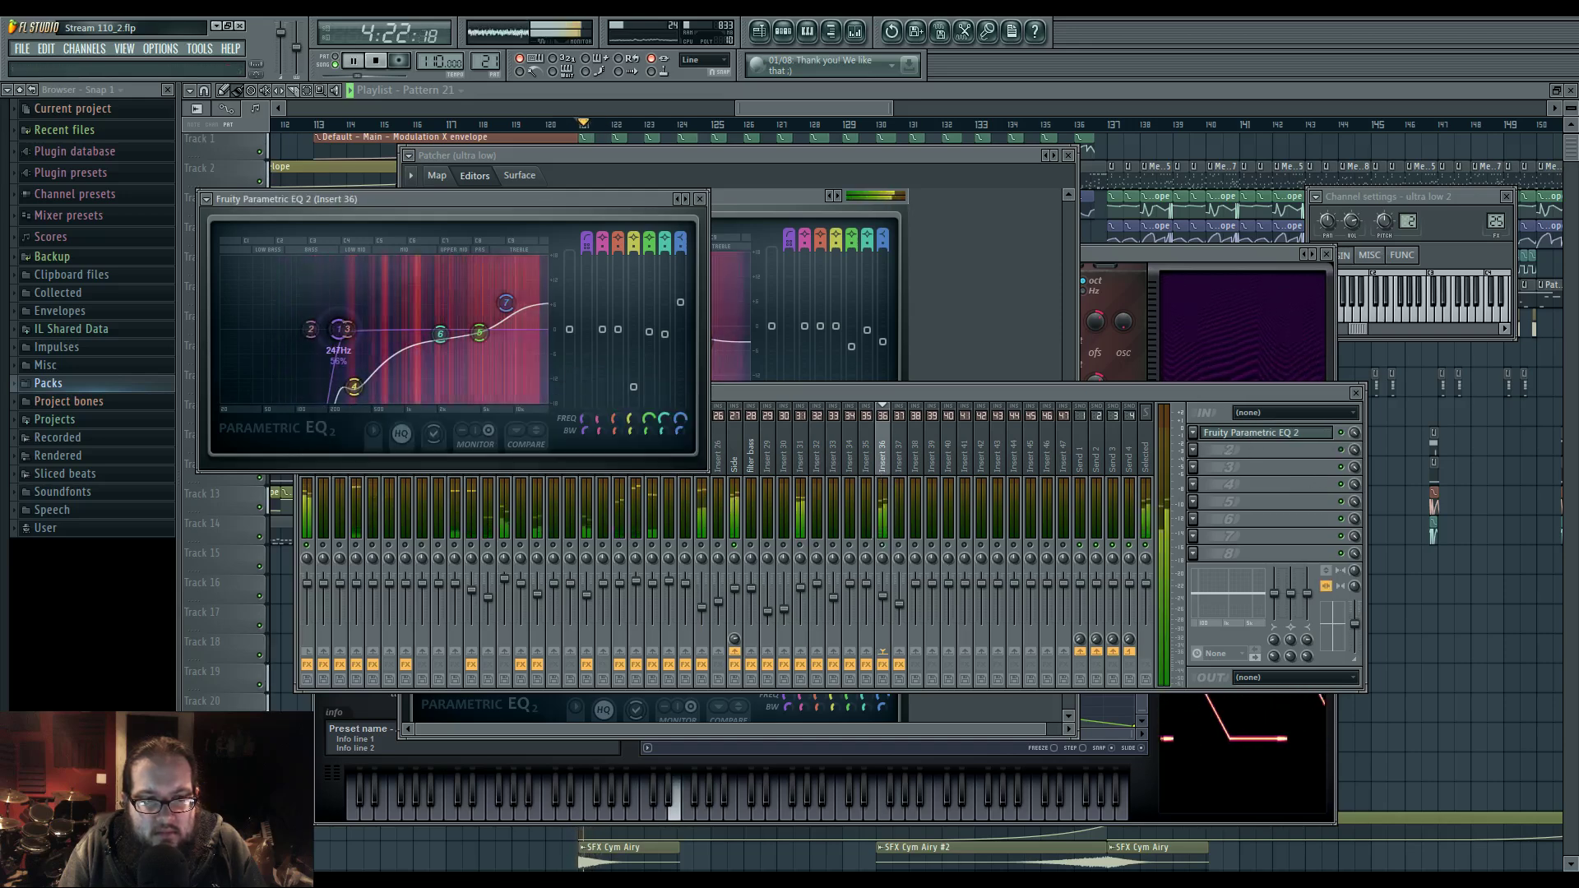
{"action": "left_click", "coordinate": [804, 553]}
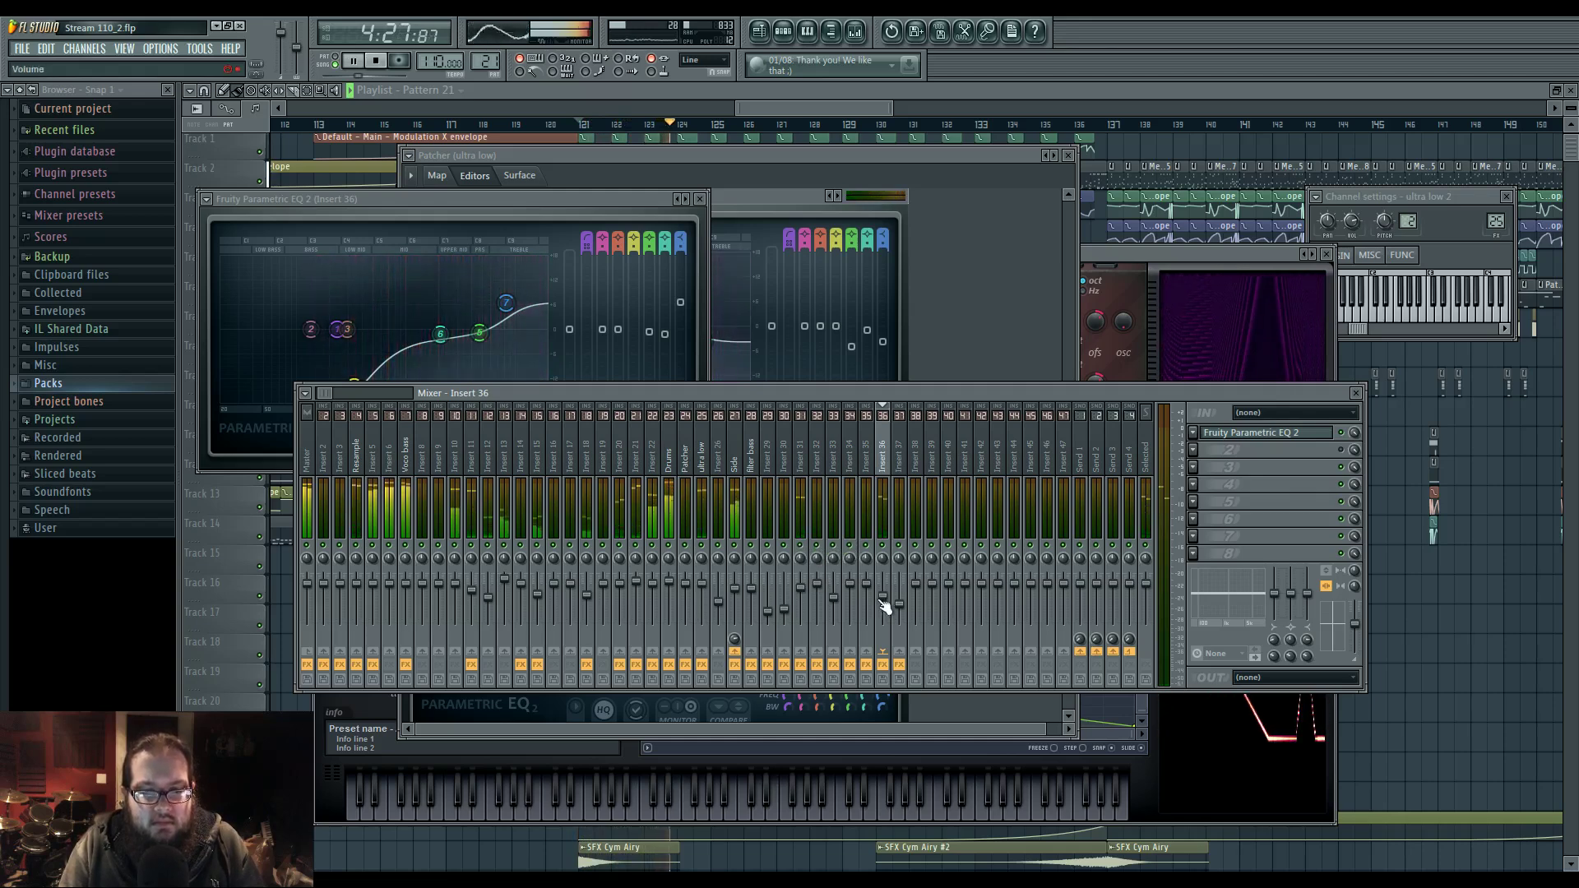
{"action": "left_click", "coordinate": [807, 598]}
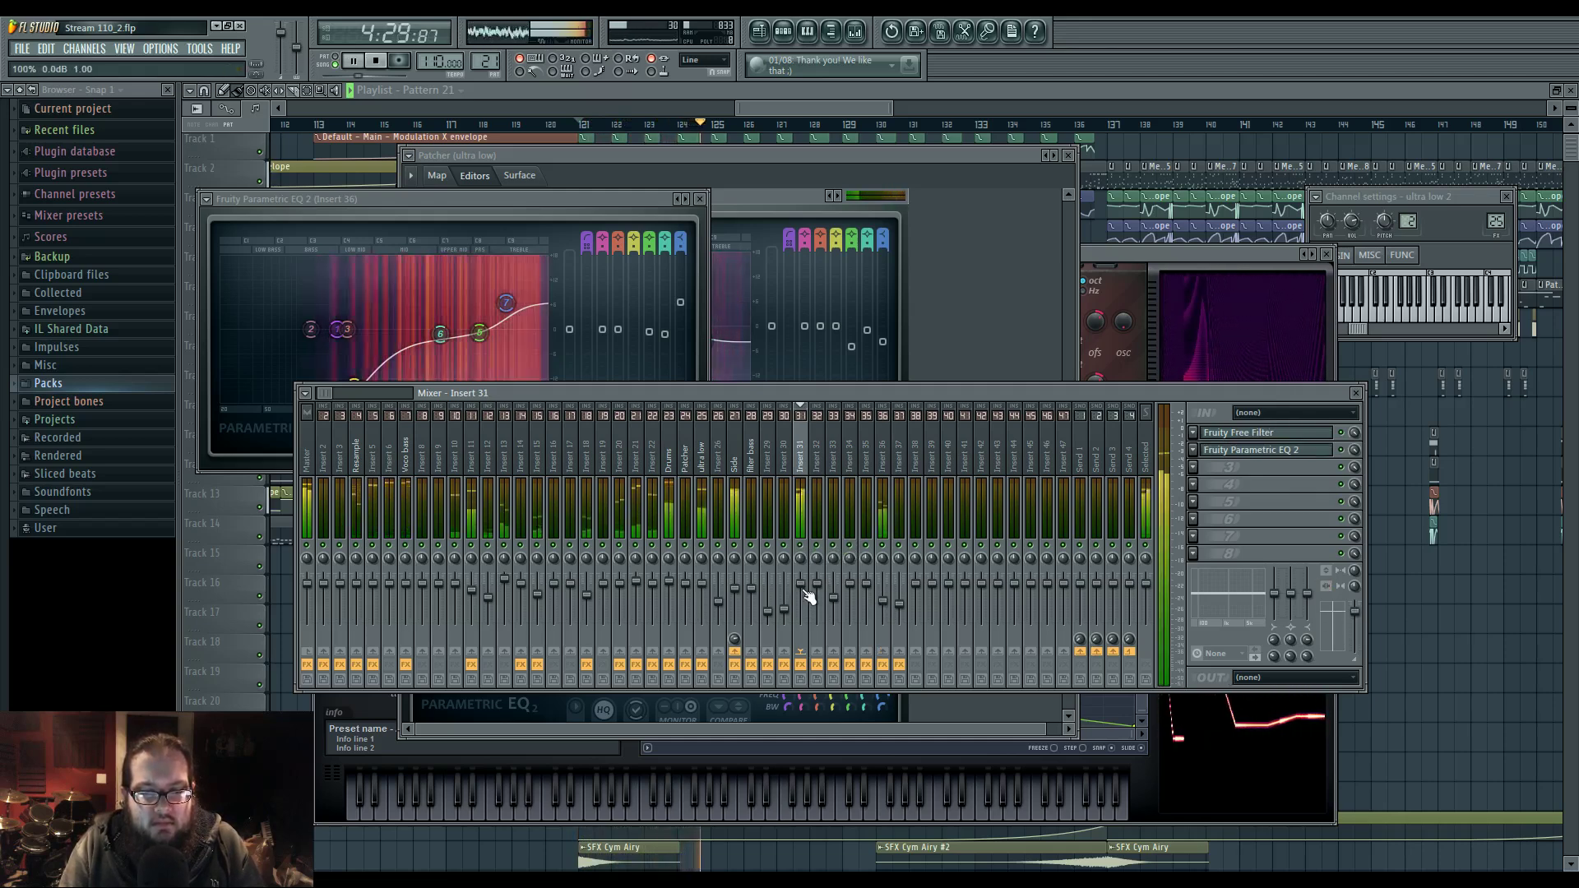
- Open Insert 36's Fruity Parametric EQ 2, shift band 1 down, and cut band 4 near 340 Hz and band 6 near 1126 Hz
{"action": "left_click", "coordinate": [893, 459]}
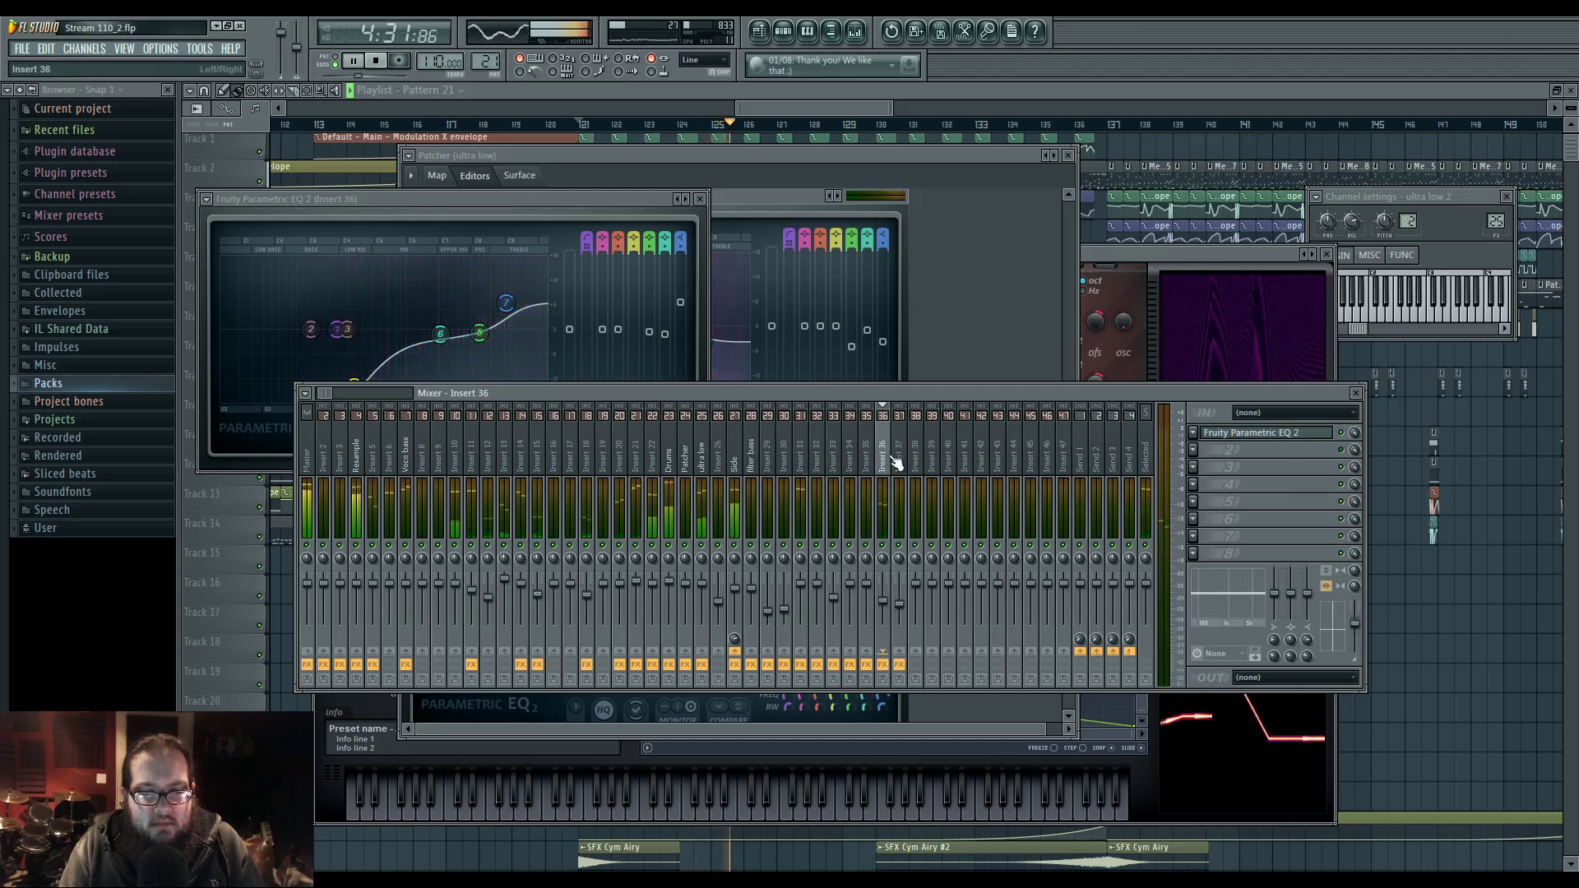
{"action": "left_click", "coordinate": [1271, 436]}
{"action": "left_click", "coordinate": [1271, 437]}
{"action": "left_click_drag", "start_coordinate": [439, 338], "coordinate": [411, 364]}
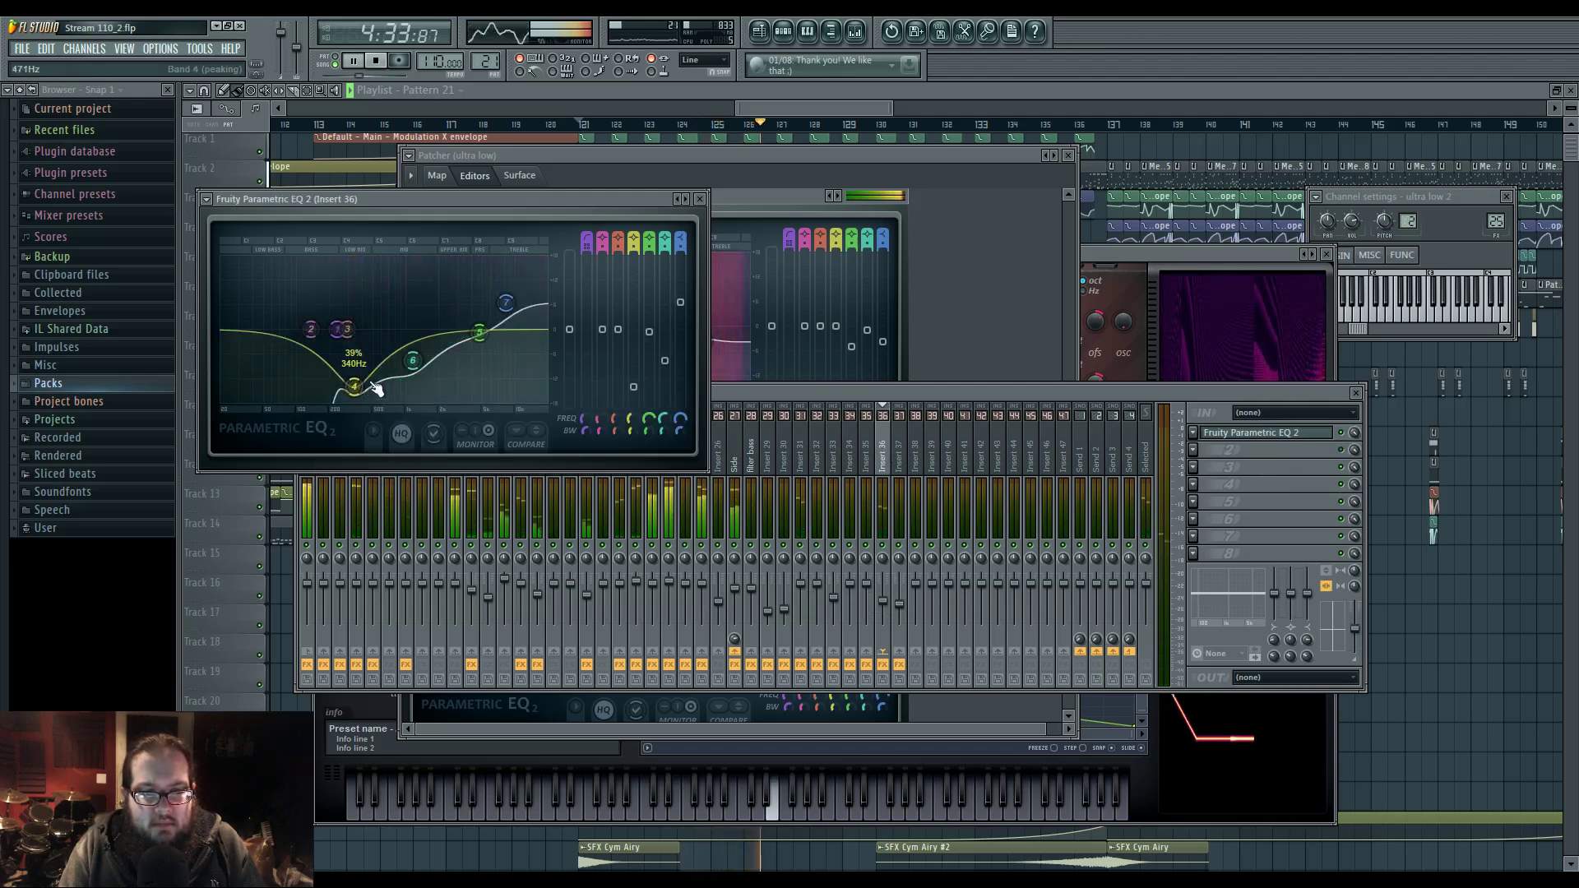
{"action": "left_click_drag", "start_coordinate": [337, 330], "coordinate": [310, 329]}
{"action": "left_click_drag", "start_coordinate": [412, 360], "coordinate": [410, 363]}
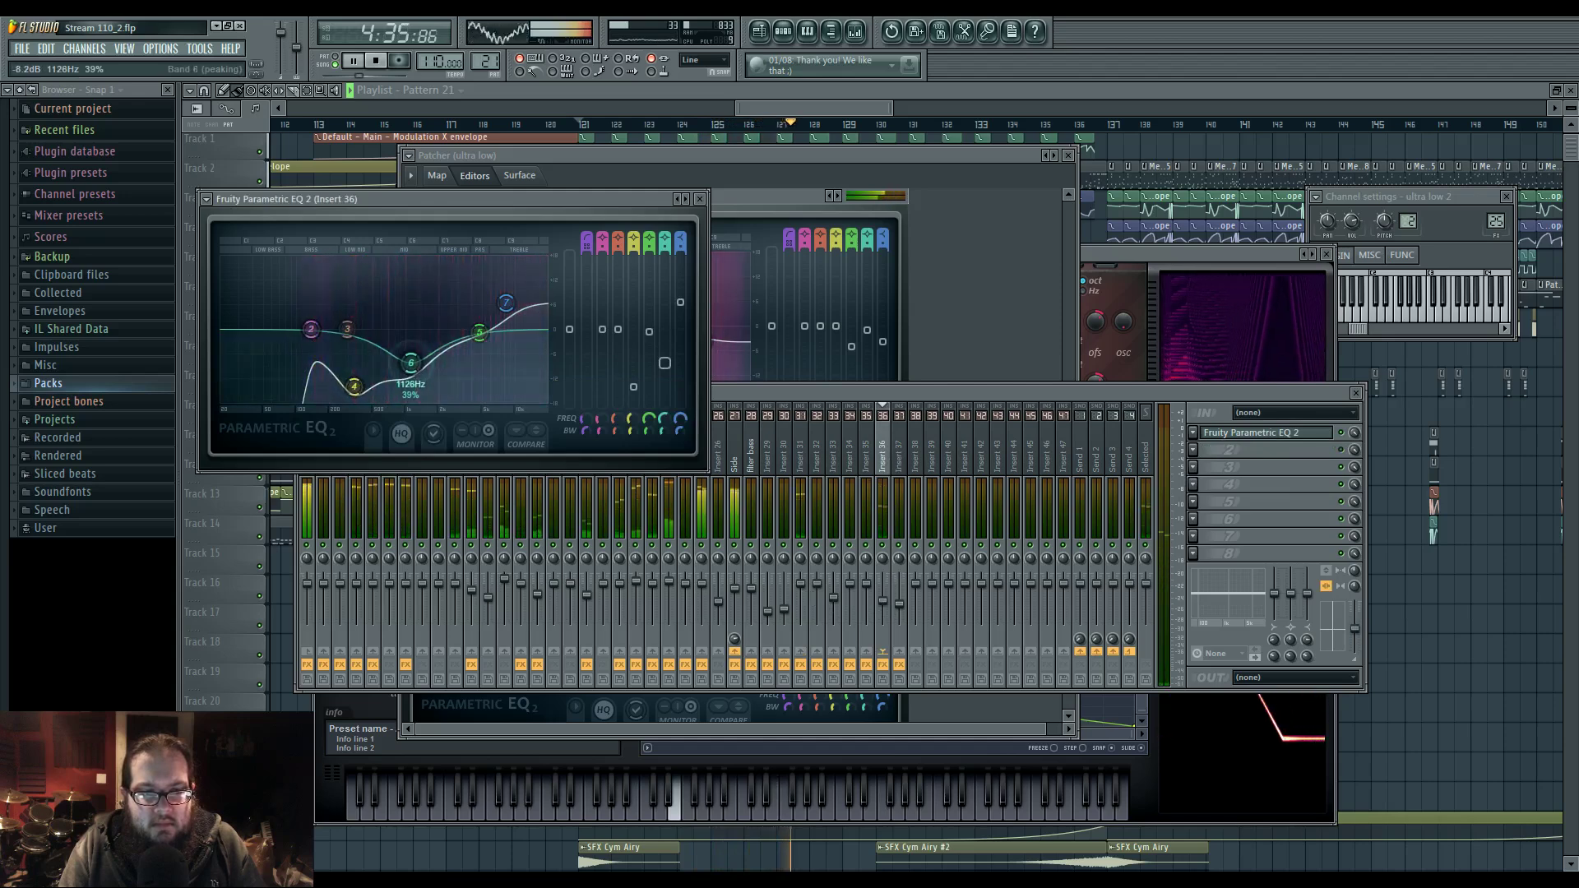
- Move Insert 36's EQ band 1 slightly up in frequency and shift bands 5 and 6 lower, easing the band 6 cut
{"action": "left_click_drag", "start_coordinate": [326, 333], "coordinate": [333, 330]}
{"action": "left_click_drag", "start_coordinate": [480, 332], "coordinate": [447, 323]}
{"action": "mouse_move", "coordinate": [411, 362]}
{"action": "left_mouse_down"}
{"action": "mouse_move", "coordinate": [380, 362]}
{"action": "mouse_move", "coordinate": [458, 343]}
{"action": "mouse_move", "coordinate": [395, 347]}
{"action": "left_mouse_up"}
- Open the most super saw channel in Harmor, adjust its Pluck time, and restart playback of the drop with the mixer in view
{"action": "left_click", "coordinate": [783, 31]}
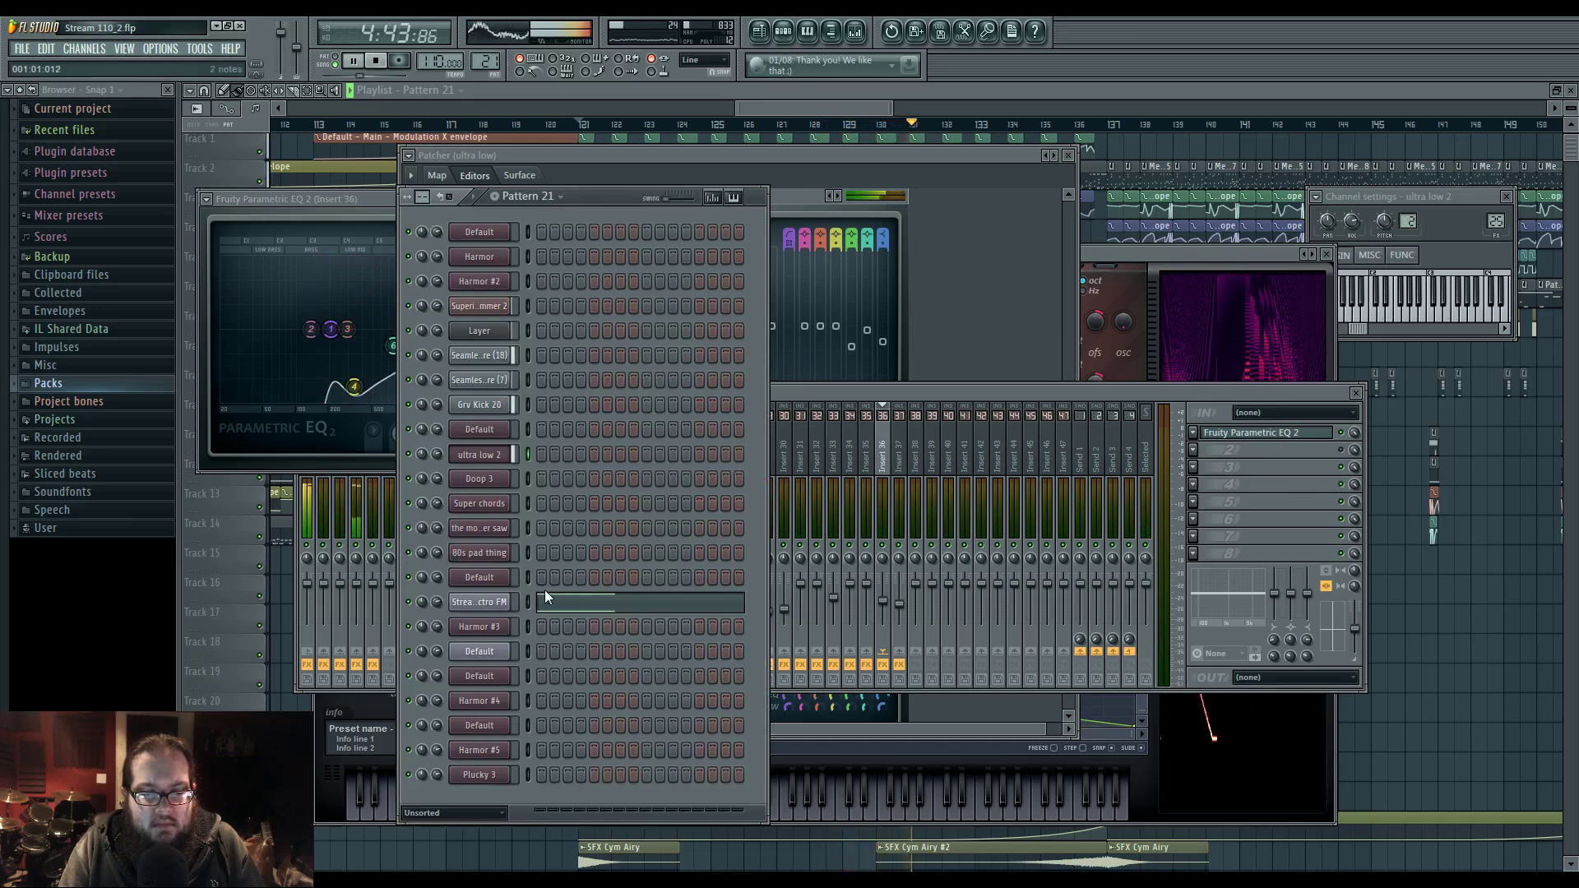
{"action": "left_click", "coordinate": [484, 529]}
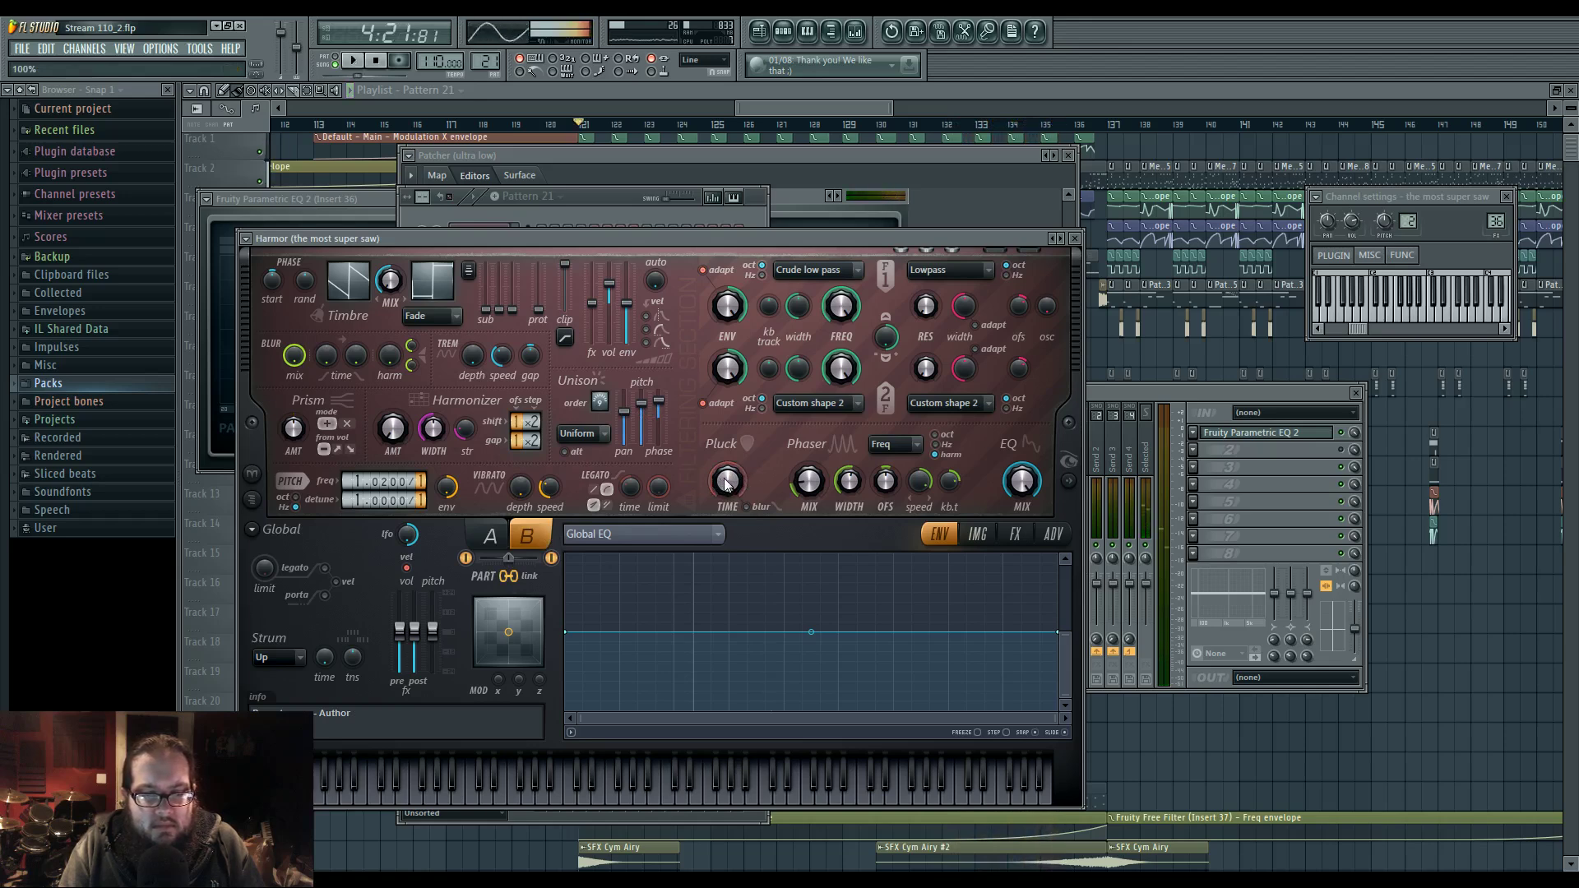
{"action": "key", "text": "v"}
{"action": "left_click", "coordinate": [1201, 393]}
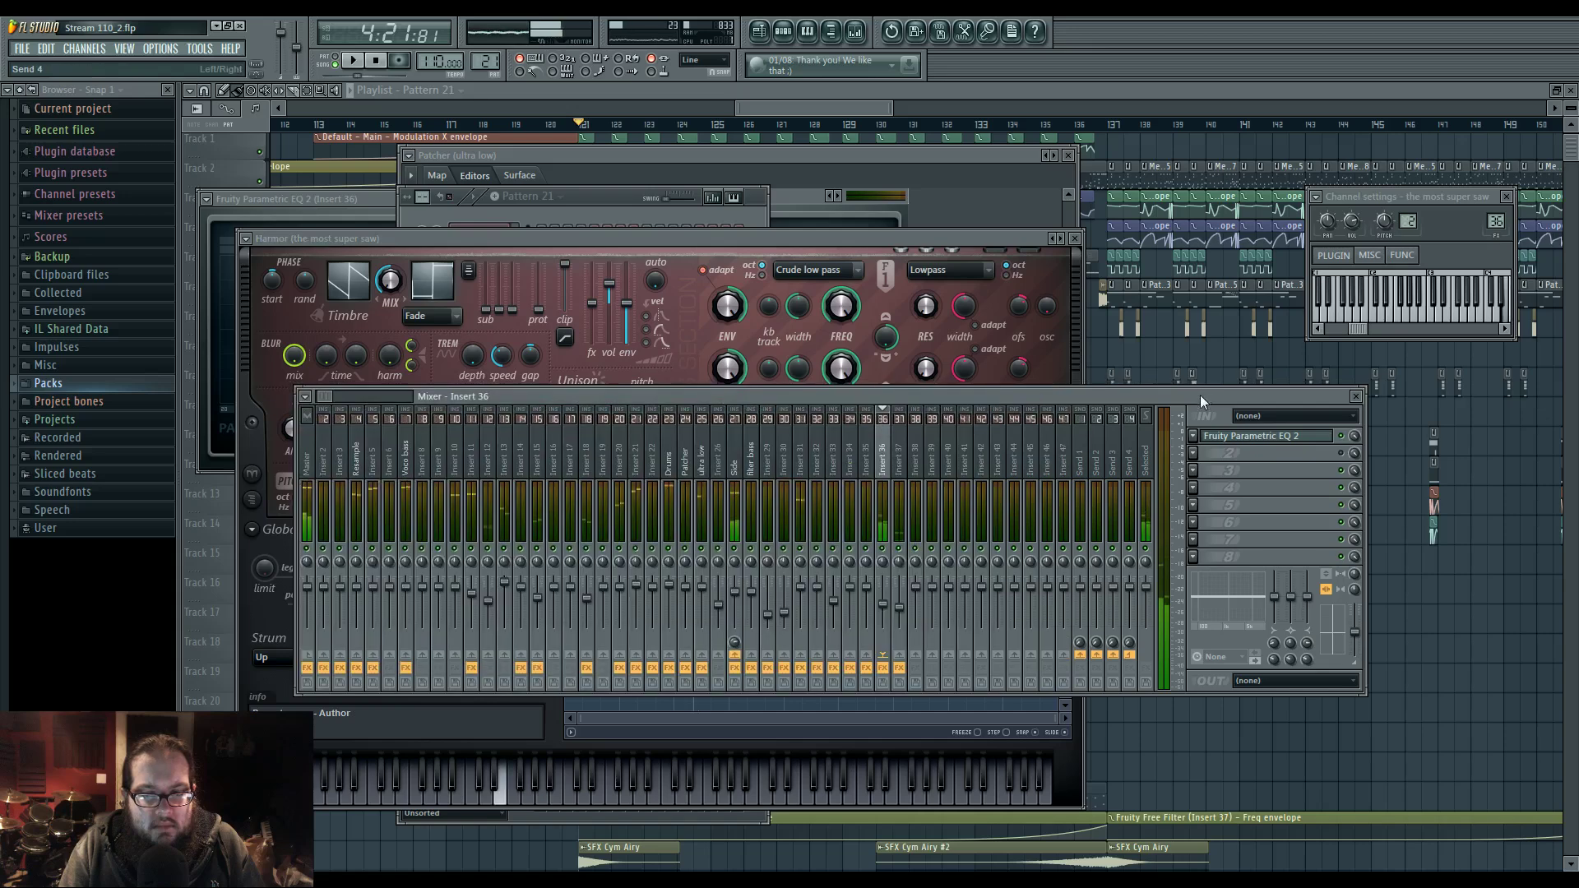
{"action": "key", "text": "space"}
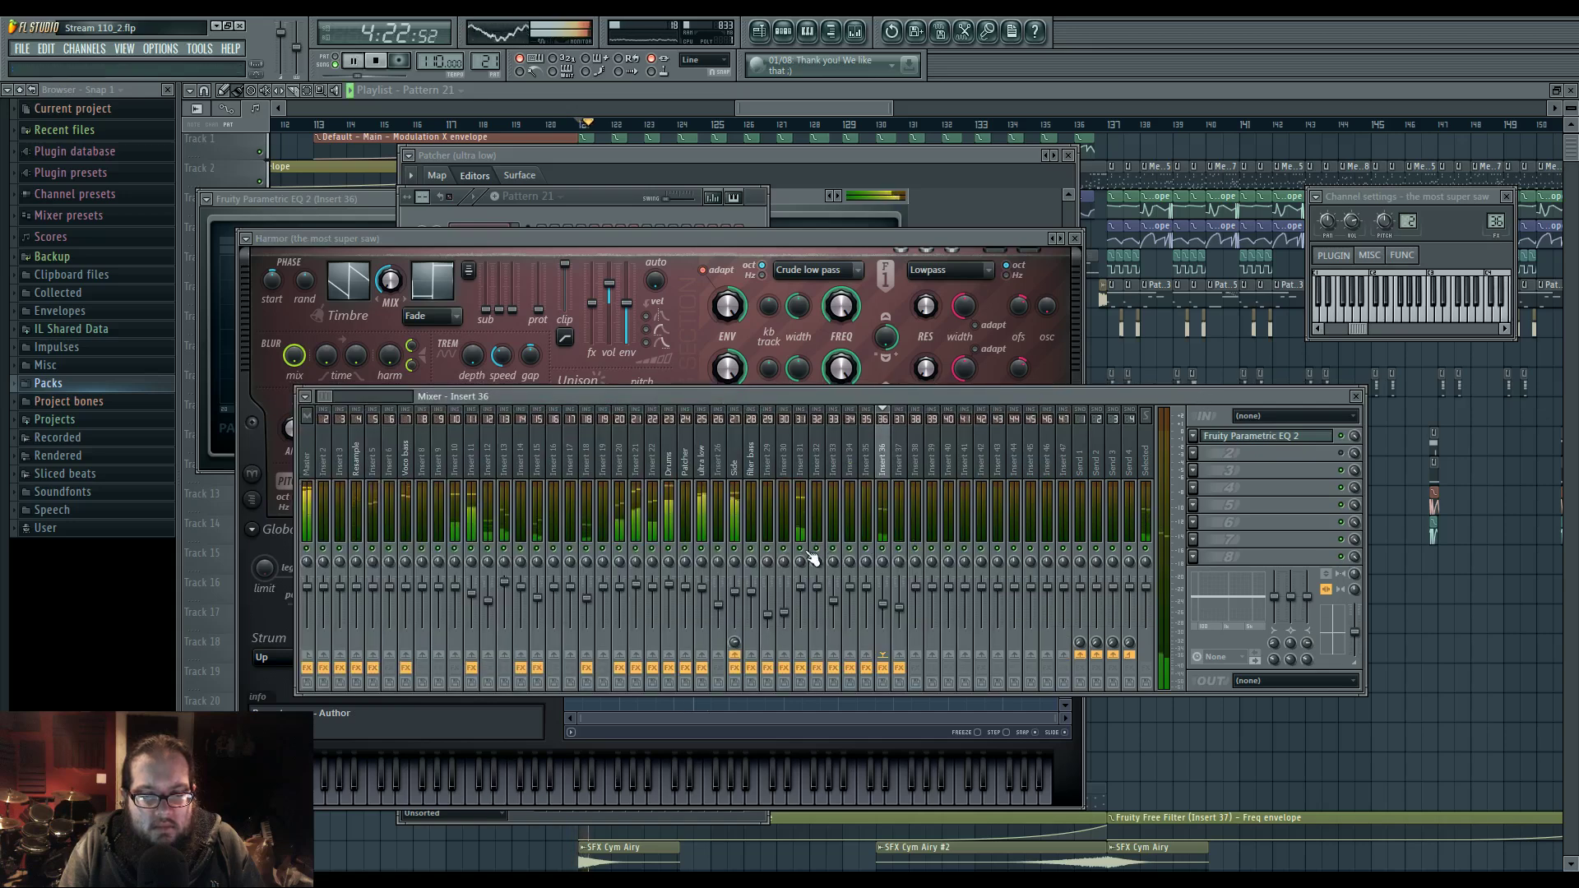
- Open Insert 31's Fruity Parametric EQ 2 and deepen the cuts on bands 4 and 6, placing band 6 near 4902 Hz
{"action": "left_click", "coordinate": [804, 476]}
{"action": "left_click", "coordinate": [1283, 453]}
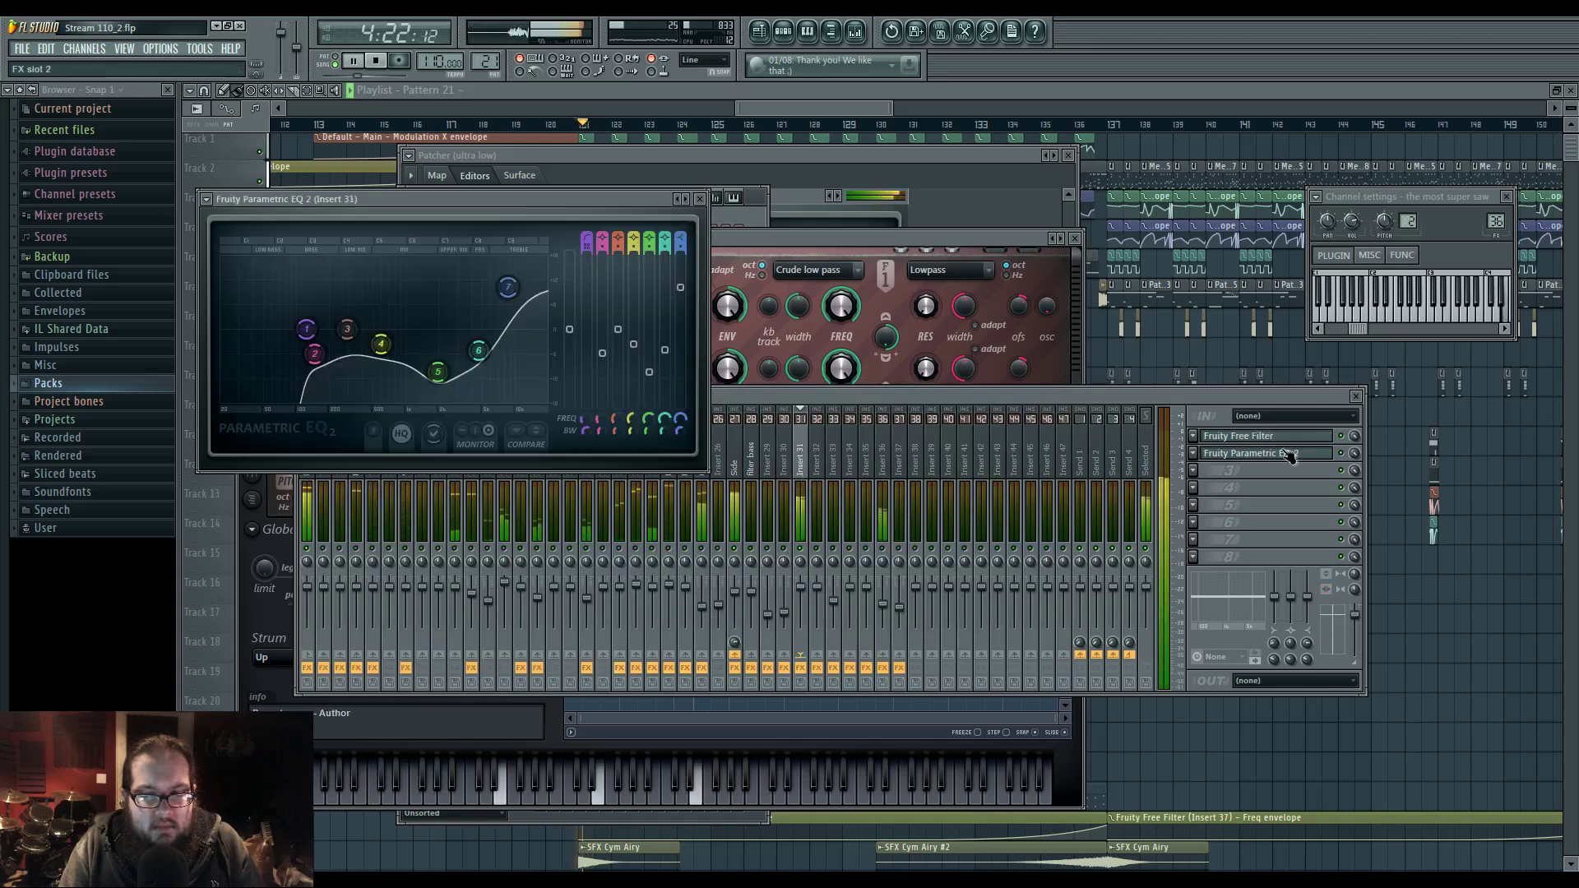
{"action": "left_click_drag", "start_coordinate": [382, 359], "coordinate": [481, 388]}
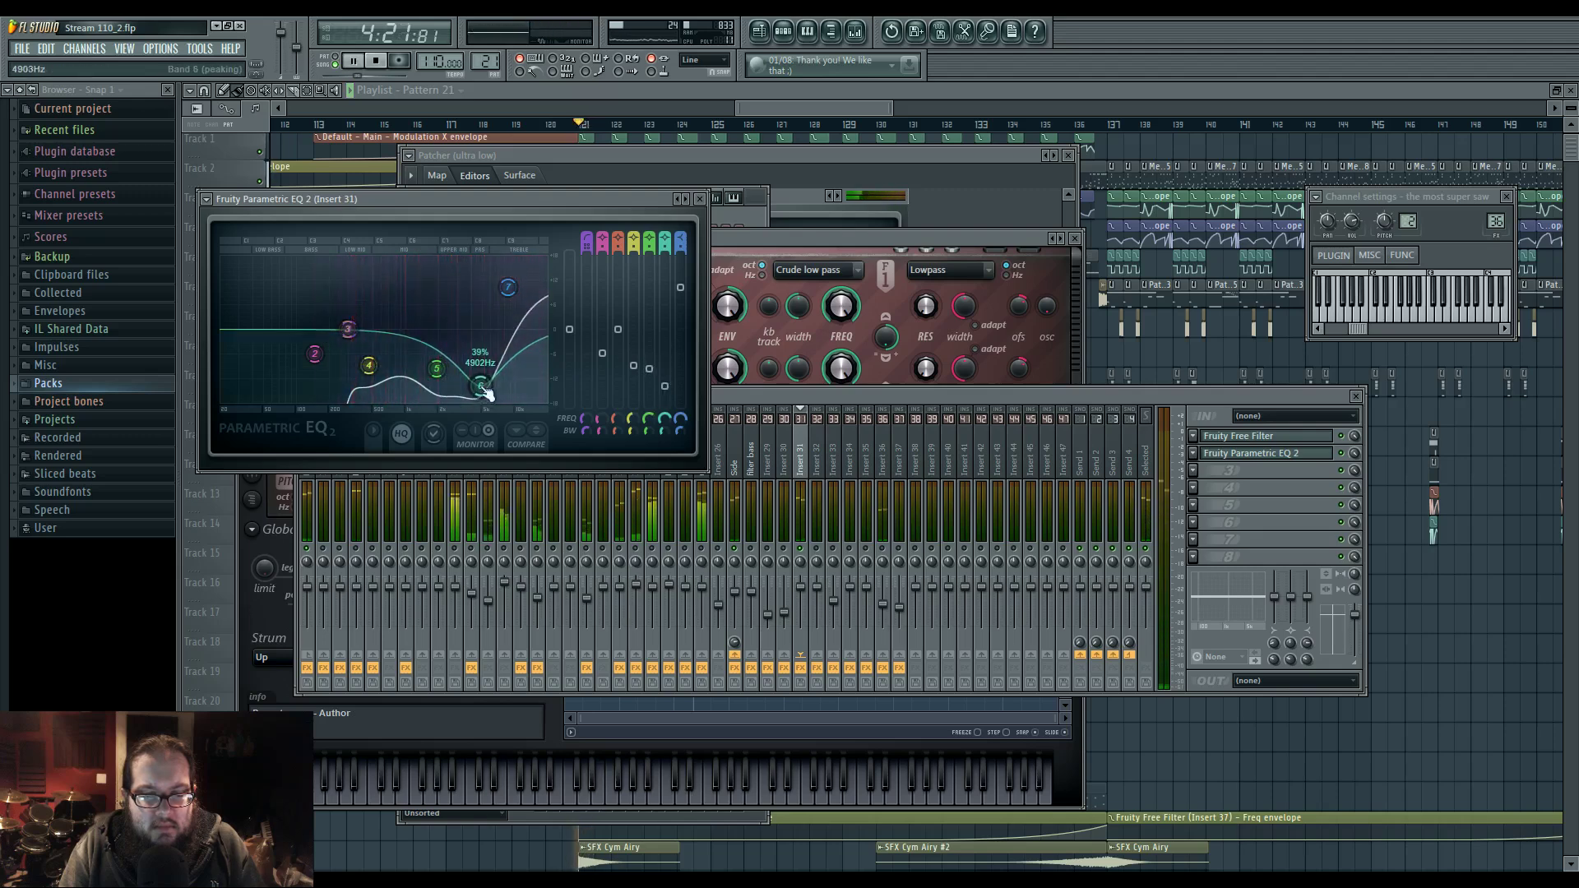
- Adjust the Insert 36 fader and set the most super saw's Pluck time in Harmor to about 77%
{"action": "left_click", "coordinate": [883, 550]}
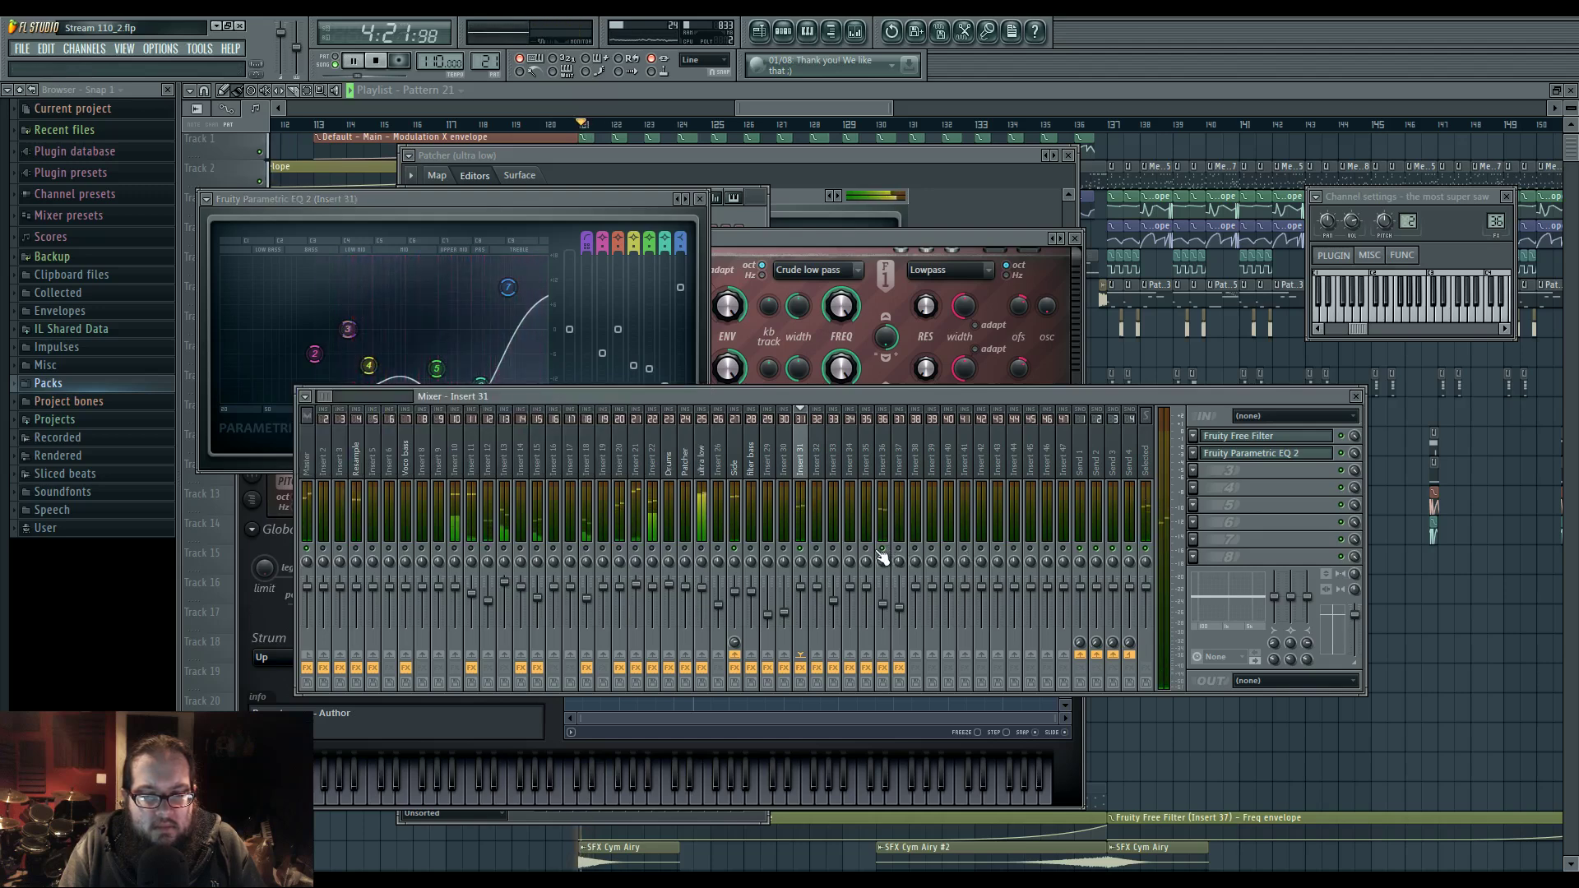
{"action": "left_click", "coordinate": [889, 601]}
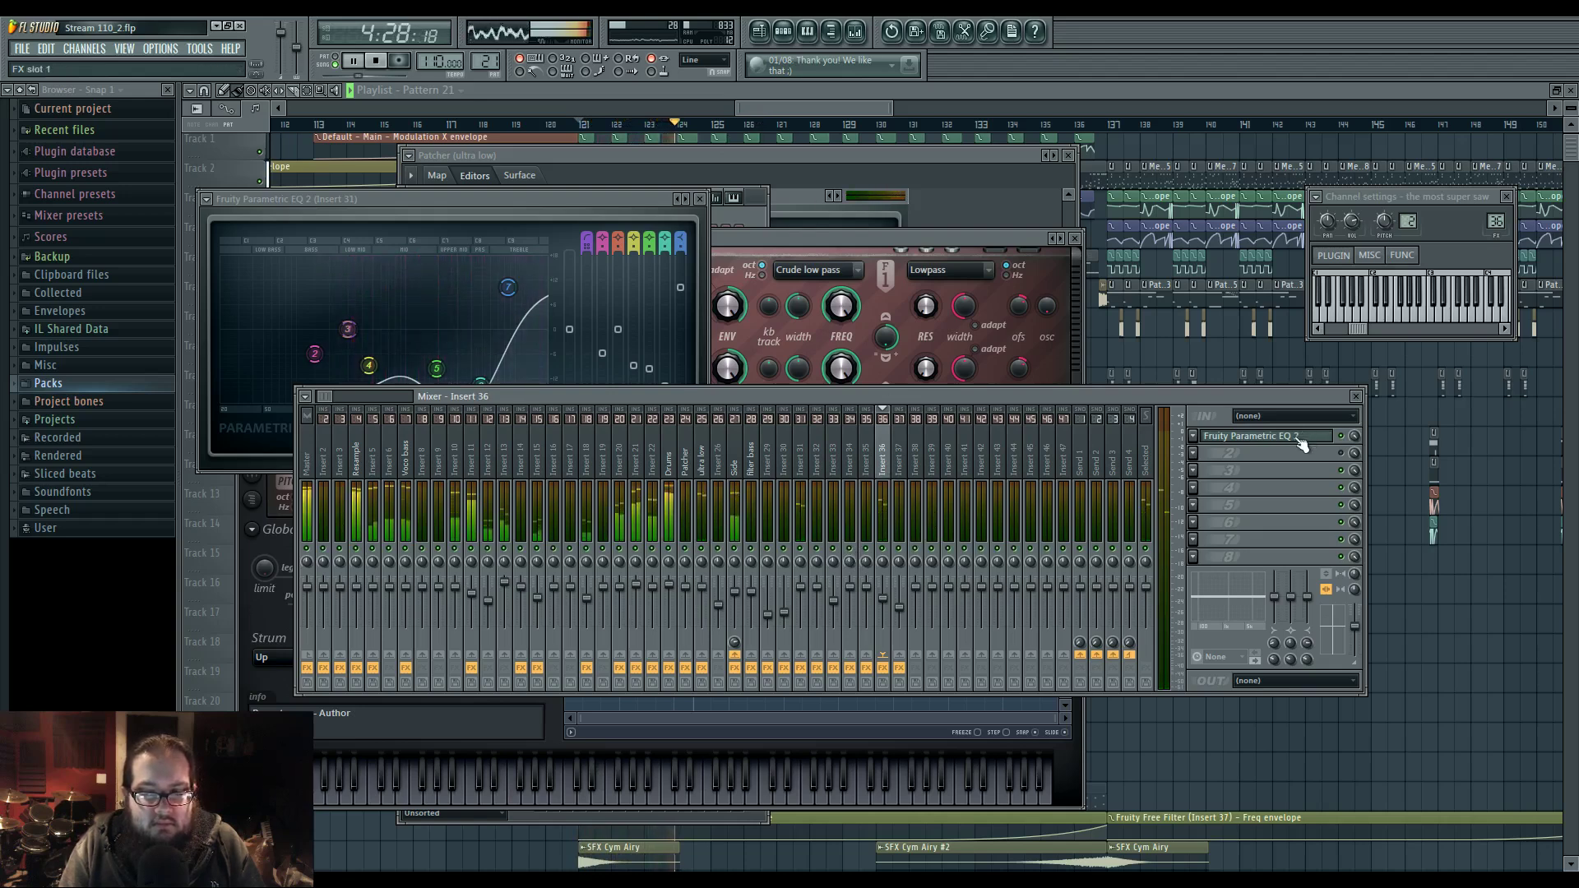
{"action": "left_click", "coordinate": [762, 239]}
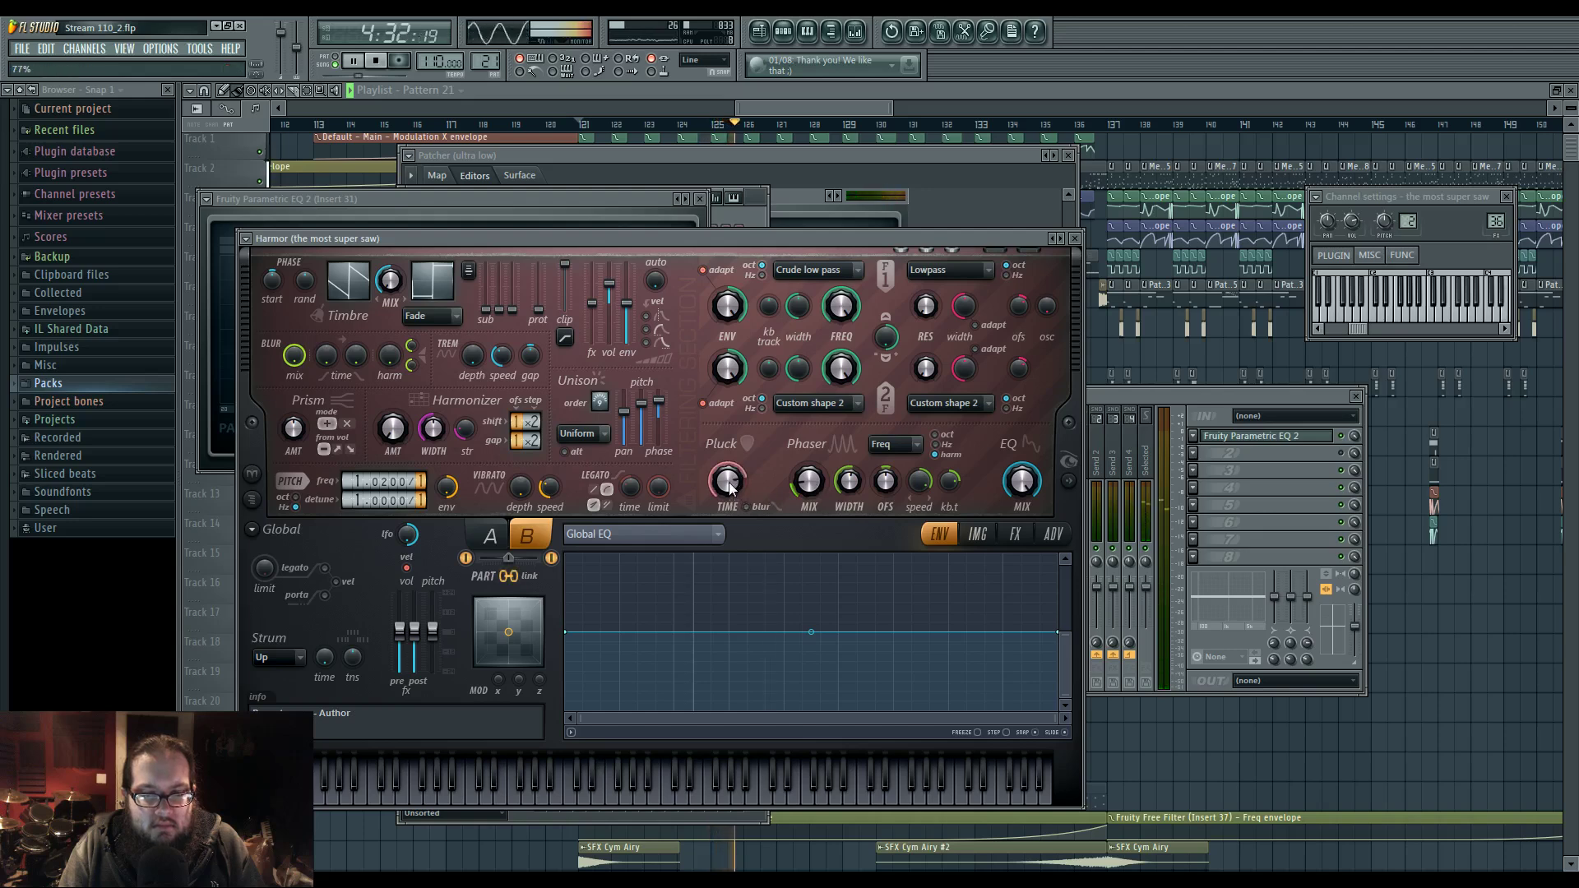
- Reopen Insert 36's Fruity Parametric EQ 2, shift bands 1 and 4 lower in frequency, and ease the band 4 cut
{"action": "left_click", "coordinate": [1251, 436]}
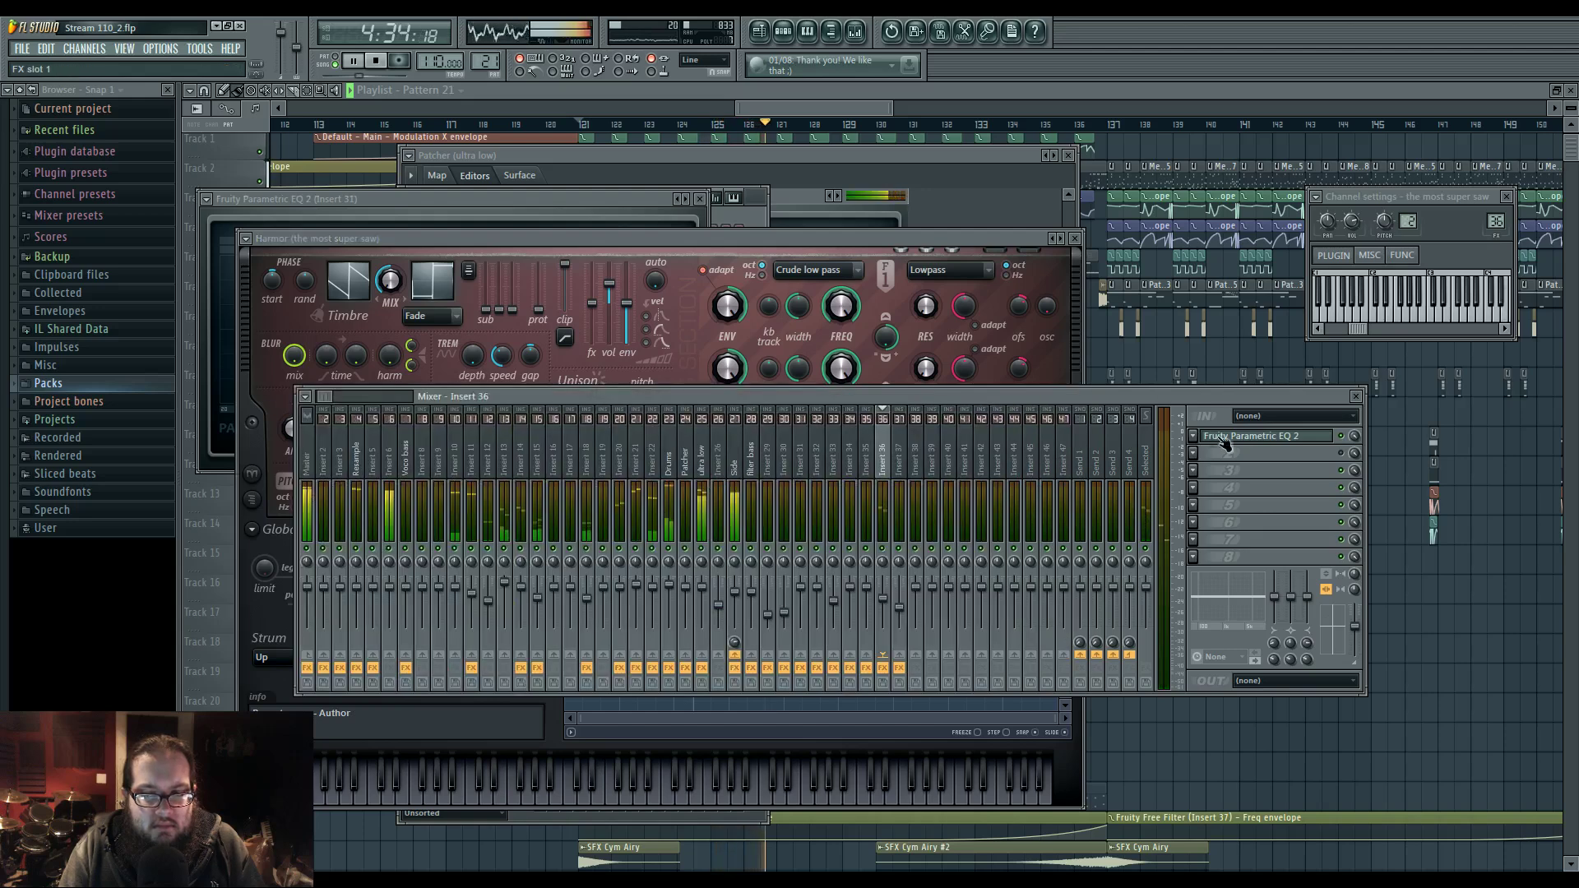
{"action": "left_click_drag", "start_coordinate": [331, 329], "coordinate": [308, 330]}
{"action": "mouse_move", "coordinate": [355, 387]}
{"action": "left_mouse_down"}
{"action": "mouse_move", "coordinate": [355, 357]}
{"action": "mouse_move", "coordinate": [331, 370]}
{"action": "left_mouse_up"}
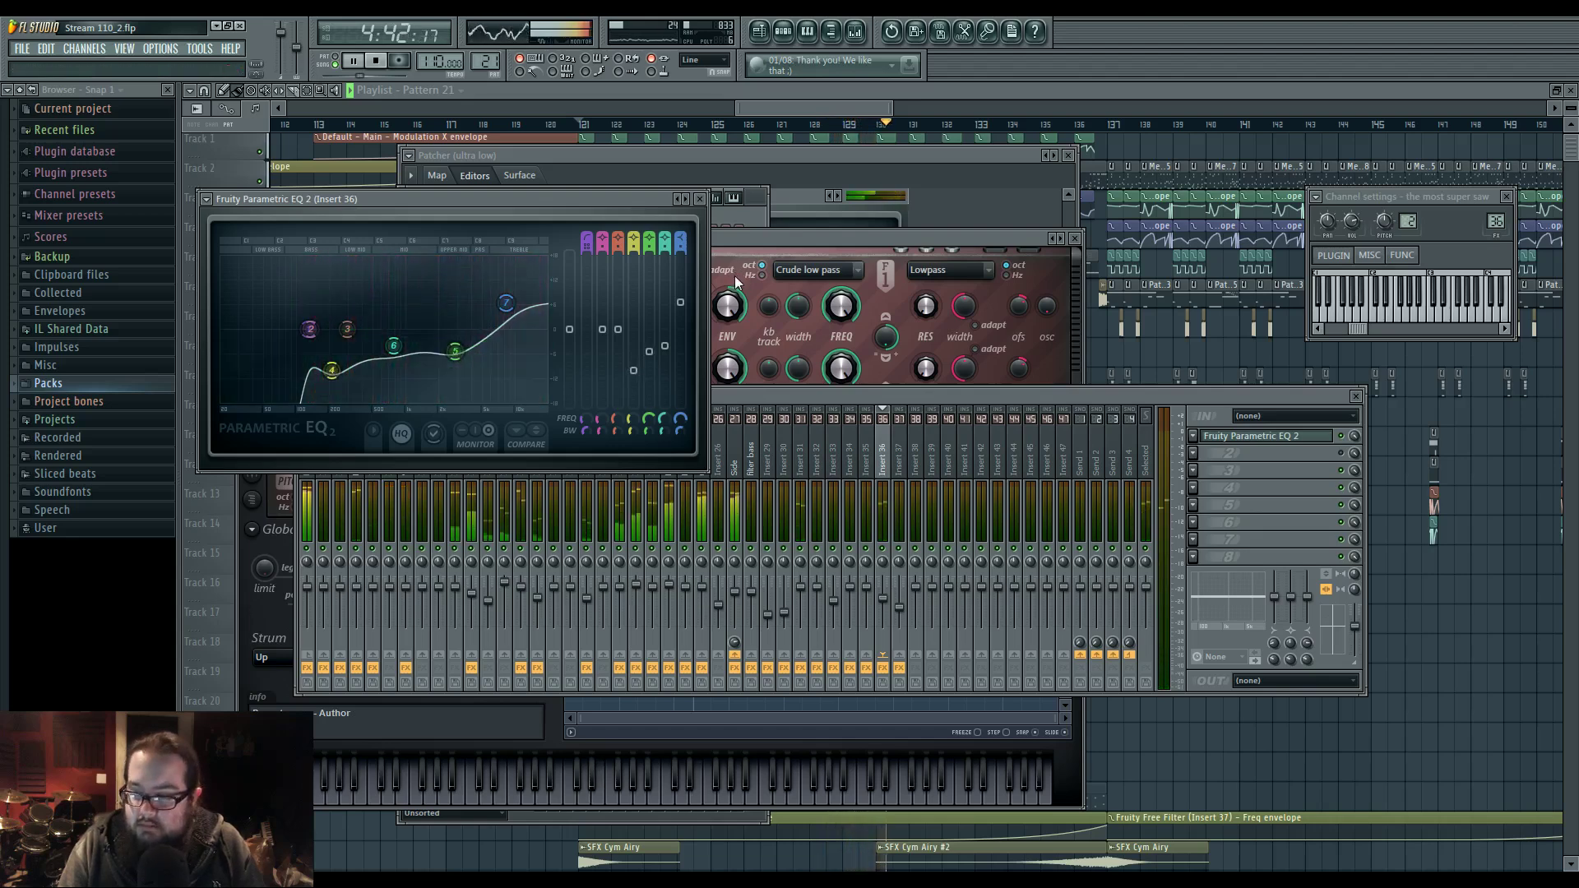
- Check the drop in the playlist, part A of the most super saw in Harmor, and the mixer levels during playback
{"action": "left_click", "coordinate": [780, 113]}
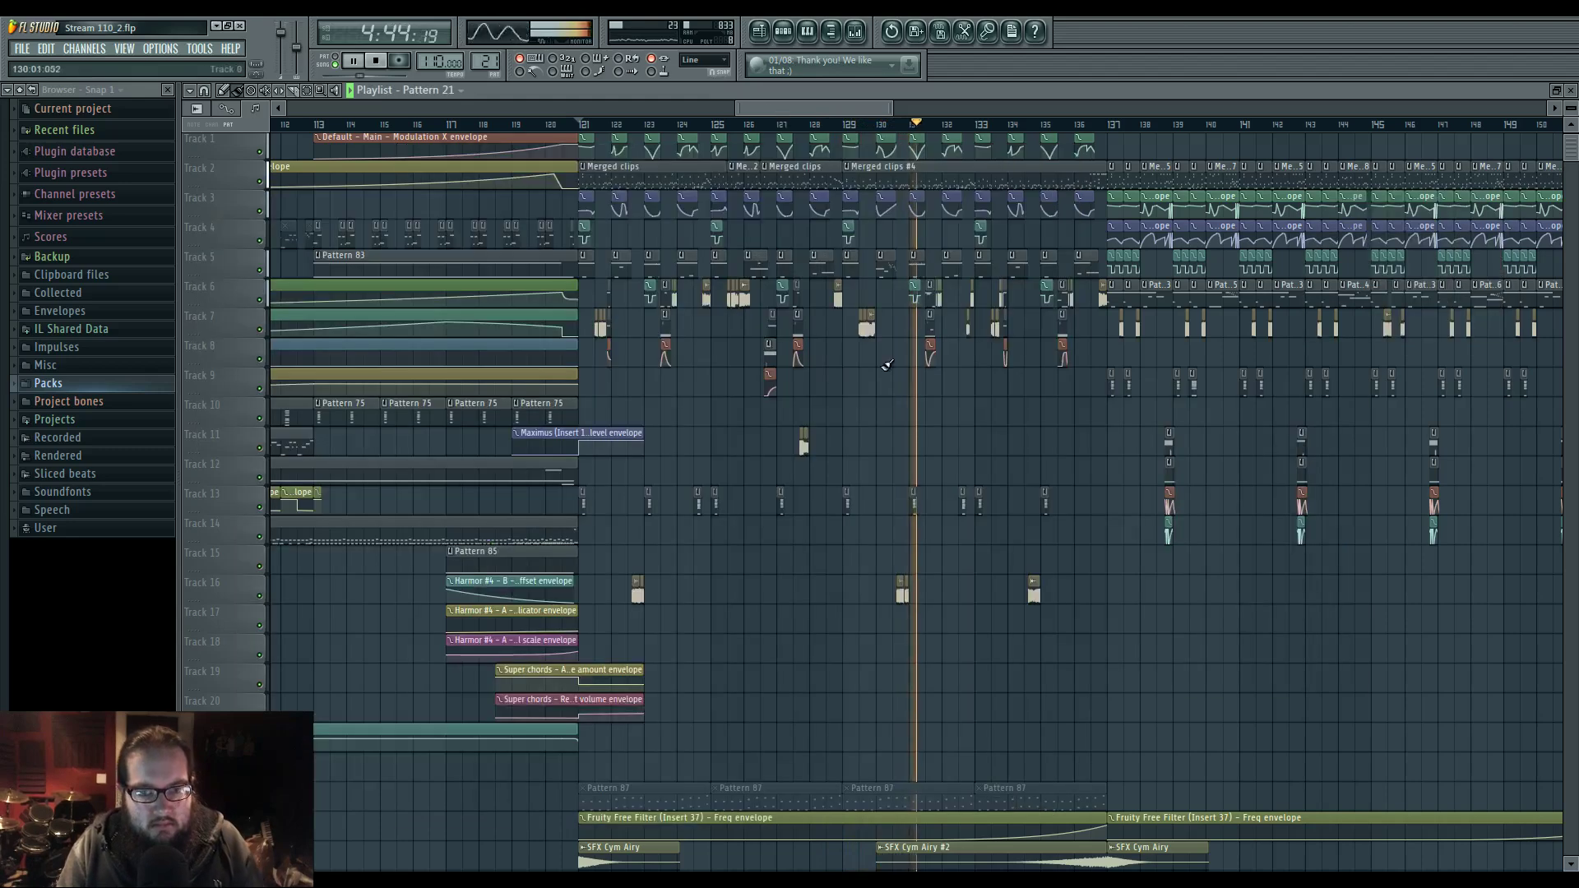
{"action": "left_click_drag", "start_coordinate": [860, 411], "coordinate": [828, 429]}
{"action": "scroll", "coordinate": [734, 412], "scroll_direction": "down", "scroll_amount": 3}
{"action": "scroll", "coordinate": [827, 429], "scroll_direction": "down", "scroll_amount": 3}
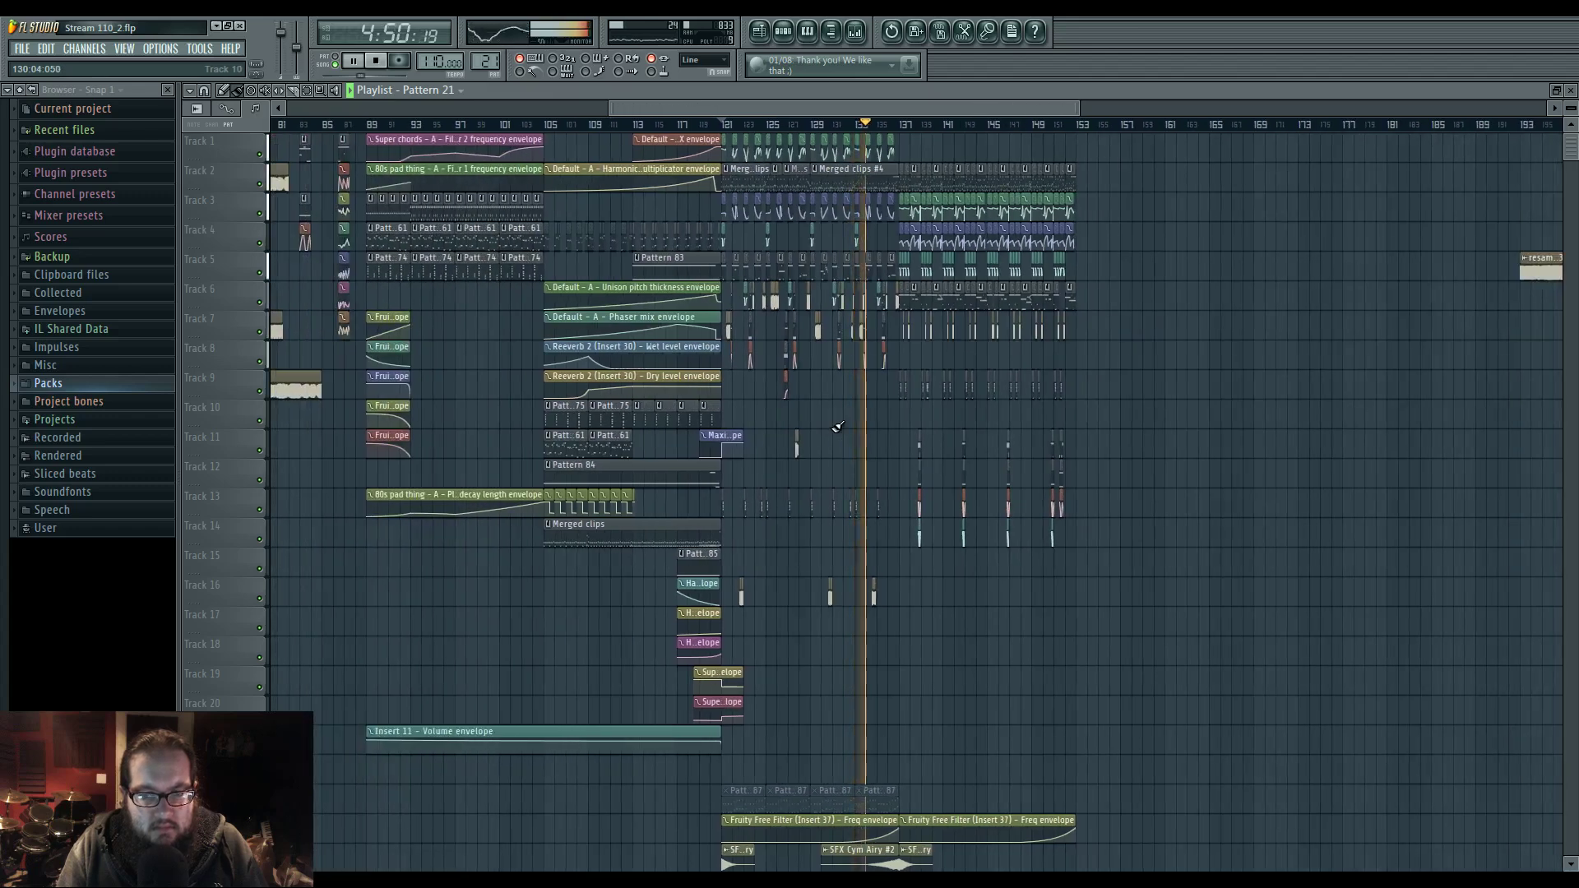
{"action": "left_click", "coordinate": [860, 34]}
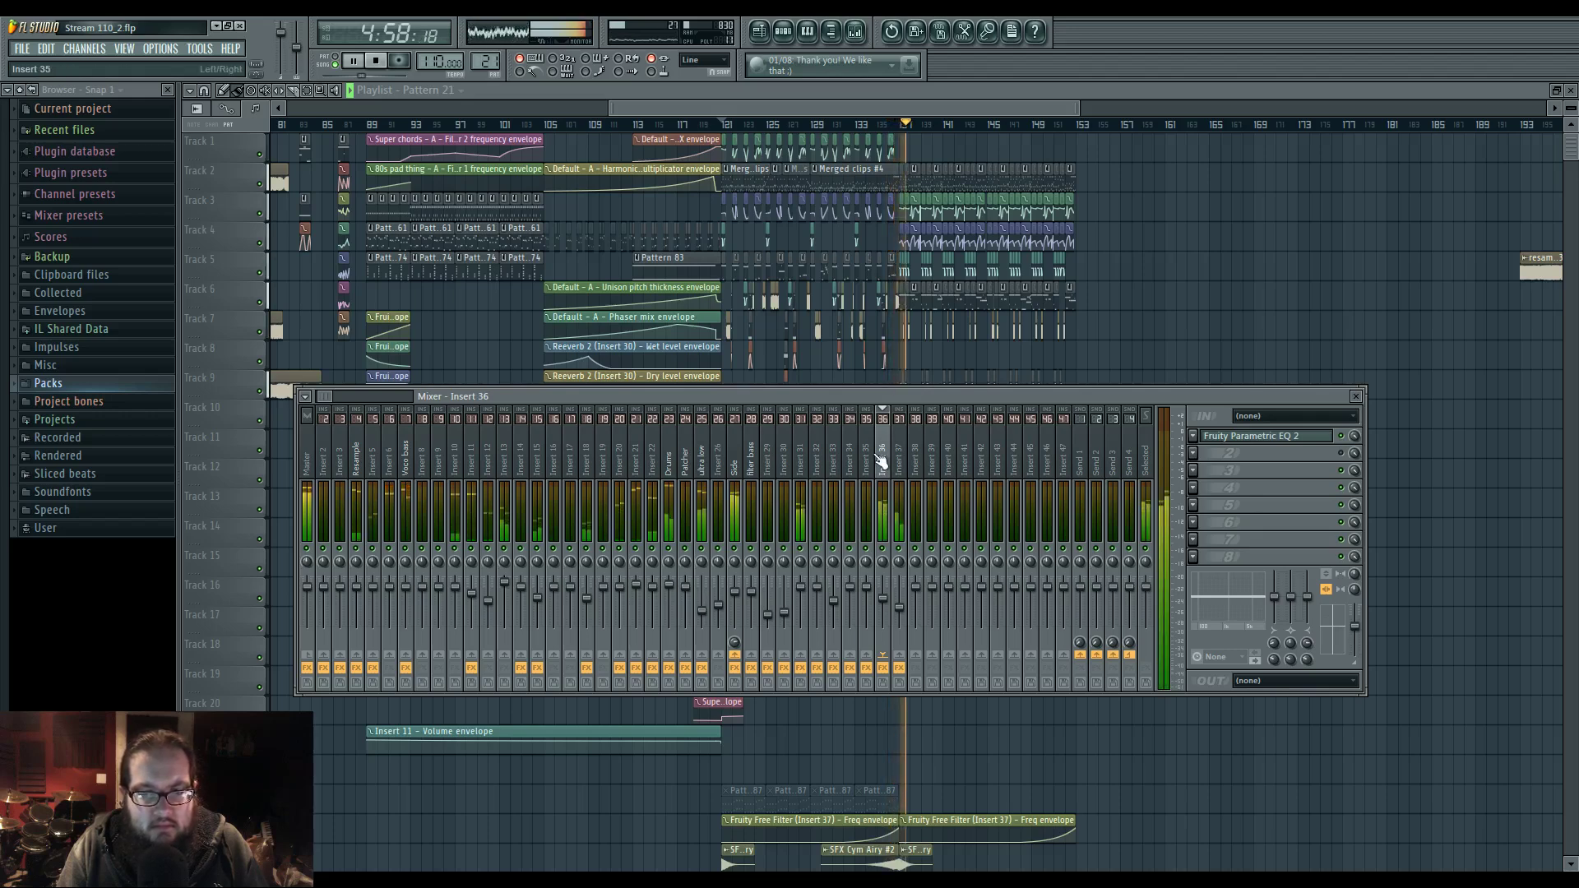
{"action": "left_click", "coordinate": [783, 31]}
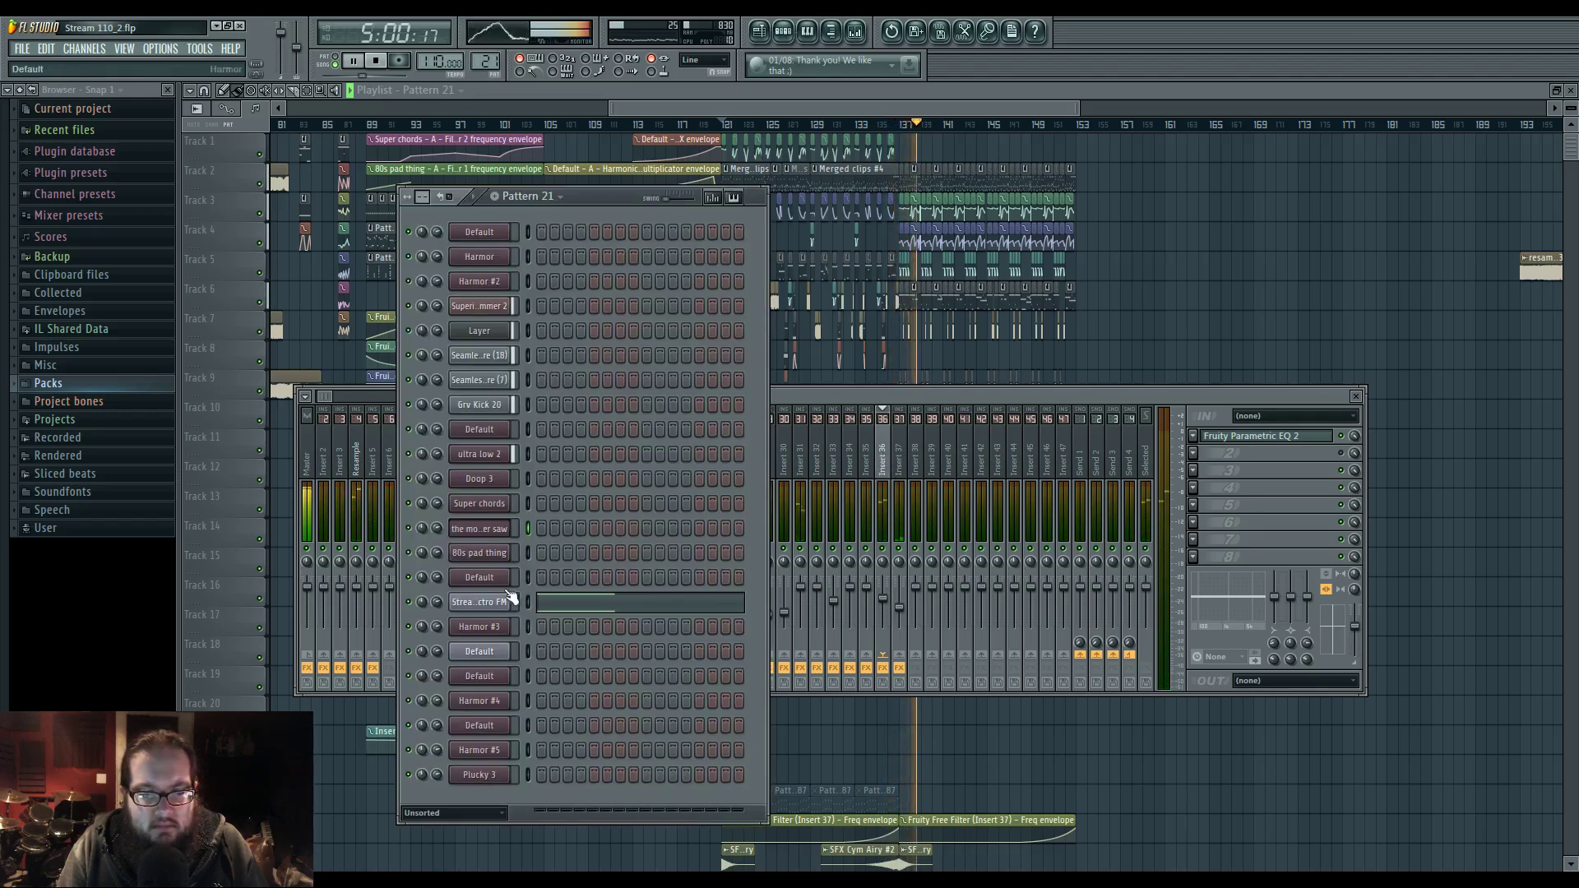
{"action": "left_click", "coordinate": [479, 528]}
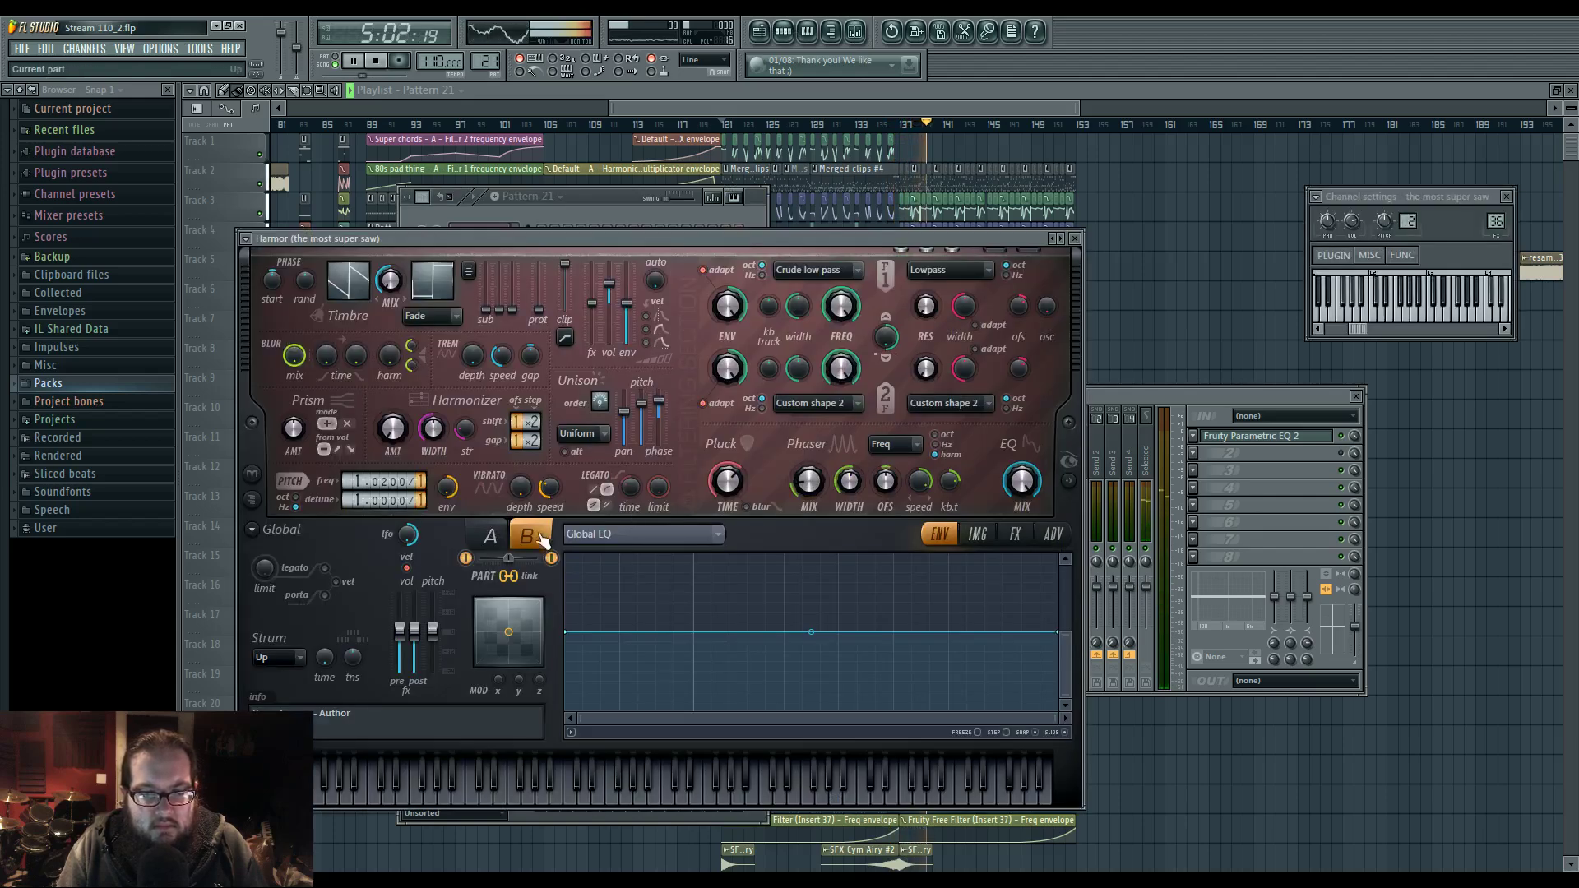
{"action": "left_click", "coordinate": [504, 541]}
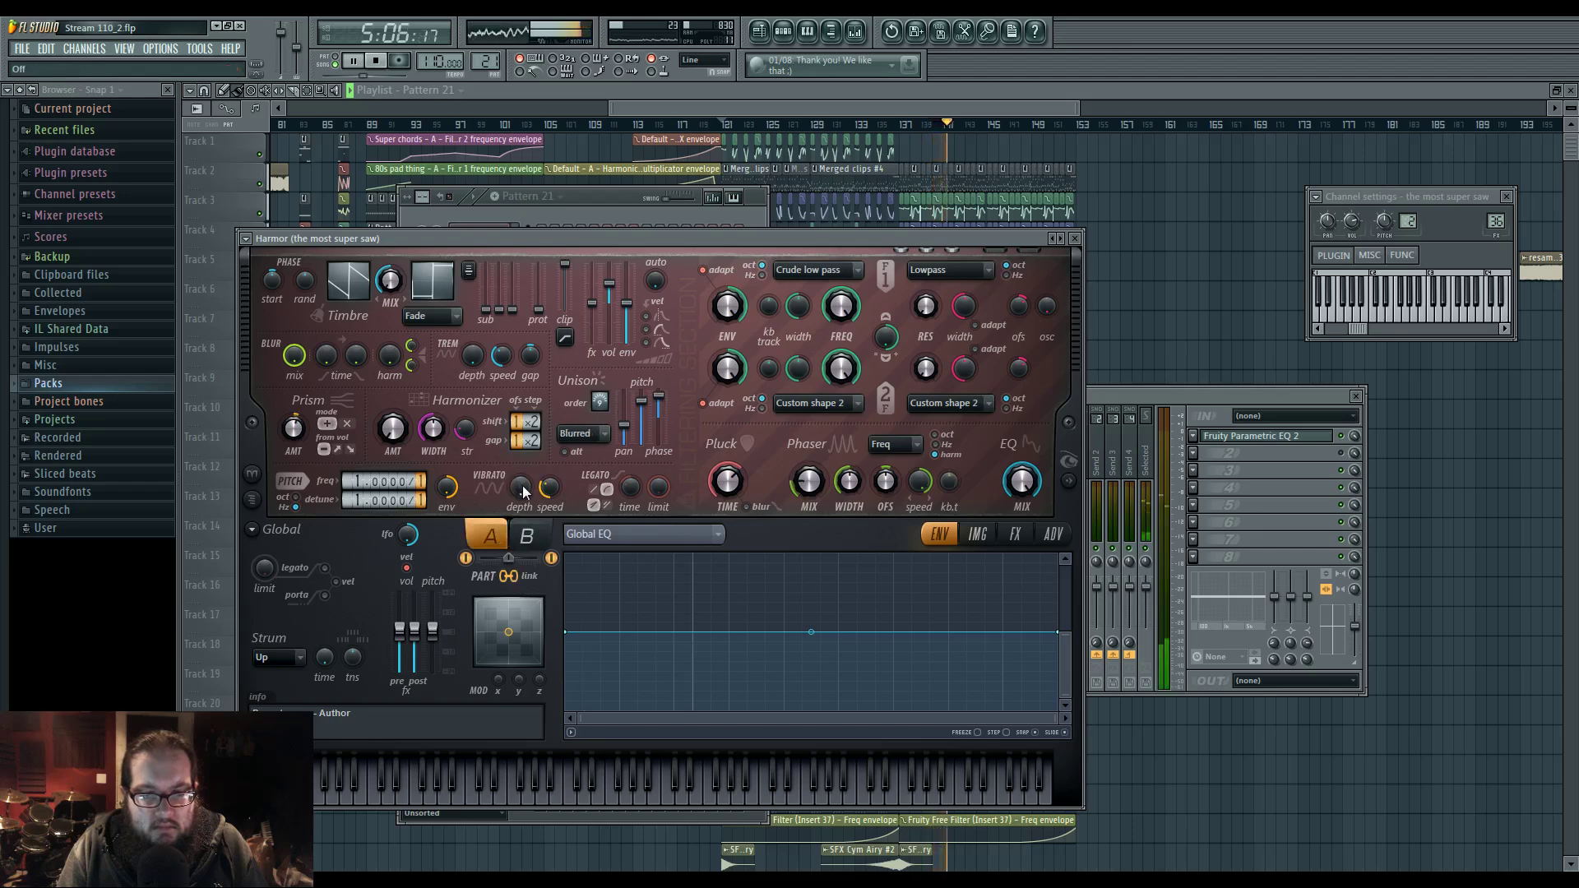
{"action": "left_click", "coordinate": [1098, 397]}
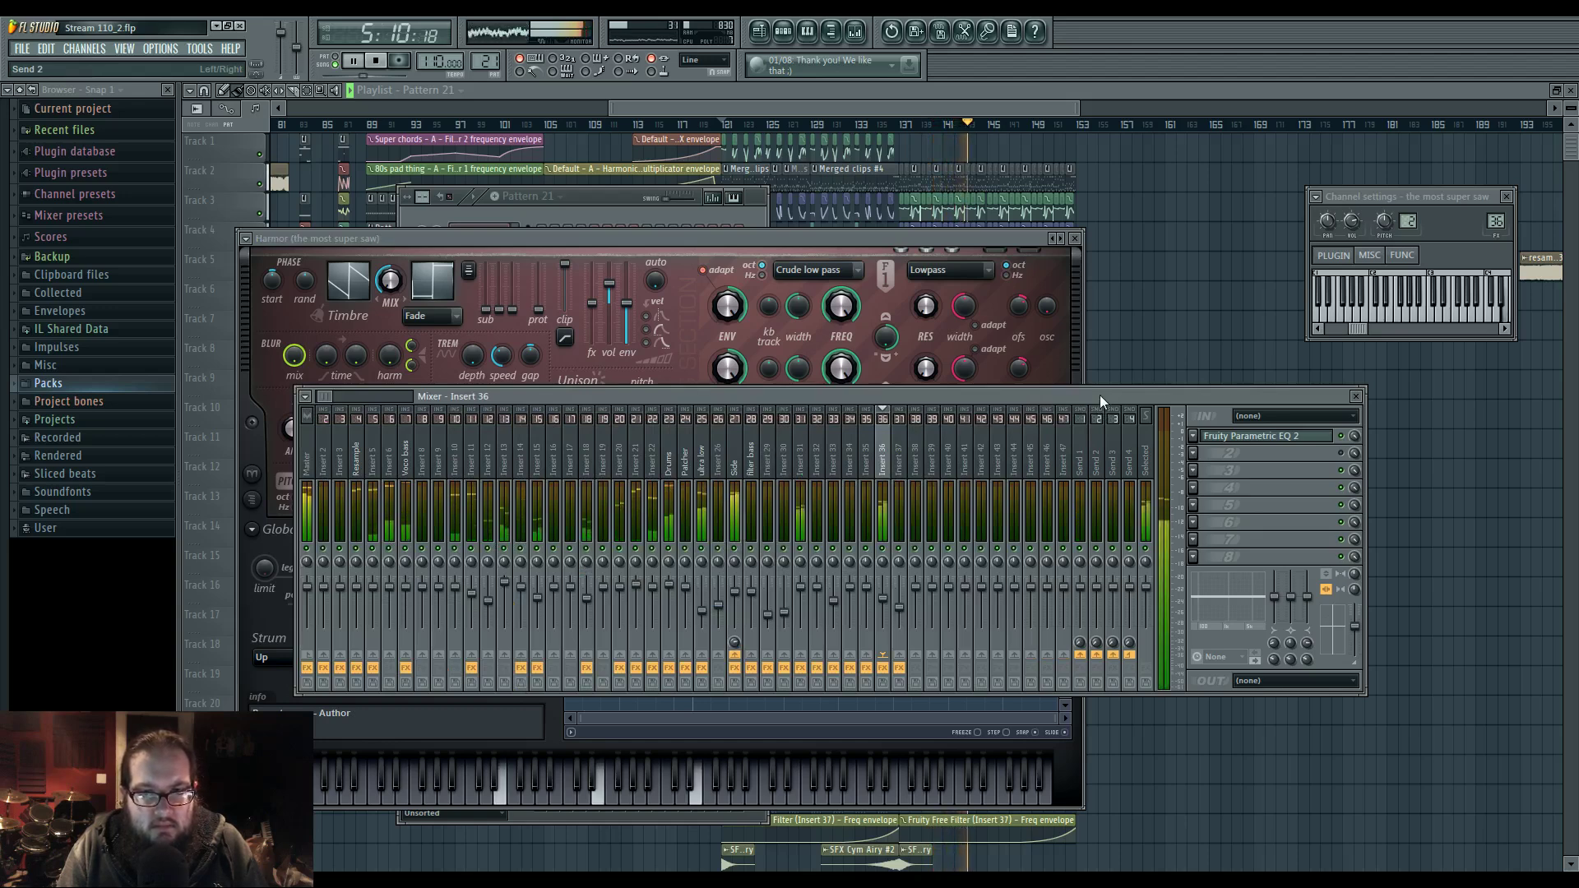
- Listen through the second half of the drop in the playlist and stop playback at its end
{"action": "key", "text": "F12"}
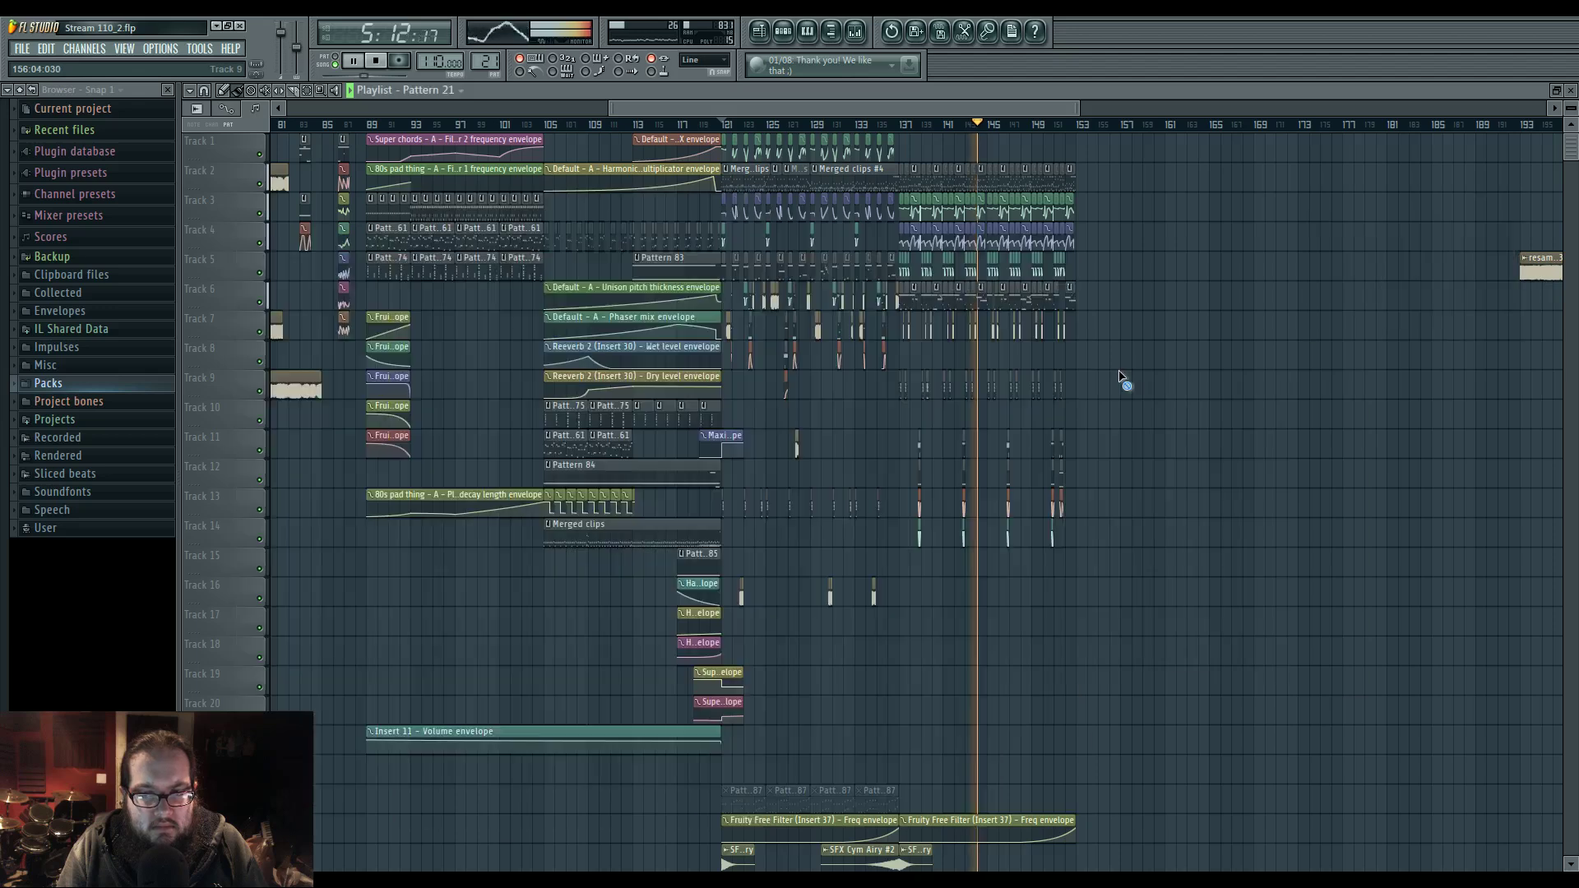
{"action": "scroll", "coordinate": [820, 515], "scroll_direction": "up", "scroll_amount": 6}
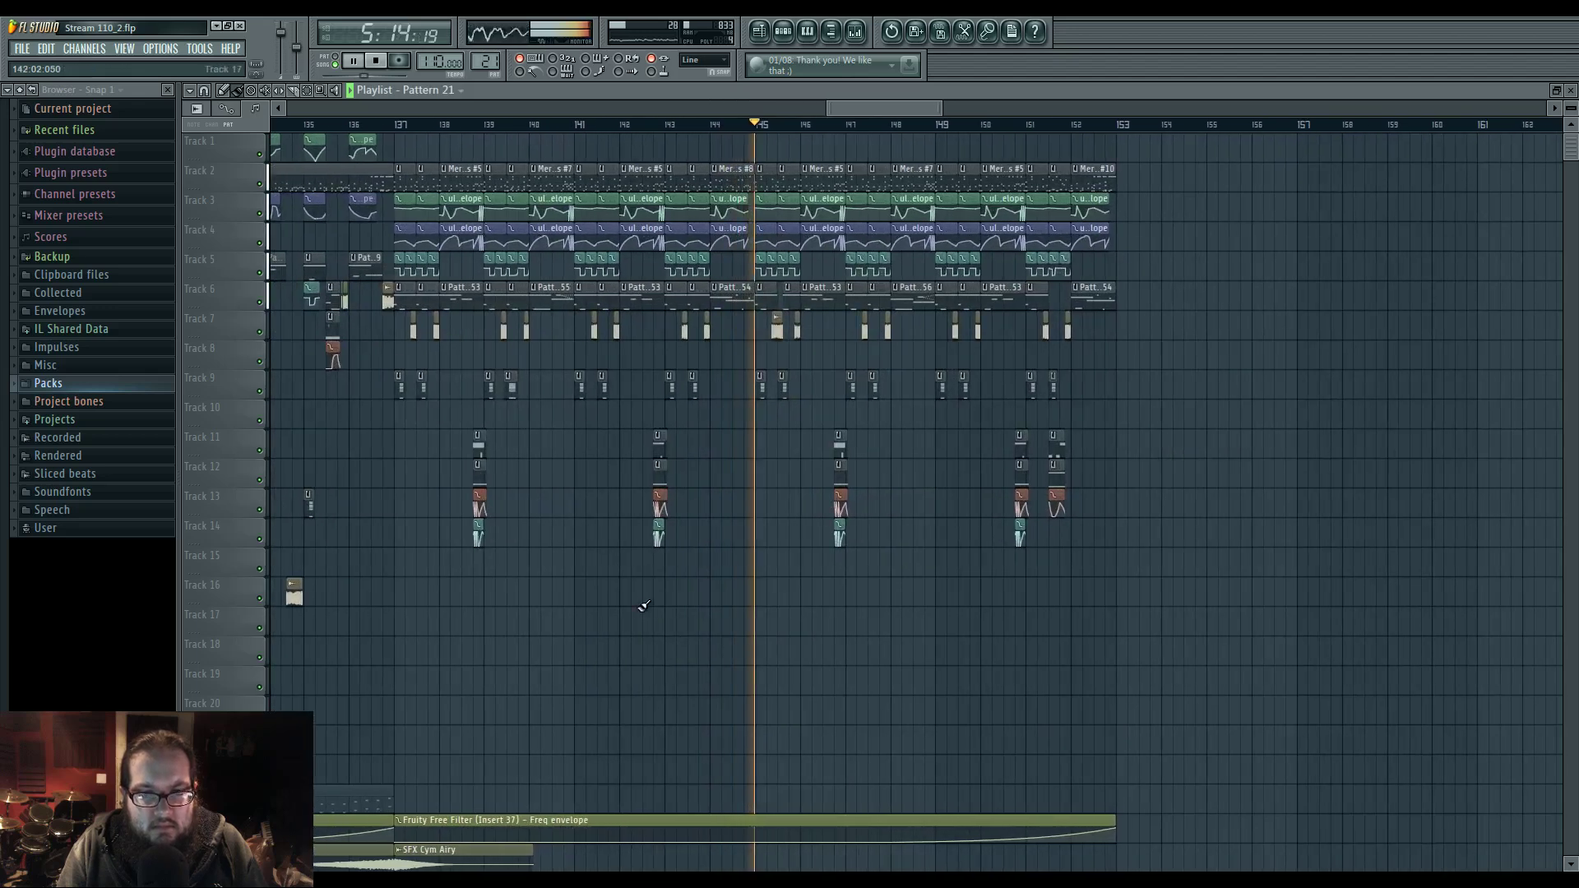
{"action": "scroll", "coordinate": [644, 606], "scroll_direction": "up", "scroll_amount": 4}
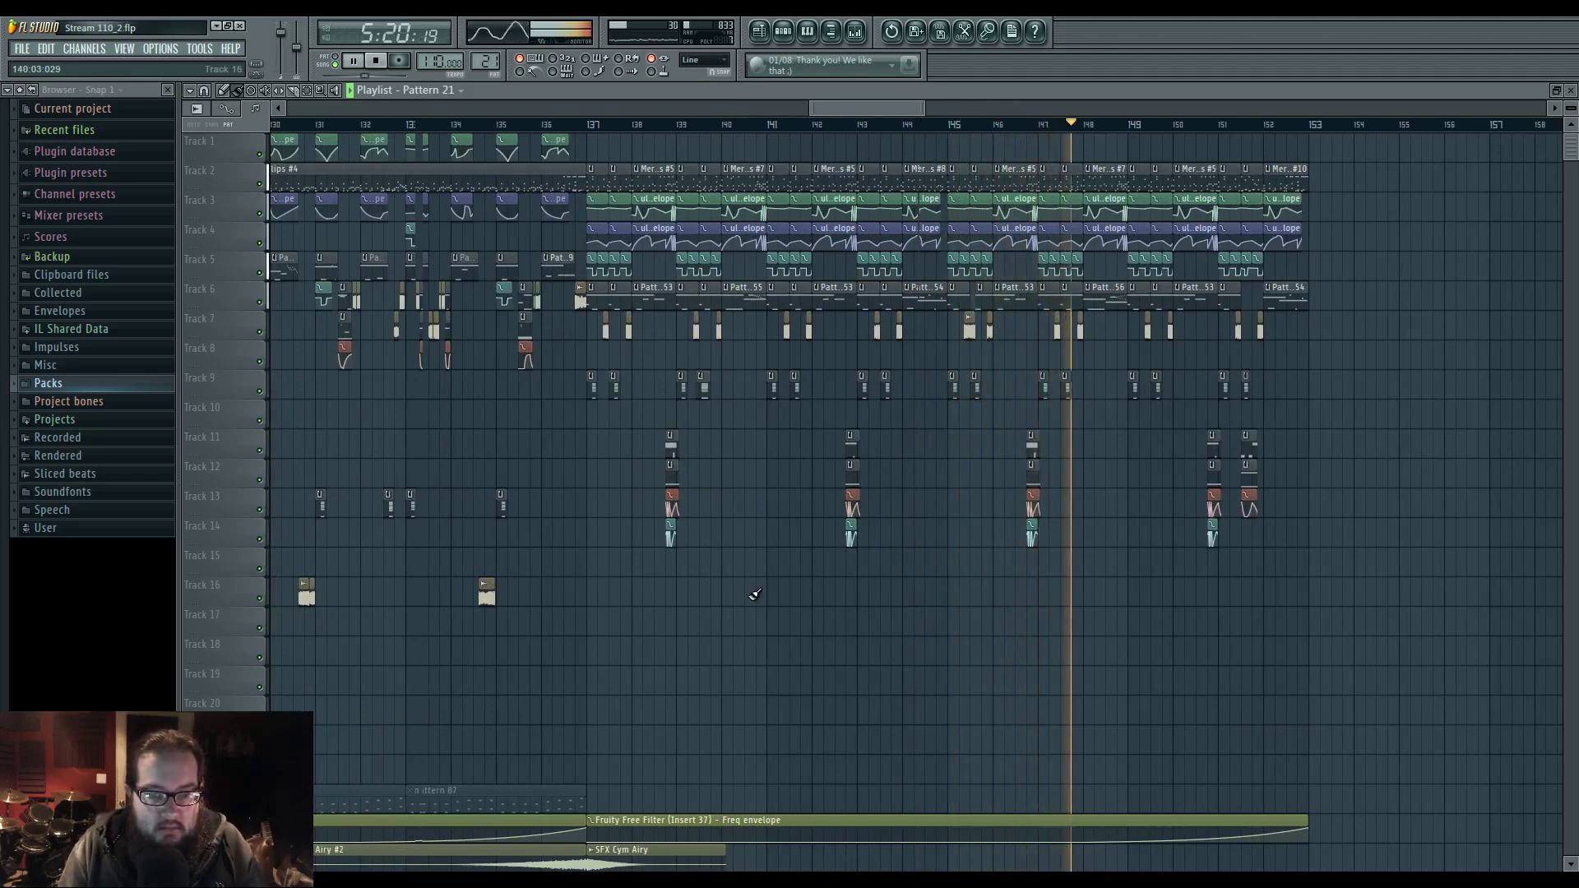
{"action": "scroll", "coordinate": [755, 594], "scroll_direction": "down", "scroll_amount": 5}
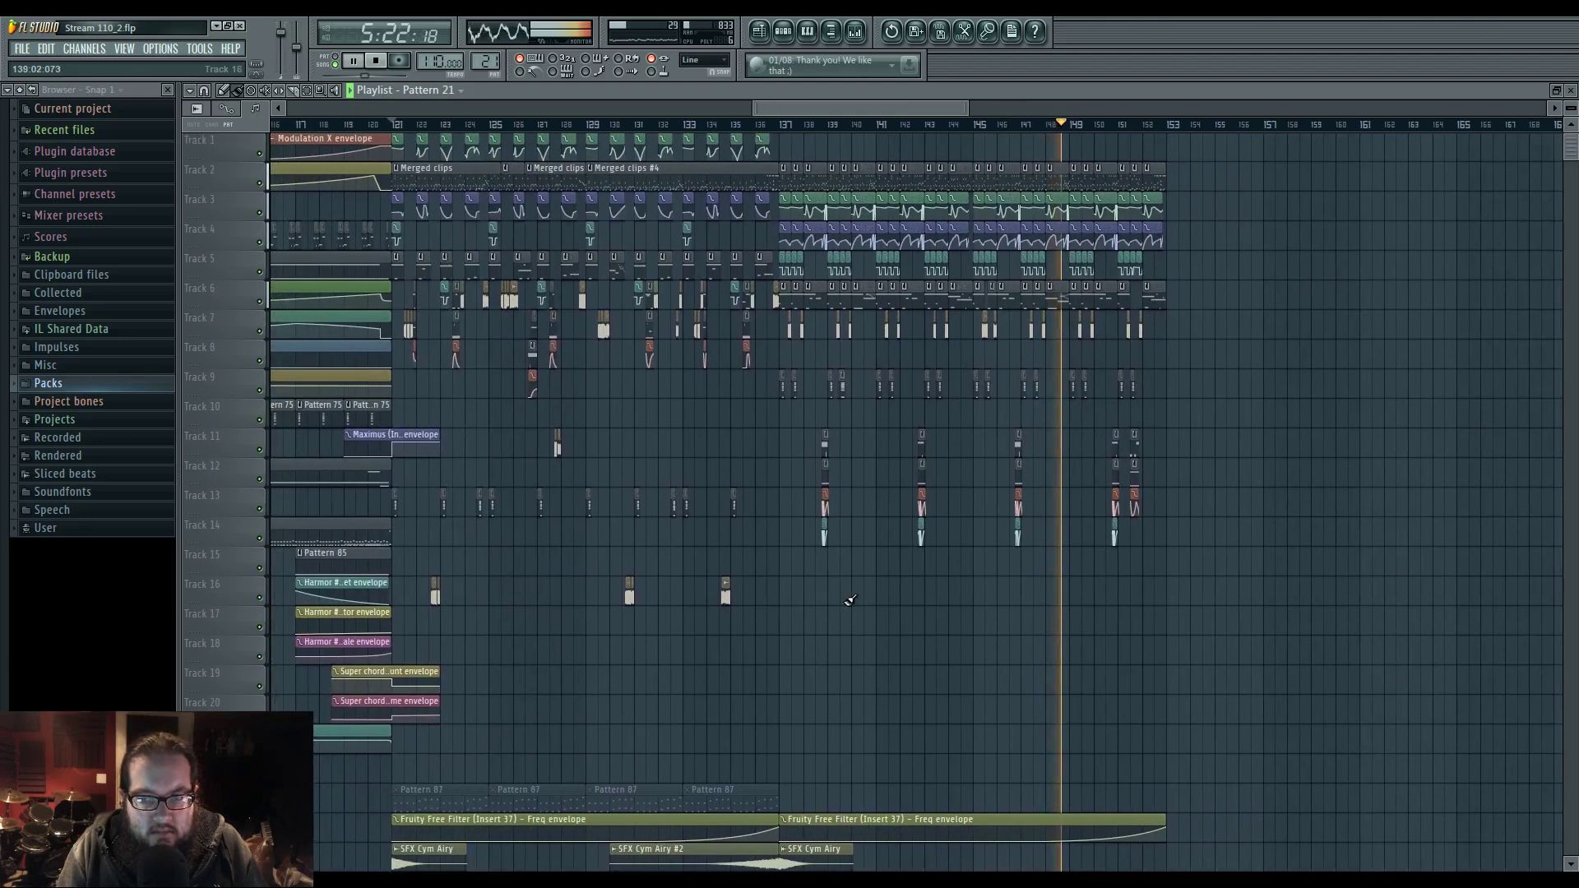
{"action": "left_click_drag", "start_coordinate": [839, 603], "coordinate": [852, 605]}
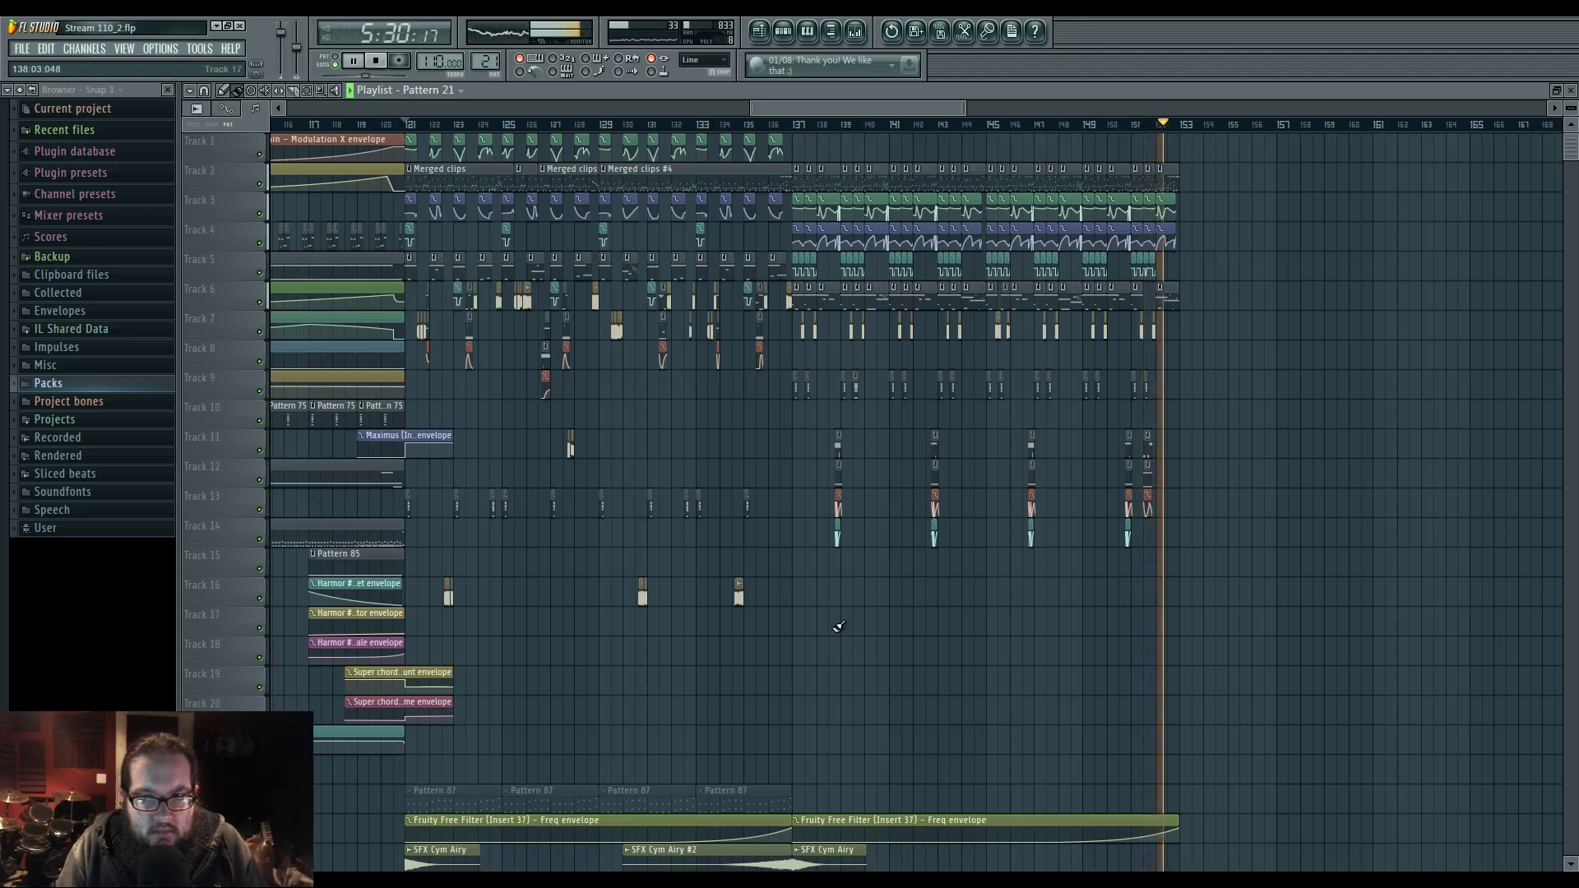
{"action": "key", "text": "space"}
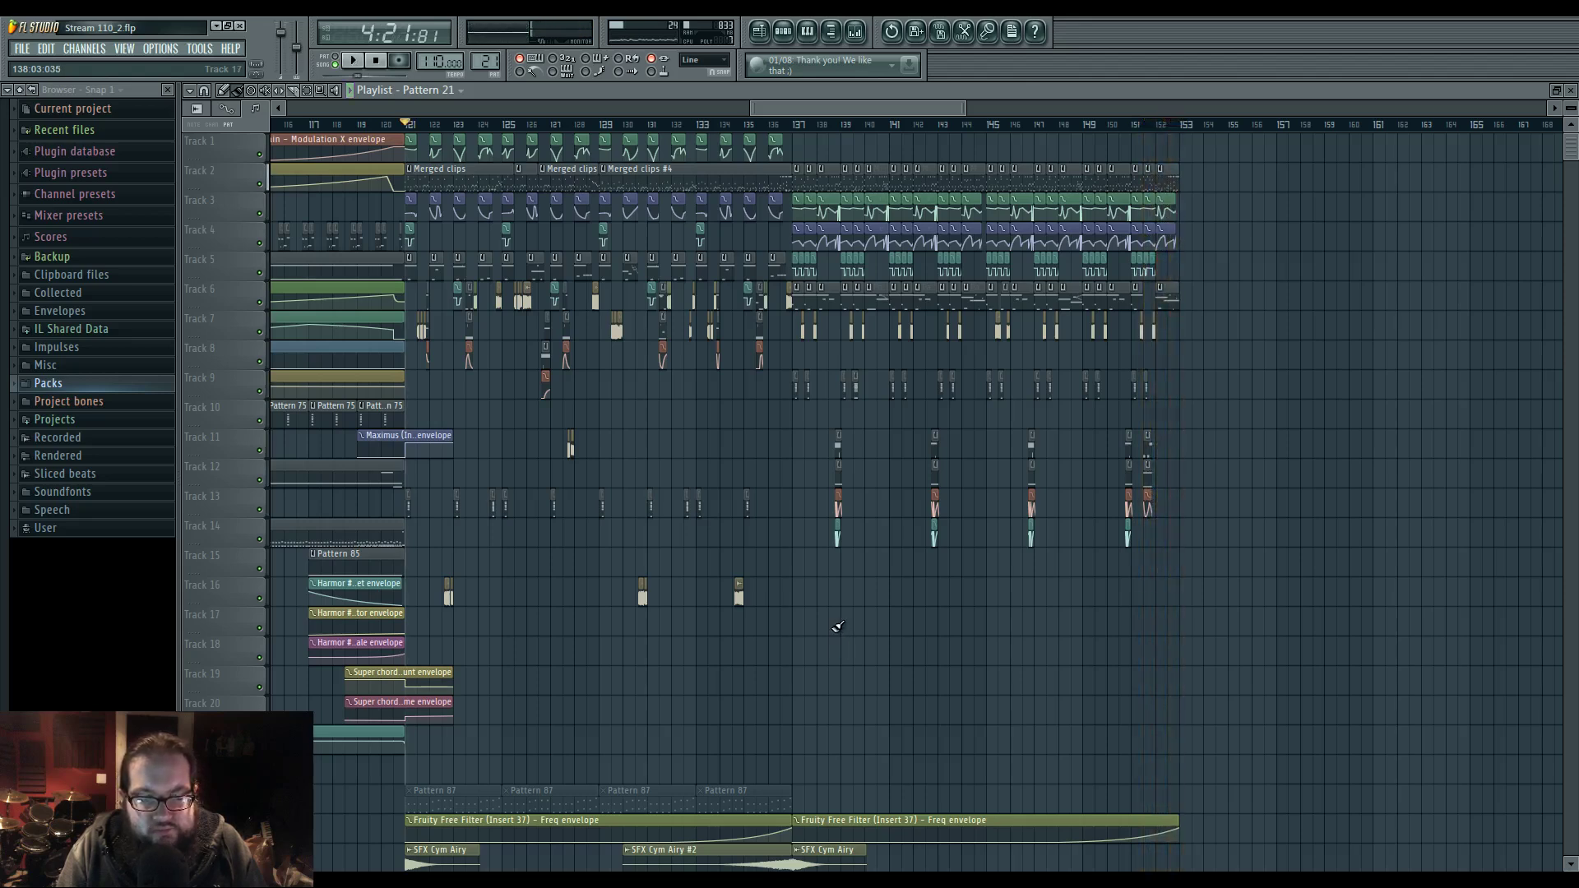
- Open Maximus on the mixer's Side track and move its window clear of the mixer tracks
{"action": "scroll", "coordinate": [864, 631], "scroll_direction": "left", "scroll_amount": 2}
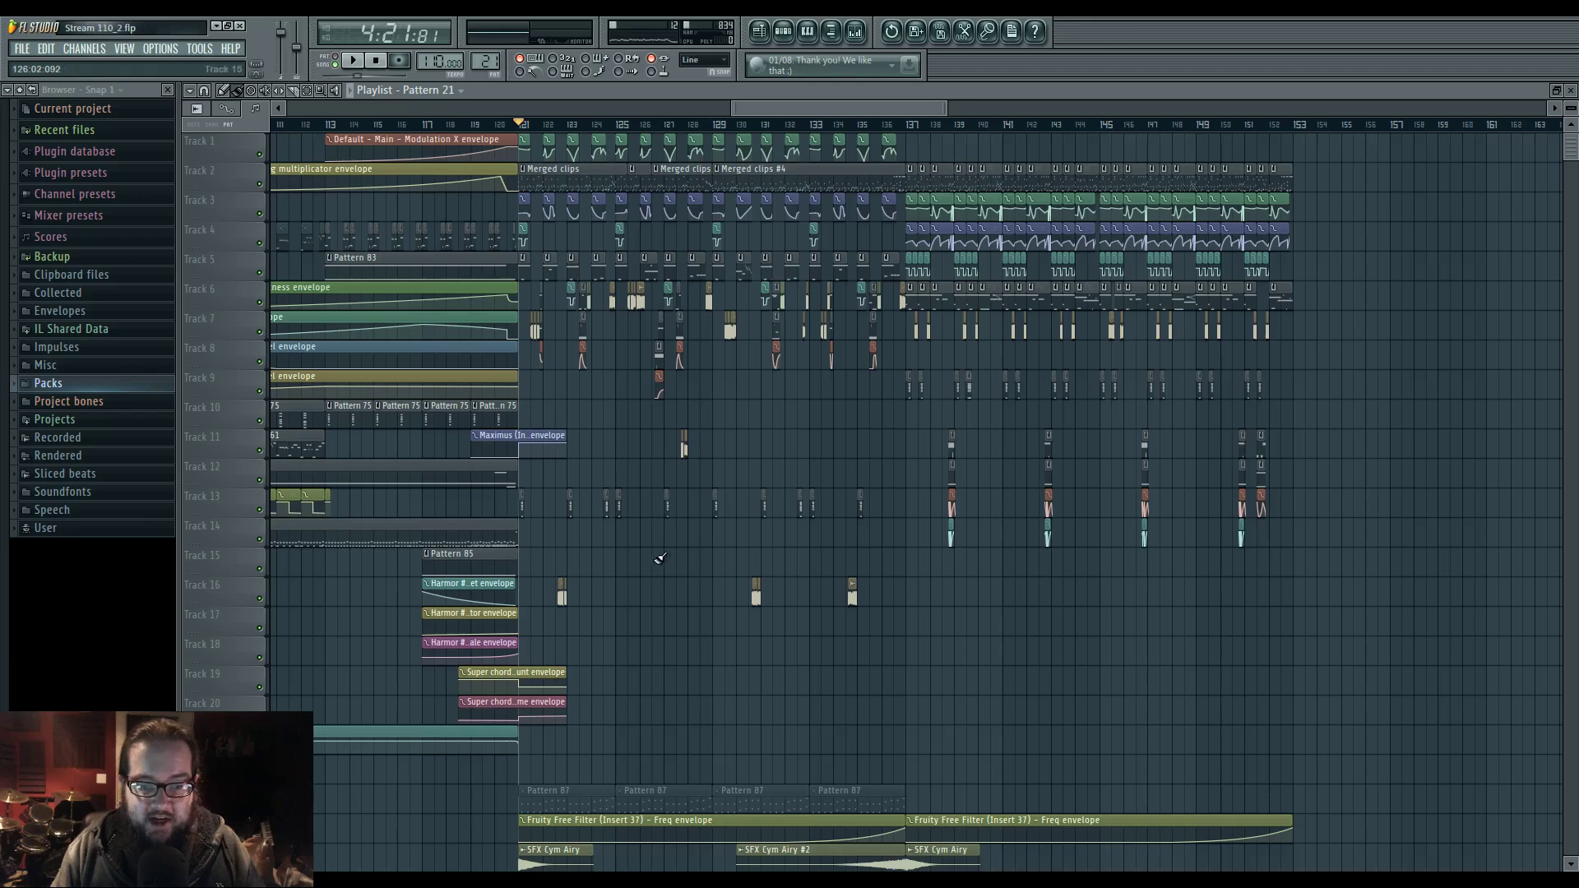
{"action": "left_click_drag", "start_coordinate": [739, 613], "coordinate": [916, 613]}
{"action": "left_click", "coordinate": [857, 32]}
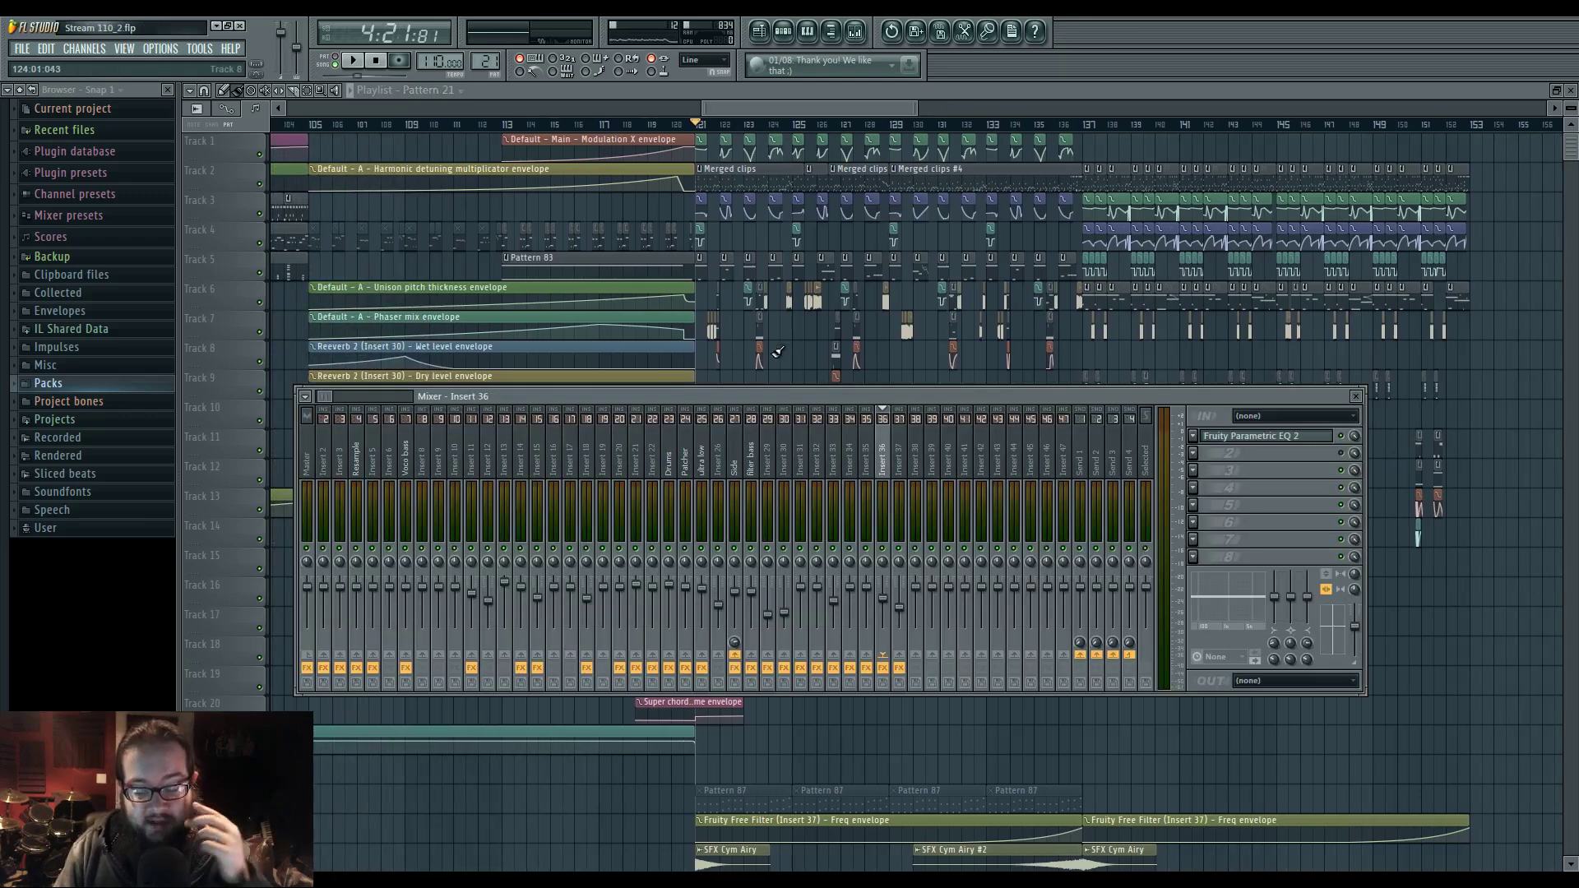
{"action": "left_click", "coordinate": [734, 450]}
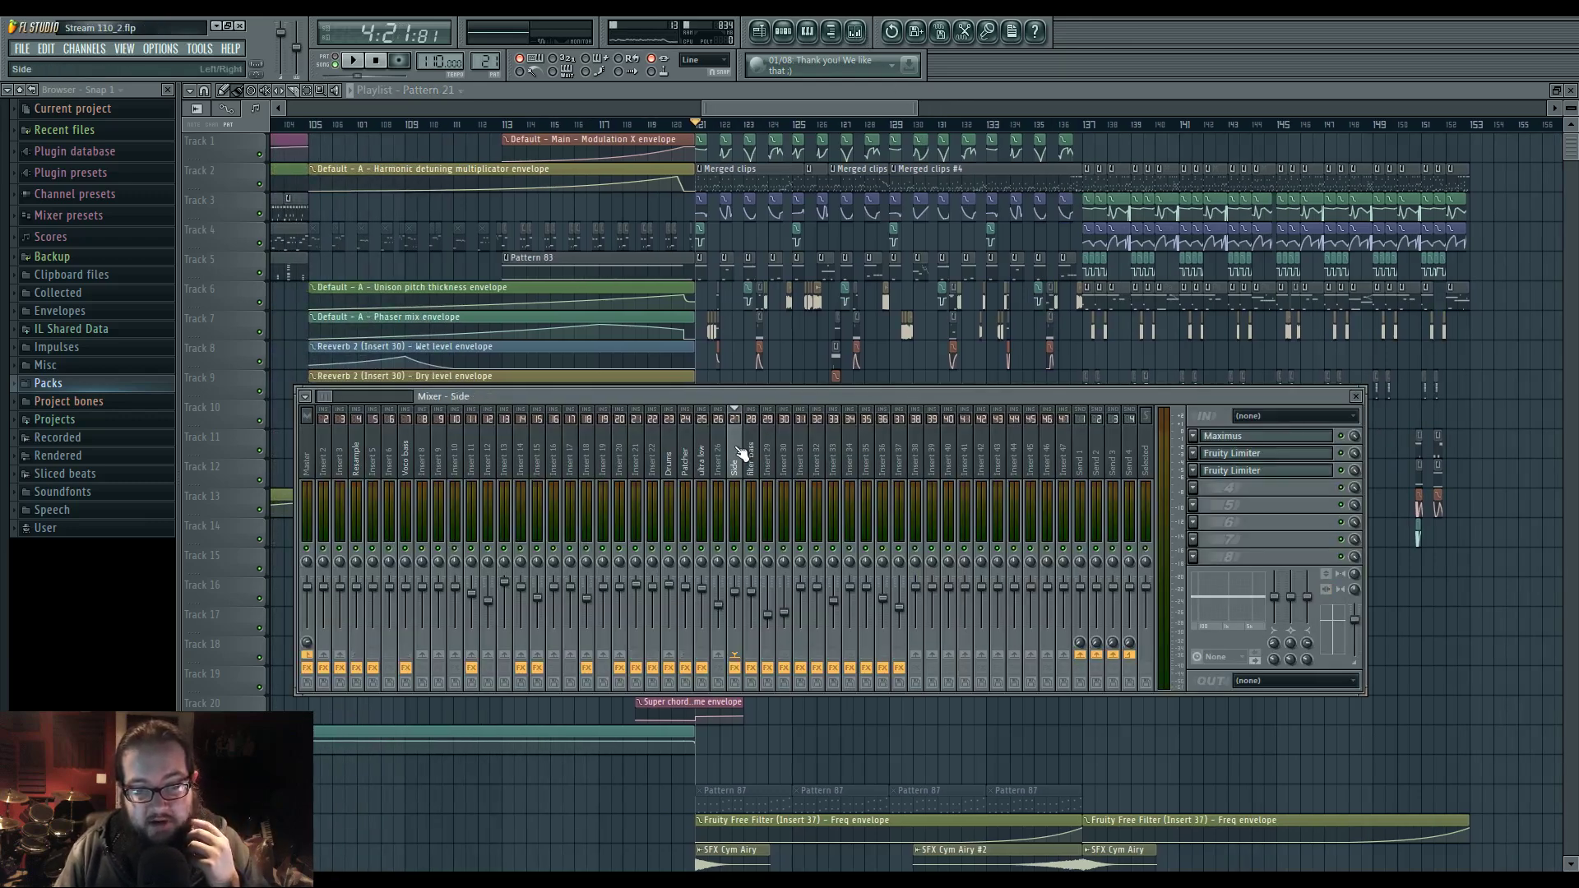
{"action": "left_click", "coordinate": [1251, 439]}
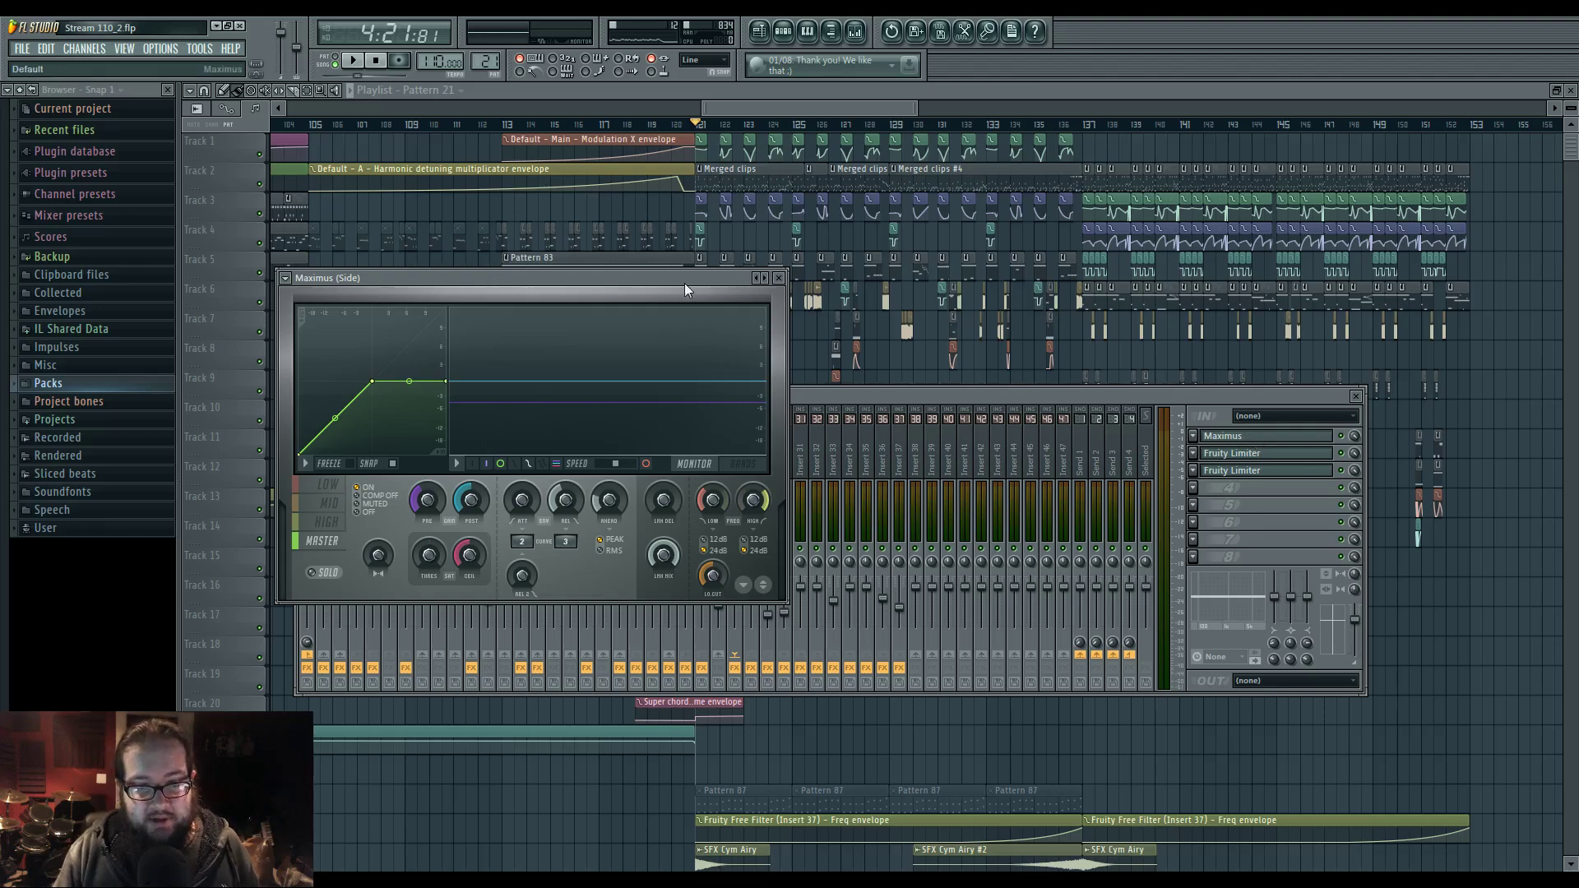
{"action": "left_click_drag", "start_coordinate": [684, 283], "coordinate": [1387, 262]}
- Compare the effect chains and routing of the Side and Resample tracks, and bring Side's Maximus window back into view
{"action": "left_click", "coordinate": [737, 452]}
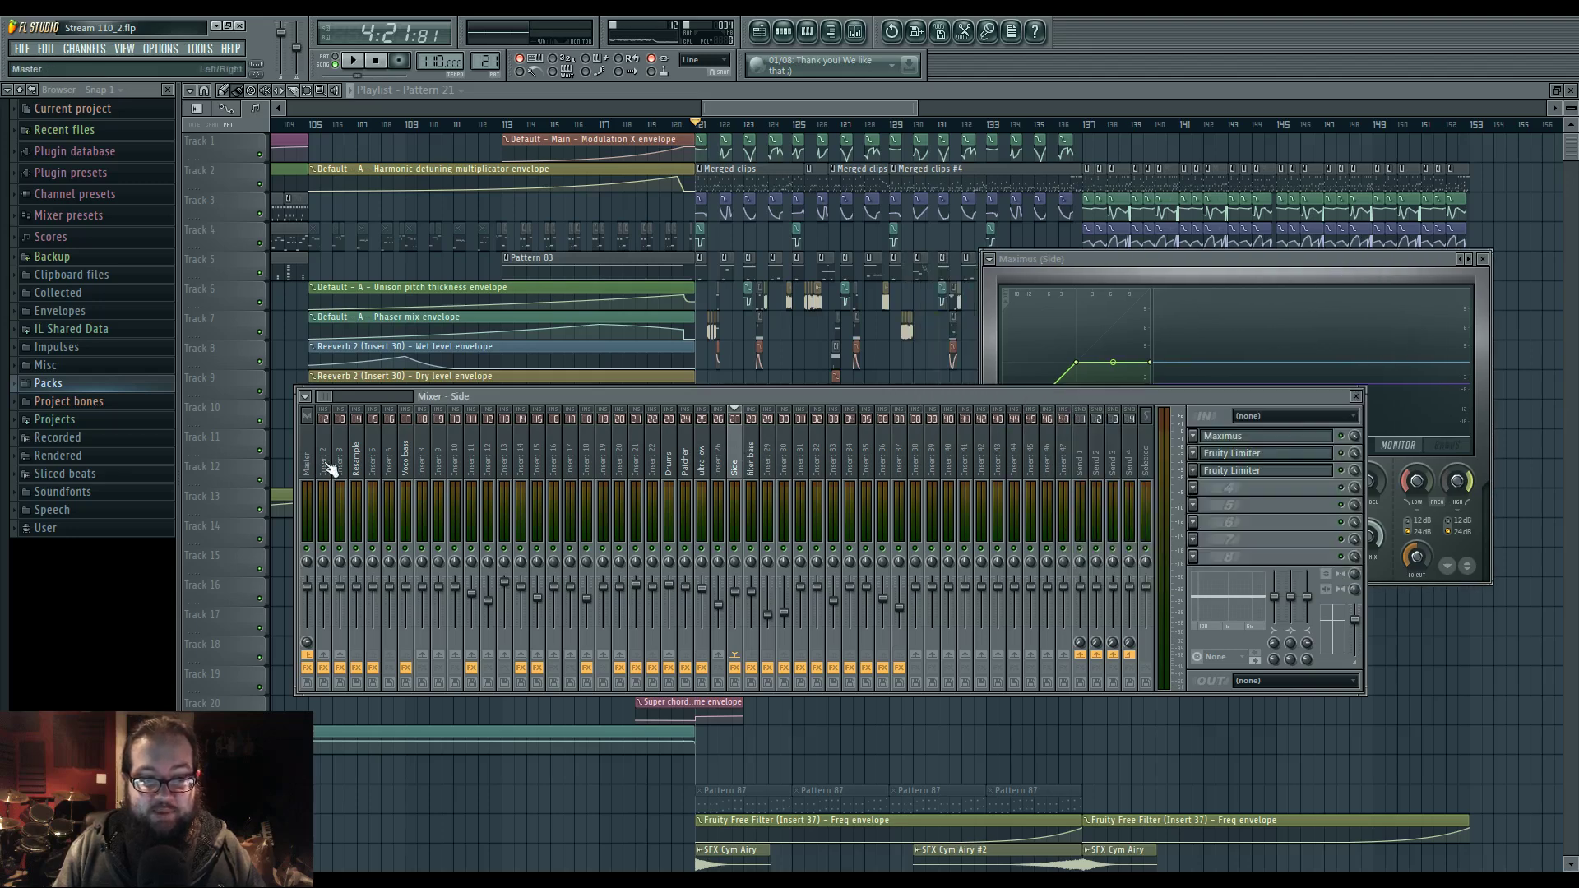
{"action": "left_click", "coordinate": [363, 464]}
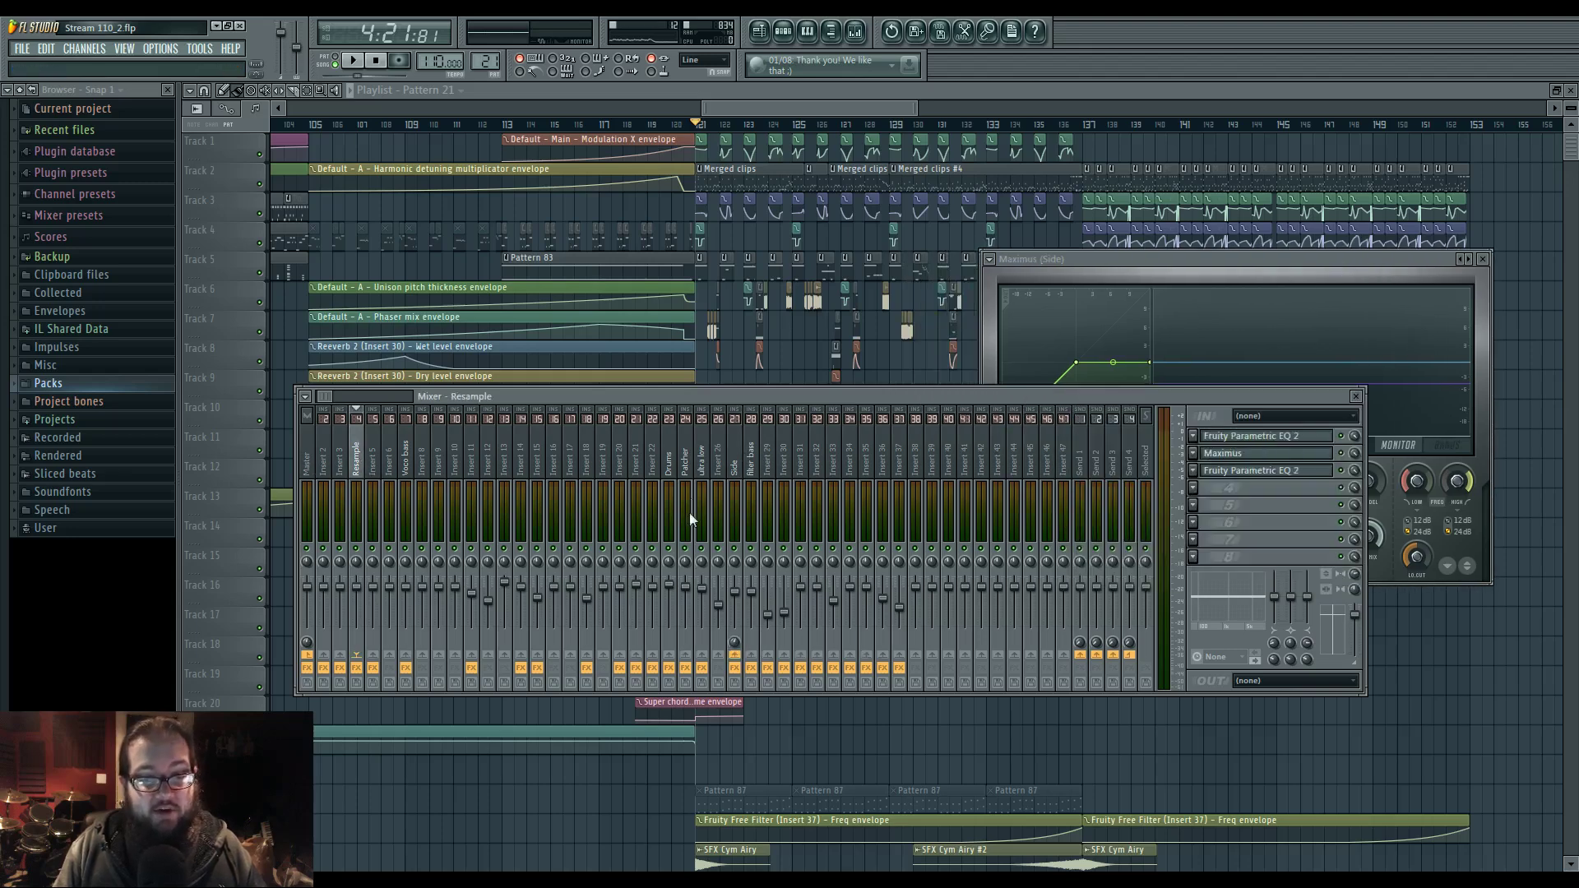
{"action": "left_click", "coordinate": [732, 454]}
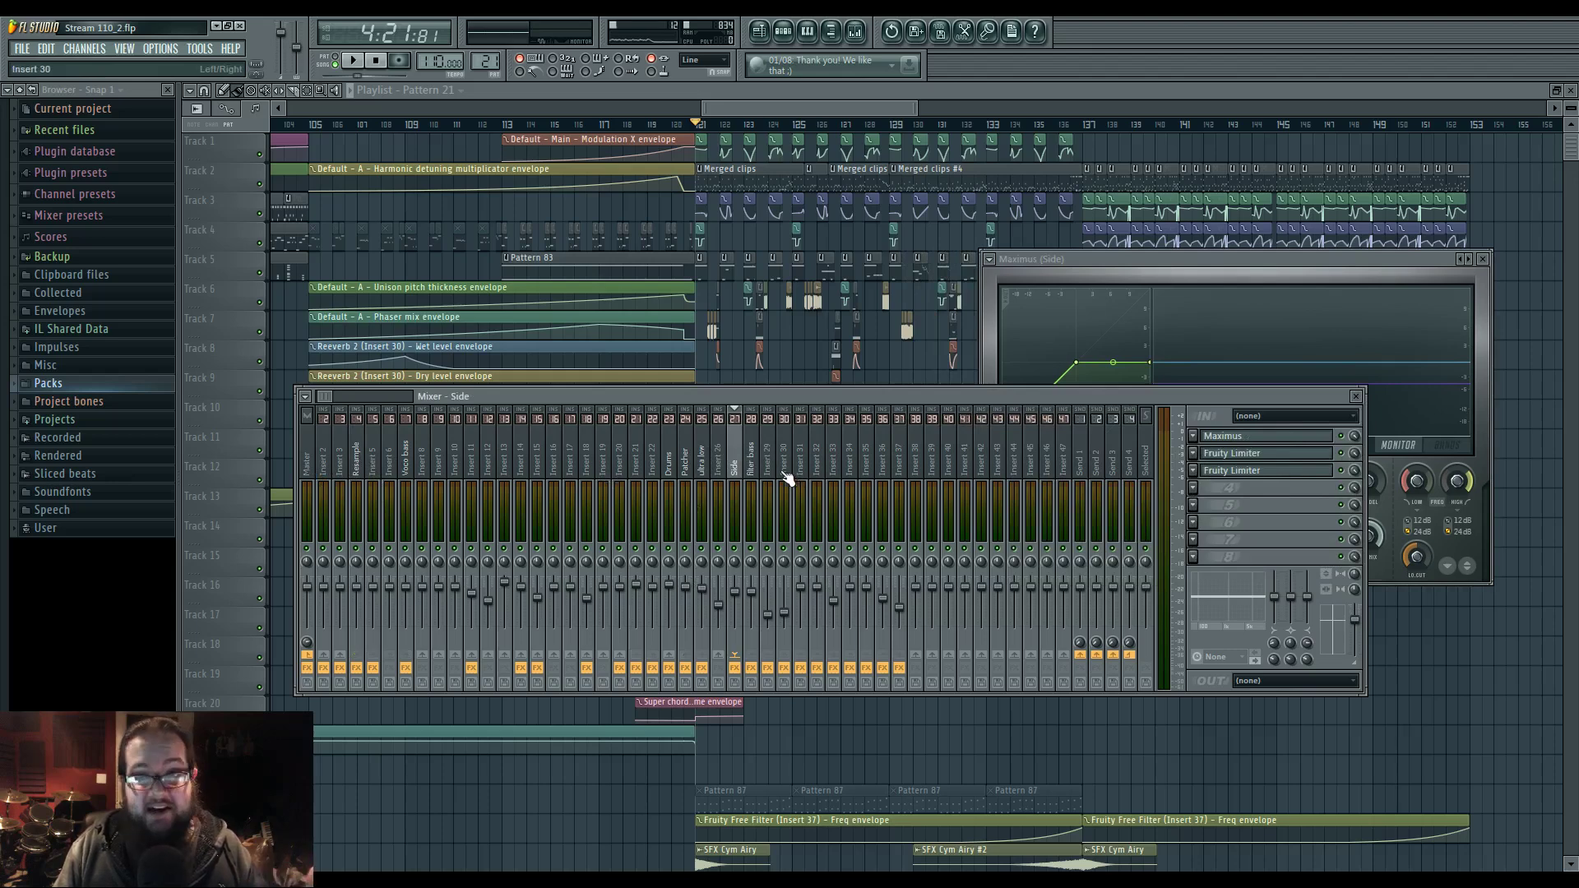
{"action": "left_click_drag", "start_coordinate": [1106, 261], "coordinate": [880, 204]}
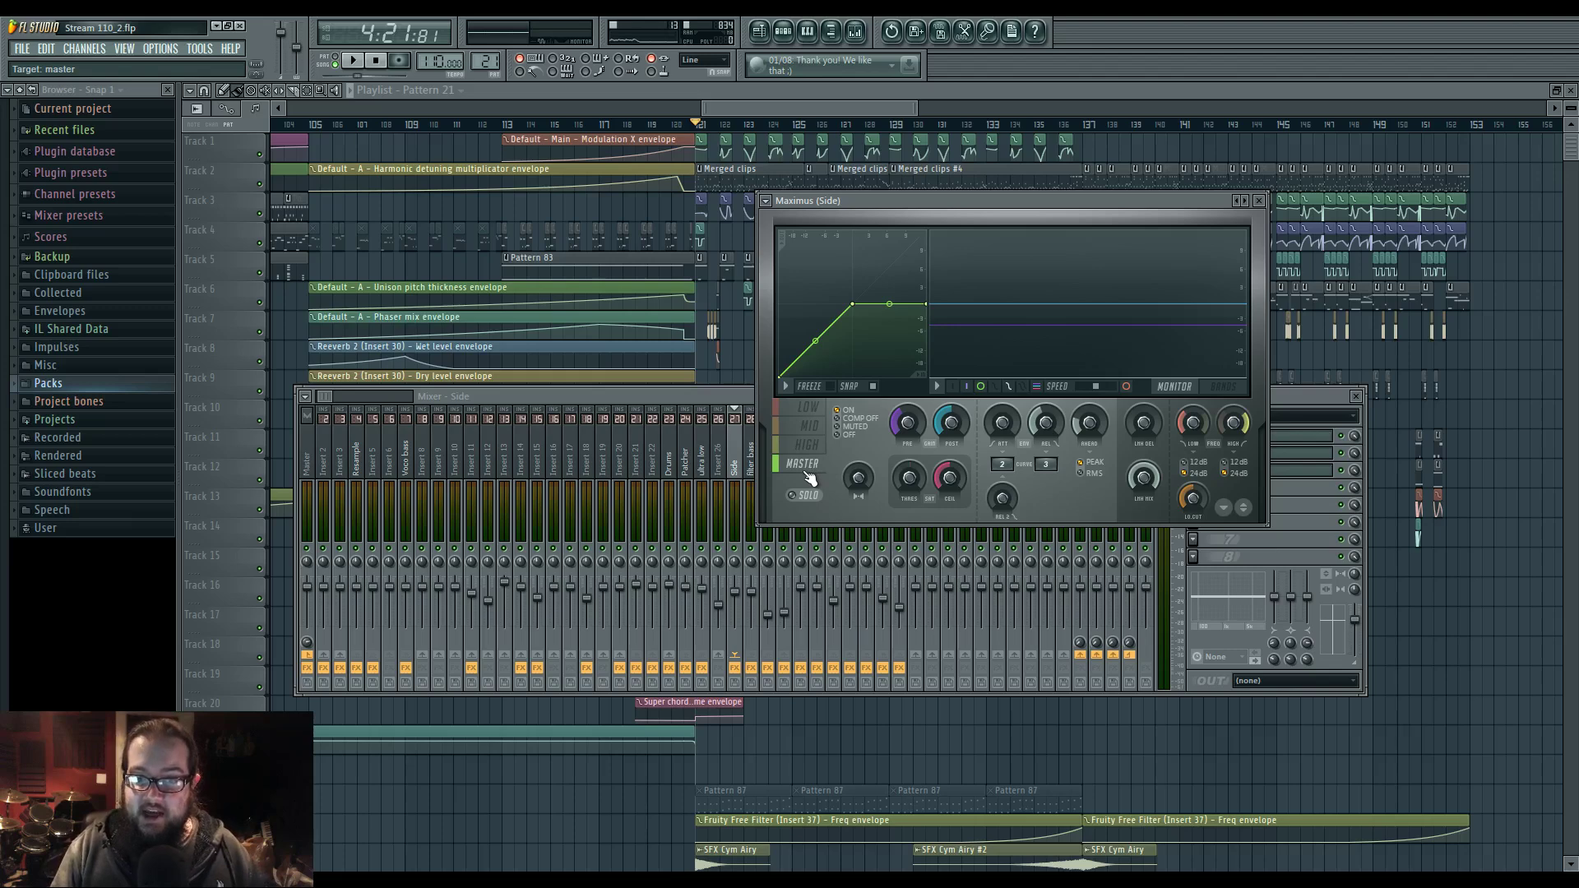
- Compare the effect chains and routing of the Drums and Side mixer tracks
{"action": "left_click", "coordinate": [737, 463]}
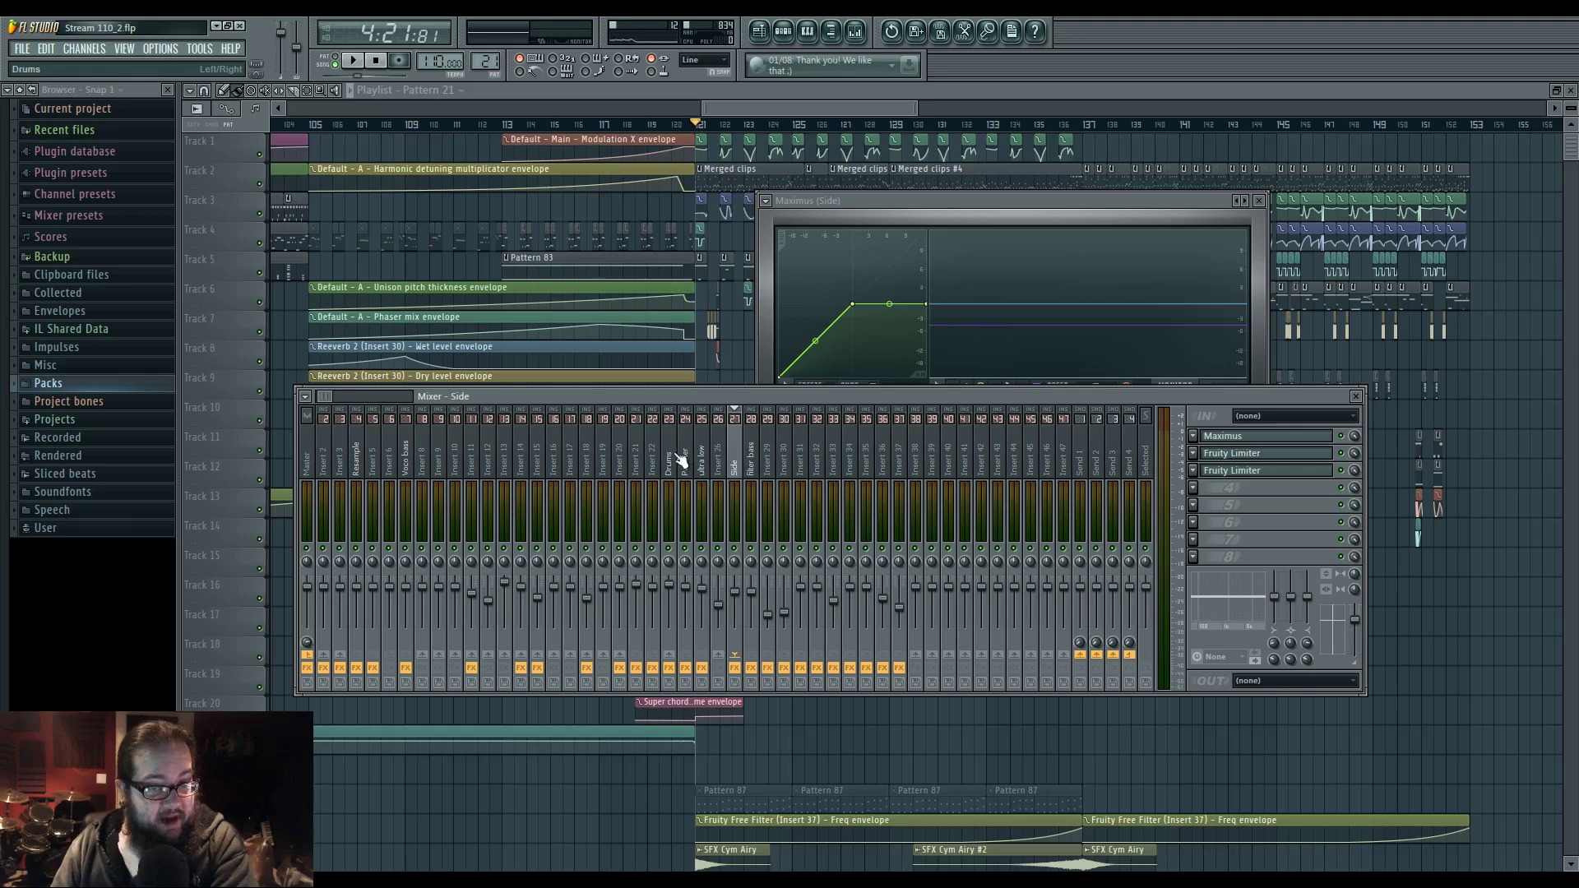
{"action": "left_click", "coordinate": [670, 461]}
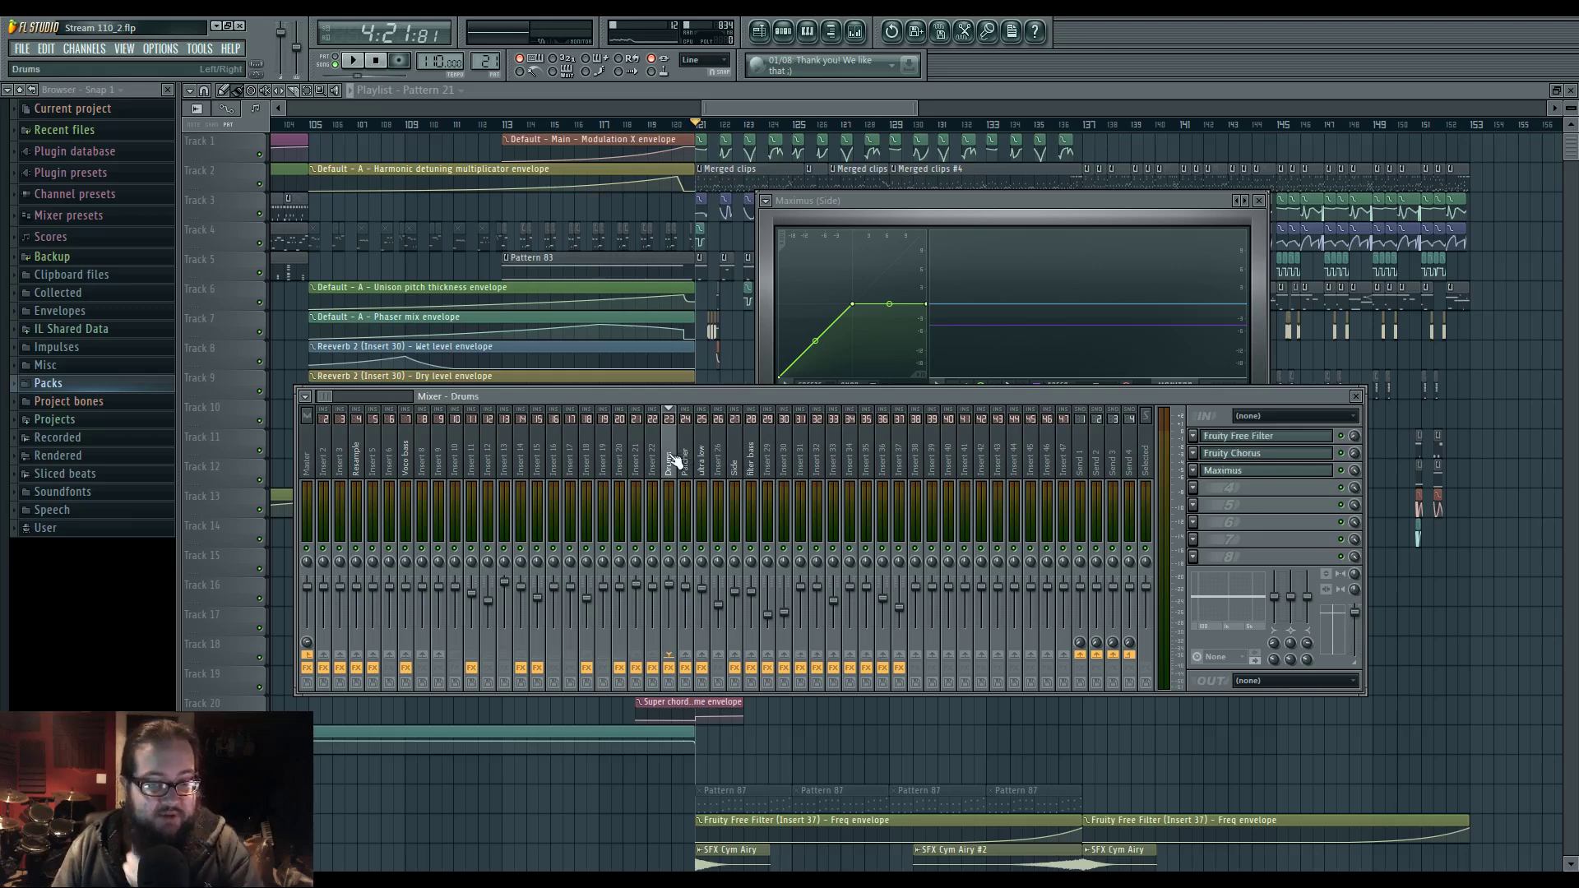
{"action": "left_click", "coordinate": [736, 468]}
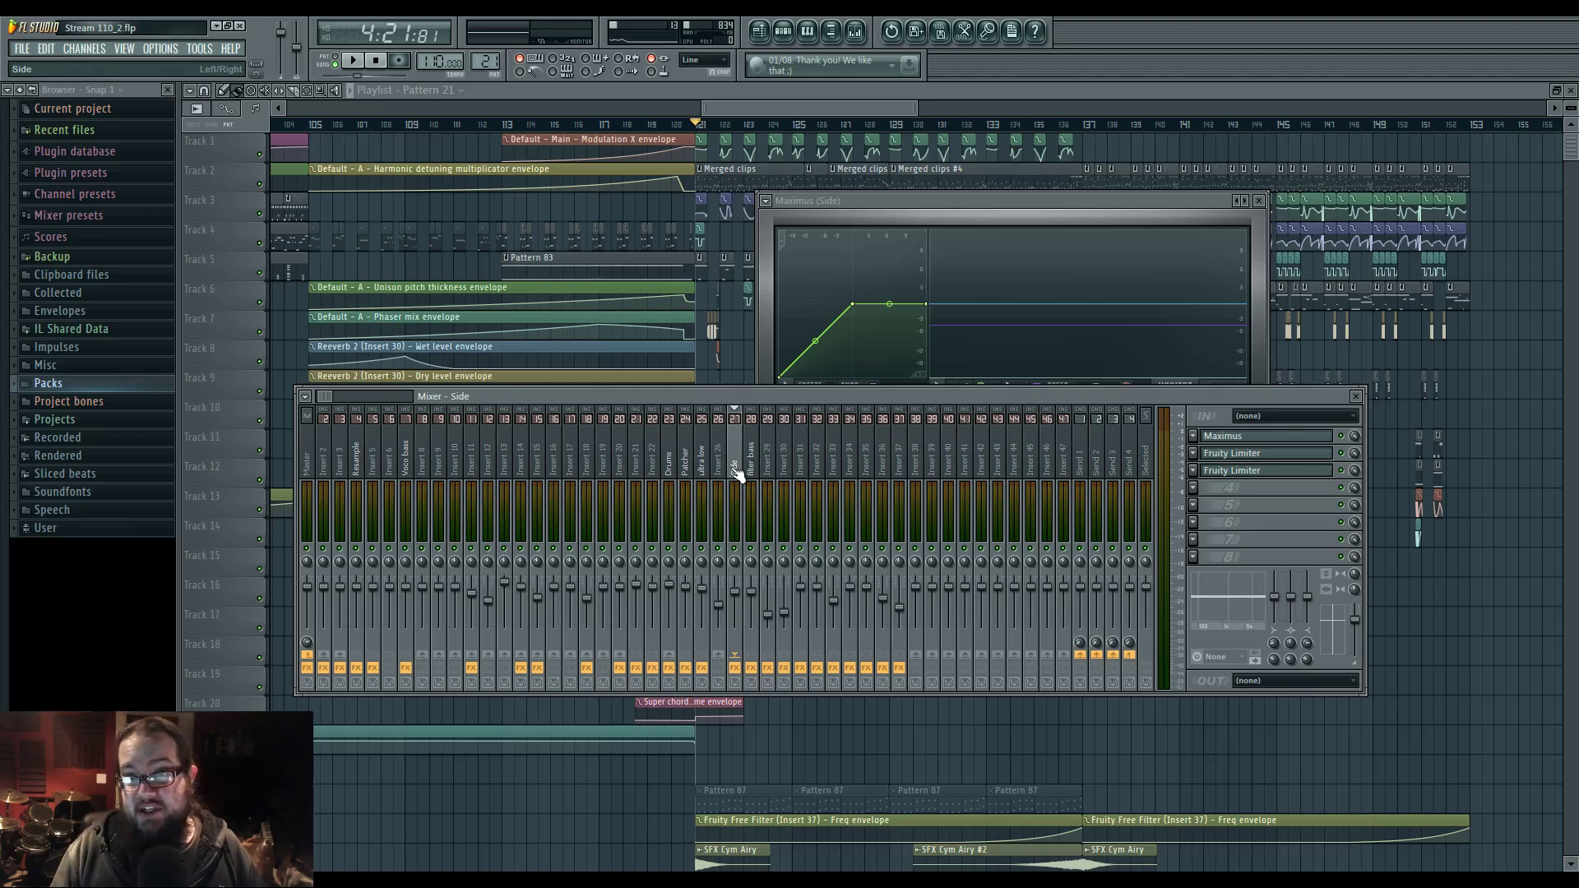
- Inspect Maximus on the Master track, close it and shift the mixer window slightly
{"action": "left_click", "coordinate": [308, 460]}
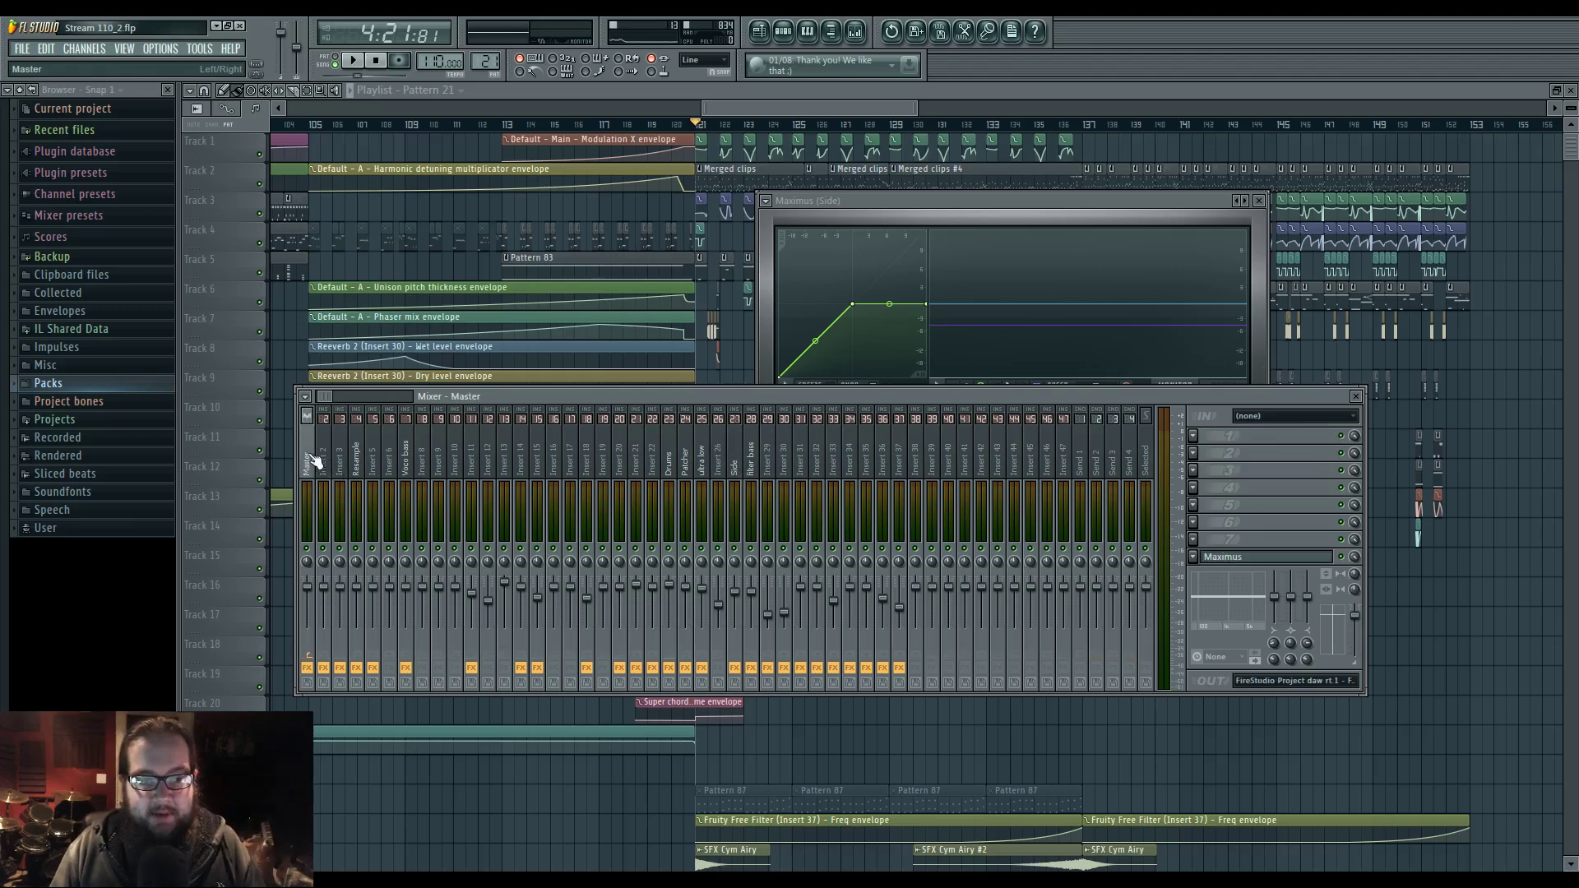
{"action": "left_click", "coordinate": [1225, 556]}
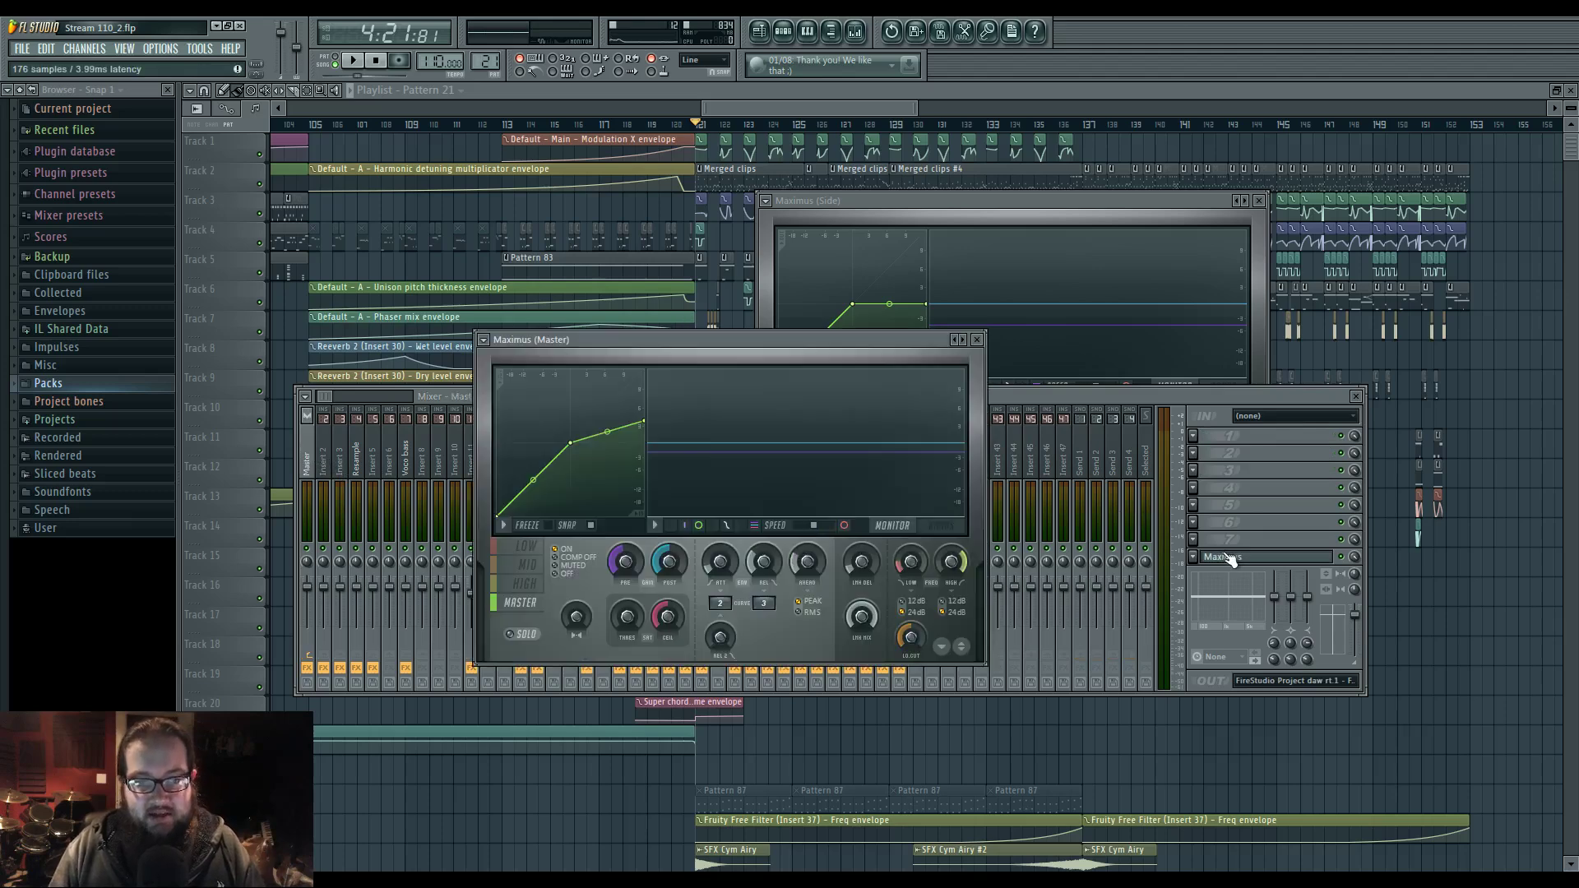
{"action": "left_click", "coordinate": [1229, 557]}
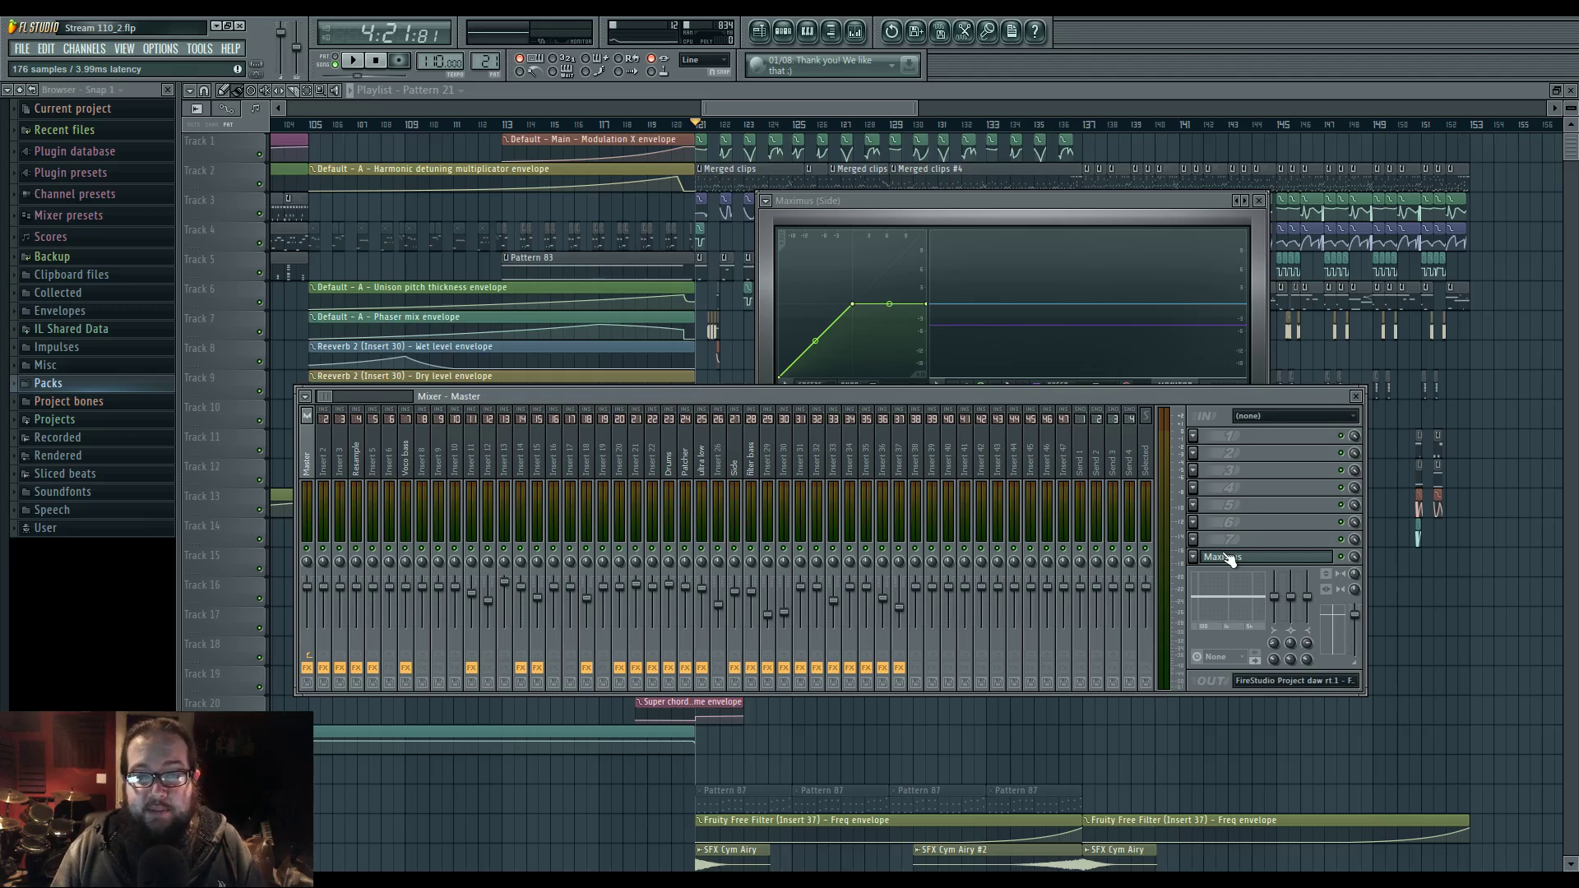
{"action": "left_click", "coordinate": [1229, 557]}
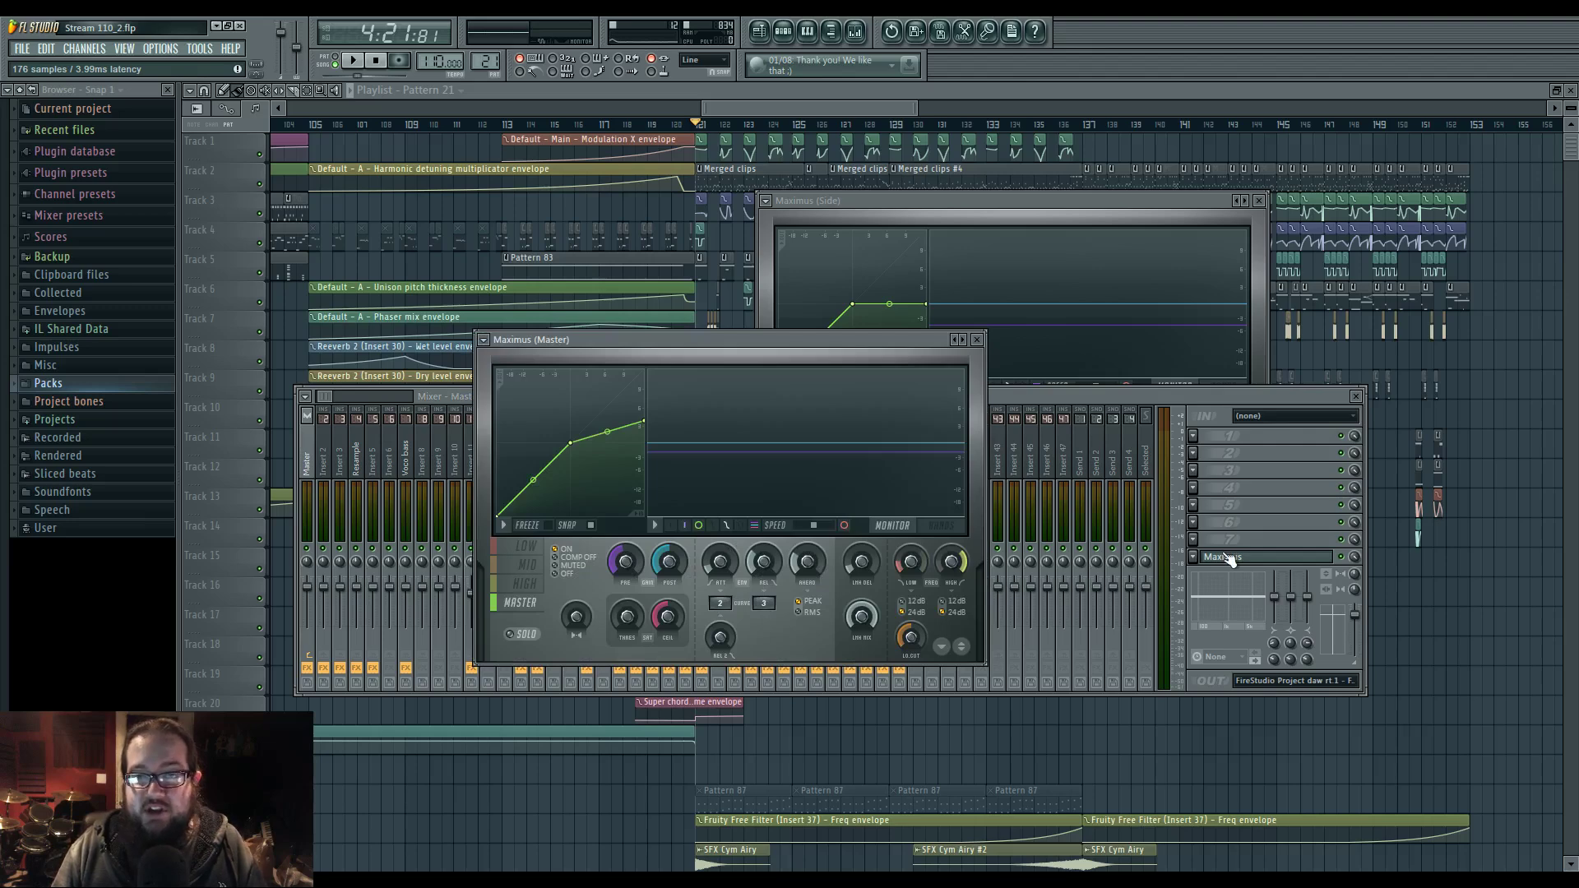
{"action": "left_click", "coordinate": [960, 338]}
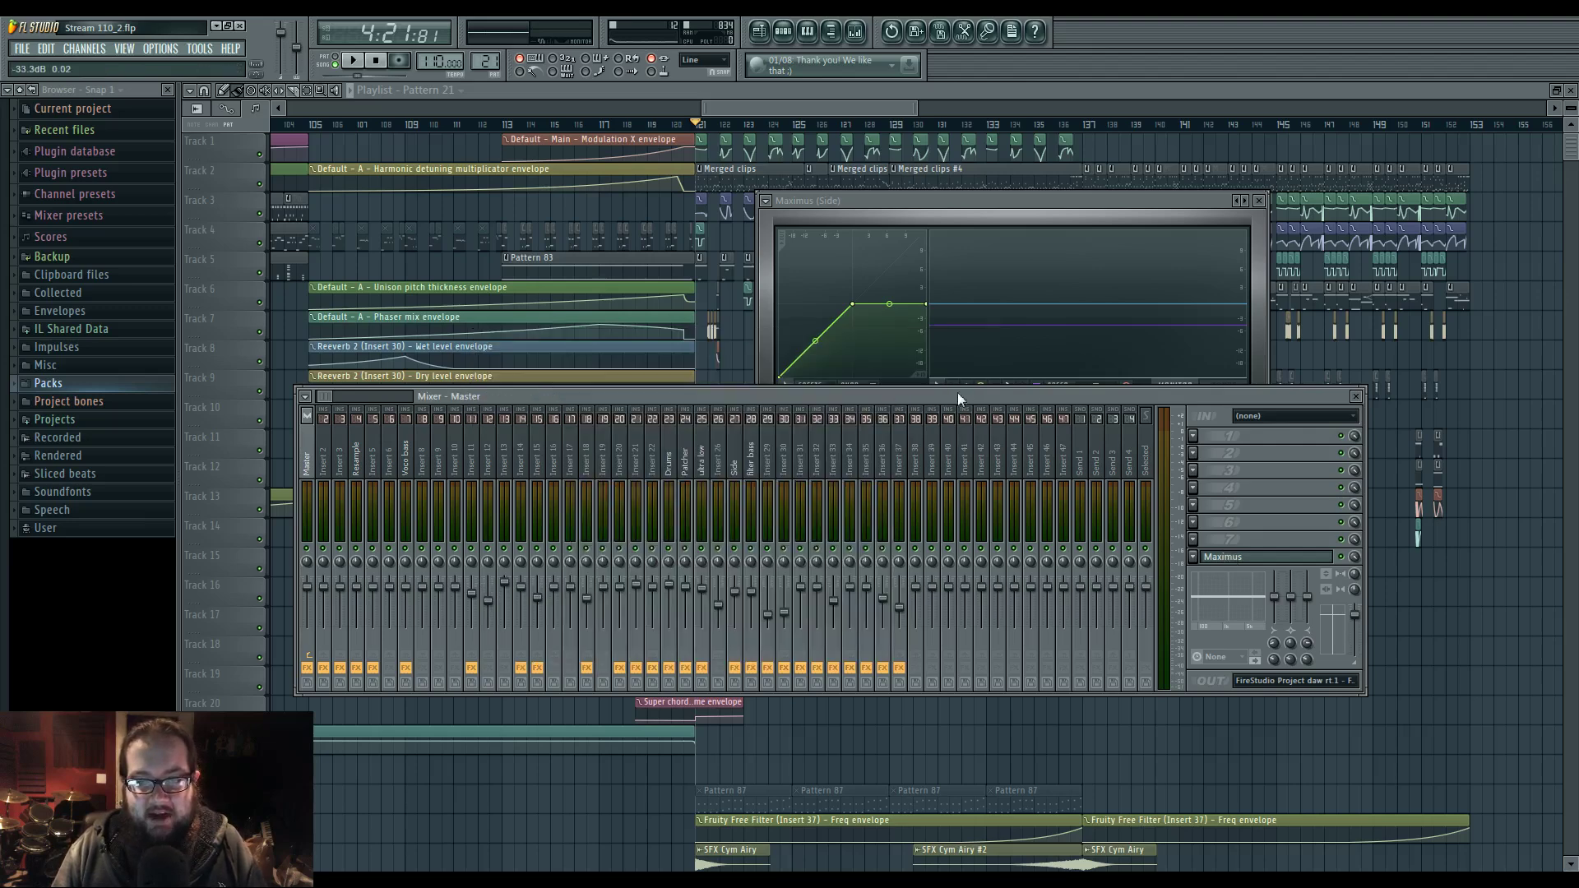
{"action": "left_click_drag", "start_coordinate": [954, 391], "coordinate": [962, 377]}
{"action": "left_click_drag", "start_coordinate": [955, 411], "coordinate": [955, 409]}
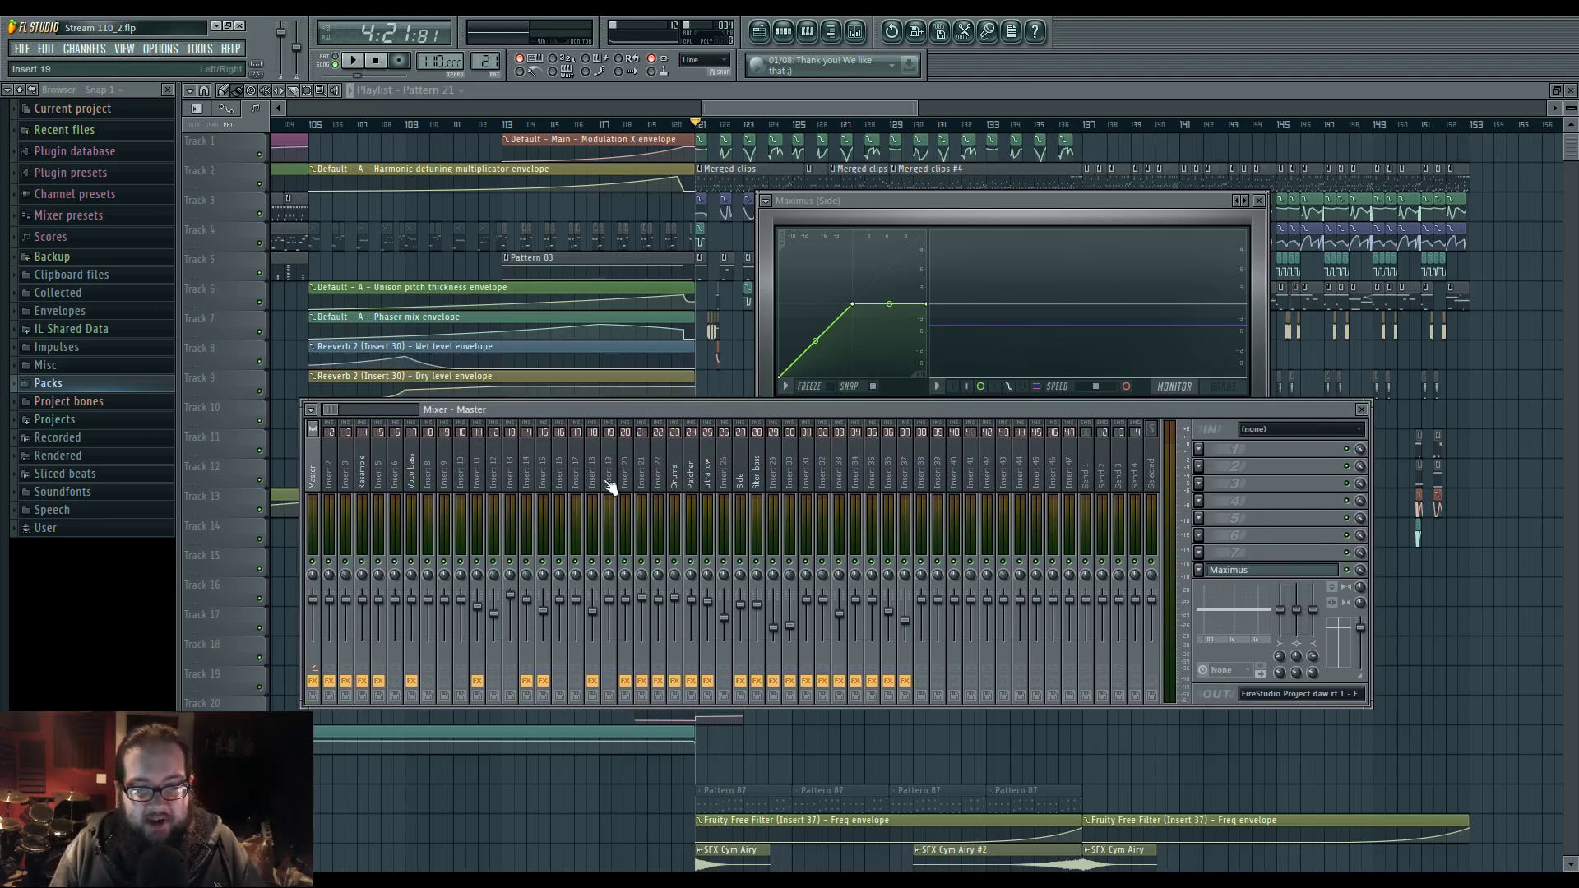
- Play the drop briefly with the ultra low track selected and examine the node map of its Patcher
{"action": "left_click", "coordinate": [701, 469]}
{"action": "left_click", "coordinate": [714, 479]}
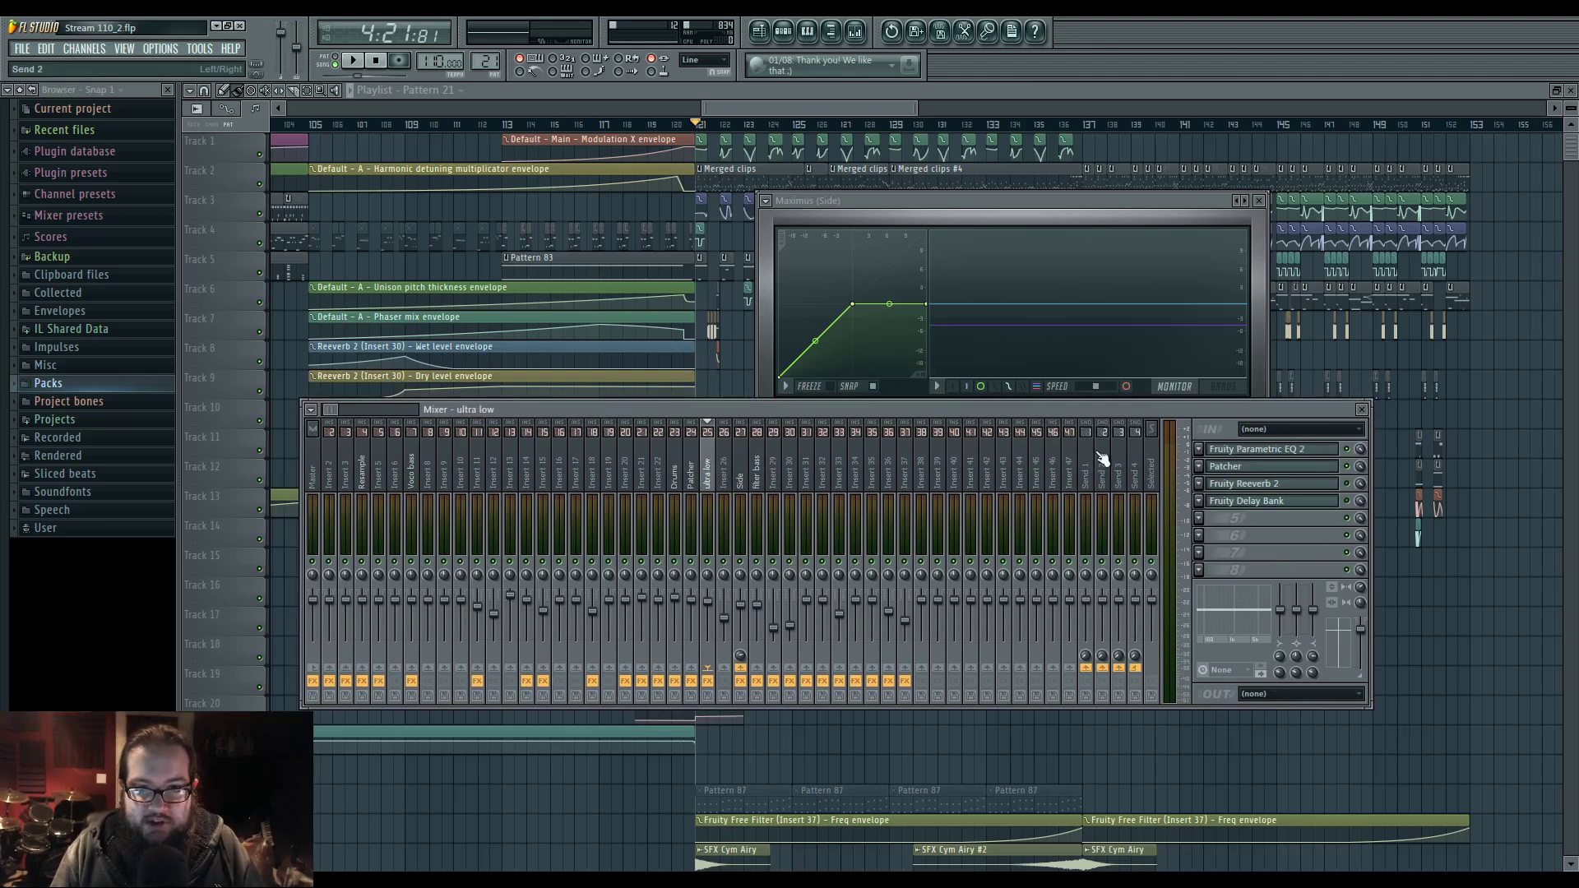
{"action": "key", "text": "space"}
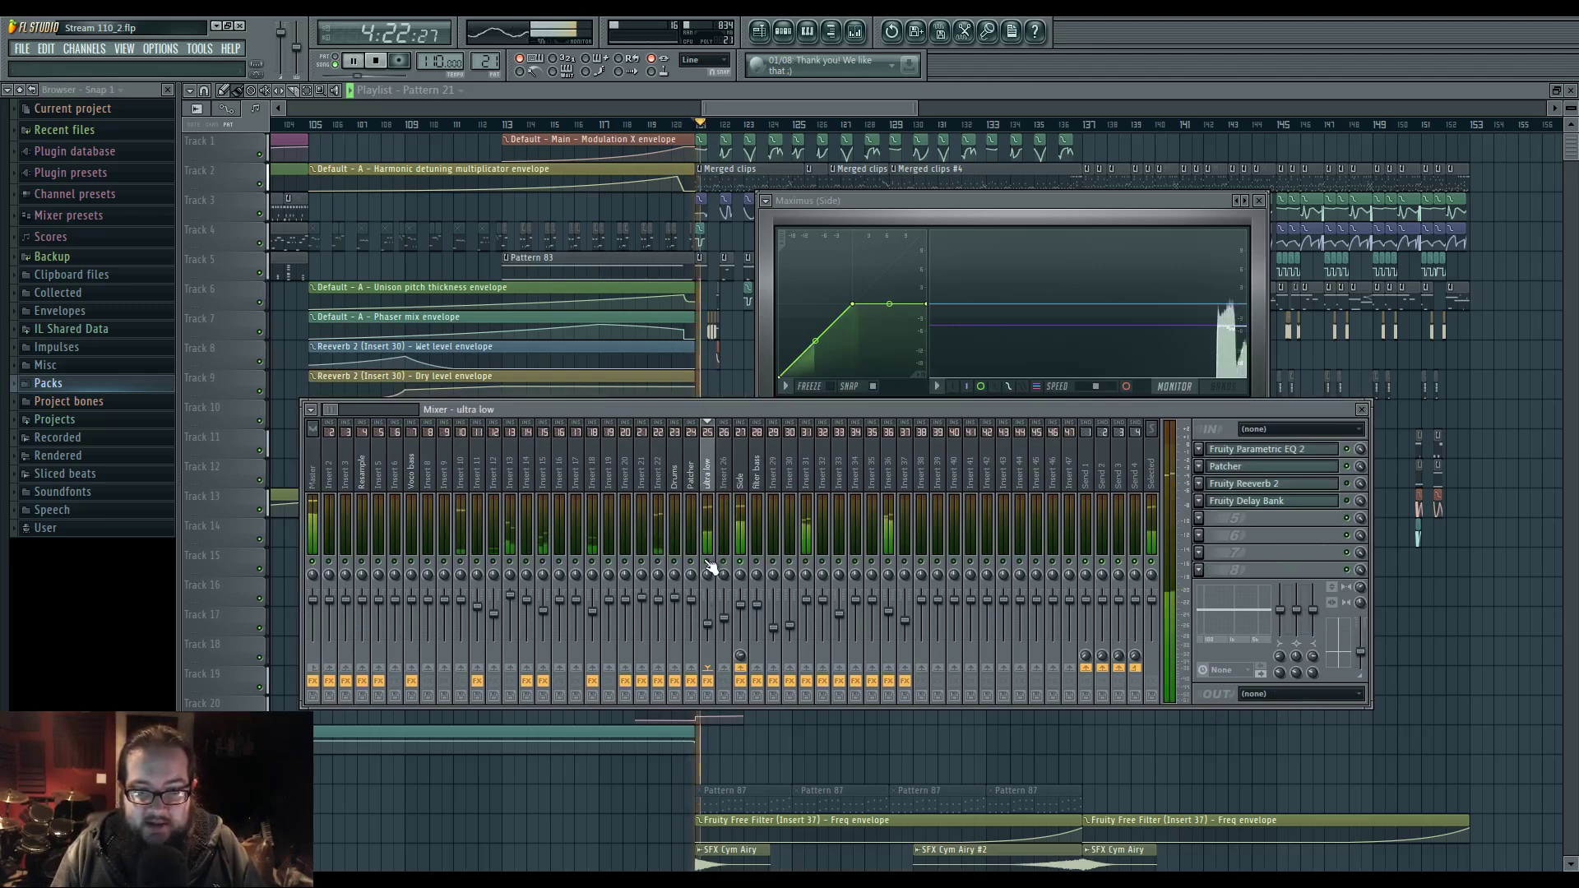
{"action": "key", "text": "space"}
{"action": "left_click", "coordinate": [1248, 471]}
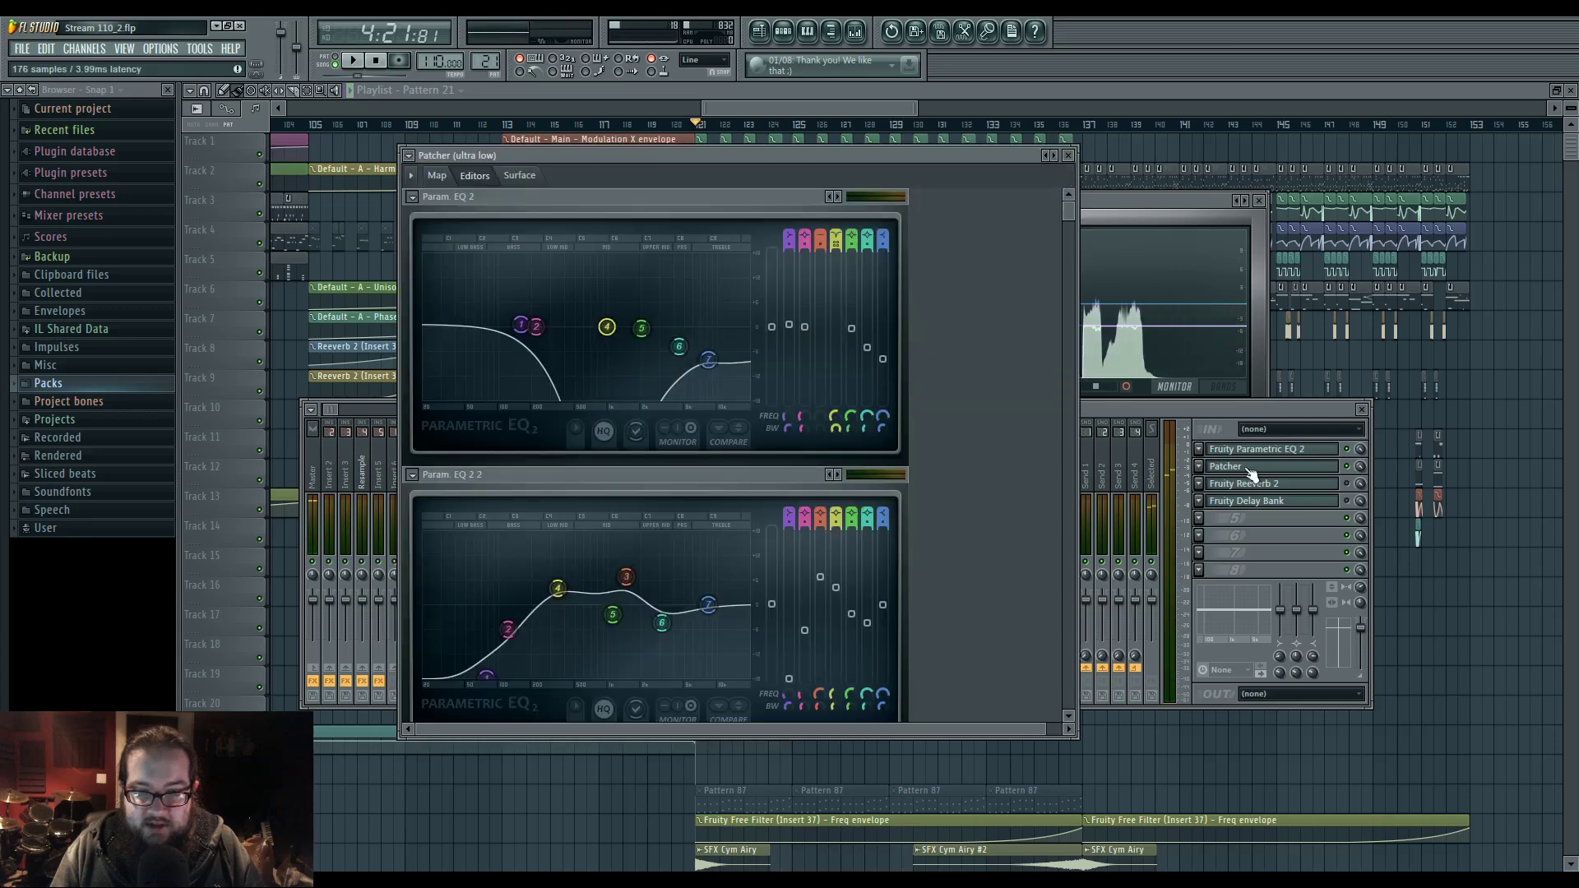
{"action": "left_click", "coordinate": [436, 175]}
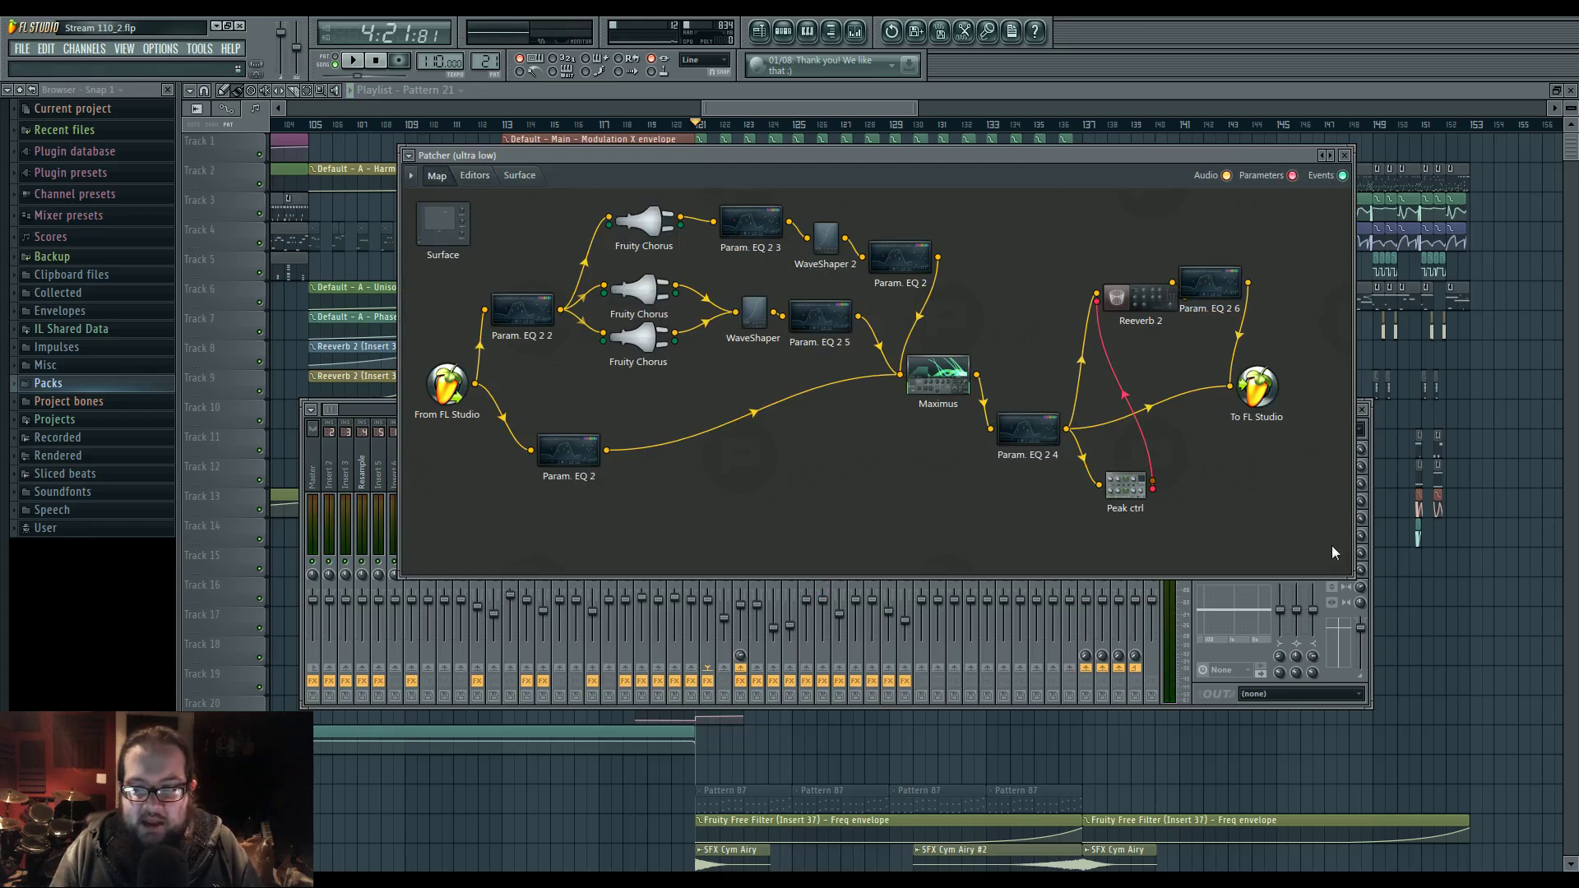
{"action": "left_click", "coordinate": [1369, 550]}
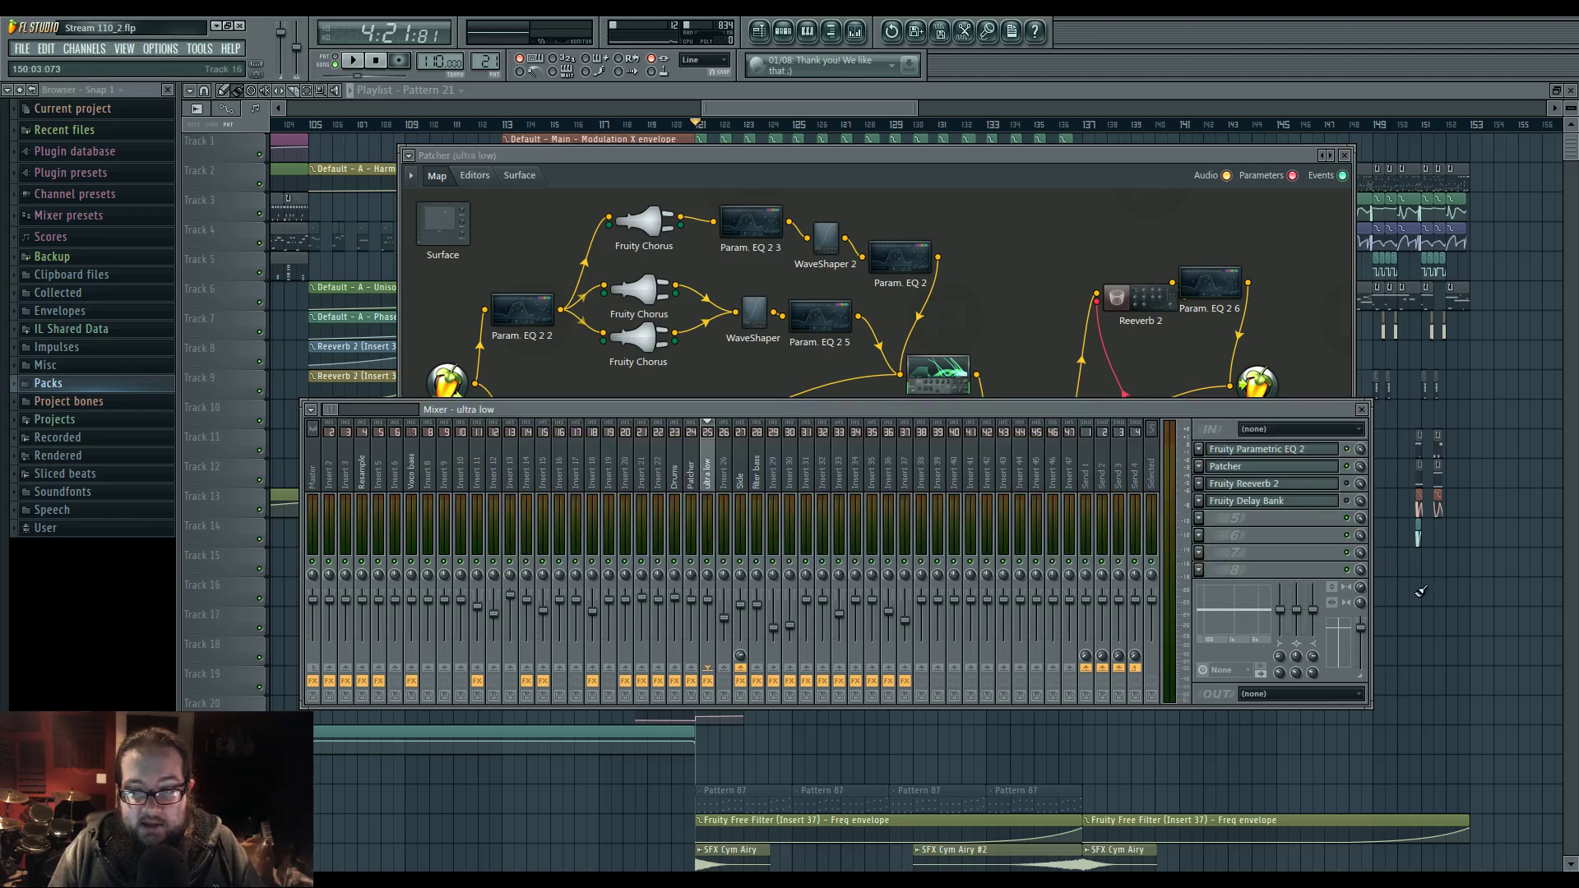
- Close the open plugin and mixer windows and look over the arrangement of the build-up and drop in the playlist
{"action": "key", "text": "F12"}
{"action": "scroll", "coordinate": [1035, 819], "scroll_direction": "down", "scroll_amount": 4}
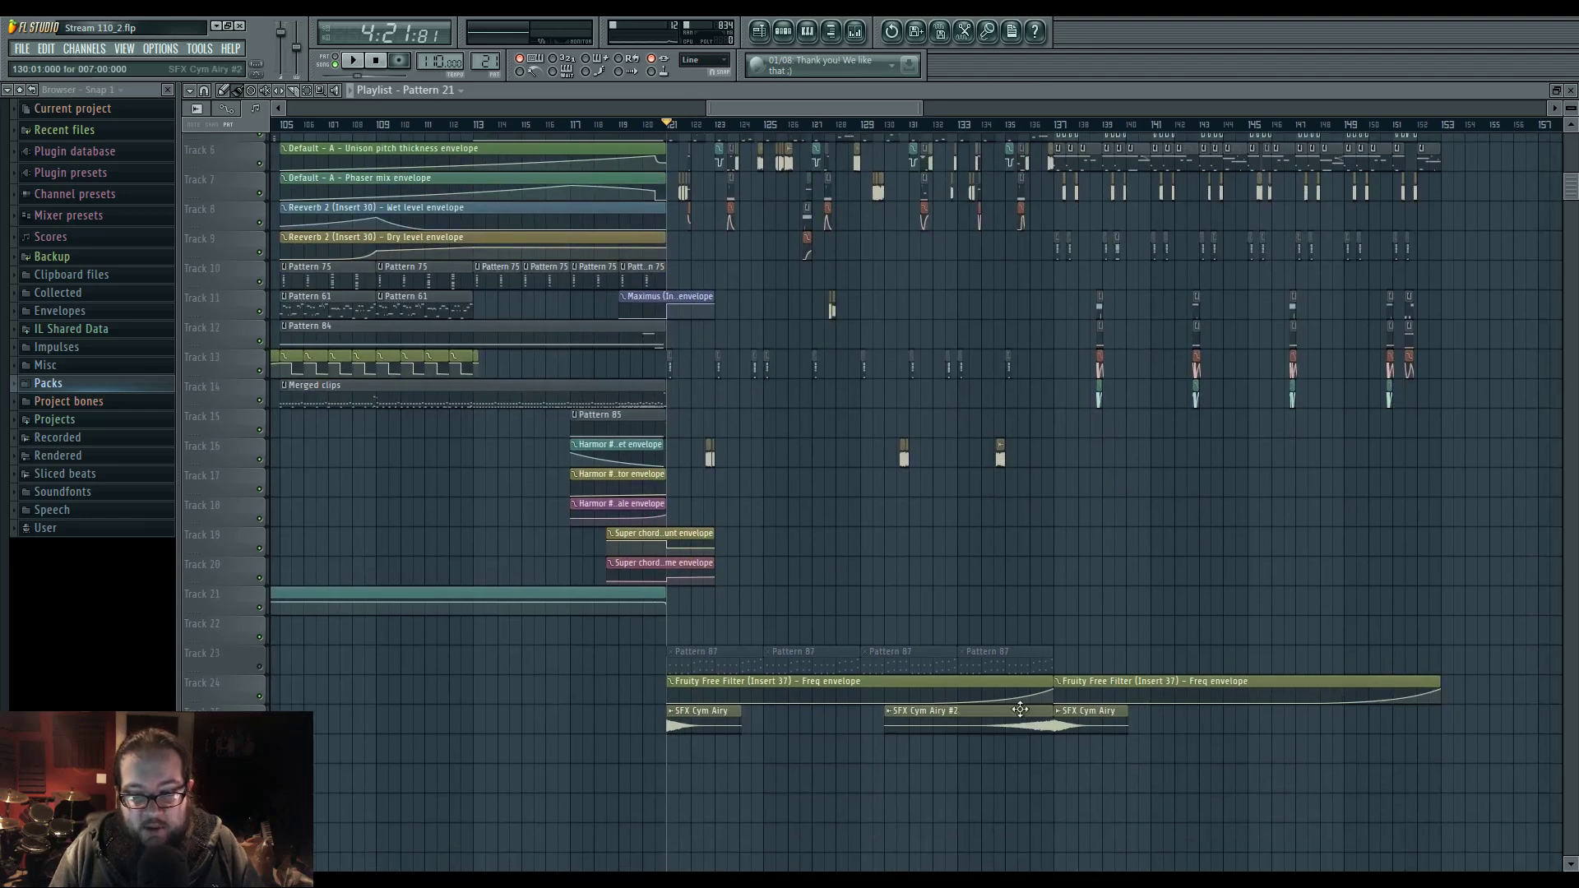
{"action": "left_click_drag", "start_coordinate": [1019, 709], "coordinate": [903, 740]}
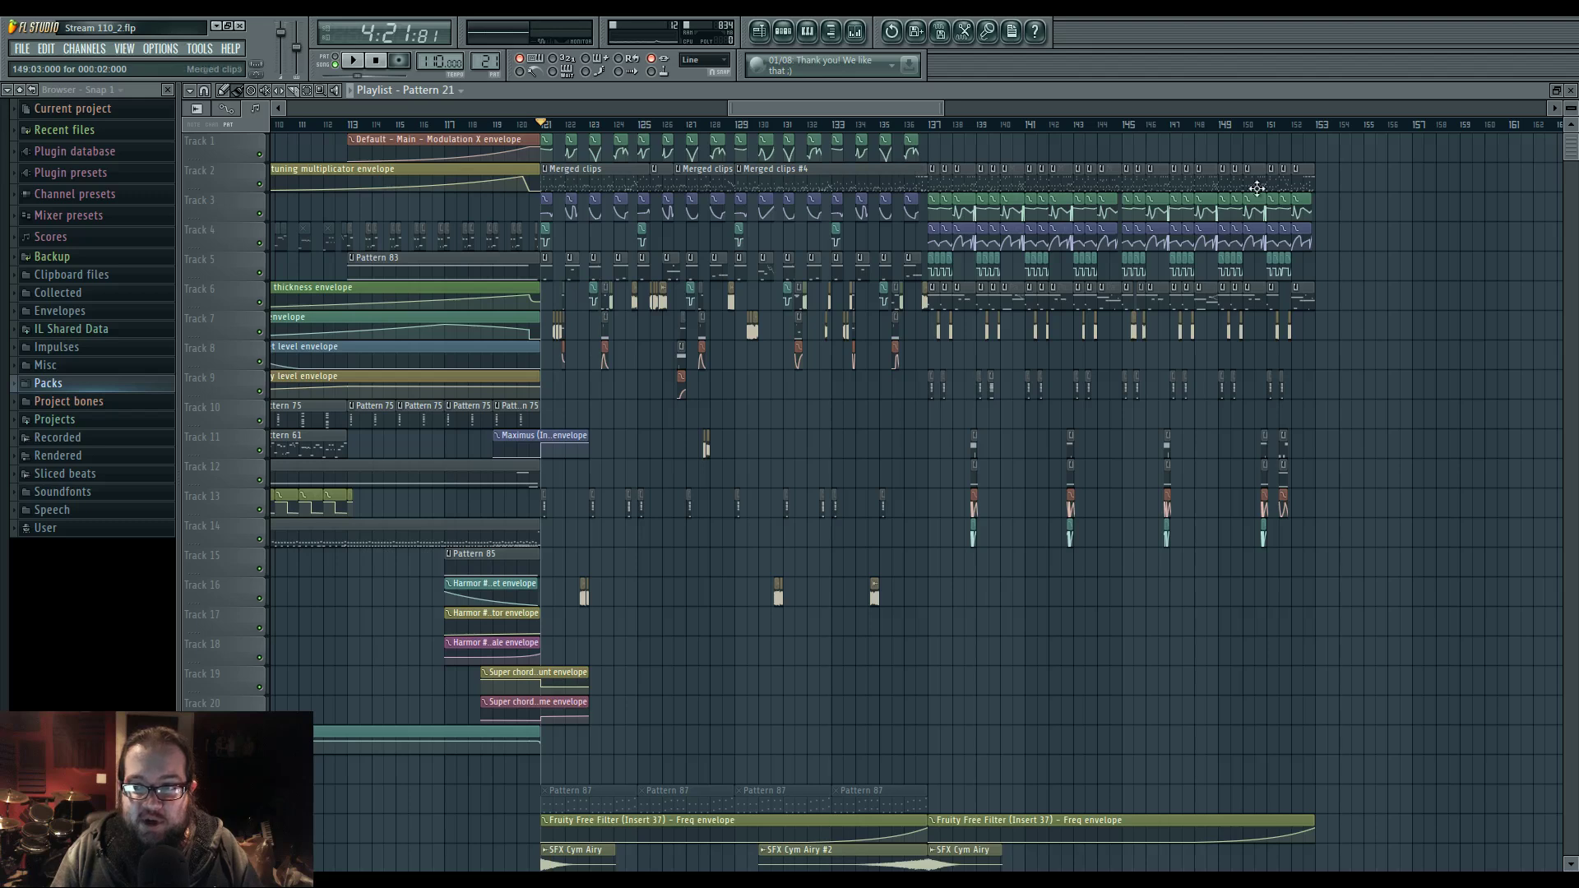
{"action": "scroll", "coordinate": [1308, 206], "scroll_direction": "right", "scroll_amount": 2}
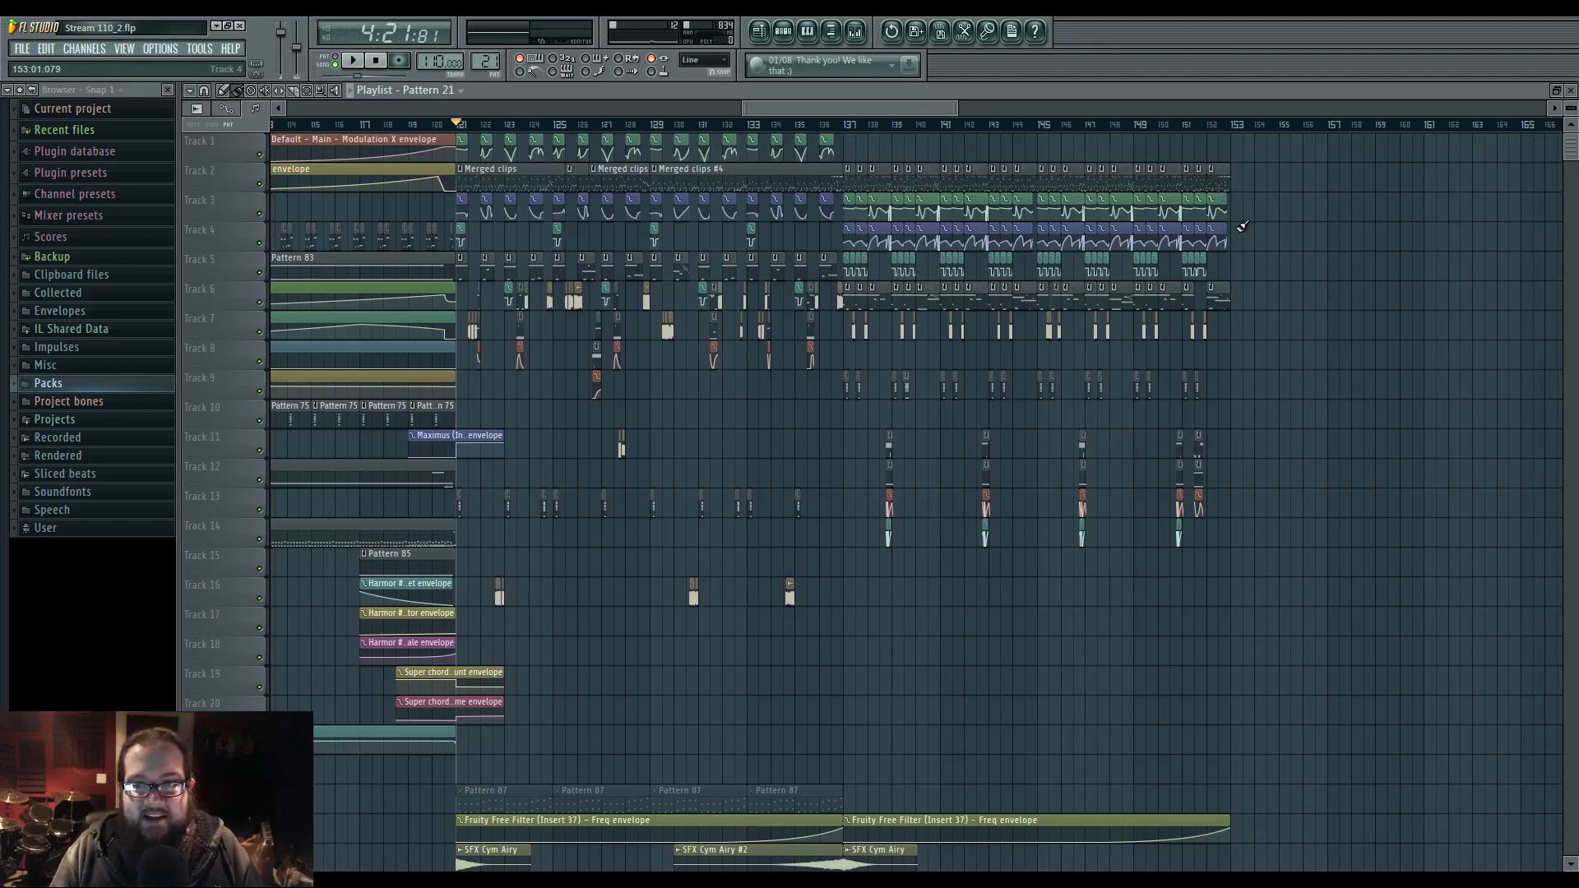
{"action": "scroll", "coordinate": [741, 407], "scroll_direction": "left", "scroll_amount": 2}
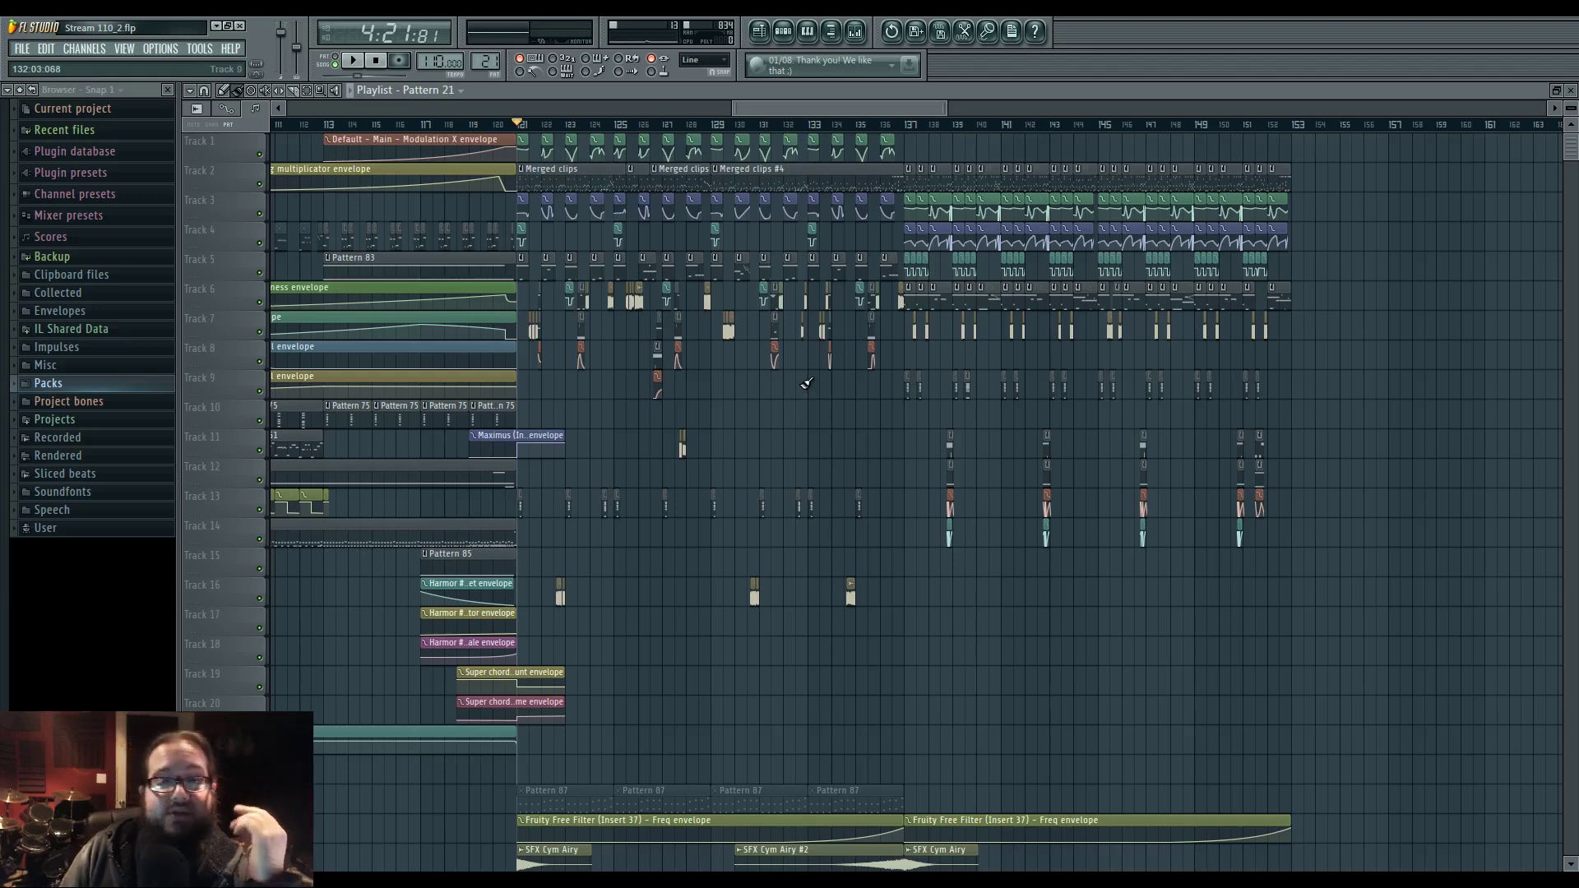
{"action": "left_click_drag", "start_coordinate": [752, 419], "coordinate": [878, 409]}
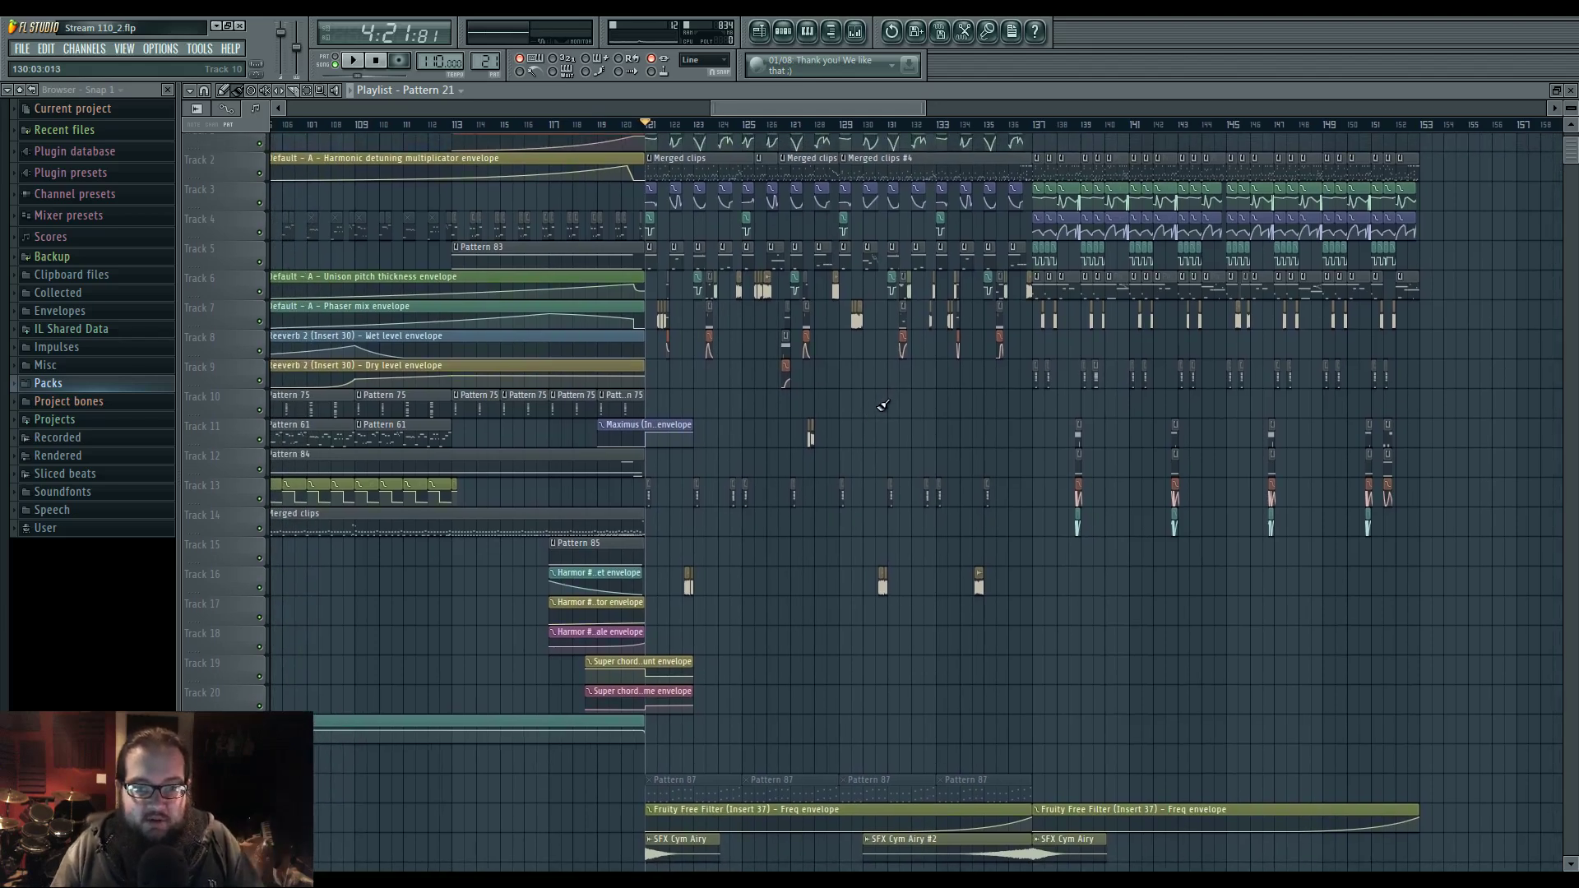
{"action": "scroll", "coordinate": [882, 406], "scroll_direction": "down", "scroll_amount": 4}
{"action": "mouse_move", "coordinate": [765, 108]}
{"action": "left_mouse_down"}
{"action": "mouse_move", "coordinate": [483, 121]}
{"action": "mouse_move", "coordinate": [788, 105]}
{"action": "left_mouse_up"}
- Play the song from bar 89 and monitor the Master track's Maximus and the mixer levels
{"action": "left_click", "coordinate": [458, 122]}
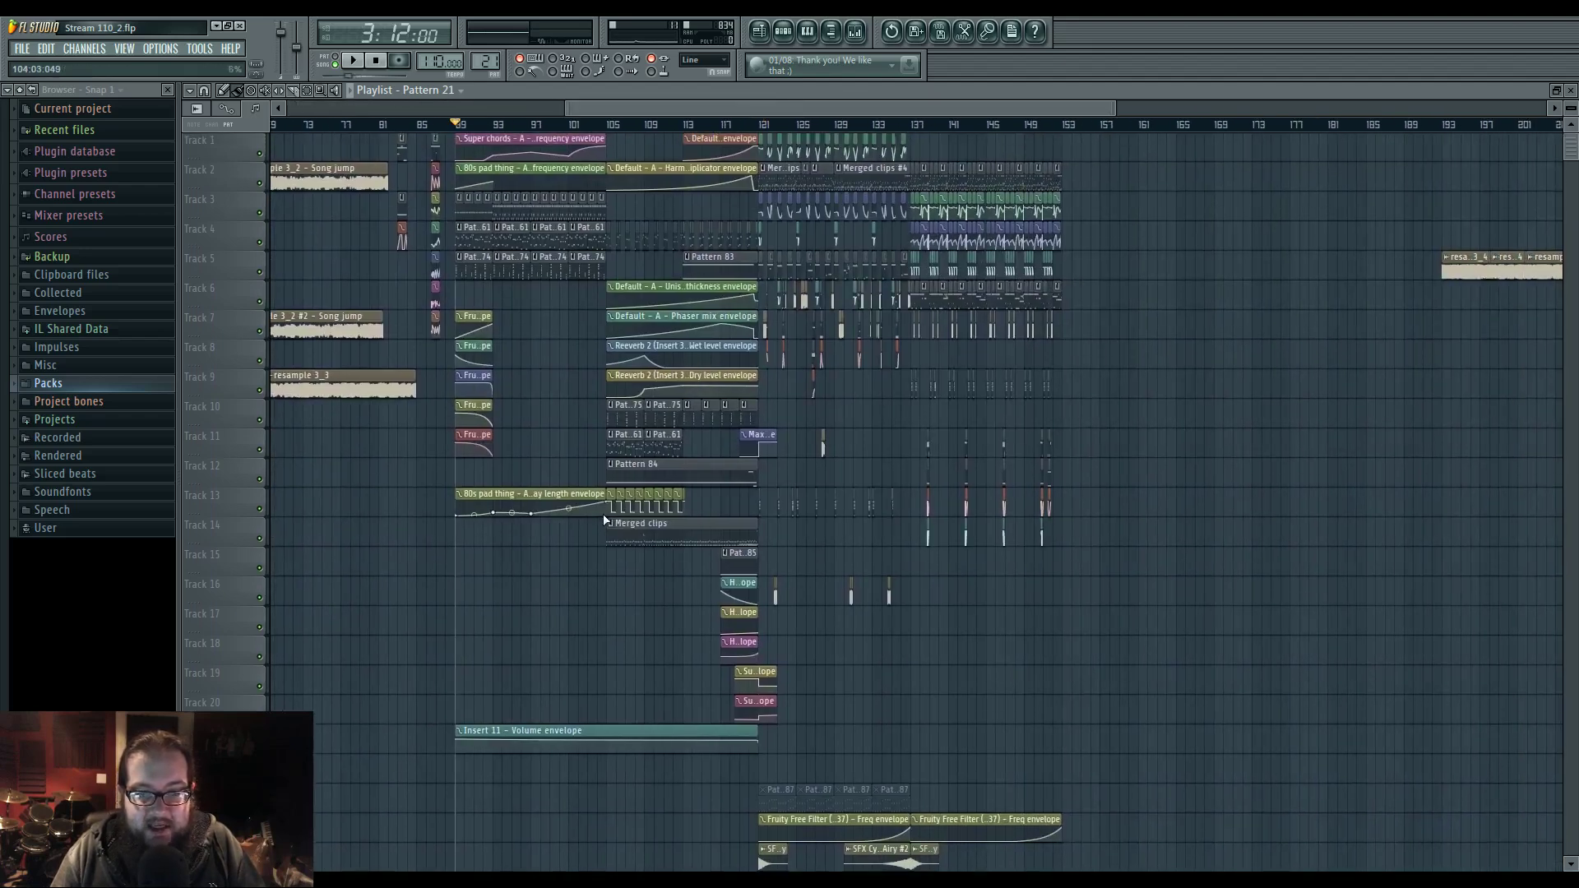
{"action": "mouse_move", "coordinate": [546, 352]}
{"action": "left_mouse_down"}
{"action": "mouse_move", "coordinate": [574, 398]}
{"action": "mouse_move", "coordinate": [685, 417]}
{"action": "left_mouse_up"}
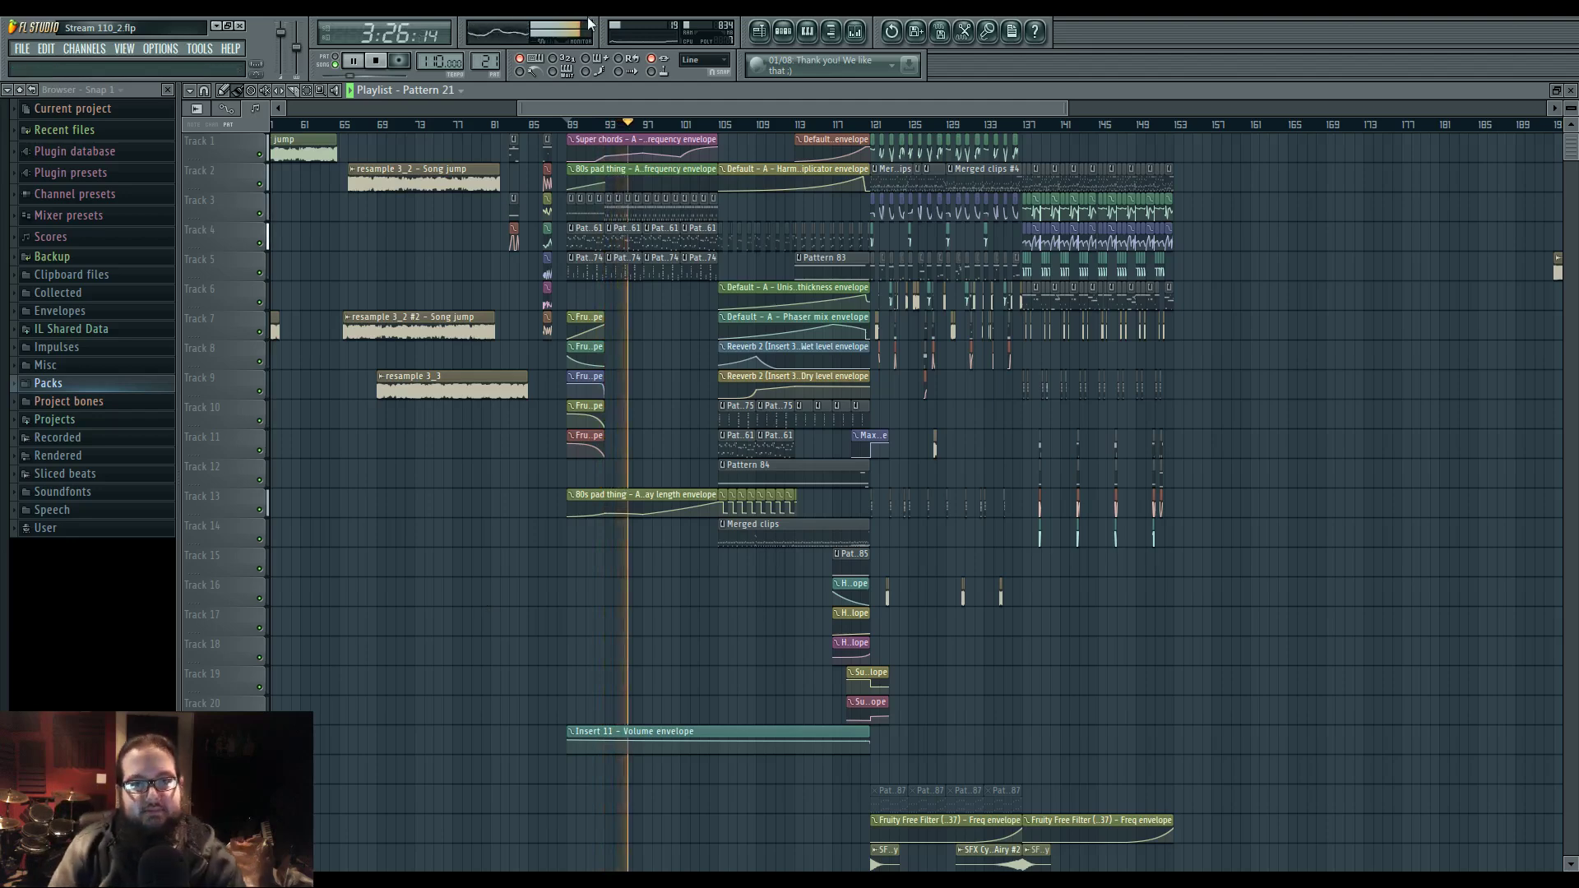
{"action": "key", "text": "F9"}
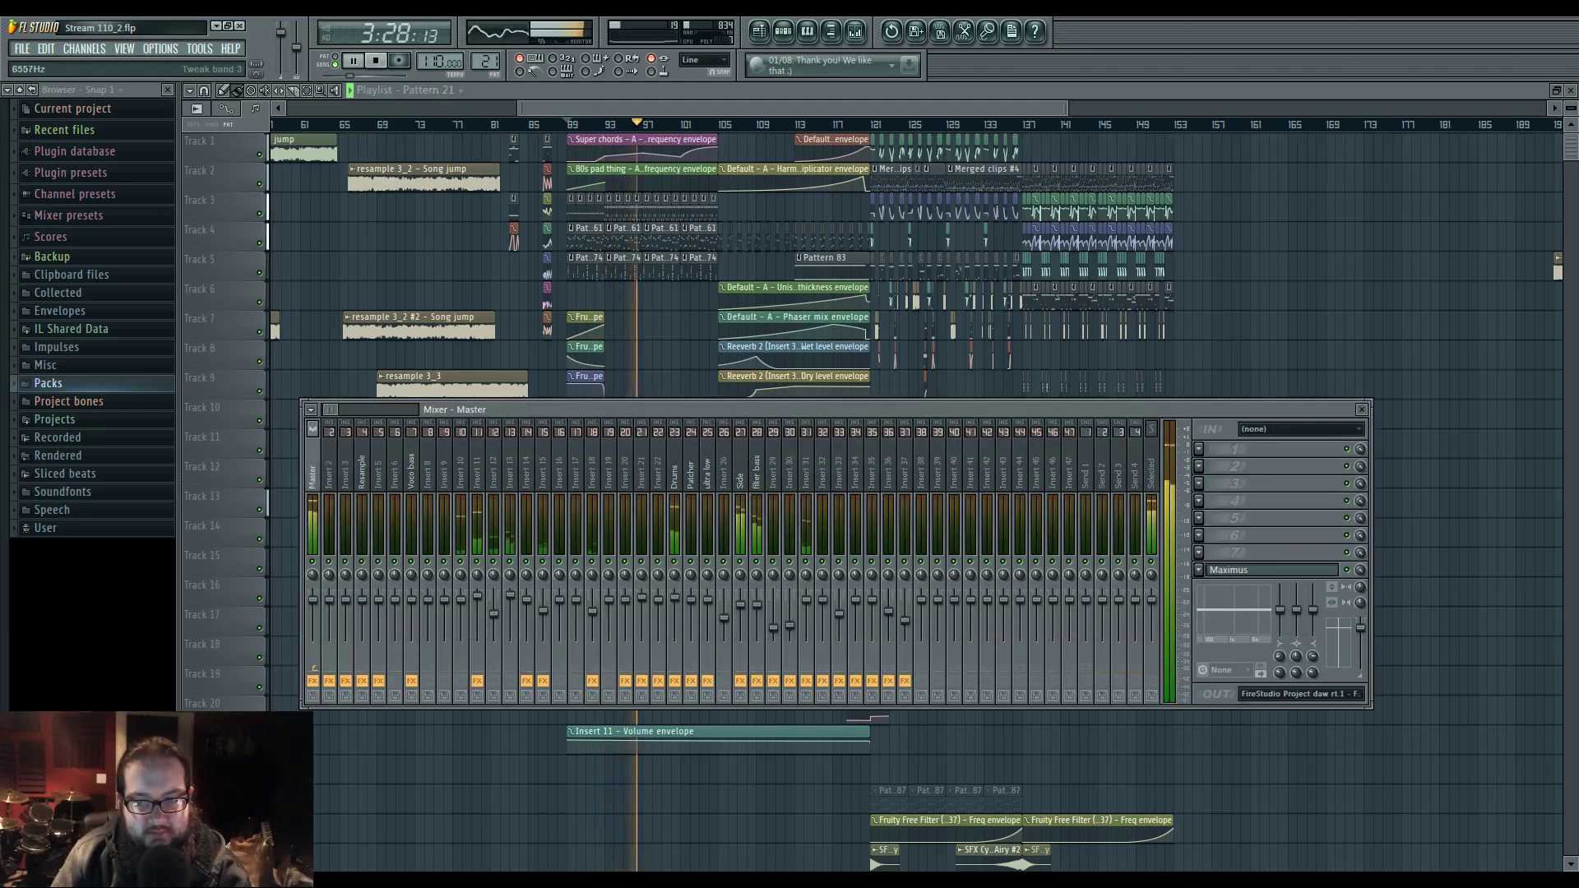
{"action": "left_click", "coordinate": [1257, 575]}
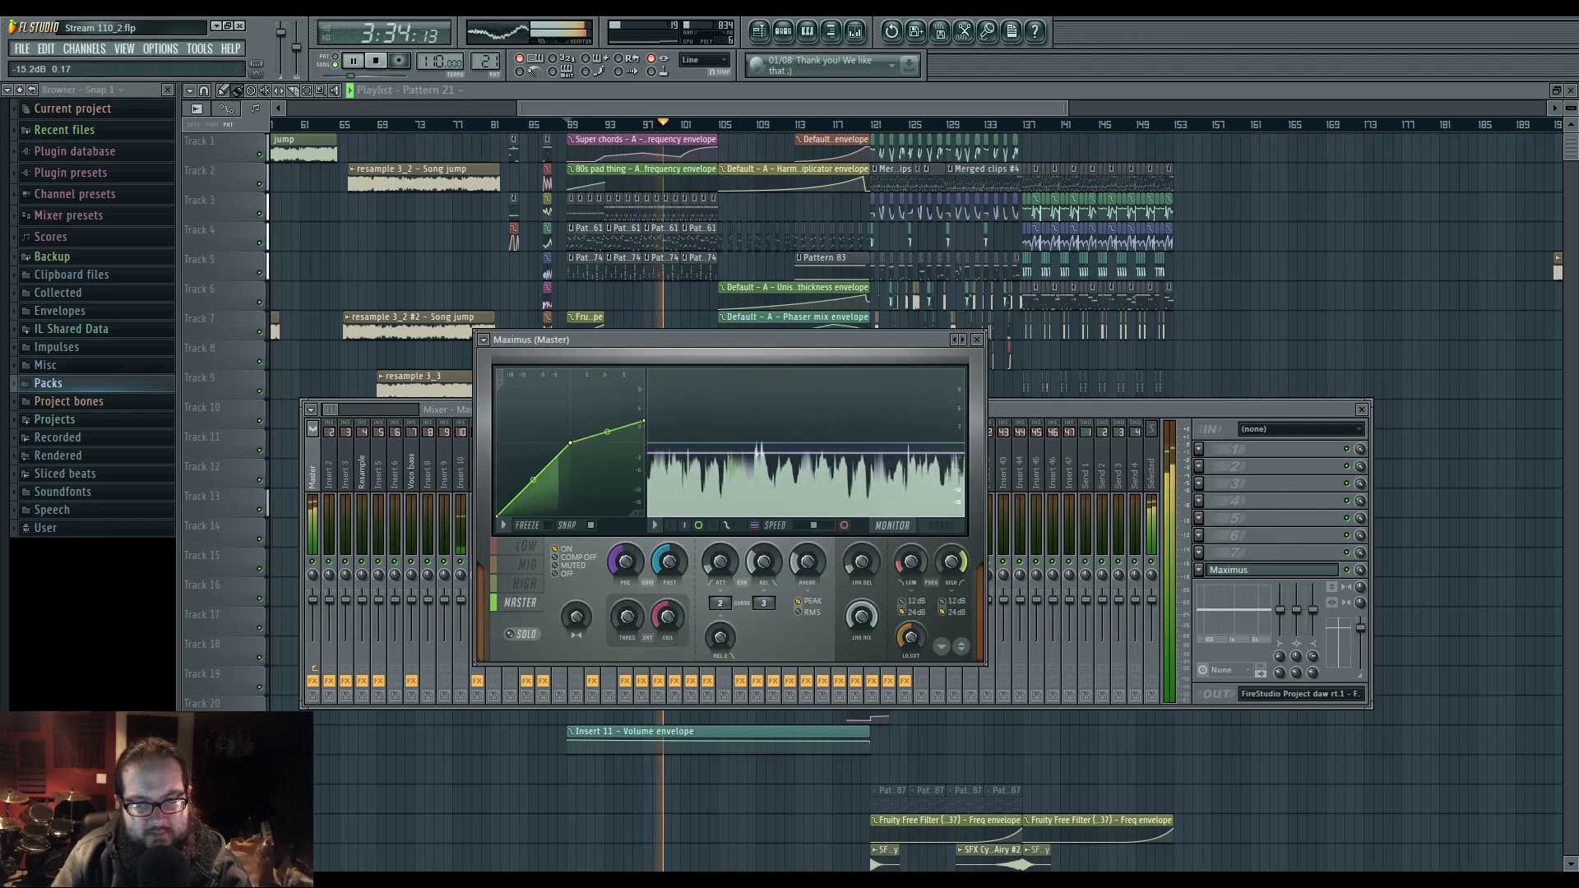
{"action": "left_click", "coordinate": [1004, 411]}
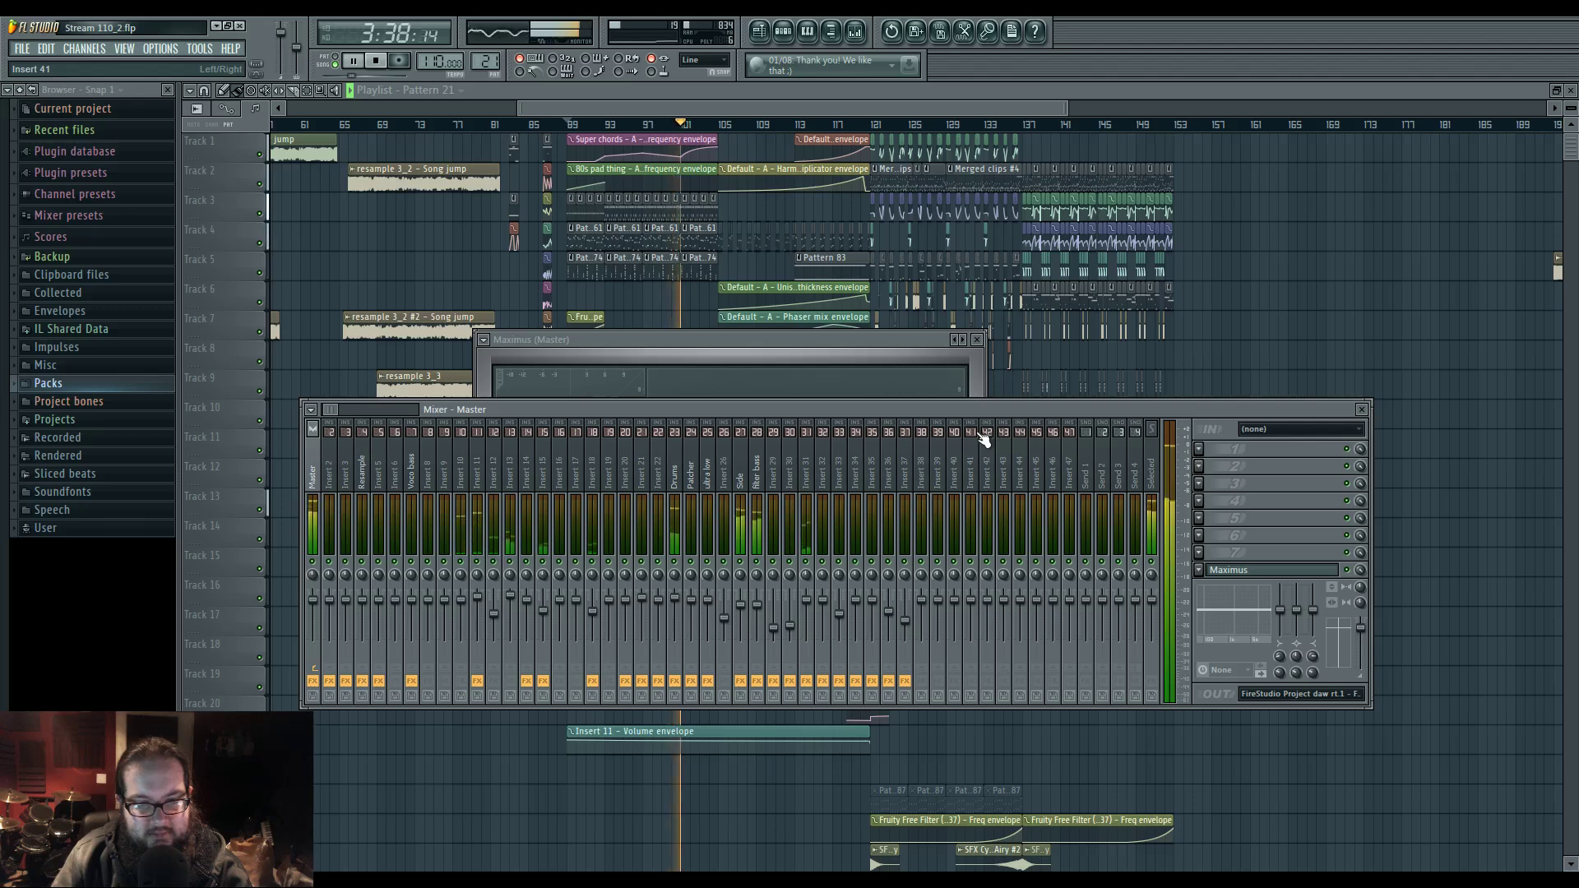
{"action": "left_click_drag", "start_coordinate": [328, 409], "coordinate": [323, 411]}
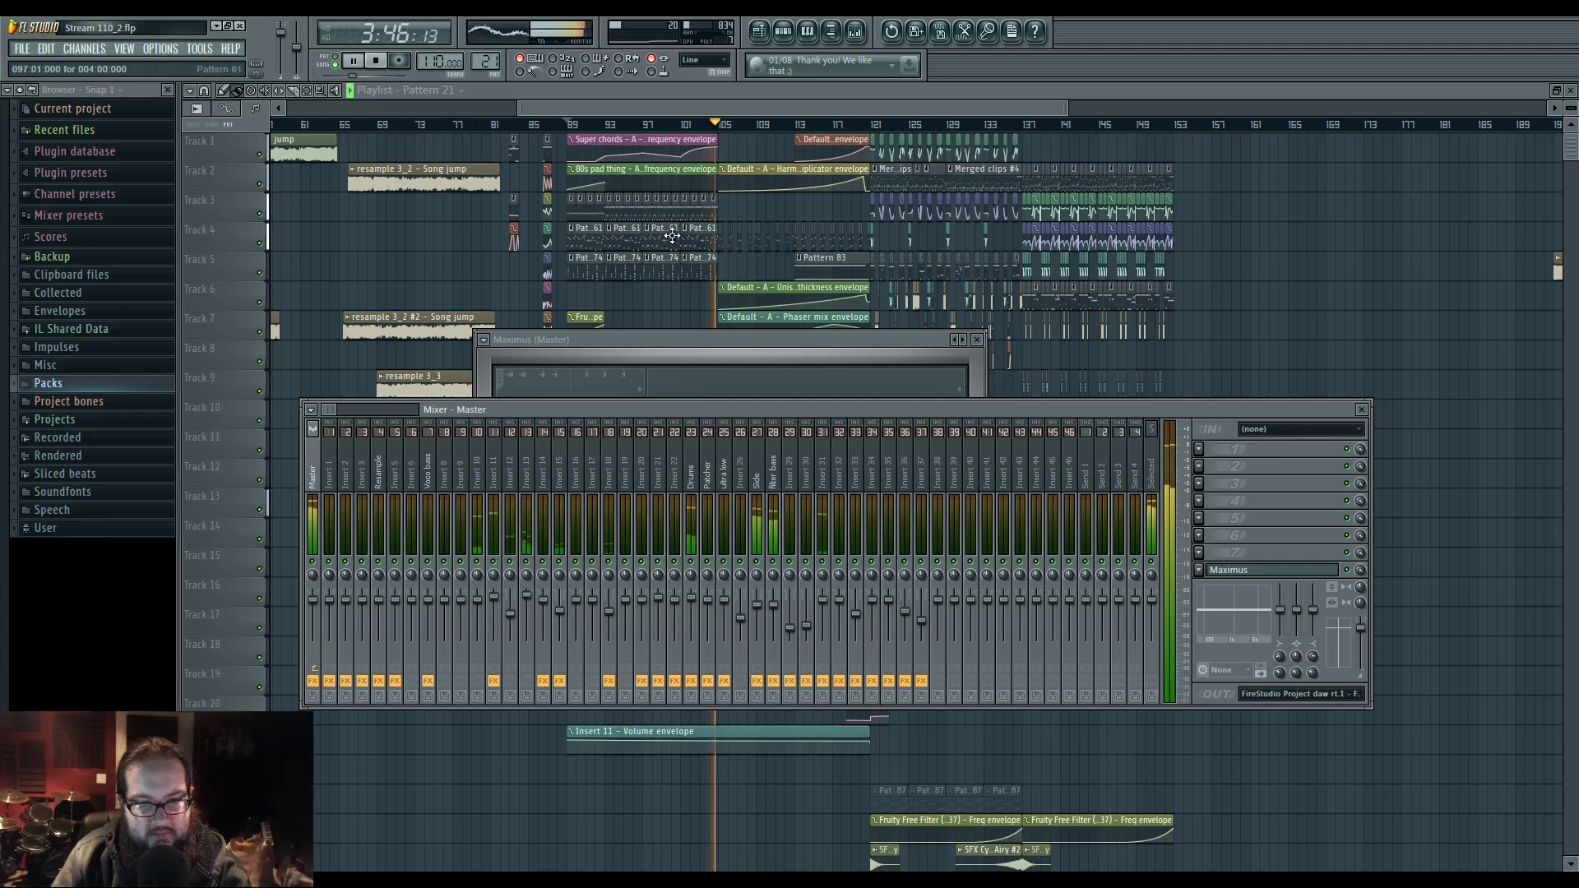
- Examine the Harmor effects settings of the 80s pad thing channel and the filter bass track's Fruity Parametric EQ 2 during playback
{"action": "left_click", "coordinate": [784, 33]}
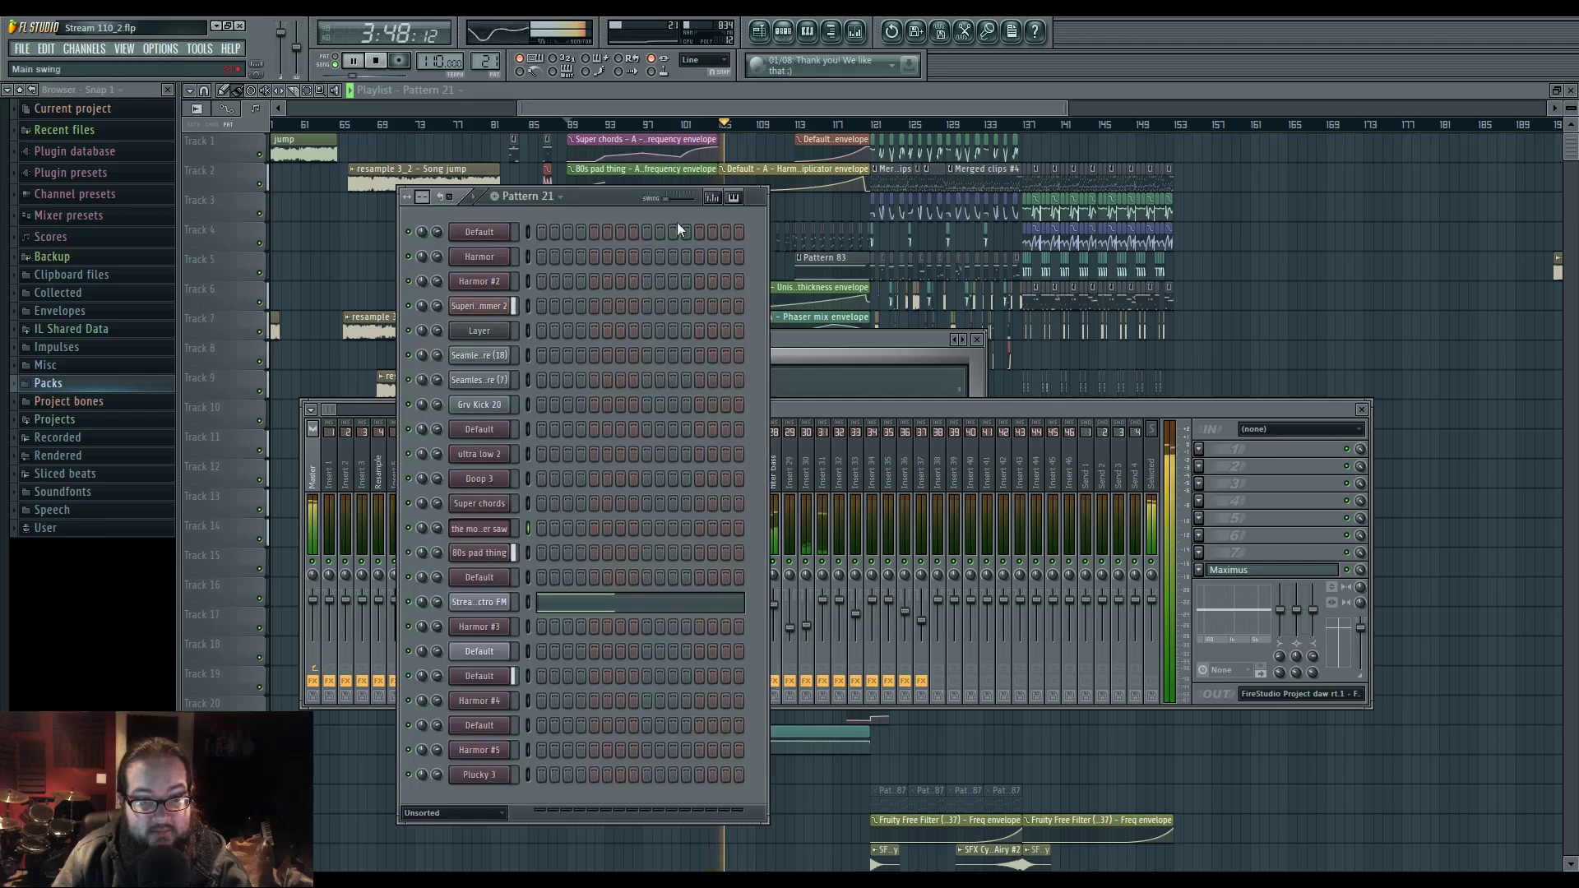
{"action": "left_click", "coordinate": [480, 553]}
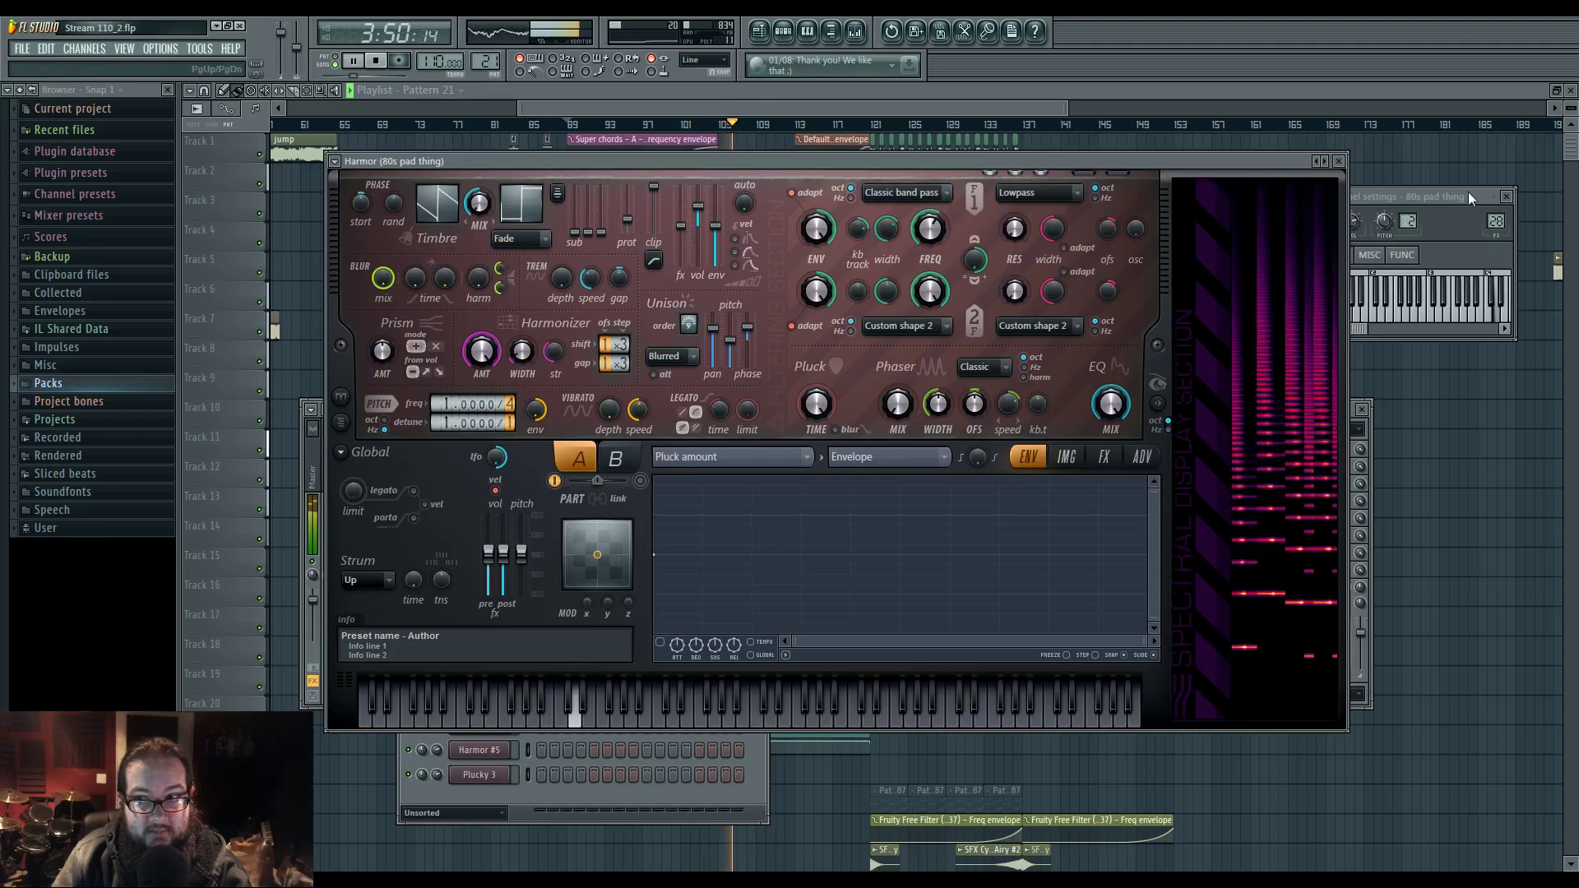
{"action": "key", "text": "F9"}
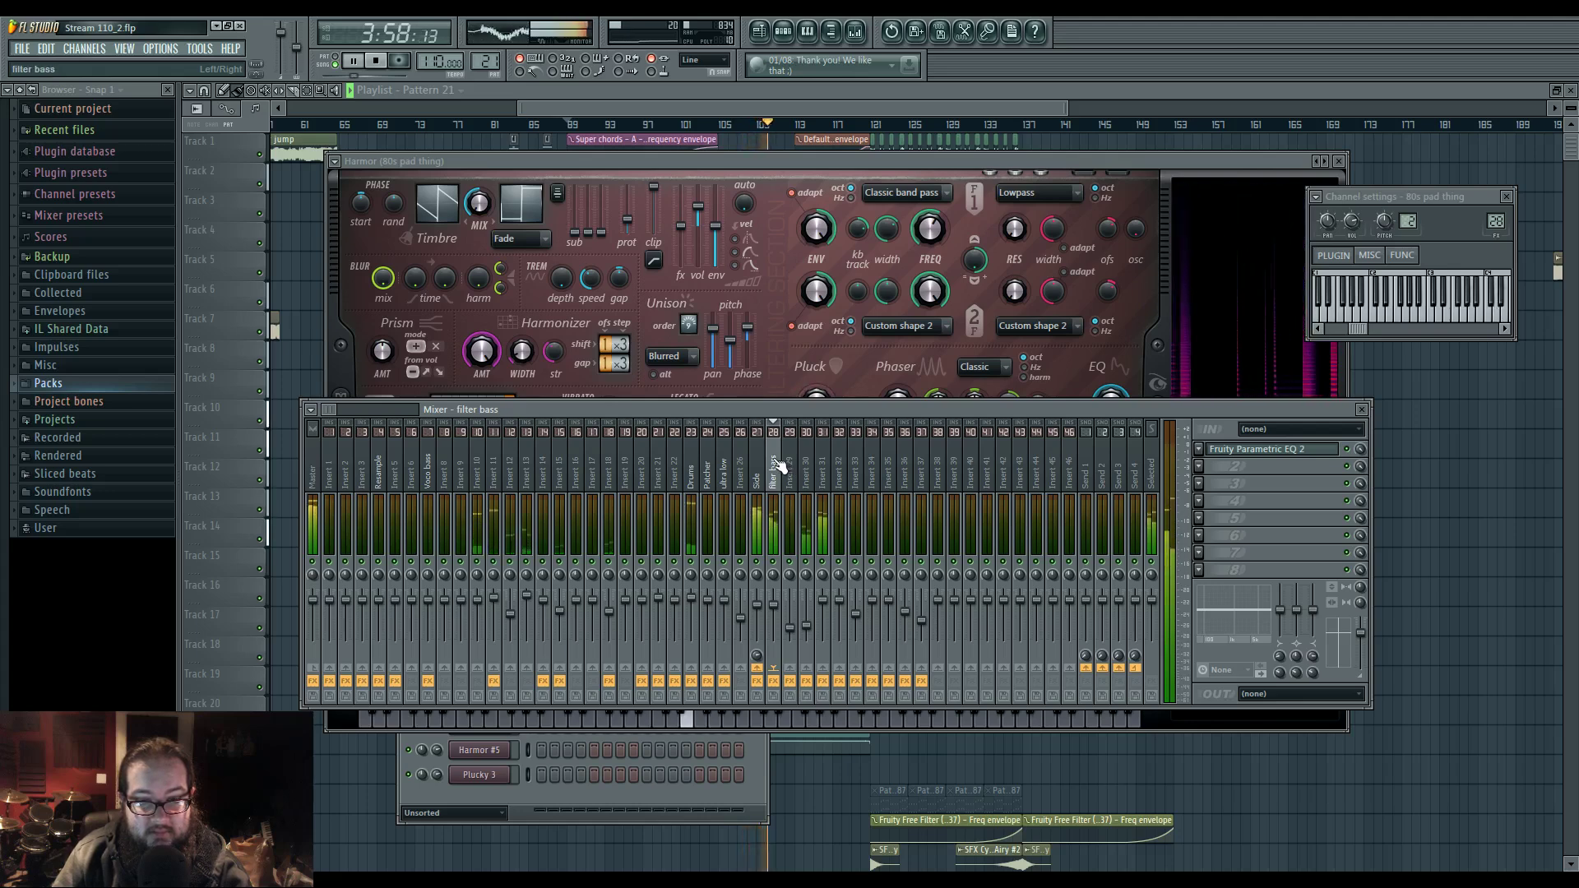
{"action": "left_click", "coordinate": [1279, 450]}
{"action": "left_click", "coordinate": [1278, 451]}
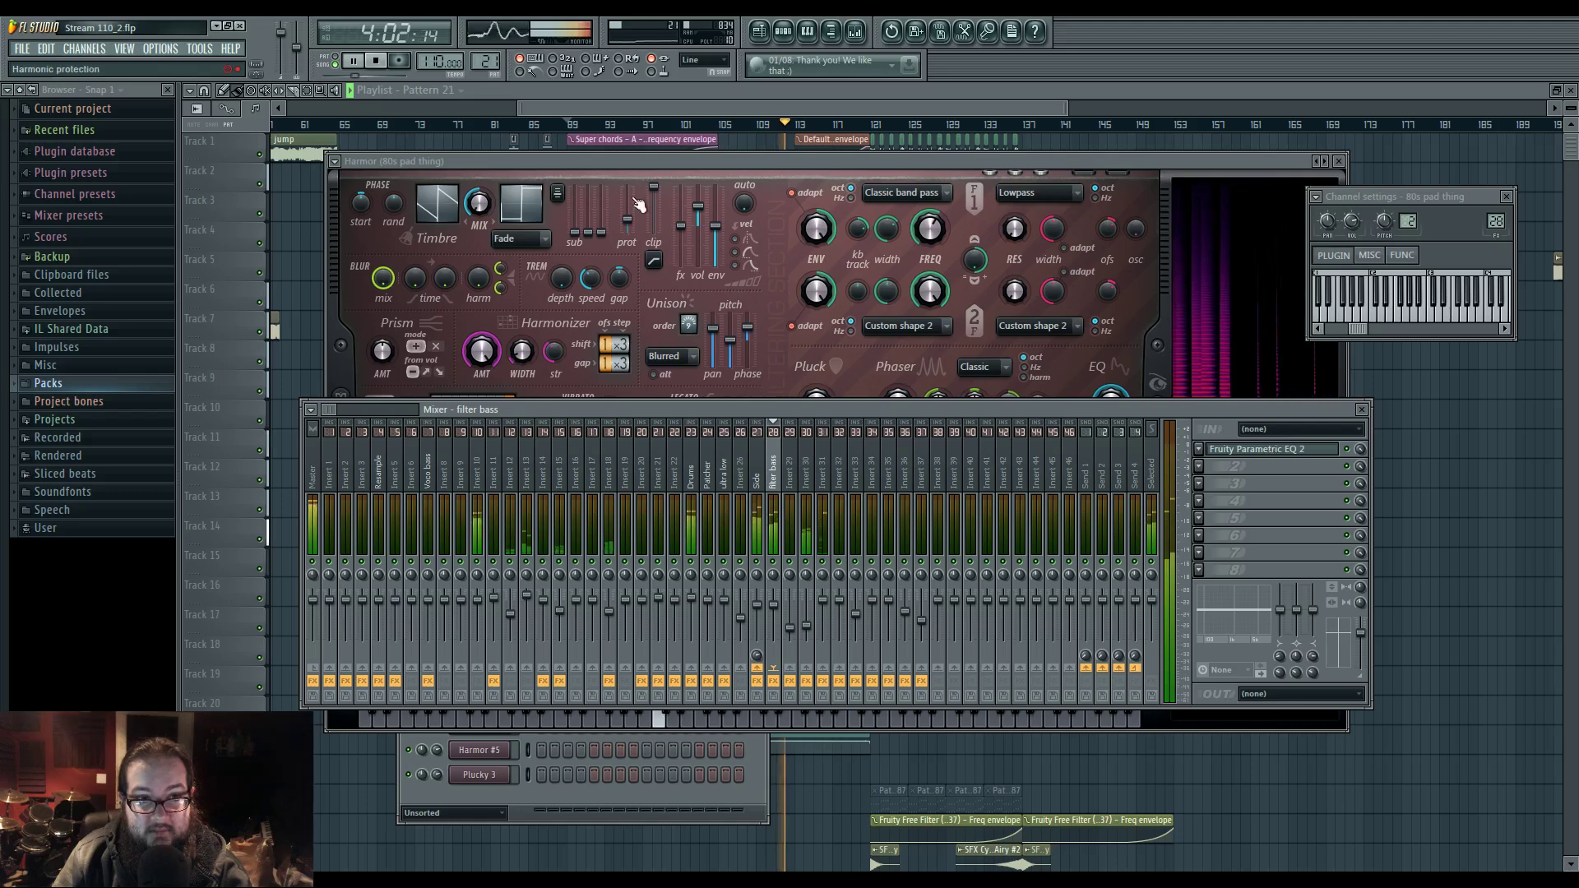
{"action": "left_click", "coordinate": [643, 166]}
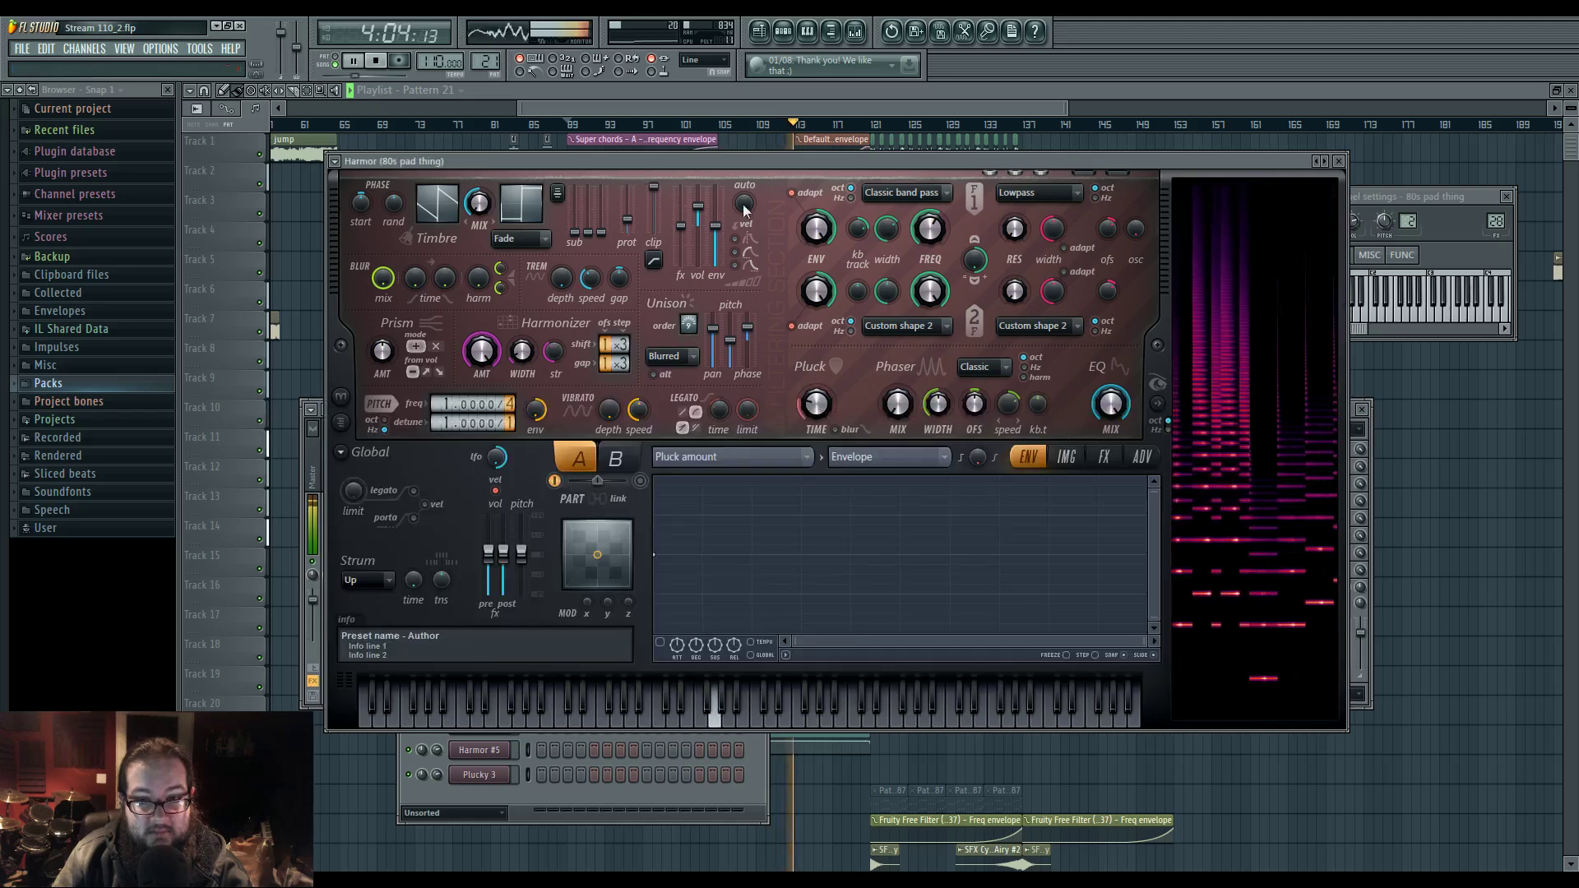
{"action": "left_click", "coordinate": [1104, 457]}
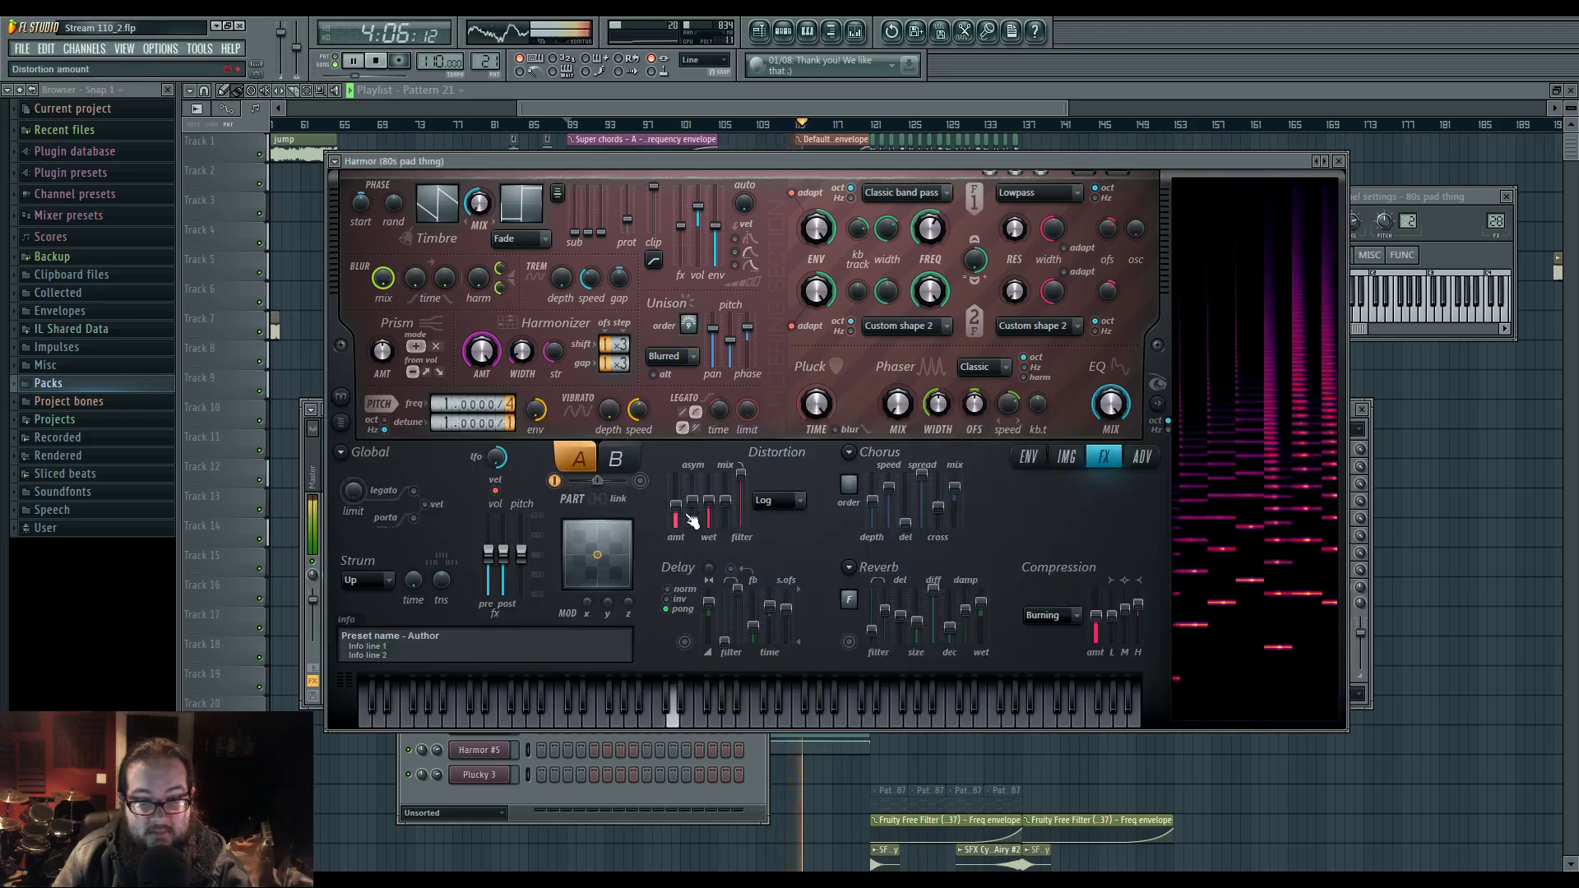
- Open Fruity Parametric EQ 2 on mixer track Insert 31 while the build-up plays
{"action": "left_click", "coordinate": [783, 31]}
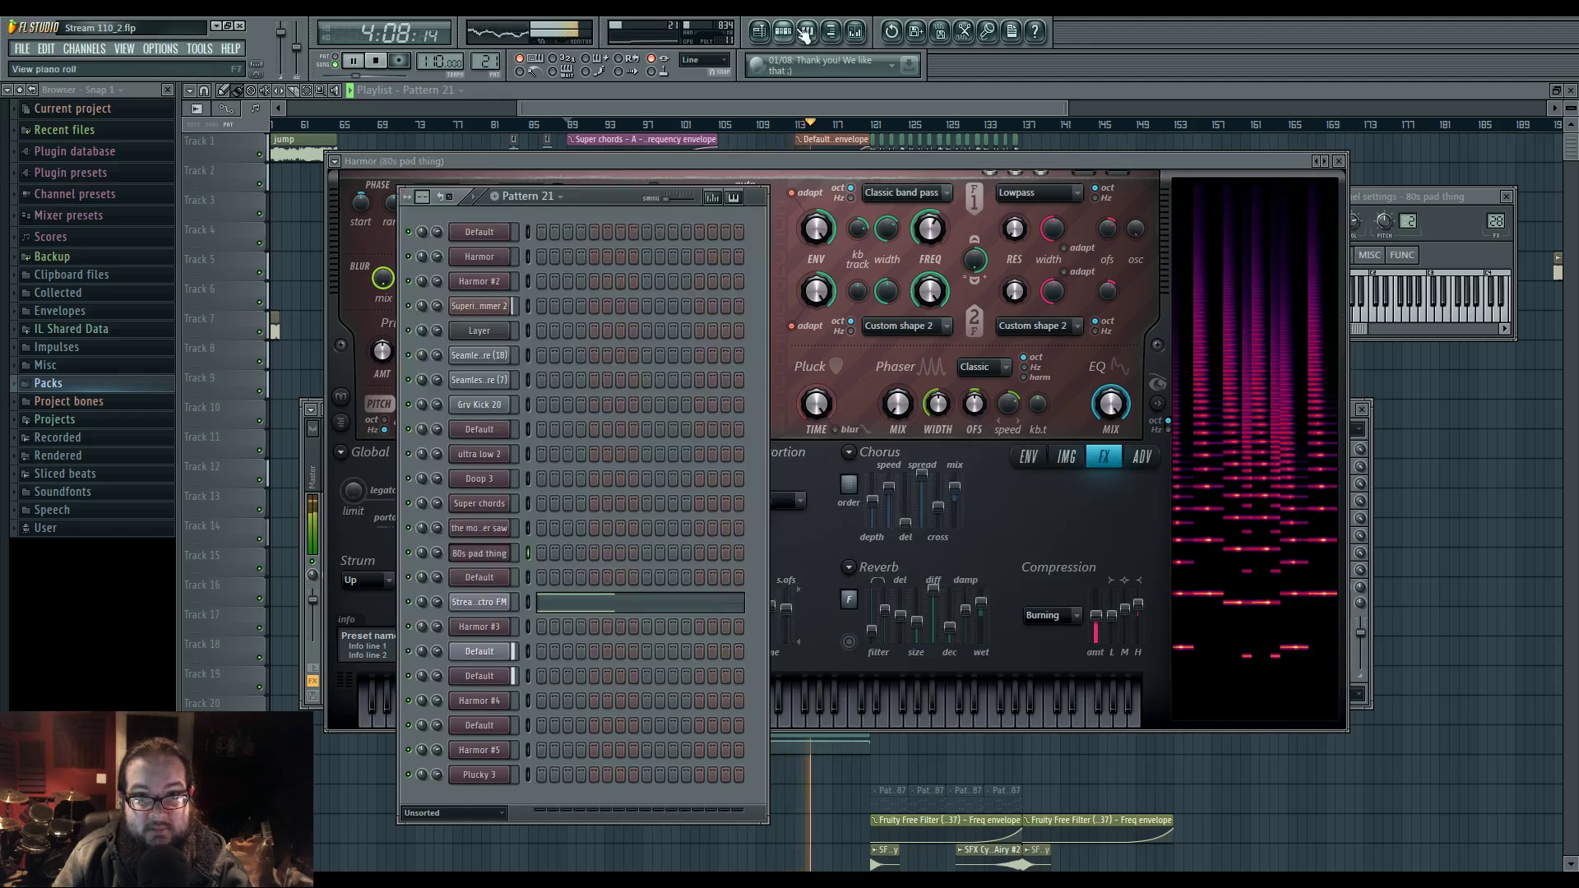
{"action": "left_click", "coordinate": [855, 31]}
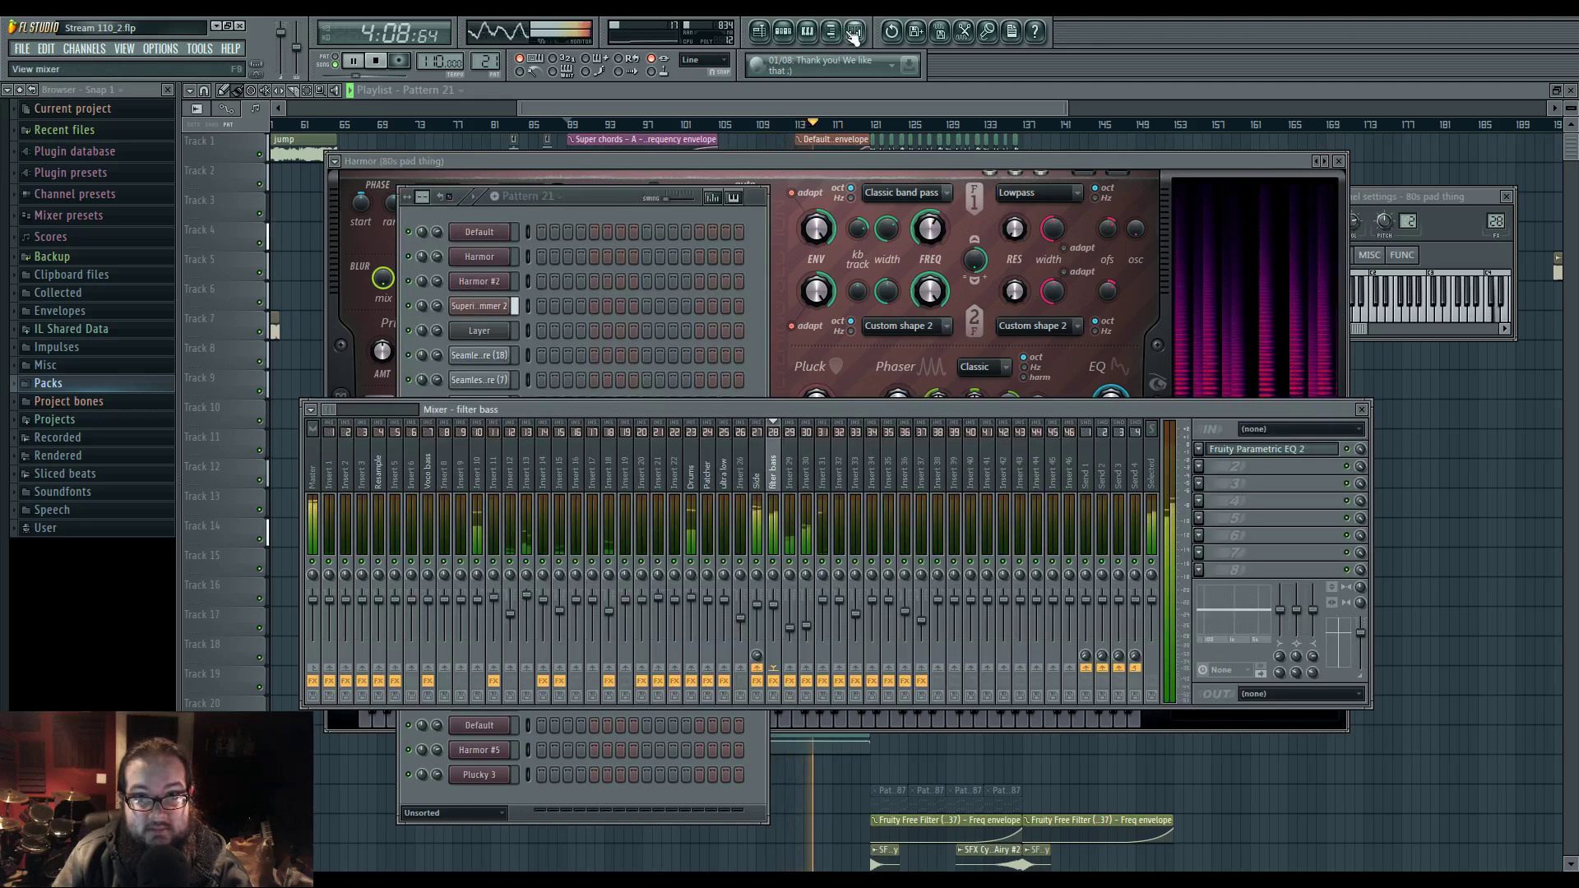
{"action": "left_click", "coordinate": [821, 458]}
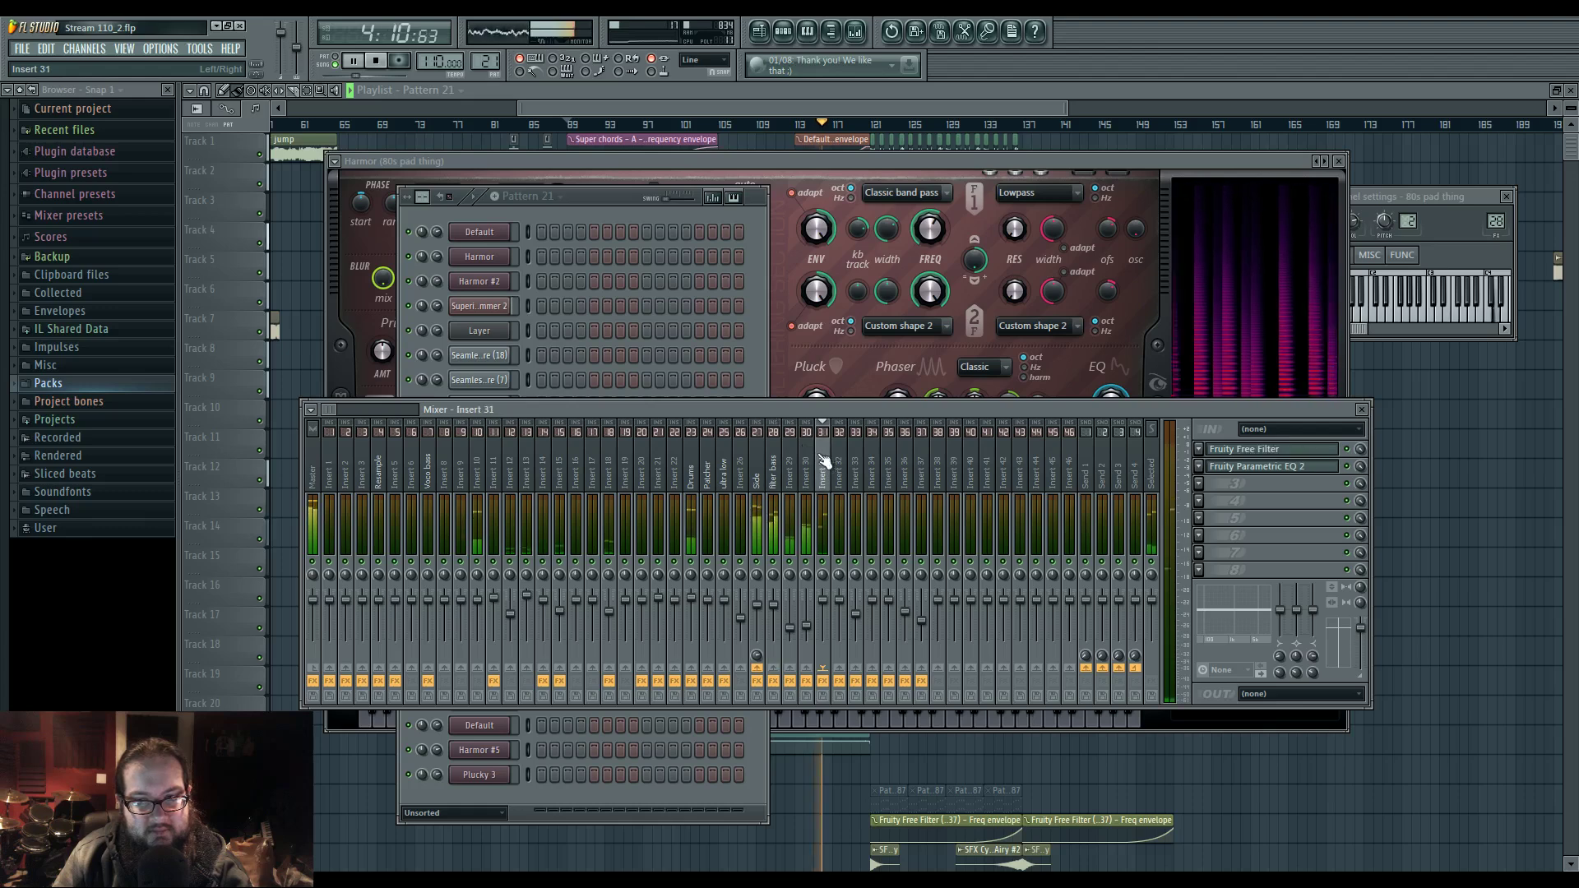
{"action": "left_click", "coordinate": [1249, 468]}
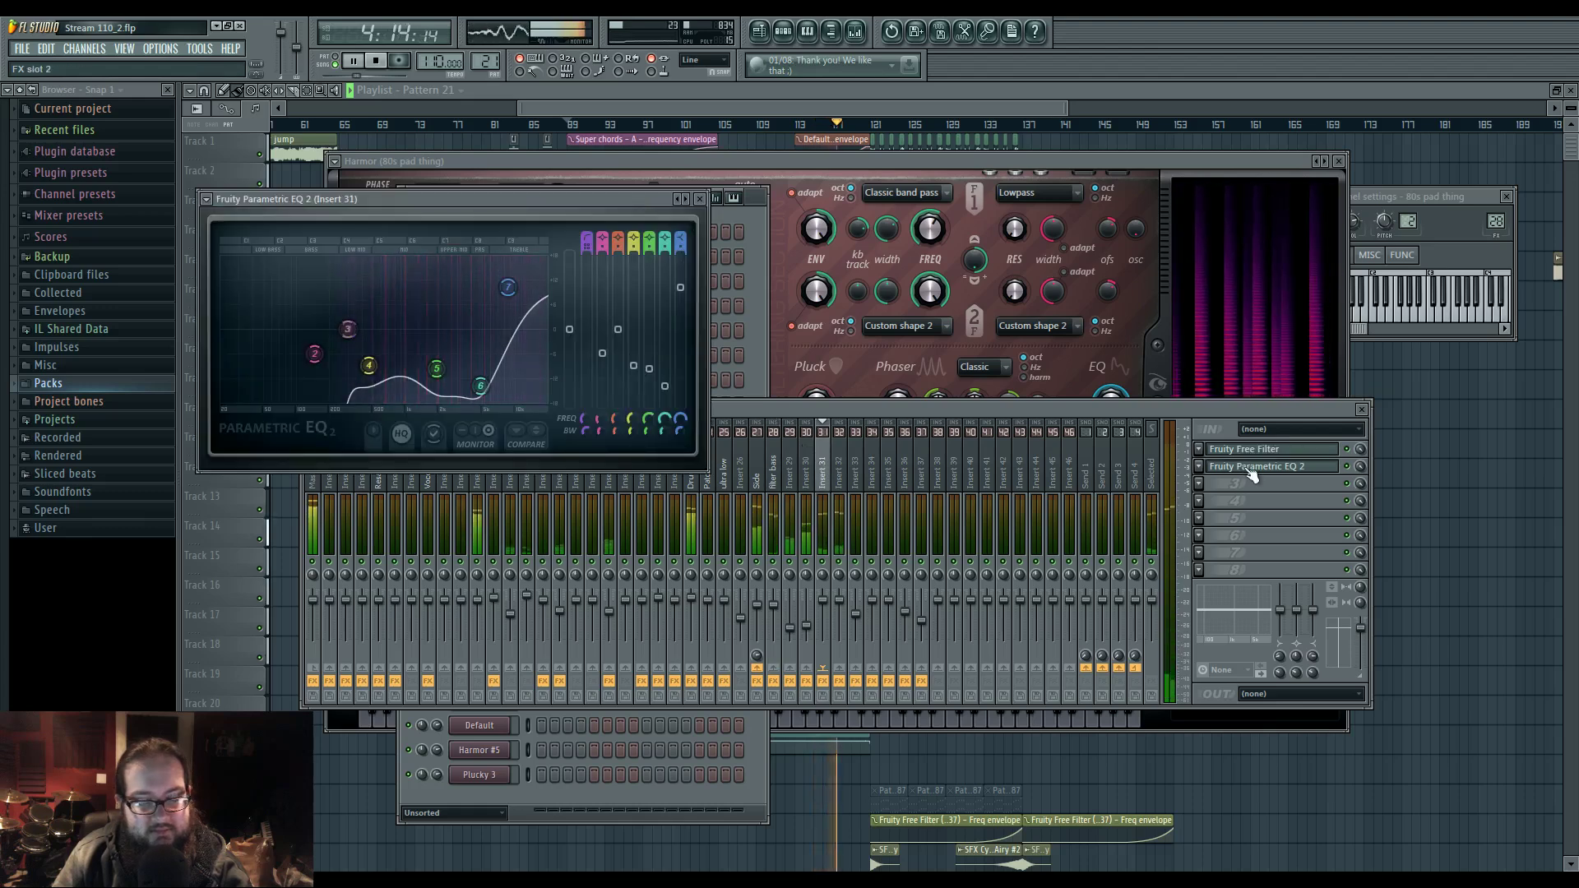
- Close the Insert 31 equalizer and examine the low band of Maximus on the Side mixer track during playback
{"action": "left_click", "coordinate": [1249, 468]}
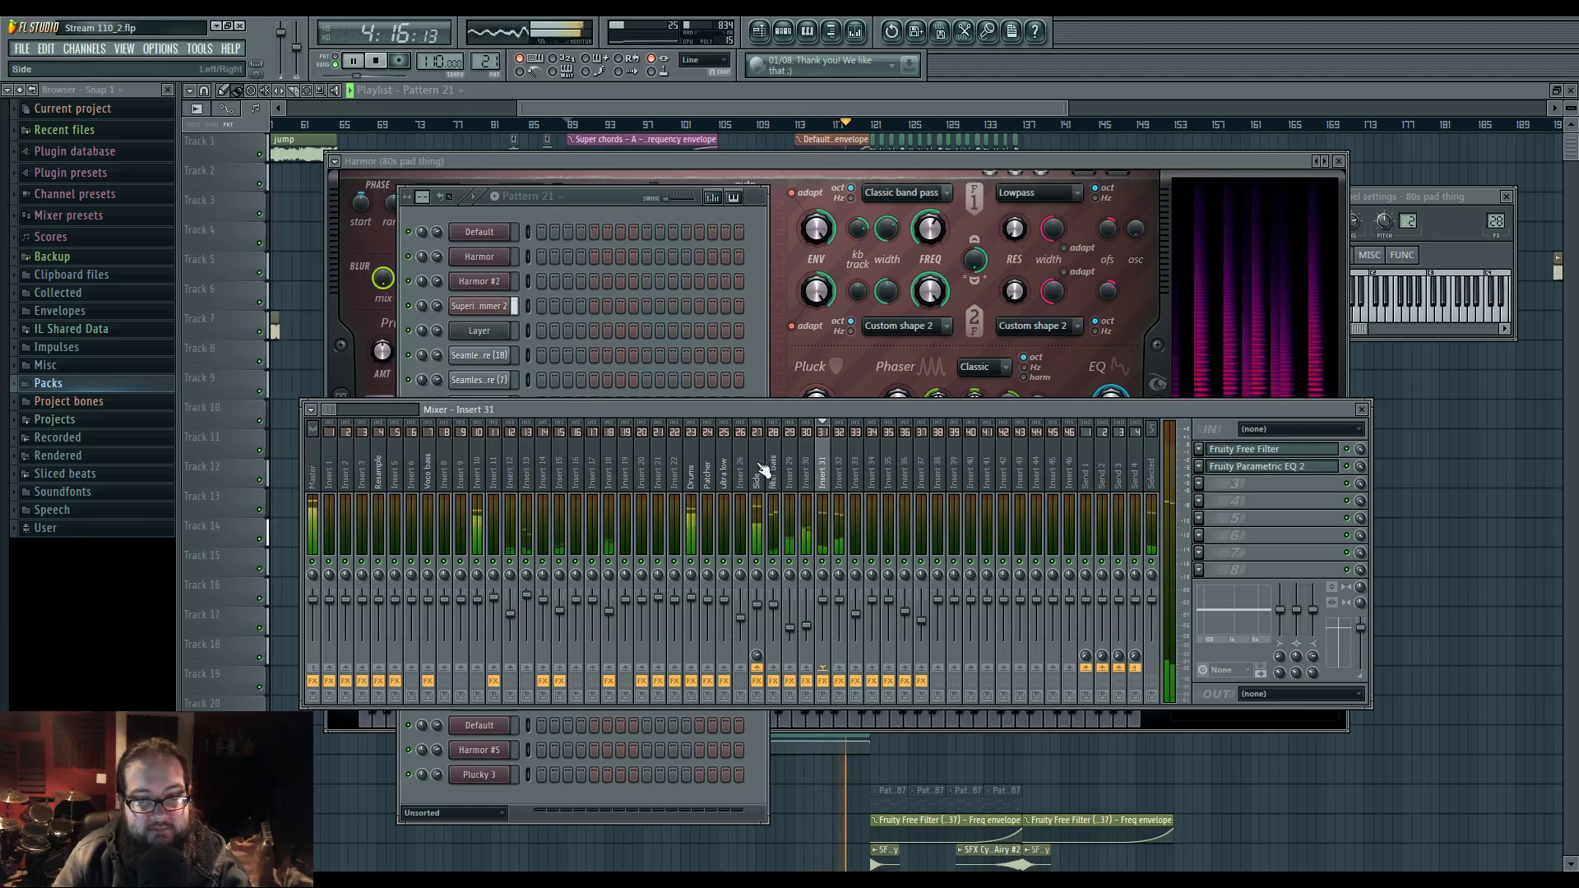
{"action": "left_click", "coordinate": [758, 469]}
{"action": "left_click", "coordinate": [1233, 452]}
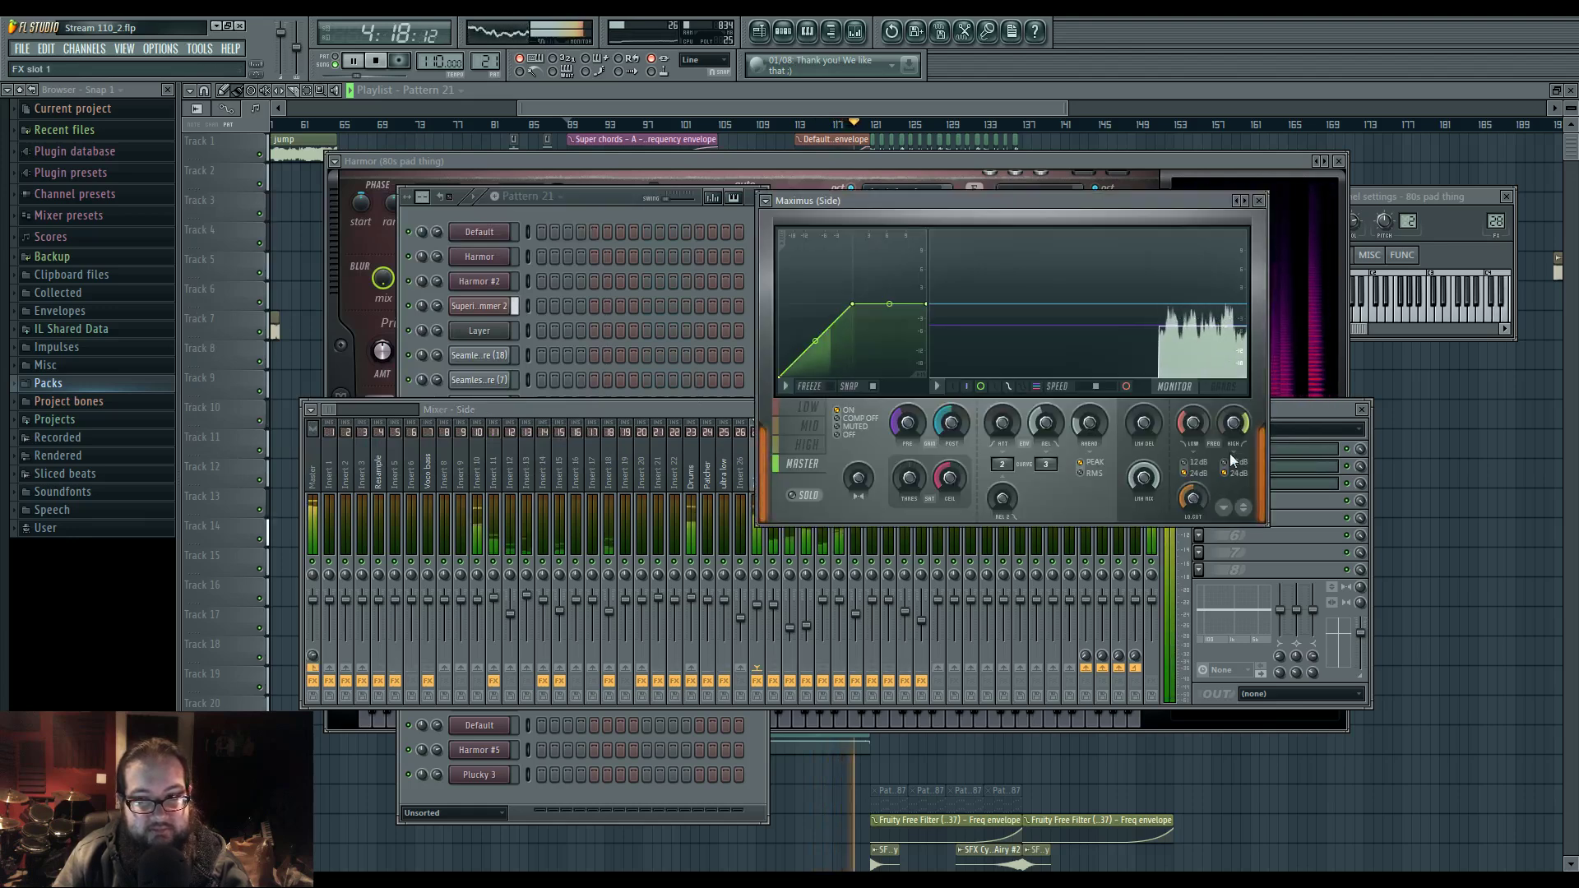
{"action": "left_click", "coordinate": [809, 407]}
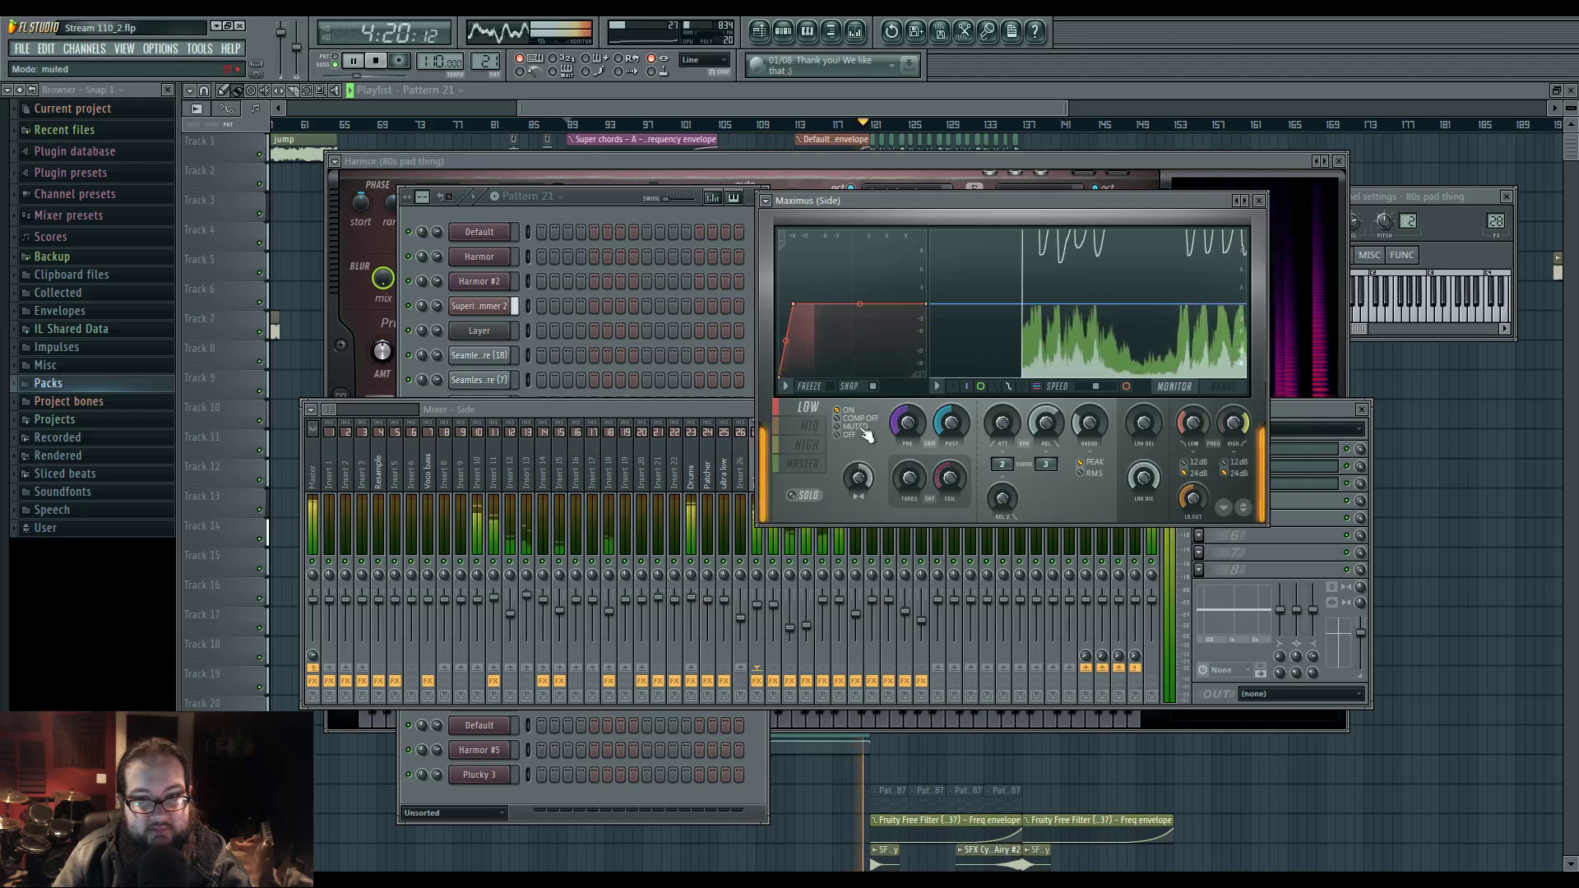
{"action": "left_click", "coordinate": [710, 411]}
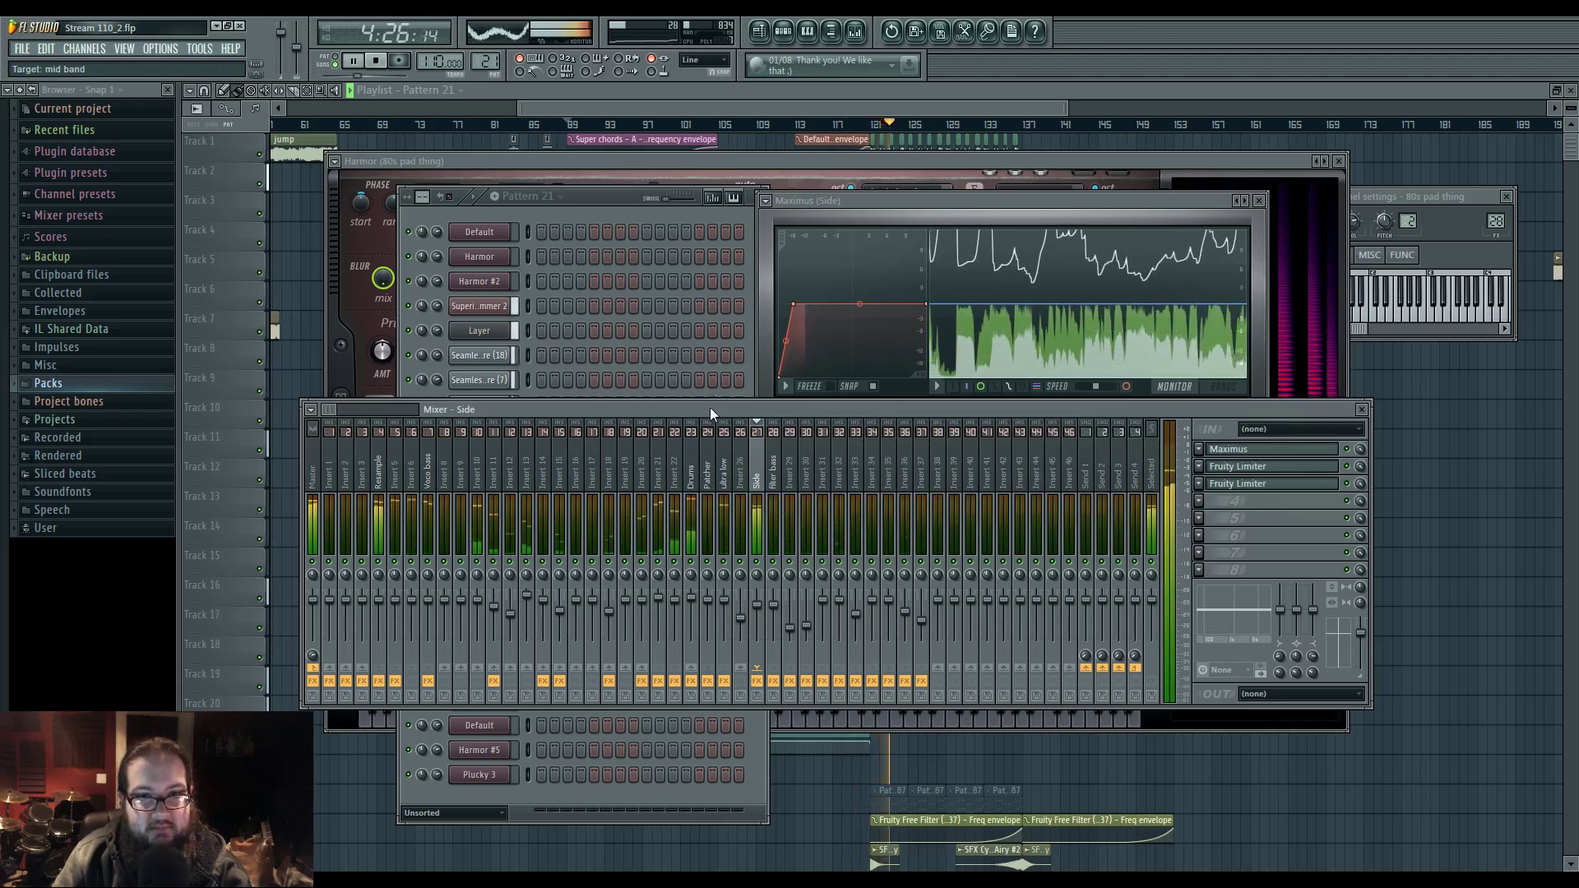
- Follow the start of the drop in the playlist and check the mixer levels while it plays
{"action": "left_click_drag", "start_coordinate": [707, 106], "coordinate": [789, 106]}
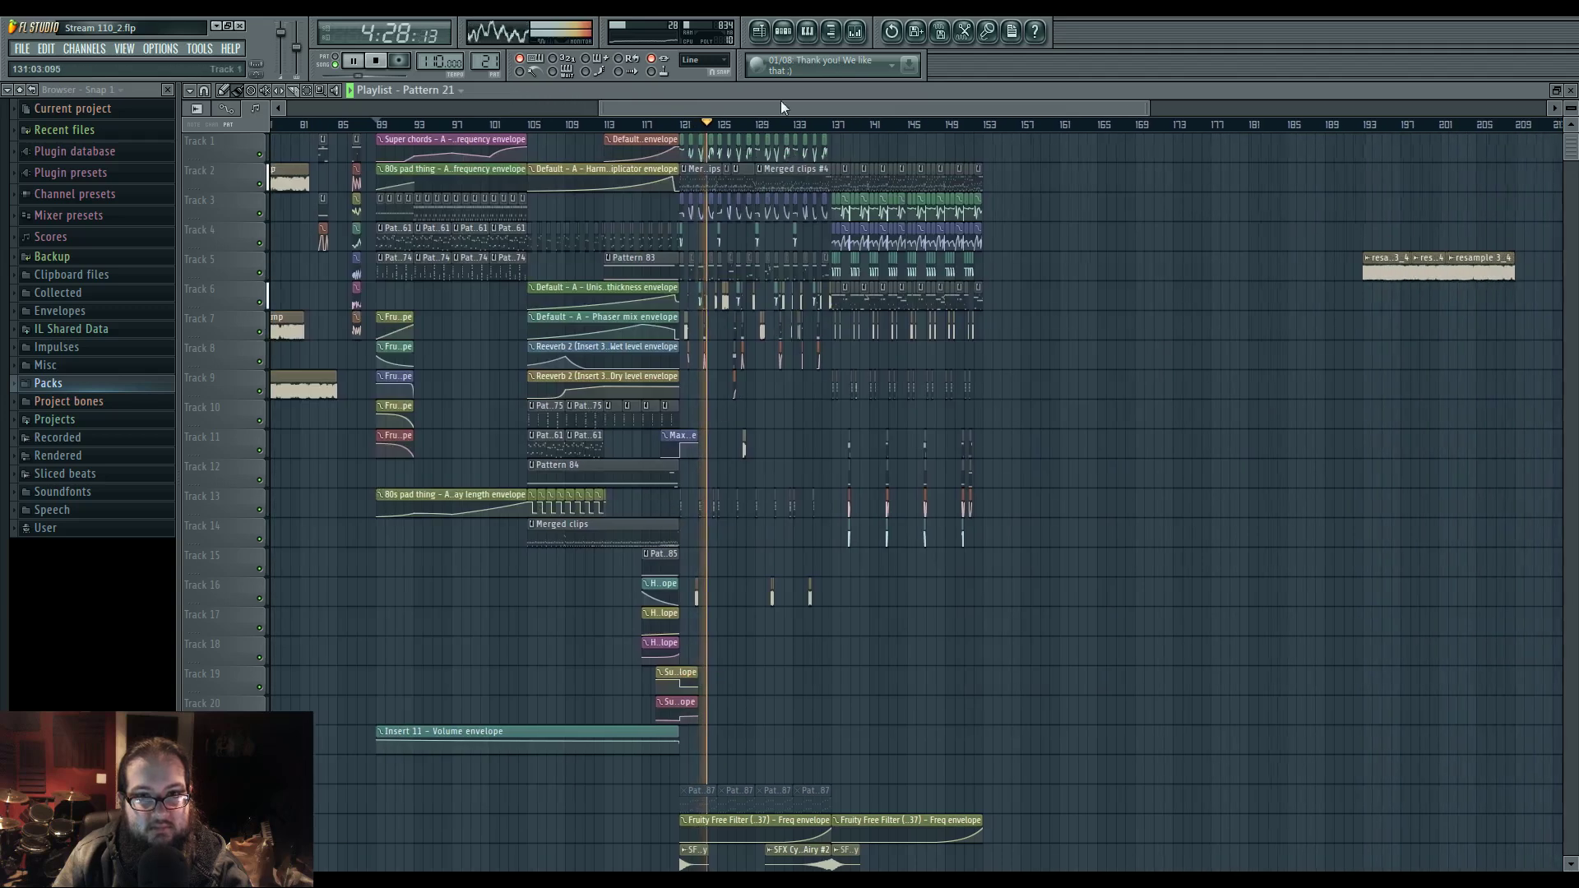
{"action": "left_click", "coordinate": [855, 31]}
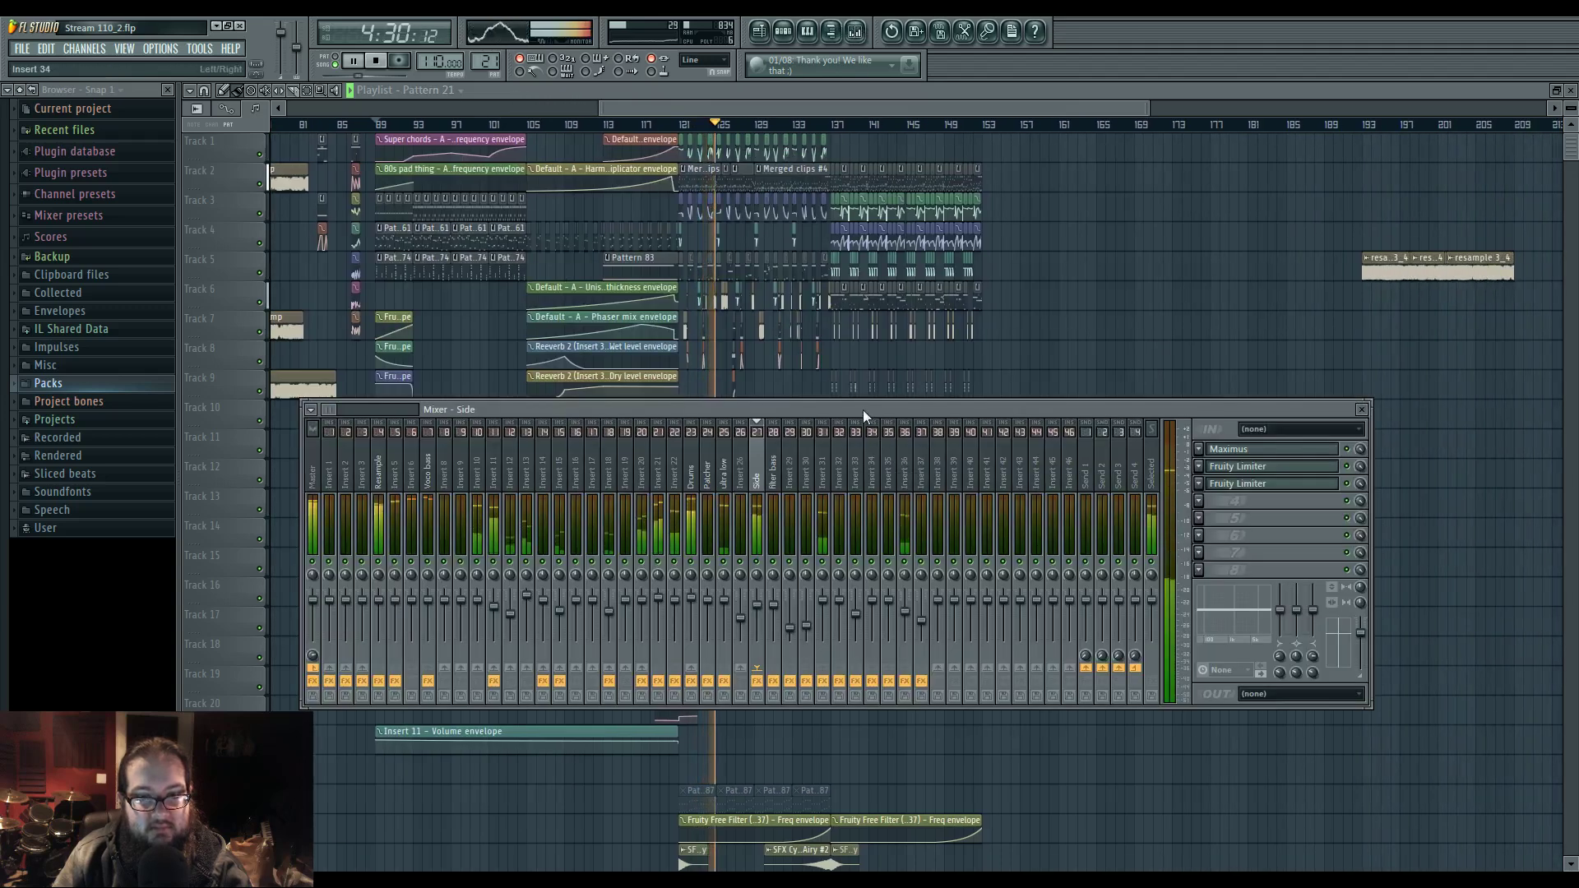
{"action": "left_click_drag", "start_coordinate": [862, 410], "coordinate": [883, 519]}
{"action": "right_click", "coordinate": [1052, 418]}
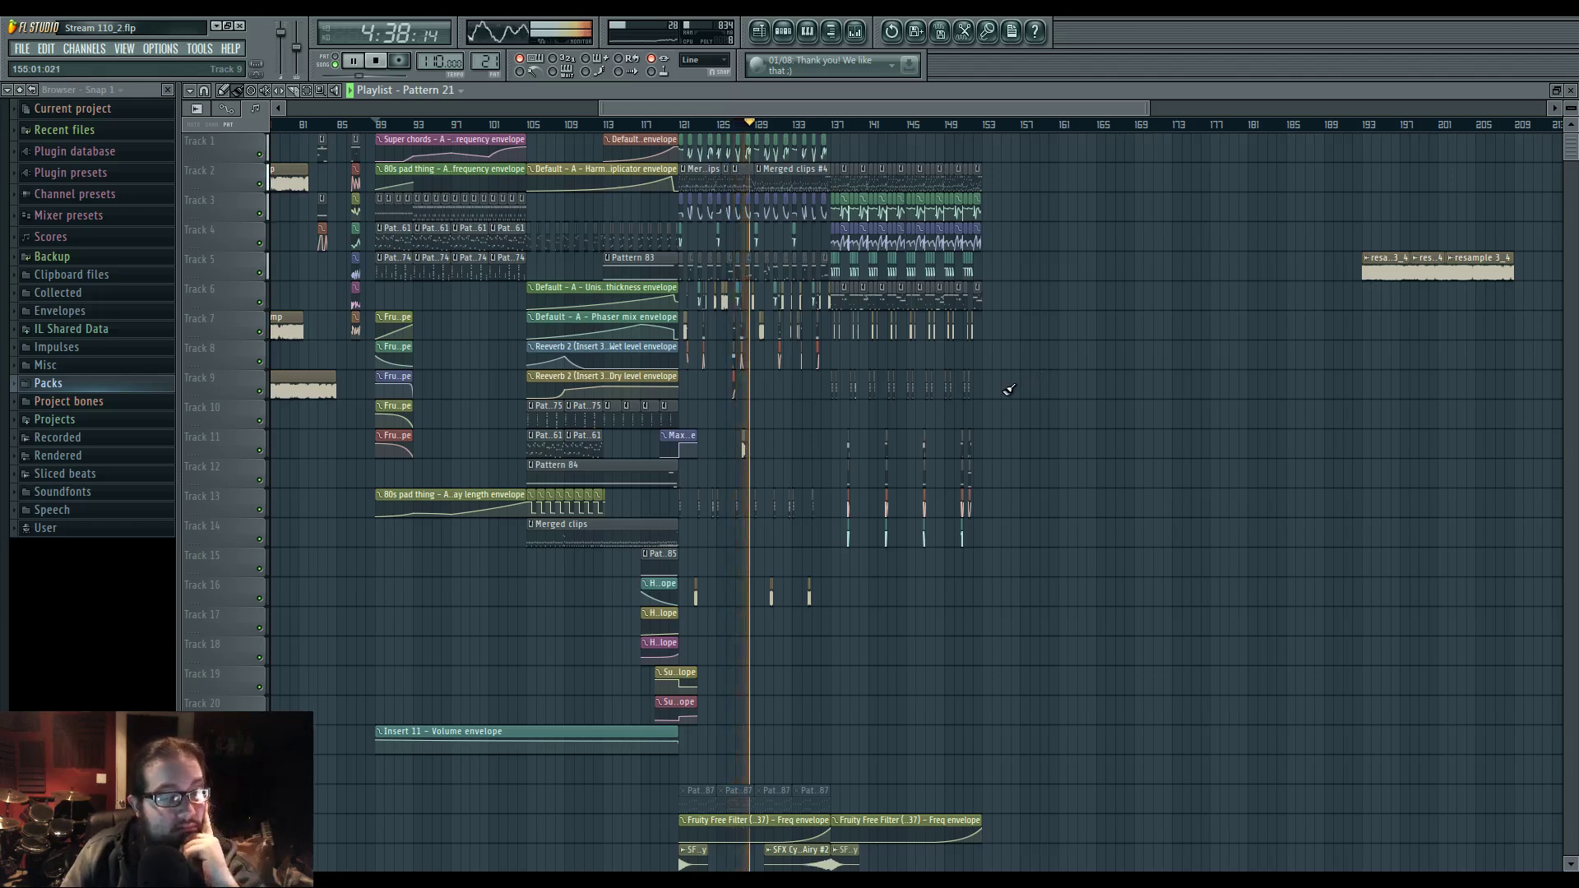
- Listen through the rest of the drop, stop playback at its end and look back over the arrangement
{"action": "left_click_drag", "start_coordinate": [1044, 421], "coordinate": [1084, 433]}
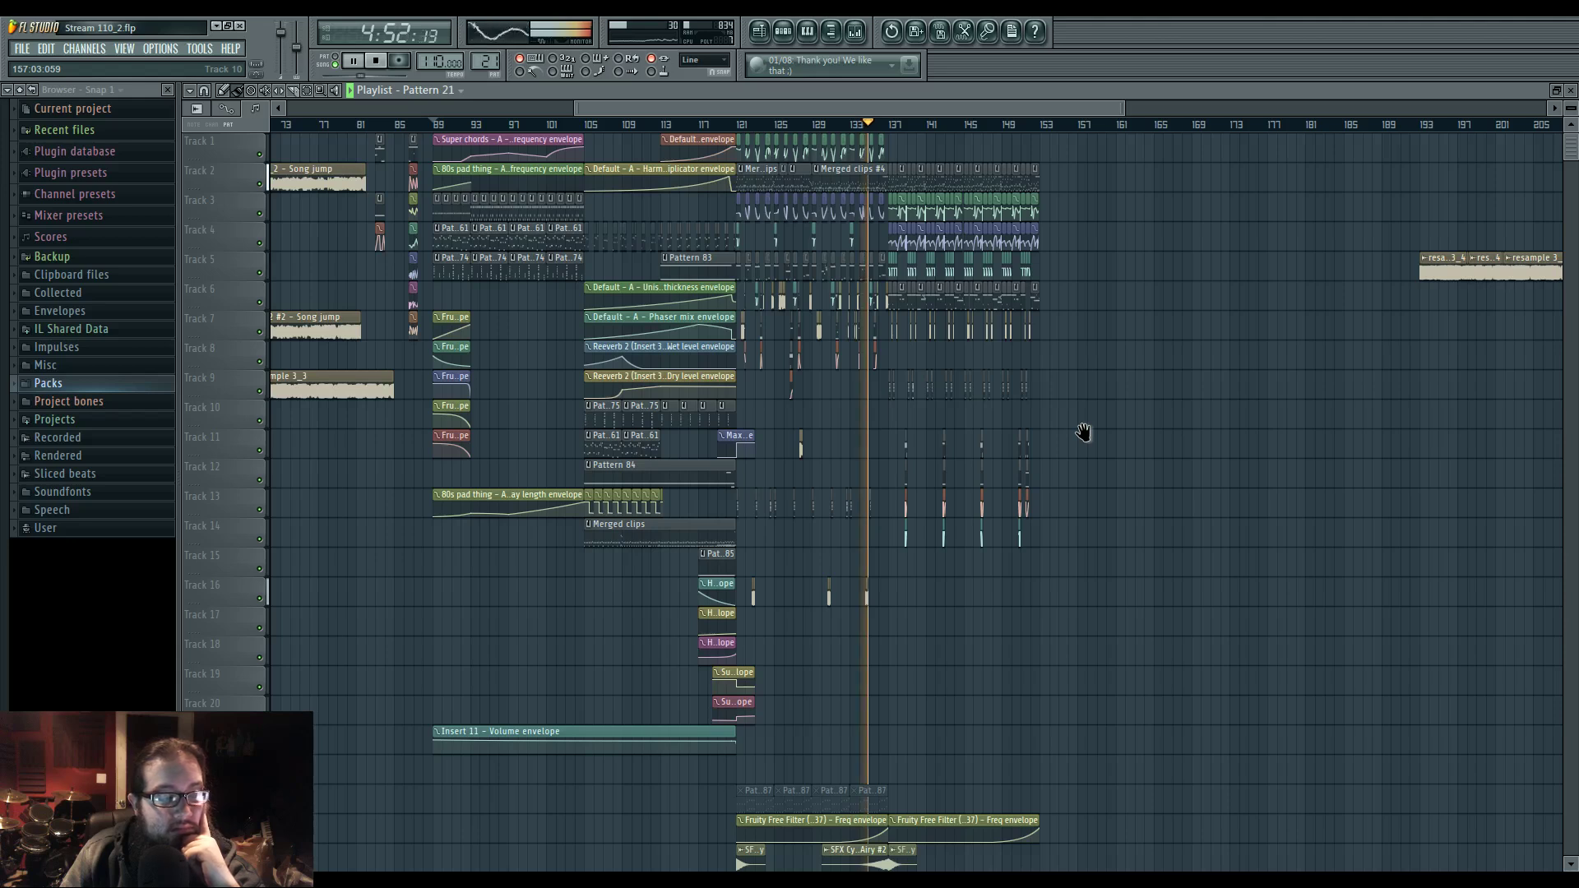
{"action": "left_click_drag", "start_coordinate": [1083, 434], "coordinate": [911, 445]}
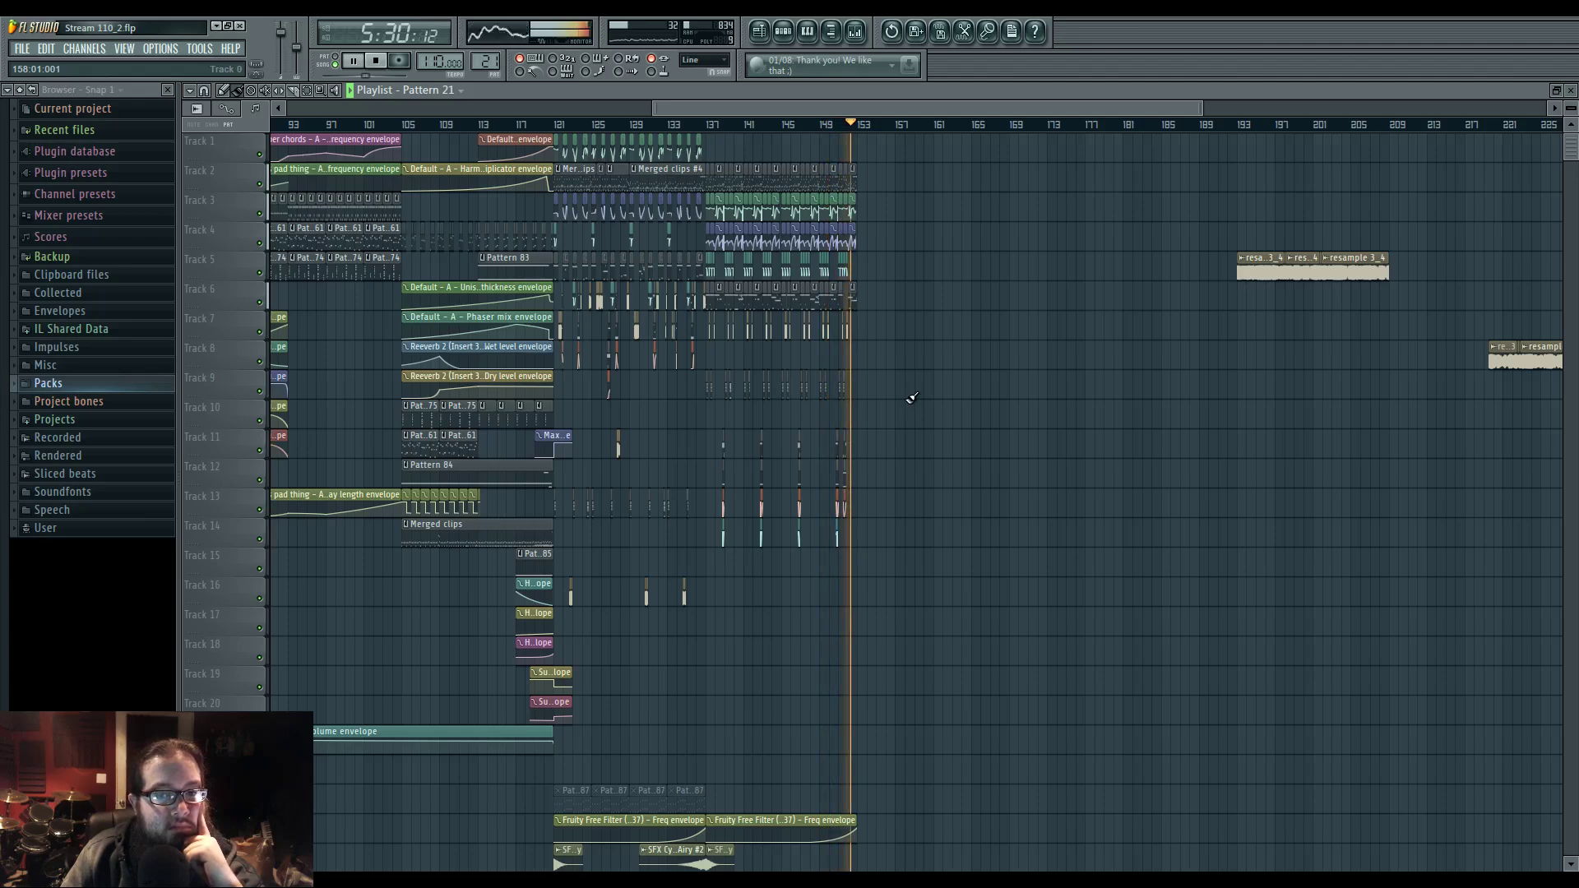
{"action": "left_click", "coordinate": [379, 62]}
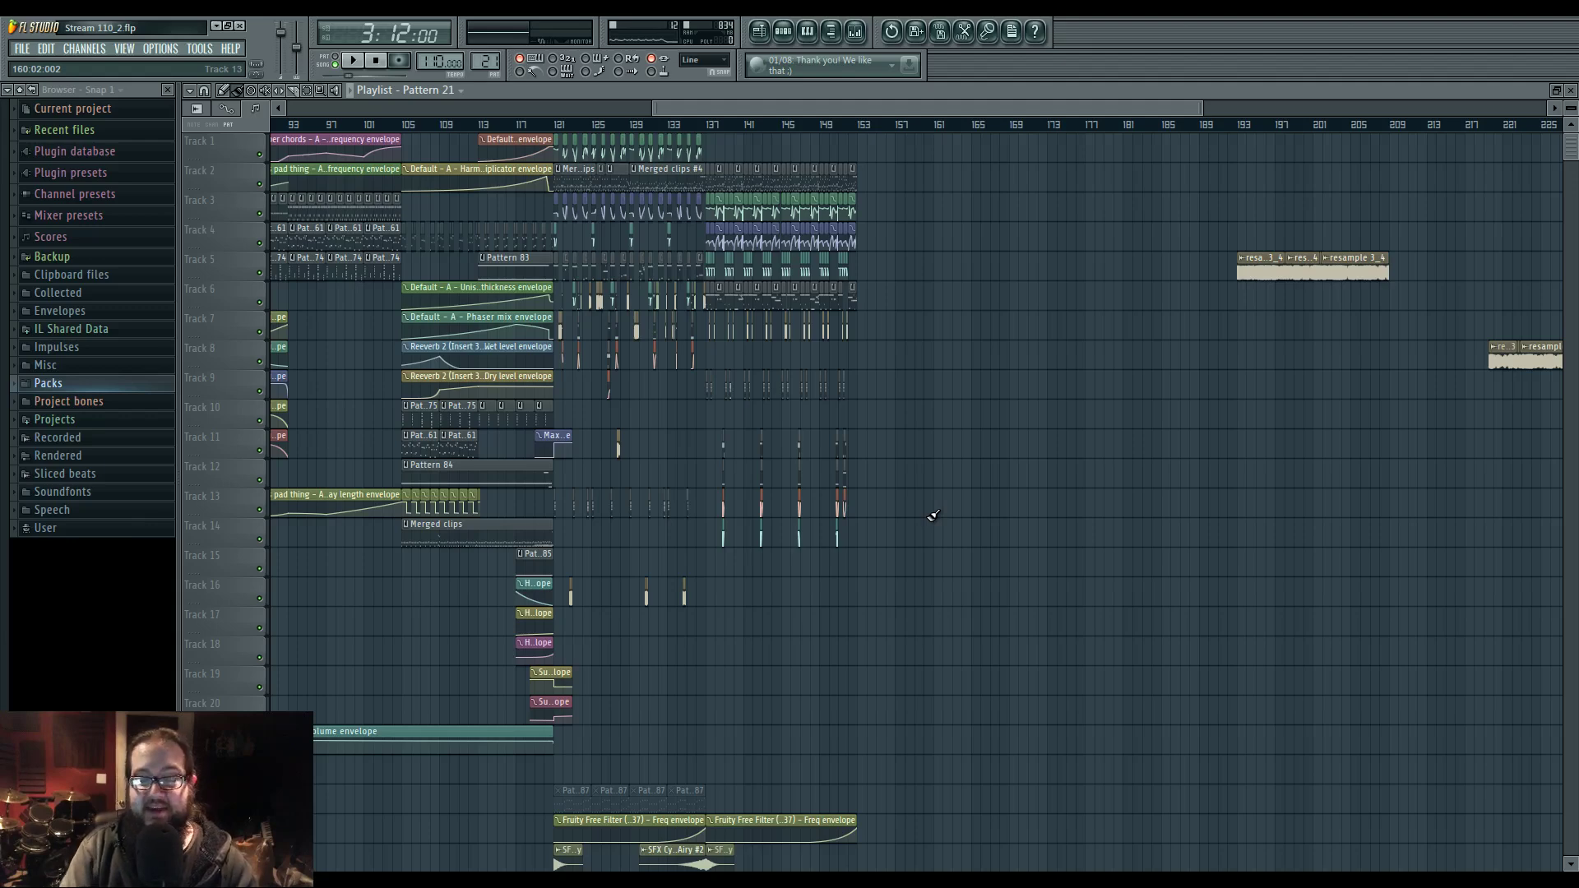
{"action": "scroll", "coordinate": [769, 655], "scroll_direction": "left", "scroll_amount": 5}
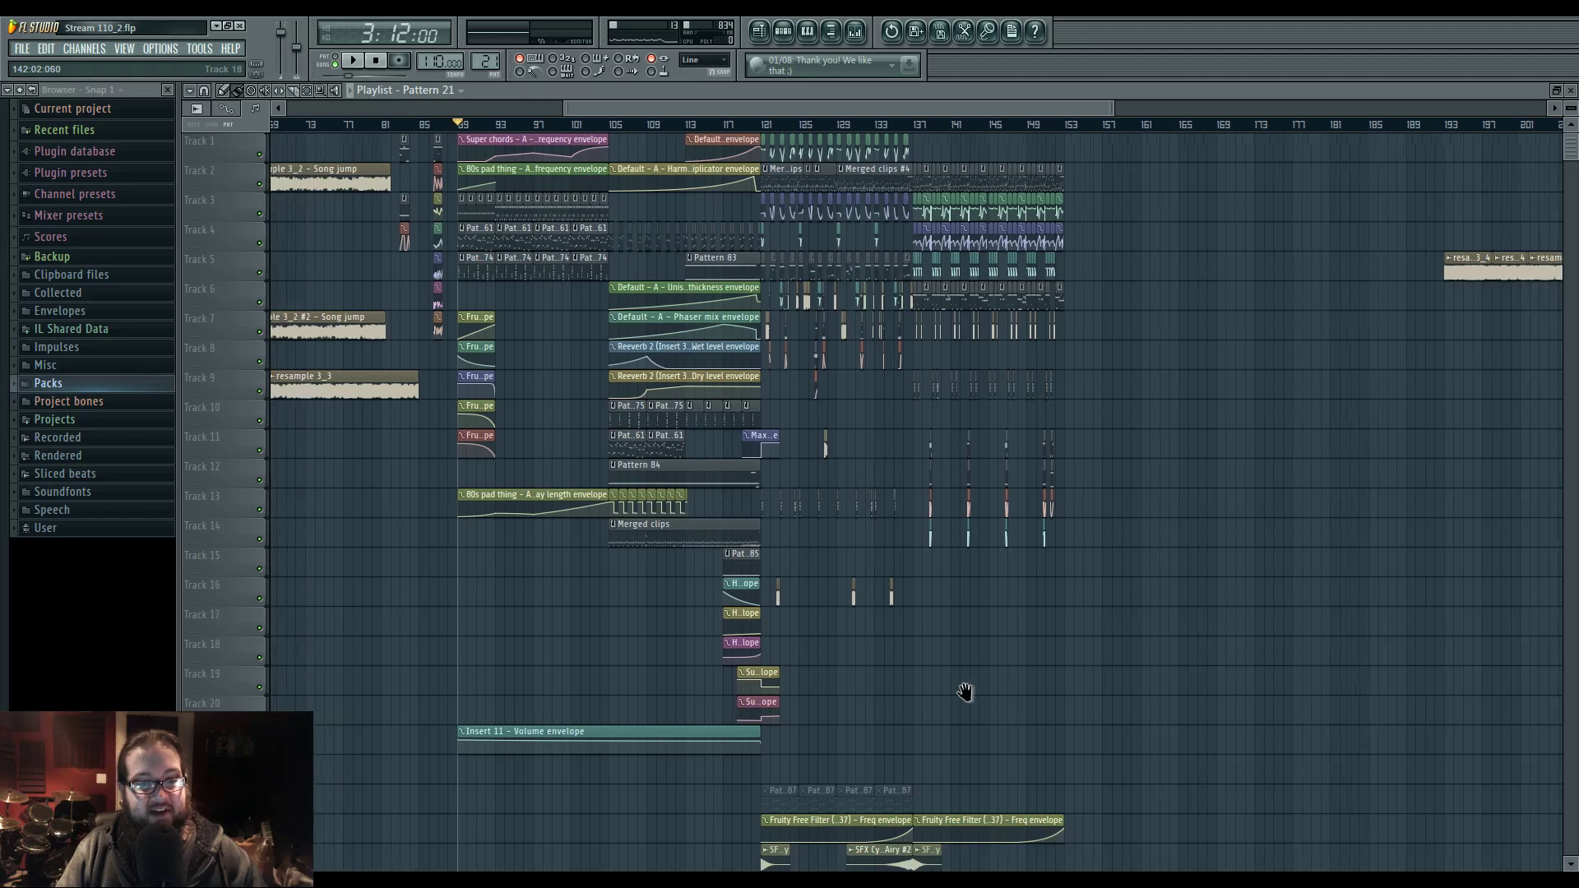
{"action": "scroll", "coordinate": [1011, 678], "scroll_direction": "right", "scroll_amount": 2}
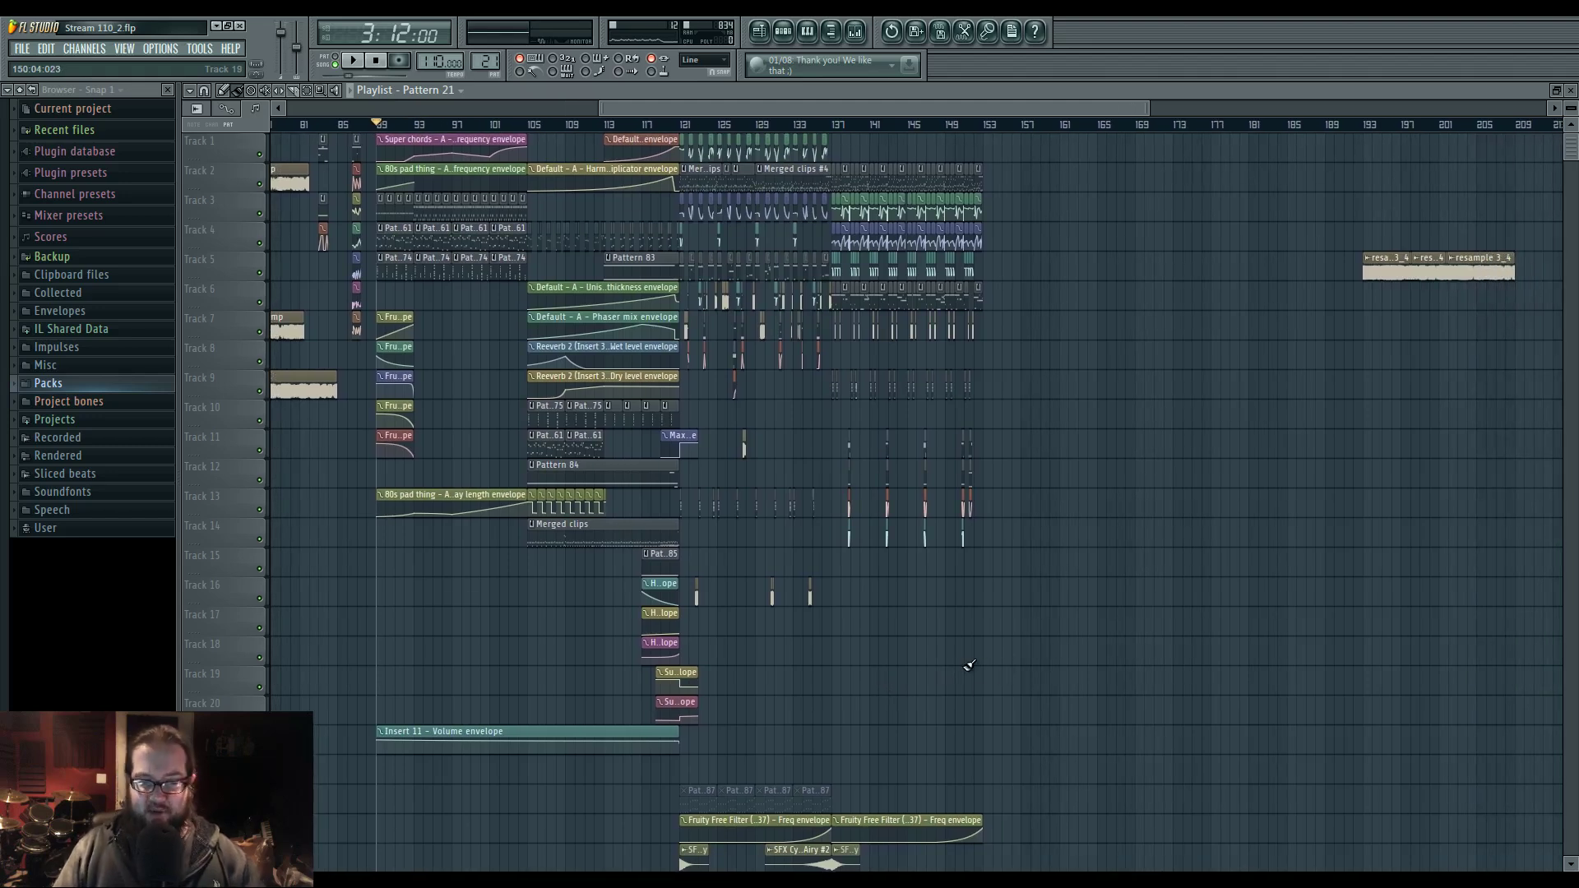